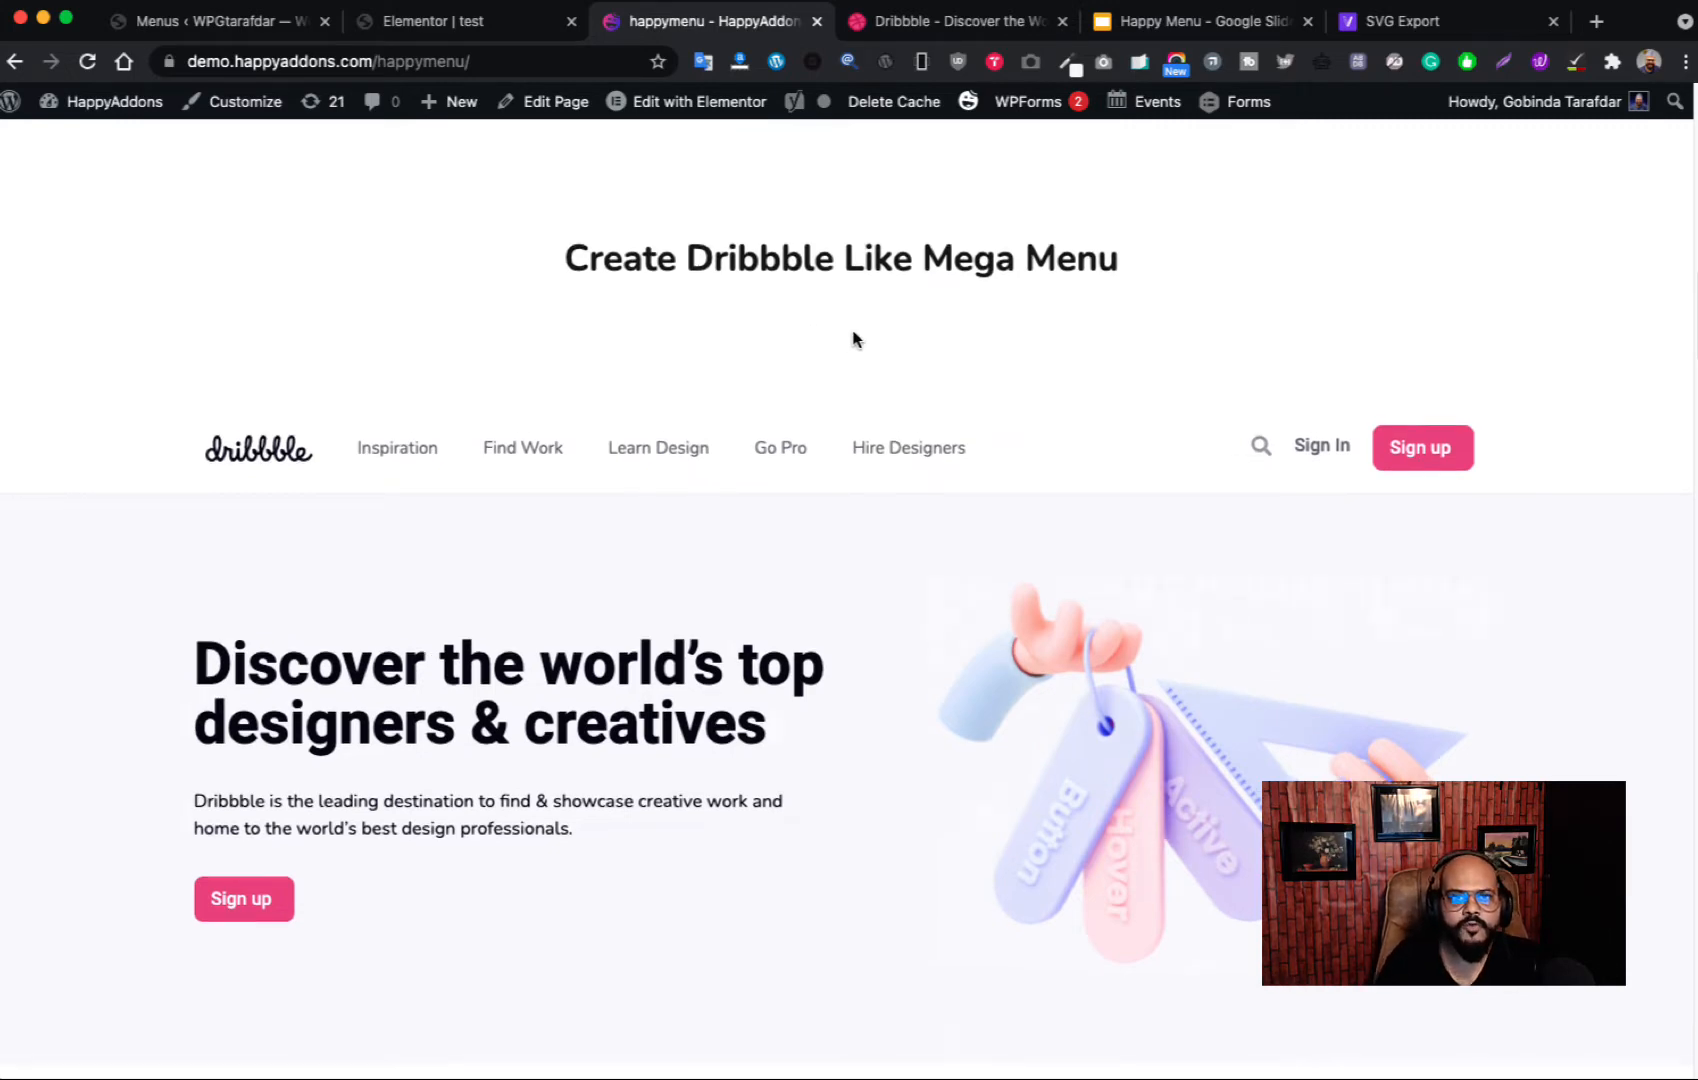
Step: Compare the Inspiration dropdown in the Dribbble-style demo menu with the original menu on dribbble.com
scroll(853, 340, down, 3)
mouse_move(416, 271)
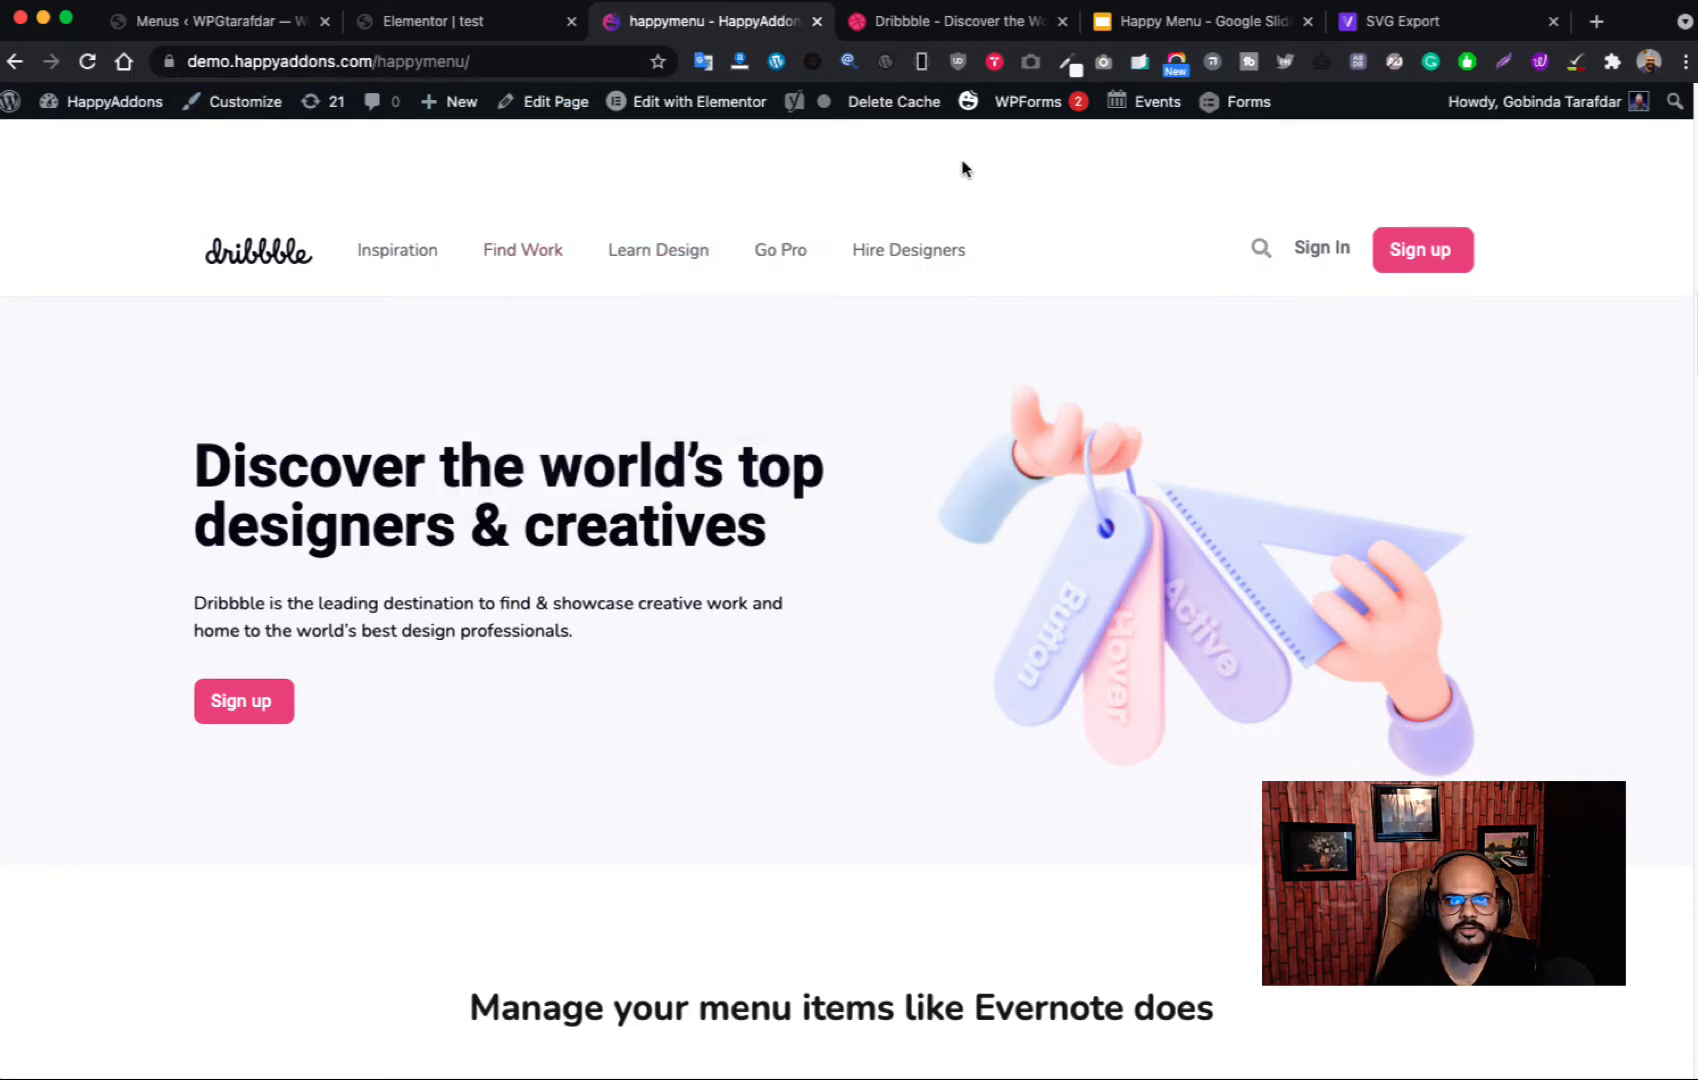
click(930, 24)
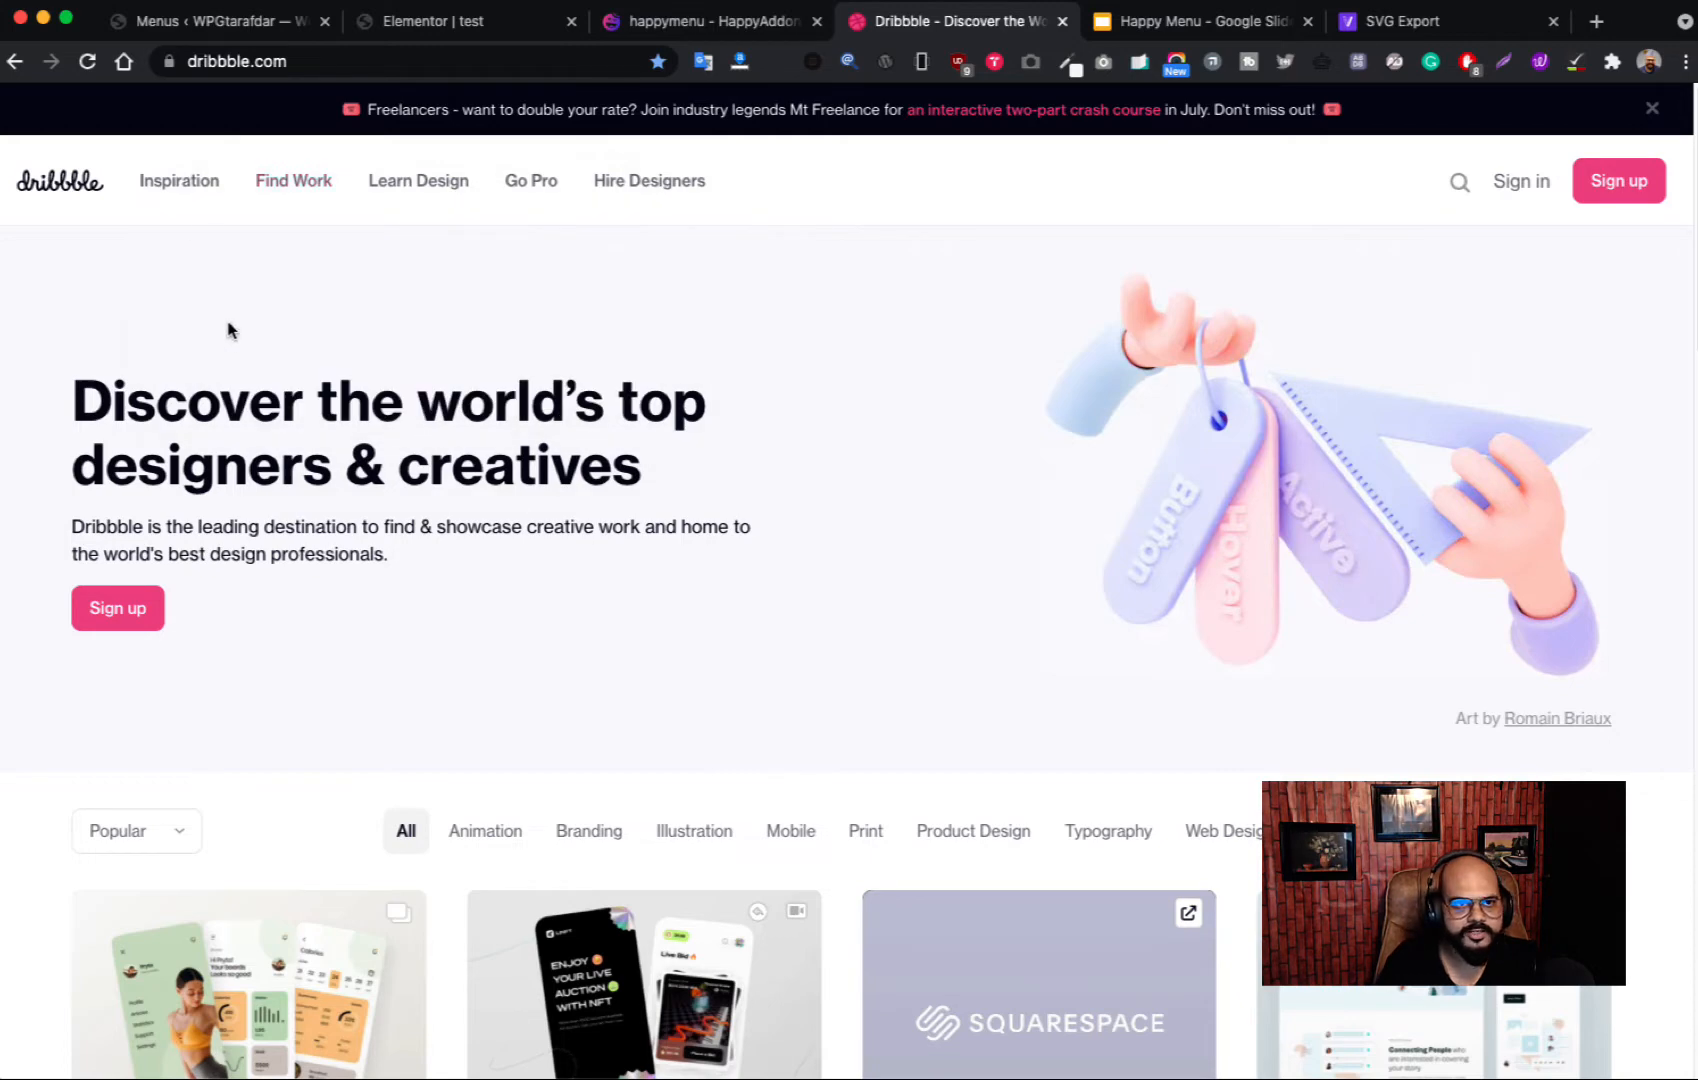
mouse_move(176, 198)
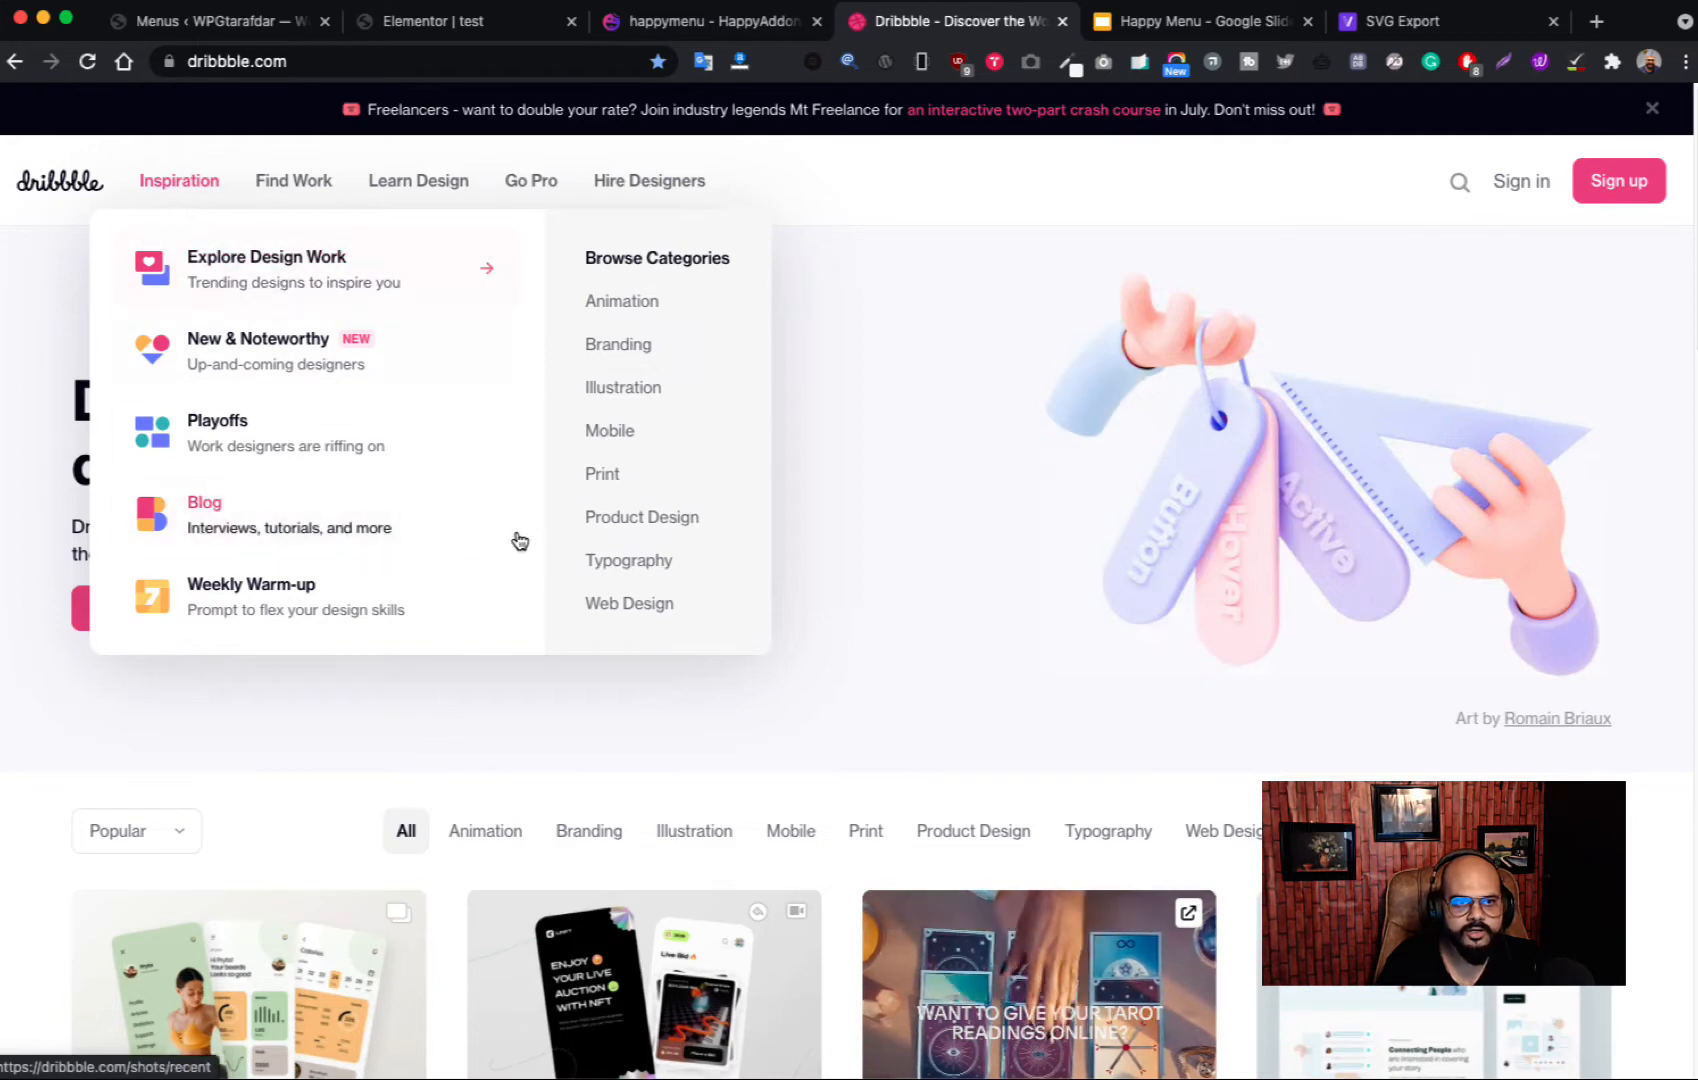
click(708, 24)
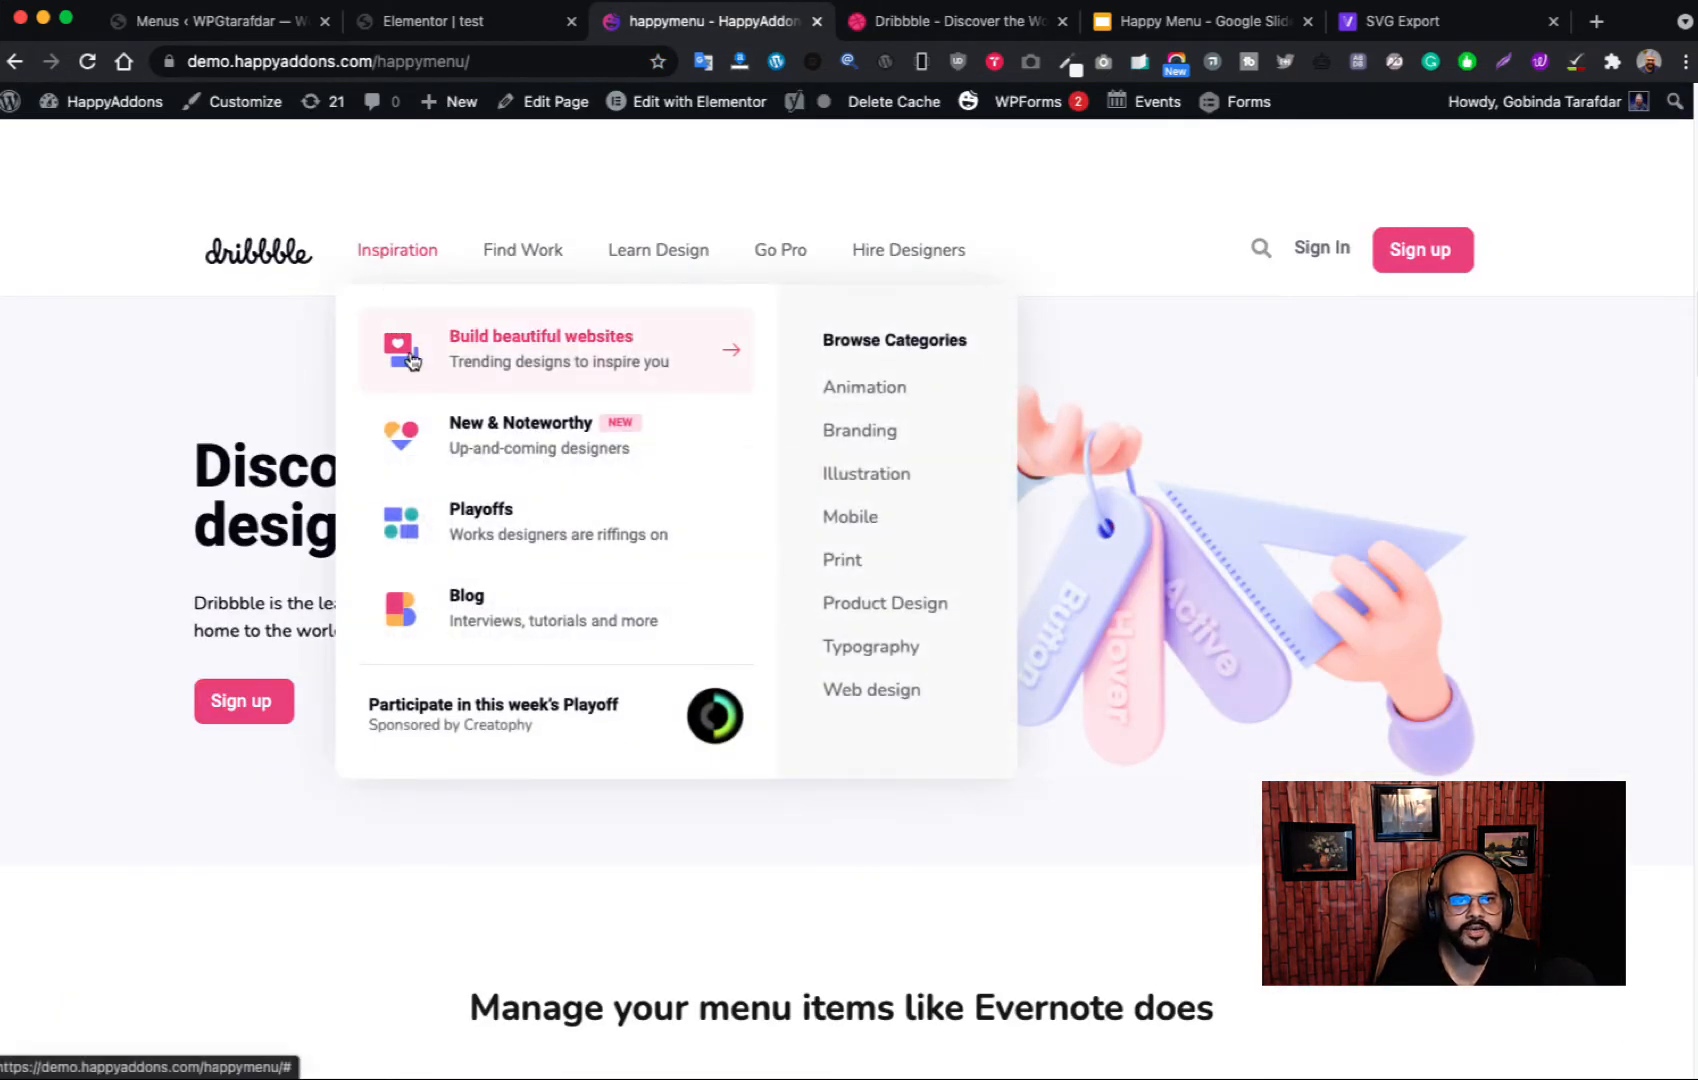
scroll(1040, 326, up, 3)
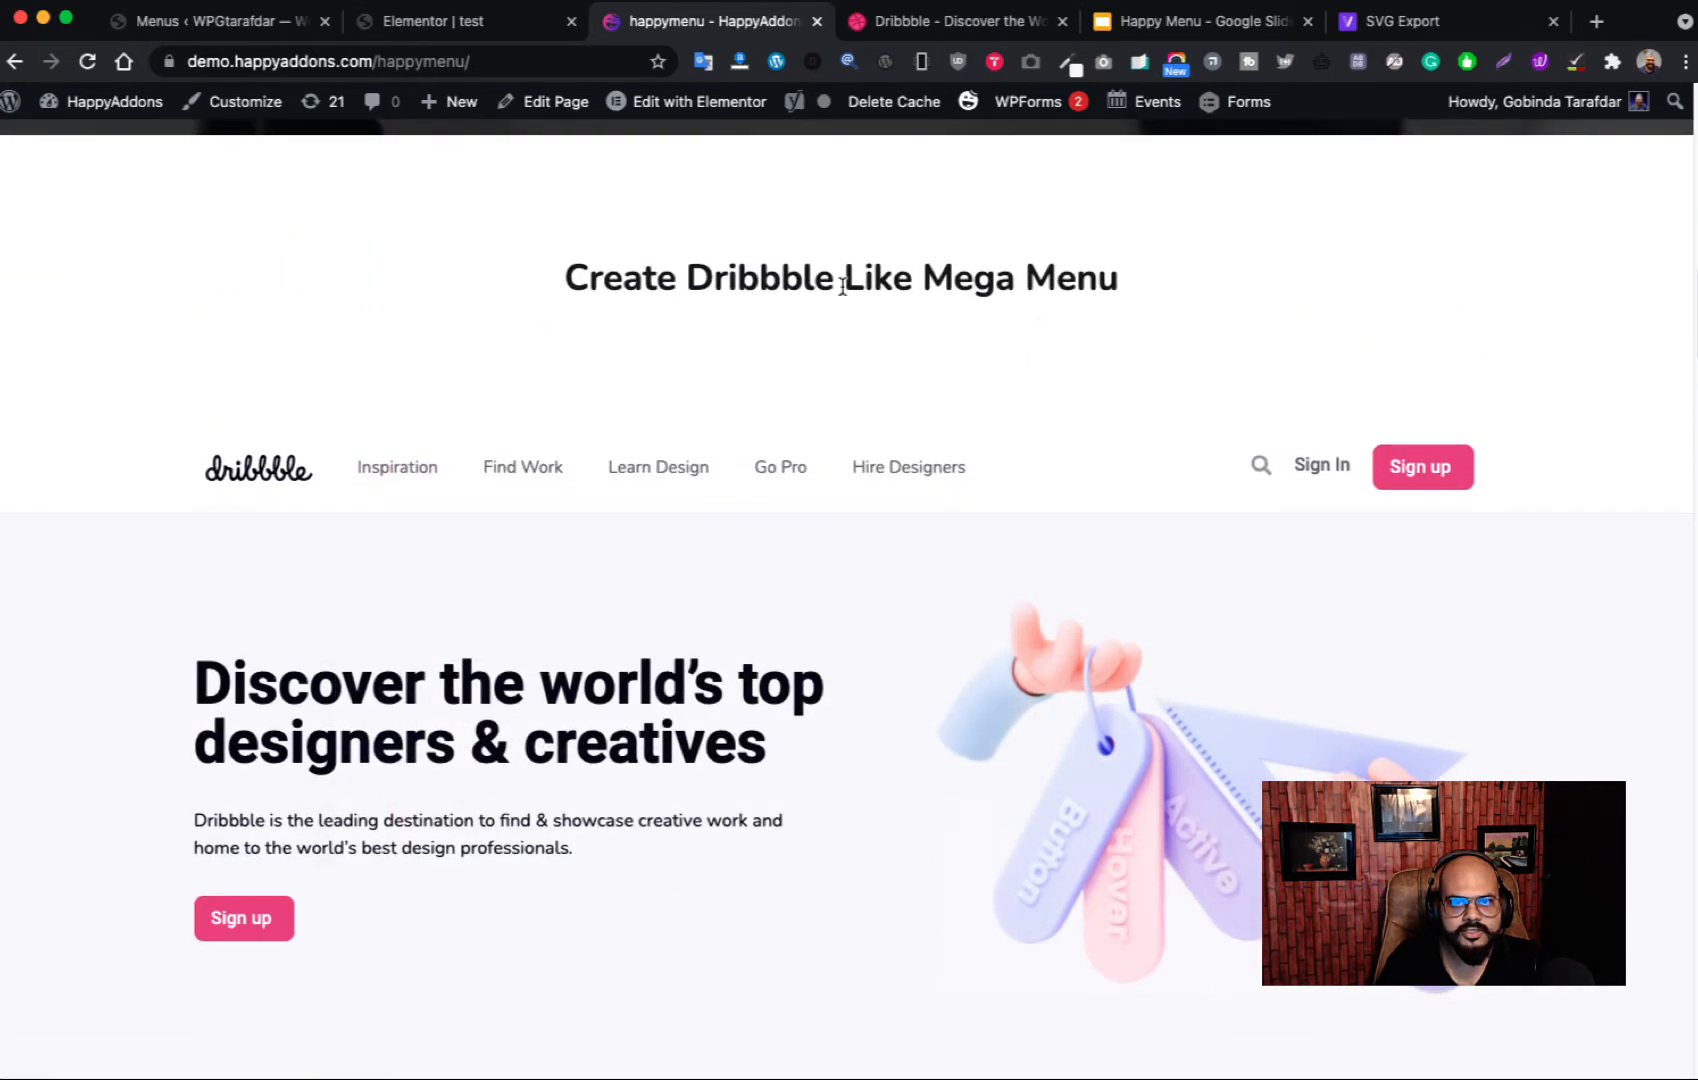
scroll(610, 350, down, 2)
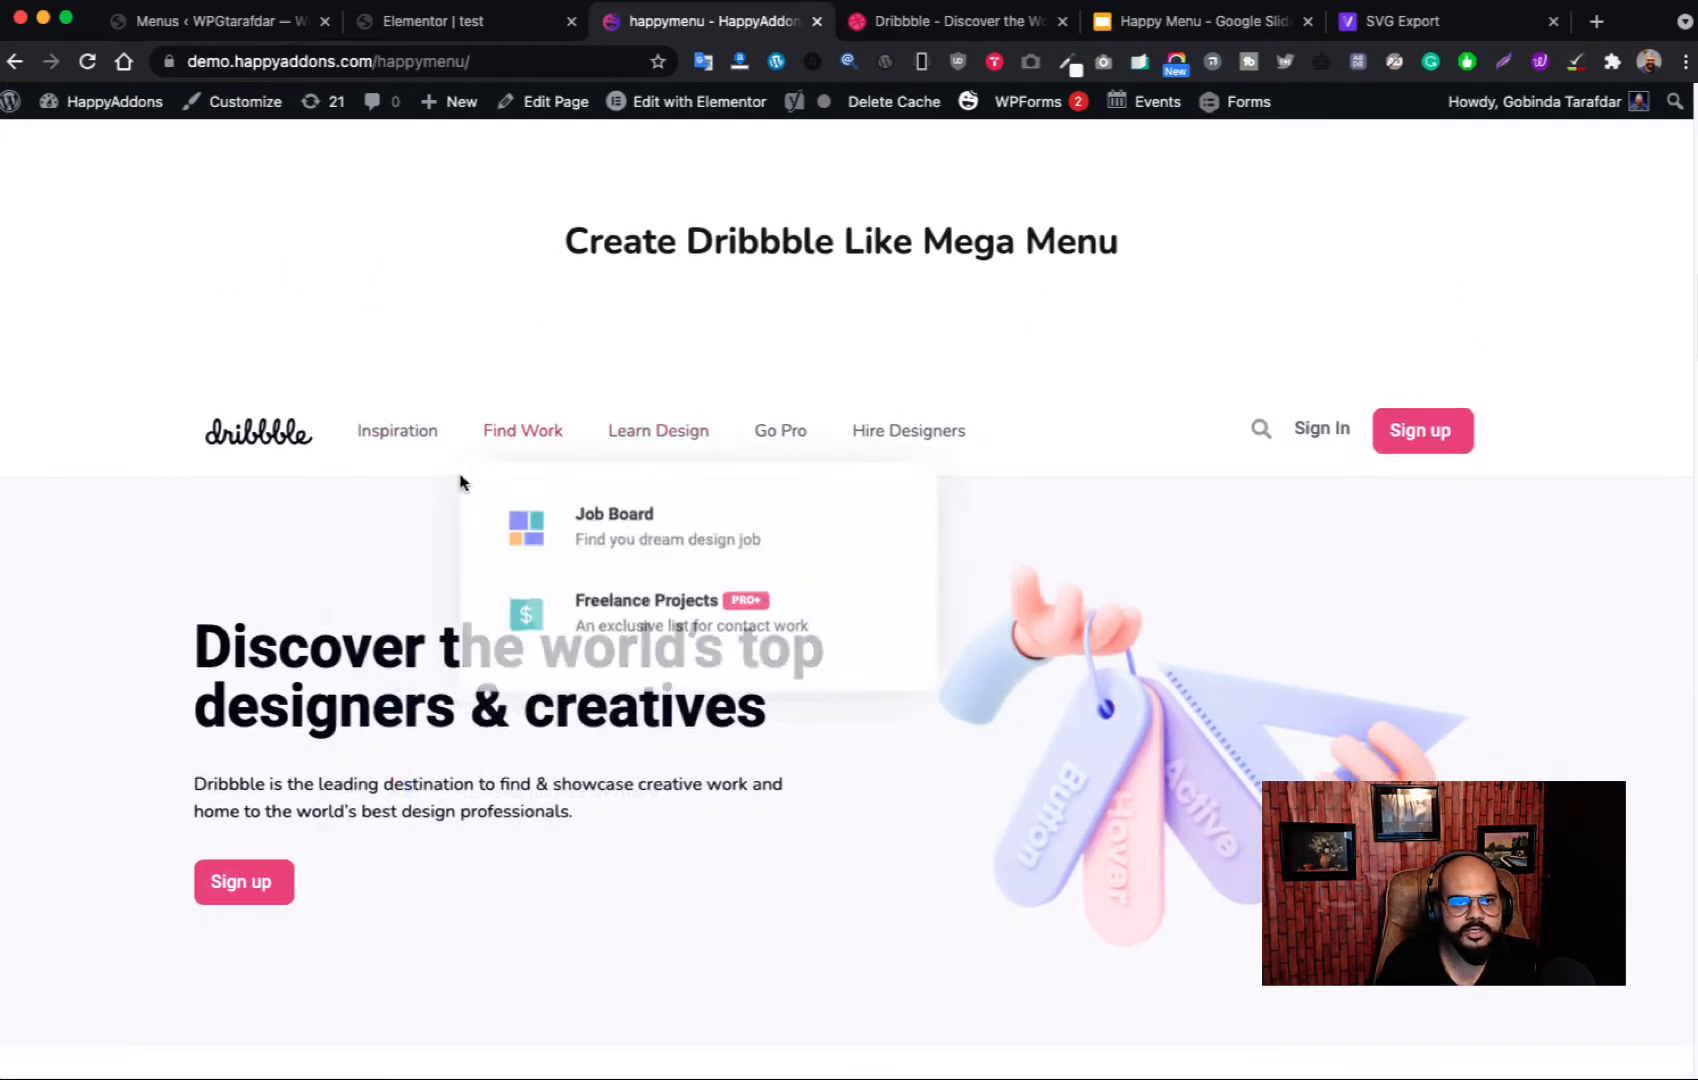
mouse_move(403, 400)
scroll(417, 428, down, 2)
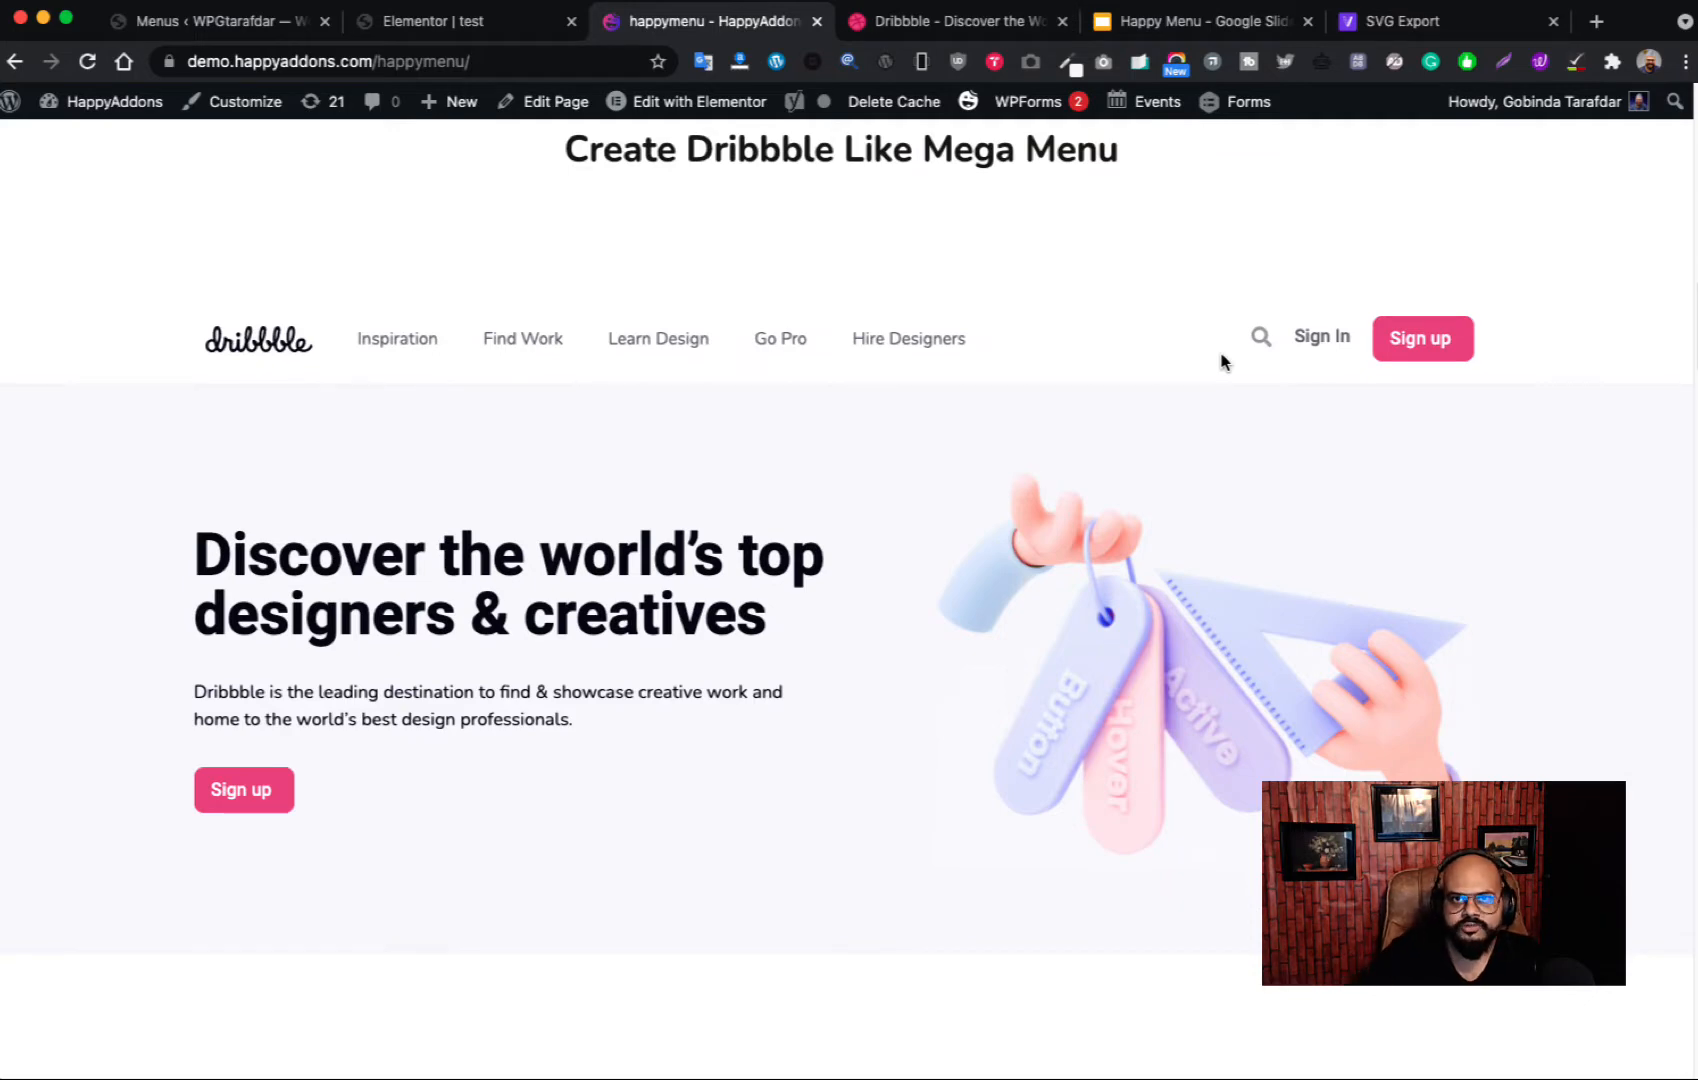
Step: Examine the Features dropdown of the Evernote-style menu on the Happy Menu demo page
scroll(1123, 465, down, 6)
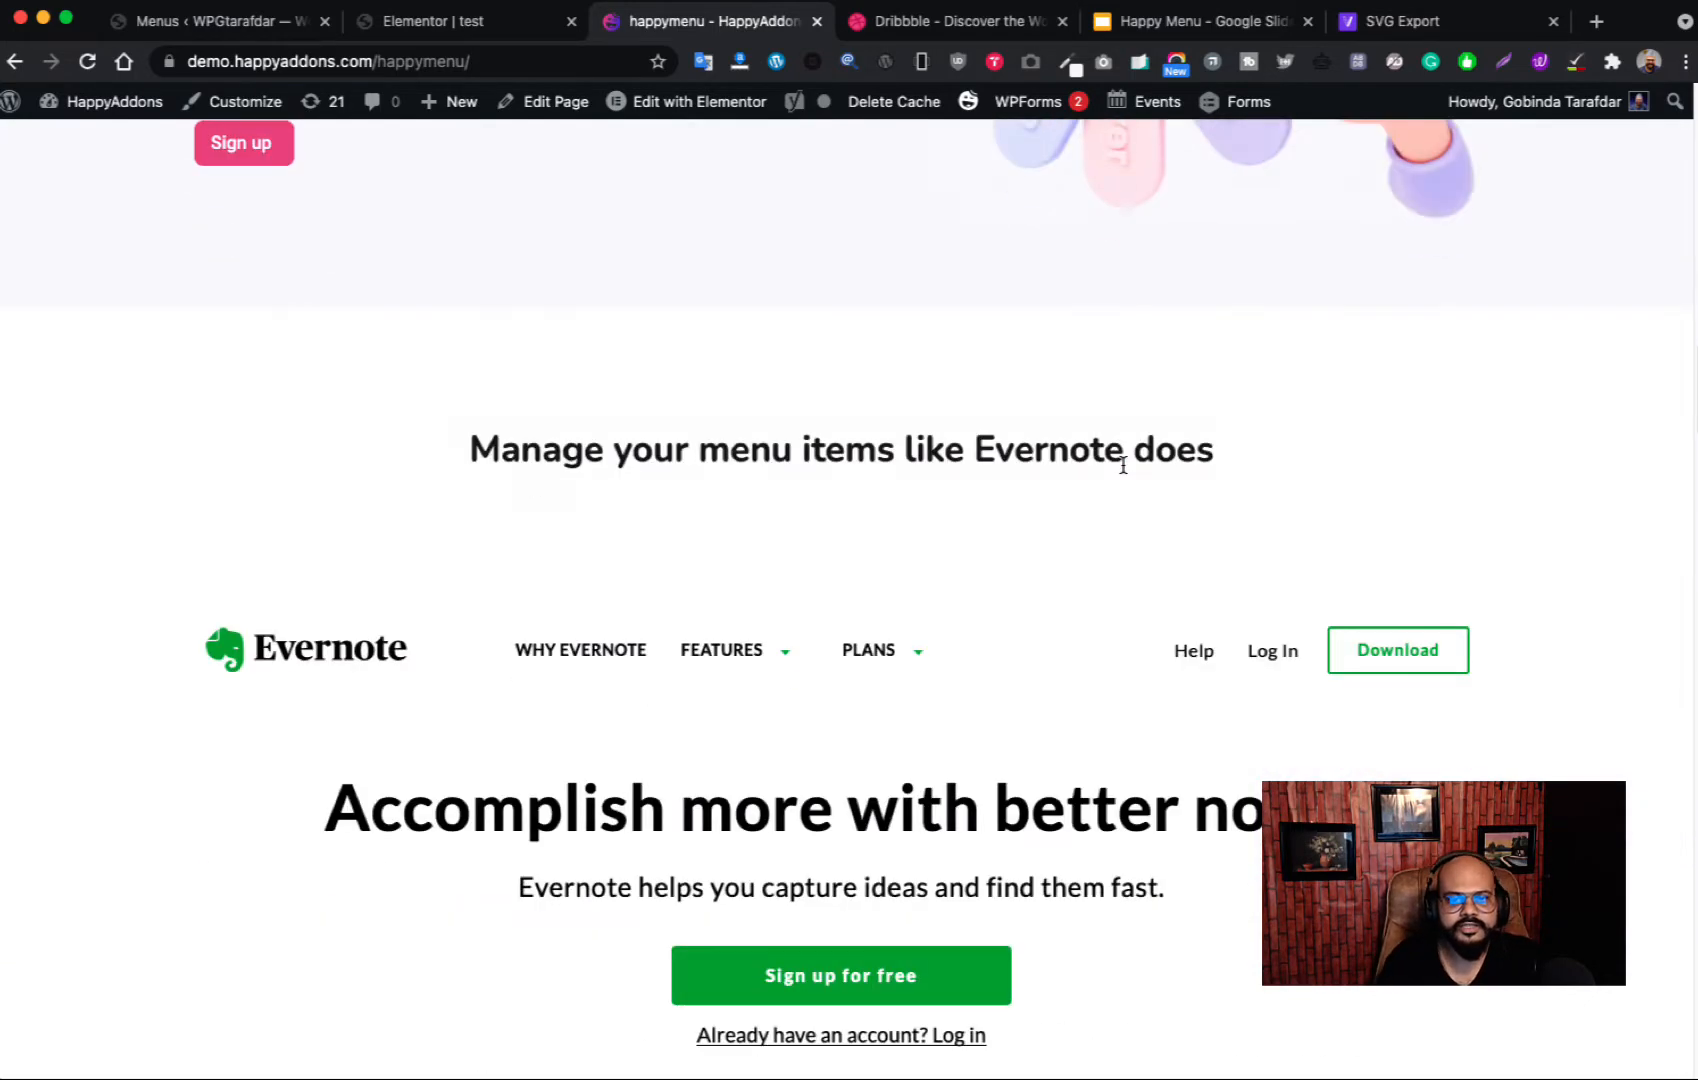
scroll(960, 530, down, 1)
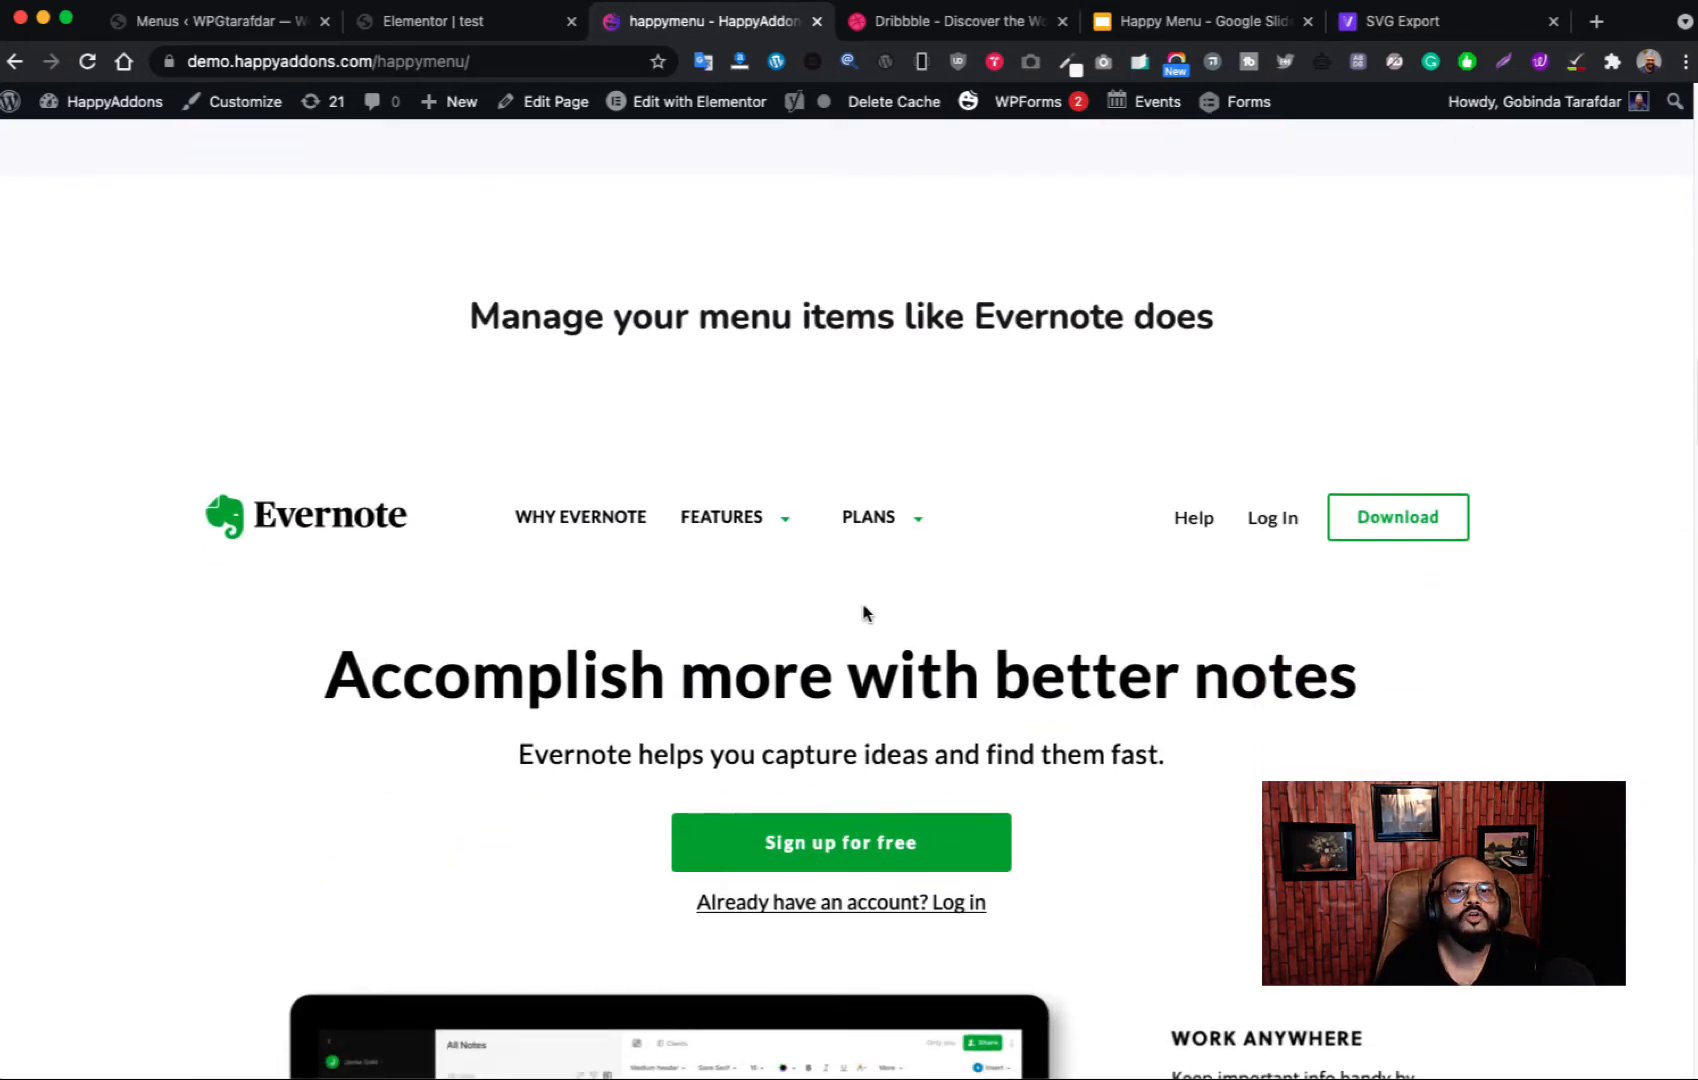
mouse_move(777, 522)
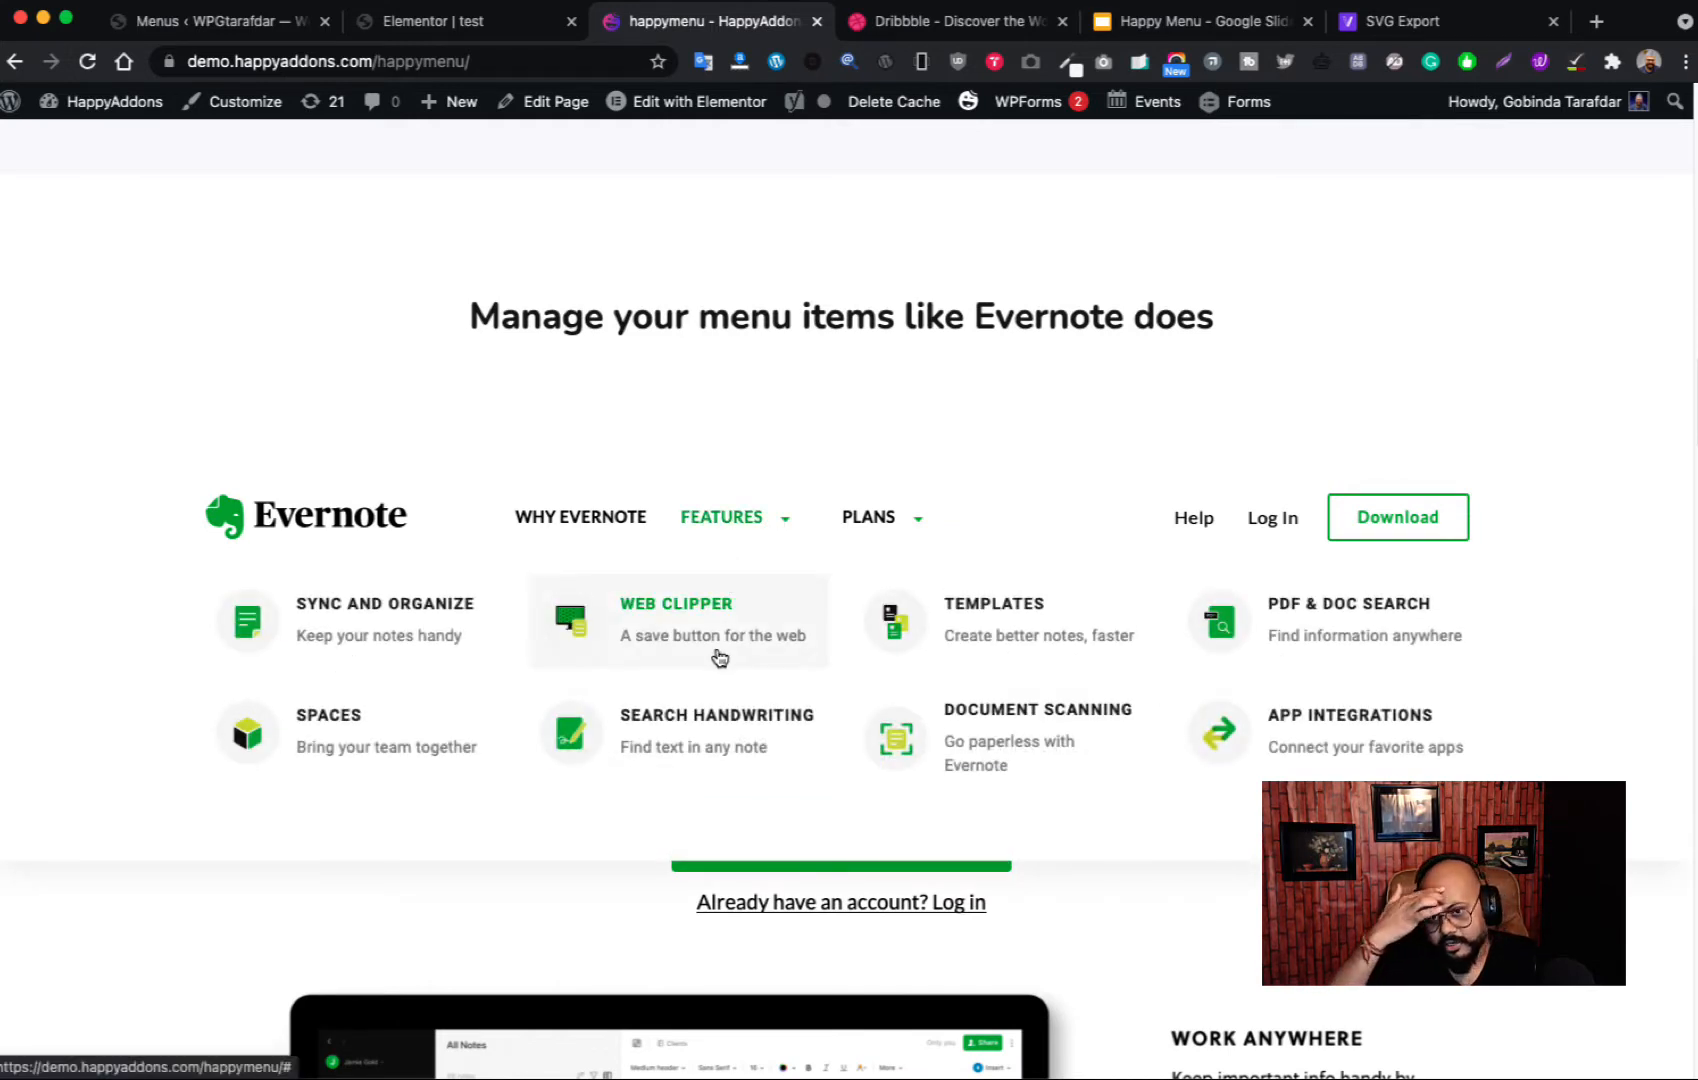
scroll(1018, 478, up, 2)
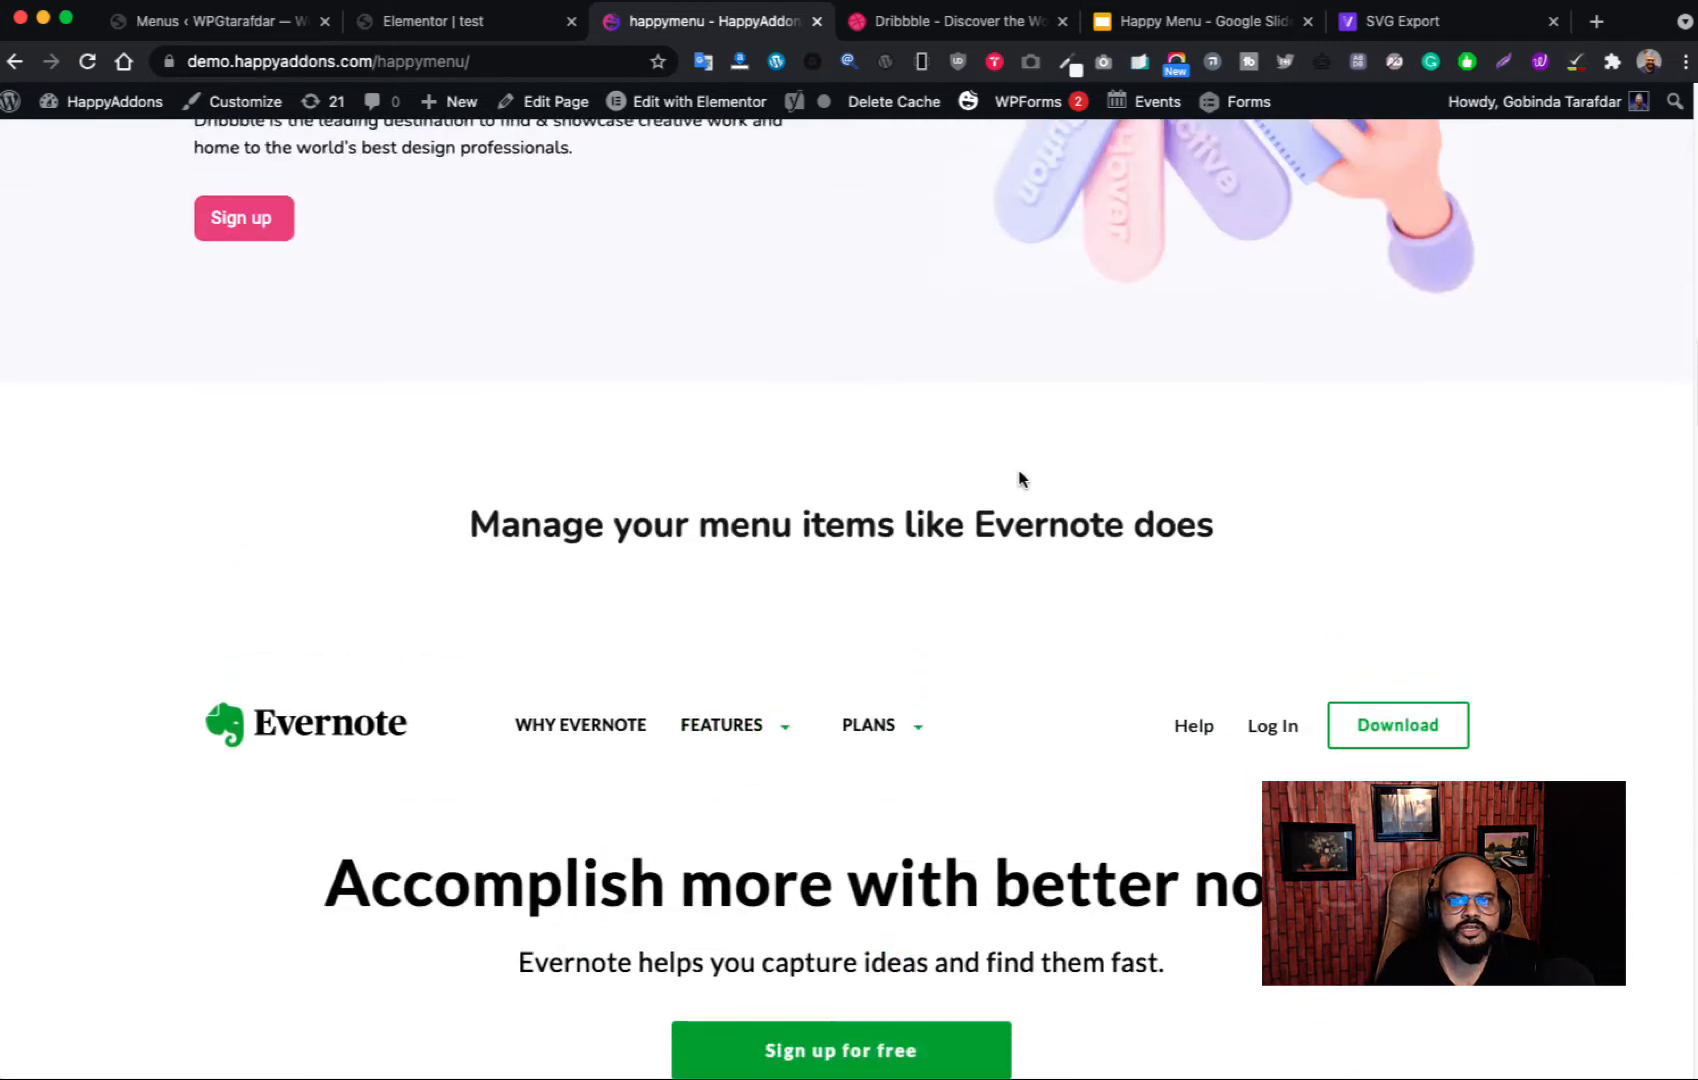
scroll(1018, 478, up, 1)
scroll(1020, 479, up, 2)
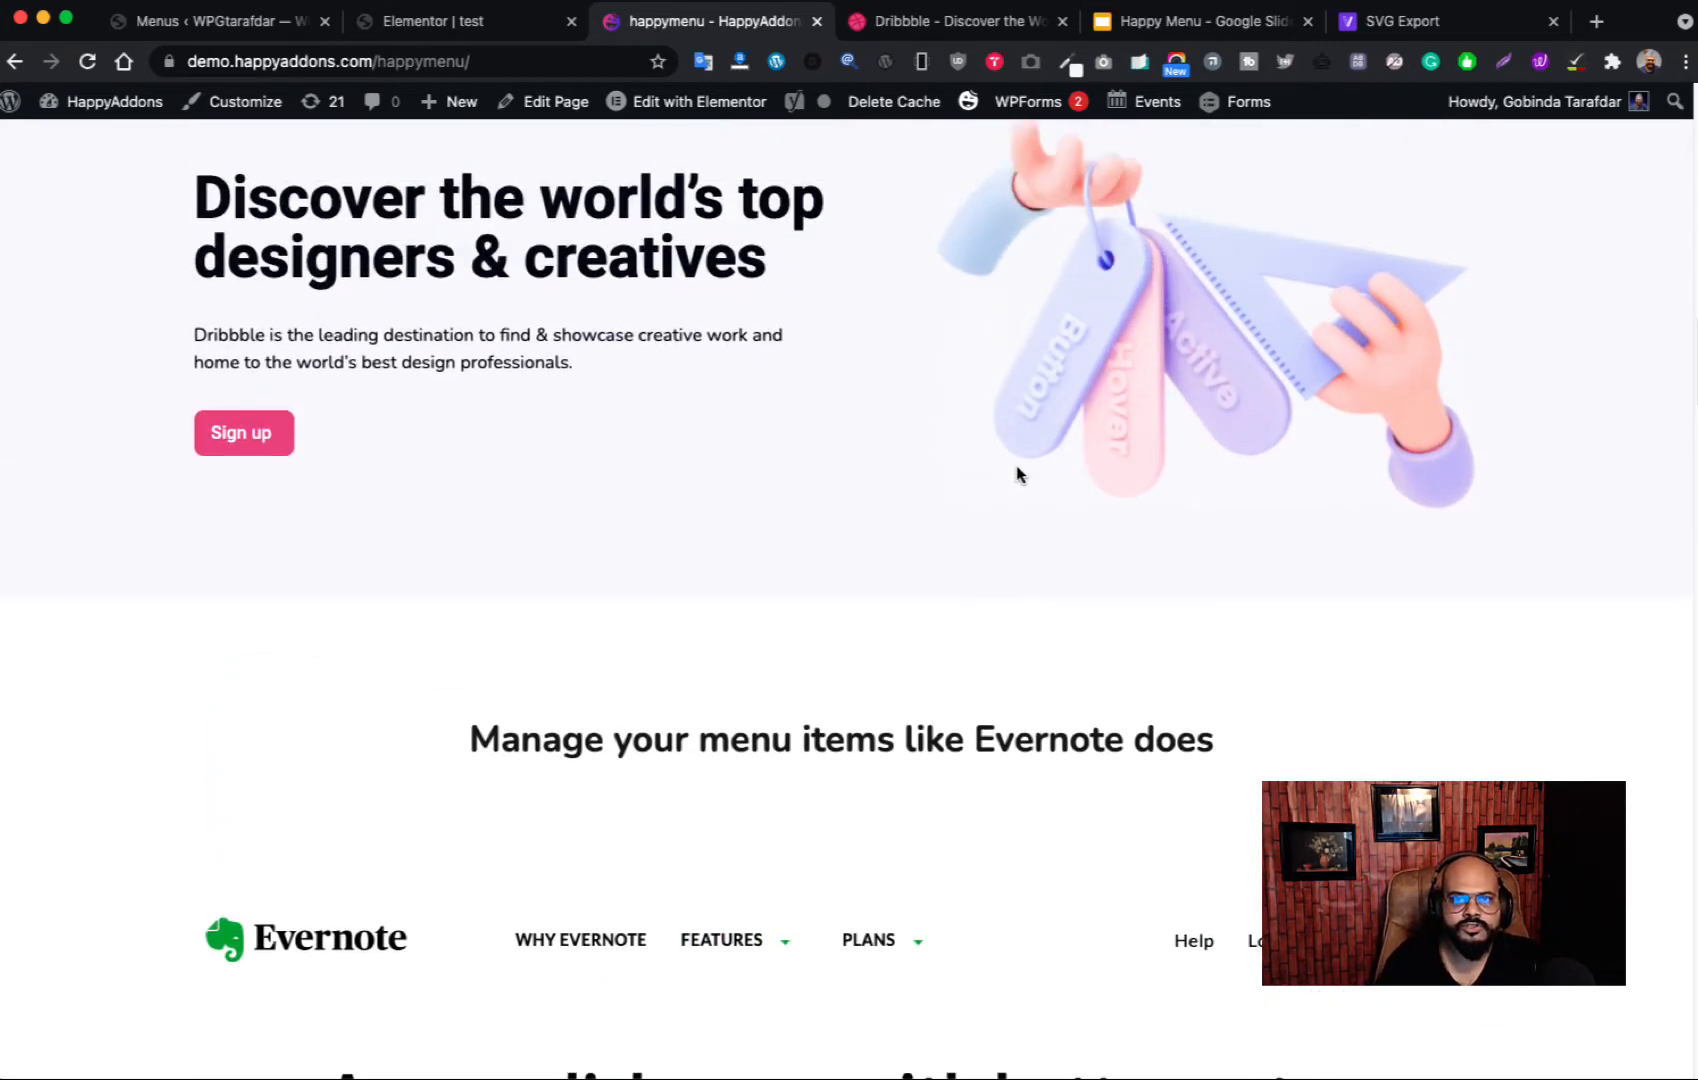
scroll(1018, 474, up, 5)
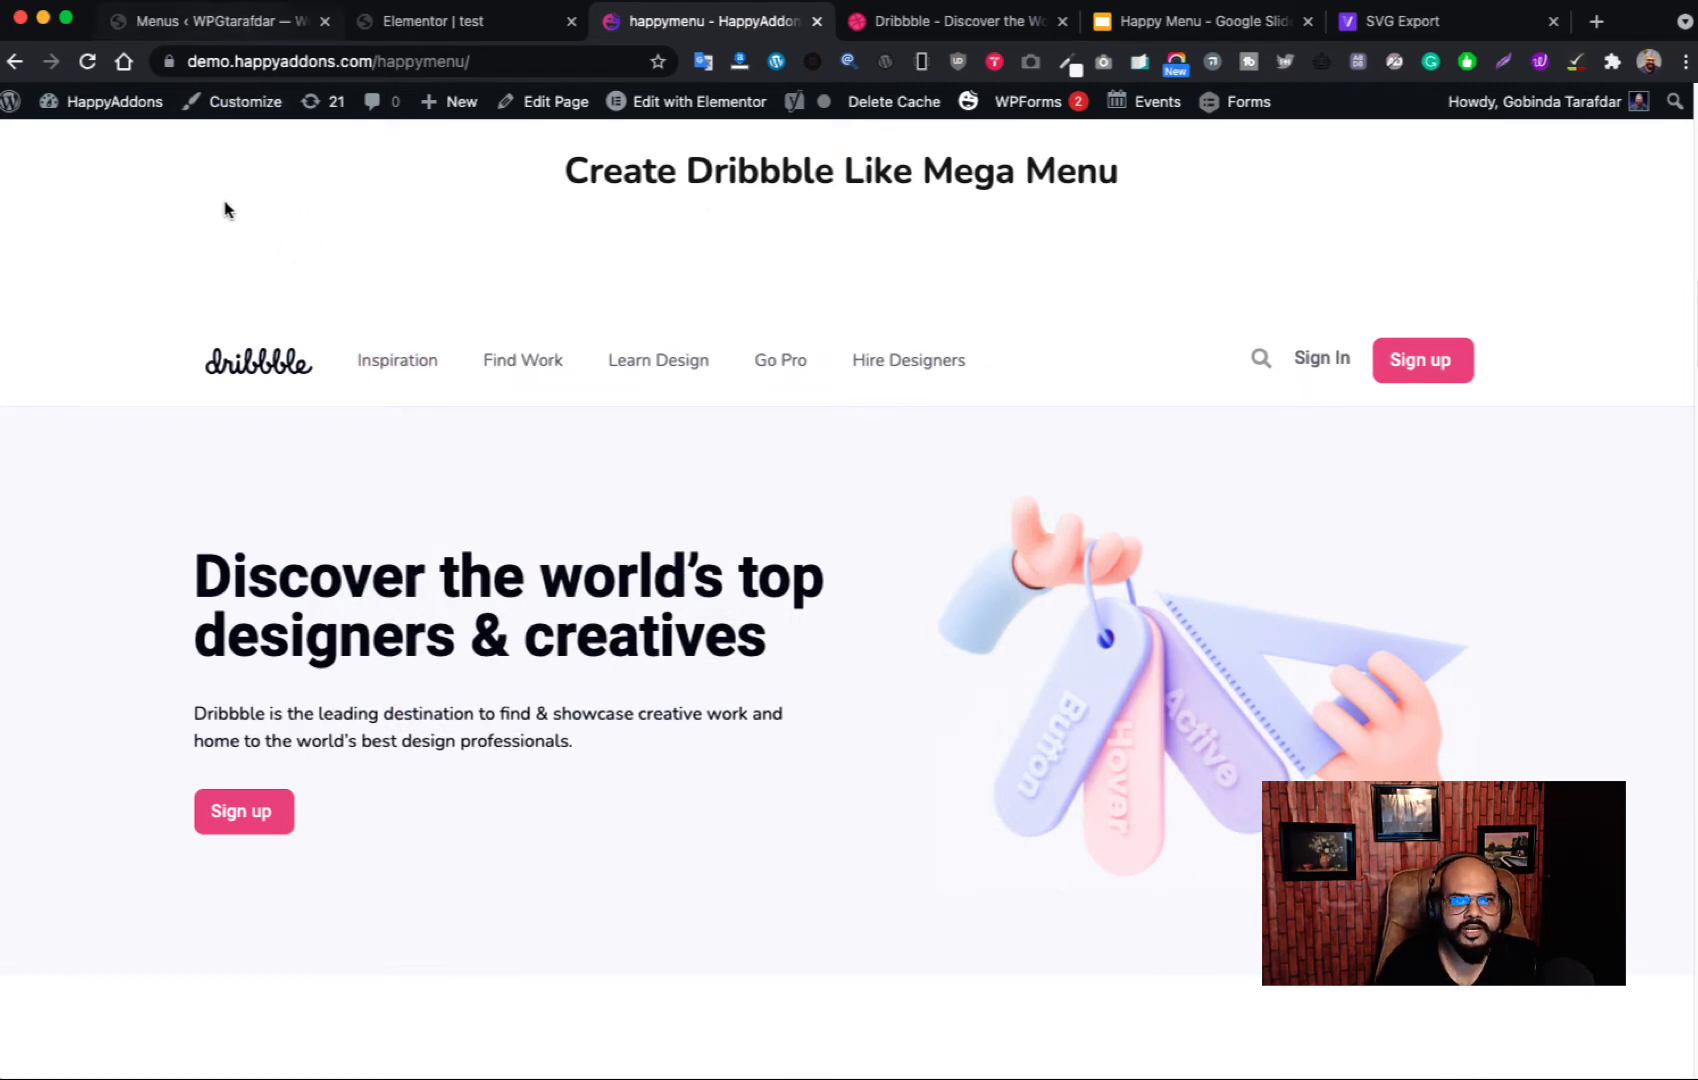
Step: Check the Test Menu's structure on the WordPress Menus page and return to the demo page
mouse_move(465, 385)
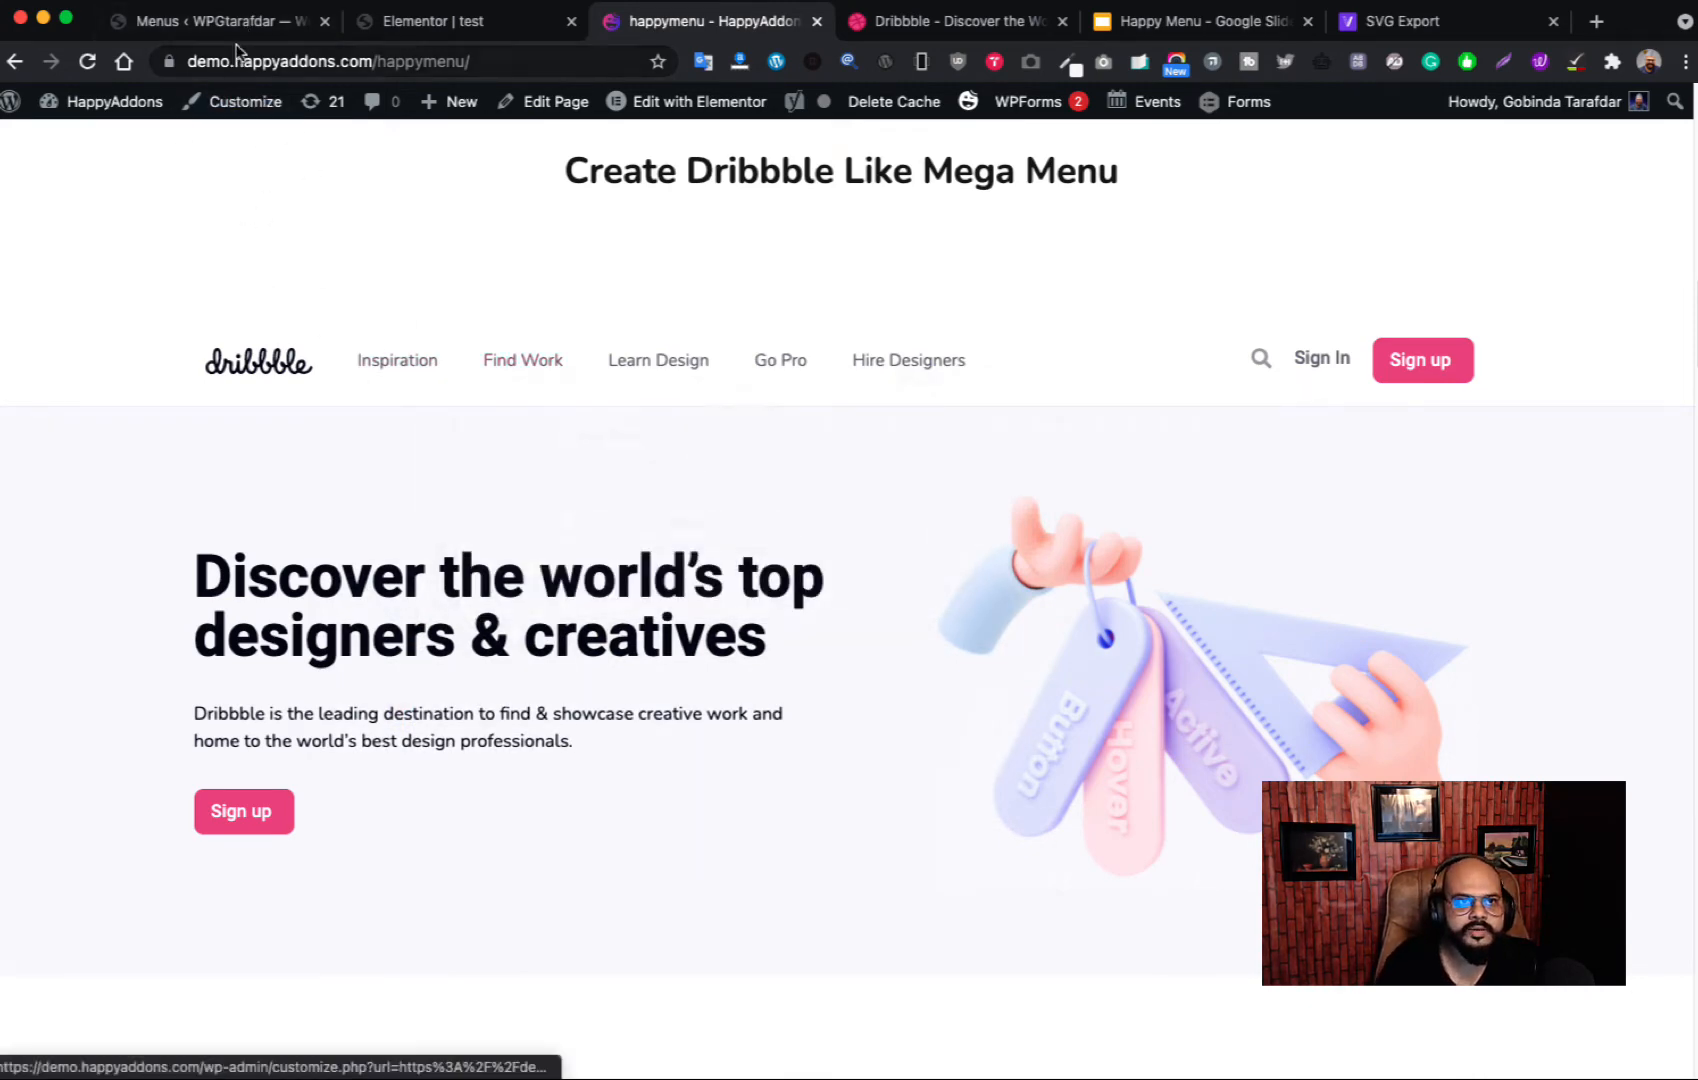
click(215, 20)
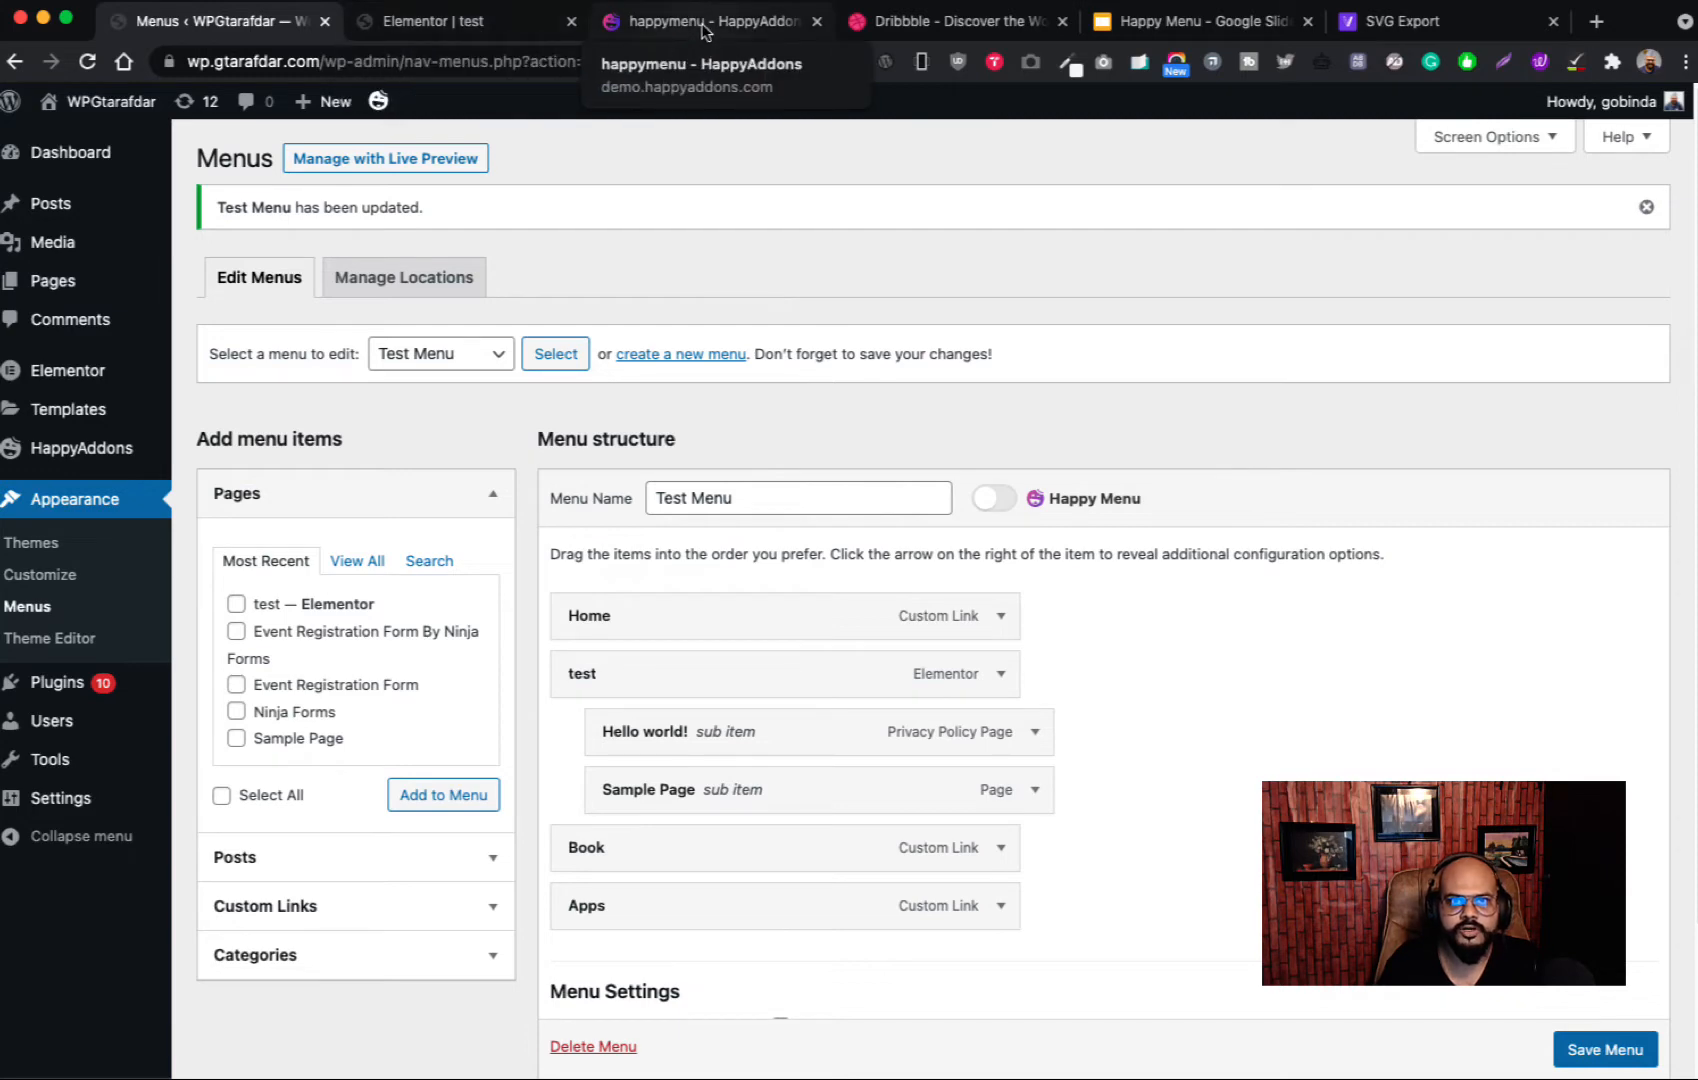
click(745, 28)
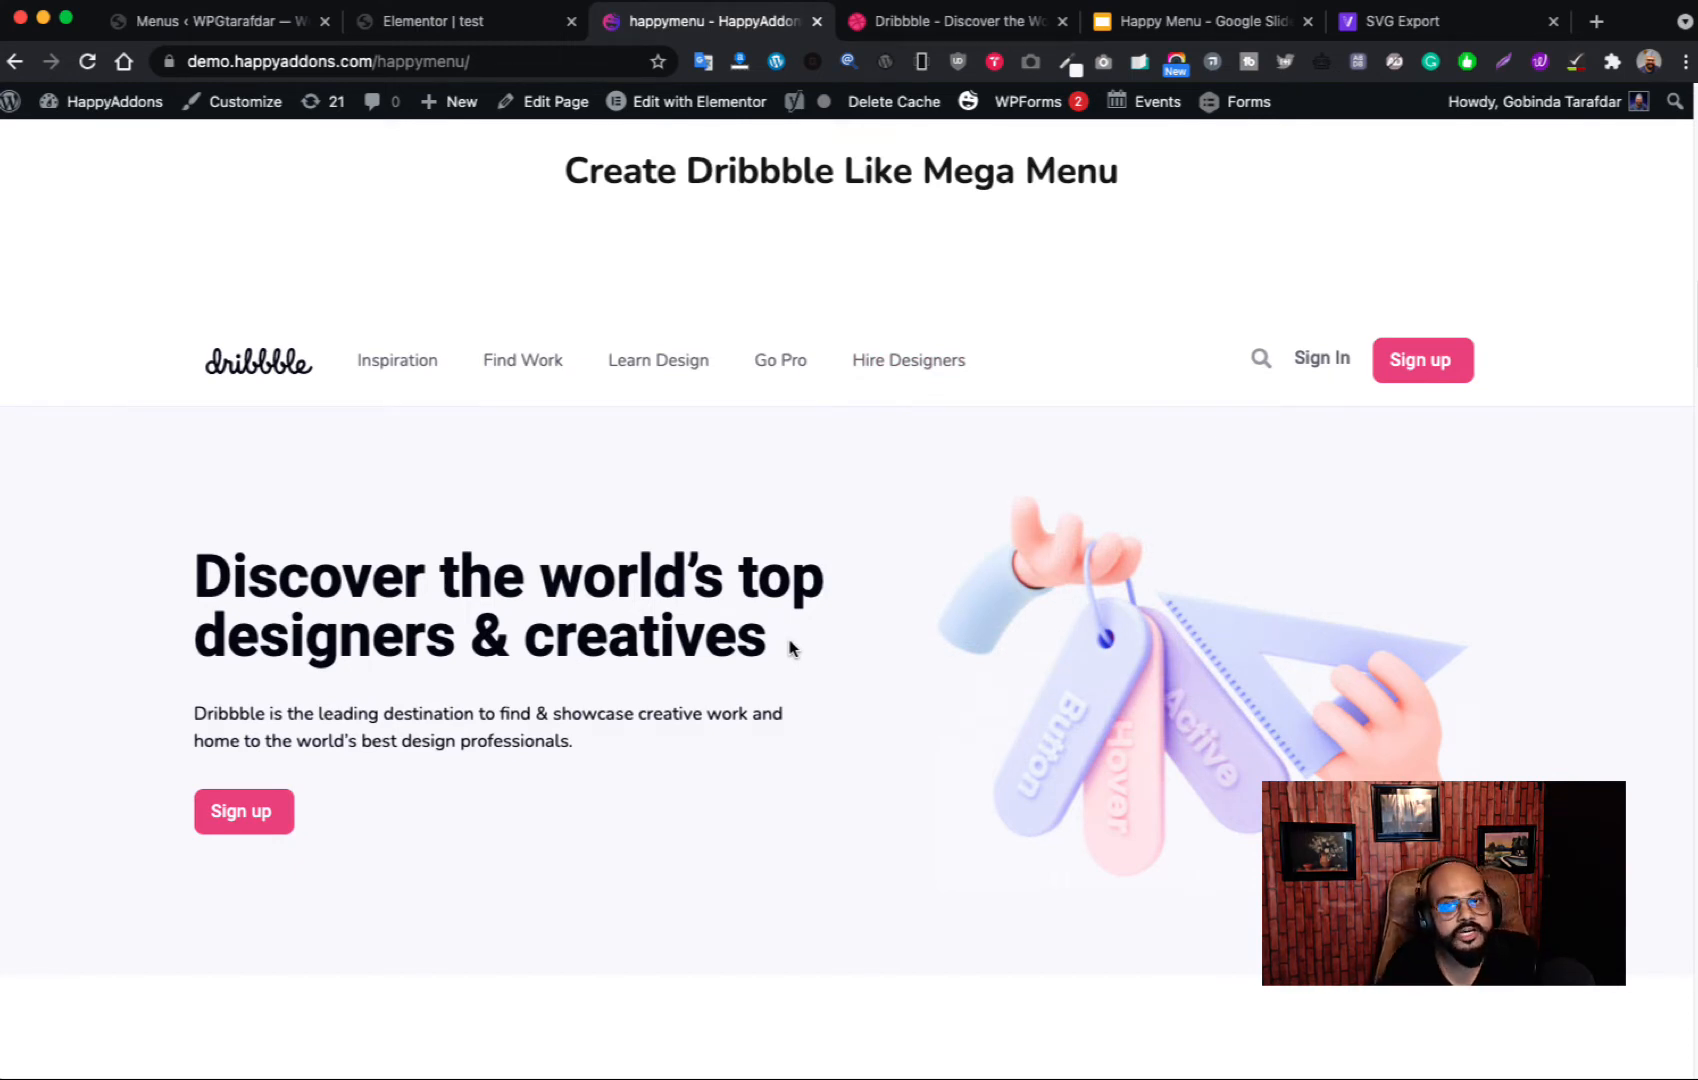
Step: Examine the Plans dropdown in the Evernote-style menu and the Products dropdown in the weDevs-style mega menu
scroll(797, 641, down, 1)
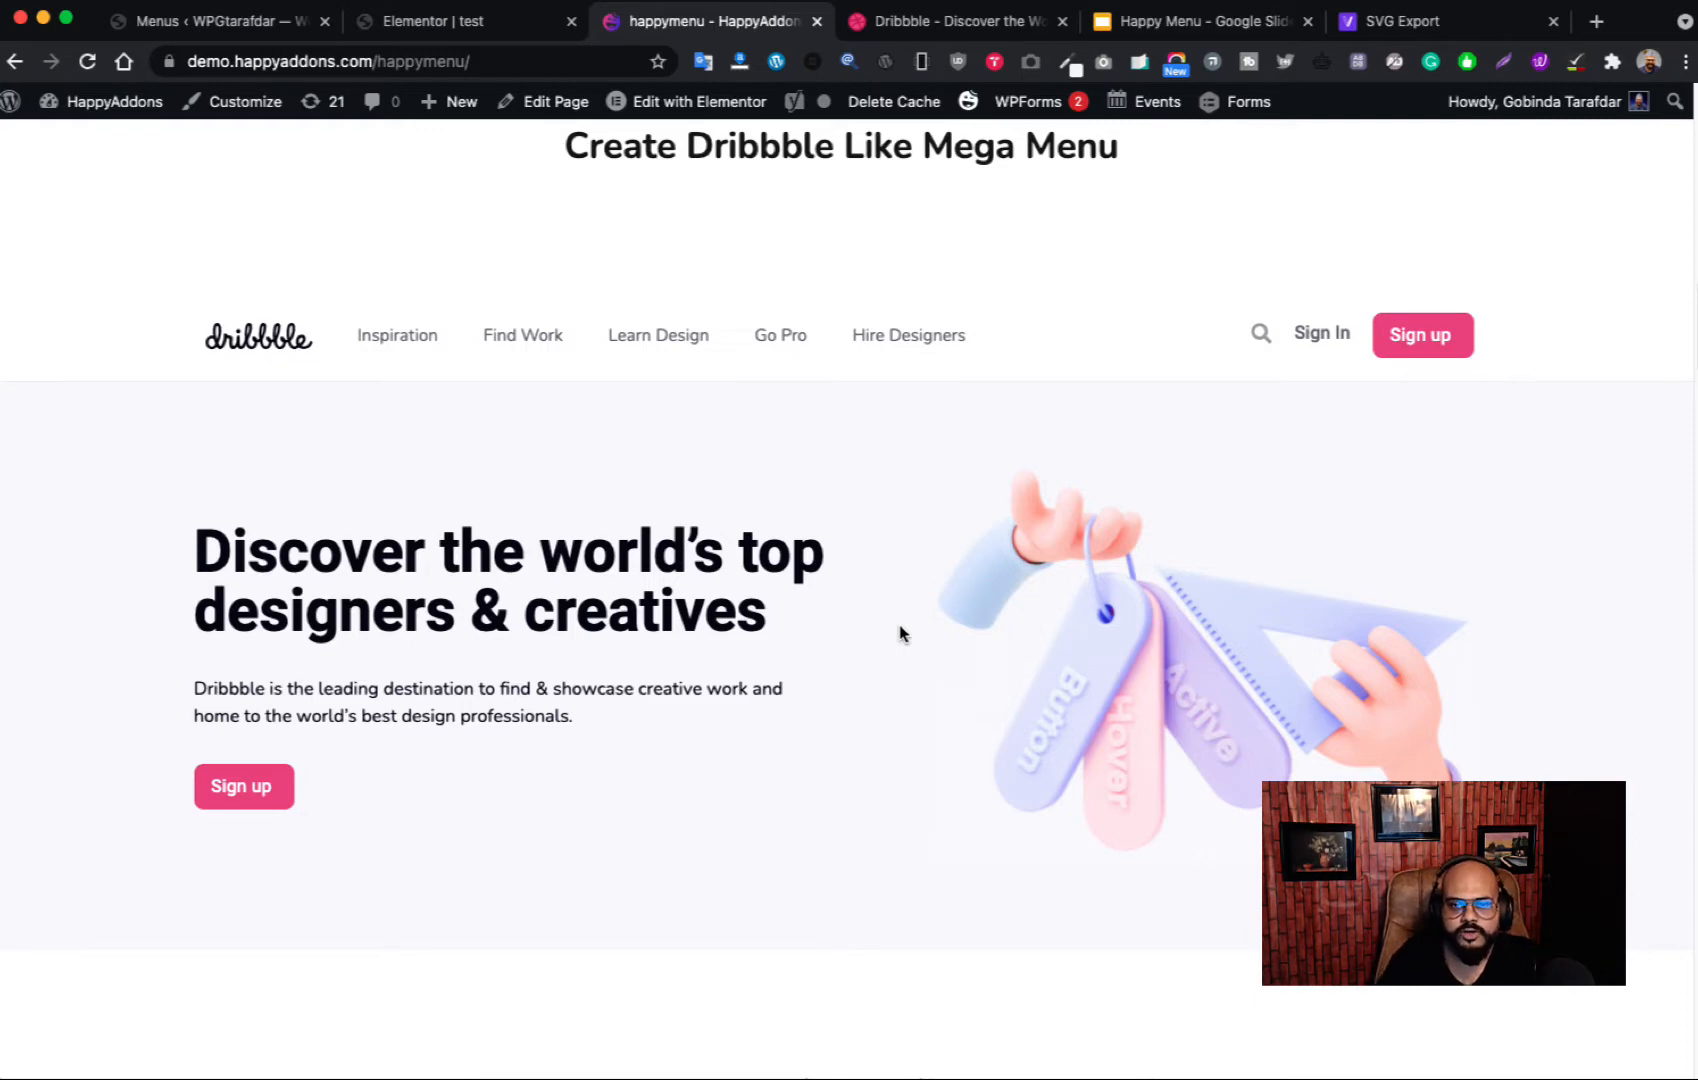
scroll(900, 633, down, 7)
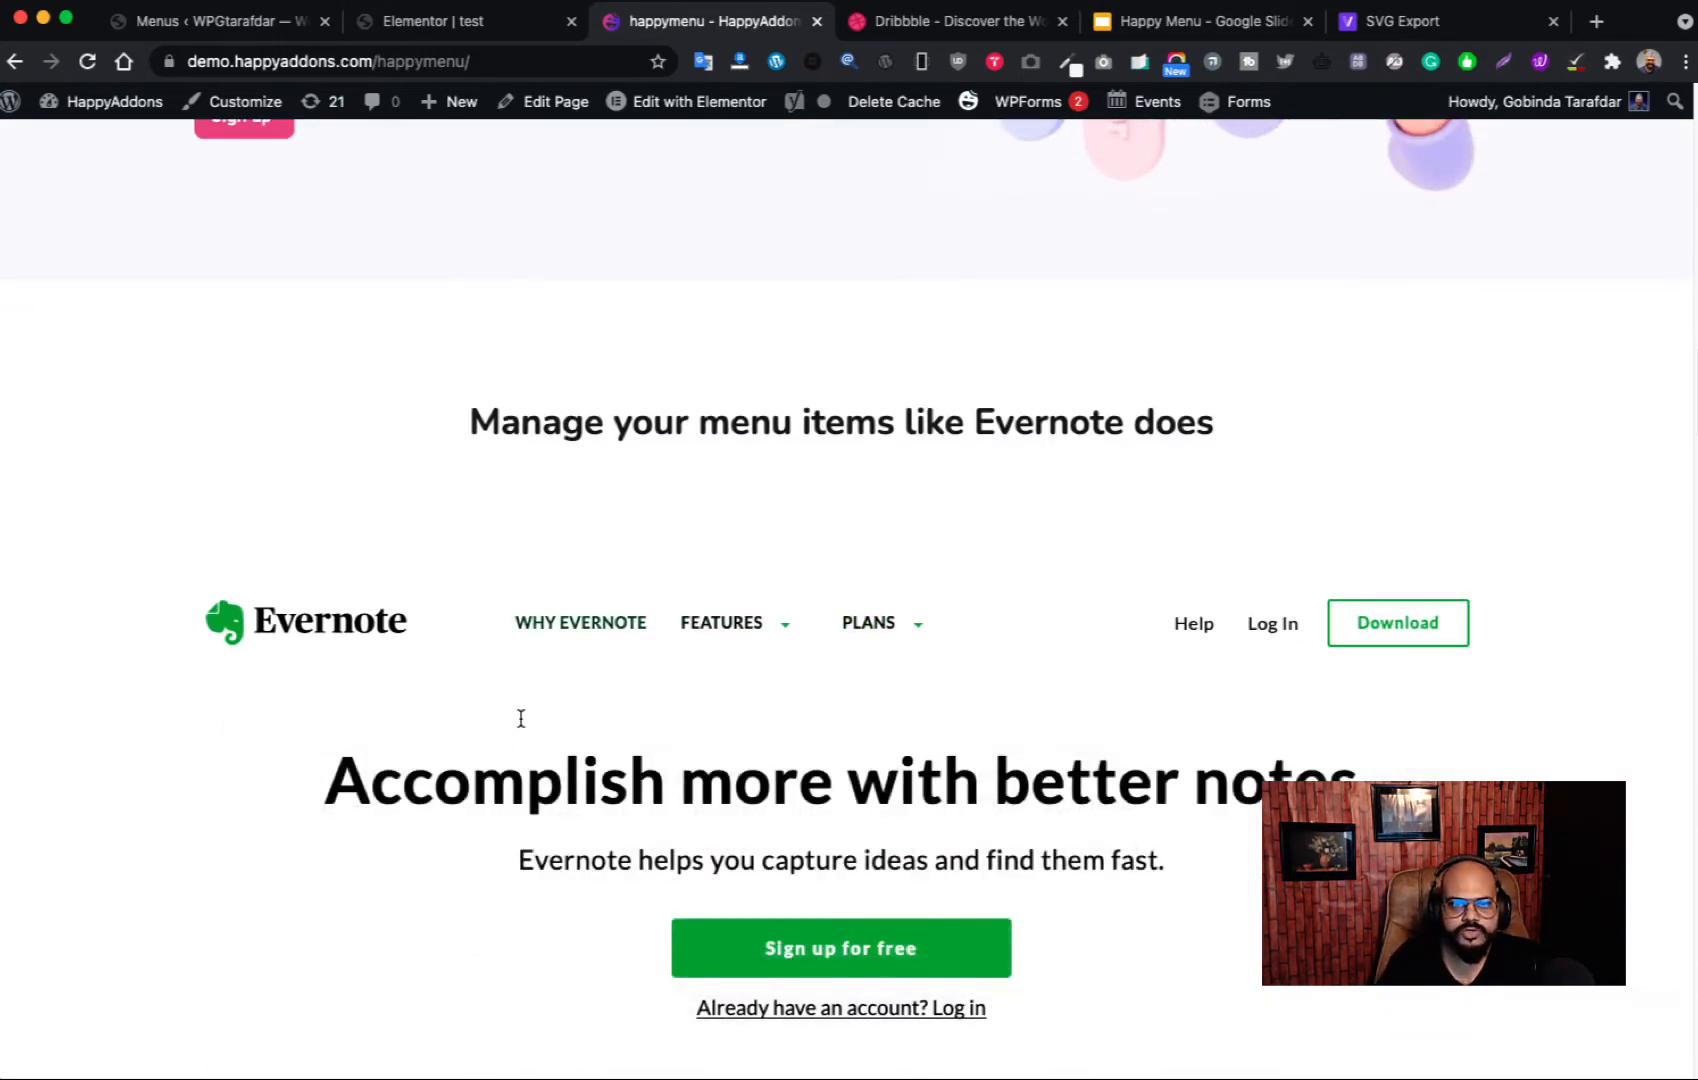
mouse_move(927, 641)
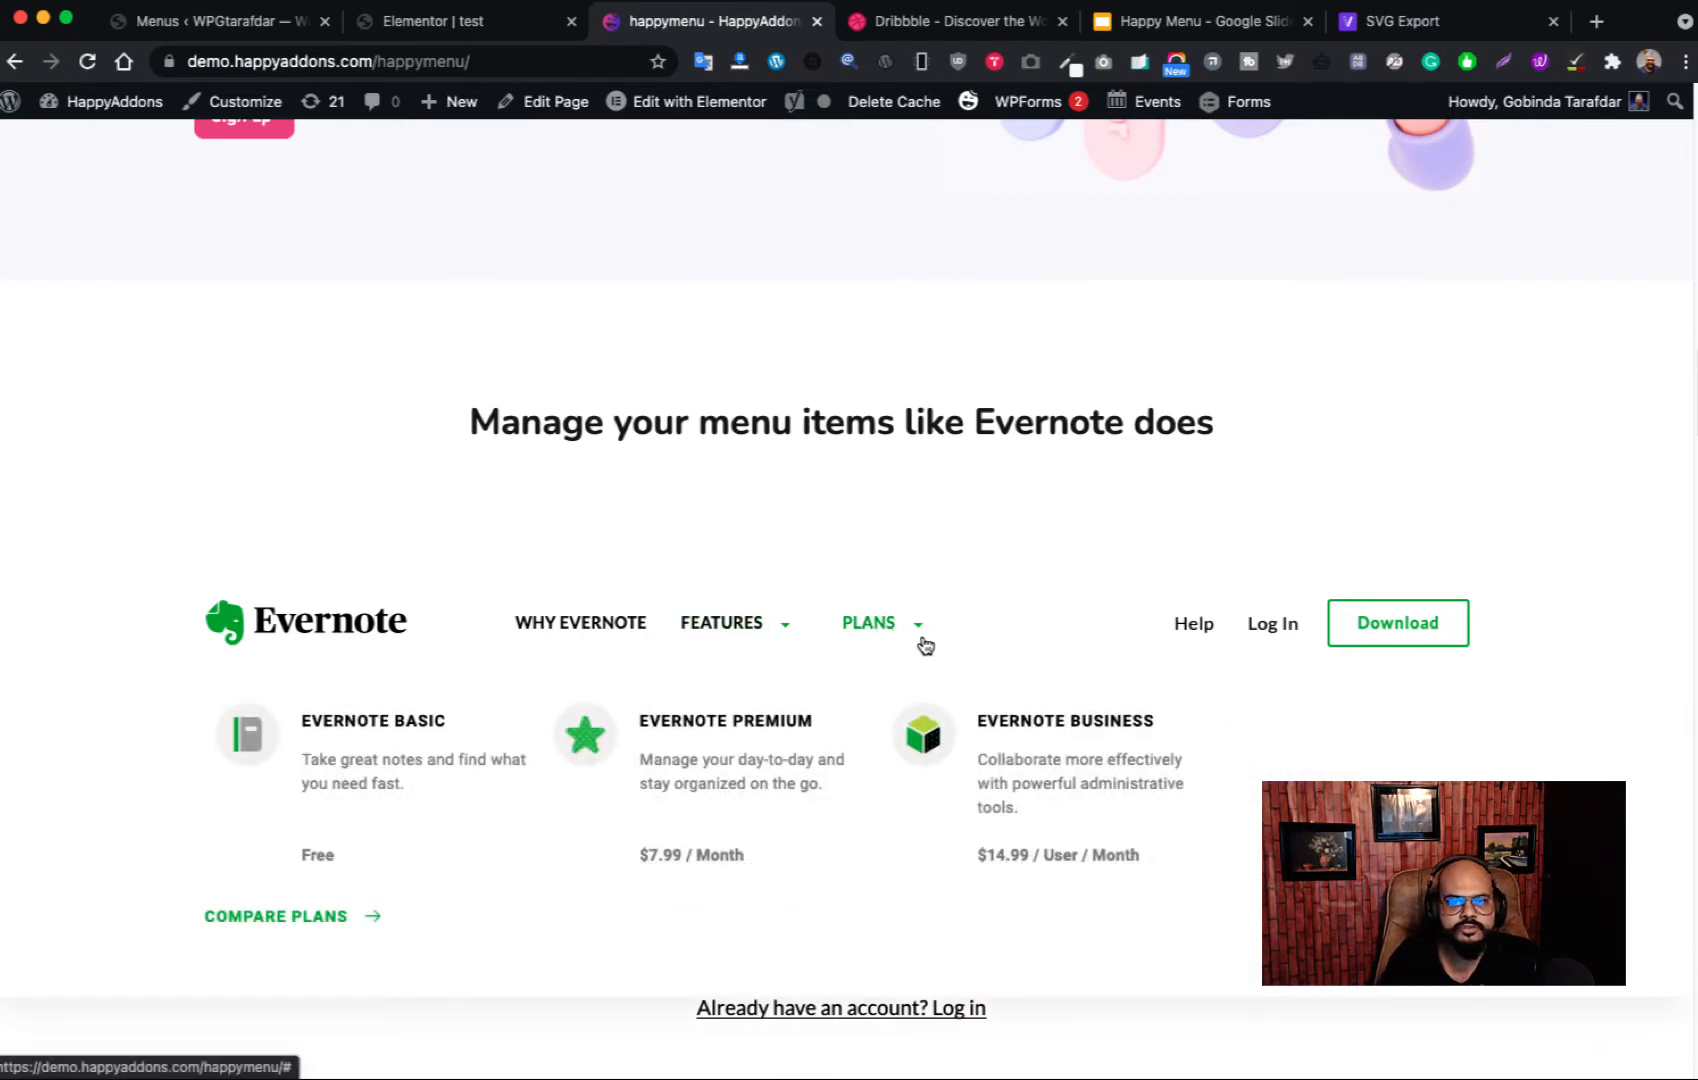
scroll(1372, 769, down, 3)
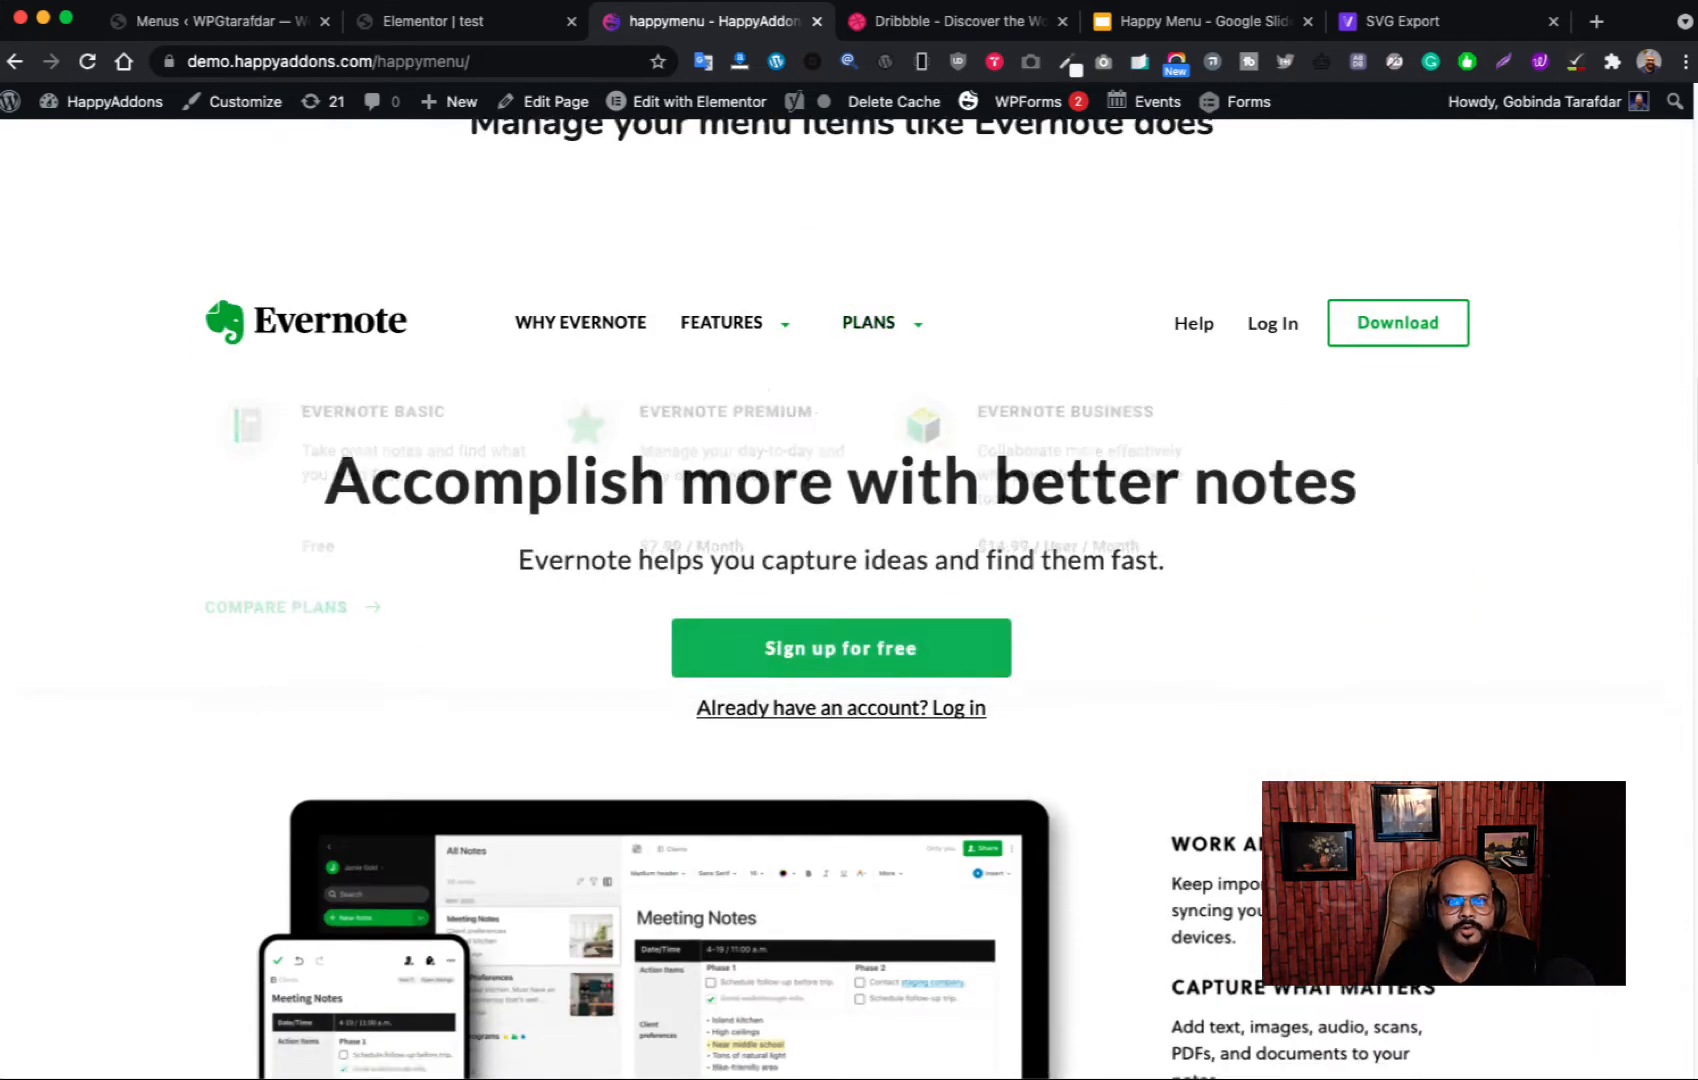
scroll(1224, 828, down, 2)
scroll(1222, 833, down, 7)
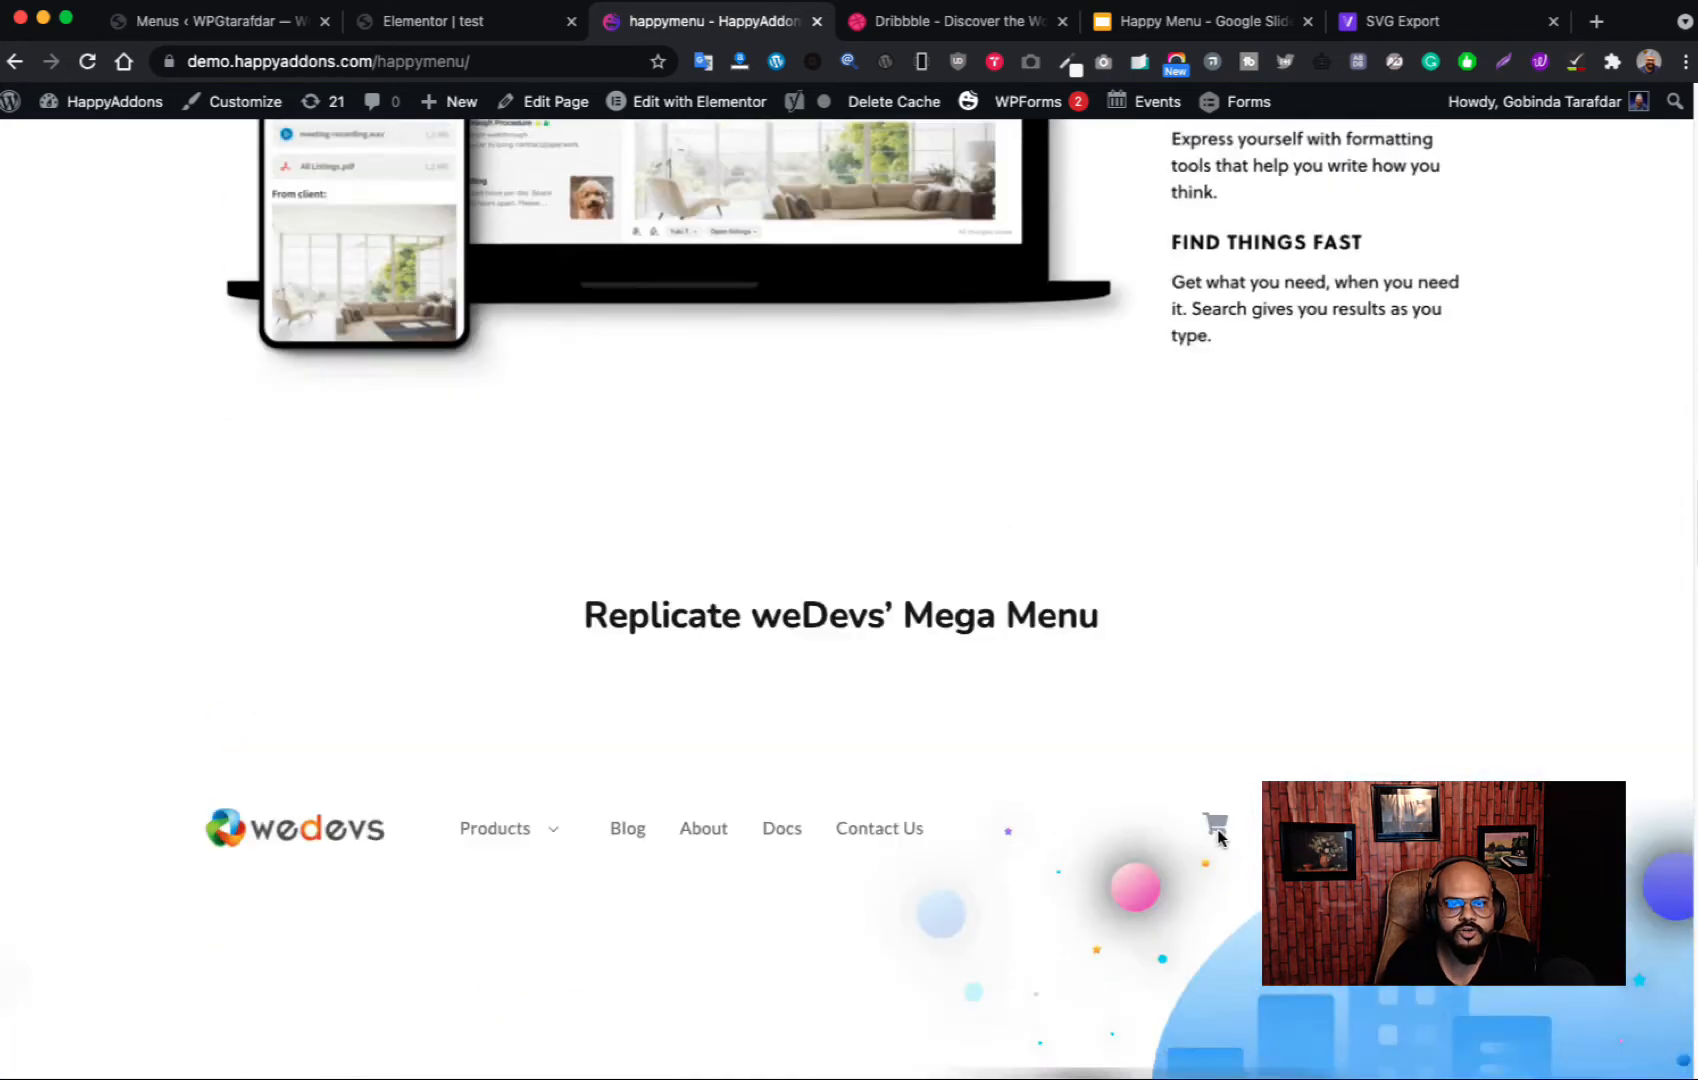
mouse_move(512, 523)
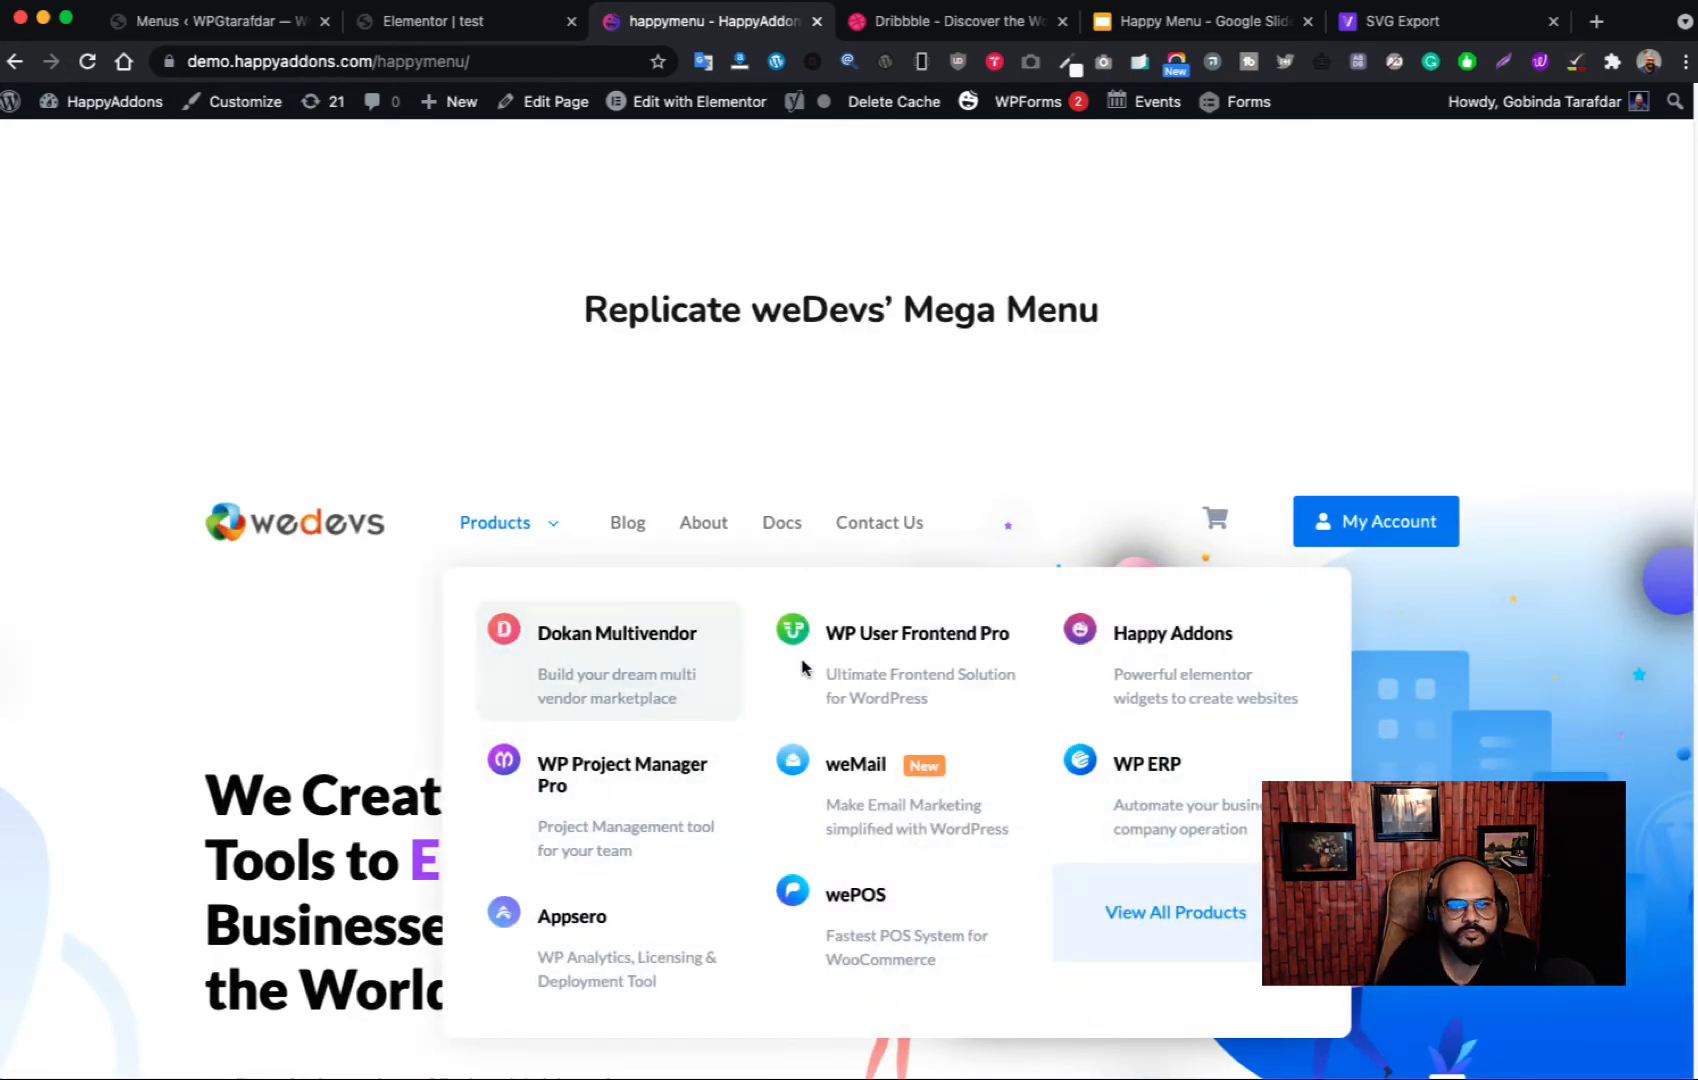
Step: Look through the Puma and Adidas mega menu demos and the slide of Happy Menu widget features
scroll(1250, 700, down, 10)
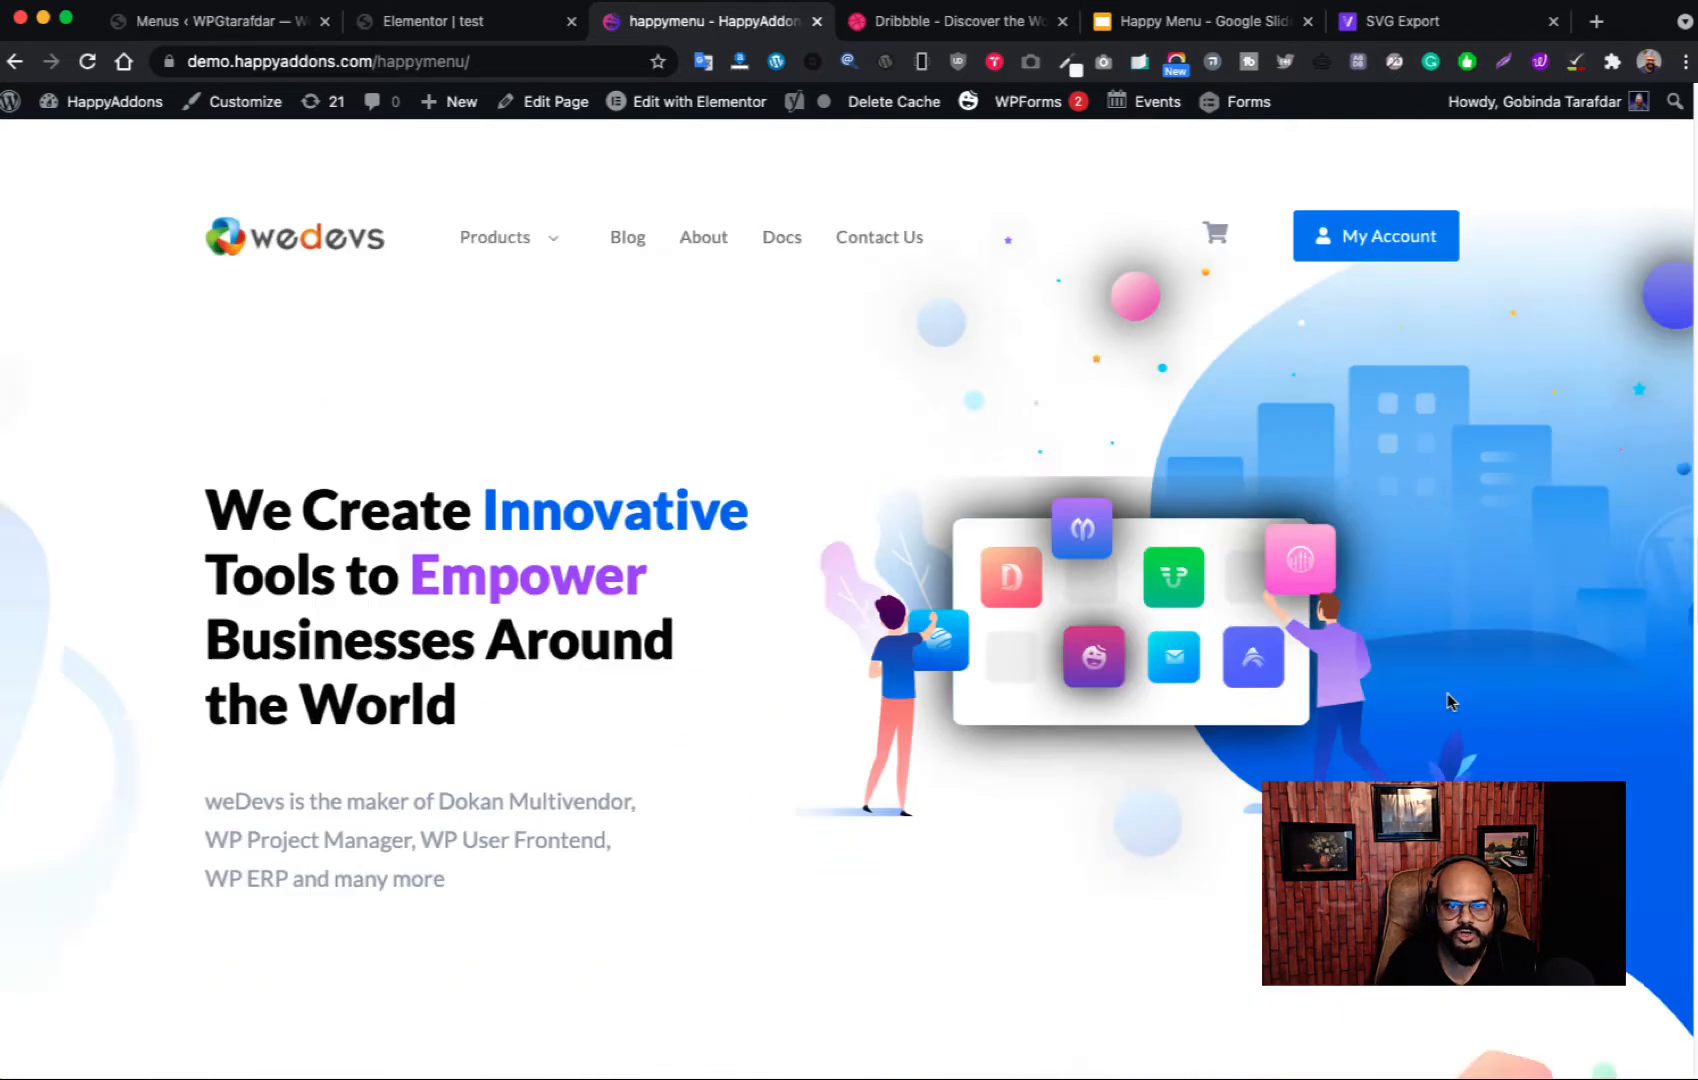
scroll(1235, 703, down, 4)
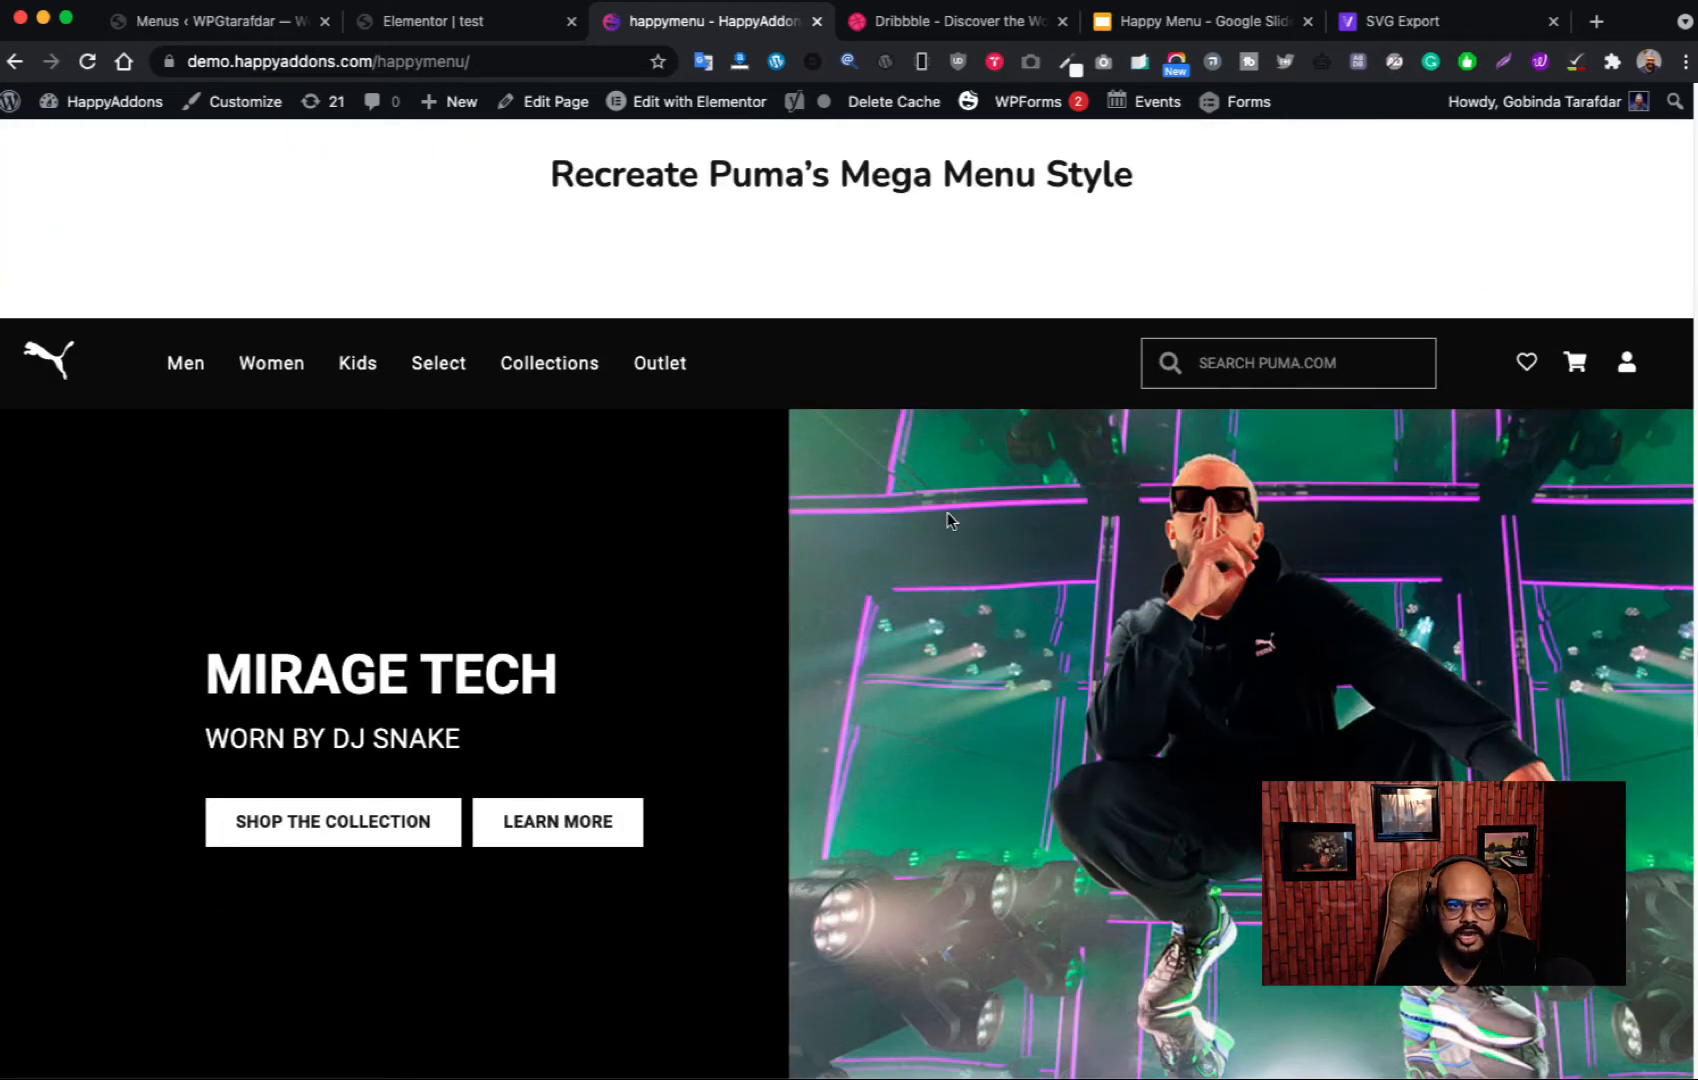
scroll(960, 738, down, 3)
scroll(897, 726, down, 1)
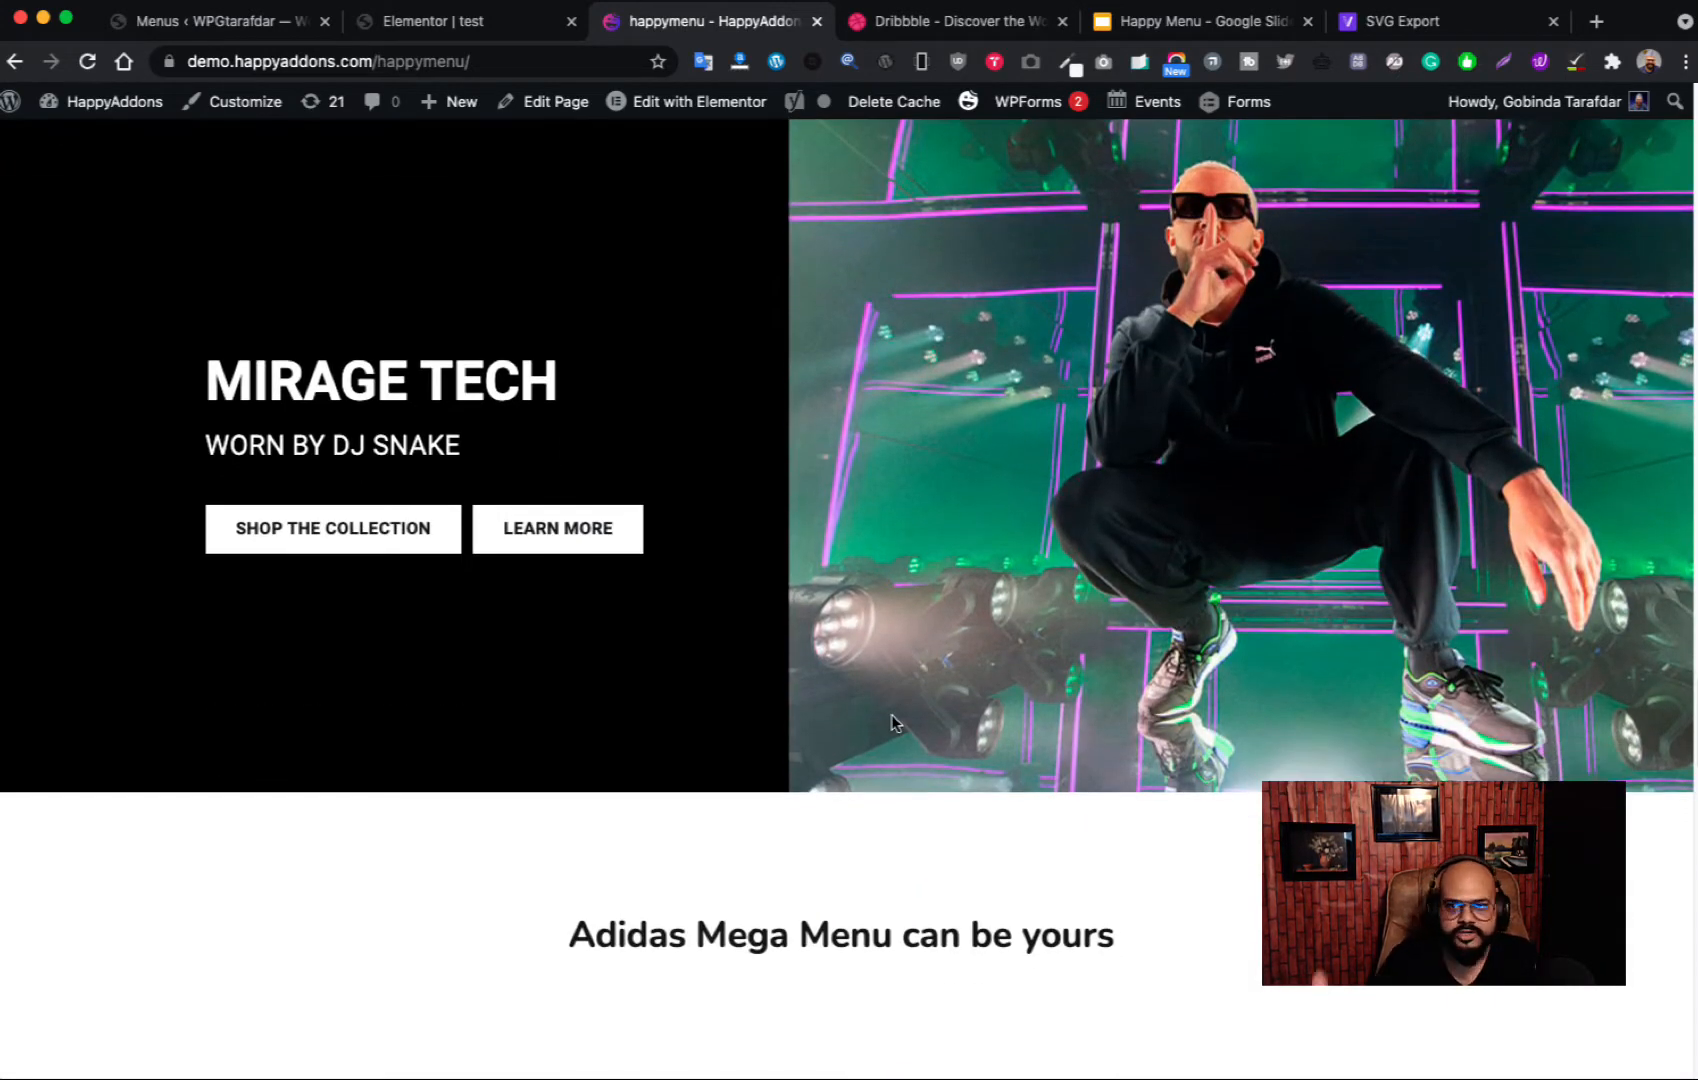
scroll(893, 722, up, 3)
scroll(893, 722, down, 15)
scroll(893, 720, up, 6)
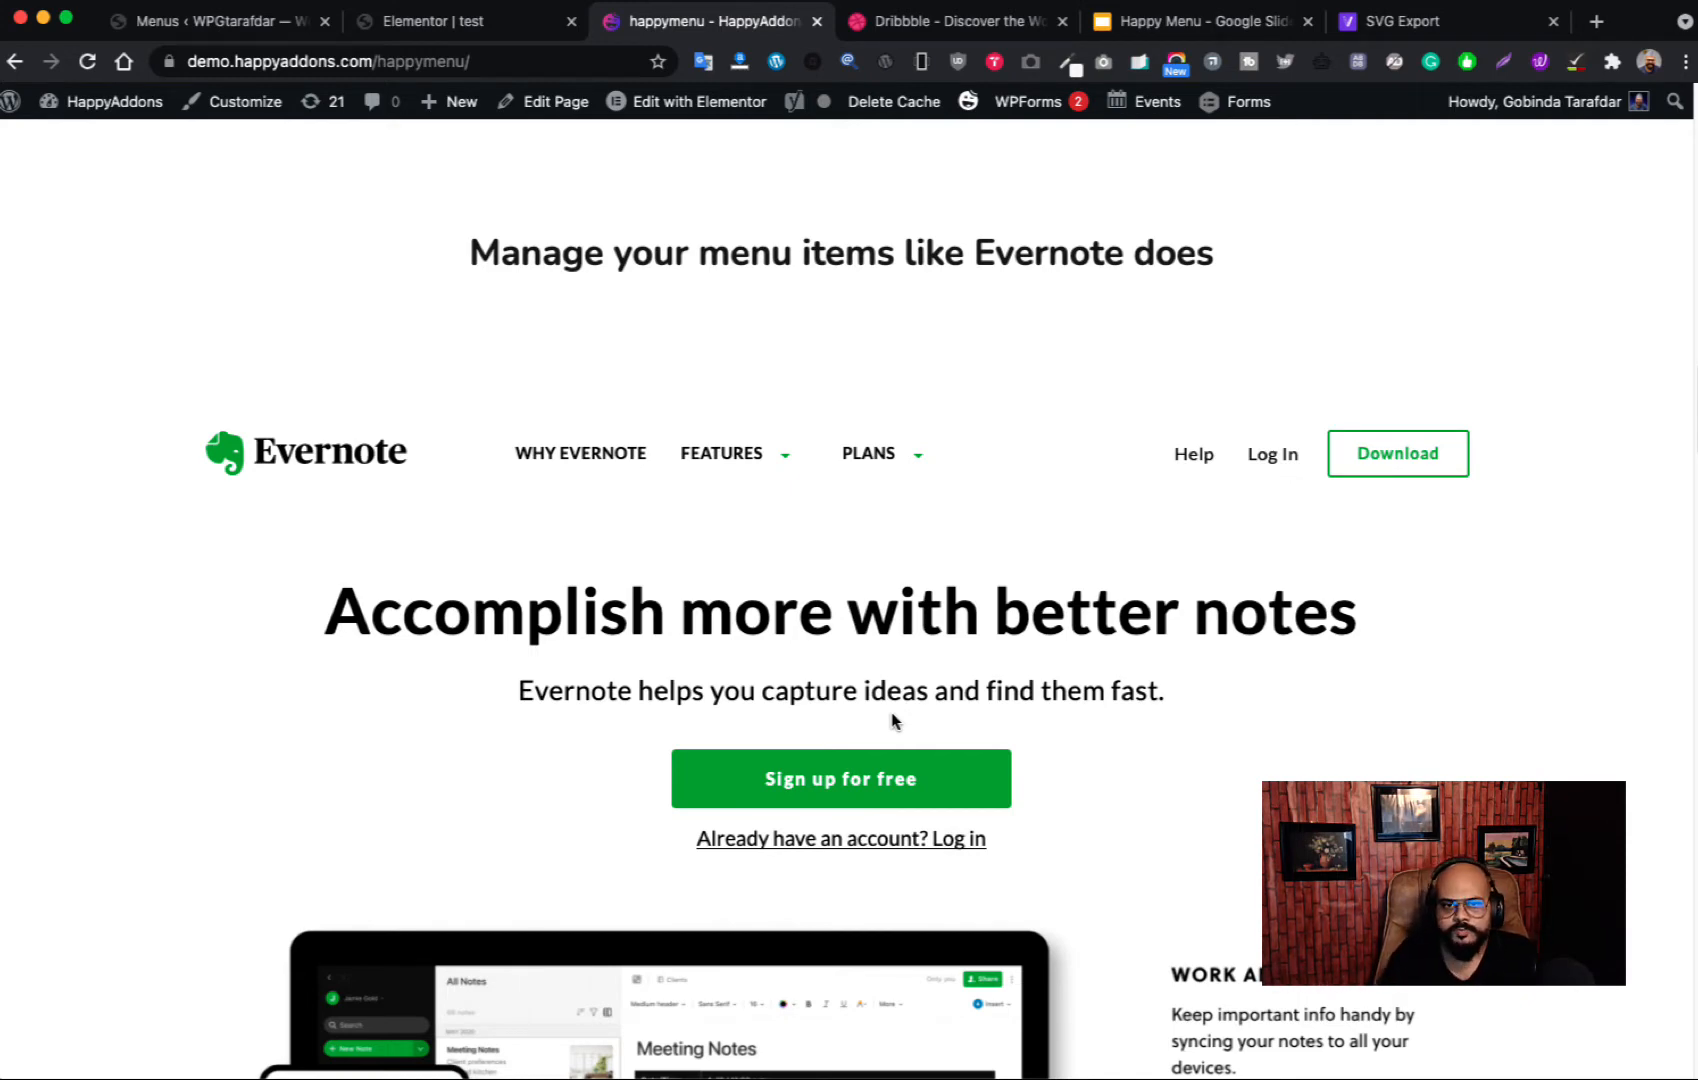
scroll(893, 720, up, 9)
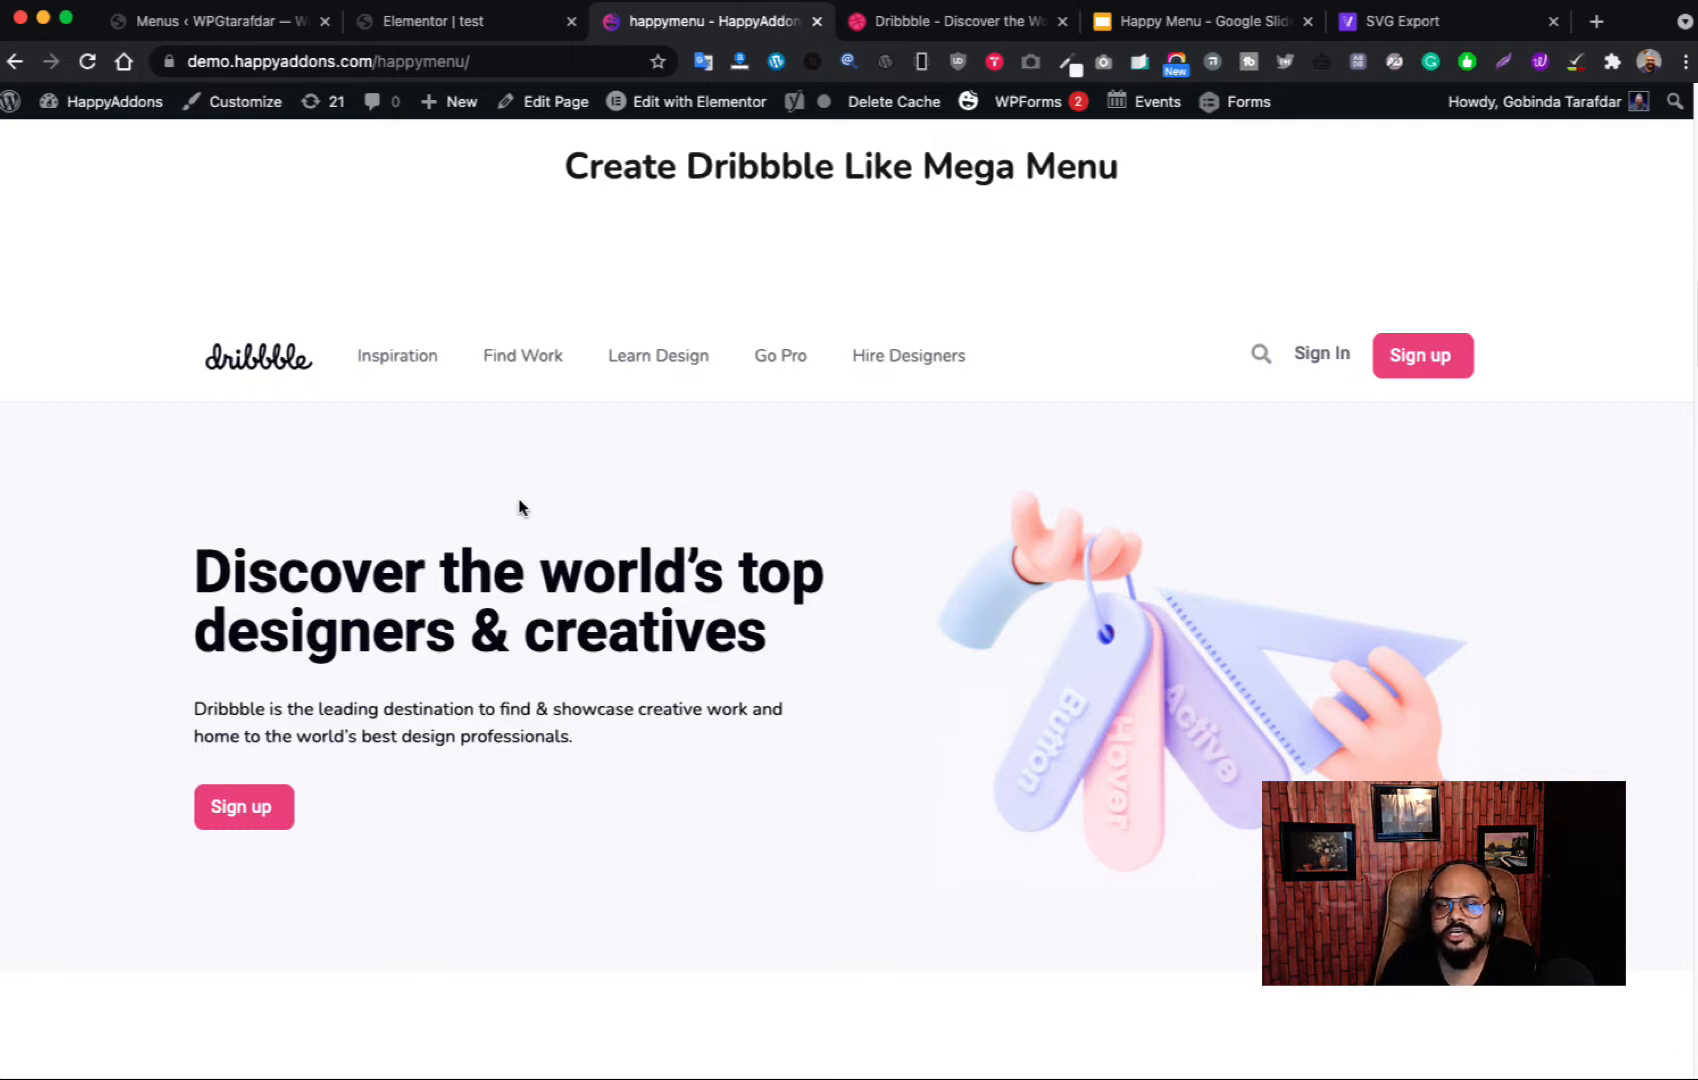
click(1160, 21)
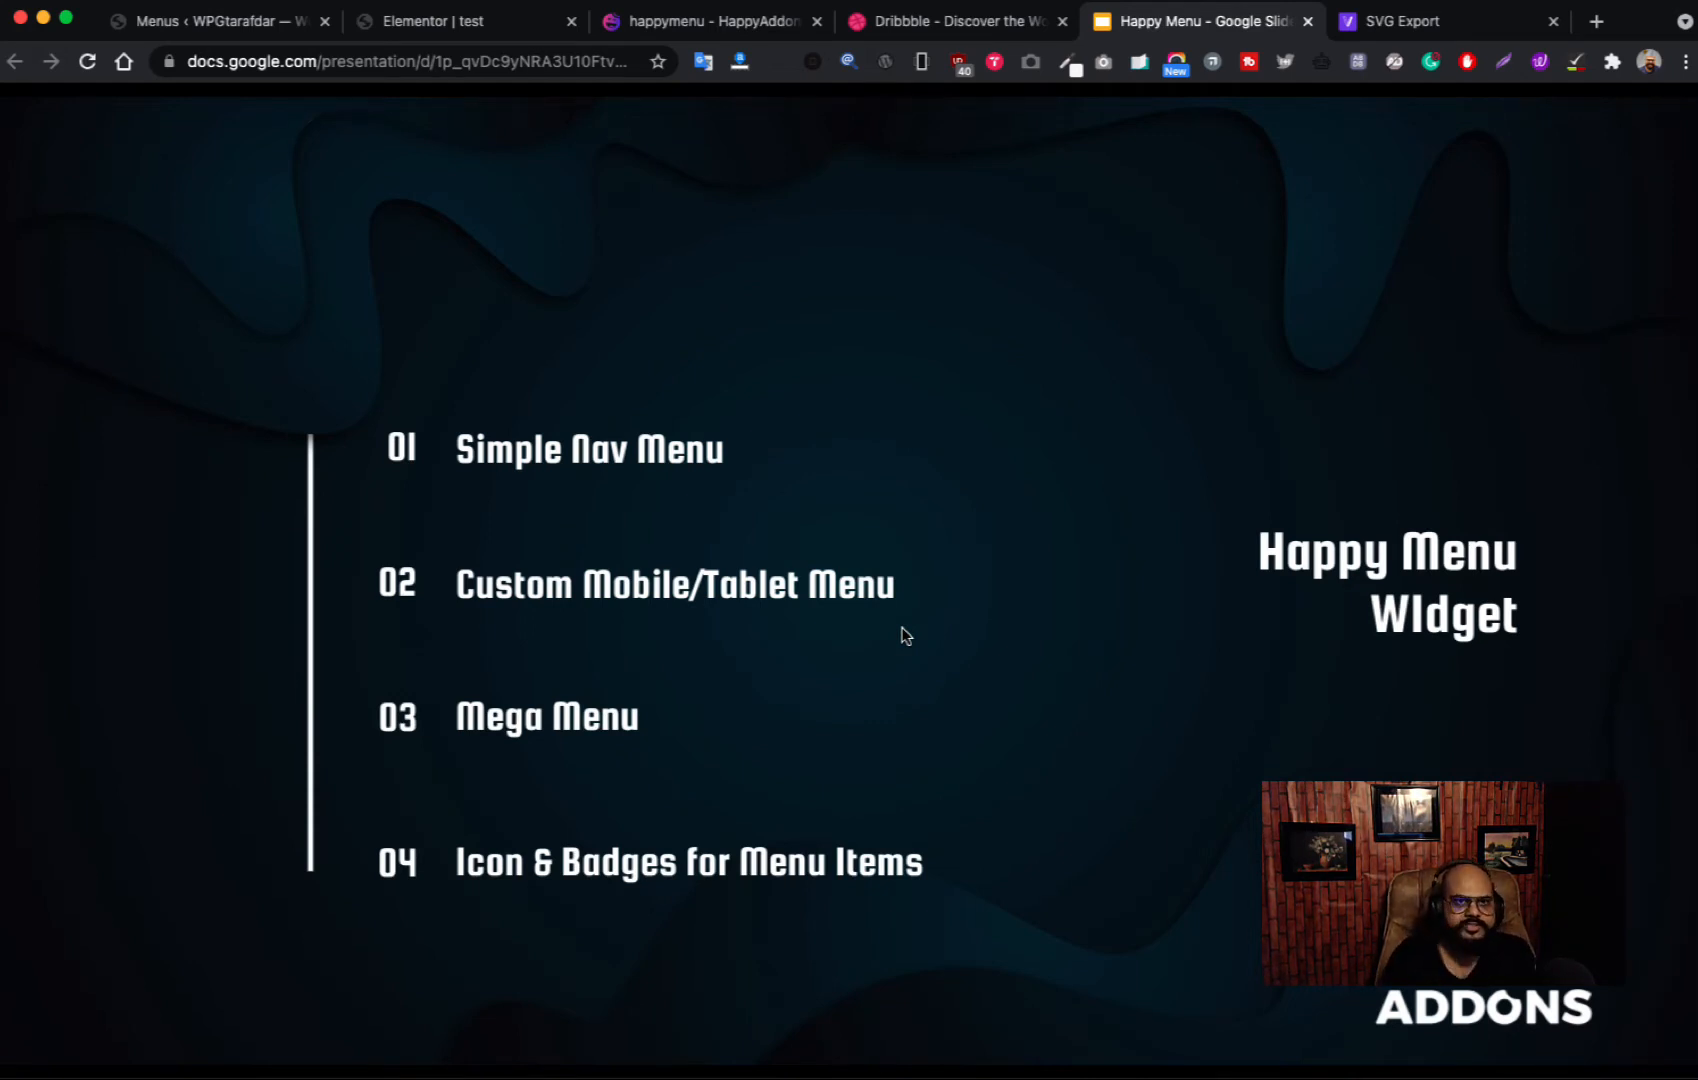
Step: Add a single-column section to the test page in the Elementor editor
click(440, 22)
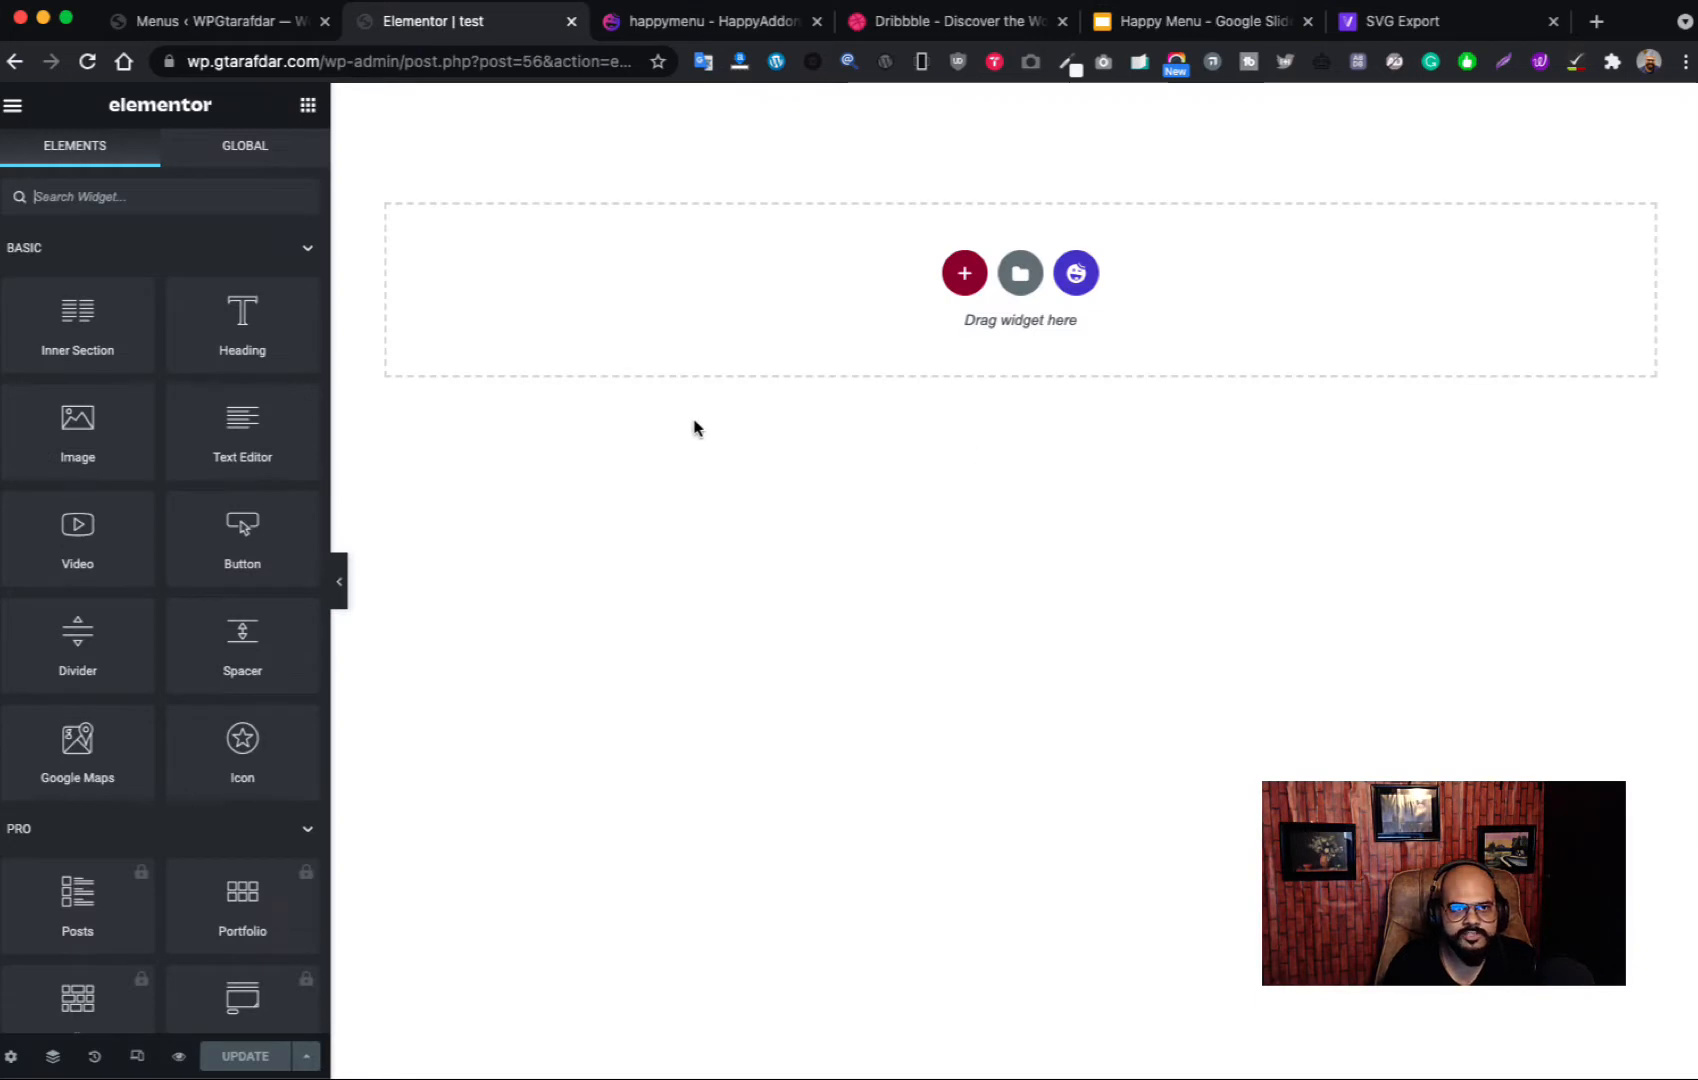
click(964, 273)
click(703, 350)
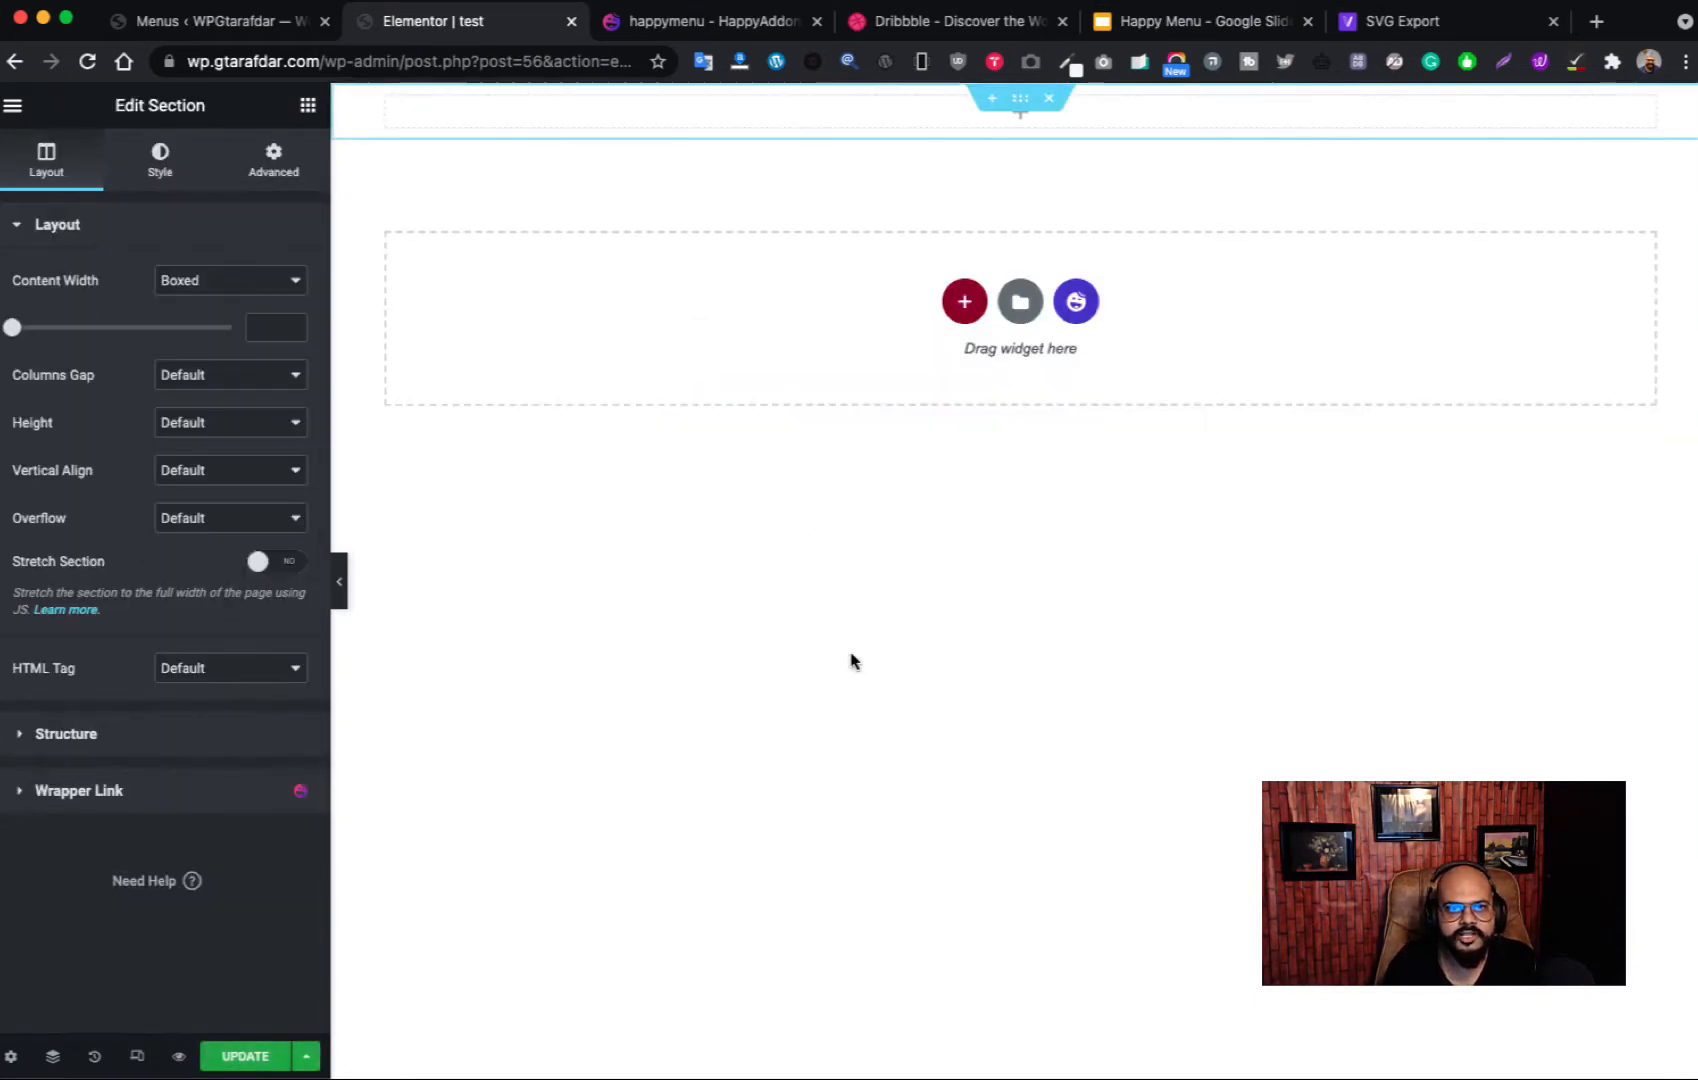
Step: Place a Happy Menu widget in the new section and assign Test Menu to it
click(310, 106)
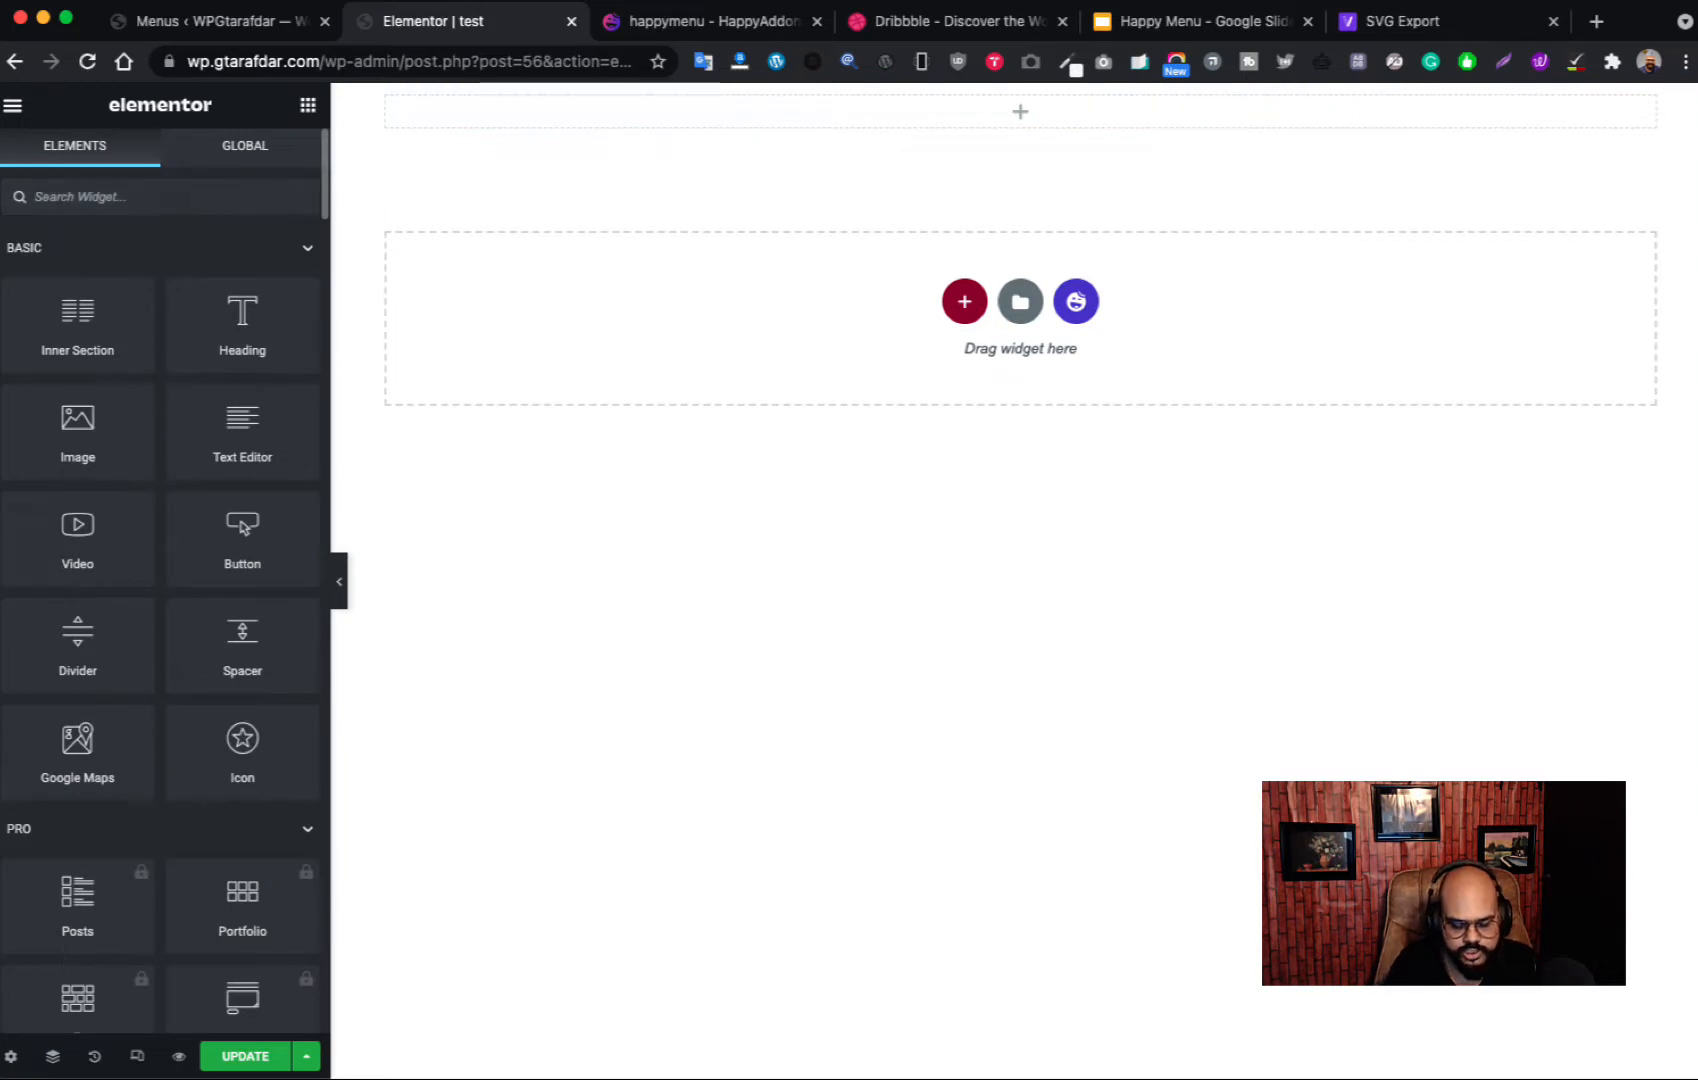
text(happy)
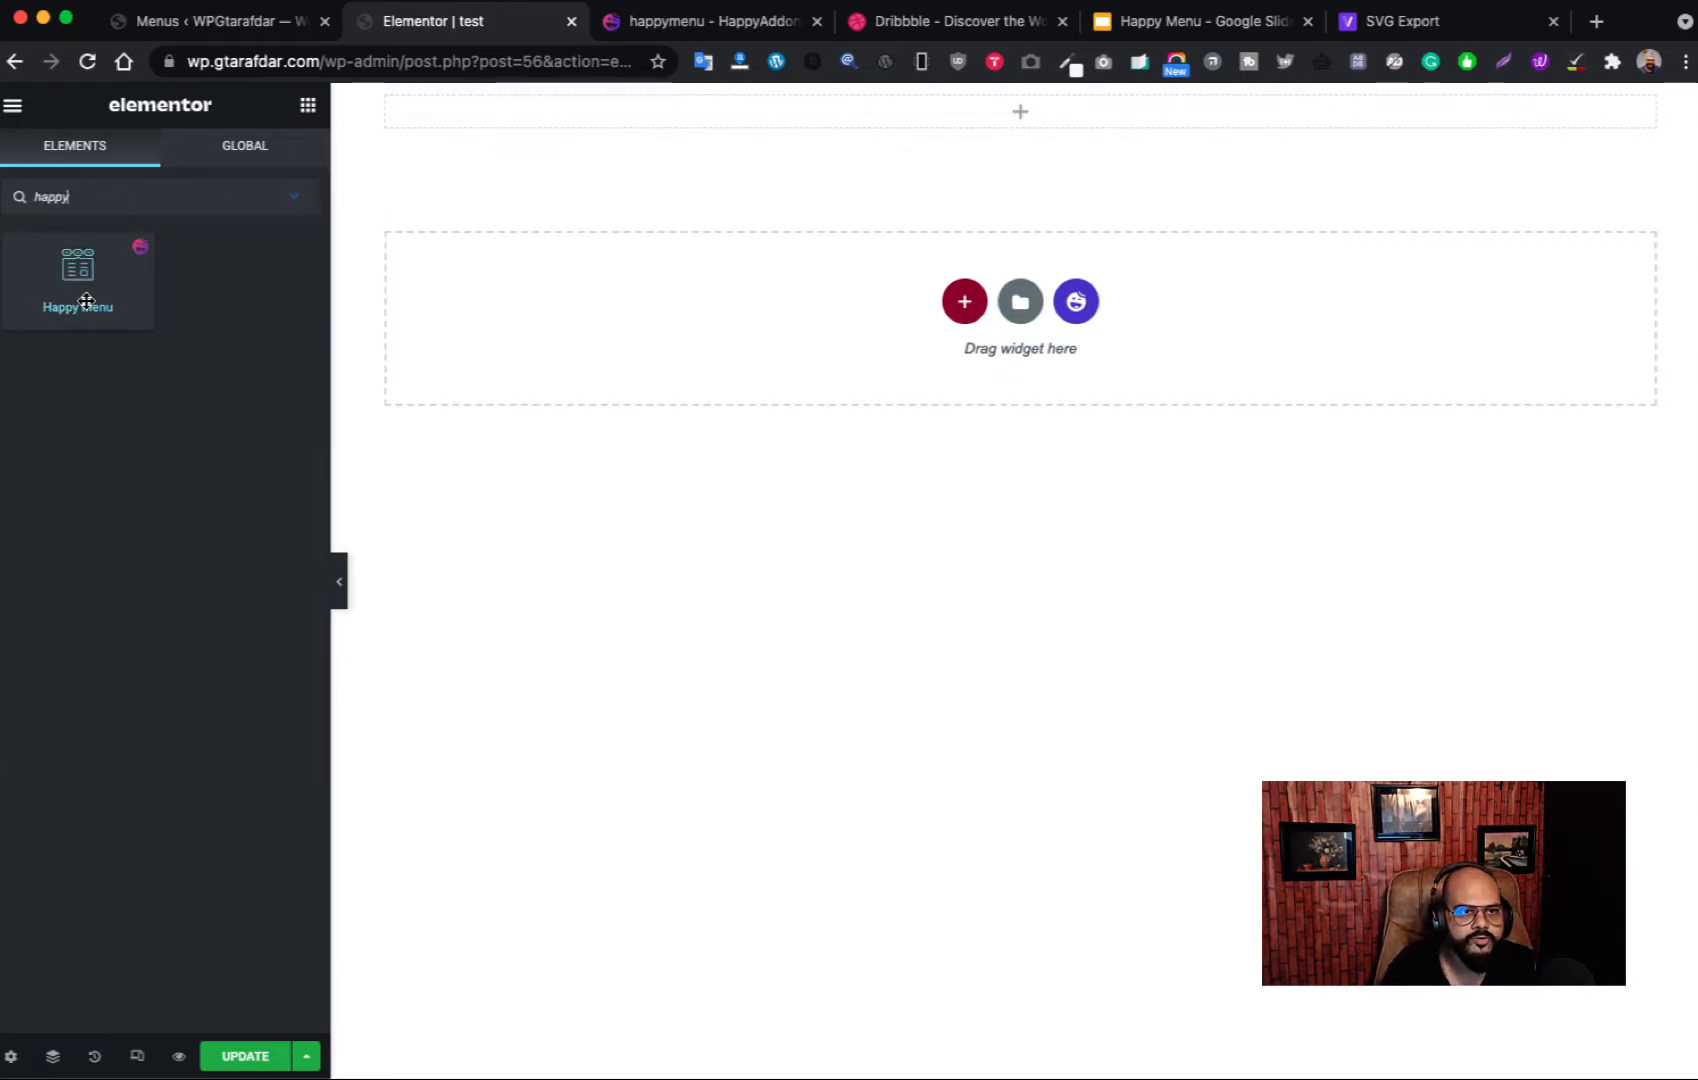
drag(77, 275, 1049, 128)
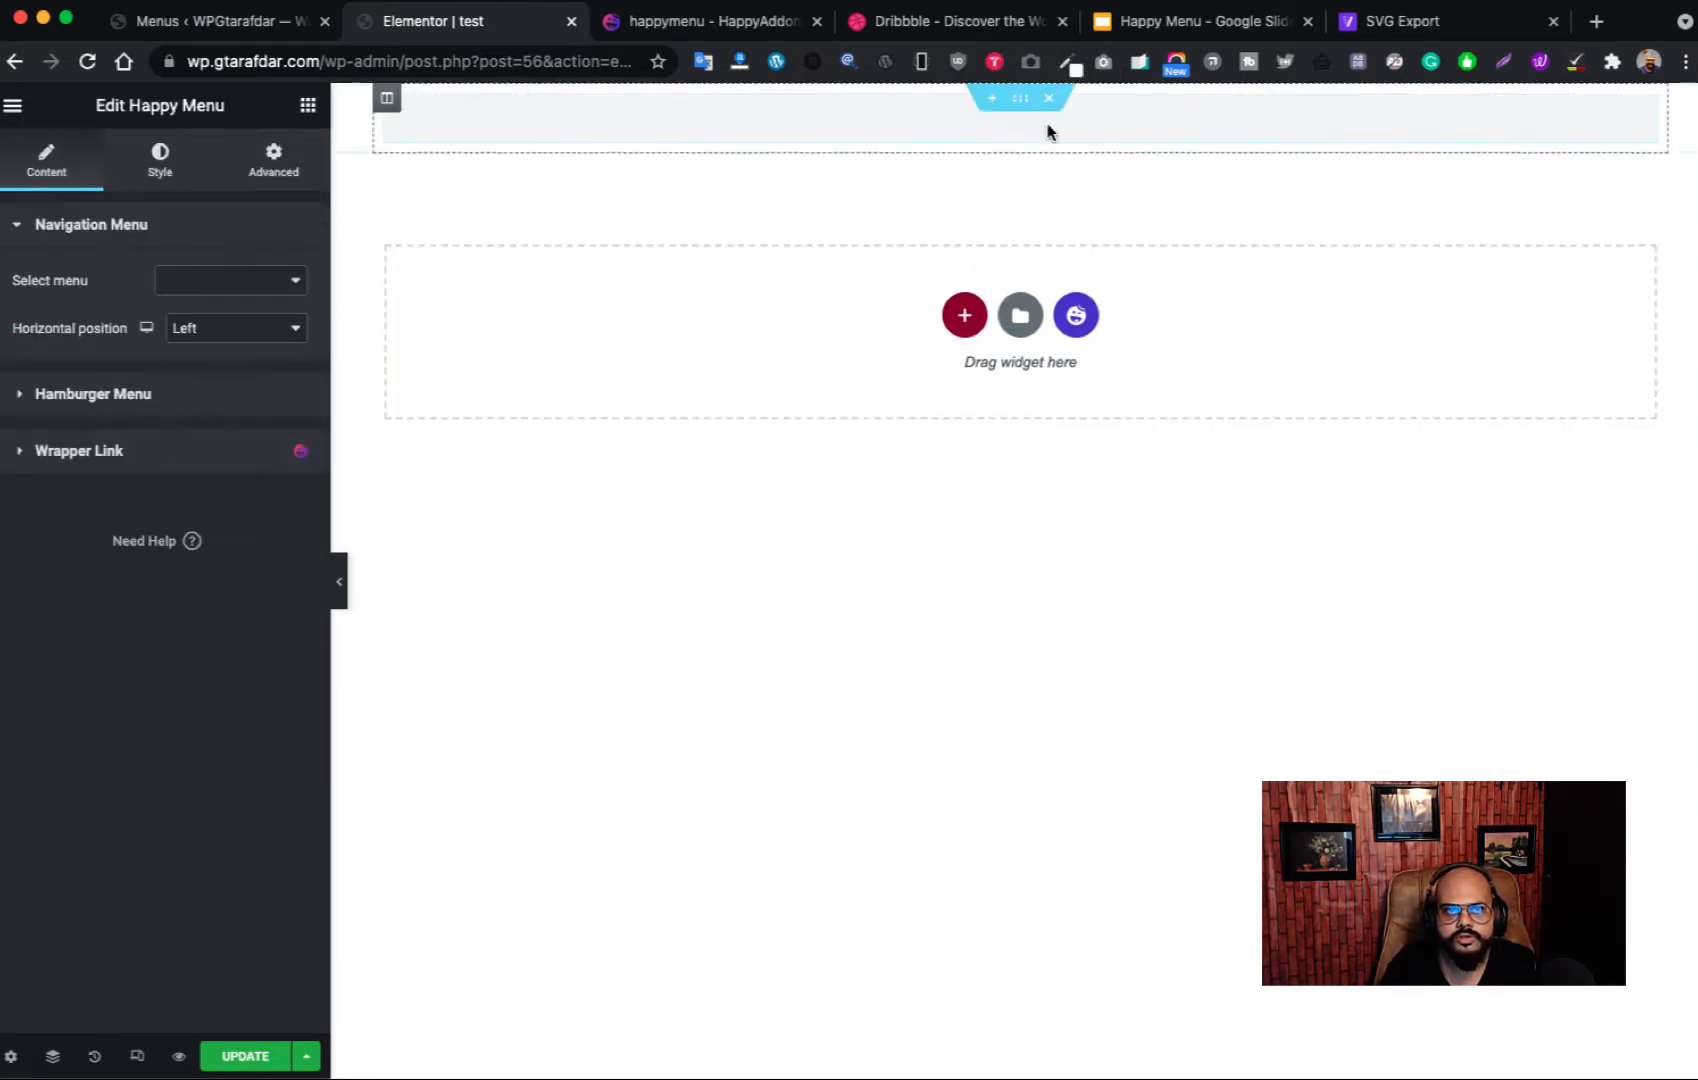
click(249, 280)
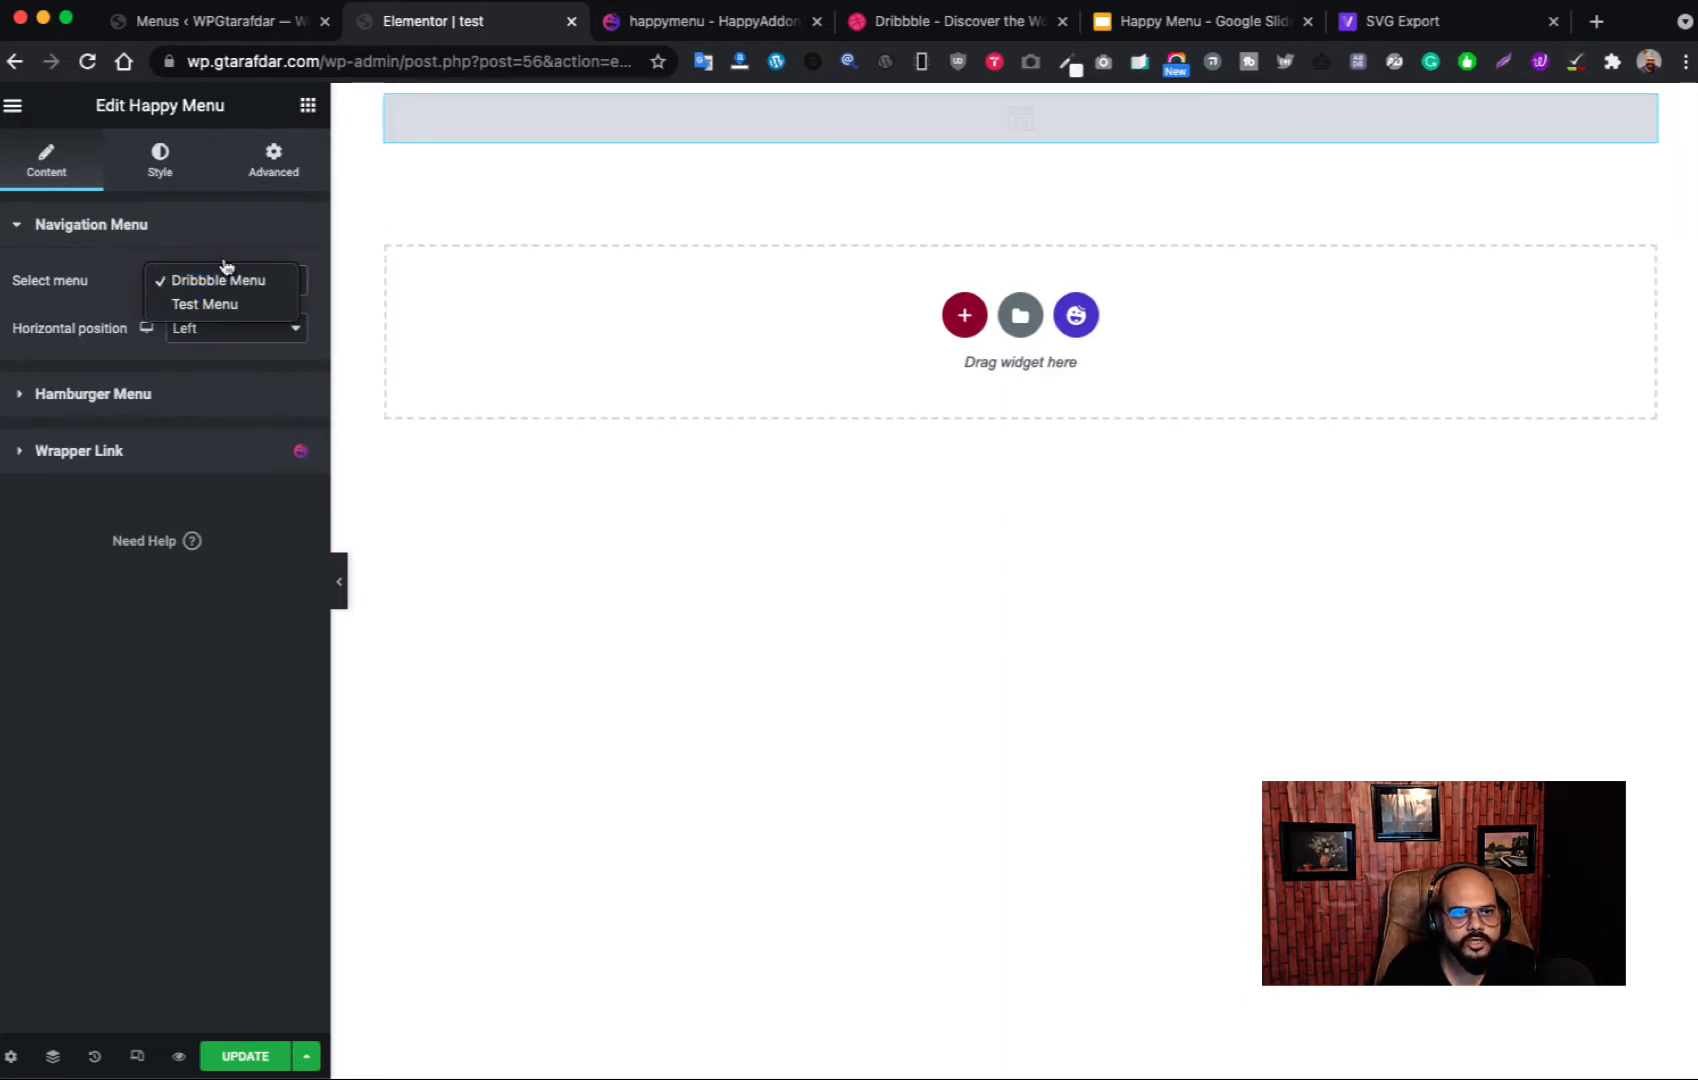
click(215, 305)
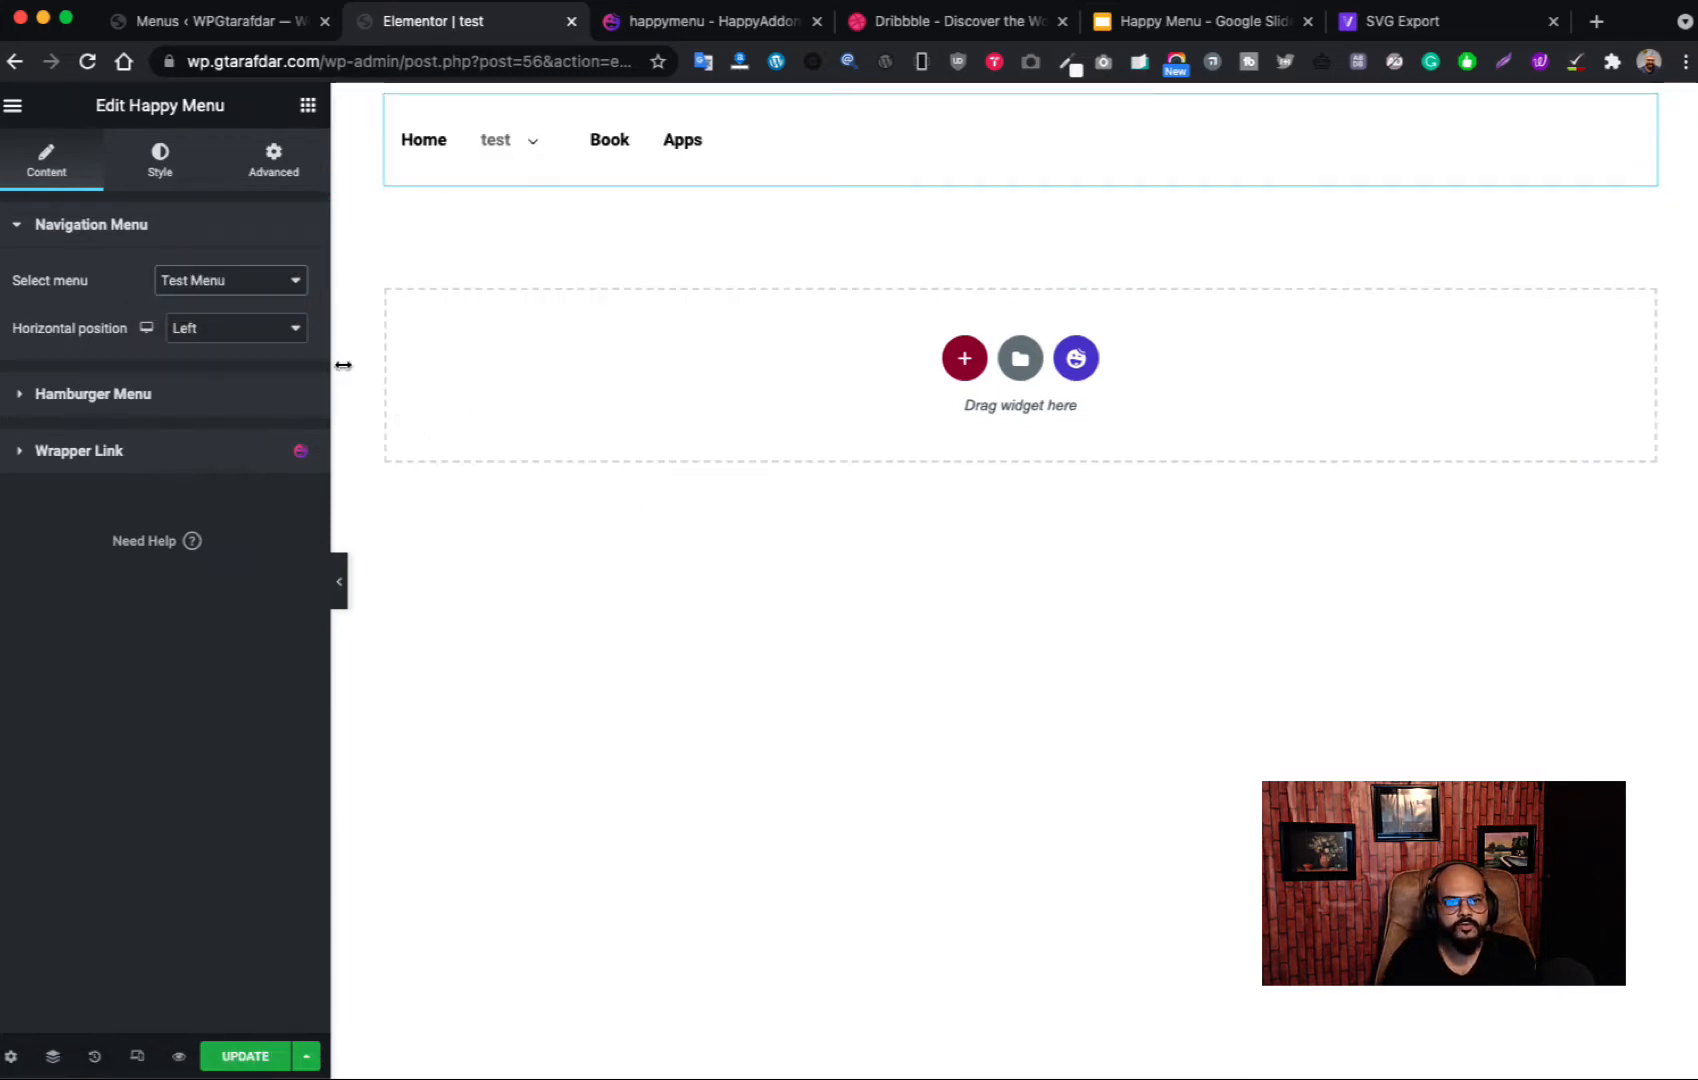
Step: Try the Center and Justified horizontal positions for the navigation menu and settle on Center
click(260, 333)
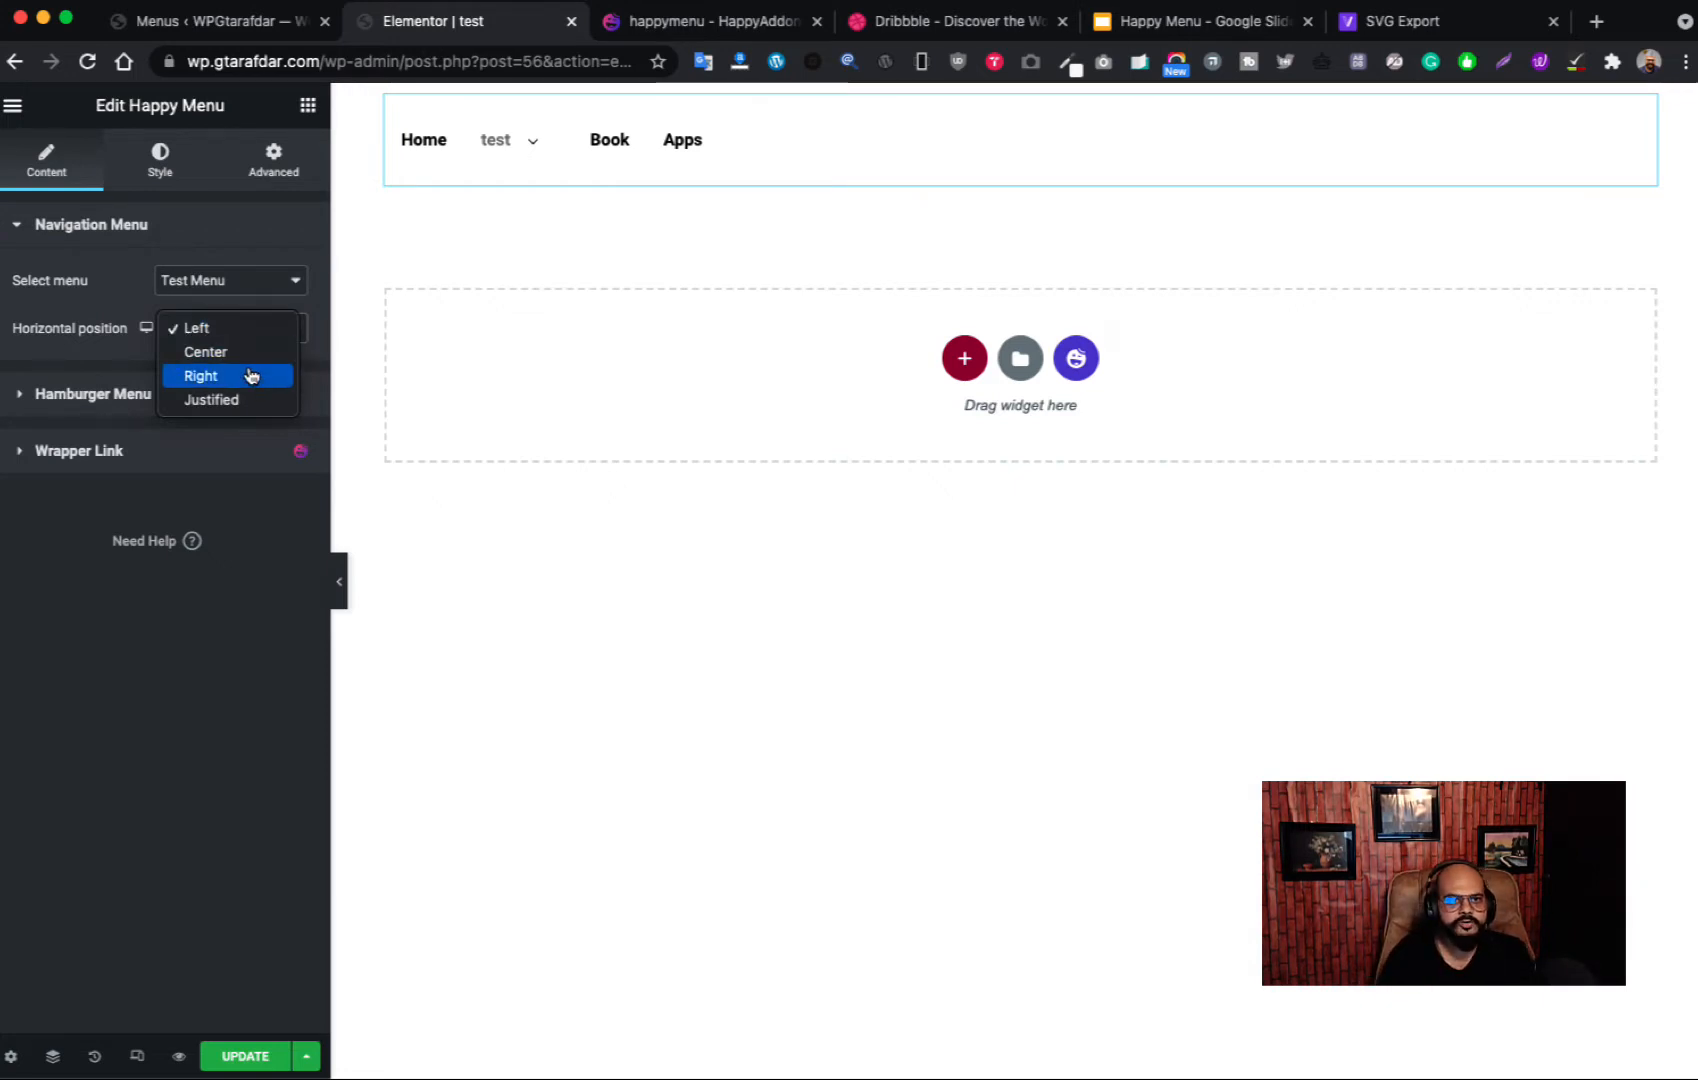
click(250, 353)
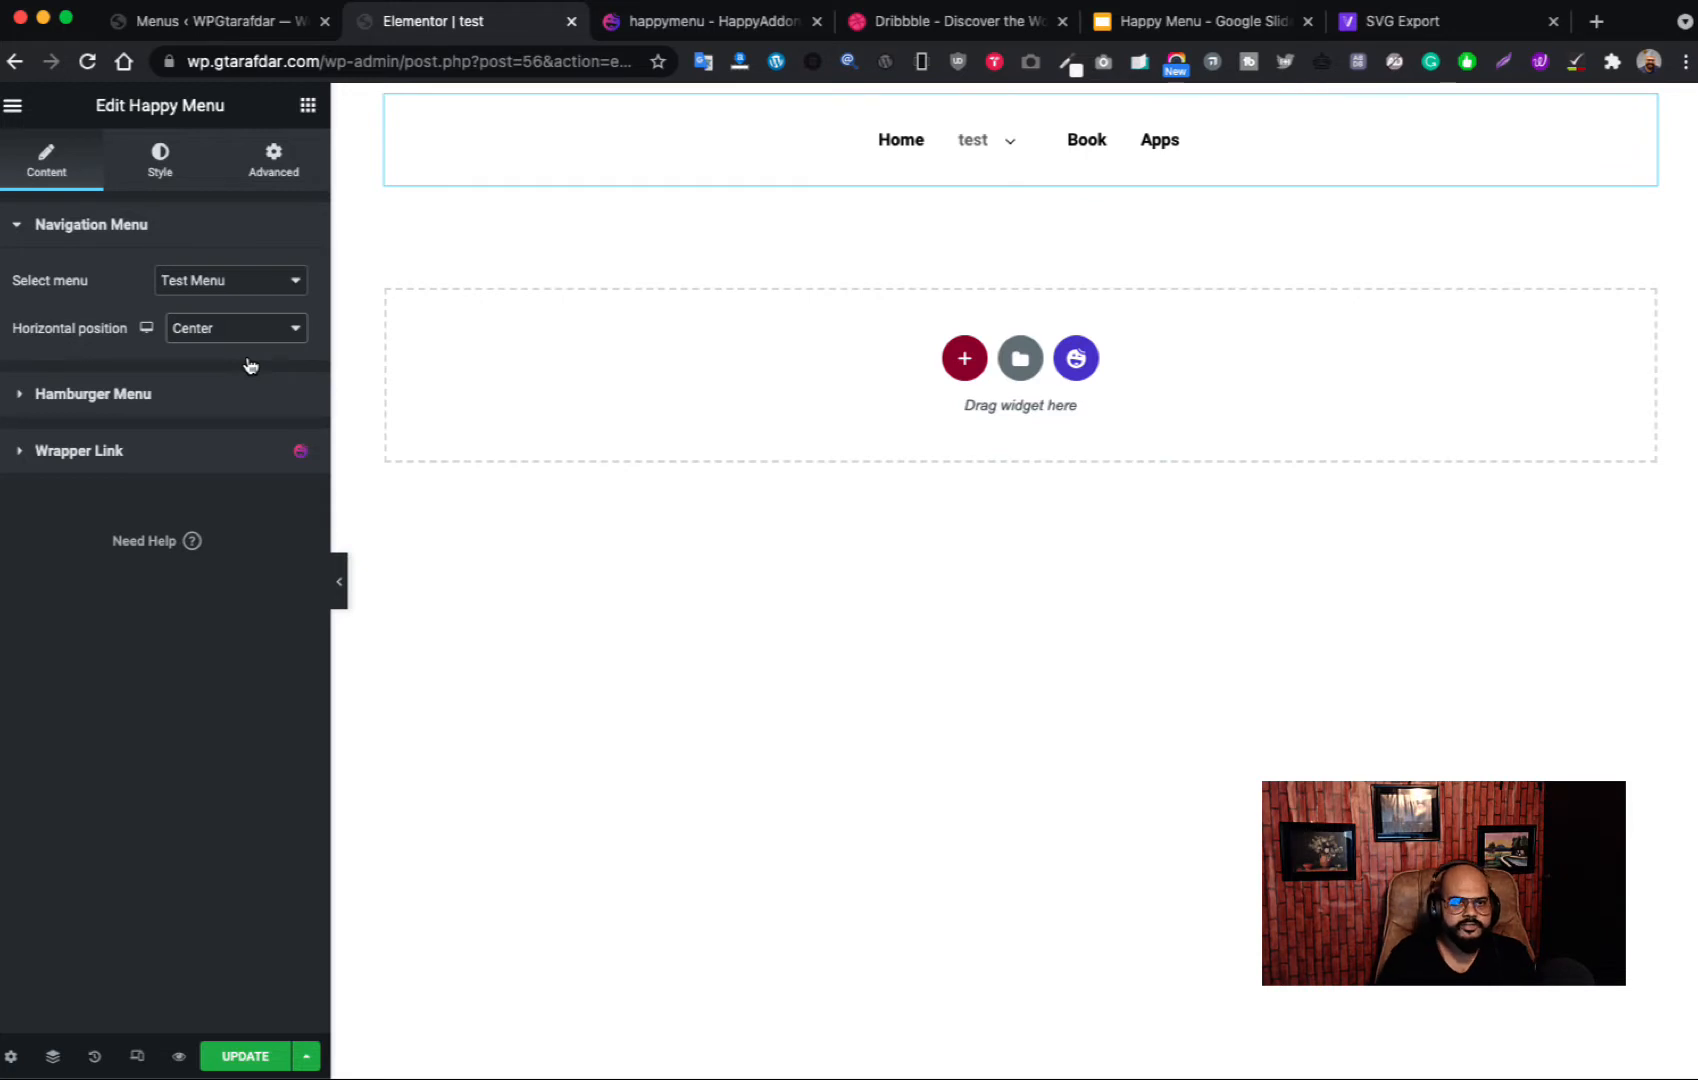
click(251, 348)
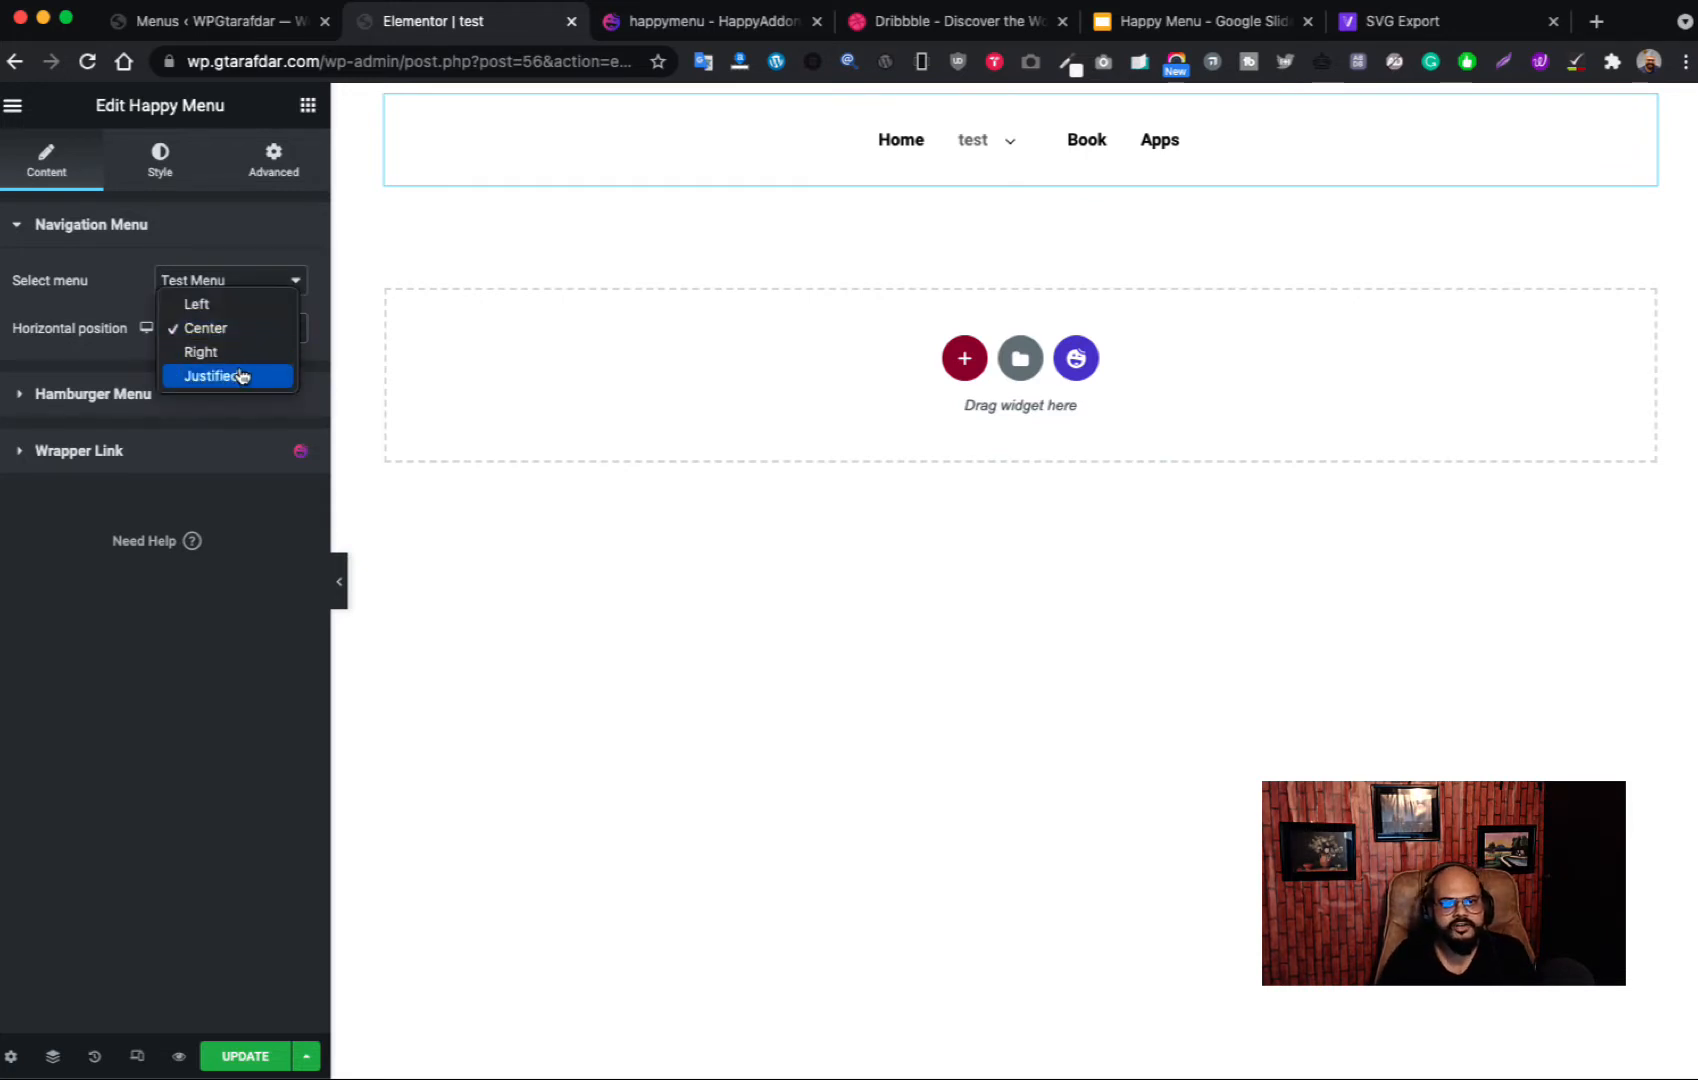
click(240, 378)
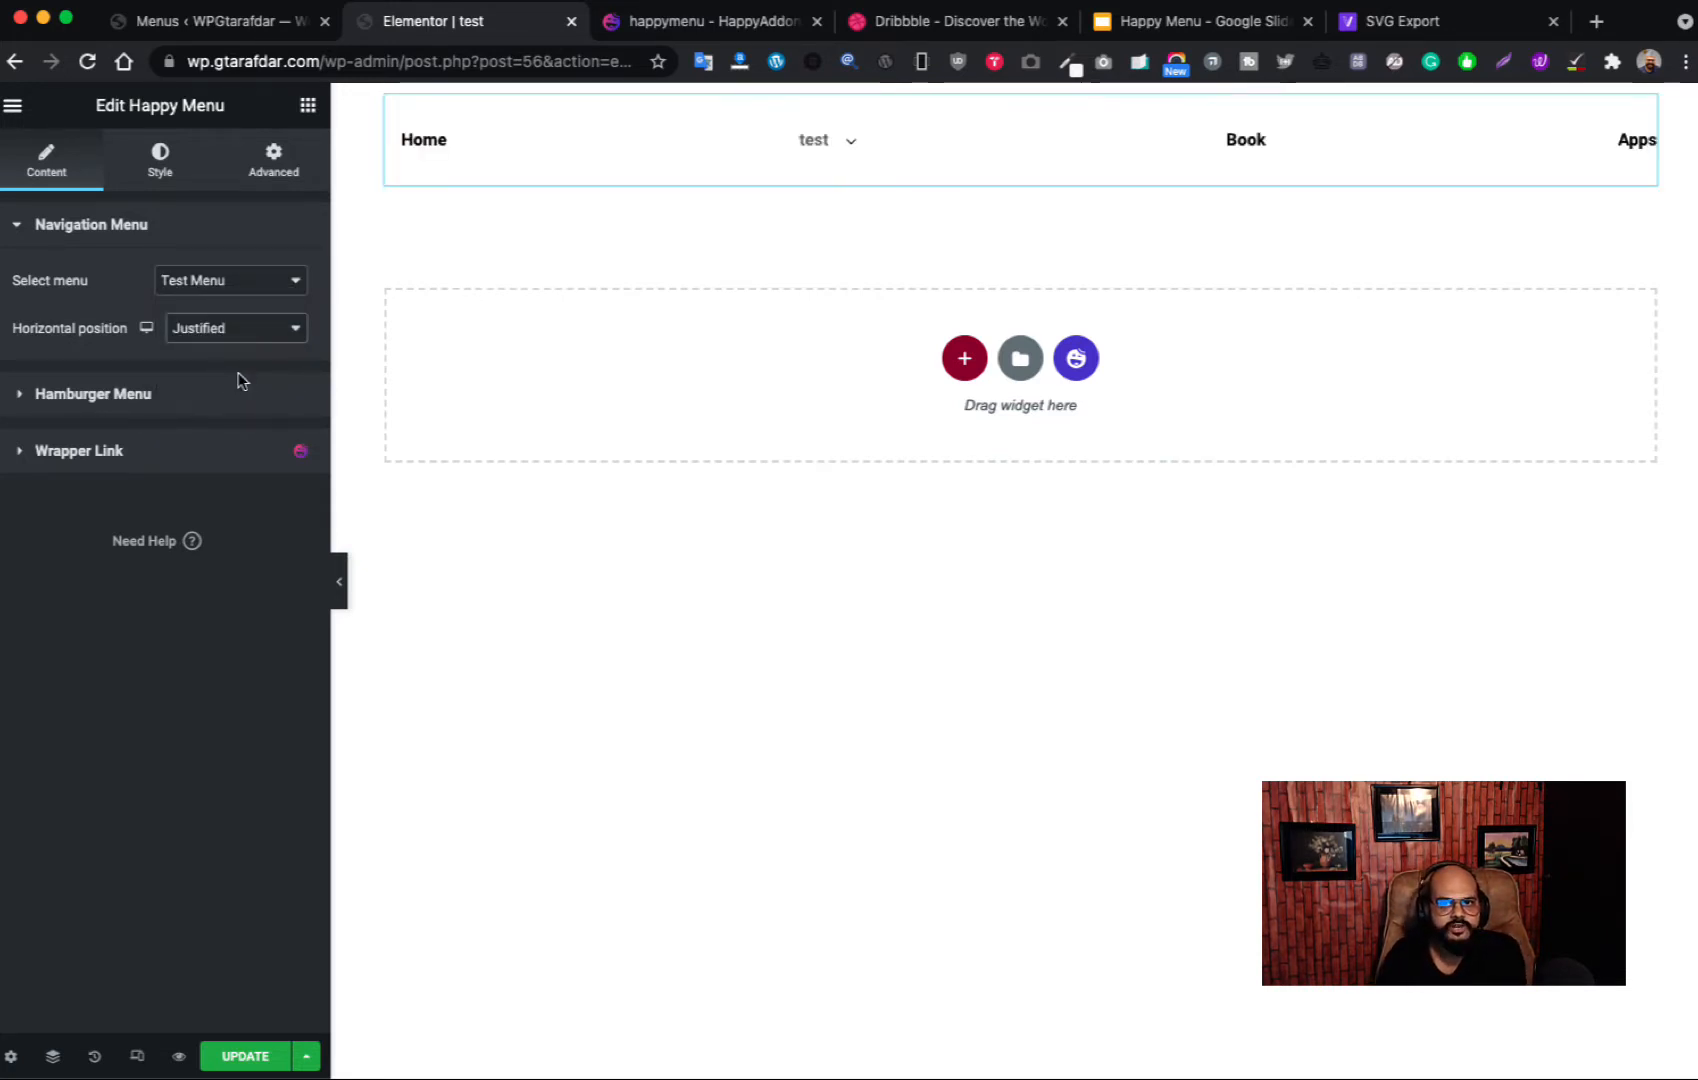
click(254, 328)
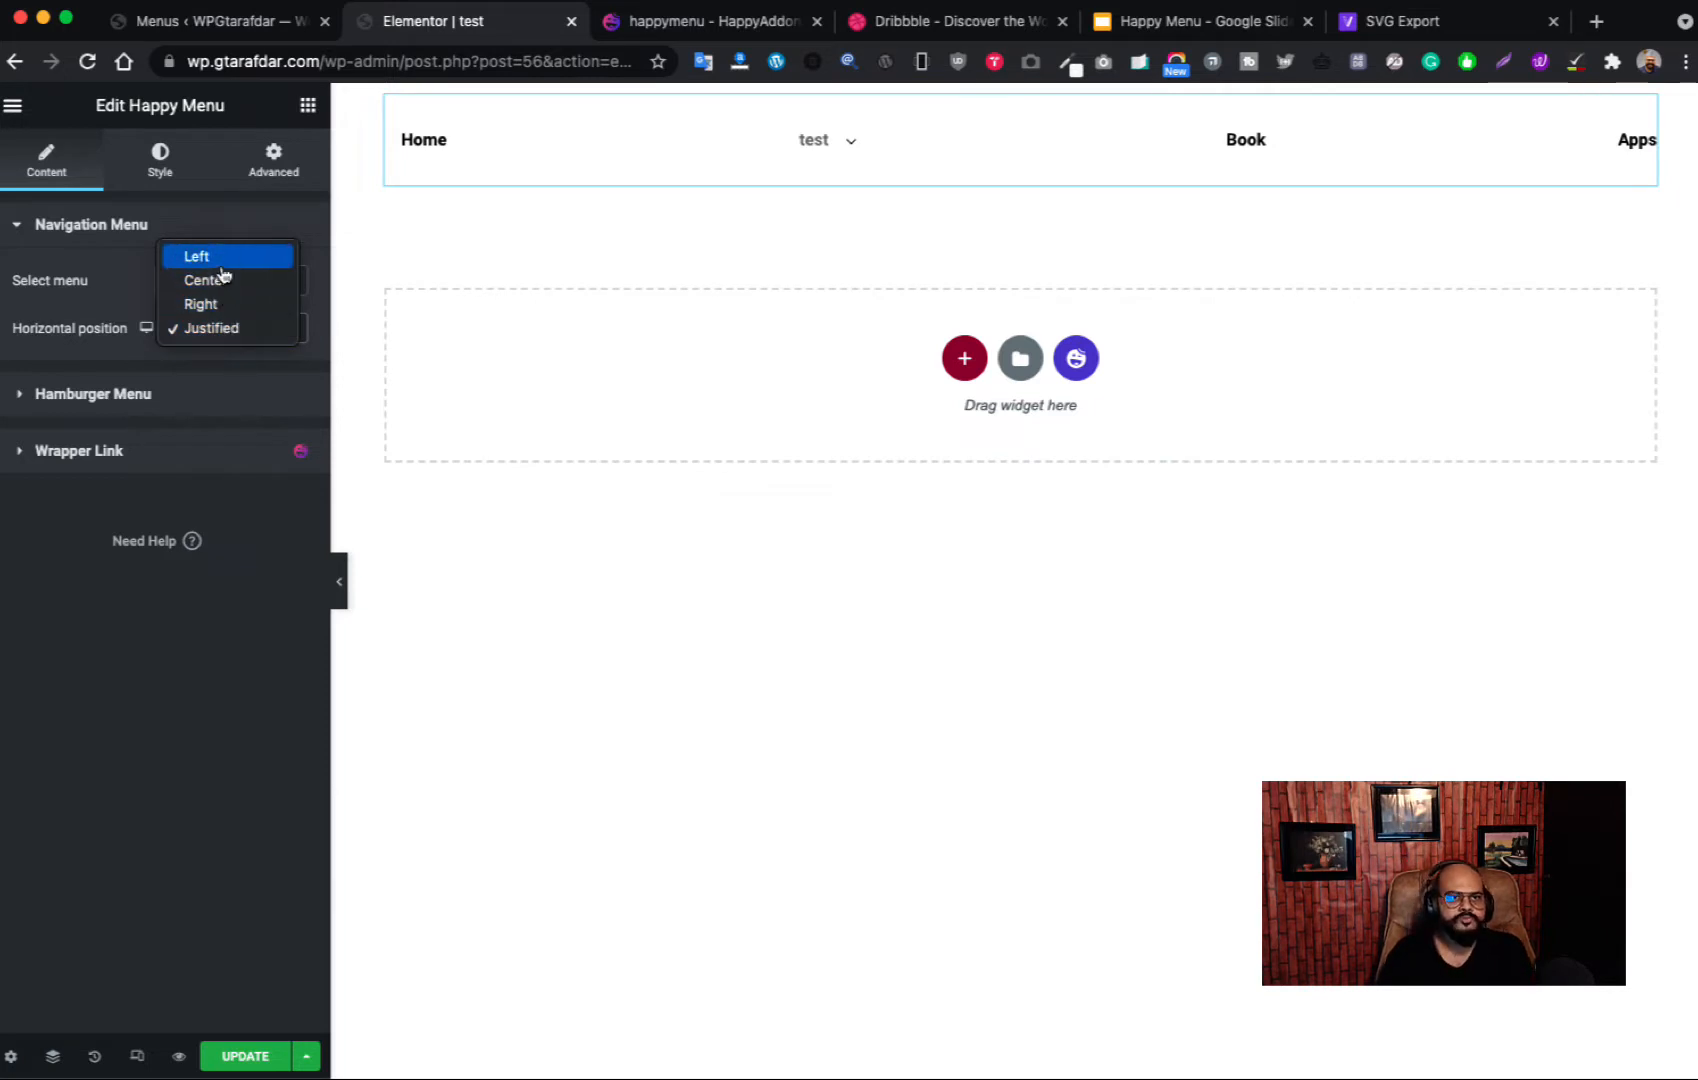
click(222, 286)
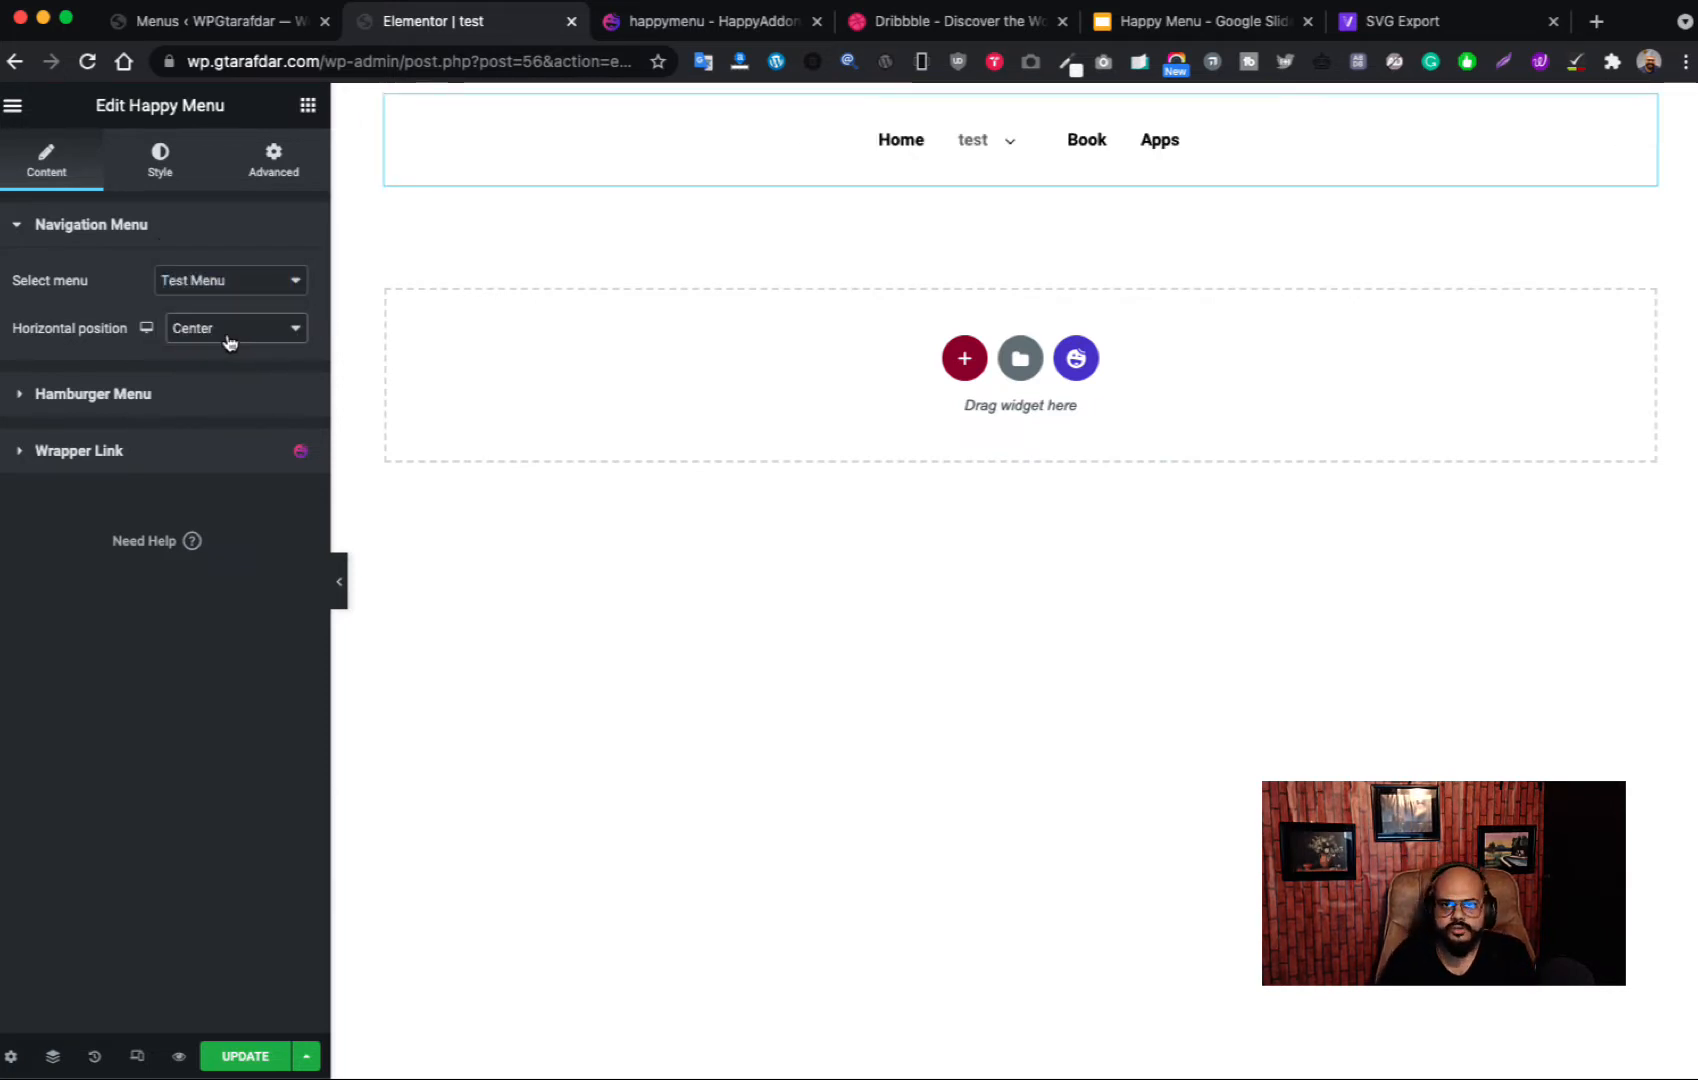
Step: Review the hamburger menu's responsive breakpoint options and compare the menu in the mobile, tablet and desktop previews
click(218, 395)
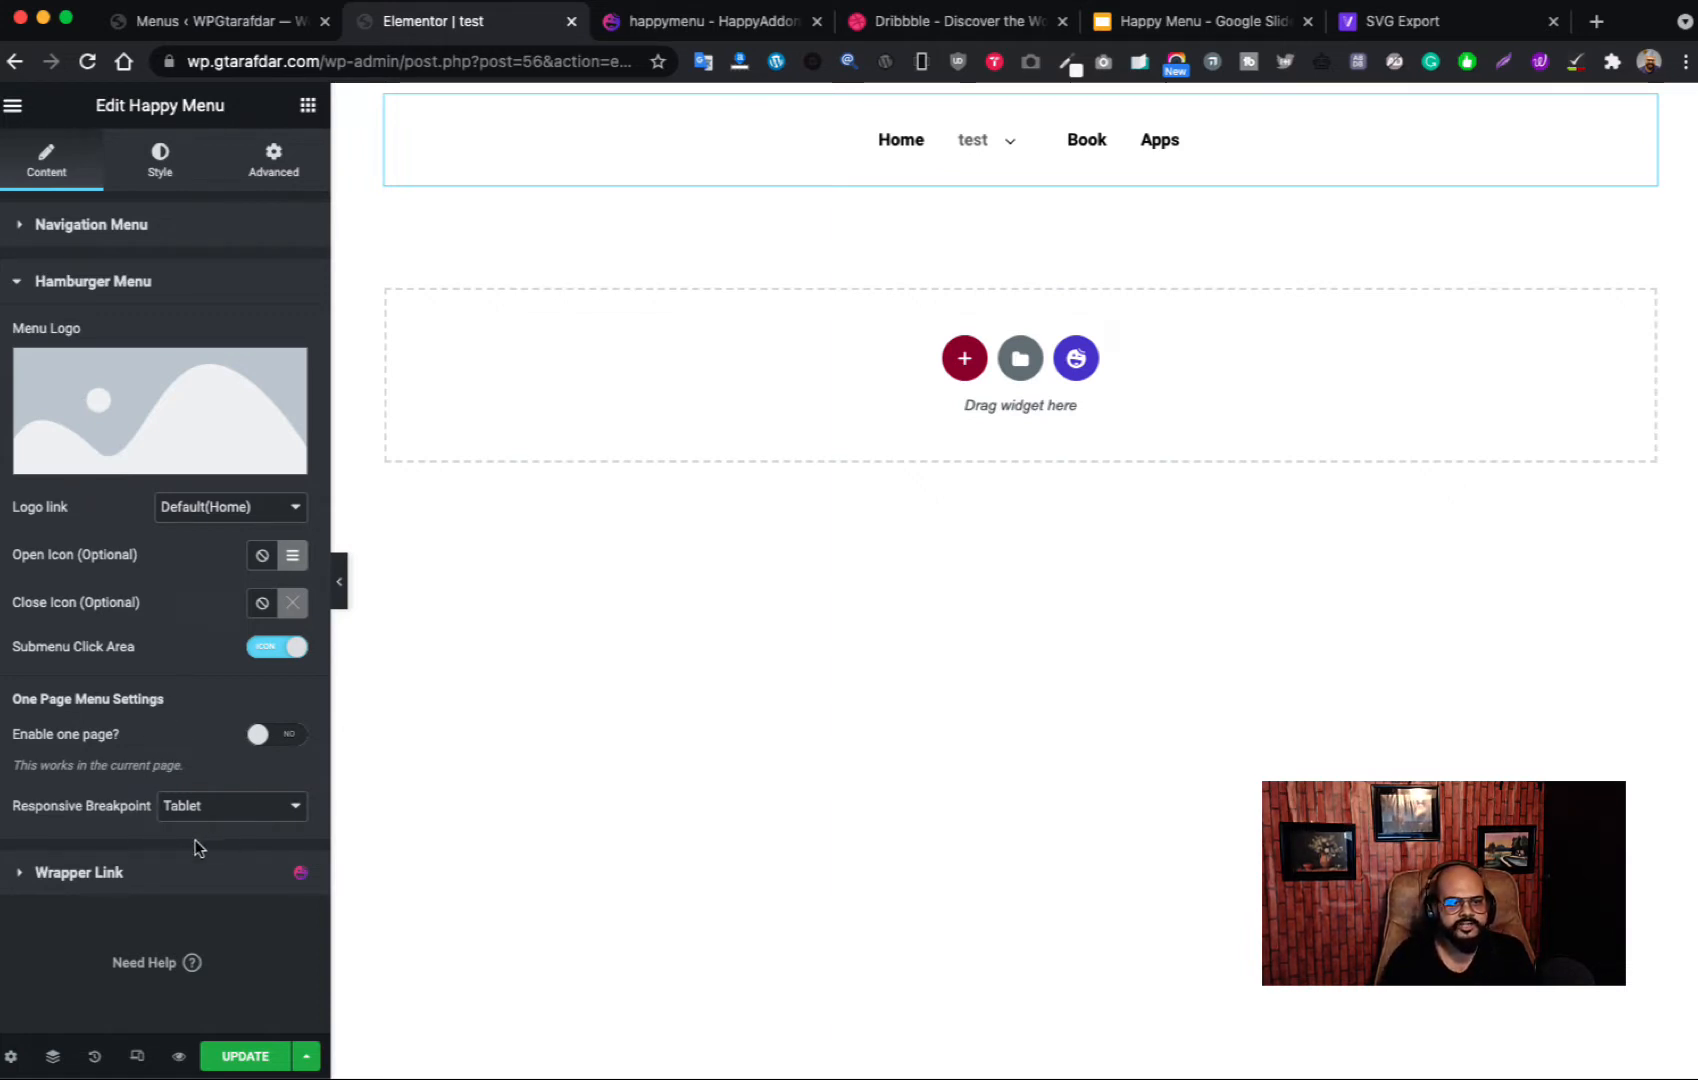
click(220, 812)
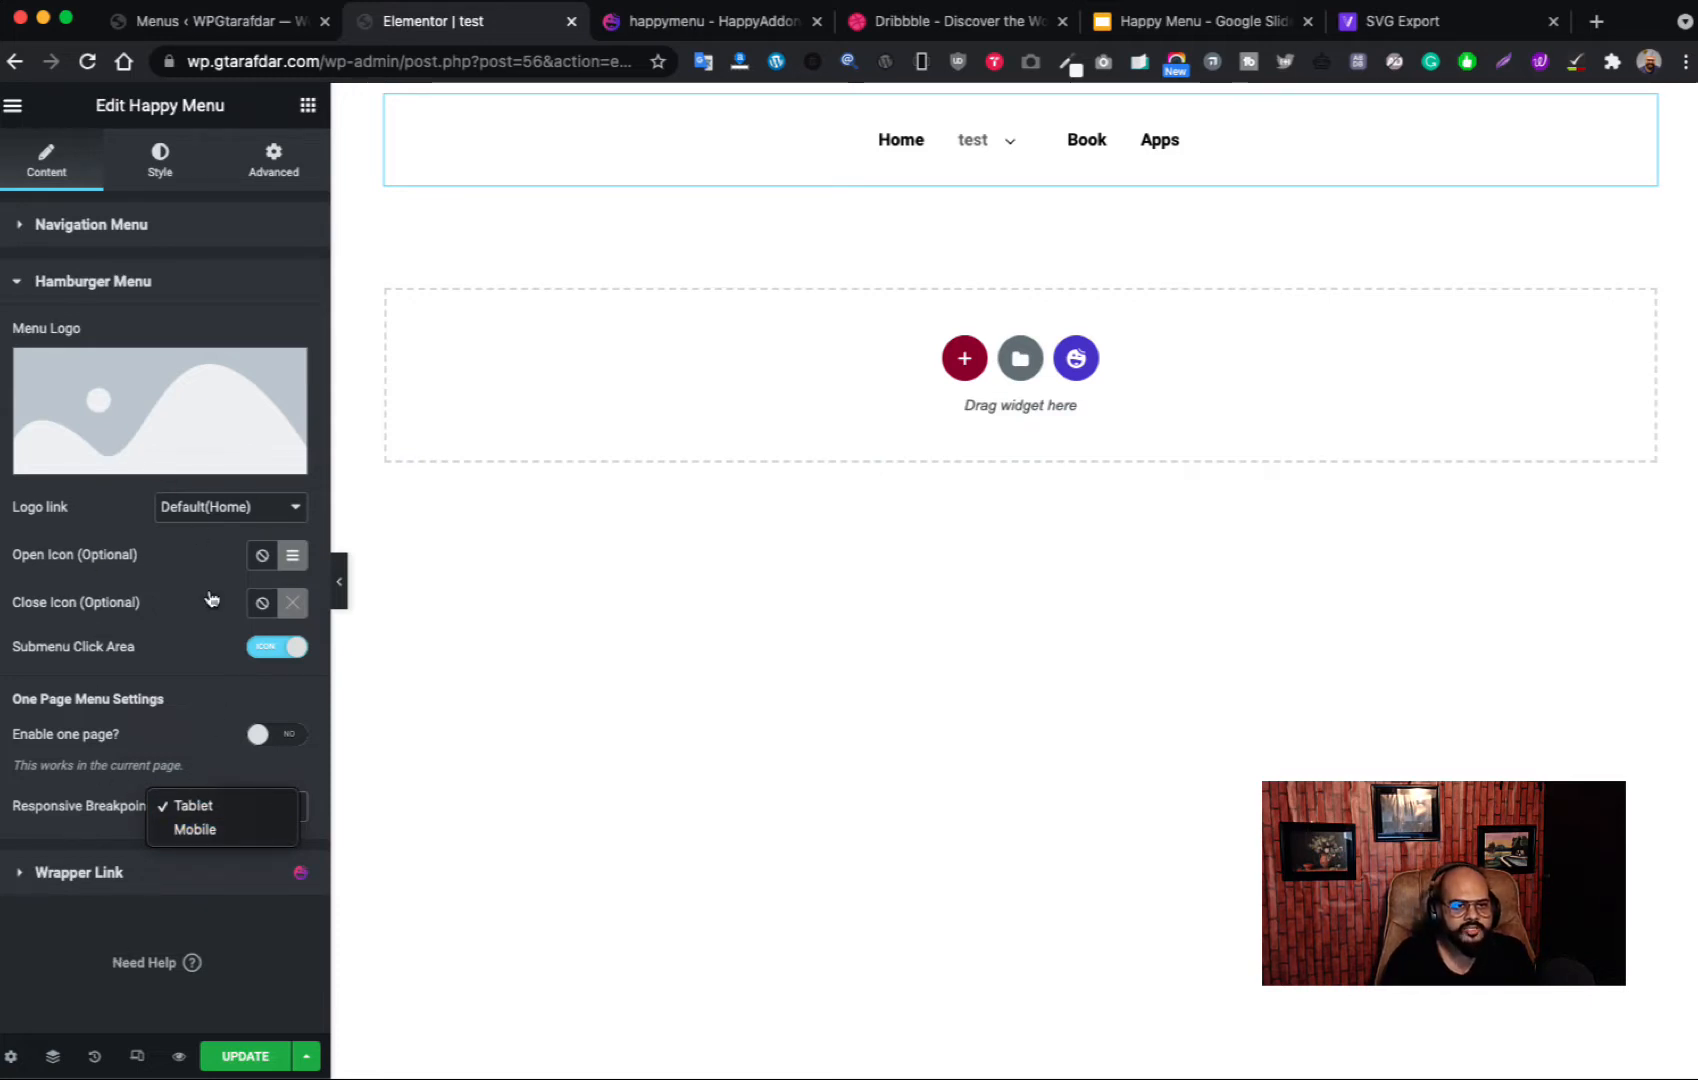
click(138, 990)
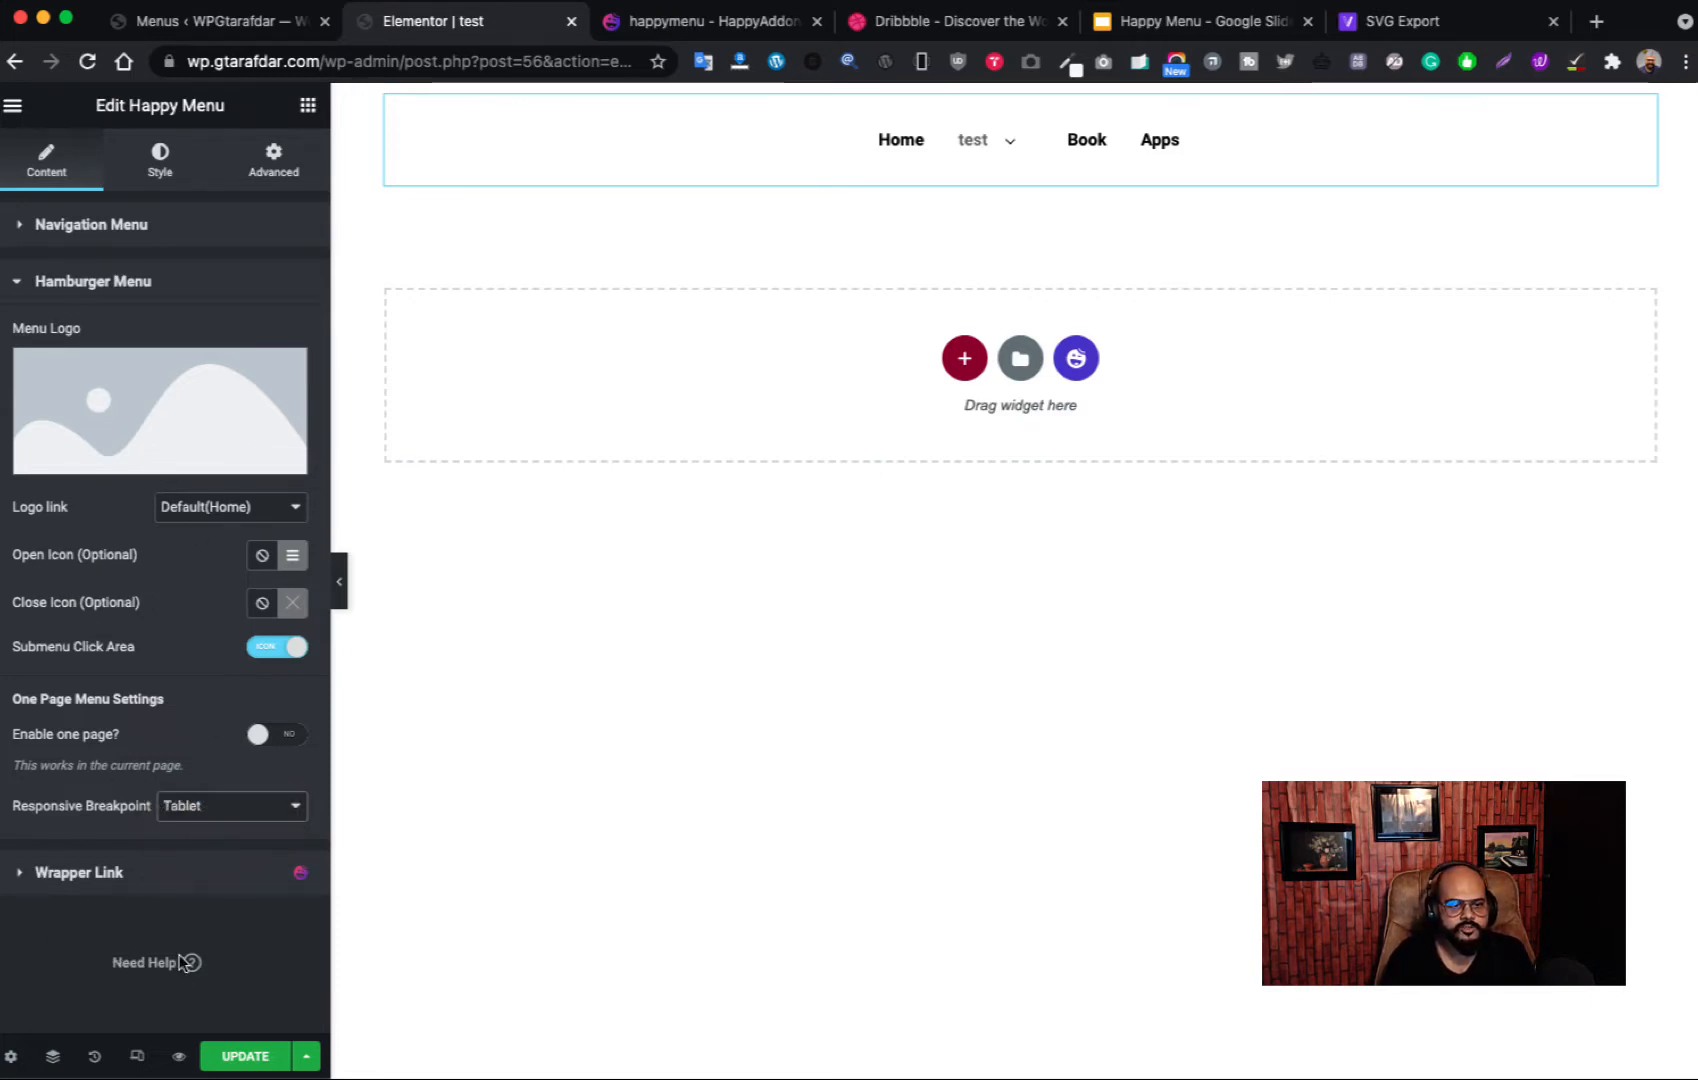
click(137, 1057)
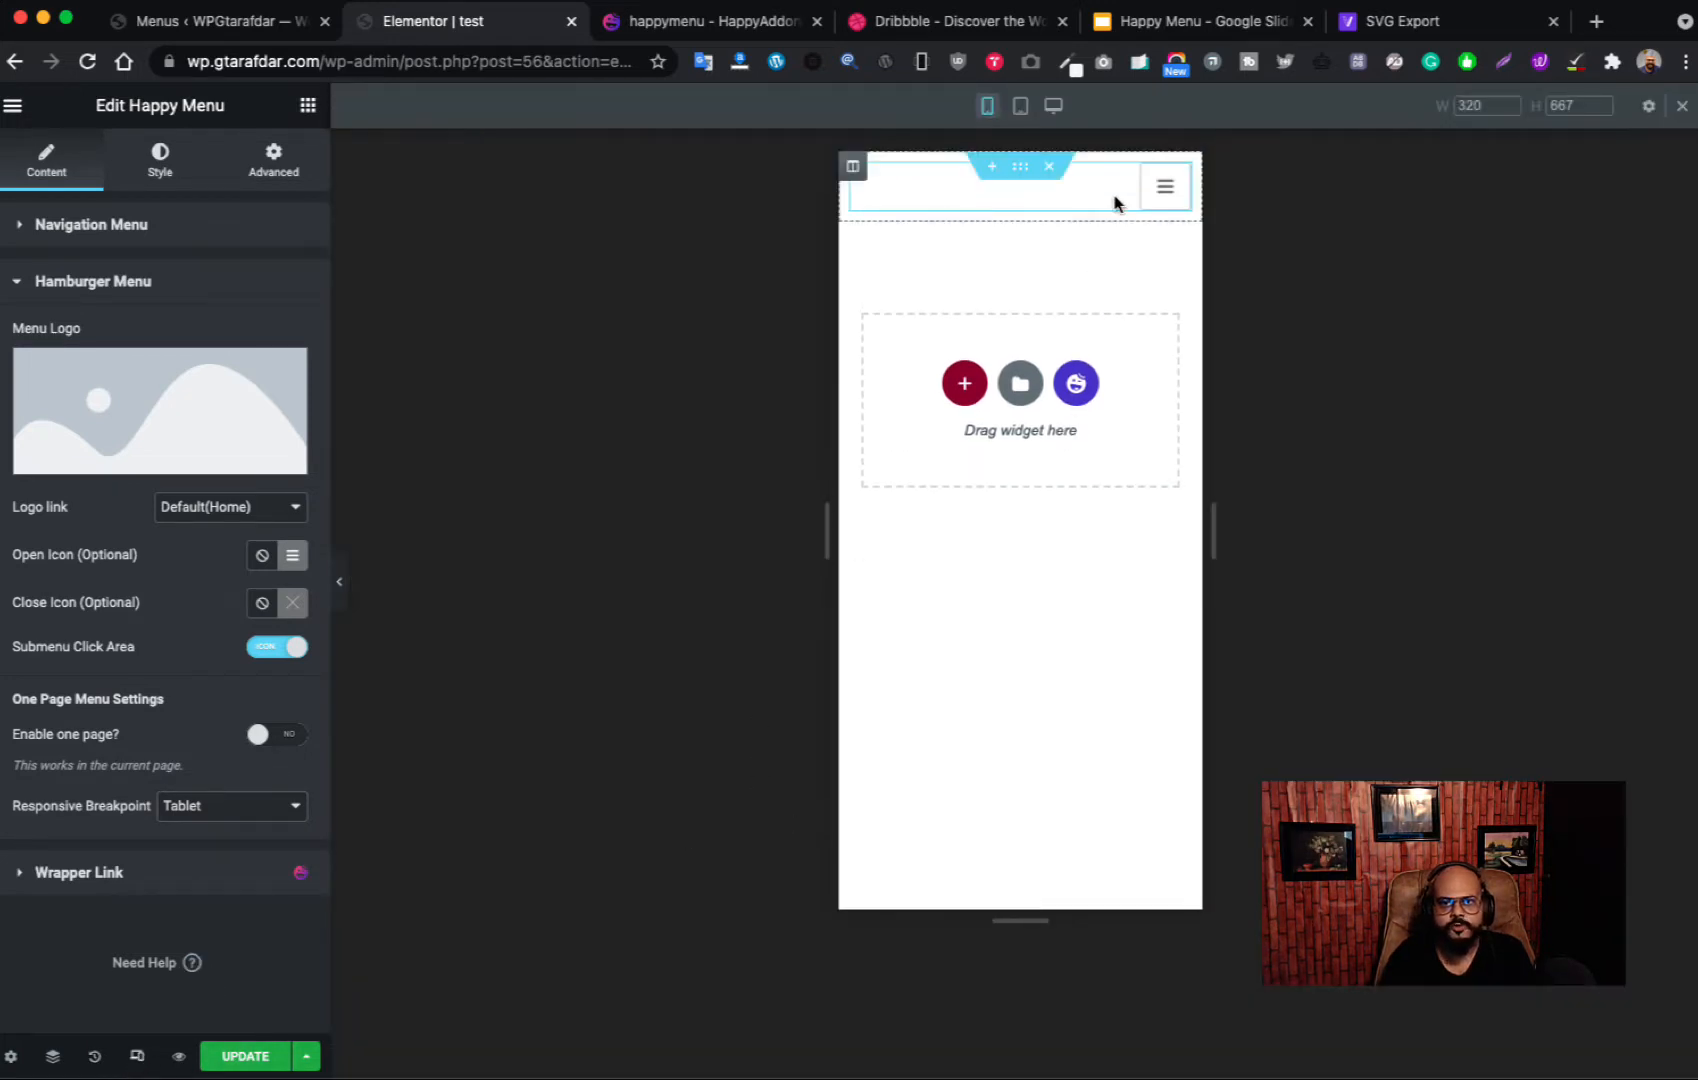
click(1020, 110)
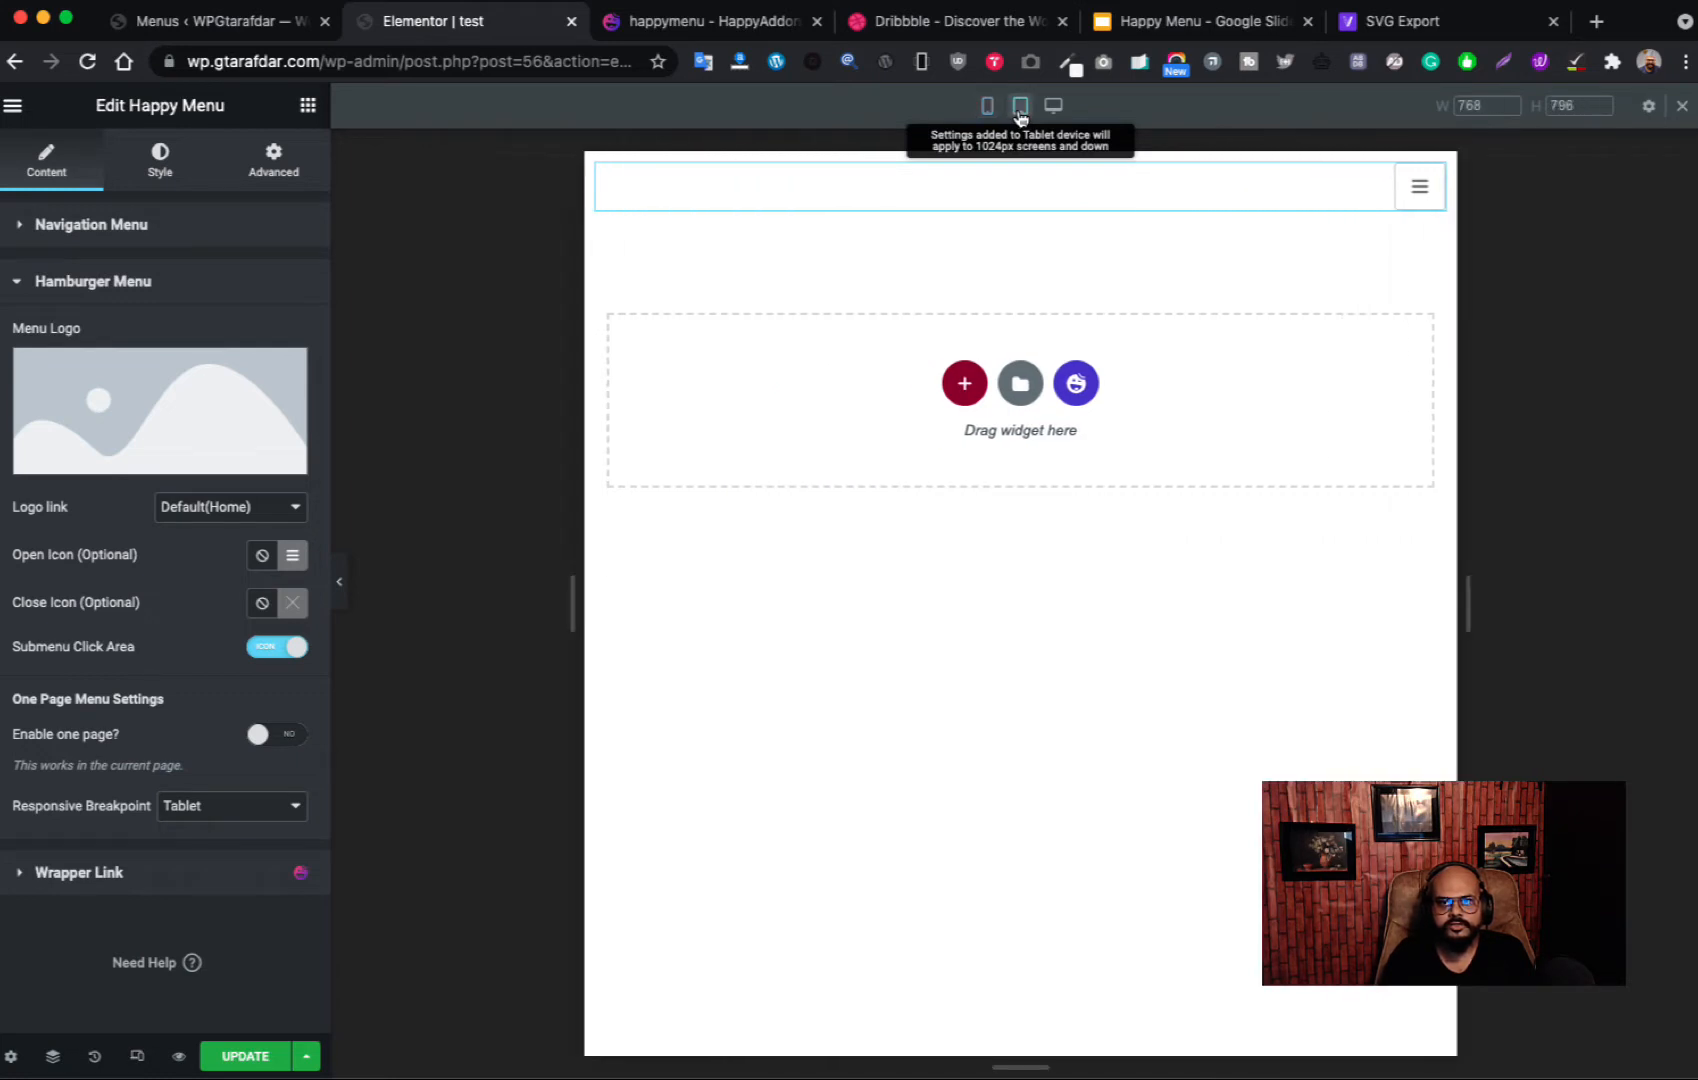
click(1053, 107)
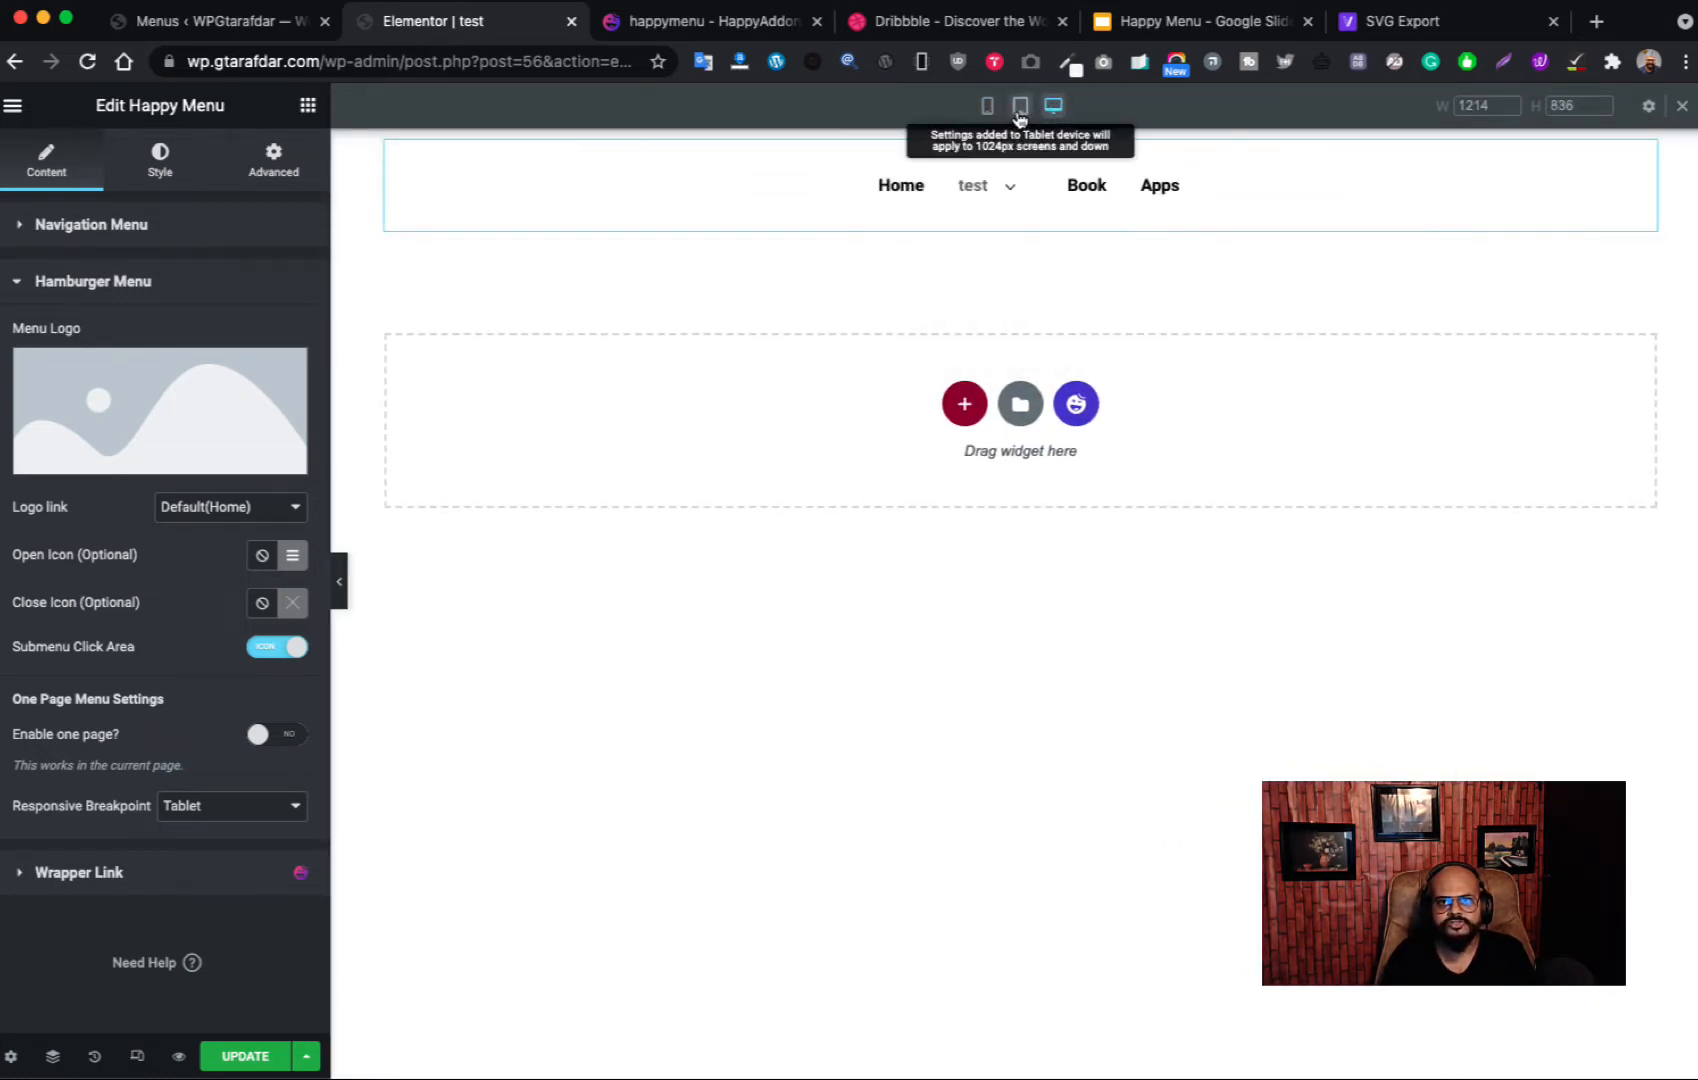
click(1019, 106)
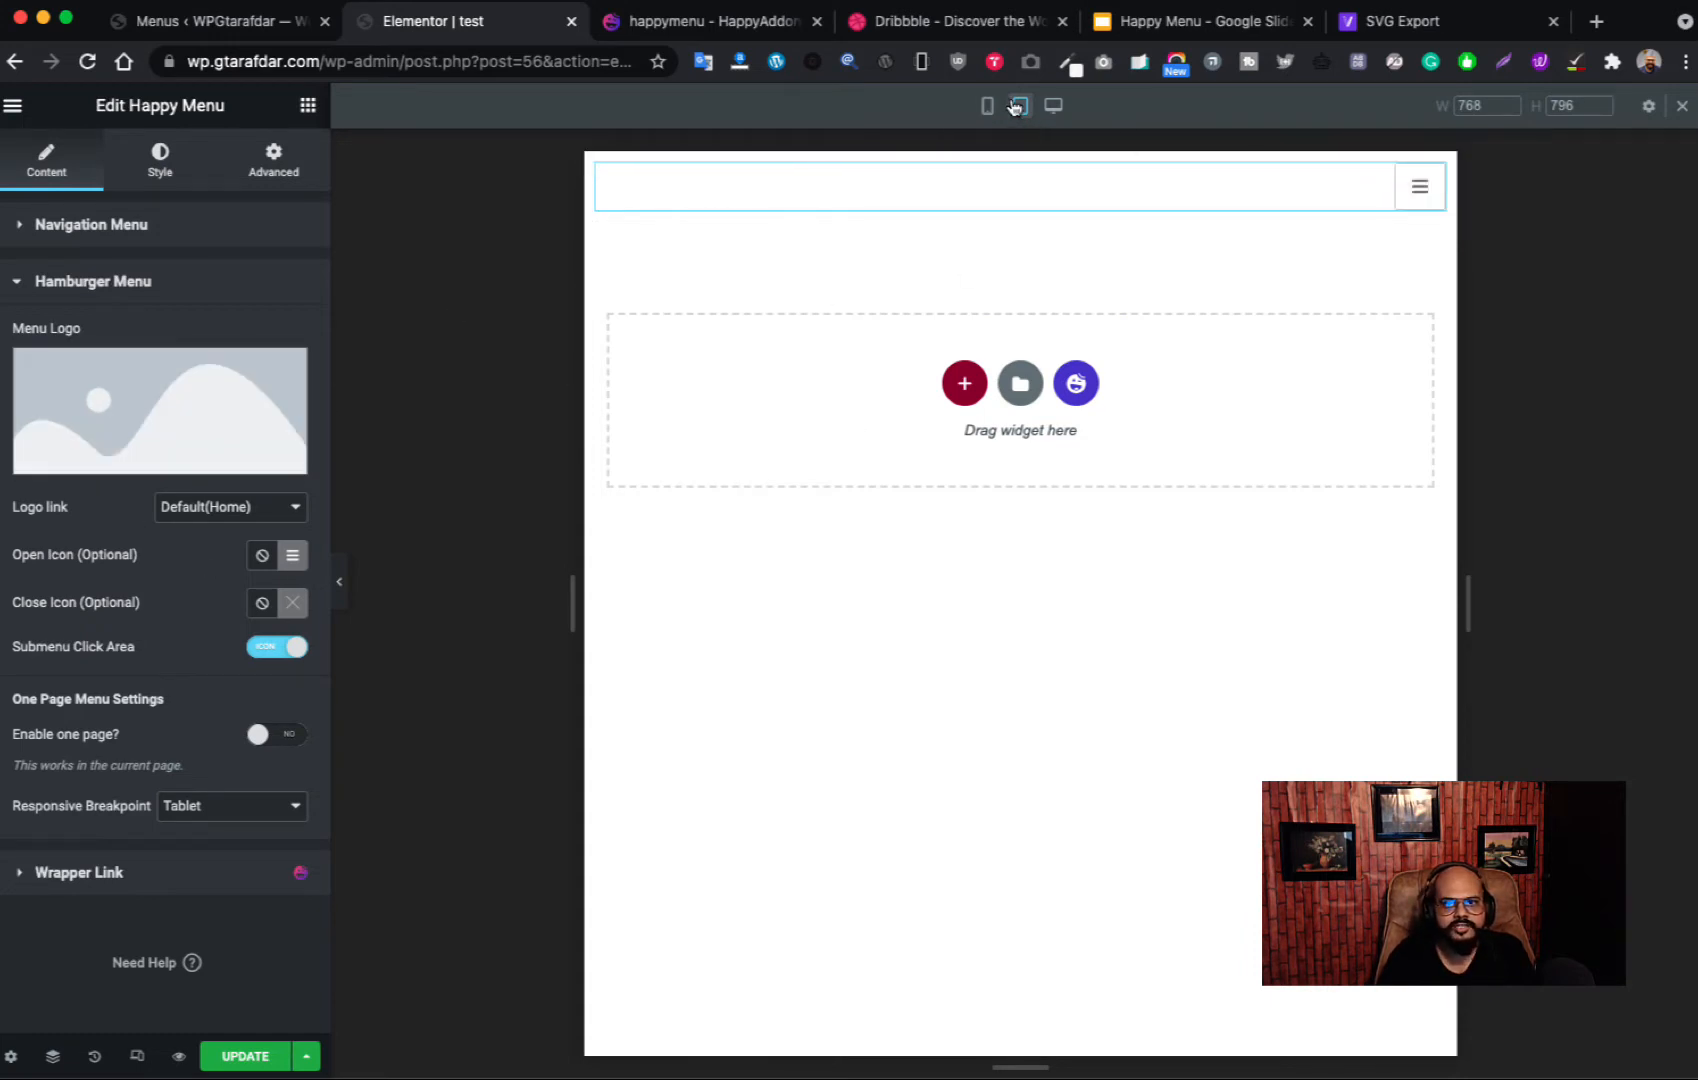
Step: Insert dribbble-text-logo.svg as the hamburger menu logo and open the menu in the tablet preview
click(266, 444)
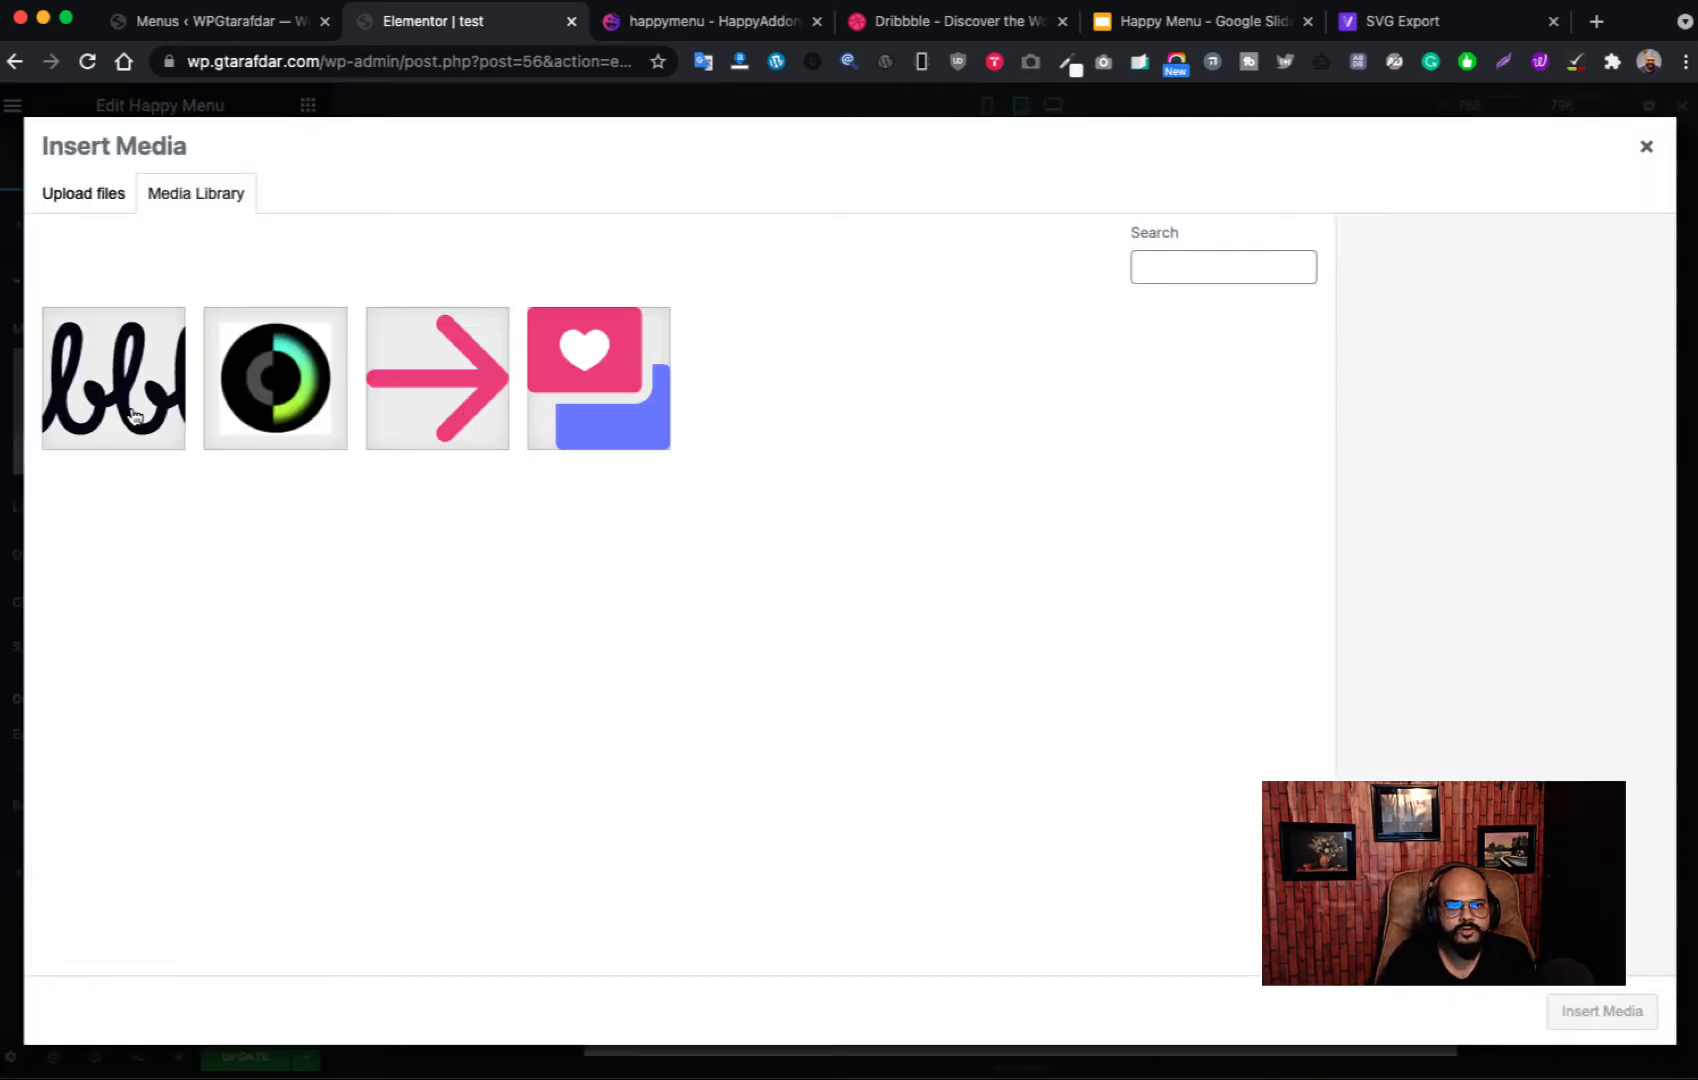
click(112, 399)
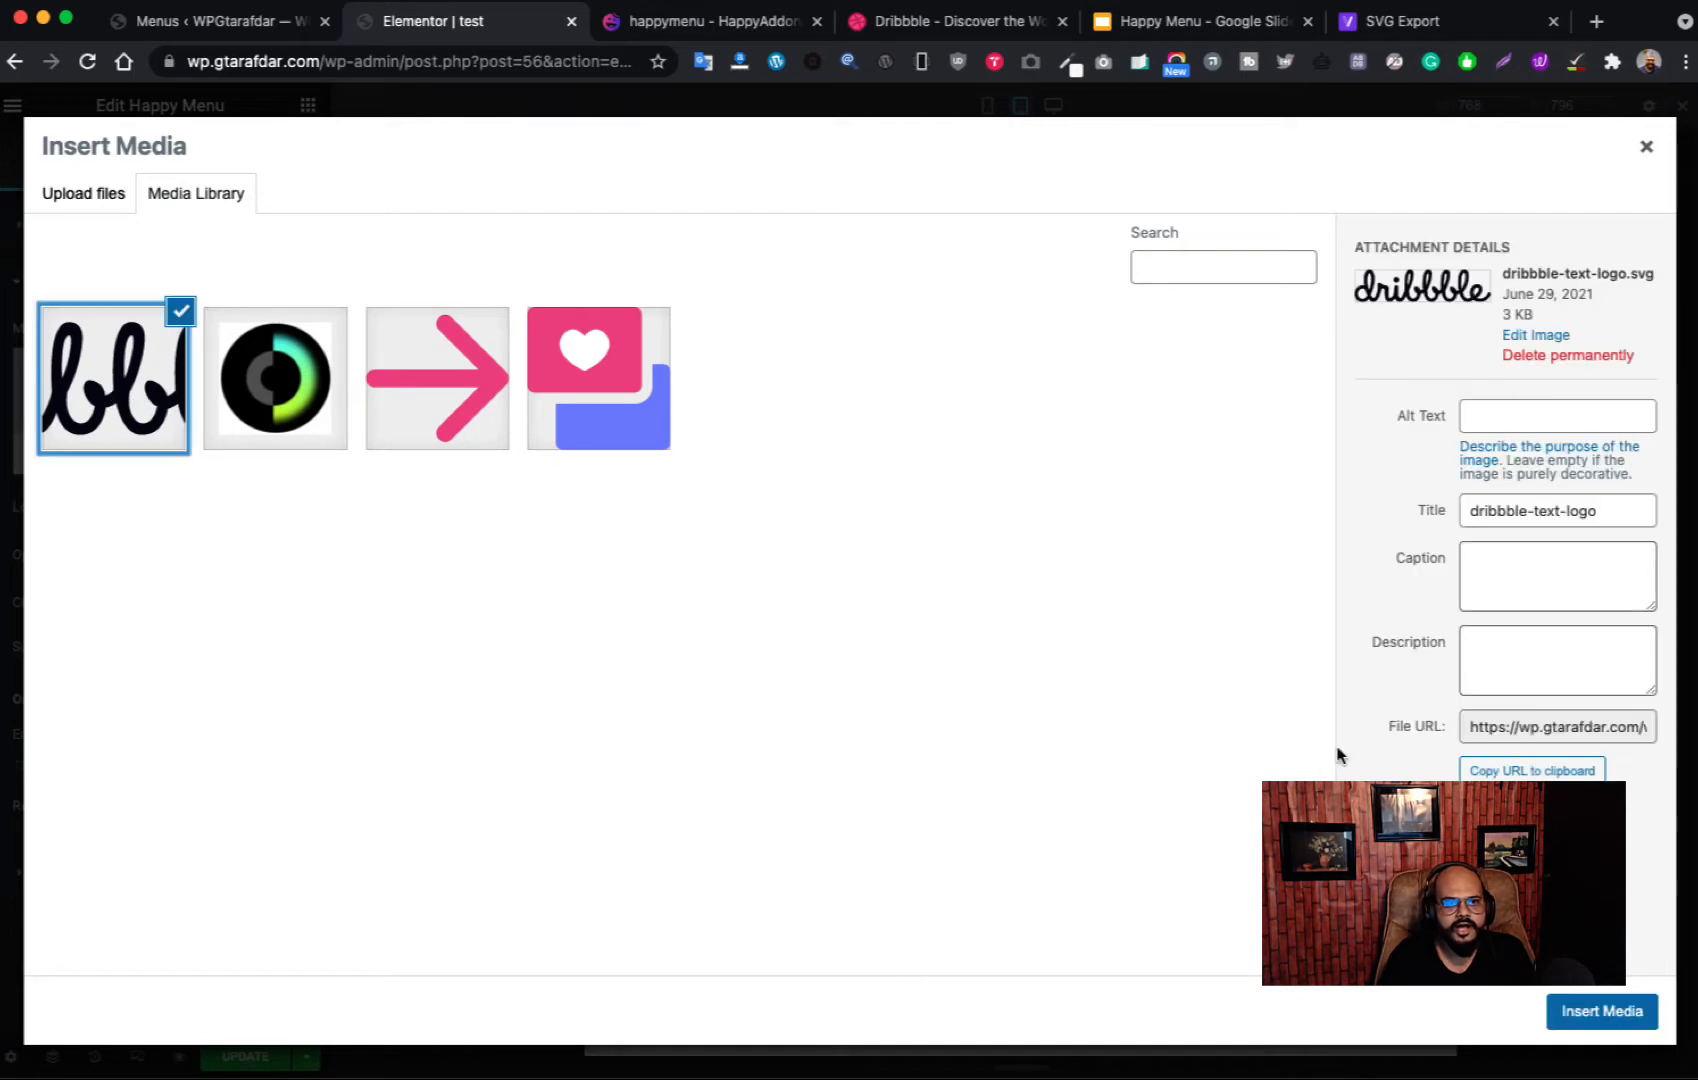
click(1602, 1011)
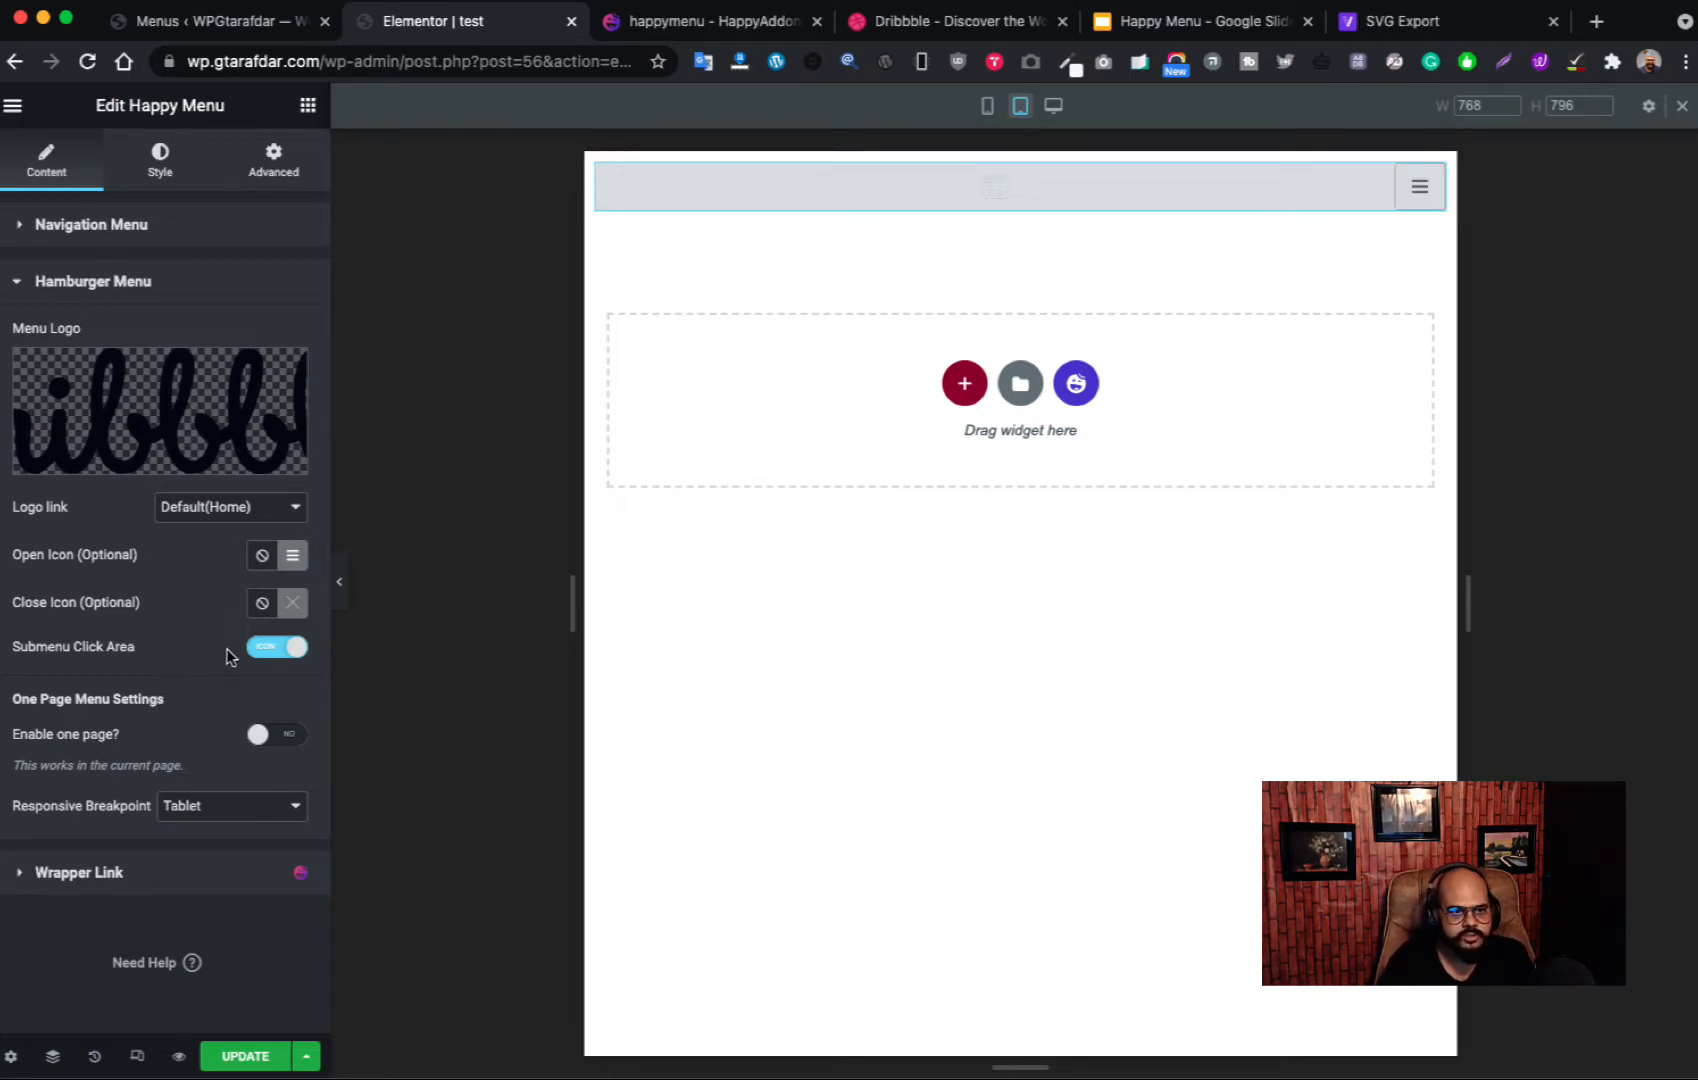
click(1419, 186)
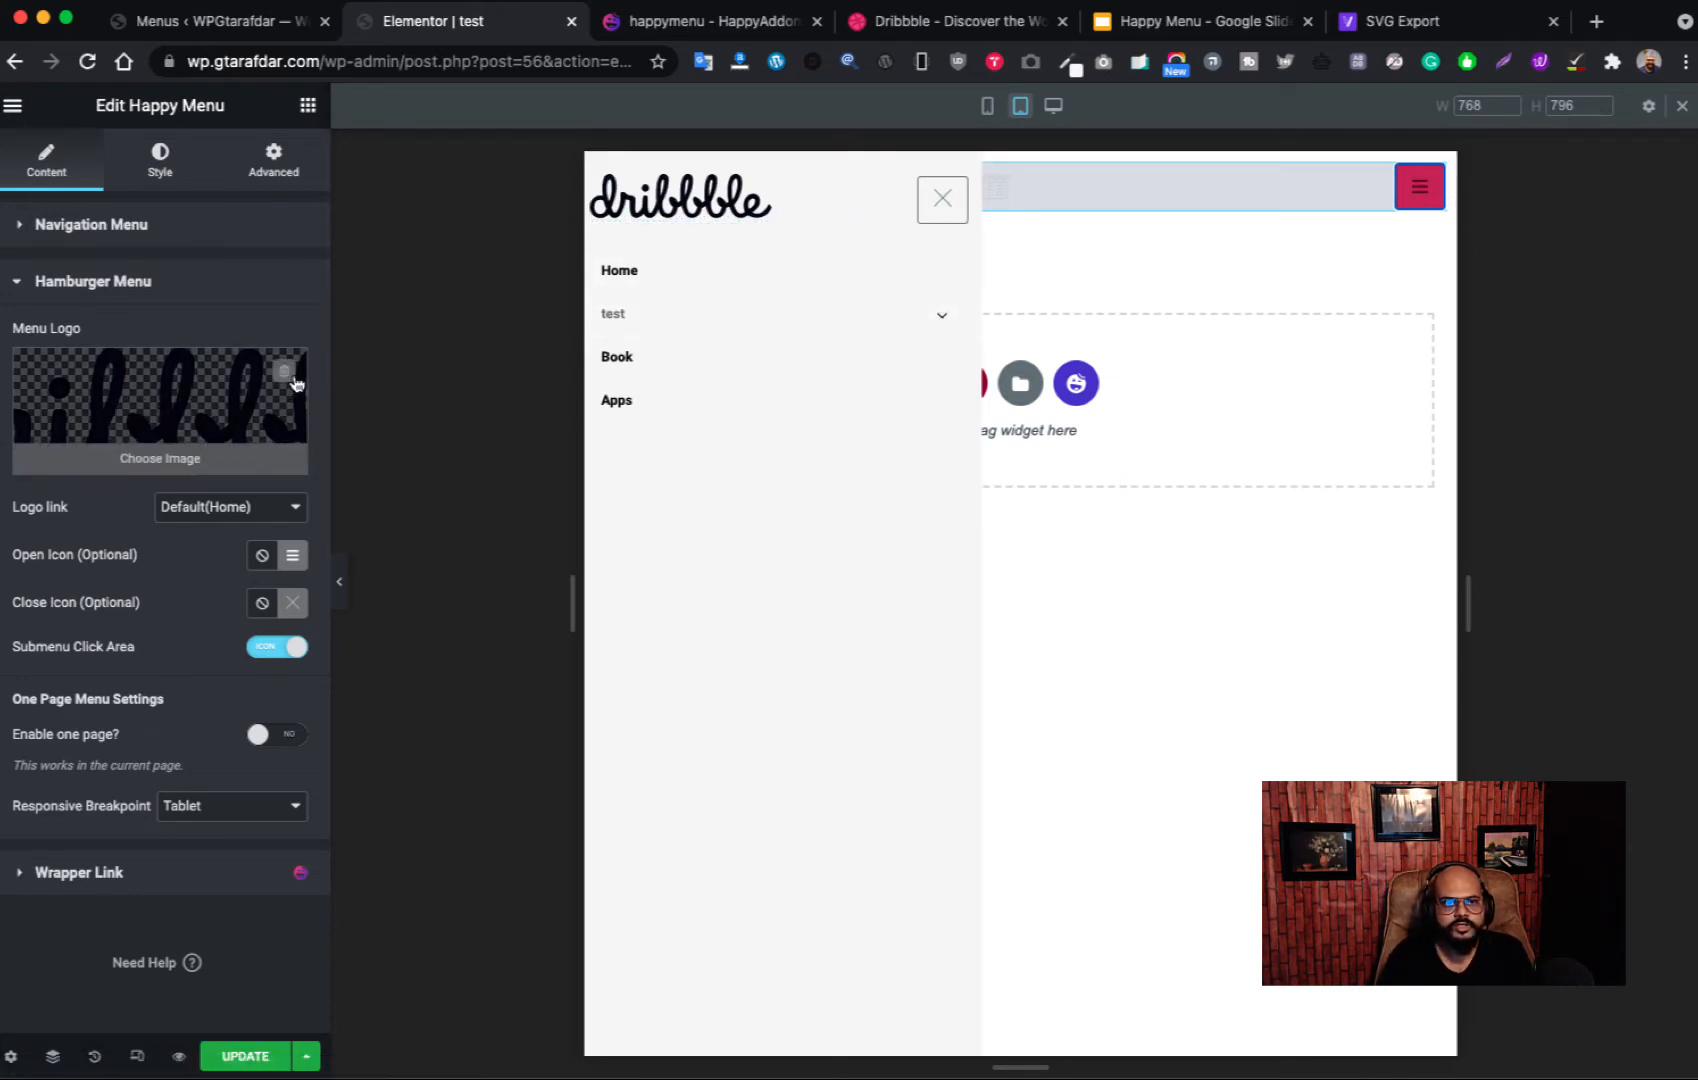
Step: Remove the hamburger menu's logo, and open and close the menu in the tablet preview to check it
click(284, 378)
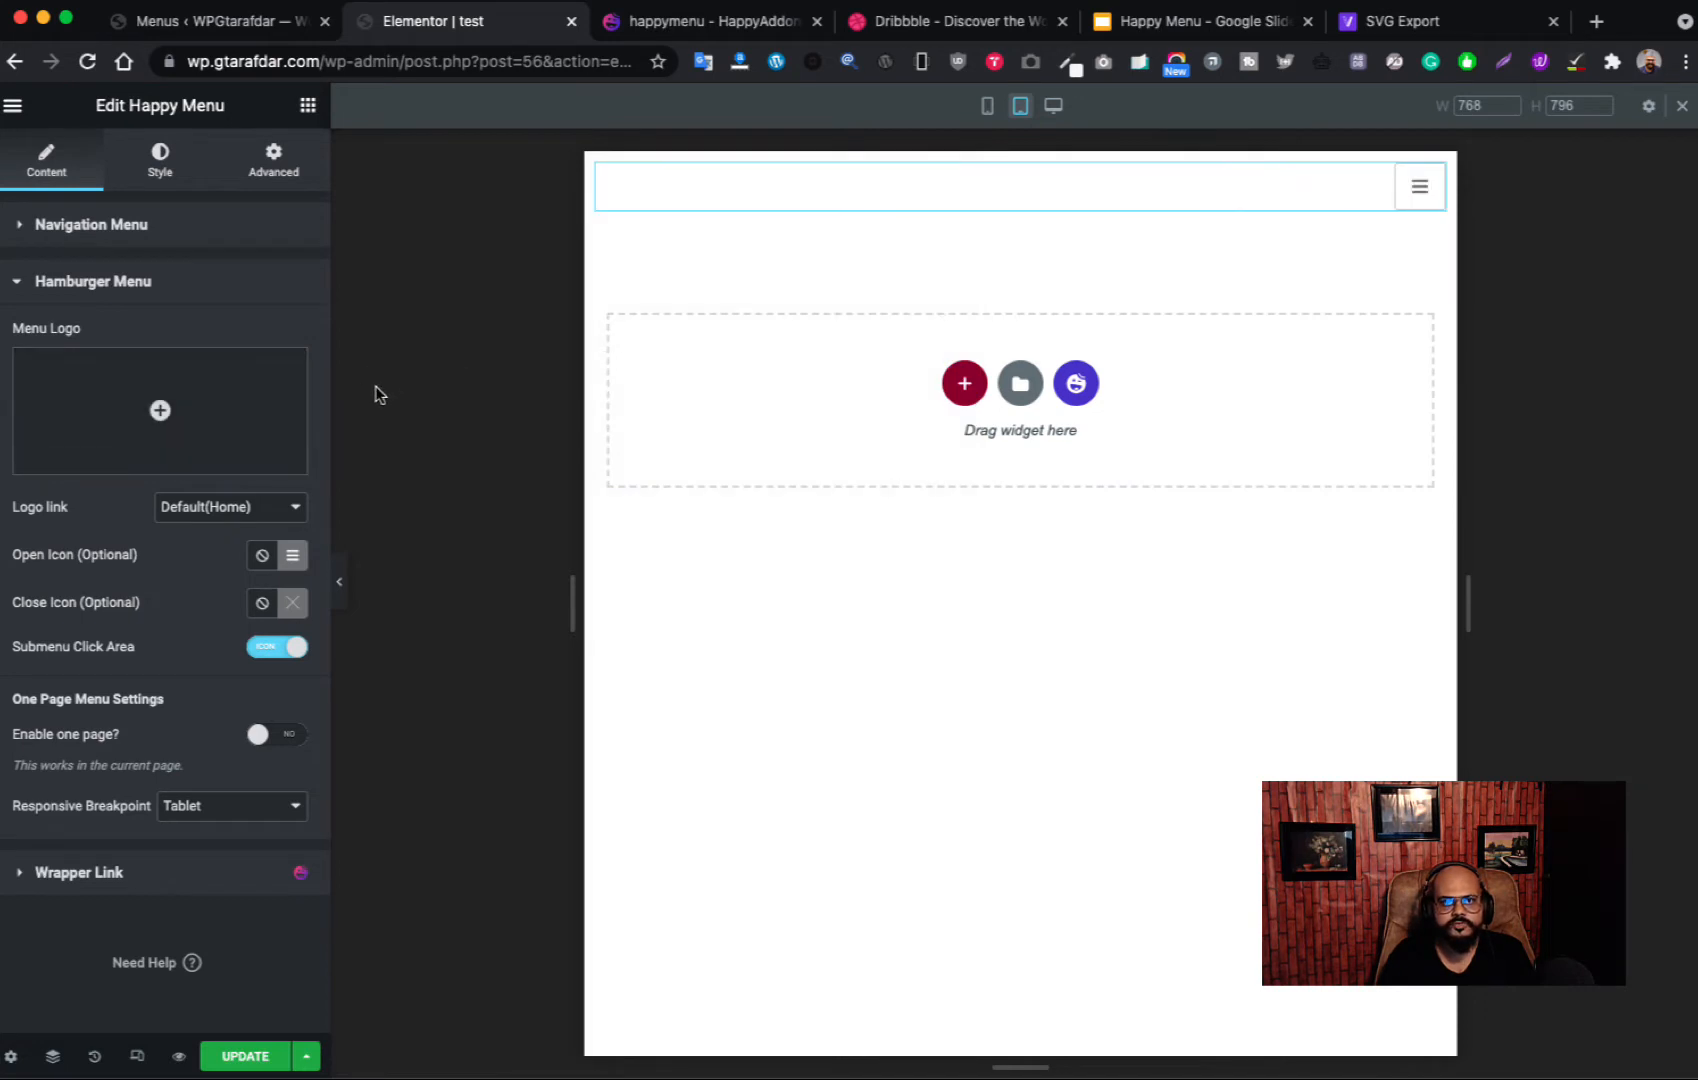
click(1420, 185)
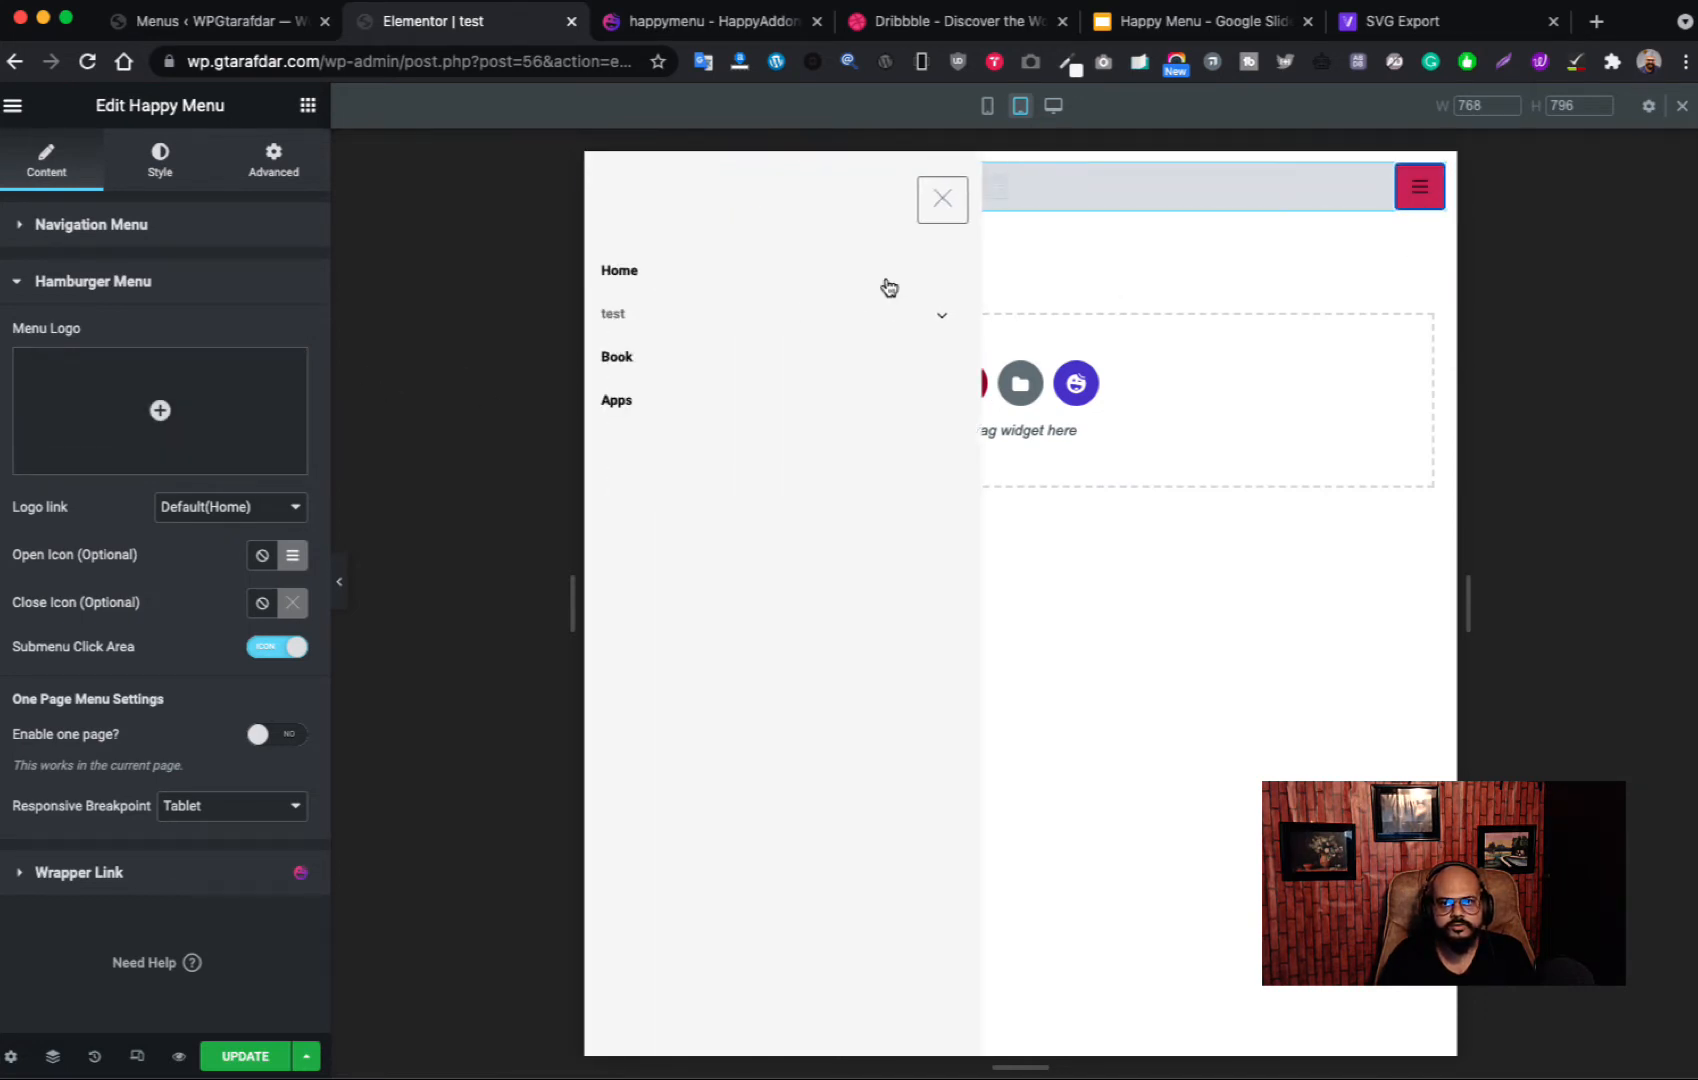
click(943, 200)
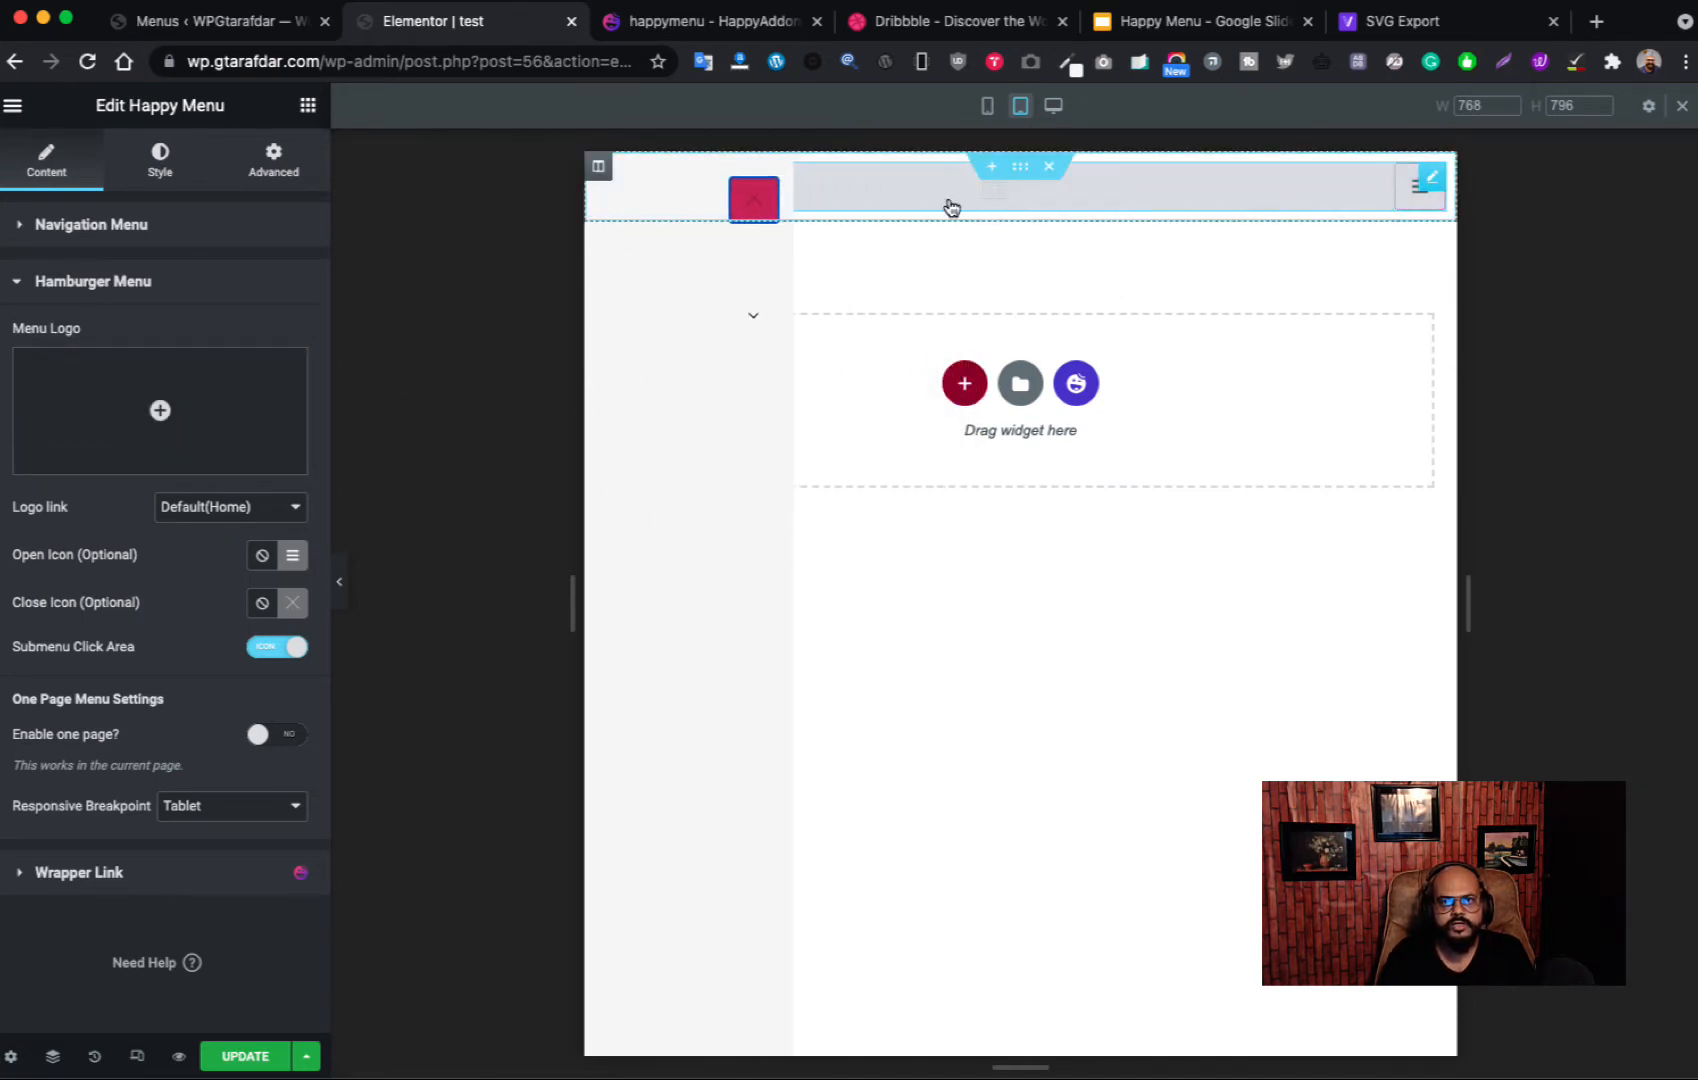
Step: Set dribbble-text-logo.svg from the media library as the hamburger menu's logo again
click(159, 420)
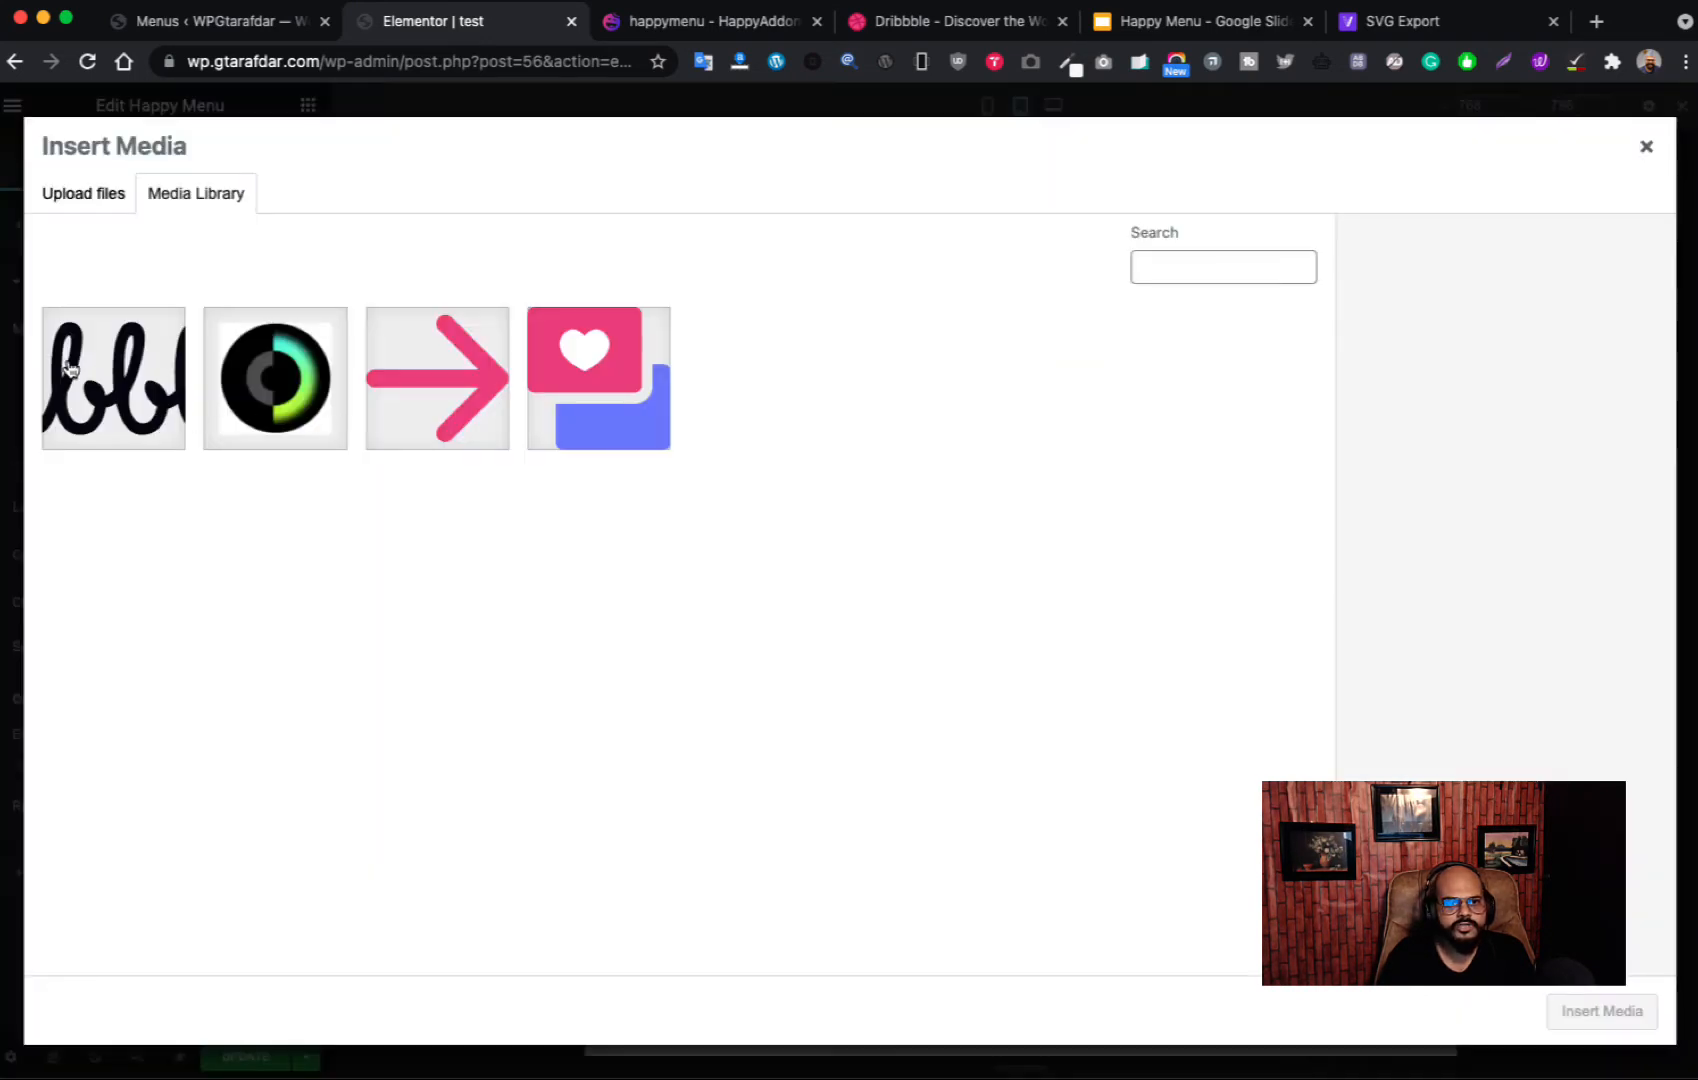
click(112, 379)
click(1608, 1014)
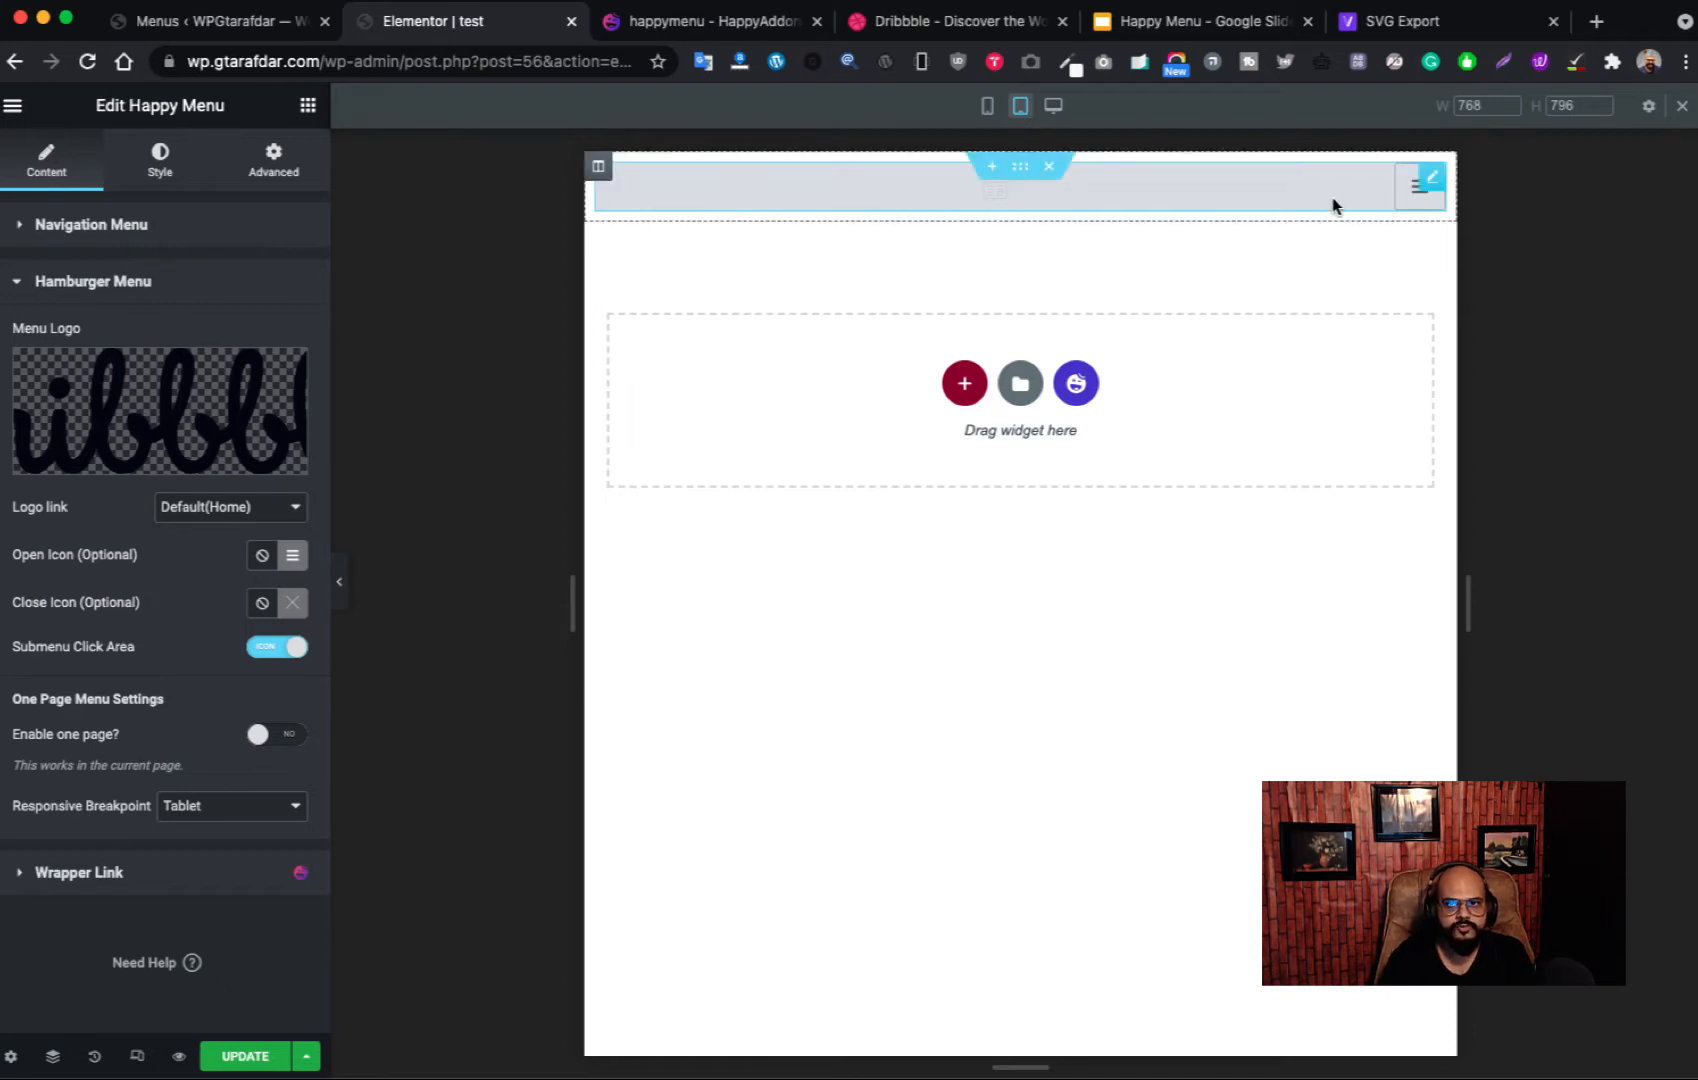
Step: Check the logo in the opened tablet menu and inspect the navigation menu in the desktop preview
click(1420, 195)
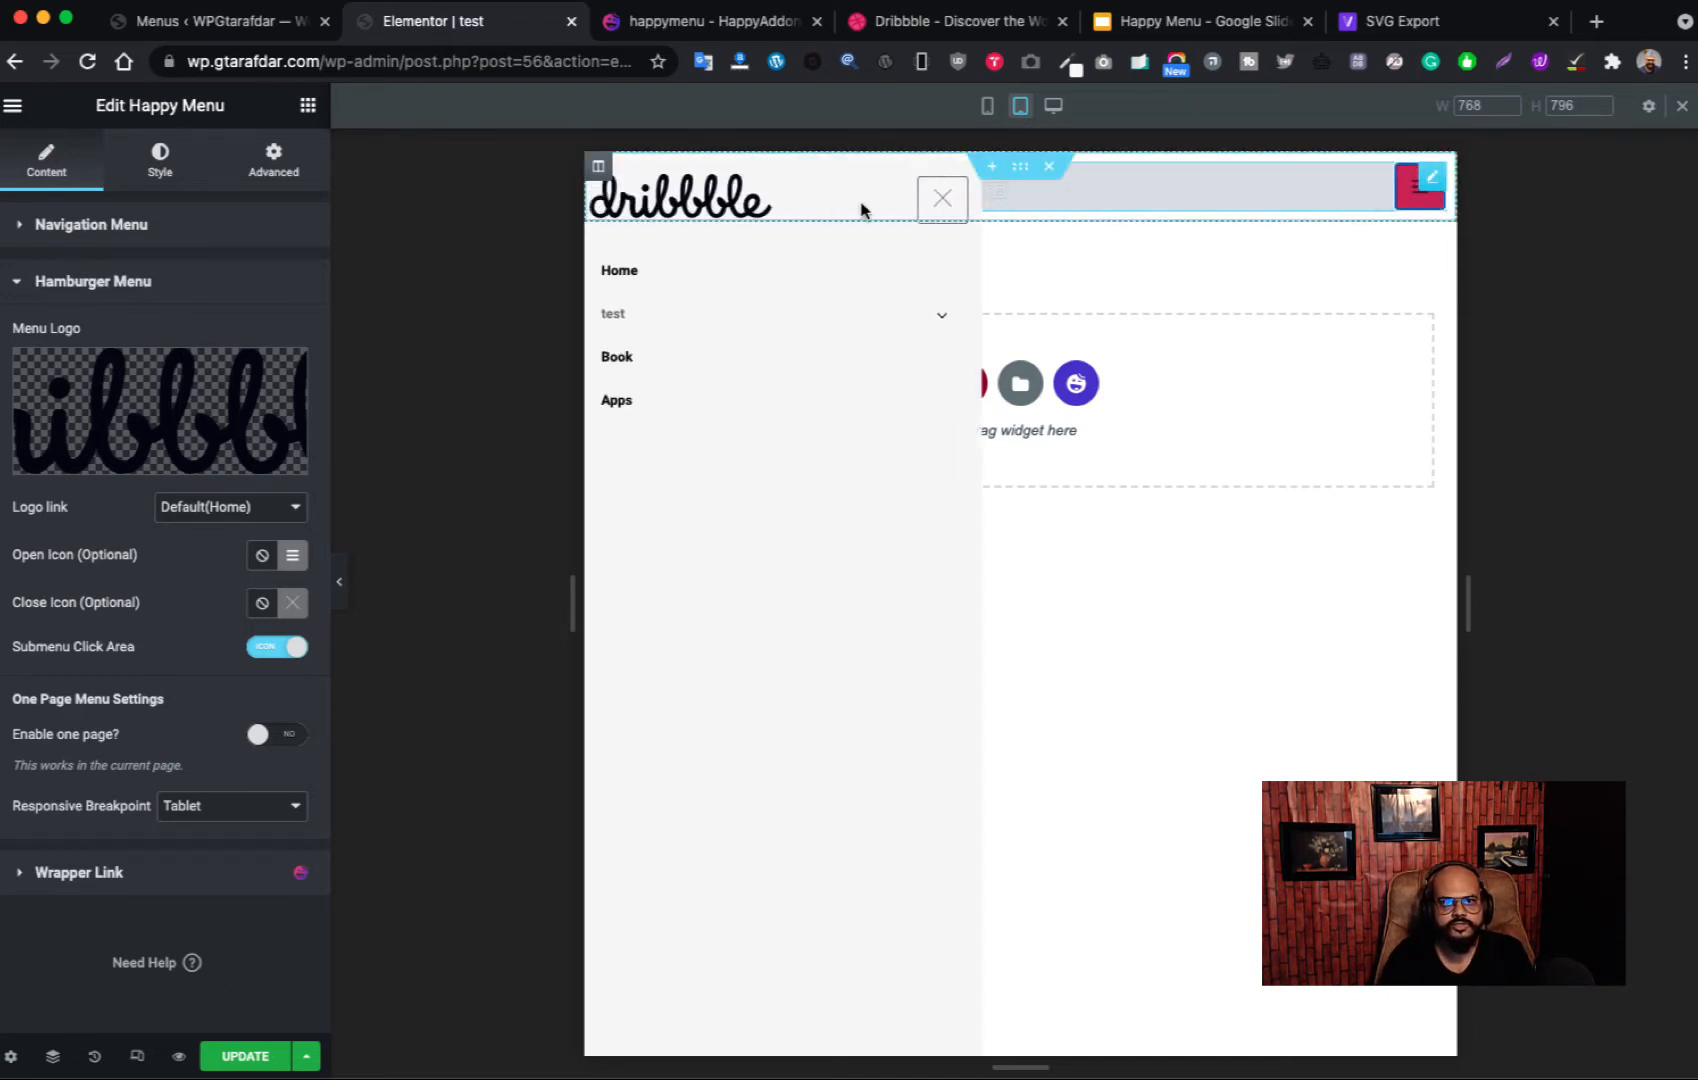
click(1415, 207)
click(1056, 110)
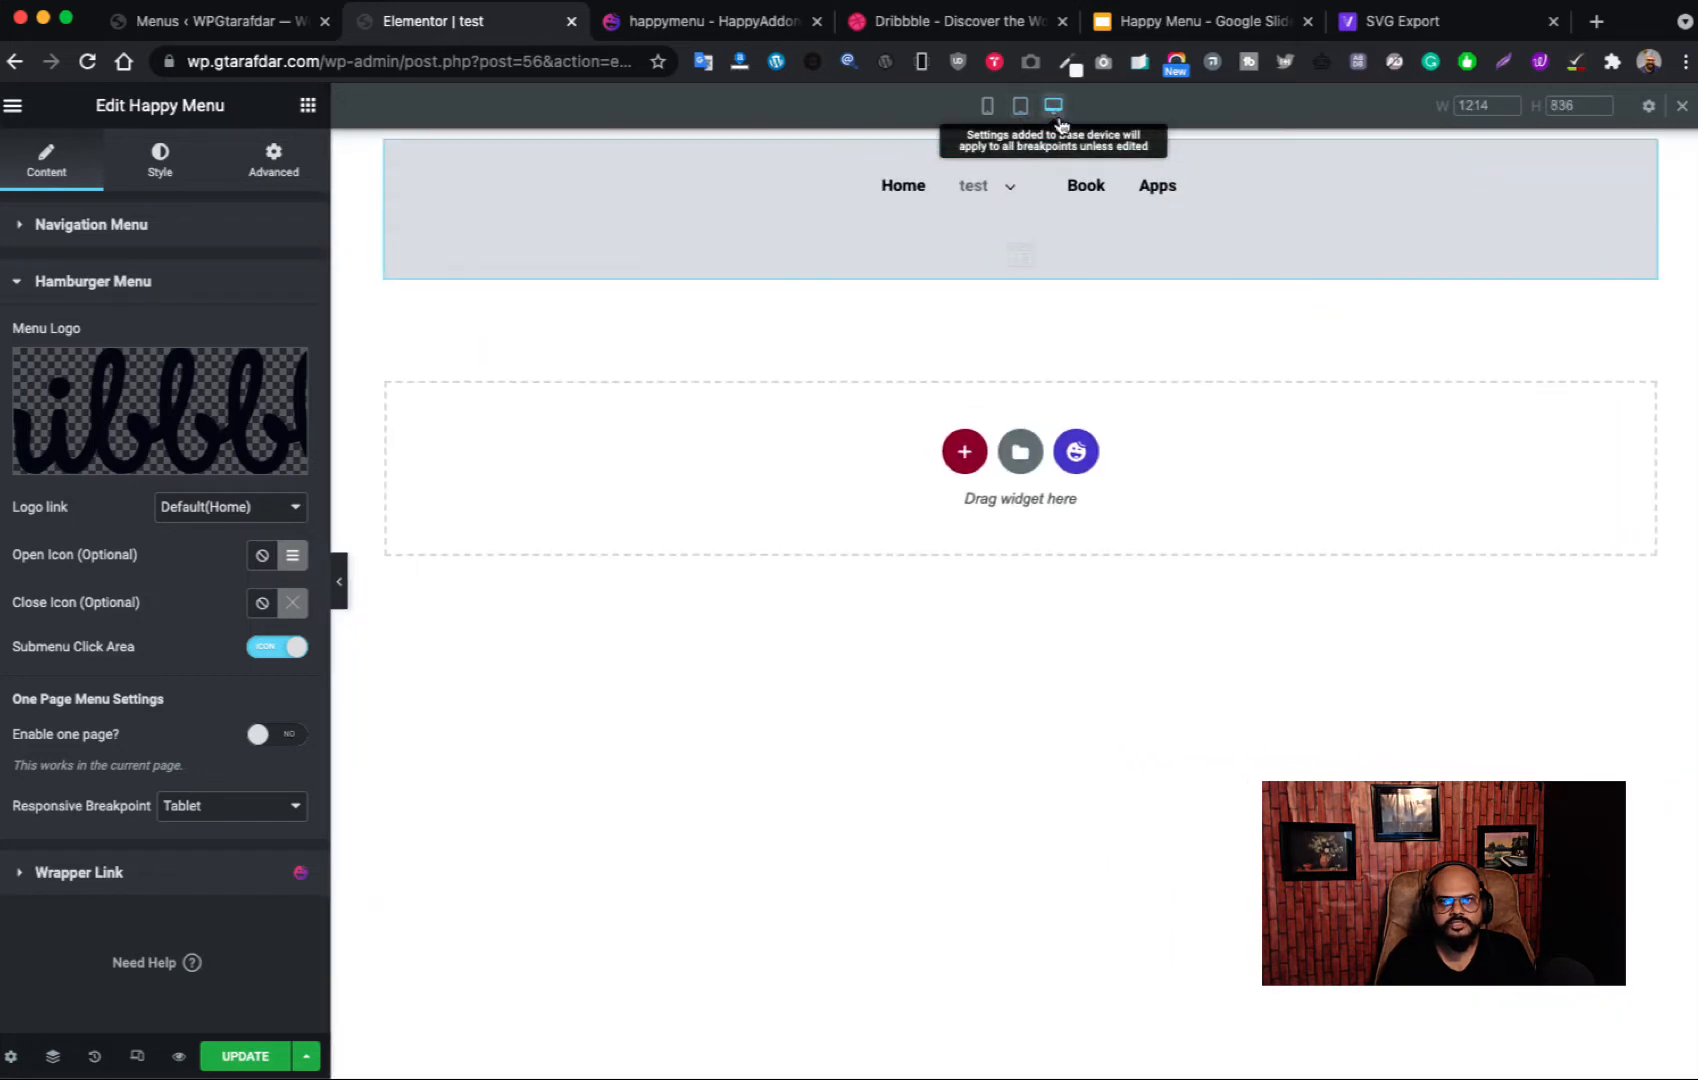
click(1380, 742)
mouse_move(1033, 192)
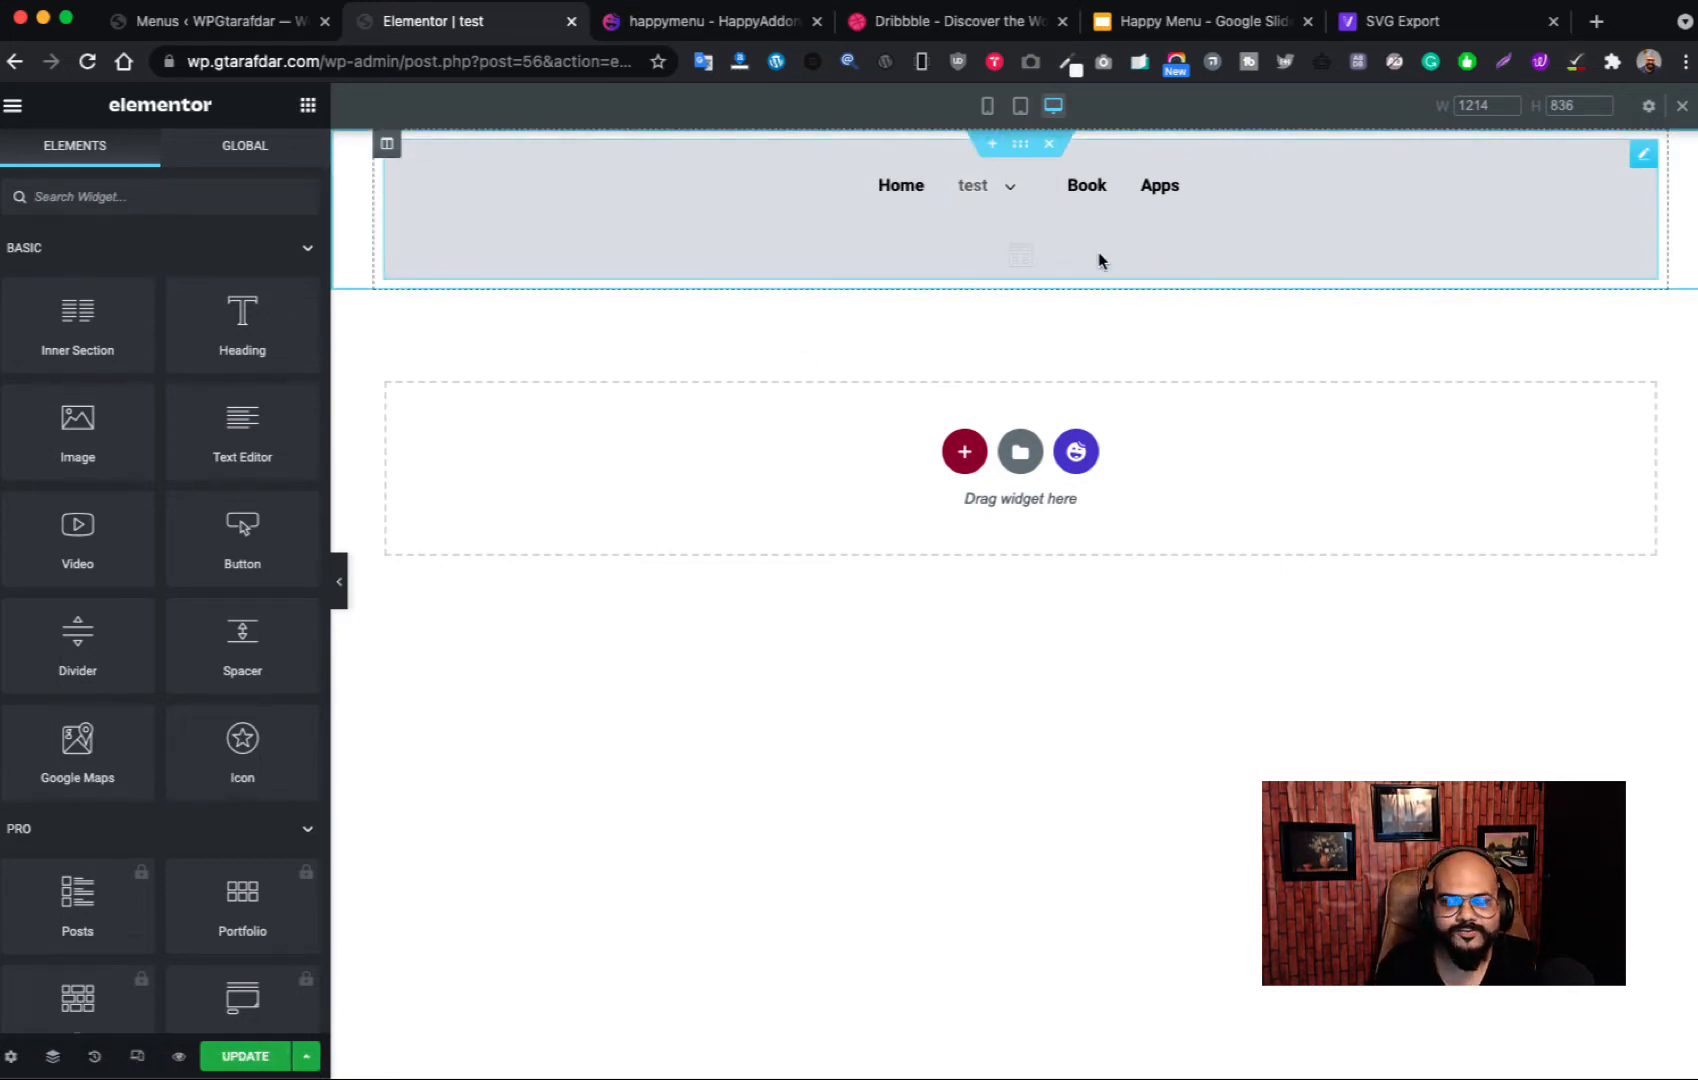
Step: Review the Happy Menu Widget feature slide and the Dribbble-style header on the happymenu demo page
click(1185, 22)
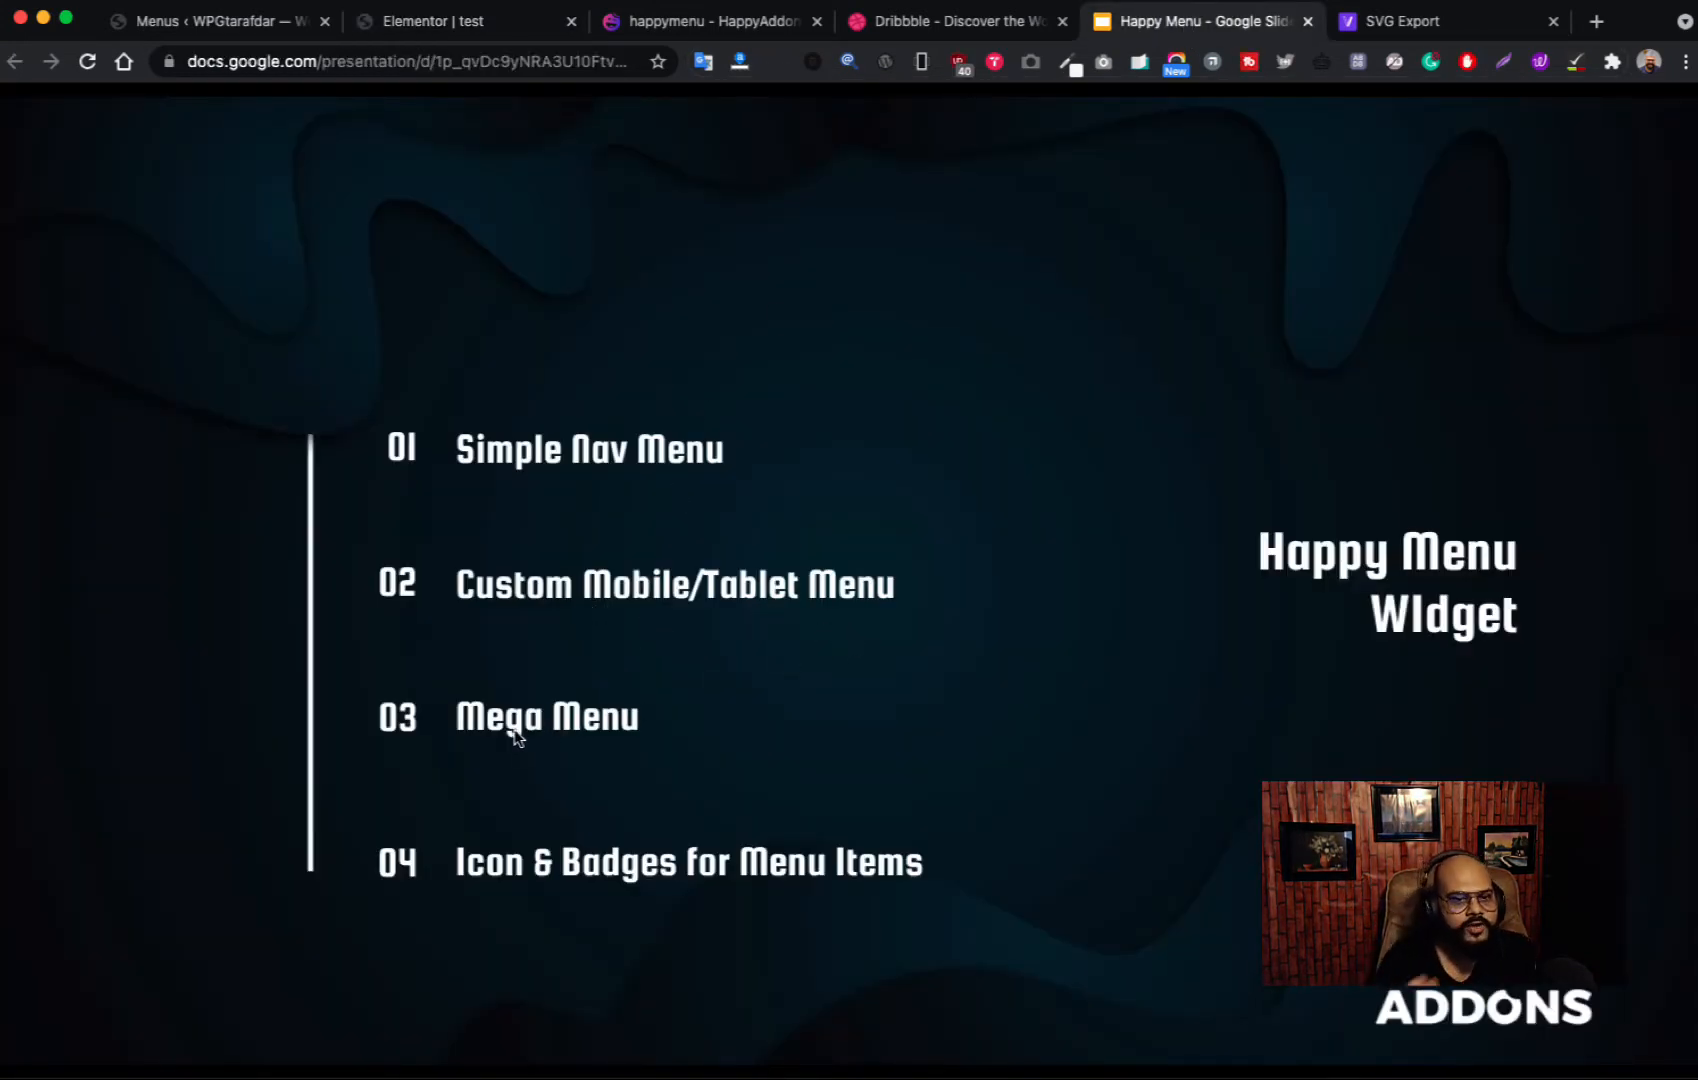
click(906, 25)
click(712, 21)
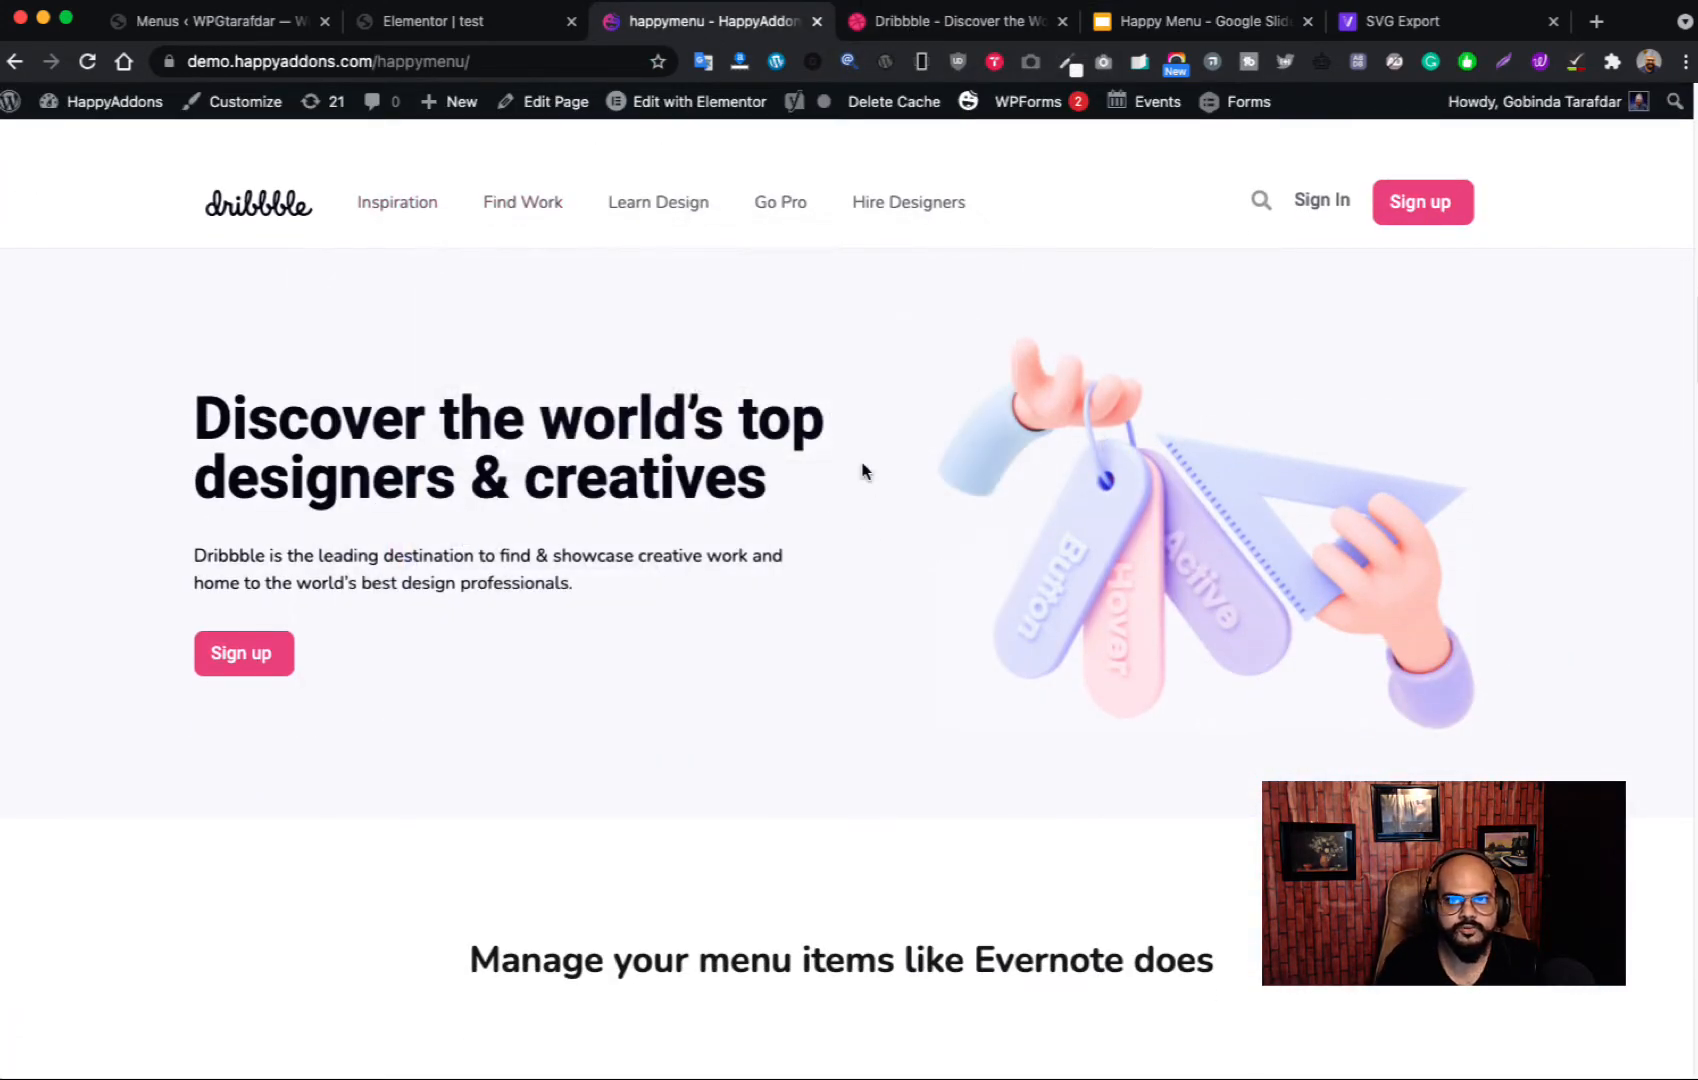
scroll(760, 570, down, 8)
click(1183, 25)
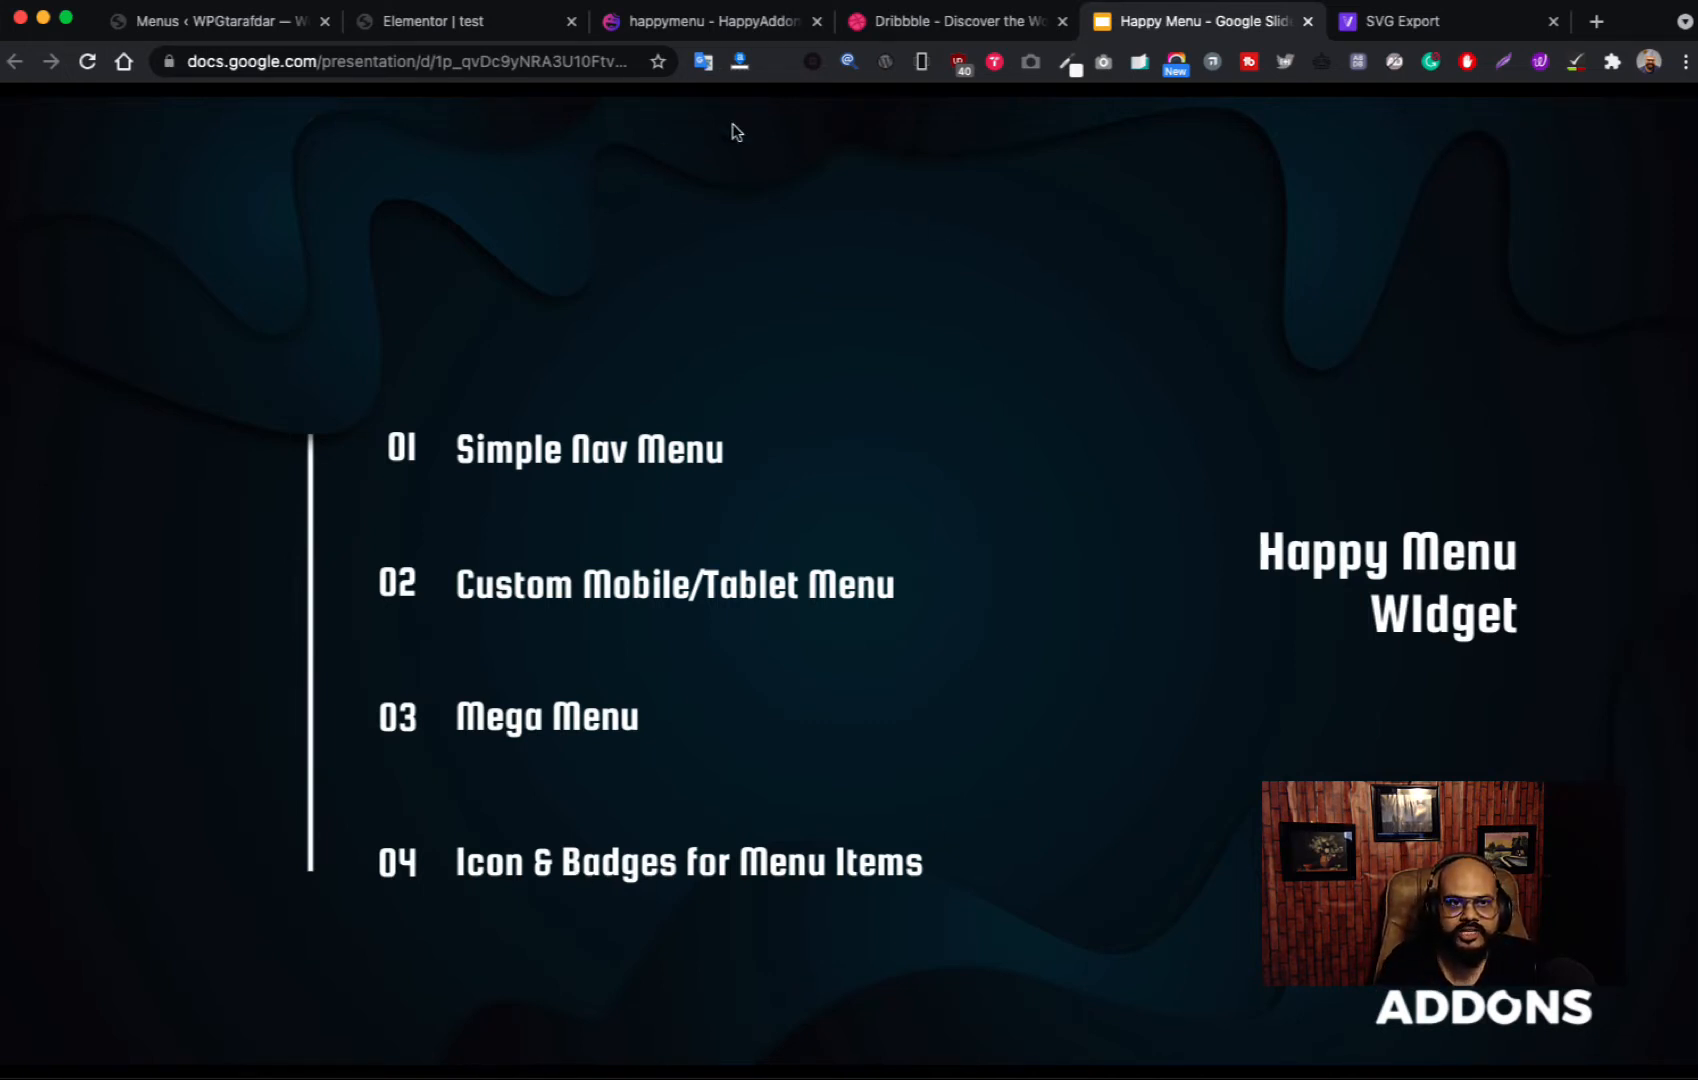
Step: Examine Test Menu's structure on the WordPress Menus page, the Happy Menu widget's content settings in Elementor, and the feature slide
click(488, 21)
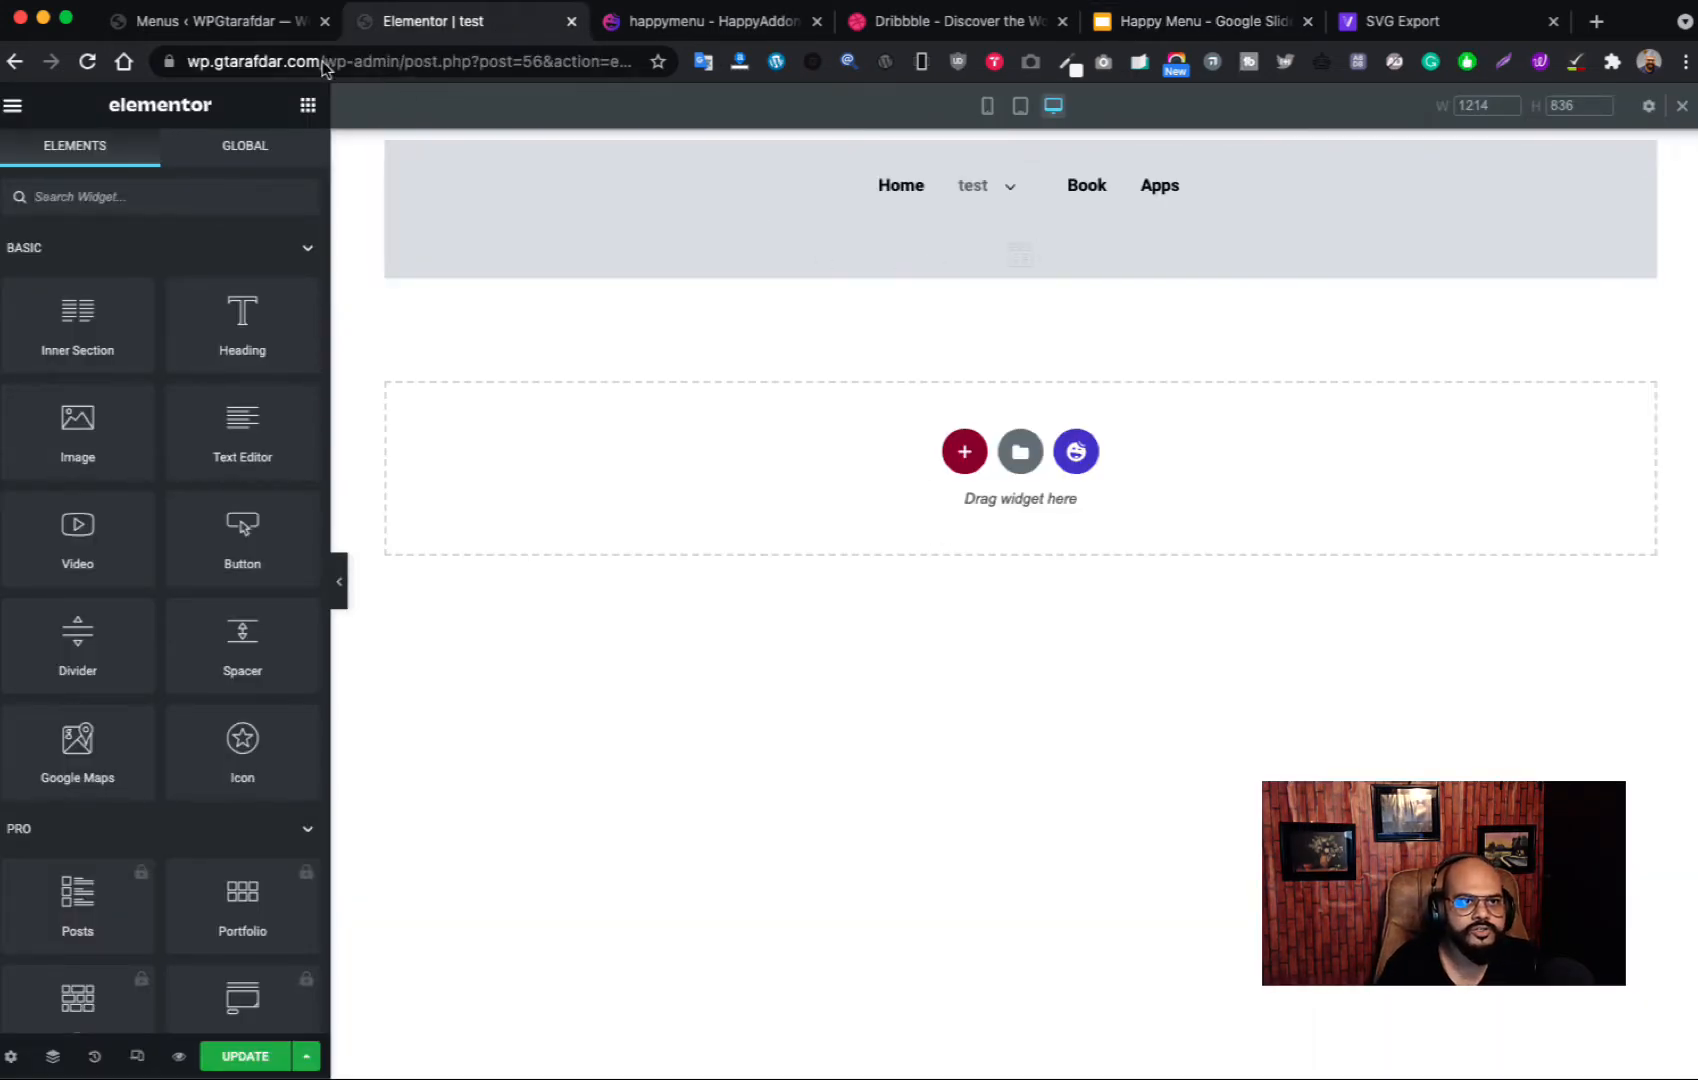
click(236, 31)
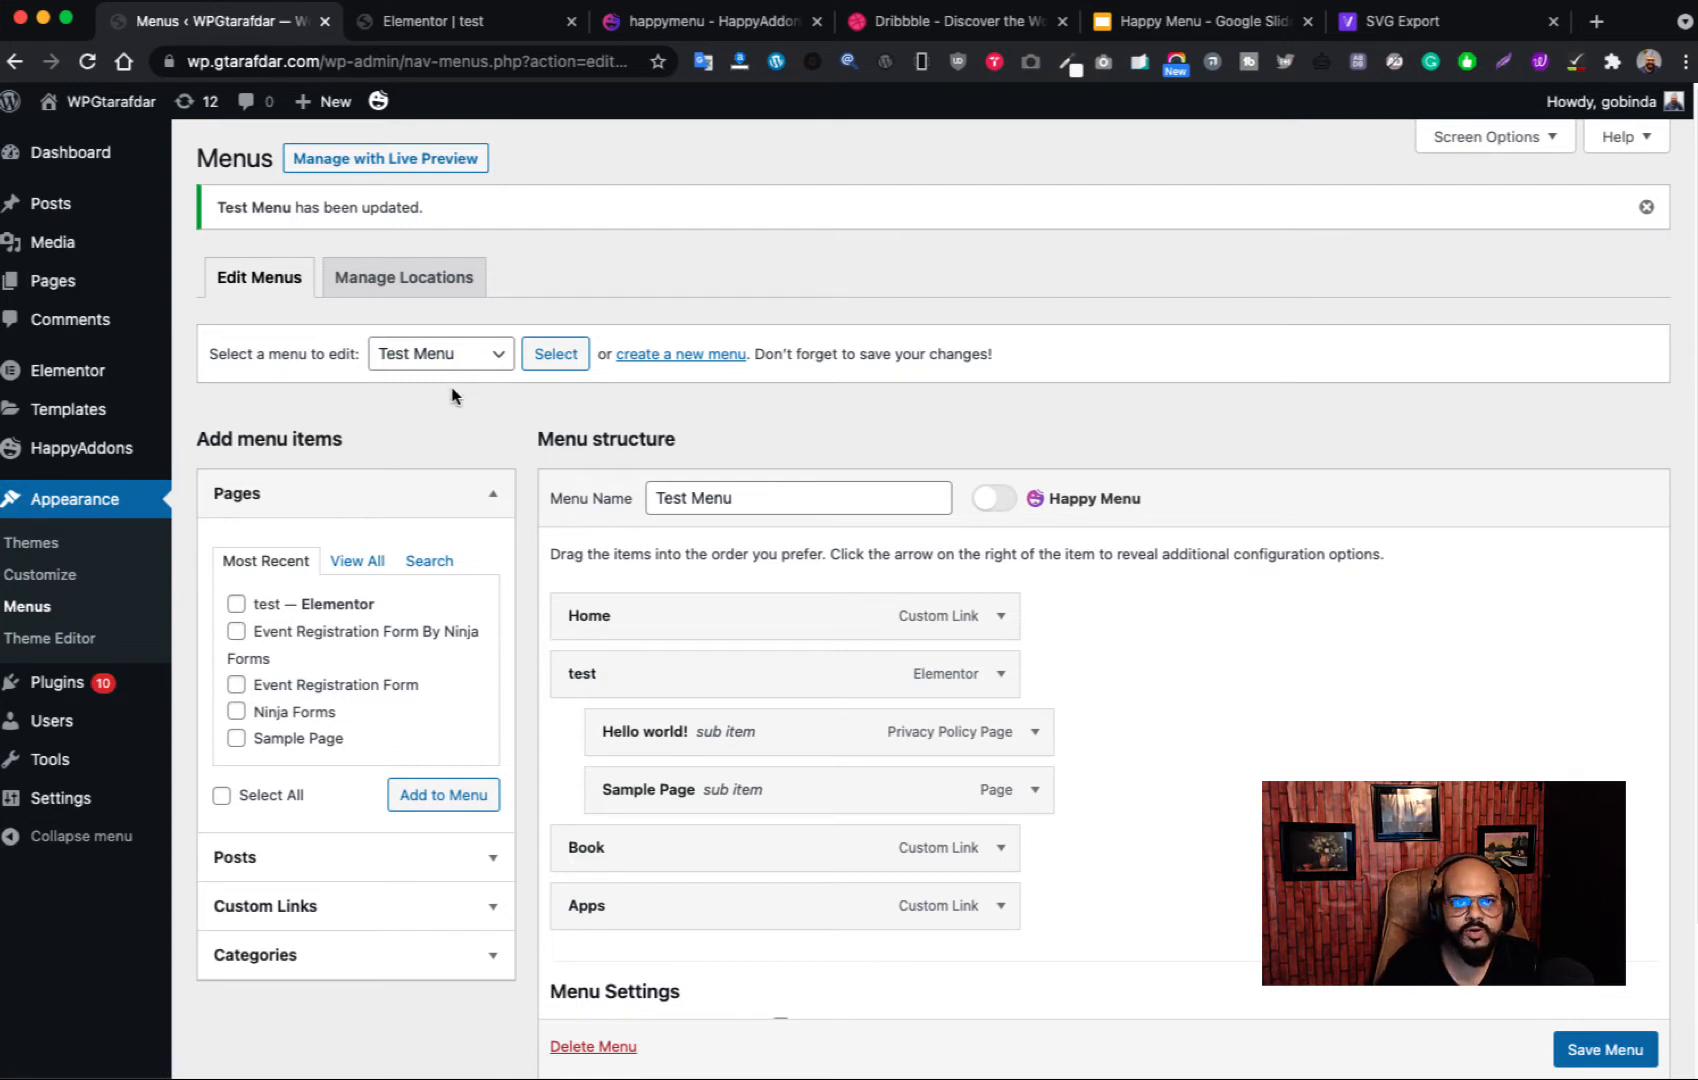
click(497, 14)
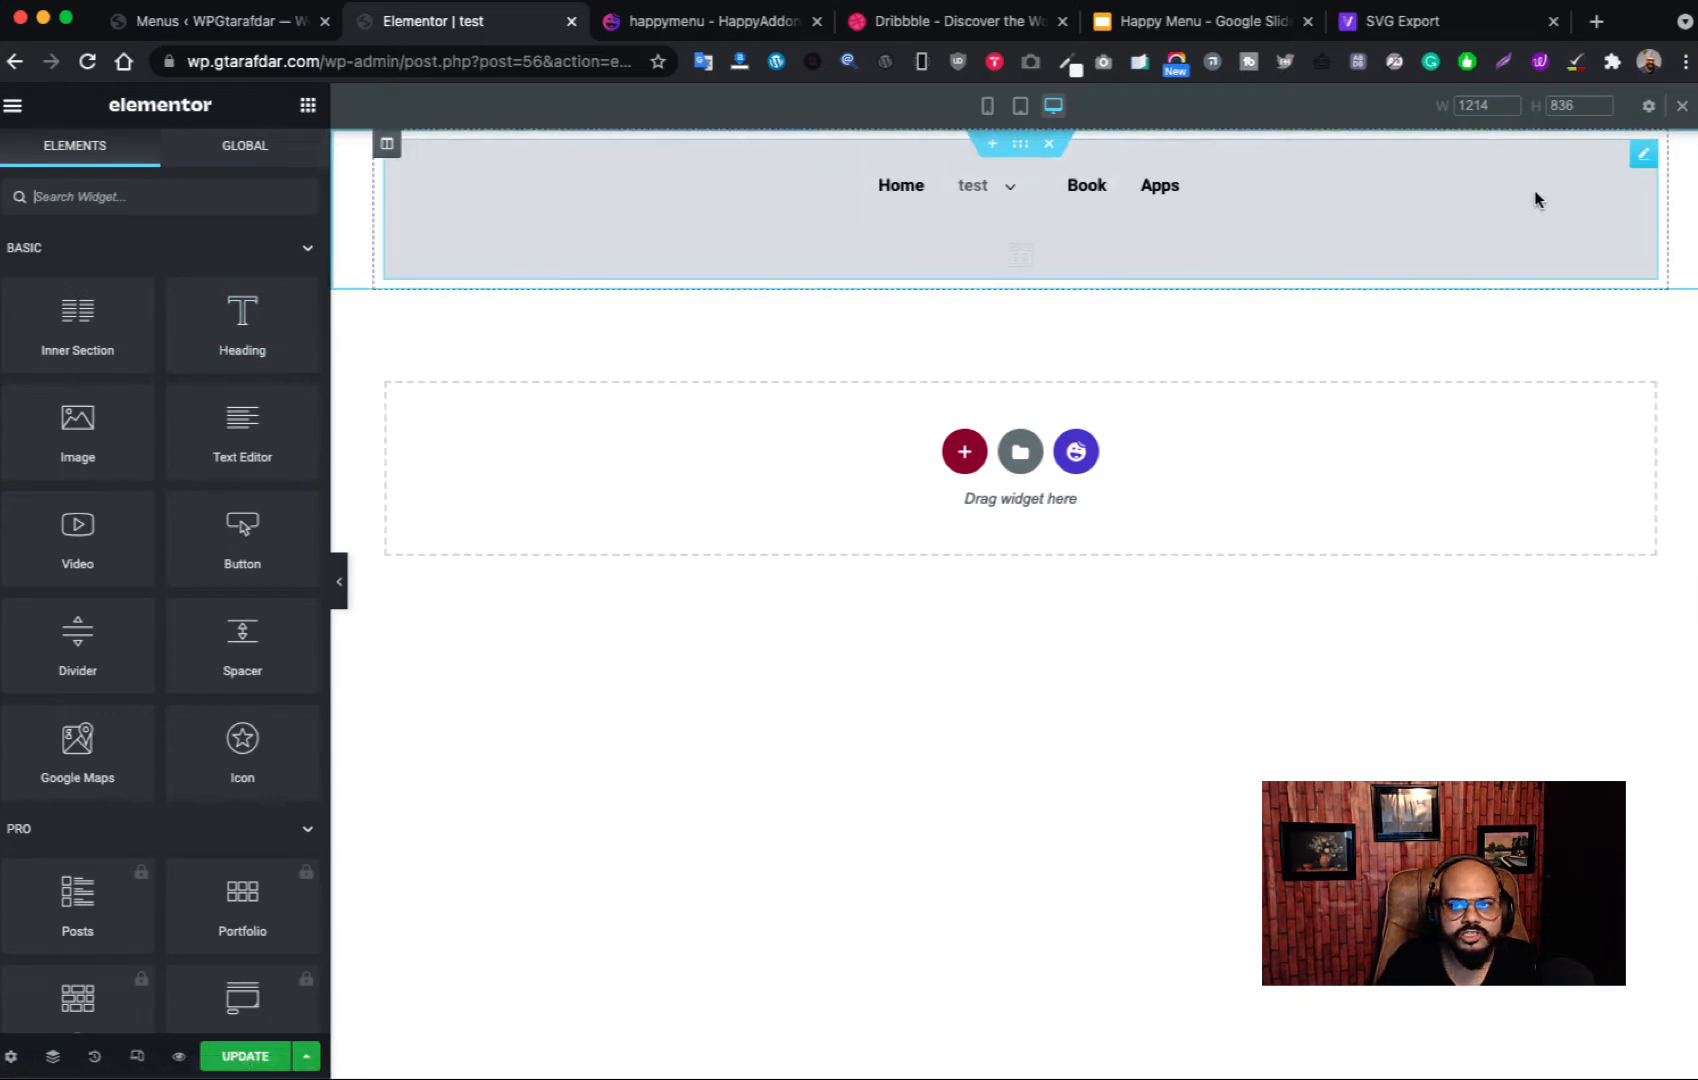
click(1643, 154)
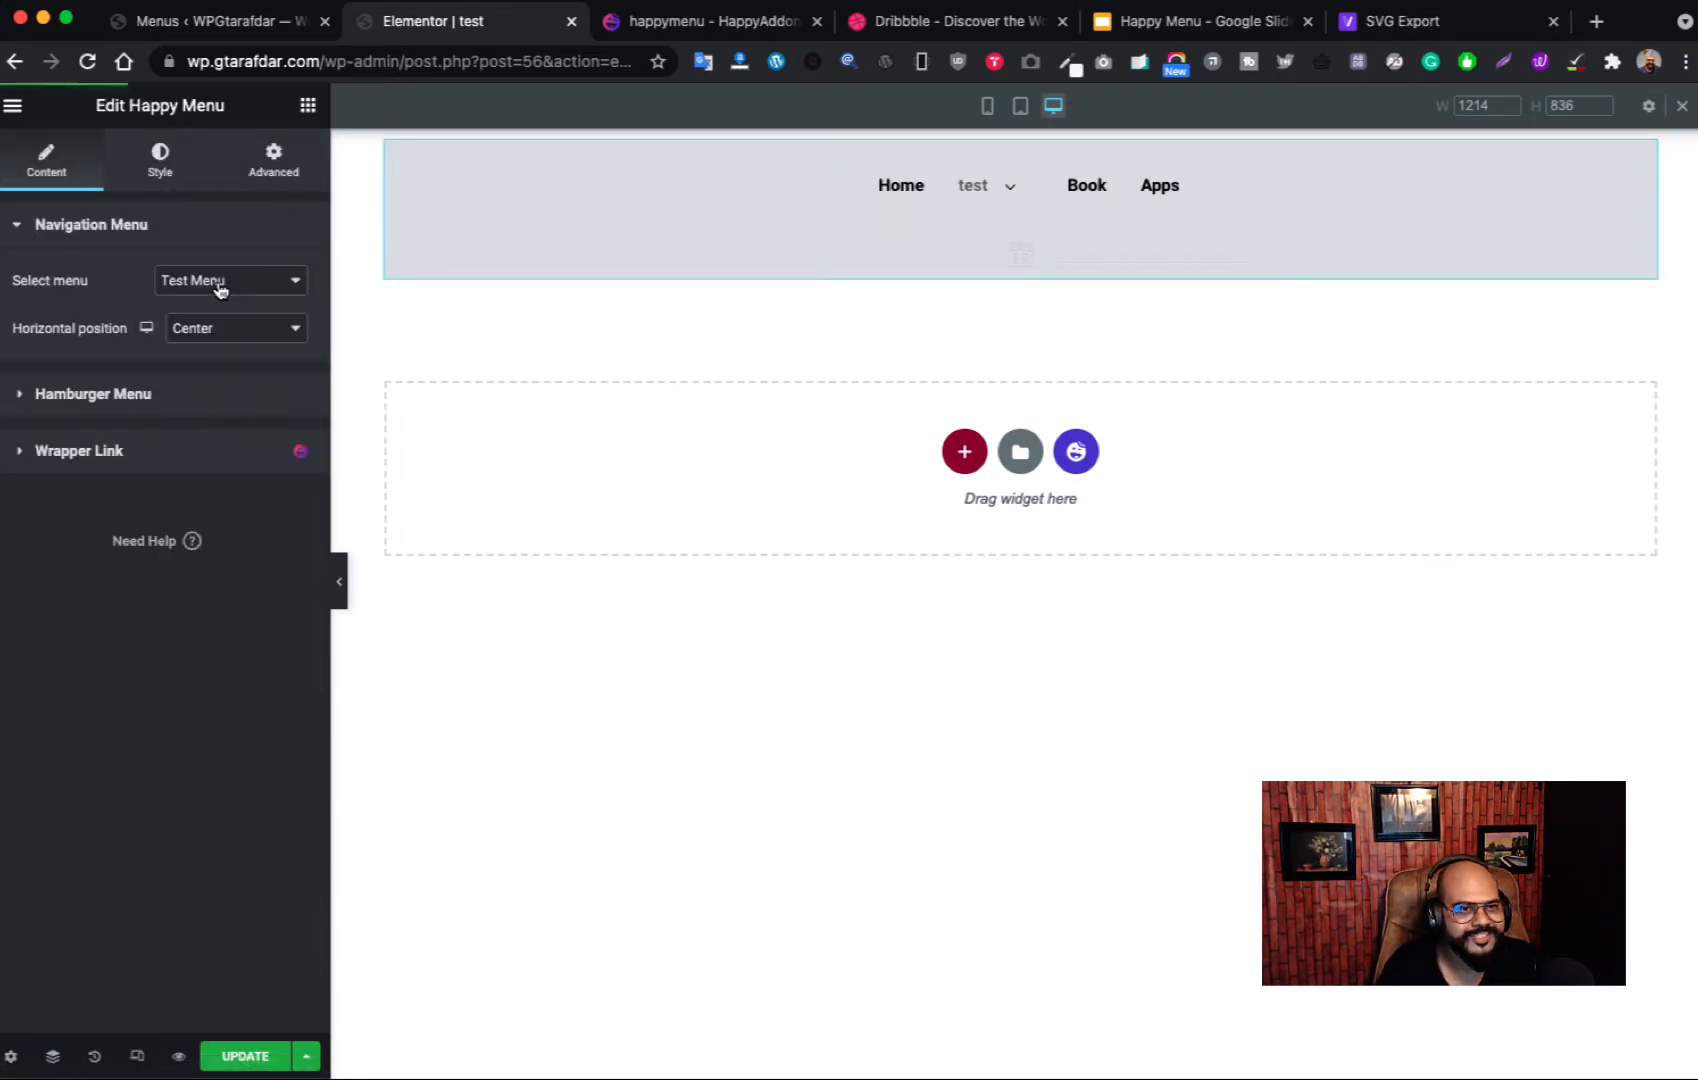
click(229, 21)
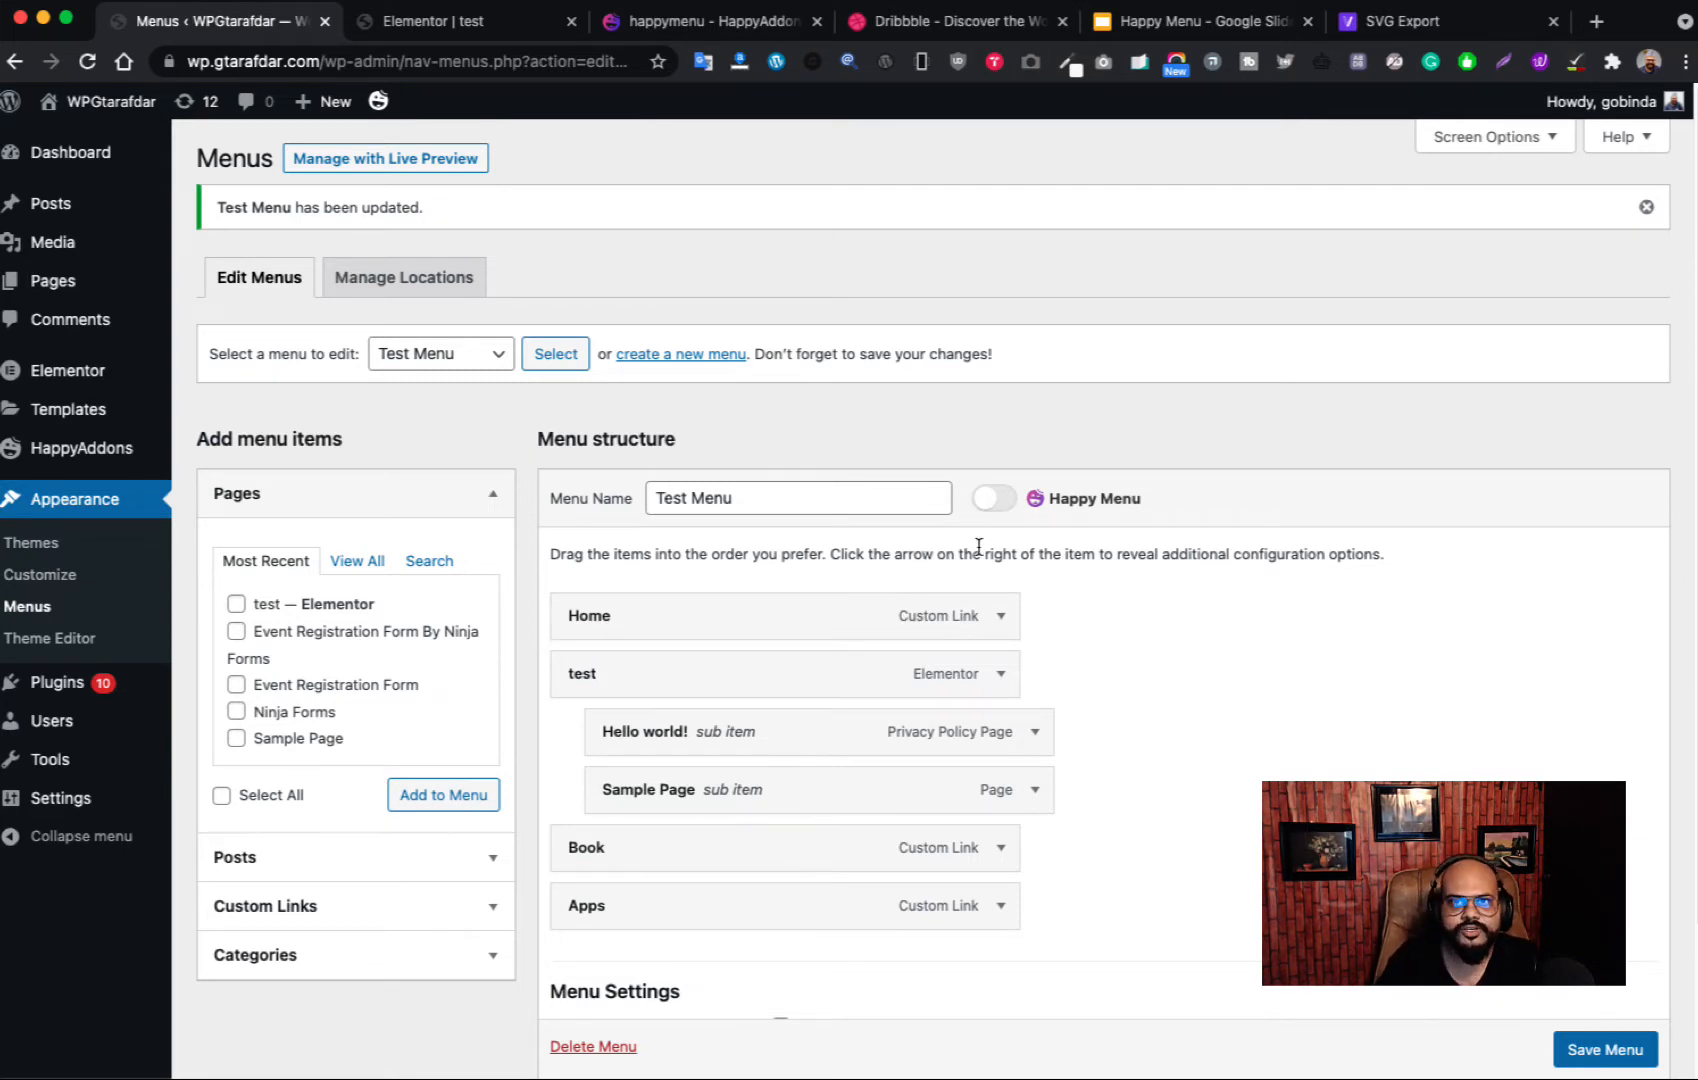
click(1183, 21)
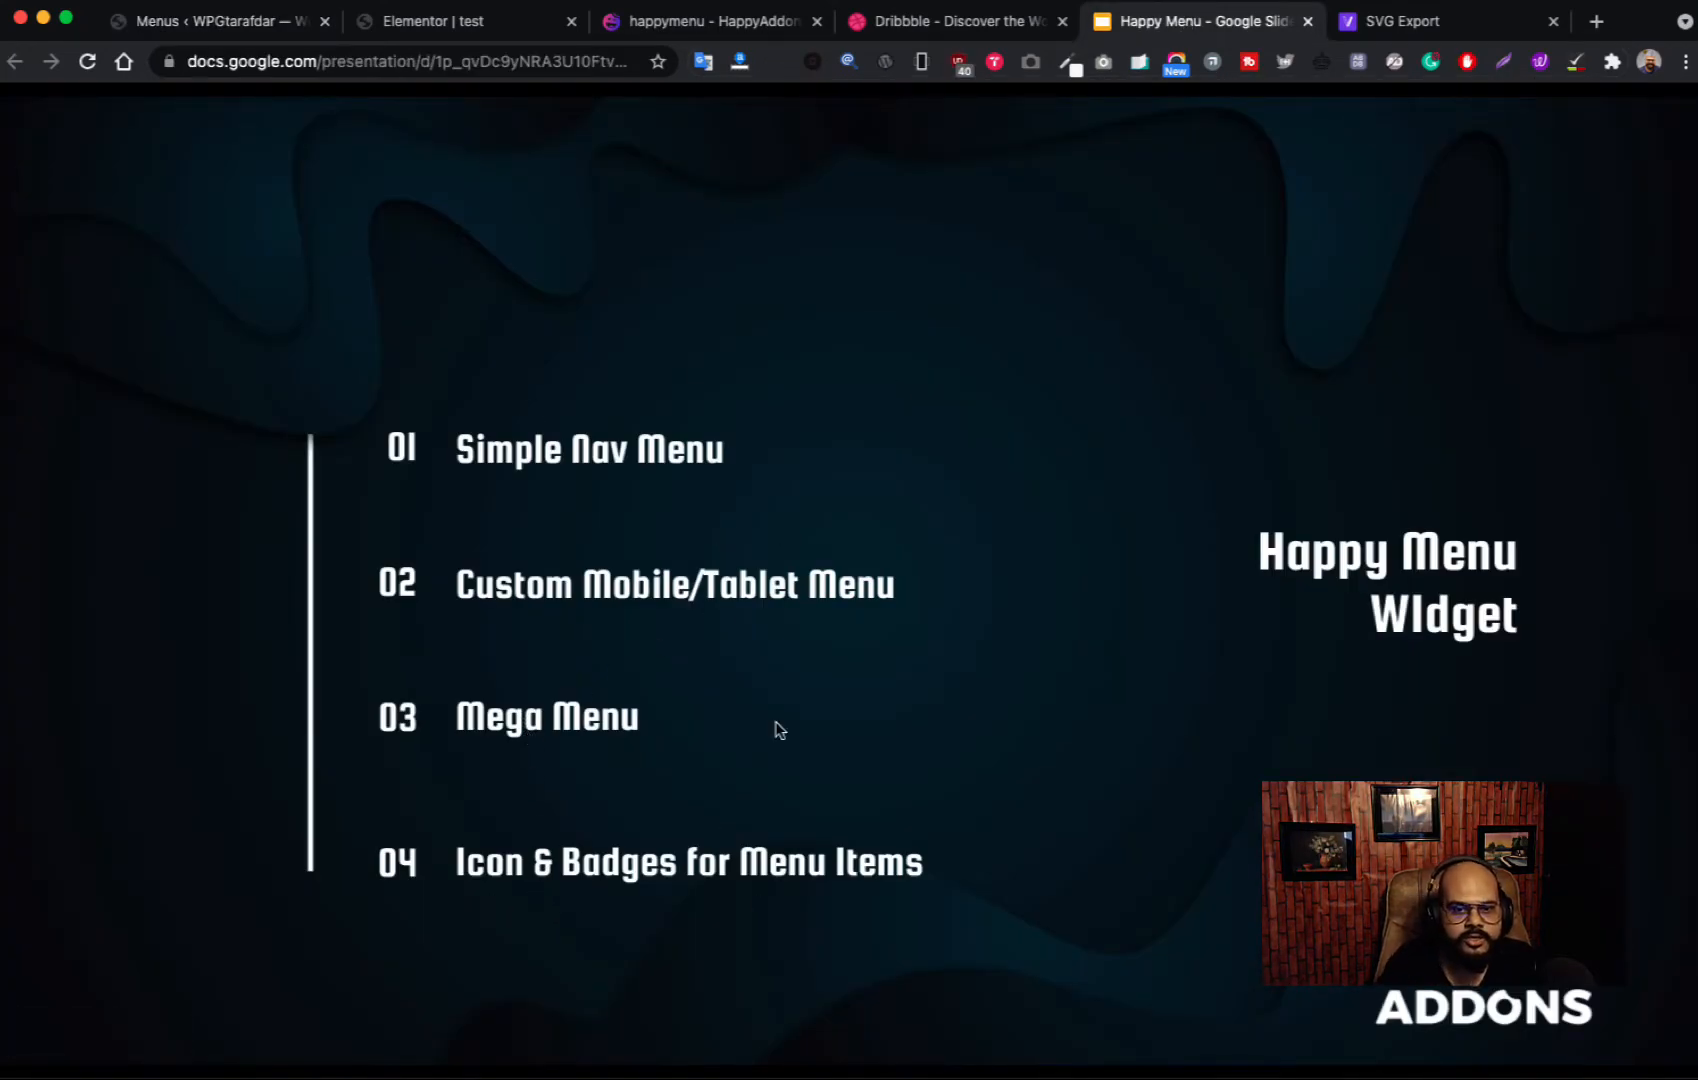
click(463, 22)
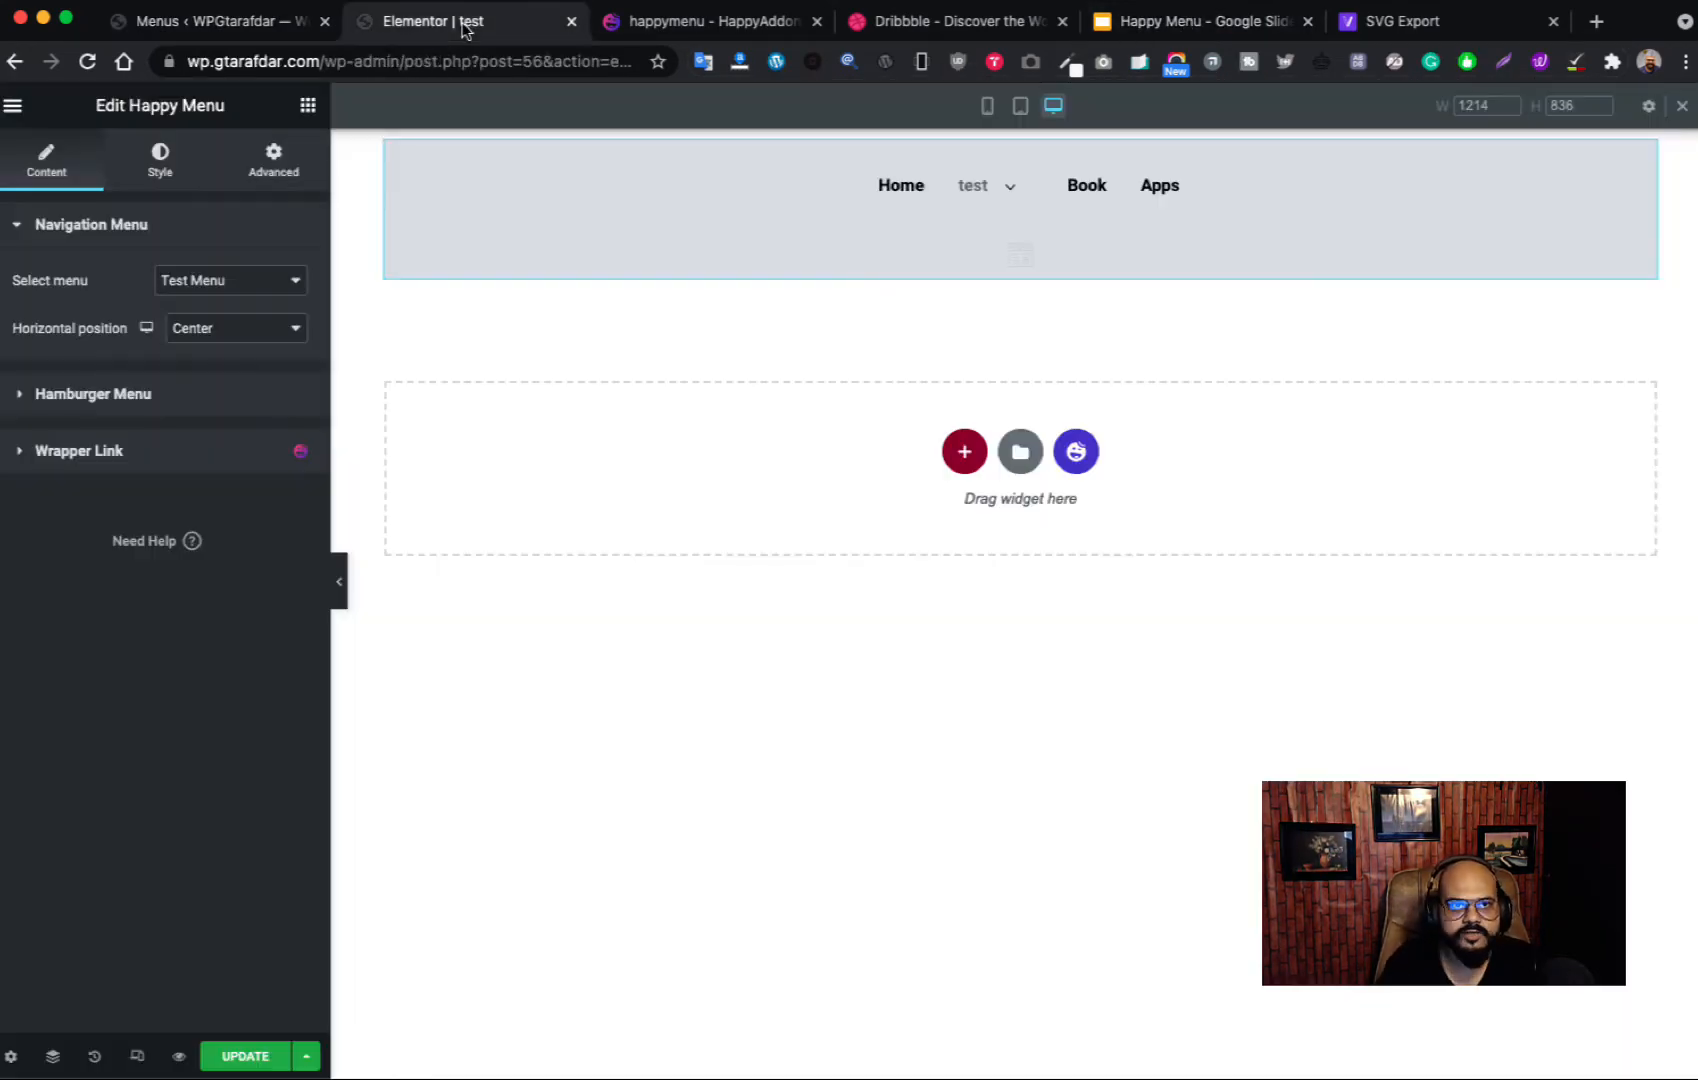
Step: Enable Happy Menu for Test Menu on the WordPress Menus page and save the menu
click(250, 24)
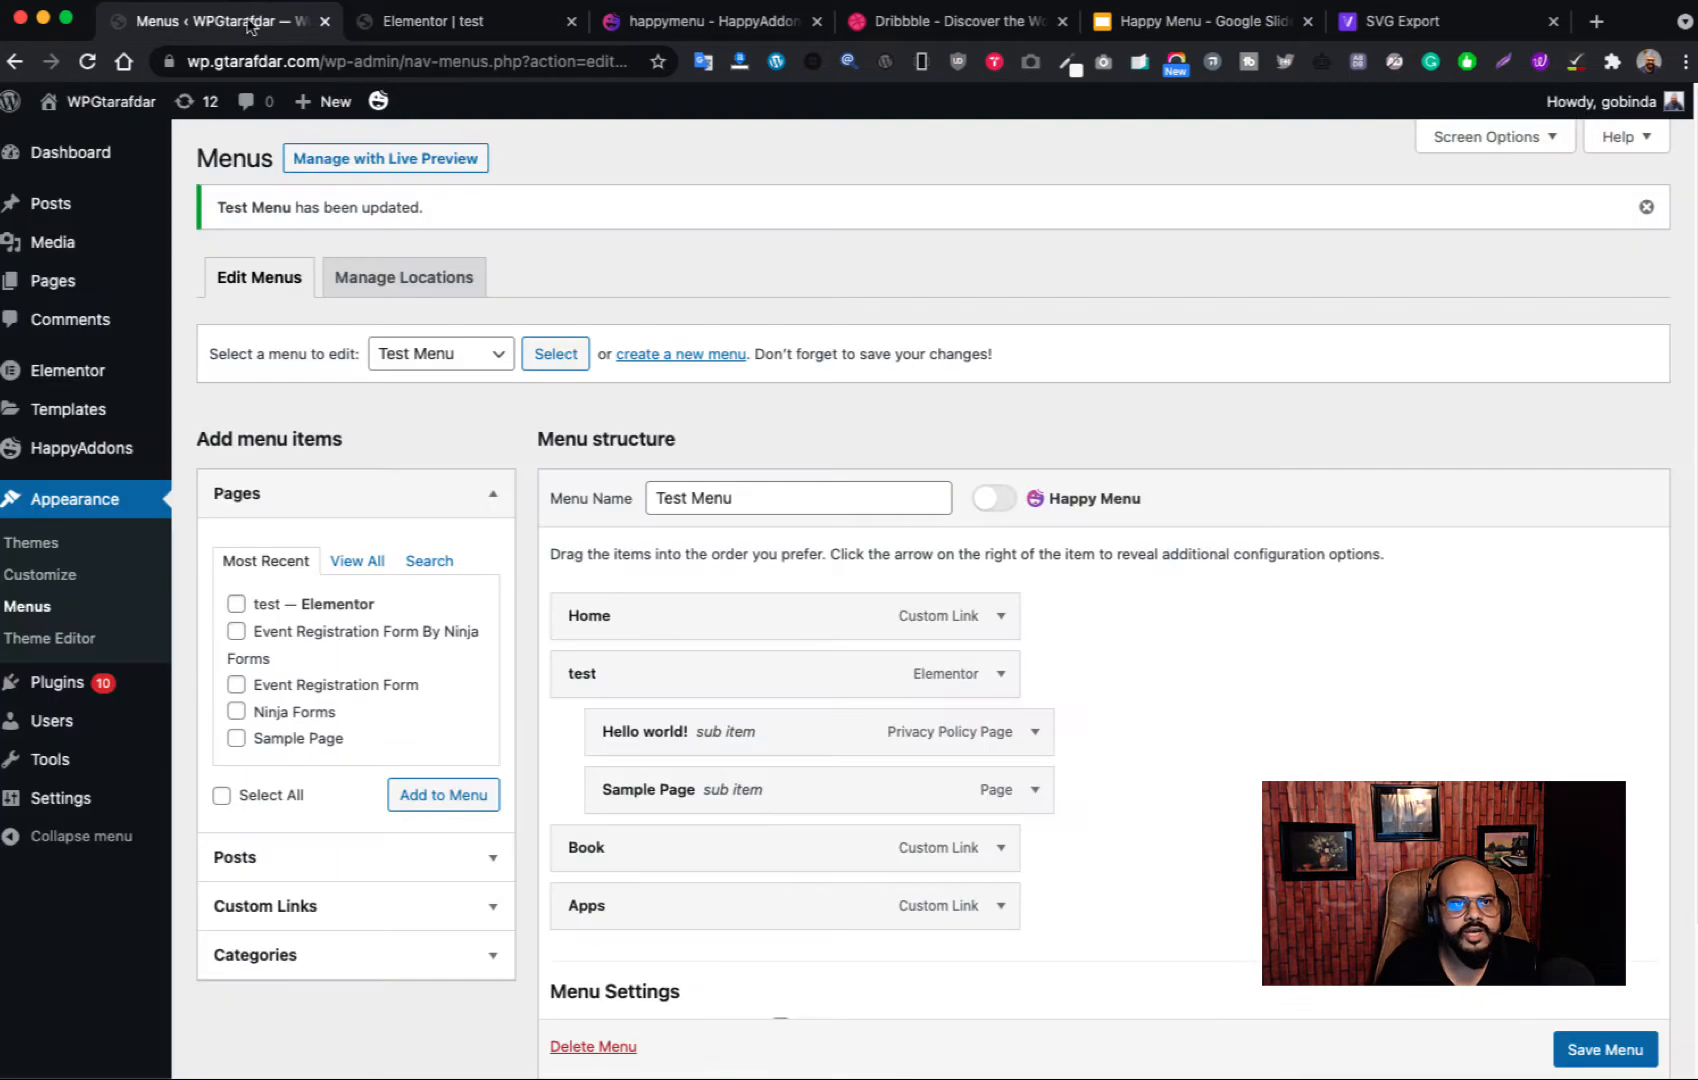
click(994, 499)
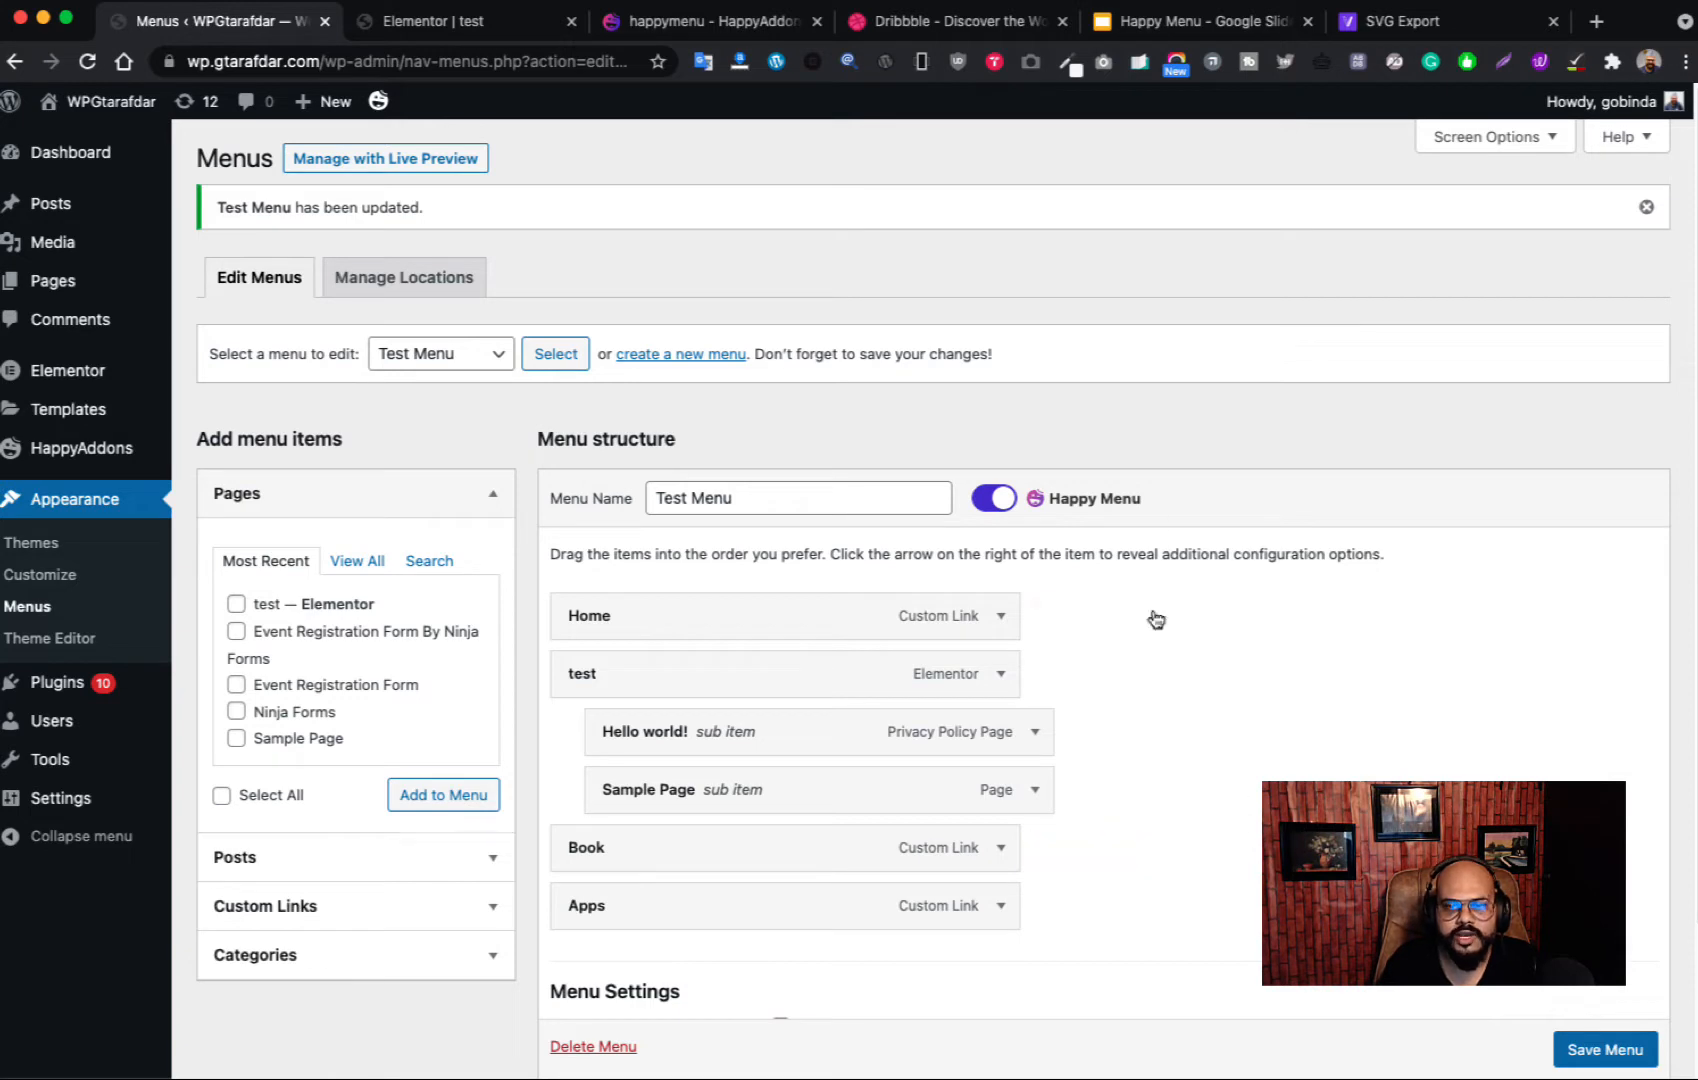
click(1003, 505)
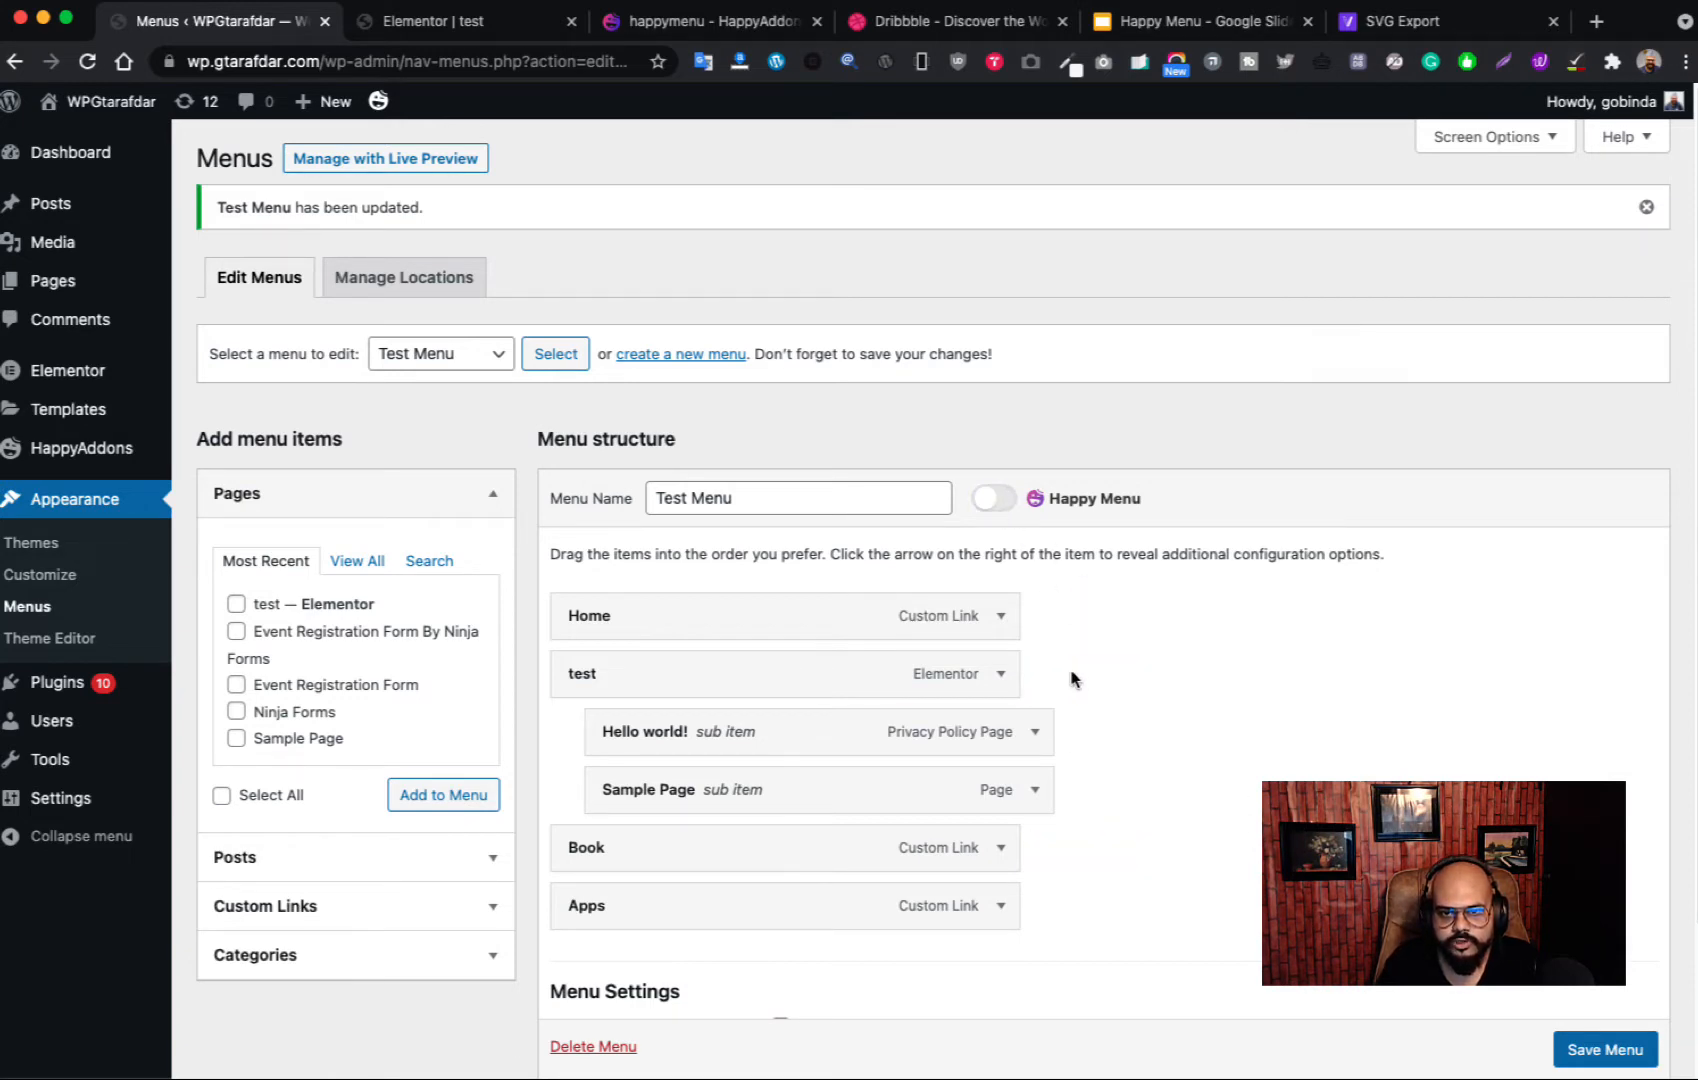
click(997, 502)
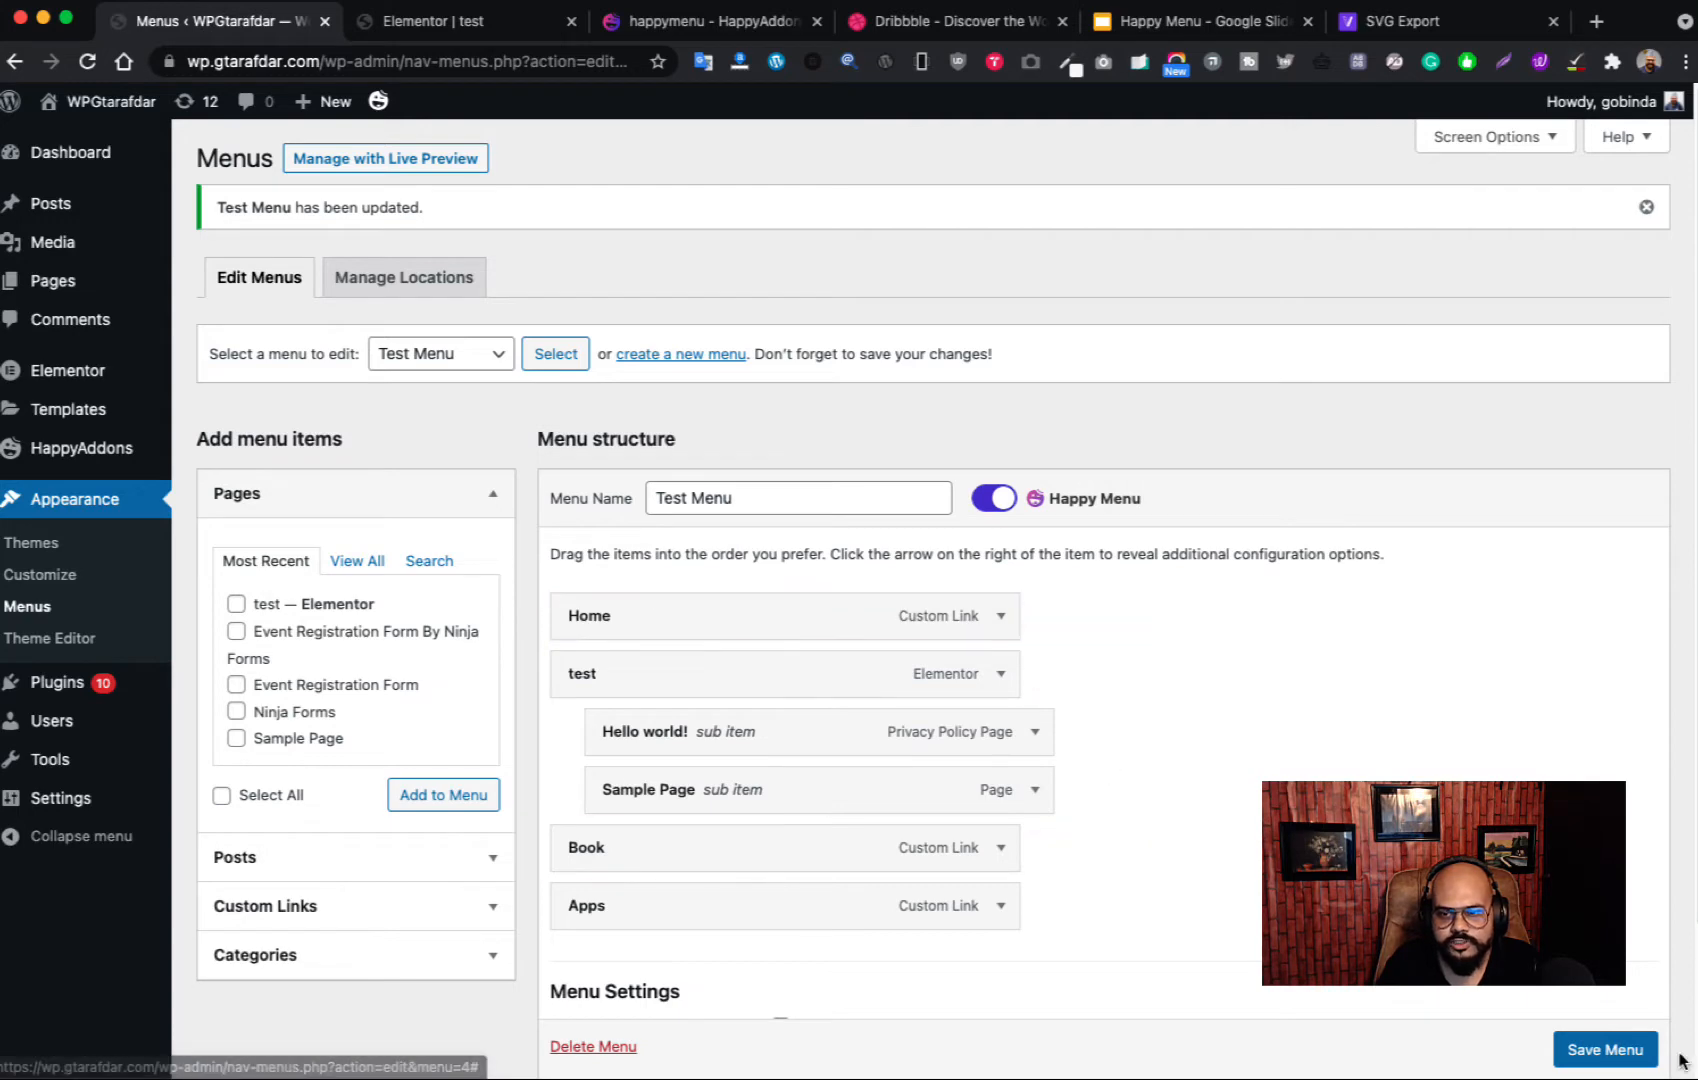
click(1622, 1063)
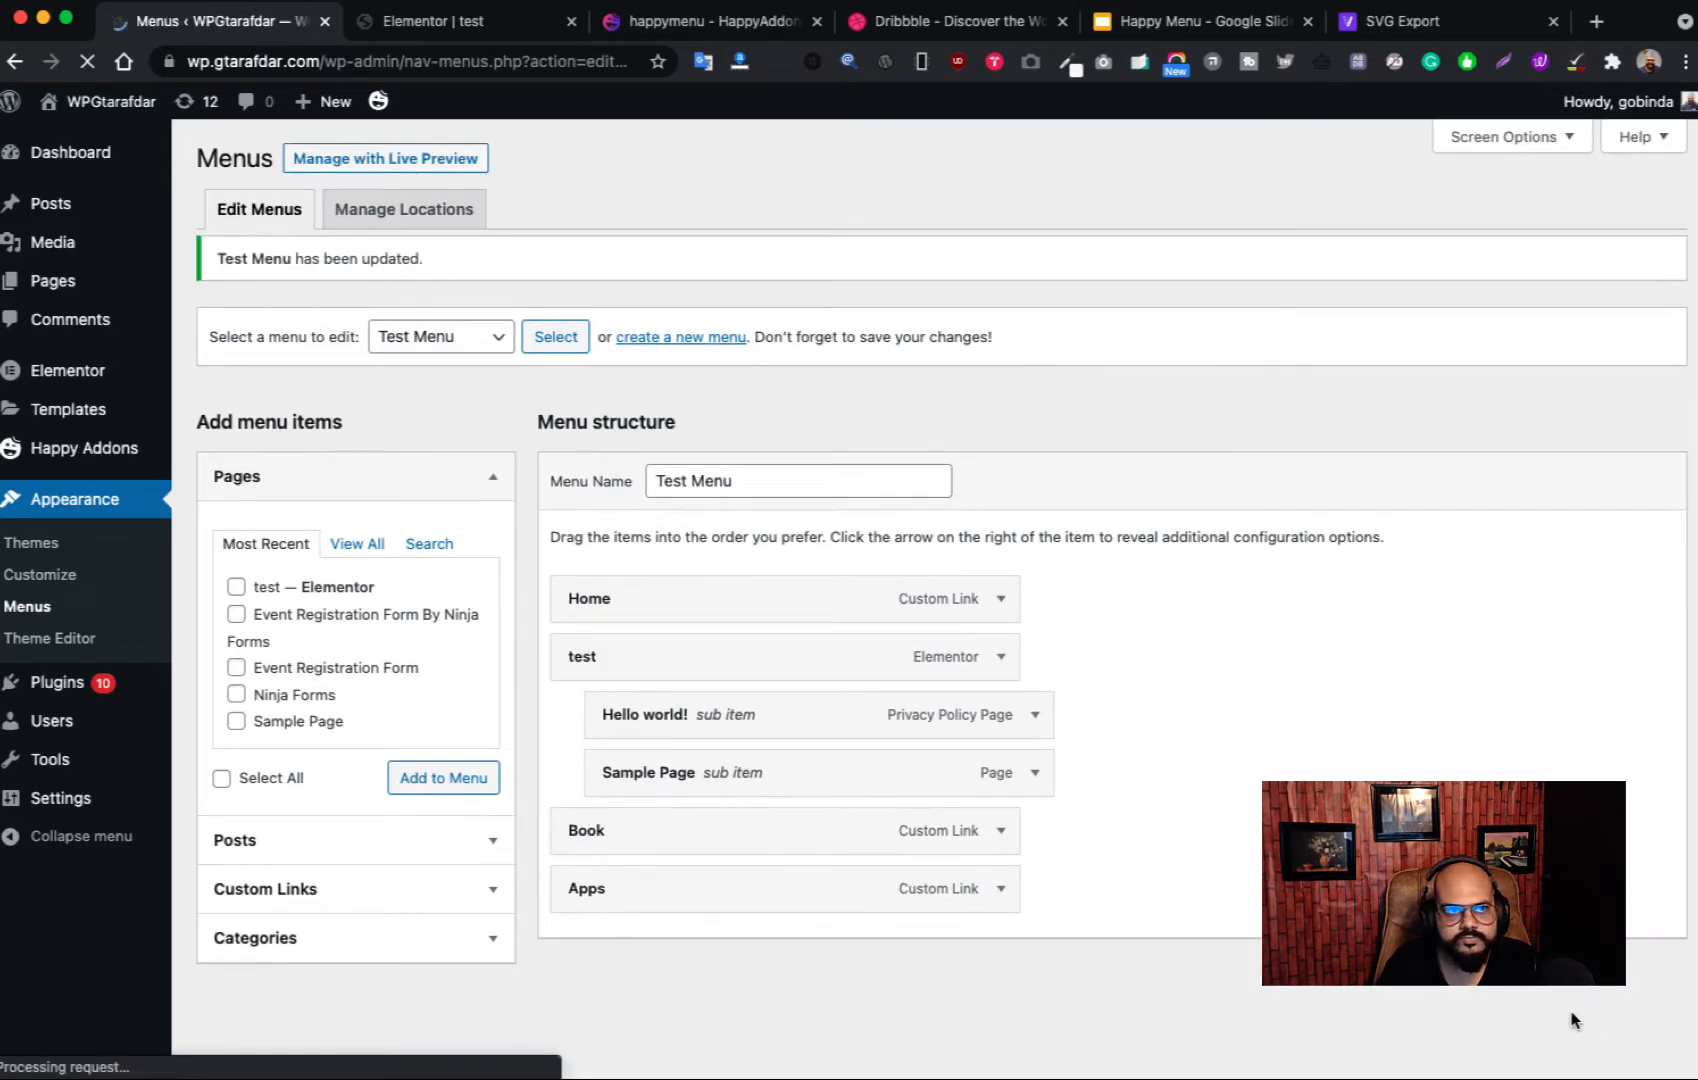
Step: In the Book item's Happy Menu settings, set the badge text to "New Books" and the top-left and bottom-right badge radius to 5
mouse_move(1077, 686)
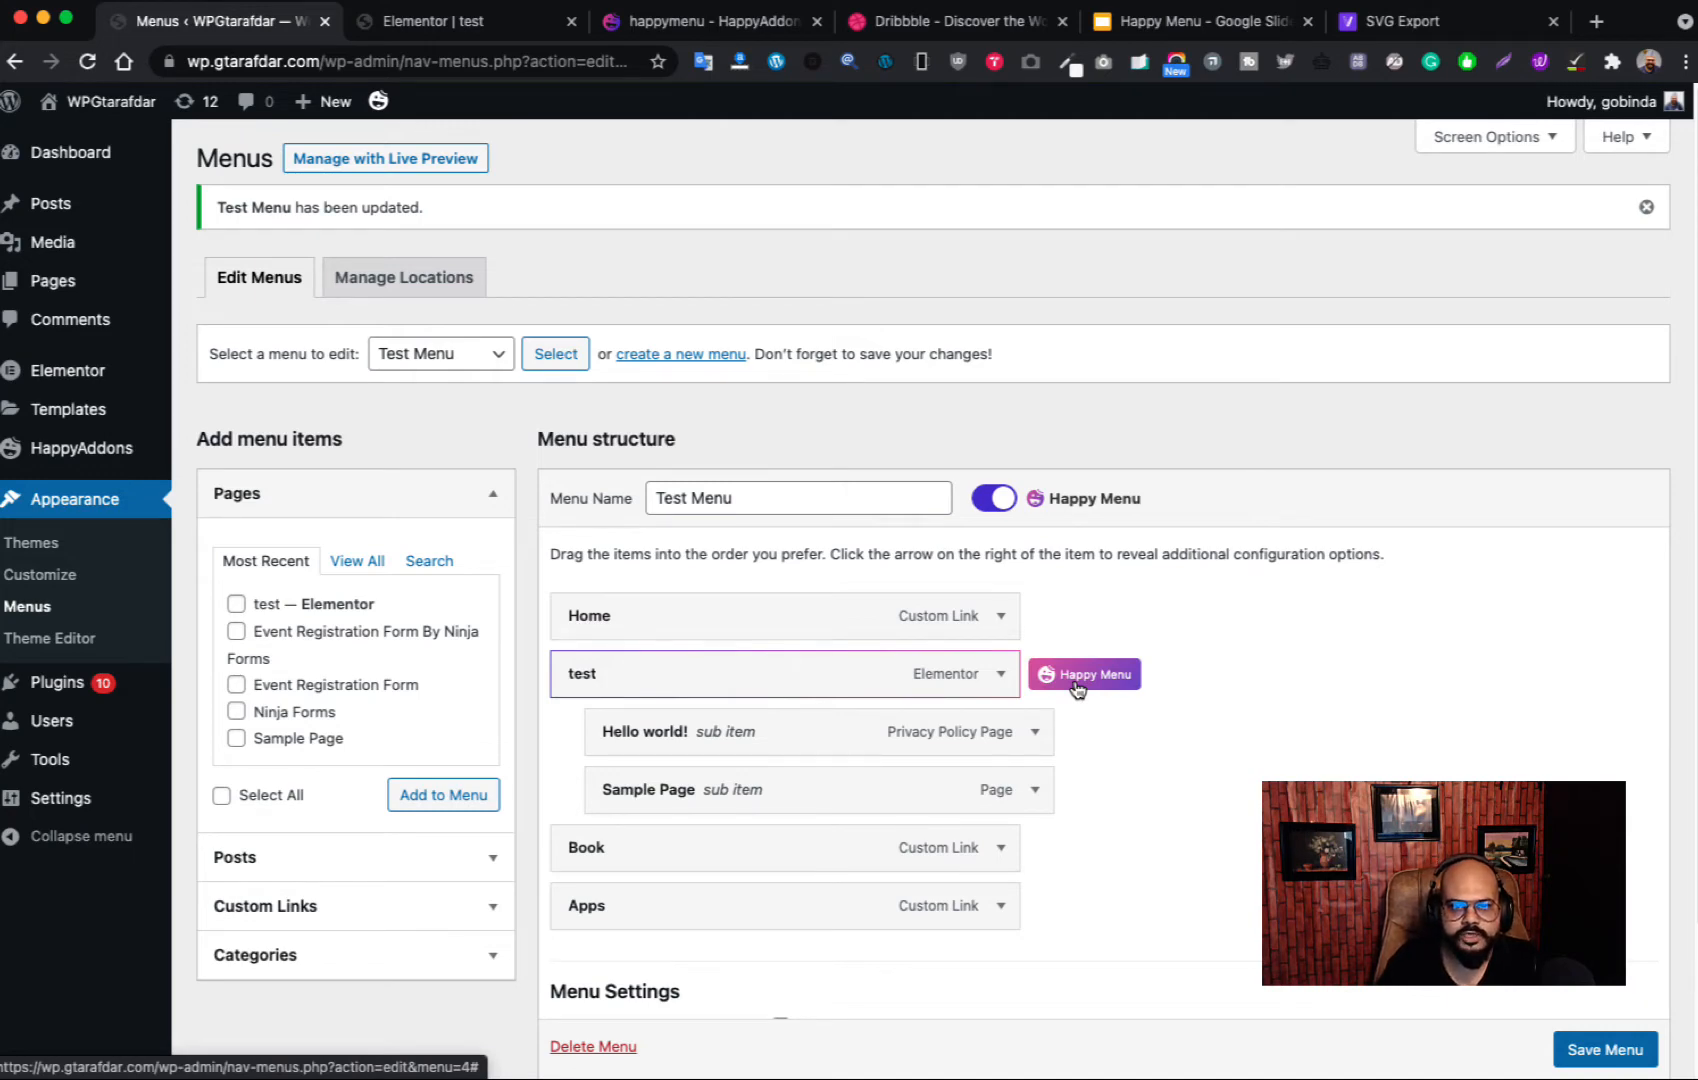
mouse_move(1042, 845)
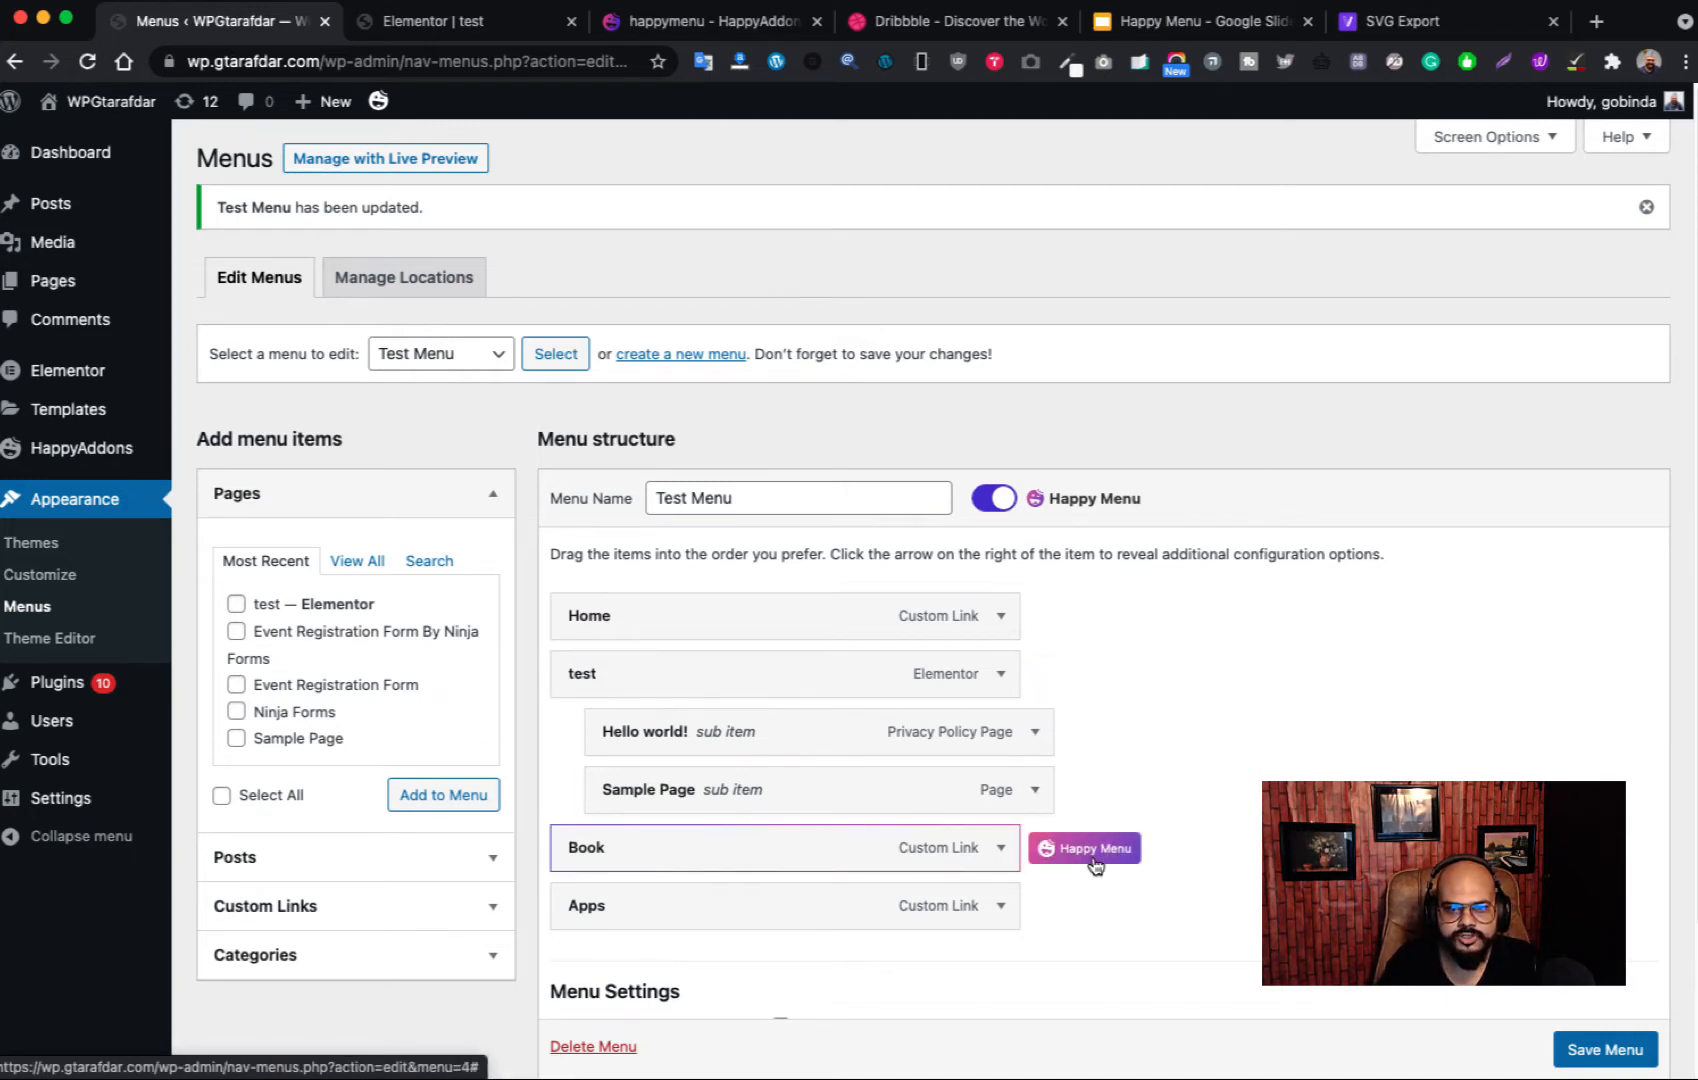
click(1094, 861)
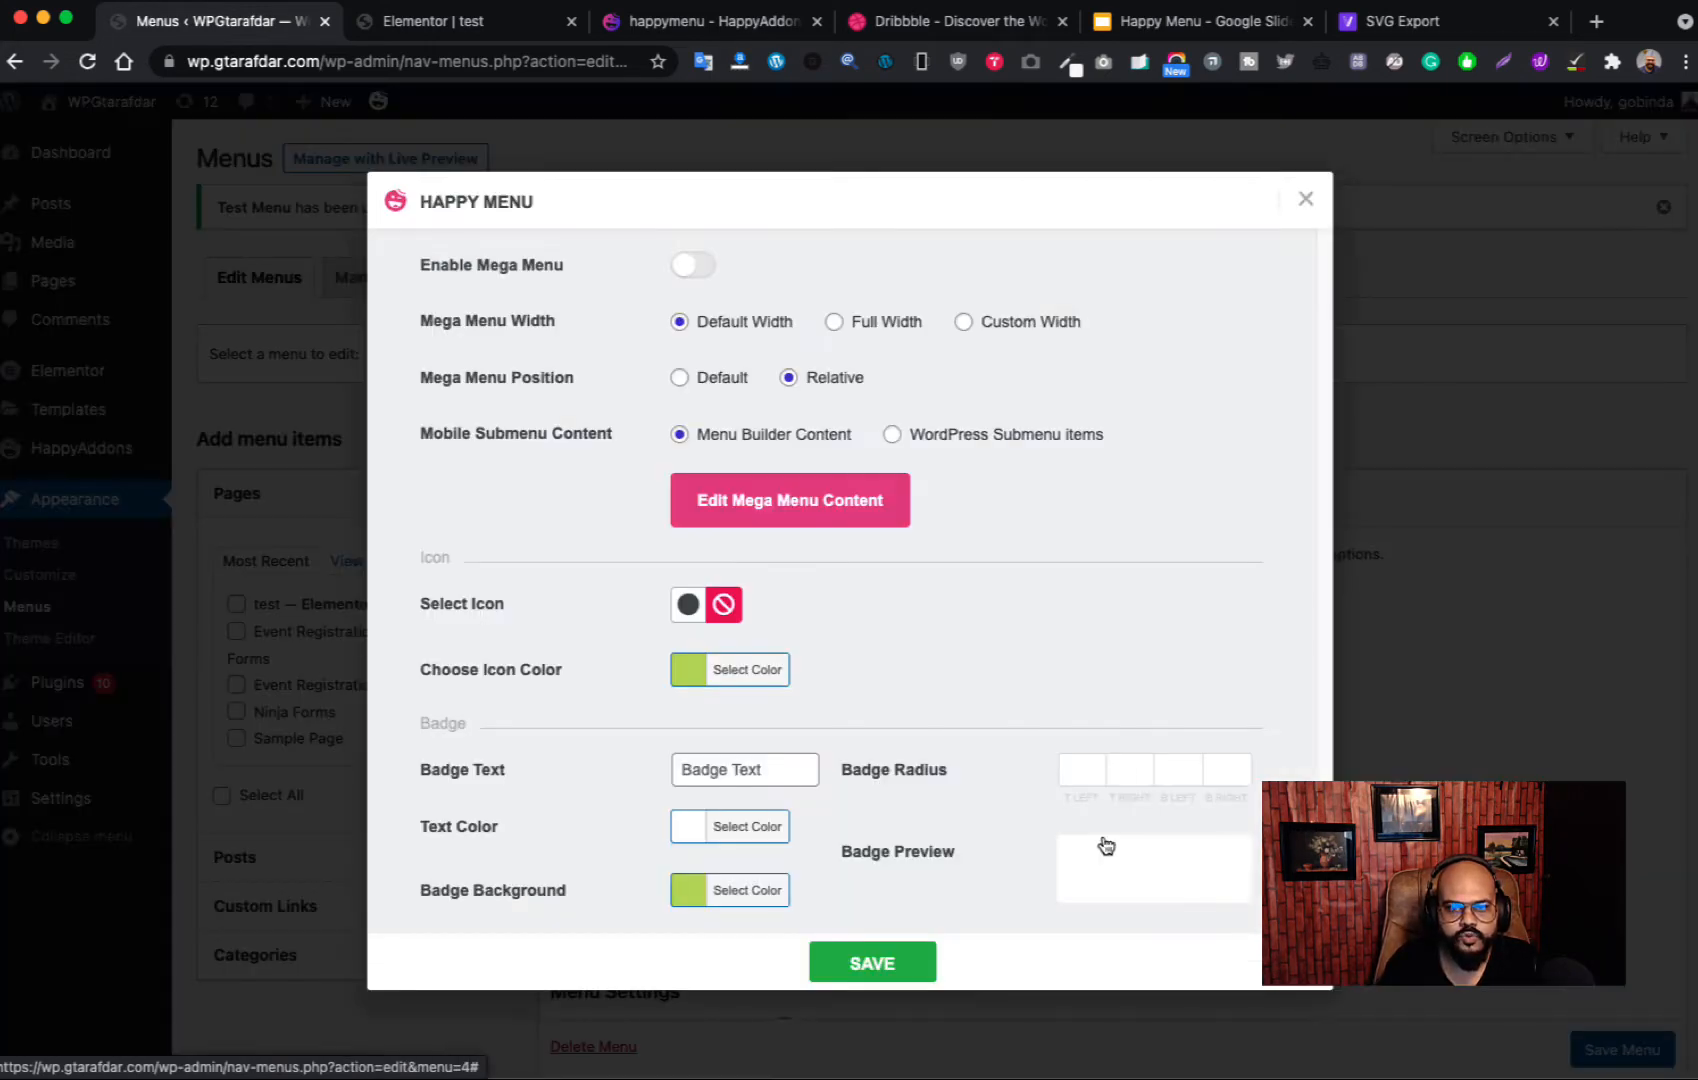
click(737, 767)
text(New Books)
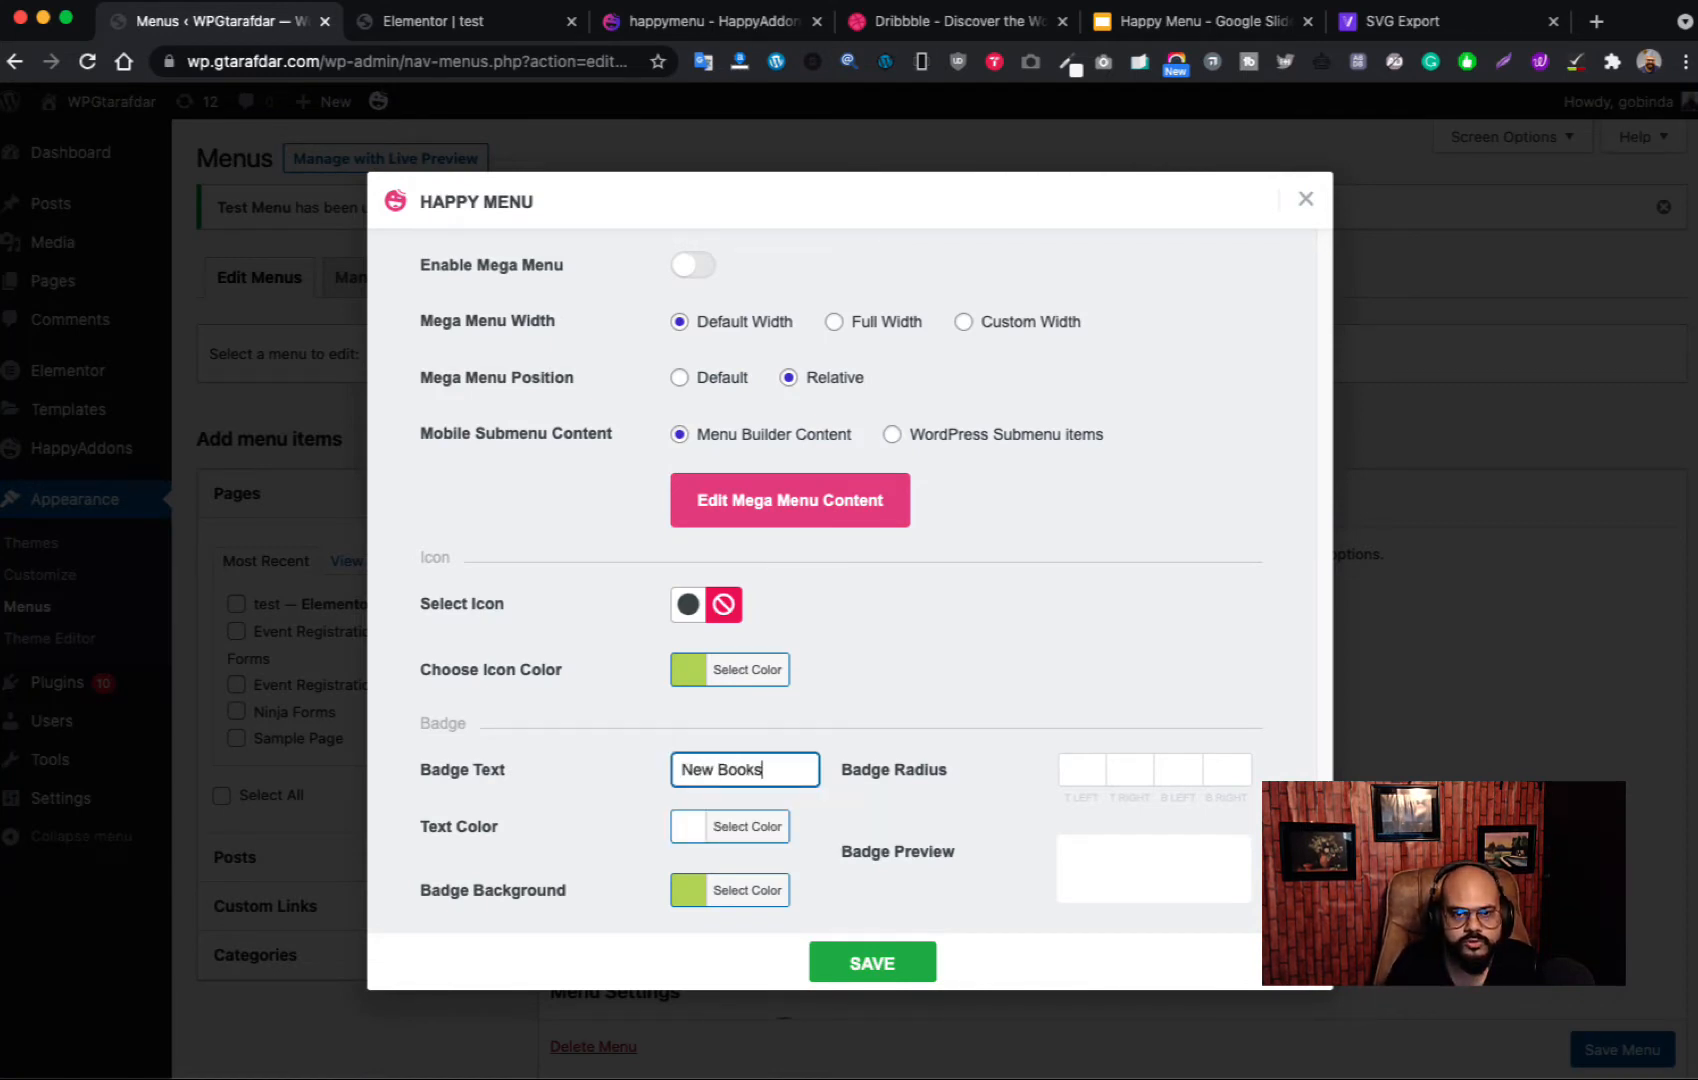
click(1117, 860)
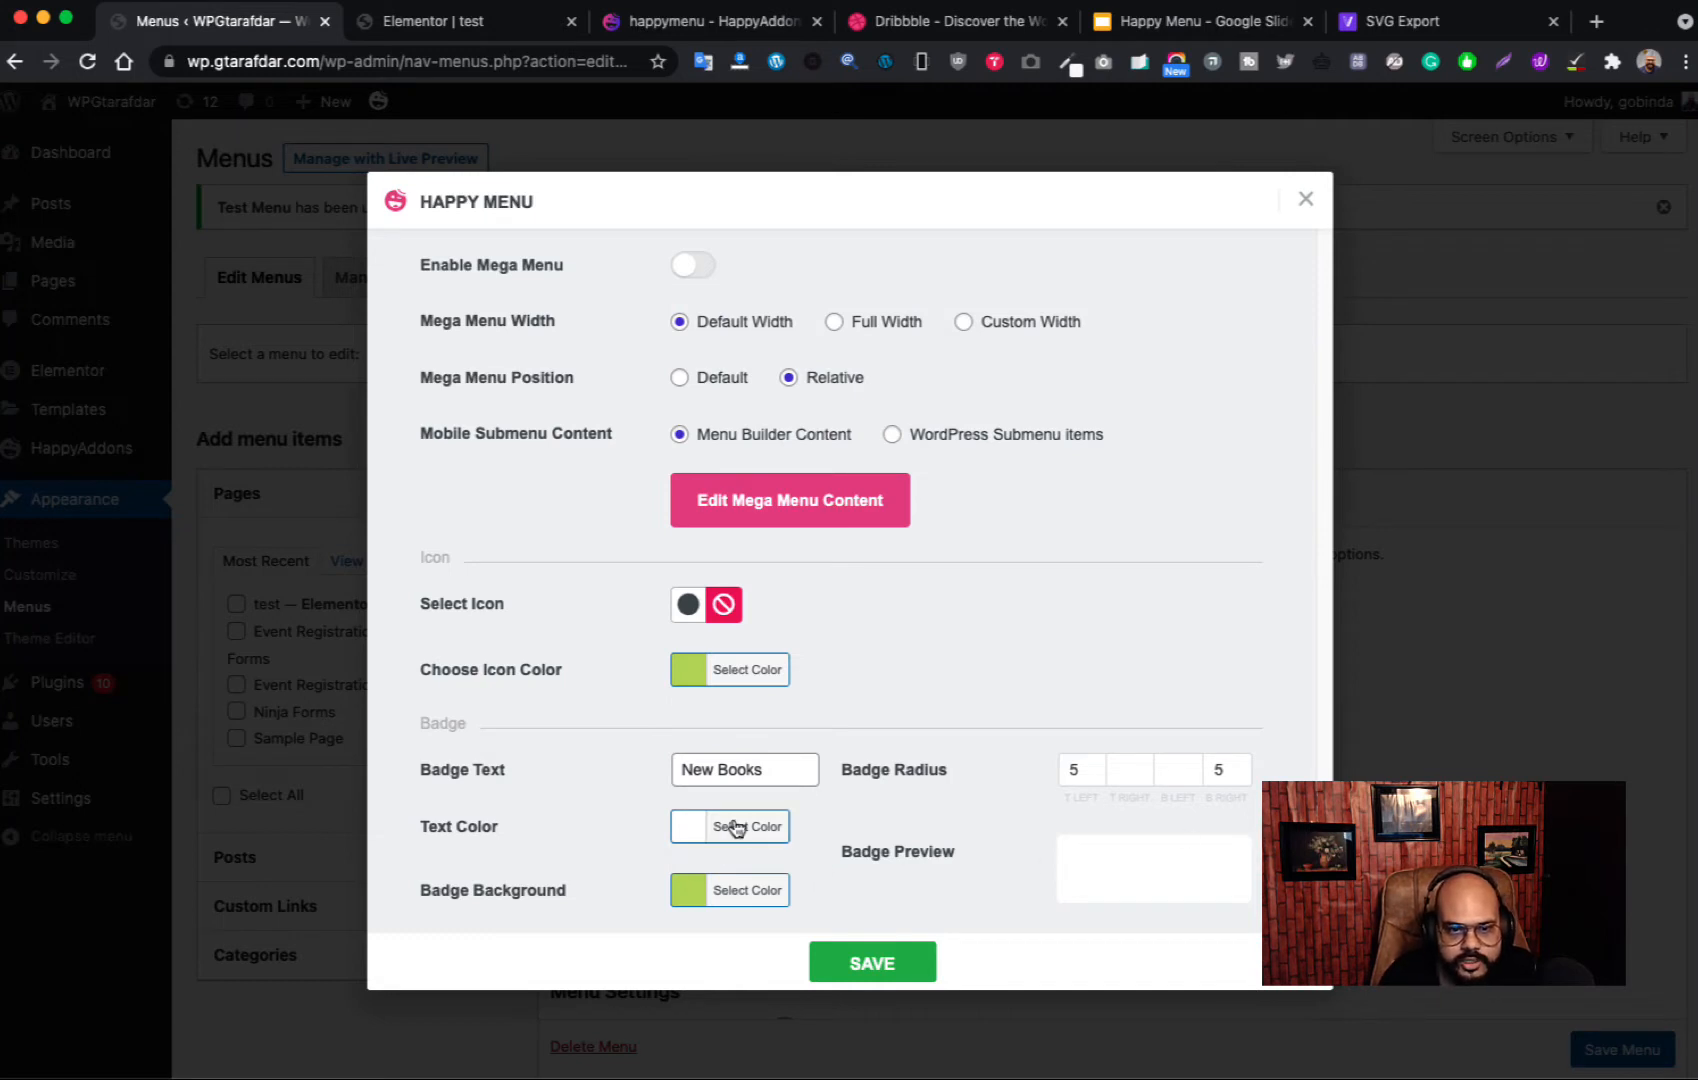
Step: Set the Book badge's background colour to #7856dd and its text colour to white
click(732, 892)
click(800, 960)
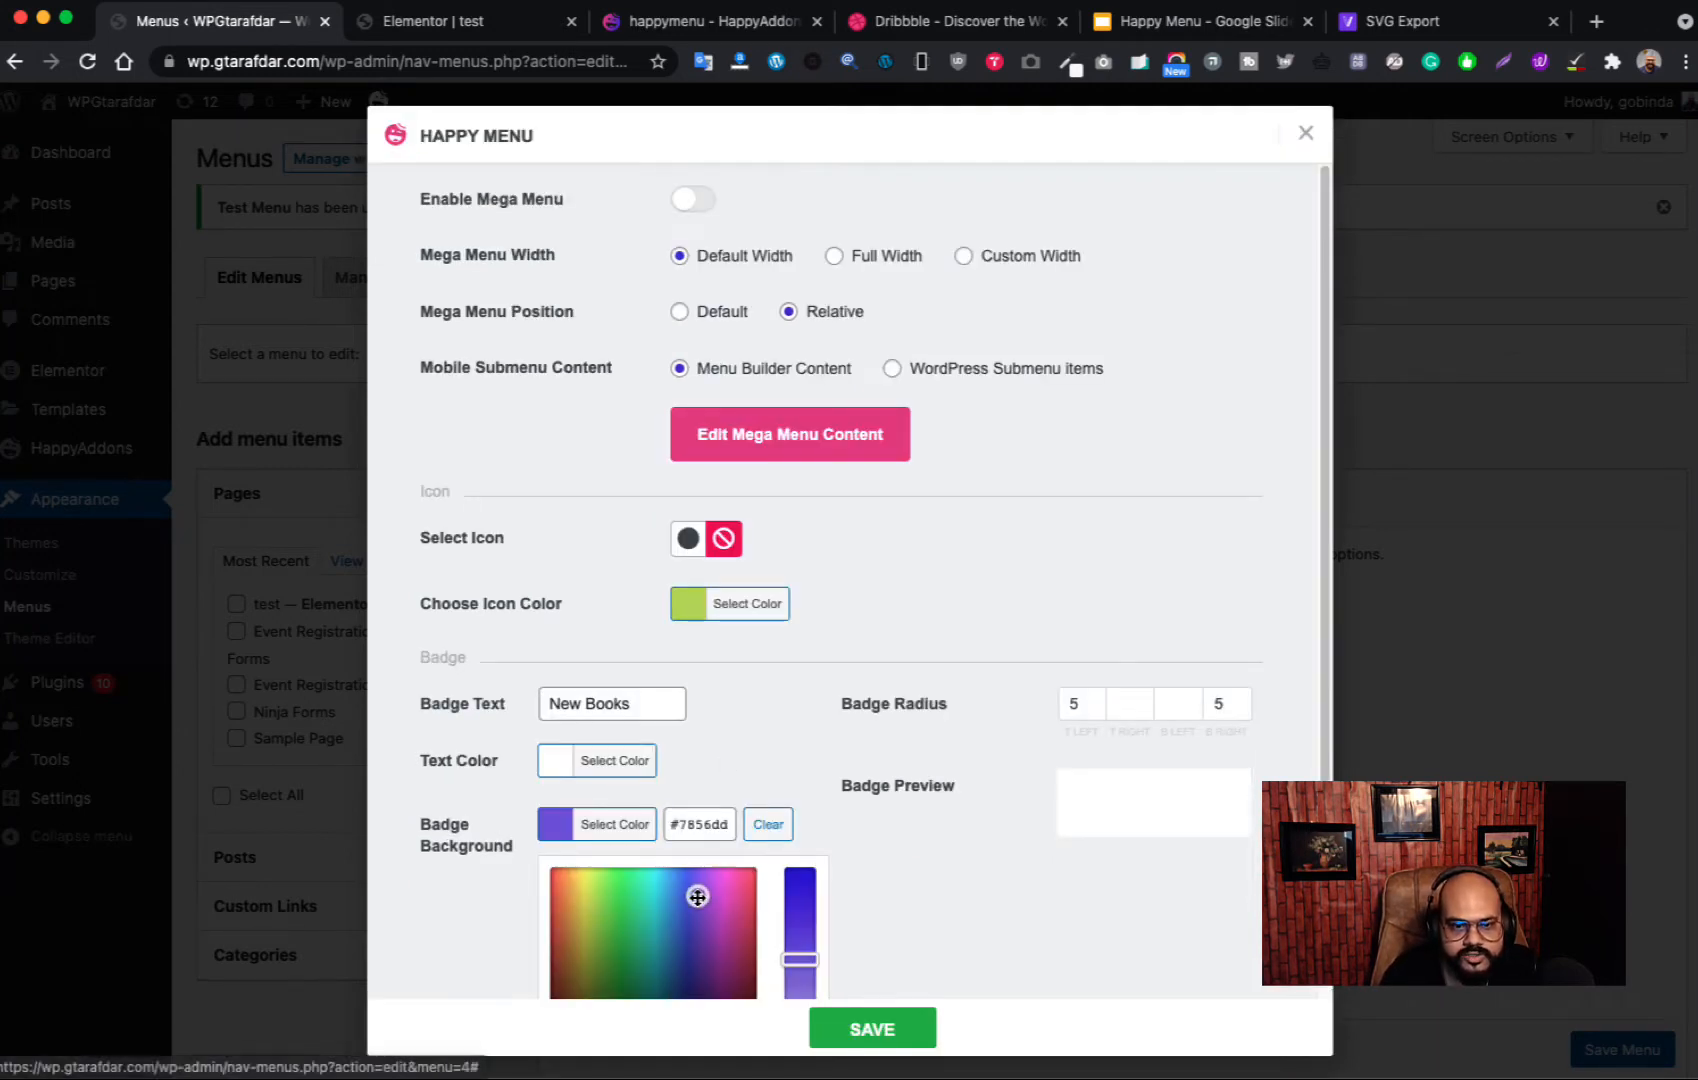
click(890, 842)
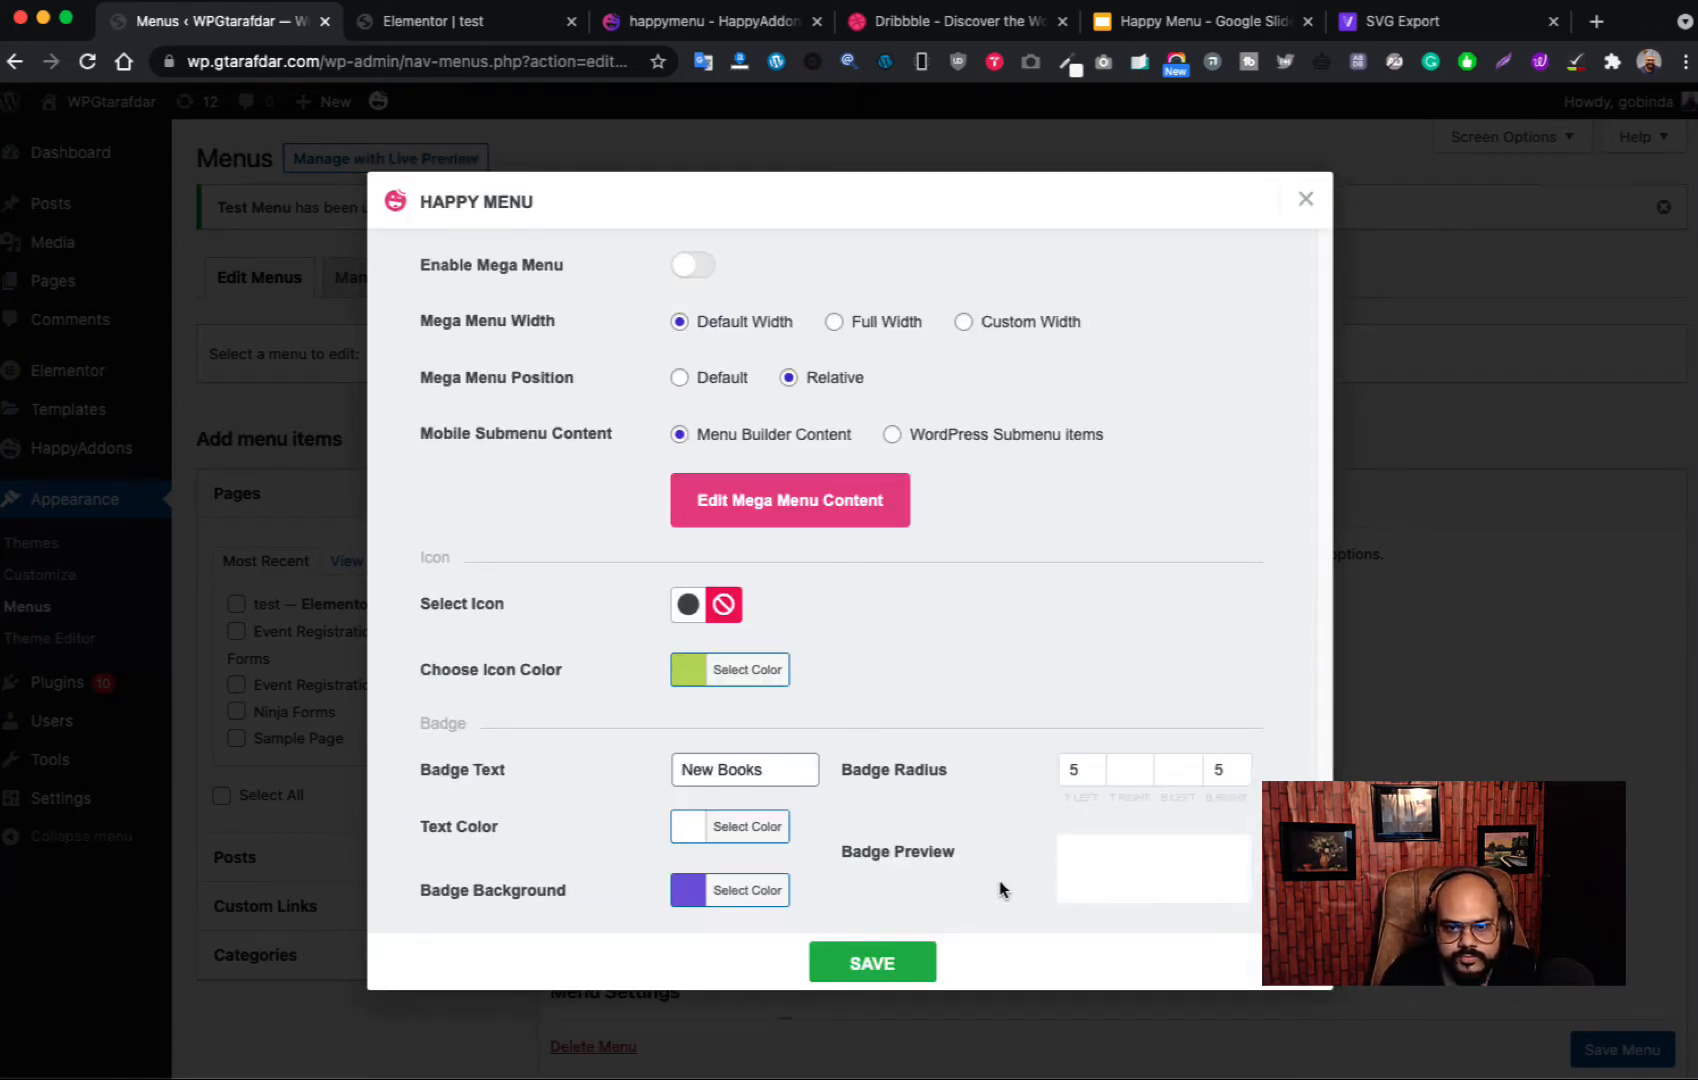
click(725, 828)
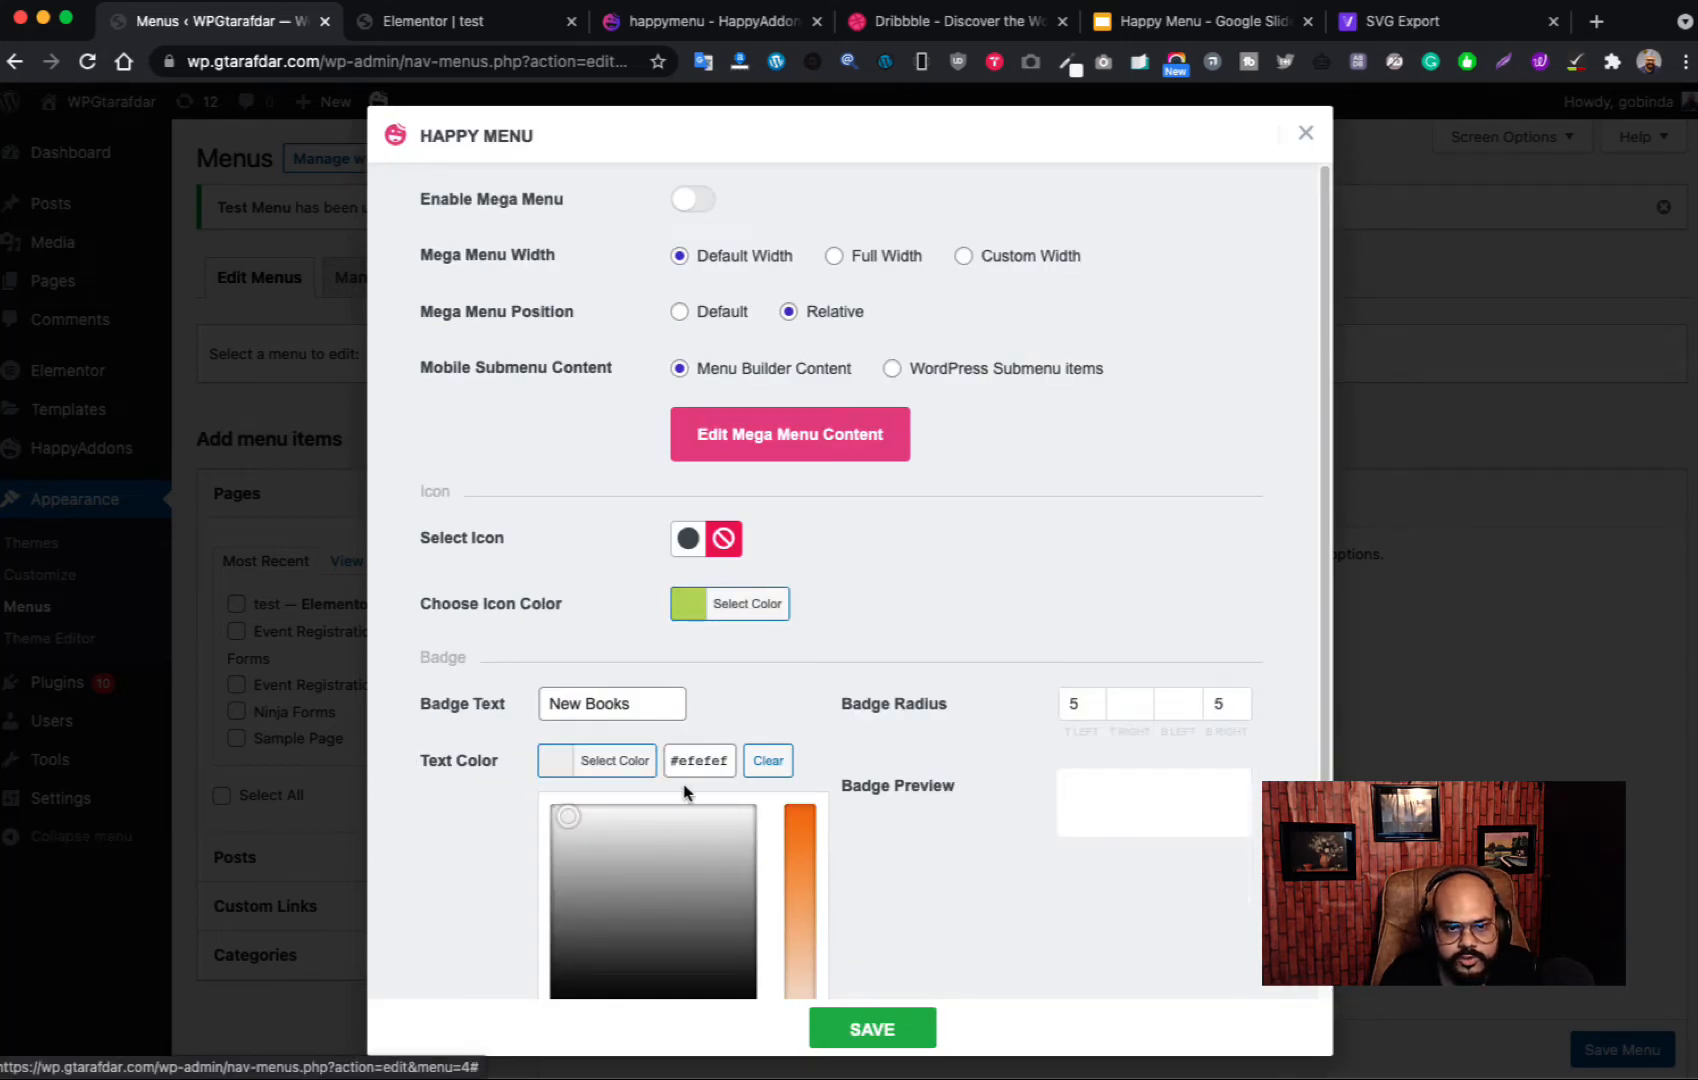
click(510, 797)
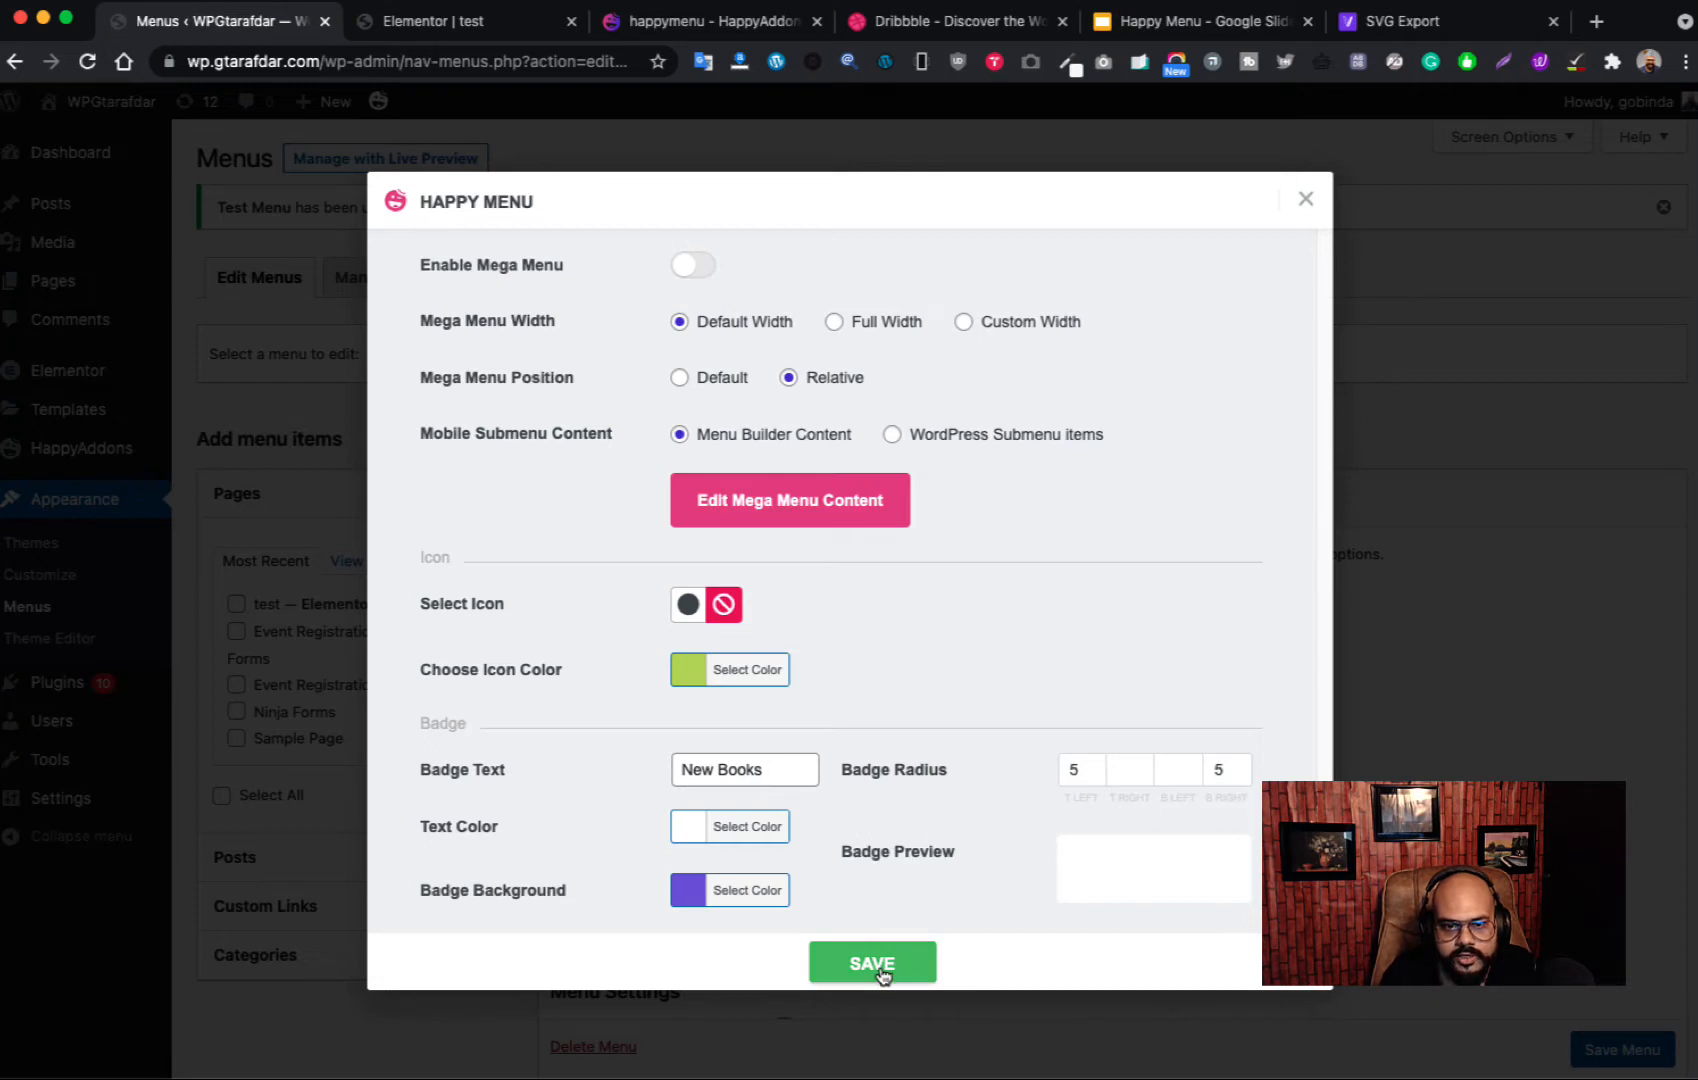
Step: Save the Book item's Happy Menu settings with the mega menu disabled, and save Test Menu
click(700, 272)
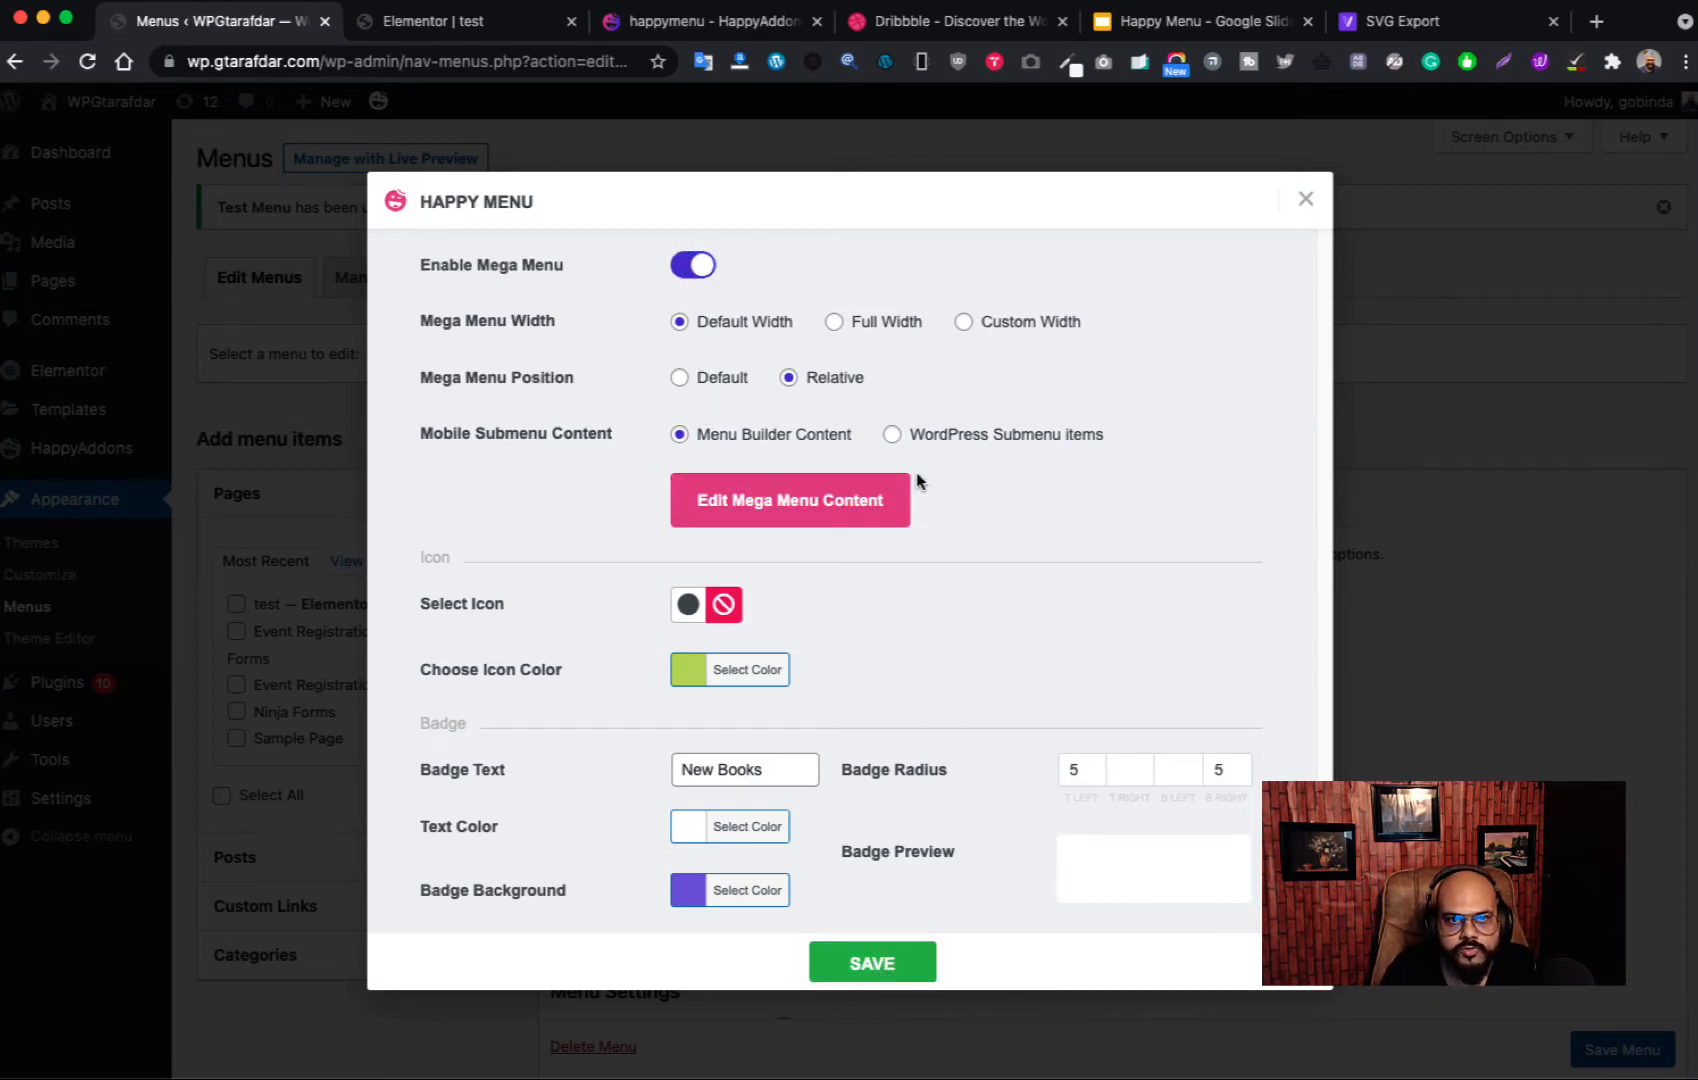
click(688, 272)
click(874, 964)
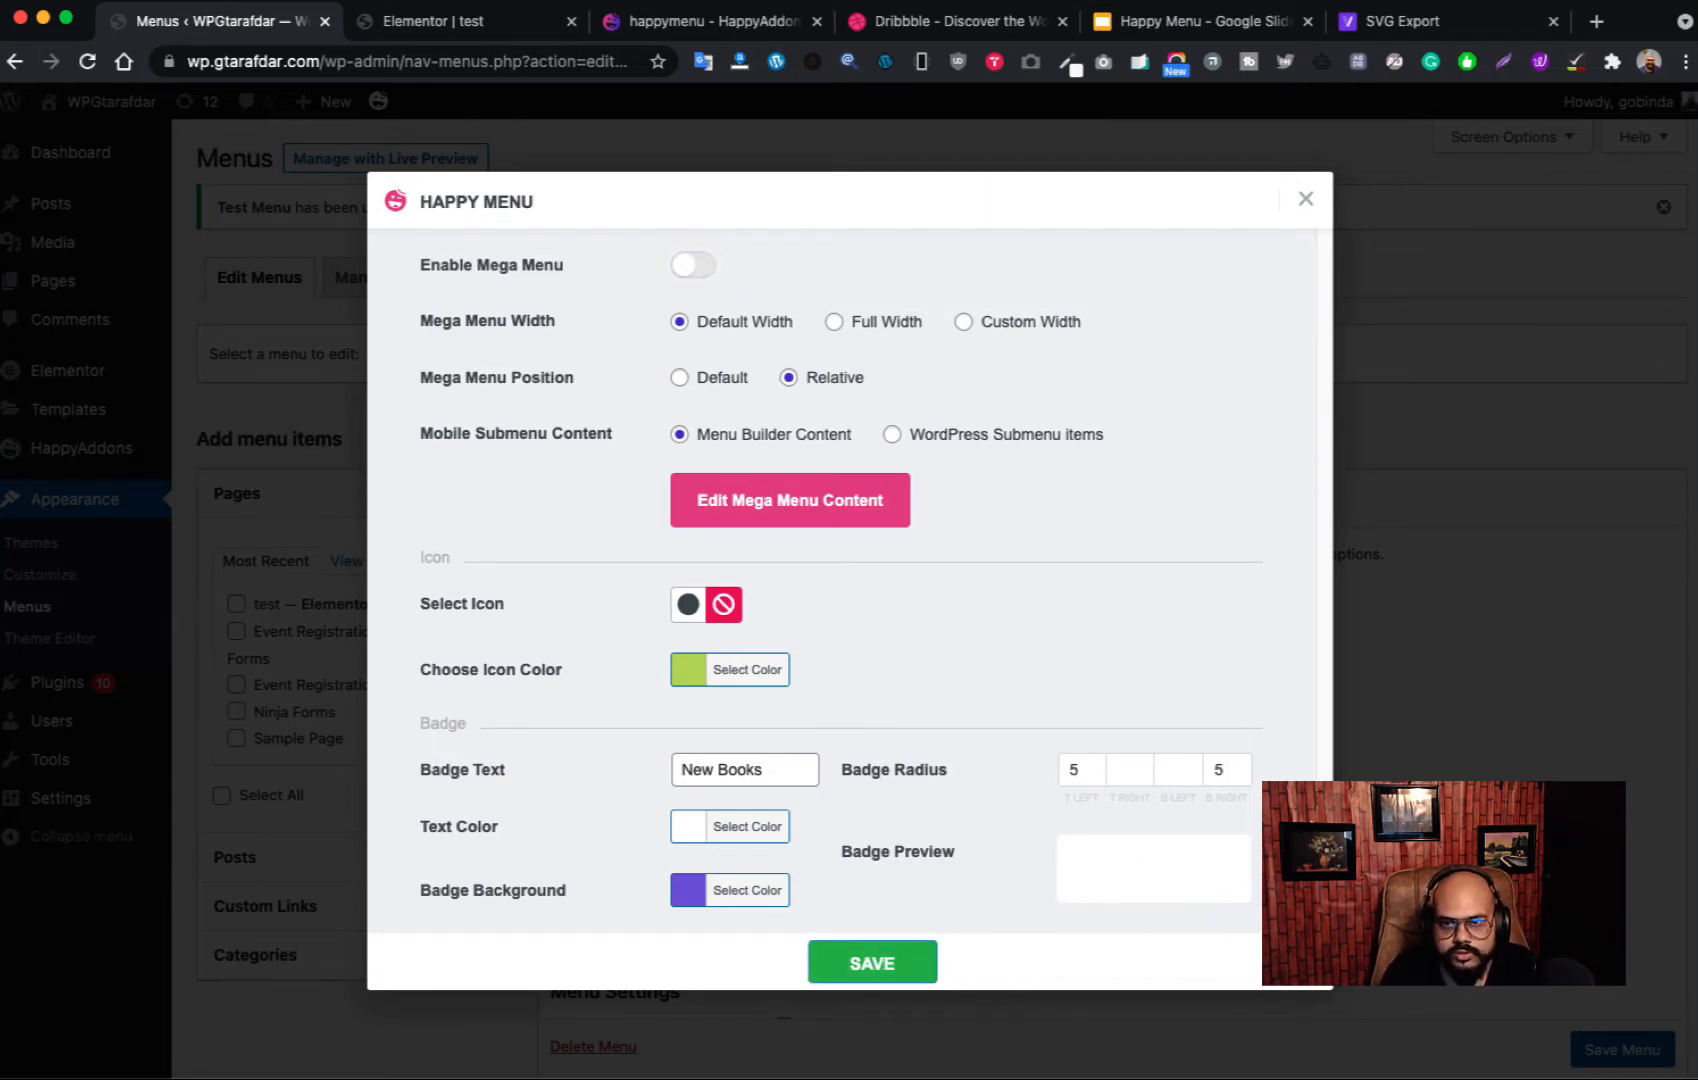
click(1305, 199)
click(1638, 1055)
scroll(1638, 1055, down, 1)
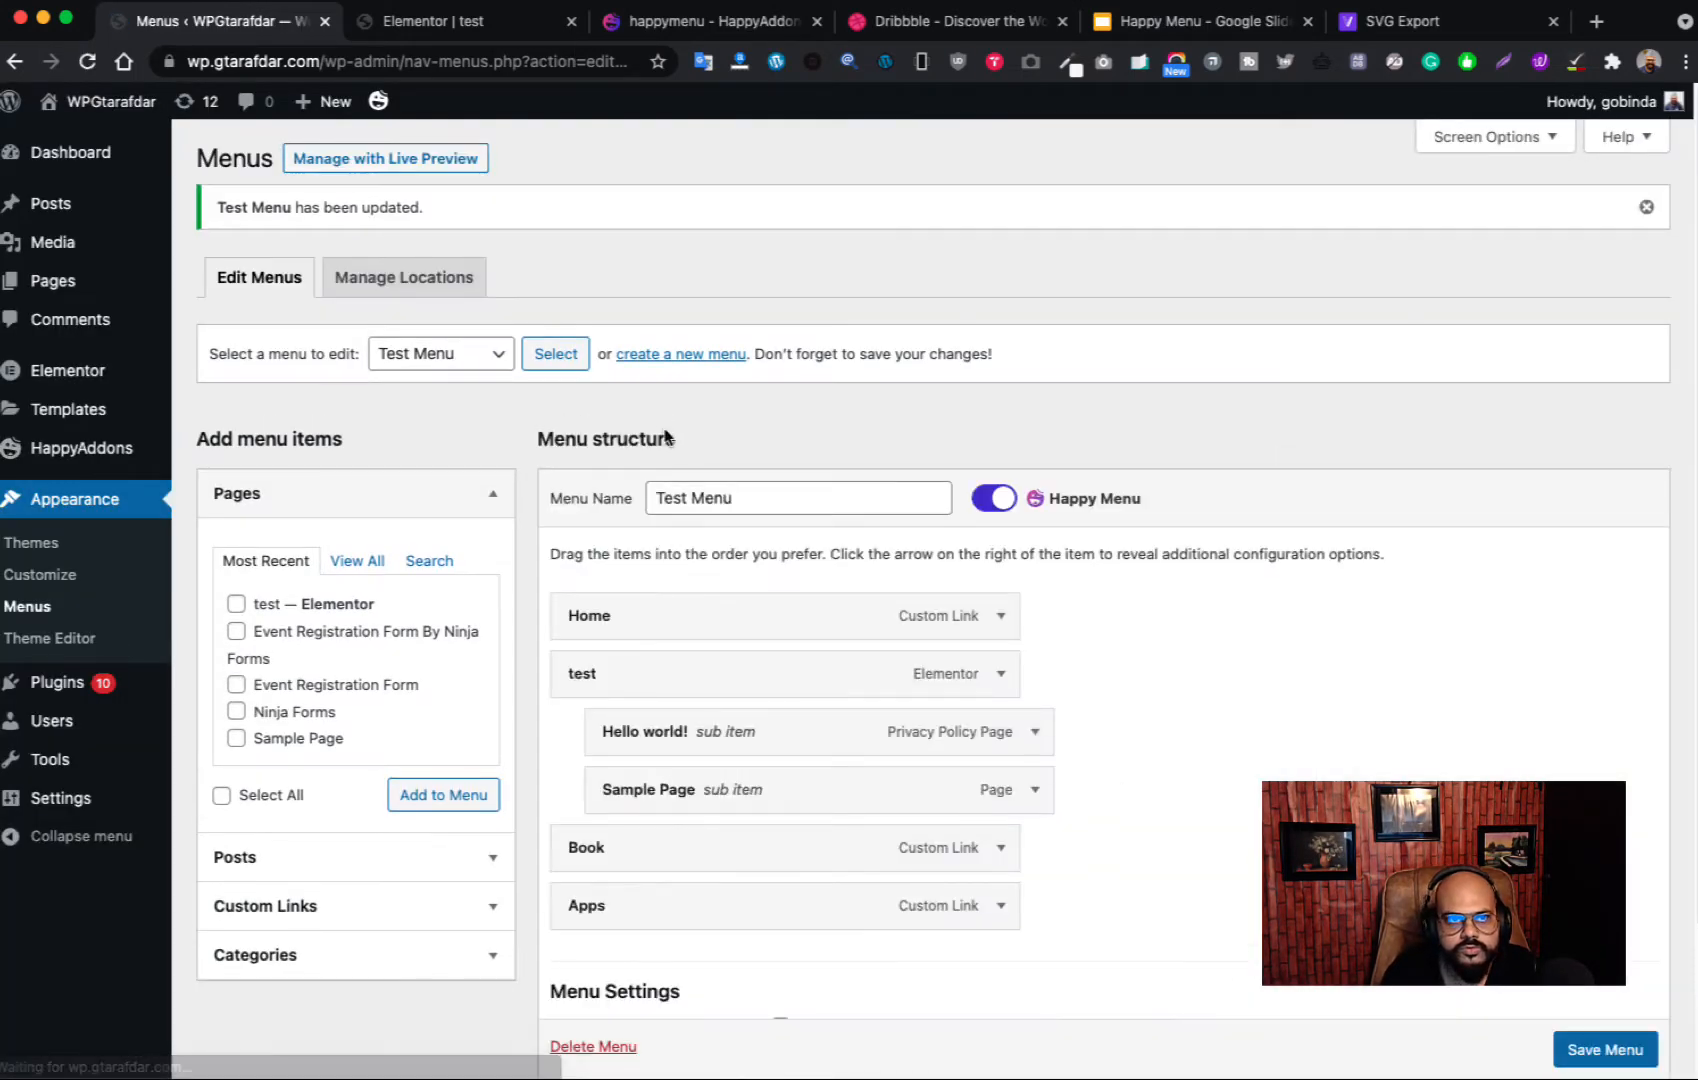
Step: Update the test page in the Elementor editor and reload it to refresh the navigation menu
click(485, 28)
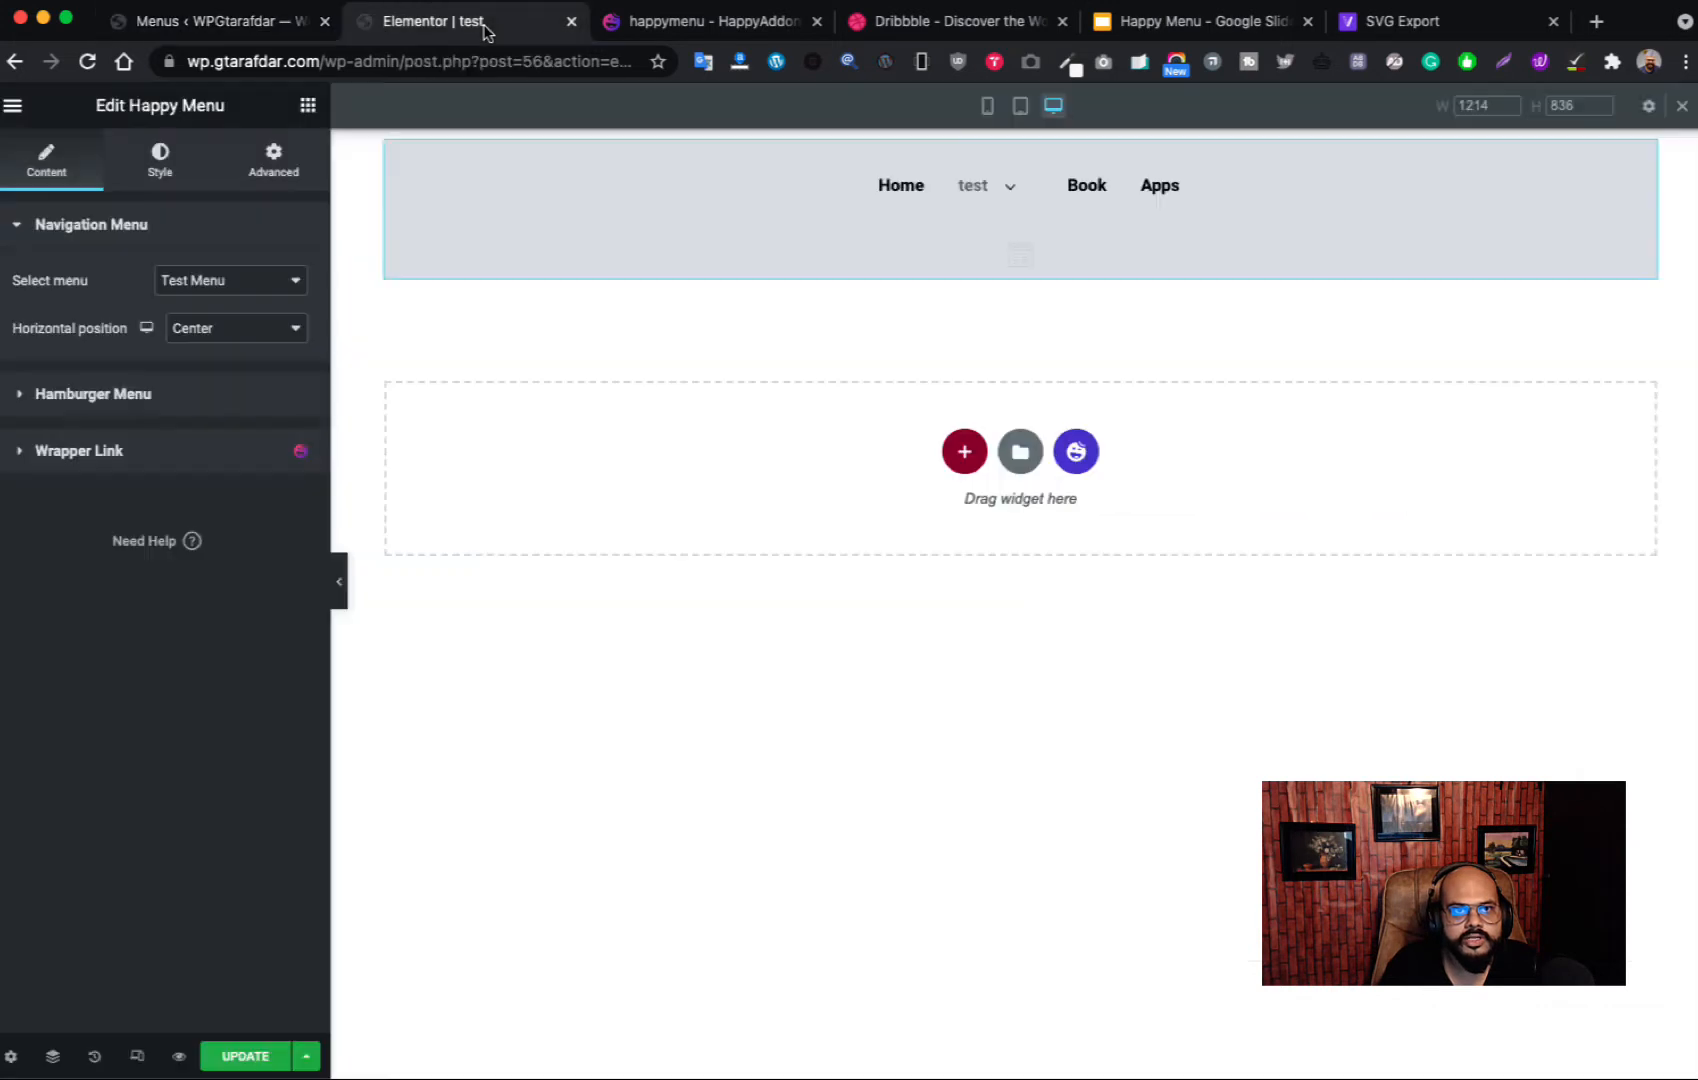
click(242, 1056)
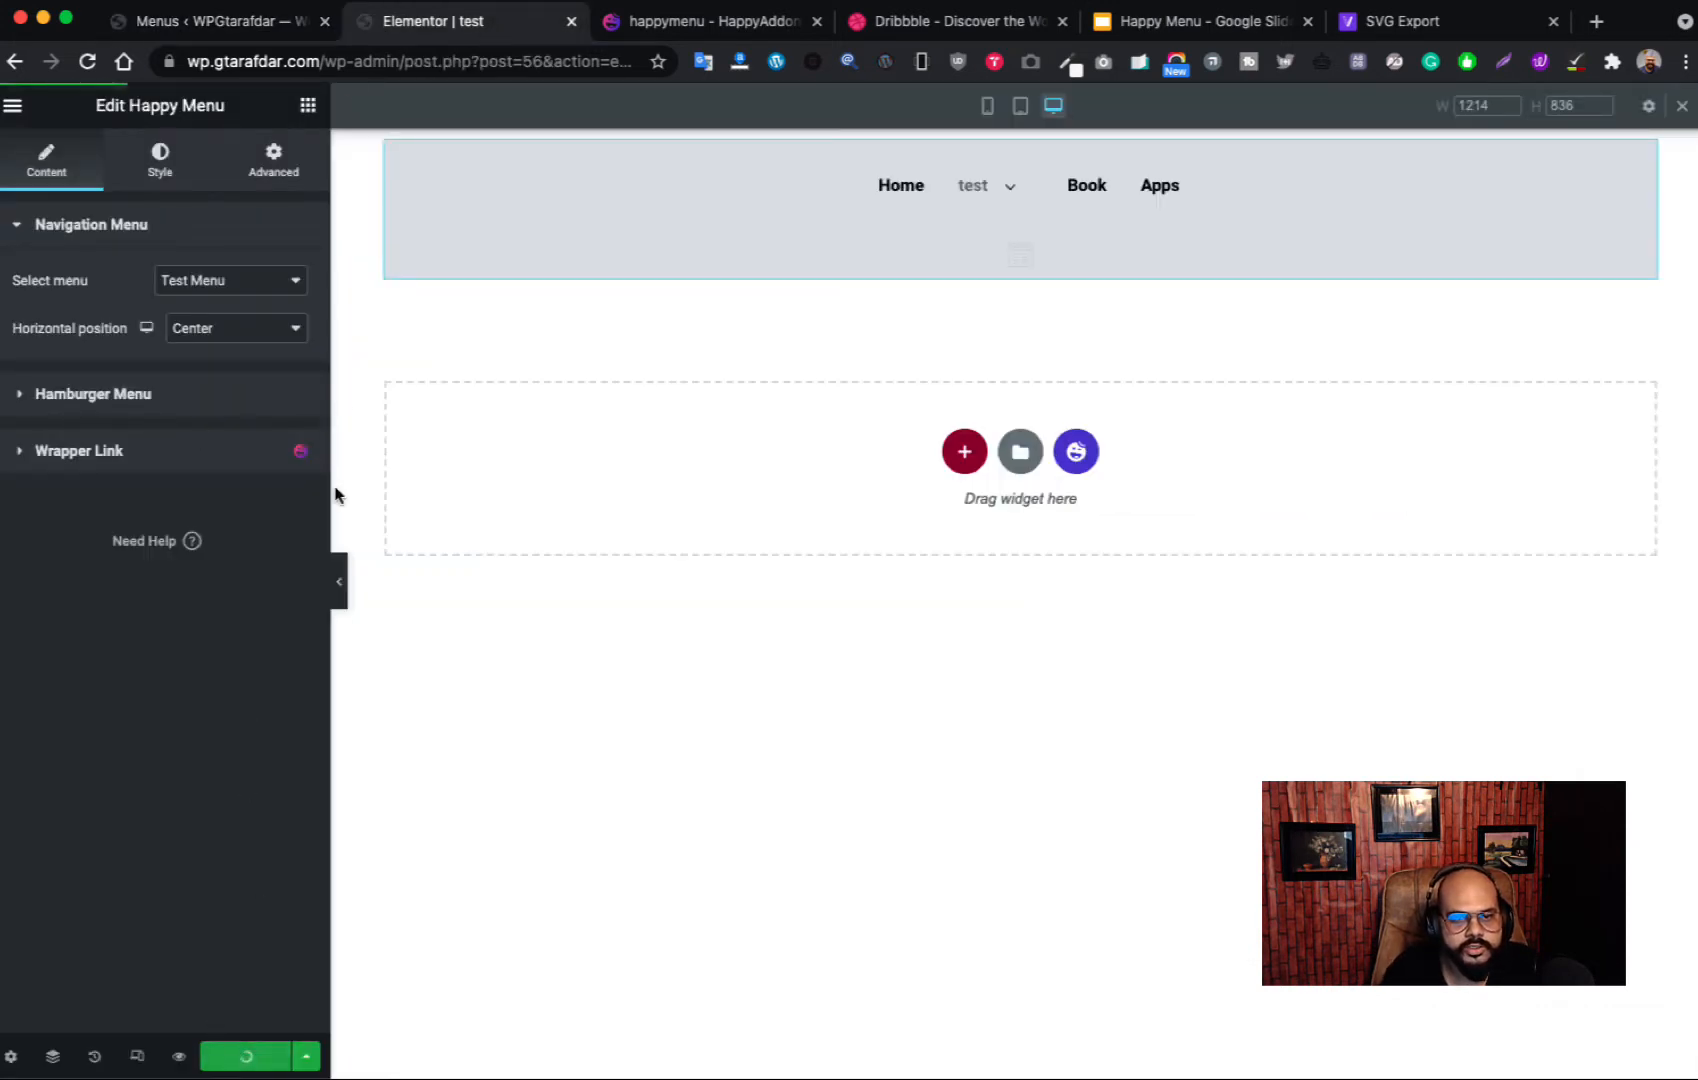
click(86, 60)
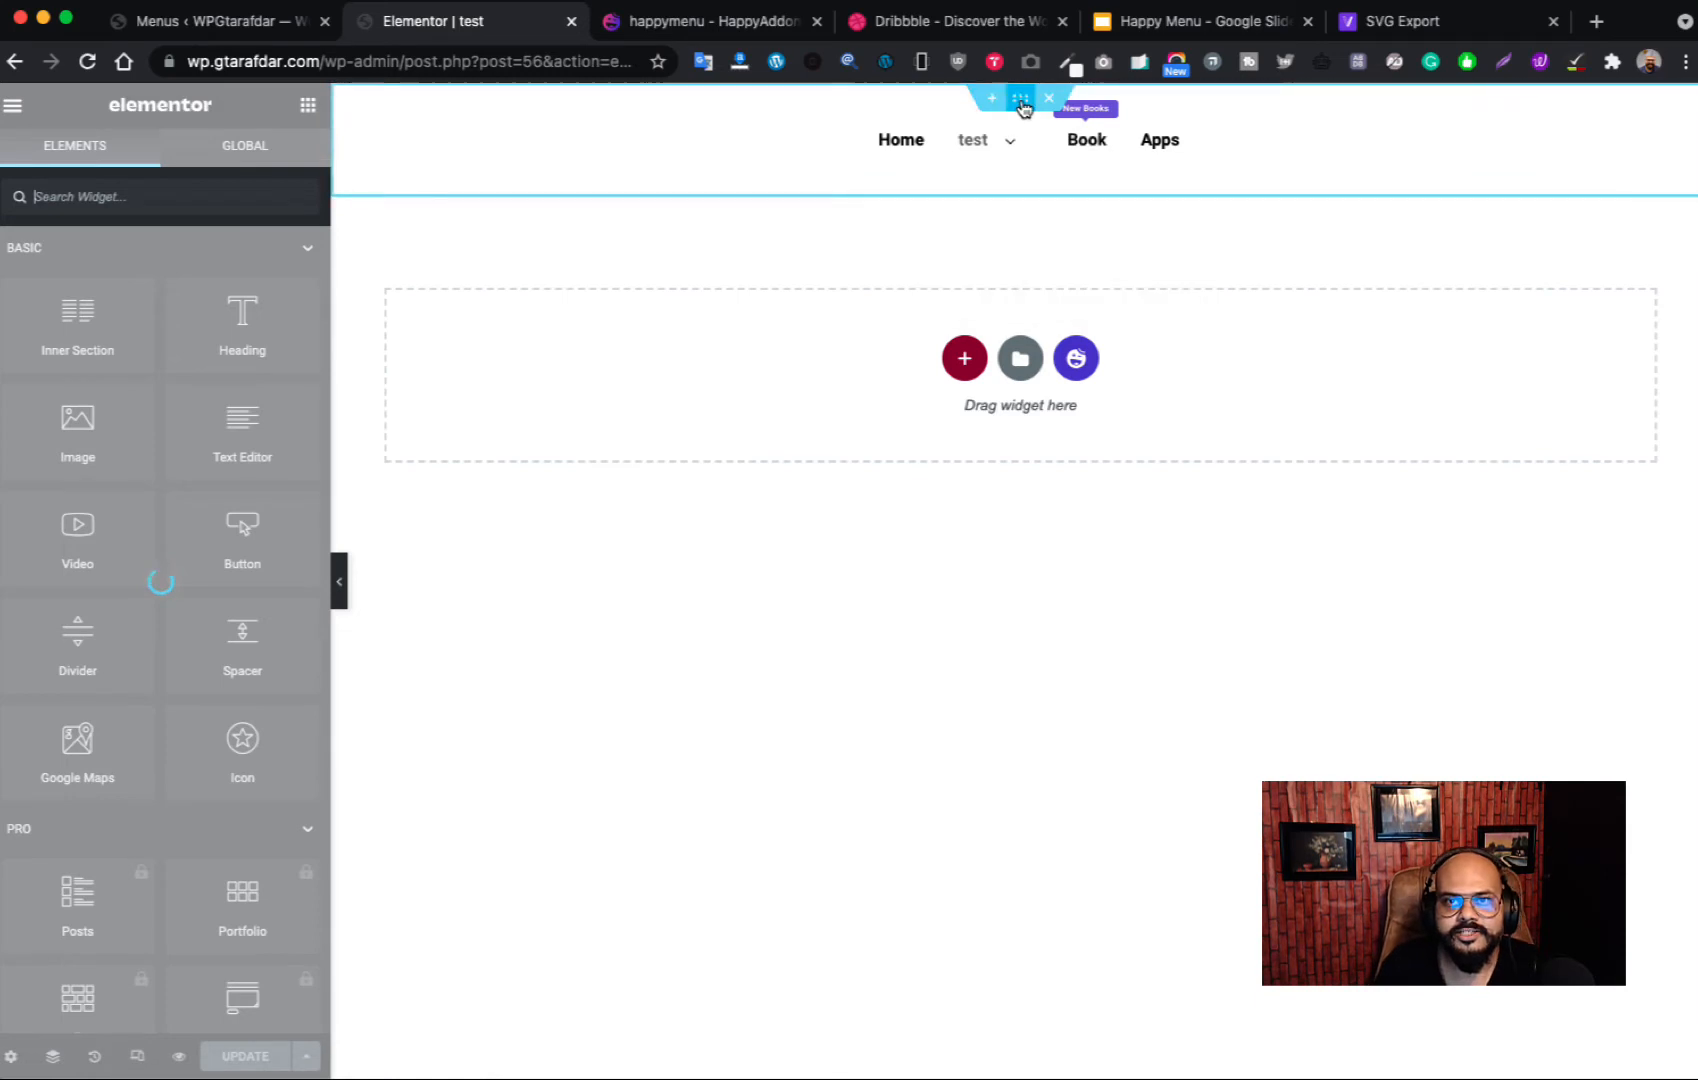
Step: Set the height of the section containing the navigation menu to Fit To Screen
click(1020, 98)
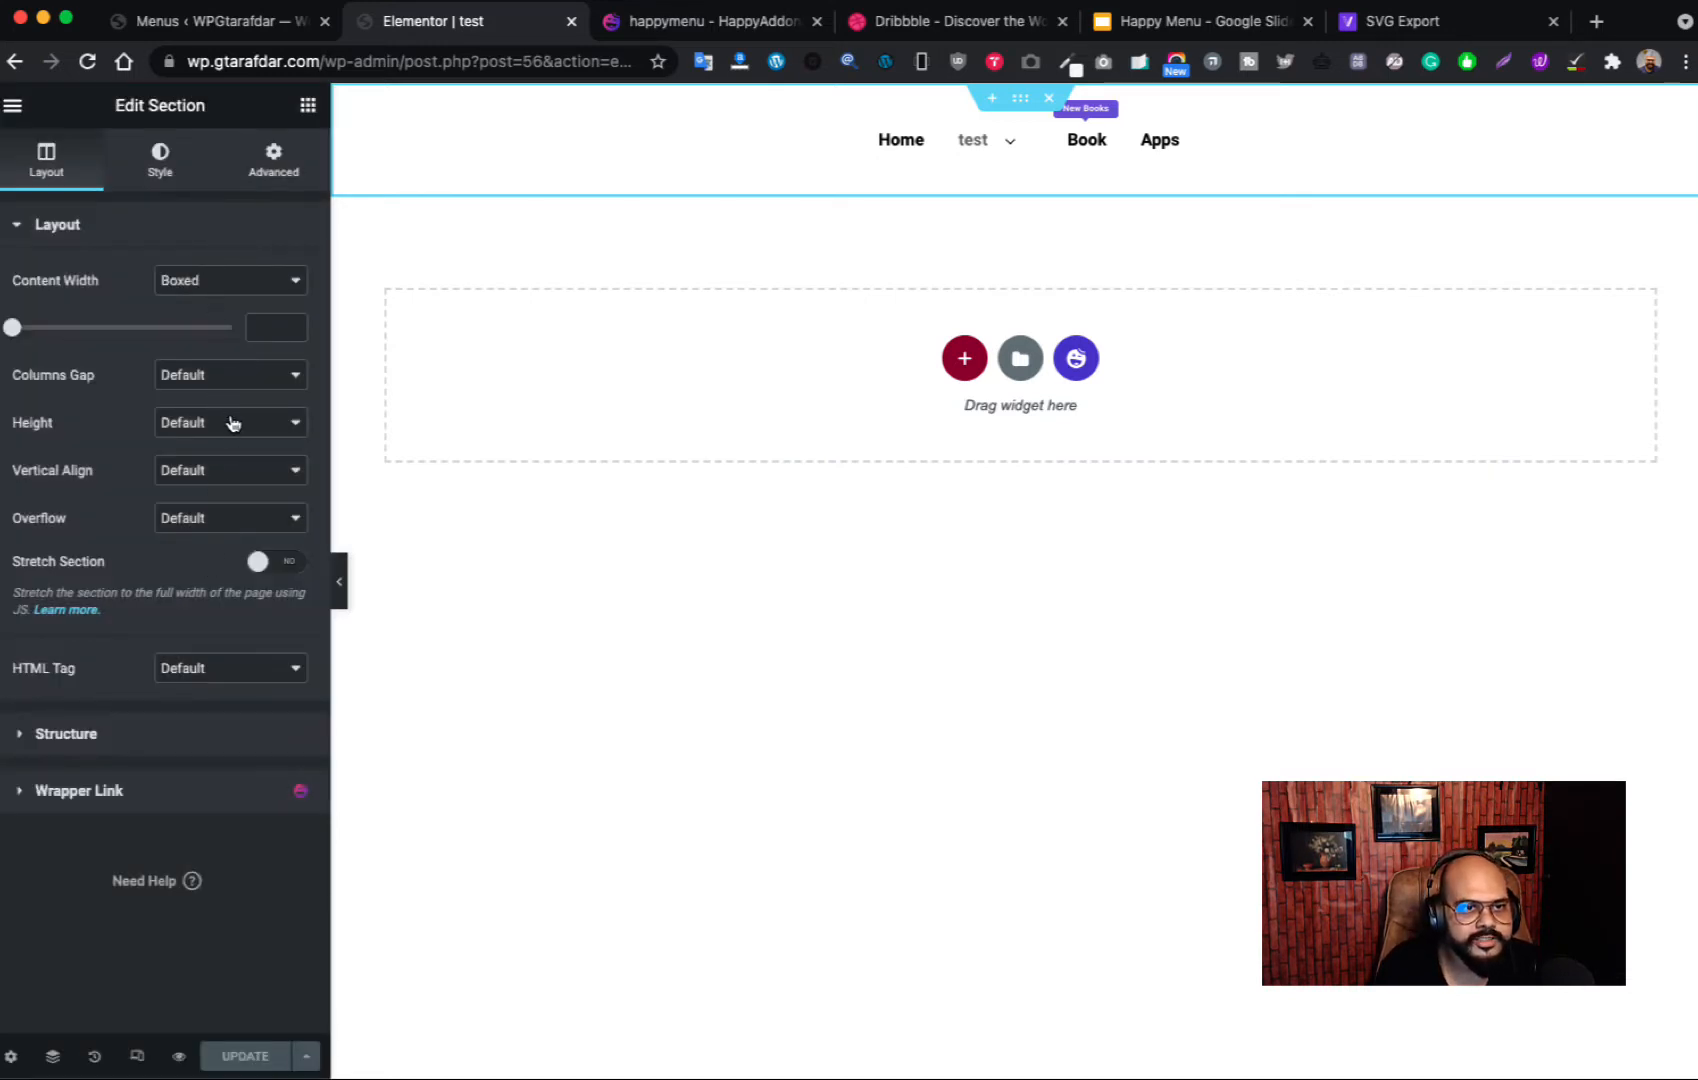
click(238, 432)
click(238, 447)
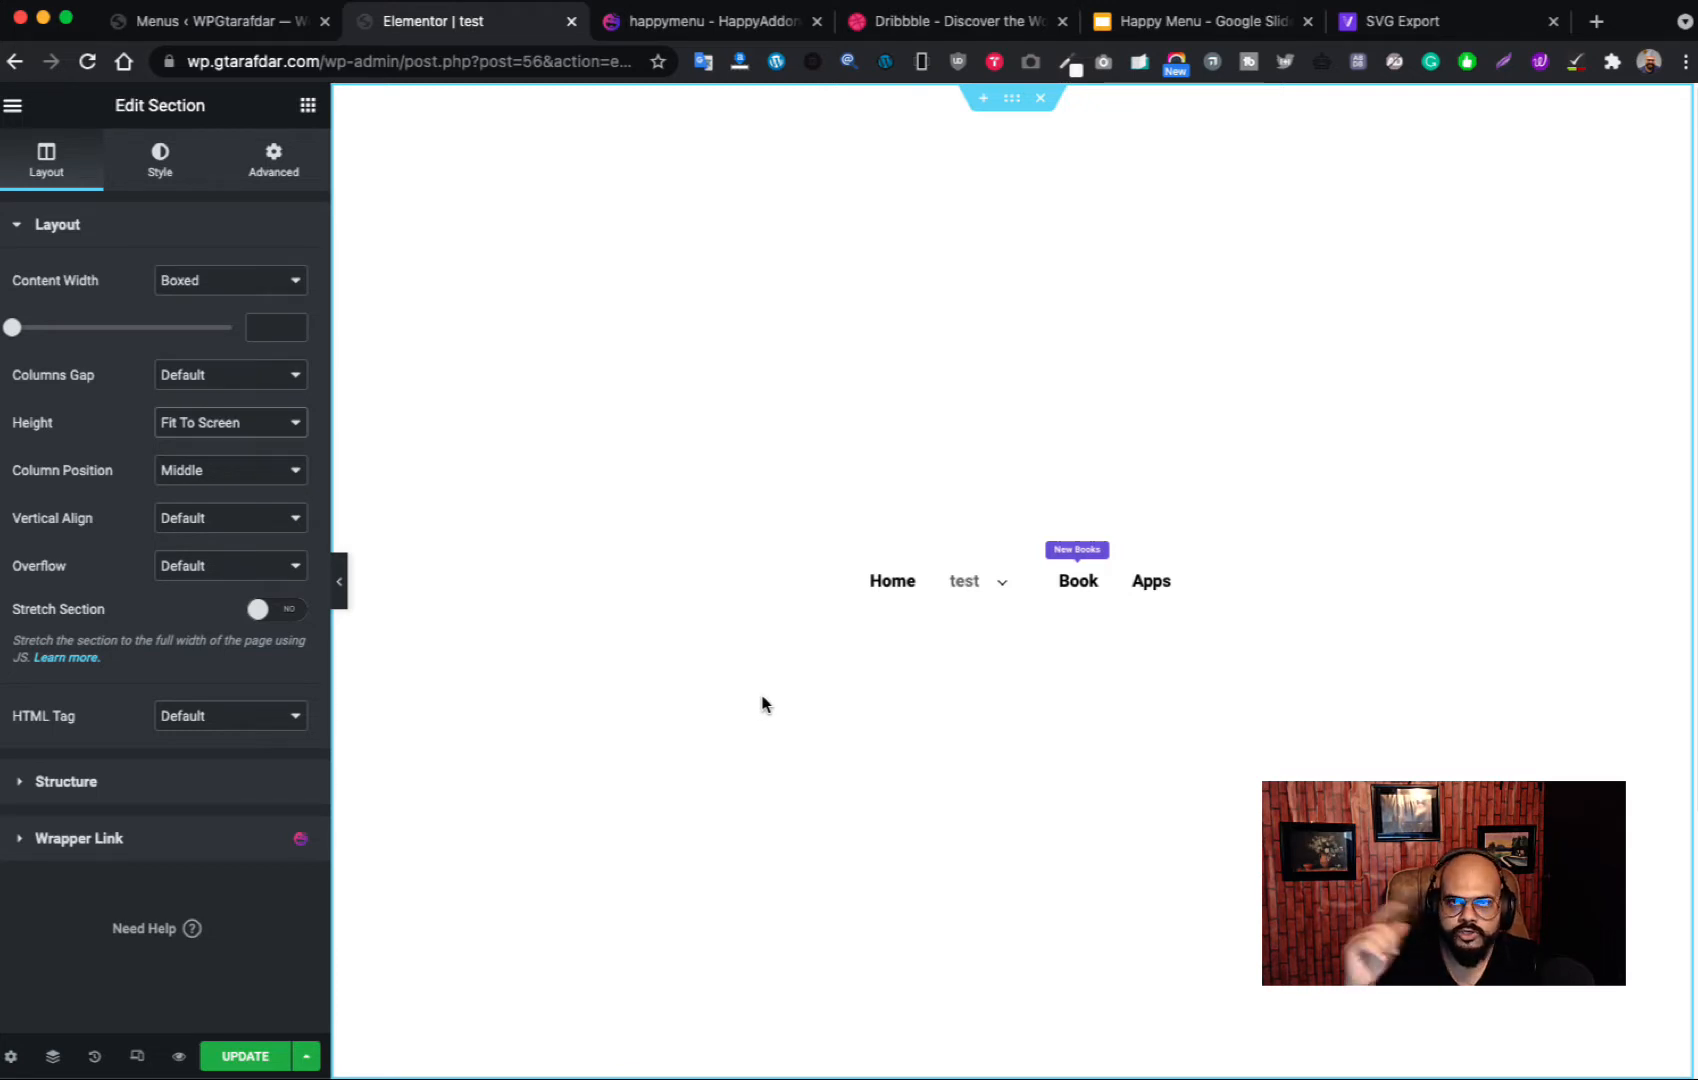
Step: Review the Book item's saved badge settings and preview on the WordPress Menus page
click(266, 25)
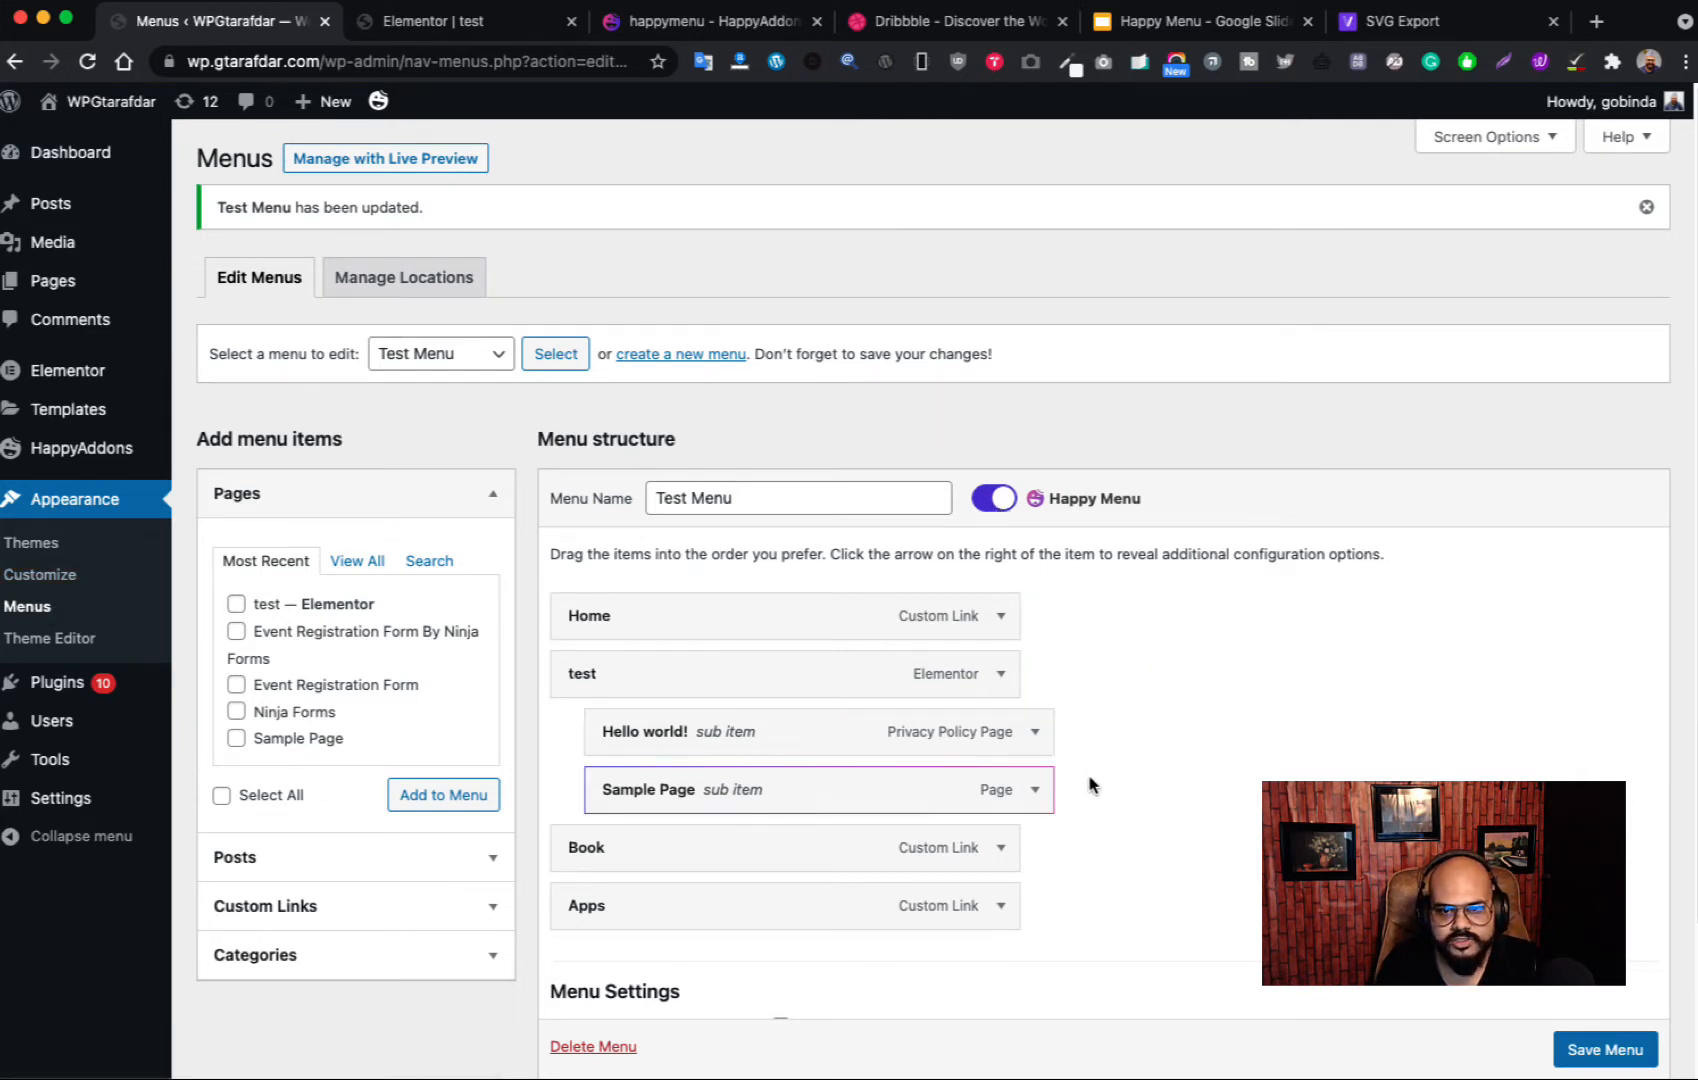
mouse_move(1069, 866)
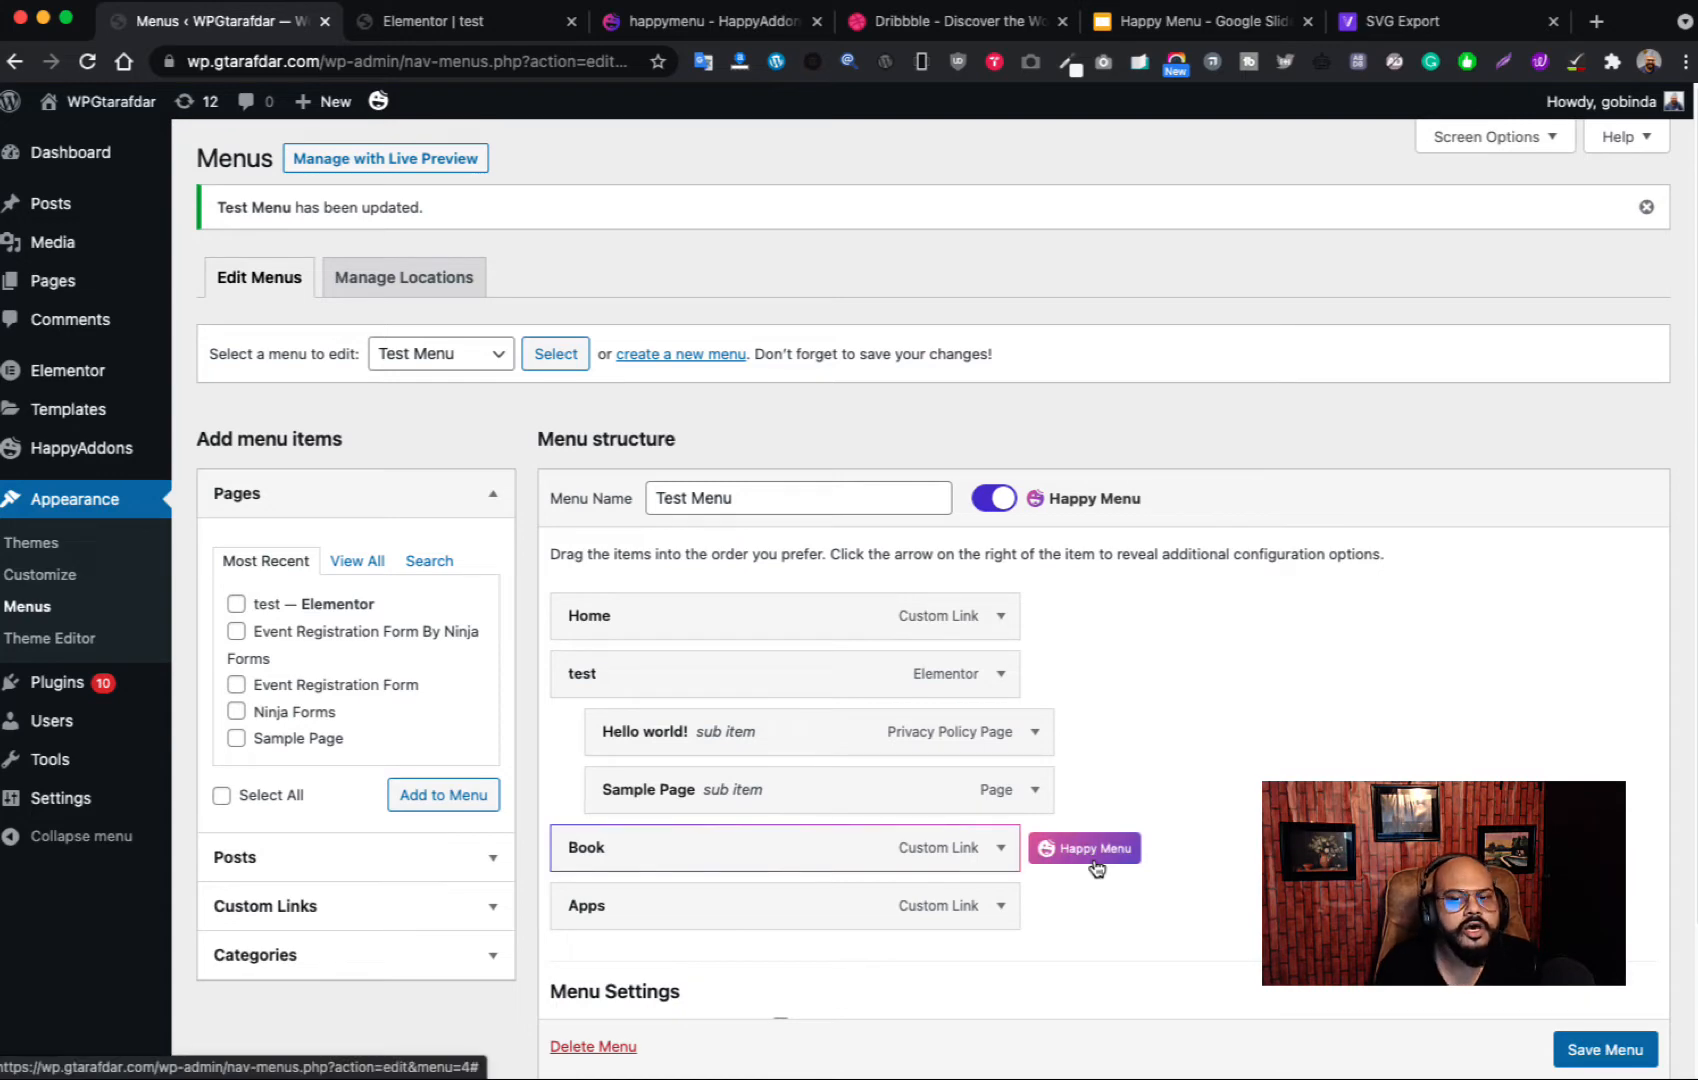
click(1097, 868)
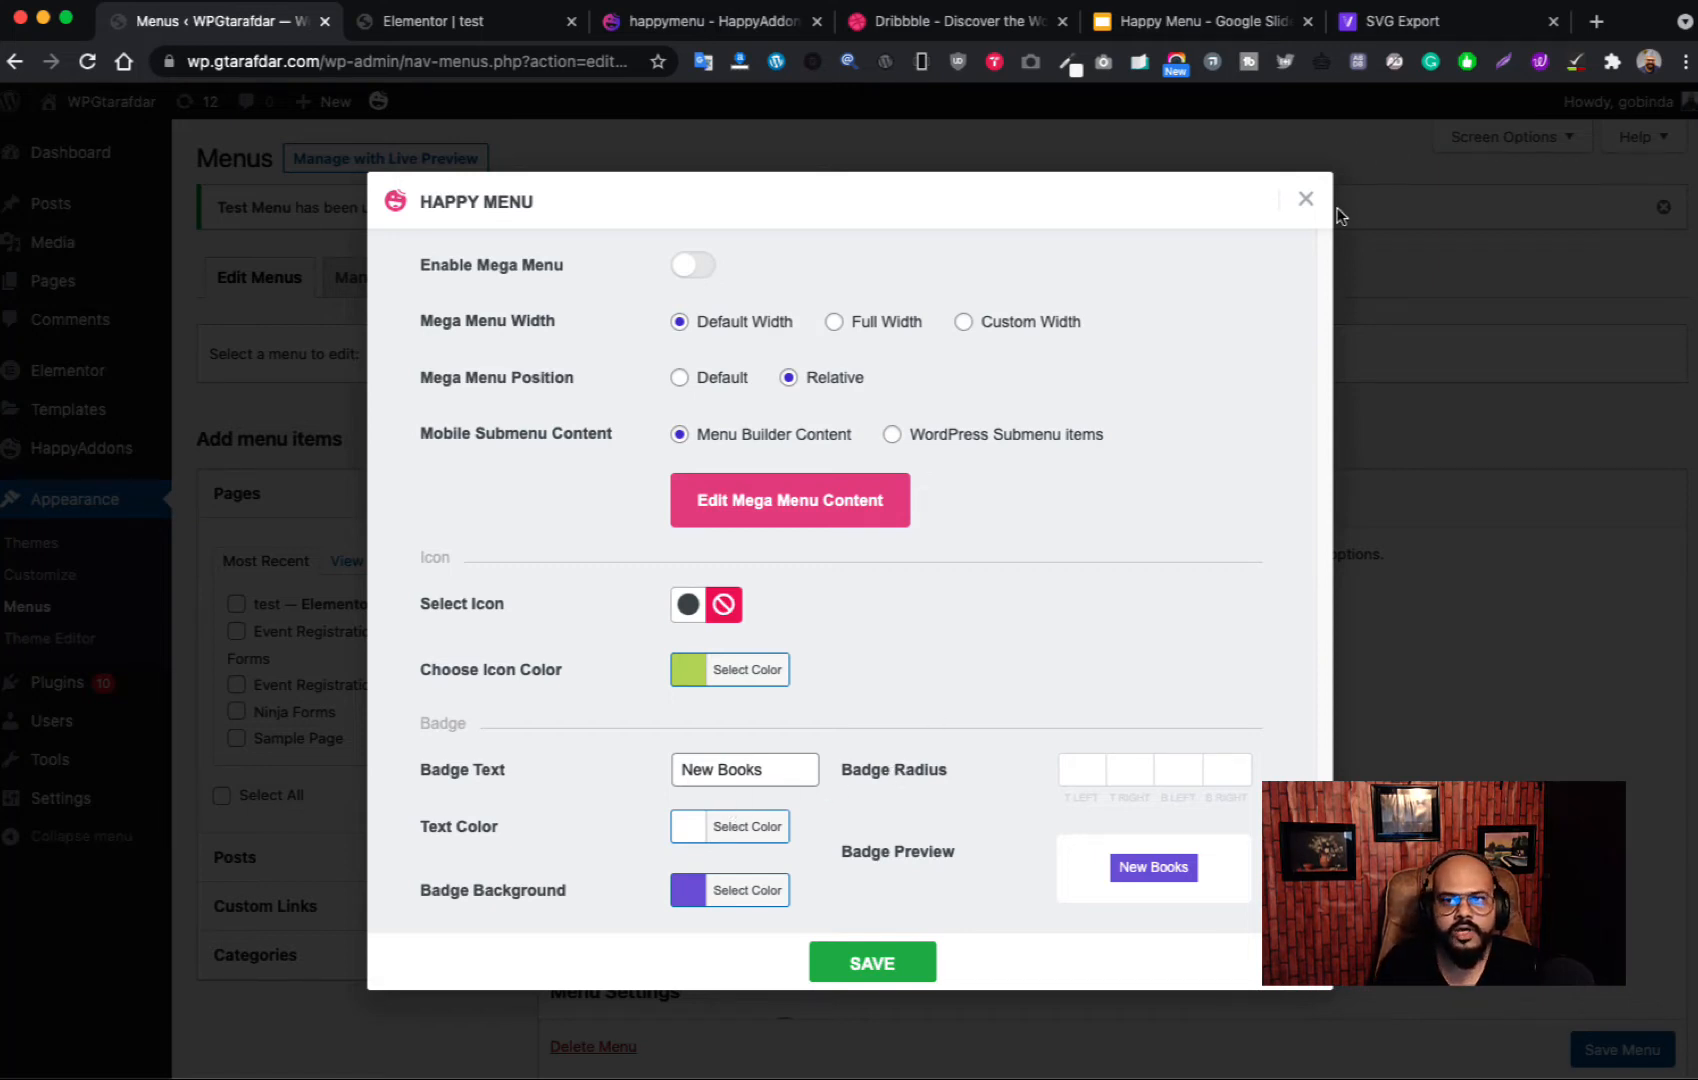
click(1305, 199)
Step: Give the Home menu item the outlined Home icon from the icon picker, filtering the icons by "home"
mouse_move(1093, 932)
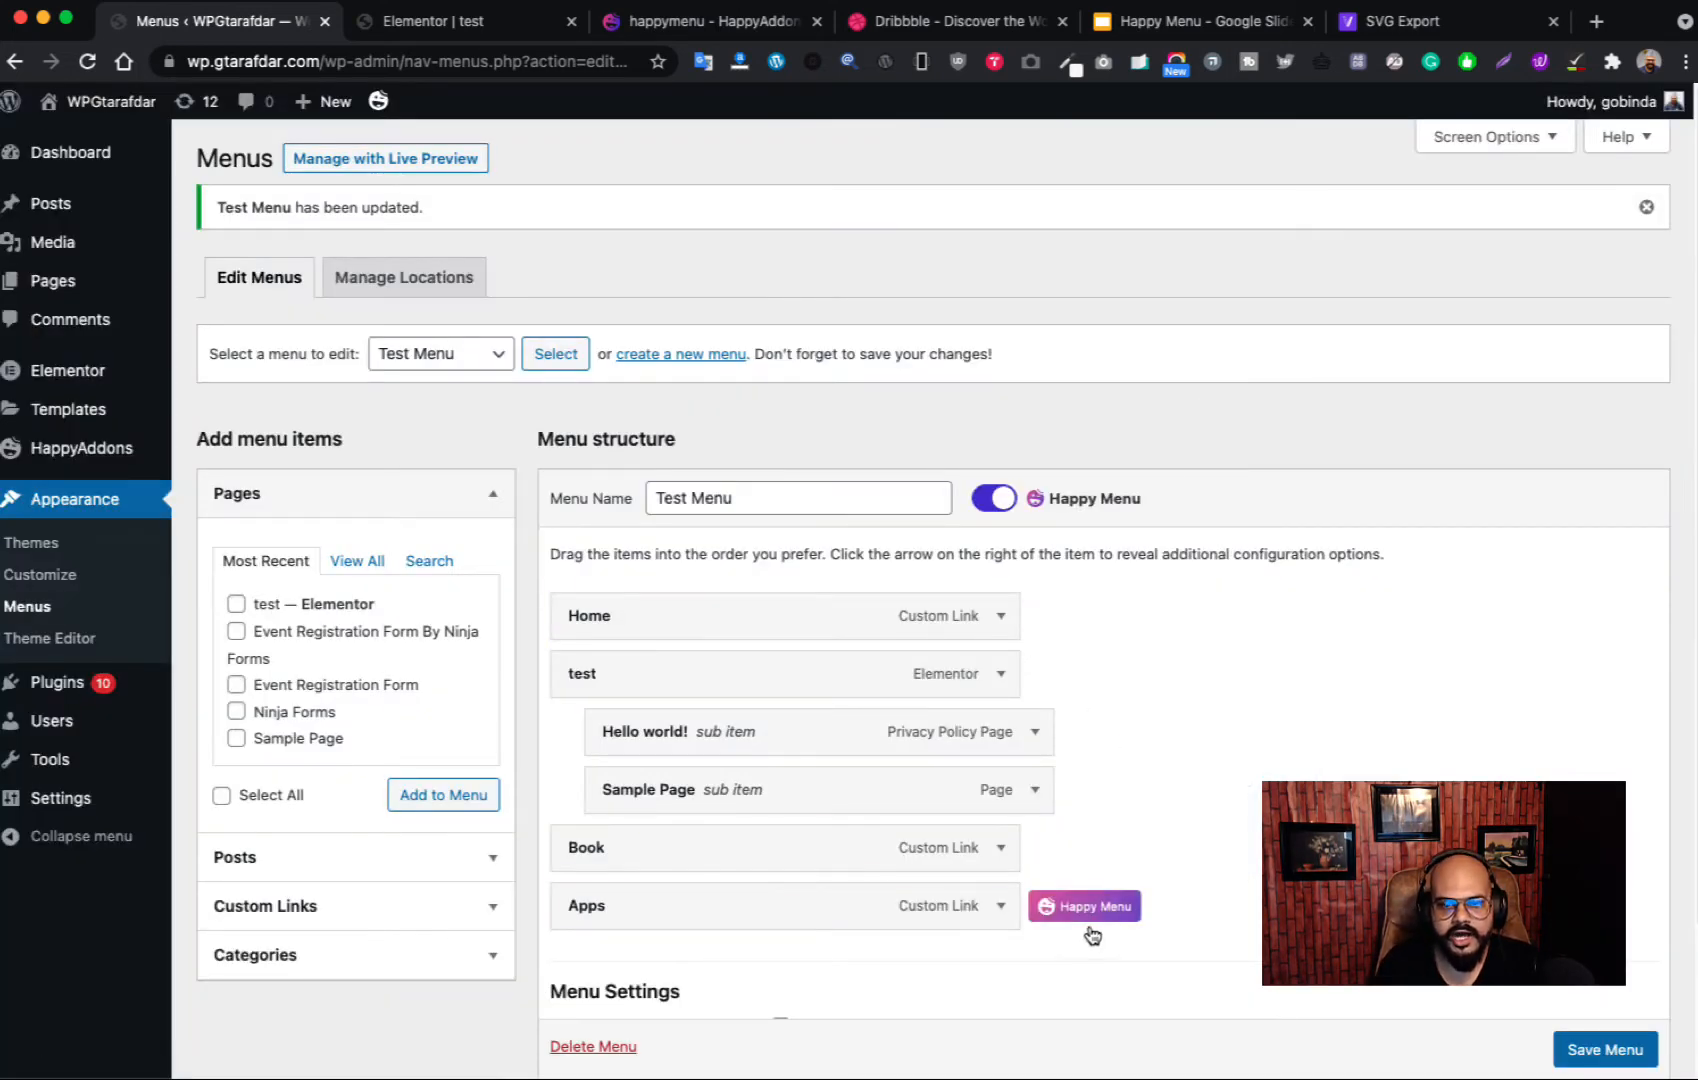
mouse_move(1043, 627)
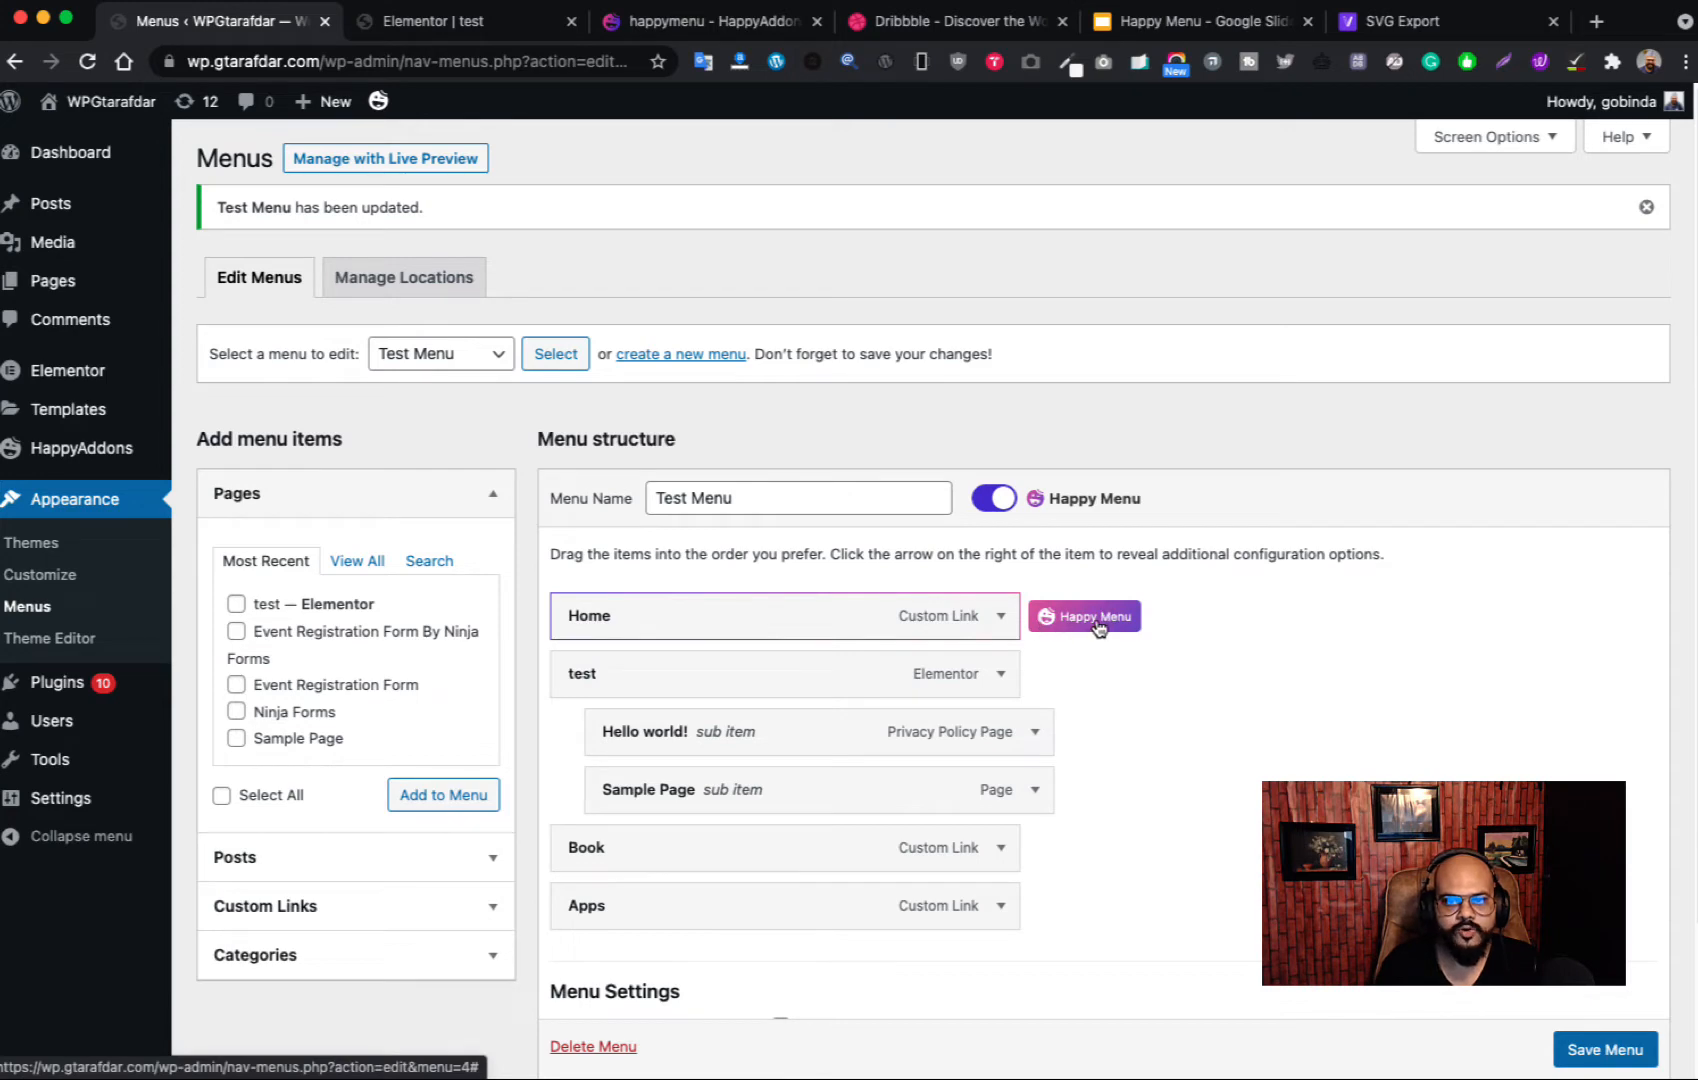
click(1096, 617)
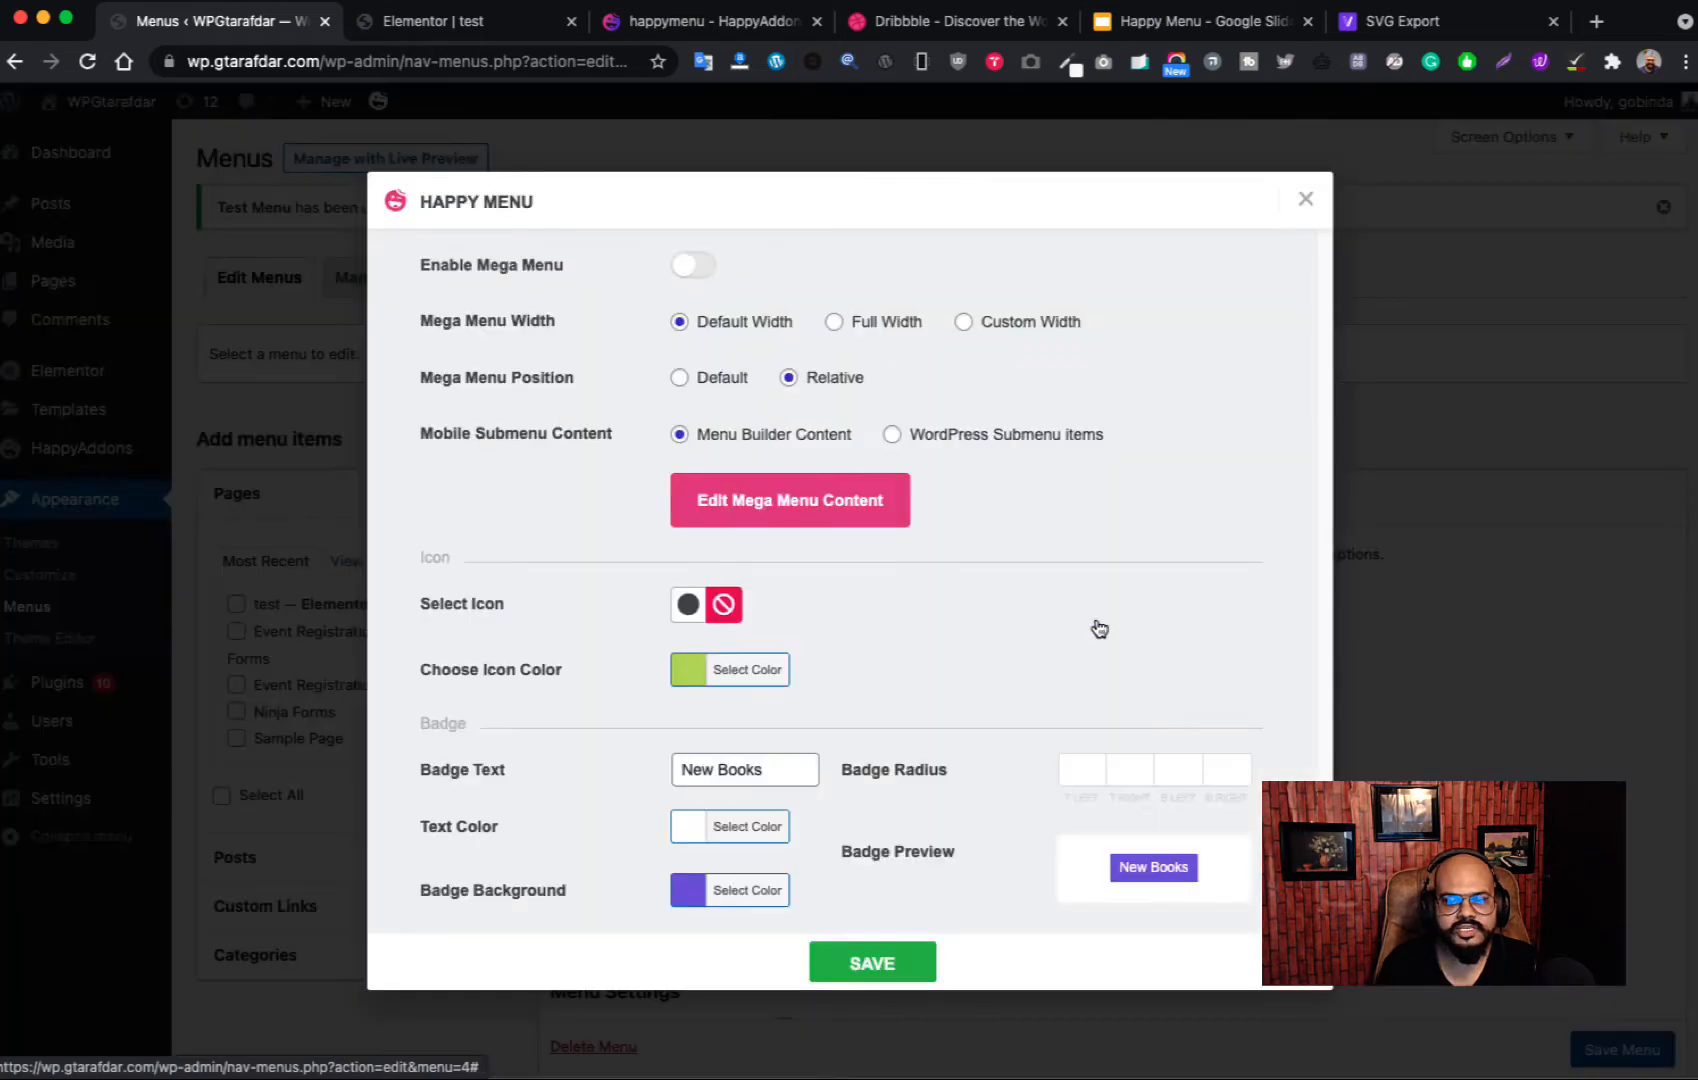
click(689, 606)
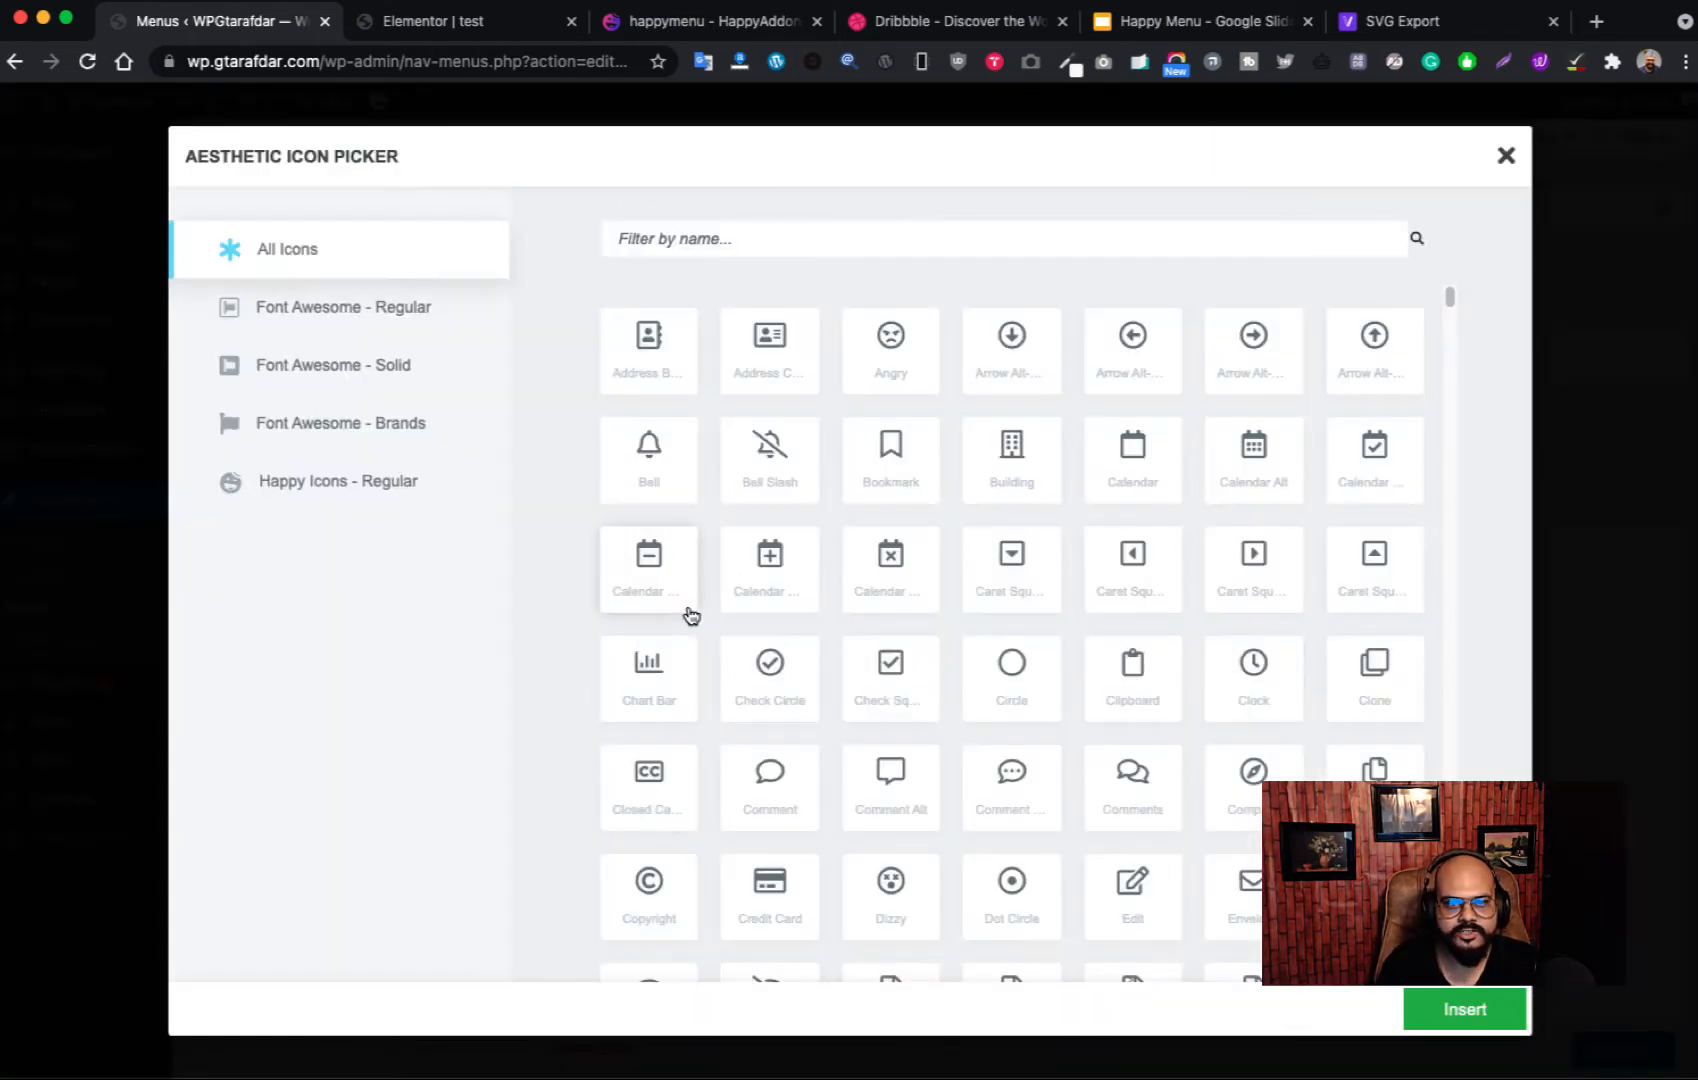
click(847, 243)
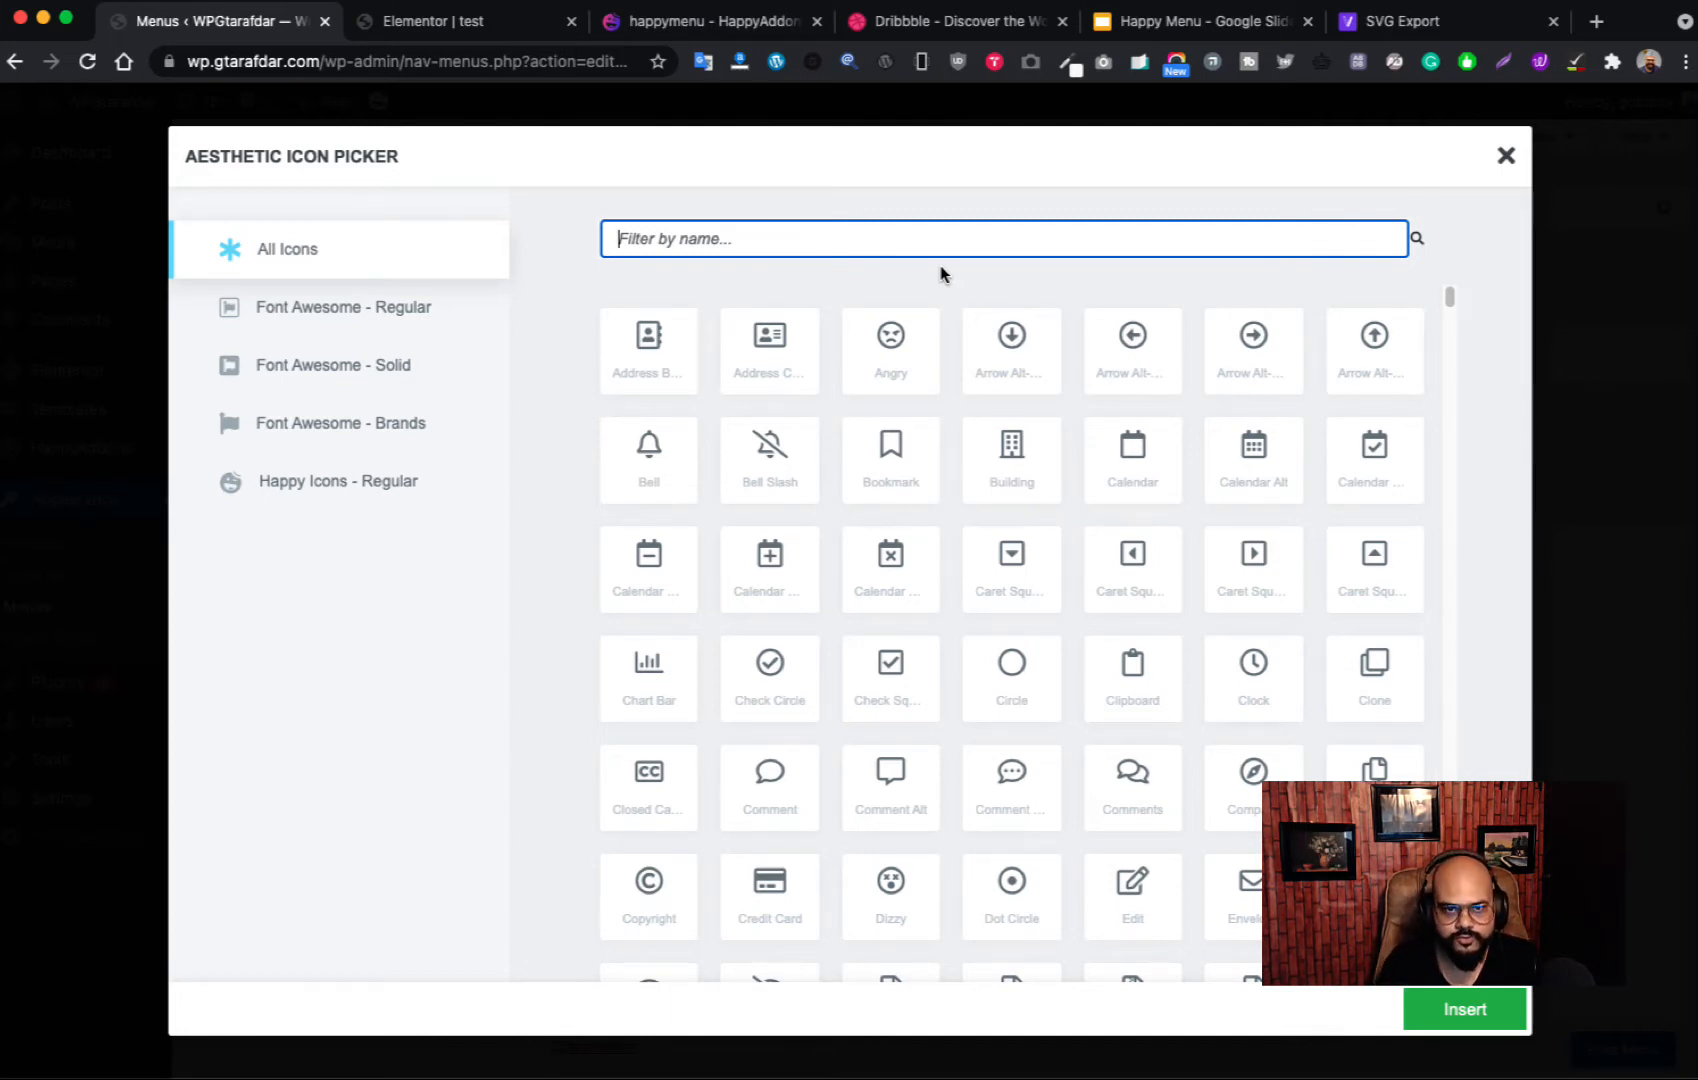
text(home)
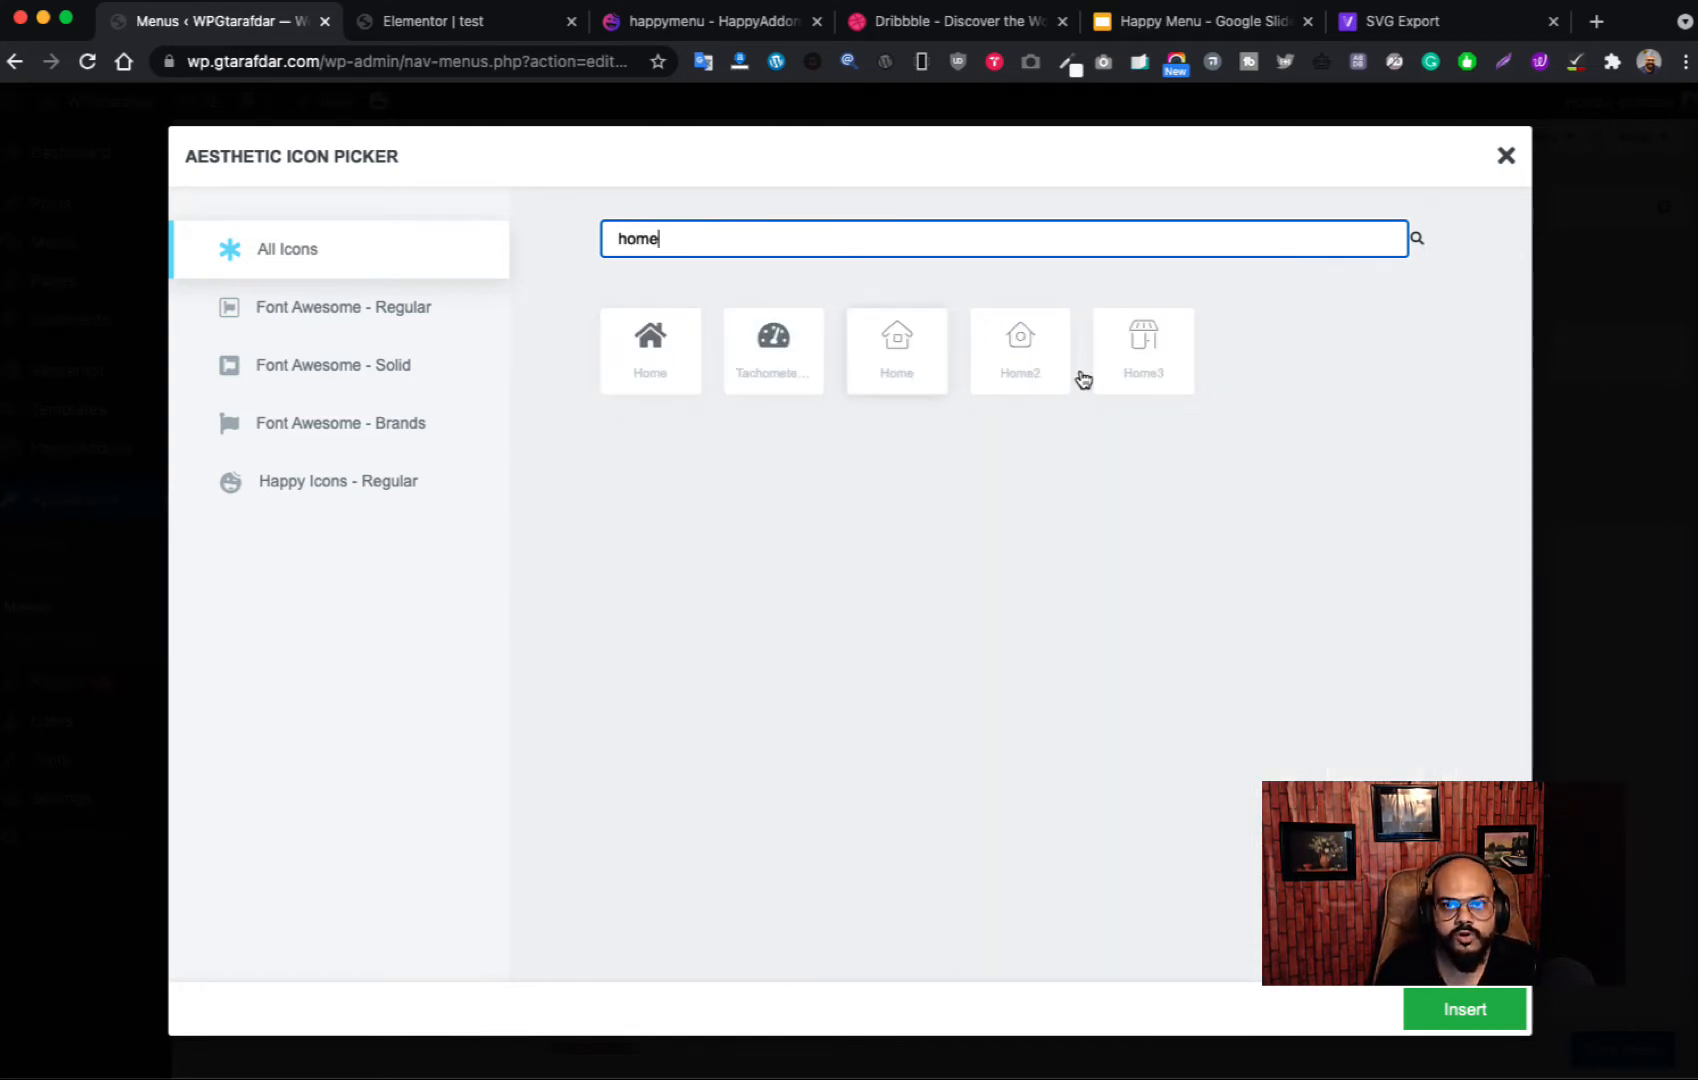
click(910, 373)
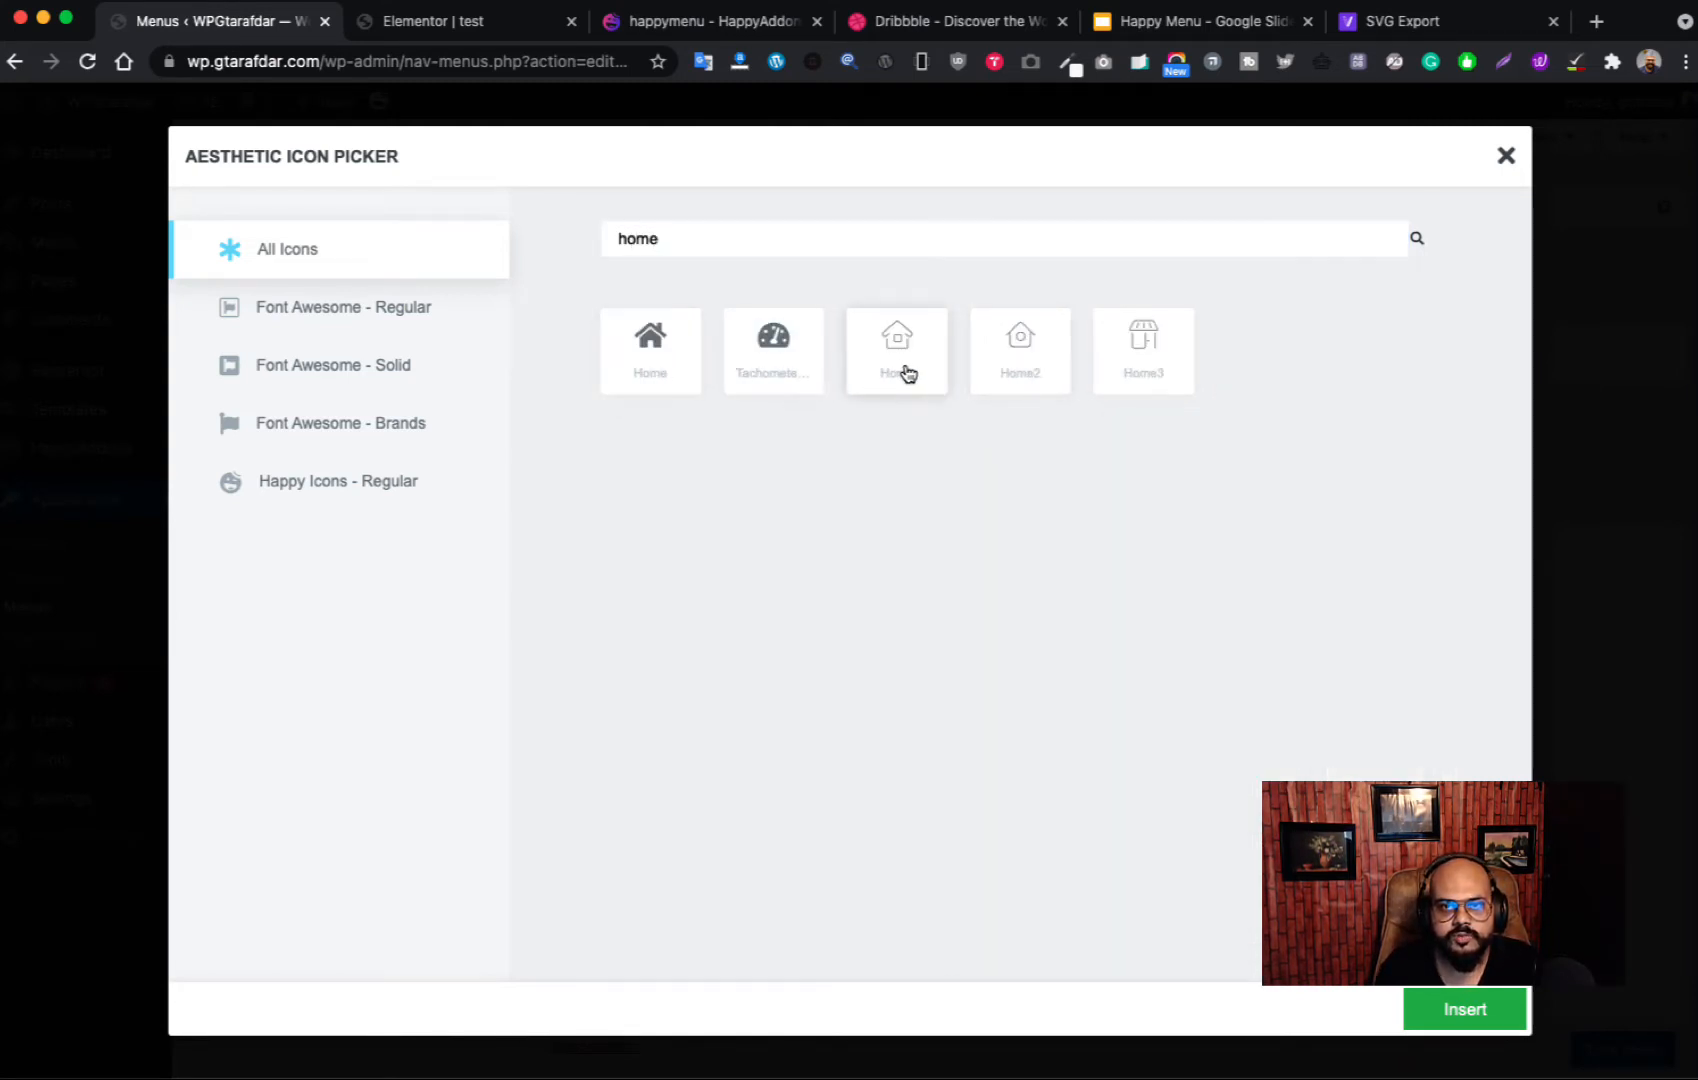
click(1500, 1028)
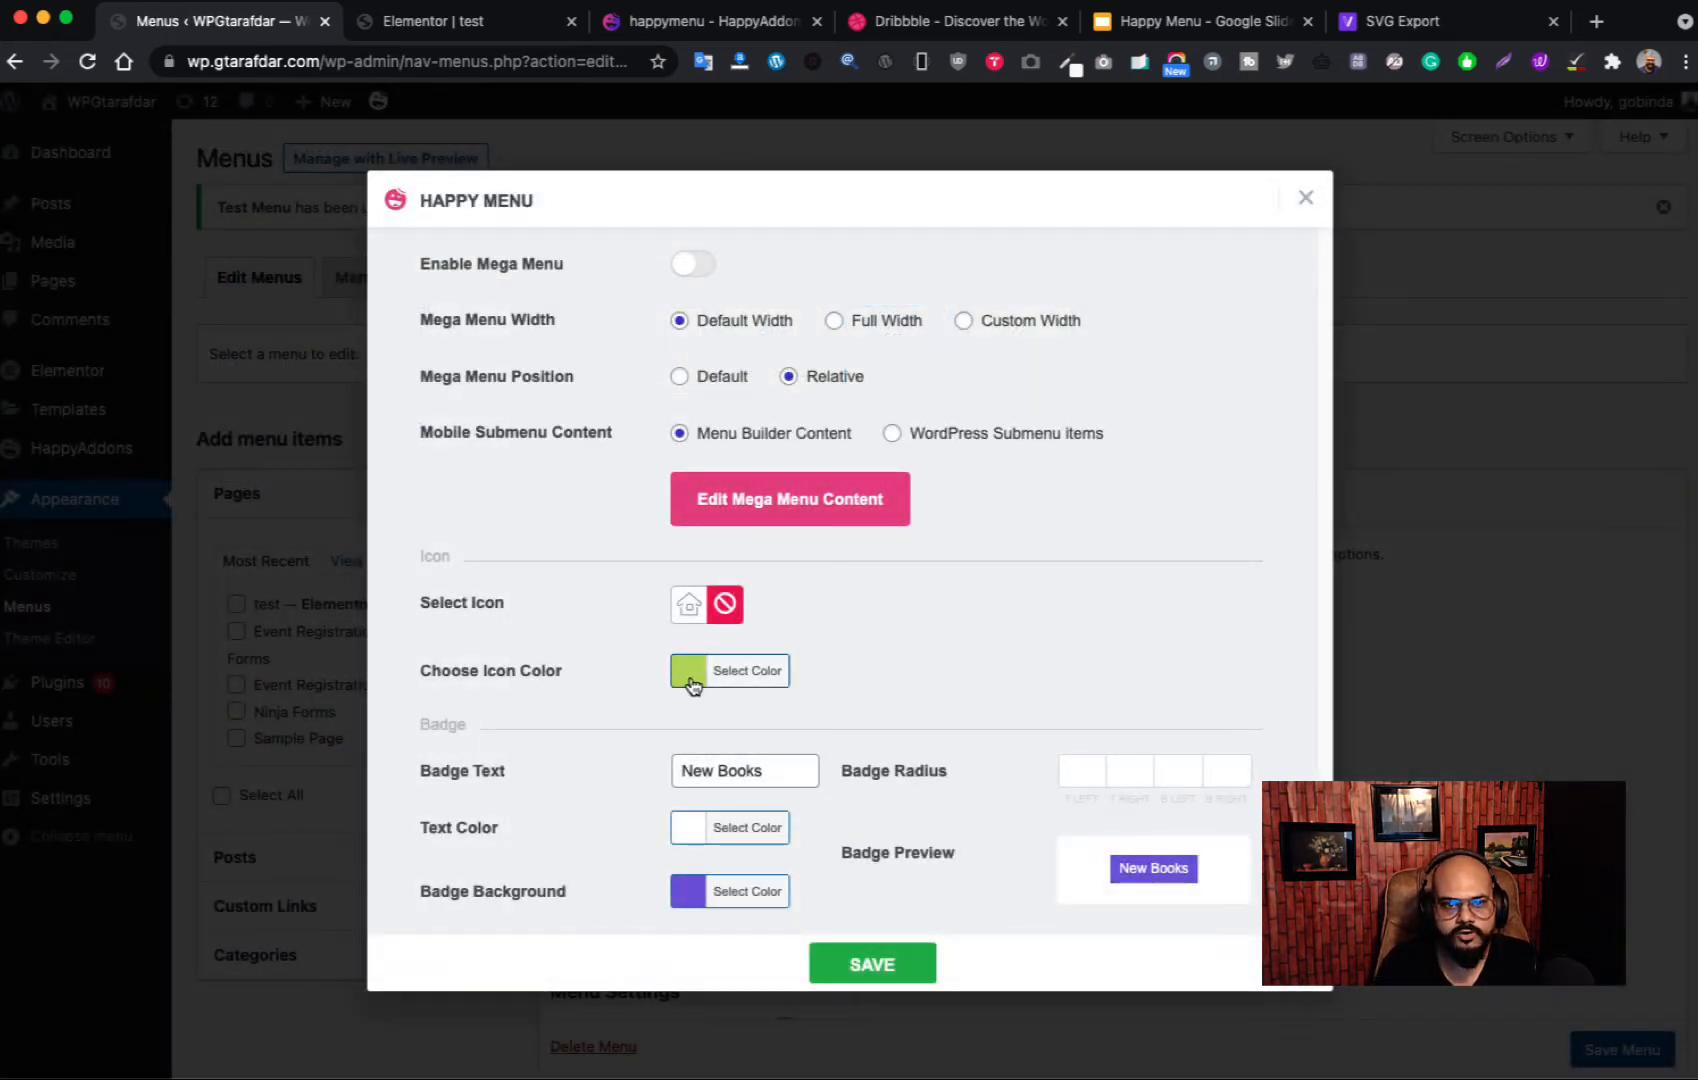
Step: Set the Home menu item's icon colour to #8a5ef2
click(692, 682)
click(824, 664)
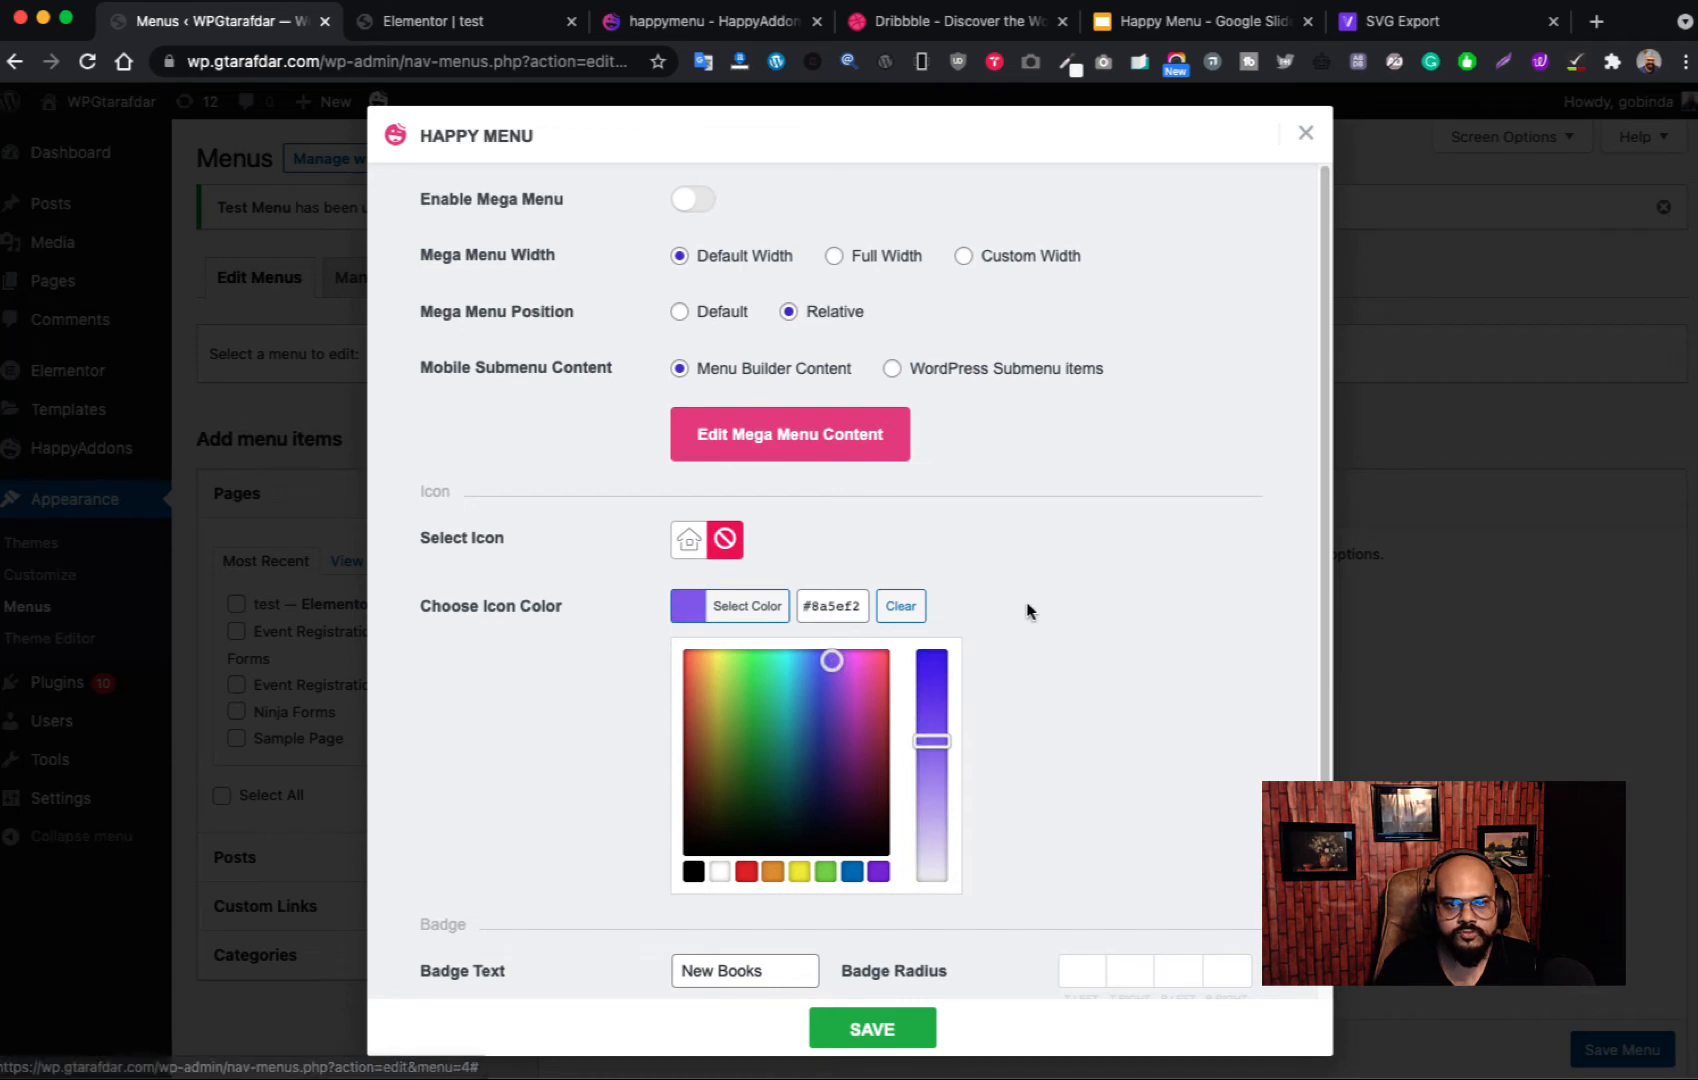
click(1028, 607)
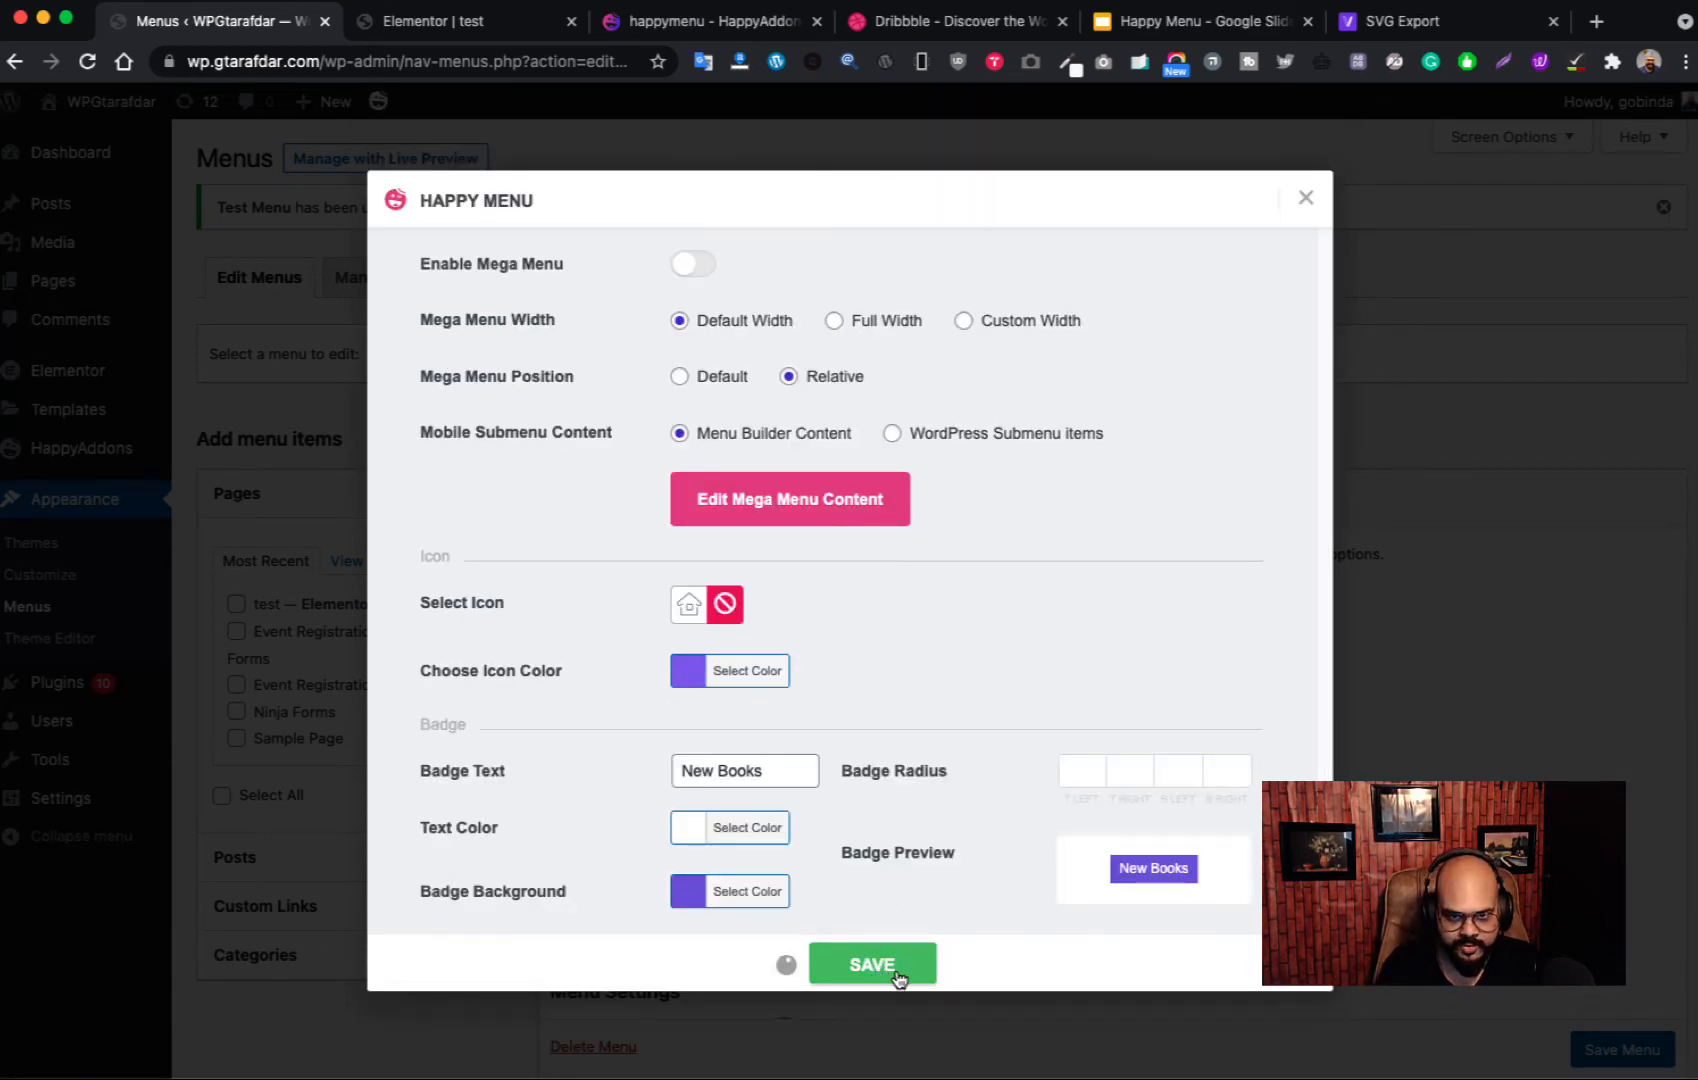
Step: Close the Home item's Happy Menu settings and save the Test Menu
click(1303, 203)
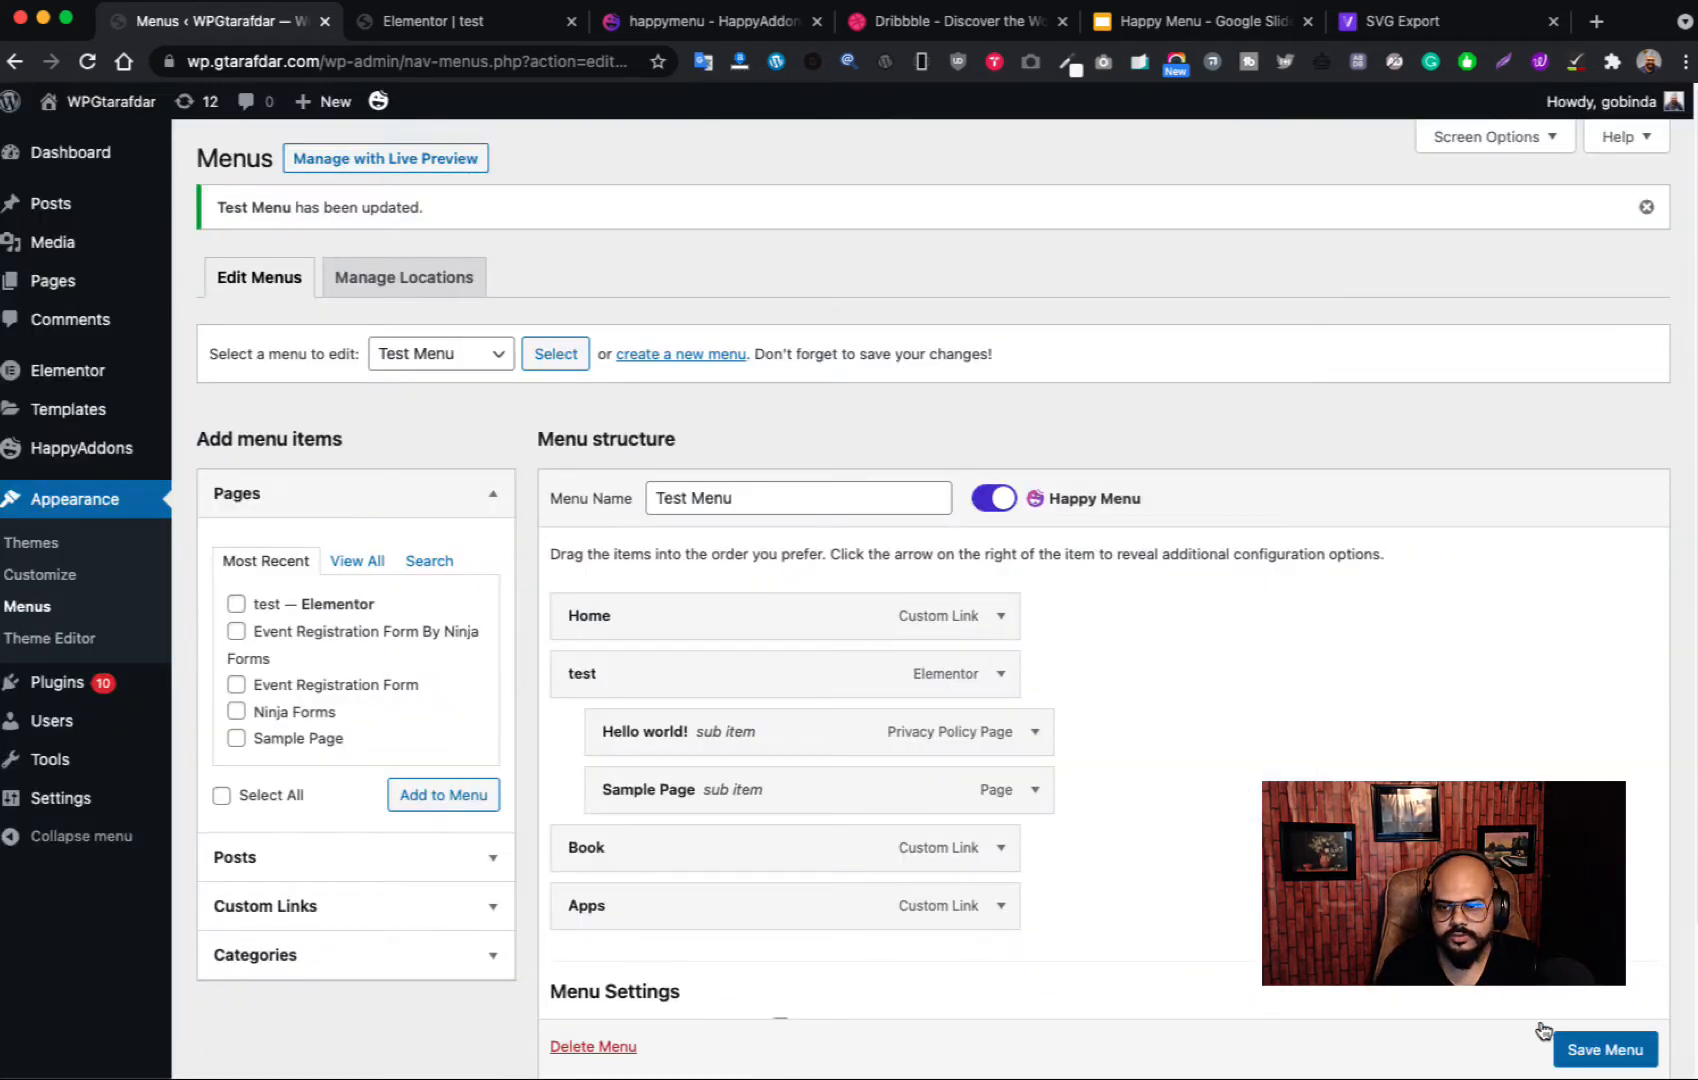
scroll(1545, 1032, down, 2)
click(1565, 1047)
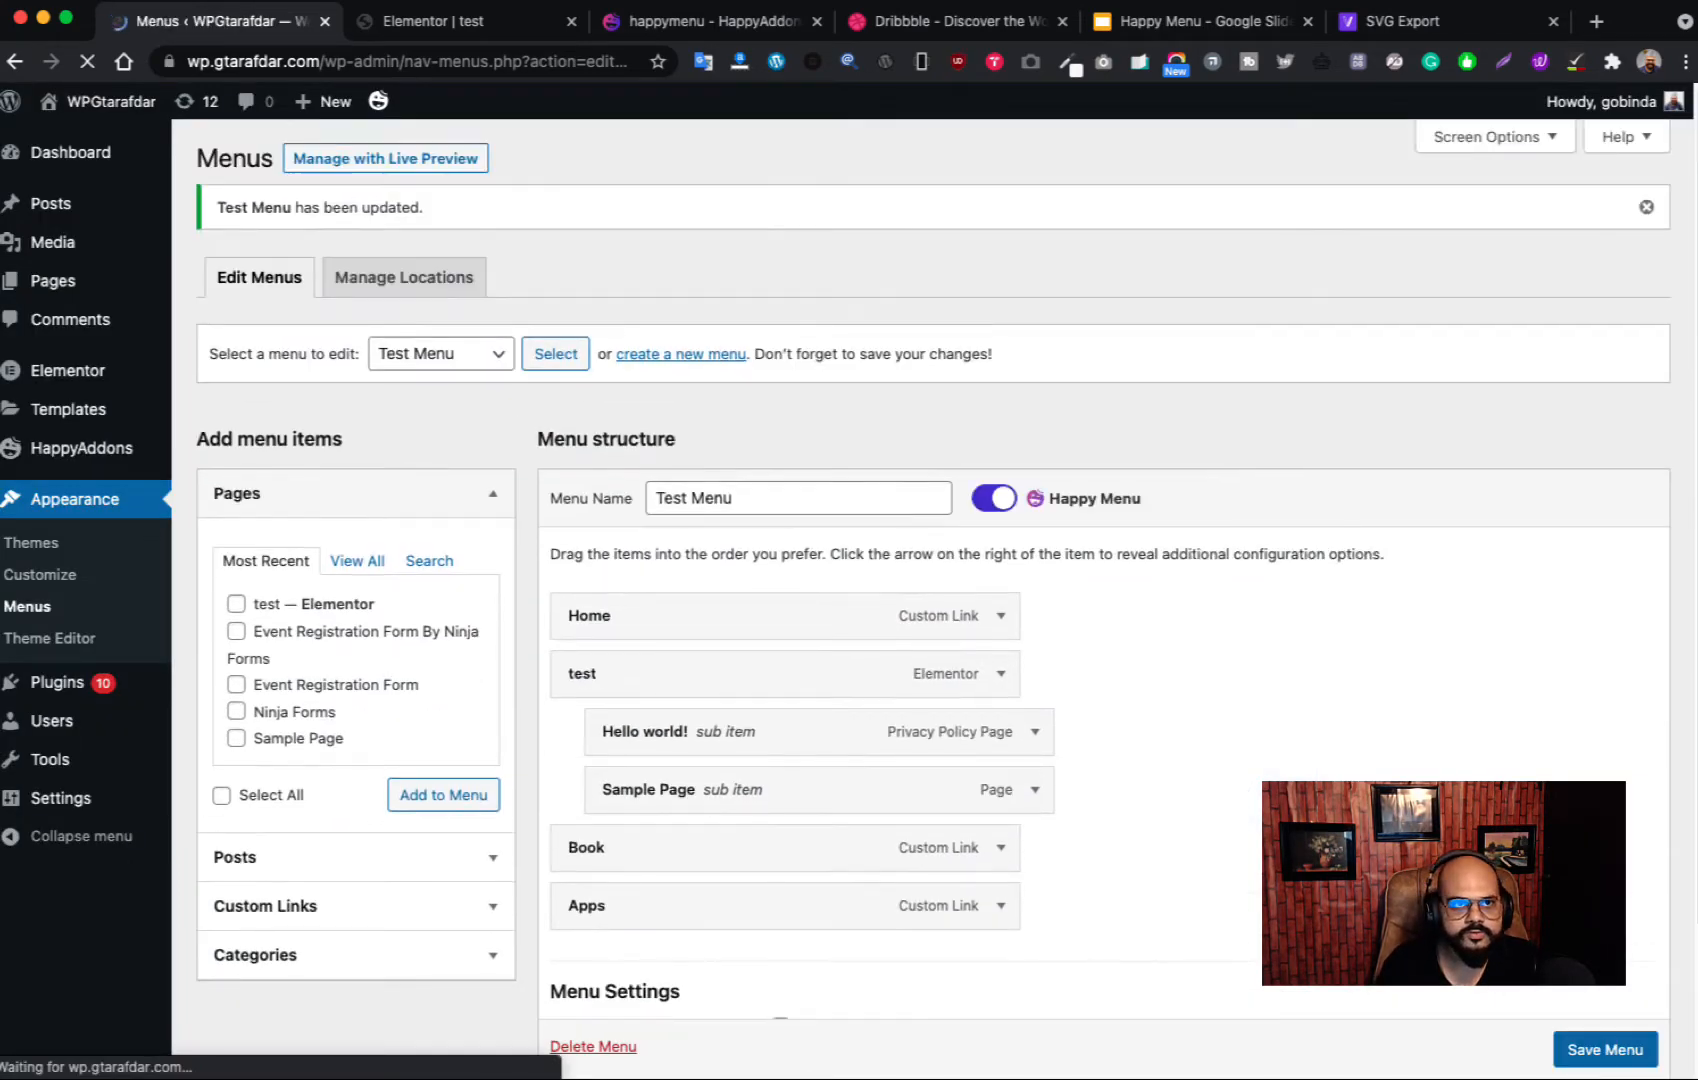
Step: Update the test page in the Elementor editor, reload it and open the navigation menu widget's settings
click(452, 37)
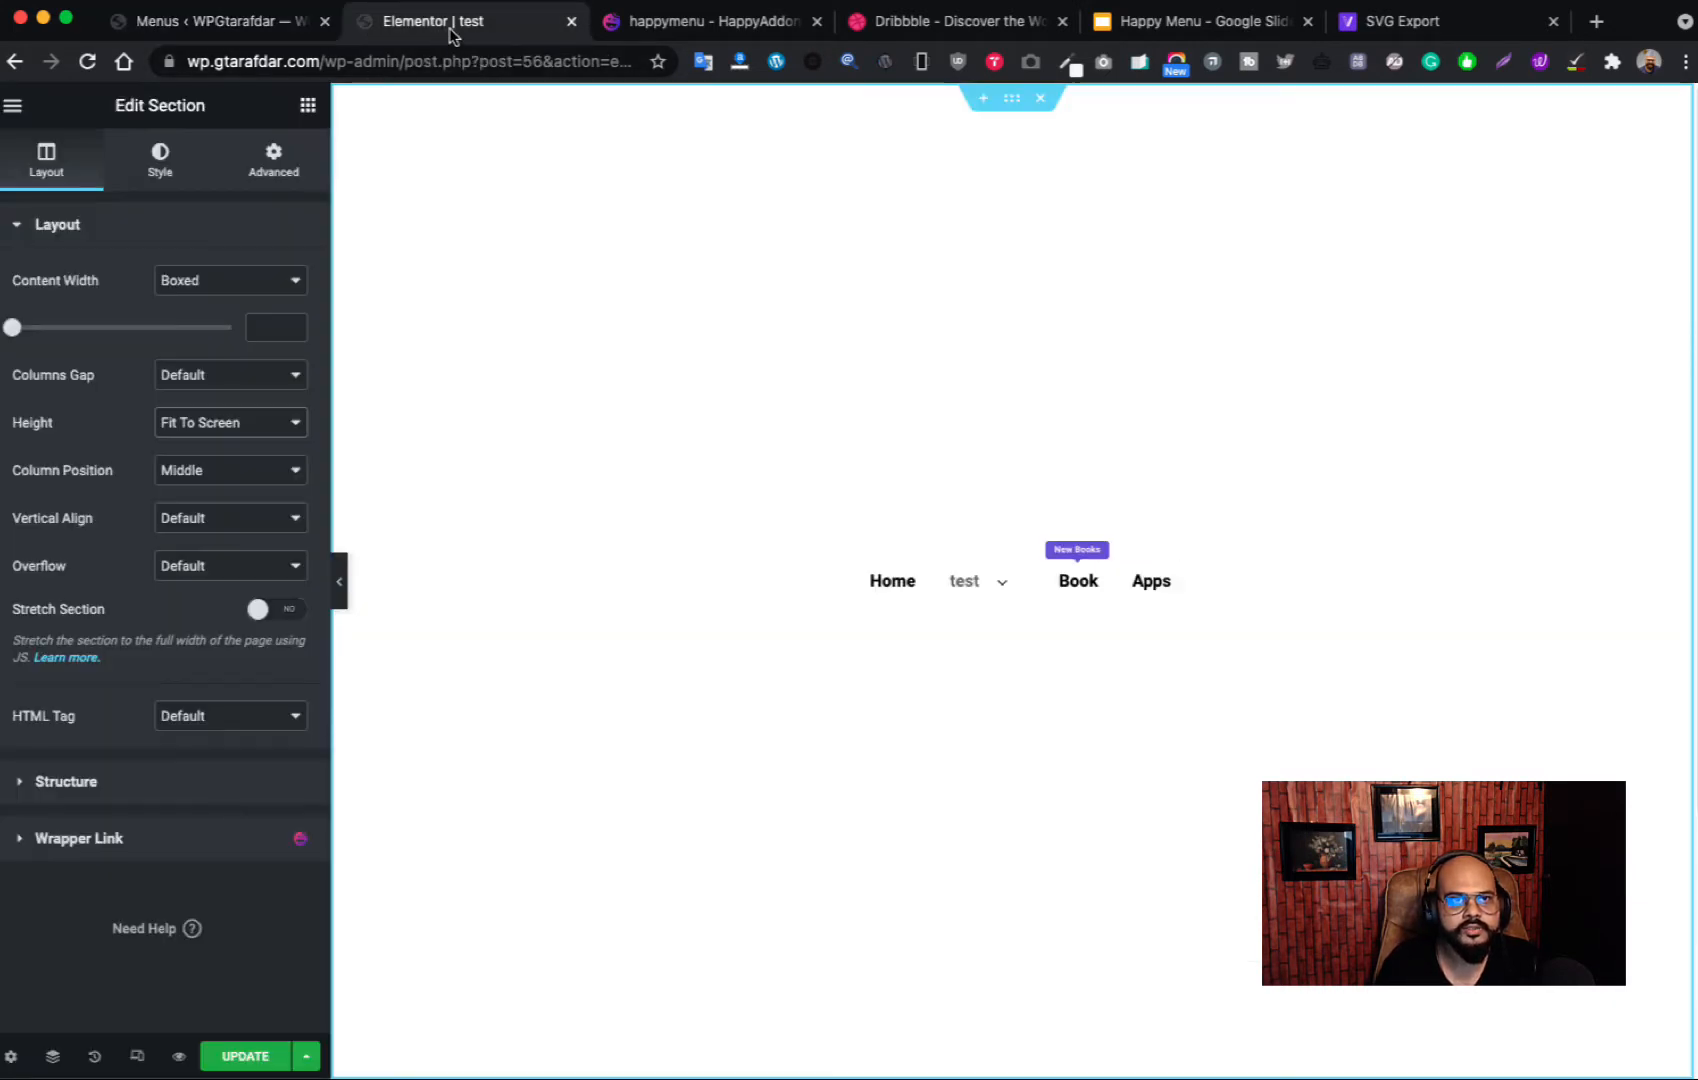
click(87, 61)
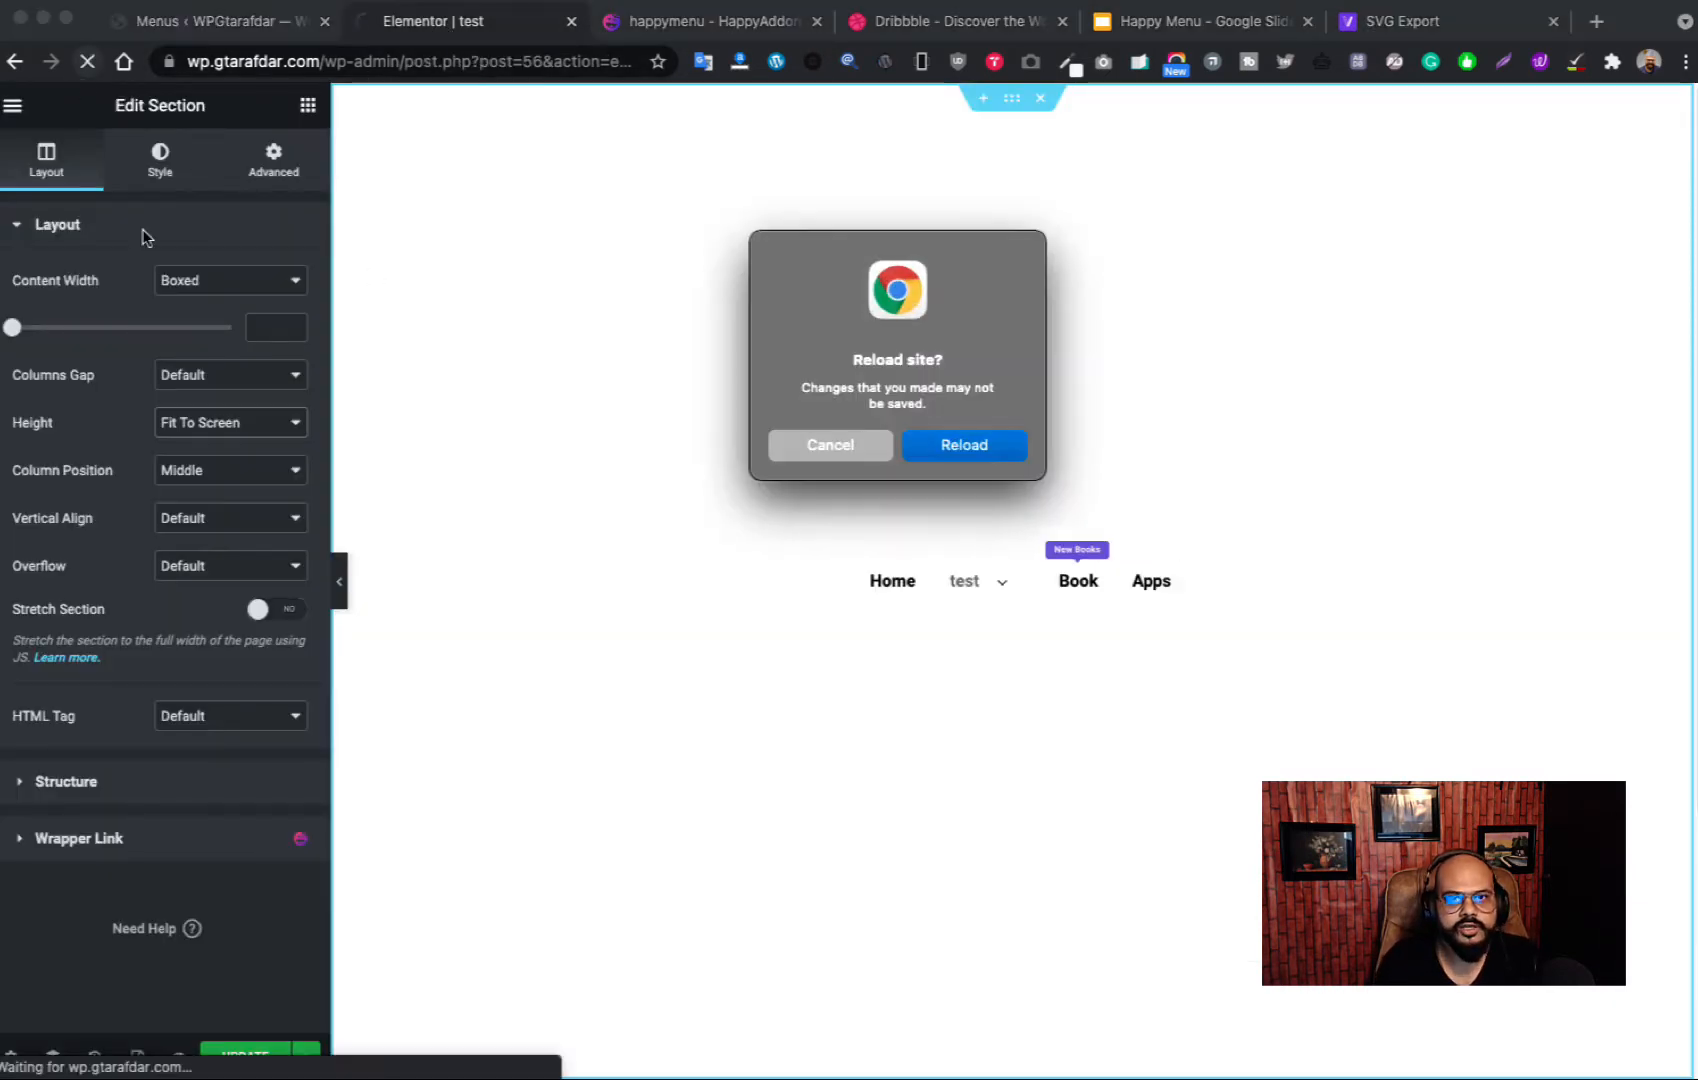
click(808, 444)
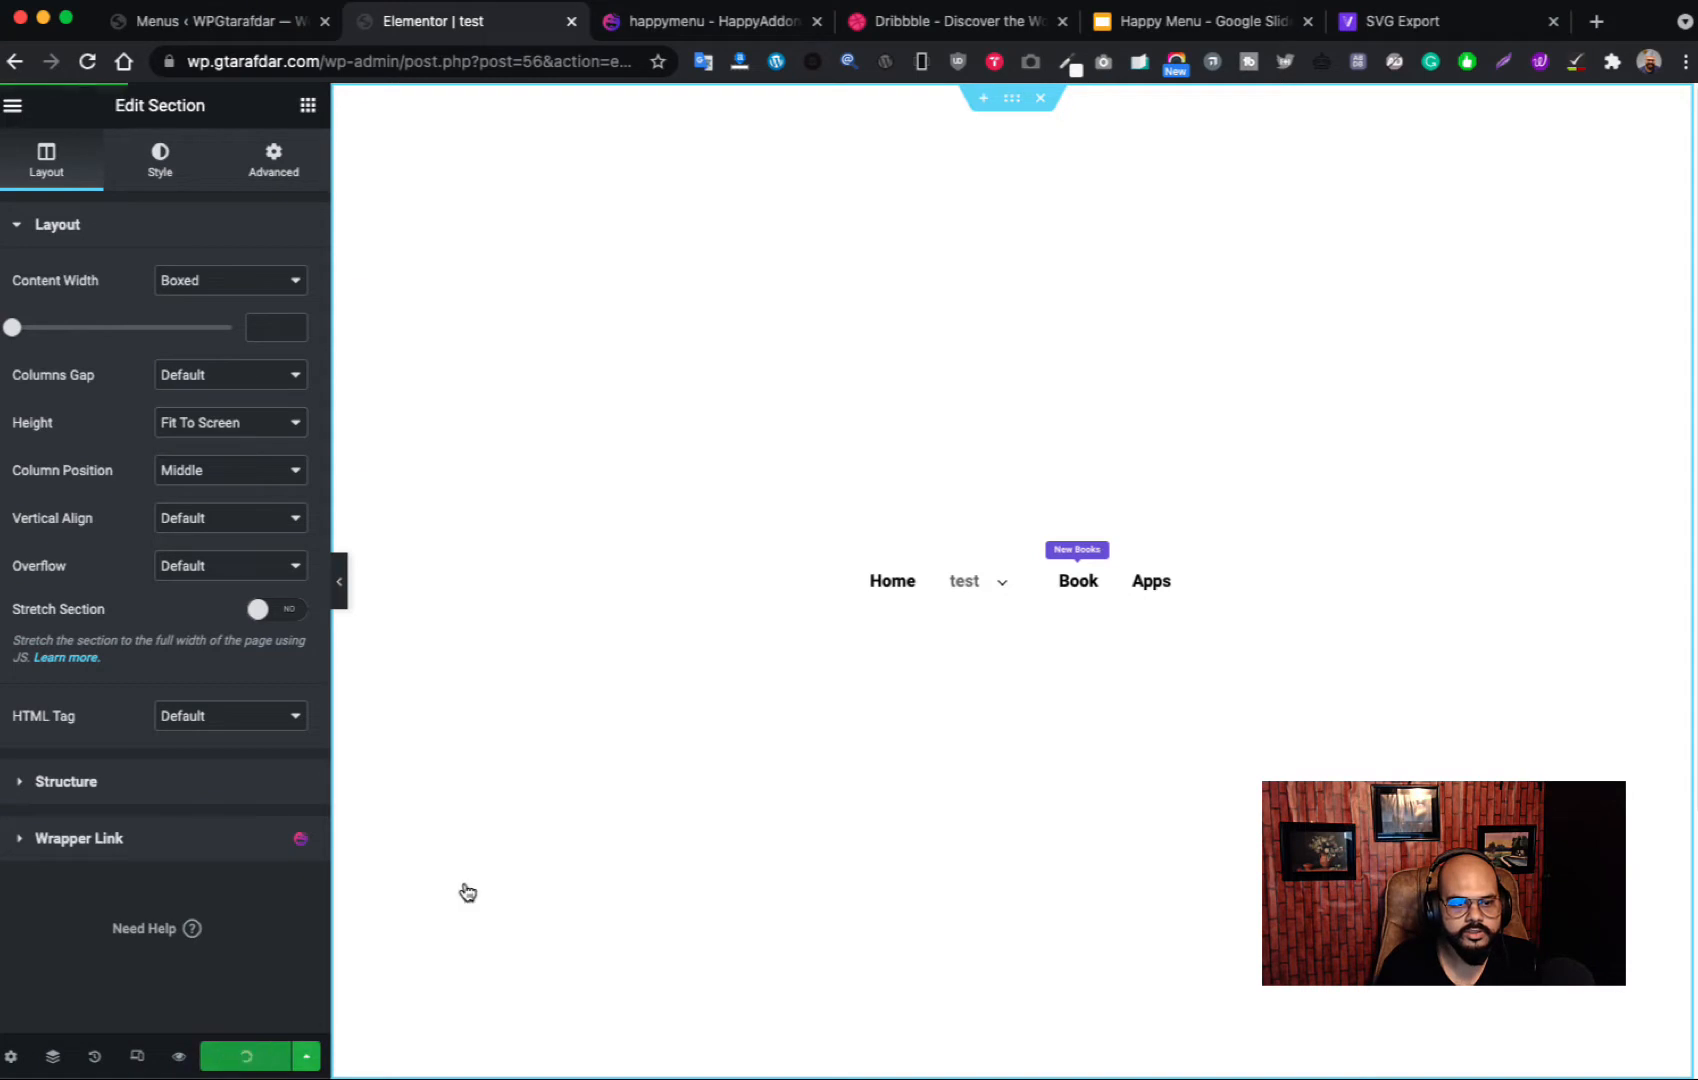
click(87, 61)
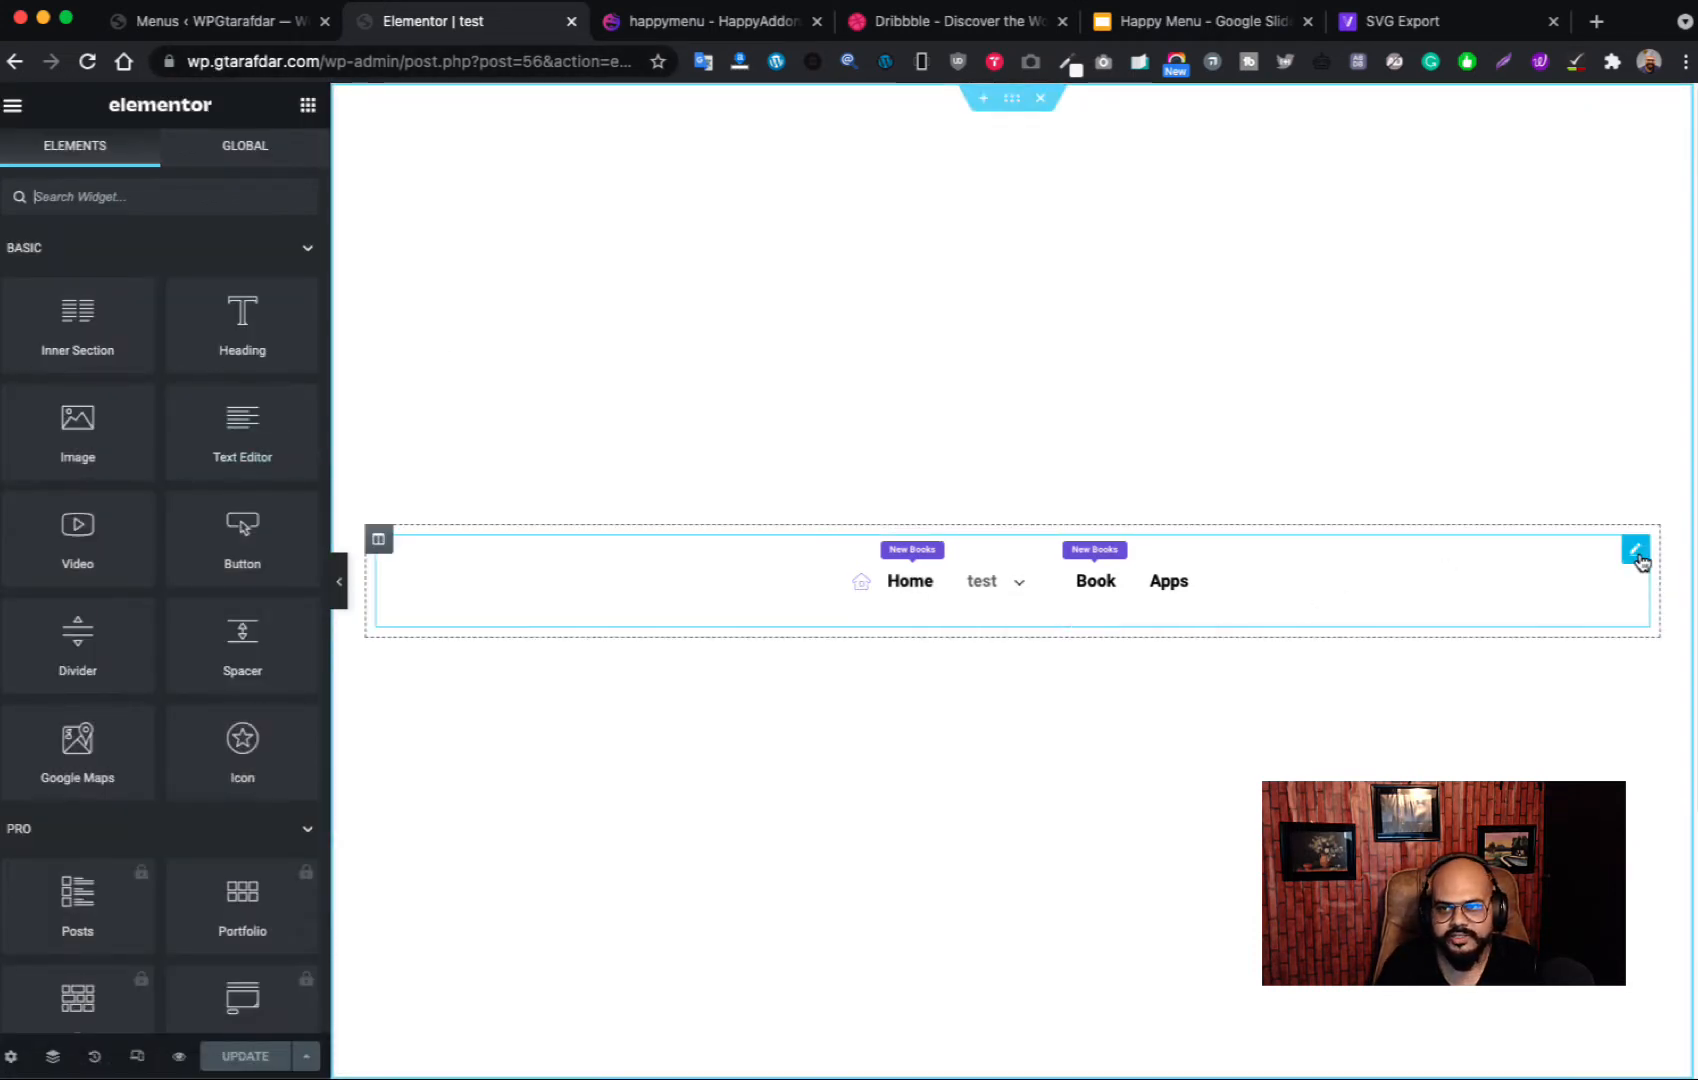
click(1635, 549)
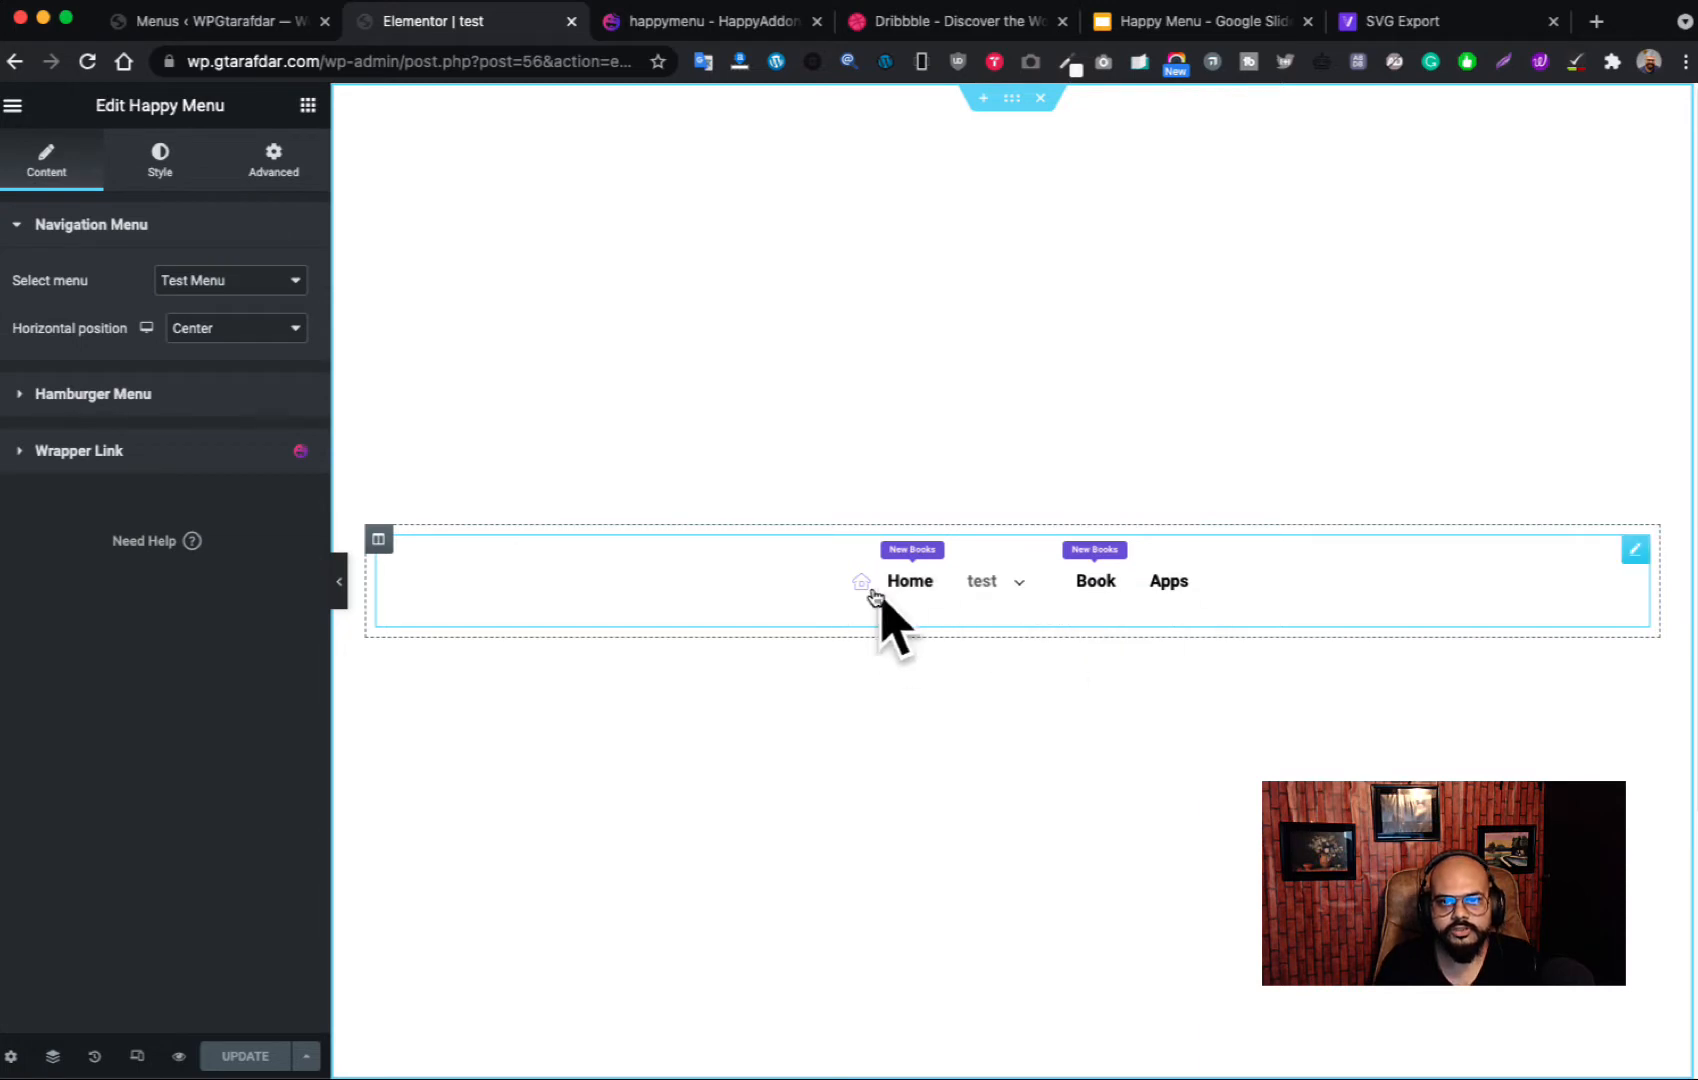
Step: Remove the Home item's badge text in its Happy Menu settings on the WordPress Menus page
click(254, 20)
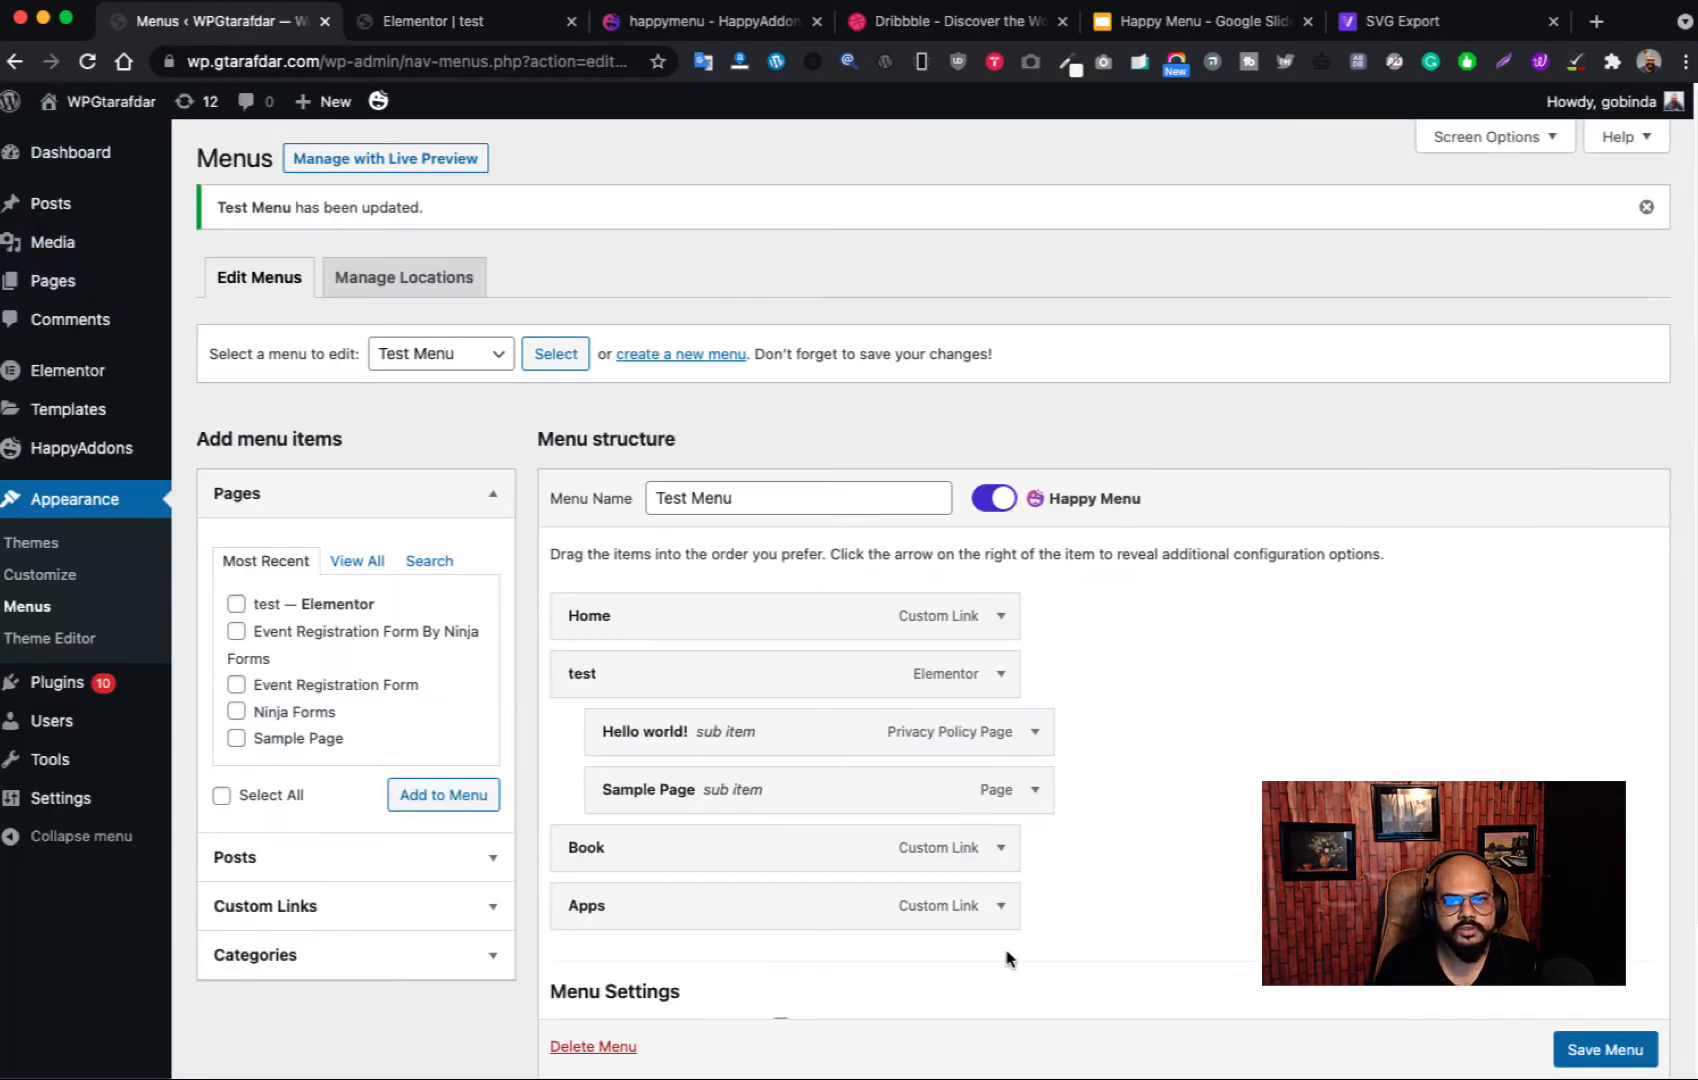
mouse_move(866, 860)
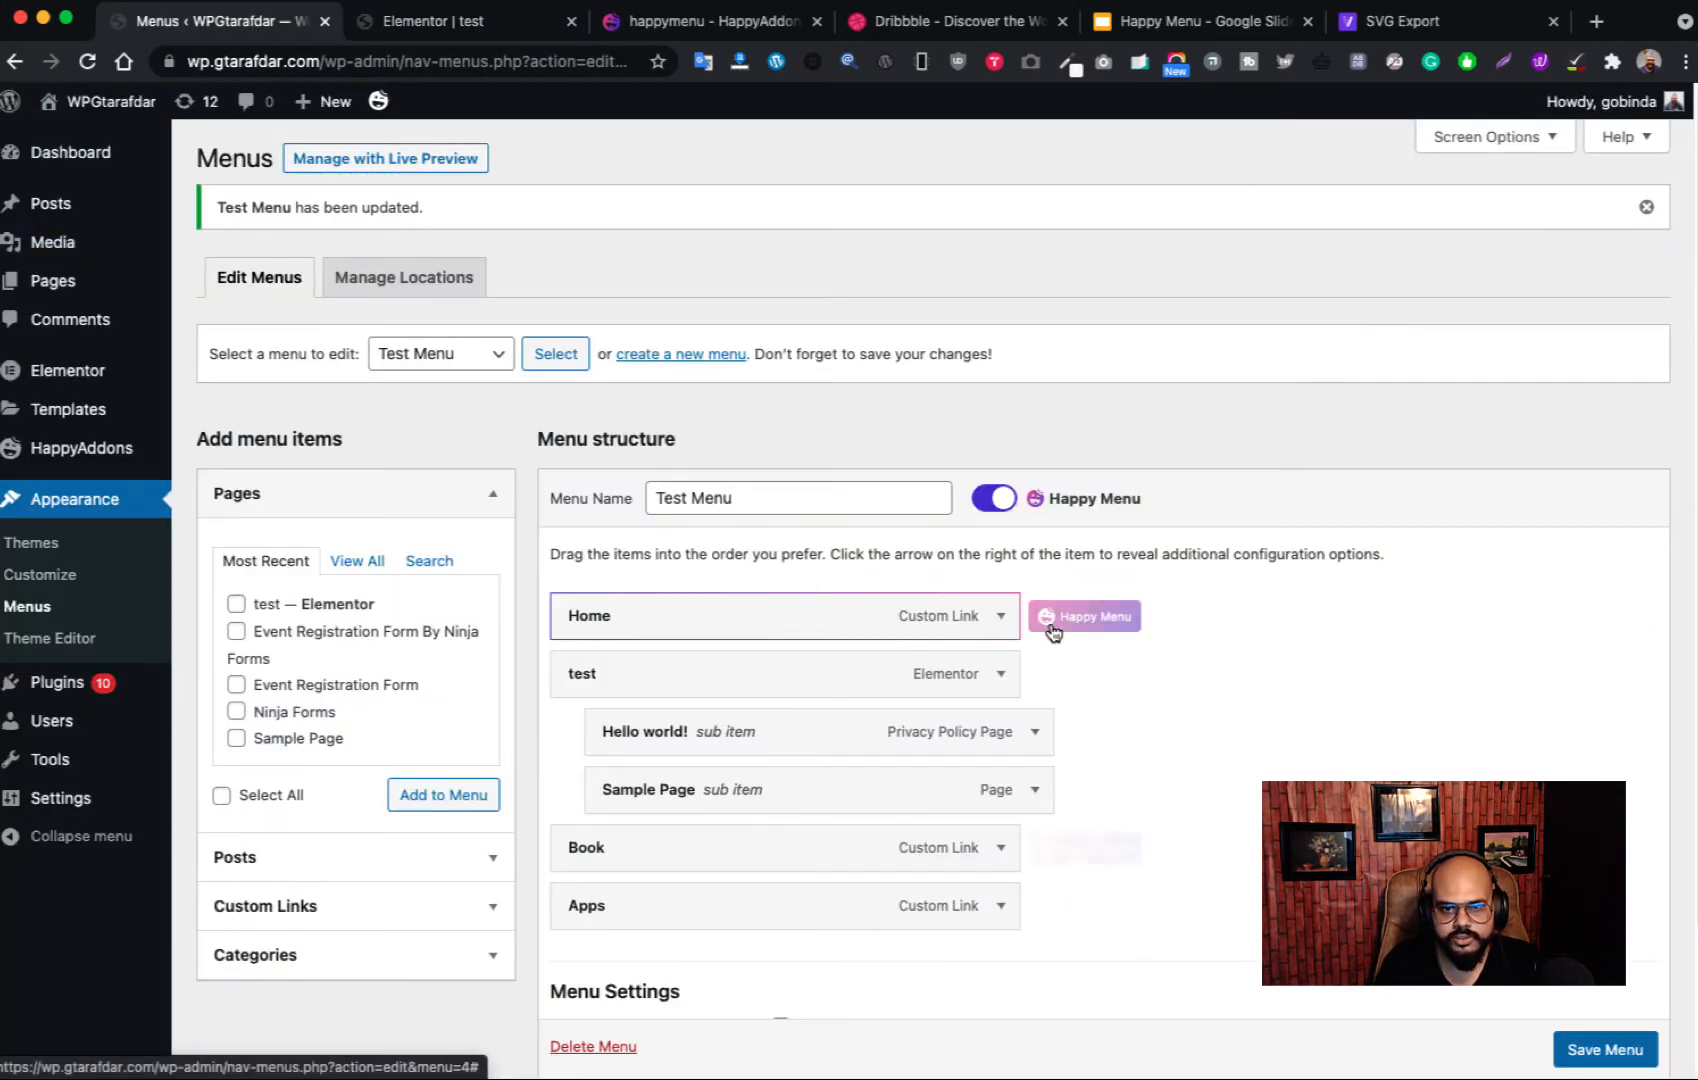
click(1070, 624)
triple_click(788, 770)
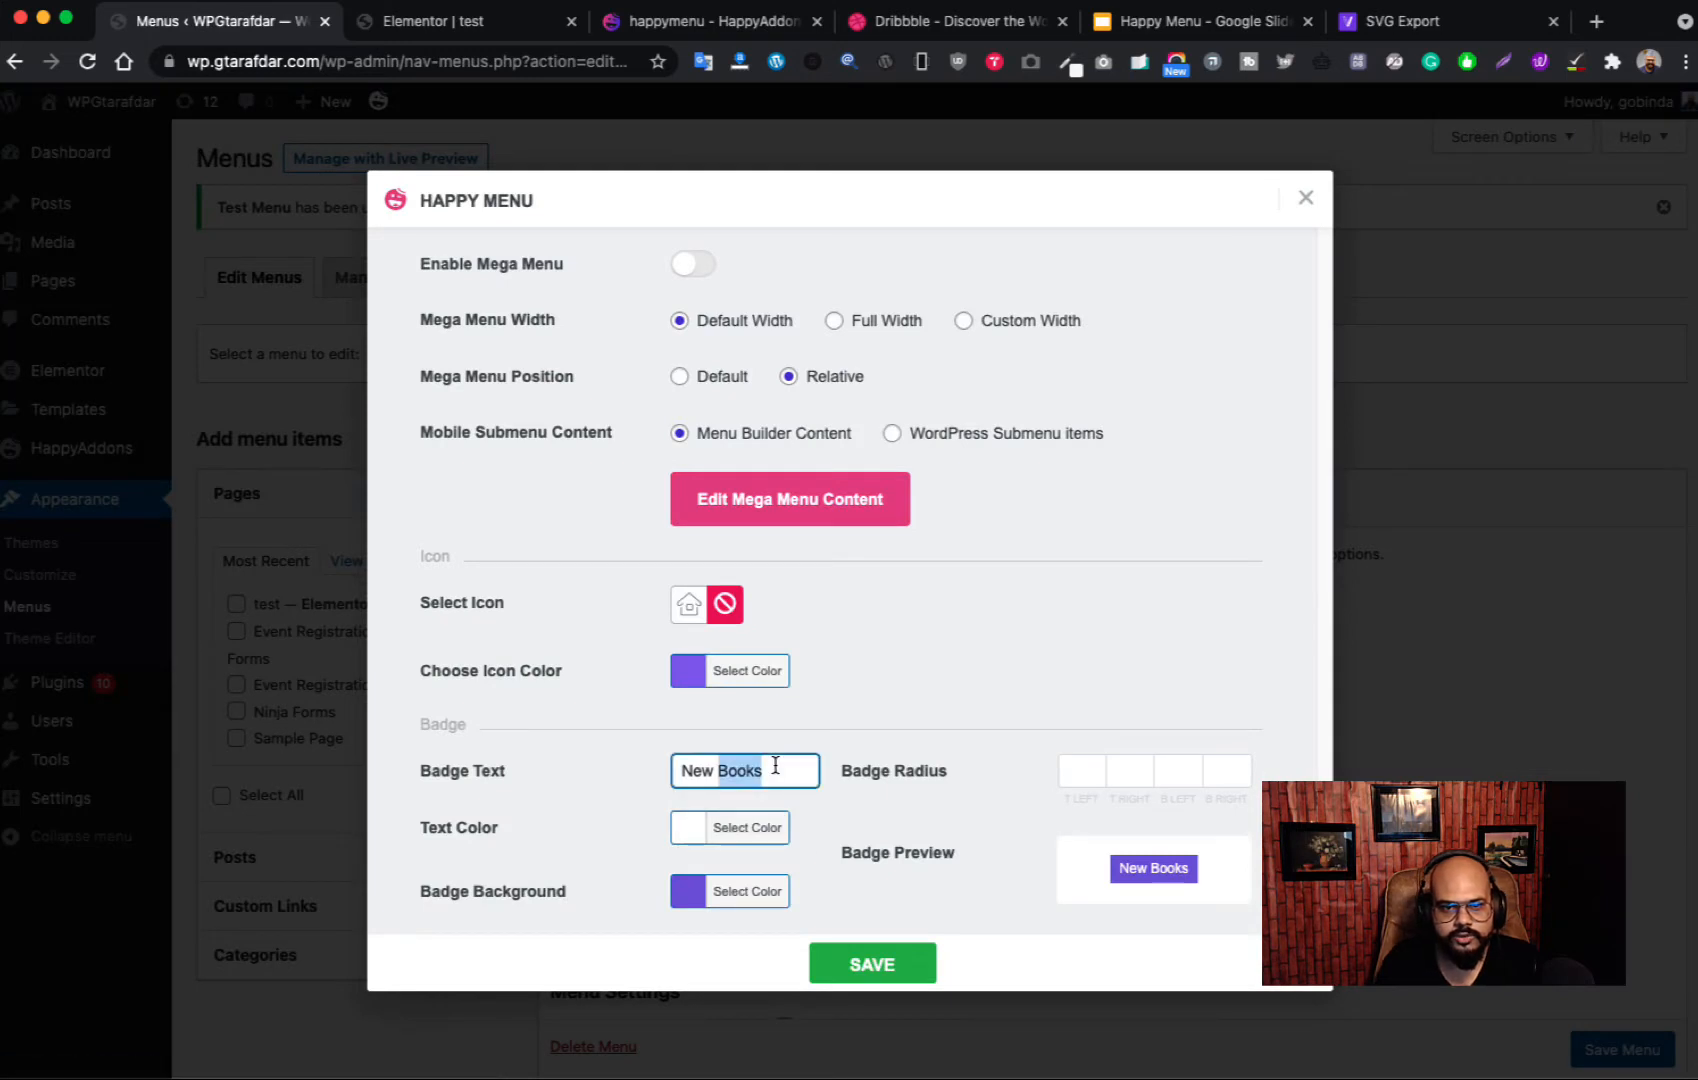
key(BackSpace)
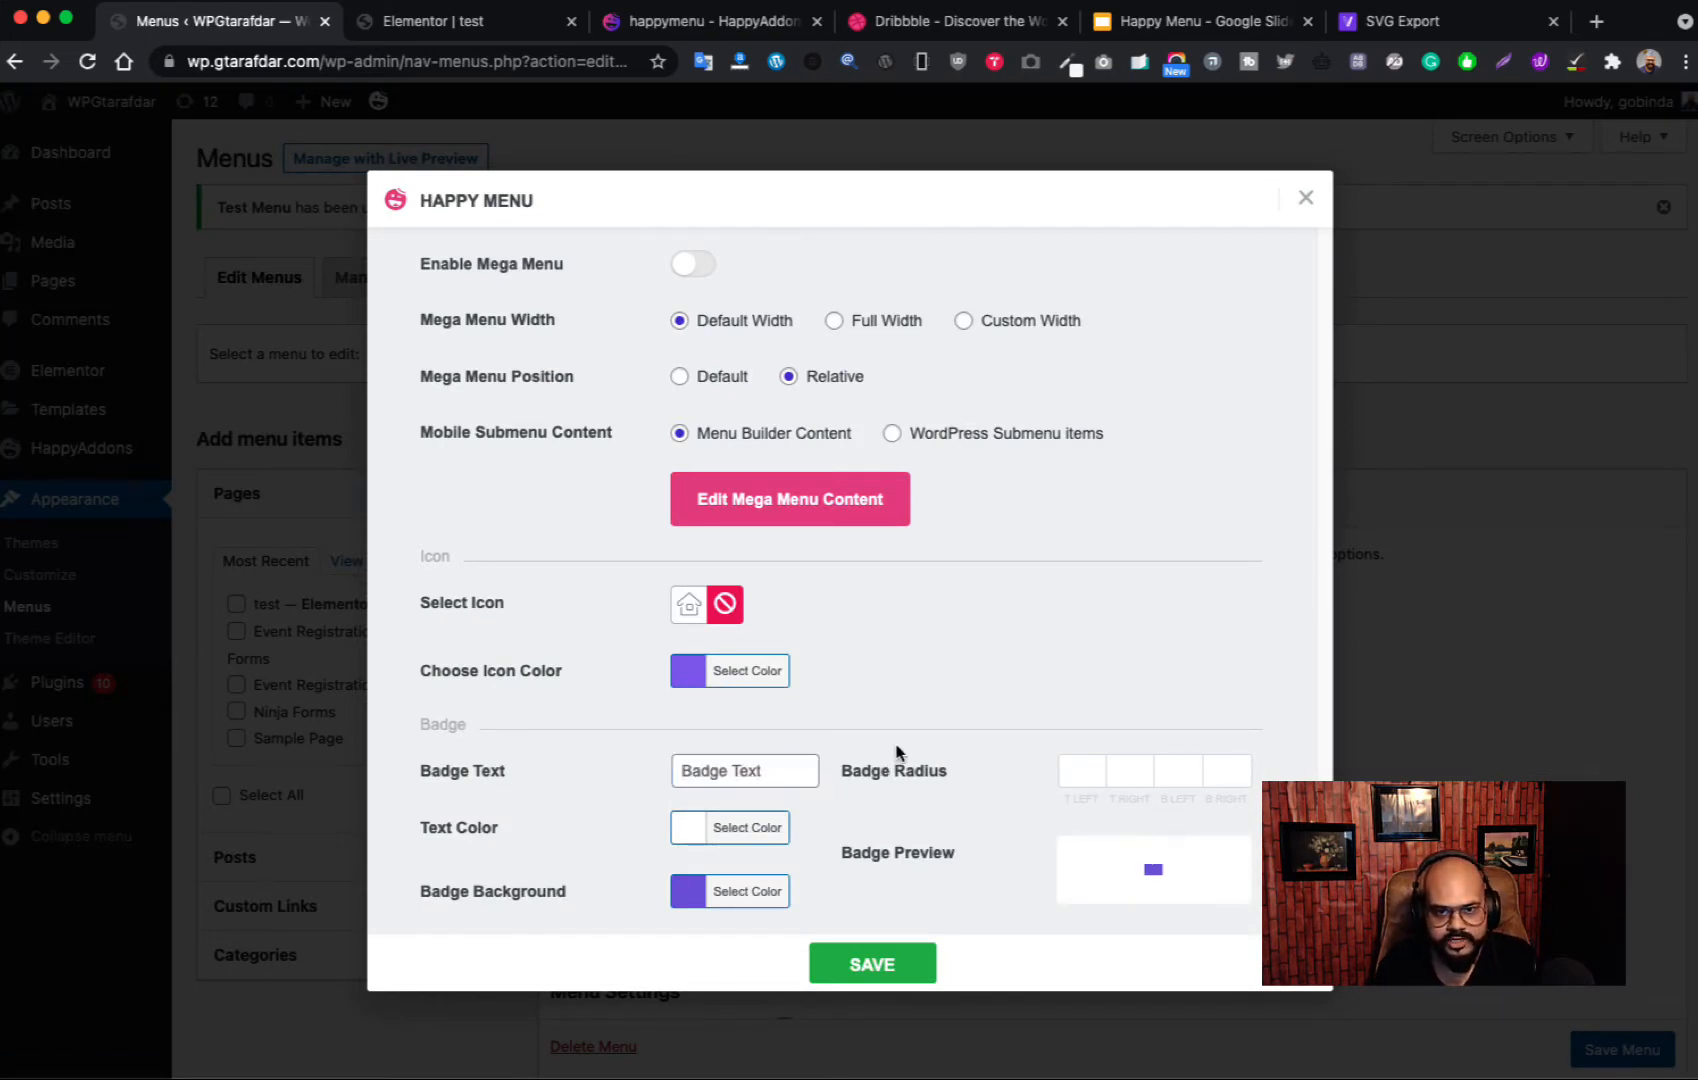
Step: Clear the Home item's badge background colour and save both the item settings and the Test Menu
click(730, 892)
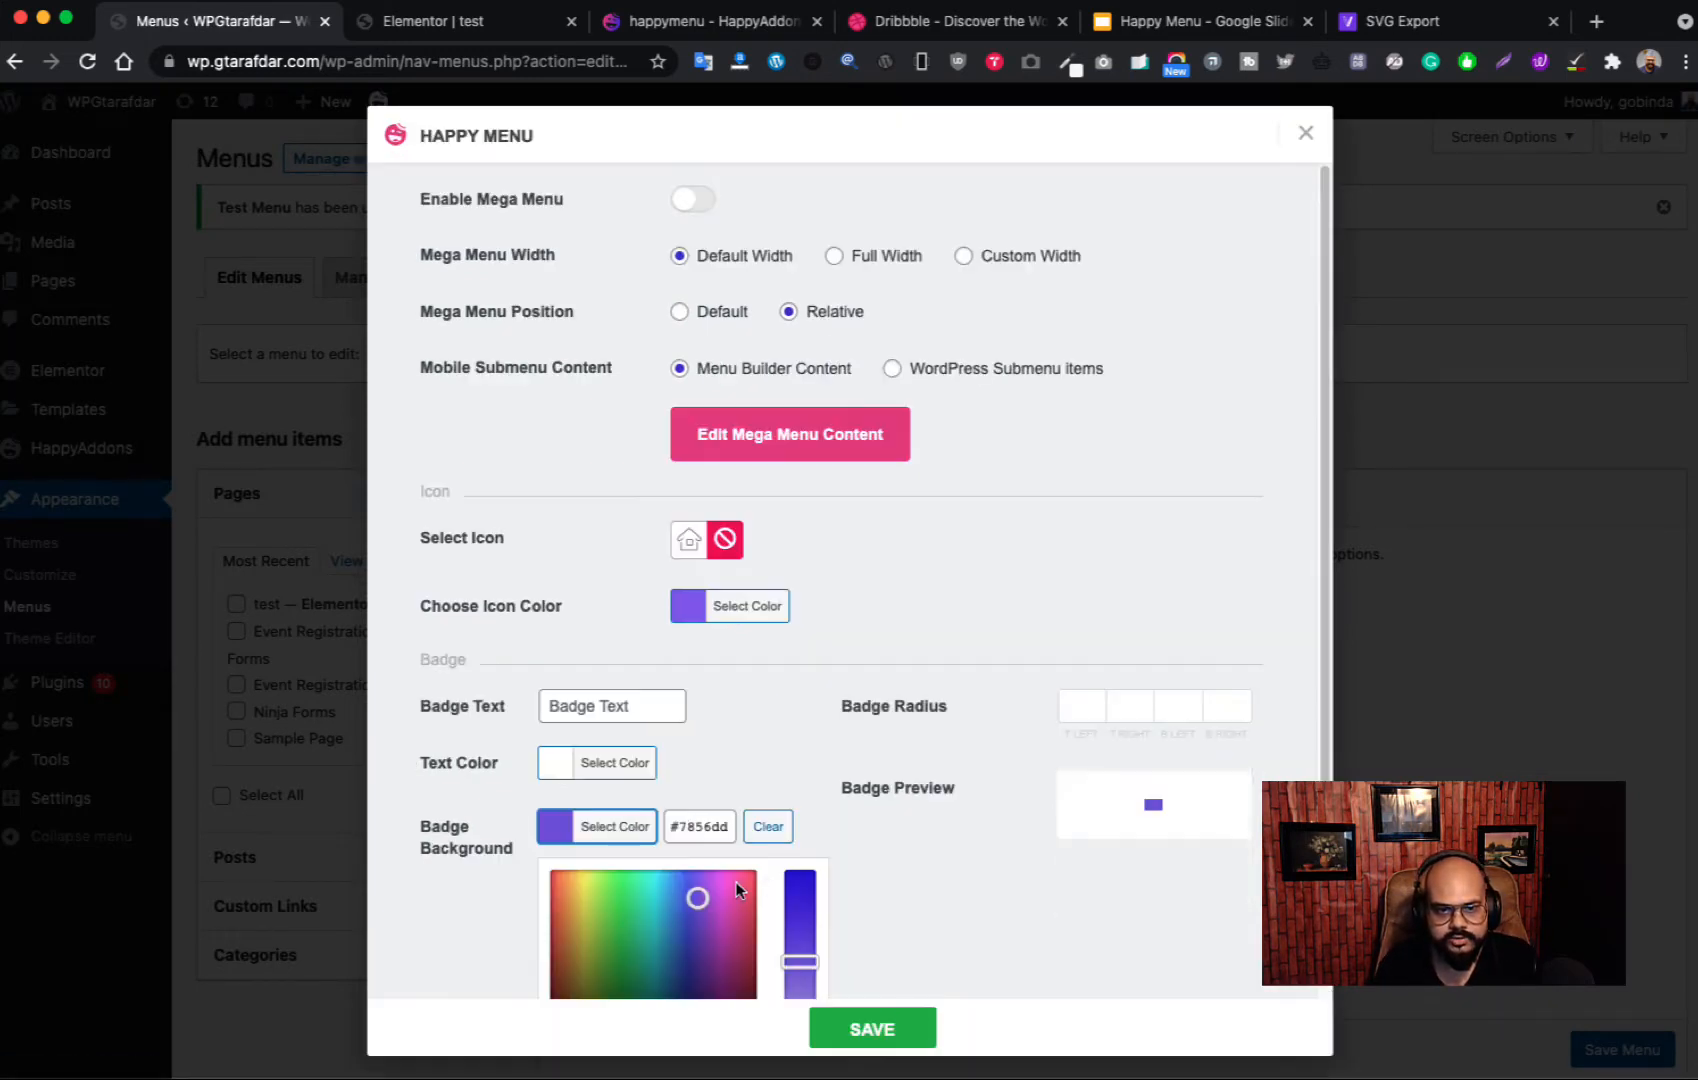
click(768, 828)
click(834, 796)
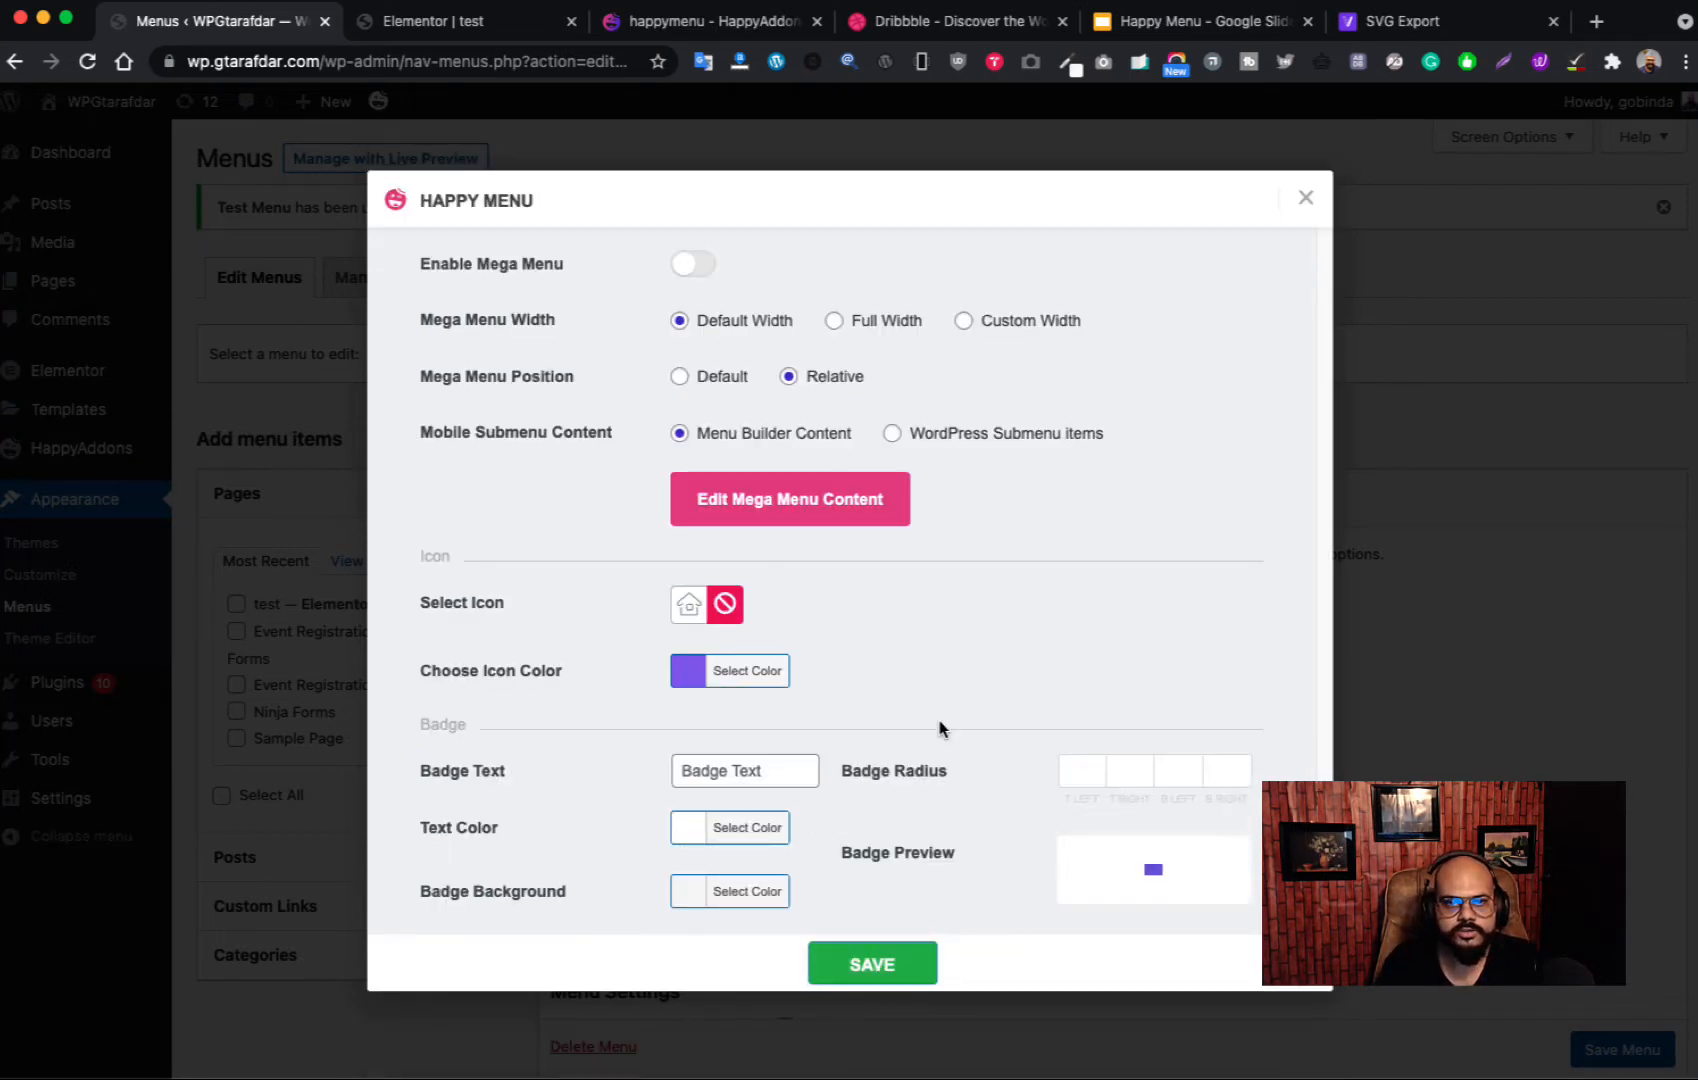
click(900, 972)
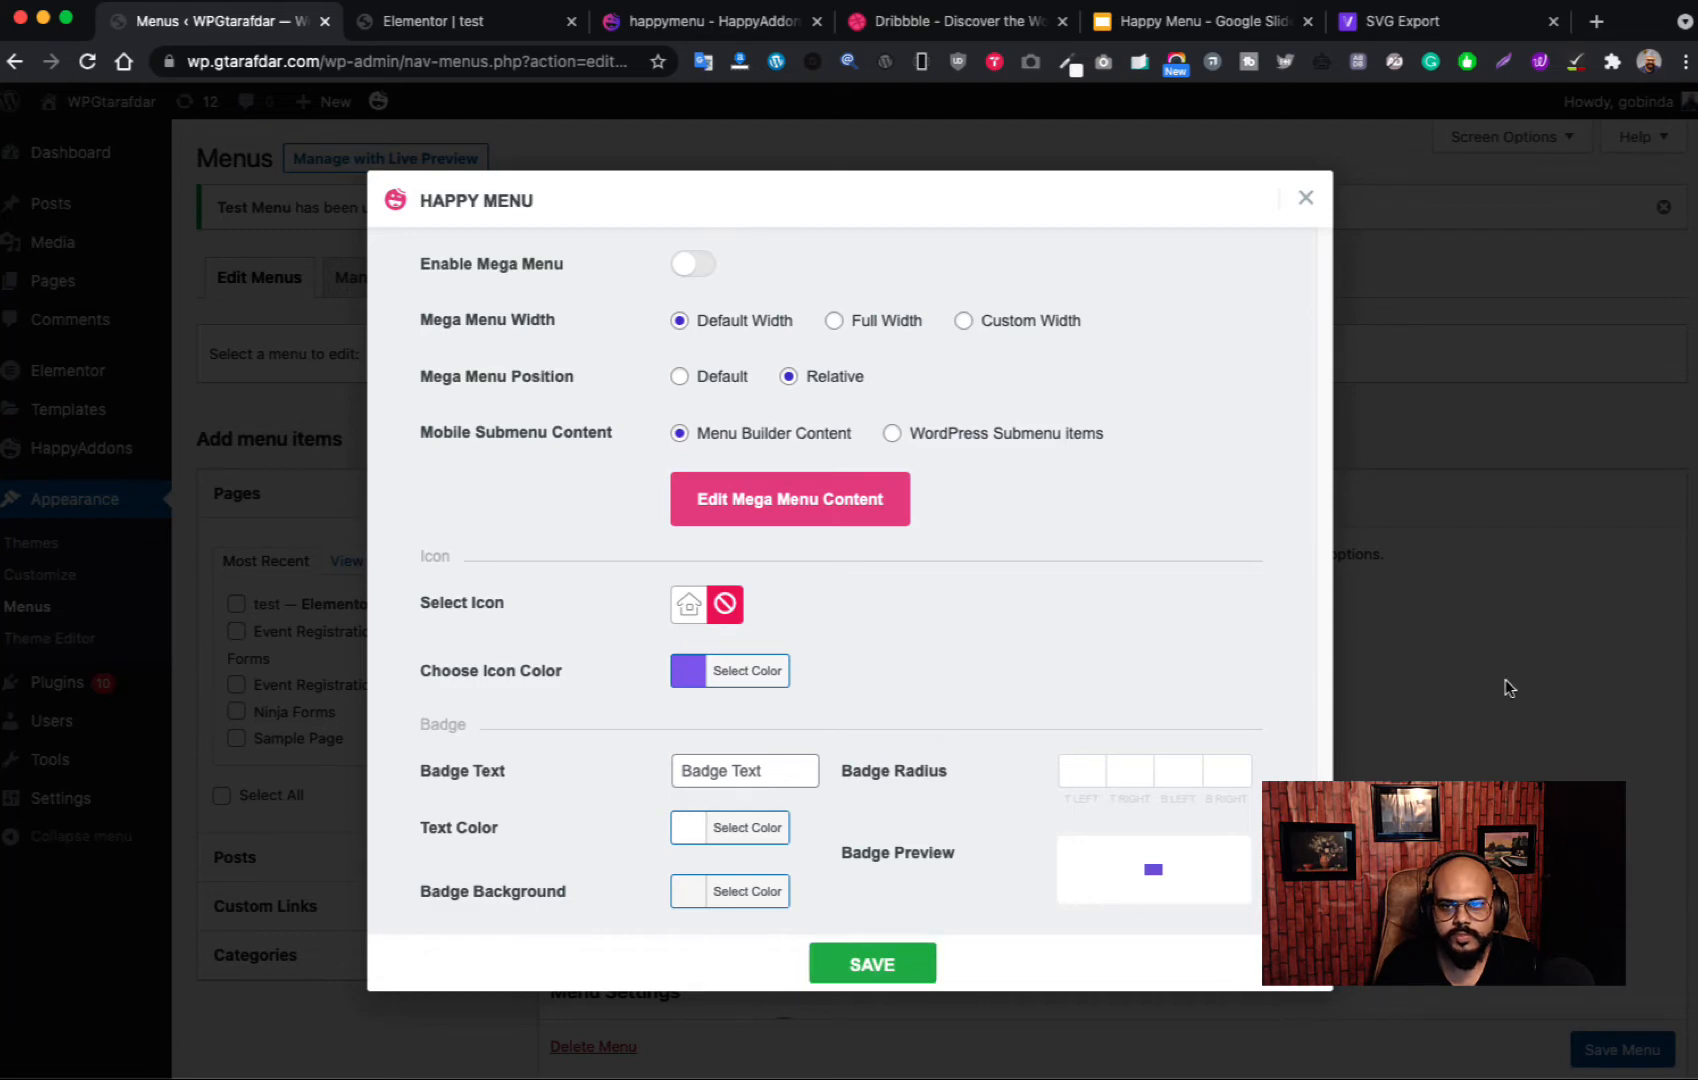
click(1506, 688)
click(1605, 1049)
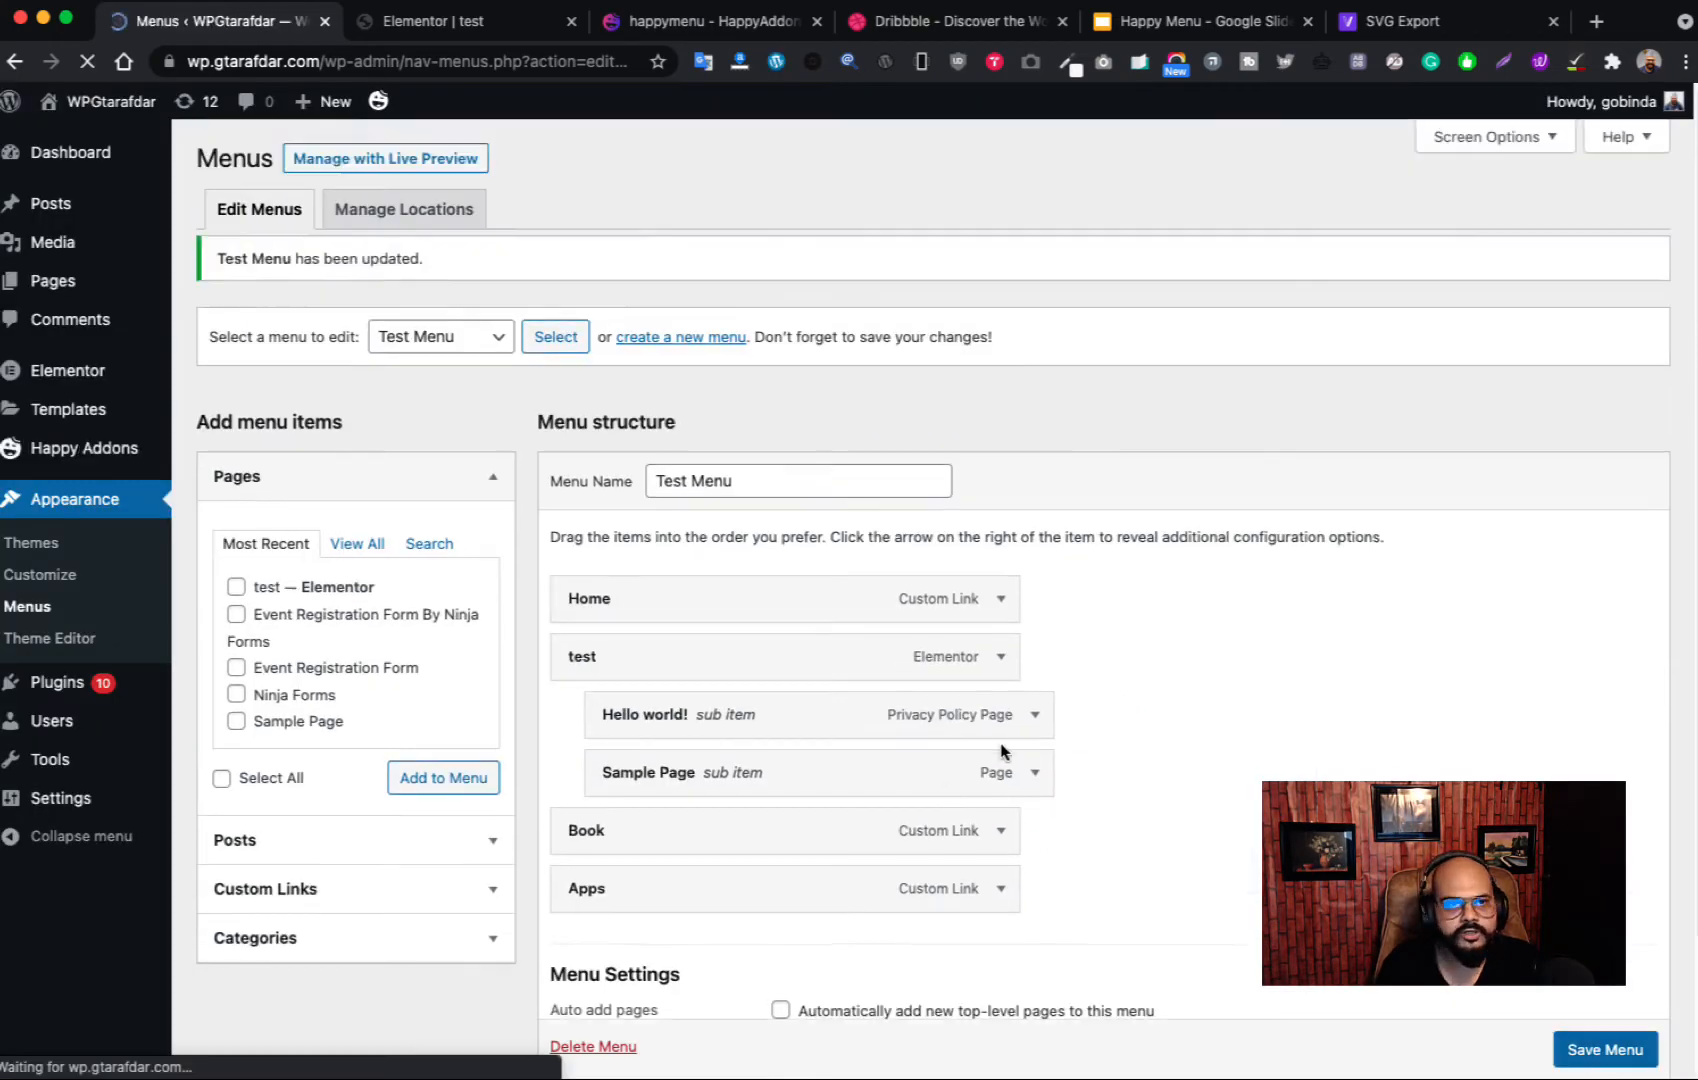
Step: Reload the Elementor test page to check the menu, and review the Dribbble-like mega menu on the happymenu demo and the Dribbble website
click(485, 24)
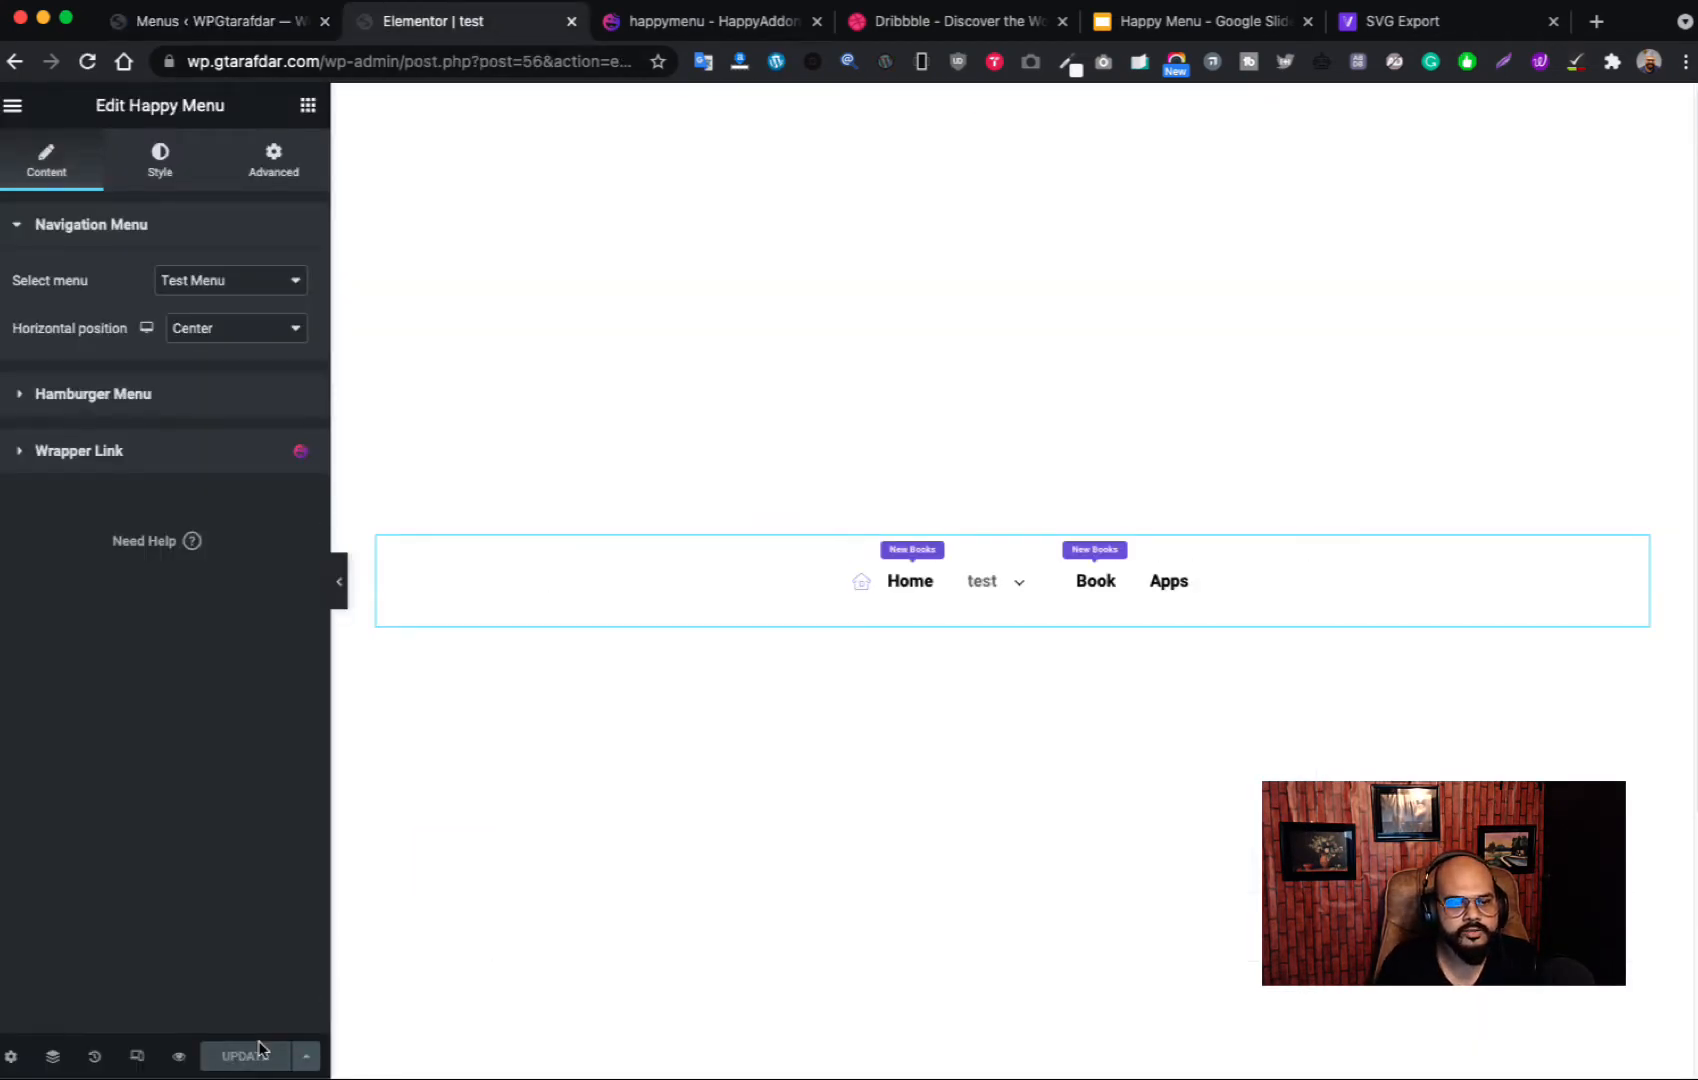
key(super+r)
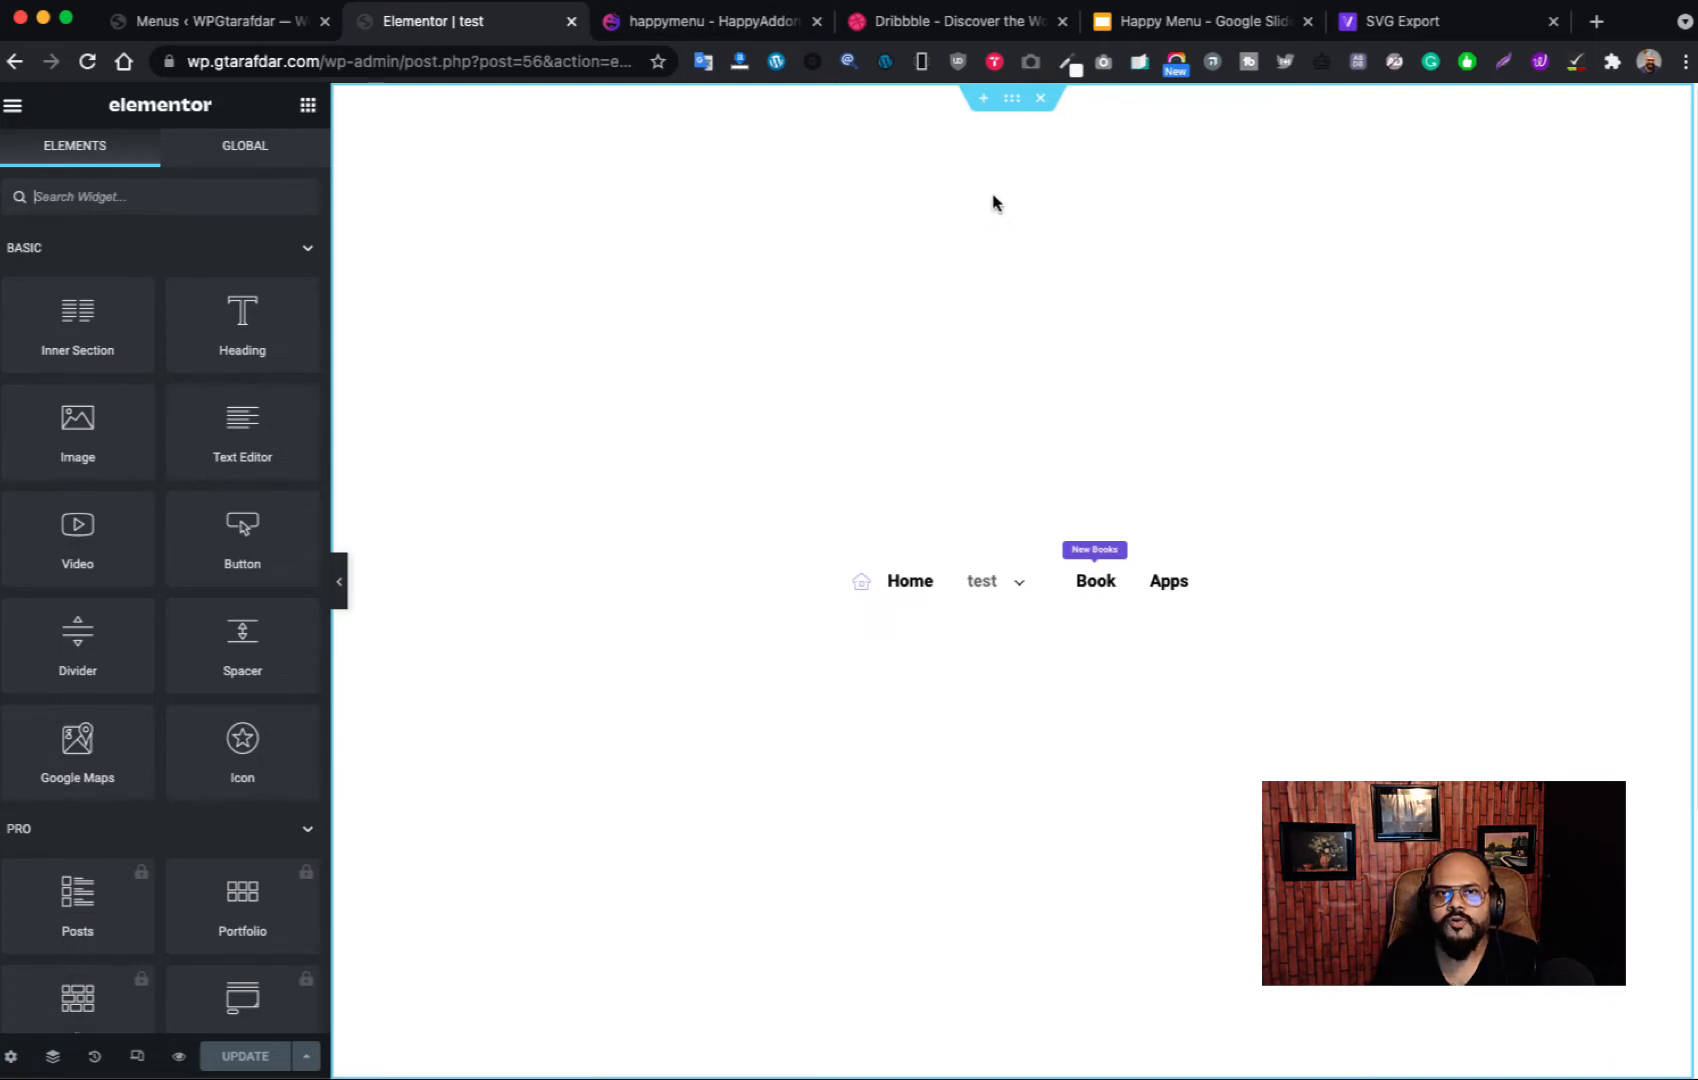
click(760, 28)
scroll(633, 500, up, 10)
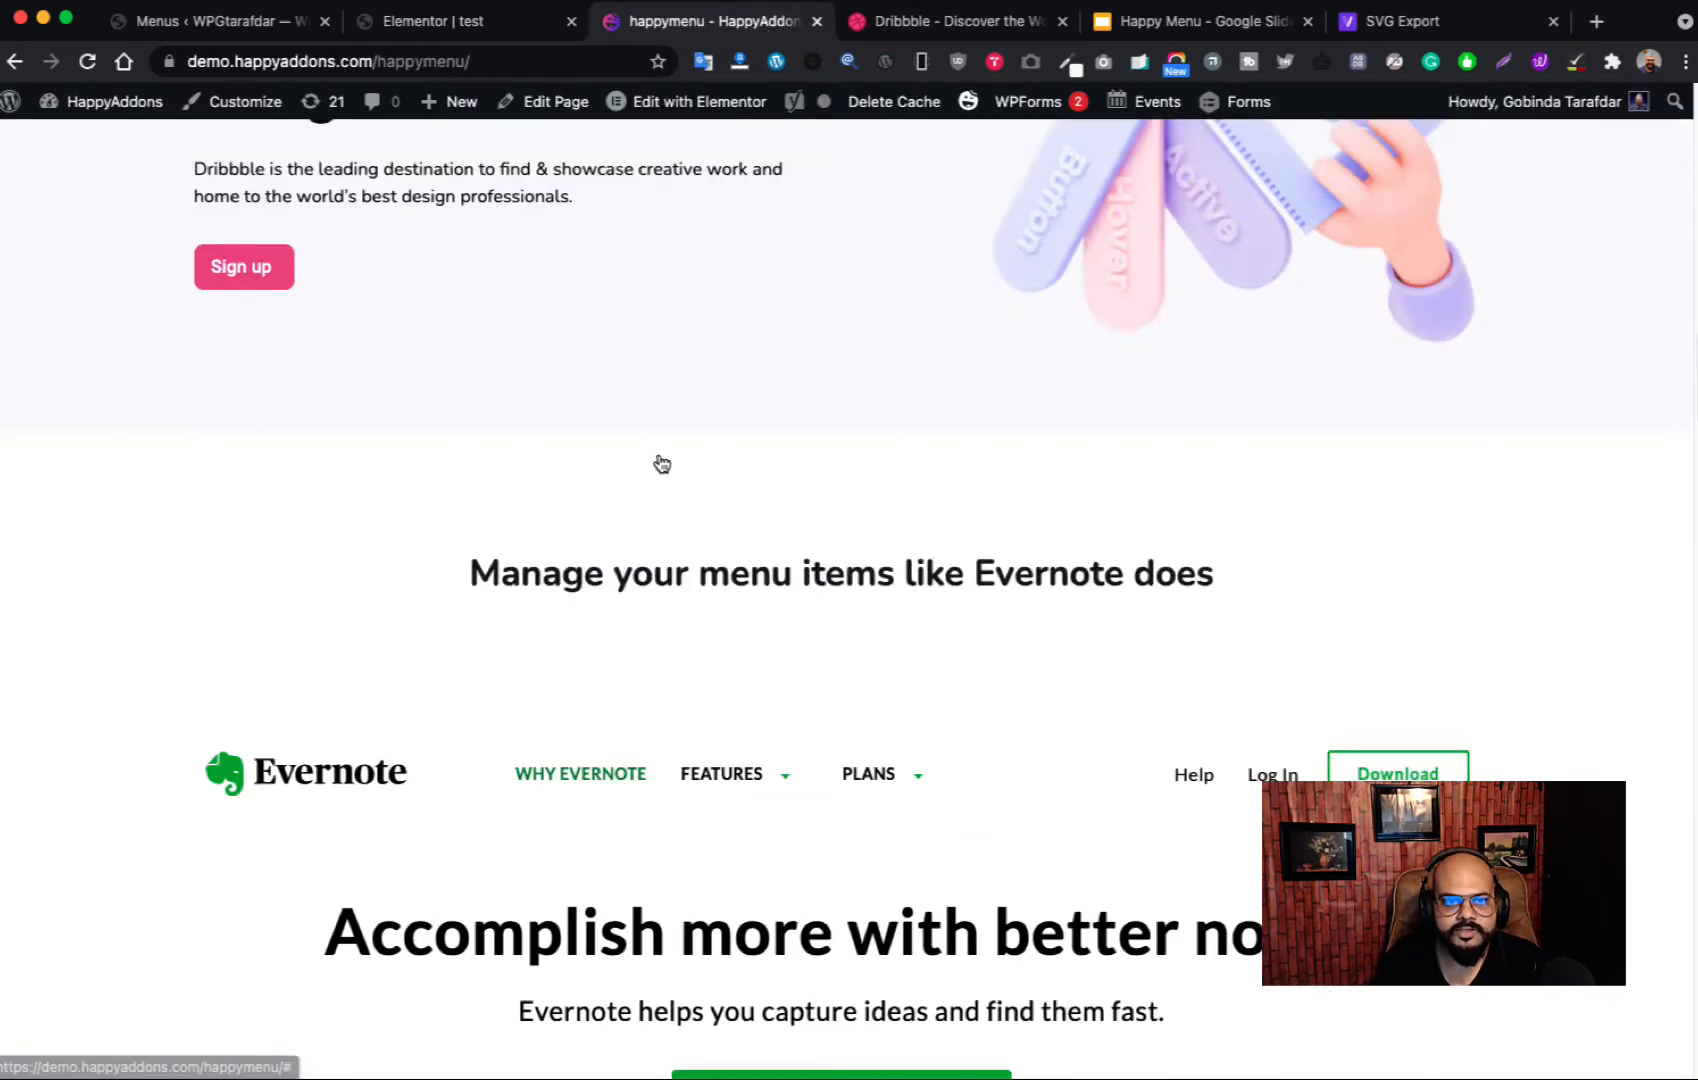
mouse_move(385, 487)
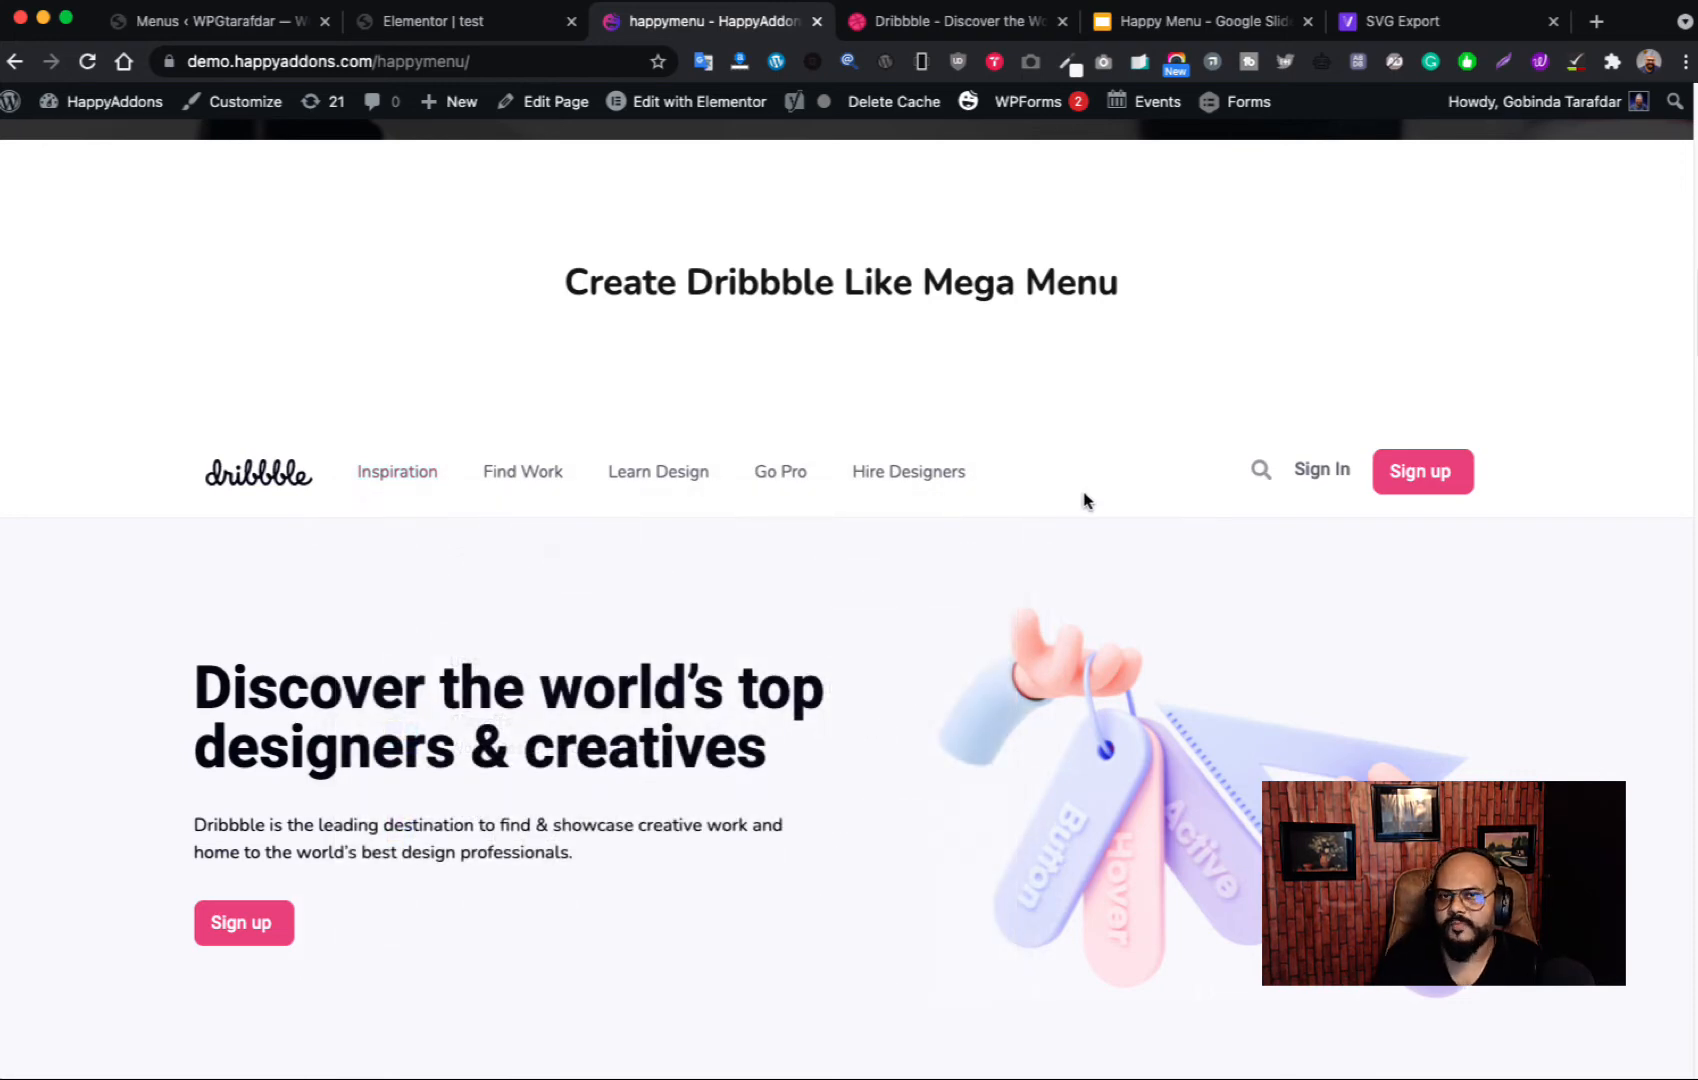
click(960, 20)
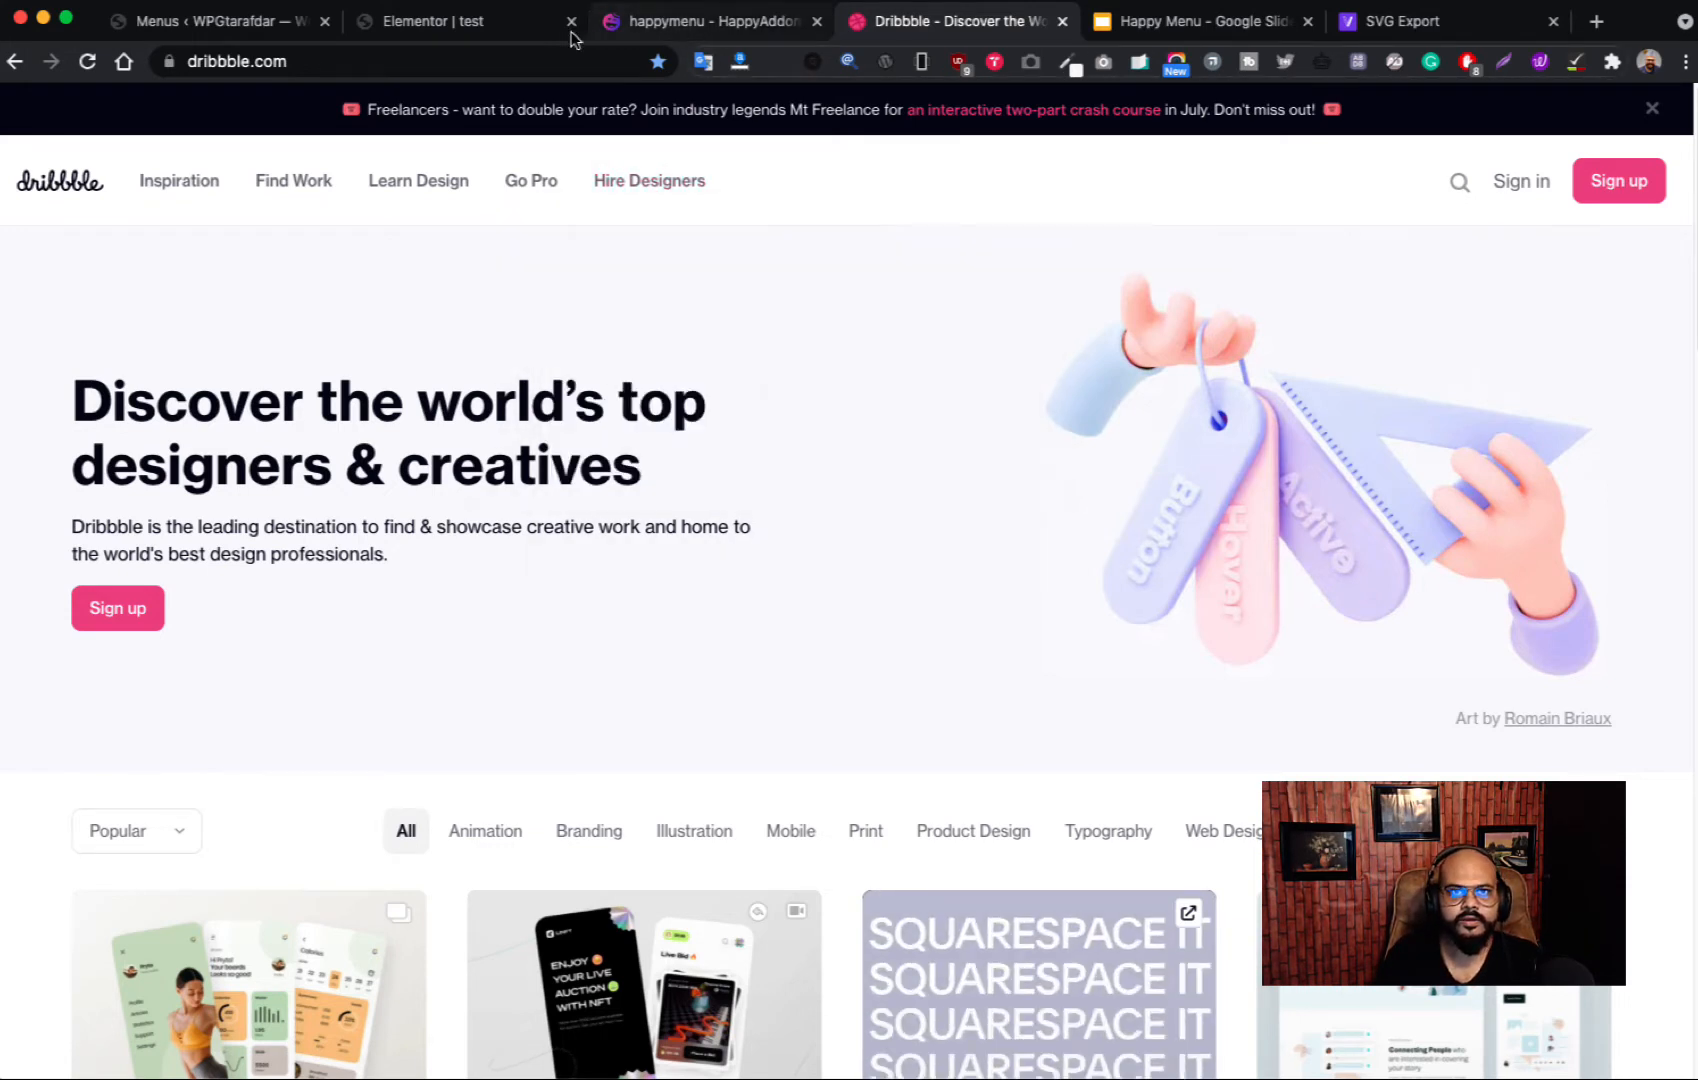
click(459, 31)
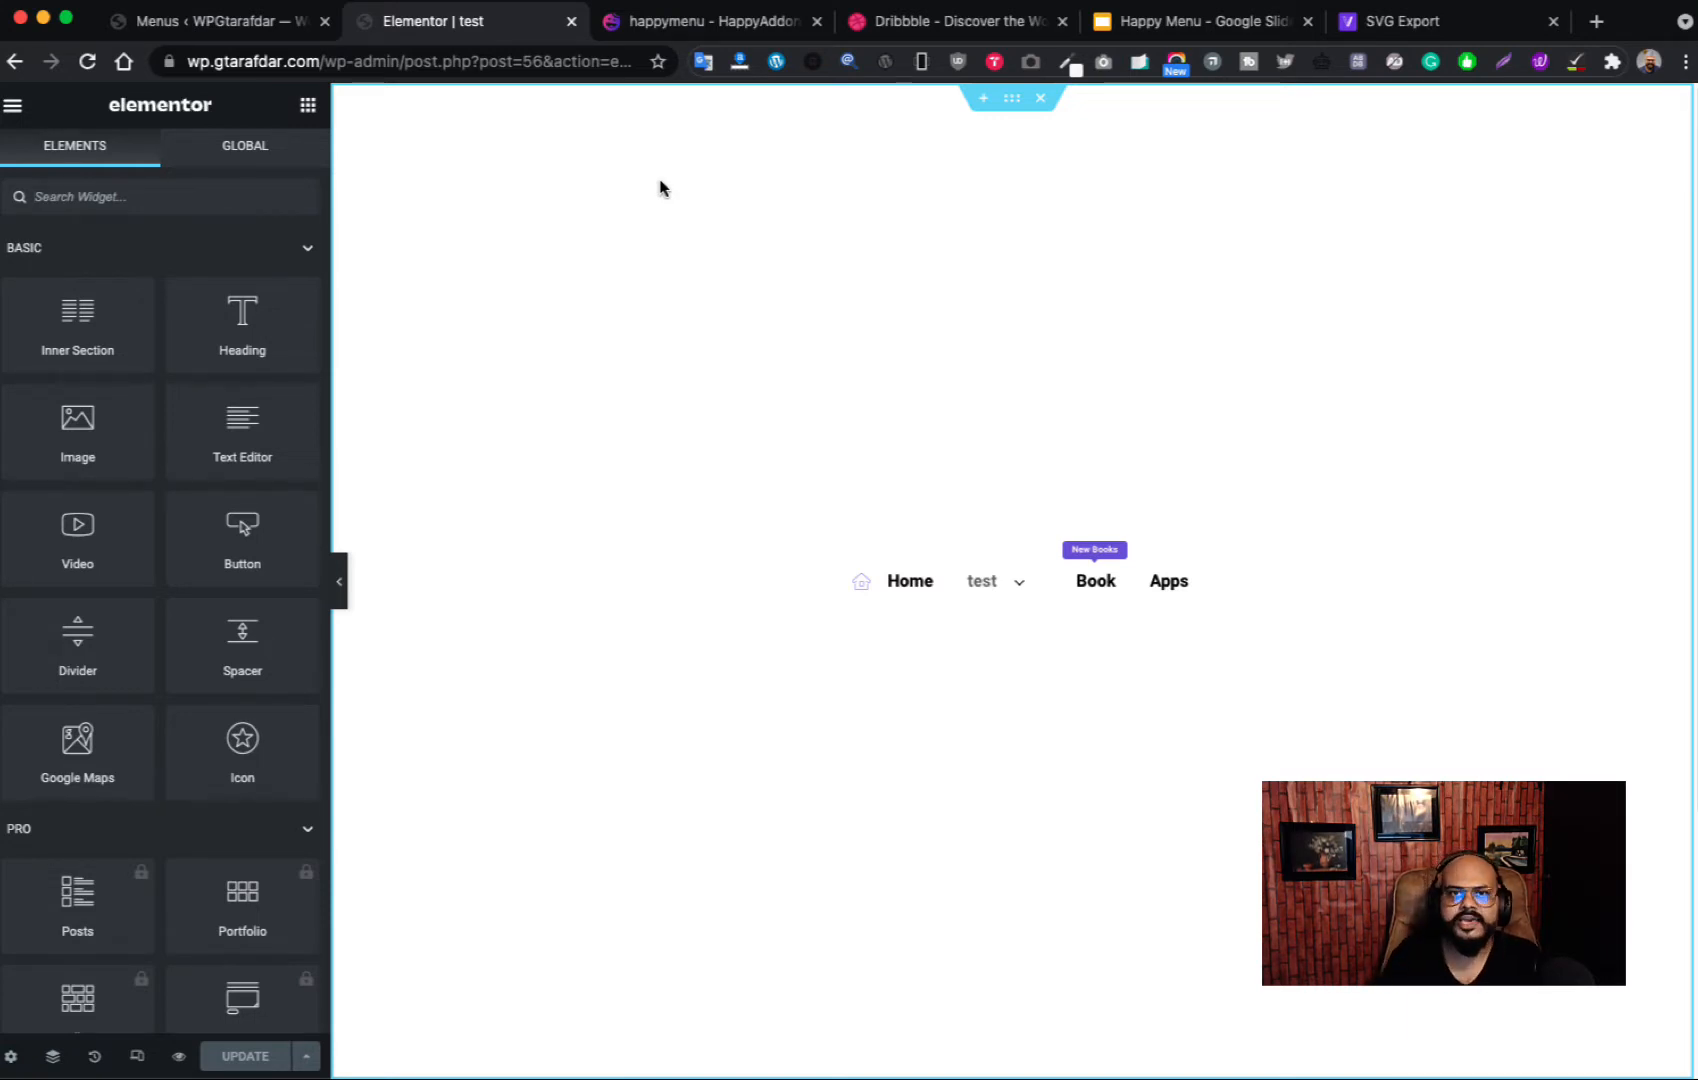
Step: Load the Dribbble Menu for editing on the WordPress Menus page and enable Happy Menu for it
click(245, 26)
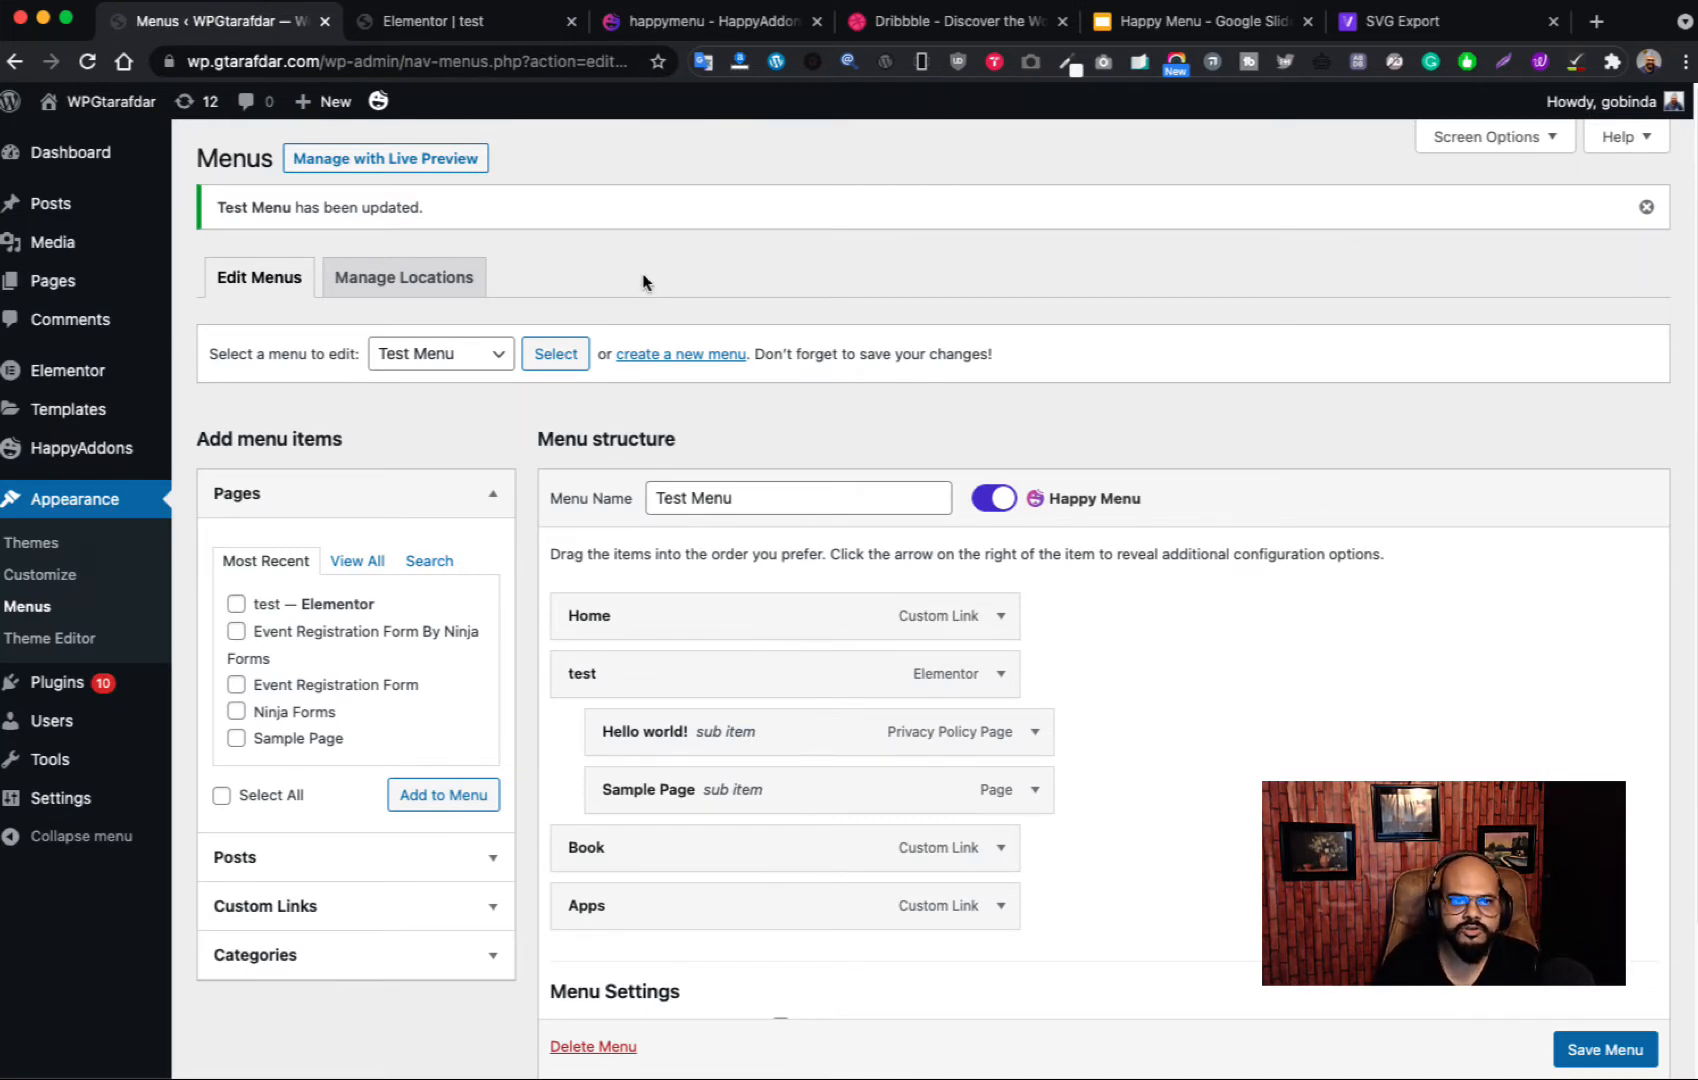
click(450, 361)
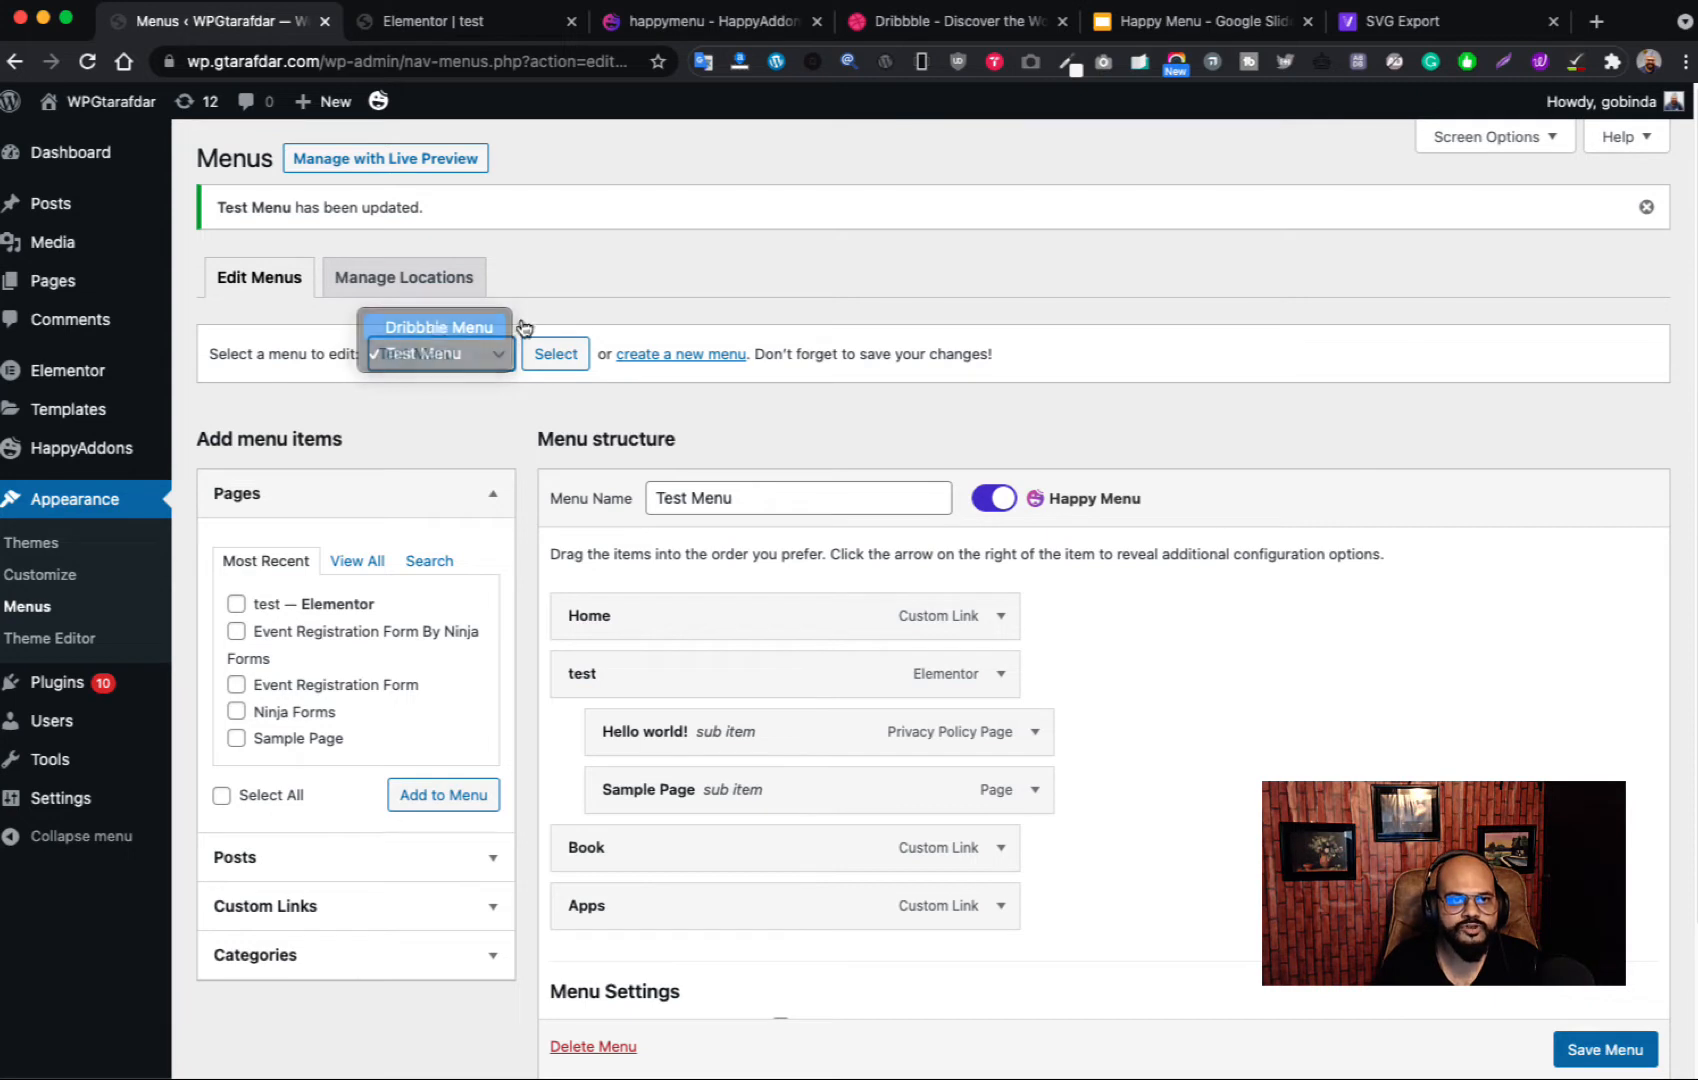
key(Return)
click(556, 354)
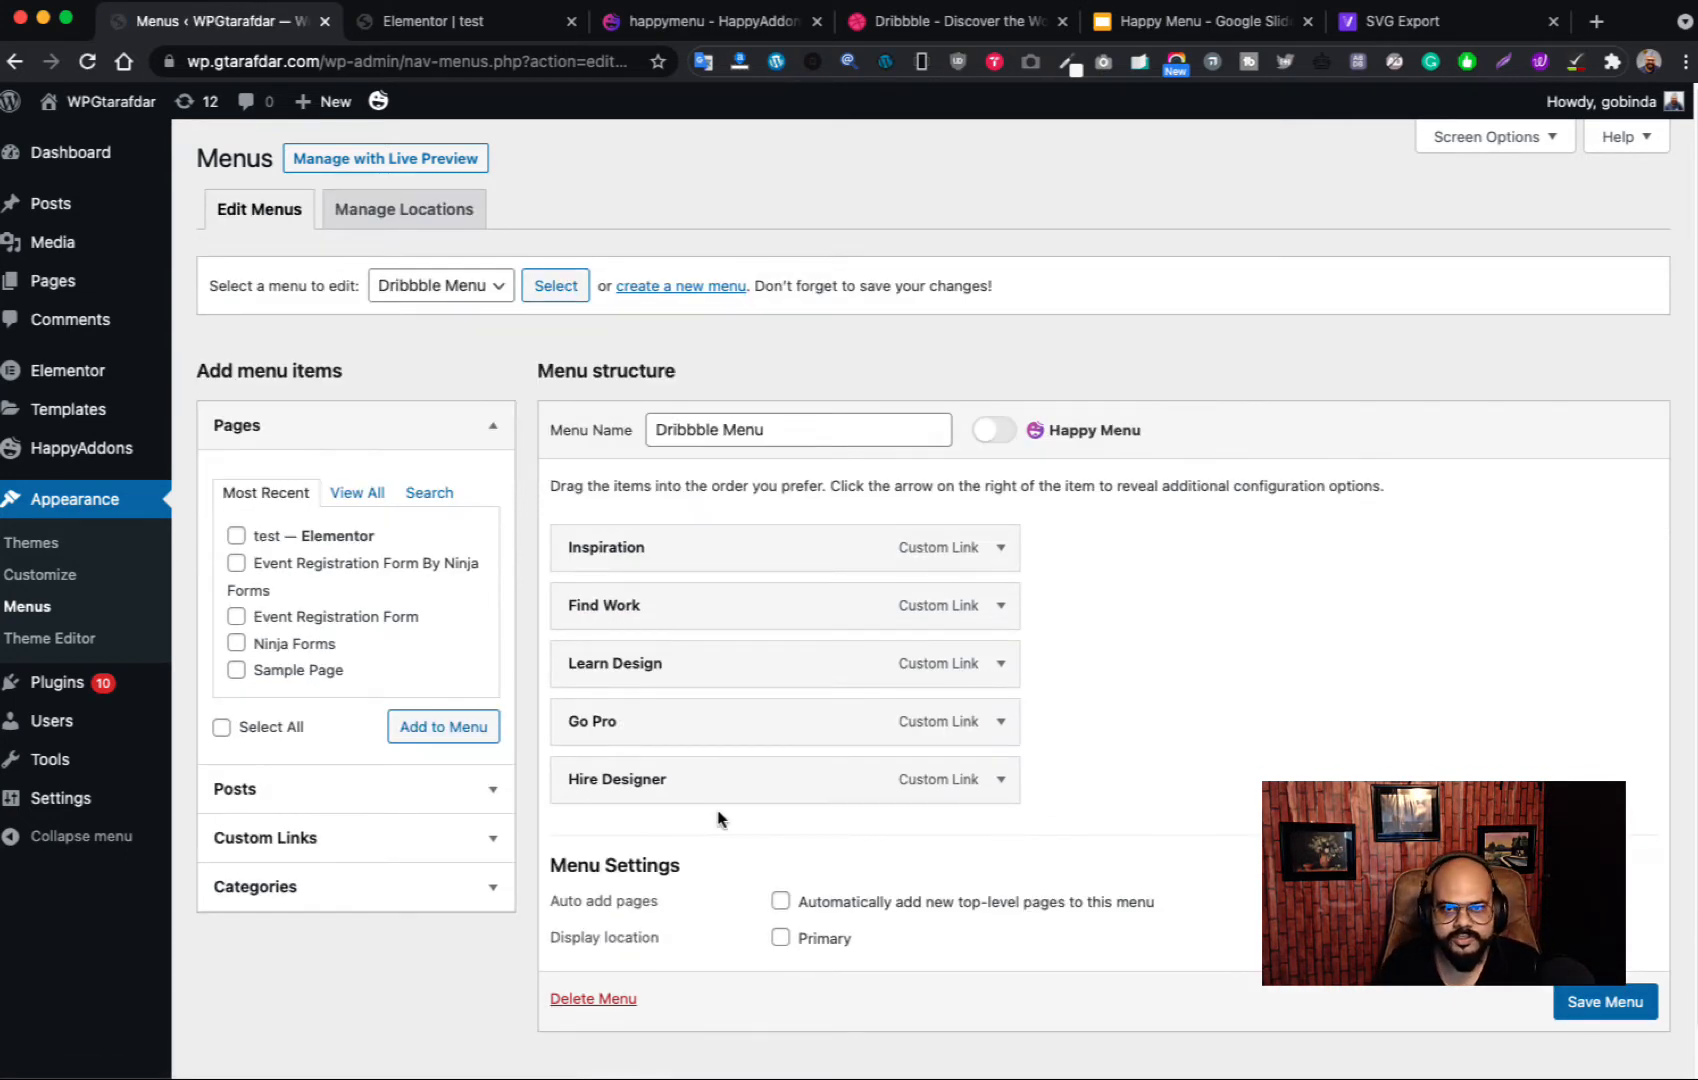
click(1001, 437)
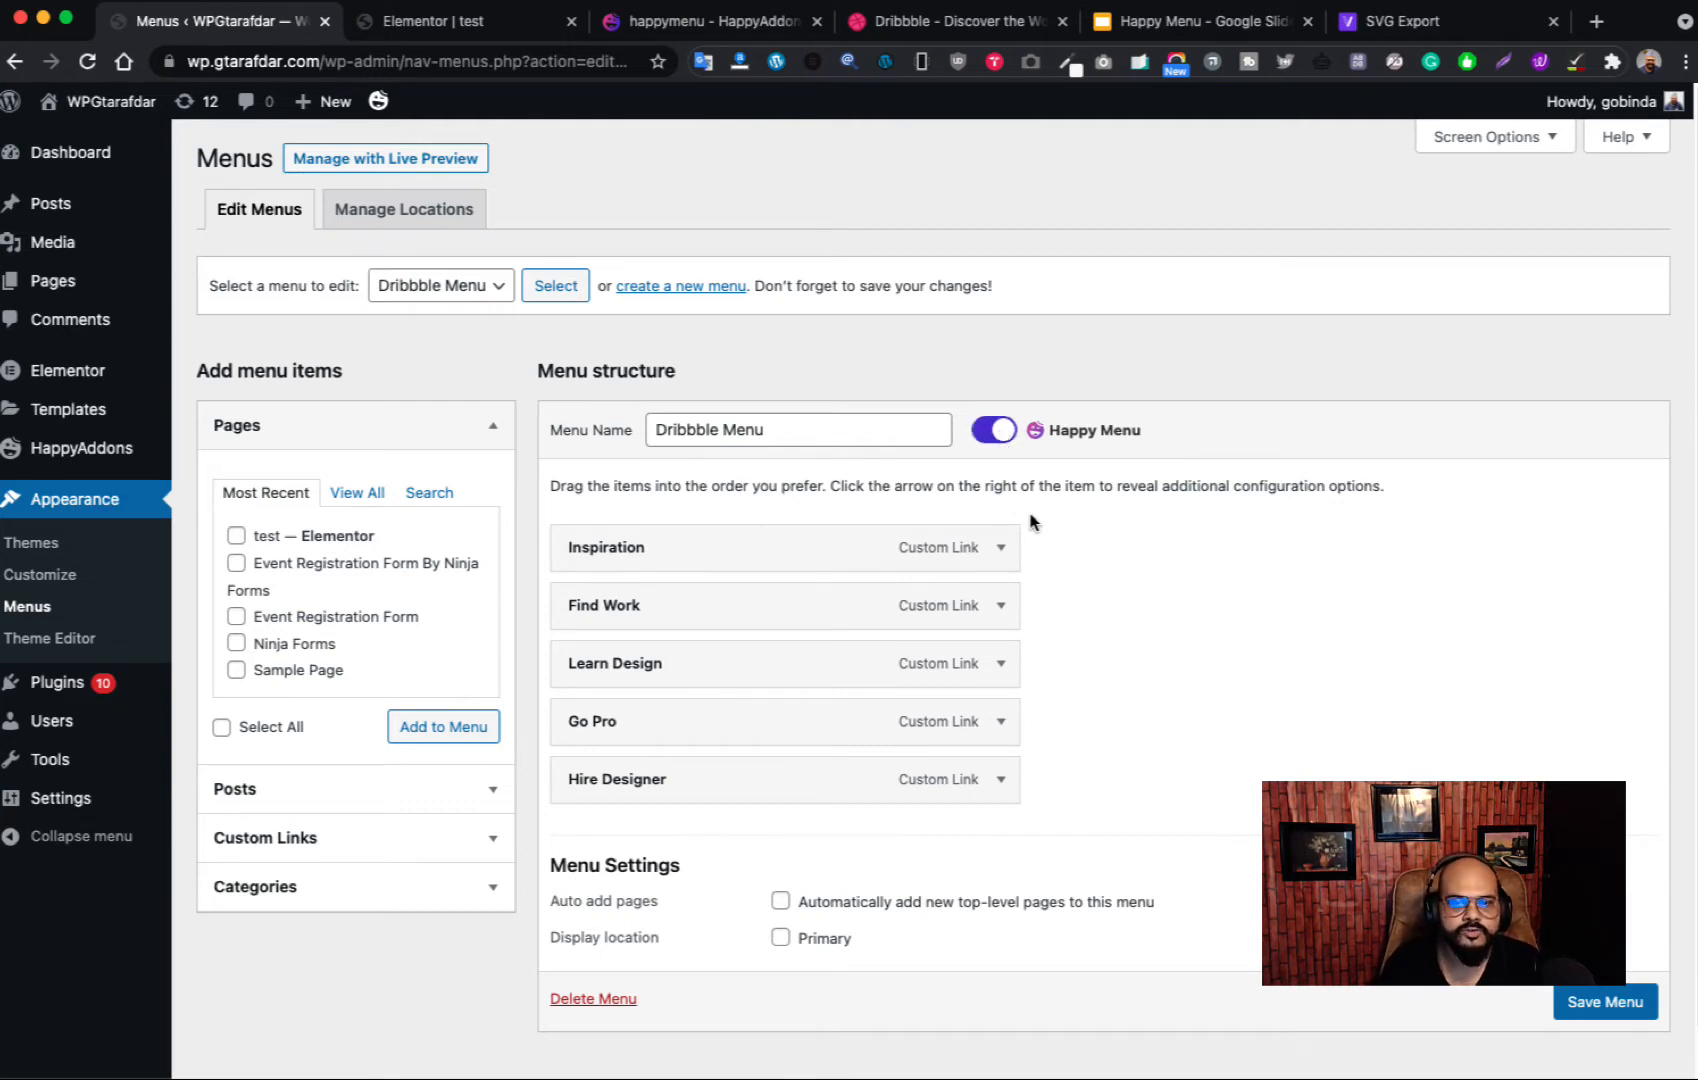
Step: Examine the Inspiration dropdown on the Dribbble website as the mega menu reference and return to the WordPress Menus page
click(918, 28)
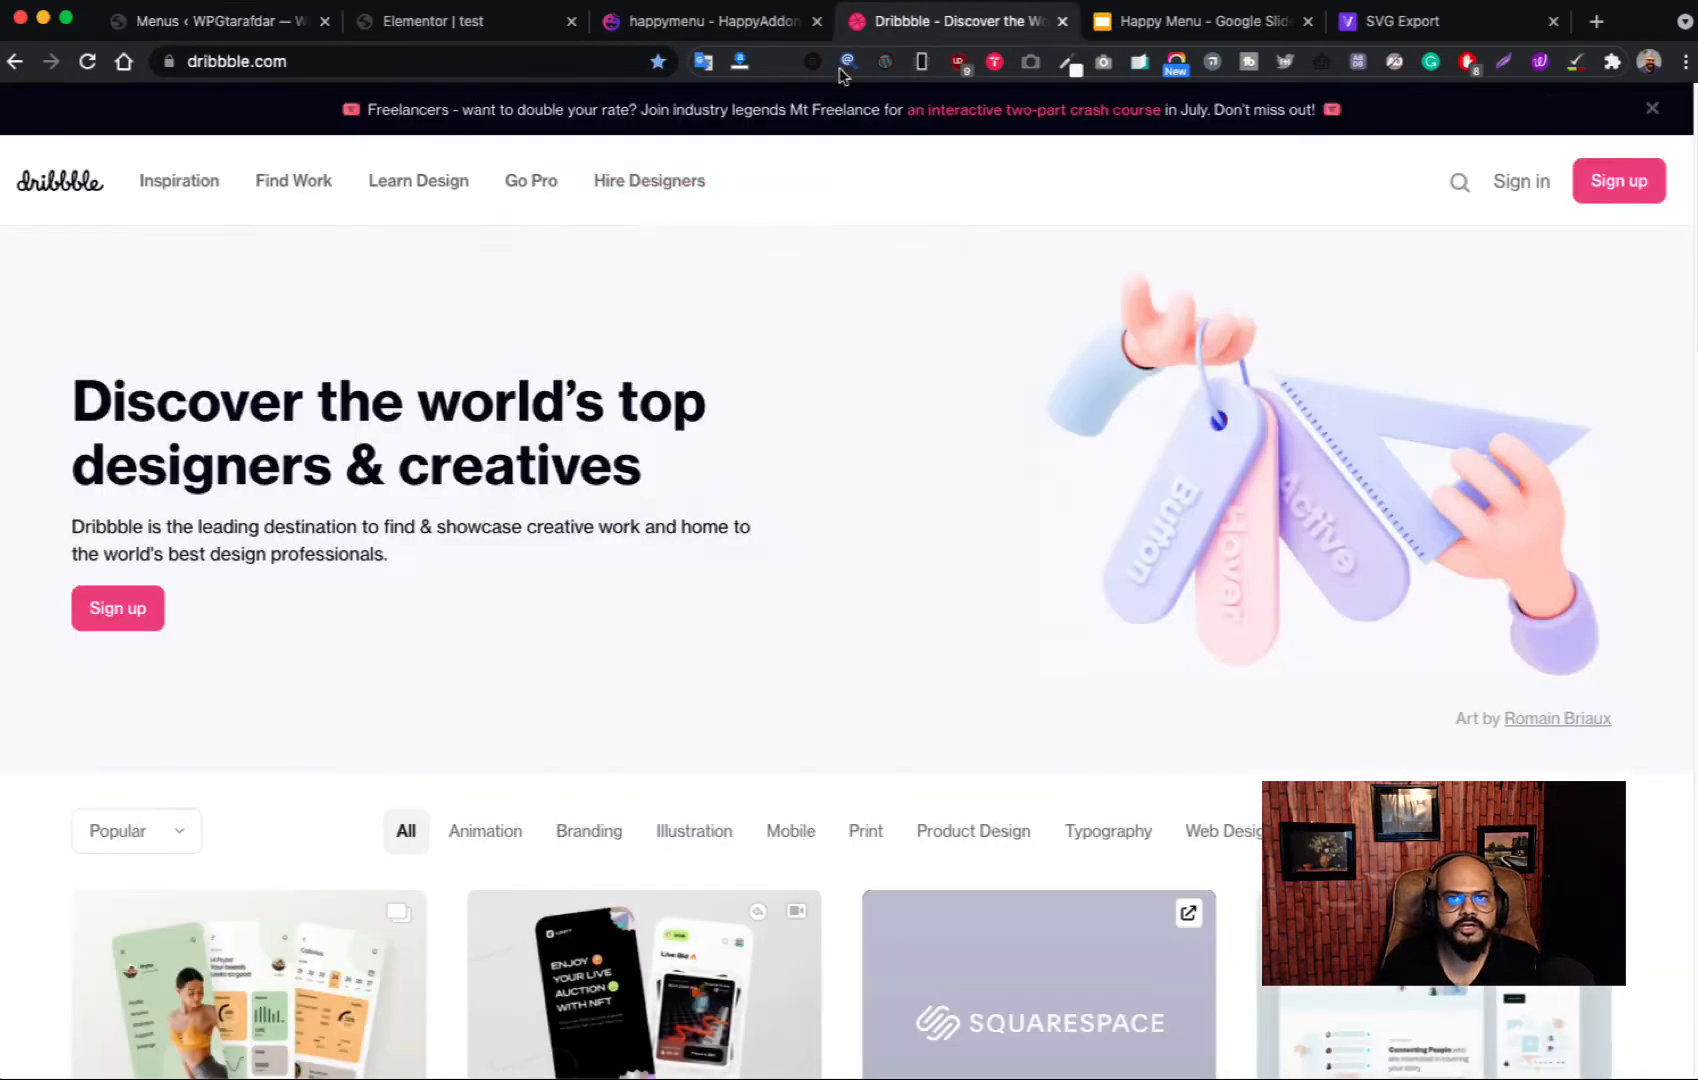
mouse_move(184, 168)
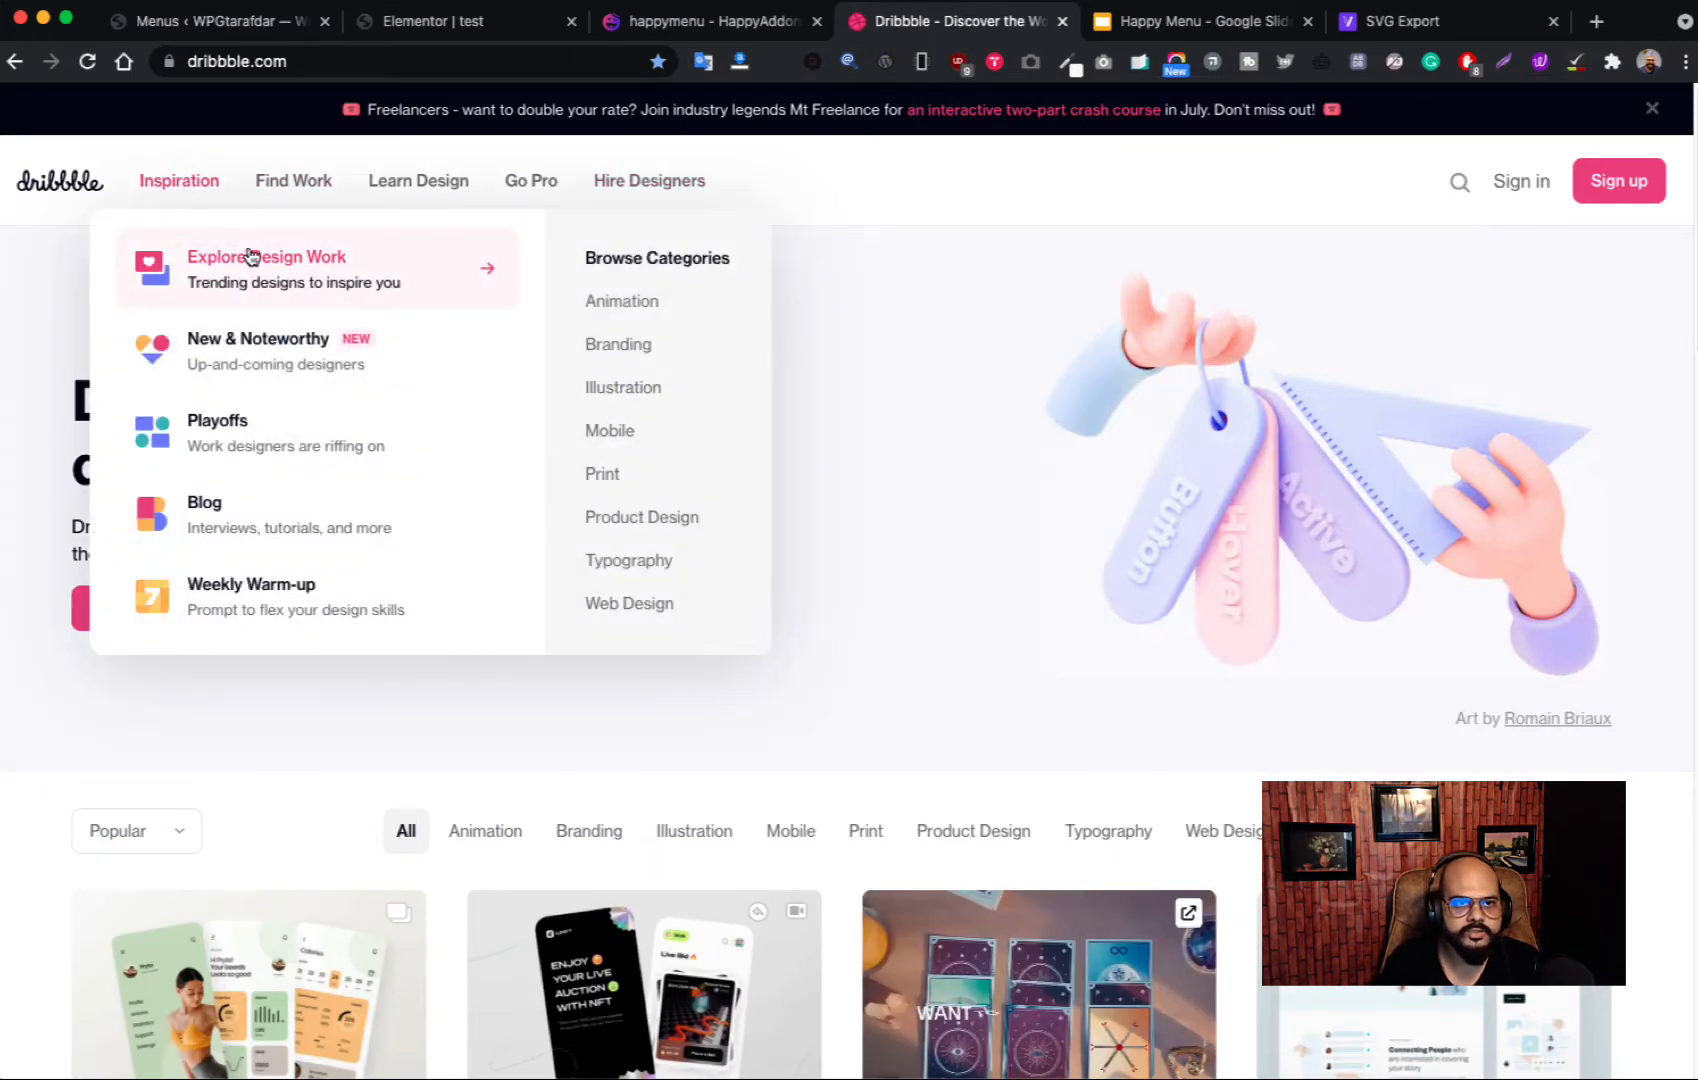
click(255, 22)
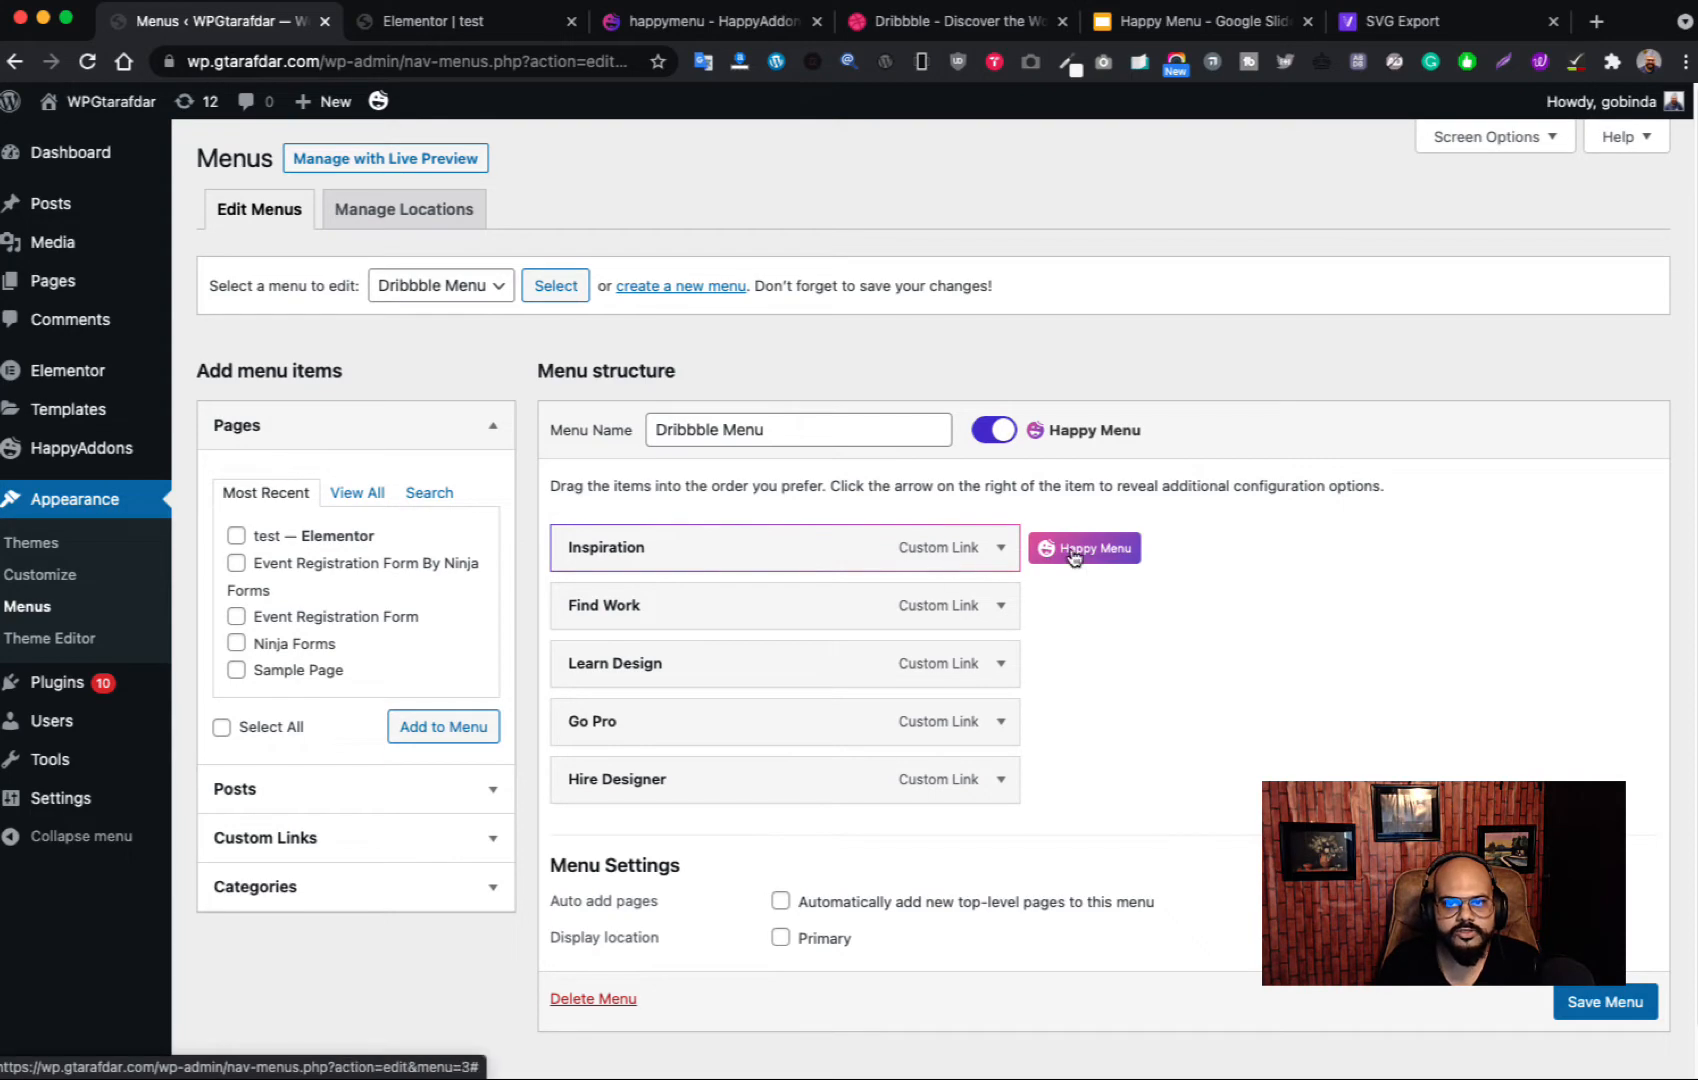
Step: Clear the badge background colour in the Inspiration item's Happy Menu settings and save them
click(1074, 557)
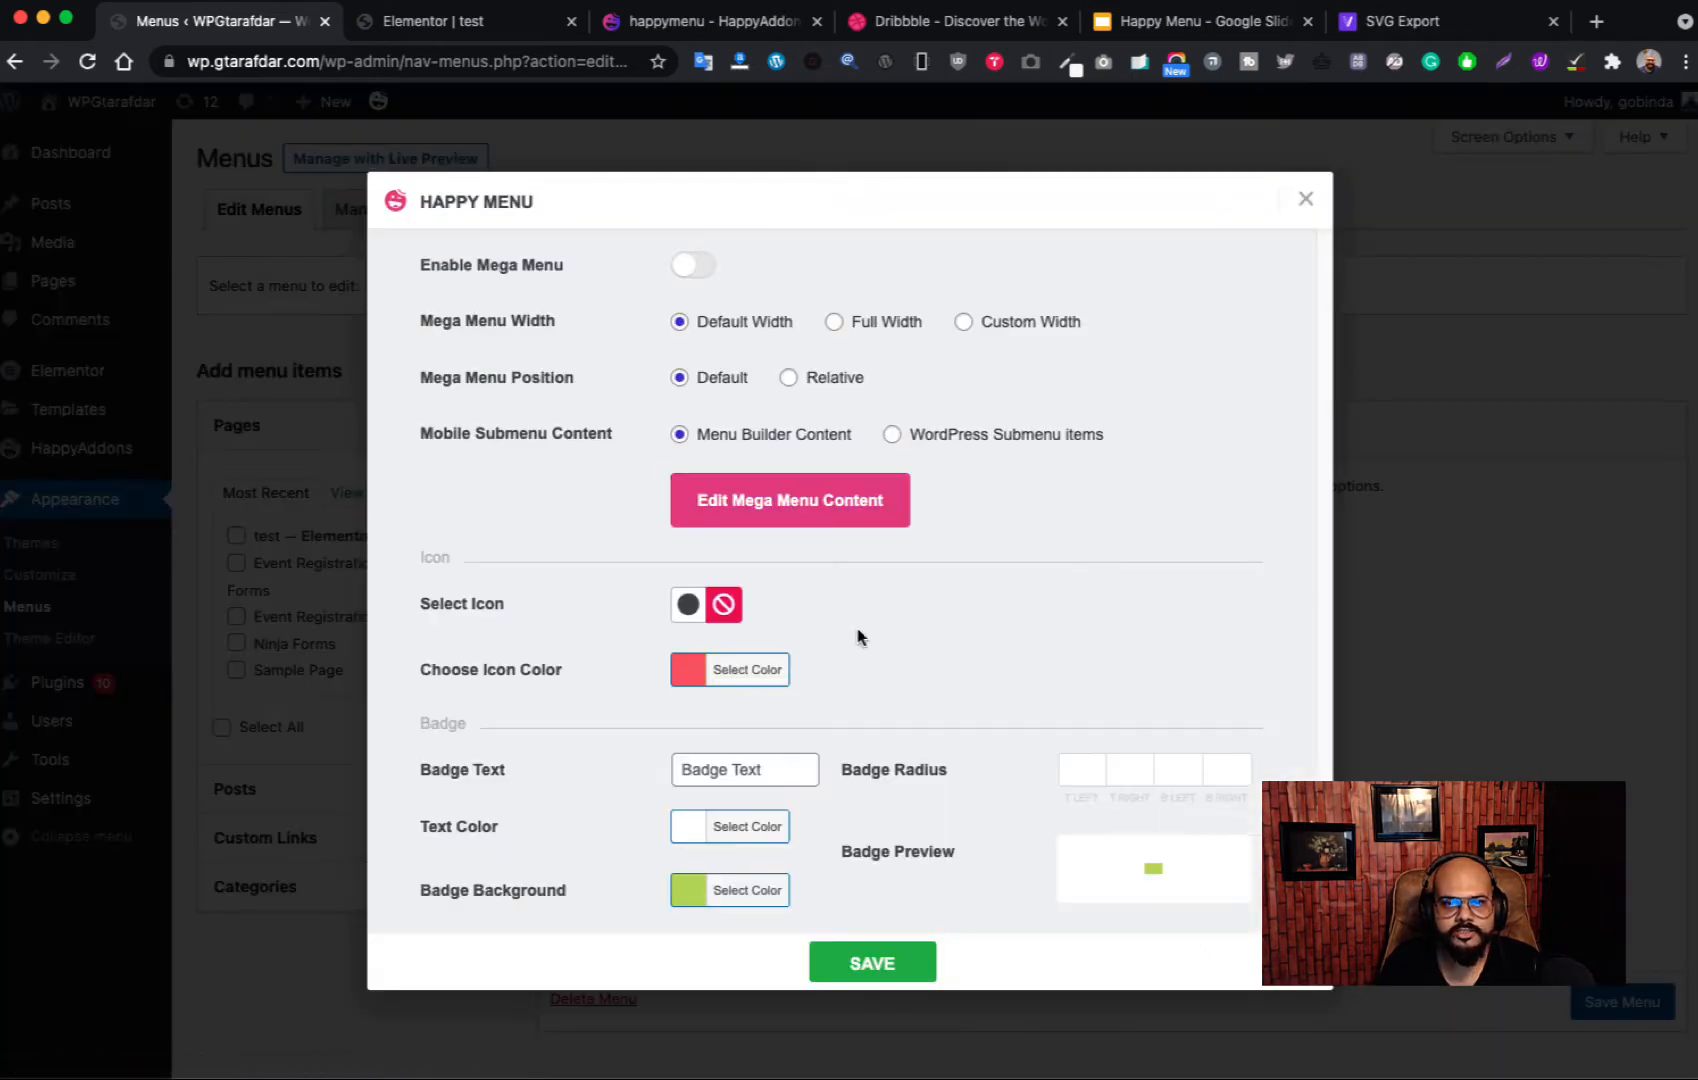
click(688, 604)
click(1505, 157)
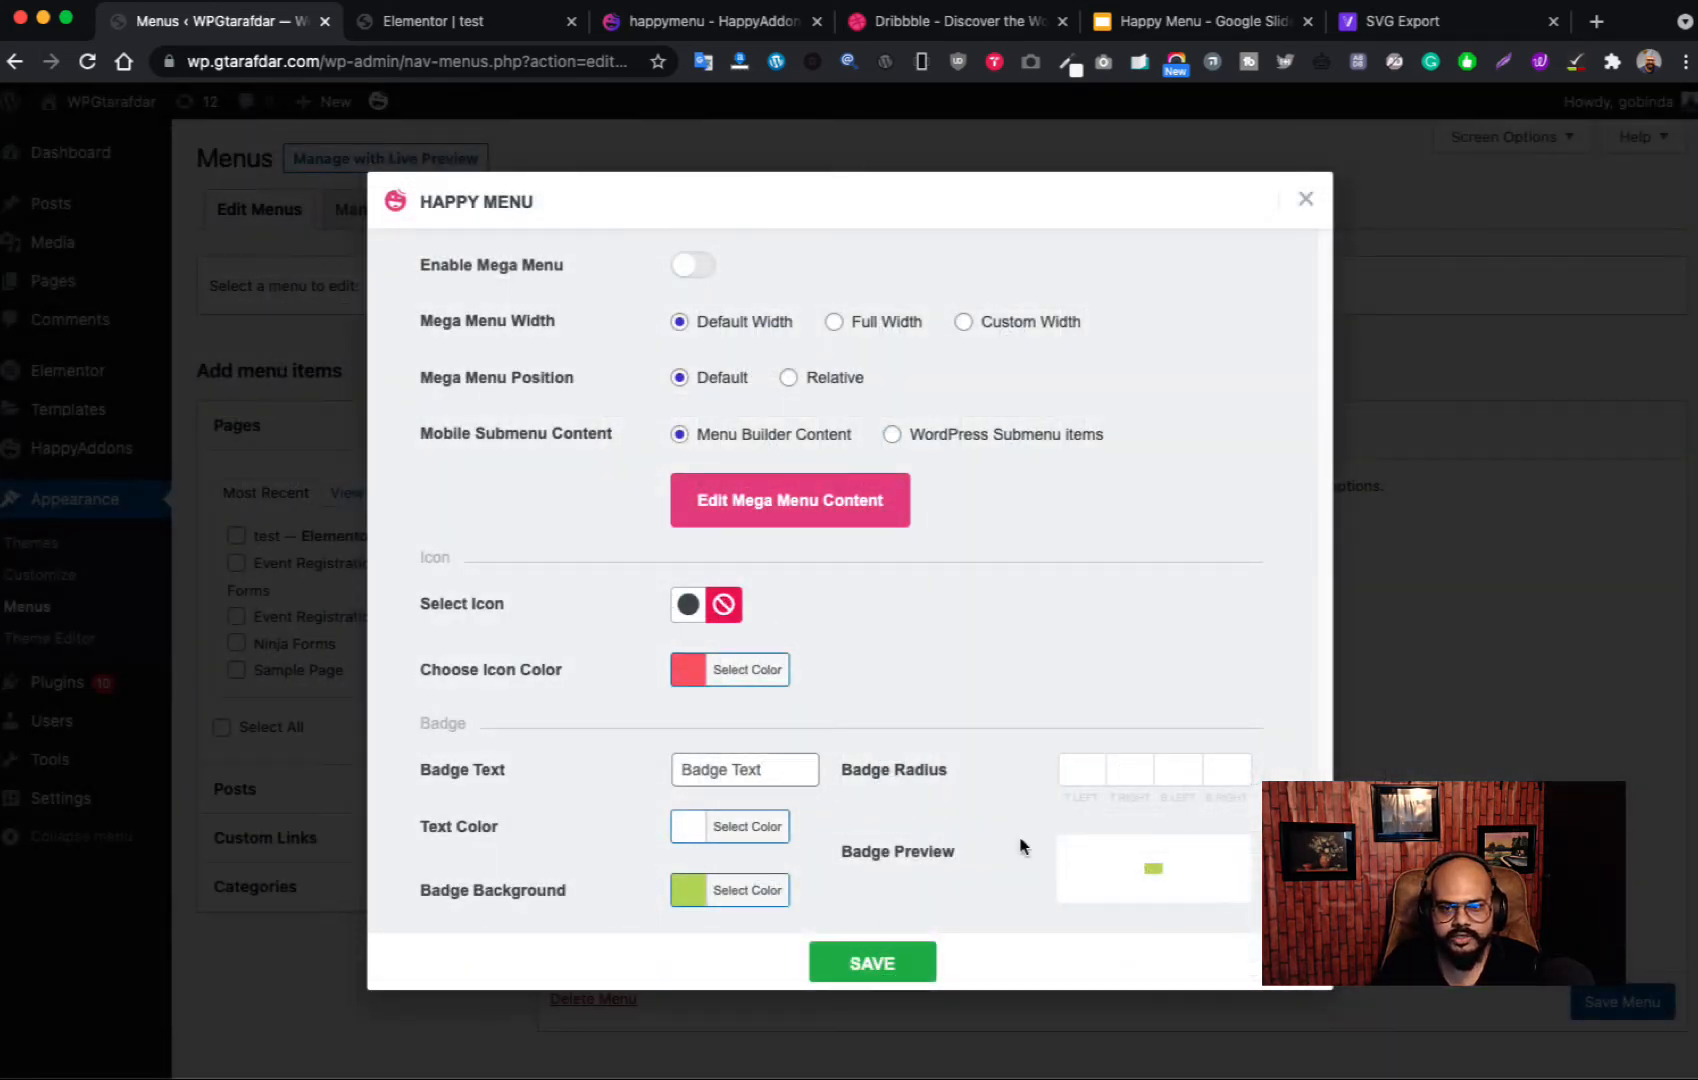
click(745, 893)
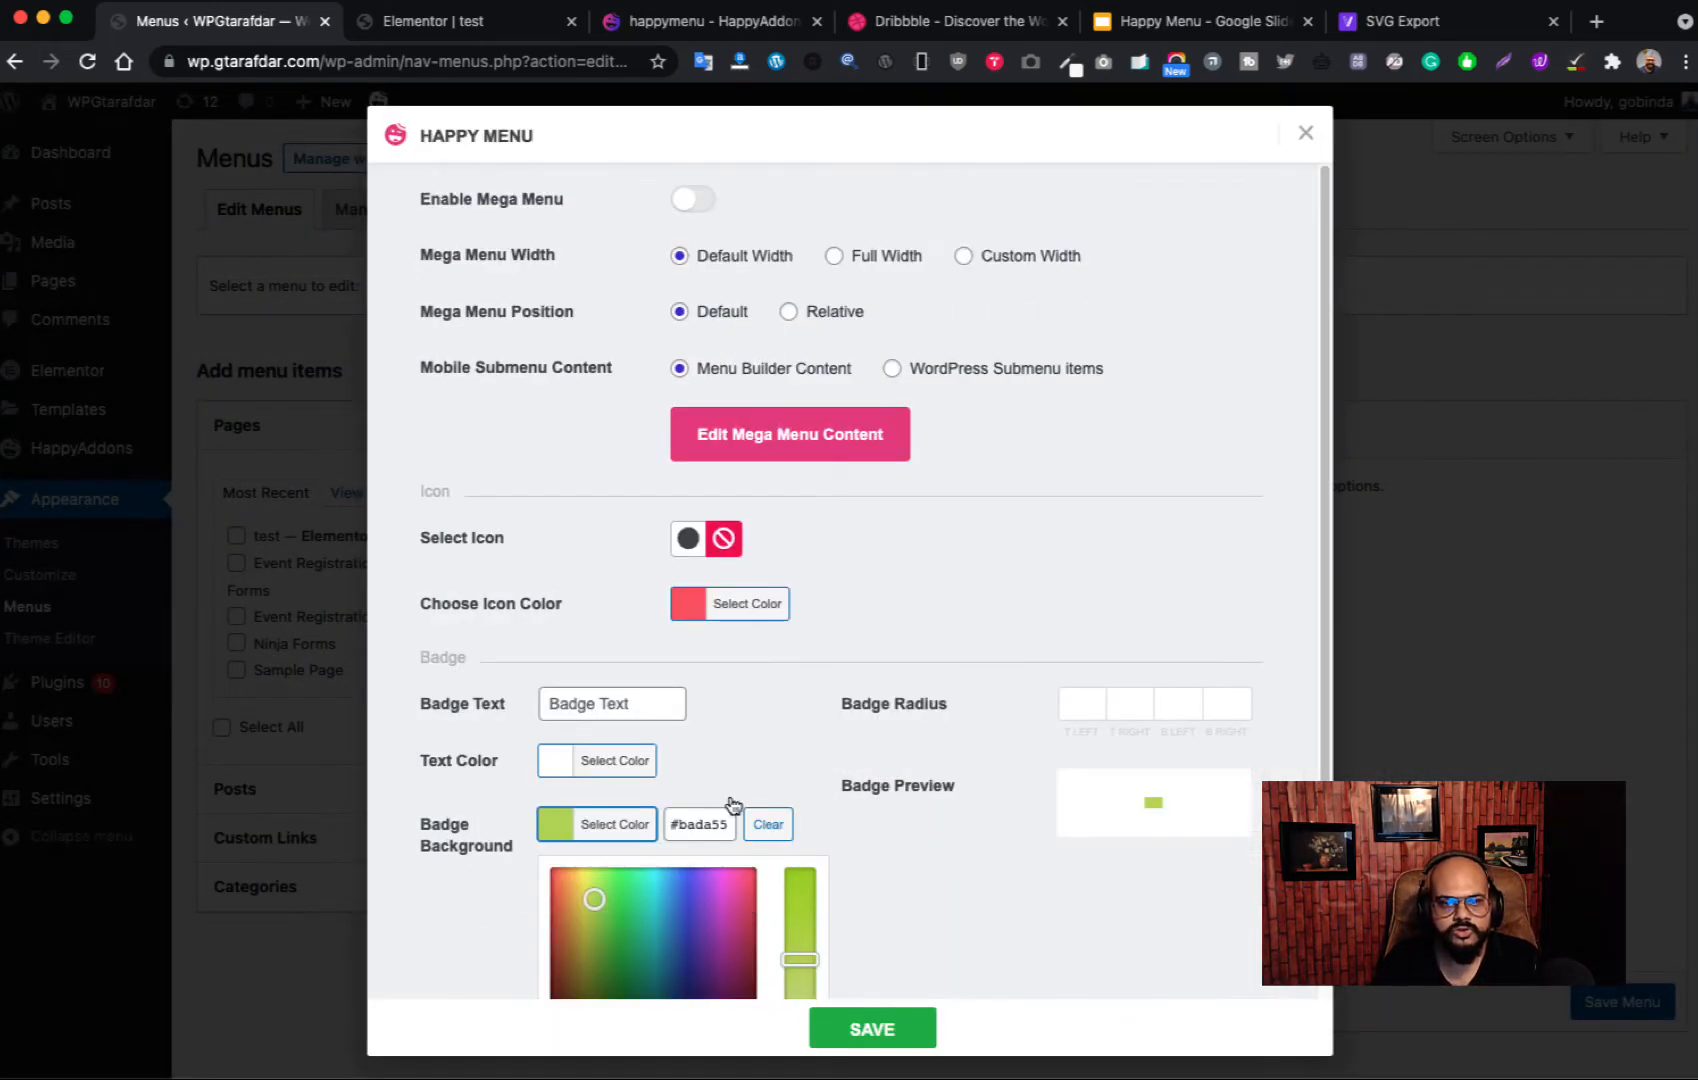
click(768, 824)
click(887, 1040)
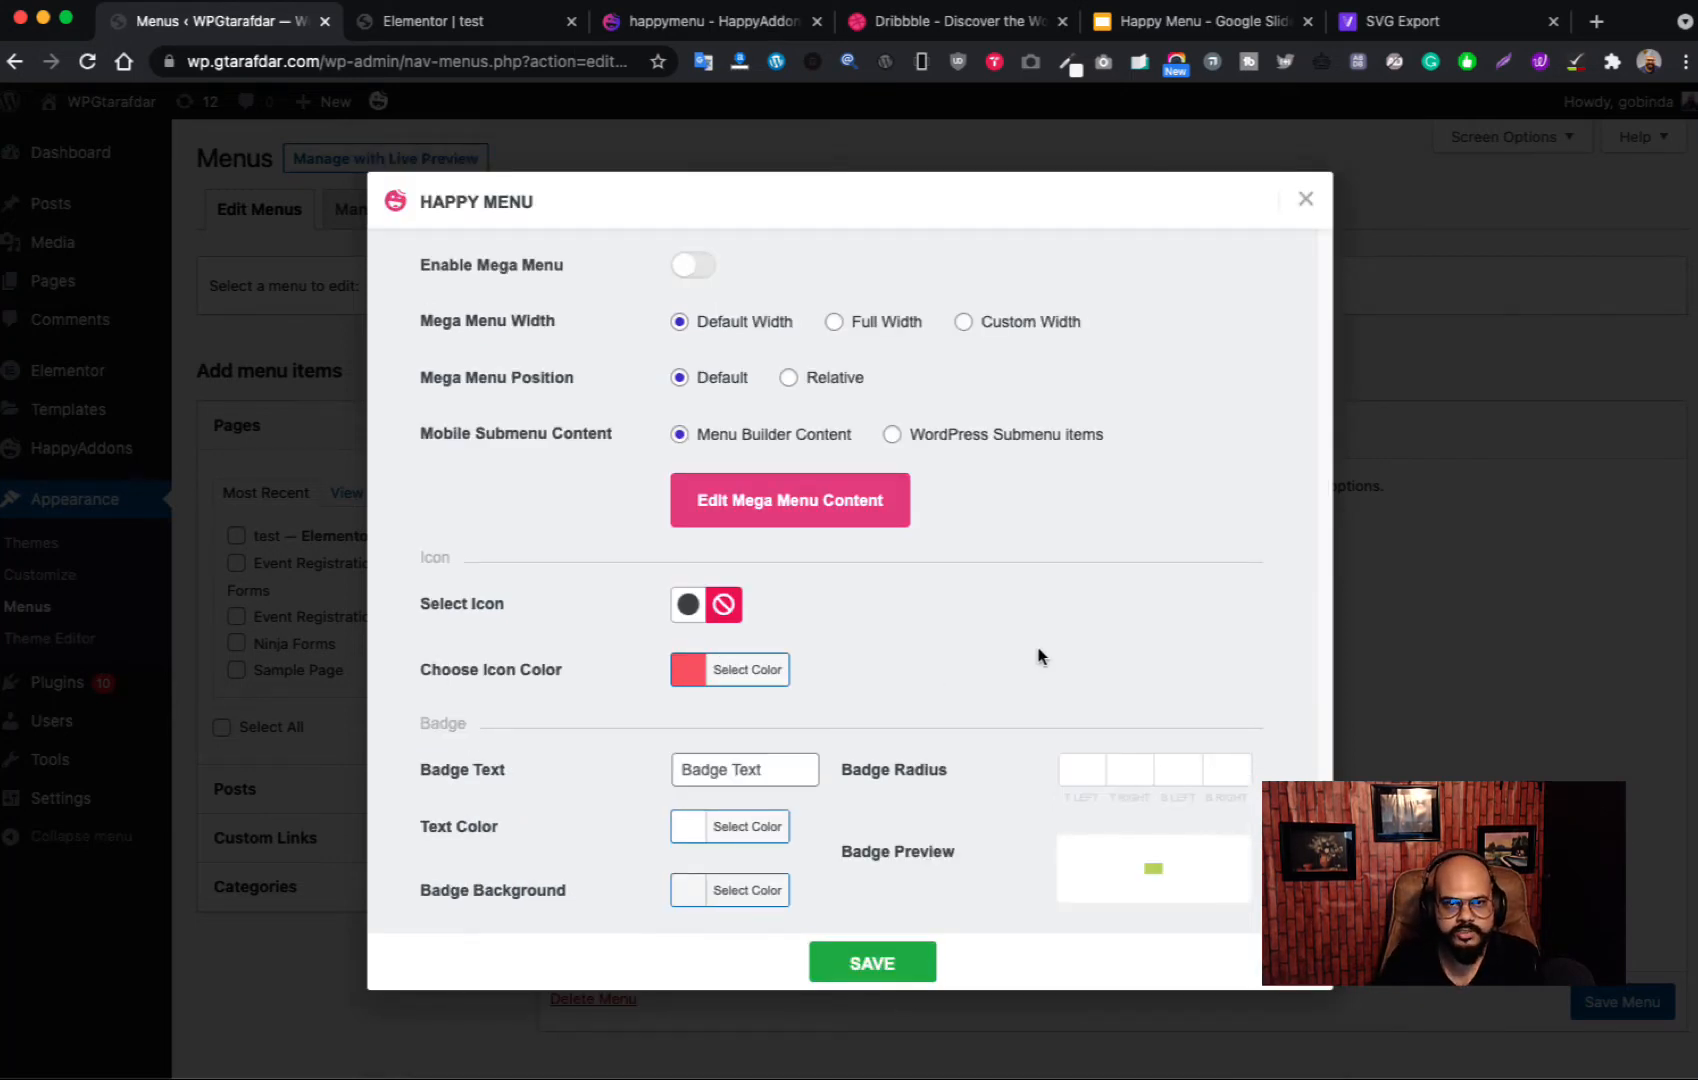
Step: Enable the Inspiration item's mega menu with Relative position and open its mega menu content for editing
click(691, 270)
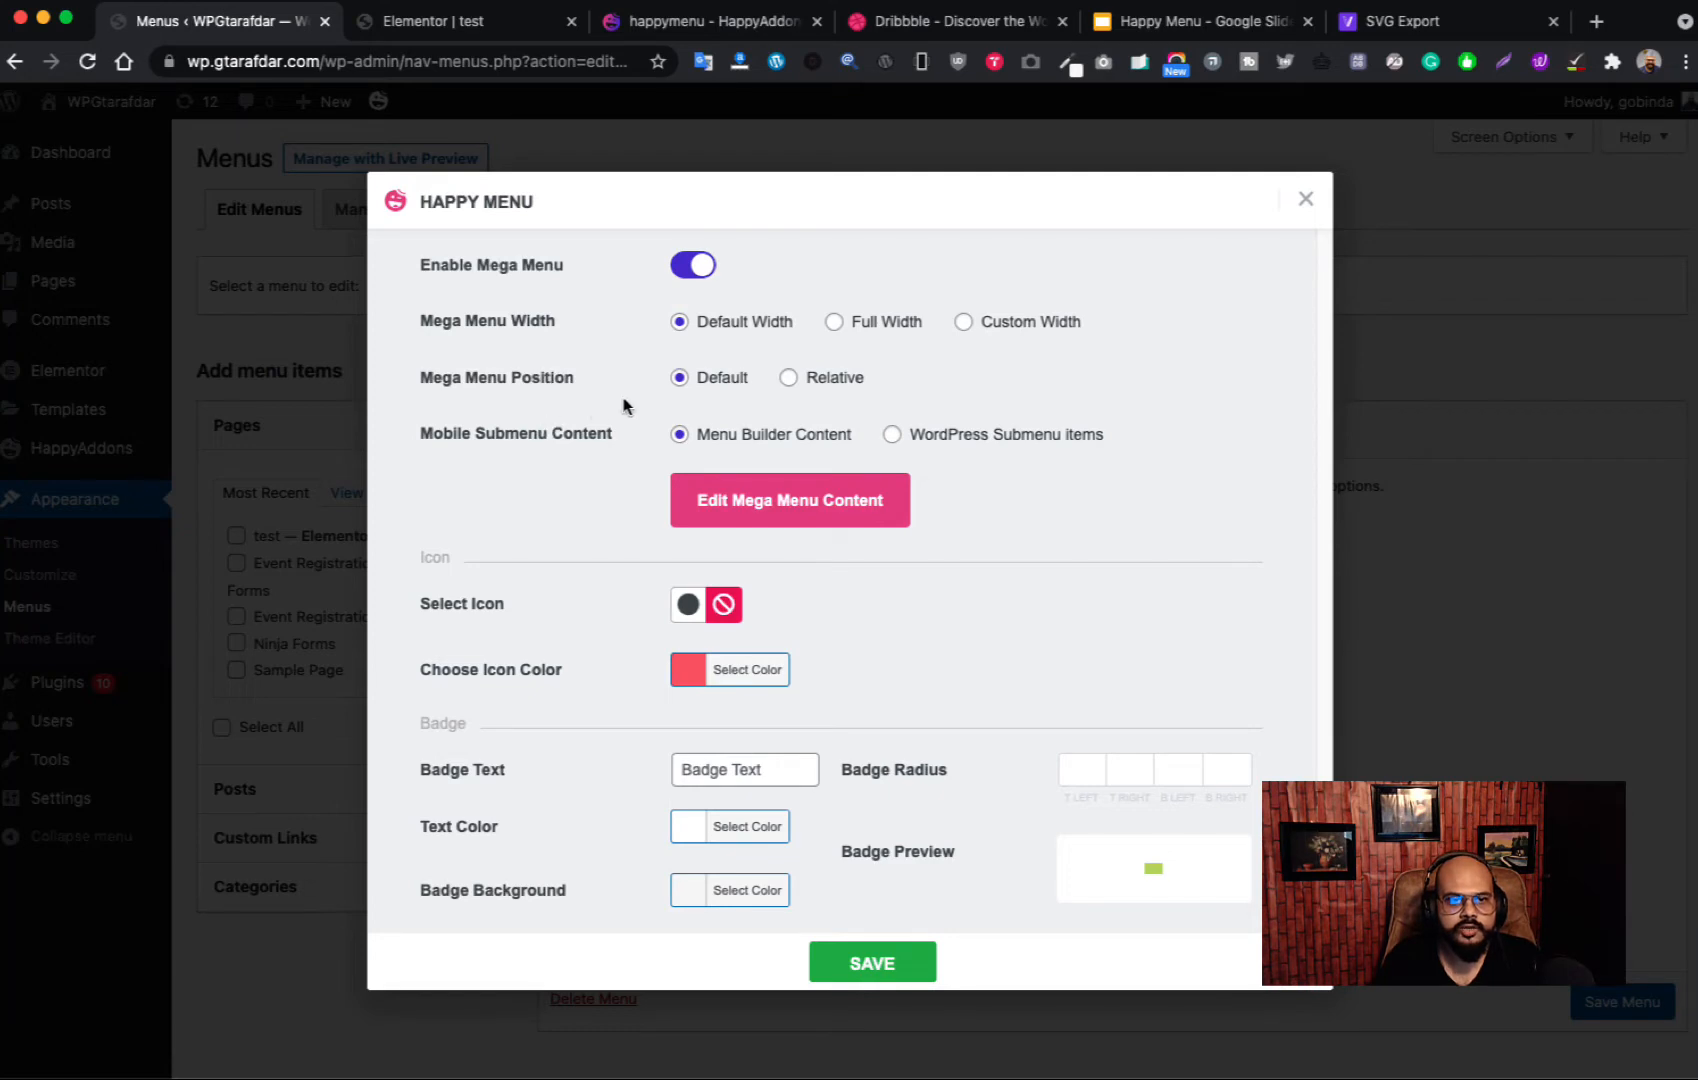
click(793, 385)
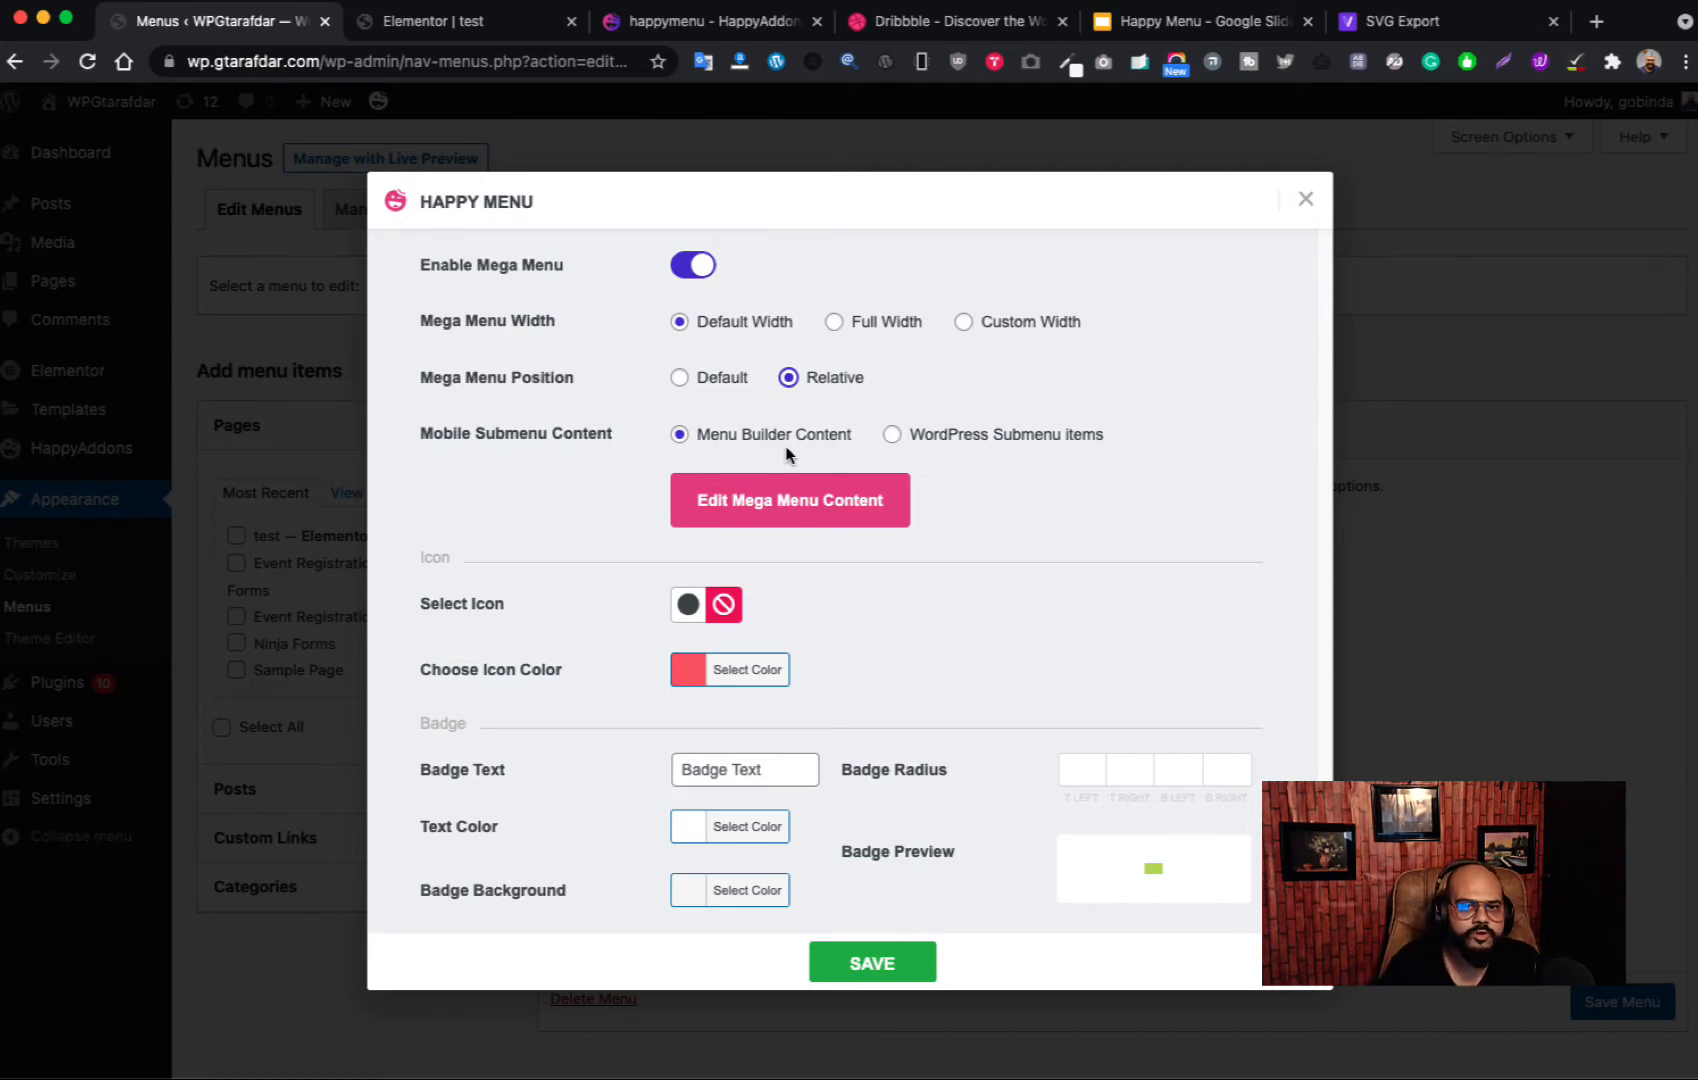
click(811, 503)
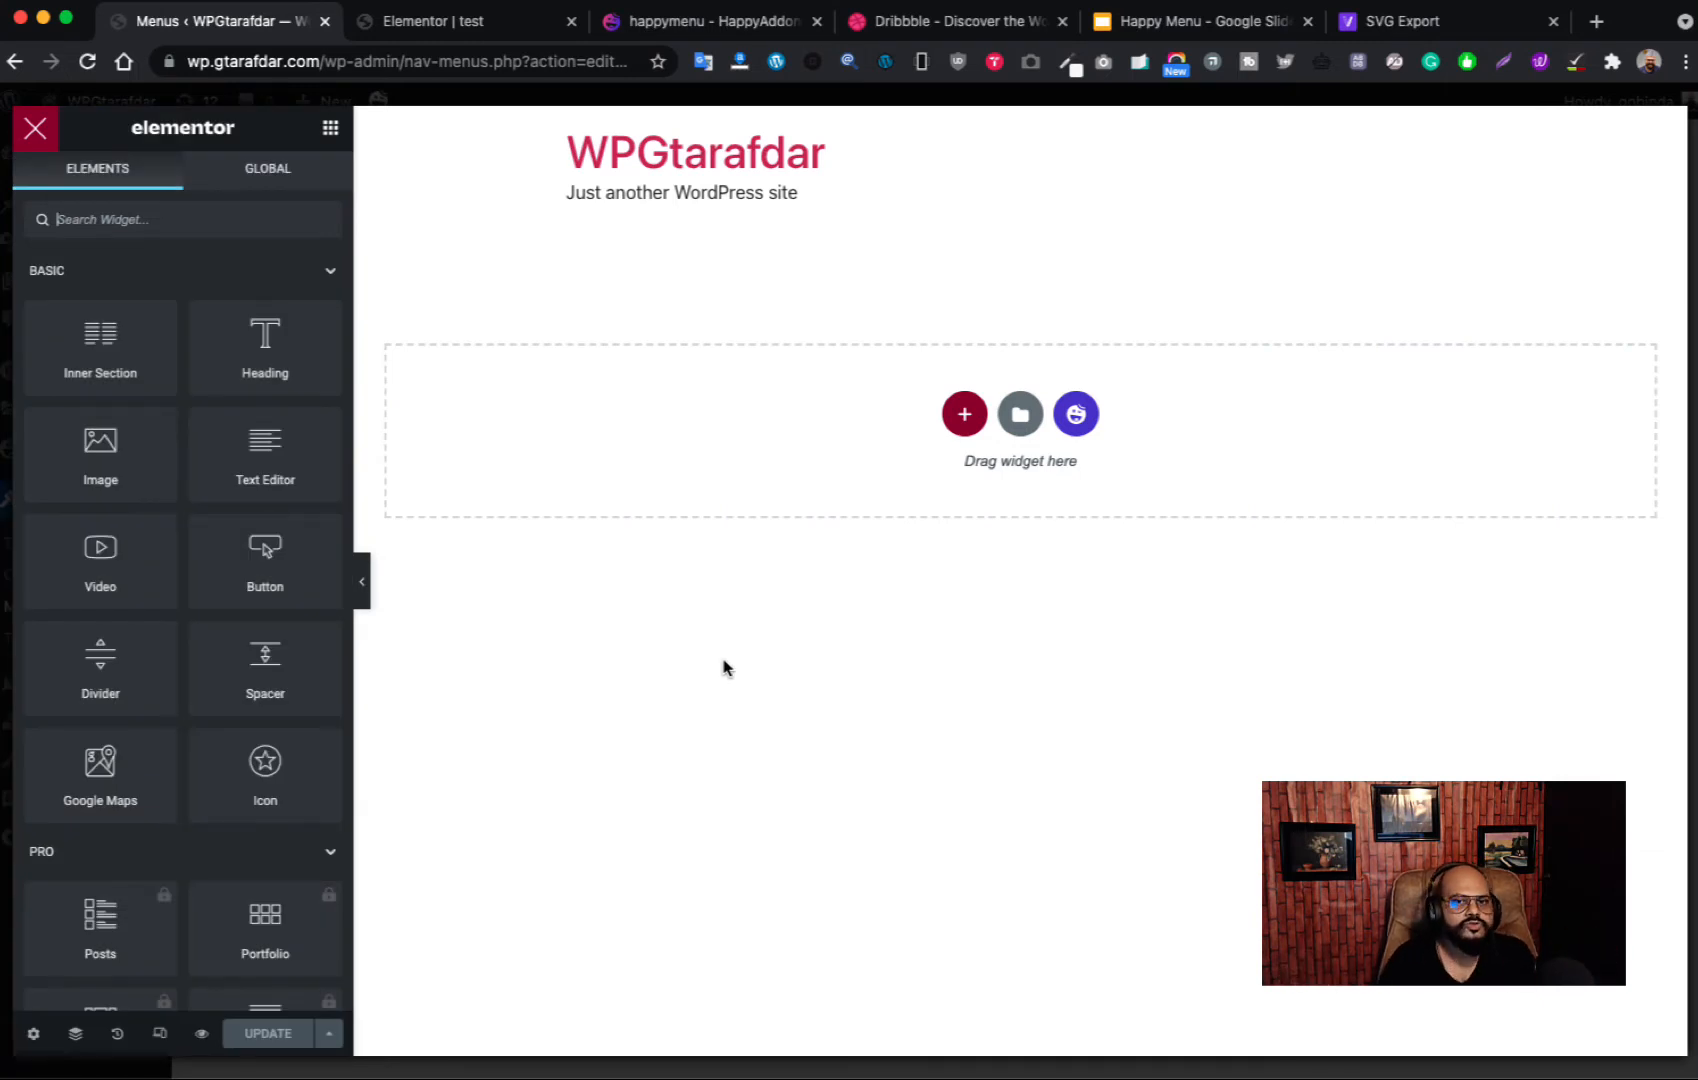
Step: Insert the saved Dribbble Menu List template into the mega menu content and import its document settings
click(1020, 414)
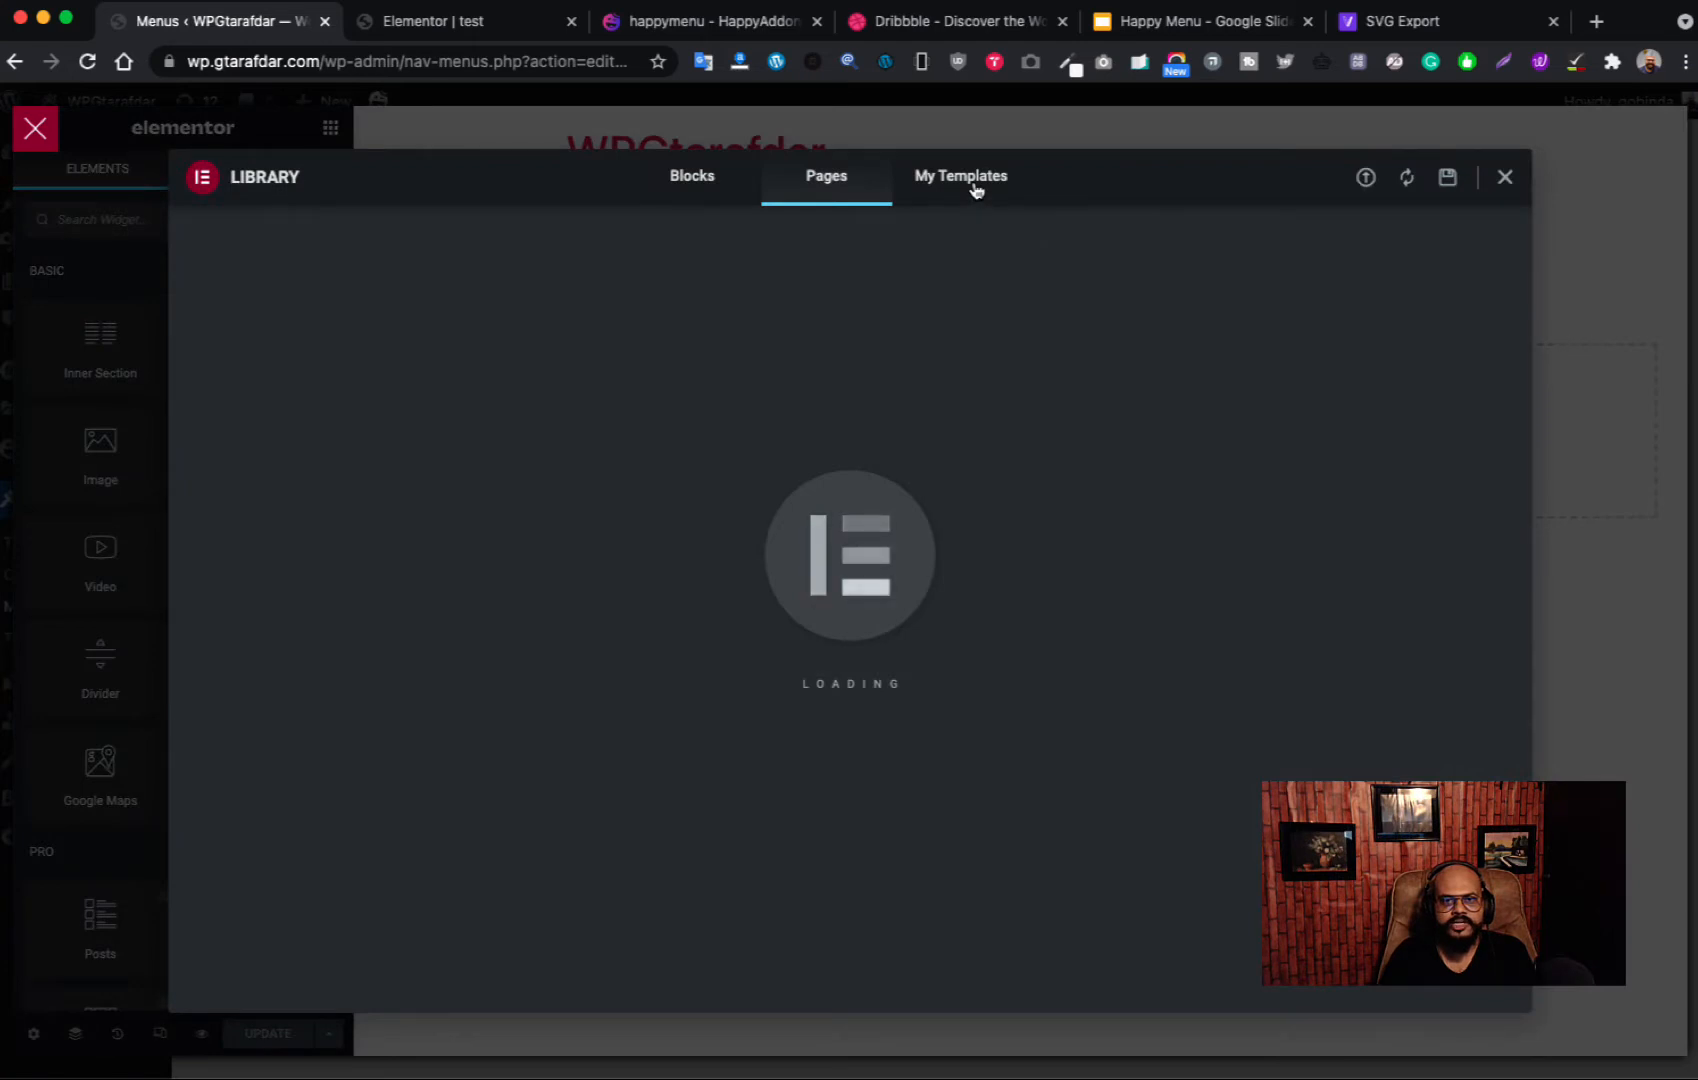
click(974, 190)
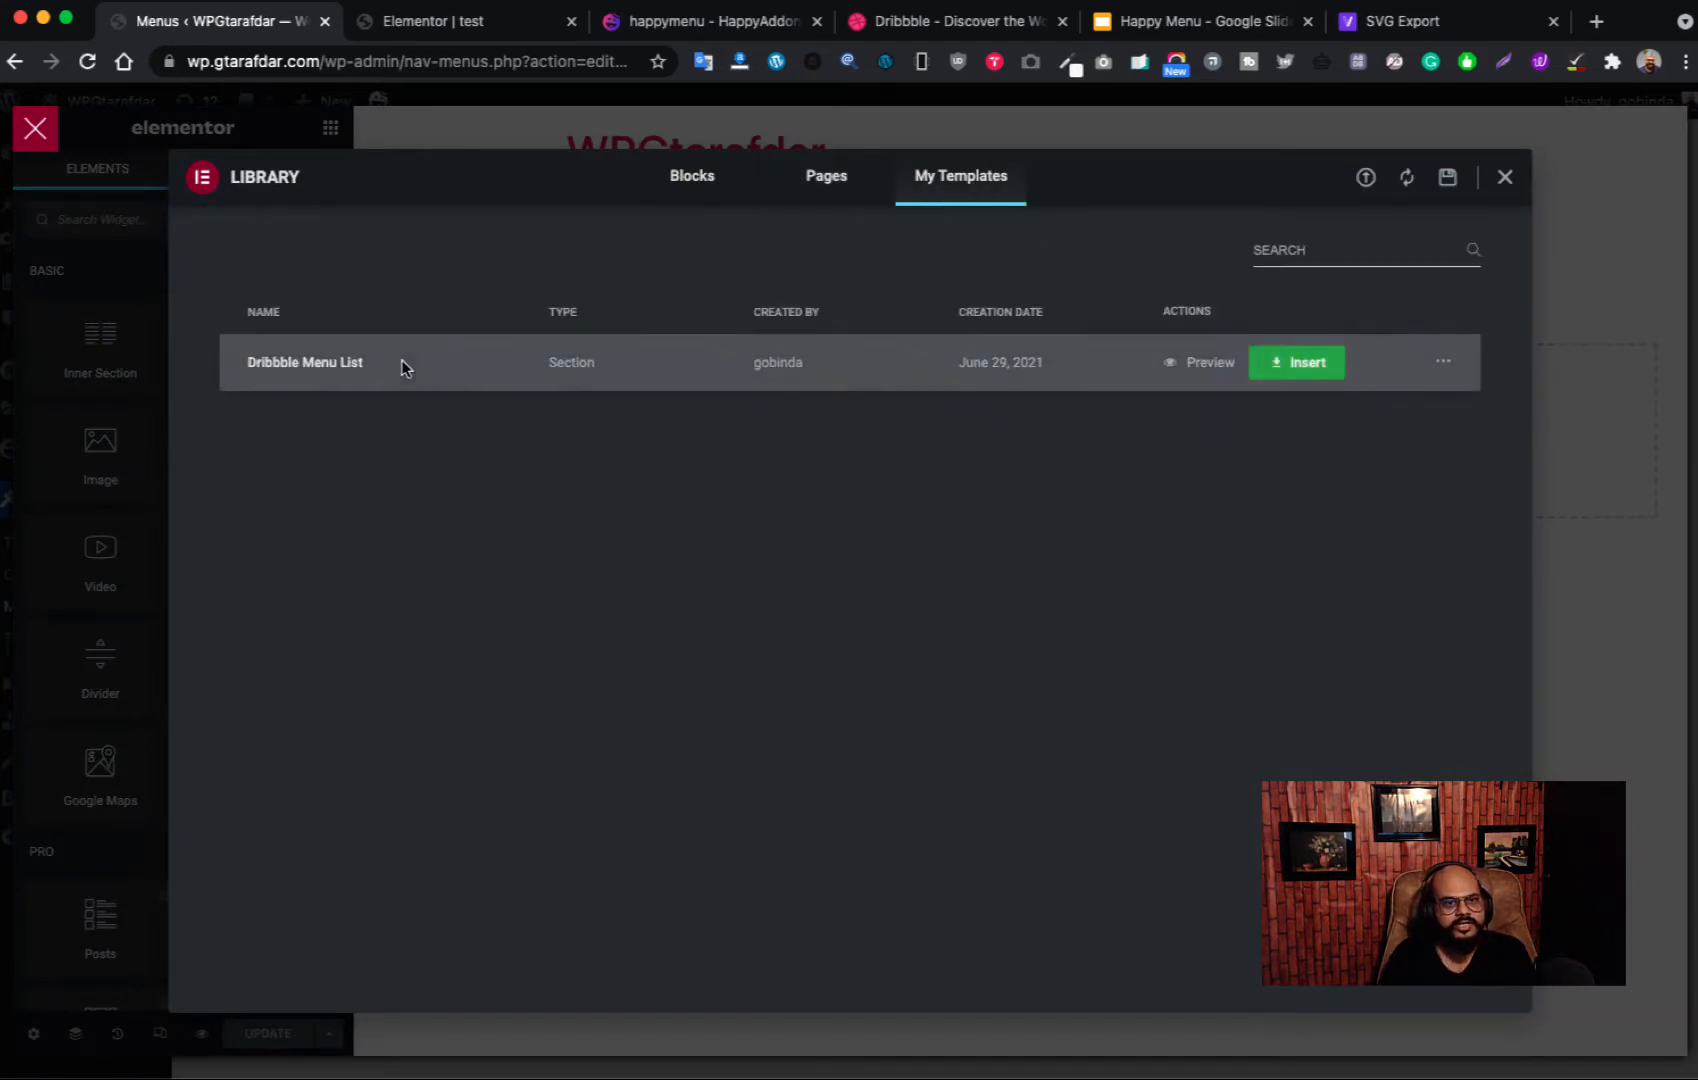
click(1281, 366)
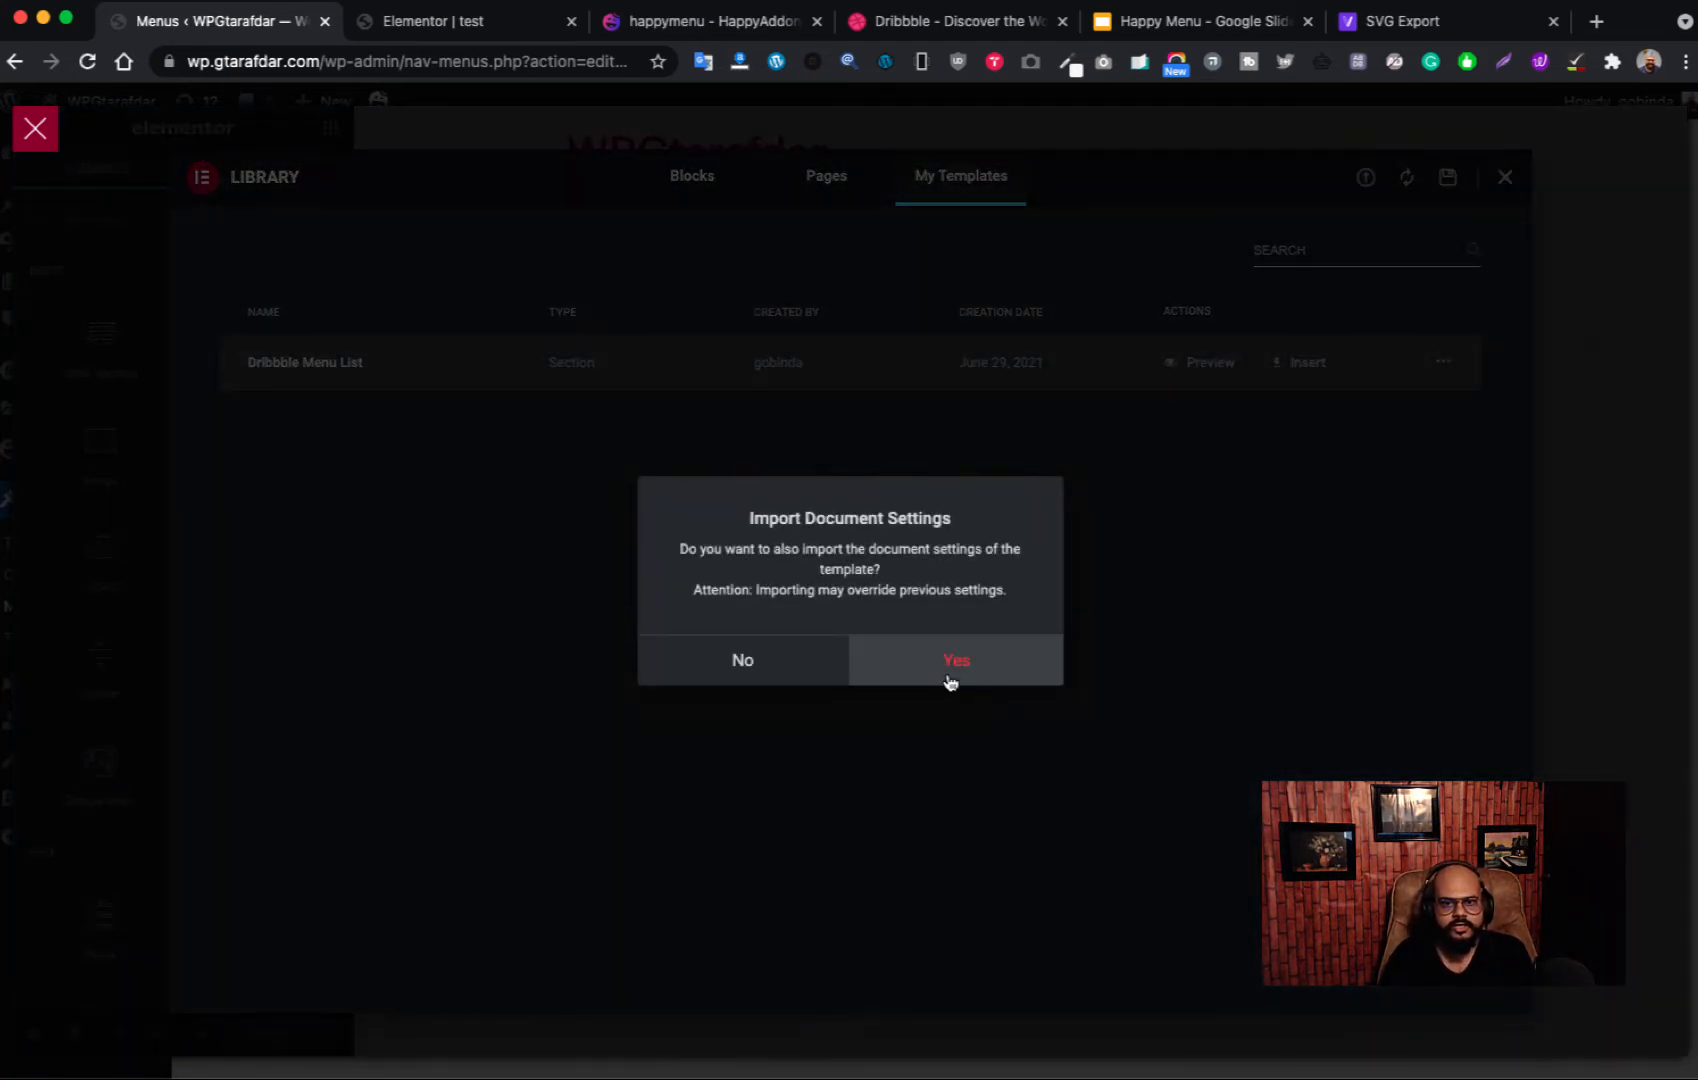
click(955, 662)
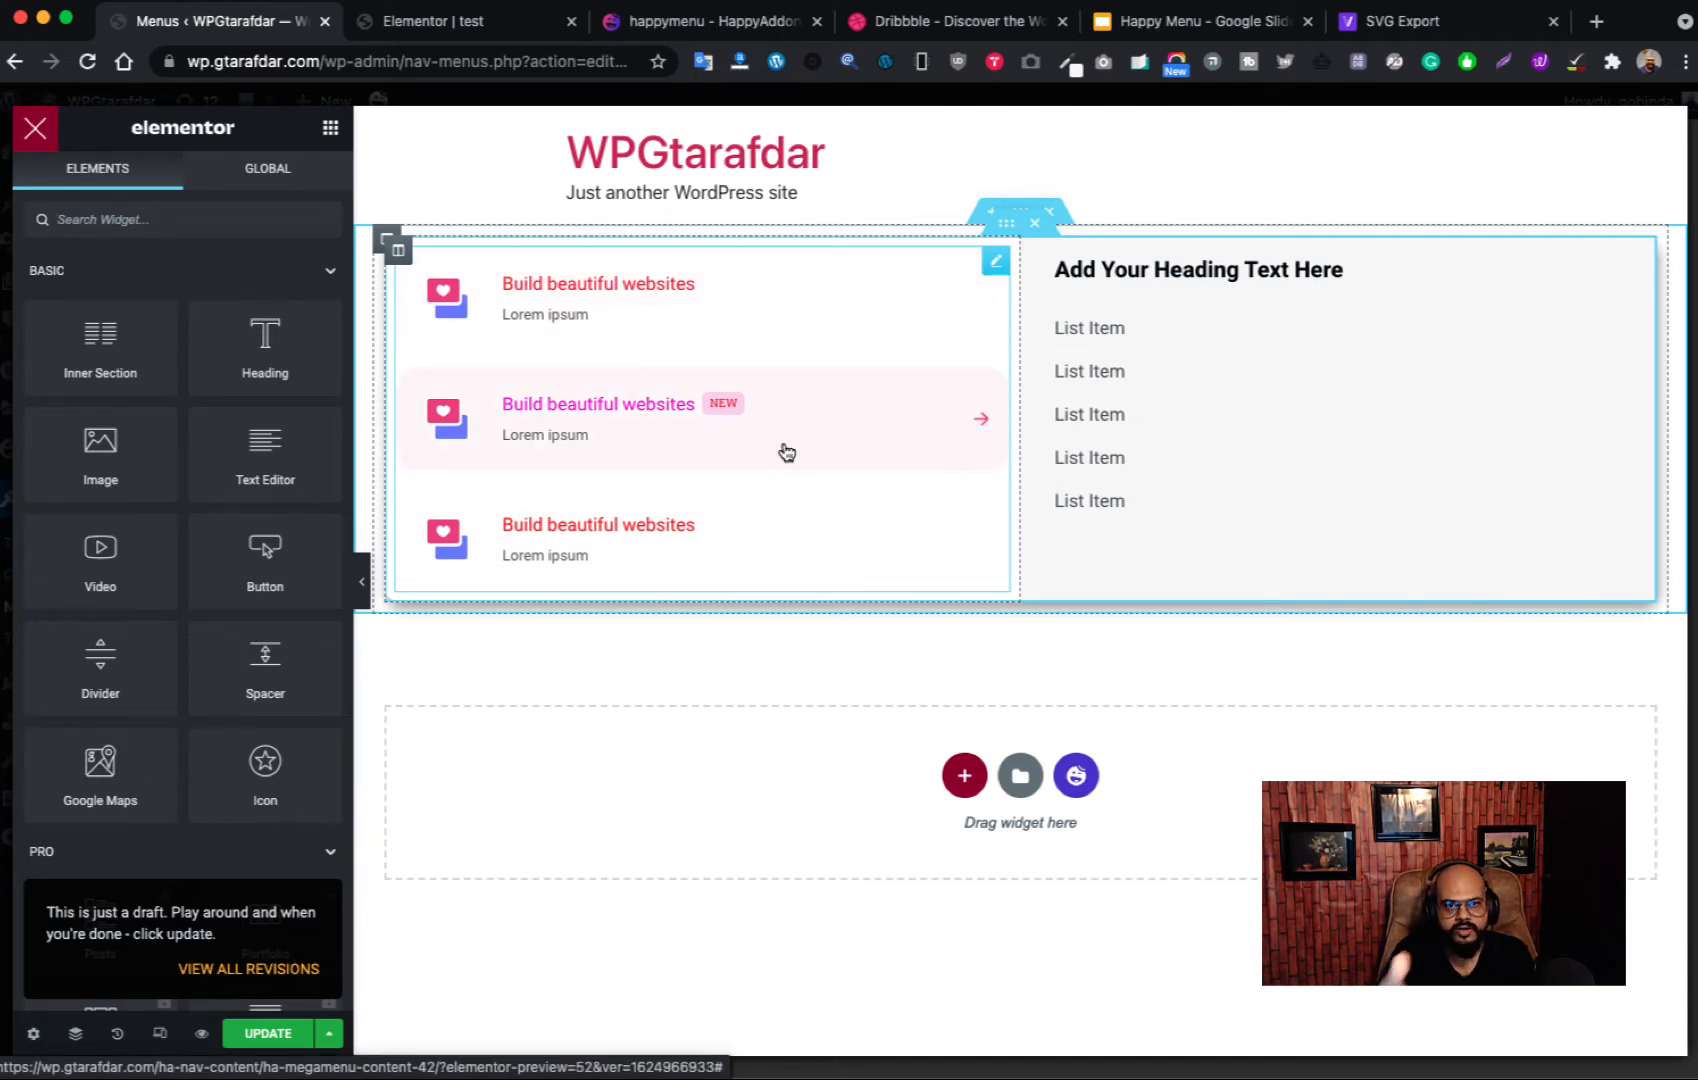
Step: Look at the saved templates and the Happy Addons template blocks, and update the mega menu content
click(1020, 777)
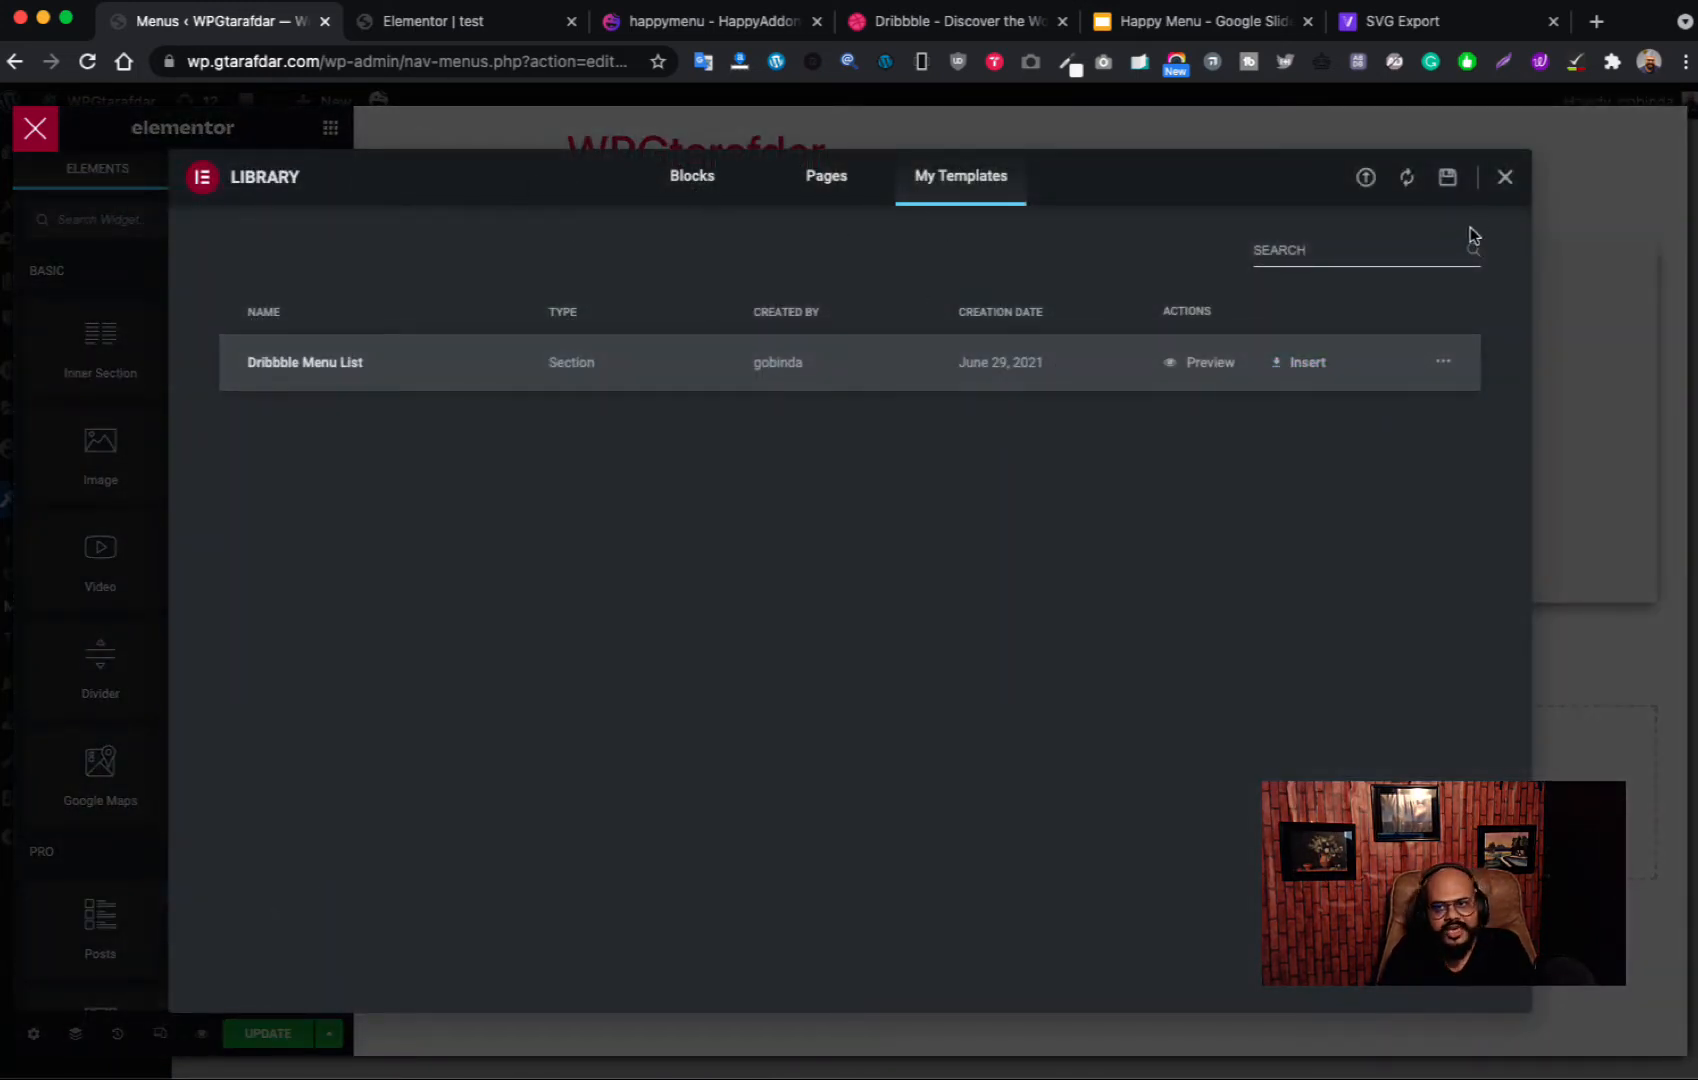
click(1504, 177)
click(1076, 776)
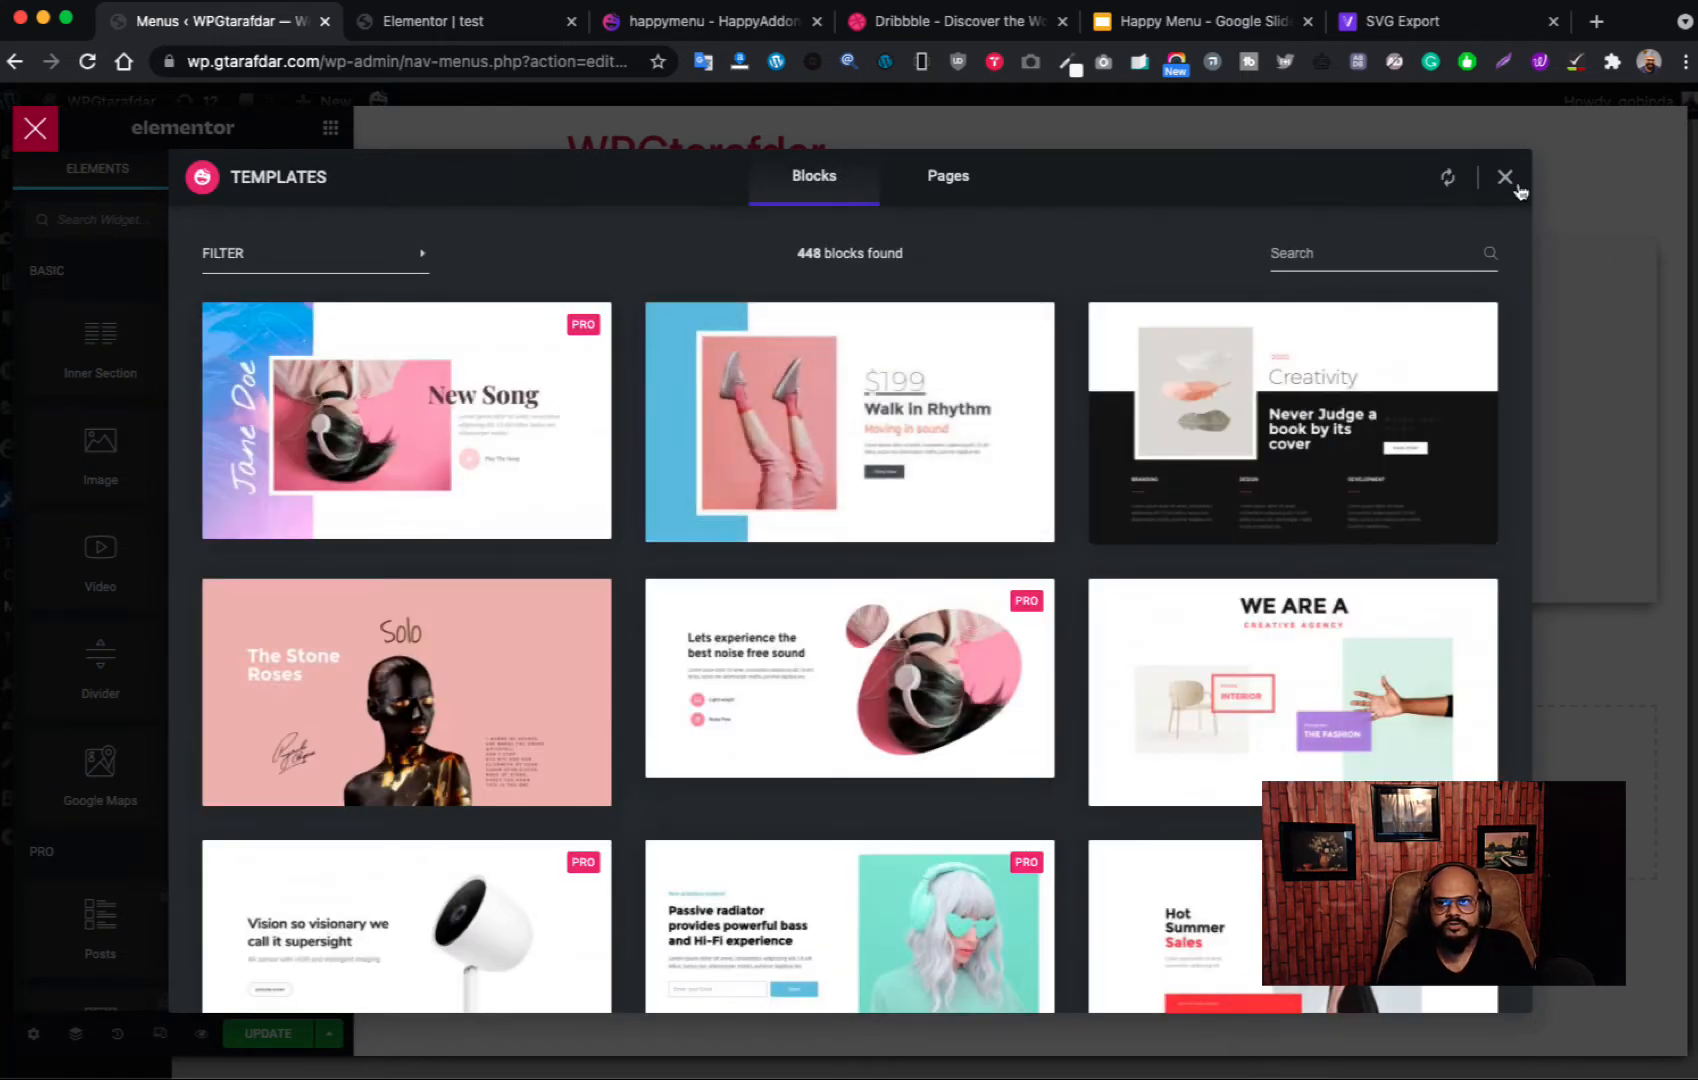
click(1504, 177)
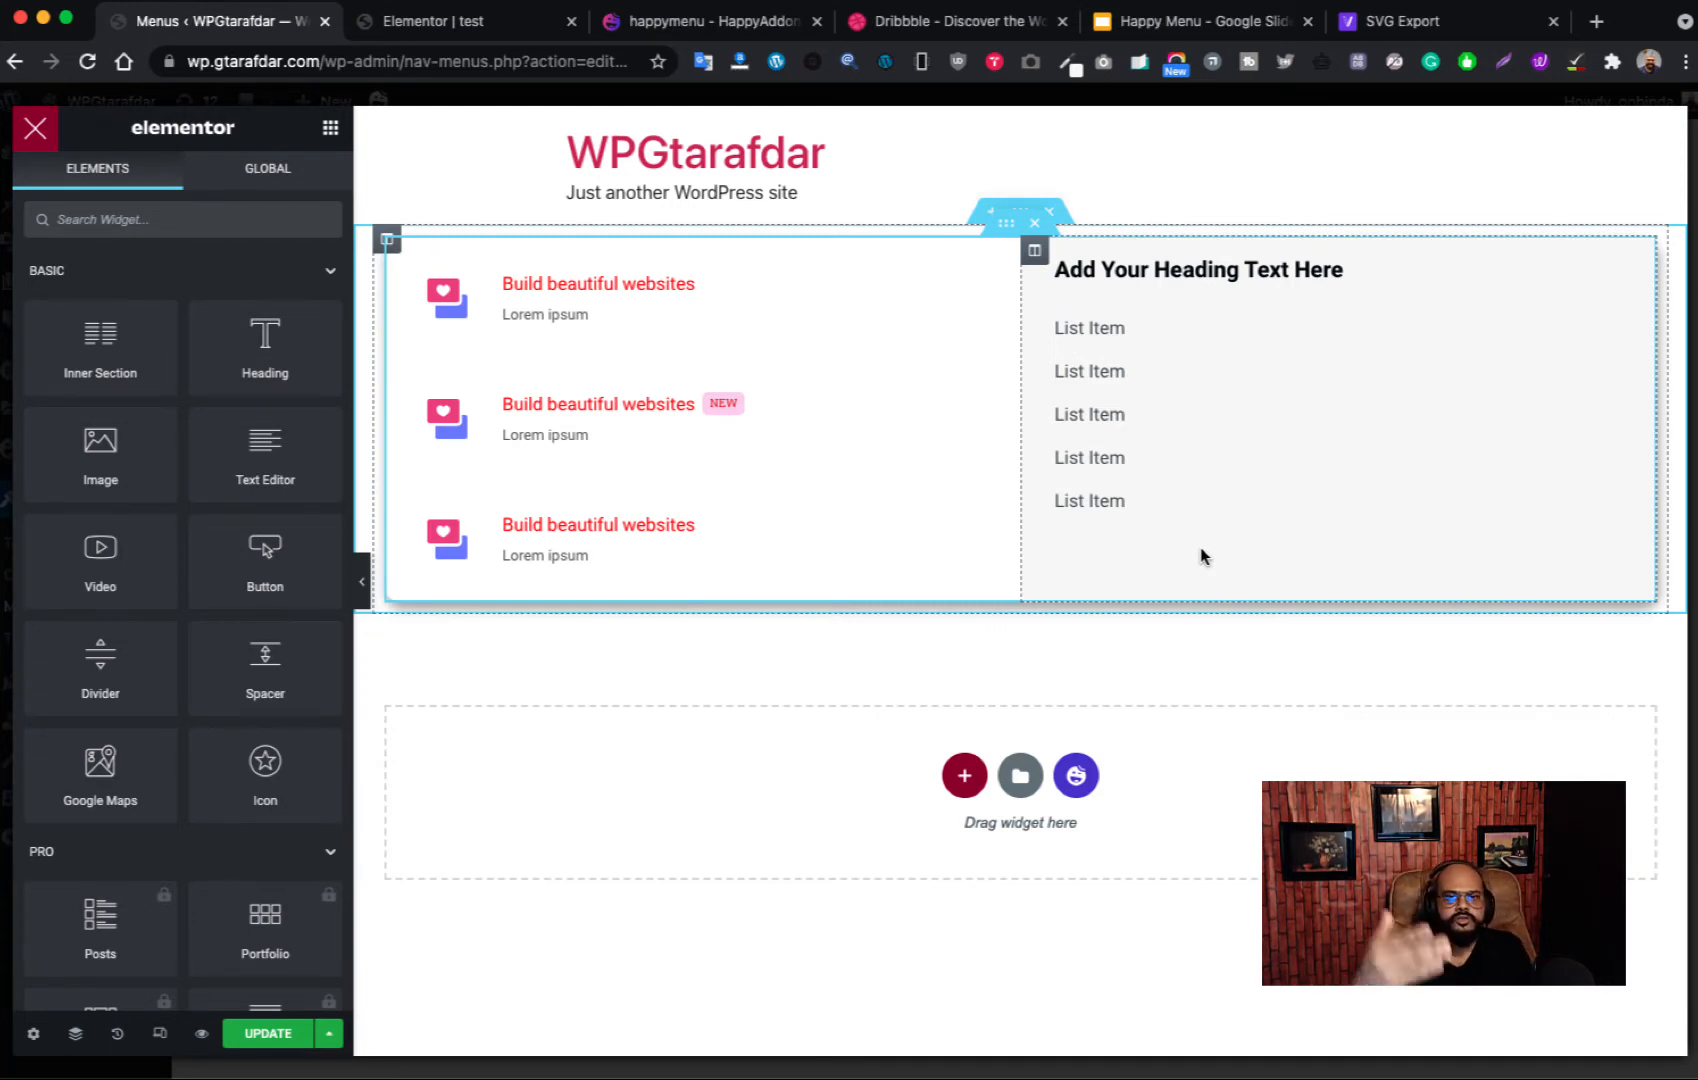
click(252, 1038)
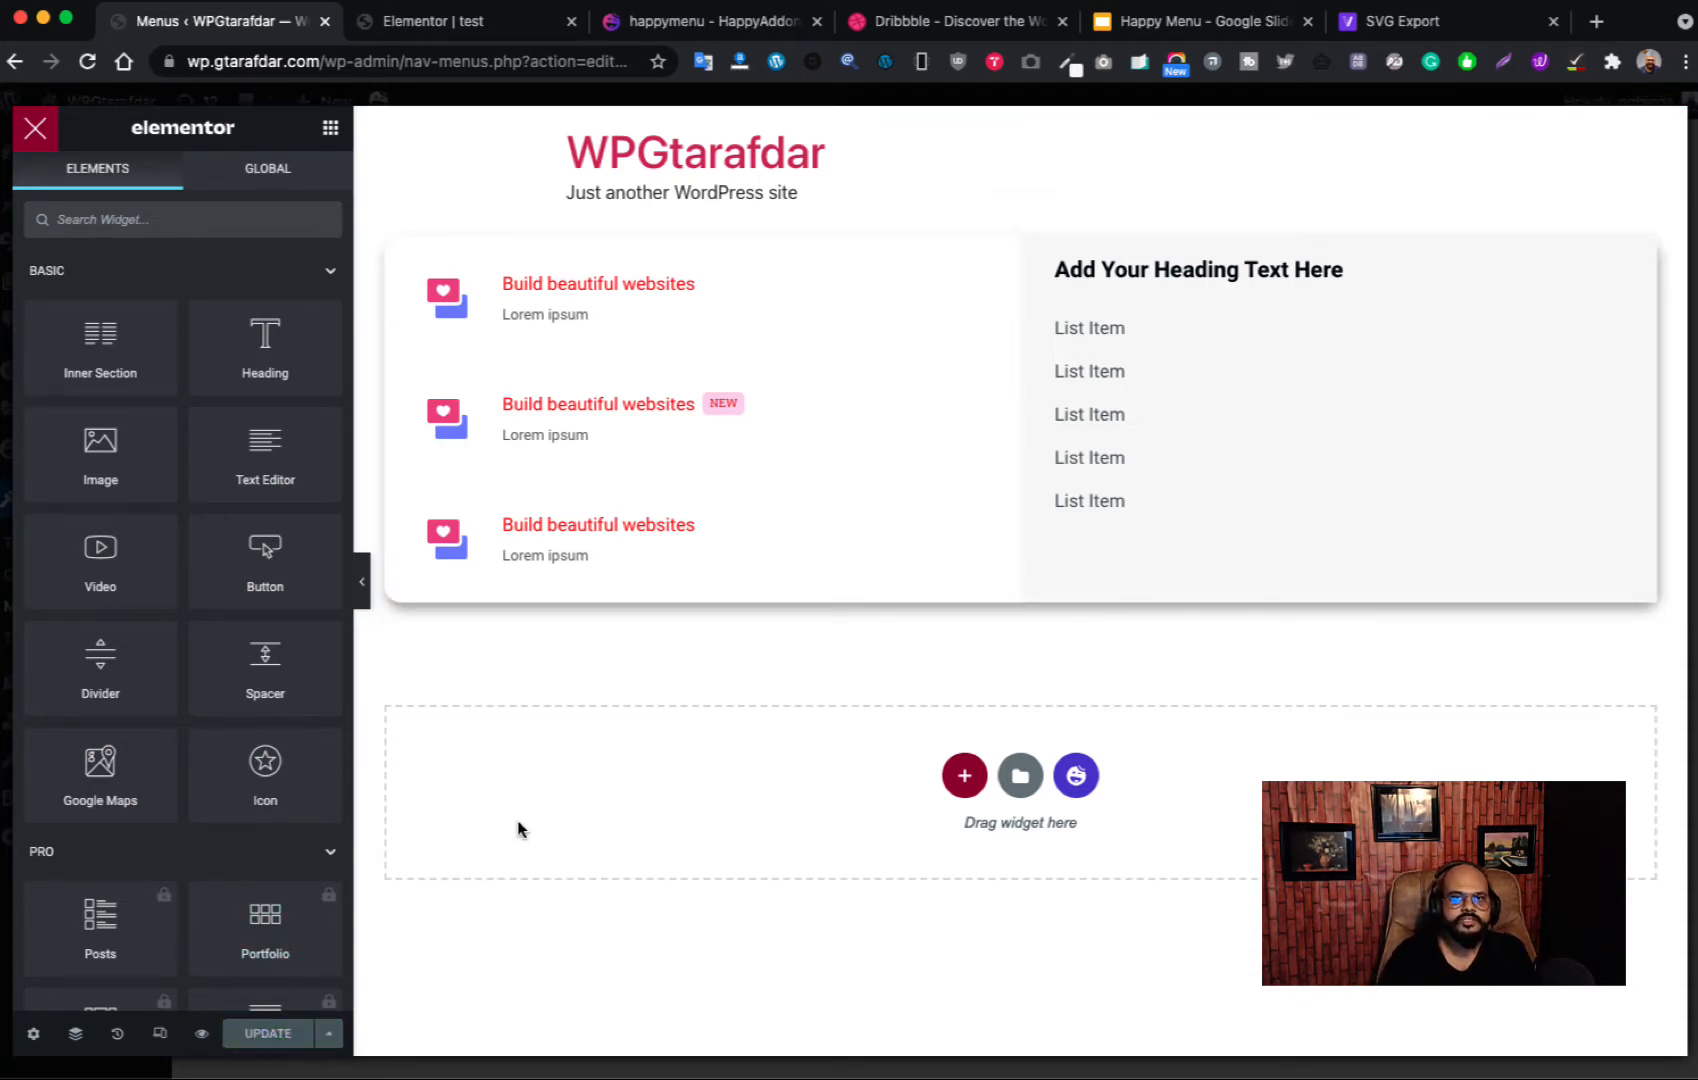
Step: Reload the Elementor test page, set its Happy Menu widget to the Dribbble Menu and update the page
click(428, 28)
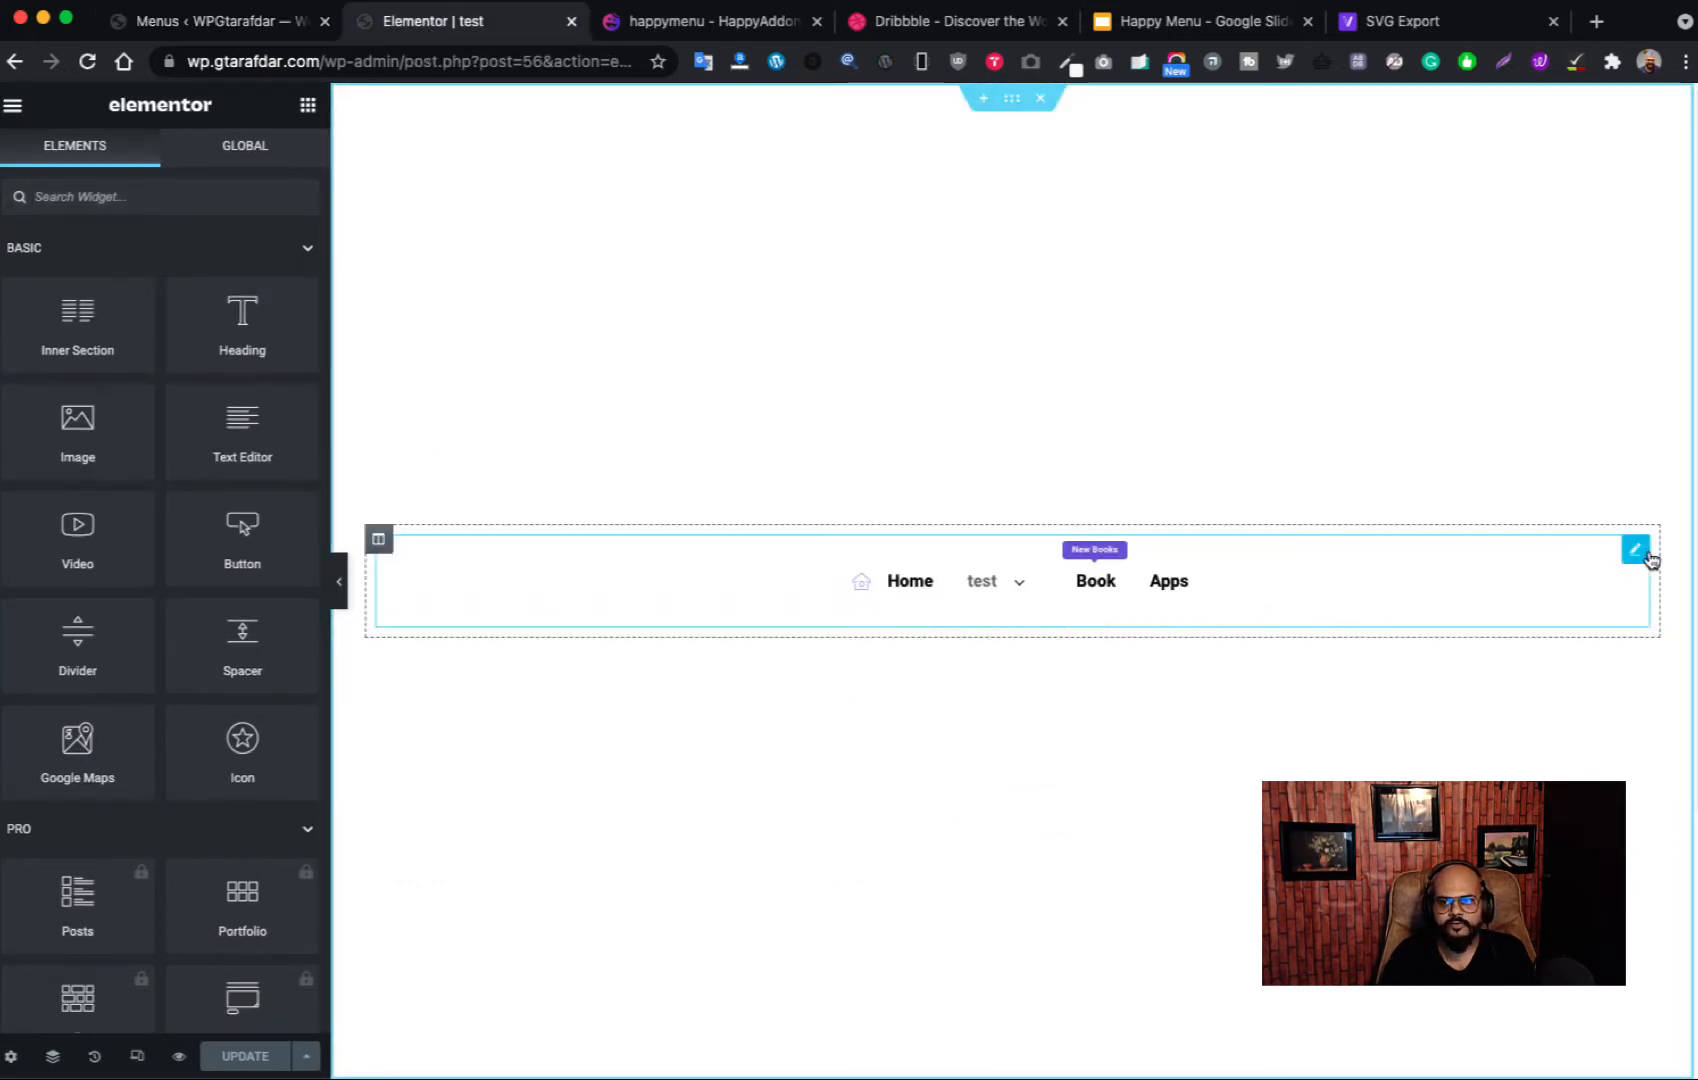
click(1636, 550)
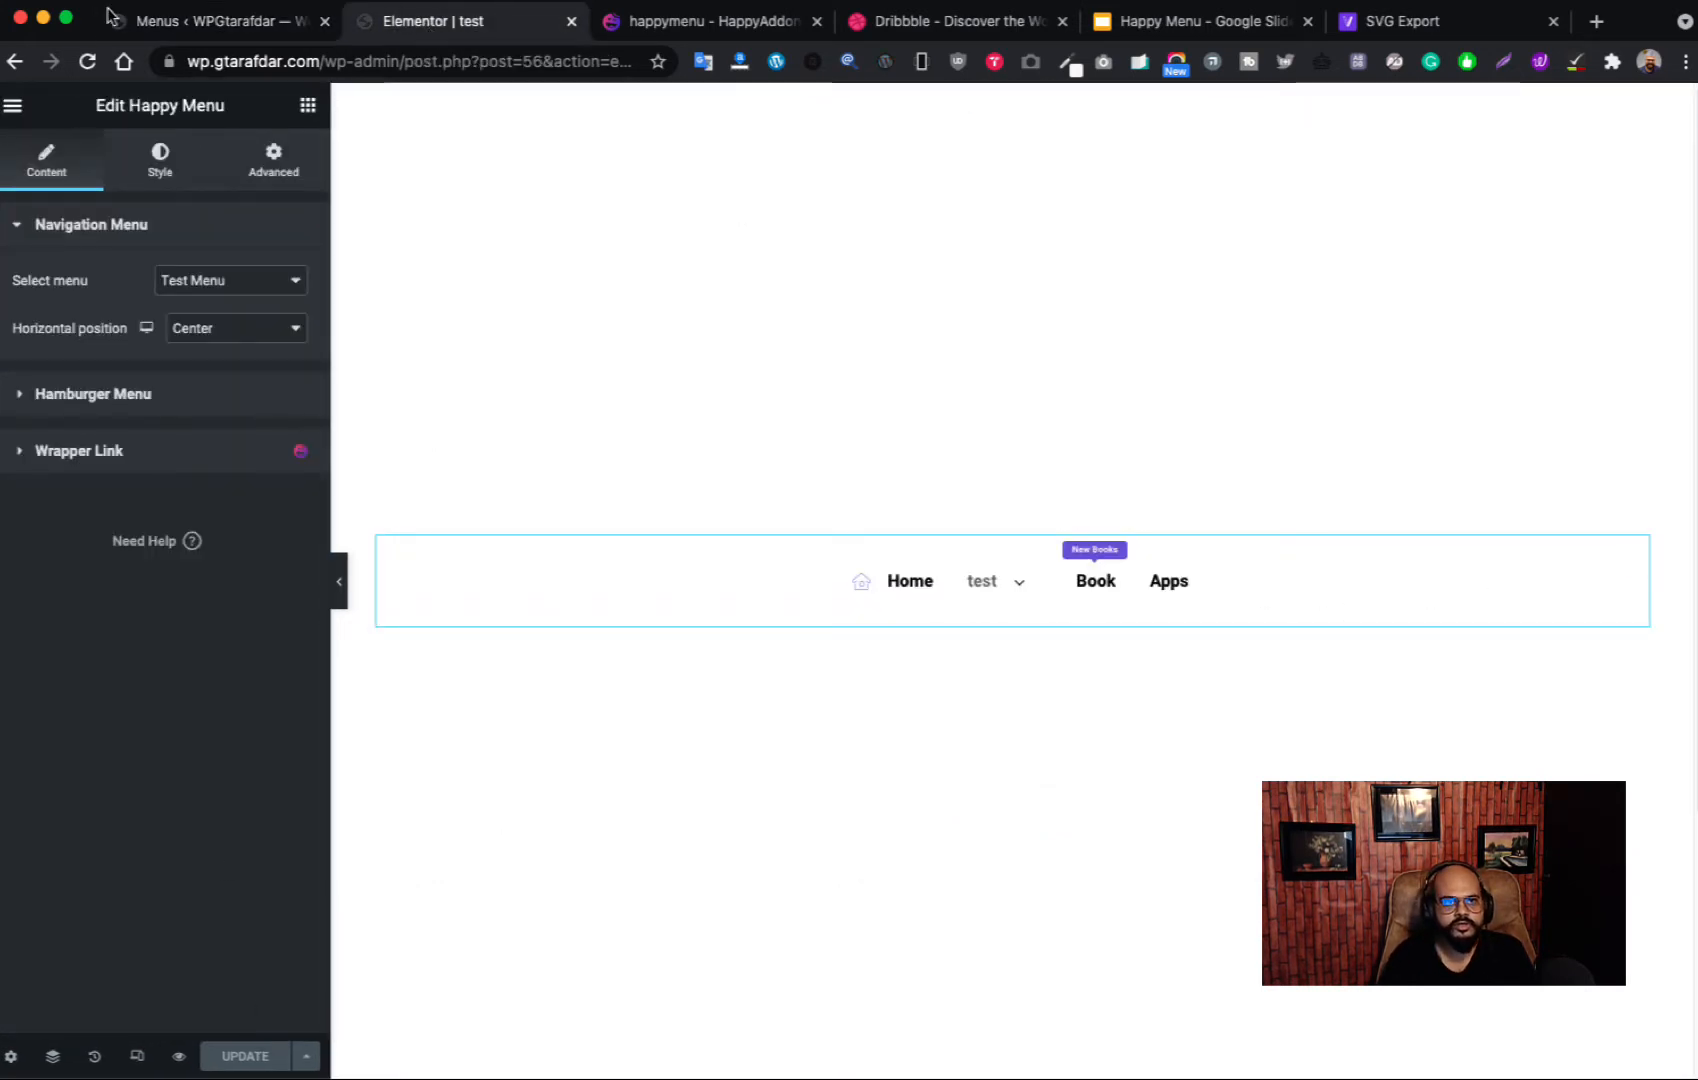
click(87, 61)
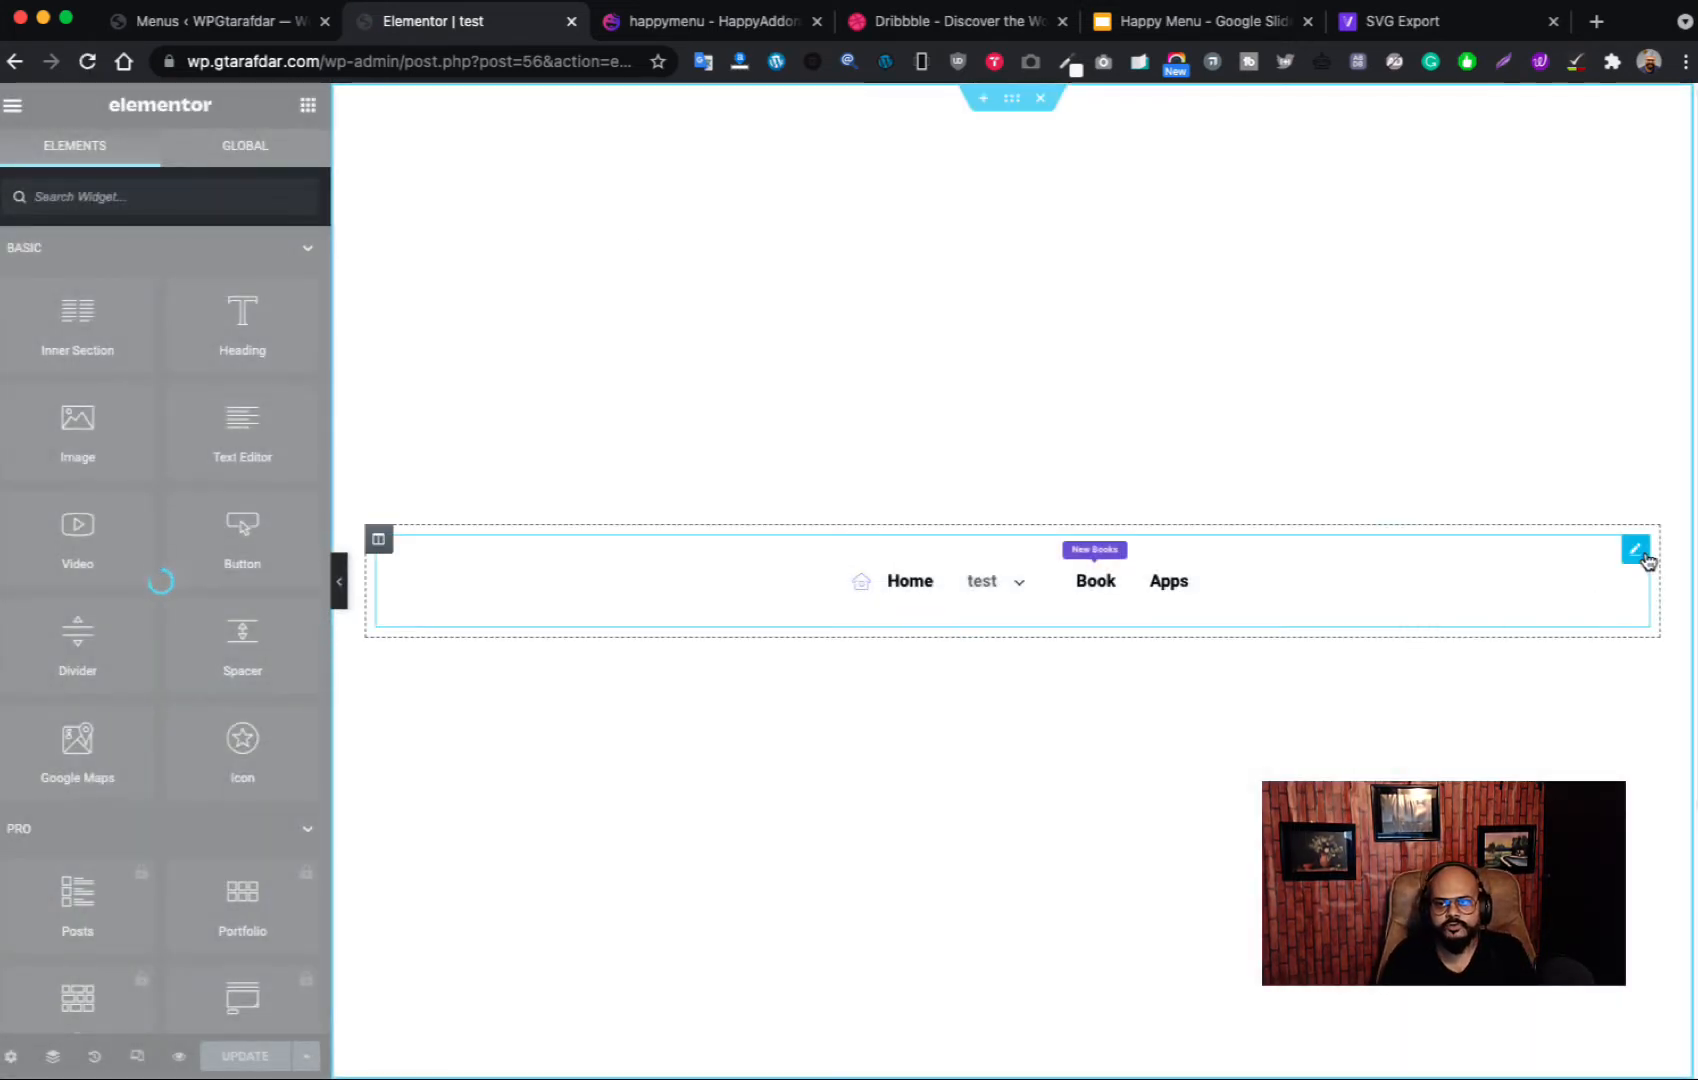
click(1637, 552)
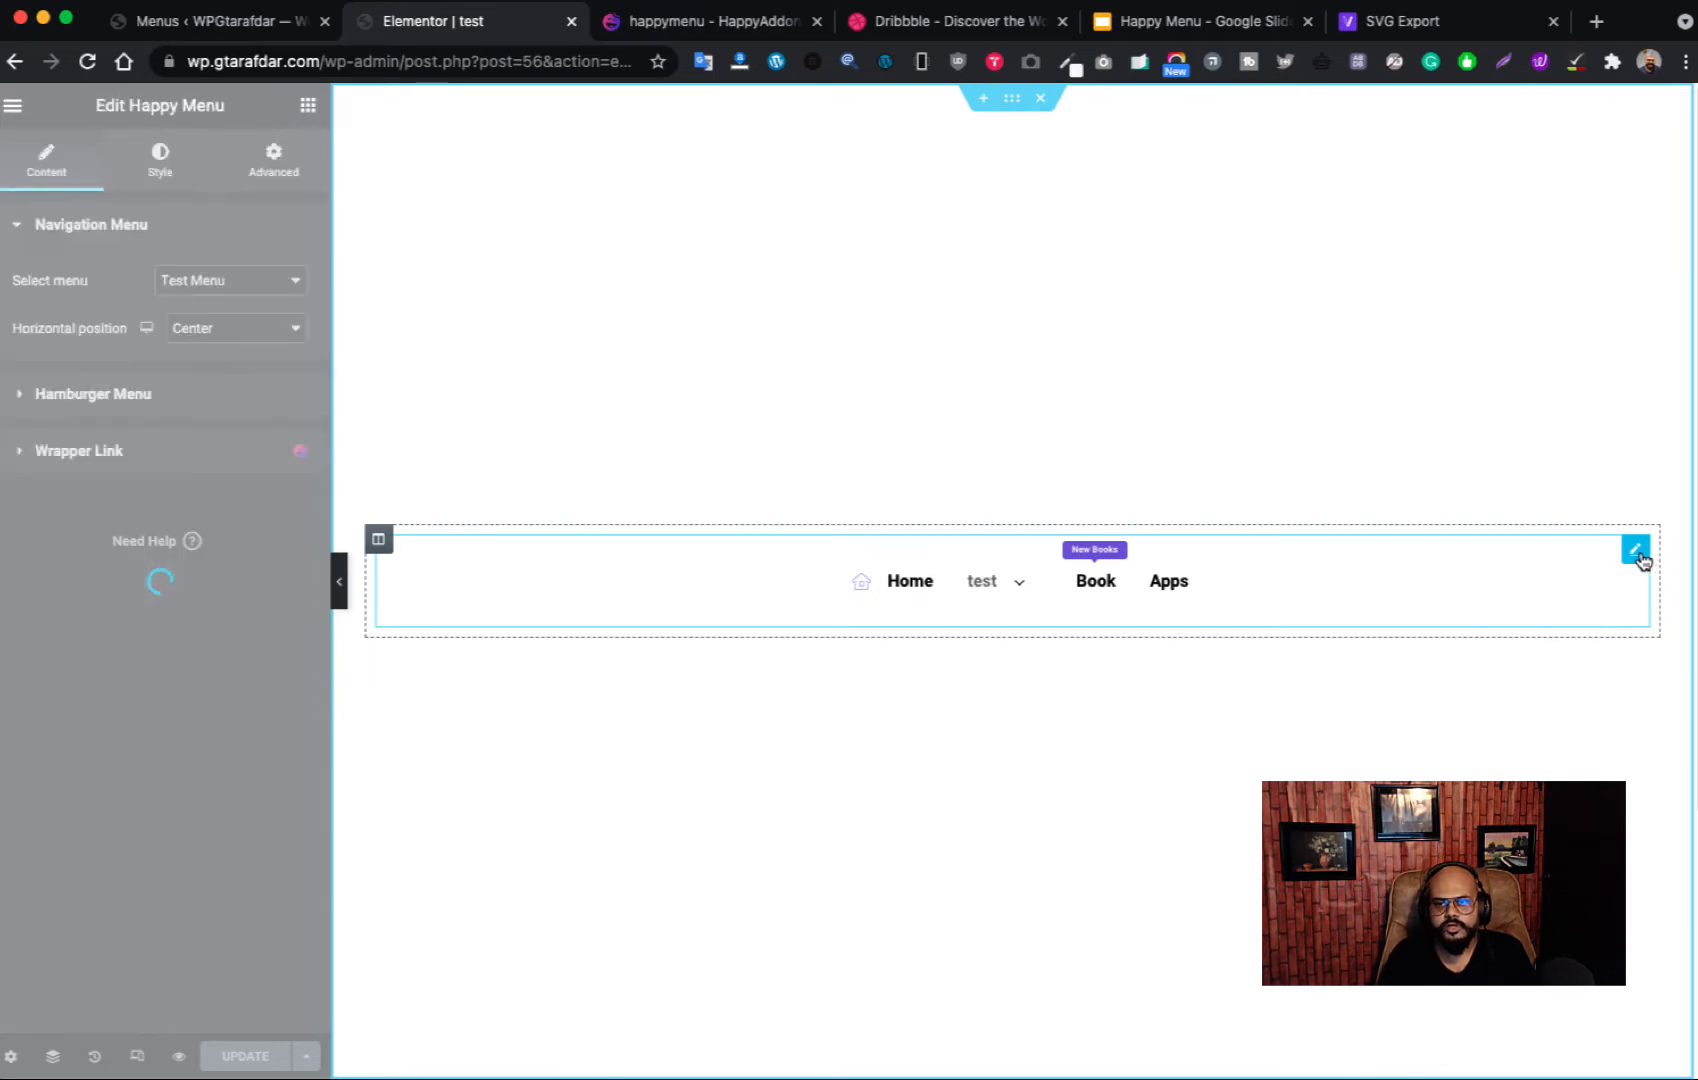
click(249, 291)
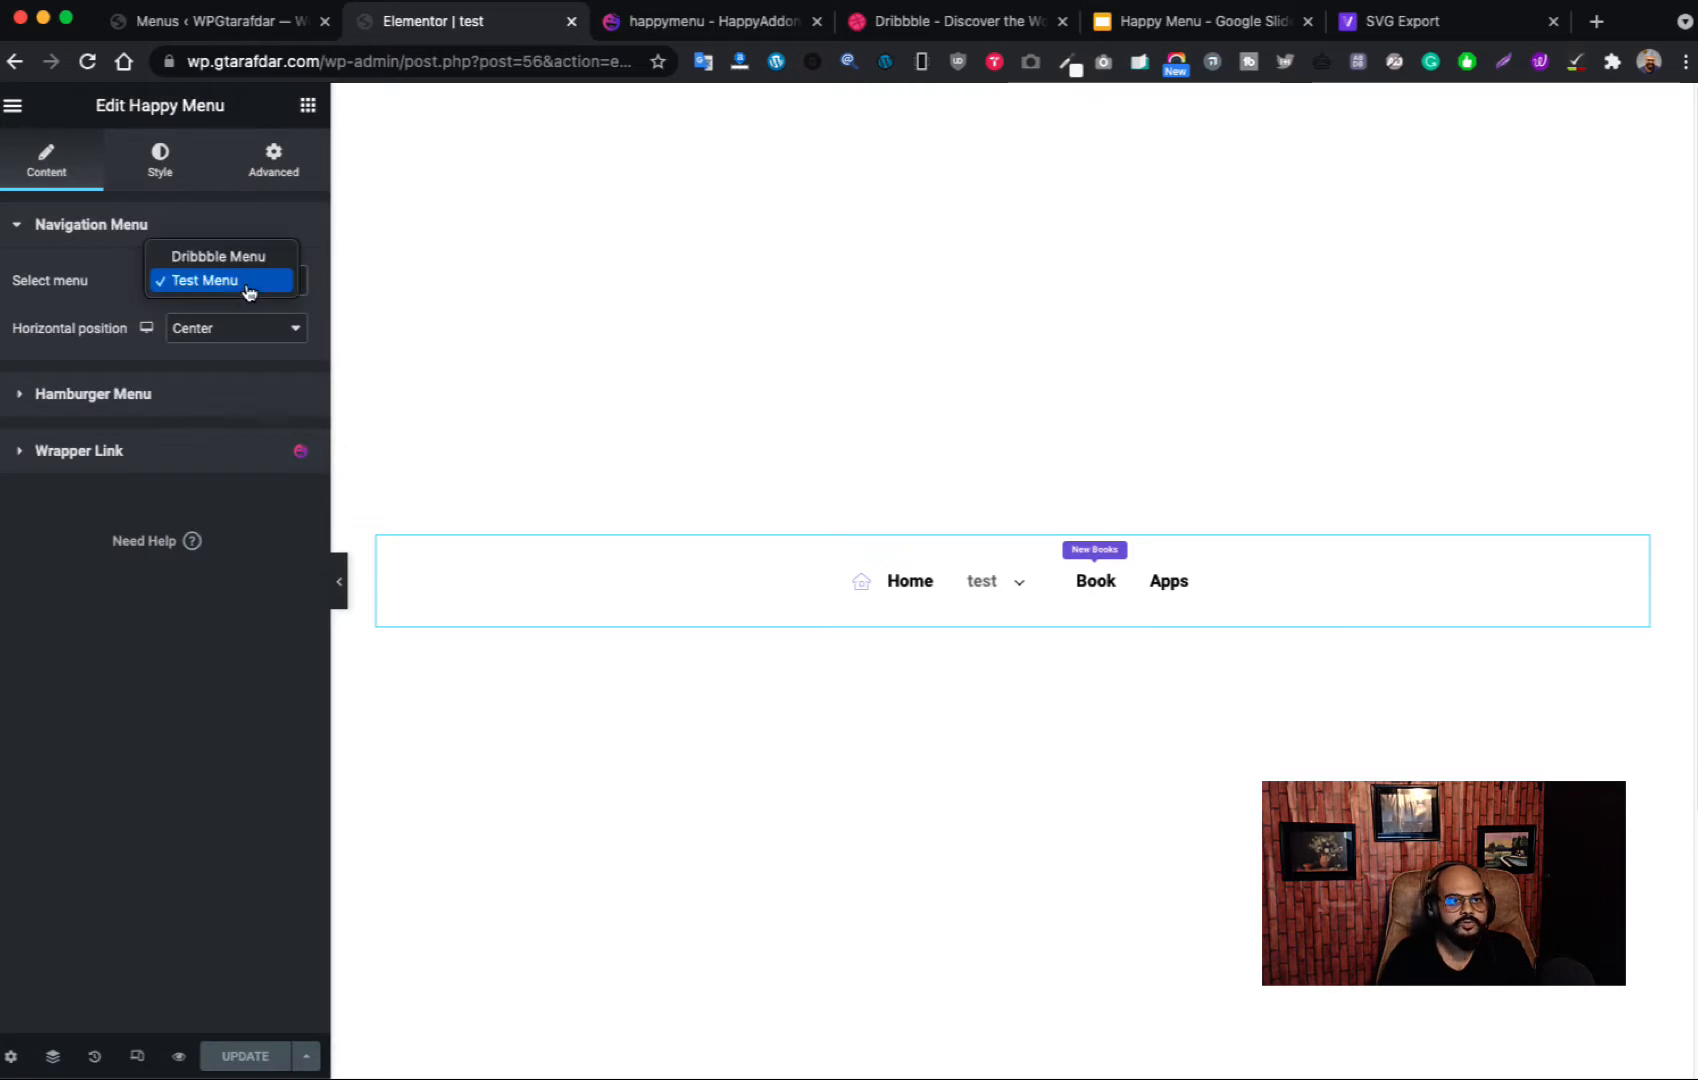
click(218, 256)
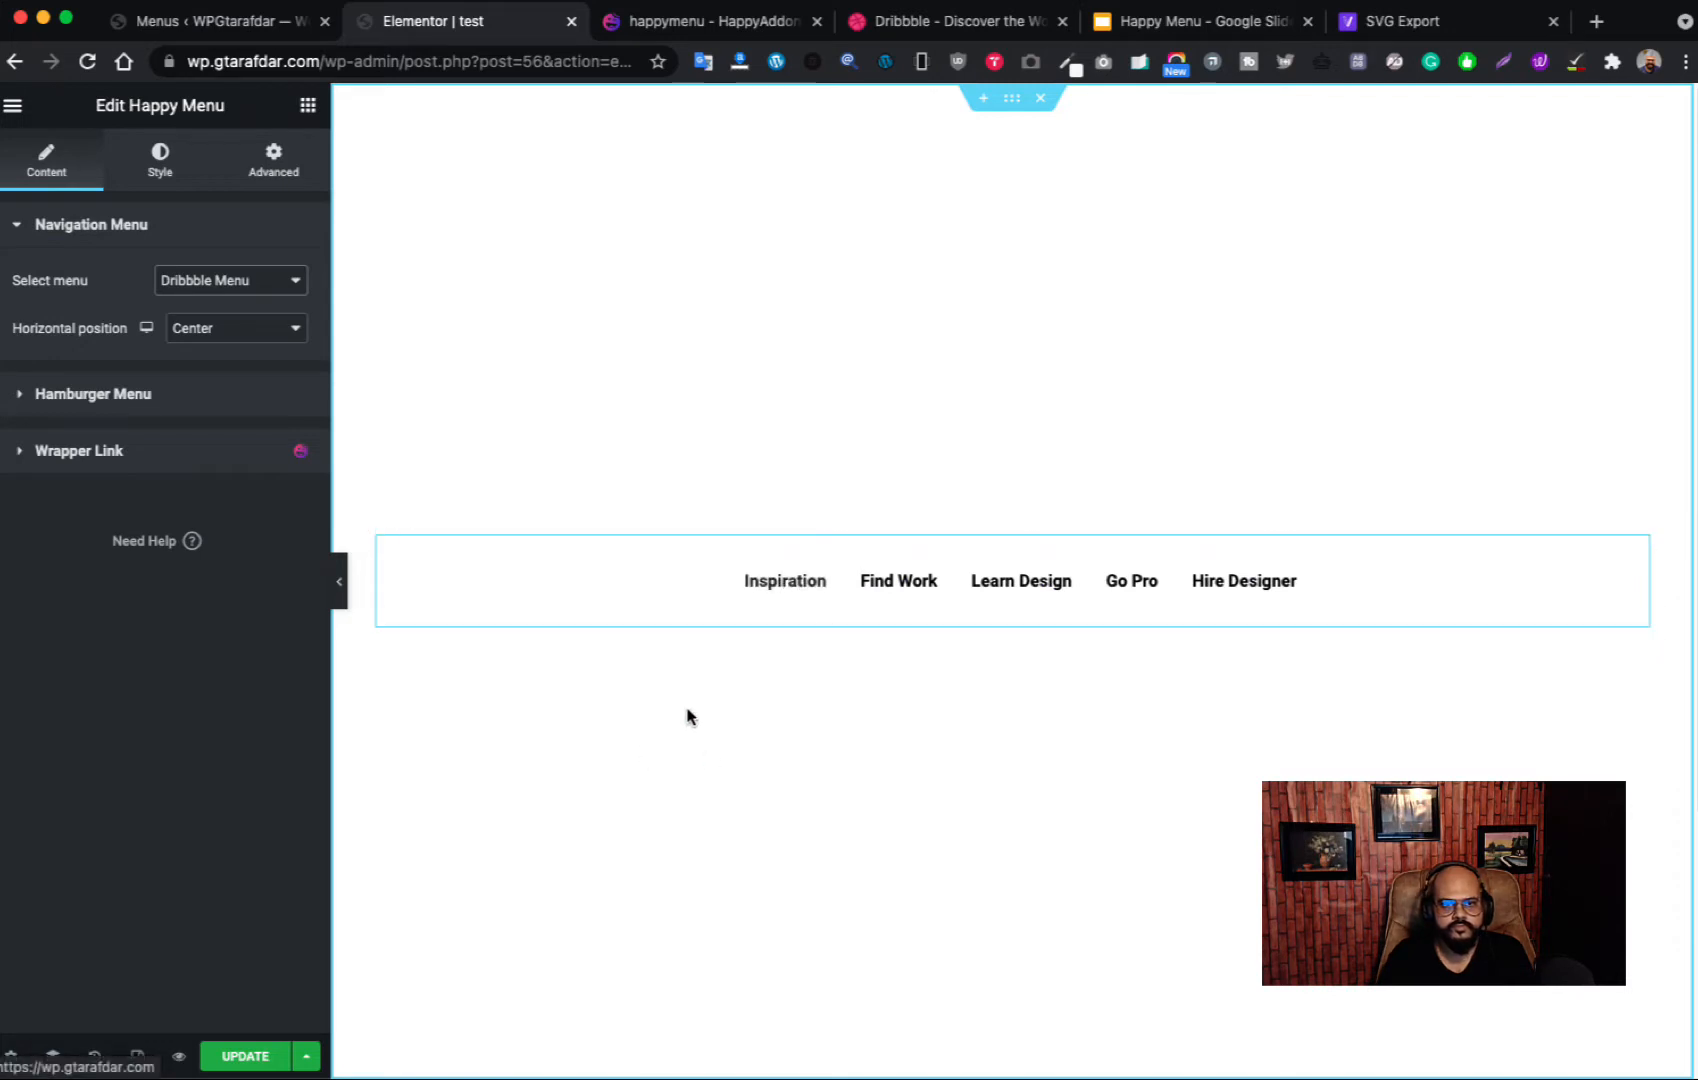
click(248, 1056)
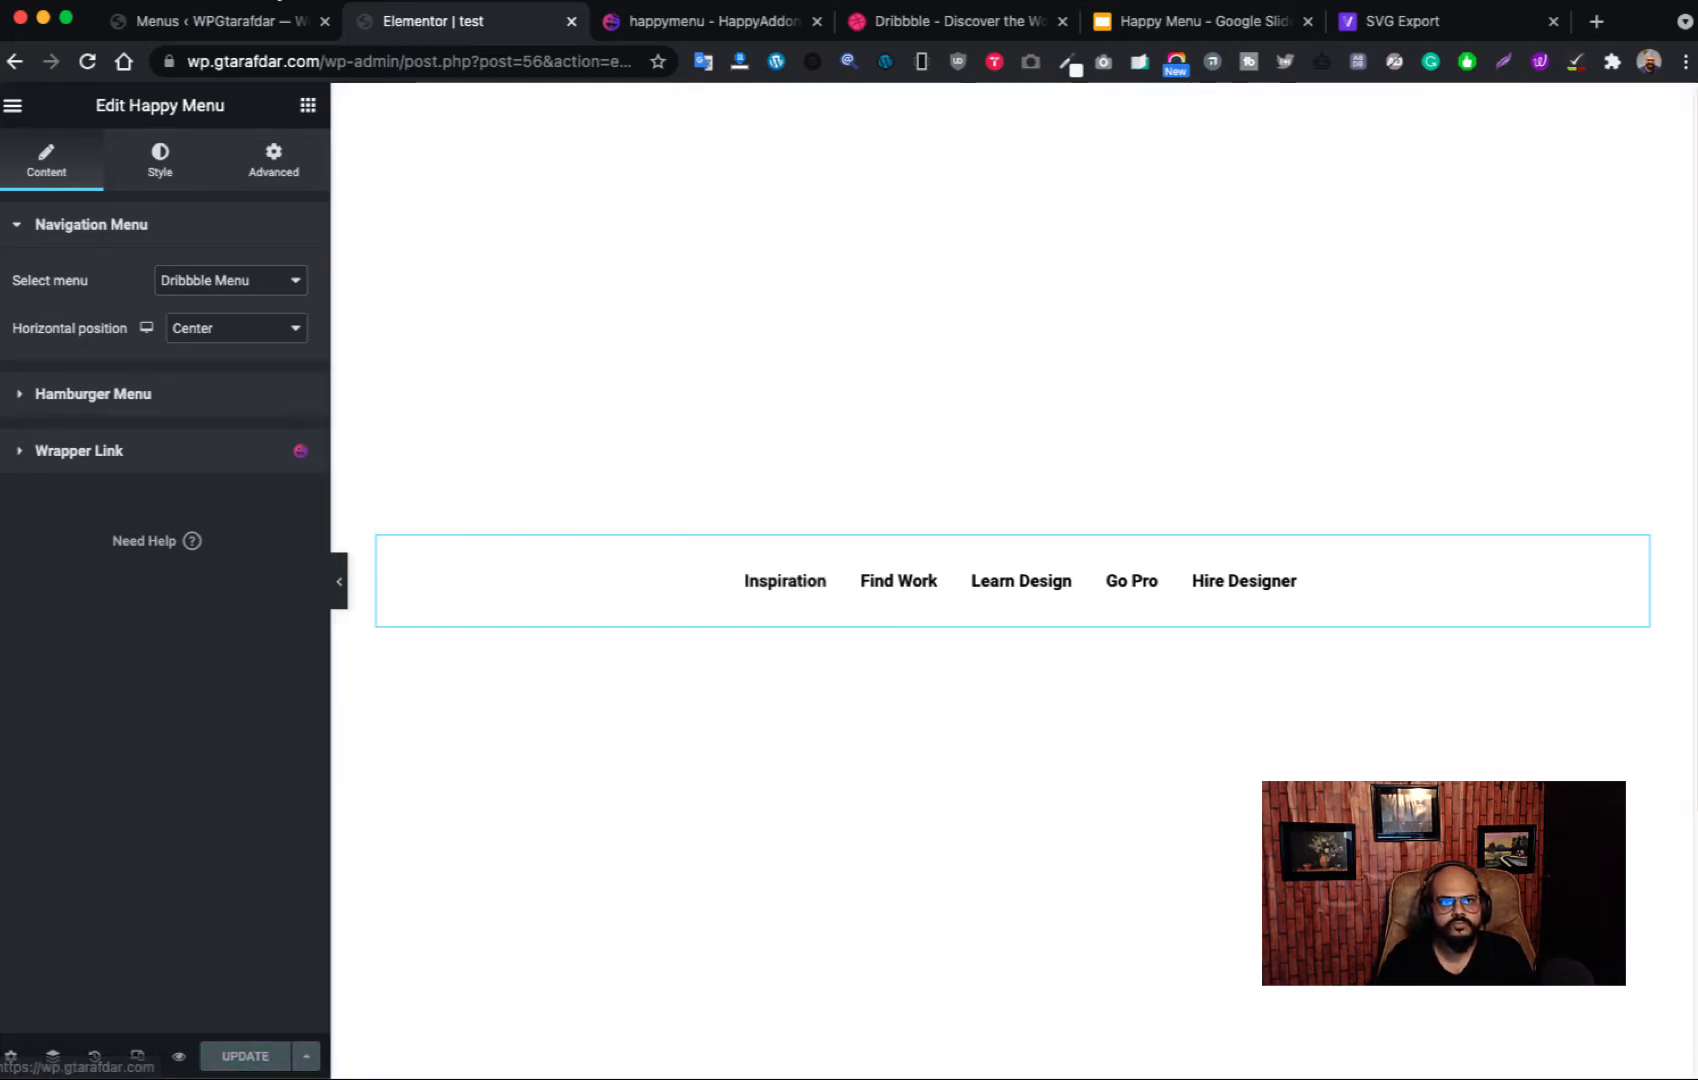
Step: Close the Inspiration item's mega menu editor and Happy Menu settings, and save the Dribbble Menu on the WordPress Menus page
click(208, 32)
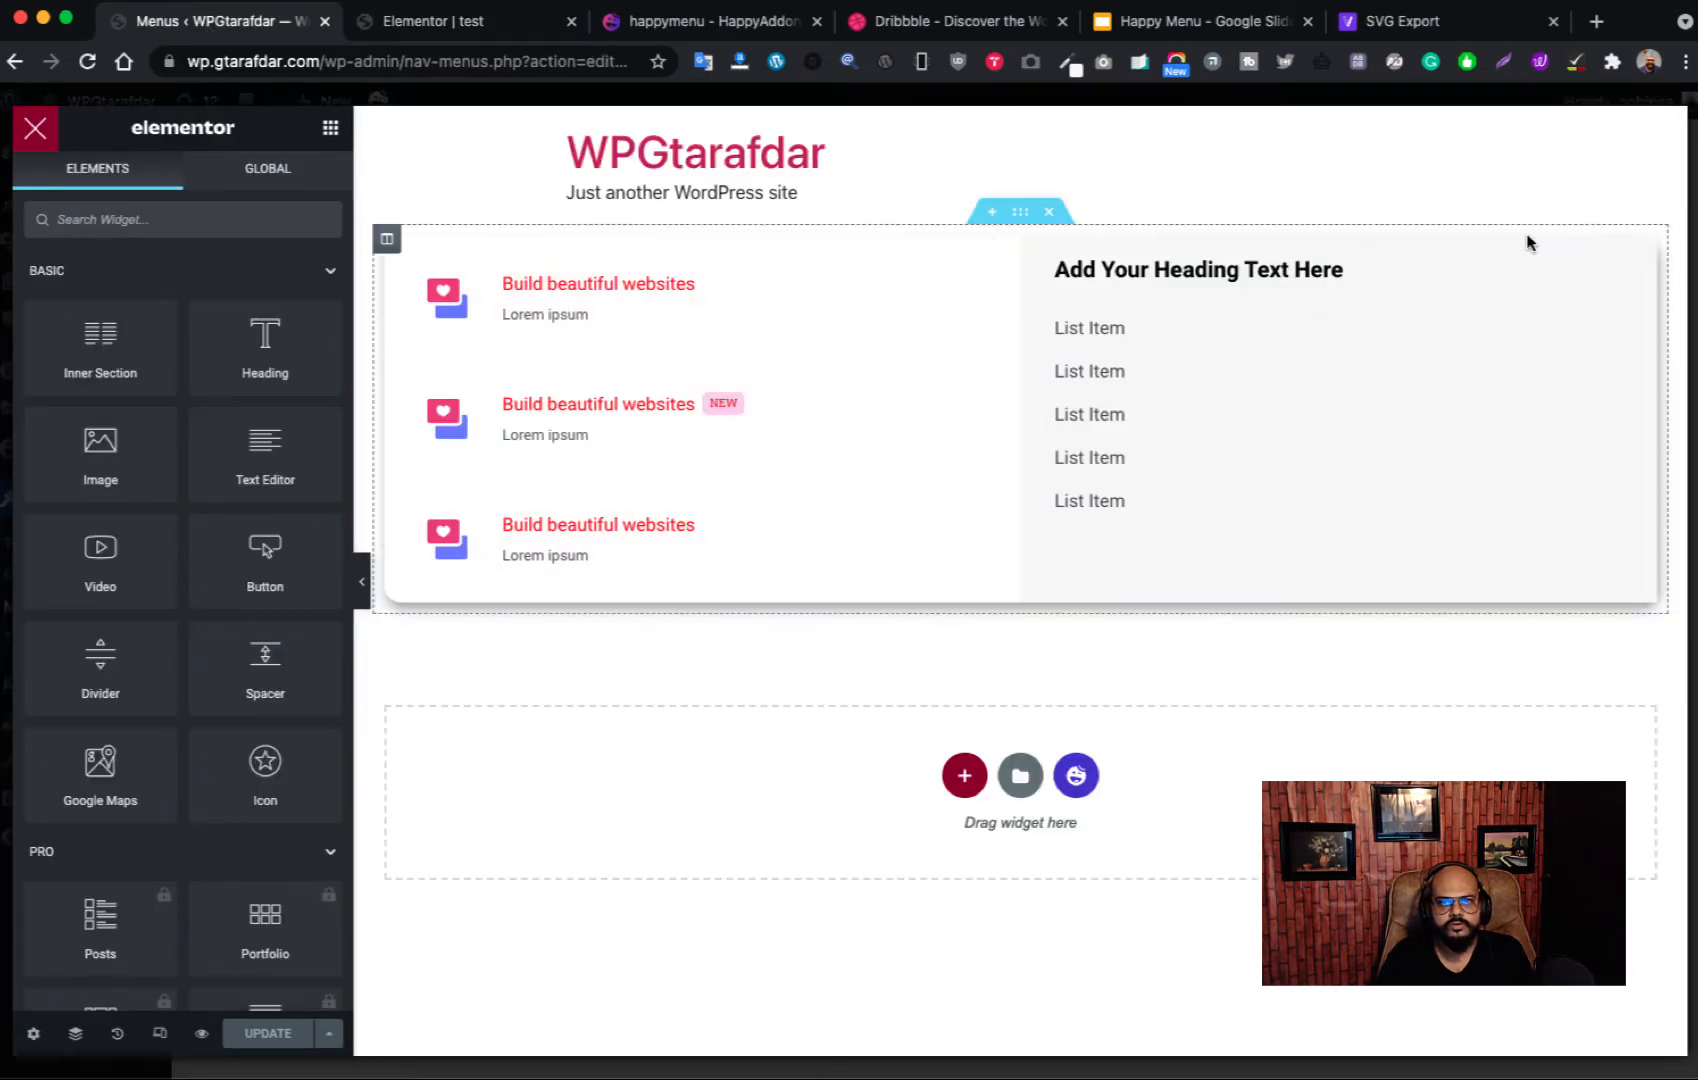
click(35, 128)
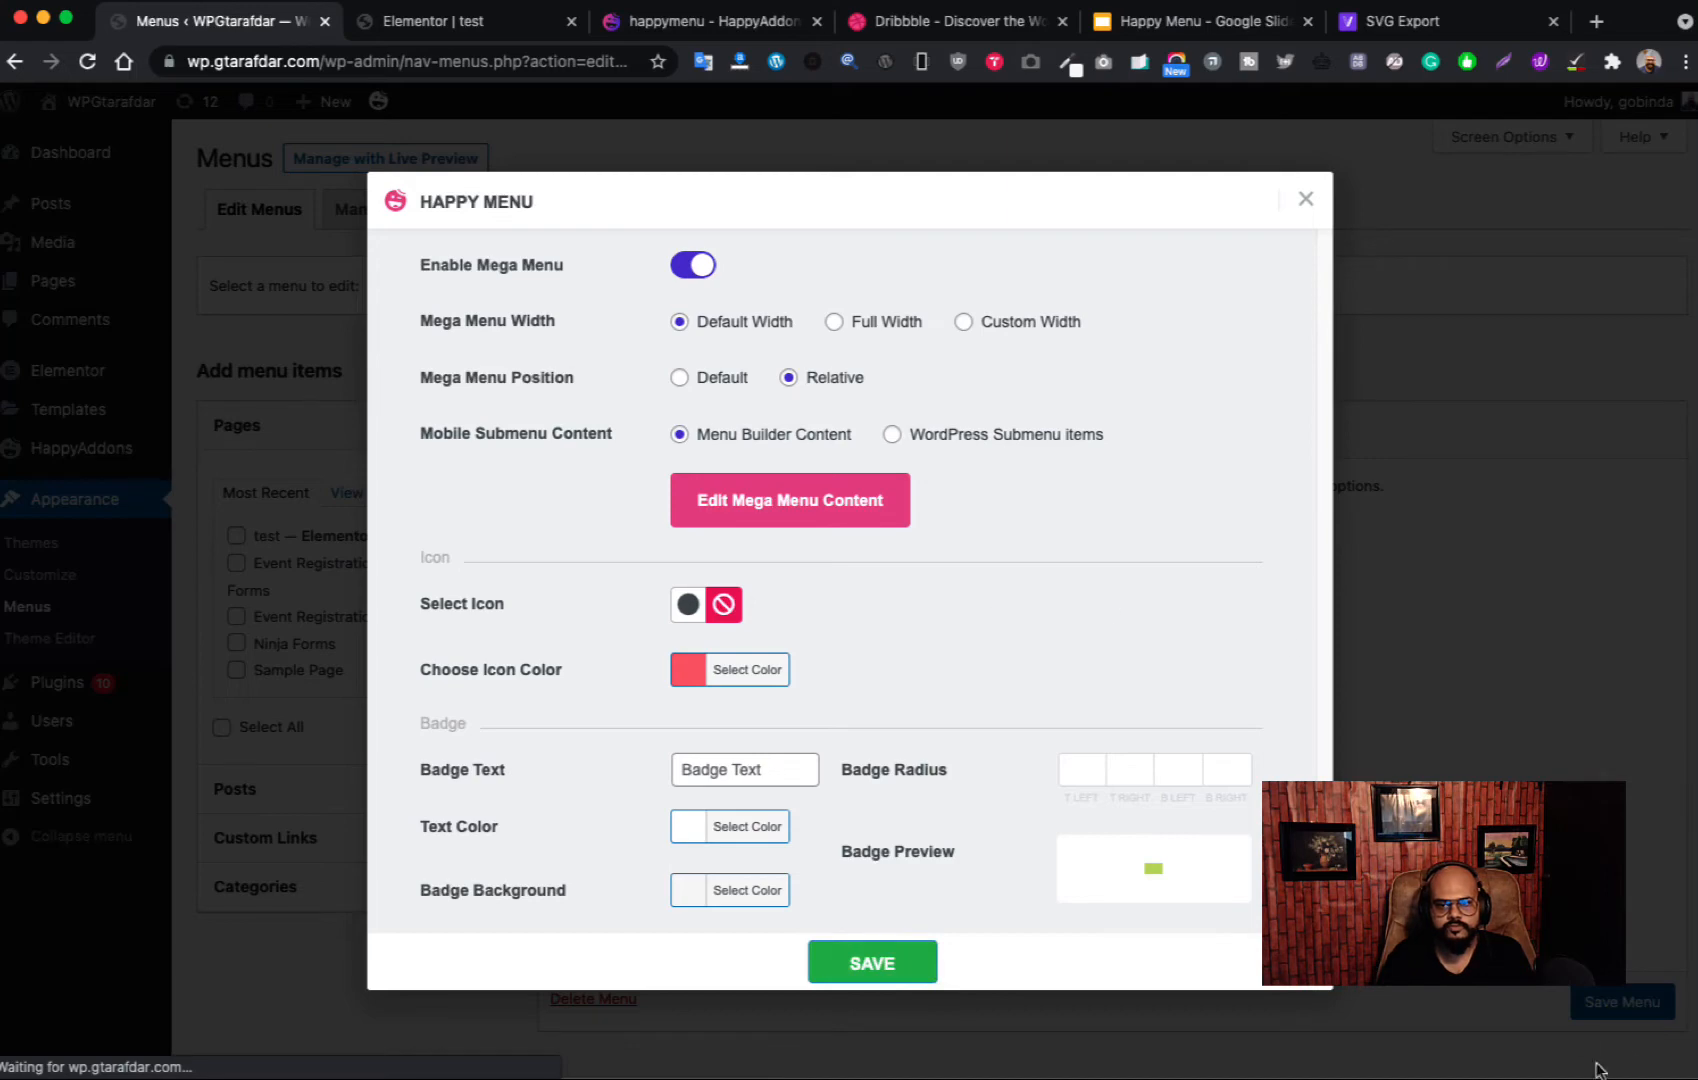
click(1305, 198)
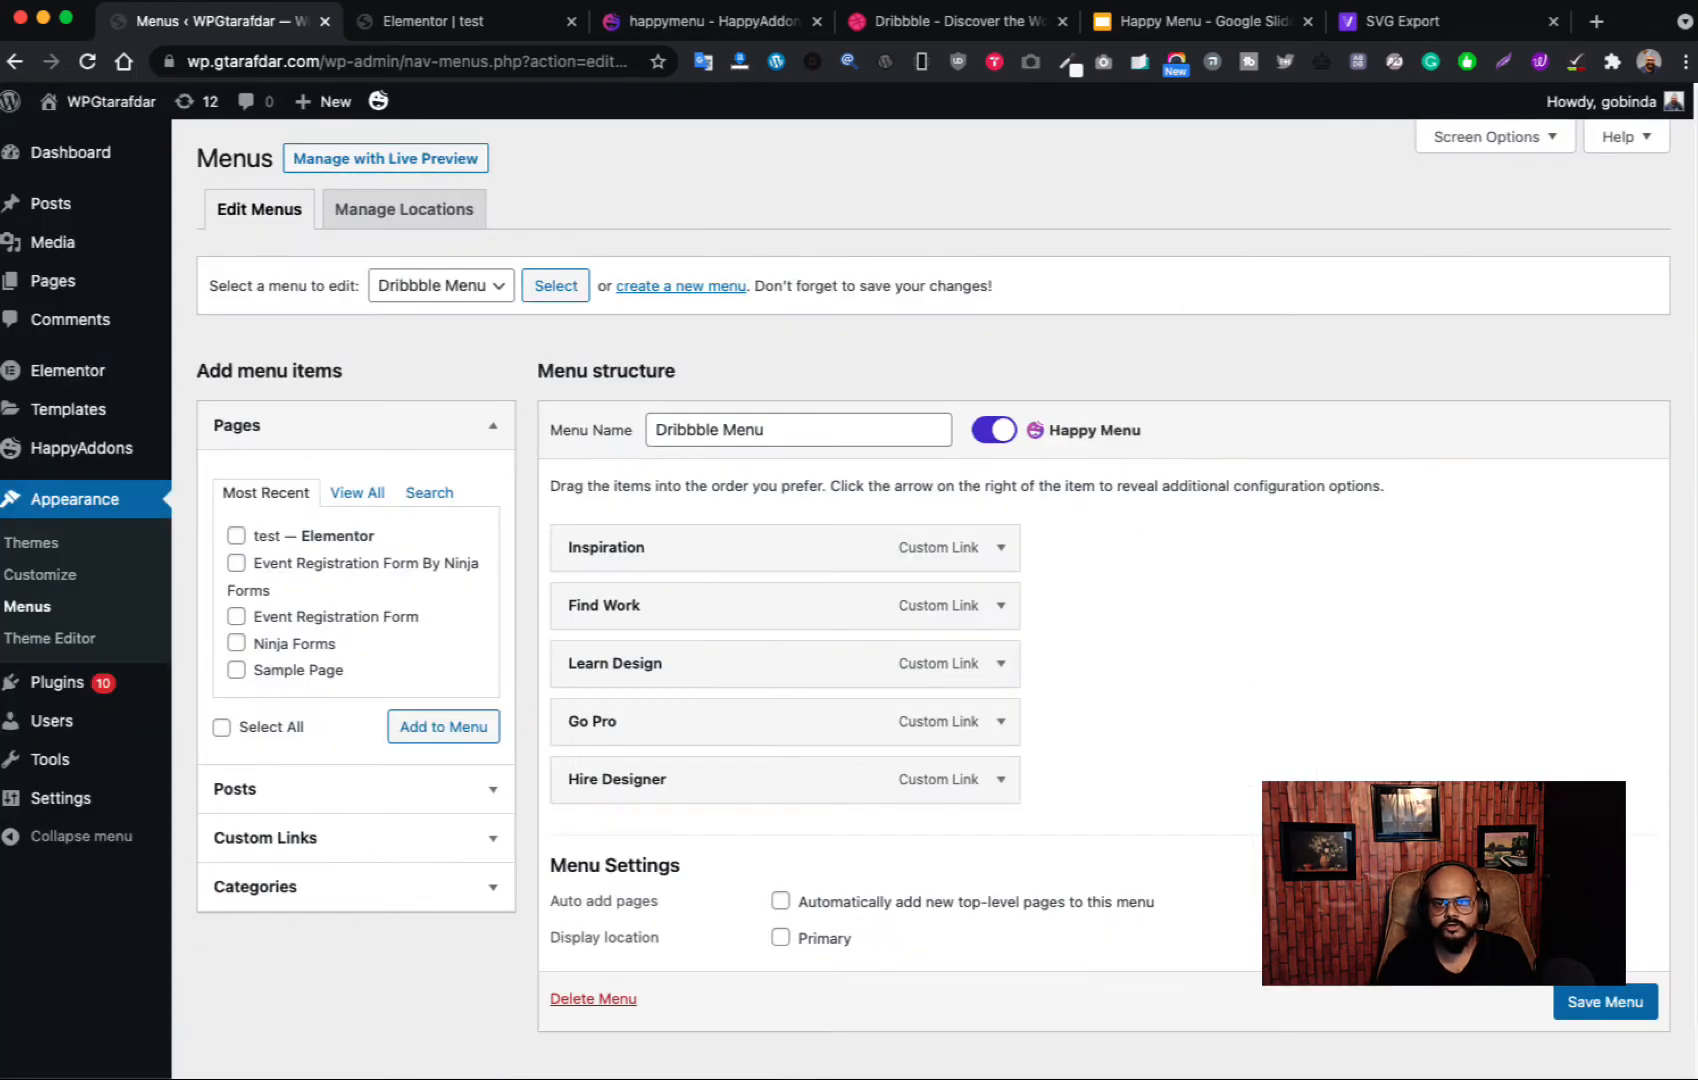
click(1604, 1000)
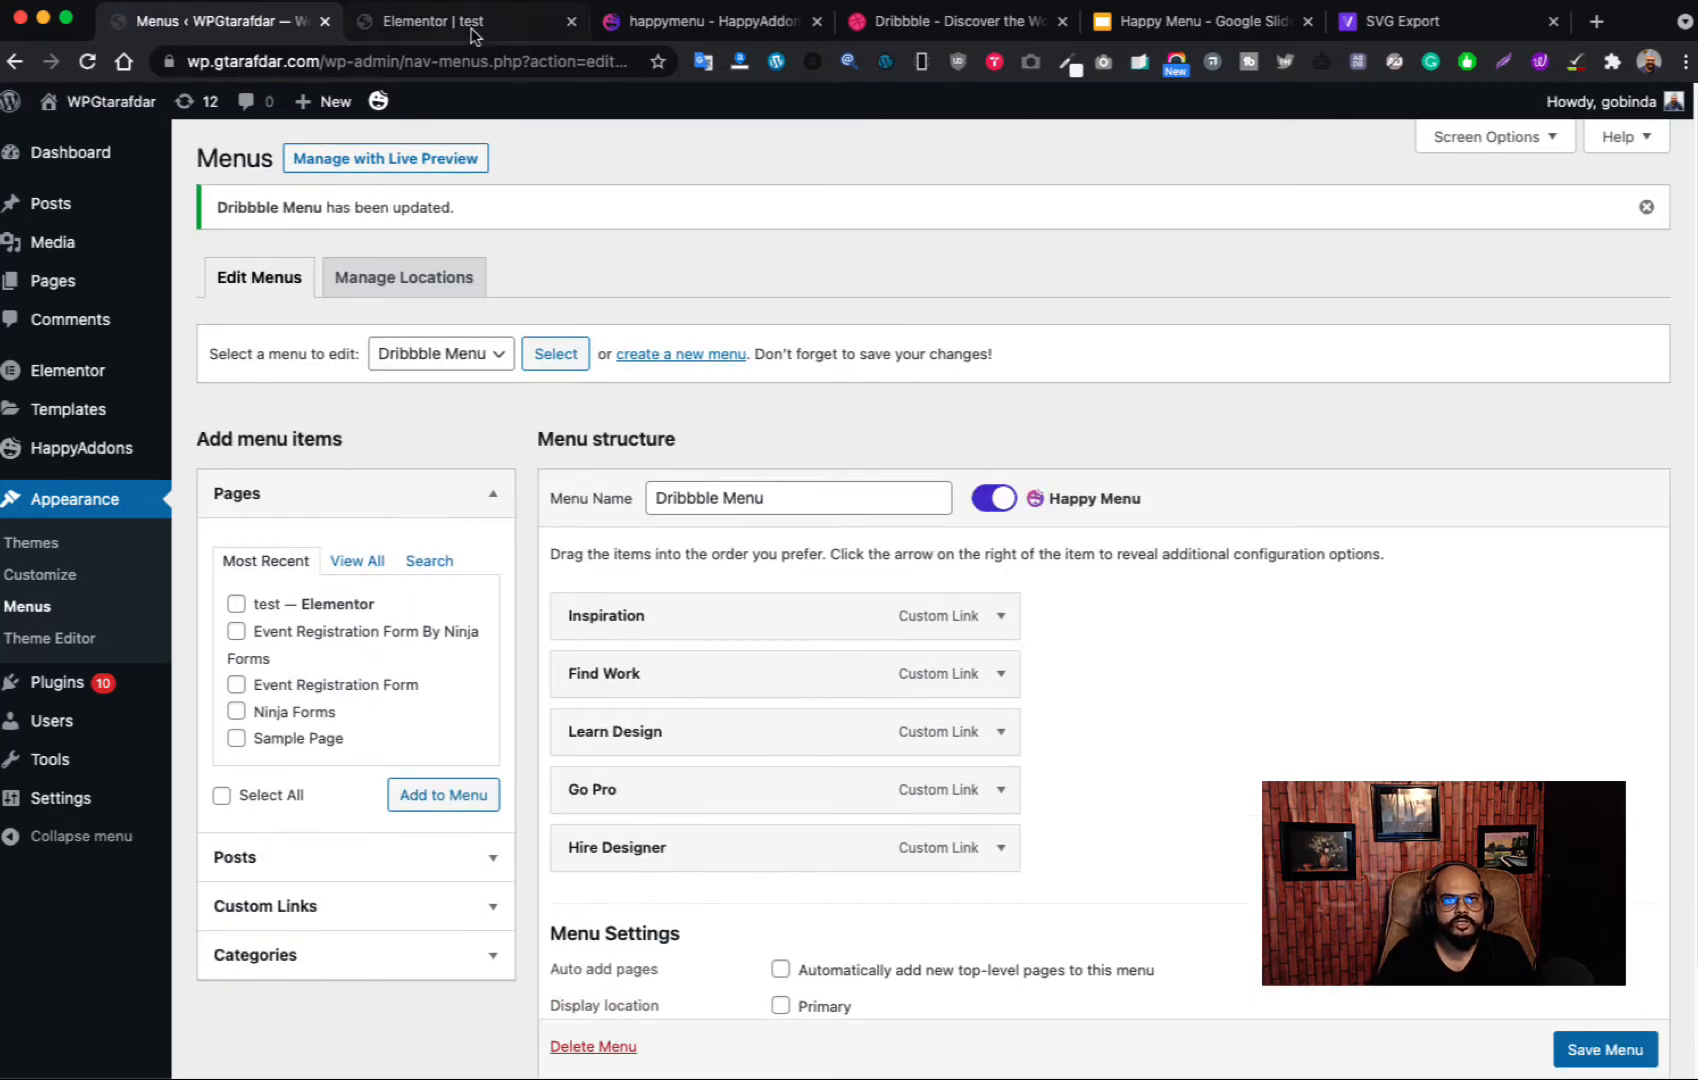
Step: Reload the Elementor test page and preview the Inspiration item's mega menu
click(474, 26)
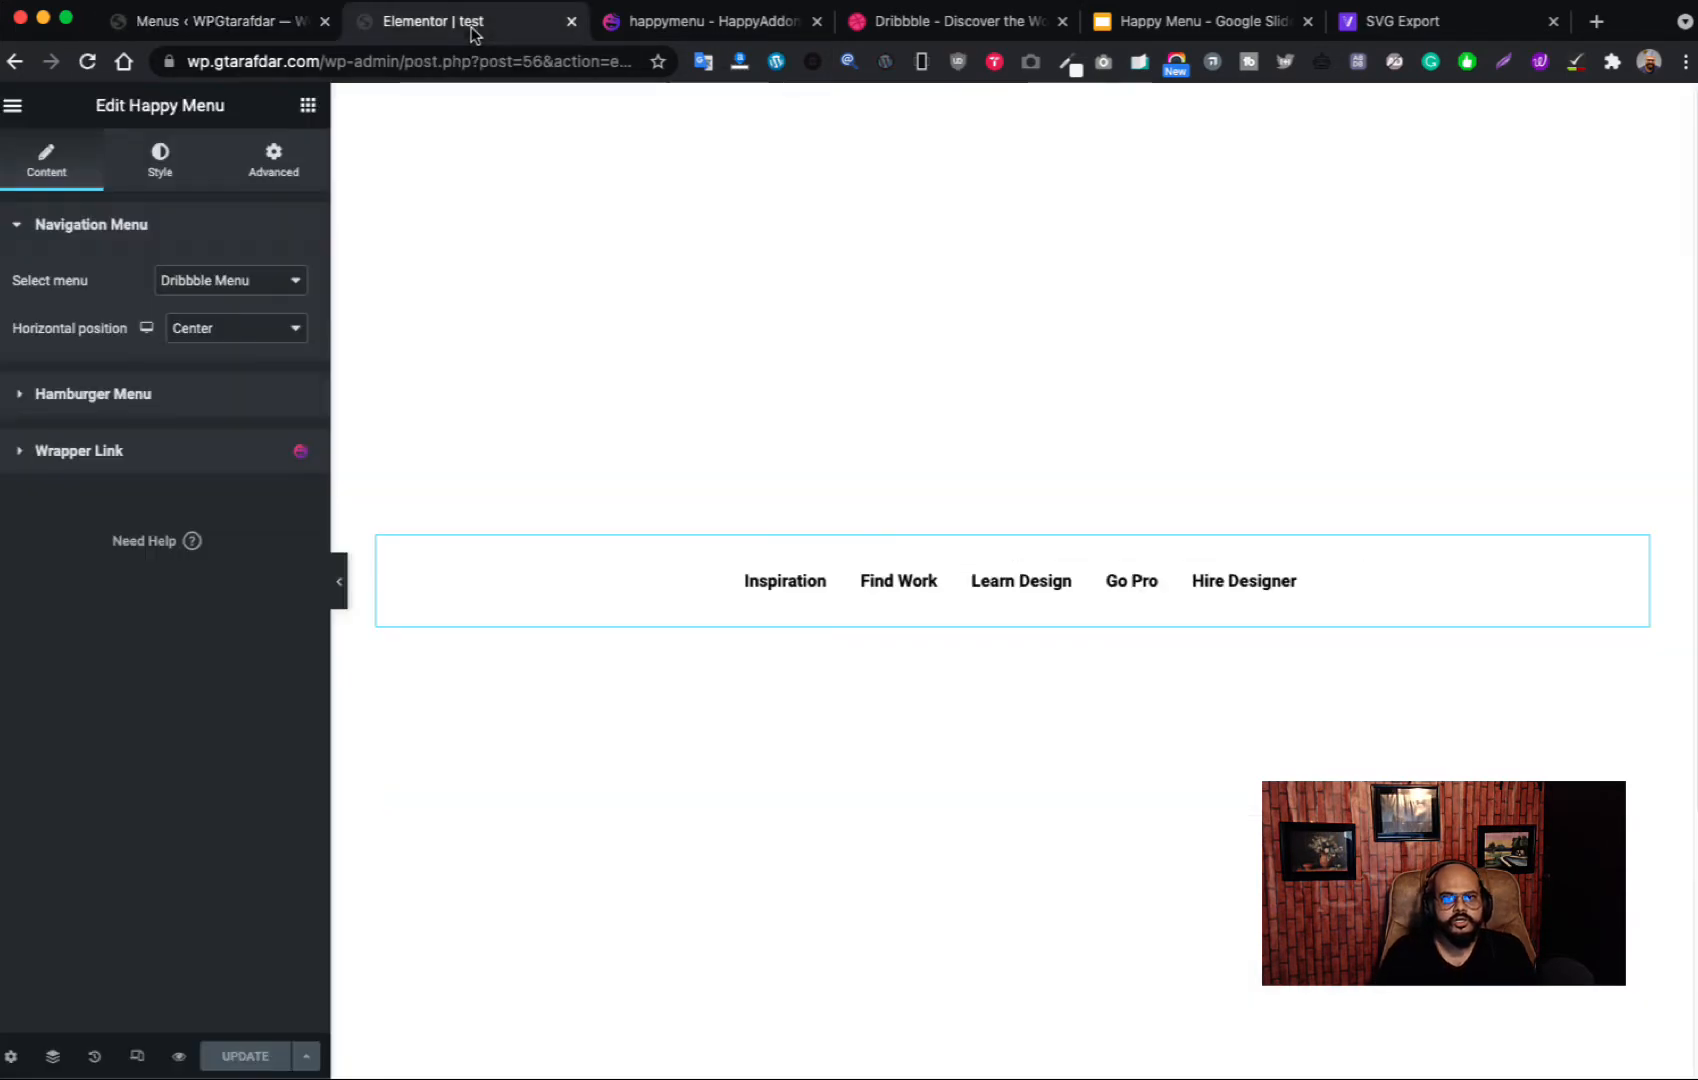
click(87, 61)
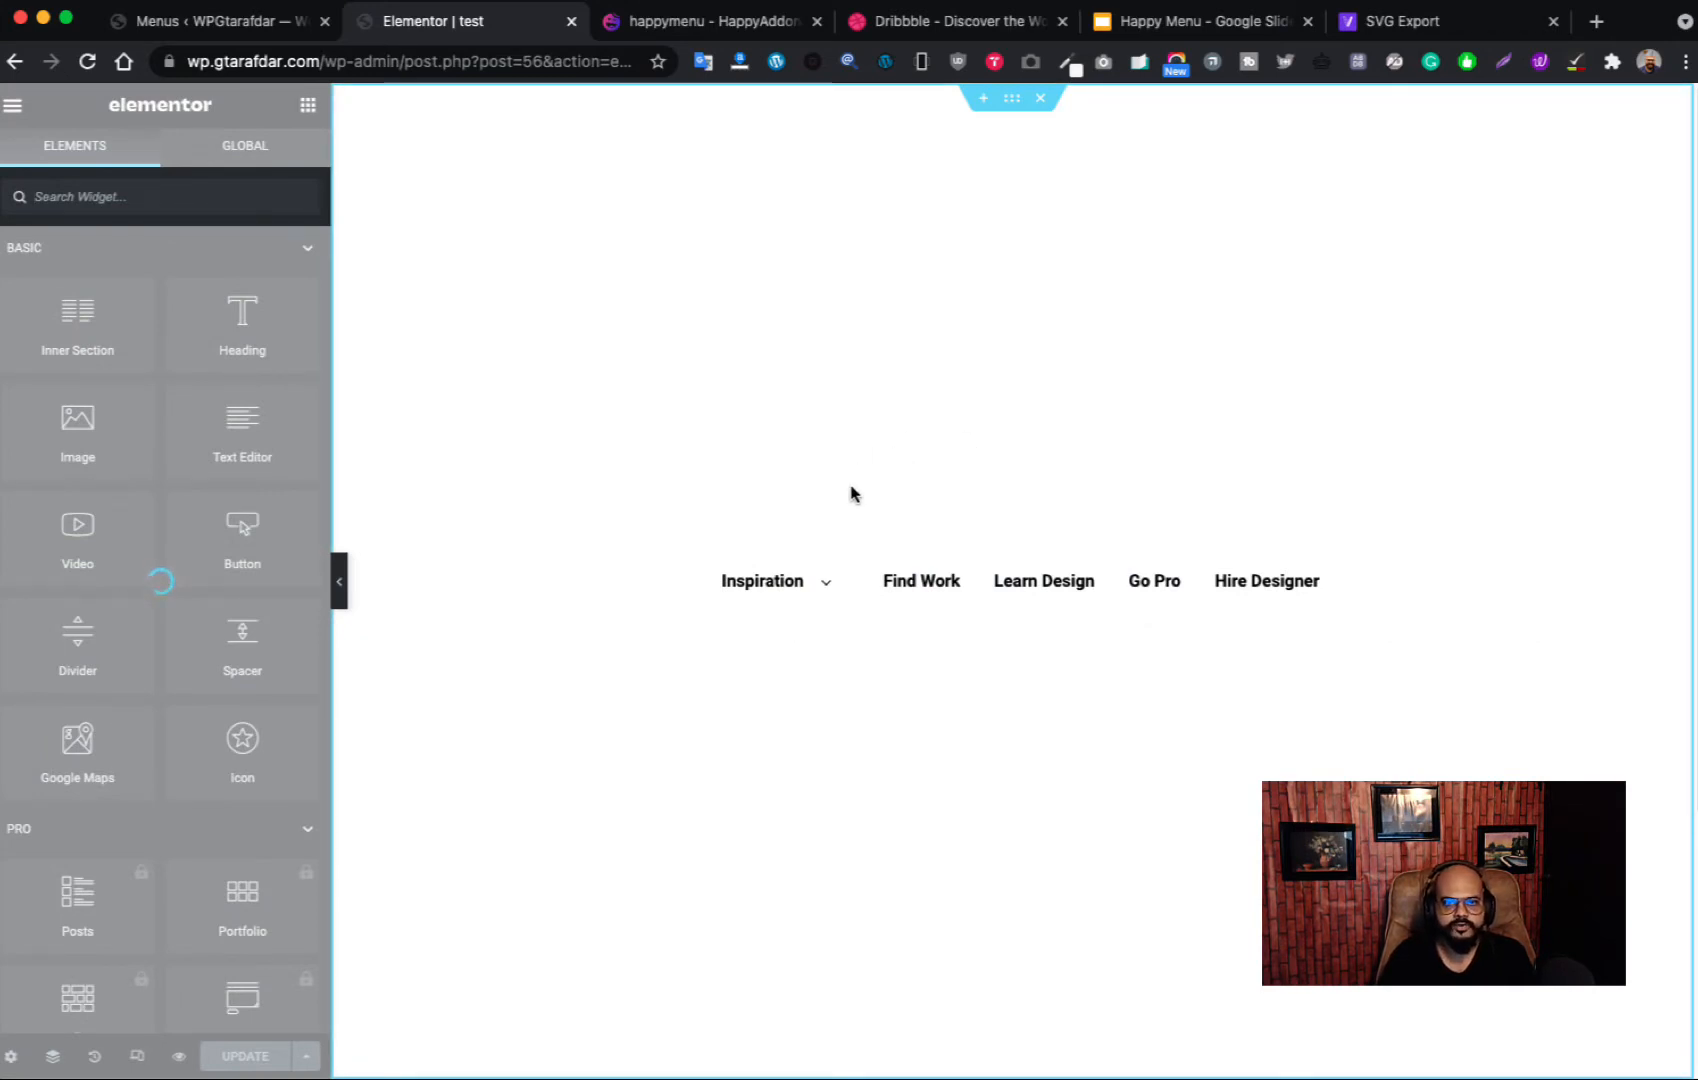
mouse_move(815, 586)
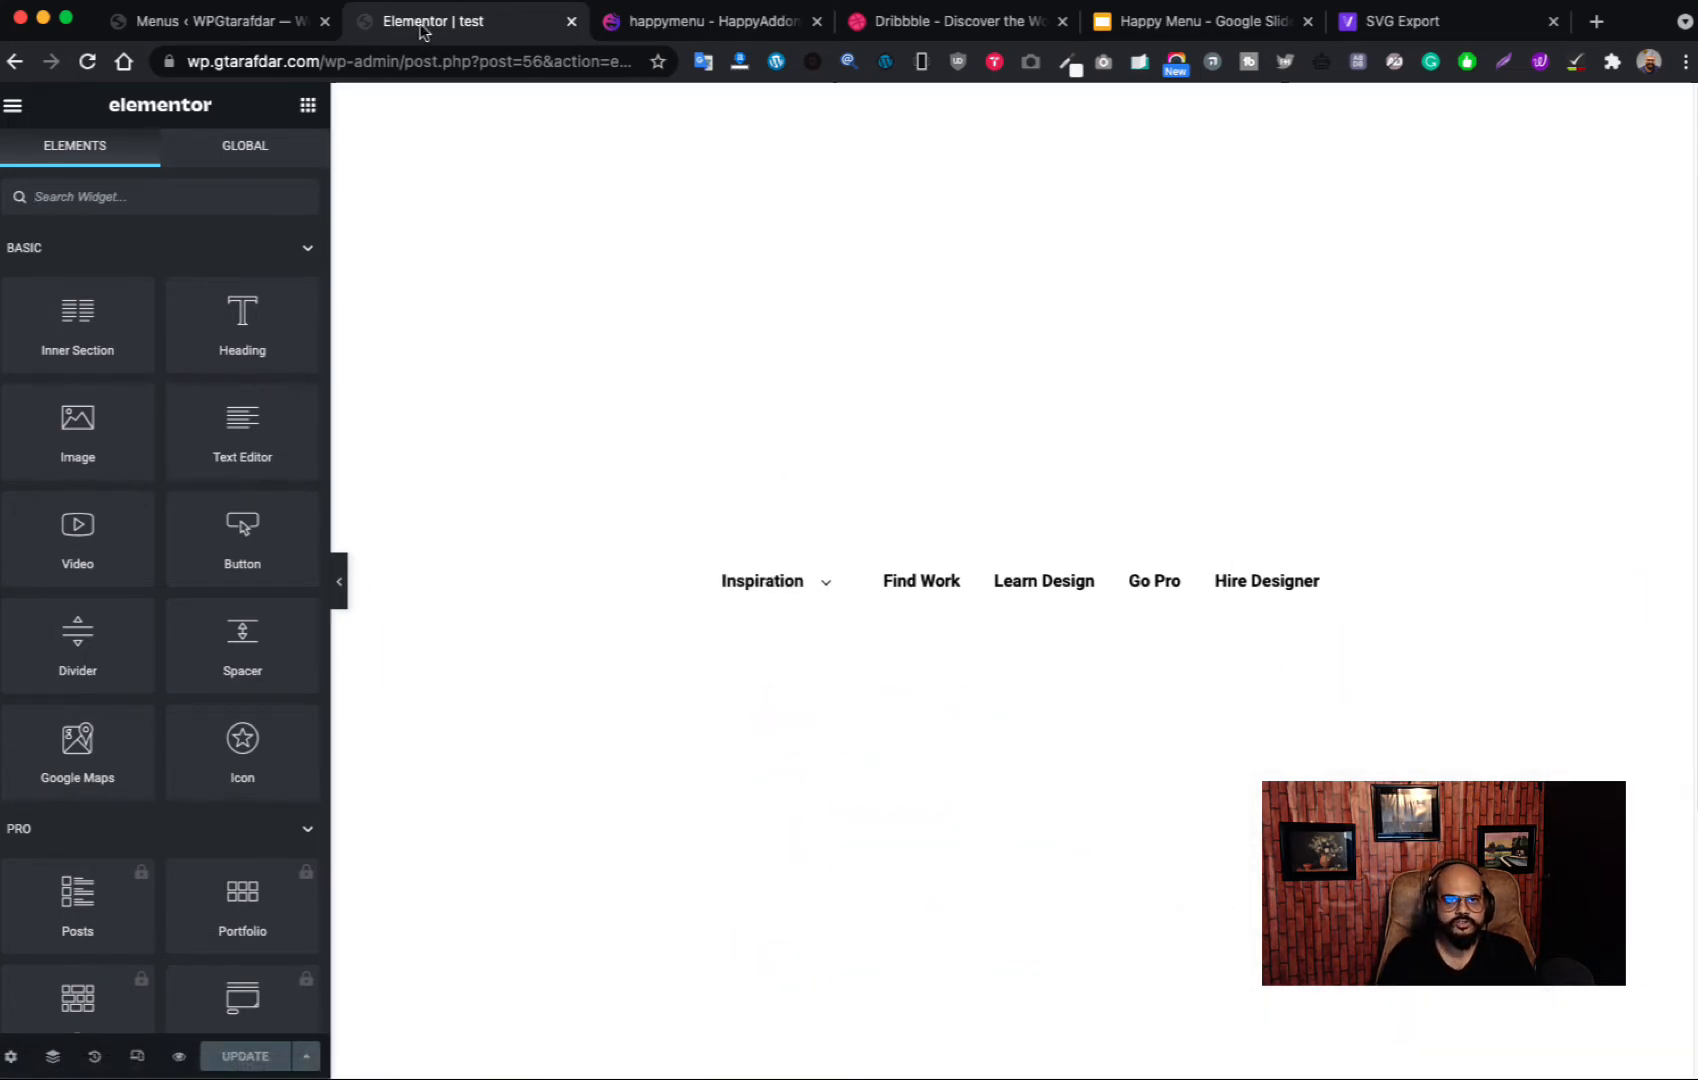
mouse_move(823, 519)
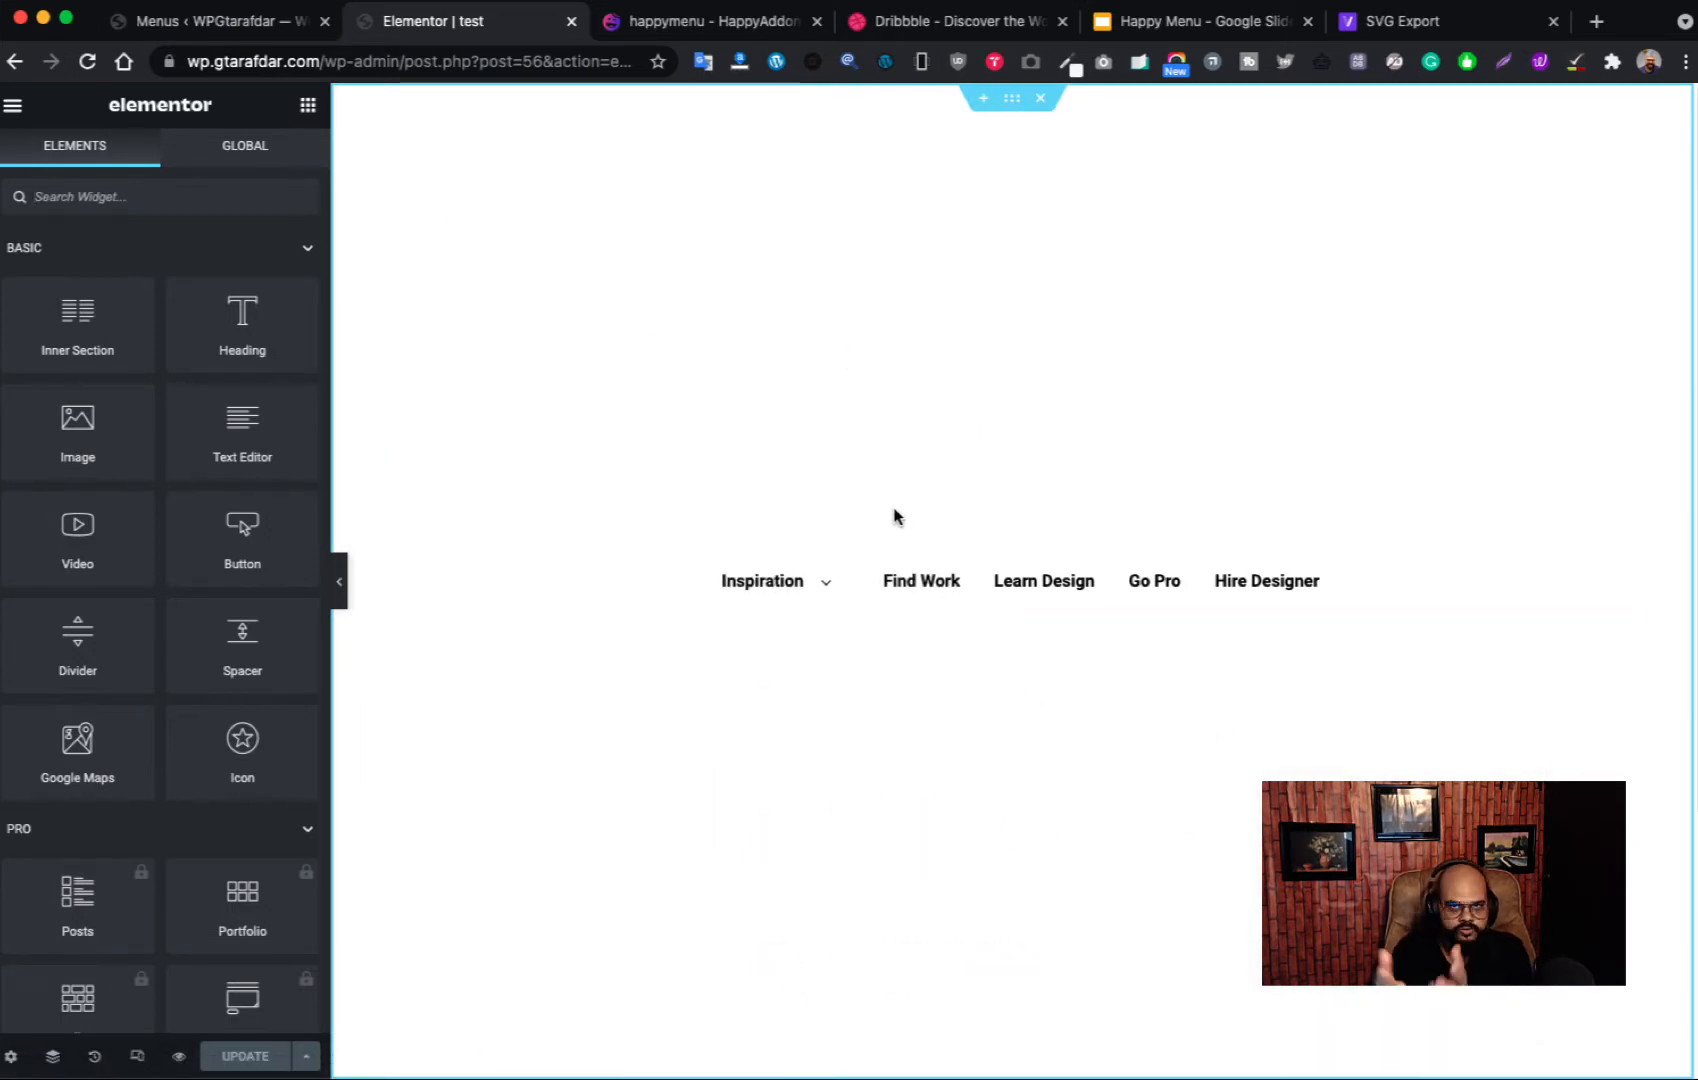
Step: Reopen the Inspiration item's mega menu content from the WordPress Menus page and delete the inserted template section
click(258, 26)
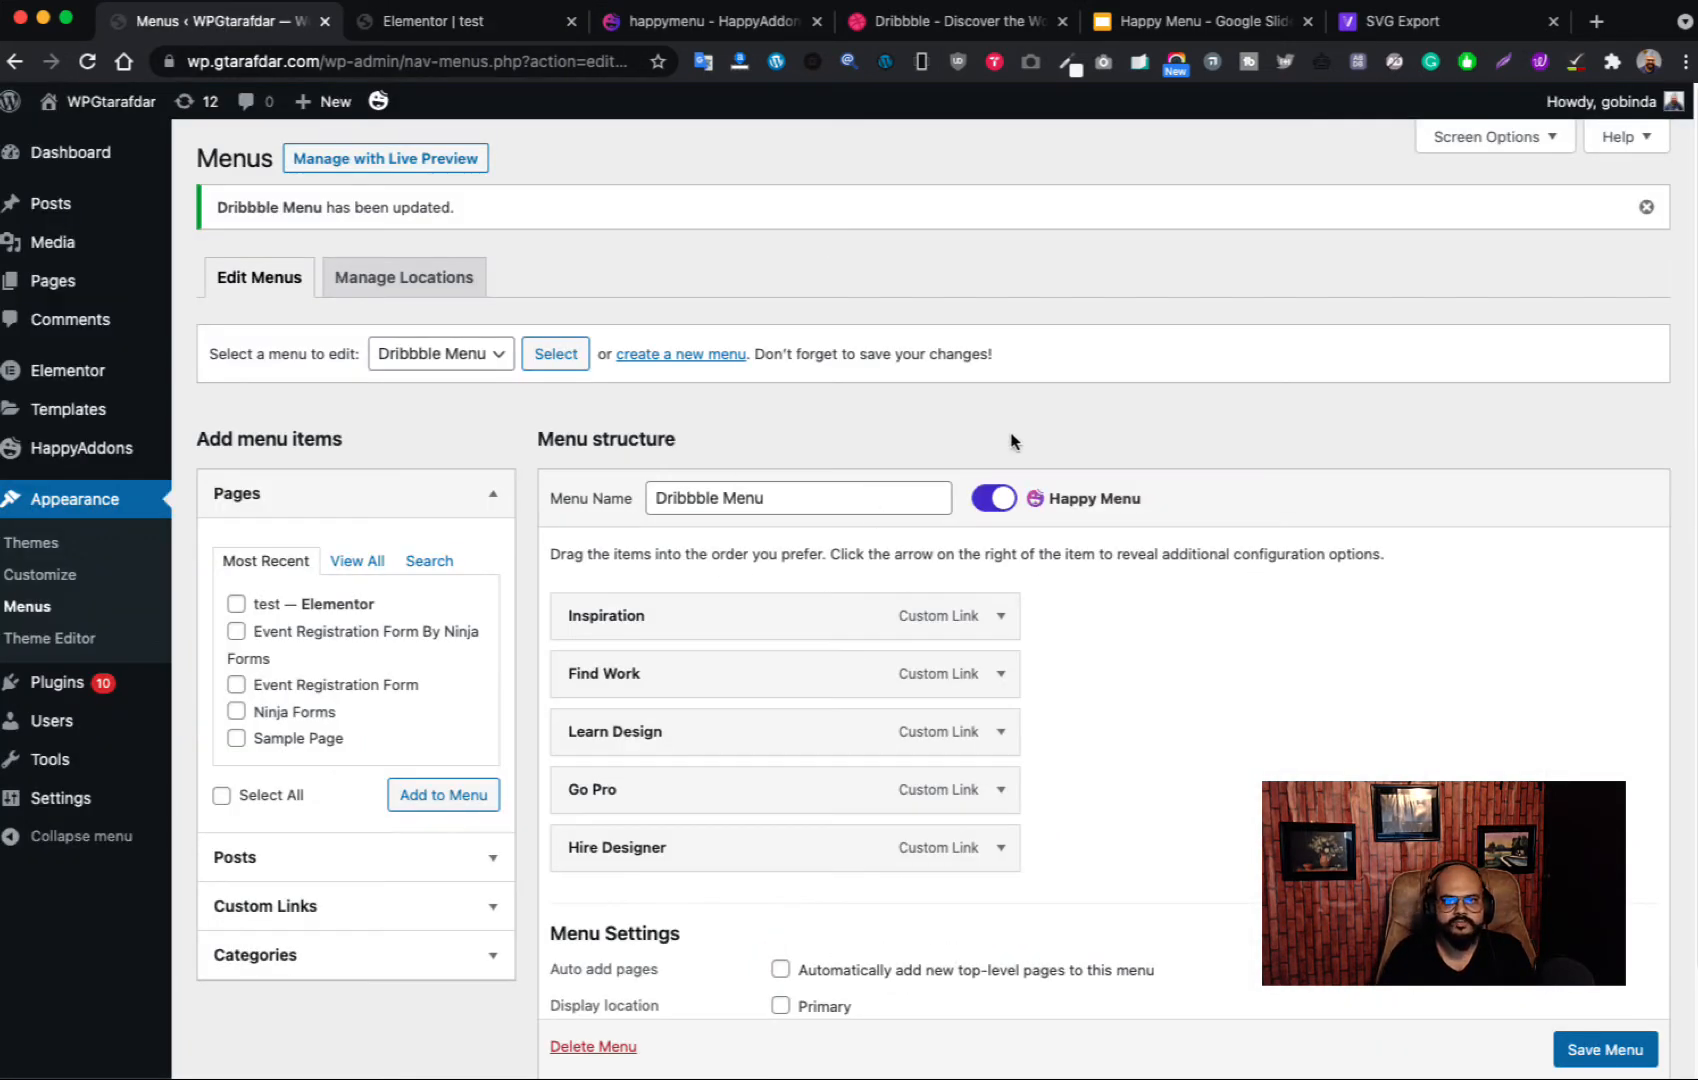
click(1092, 620)
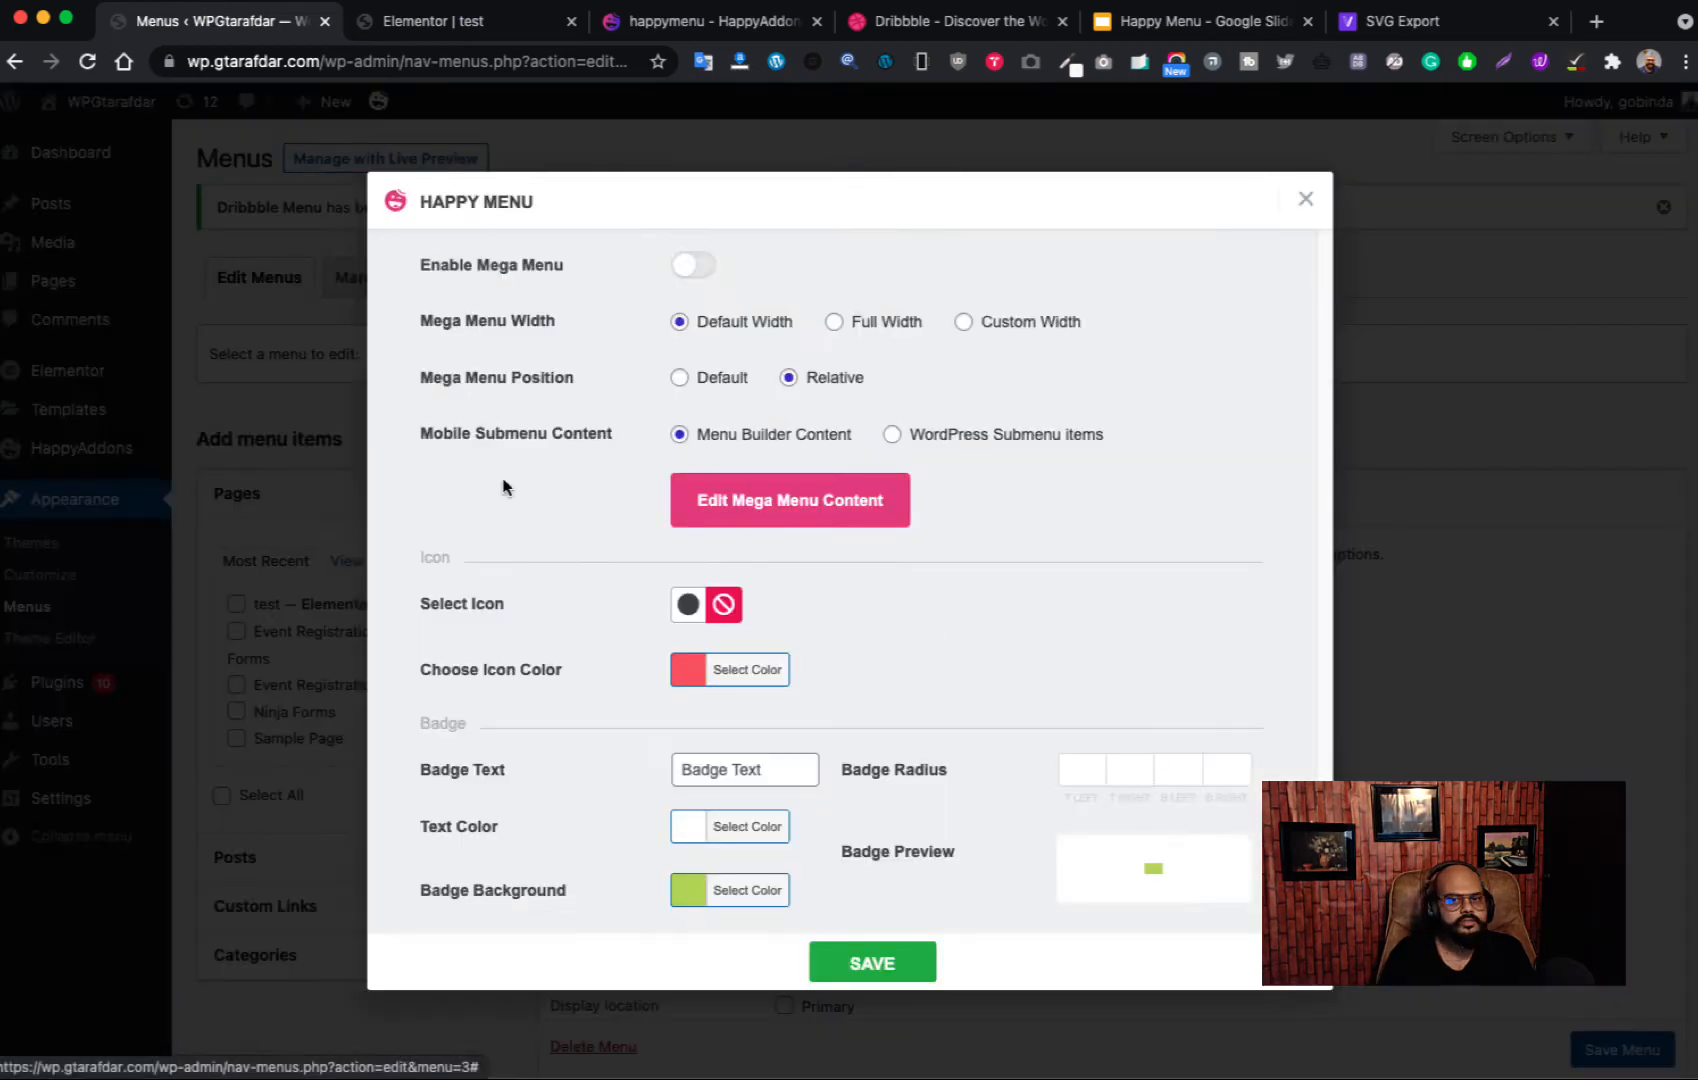
click(810, 505)
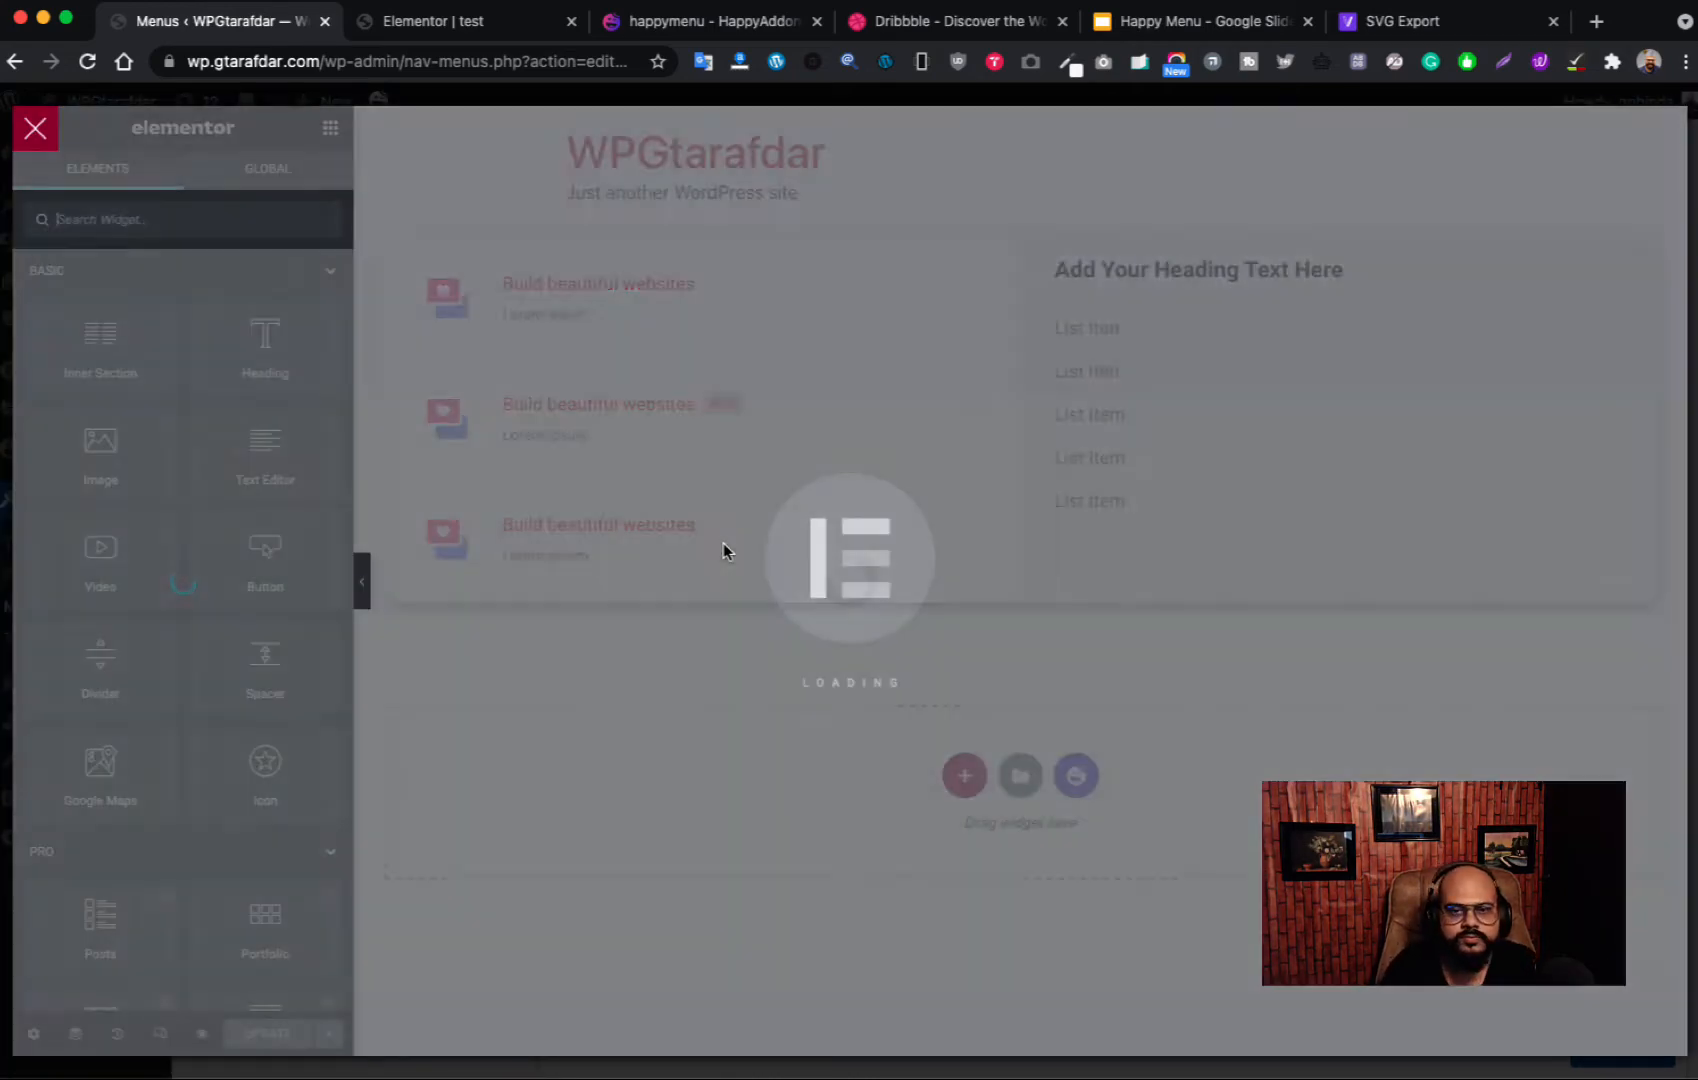
click(1040, 216)
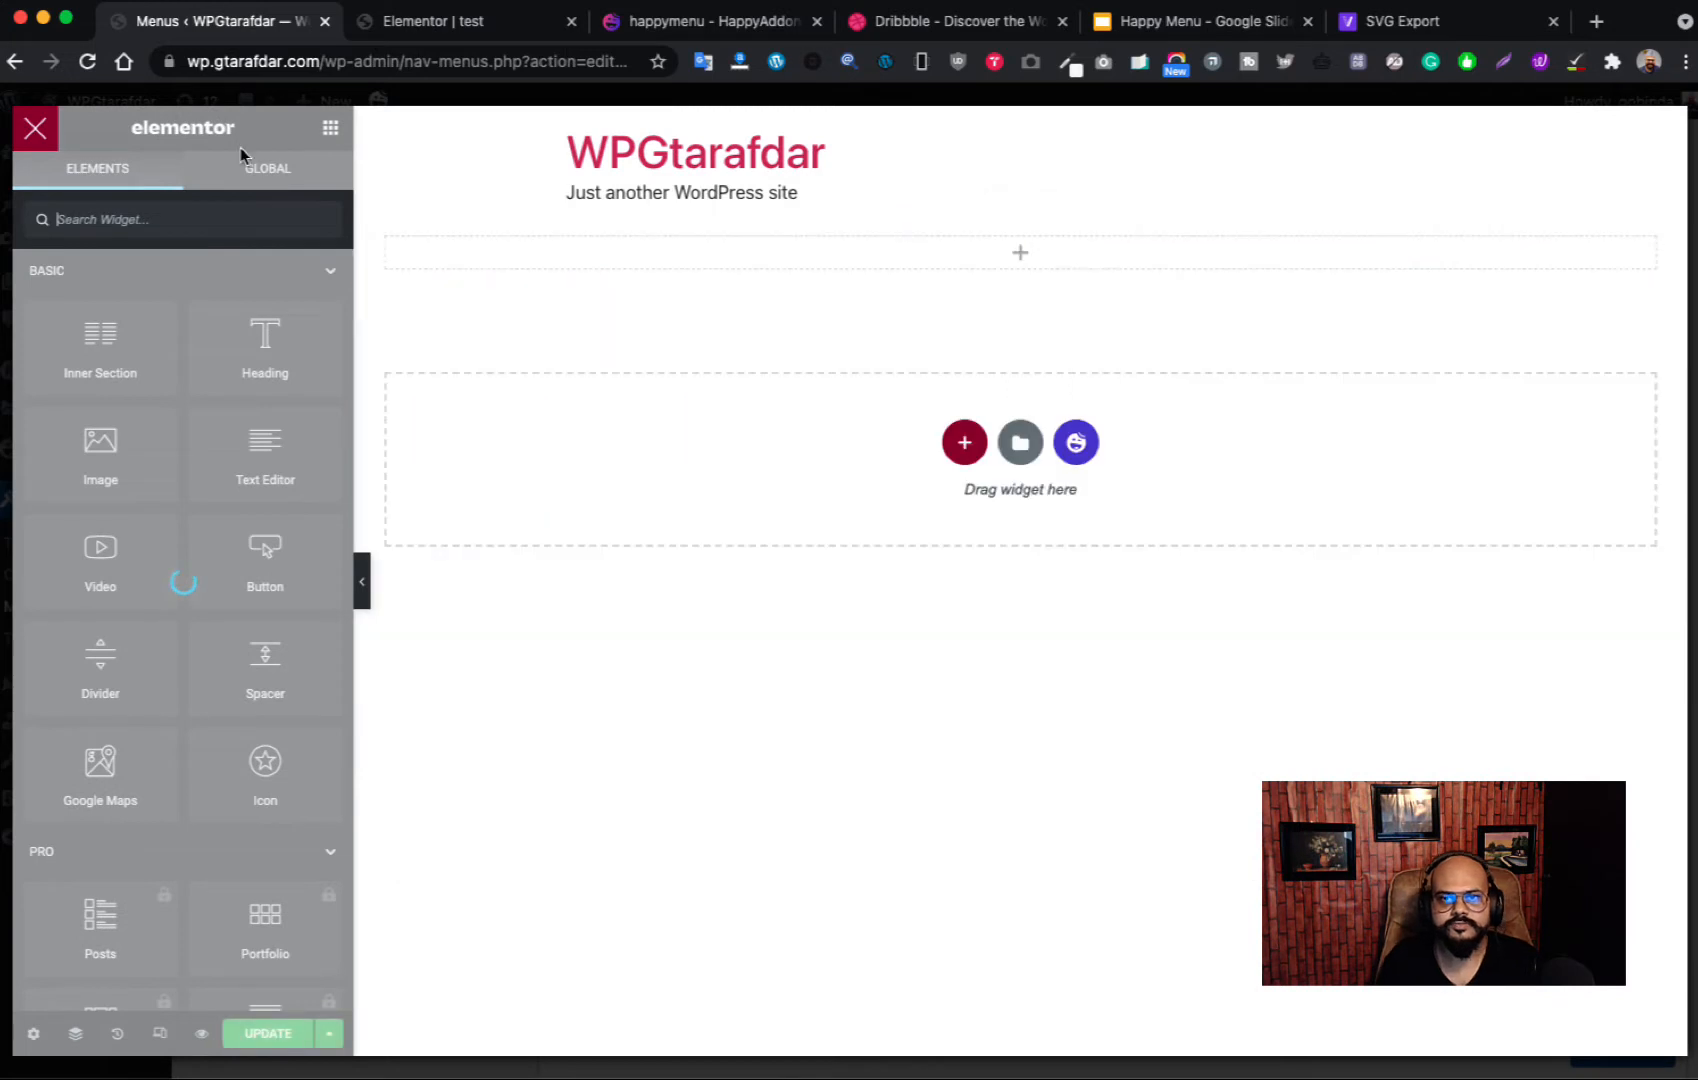
click(1050, 212)
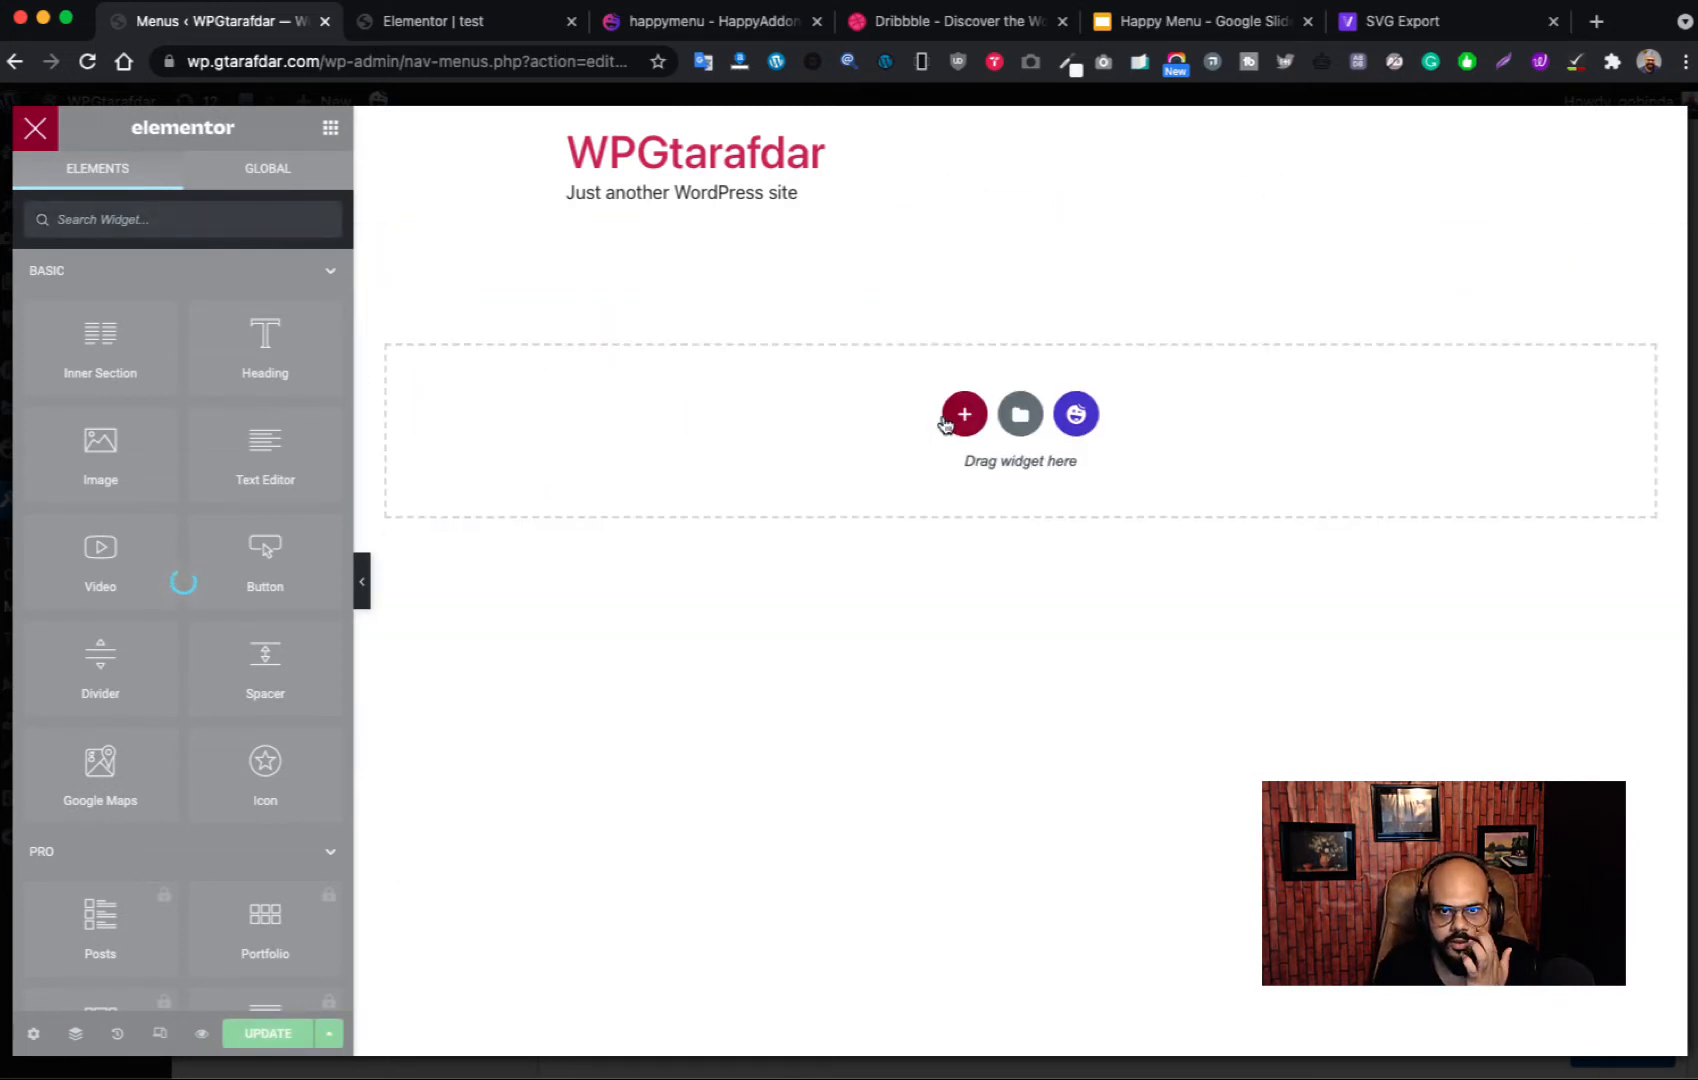
Step: Add a single-column section to the mega menu content and place a two-column Inner Section in it
click(962, 416)
click(714, 468)
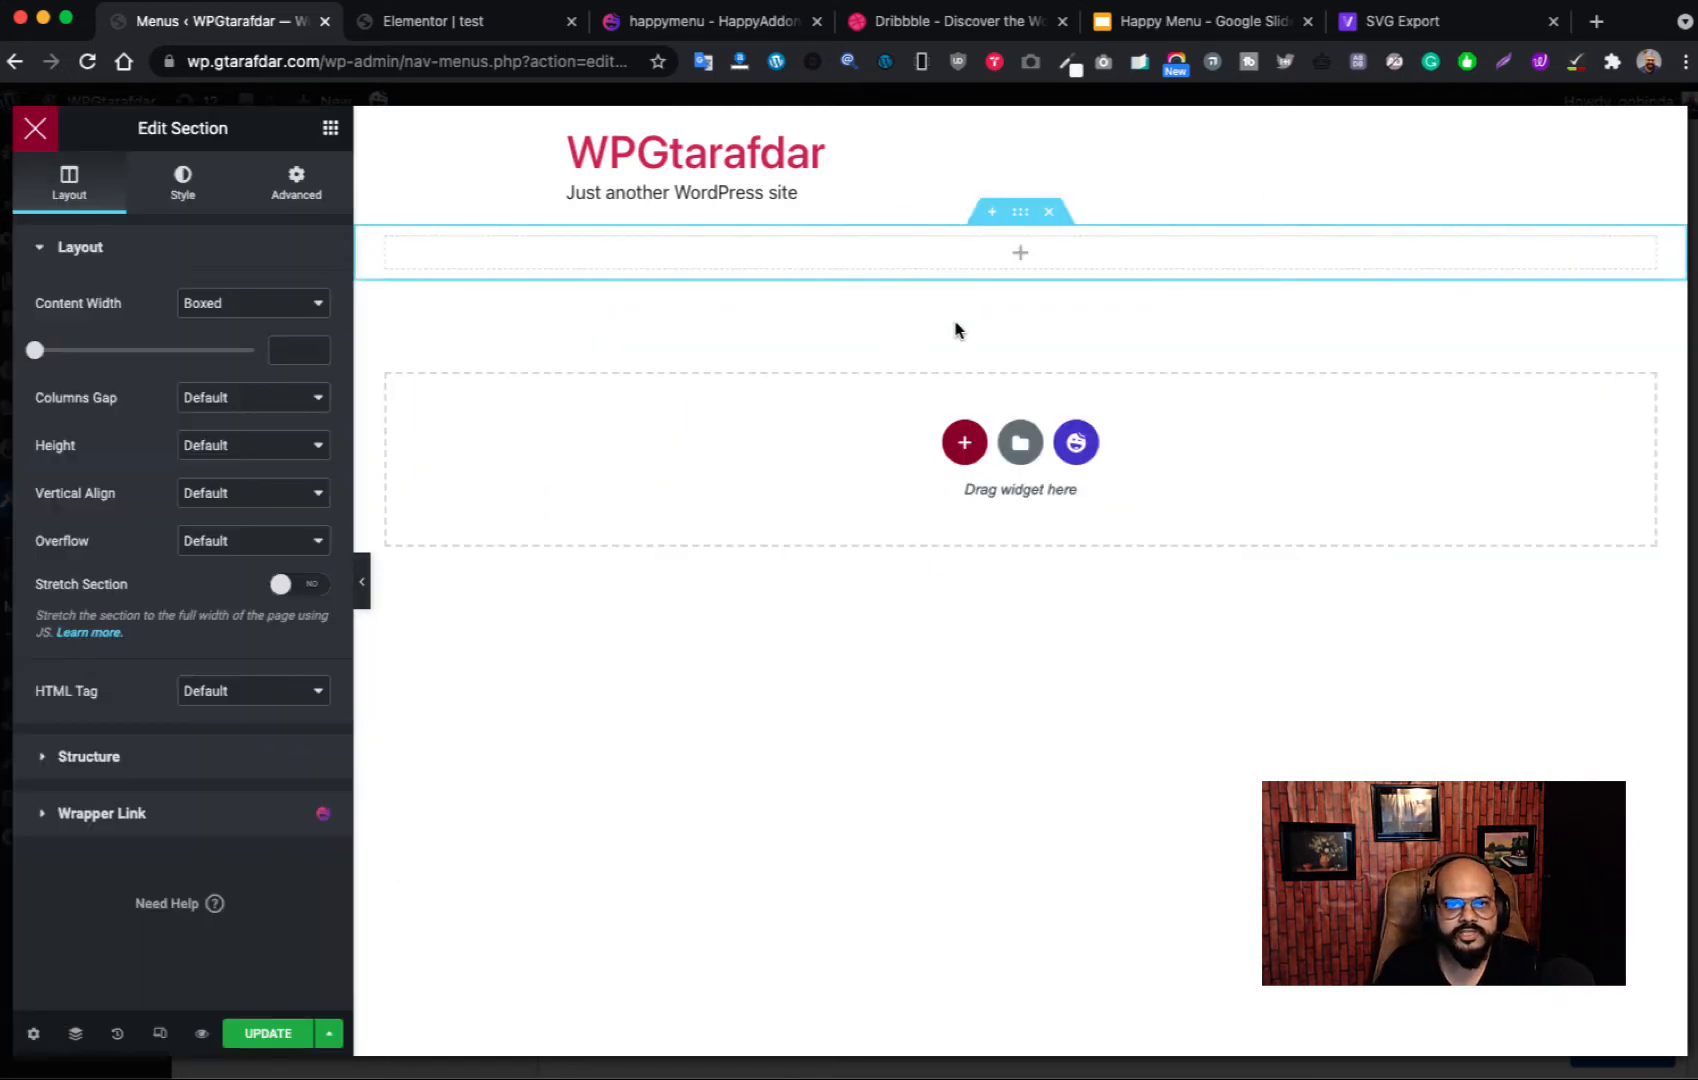
click(331, 129)
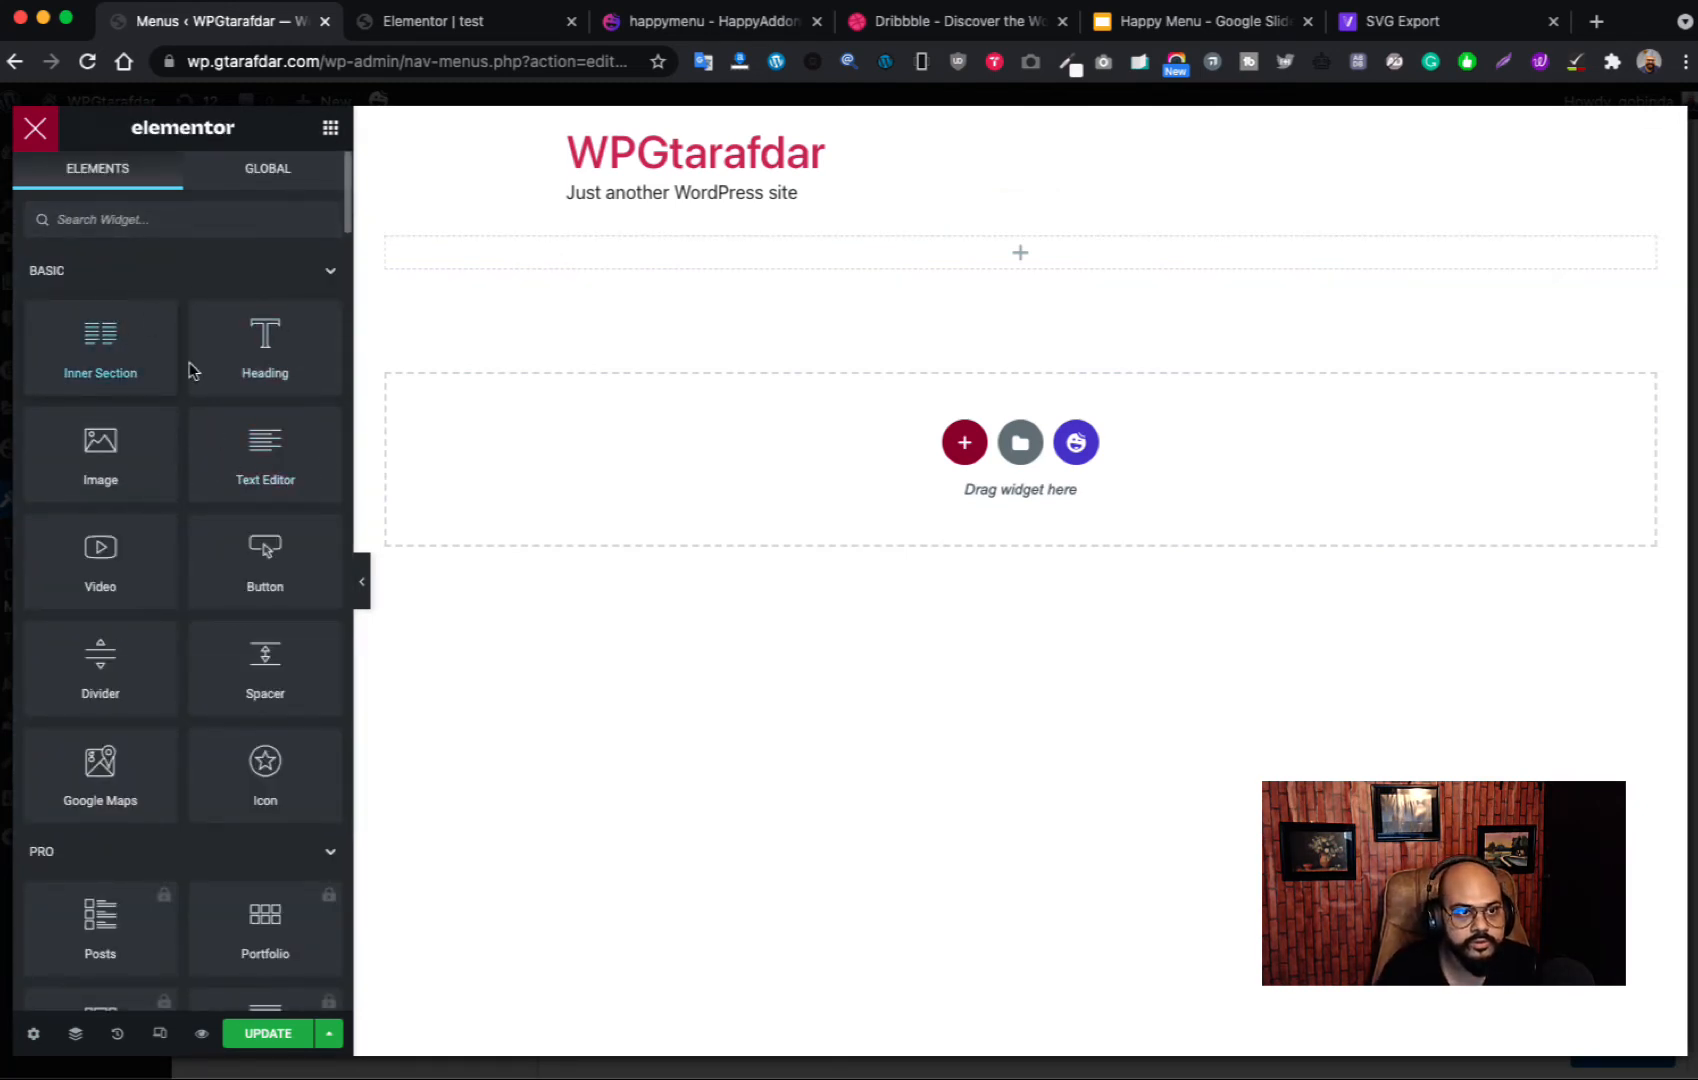
drag(172, 366, 1040, 272)
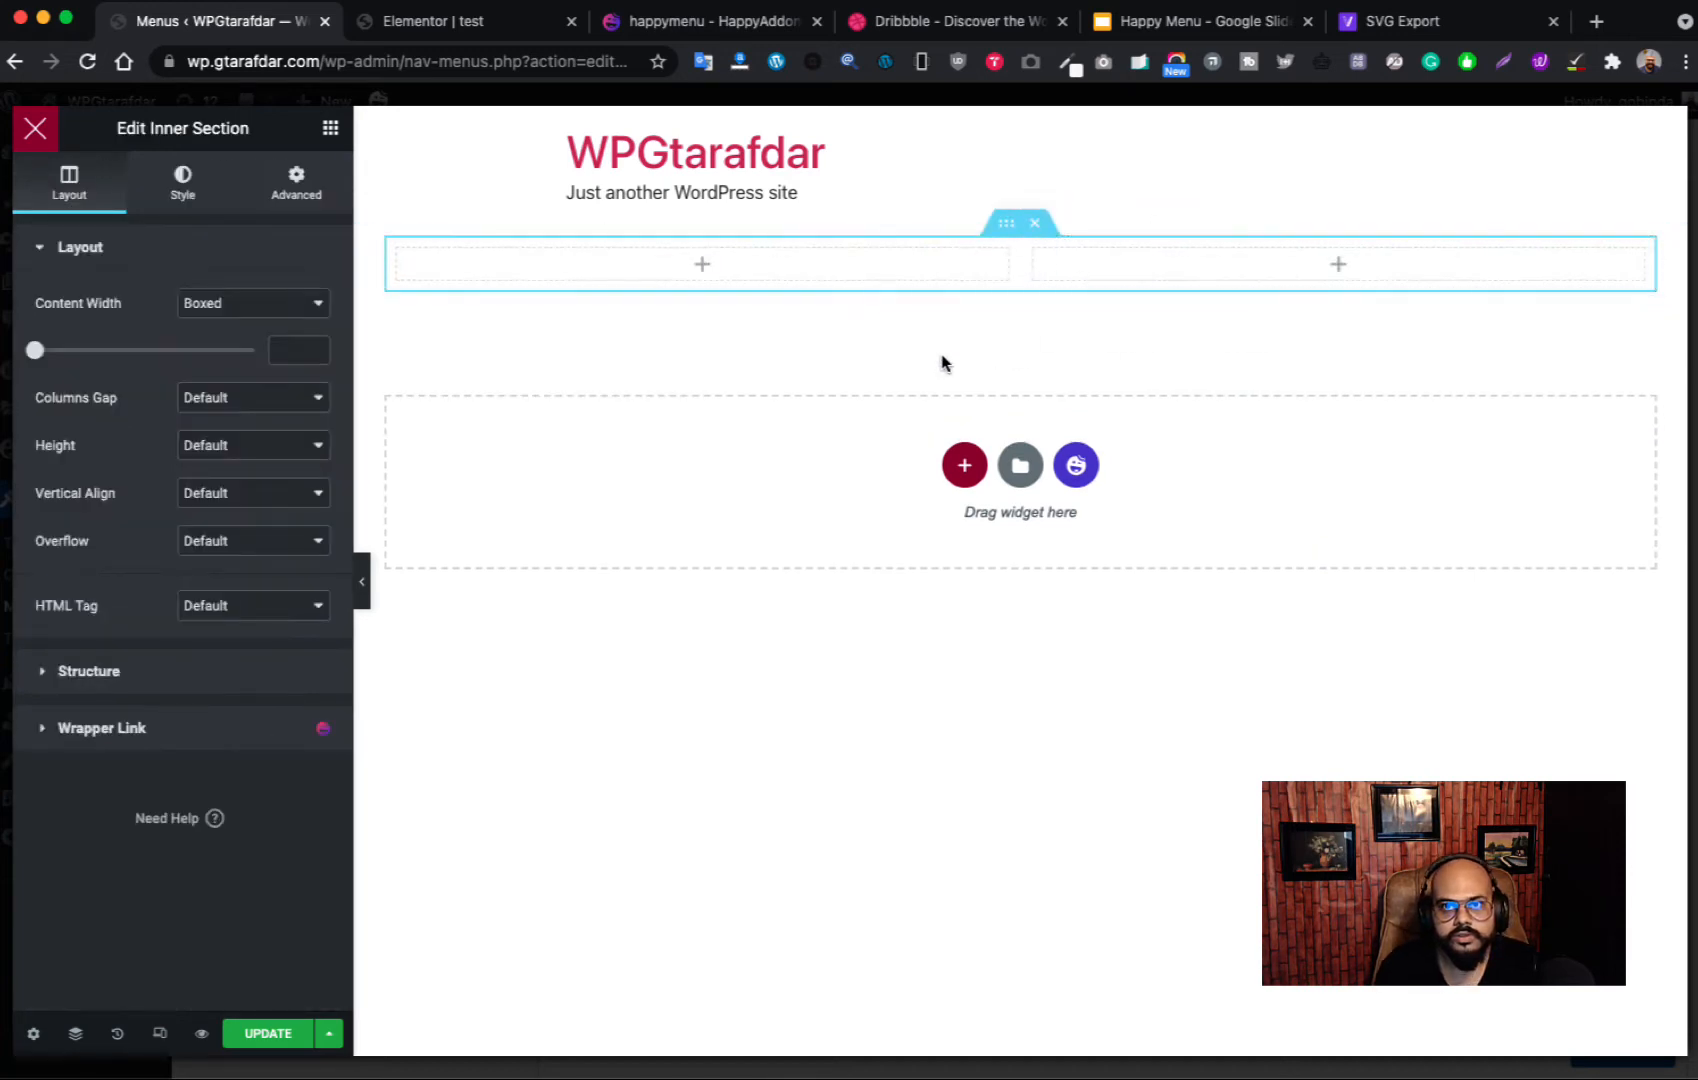
Step: Examine the Inspiration dropdown on the Dribbble website as the layout reference and return to the mega menu content
click(950, 21)
mouse_move(168, 194)
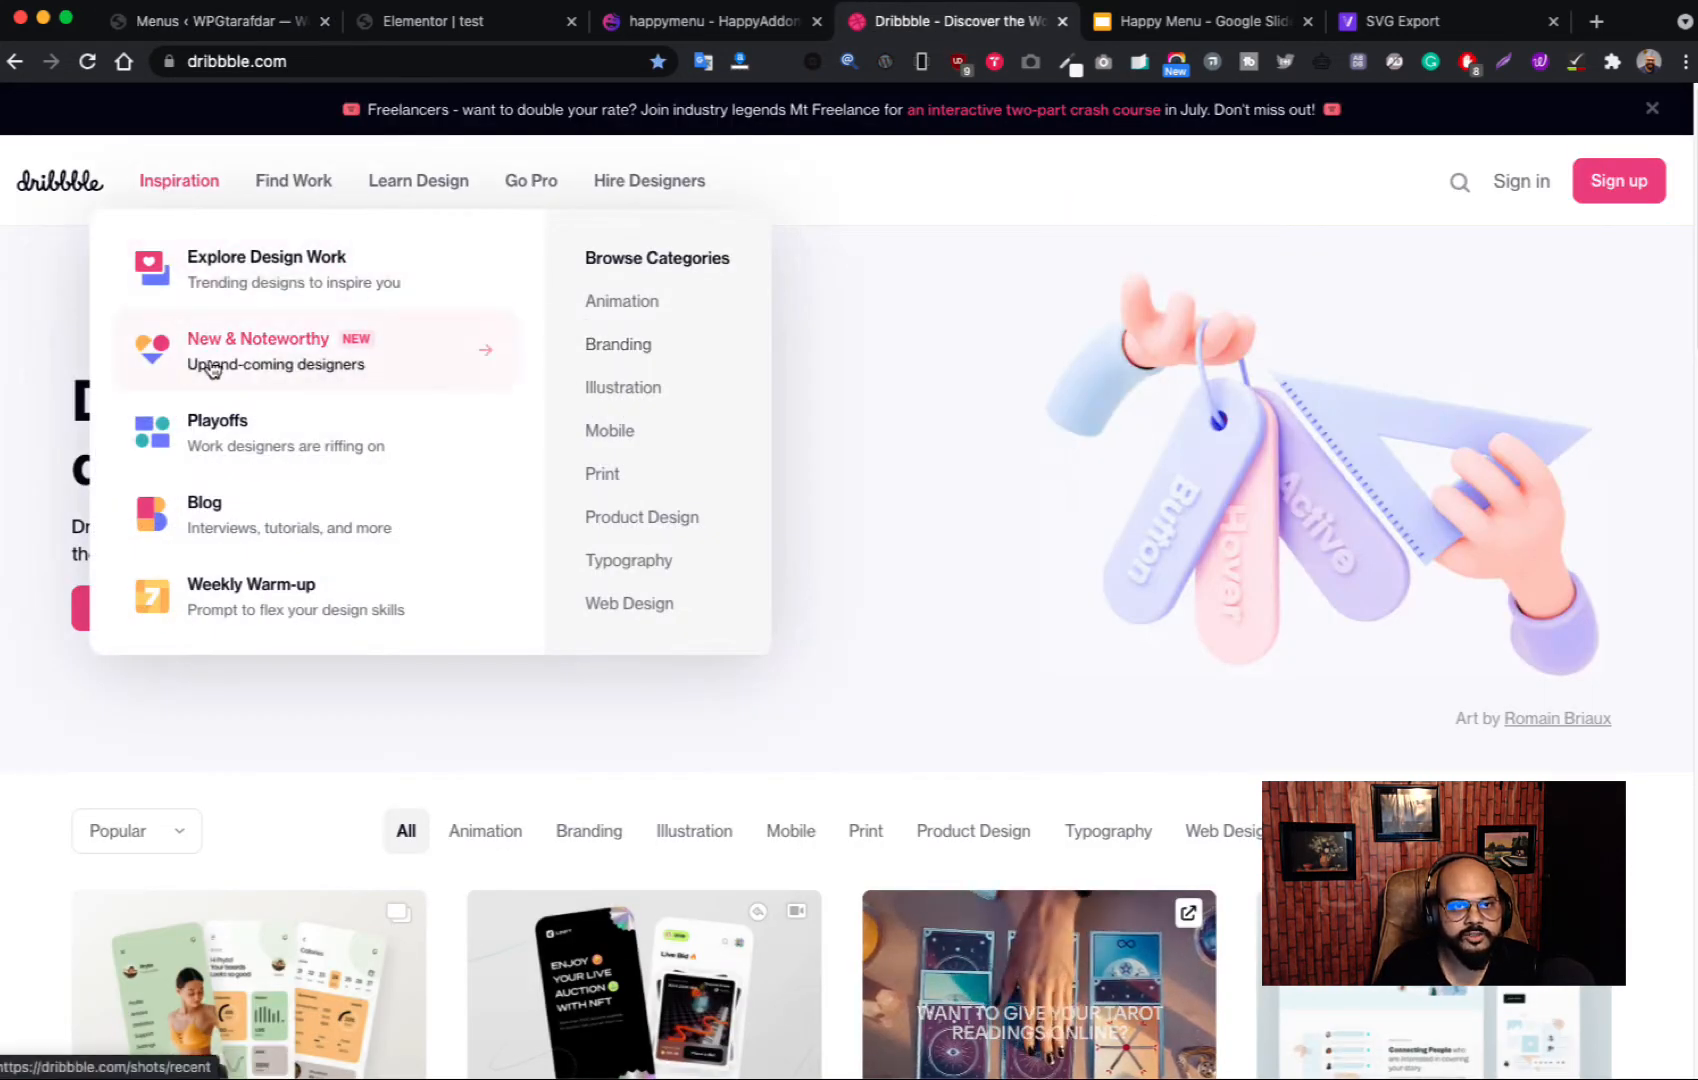
click(450, 21)
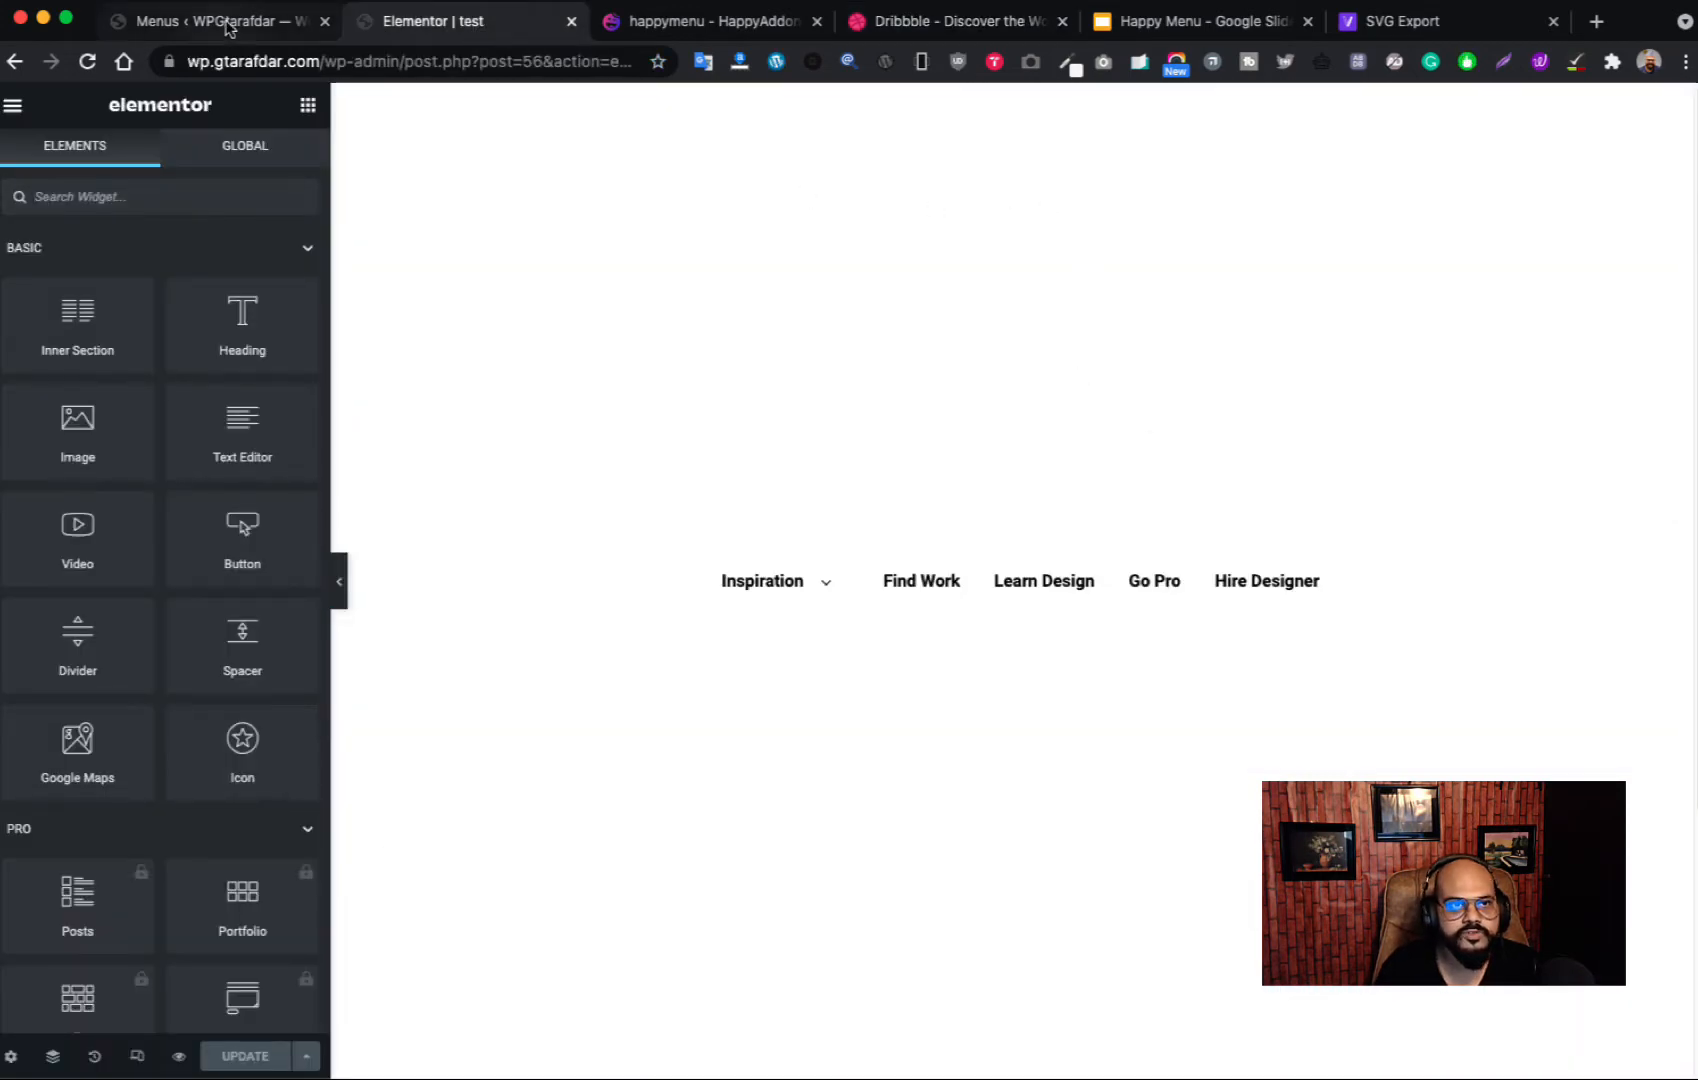
click(220, 21)
Step: Find the List Group widget and place it in the first column of the Inner Section
click(693, 274)
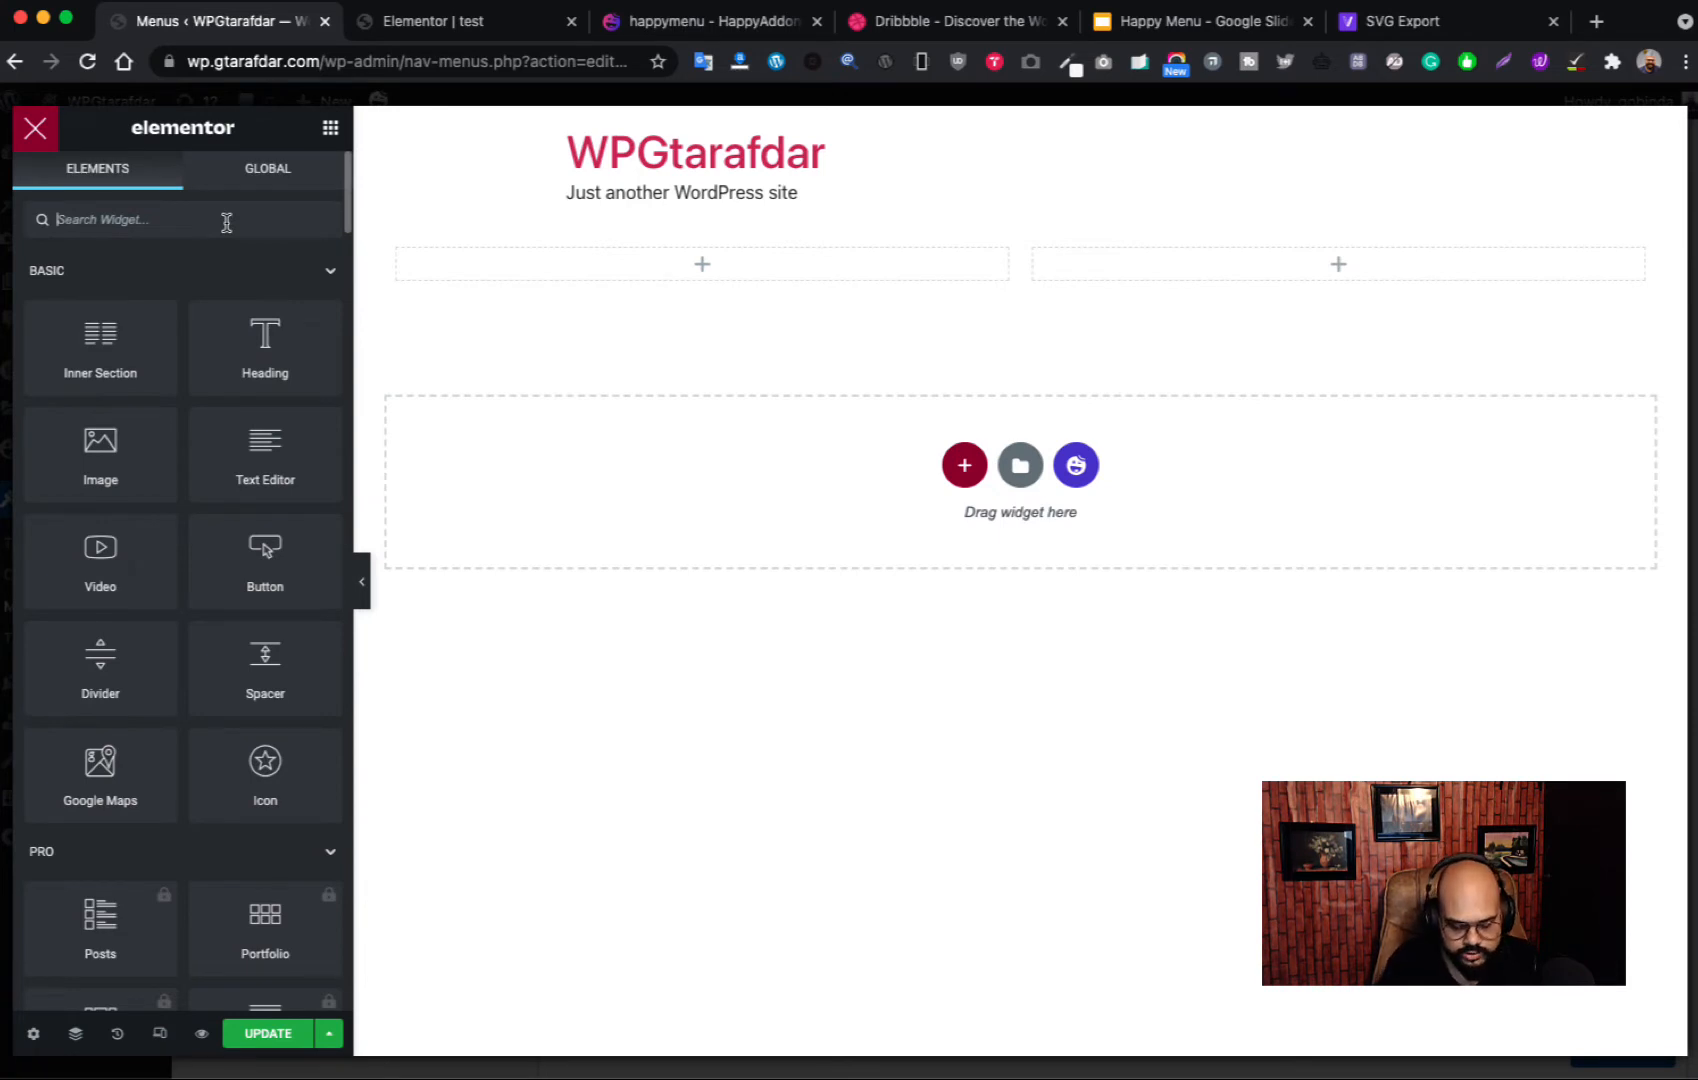
text(lis)
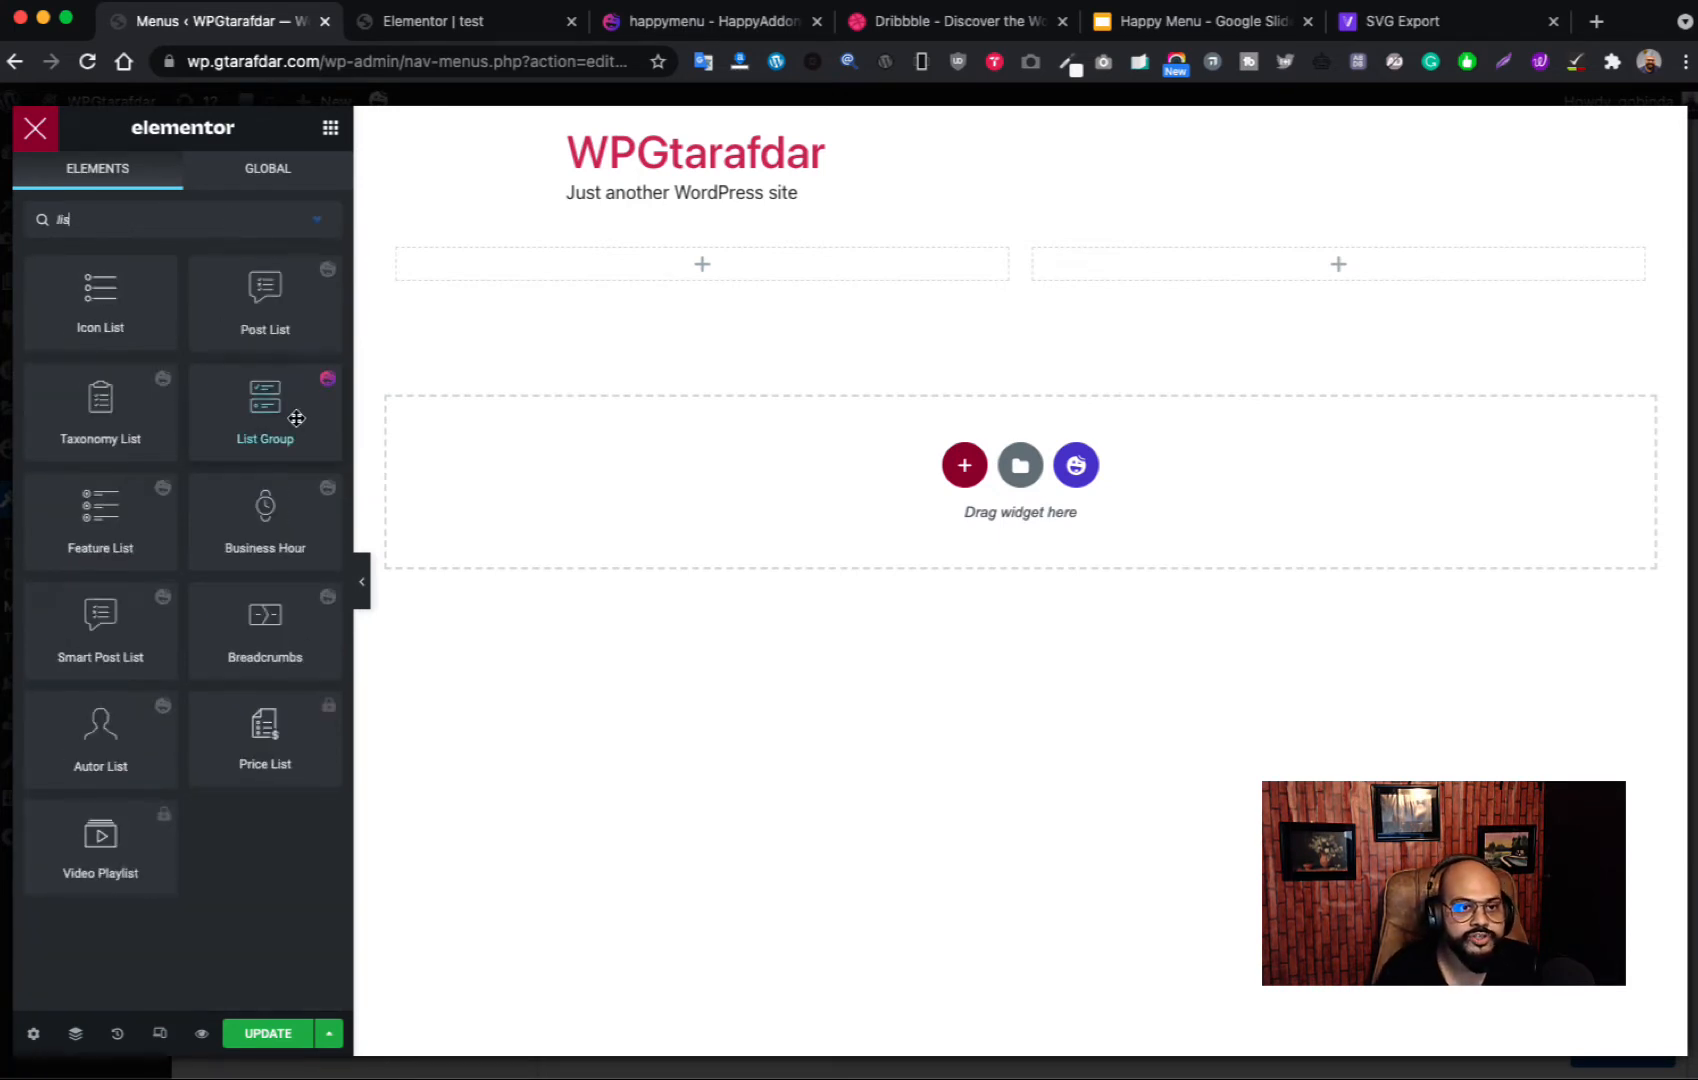
drag(288, 428, 752, 277)
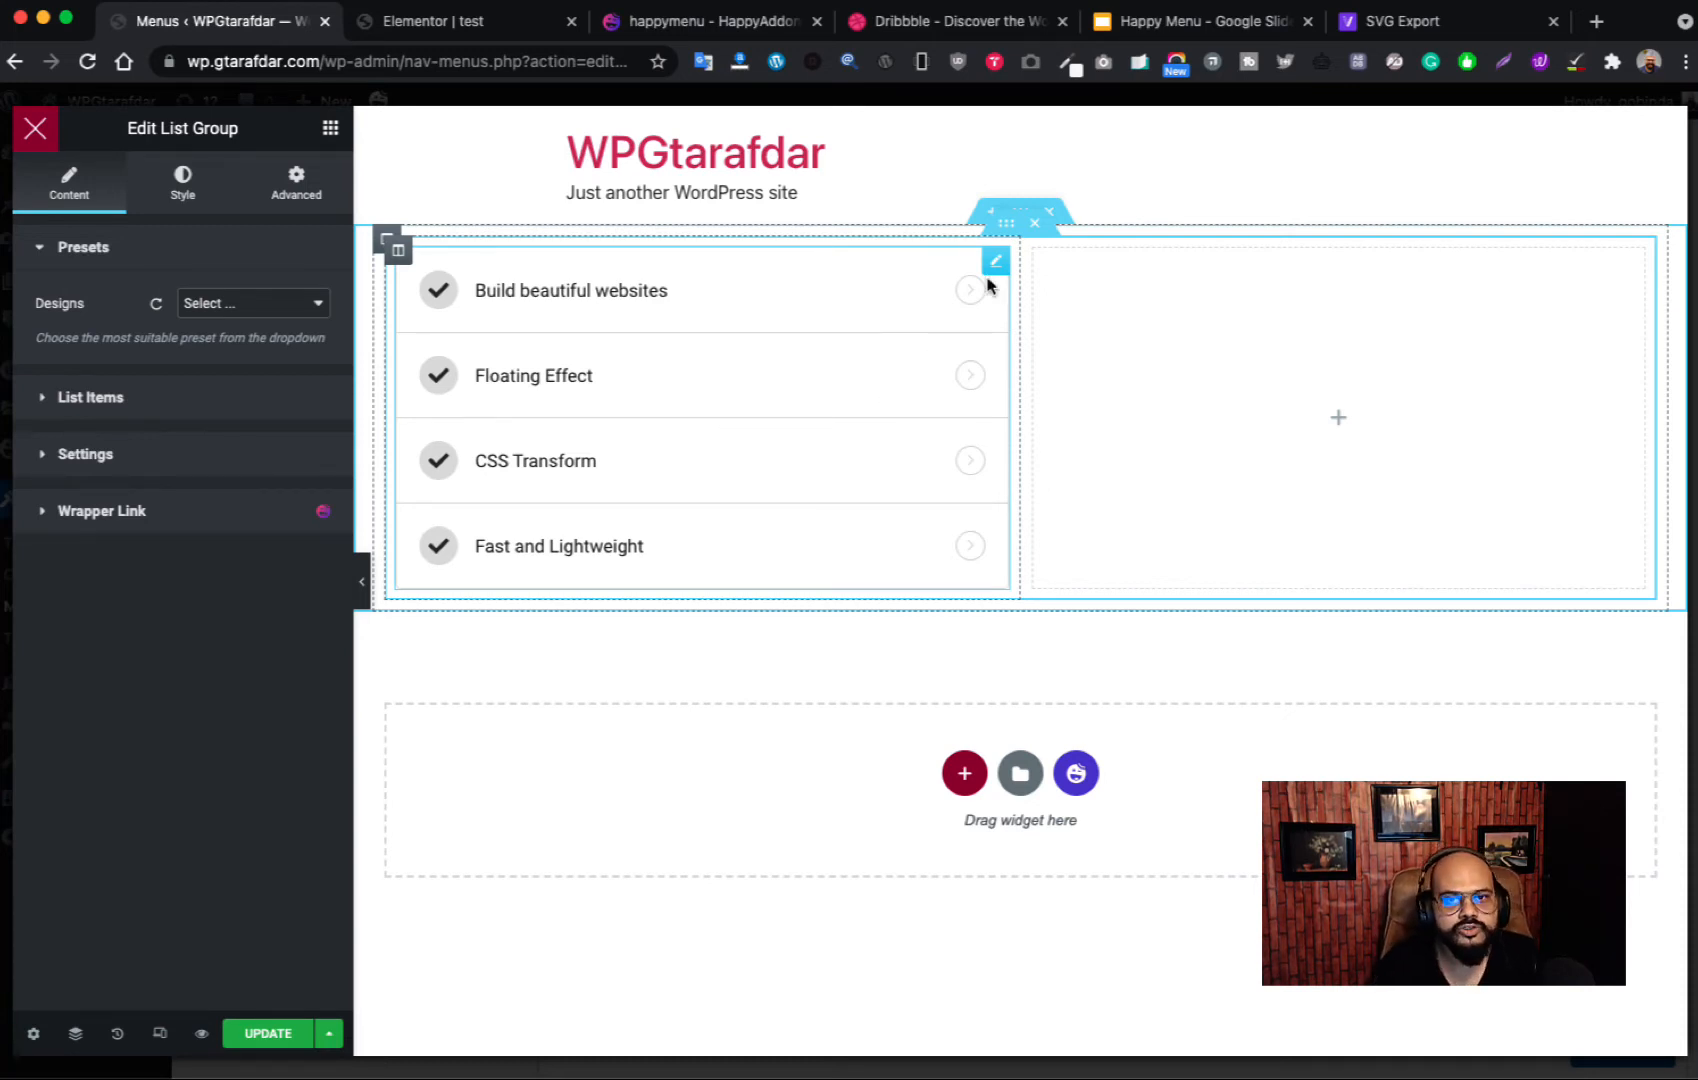
Step: Delete the Floating Effect, CSS Transform and Fast and Lightweight items from the List Group, keeping only Build beautiful websites
click(148, 410)
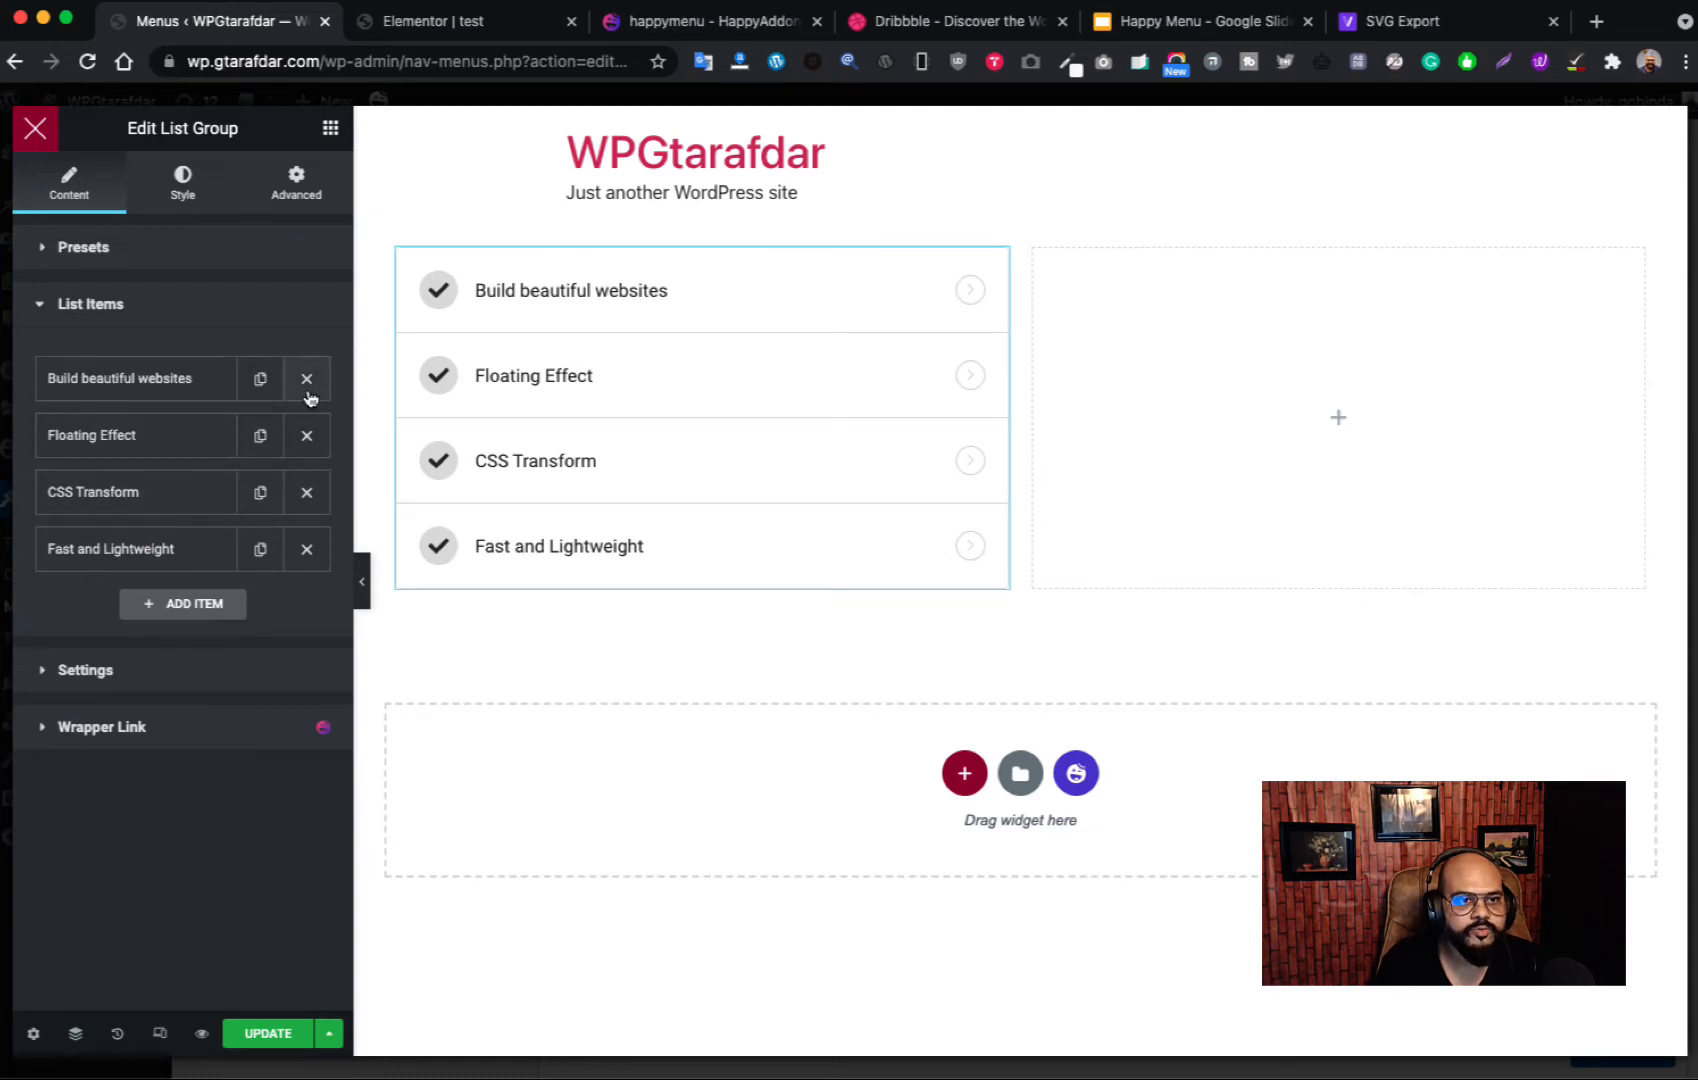
click(307, 437)
click(307, 436)
click(307, 435)
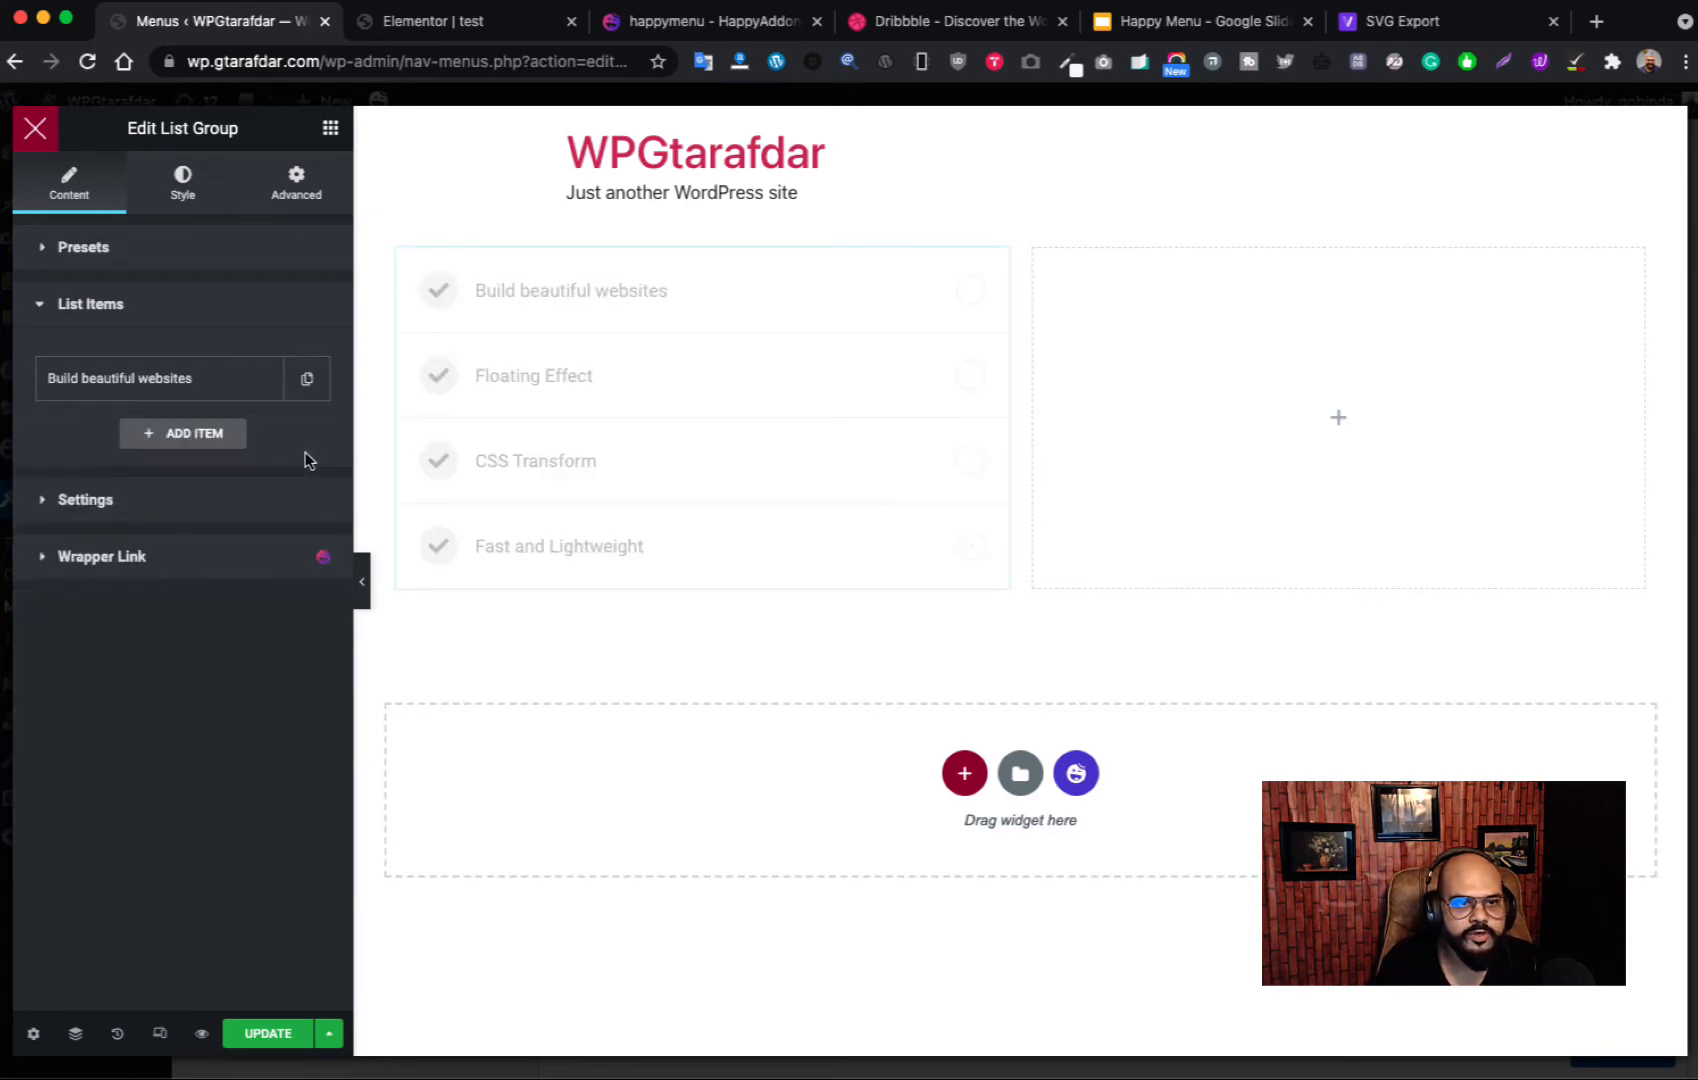
Step: Check the Inspiration dropdown on Dribbble, return to the mega menu content and reorder its browser tab after the Elementor test page
click(963, 30)
mouse_move(182, 210)
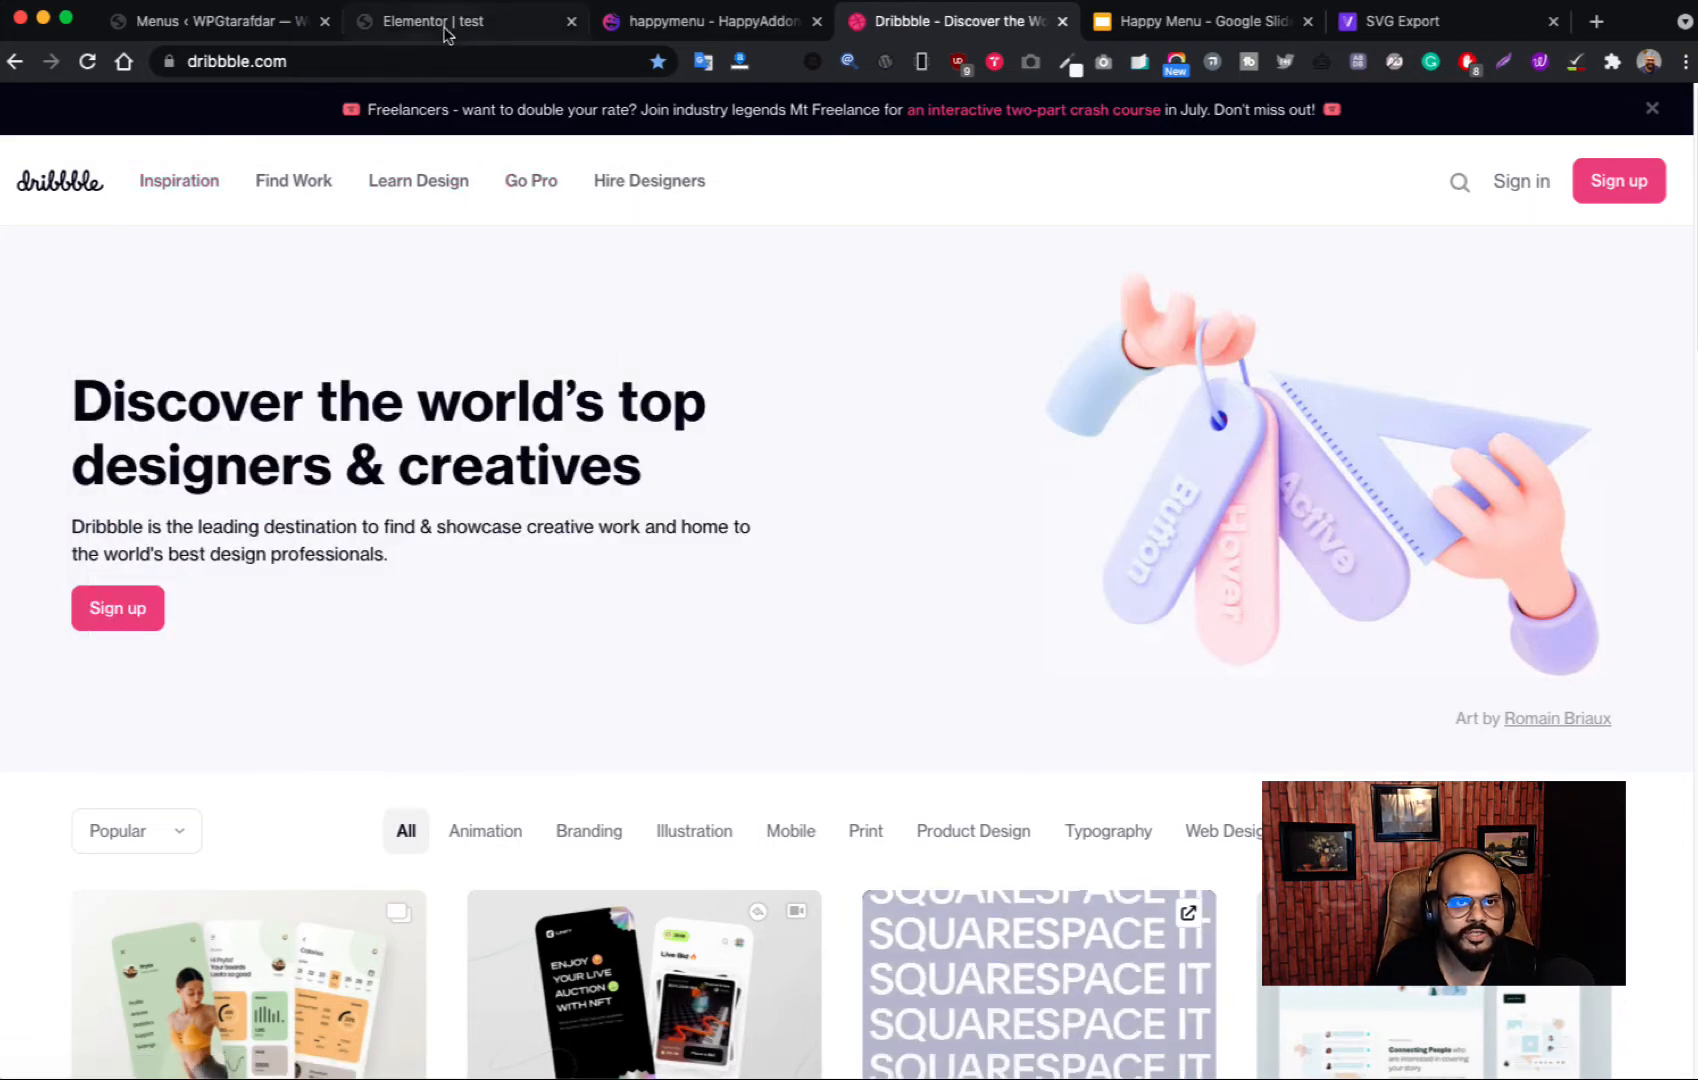
click(385, 22)
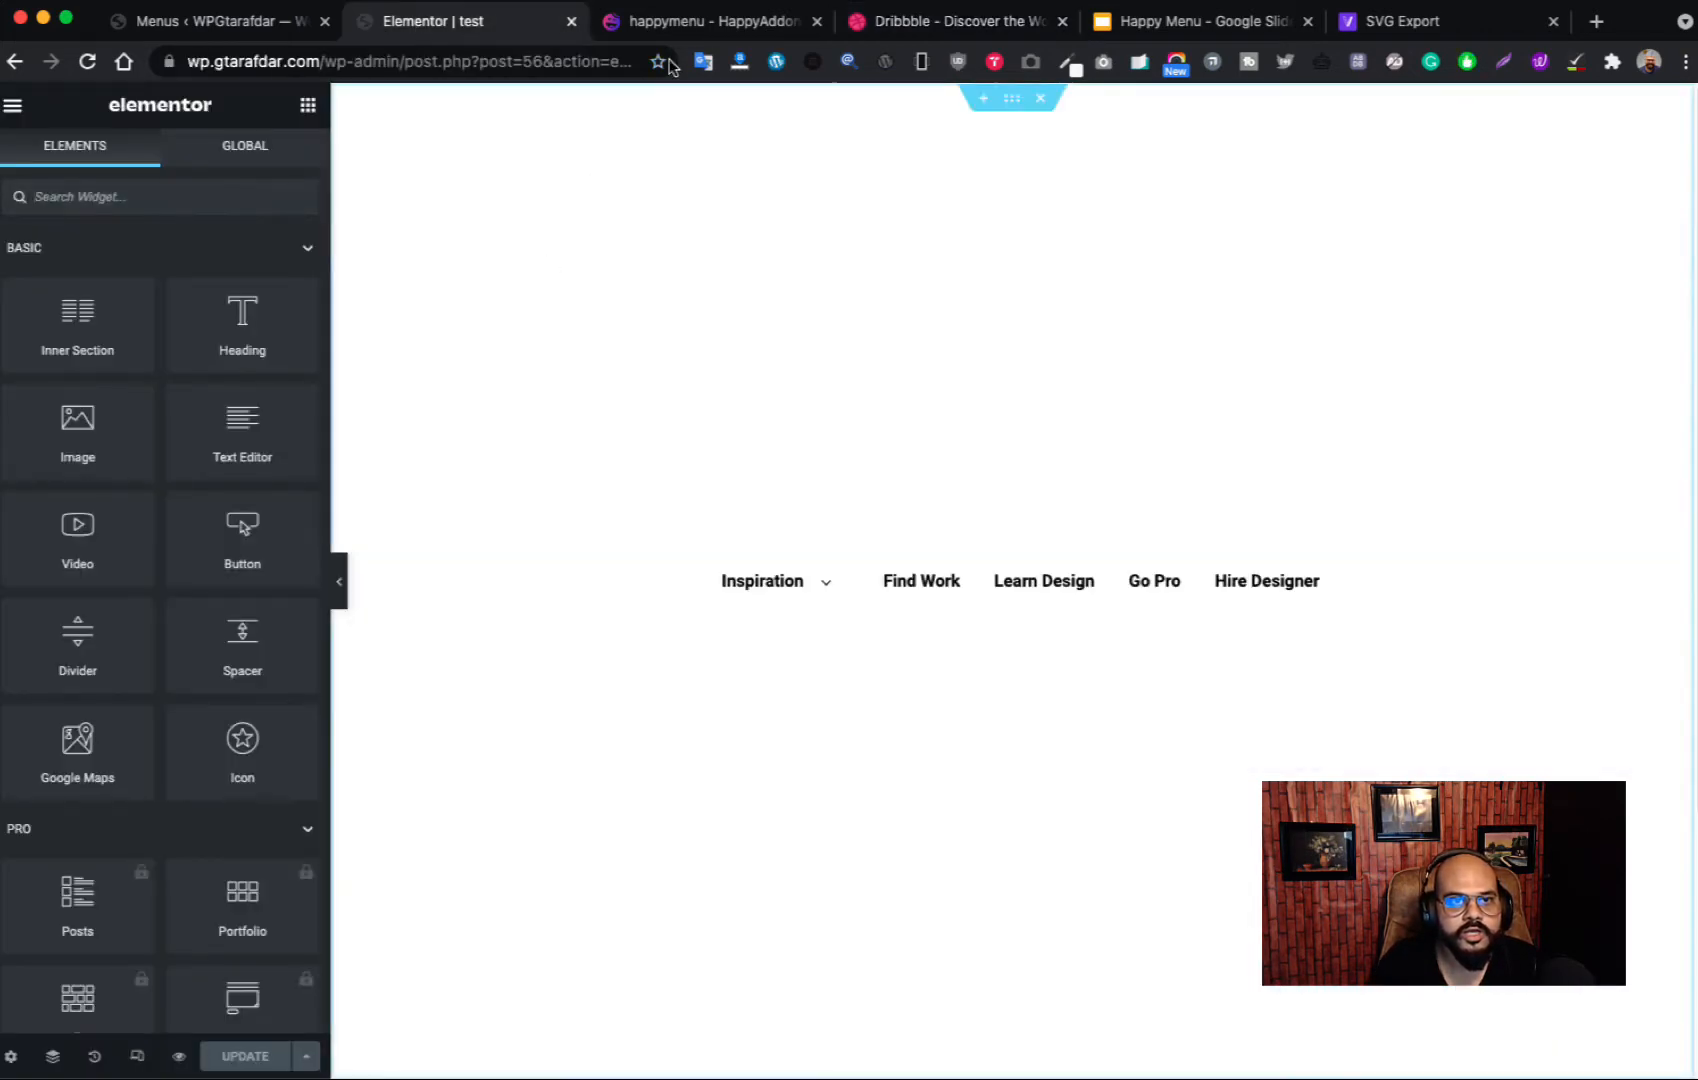
click(220, 22)
drag(220, 22, 465, 24)
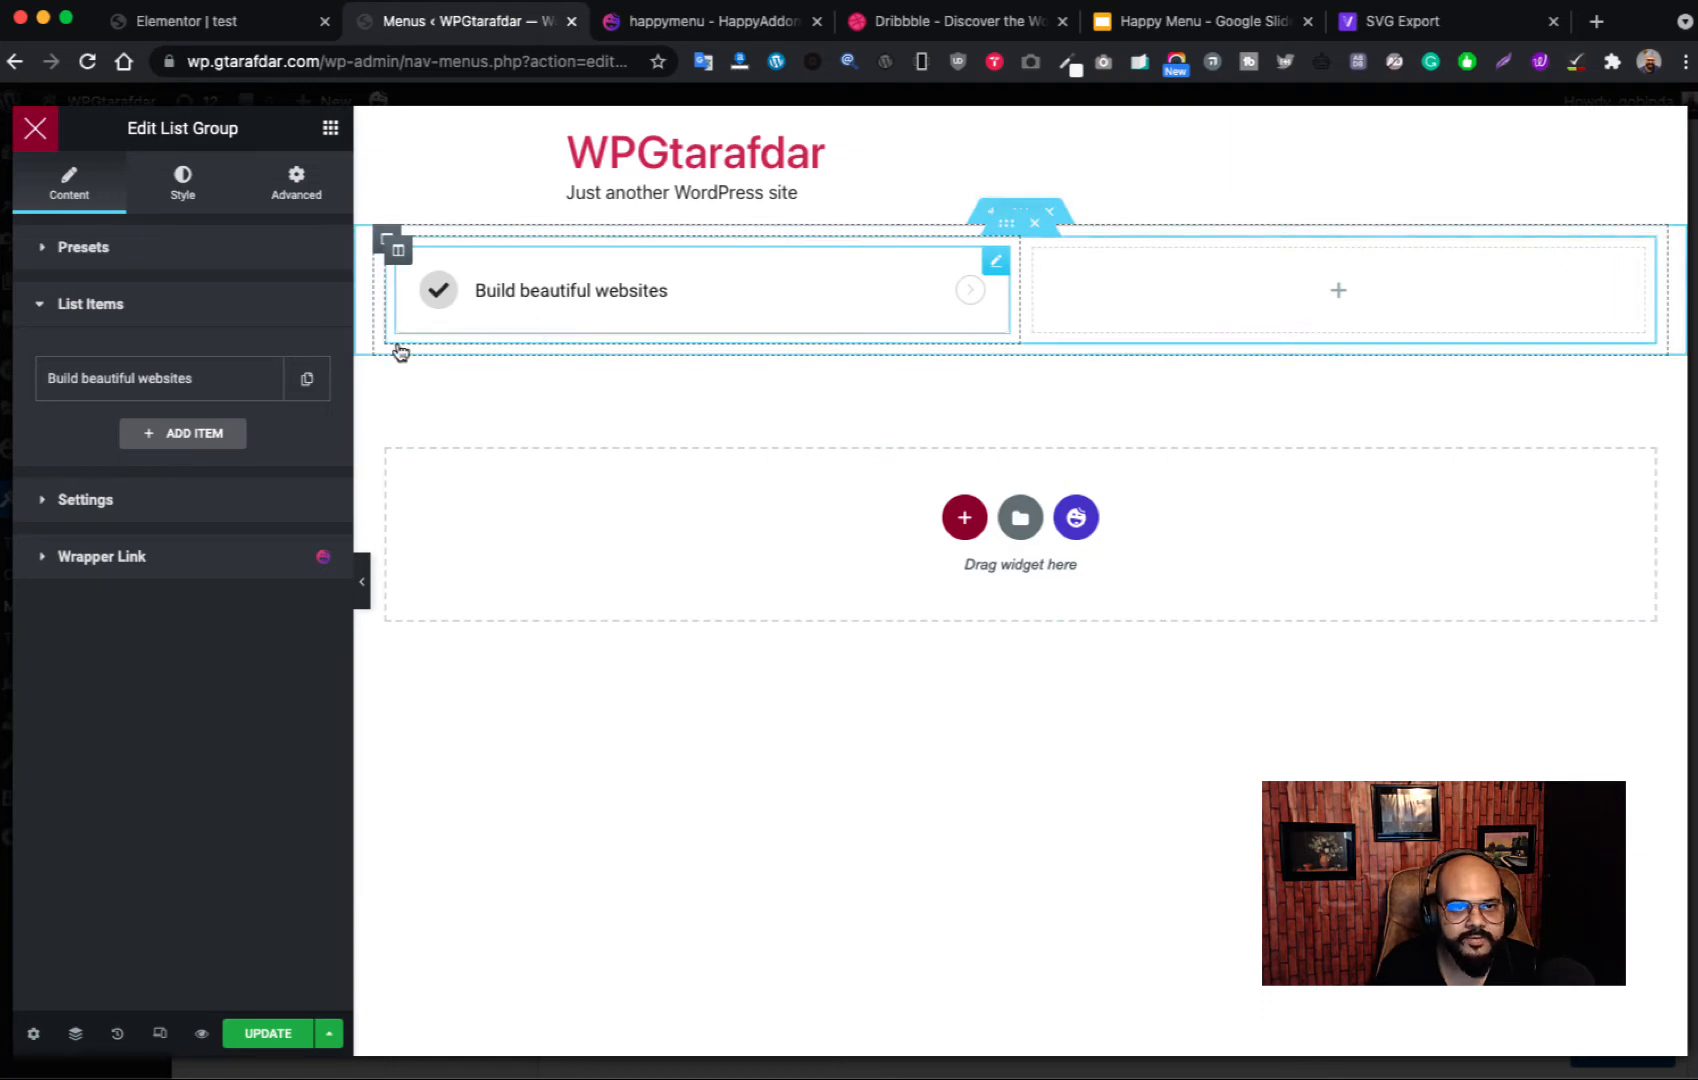
Step: Replace the Build beautiful websites item's icon with explore-design-icon.svg from the media library
click(152, 392)
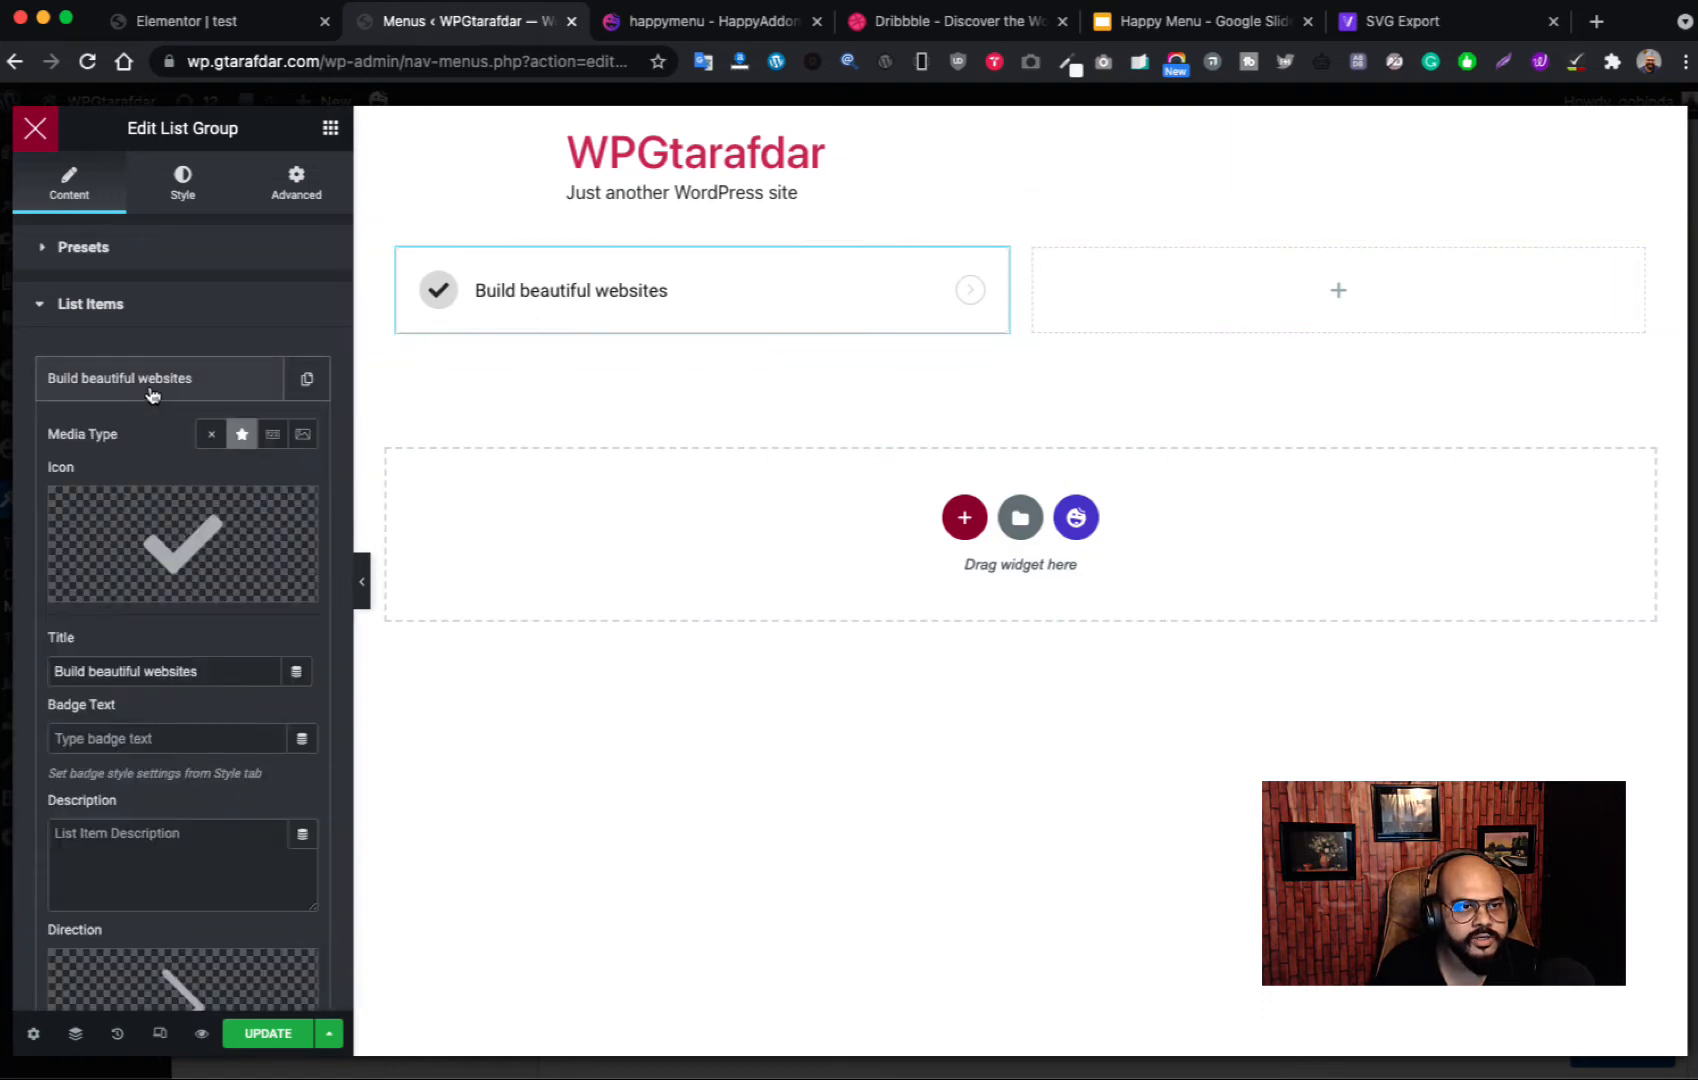
click(165, 537)
click(1506, 157)
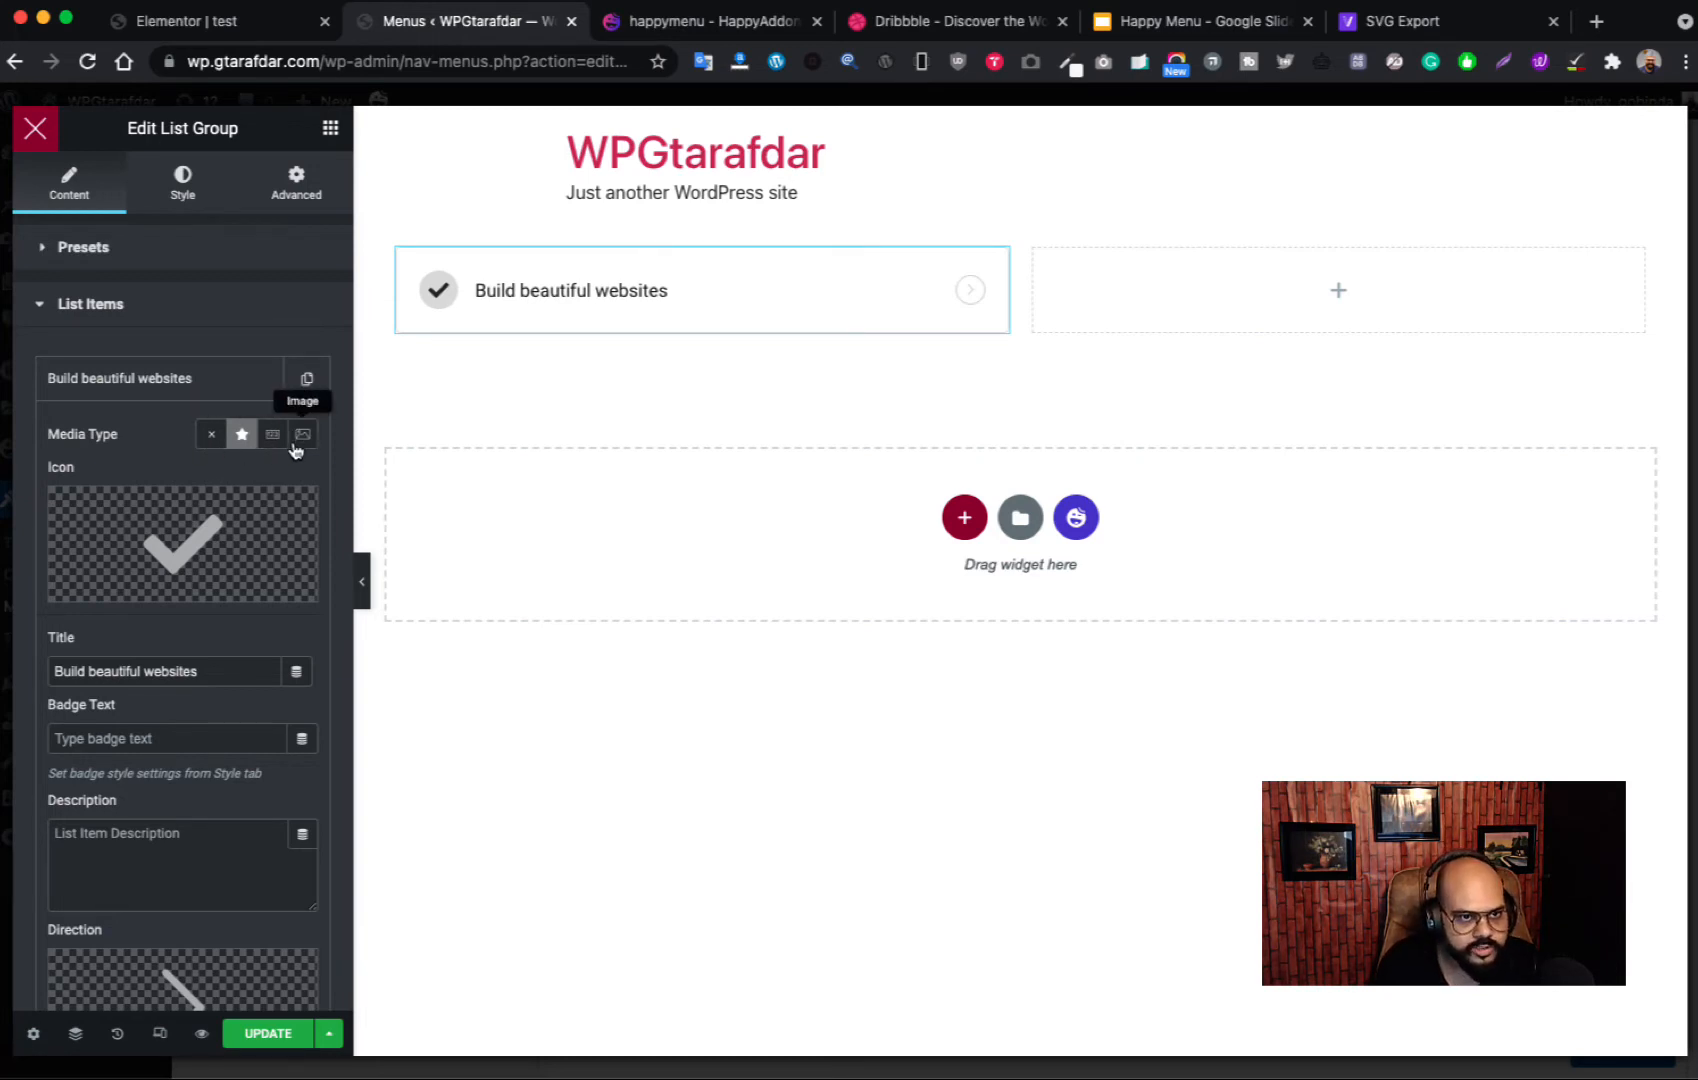
mouse_move(259, 582)
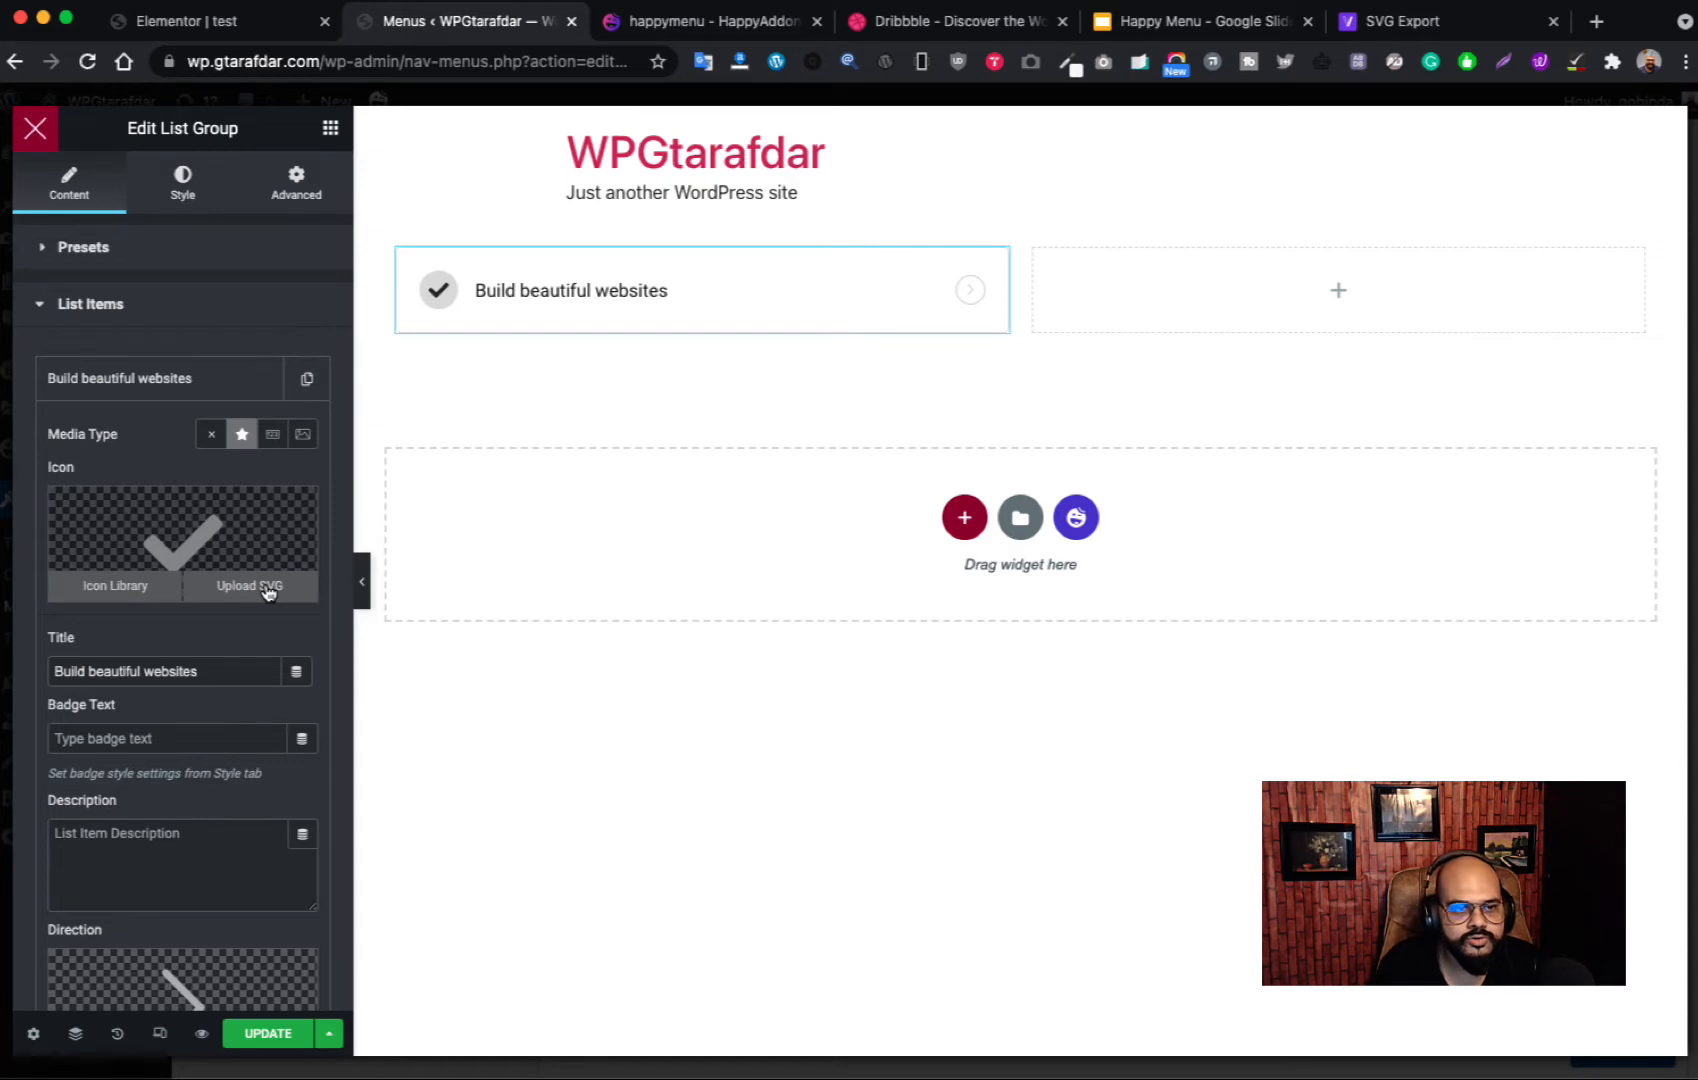
click(268, 588)
click(524, 436)
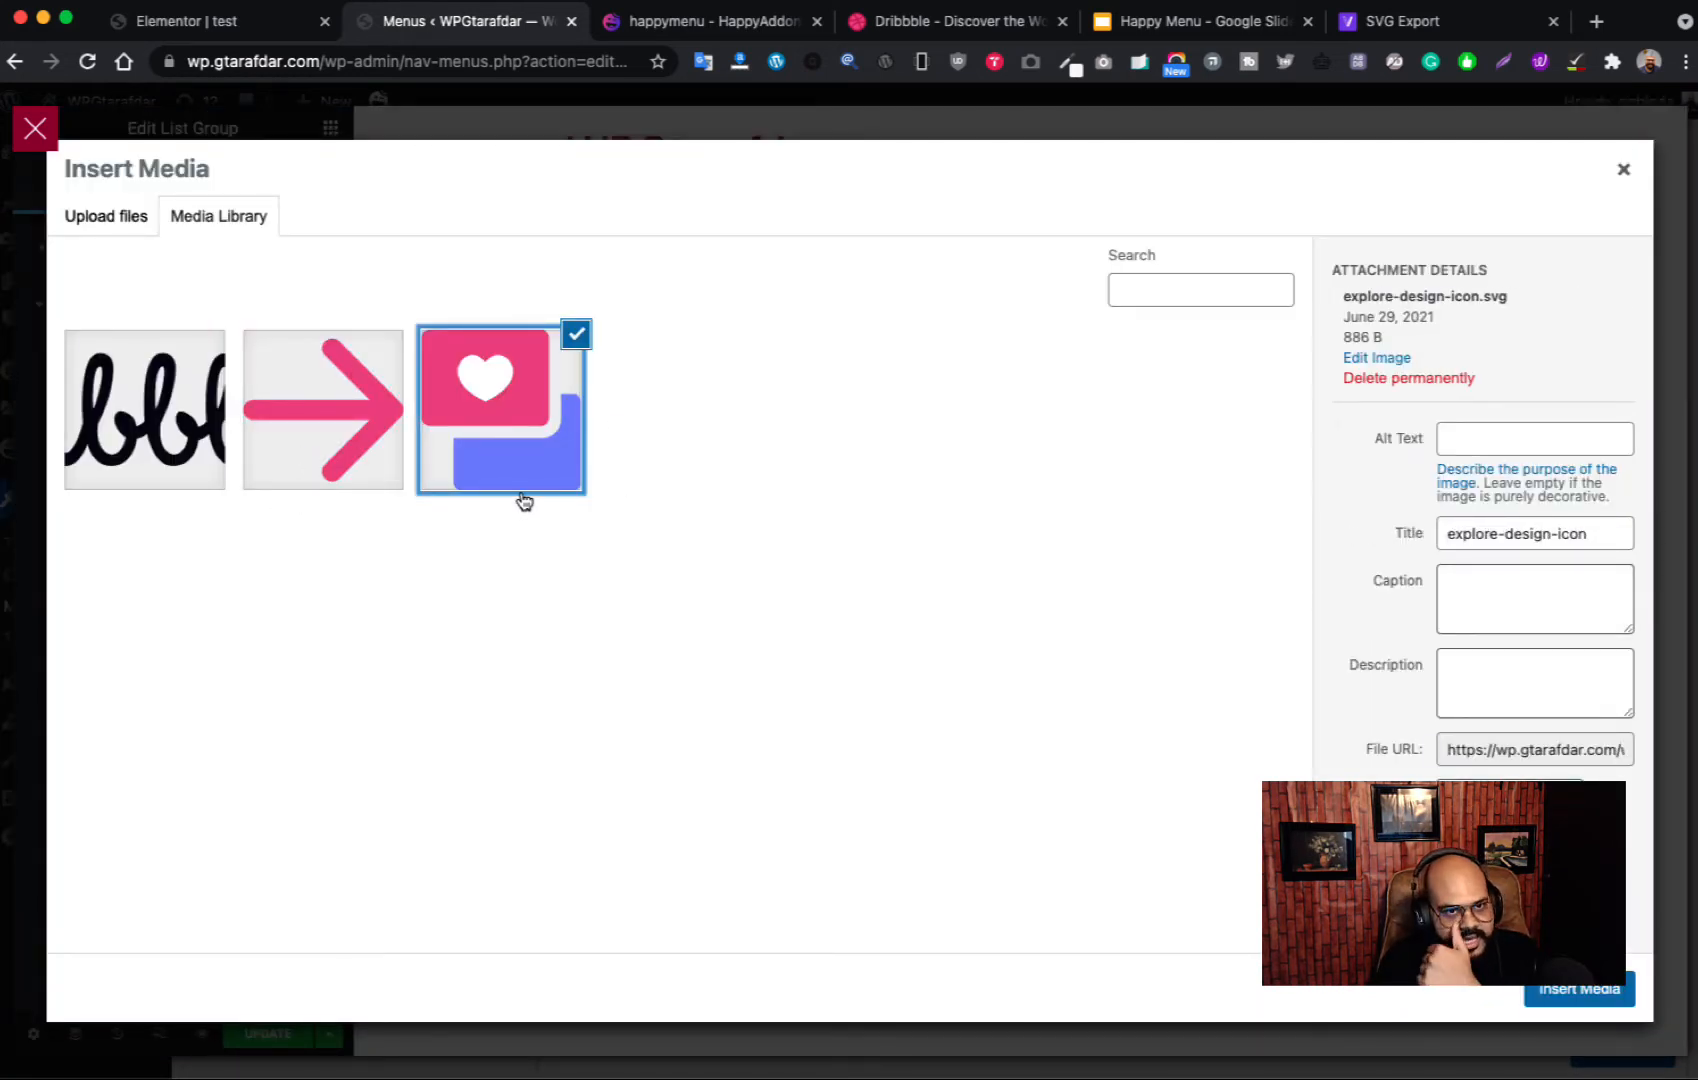
click(1575, 993)
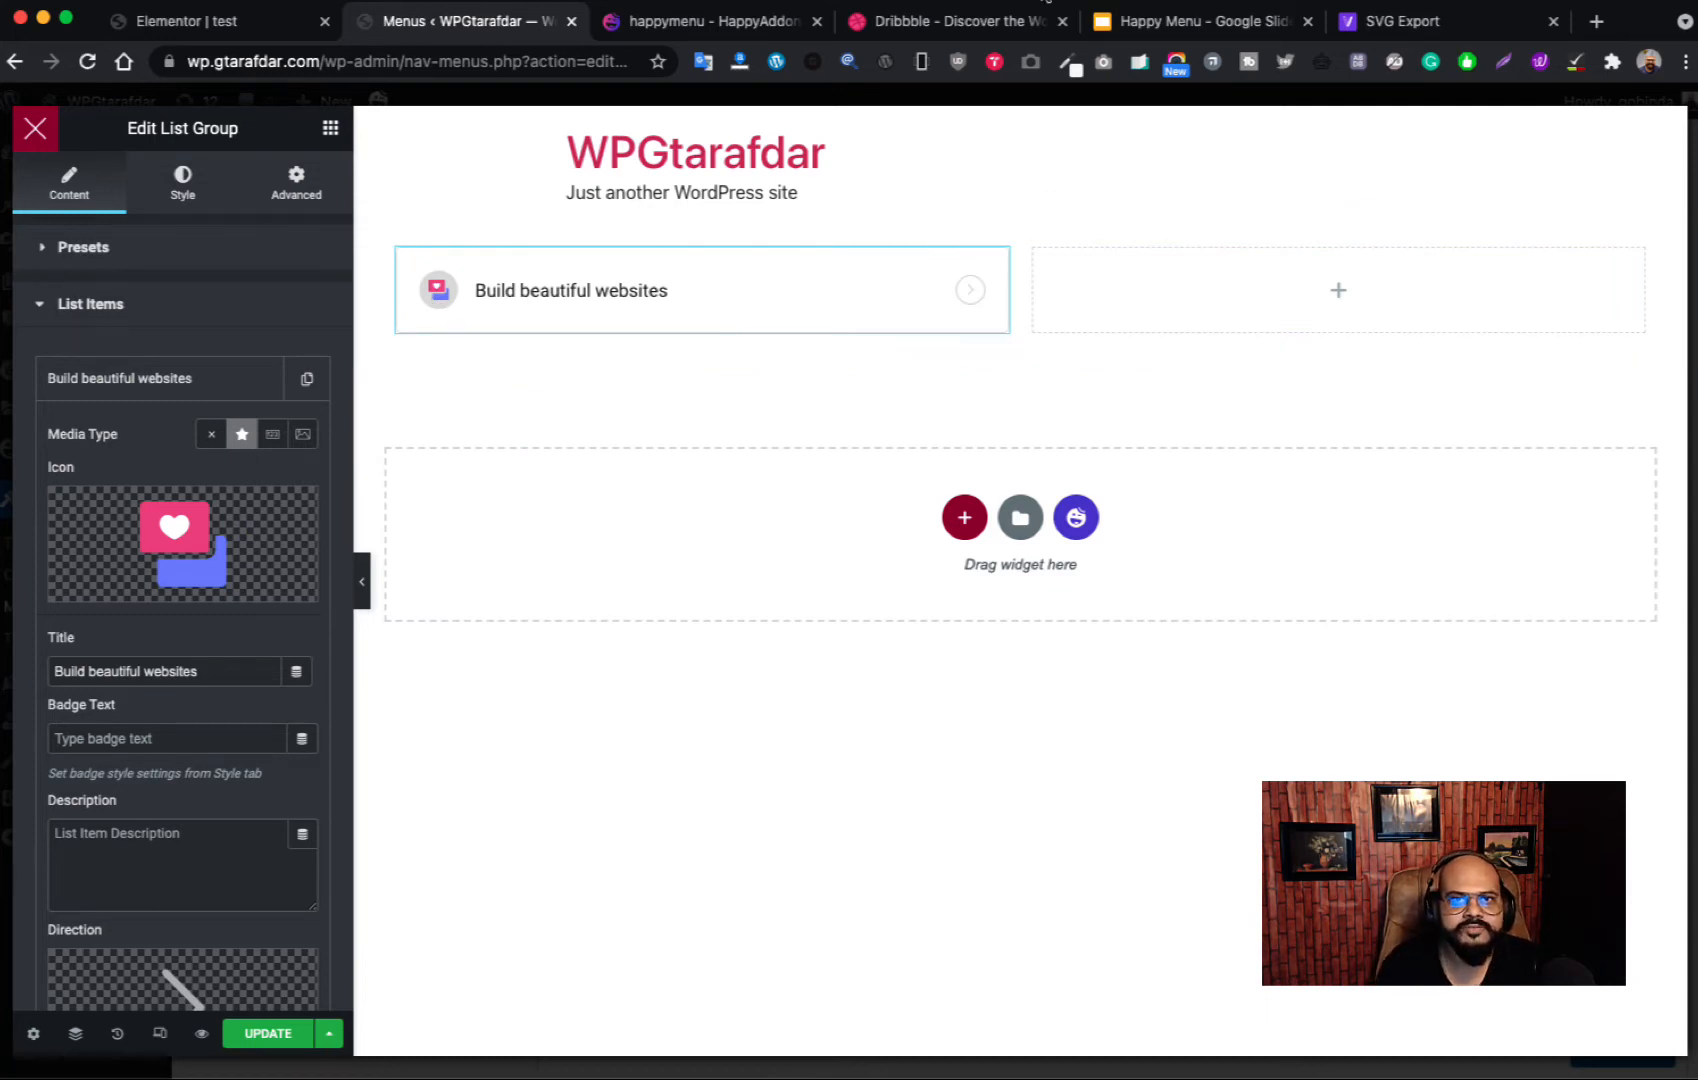
Step: Check the Explore Design Work entry on Dribbble and give the list item the description "lorem ipsum"
click(893, 28)
mouse_move(159, 182)
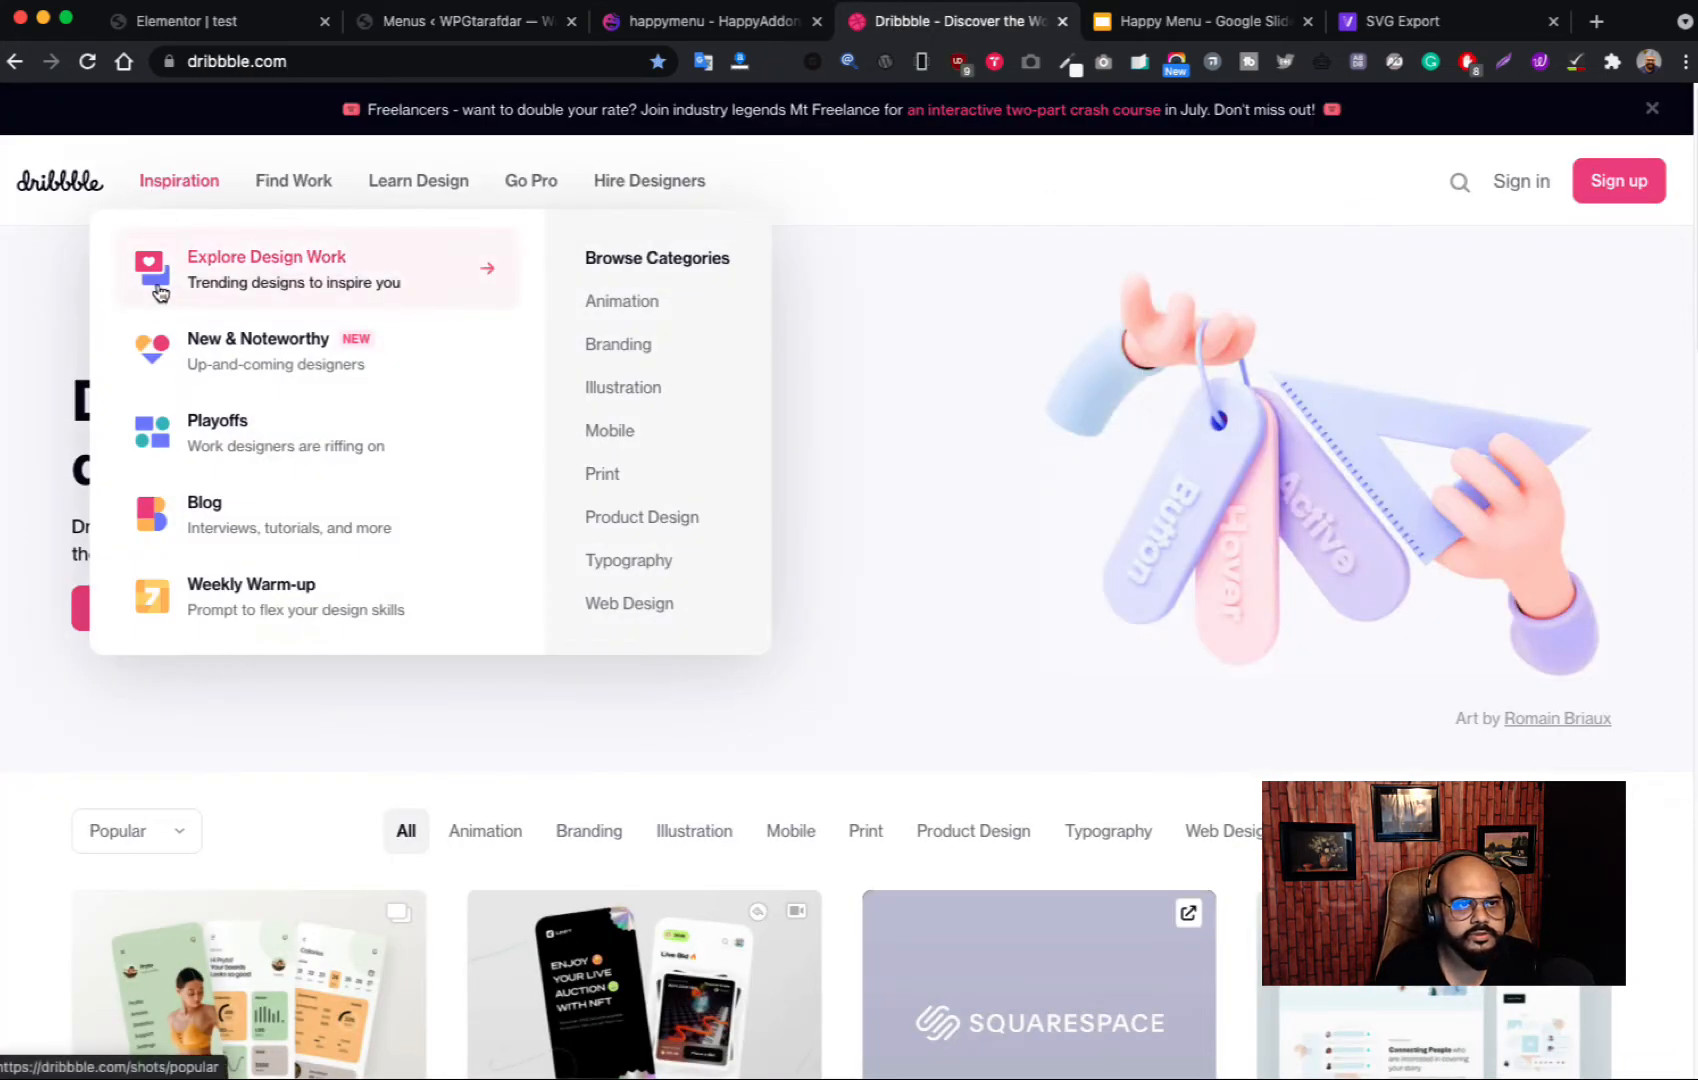
click(553, 22)
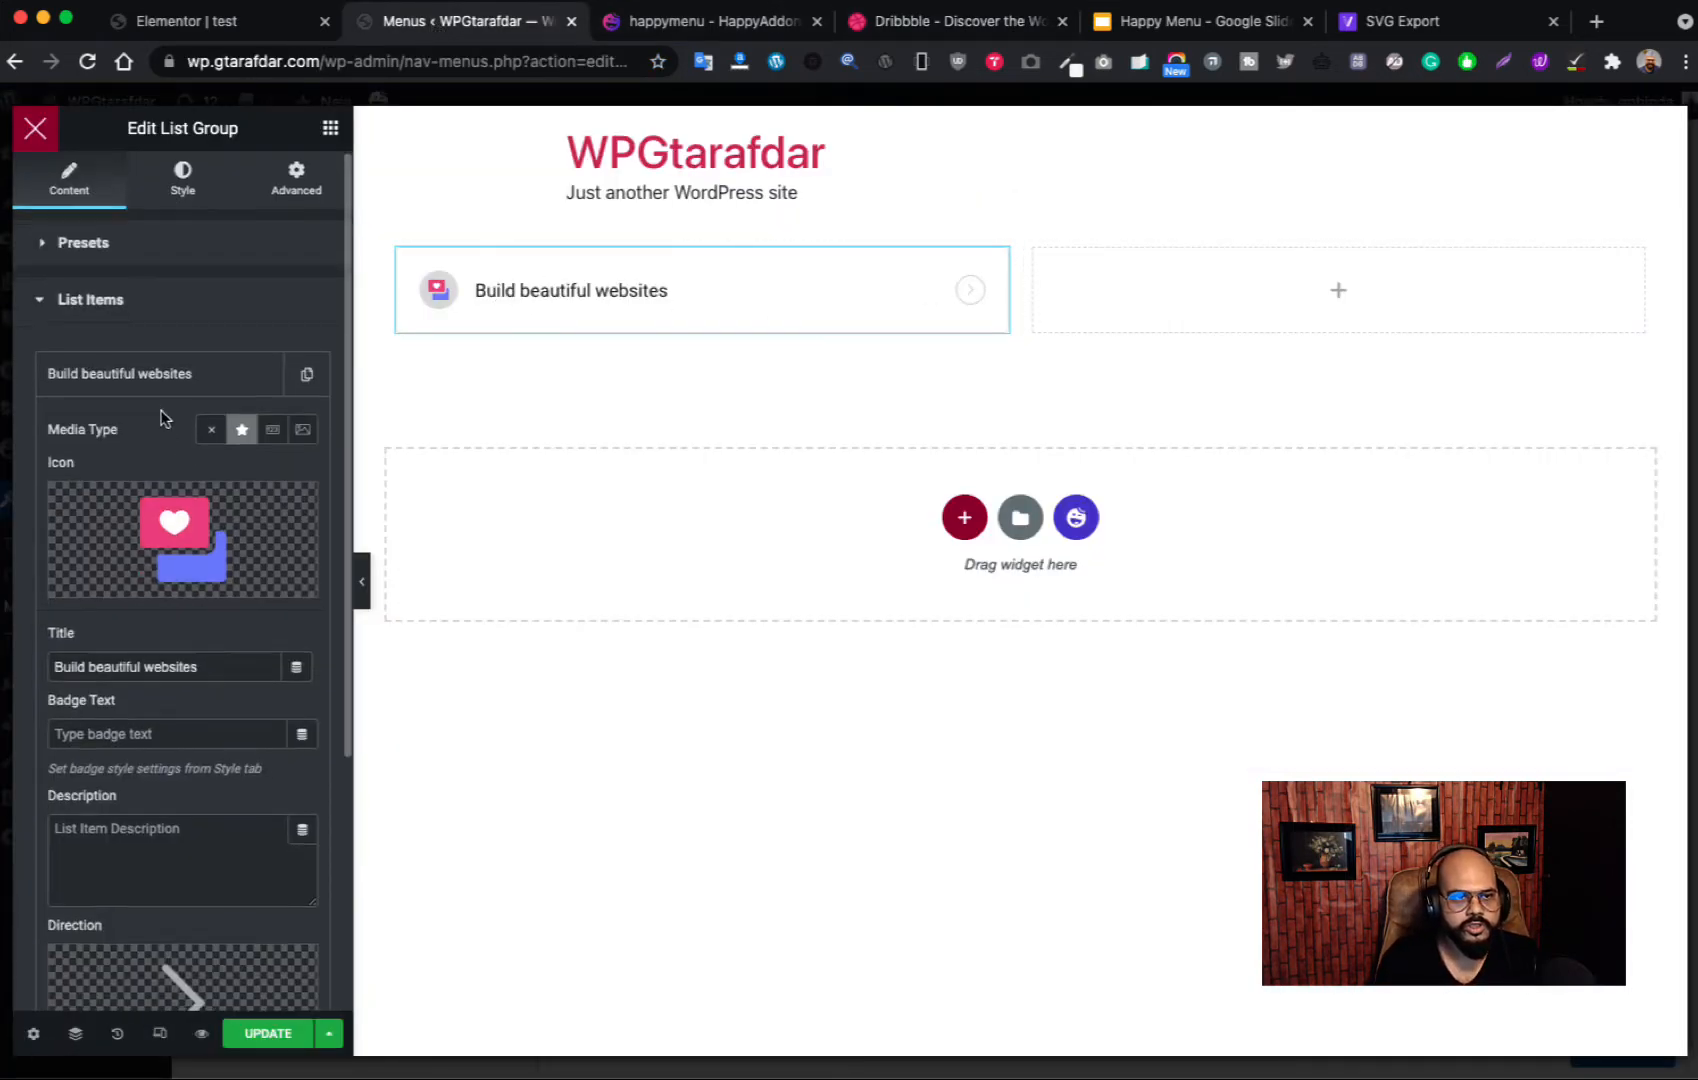
scroll(162, 422, down, 1)
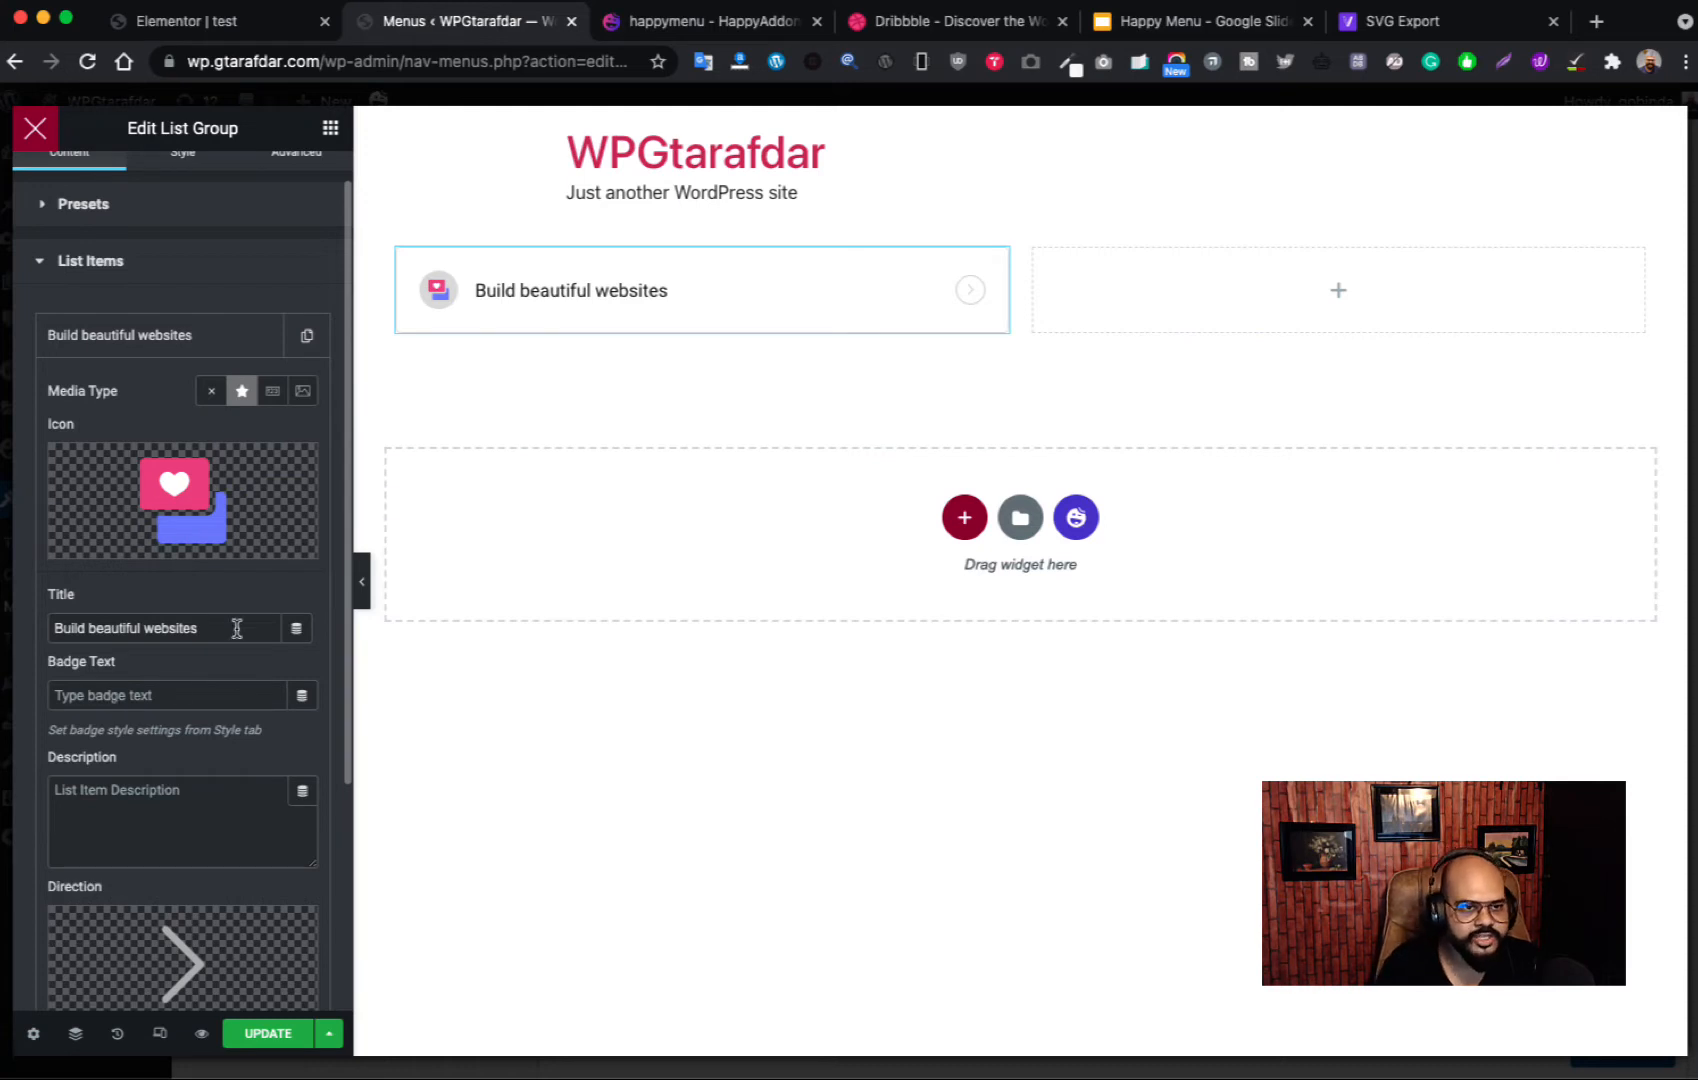
scroll(189, 659, down, 1)
scroll(128, 700, down, 1)
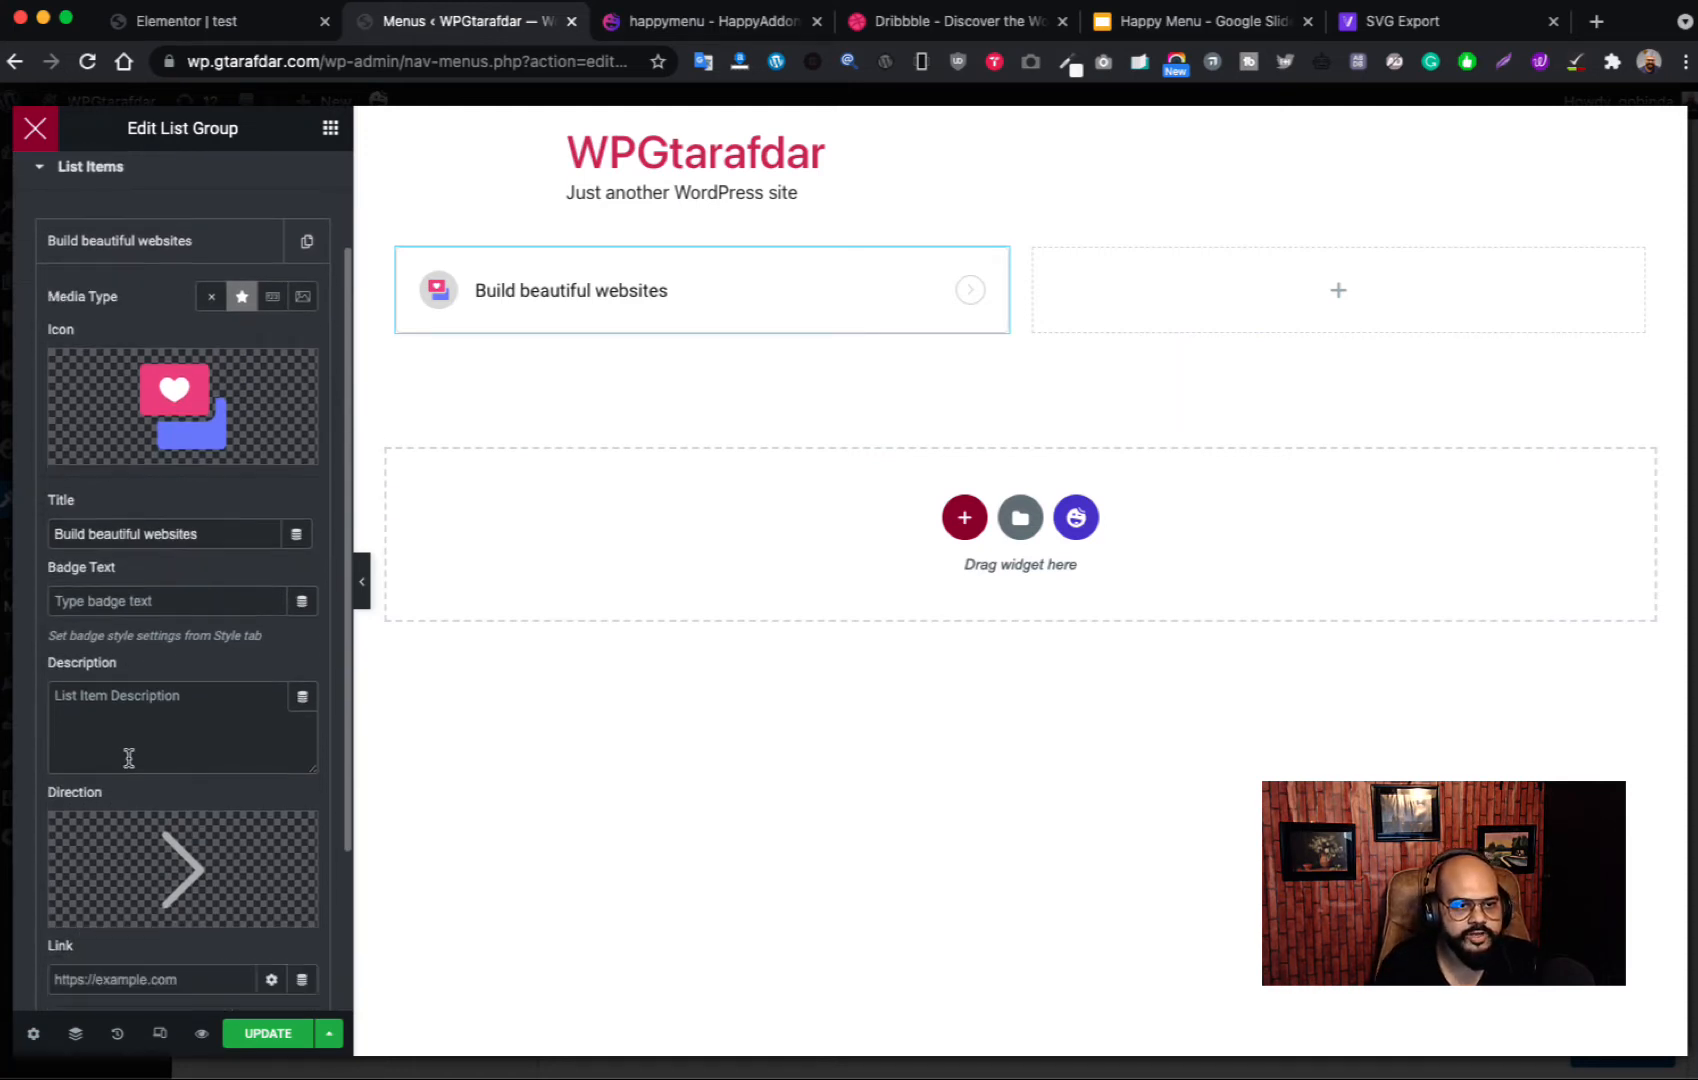
click(123, 708)
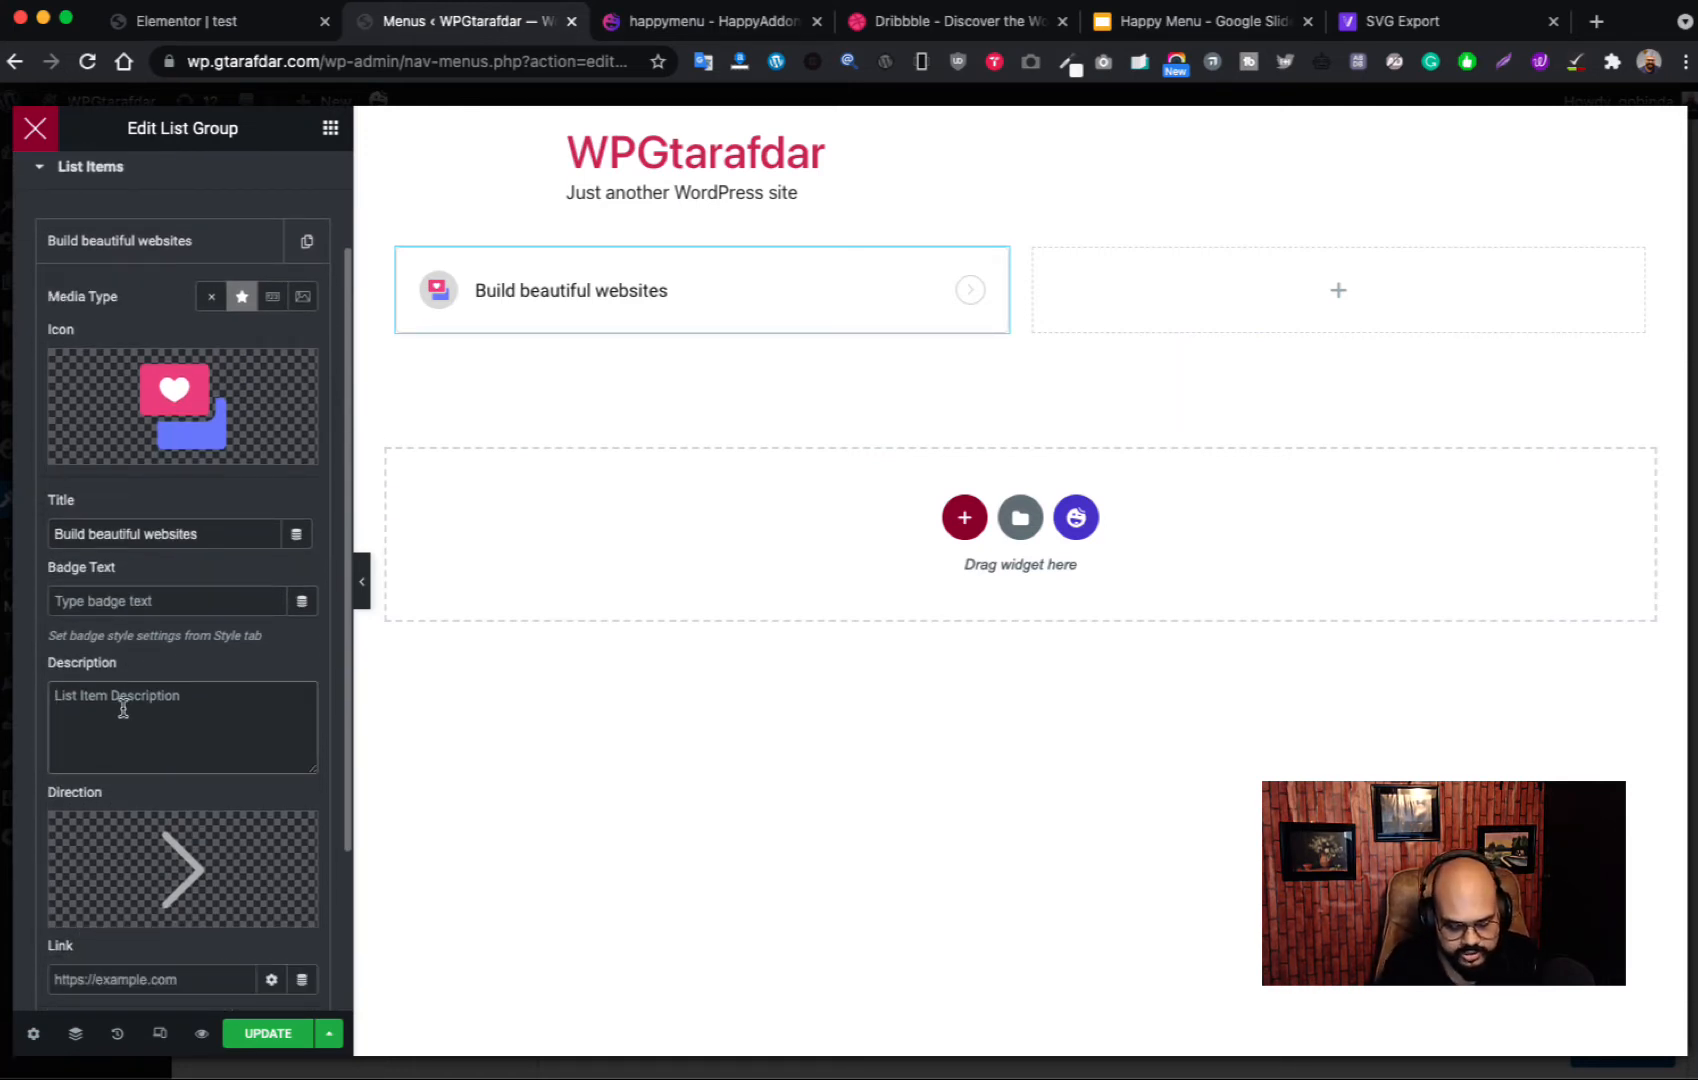
text(lor)
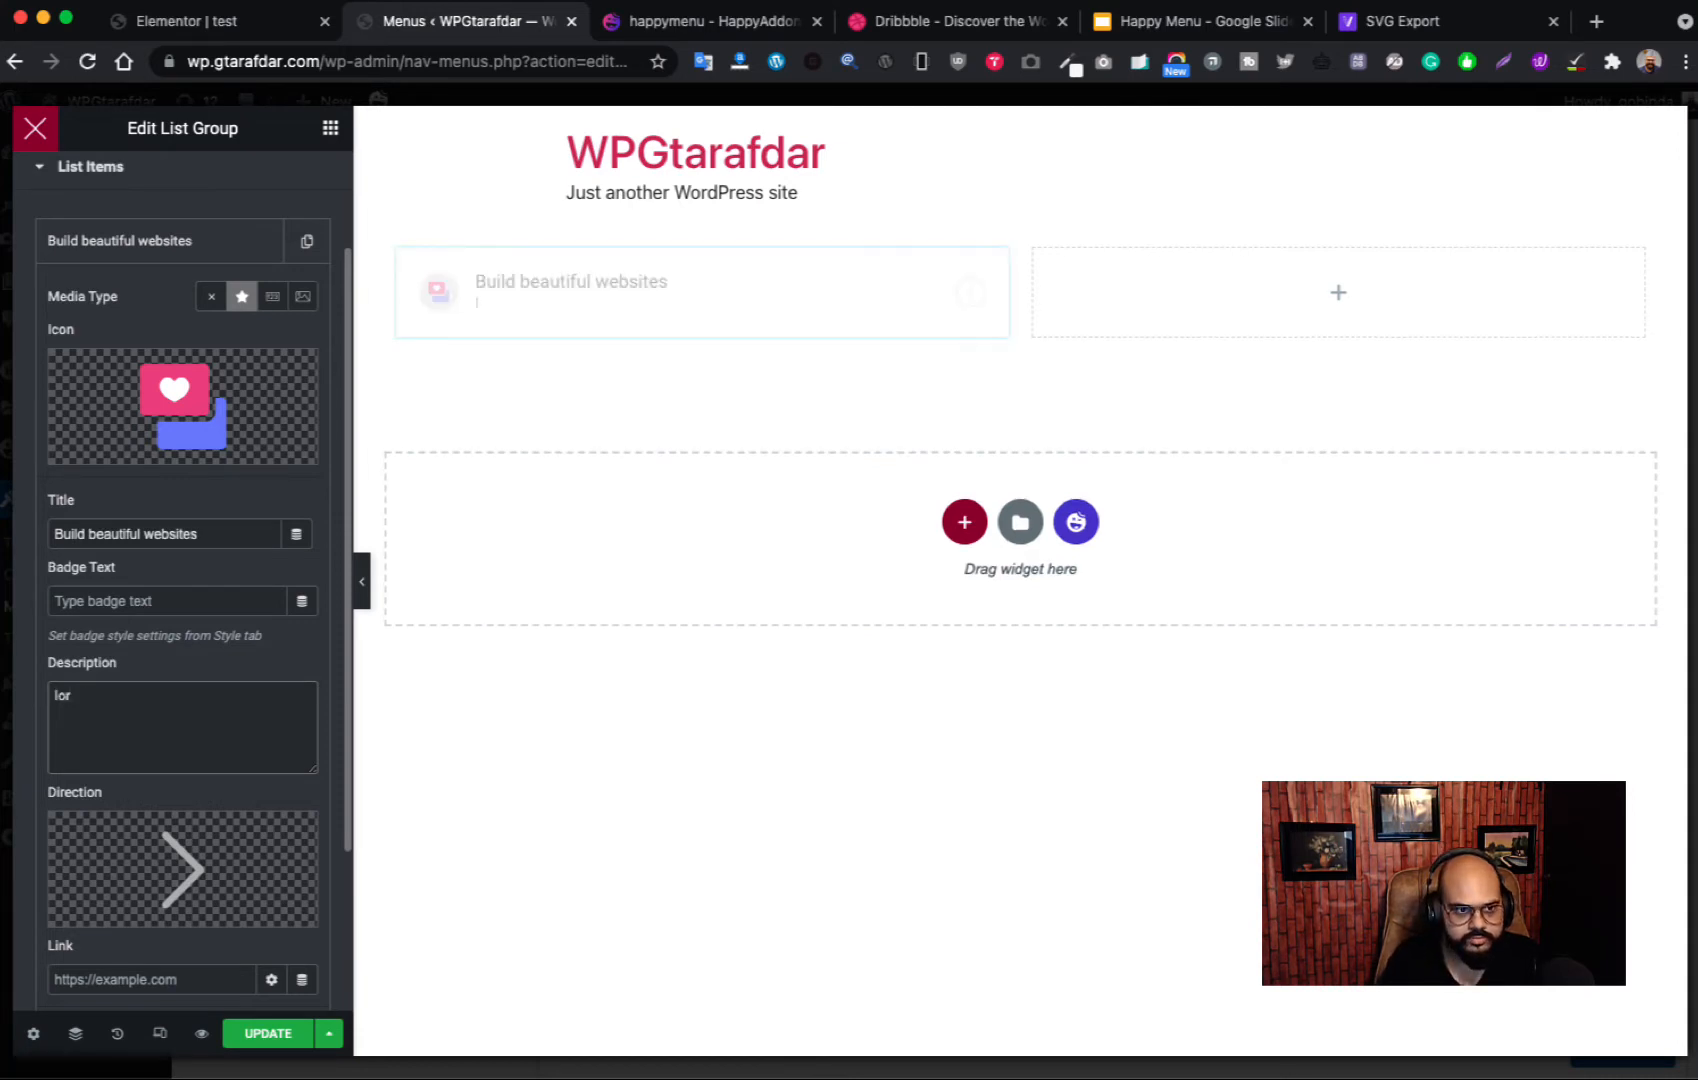
text(em ipsum)
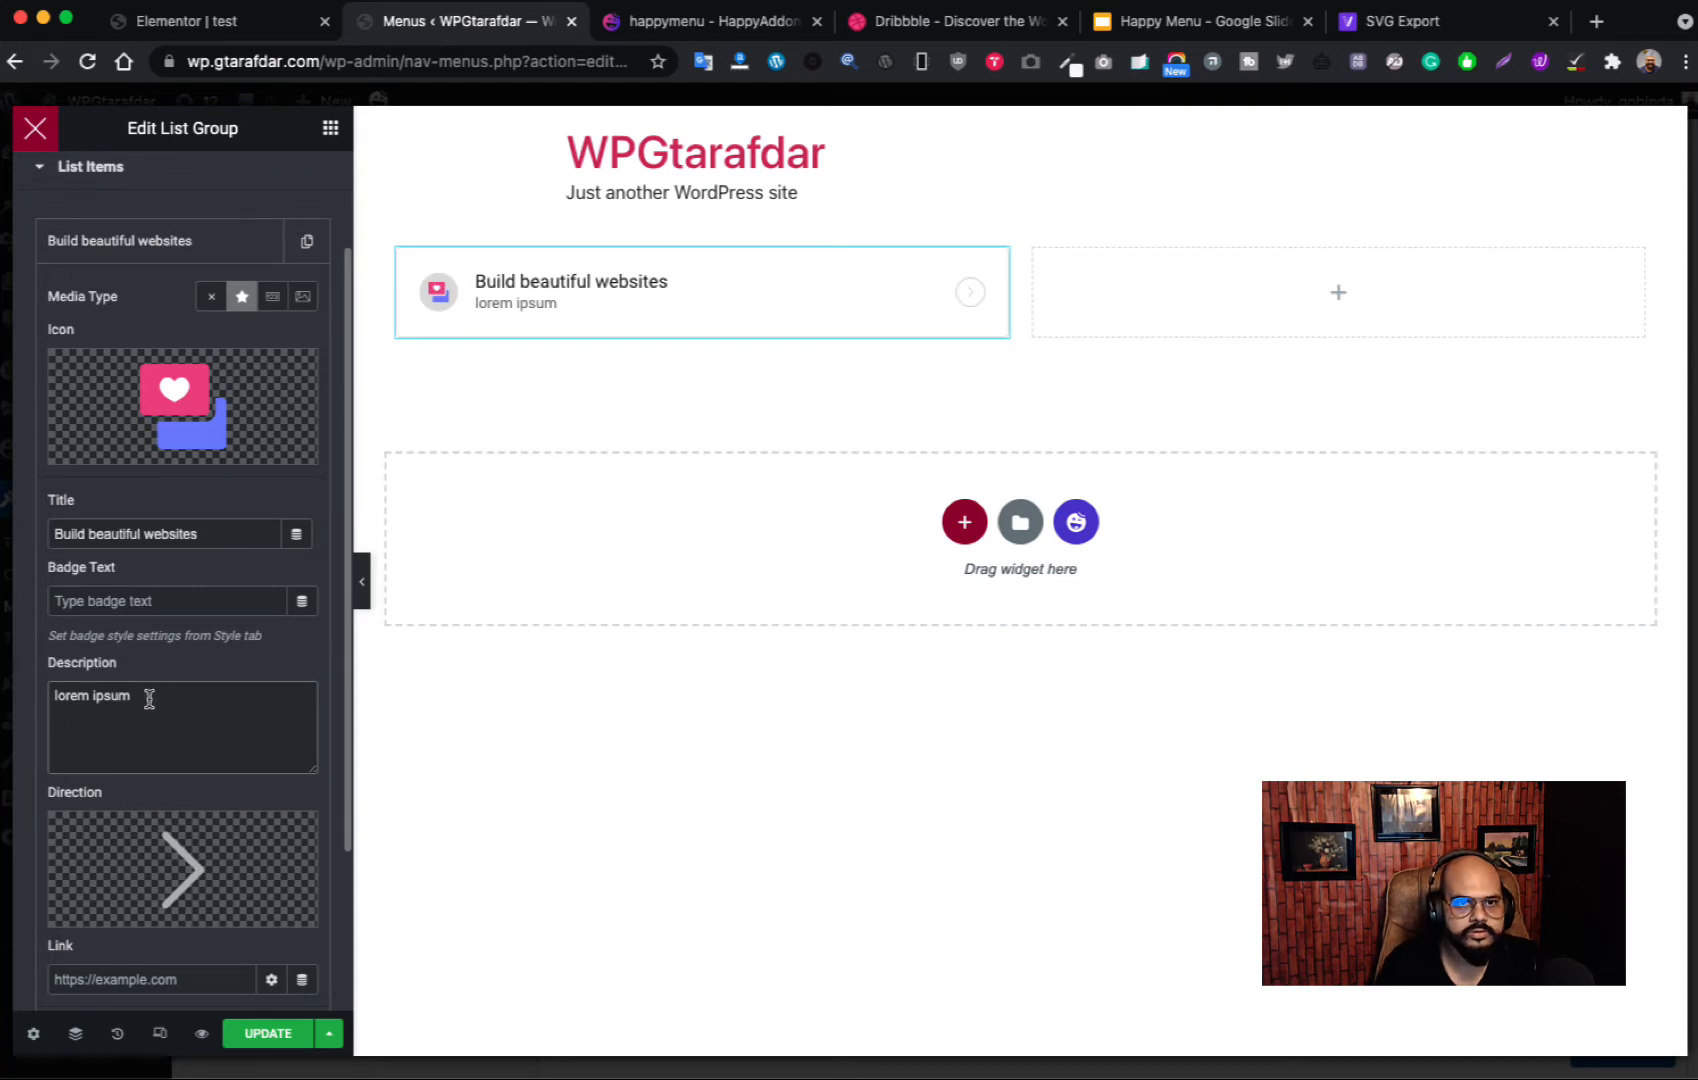
Step: Replace the list item's direction icon with the pink right-arrow SVG from the media library
scroll(197, 671, down, 2)
mouse_move(190, 785)
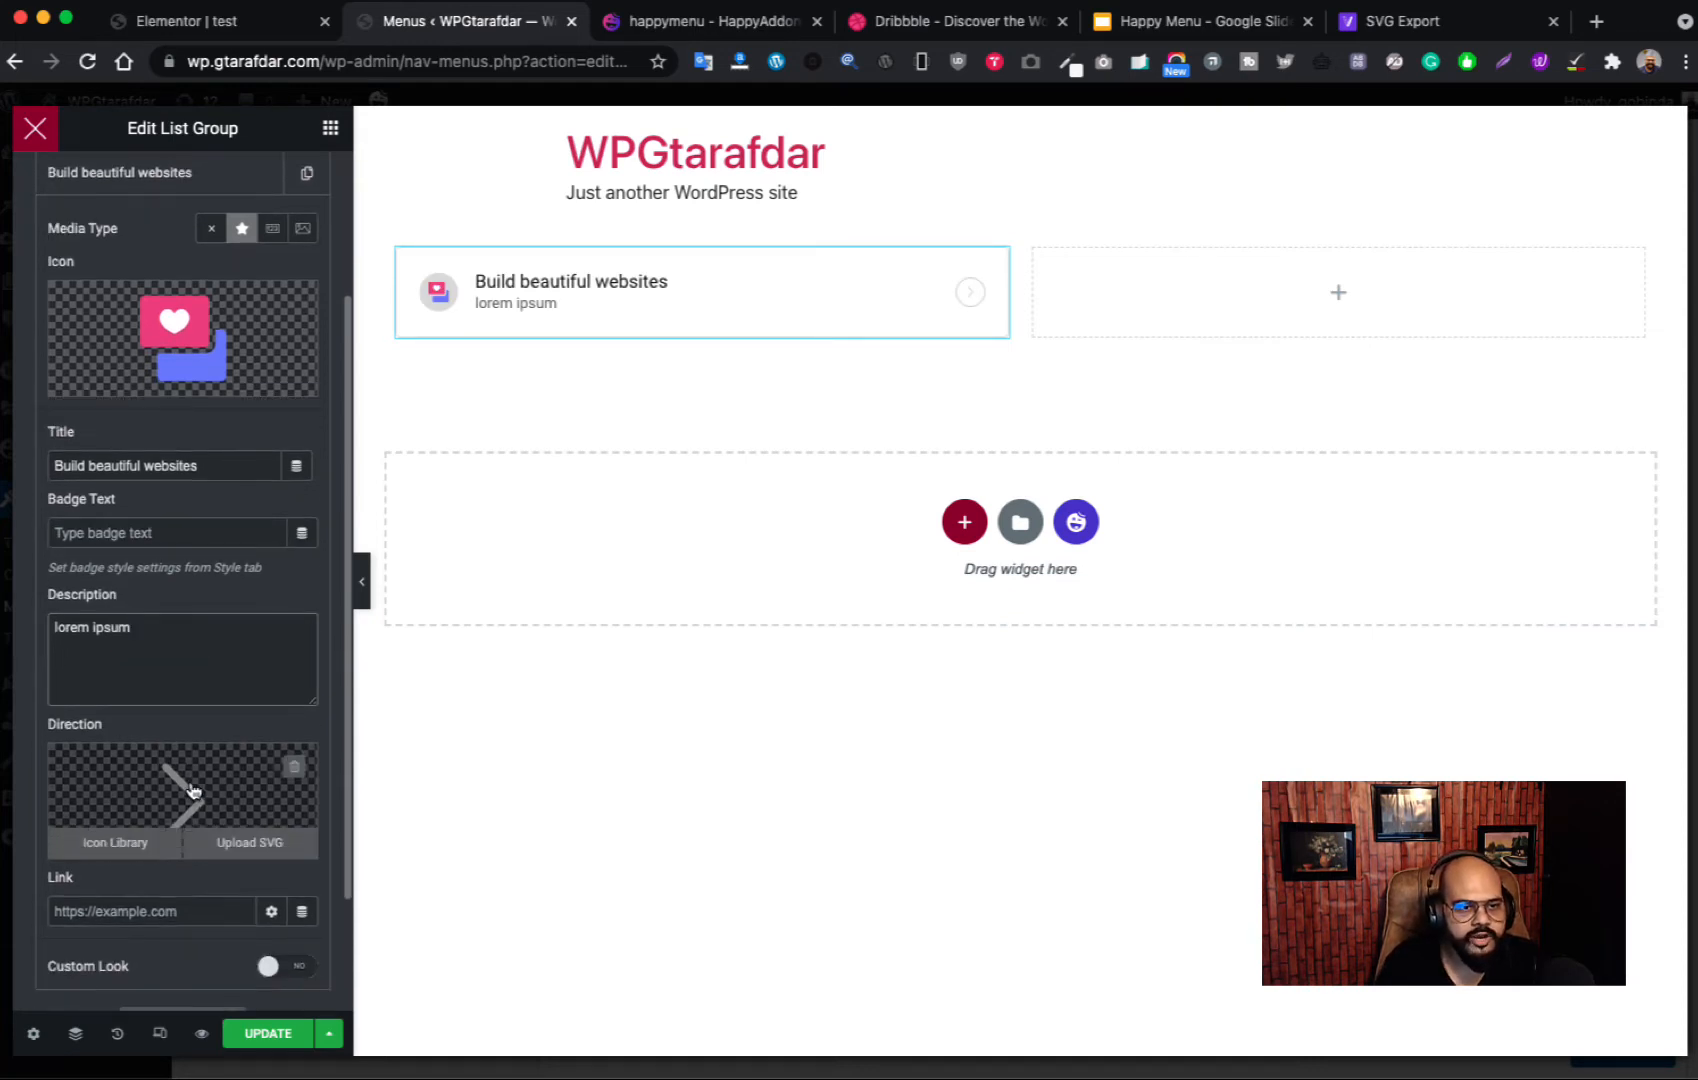
click(262, 850)
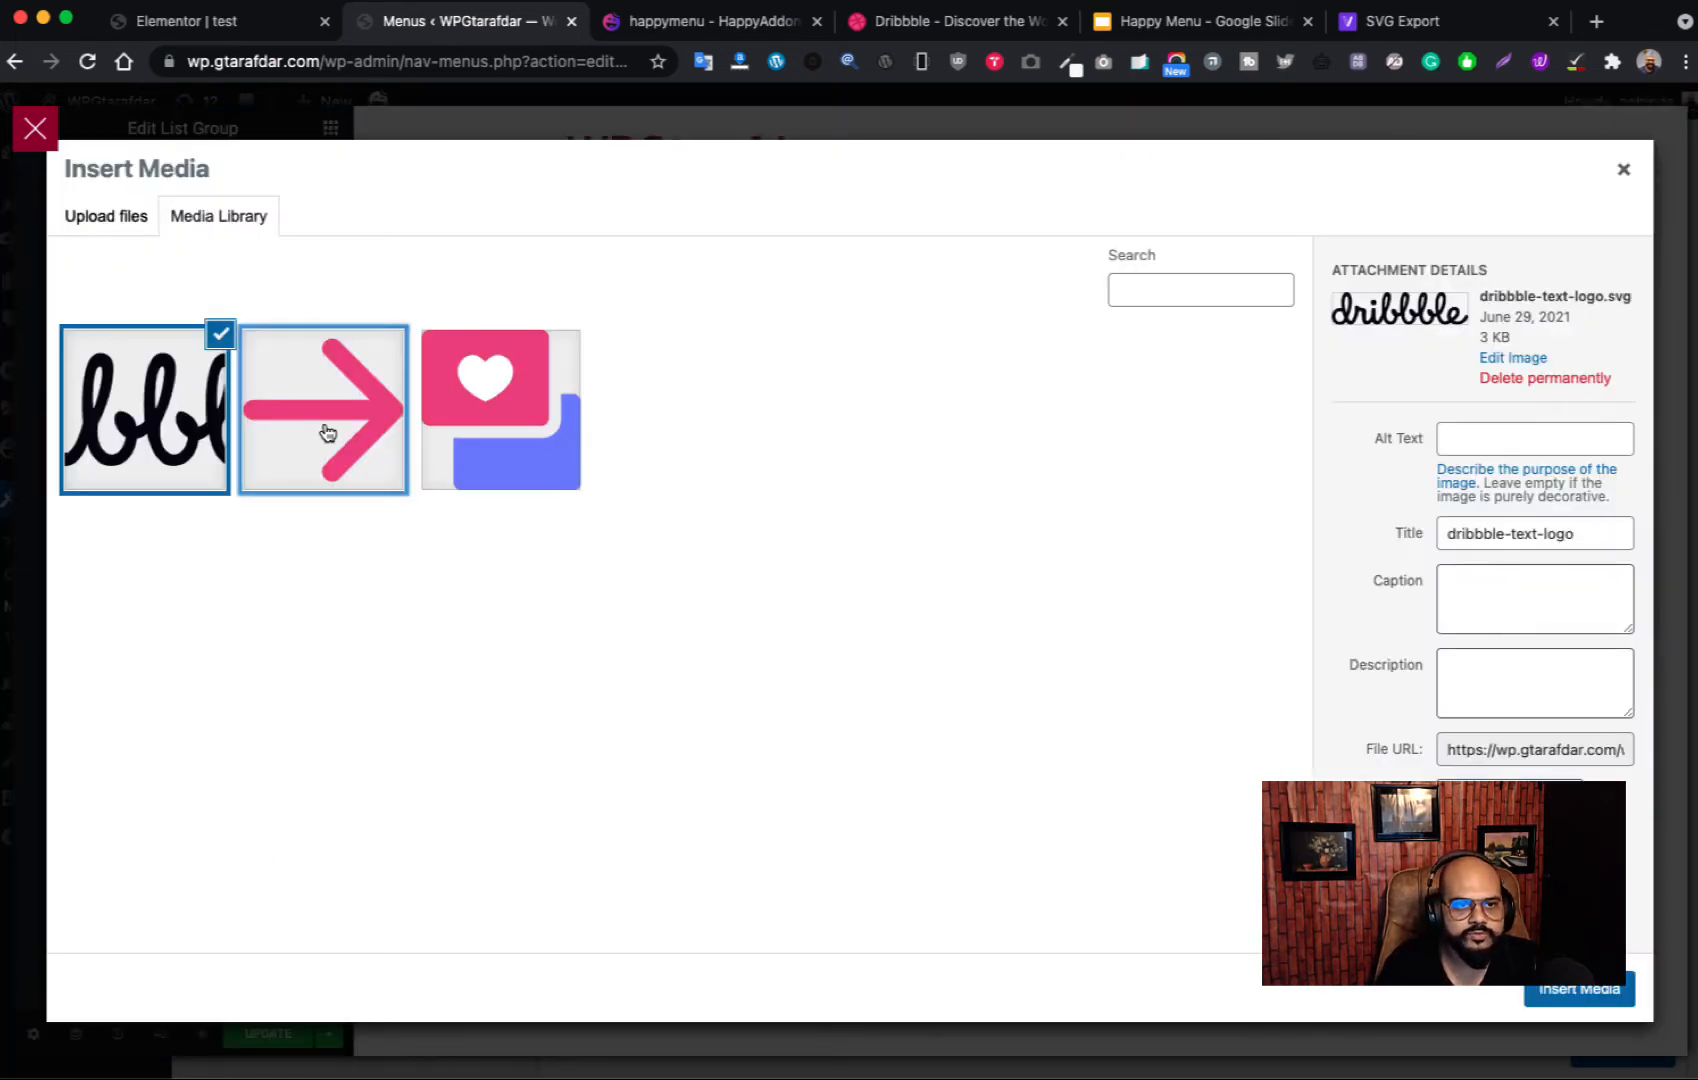
click(327, 432)
click(1626, 1000)
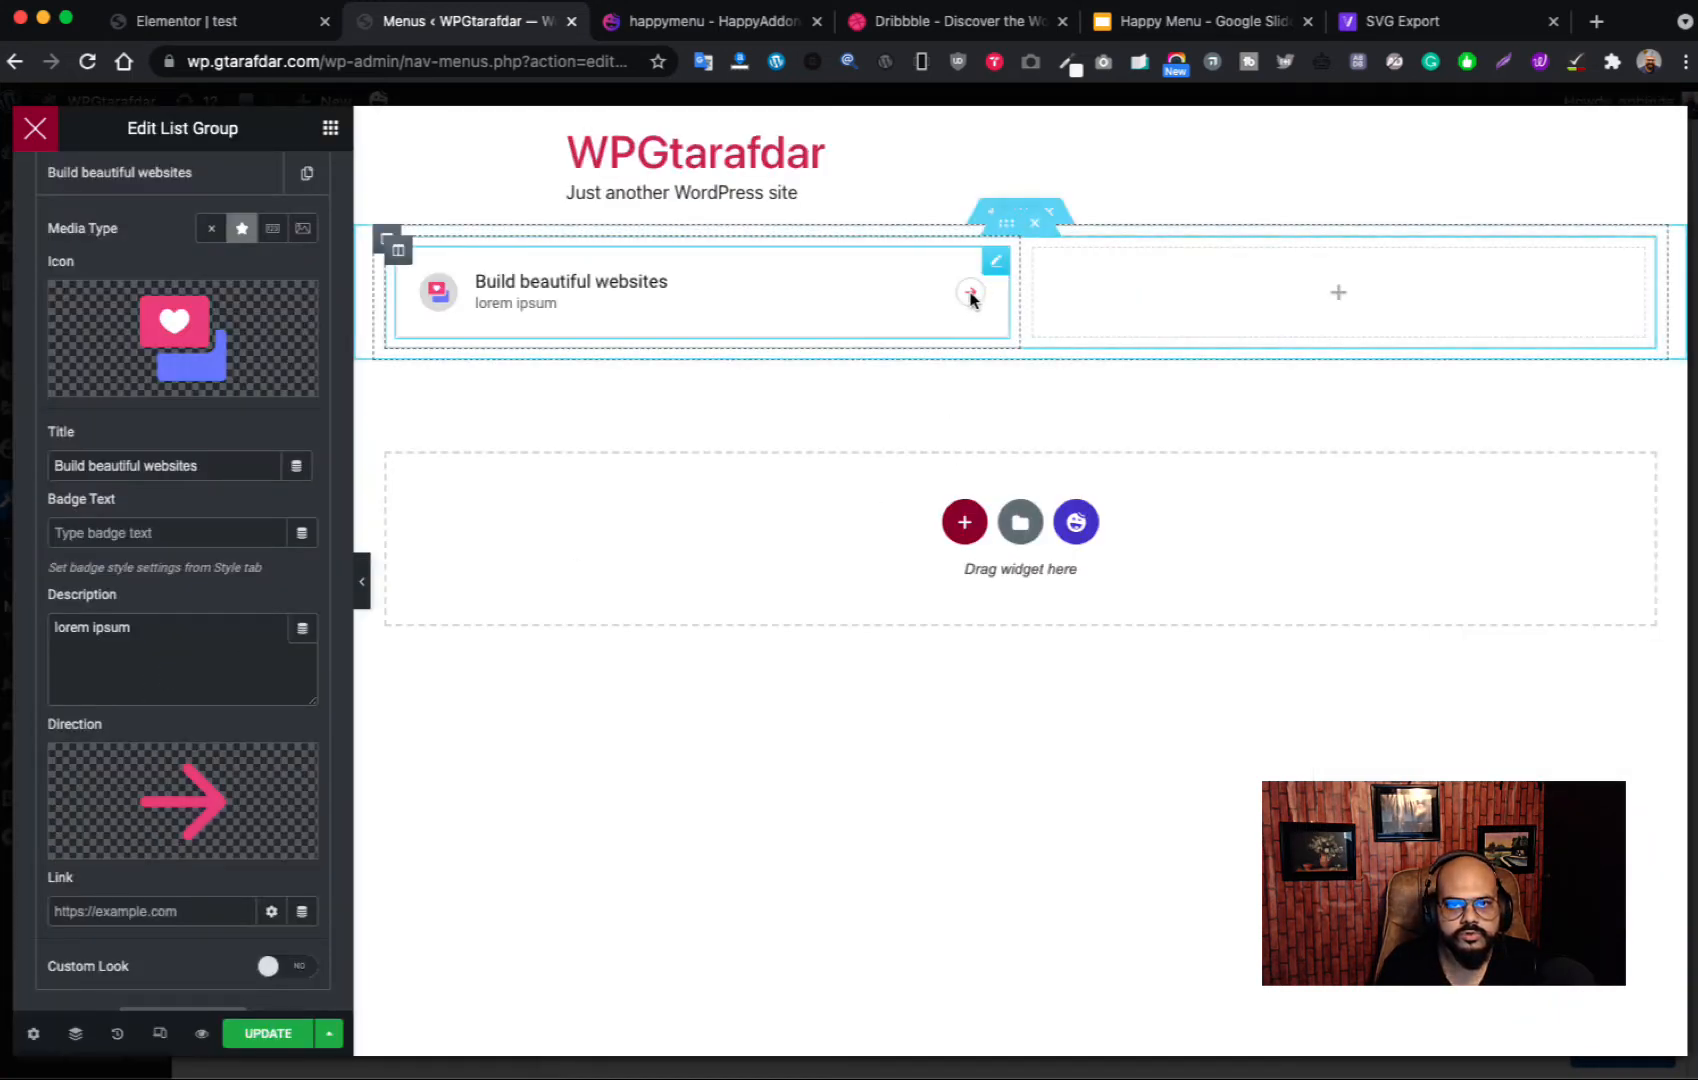
Step: Set the list item's link to # and enable its Custom Look
scroll(149, 716, down, 2)
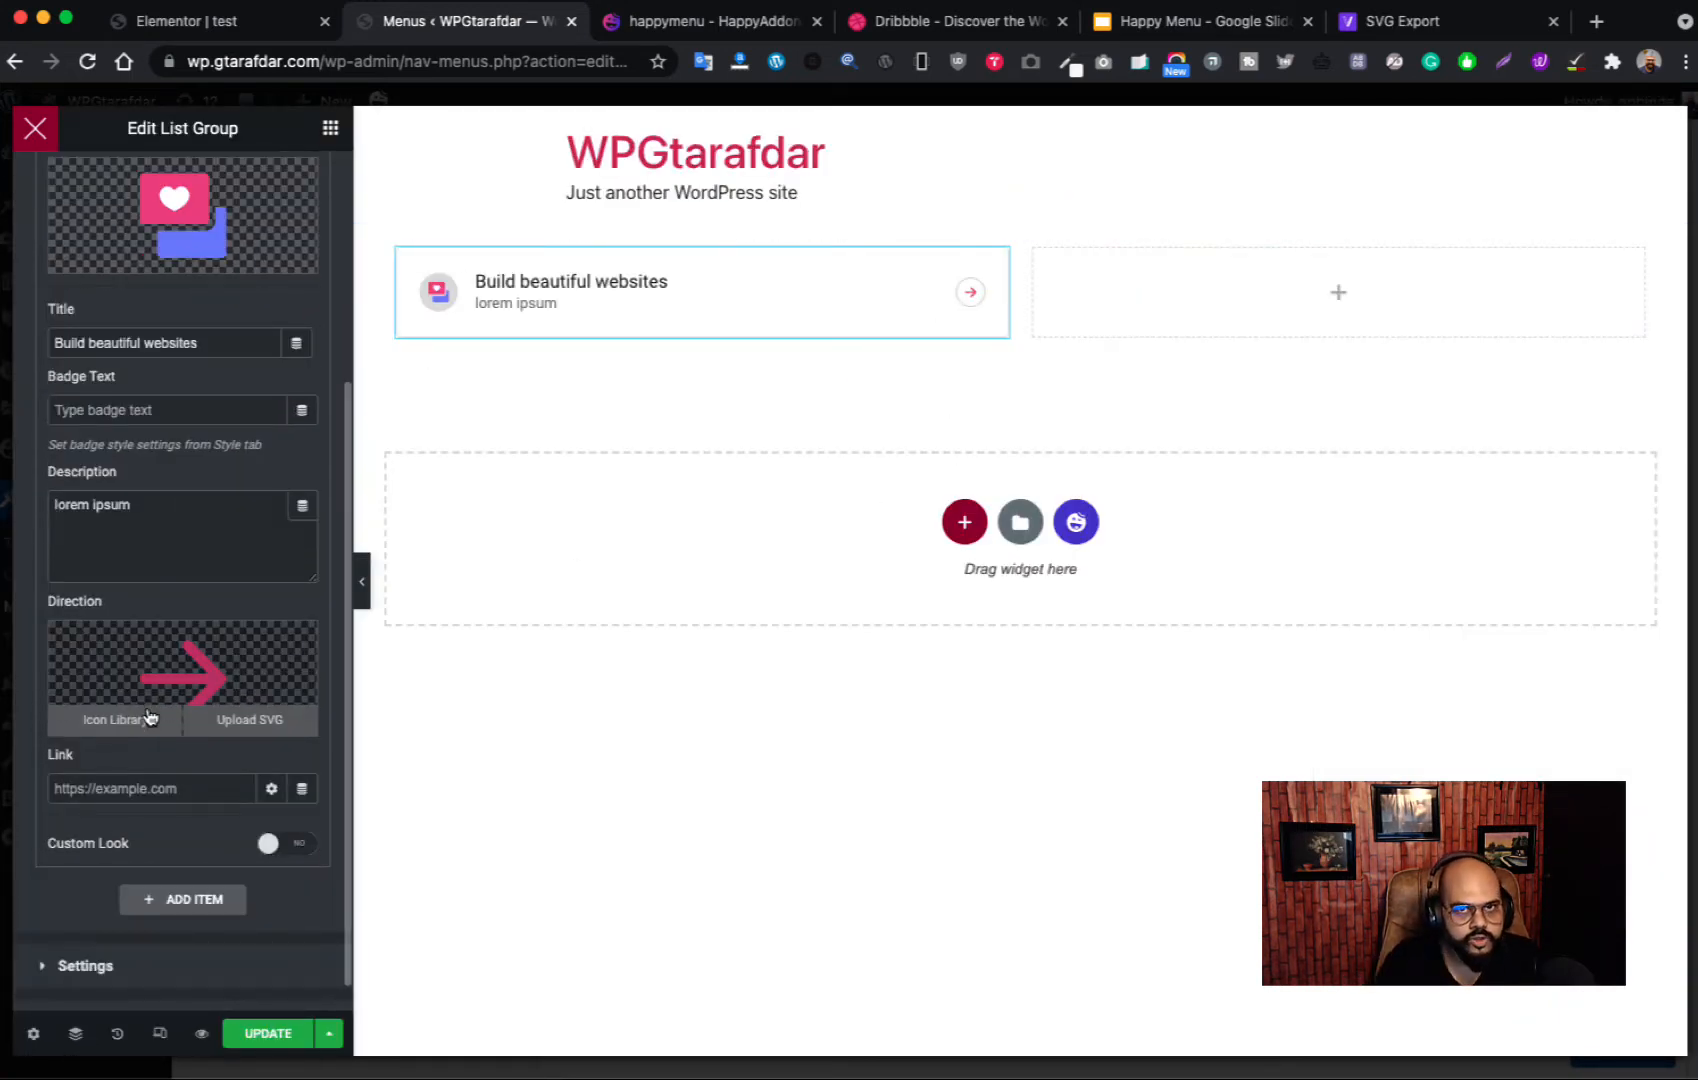
click(163, 789)
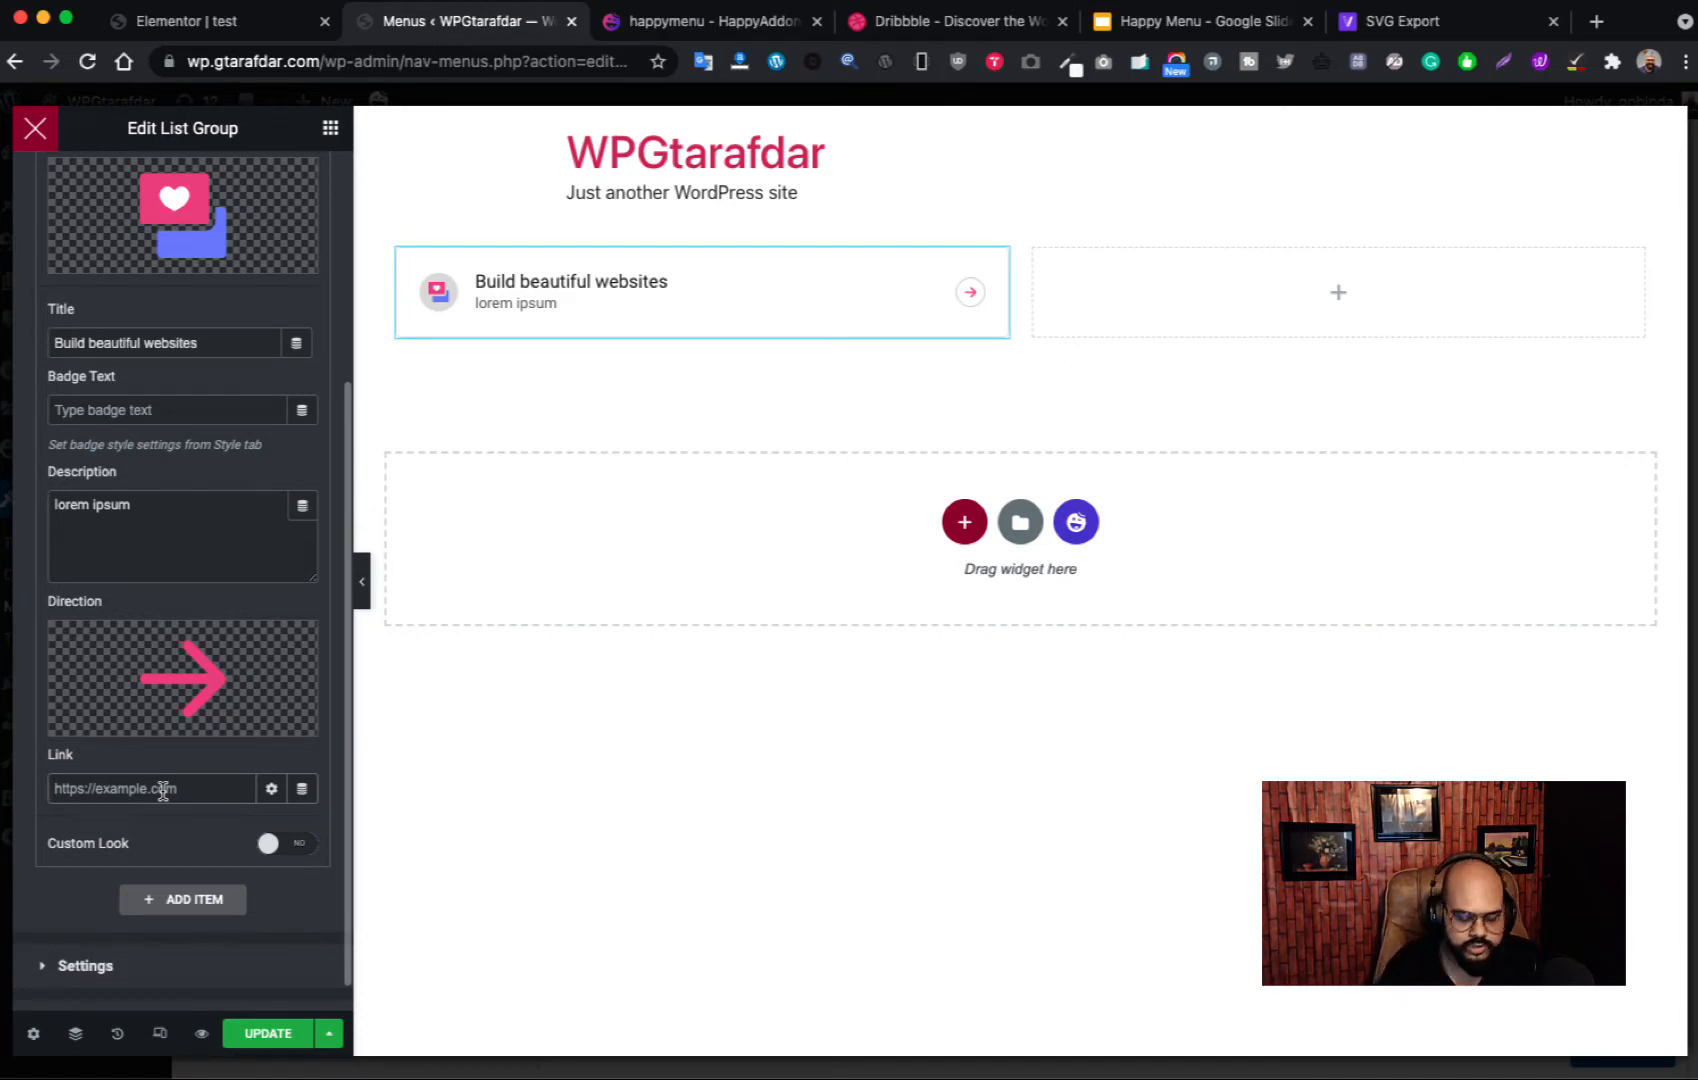
text(#)
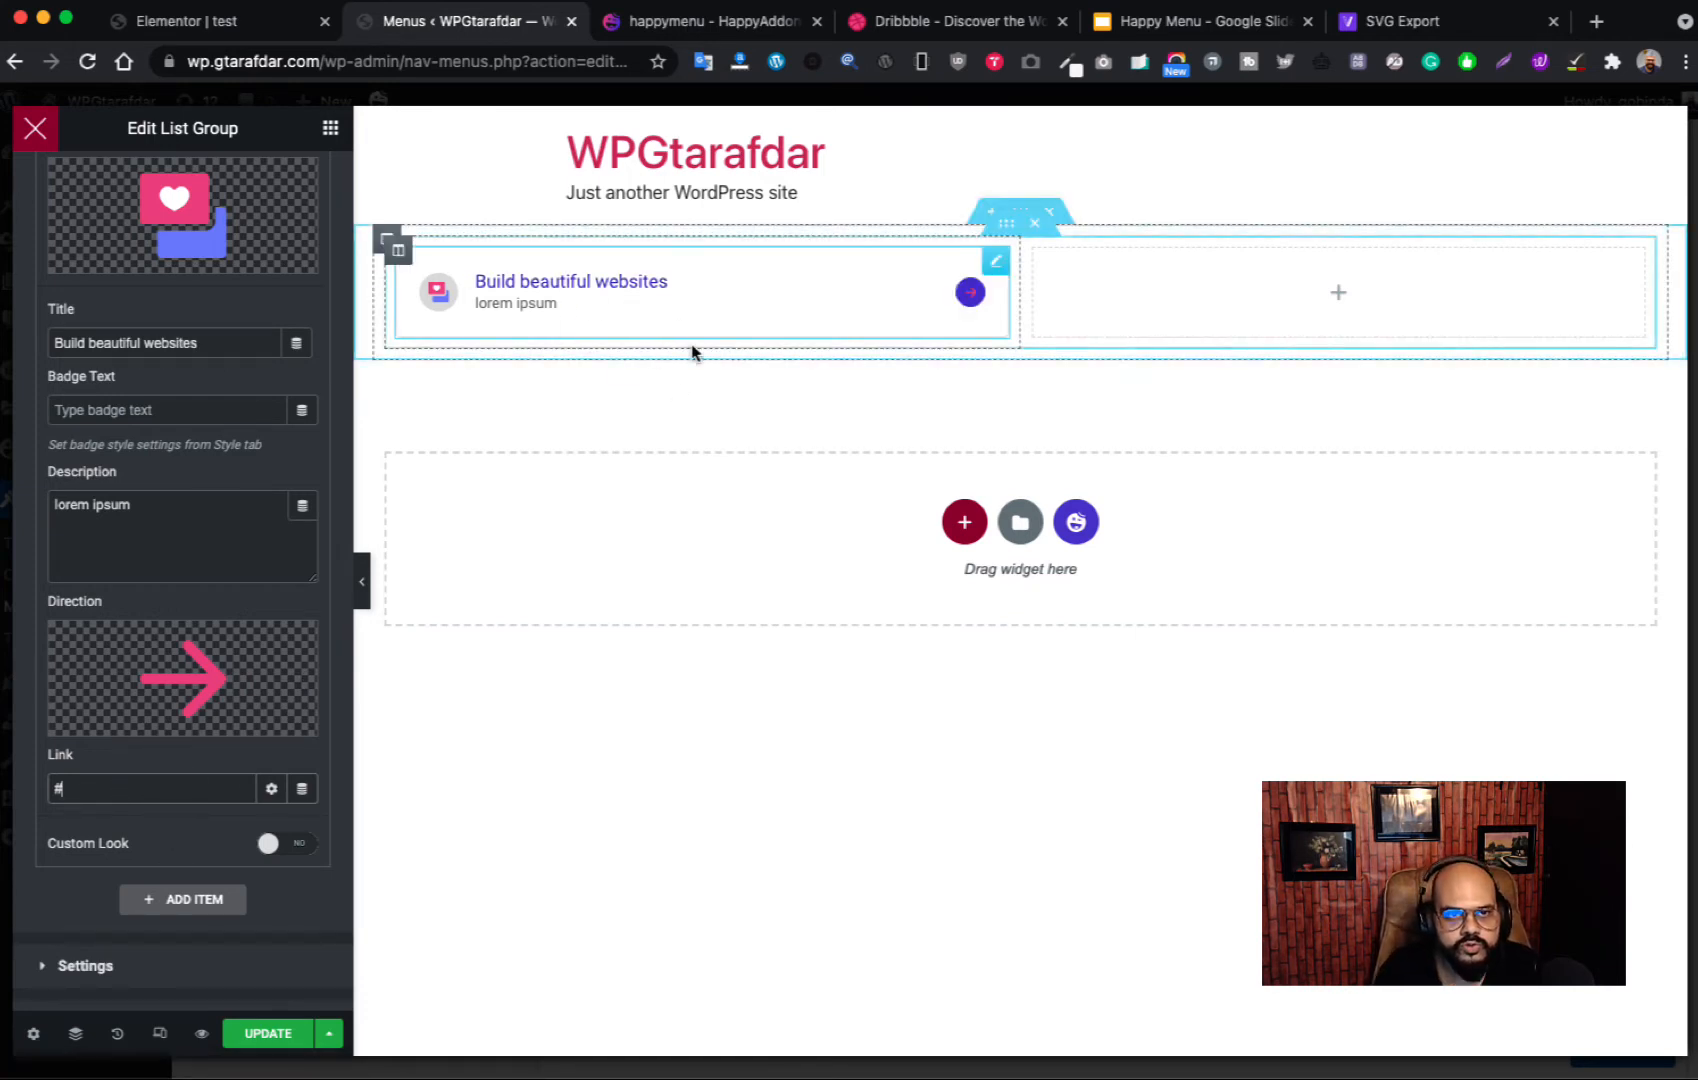
click(297, 848)
scroll(182, 818, down, 3)
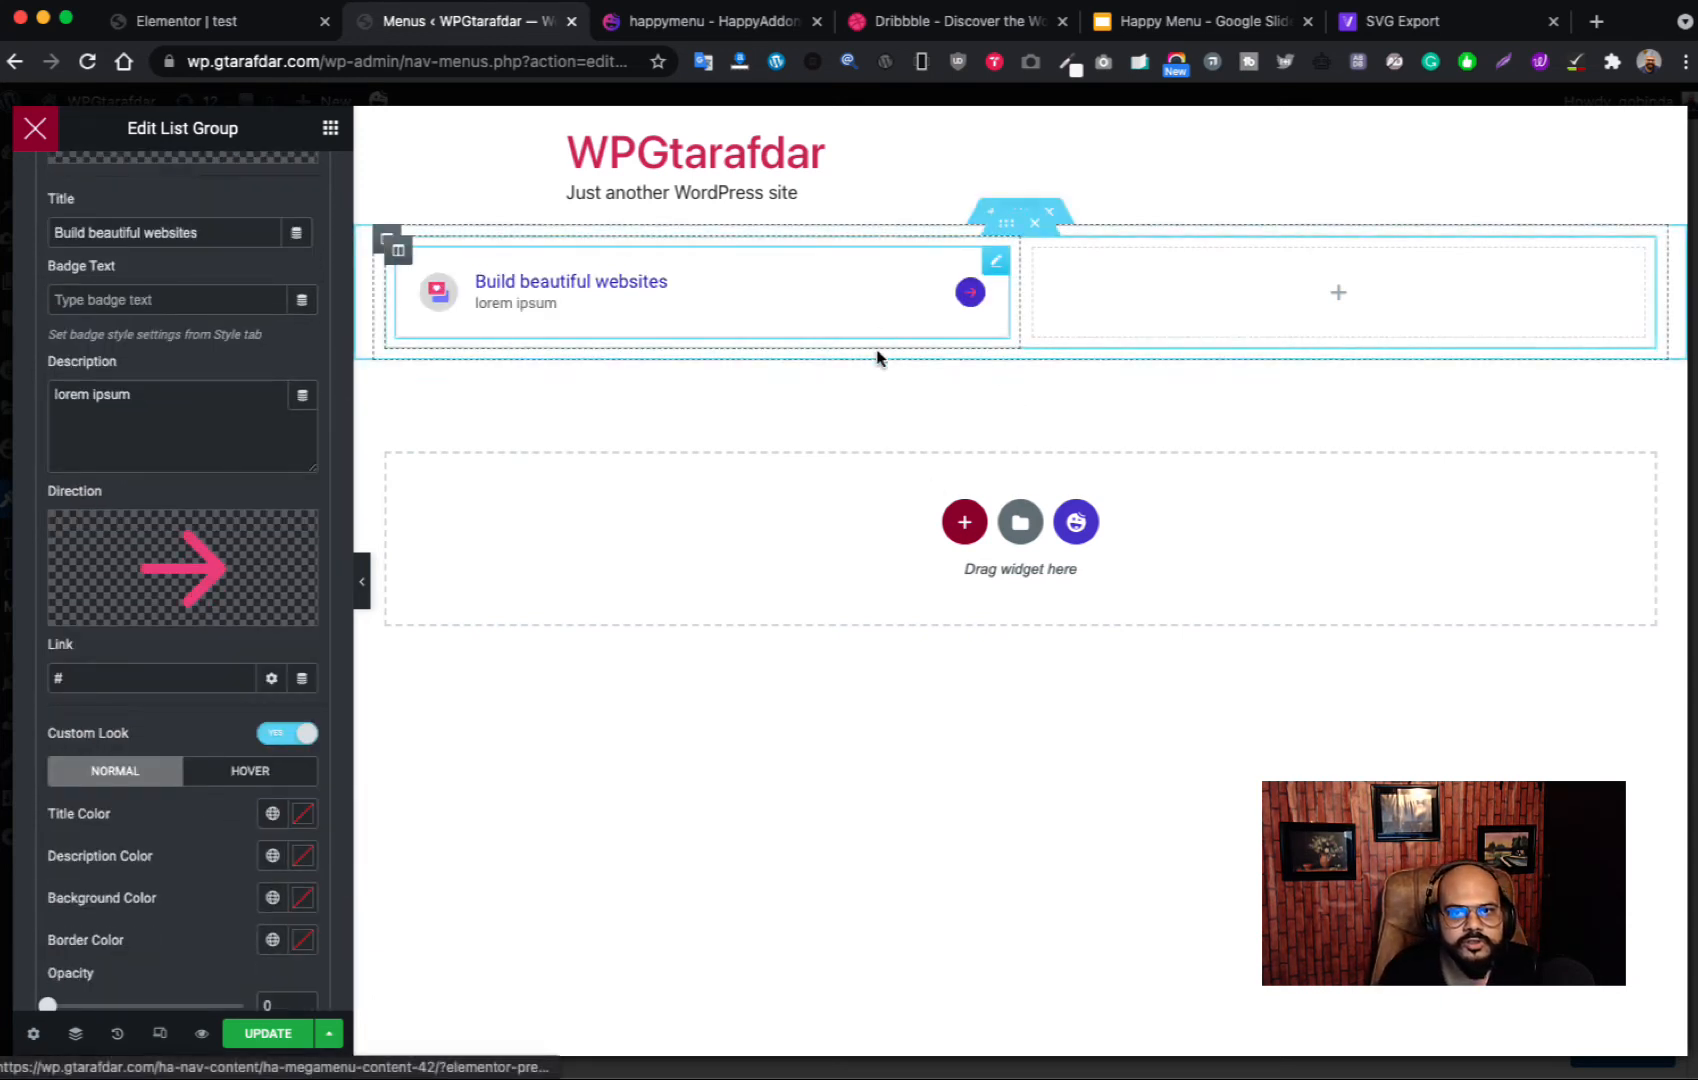
Step: Compare the list item with Dribbble's Inspiration menu and review the item's Custom Look settings
click(950, 21)
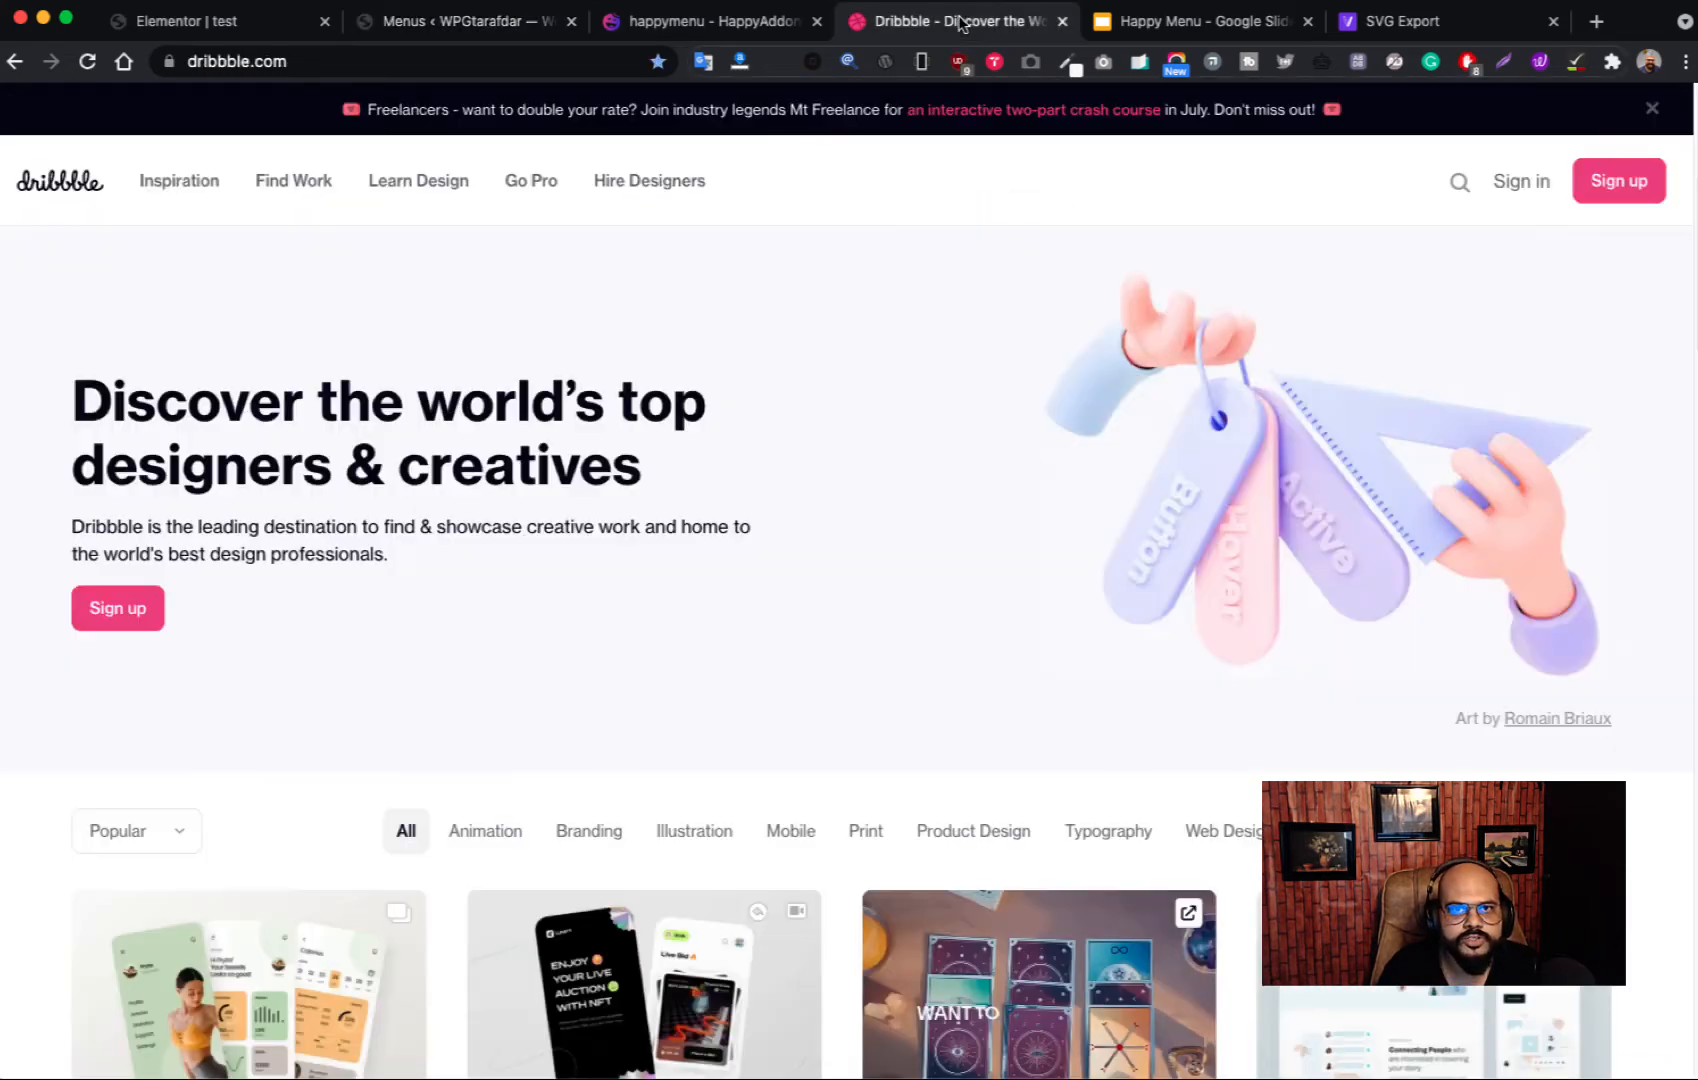
mouse_move(172, 200)
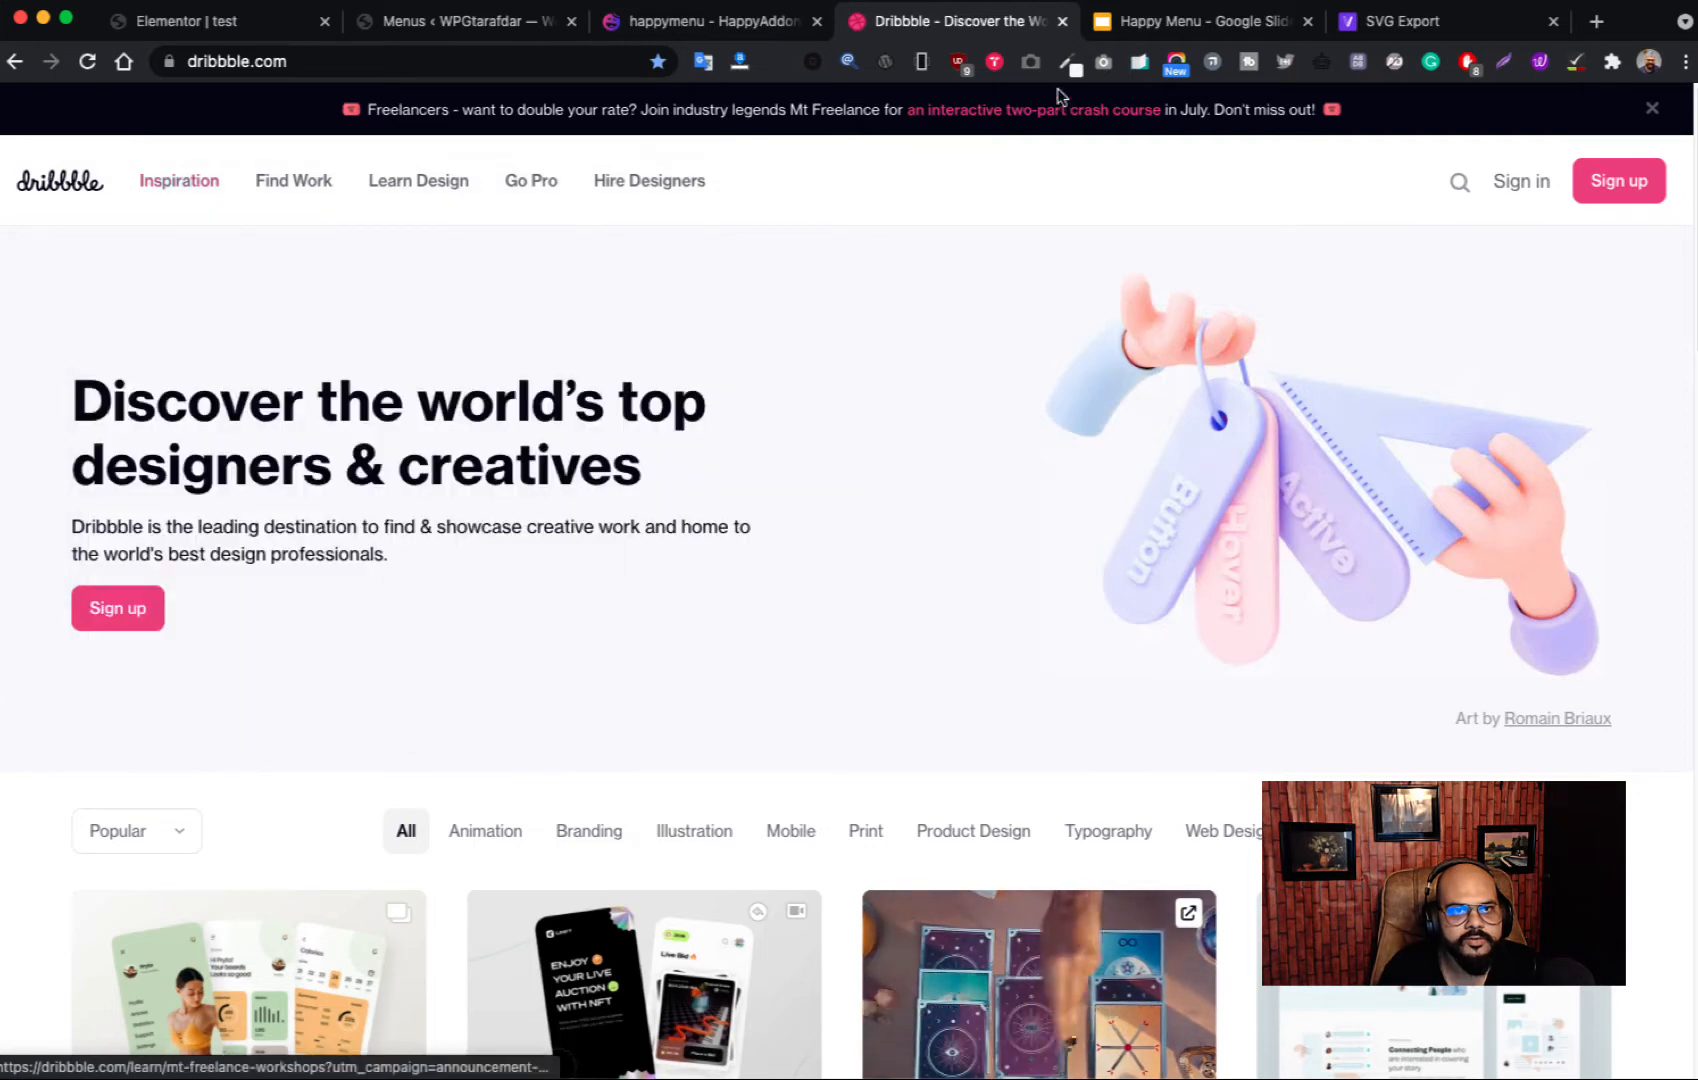
click(466, 30)
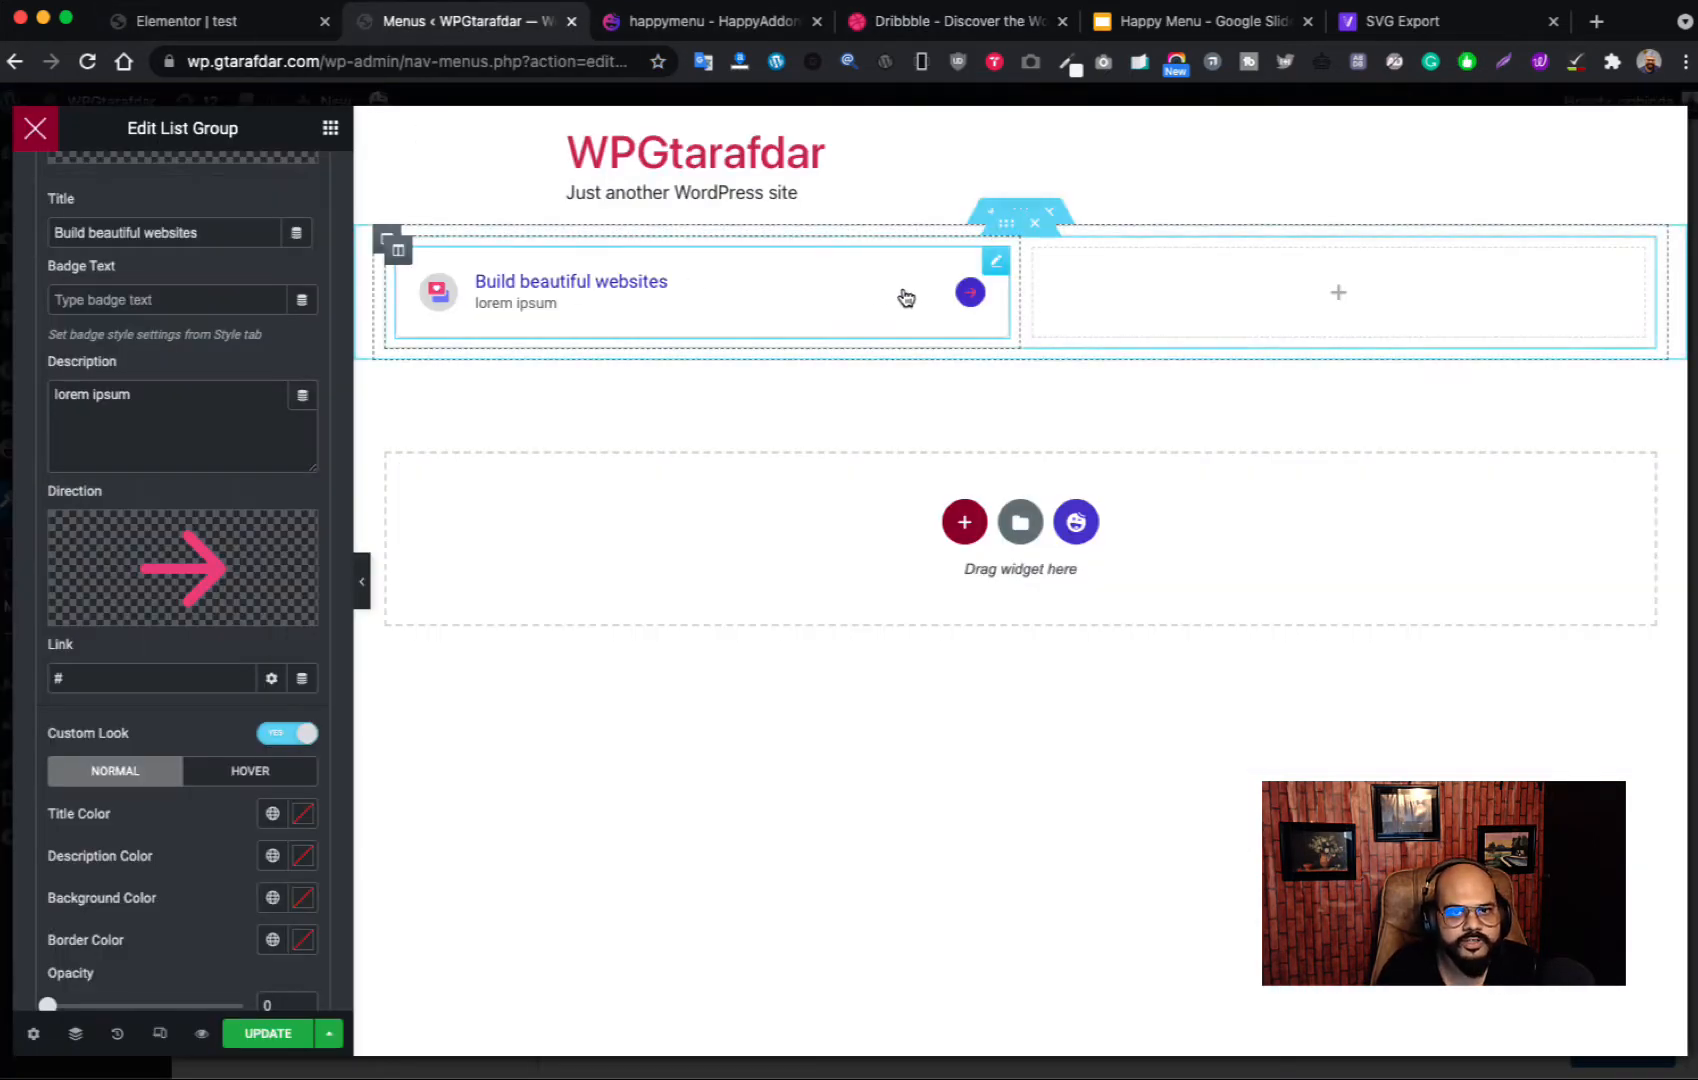
scroll(207, 698, down, 2)
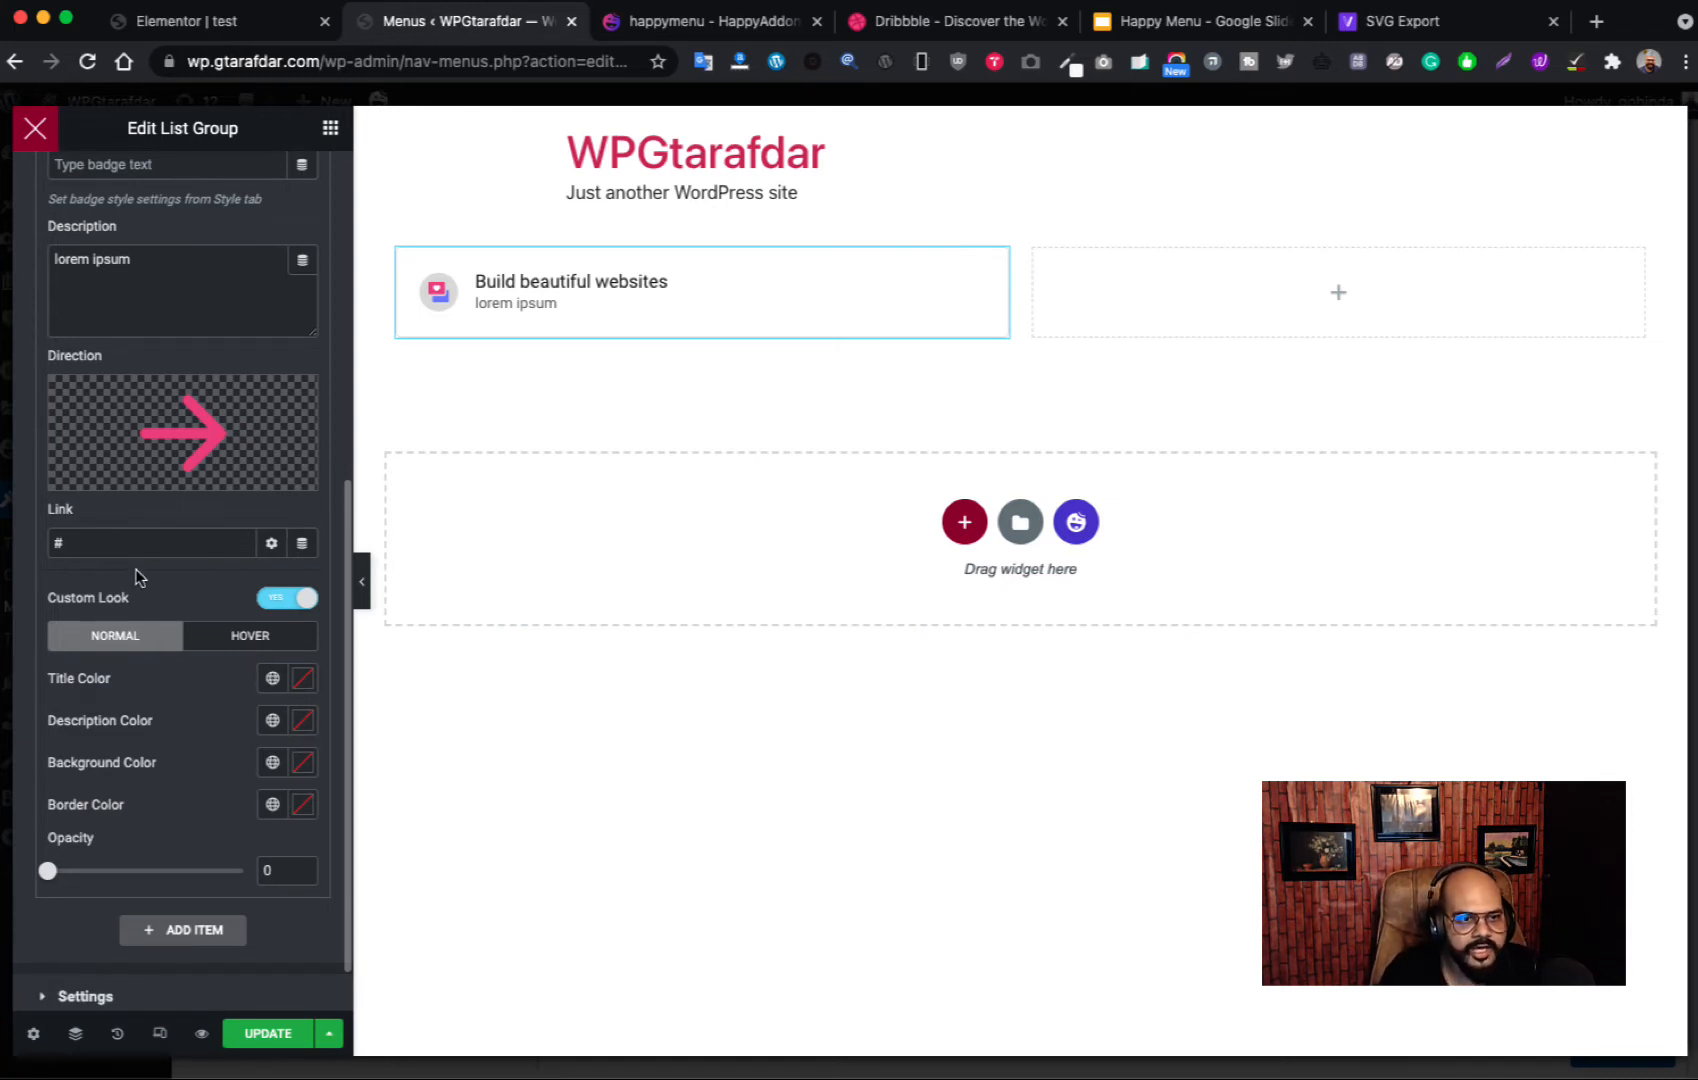
scroll(139, 577, down, 1)
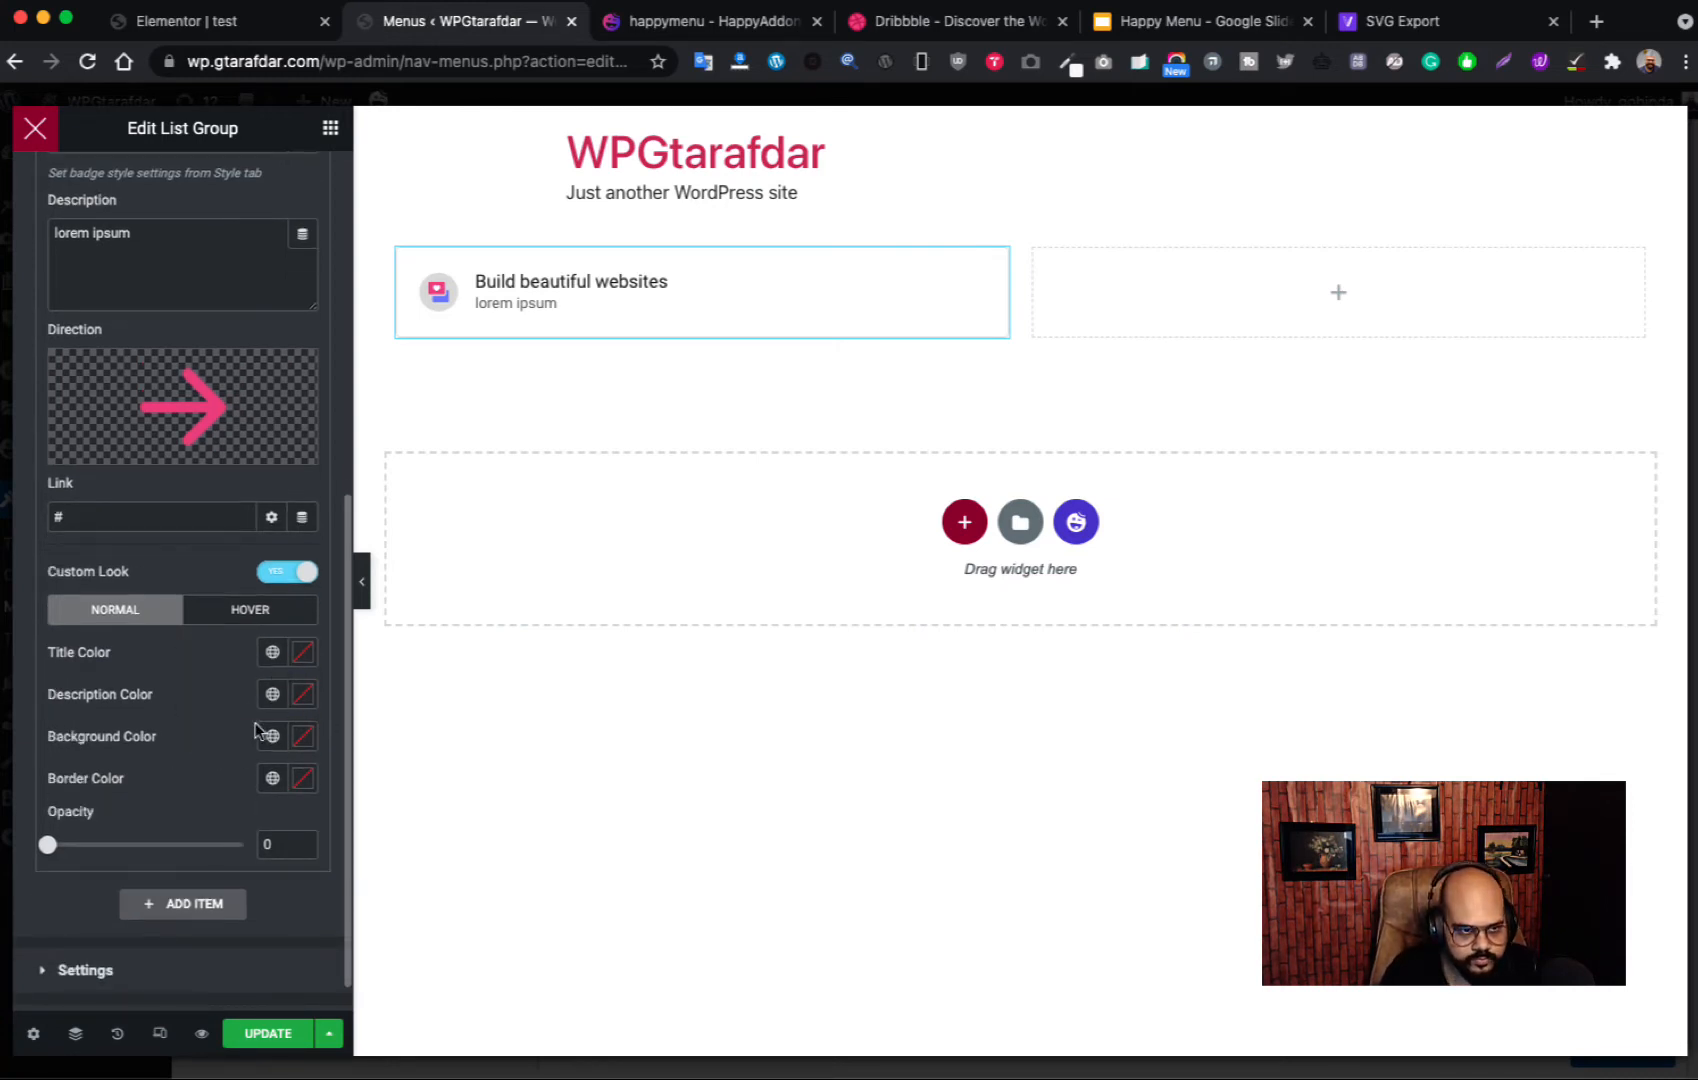
Step: Open the item's hover background color for editing and sample the highlight of Dribbble's Explore Design Work entry with the page color picker
click(262, 615)
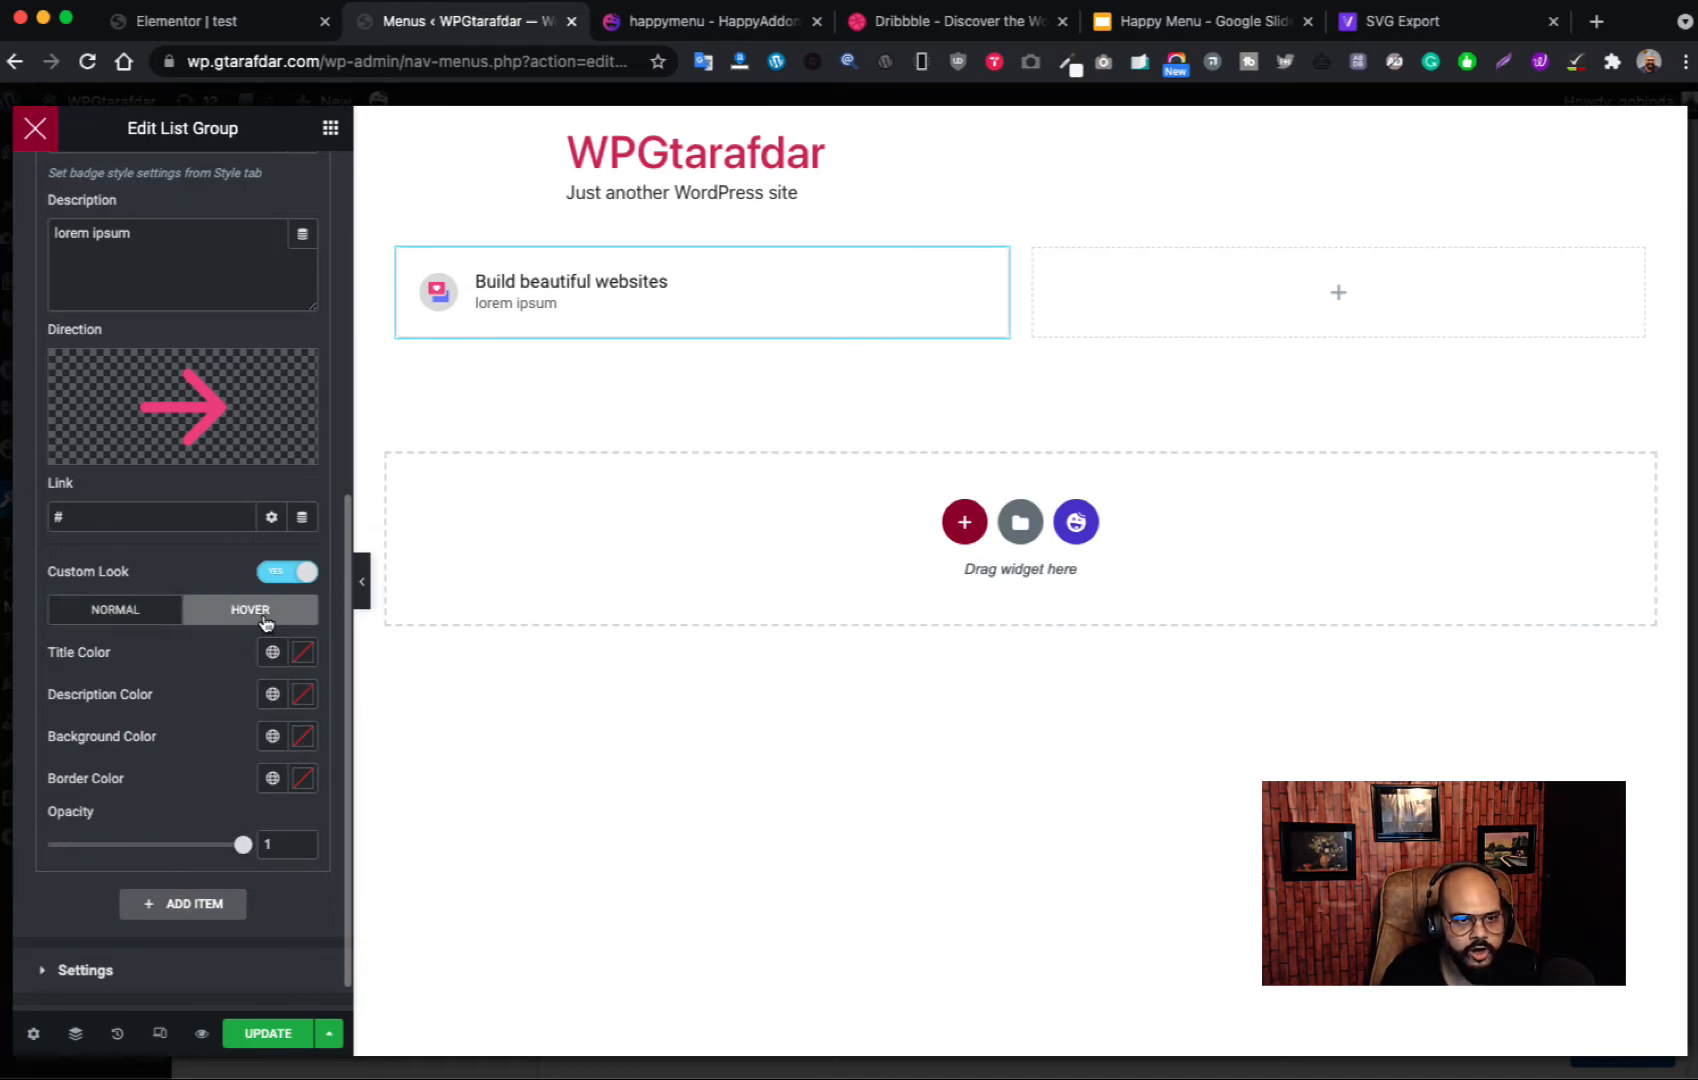
click(311, 746)
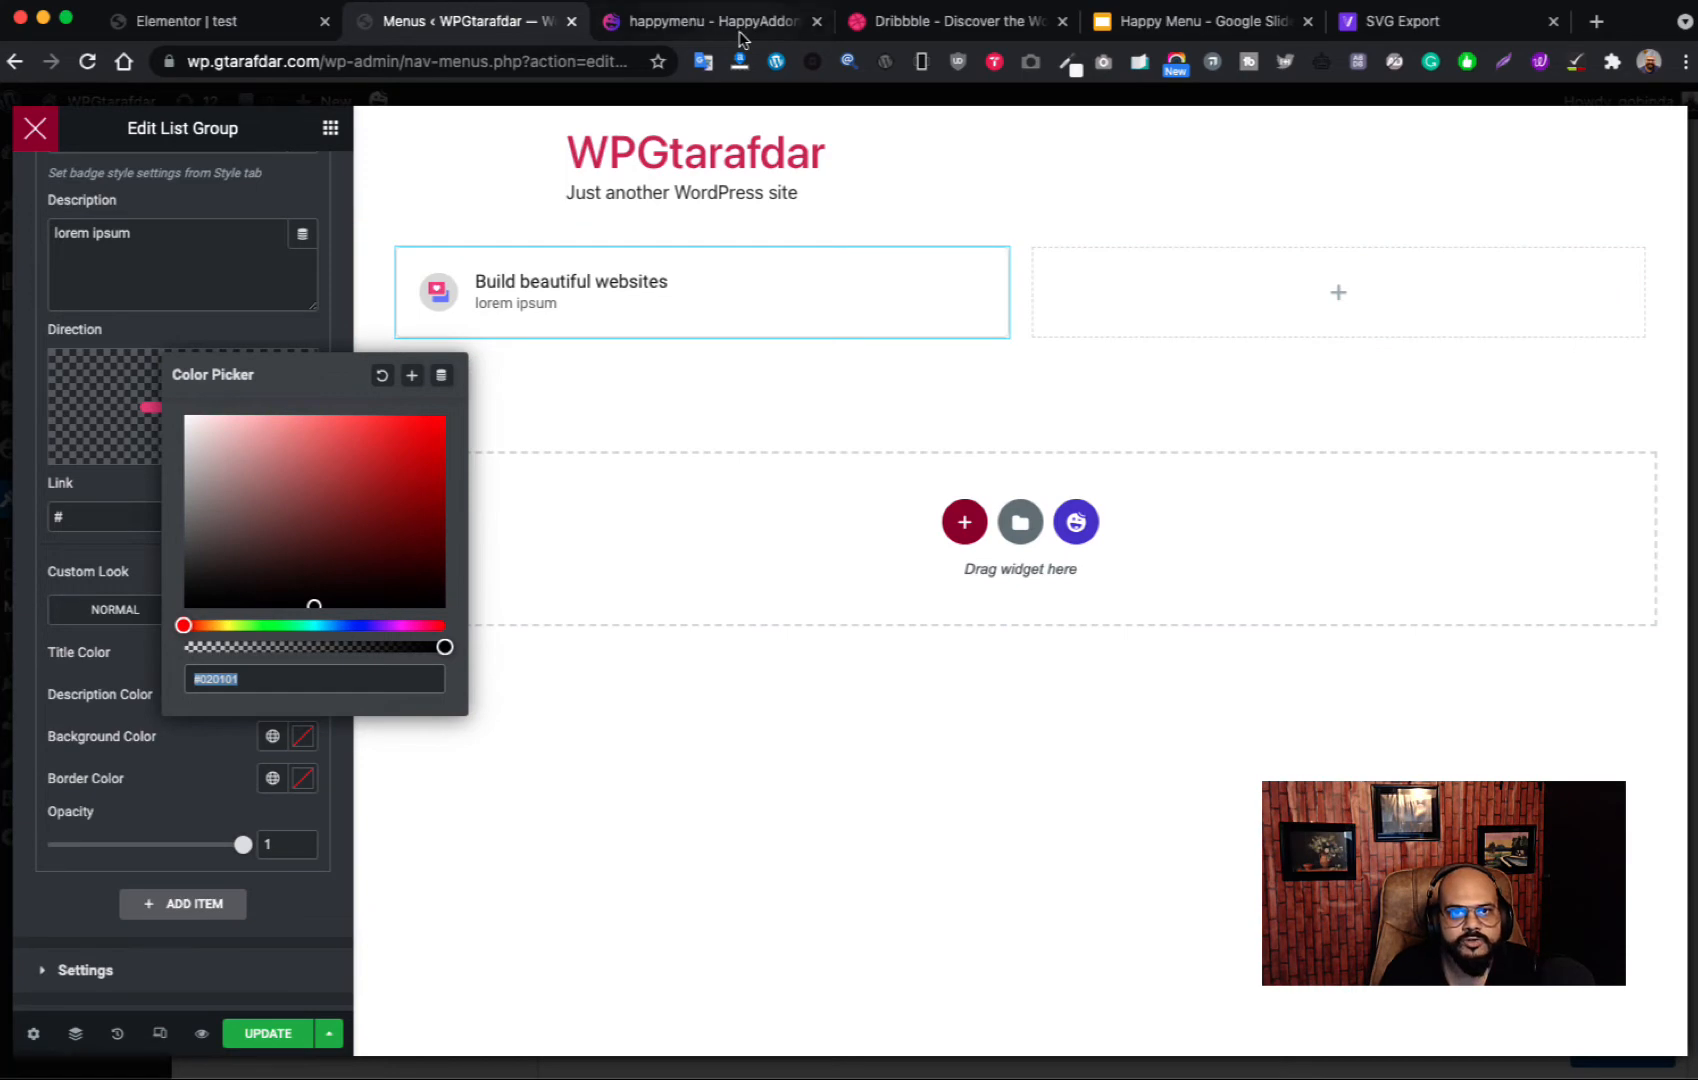
click(950, 21)
mouse_move(179, 180)
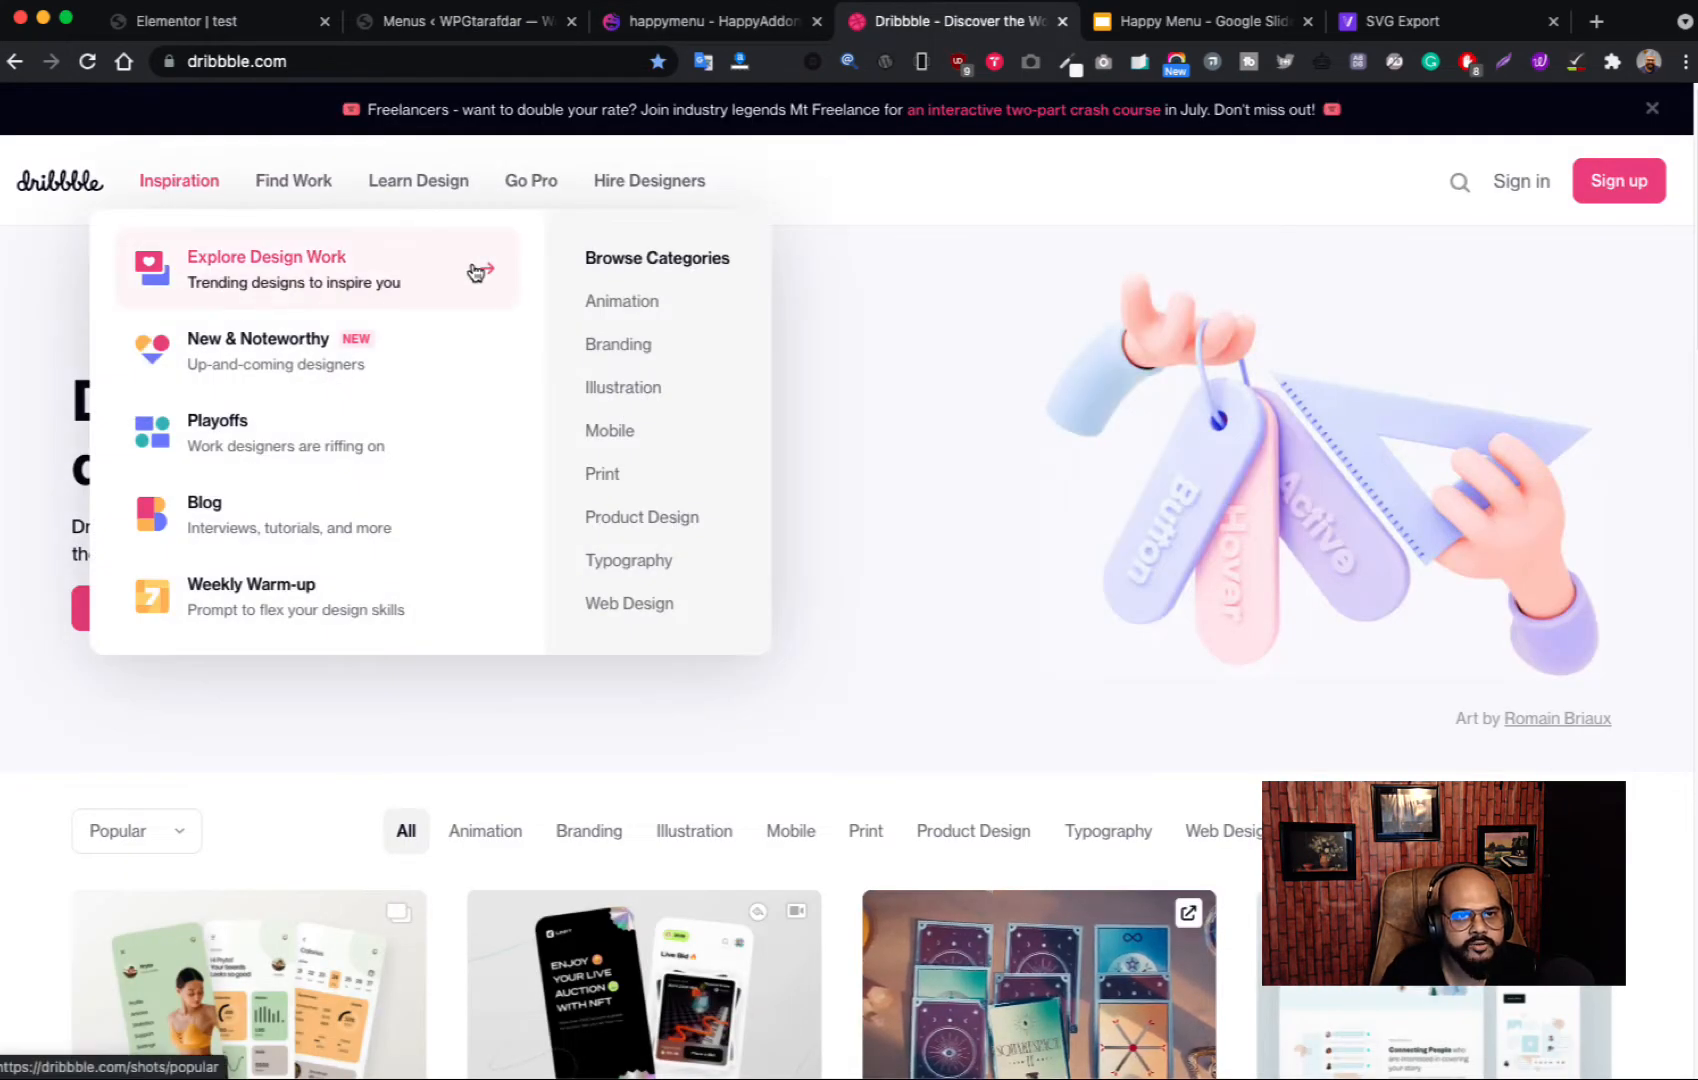
click(1067, 61)
click(975, 92)
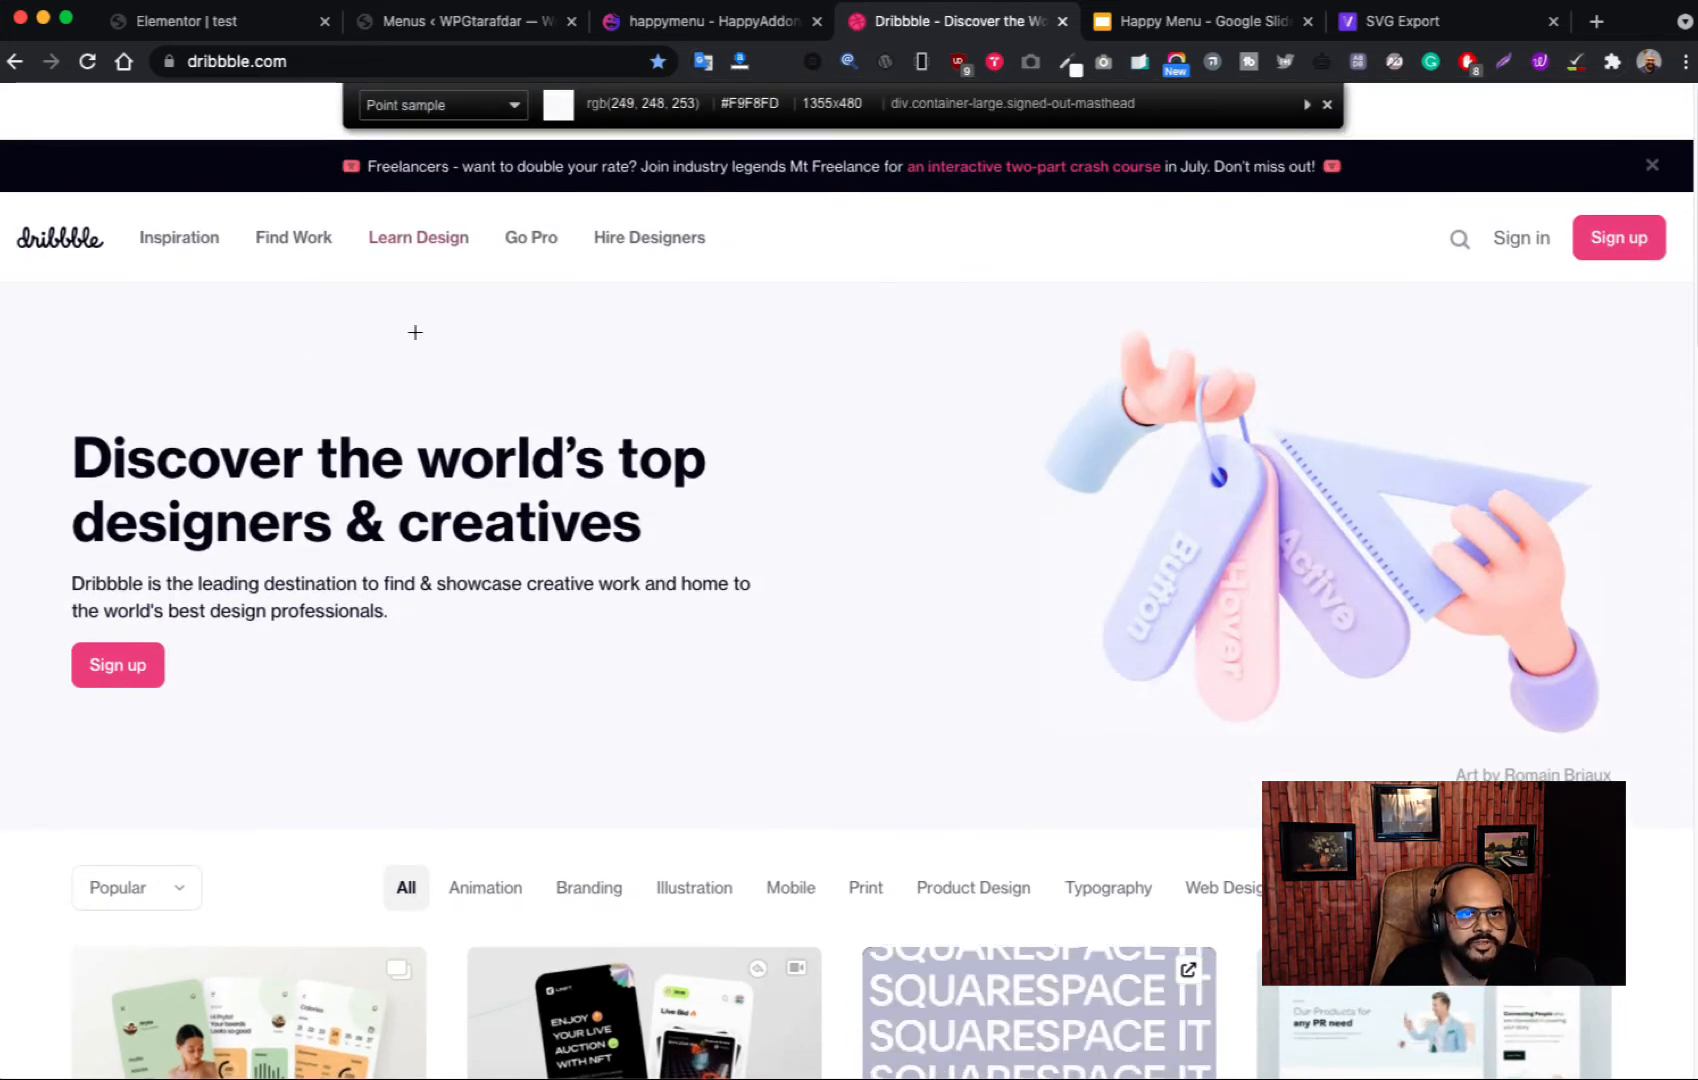
mouse_move(179, 237)
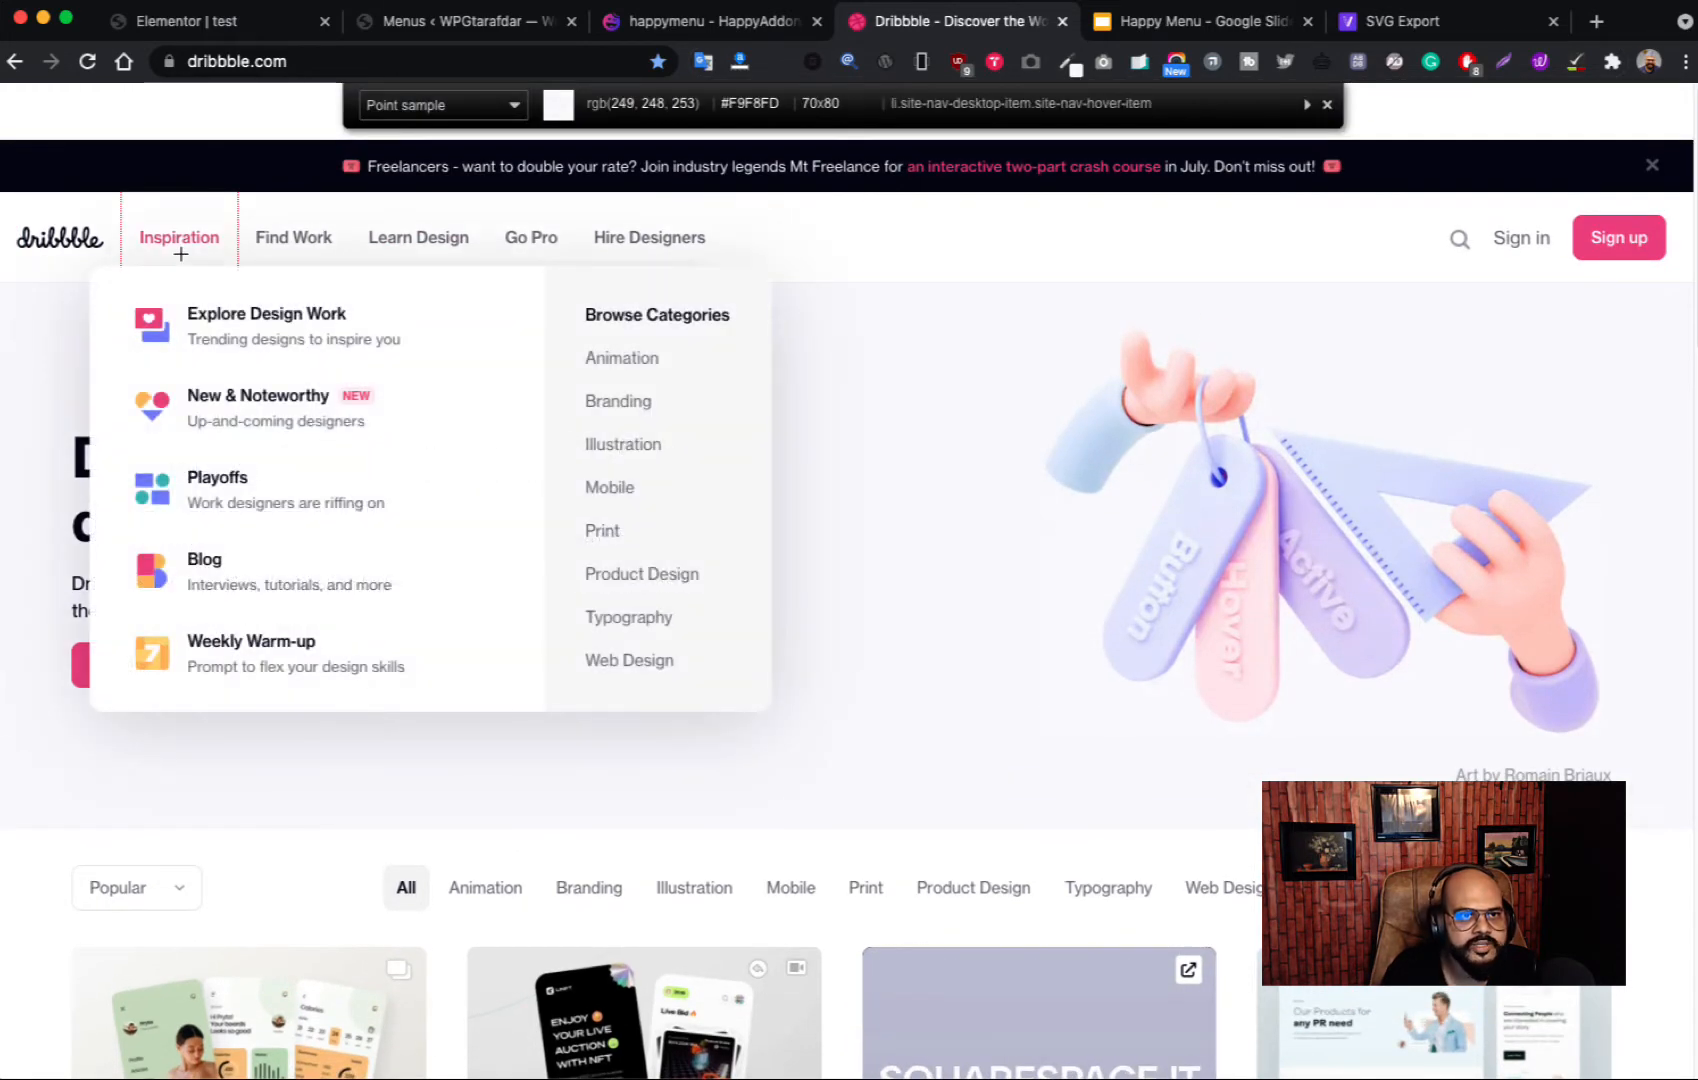
click(485, 305)
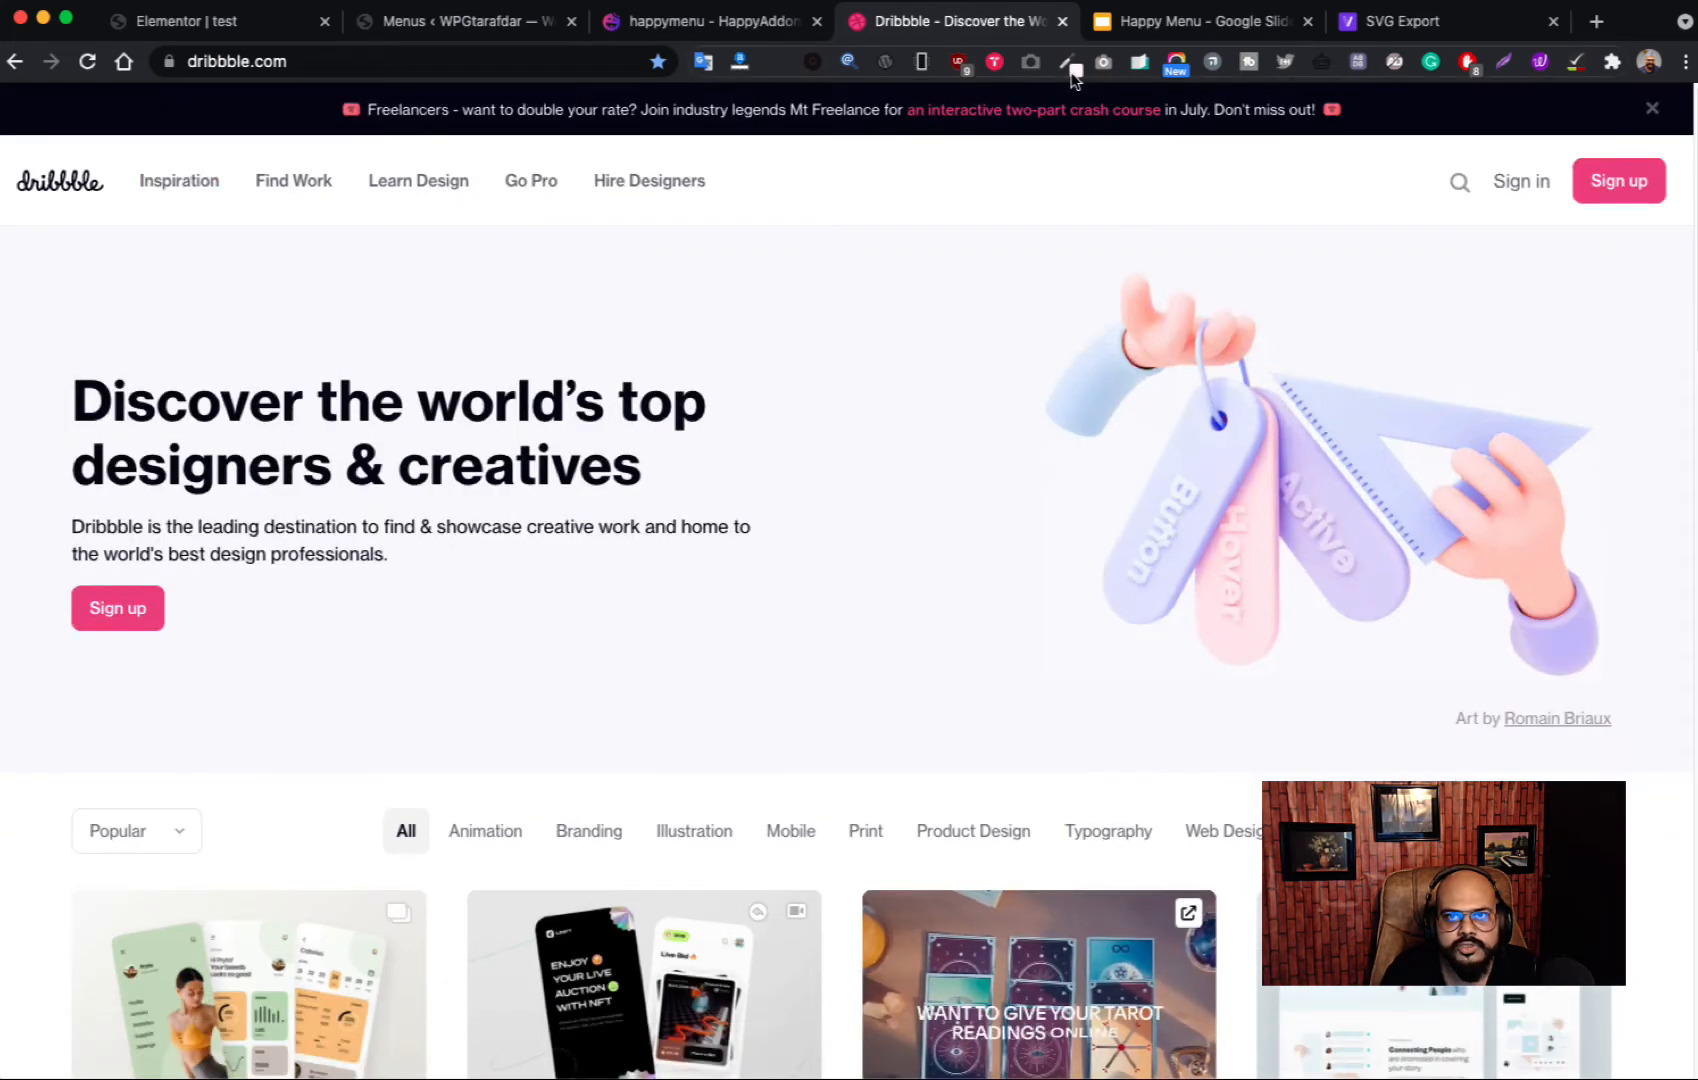
Step: Resample the Explore Design Work highlight as #FEF6F9 and apply it as the list item's hover background color
click(1070, 62)
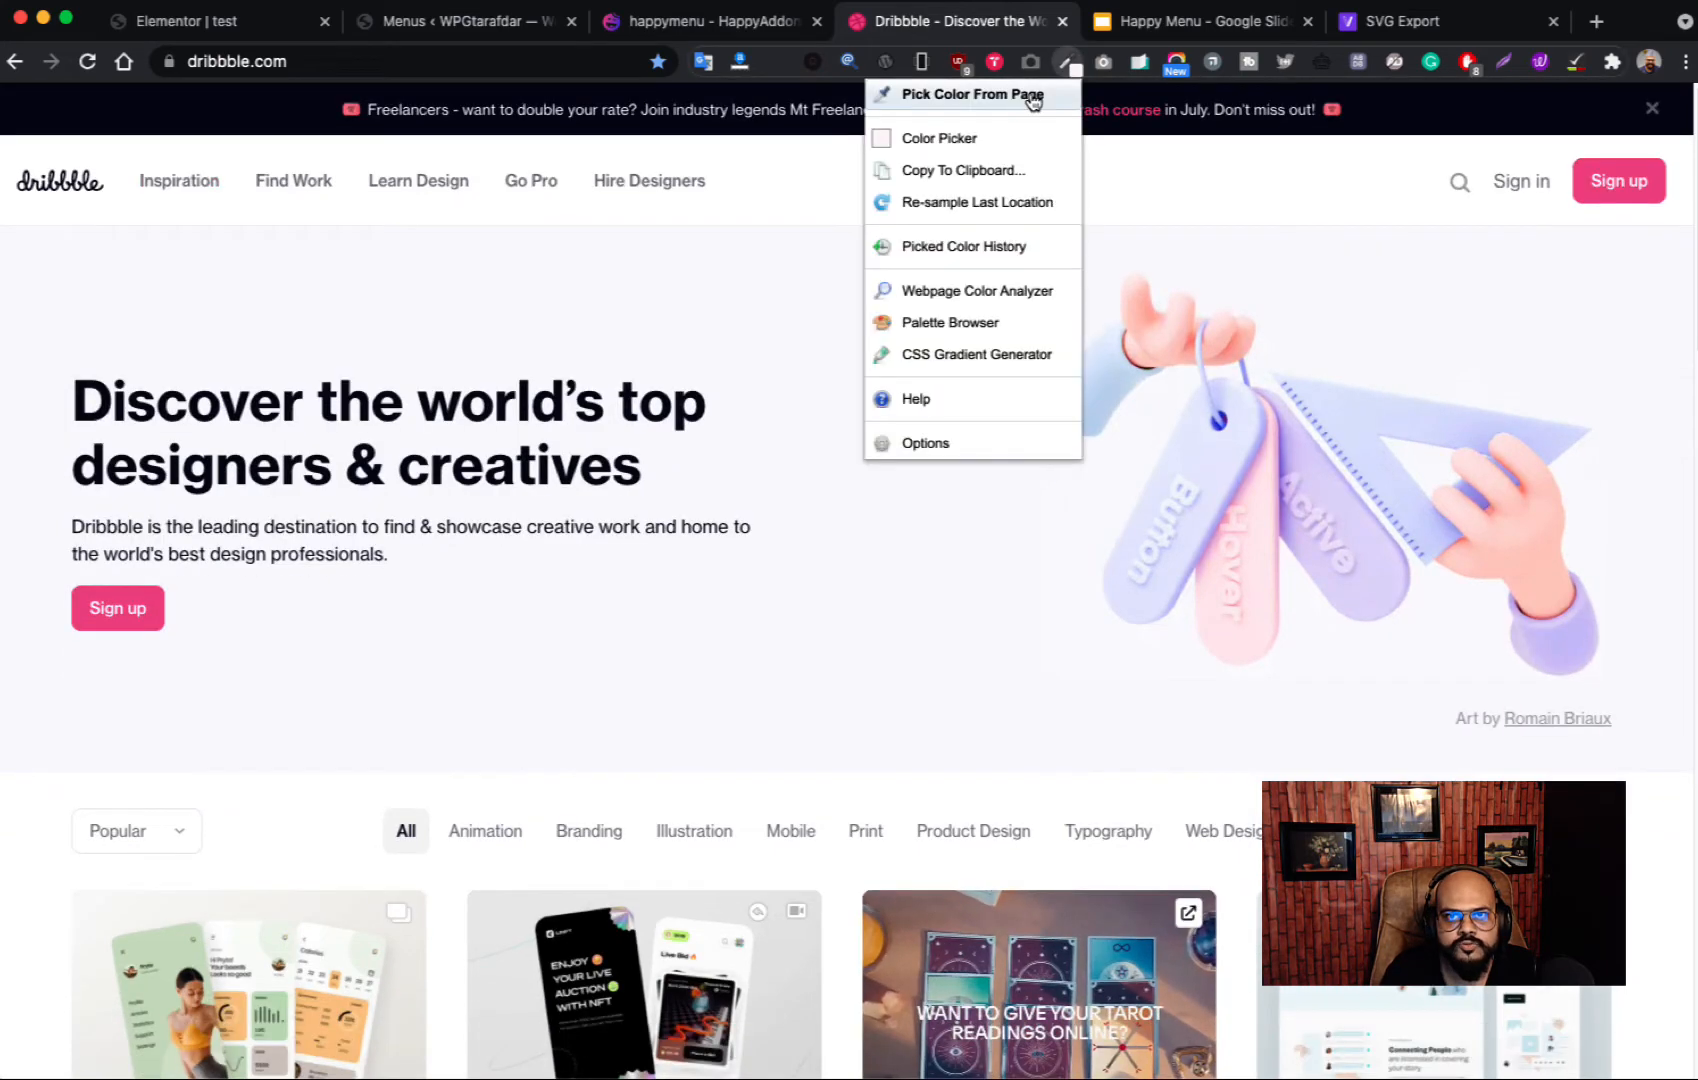
click(1033, 97)
mouse_move(179, 237)
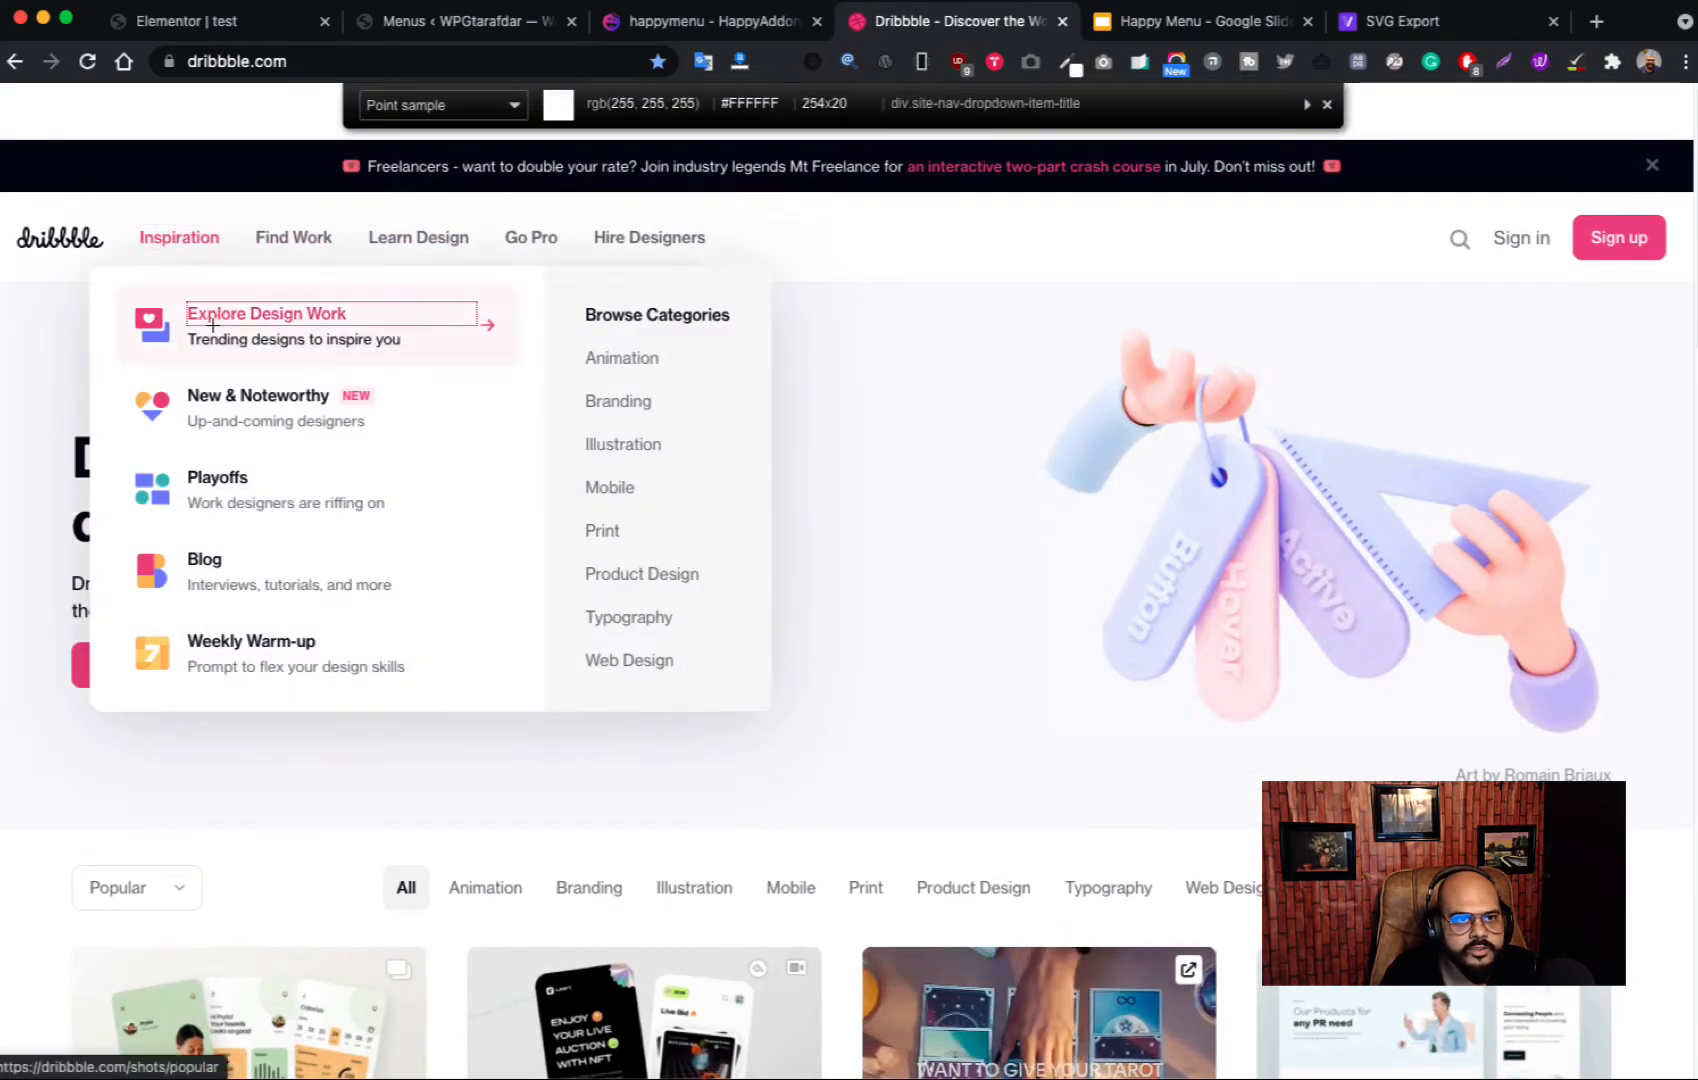
click(428, 349)
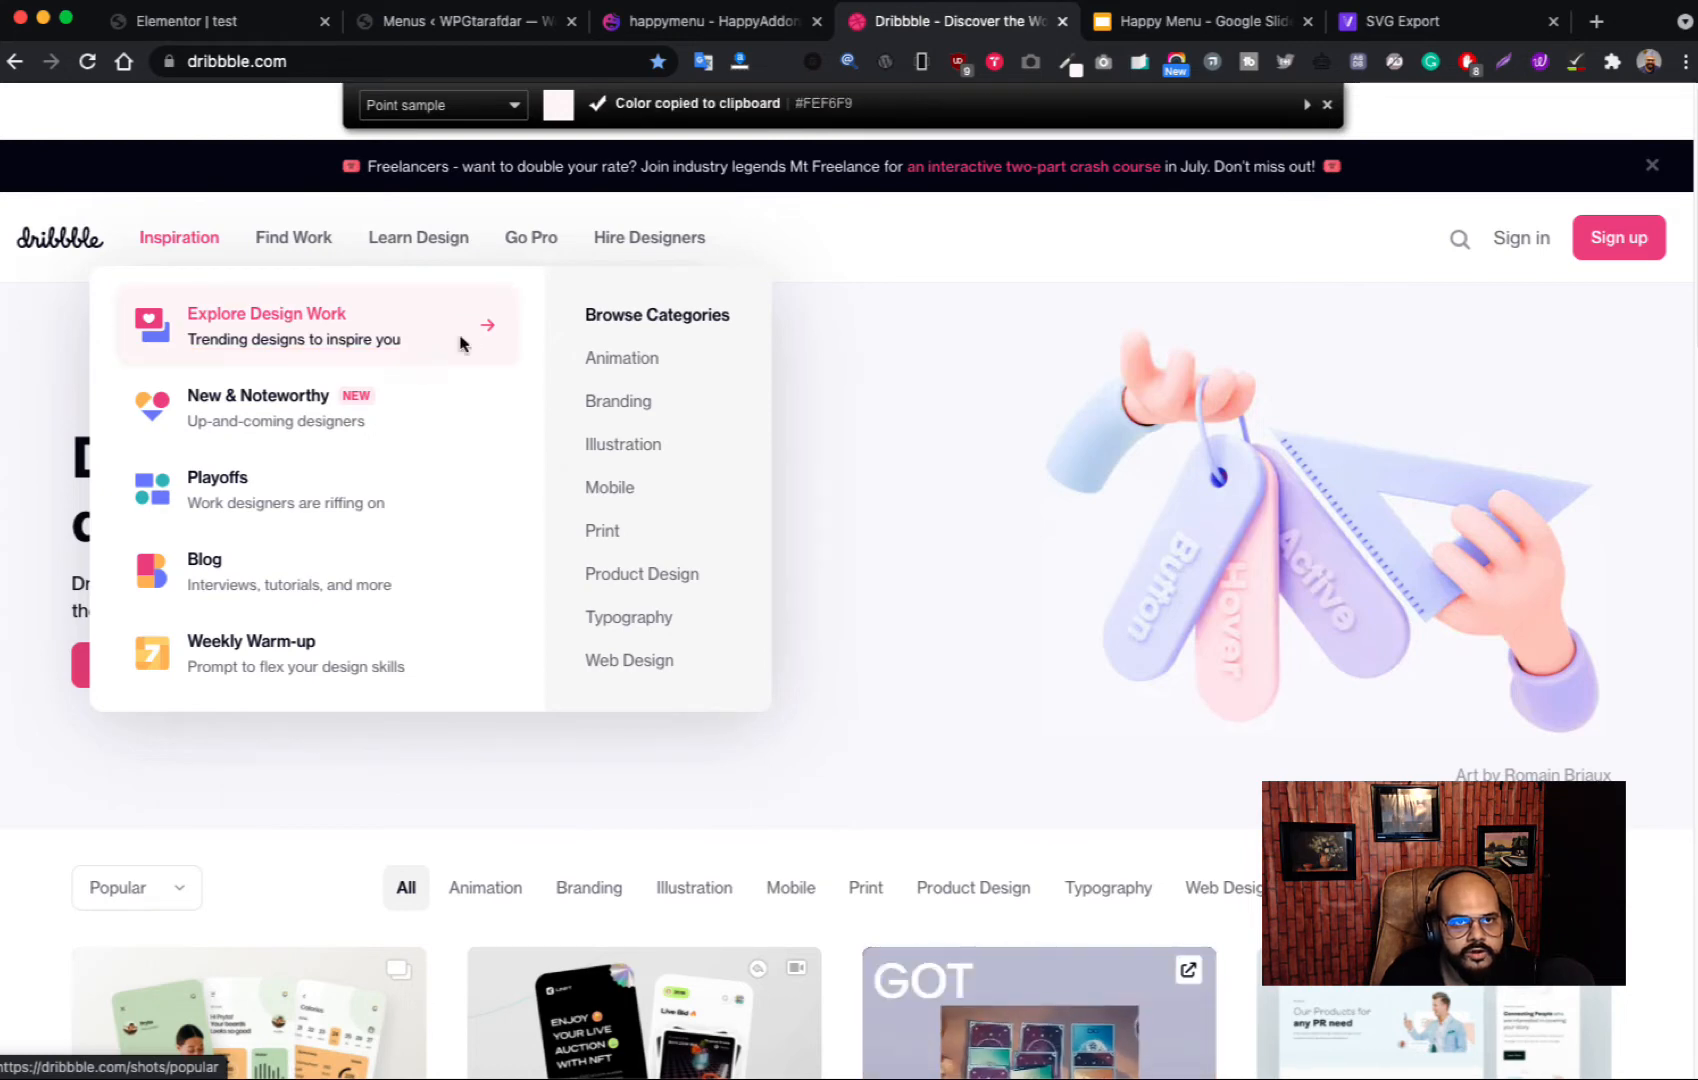
click(430, 25)
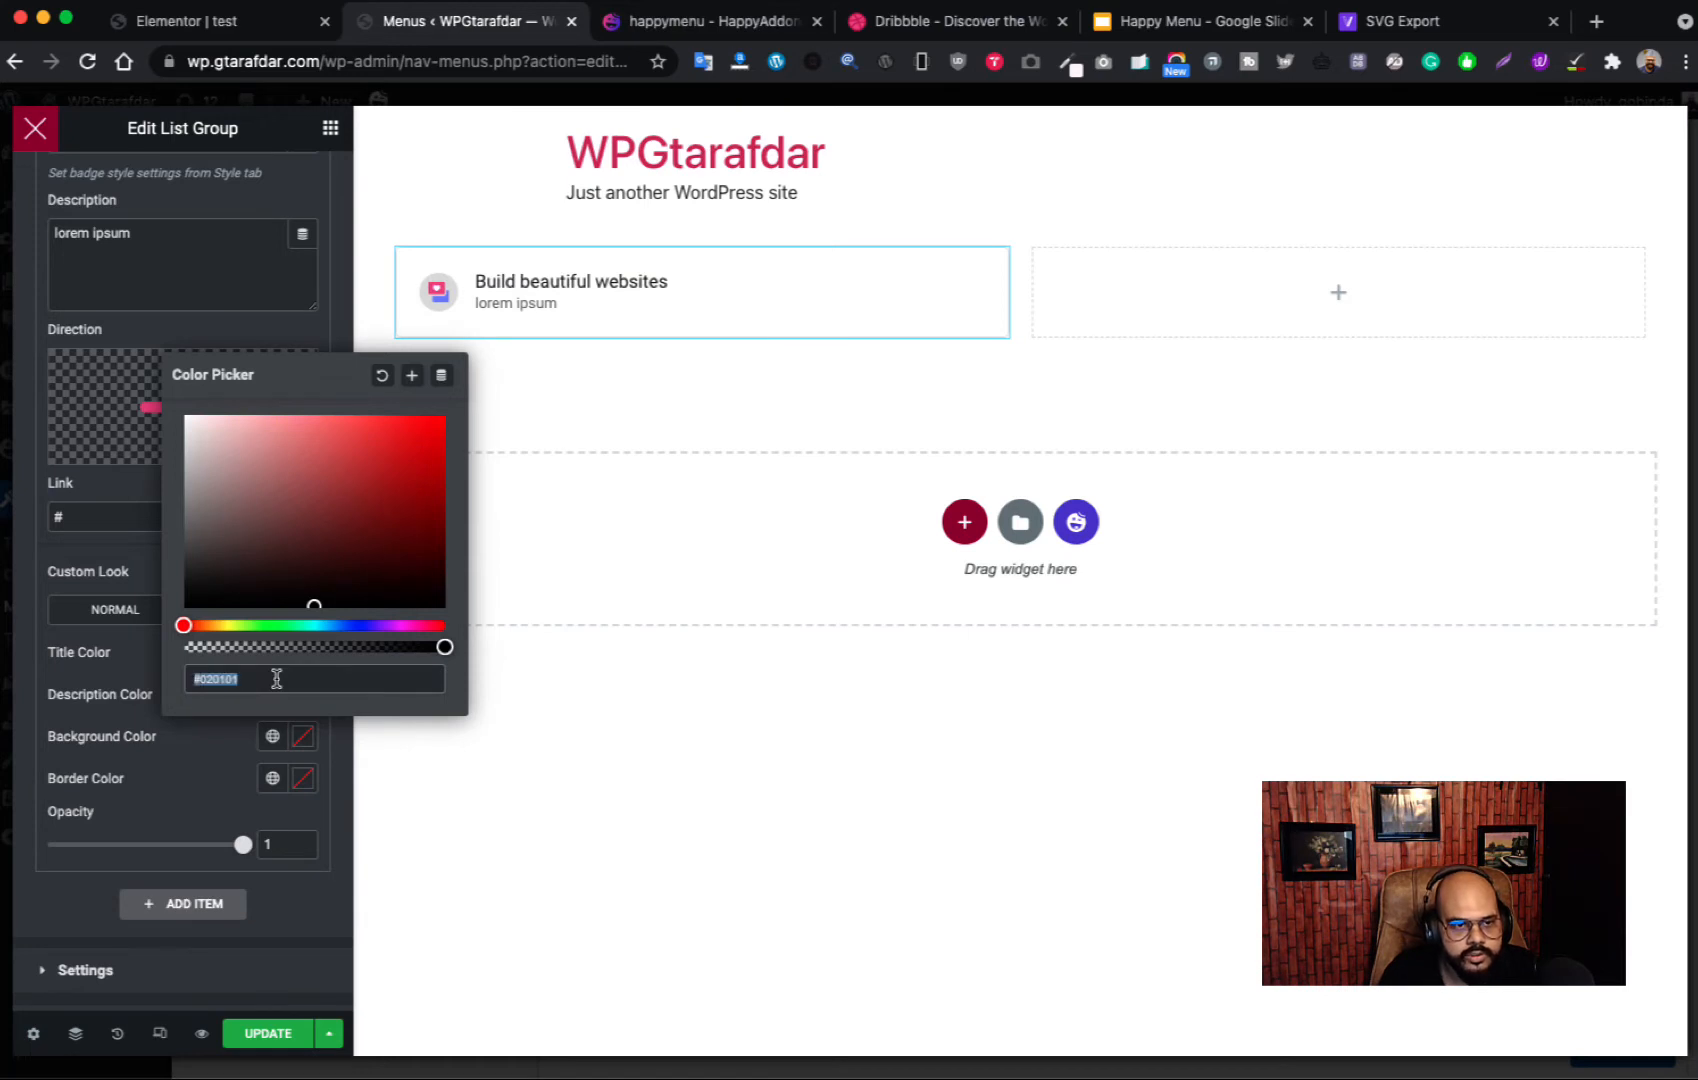
key(super+v)
click(260, 338)
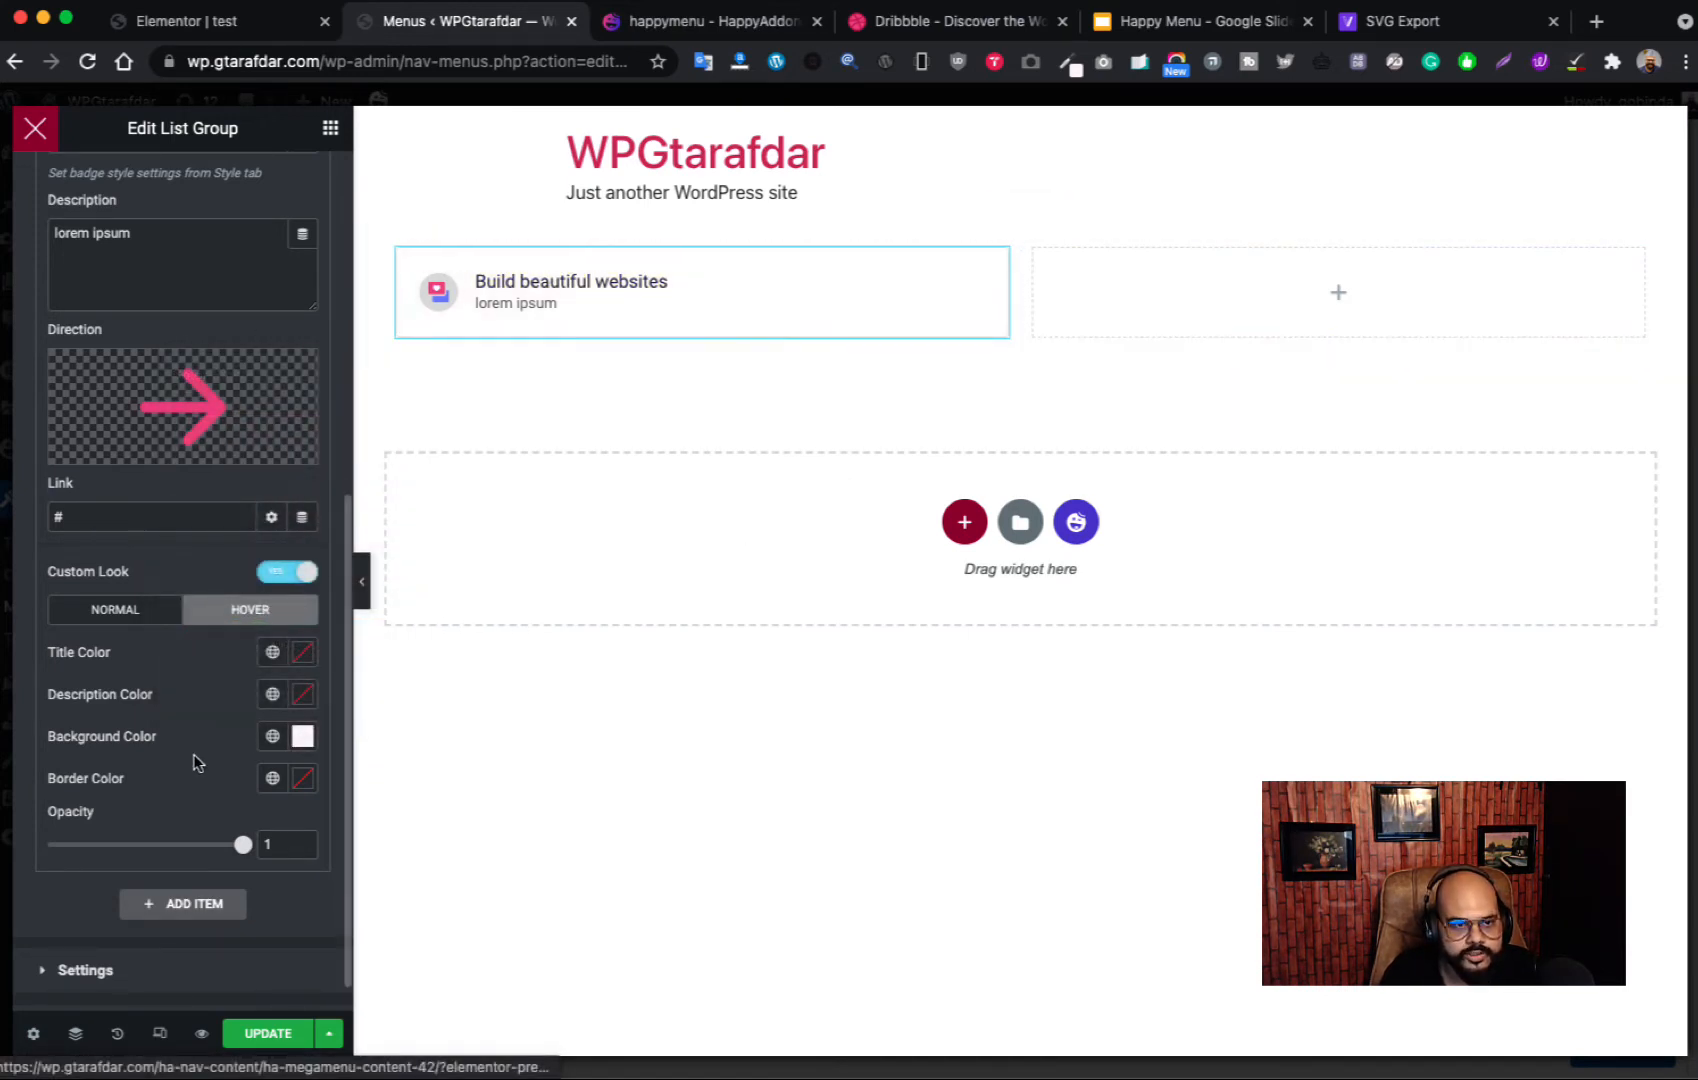
Step: Review the list group's Common style settings, including the border width
scroll(178, 818, down, 1)
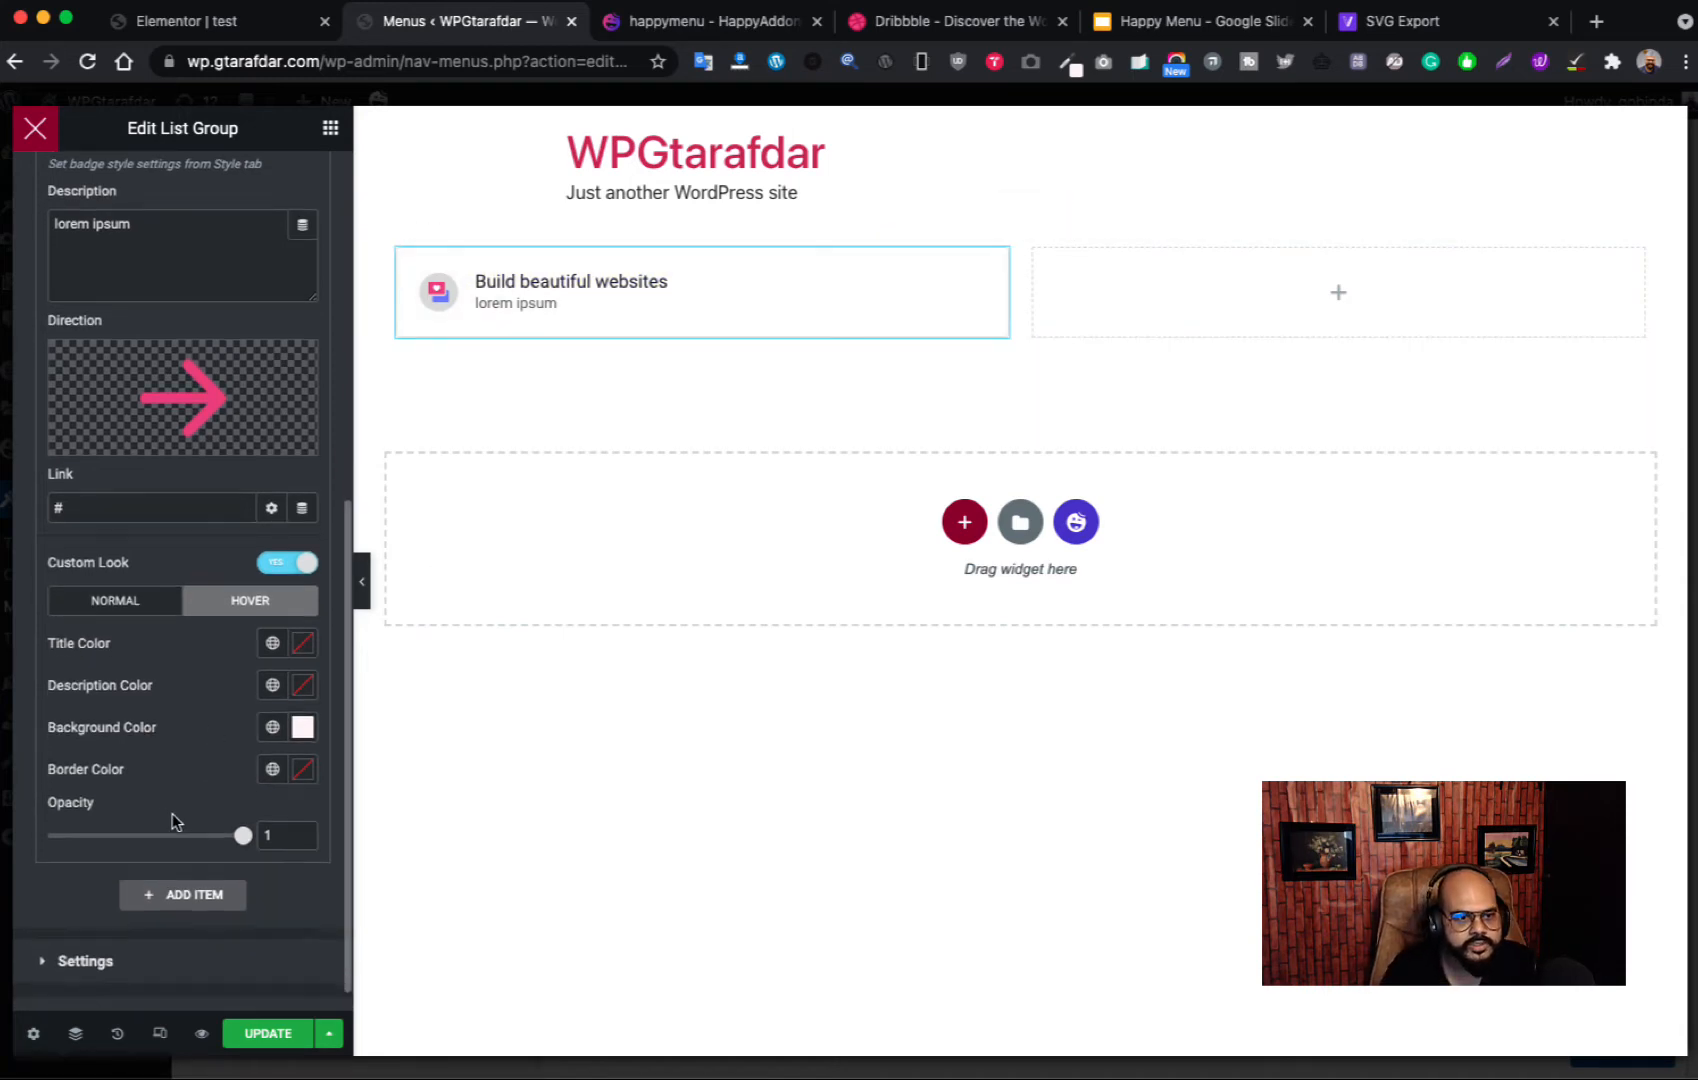
scroll(167, 796, down, 1)
scroll(166, 792, up, 5)
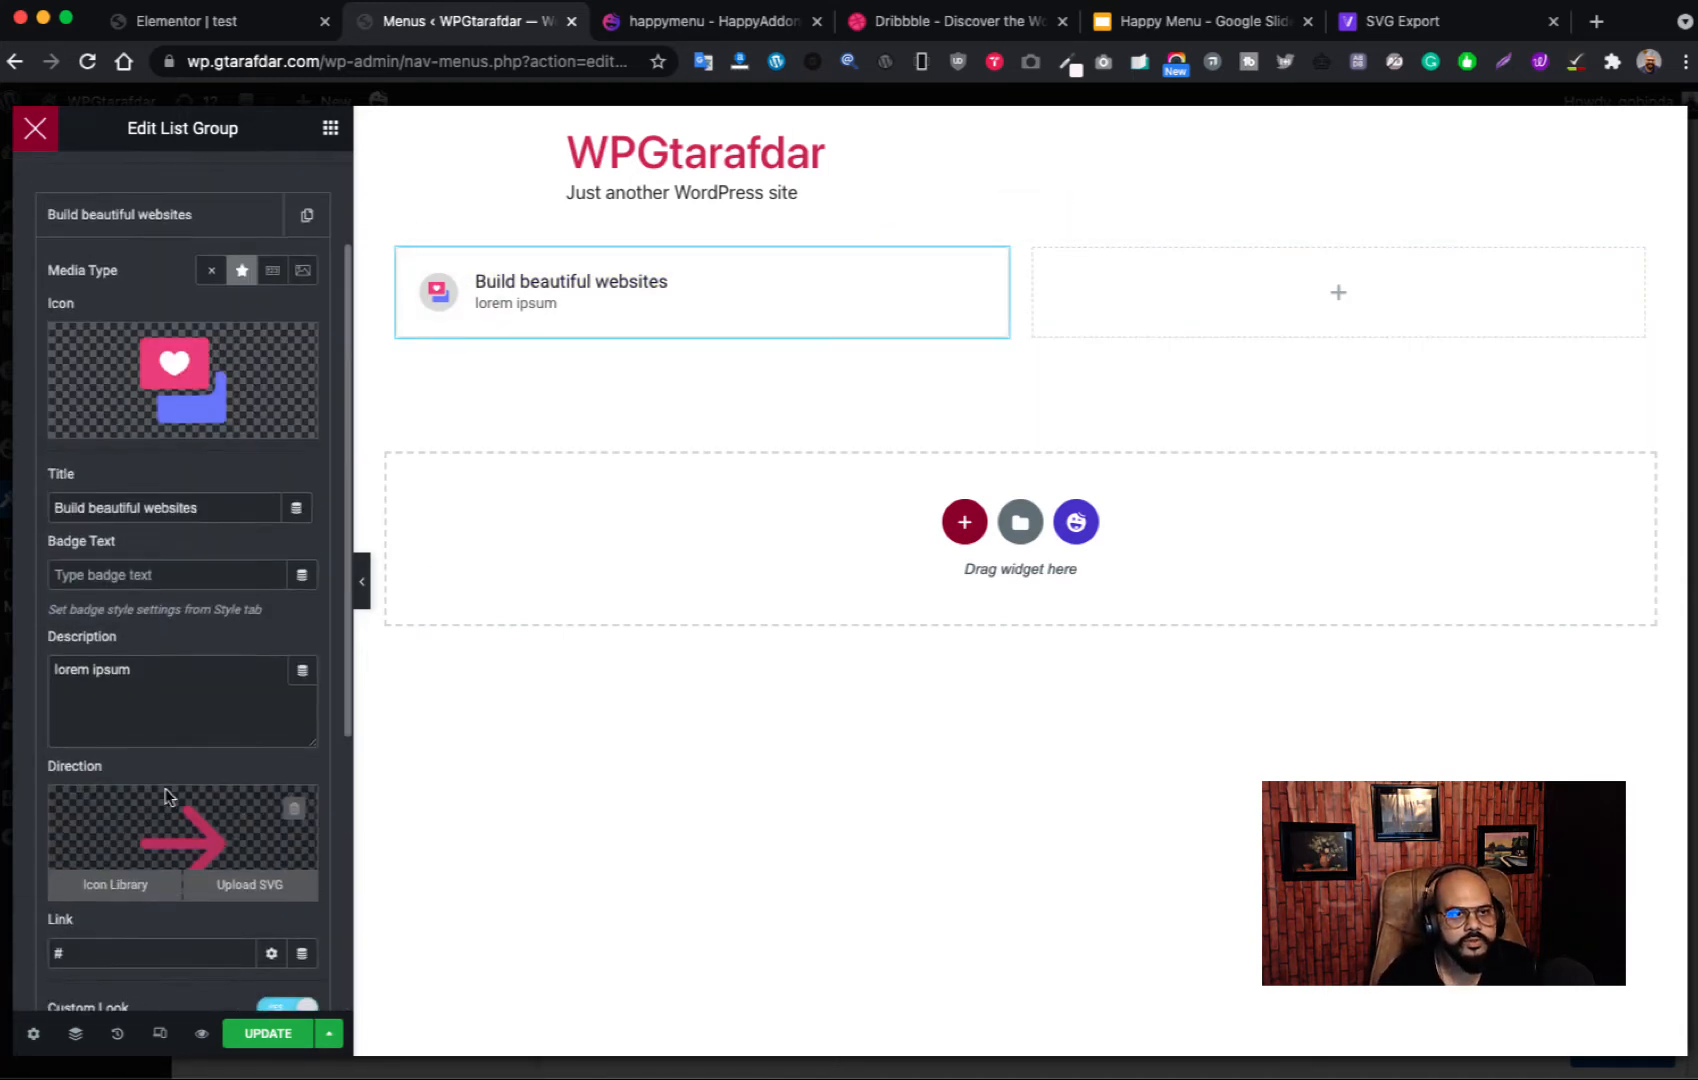
scroll(167, 796, up, 3)
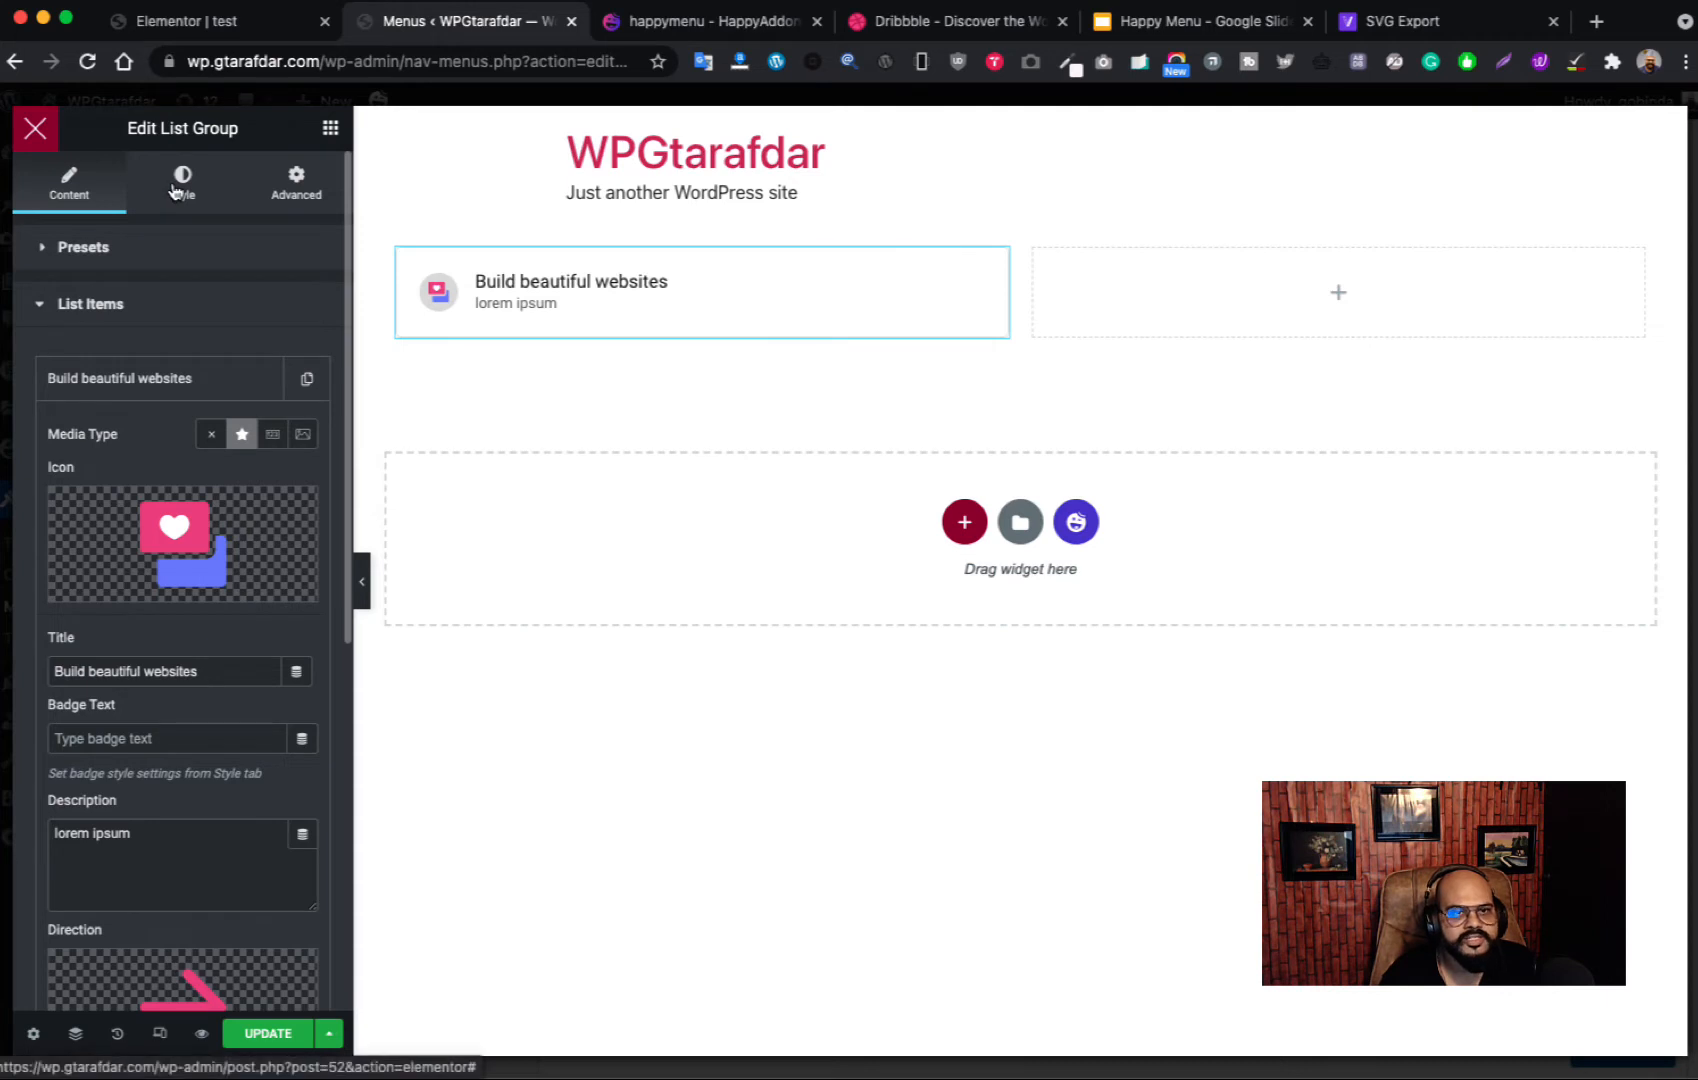
click(175, 198)
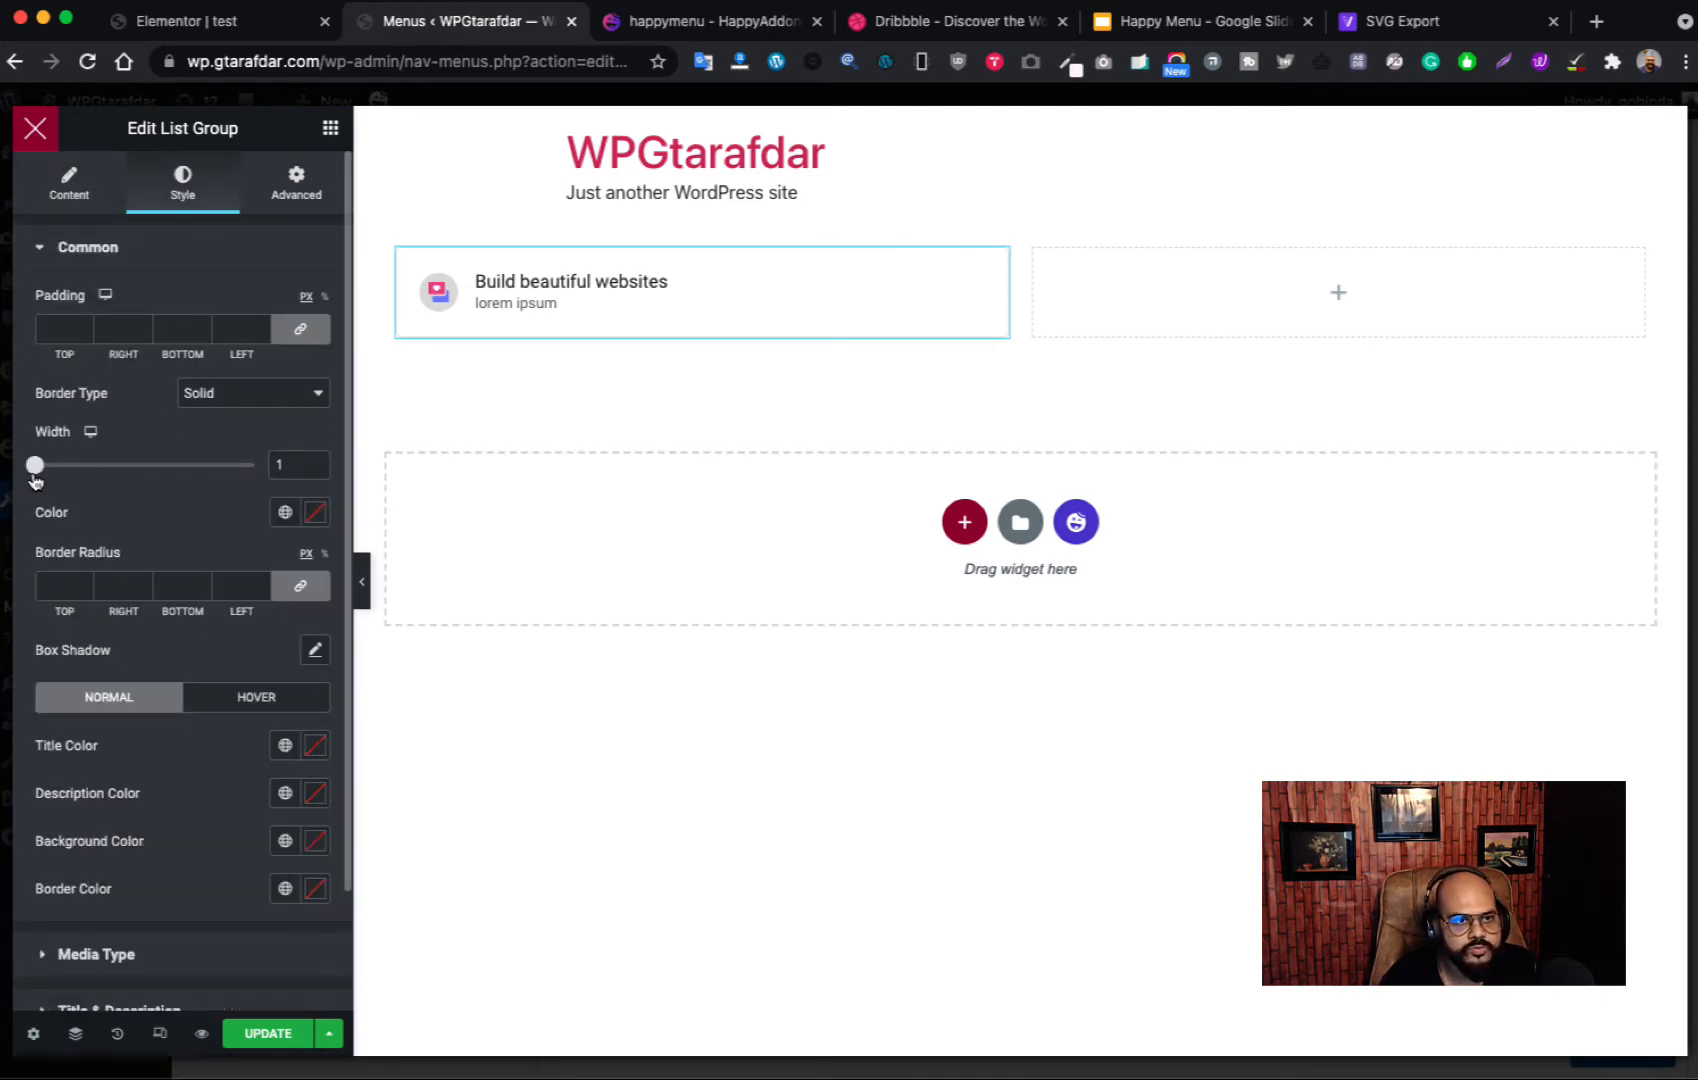
drag(40, 470, 40, 472)
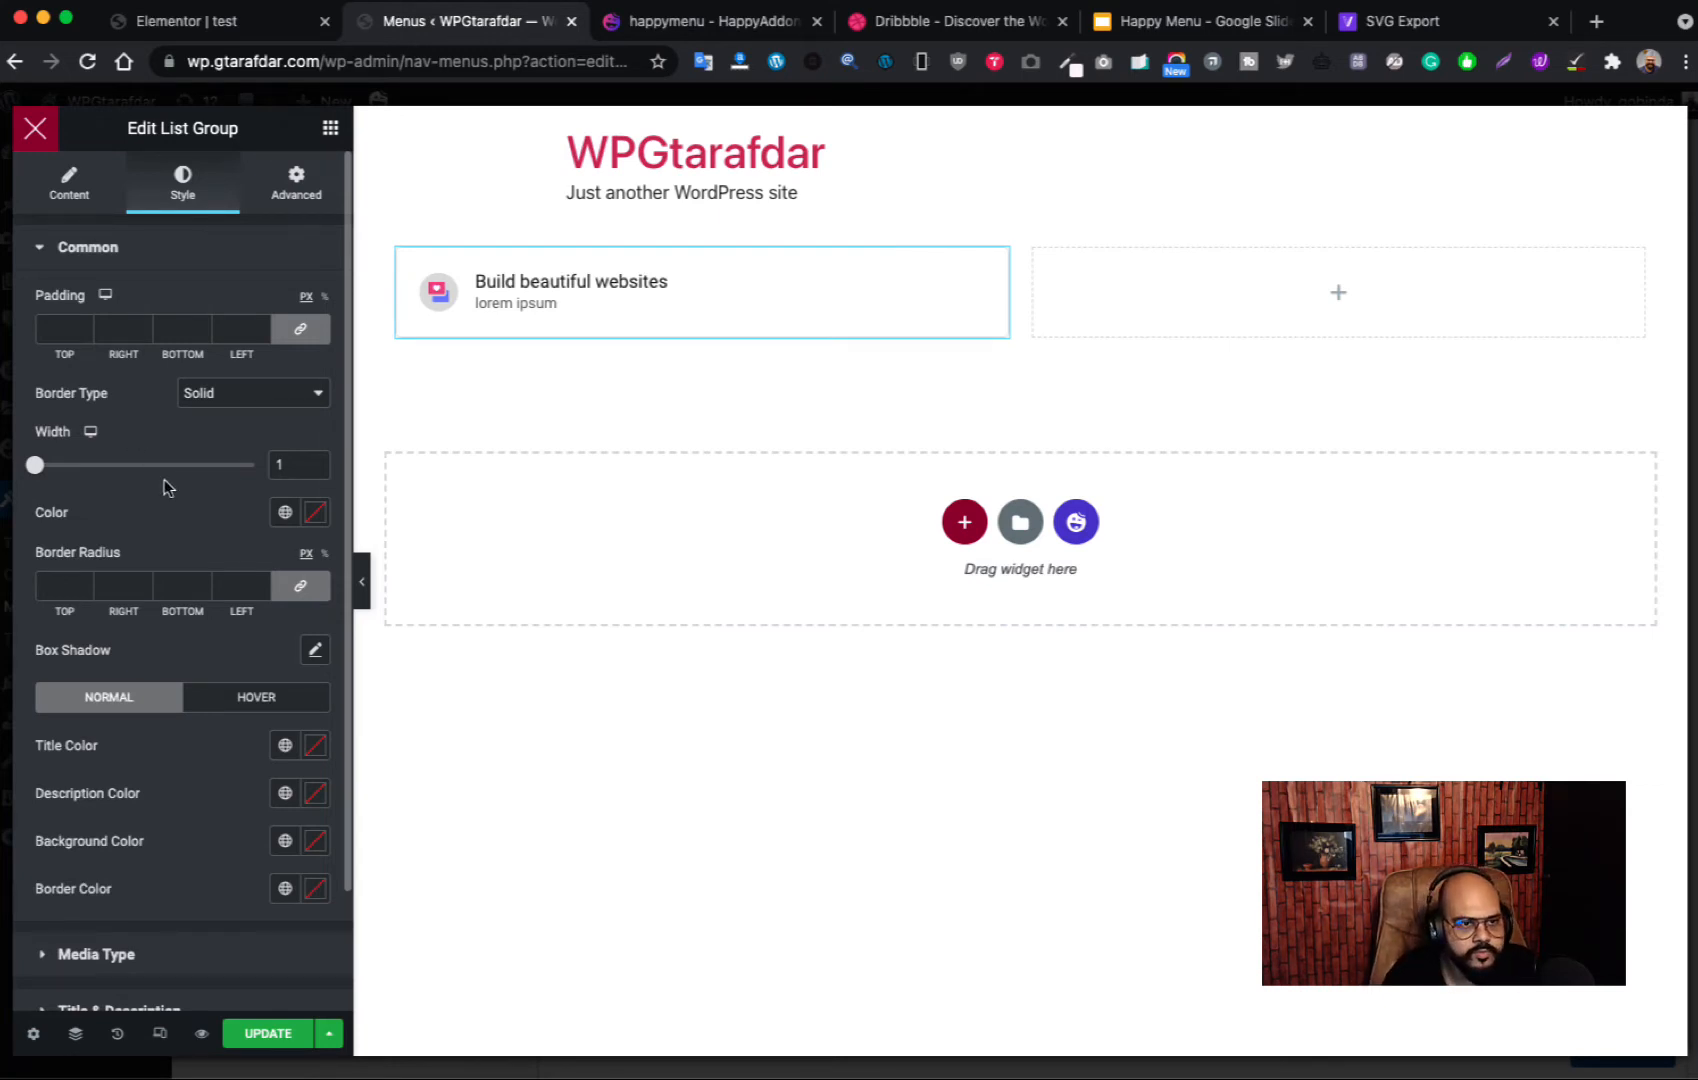
scroll(180, 527, down, 2)
scroll(134, 548, down, 1)
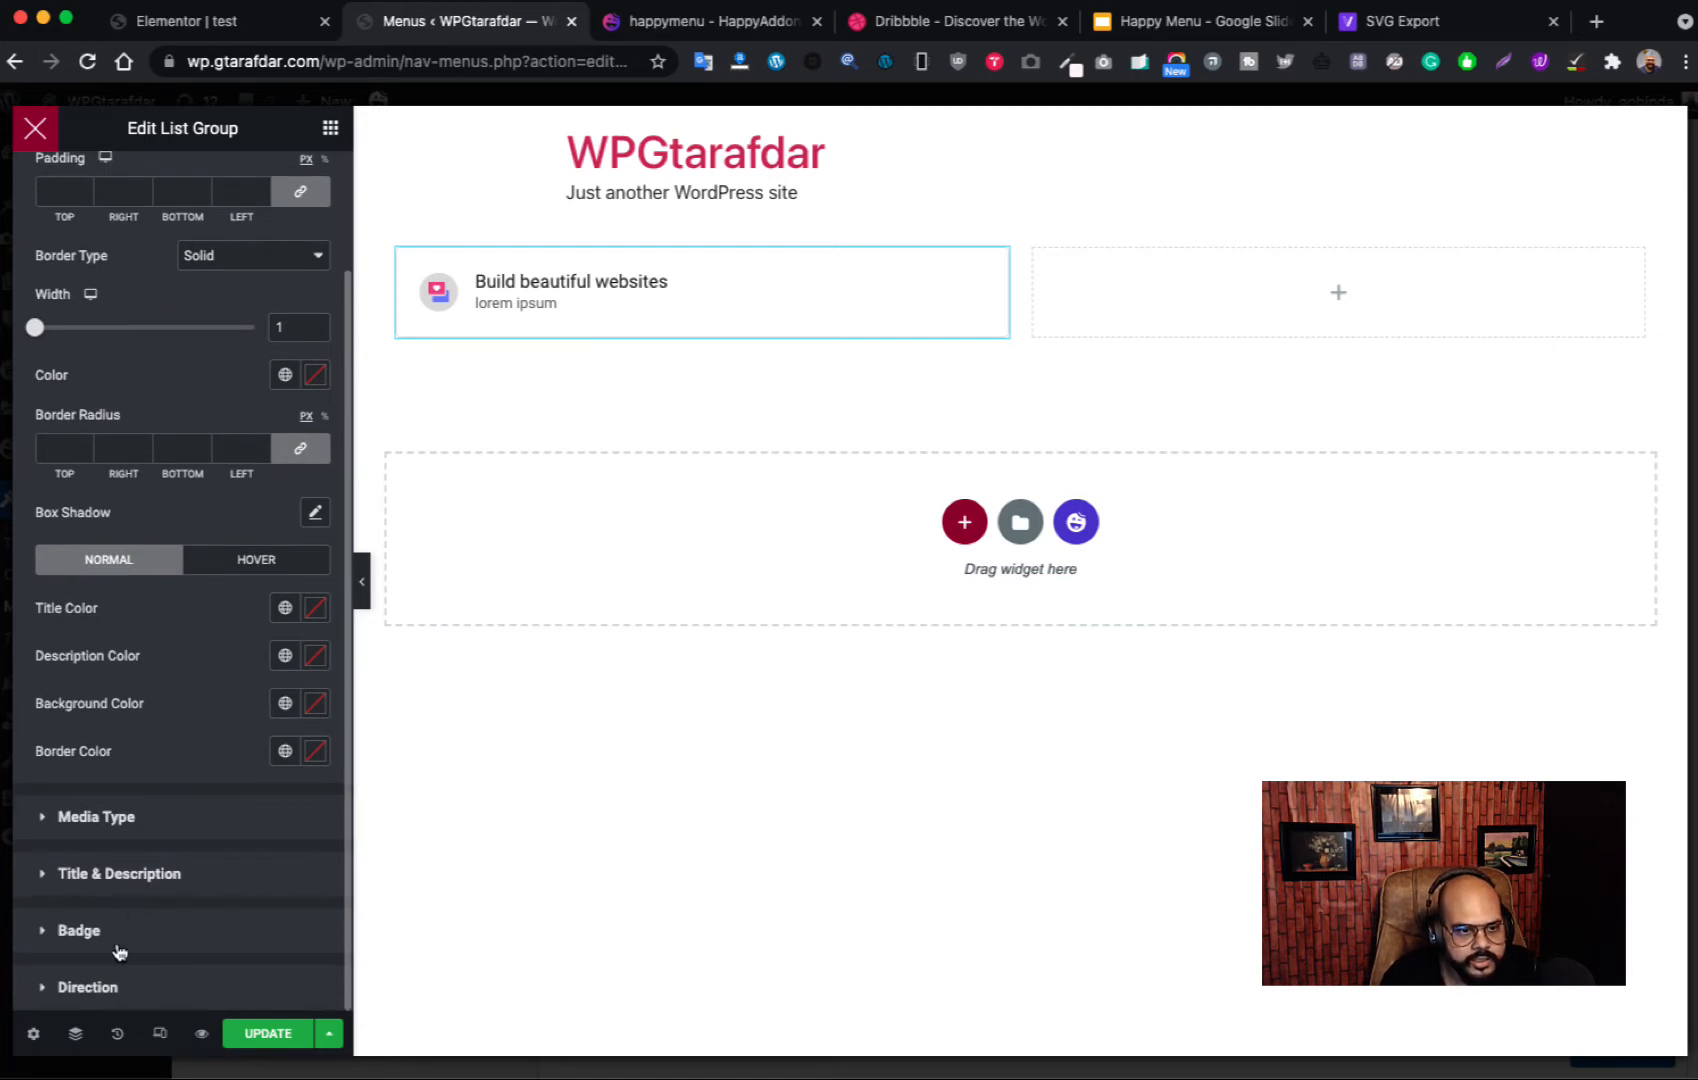
Step: Set the list icon's spacing to 21 and its size to 30 in the Media Type styles
click(96, 817)
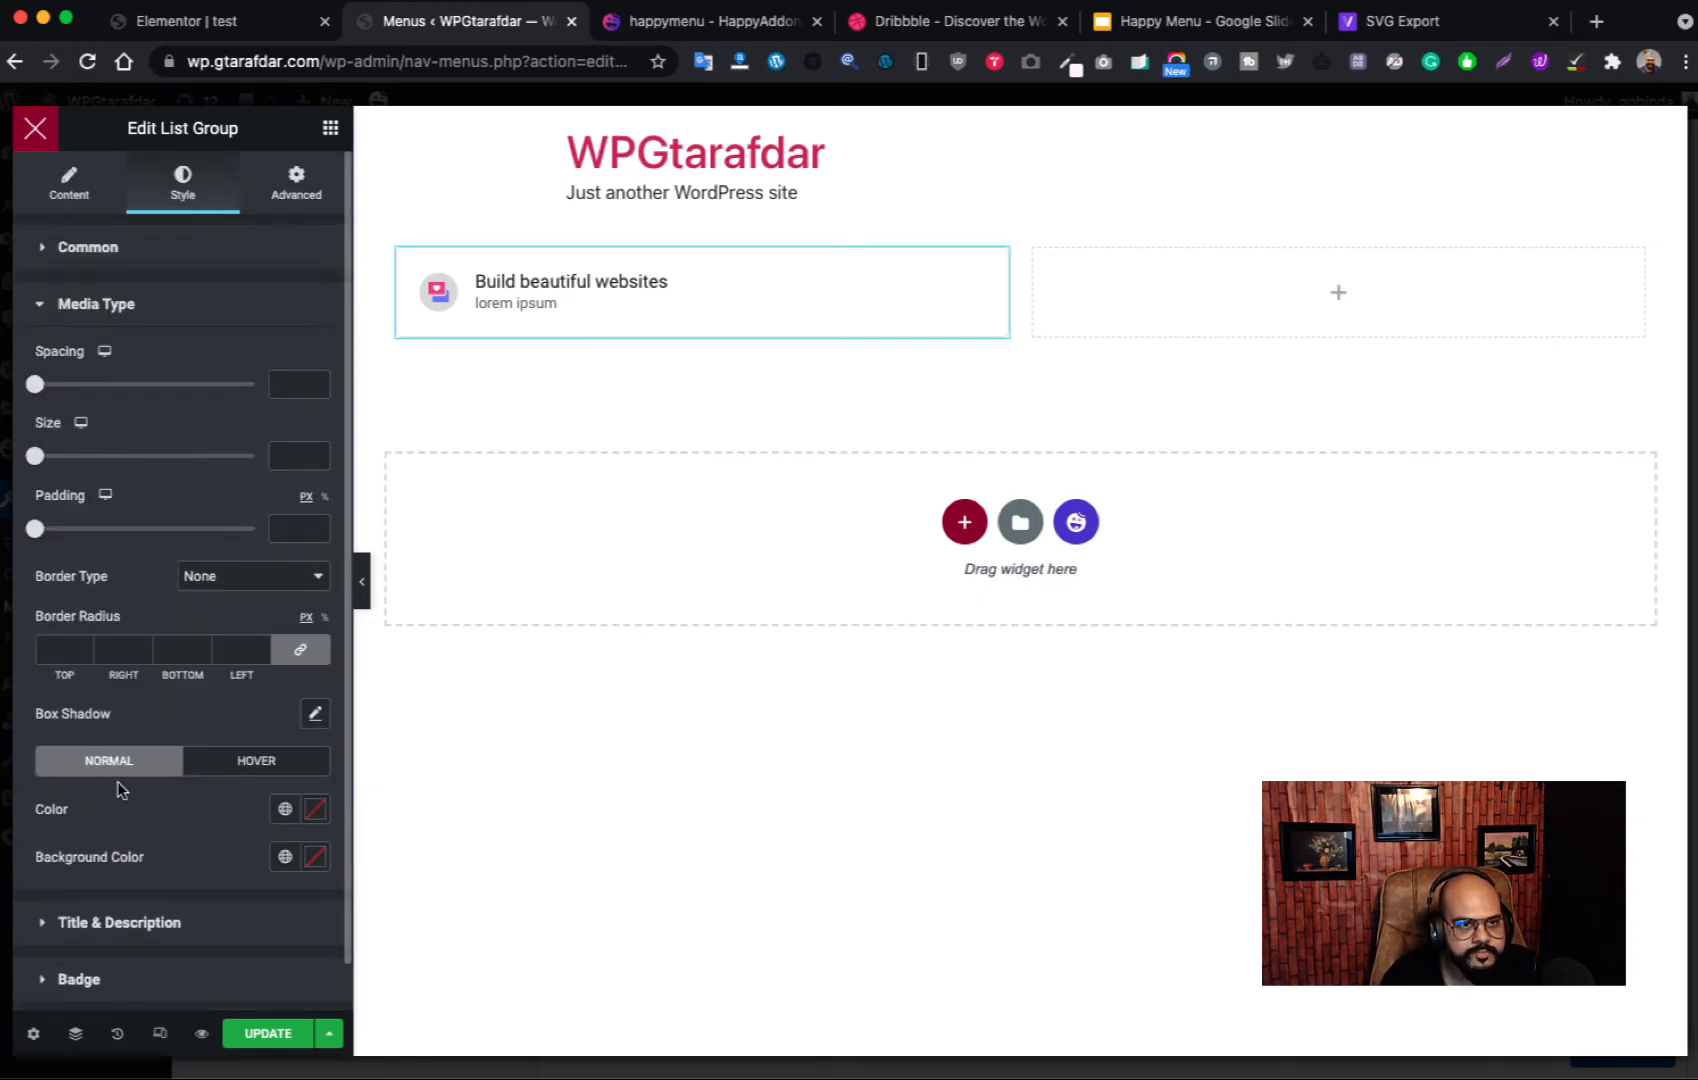
drag(37, 388, 131, 390)
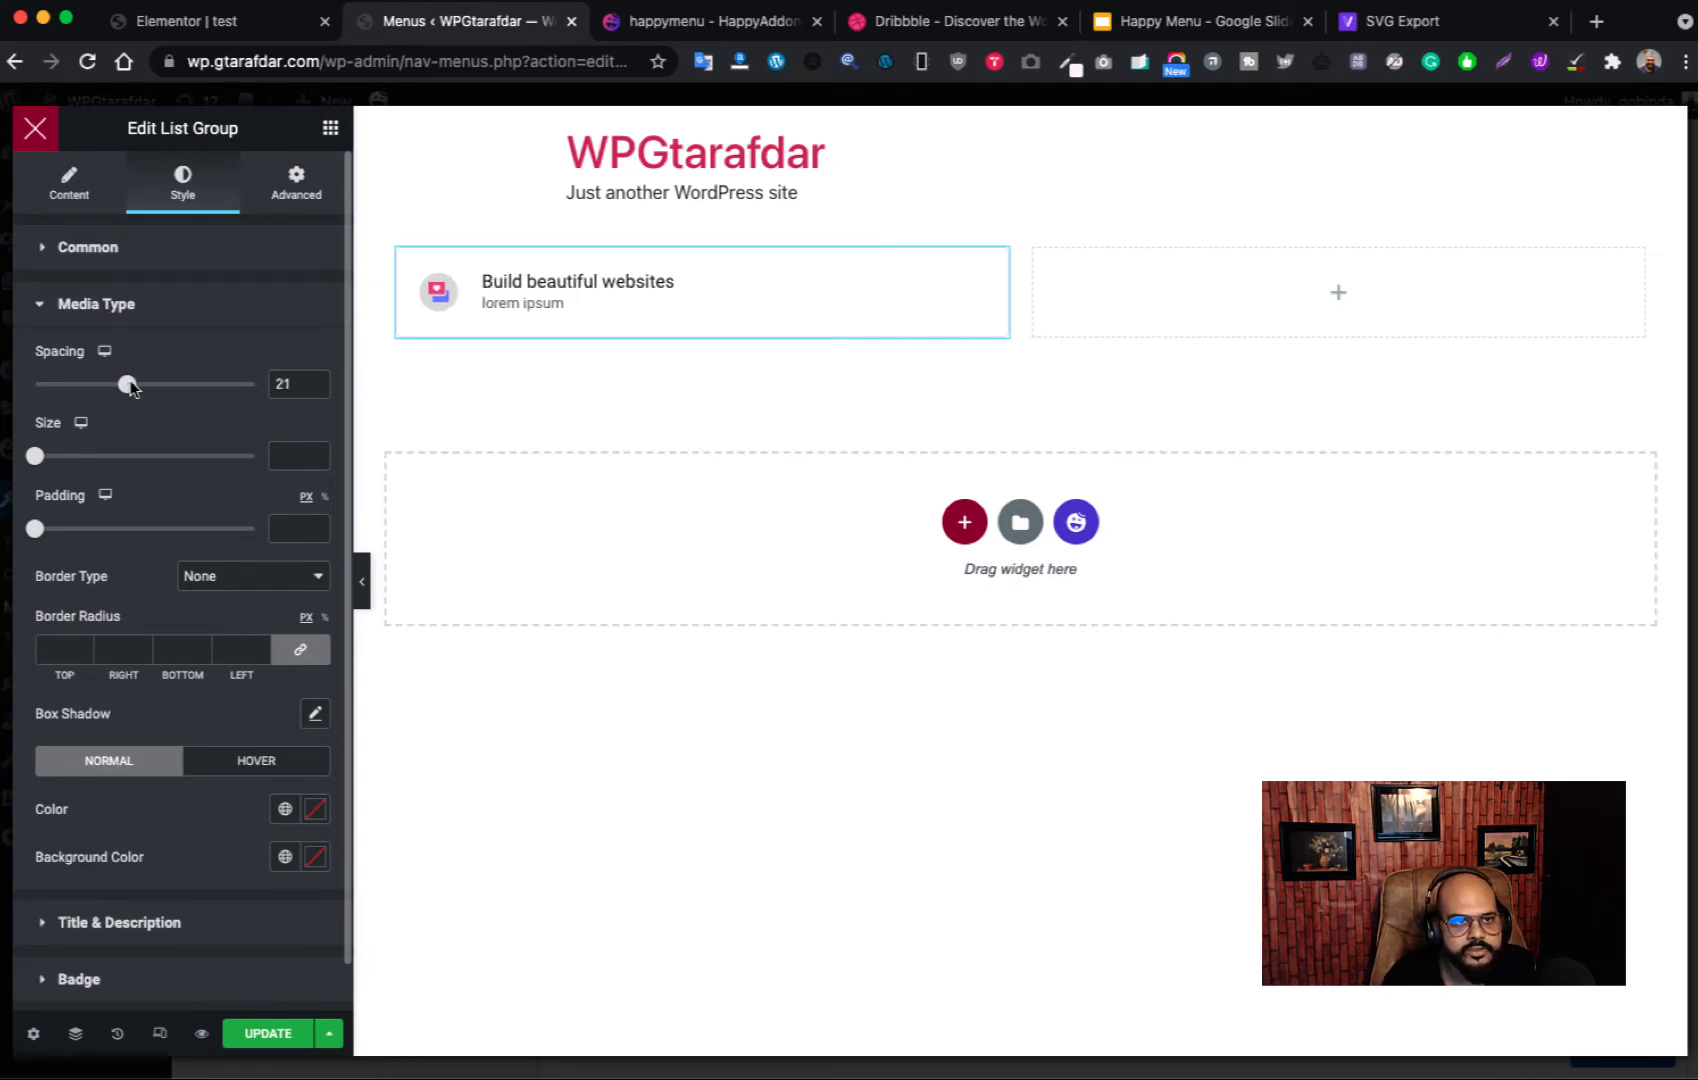
drag(37, 464, 63, 466)
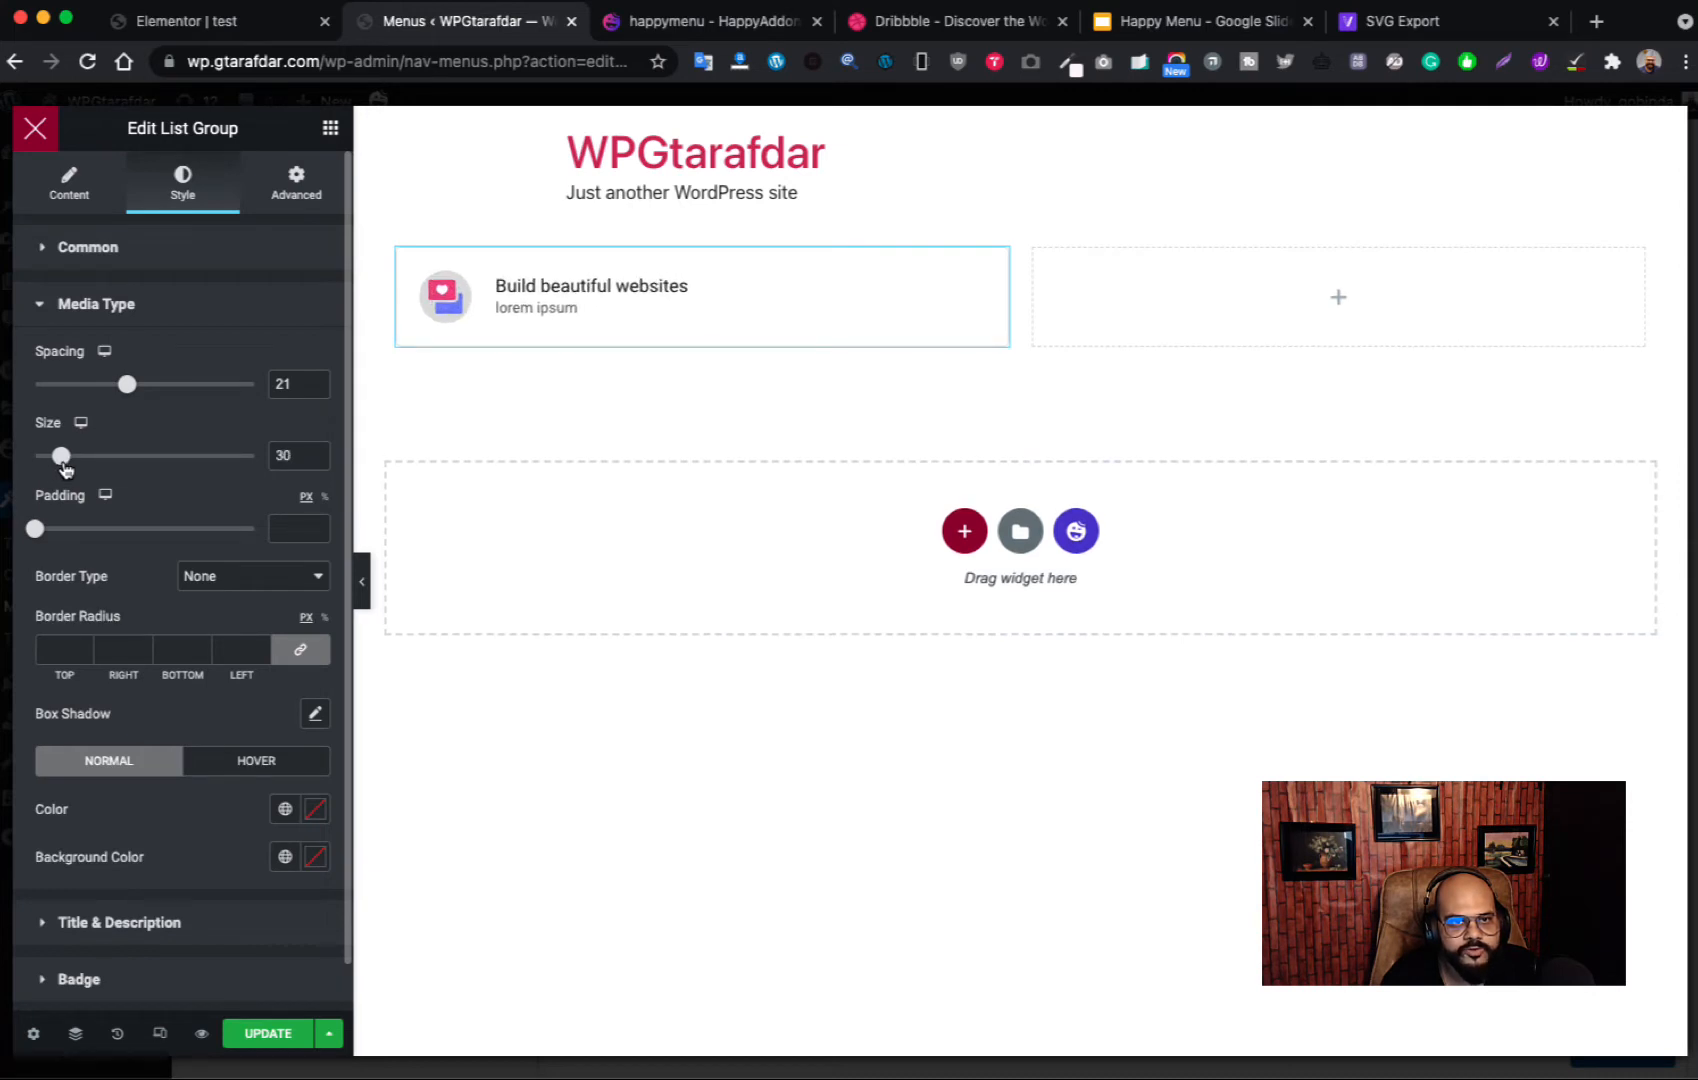
drag(66, 467, 66, 465)
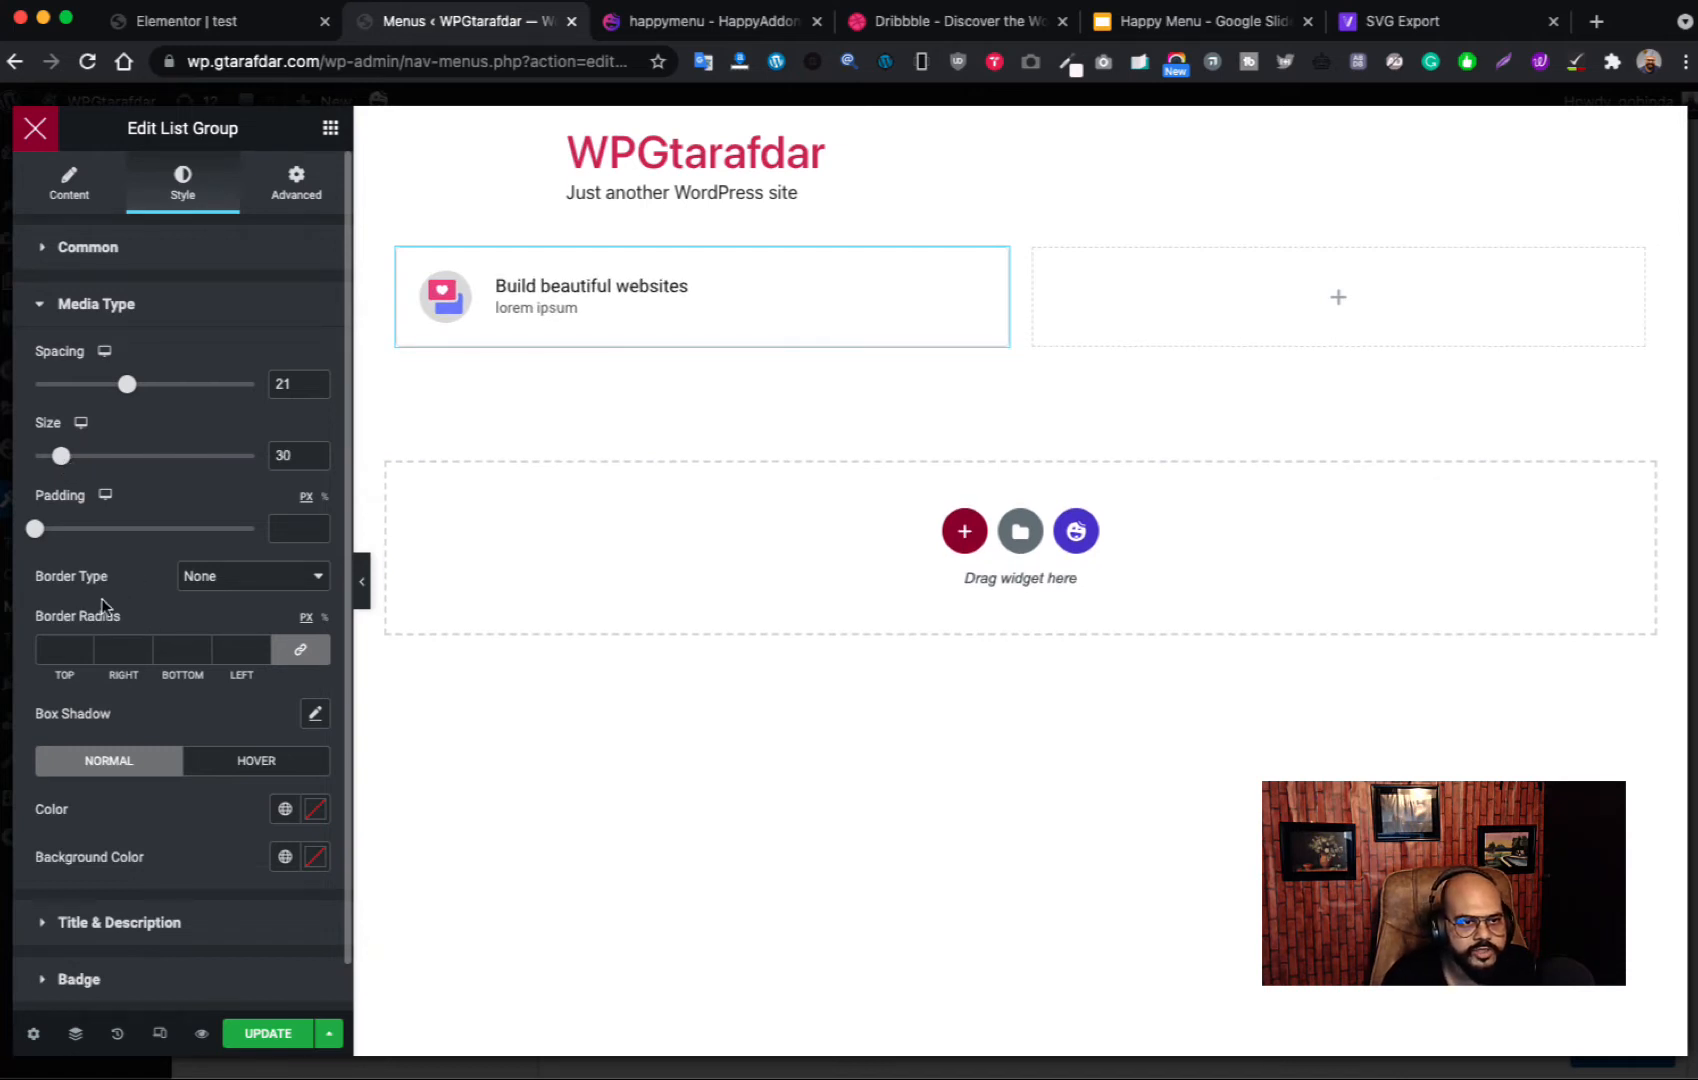
Step: Make the list icon's normal background color fully transparent (#02010100)
scroll(103, 603, down, 1)
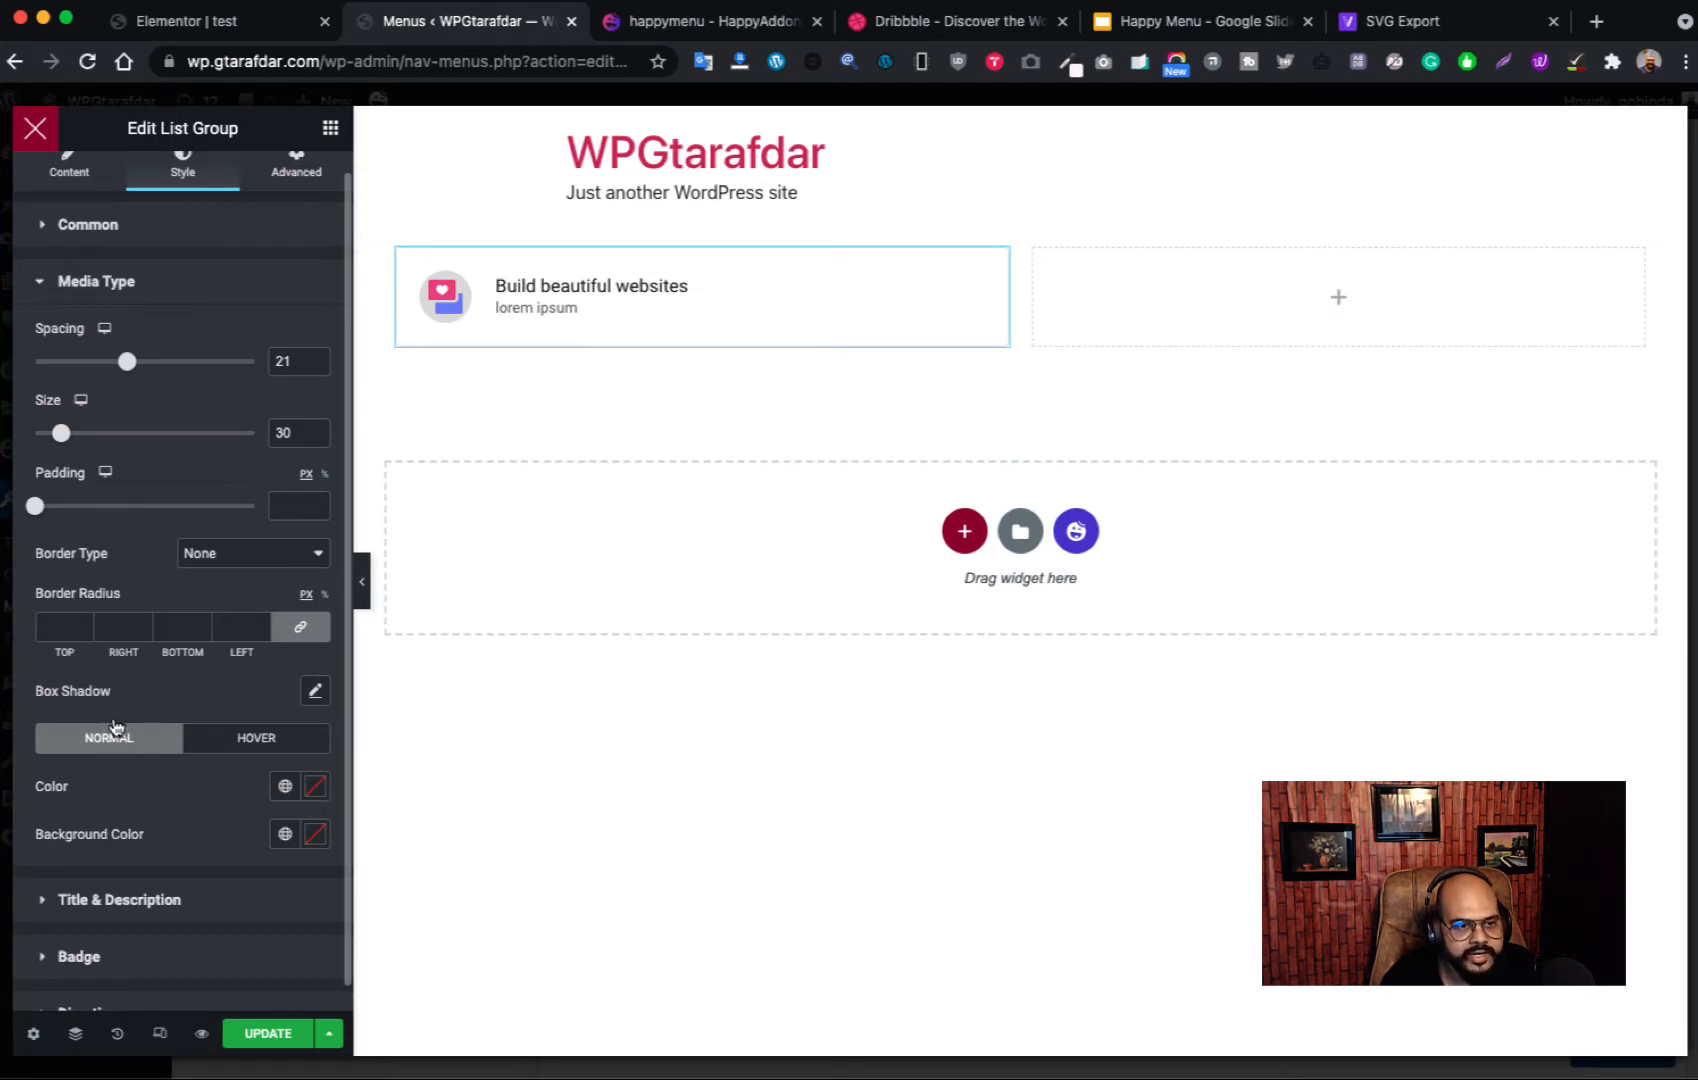
click(315, 834)
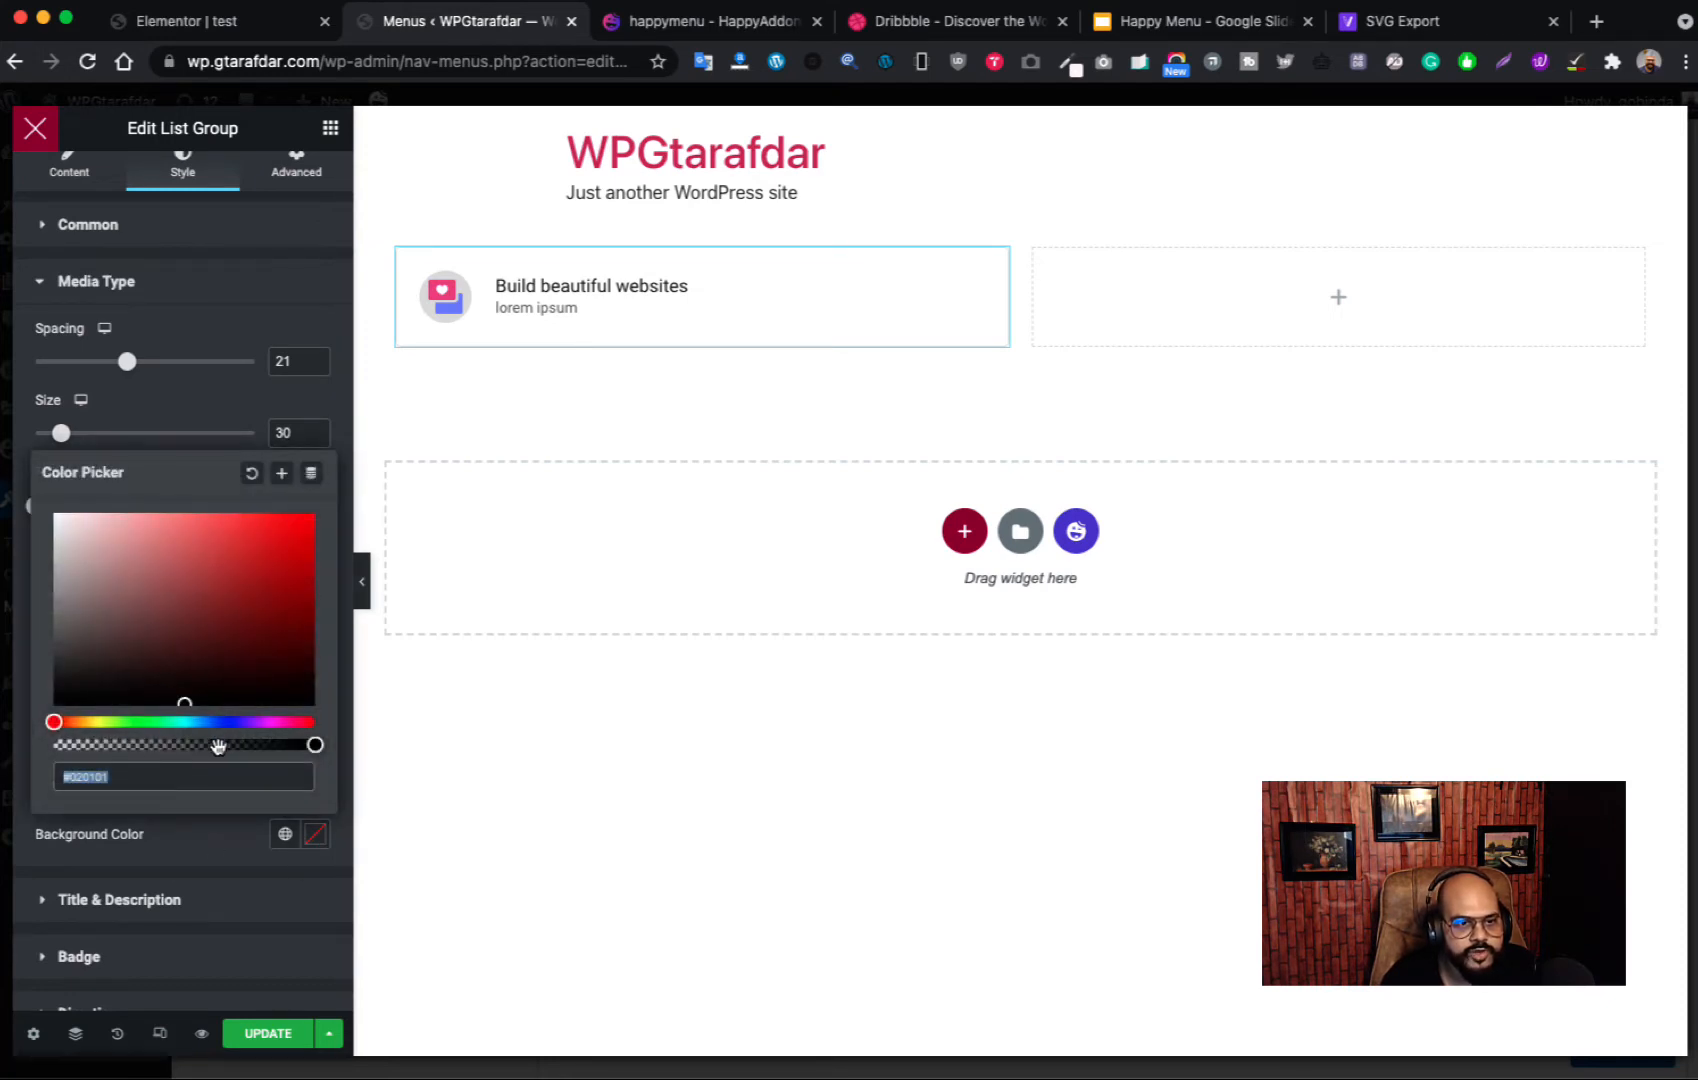
drag(306, 750, 46, 748)
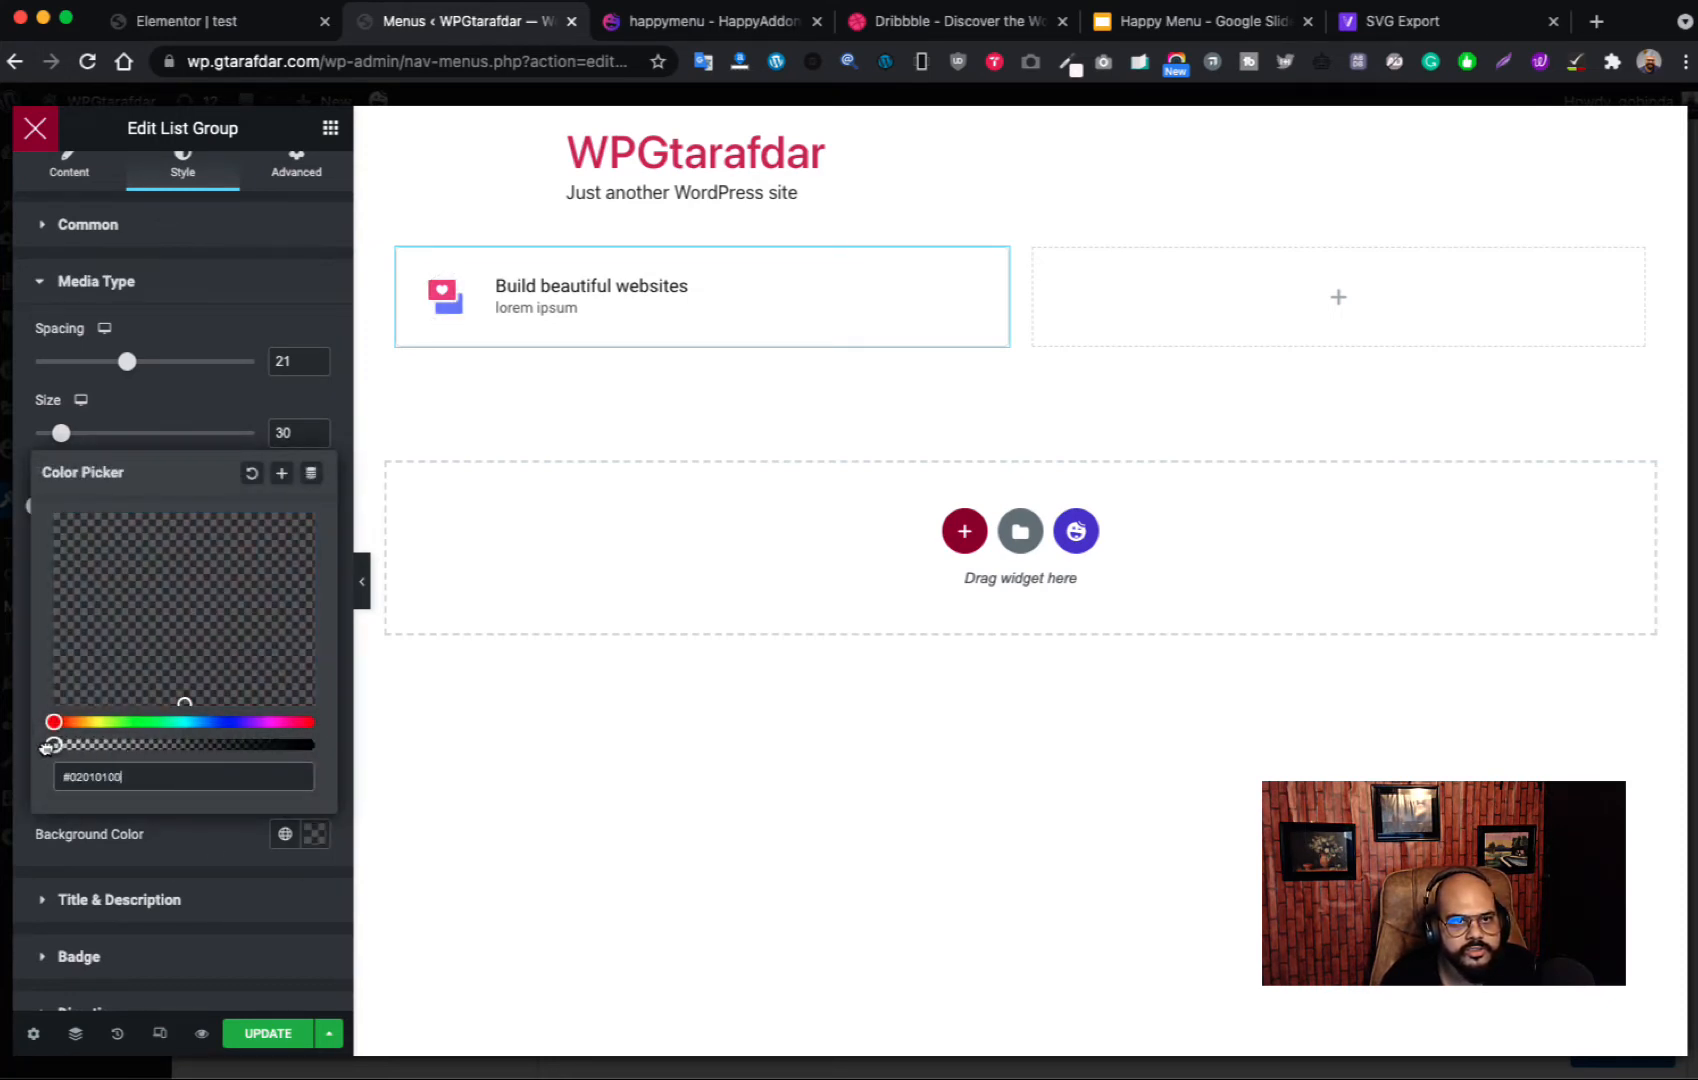
click(195, 858)
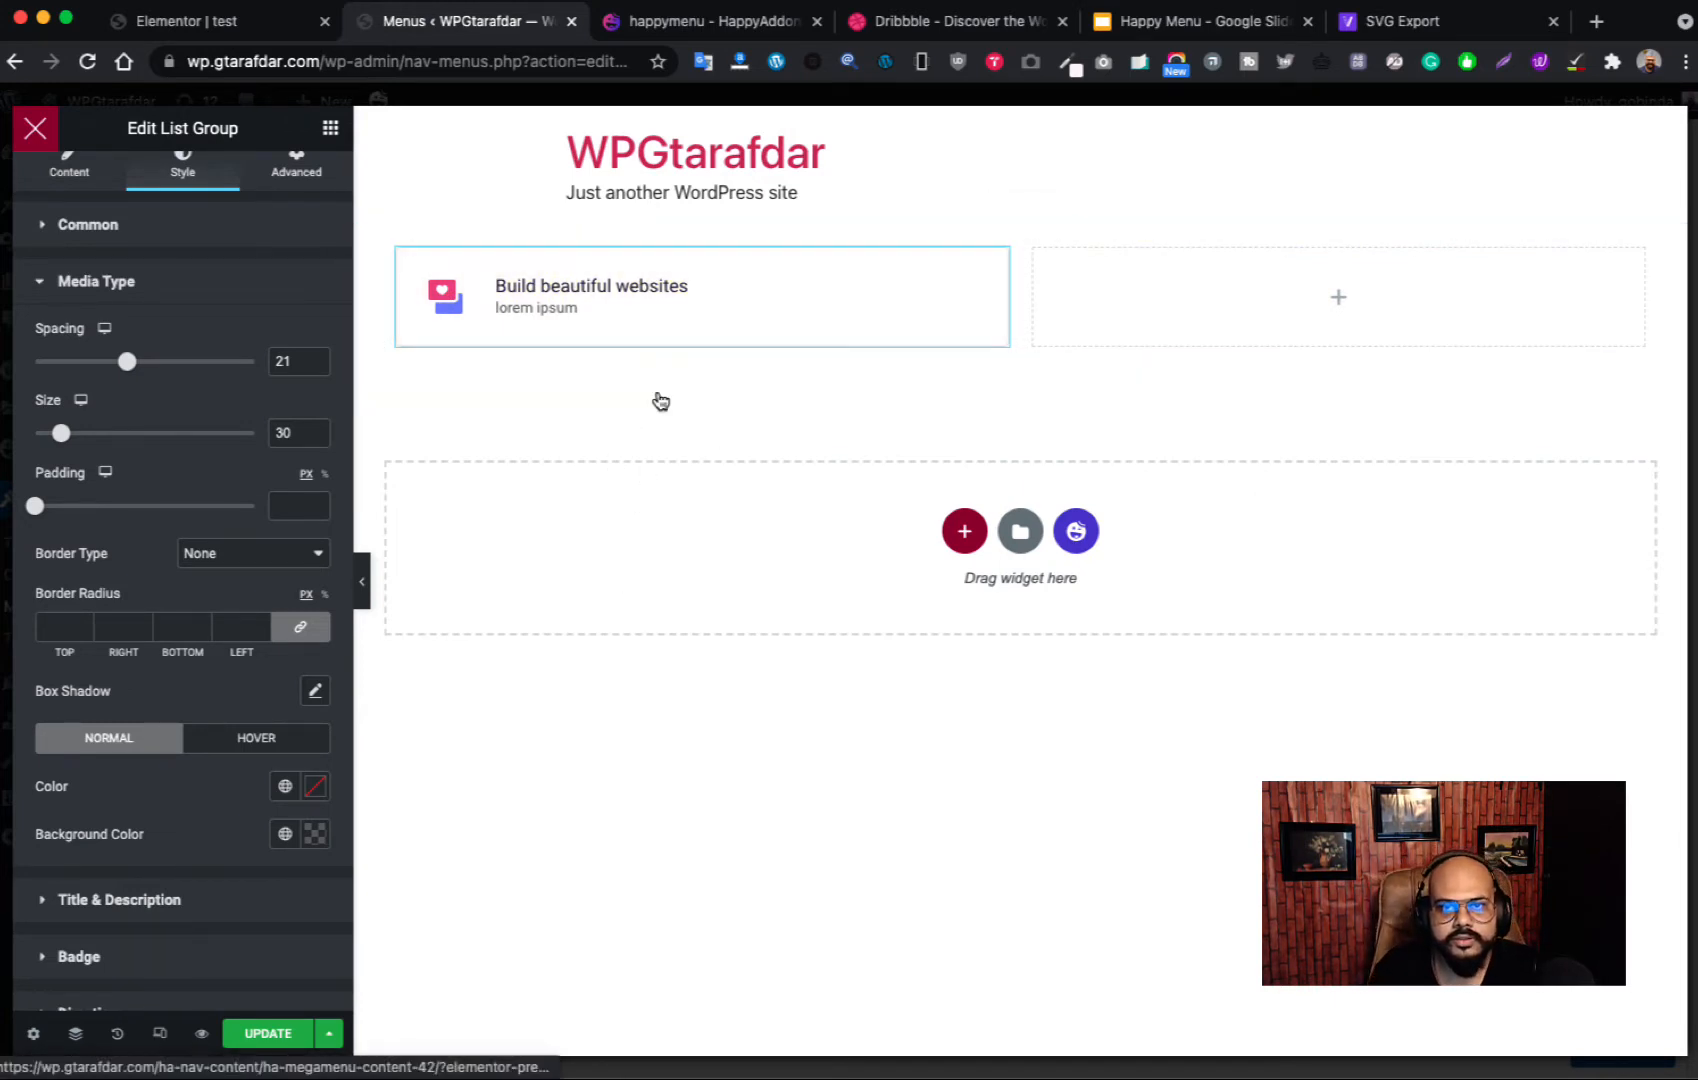
Step: Compare the title styling with Dribbble's Inspiration menu and set the list title's normal link text color to #000000
scroll(170, 745, down, 1)
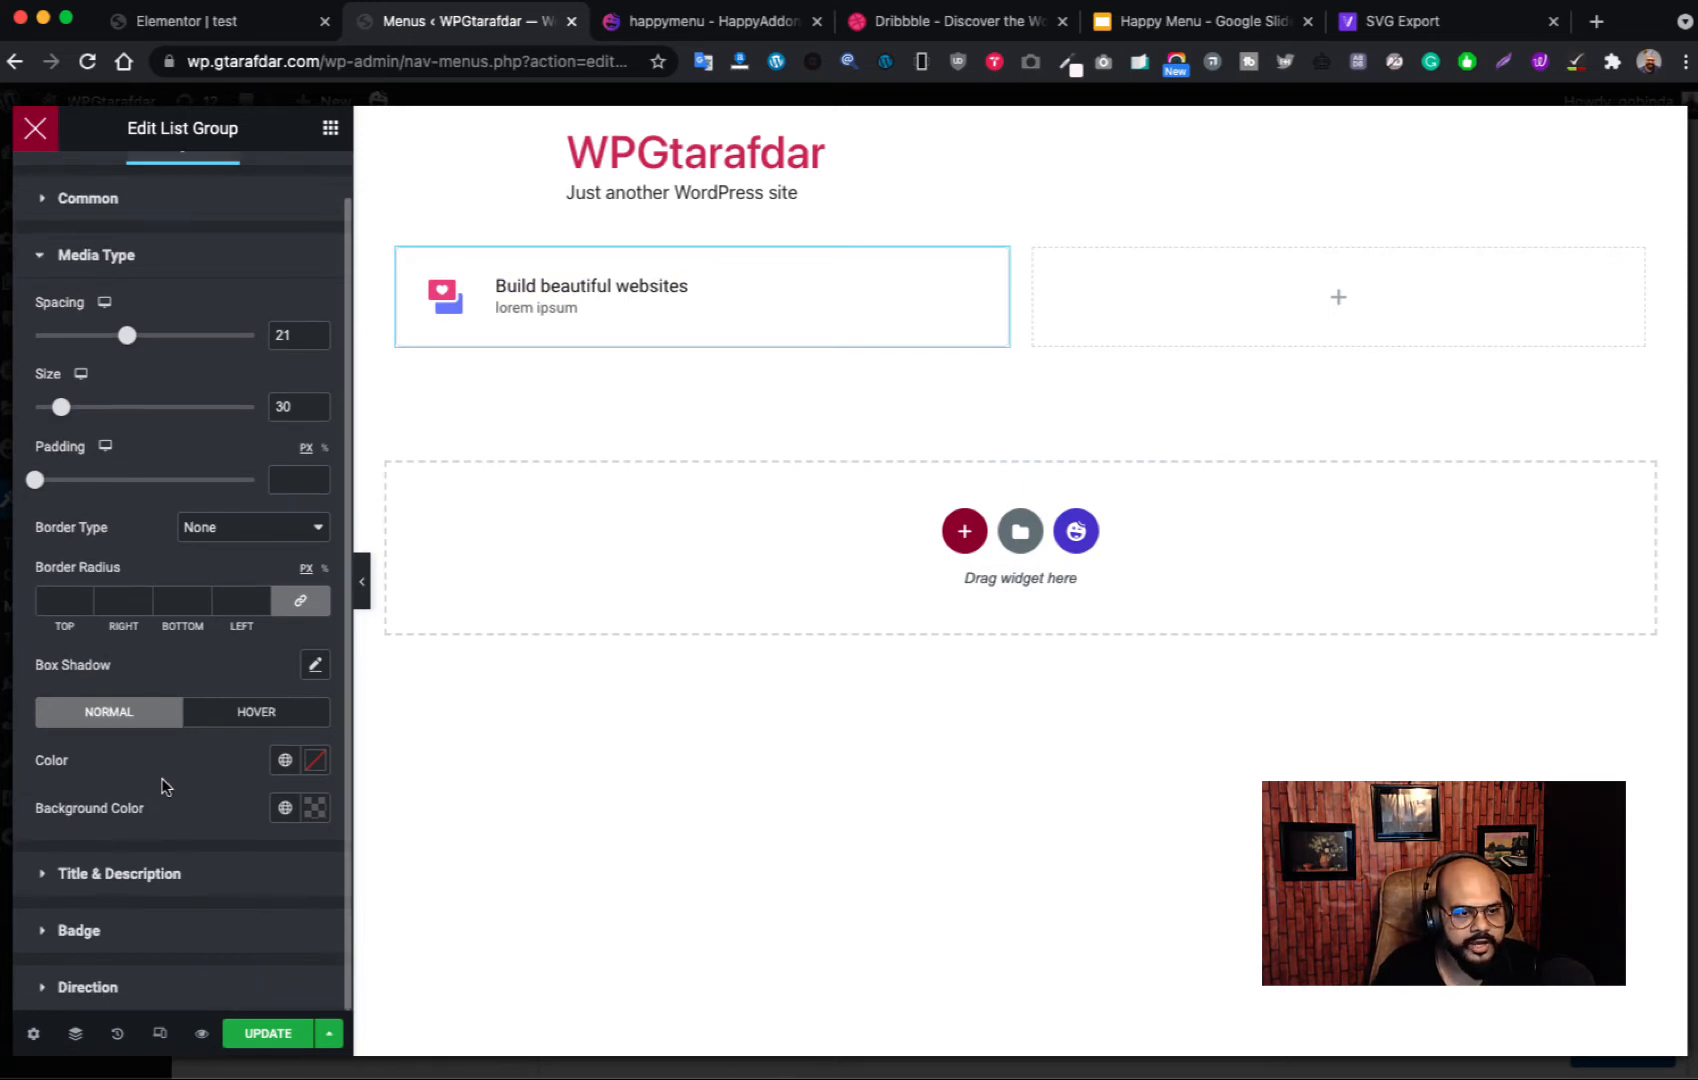
scroll(180, 800, up, 2)
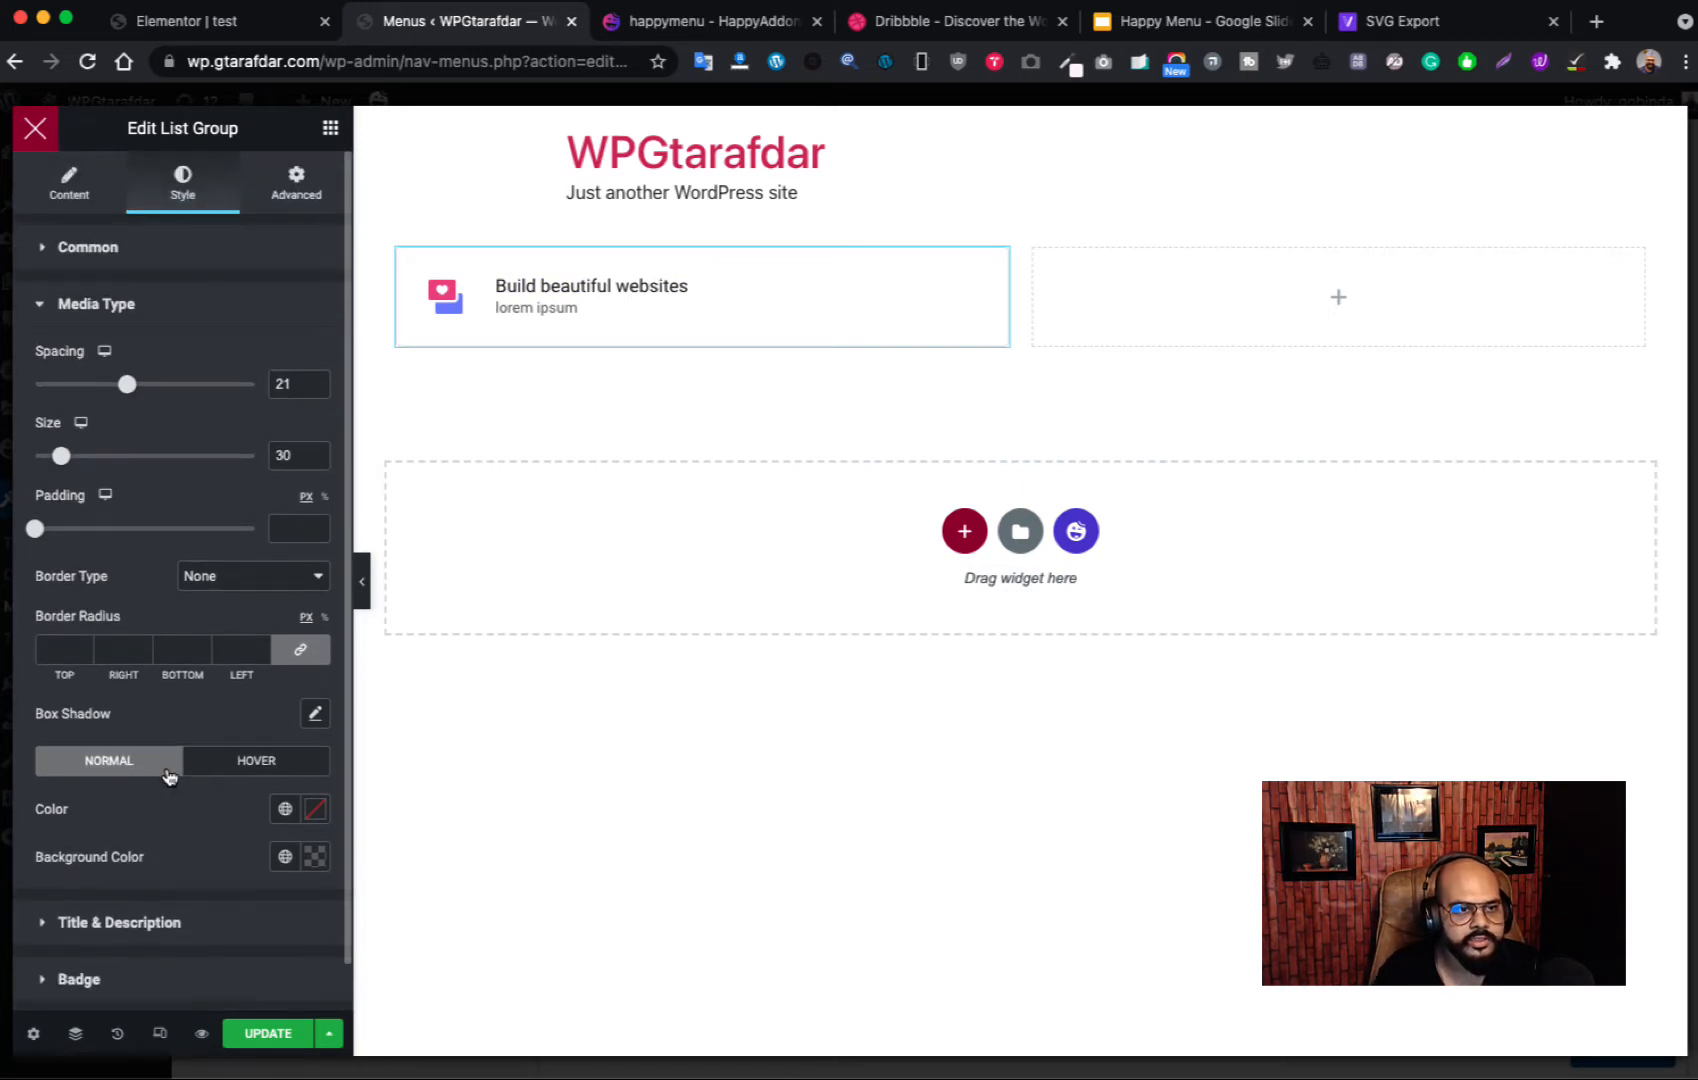
scroll(172, 843, down, 2)
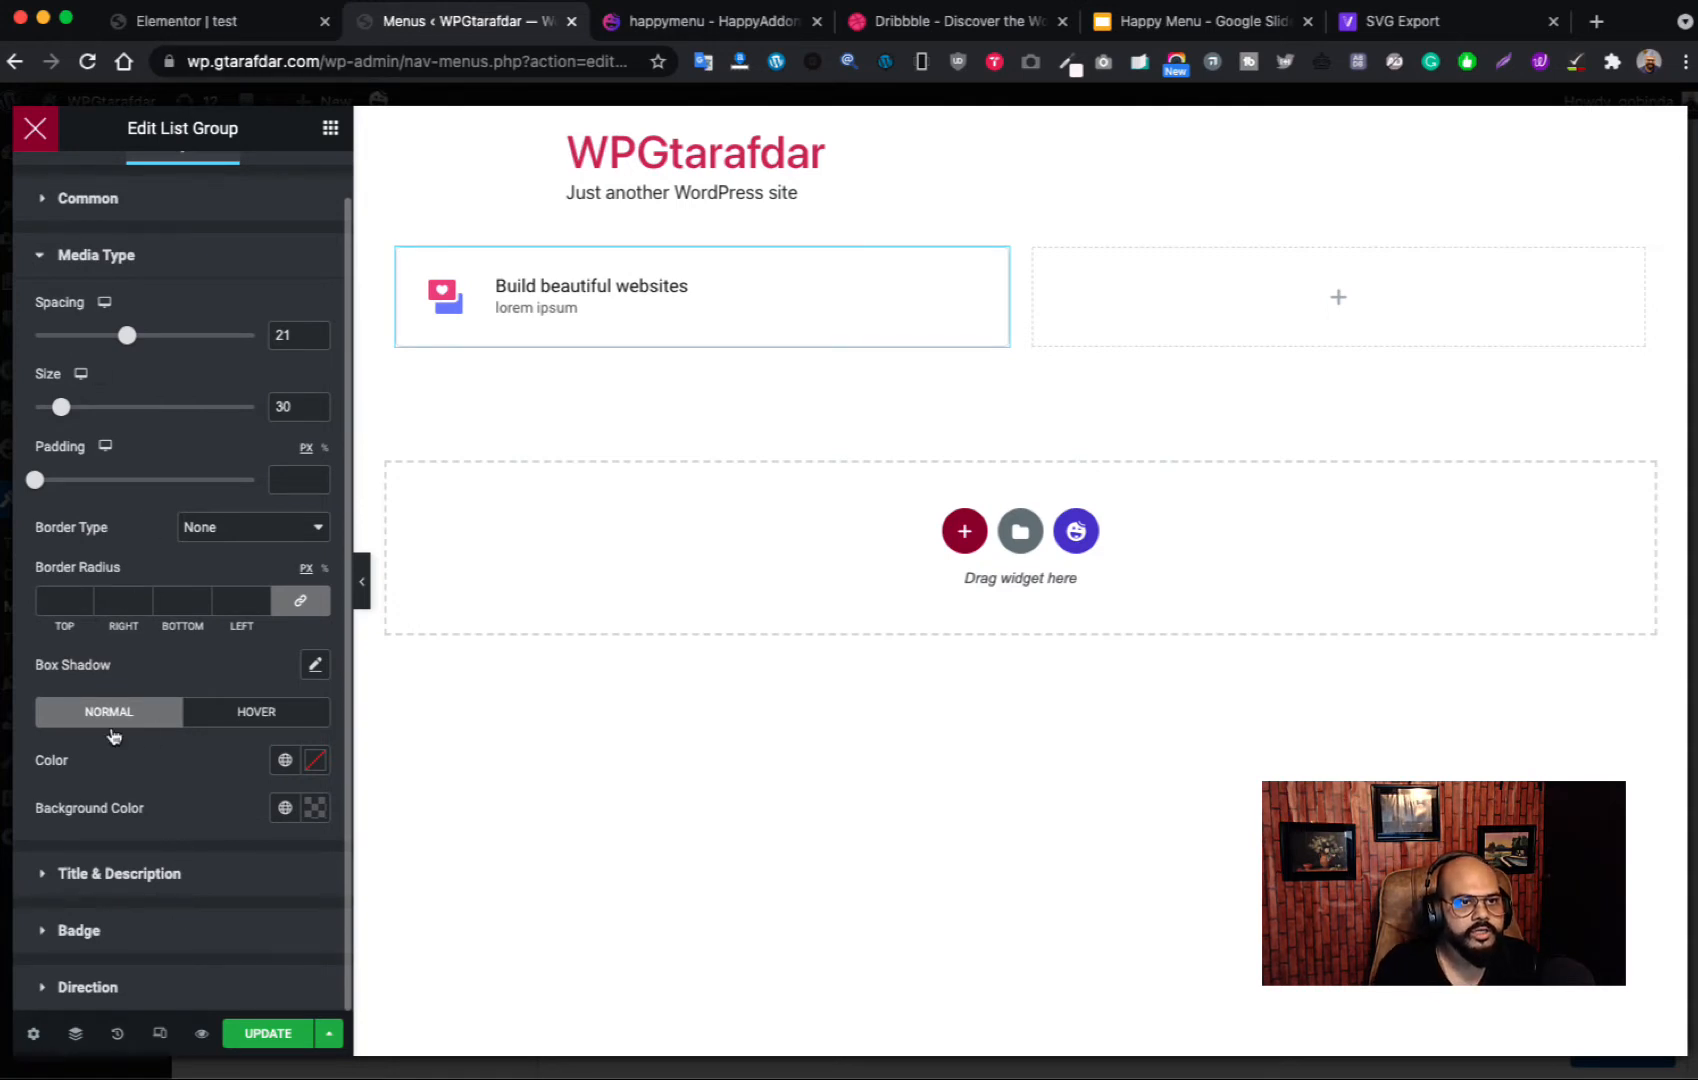
click(163, 880)
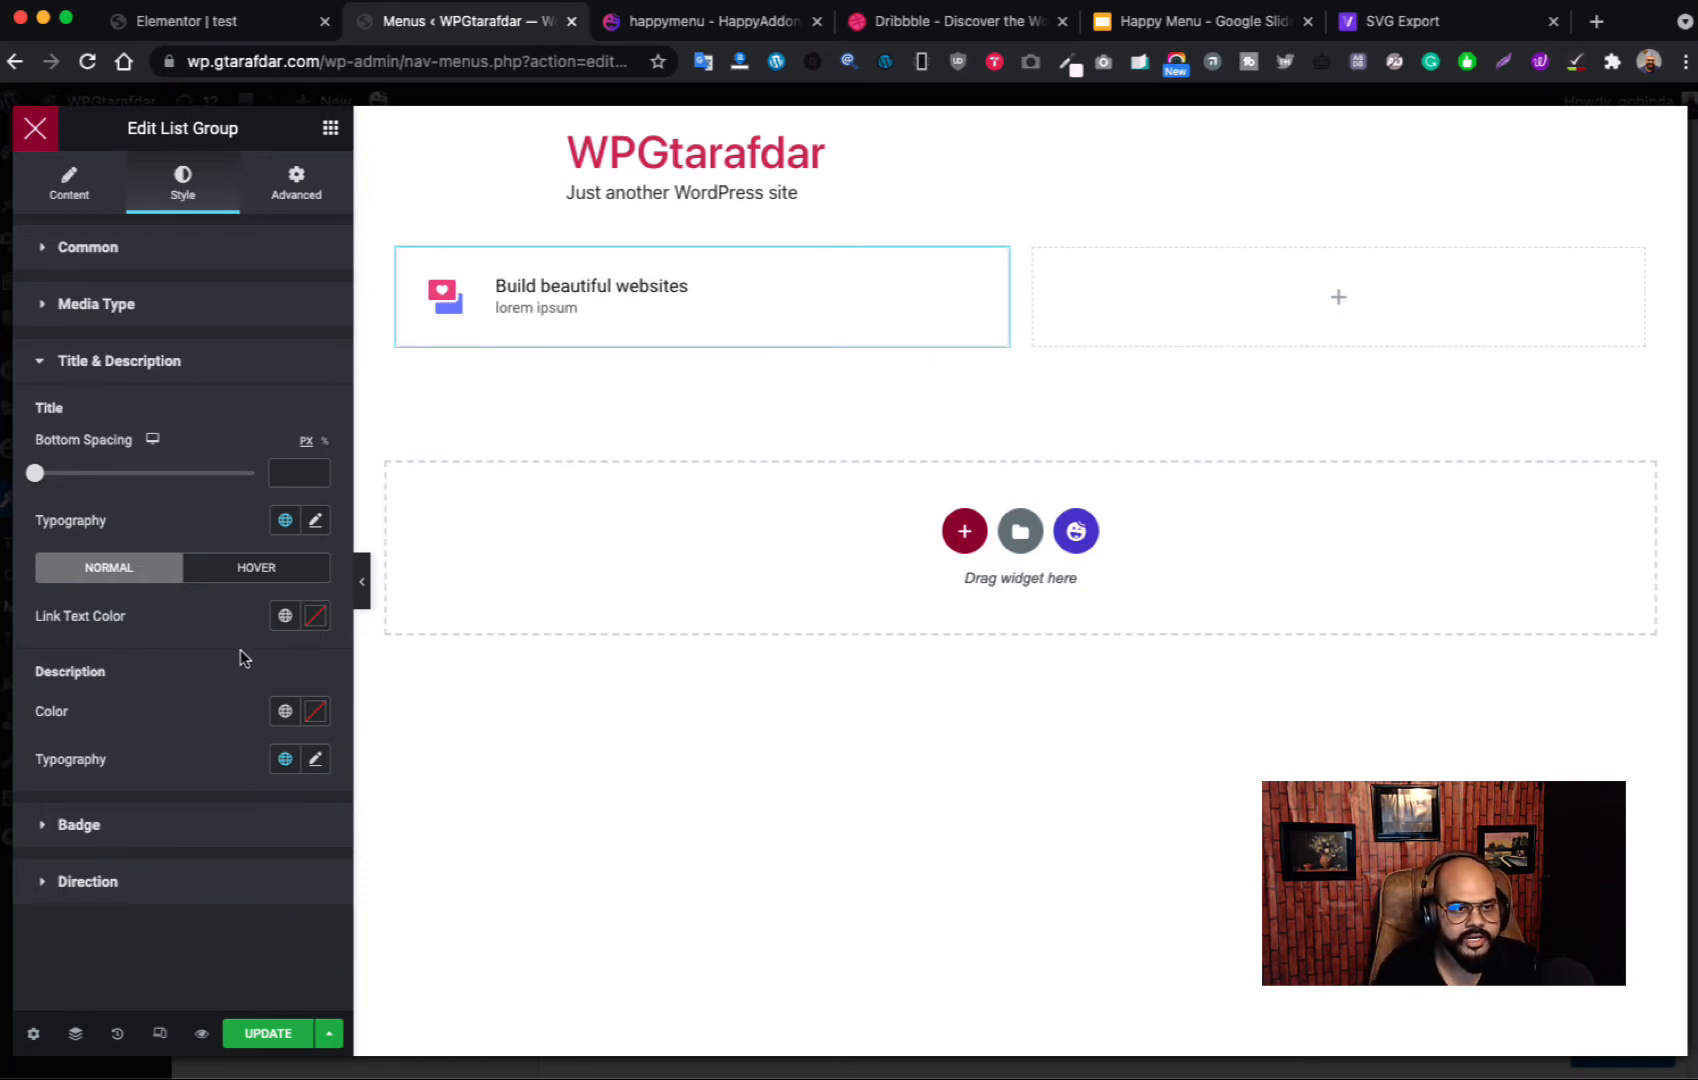
click(315, 616)
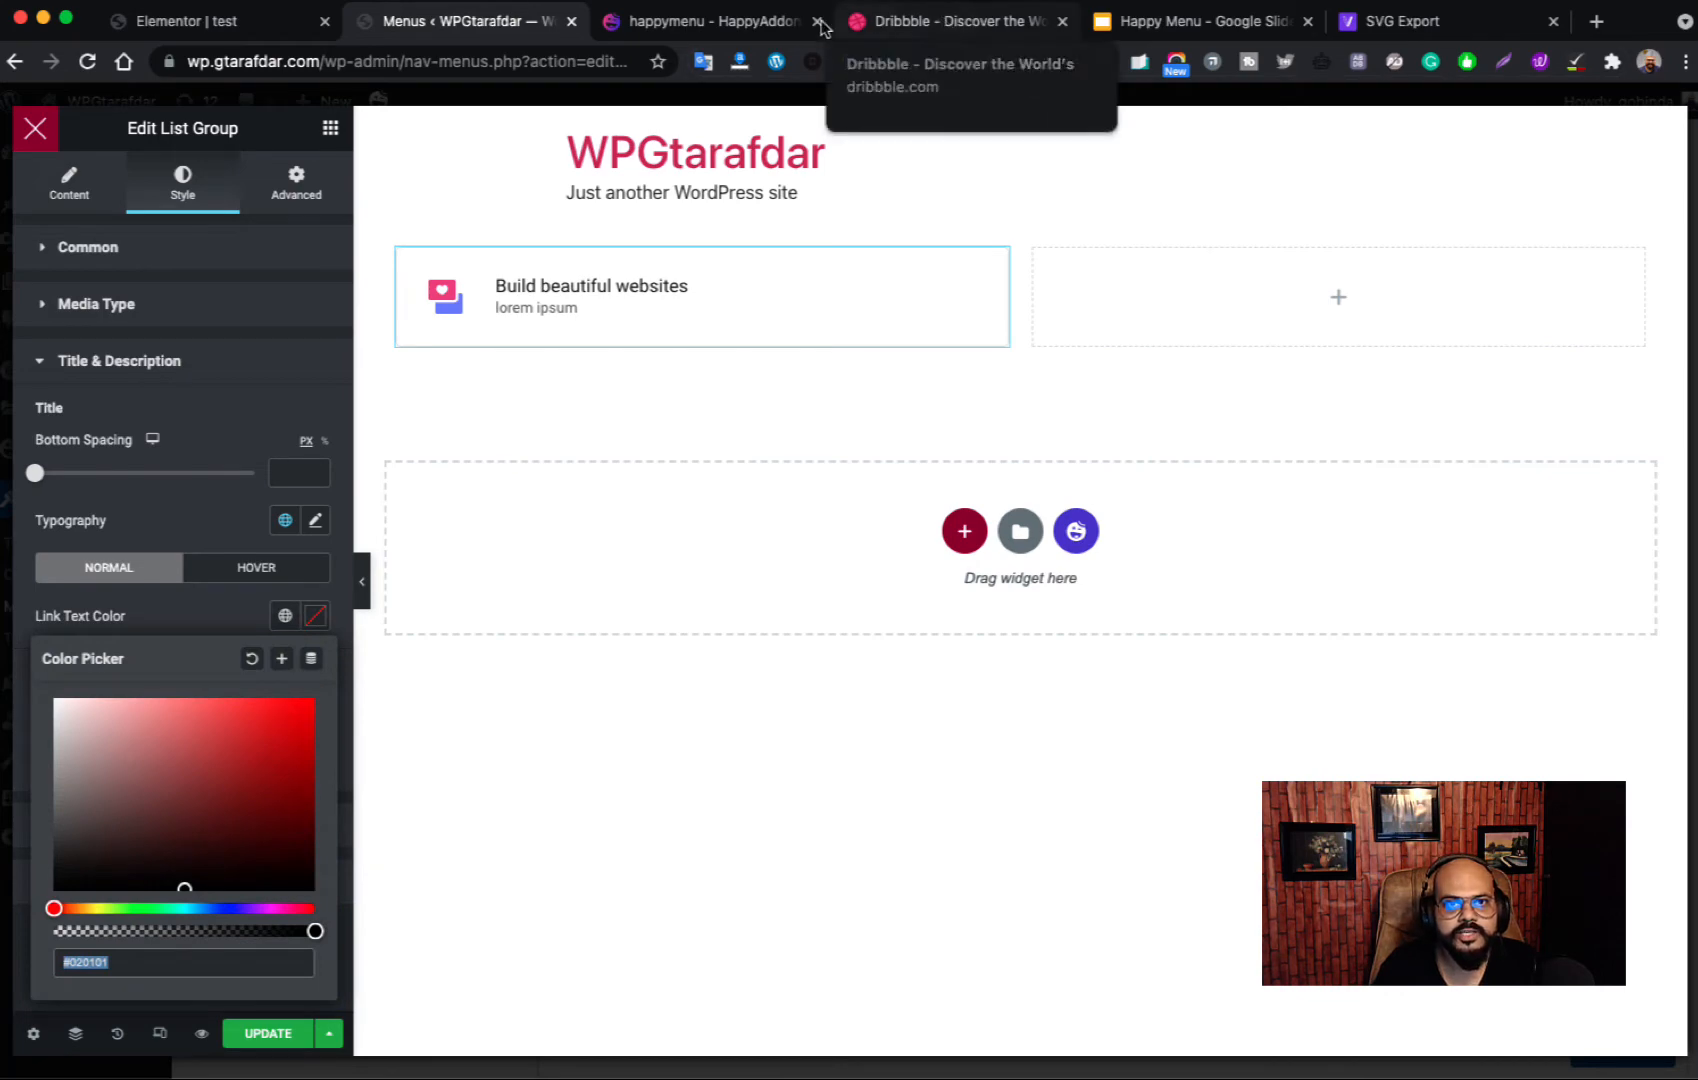
click(945, 22)
mouse_move(166, 172)
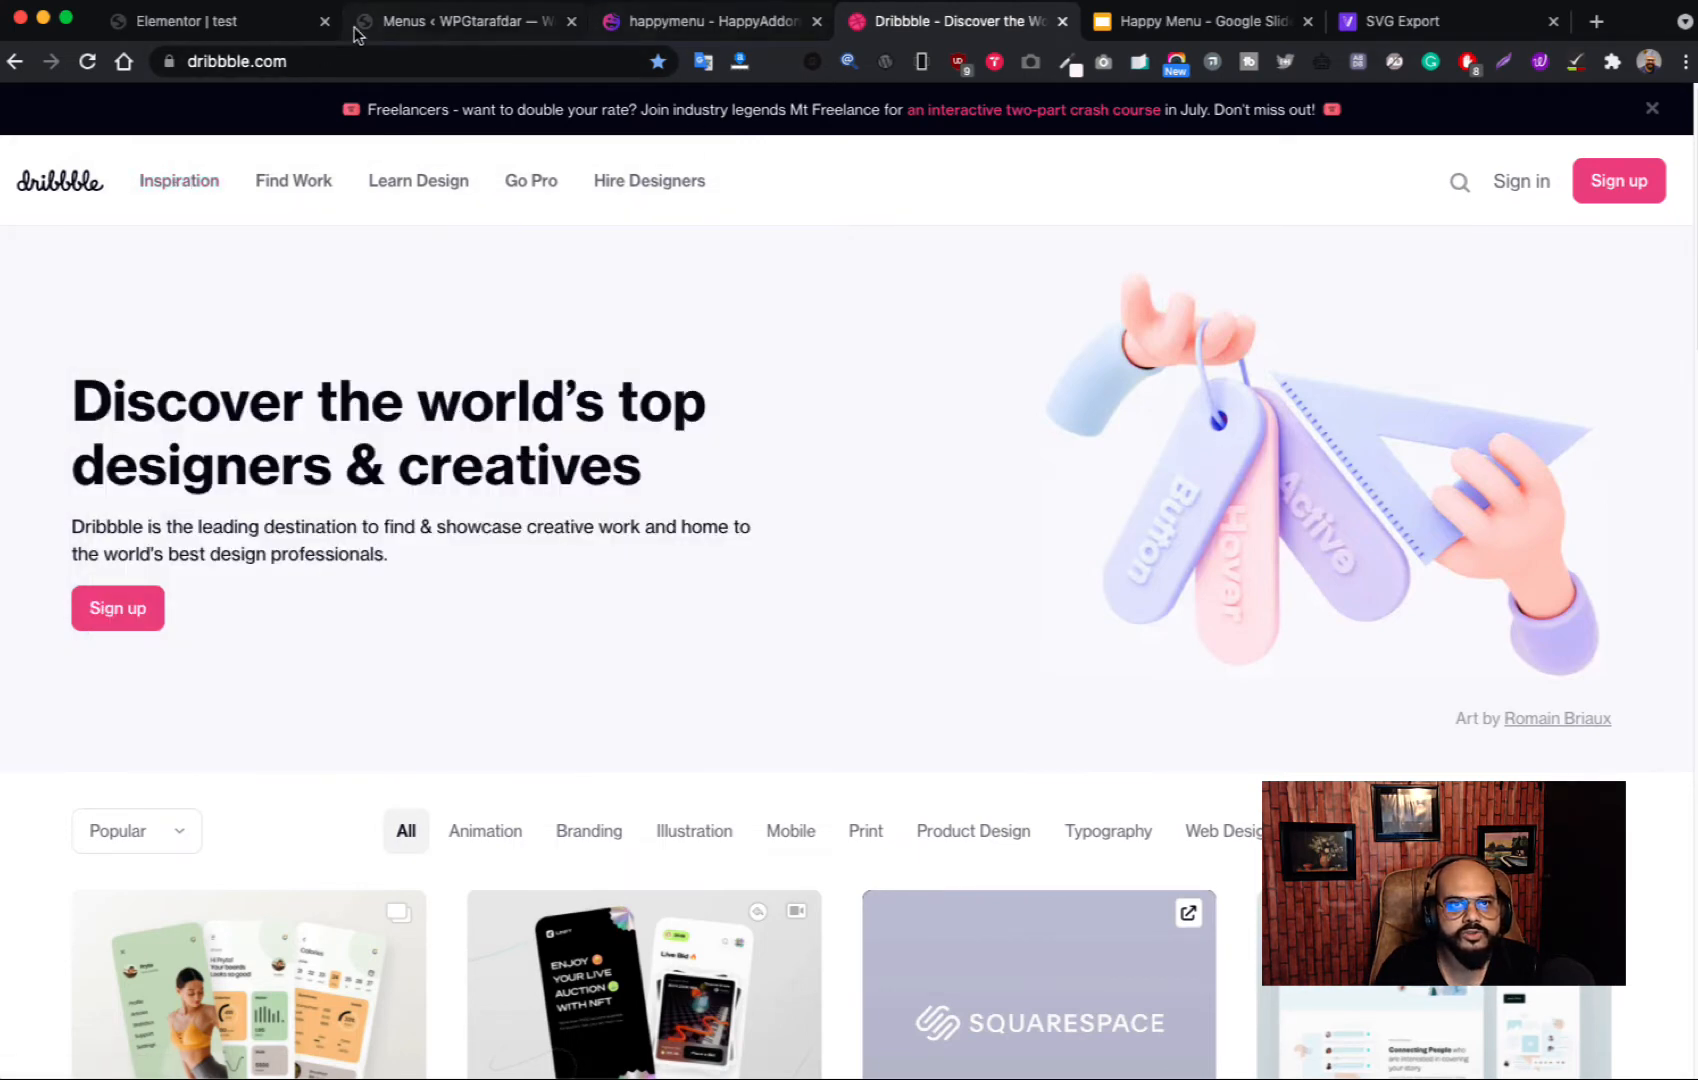
click(420, 22)
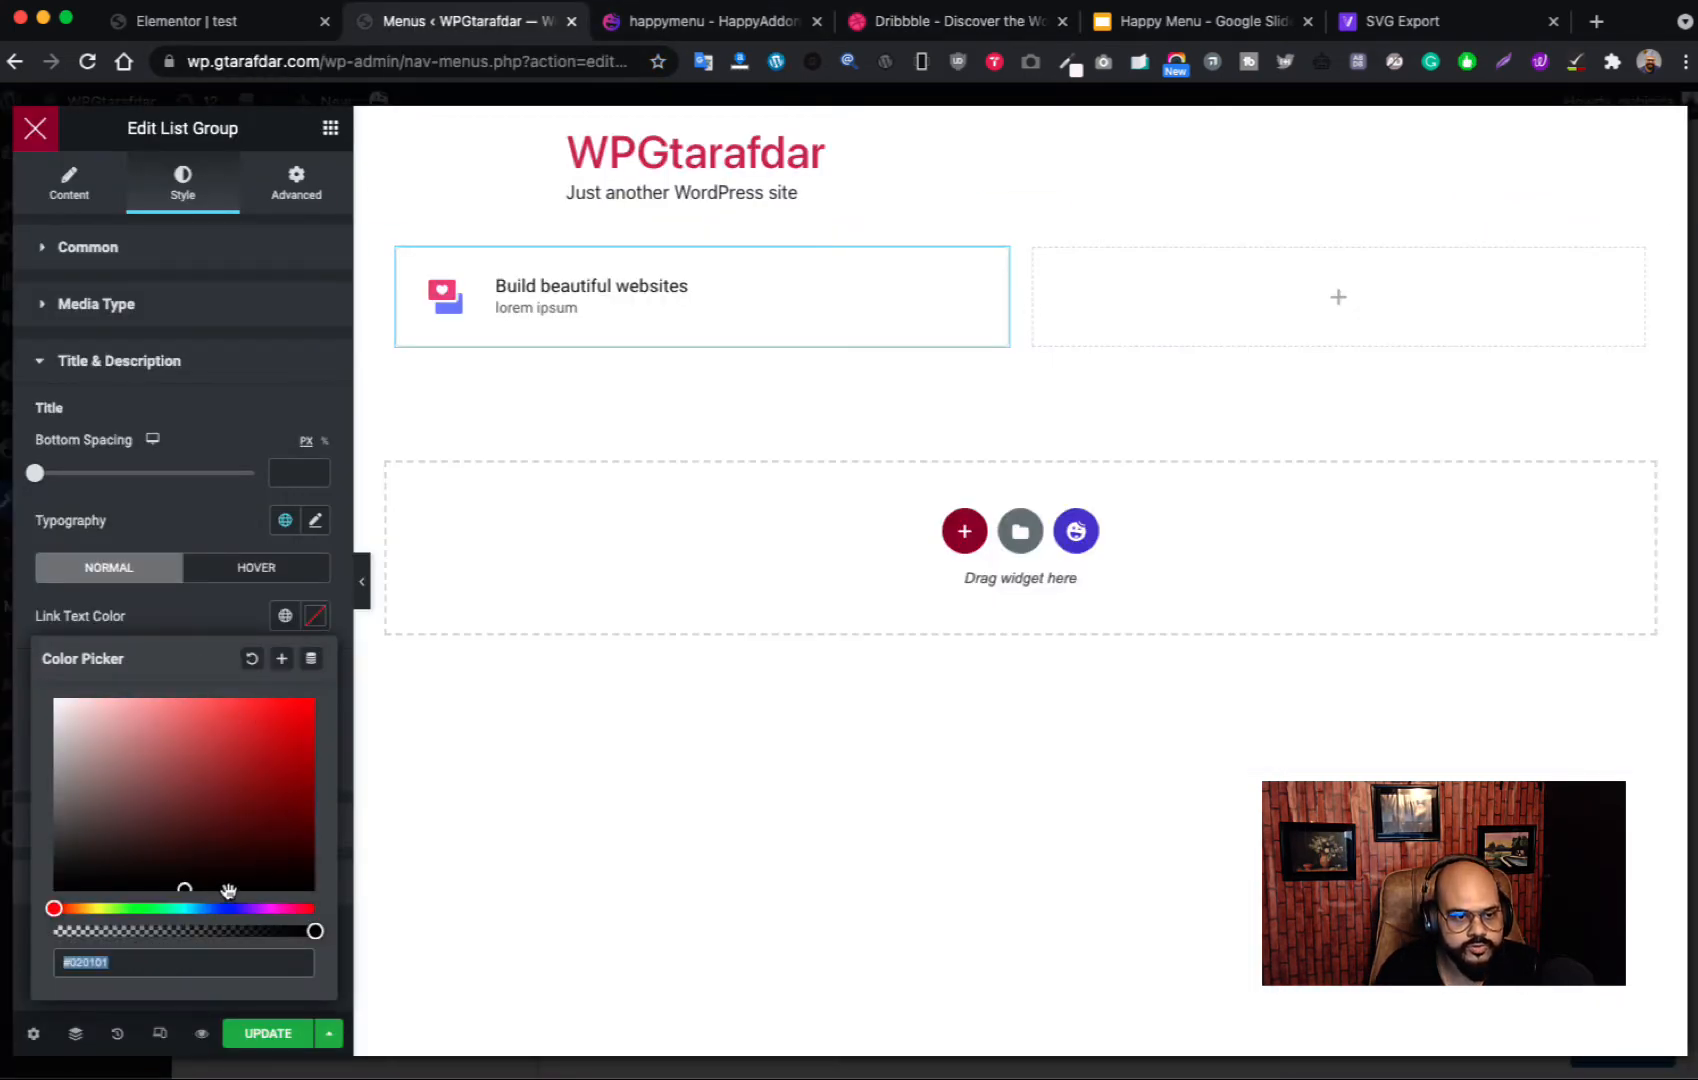
click(265, 885)
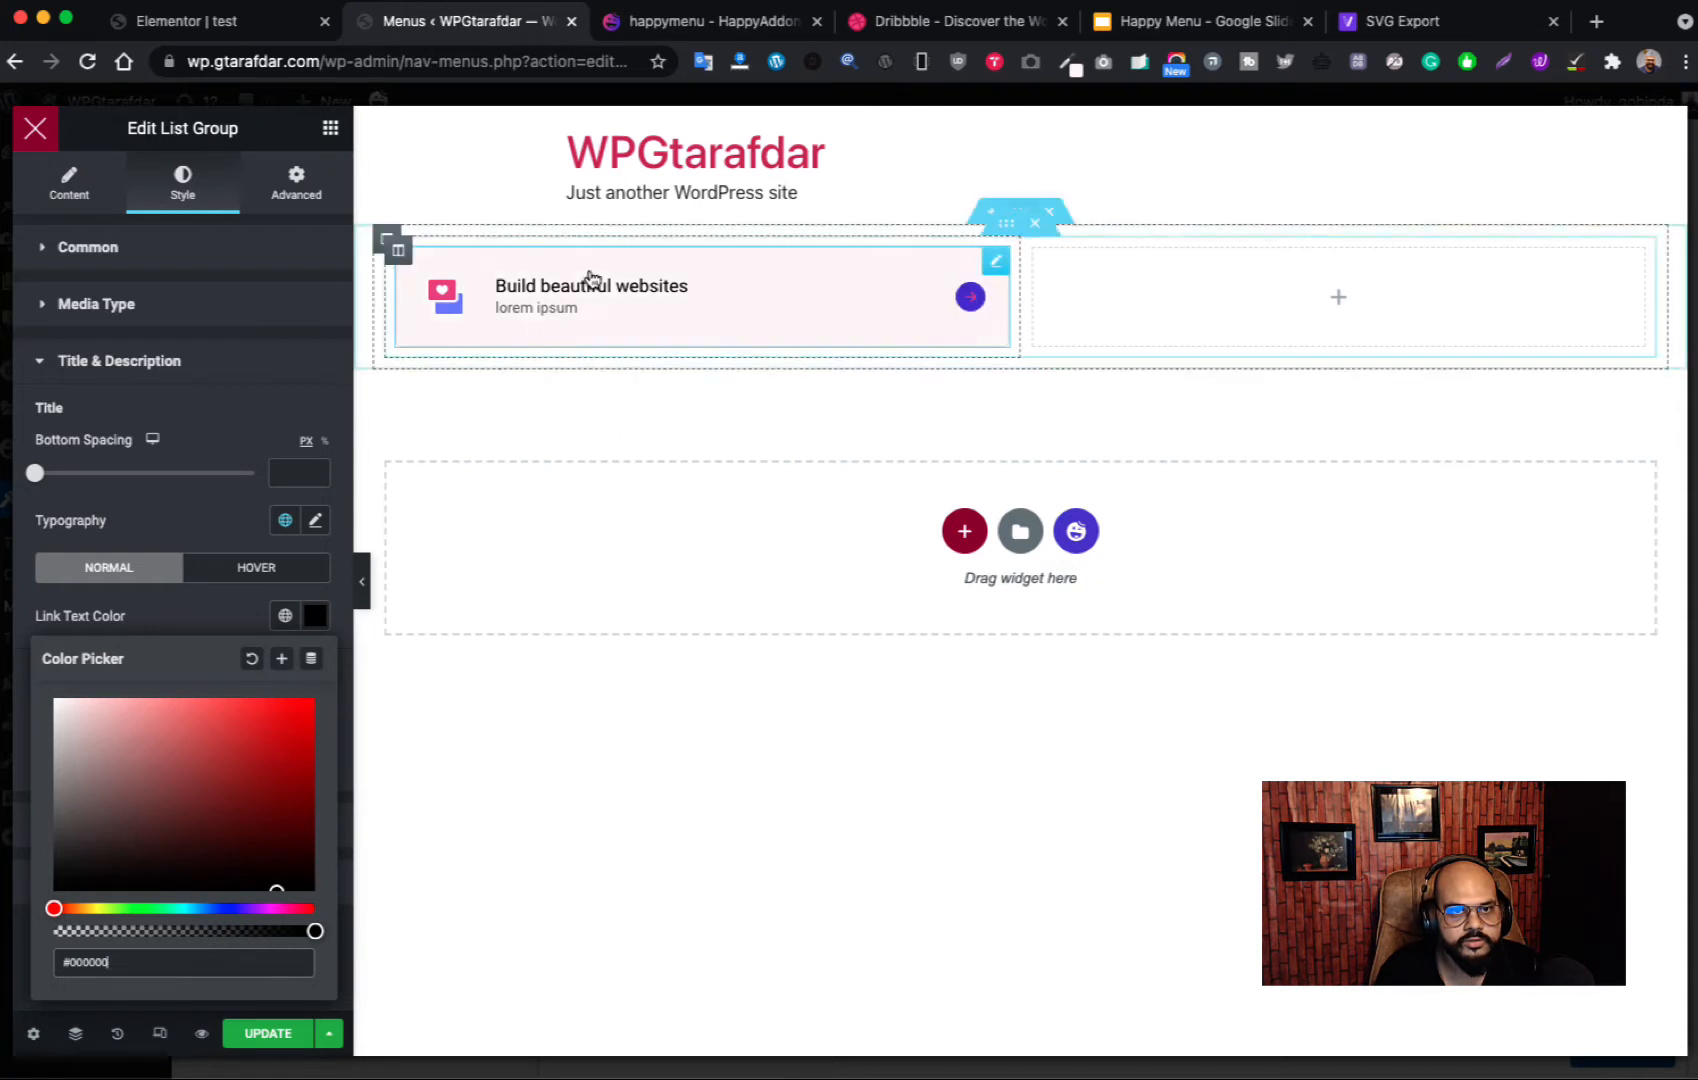
Step: Sample the Explore Design Work title color on Dribbble and apply #F395B9 as the list title's hover link text color
click(265, 566)
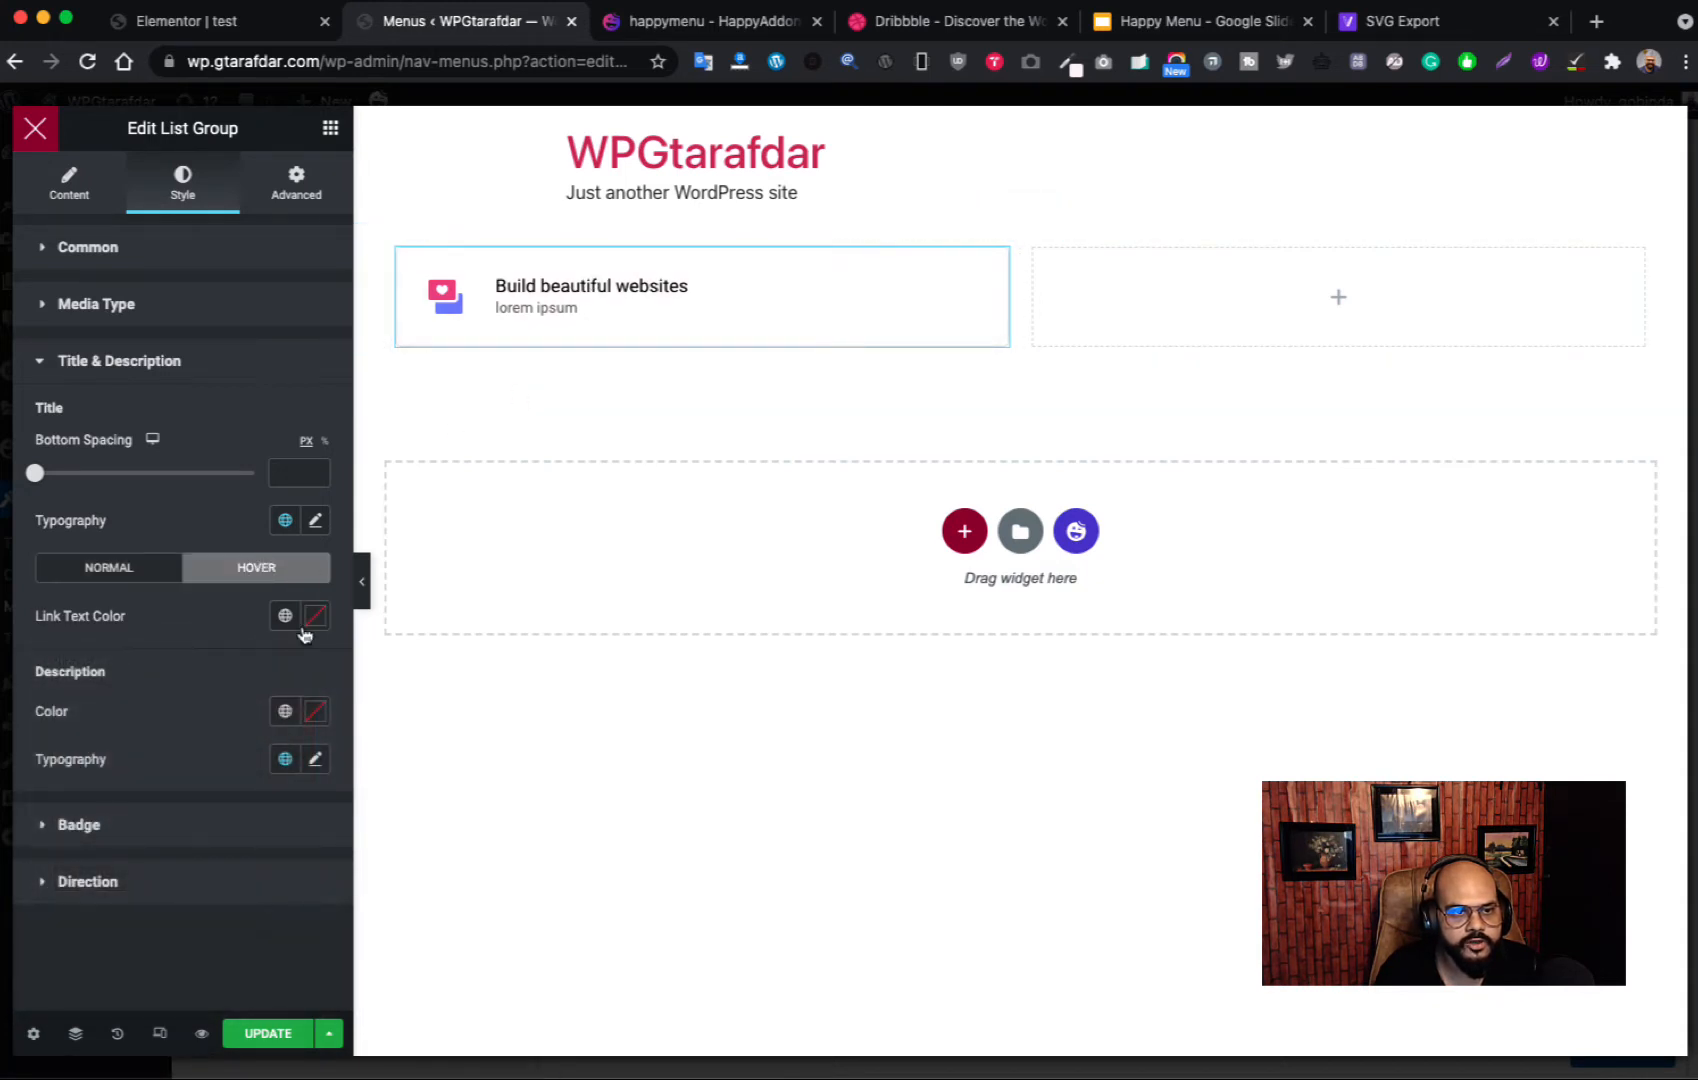
click(880, 21)
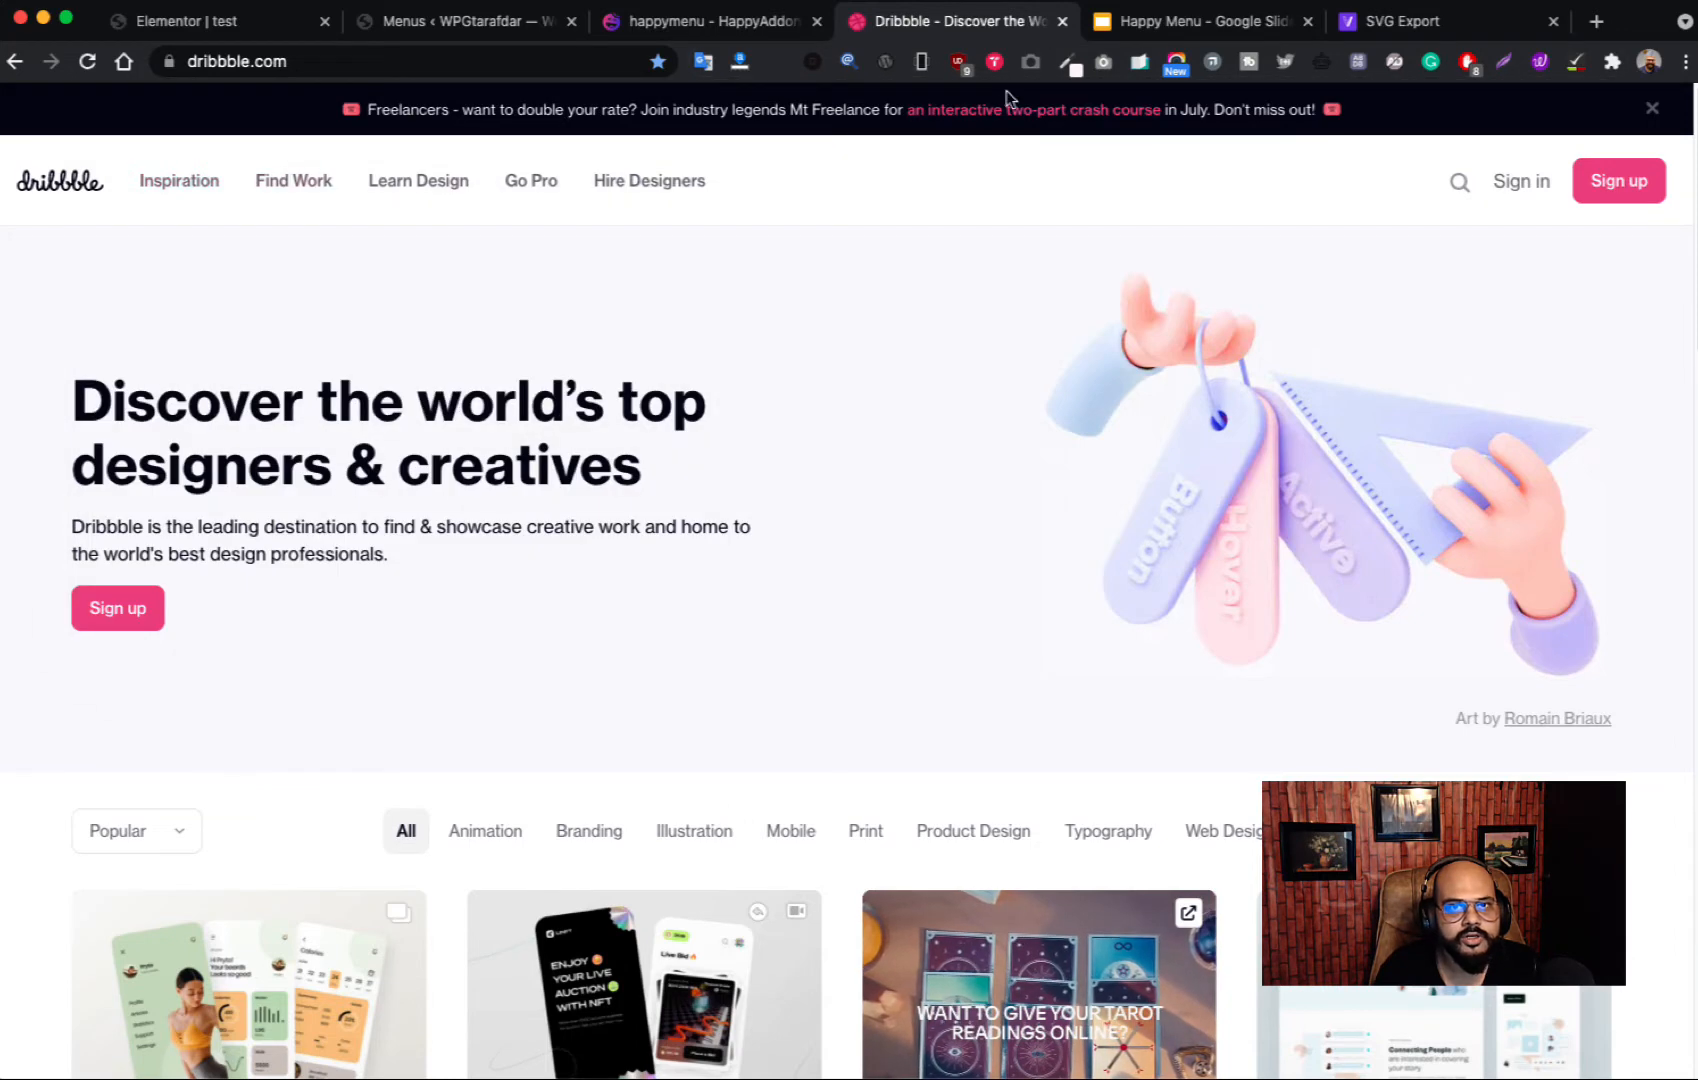
click(1068, 62)
click(970, 97)
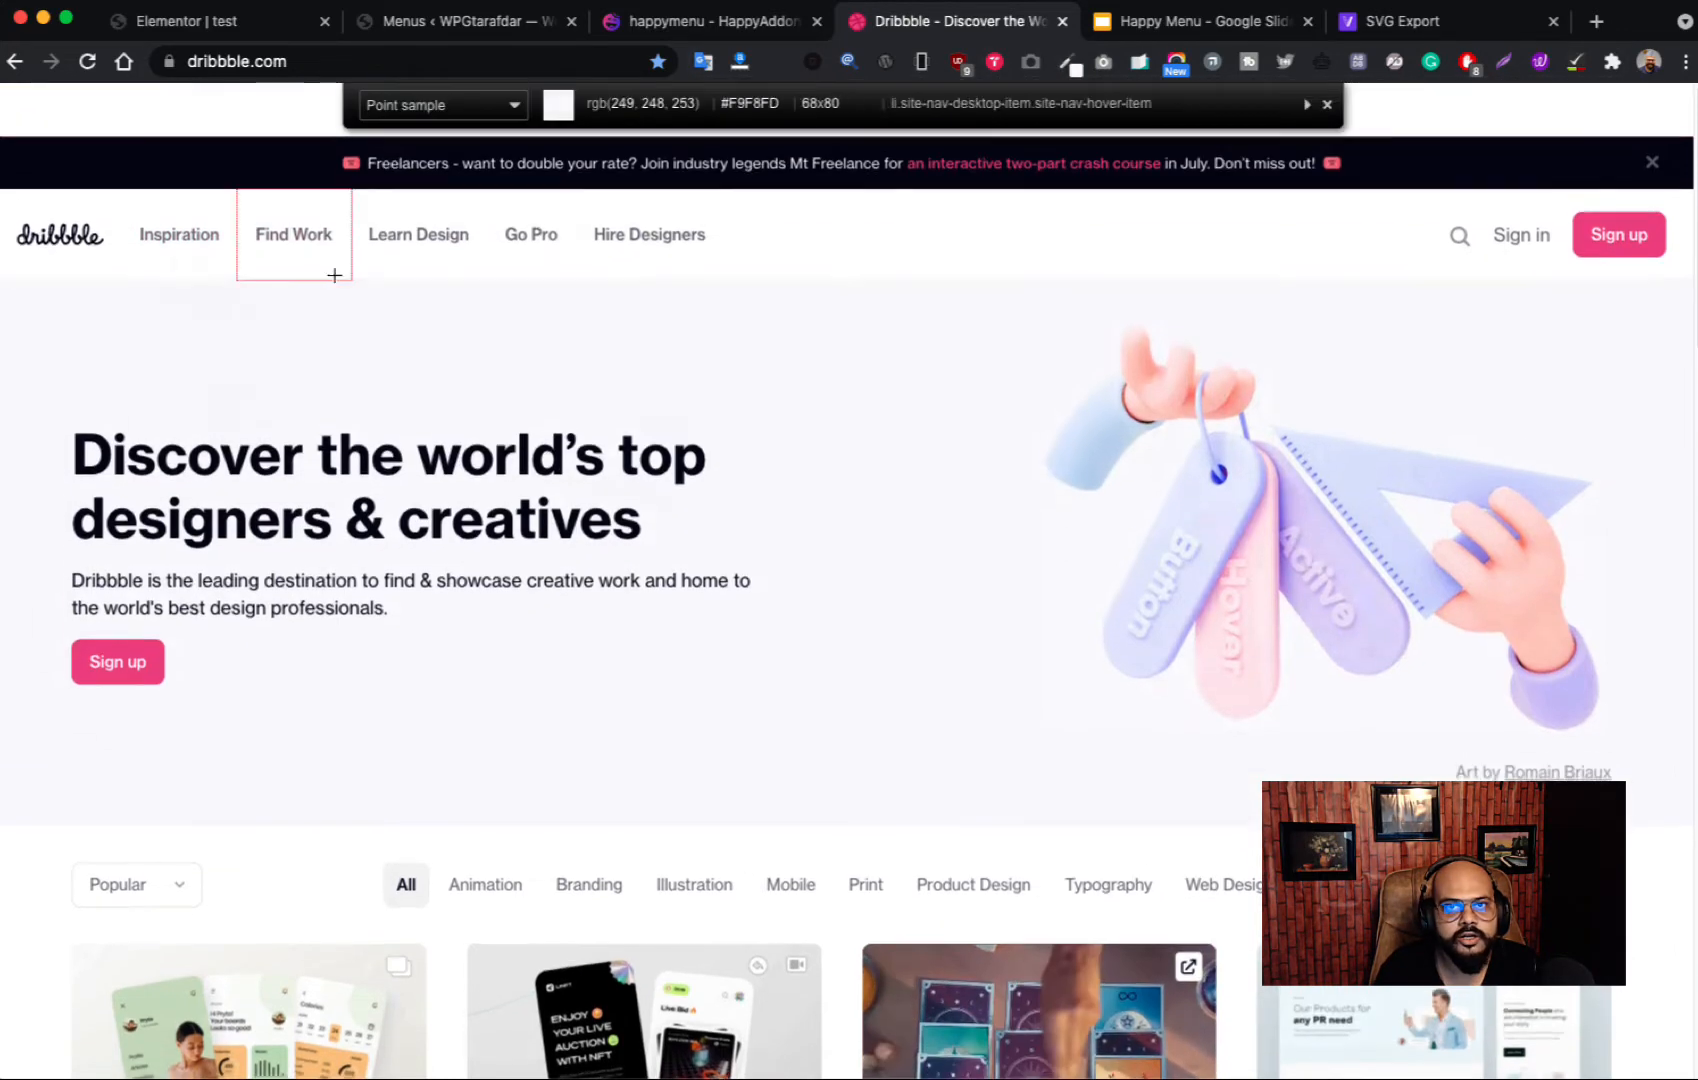
mouse_move(175, 245)
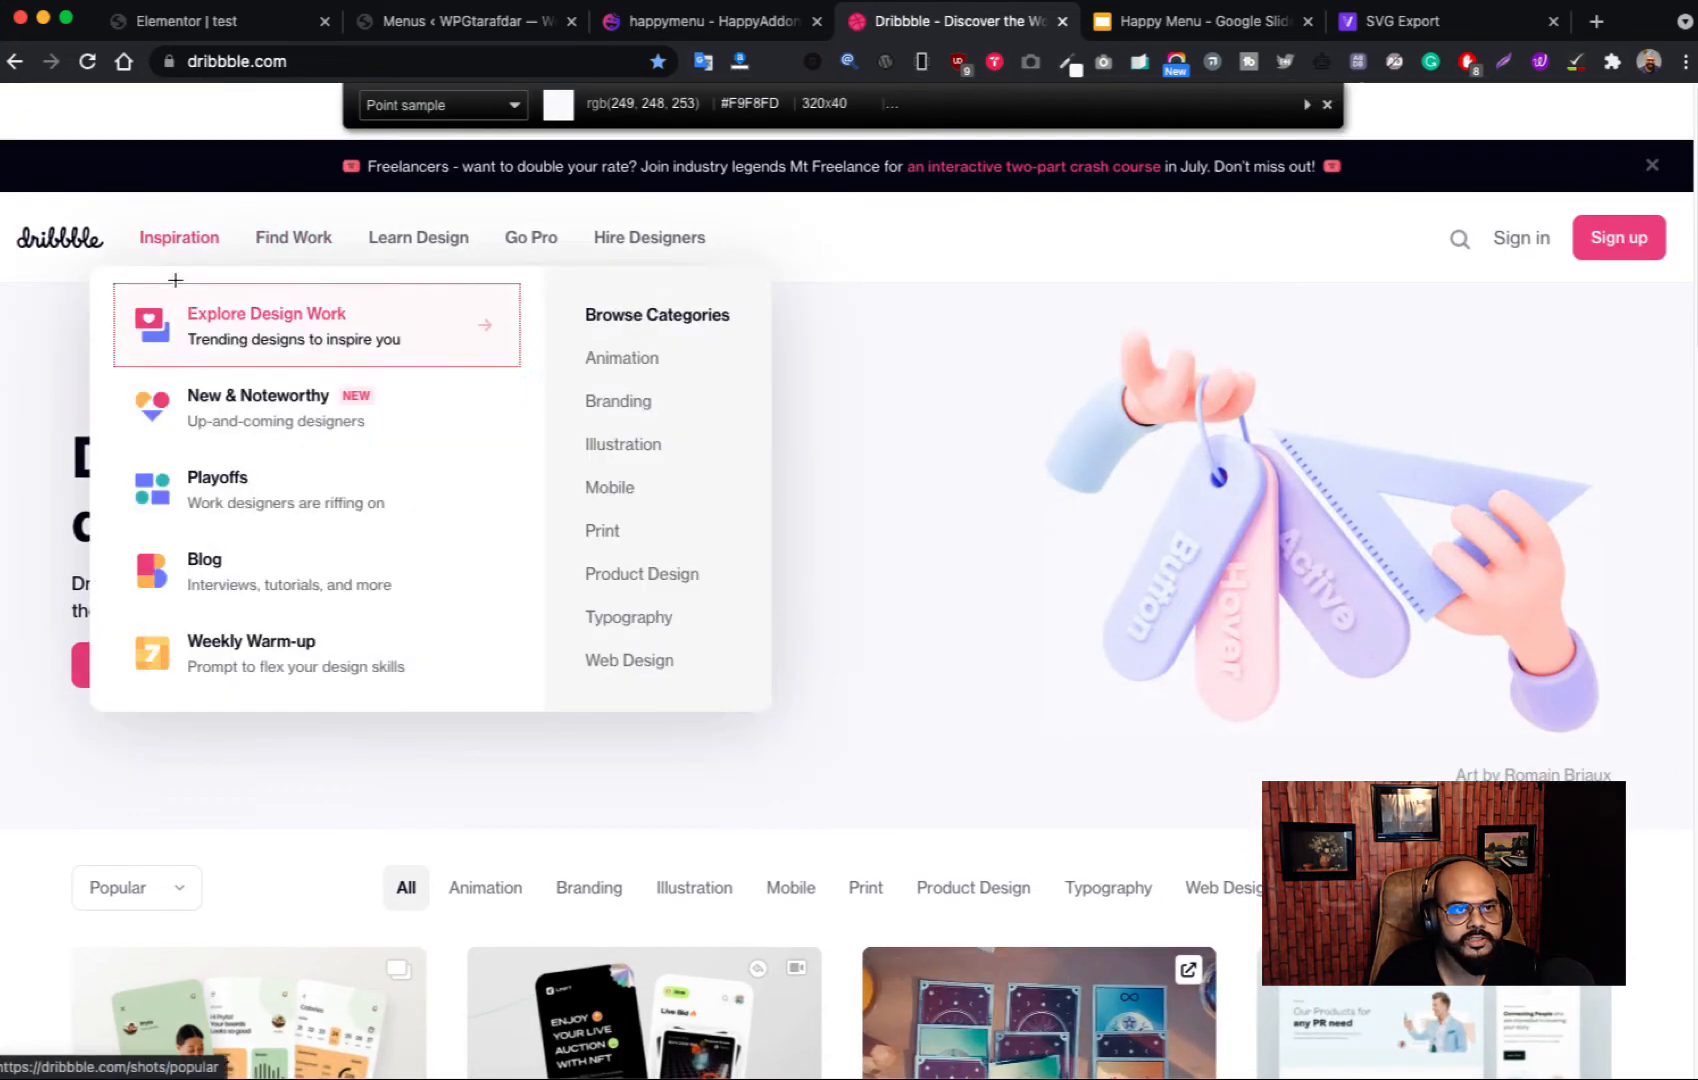
click(214, 319)
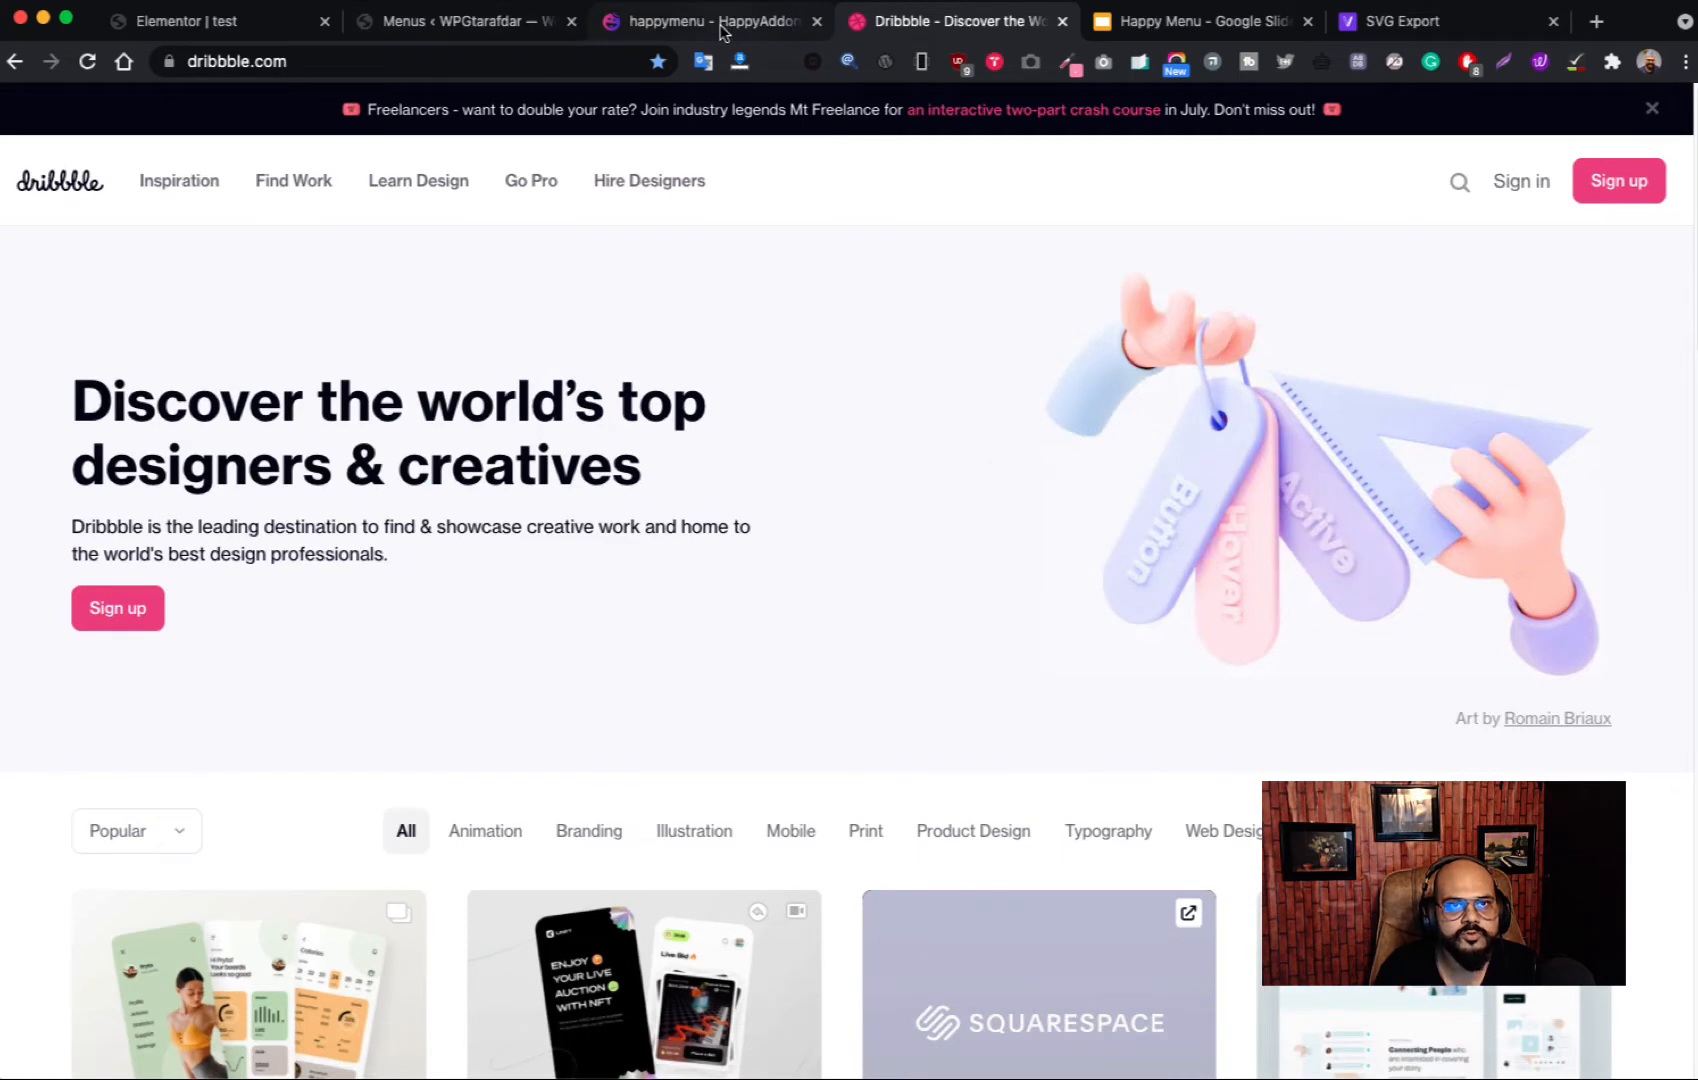
click(450, 24)
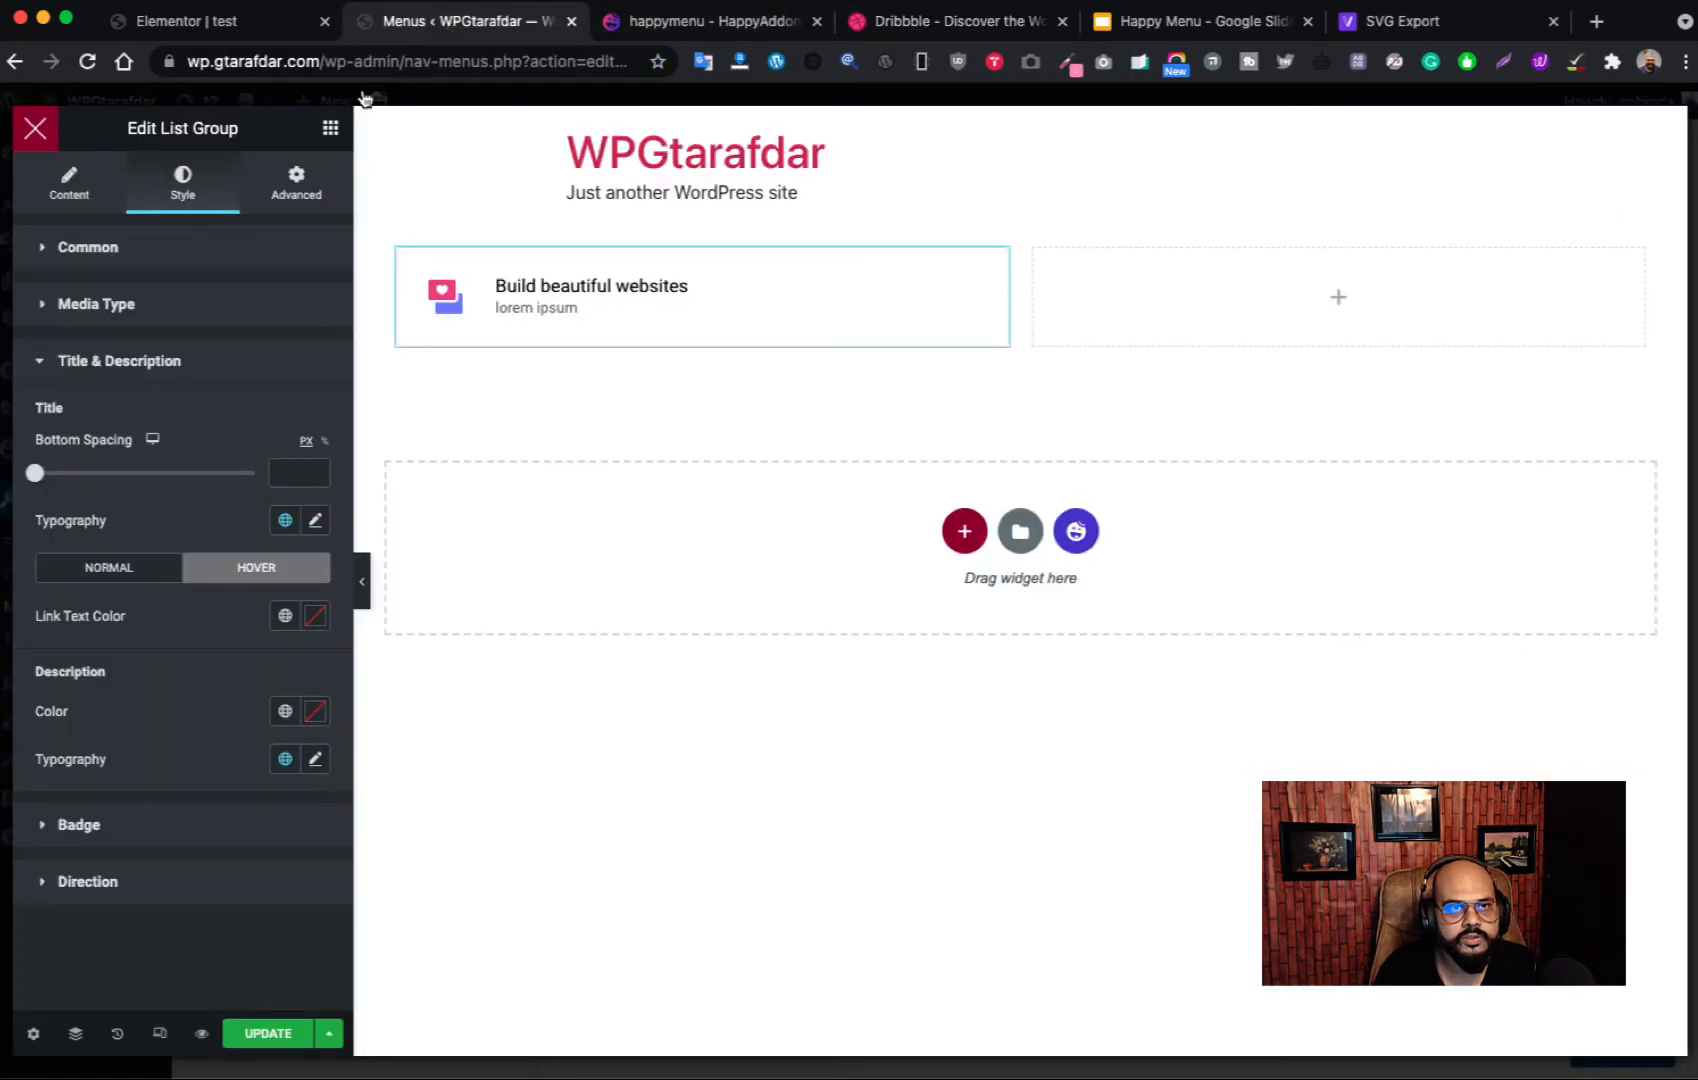
click(316, 616)
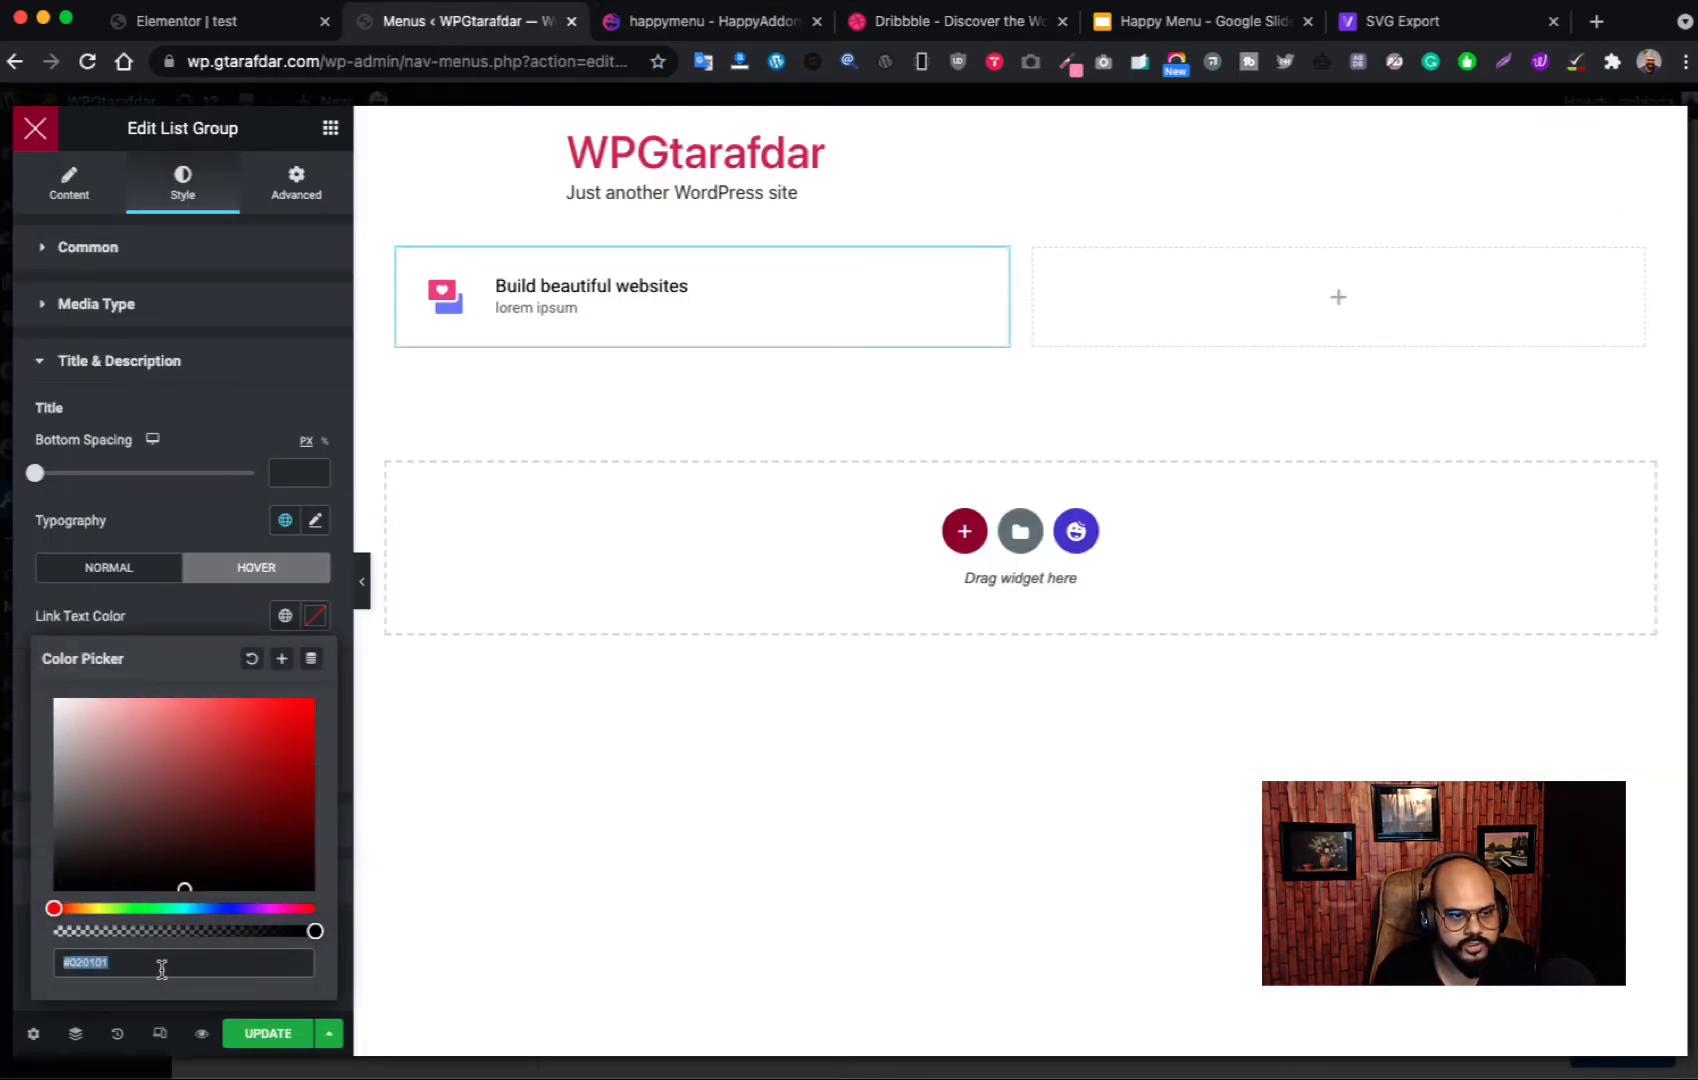
key(super+v)
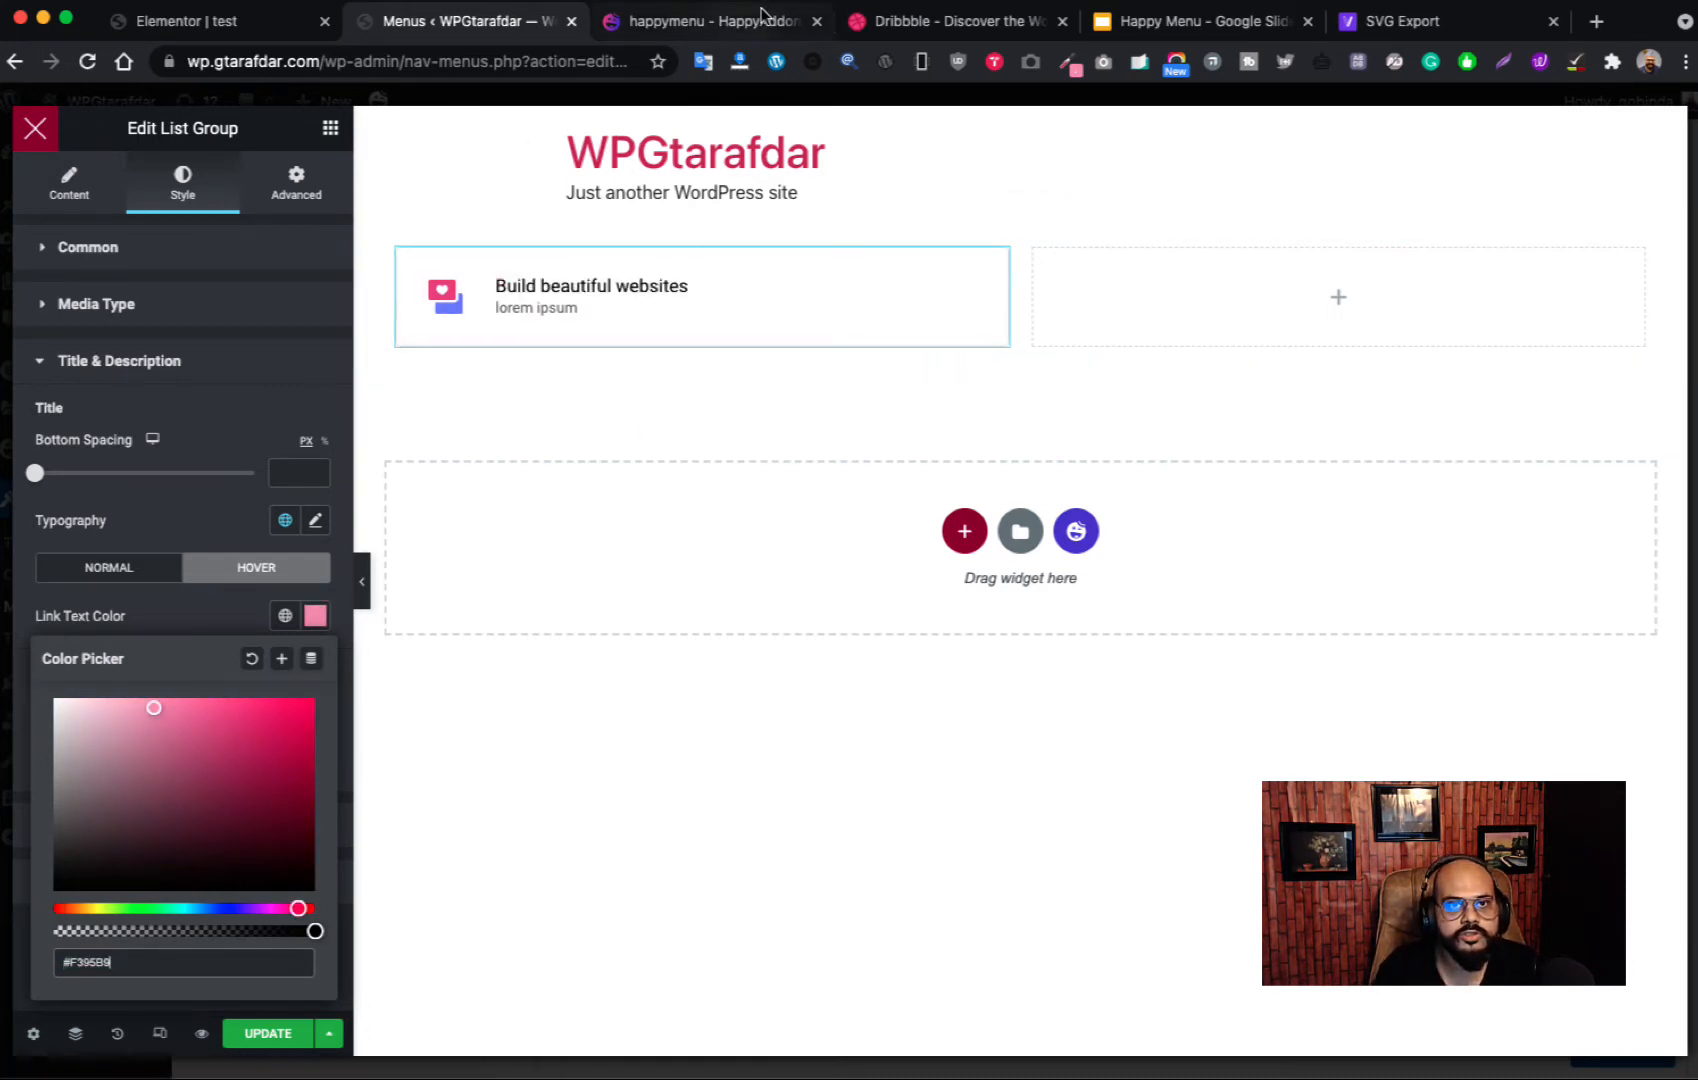
Step: Resample Dribbble's Explore Design Work title as #EA4C89 and apply it as the list title's hover link text color
click(941, 22)
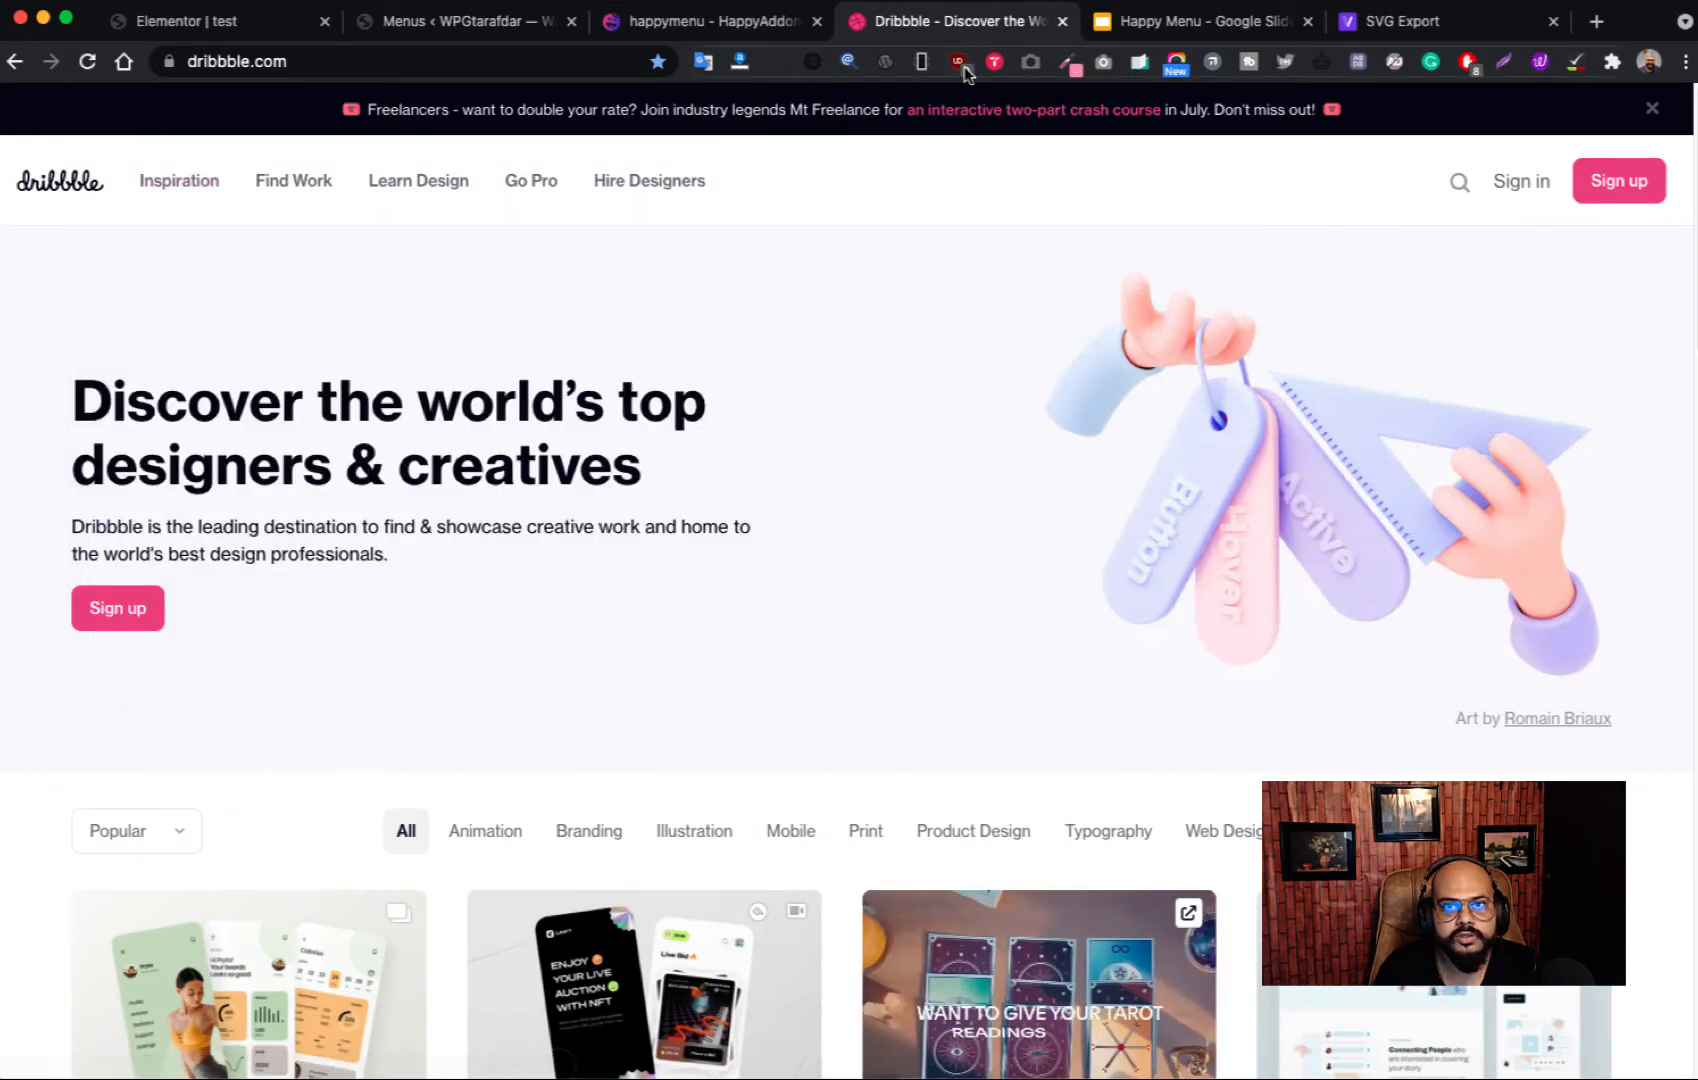
click(1068, 62)
click(986, 96)
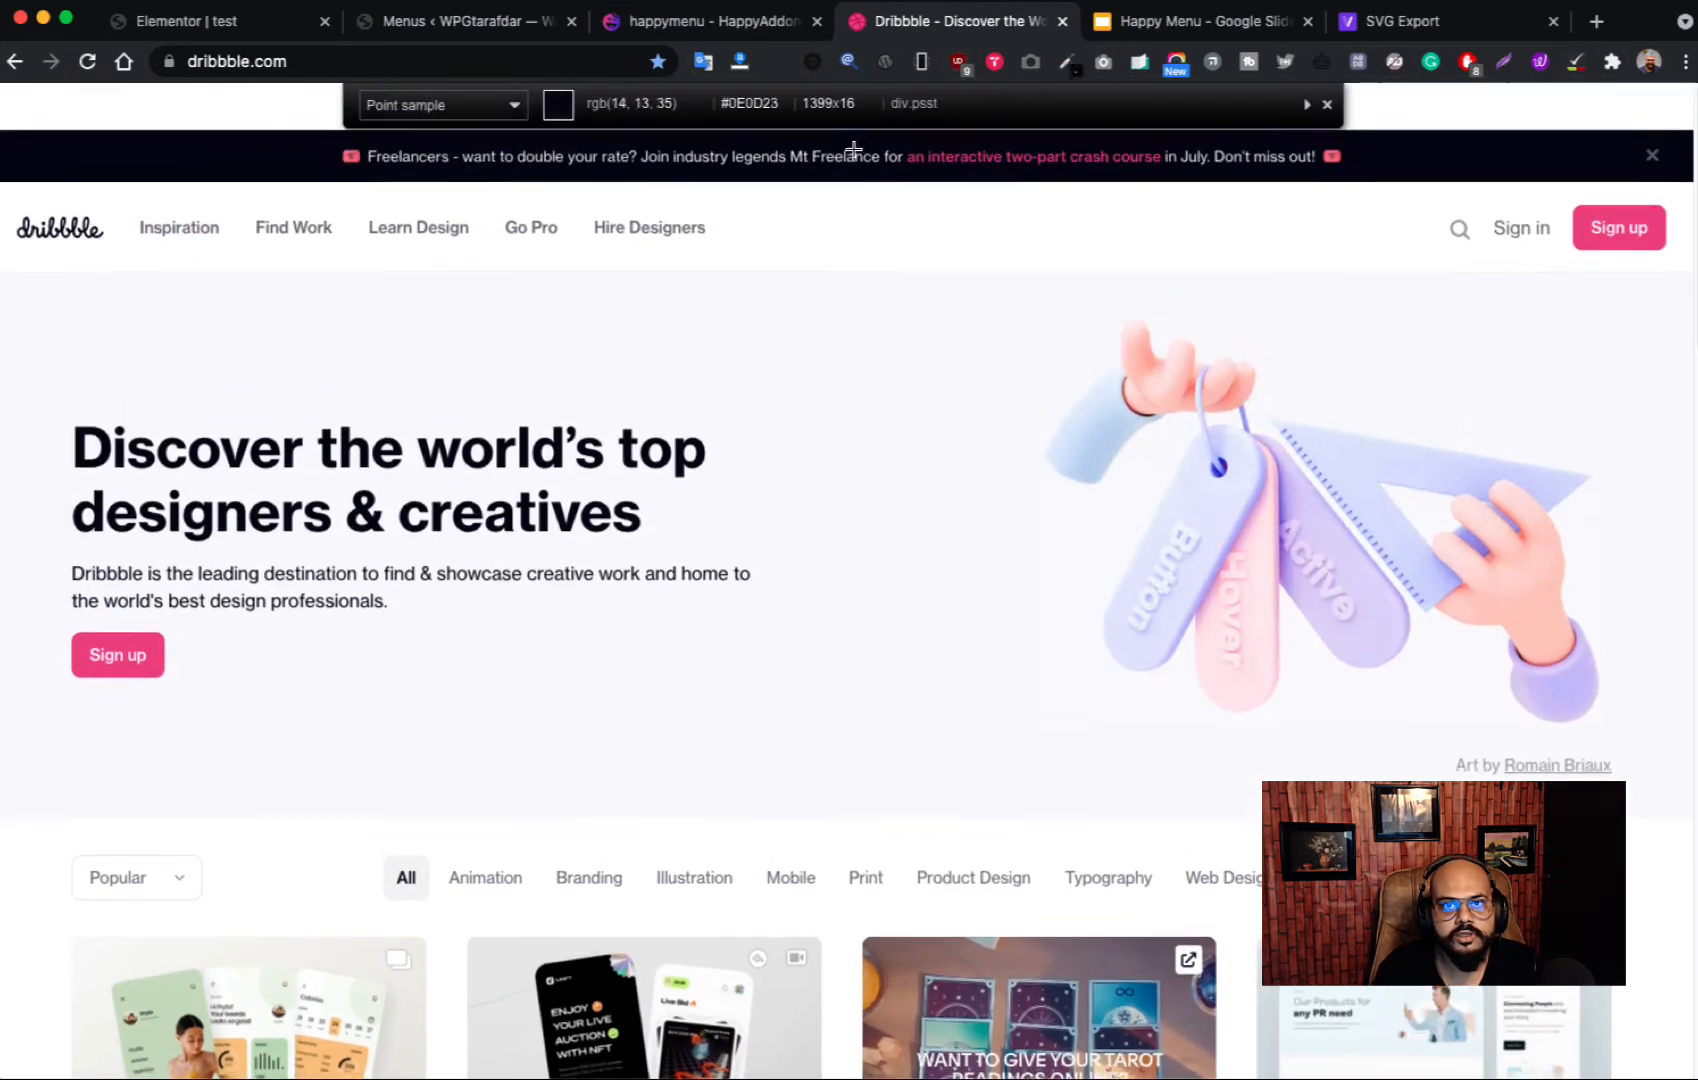
mouse_move(175, 240)
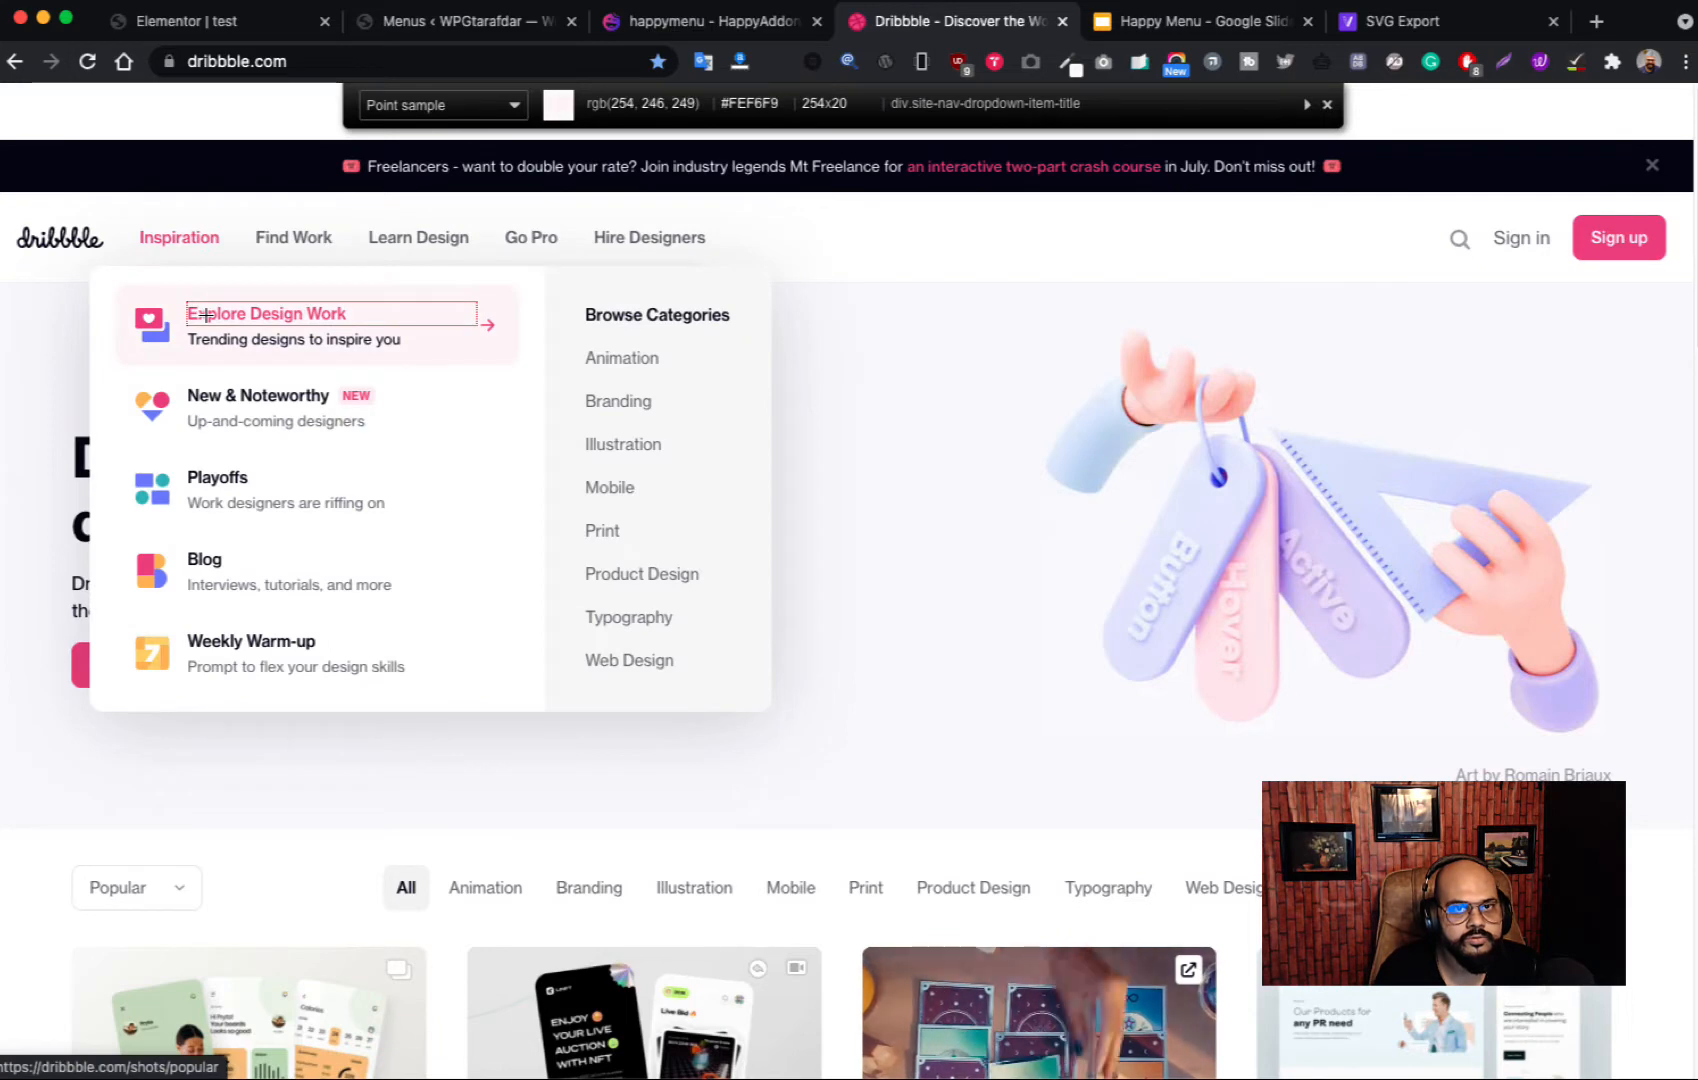
click(206, 314)
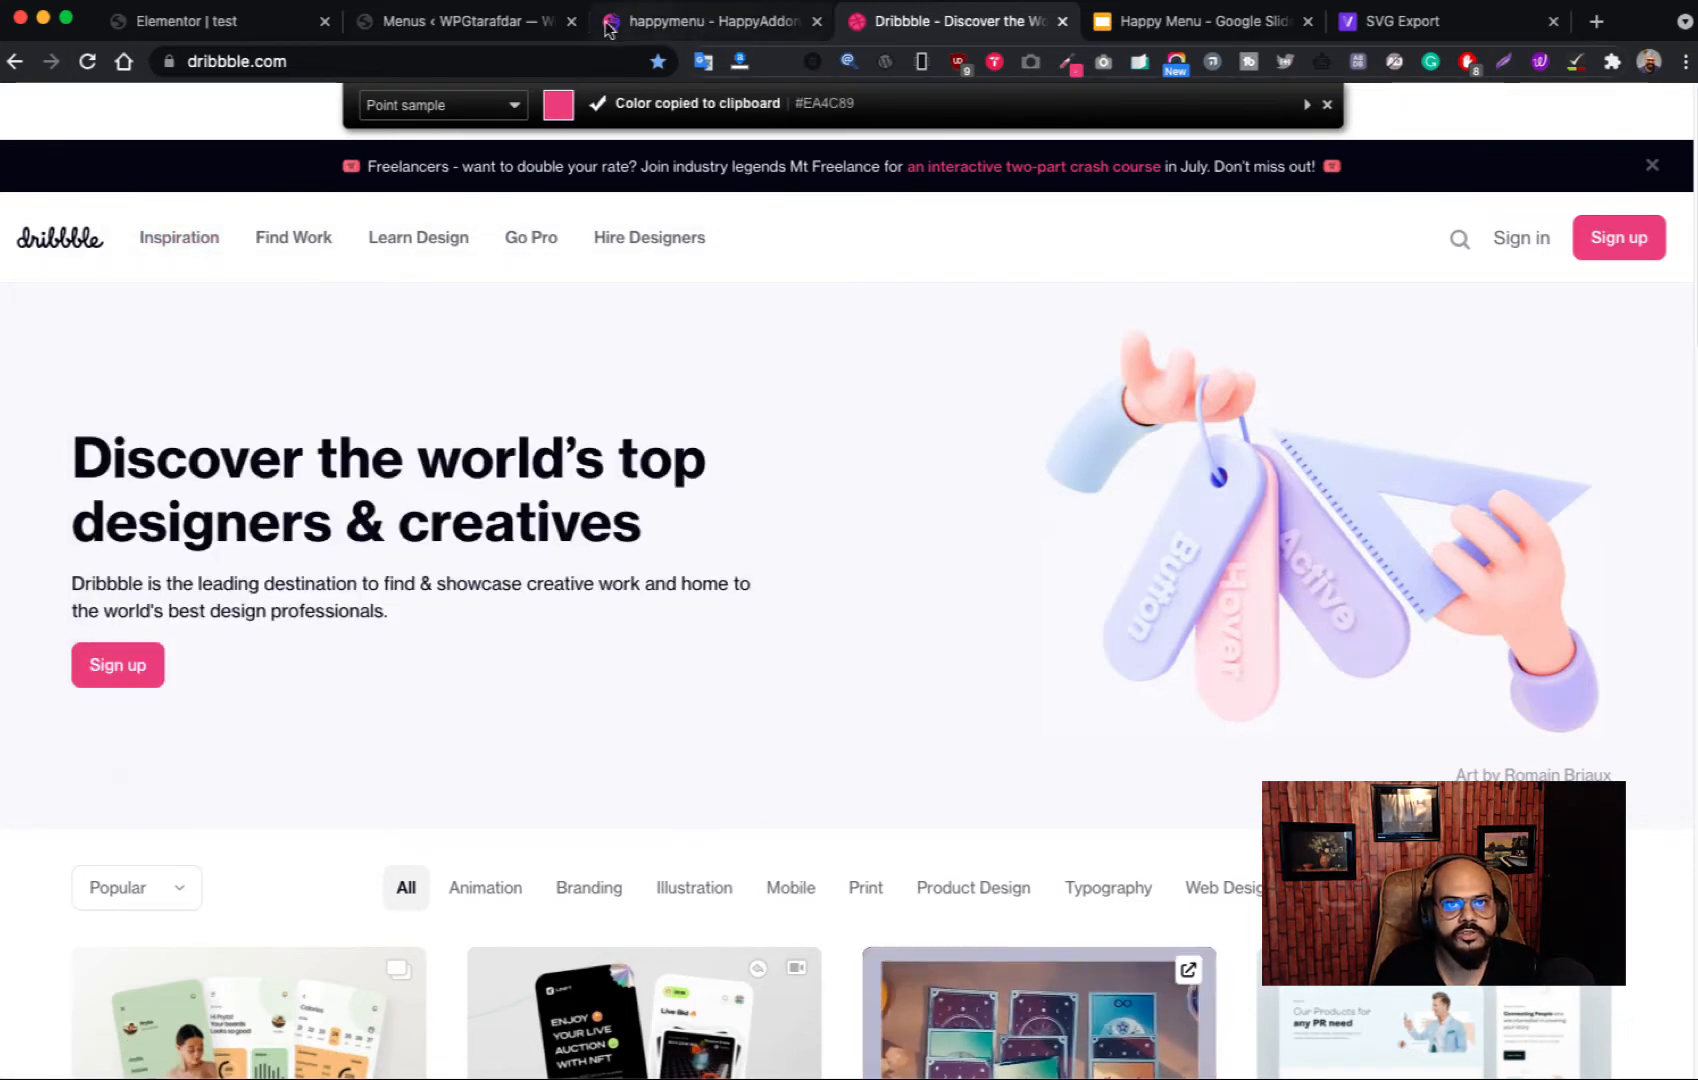
click(432, 23)
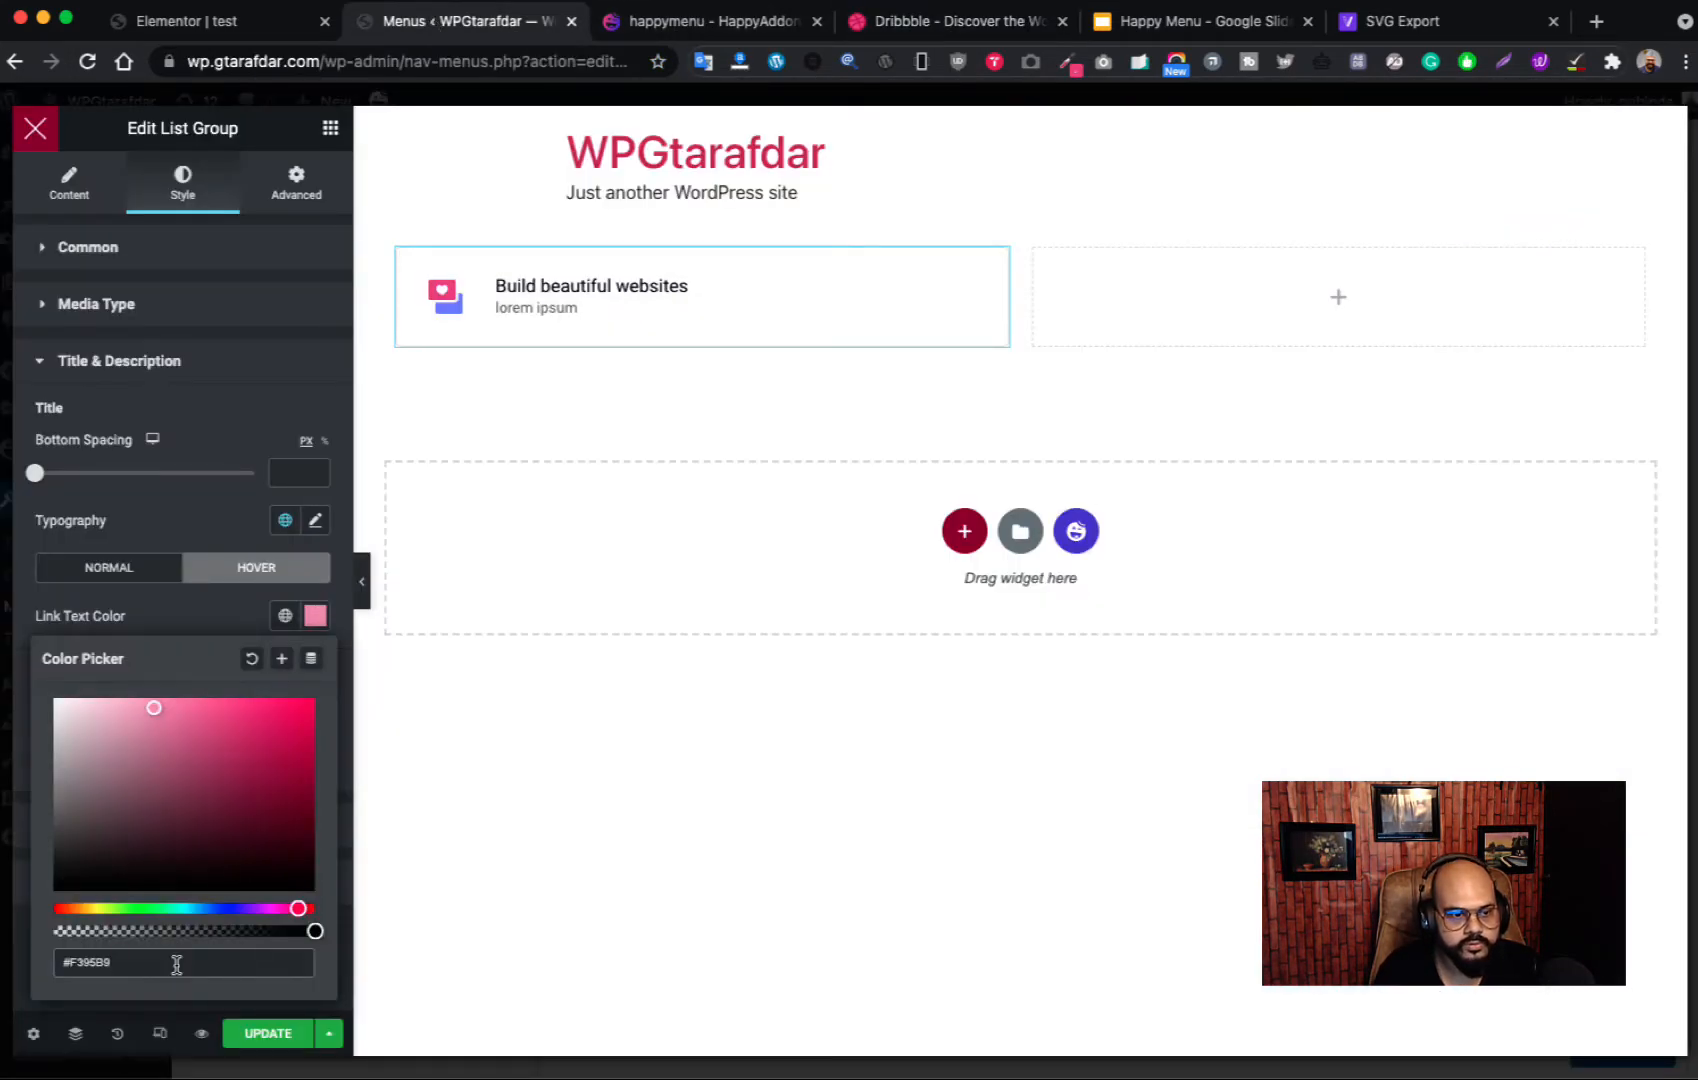
key(super+v)
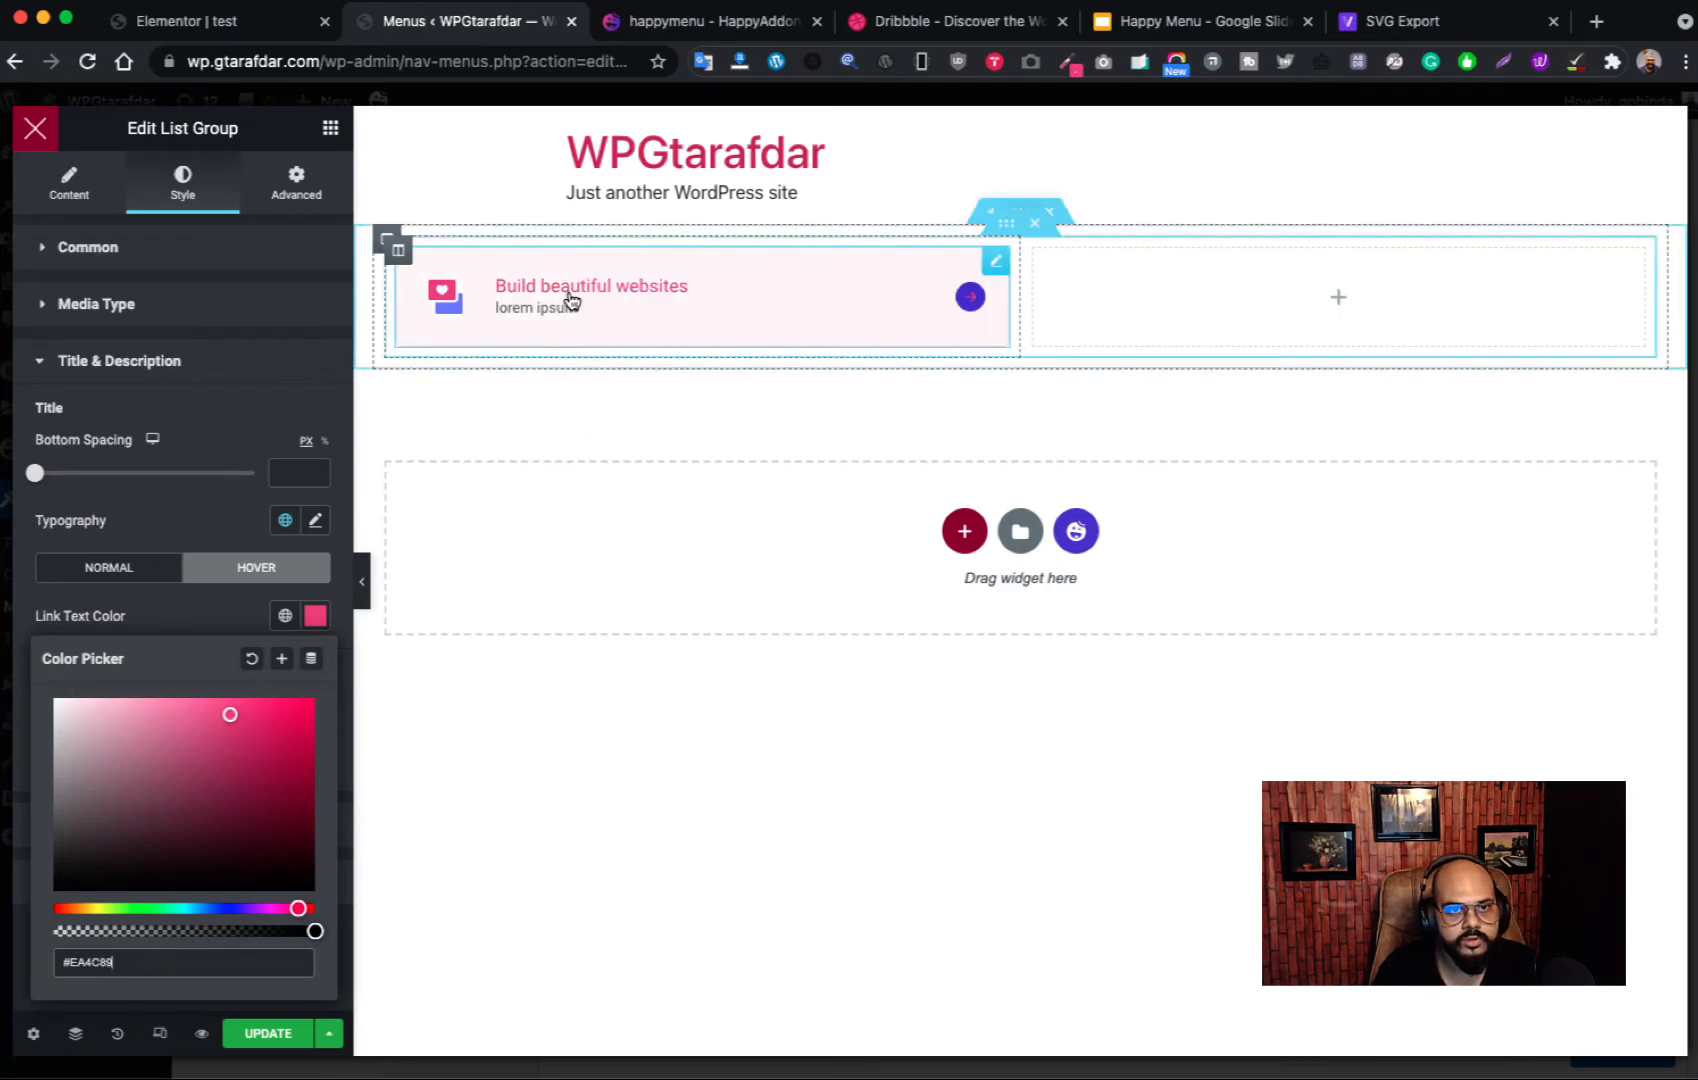
Step: Set the direction arrow's size to 12 and its color to pink in the list group's Direction styles
click(197, 534)
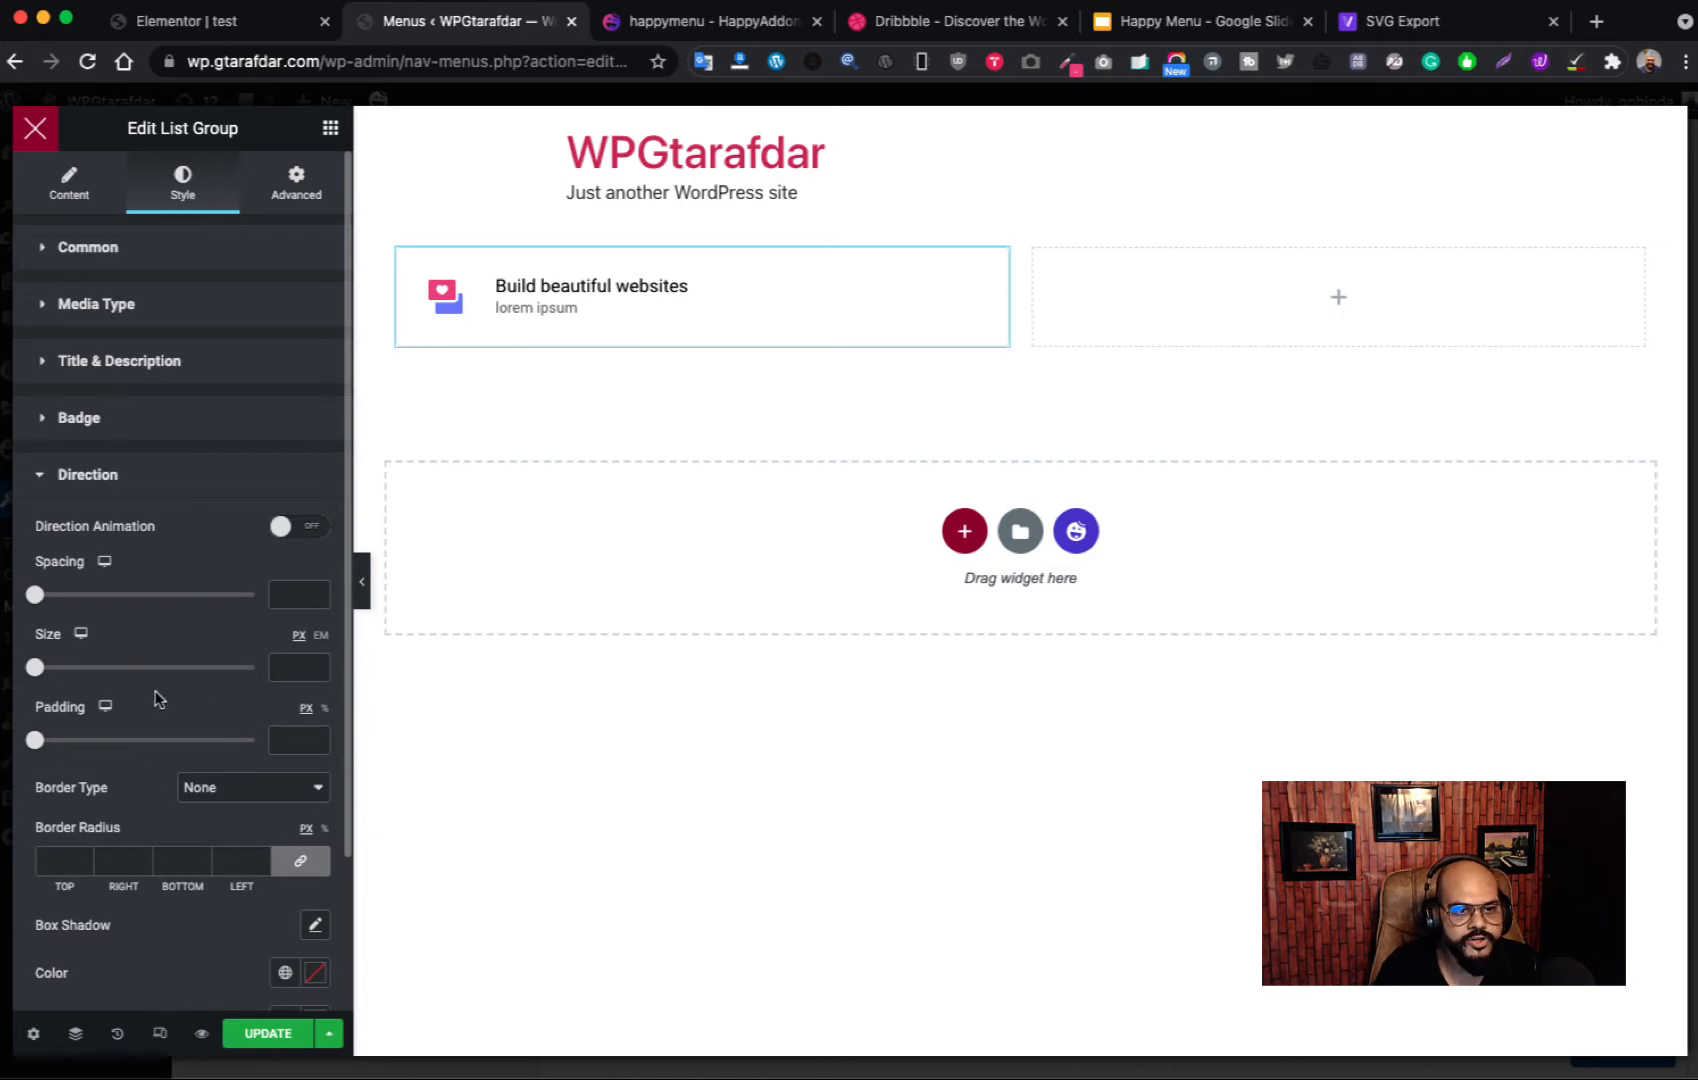
scroll(140, 692, down, 2)
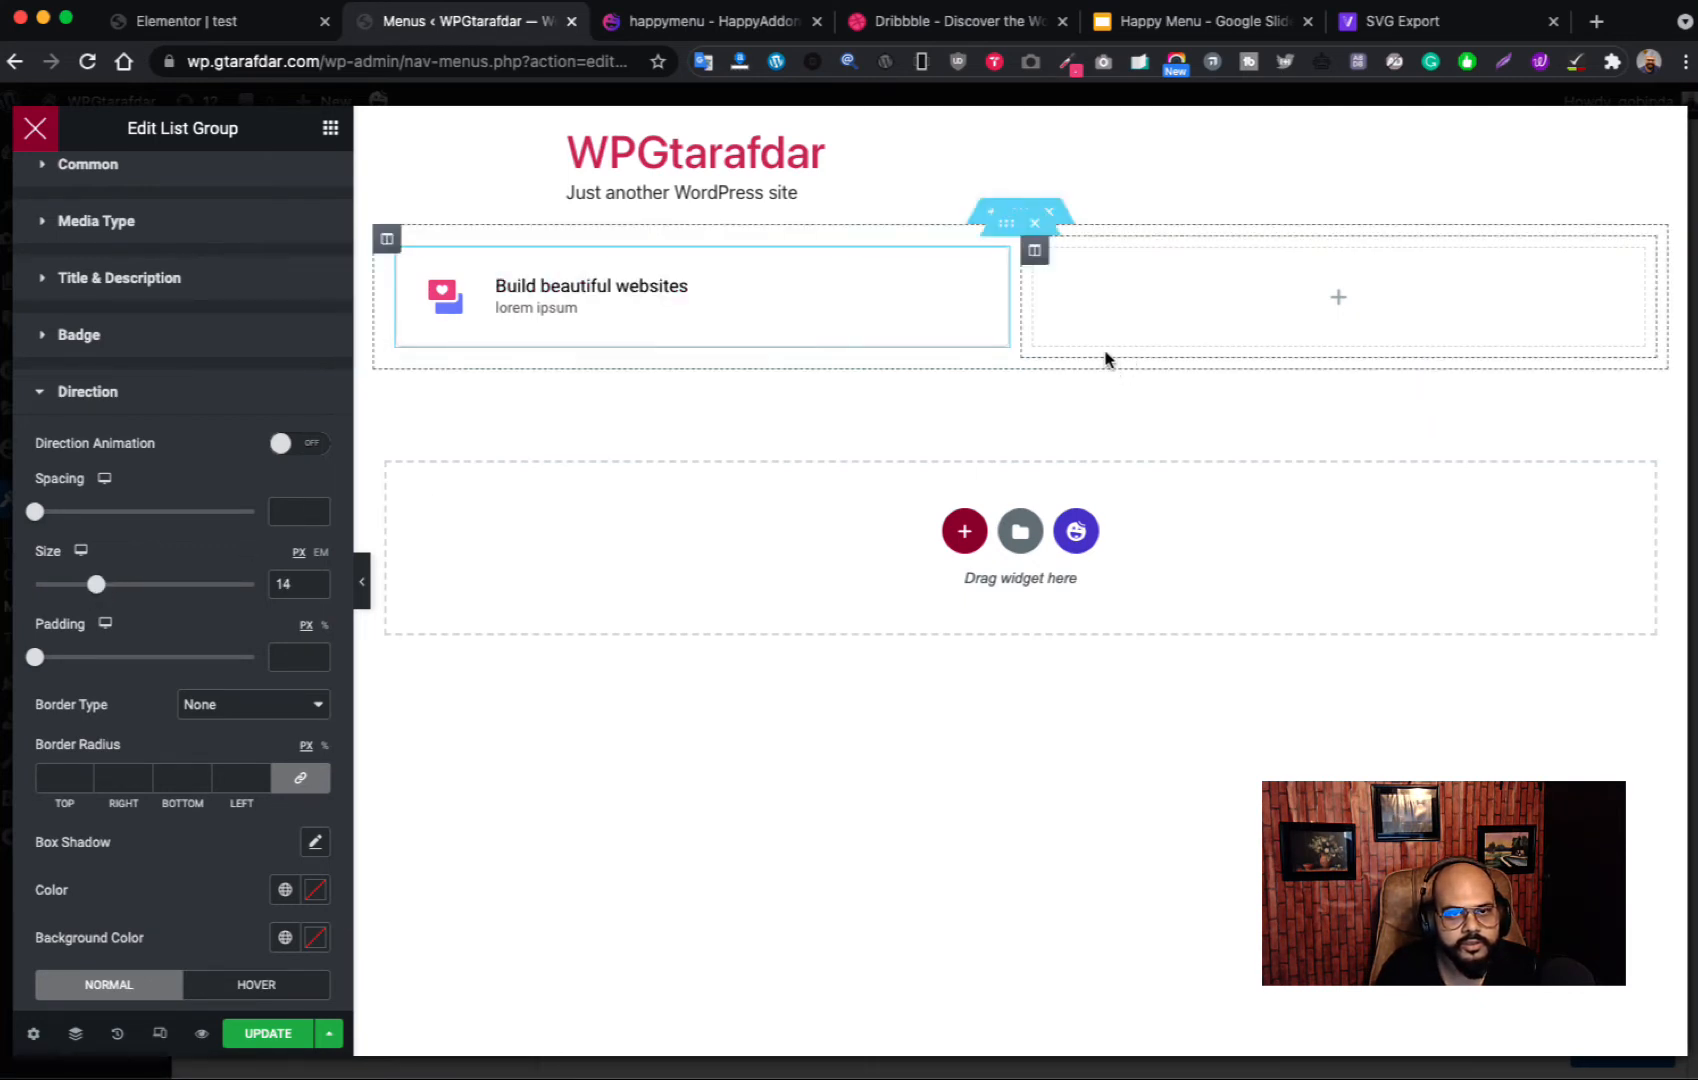
drag(97, 589, 101, 592)
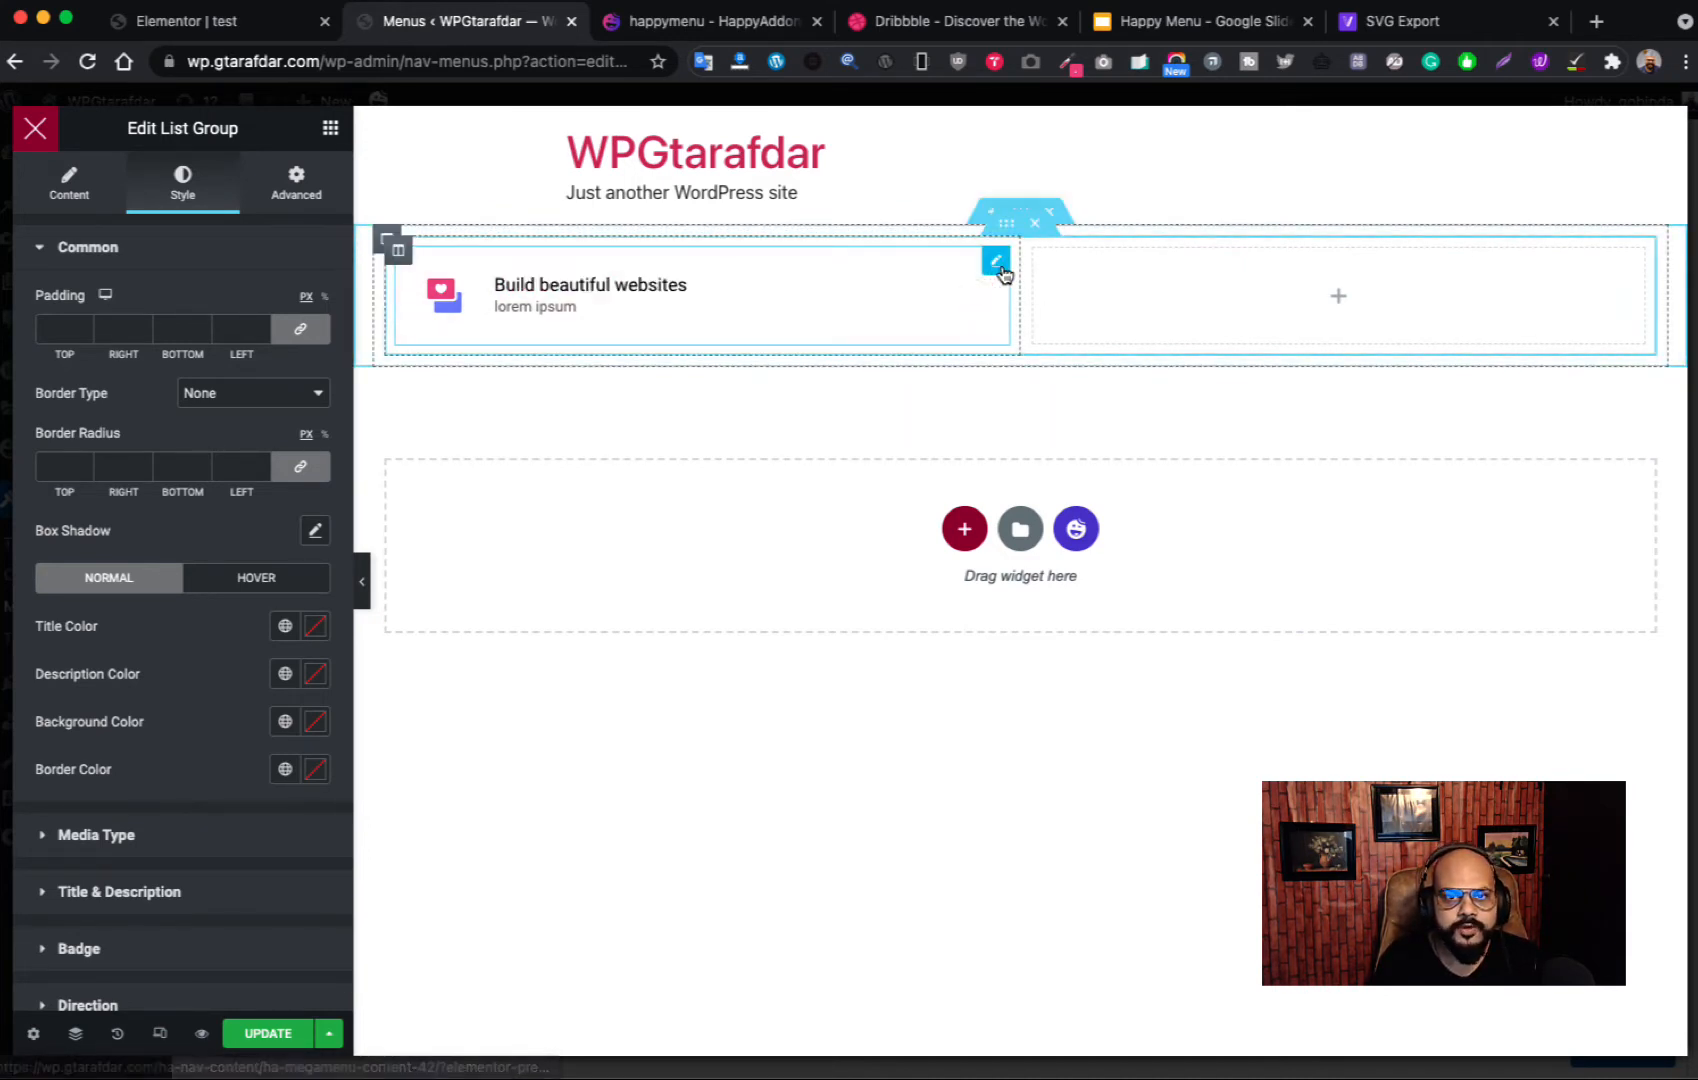
Step: Toggle the list group's direction animation off and back on in the Direction styles
scroll(163, 387, down, 1)
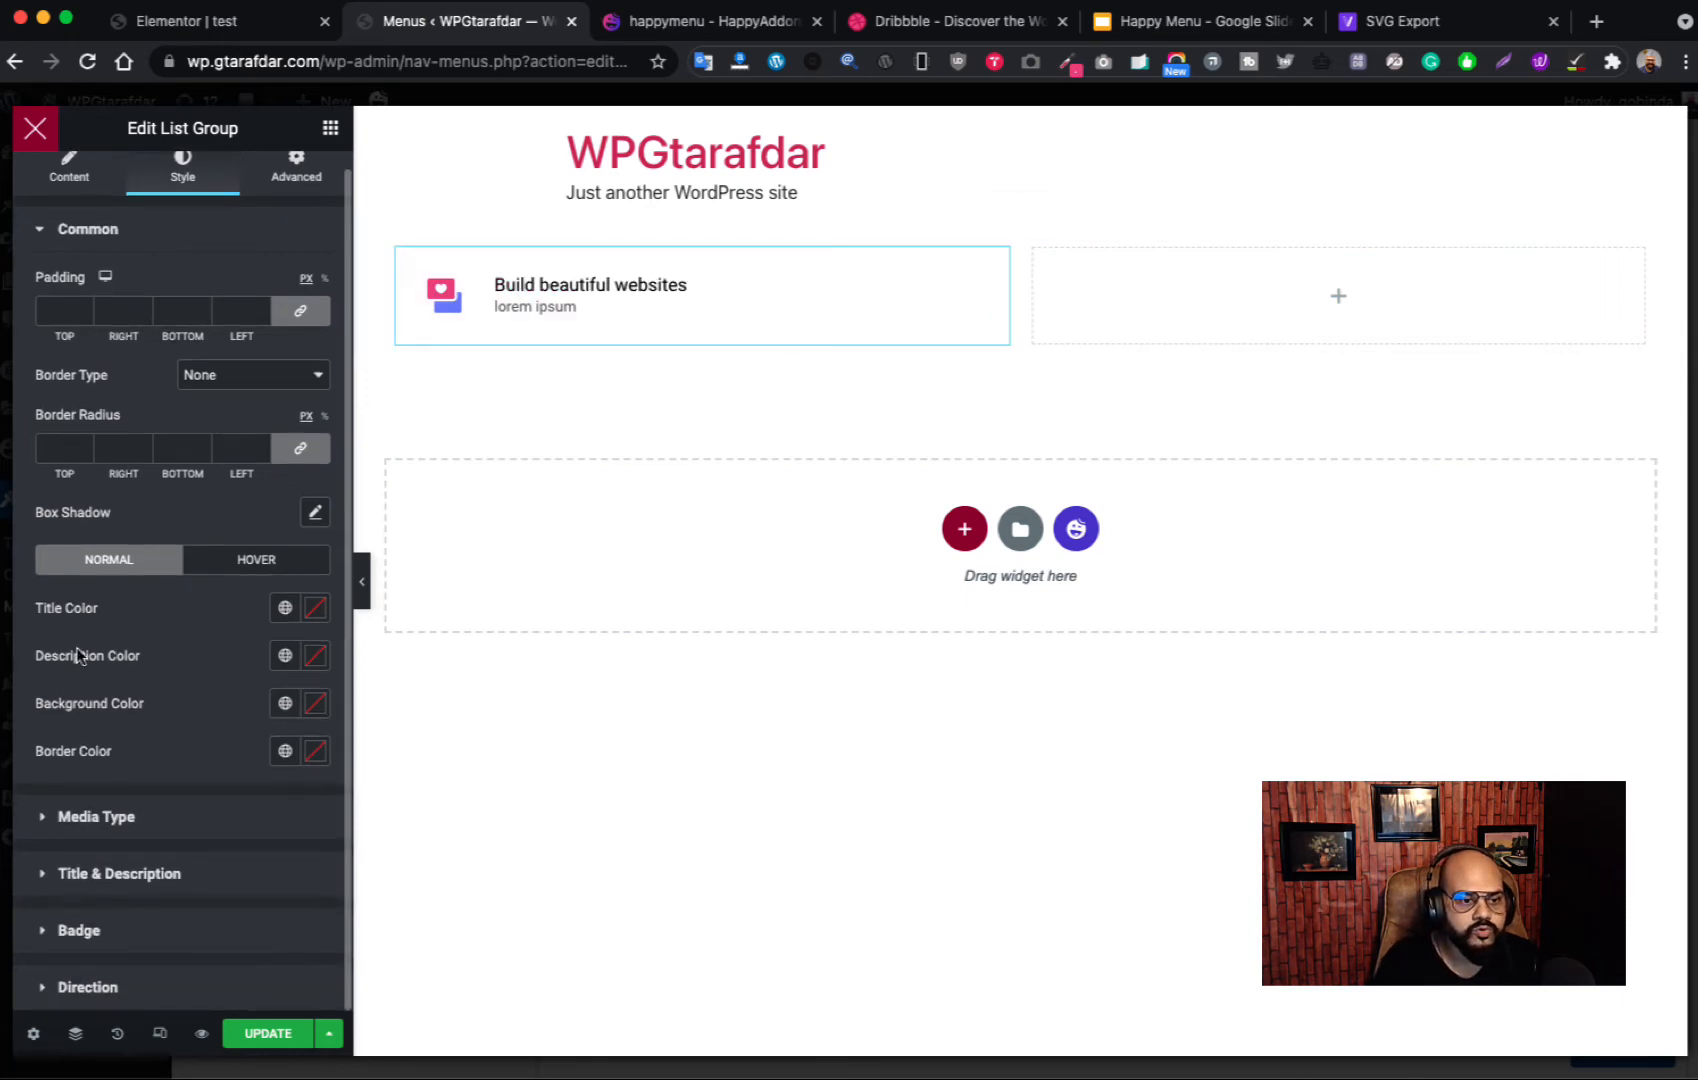
click(135, 988)
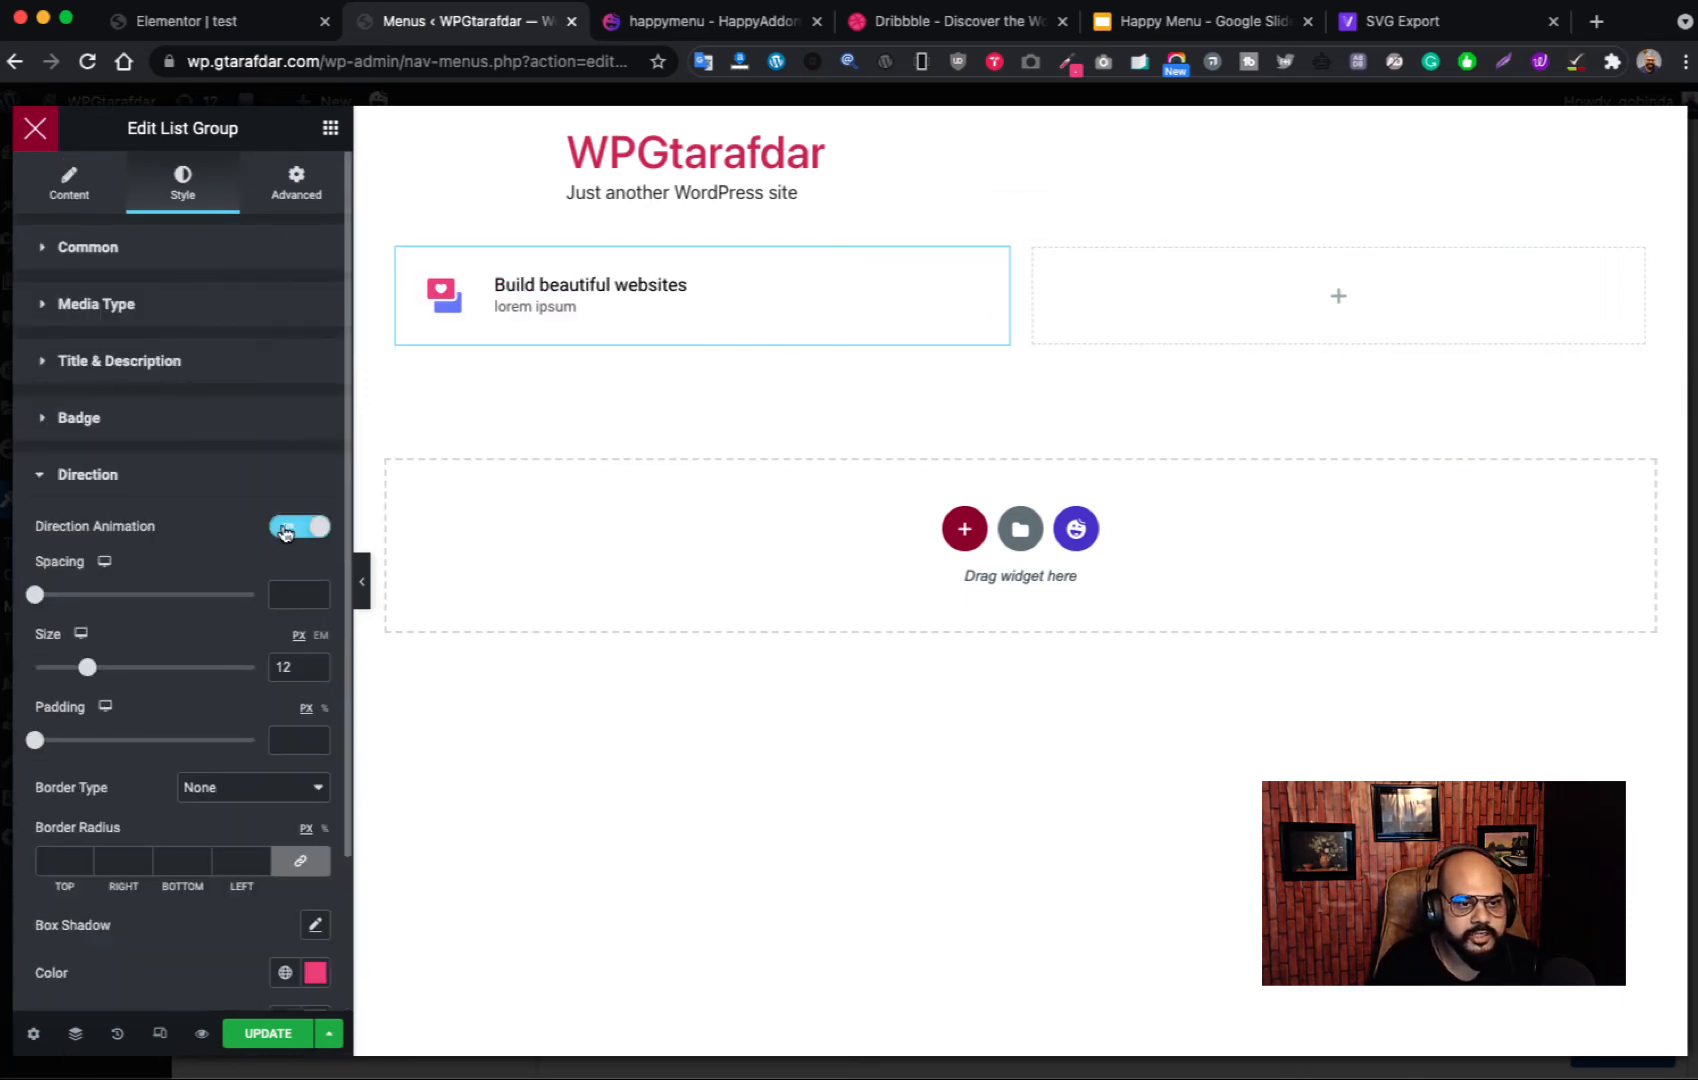
click(285, 532)
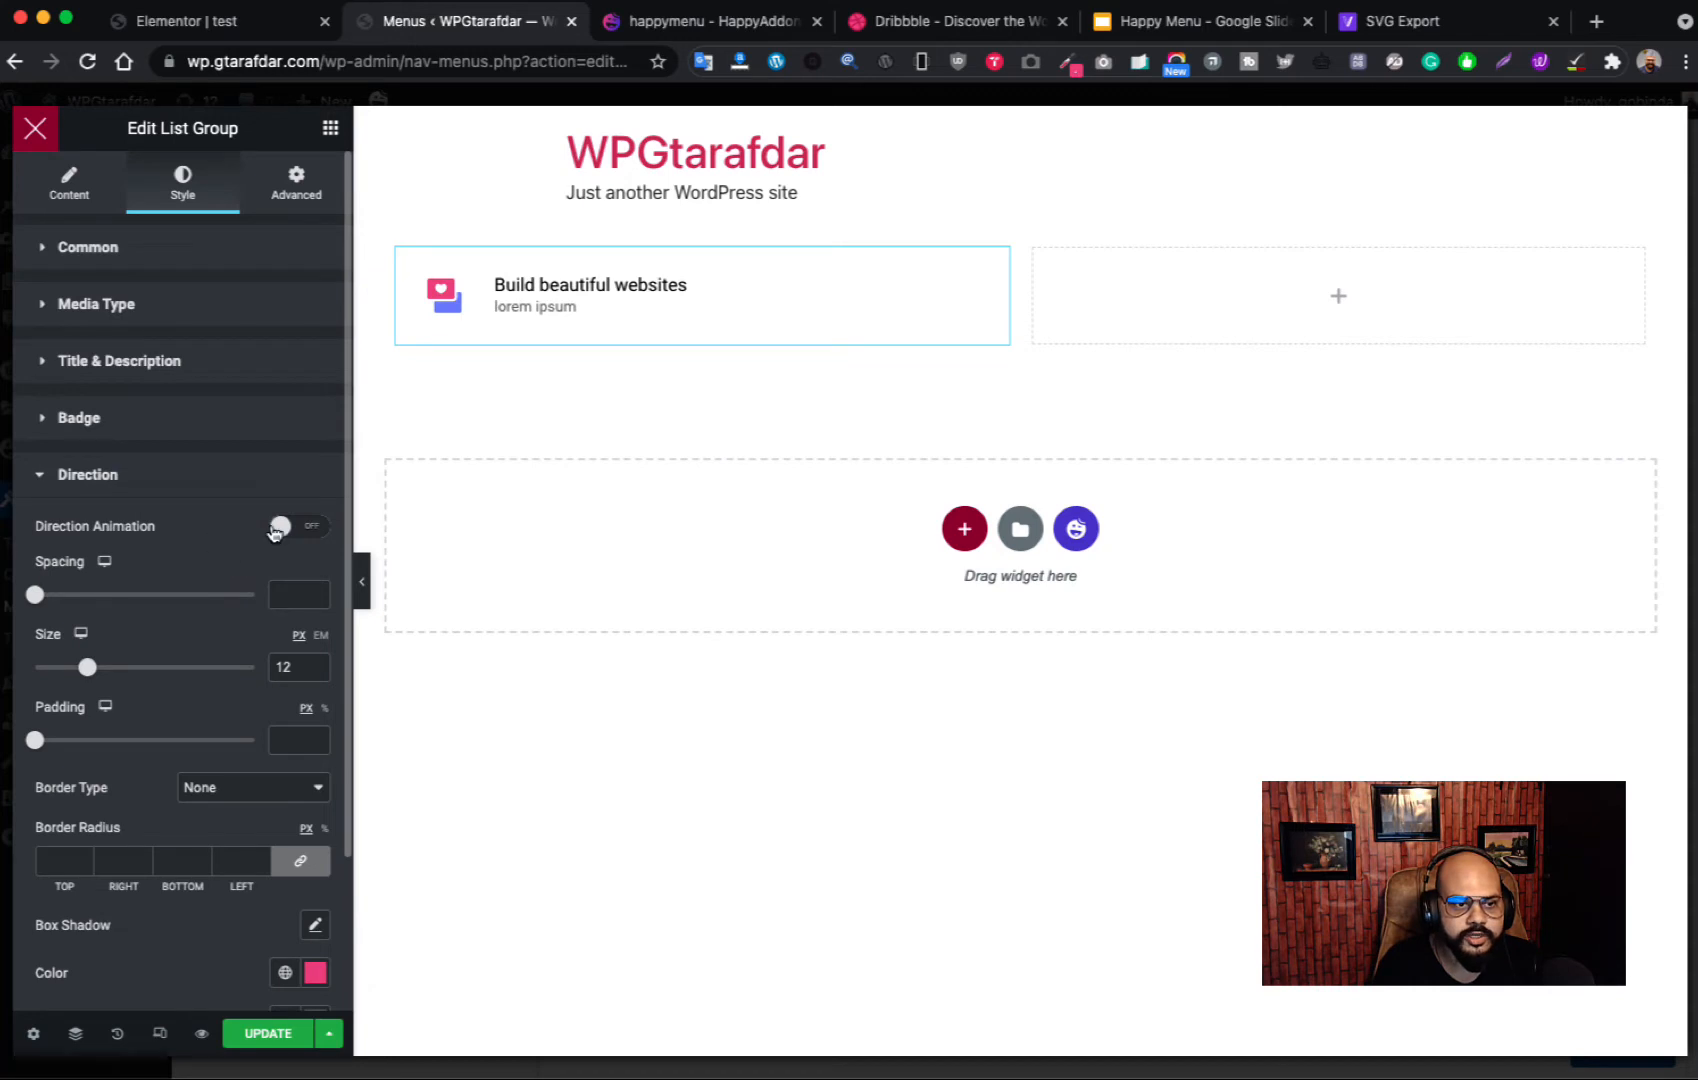
click(306, 530)
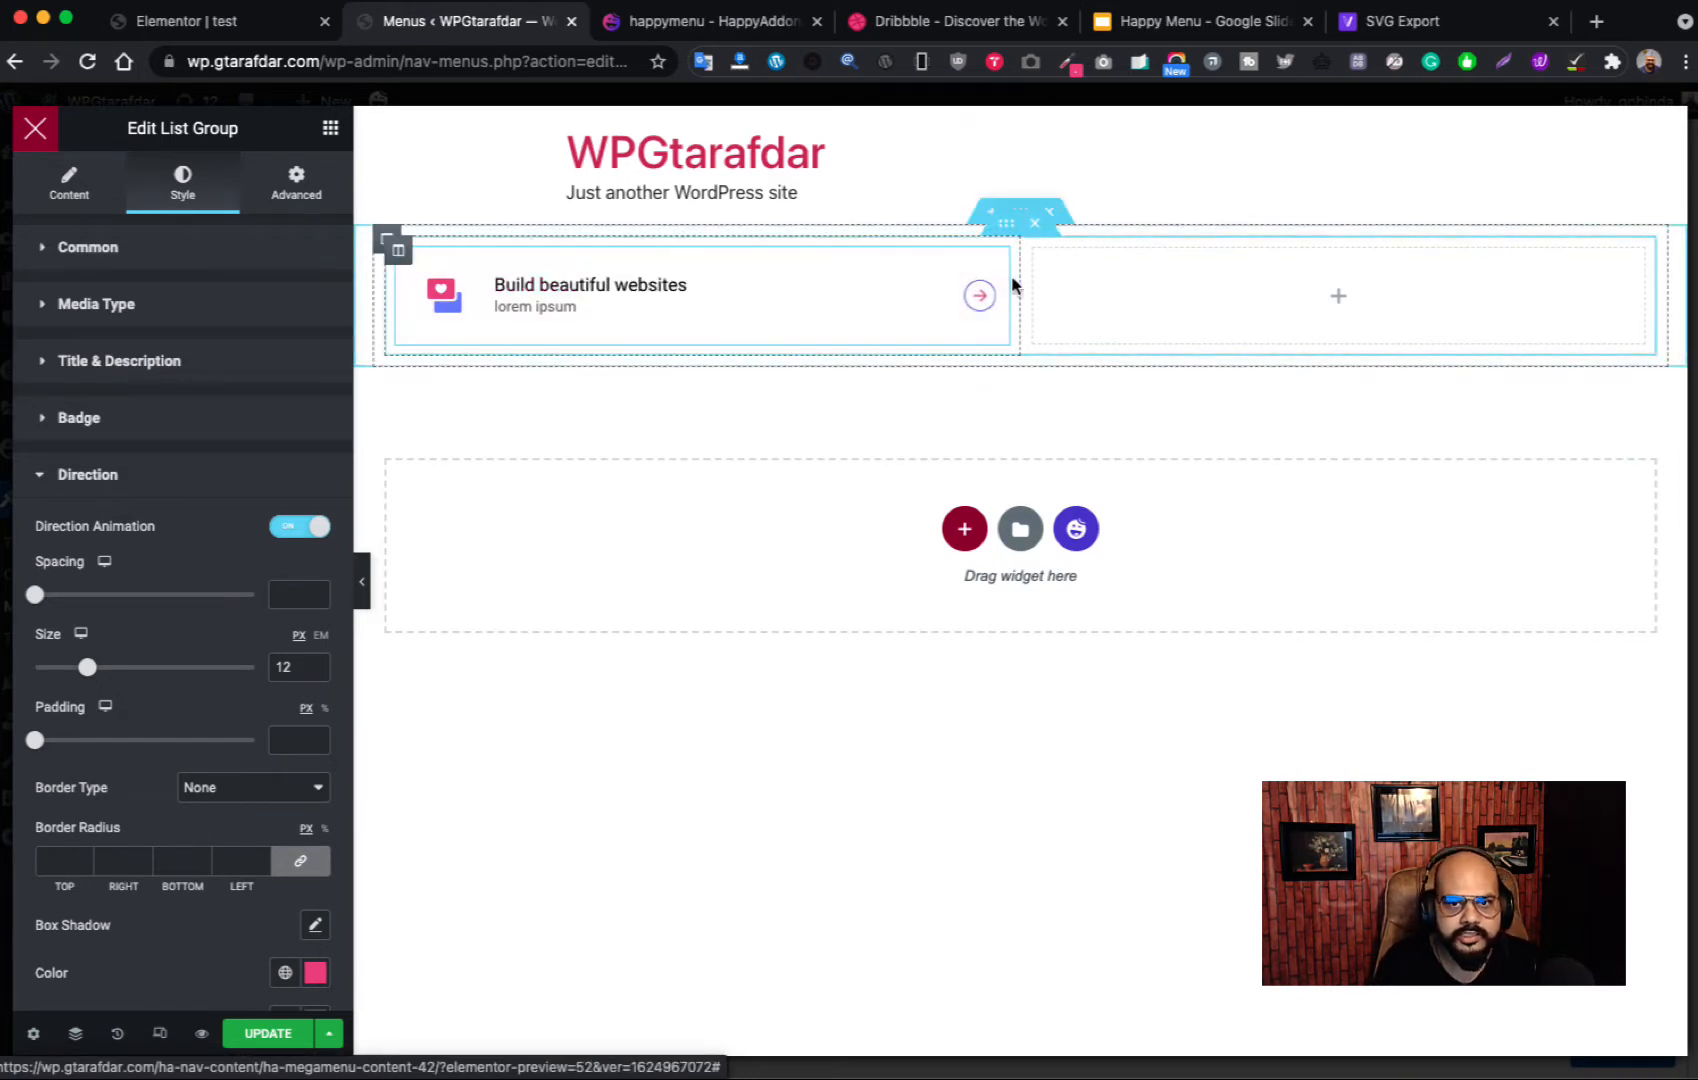
Step: Give the direction arrow a solid border with a fully transparent border color (#02010100)
scroll(200, 742, down, 3)
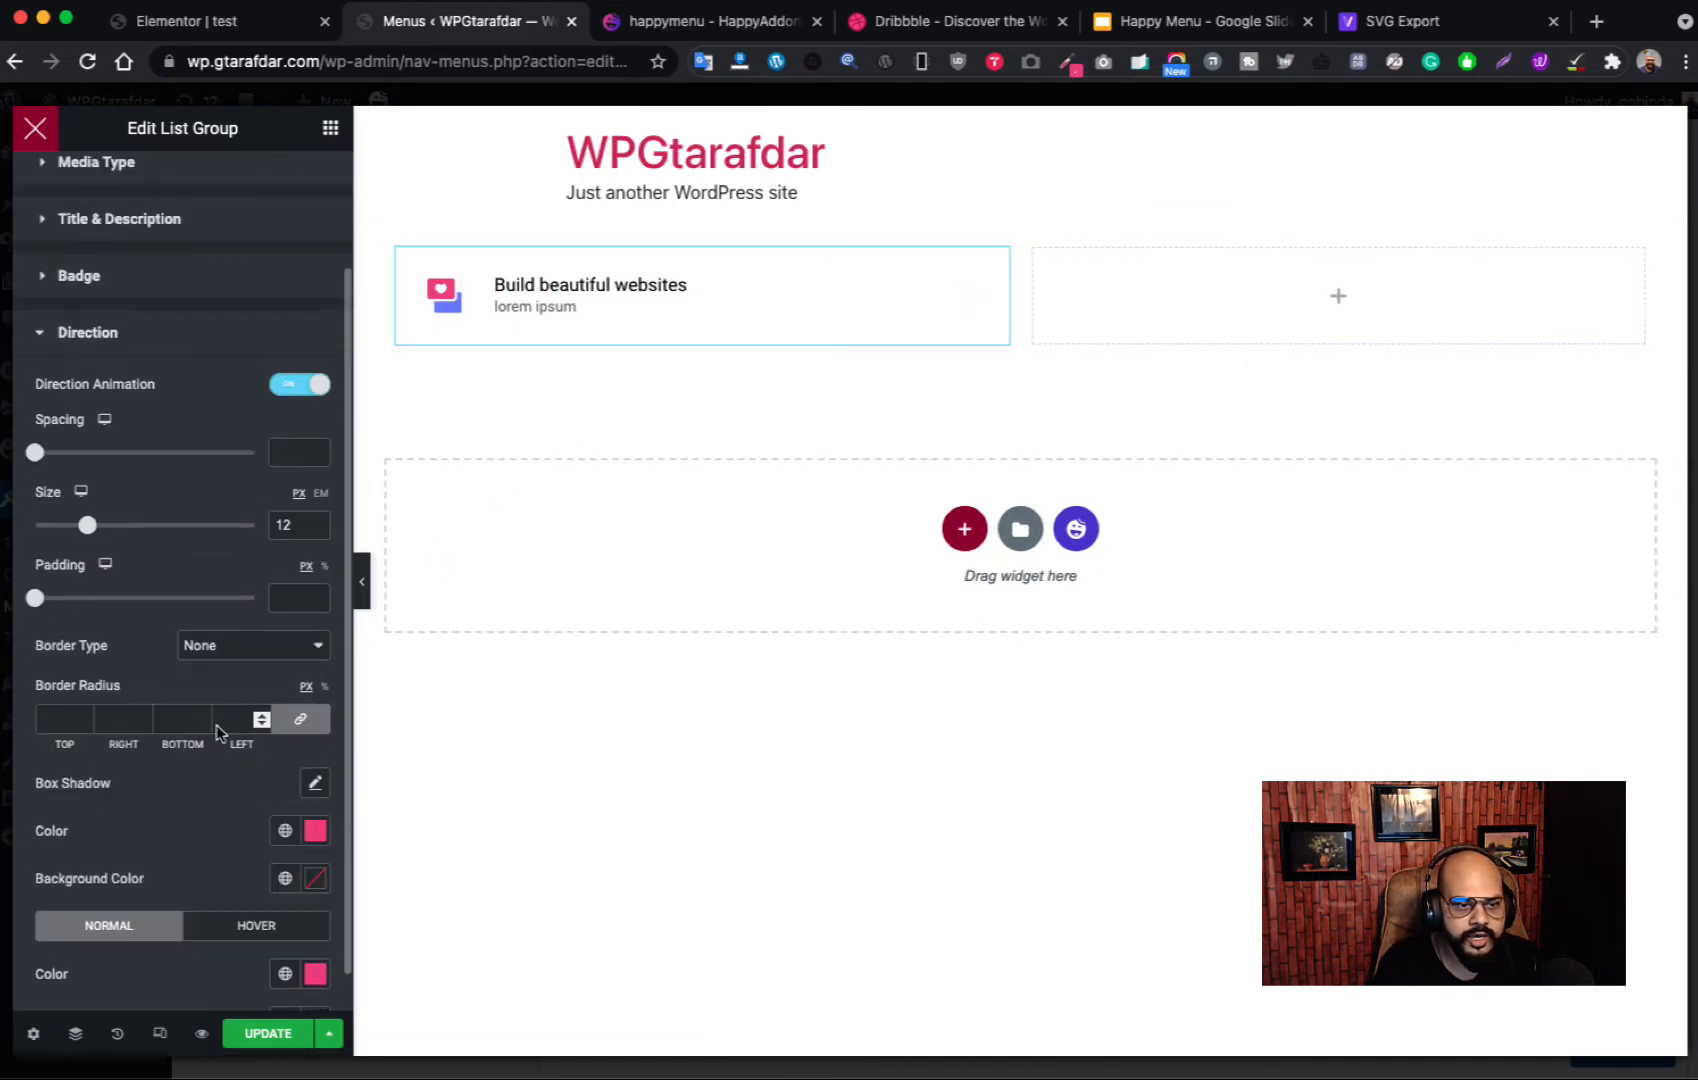
click(251, 648)
click(212, 667)
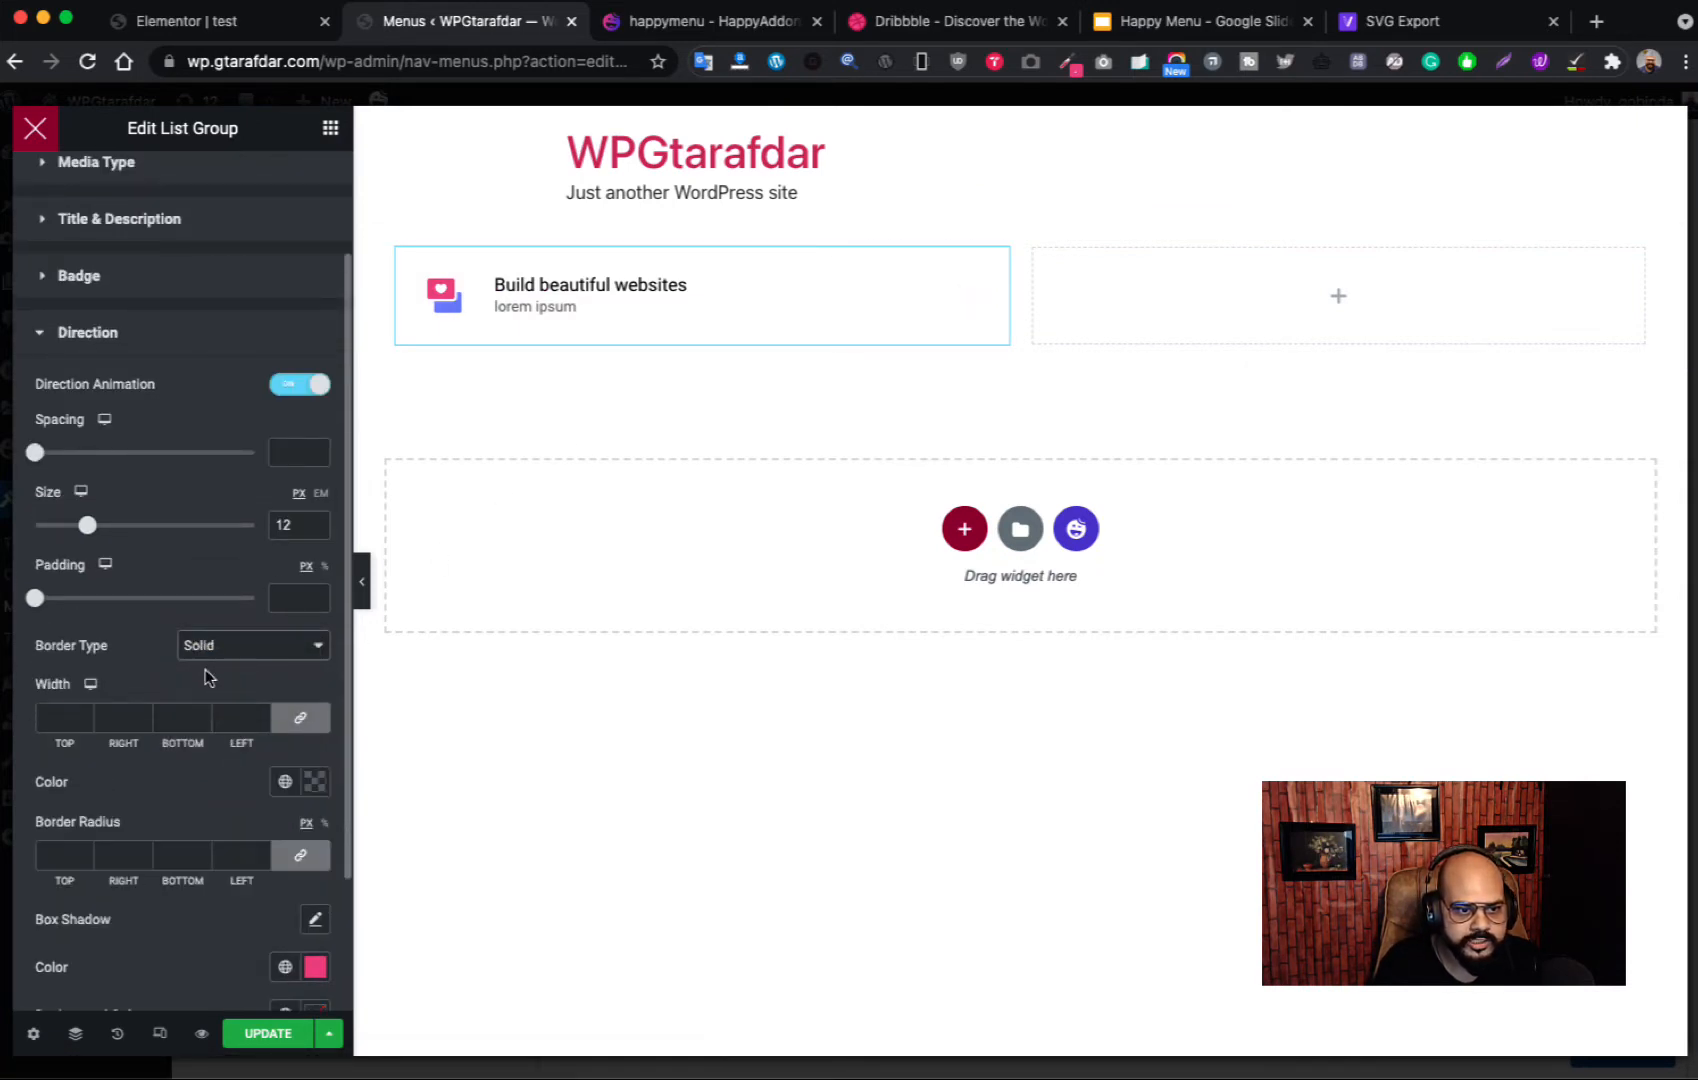
click(314, 782)
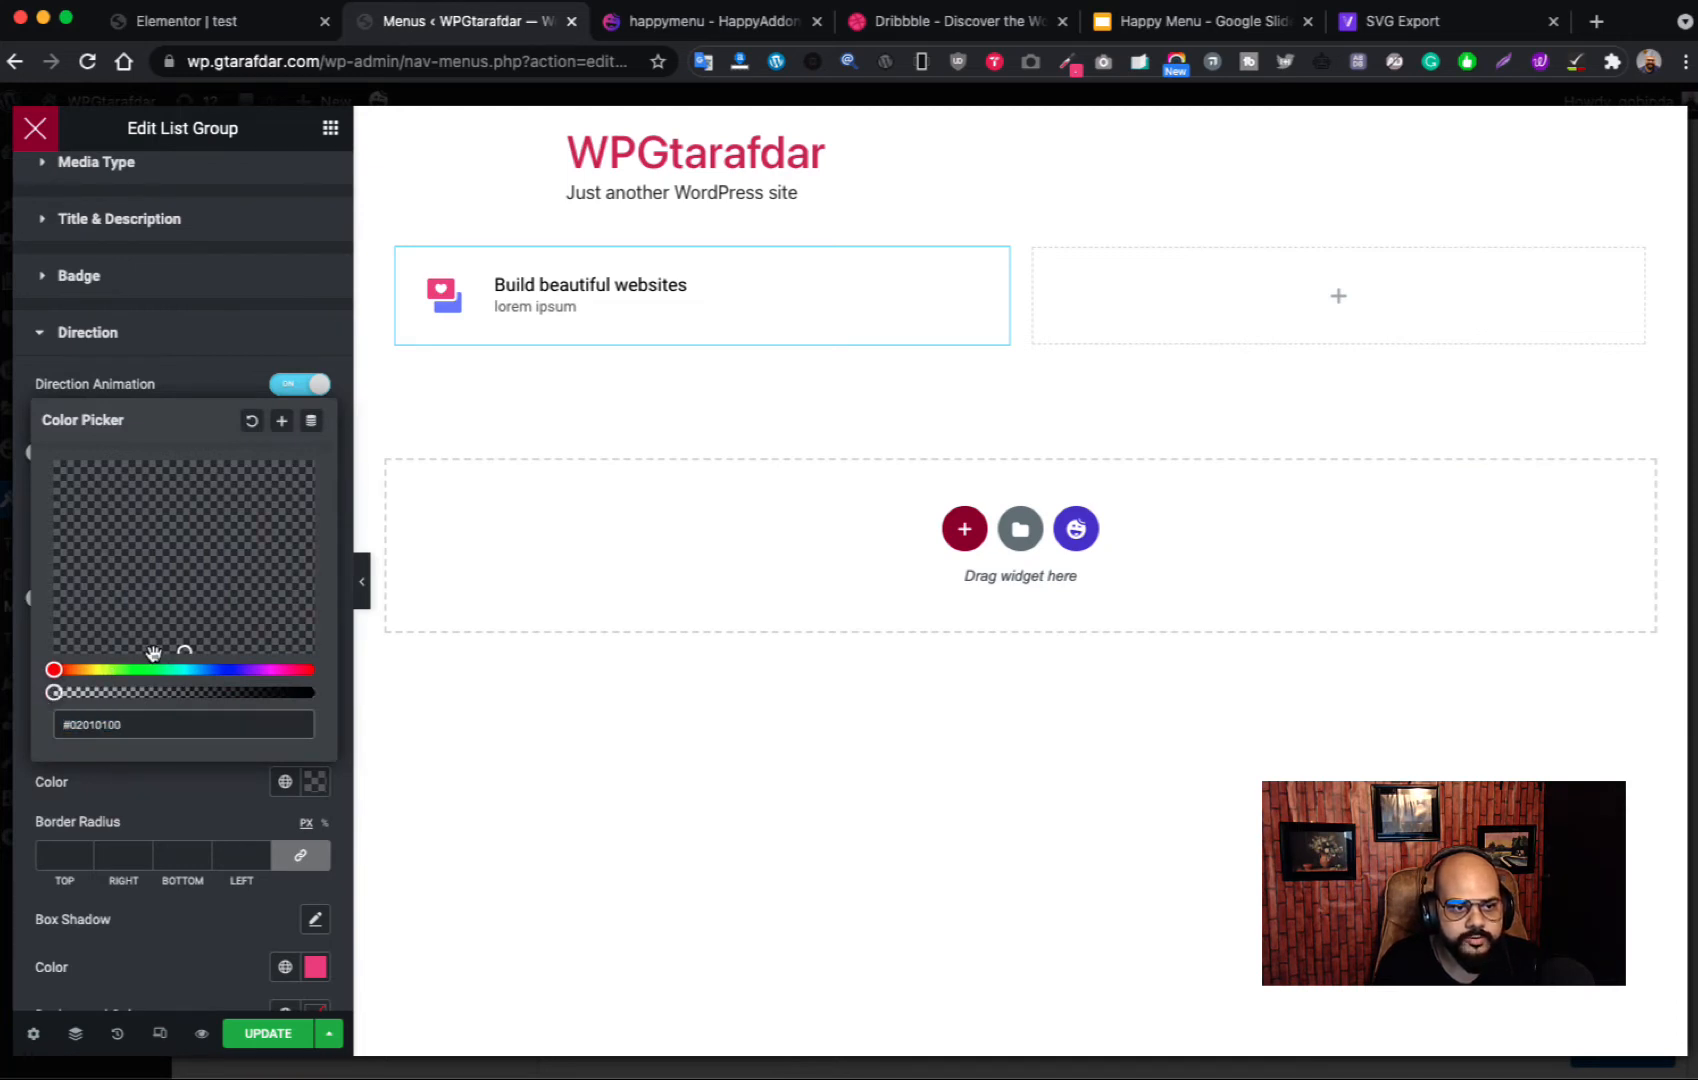
click(123, 793)
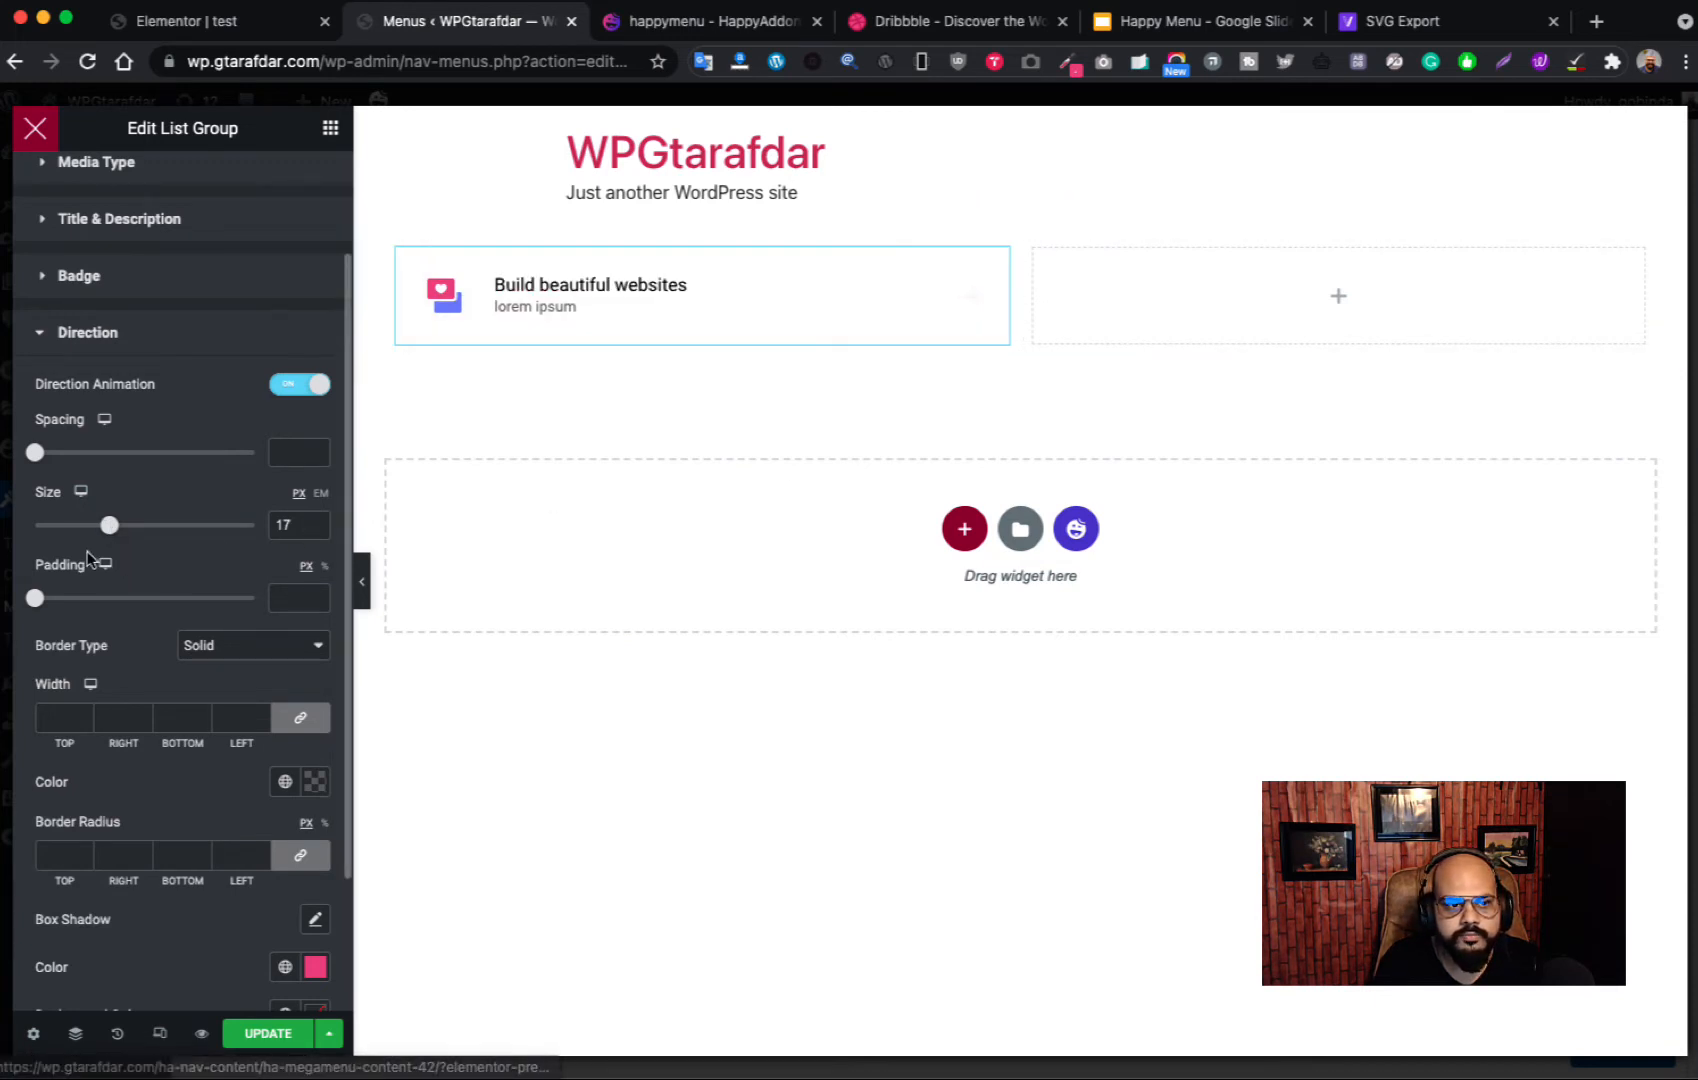
Step: Set the direction arrow's size to 15 and compare the hovered item with Dribbble's Inspiration menu
click(315, 531)
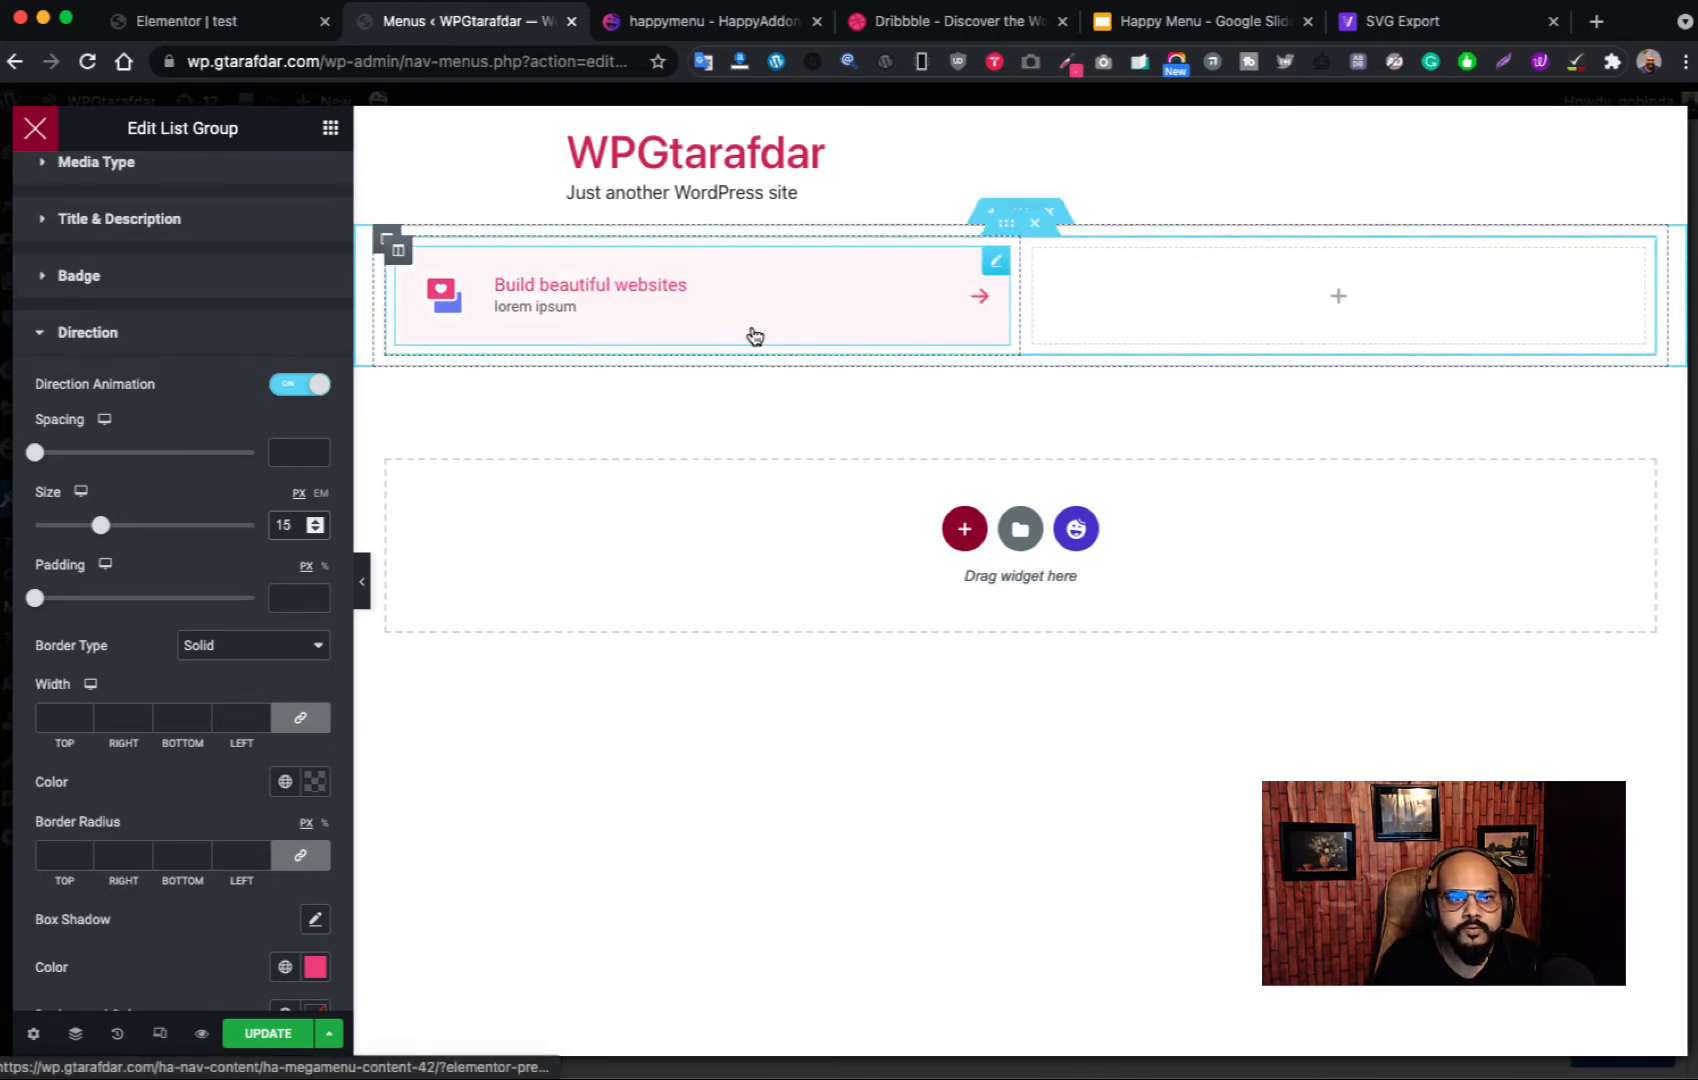
click(945, 21)
mouse_move(148, 178)
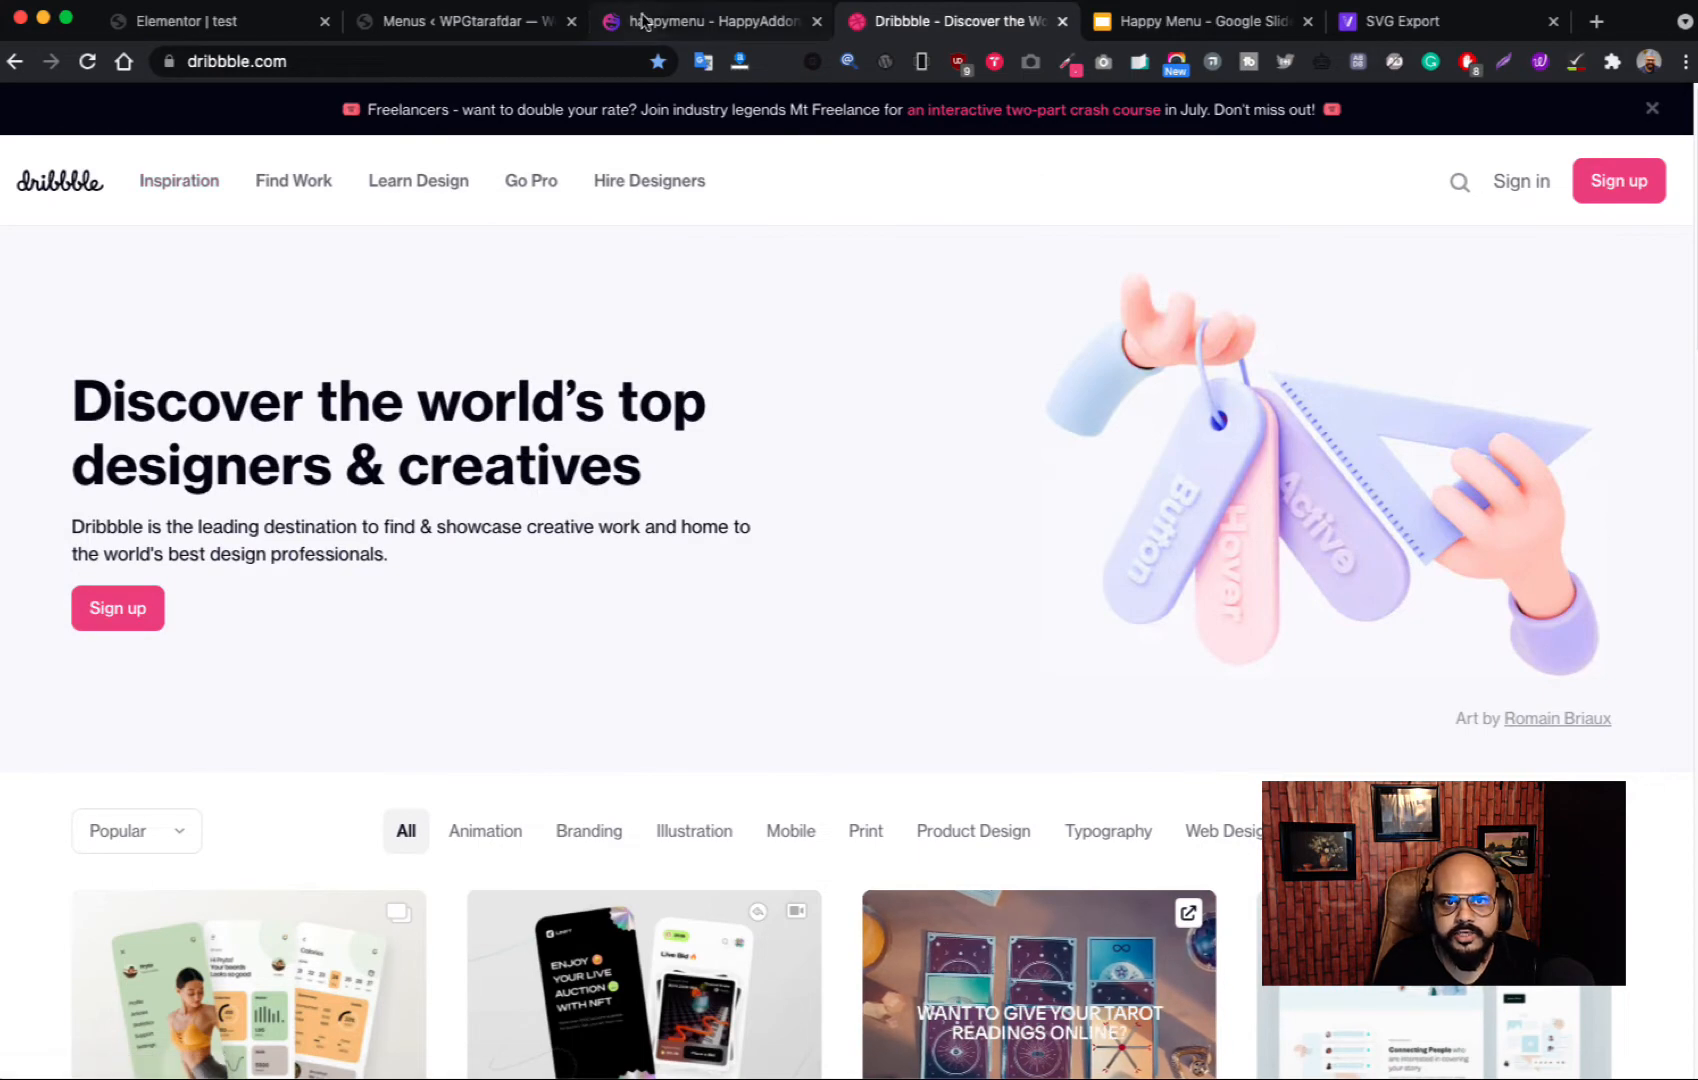
Step: Back in the WordPress mega menu editor, set the list group's border radius to 15 on all corners in its Common styles
click(474, 26)
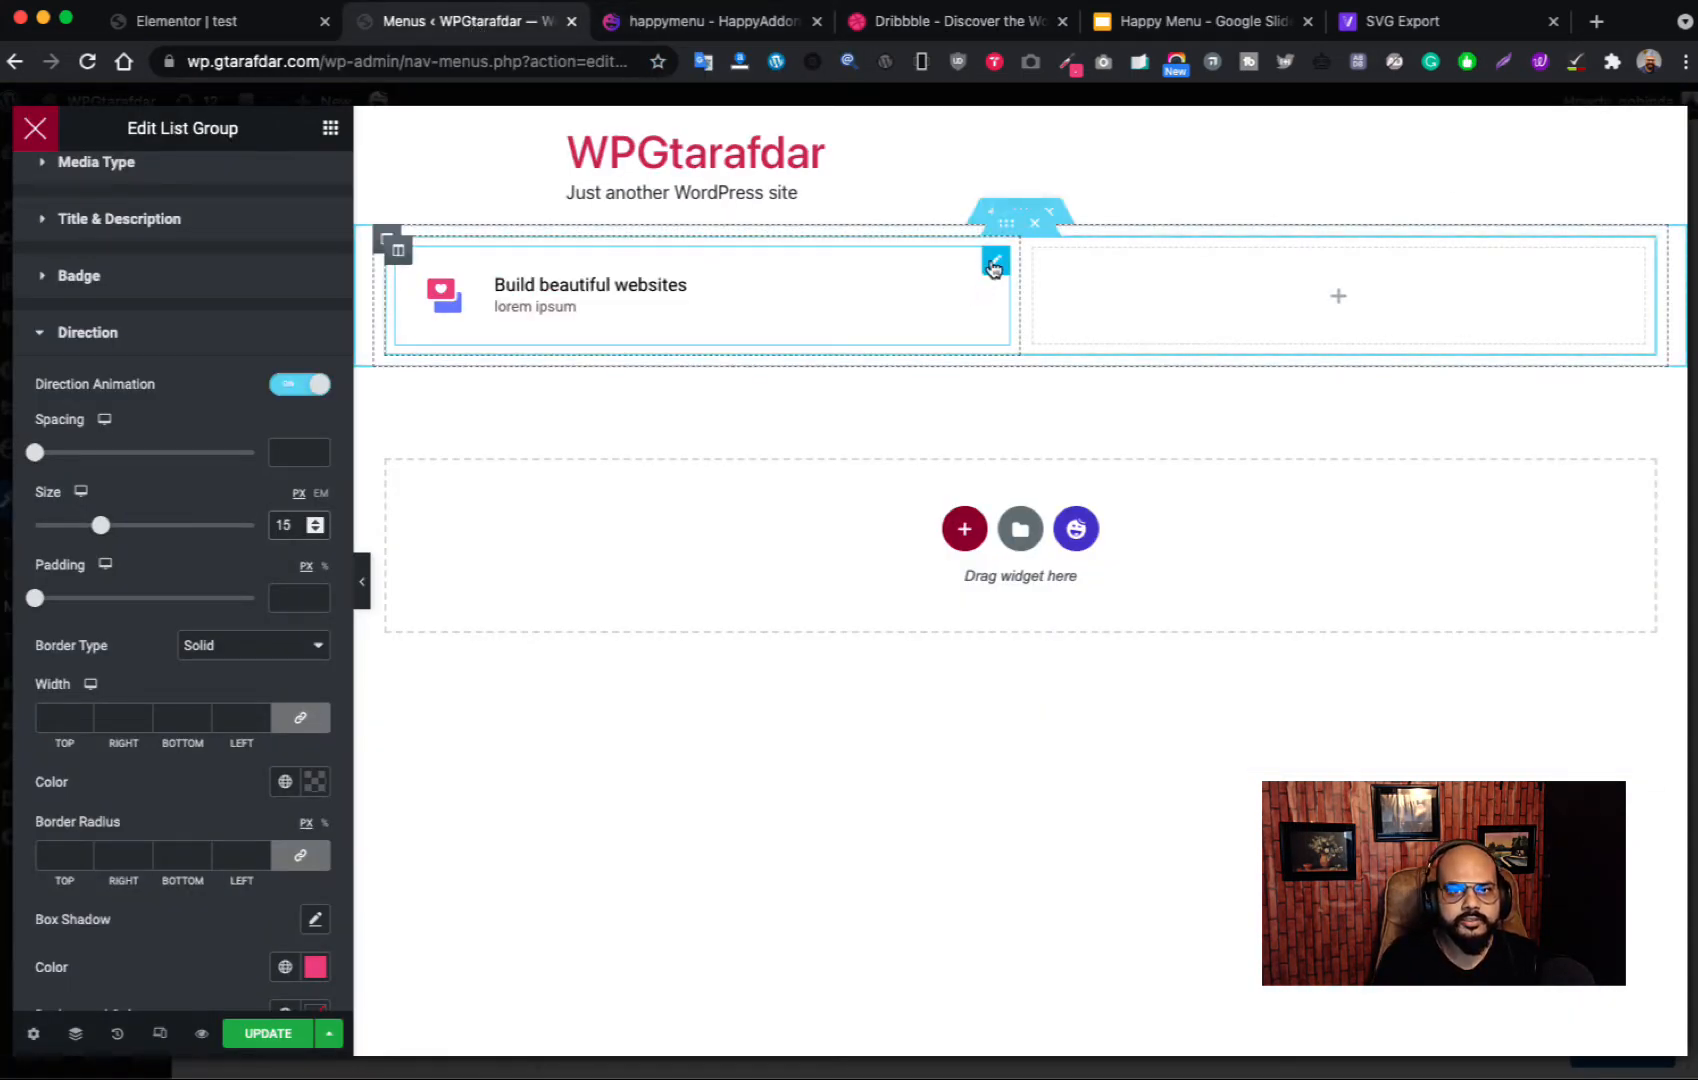
scroll(155, 333, up, 2)
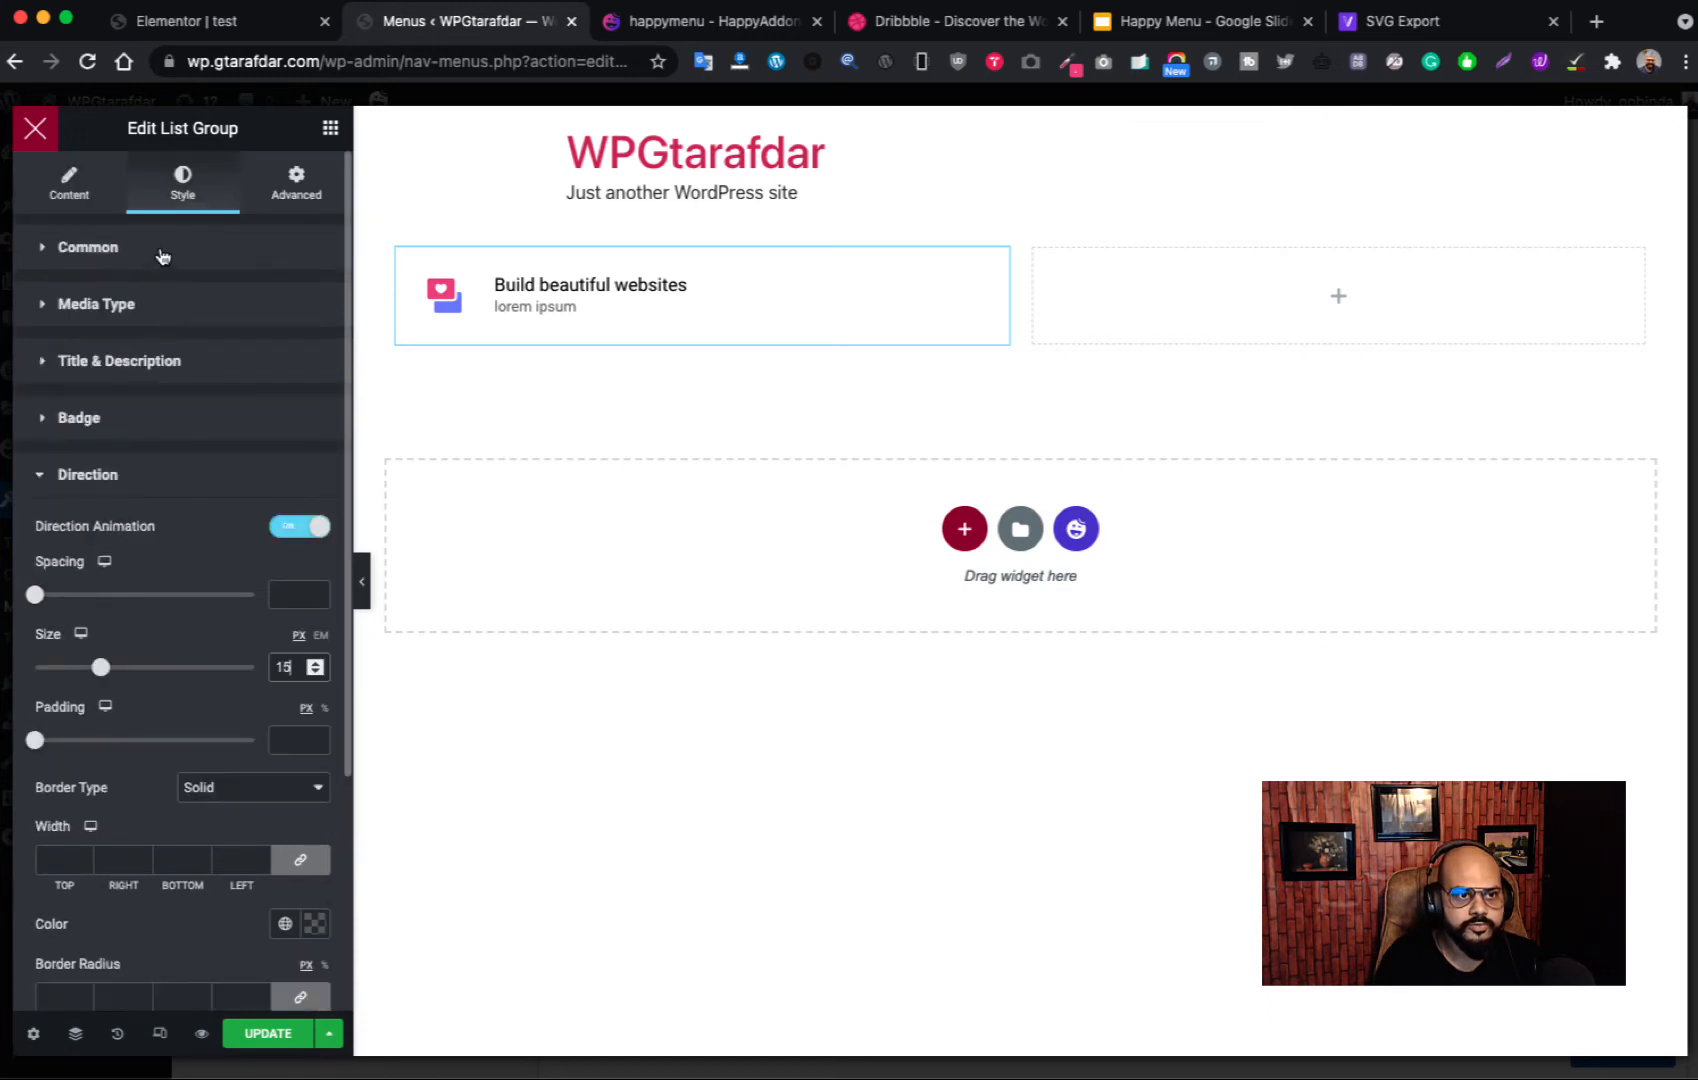
click(88, 247)
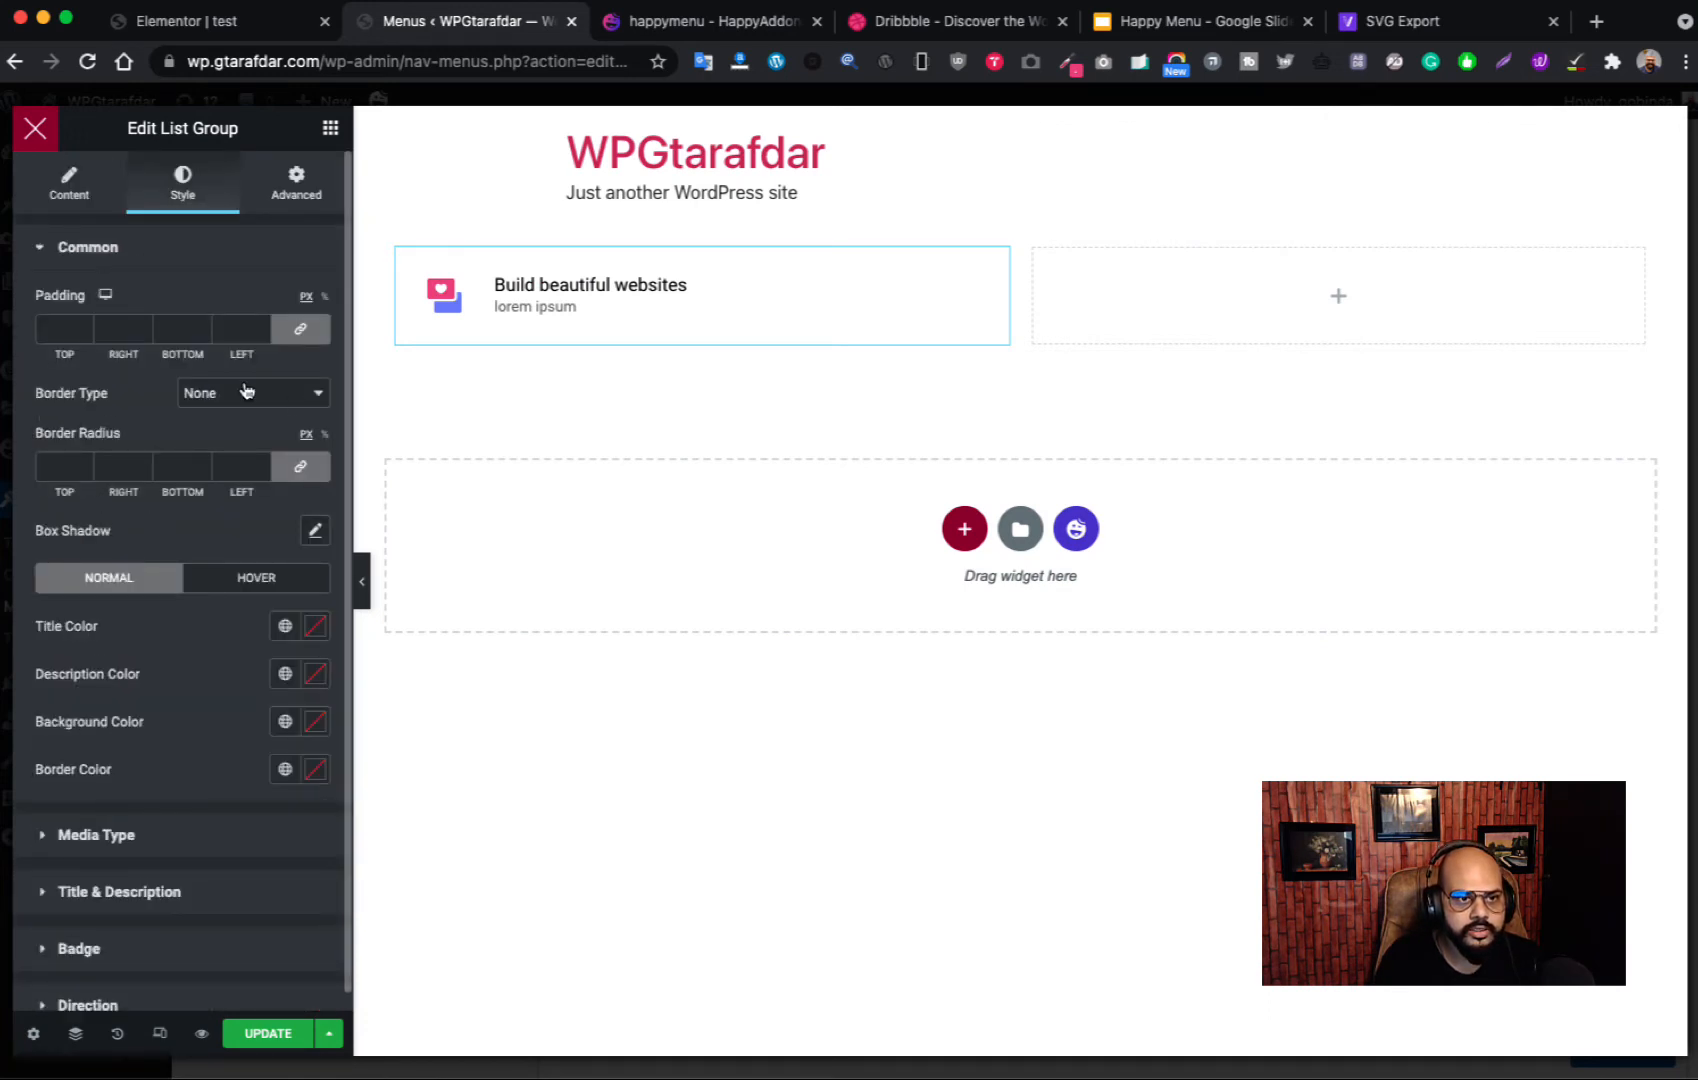
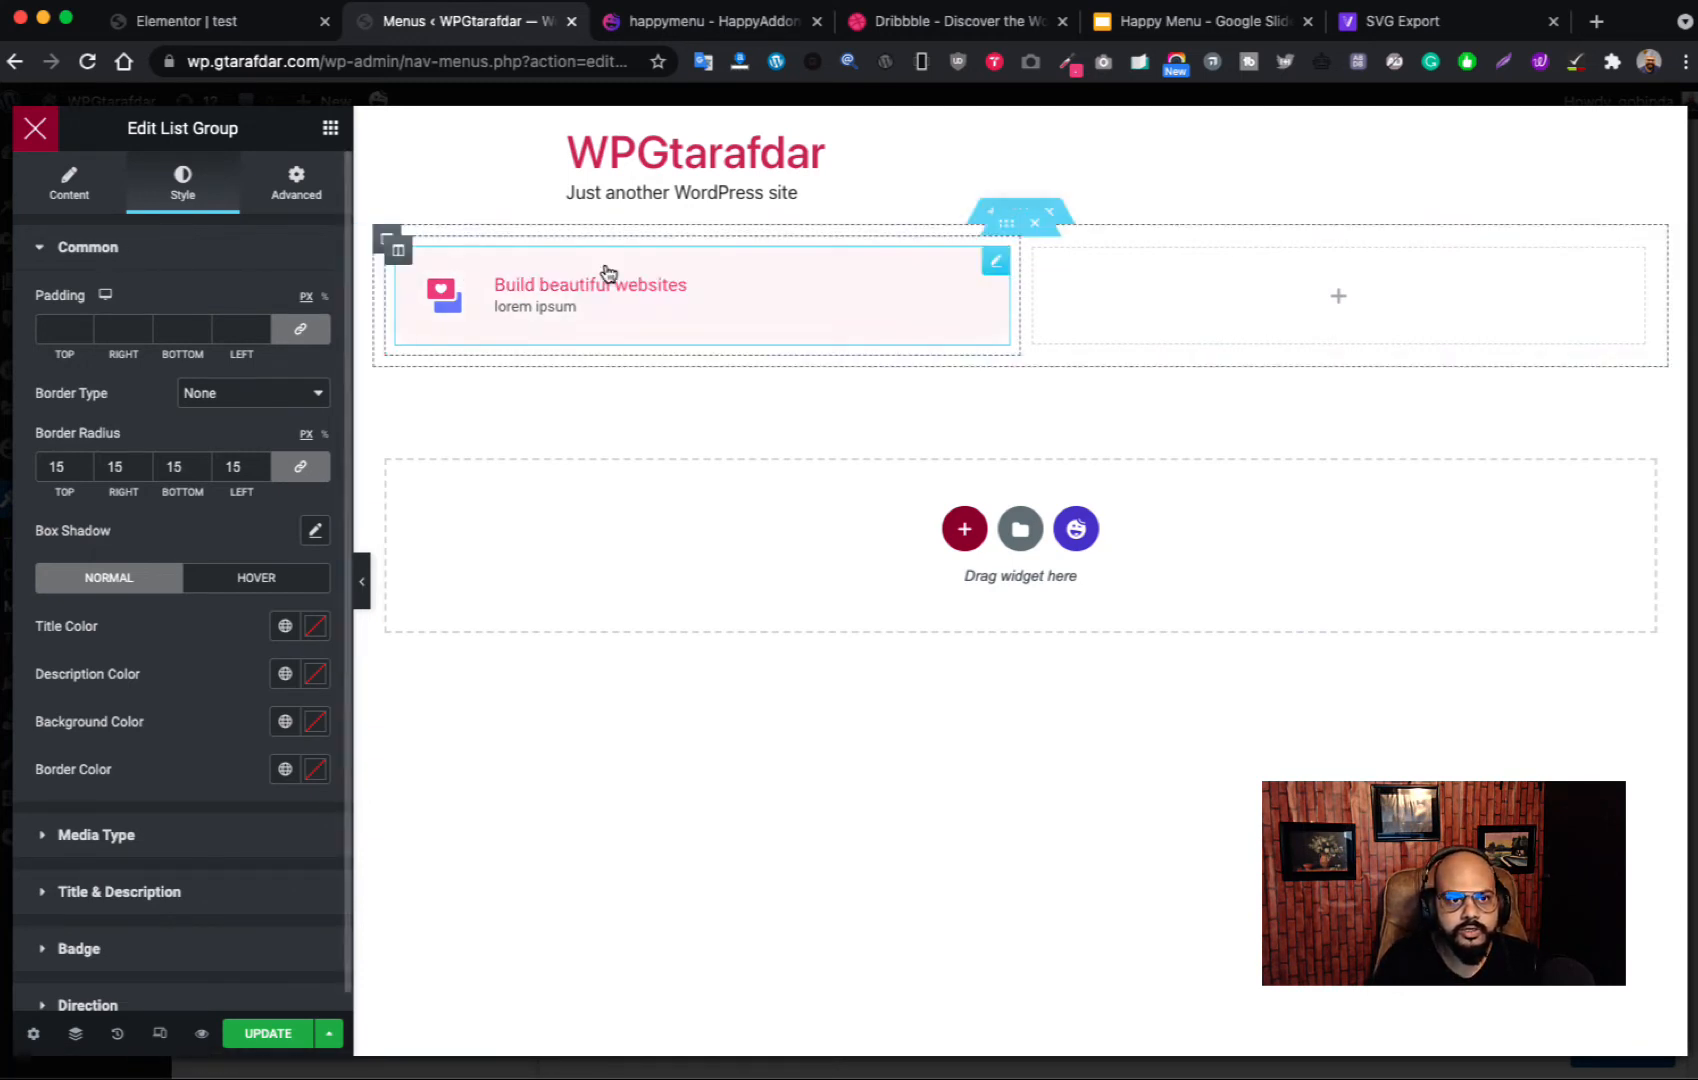
Step: Duplicate the "Build beautiful websites" list item, open the copy's settings and save the menu content
click(68, 185)
click(184, 406)
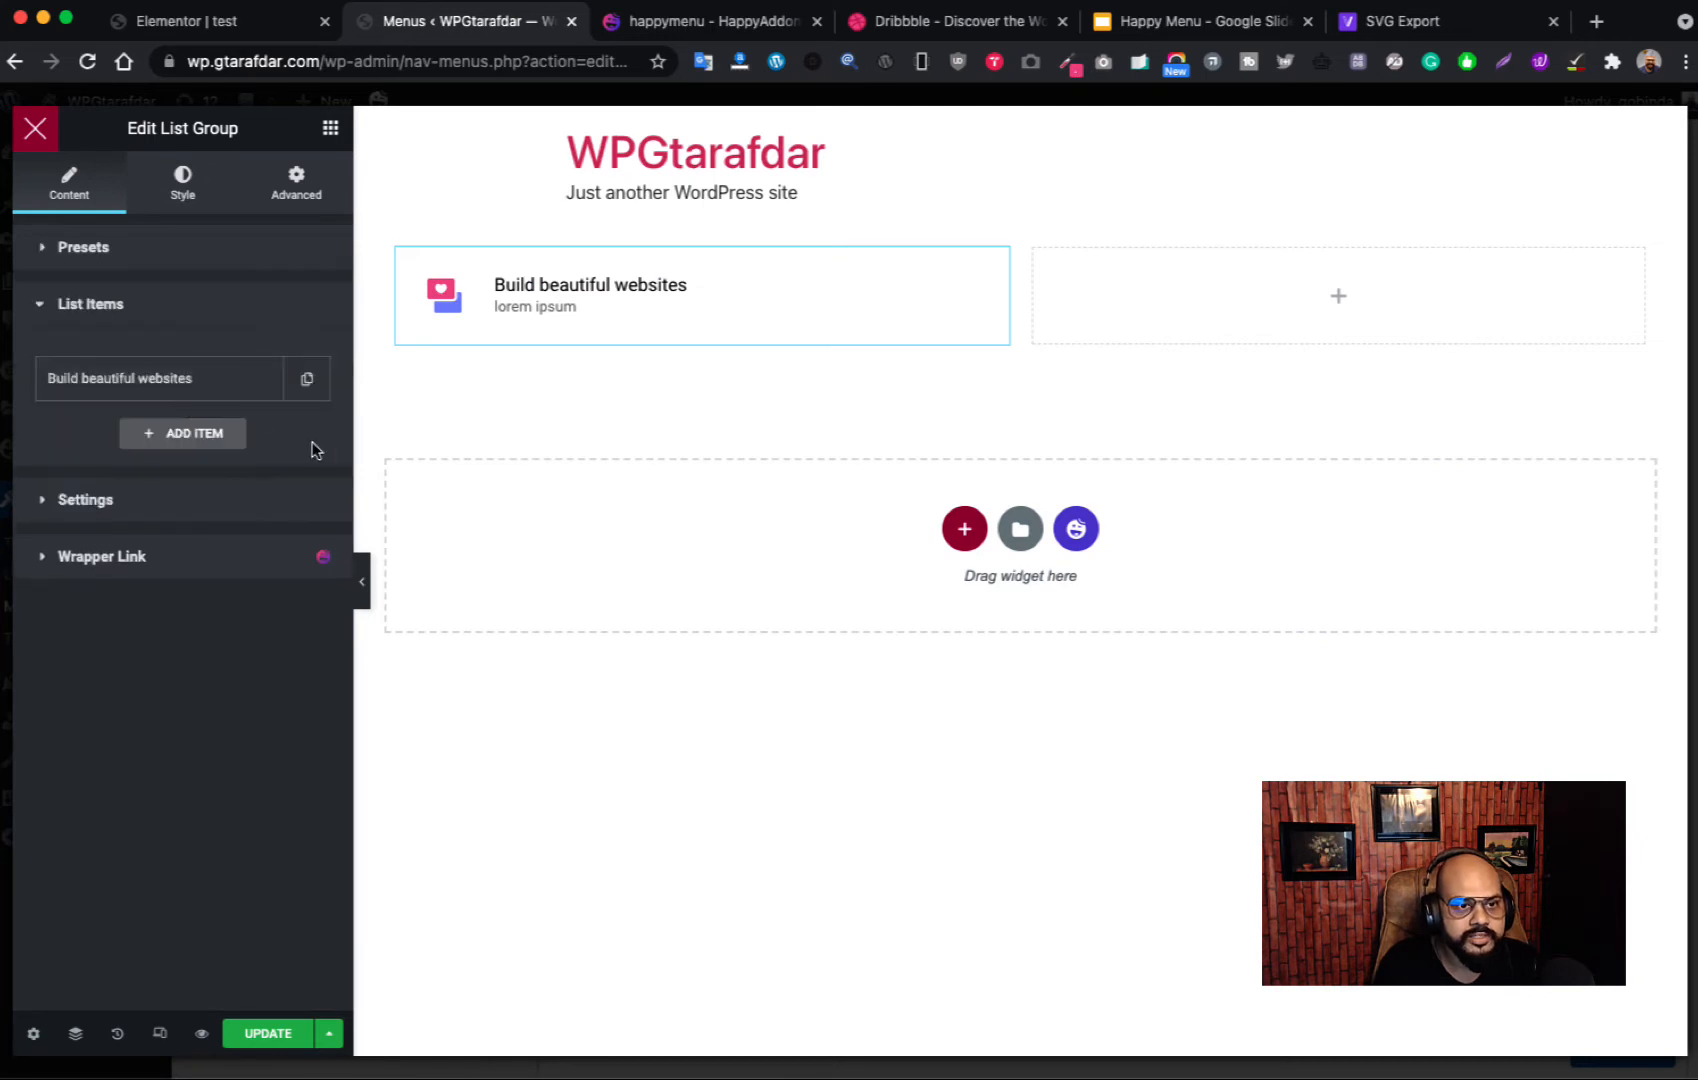
click(305, 382)
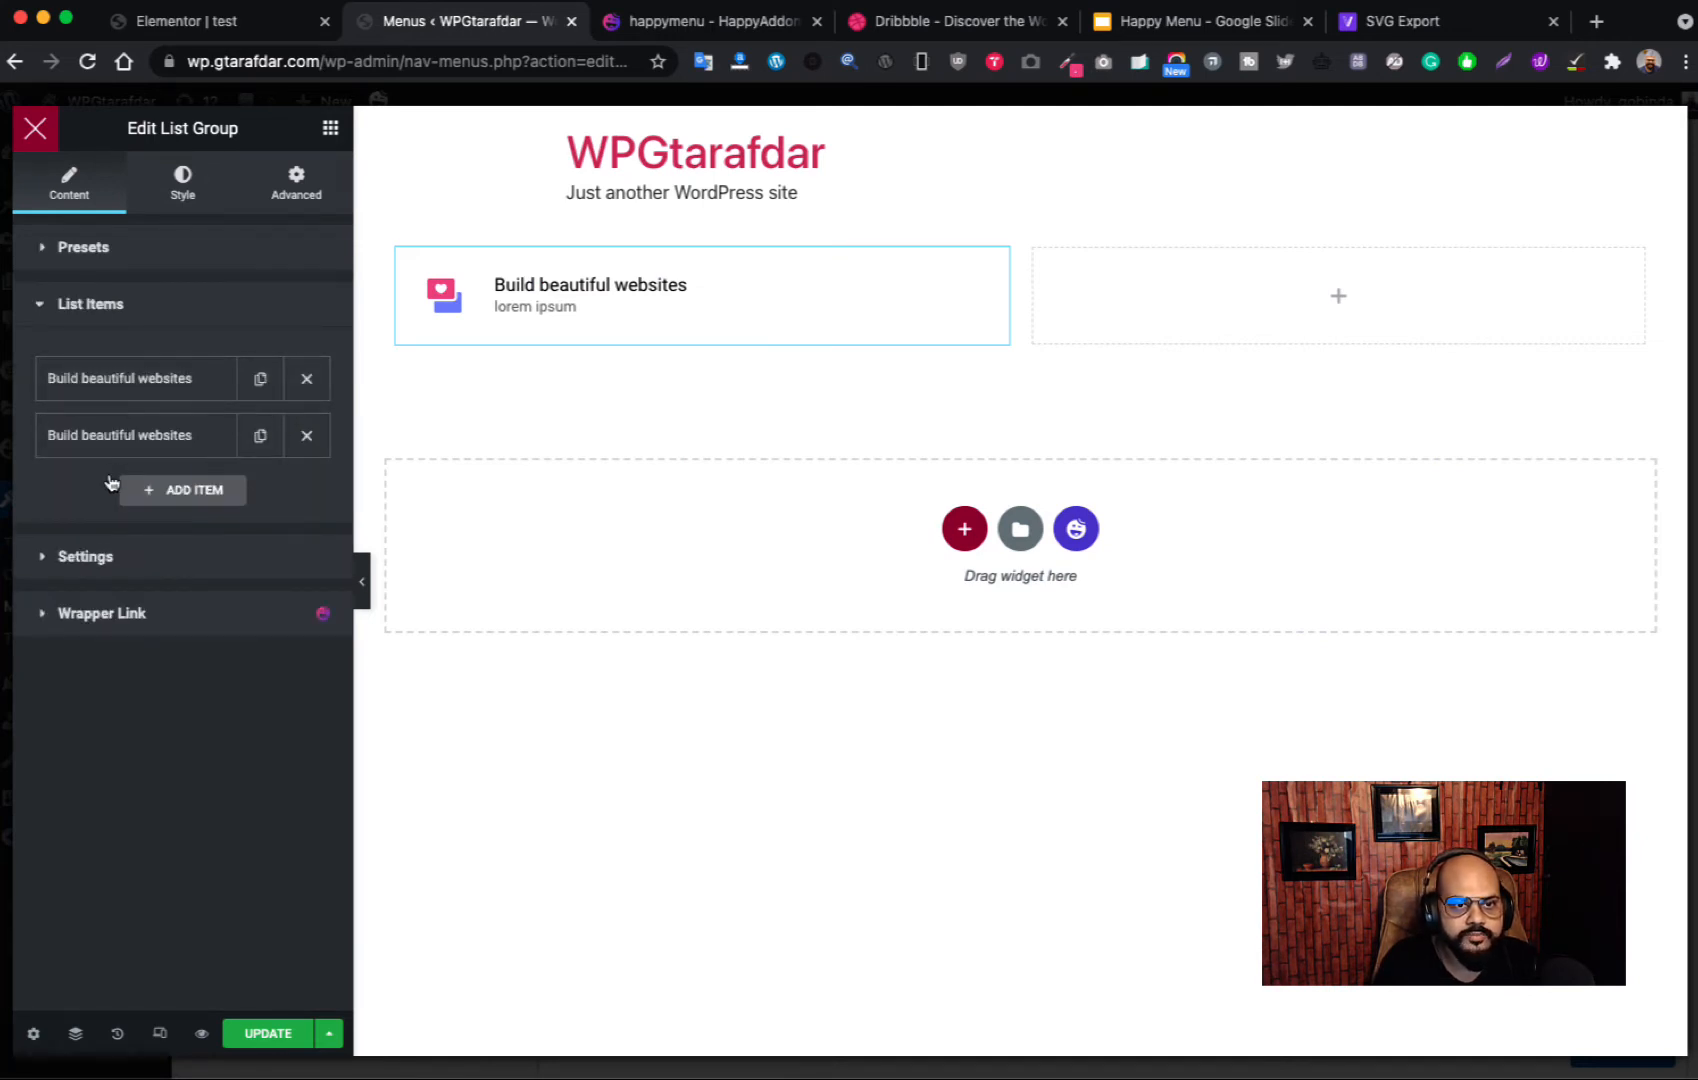
click(129, 440)
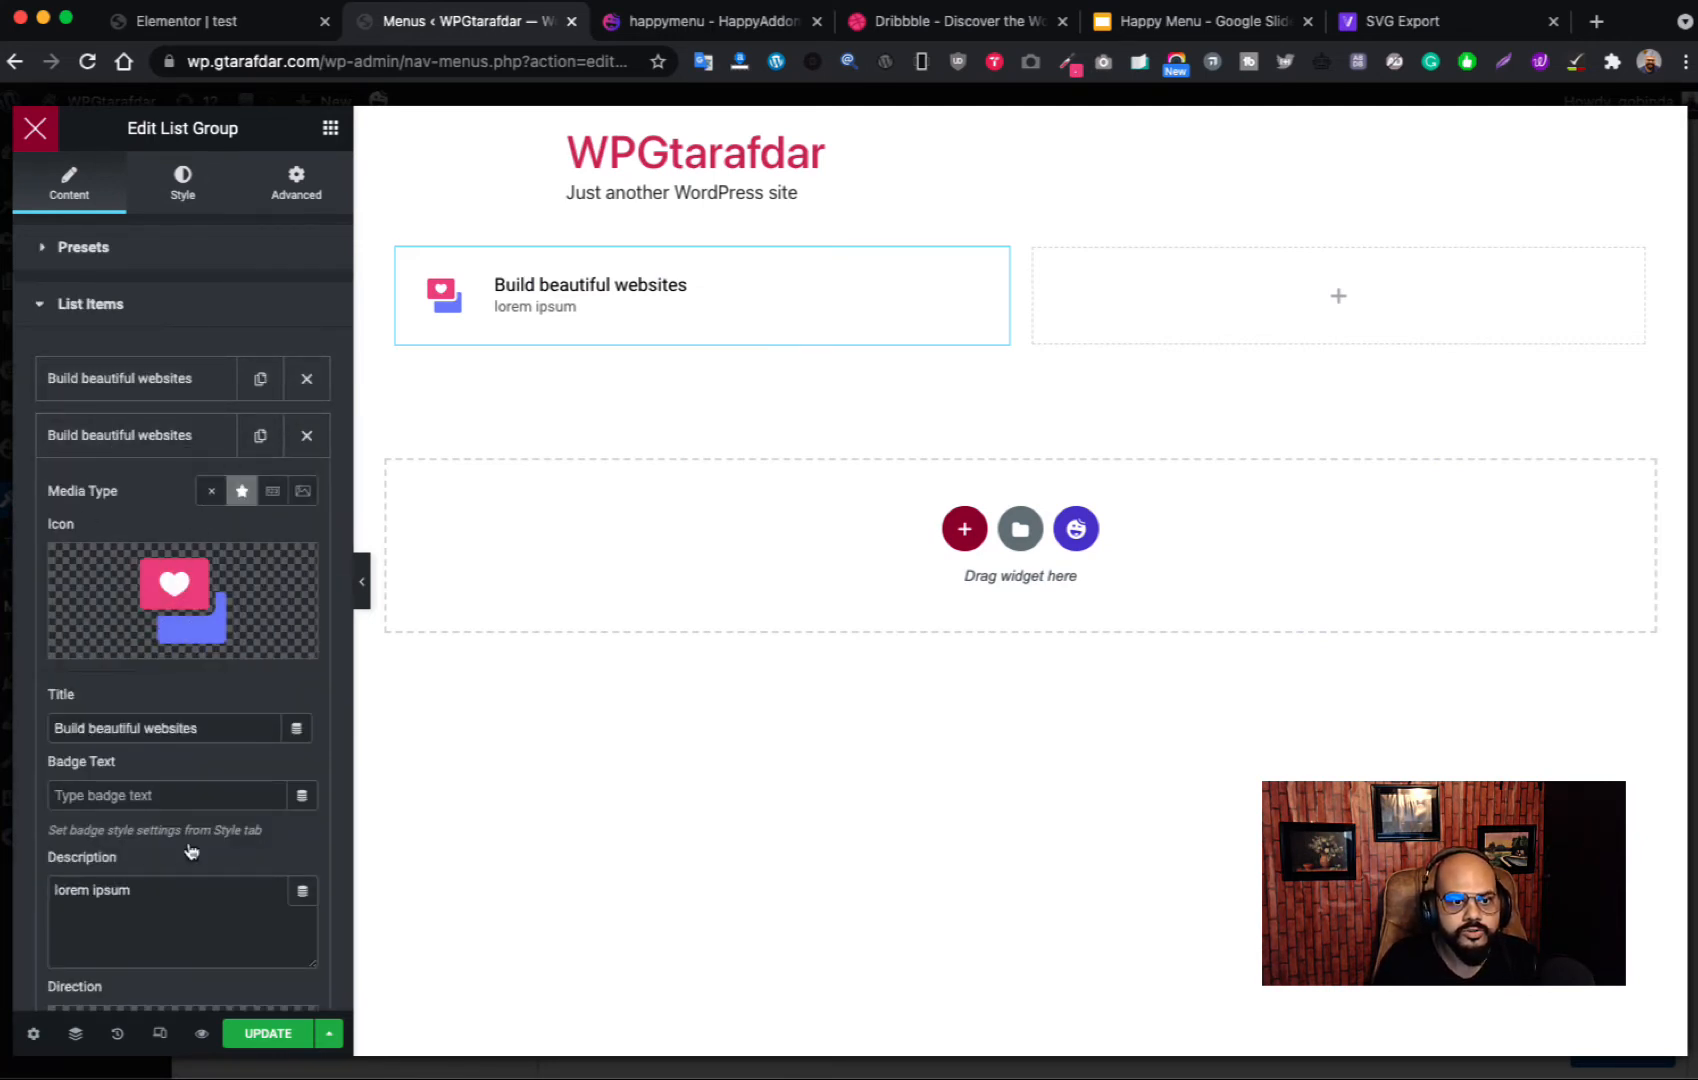
click(281, 1038)
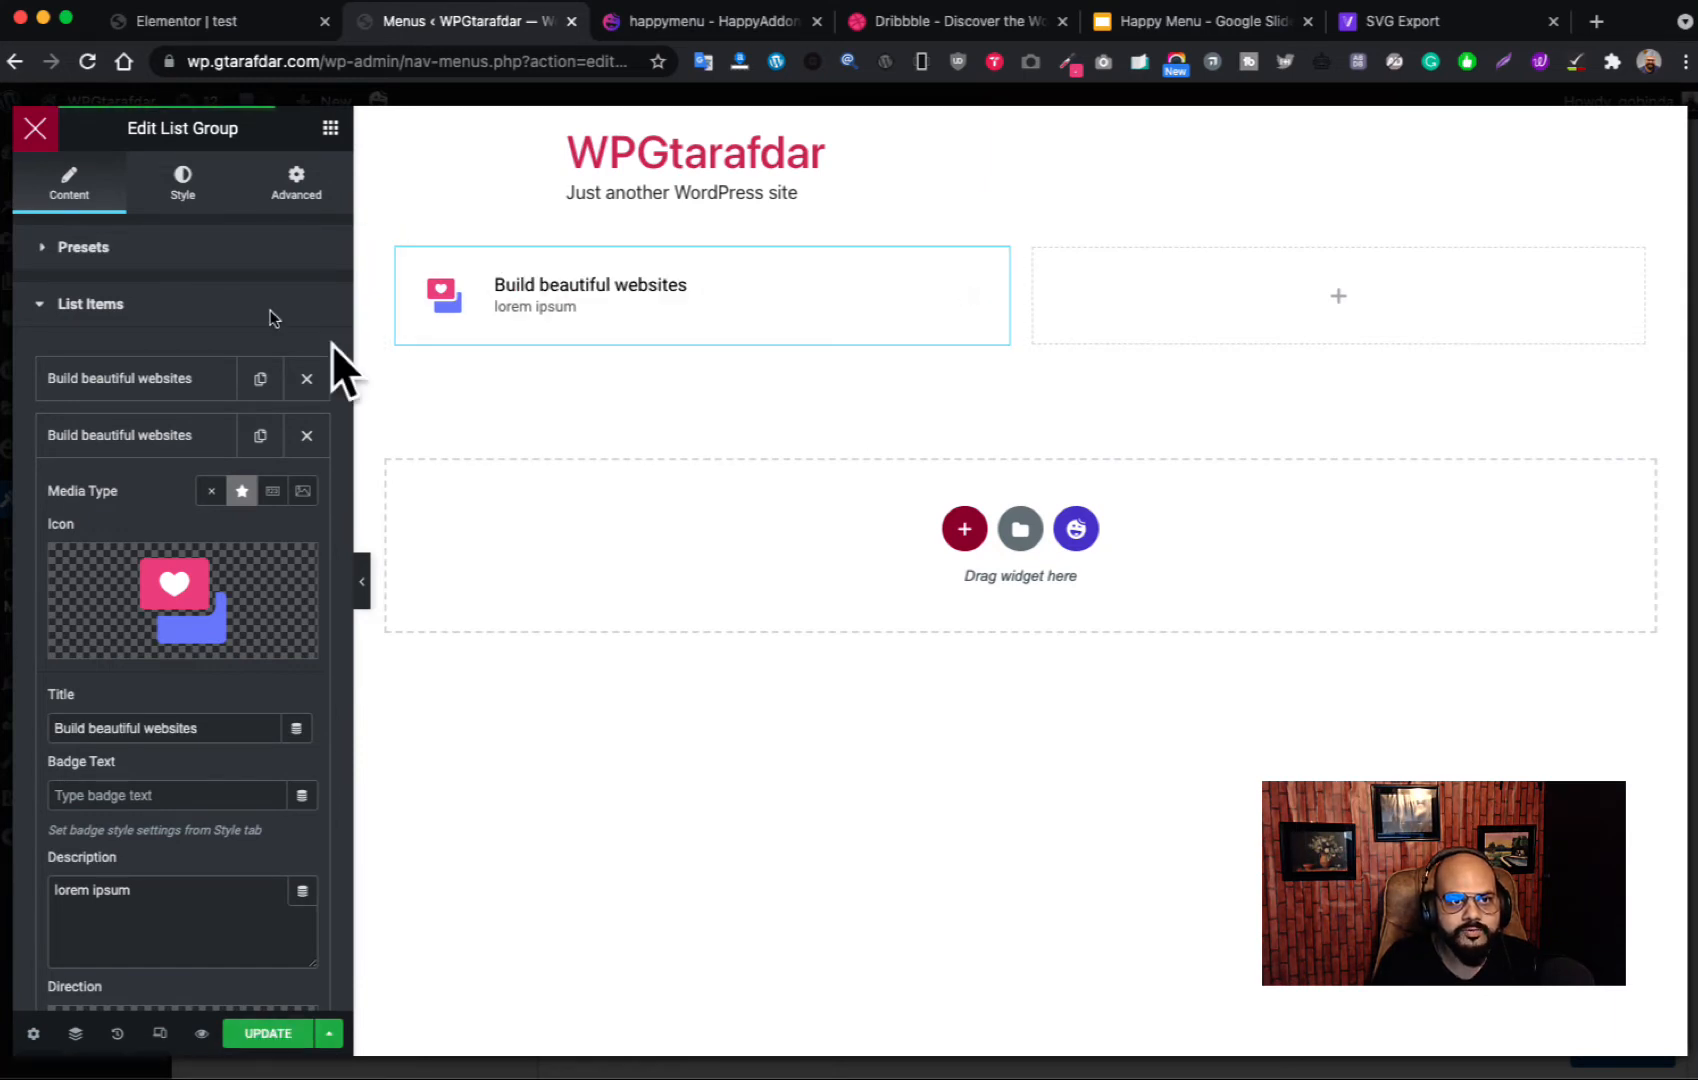
mouse_move(237, 543)
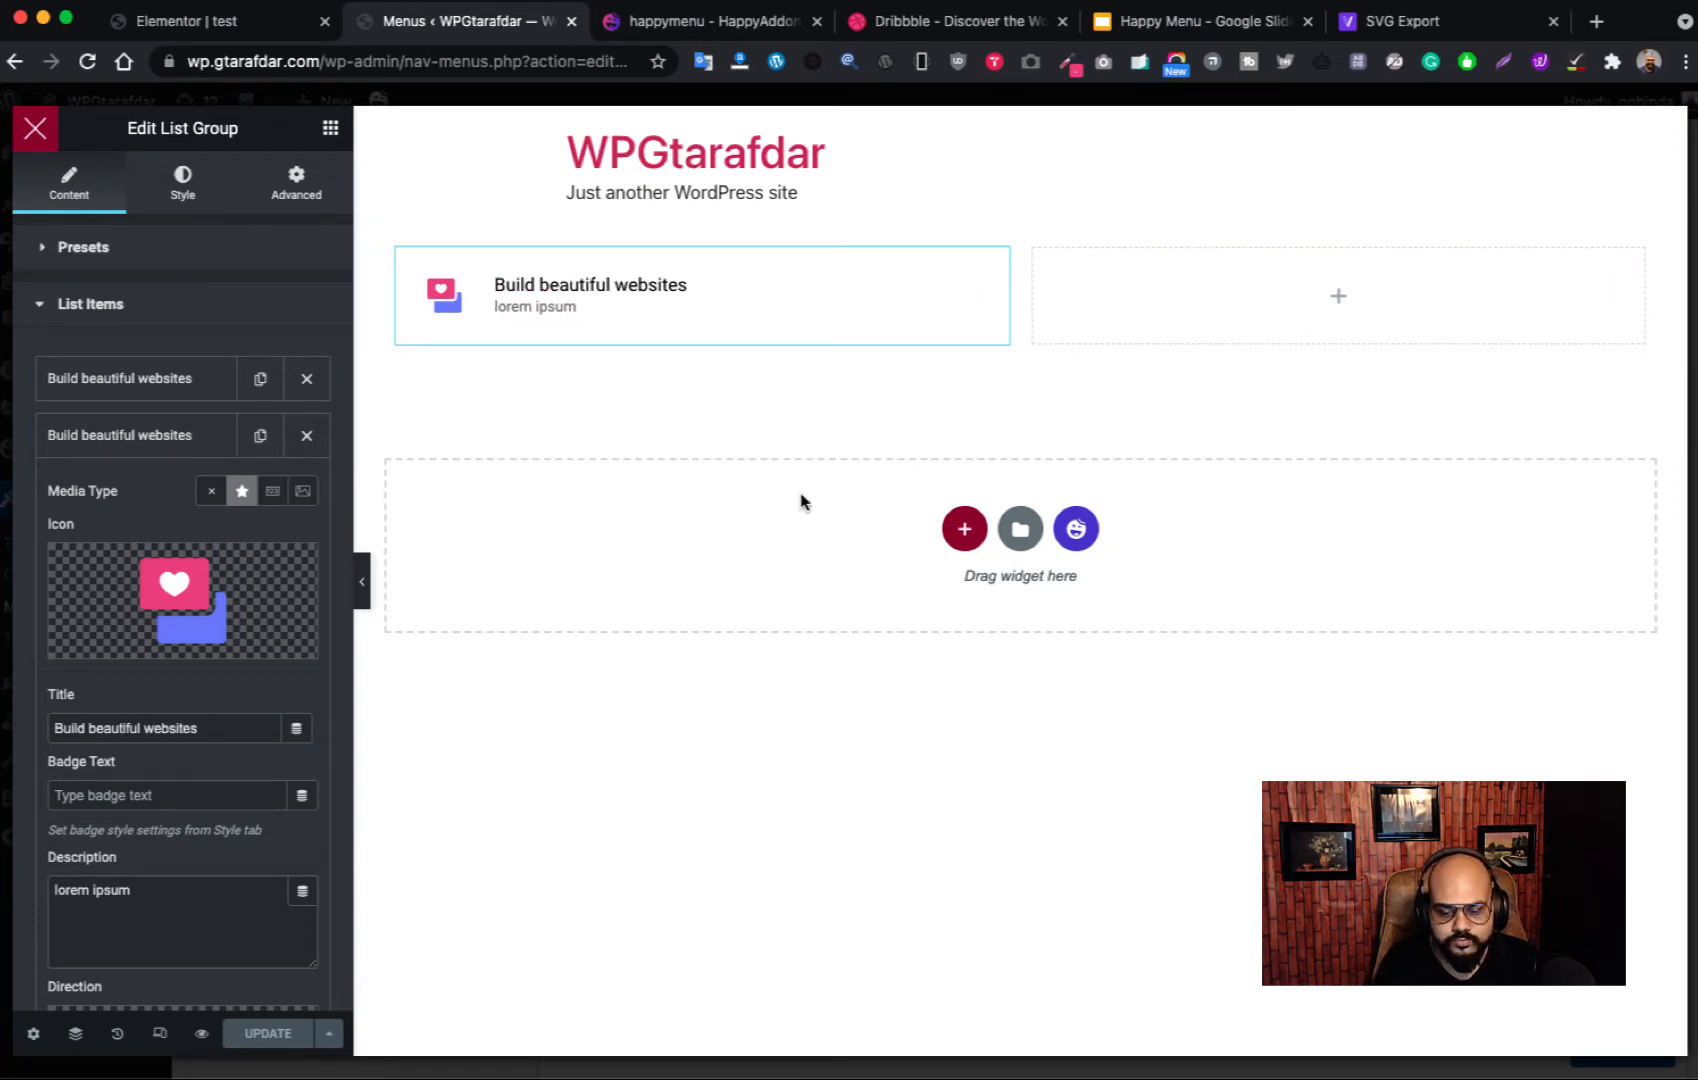
Step: Check Dribbble's Inspiration menu, and upload all SVG files from the "dribble like menu" folder to the editor's media library for the second item's icon
click(735, 24)
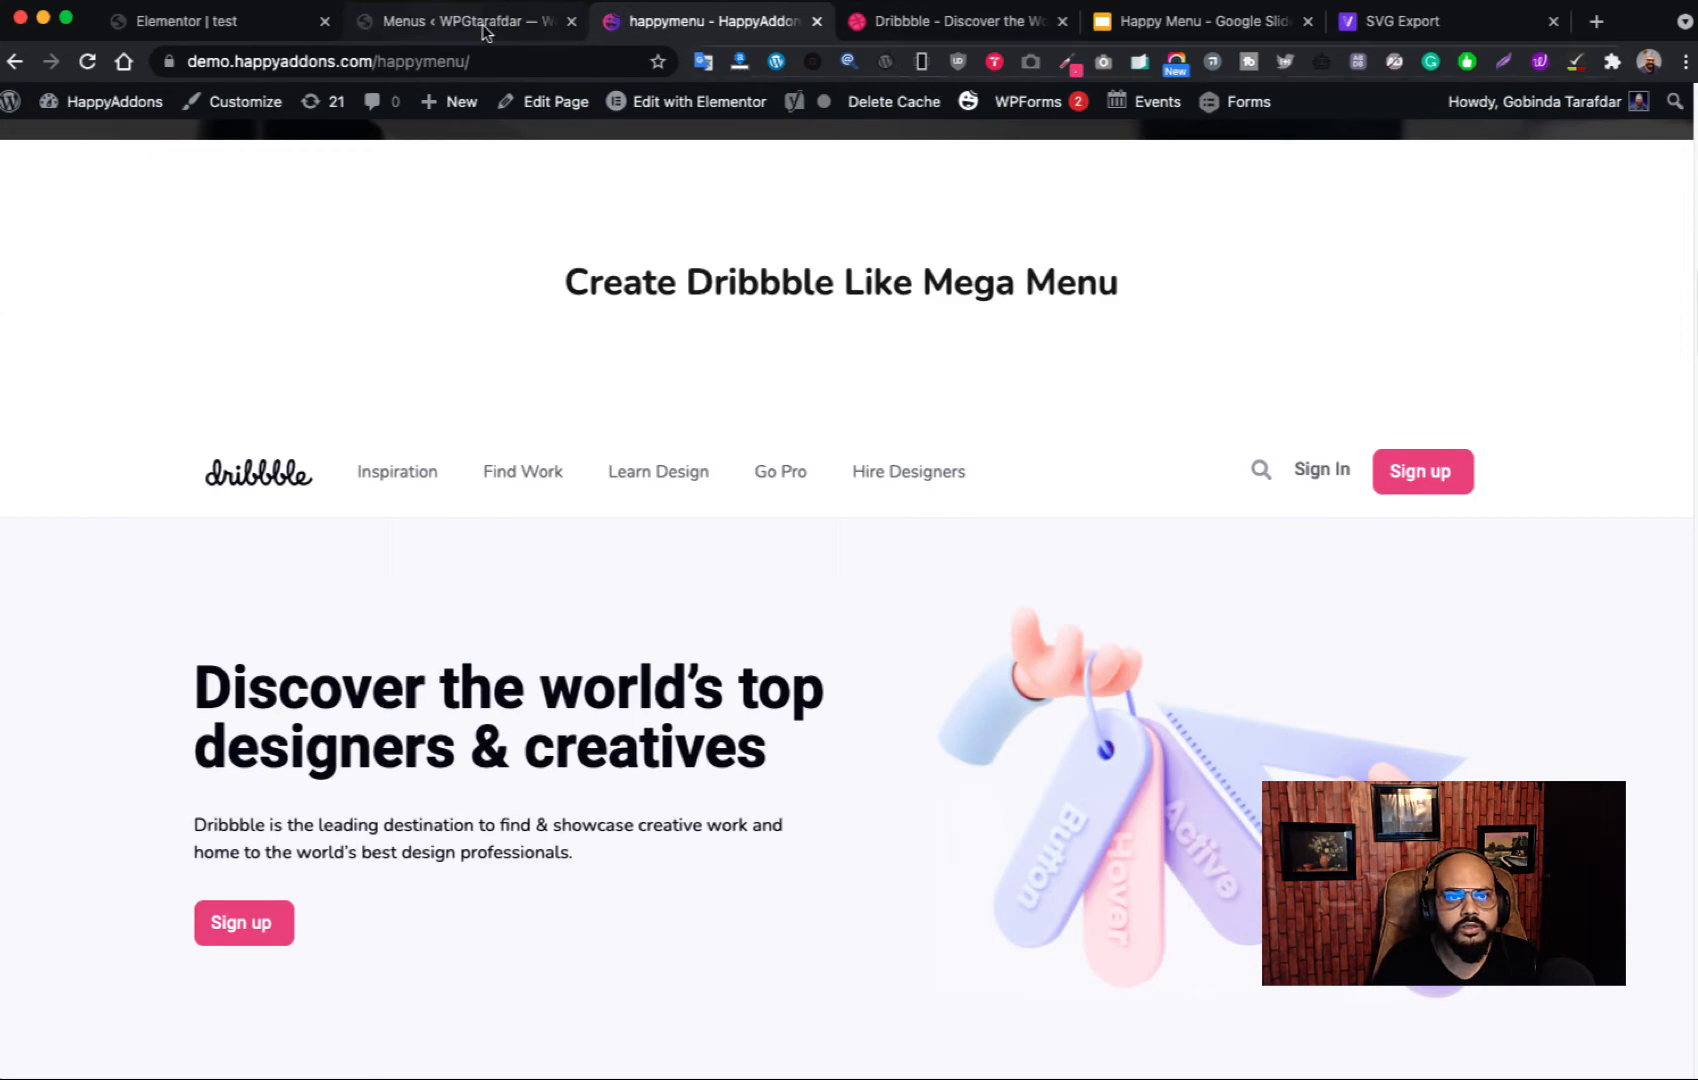
click(853, 20)
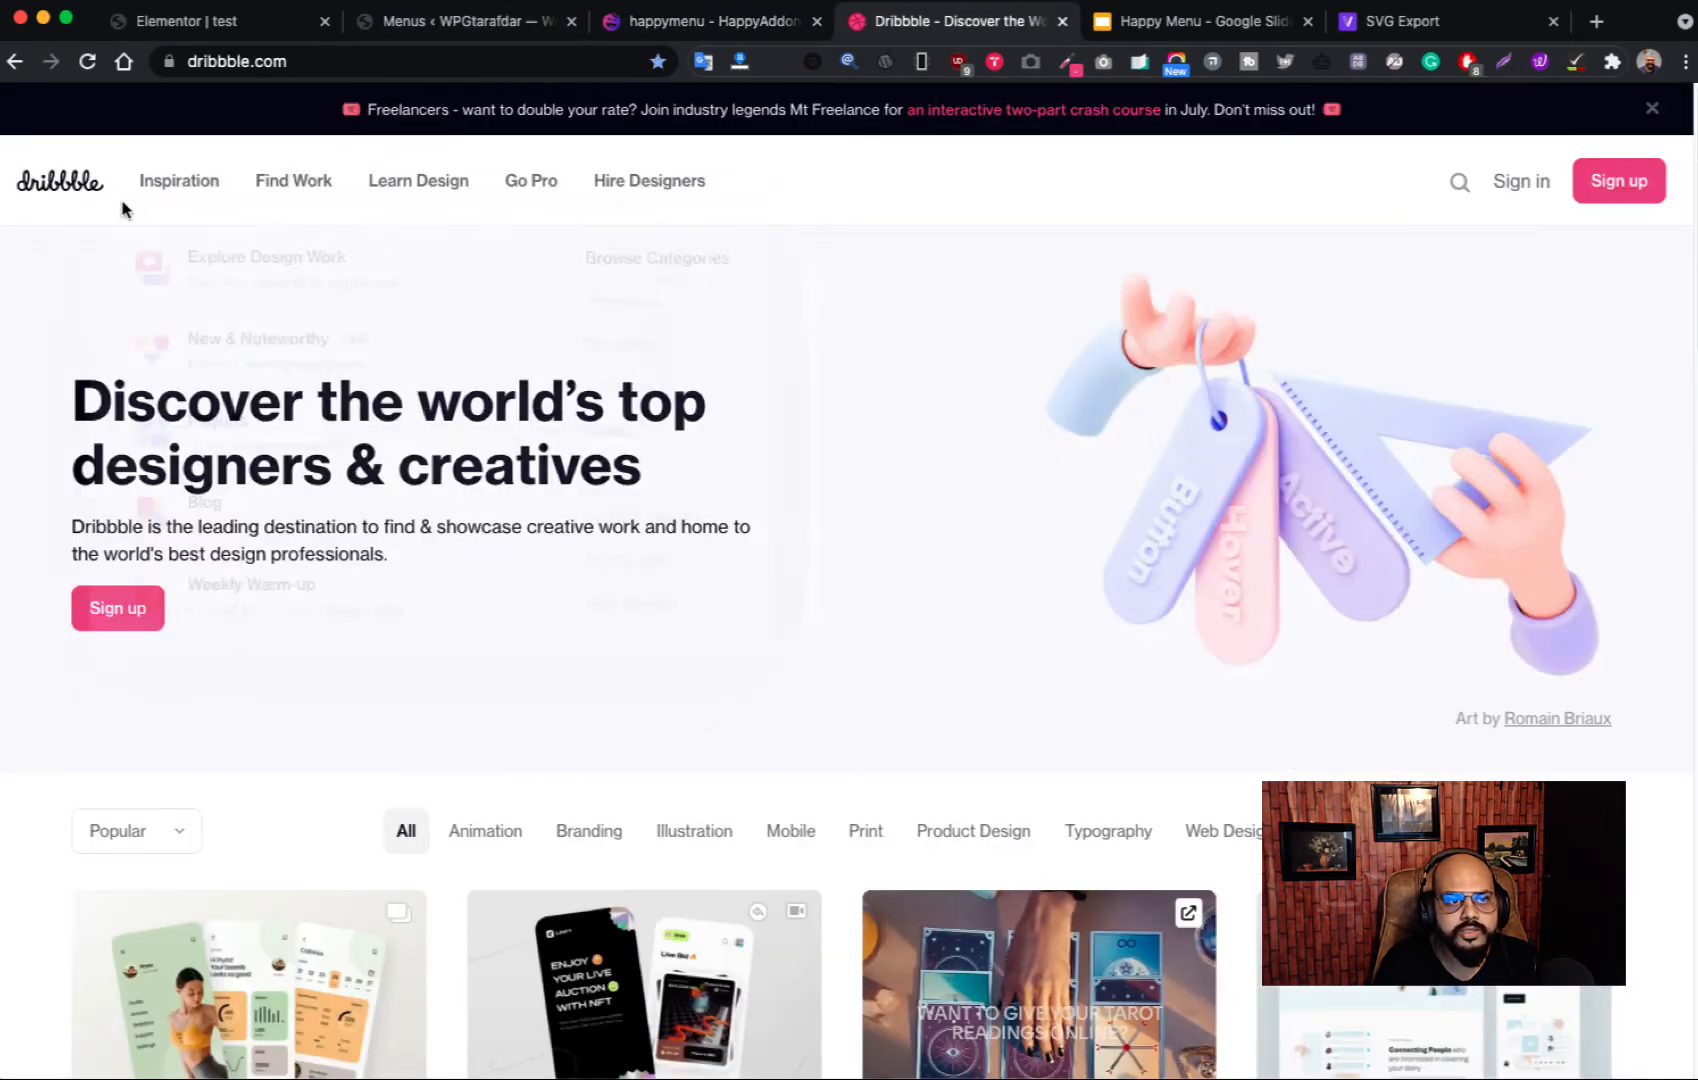
mouse_move(179, 180)
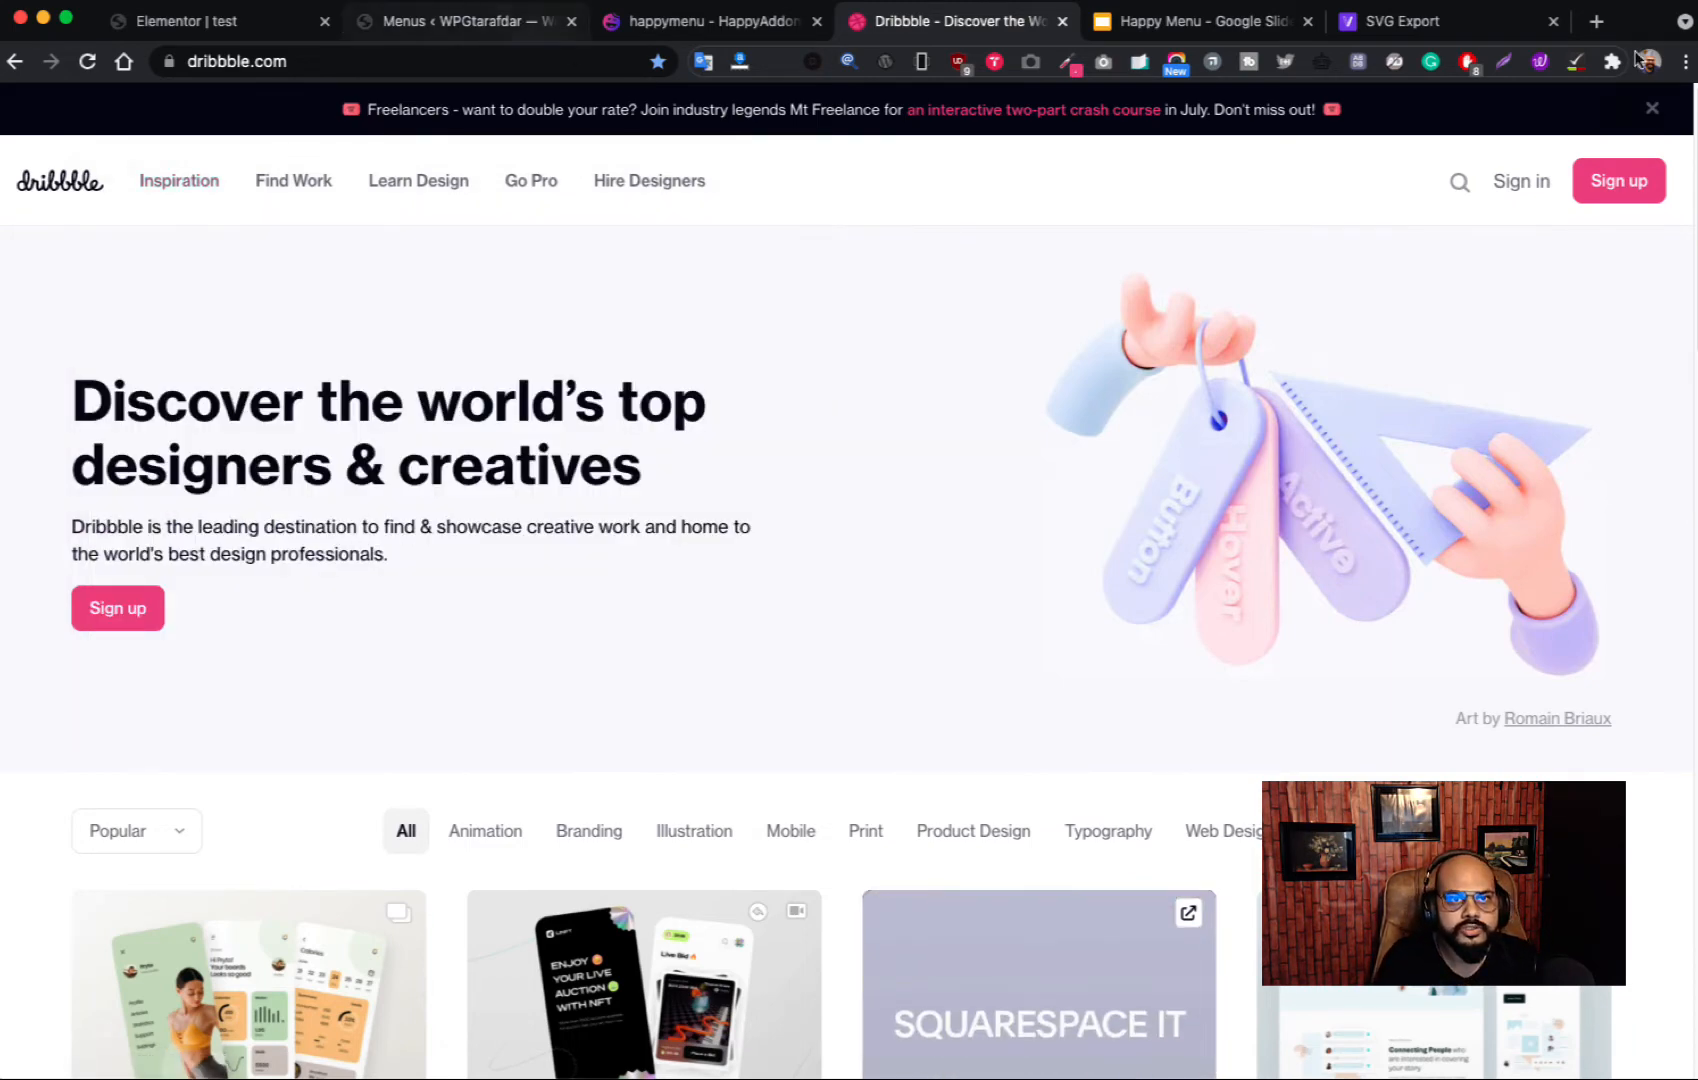
click(455, 20)
click(278, 641)
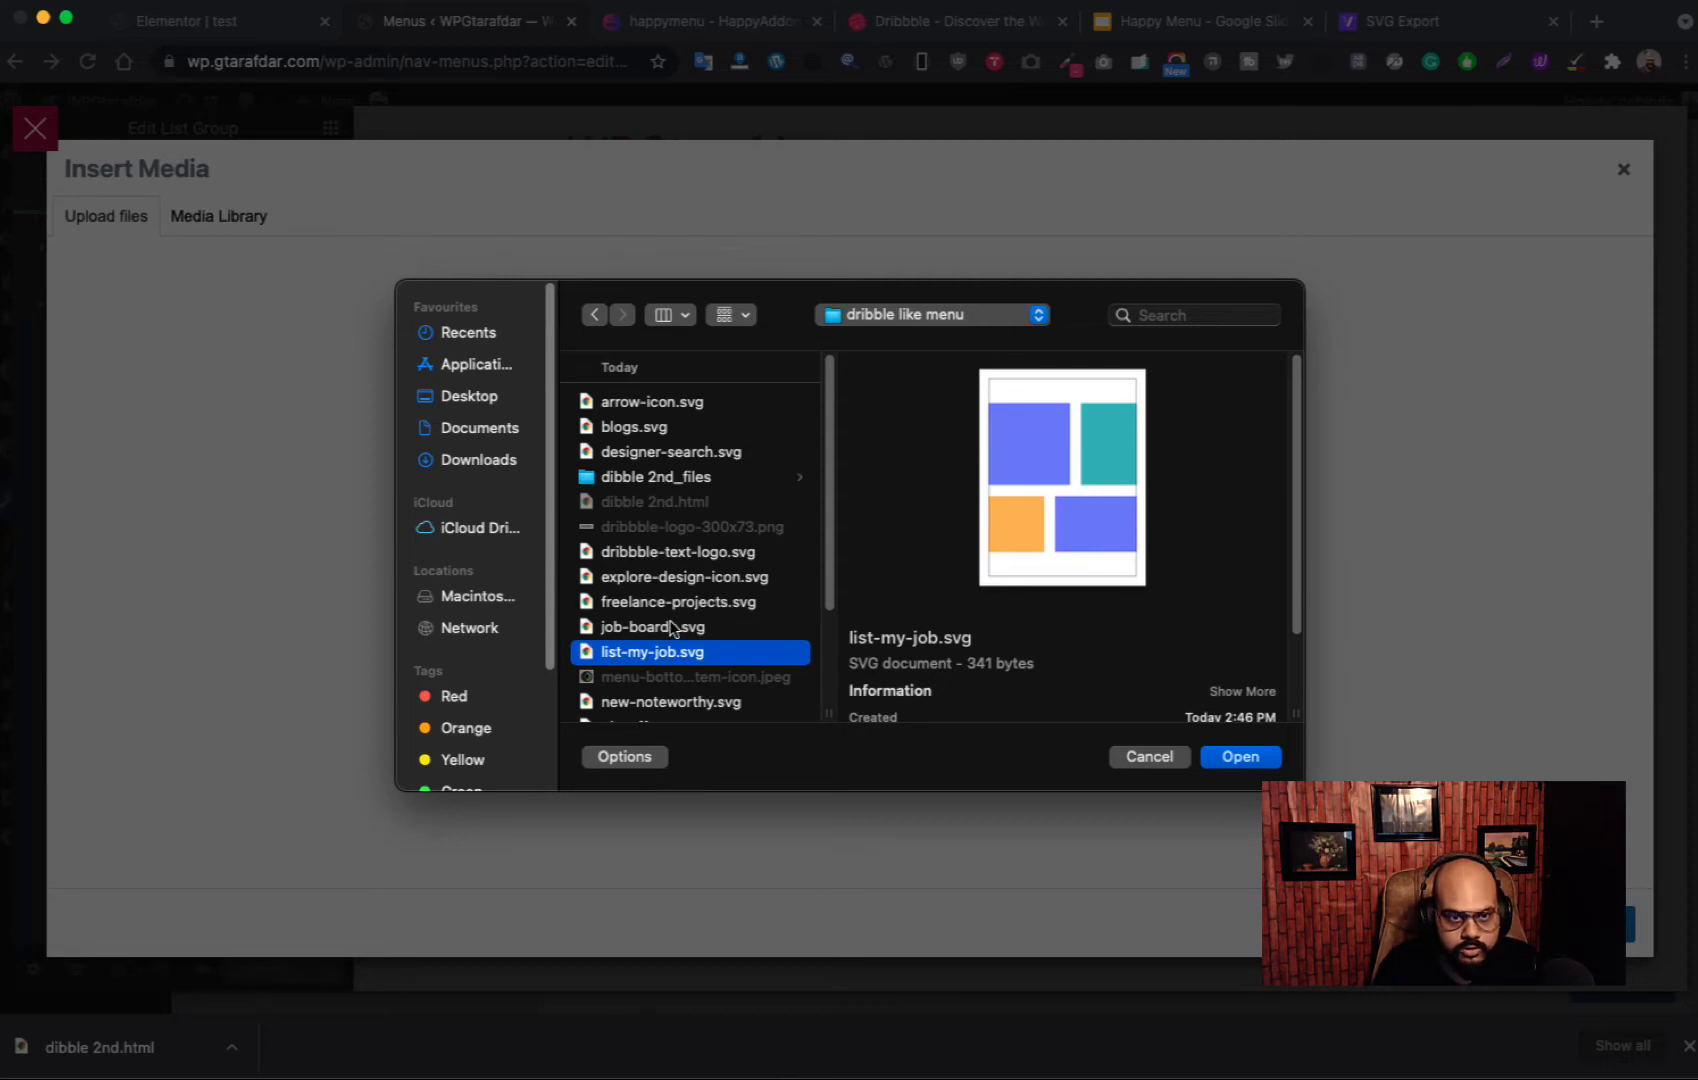
key(super+a)
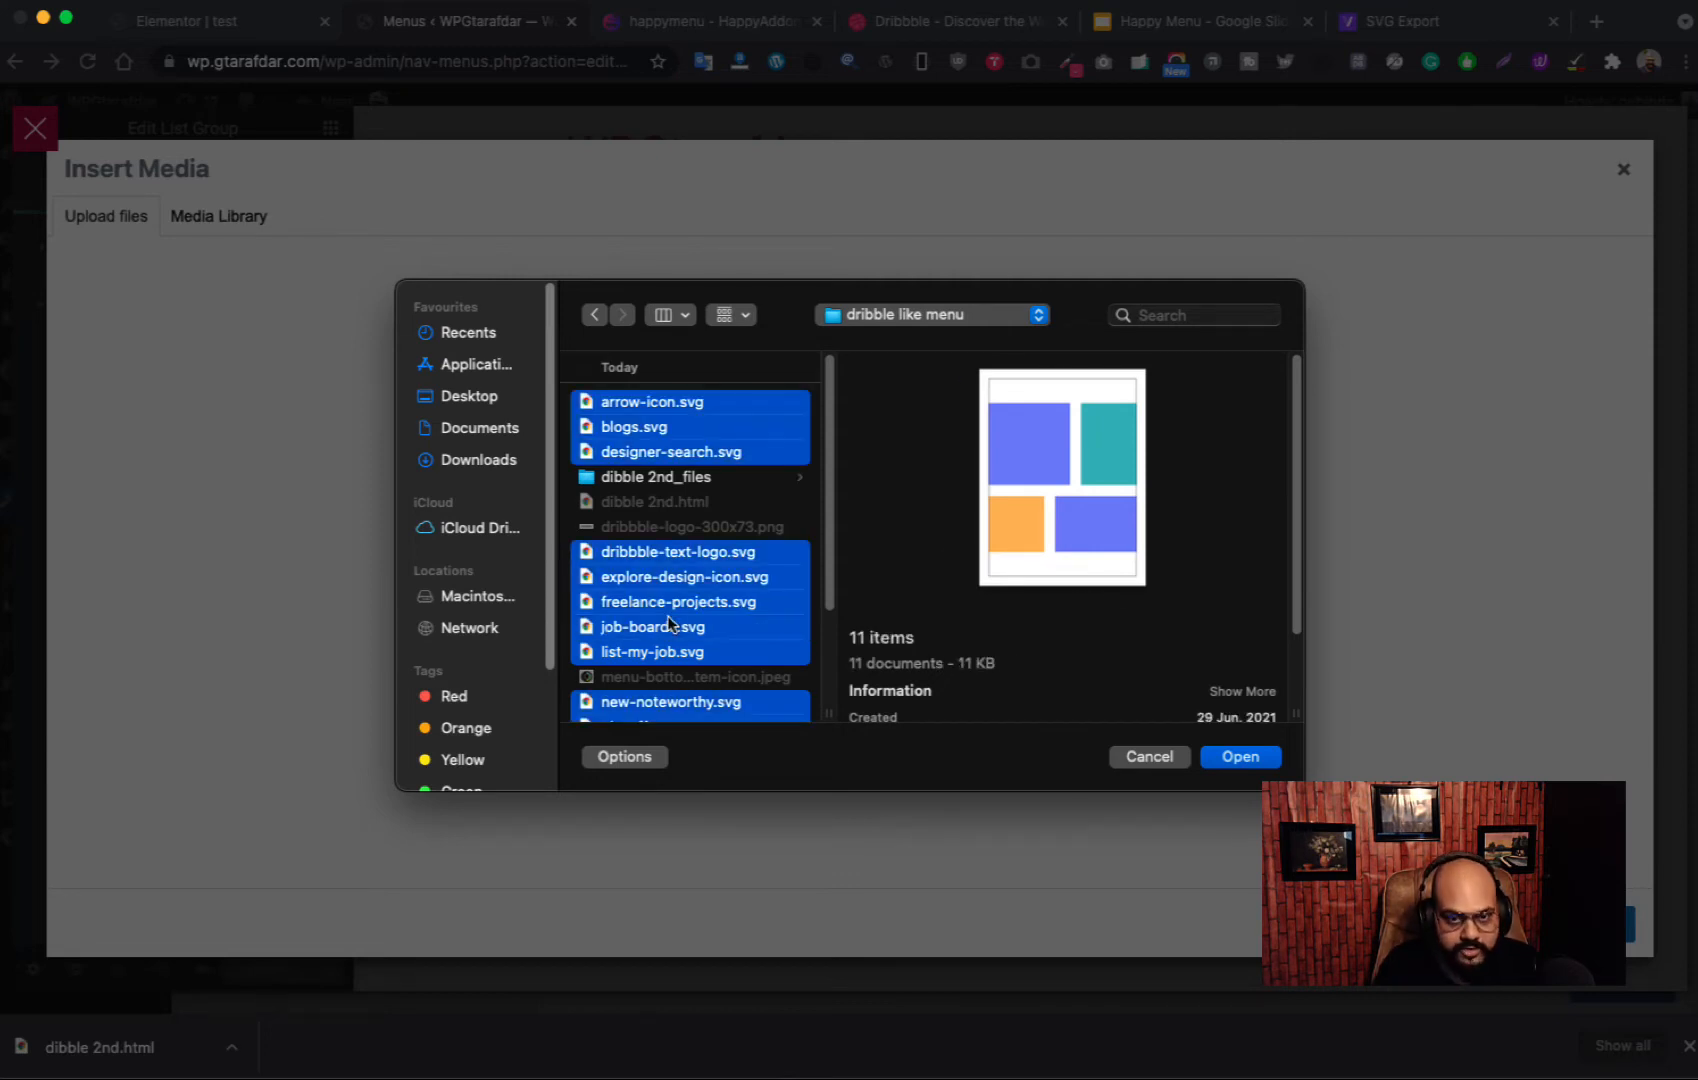
click(1246, 760)
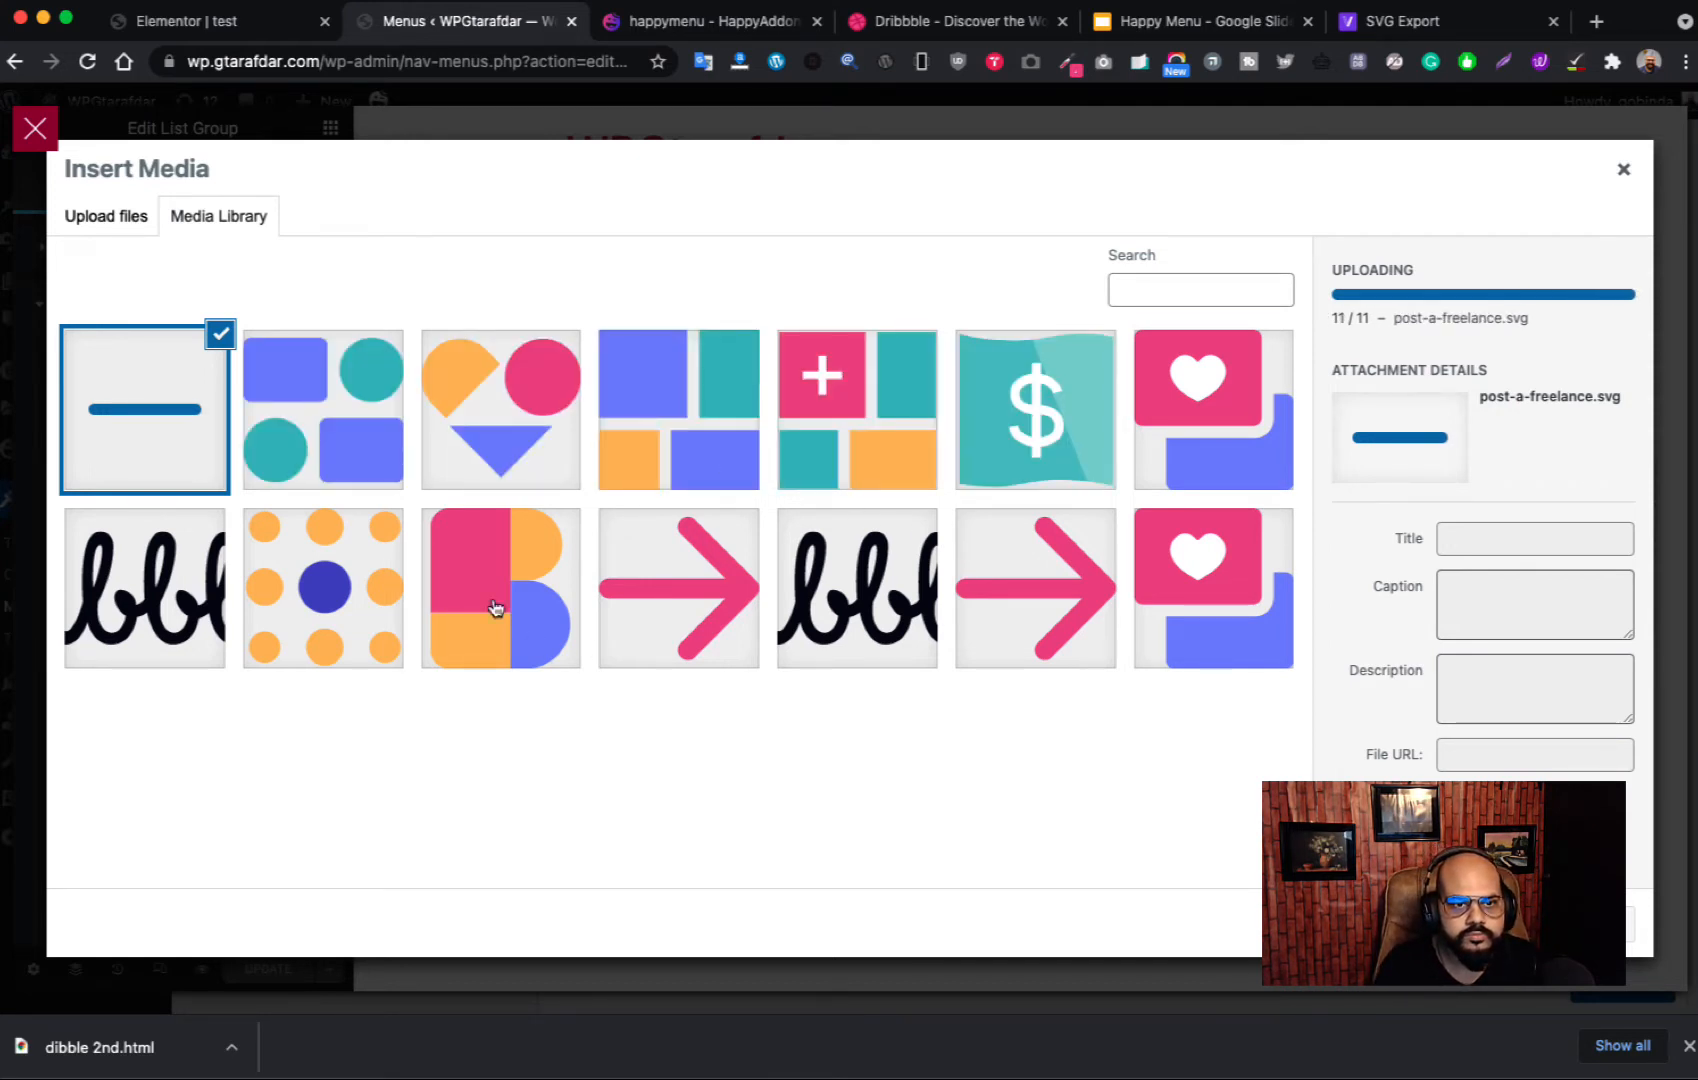
Step: Insert new-noteworthy.svg as the second list item's icon and collapse that item
click(500, 410)
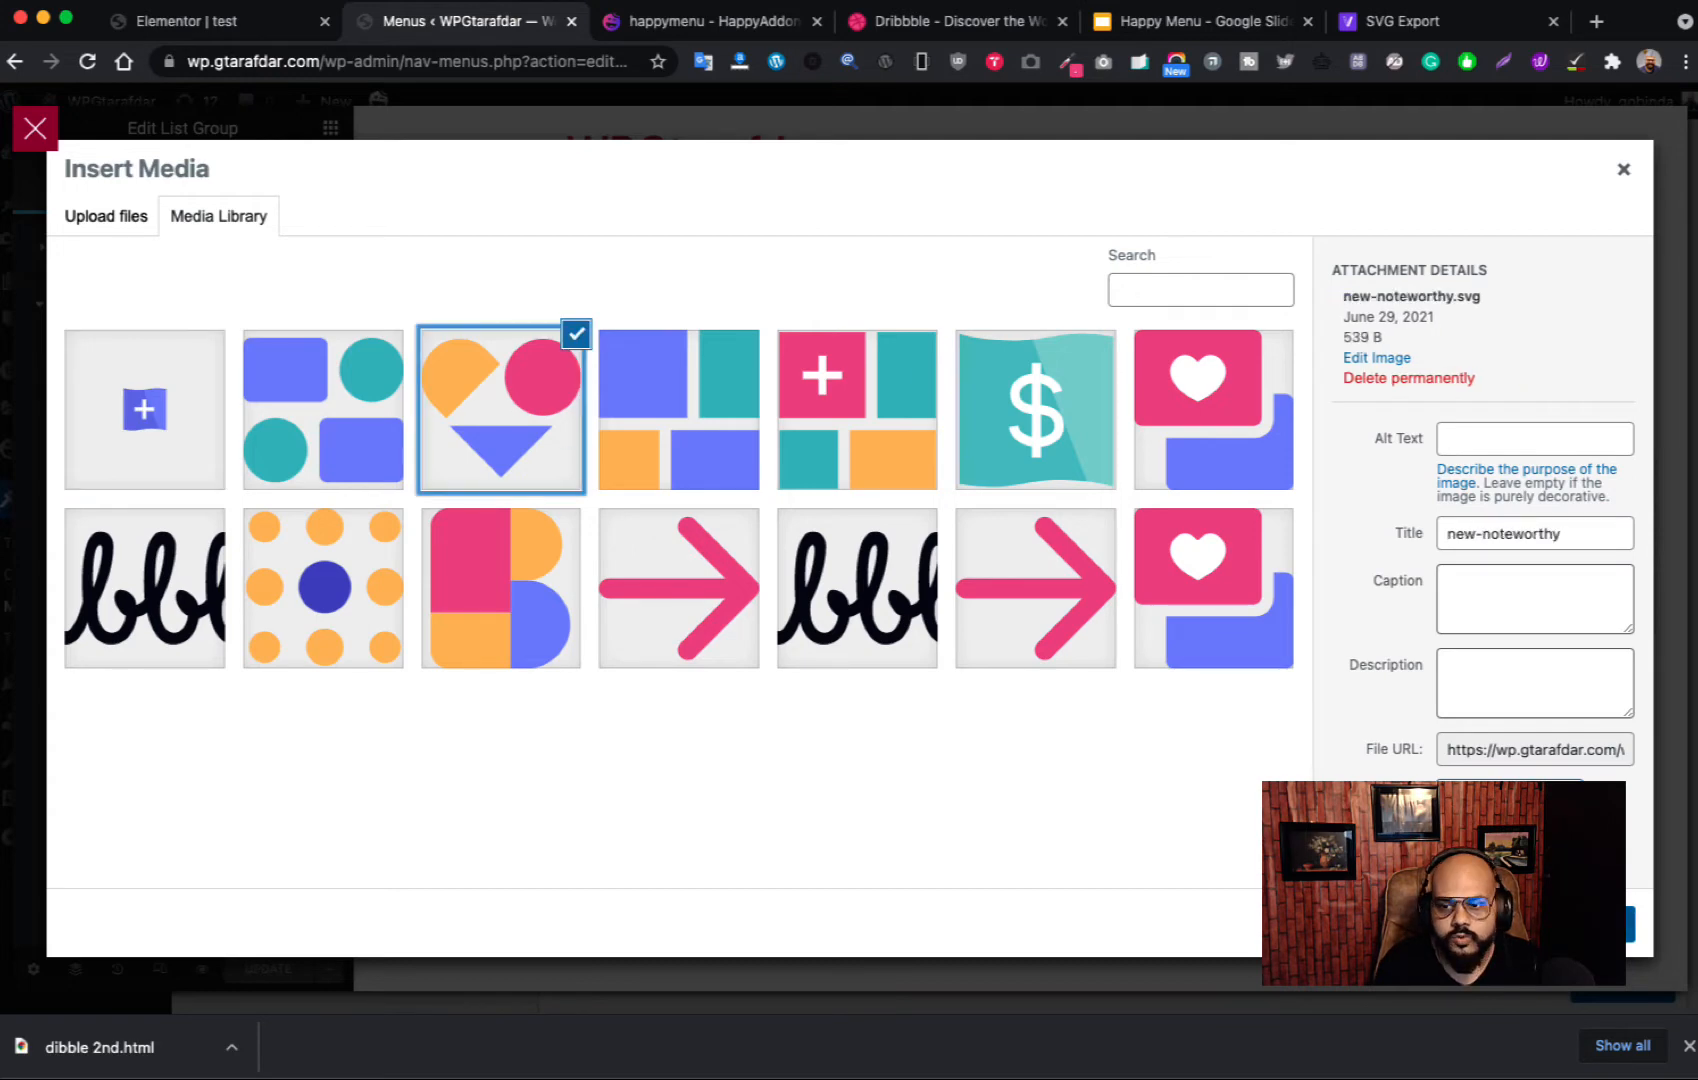
click(1580, 924)
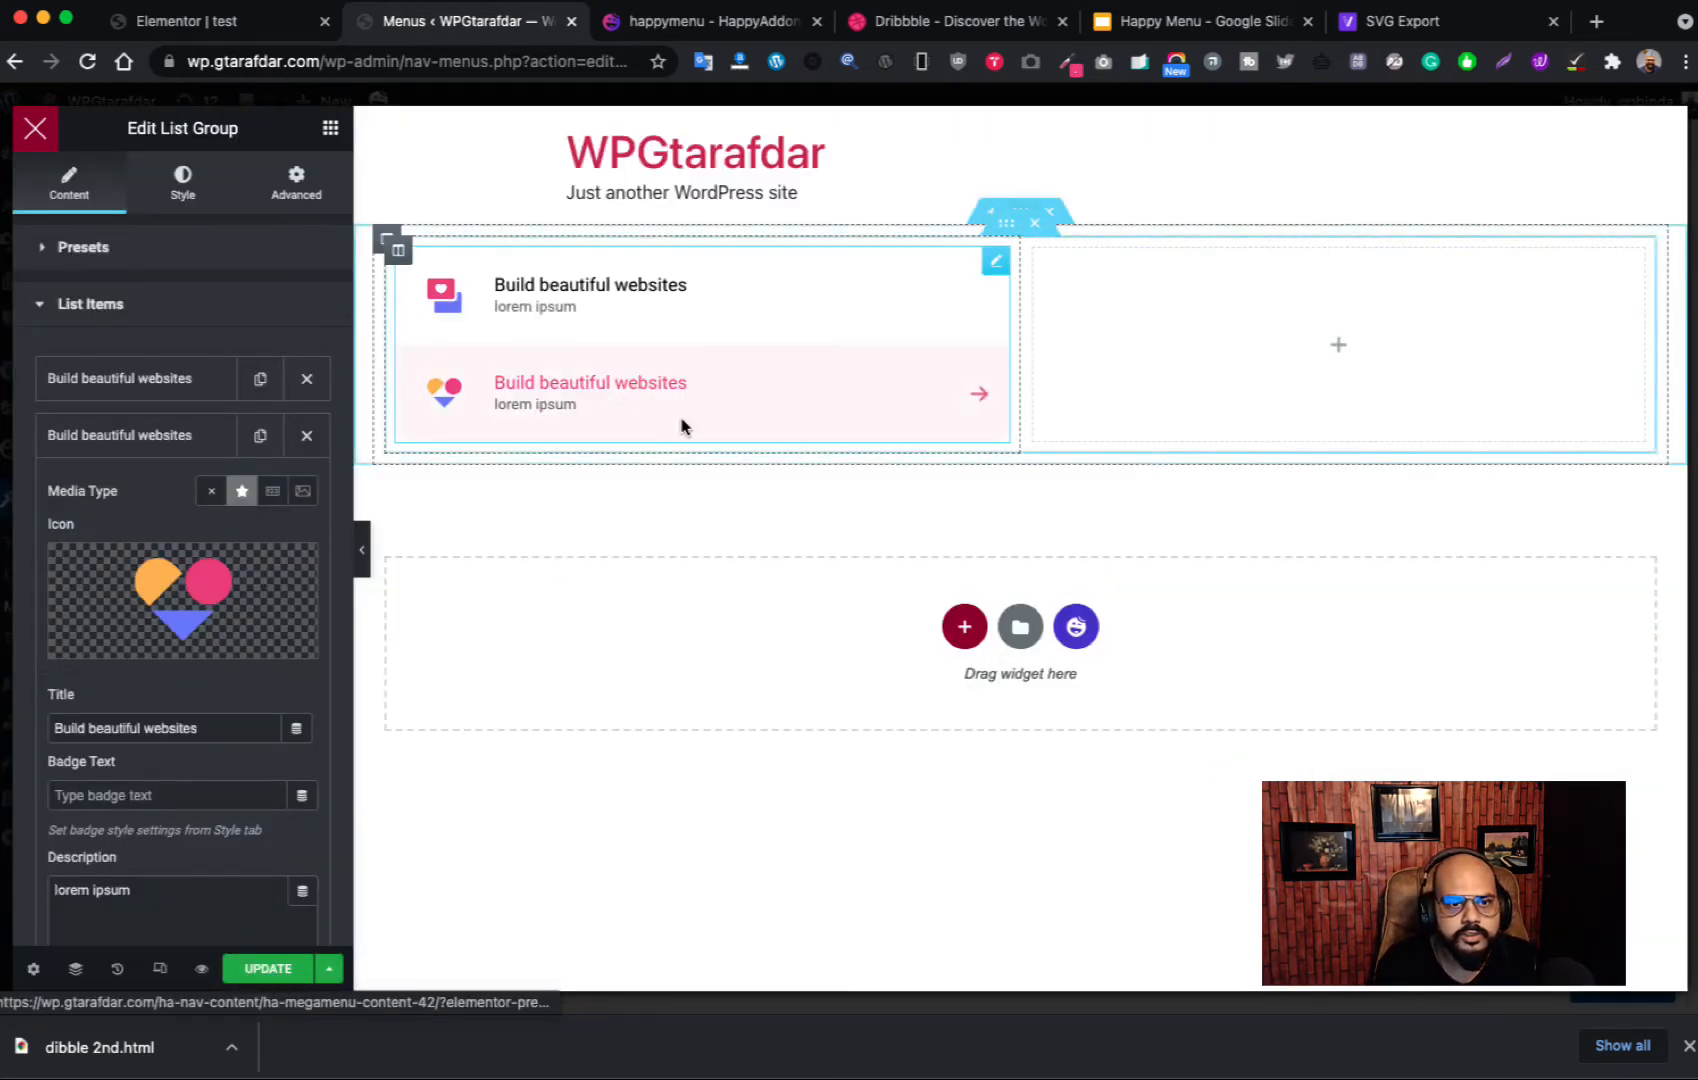
click(190, 436)
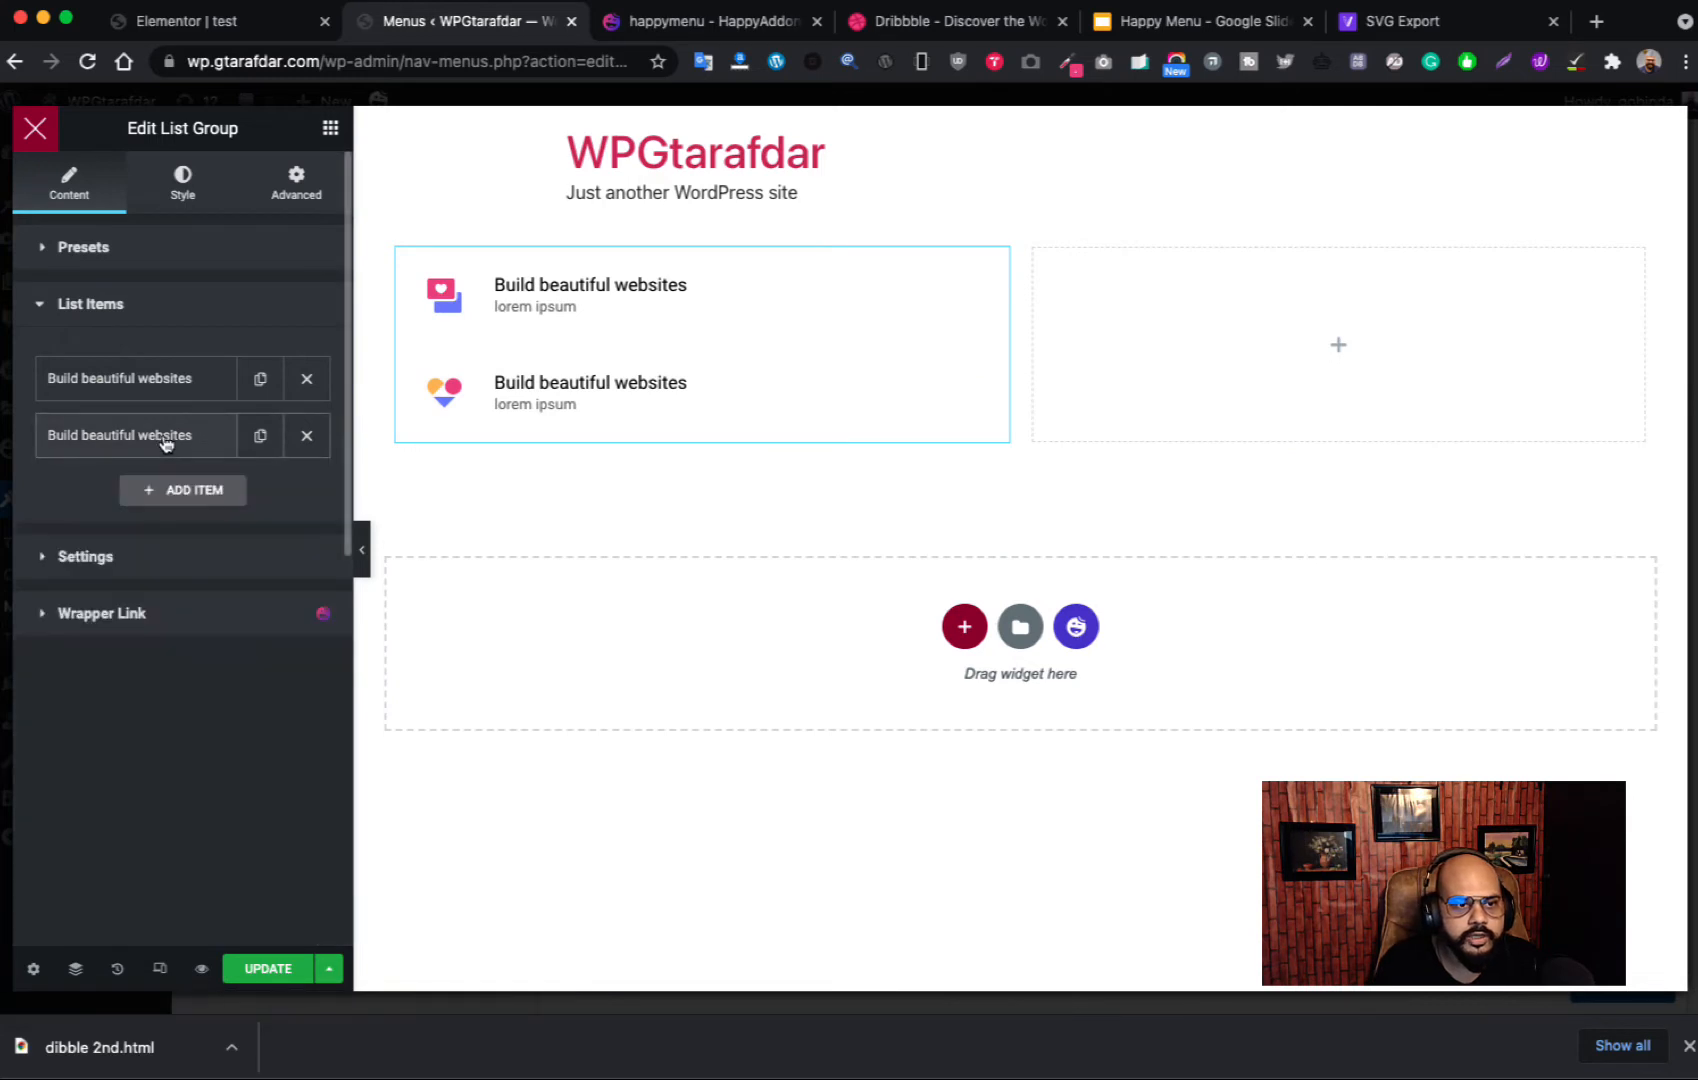
Step: Duplicate the second list item, open the copy and look up the third item's icon in Dribbble's Inspiration menu
click(259, 437)
click(160, 497)
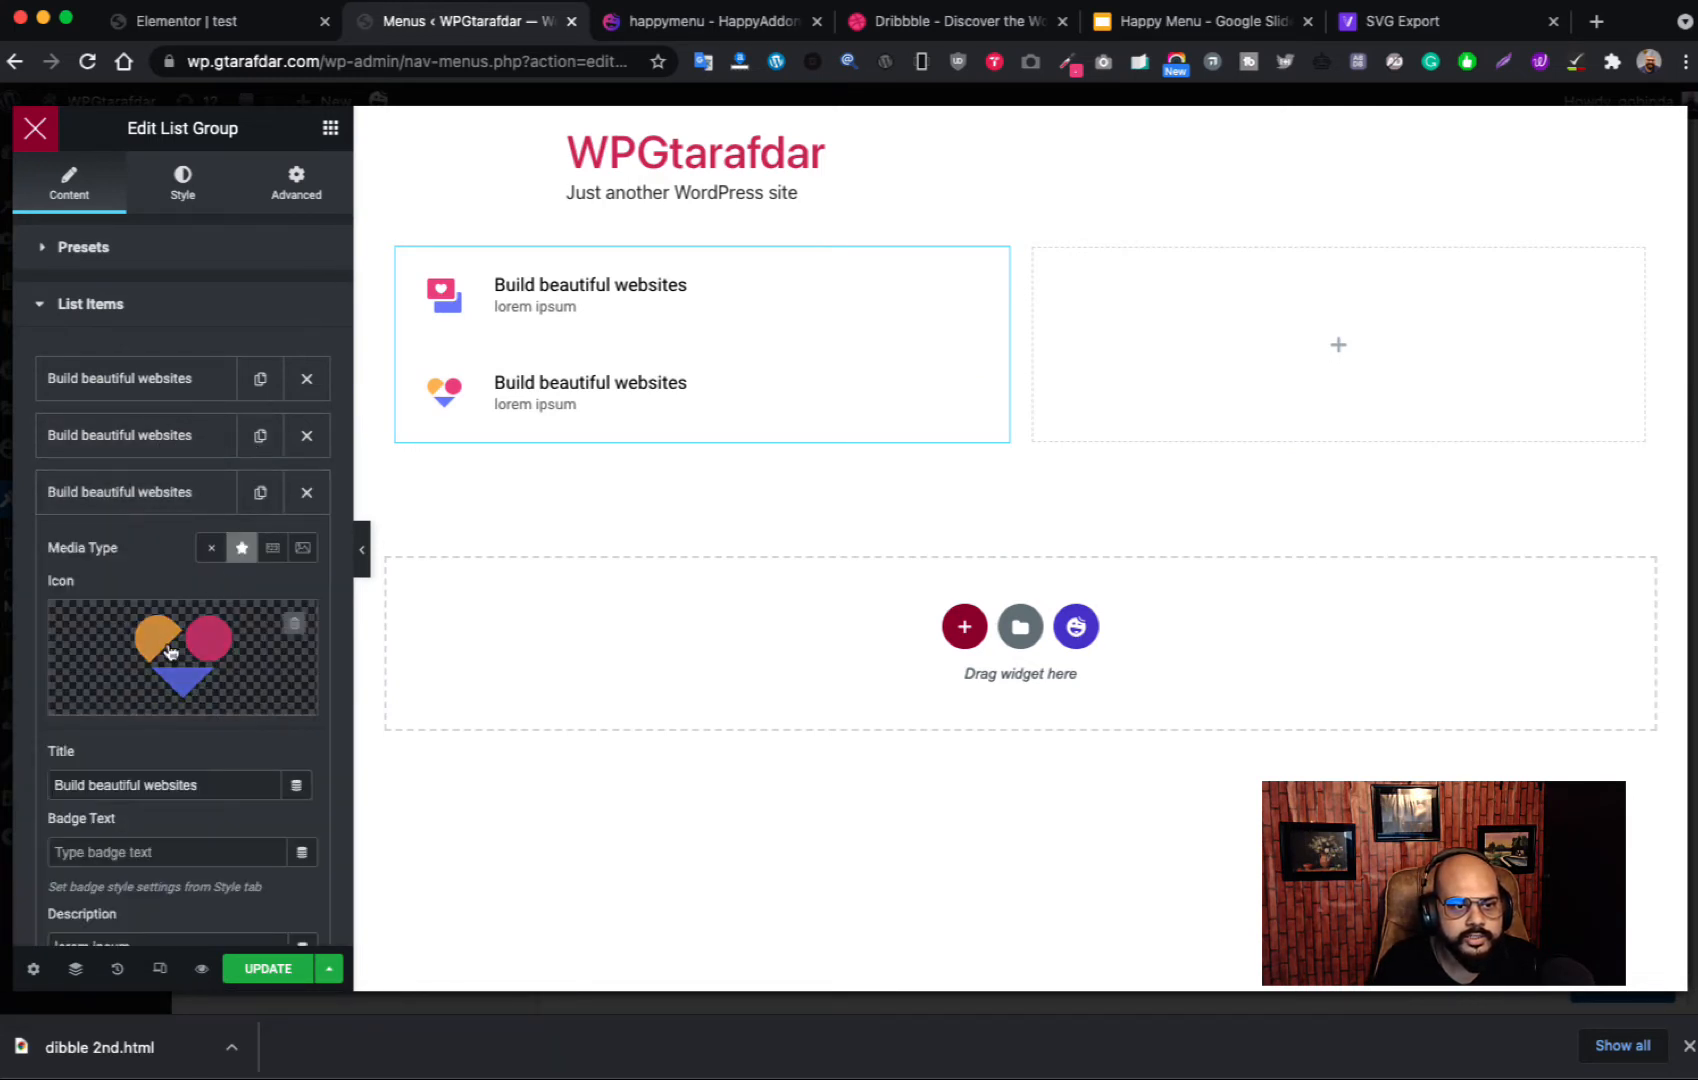
click(960, 21)
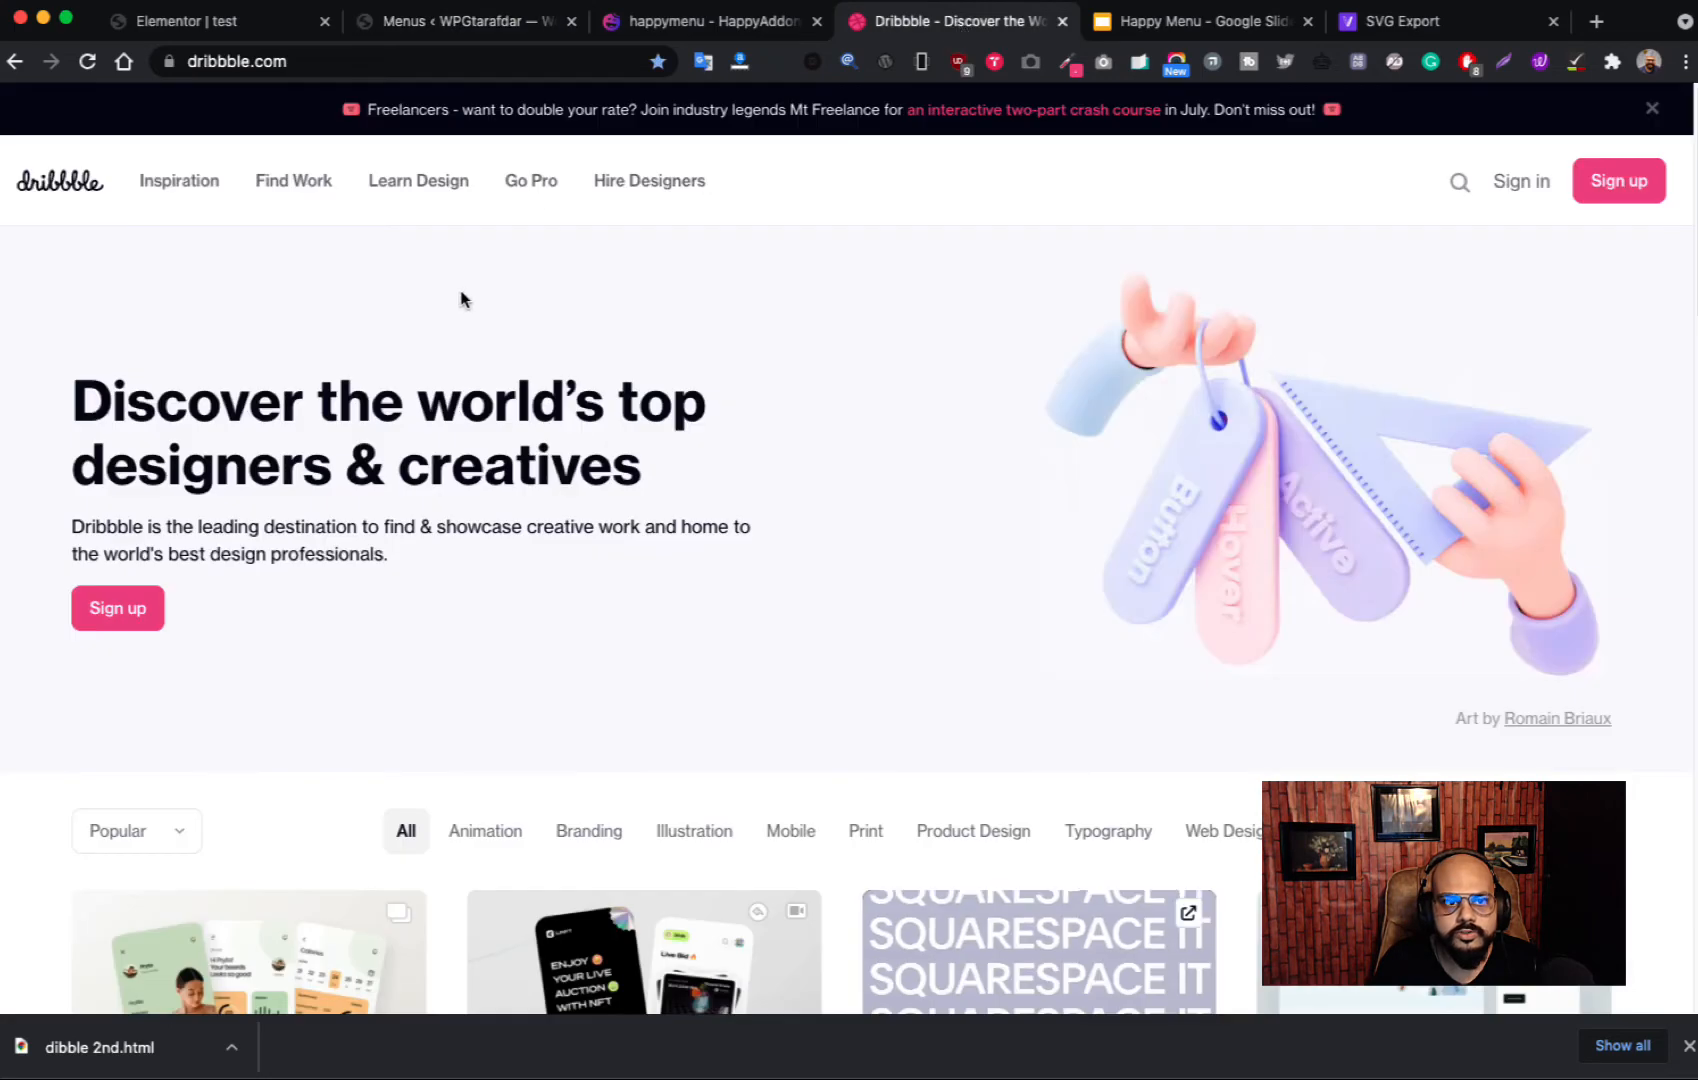
mouse_move(179, 182)
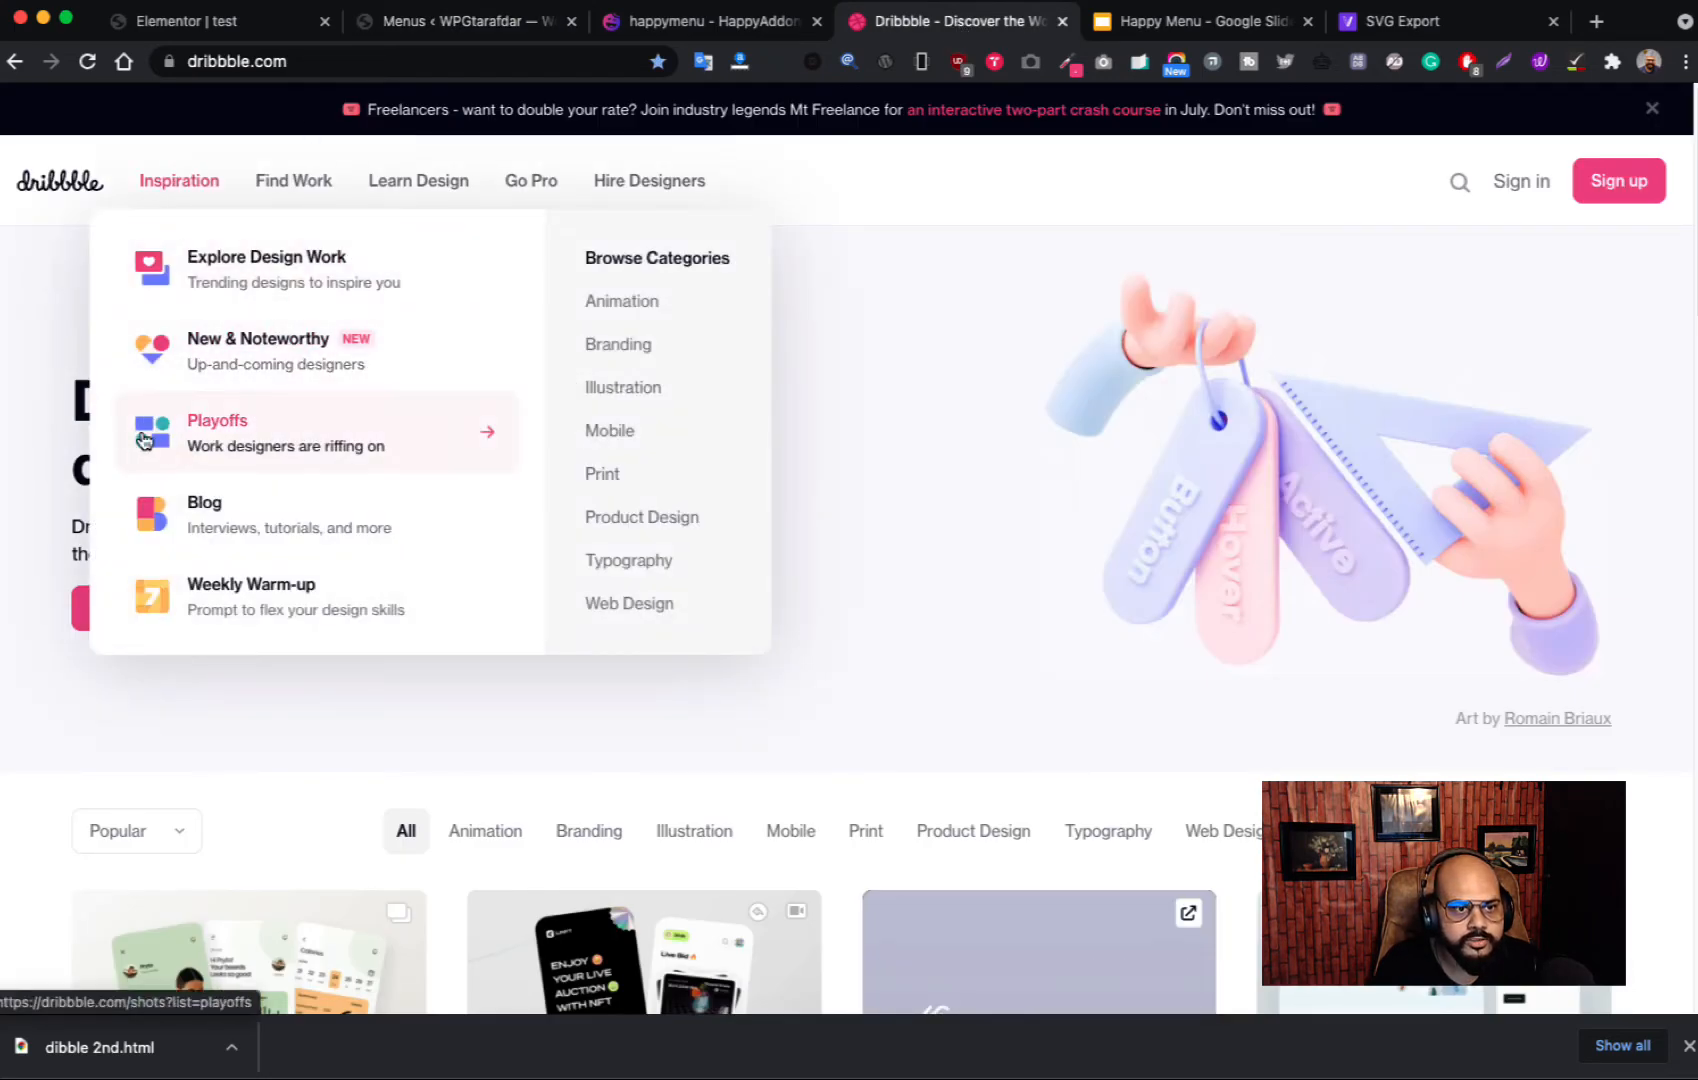
click(420, 27)
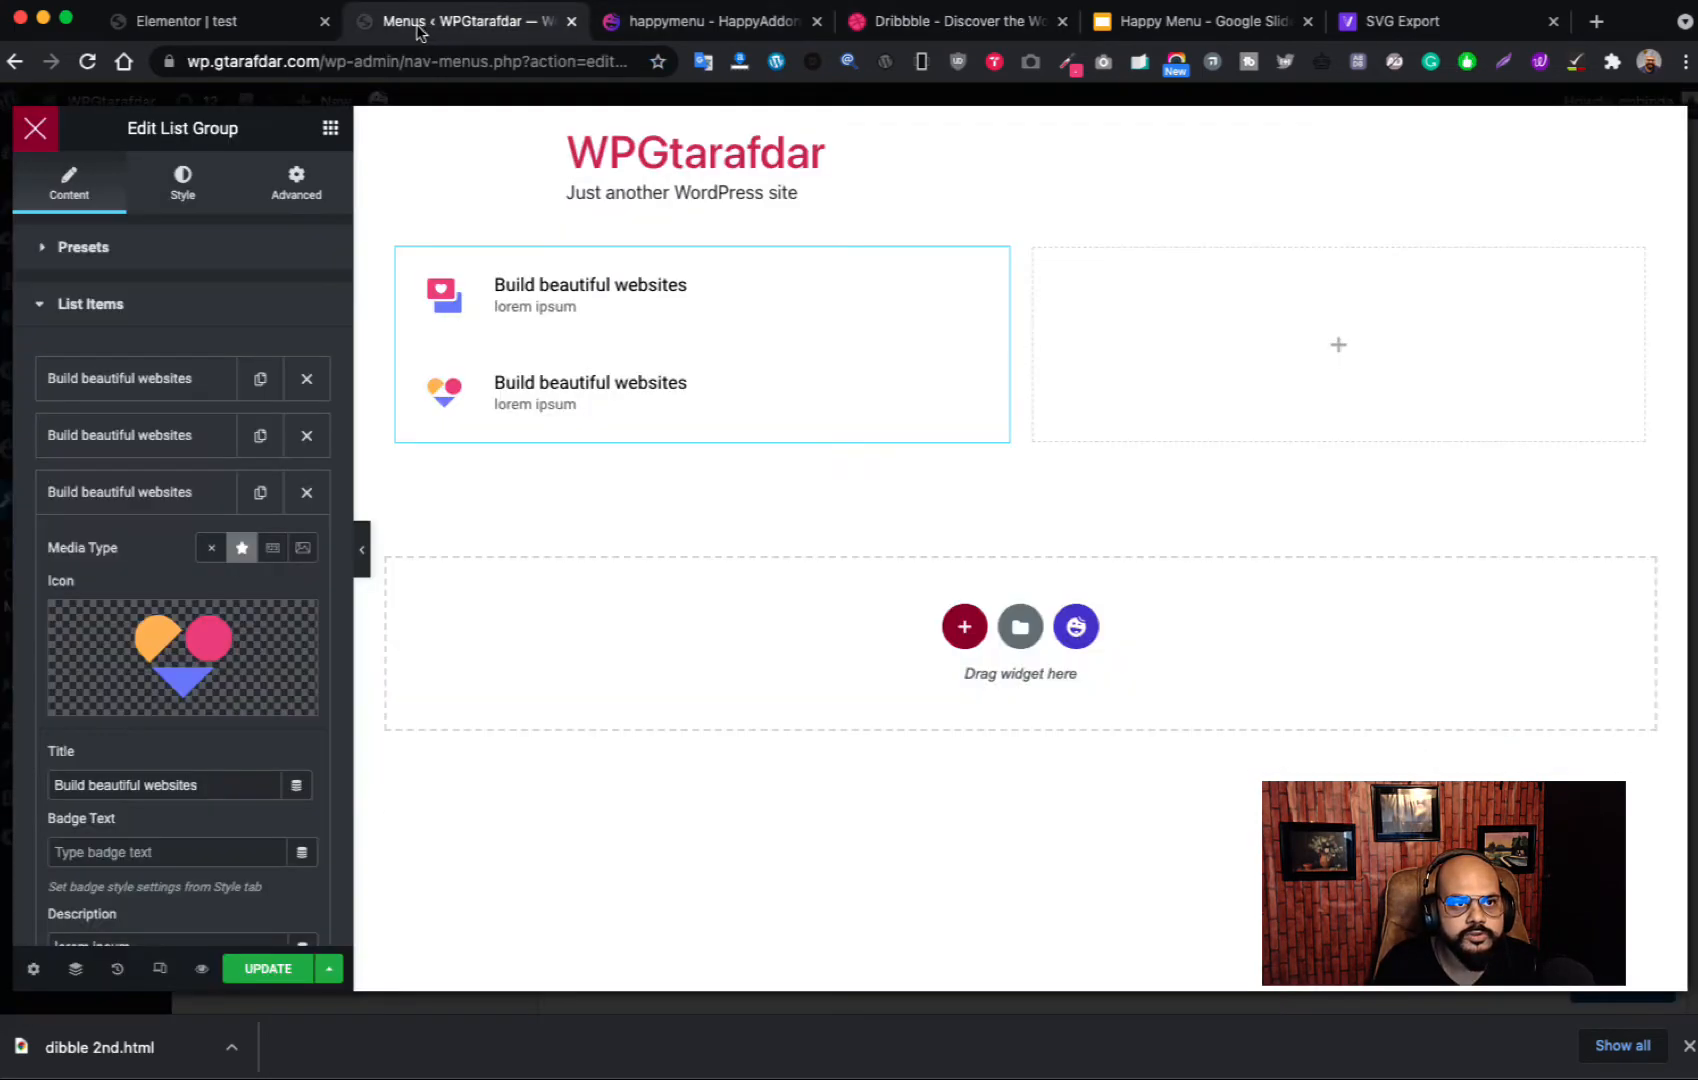
Step: Replace the third list item's icon with playoffs.svg from the media library, checking it against Dribbble's Playoffs entry
click(183, 660)
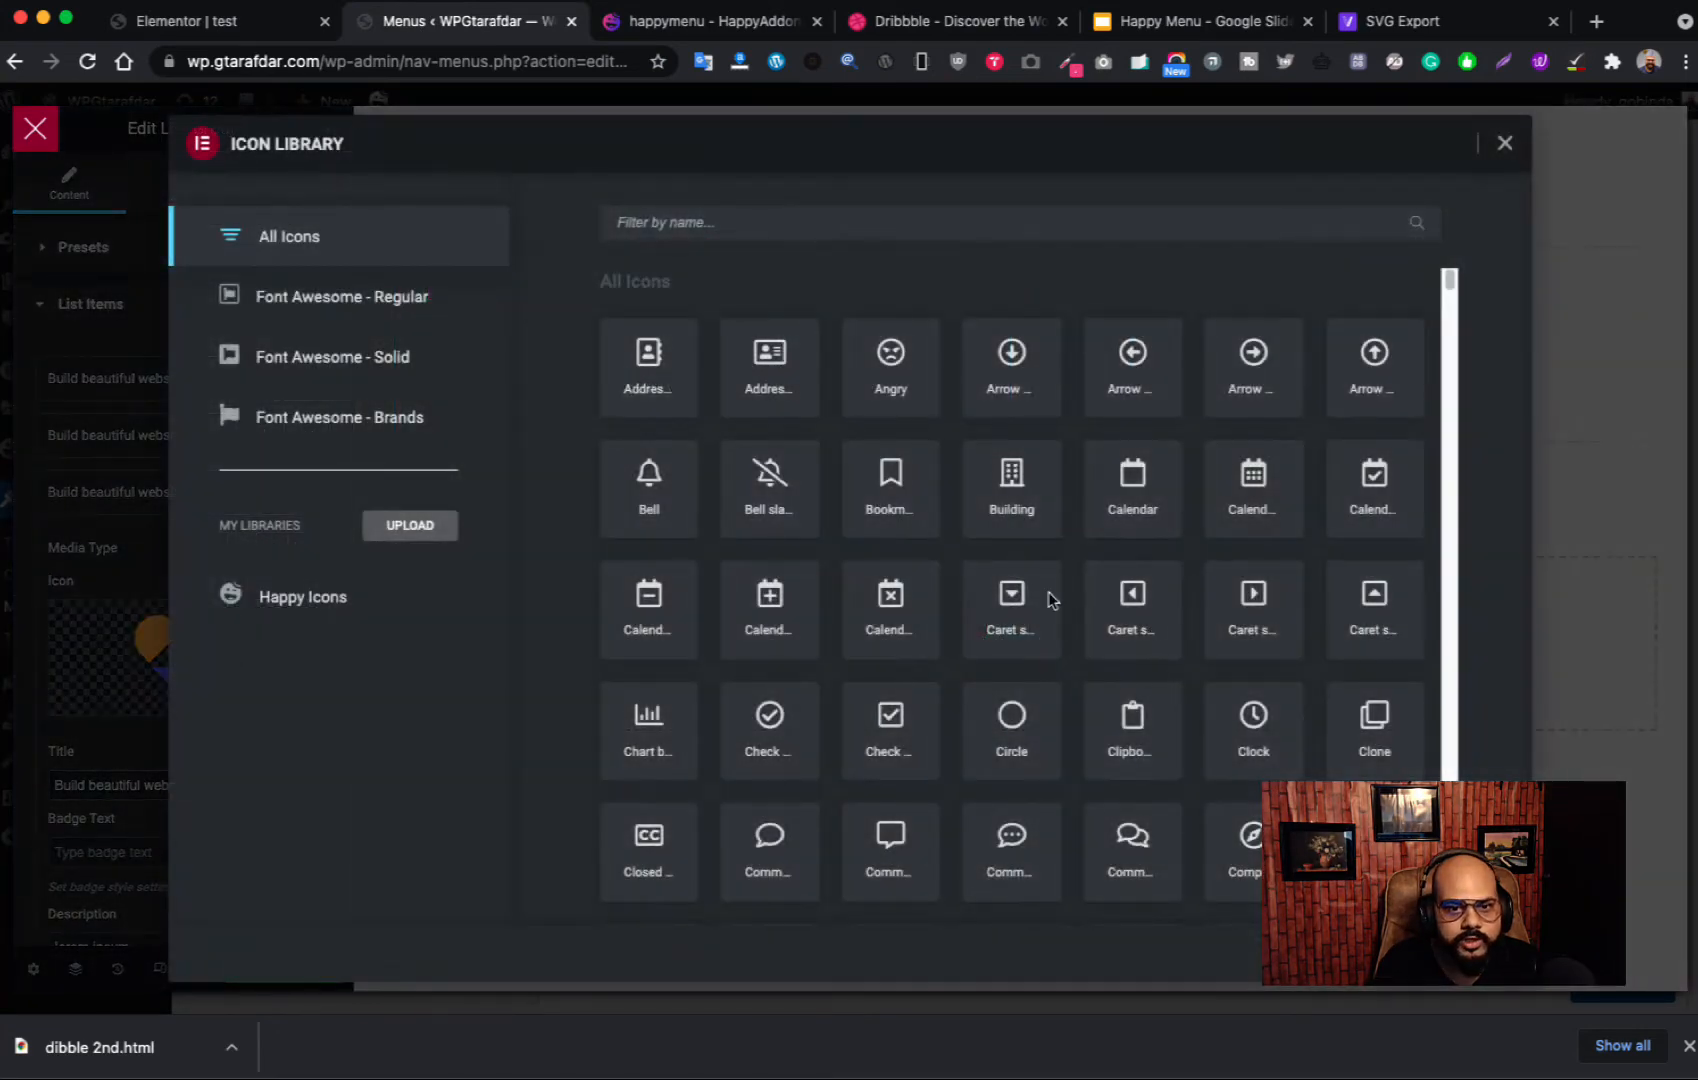
click(1507, 143)
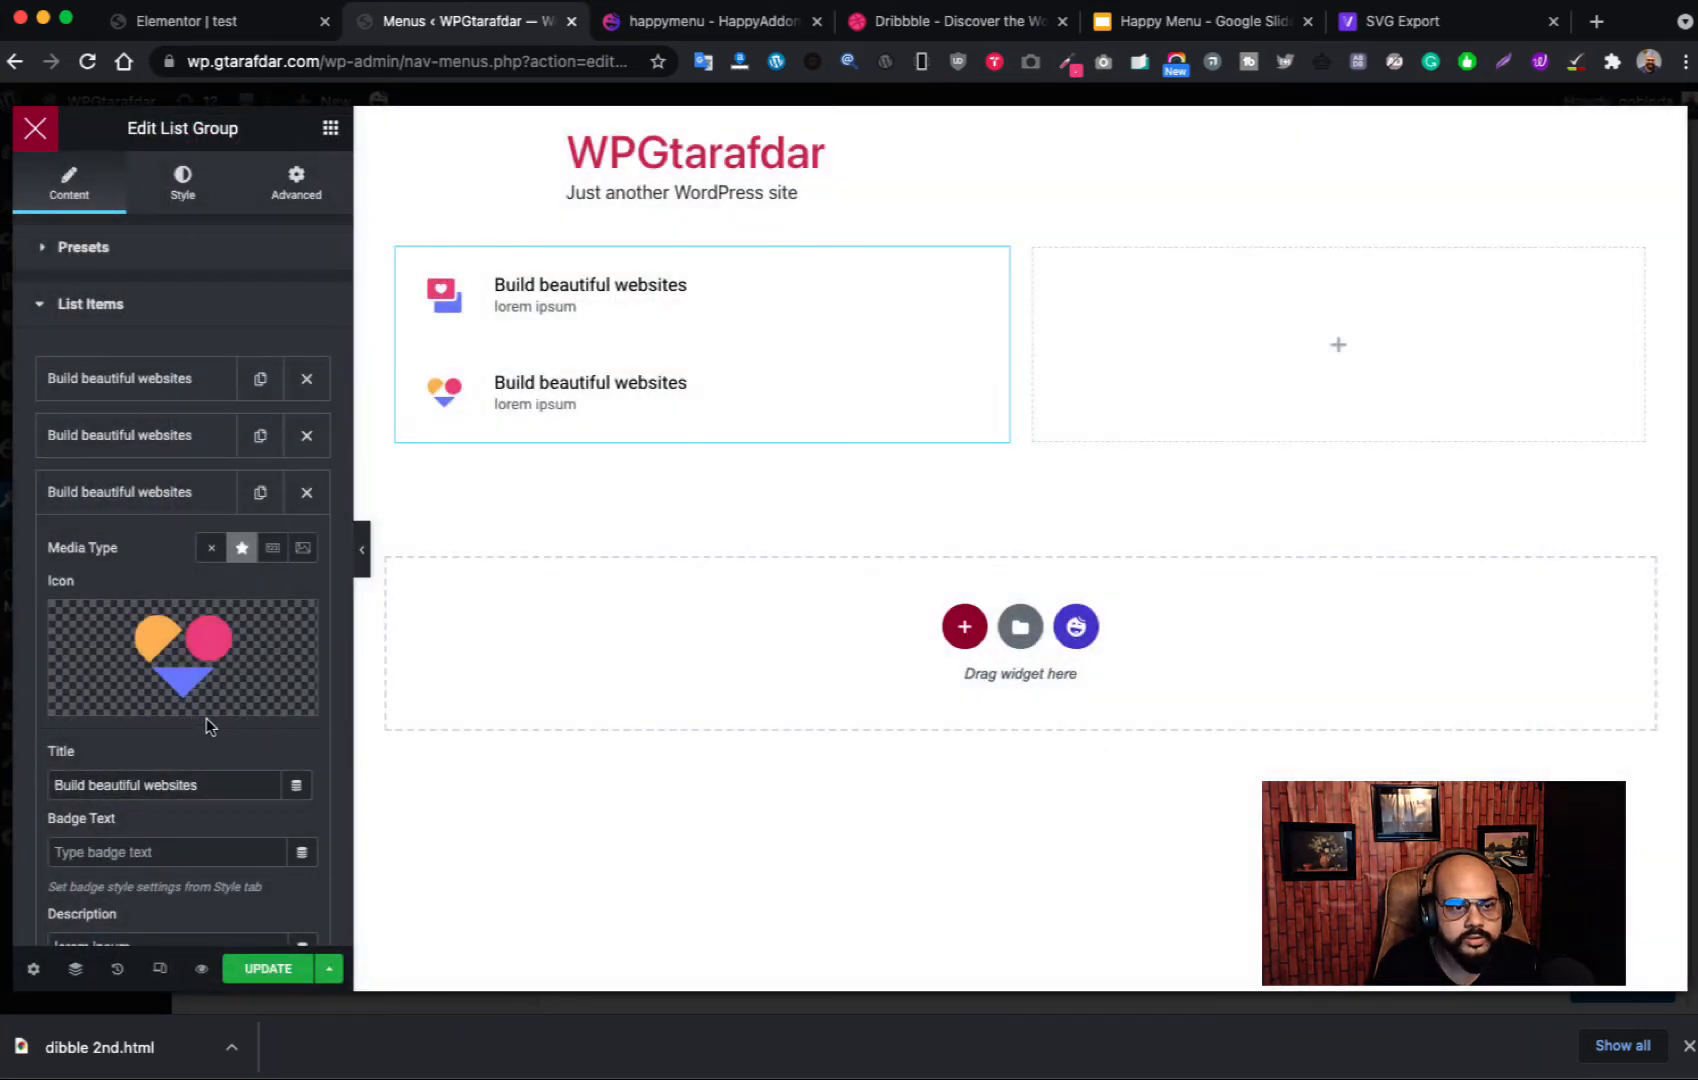
click(241, 705)
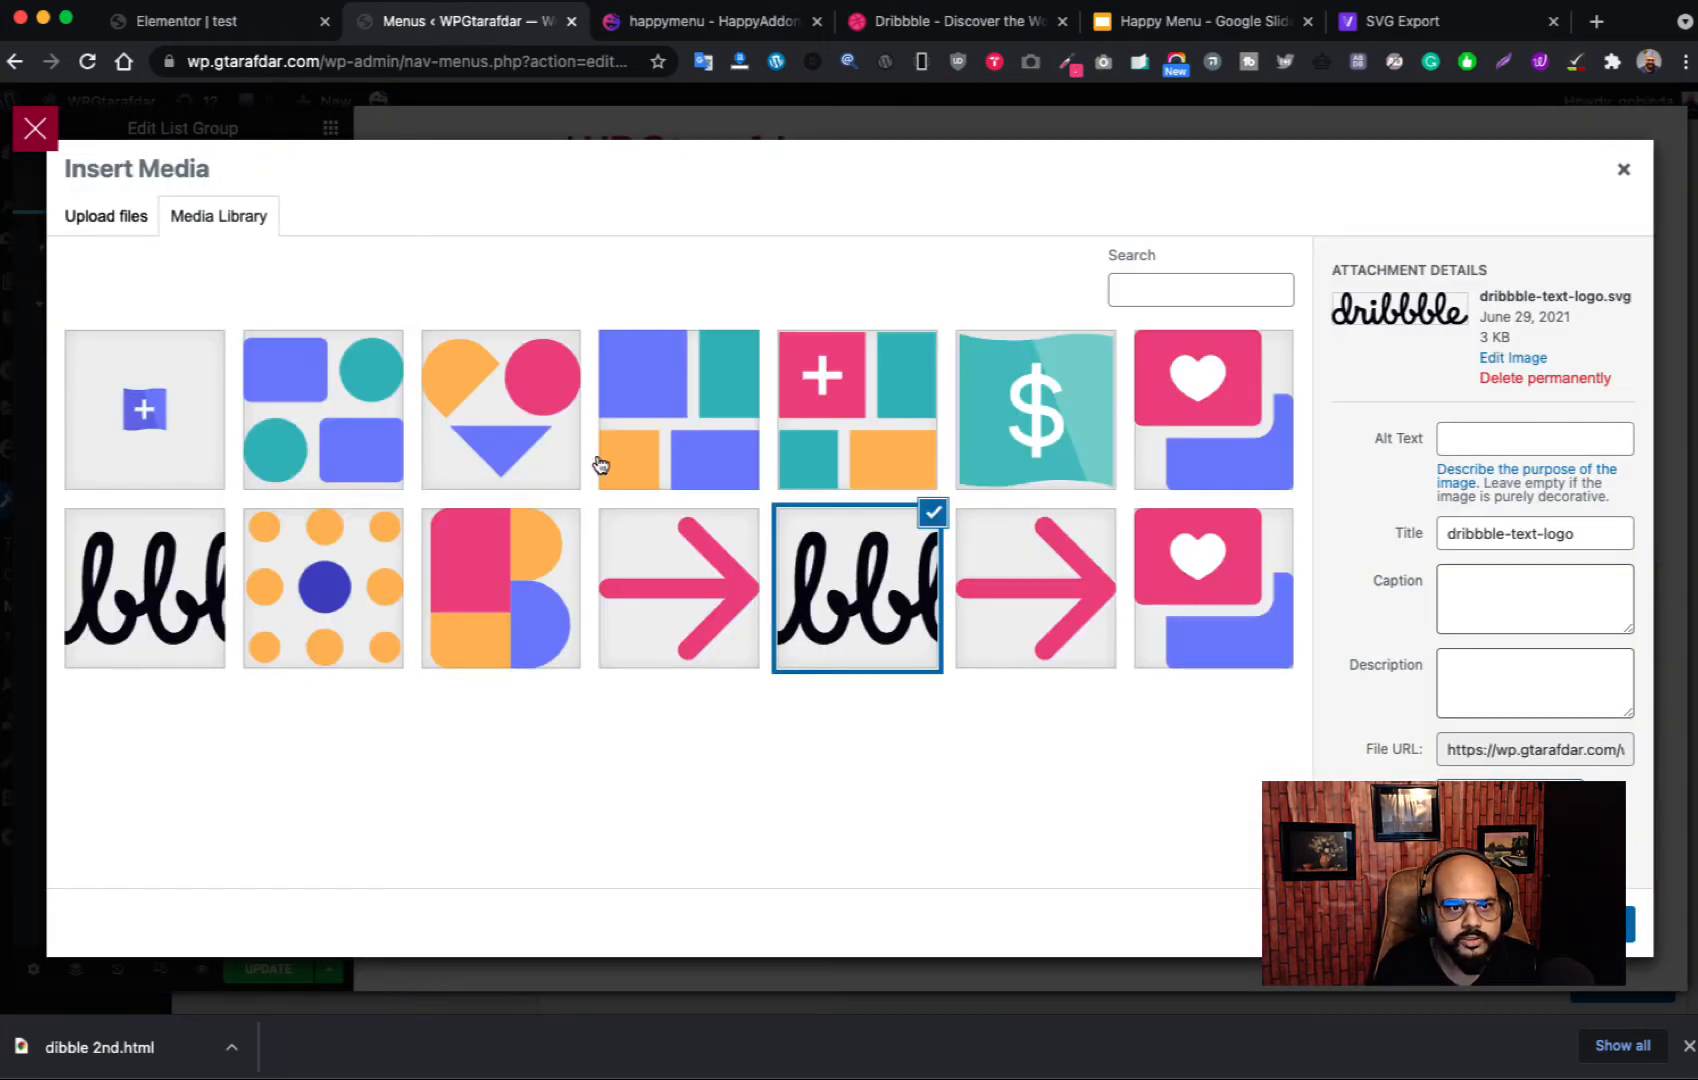
click(320, 455)
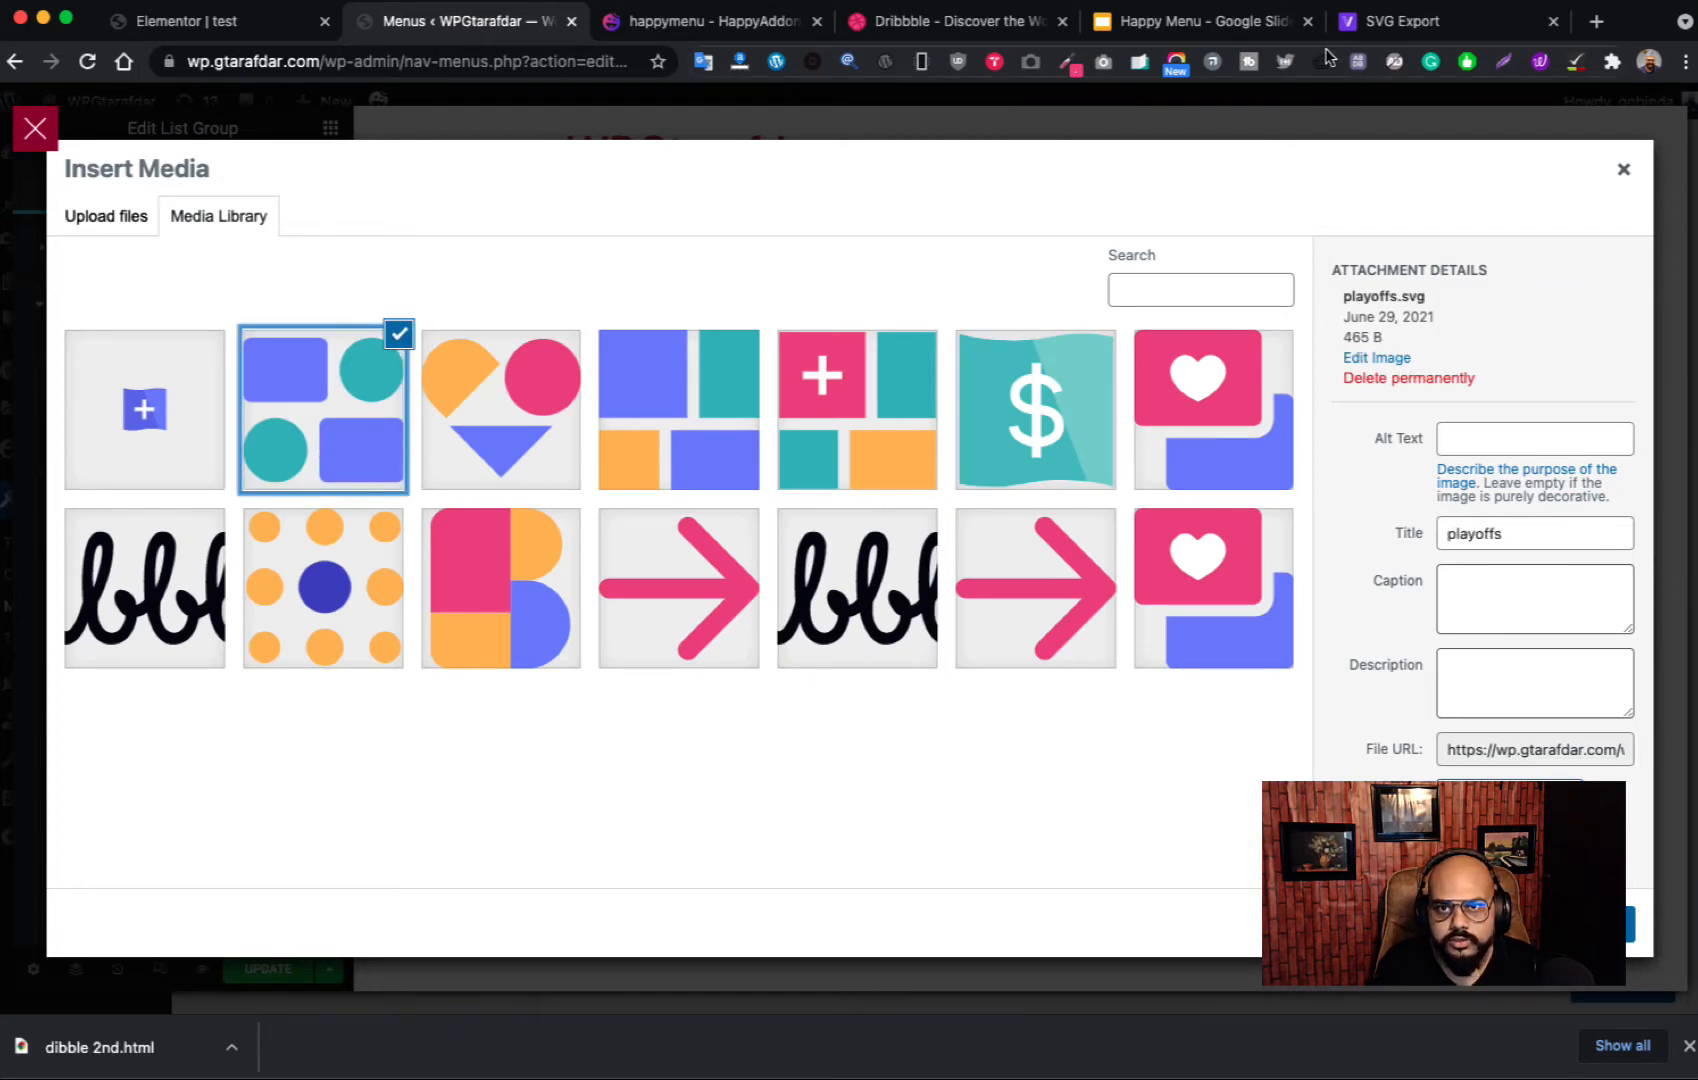
click(903, 22)
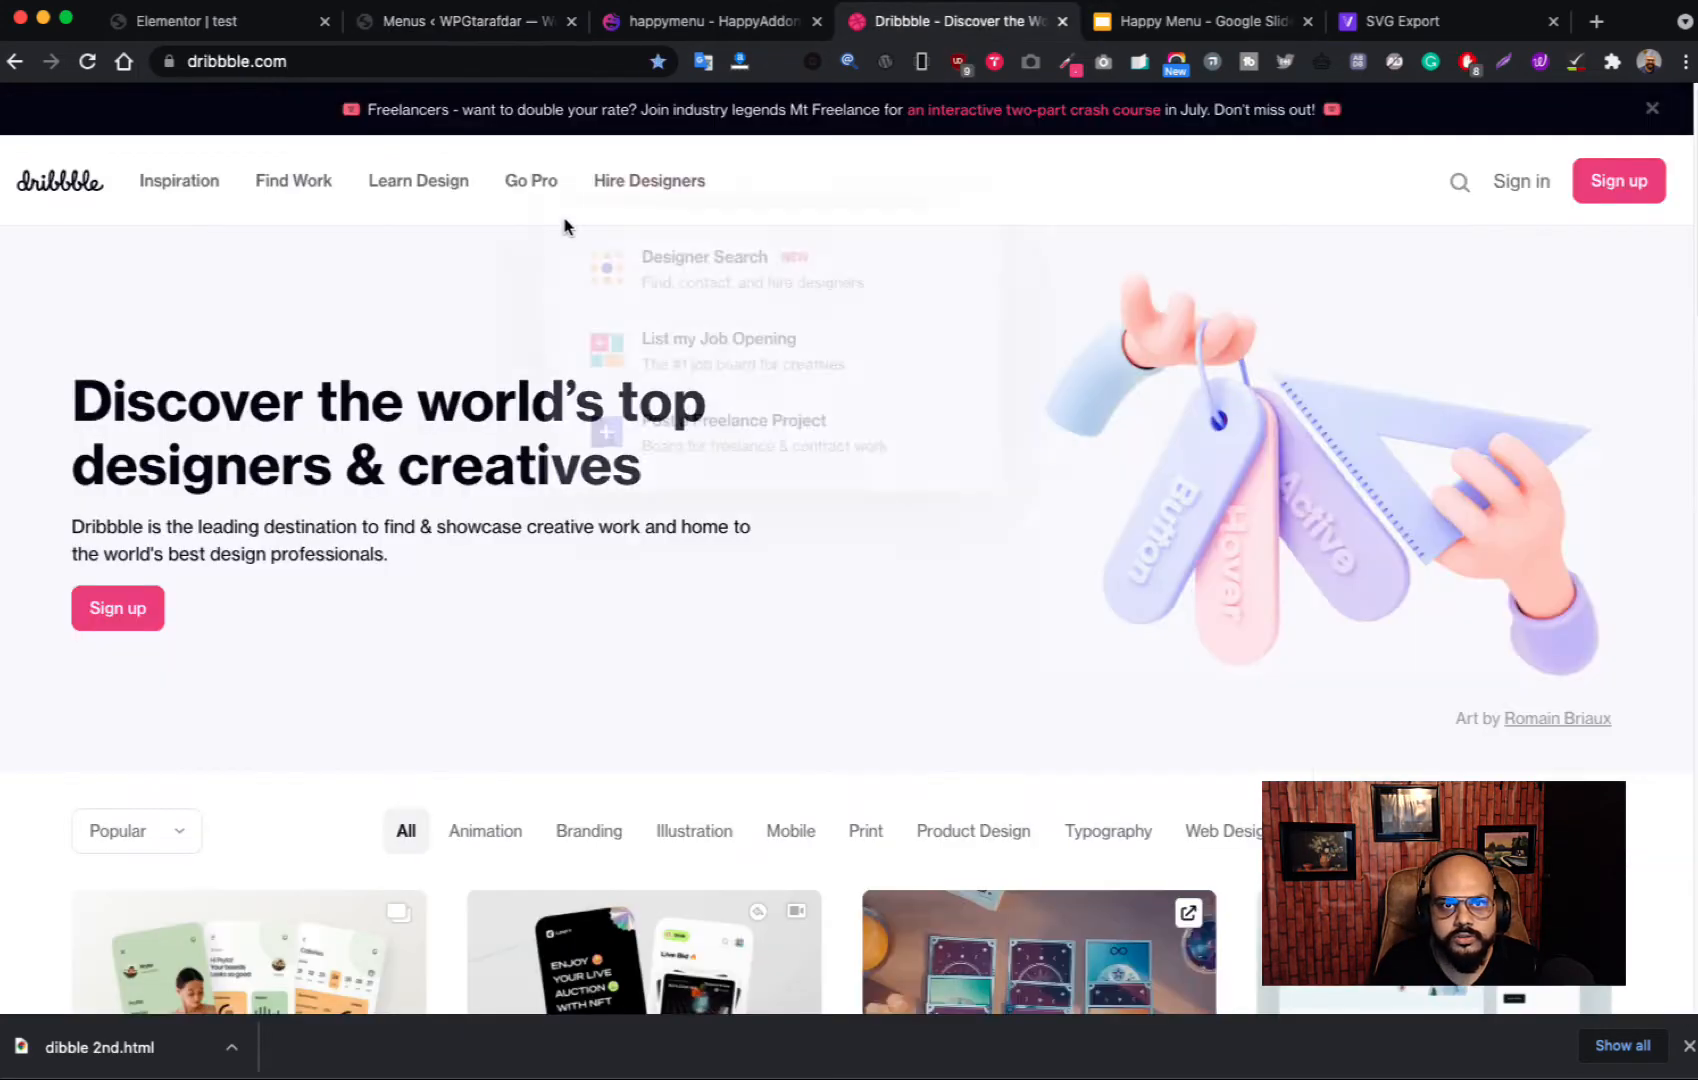
mouse_move(176, 182)
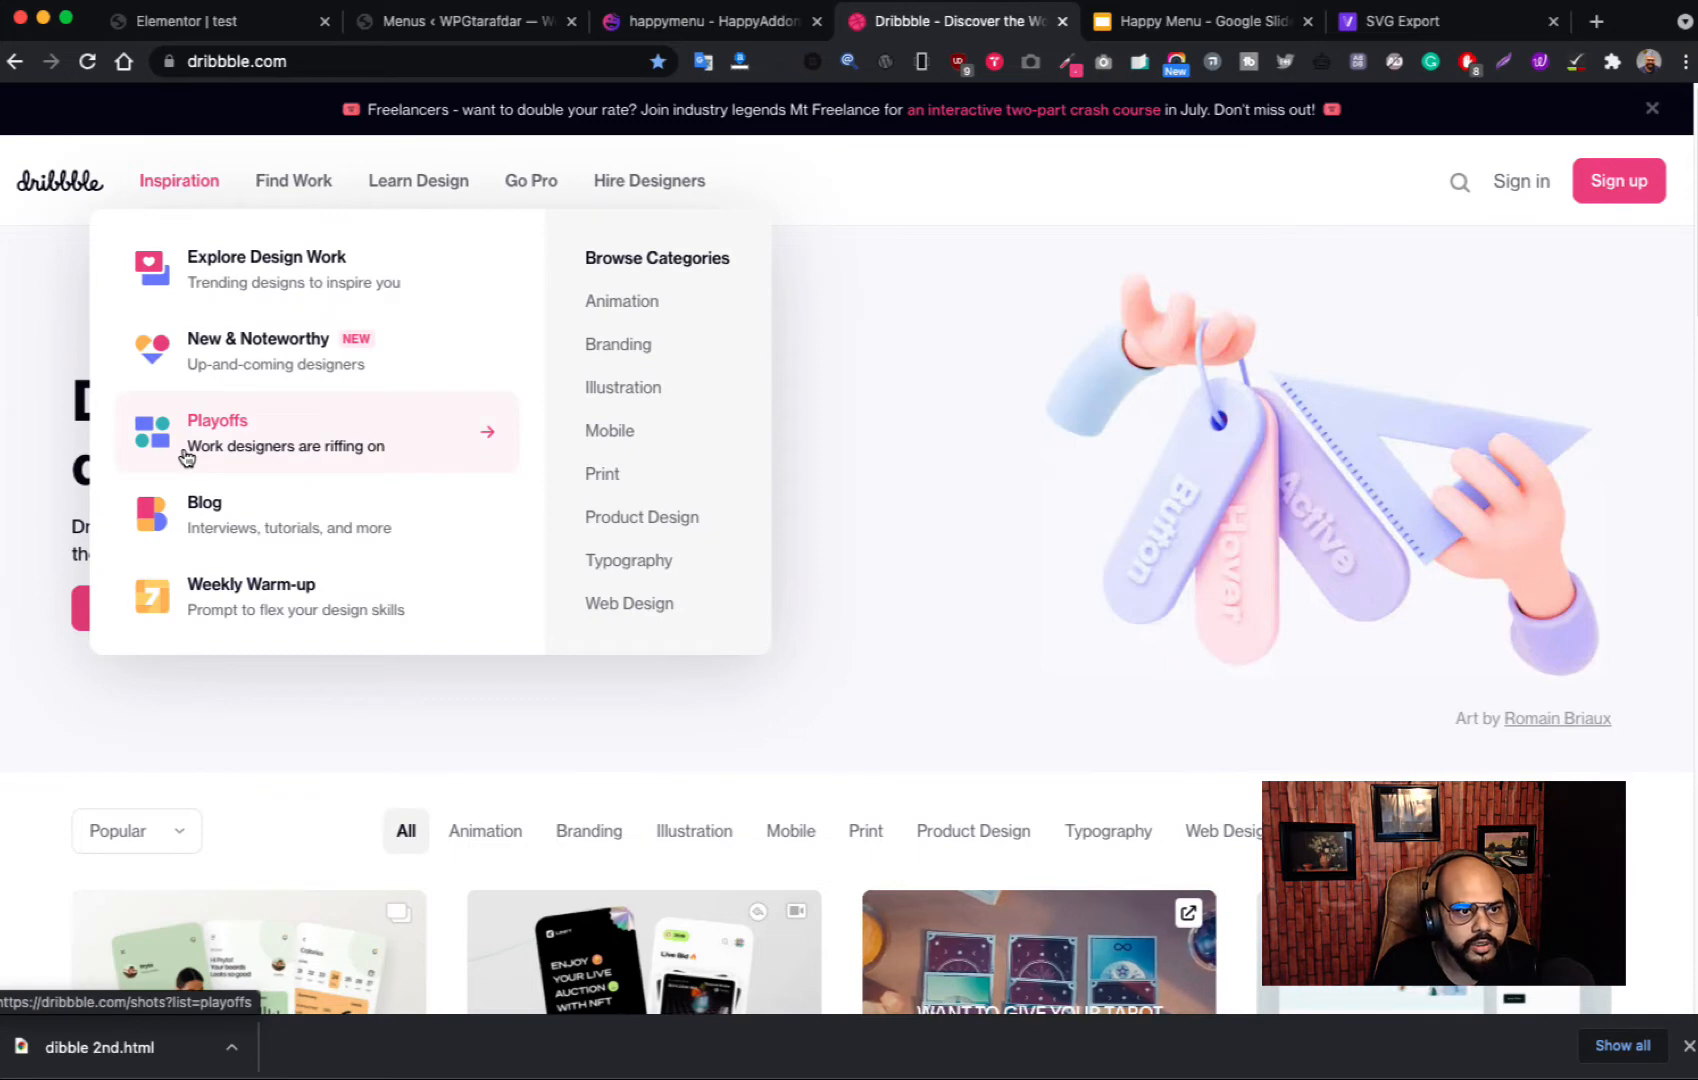
click(229, 22)
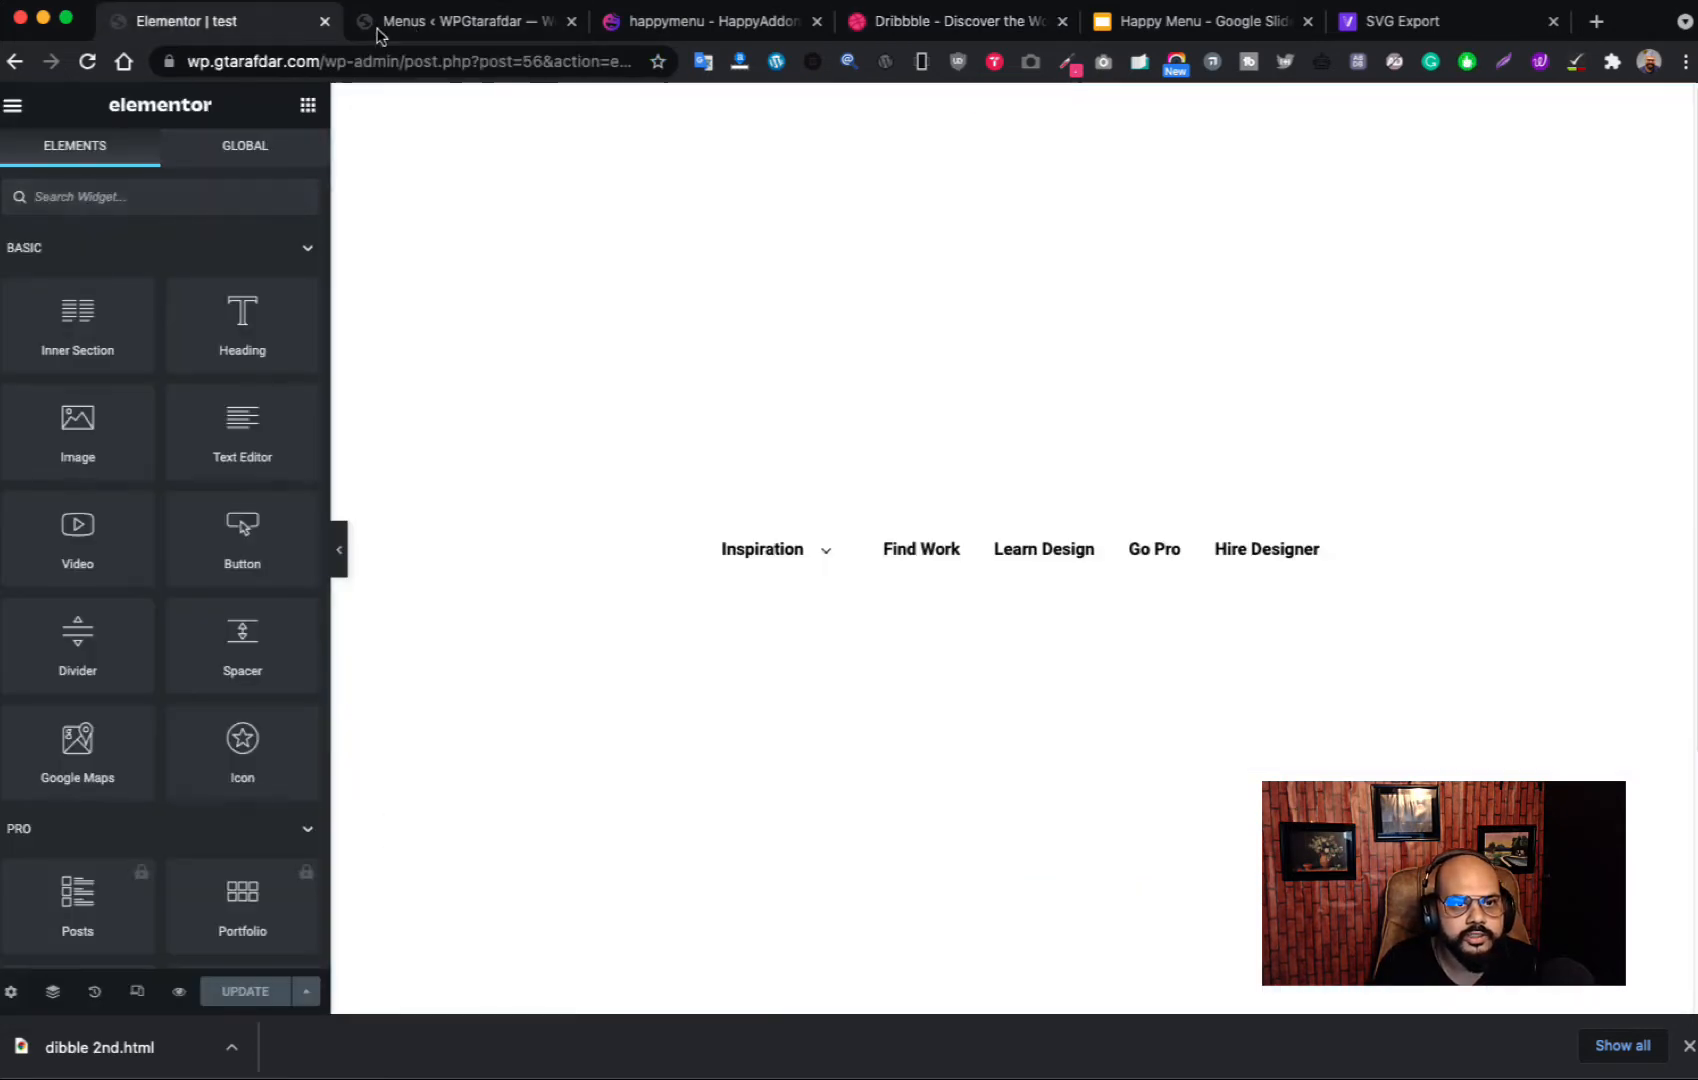
click(413, 23)
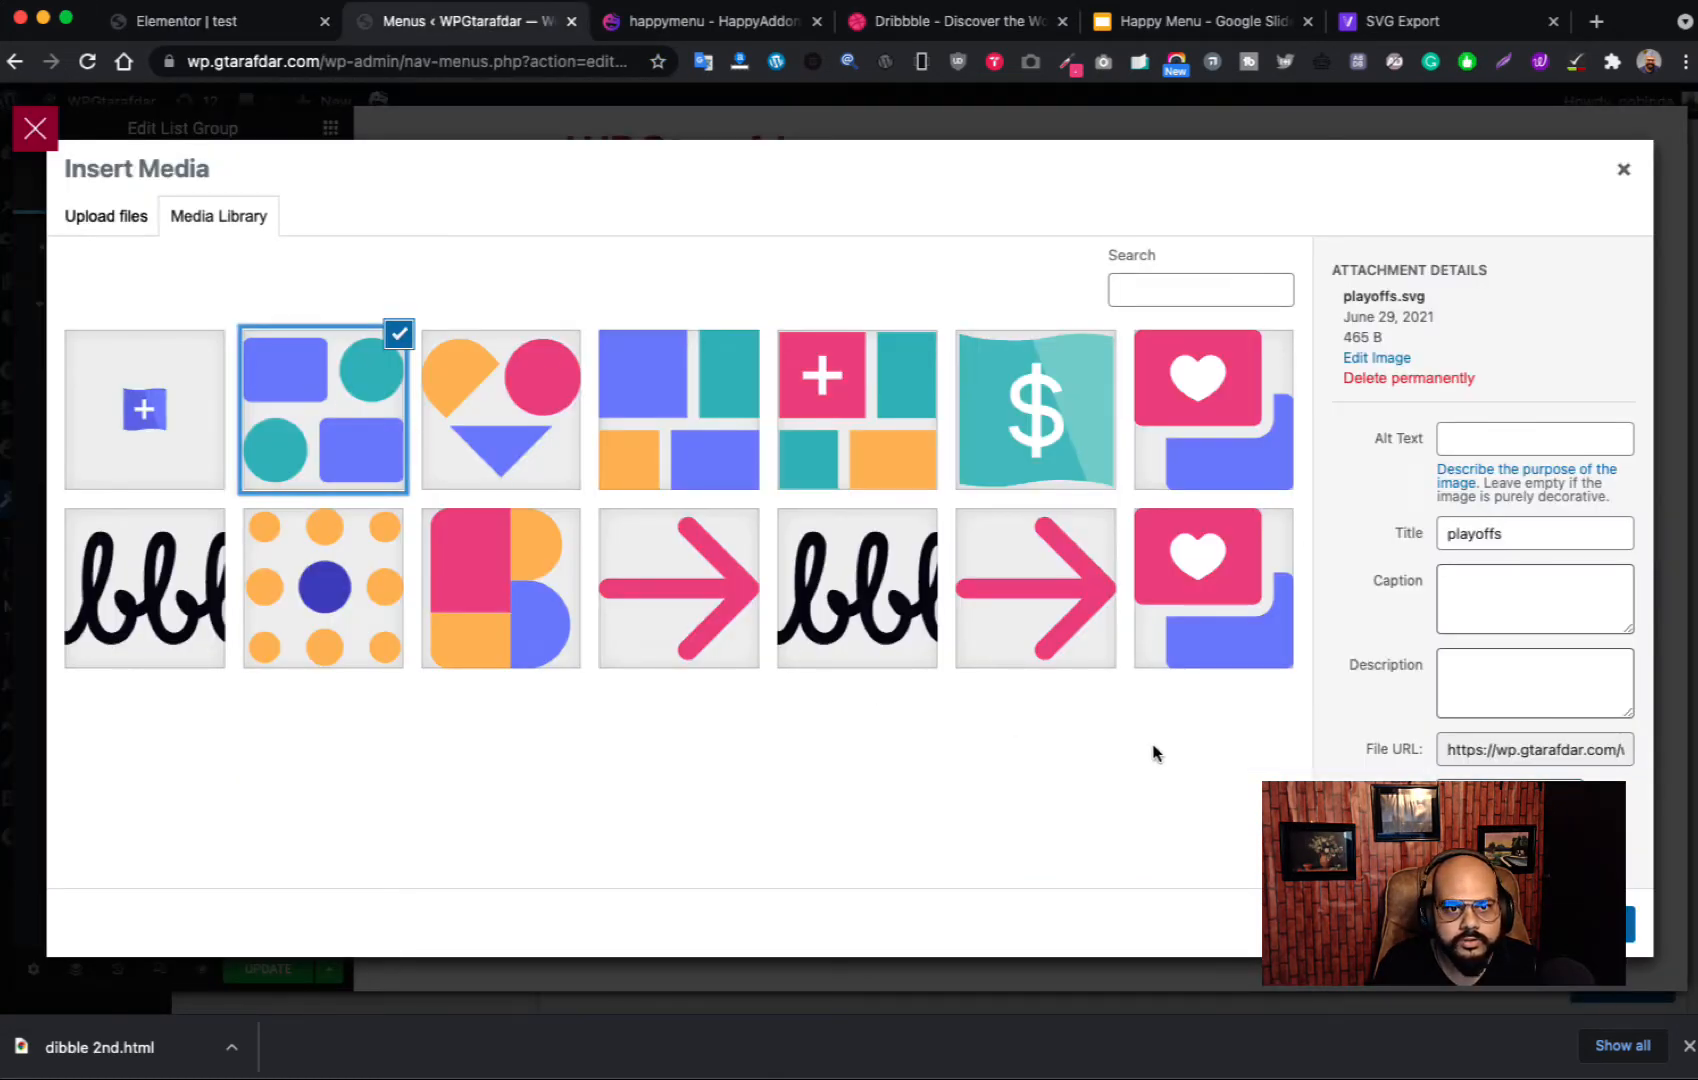
click(1580, 924)
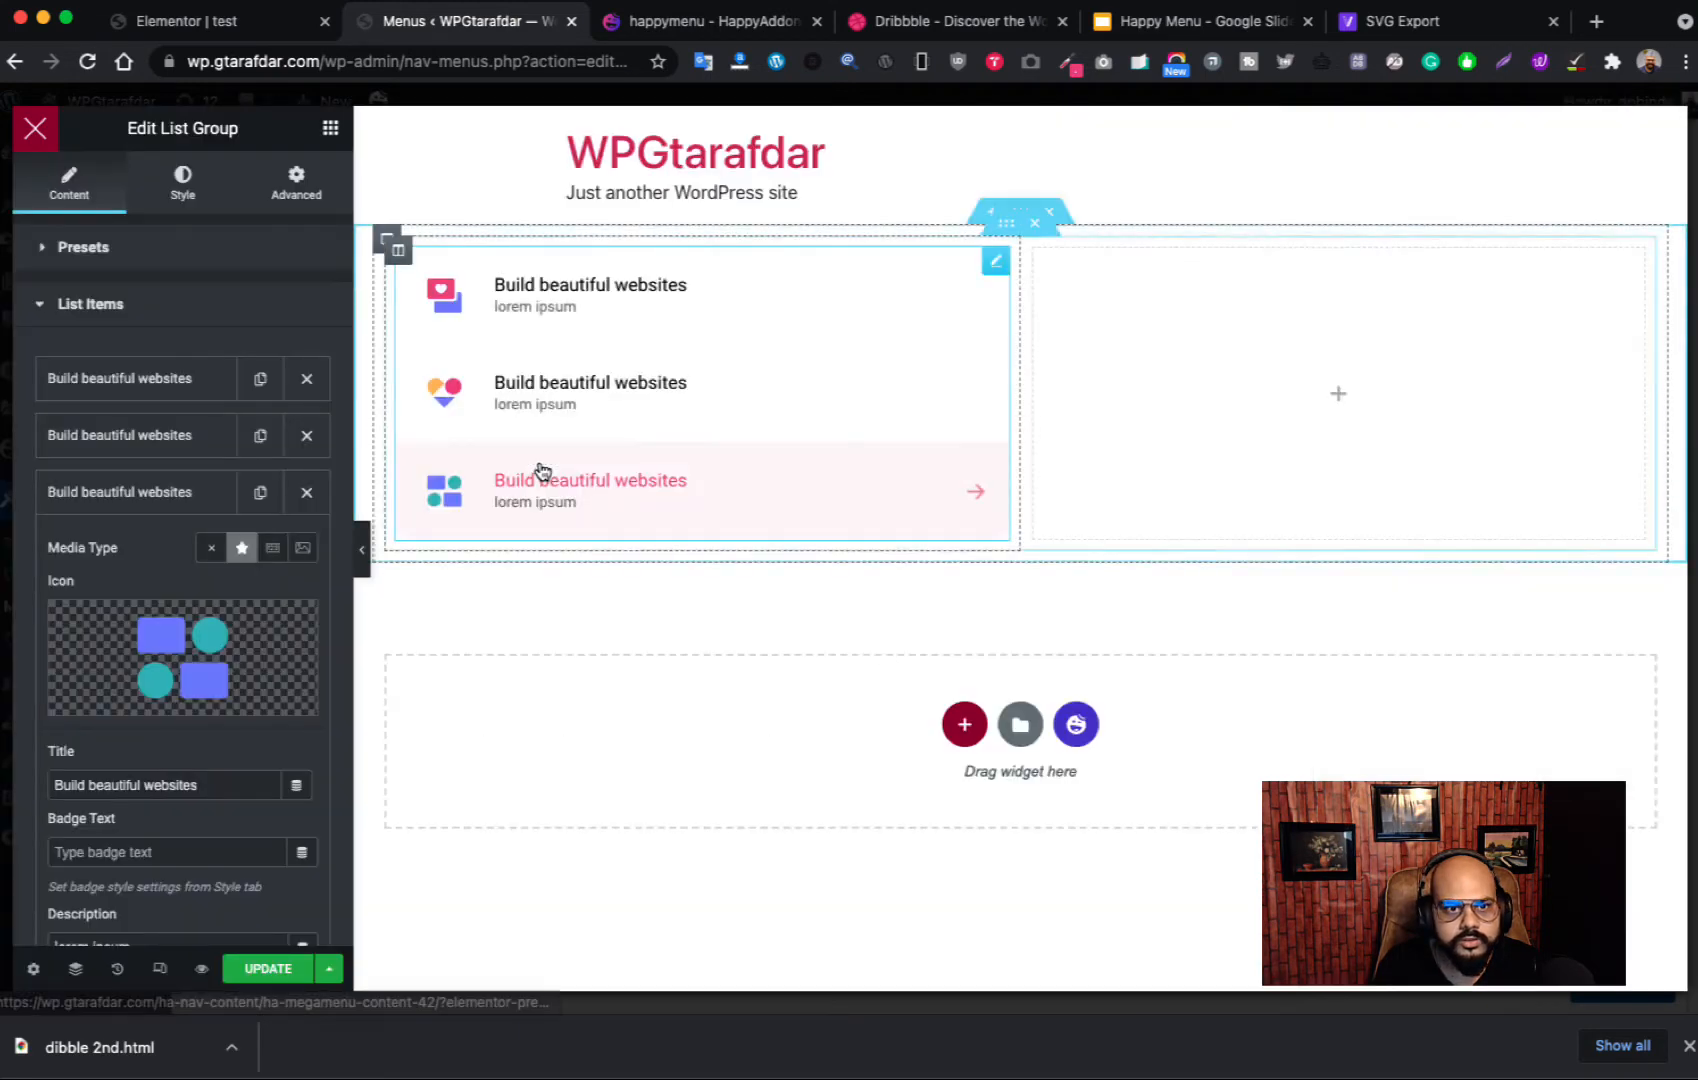
Step: Duplicate the third list item, open the copy's settings and switch to Dribbble to look up the fourth icon
click(200, 502)
click(260, 492)
click(238, 552)
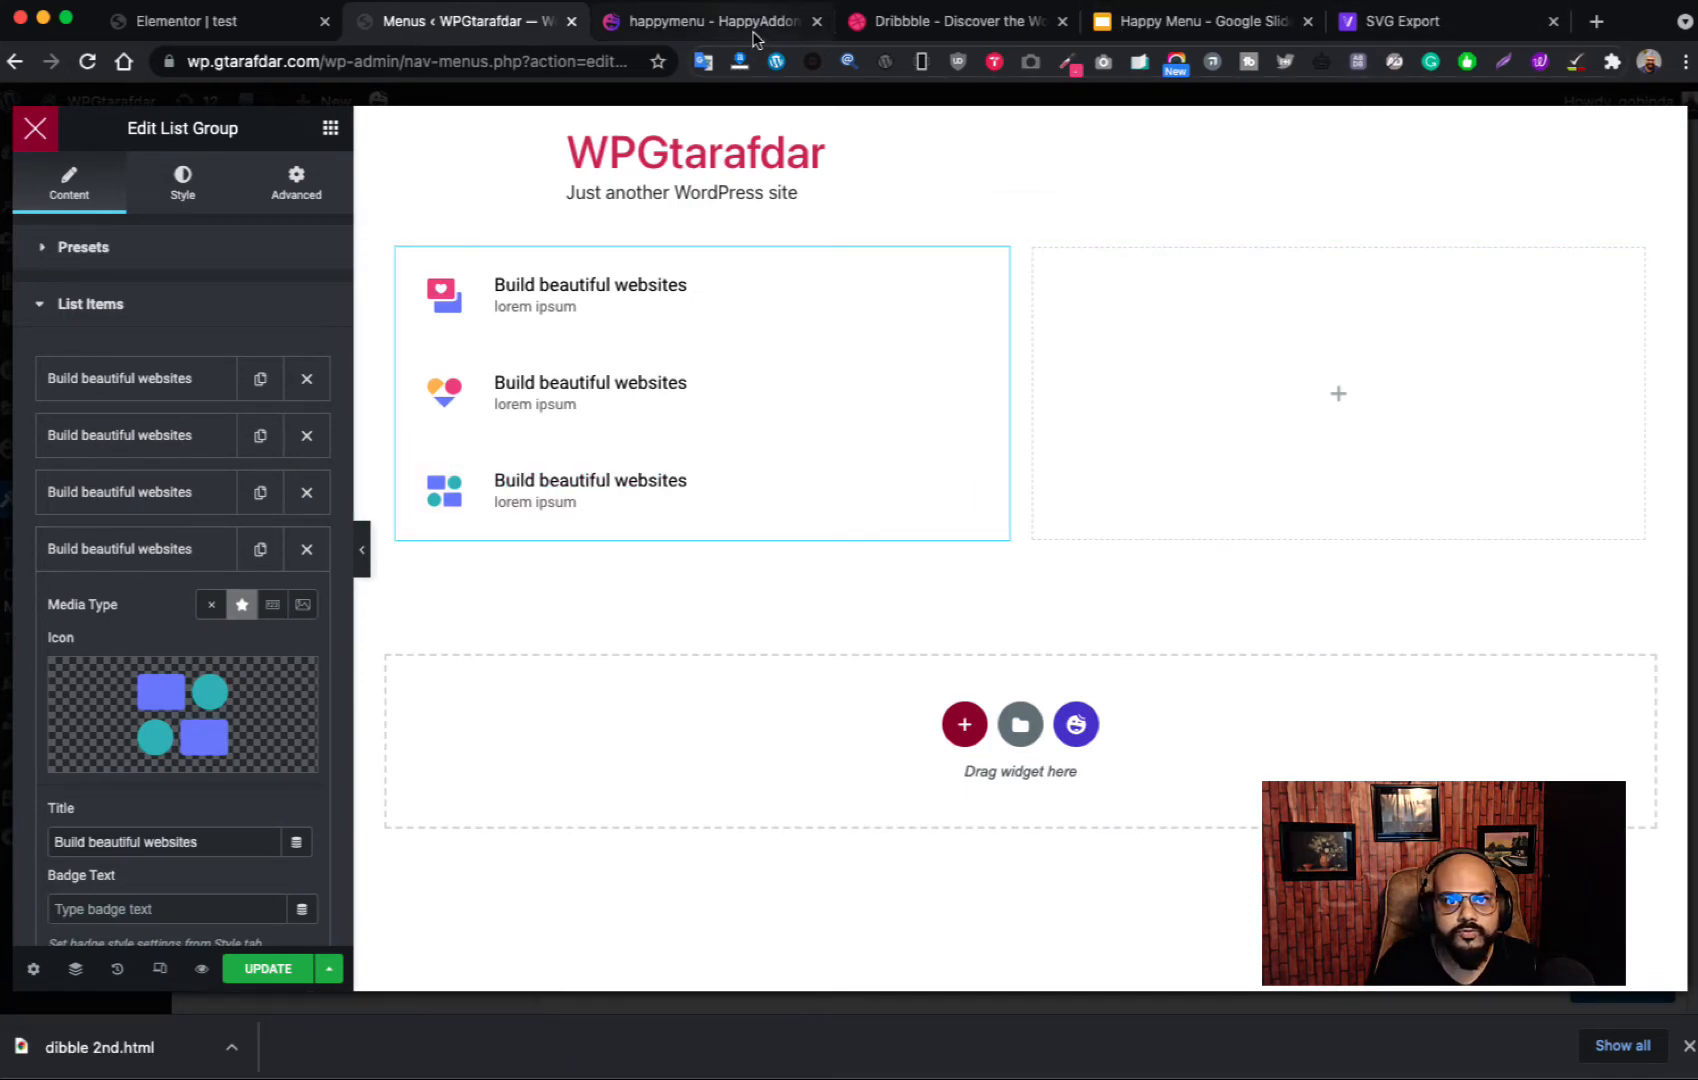
click(940, 21)
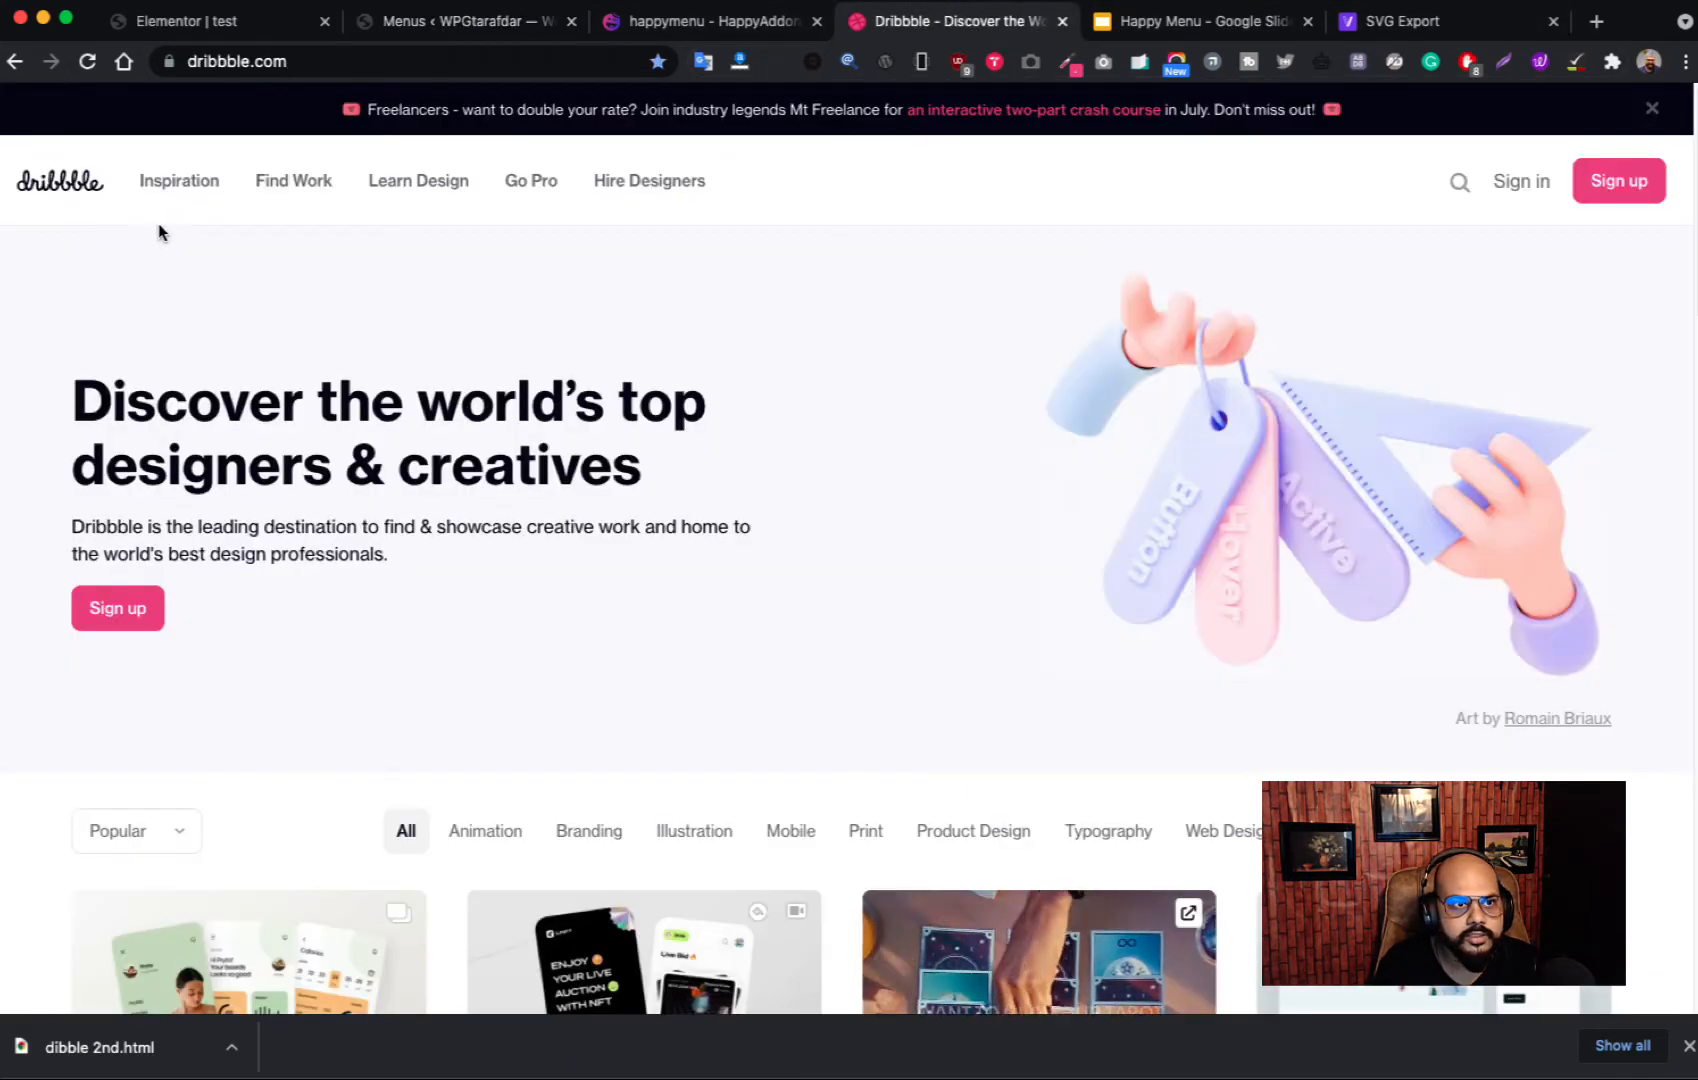
Step: Replace the fourth list item's icon with the multicoloured B-shaped SVG from the media library
mouse_move(175, 181)
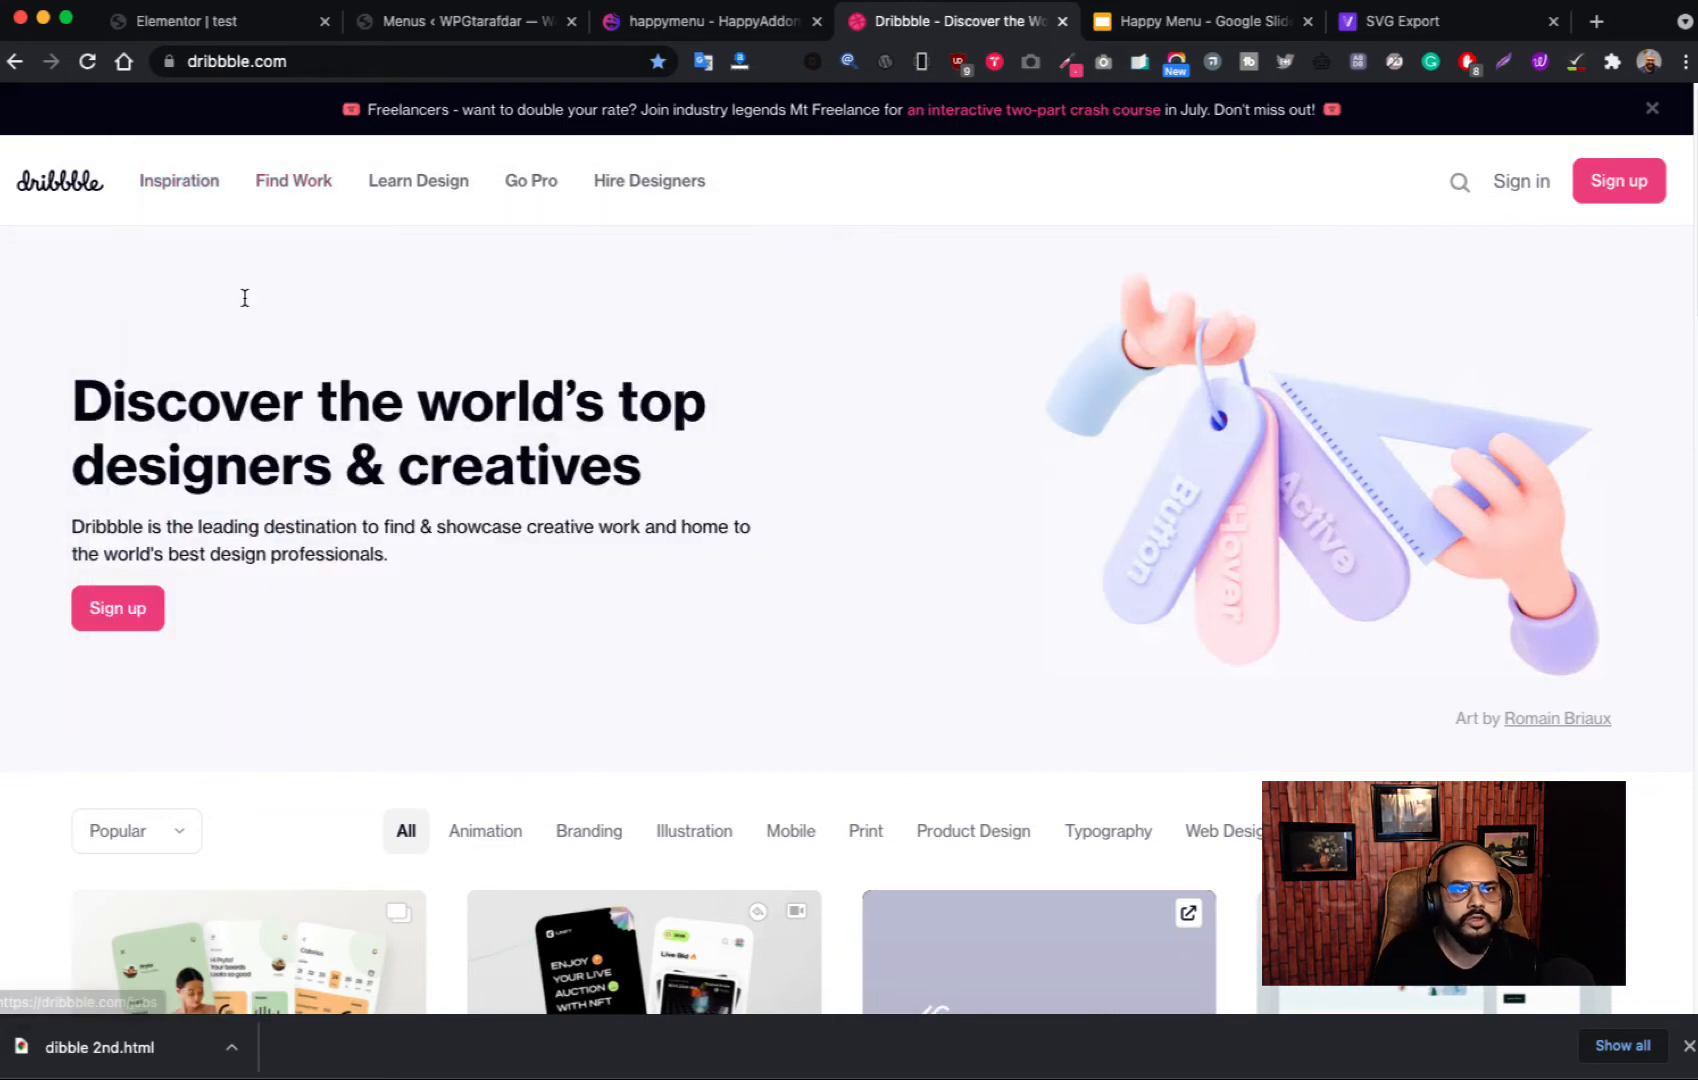
click(408, 27)
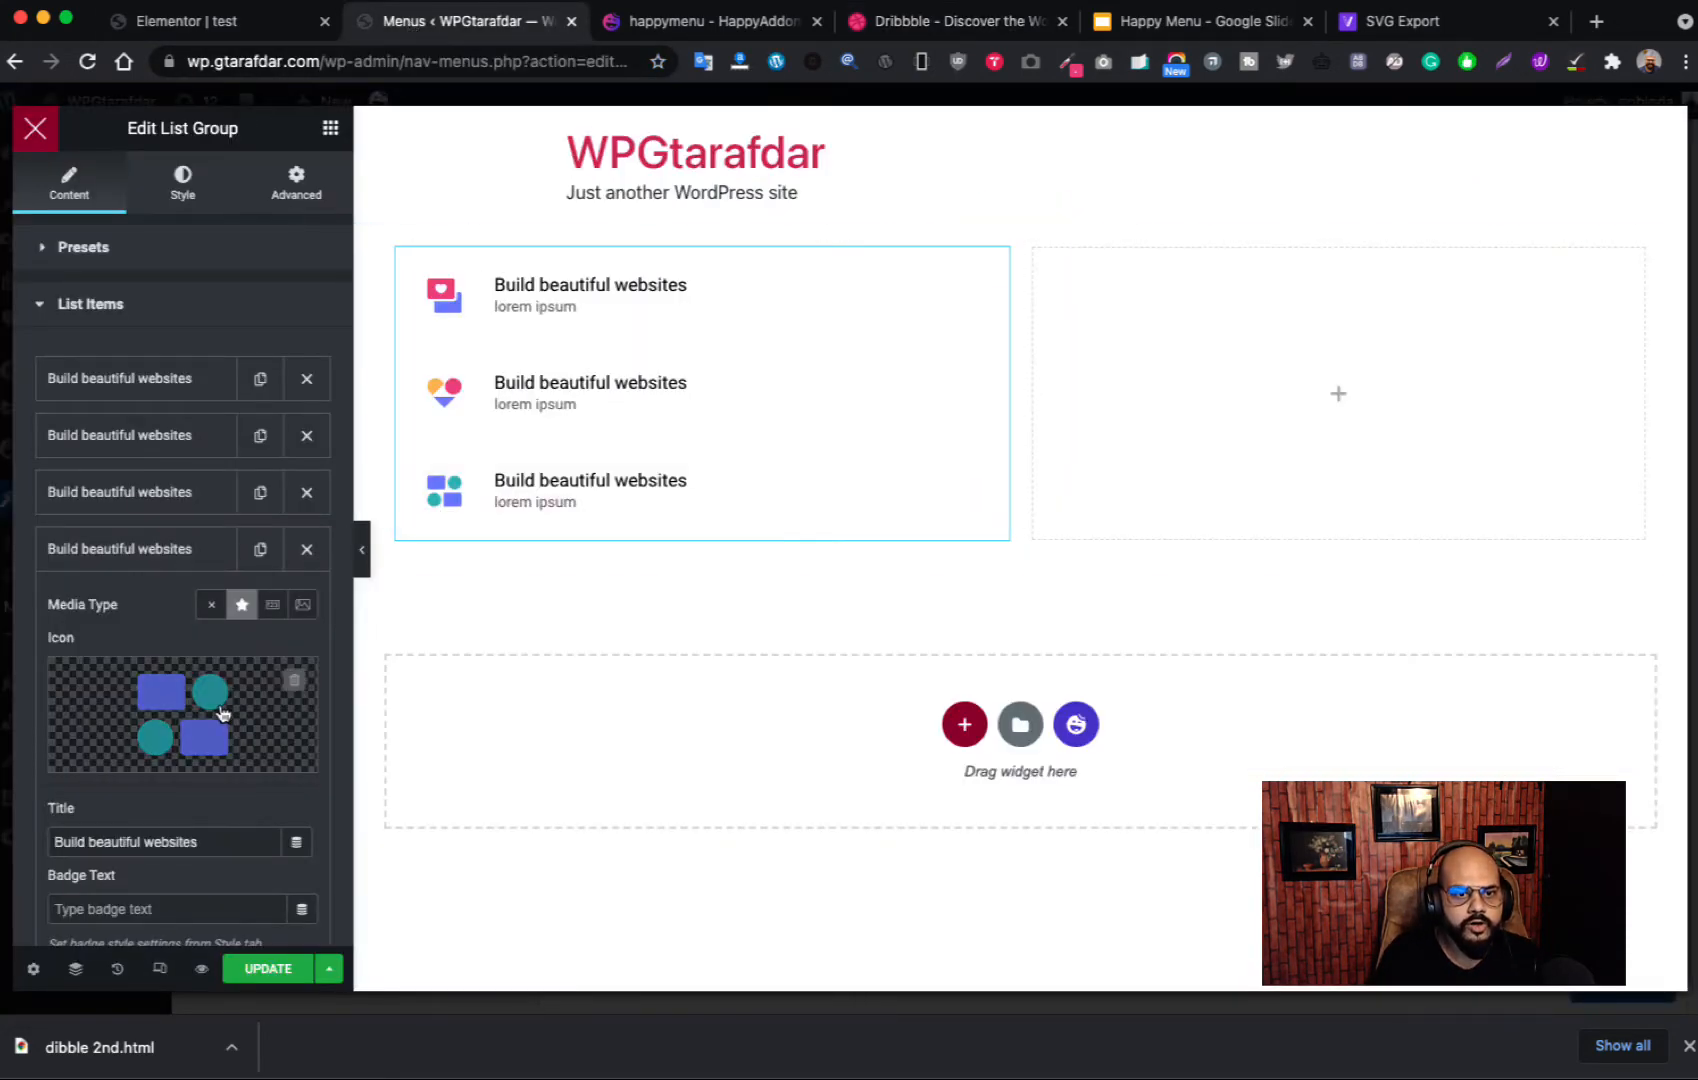
click(140, 757)
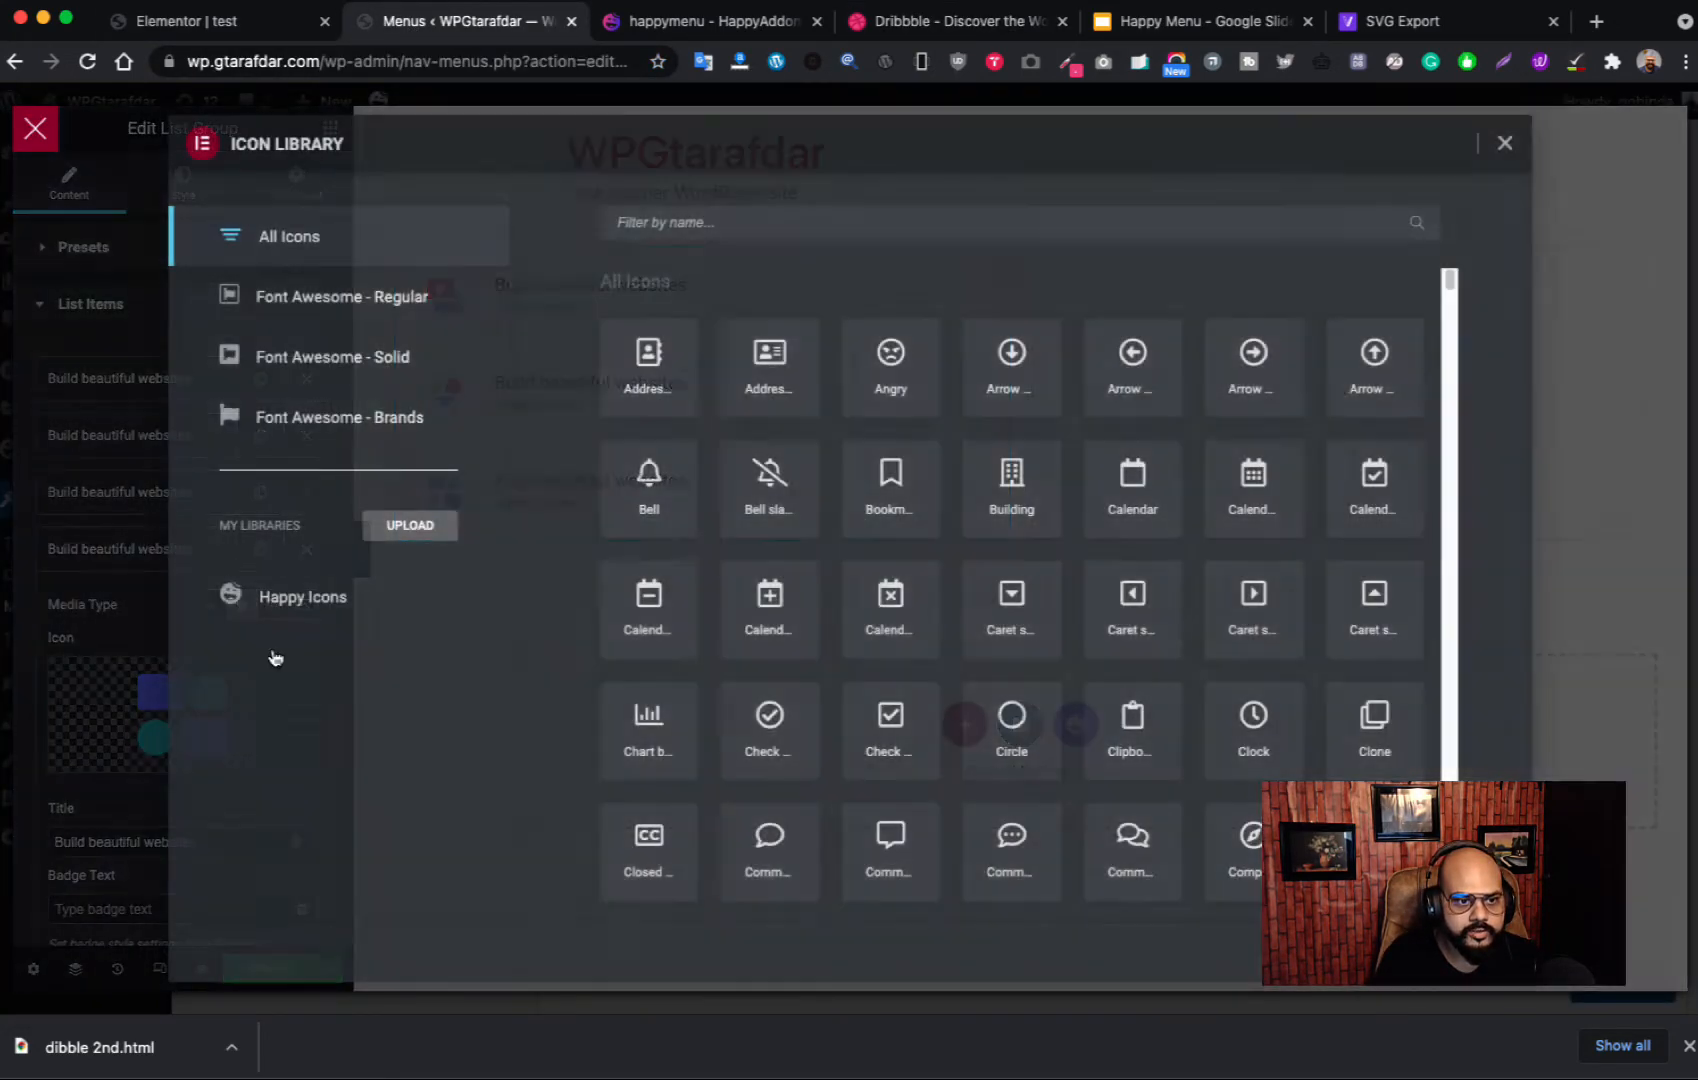
click(1505, 144)
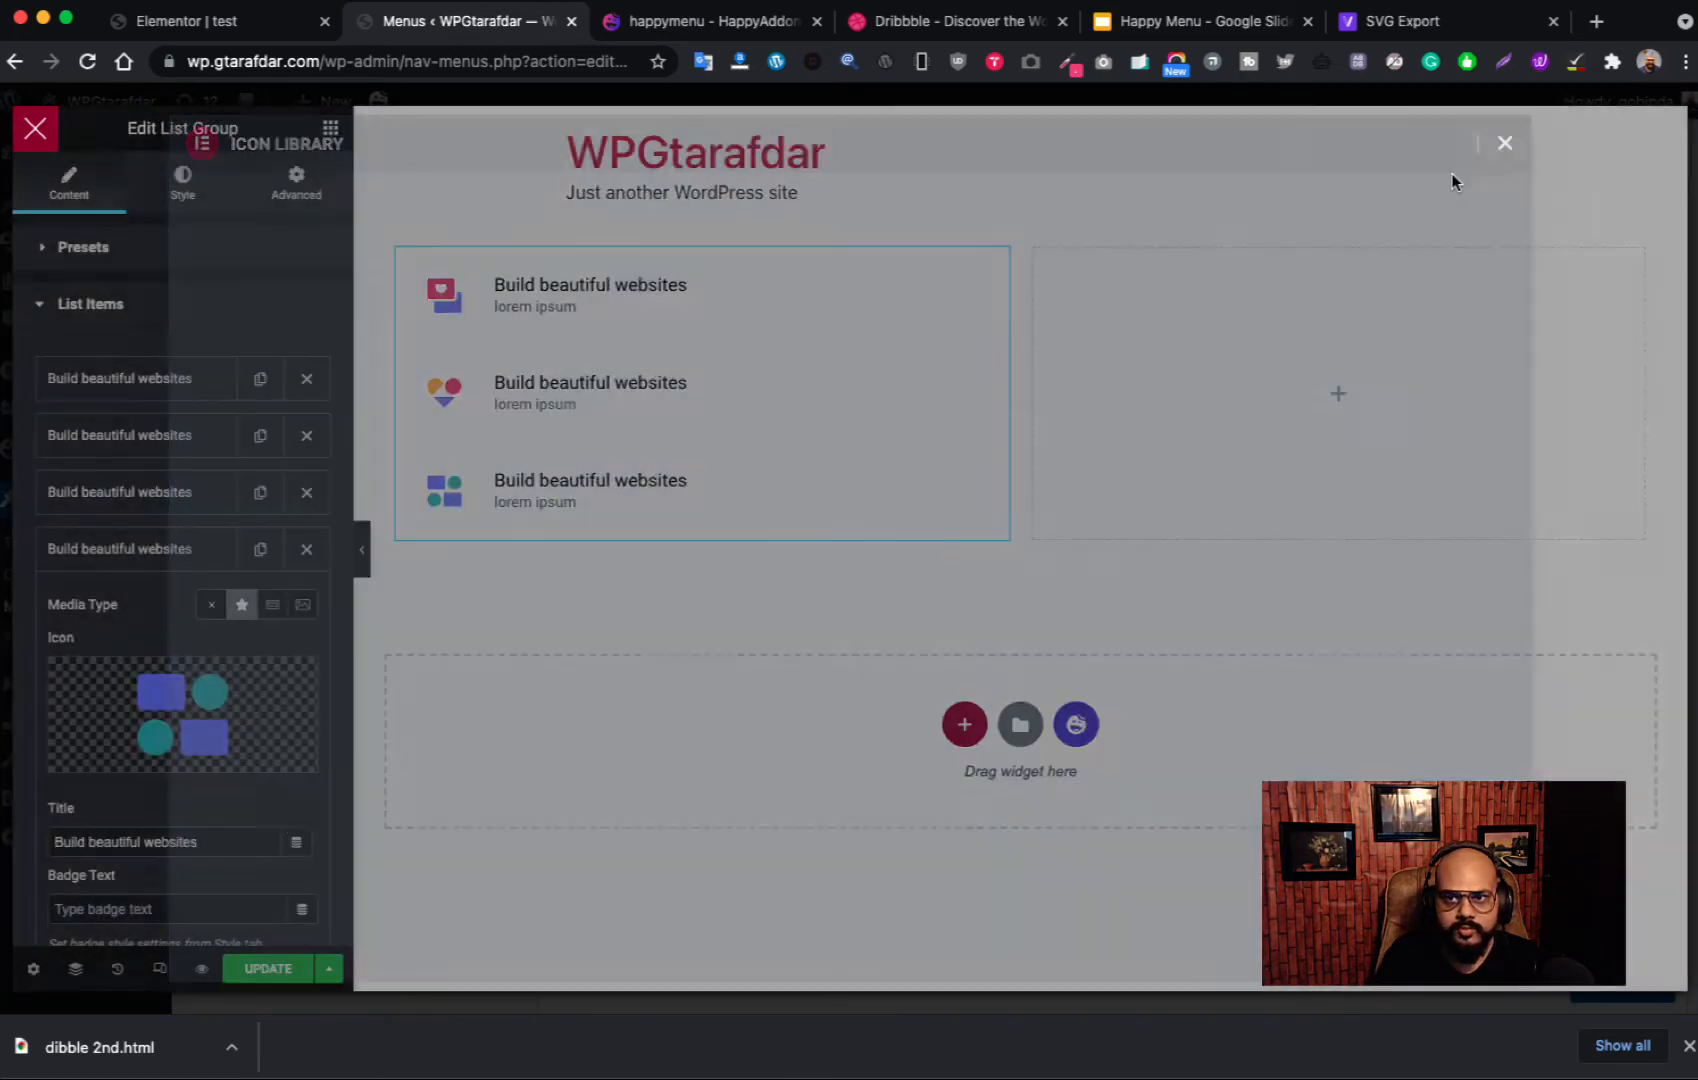
click(277, 758)
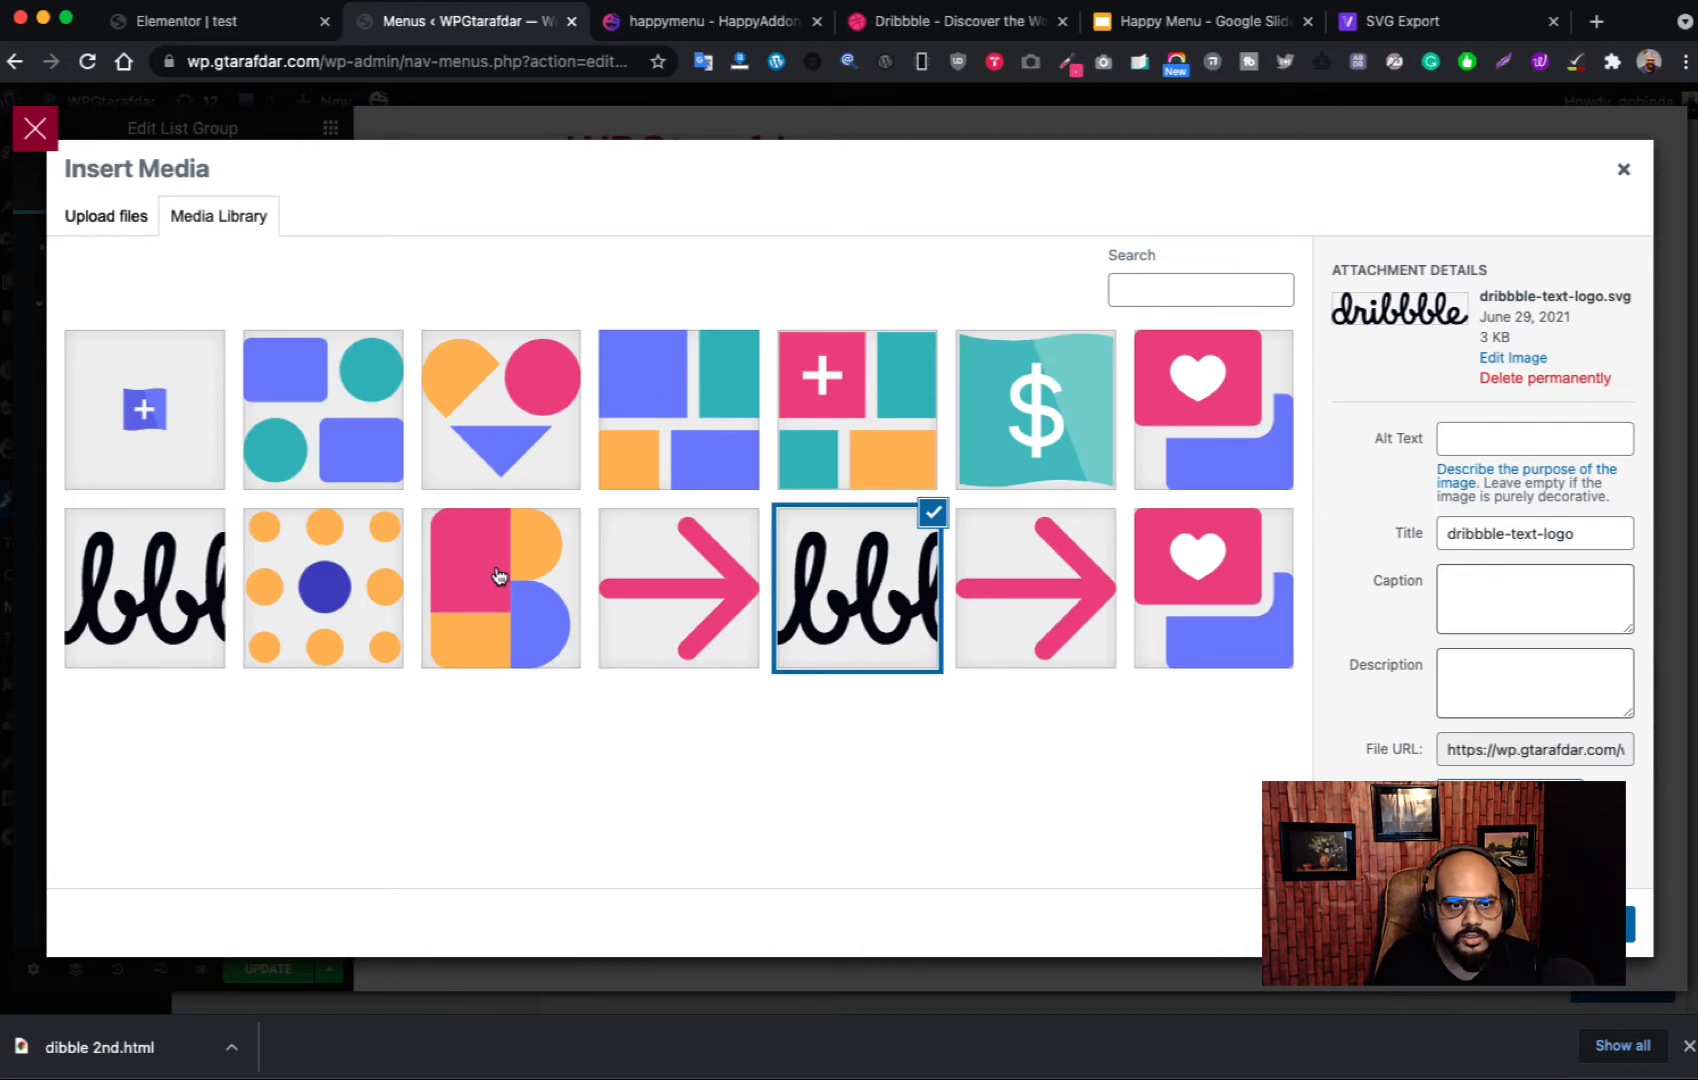
click(497, 575)
click(1580, 924)
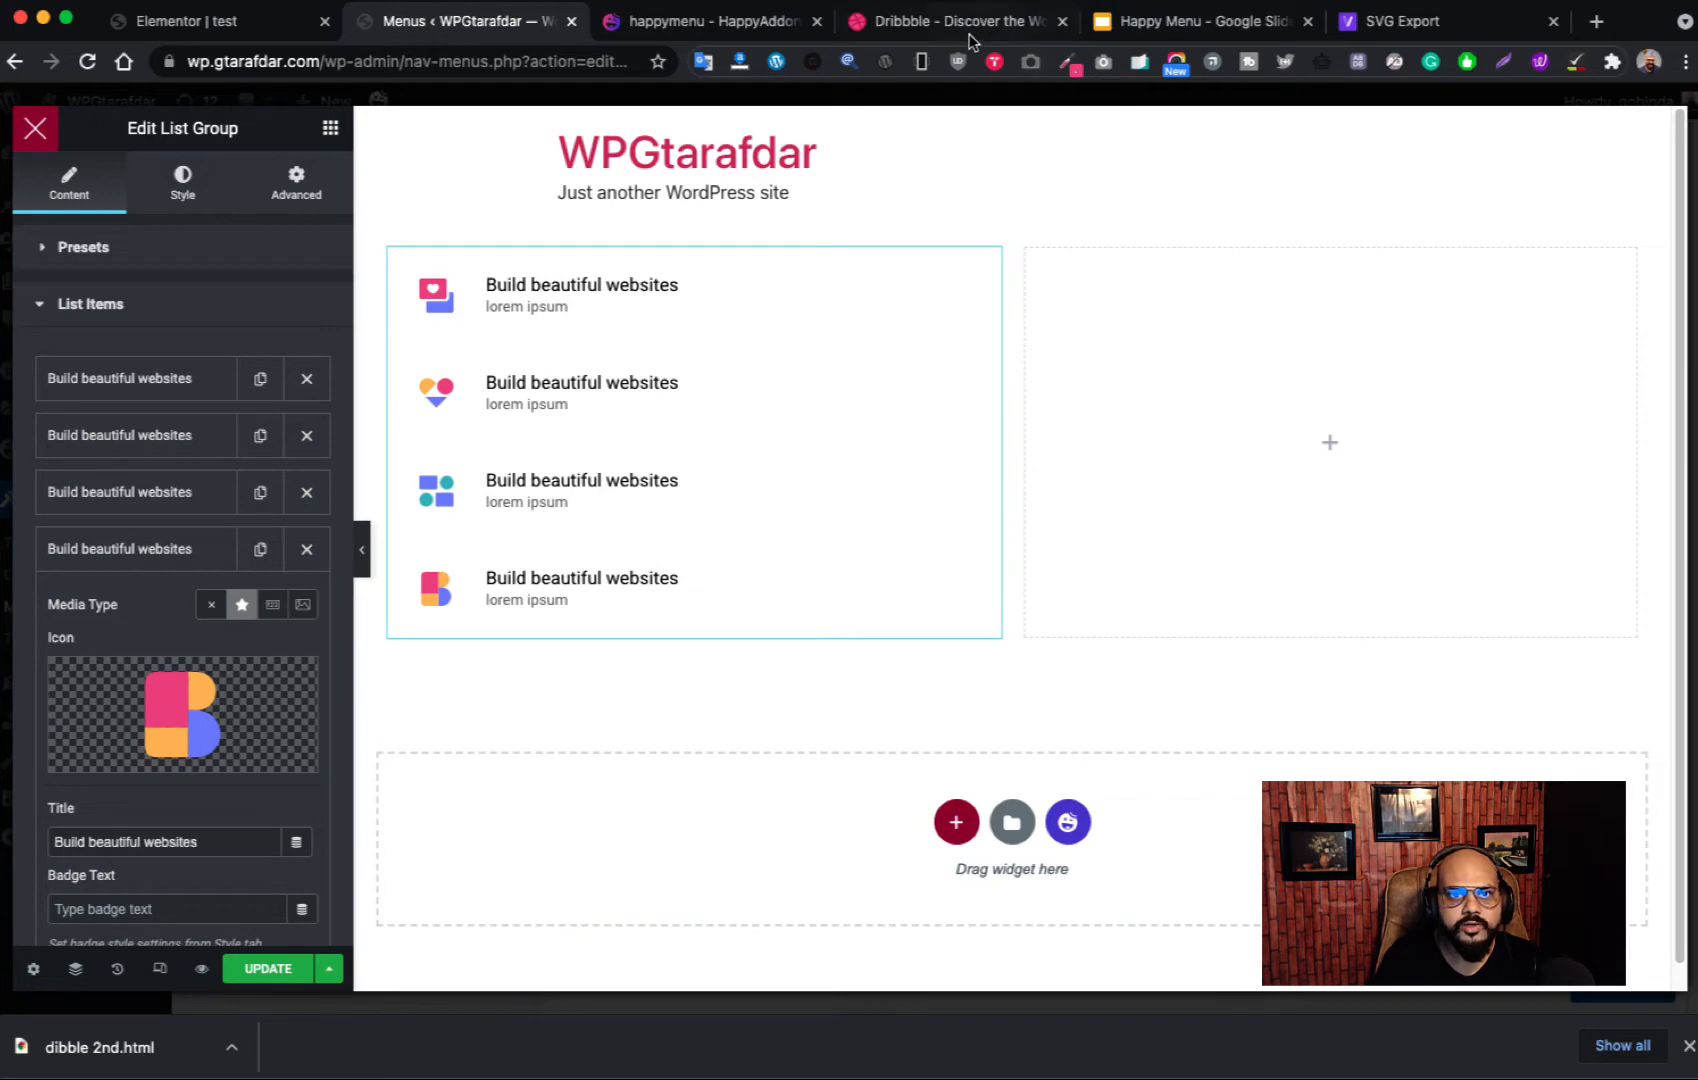
Step: In SVG Export, download the yellow number 7 icon as svgexport-8.svg into the "dribble like menu" folder
click(1433, 22)
scroll(900, 705, down, 3)
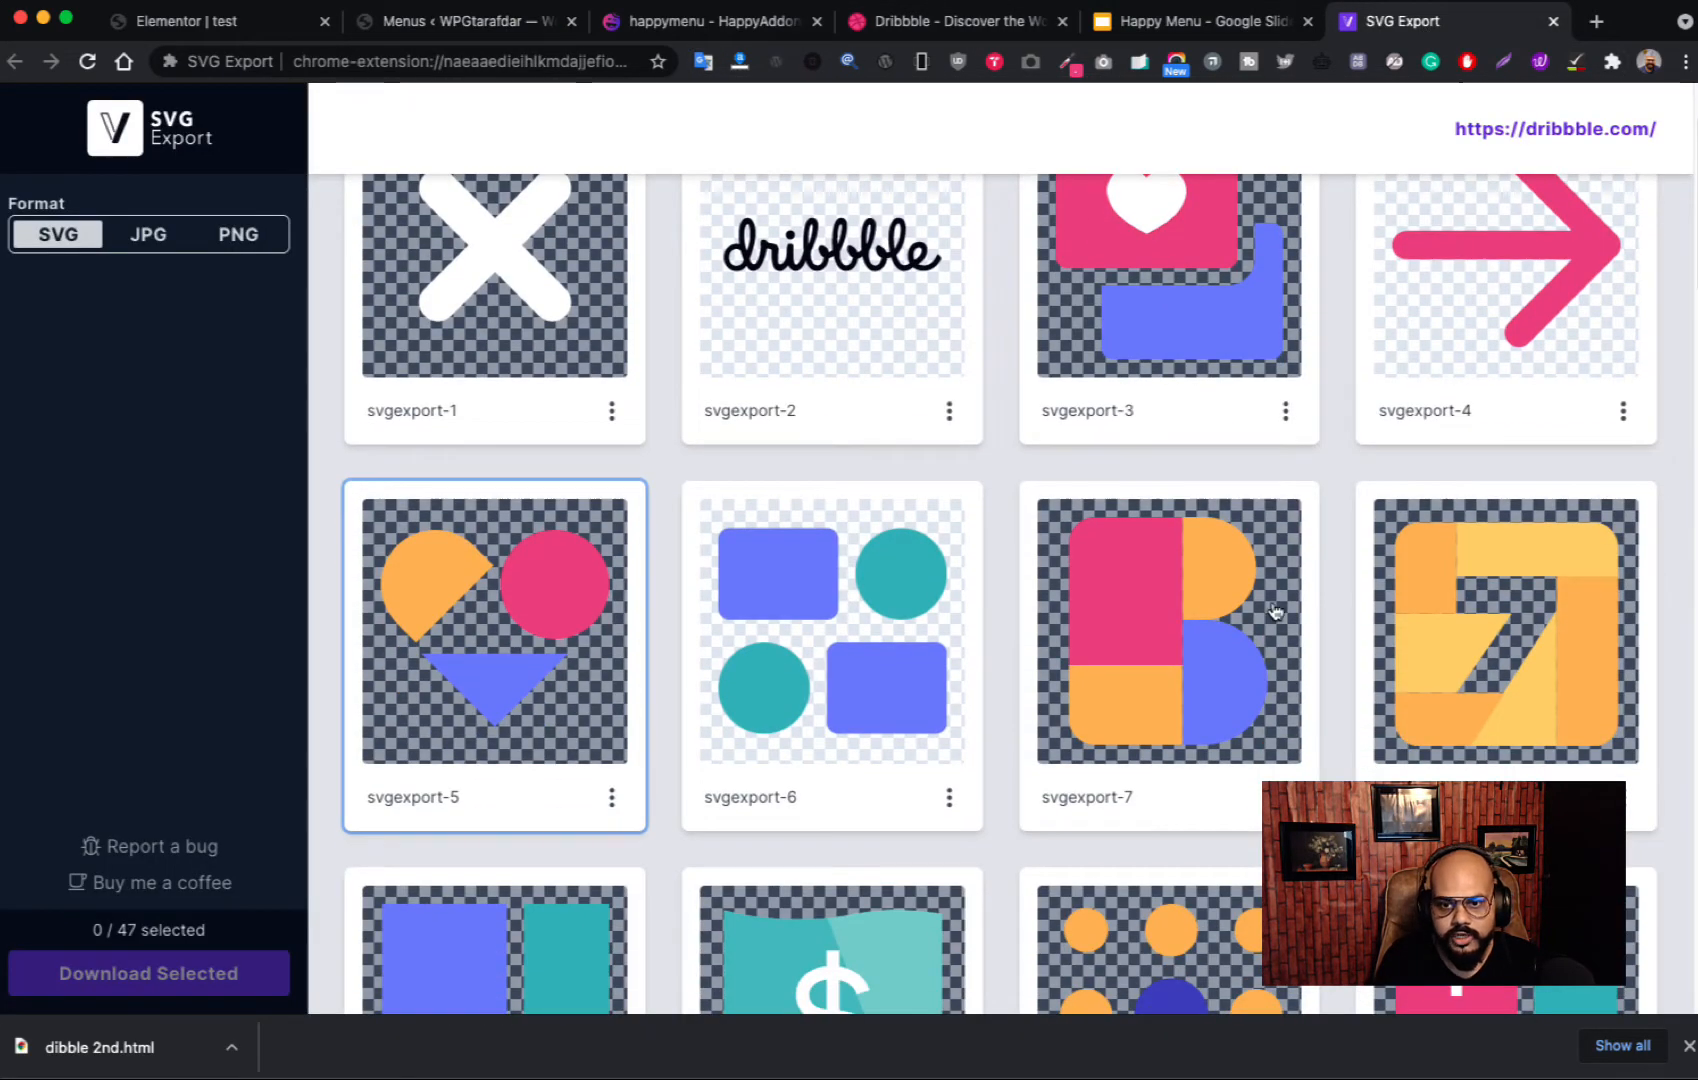
scroll(1220, 633, down, 5)
scroll(1000, 680, down, 10)
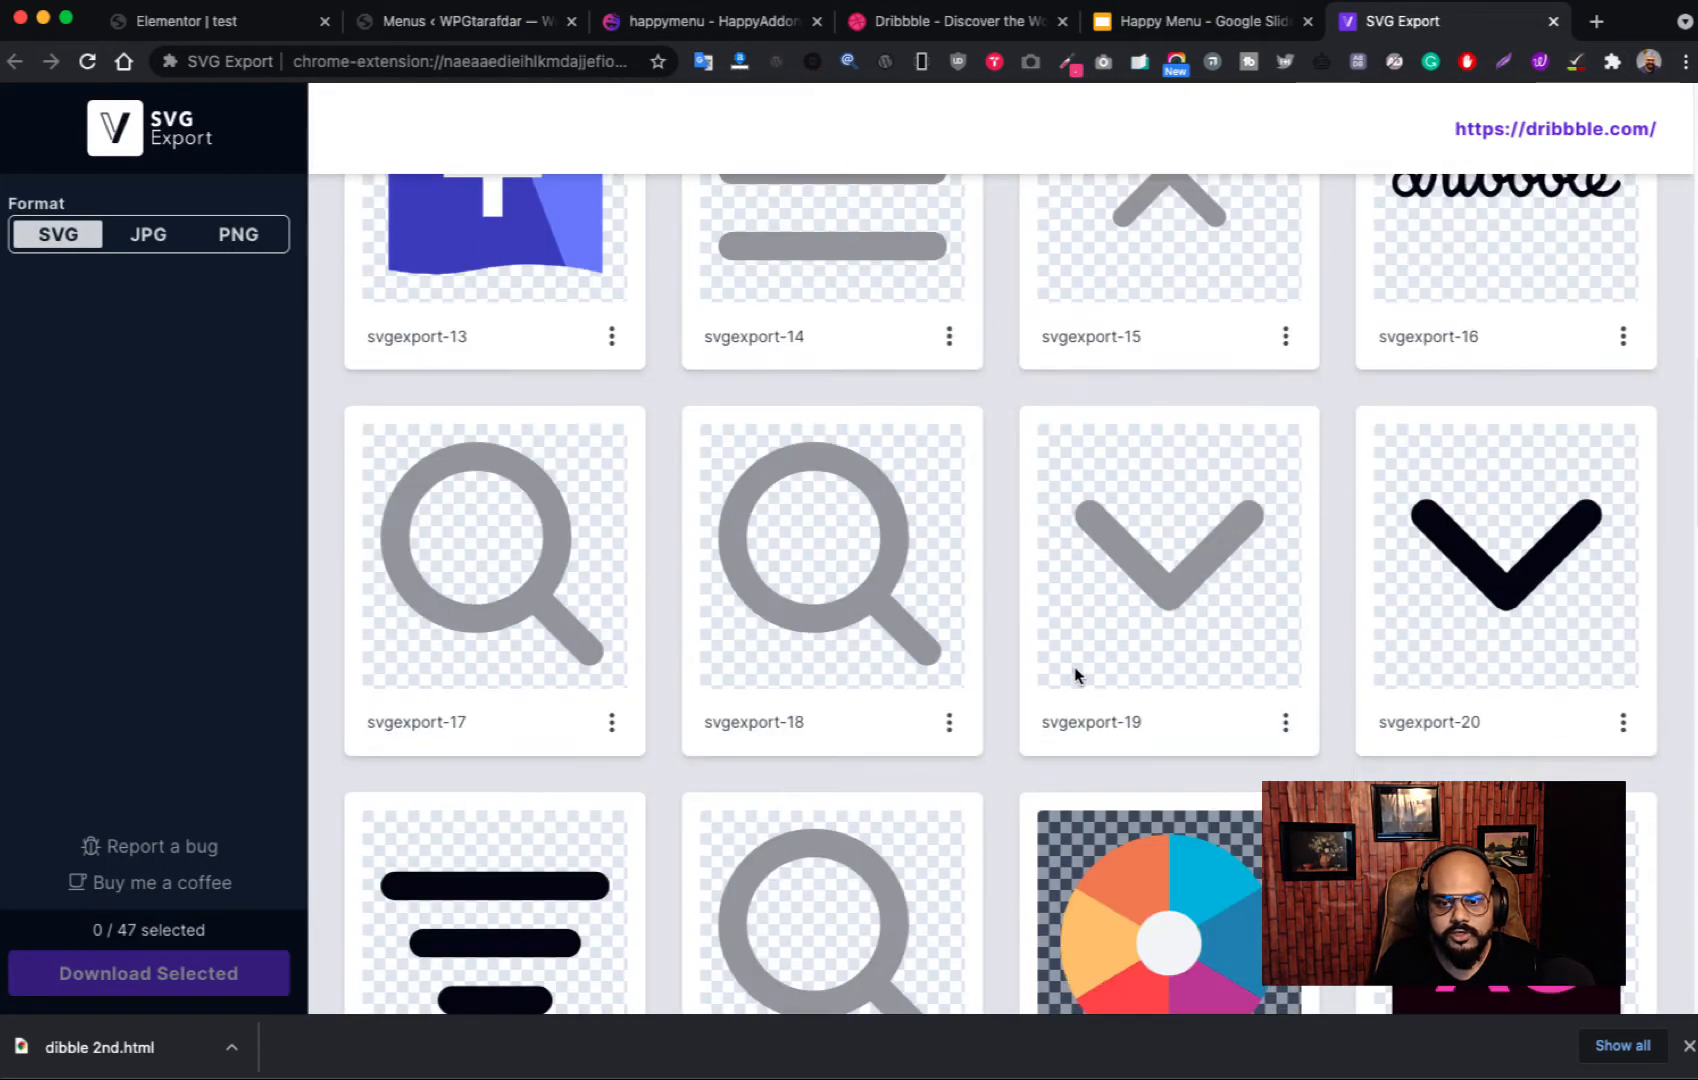
scroll(1232, 618, up, 15)
click(1632, 836)
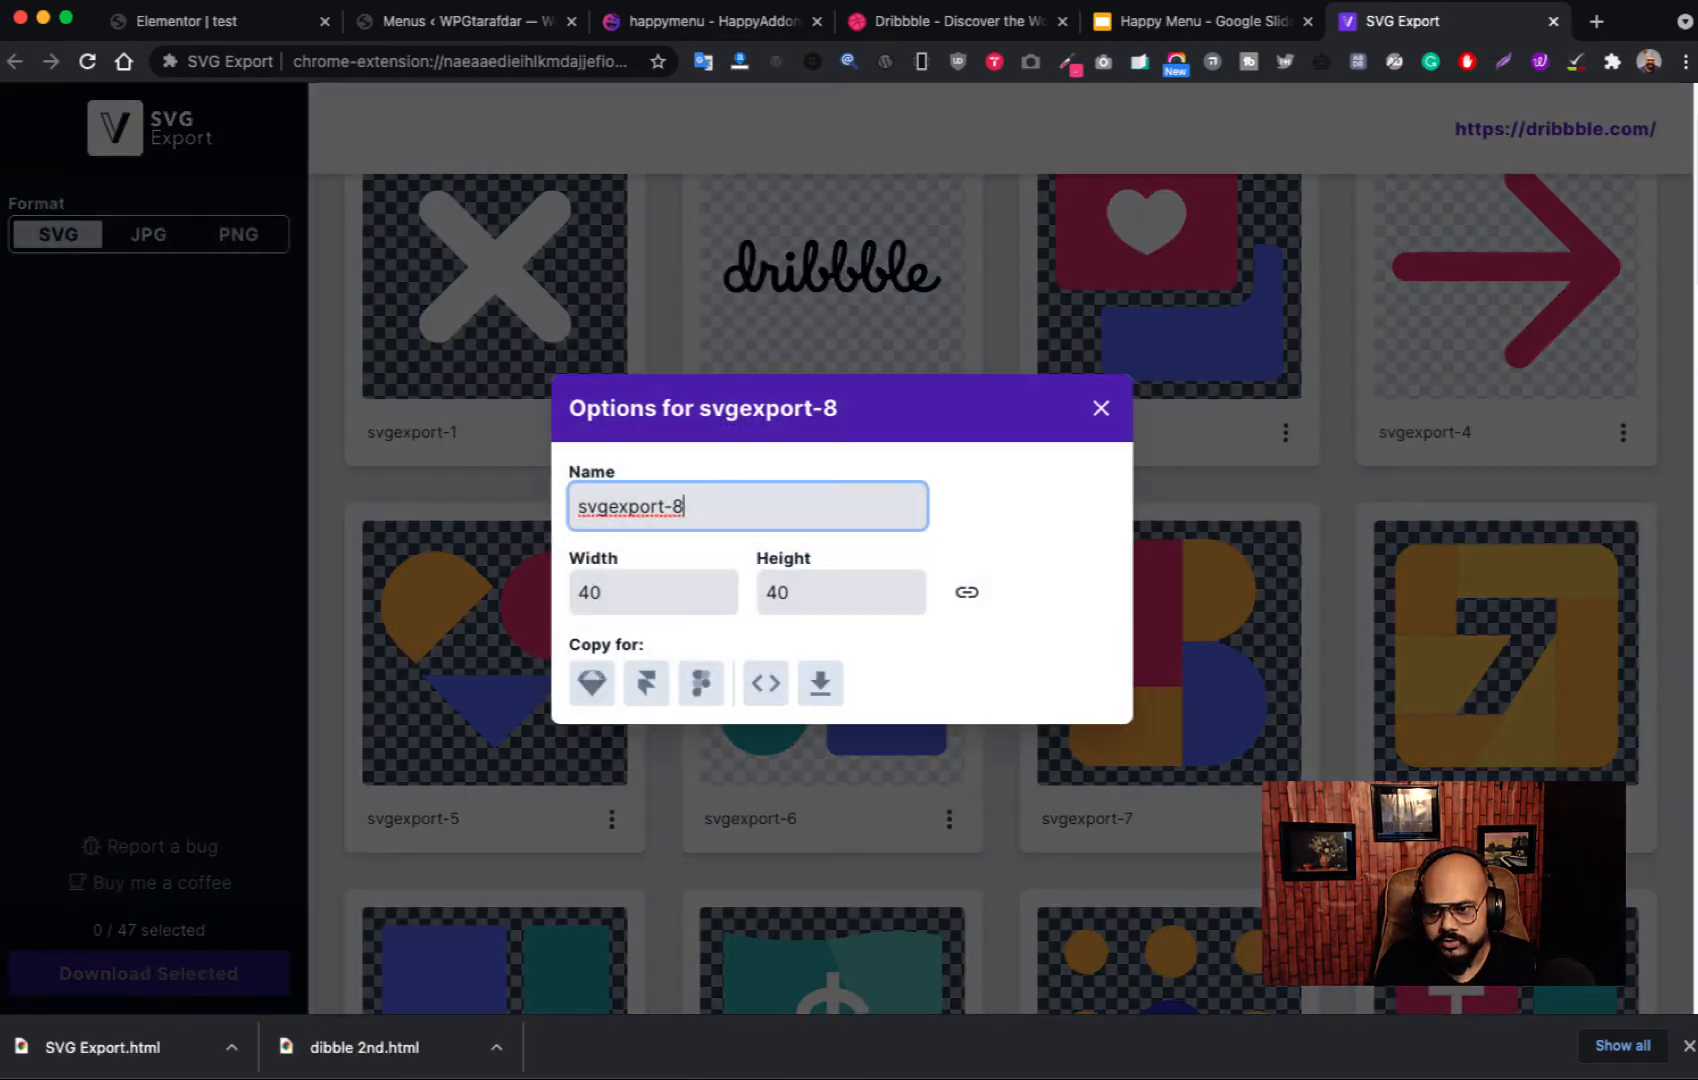
click(595, 700)
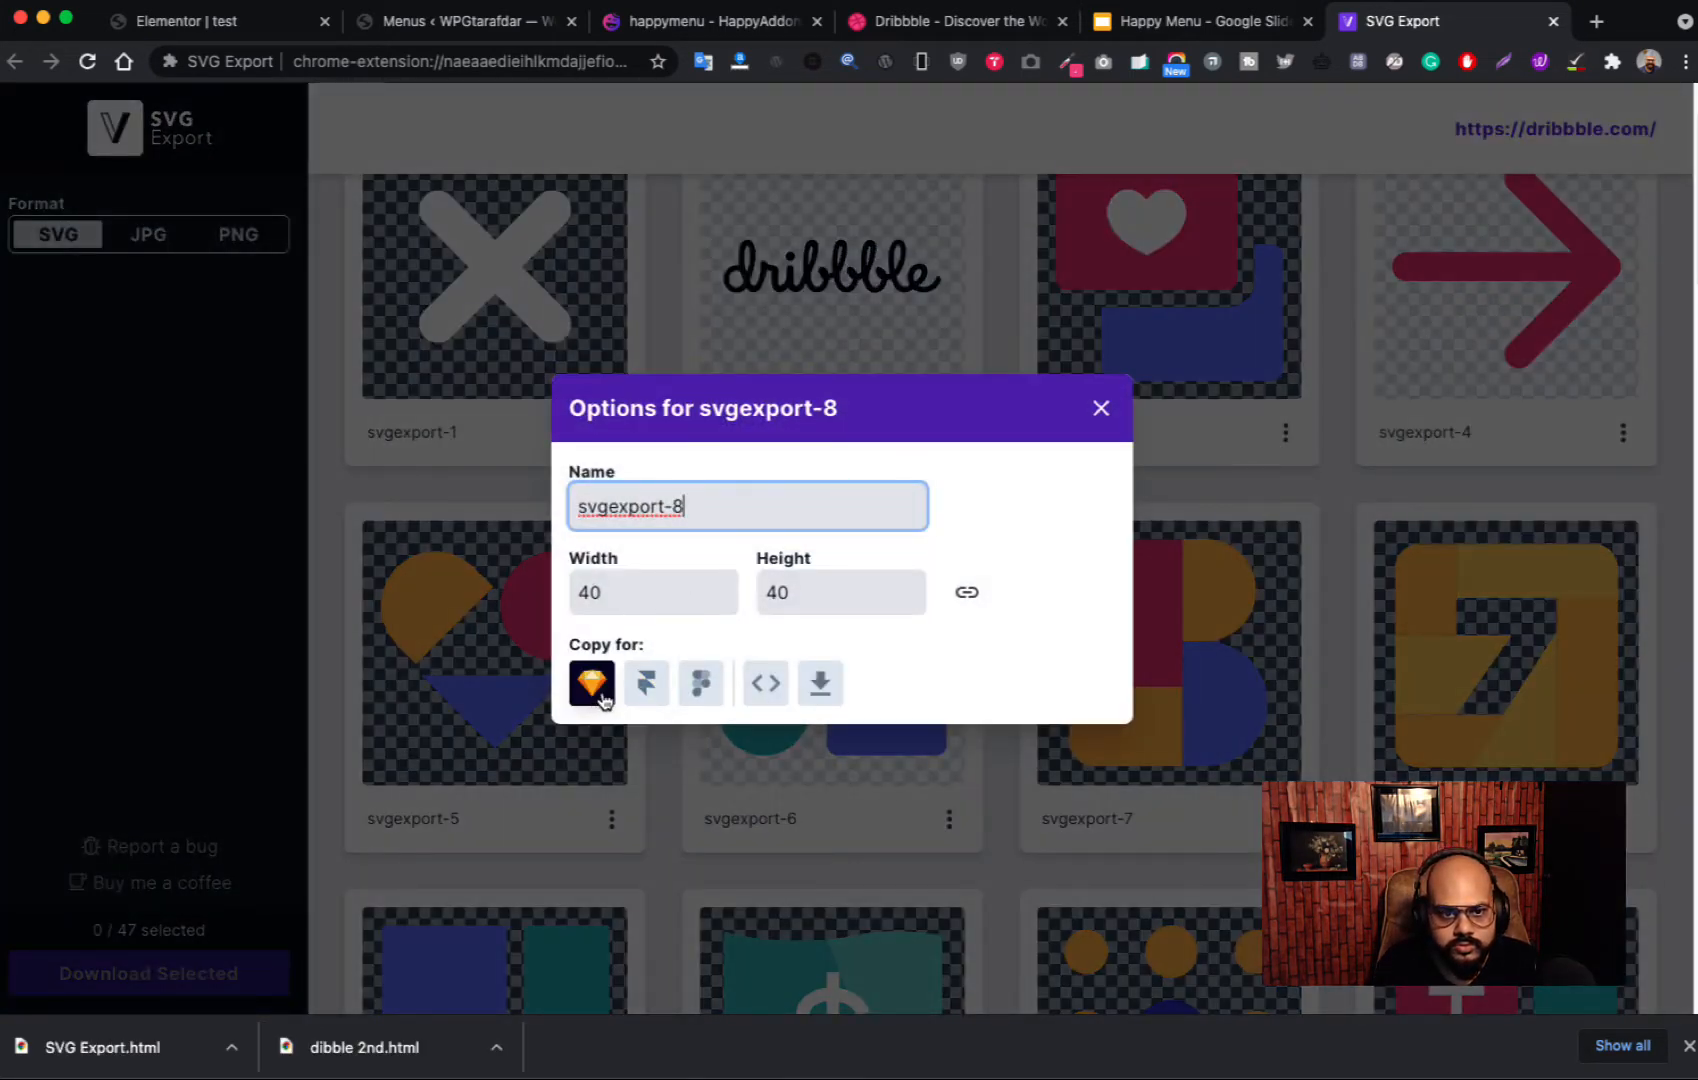
click(820, 695)
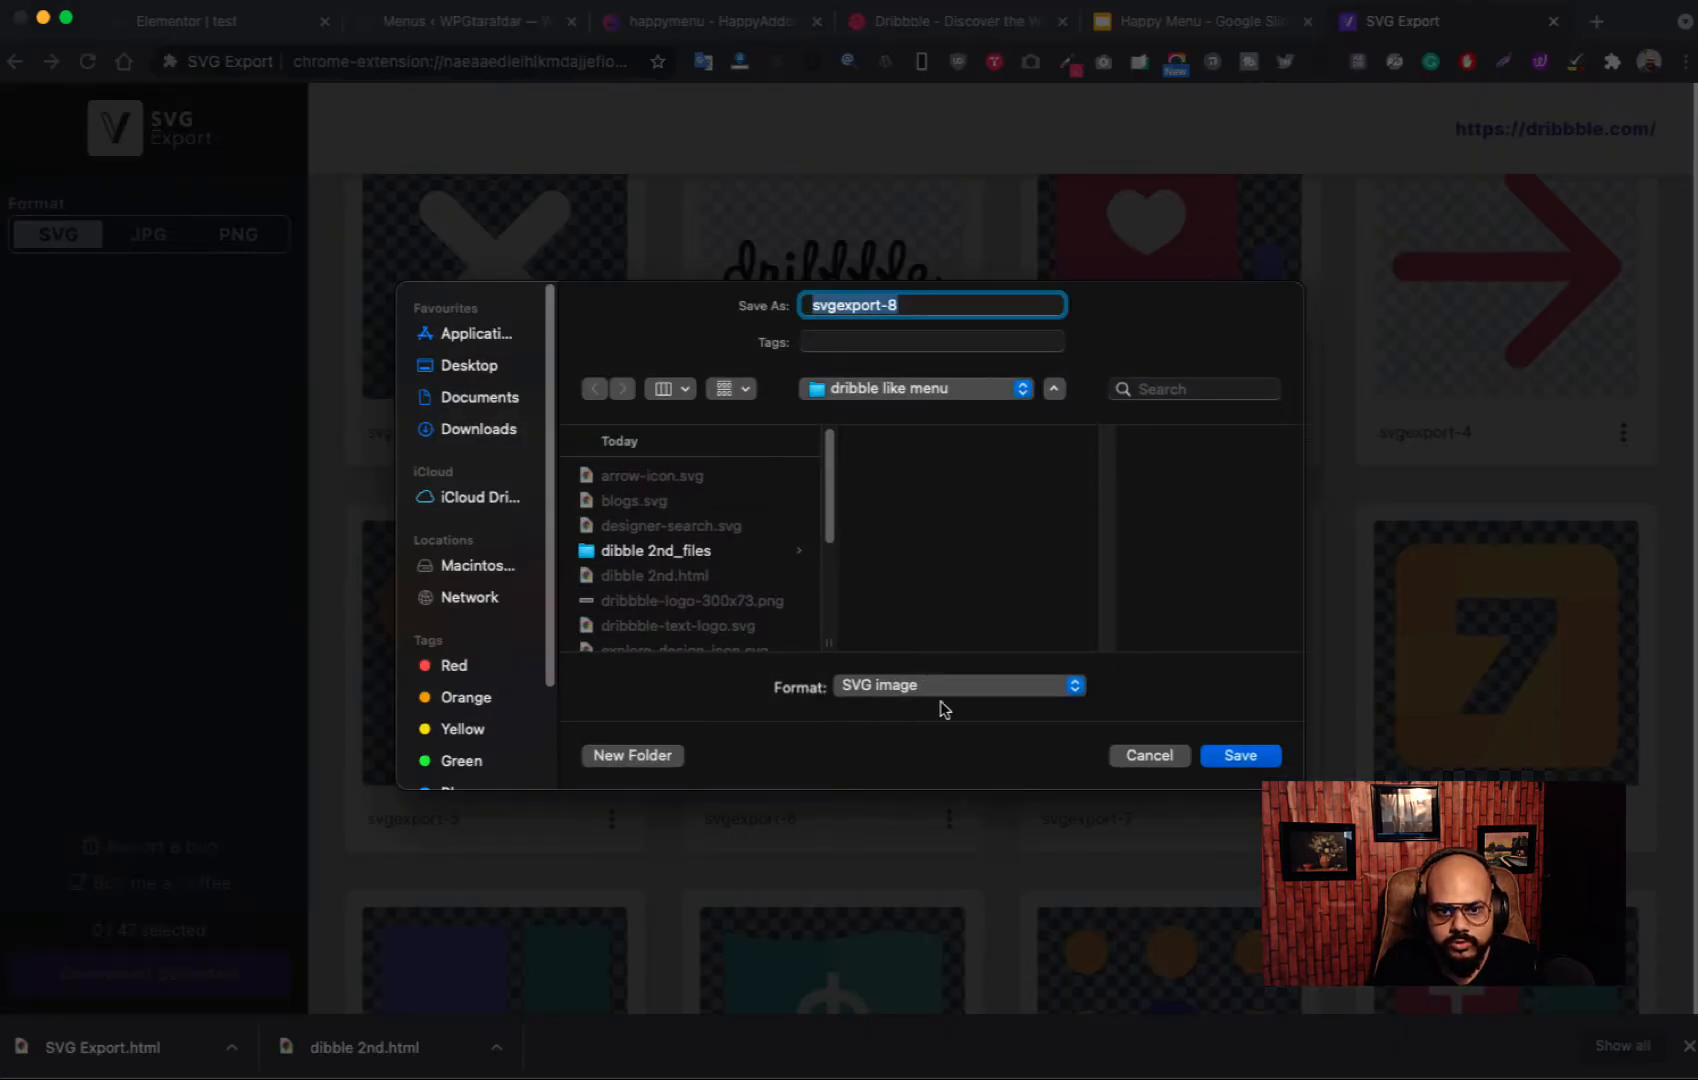
click(926, 306)
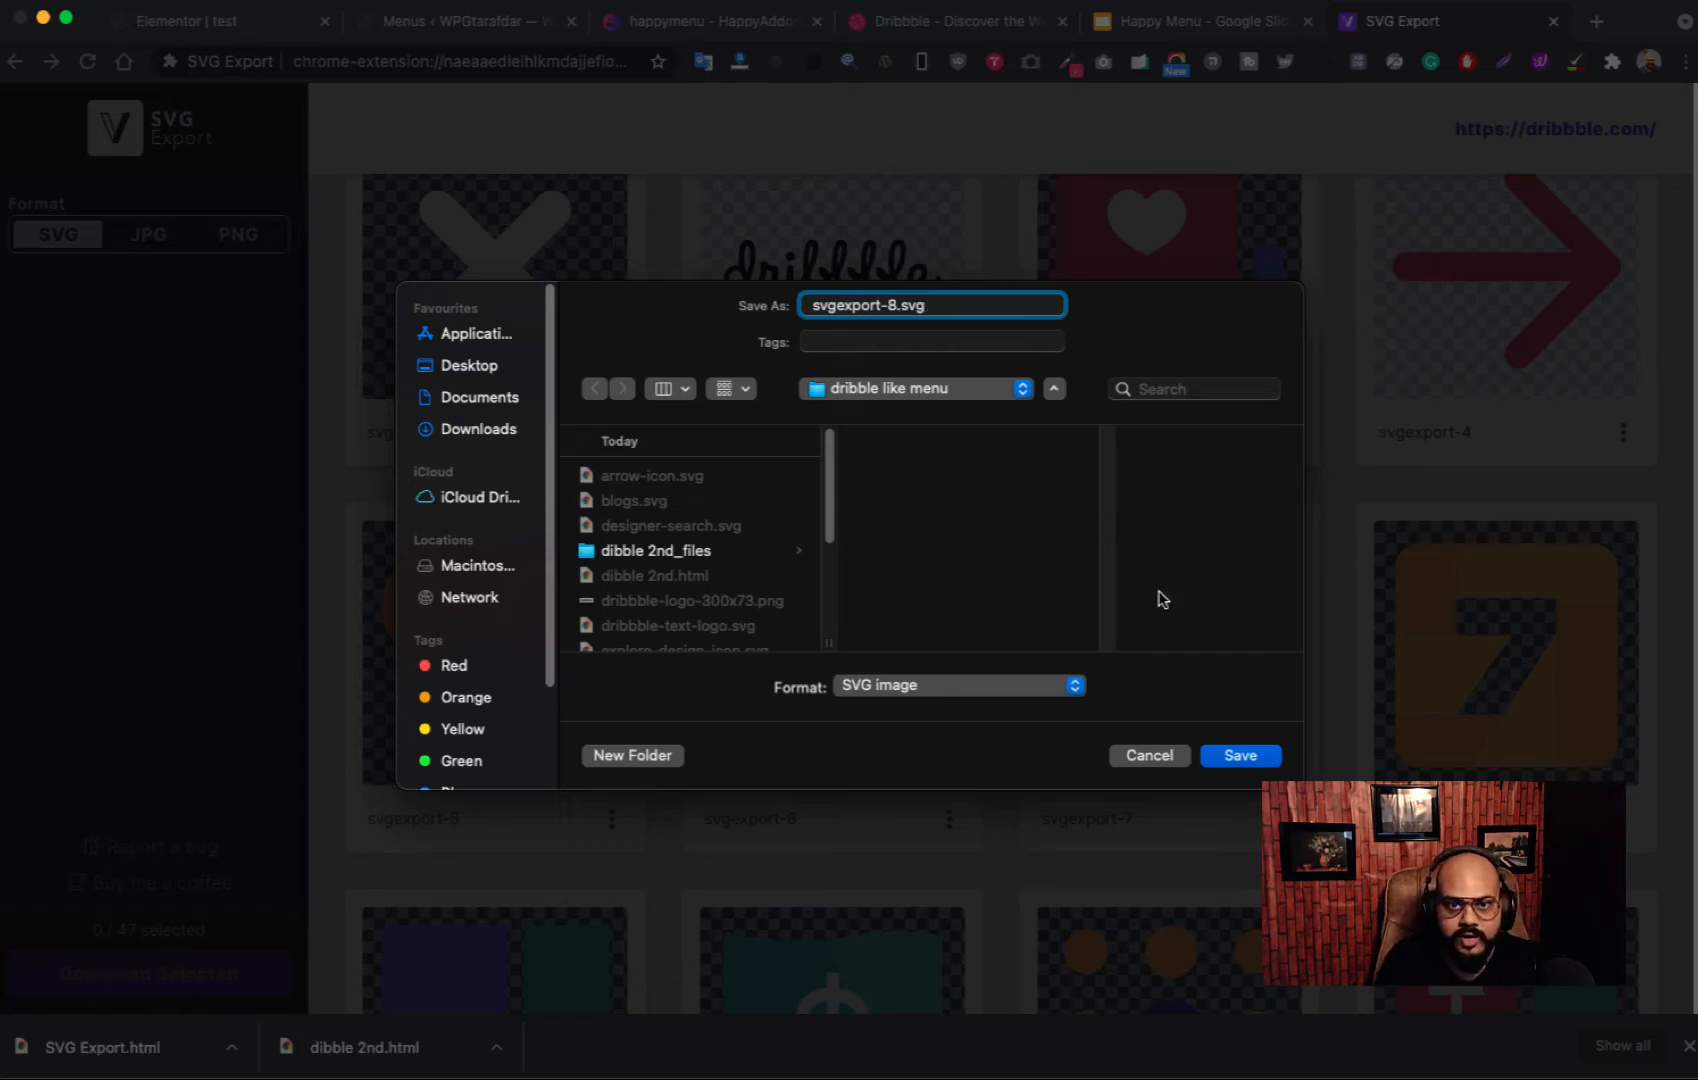
click(1240, 757)
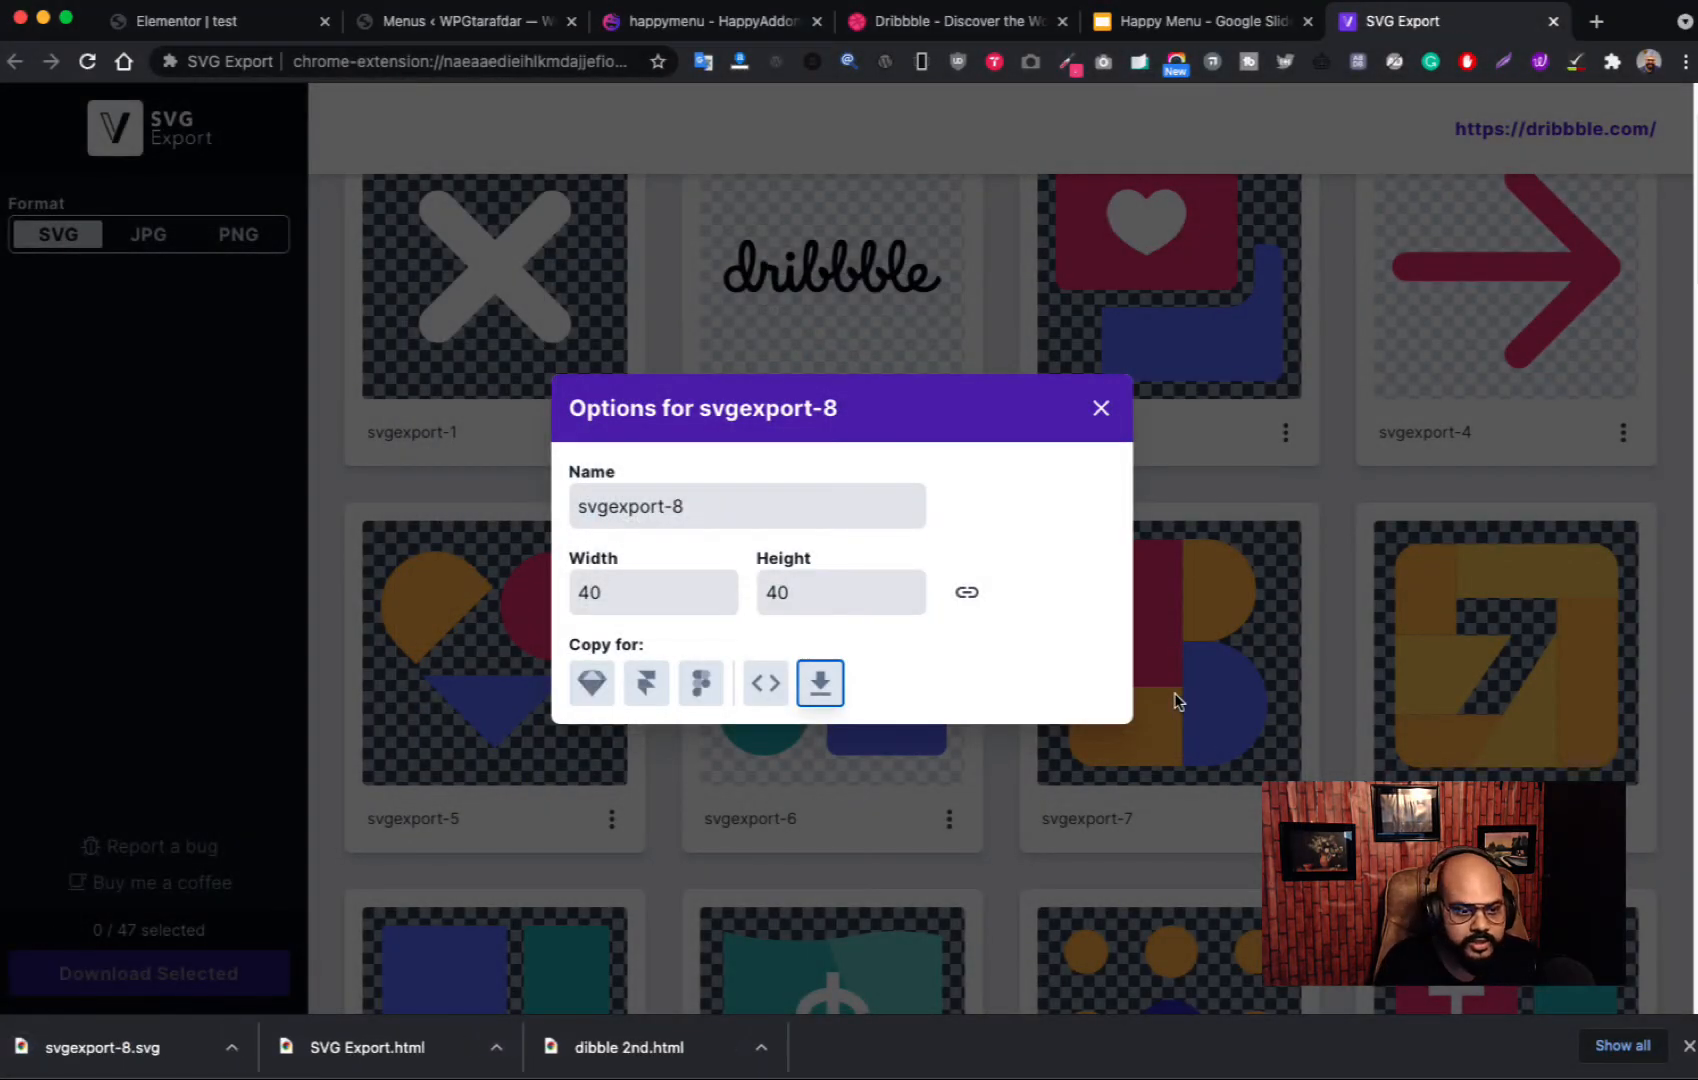
Step: Back in the mega menu editor, duplicate the fourth list item and open the copy's settings
click(212, 22)
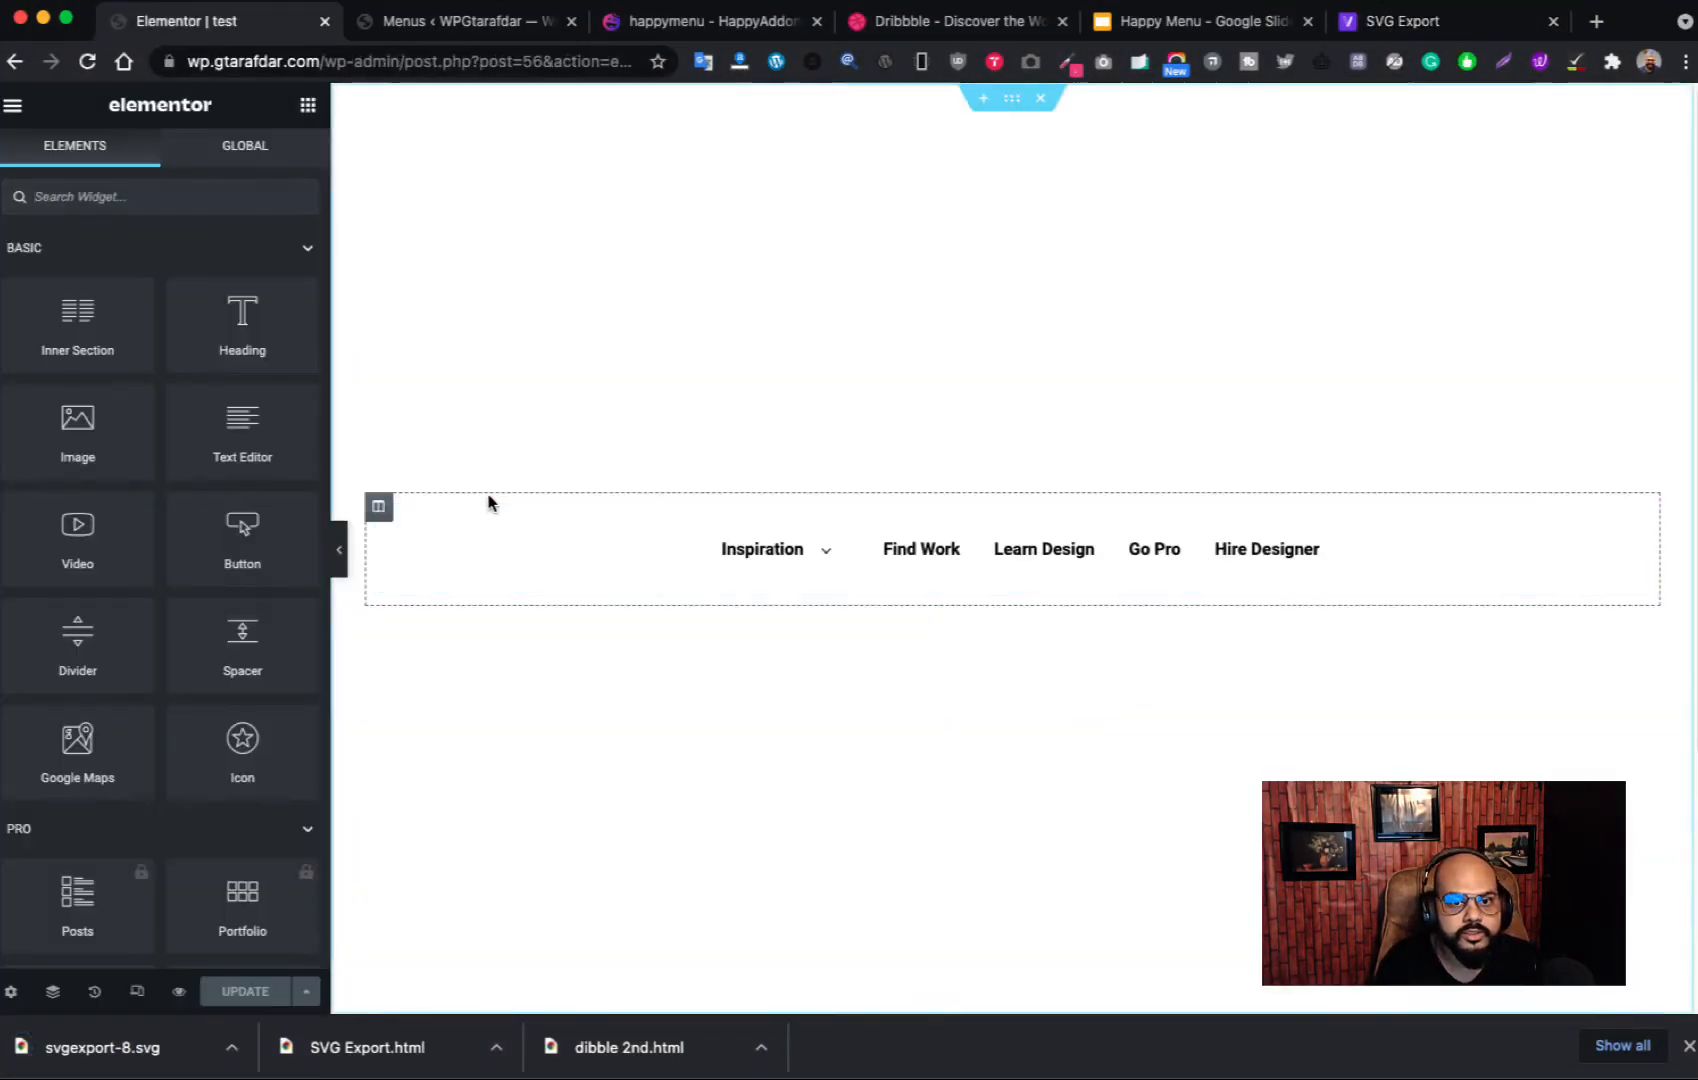
click(470, 32)
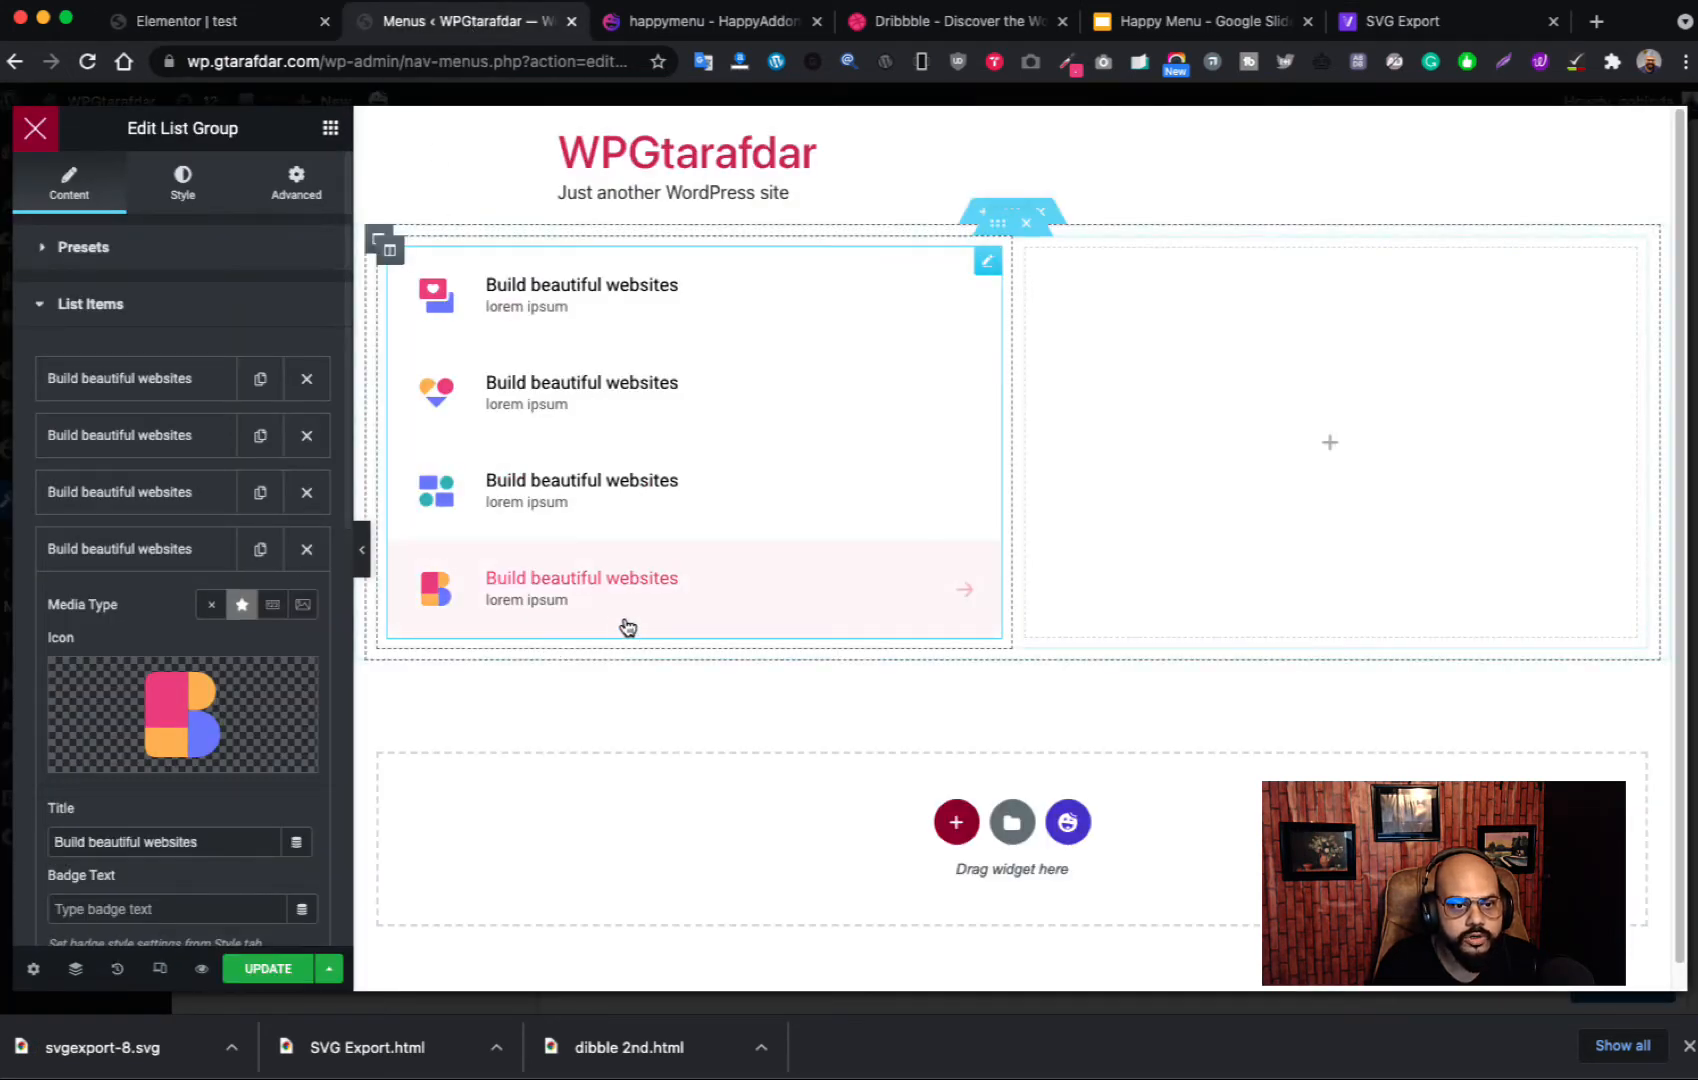
scroll(191, 650, down, 5)
scroll(210, 620, up, 2)
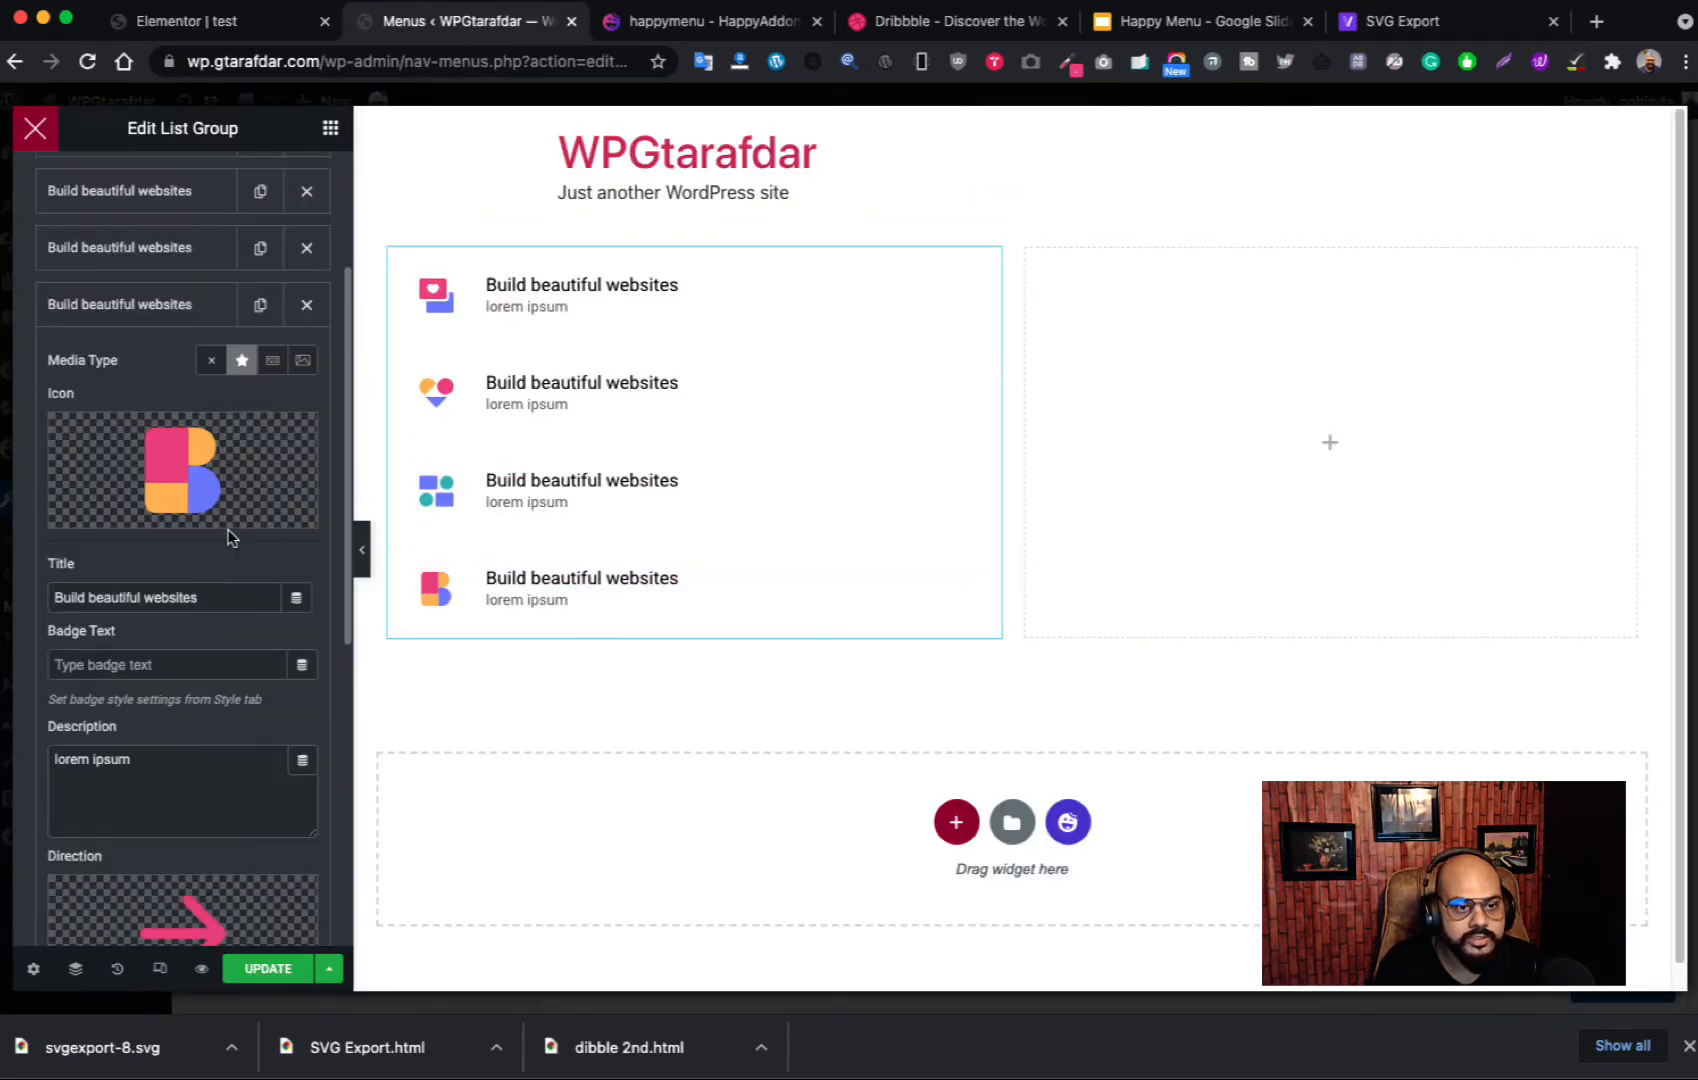
click(262, 320)
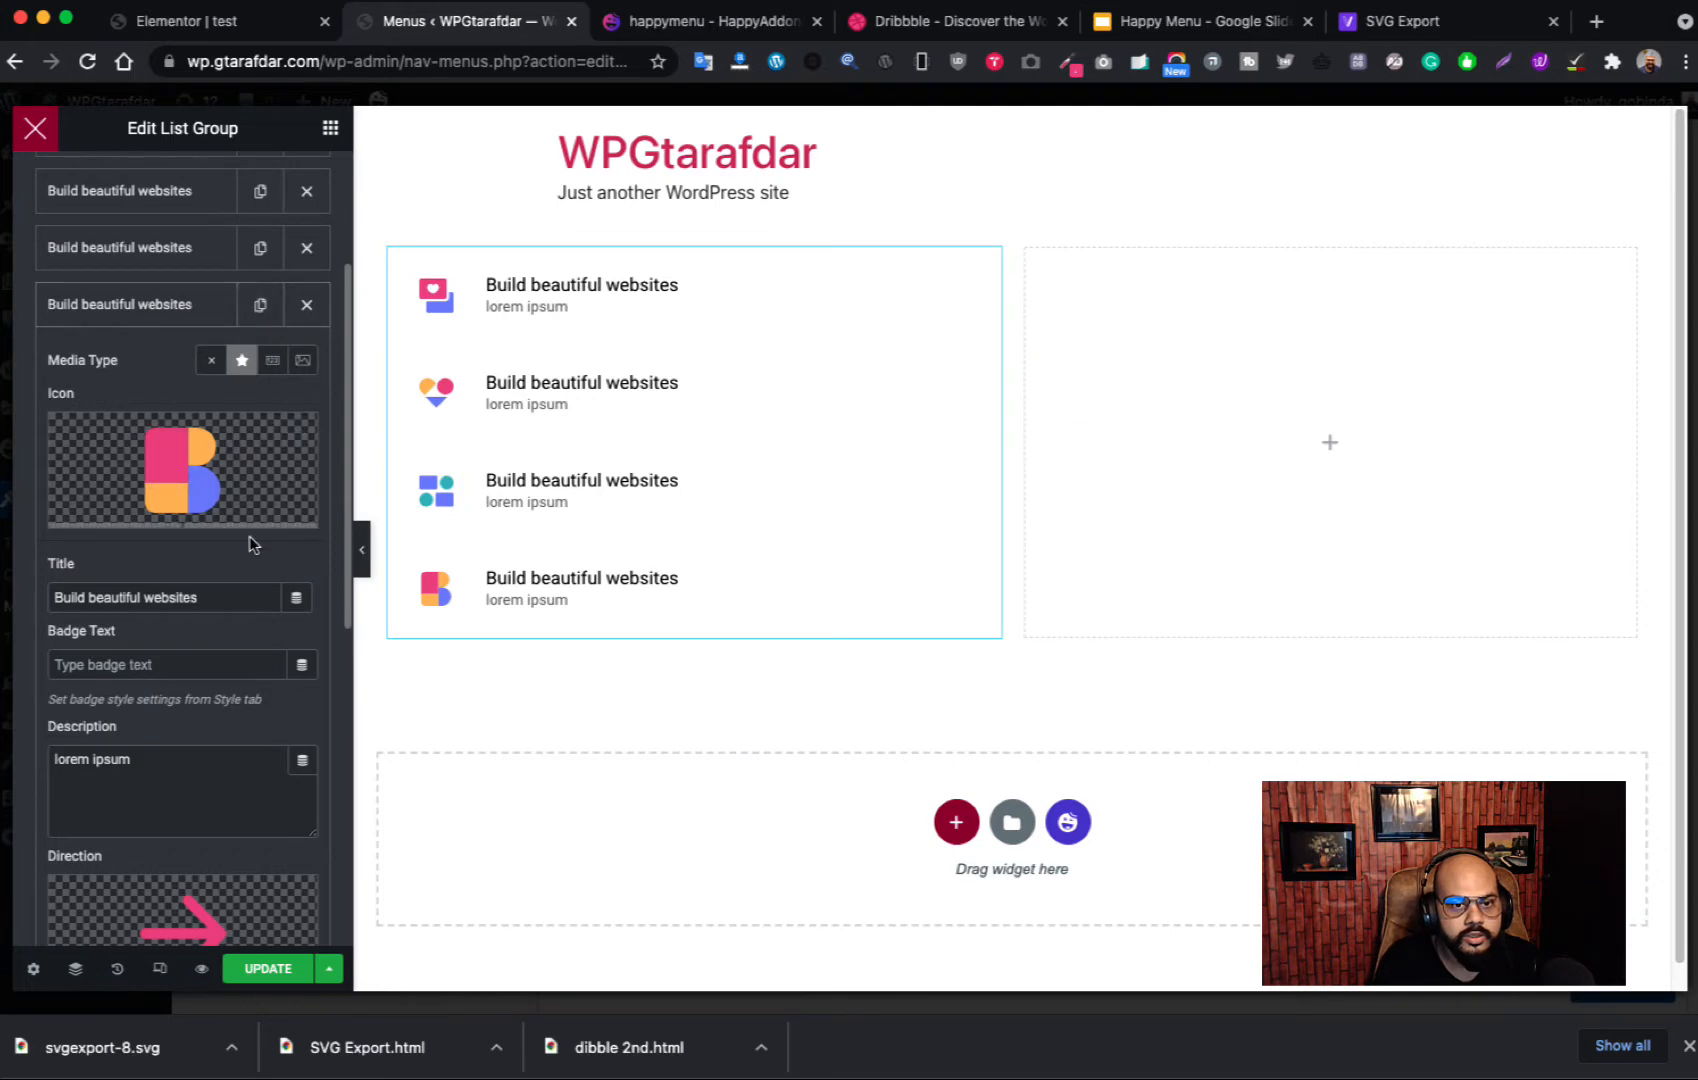
click(197, 311)
click(183, 372)
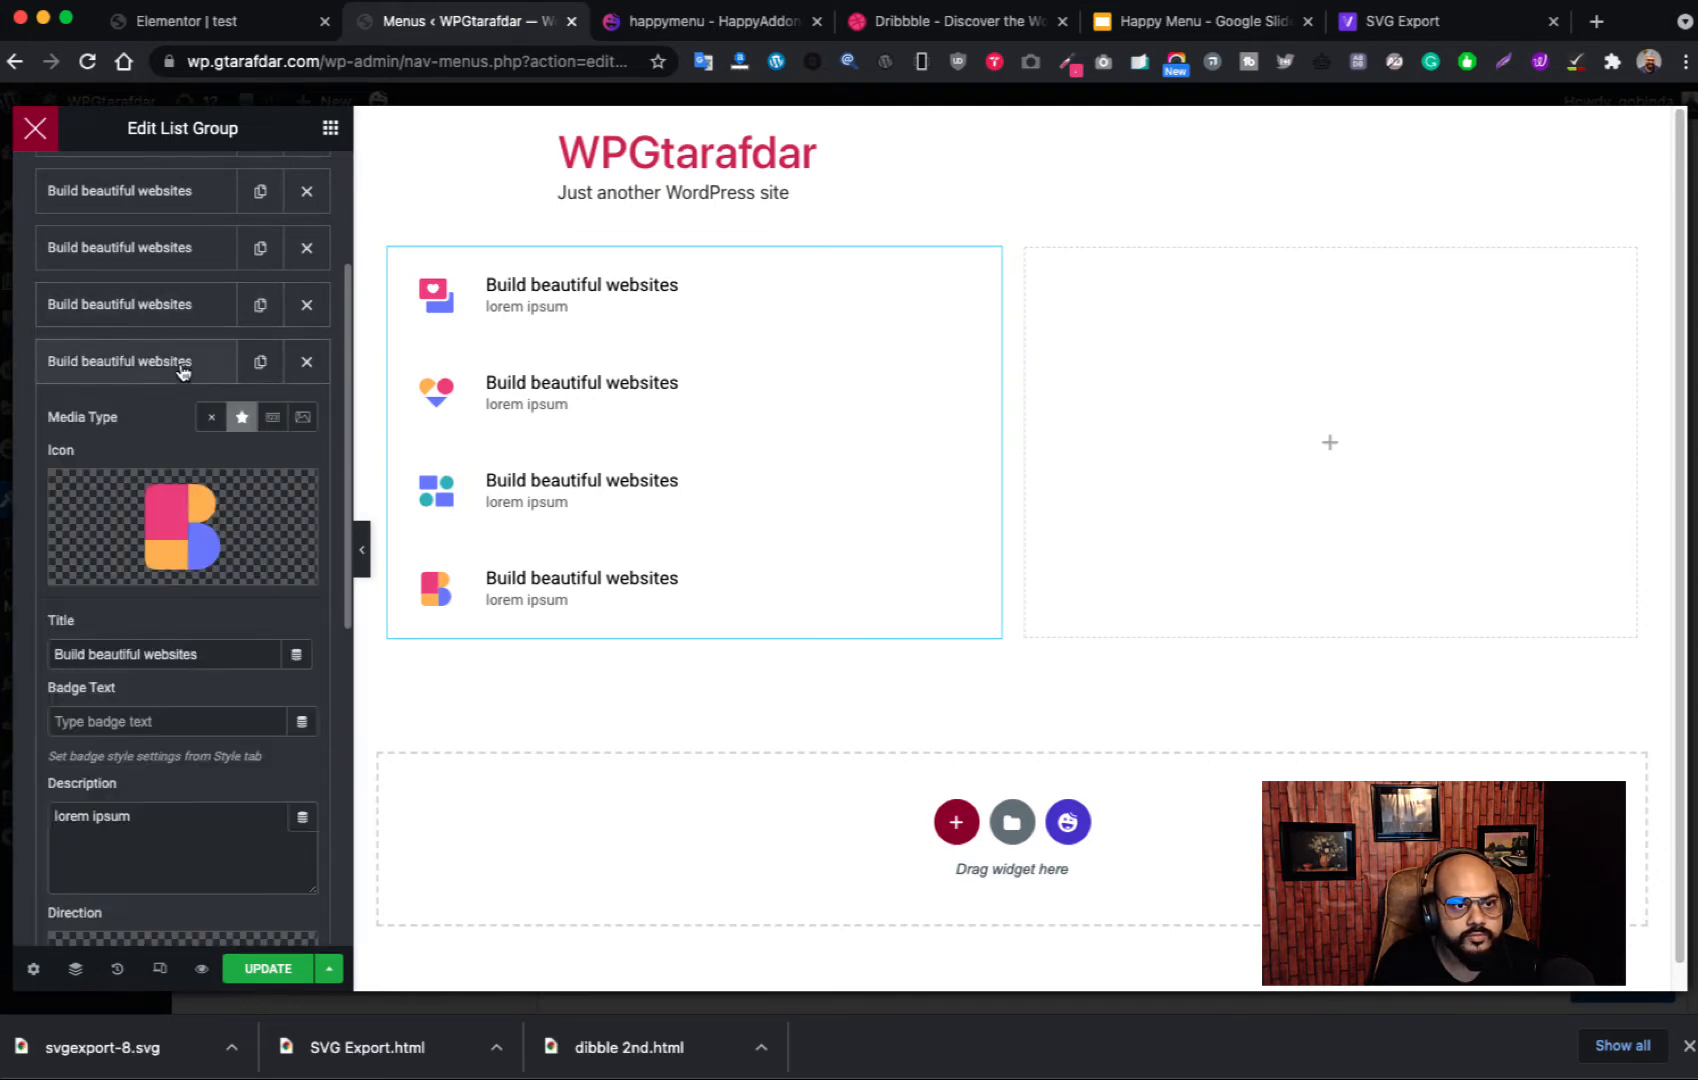
Step: Upload svgexport-8.svg to the media library and insert it as the fifth list item's icon
click(162, 528)
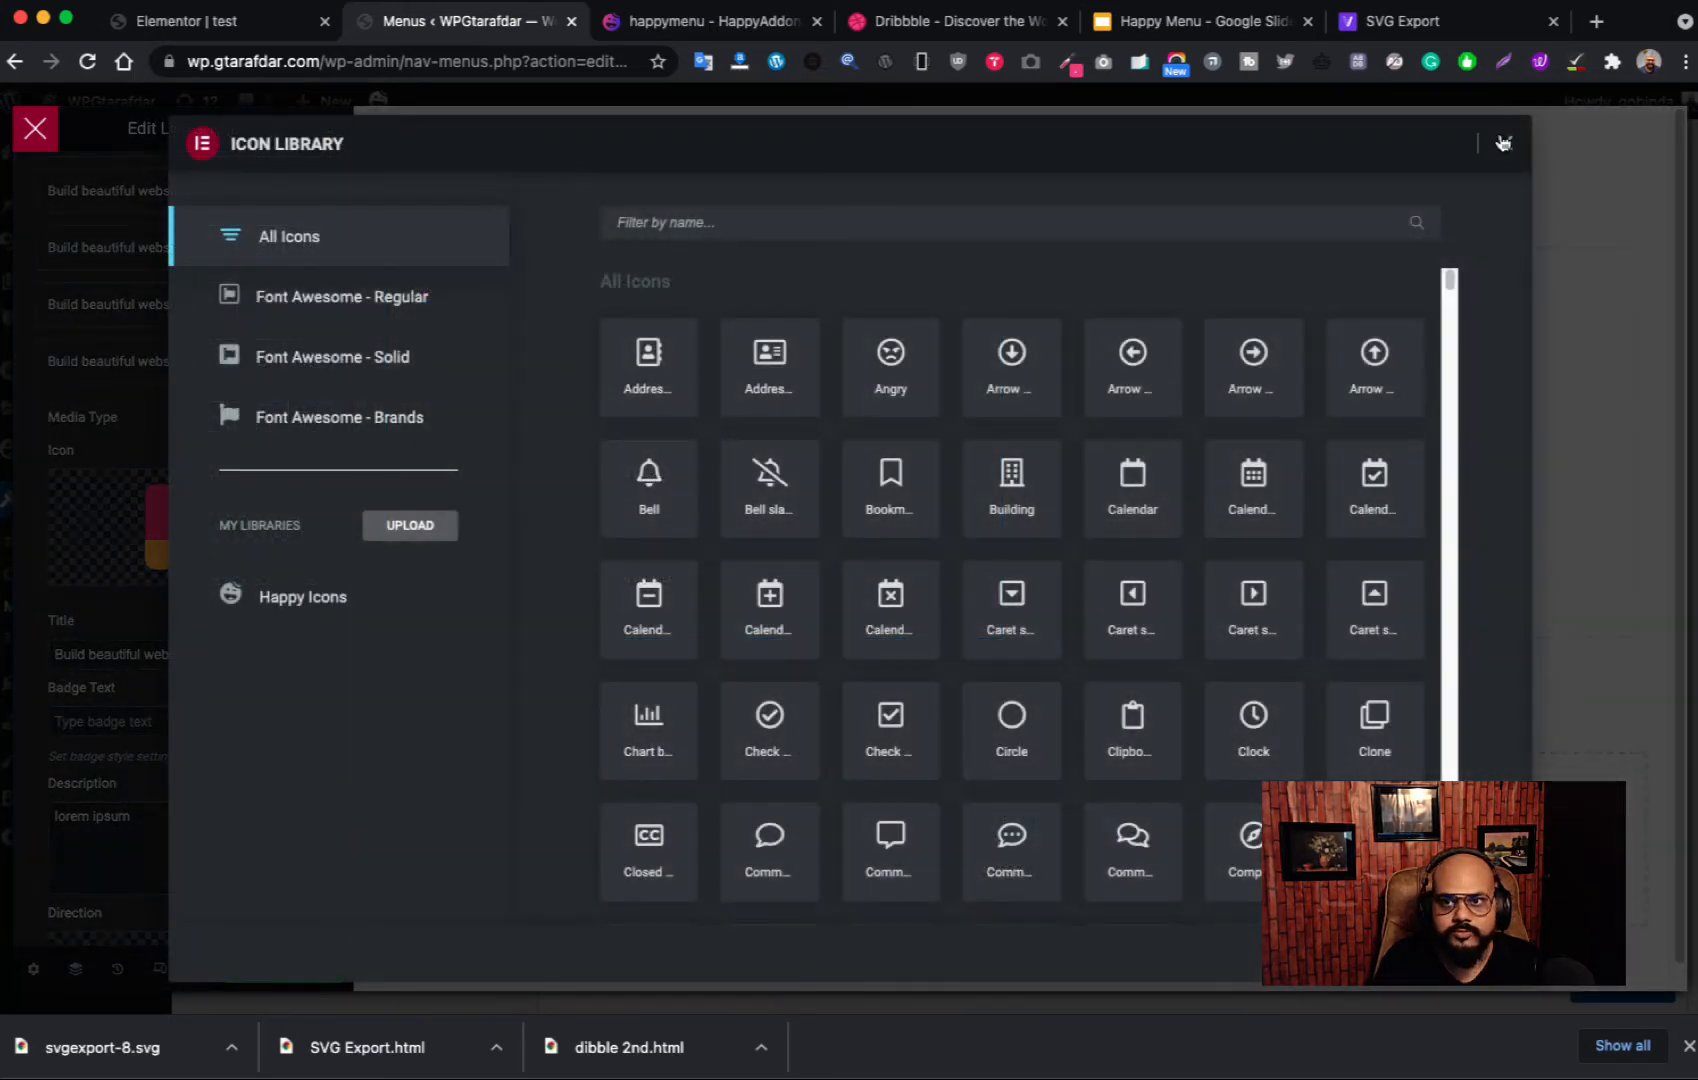
click(1503, 143)
click(254, 574)
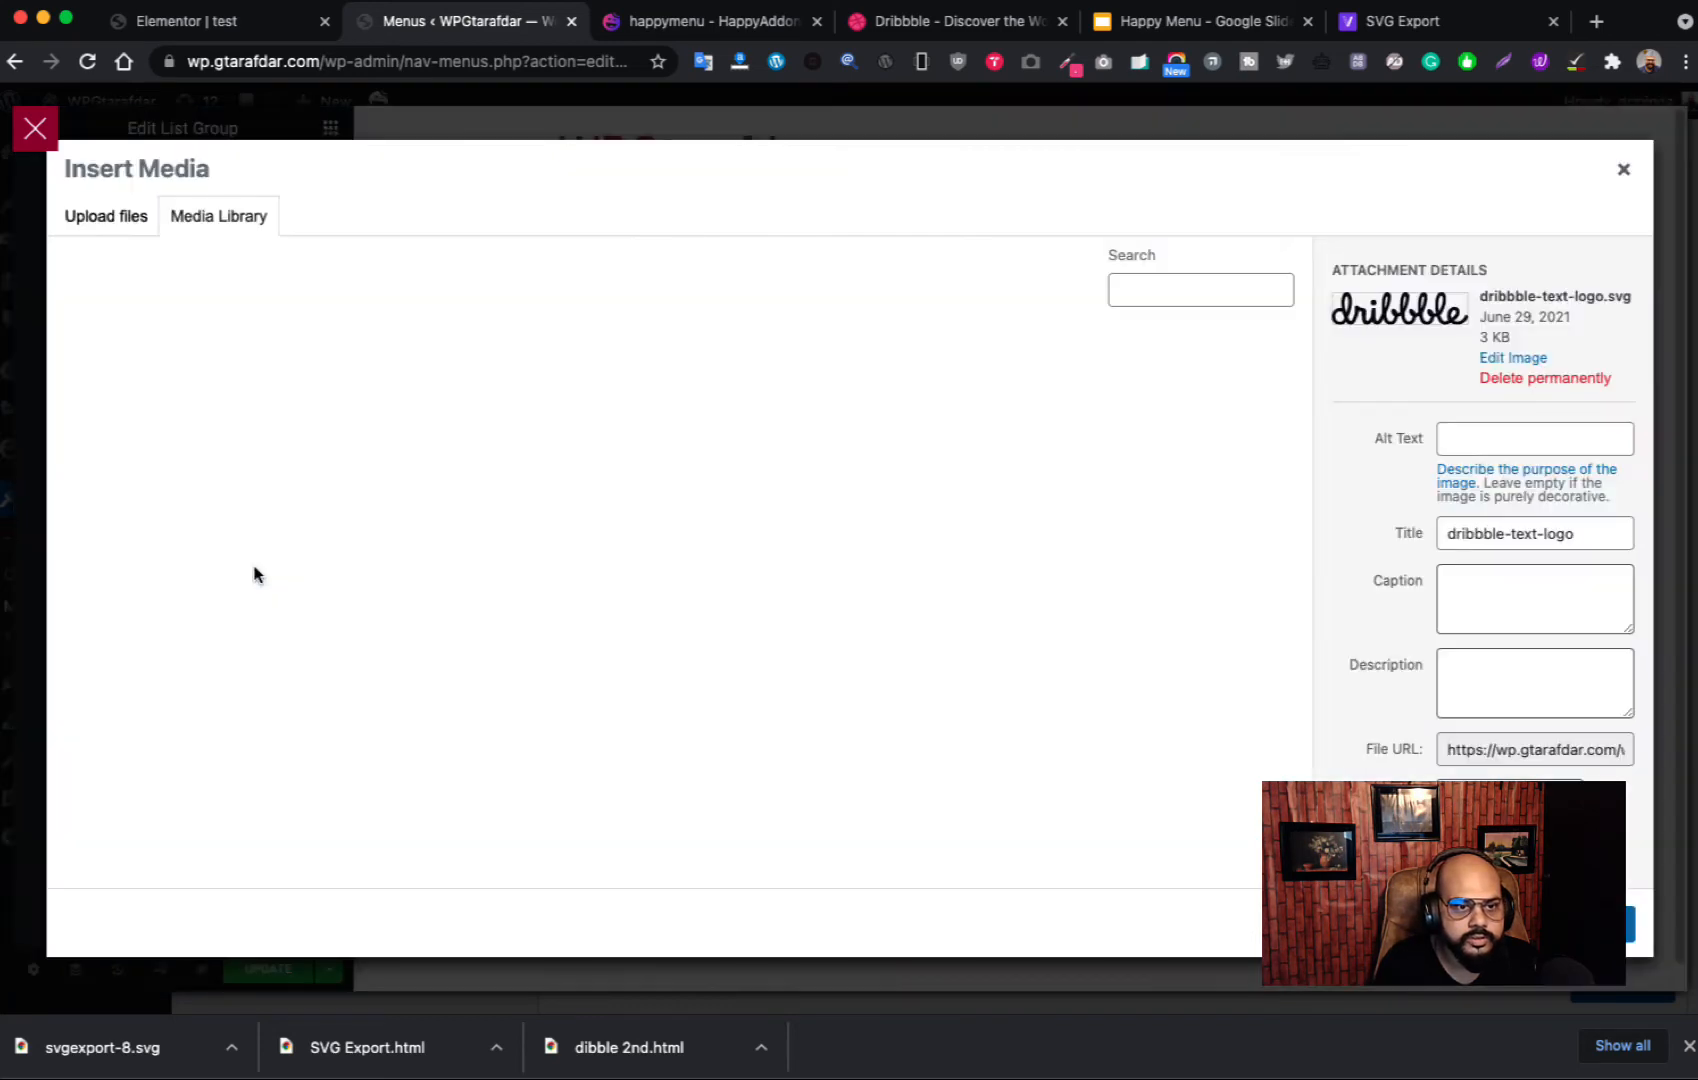
drag(128, 1062, 500, 671)
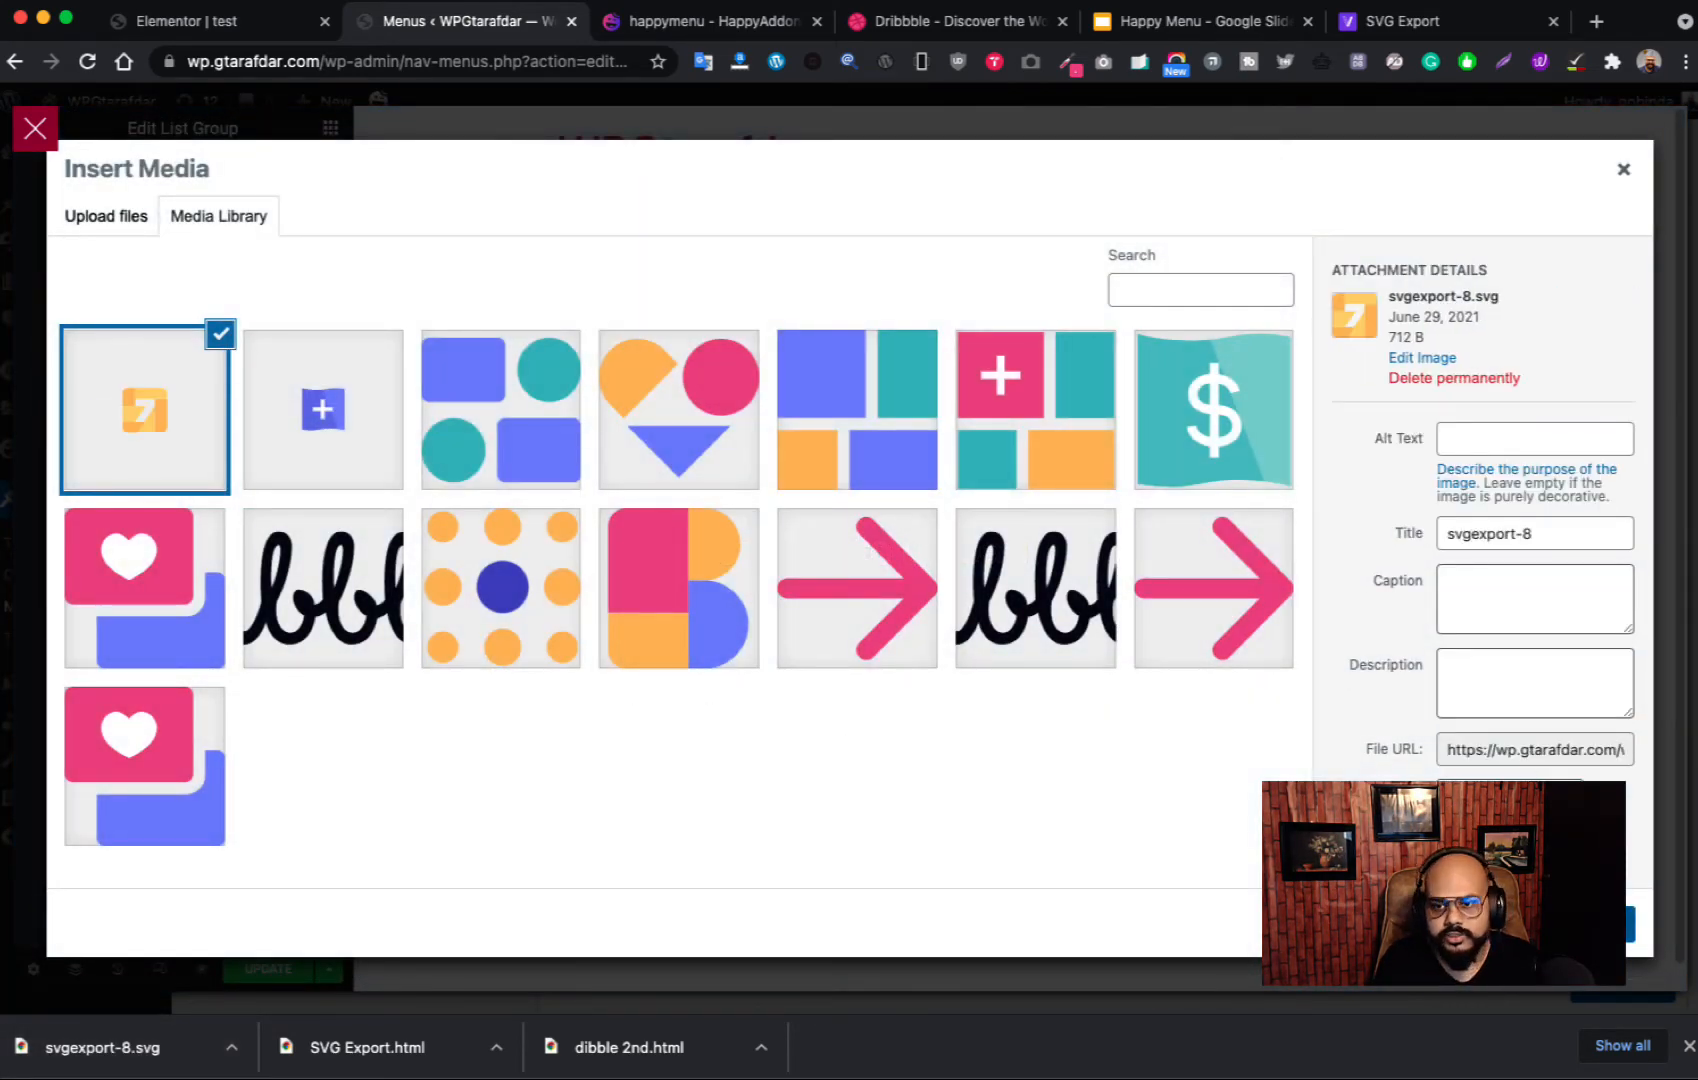
click(1582, 924)
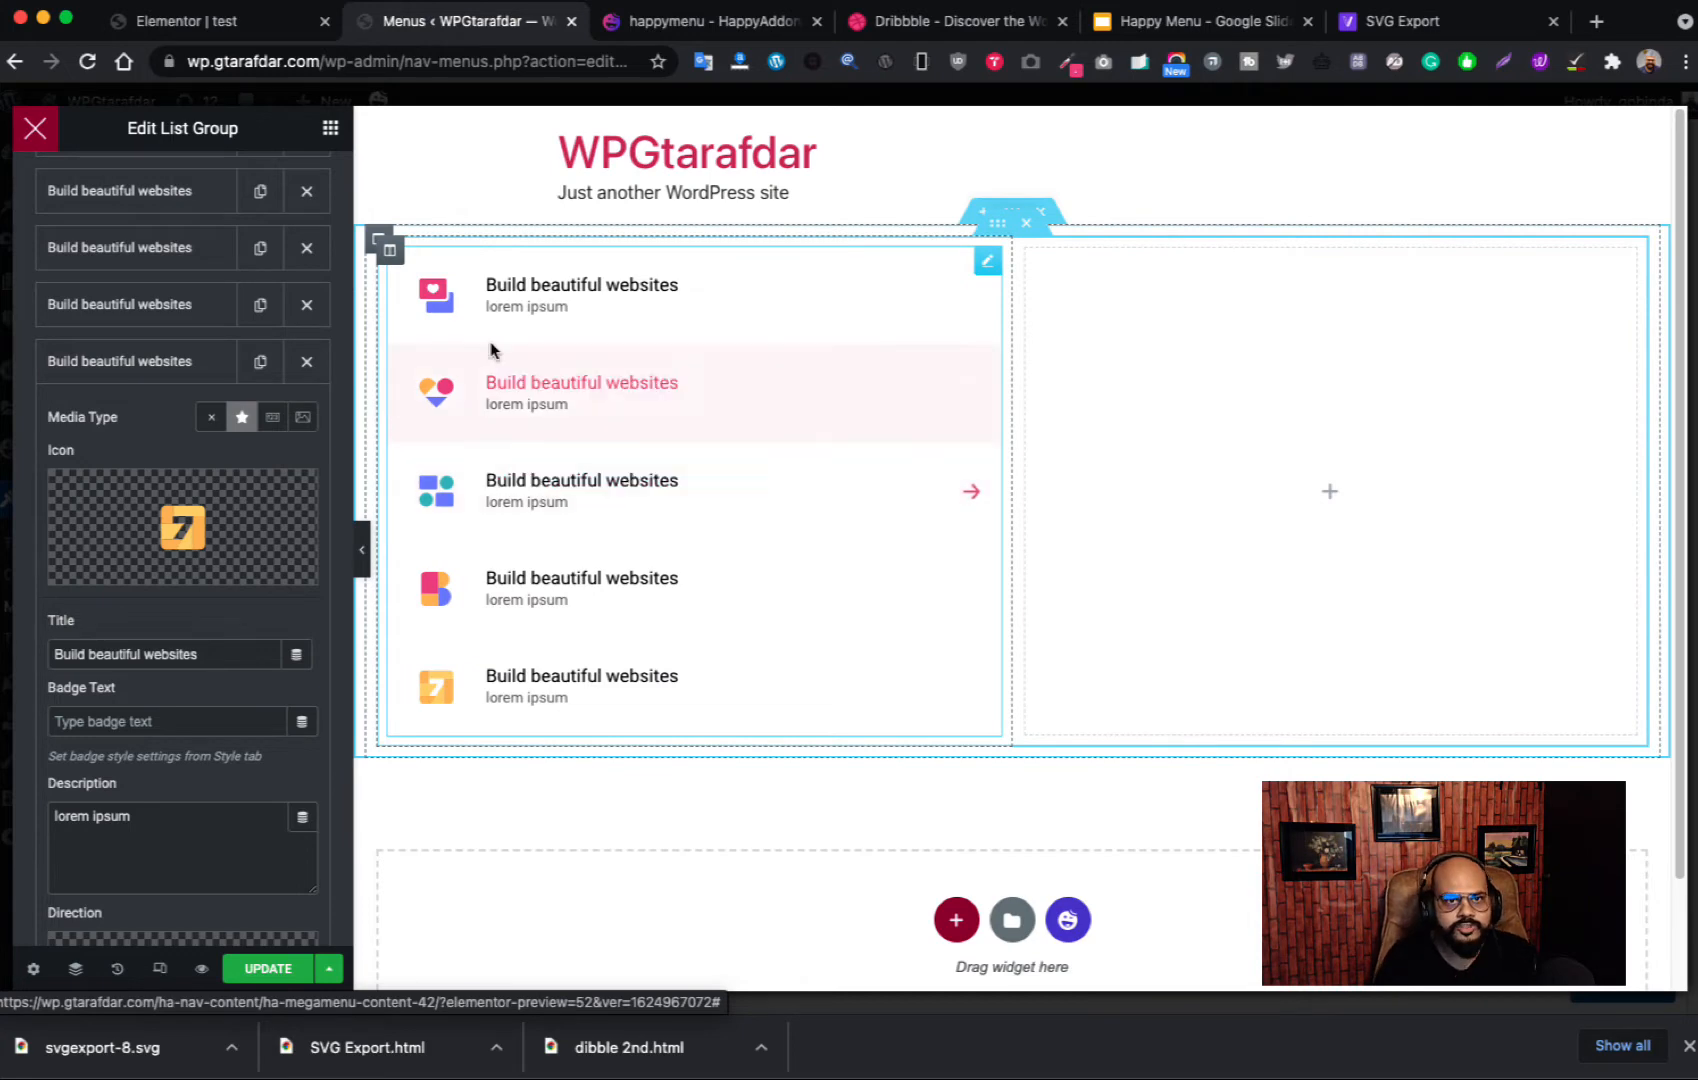
Step: Check Dribbble's Inspiration menu for reference and add the badge text "NEW" to the second list item
click(973, 25)
mouse_move(180, 182)
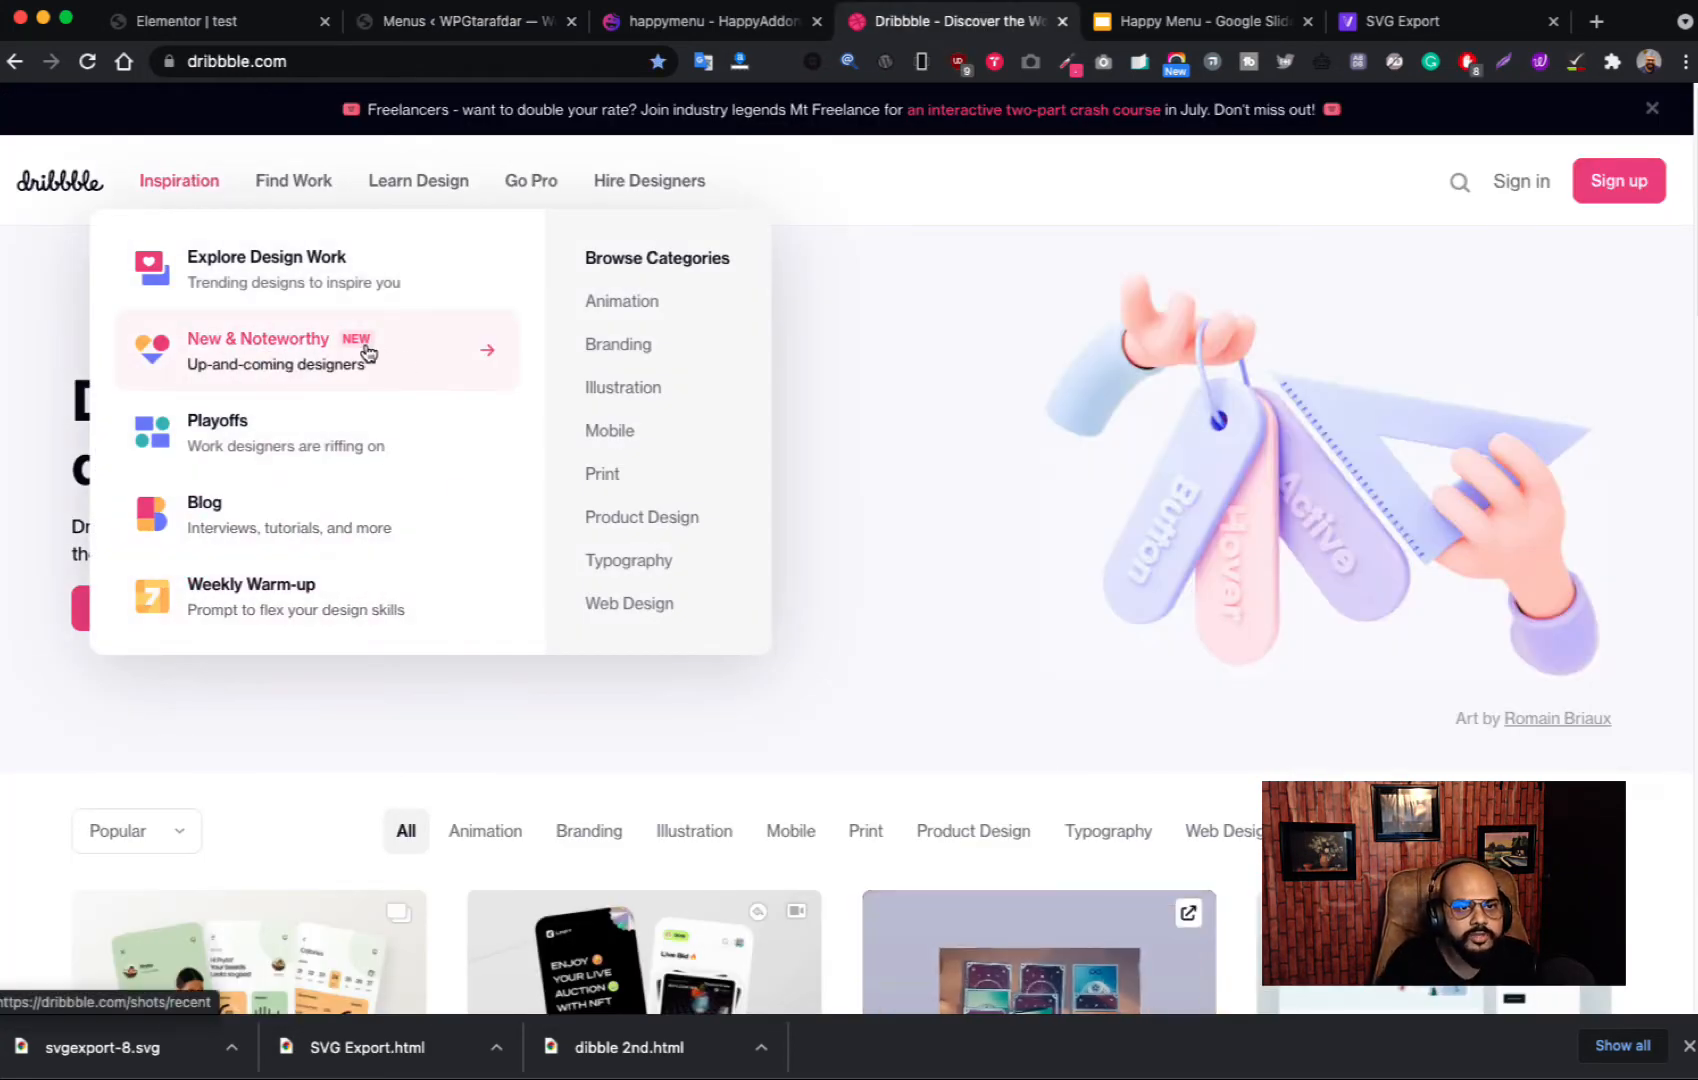
click(668, 22)
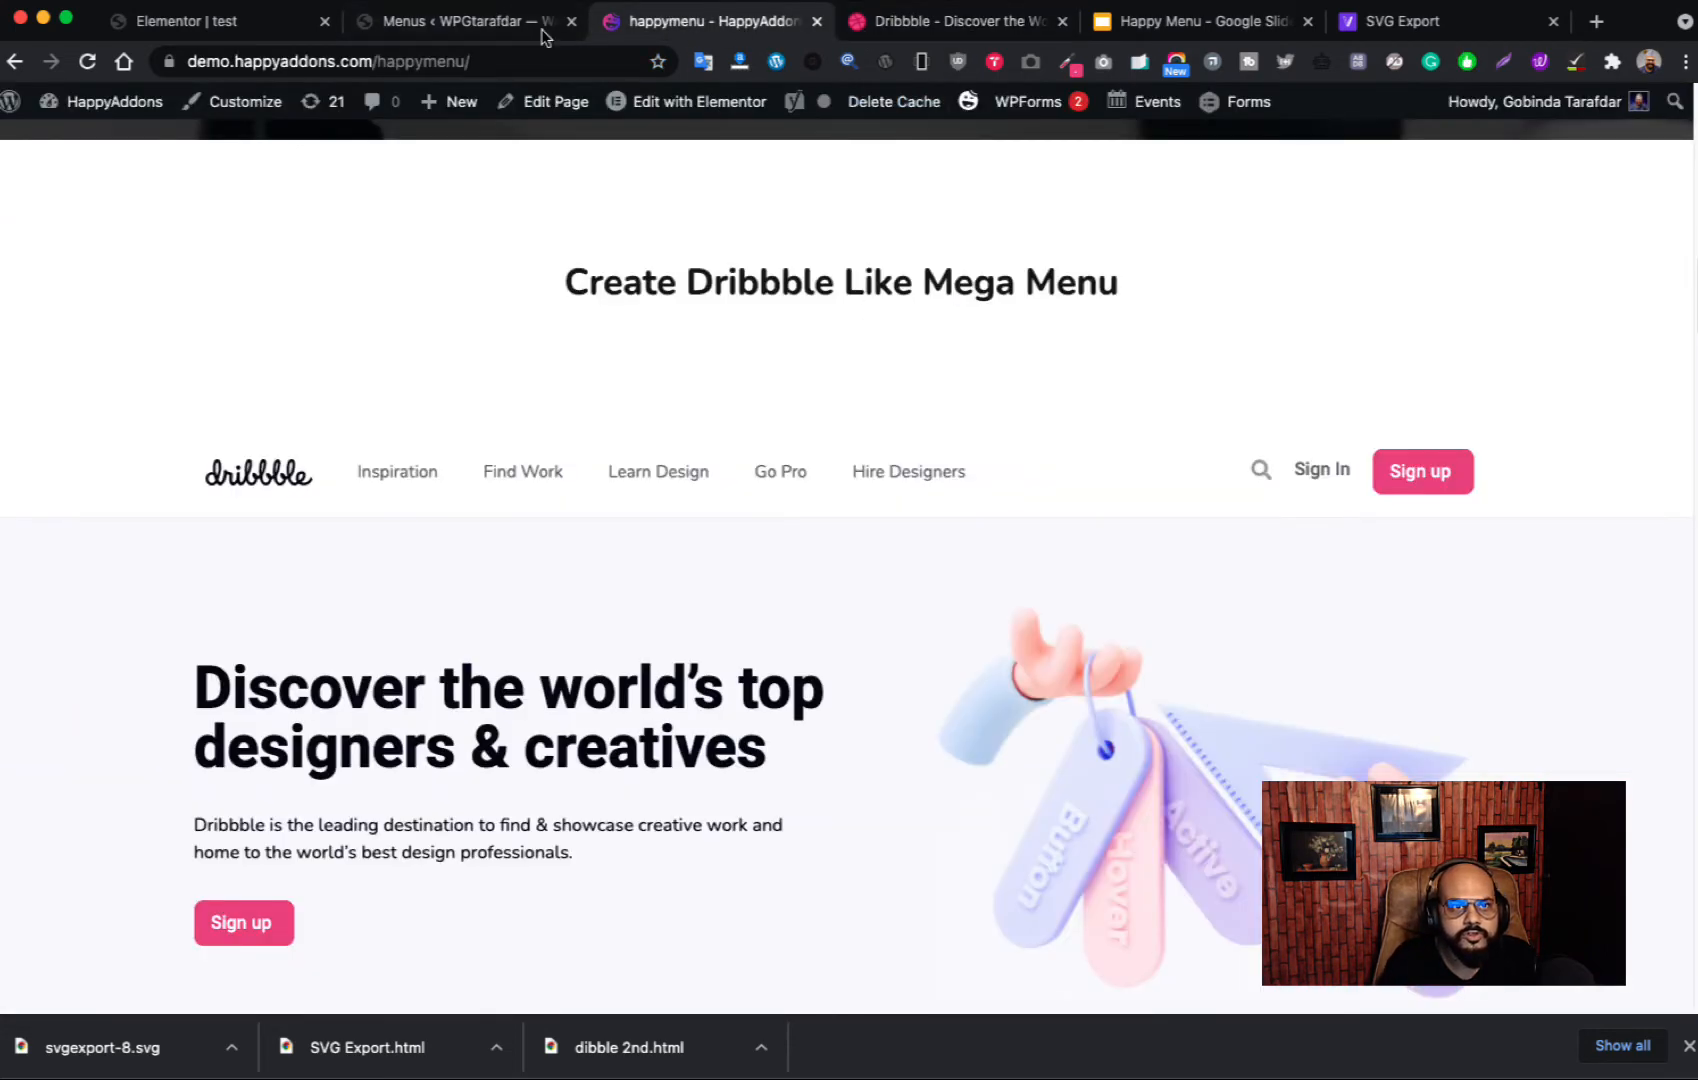
click(927, 28)
click(511, 28)
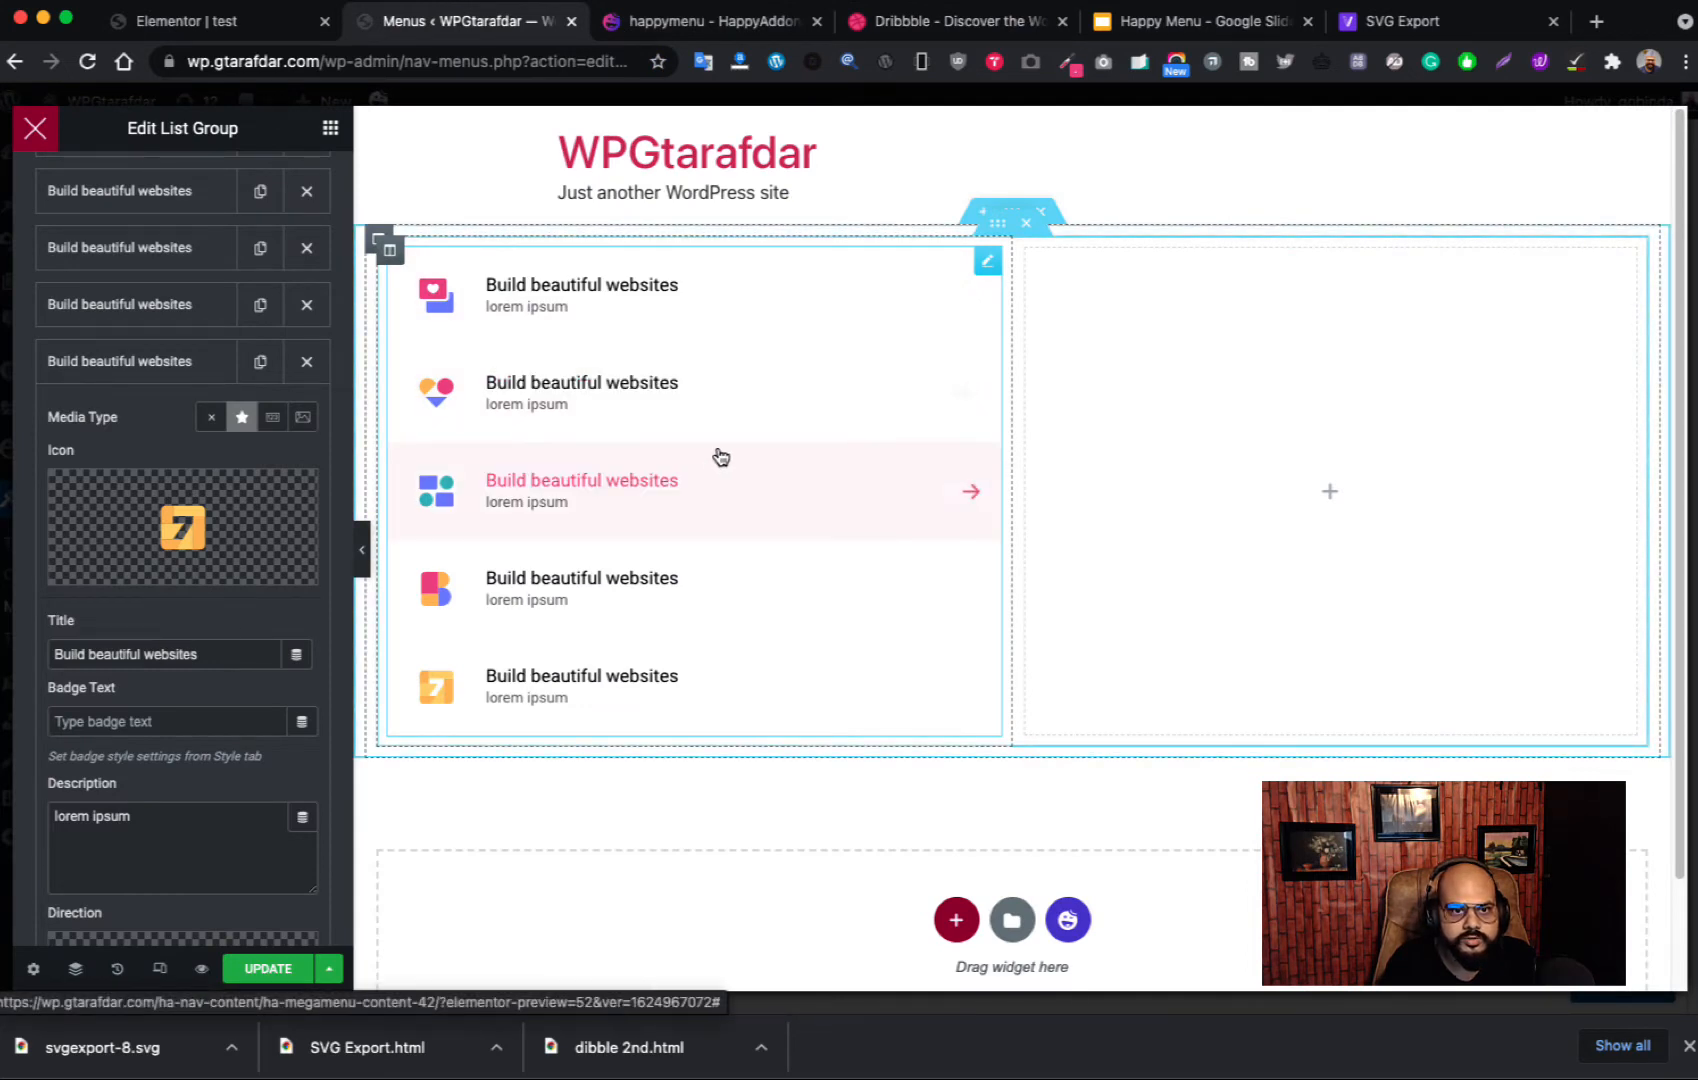
scroll(170, 260, up, 4)
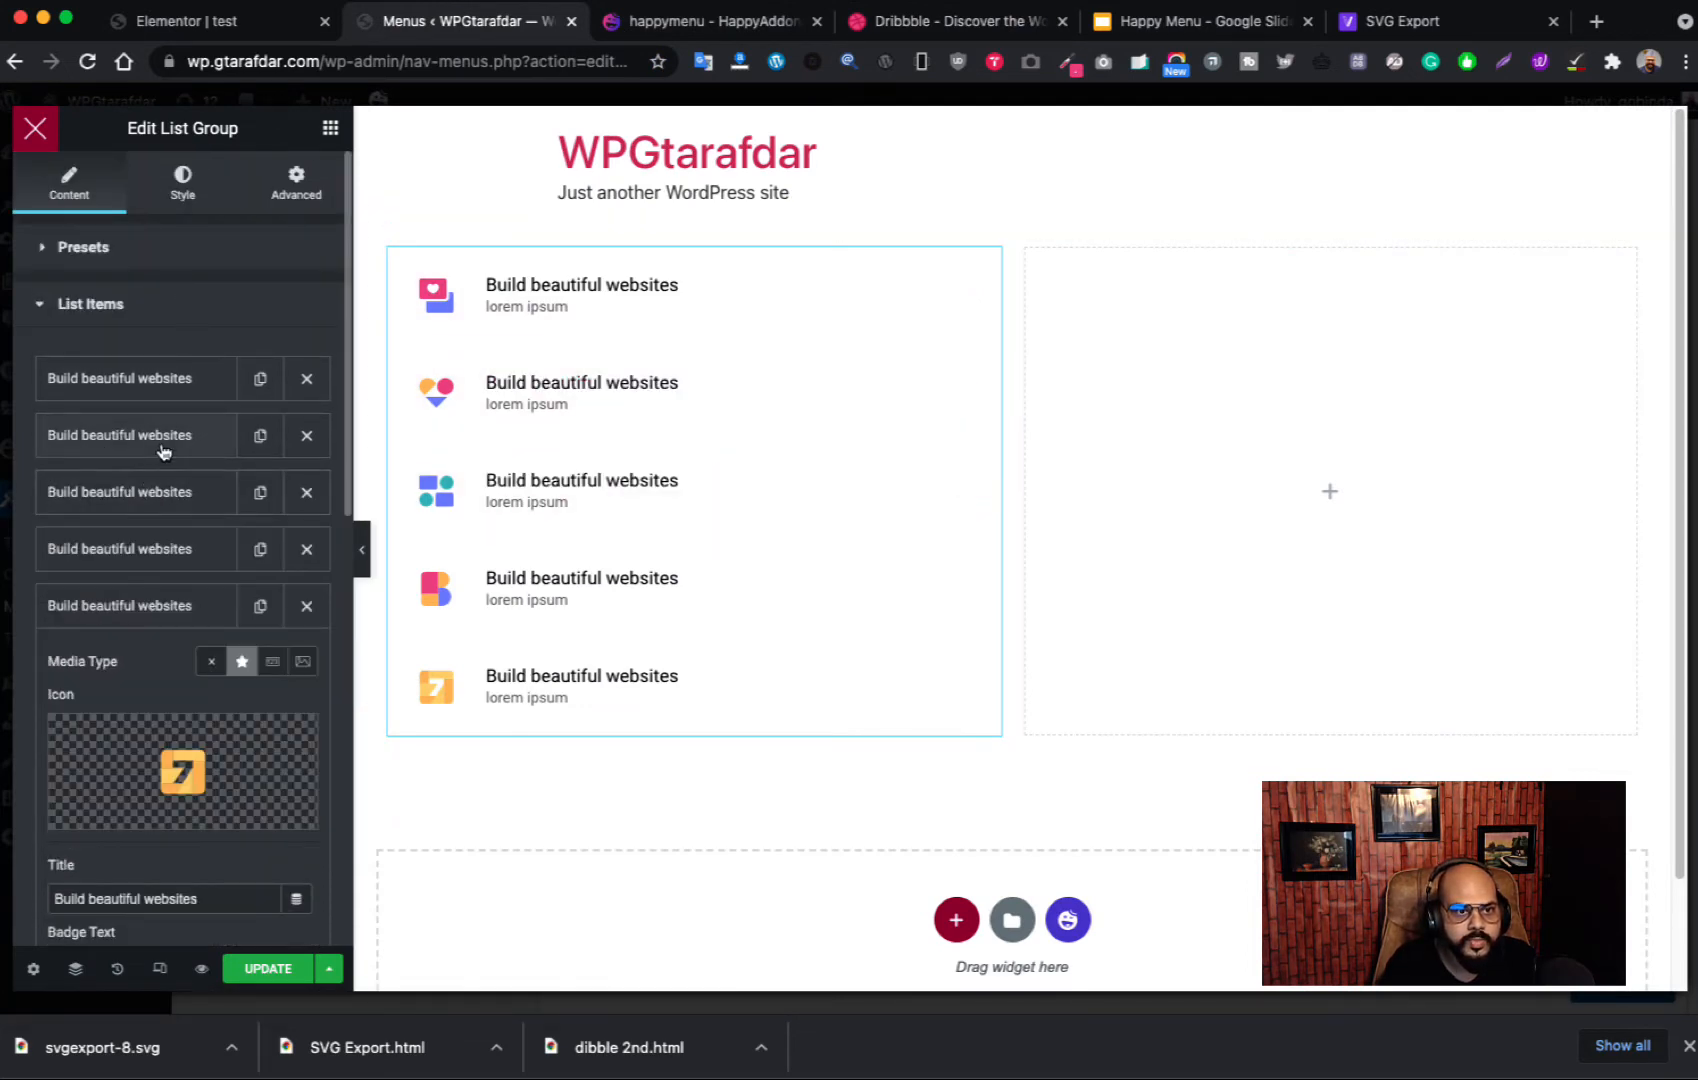
click(163, 437)
scroll(155, 540, down, 2)
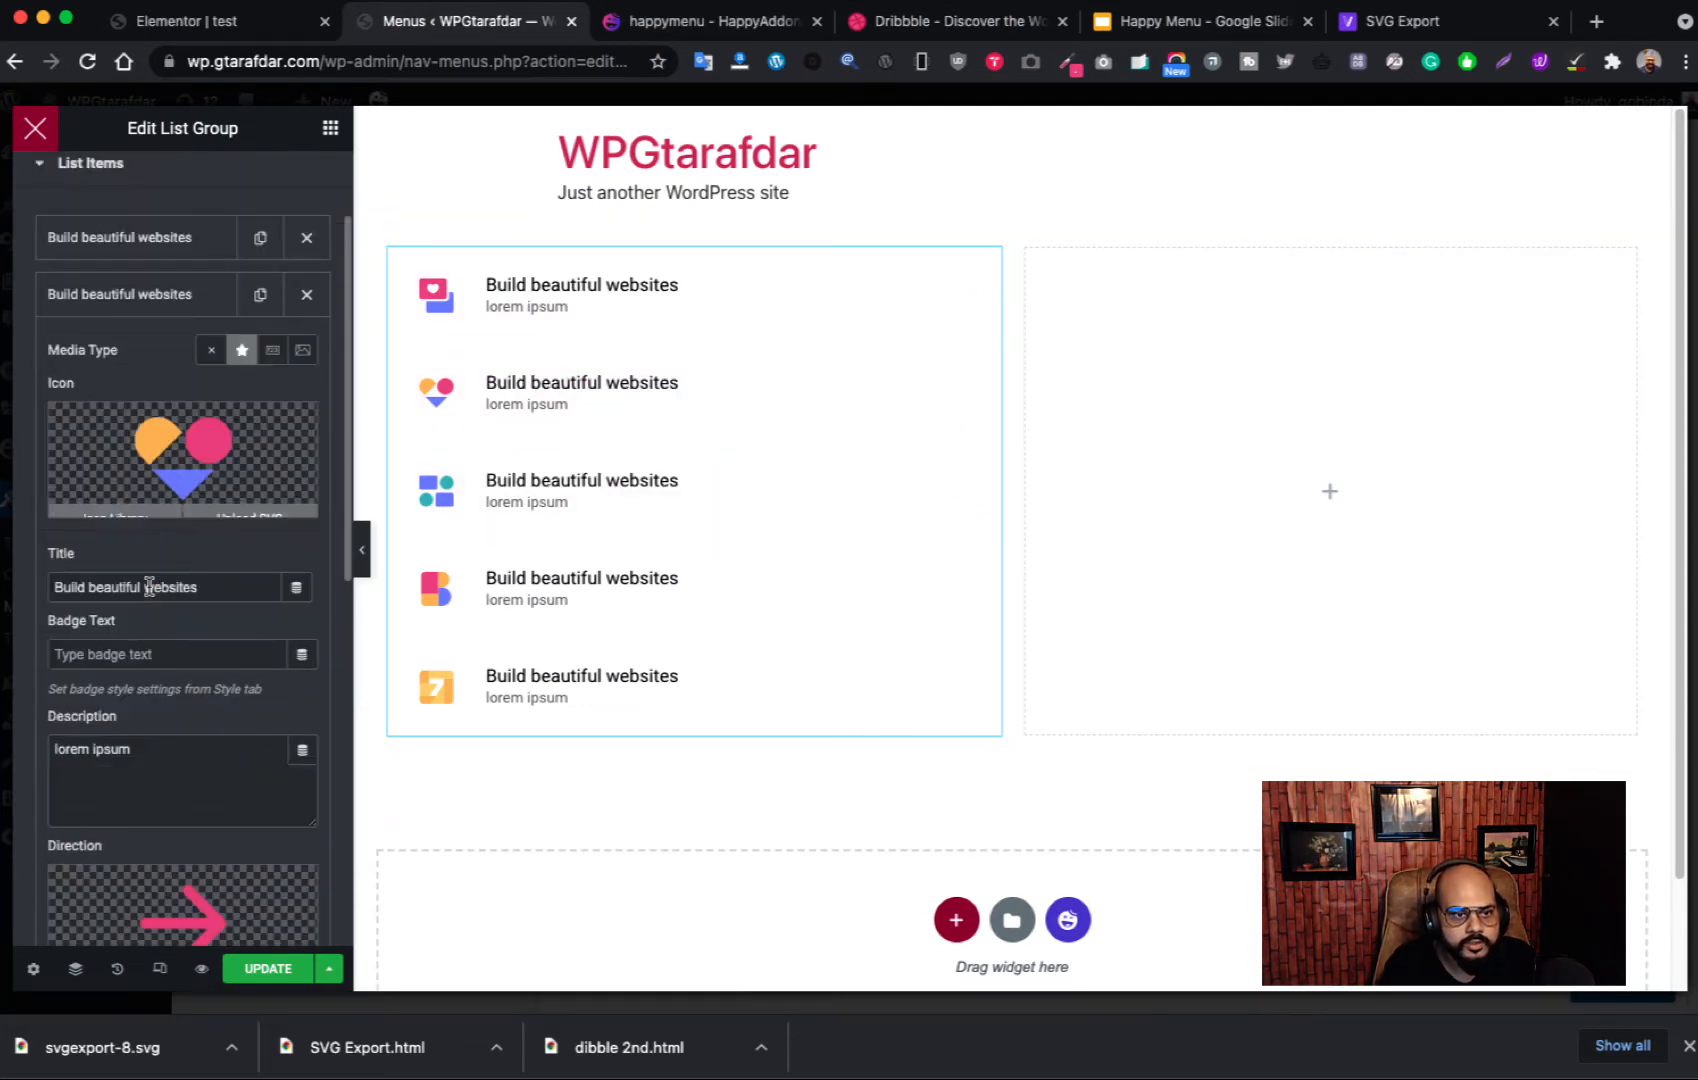
click(130, 656)
text(NEW)
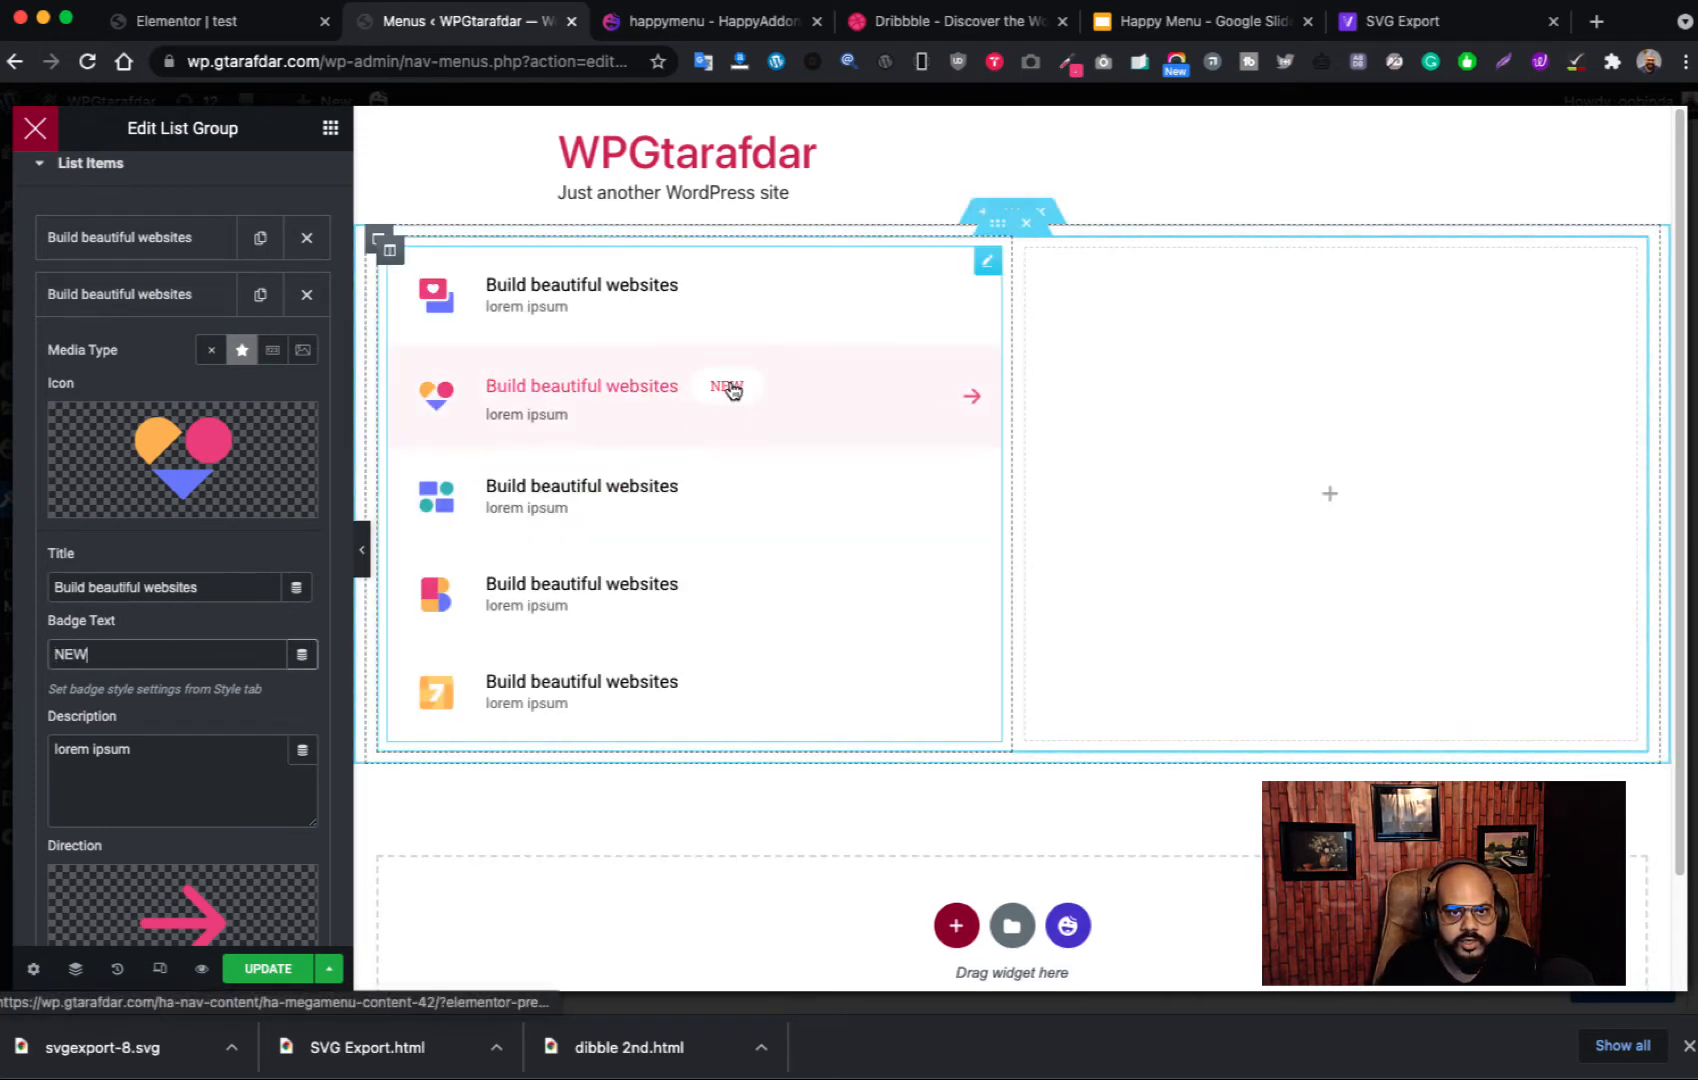
Step: Open the list group's badge style settings and check the NEW badge in Dribbble's Inspiration menu for reference
scroll(199, 383, up, 2)
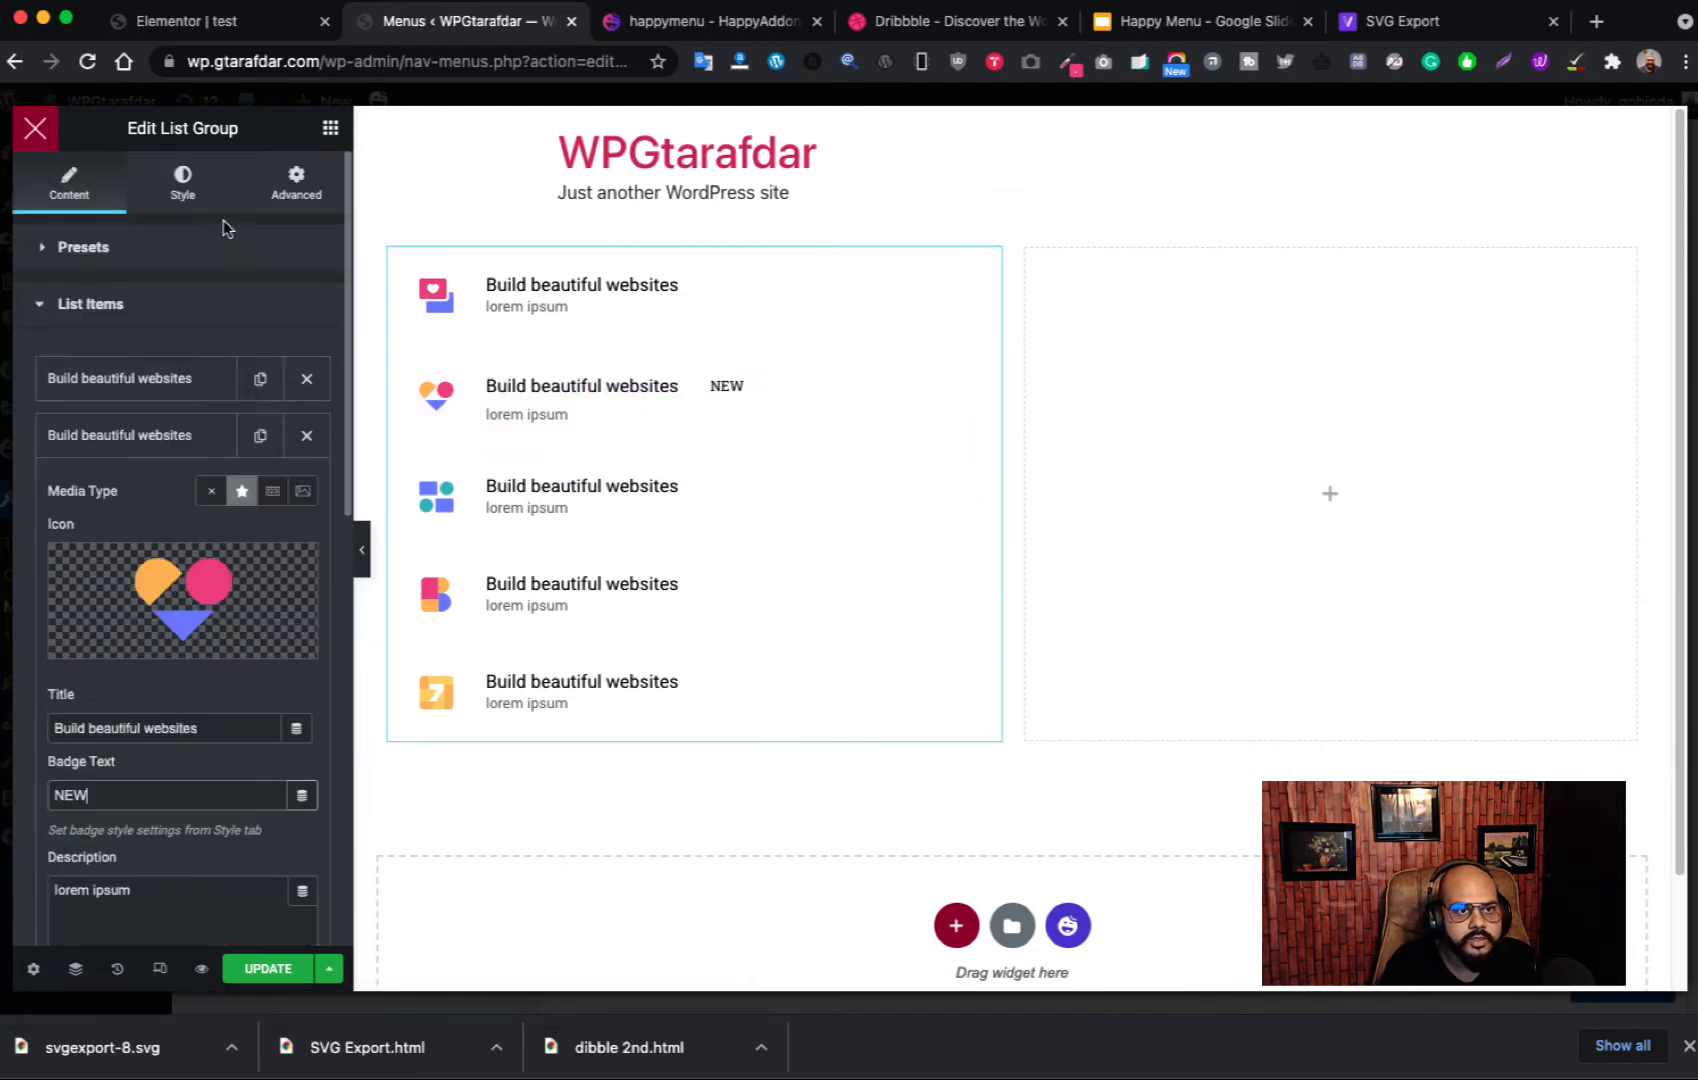
click(175, 200)
scroll(136, 718, down, 2)
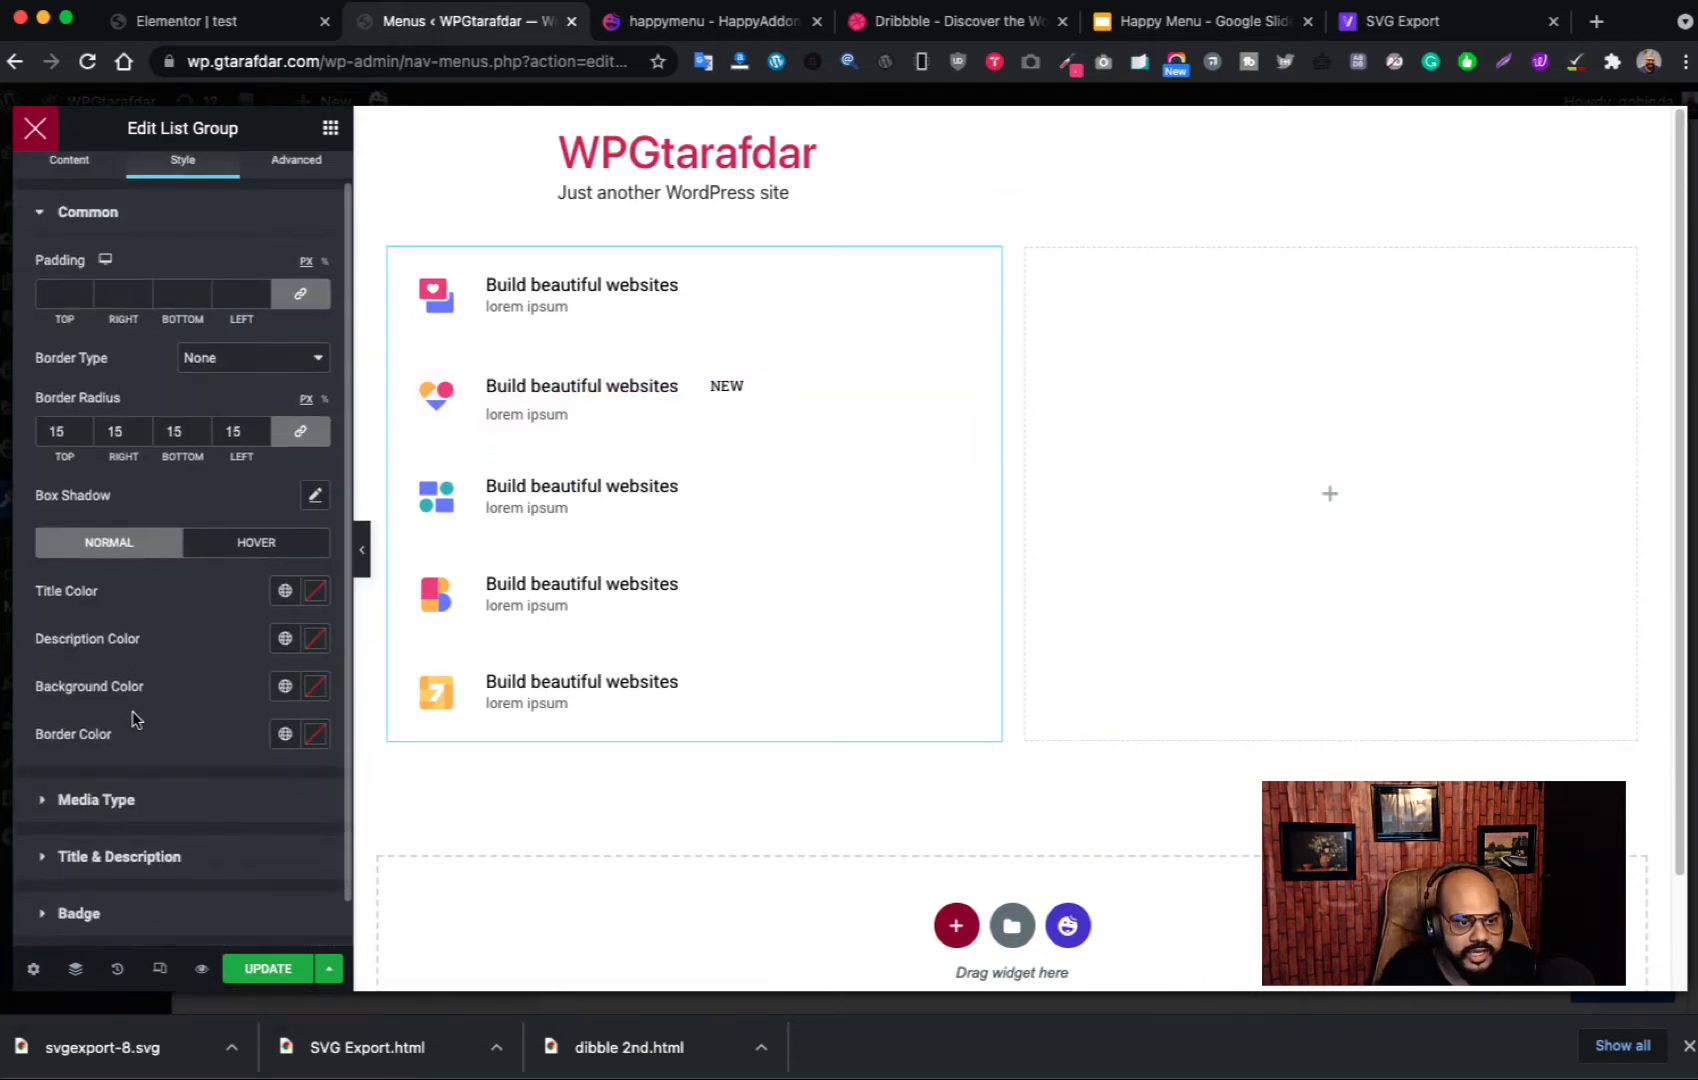
click(133, 878)
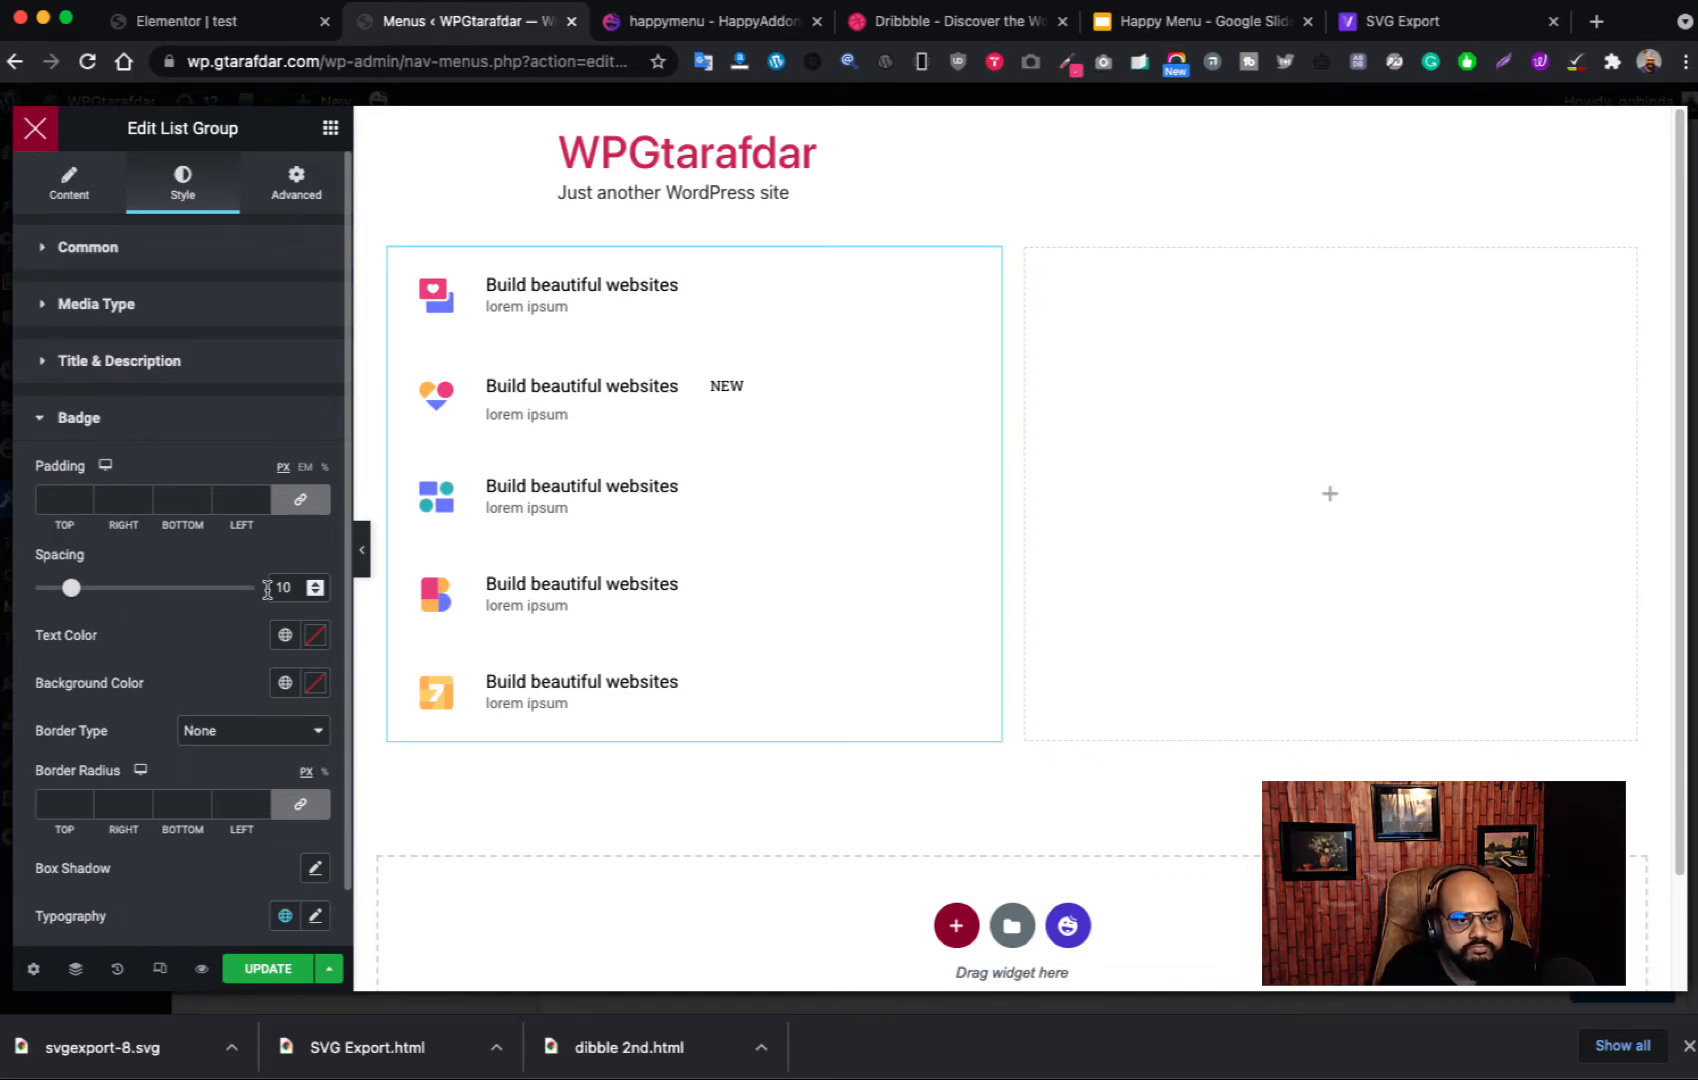
scroll(209, 727, down, 1)
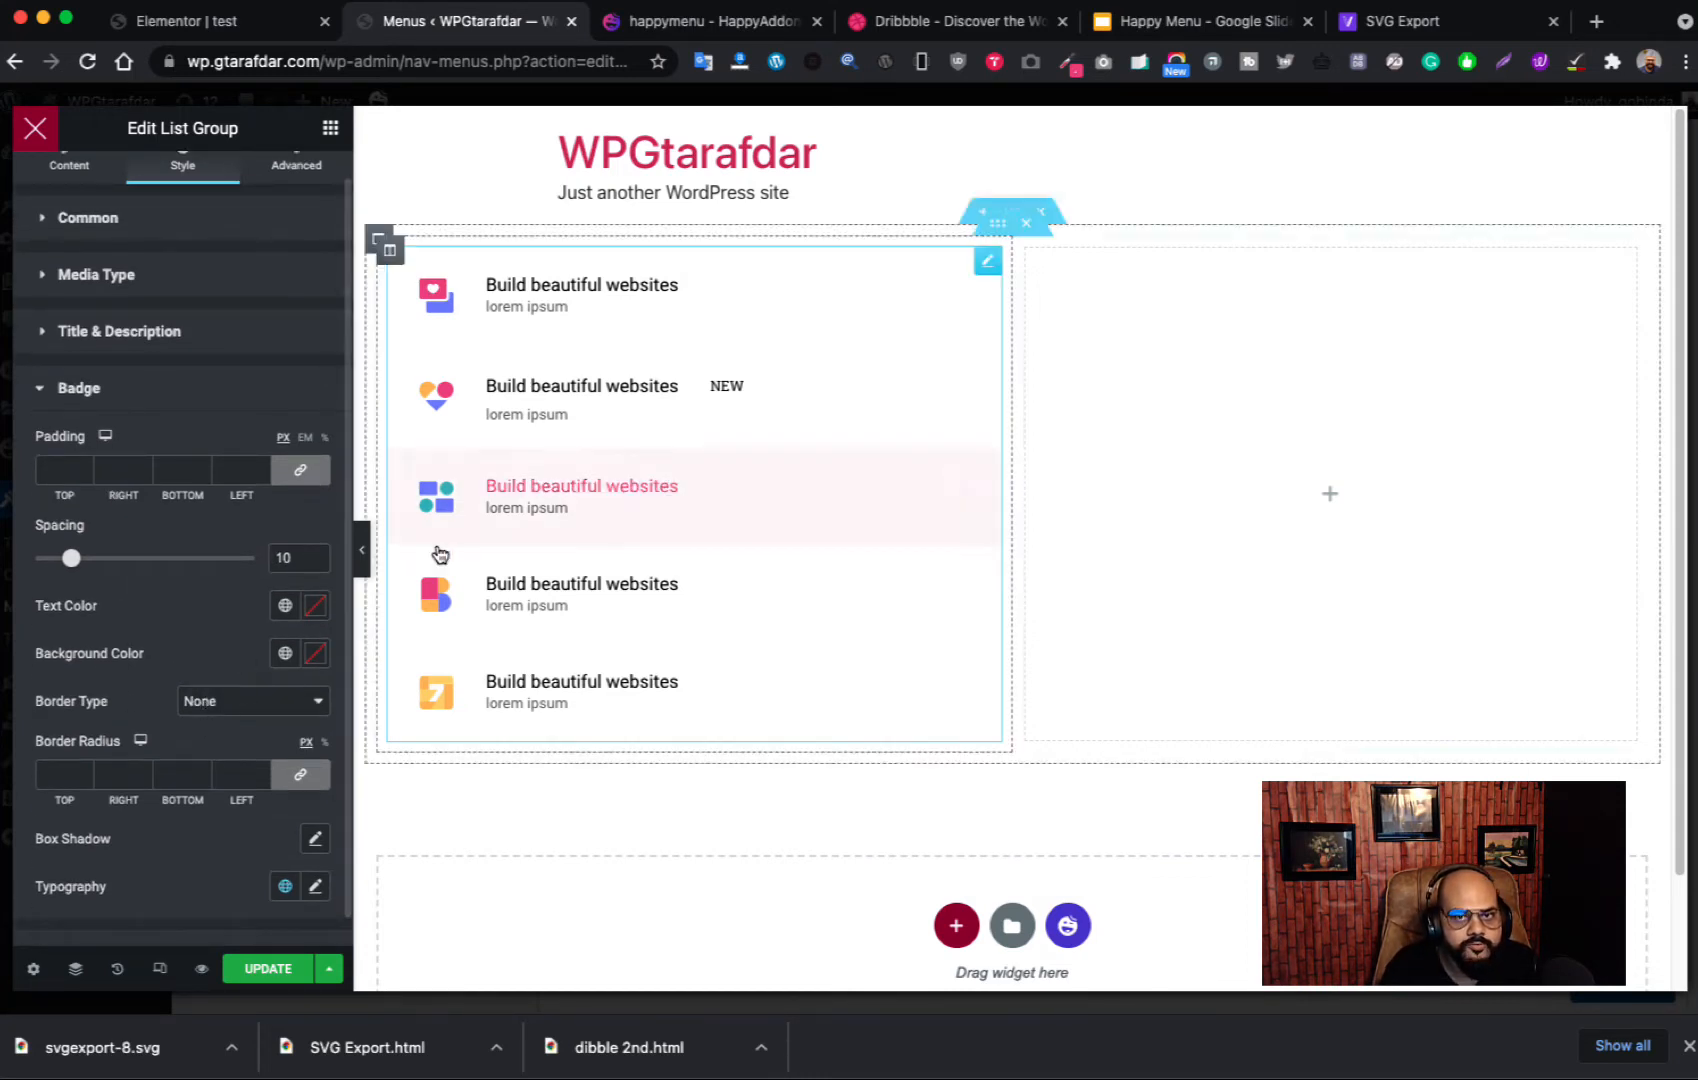
click(915, 23)
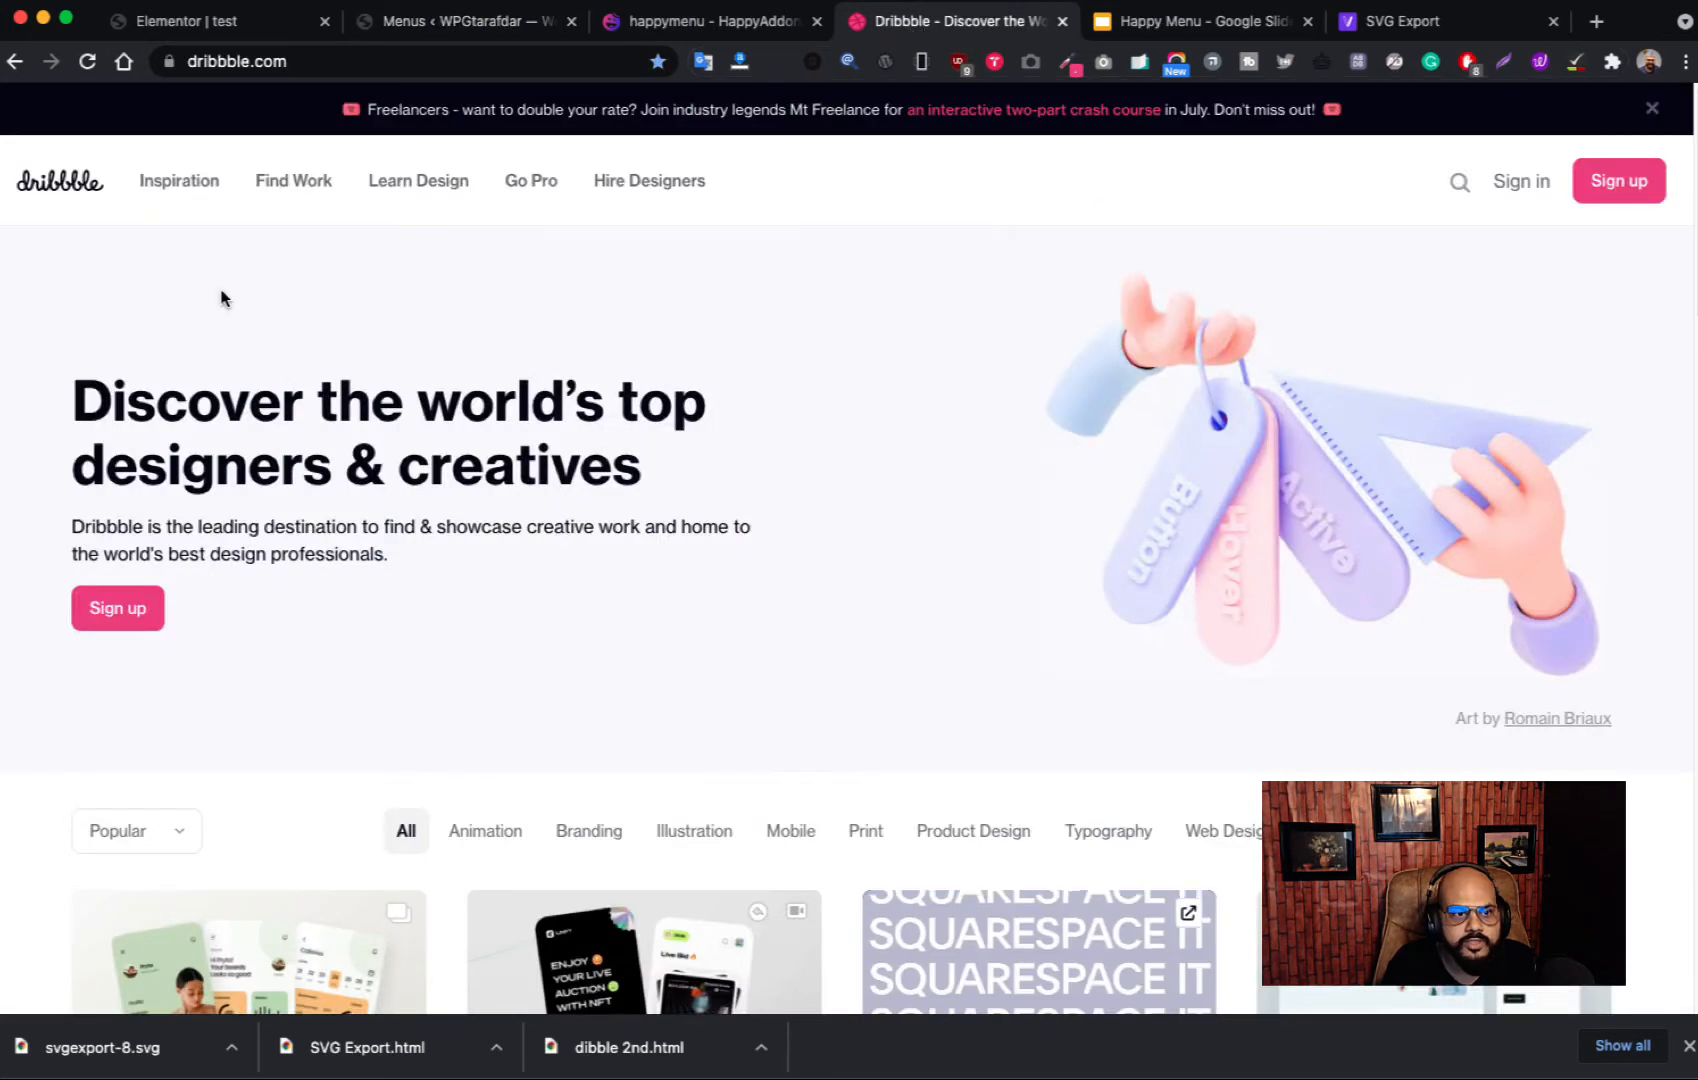
mouse_move(179, 180)
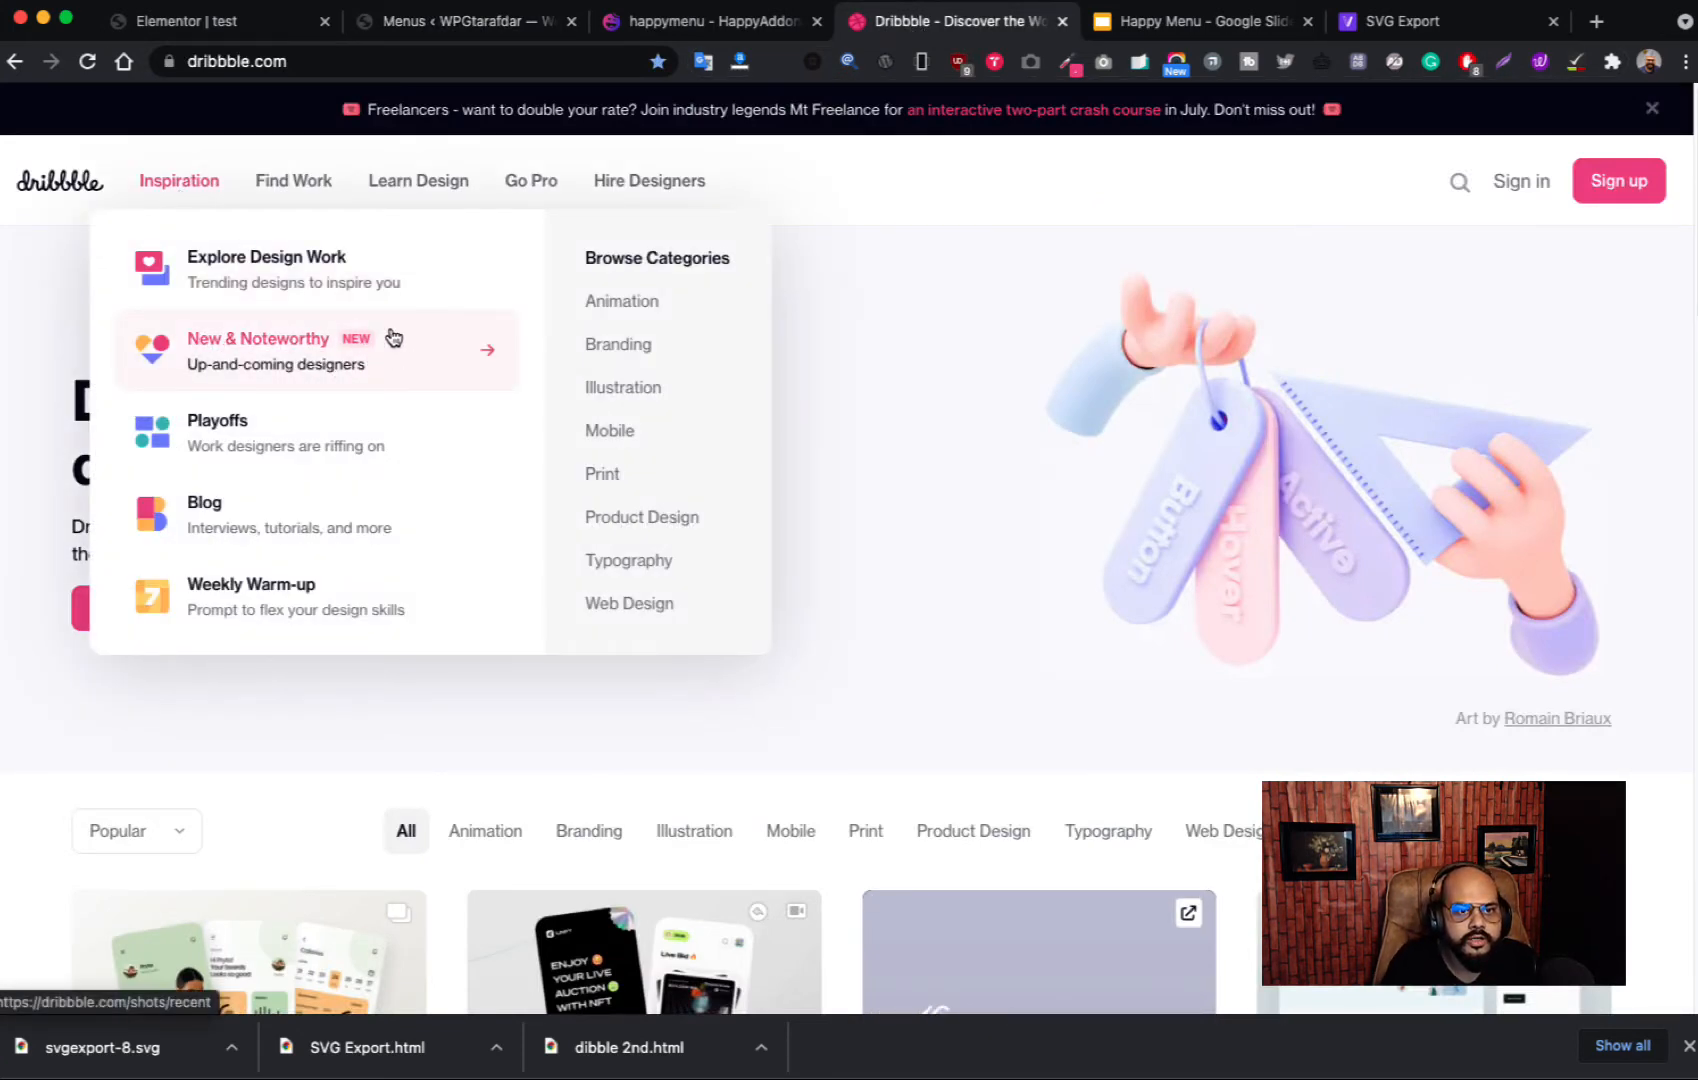
click(463, 23)
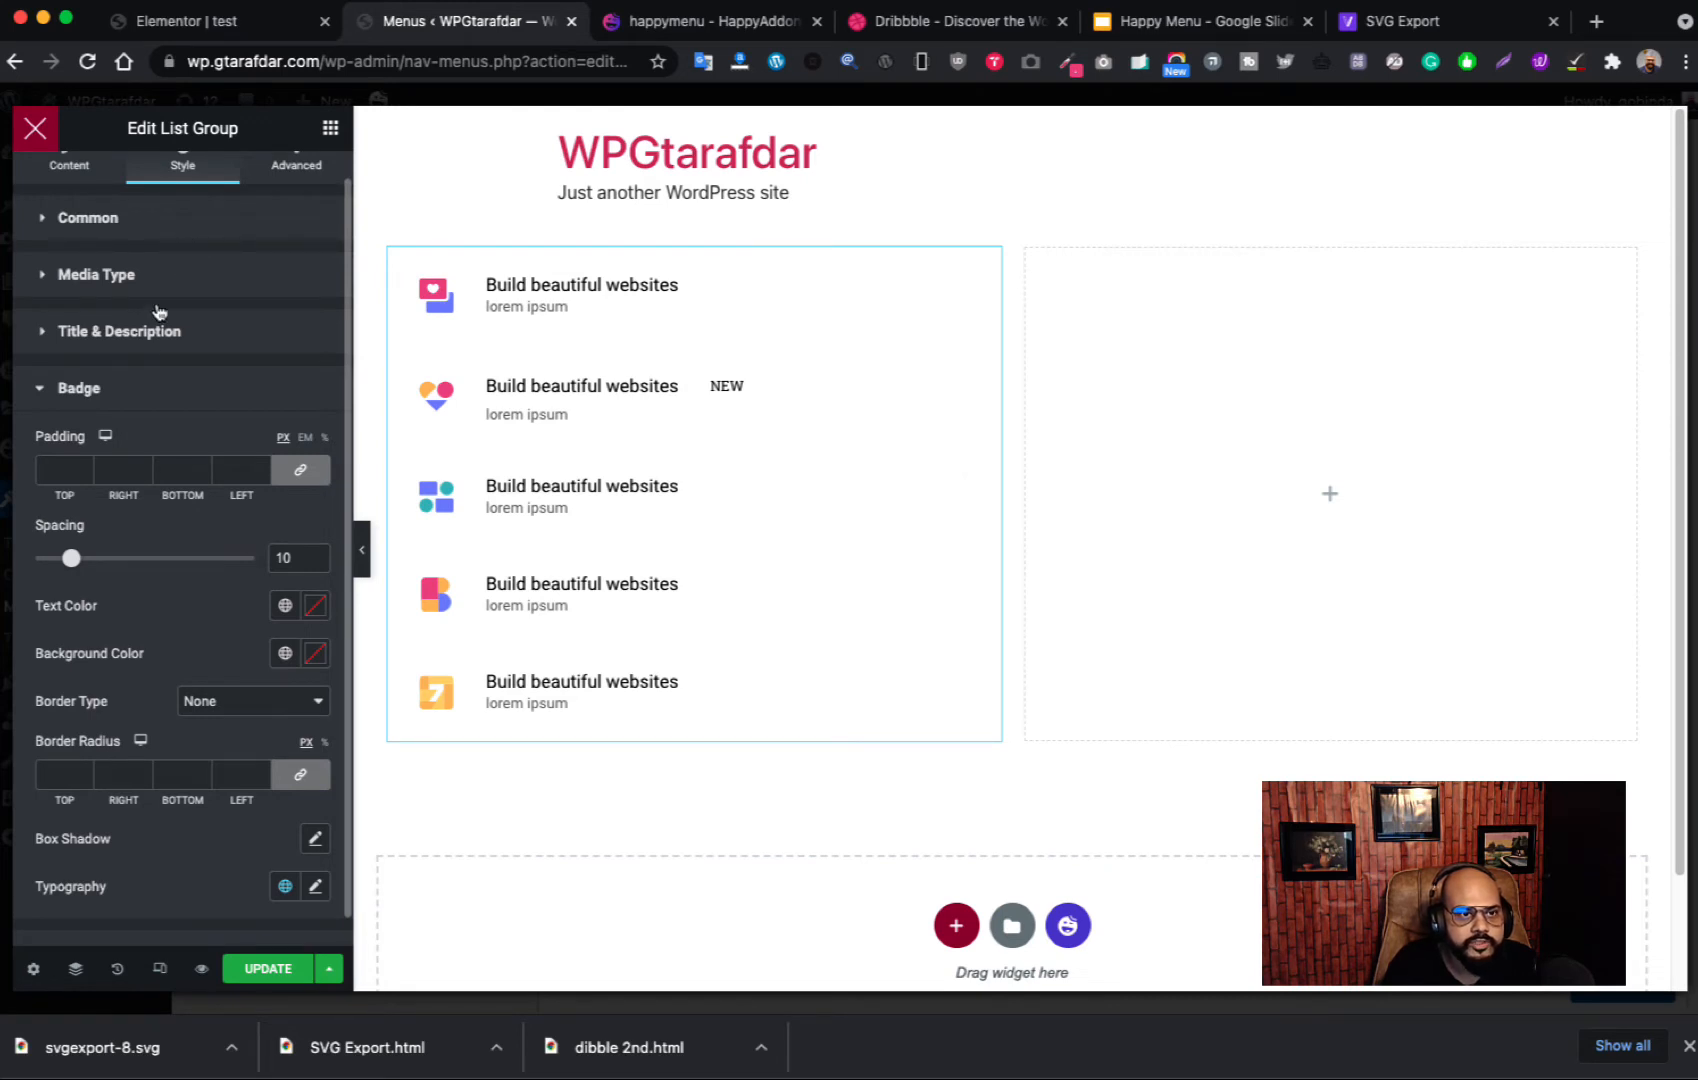
Step: Back in the mega menu editor, inspect the first list item's Custom Look colors for the hover state
scroll(100, 220, up, 1)
click(72, 200)
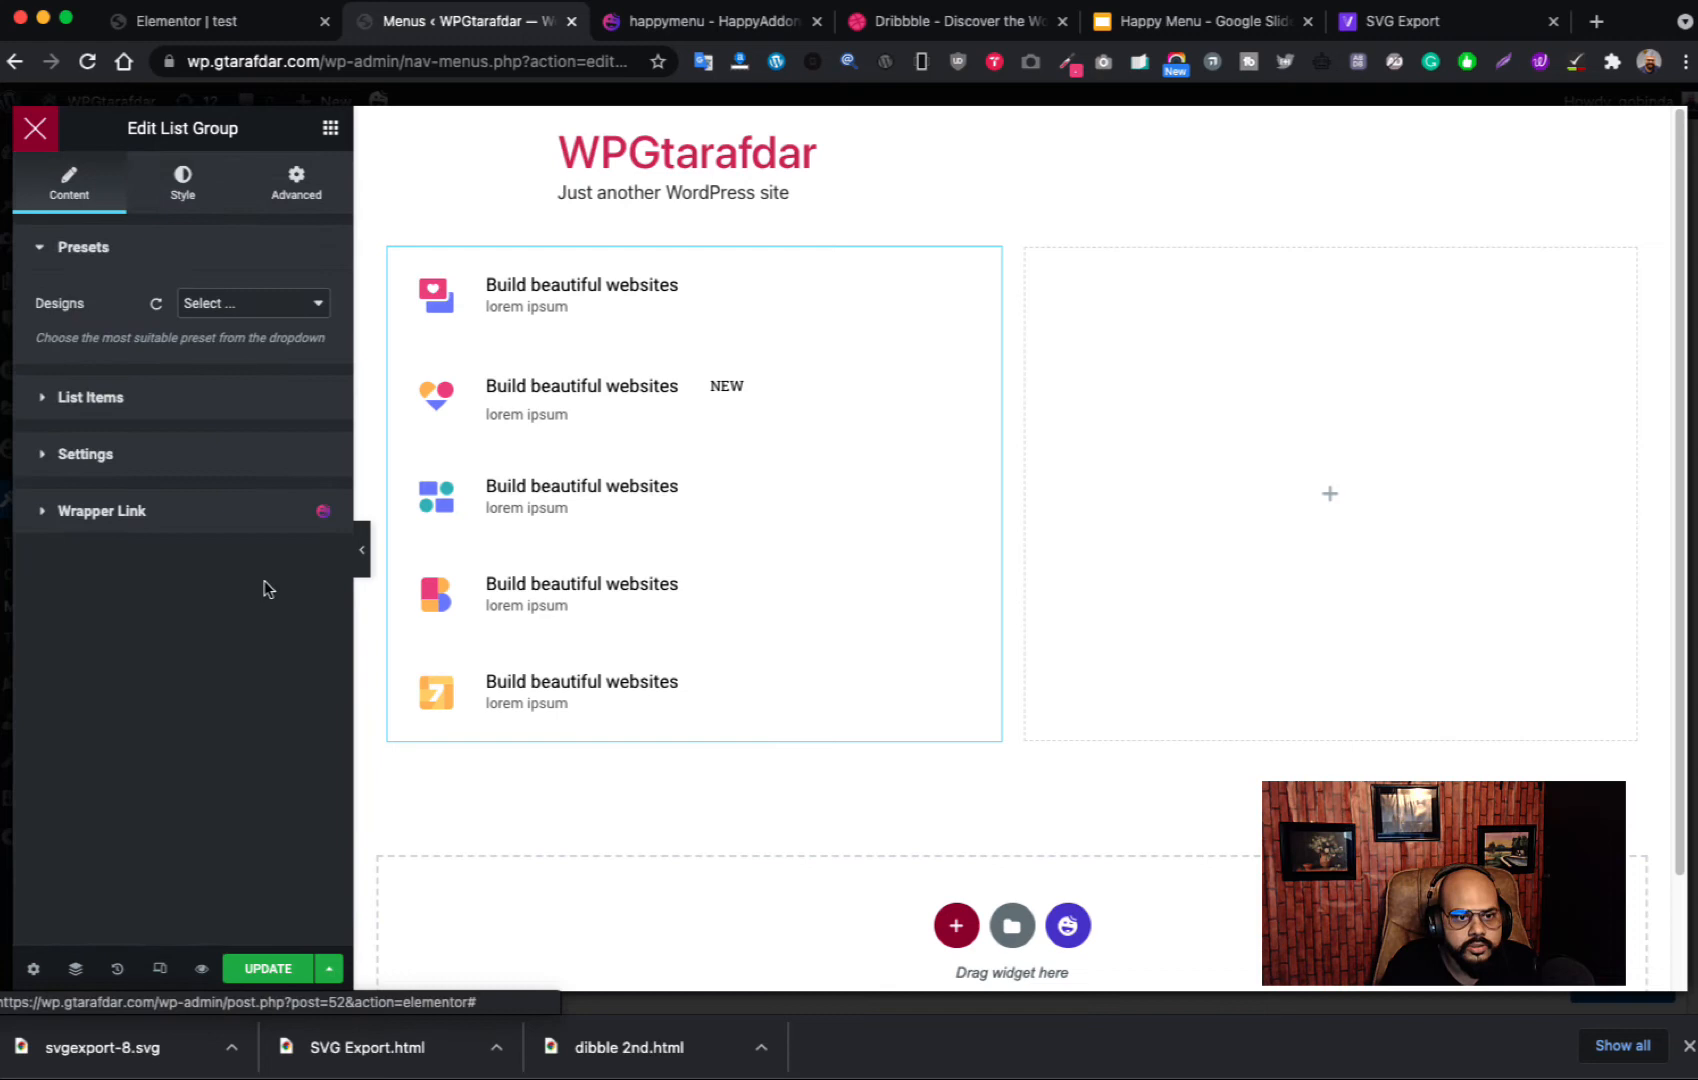
click(172, 400)
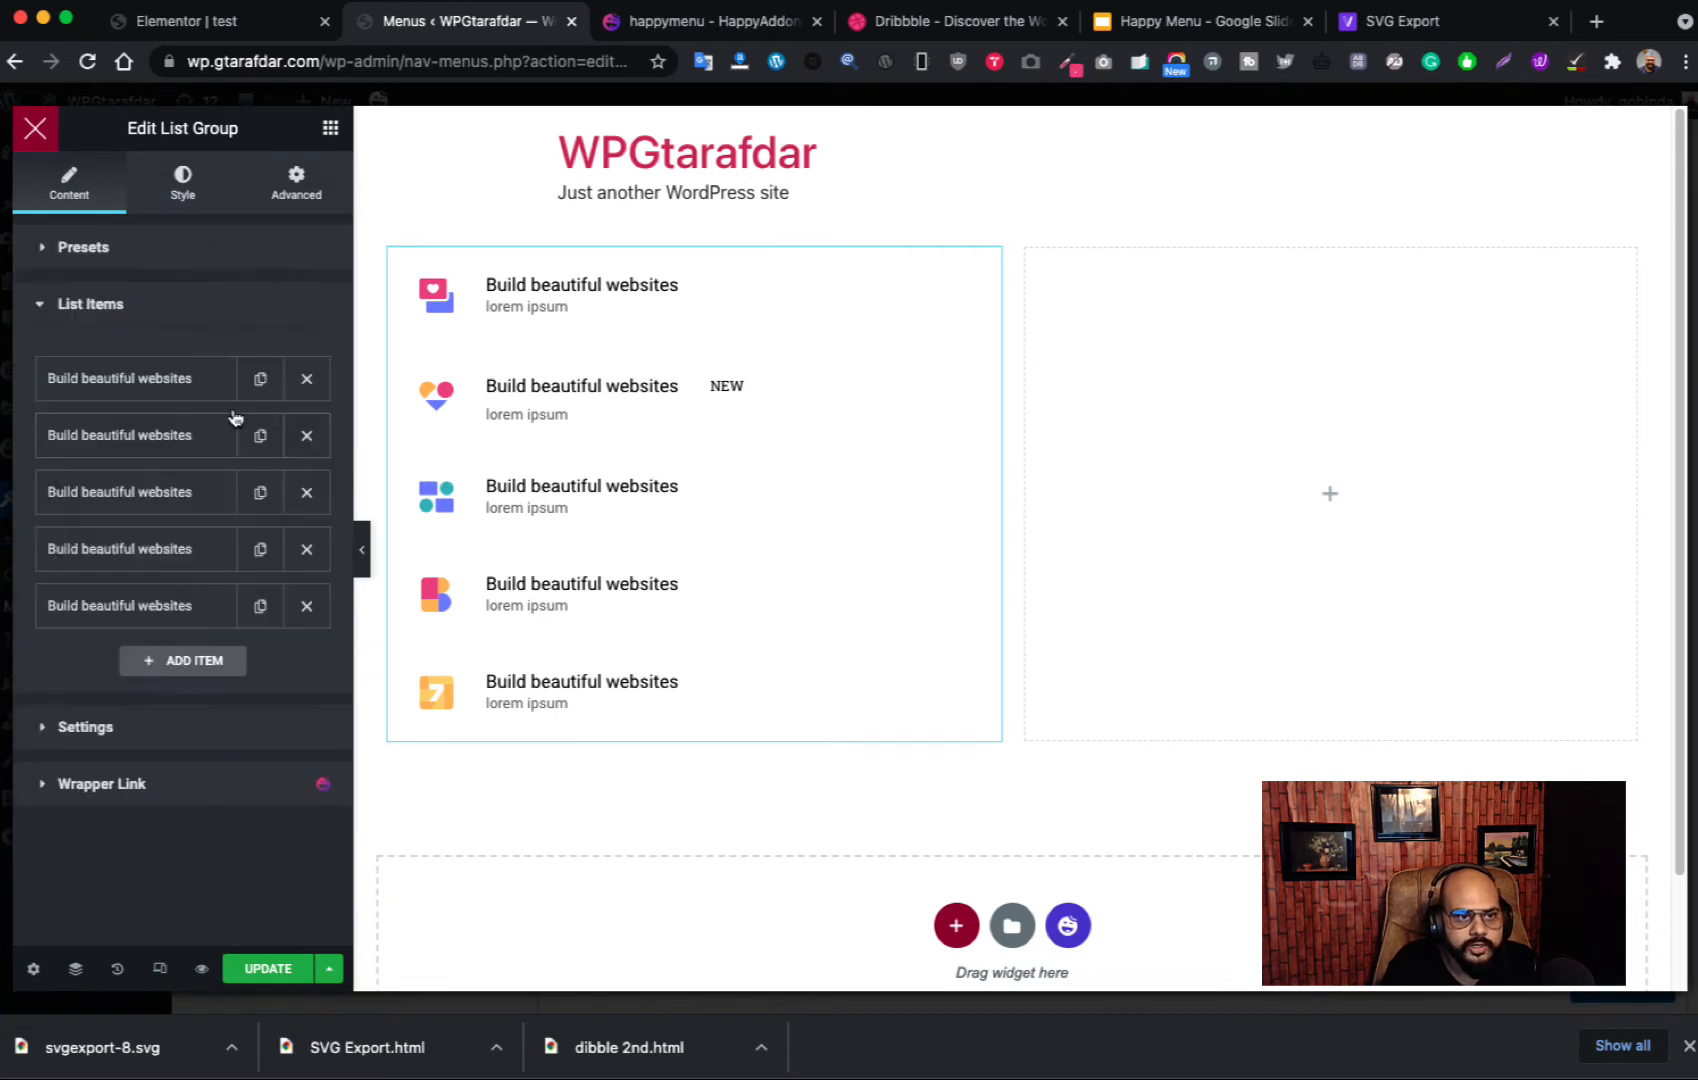
click(160, 378)
scroll(300, 720, down, 7)
scroll(293, 848, down, 3)
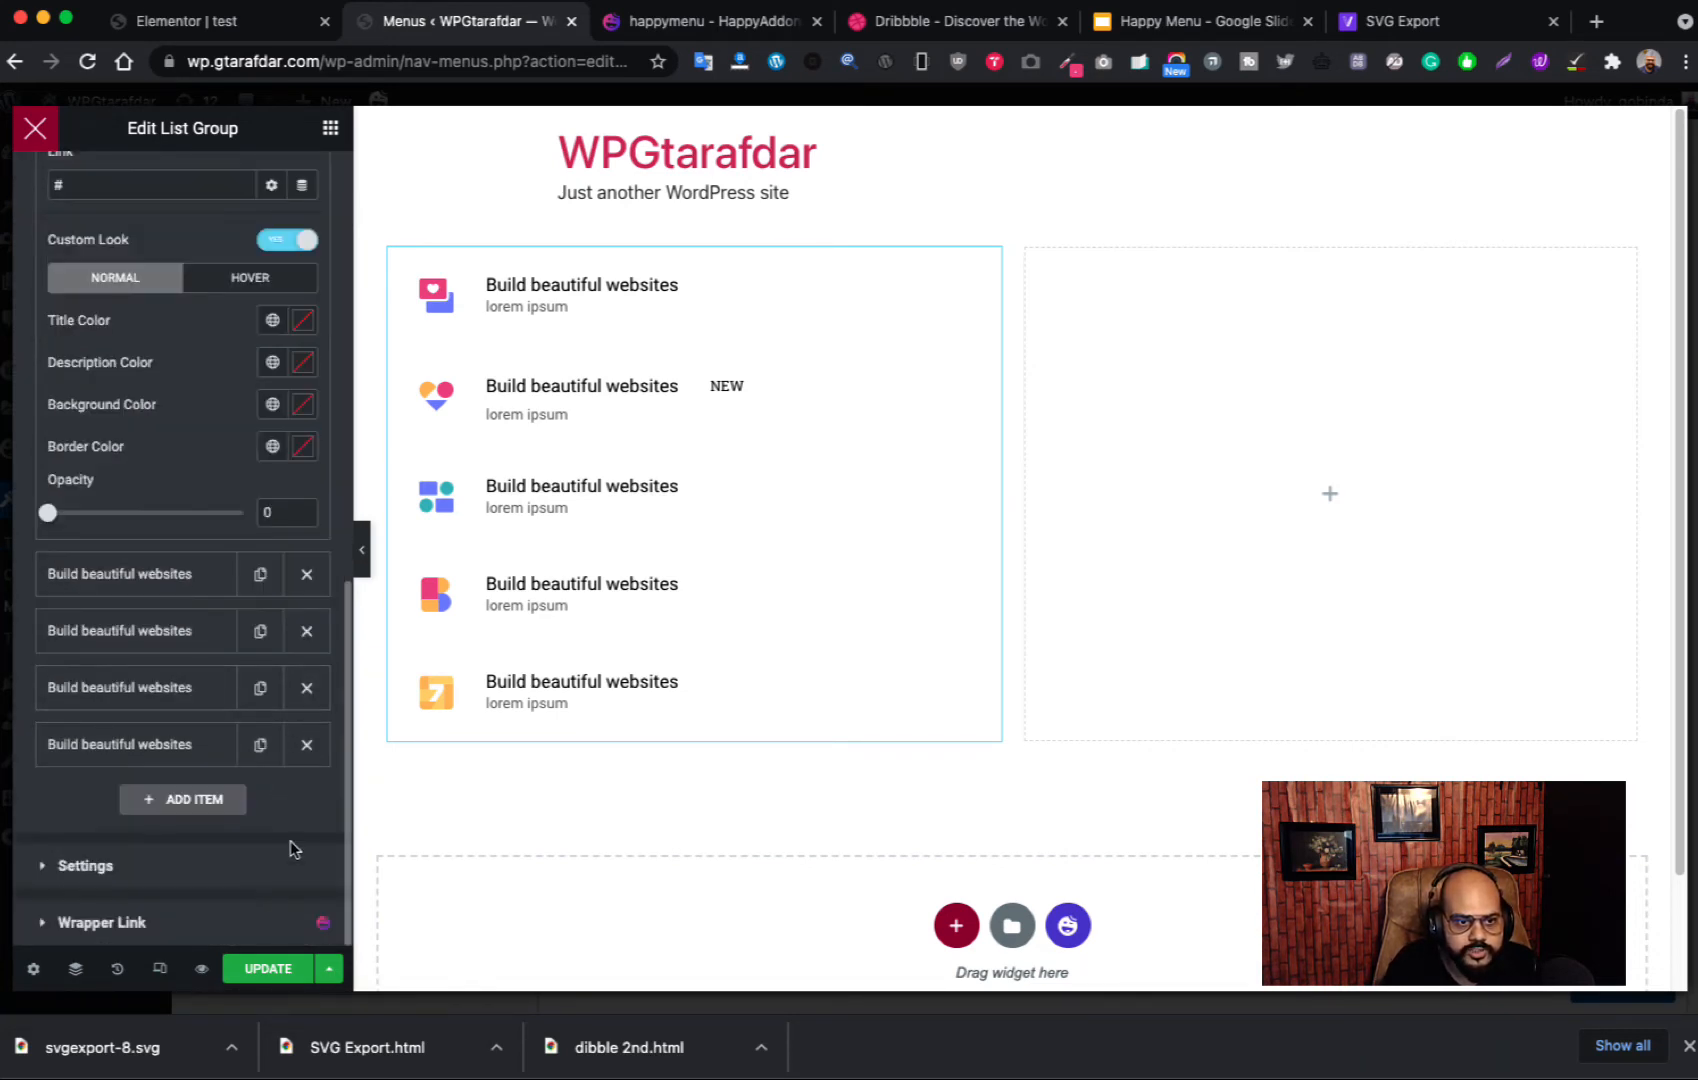
click(259, 288)
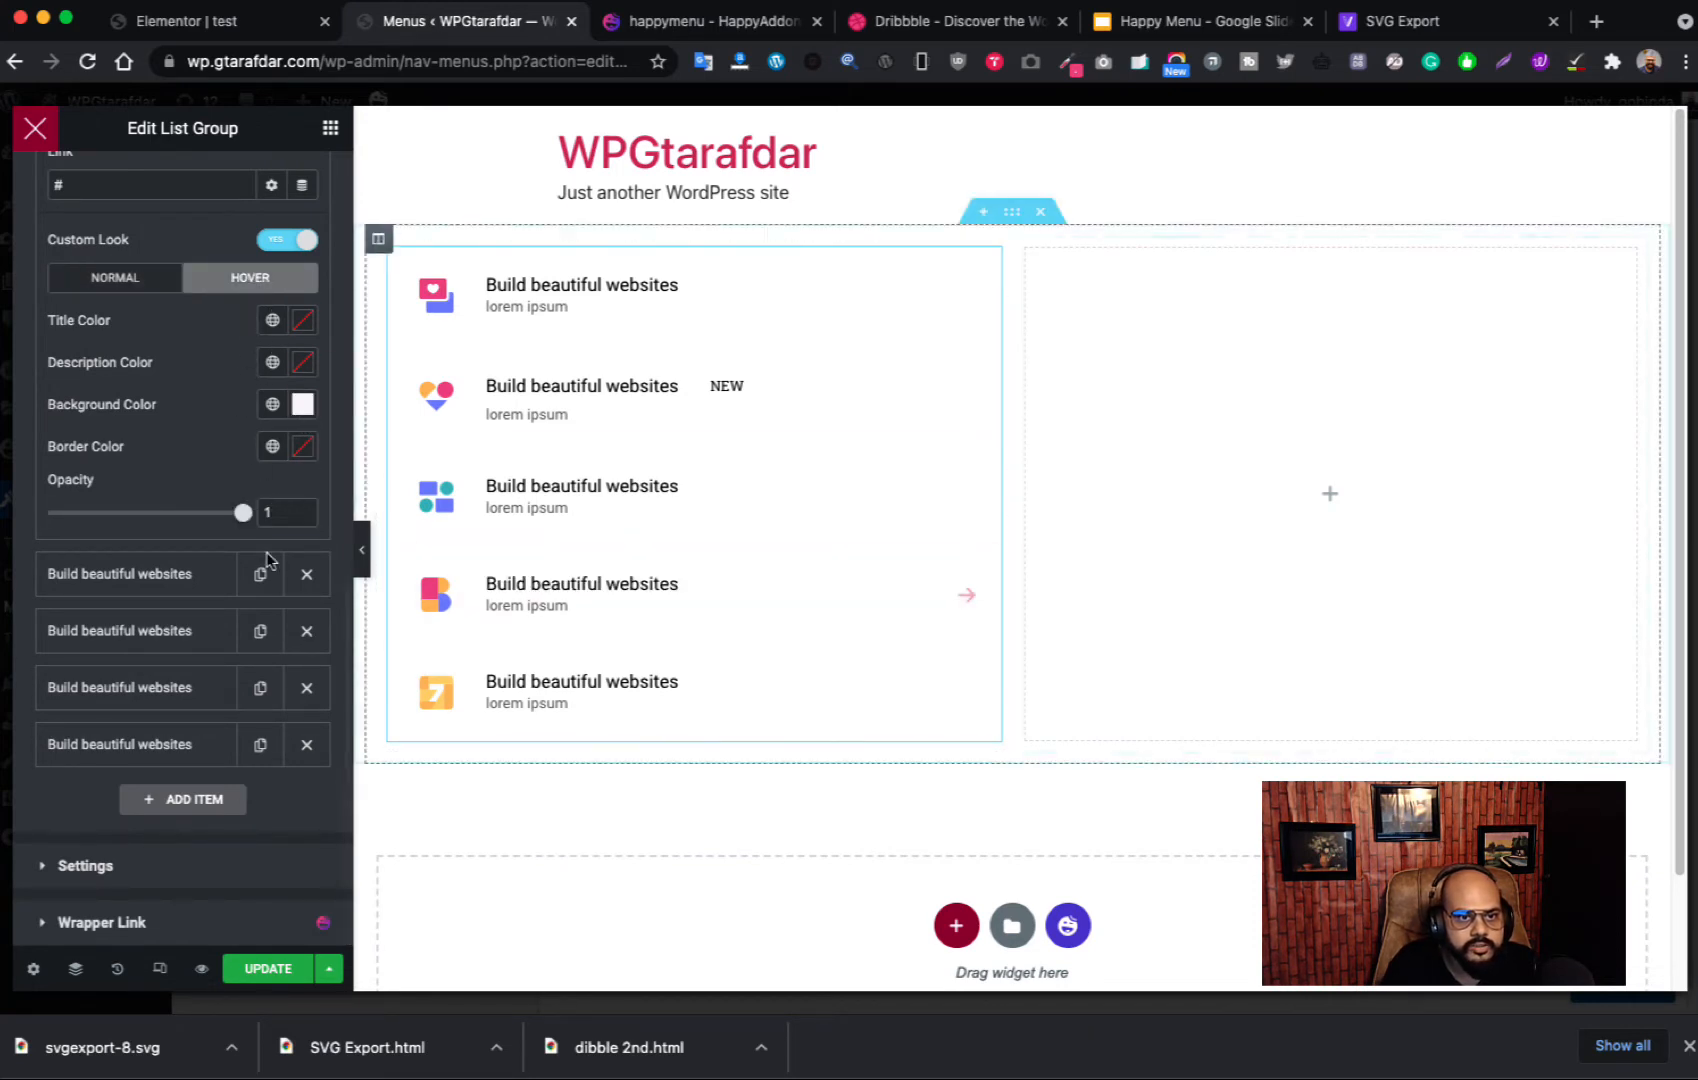
click(966, 595)
Step: Copy the hover link text color #EA4C89 from the list group's Title & Description style settings
click(180, 182)
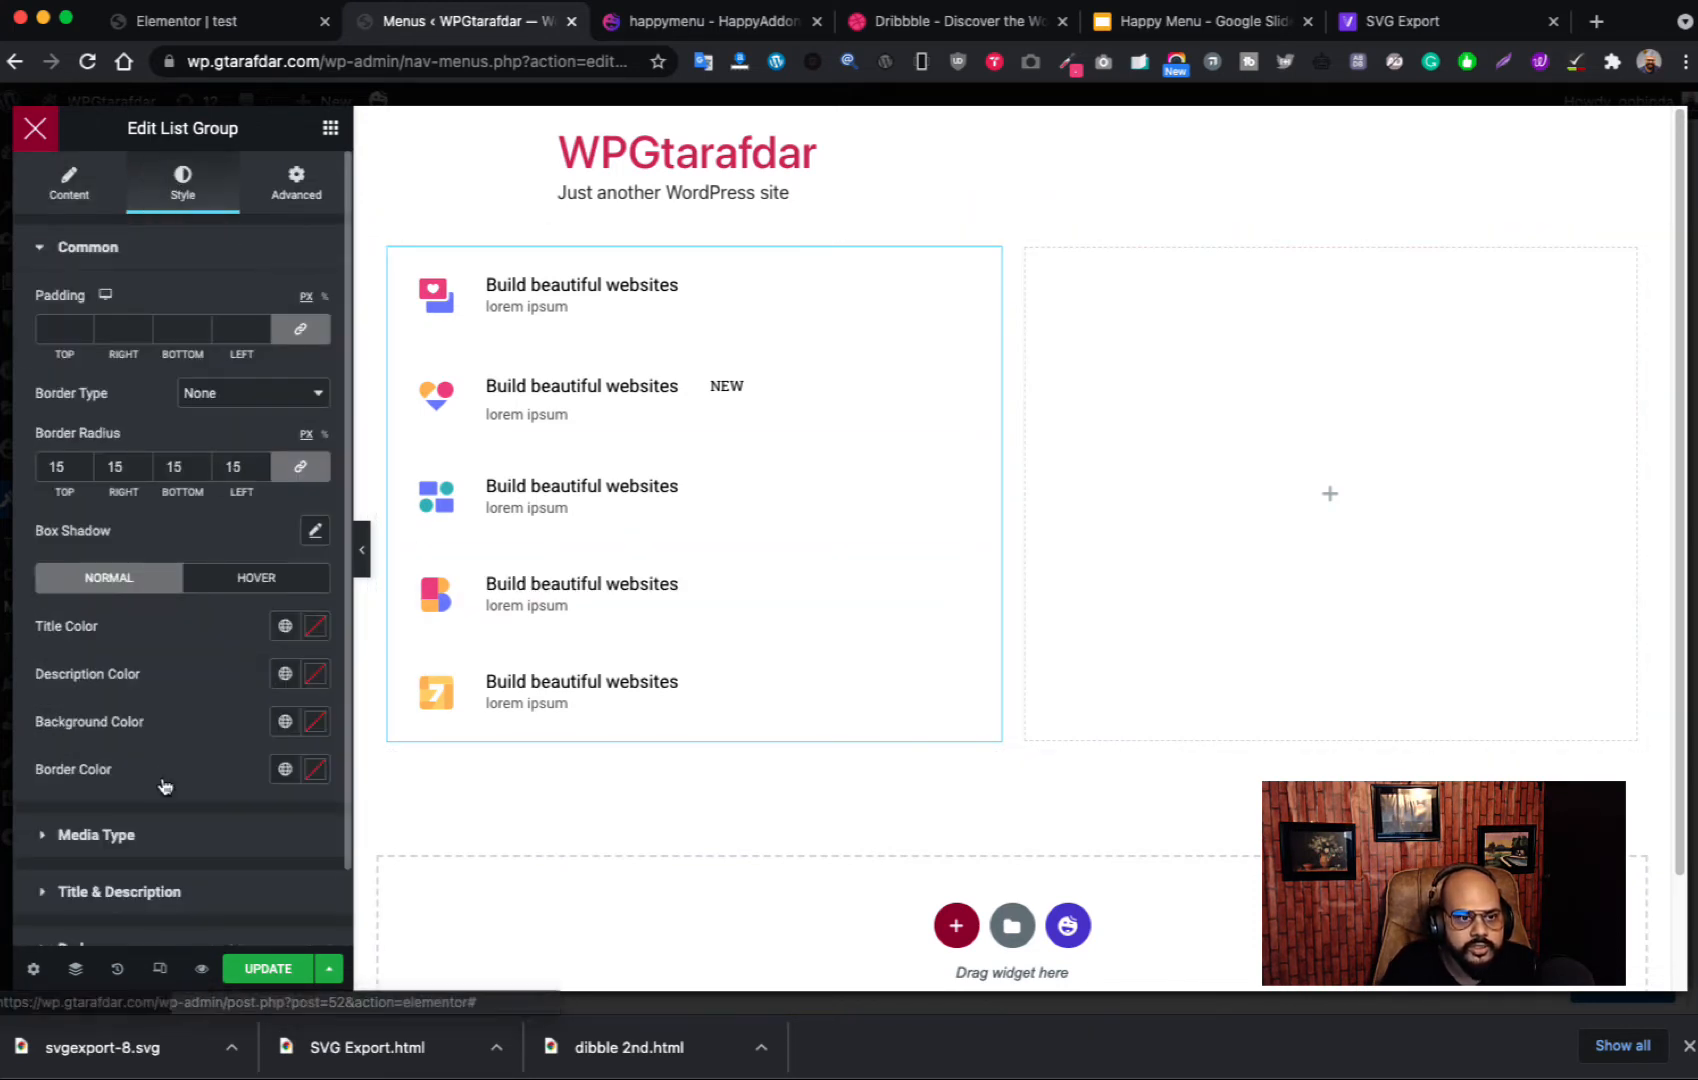
scroll(150, 771, down, 1)
click(183, 813)
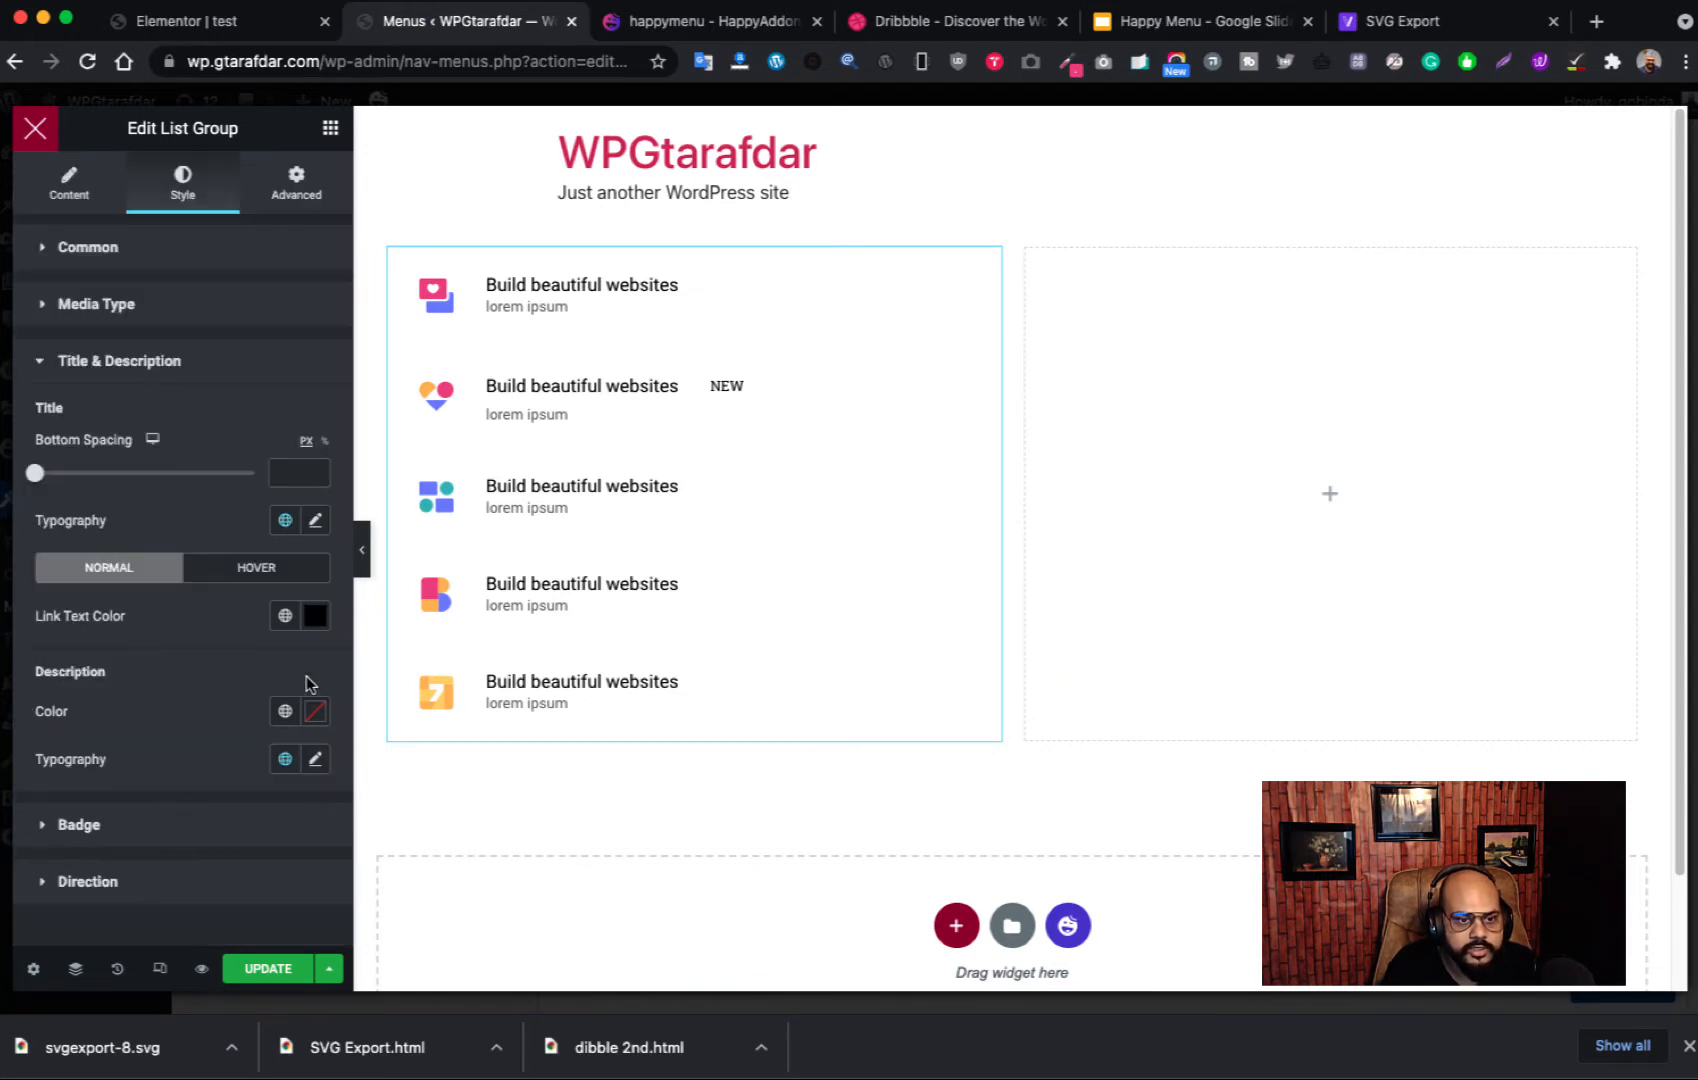
click(257, 568)
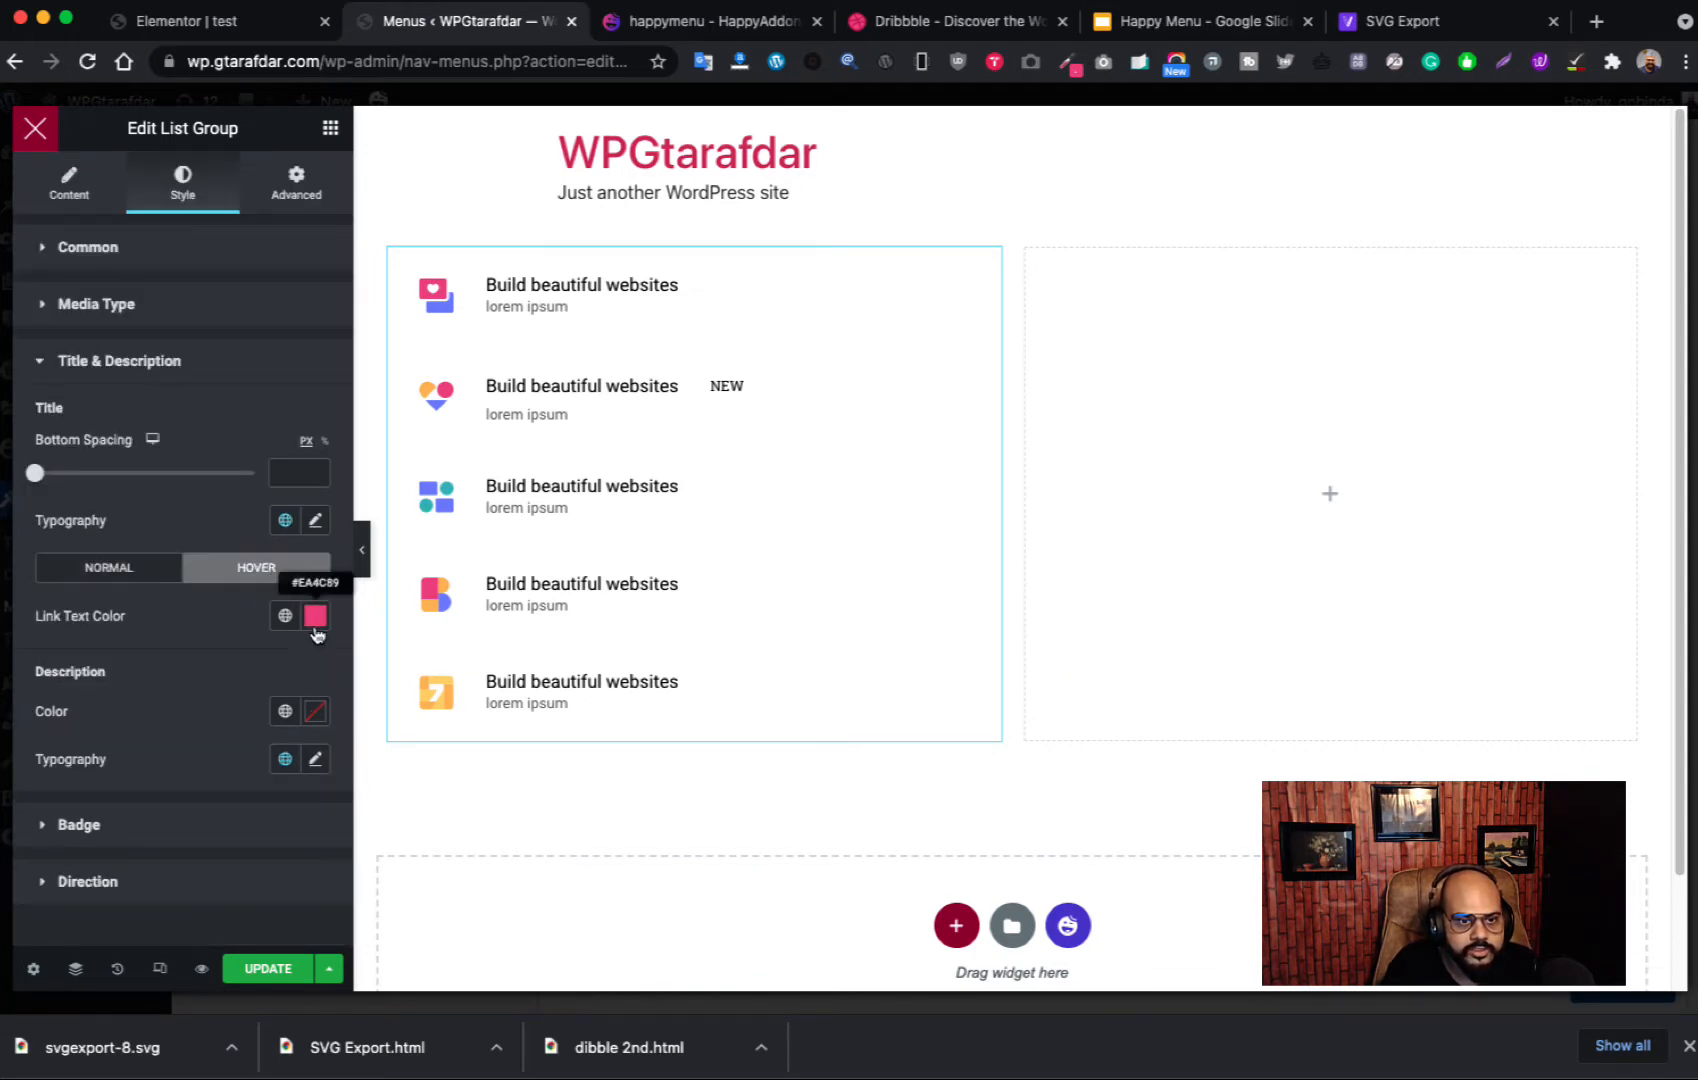
click(315, 615)
key(super+c)
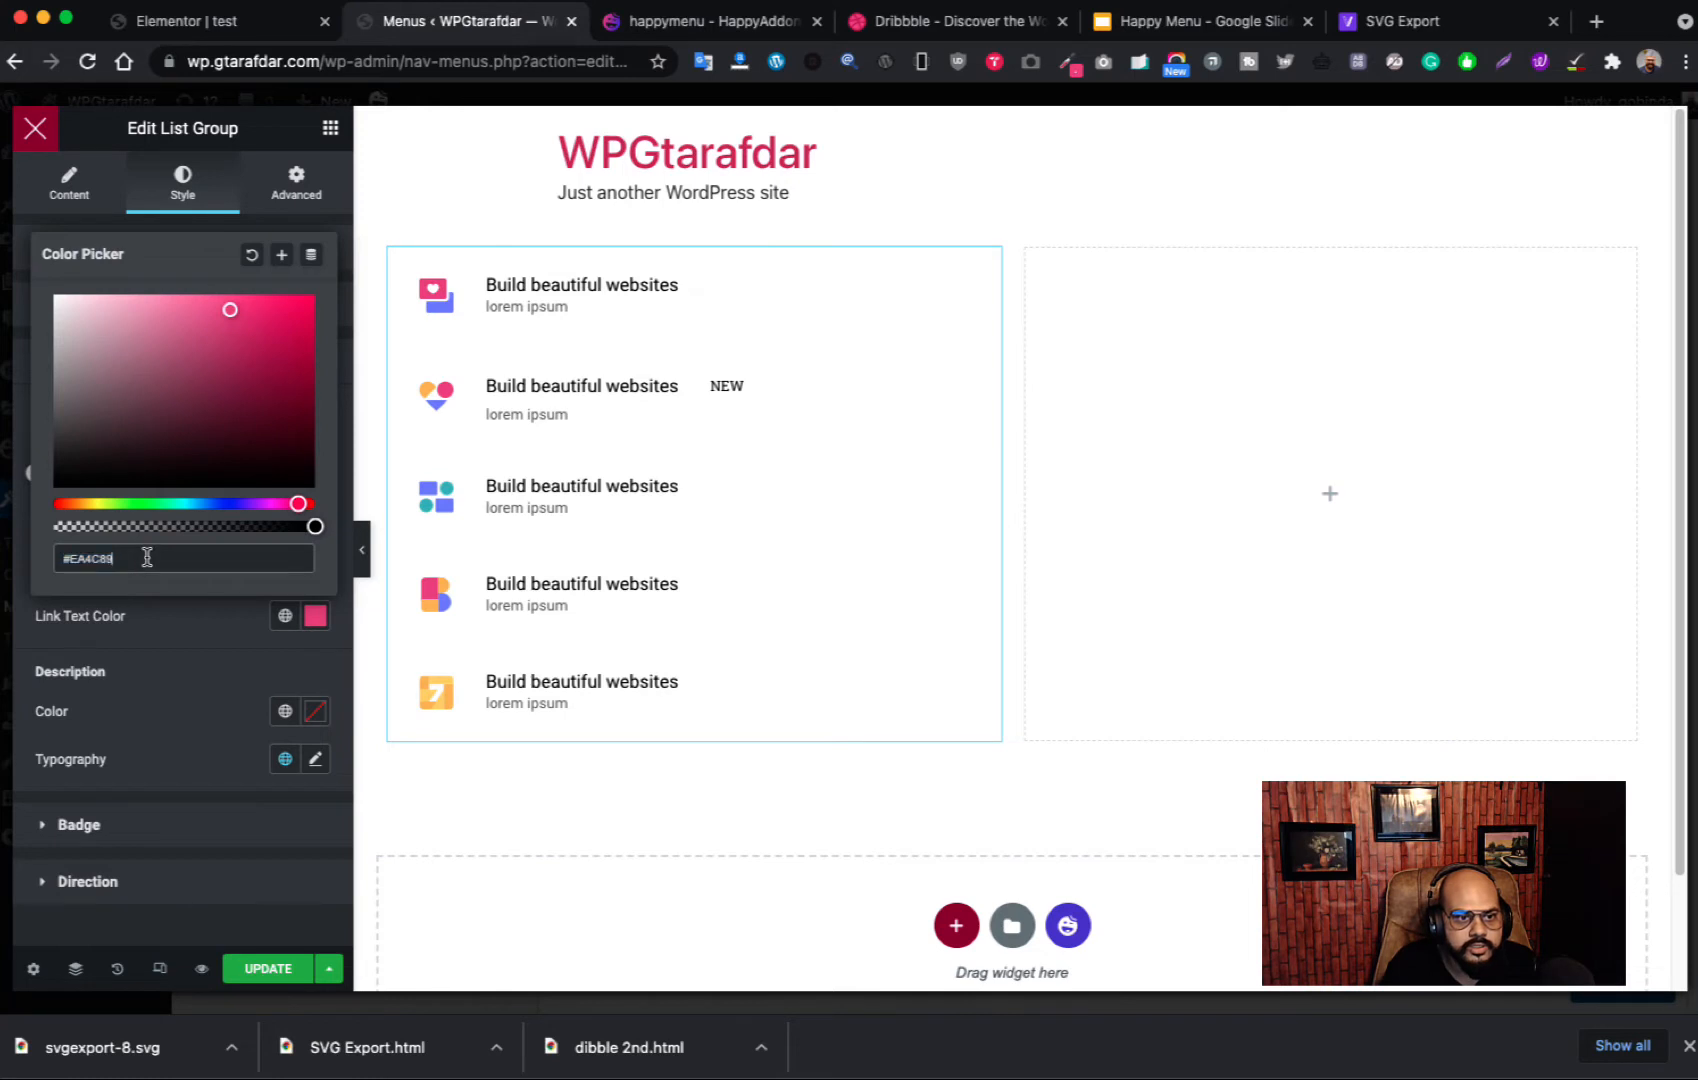
click(214, 222)
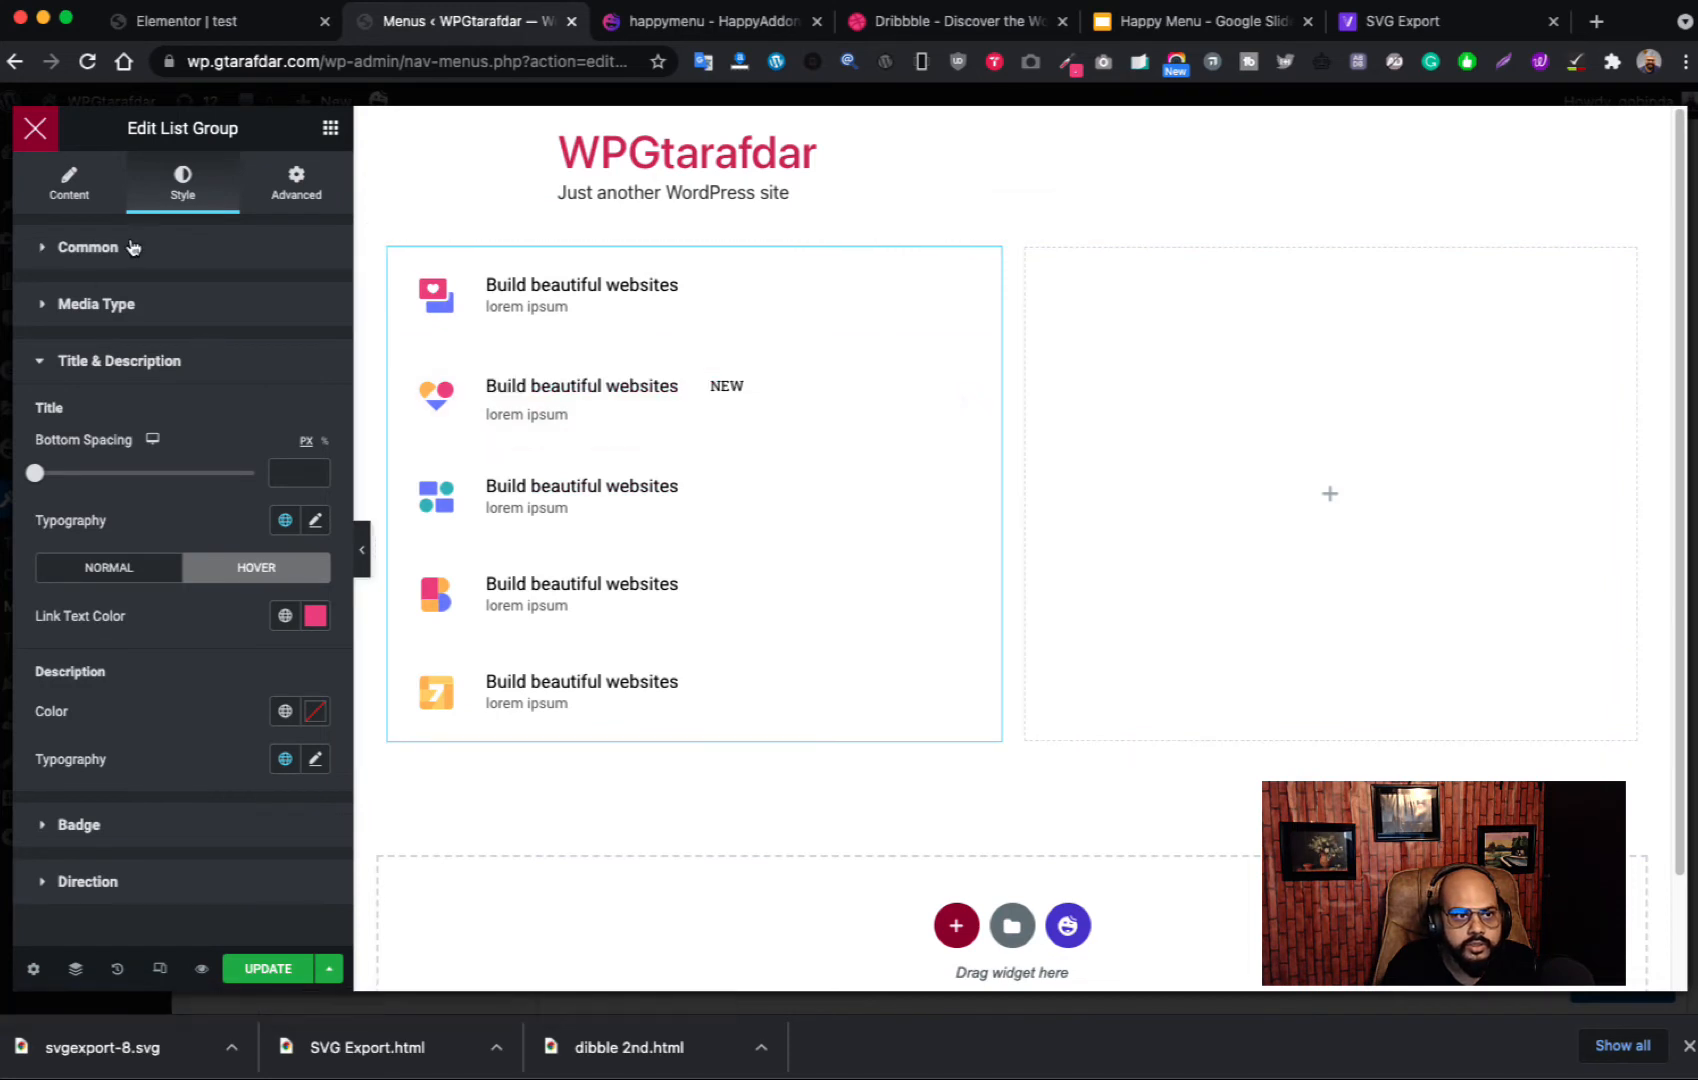
Step: Set the badge's text color to the copied pink, #EA4C89
click(102, 372)
click(91, 425)
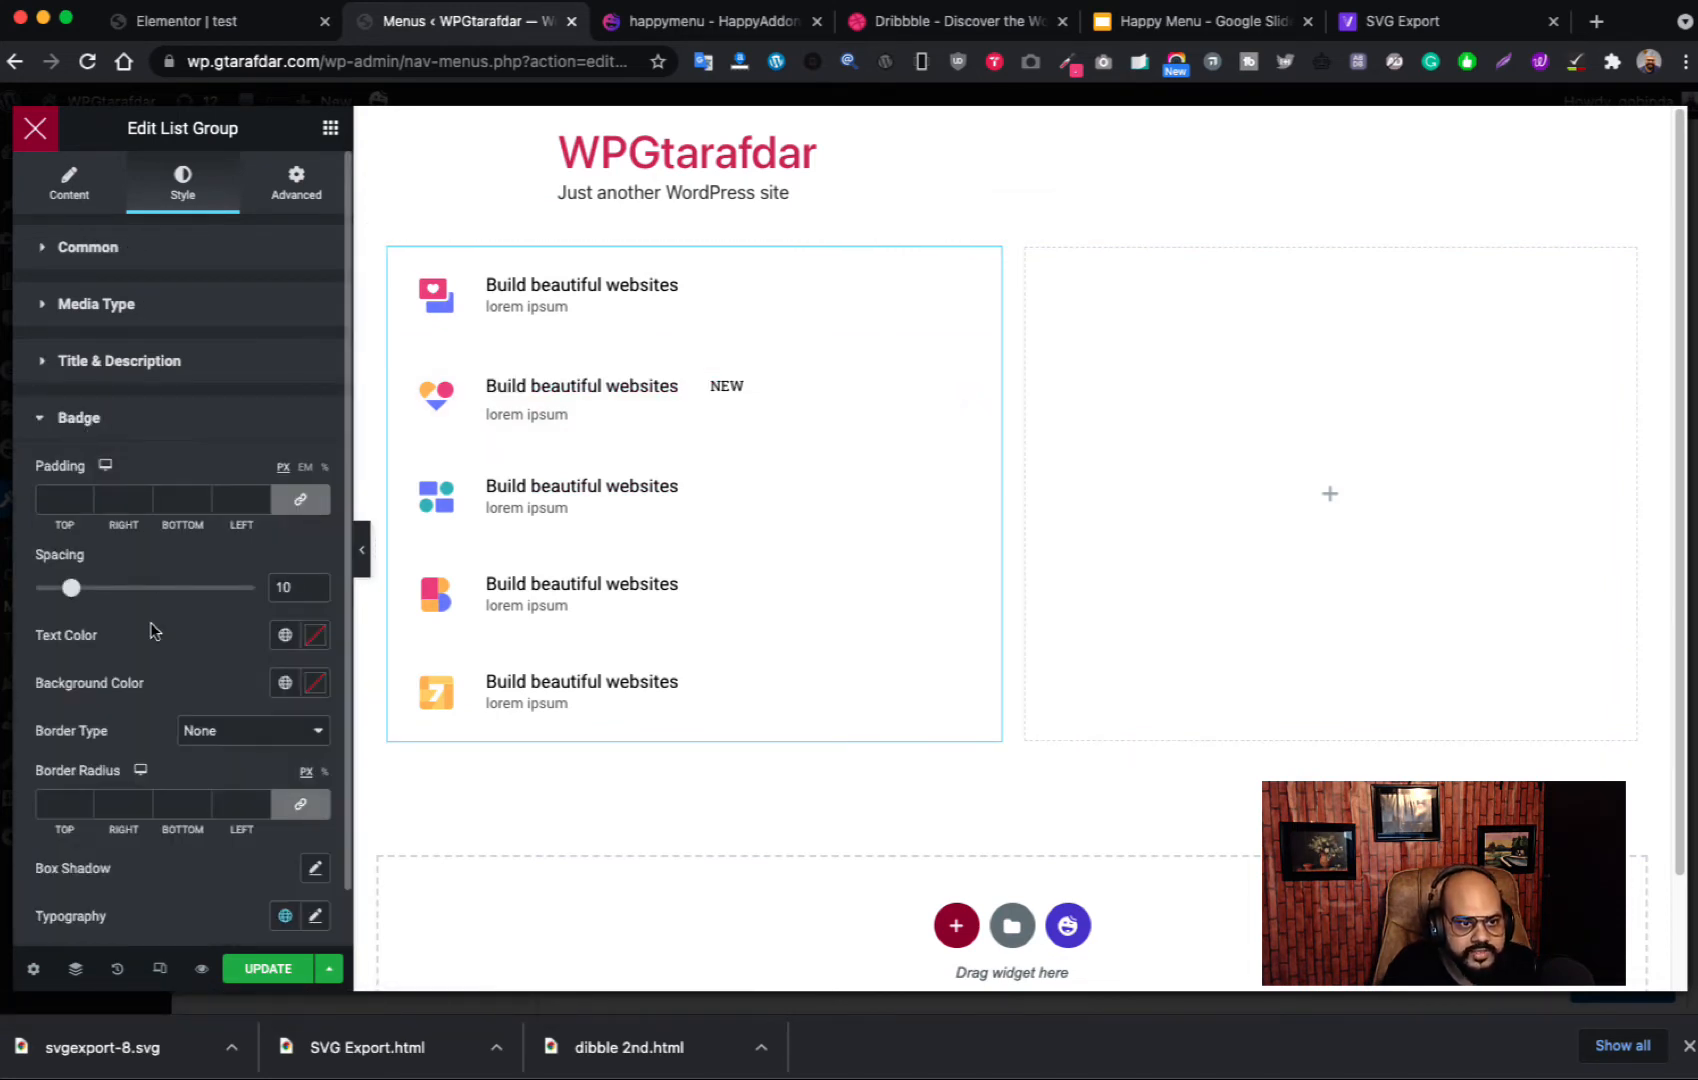
click(316, 640)
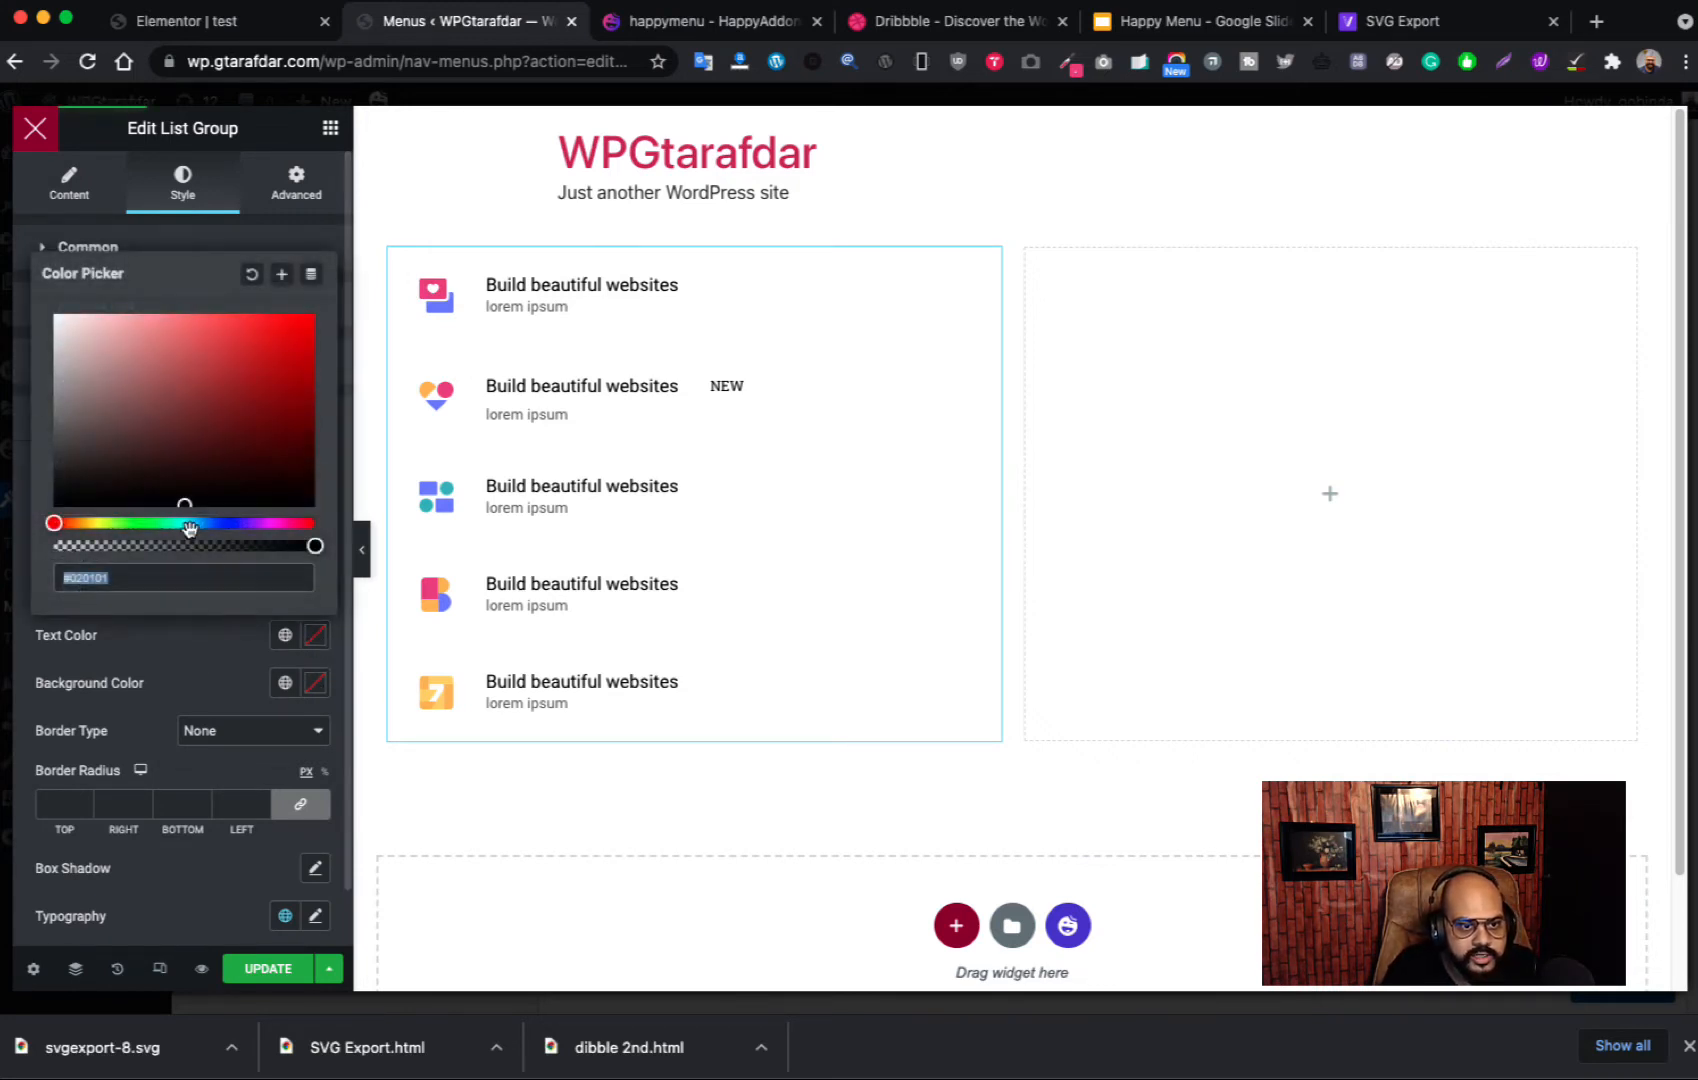
key(super+v)
click(147, 639)
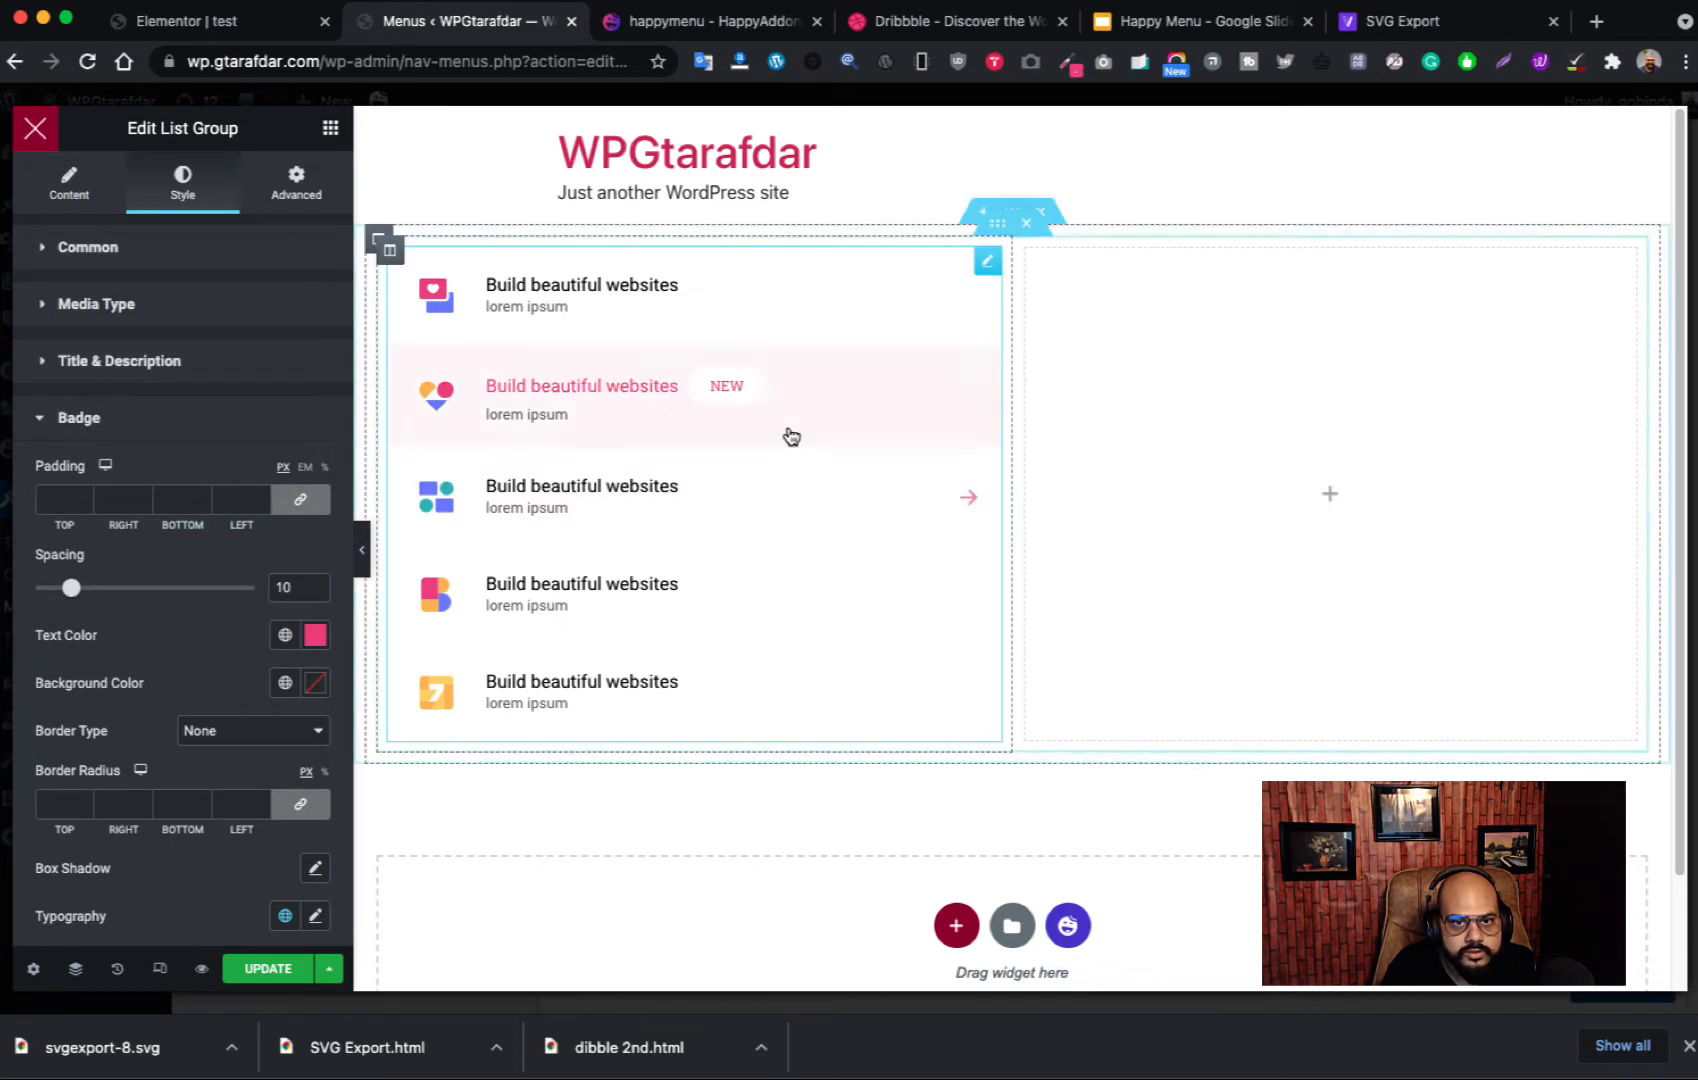
Step: Set the badge's background to a light tint of the copied pink, about #FFD6E8
click(315, 683)
click(158, 620)
key(super+v)
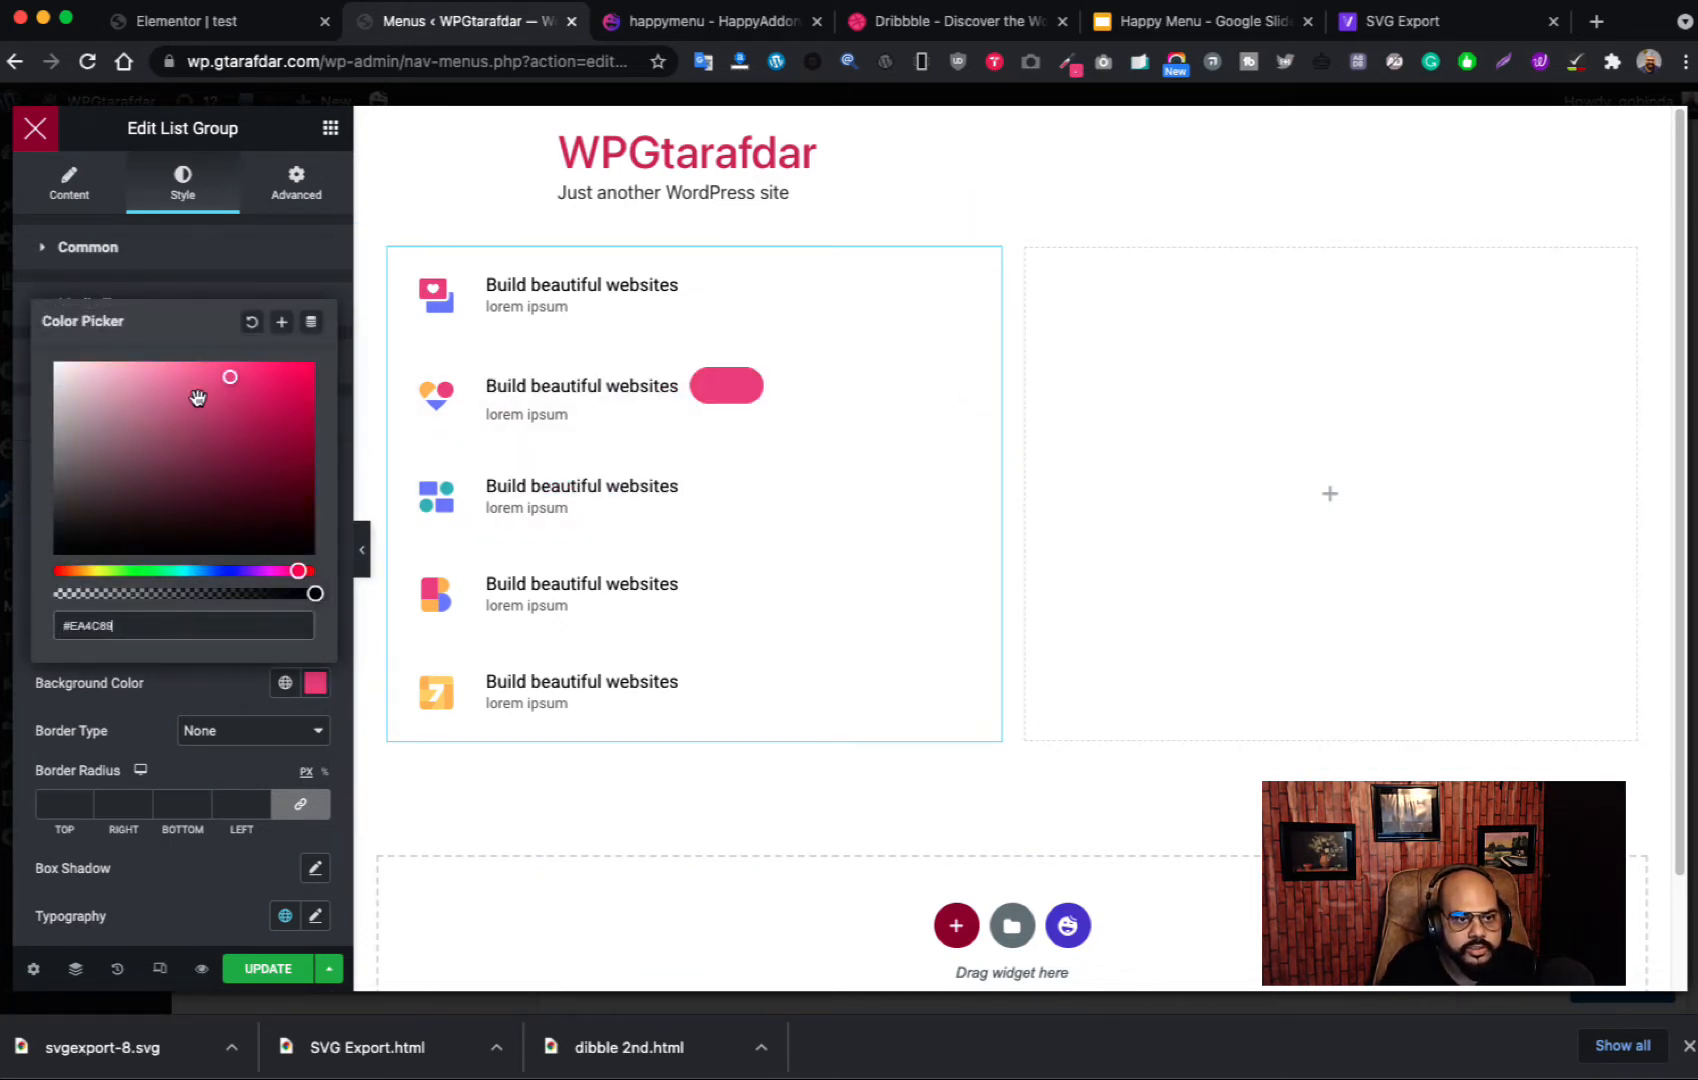
drag(228, 380, 103, 366)
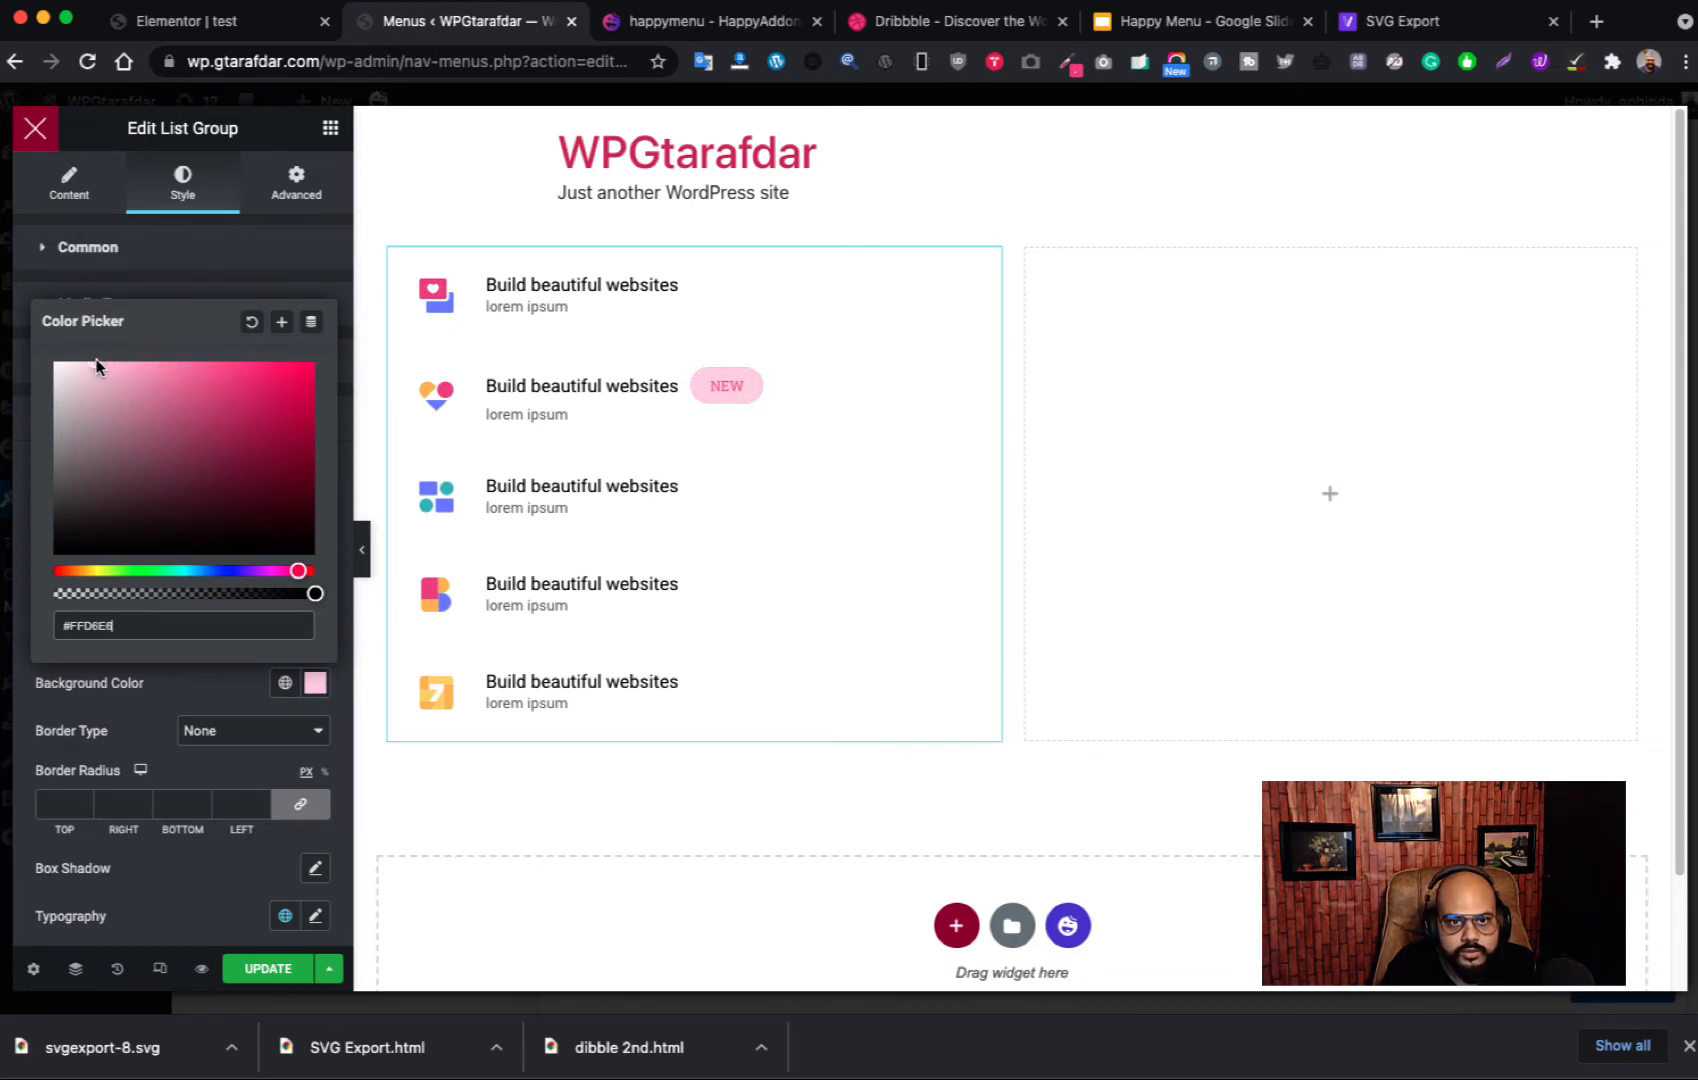
click(172, 280)
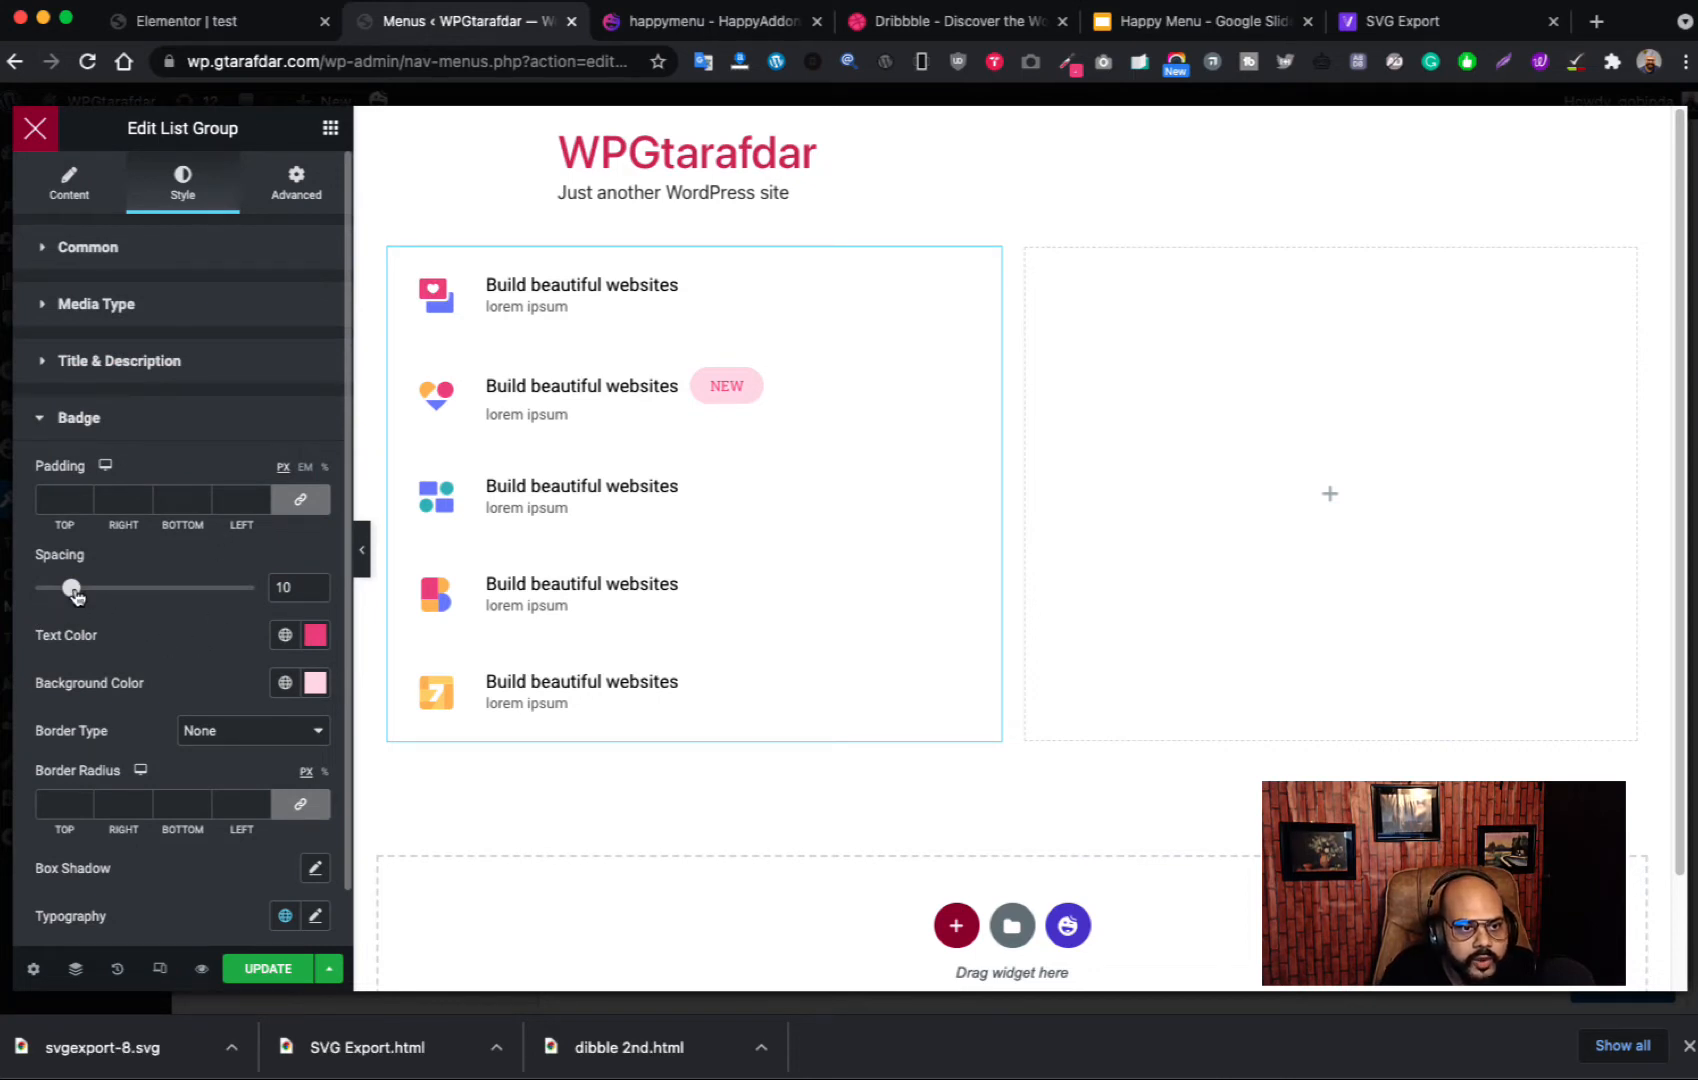
Step: Unlink the badge padding, set it to 5 px top and bottom and 7 px right and left, and set the spacing to 6
mouse_move(76, 595)
mouse_down()
mouse_move(55, 590)
mouse_move(80, 592)
mouse_up()
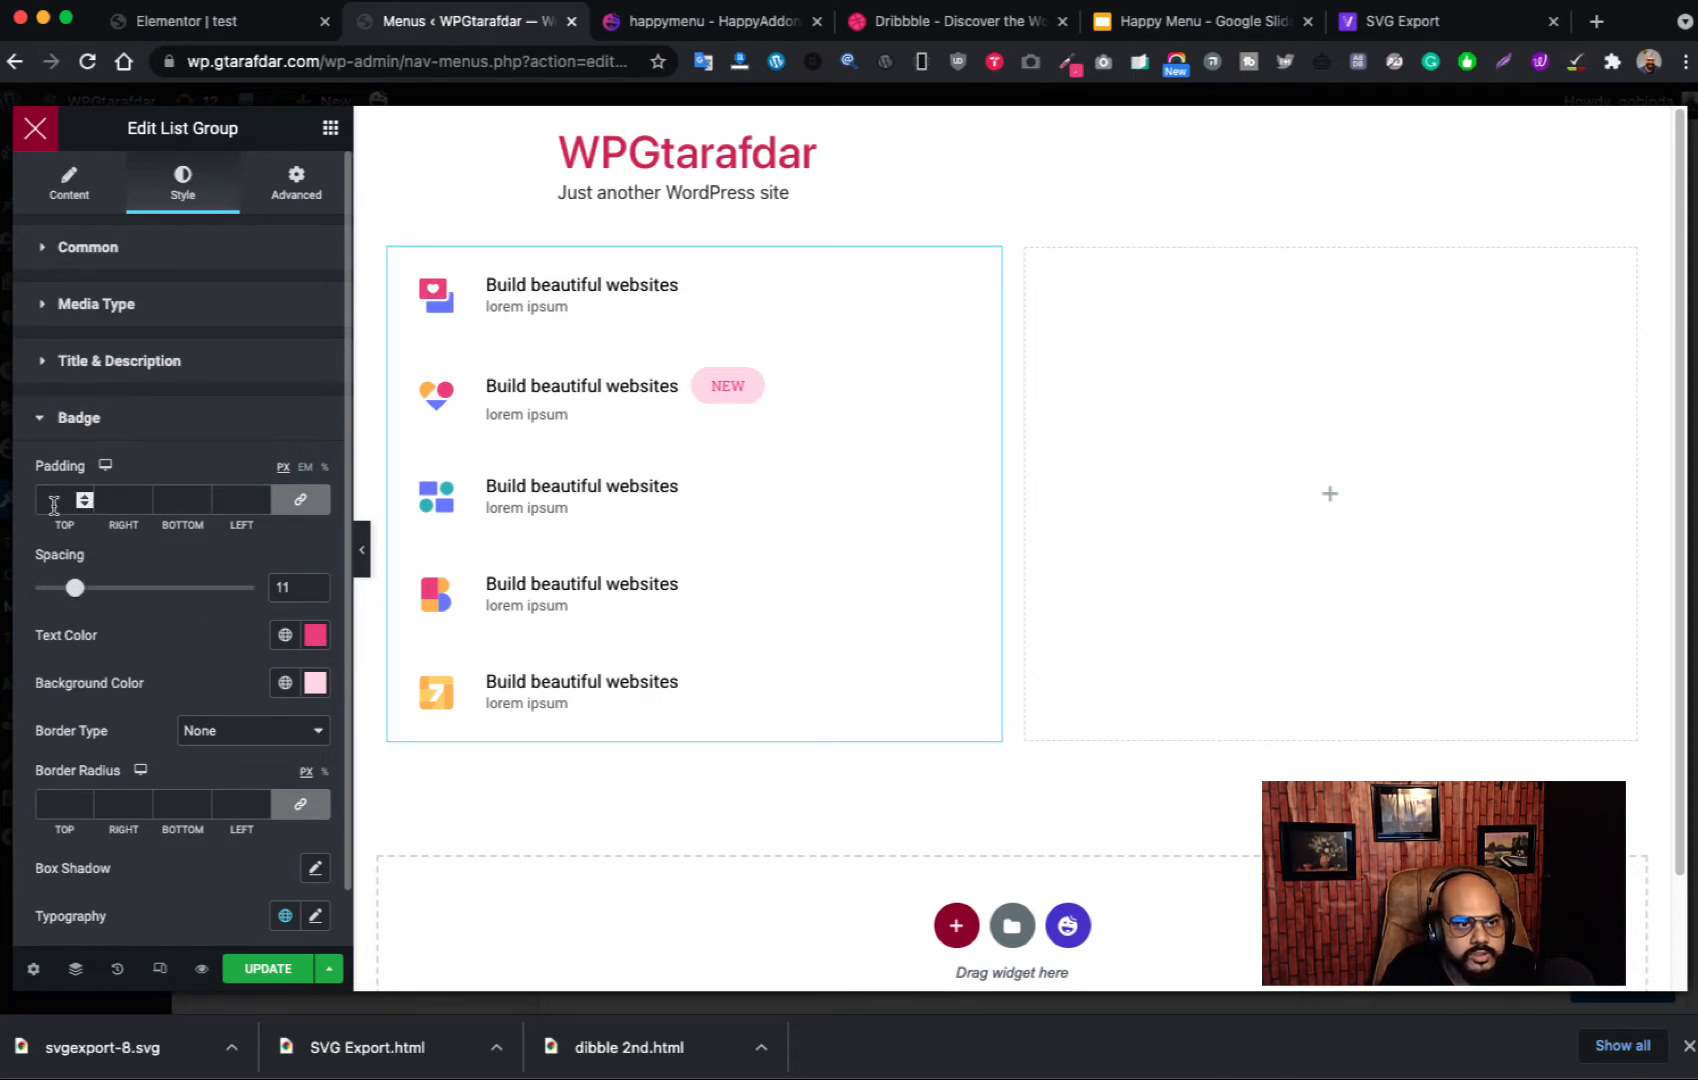
click(321, 503)
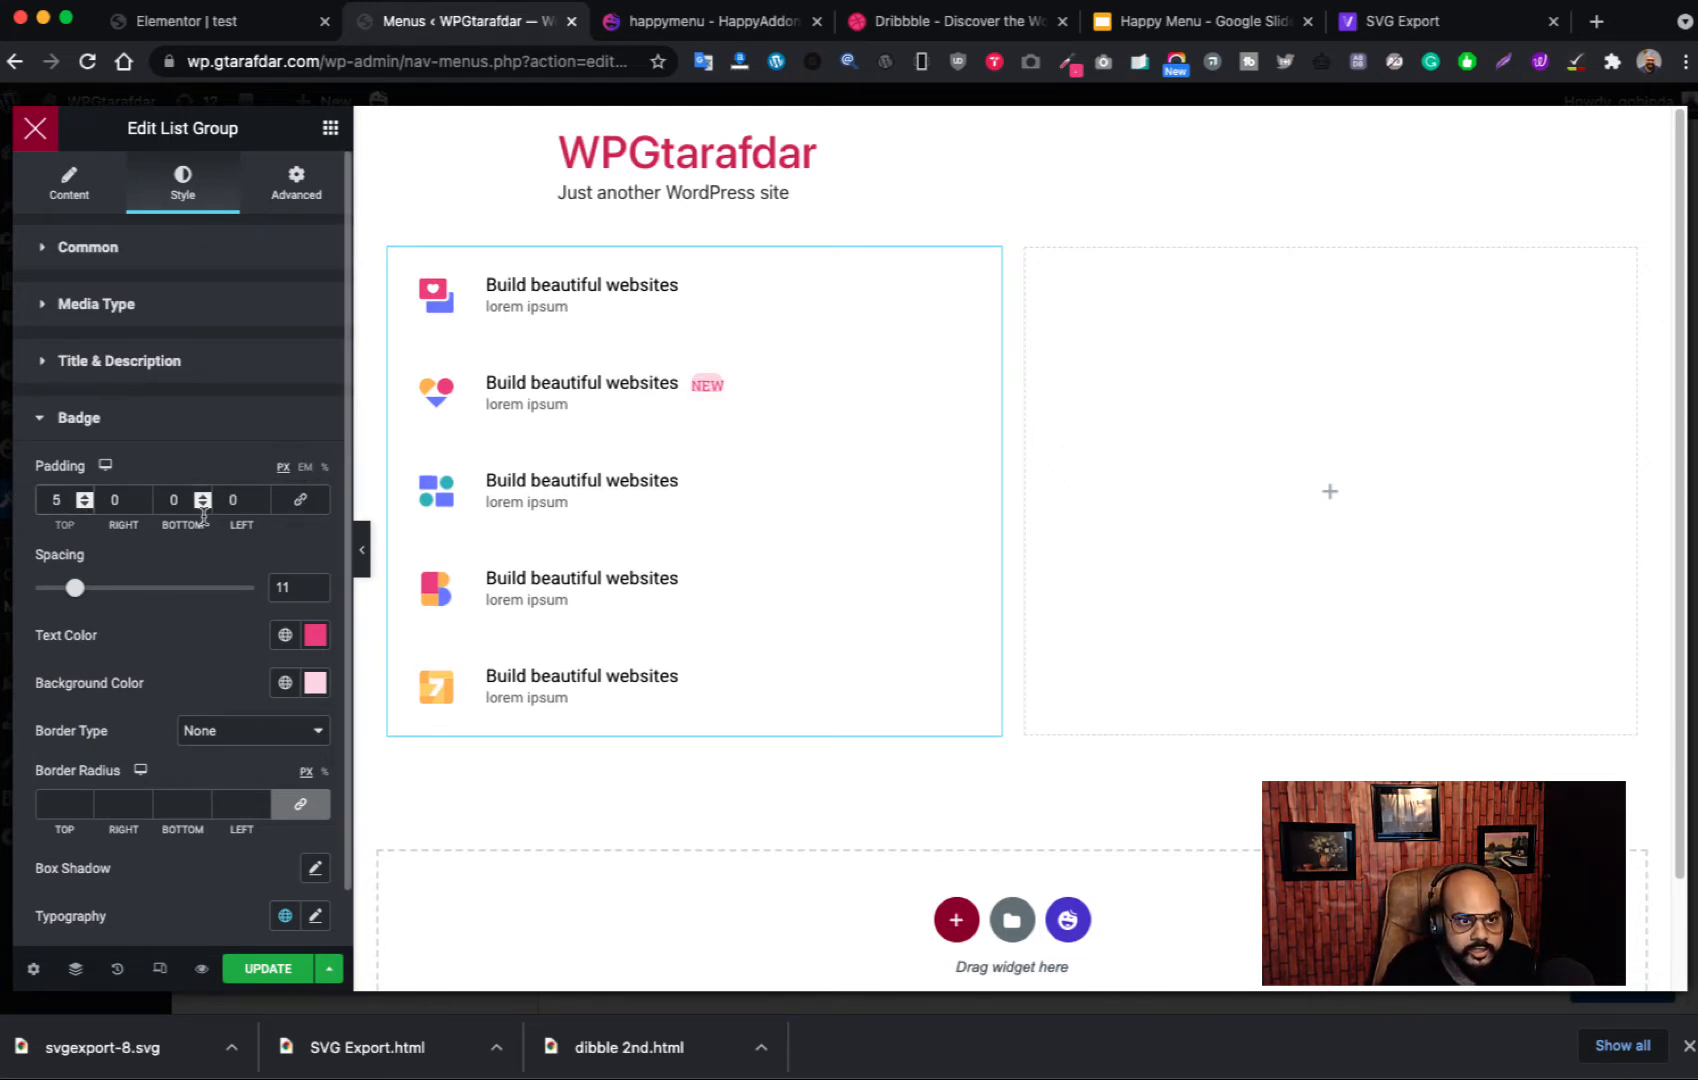
key(Tab)
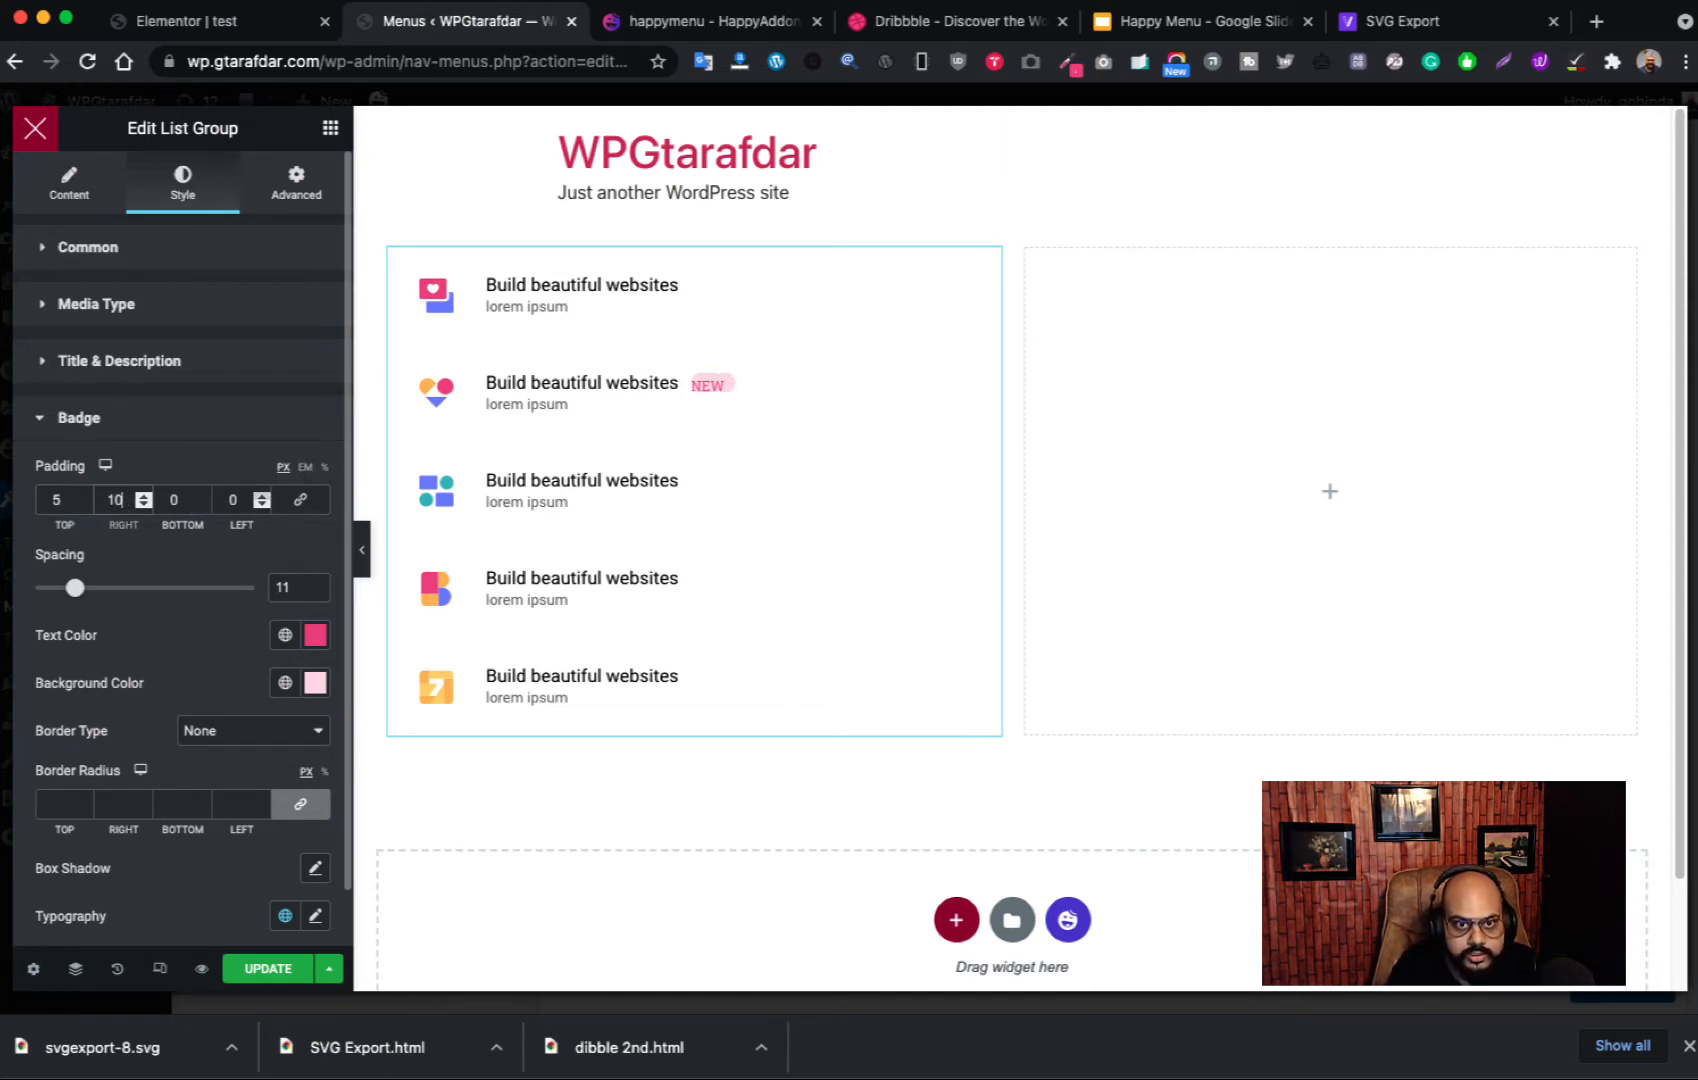
click(226, 499)
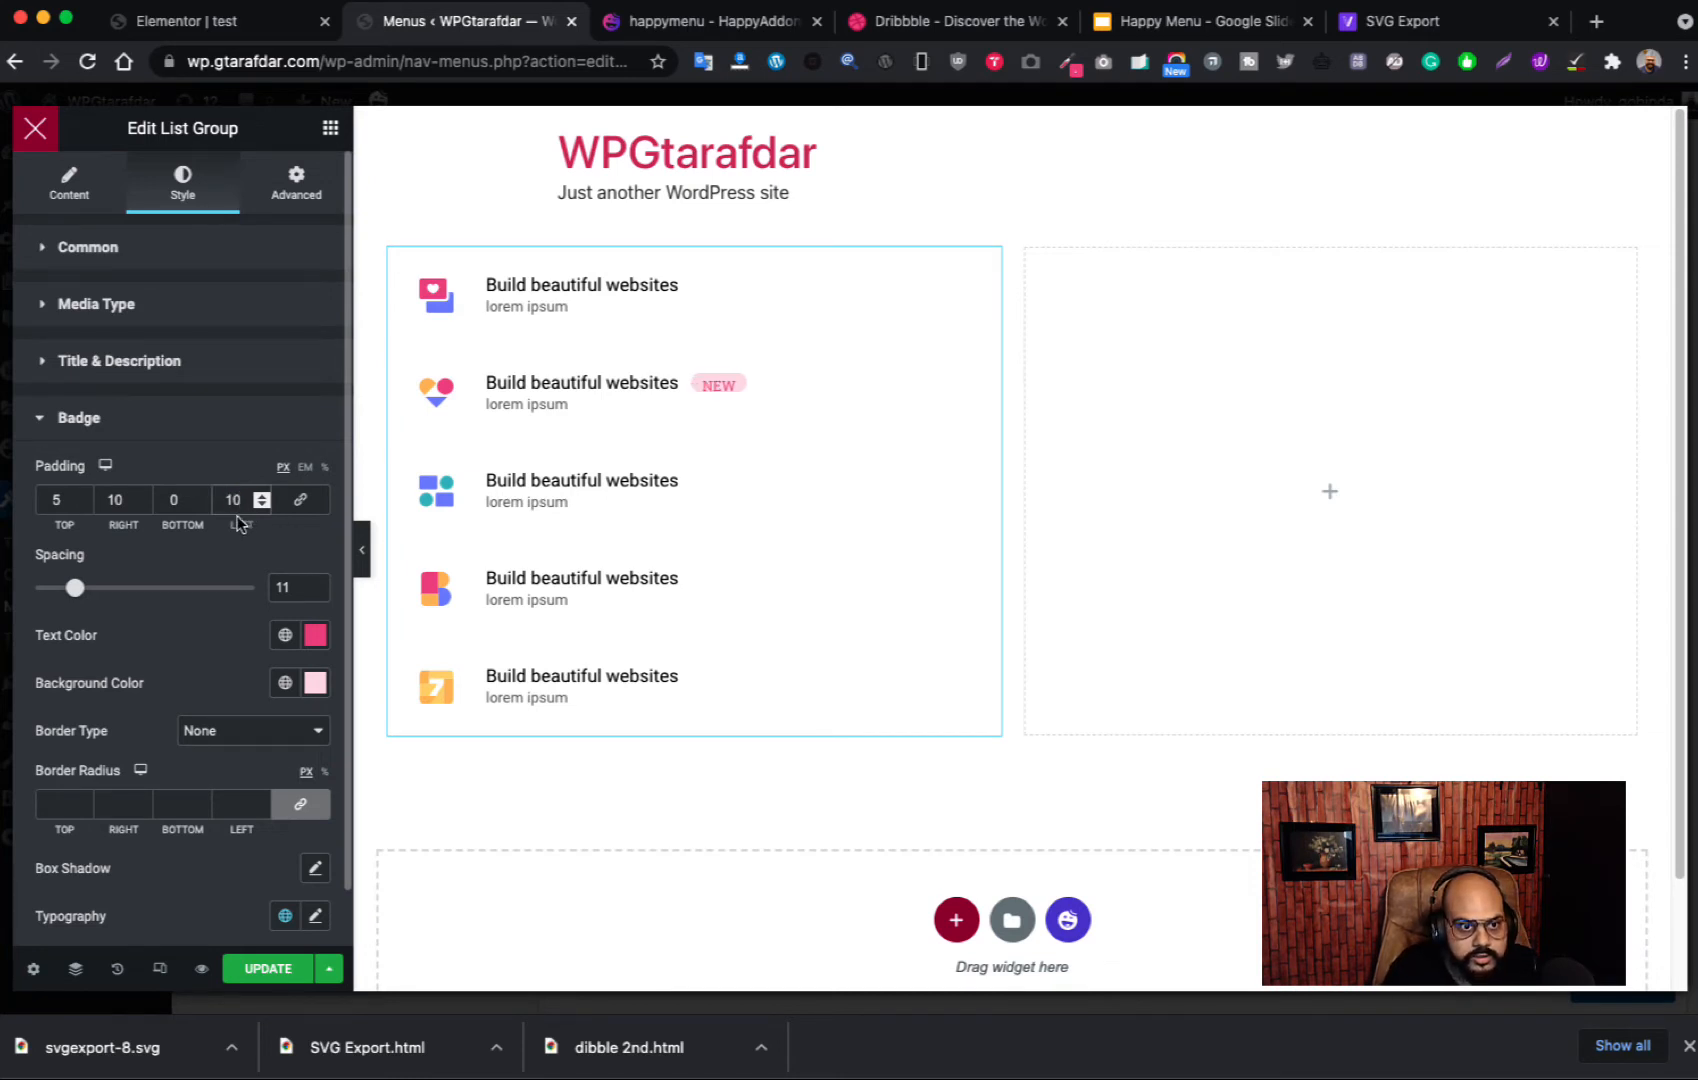
key(shift+Tab)
text(5)
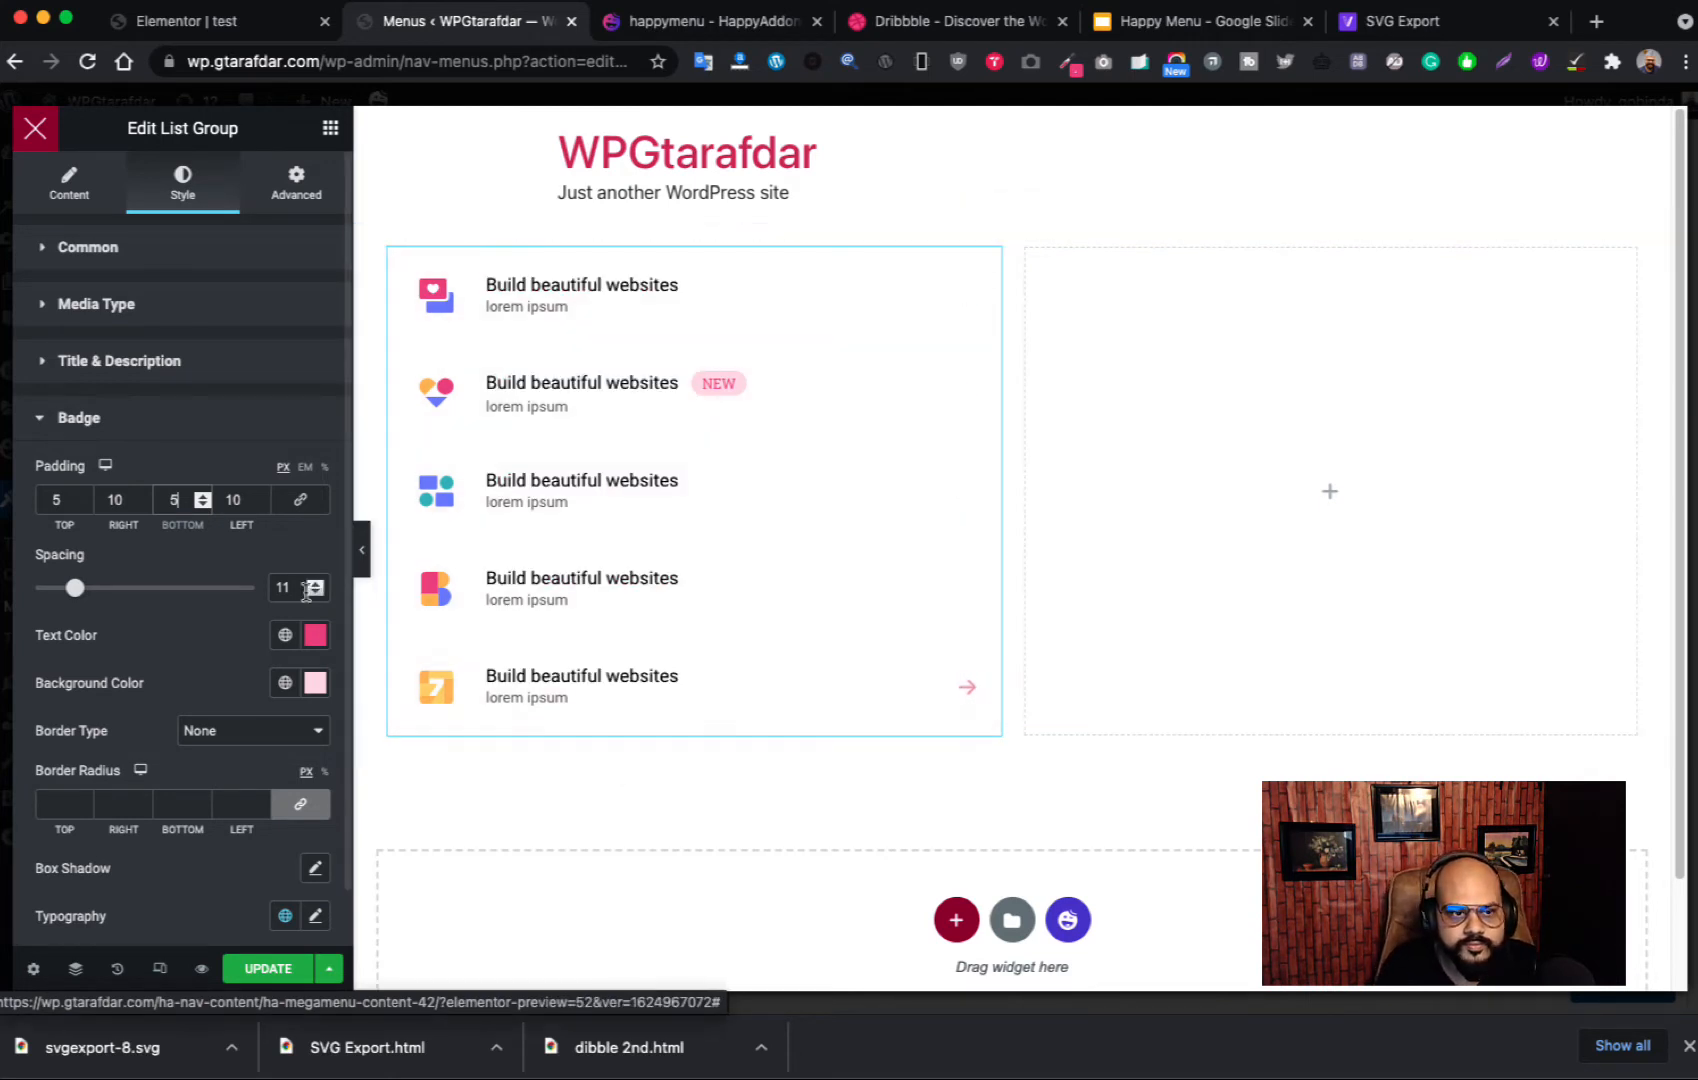
drag(72, 597, 55, 594)
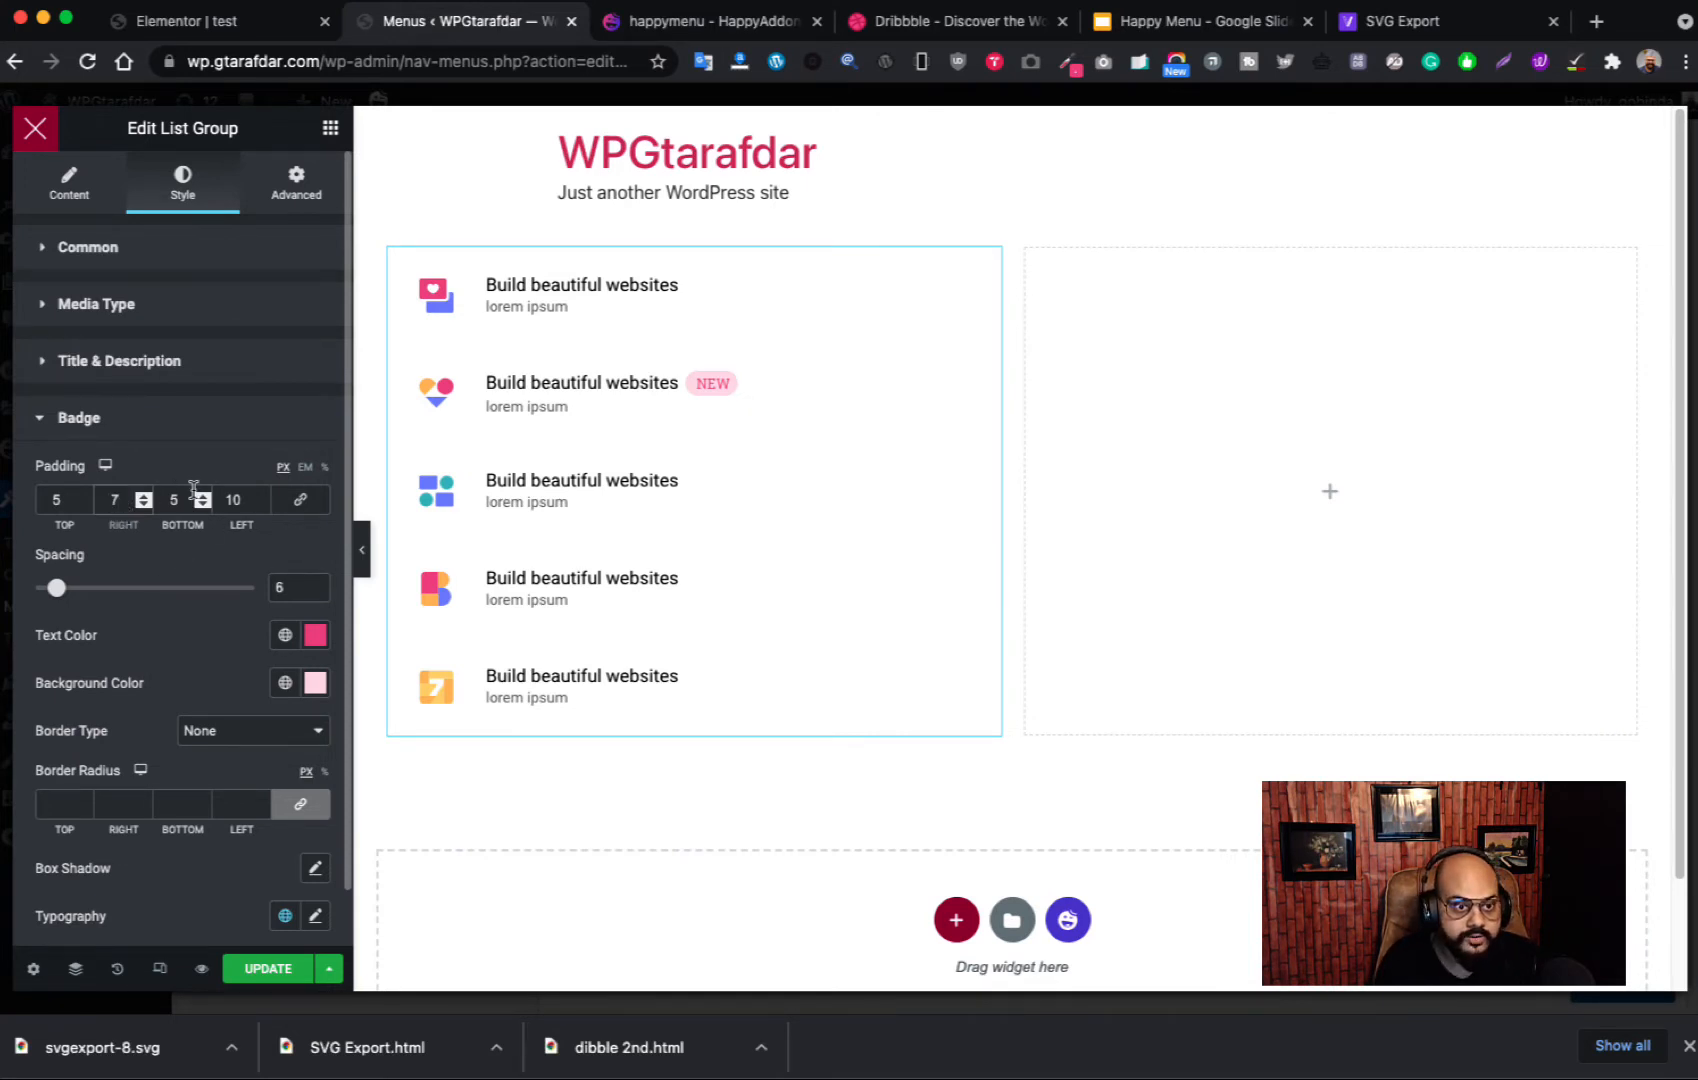
double_click(230, 499)
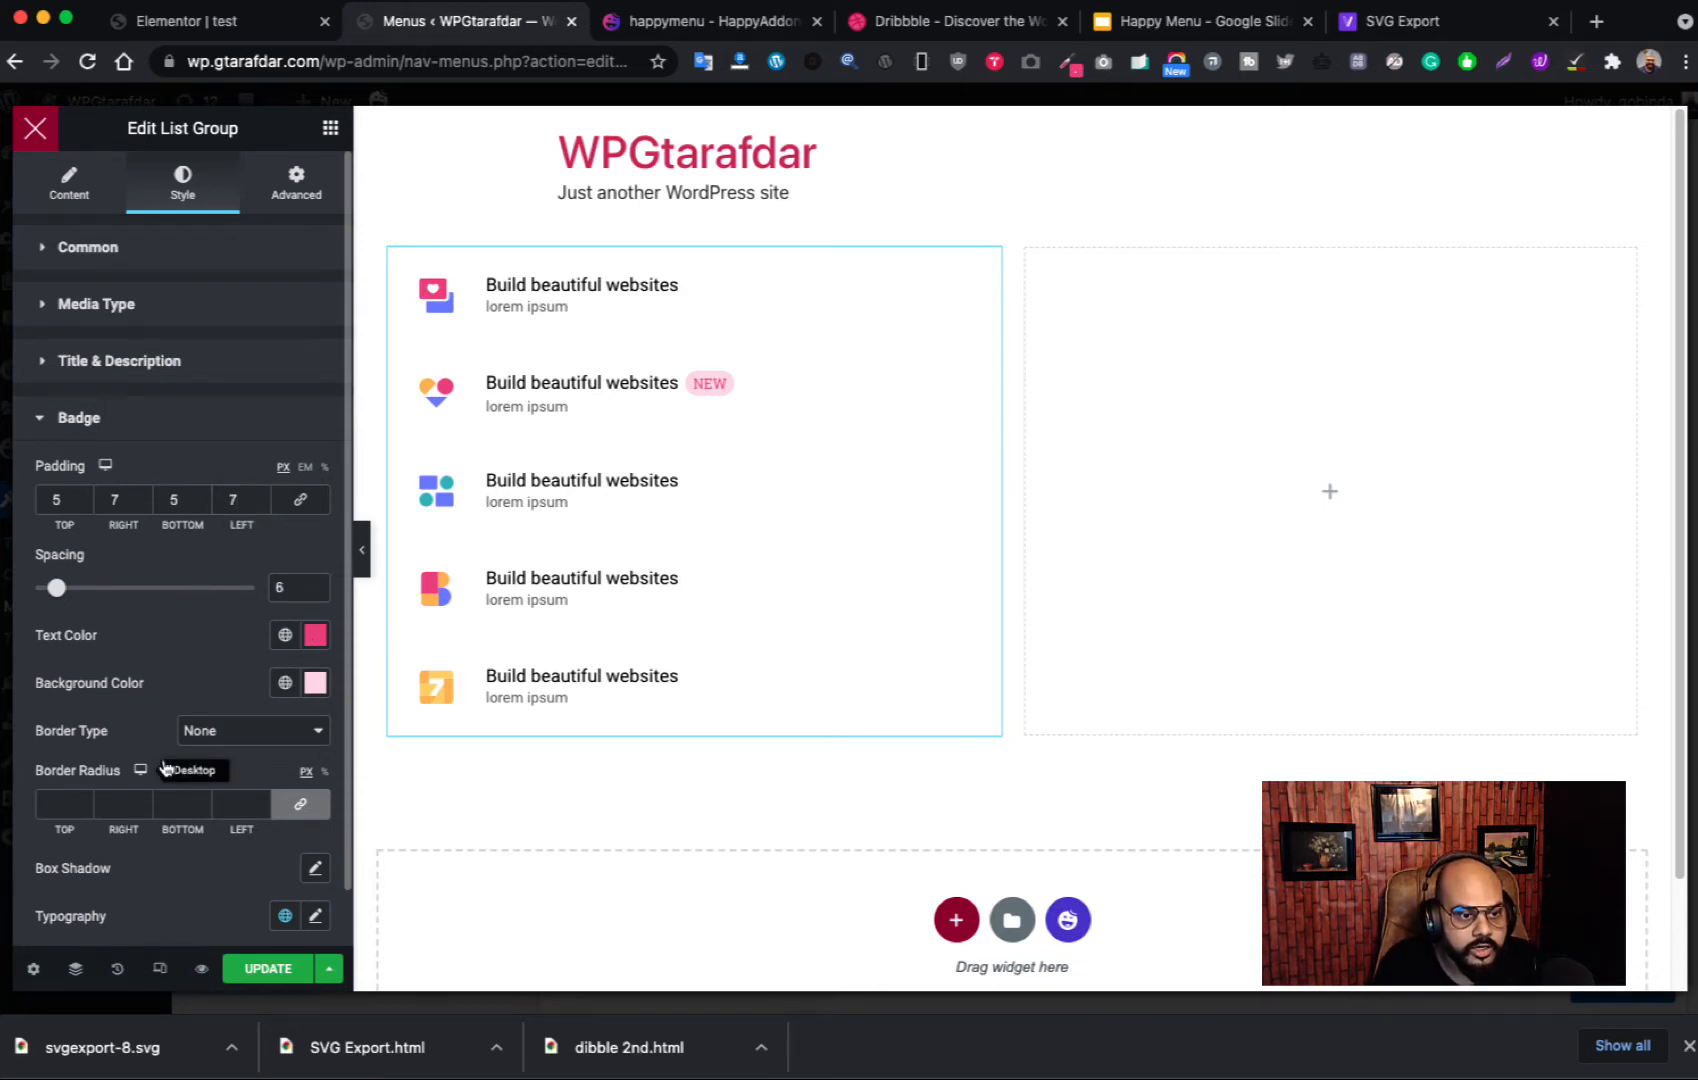
Step: Set the badge's typography size to 8 px
scroll(176, 757, down, 1)
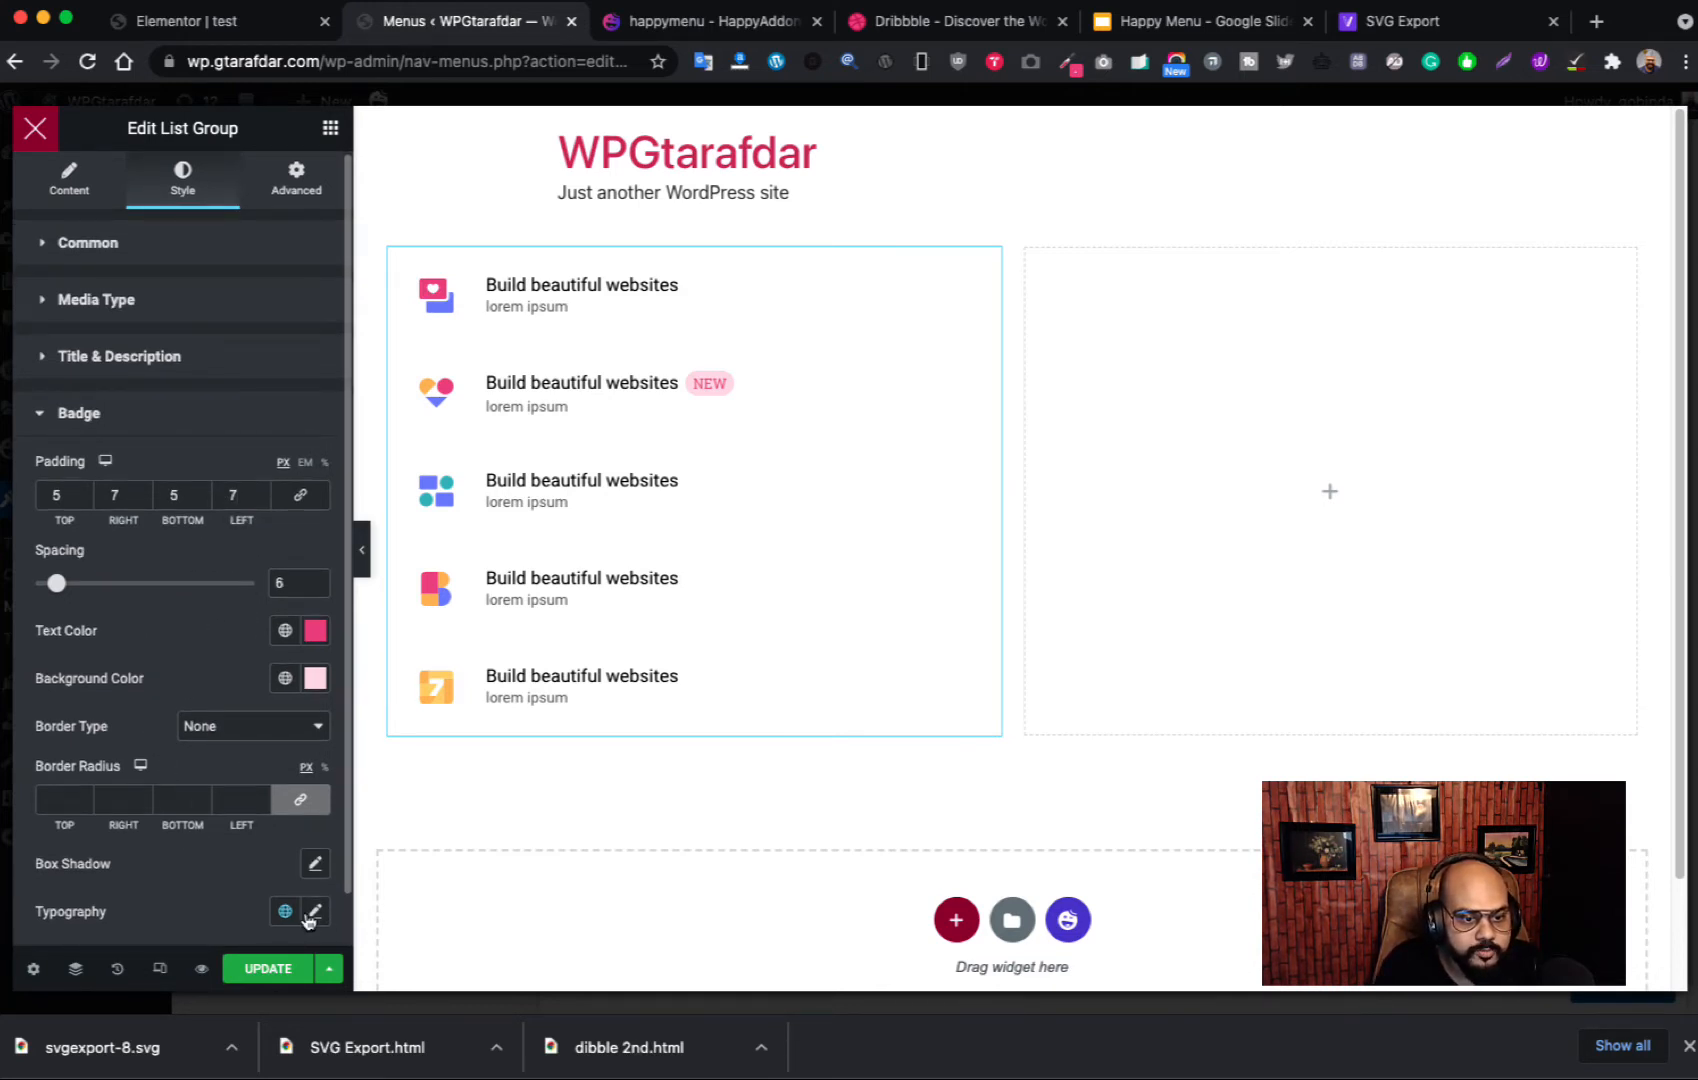
click(315, 915)
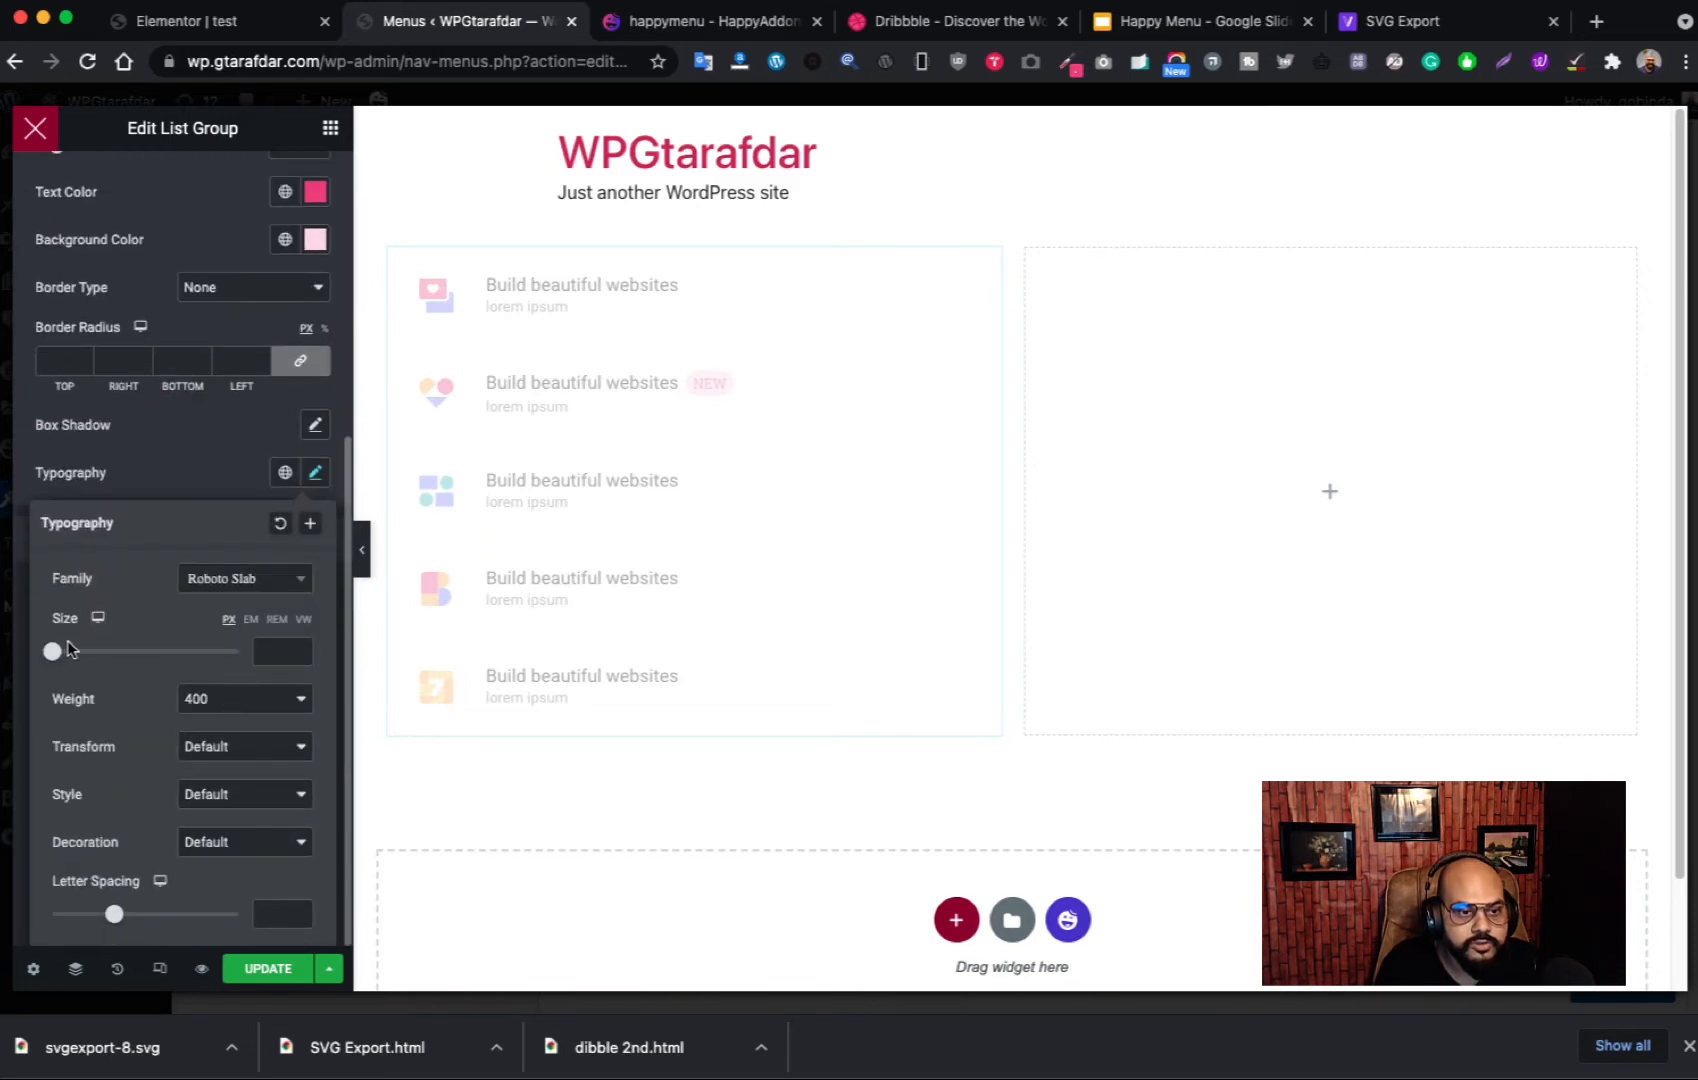
drag(55, 655, 66, 657)
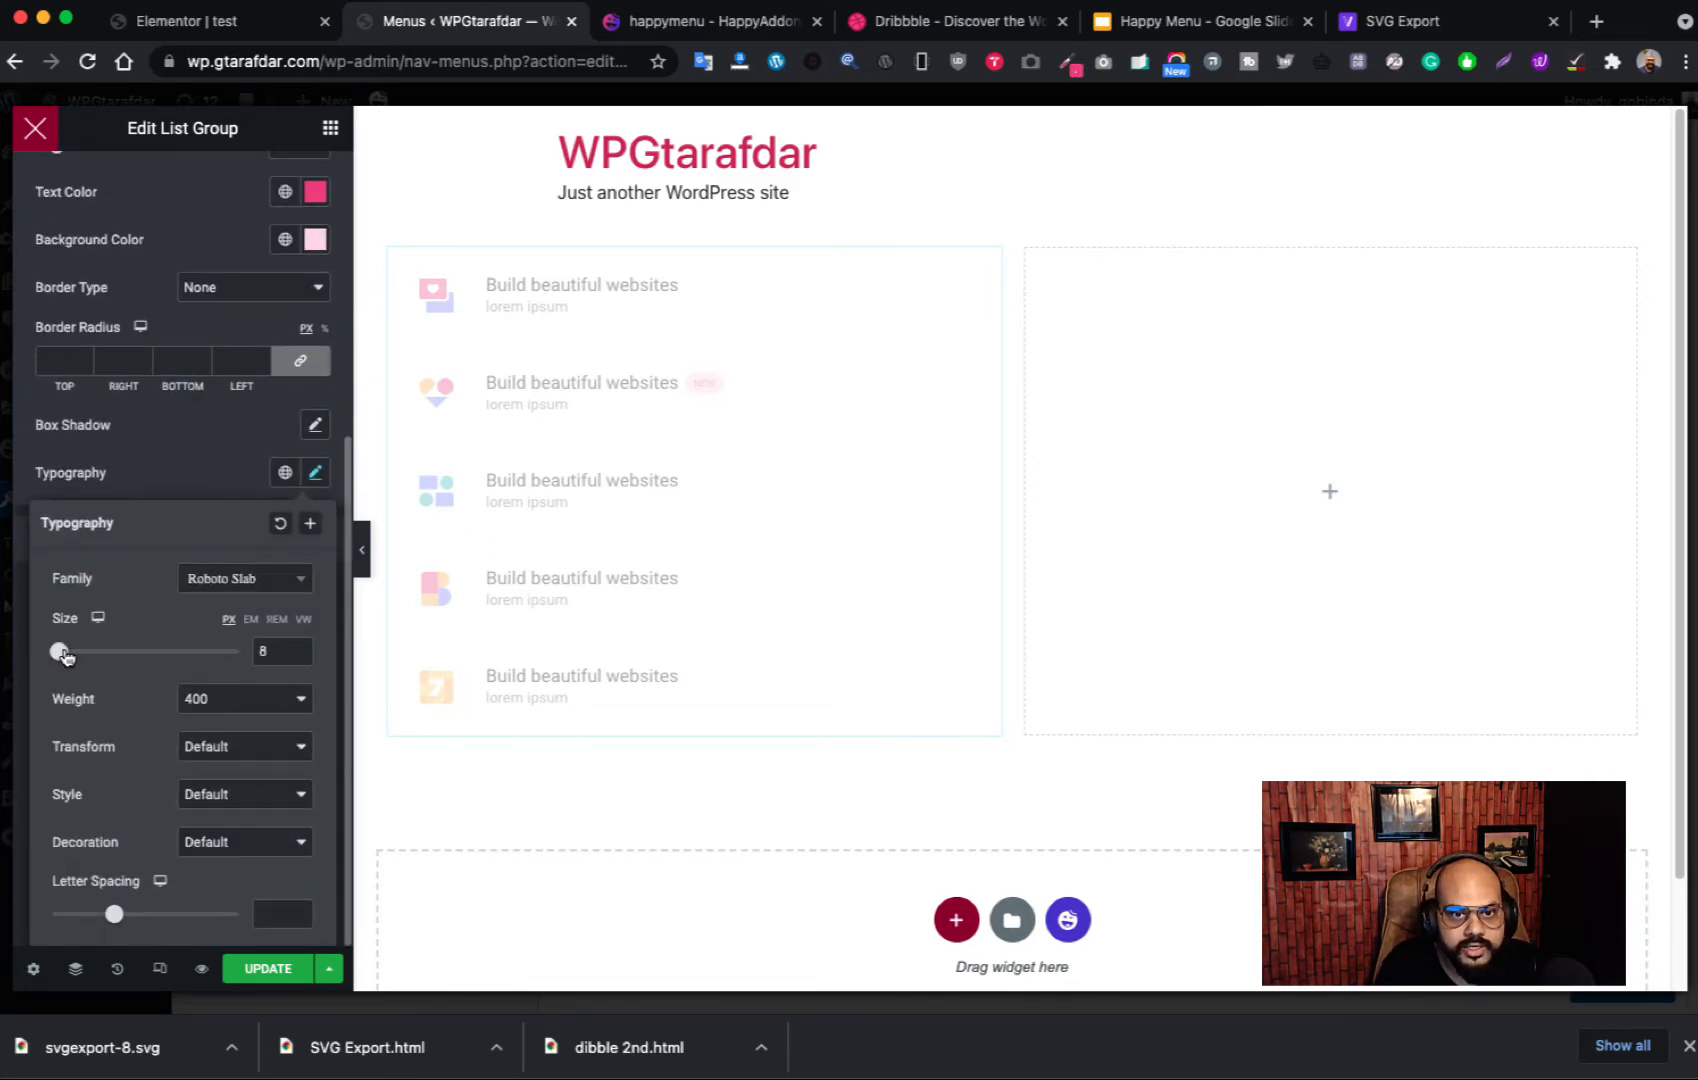
click(165, 464)
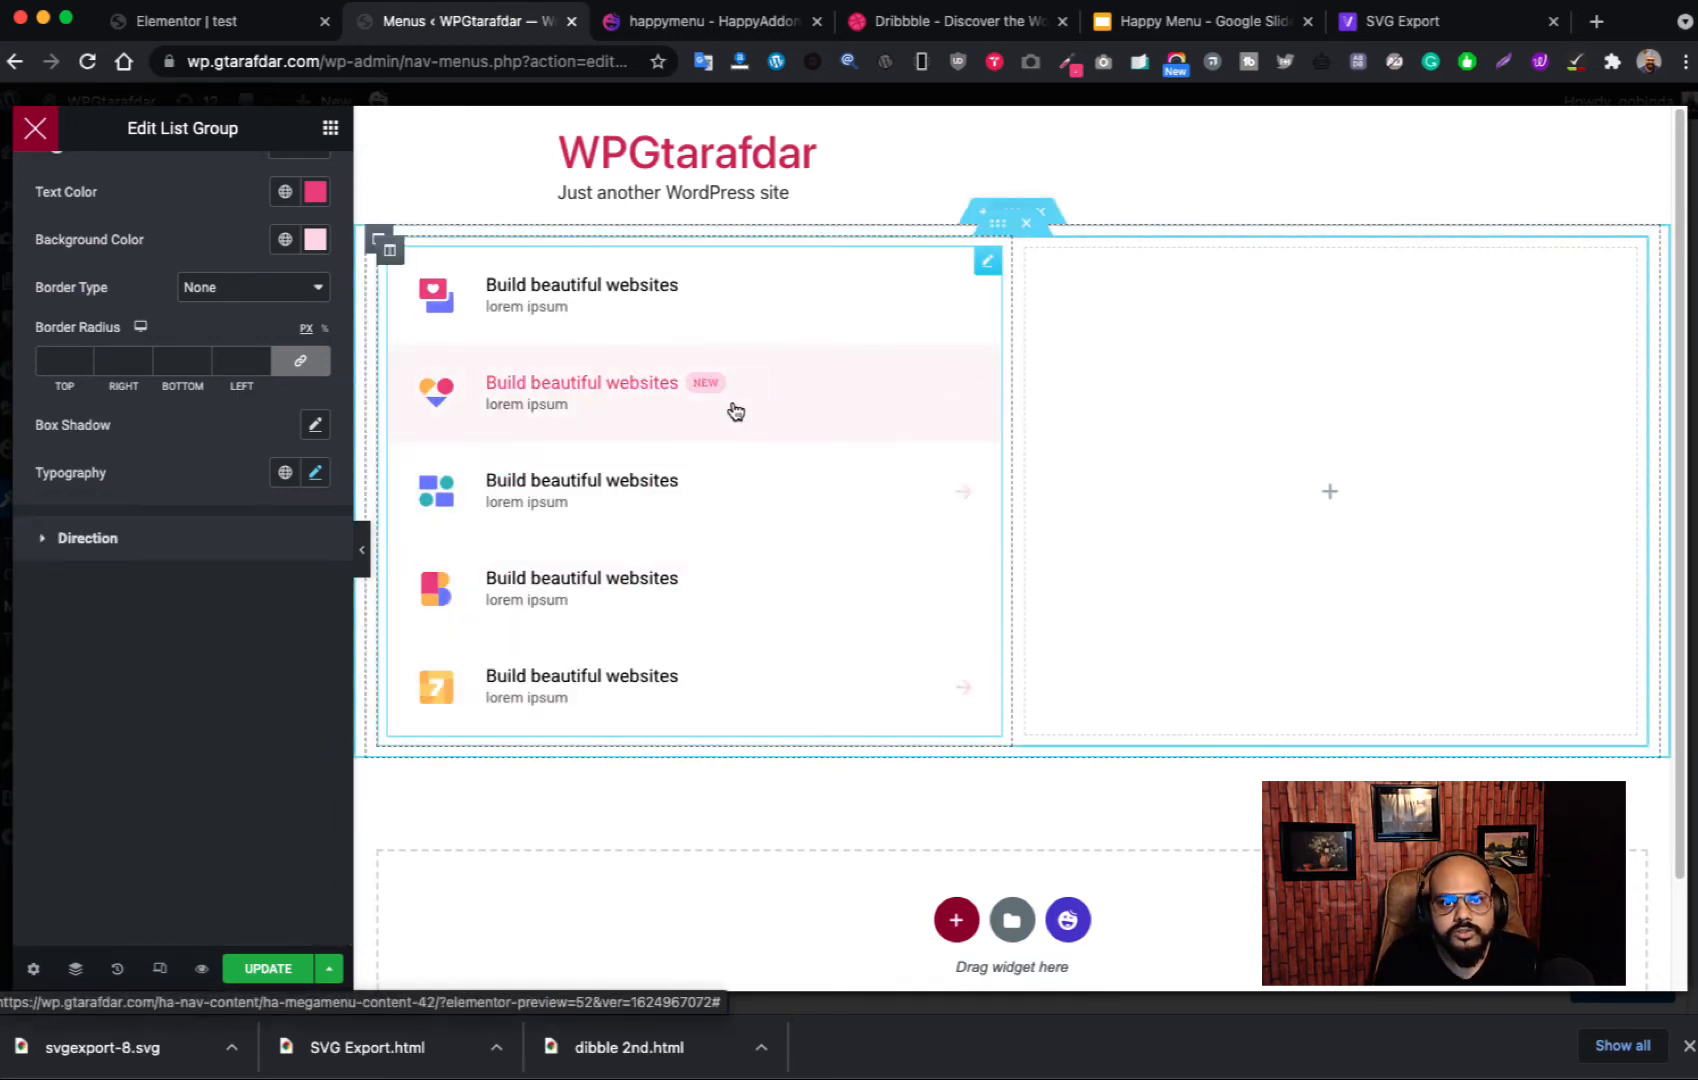
Step: Select the empty second column and set its background type to a solid color background
click(1329, 497)
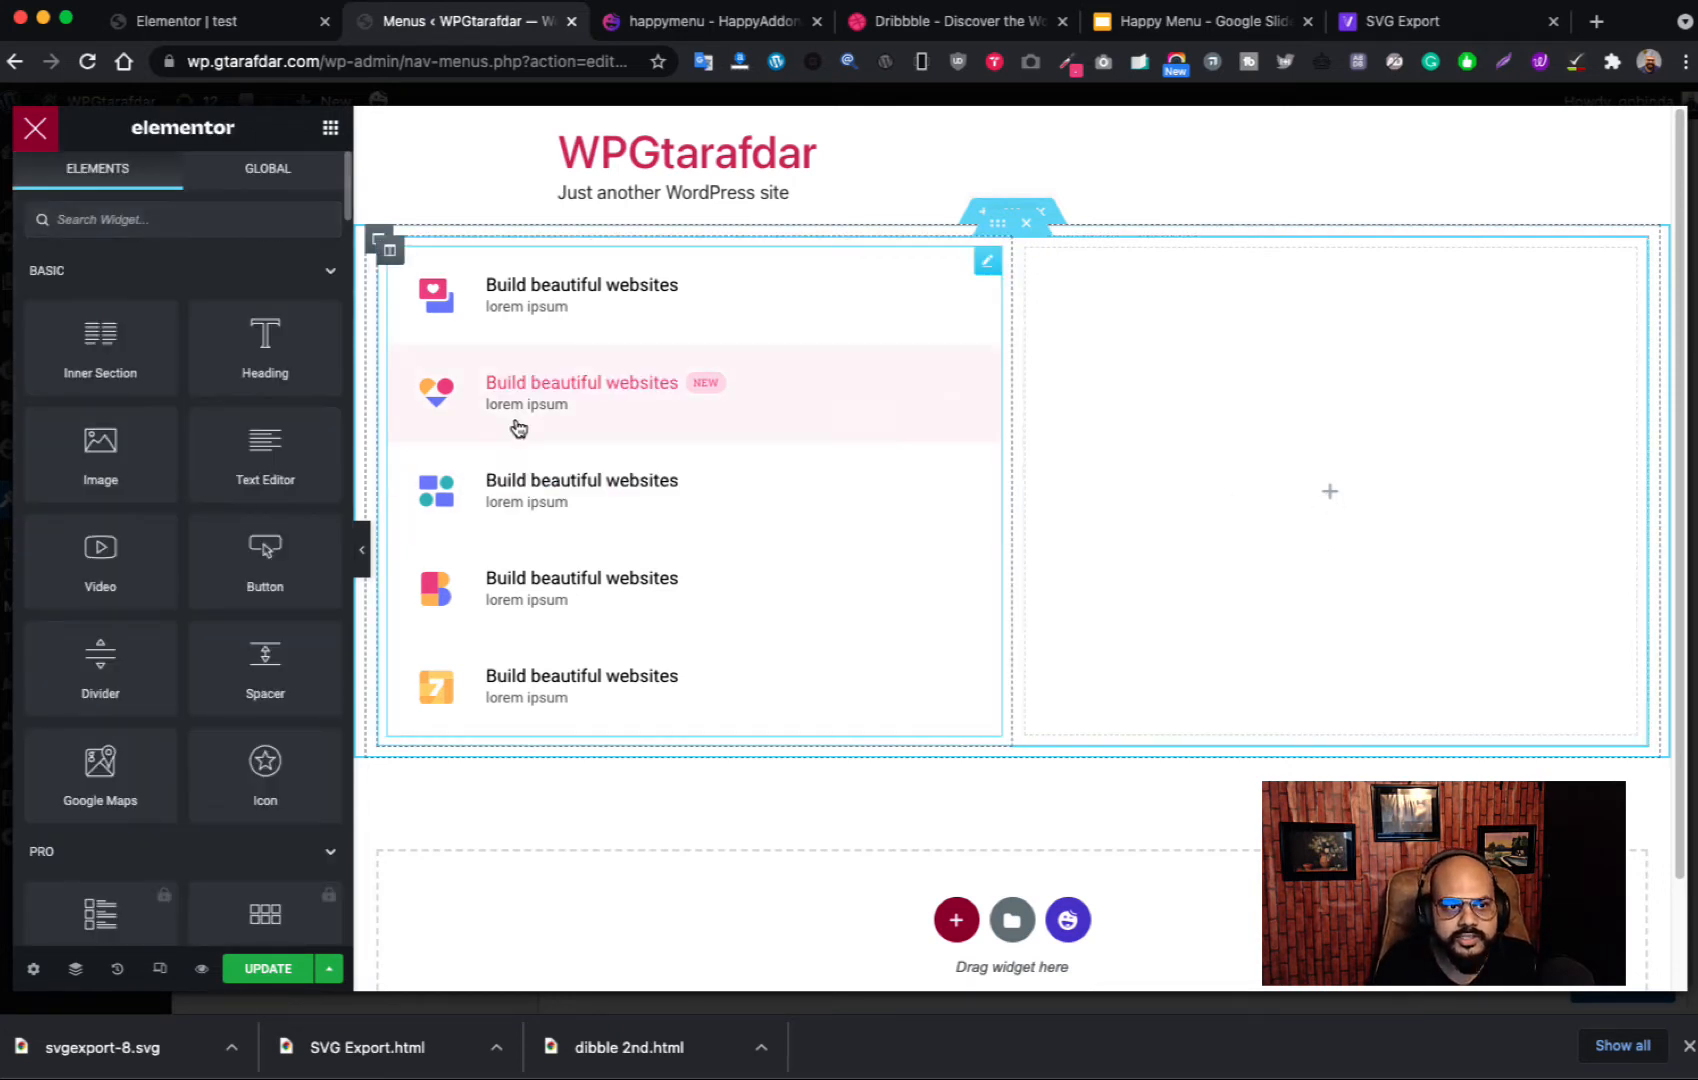
click(1028, 252)
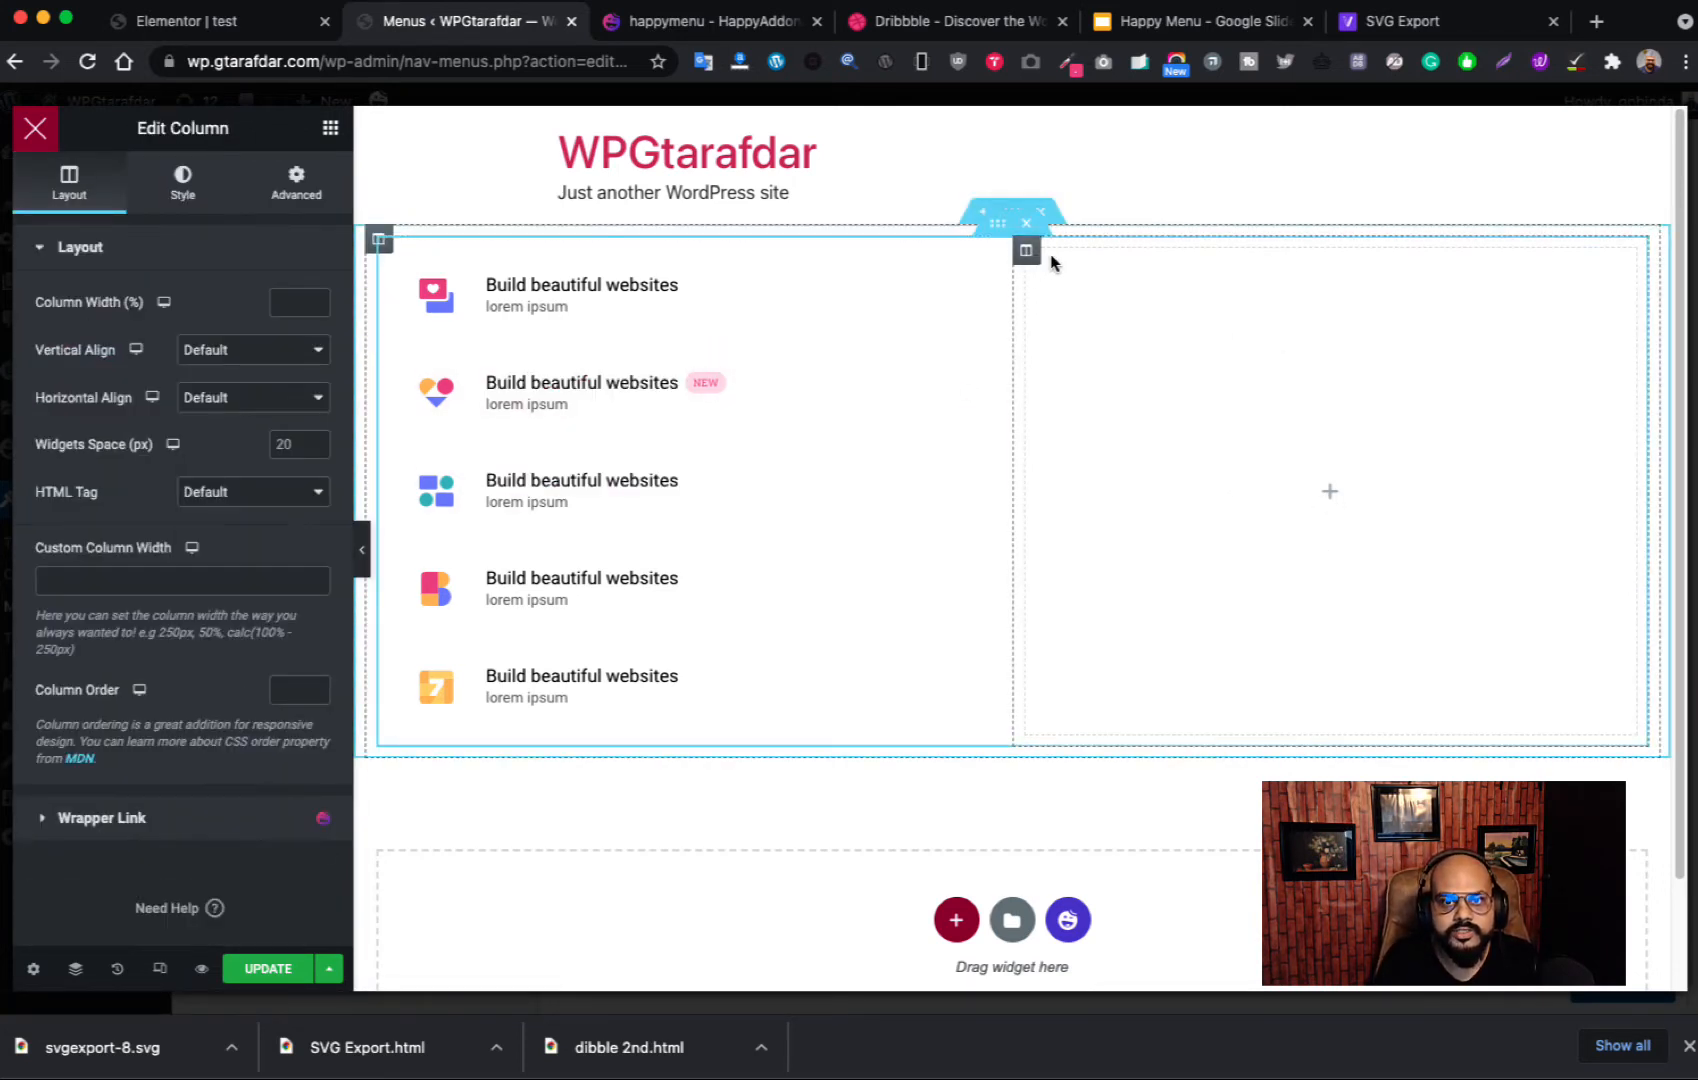
click(185, 186)
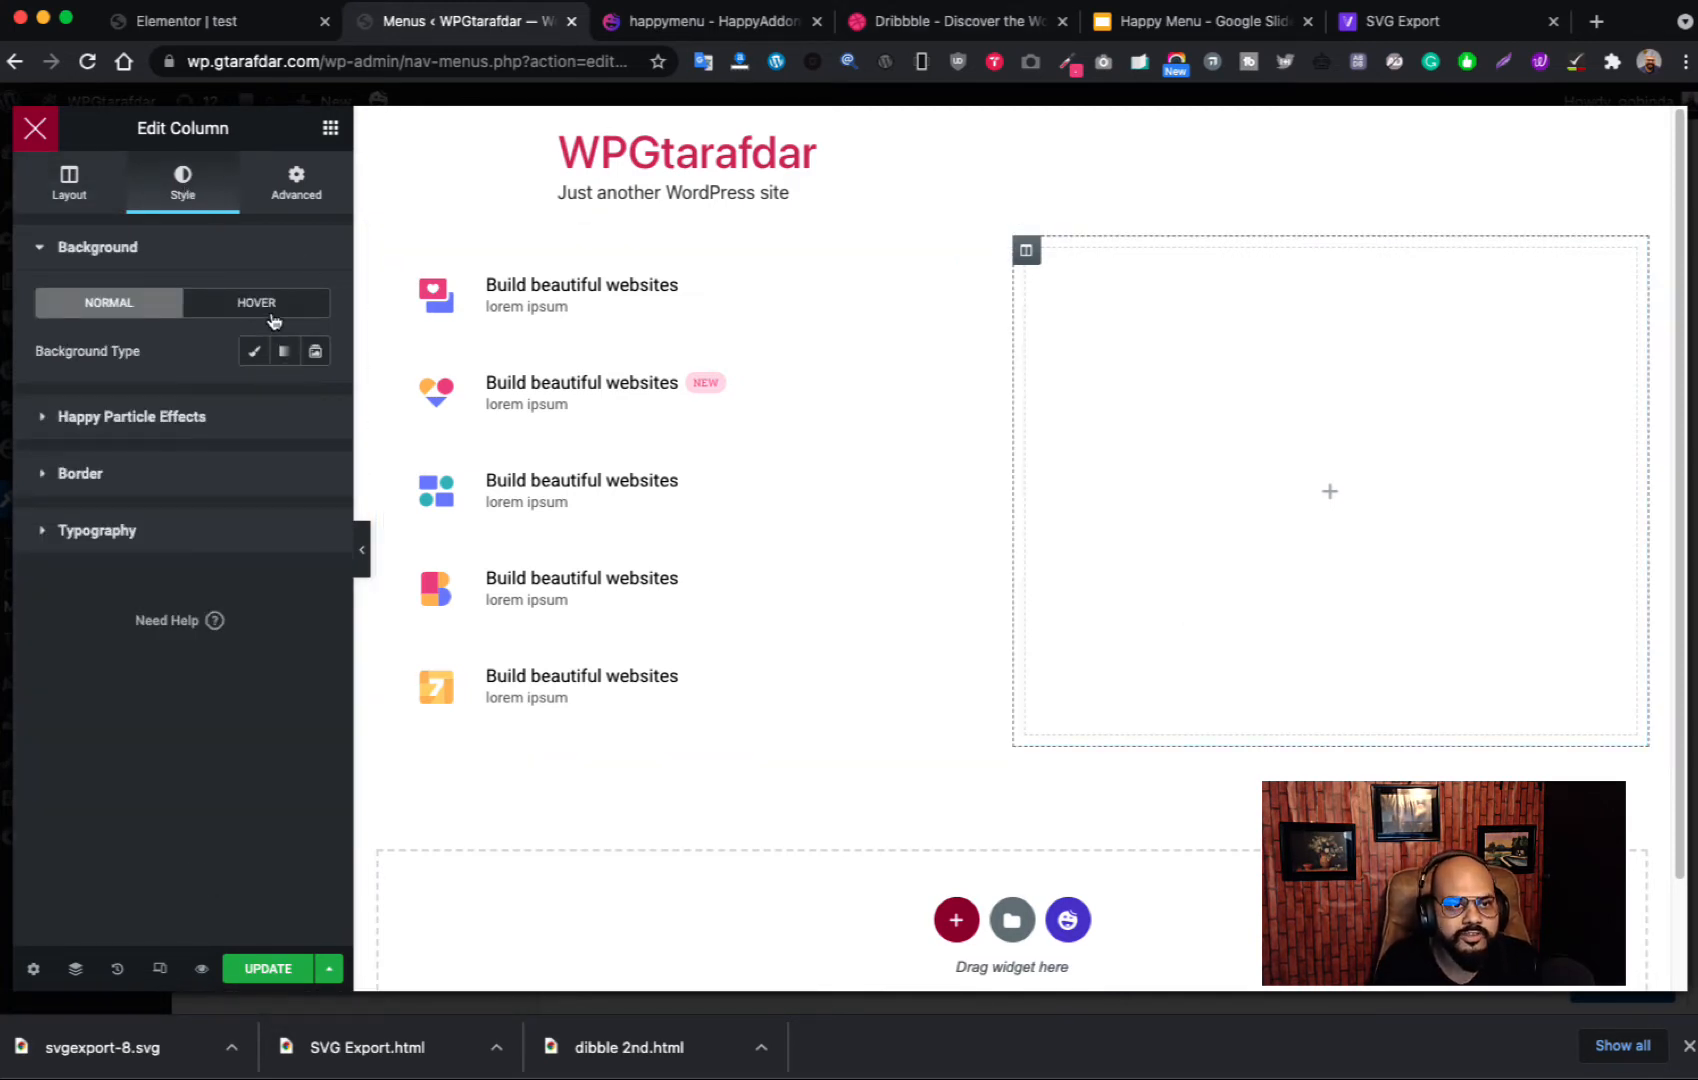
click(252, 351)
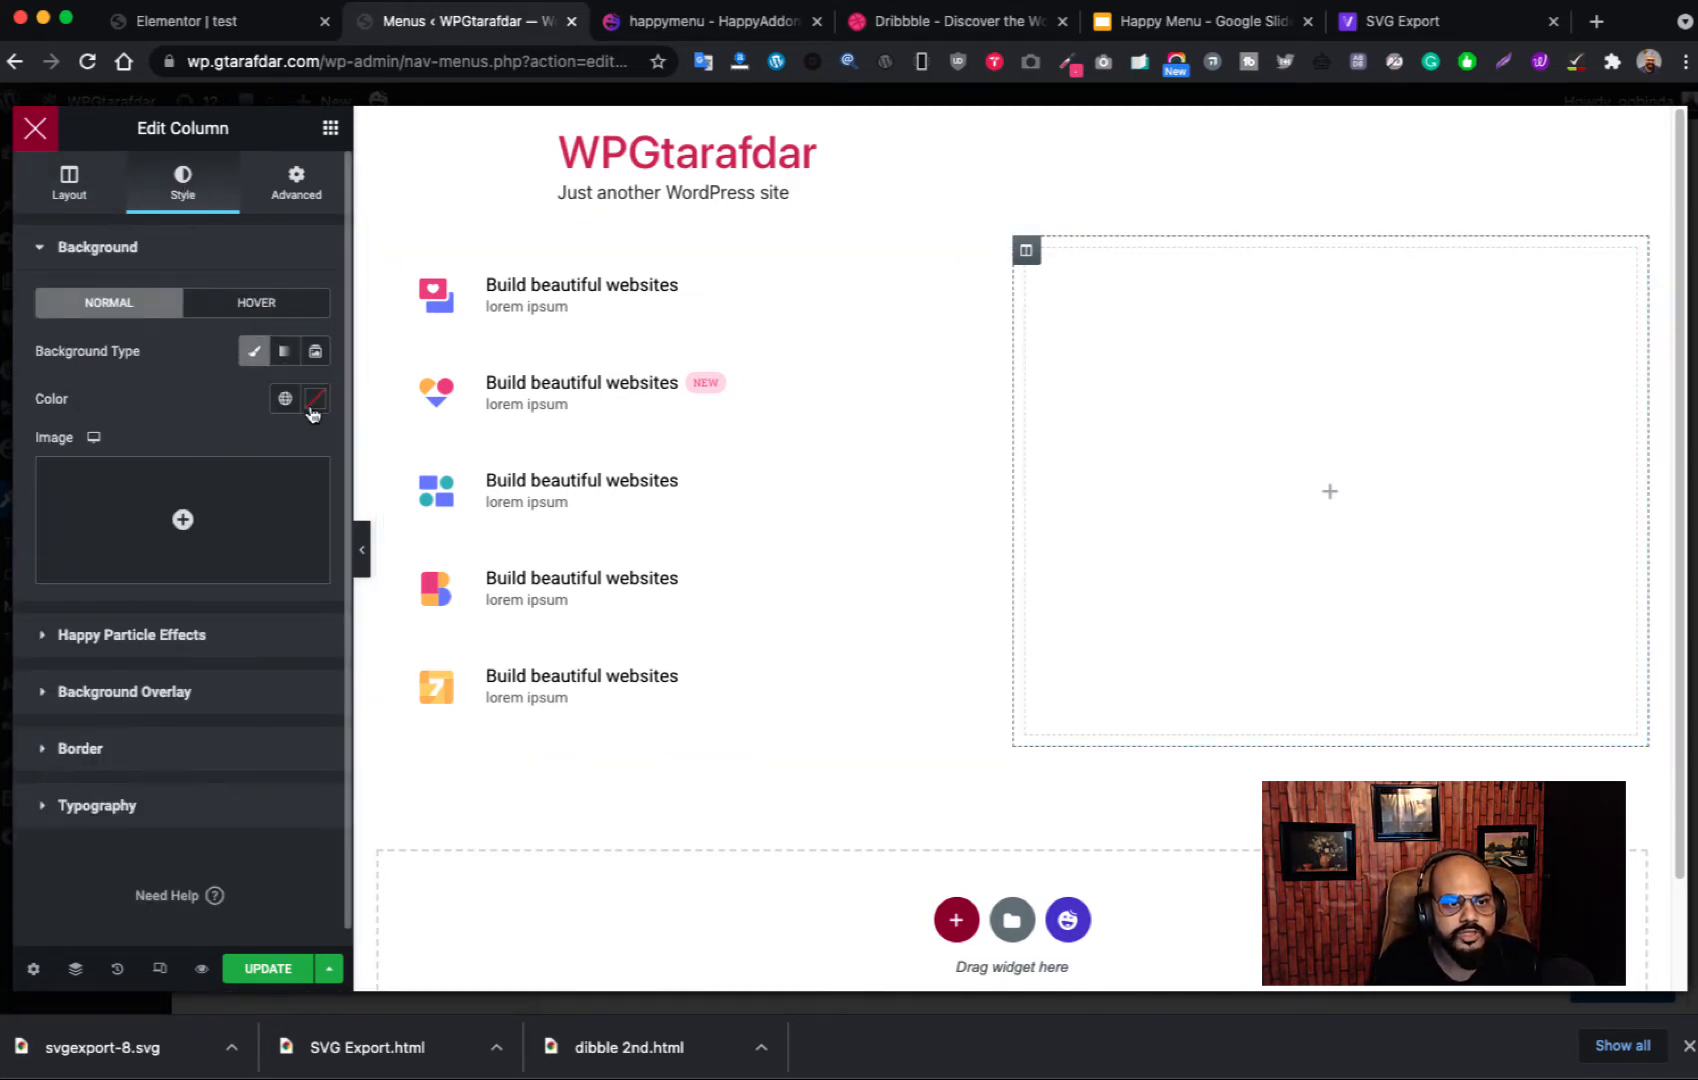
Step: Switch to the Dribbble page and sample the light grey #F8F8F8 from the Inspiration menu's Browse Categories column with the color picker
click(1015, 28)
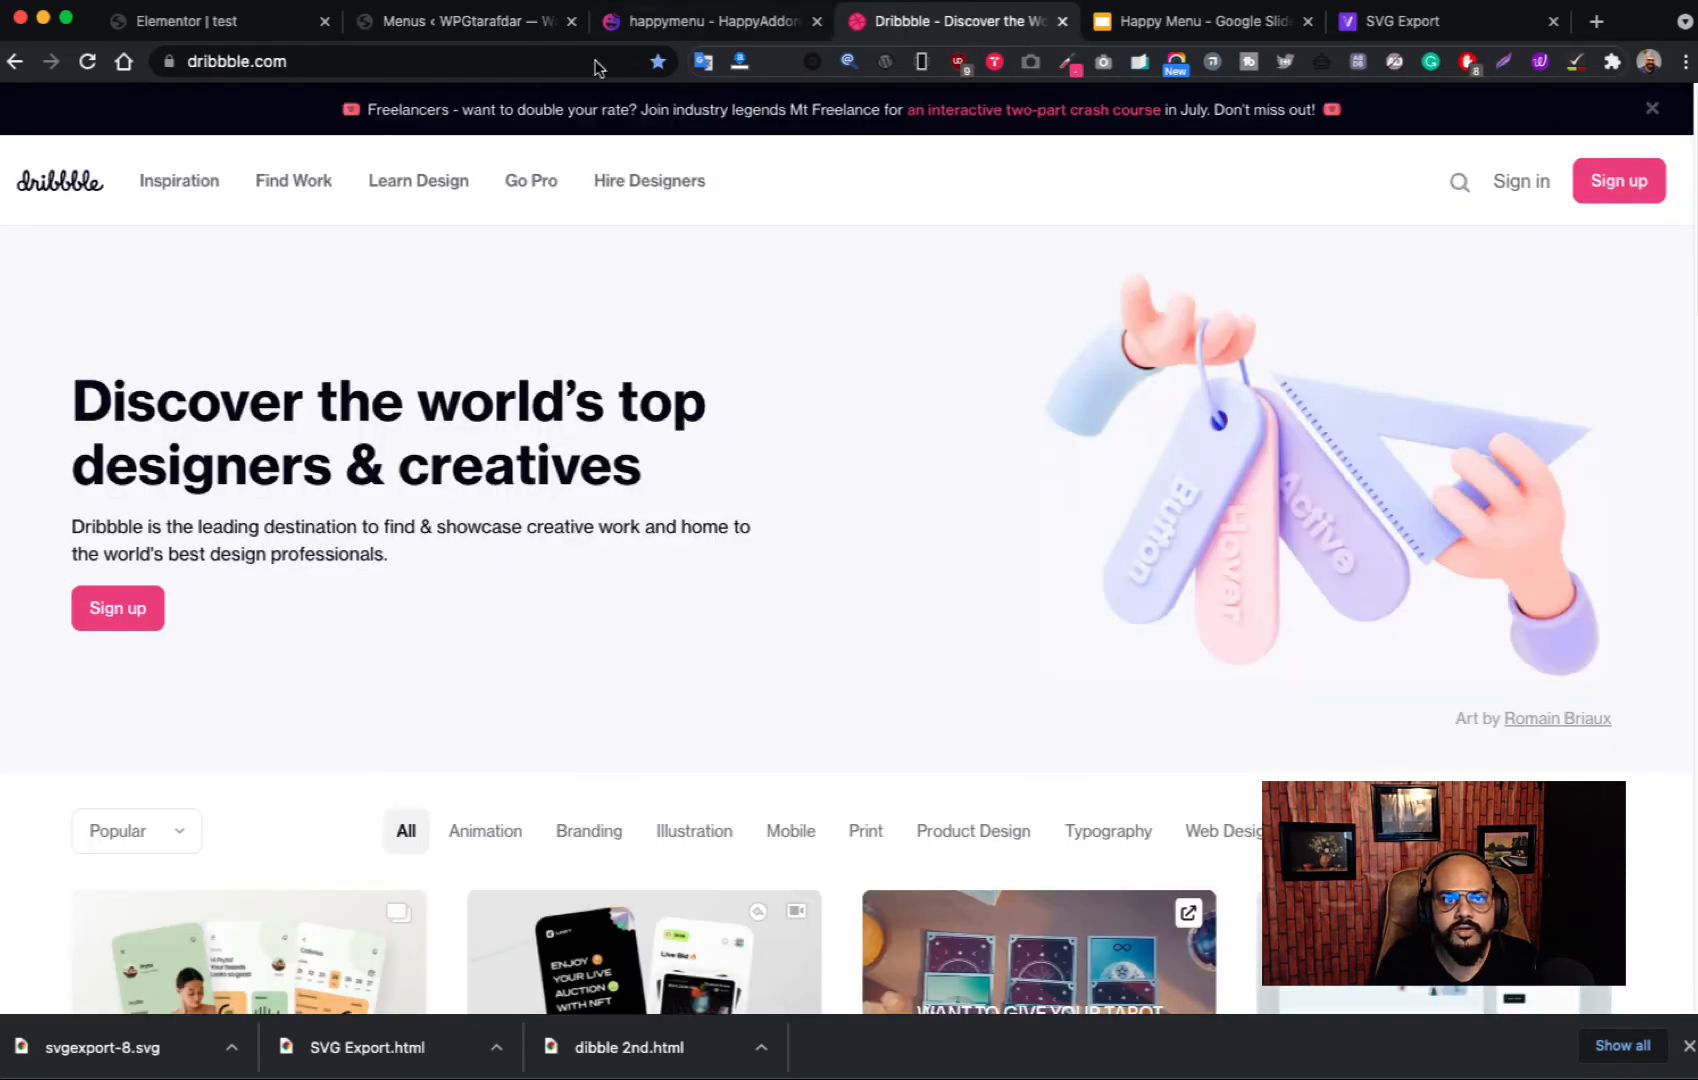
mouse_move(193, 200)
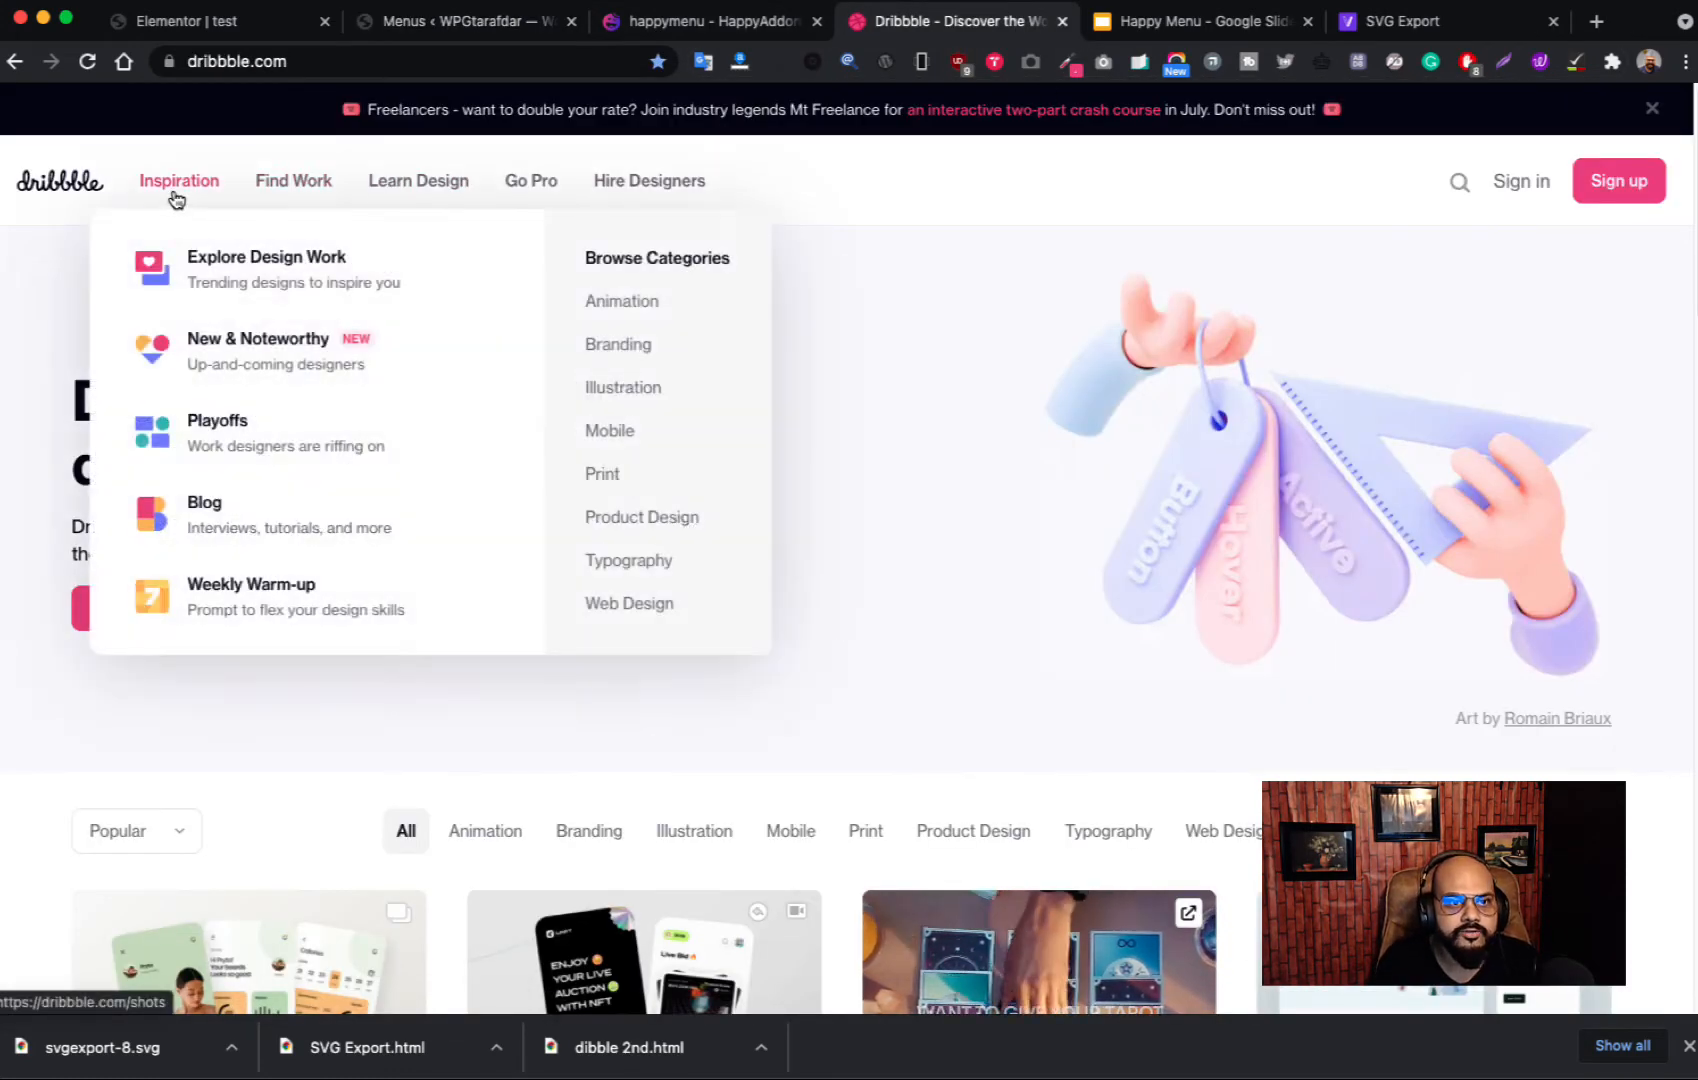
click(1067, 61)
click(1001, 97)
mouse_move(179, 237)
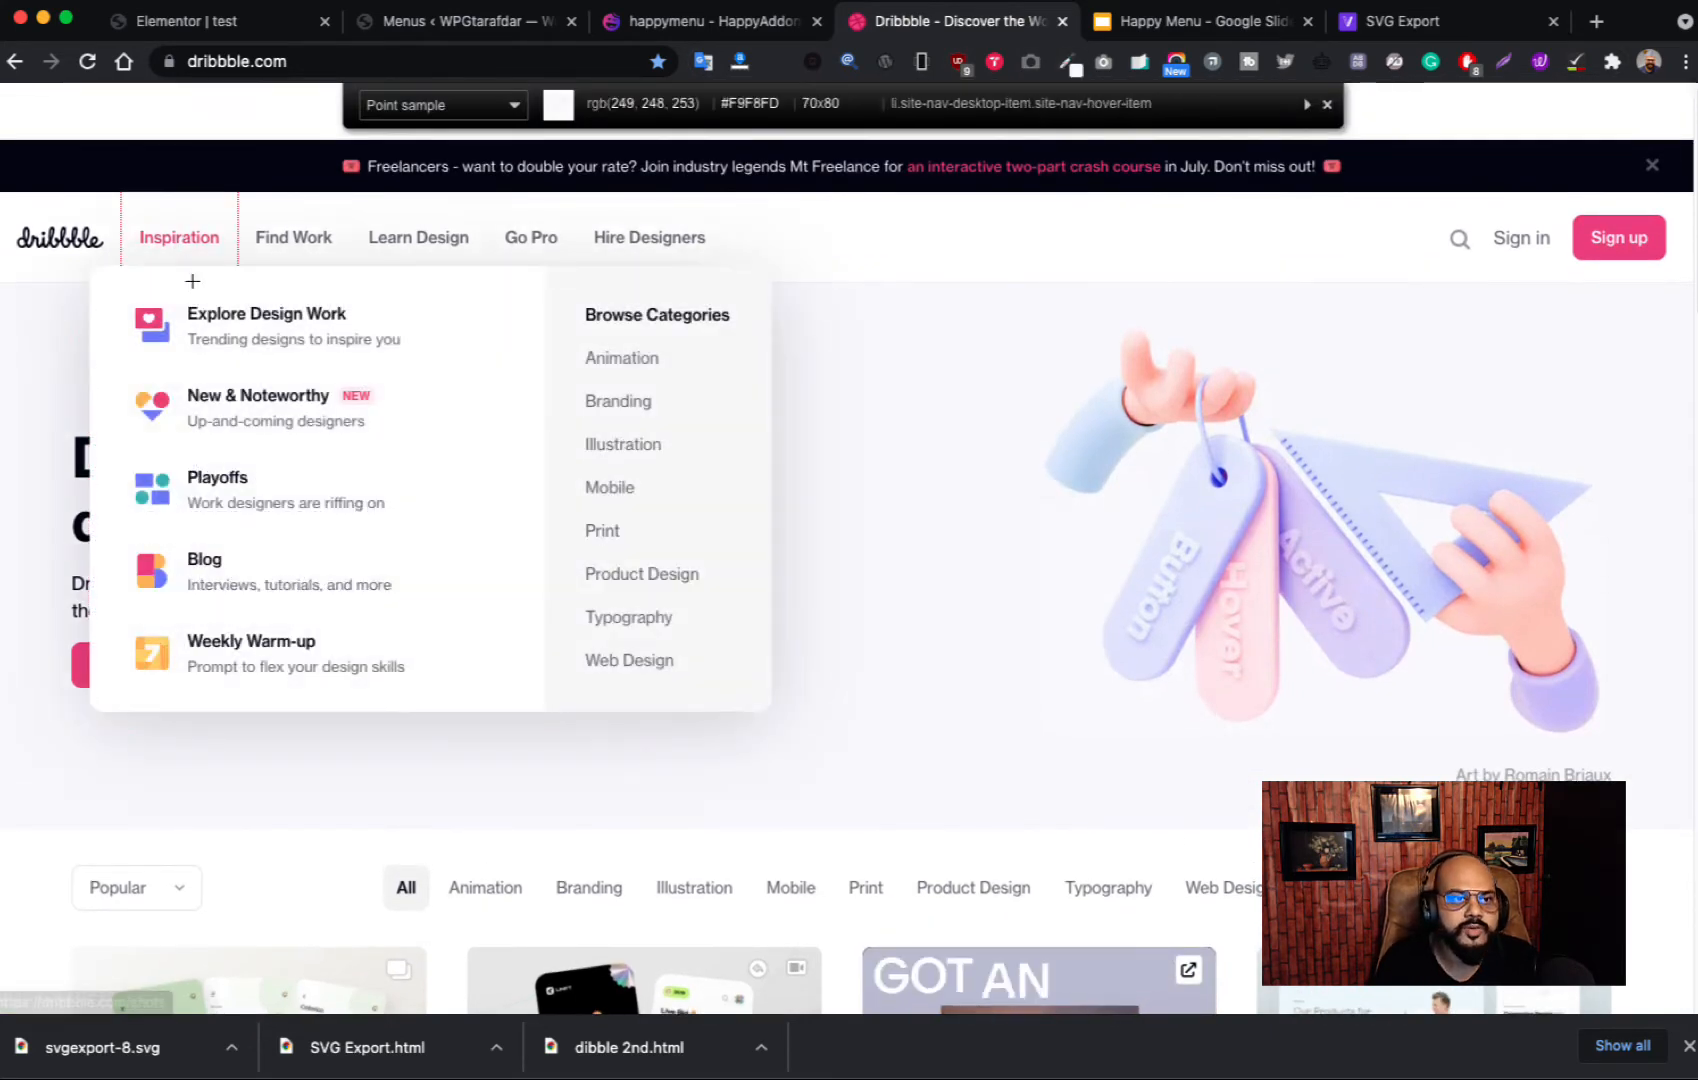
click(733, 288)
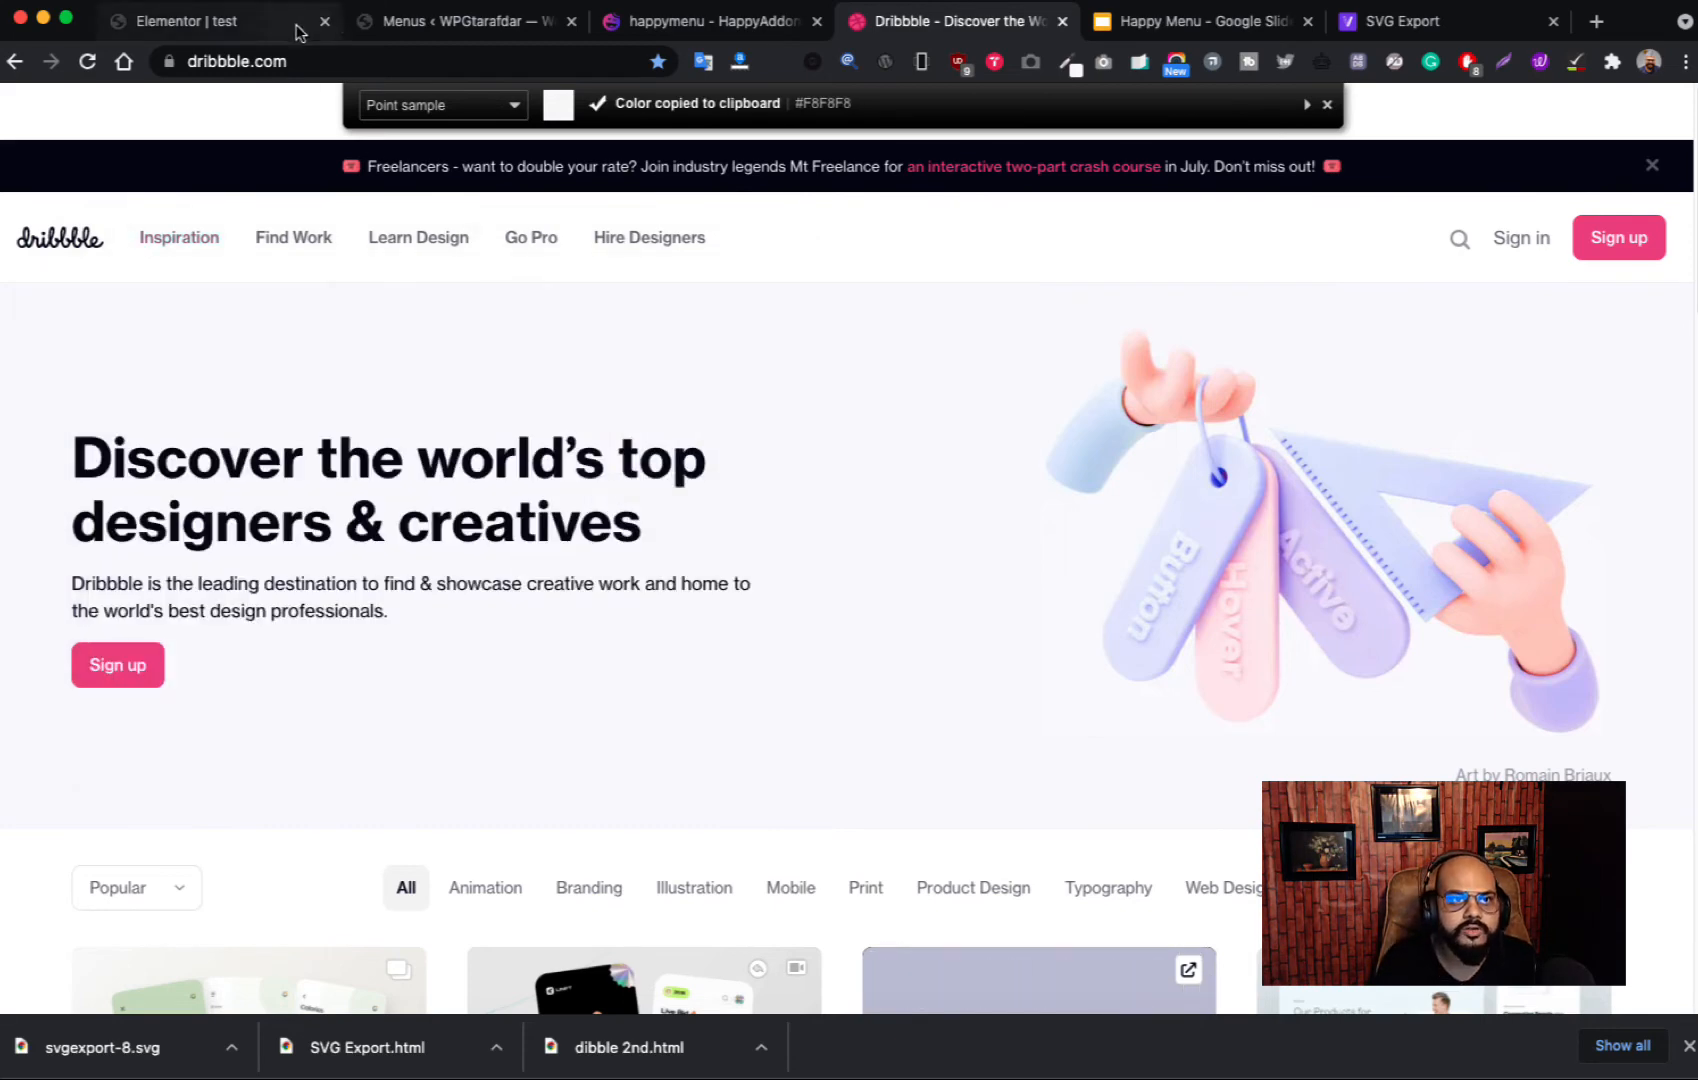
Step: Return to the Elementor menu editor and set the second column's background color to the copied #F8F8F8
click(491, 20)
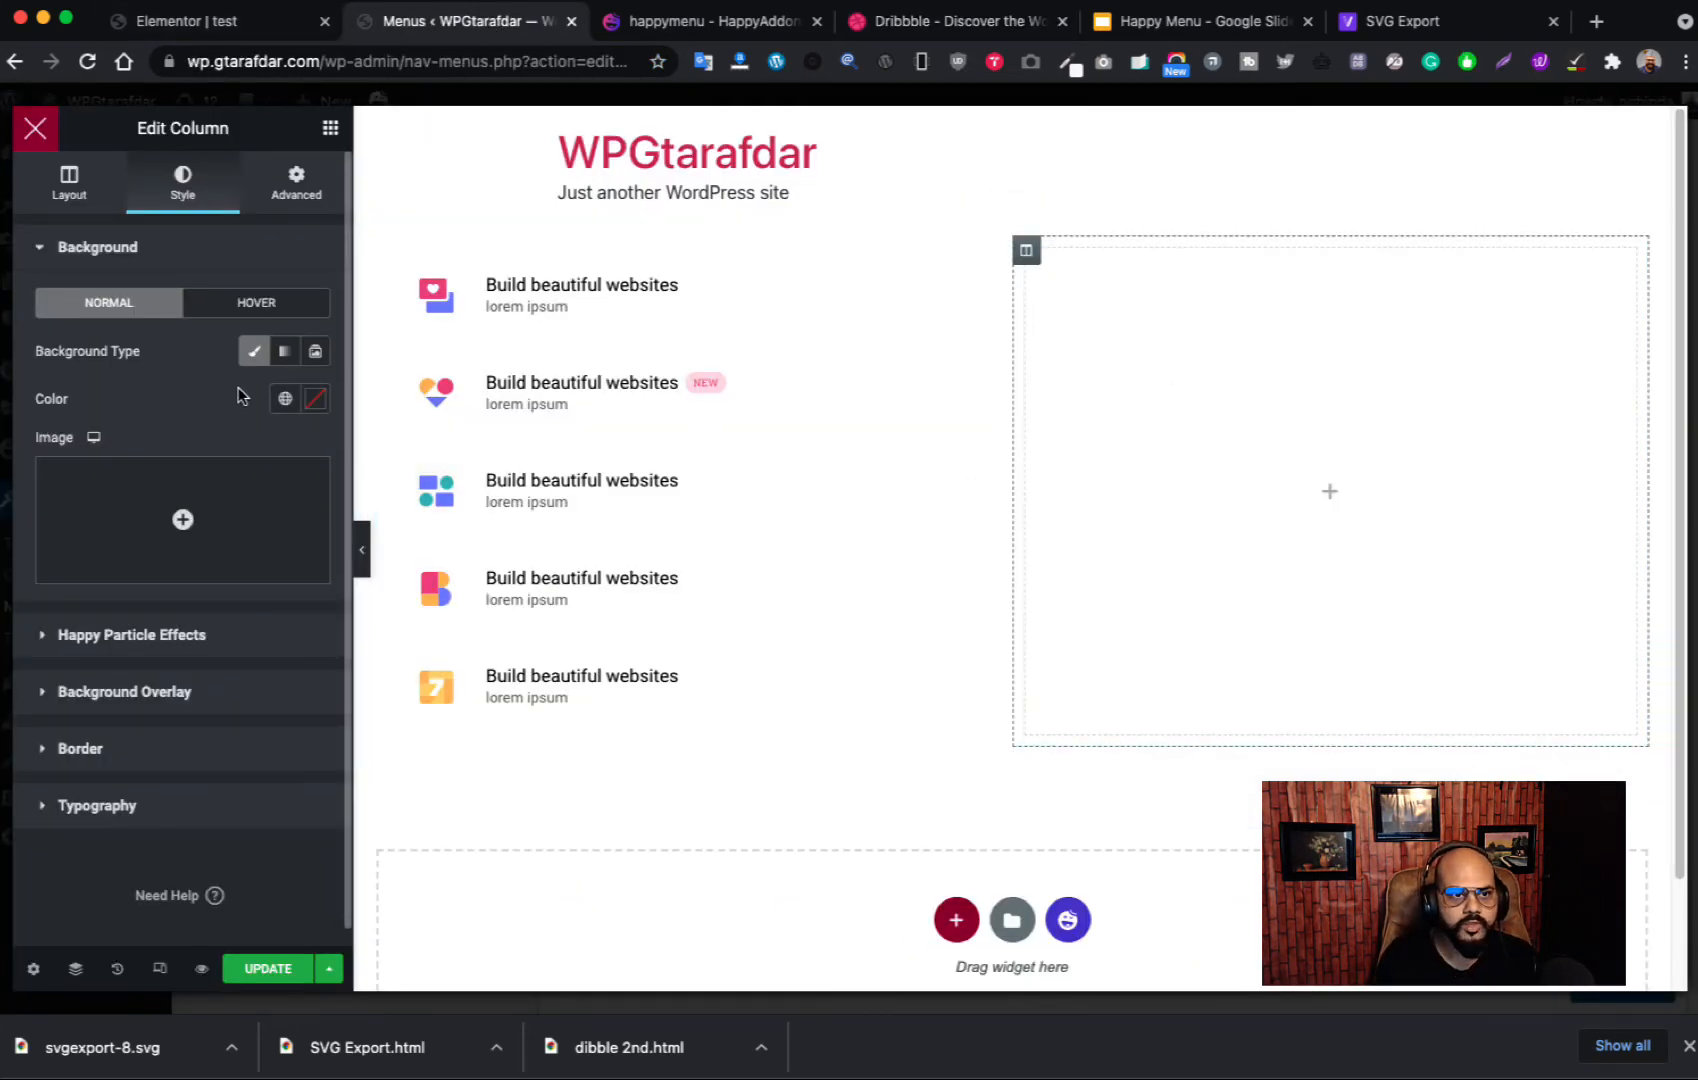
click(315, 399)
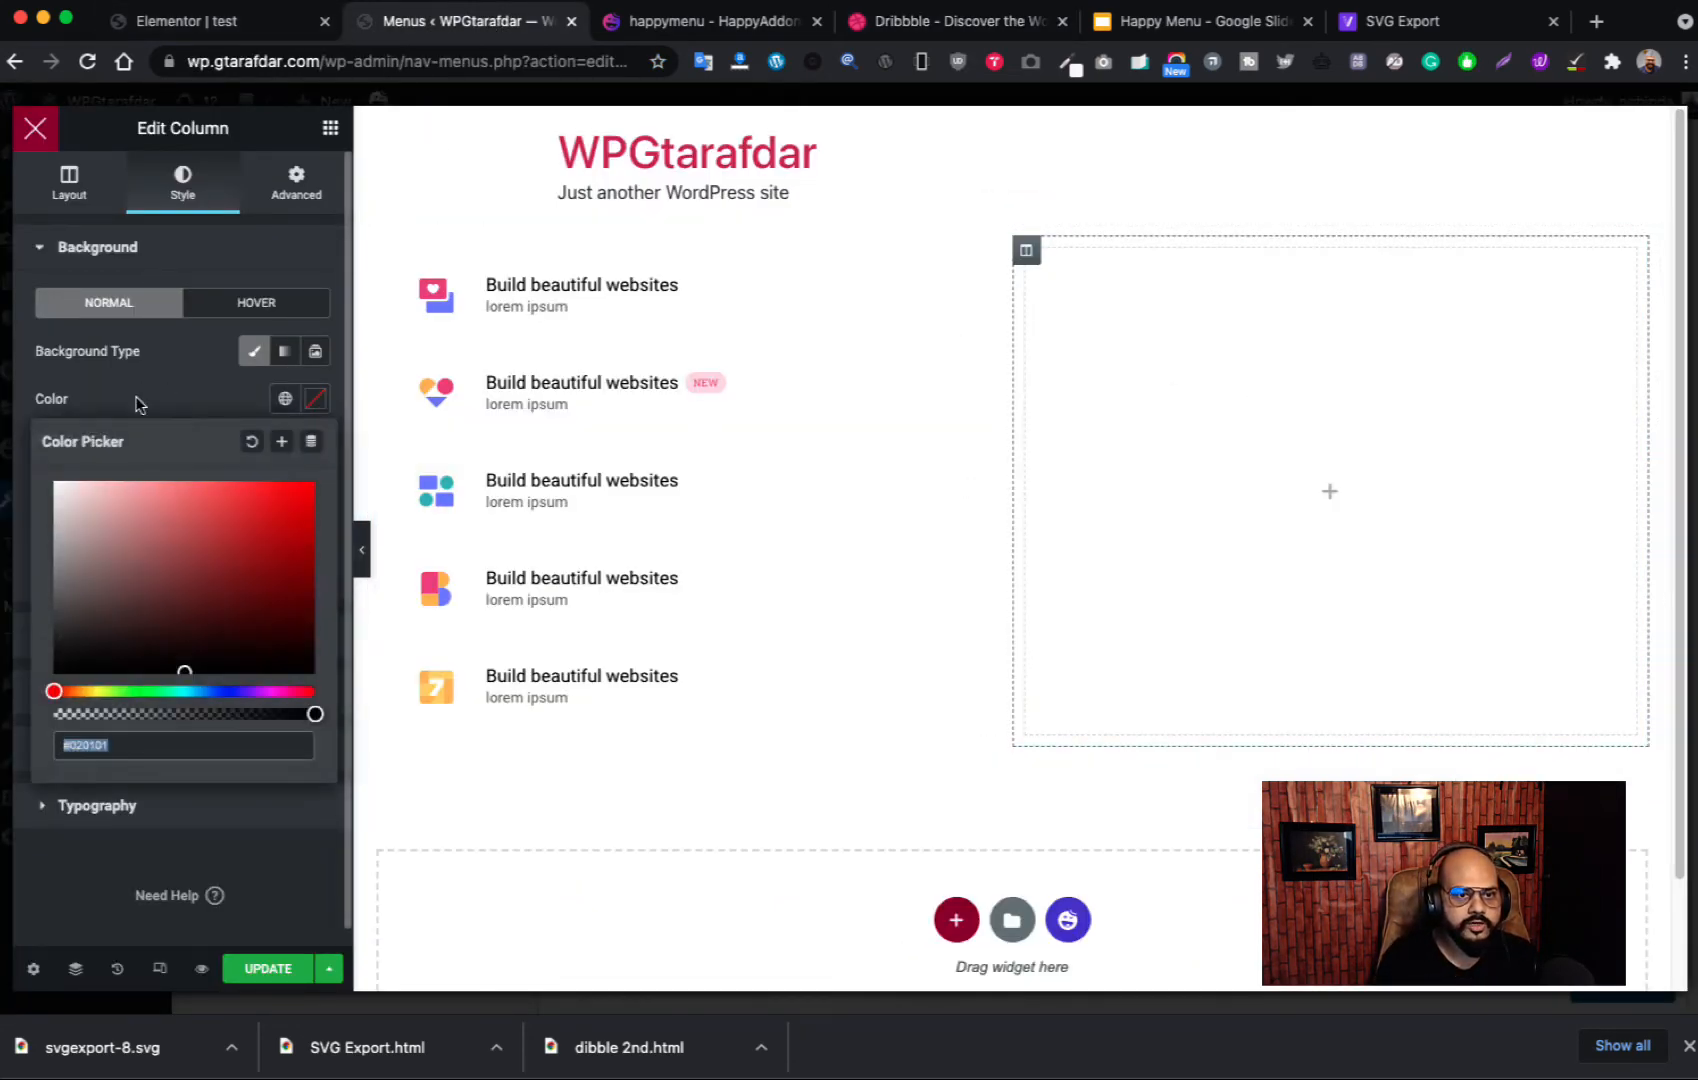
click(141, 750)
key(ctrl+v)
click(190, 375)
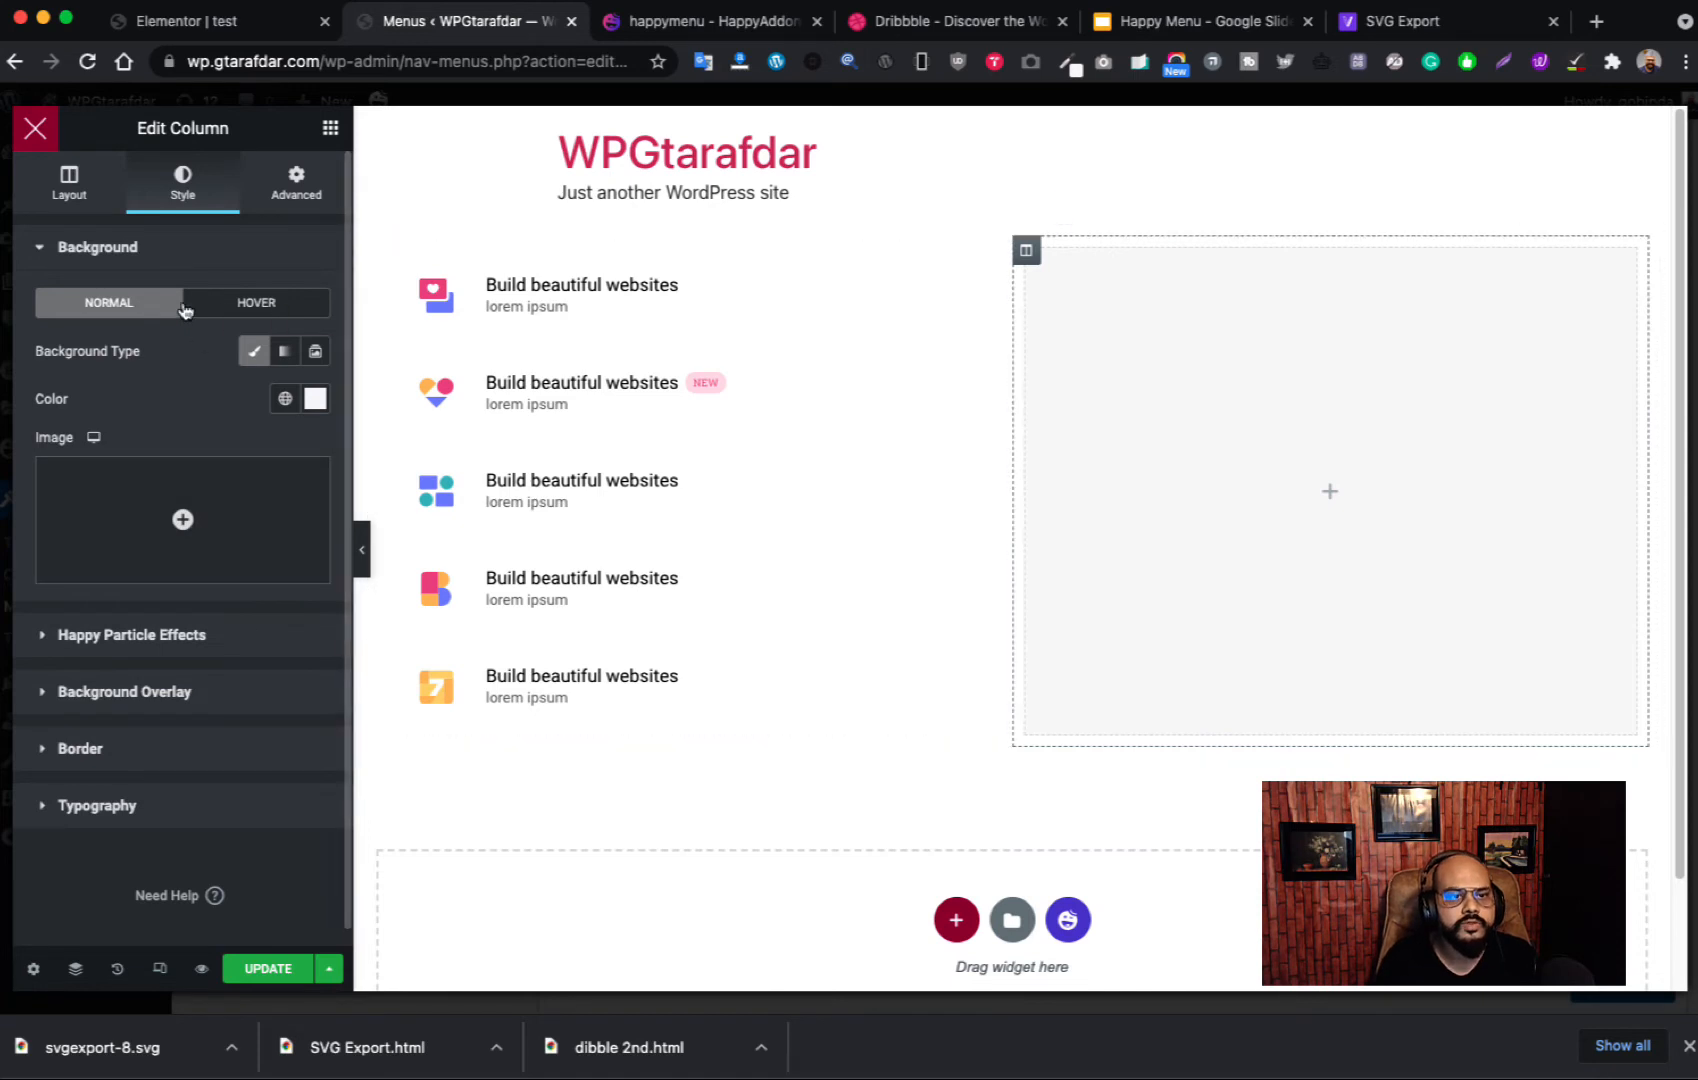
Step: Add a Heading widget to the second column and set its text color to near-black, #0C1113
click(330, 130)
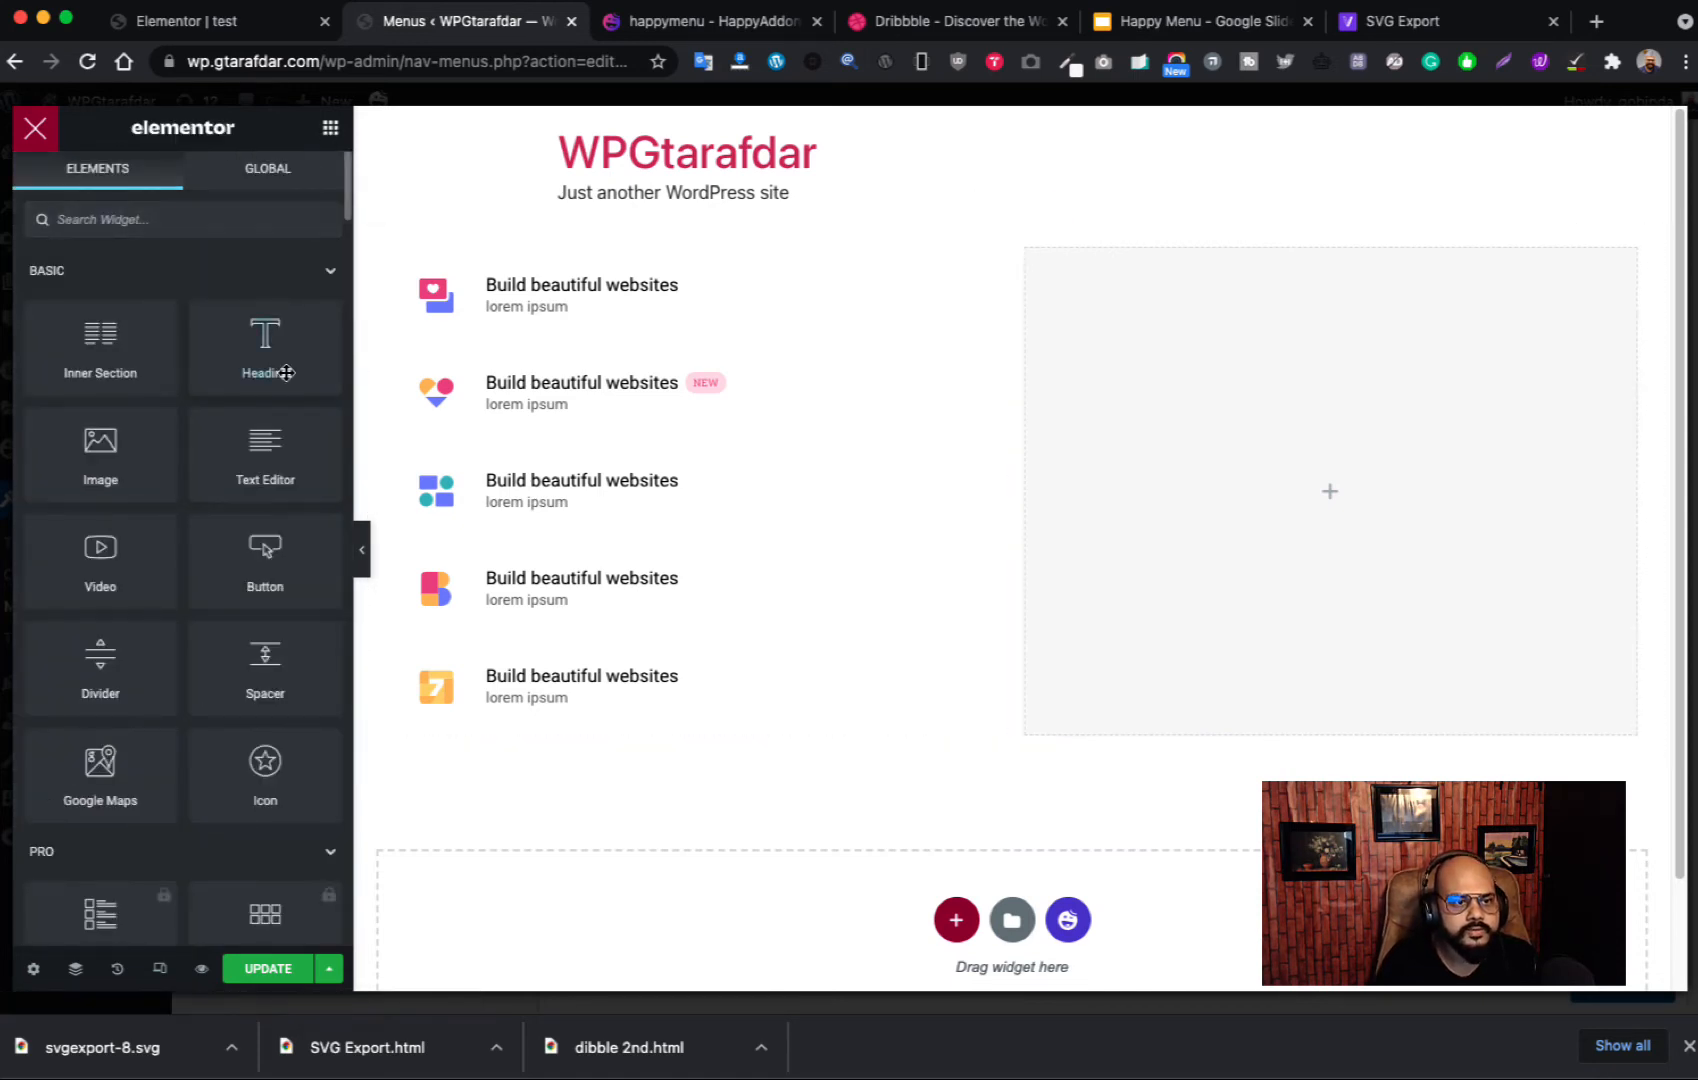
drag(268, 363, 1364, 402)
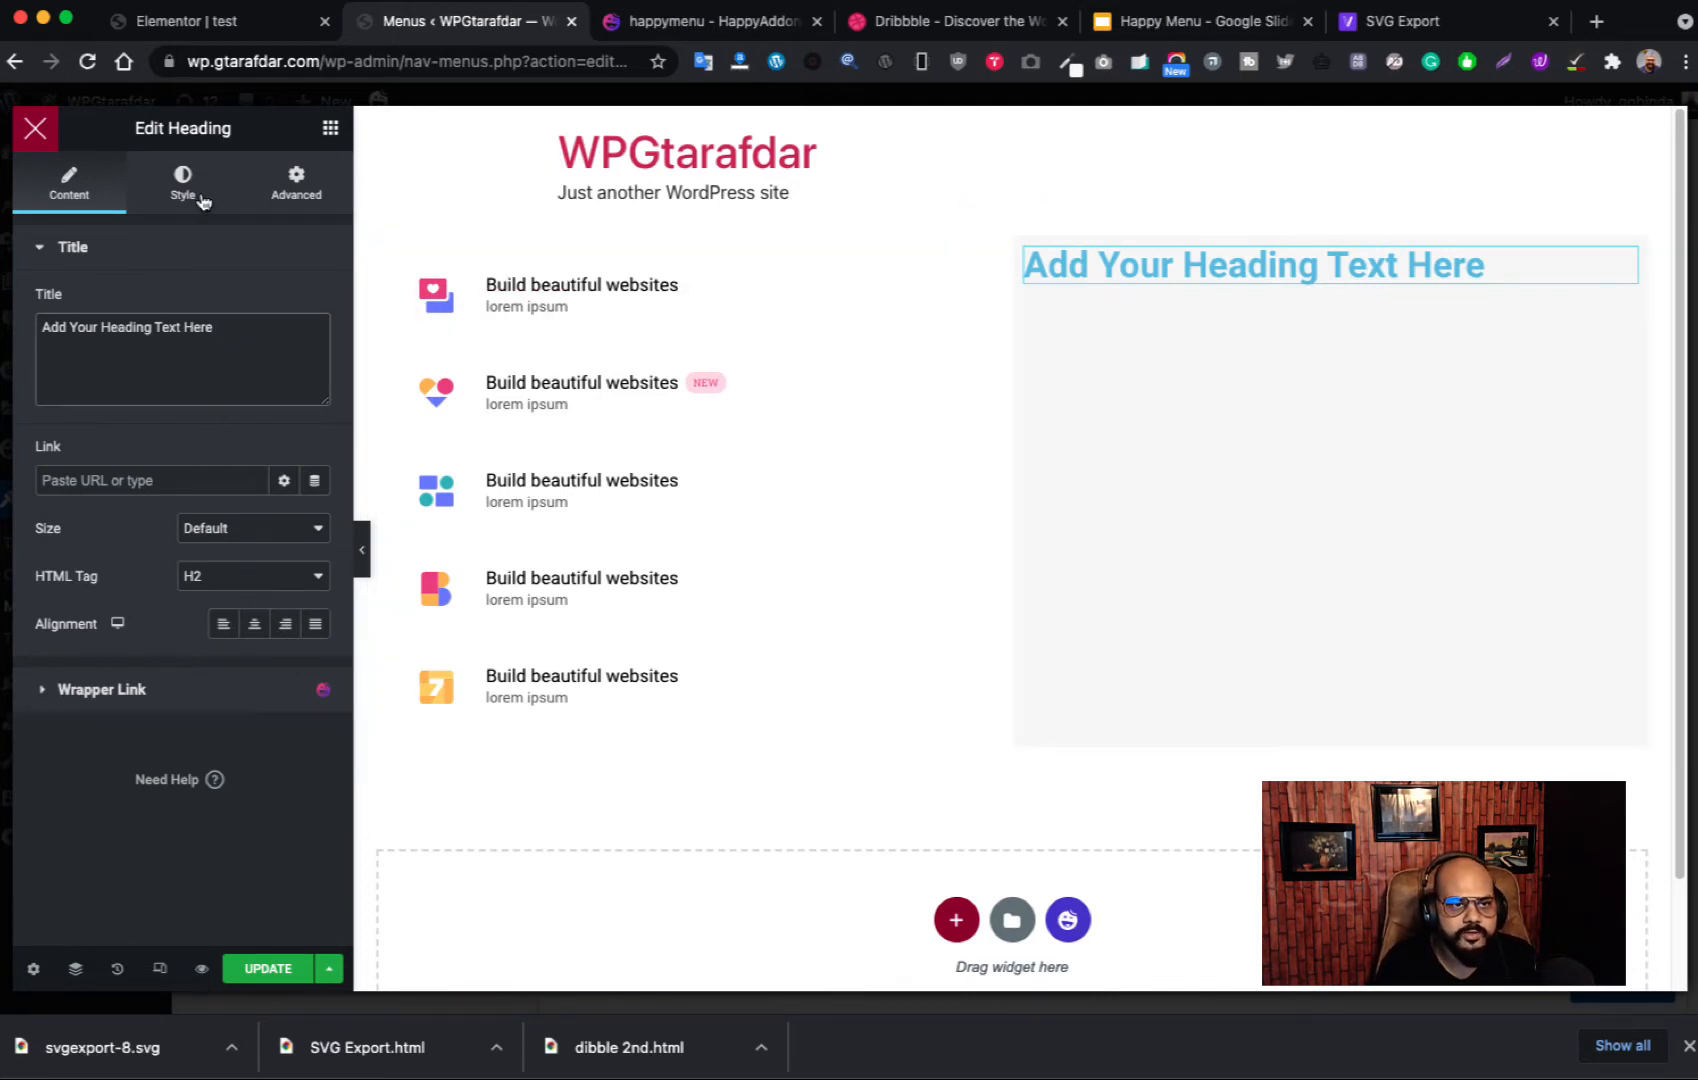
click(190, 190)
click(315, 302)
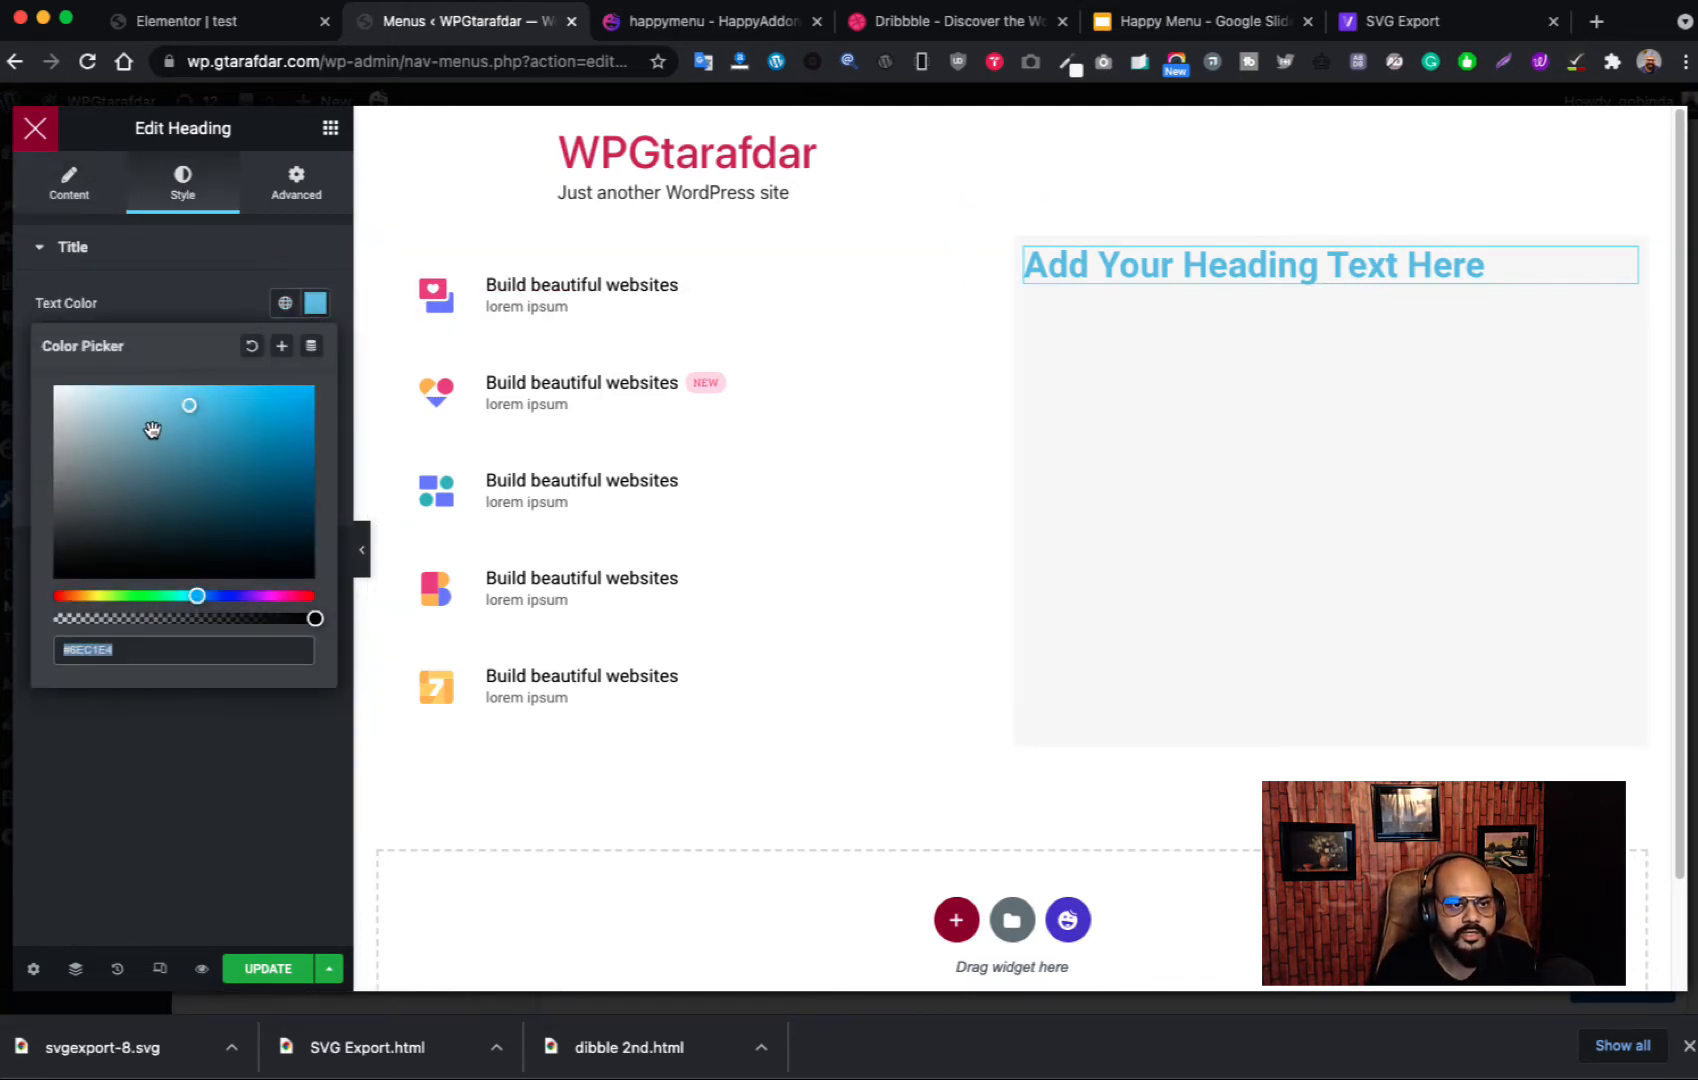
drag(160, 563, 156, 565)
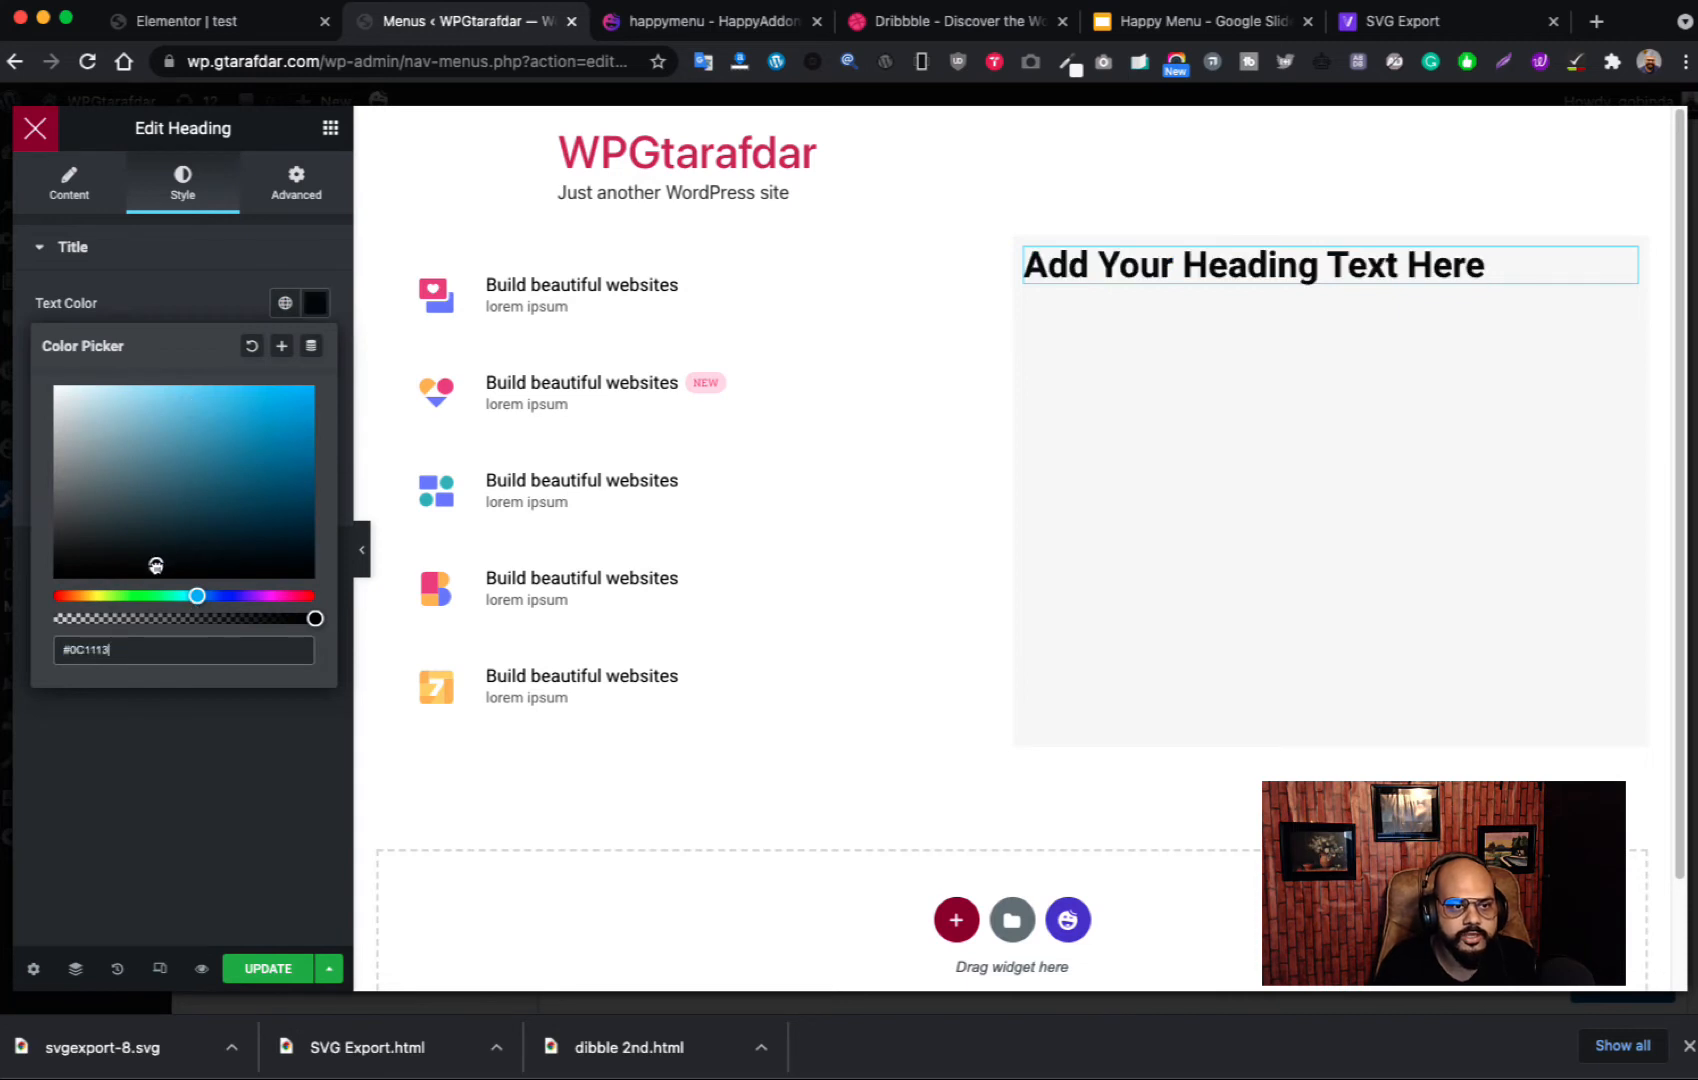
click(198, 291)
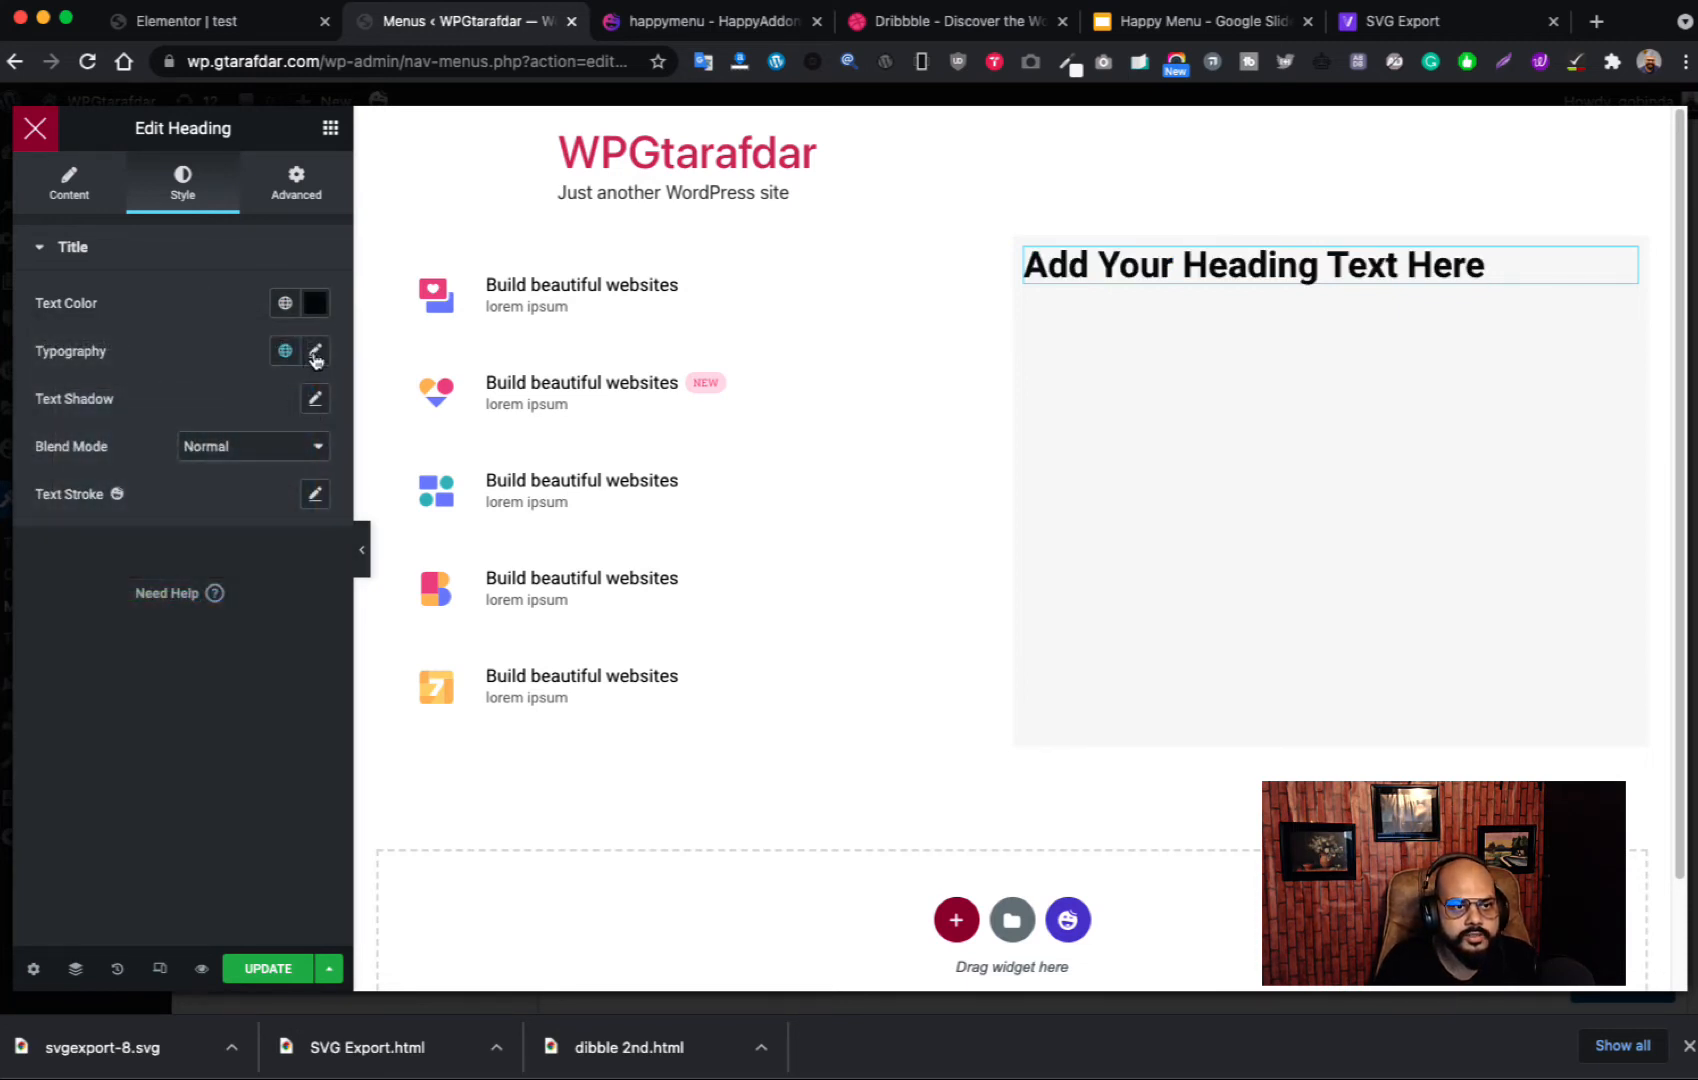
Step: Set the heading's typography size to 20 px and its left padding alone to 20 px
click(315, 352)
drag(57, 537, 78, 540)
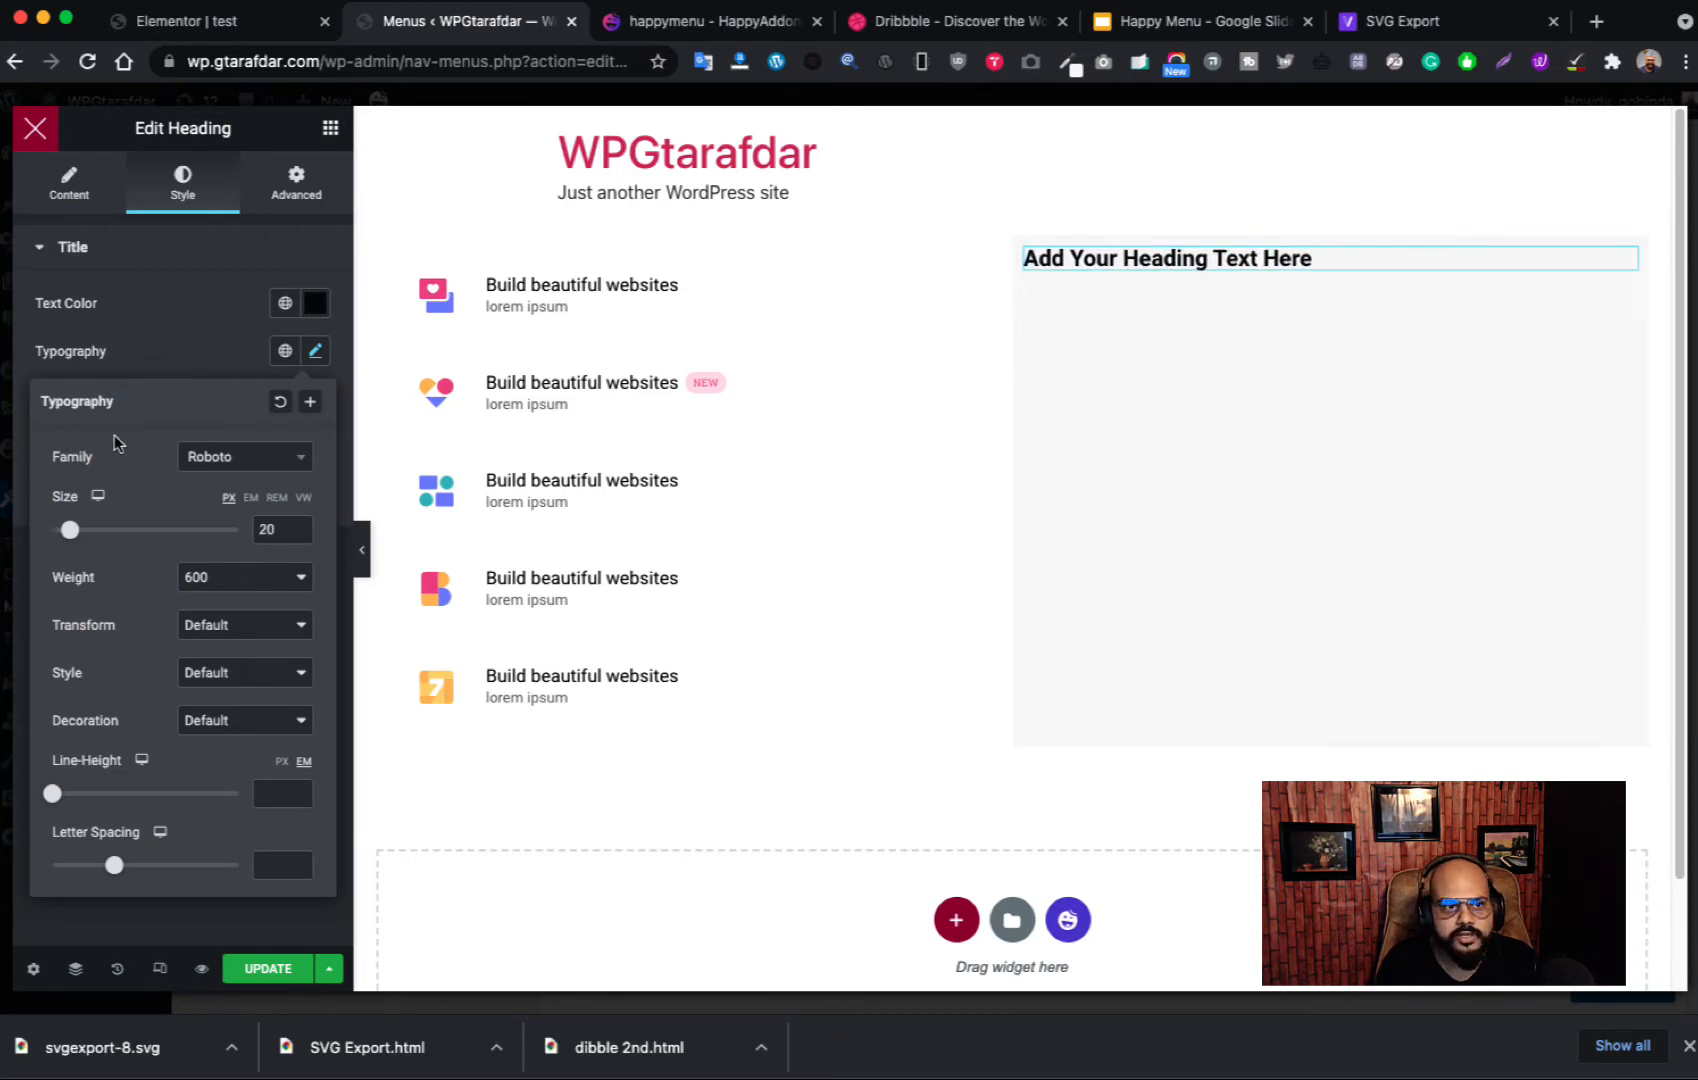
click(164, 342)
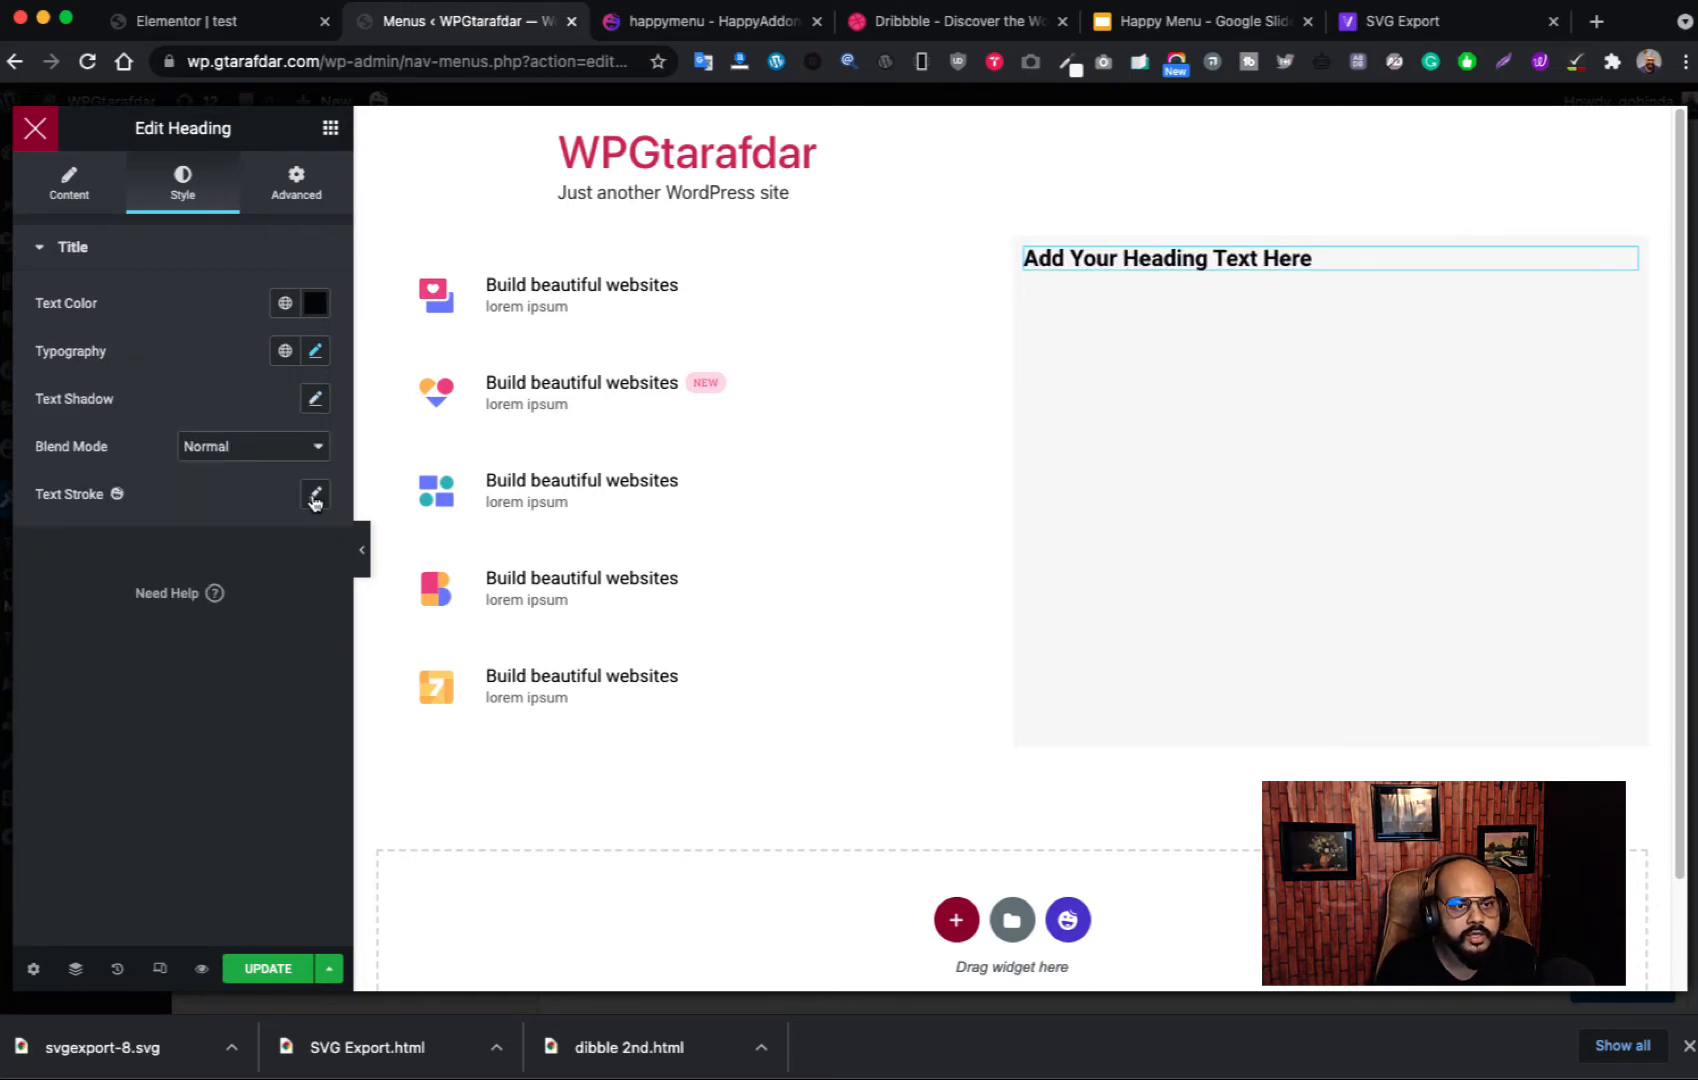
click(299, 195)
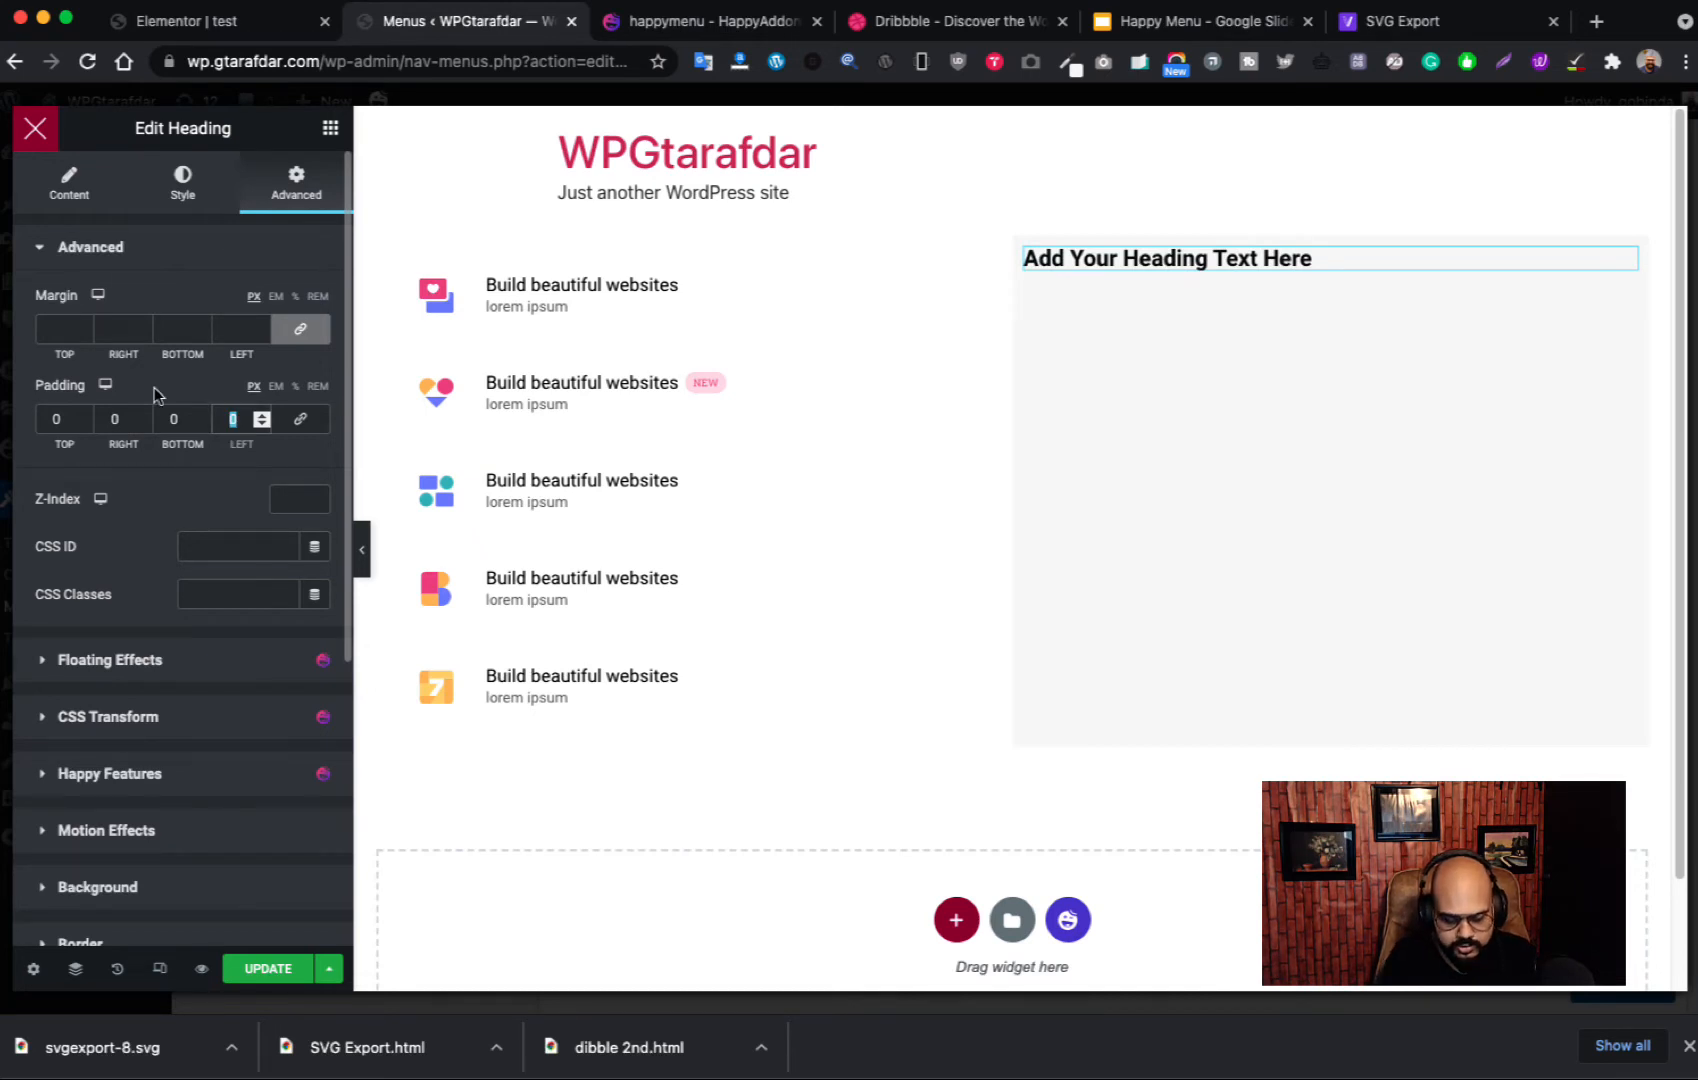
text(20)
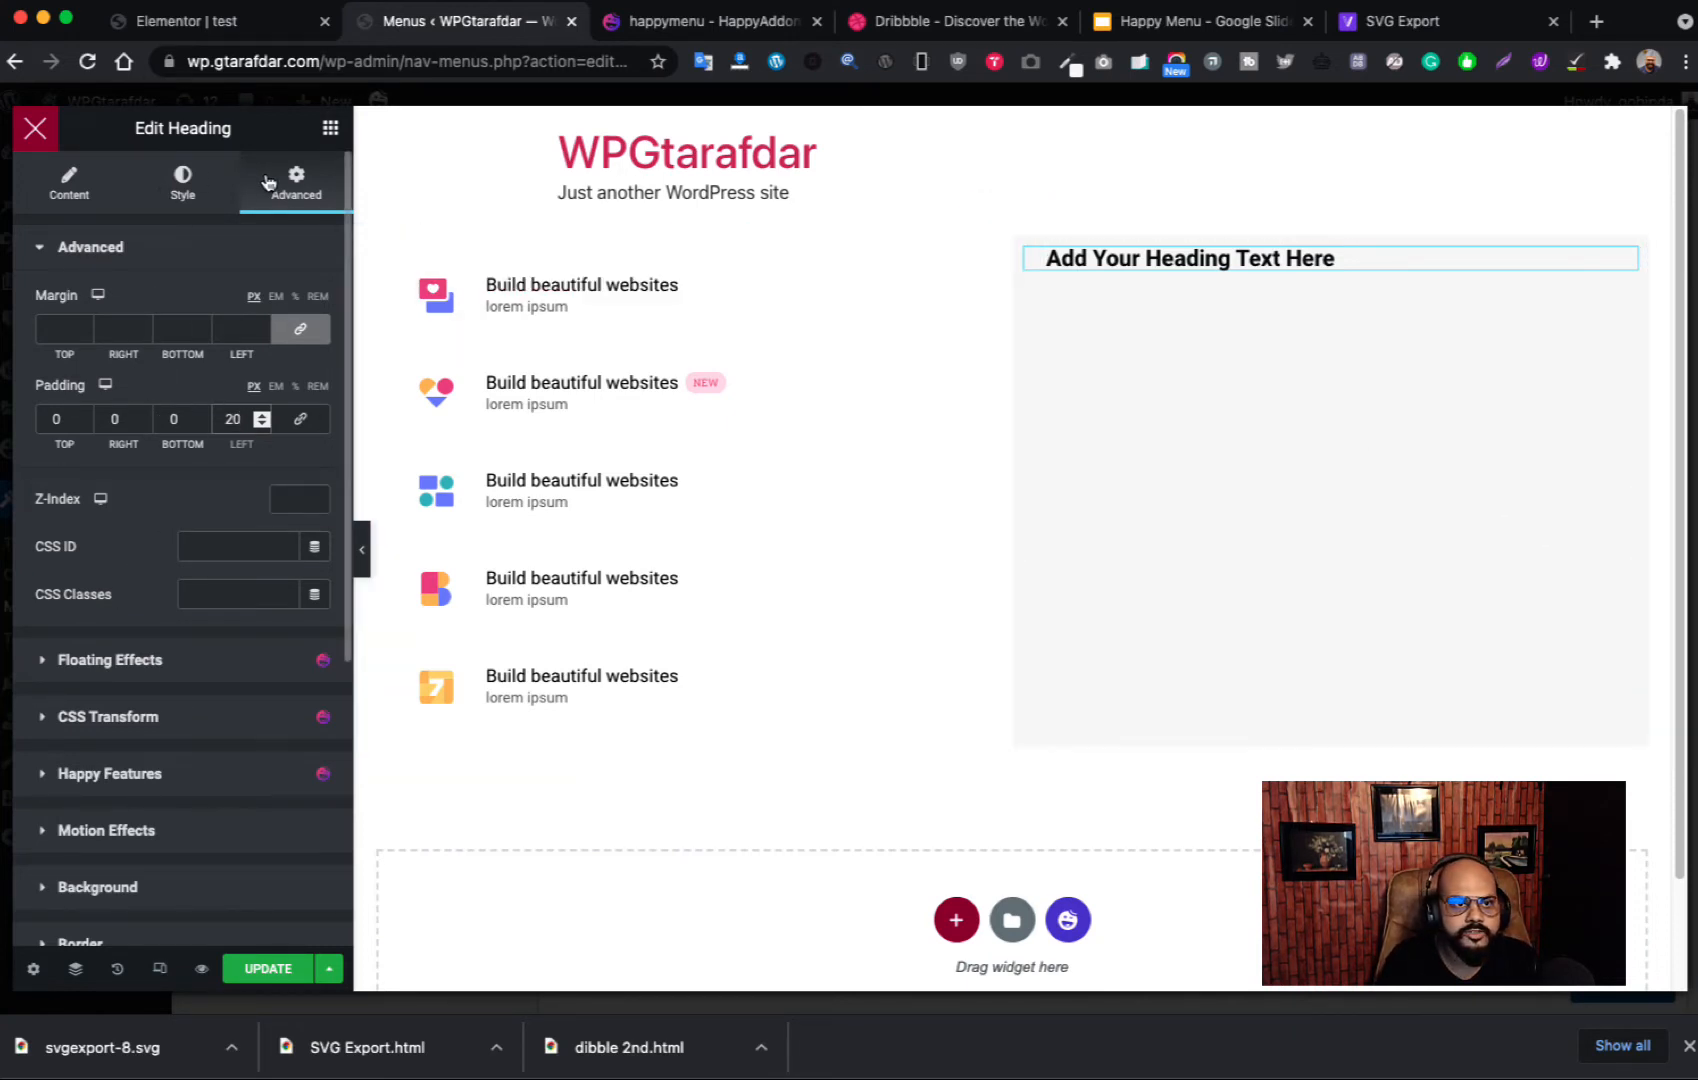
Step: Add an Icon List widget below the heading and delete two of its items, leaving only List Item #1
click(330, 127)
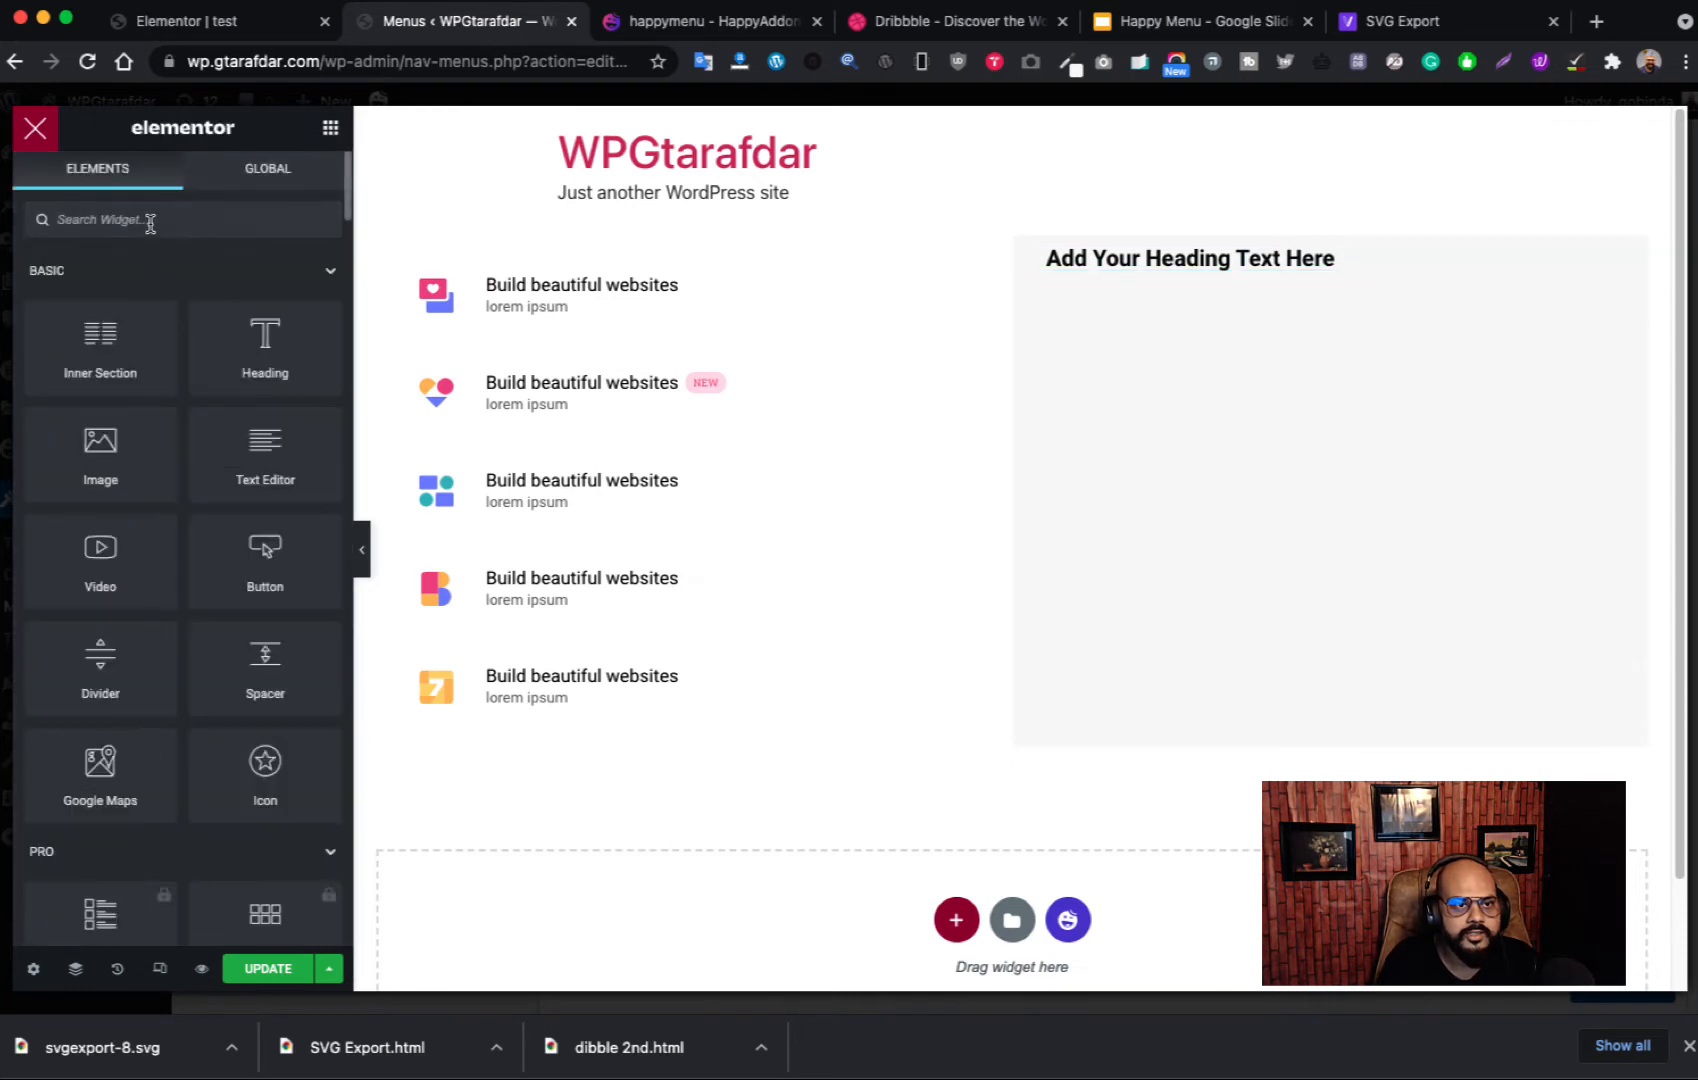
text(lis)
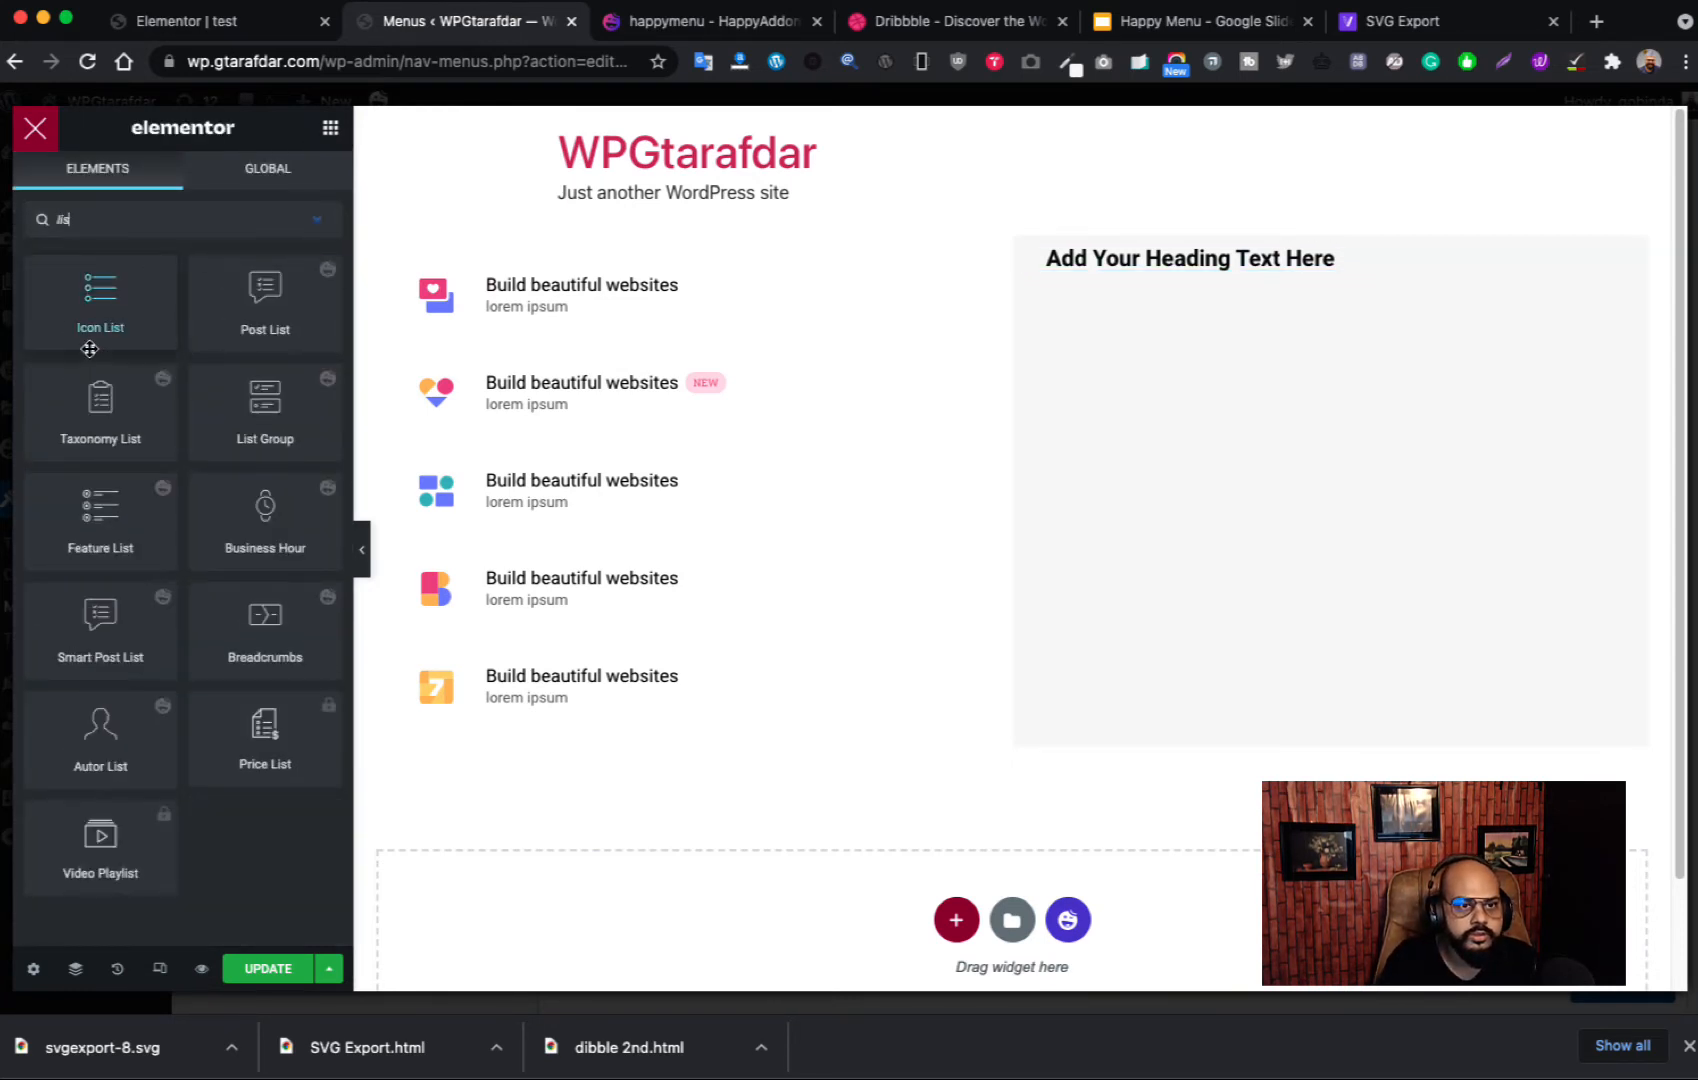
drag(97, 327, 161, 385)
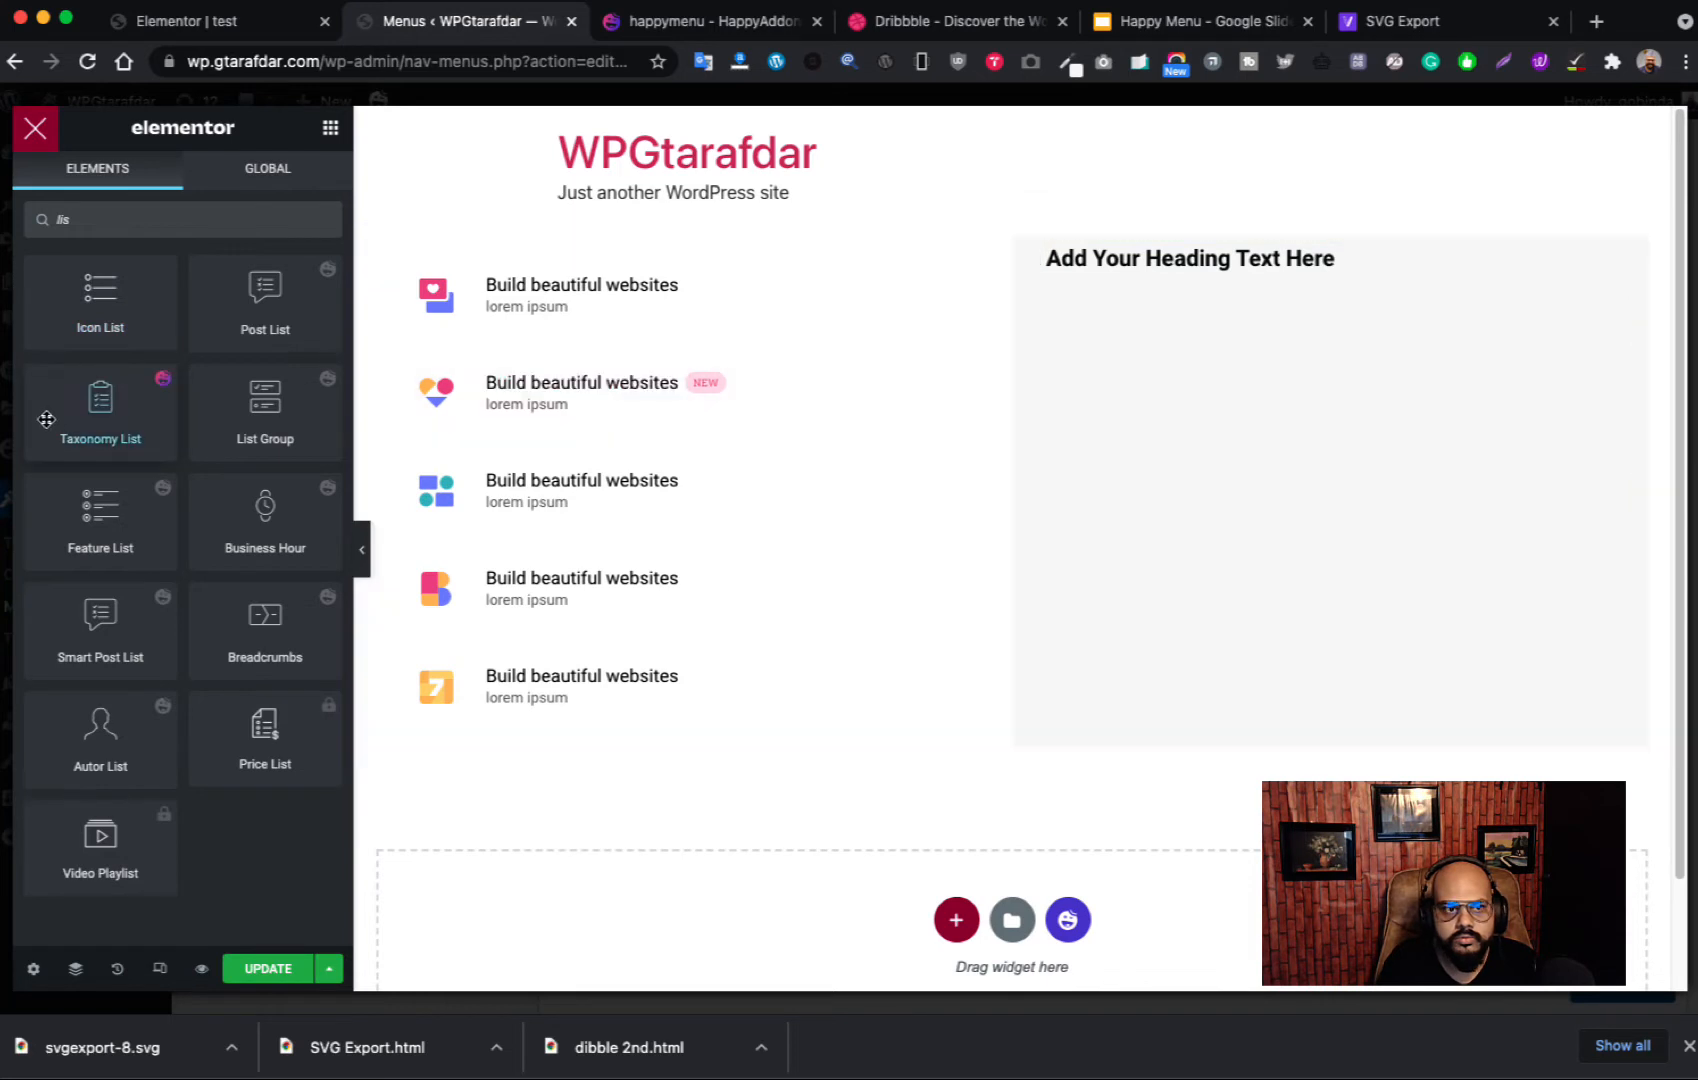
drag(85, 328, 1160, 275)
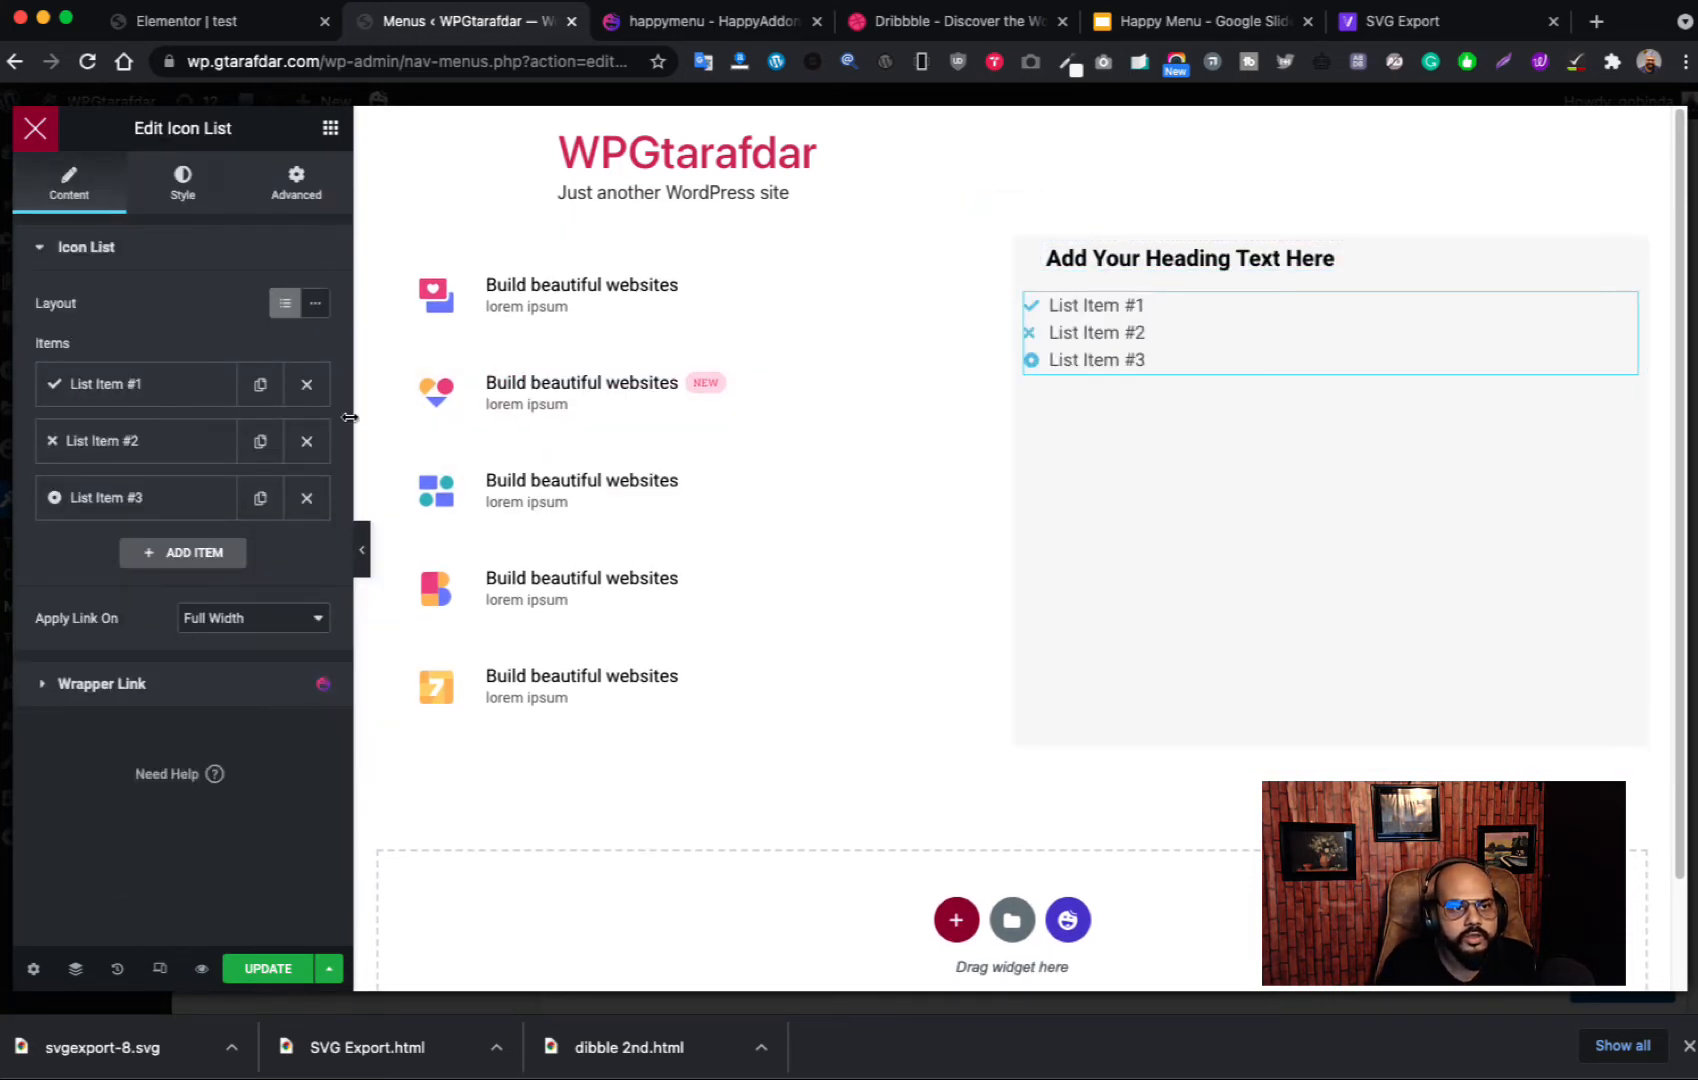
click(306, 441)
click(306, 441)
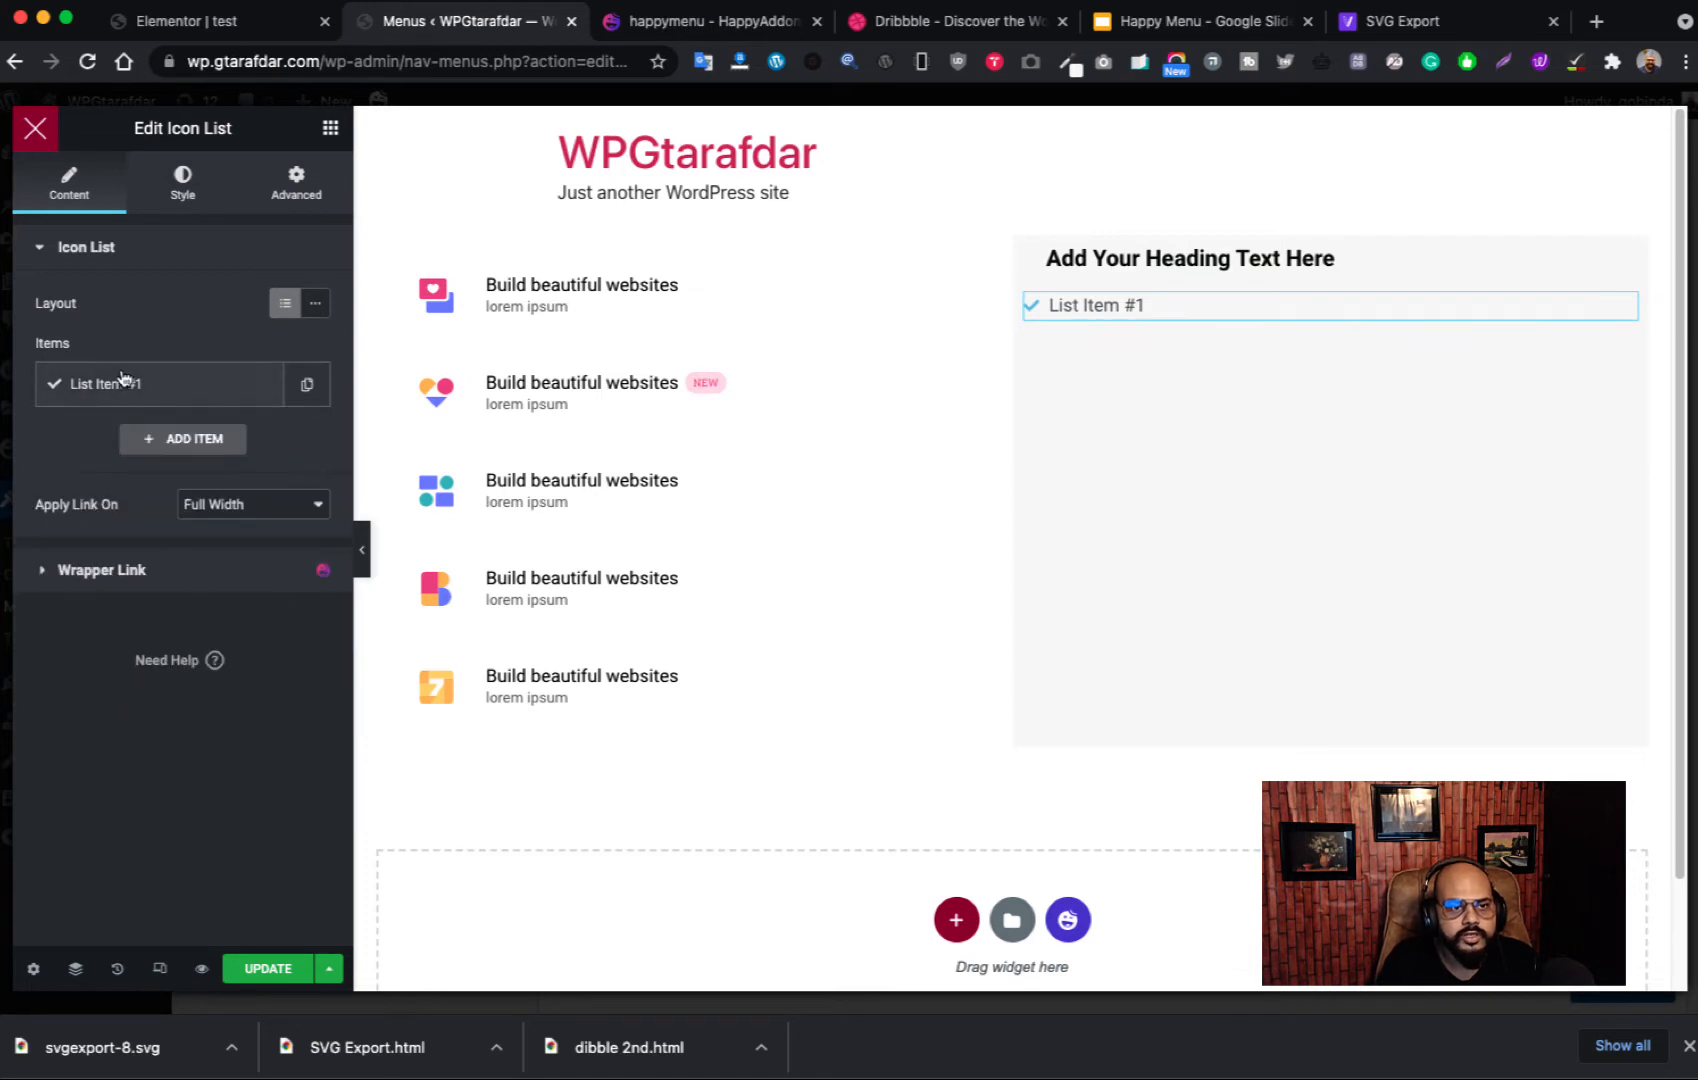
Step: Set the remaining list item's text to "List Items for dribble" and its link to #, with no icon
click(122, 380)
key(BackSpace)
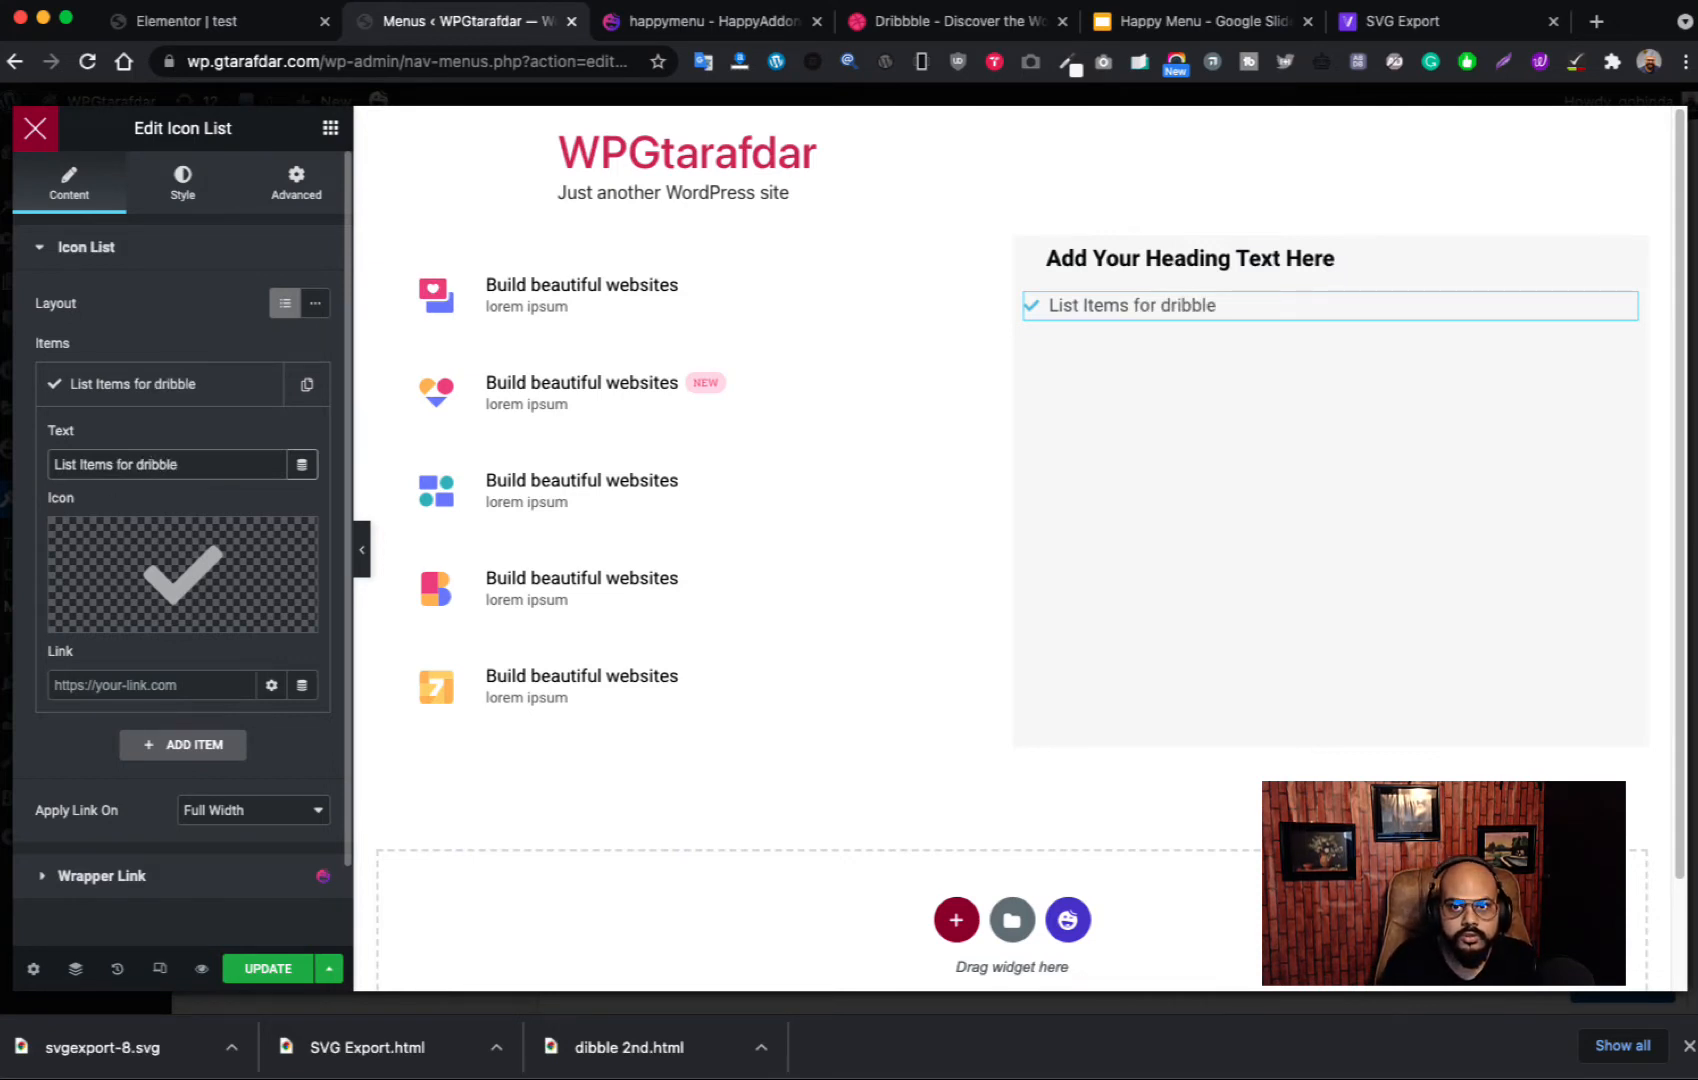
click(295, 541)
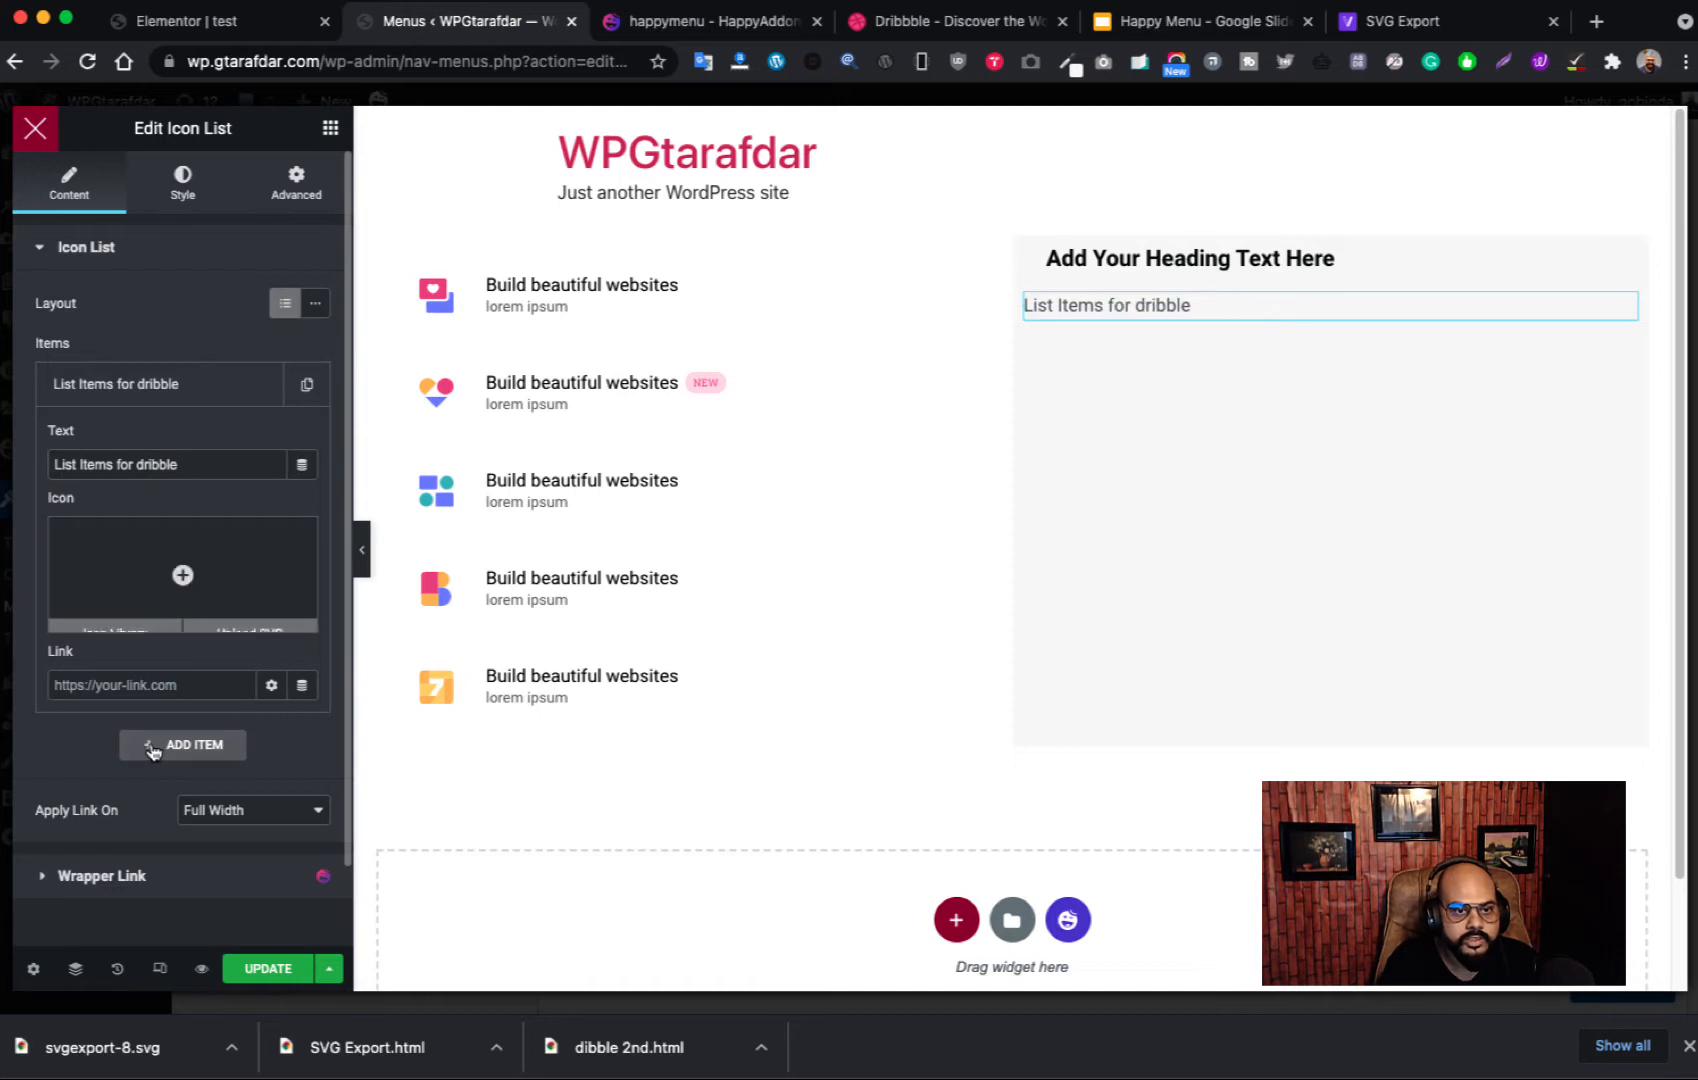
click(206, 685)
text(#)
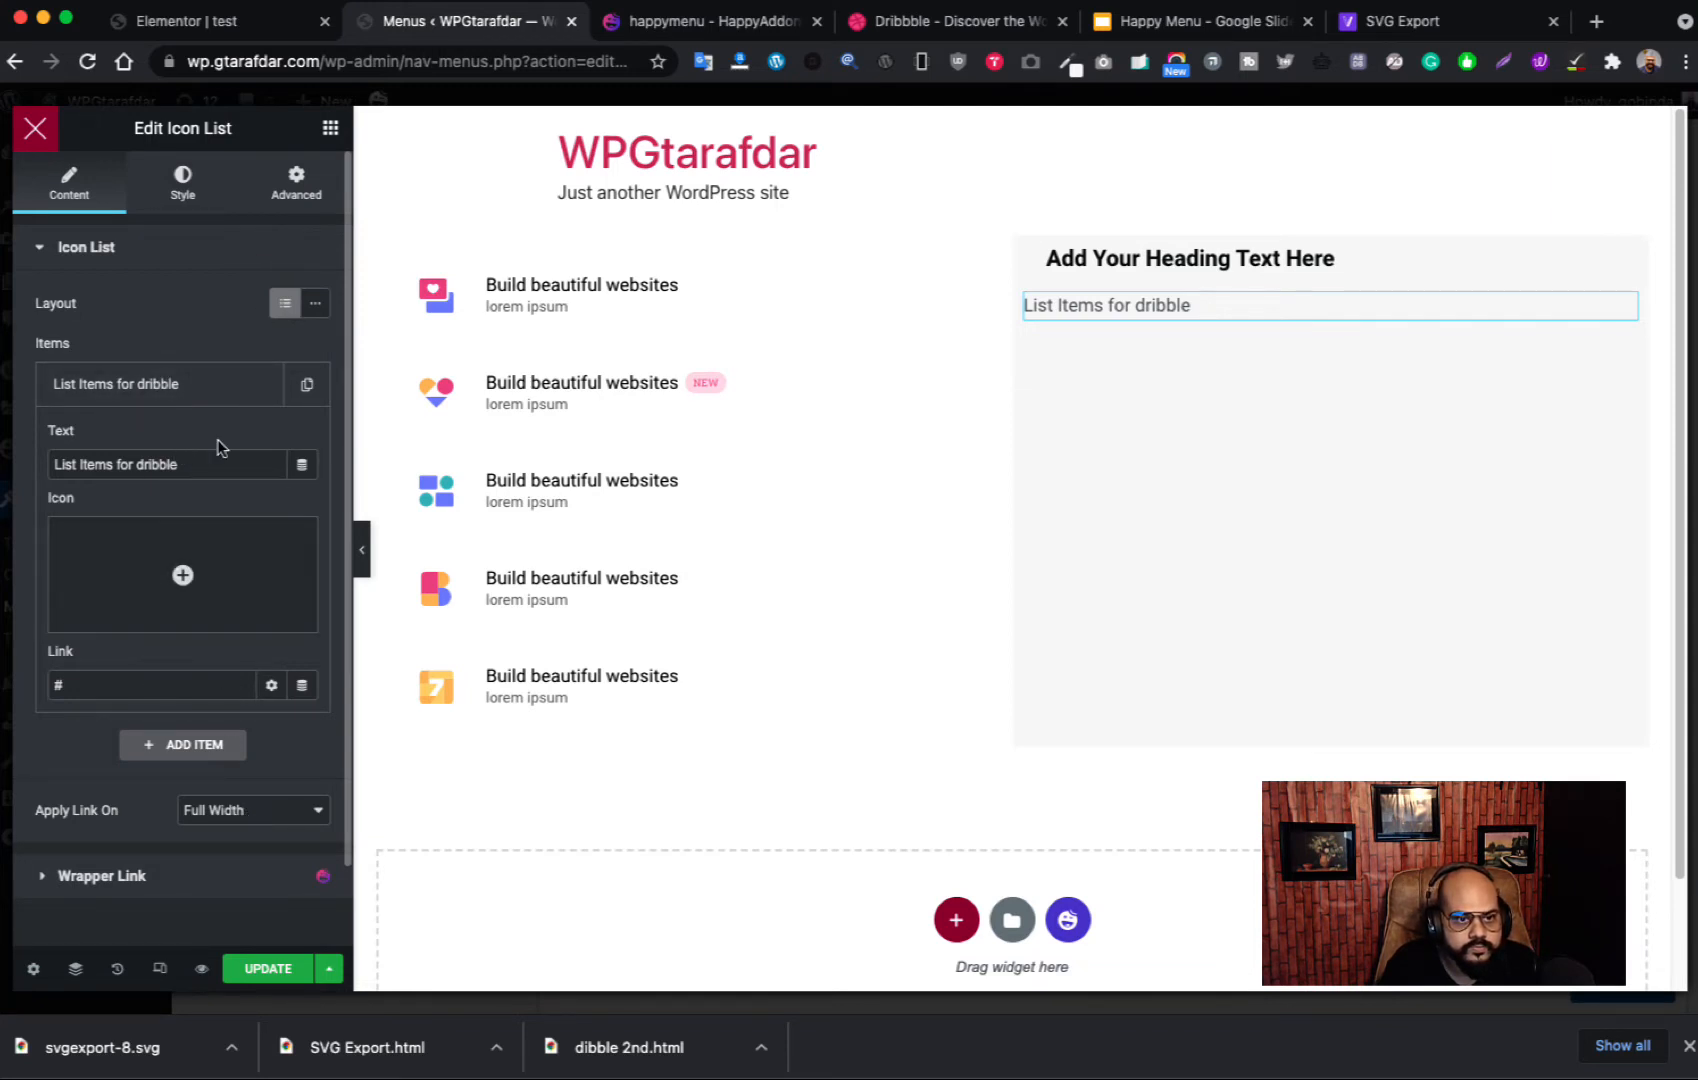
click(210, 386)
Step: Set the space between list items to 4 and duplicate the item three times, keeping the default vertical layout
click(193, 202)
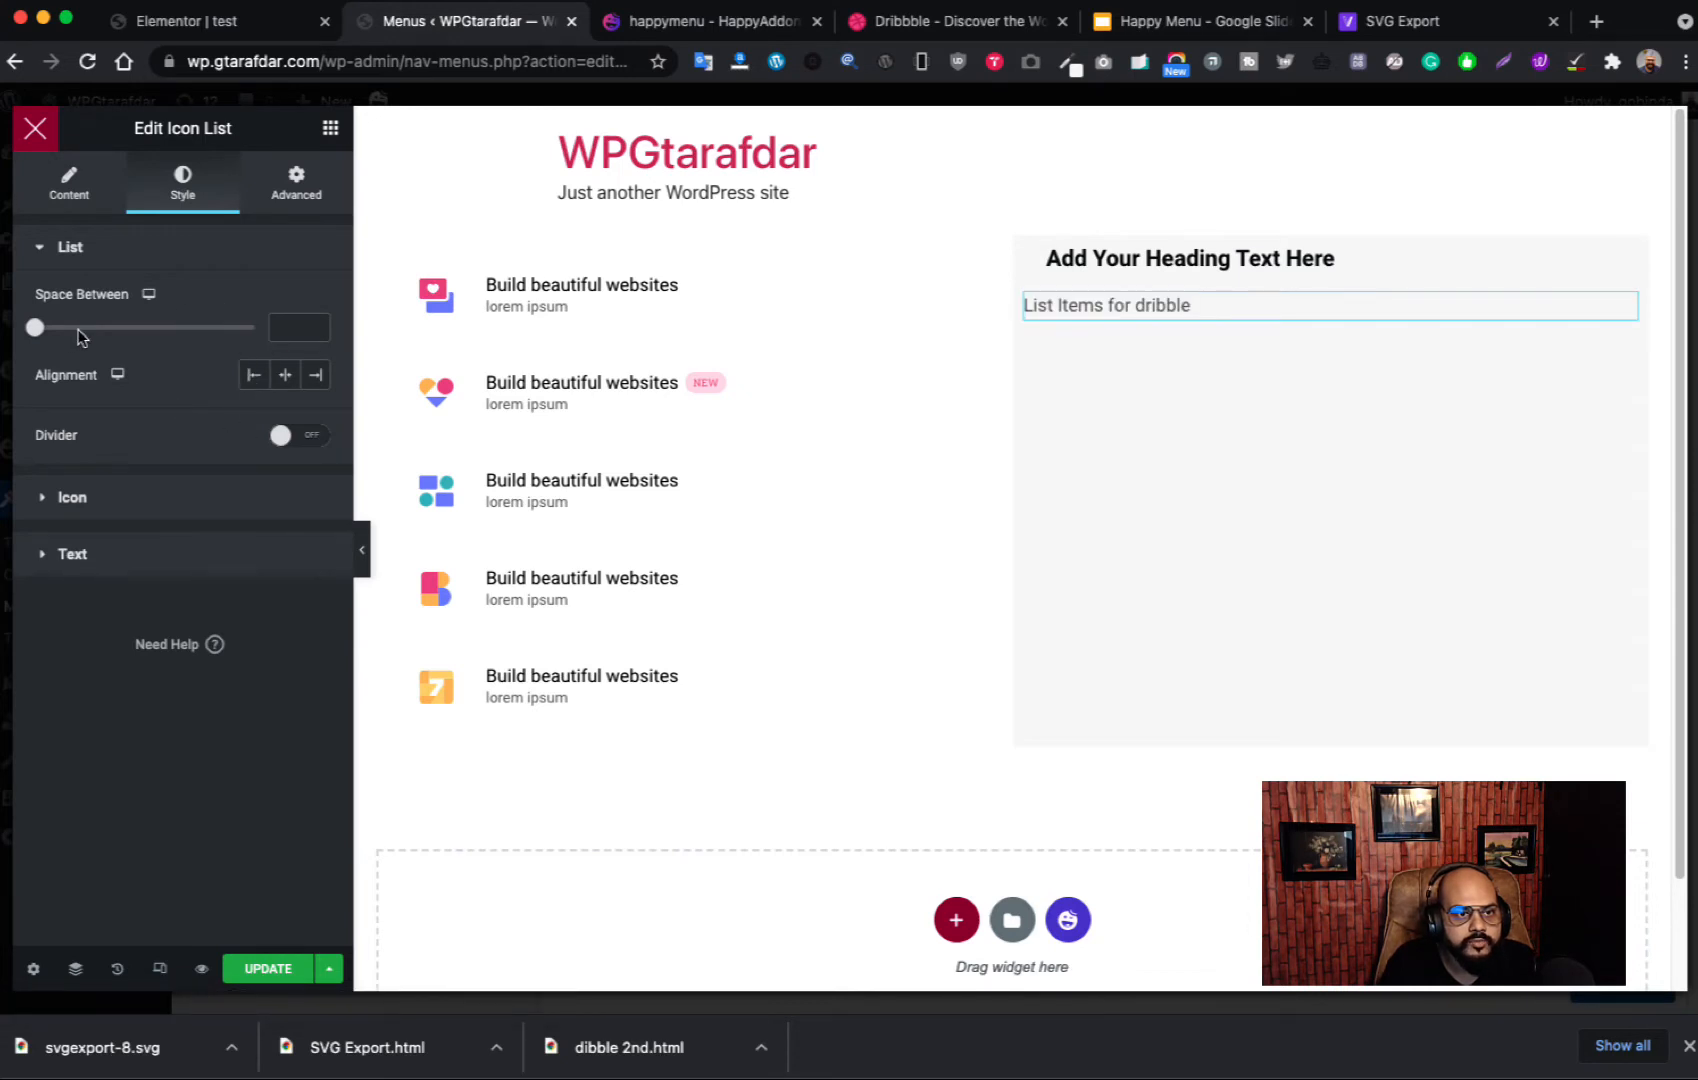
drag(35, 340, 50, 343)
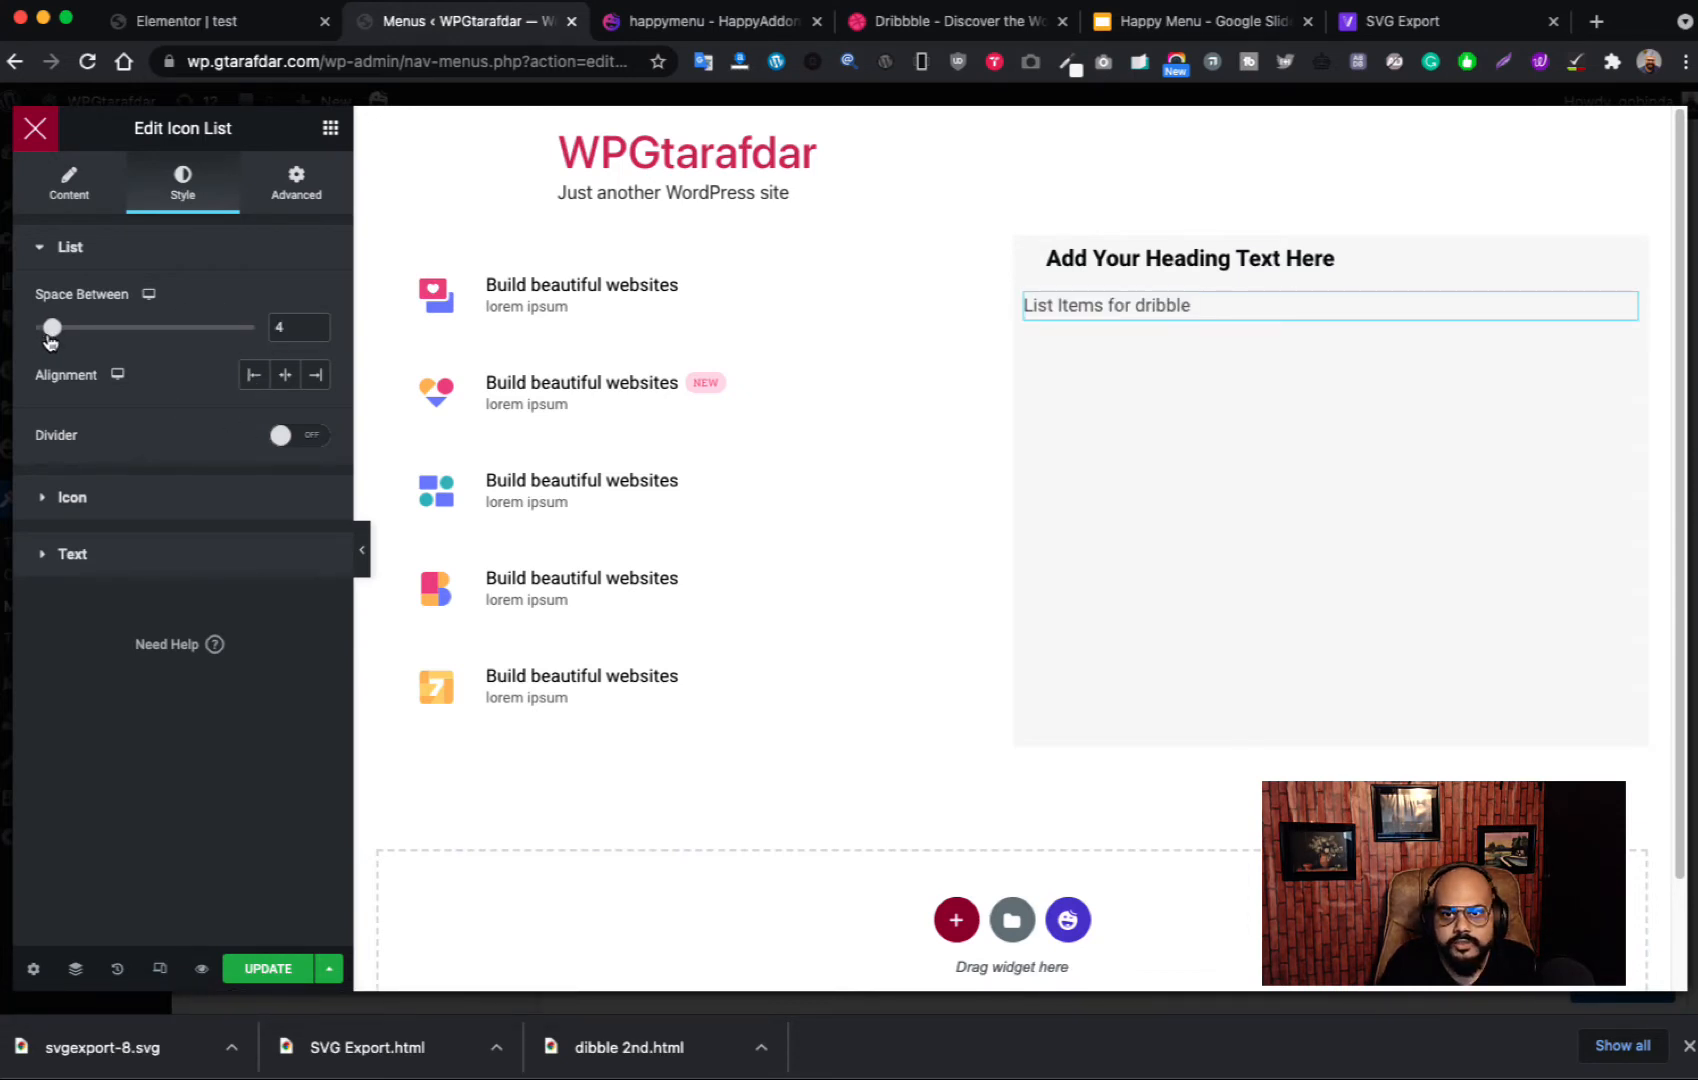
click(71, 188)
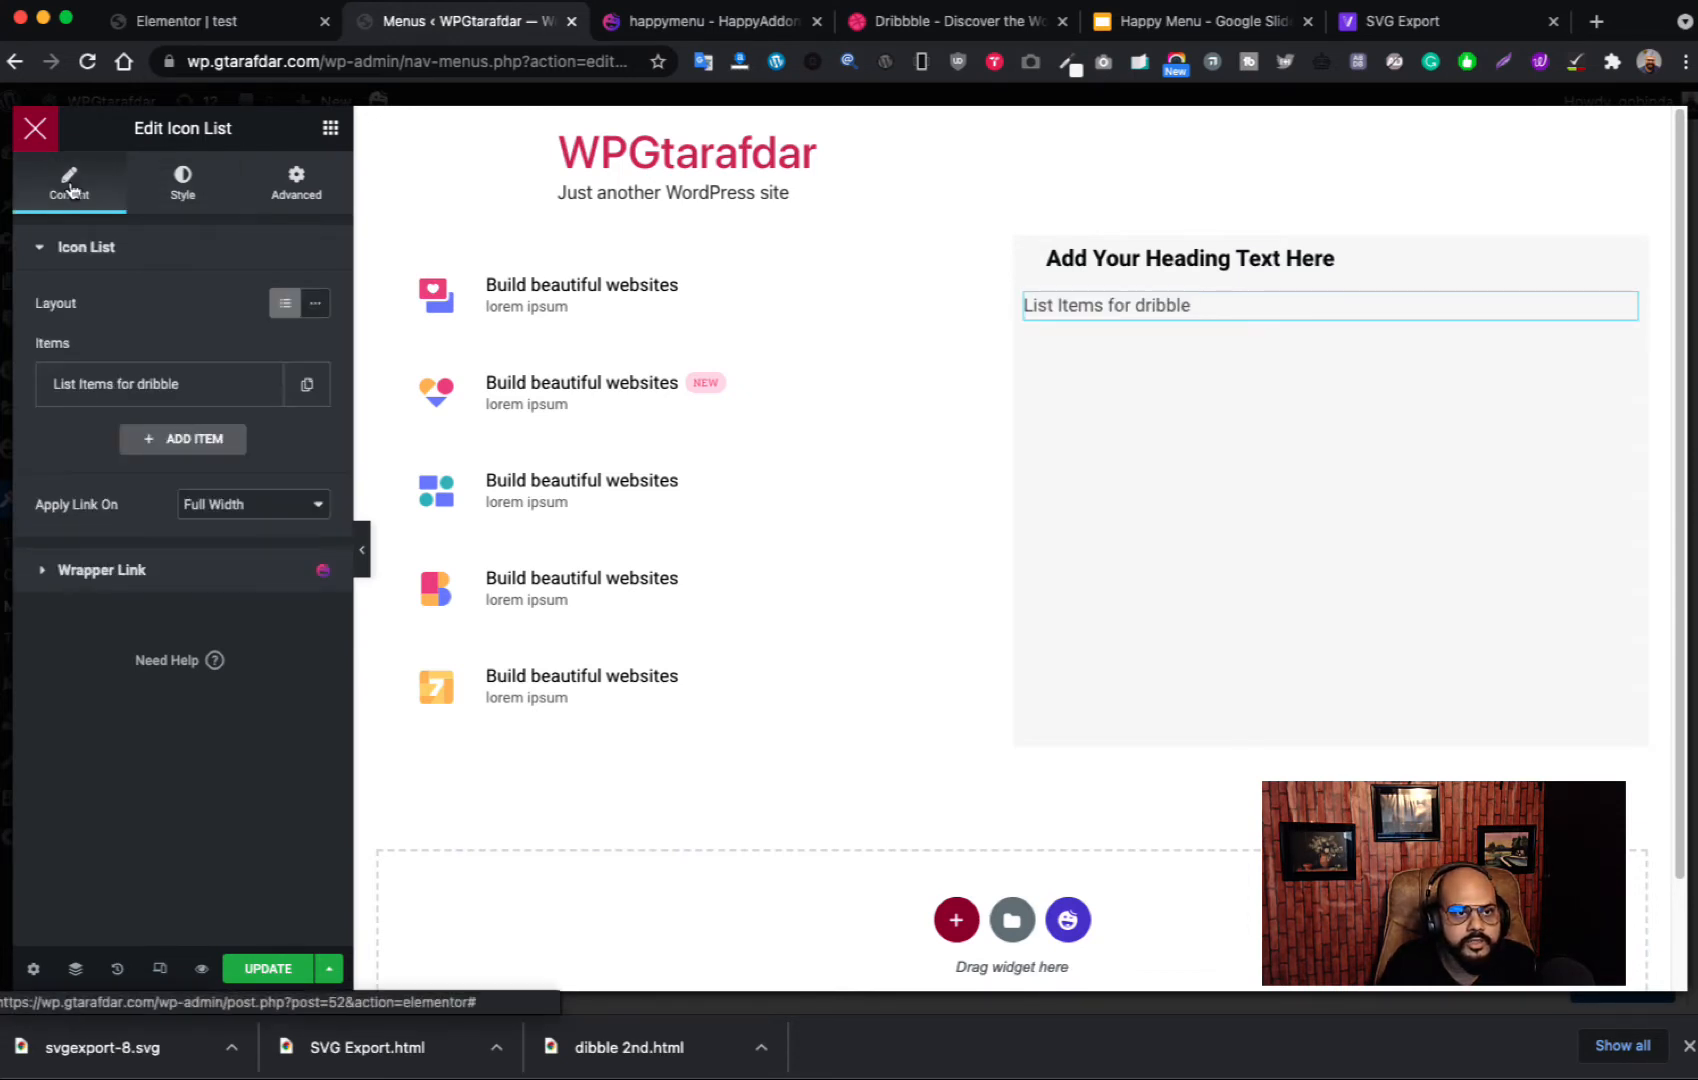
click(314, 393)
click(259, 390)
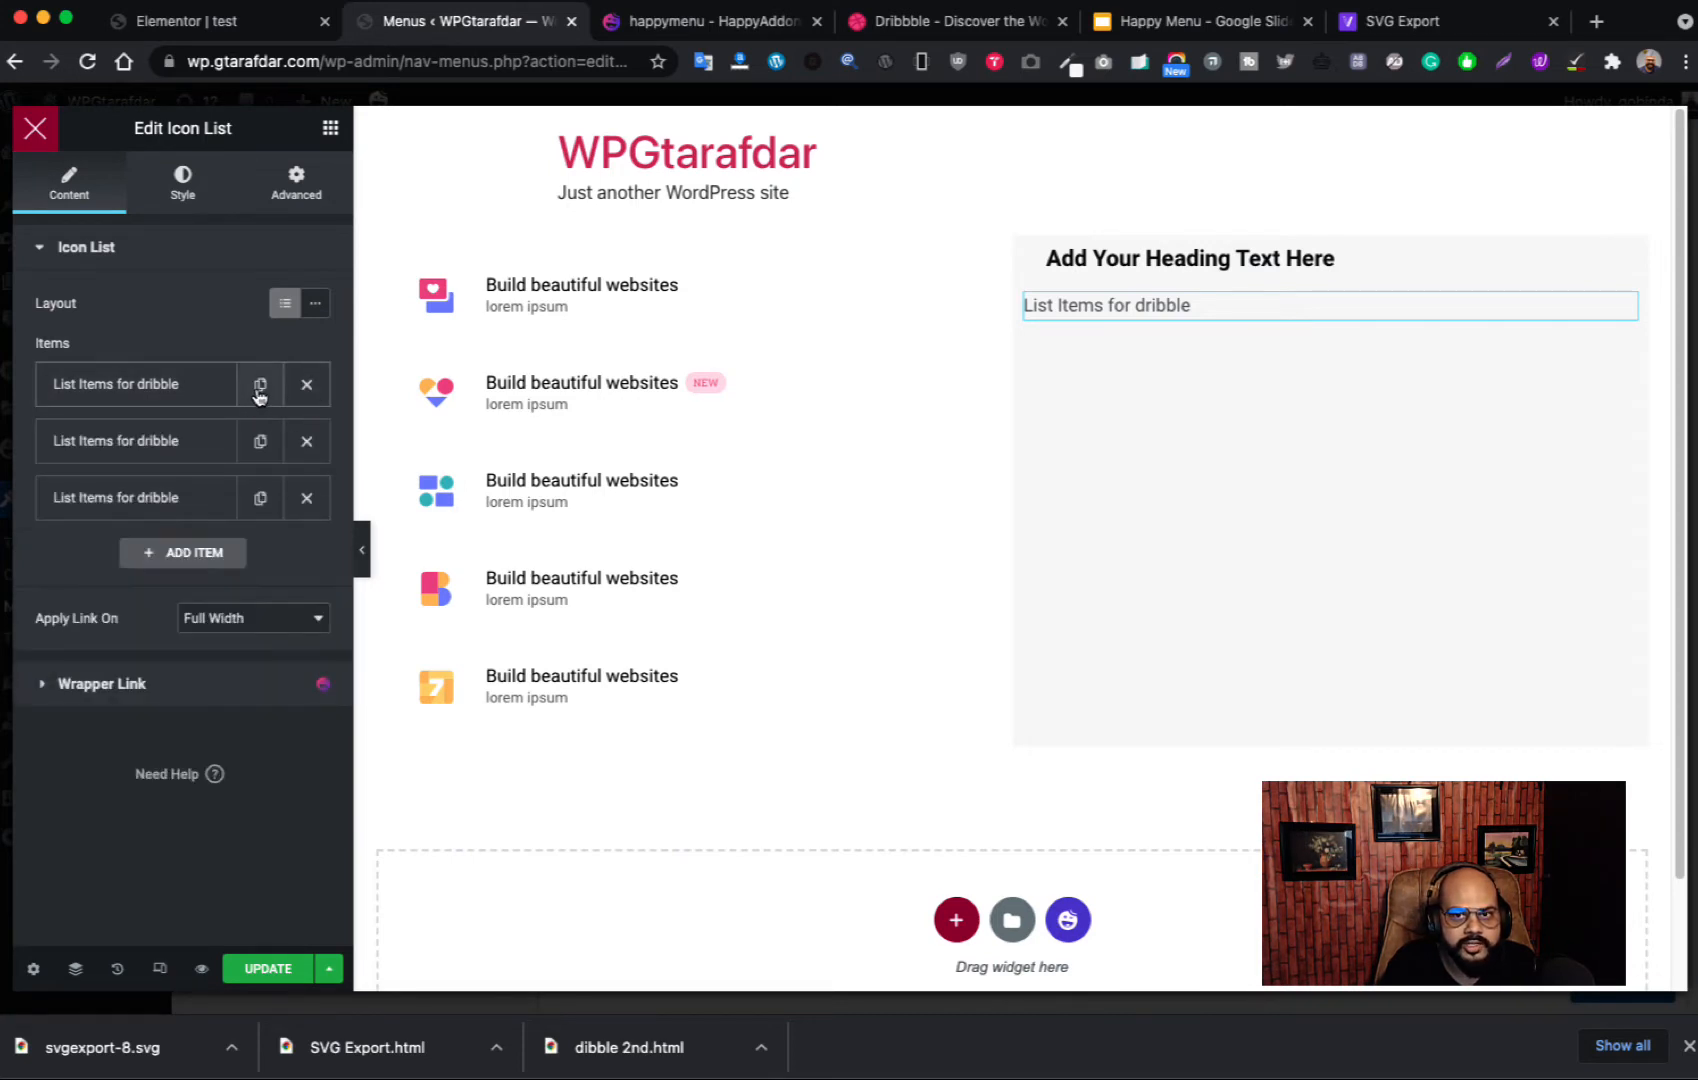
click(259, 390)
click(315, 305)
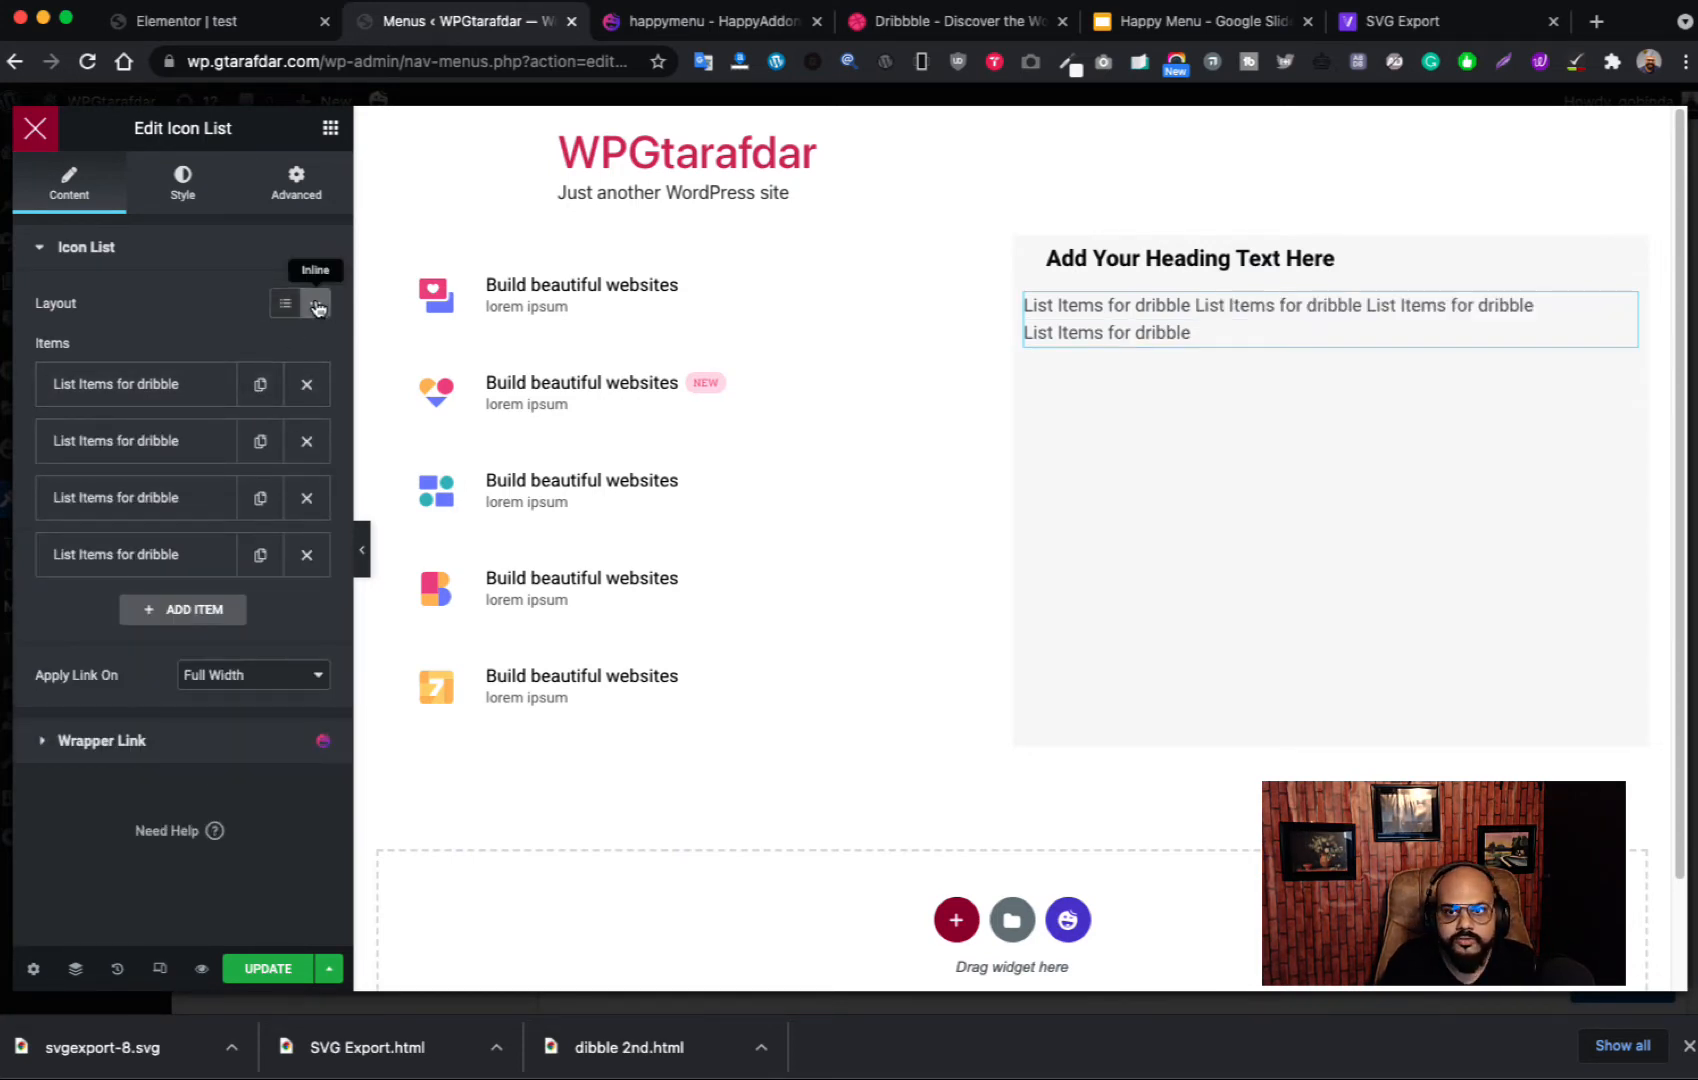
click(285, 303)
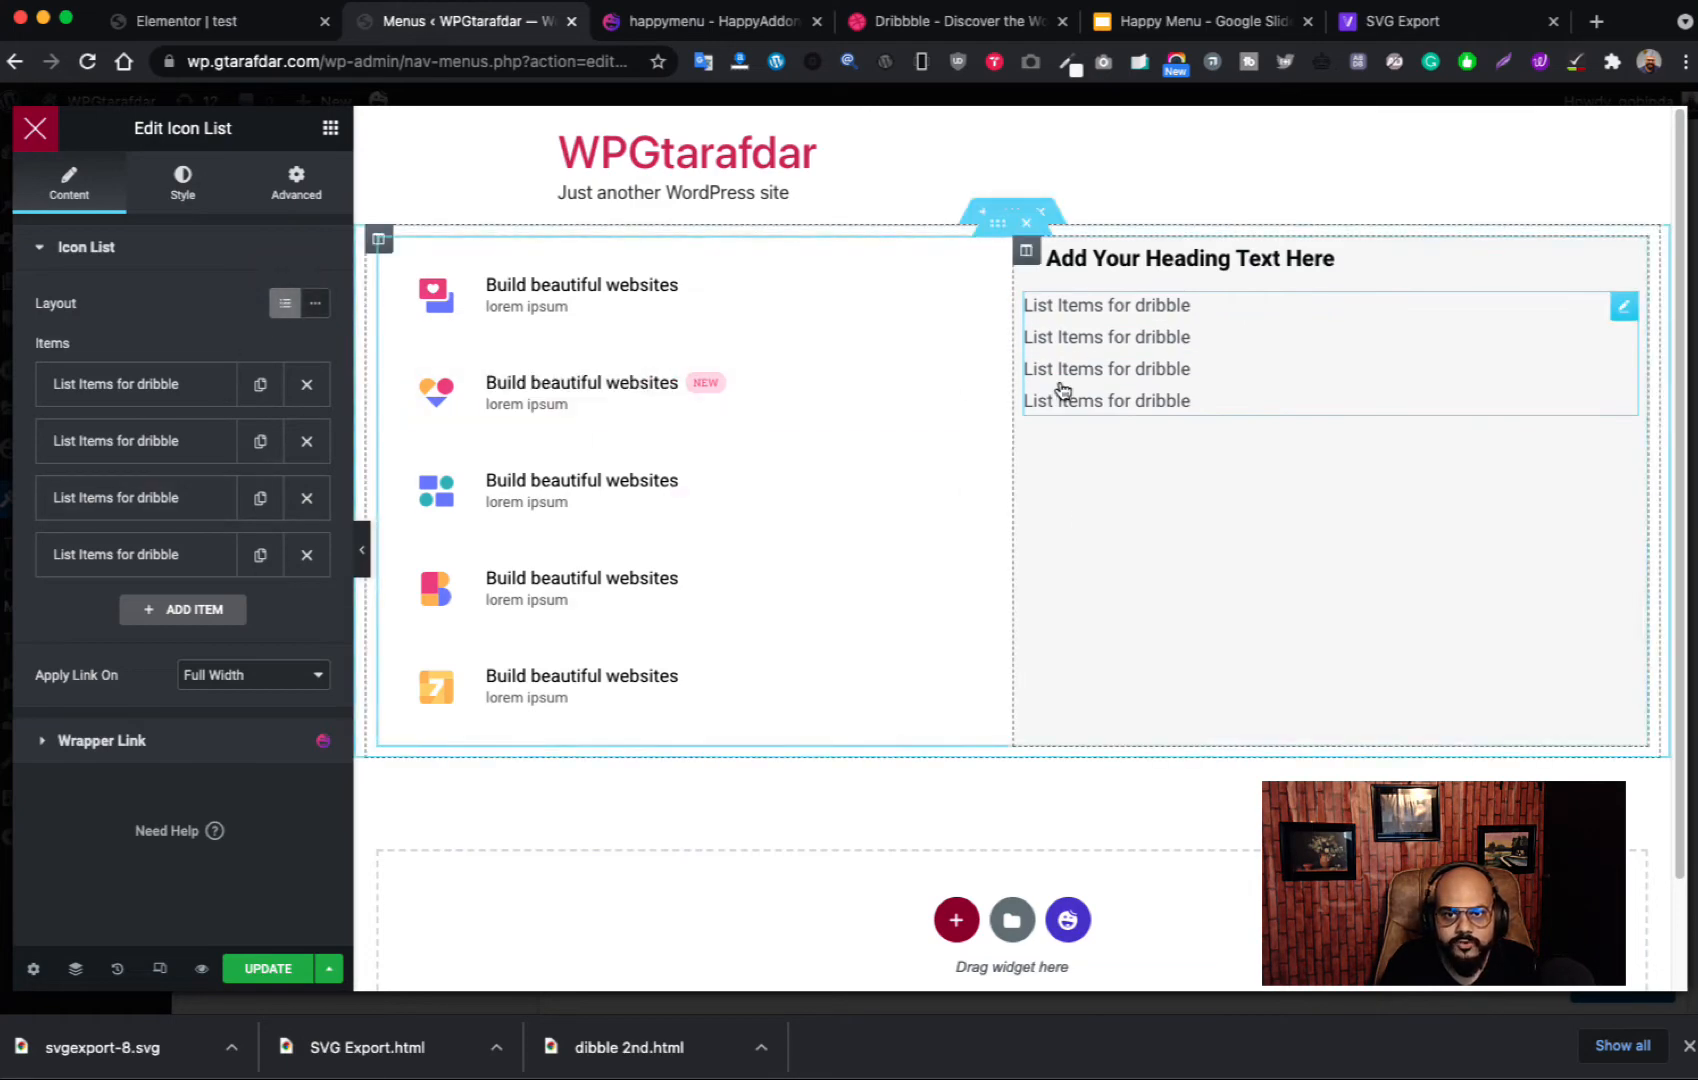
Step: Compare the list with Dribbble's Inspiration menu and duplicate the fourth "List Items for dribble" item four times
click(945, 24)
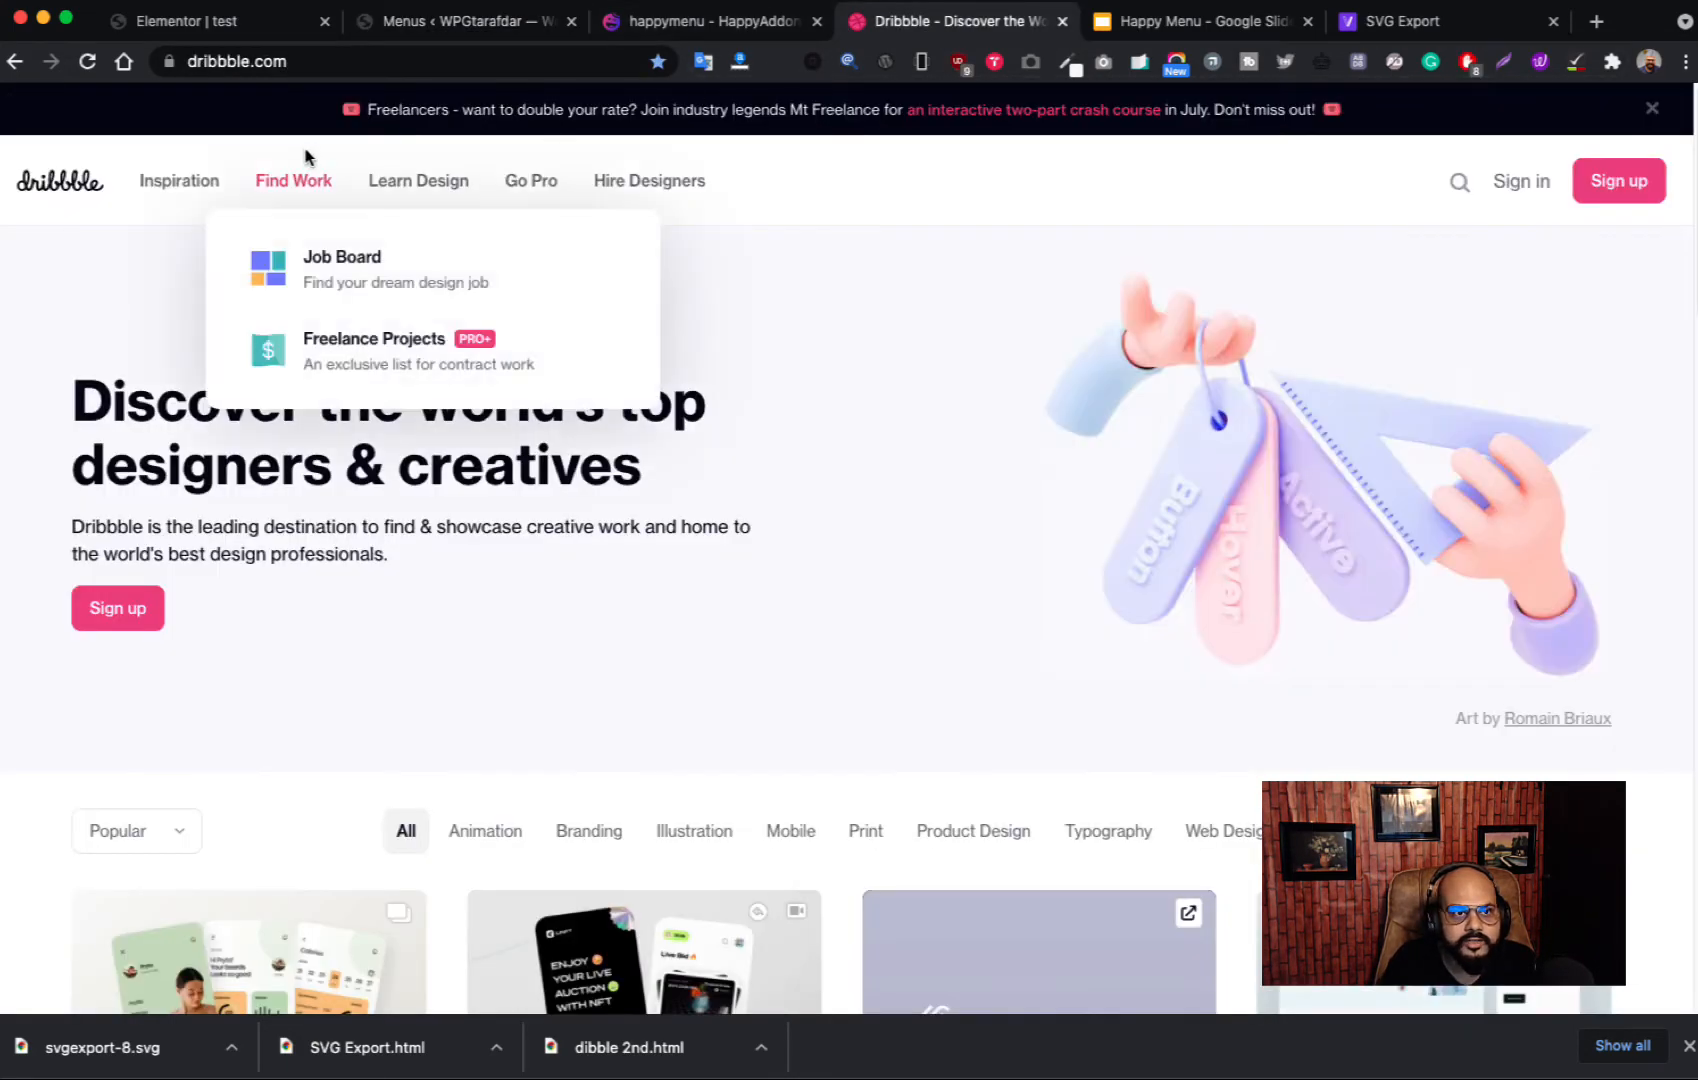
mouse_move(189, 186)
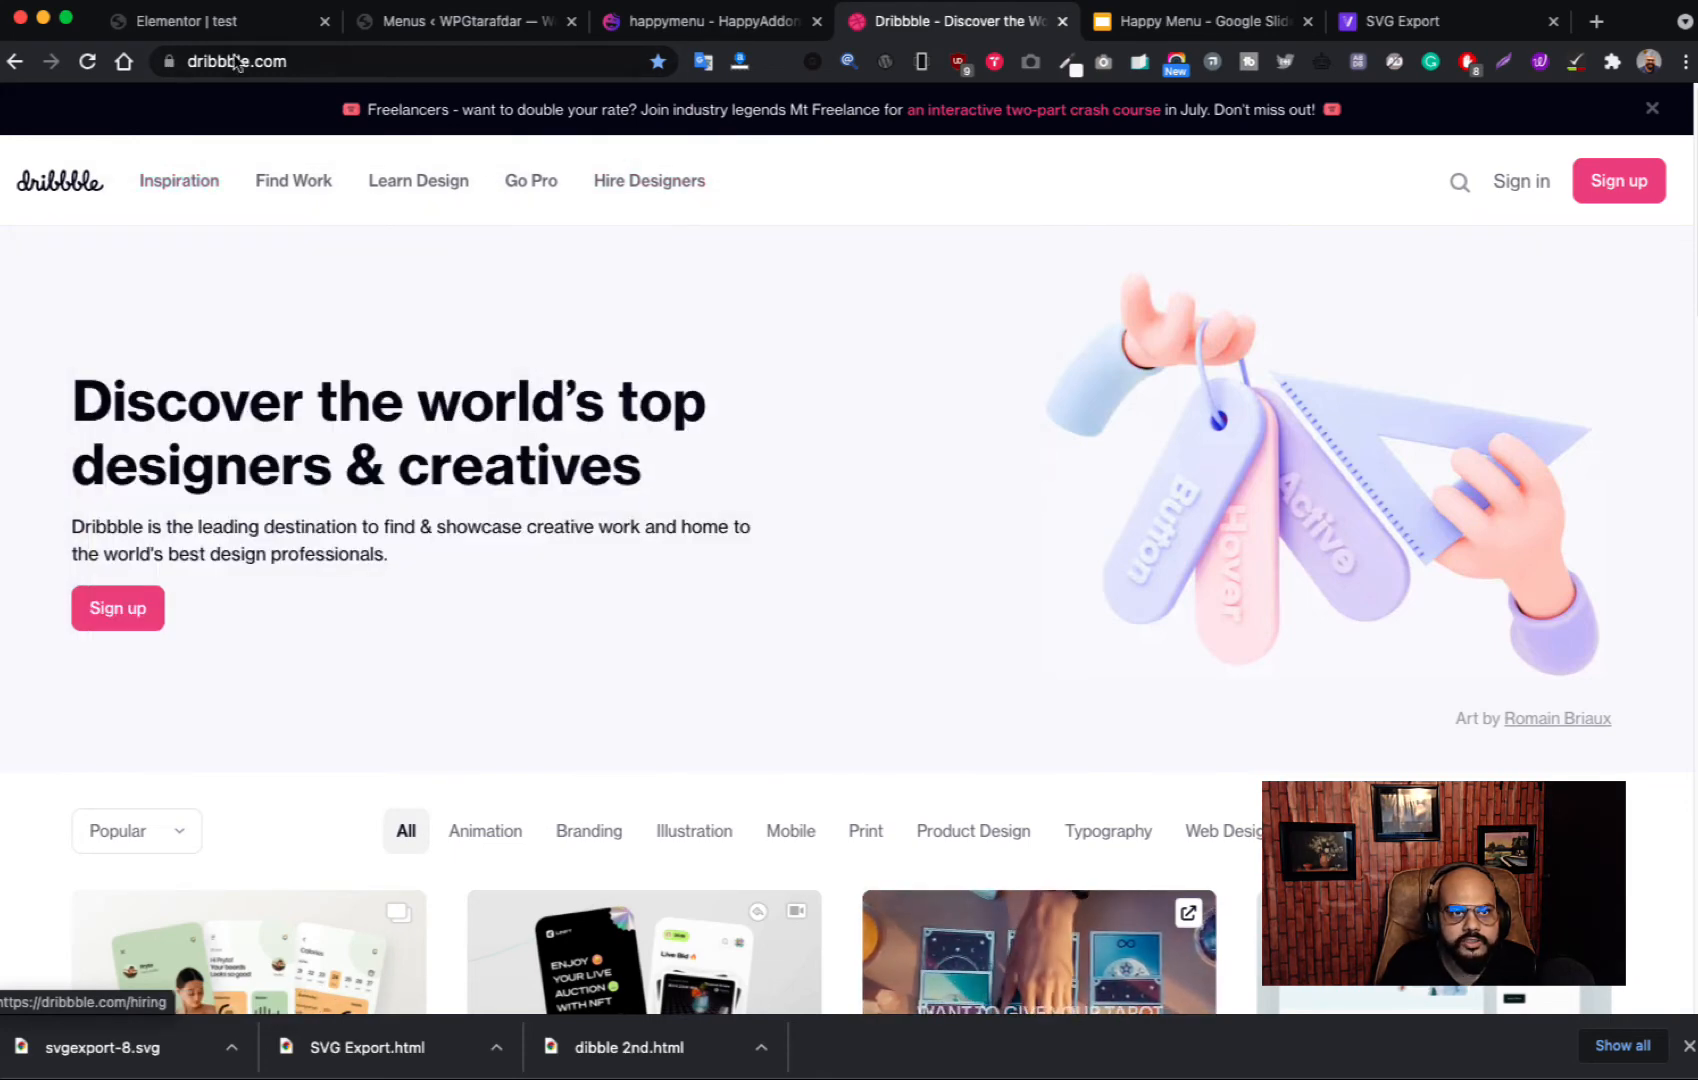
click(254, 26)
click(447, 25)
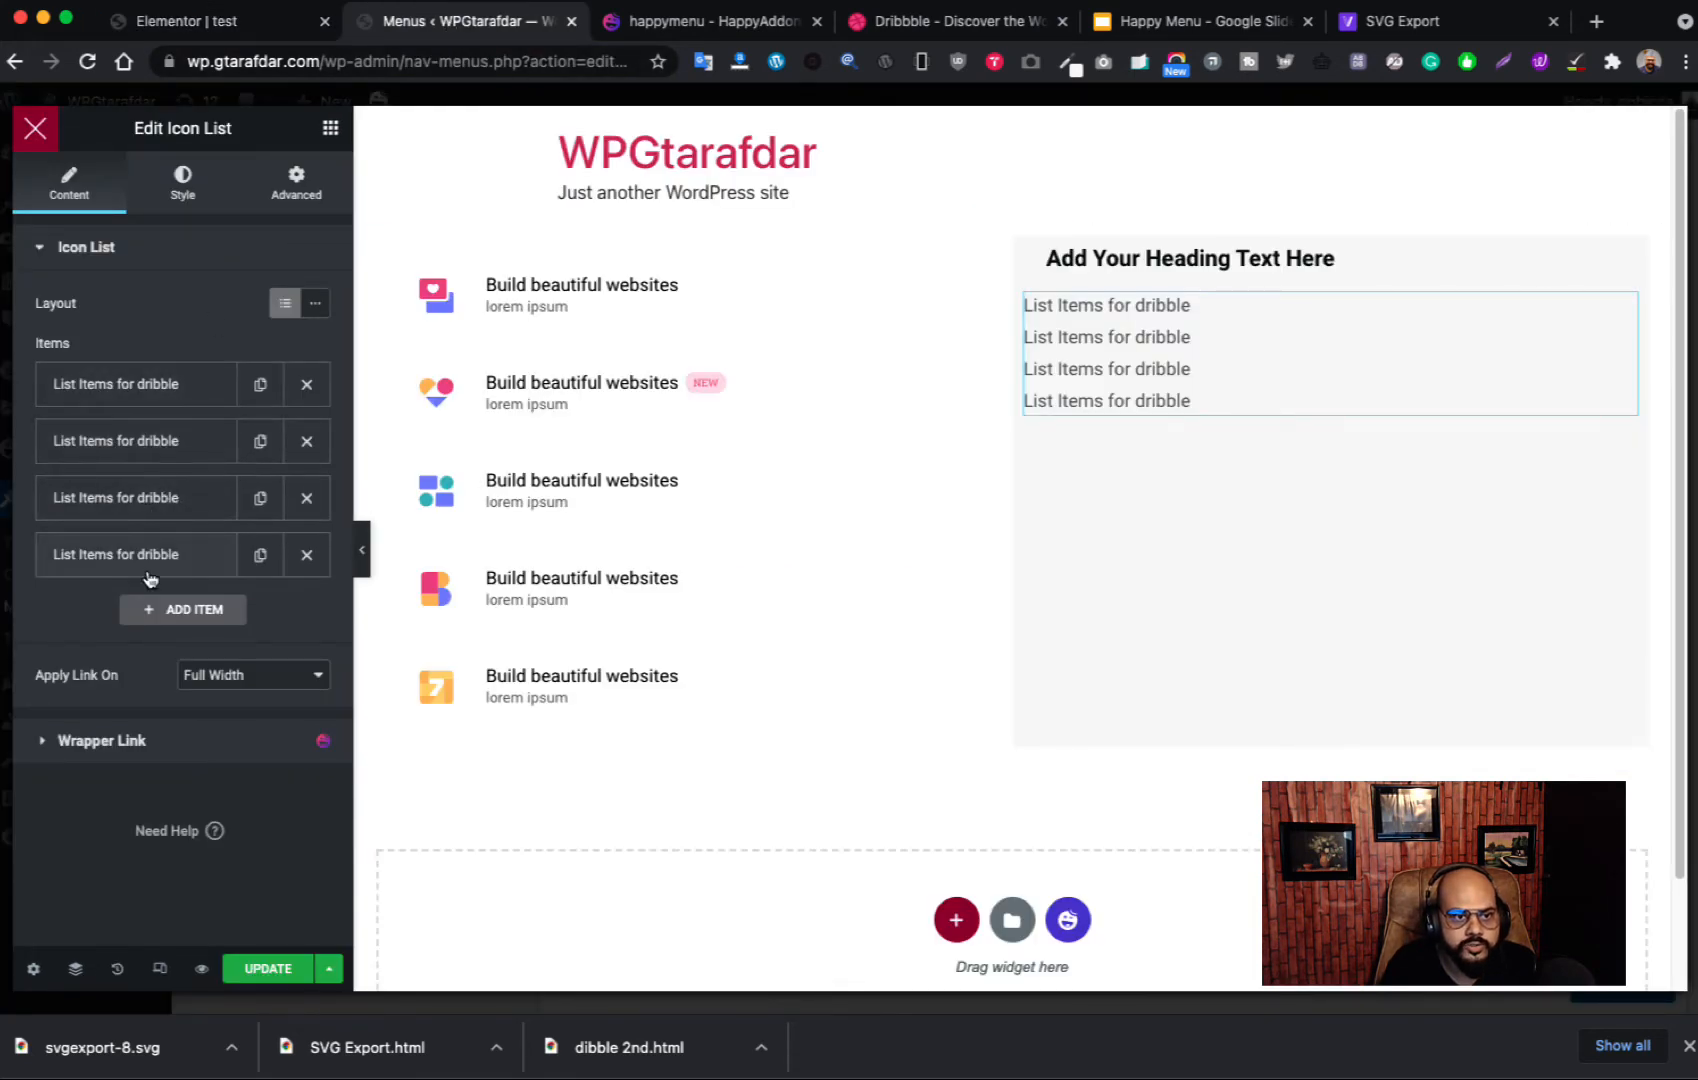
click(260, 556)
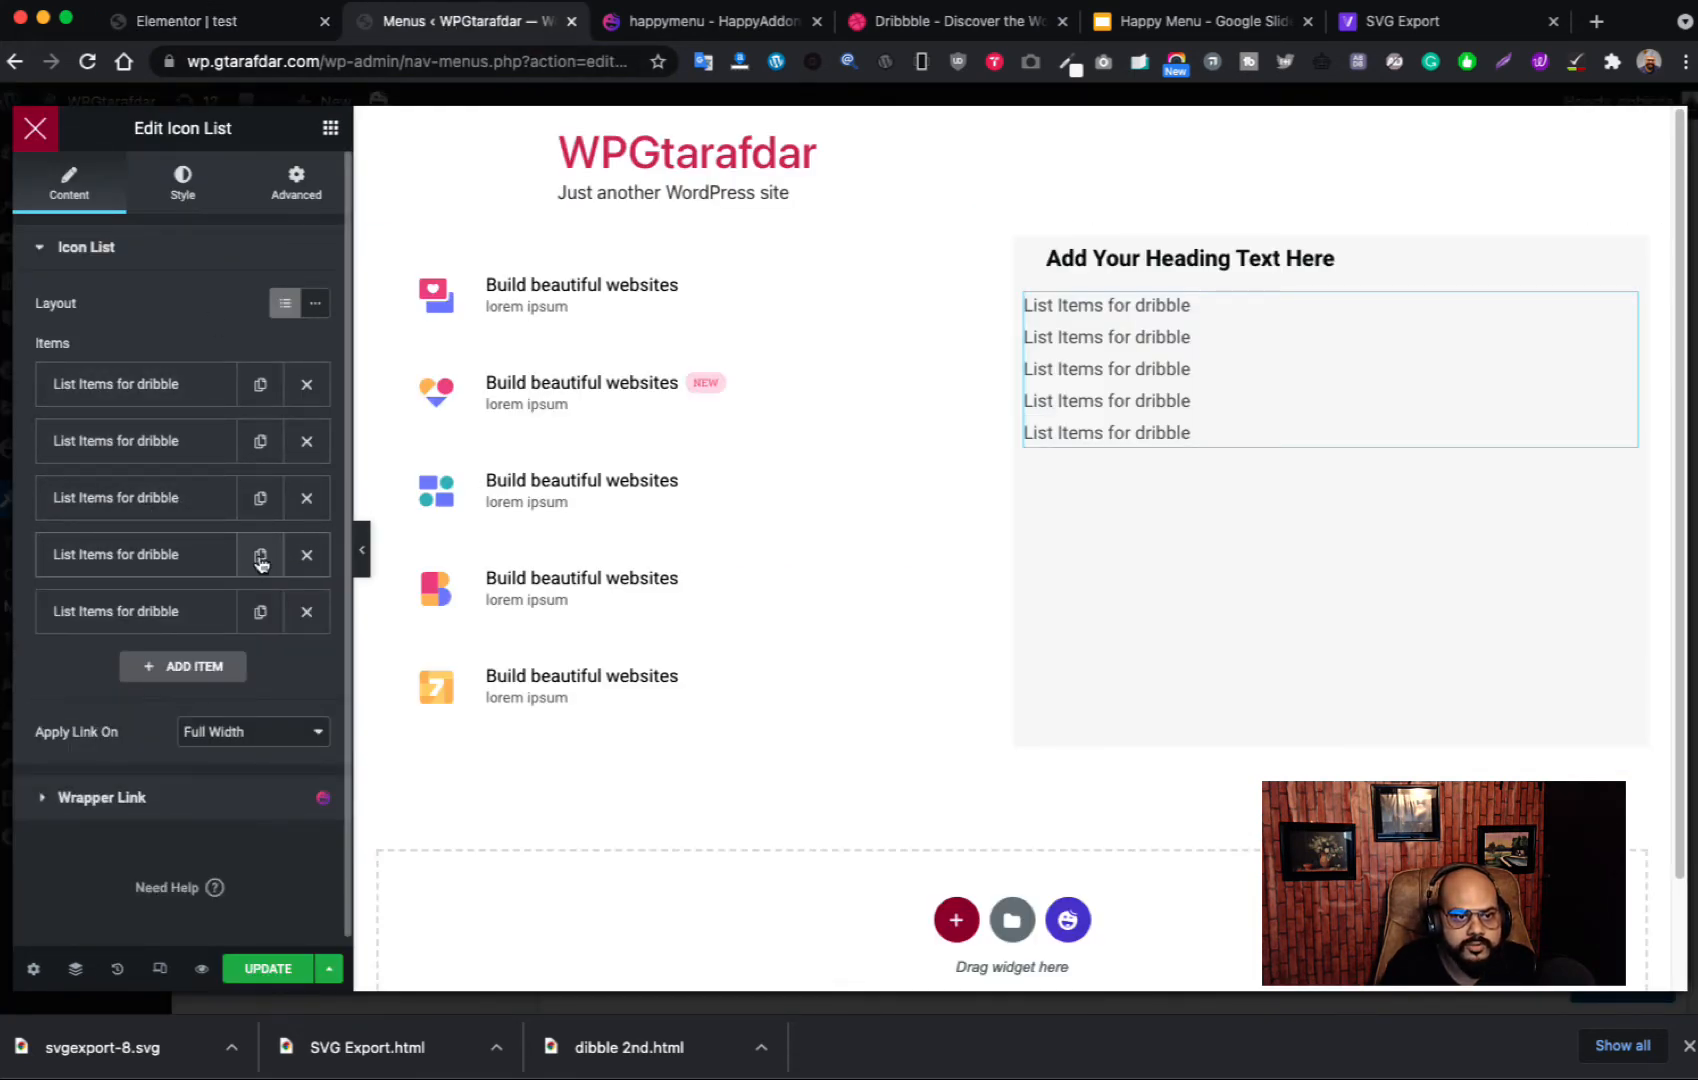
click(260, 556)
click(260, 556)
click(260, 556)
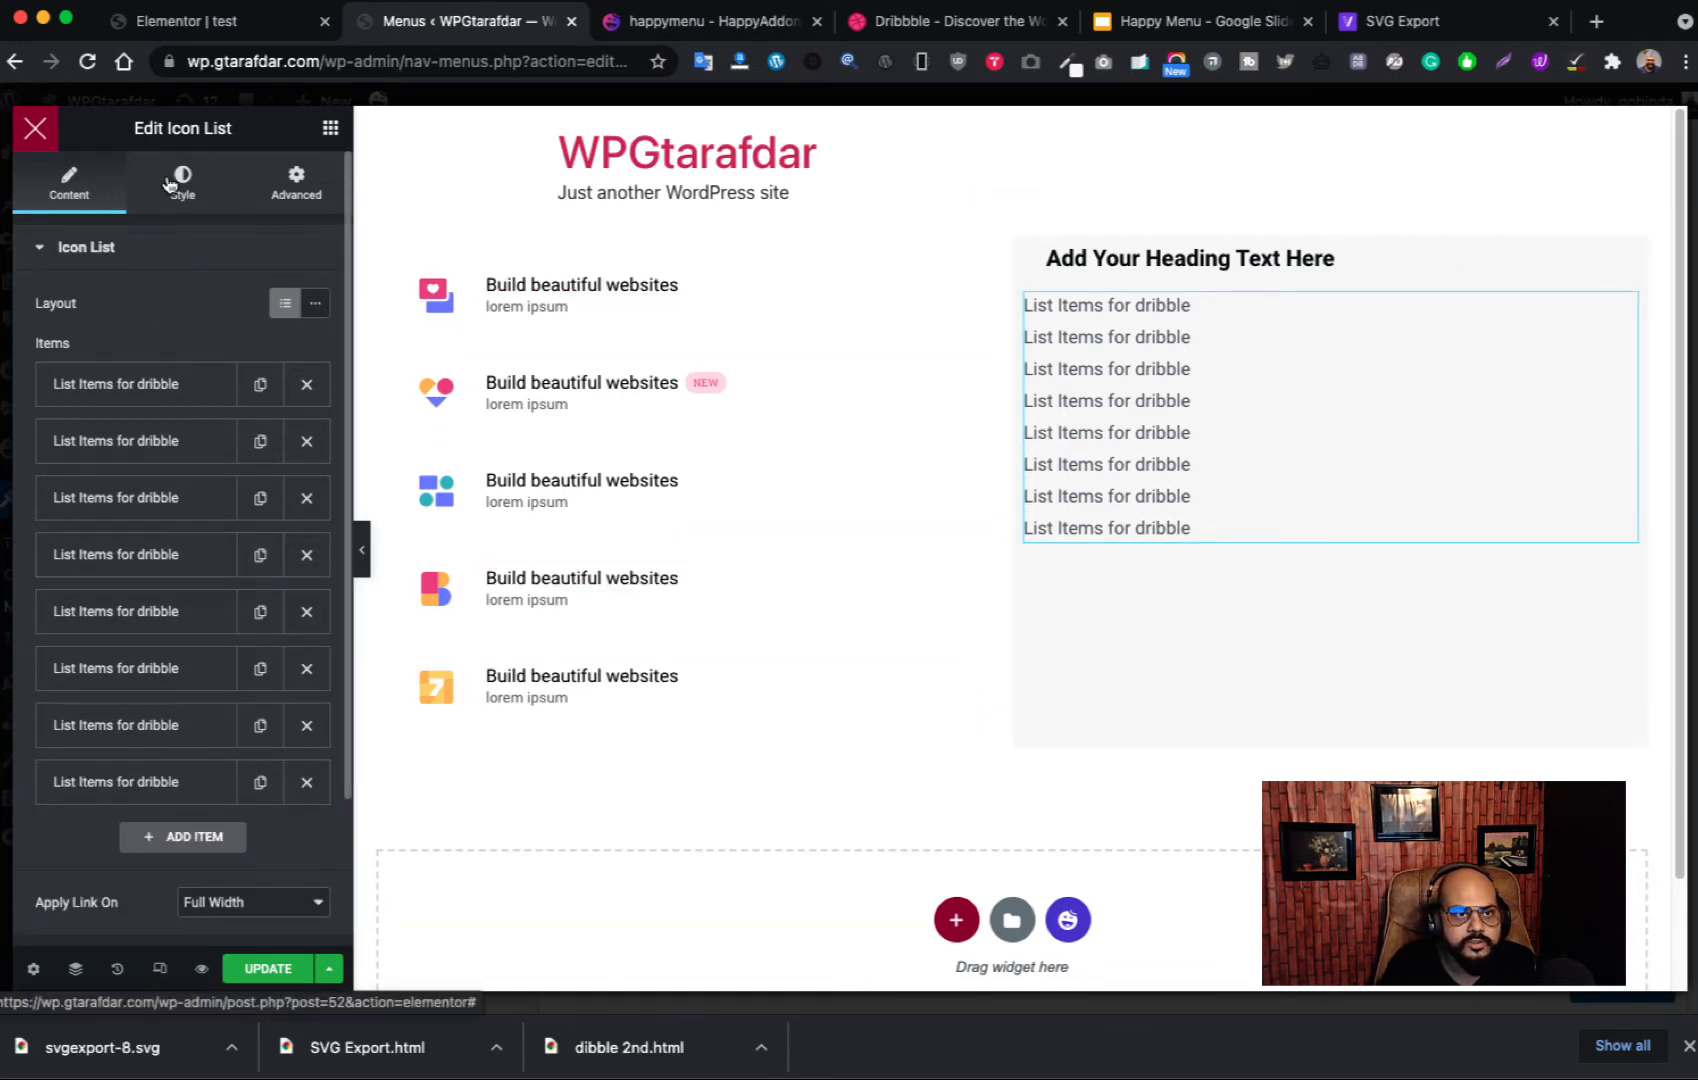
Step: Set the space between the icon list's items to 23
click(182, 183)
drag(42, 330, 135, 327)
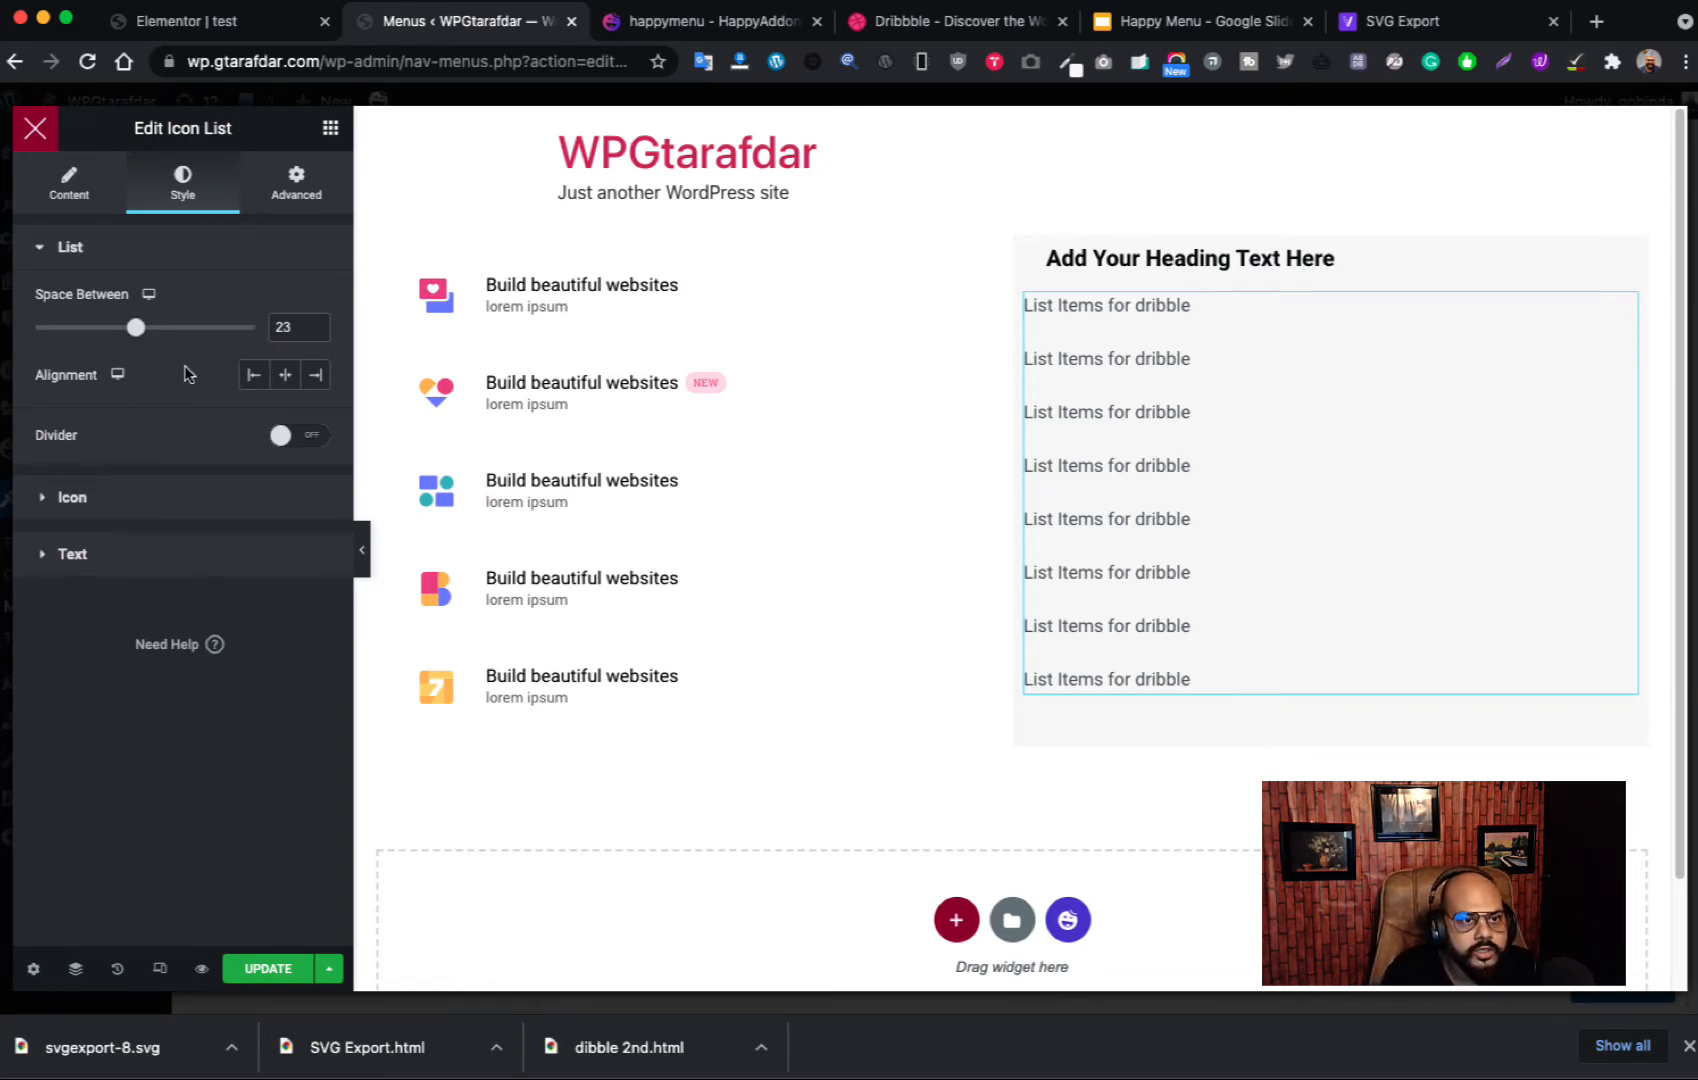
click(257, 248)
click(155, 252)
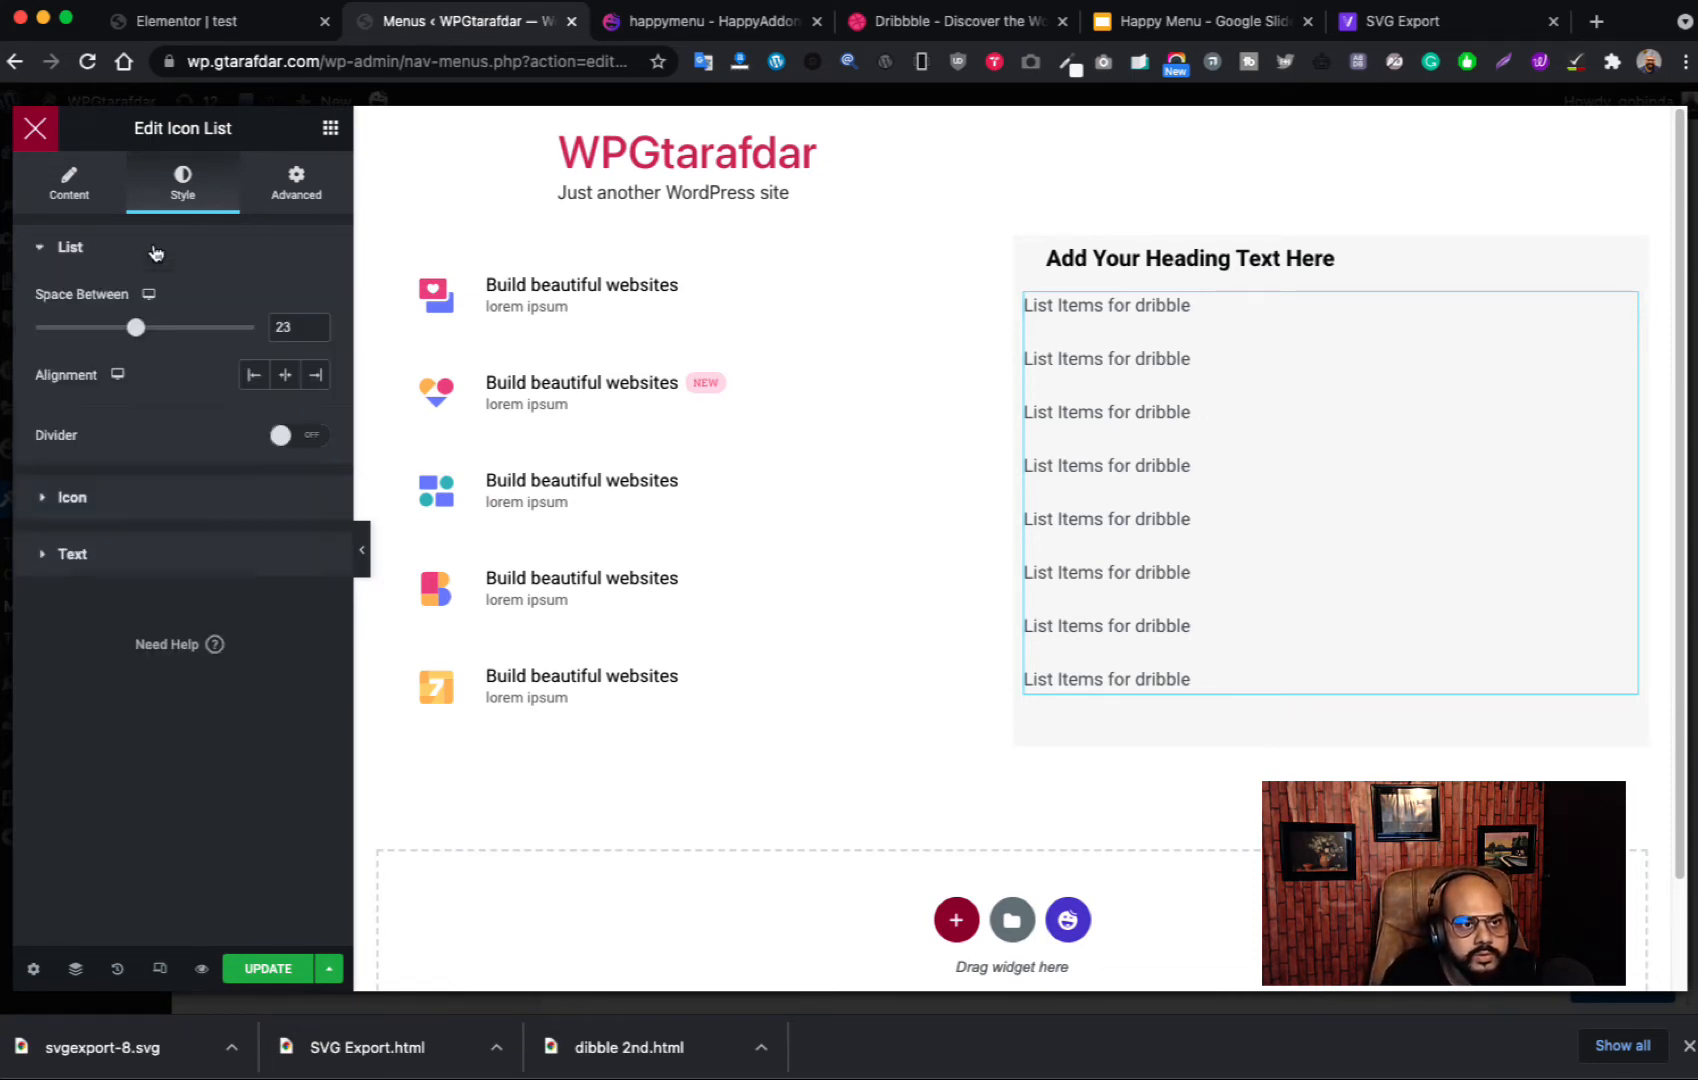
Step: Check the link hover style in Dribbble's Inspiration menu and set the icon list's text hover color to #120505
click(130, 500)
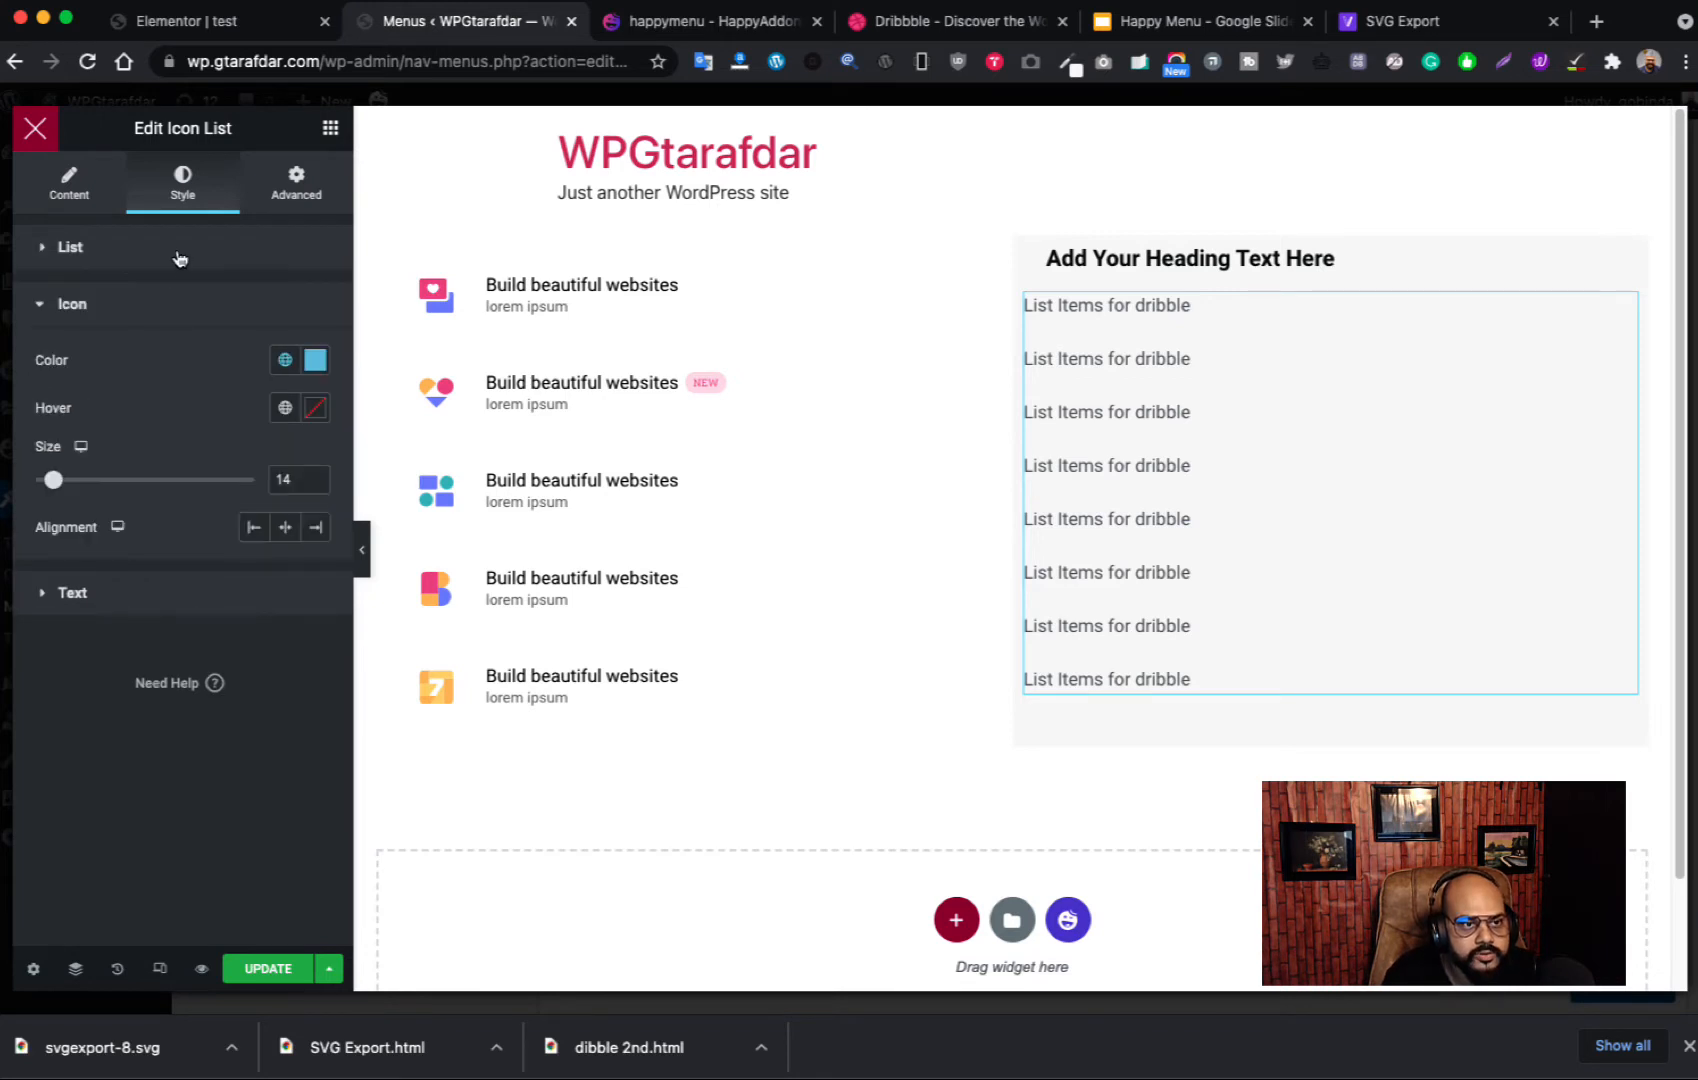
click(112, 312)
click(155, 362)
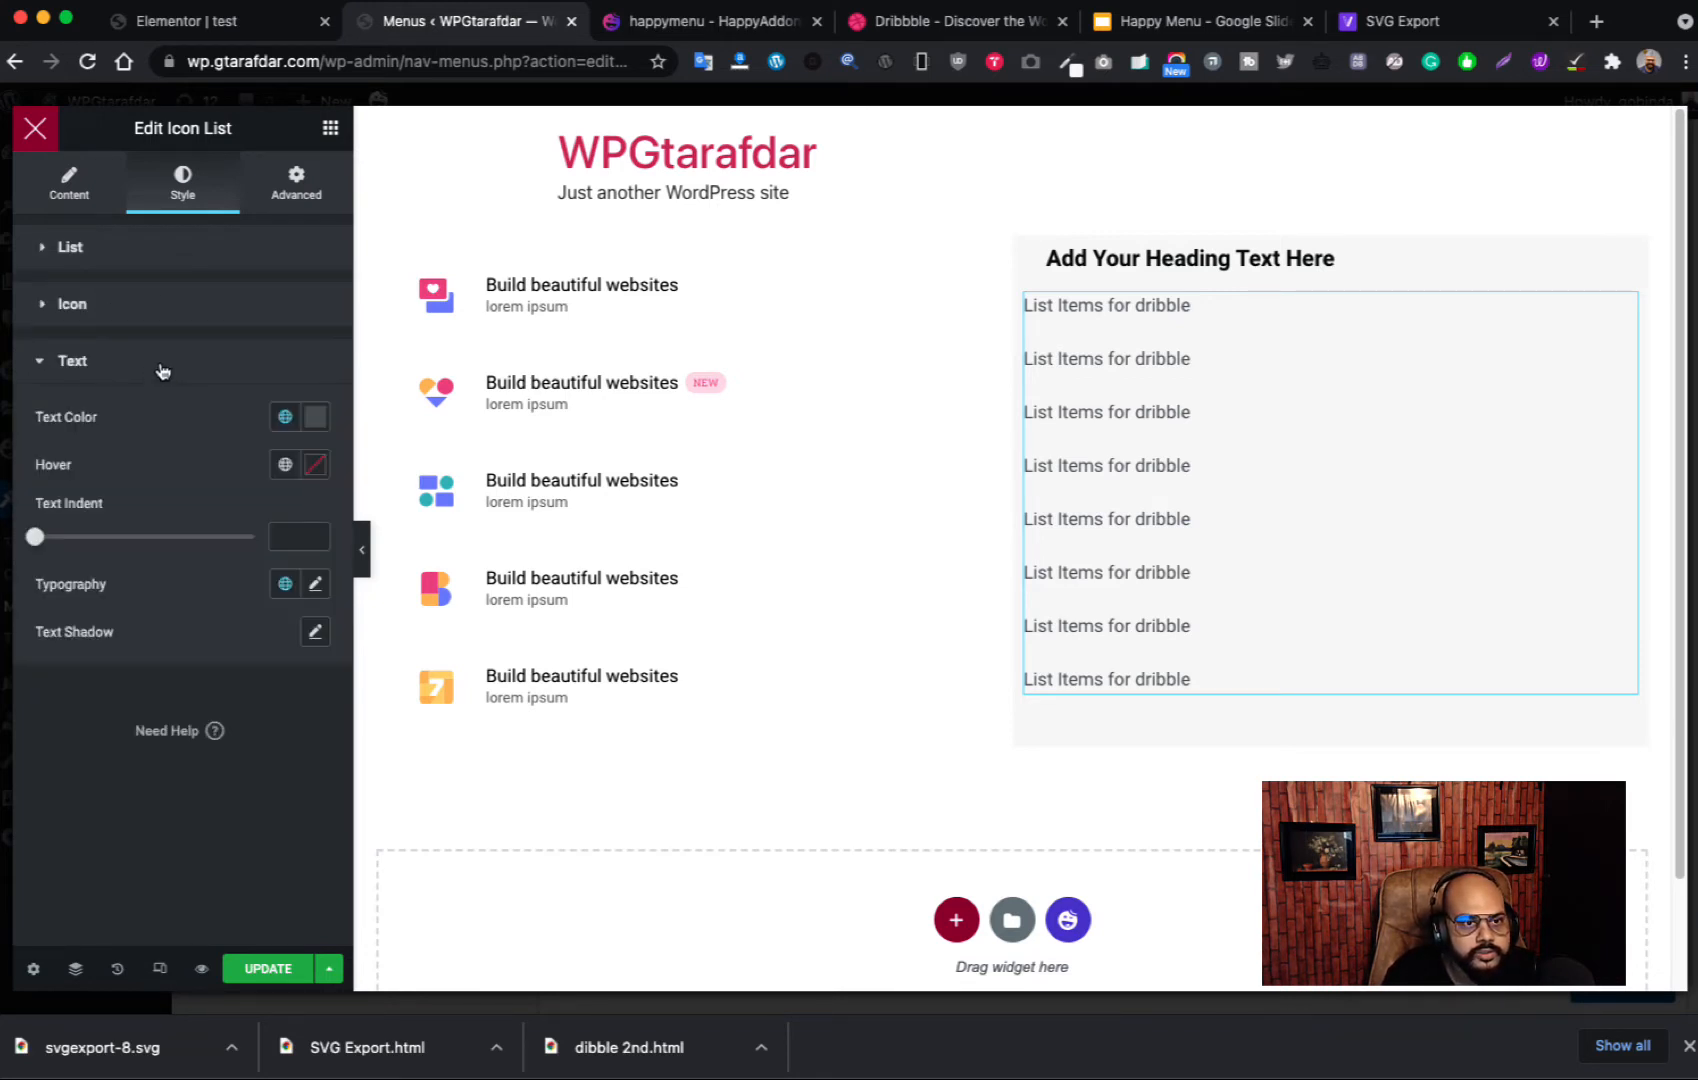
click(313, 419)
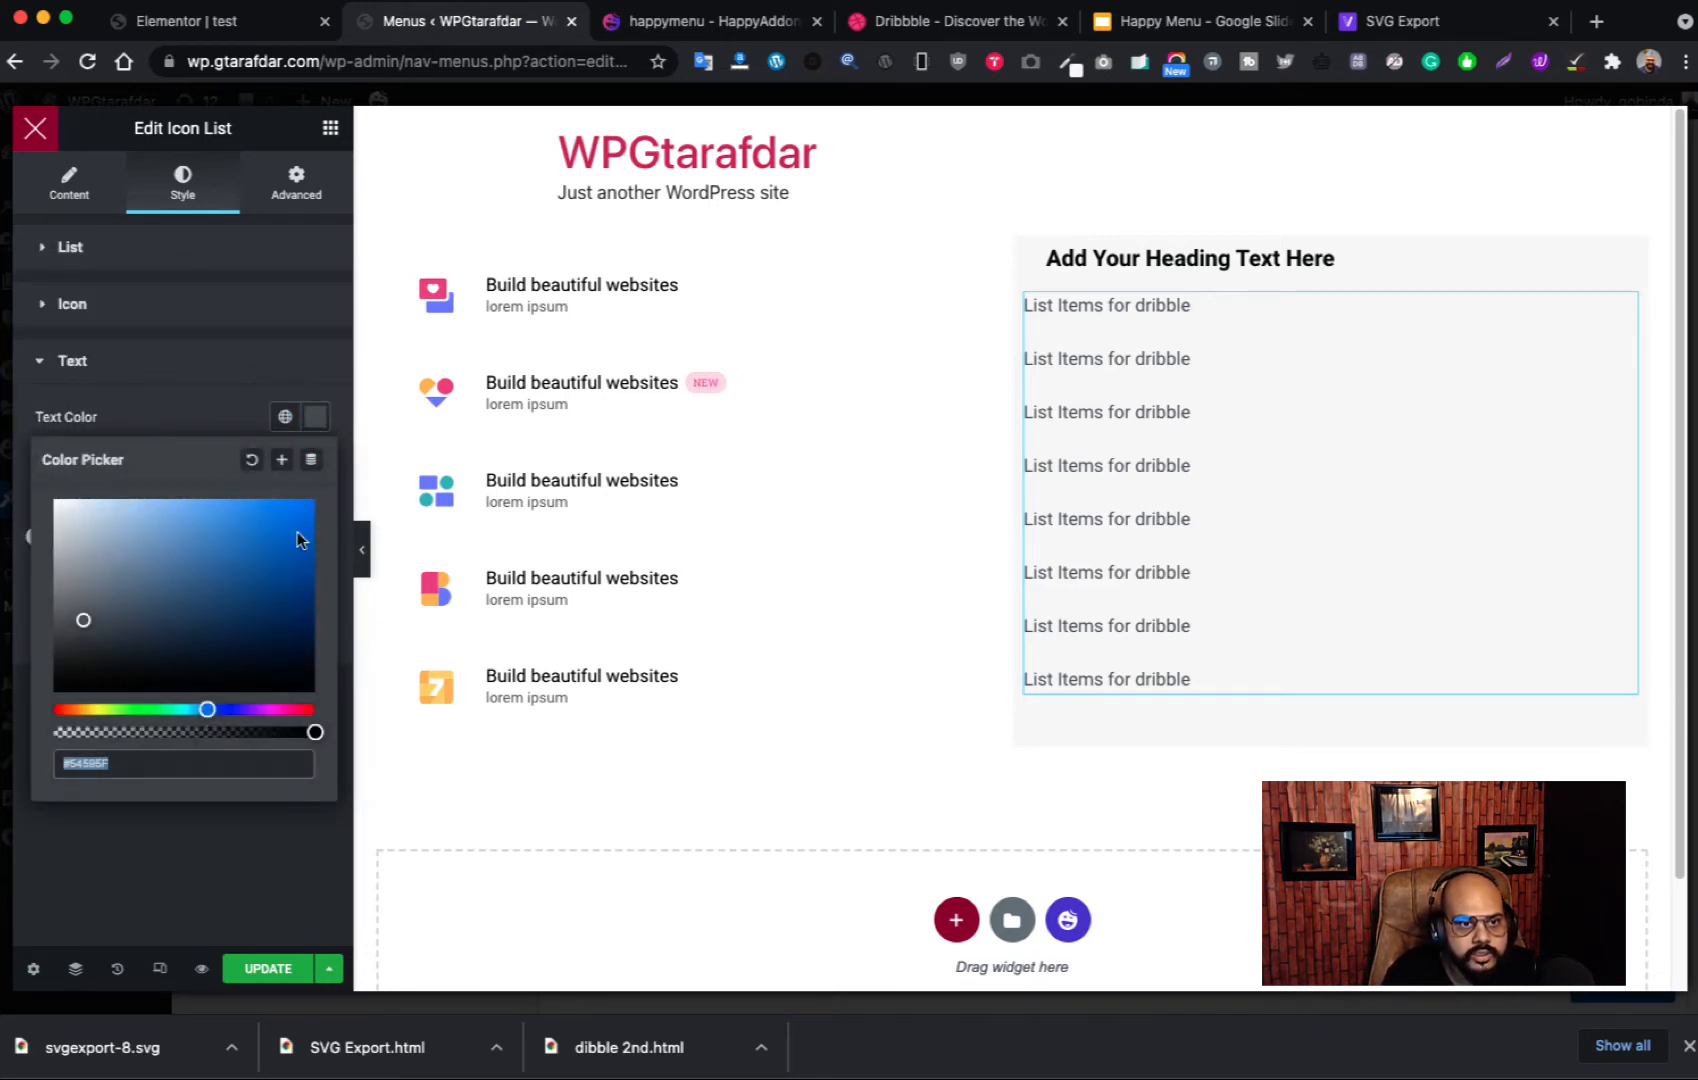
click(202, 368)
click(157, 373)
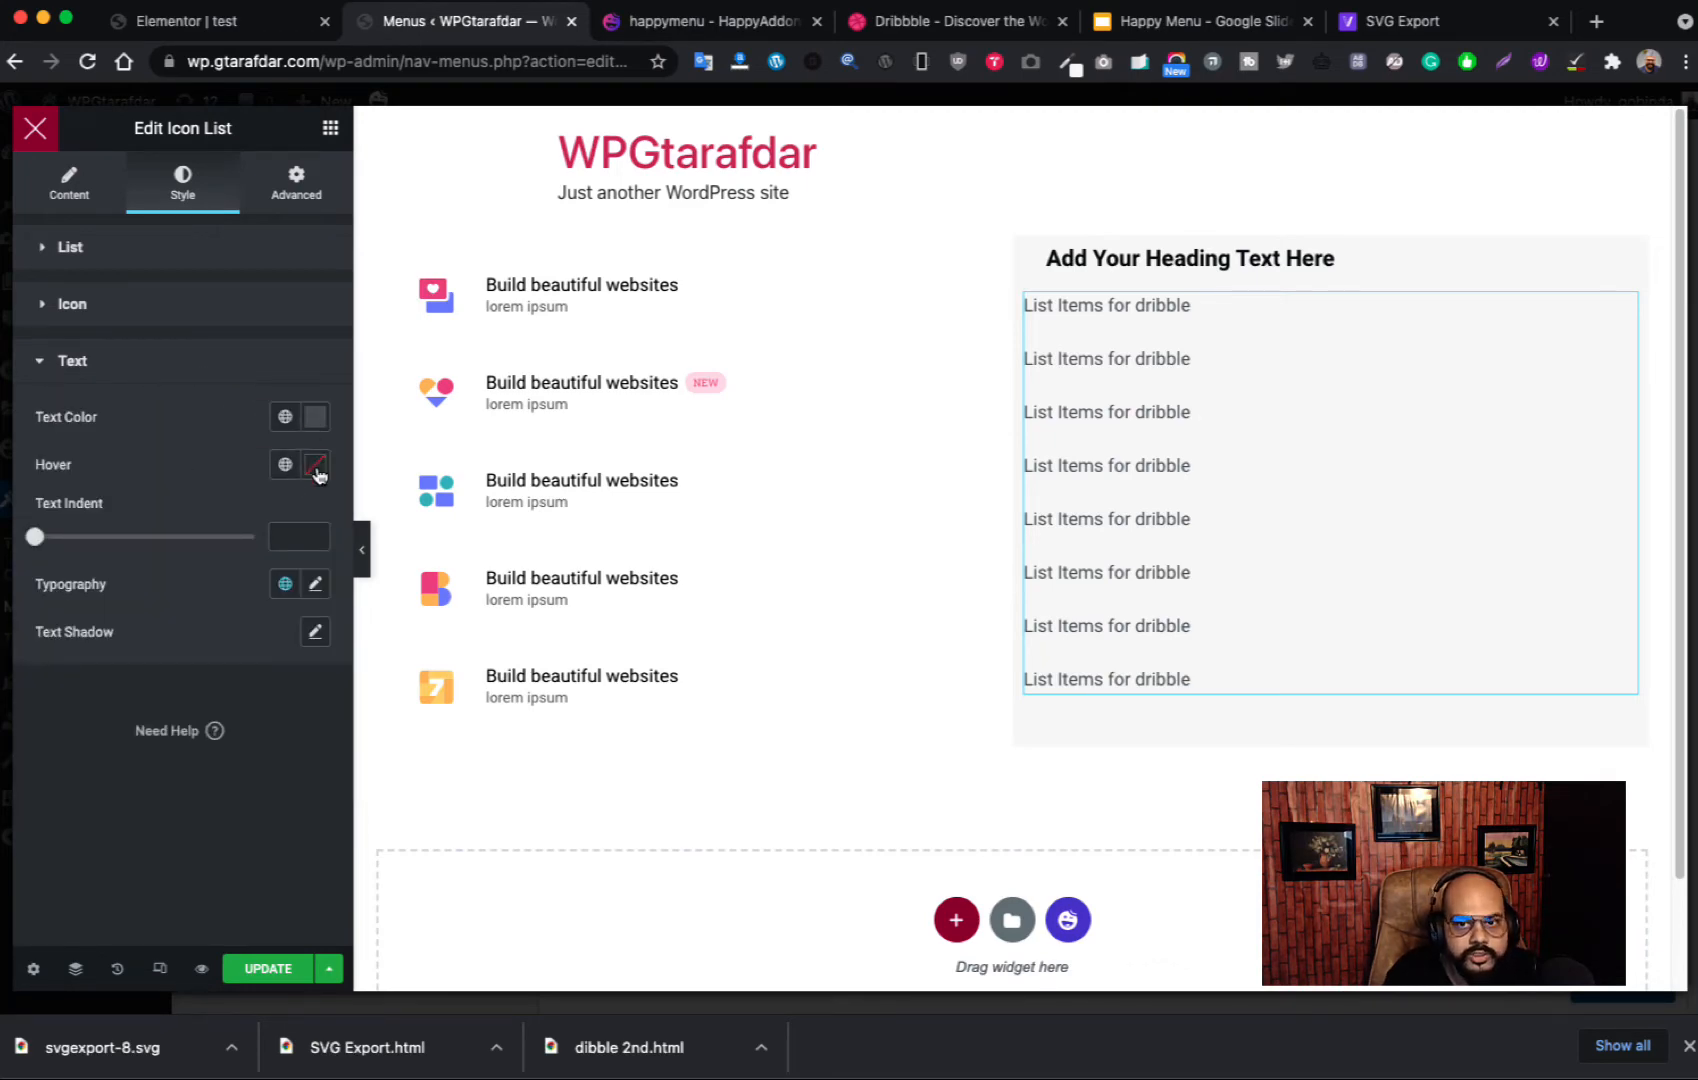
click(868, 24)
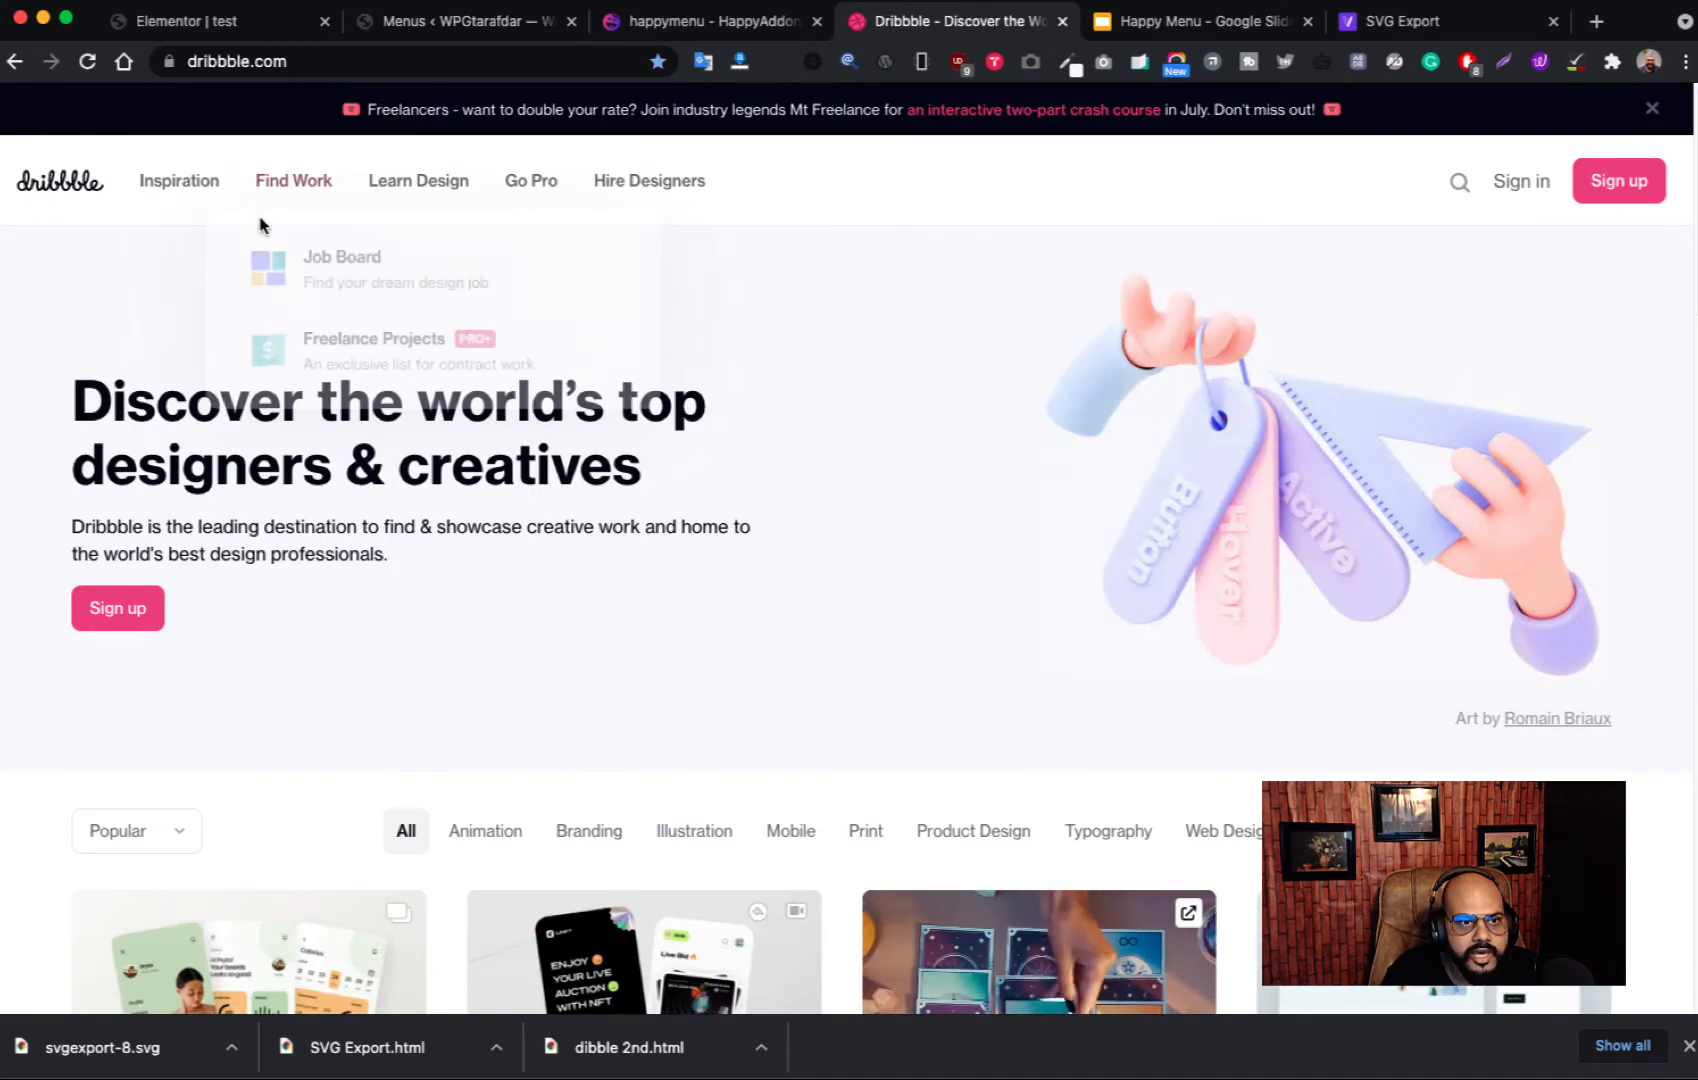
mouse_move(179, 180)
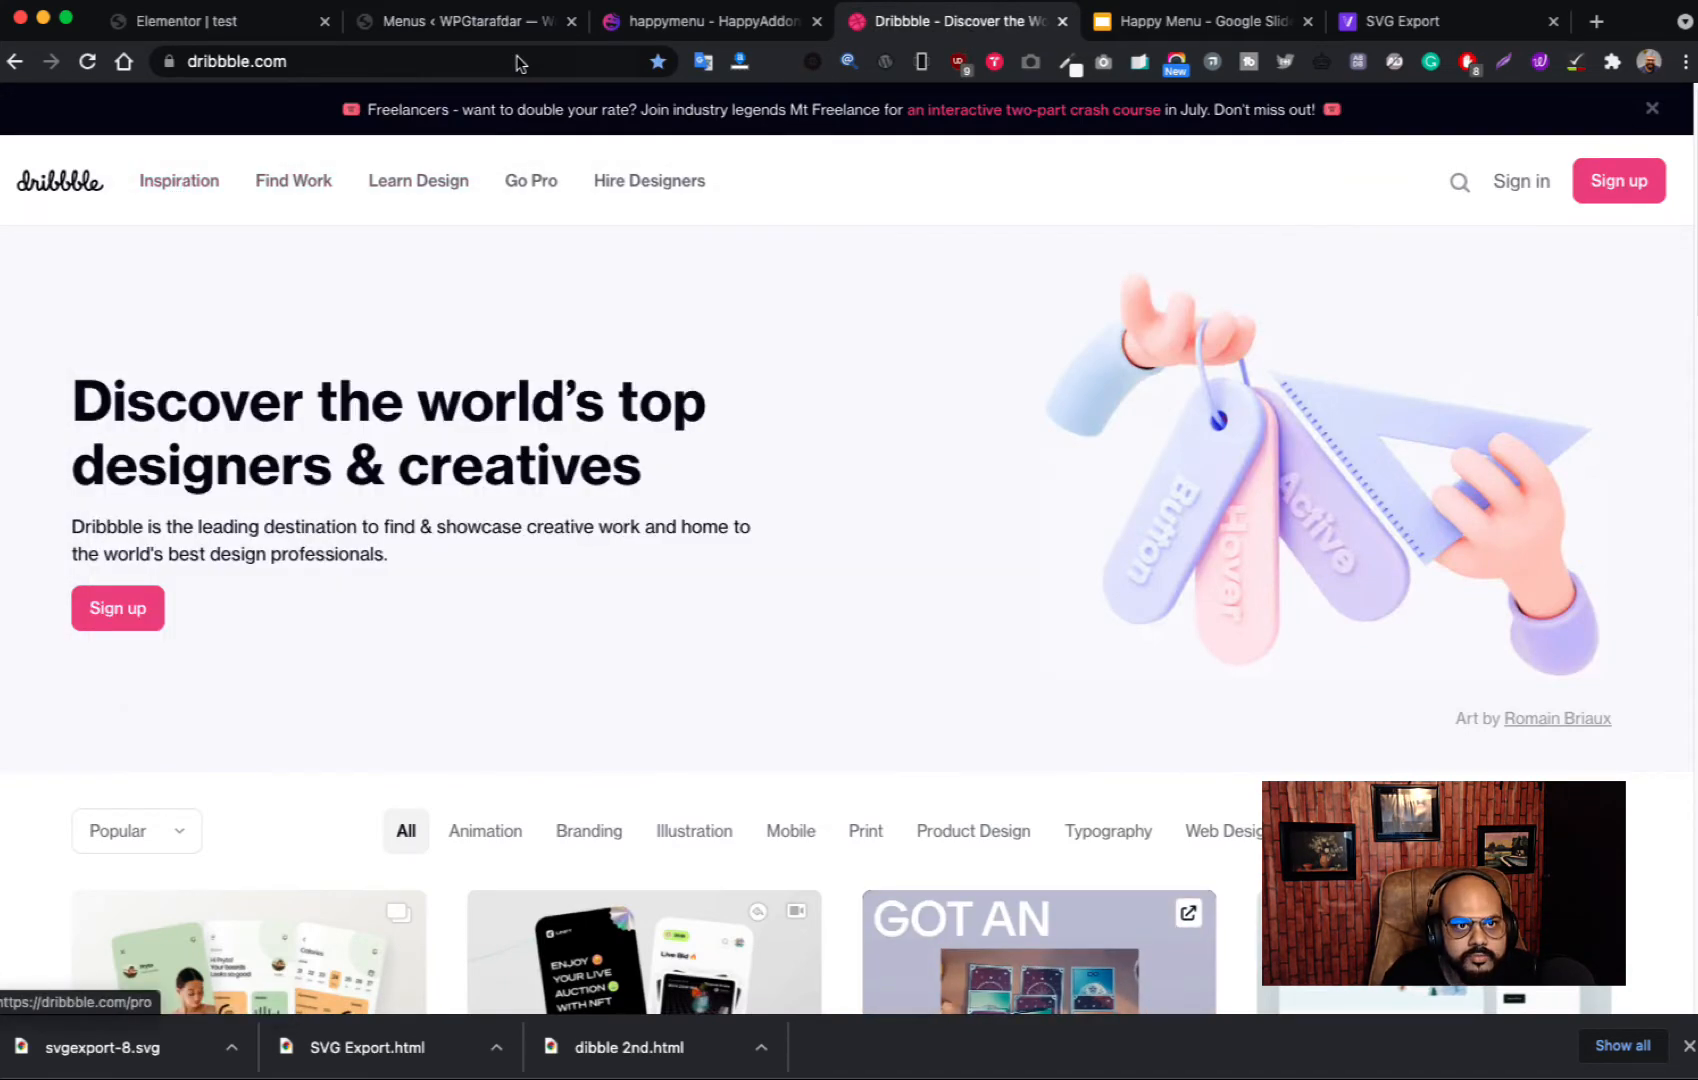
click(482, 22)
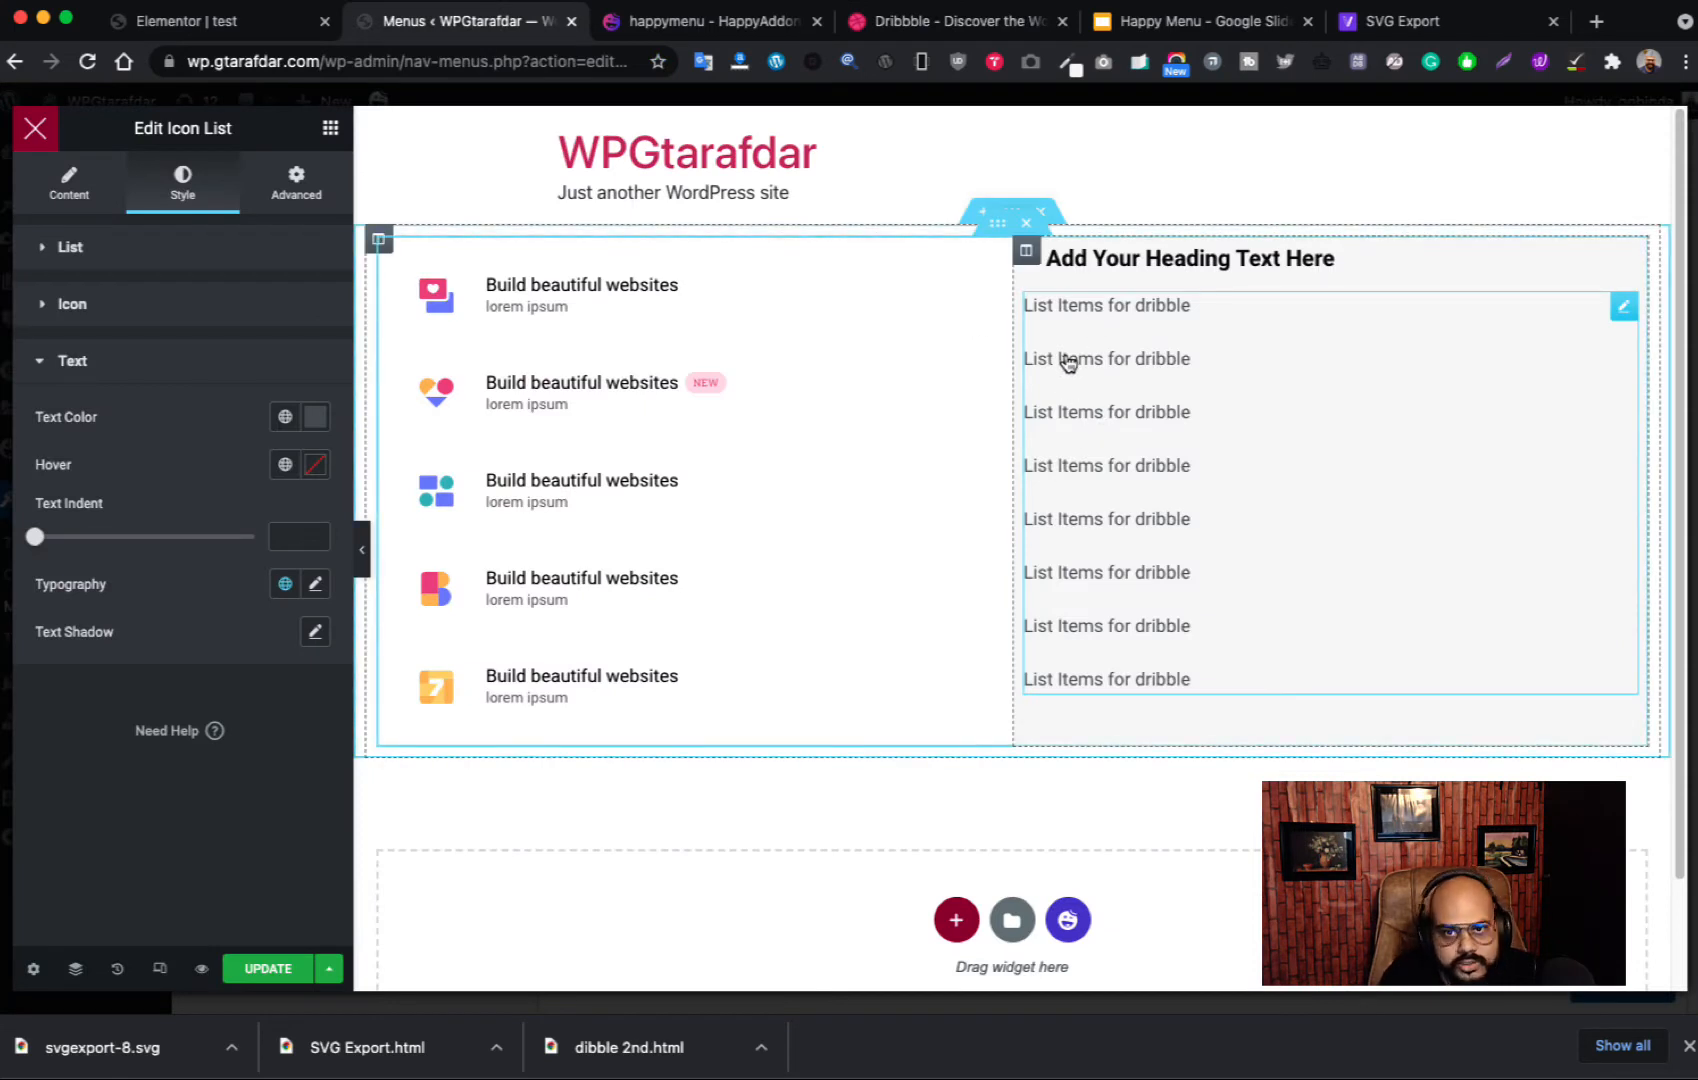
click(318, 470)
click(237, 727)
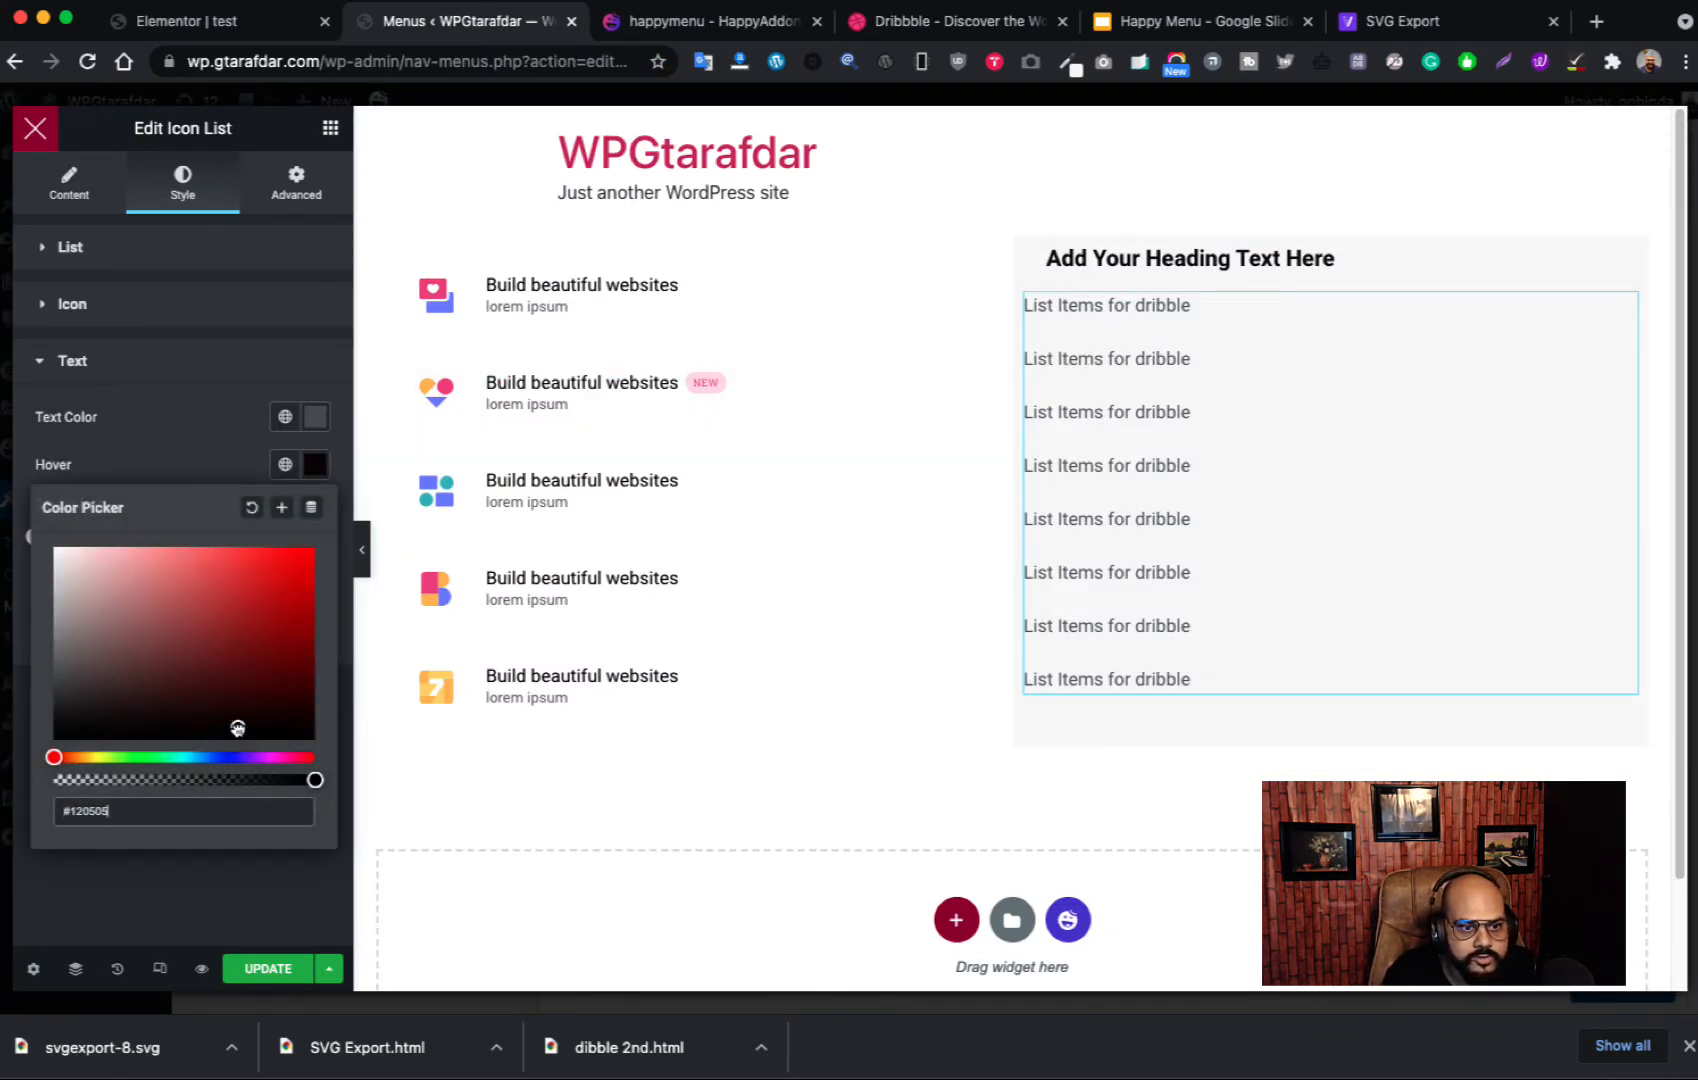
click(195, 469)
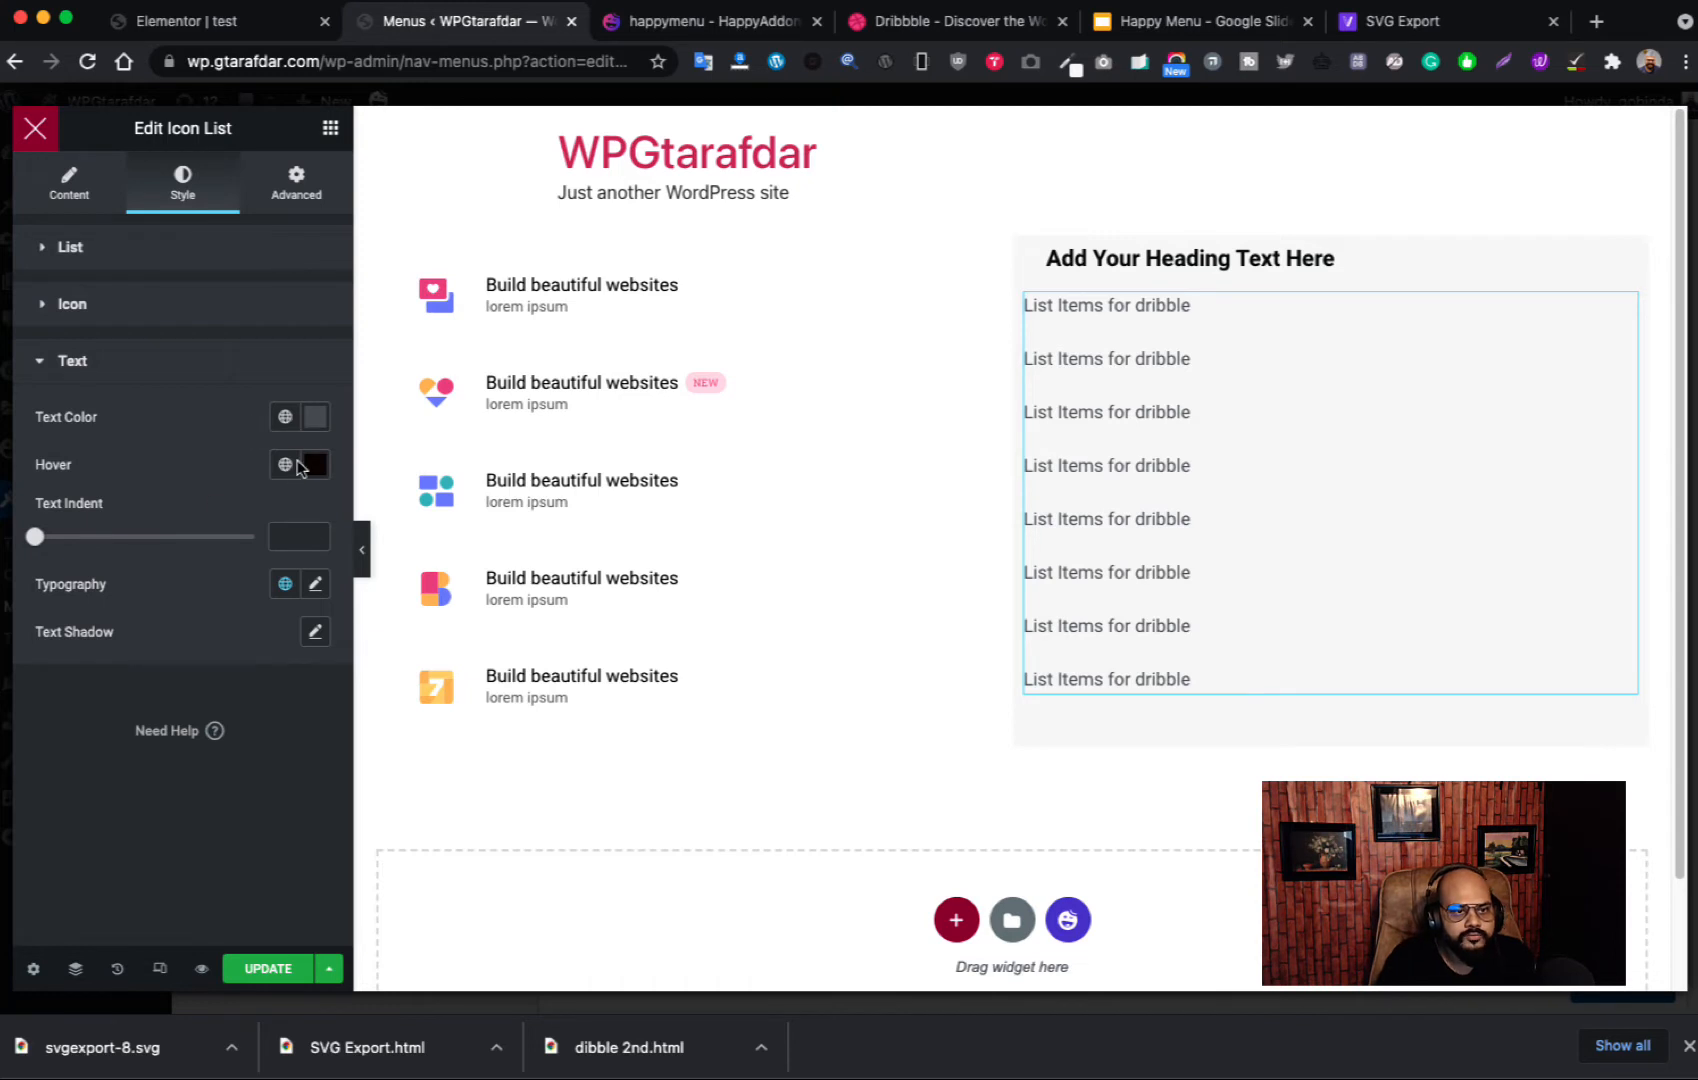
Step: Set the icon list text's typography size to 16 px
click(316, 585)
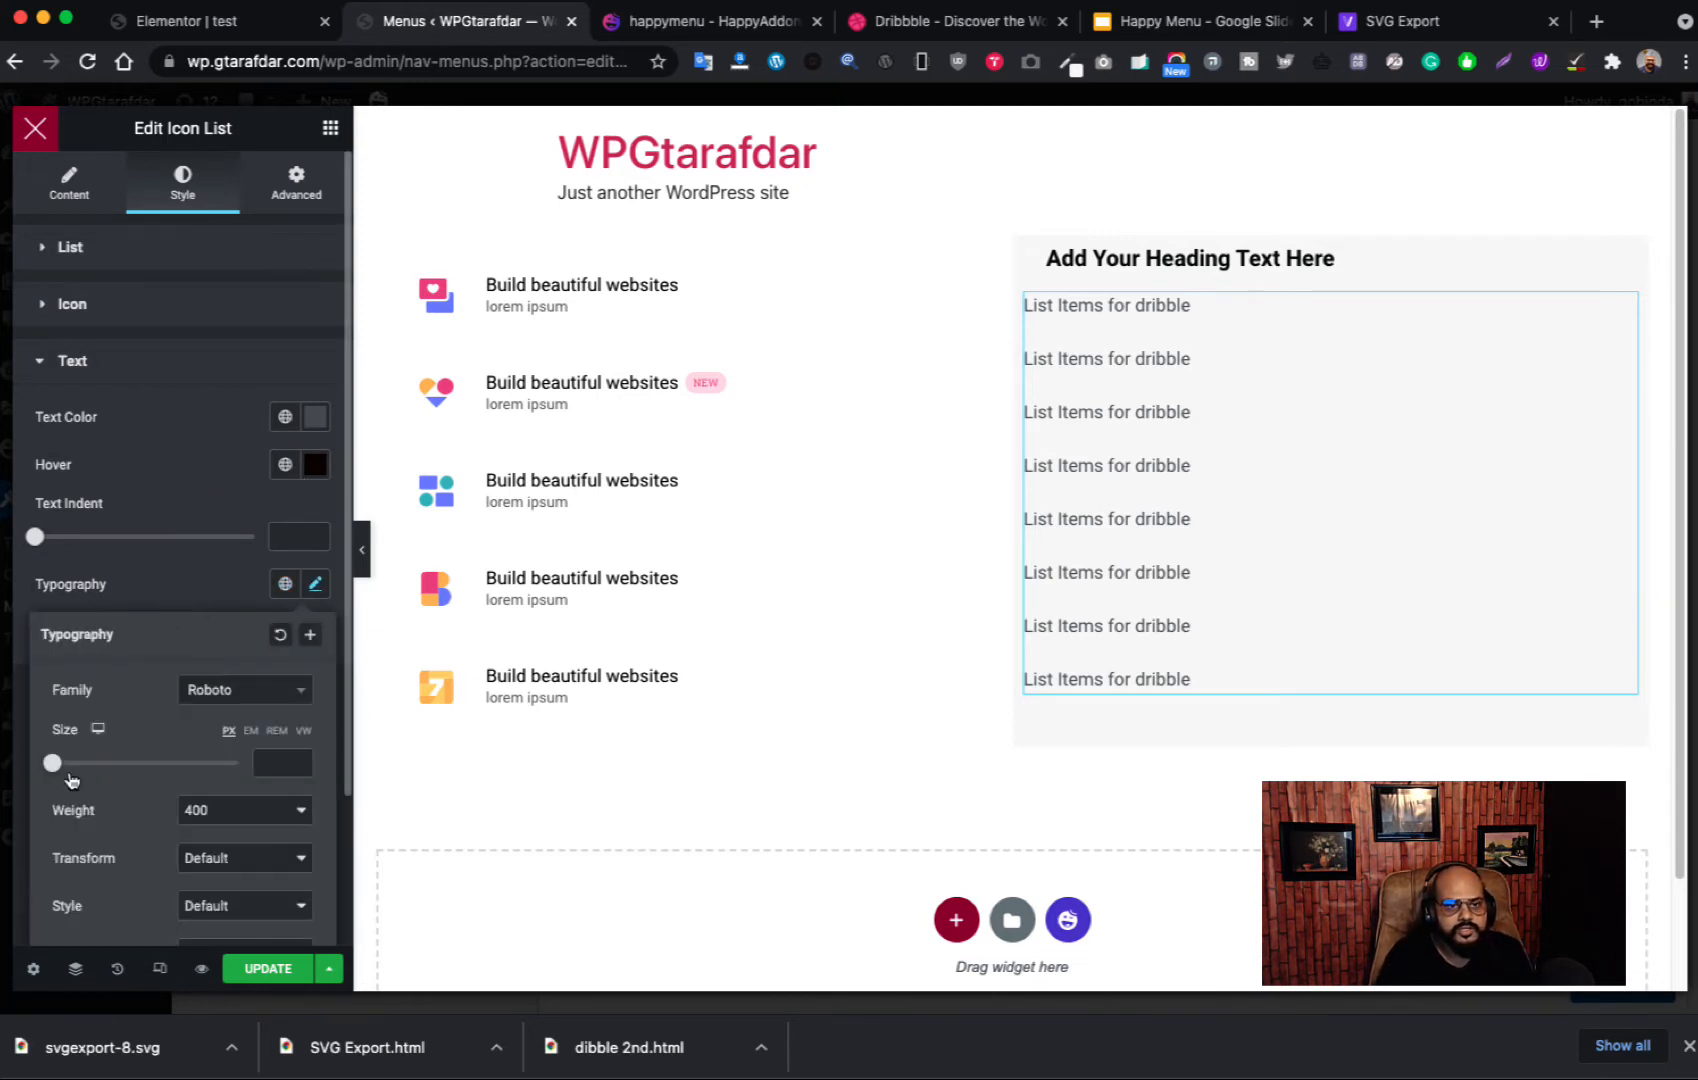
drag(58, 770, 71, 767)
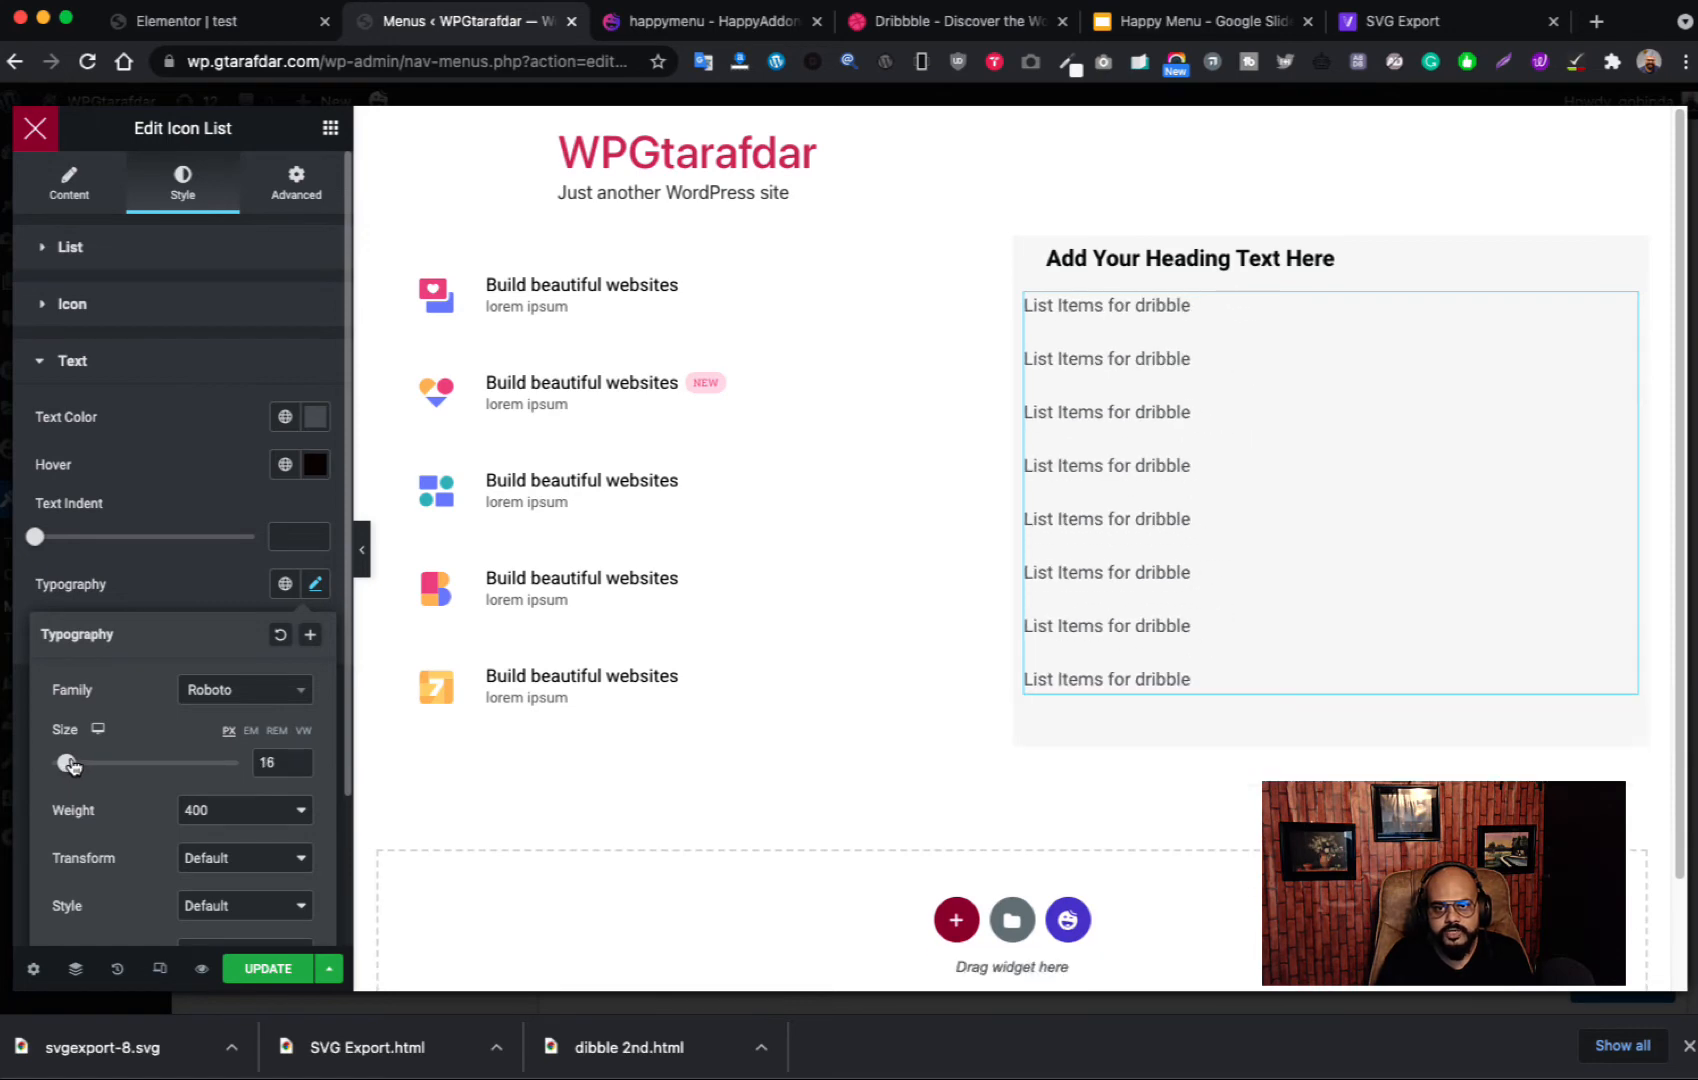
click(183, 507)
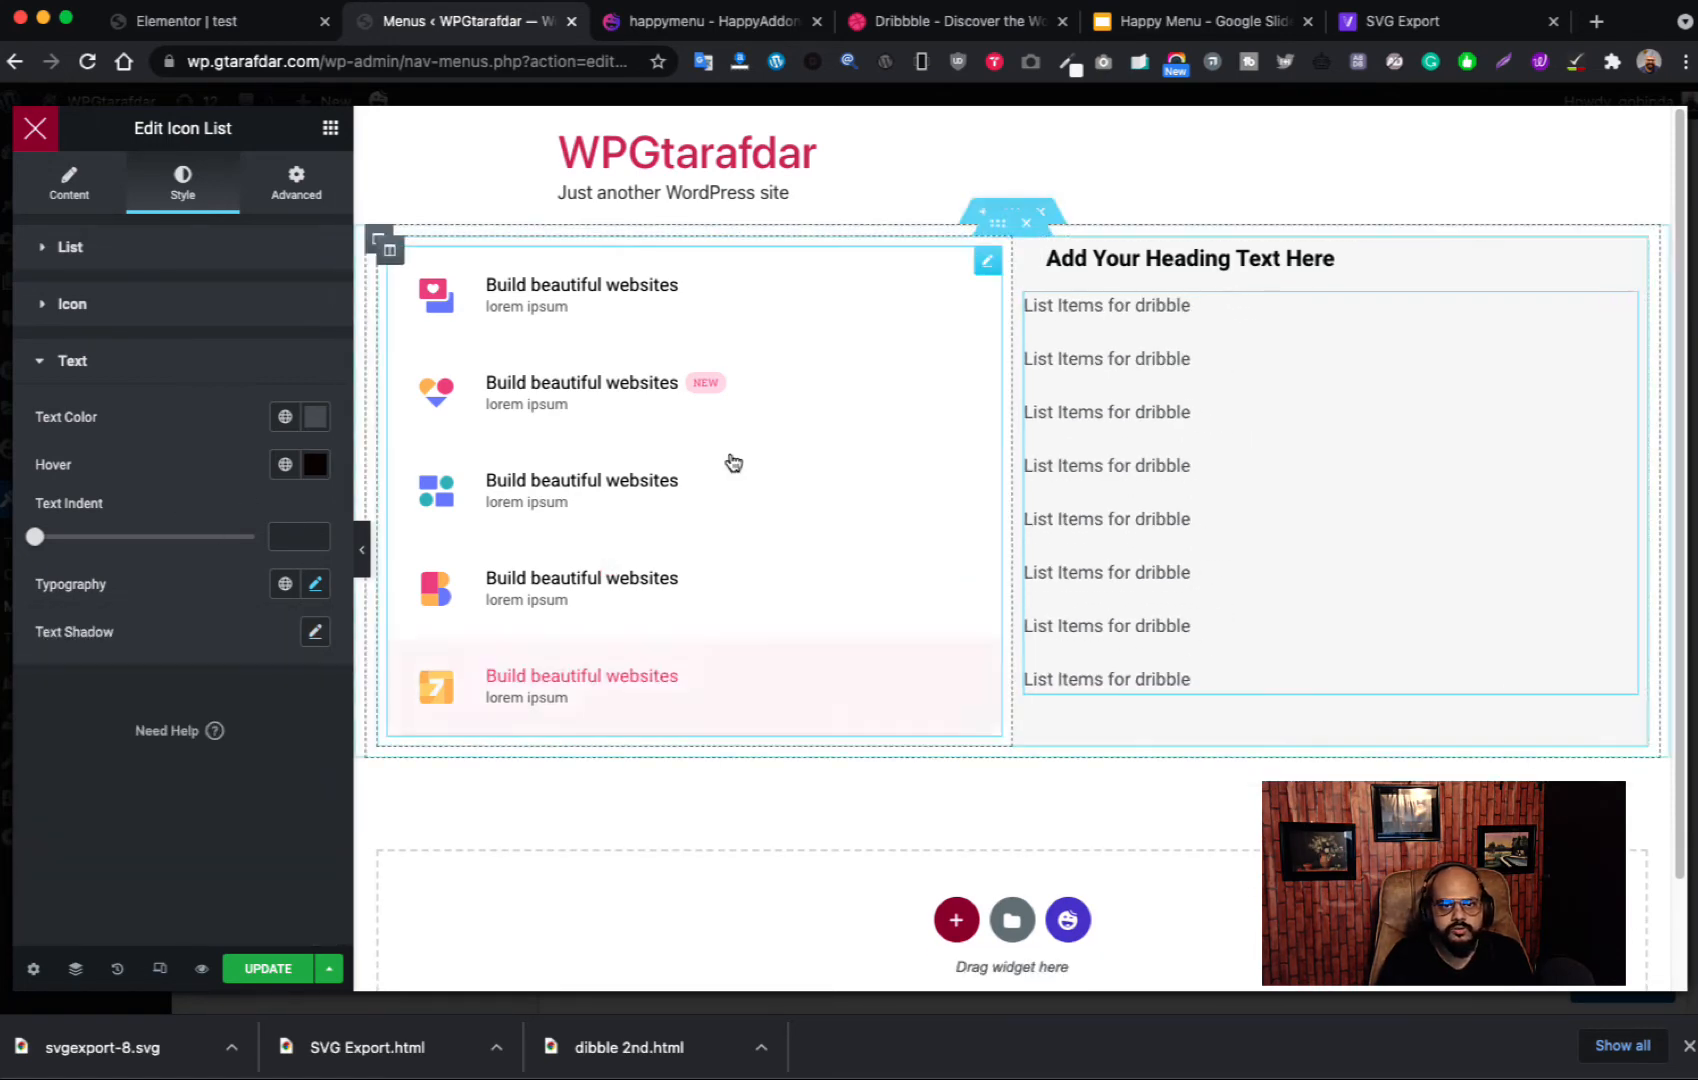
Step: Unlink the icon list's padding sides and set only the left padding to 20 px
click(308, 190)
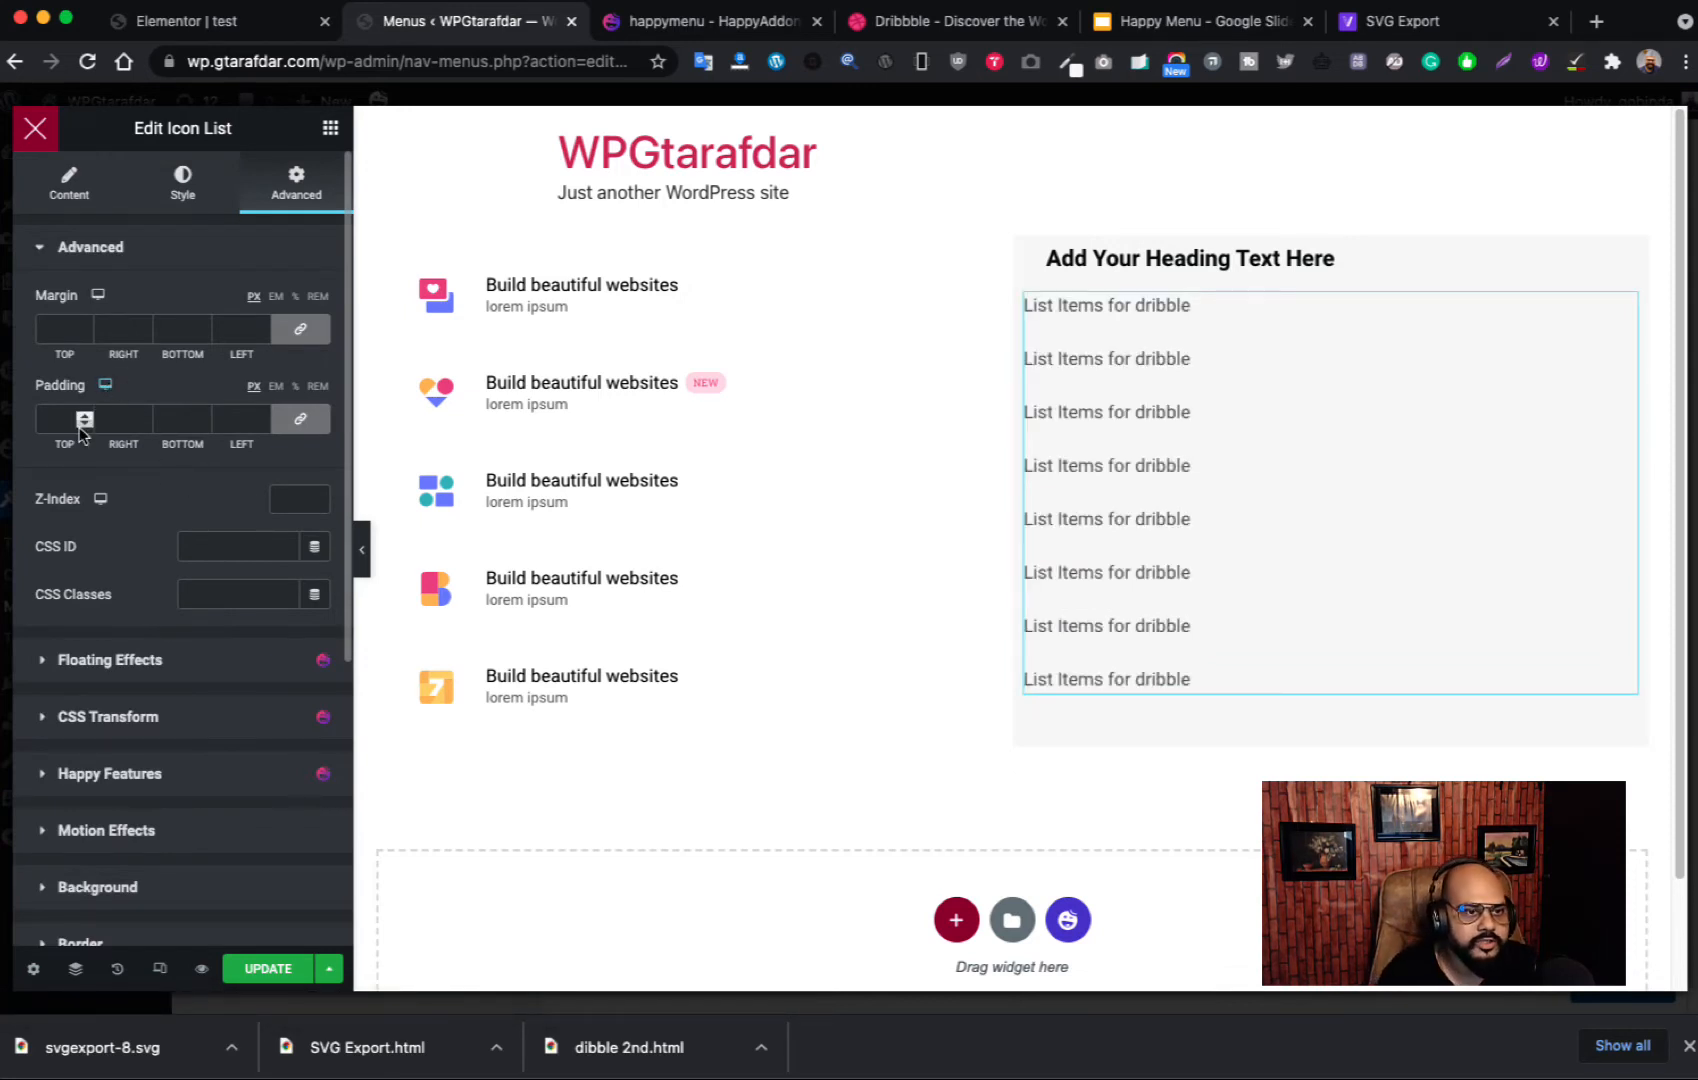
click(299, 418)
double_click(233, 420)
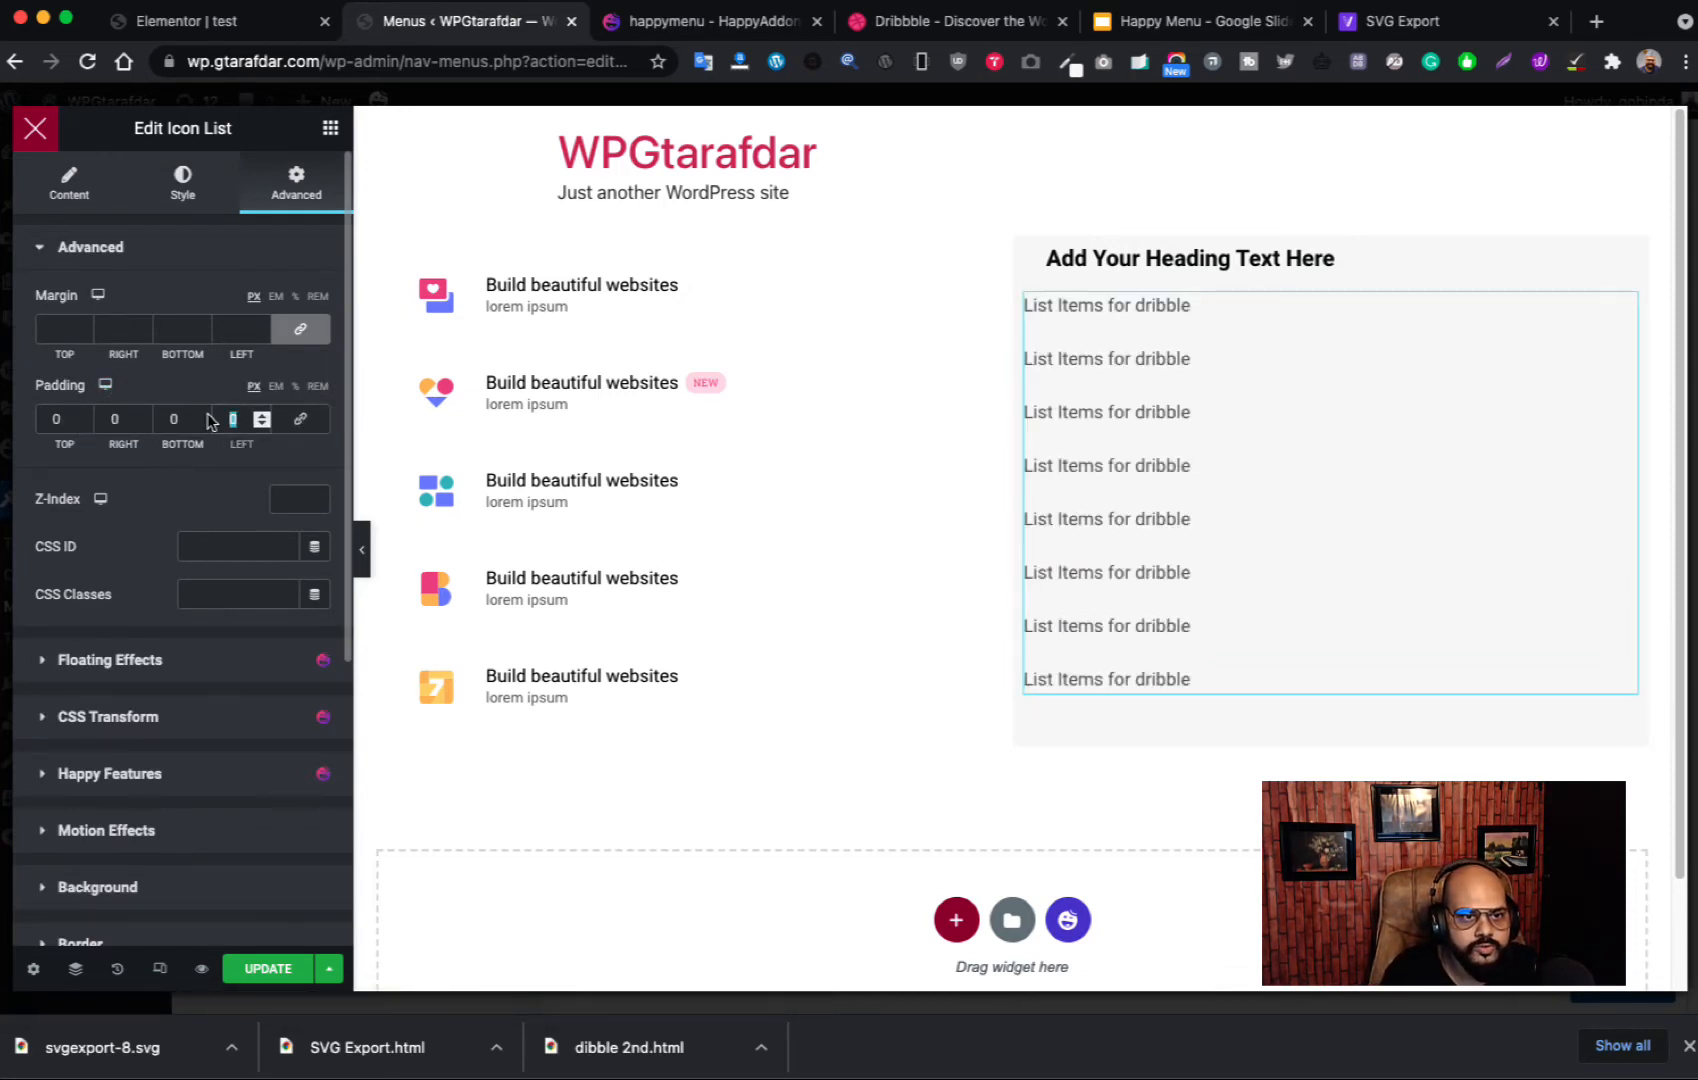
text(20)
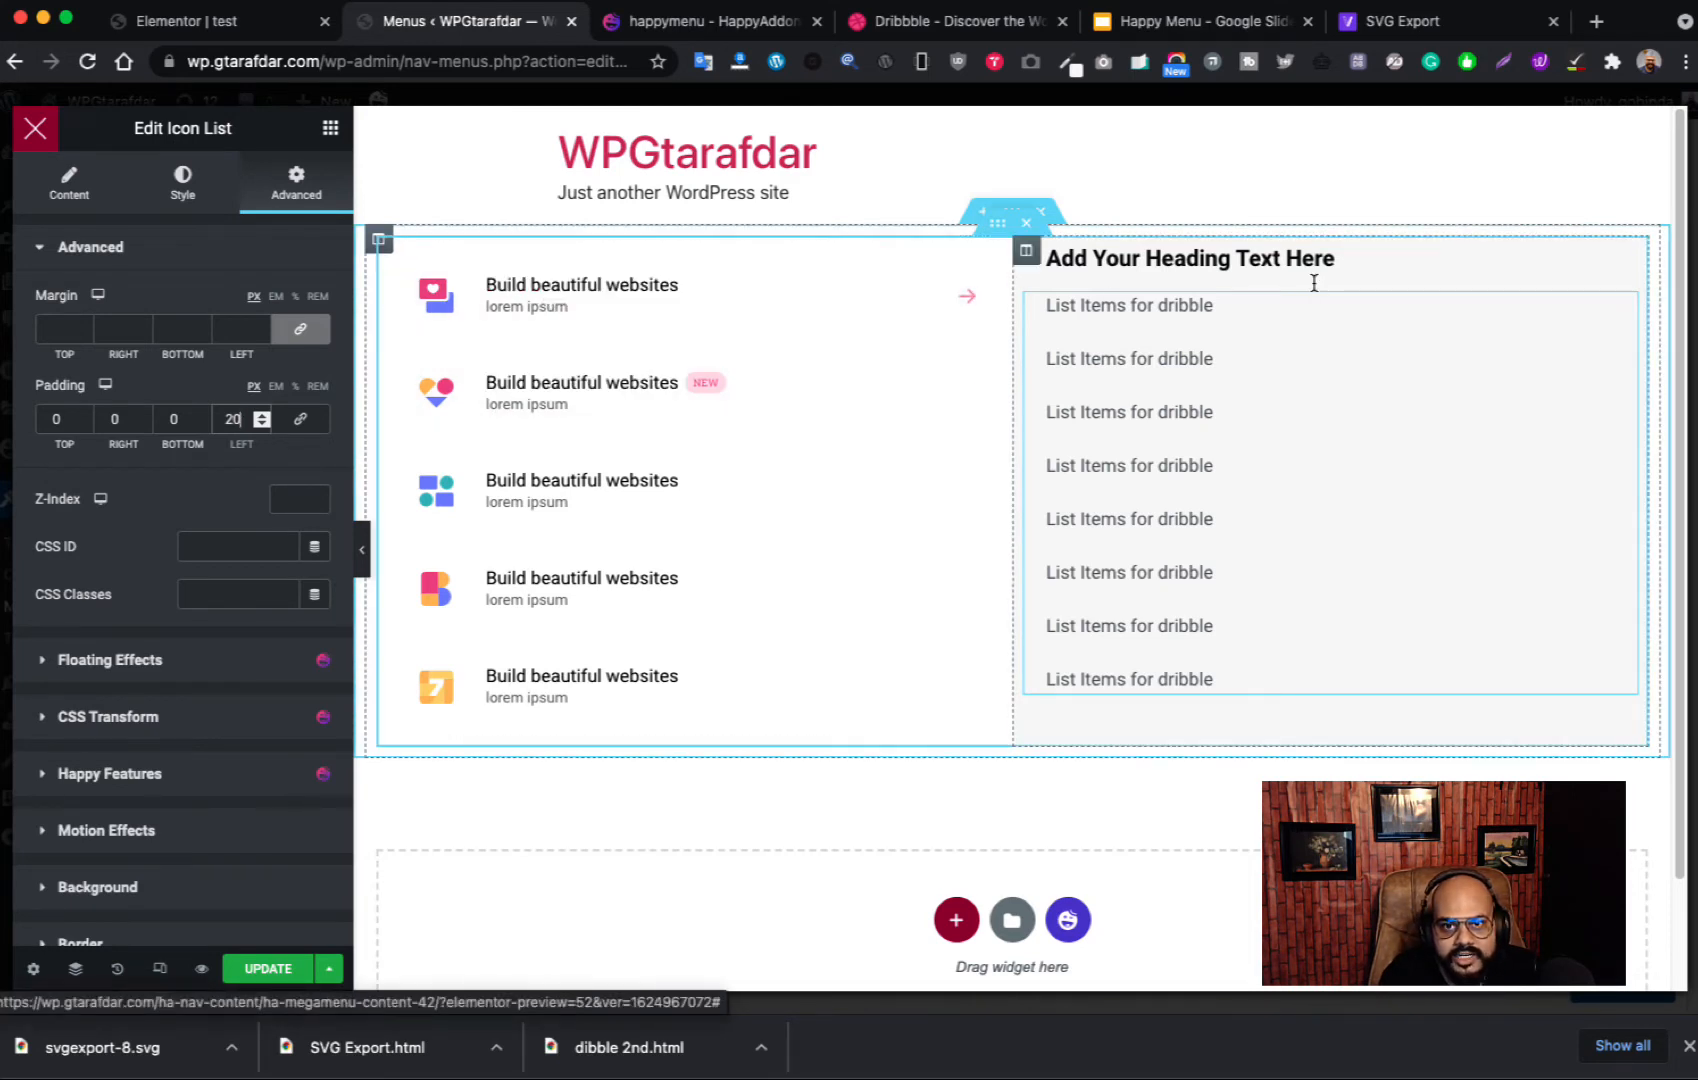
Step: Unlink the grey column's padding sides and set its top padding to 25 px, with the other sides at 0
click(1625, 260)
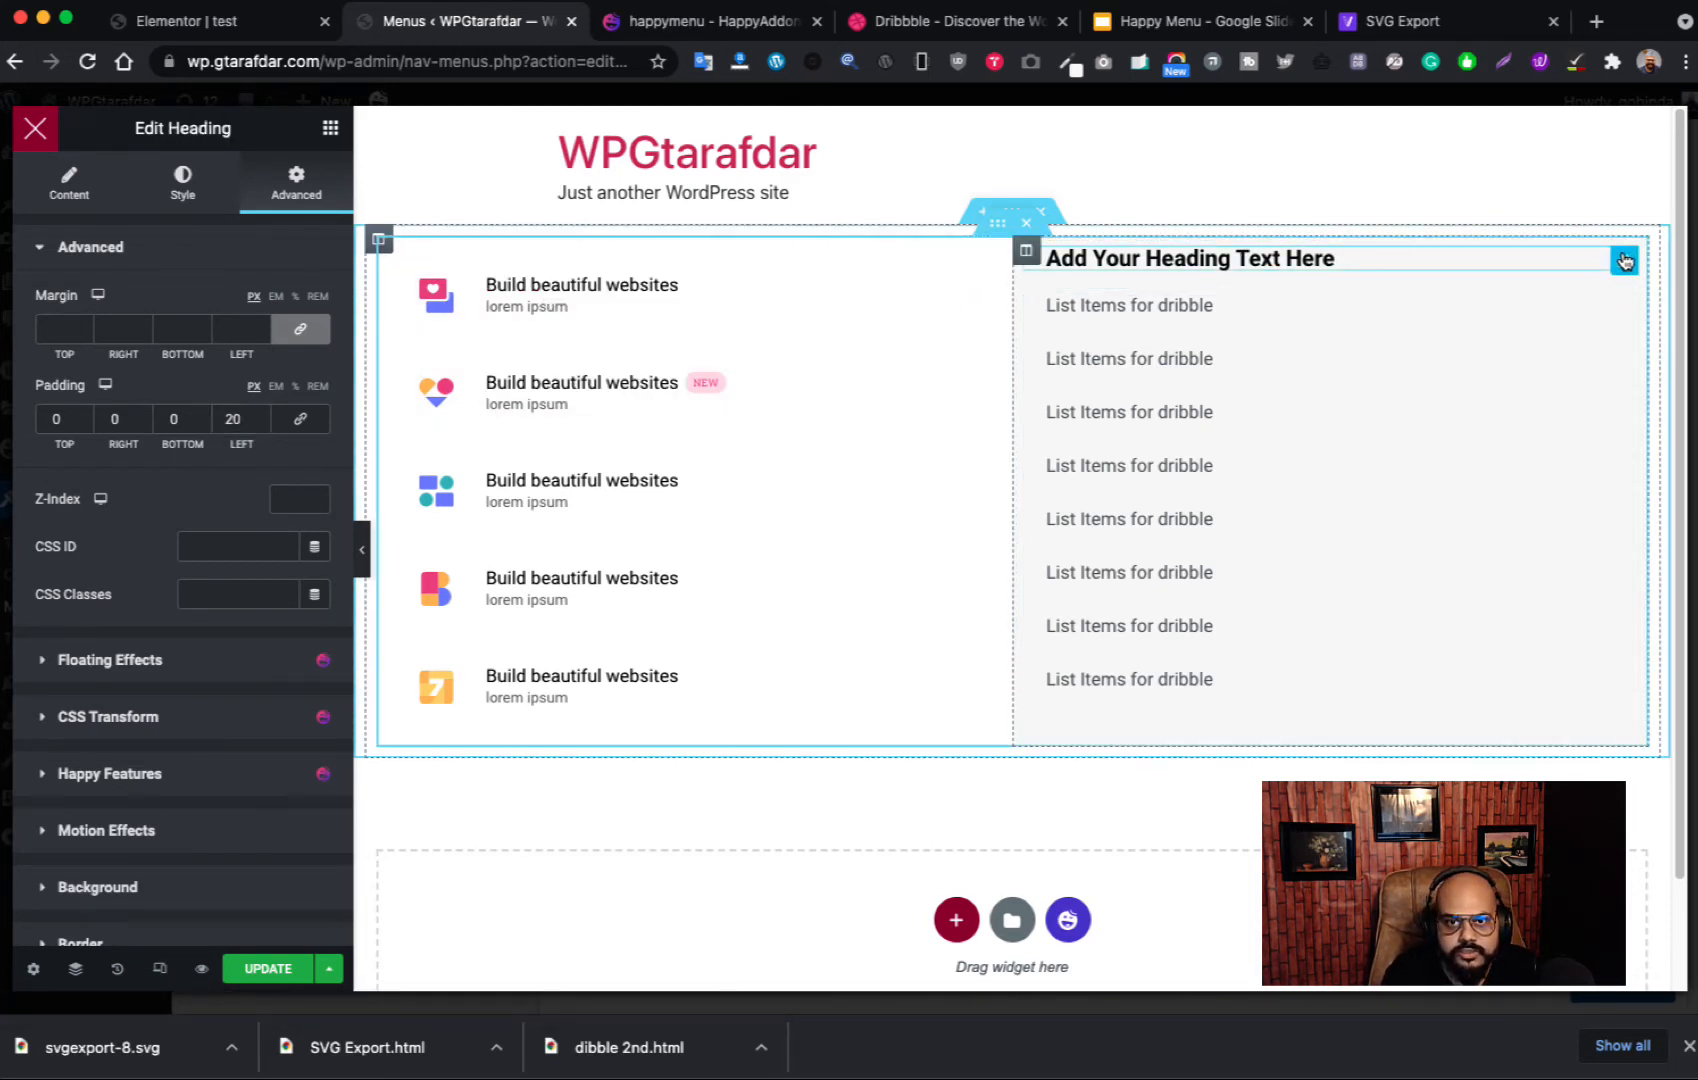
click(1026, 256)
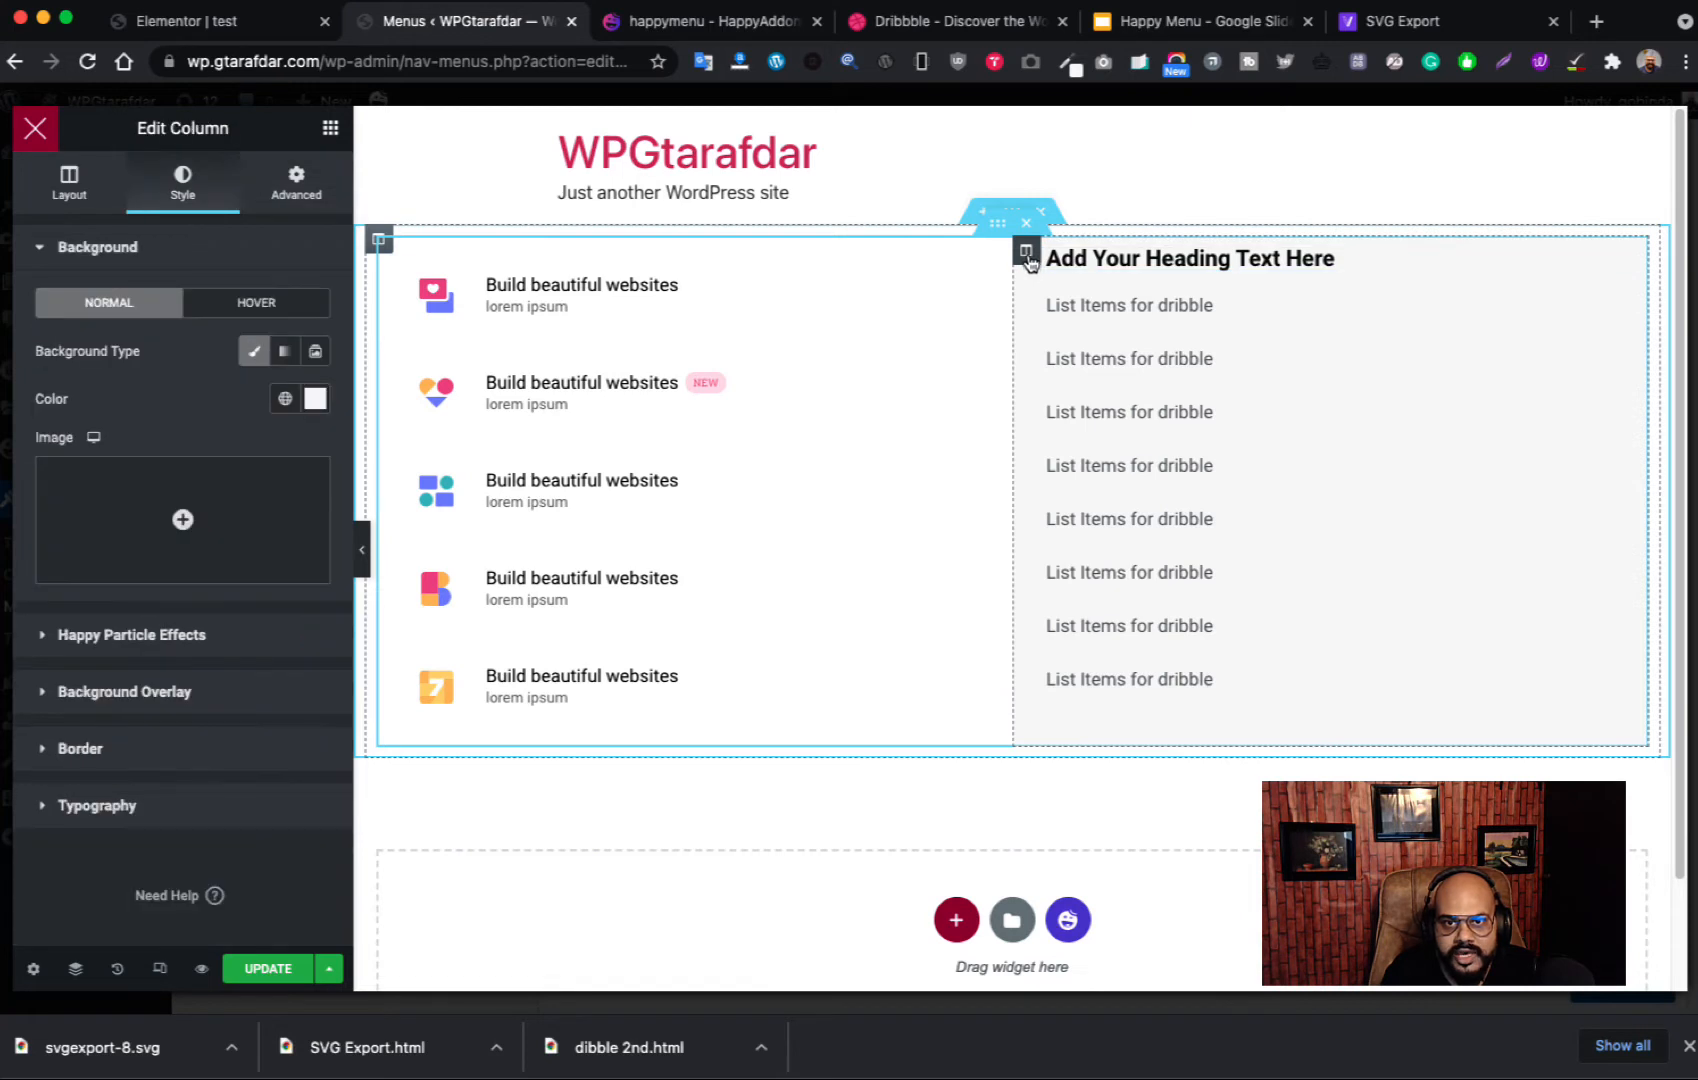
click(296, 185)
click(300, 418)
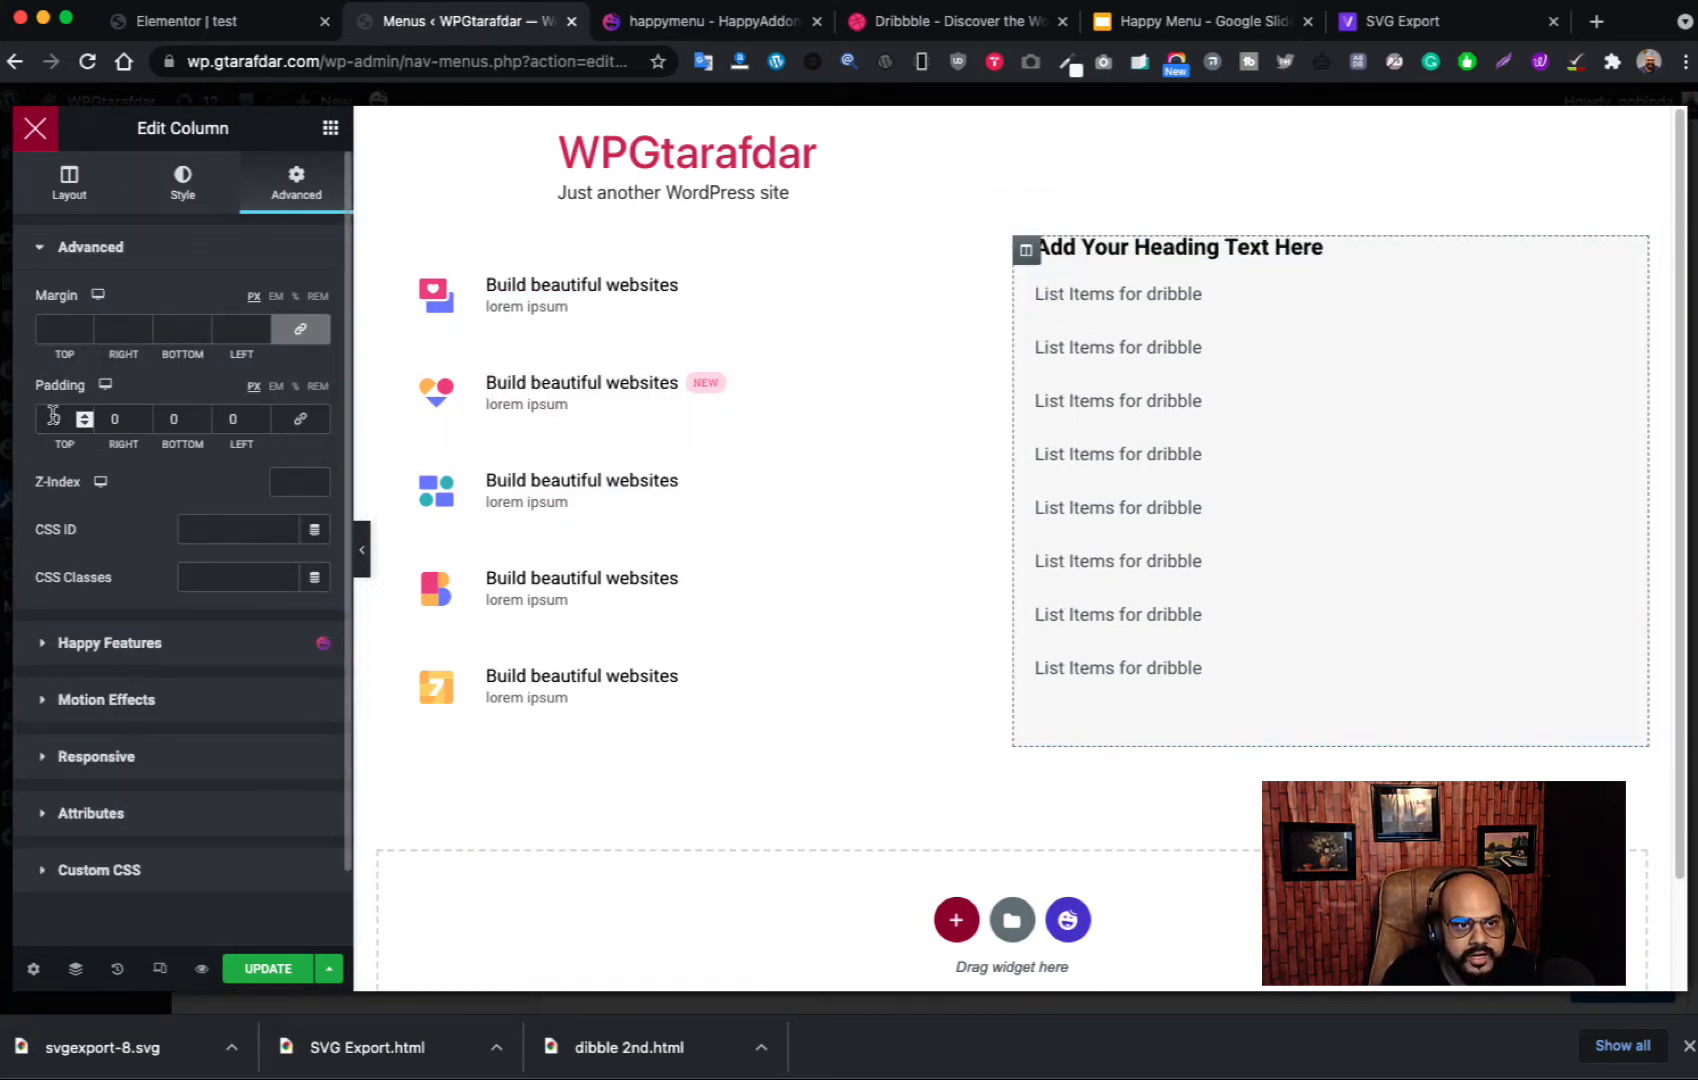
double_click(60, 418)
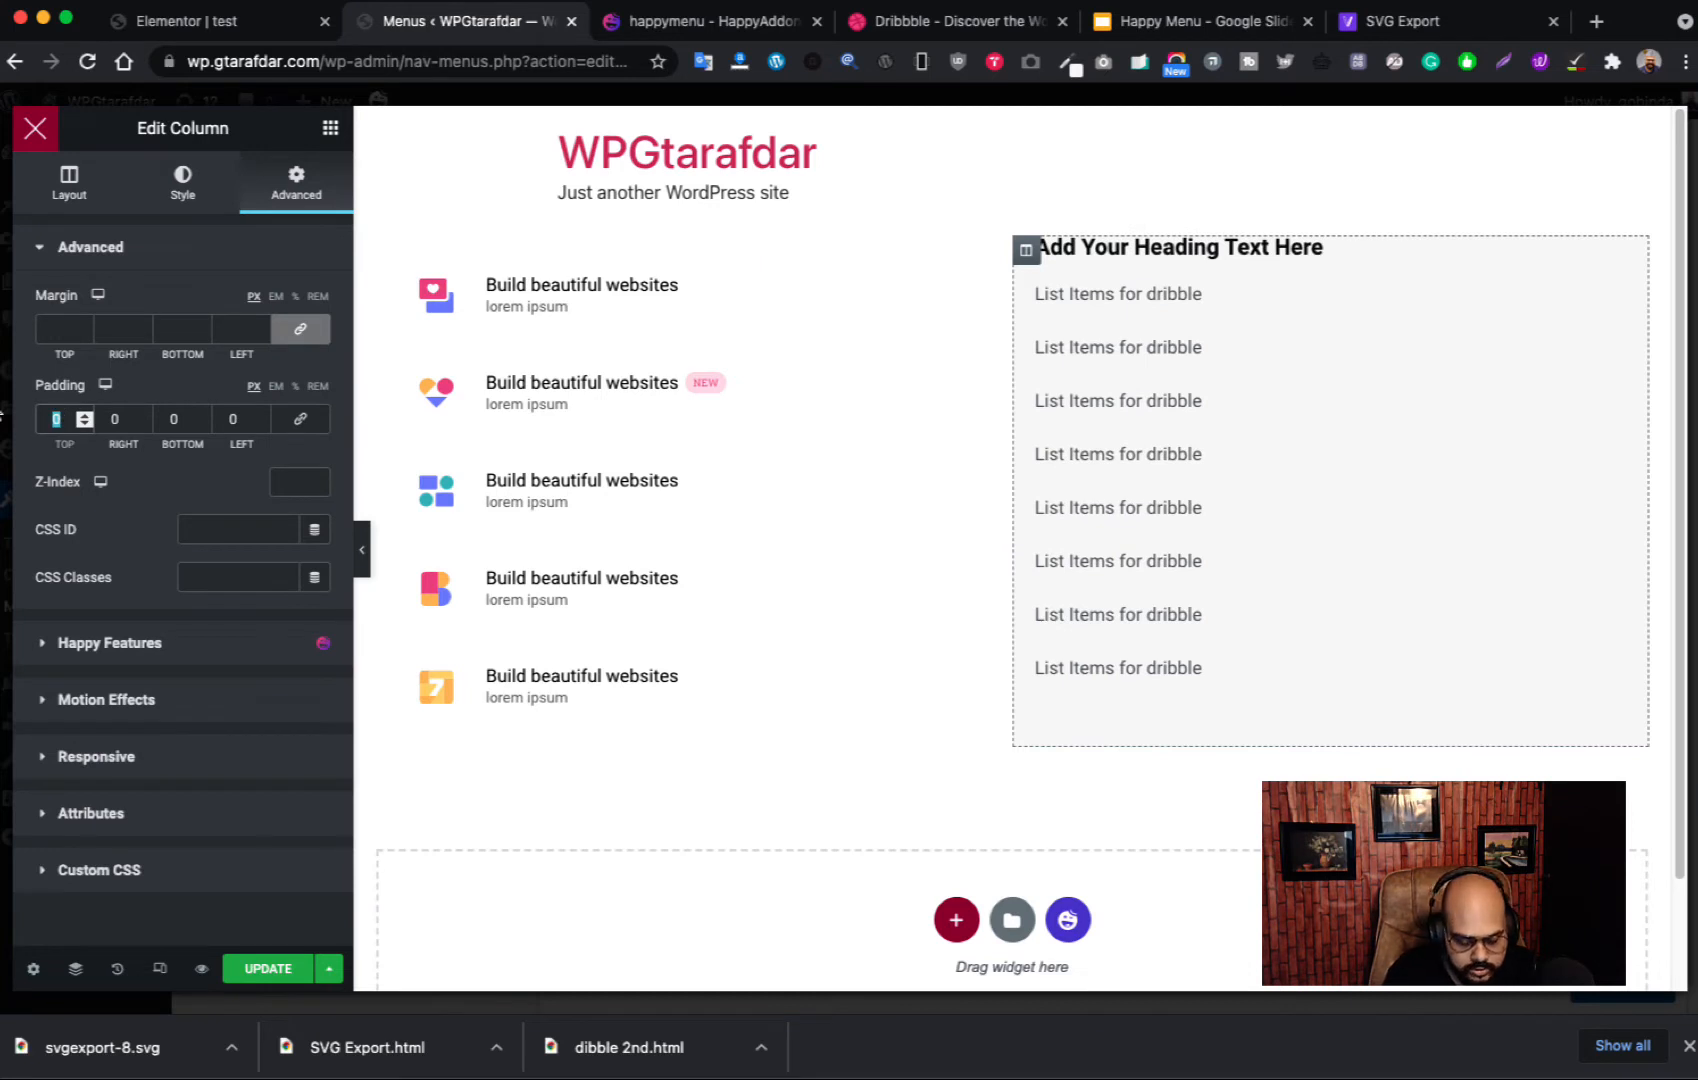
text(20)
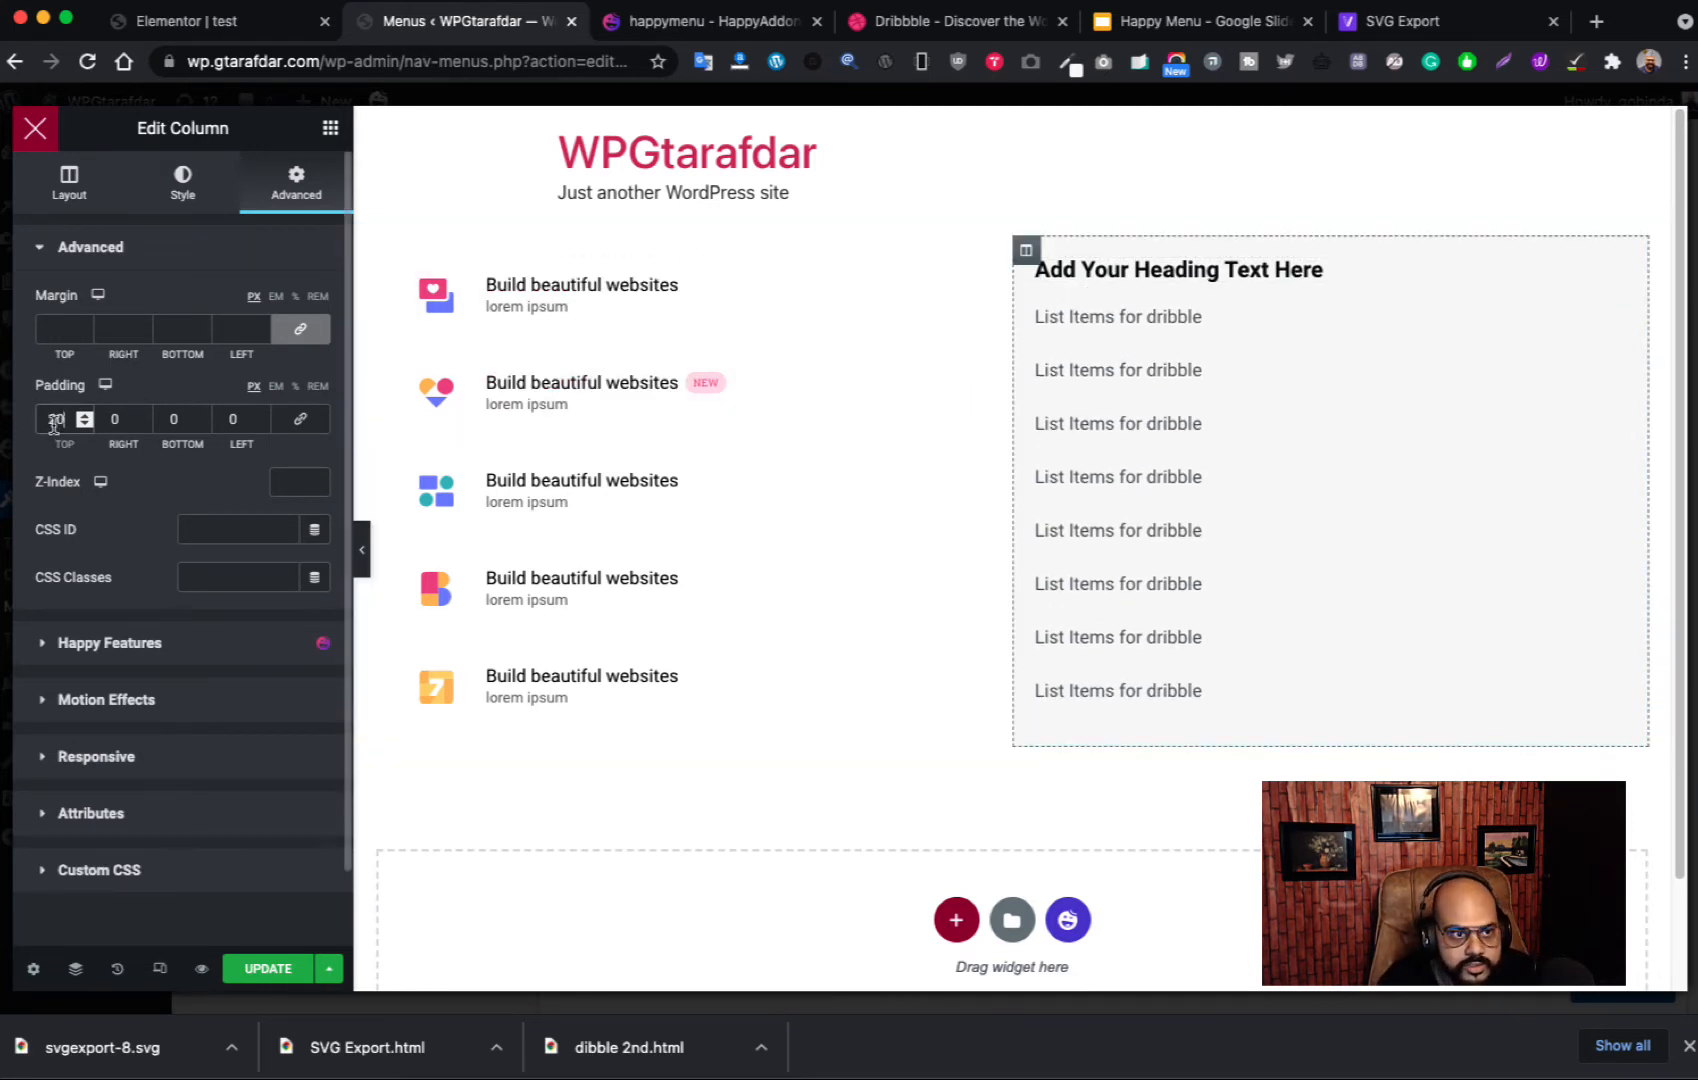
text(5)
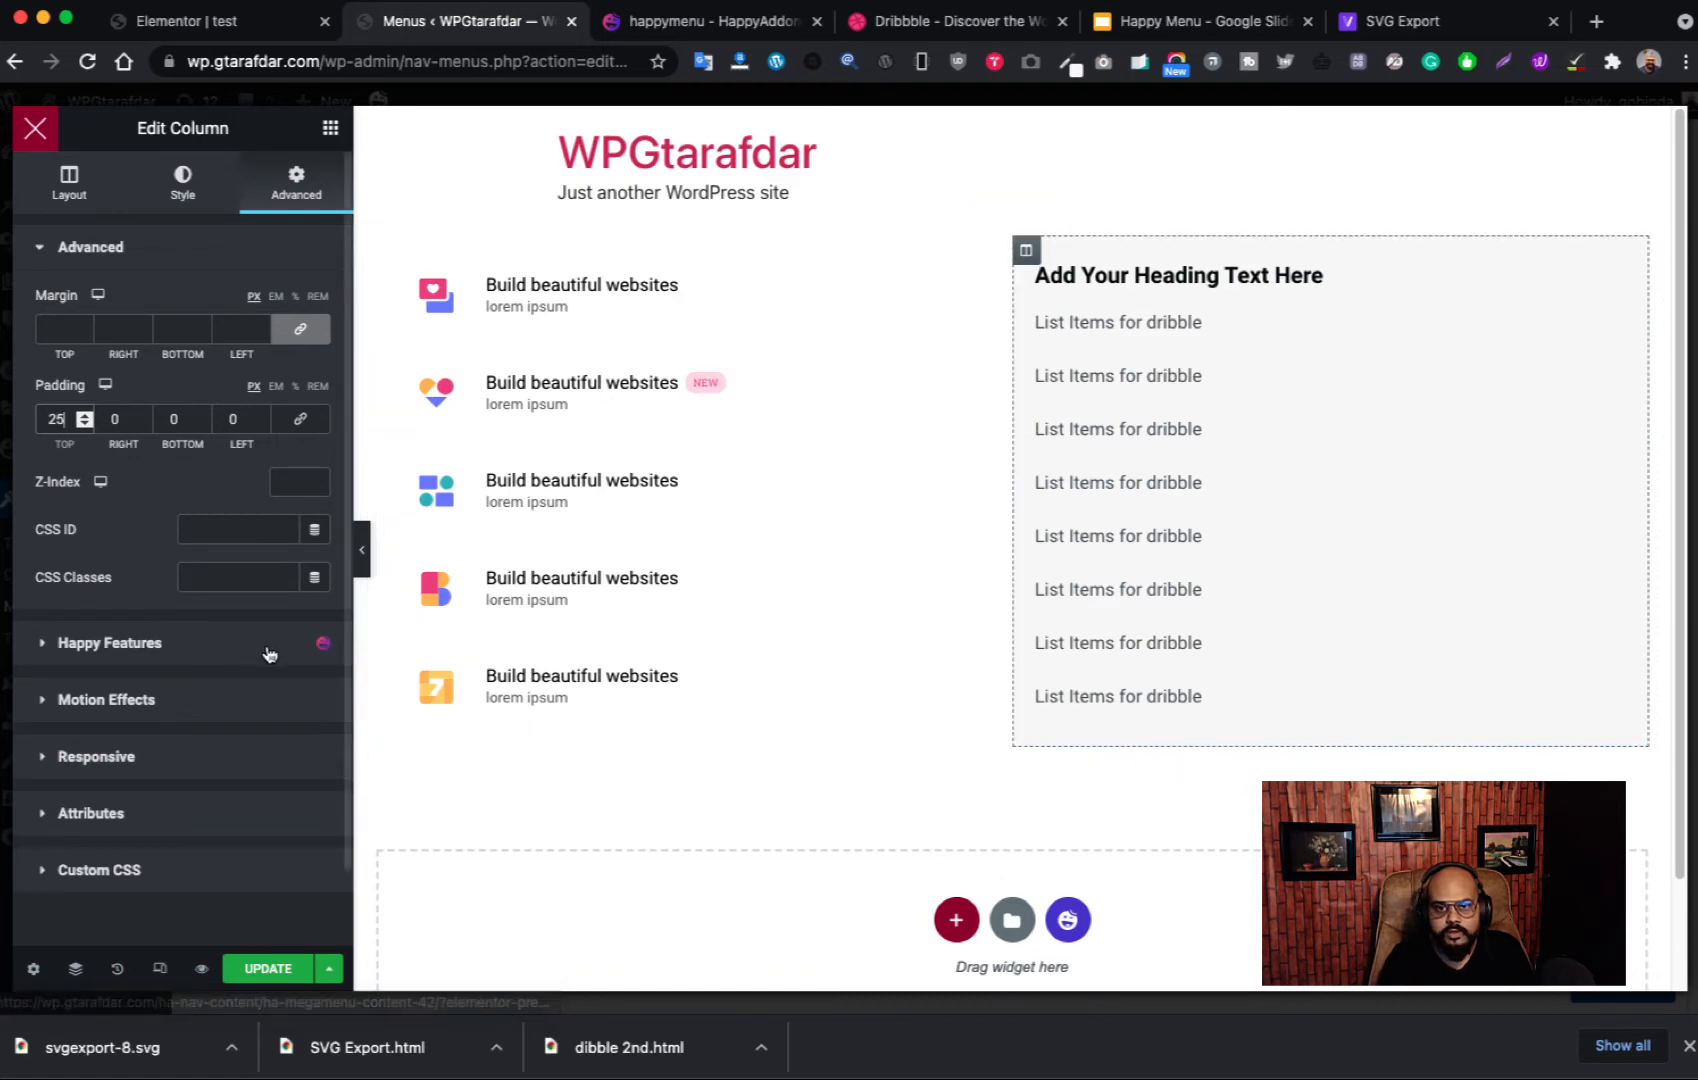
Step: Open the settings of the inner section holding both menu columns and compare it with Dribbble's Inspiration menu
click(1005, 230)
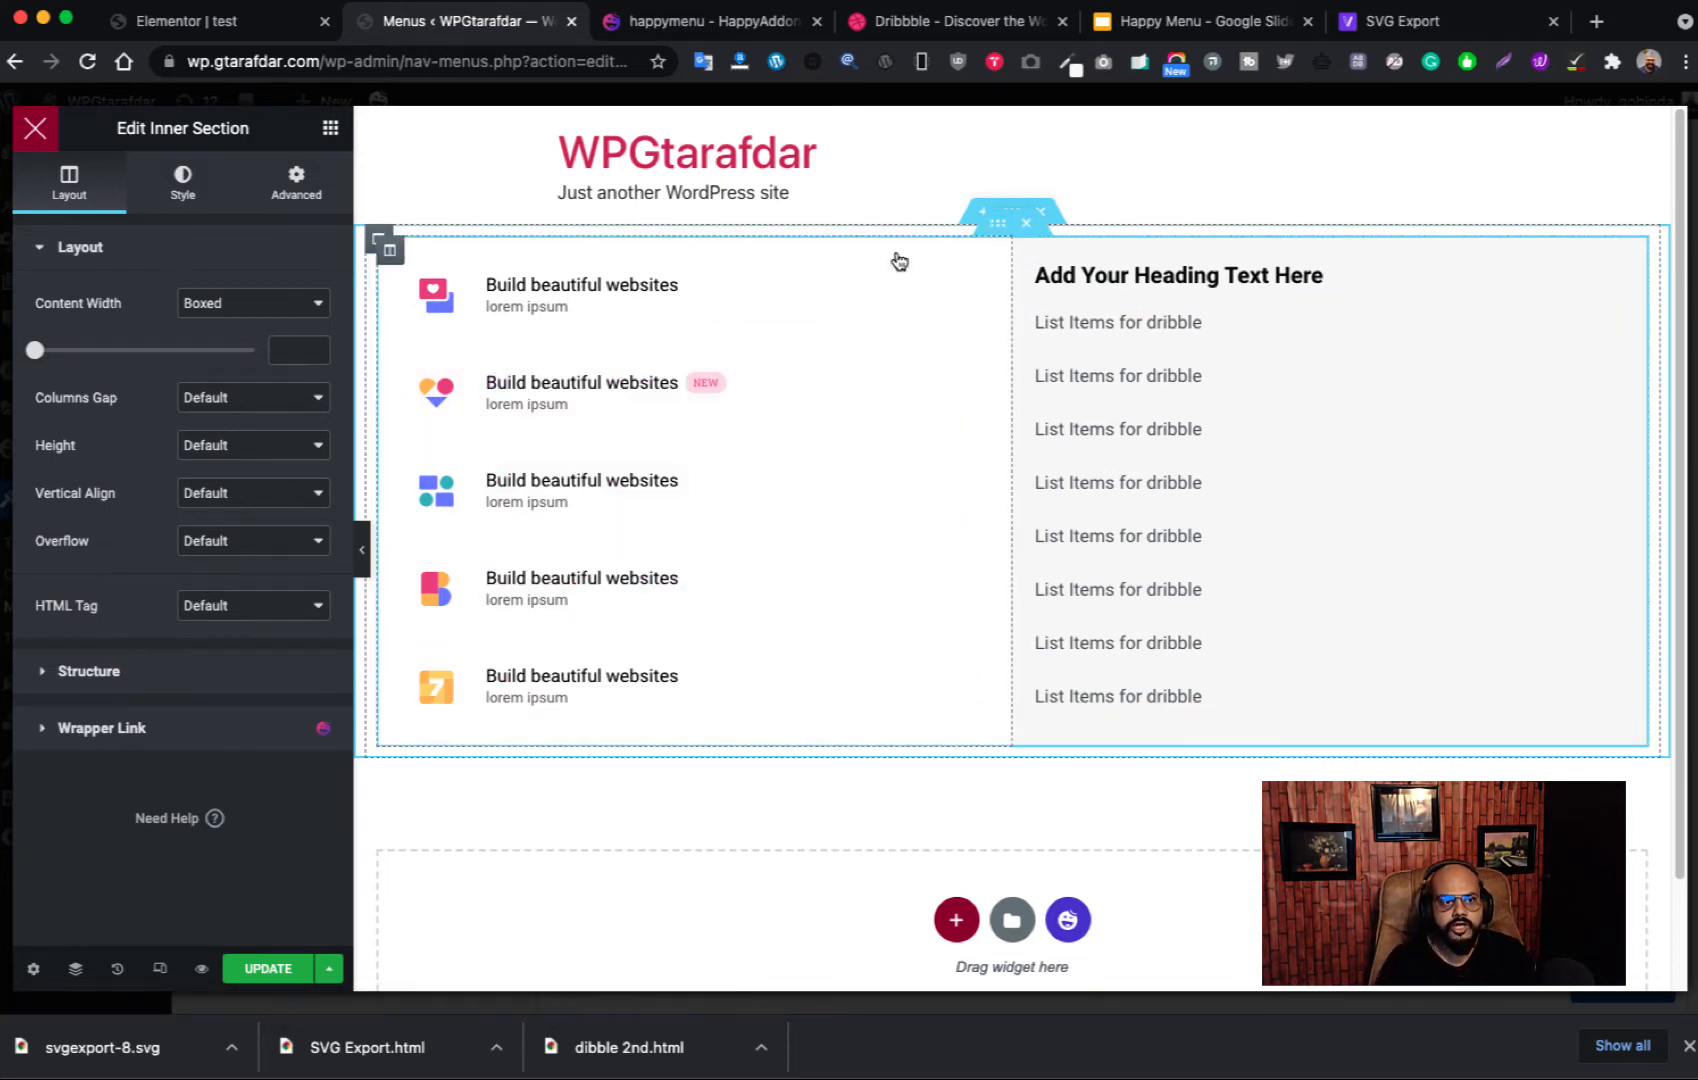
click(296, 183)
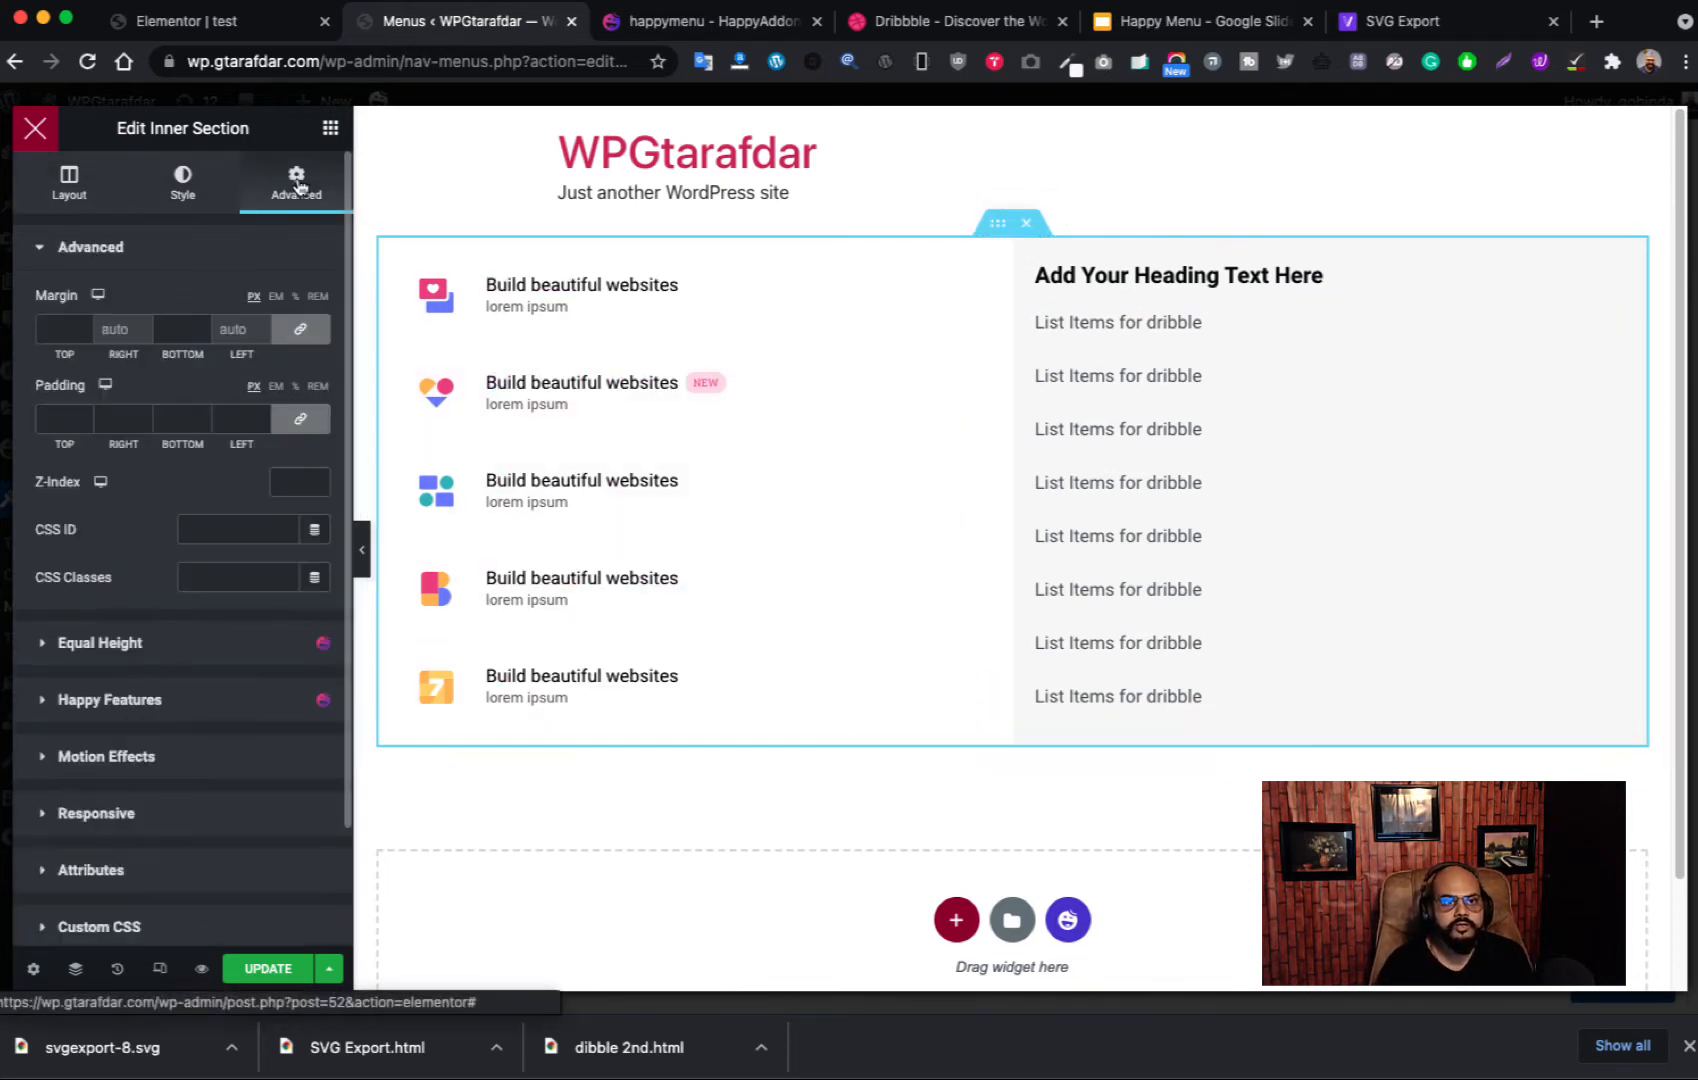
click(905, 17)
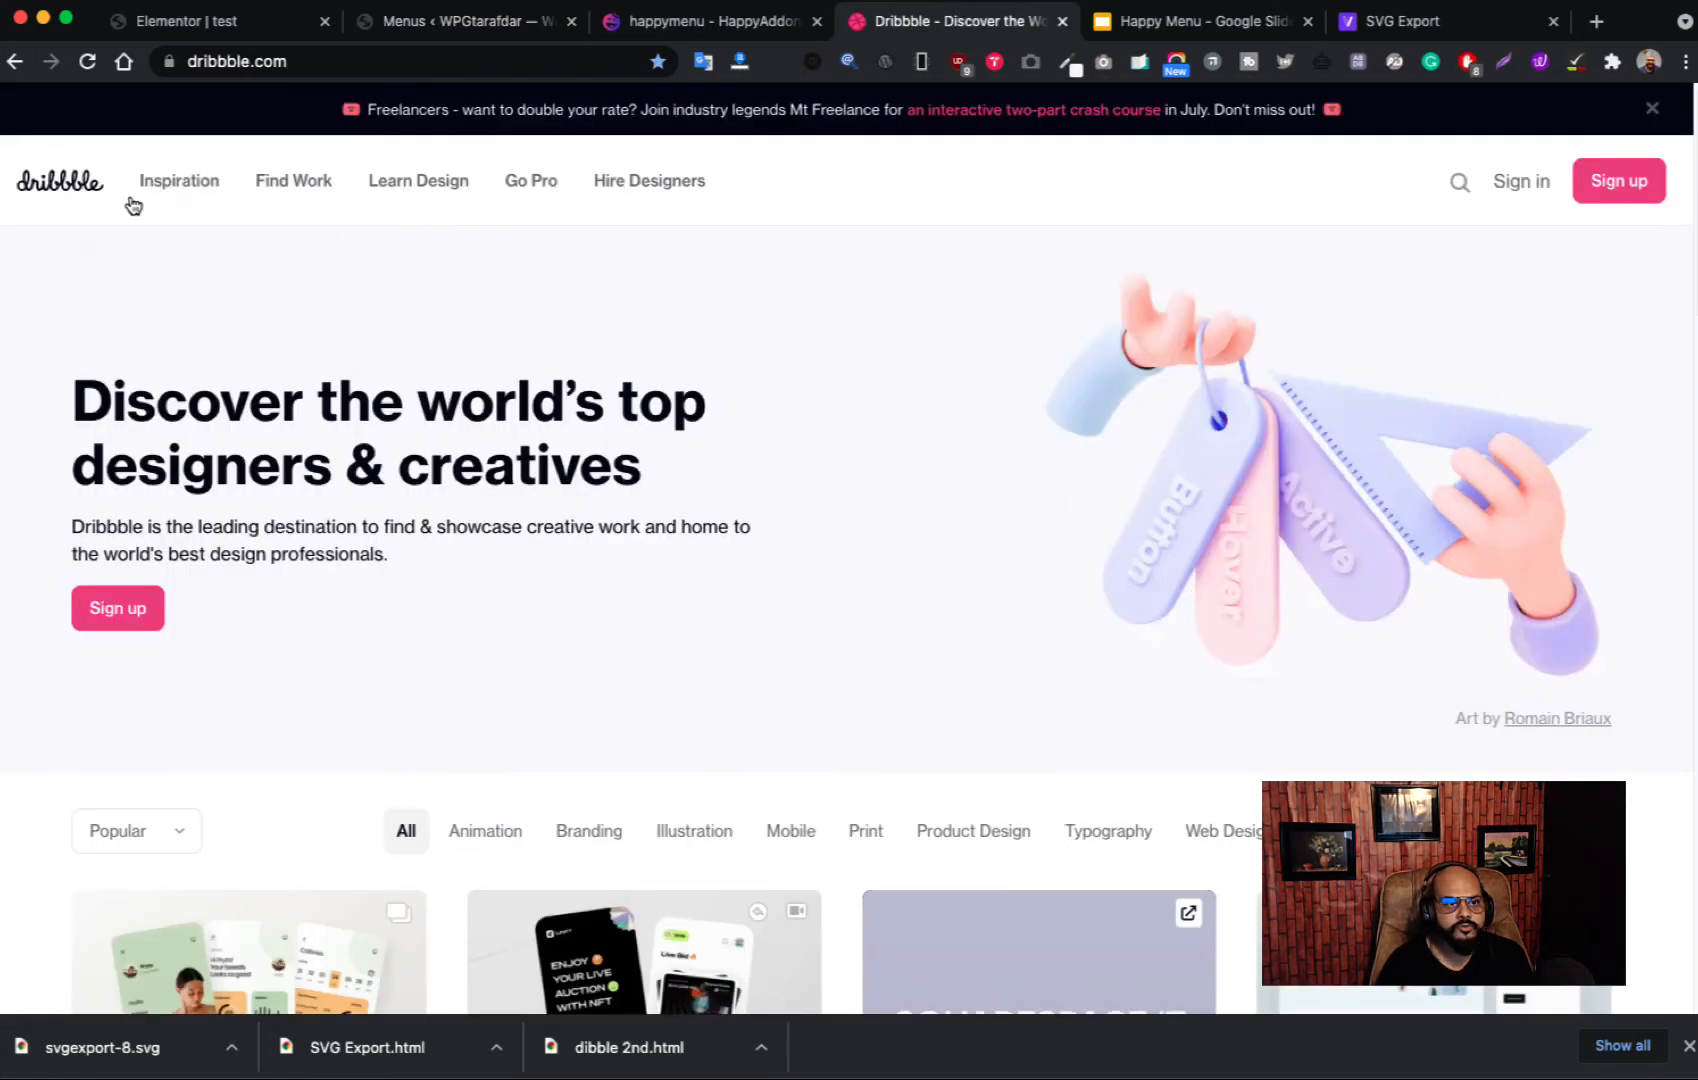
mouse_move(172, 185)
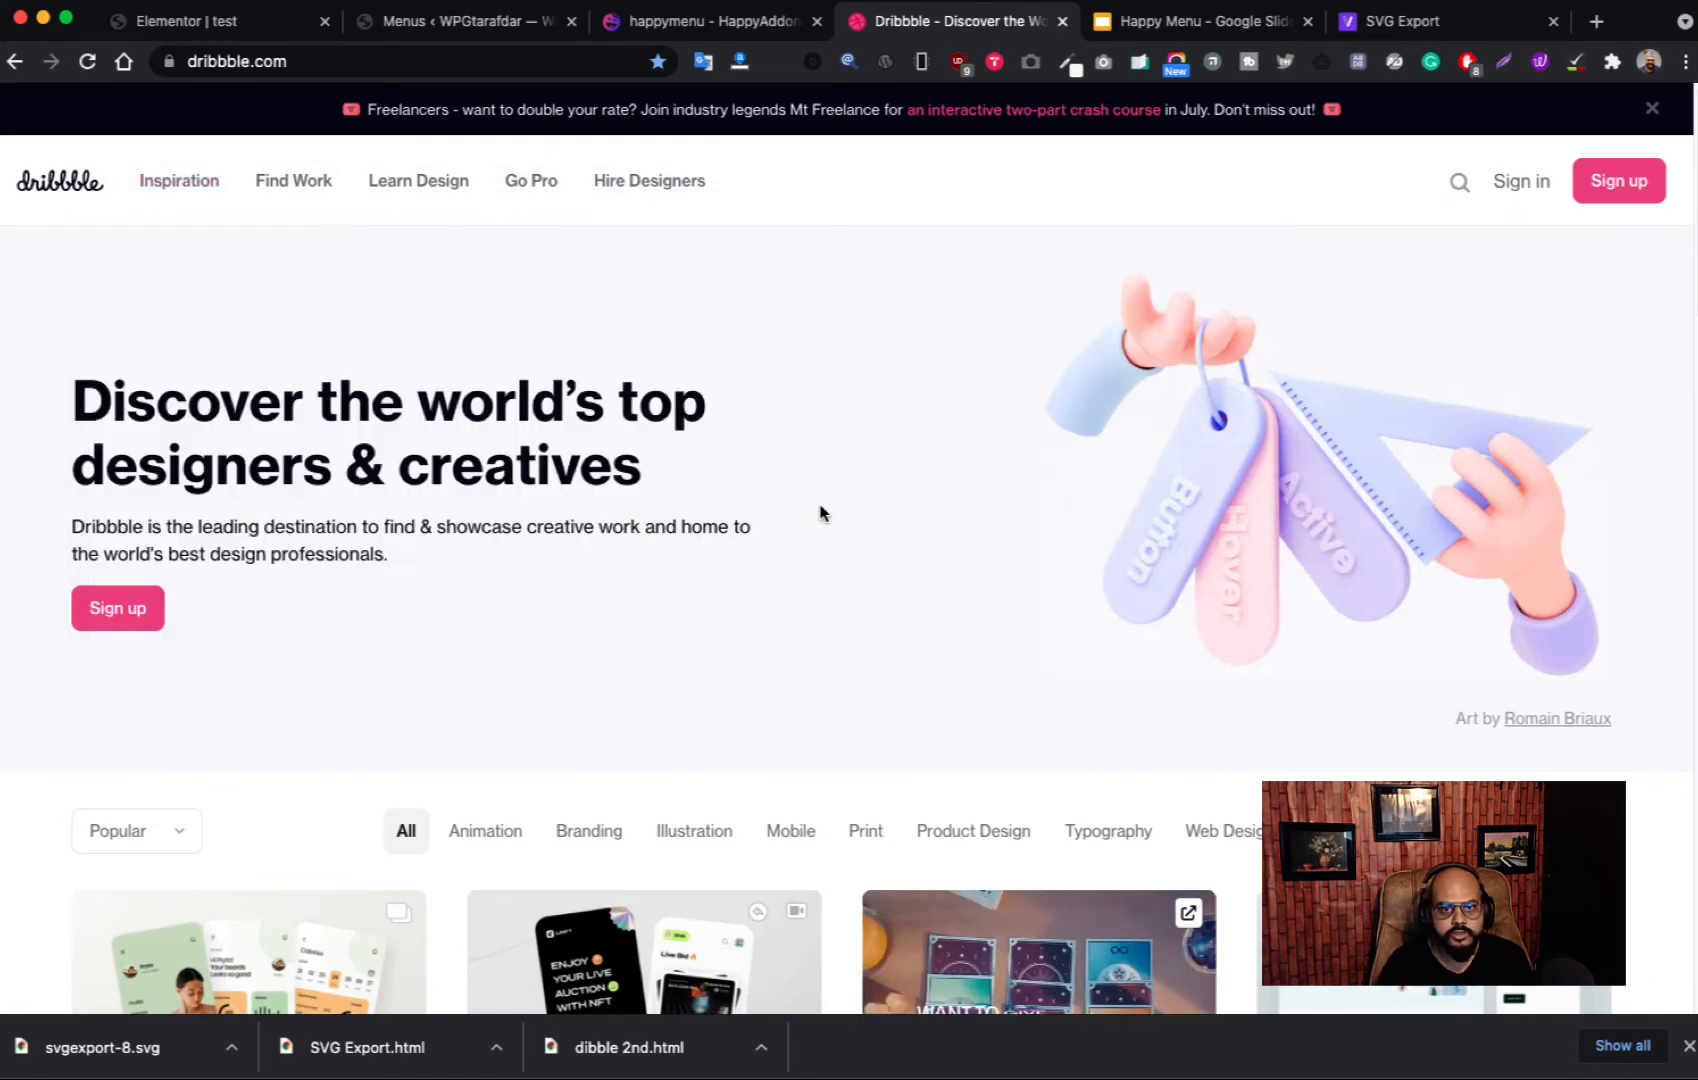
click(455, 29)
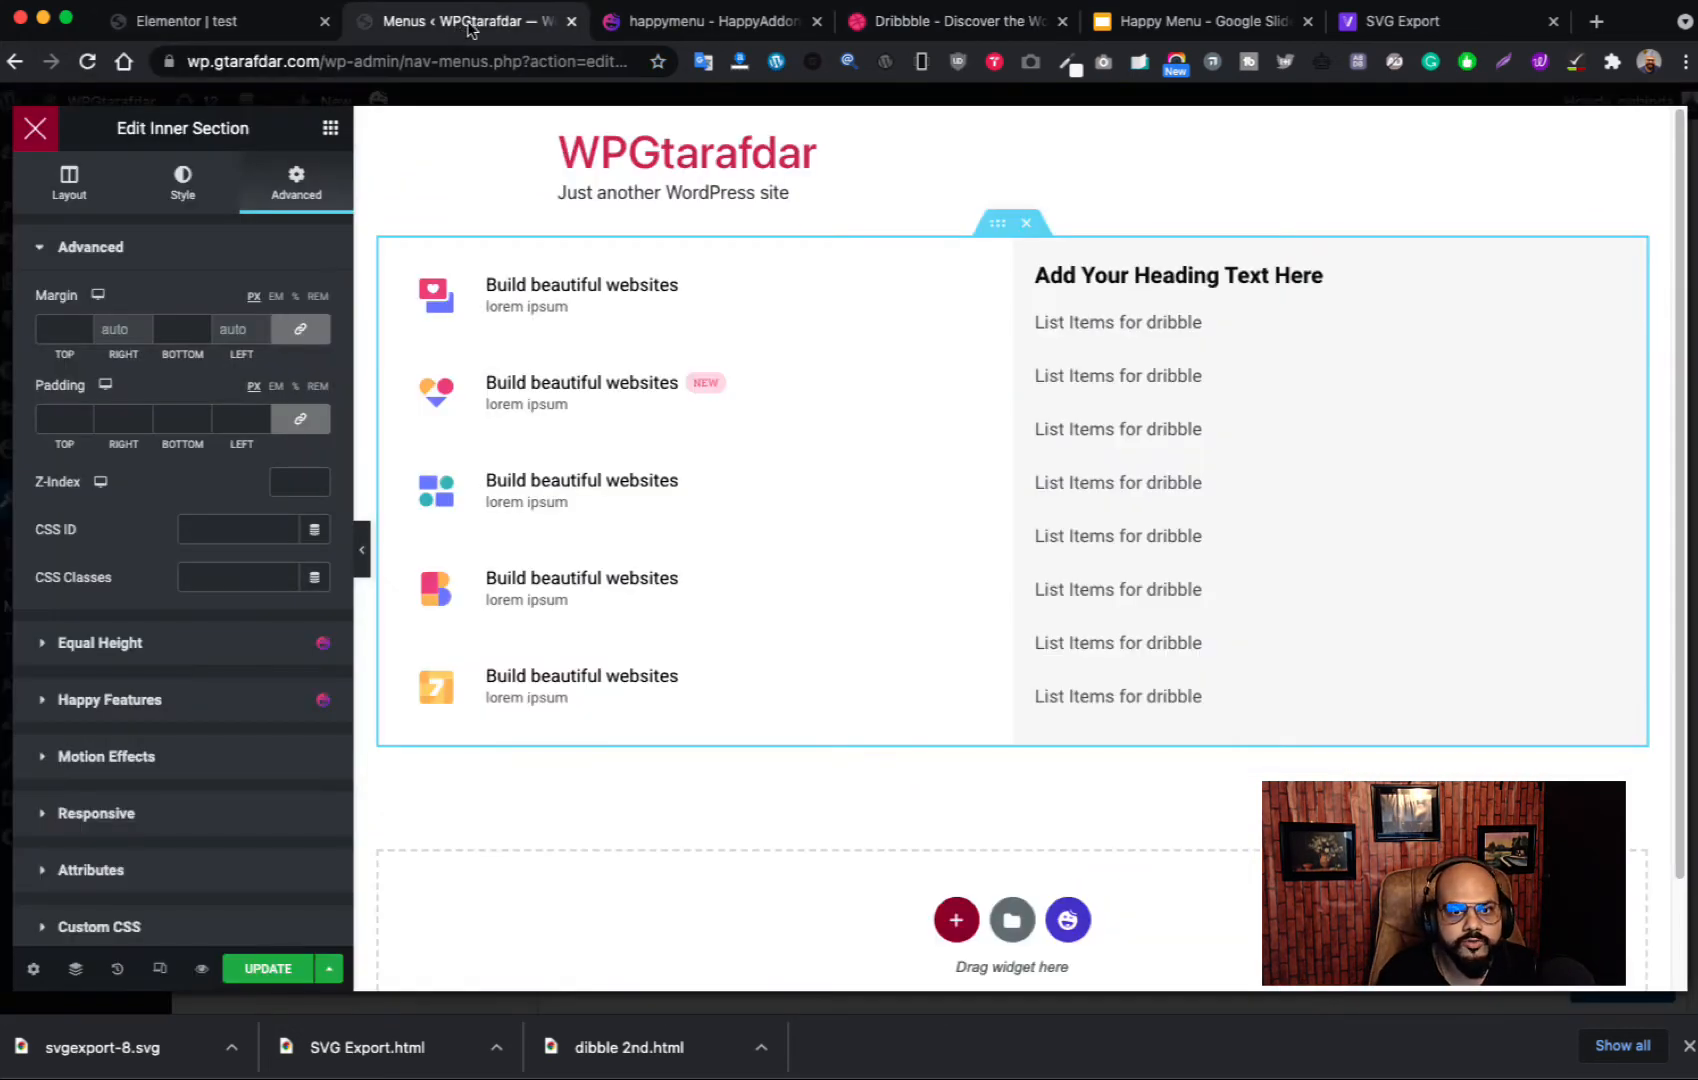
scroll(181, 622, down, 3)
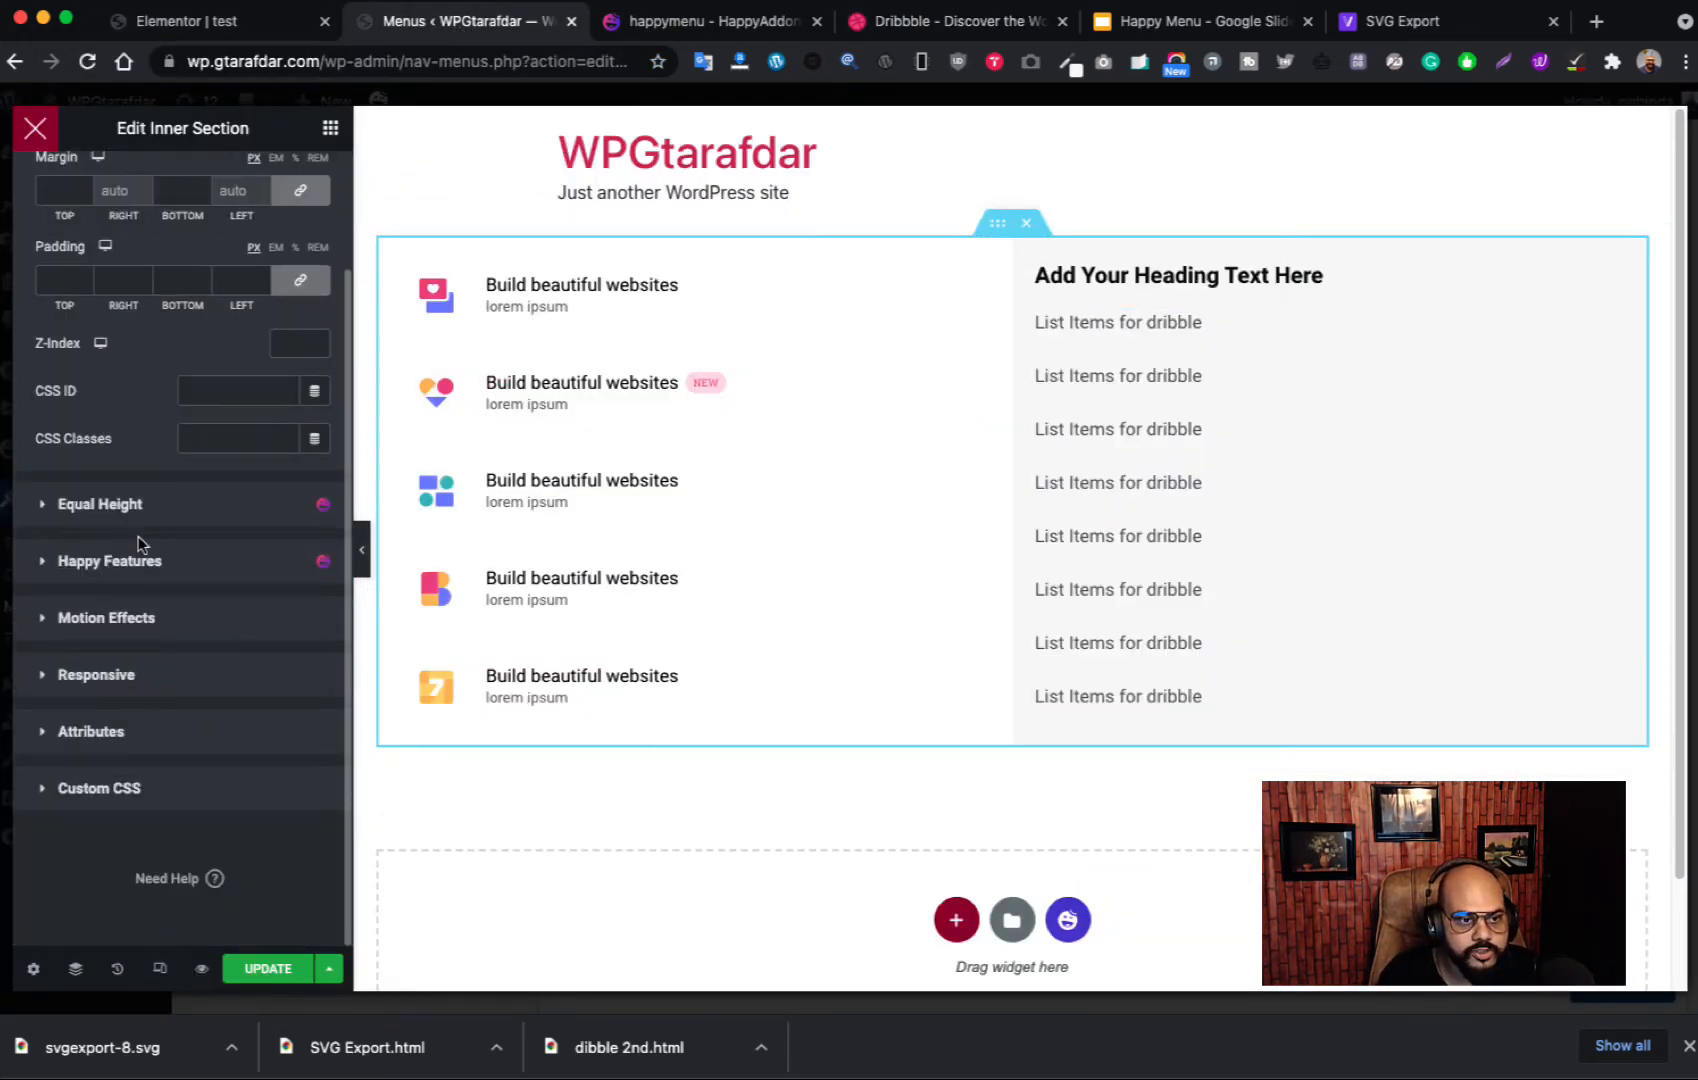
scroll(157, 617, up, 2)
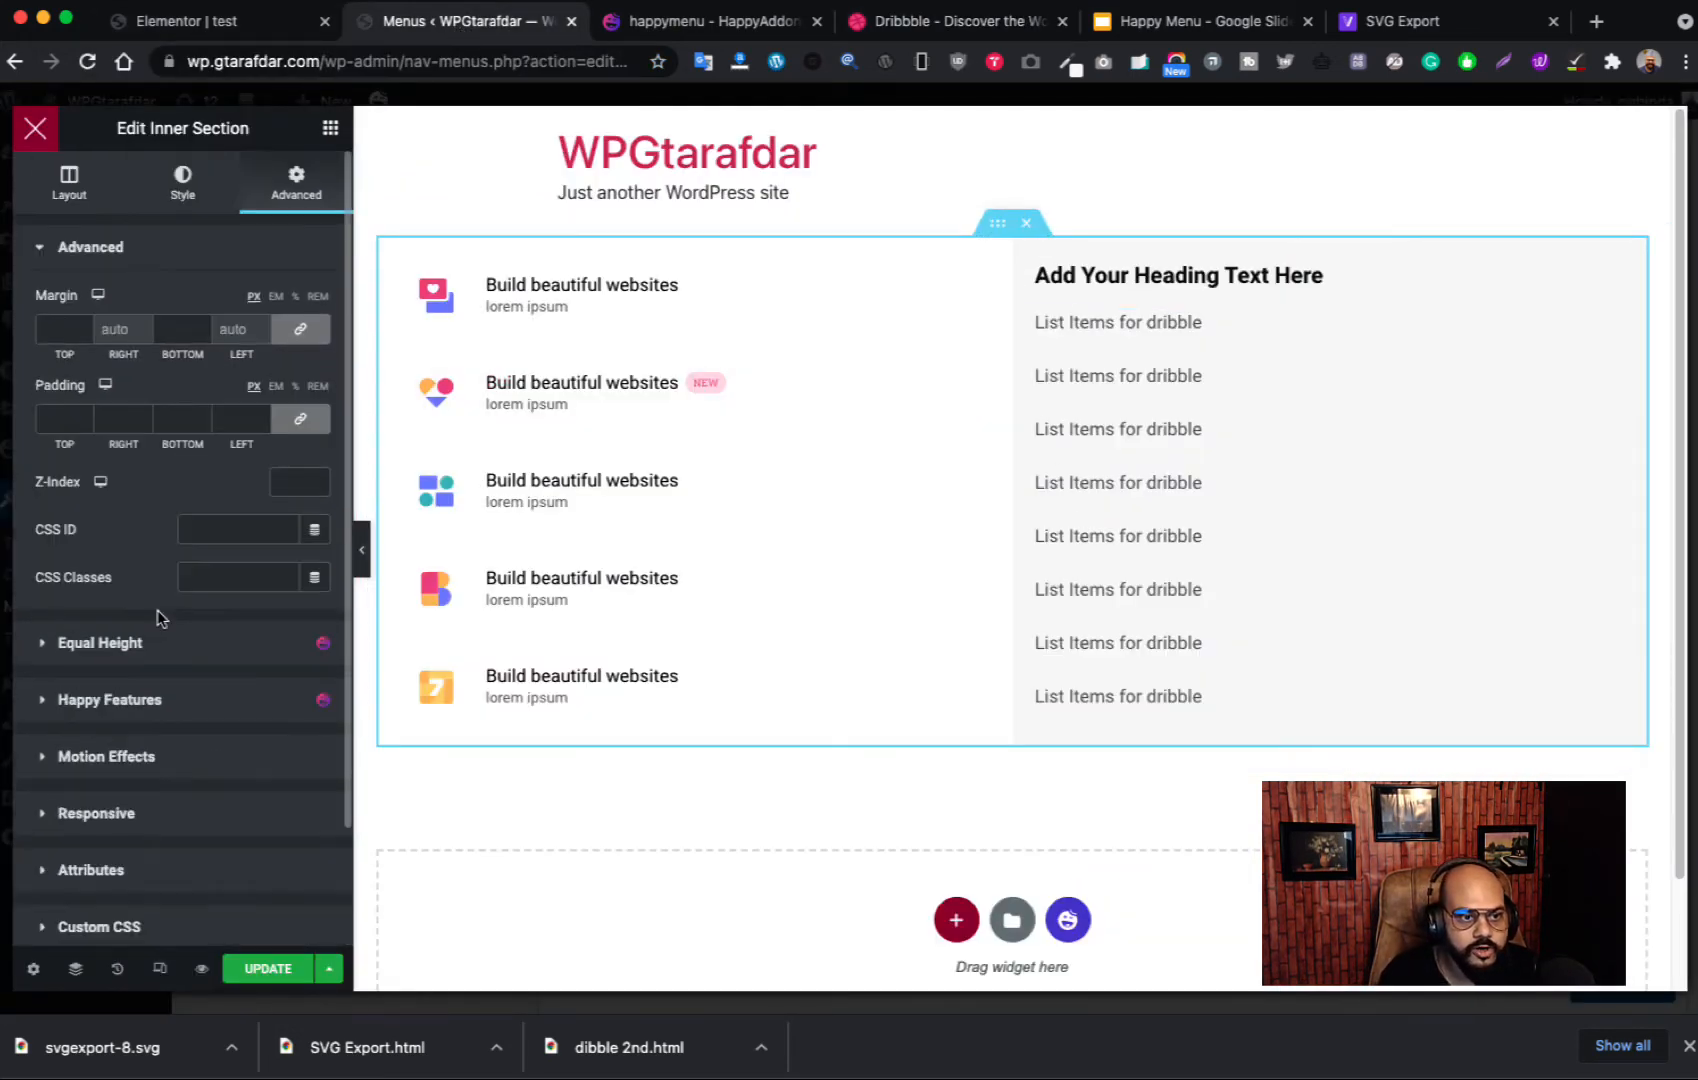
Step: Enable a box shadow on the inner section and set its border radius to 15 px on all corners
click(162, 181)
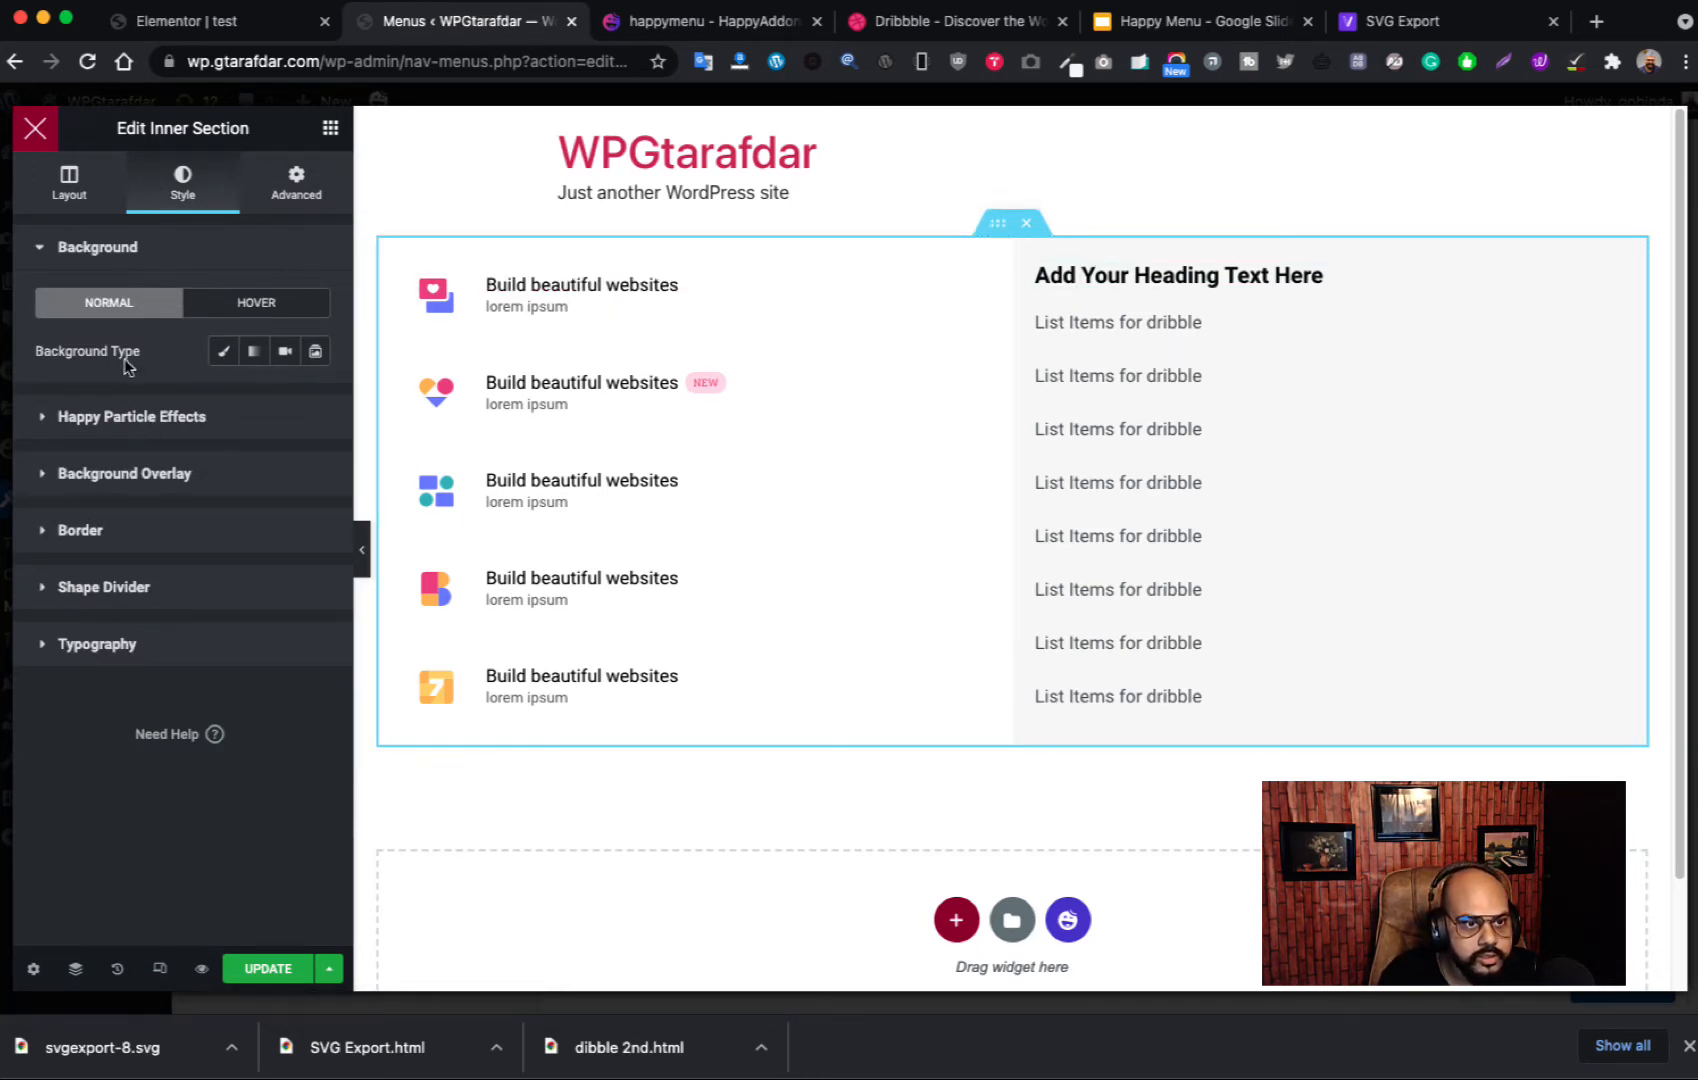
click(224, 351)
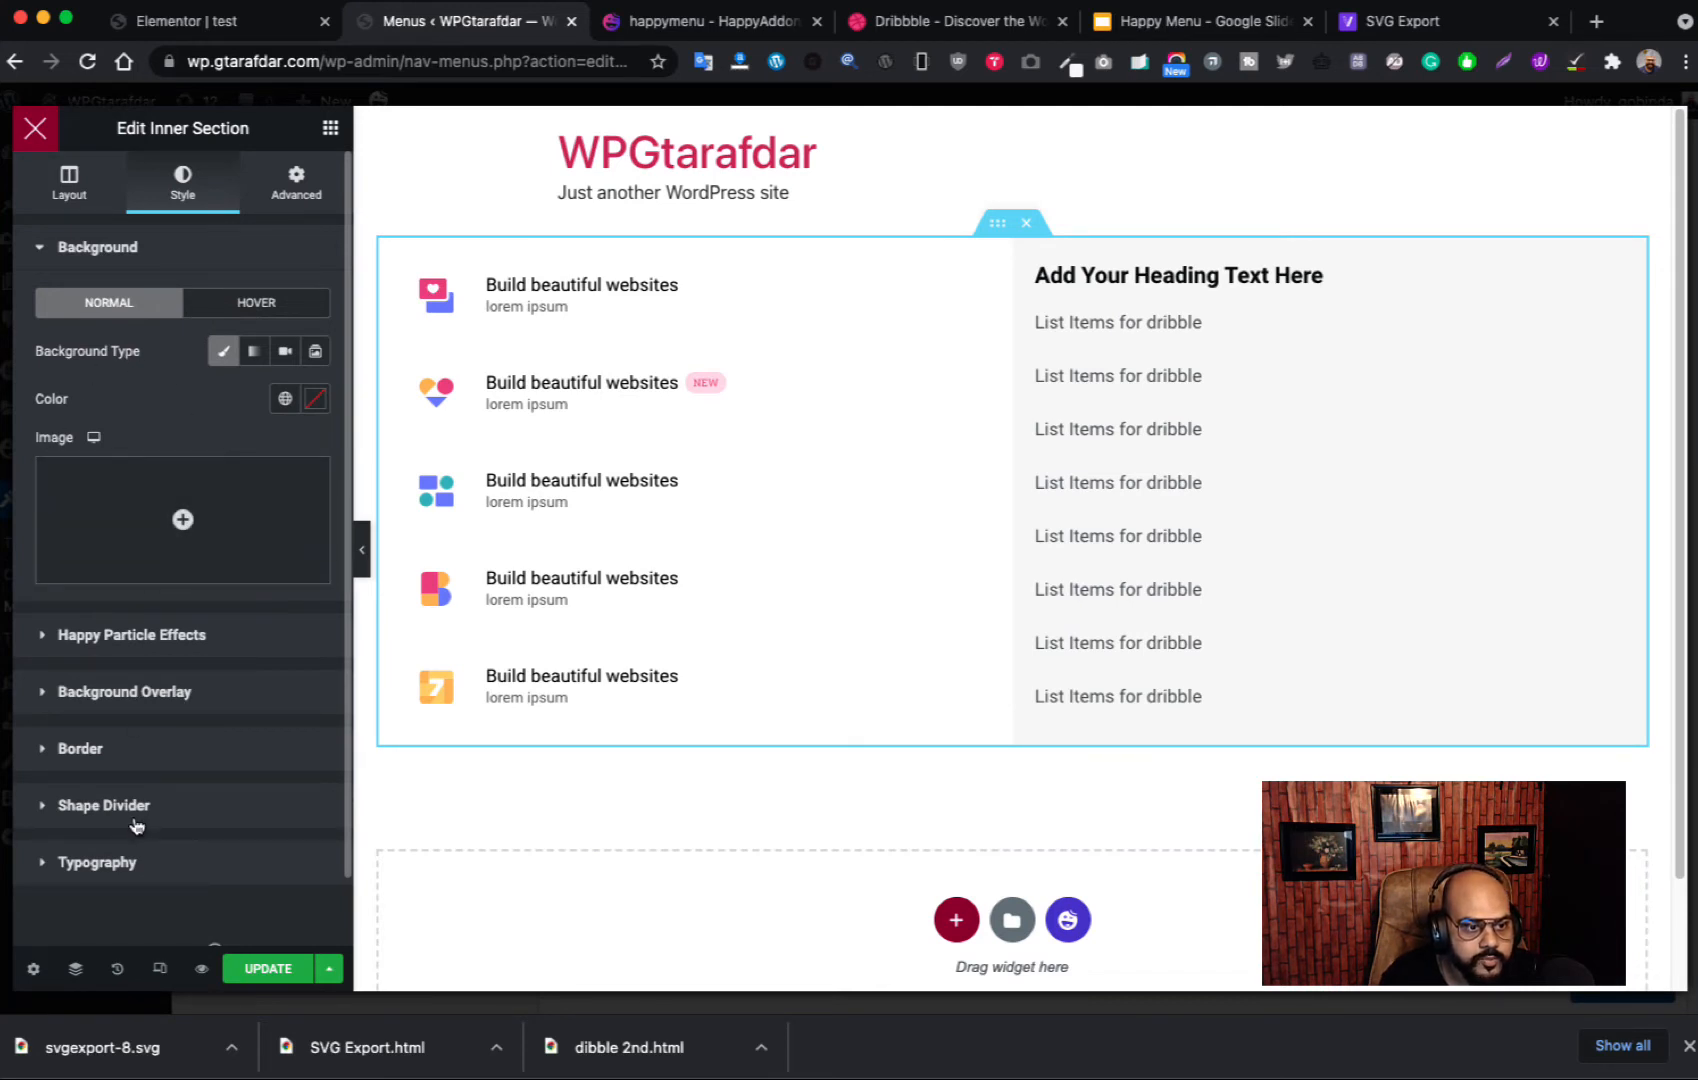
click(135, 748)
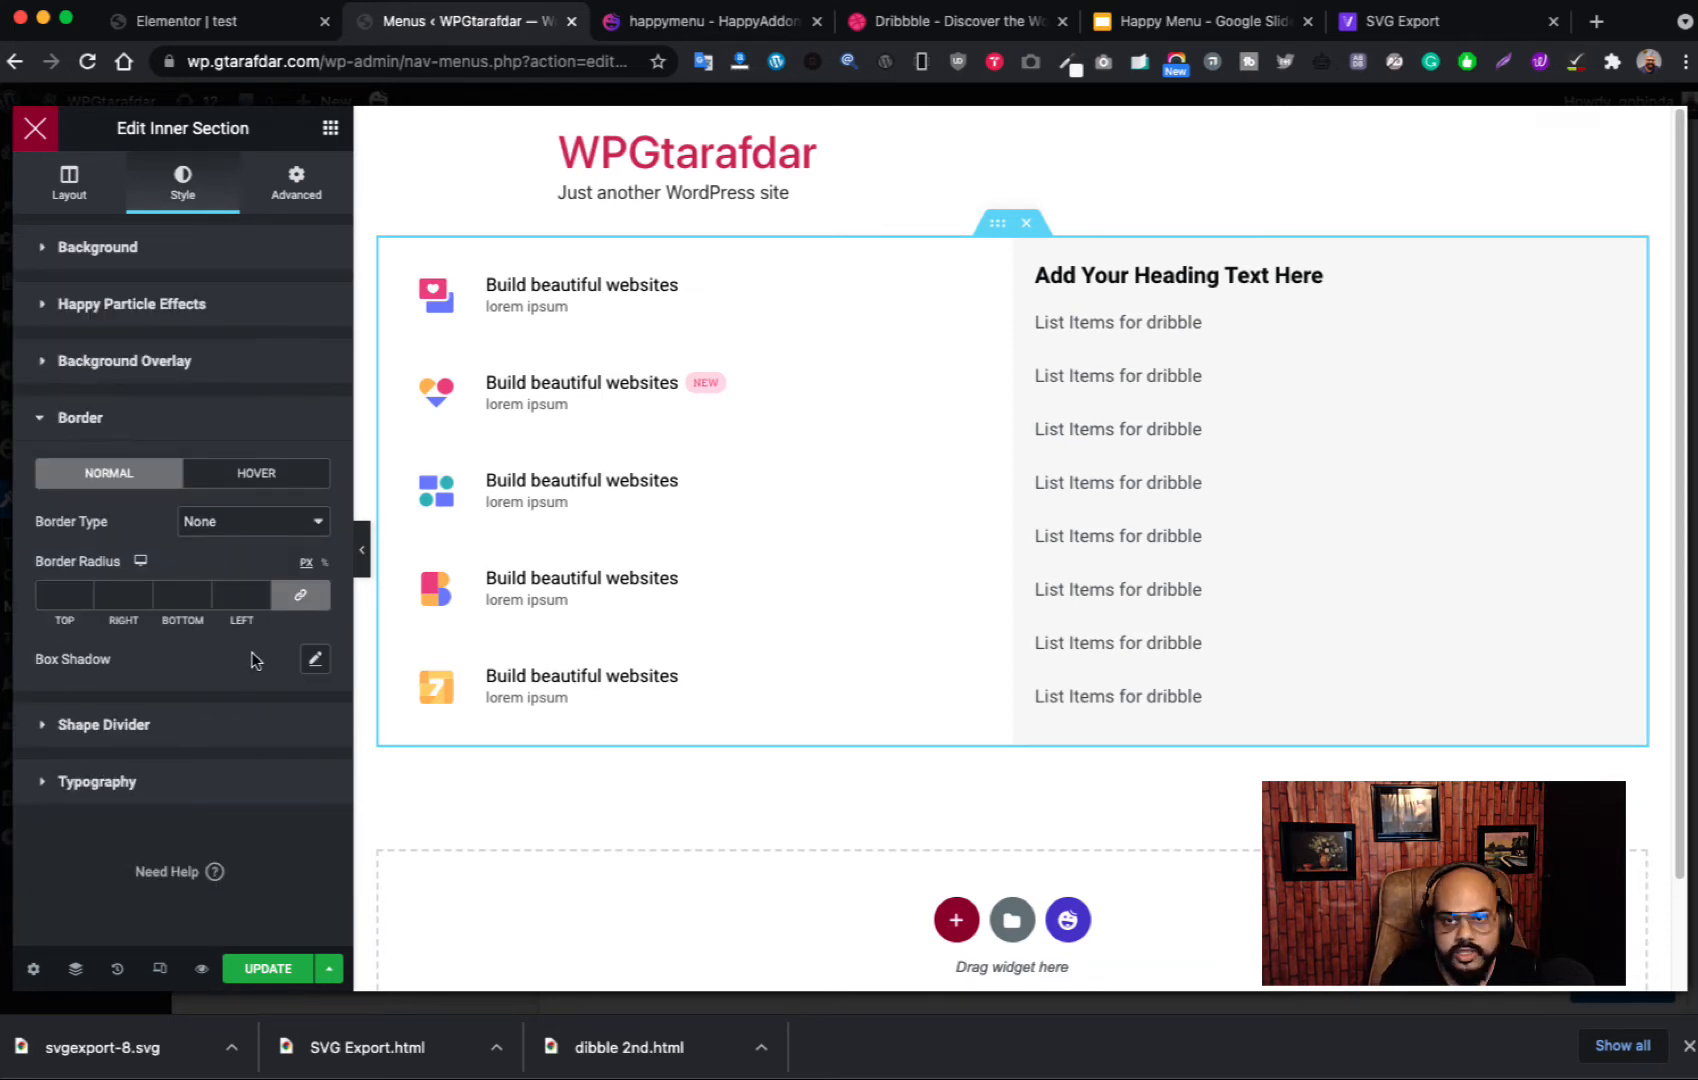
click(315, 660)
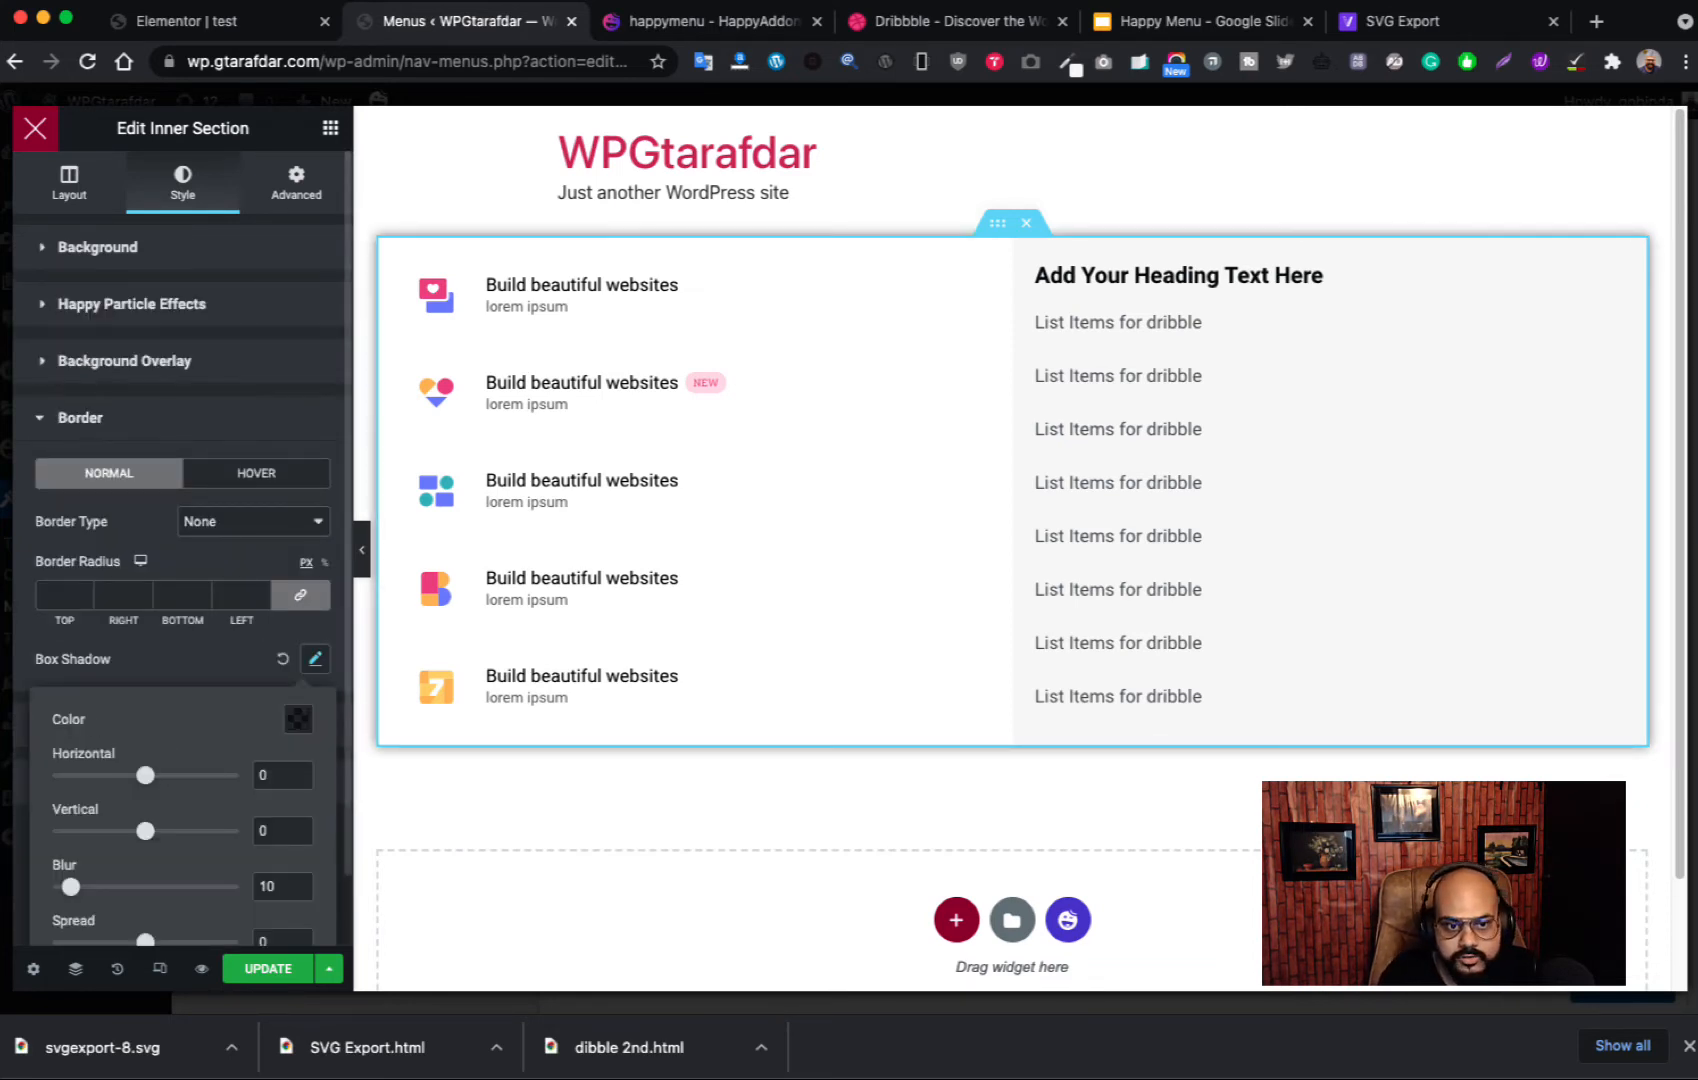
click(54, 594)
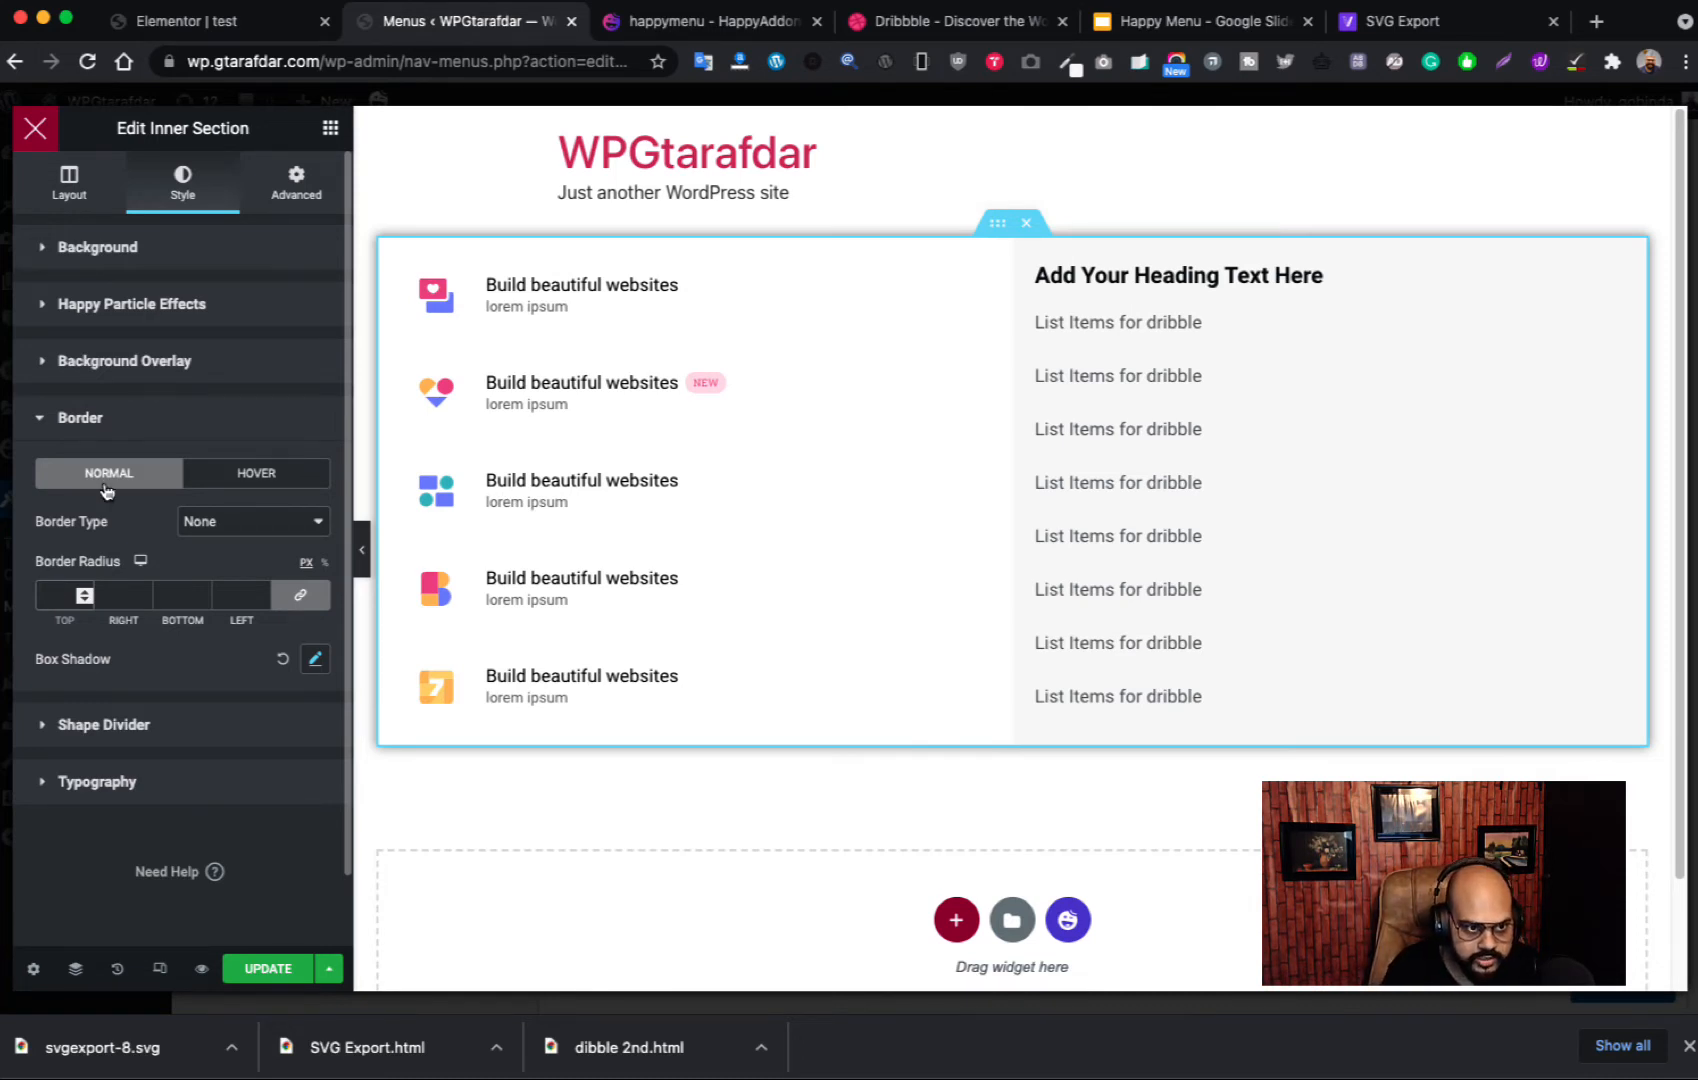
text(15)
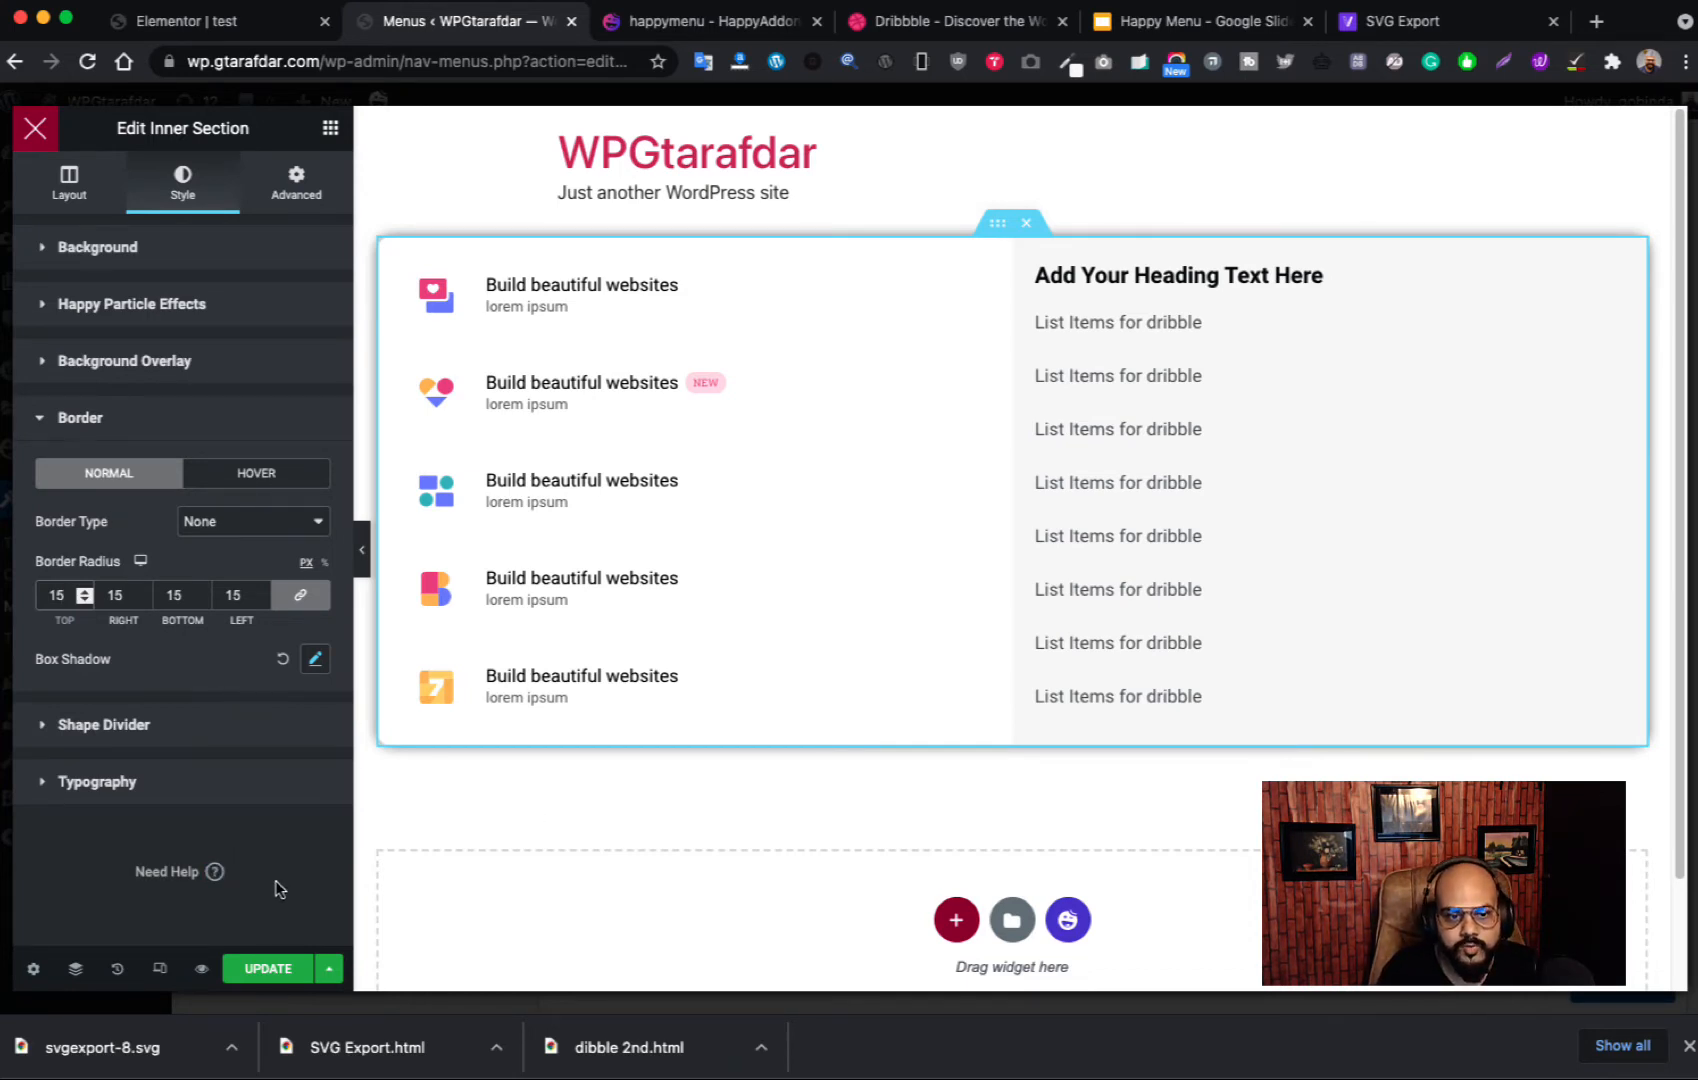
Step: Adjust the inner section's box shadow to horizontal 2, vertical 5 and blur 17
click(313, 659)
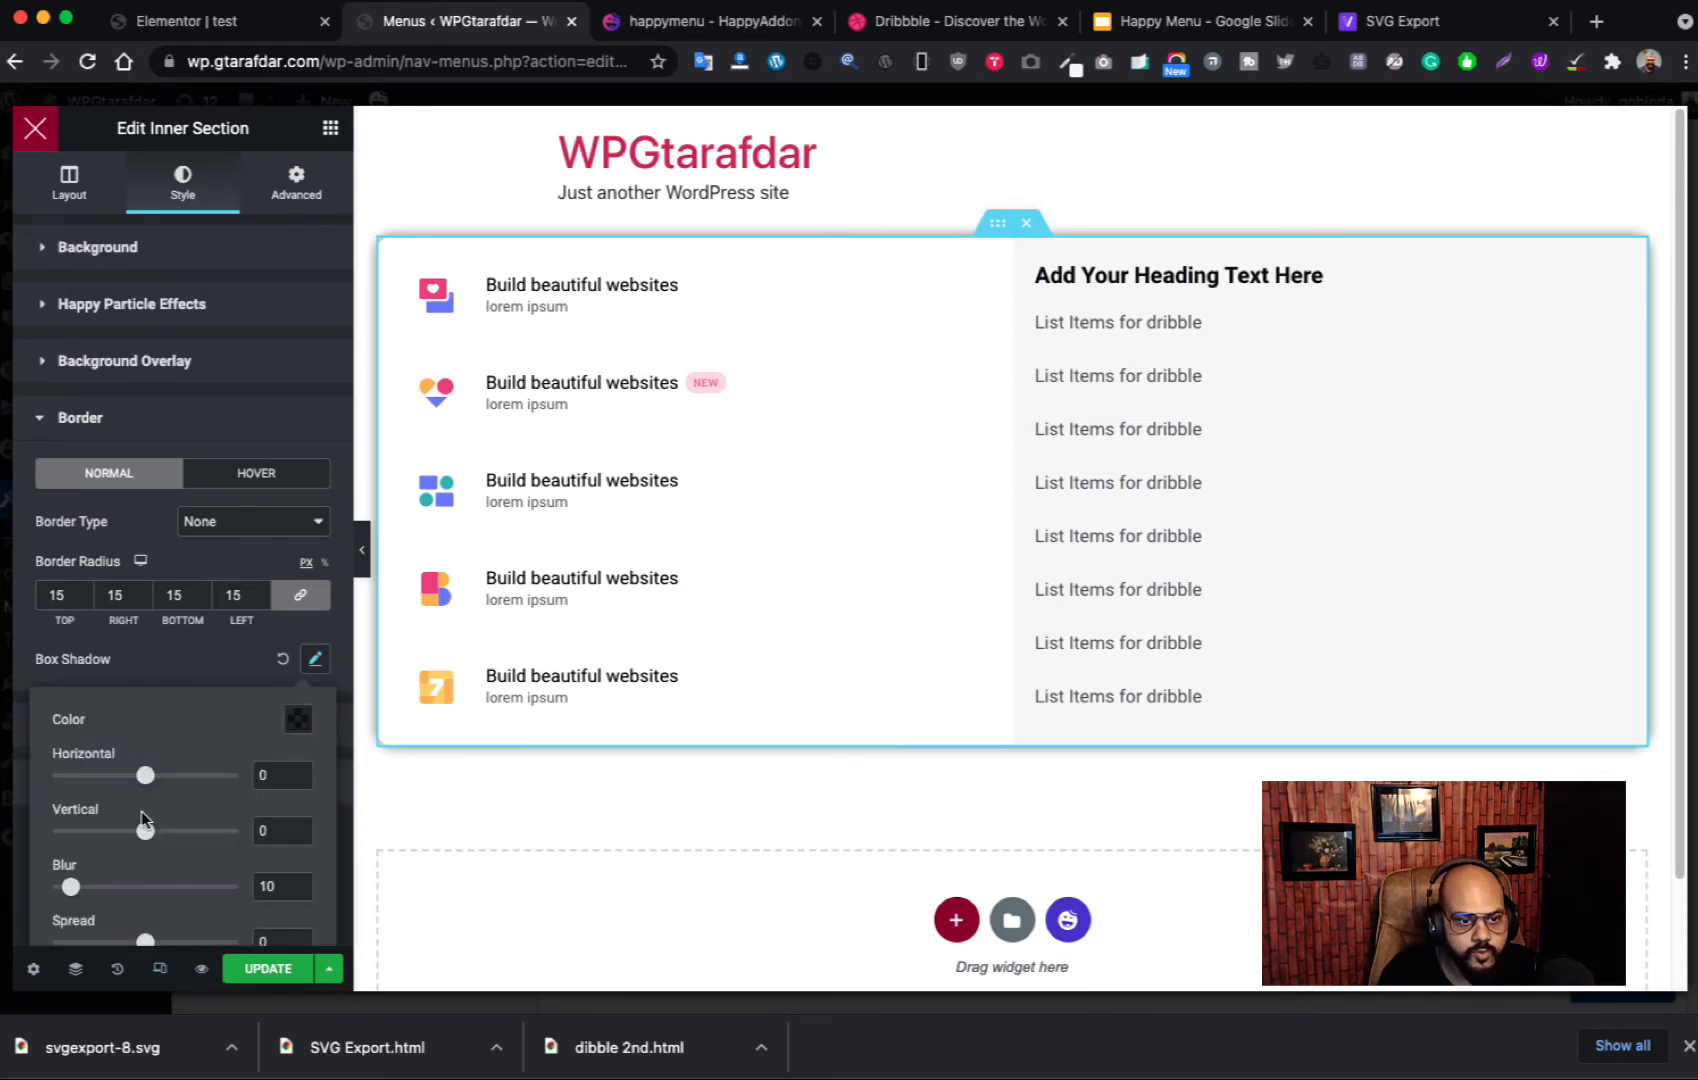
scroll(197, 818, down, 1)
drag(146, 800, 152, 805)
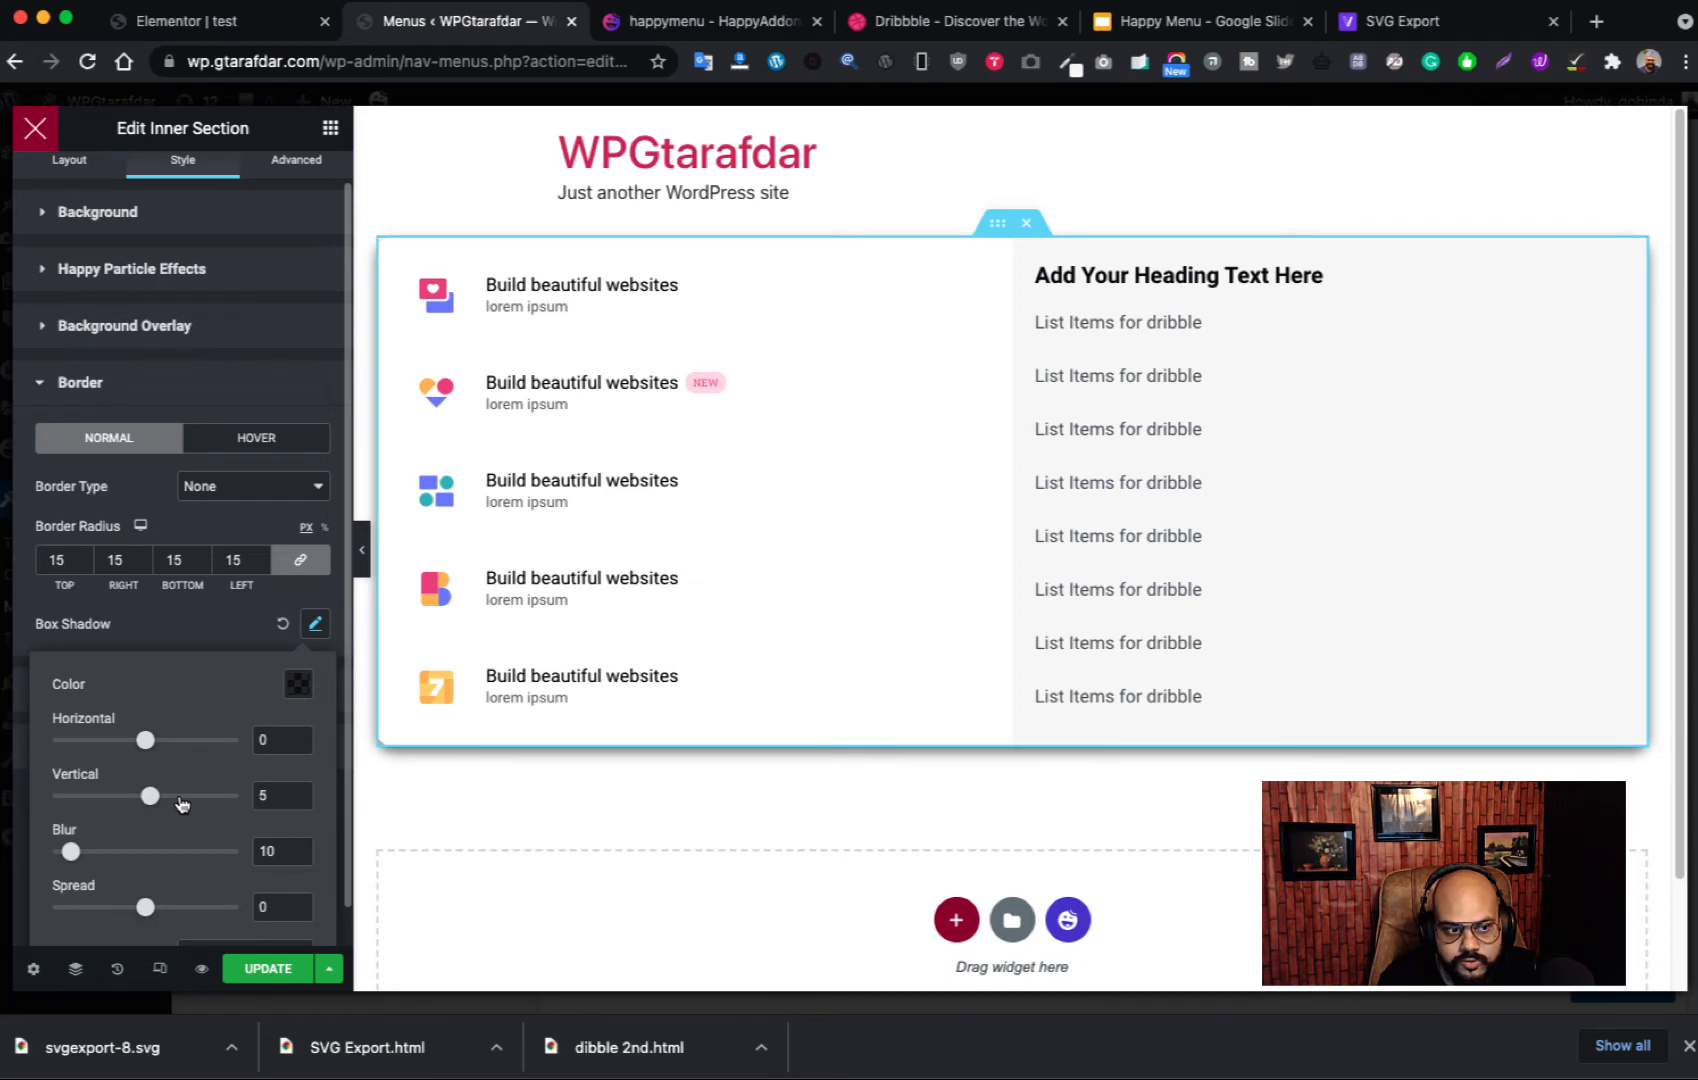
scroll(176, 782, down, 1)
drag(149, 720, 151, 720)
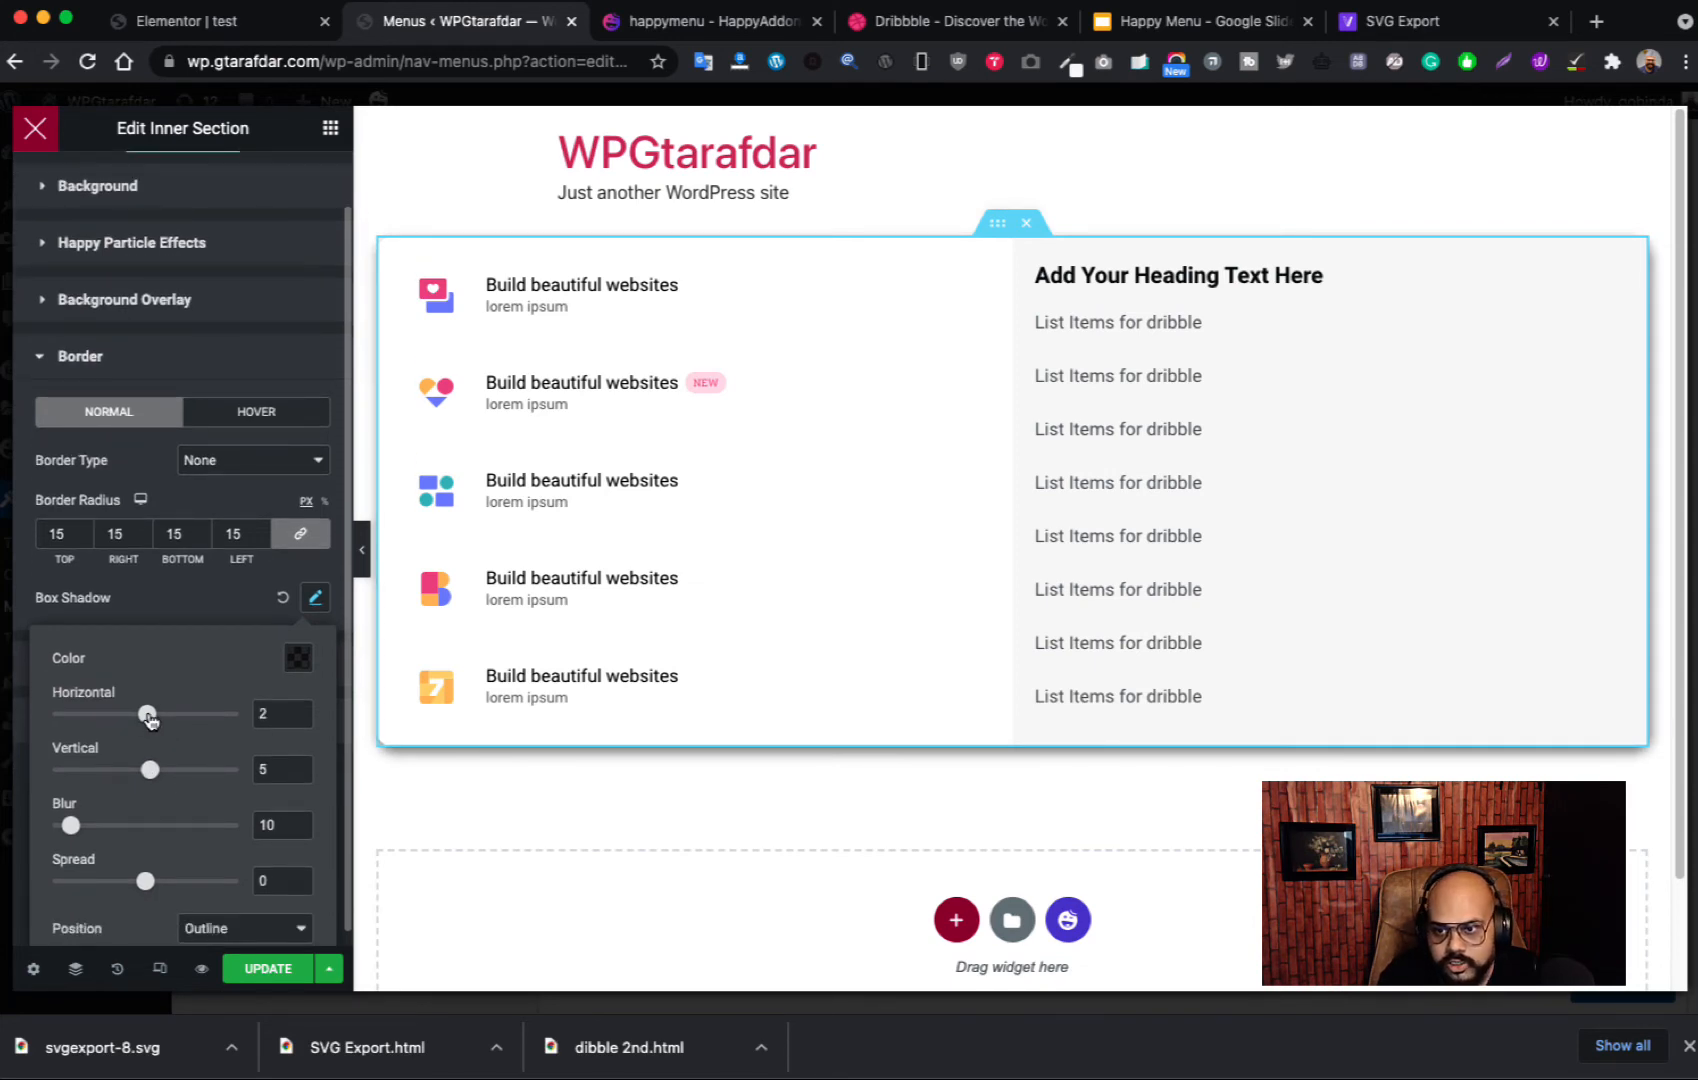
drag(71, 830, 85, 833)
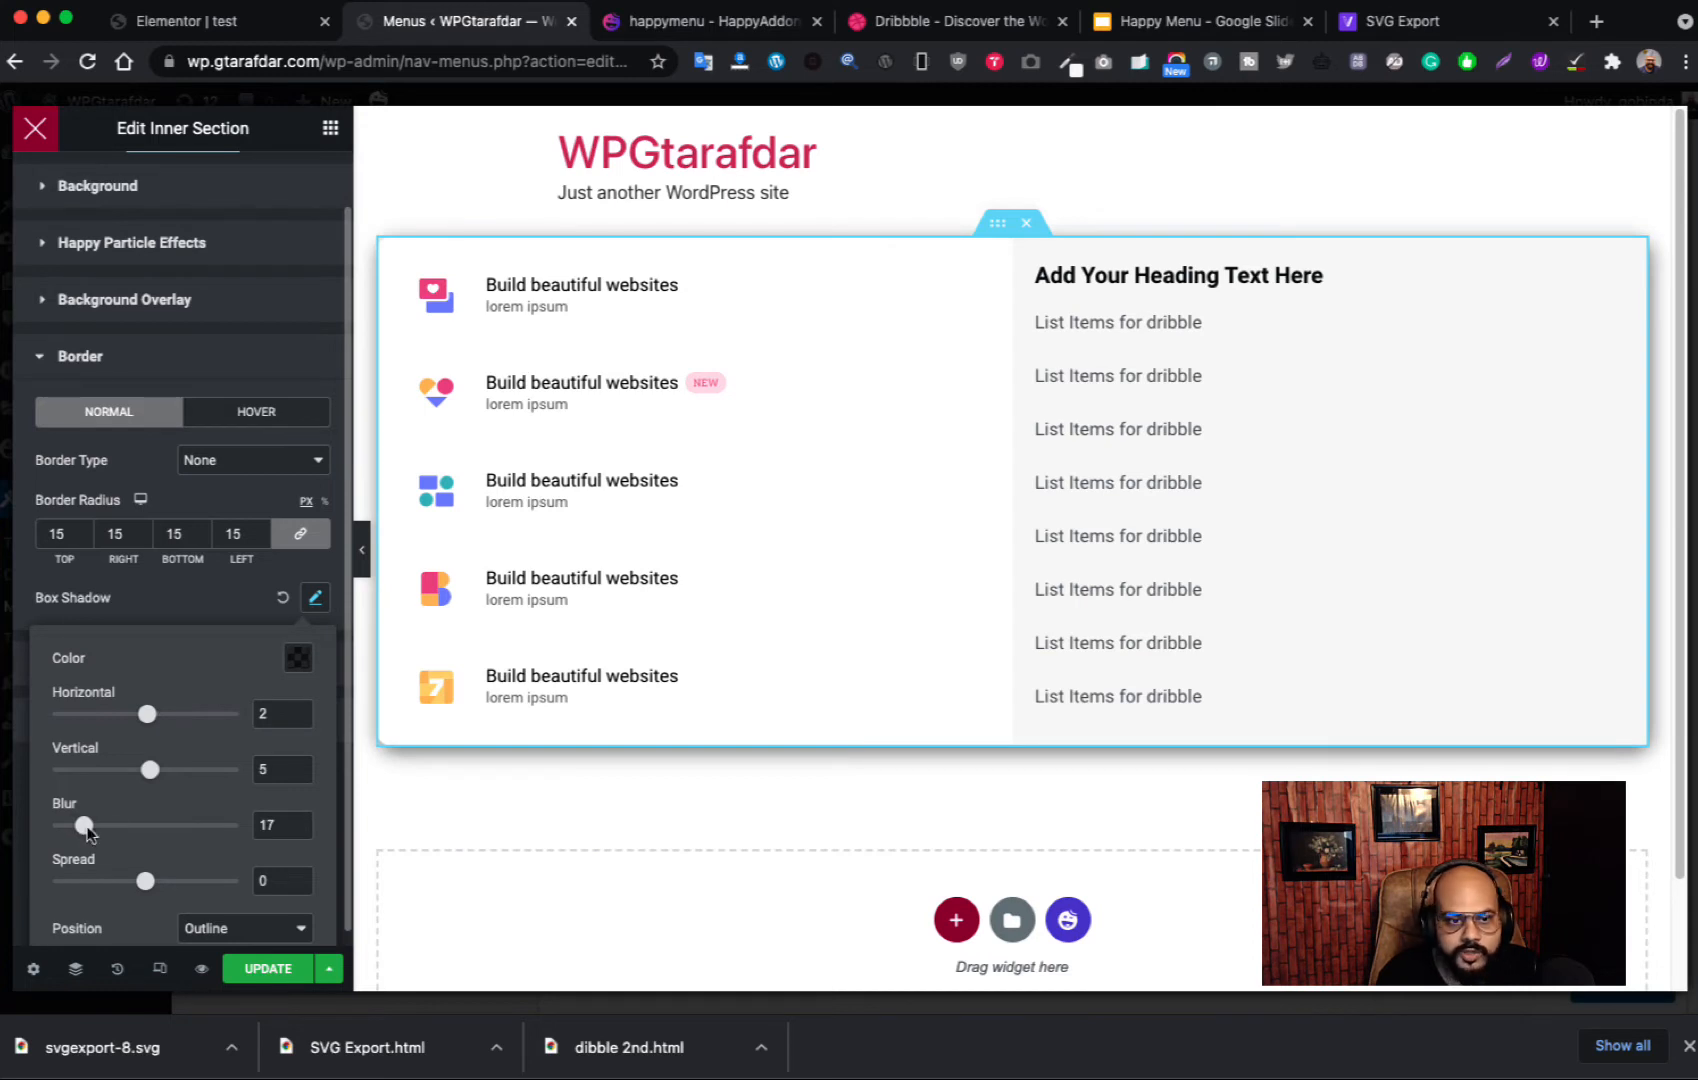
click(168, 618)
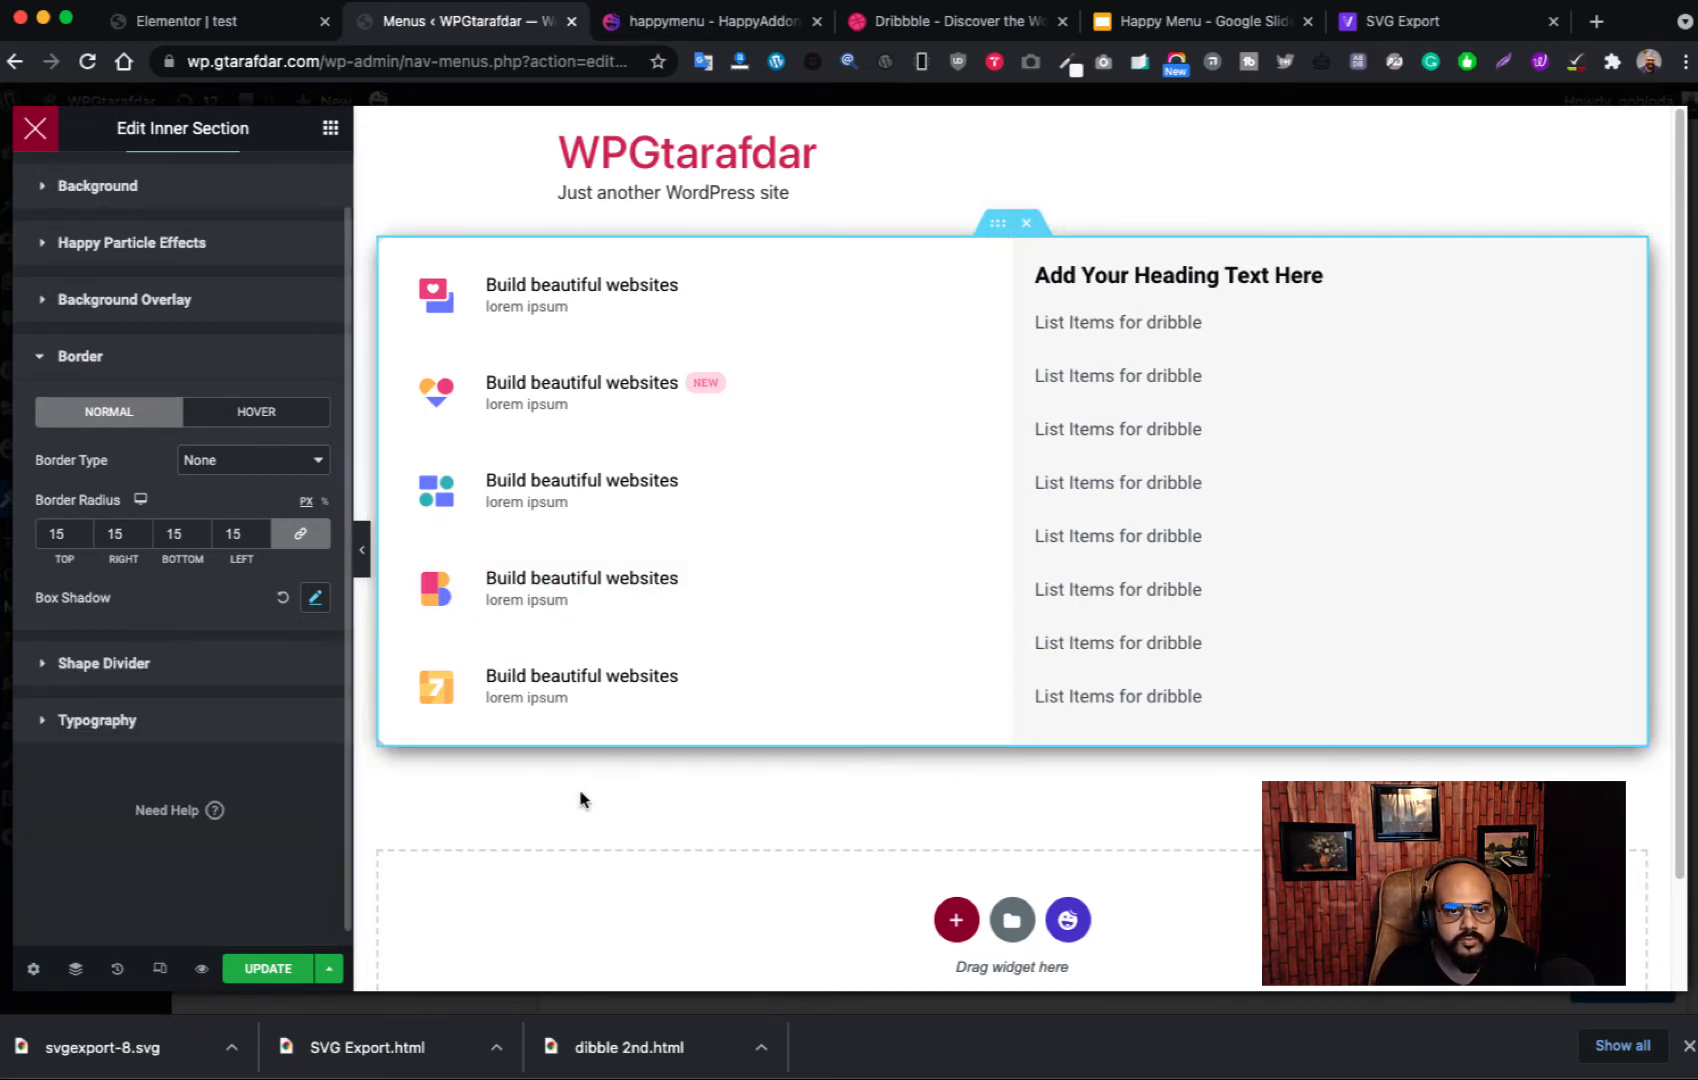
Step: Update the mega menu content, switch to the test page's editor and reload it to check the Inspiration dropdown
click(855, 174)
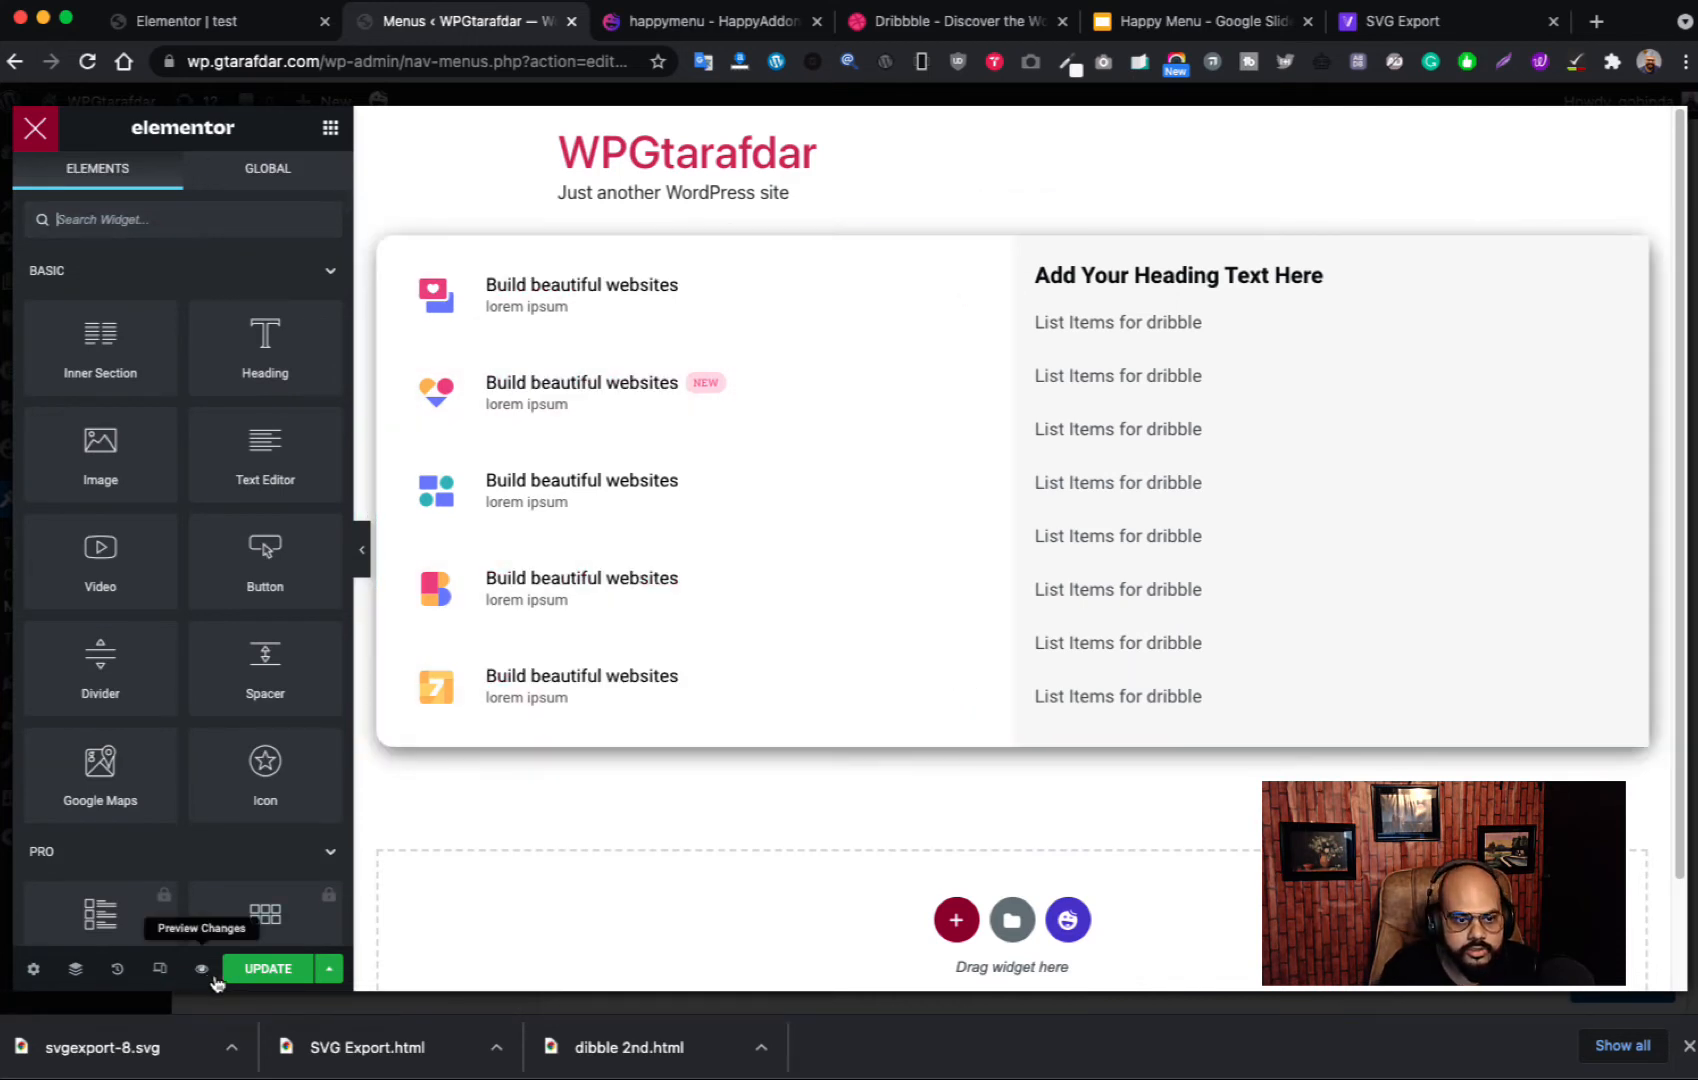
click(264, 971)
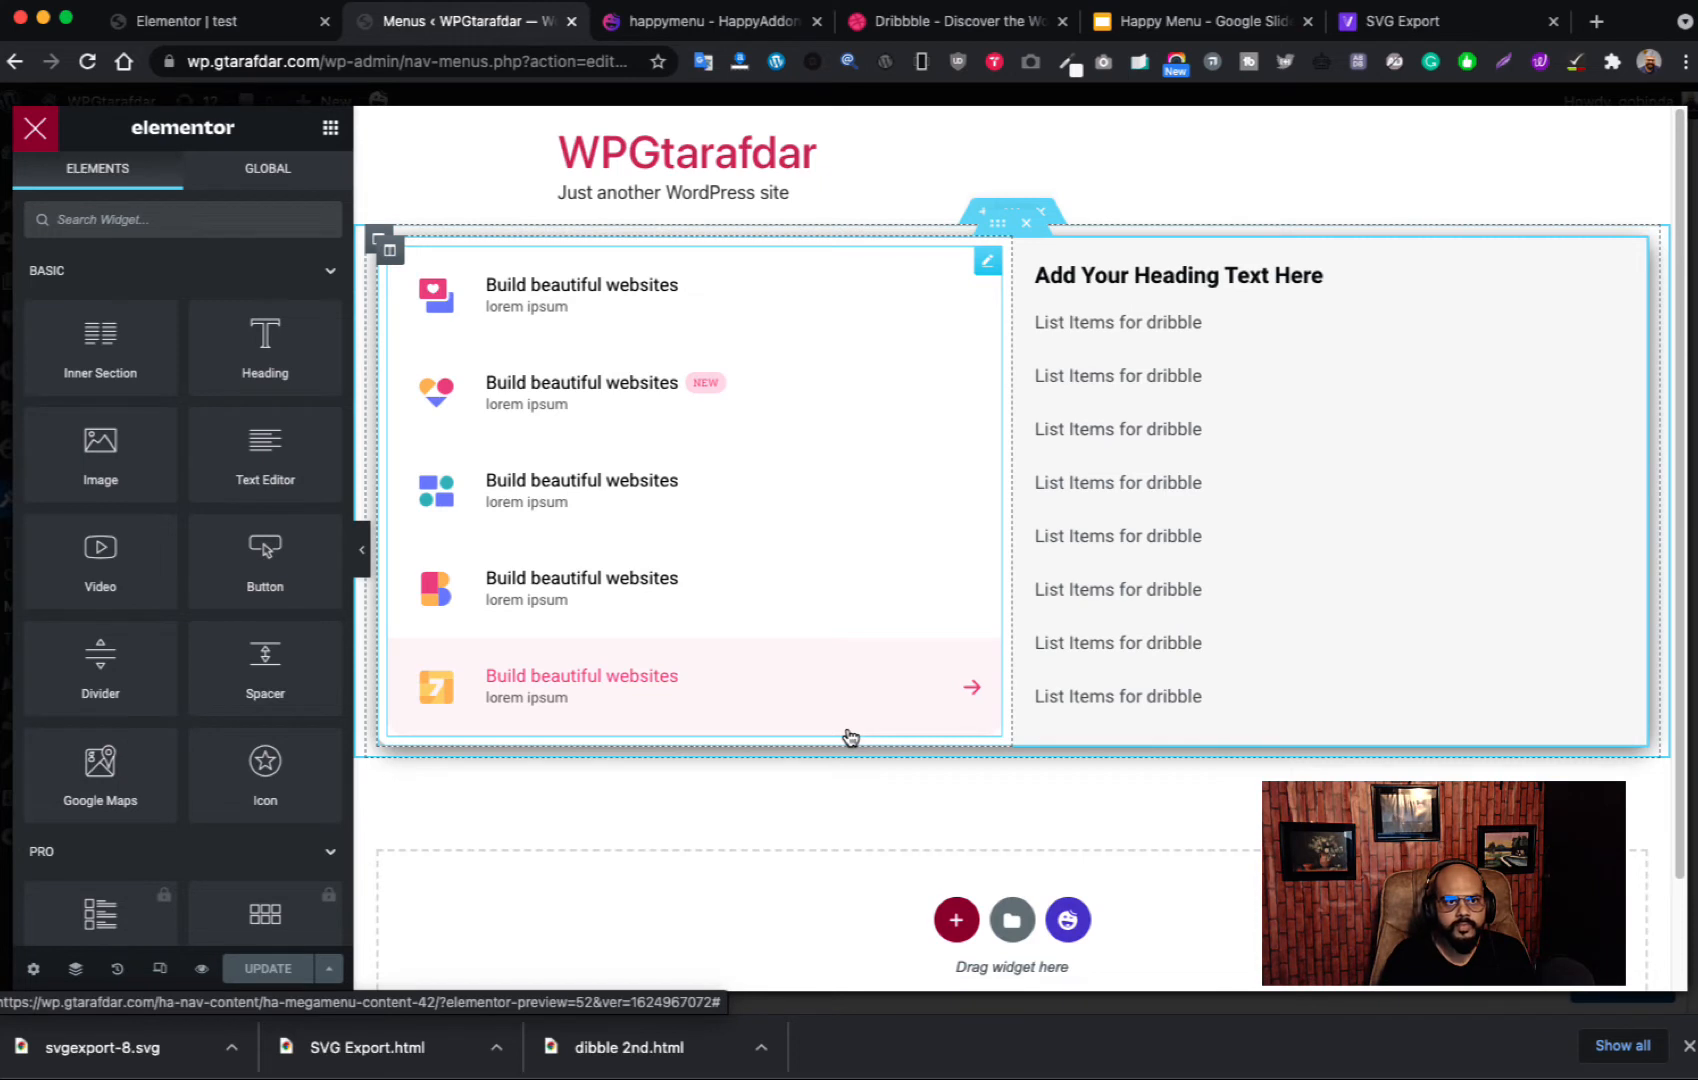
click(218, 20)
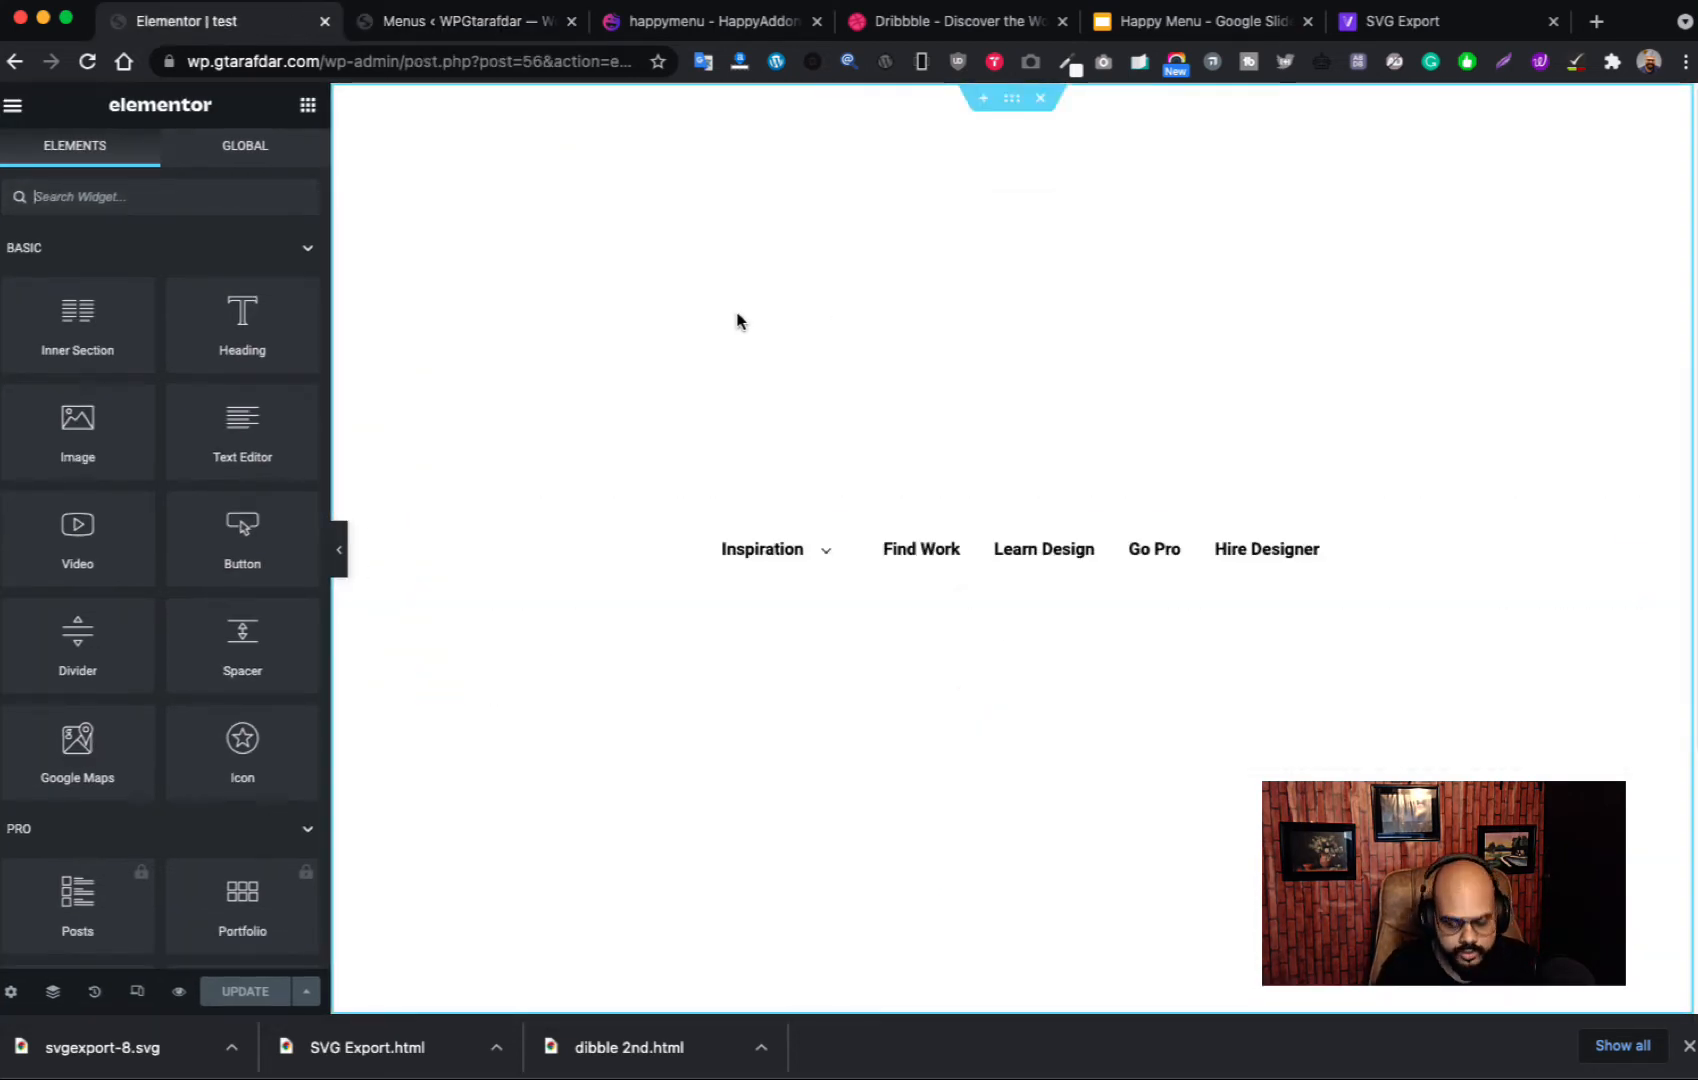
key(super+r)
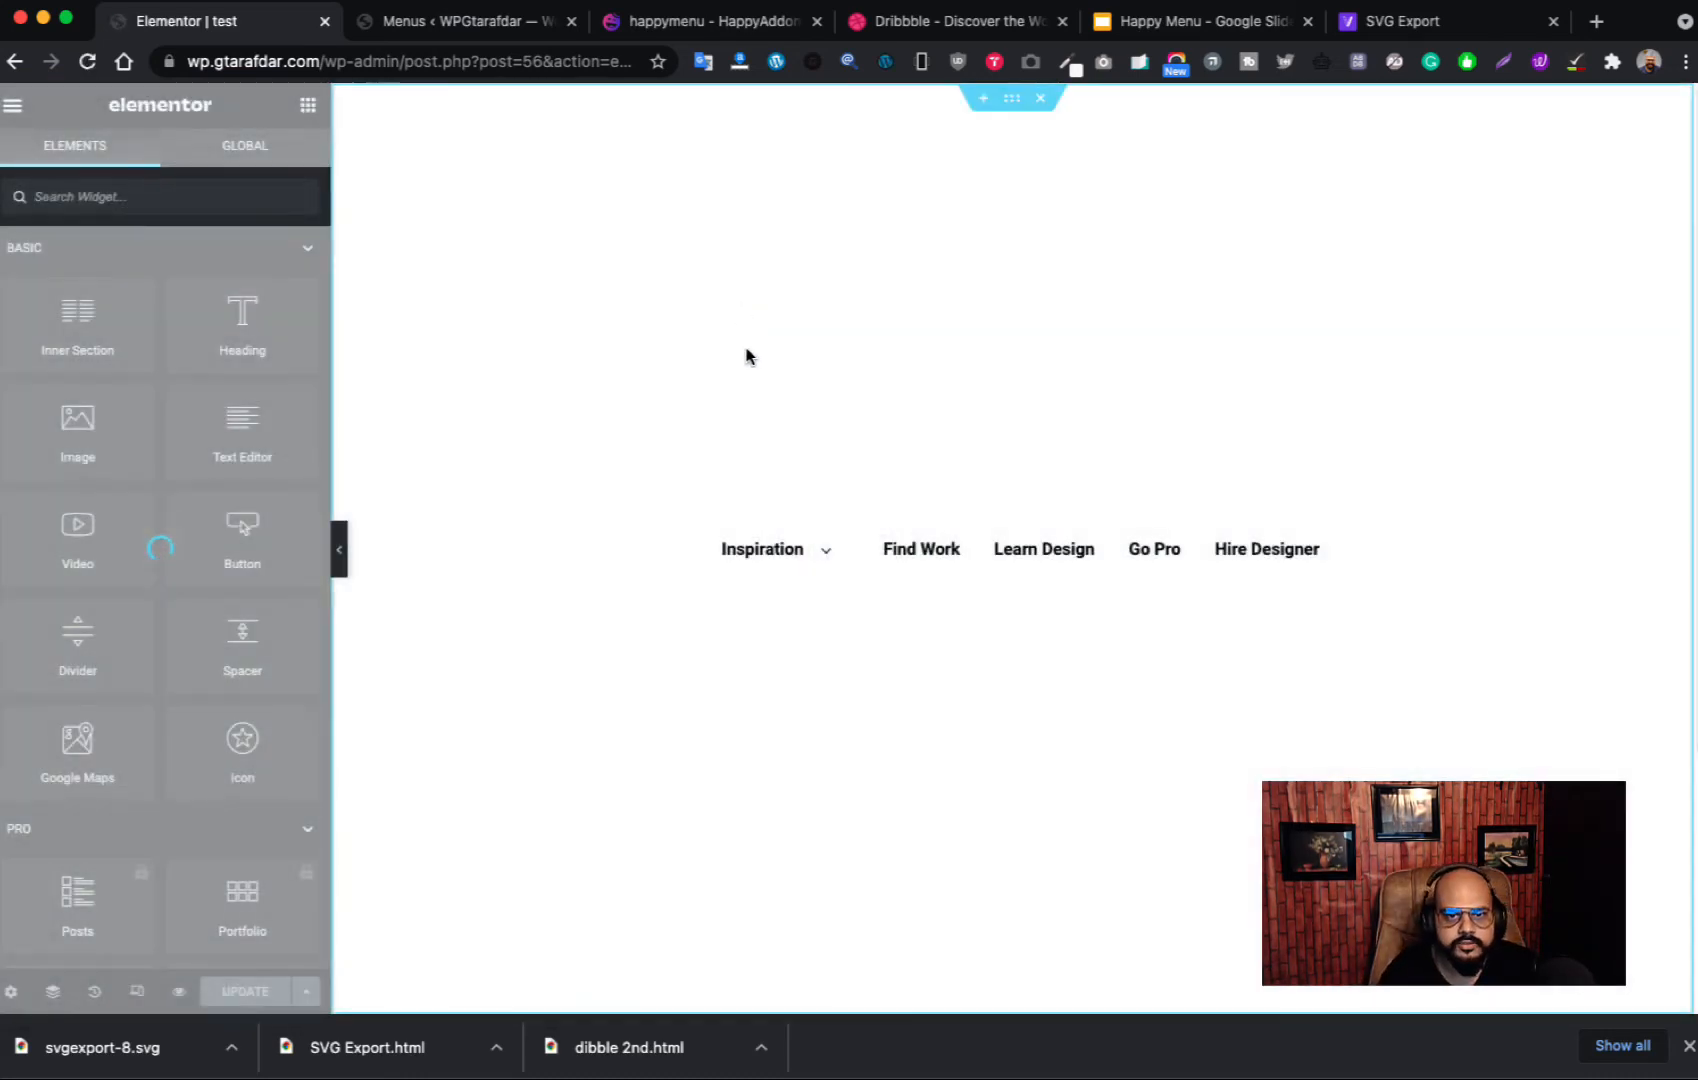
mouse_move(796, 542)
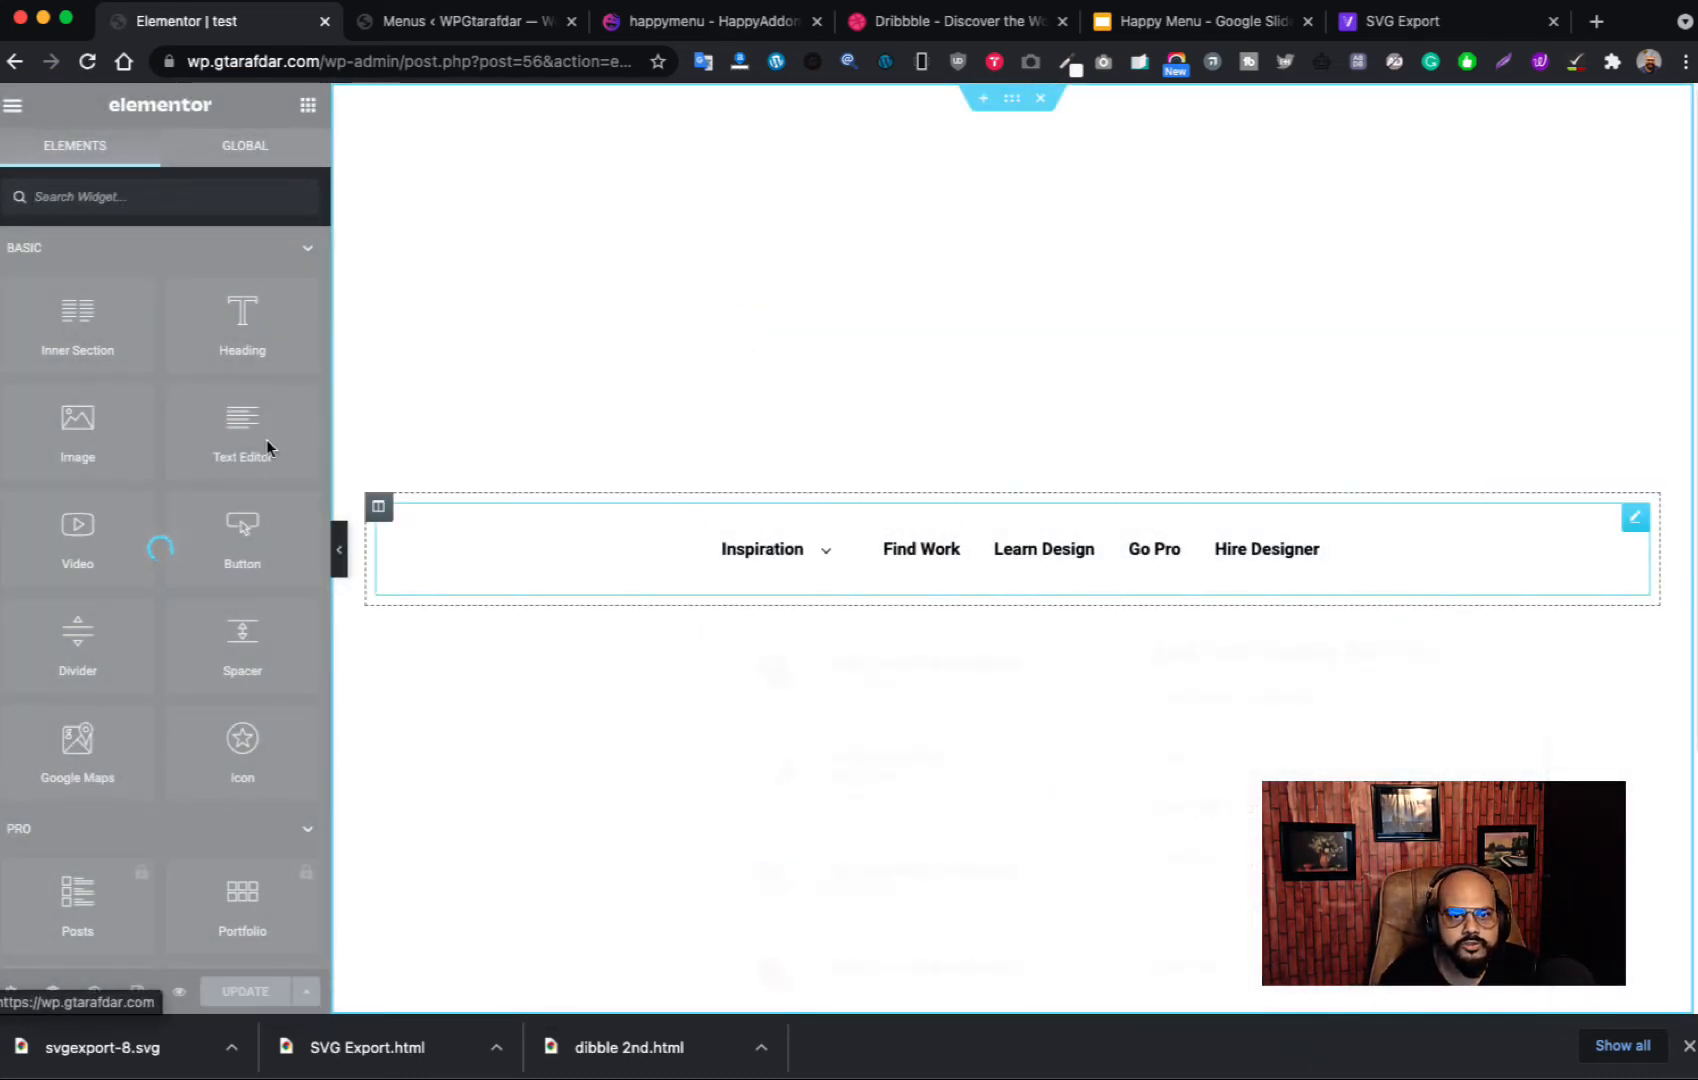
Step: Set the test page section's height to Default, preview the Inspiration mega menu and update the page
click(1012, 104)
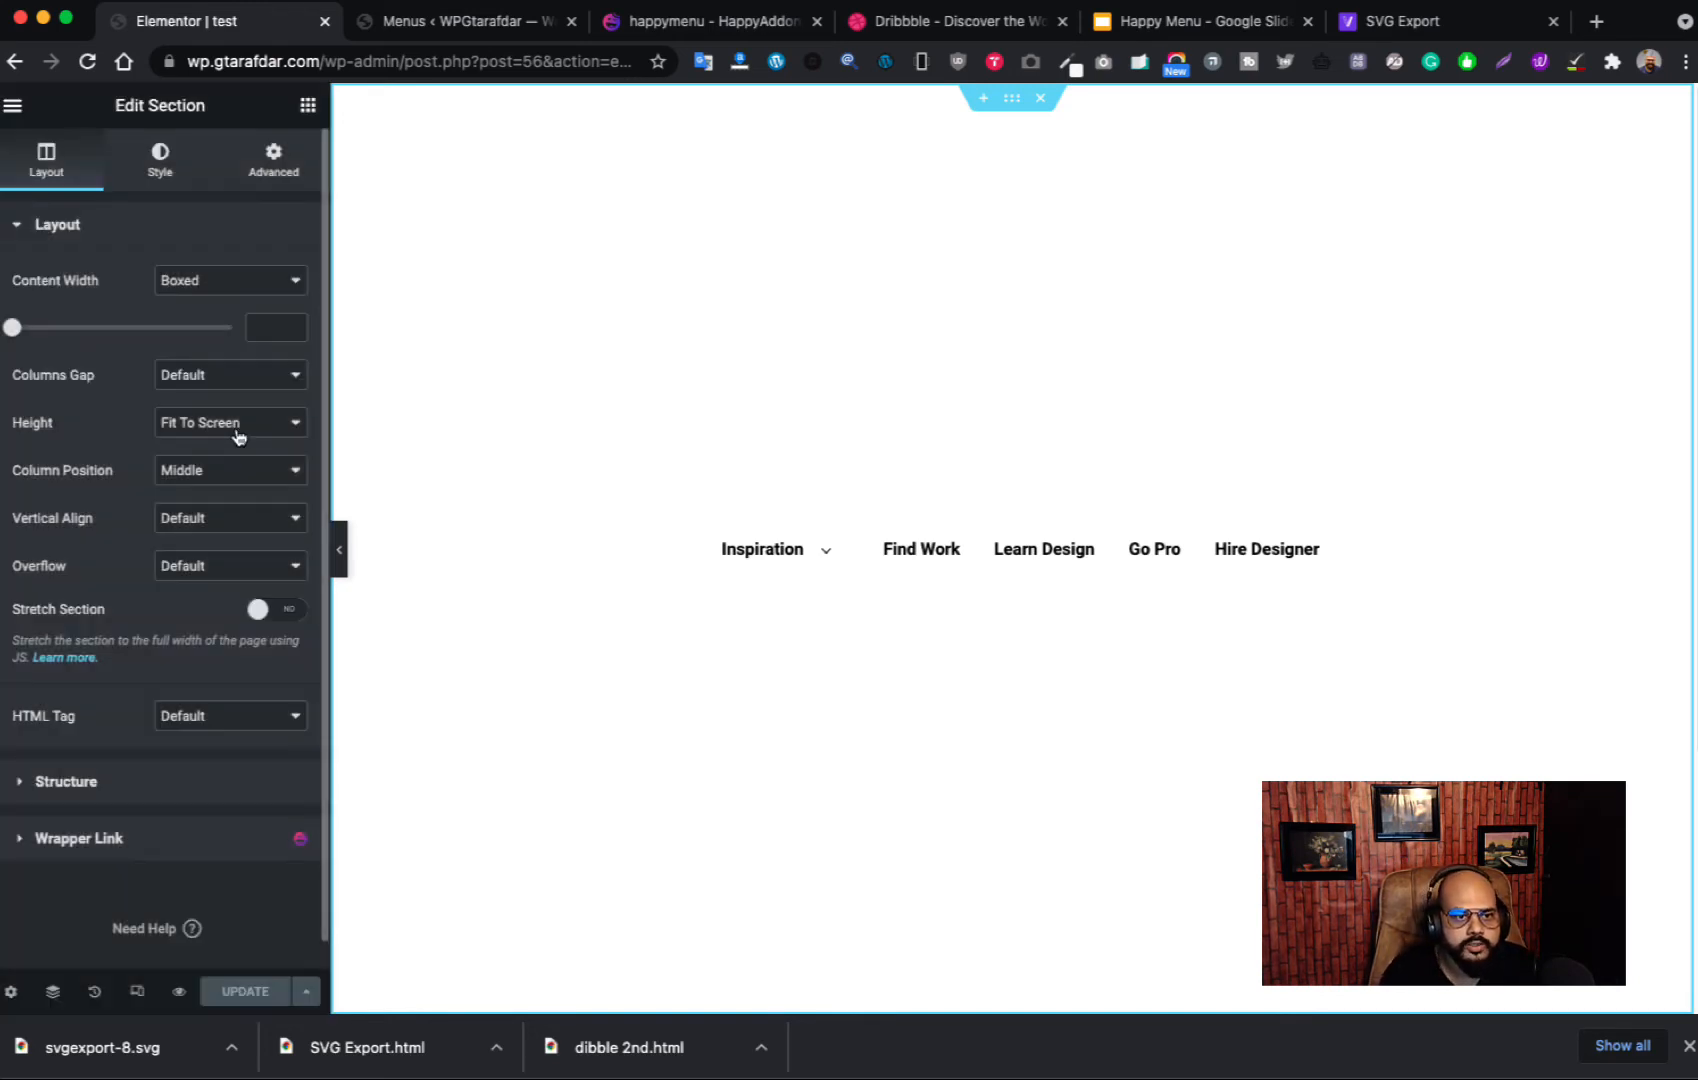
click(236, 425)
click(233, 407)
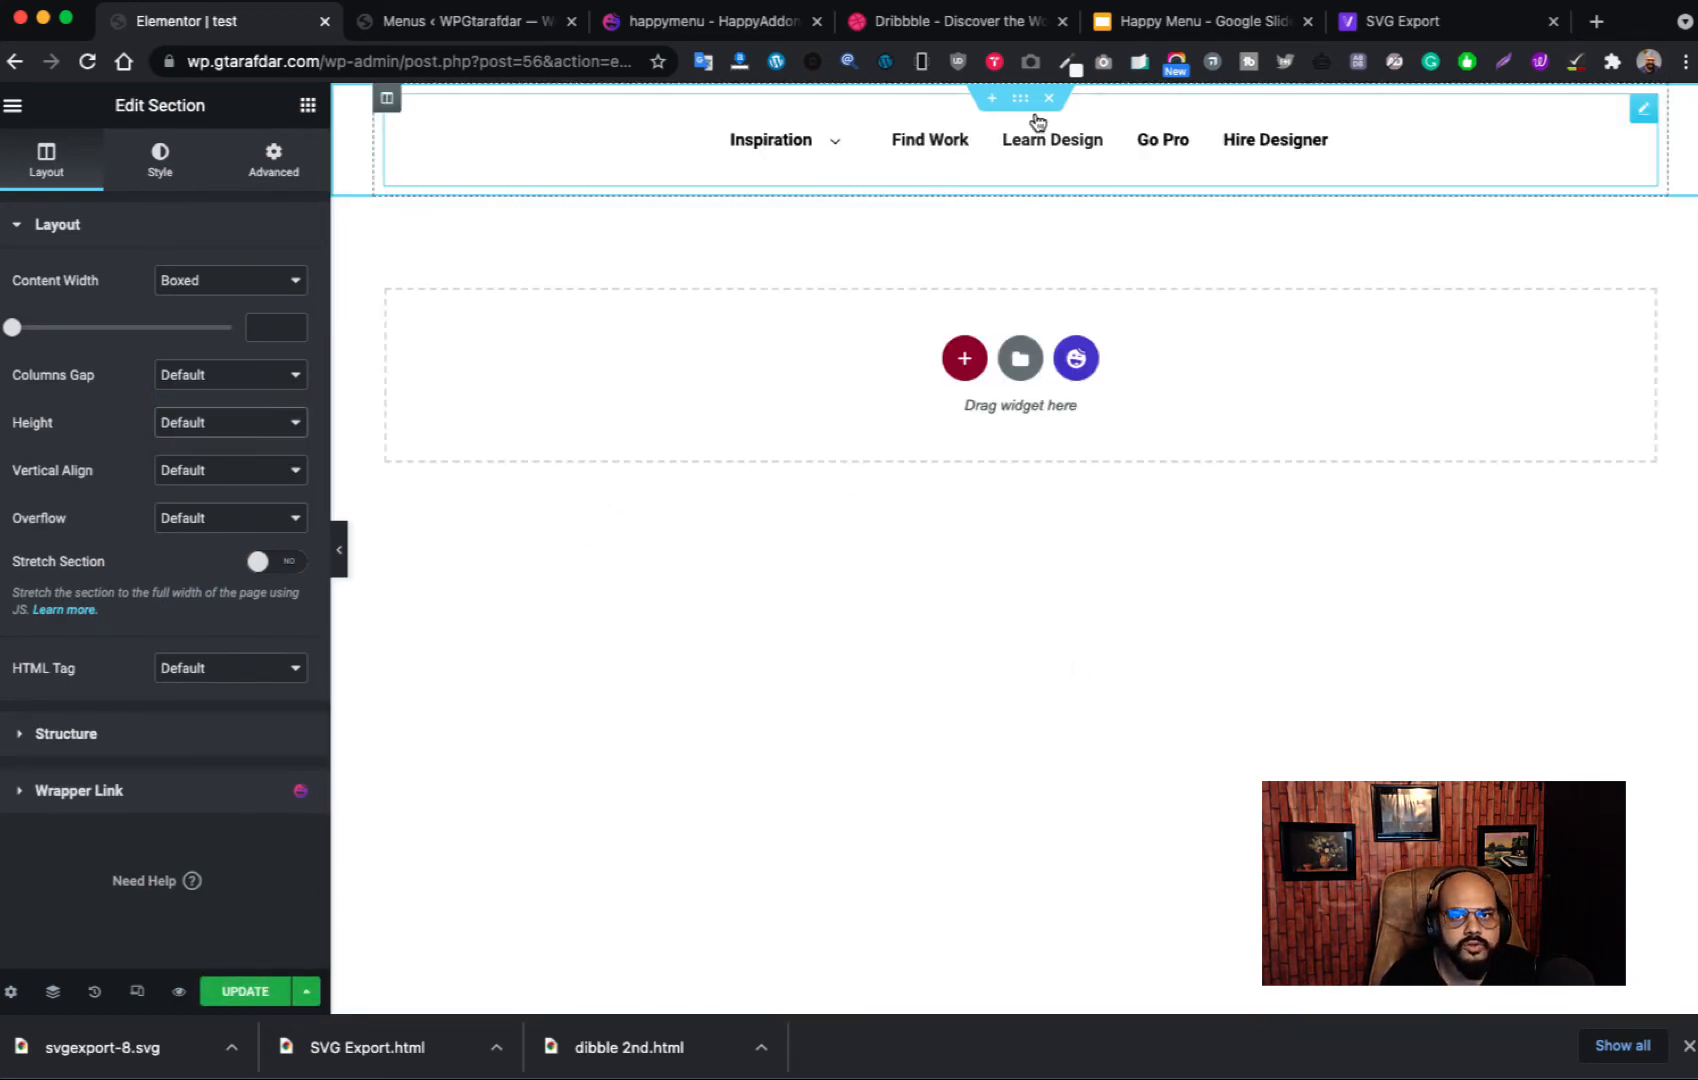
mouse_move(815, 144)
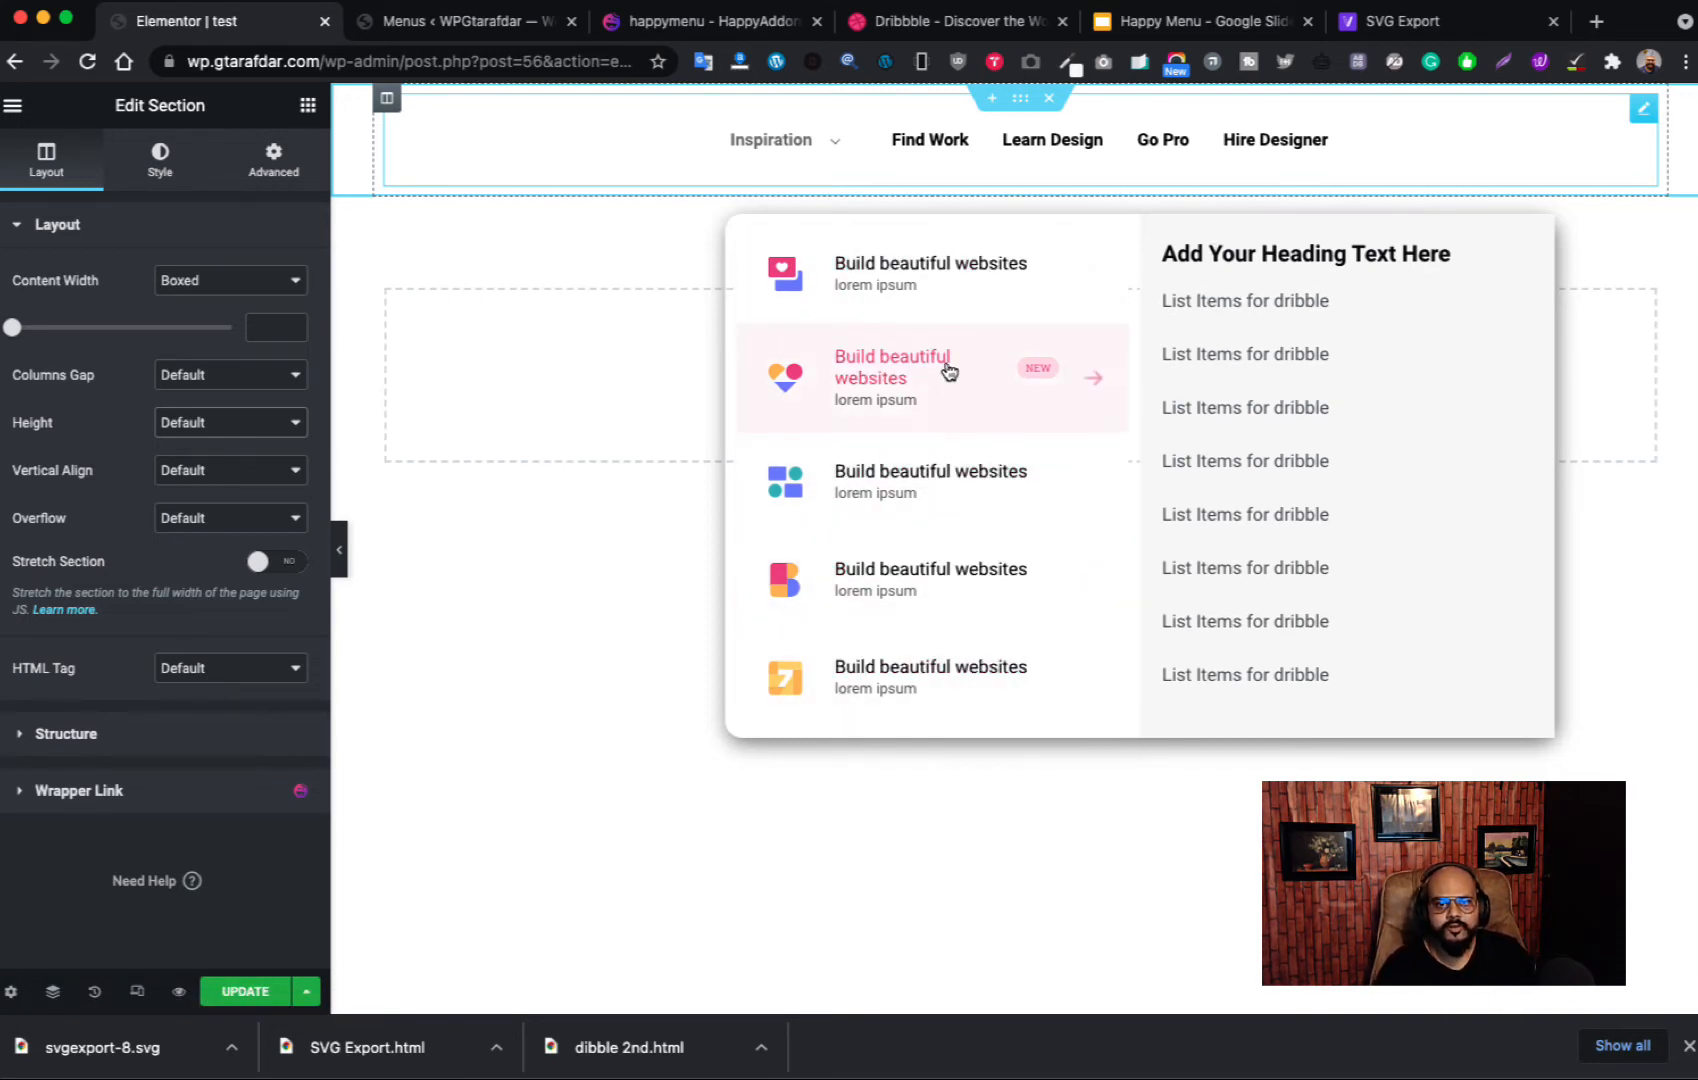
mouse_move(762, 136)
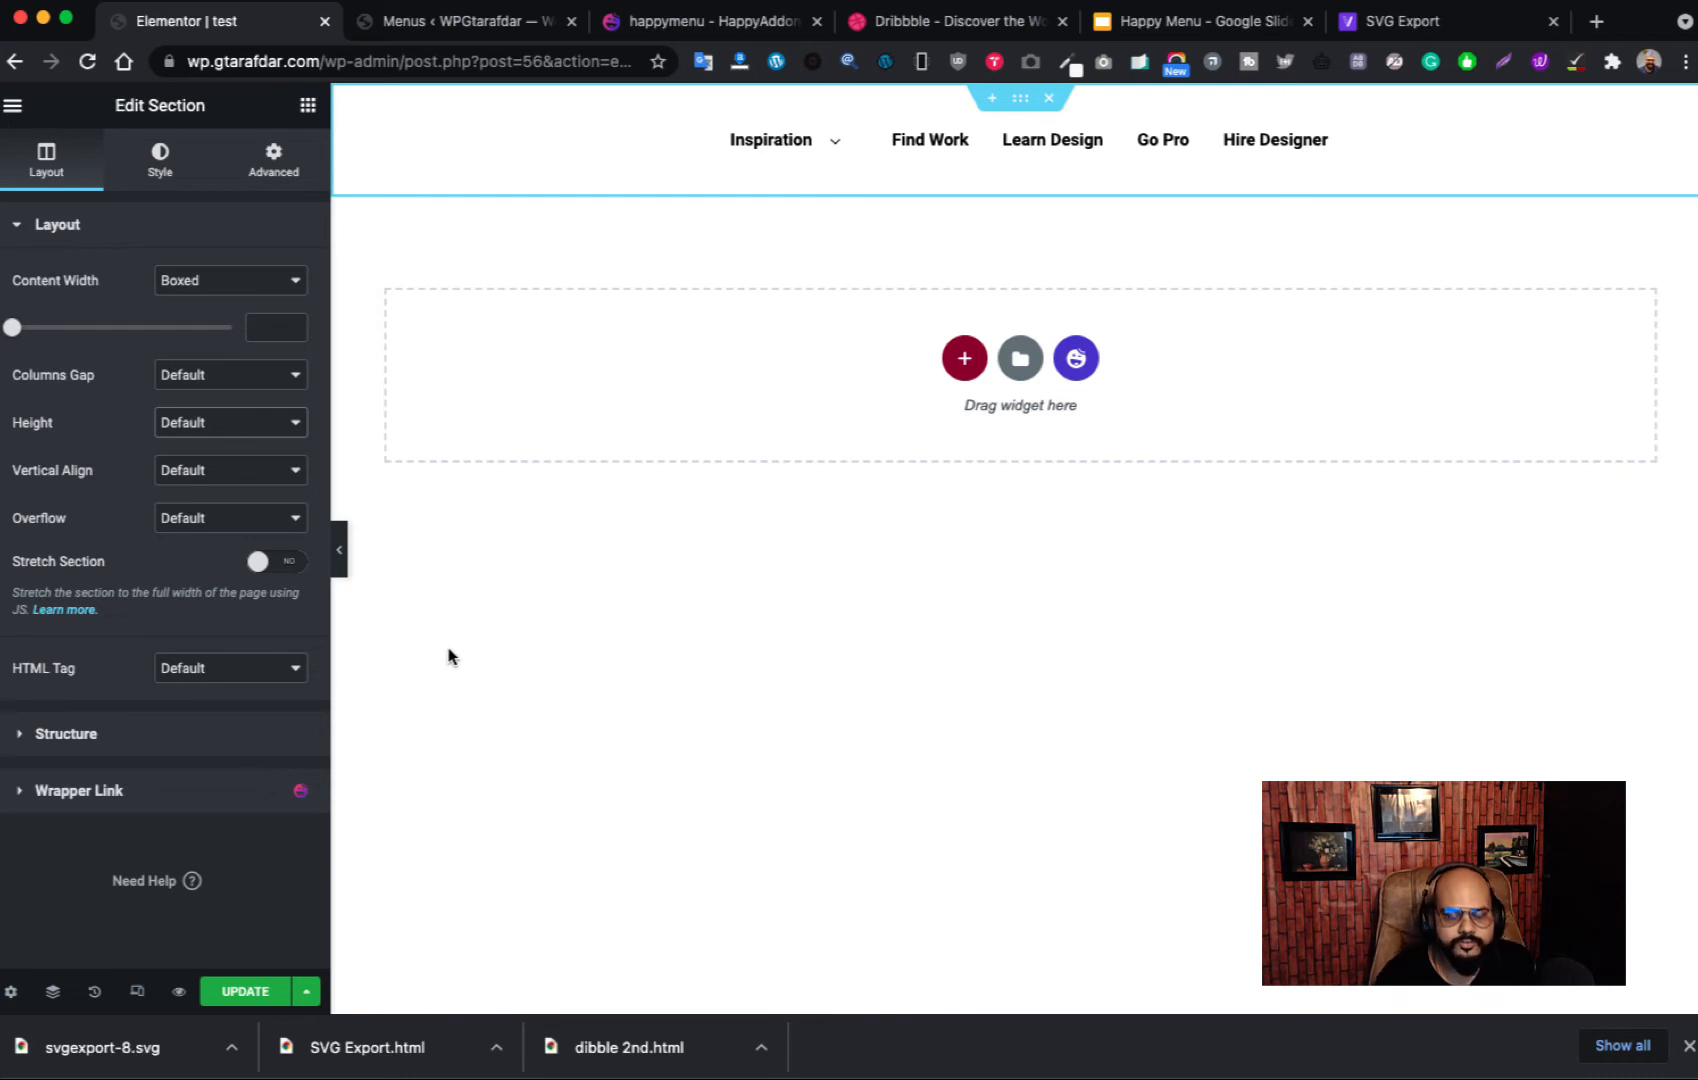
click(245, 990)
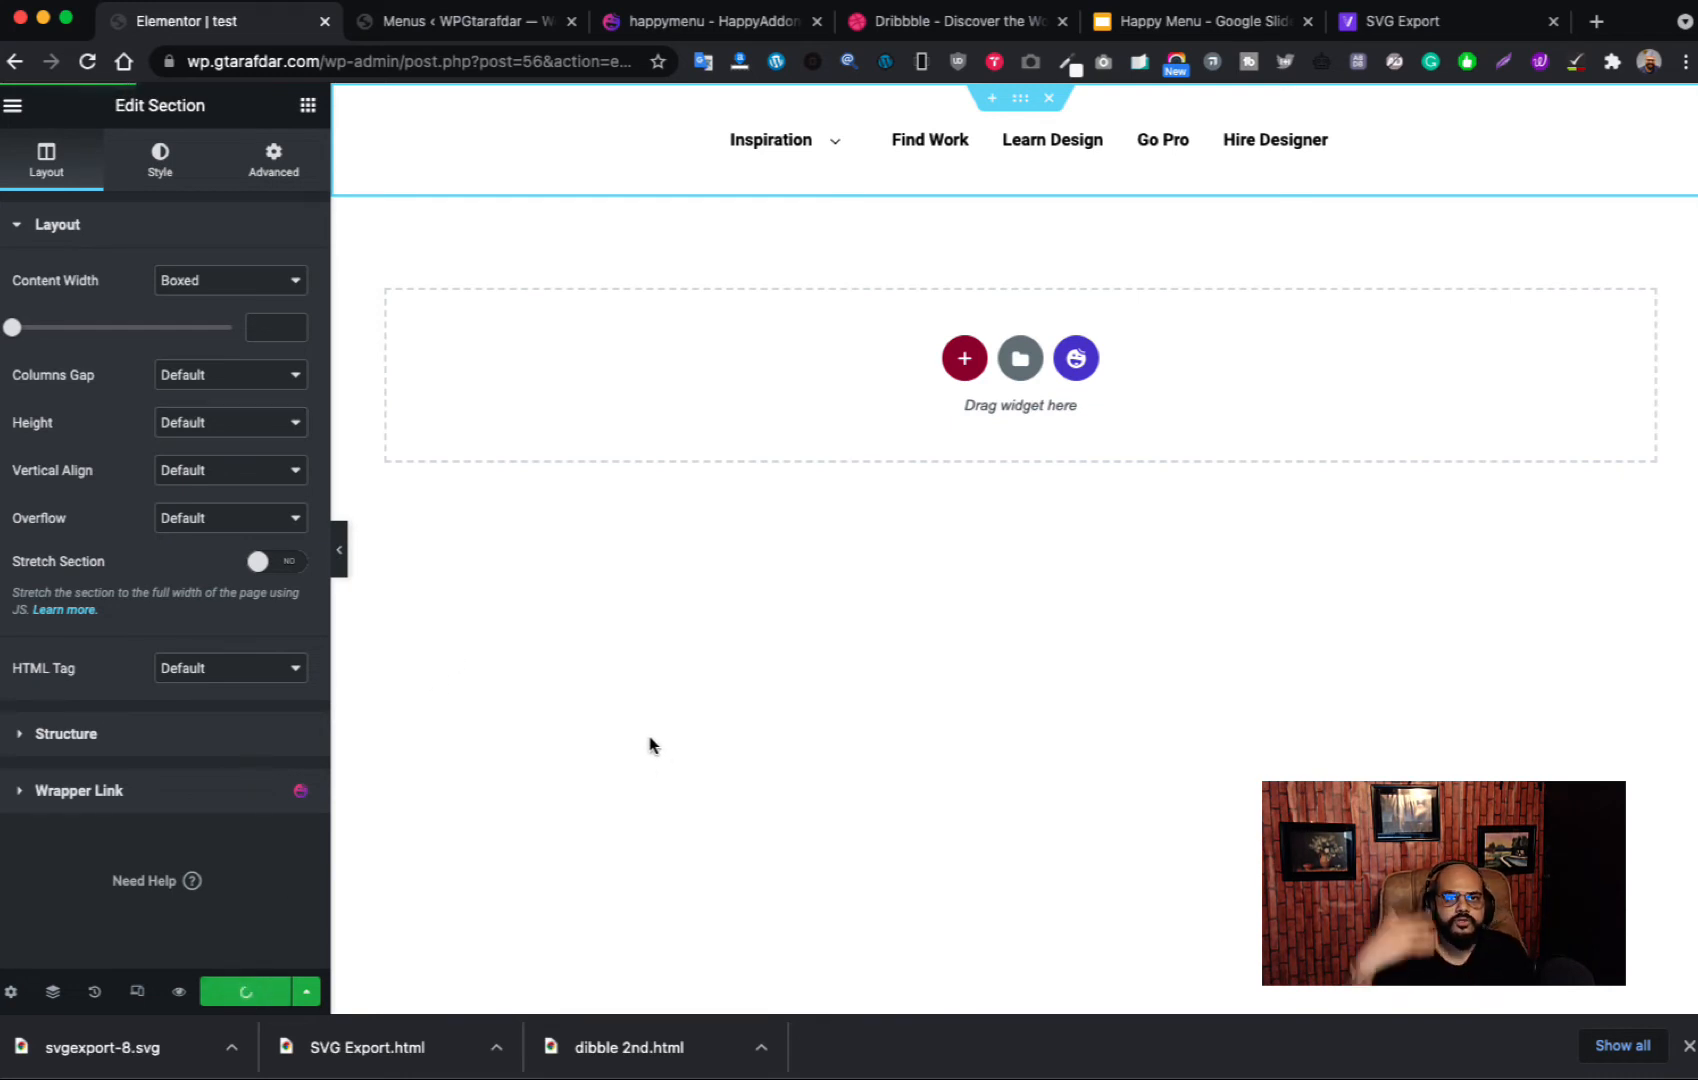
Step: Close the mega menu content editor and switch the Mega Menu Width to Custom Width
click(432, 22)
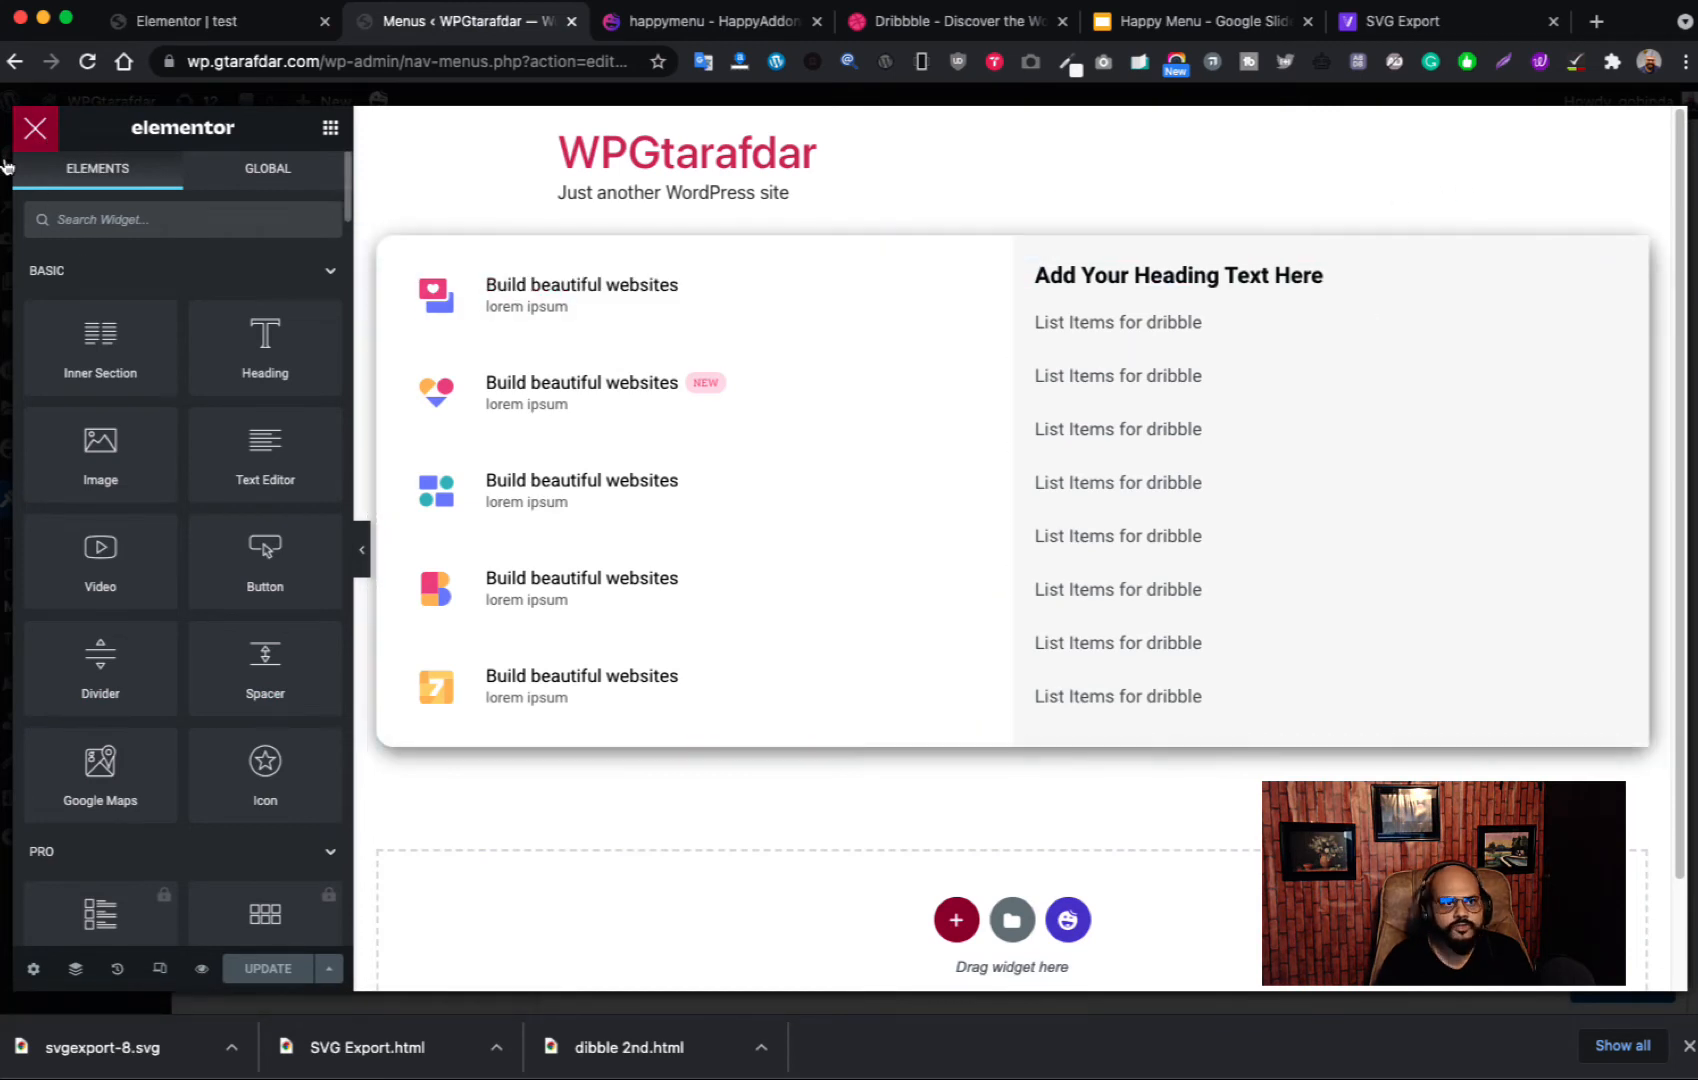
click(34, 128)
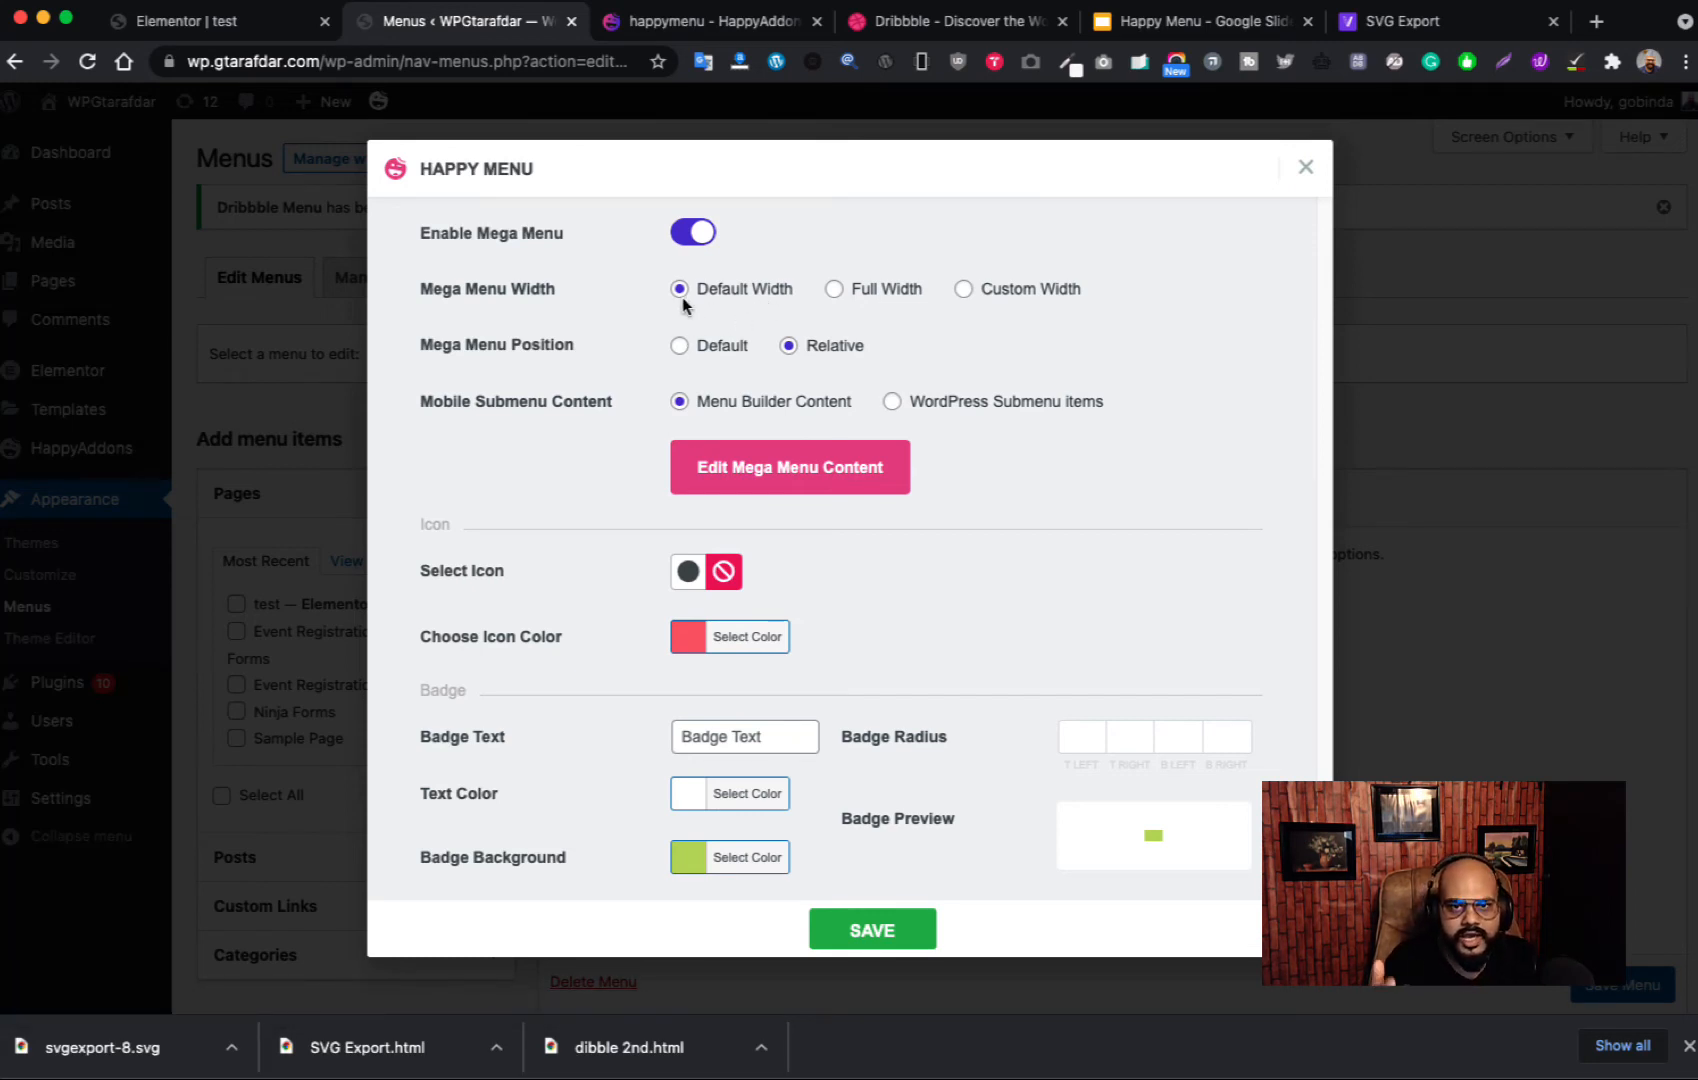
click(964, 290)
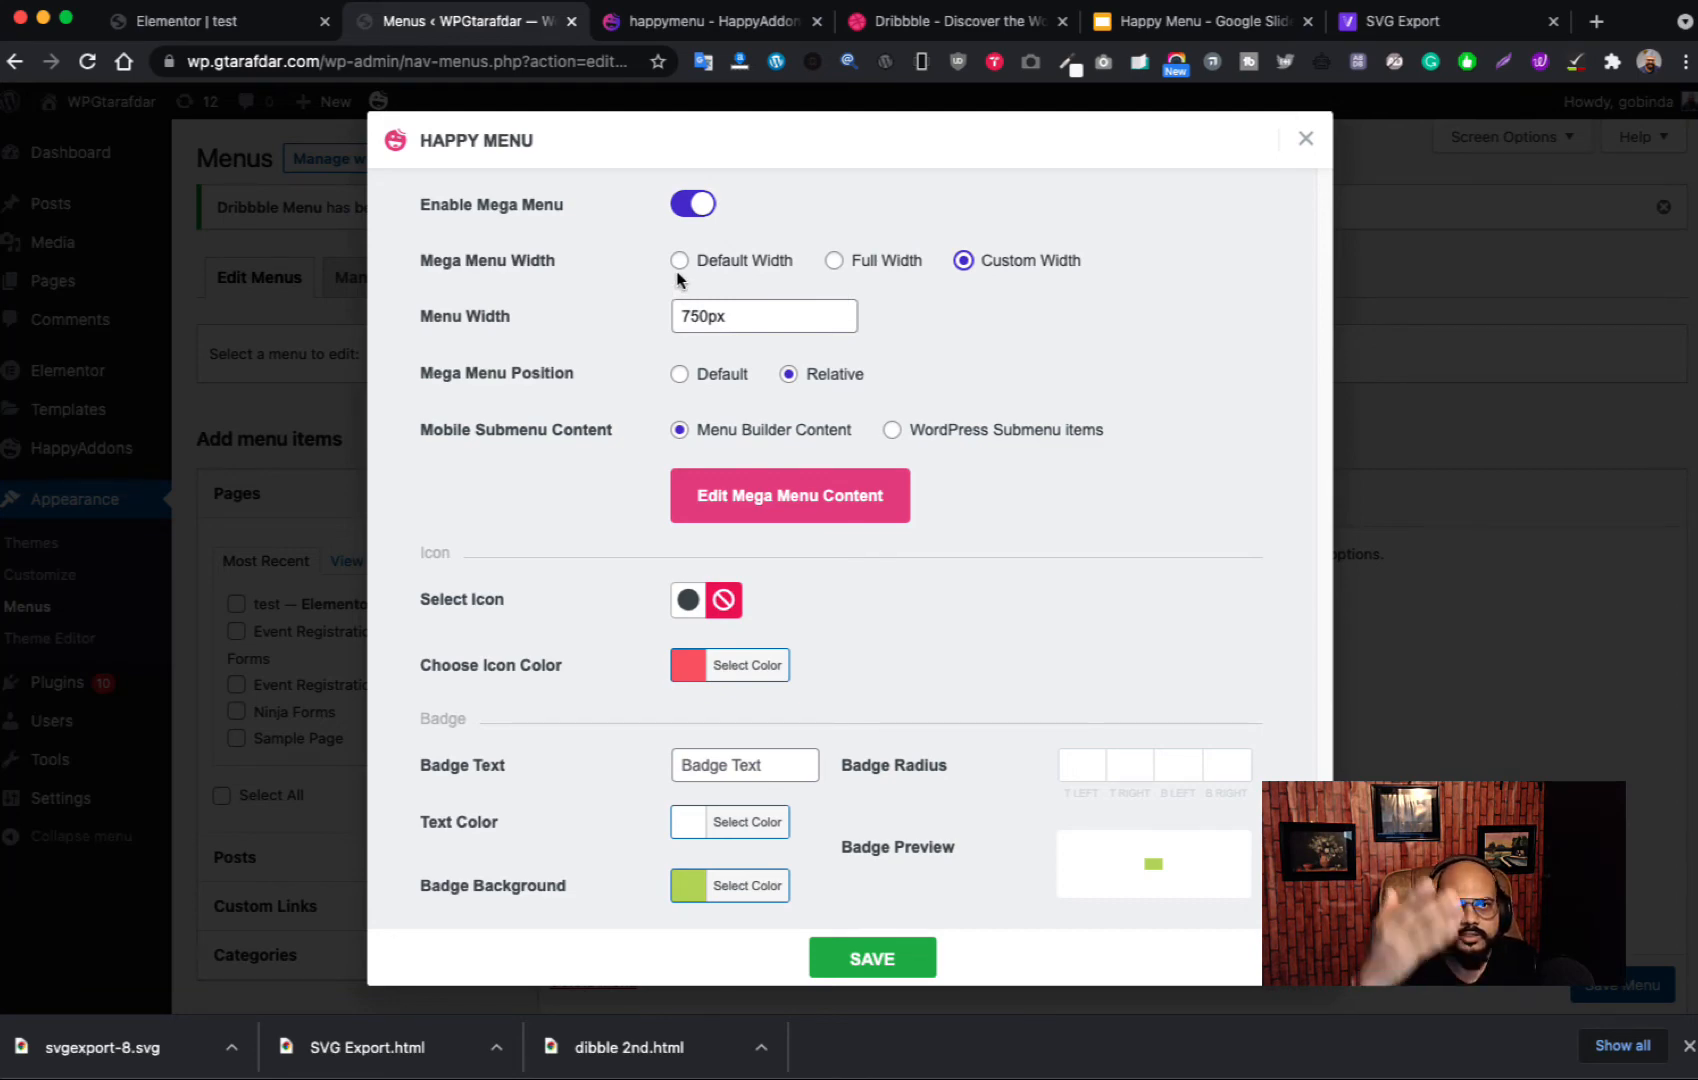
Step: Check the Inspiration dropdown on the test page, set its menu width to 800px and mega menu position to Default, and save the menu
click(227, 22)
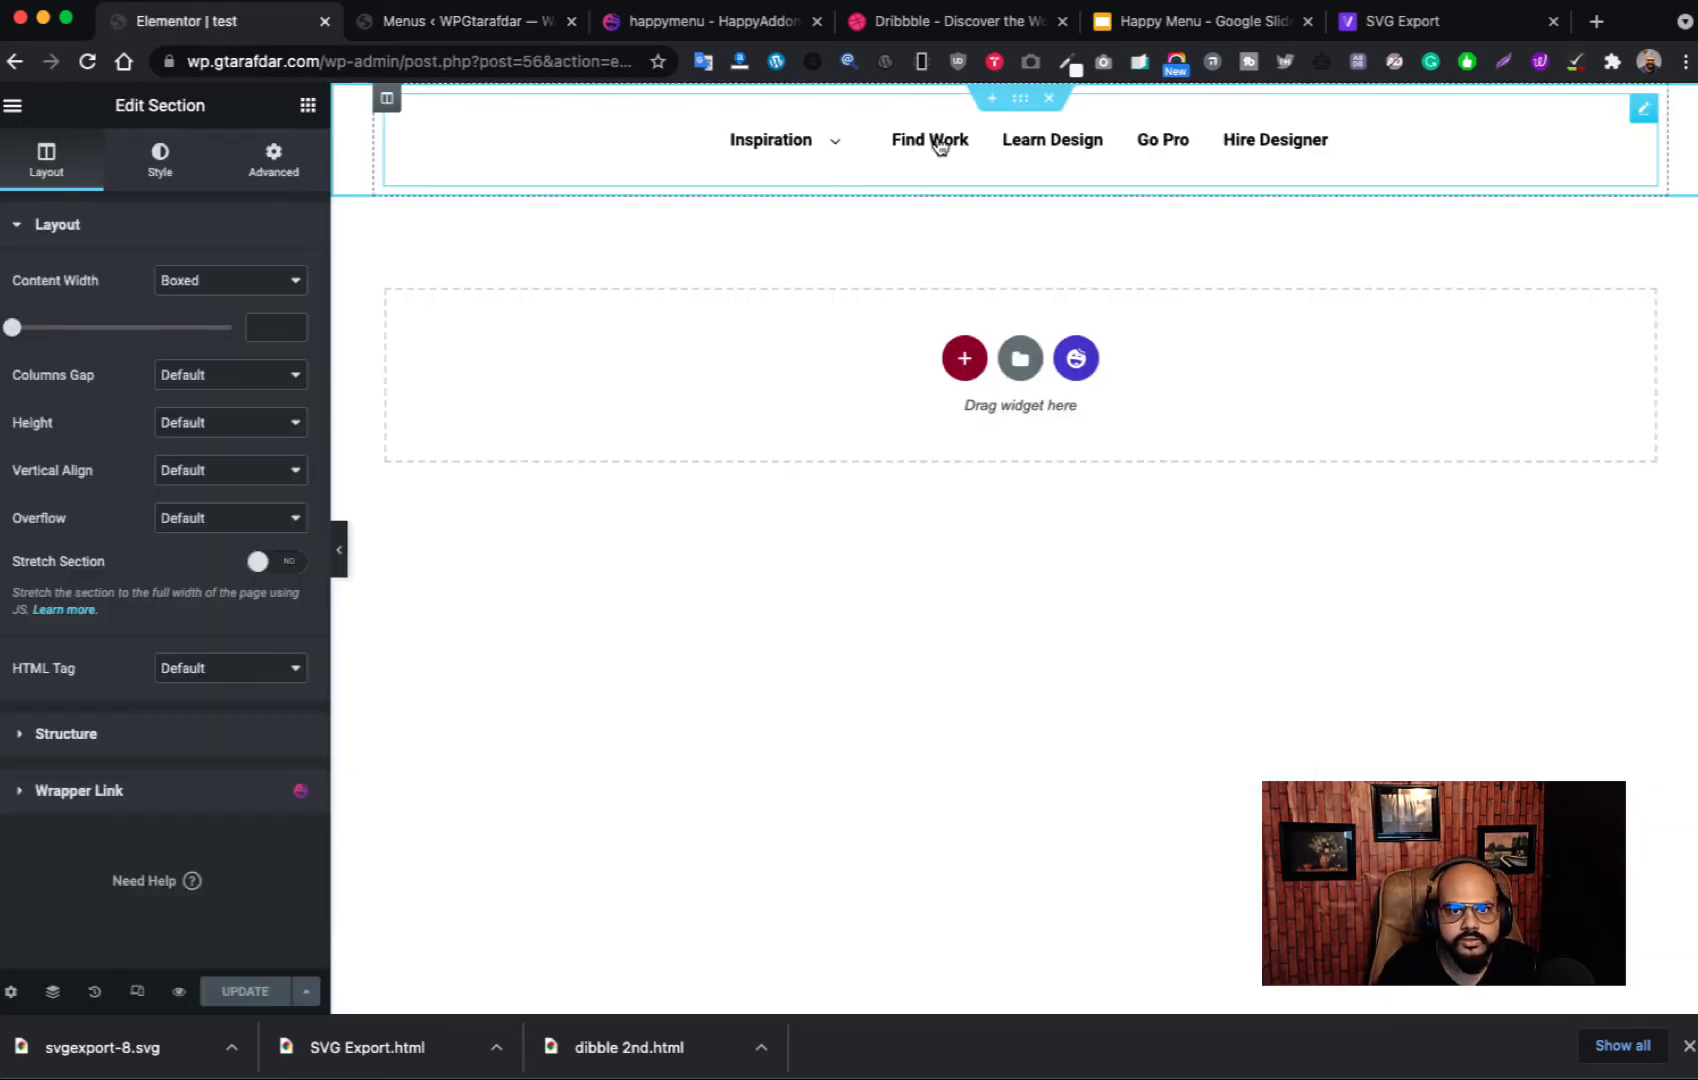
mouse_move(805, 140)
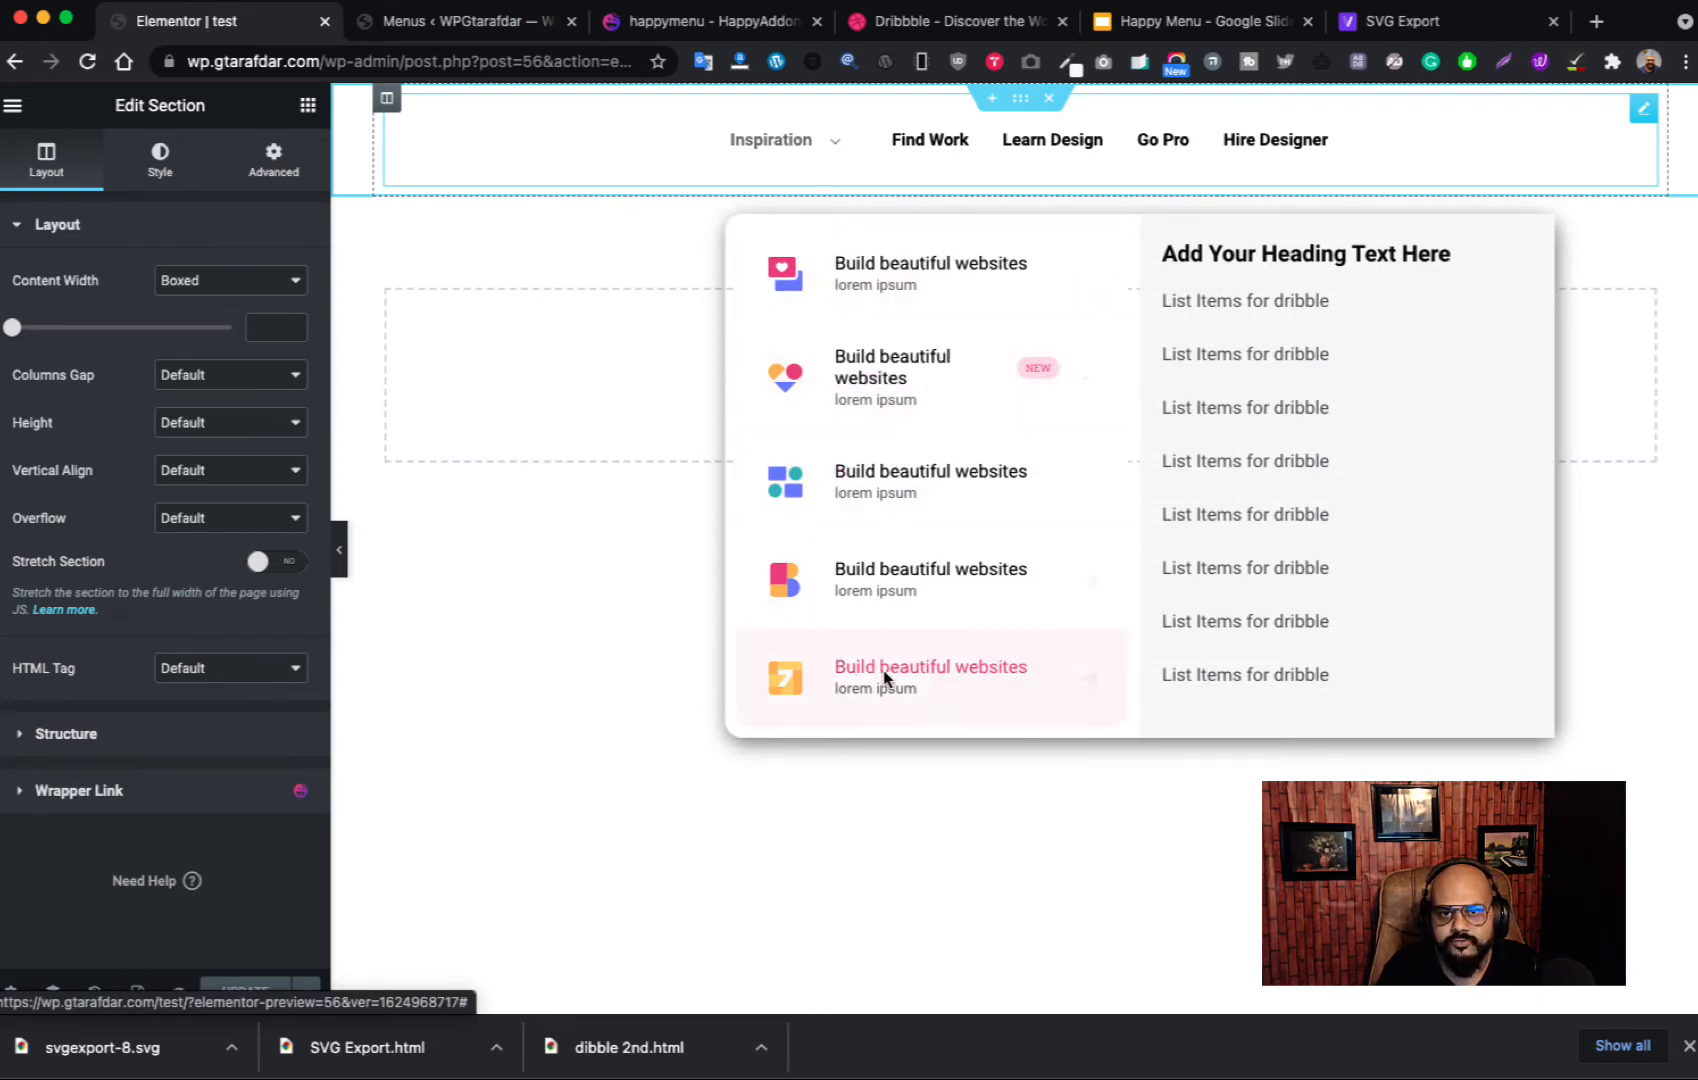
click(355, 20)
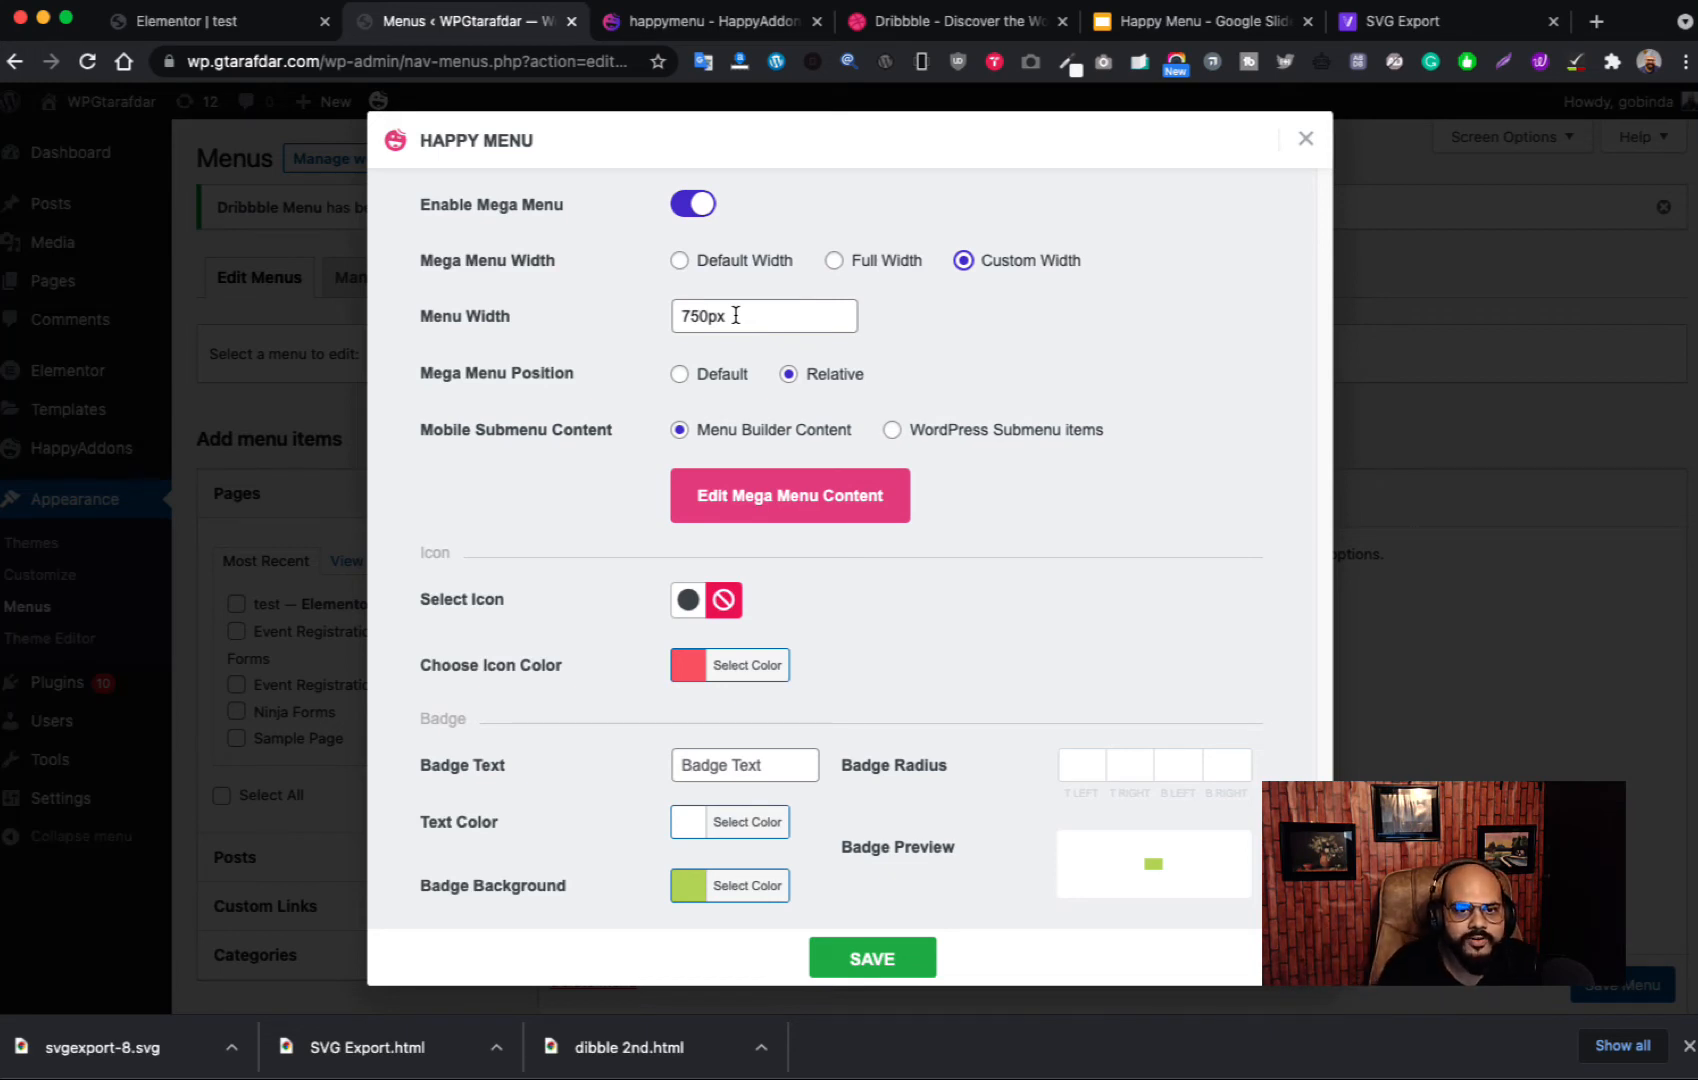
click(777, 321)
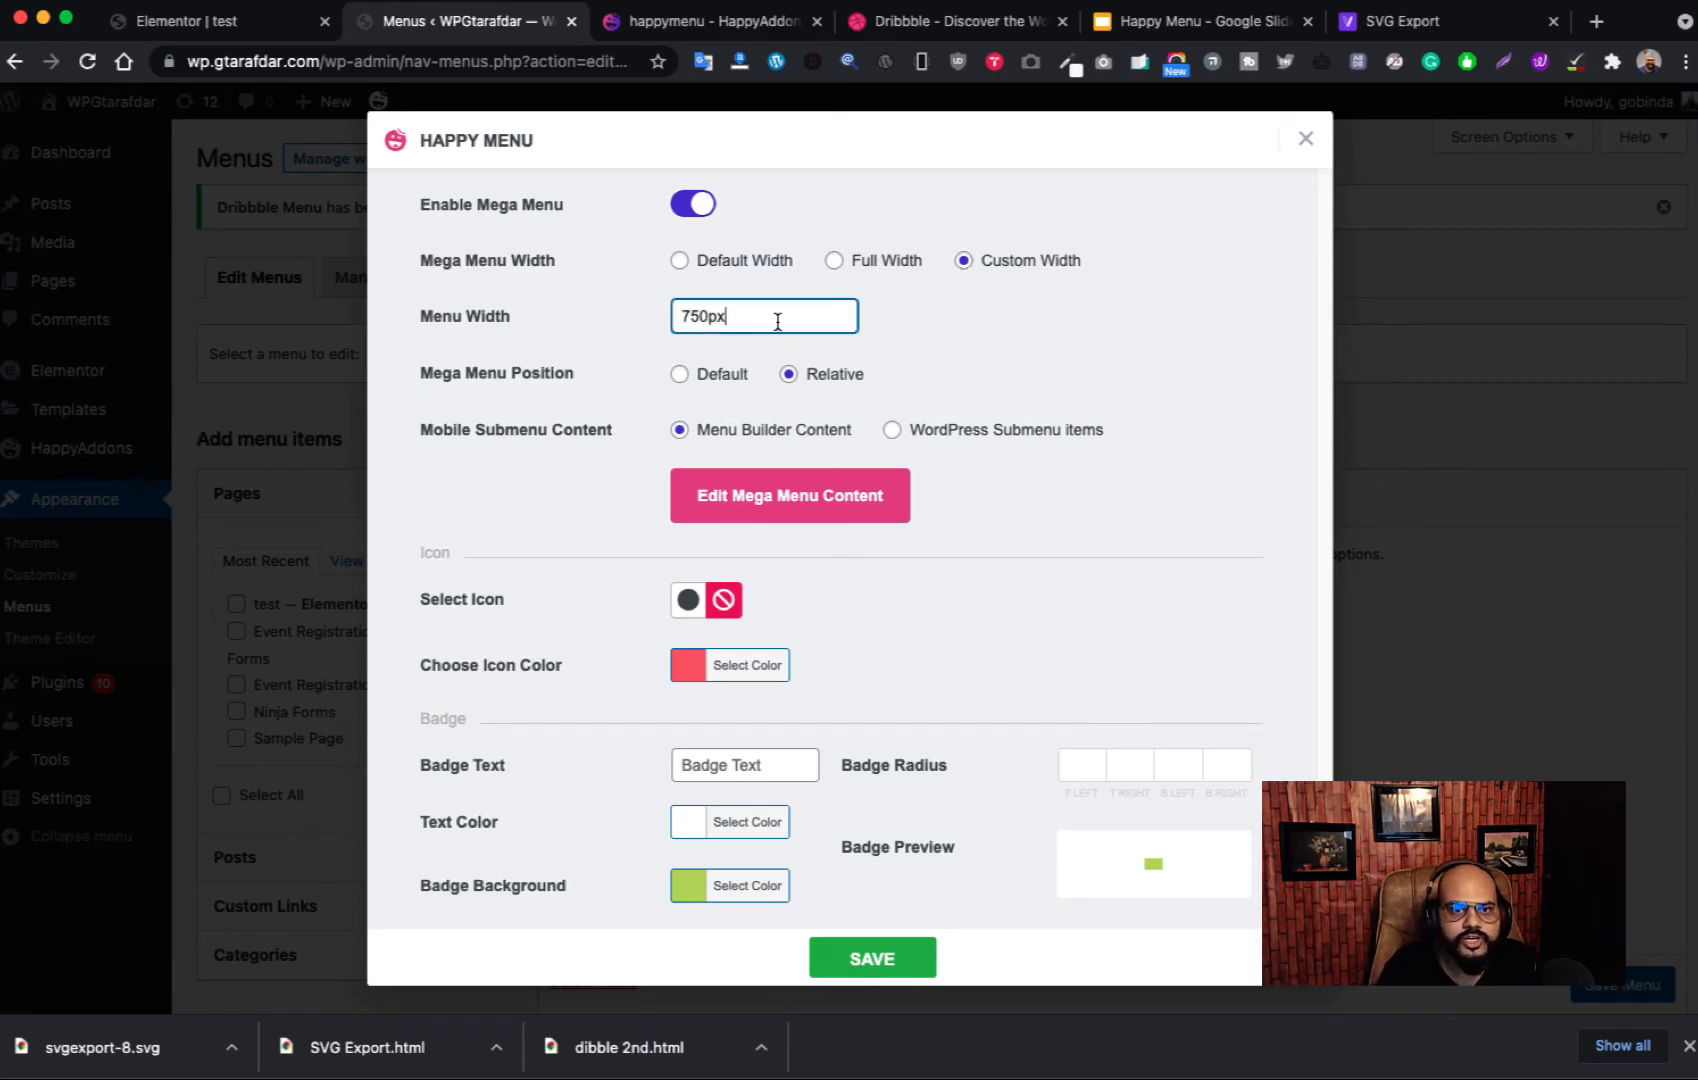
click(962, 325)
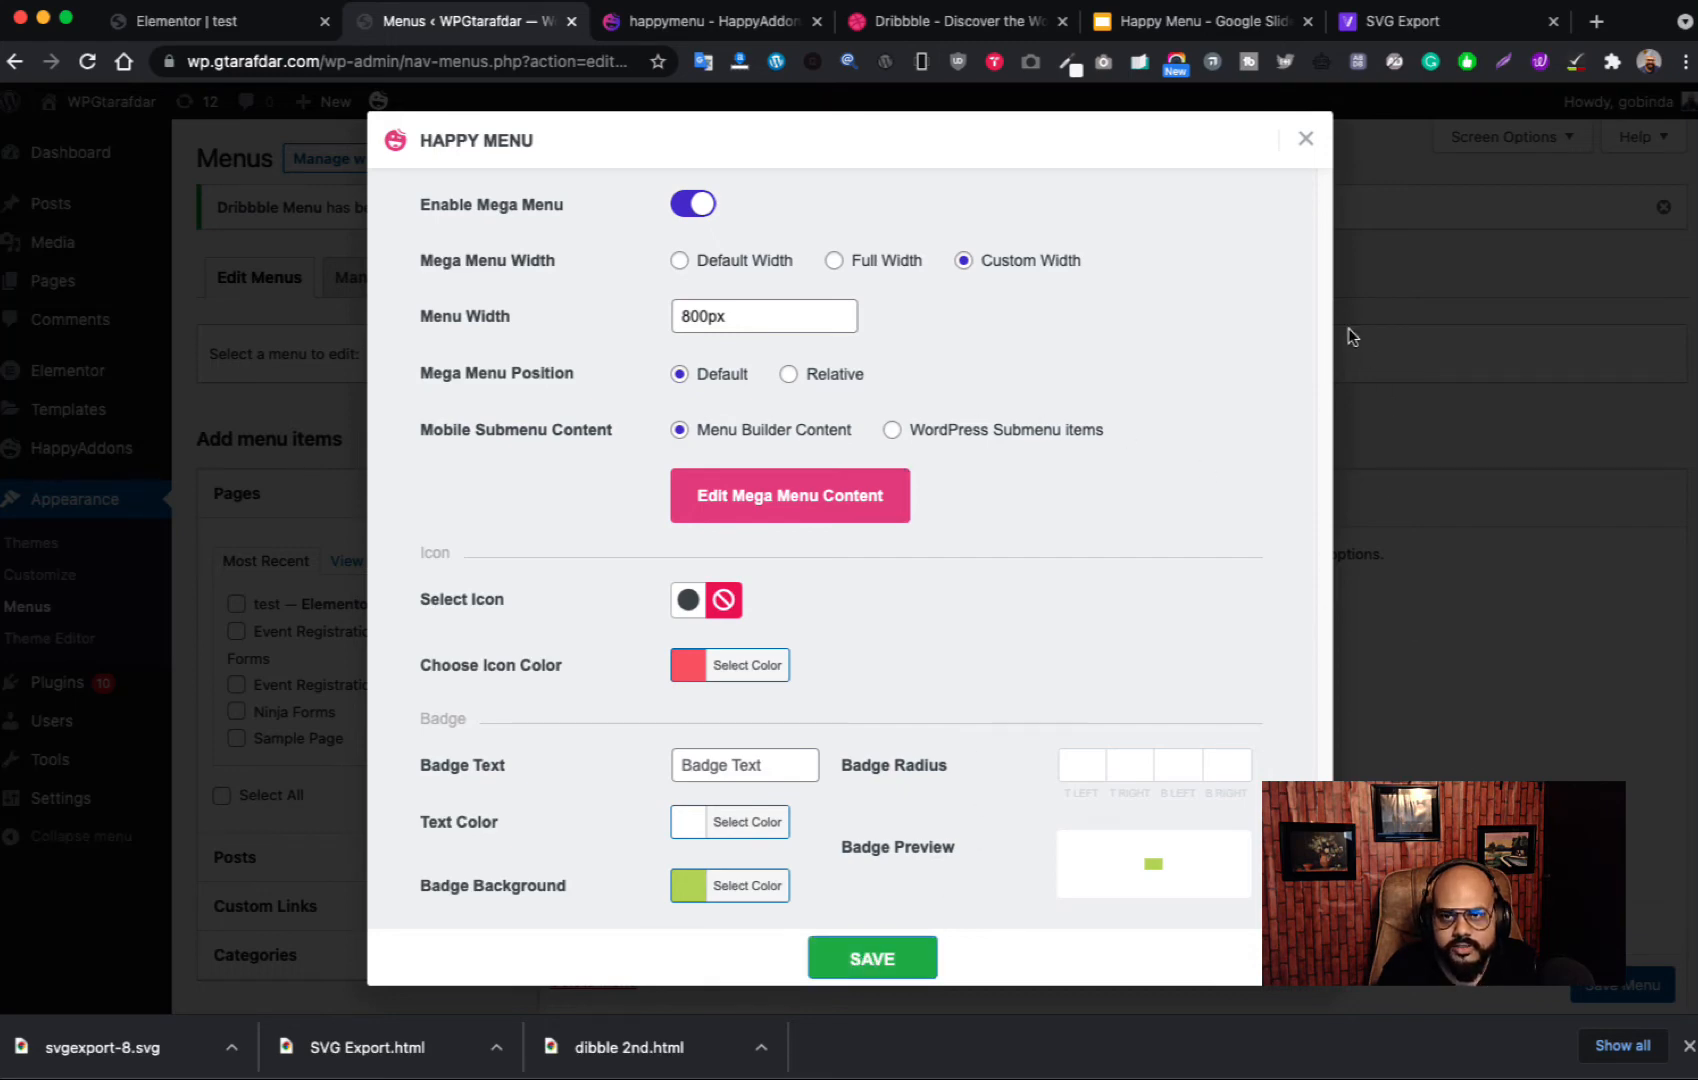
click(1405, 283)
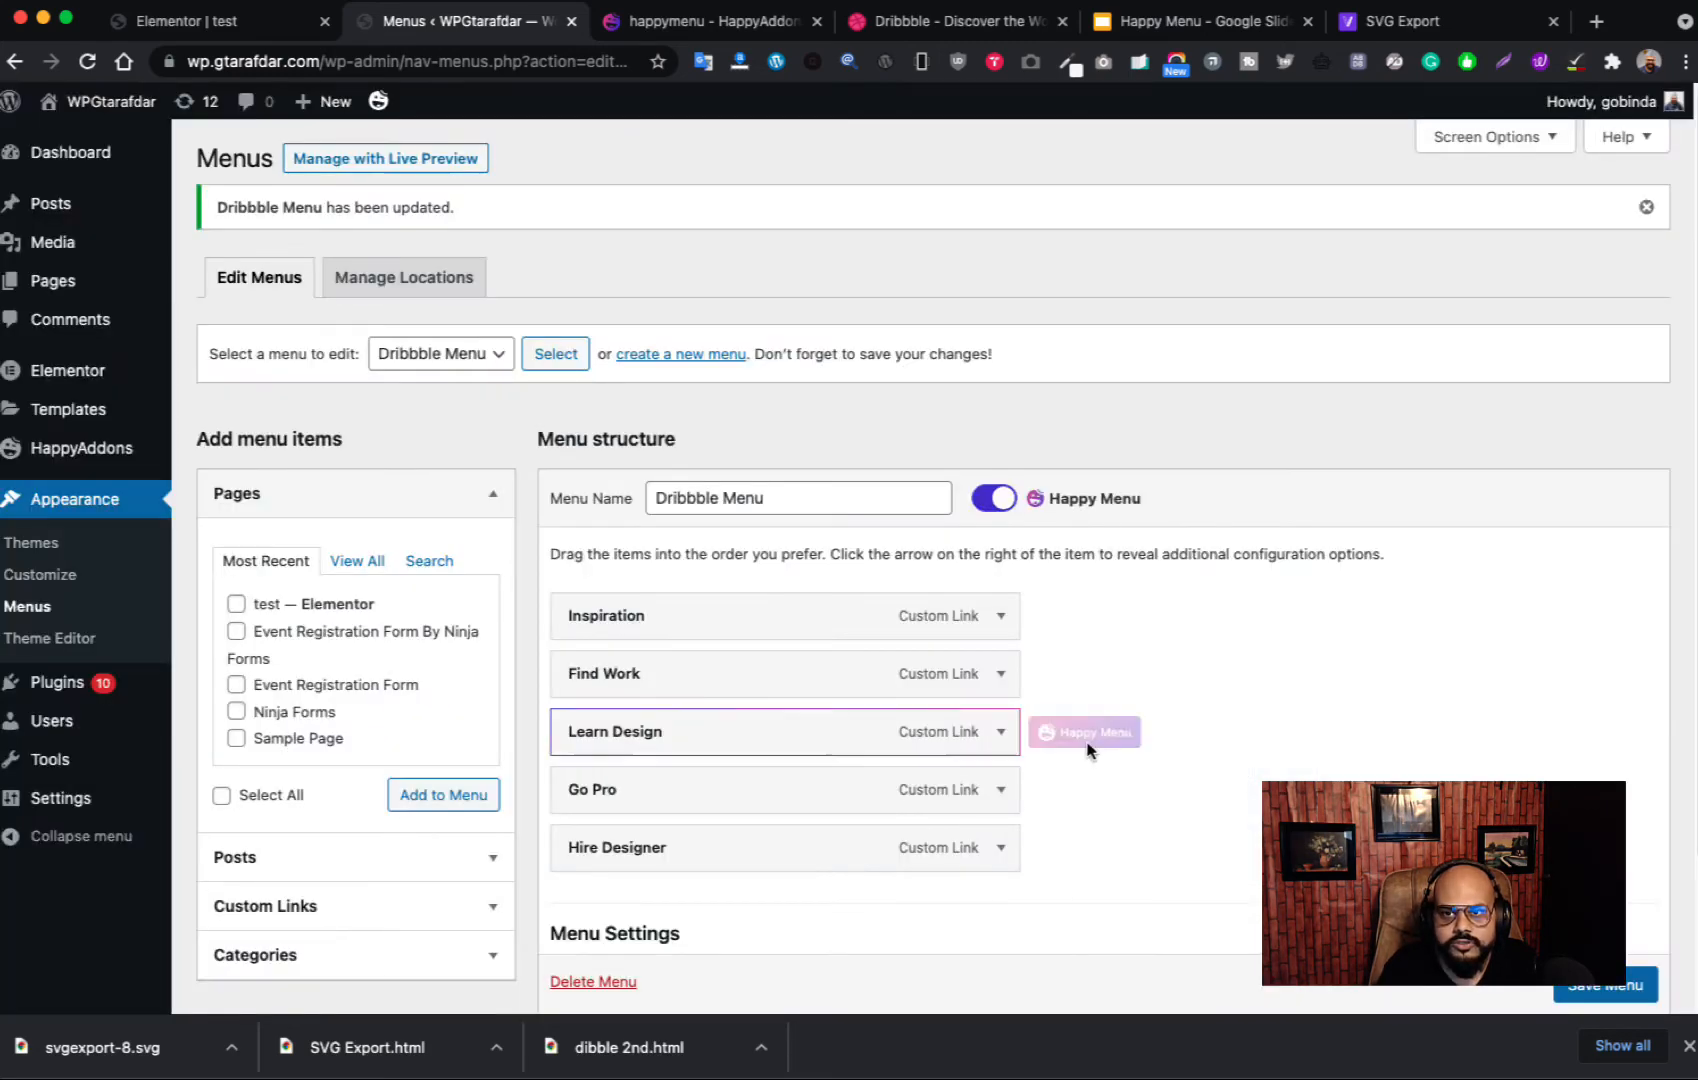
click(1630, 1001)
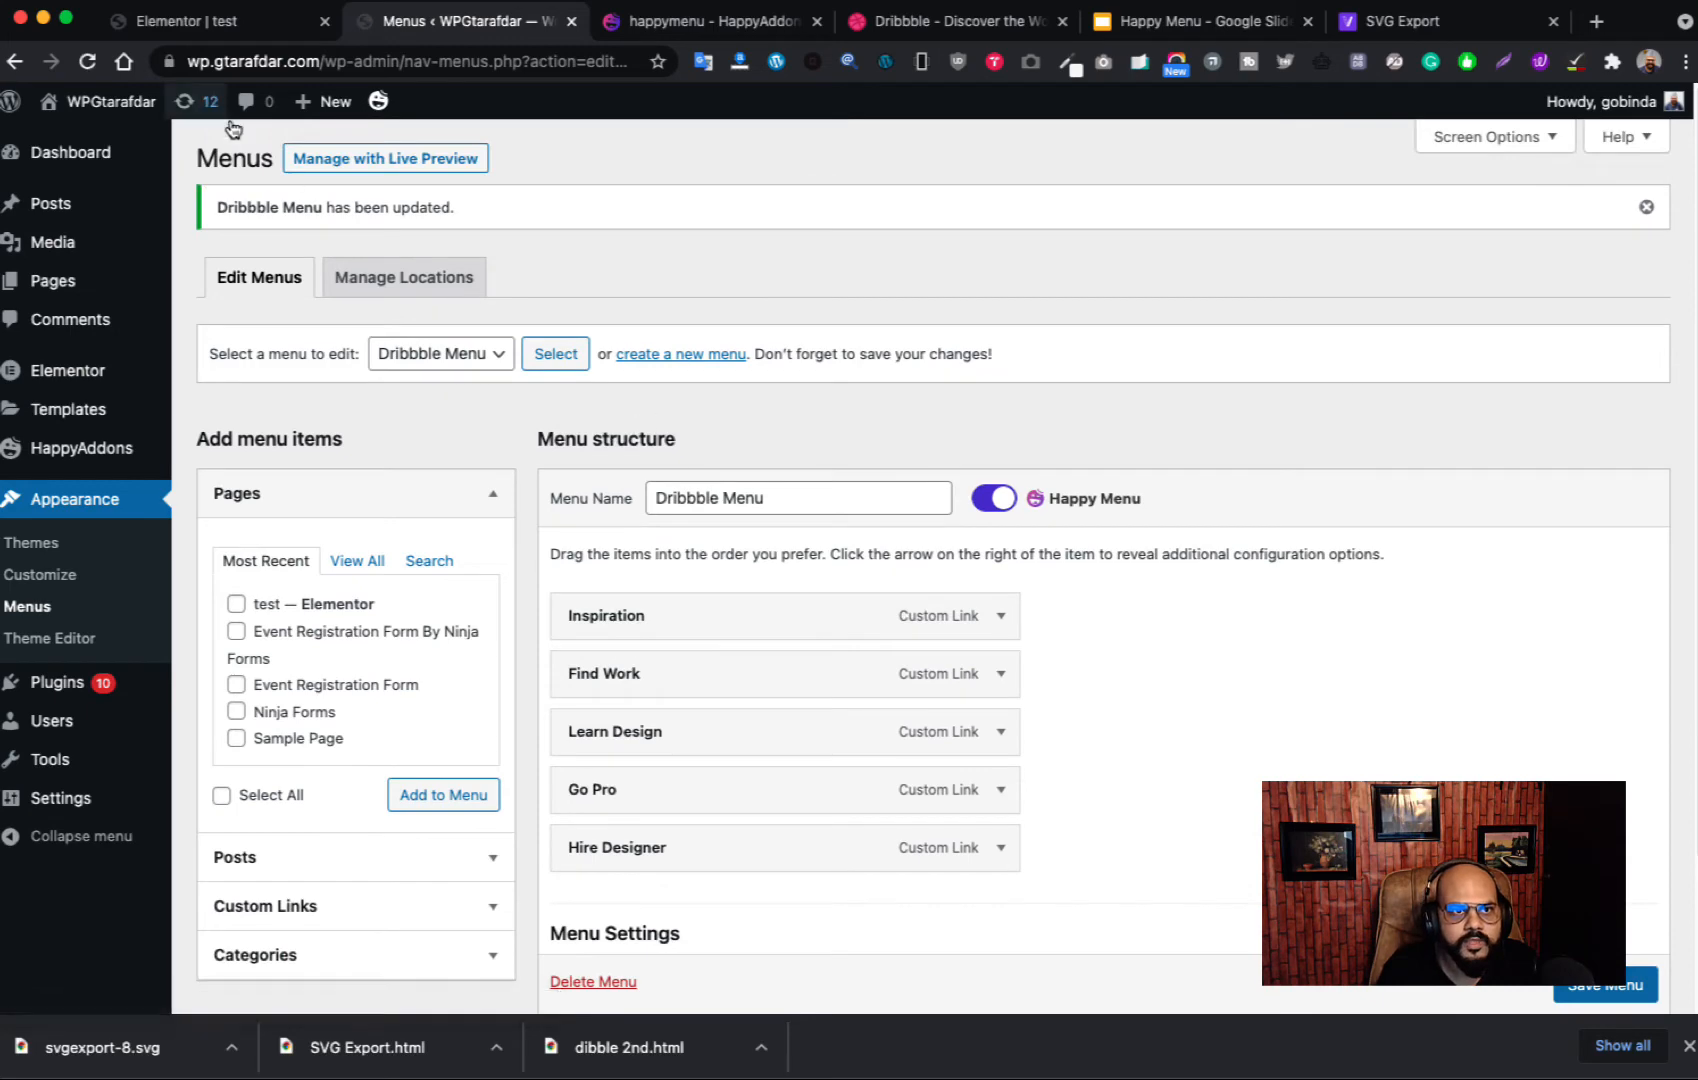
Step: Reload the test page's editor, preview the Inspiration mega menu and compare it with the dropdowns on Dribbble's site
click(199, 21)
key(super+r)
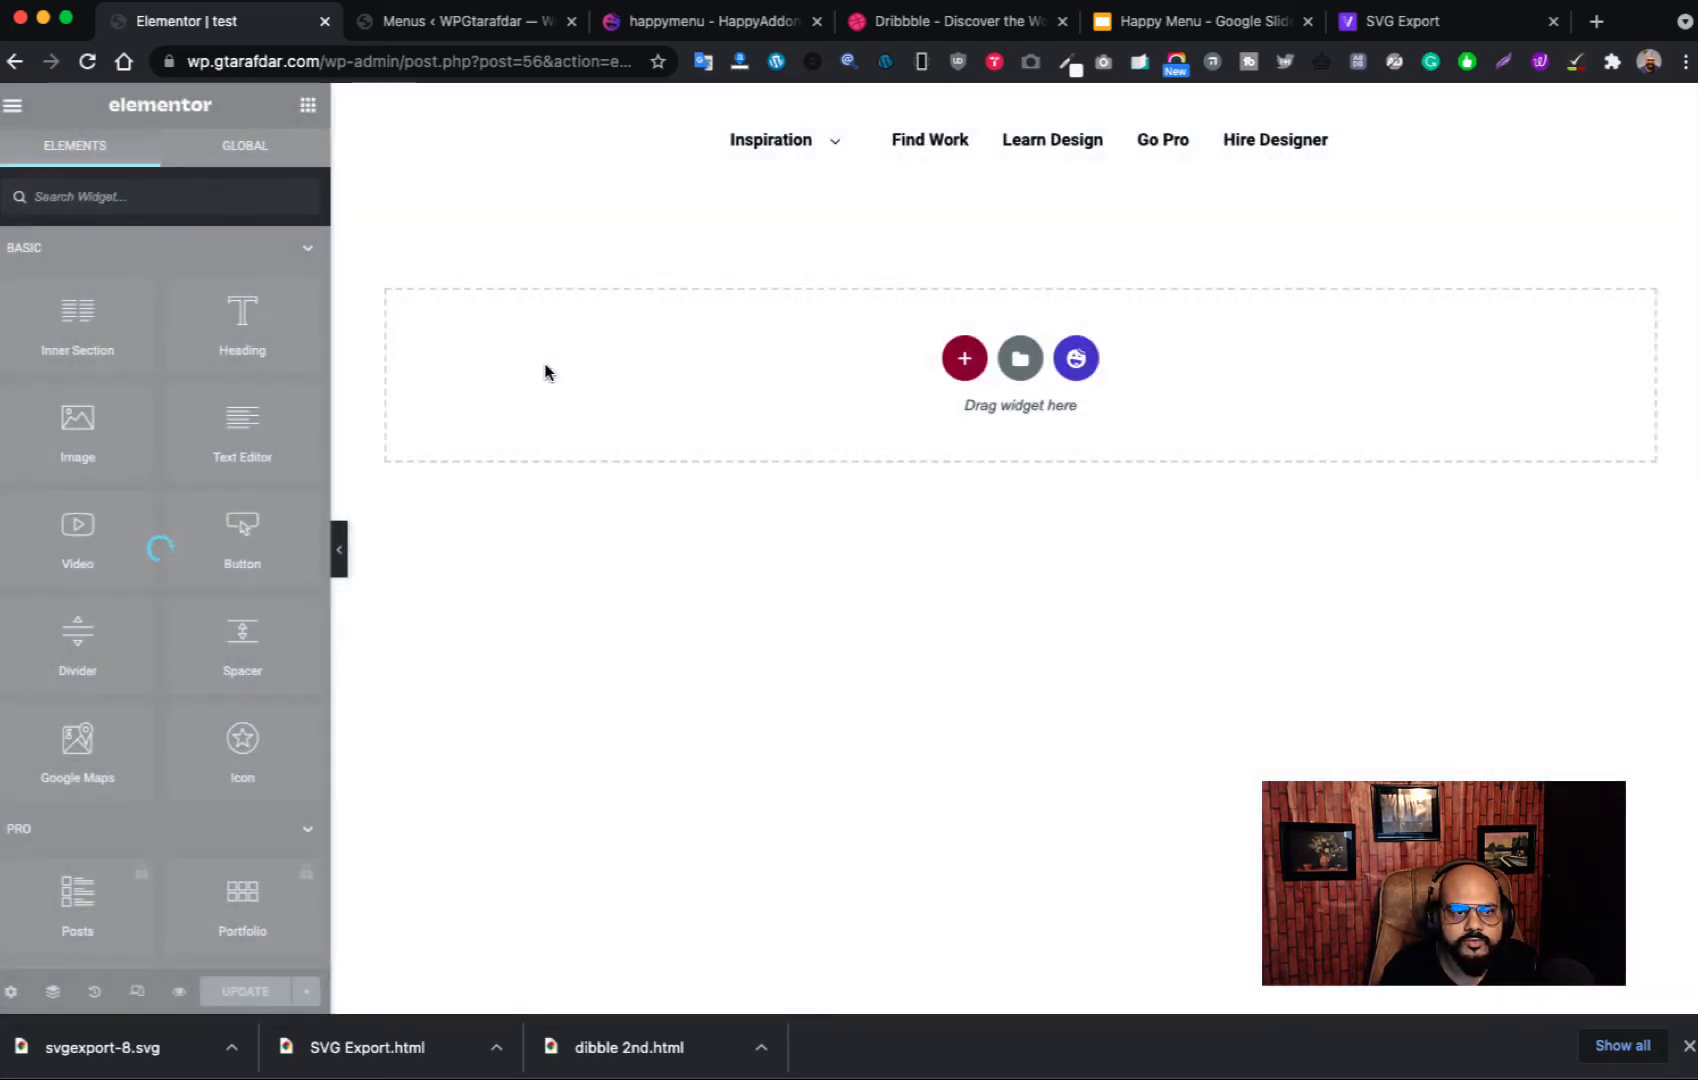
mouse_move(785, 141)
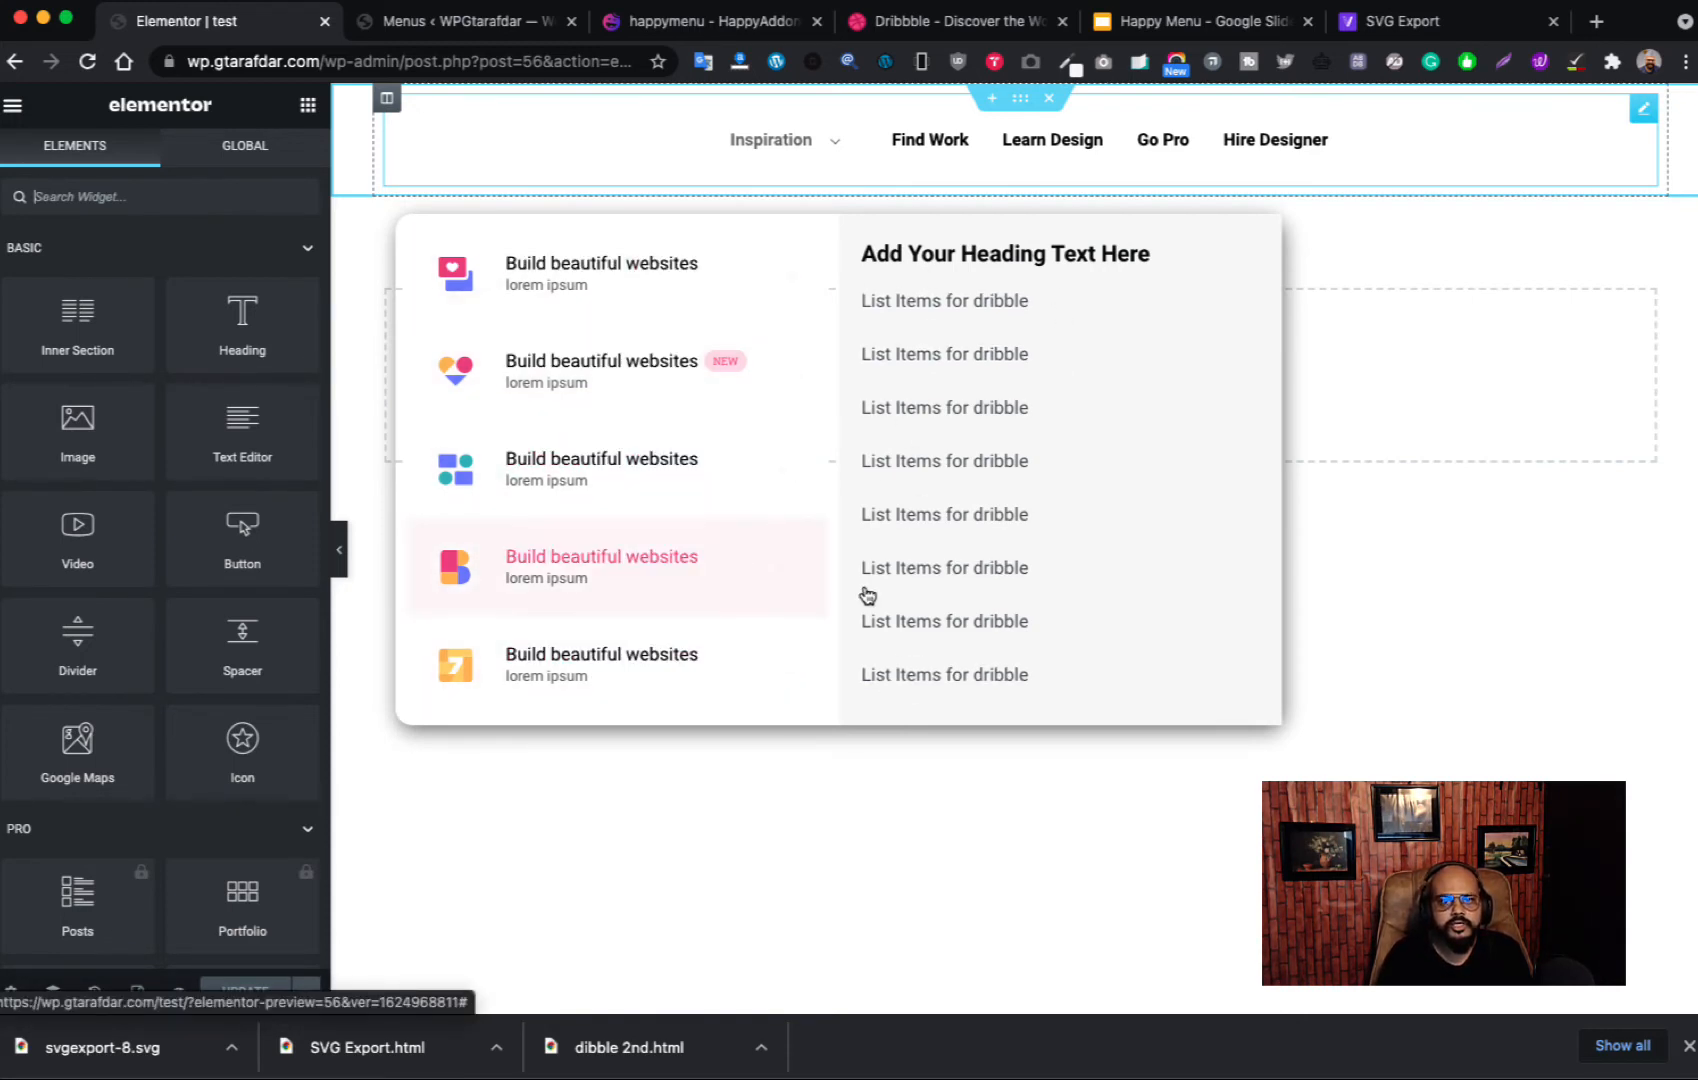
click(940, 21)
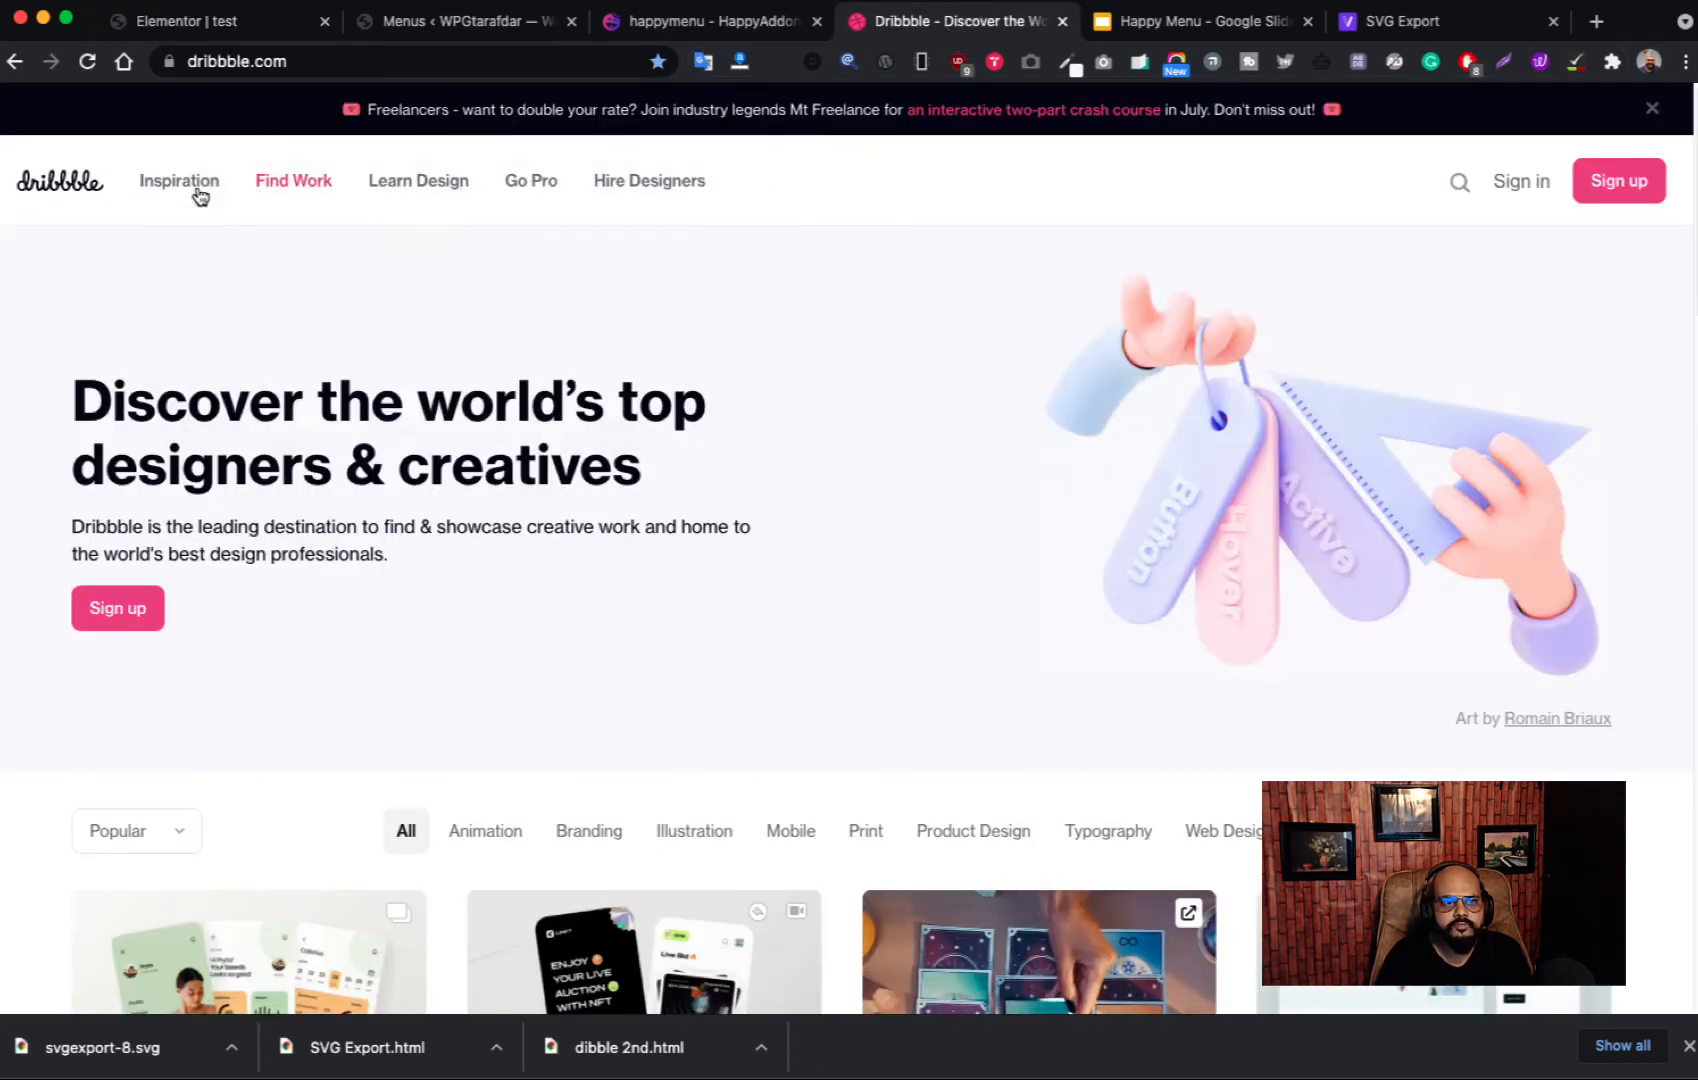
mouse_move(190, 185)
mouse_move(288, 180)
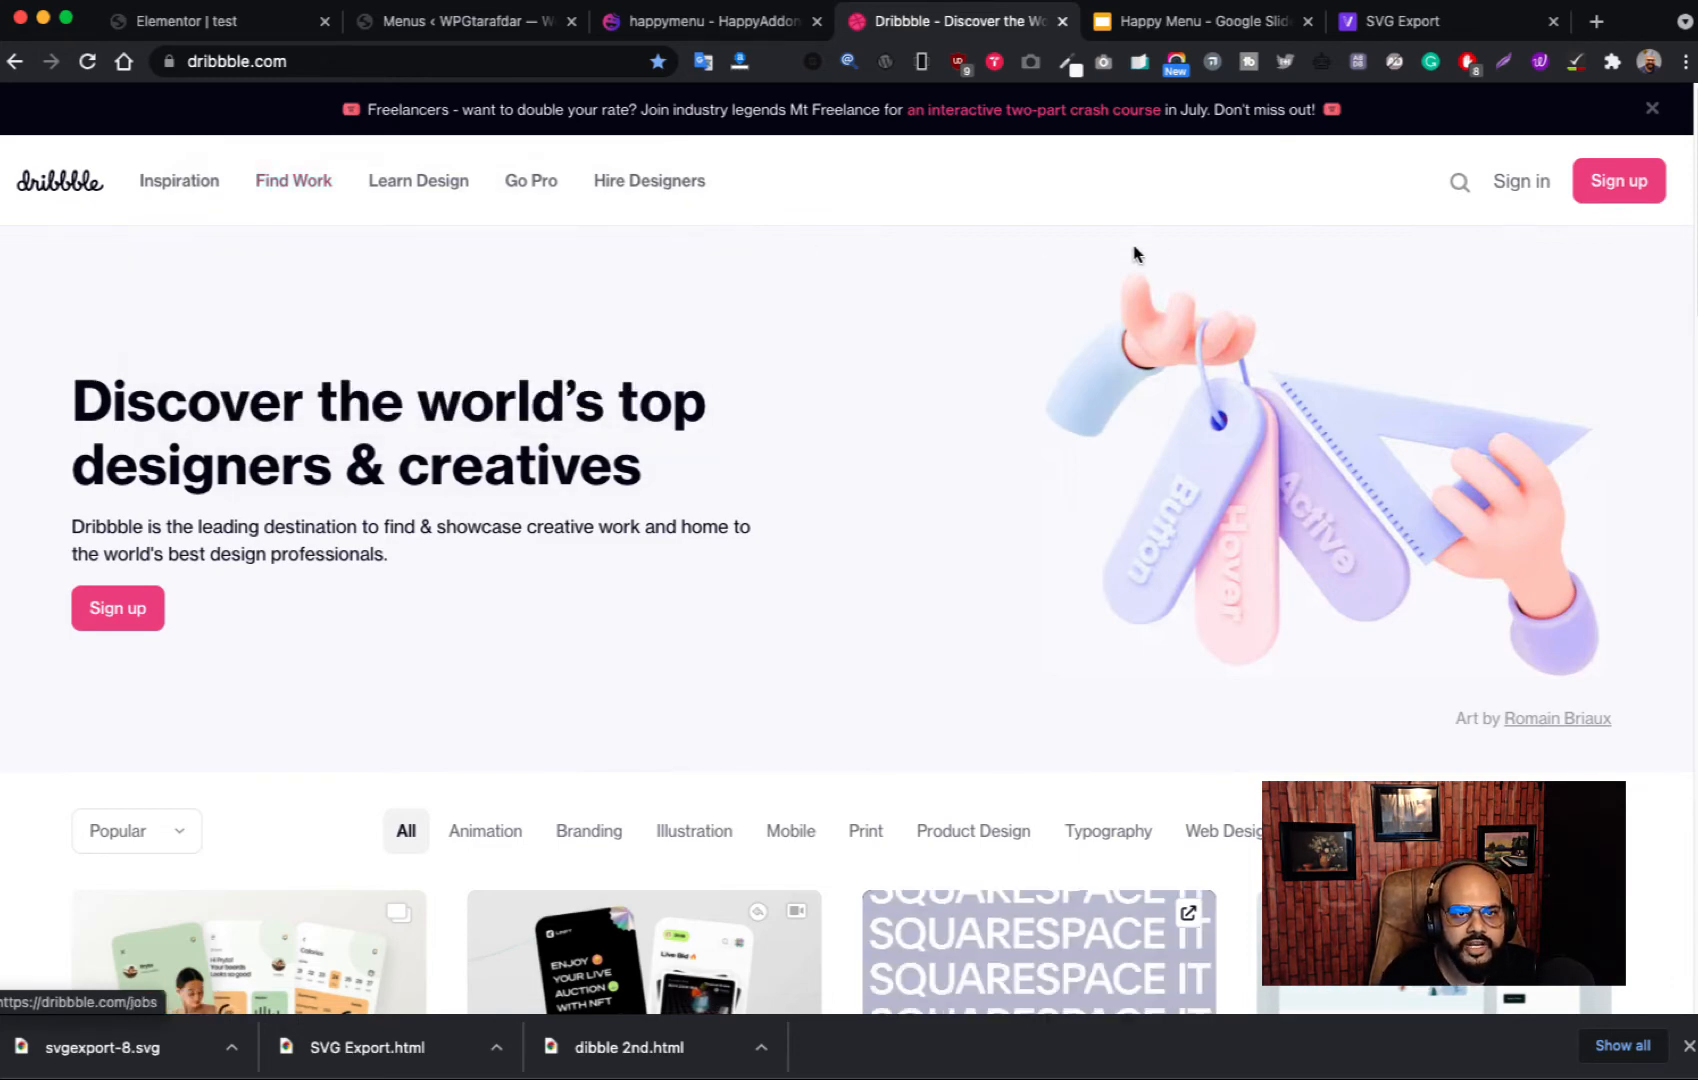
Step: Examine Dribbble's Find Work dropdown as the reference for the Find Work menu item, and return to the Menus page
click(477, 22)
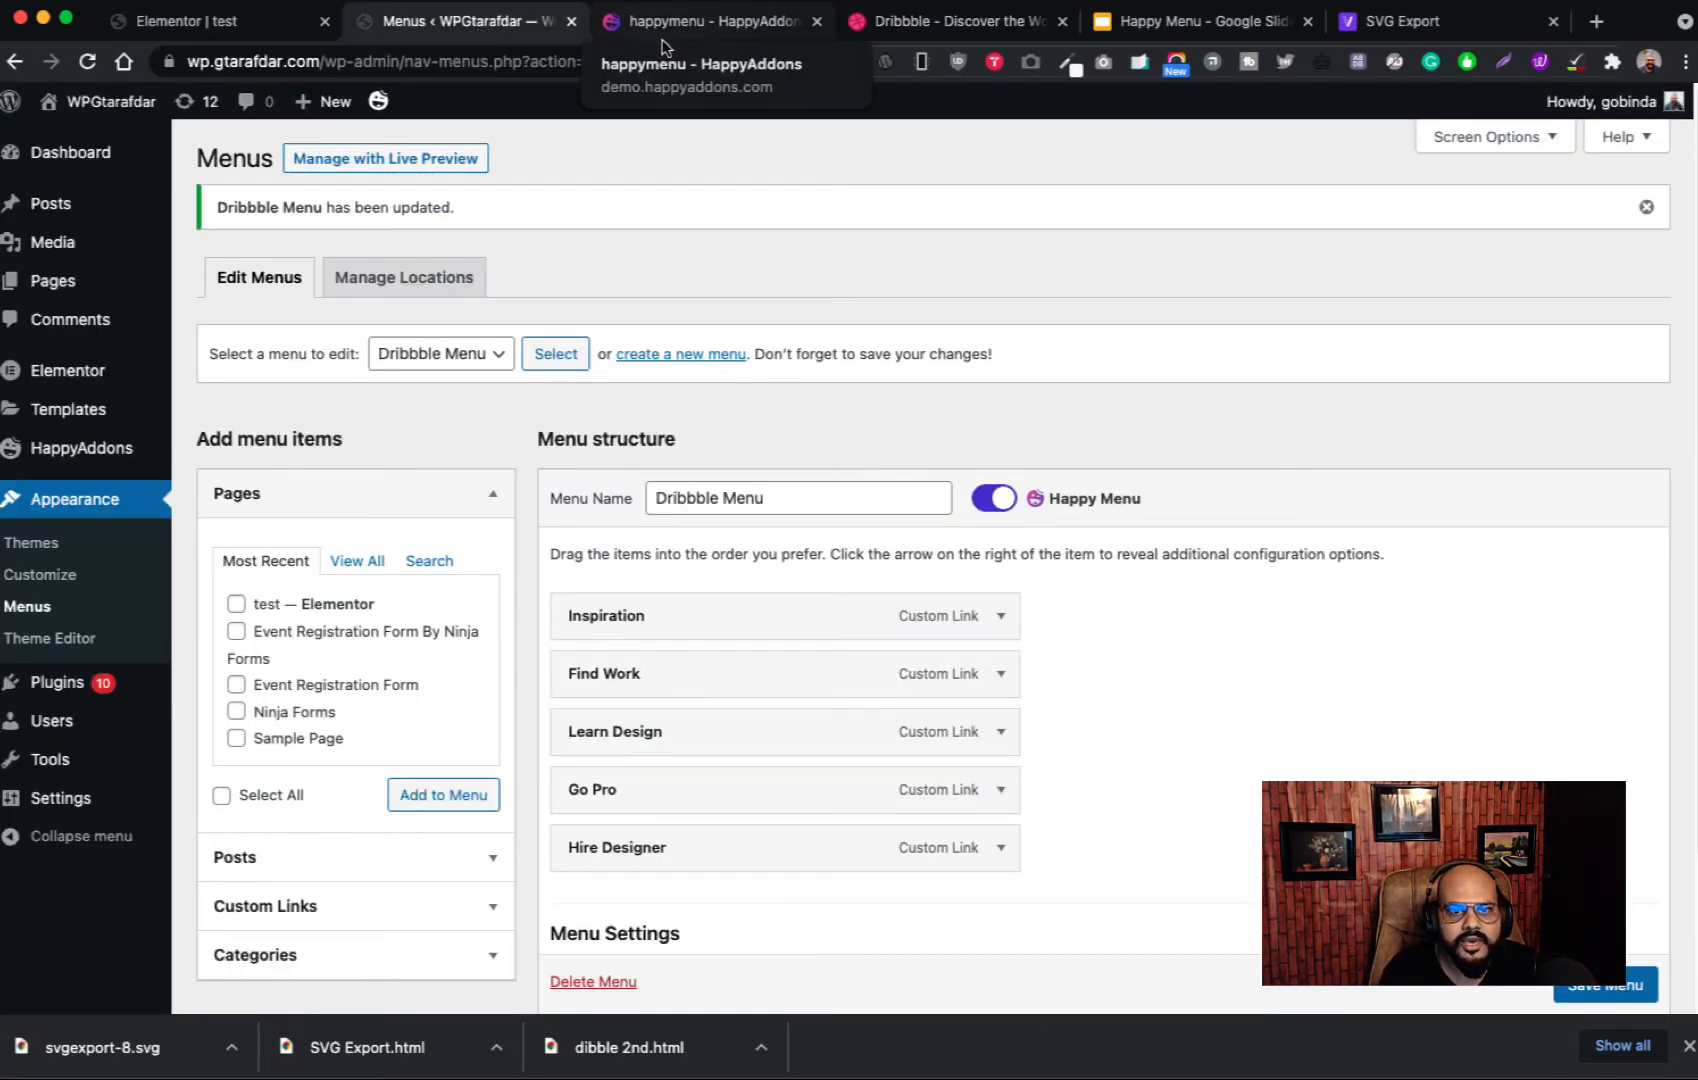
mouse_move(1031, 657)
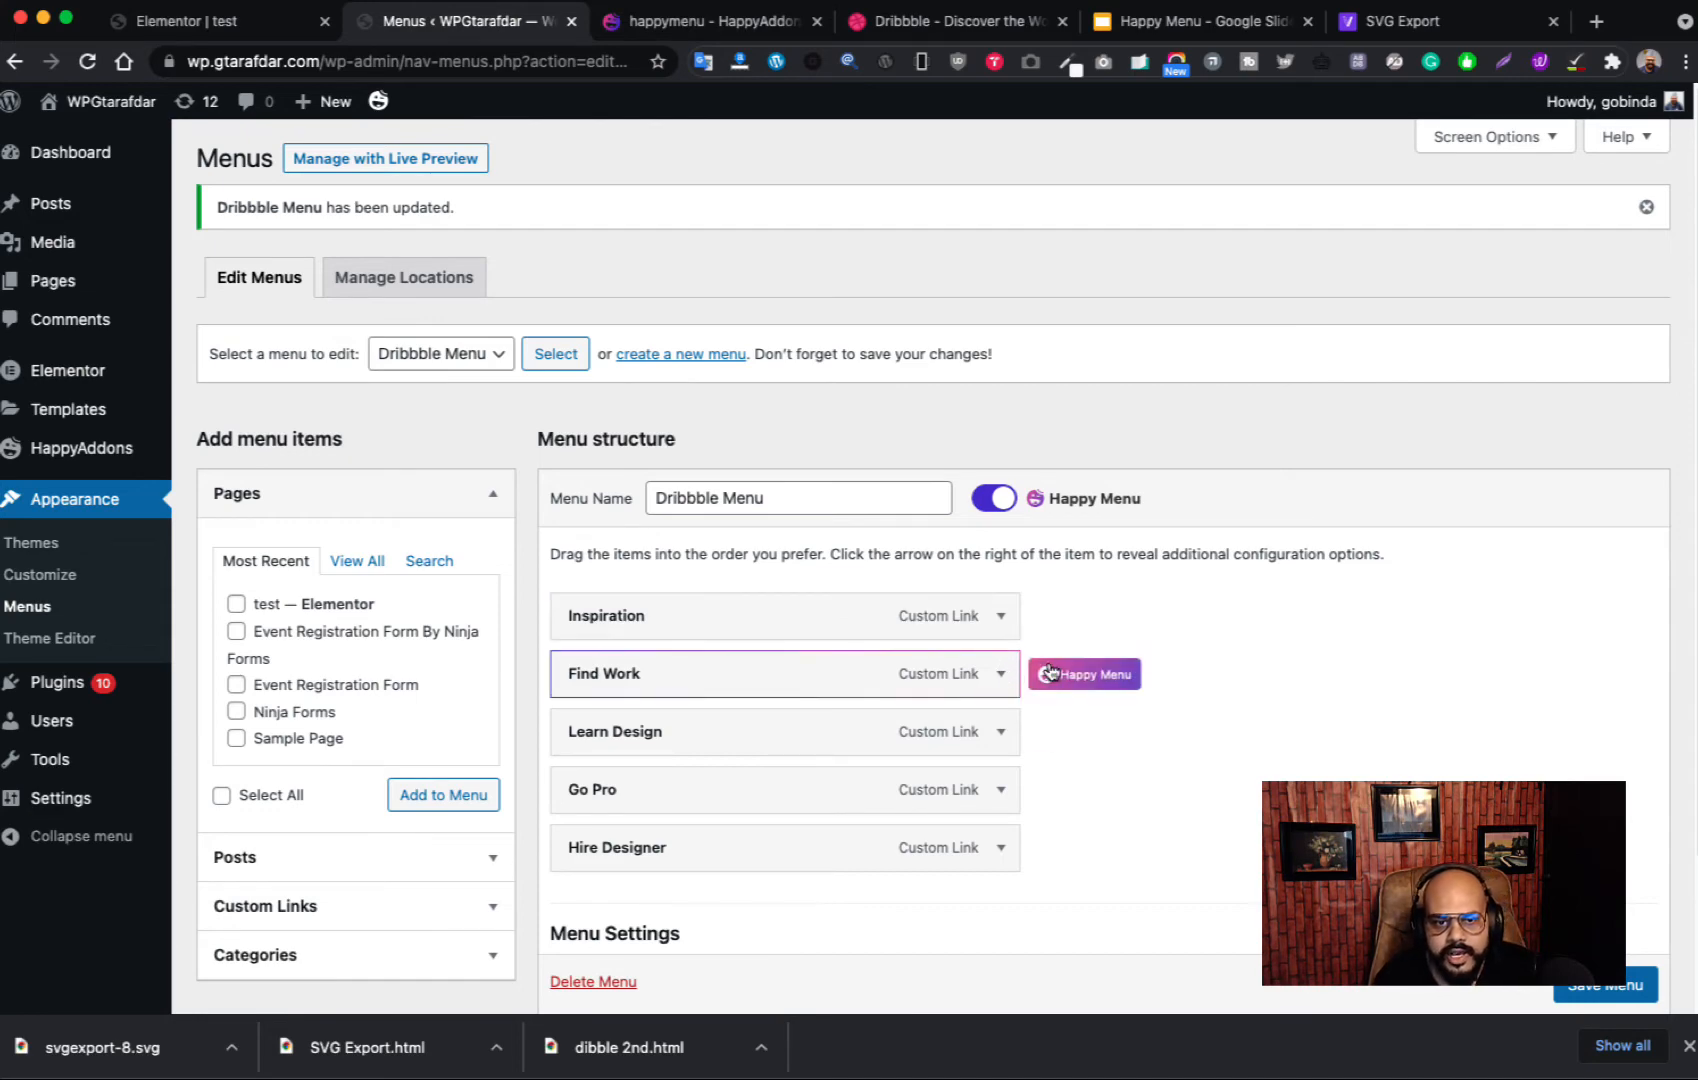
click(955, 21)
mouse_move(277, 183)
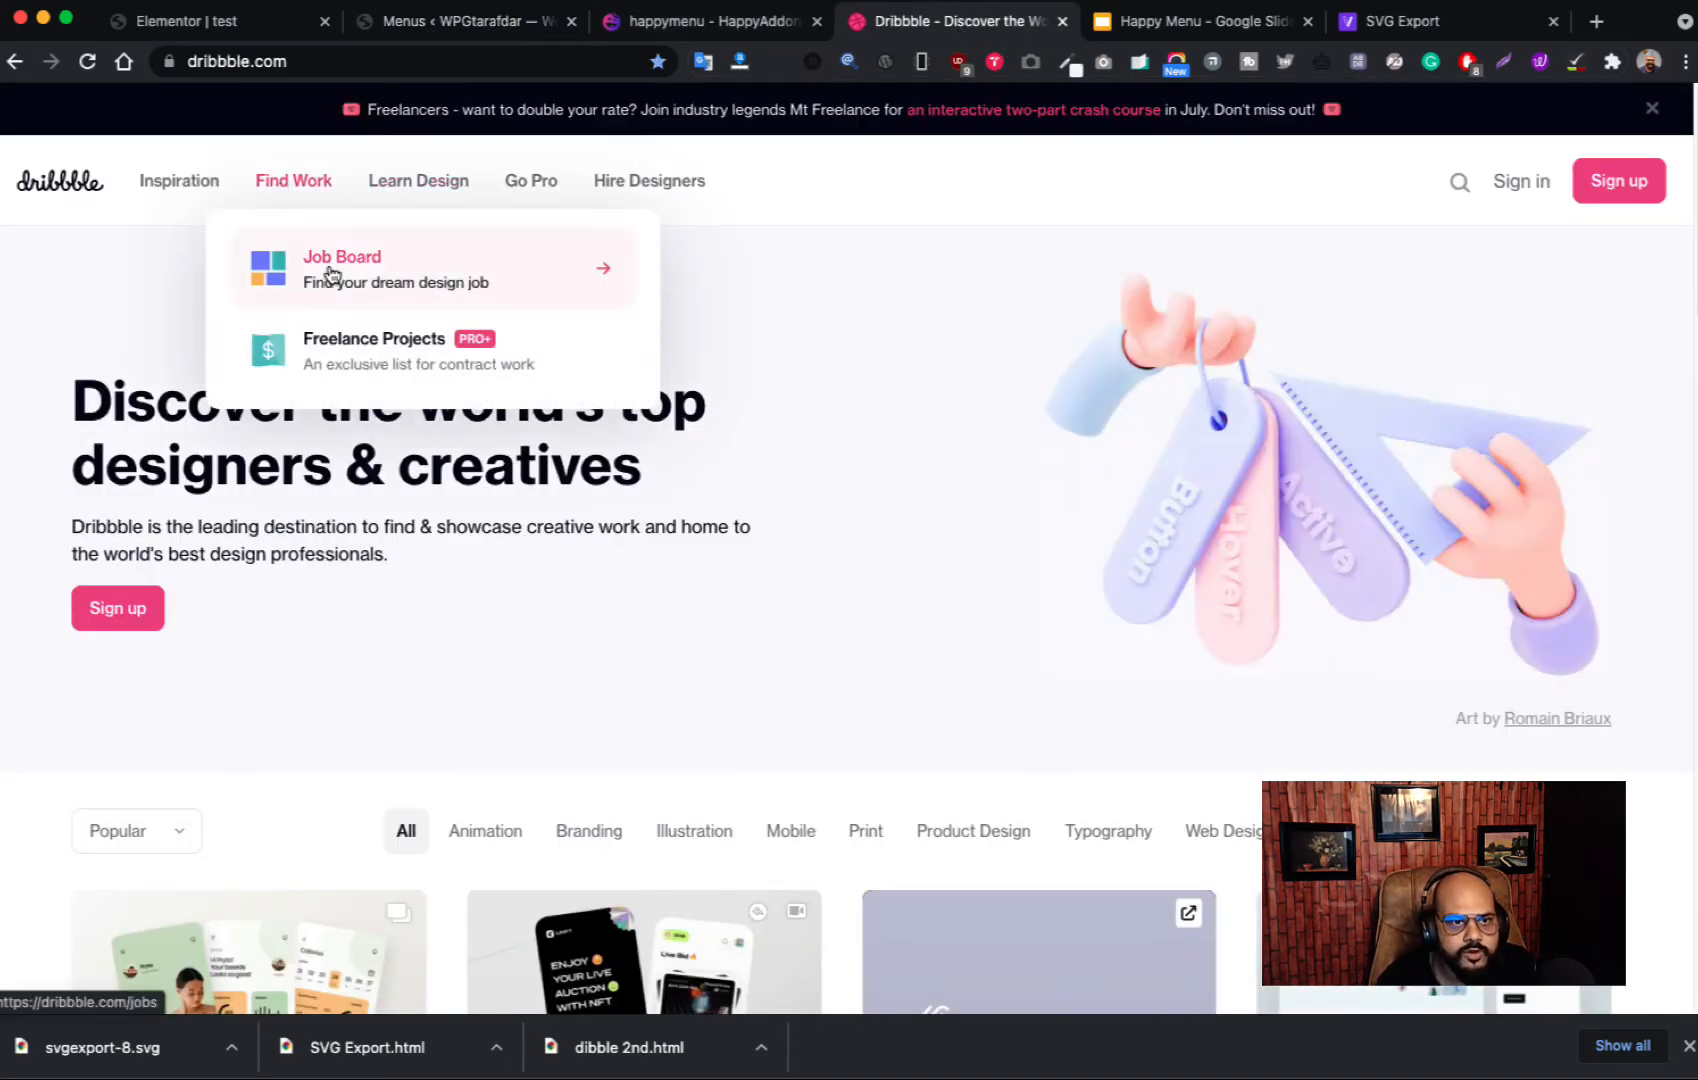
click(443, 30)
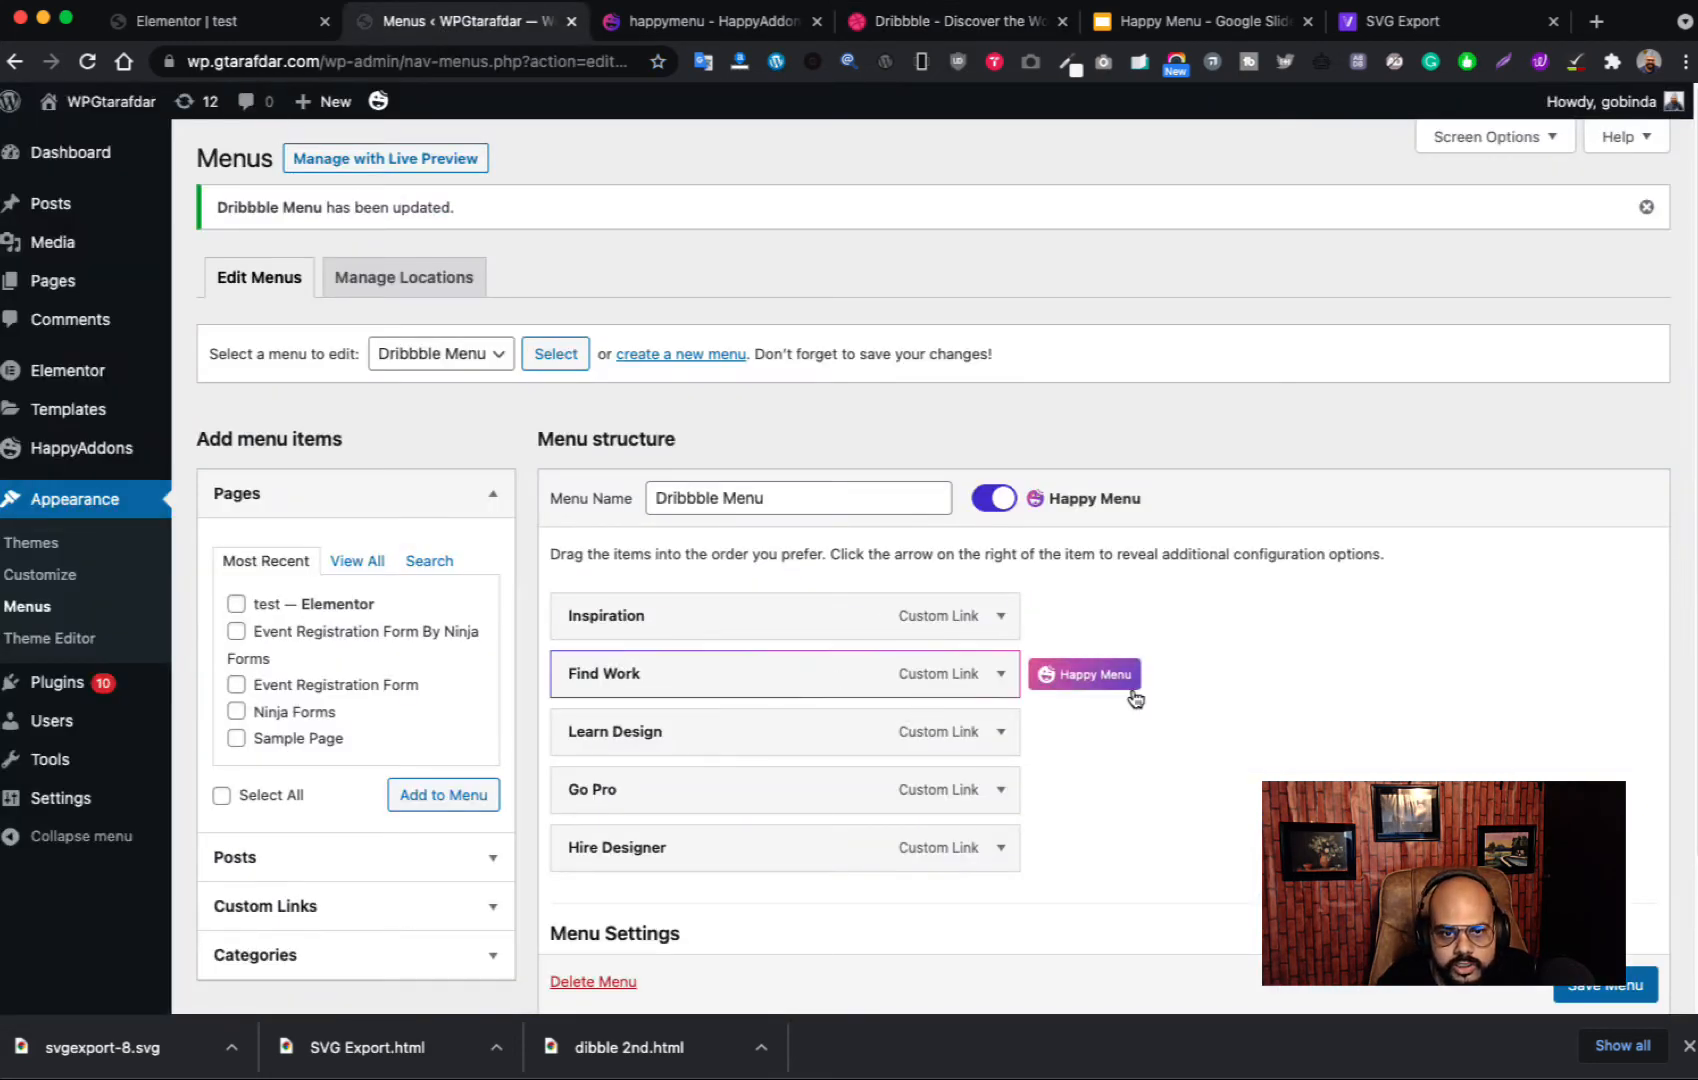
middle_click(1077, 678)
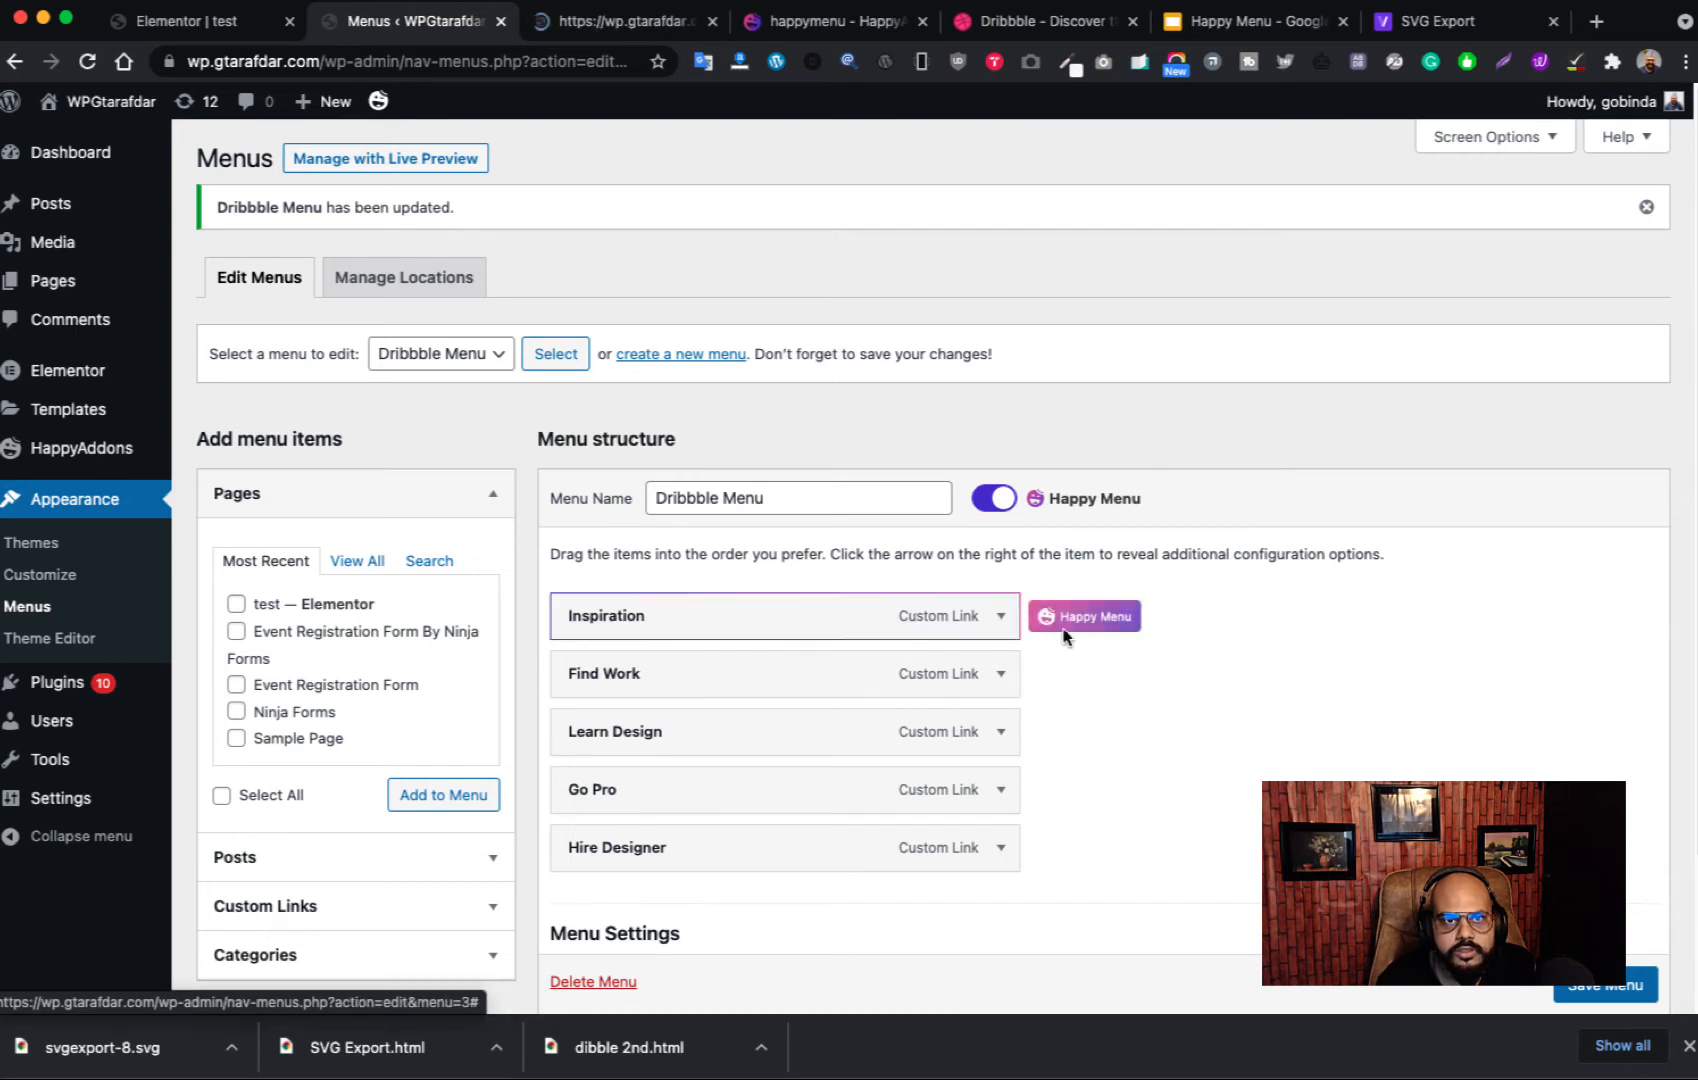
click(591, 33)
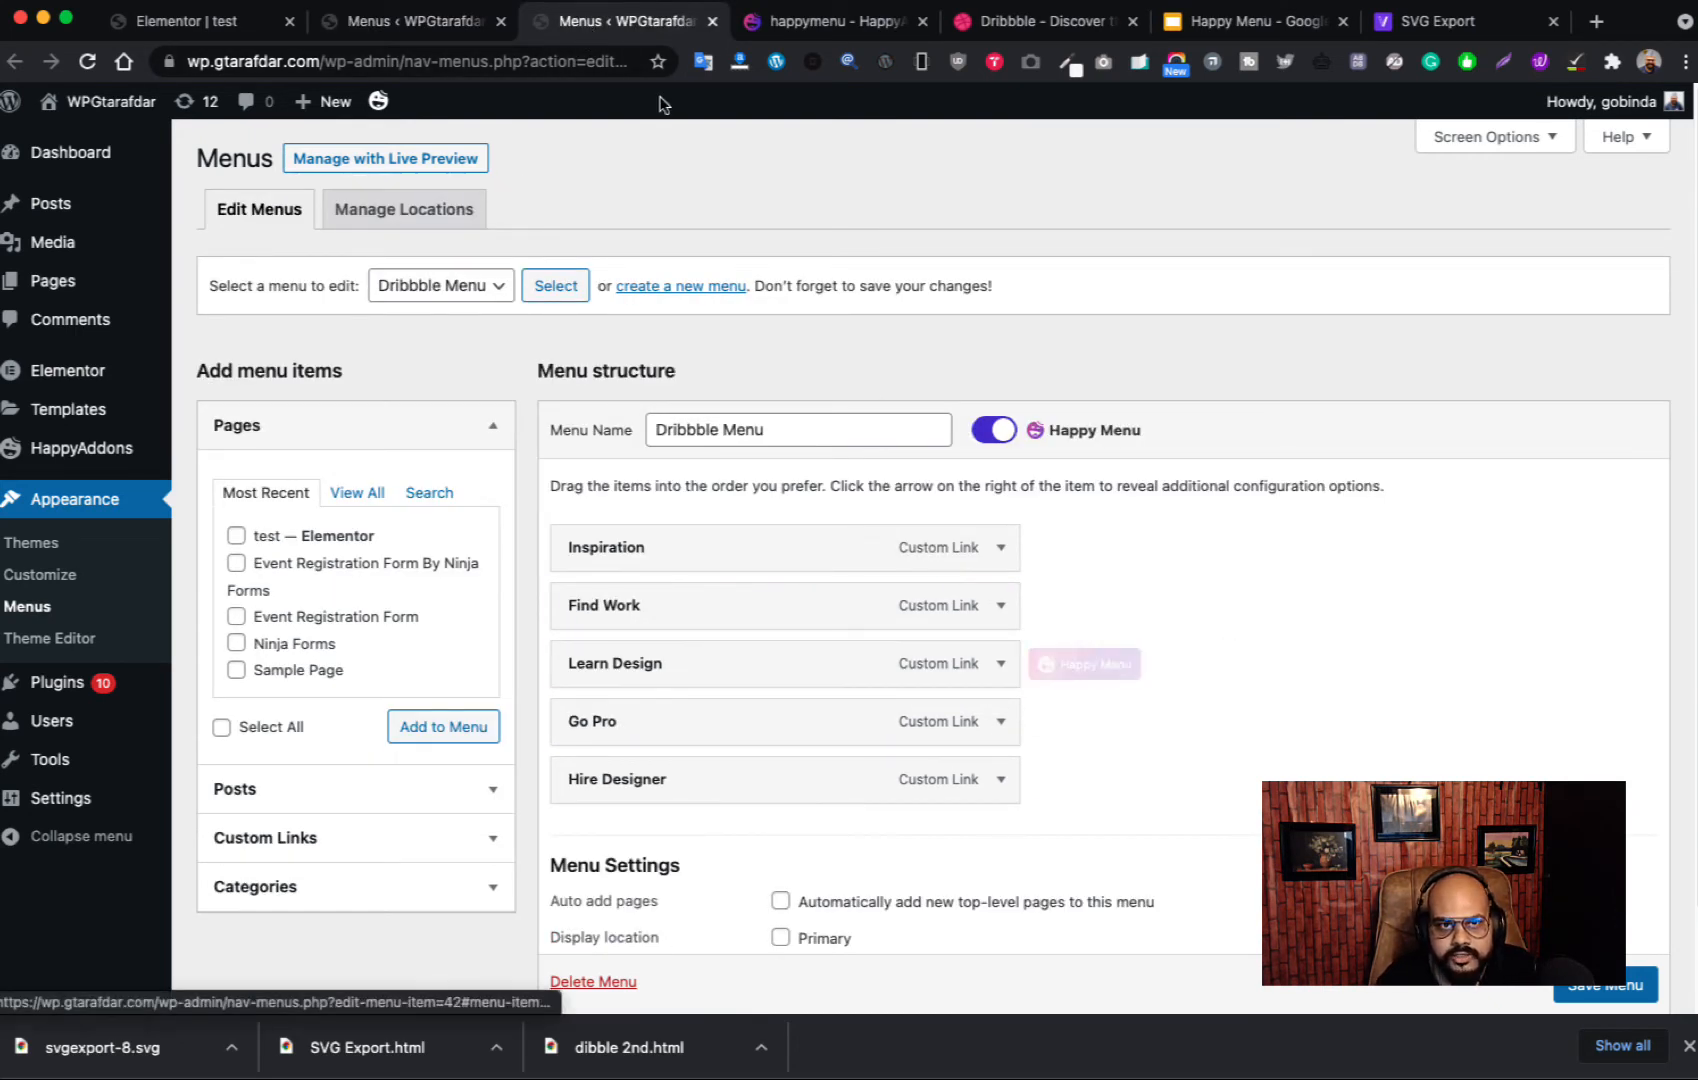
click(712, 22)
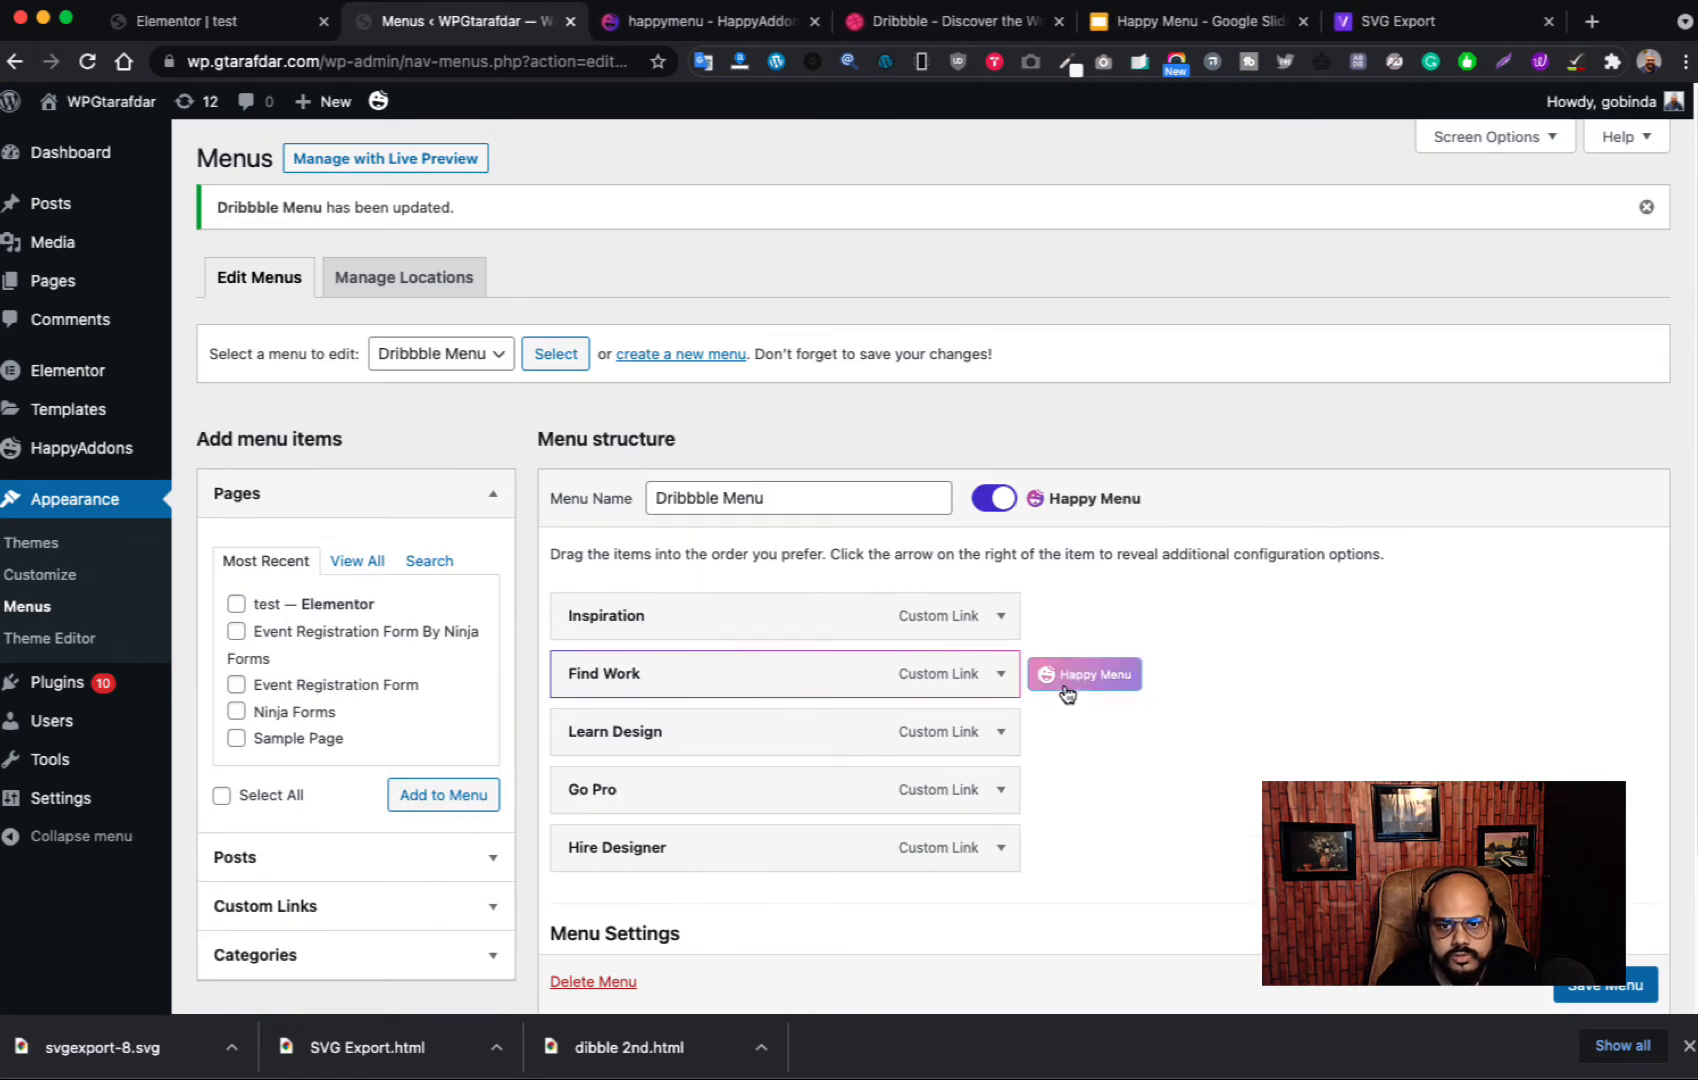
click(1096, 684)
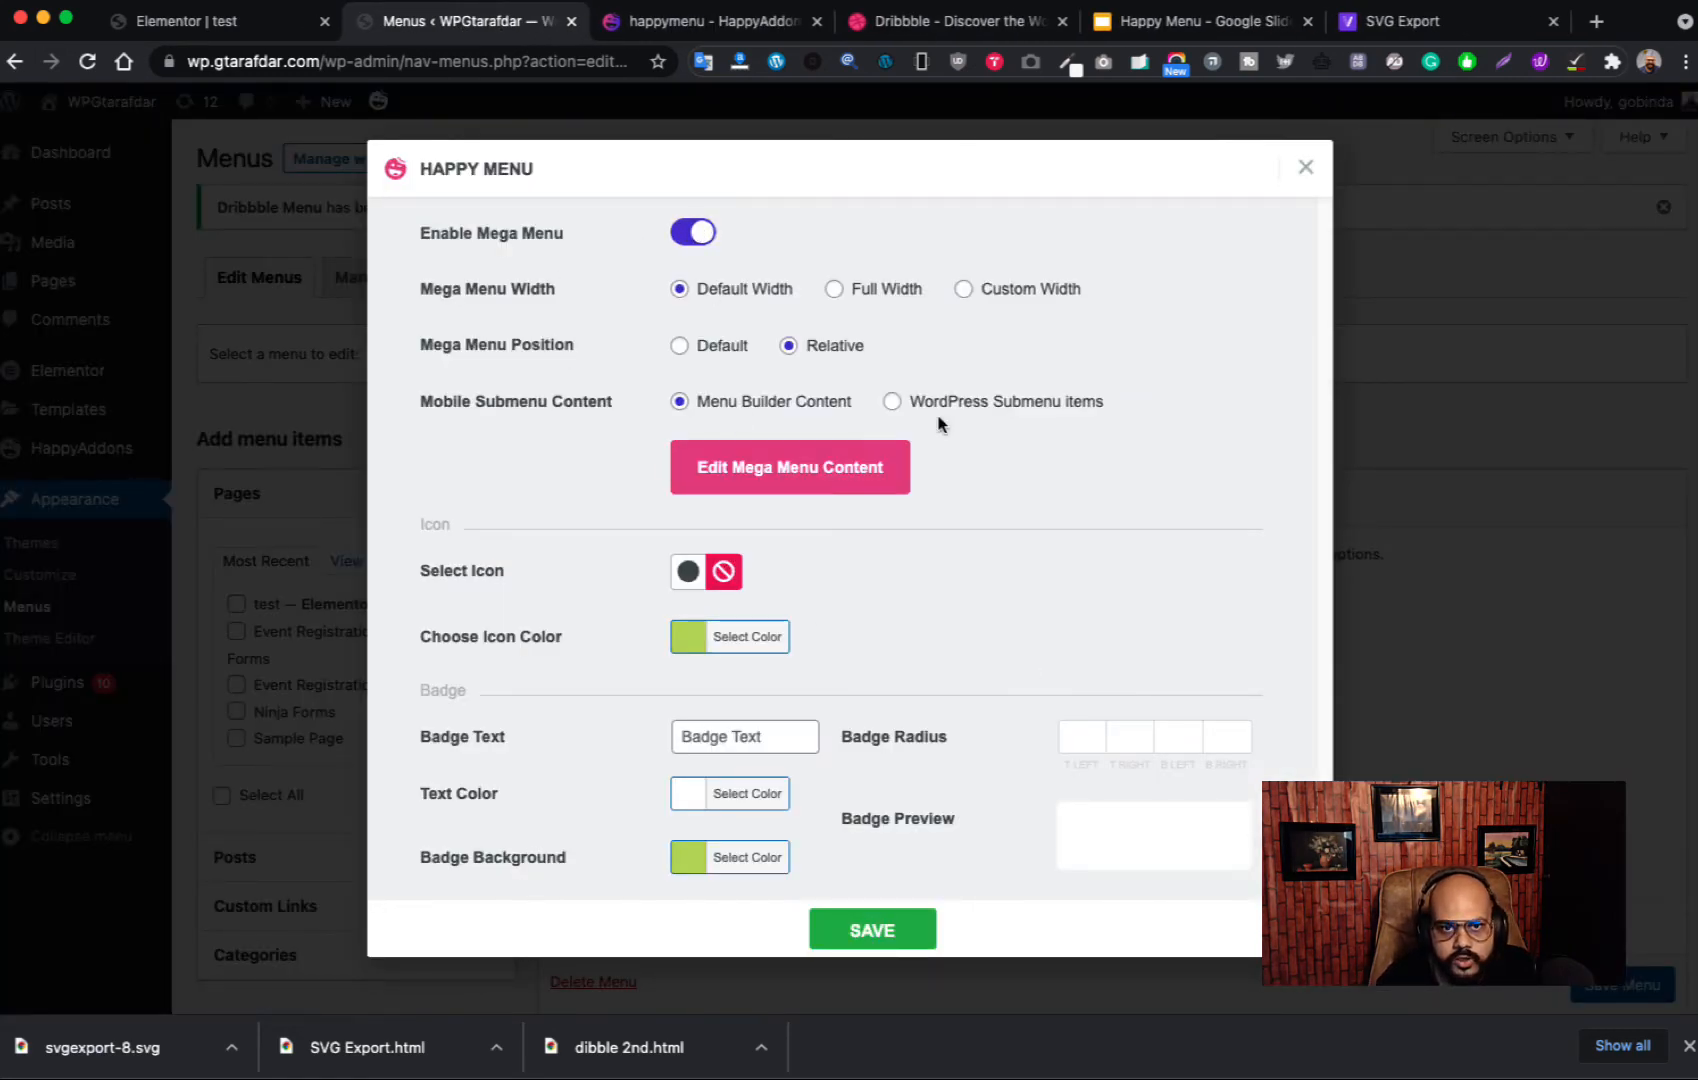
click(838, 473)
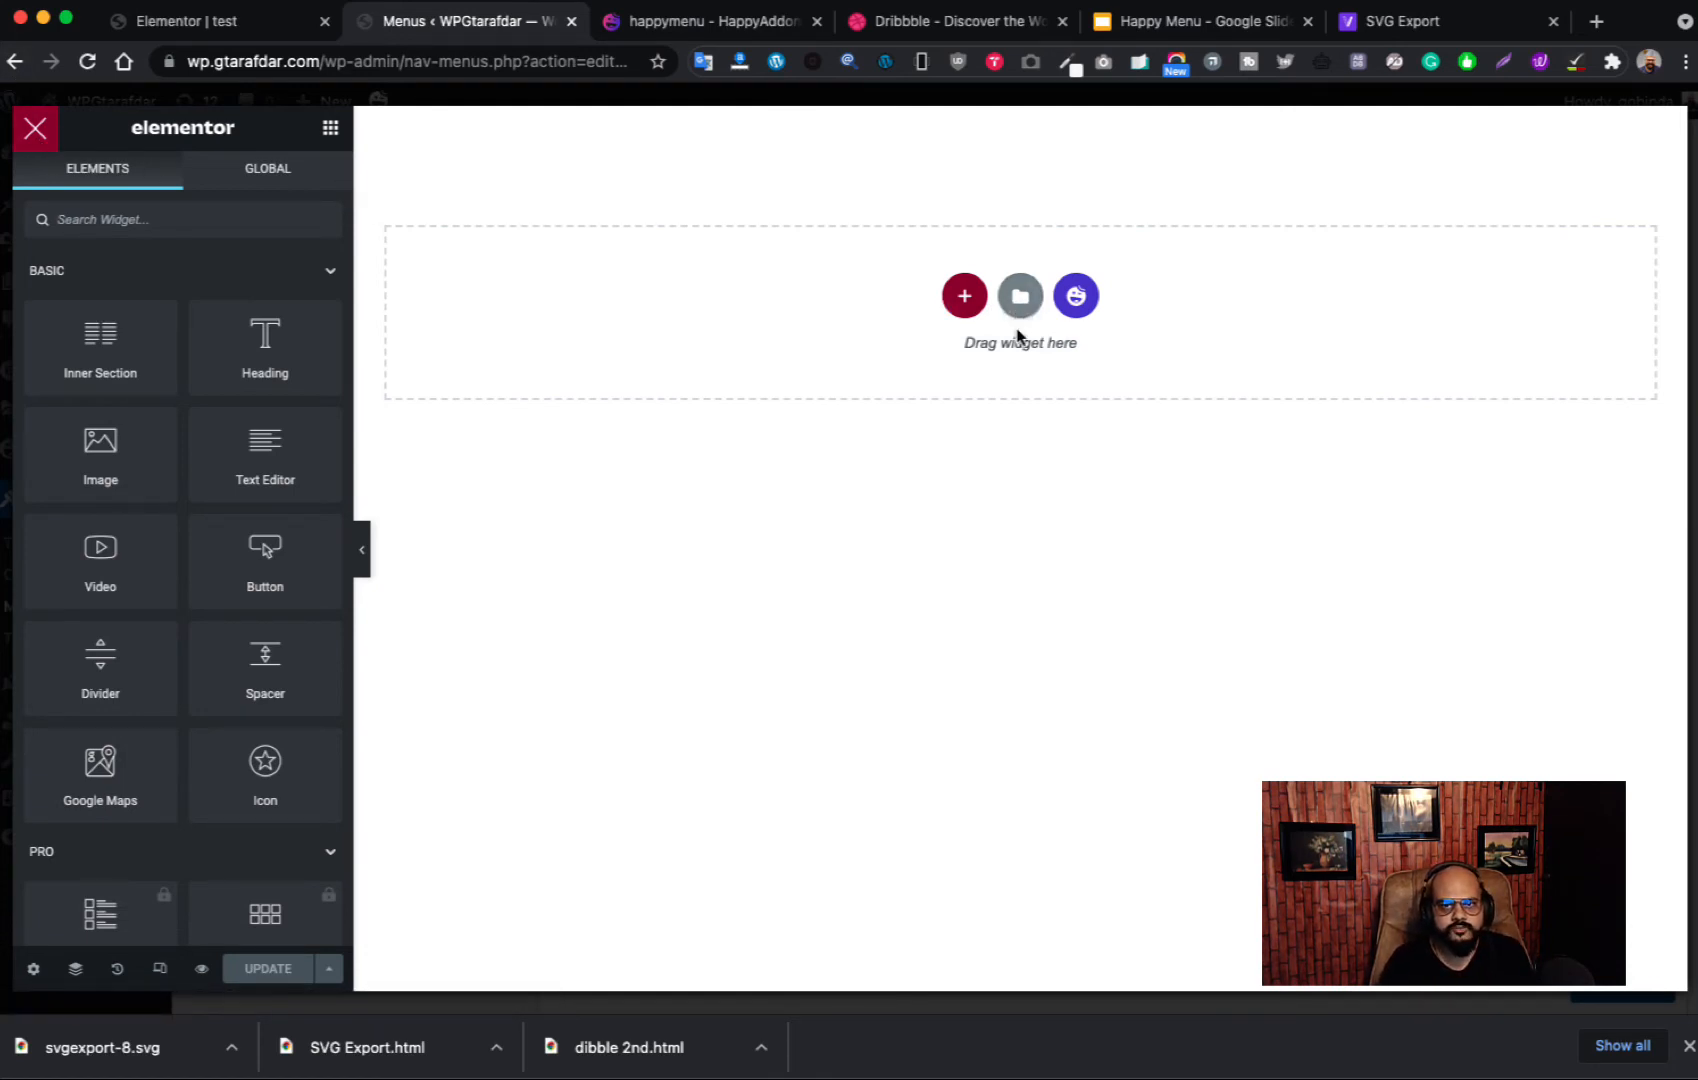
click(36, 130)
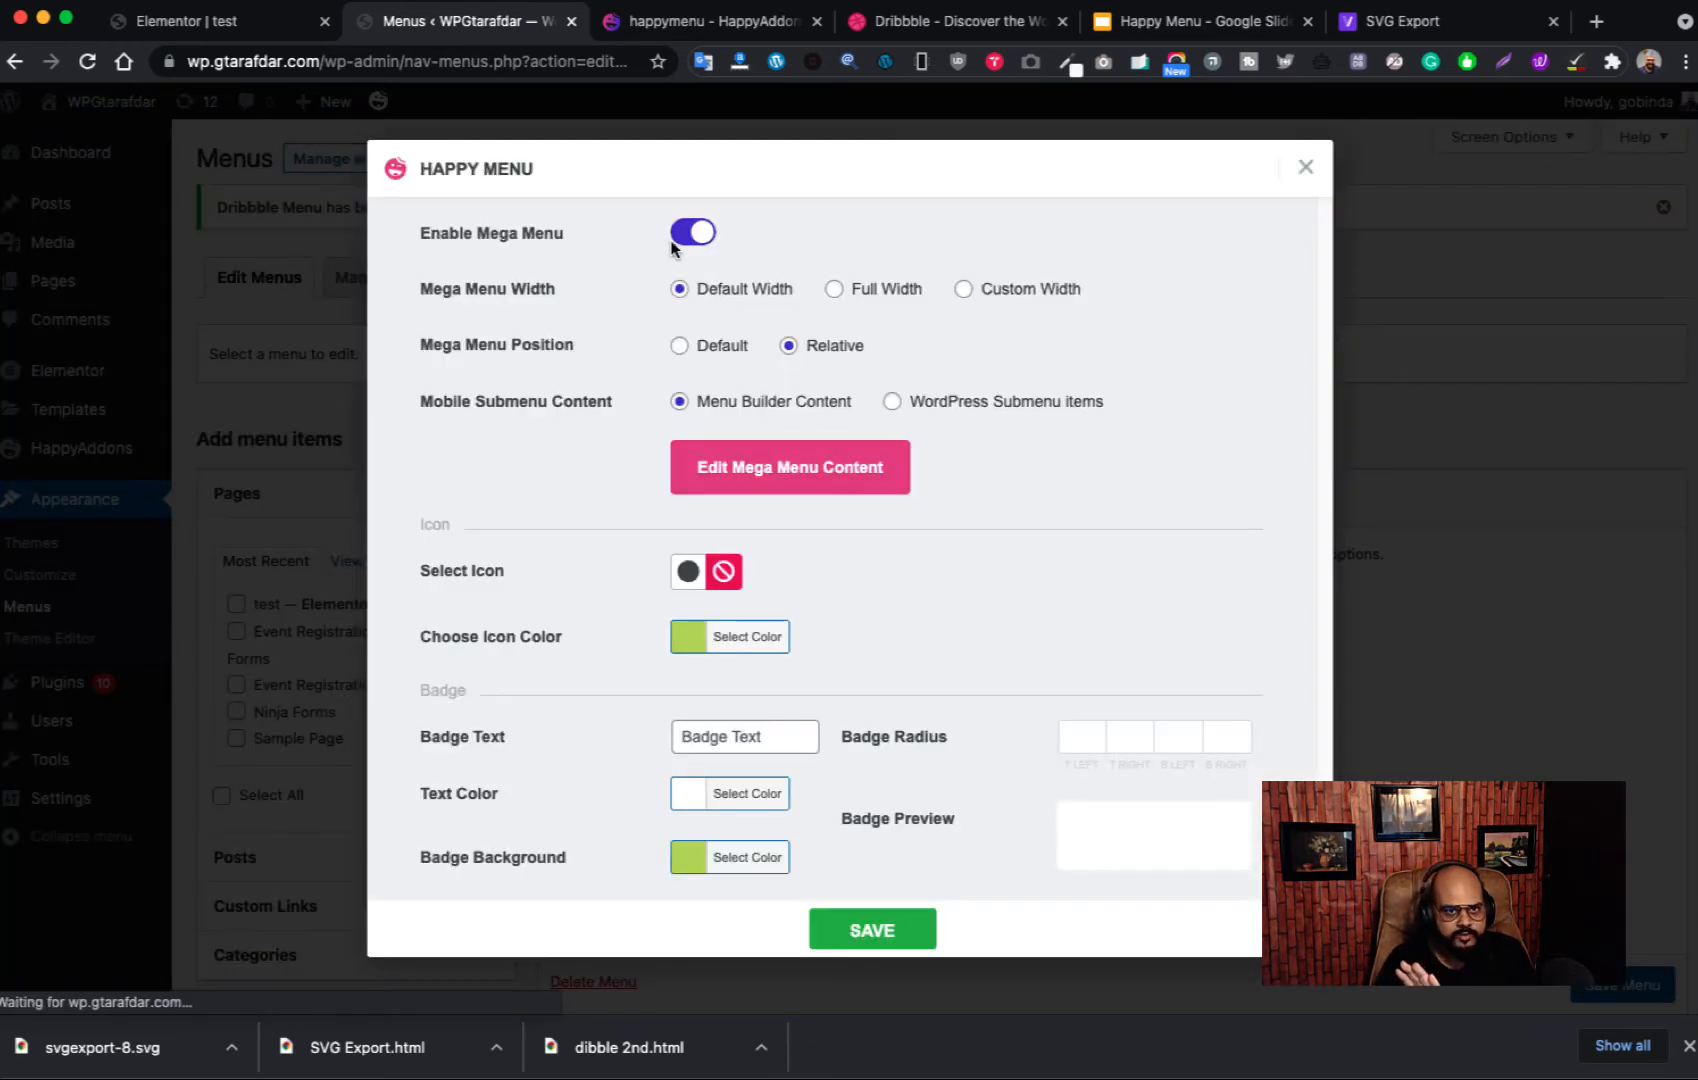
click(1305, 167)
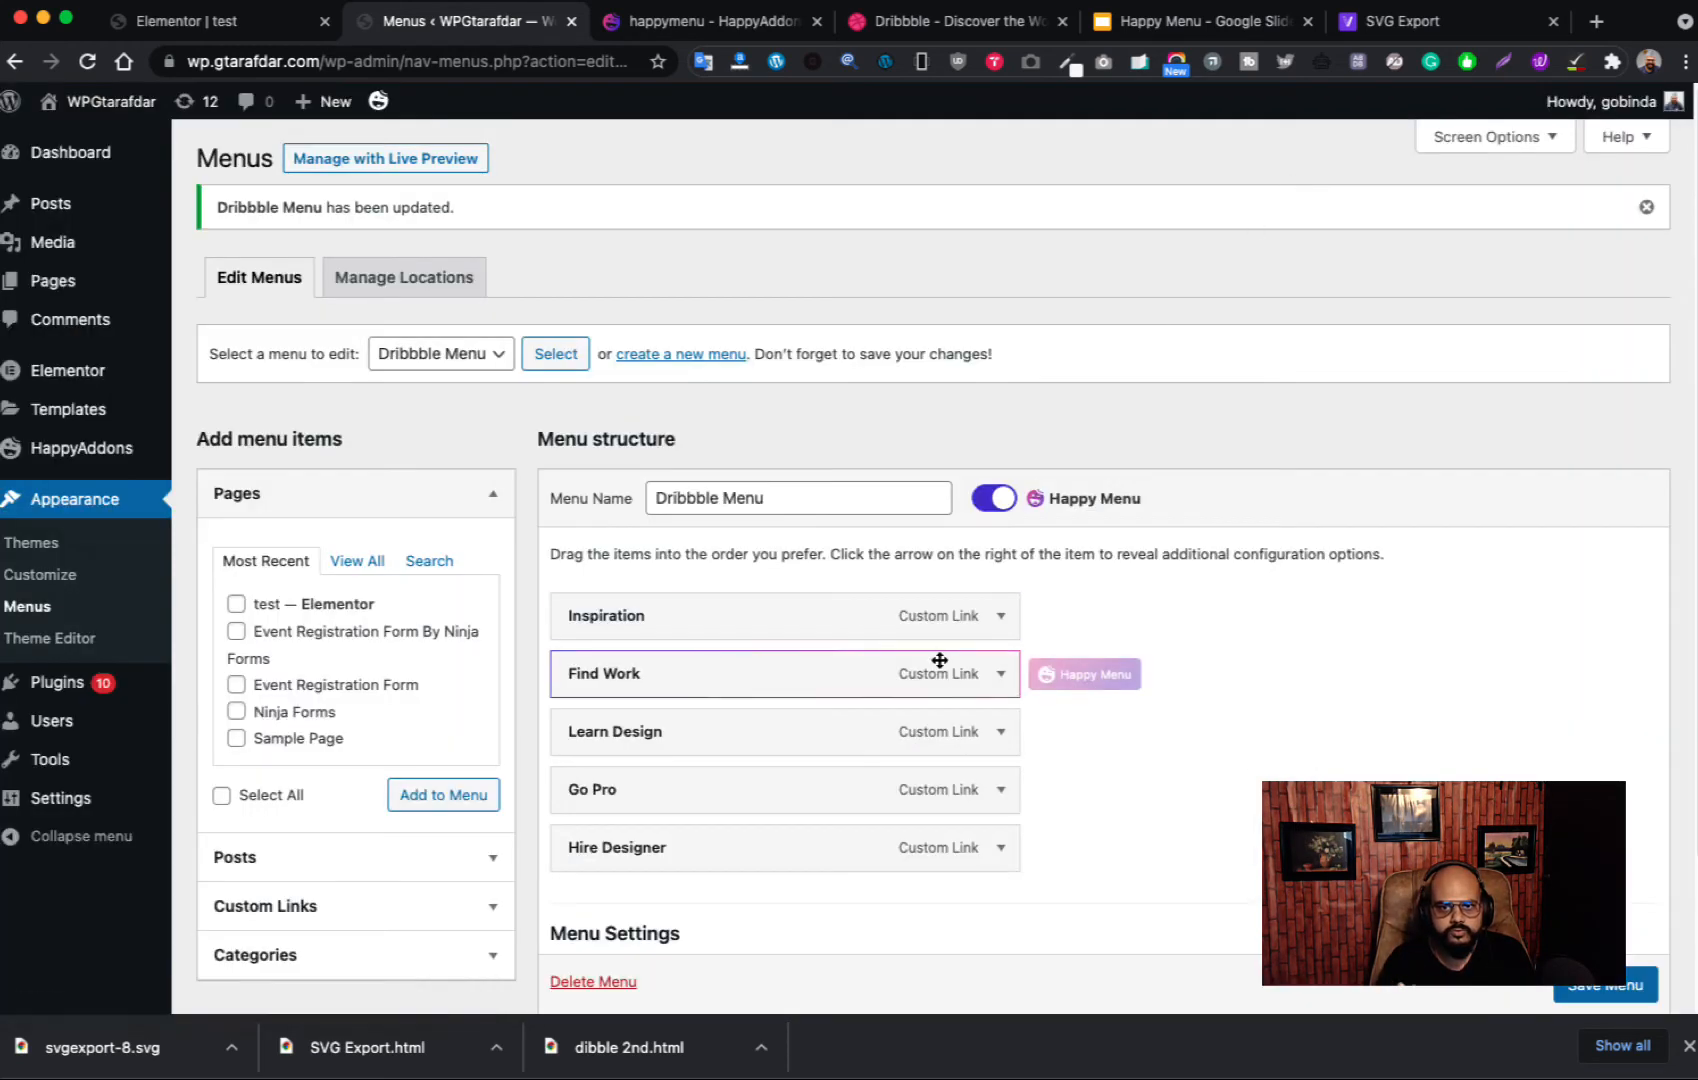
Step: Copy the icon list group widget from the Inspiration item's mega menu content and close its content editor
click(993, 614)
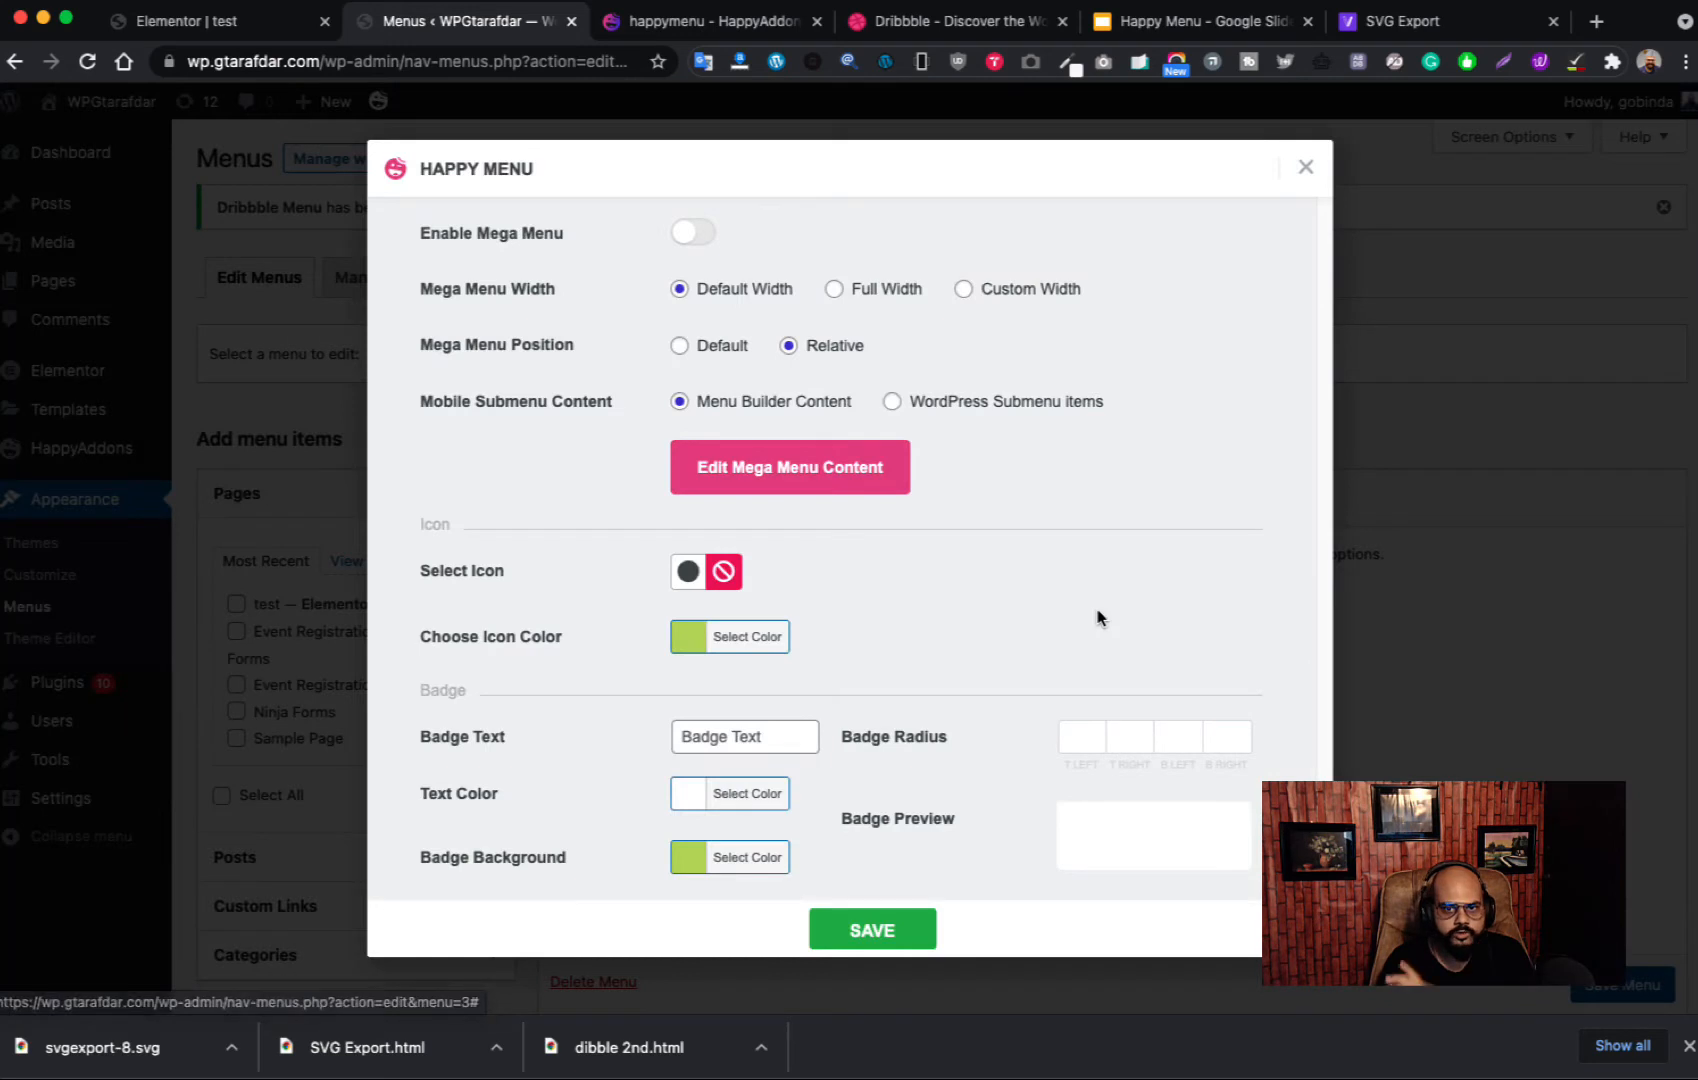
click(692, 232)
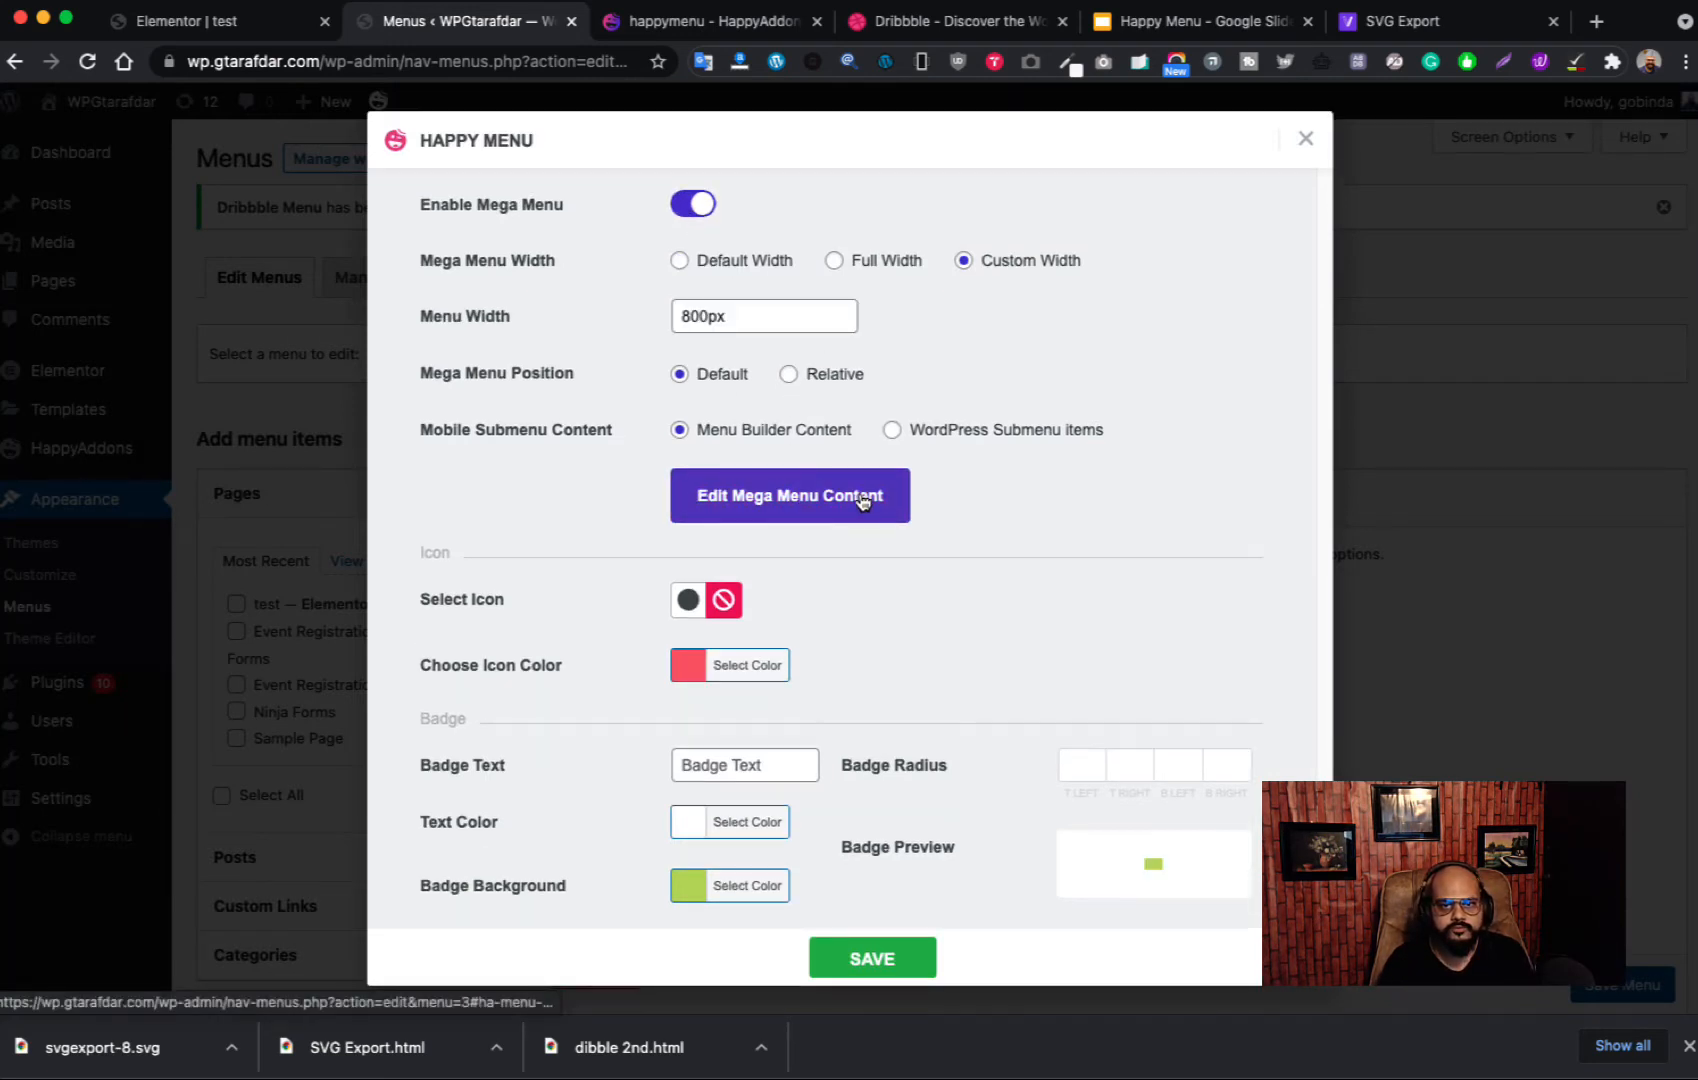
click(862, 502)
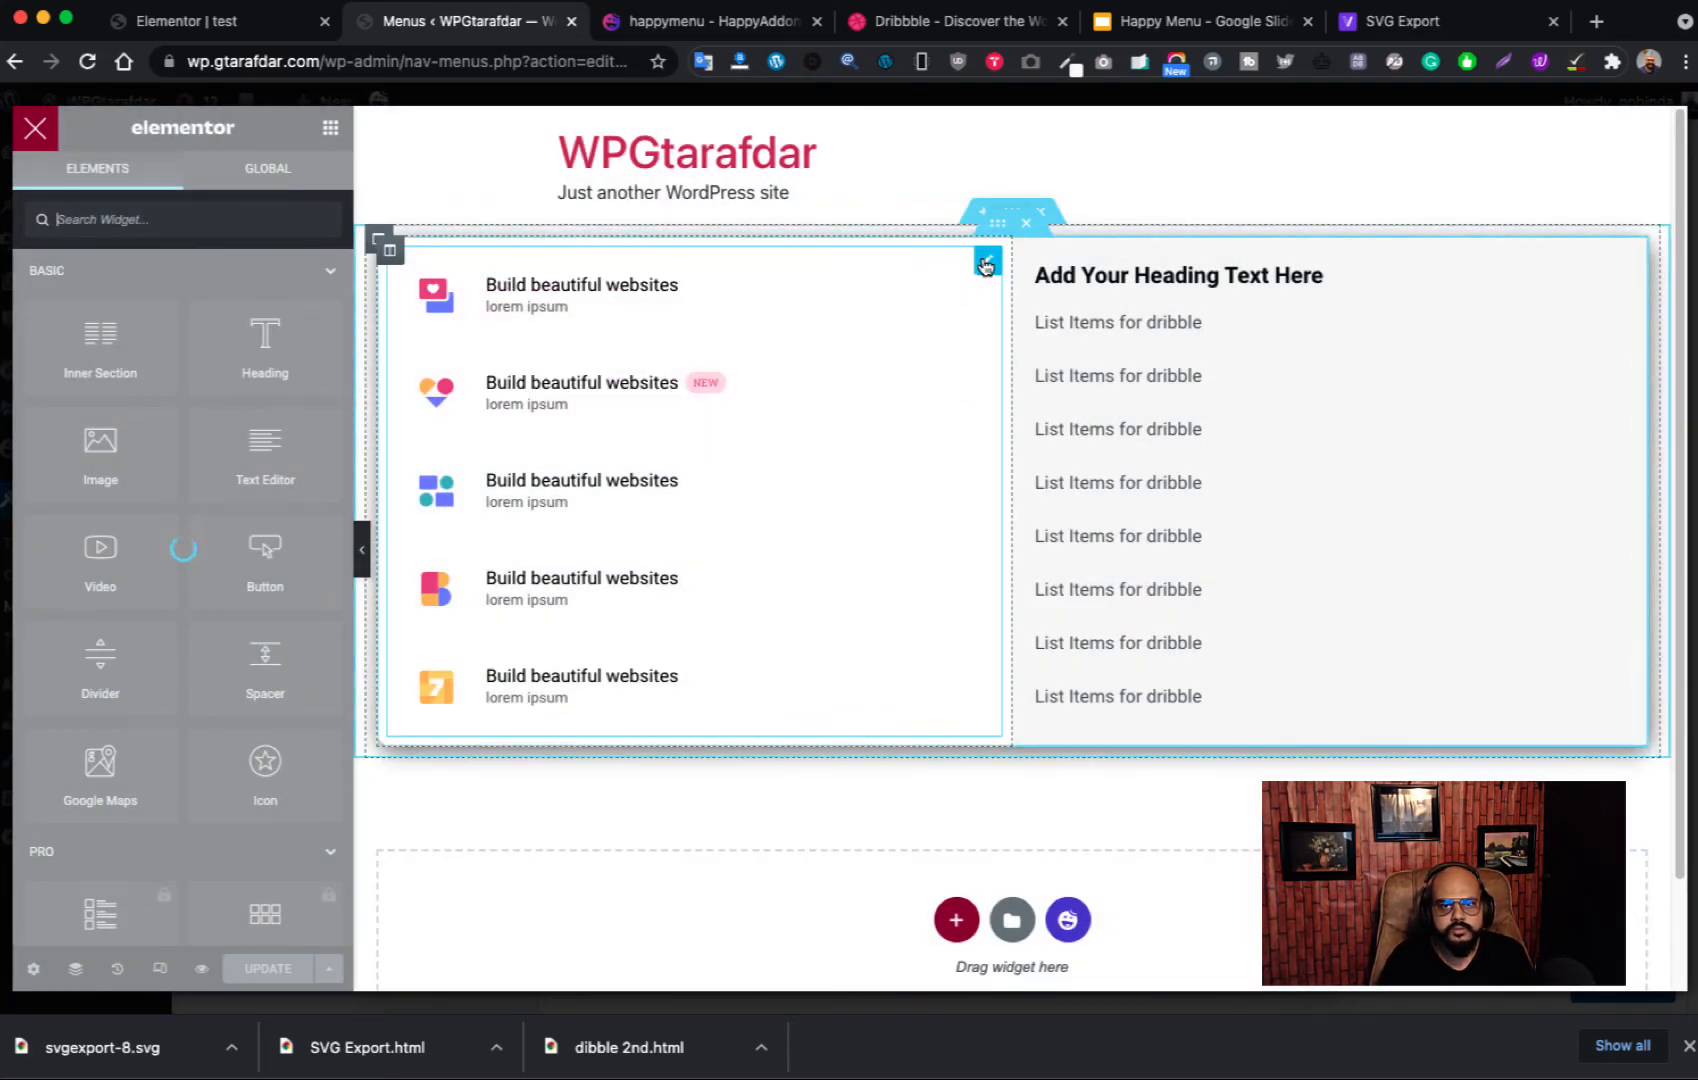
right_click(985, 264)
click(1063, 356)
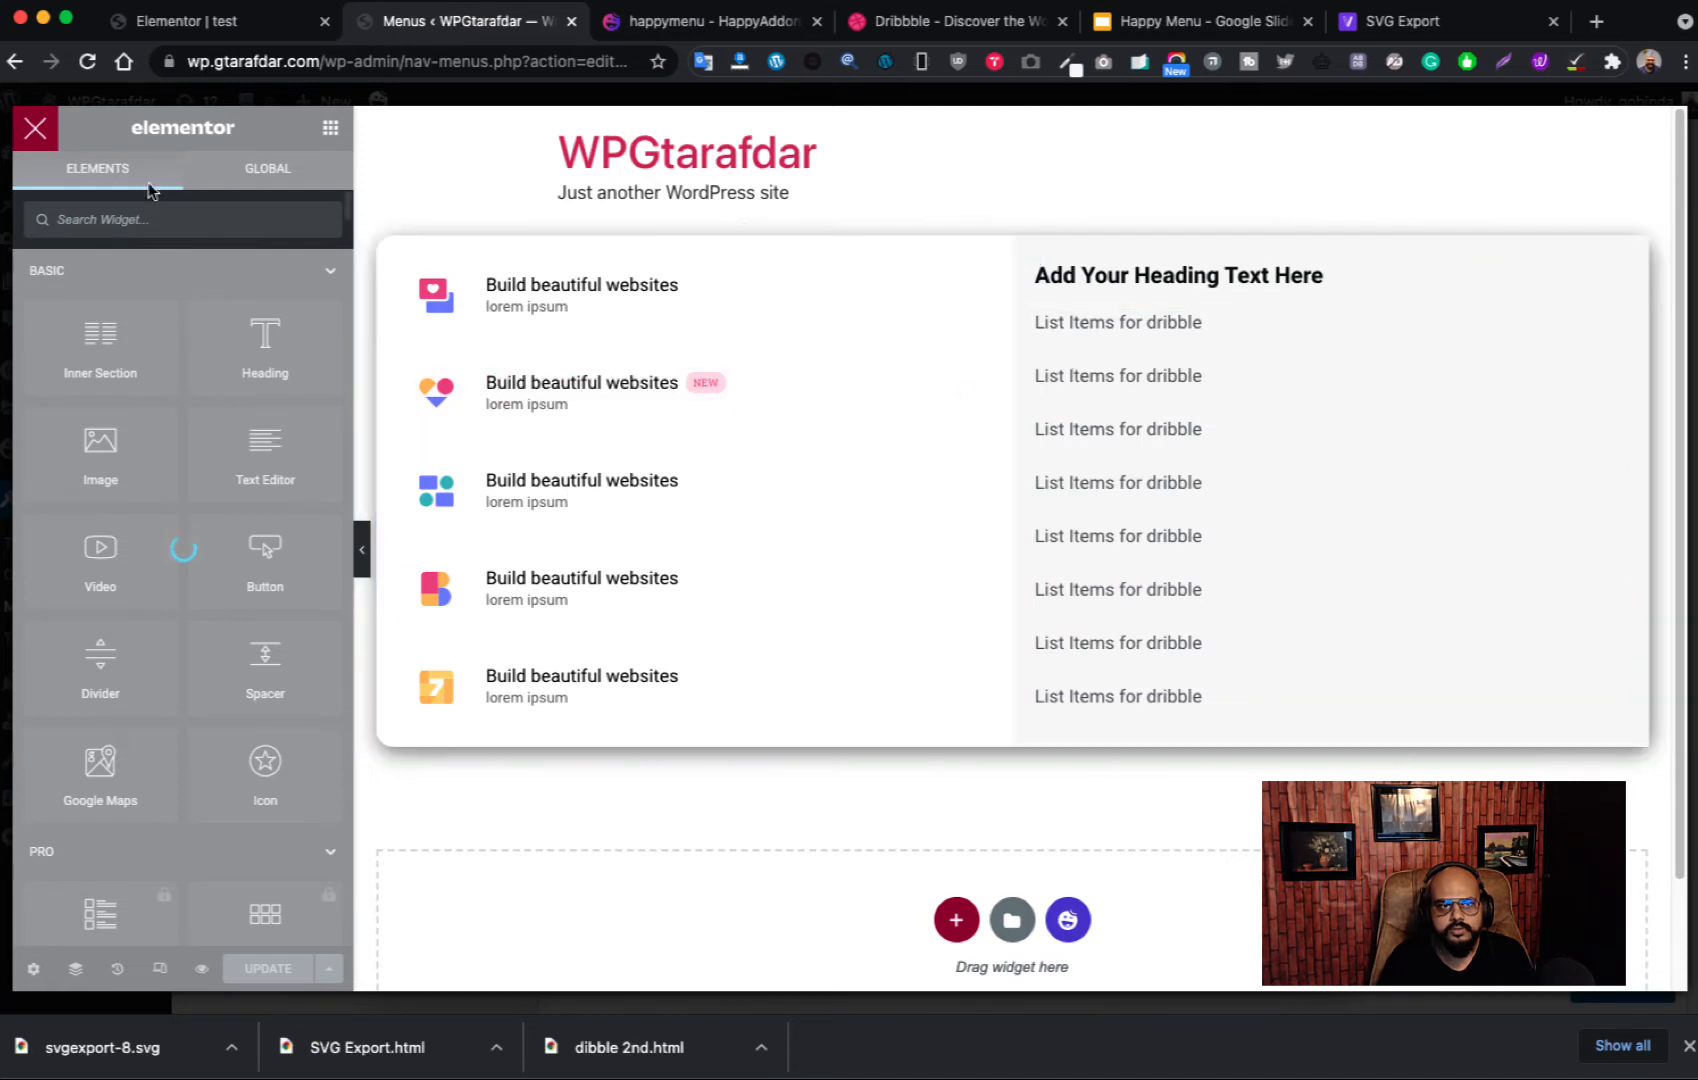
click(32, 138)
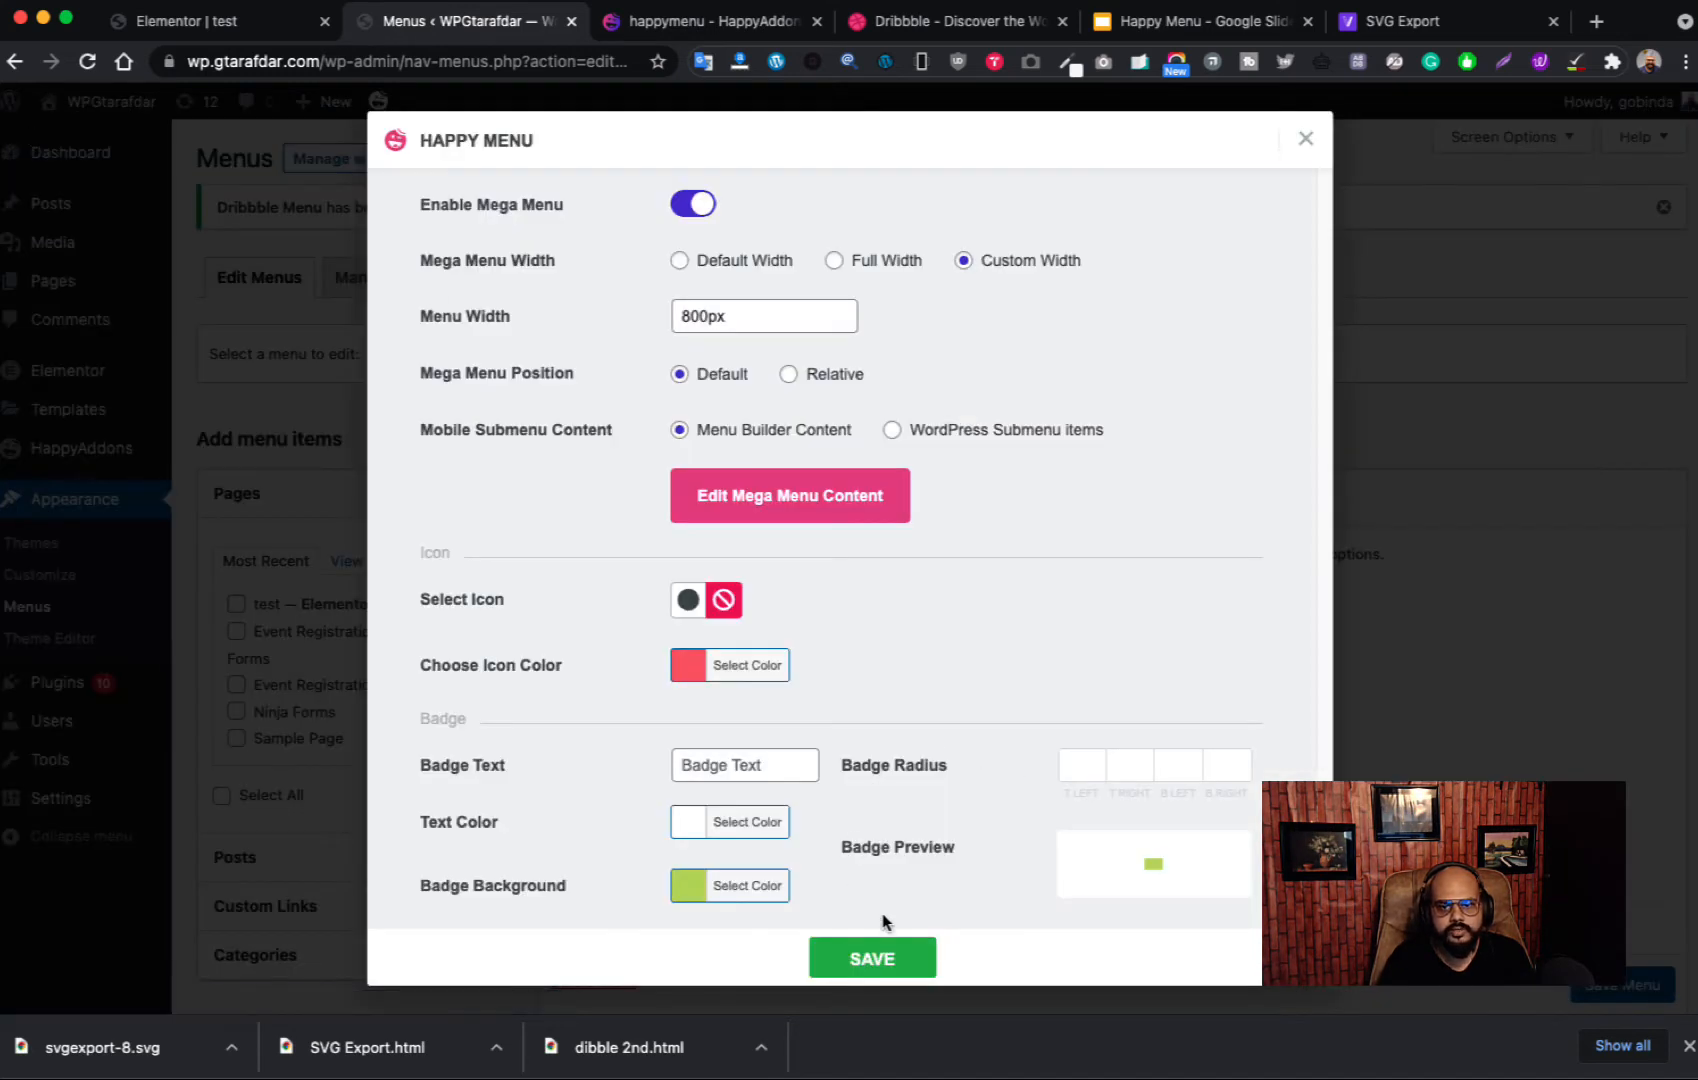
Step: Save the Inspiration item's Happy Menu settings, close the dialog and save the Dribbble Menu
click(876, 958)
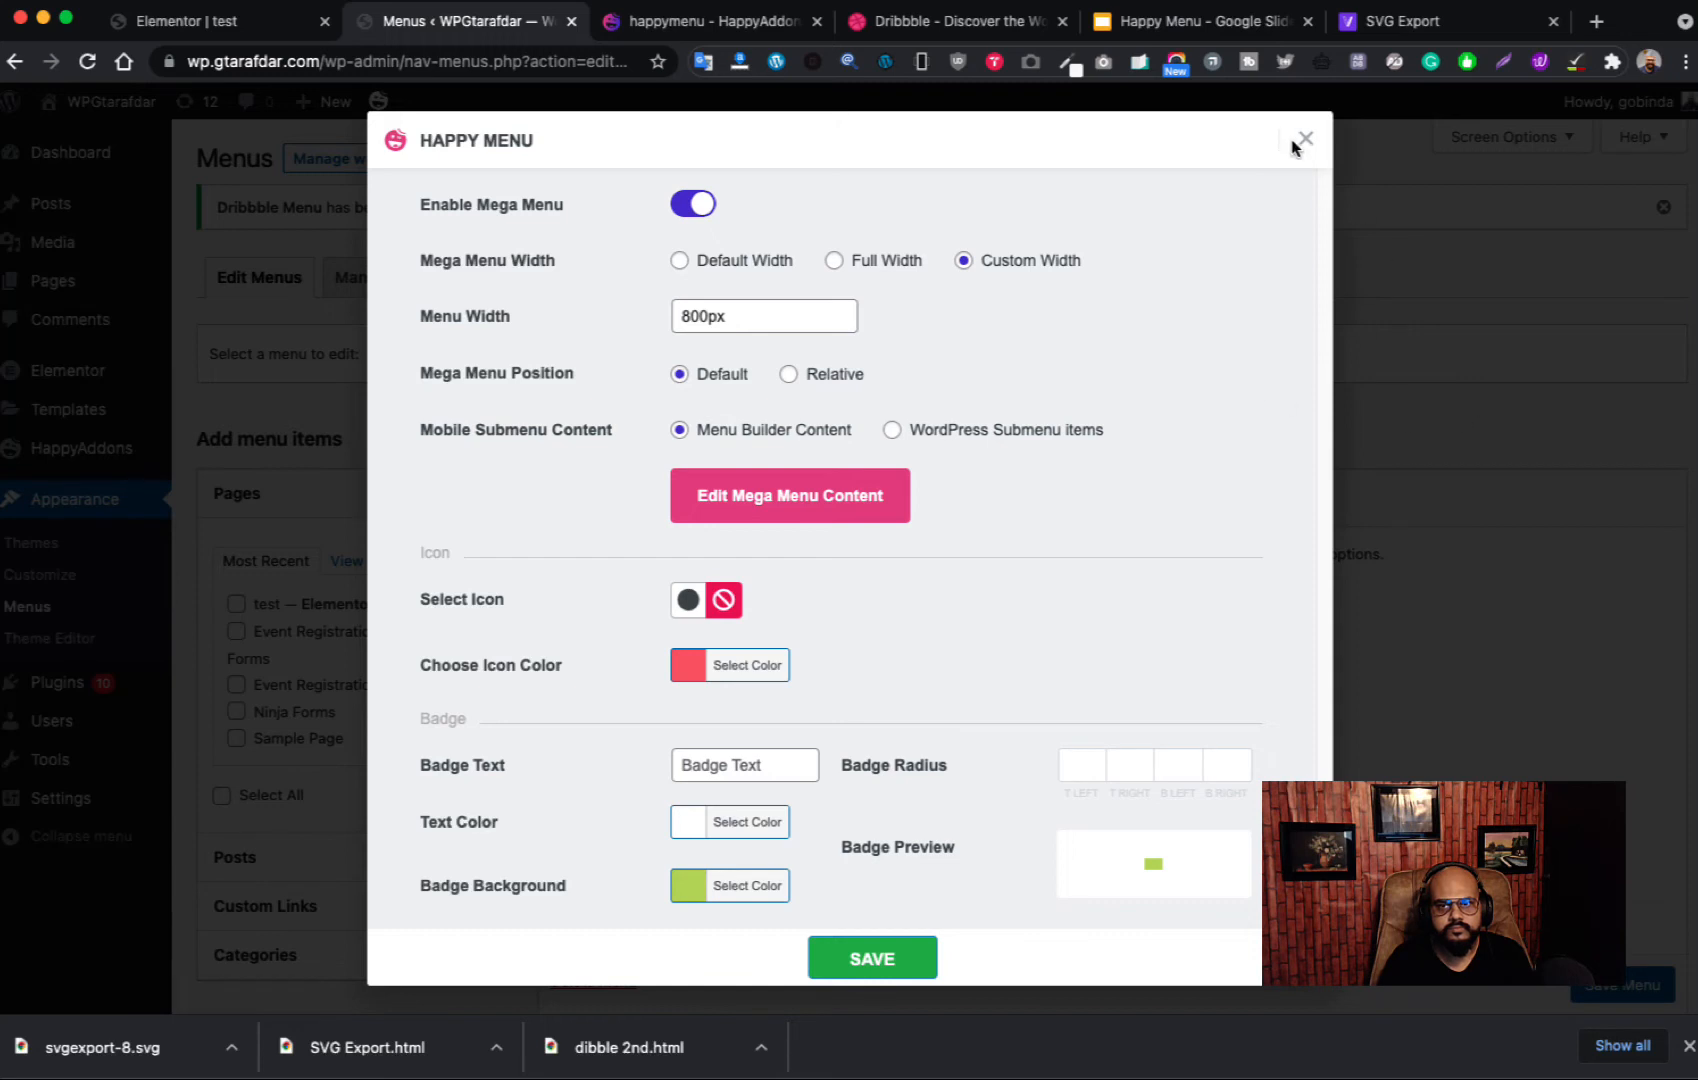
click(855, 948)
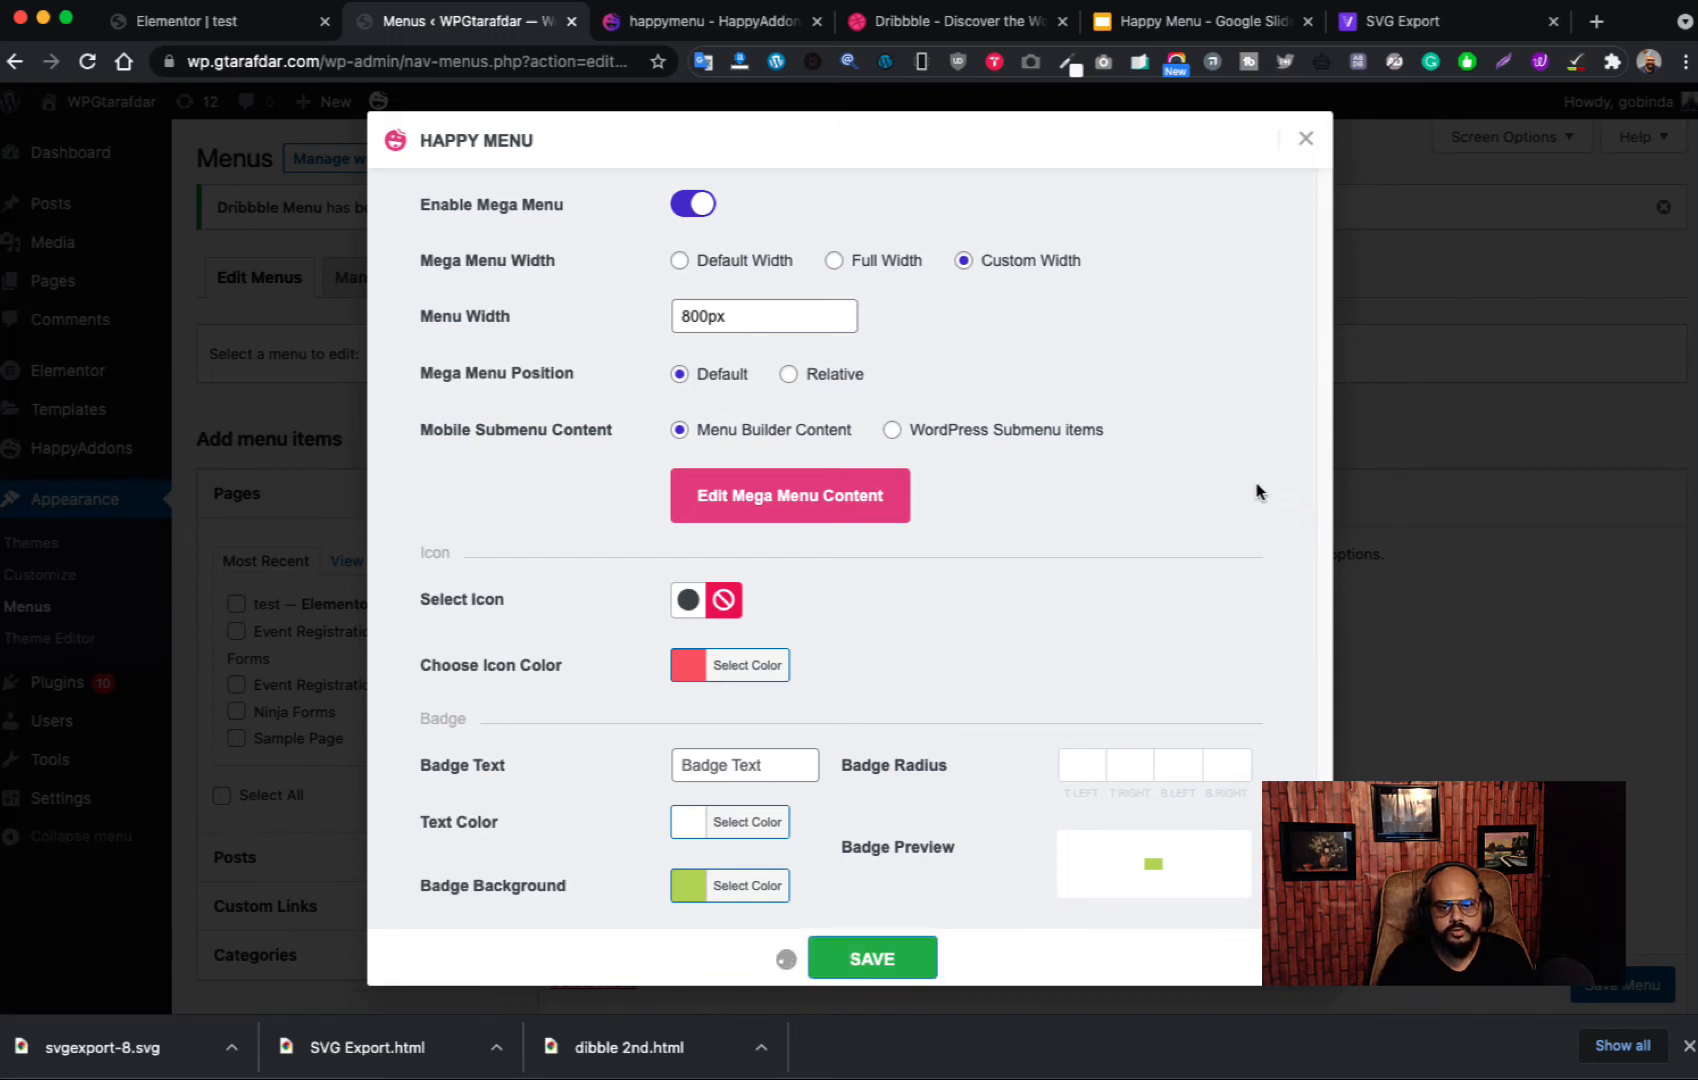
click(1303, 140)
scroll(1592, 995, down, 1)
click(1592, 995)
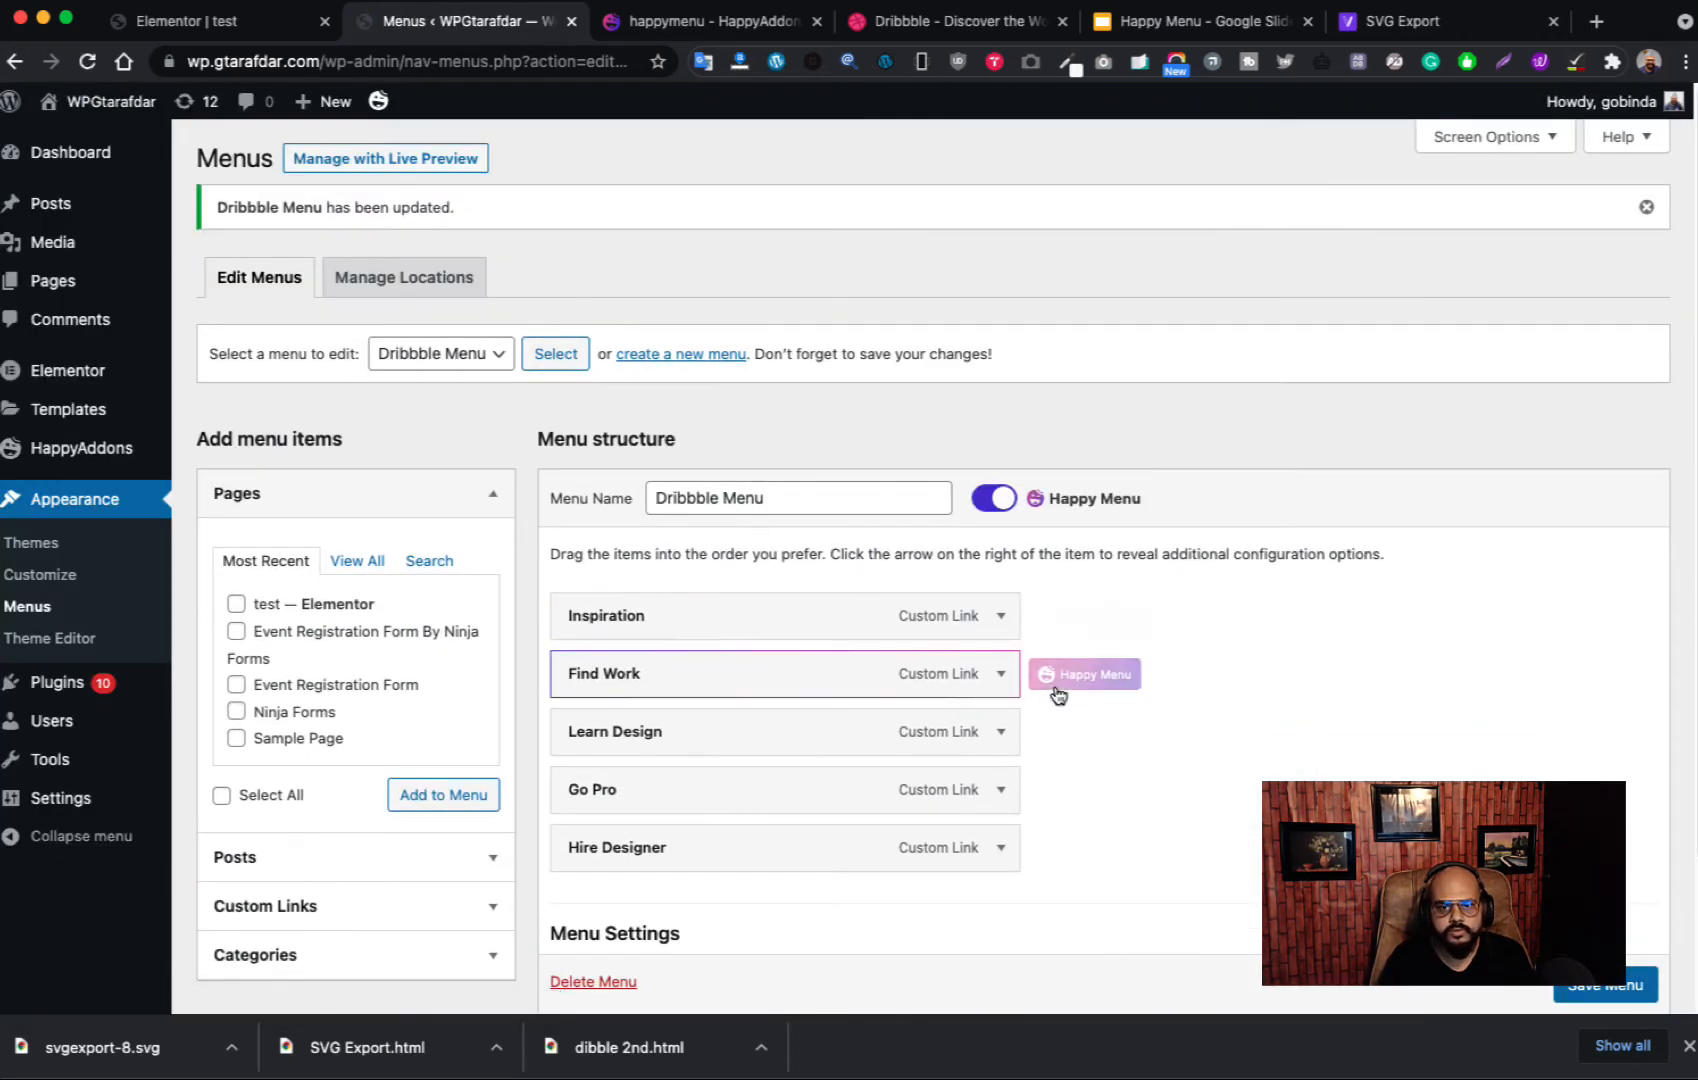
Step: Enable the mega menu for the Find Work item and open its content for editing
click(1085, 676)
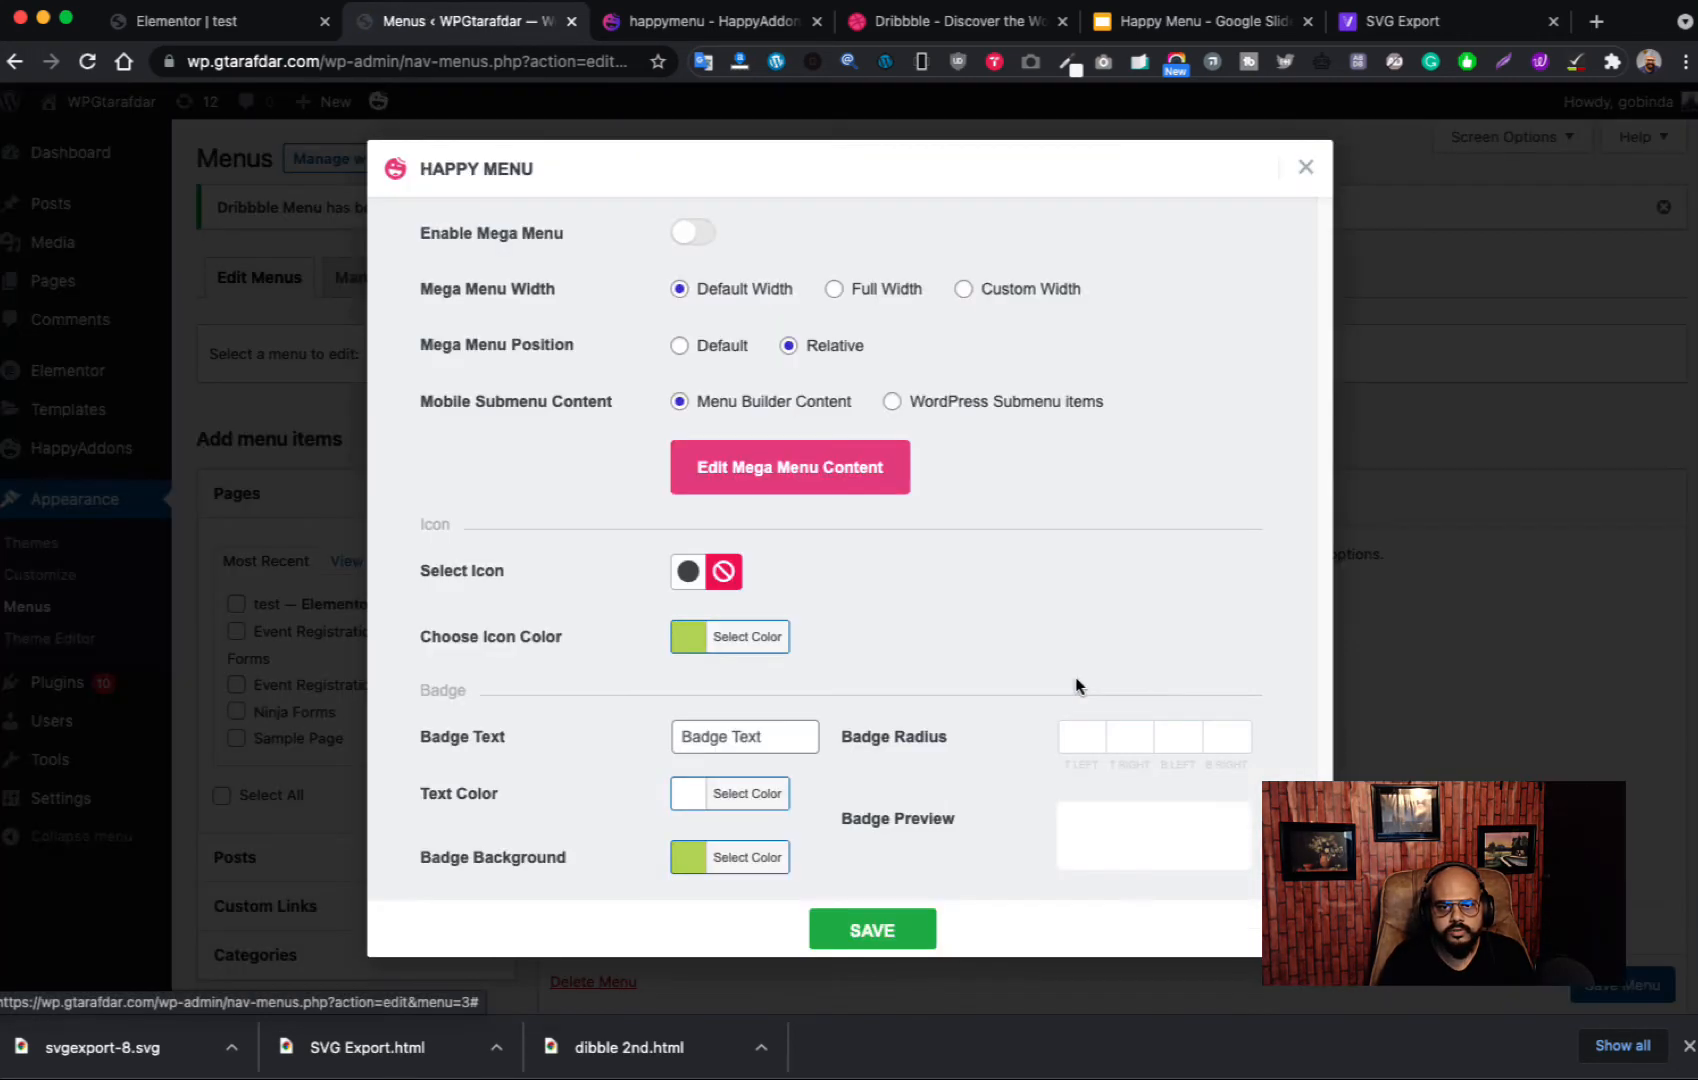
click(688, 231)
click(697, 468)
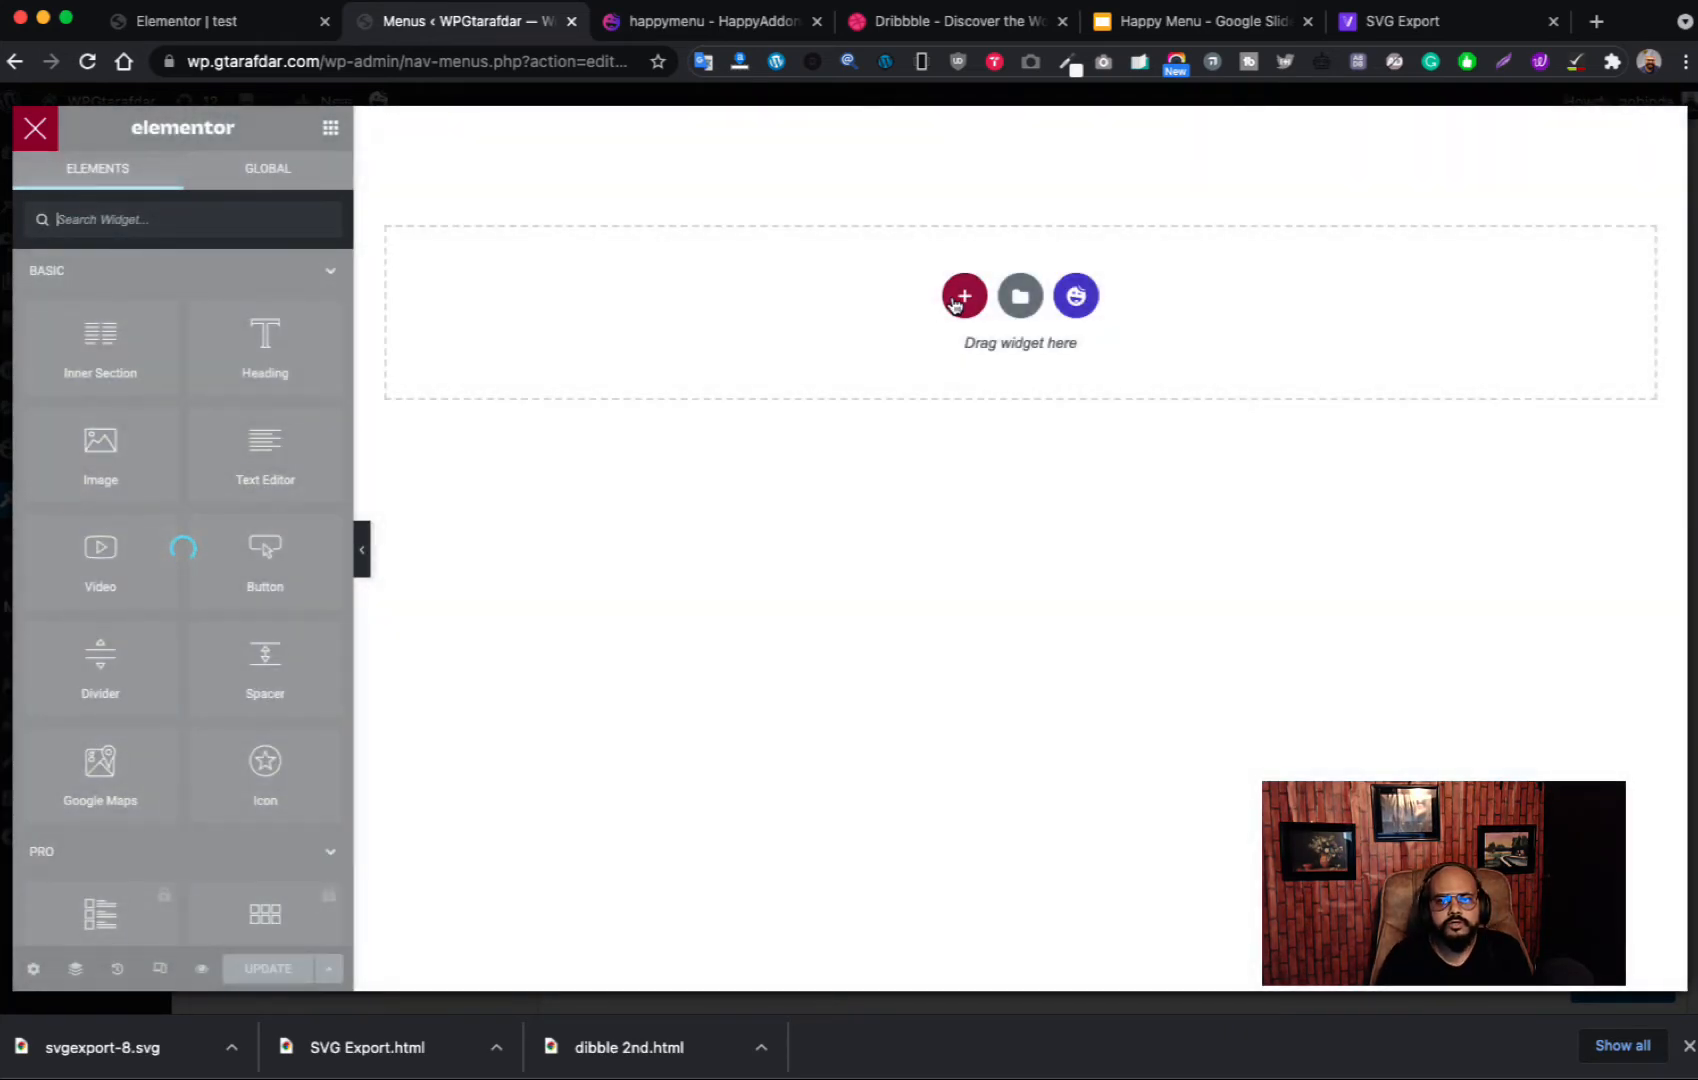
Step: Add a single-column section to the Find Work mega menu content and paste the copied list group into it
click(957, 298)
click(694, 356)
right_click(1062, 134)
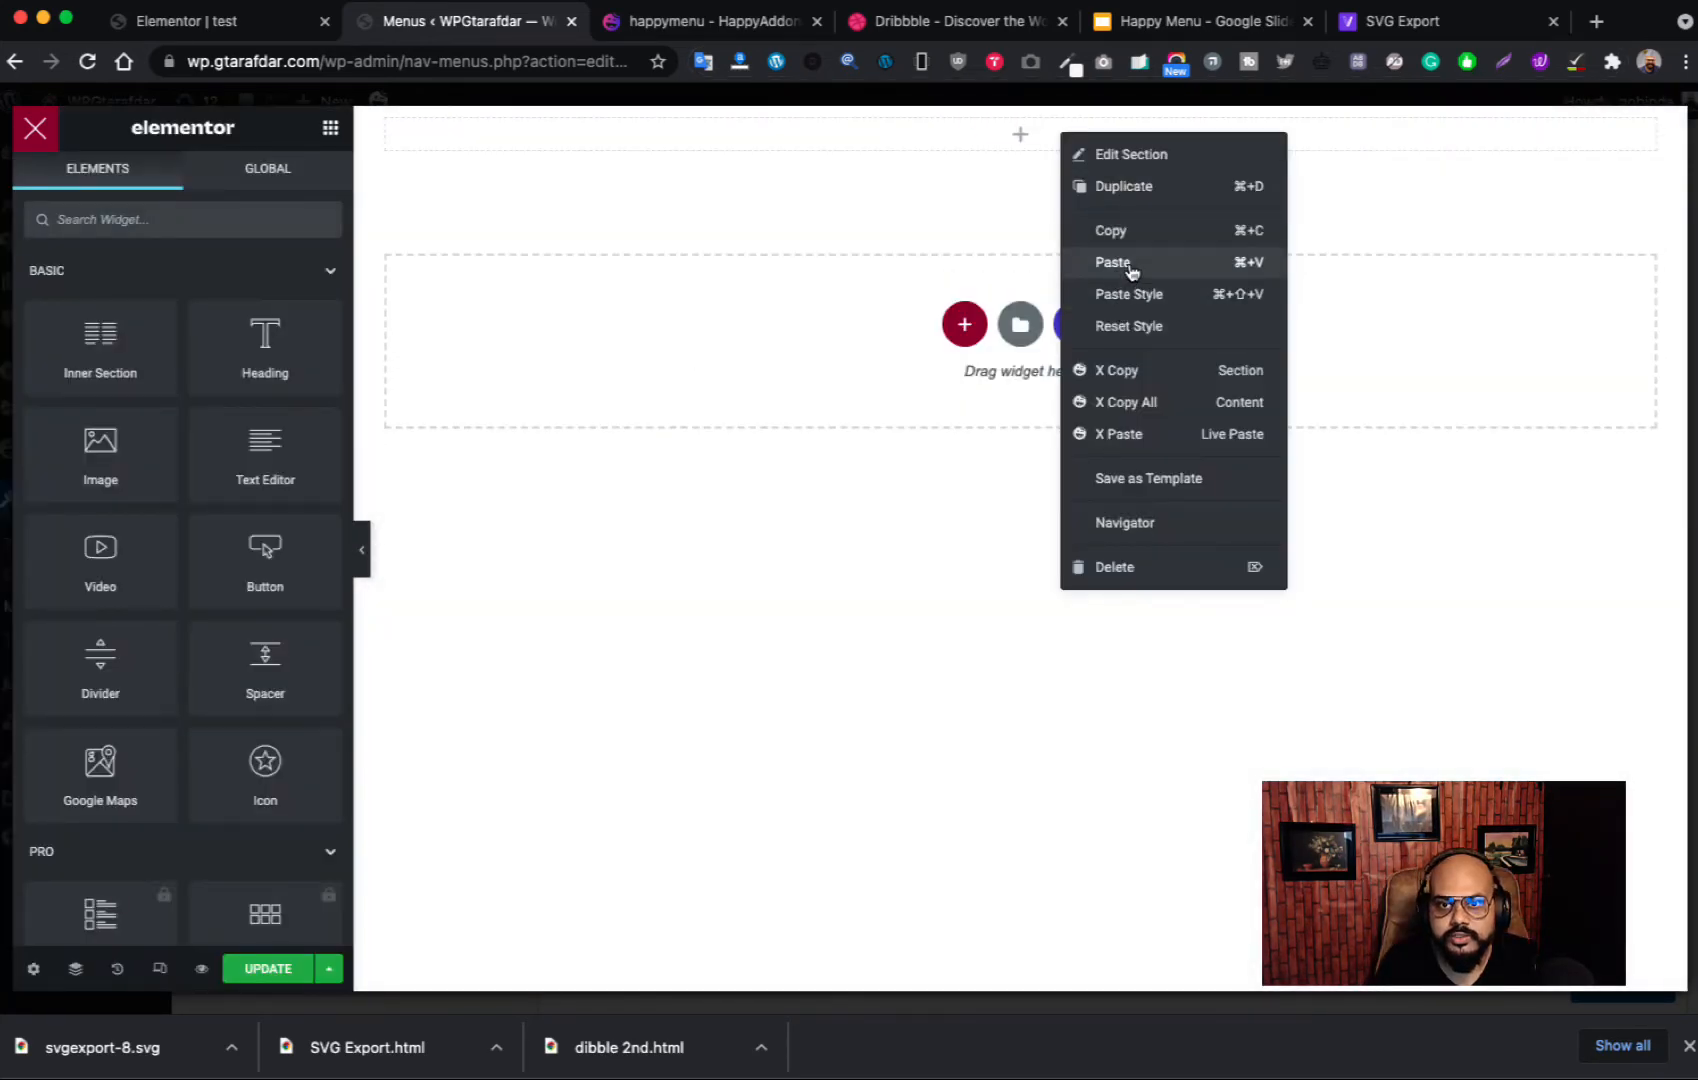
click(1113, 262)
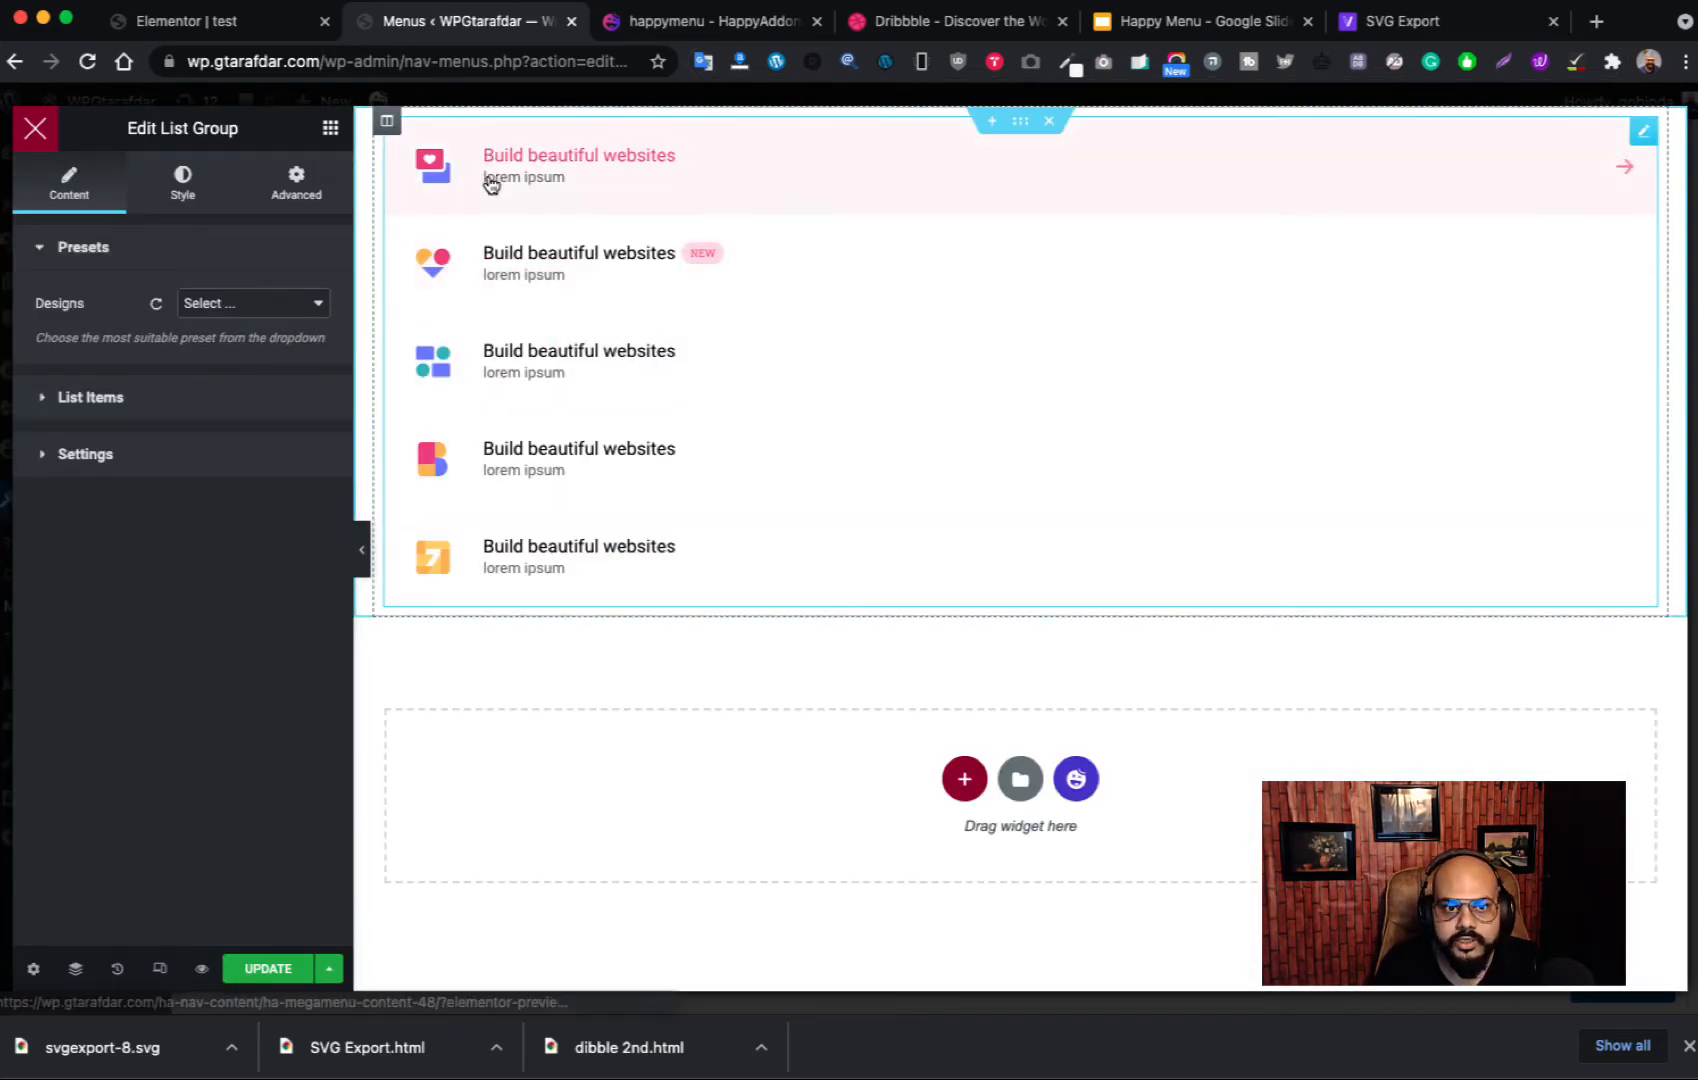
Step: Check Dribbble's Find Work menu for reference and delete the last three items from the pasted list group
click(128, 410)
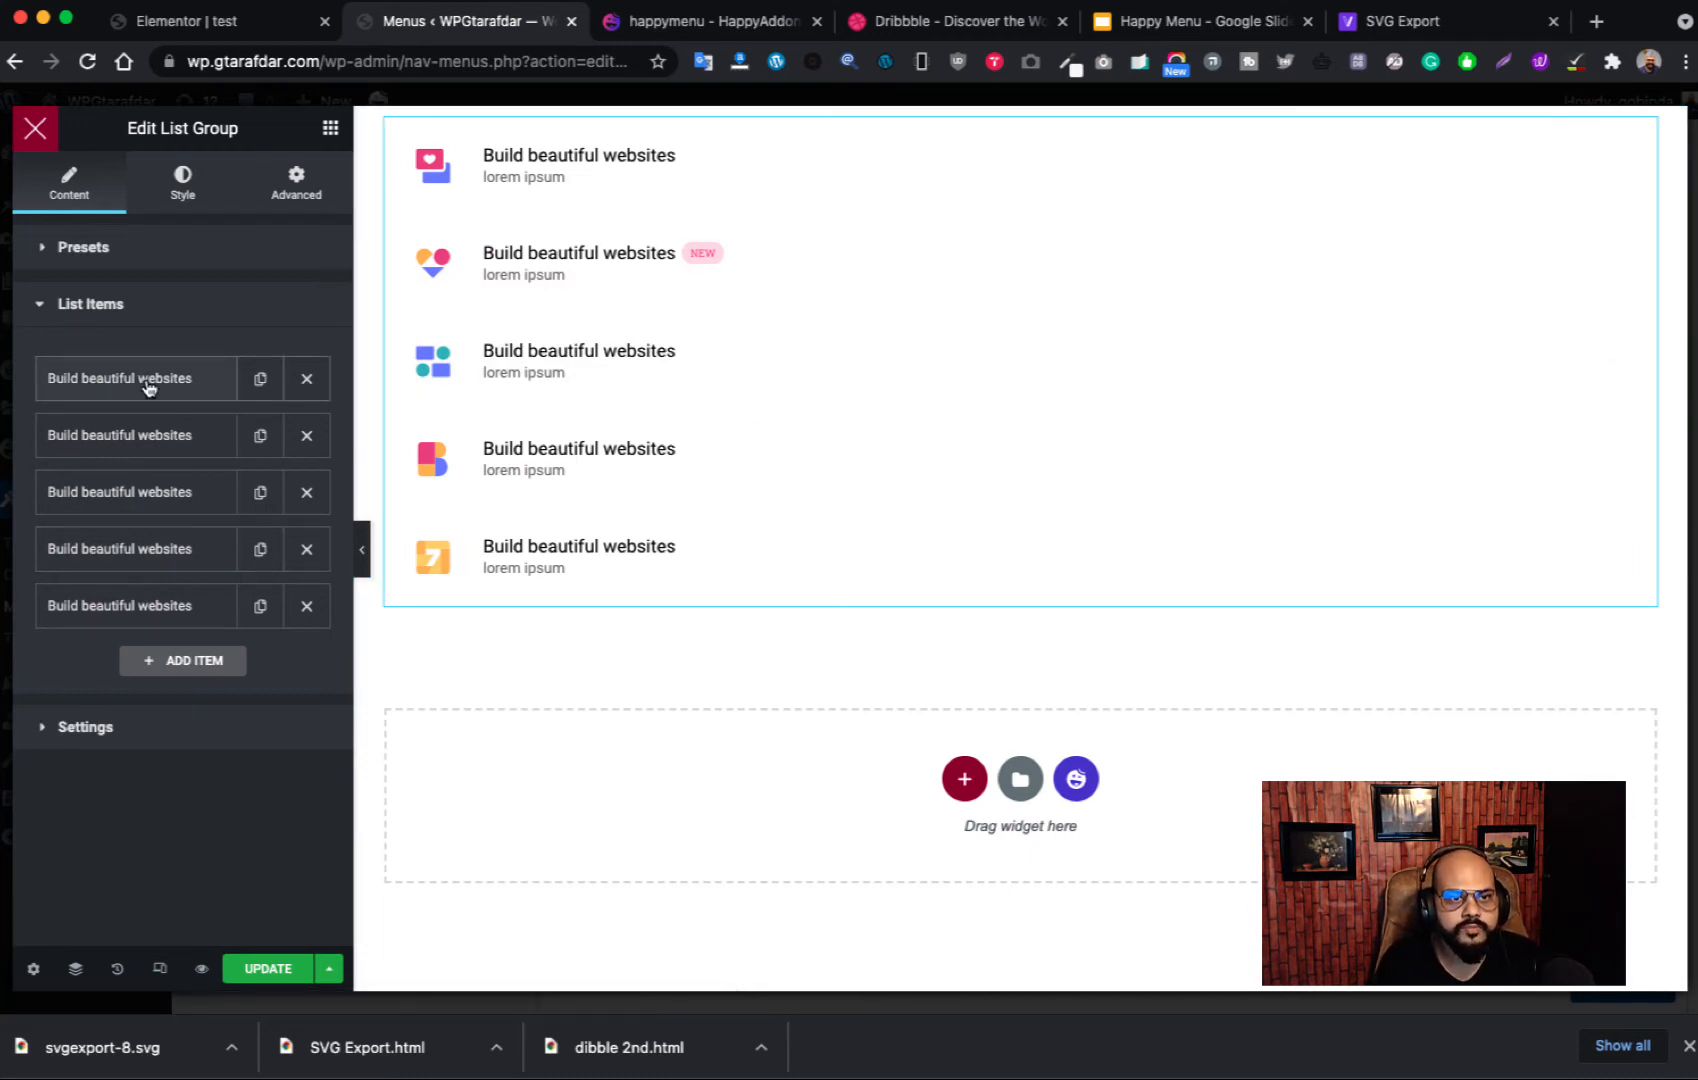
click(935, 21)
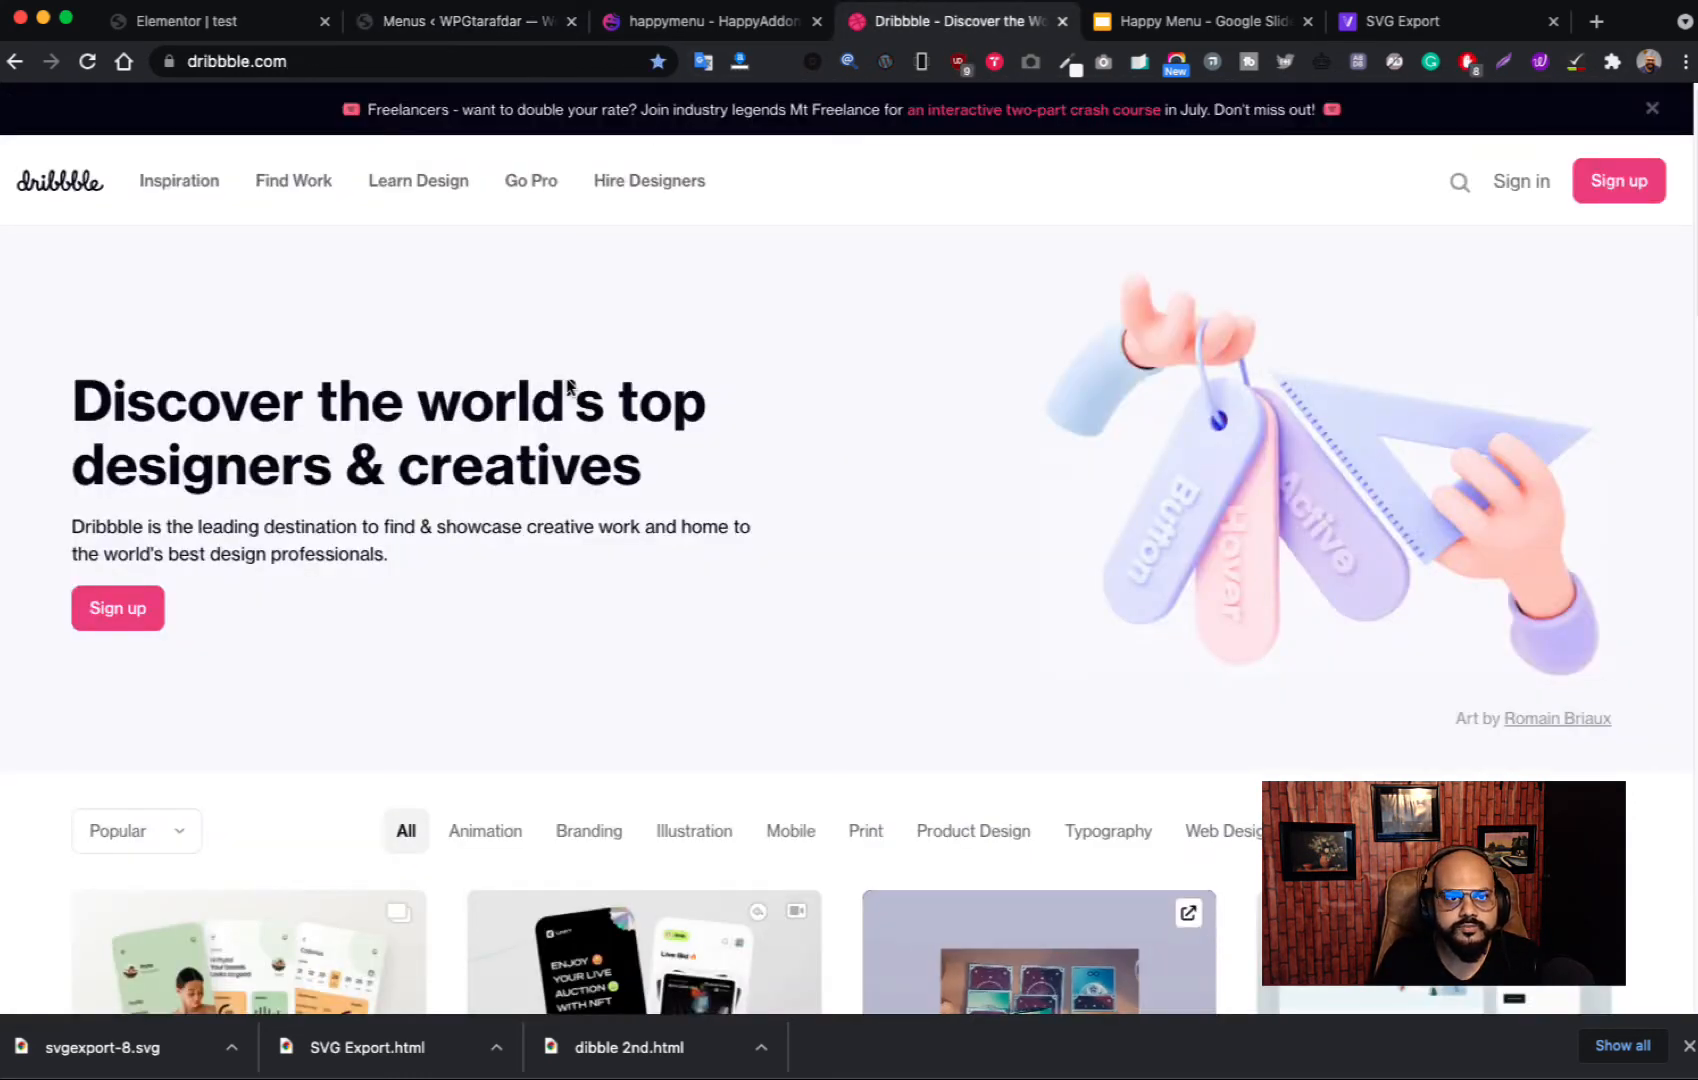
mouse_move(280, 196)
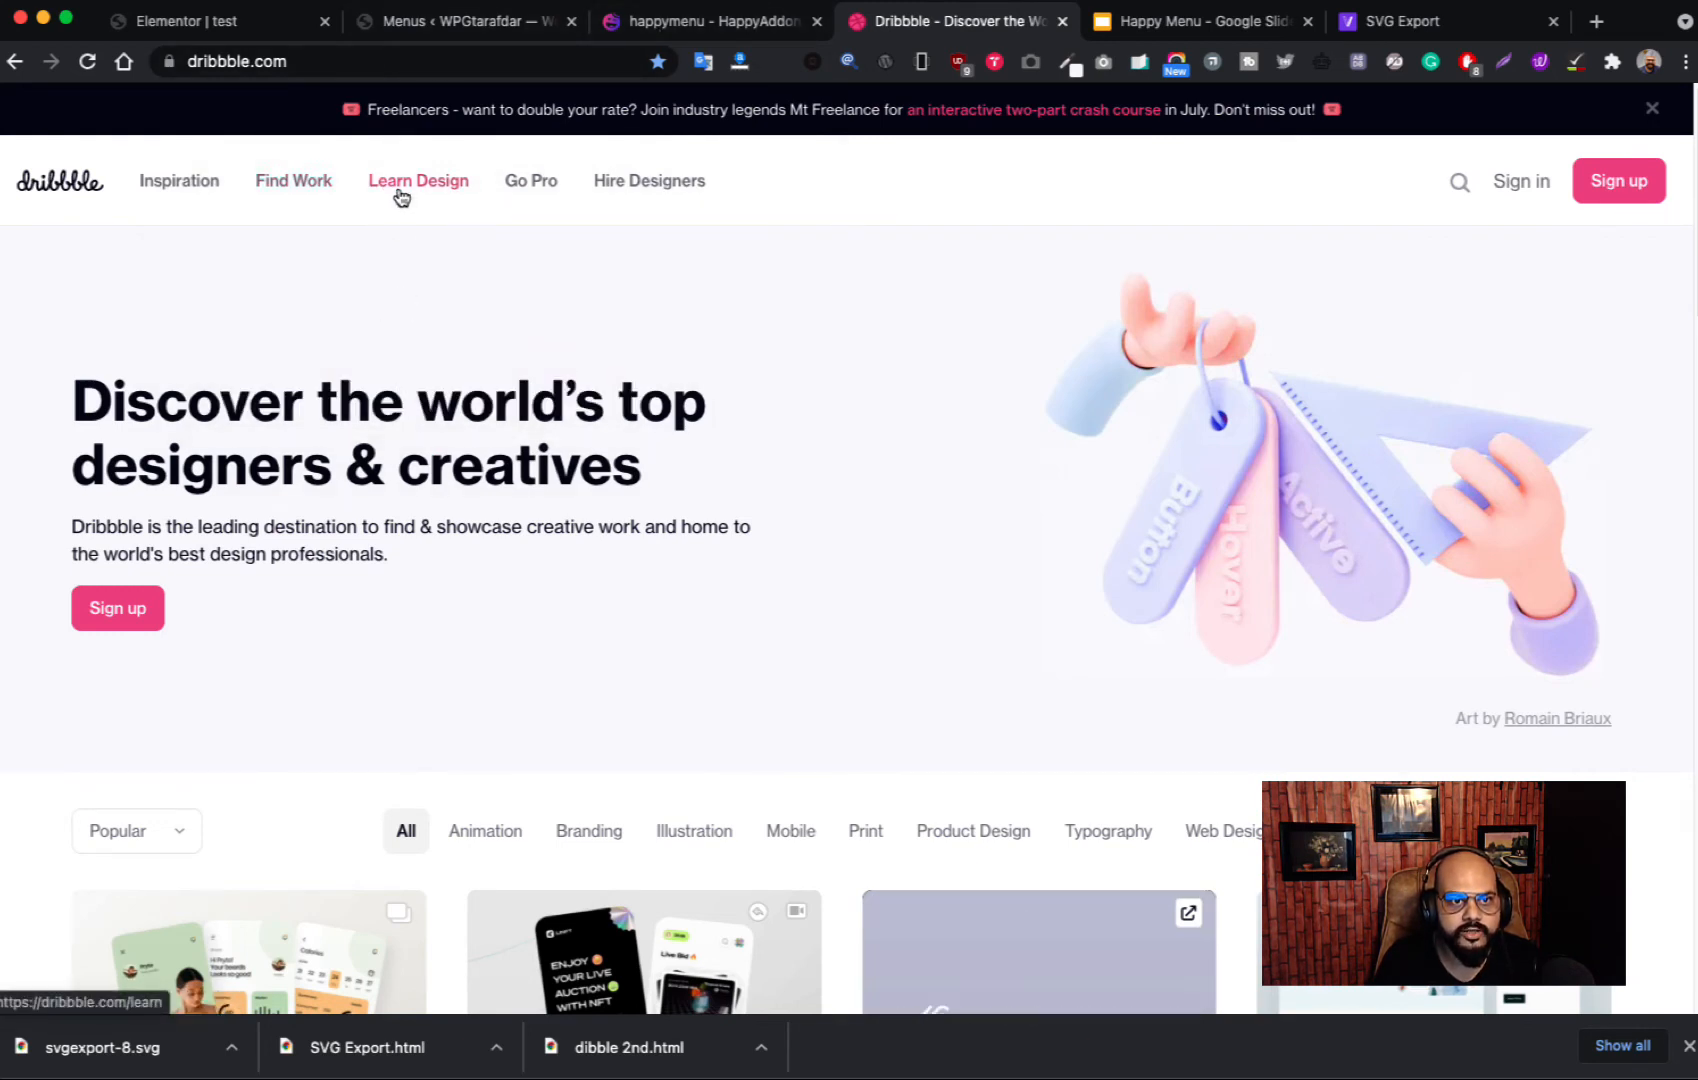
click(643, 24)
click(456, 30)
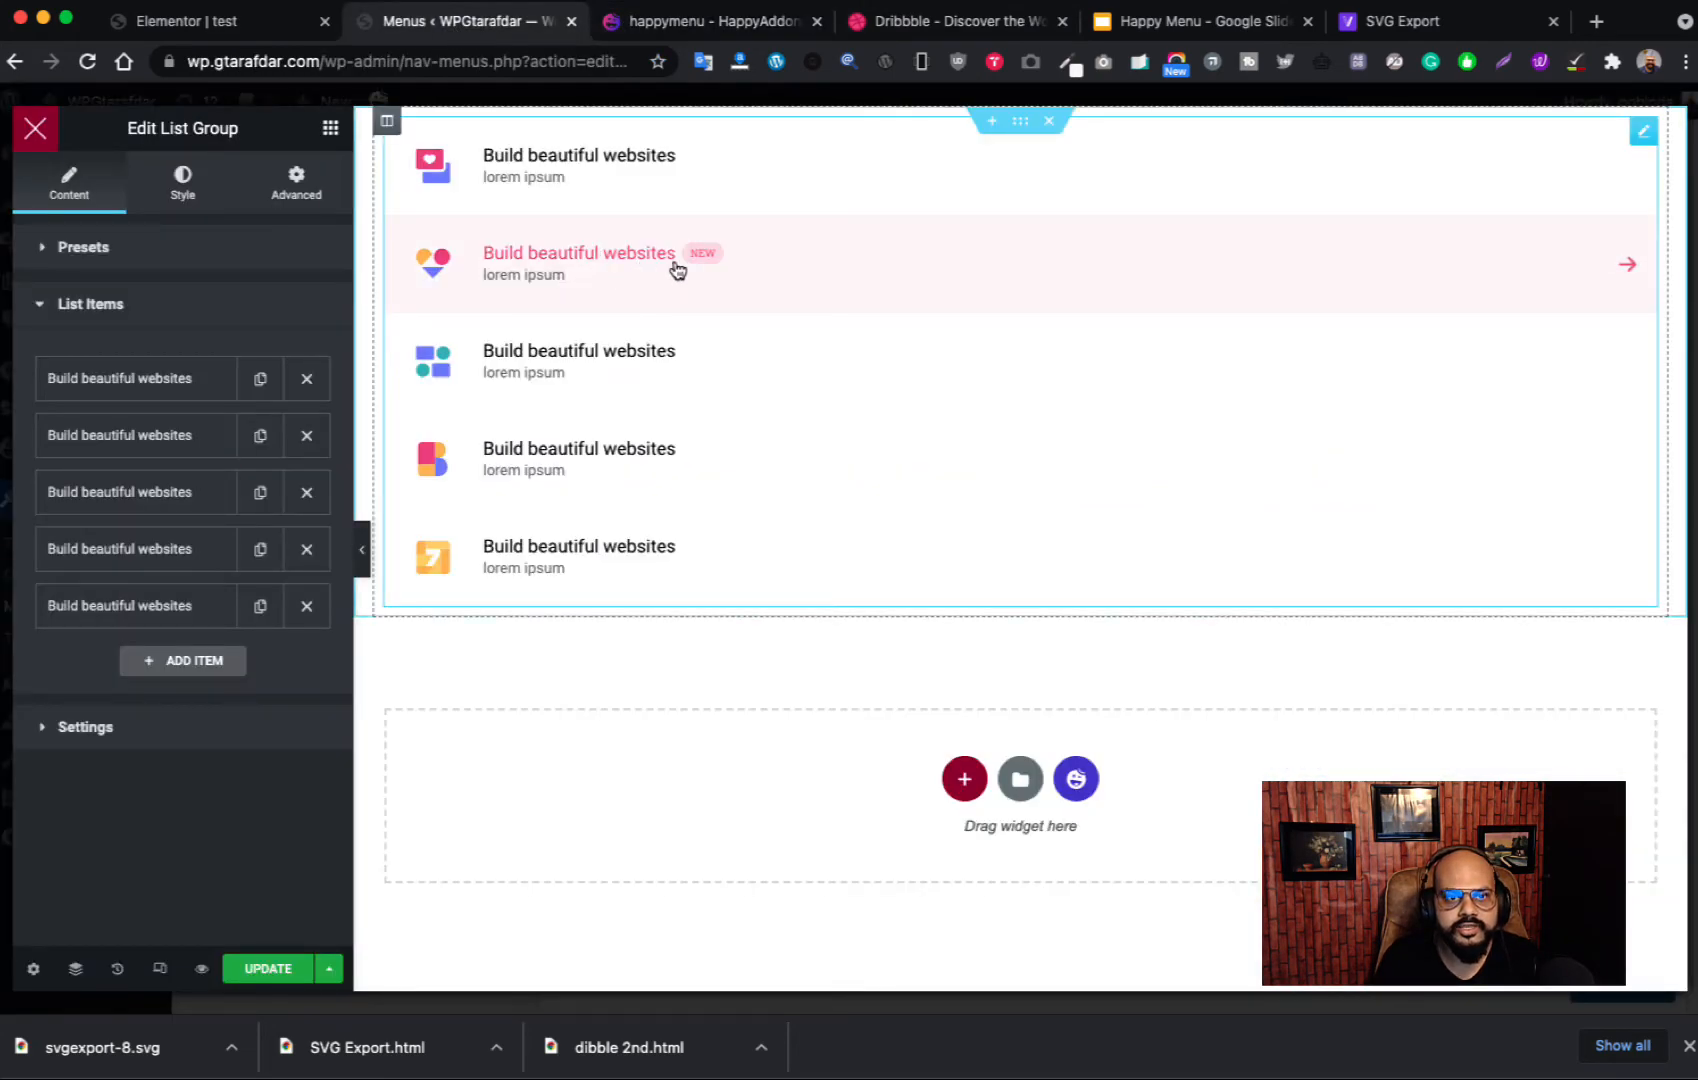
click(307, 492)
click(307, 492)
click(307, 492)
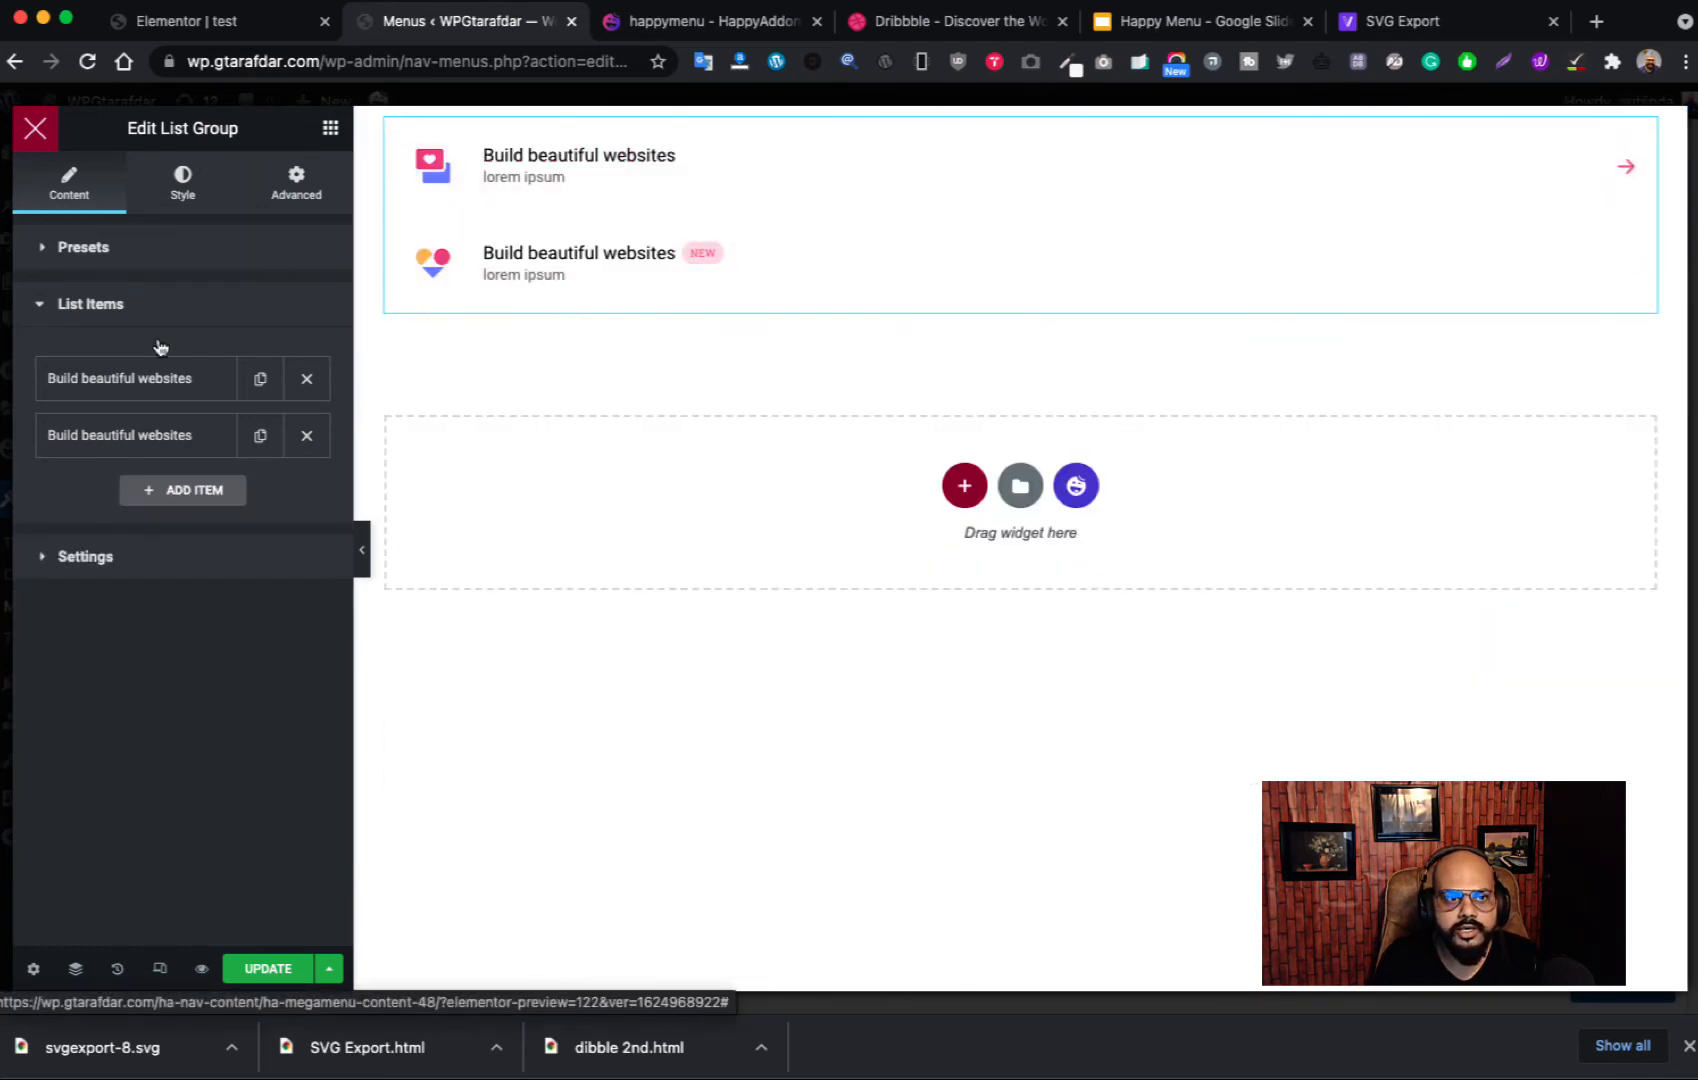
Step: Replace the first list item's icon with list-my-job.svg from the media library, matching Dribbble's Job Board entry
click(112, 384)
click(115, 590)
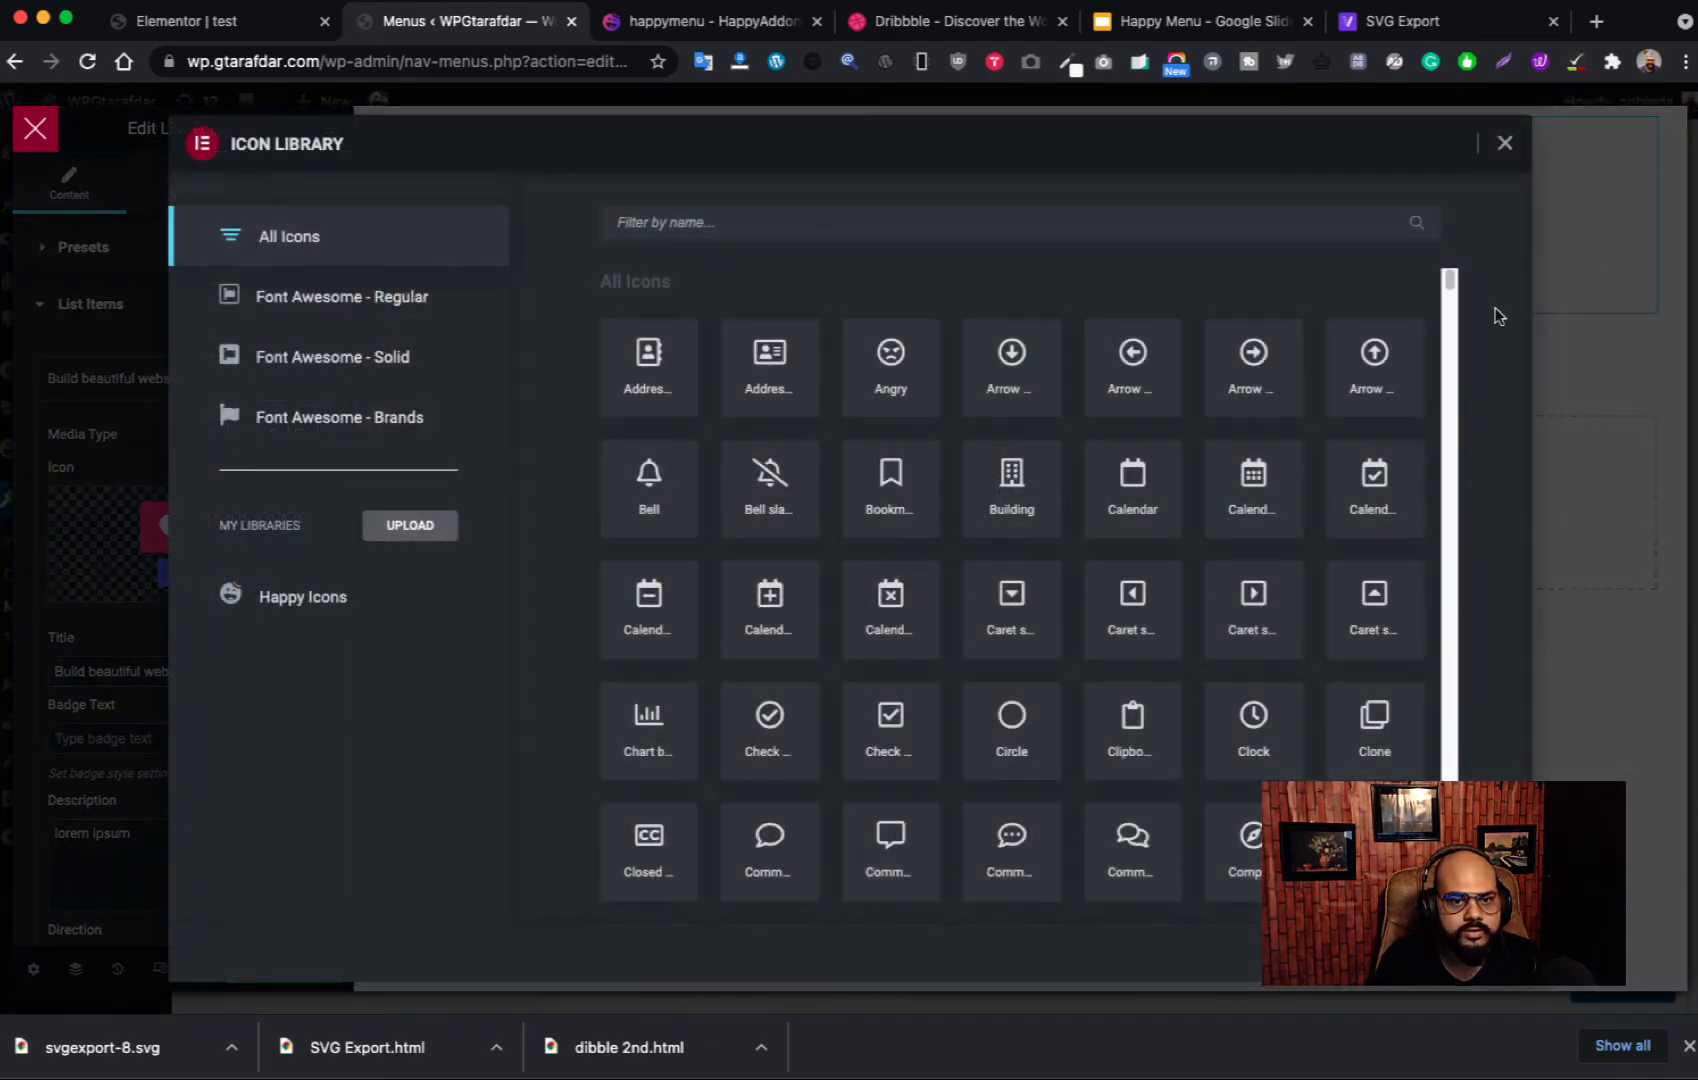
click(1508, 150)
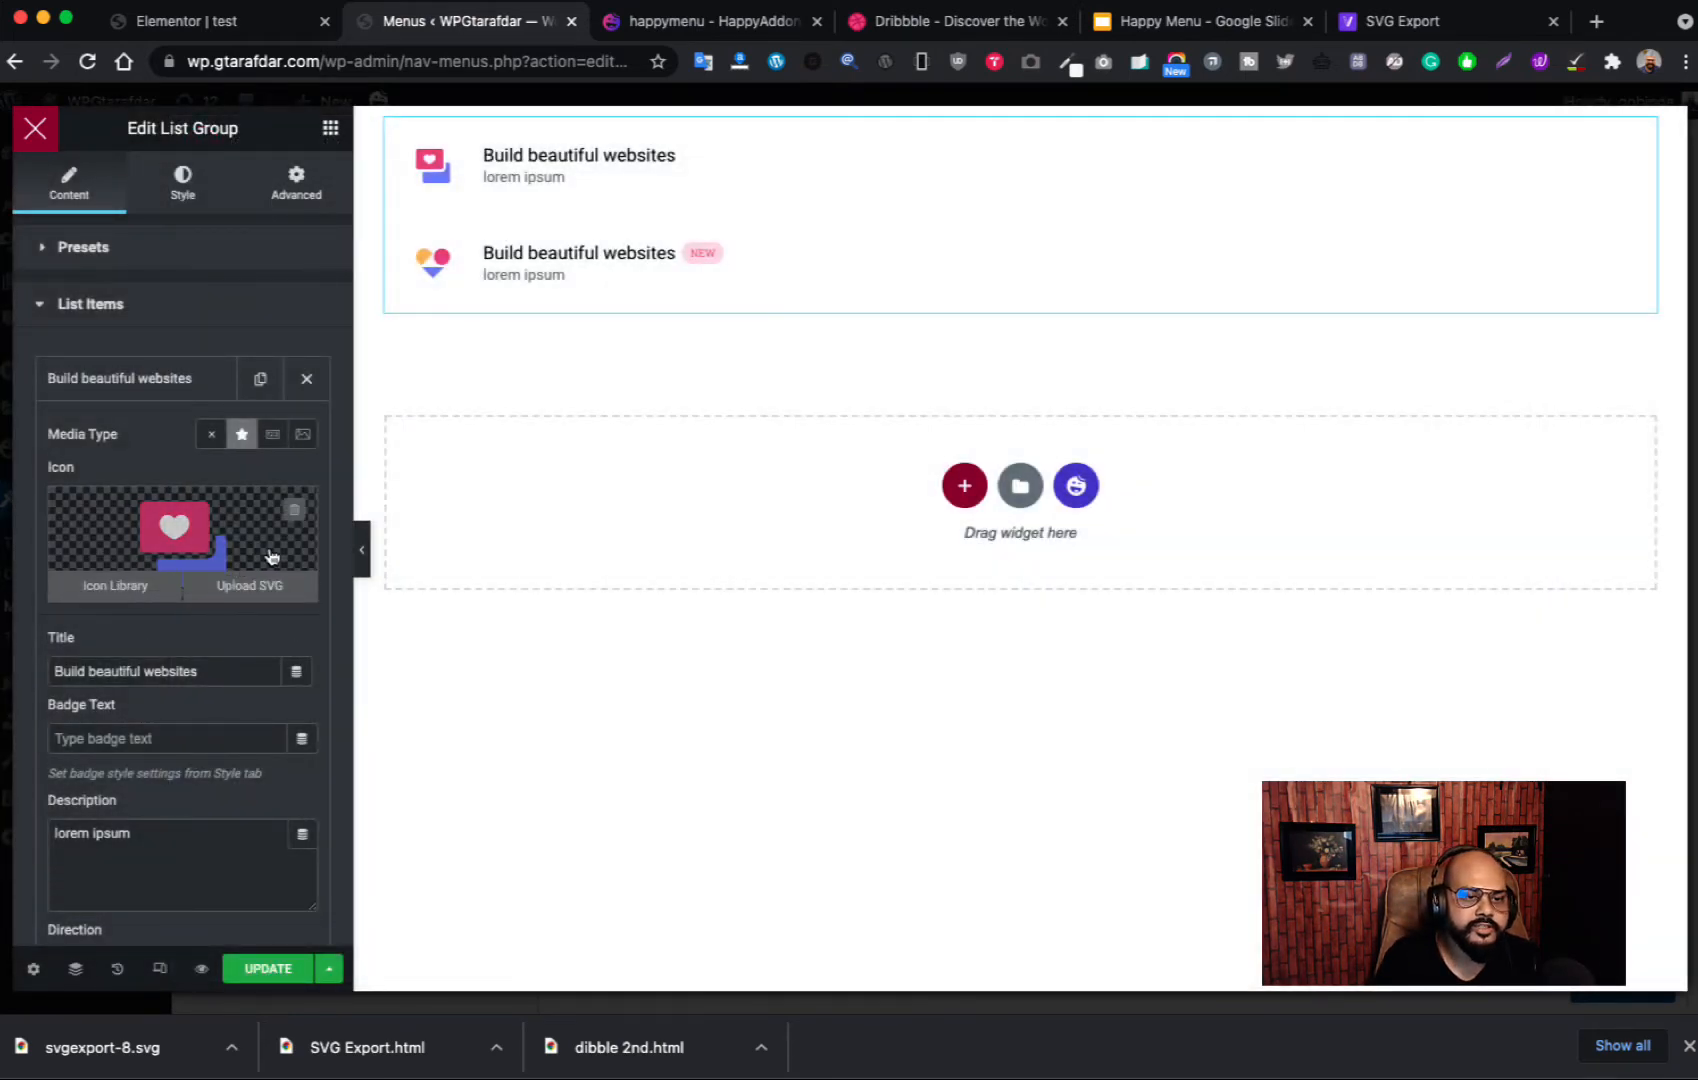
click(268, 588)
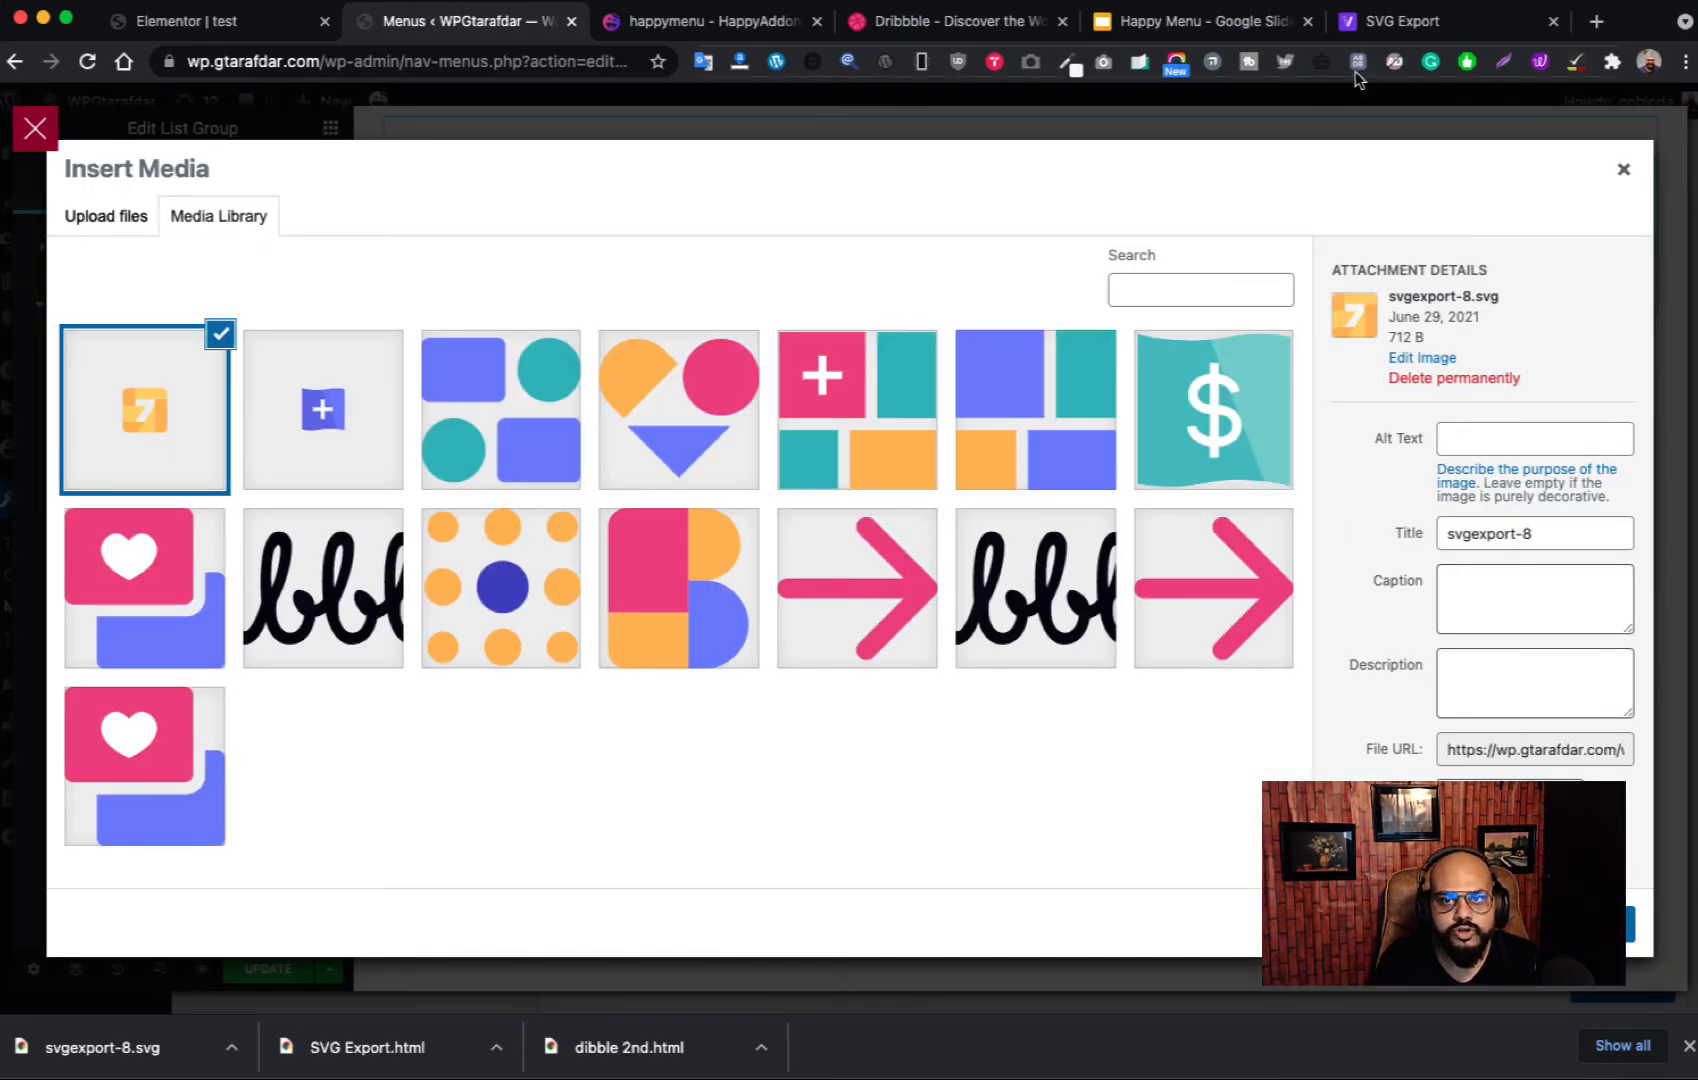
click(930, 21)
mouse_move(268, 187)
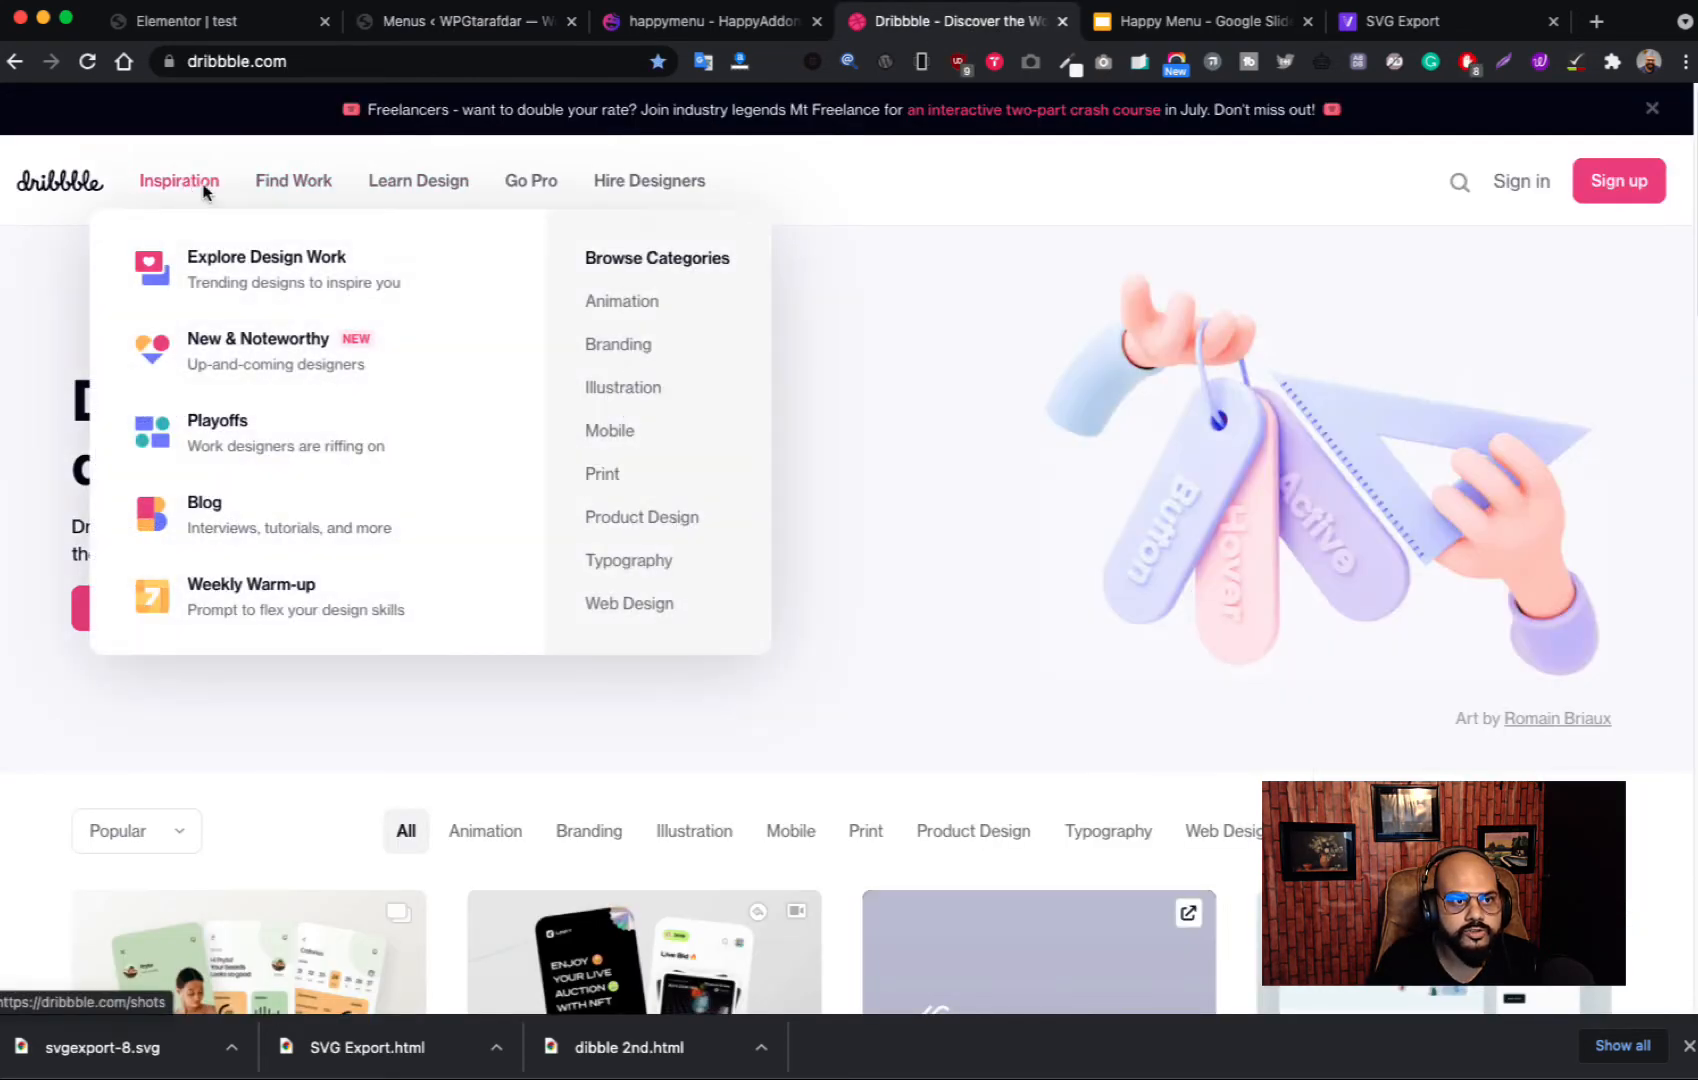
click(218, 22)
click(465, 23)
click(1055, 402)
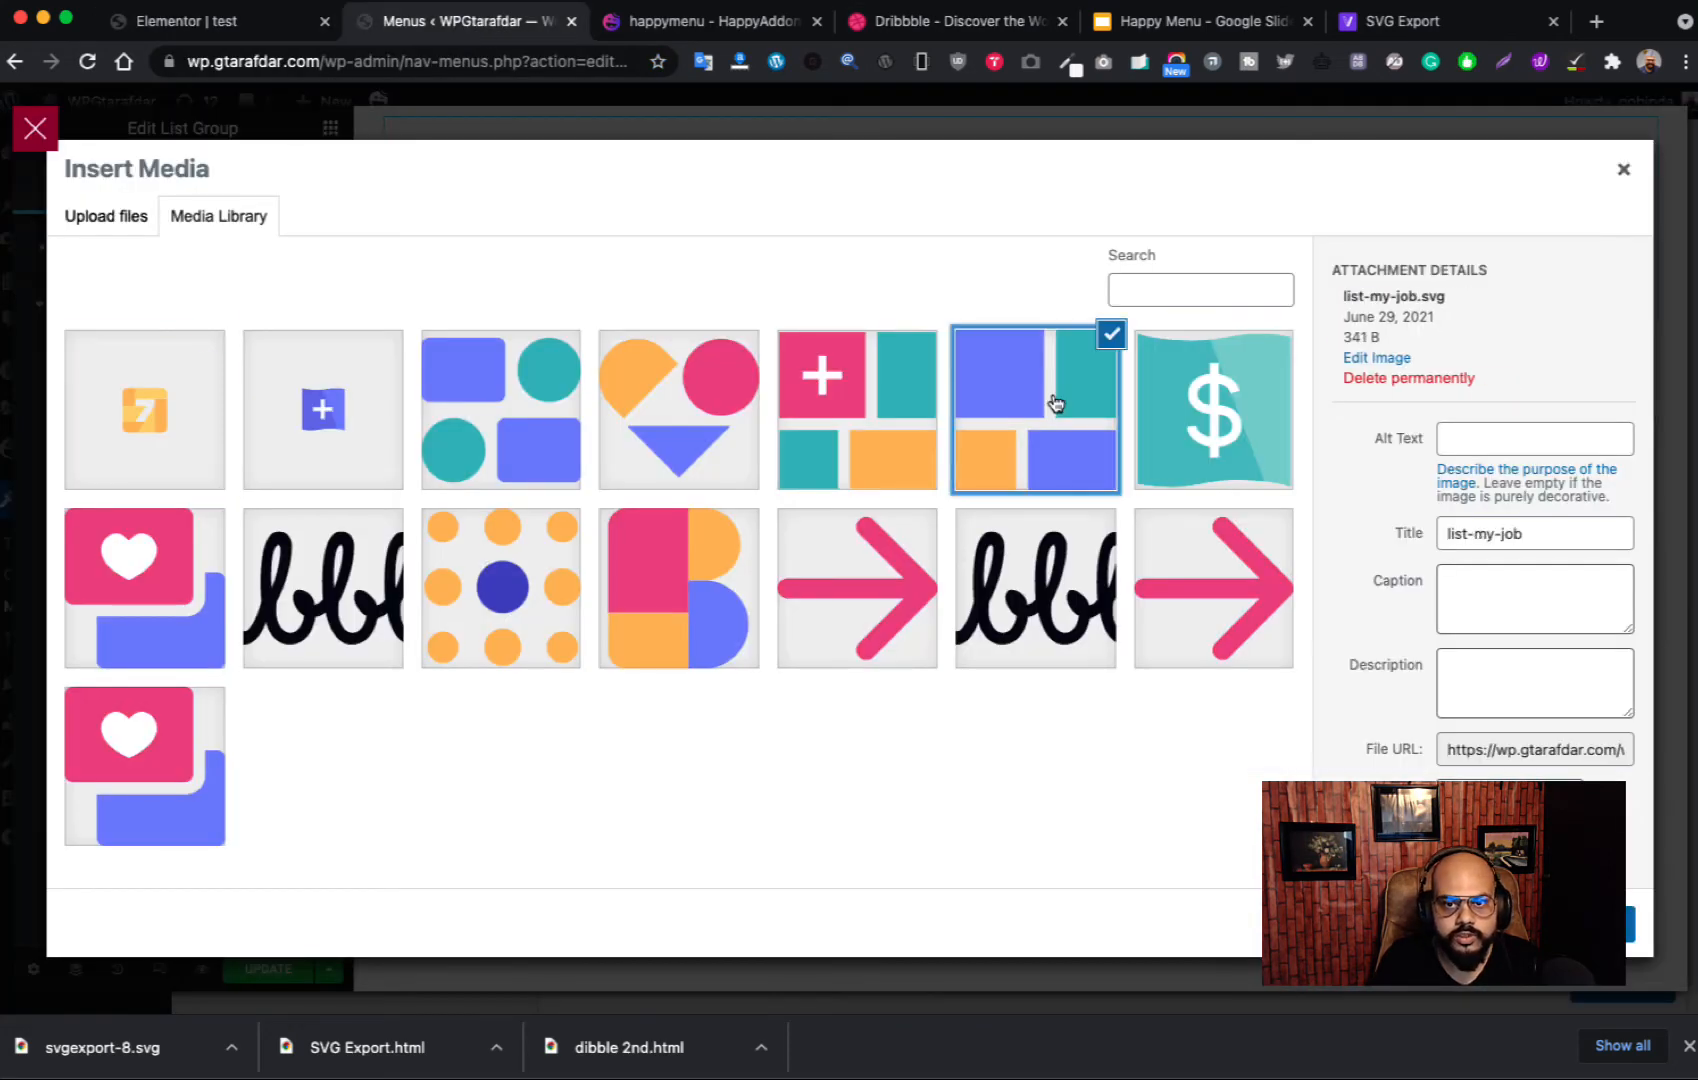
click(1584, 924)
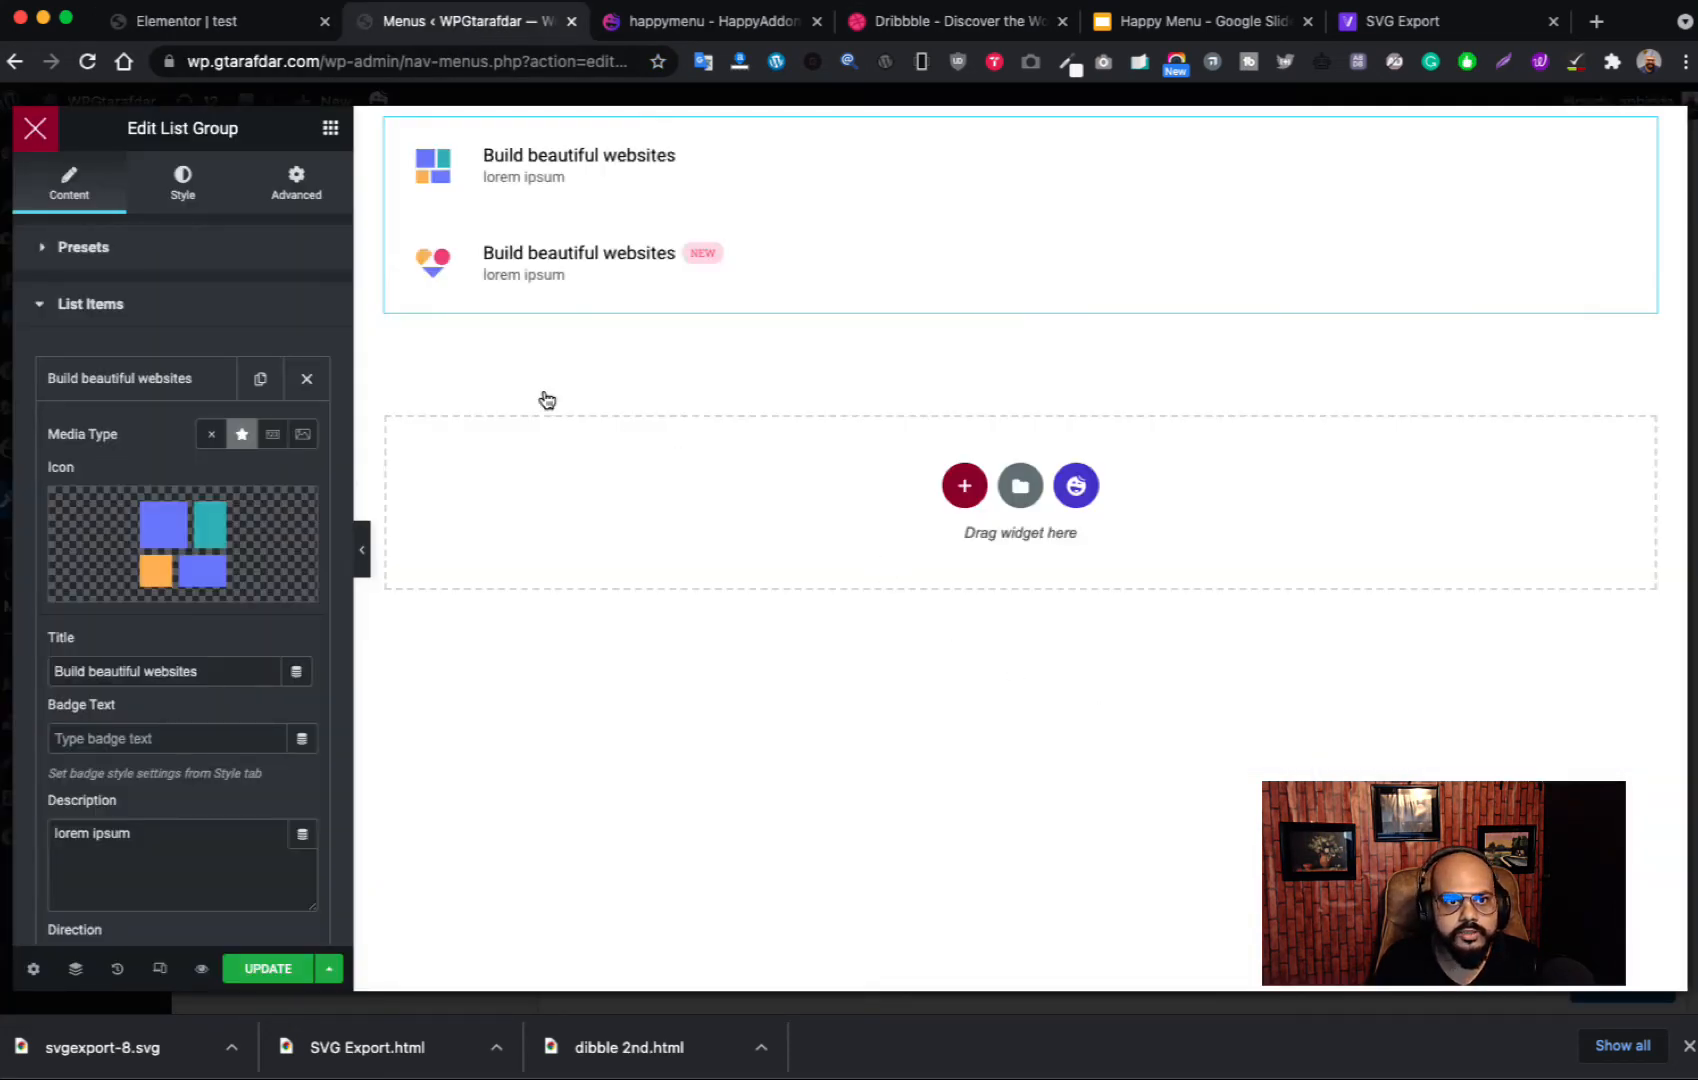
Step: Replace the second list item's icon with freelance-projects.svg from the media library, matching Dribbble's Freelance Projects entry
click(95, 380)
click(190, 440)
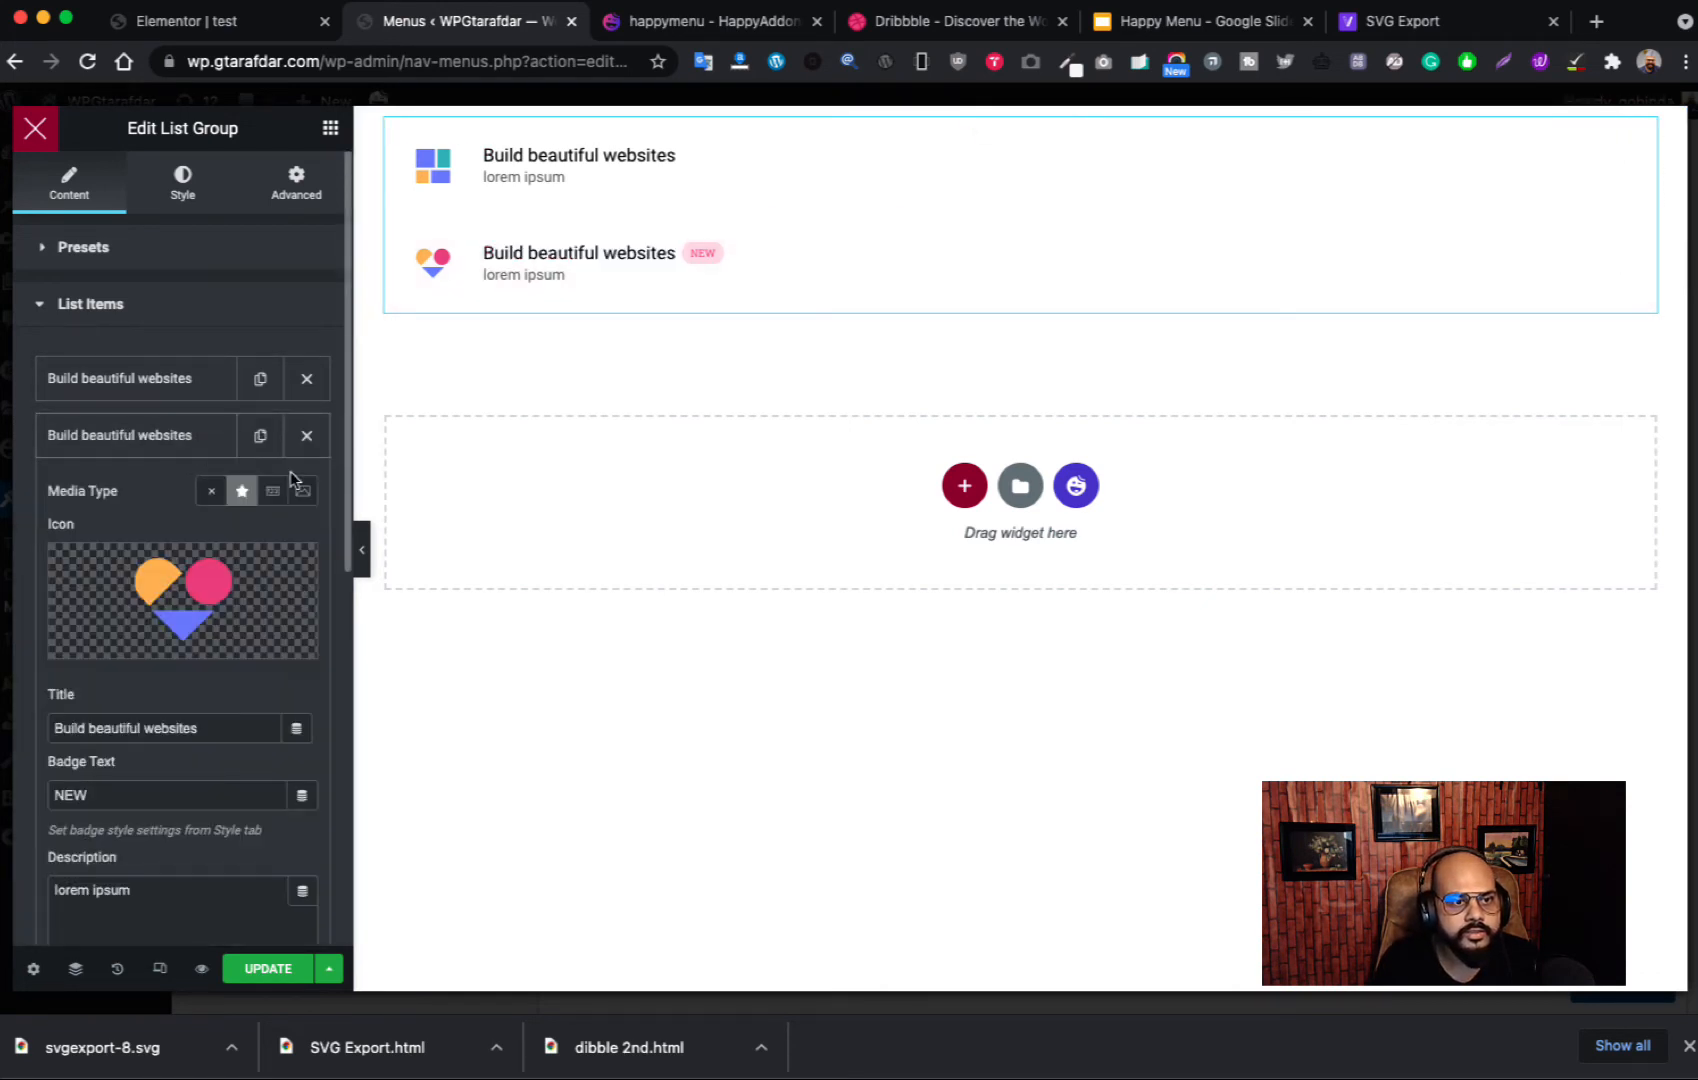
click(955, 25)
mouse_move(288, 180)
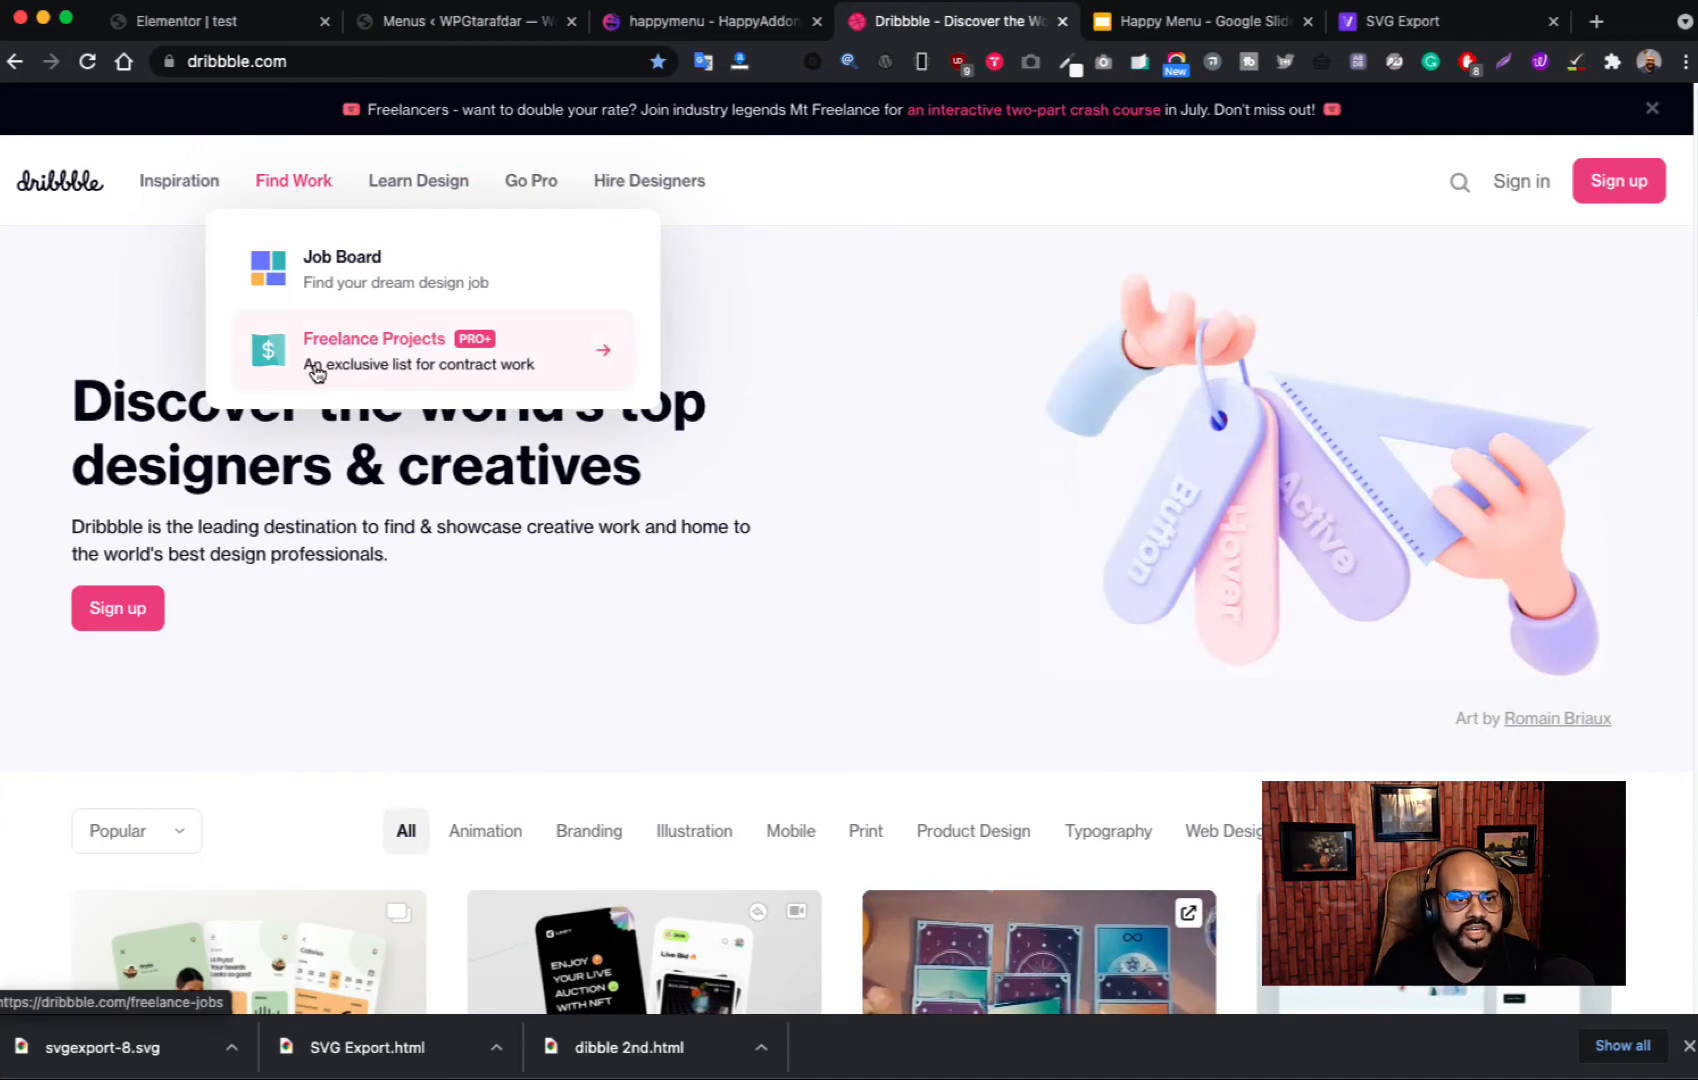
click(440, 21)
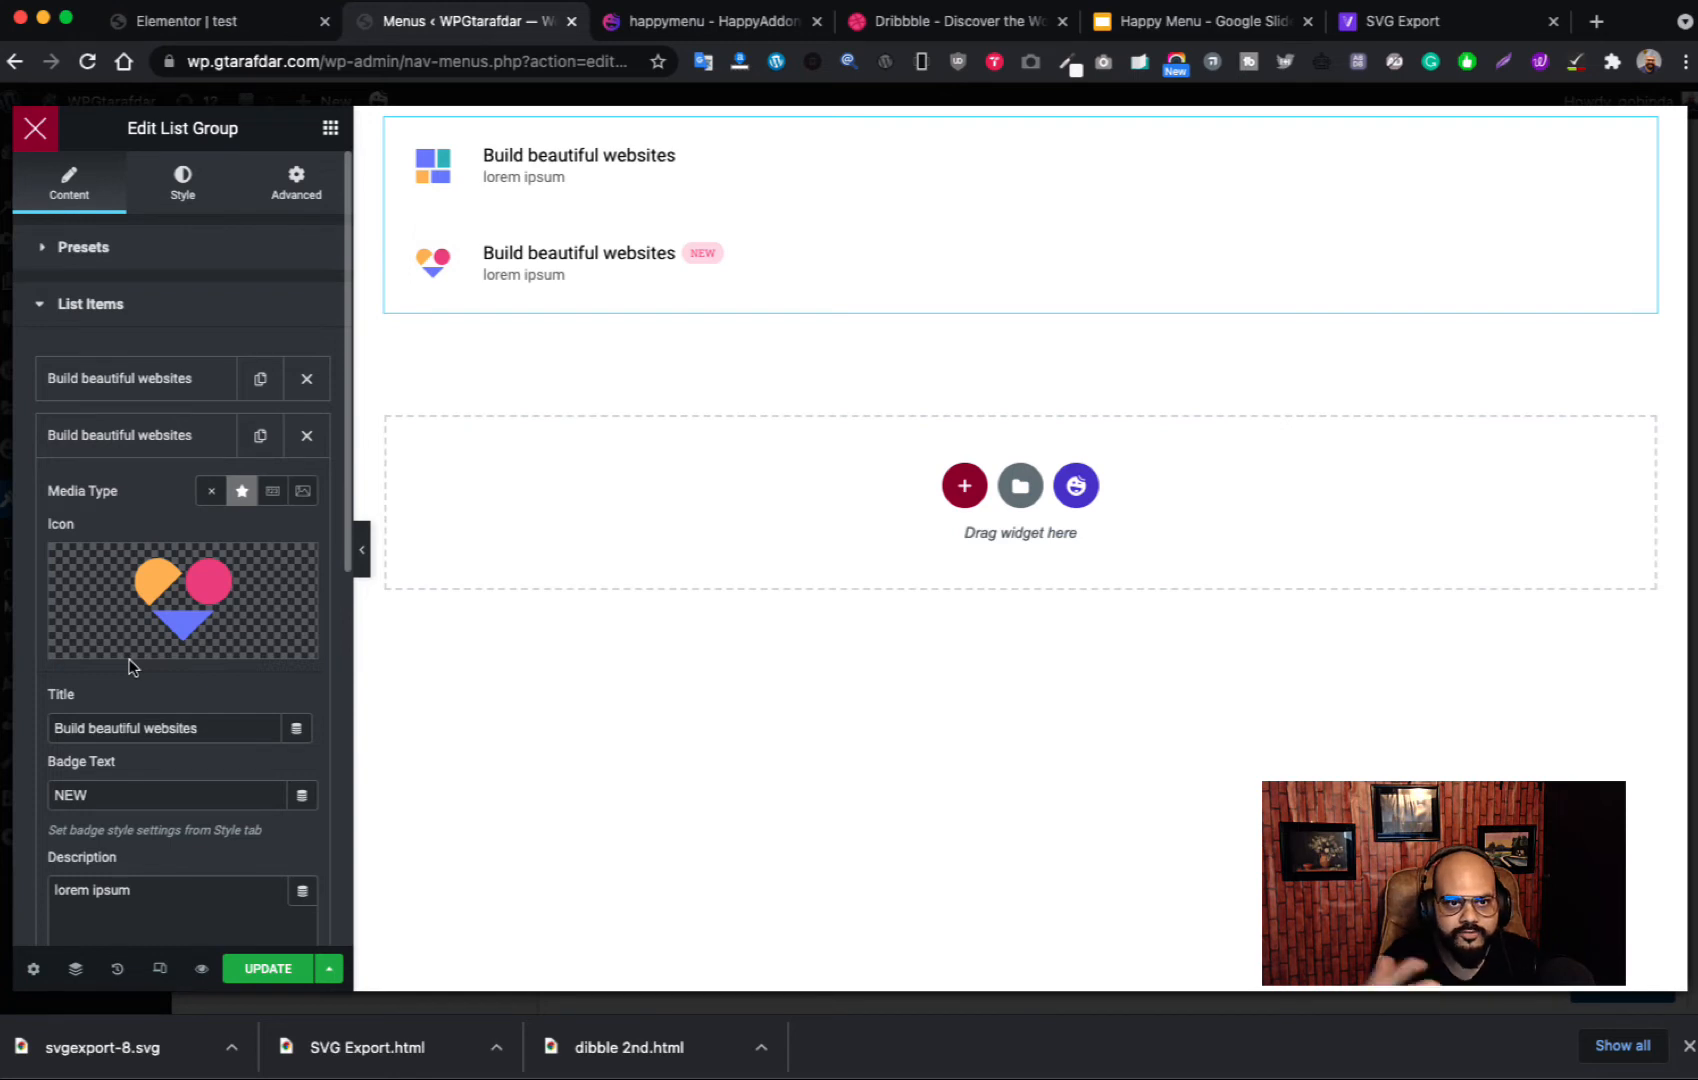
mouse_move(221, 563)
click(255, 647)
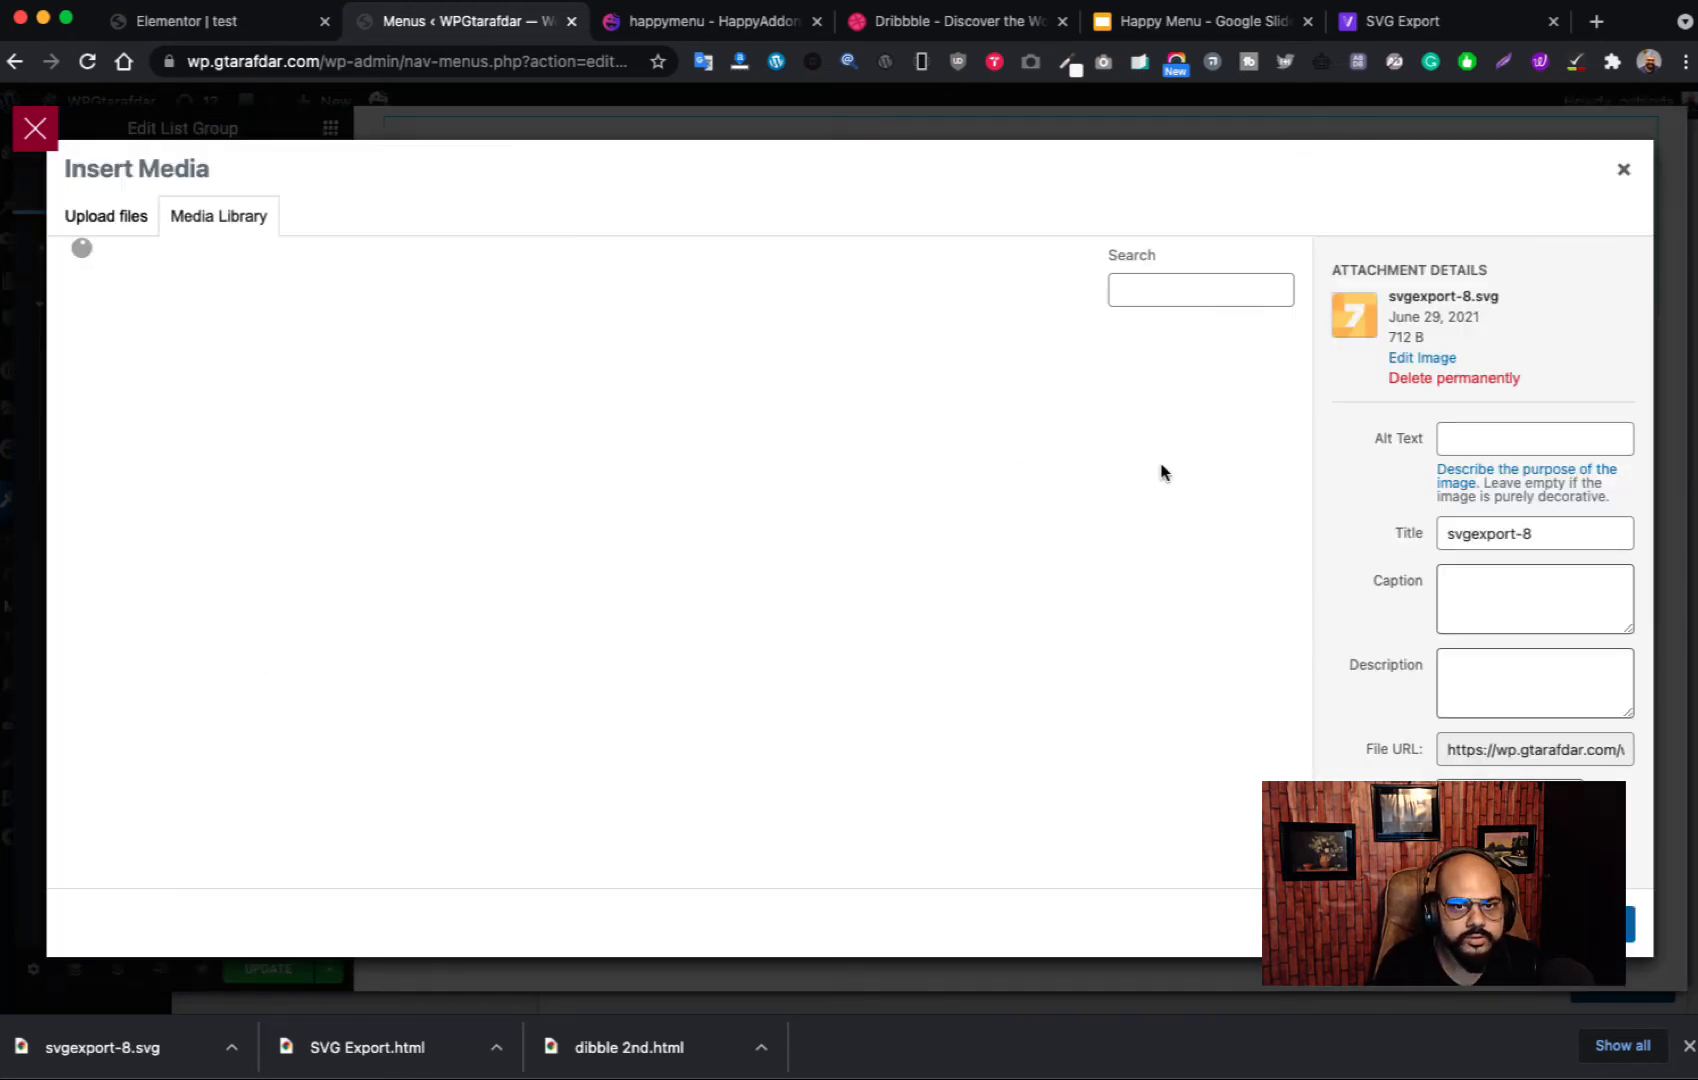
click(1232, 465)
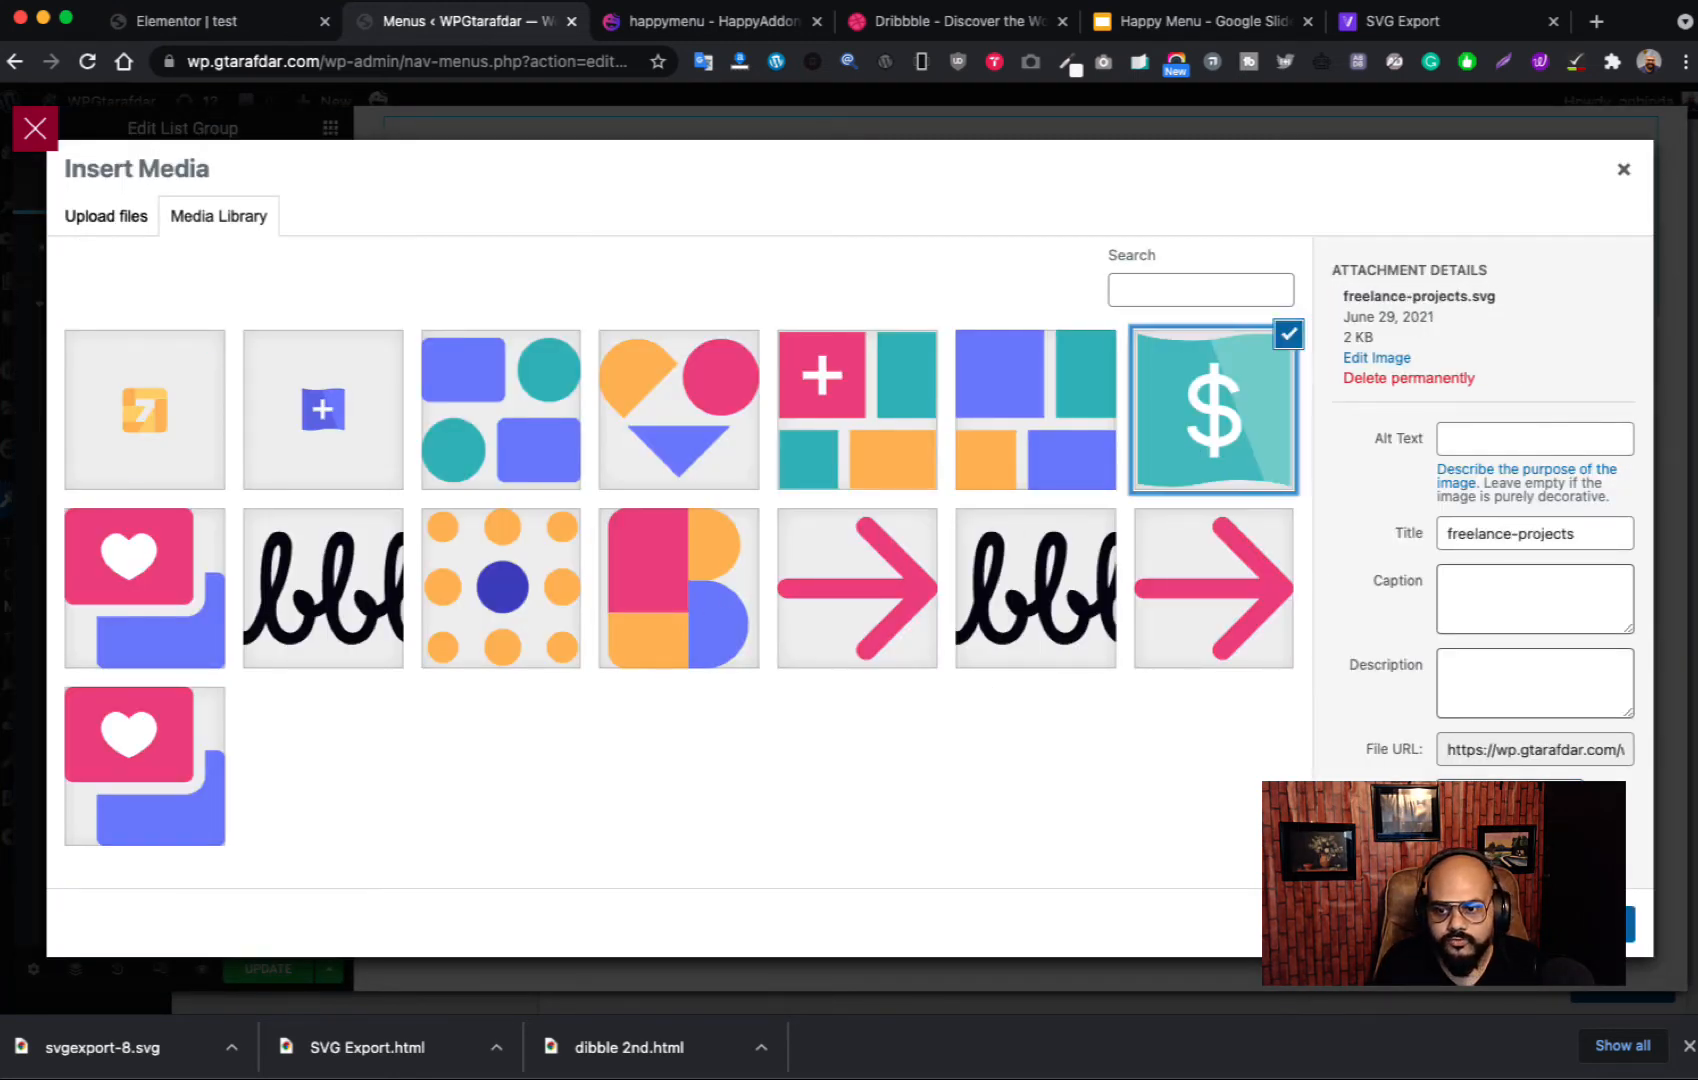
click(1580, 924)
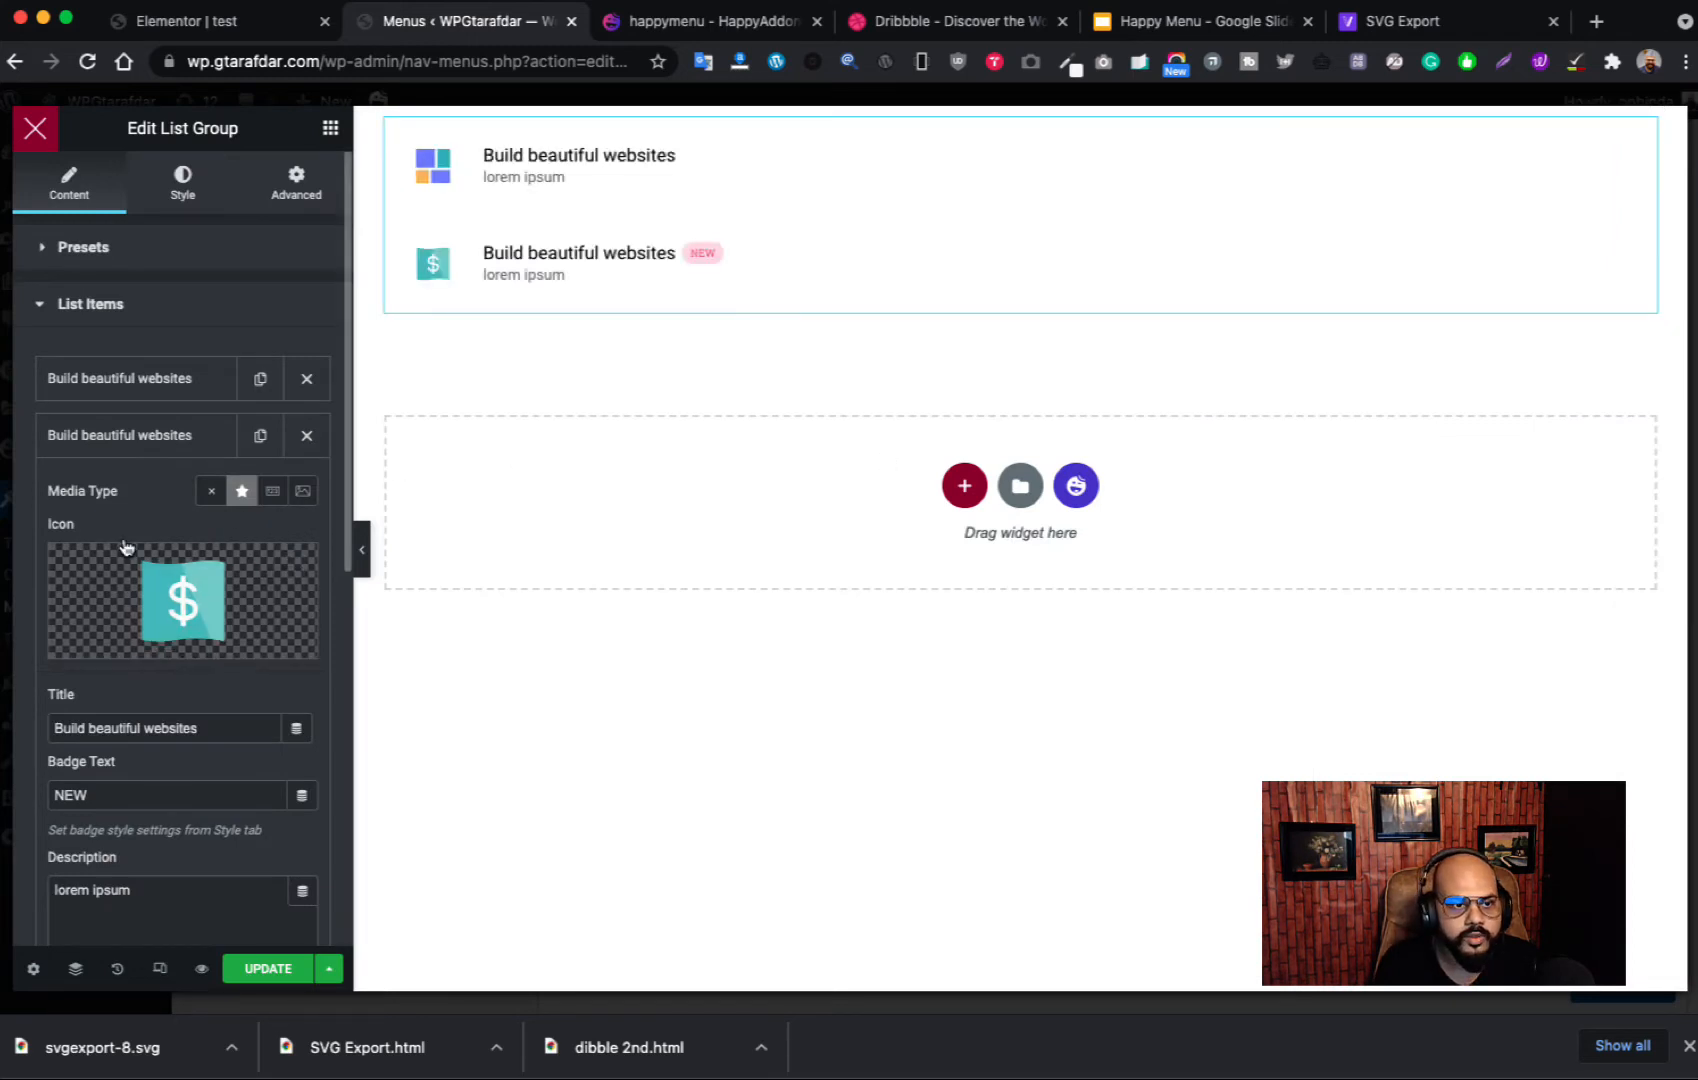
Step: Set the second list item's badge text to PRO+, update the mega menu content and close its editor
scroll(125, 546, down, 1)
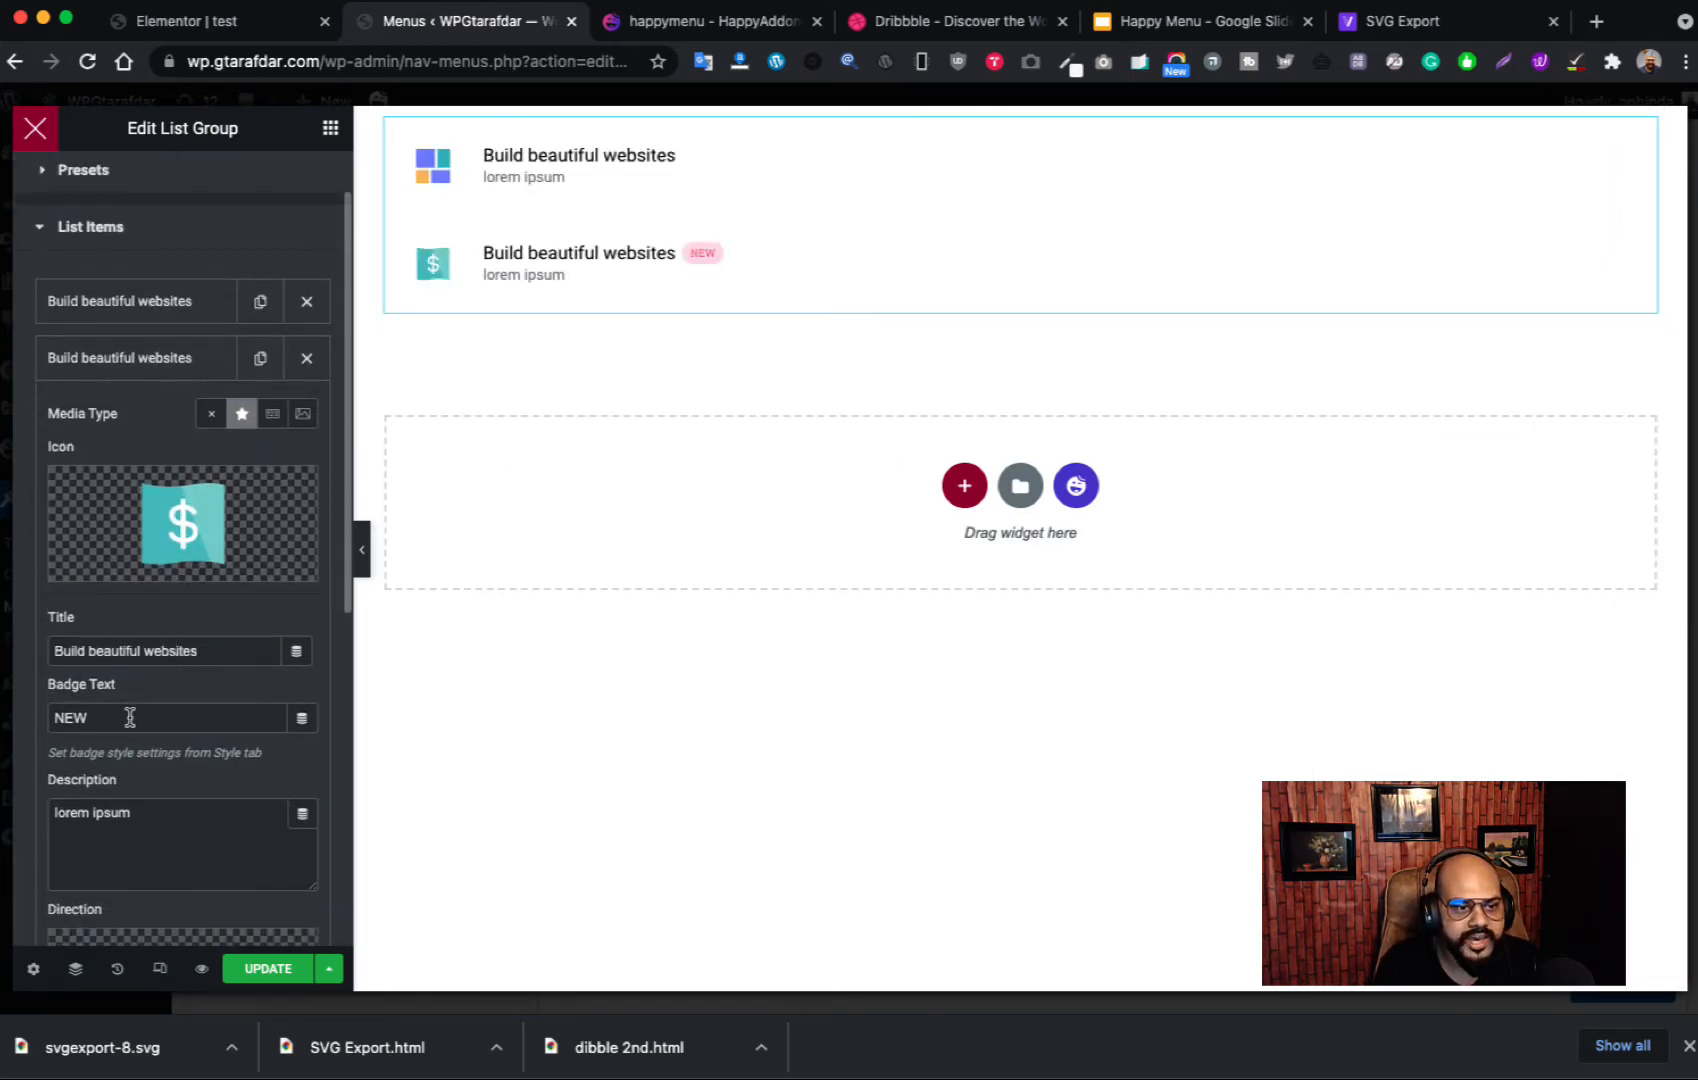
text(Pr)
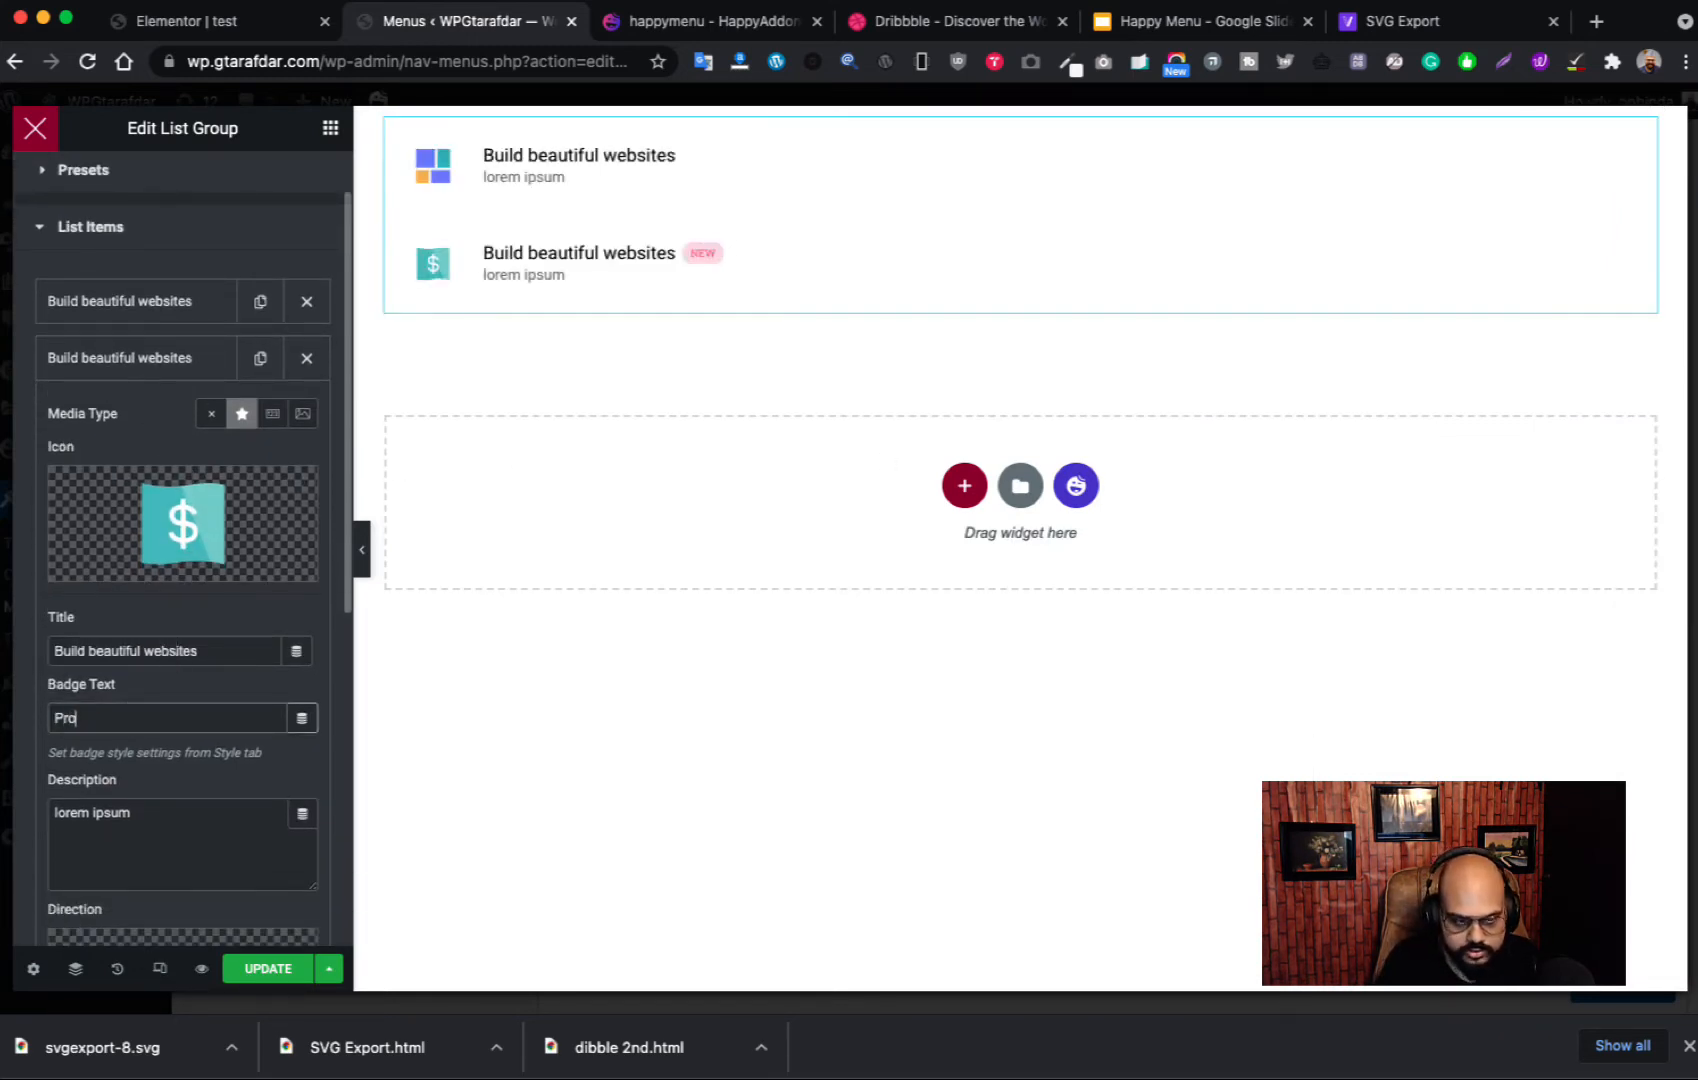
text(o)
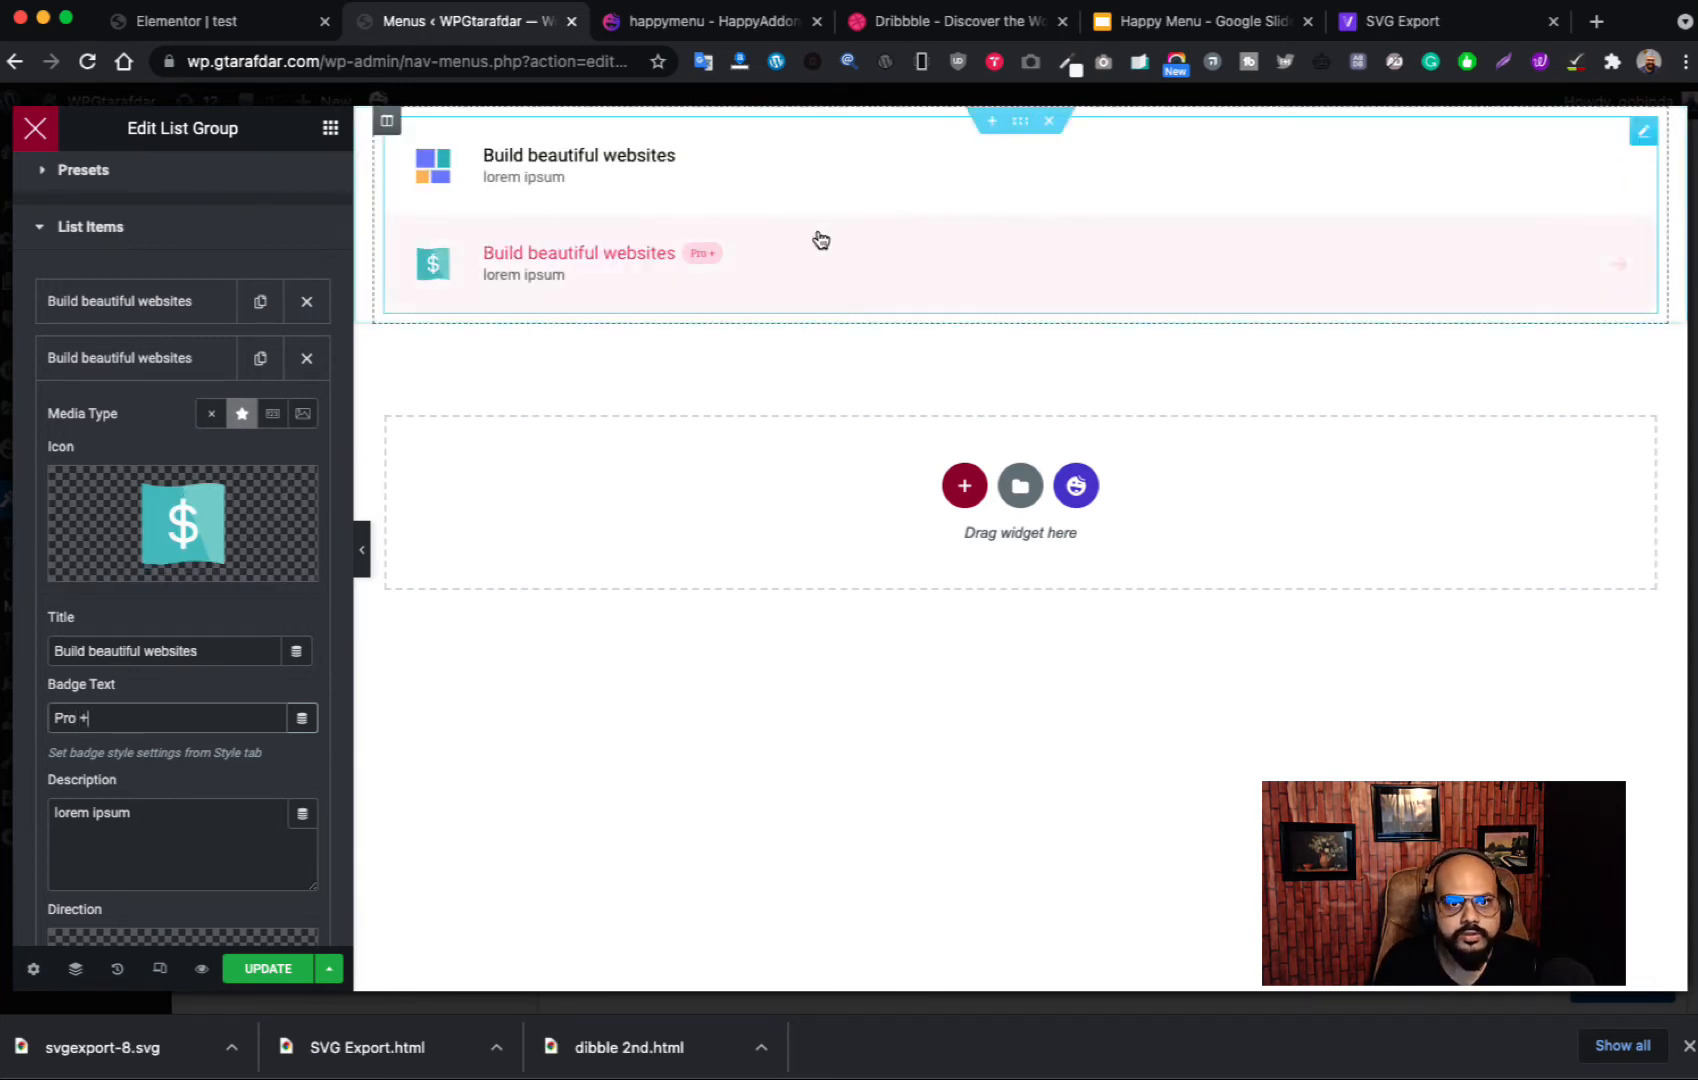
click(913, 25)
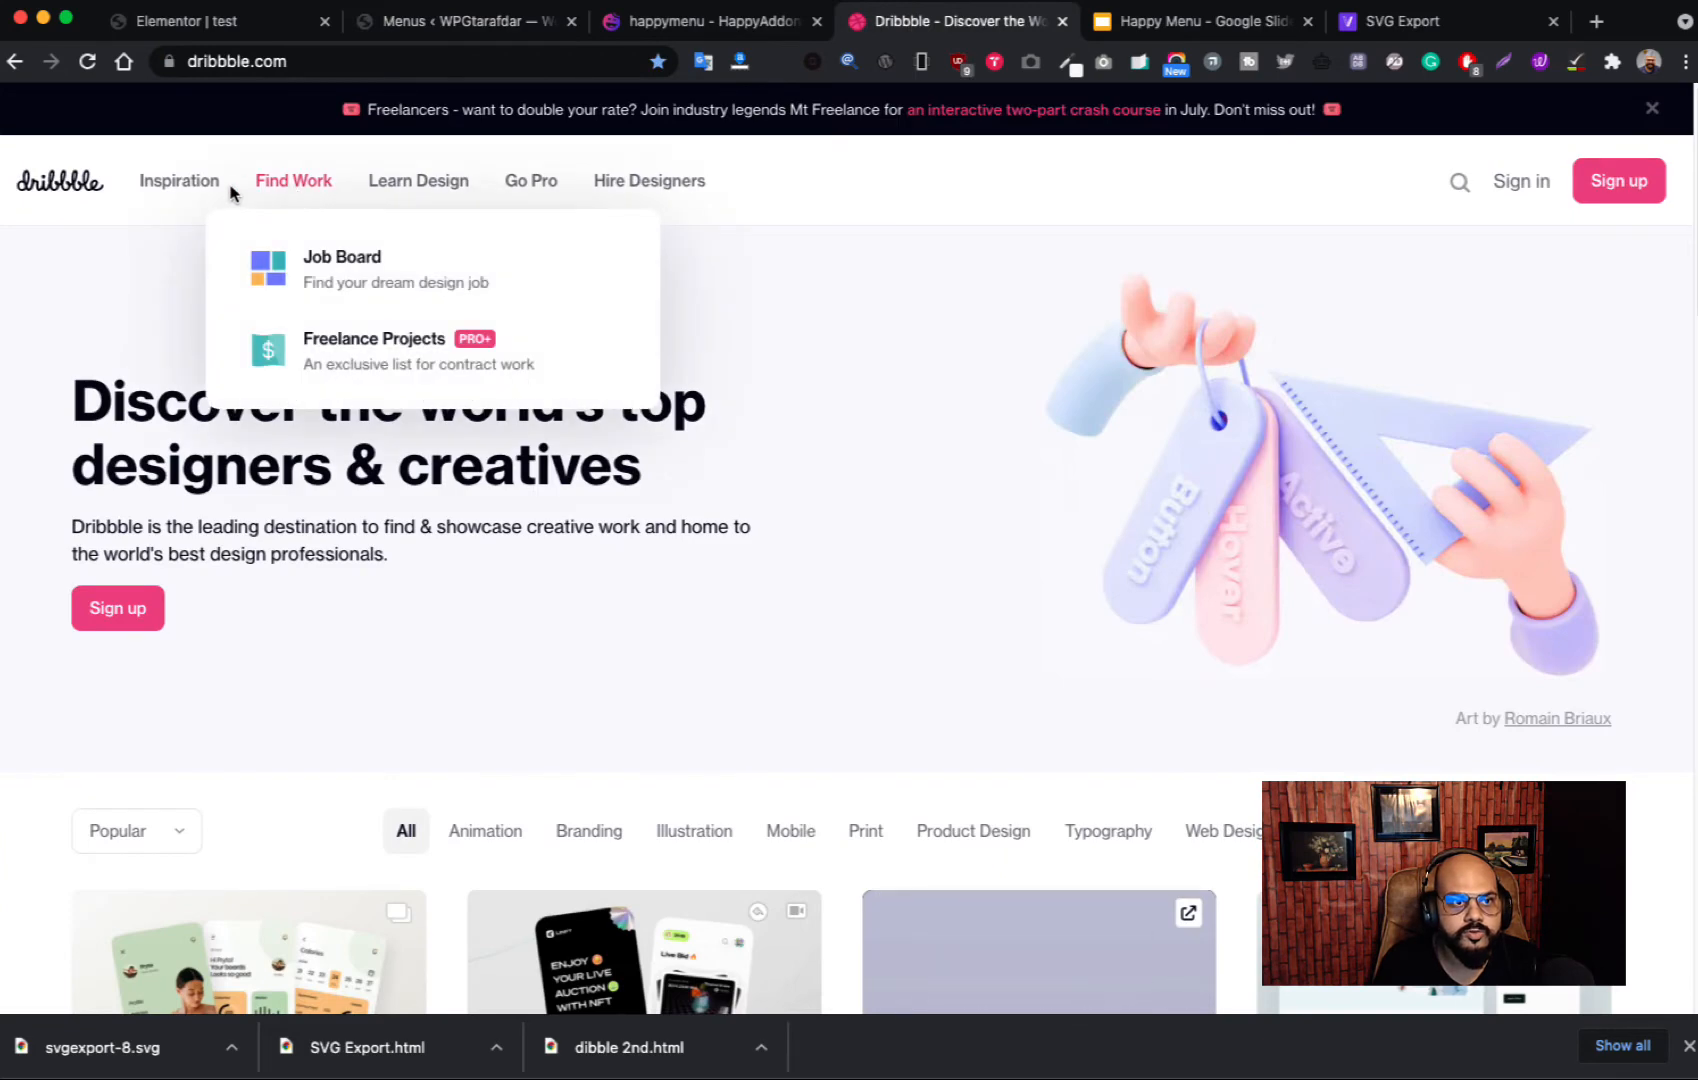
click(470, 21)
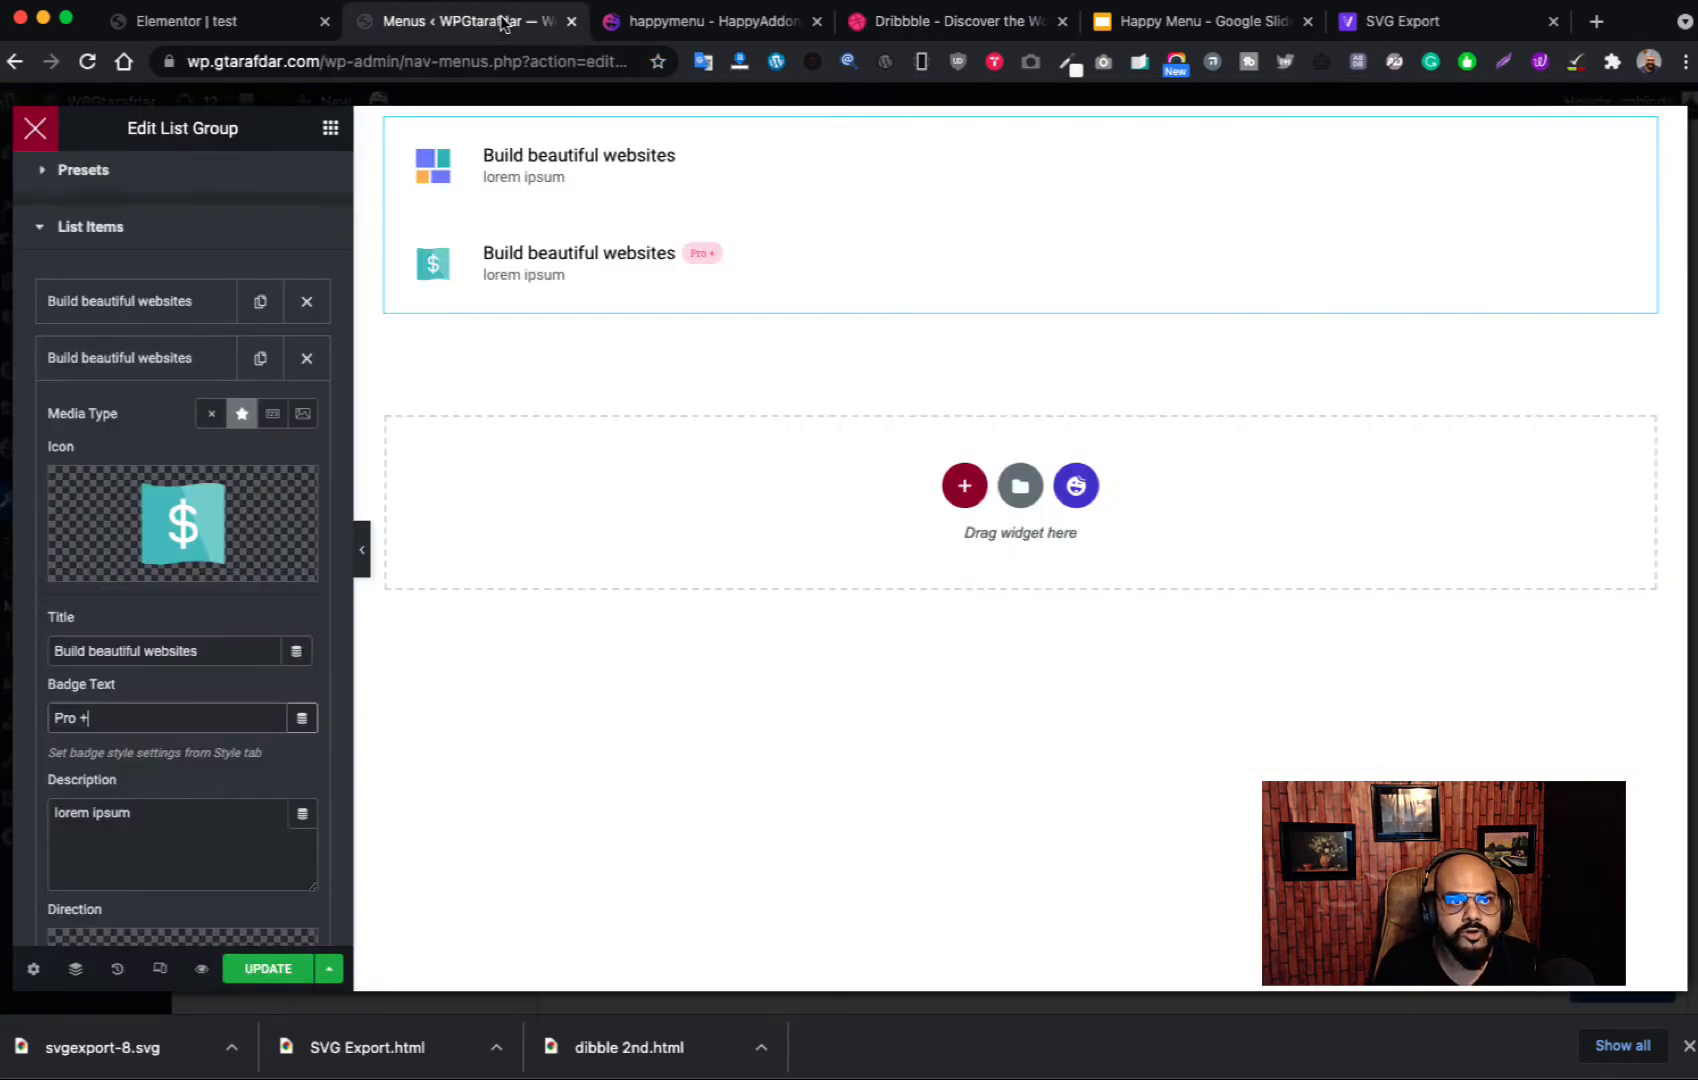
drag(80, 720, 10, 712)
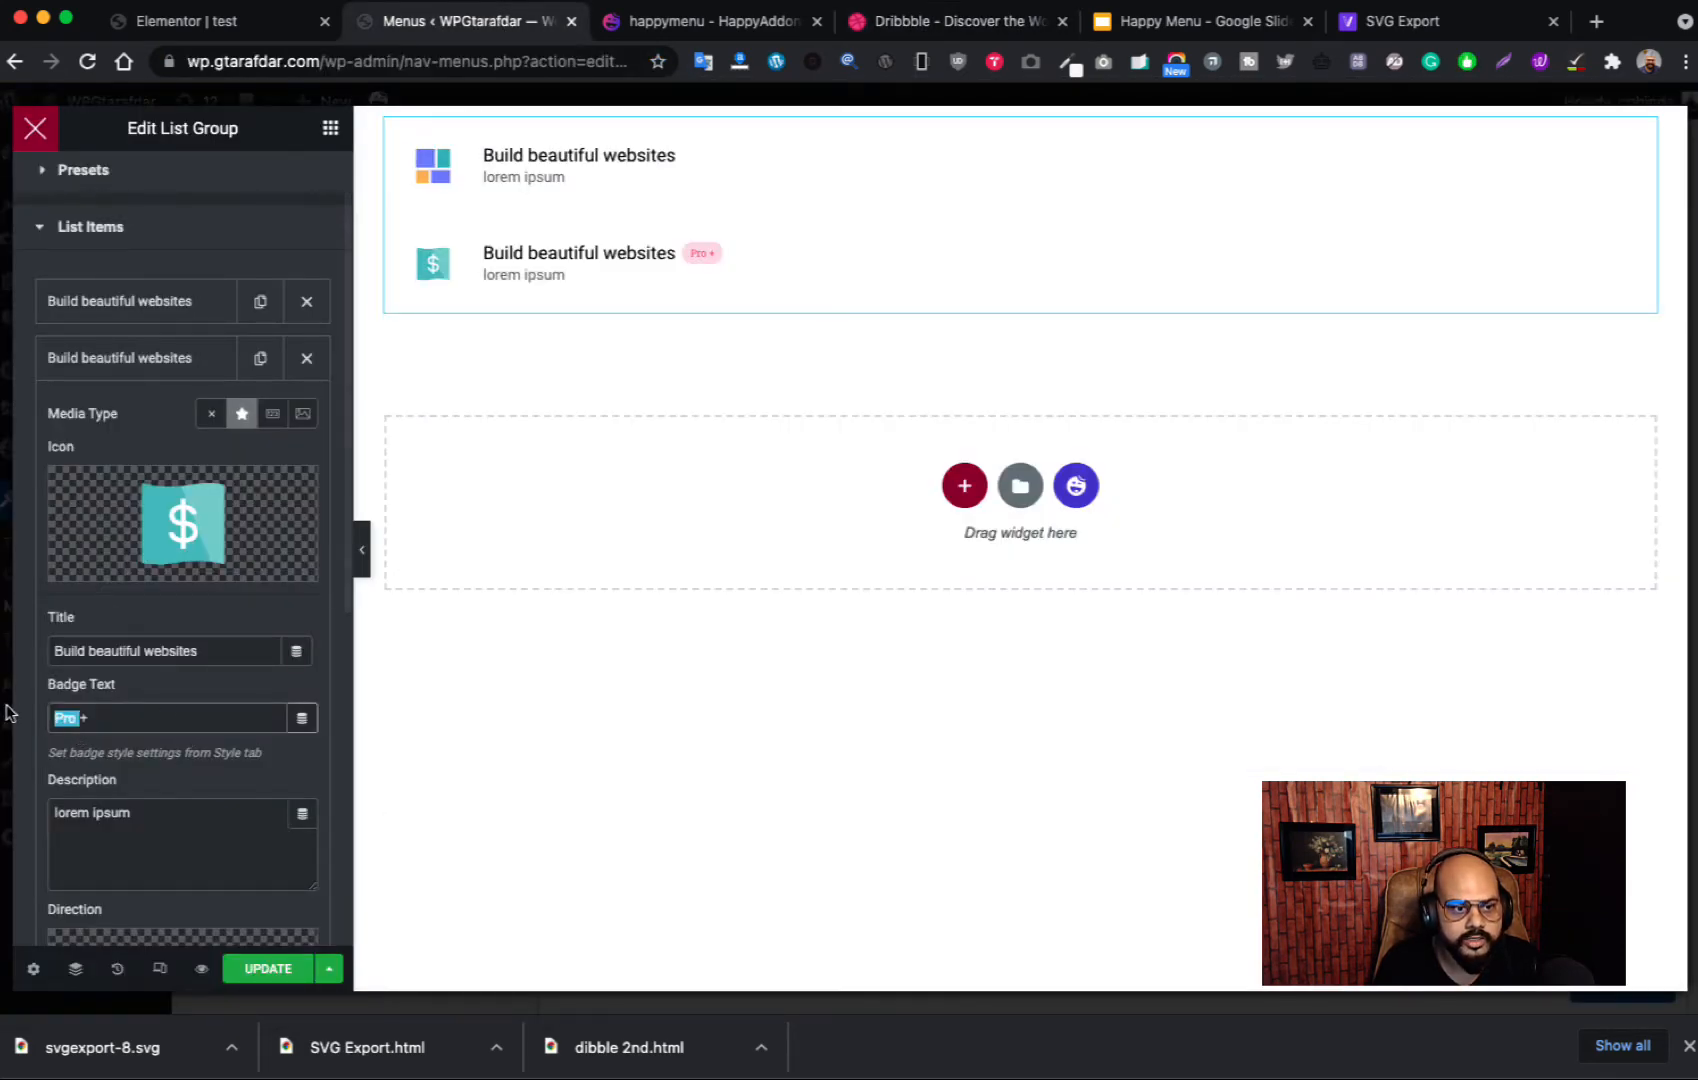
text(P)
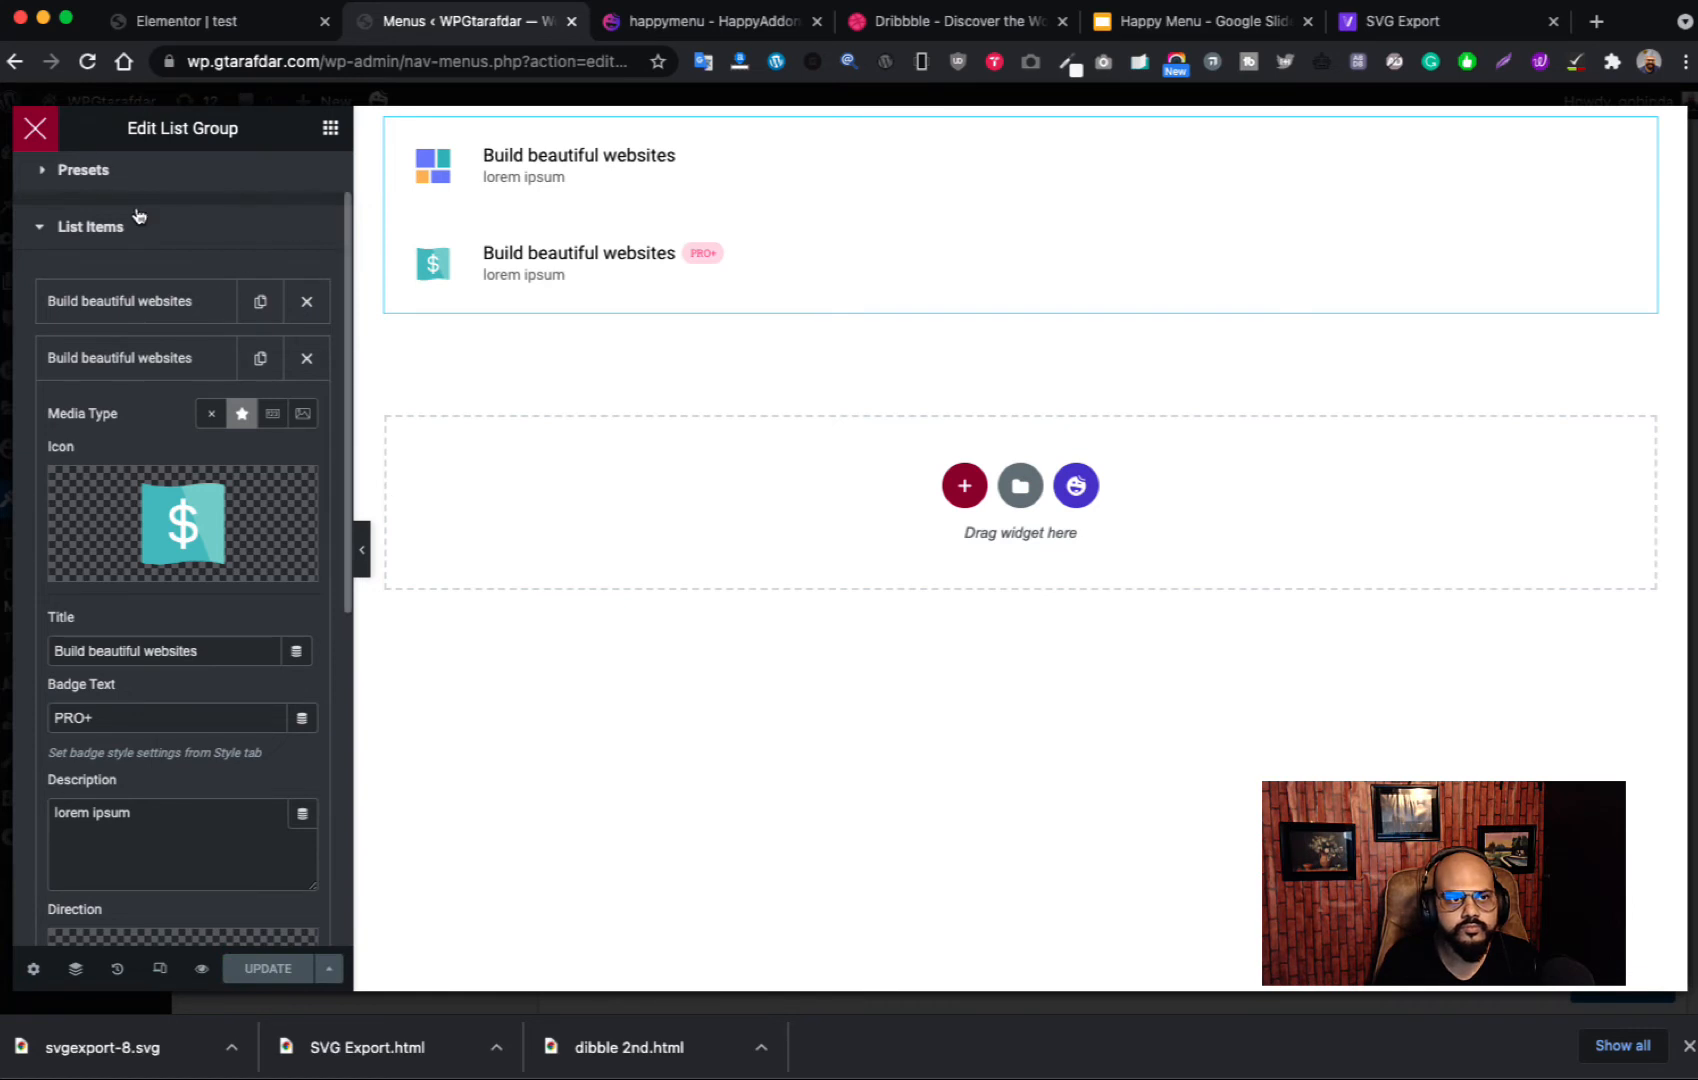
click(44, 136)
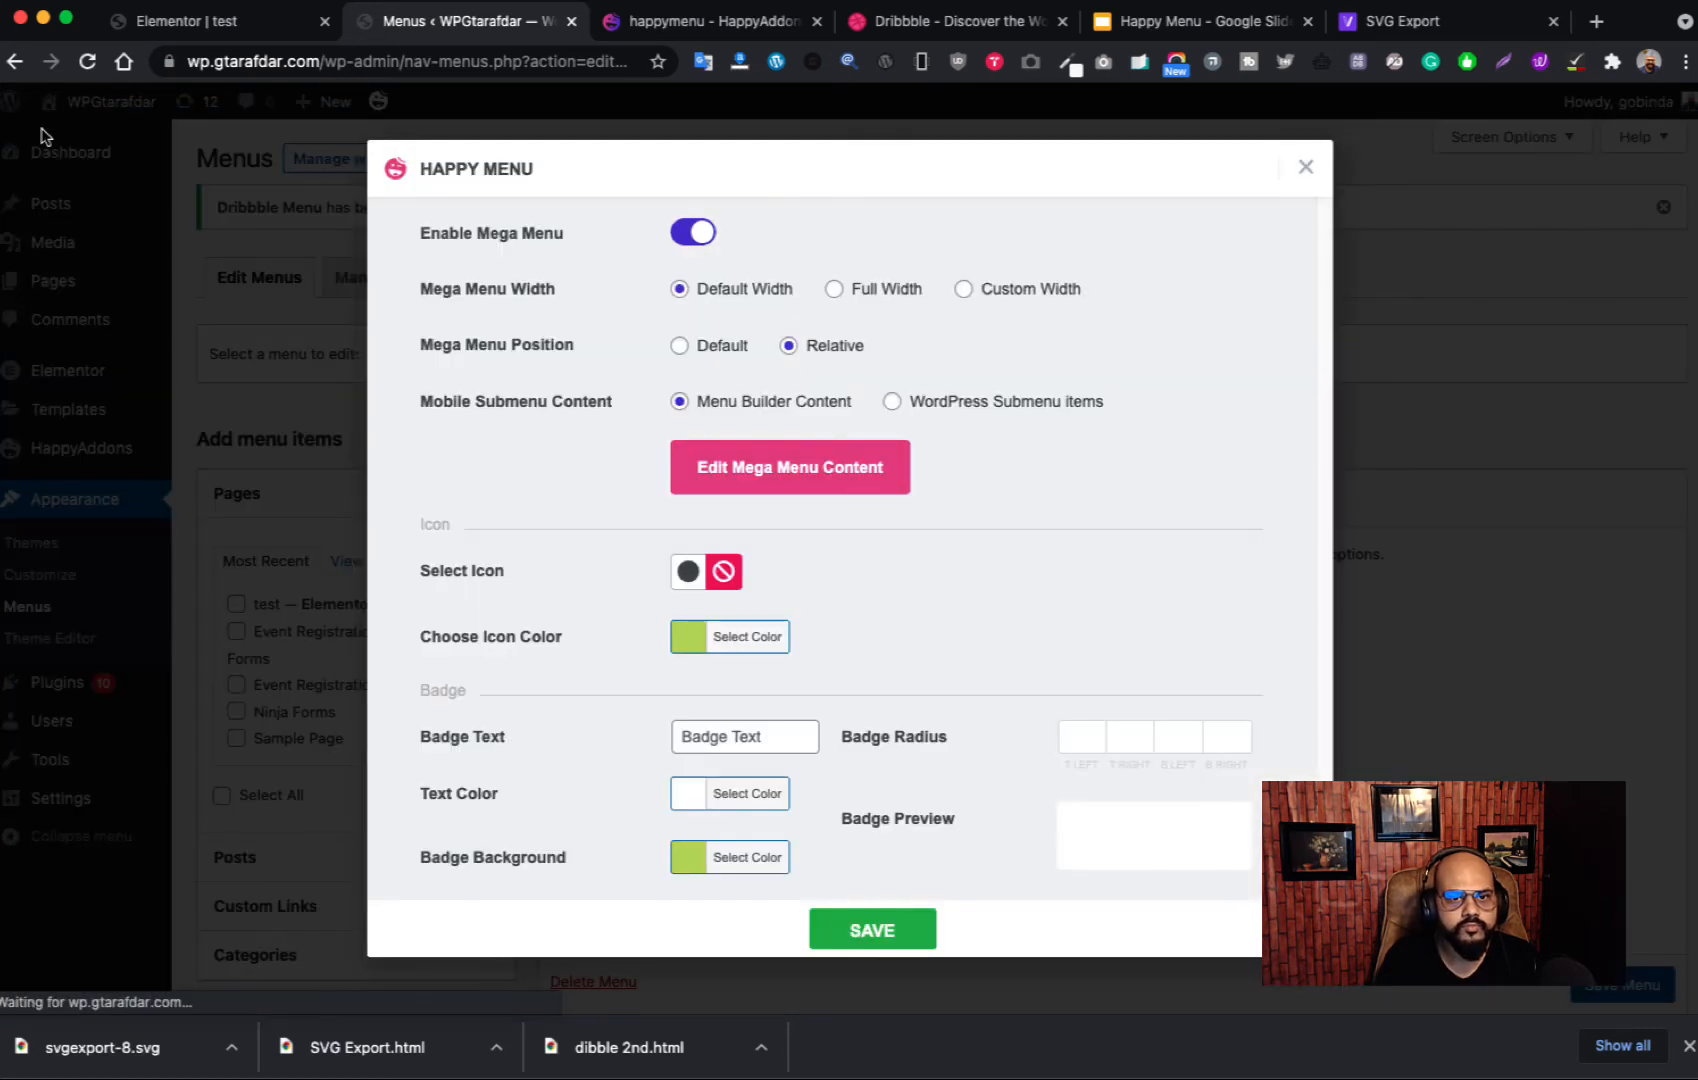
Step: Give the Find Work mega menu a custom width of 400px, save its settings and save the Dribbble Menu
click(964, 289)
click(765, 317)
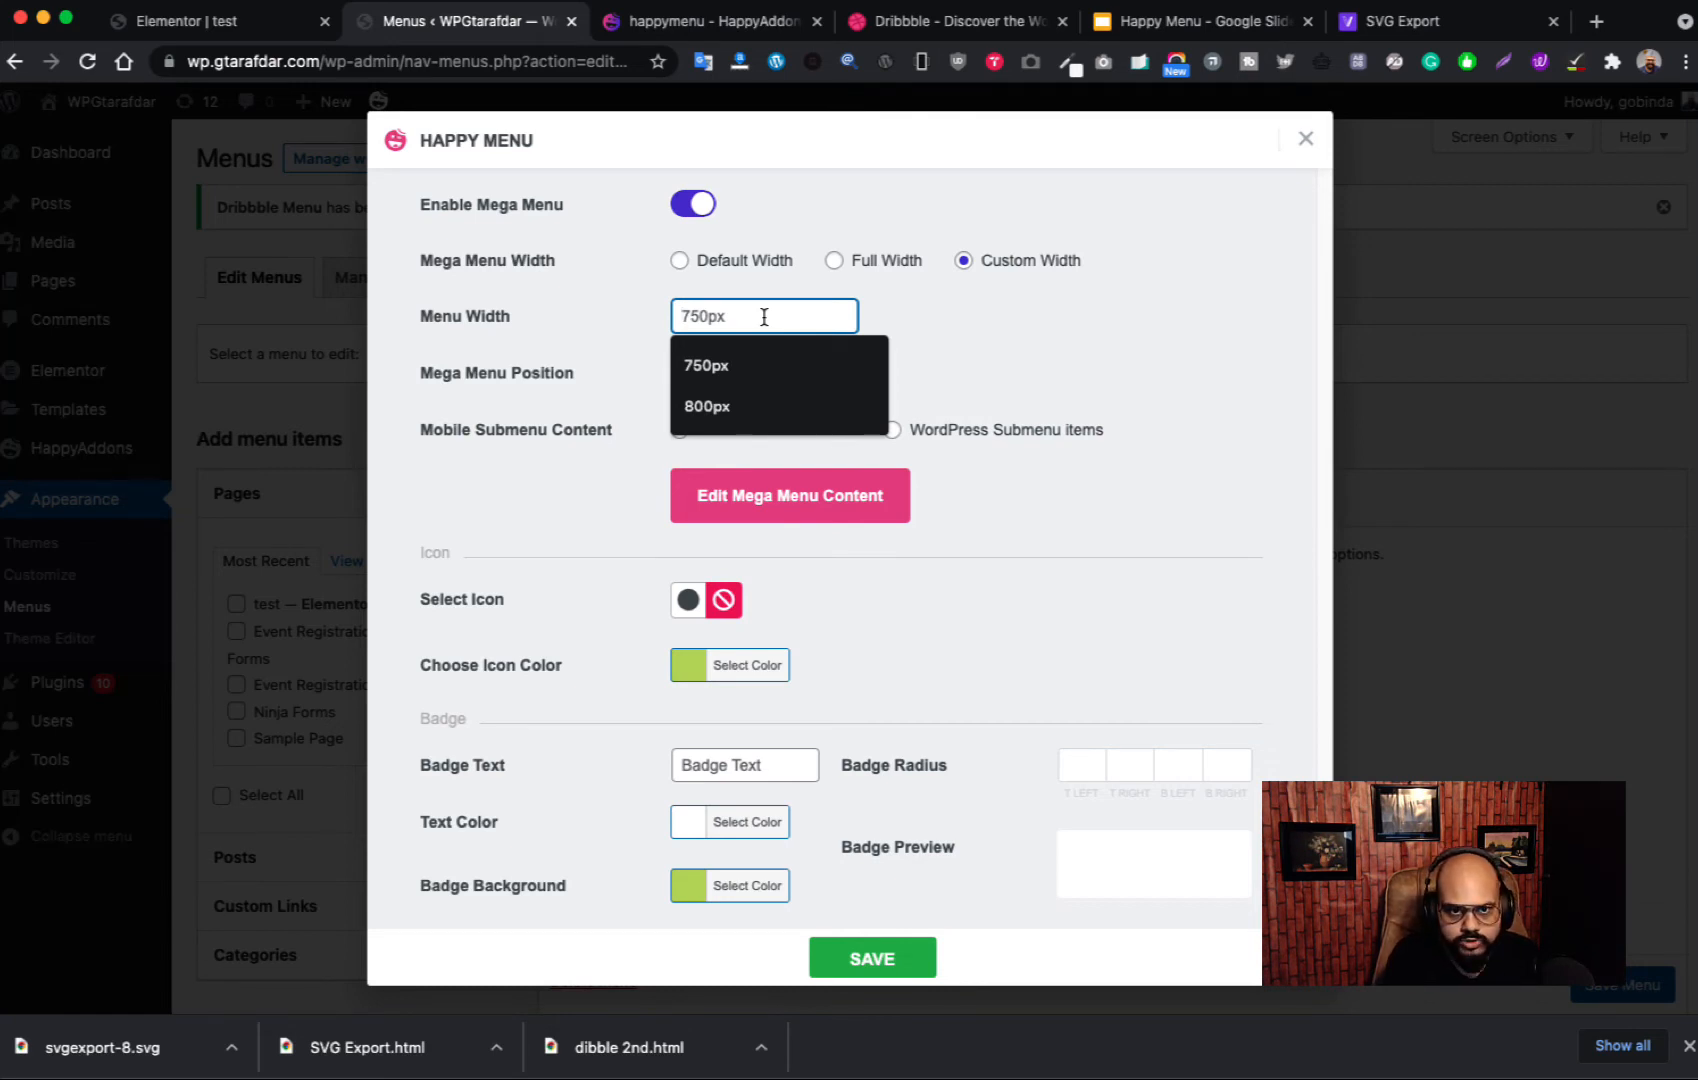
text(40)
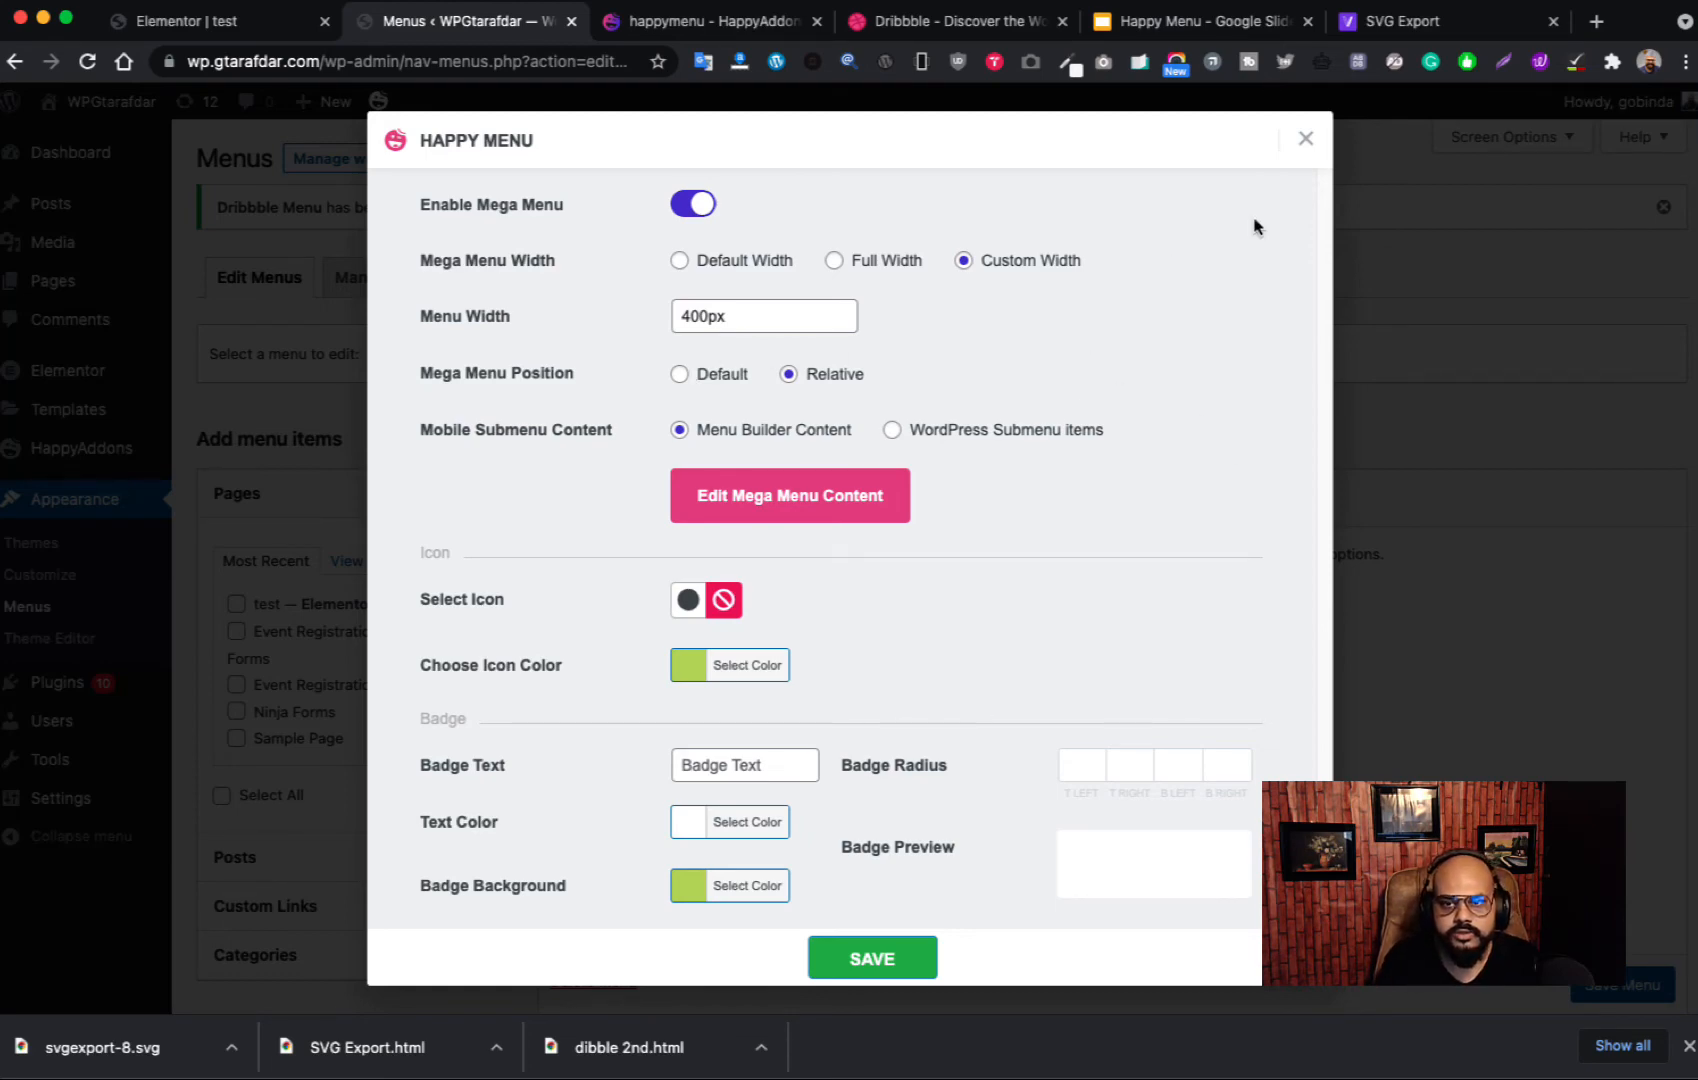
click(1305, 145)
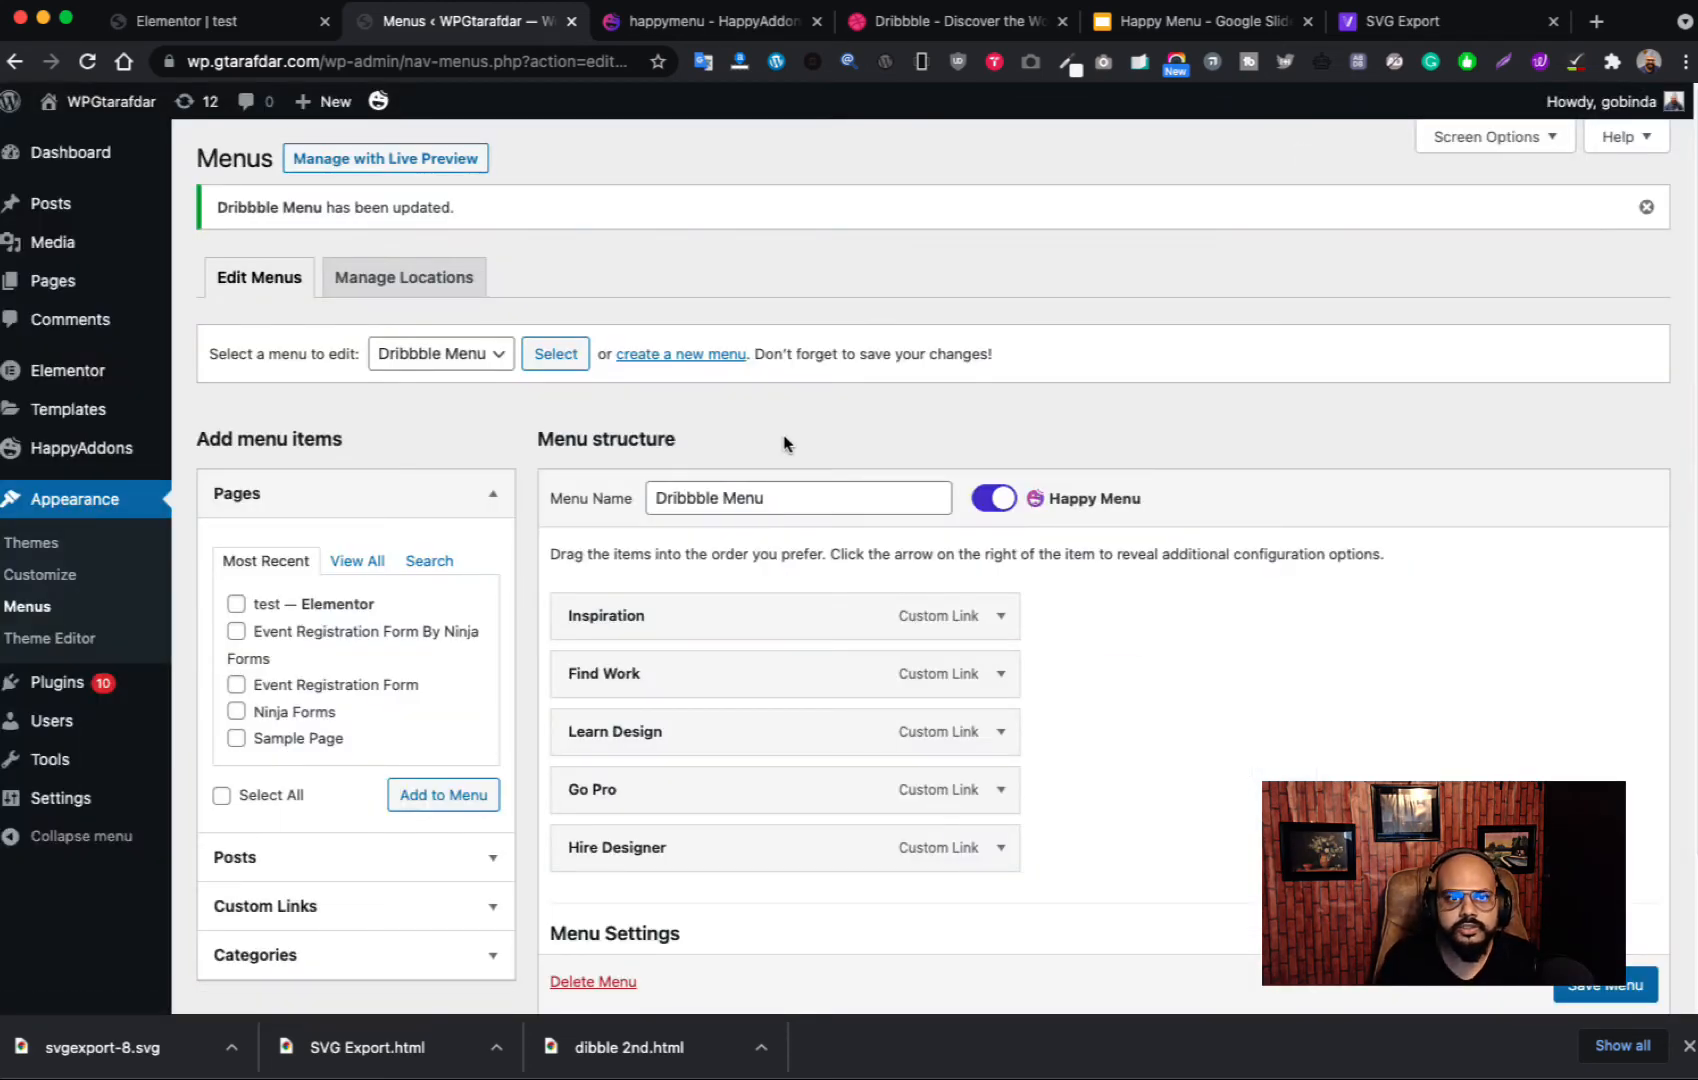
click(1610, 988)
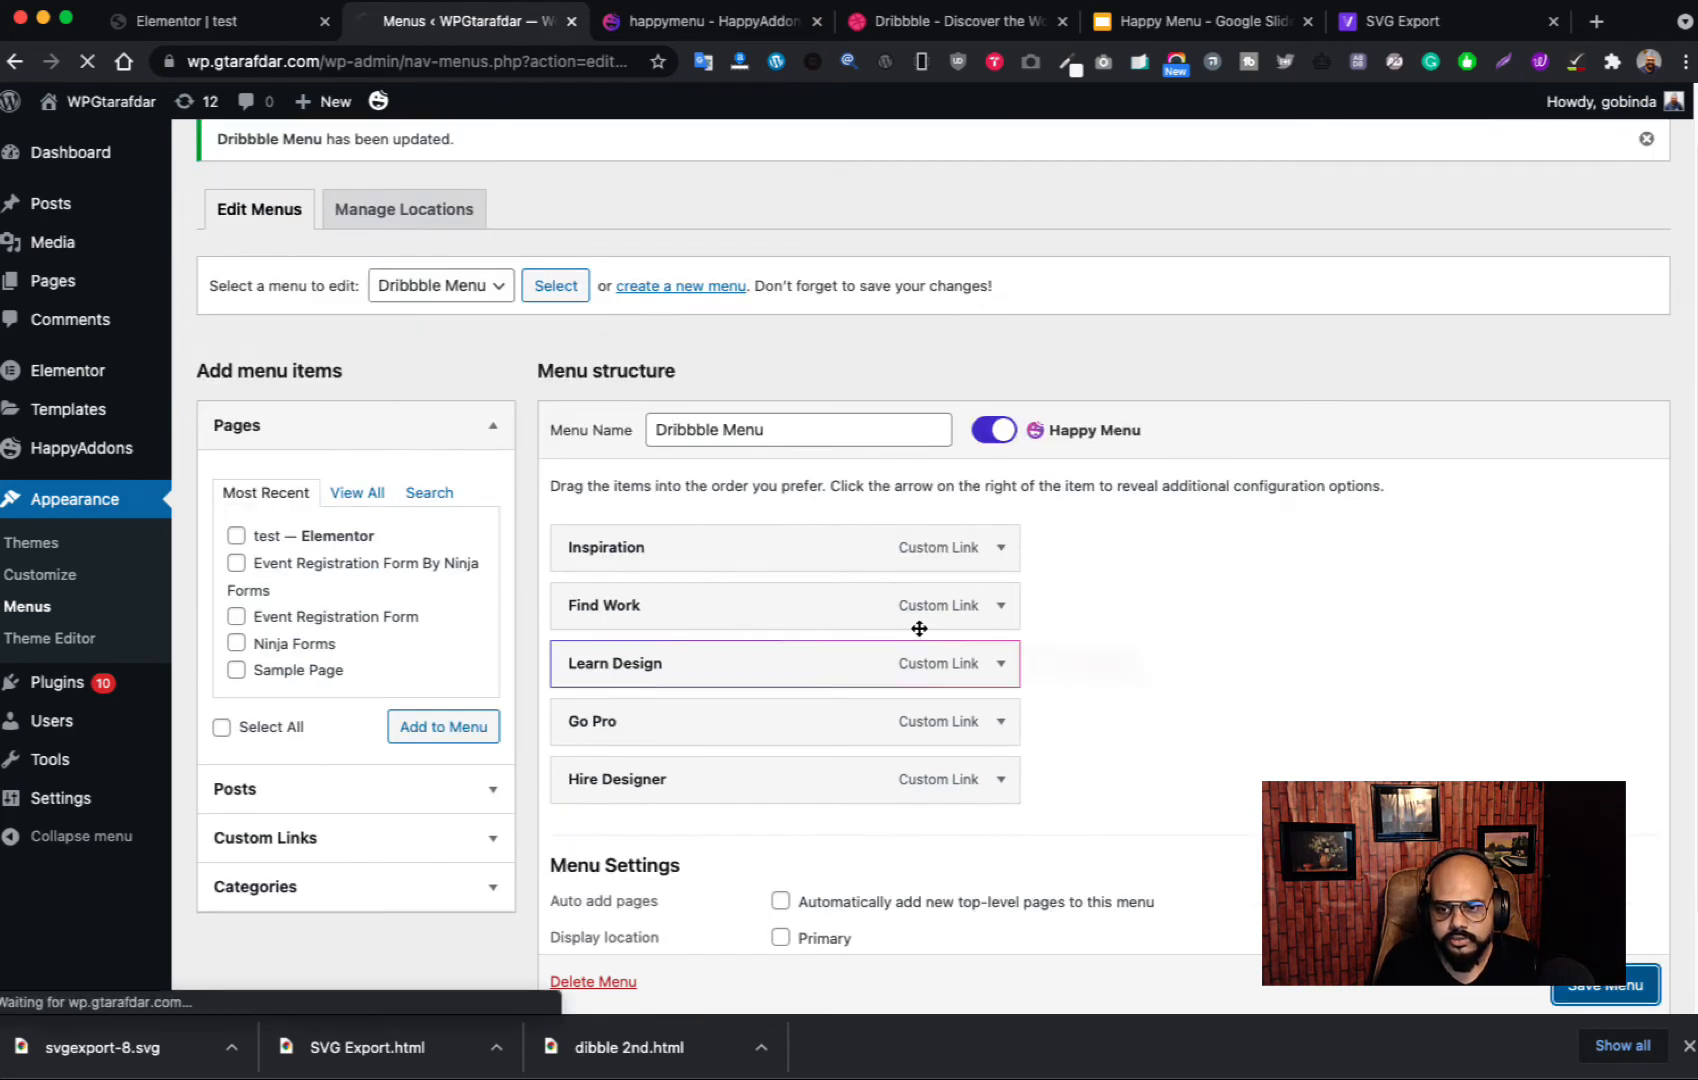
Step: Reload the Elementor test page, examine the Find Work dropdown and compare it with Dribbble's menu
click(270, 21)
key(super+r)
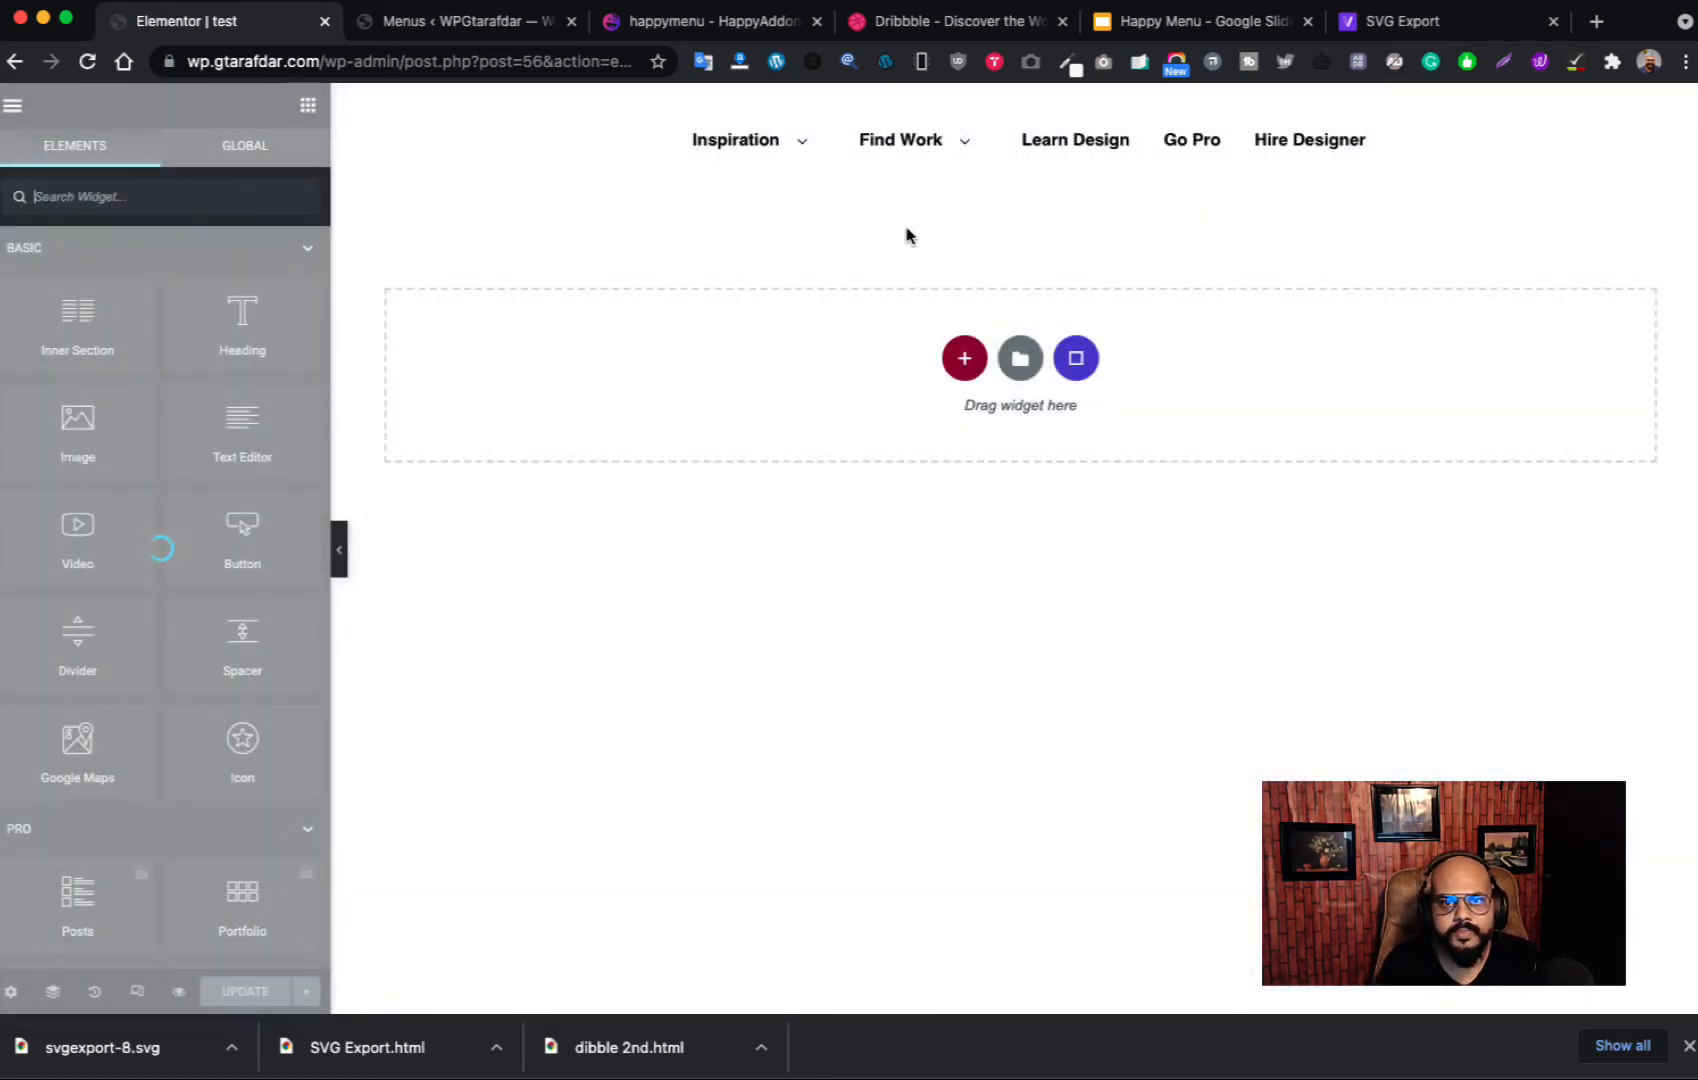
mouse_move(942, 128)
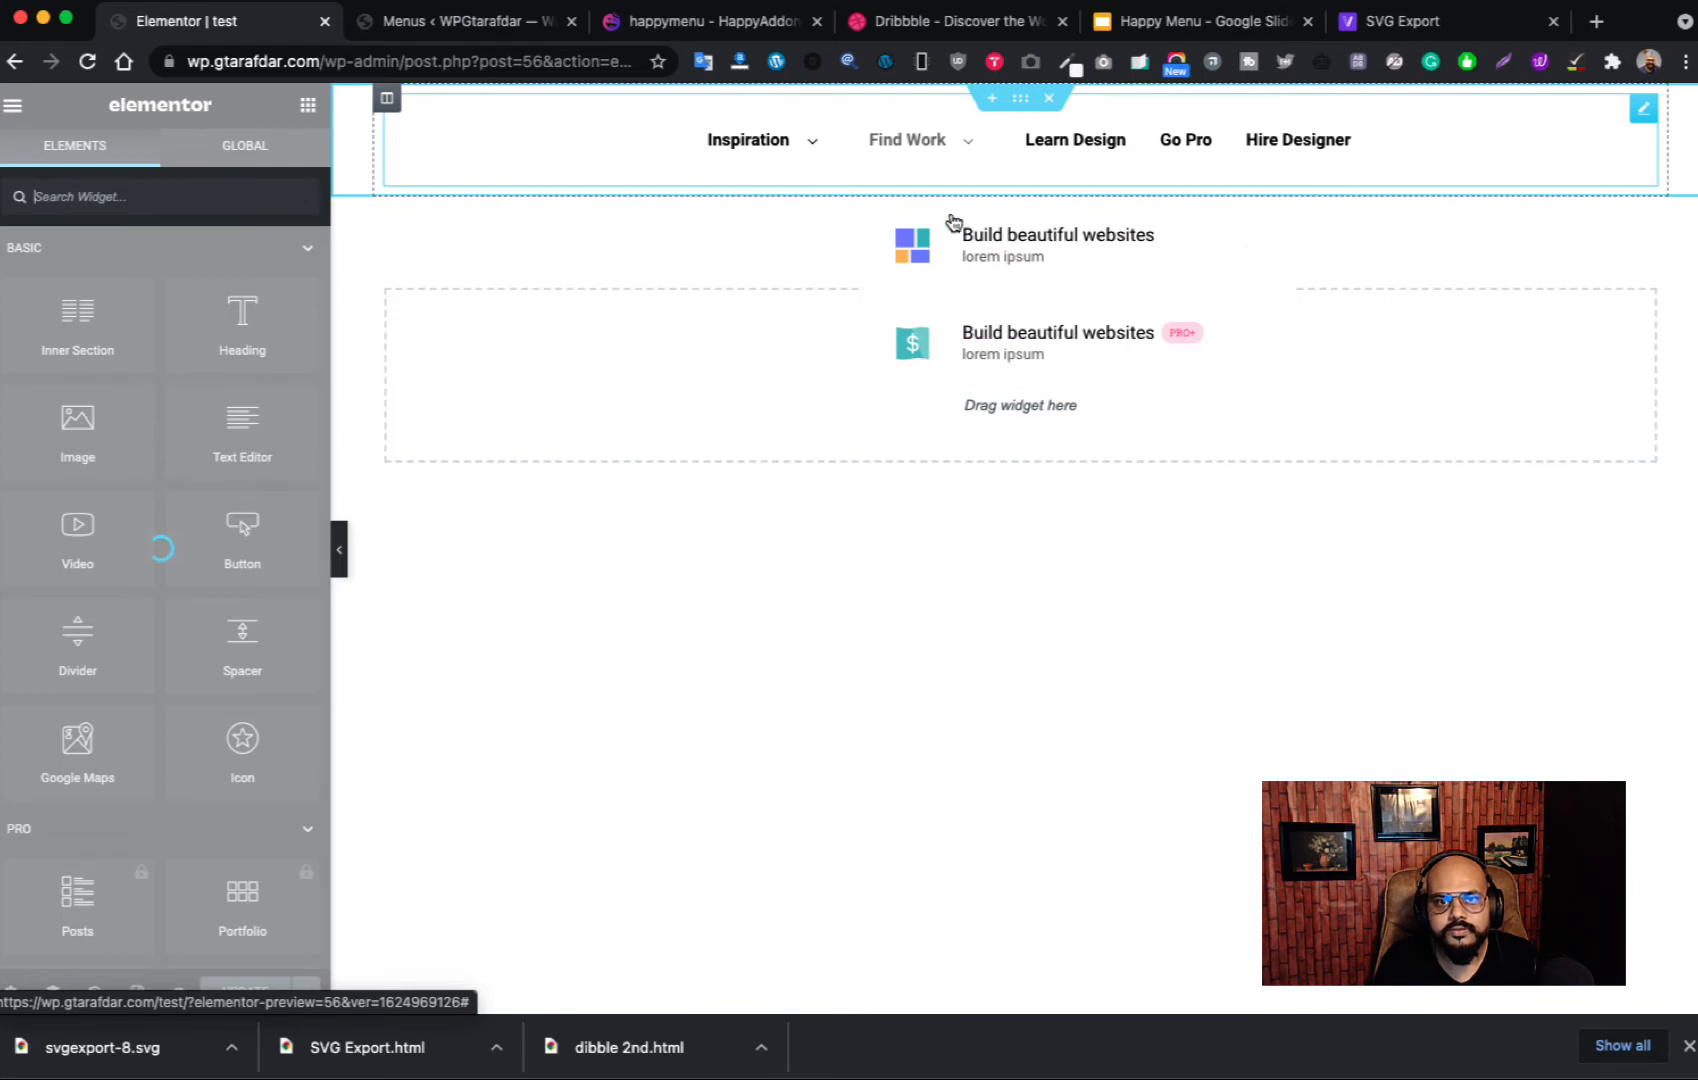
click(950, 21)
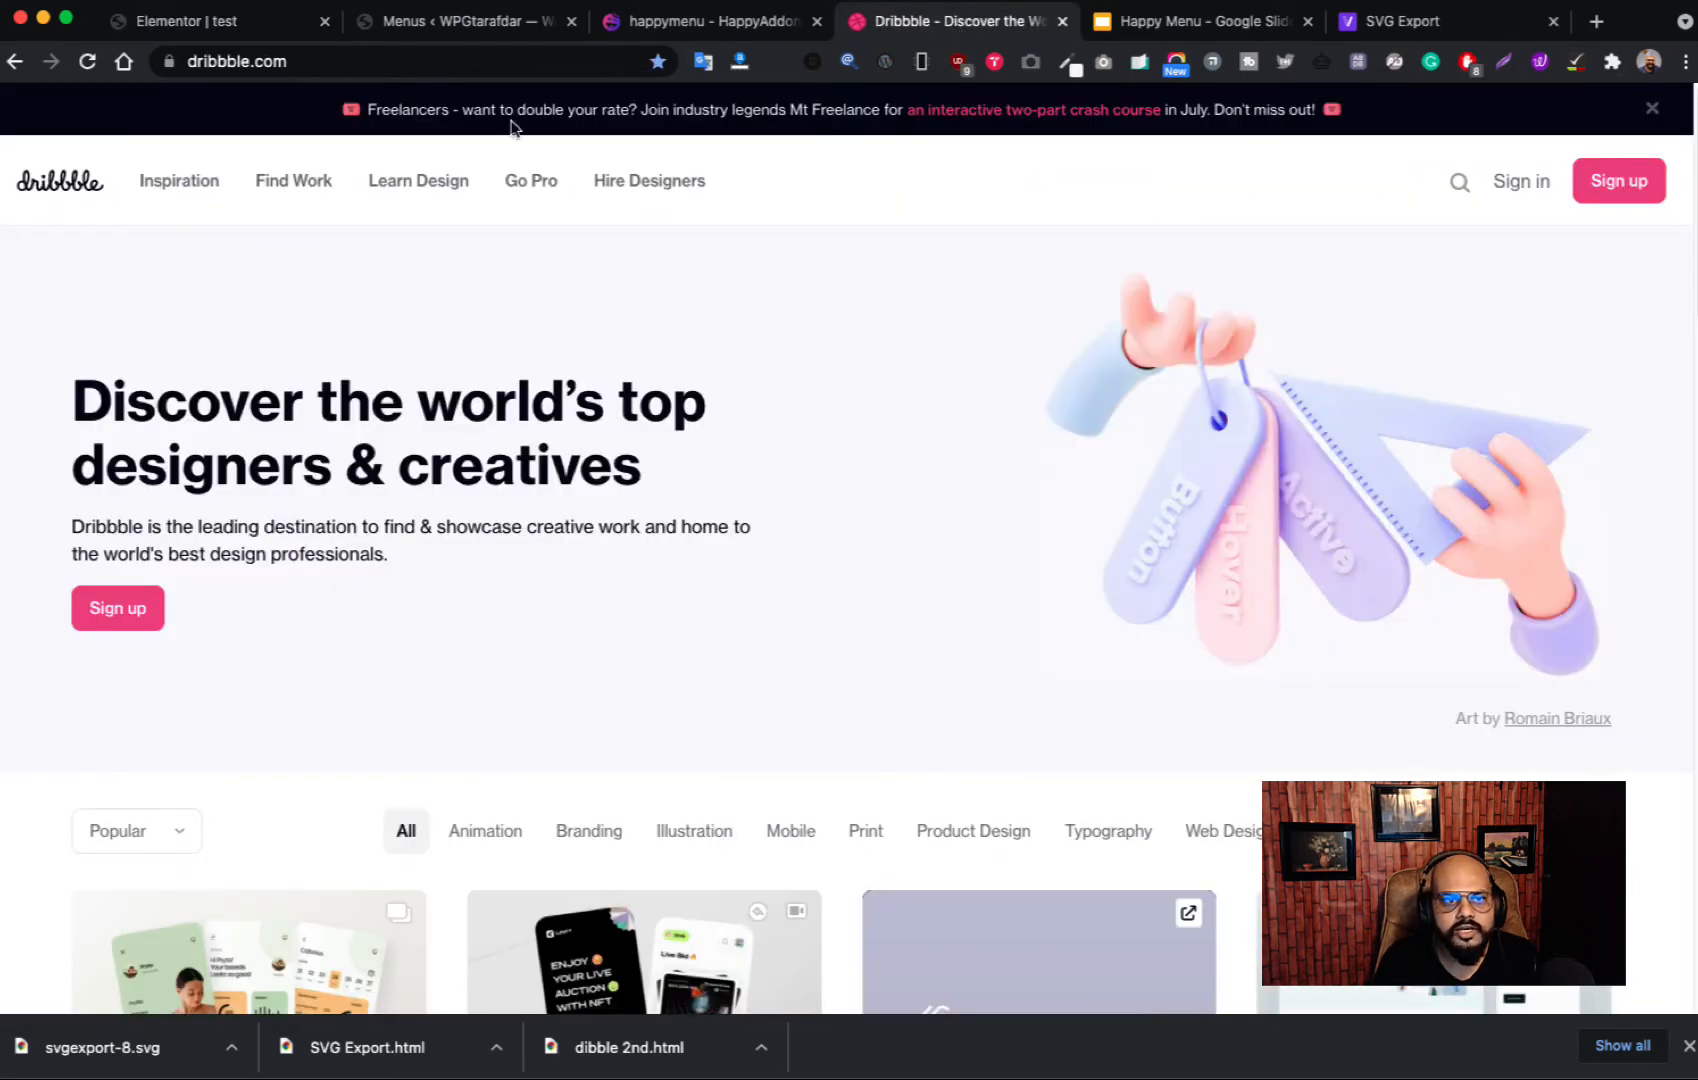
Step: Reopen the Find Work item's Happy Menu settings in the WordPress menus page and open its mega menu content for editing
click(716, 20)
click(450, 20)
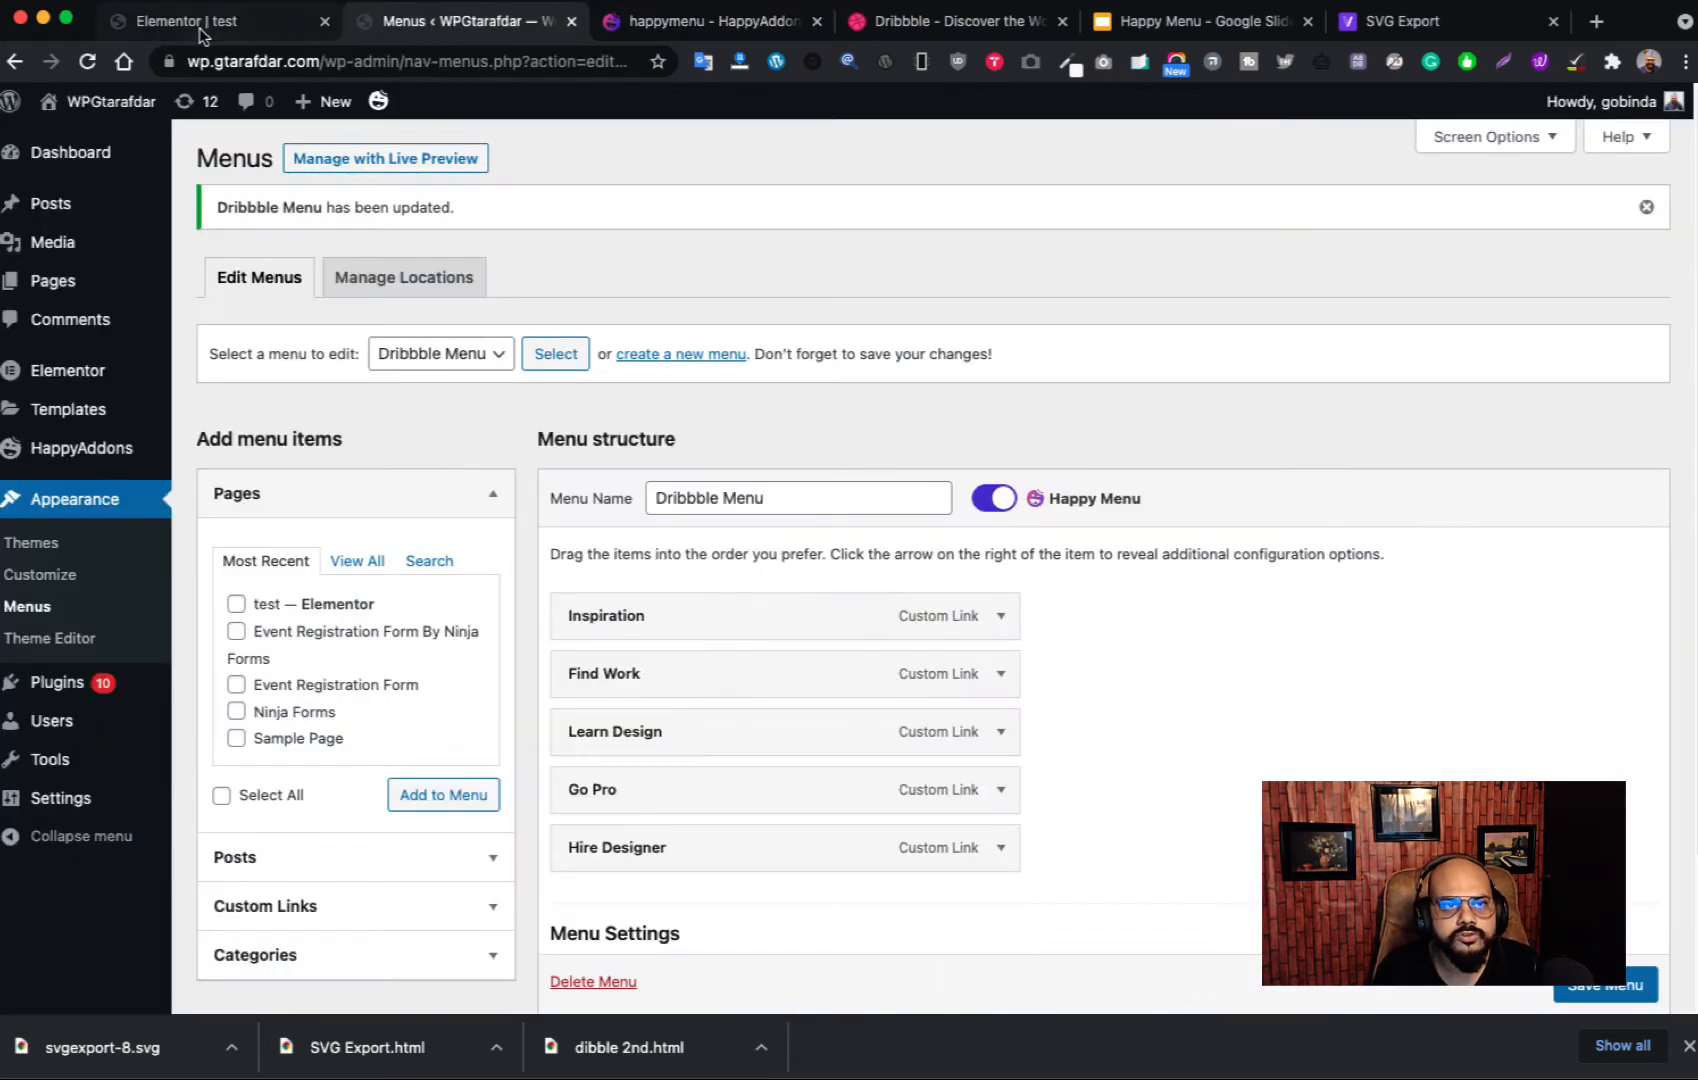
mouse_move(1030, 672)
click(1080, 680)
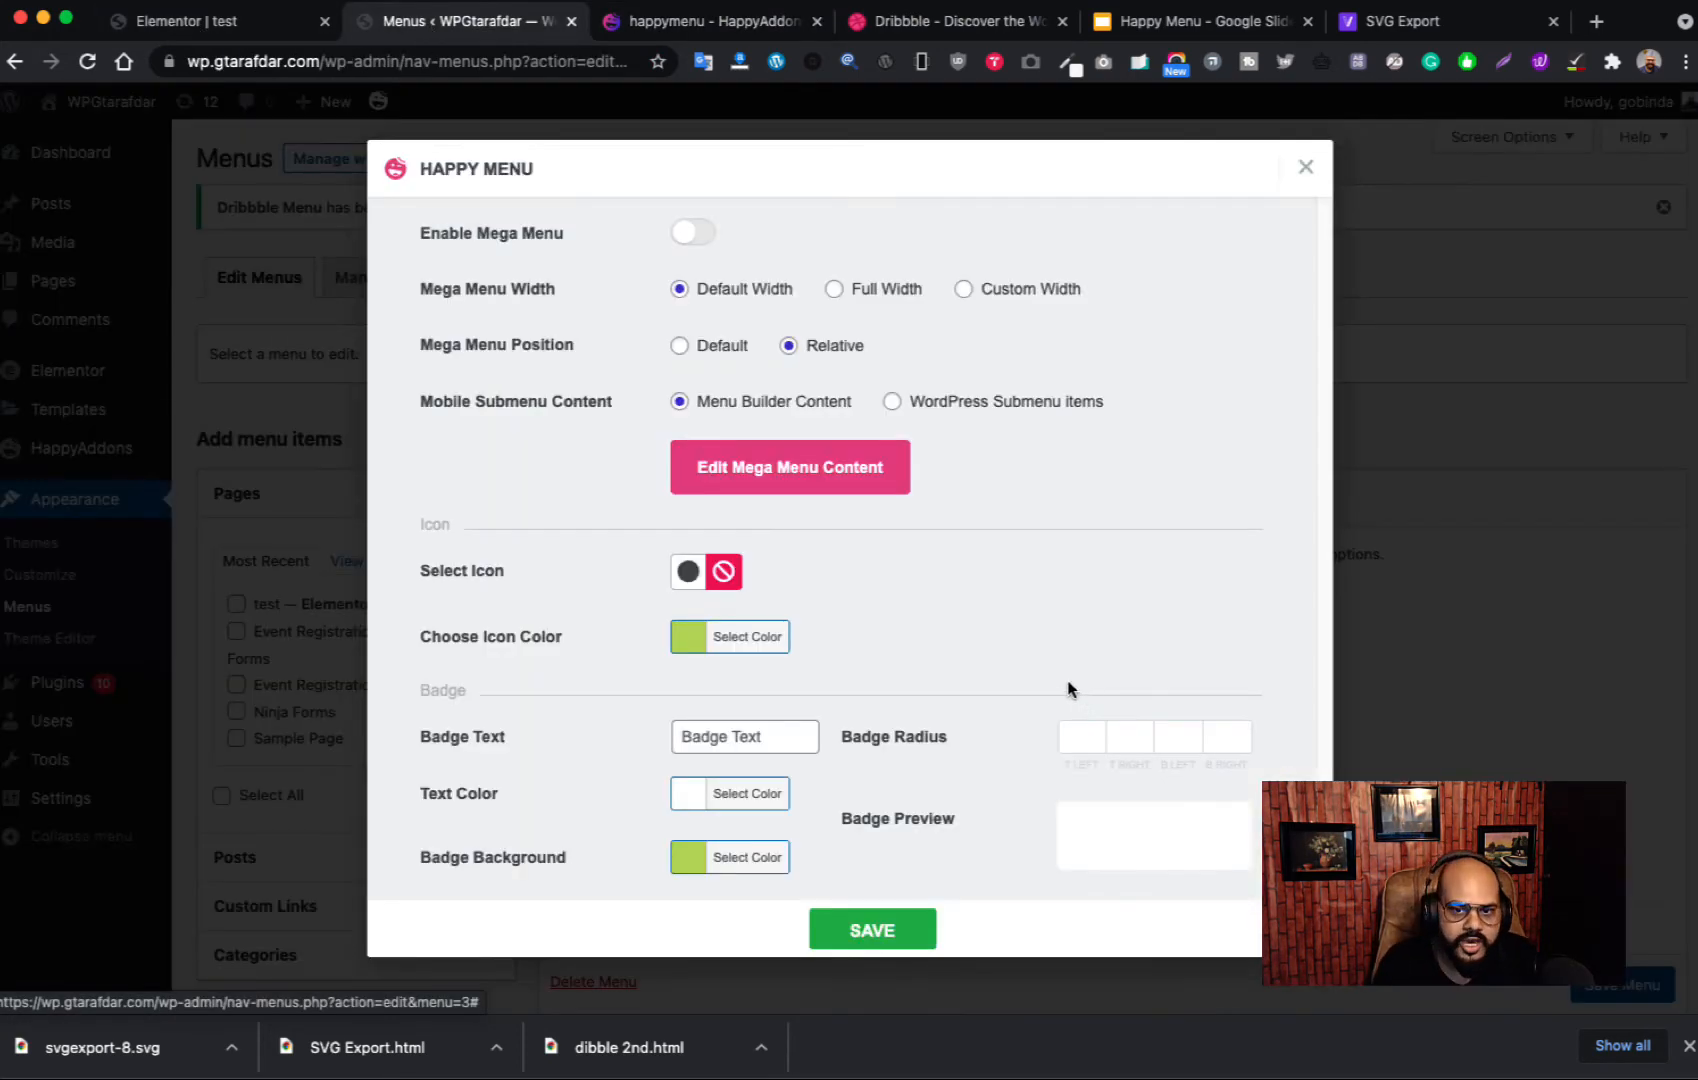
click(785, 495)
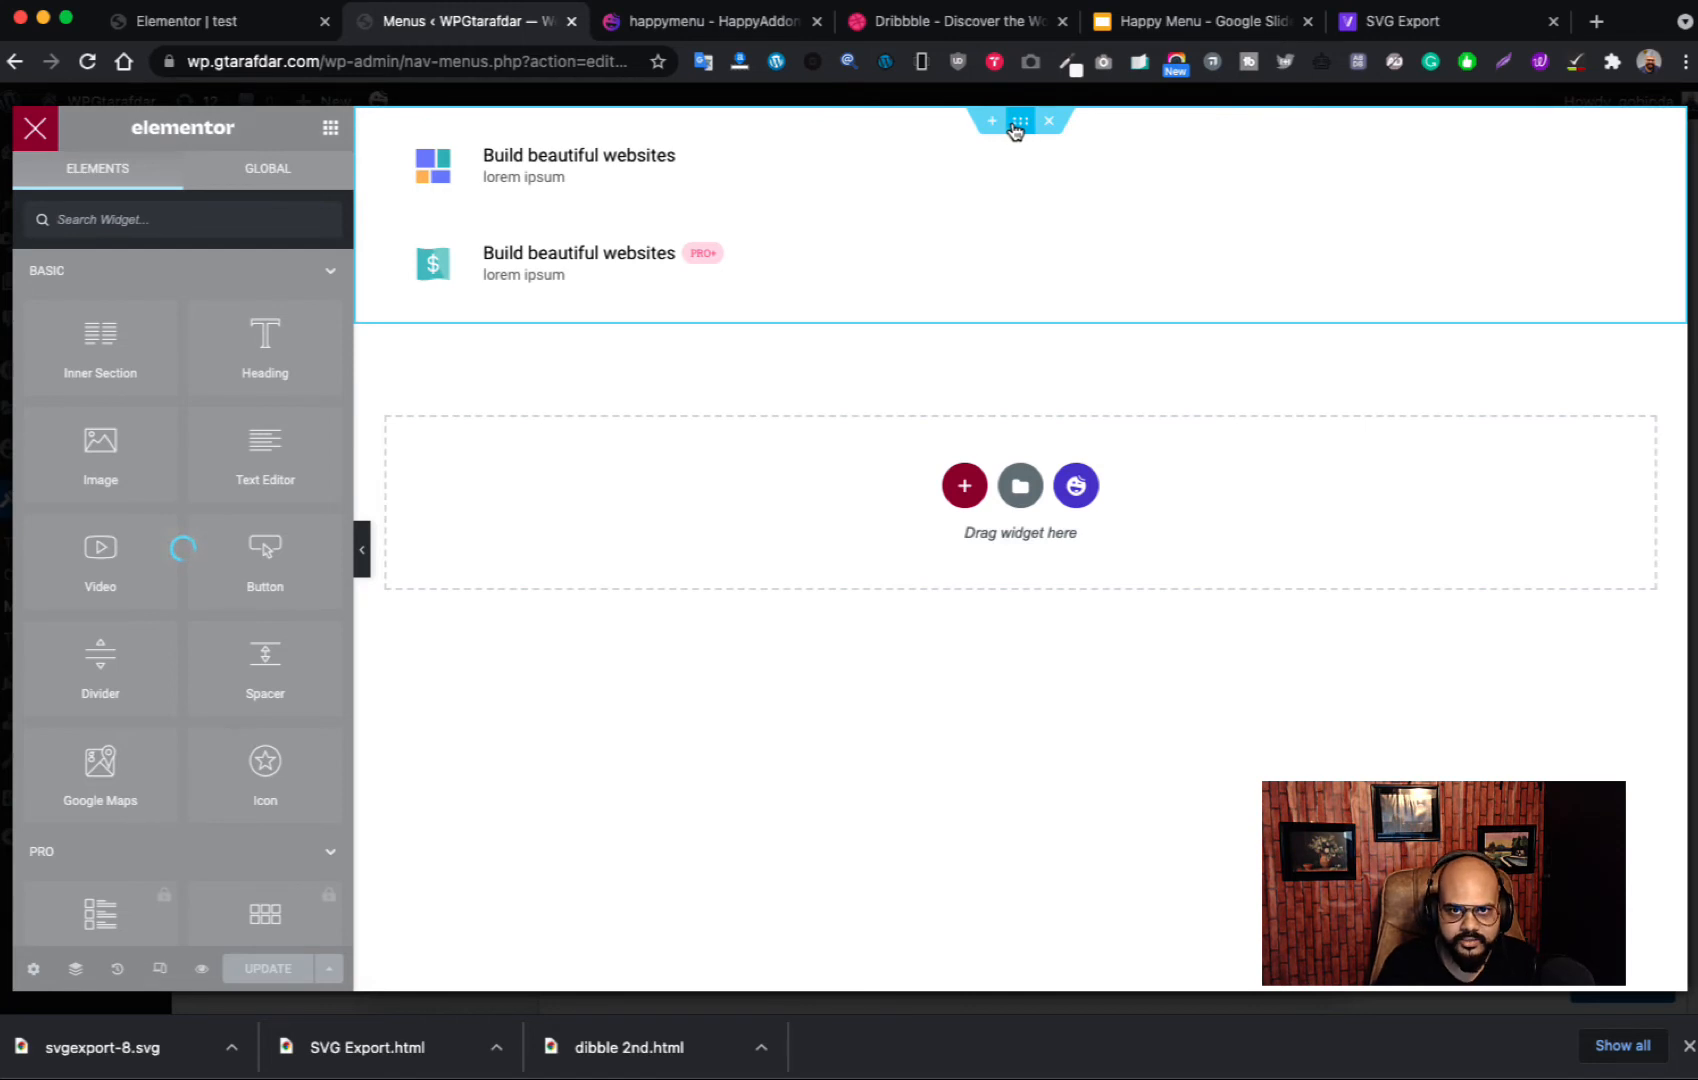
Step: Round the Find Work mega menu section's corners with a 15 px border radius on all sides
click(1019, 125)
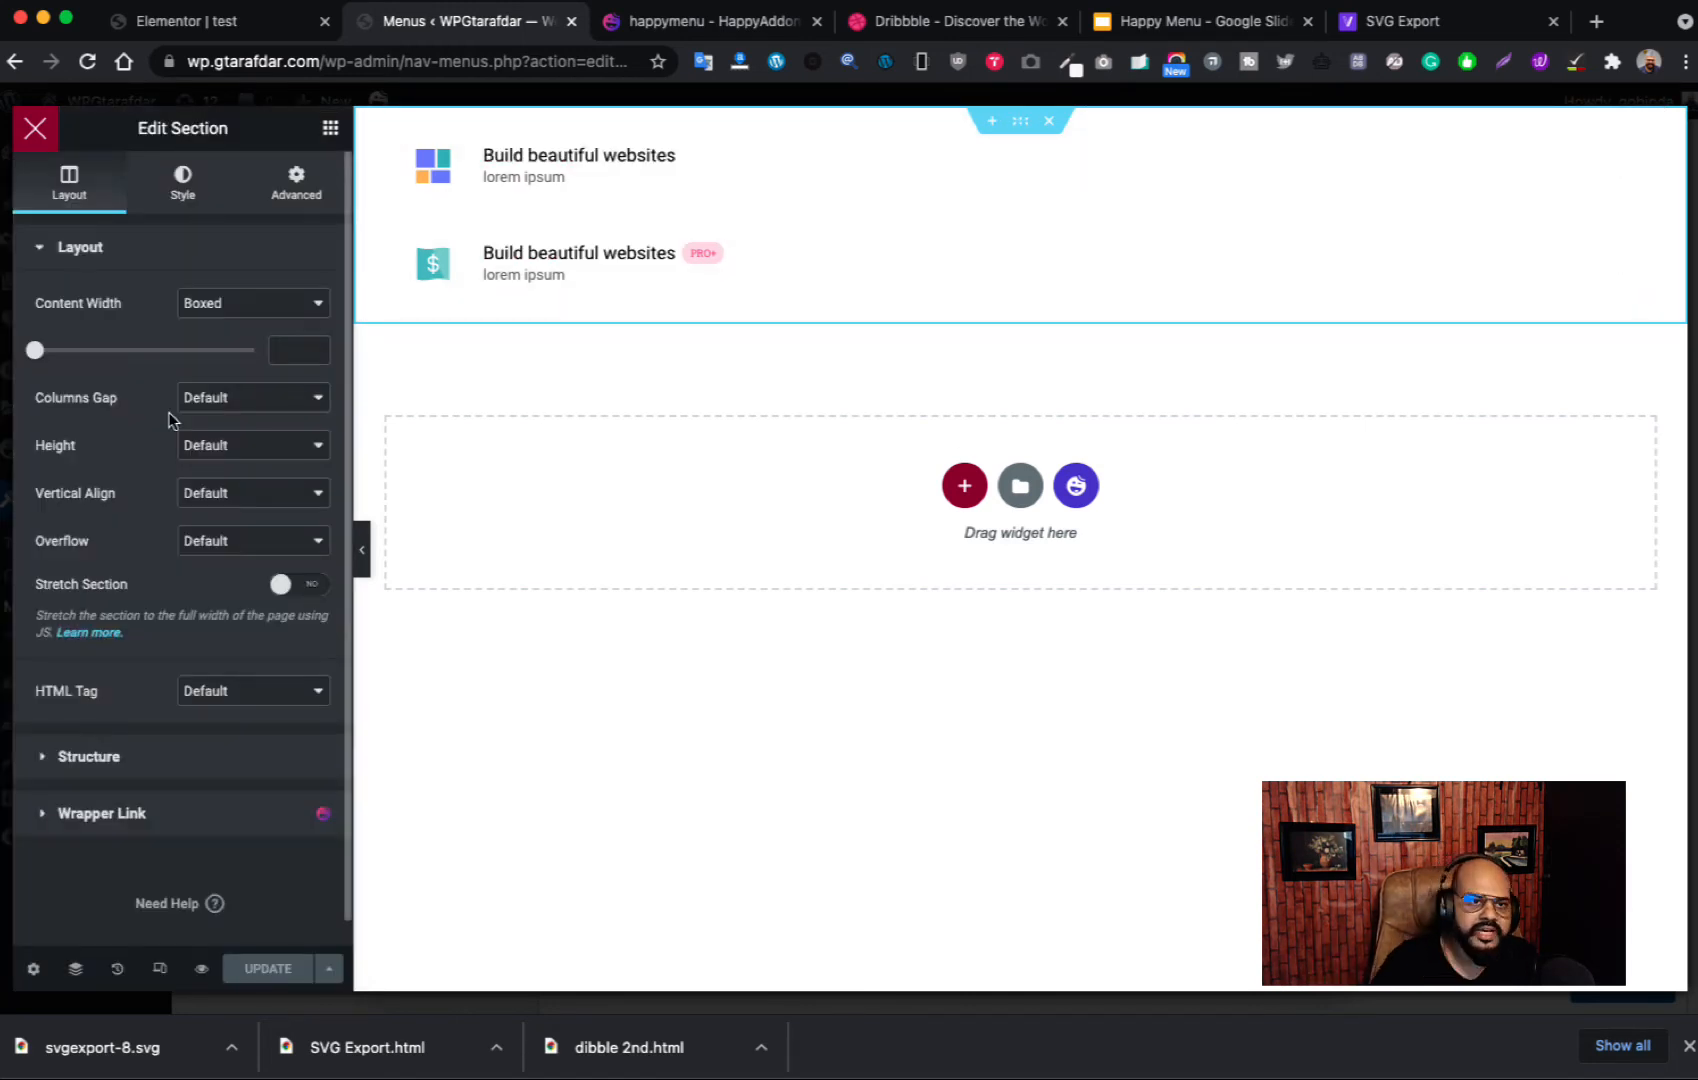
click(182, 183)
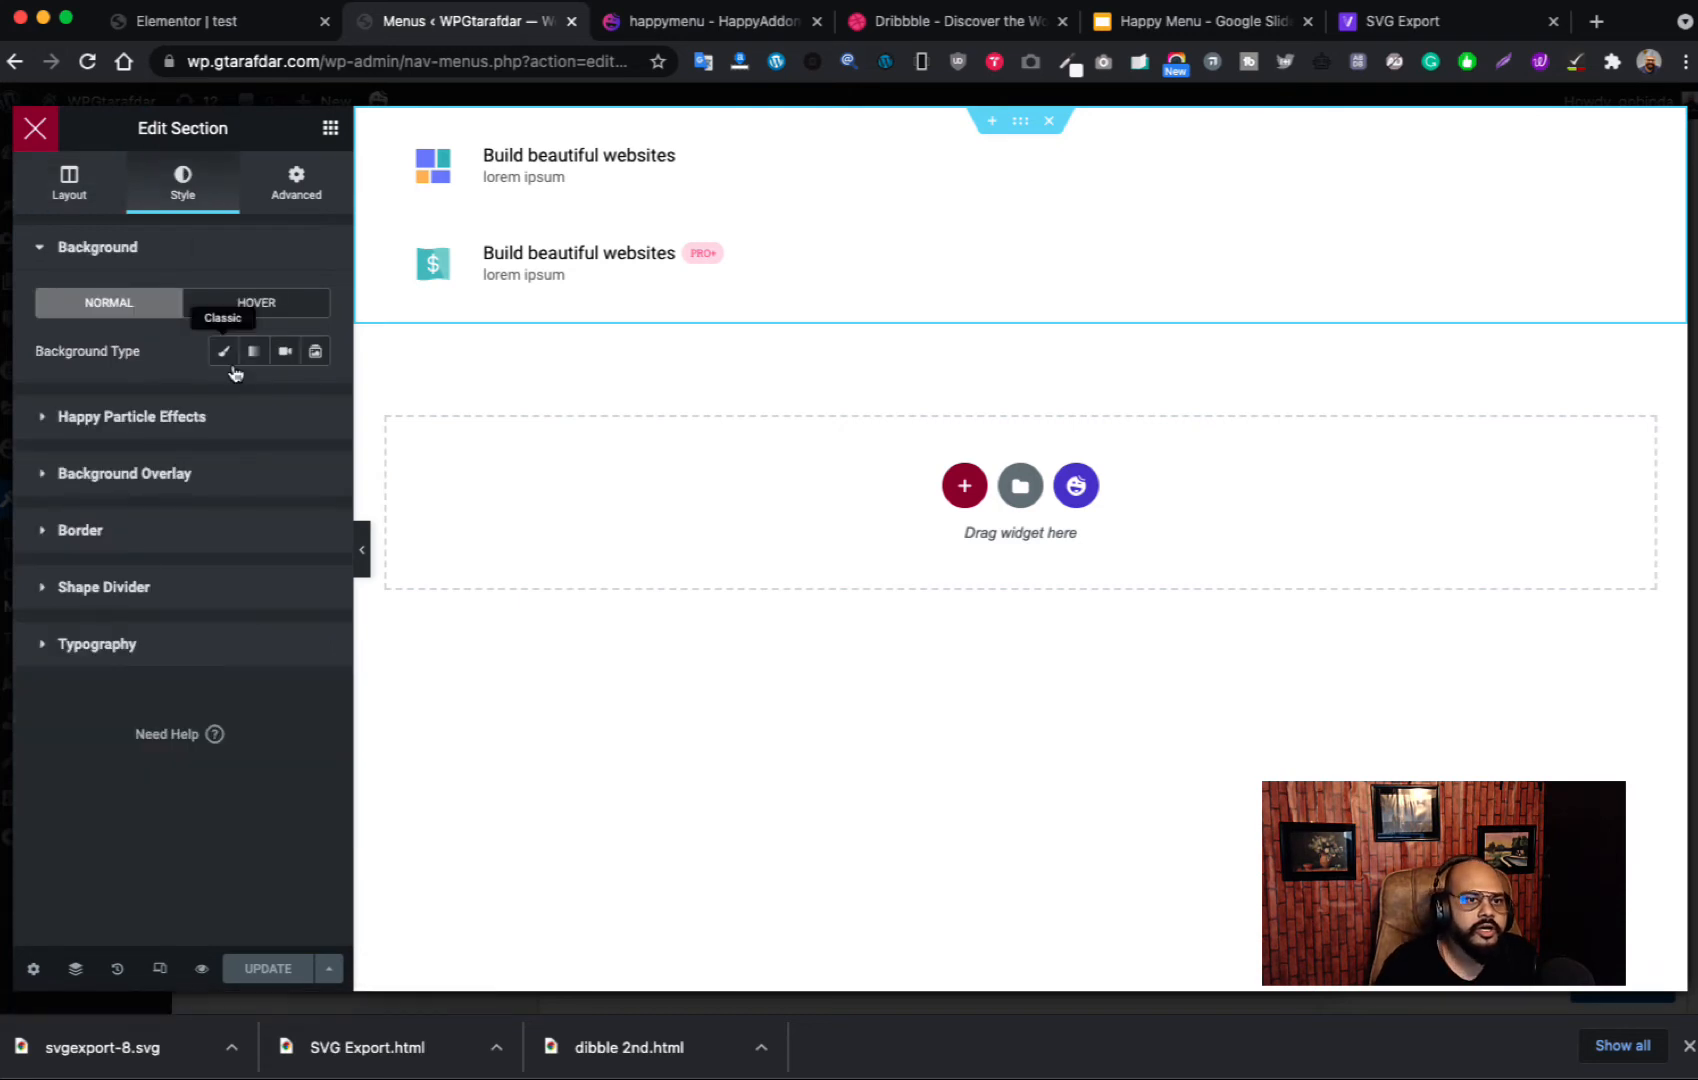
click(186, 539)
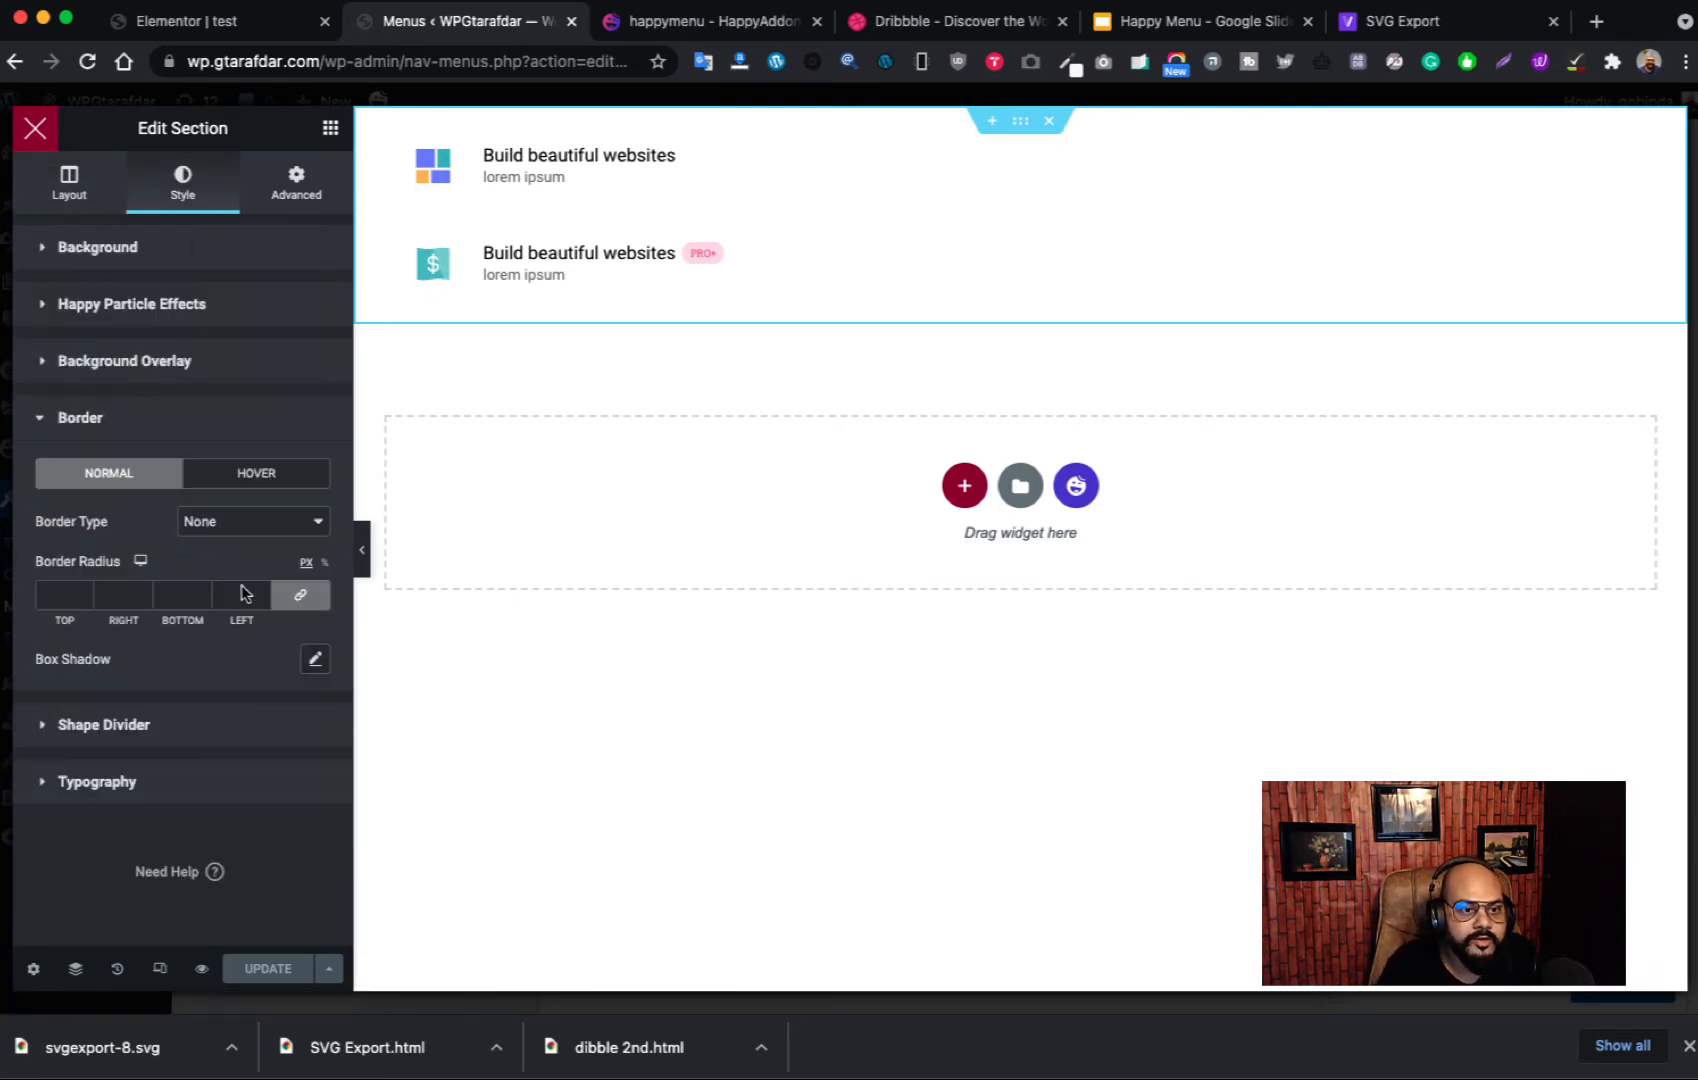
click(314, 662)
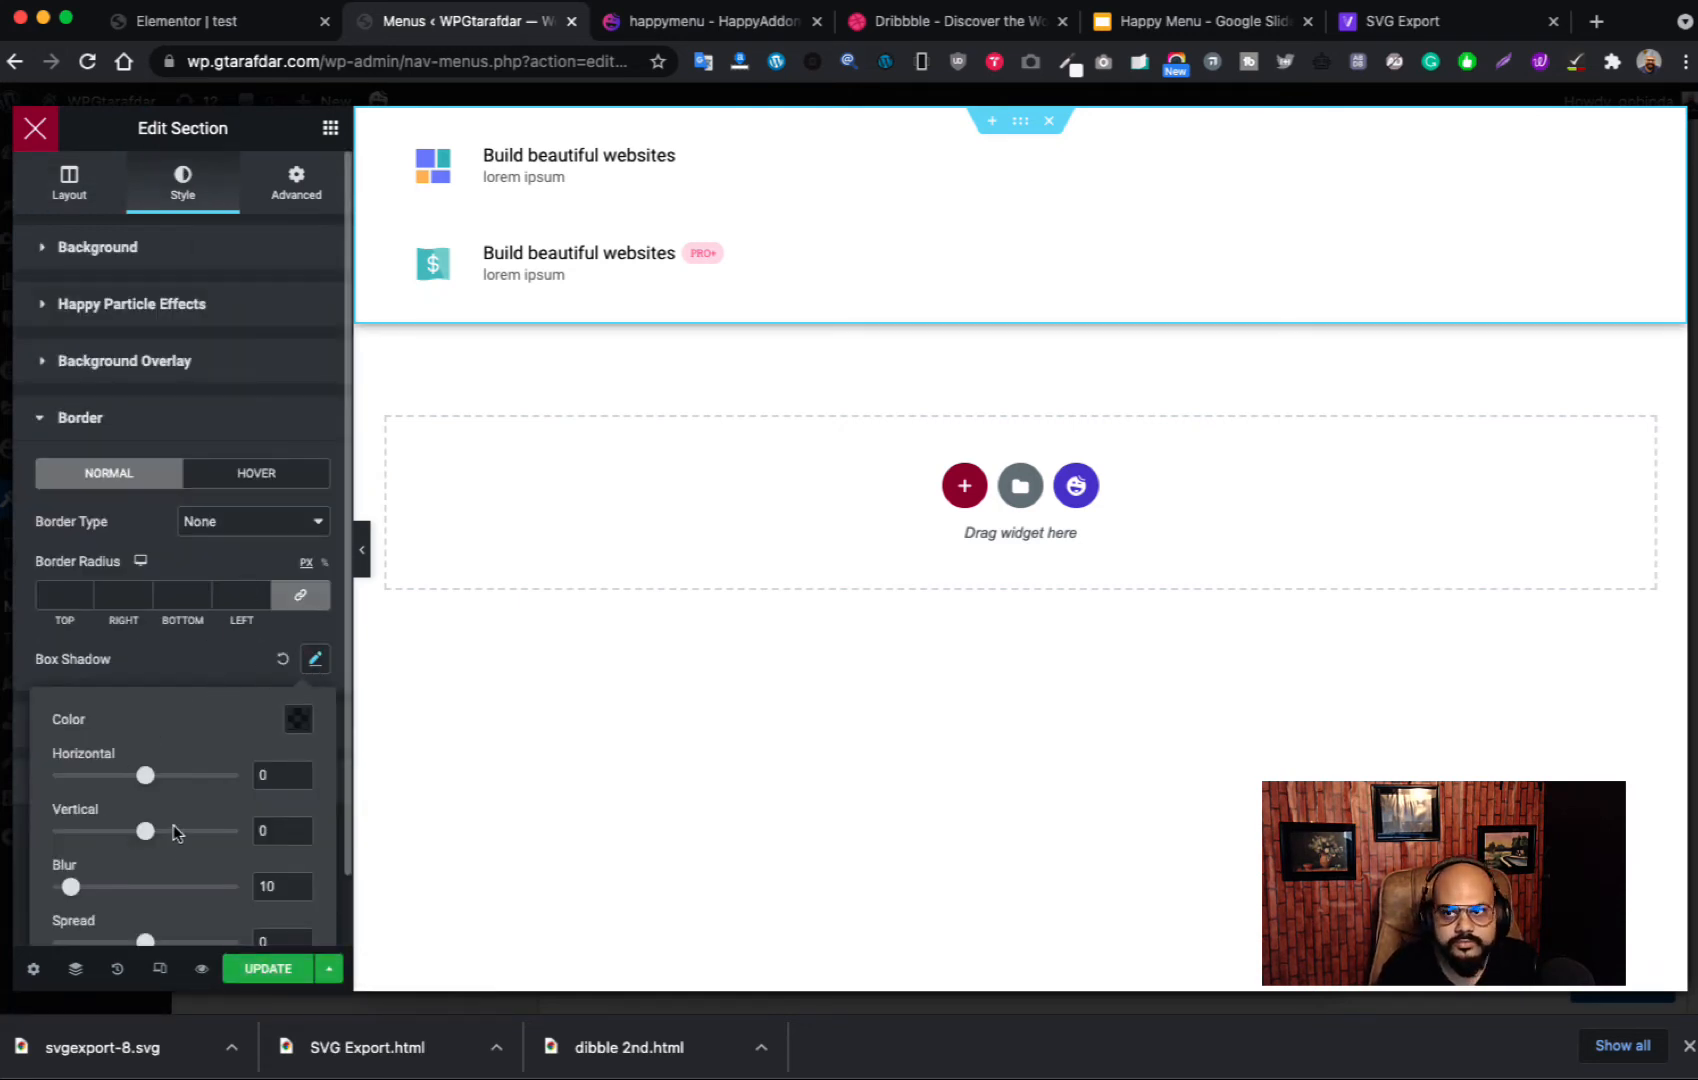
click(60, 595)
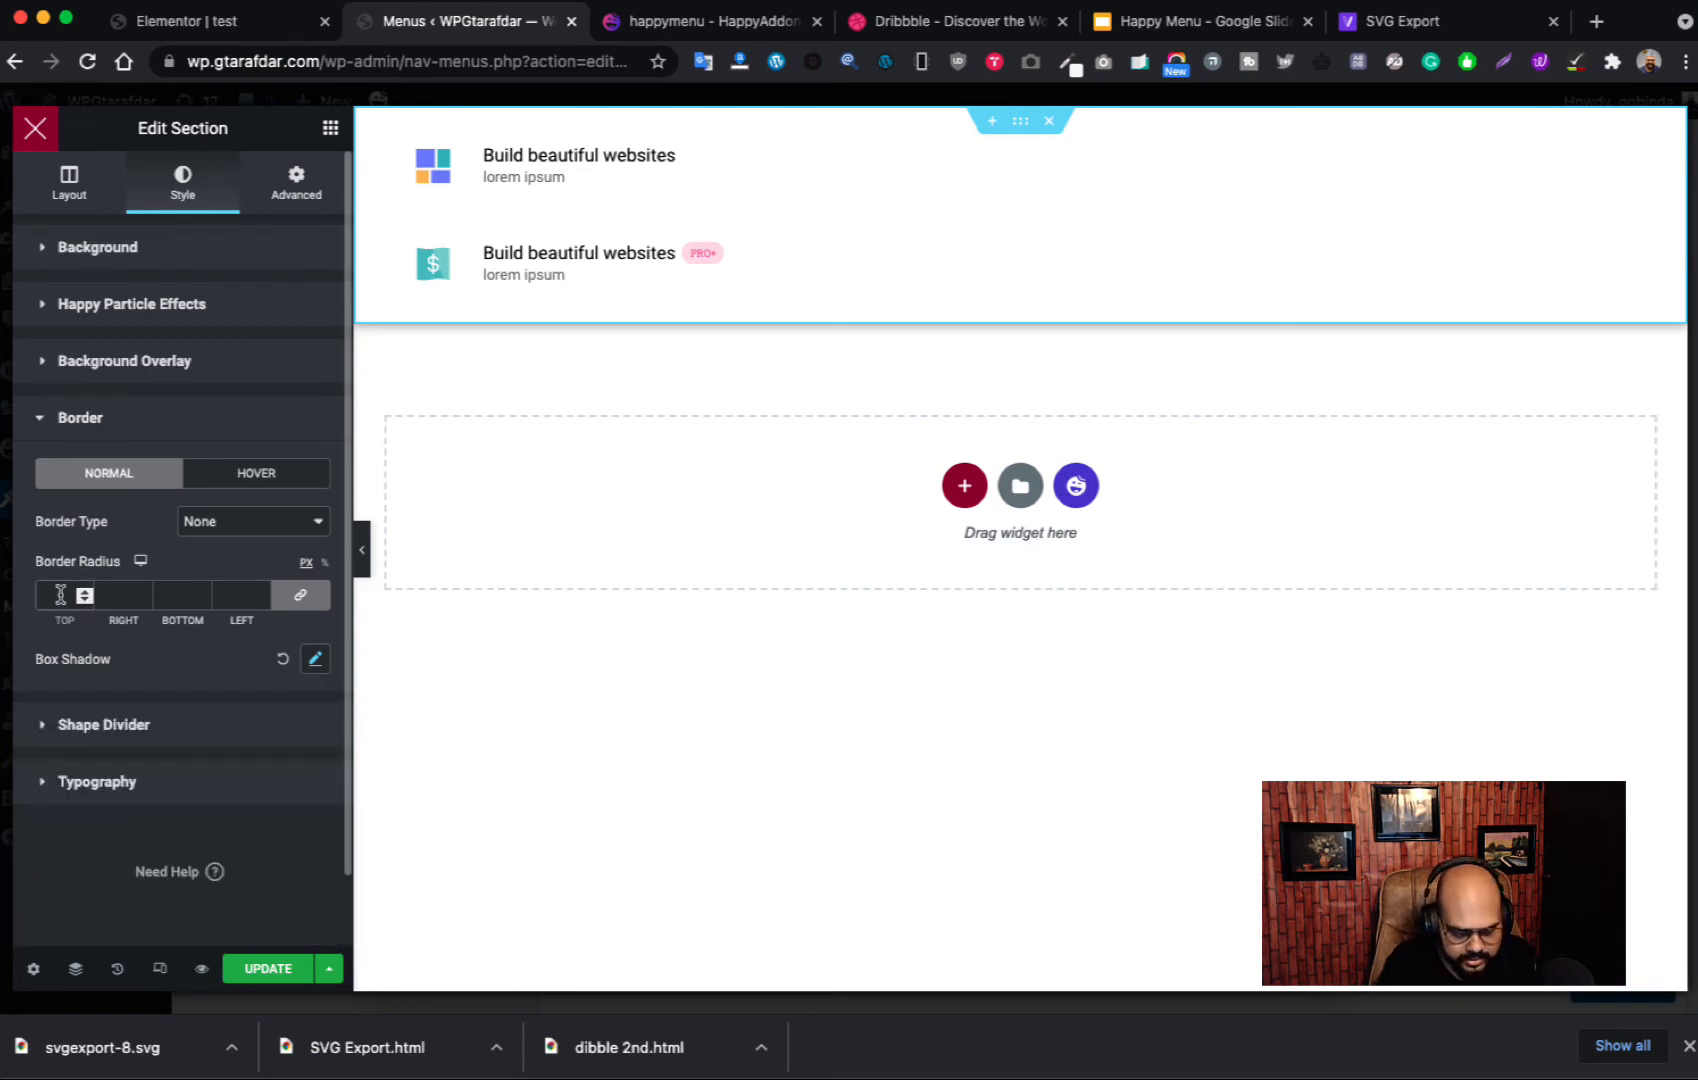
text(15)
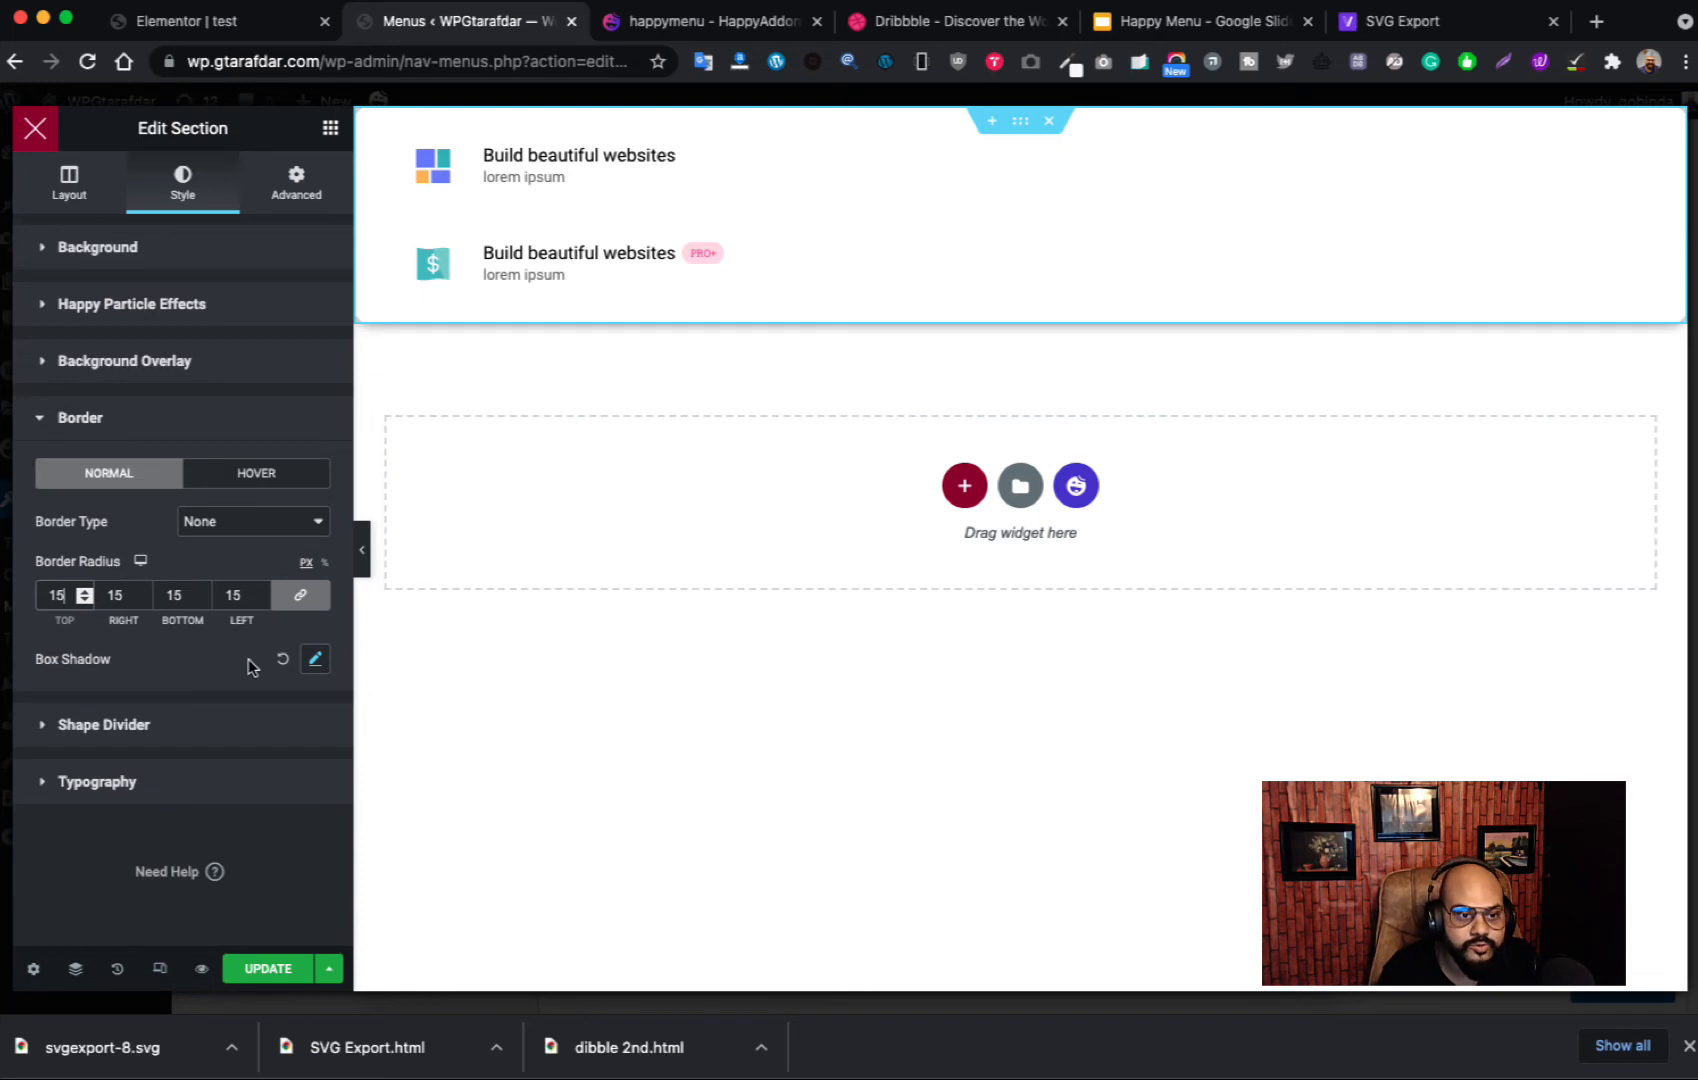
Step: Give the section a box shadow with horizontal offset 10, vertical offset 5 and blur 15
click(316, 666)
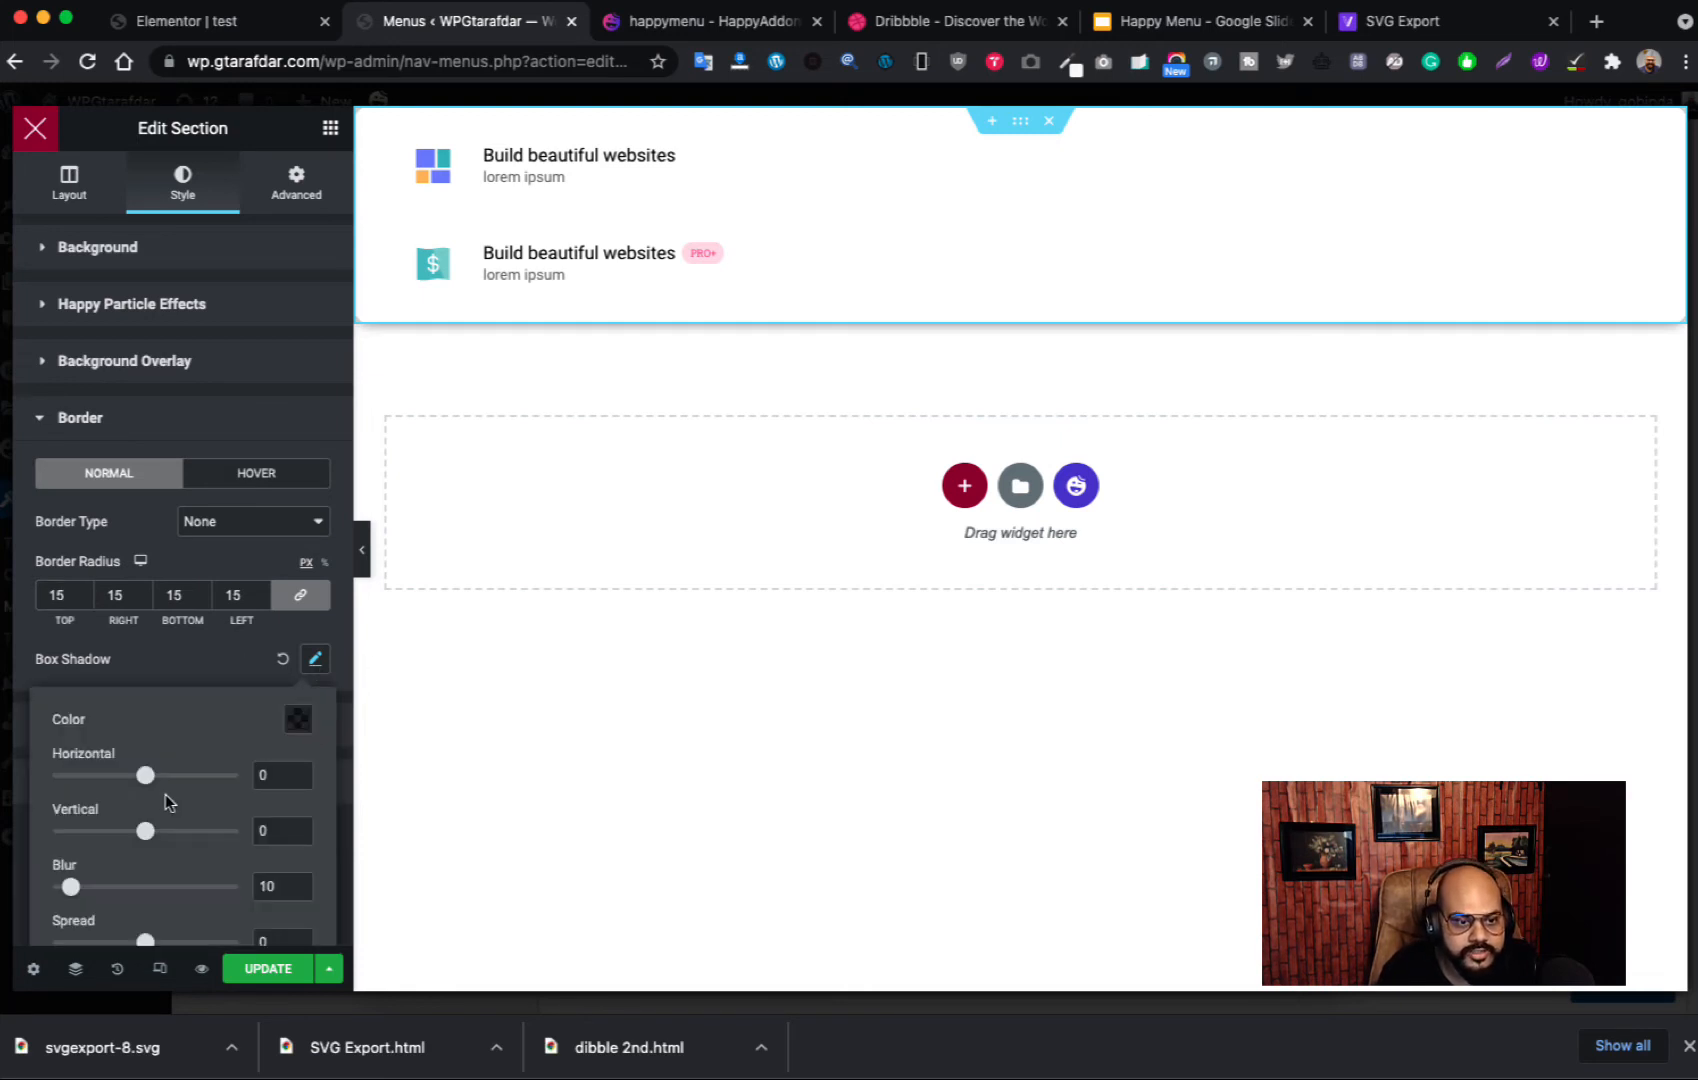
scroll(252, 740, down, 1)
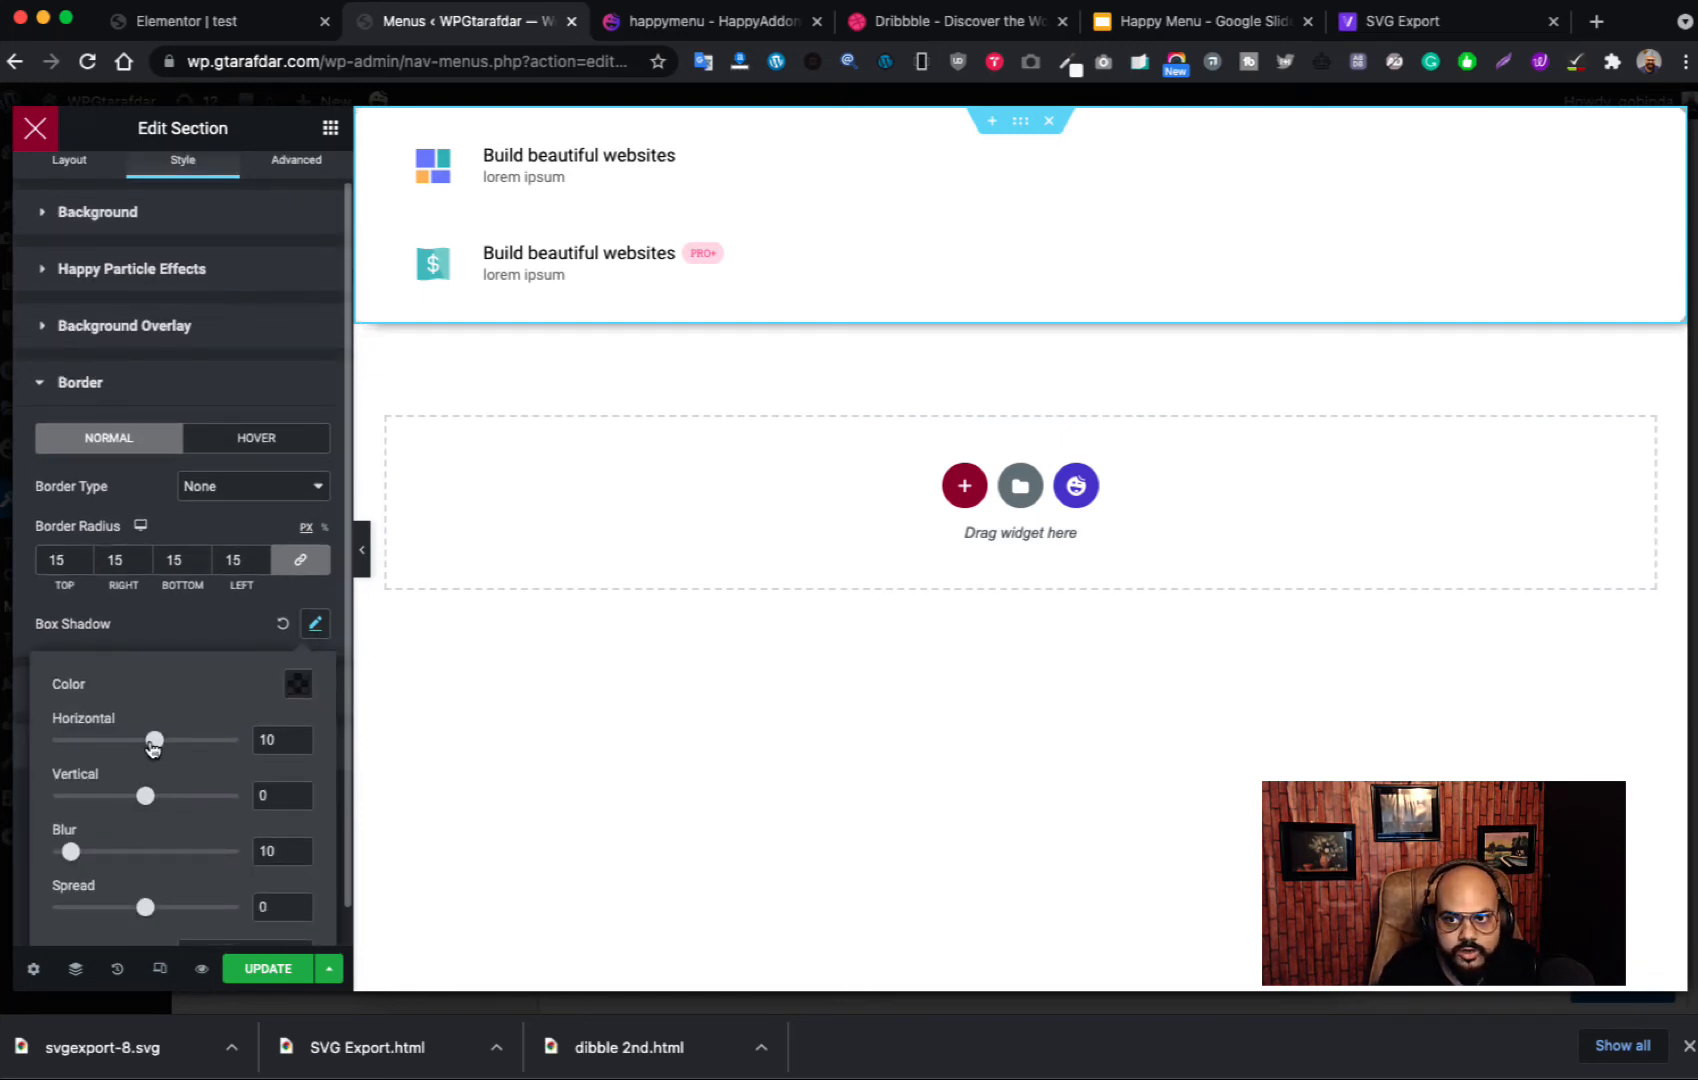
drag(148, 806, 154, 808)
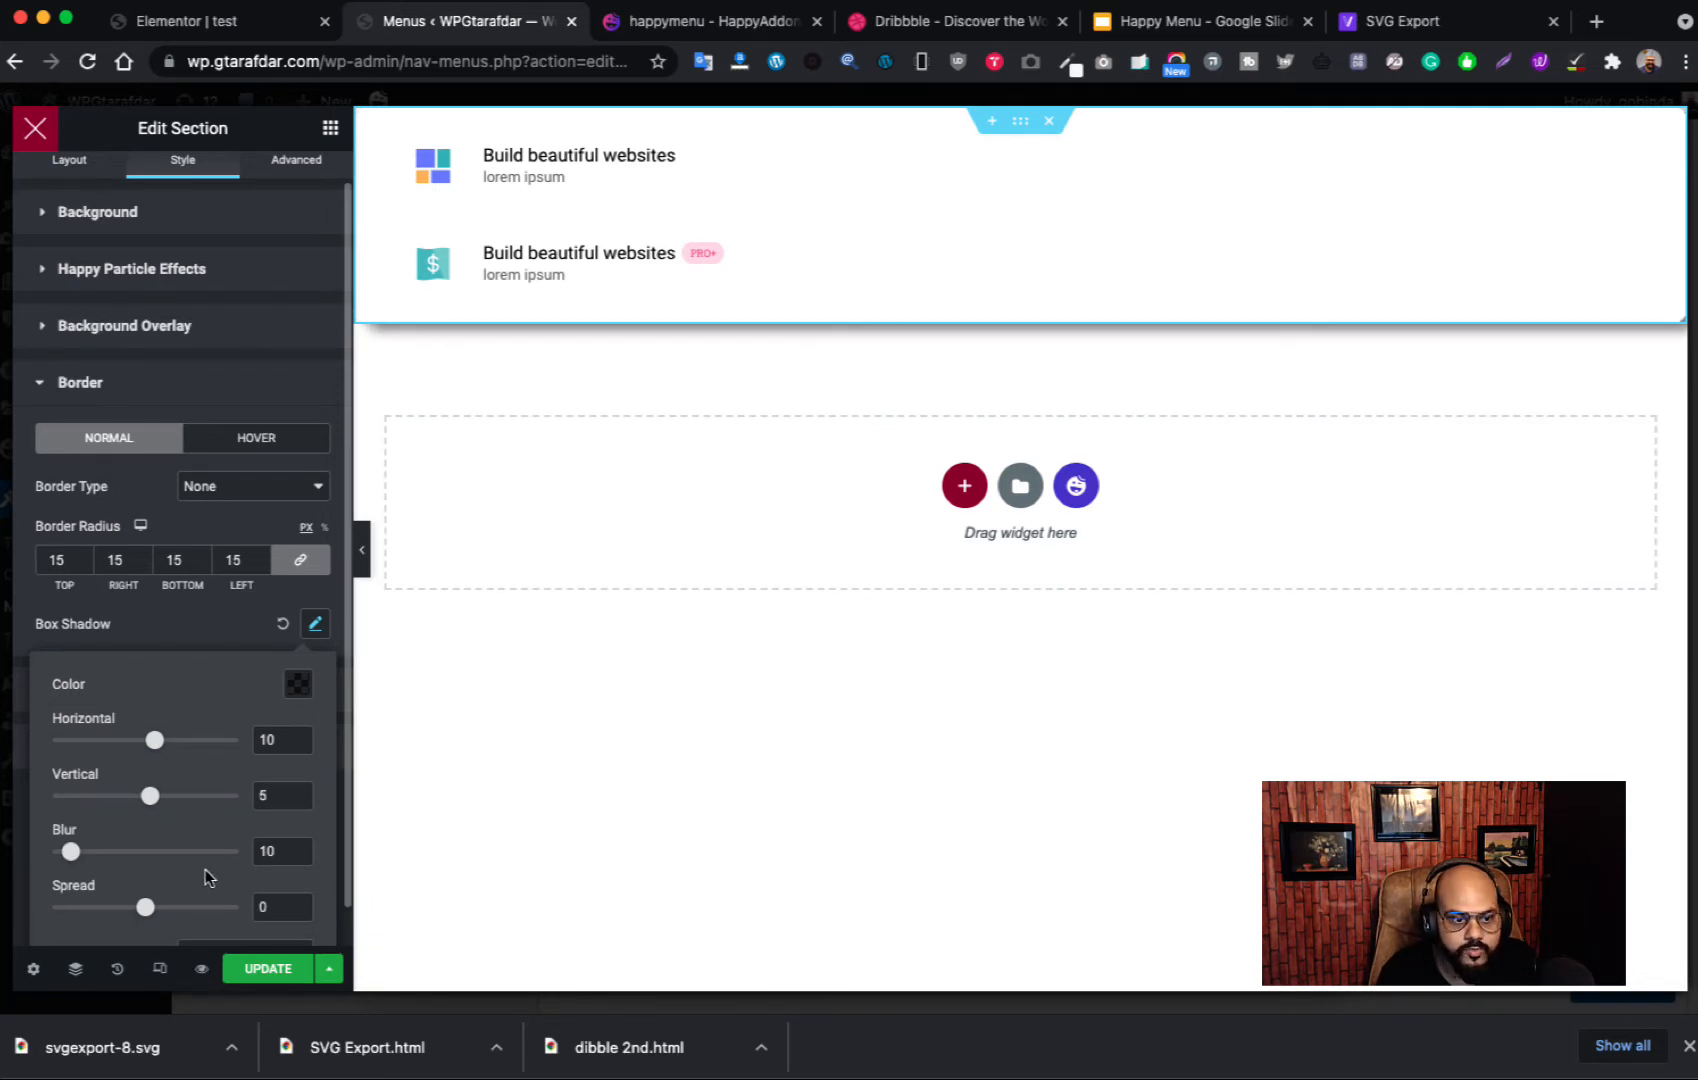
drag(60, 865, 79, 861)
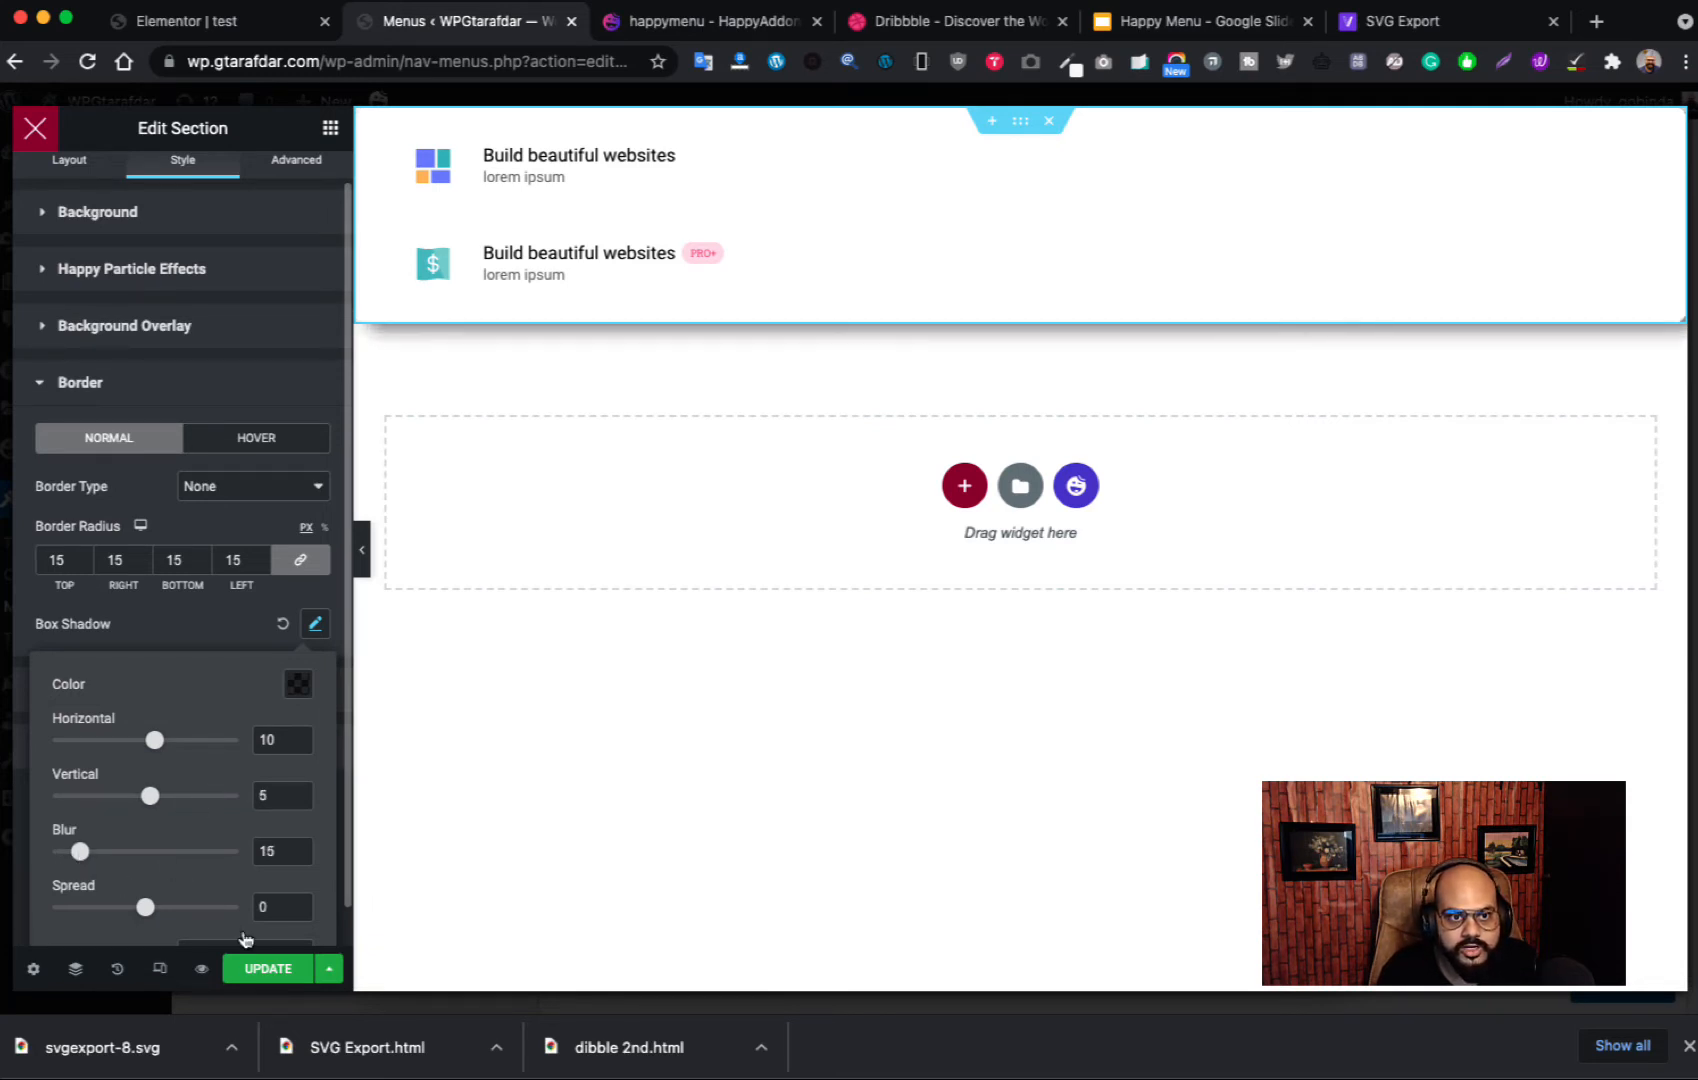
Step: Update the mega menu content, close its editor and save the Find Work item's Happy Menu settings
click(270, 968)
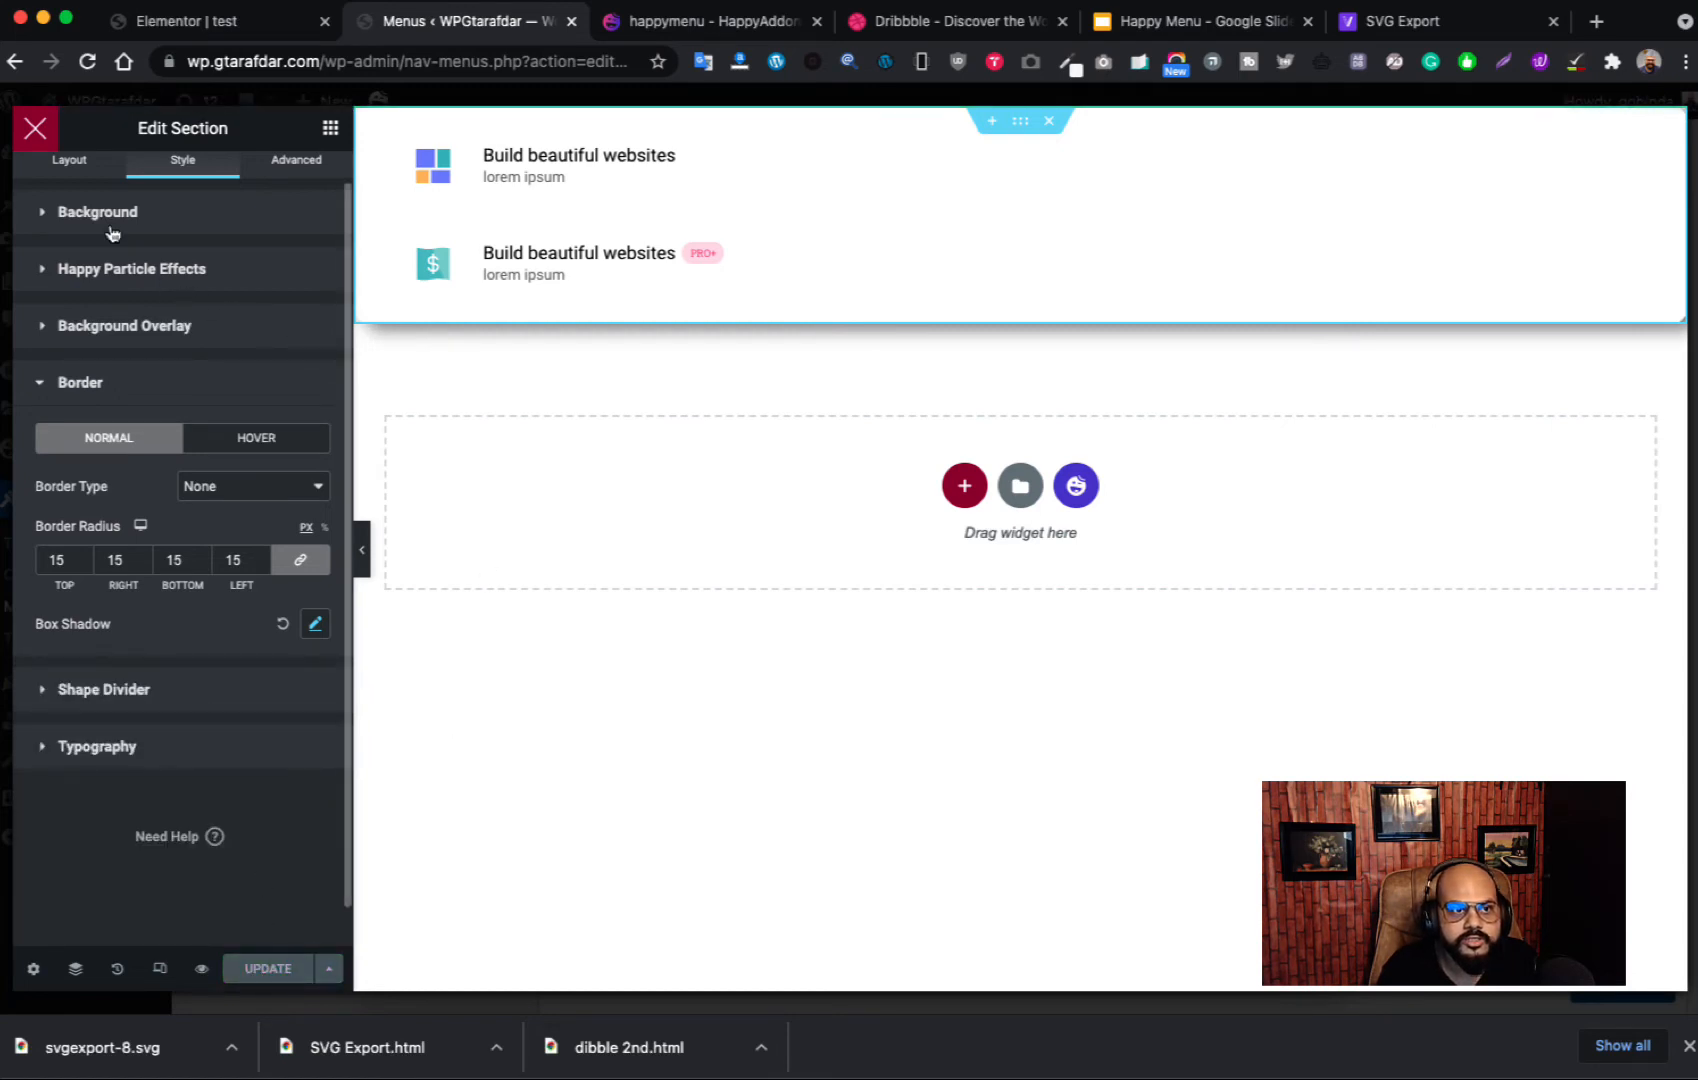
click(38, 132)
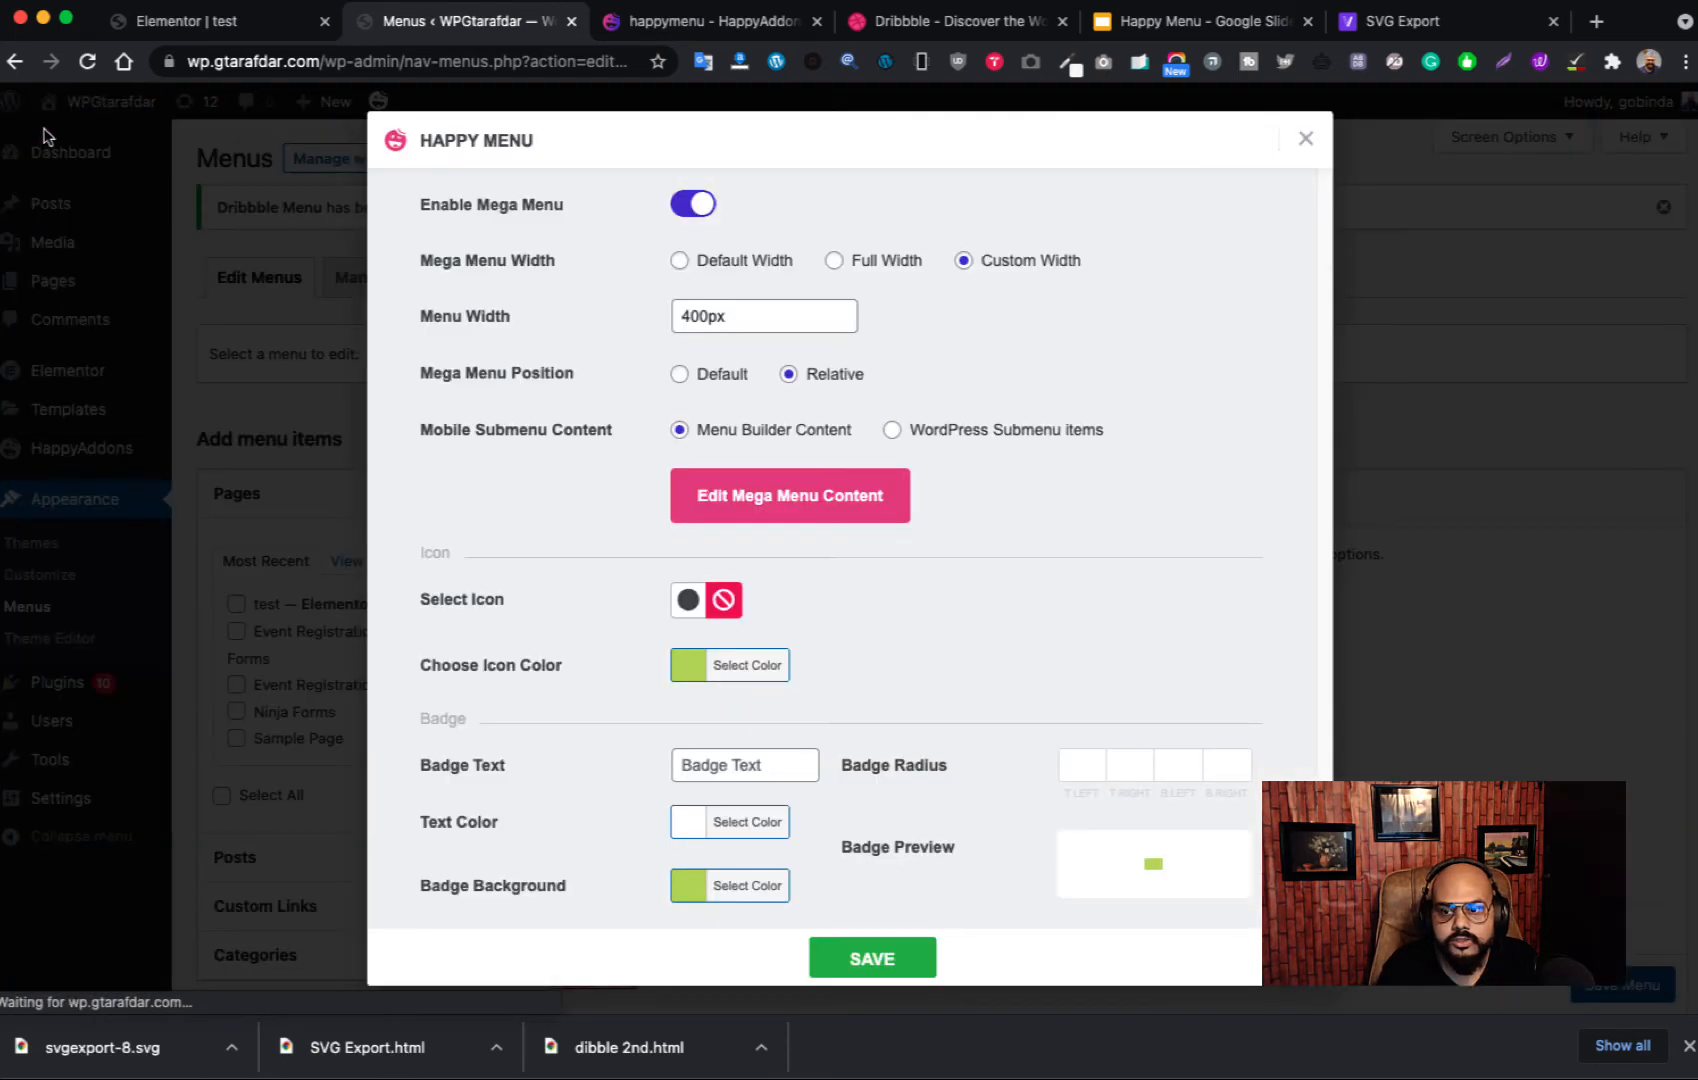
click(895, 965)
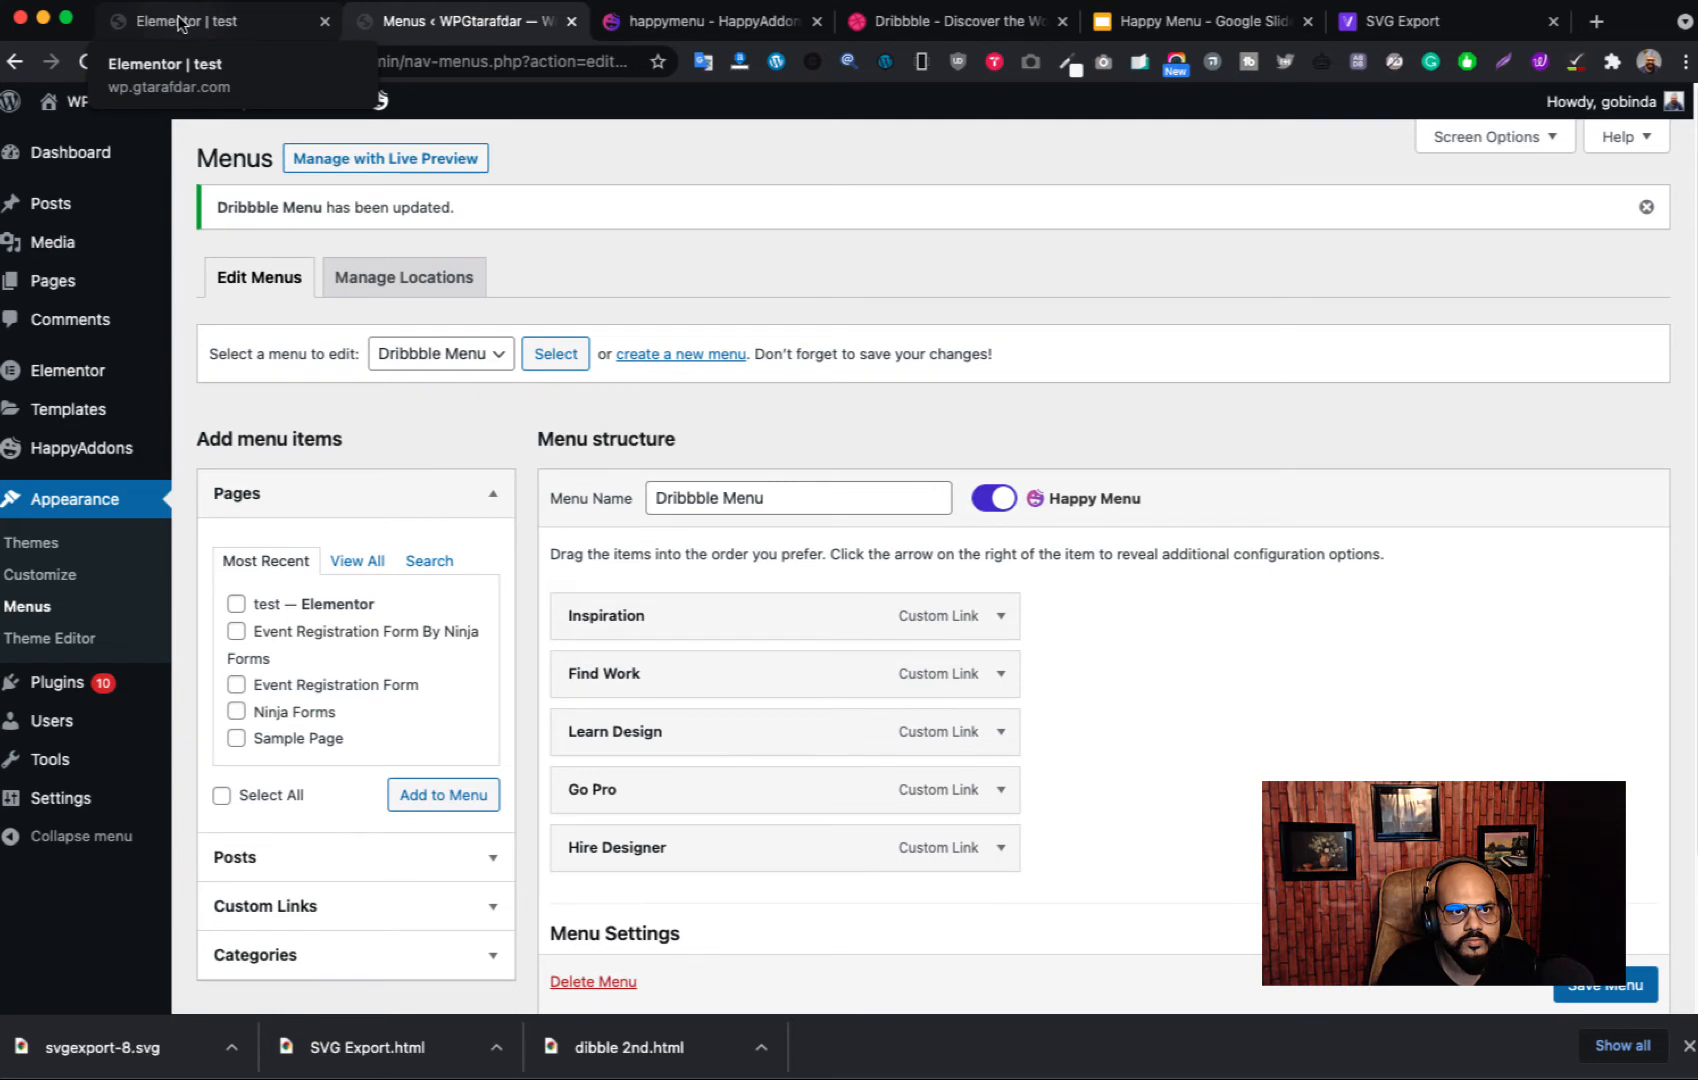
Step: Reload the Elementor test page and examine the Find Work and Inspiration dropdowns
click(180, 22)
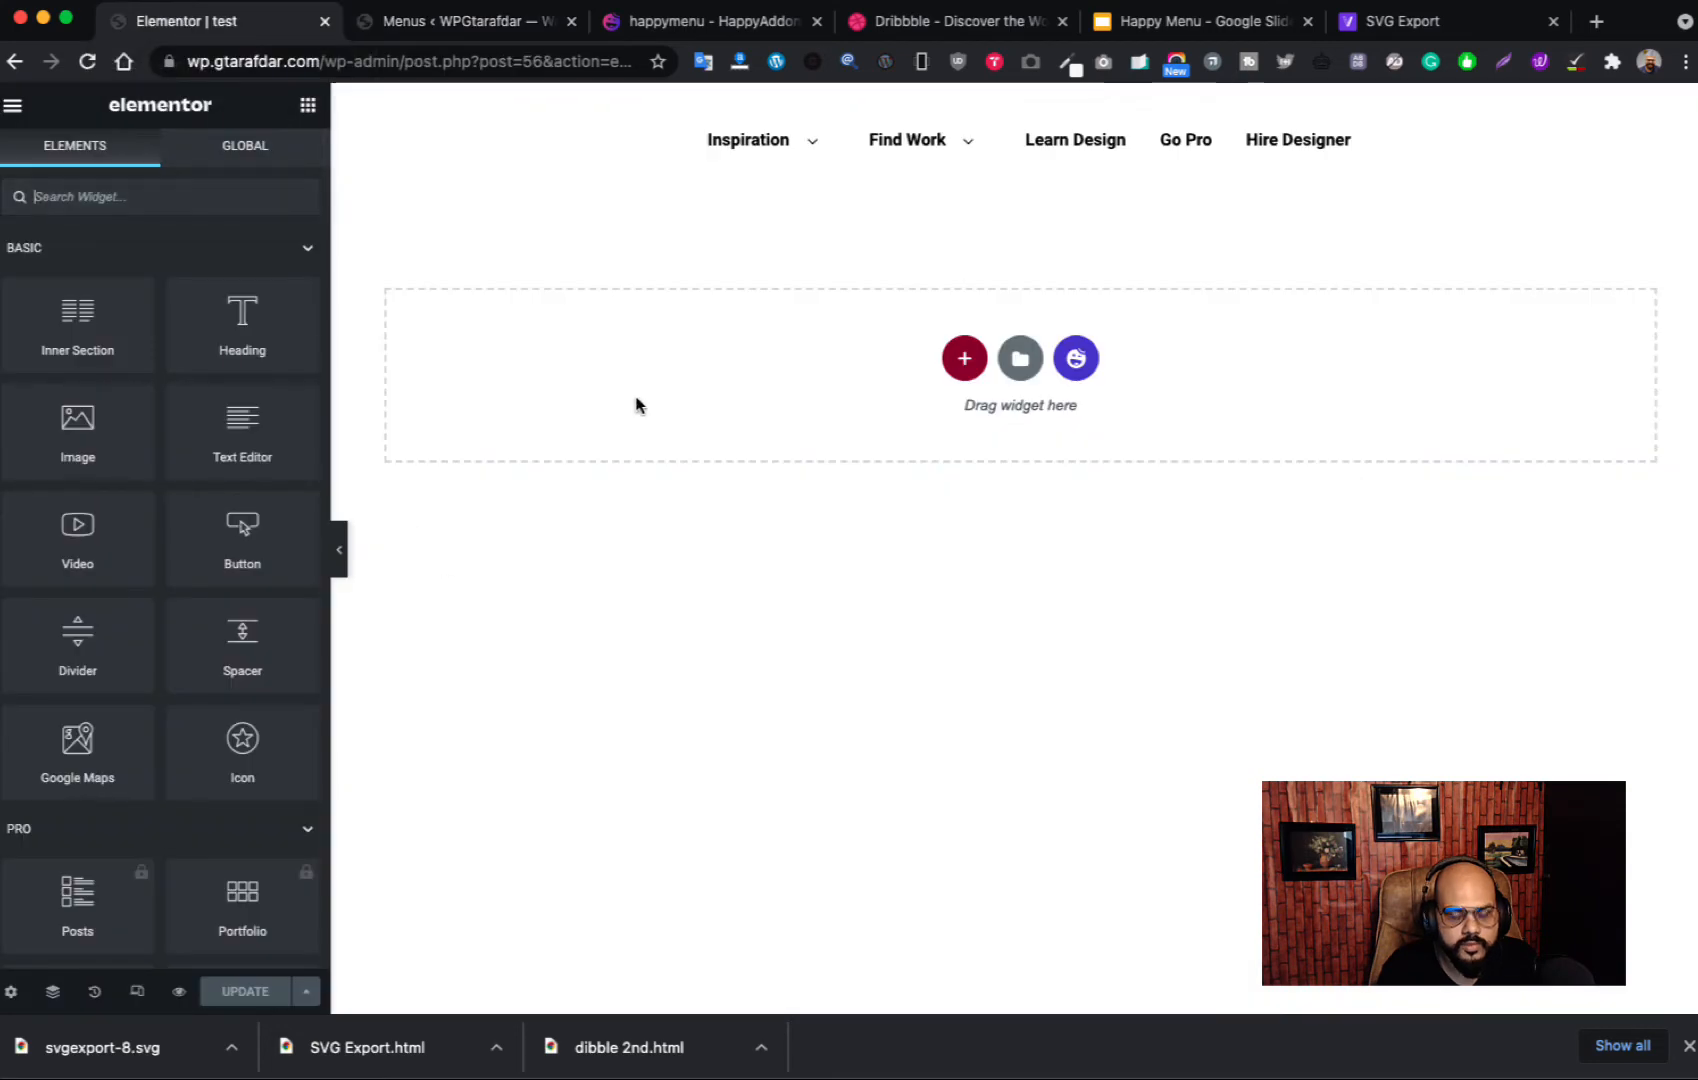
key(super+r)
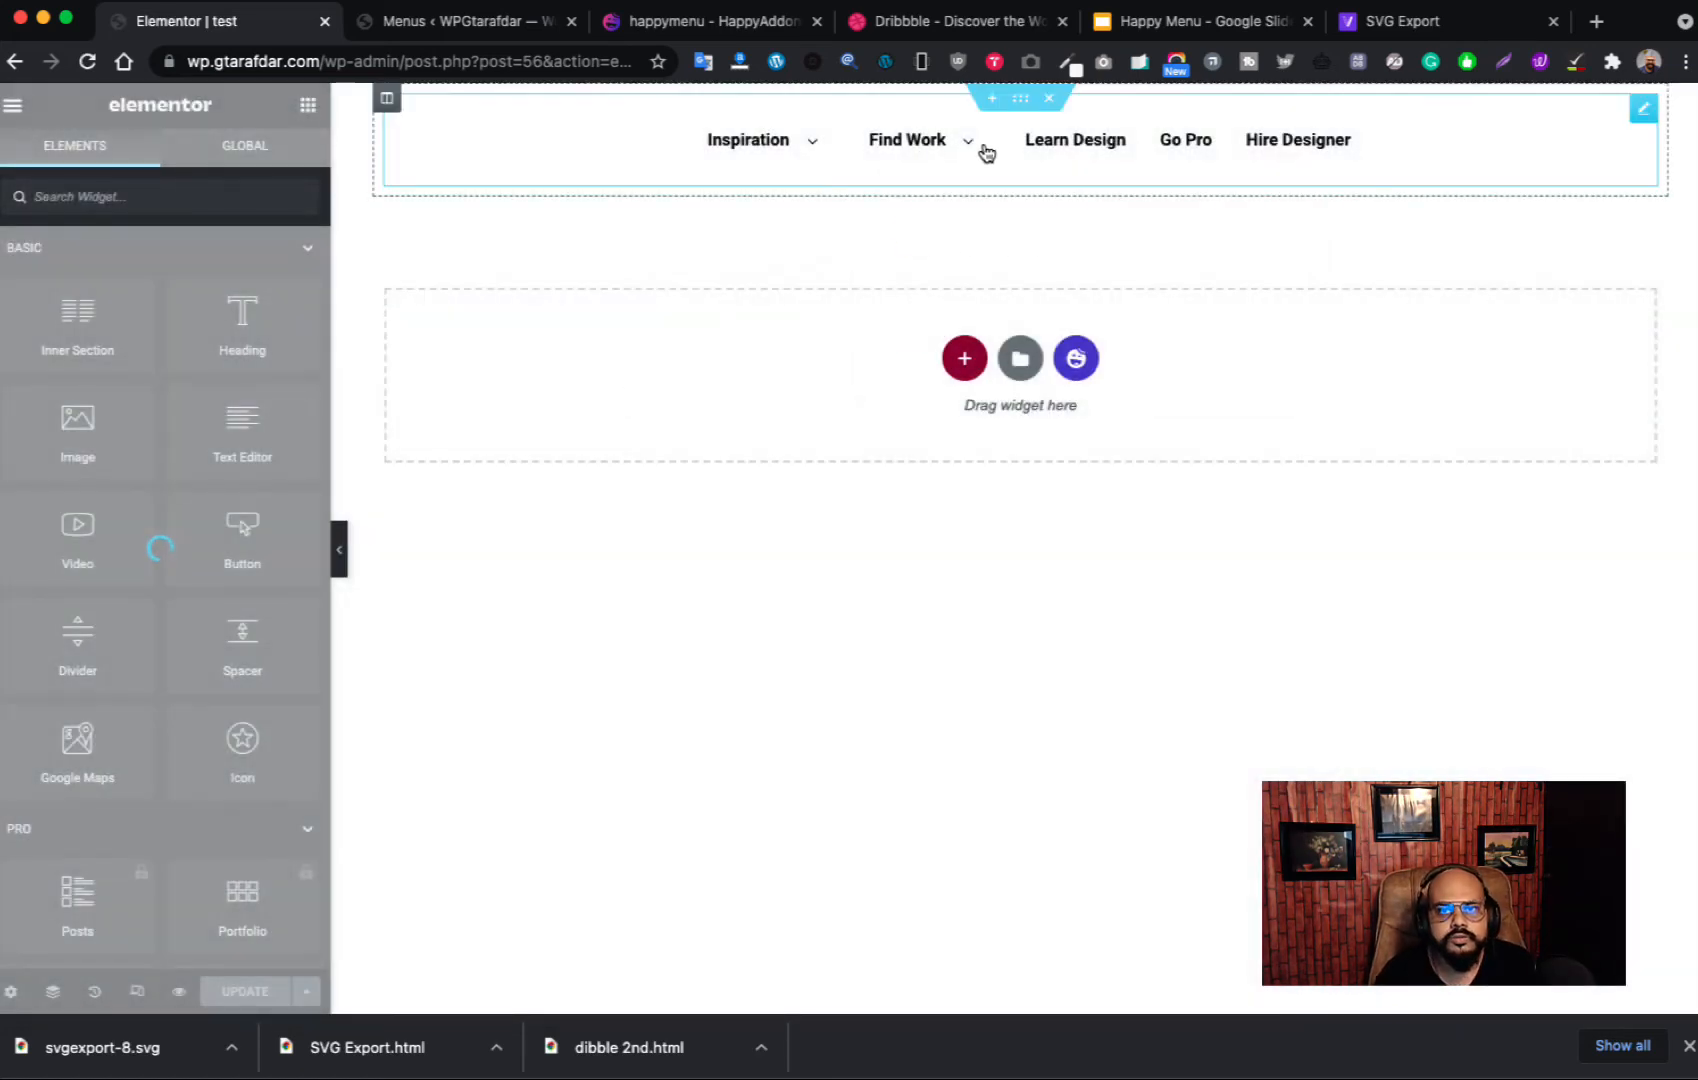
mouse_move(936, 148)
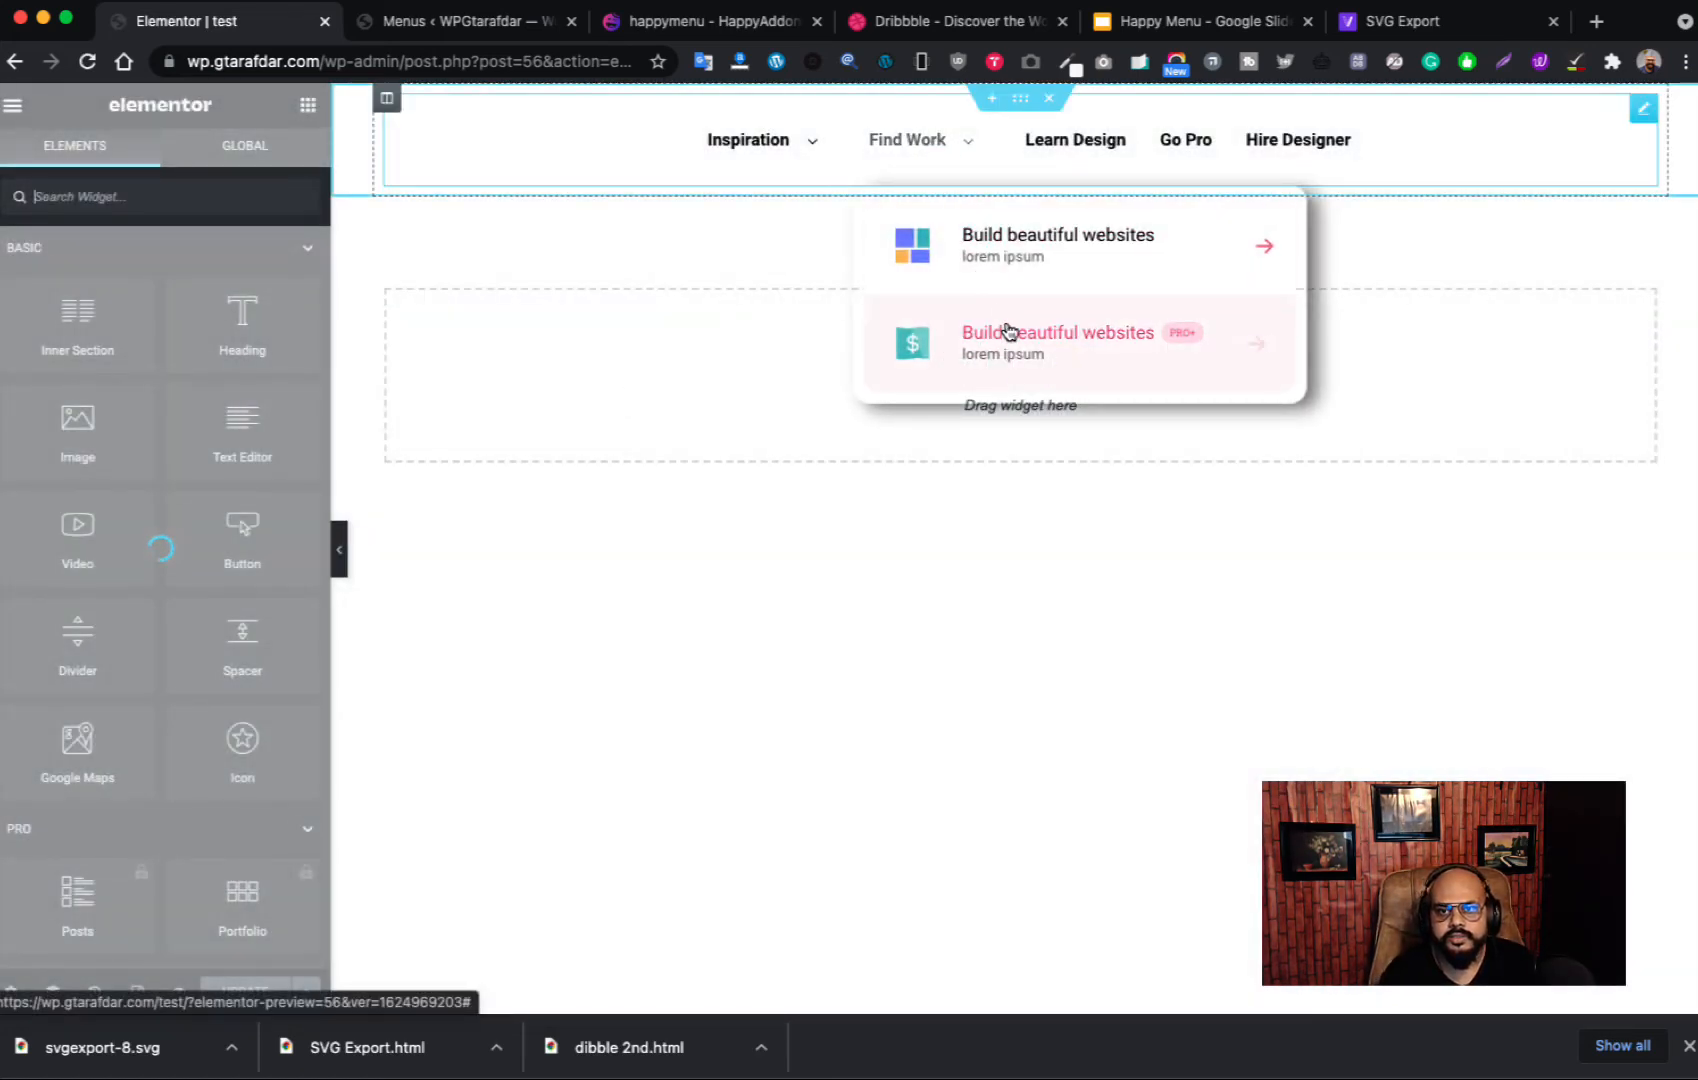
mouse_move(760, 150)
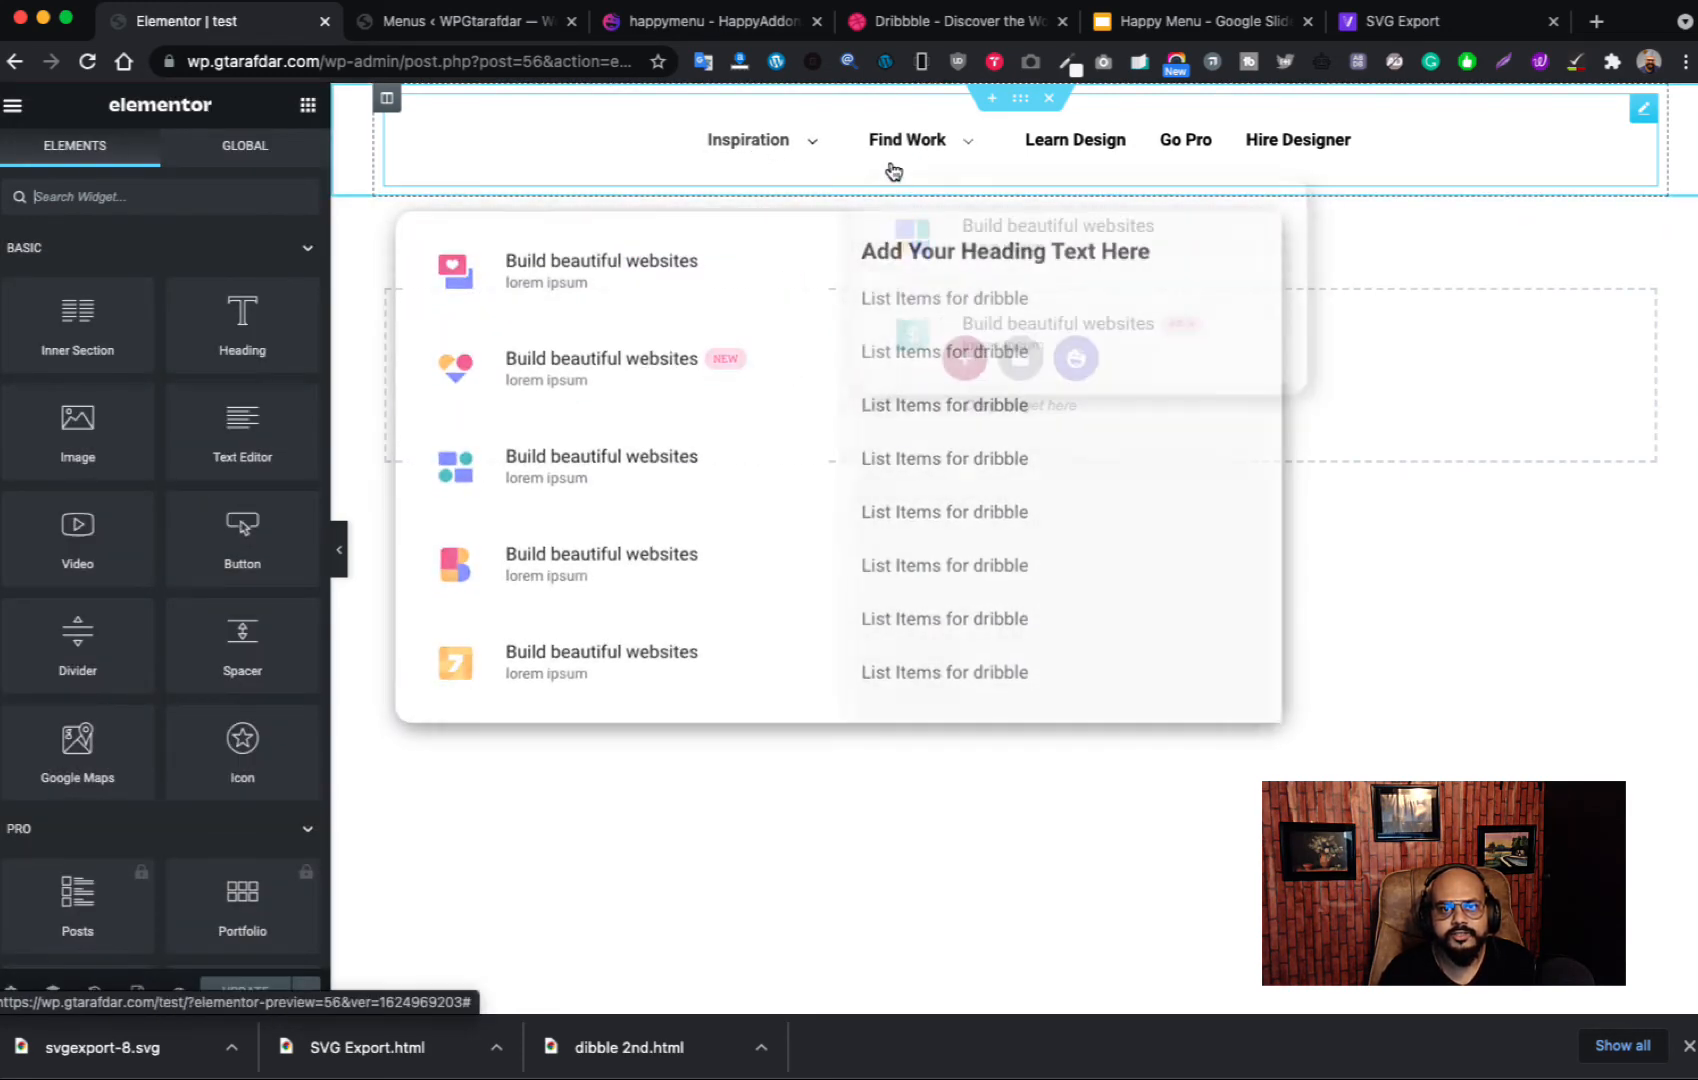
Step: Try the Default mega menu position for Find Work, save the settings and the menu, and check the dropdown on the reloaded test page
click(487, 22)
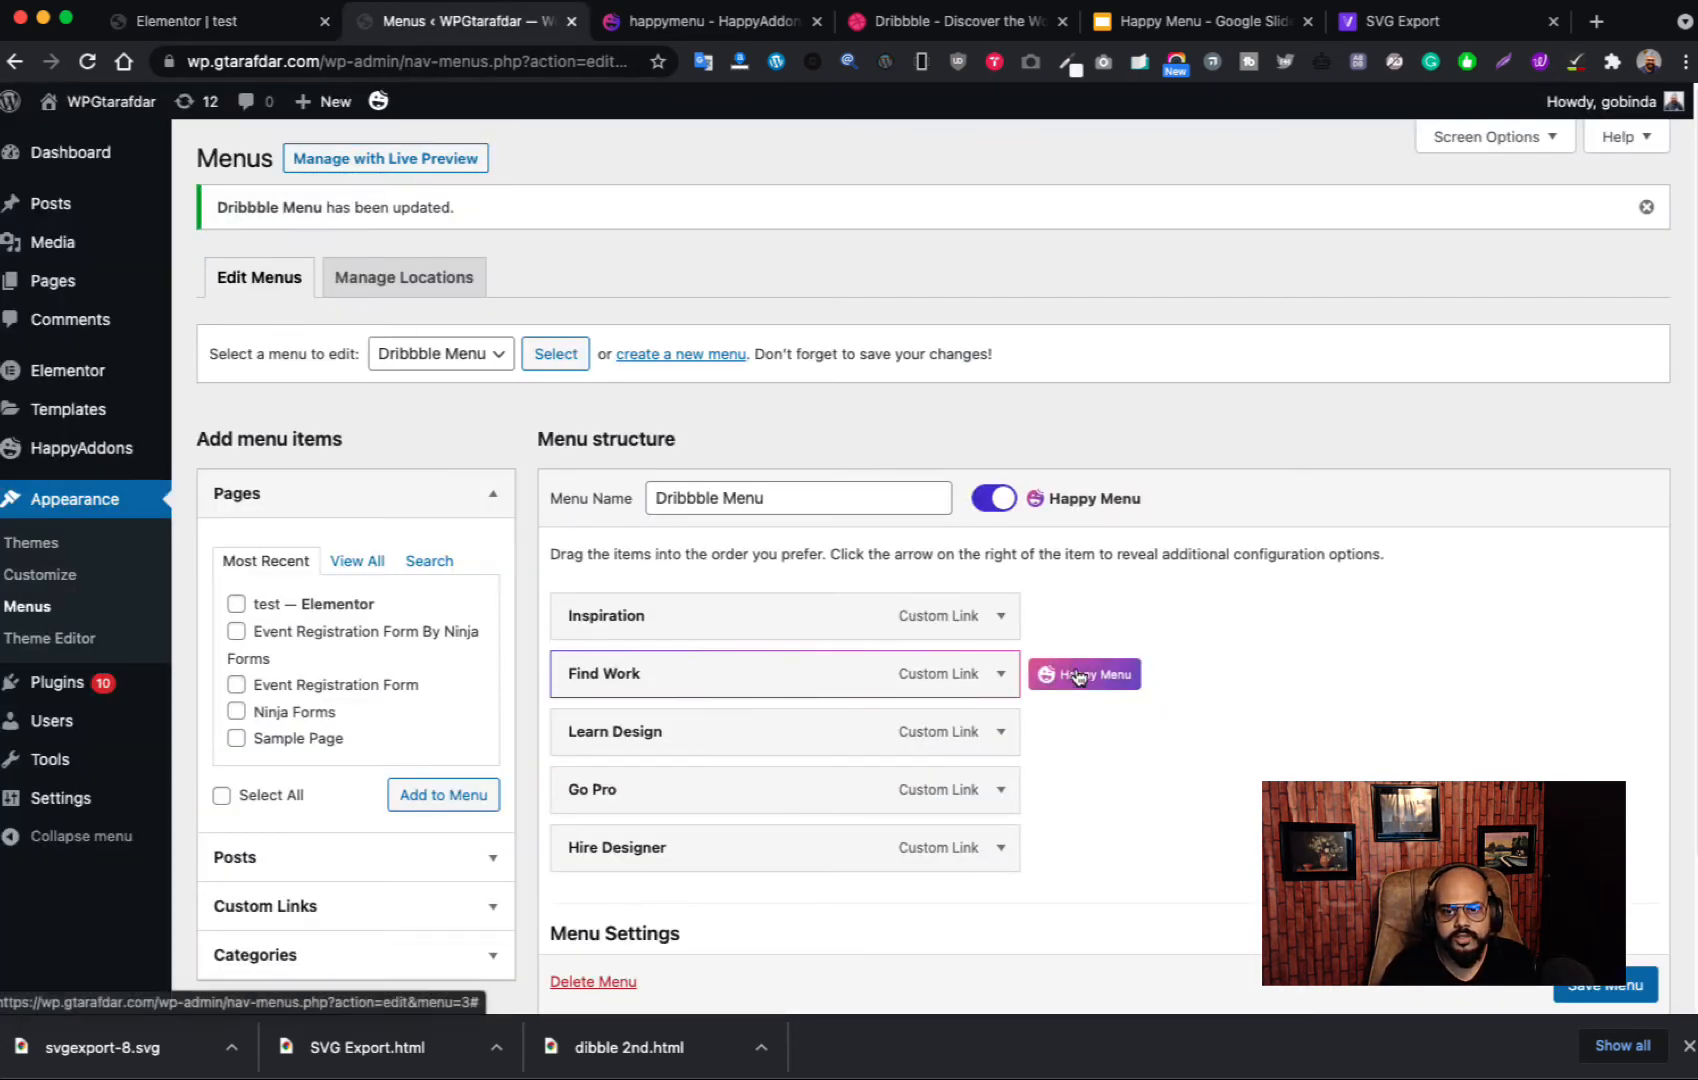
click(1076, 668)
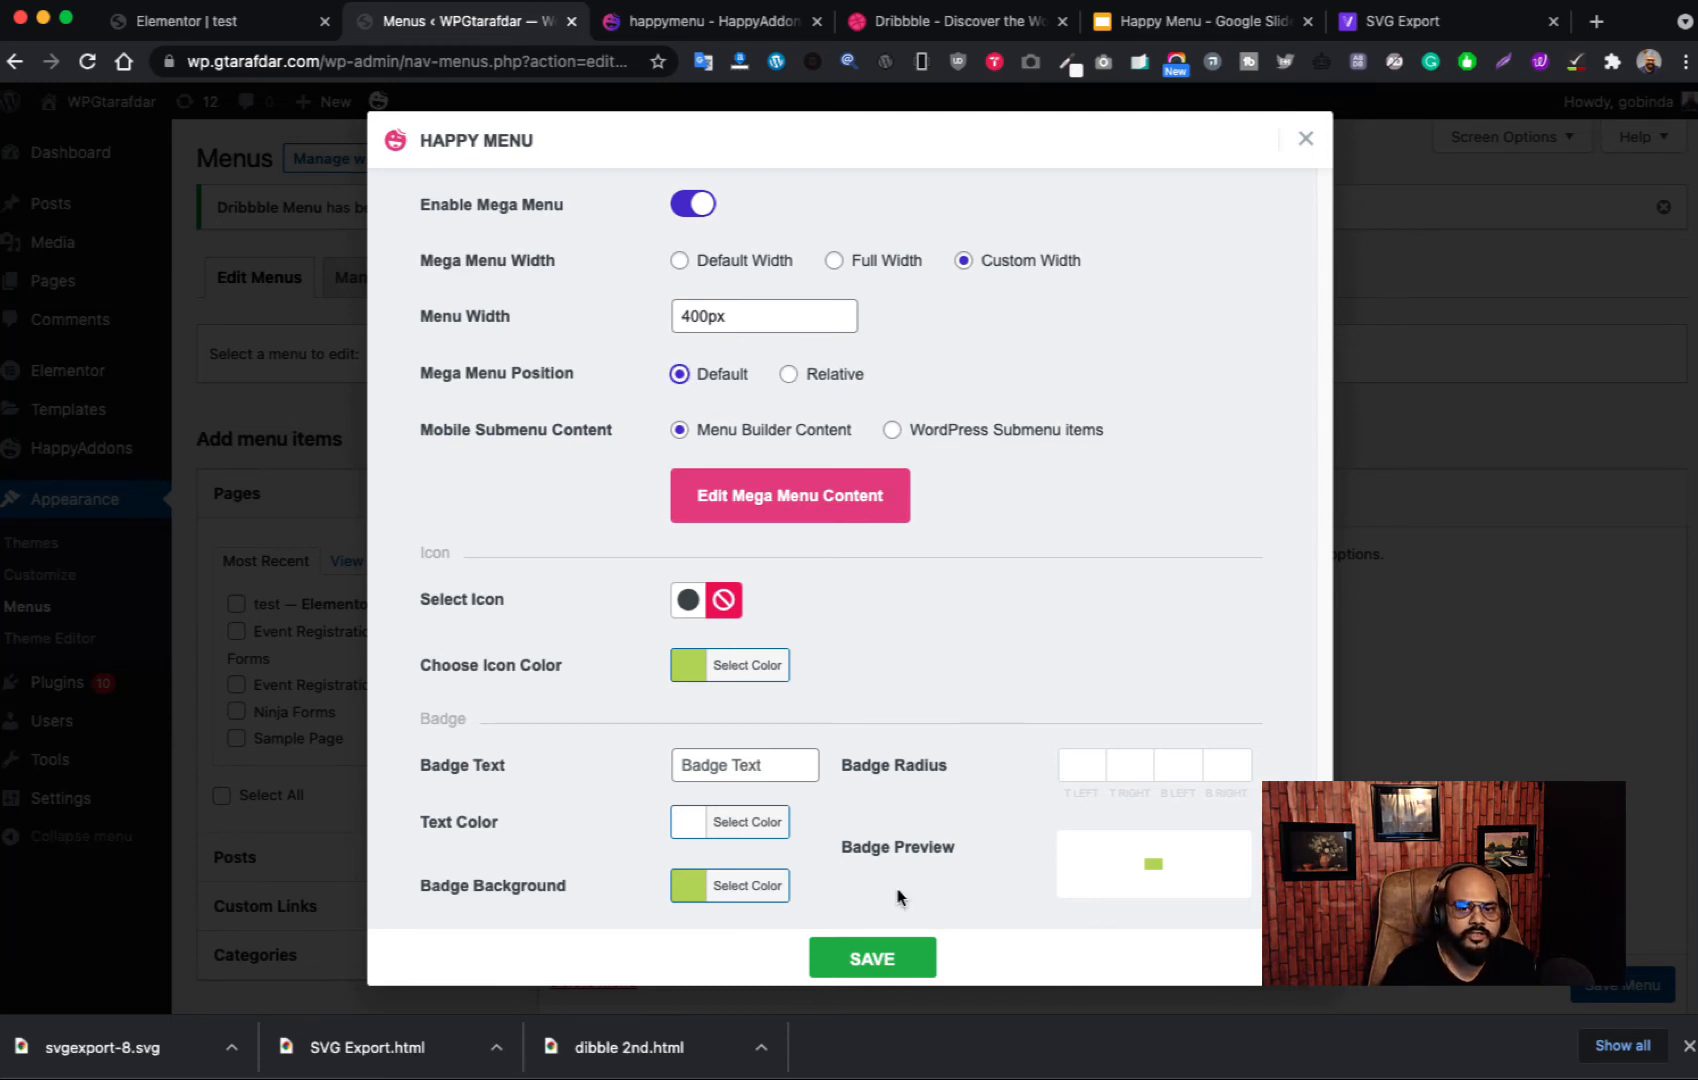
click(872, 958)
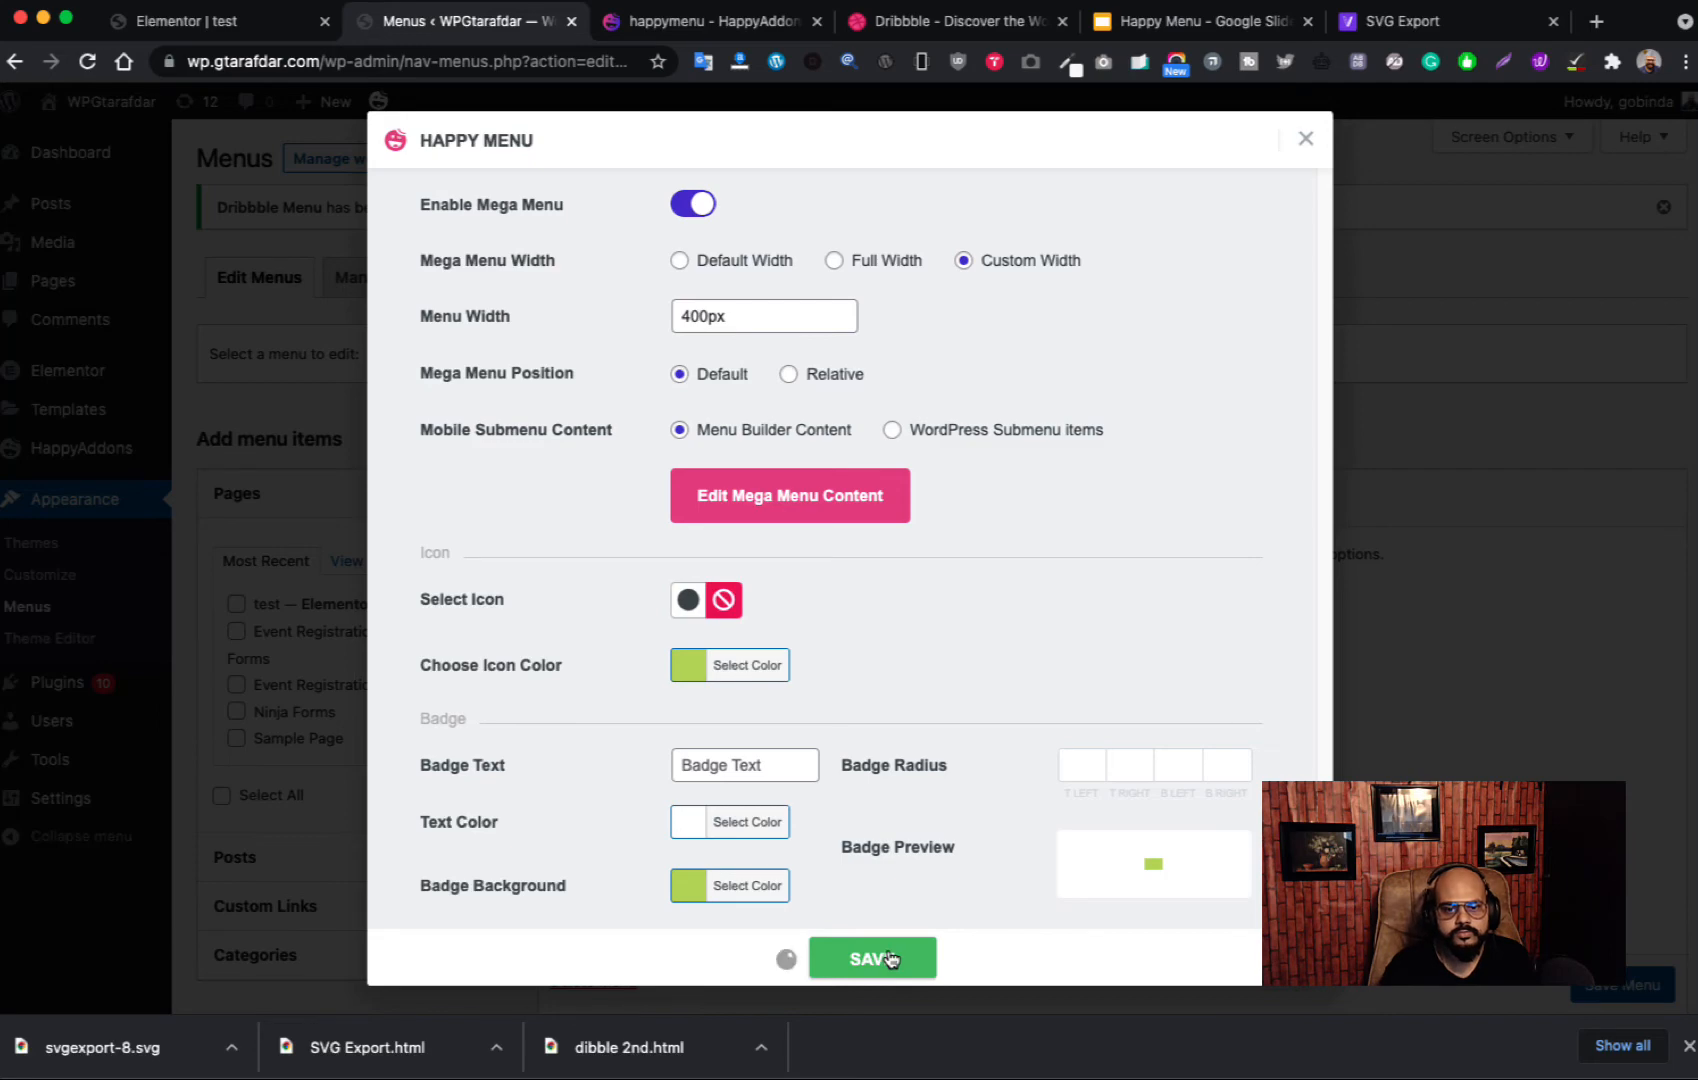
click(1463, 371)
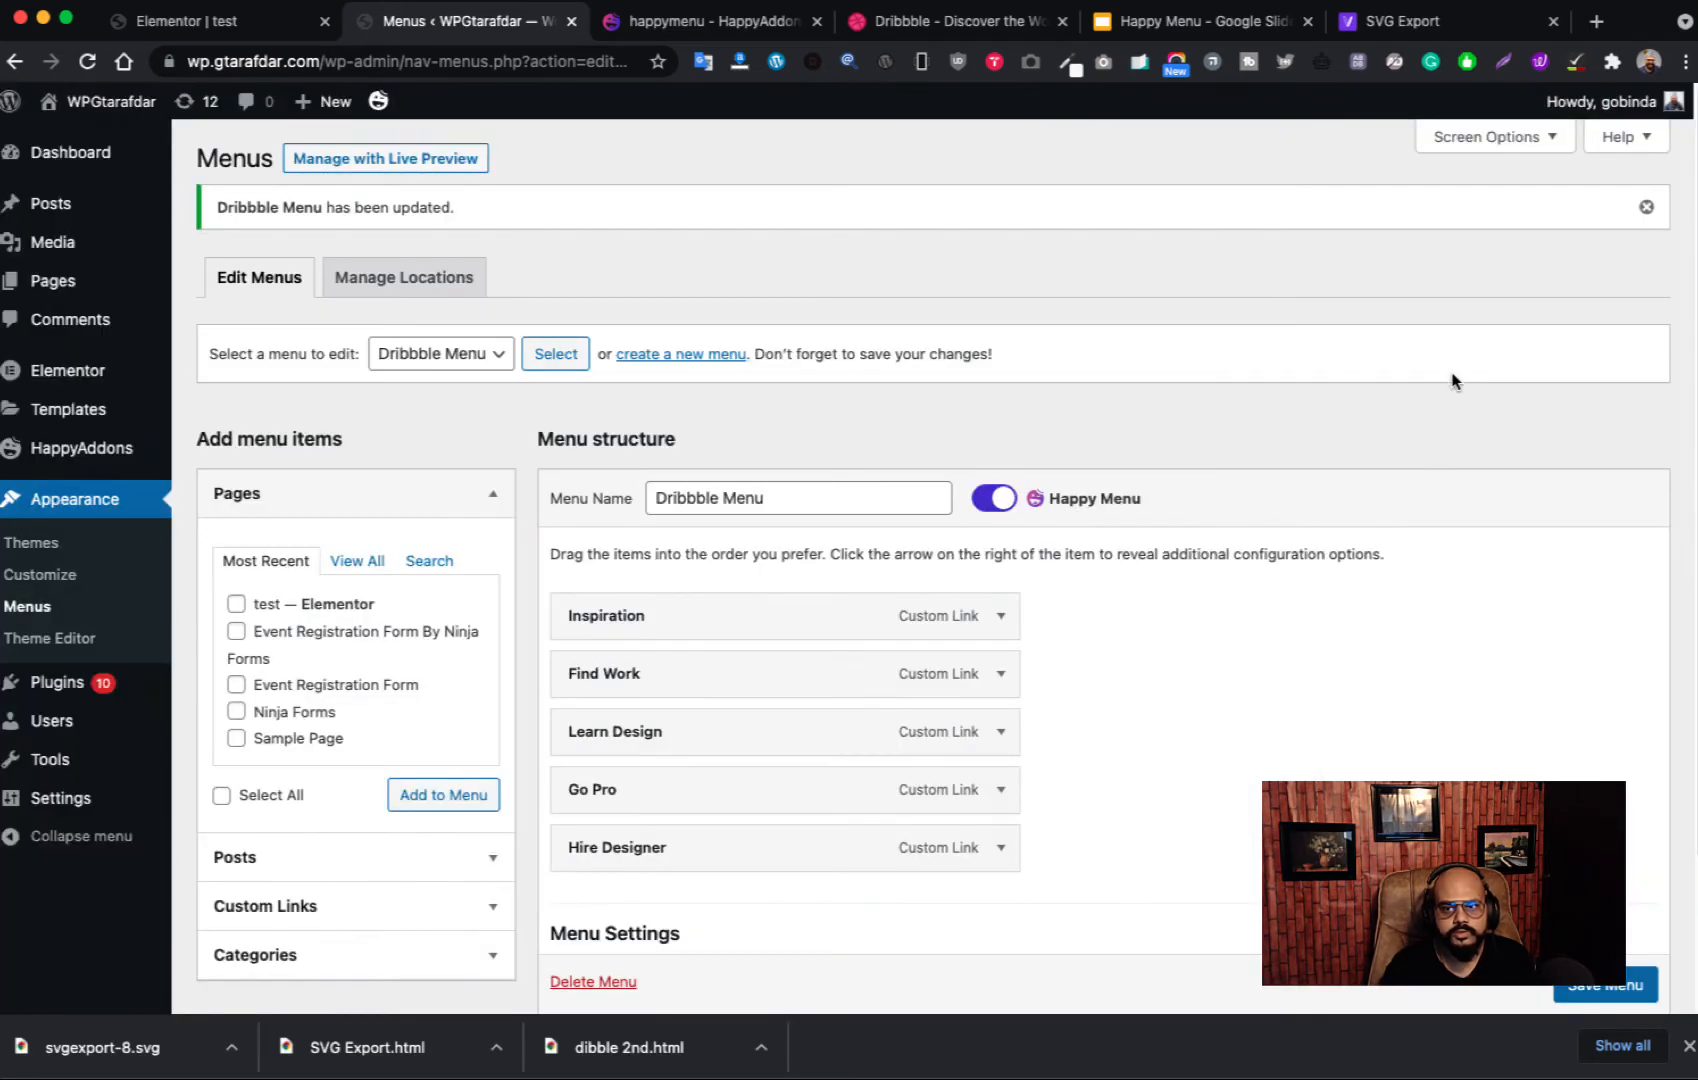
scroll(1570, 990, down, 1)
click(1580, 998)
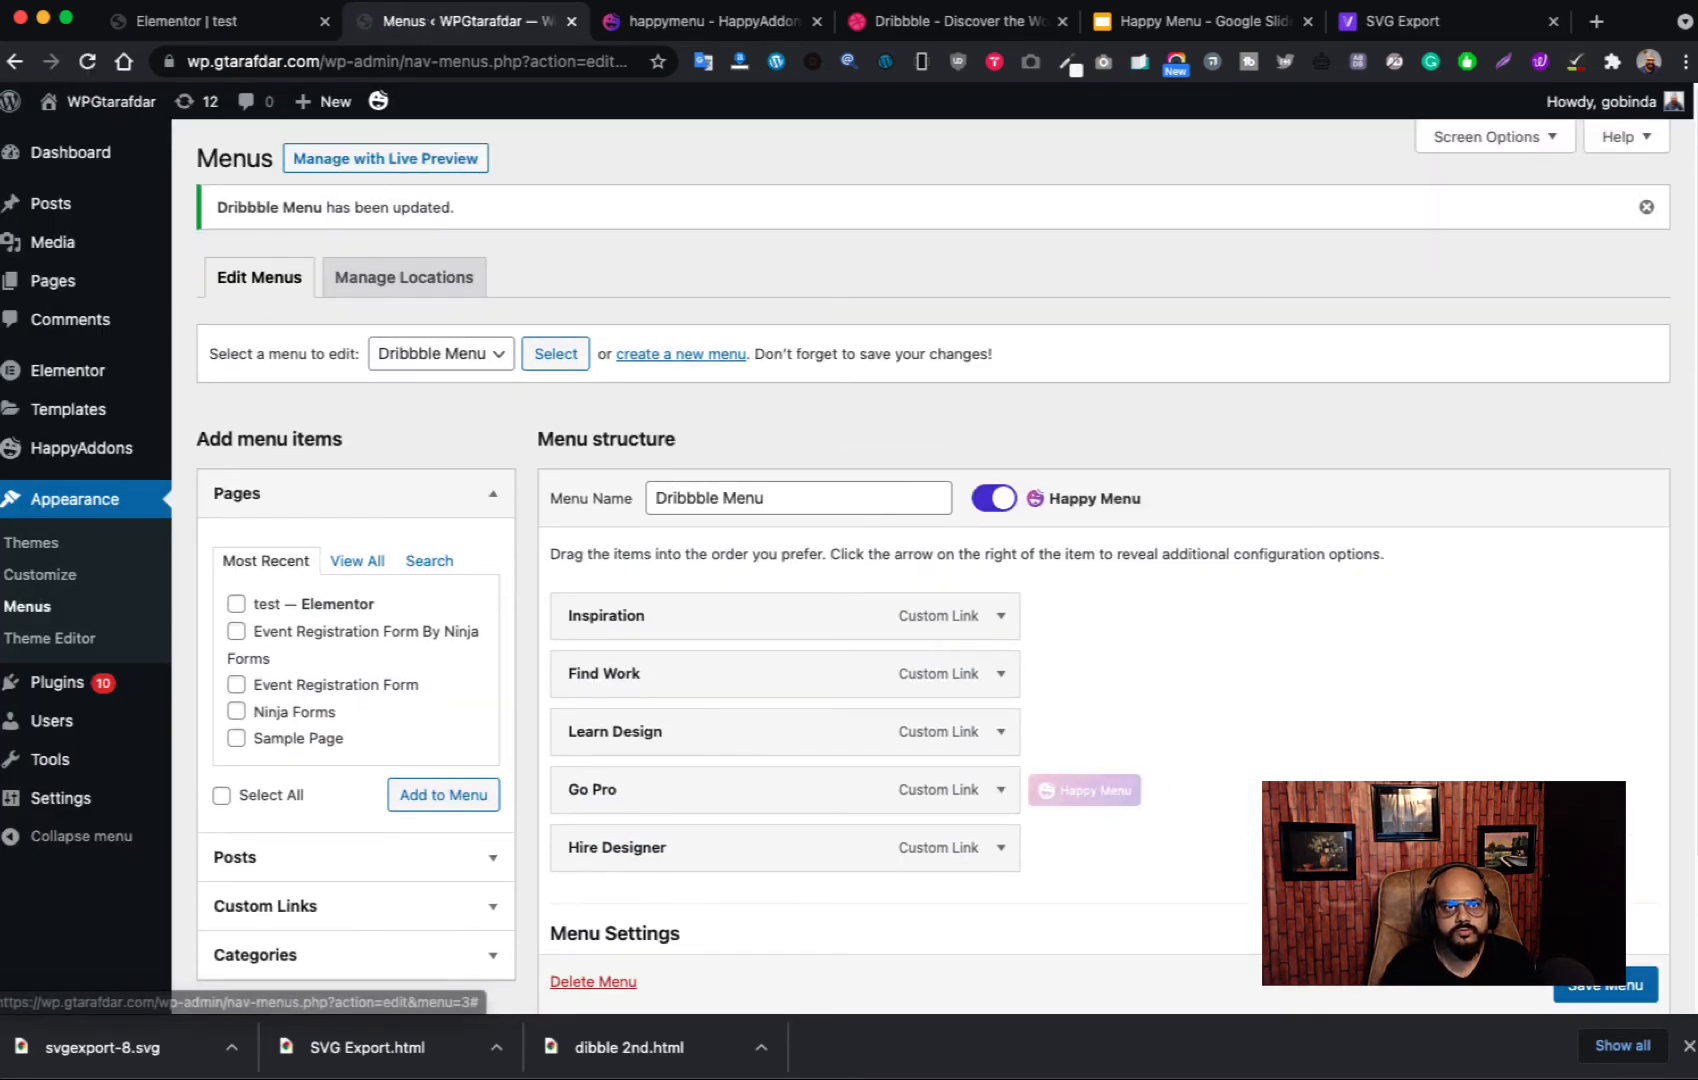
click(212, 38)
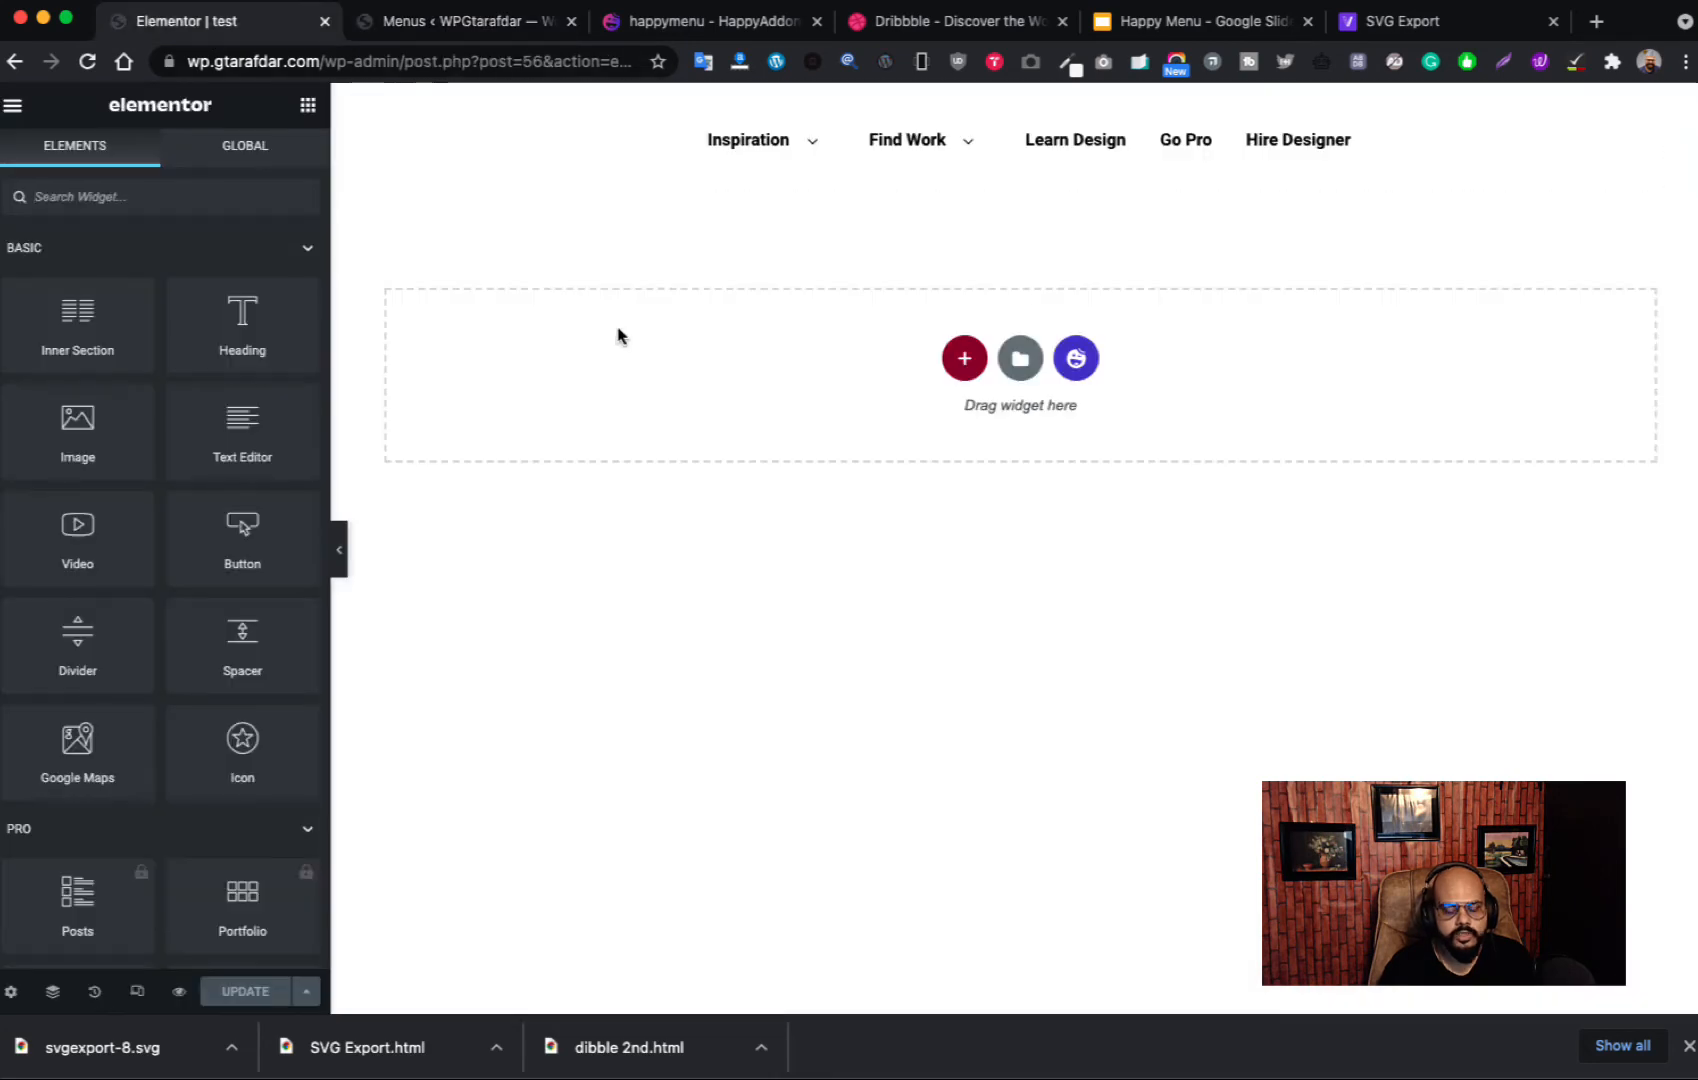
key(super+r)
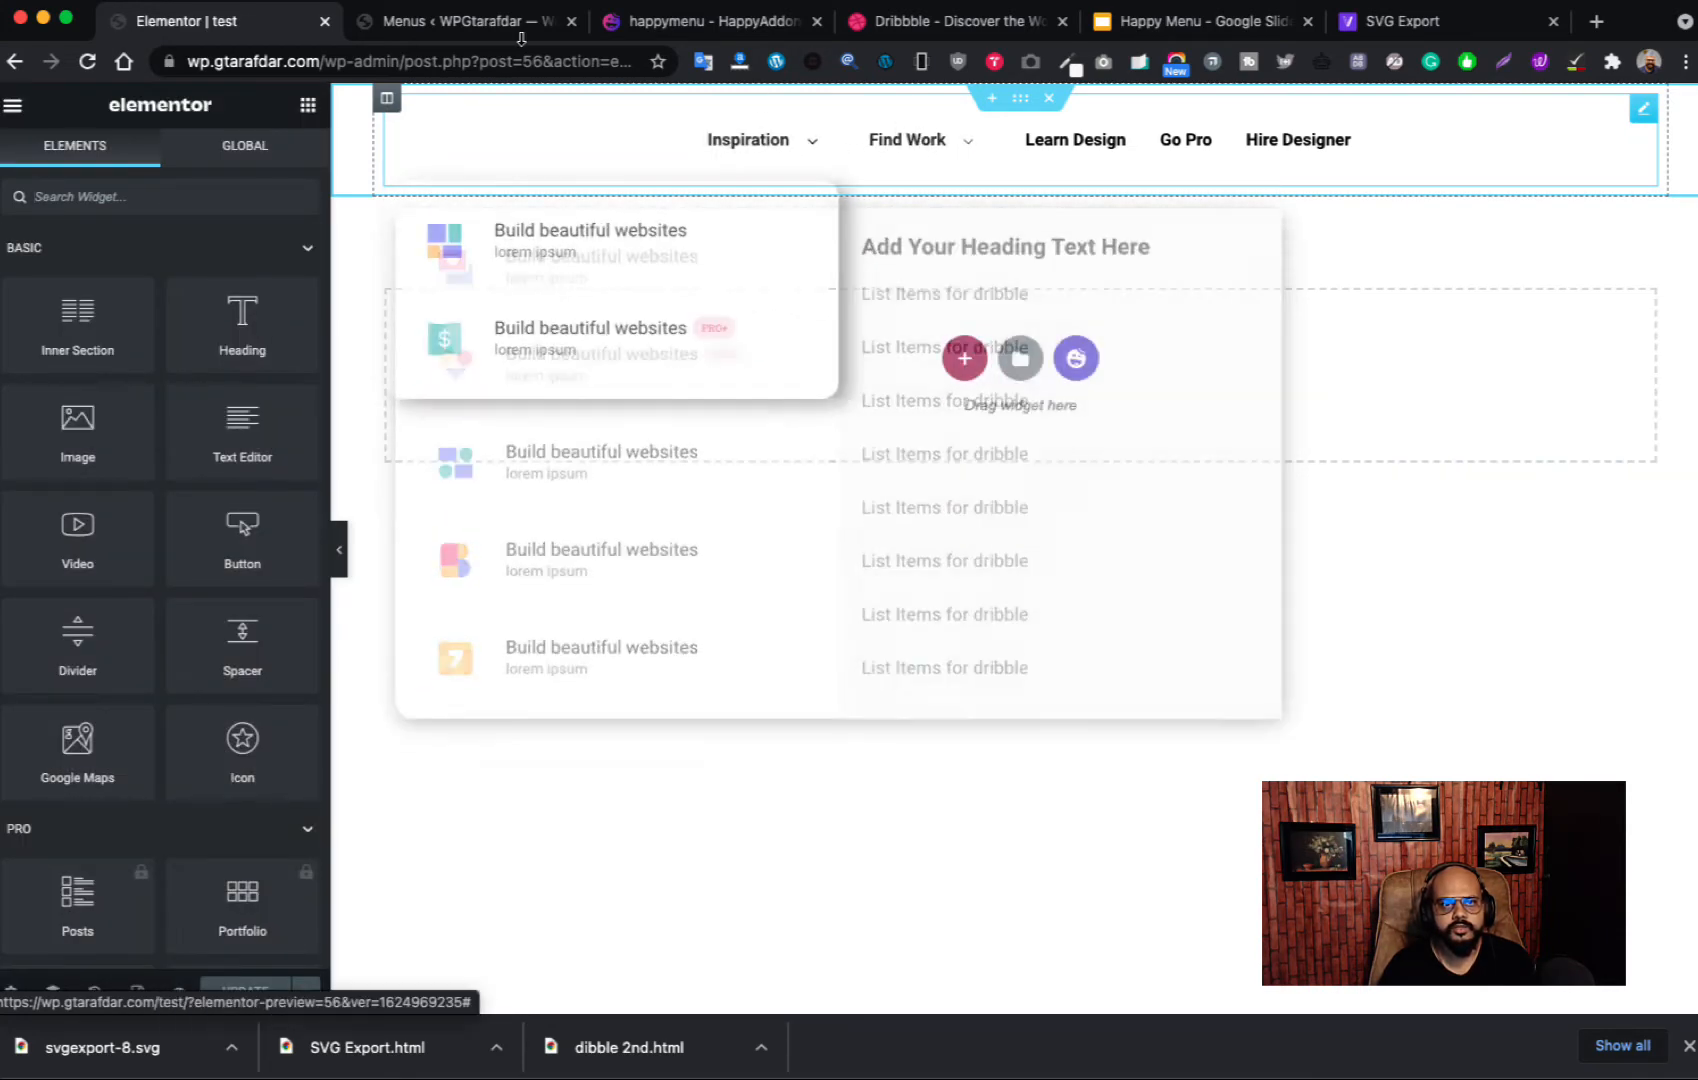
Step: Set the Find Work mega menu position back to Relative, save its settings and save the Dribbble Menu
click(455, 21)
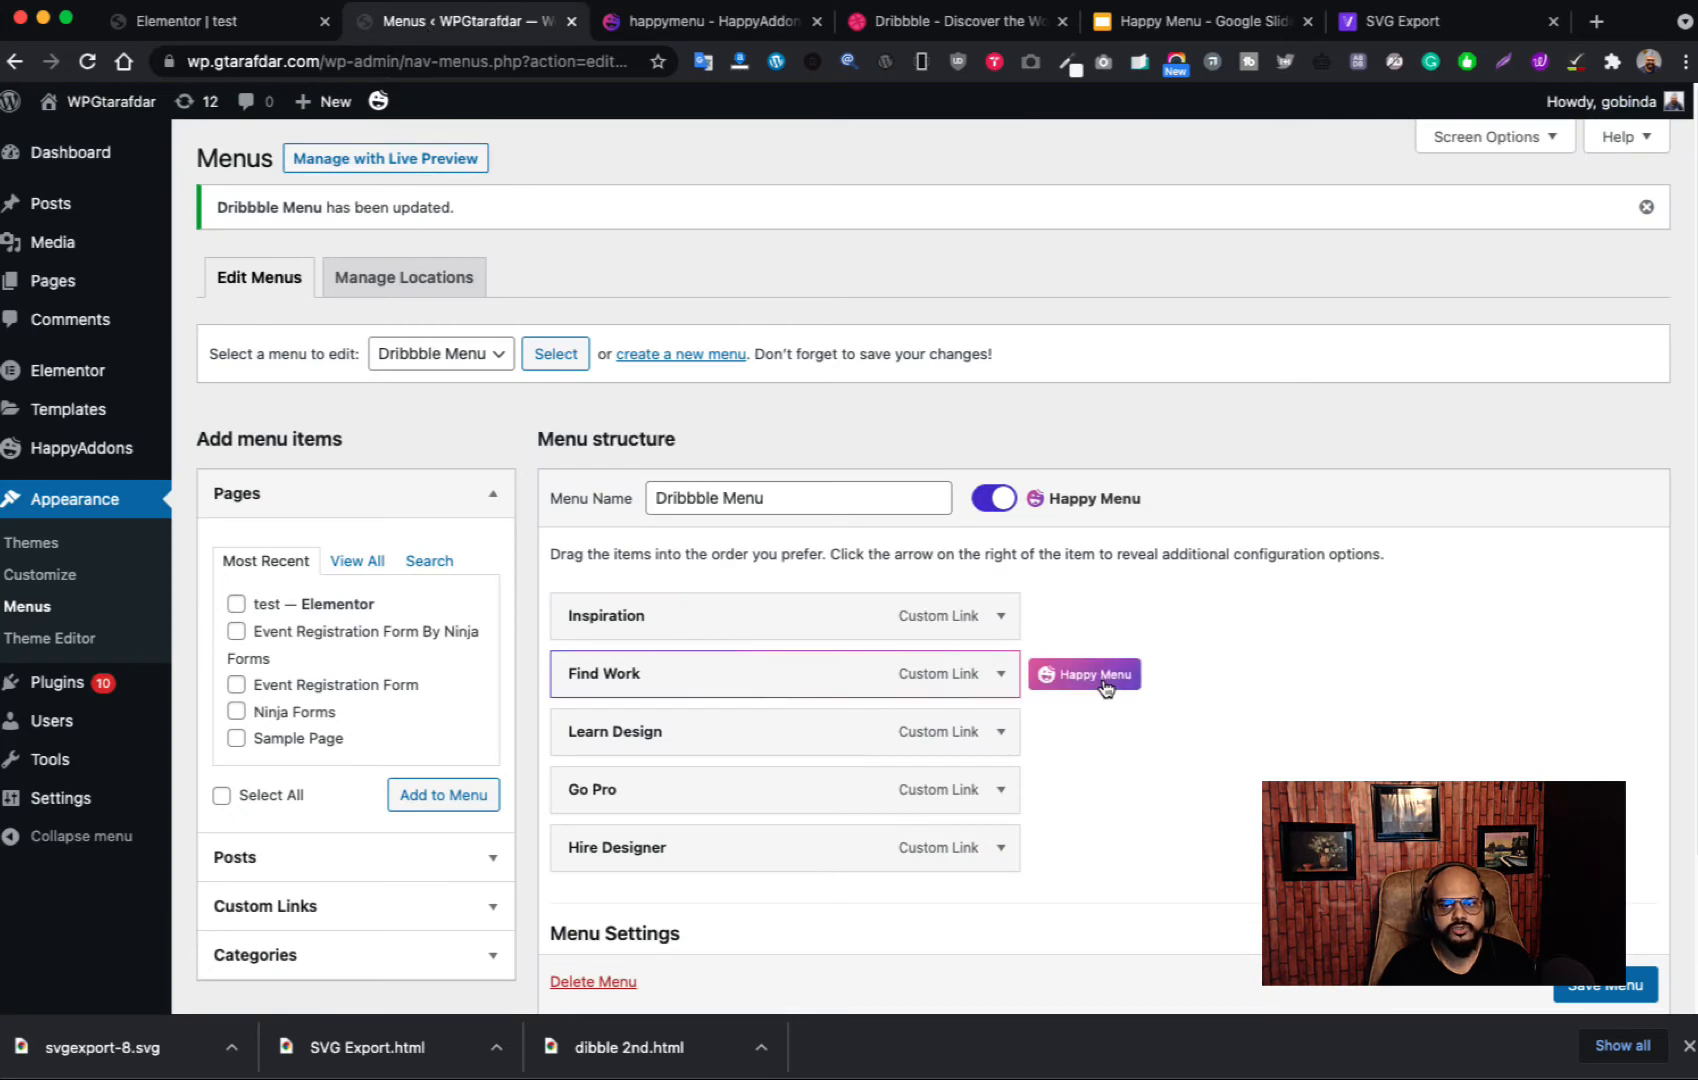
click(1084, 674)
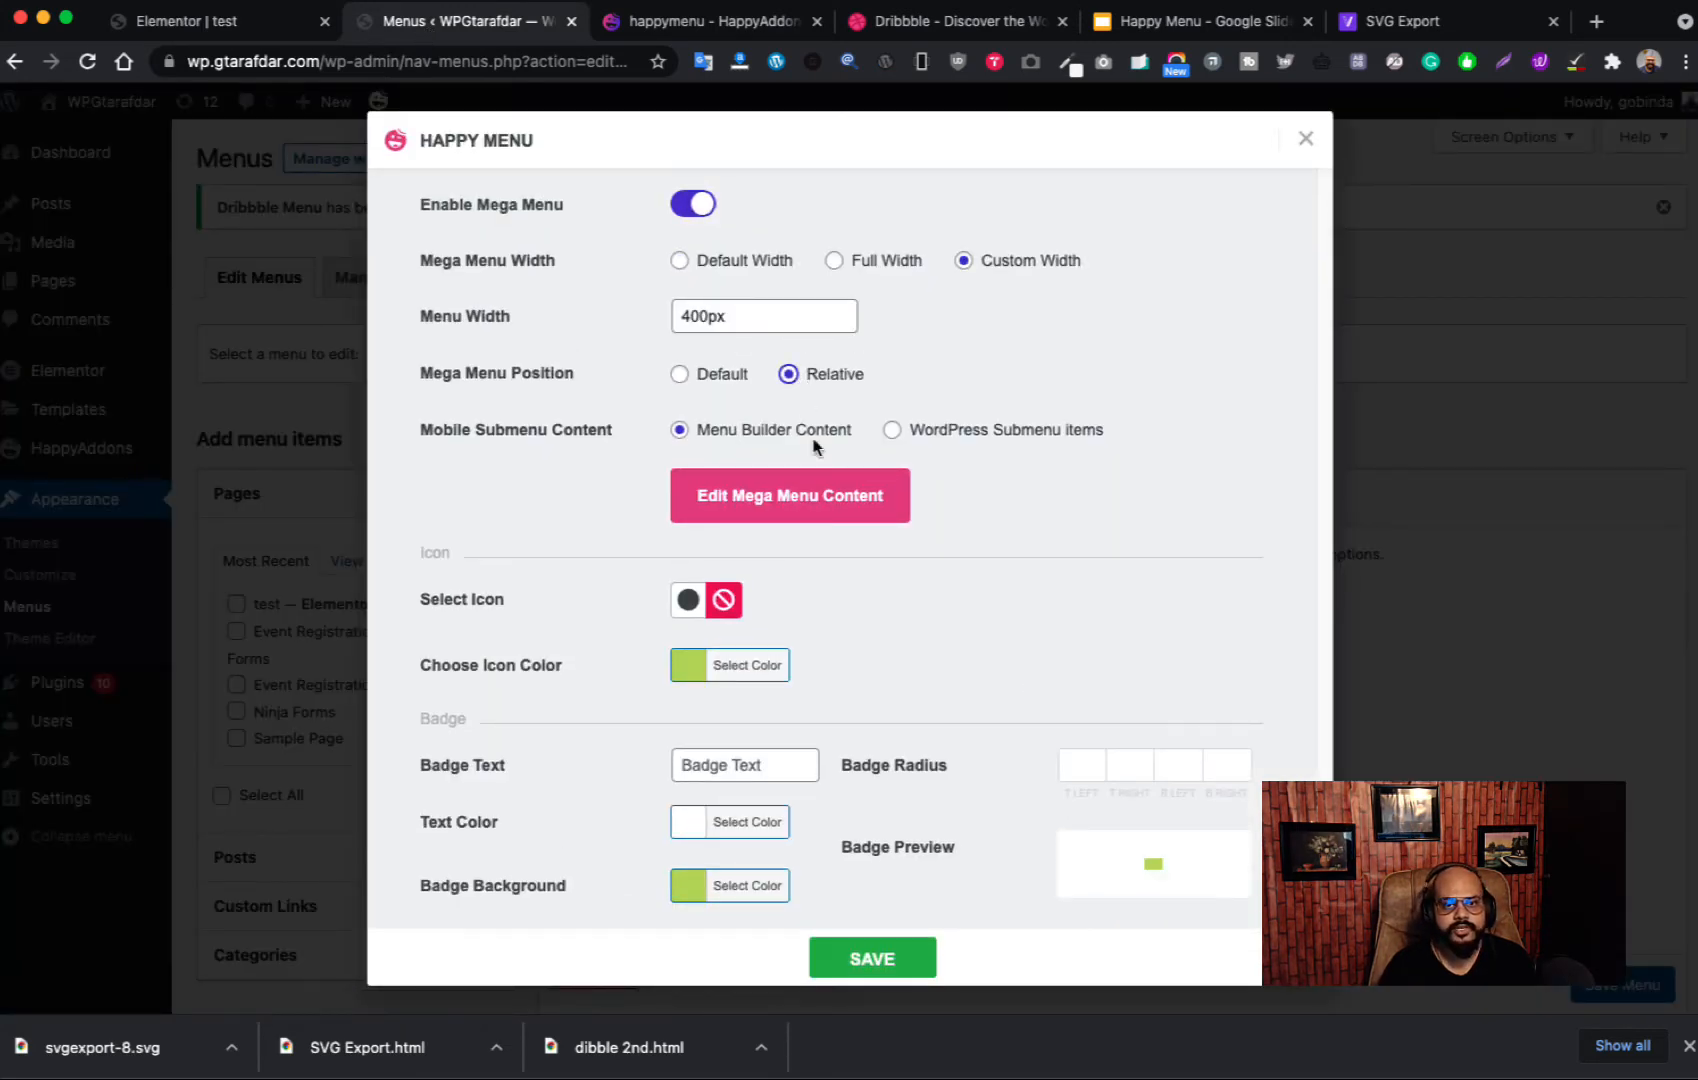
click(879, 943)
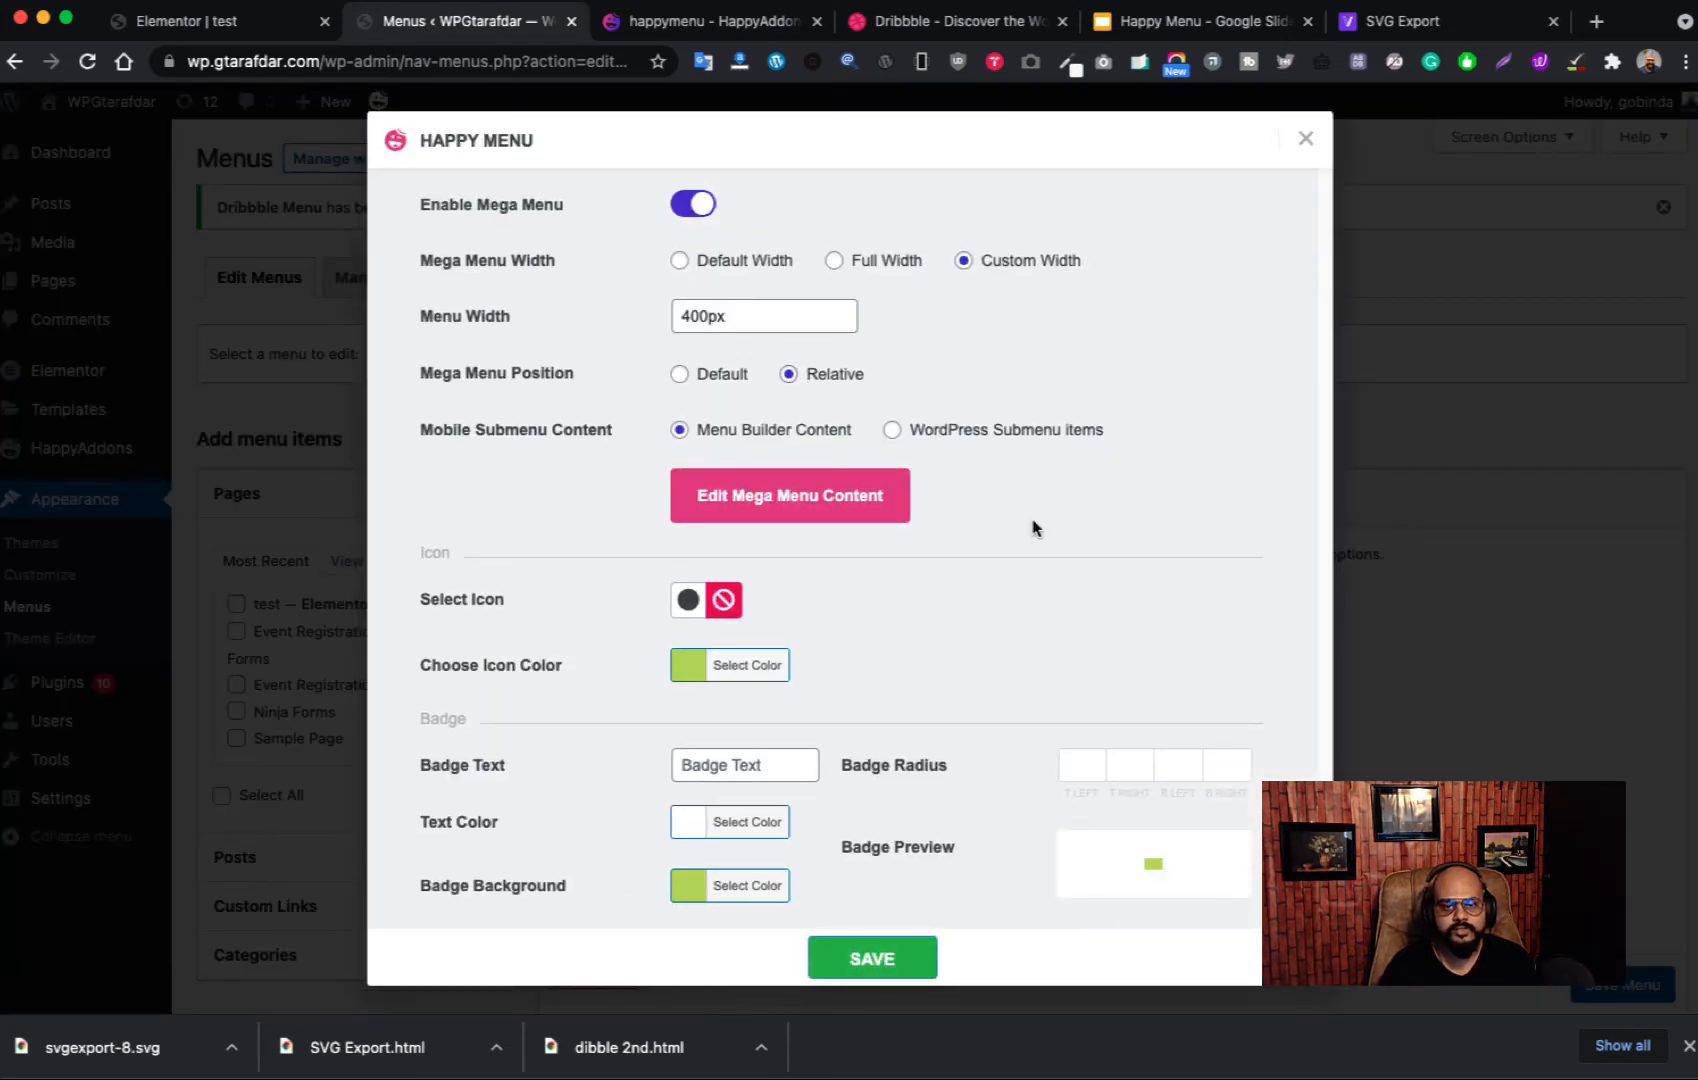
click(1303, 142)
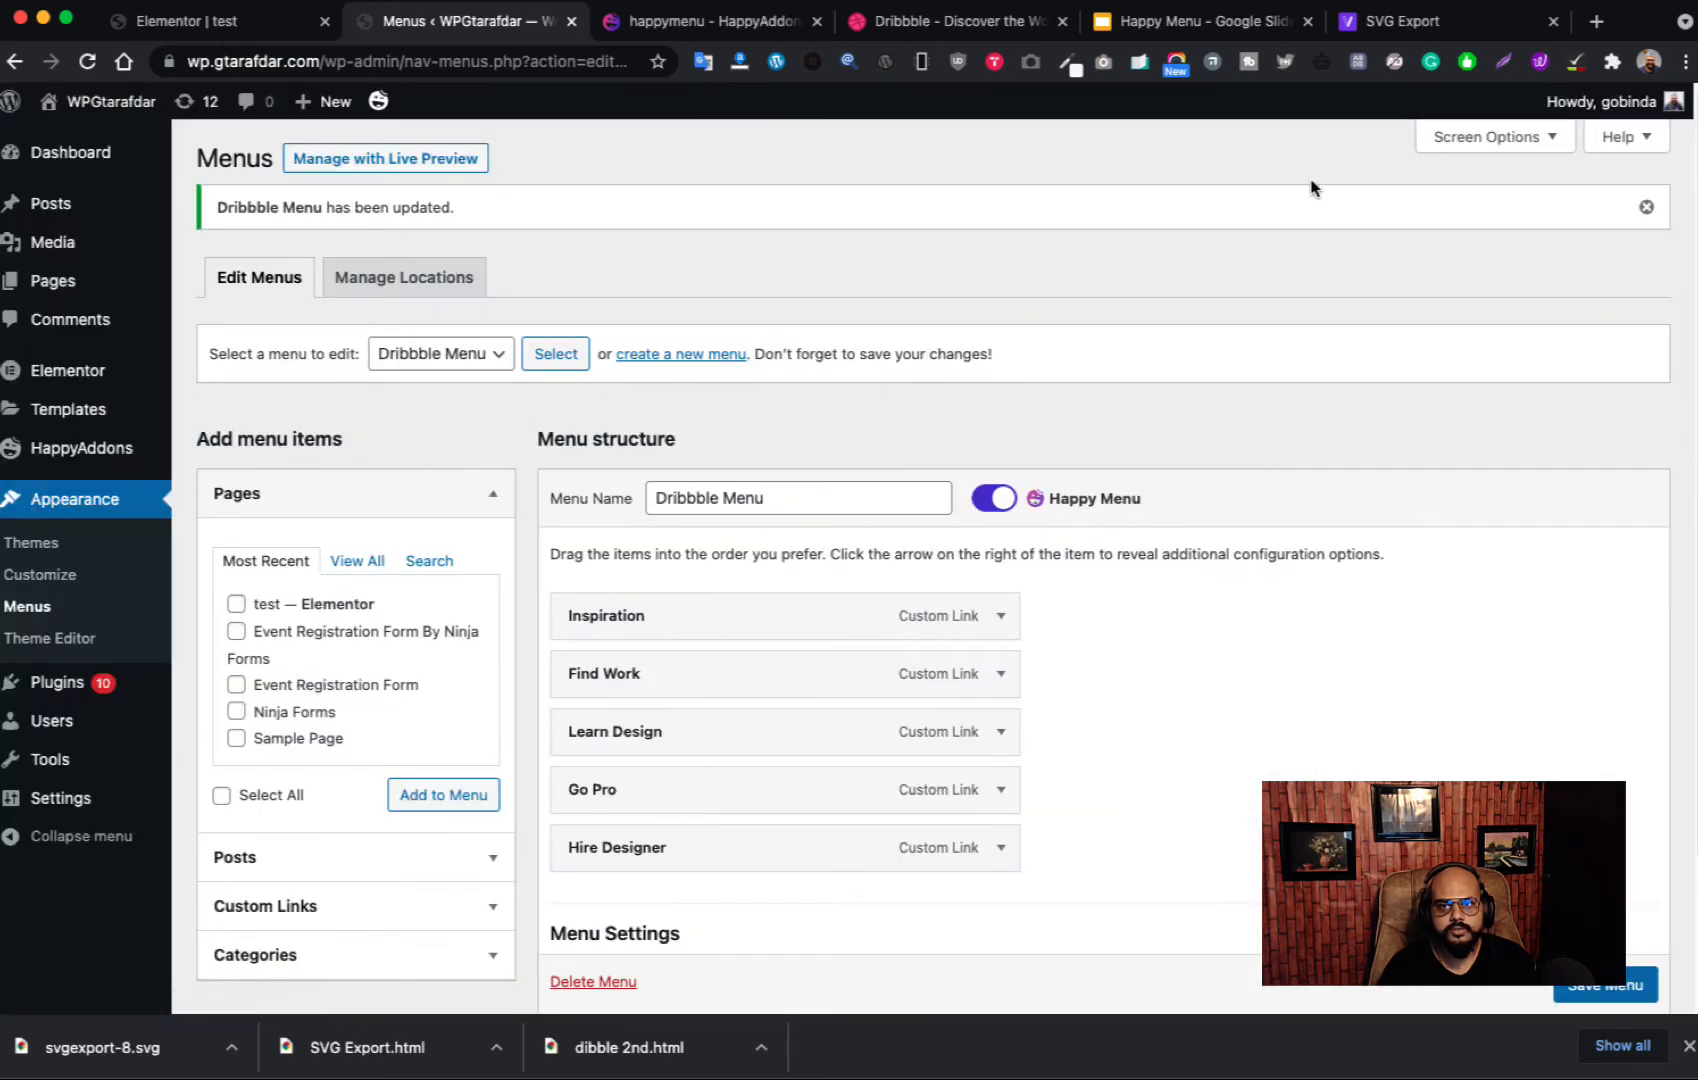
click(1588, 984)
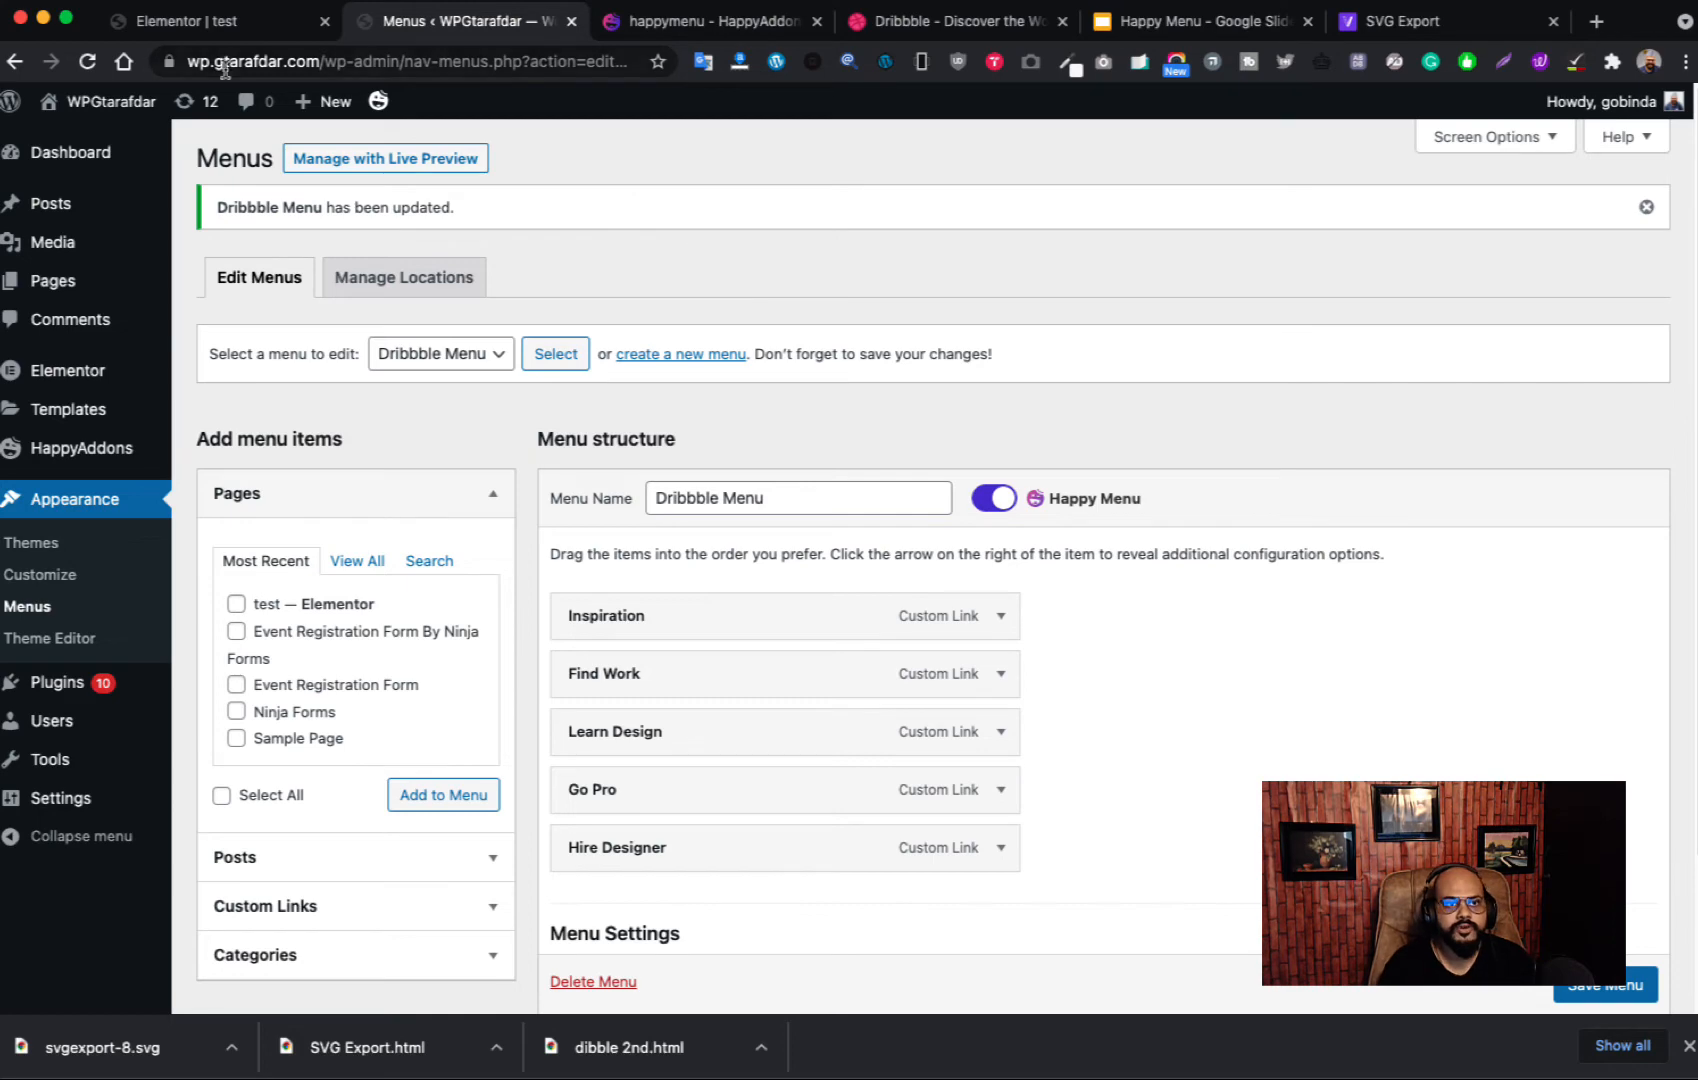
Step: Reload the Elementor test page and compare the remaining menu items with Dribbble's navigation
click(190, 20)
key(super+r)
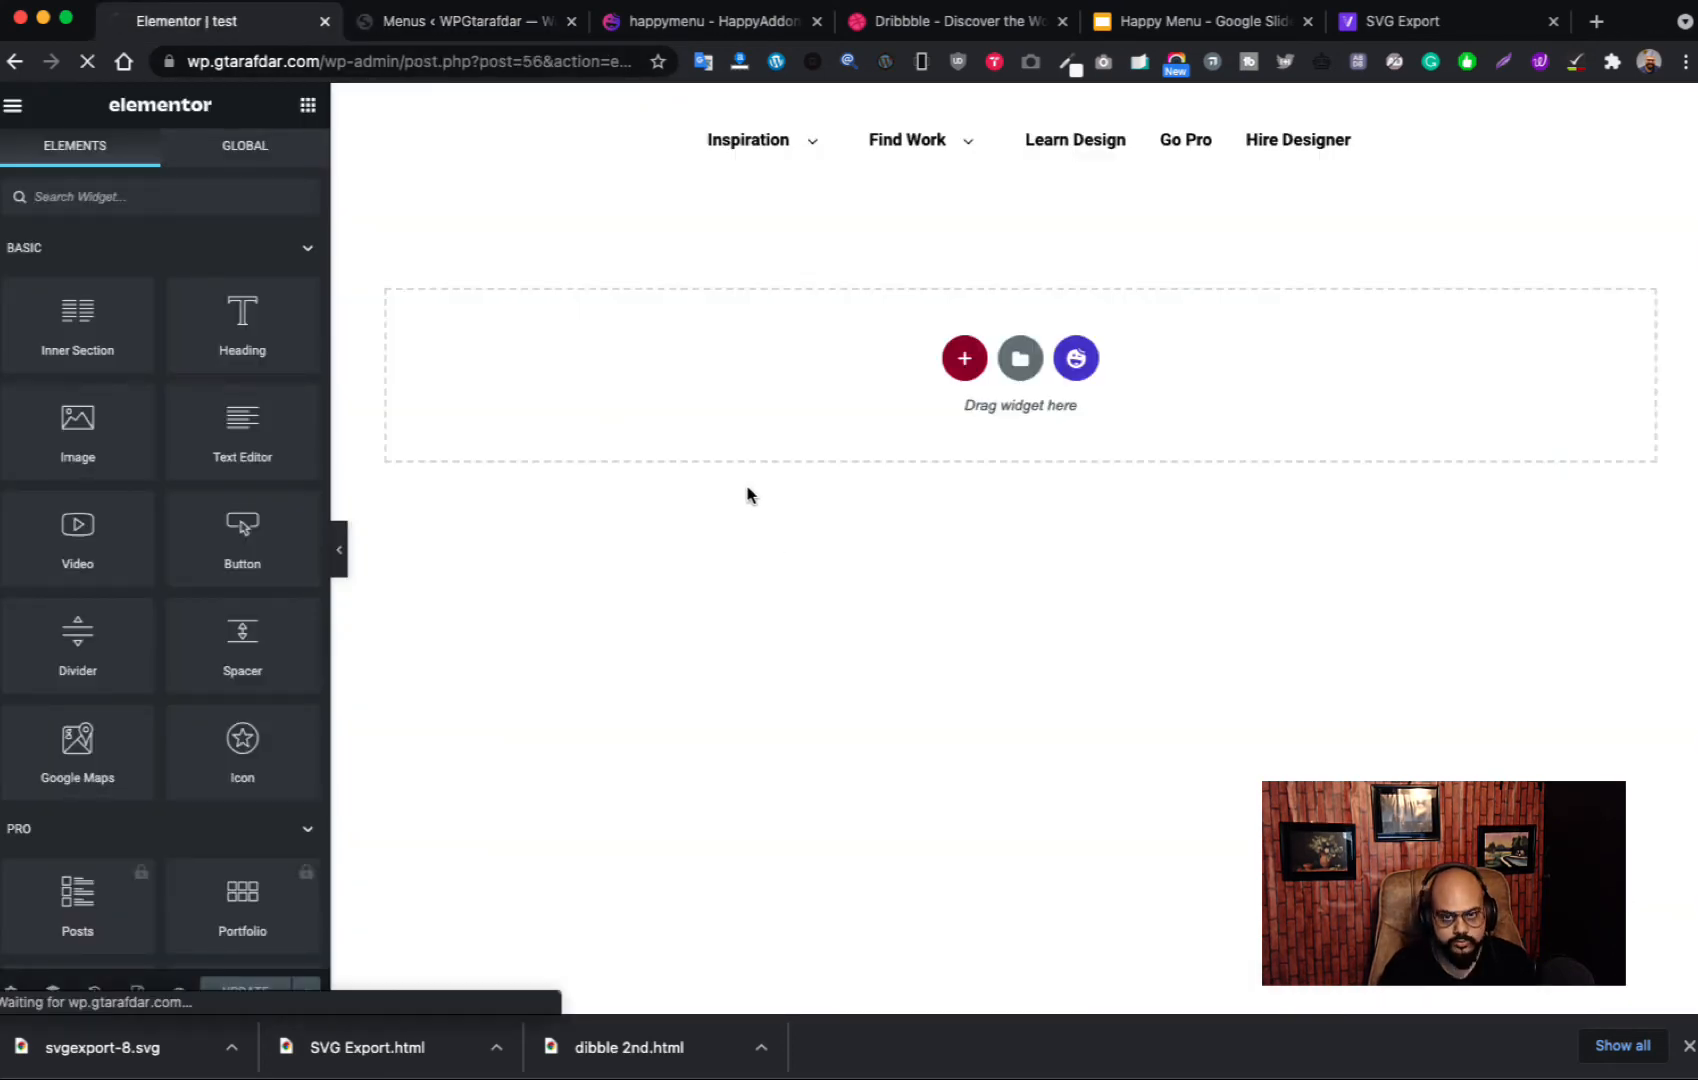
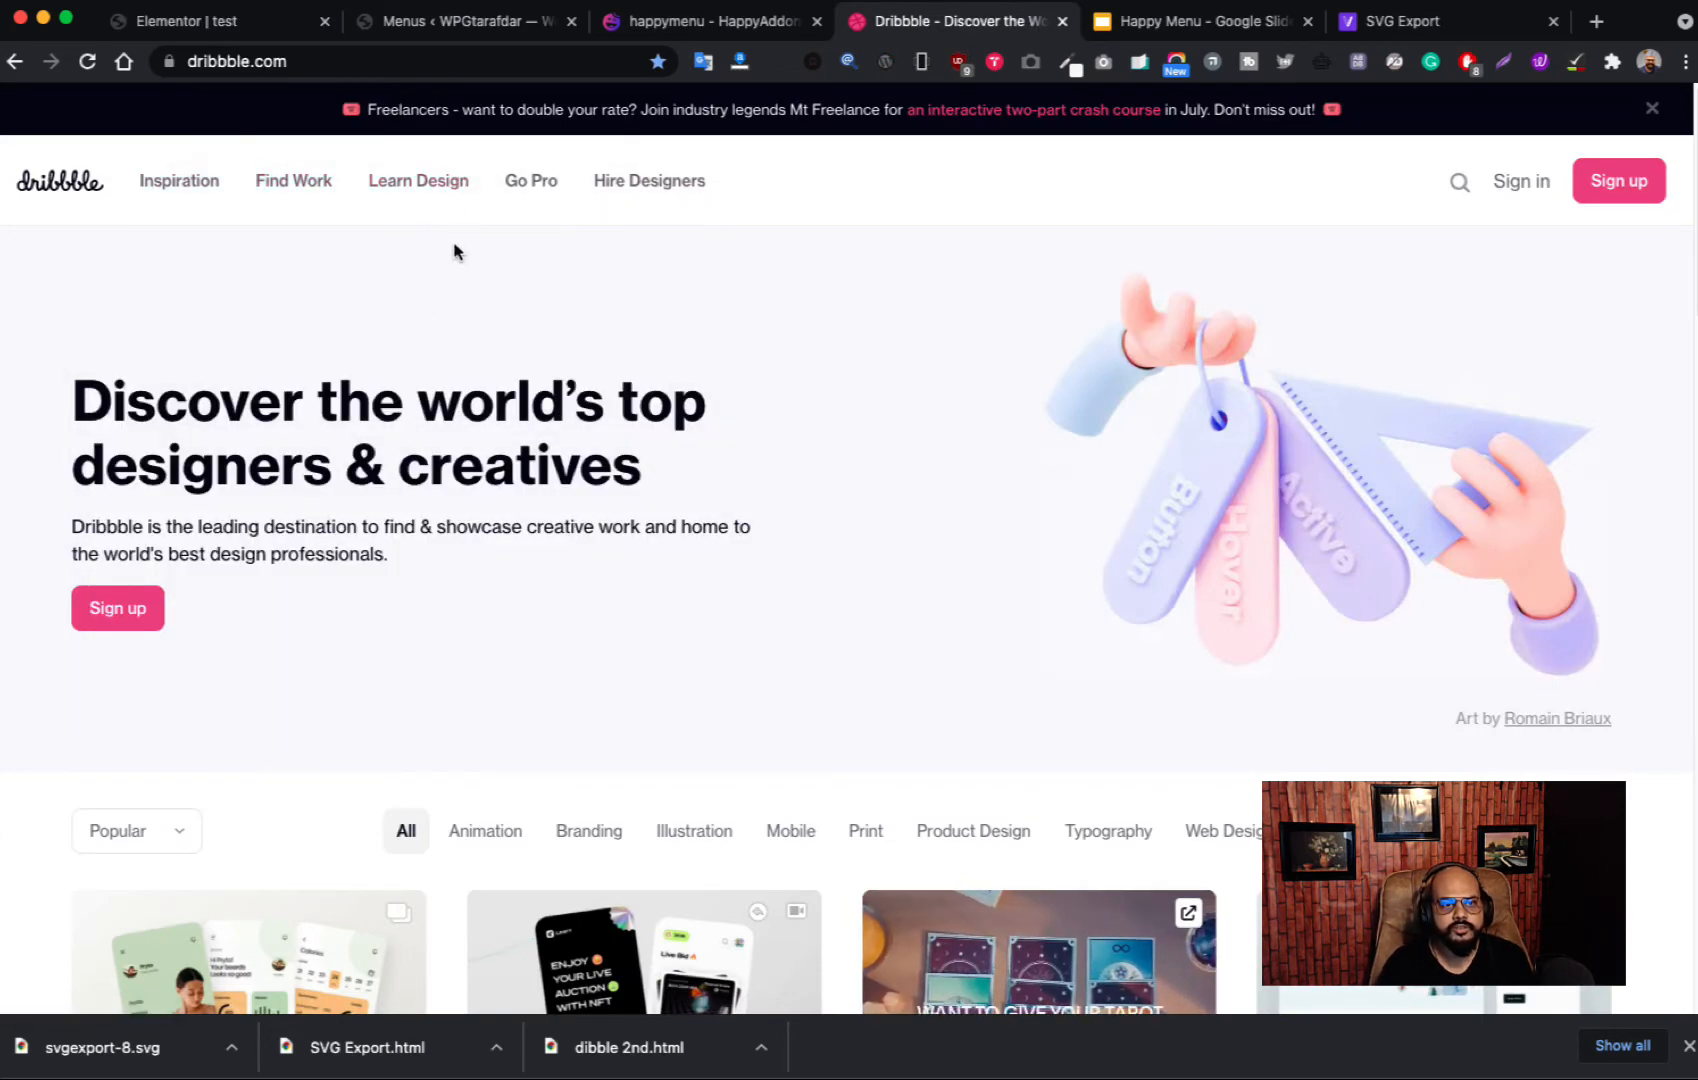
mouse_move(671, 178)
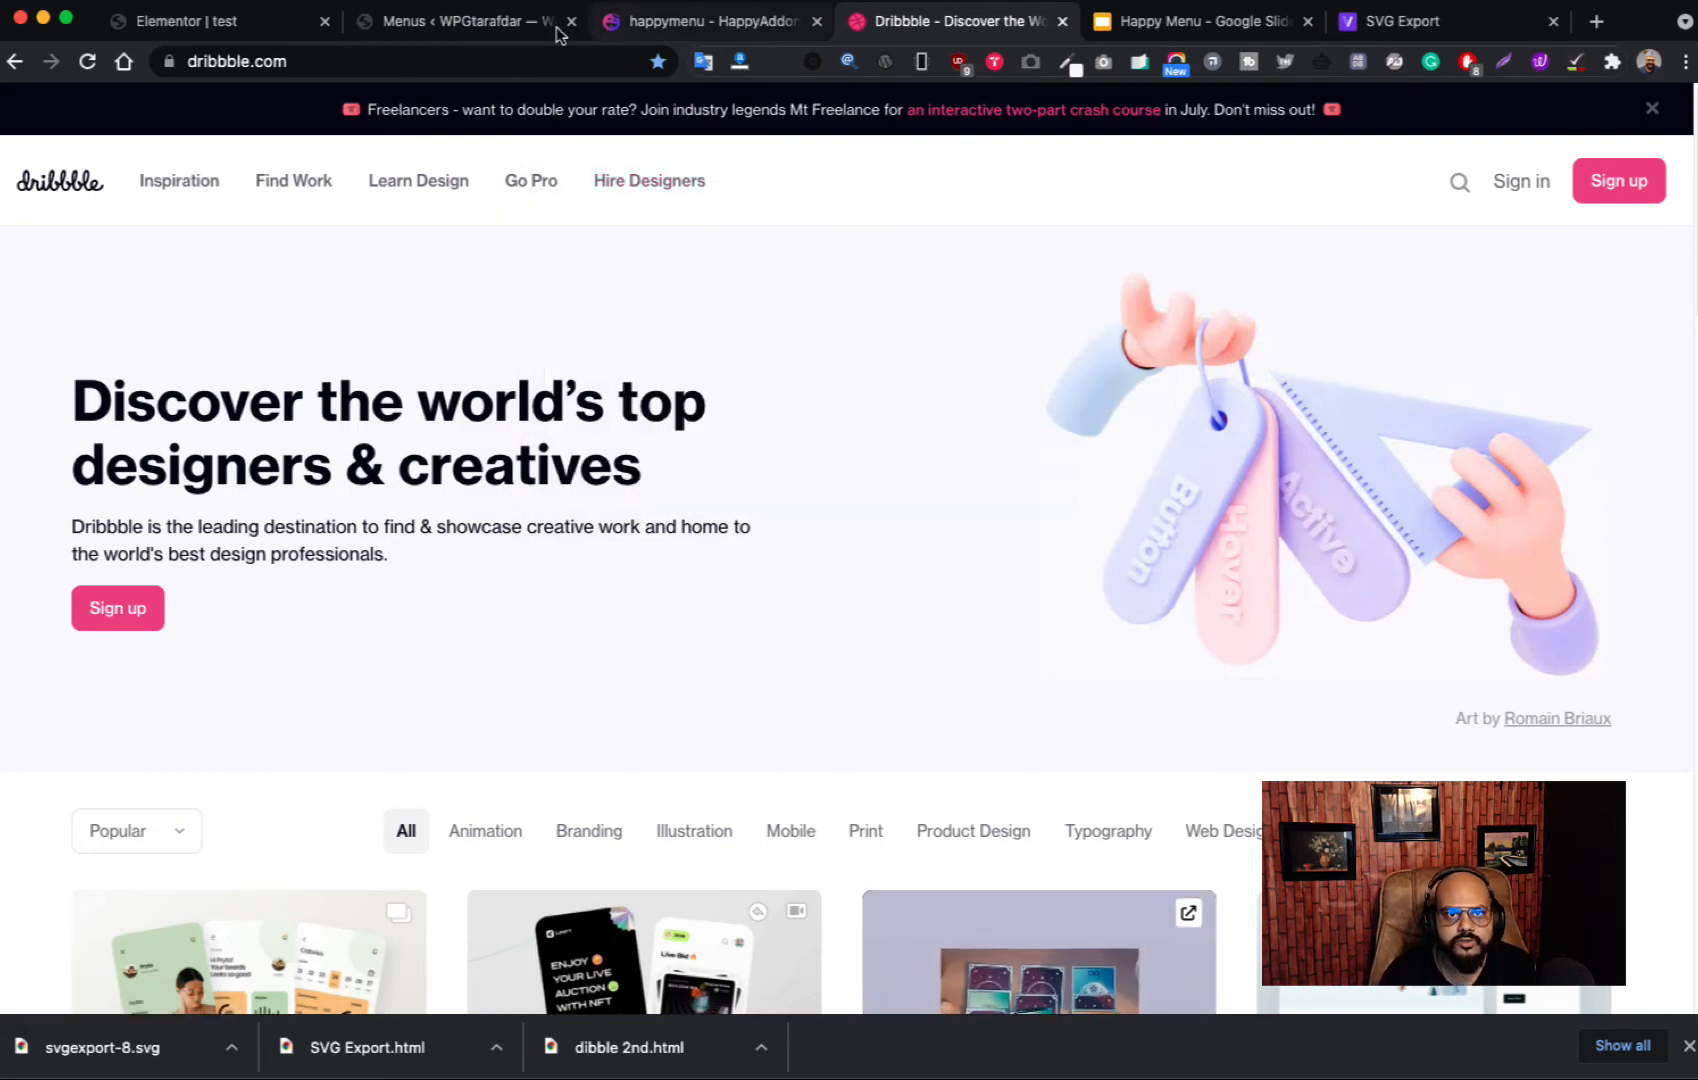
click(452, 21)
click(203, 20)
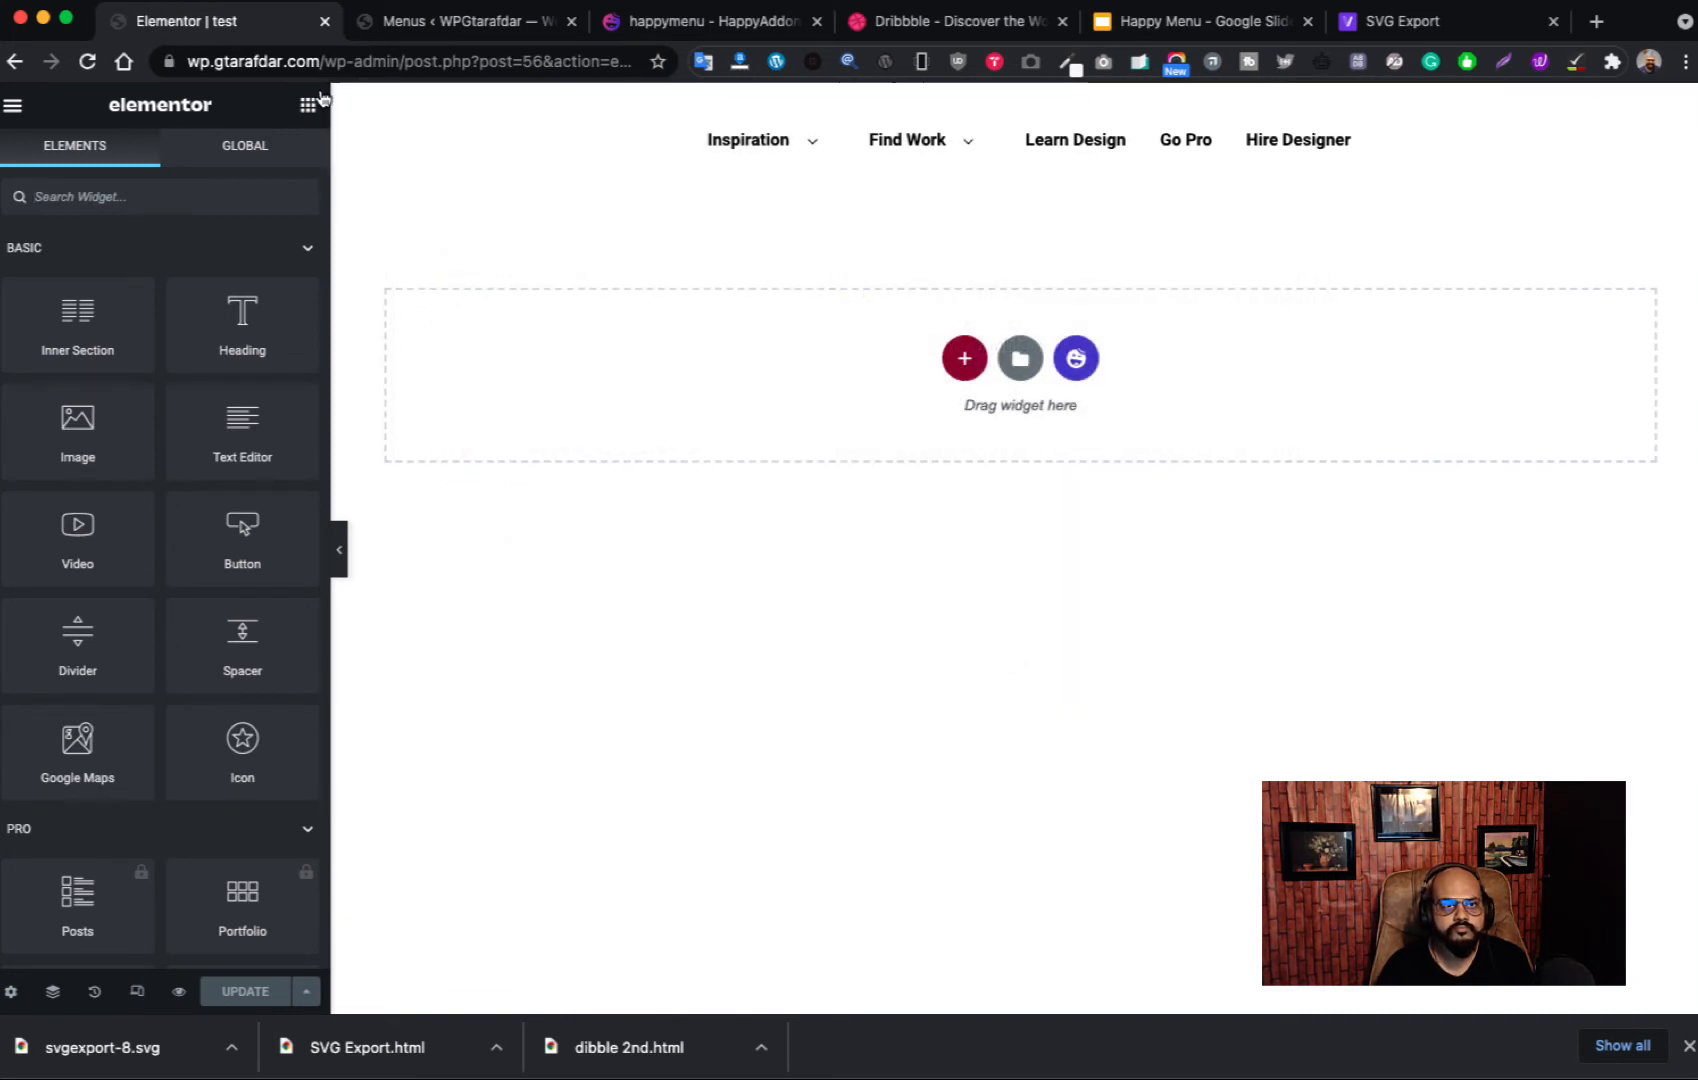
click(430, 20)
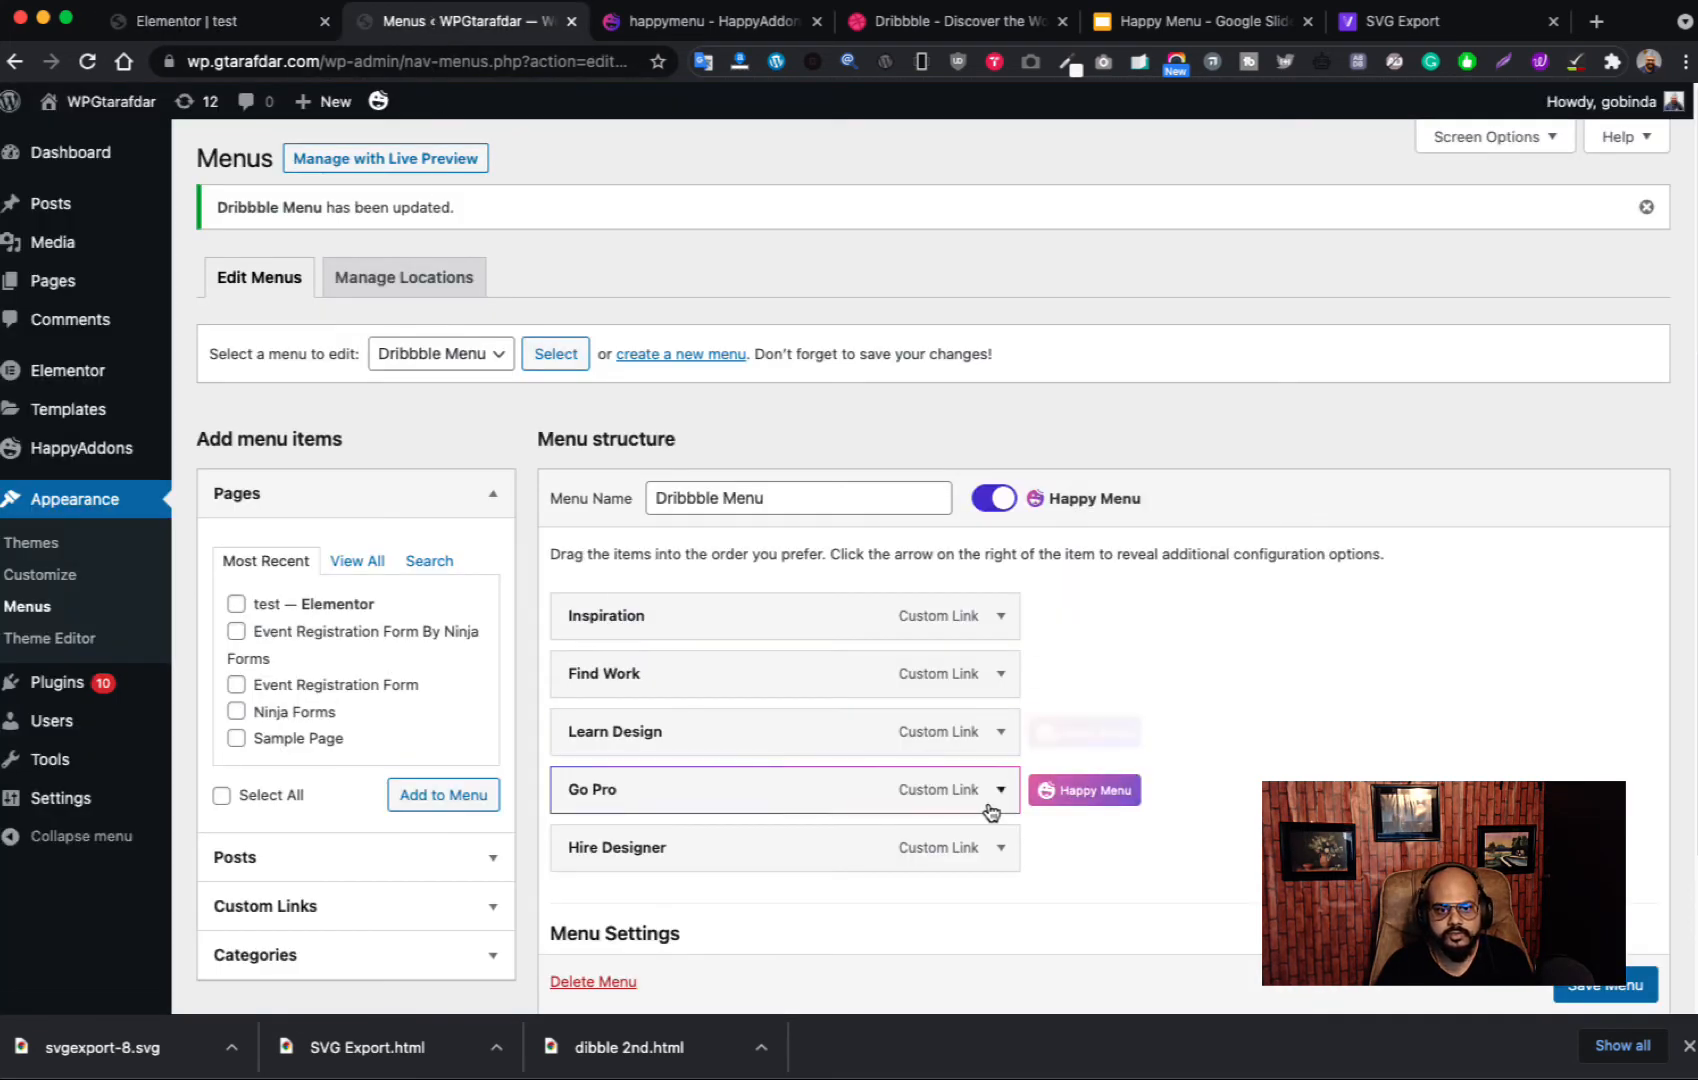
click(950, 22)
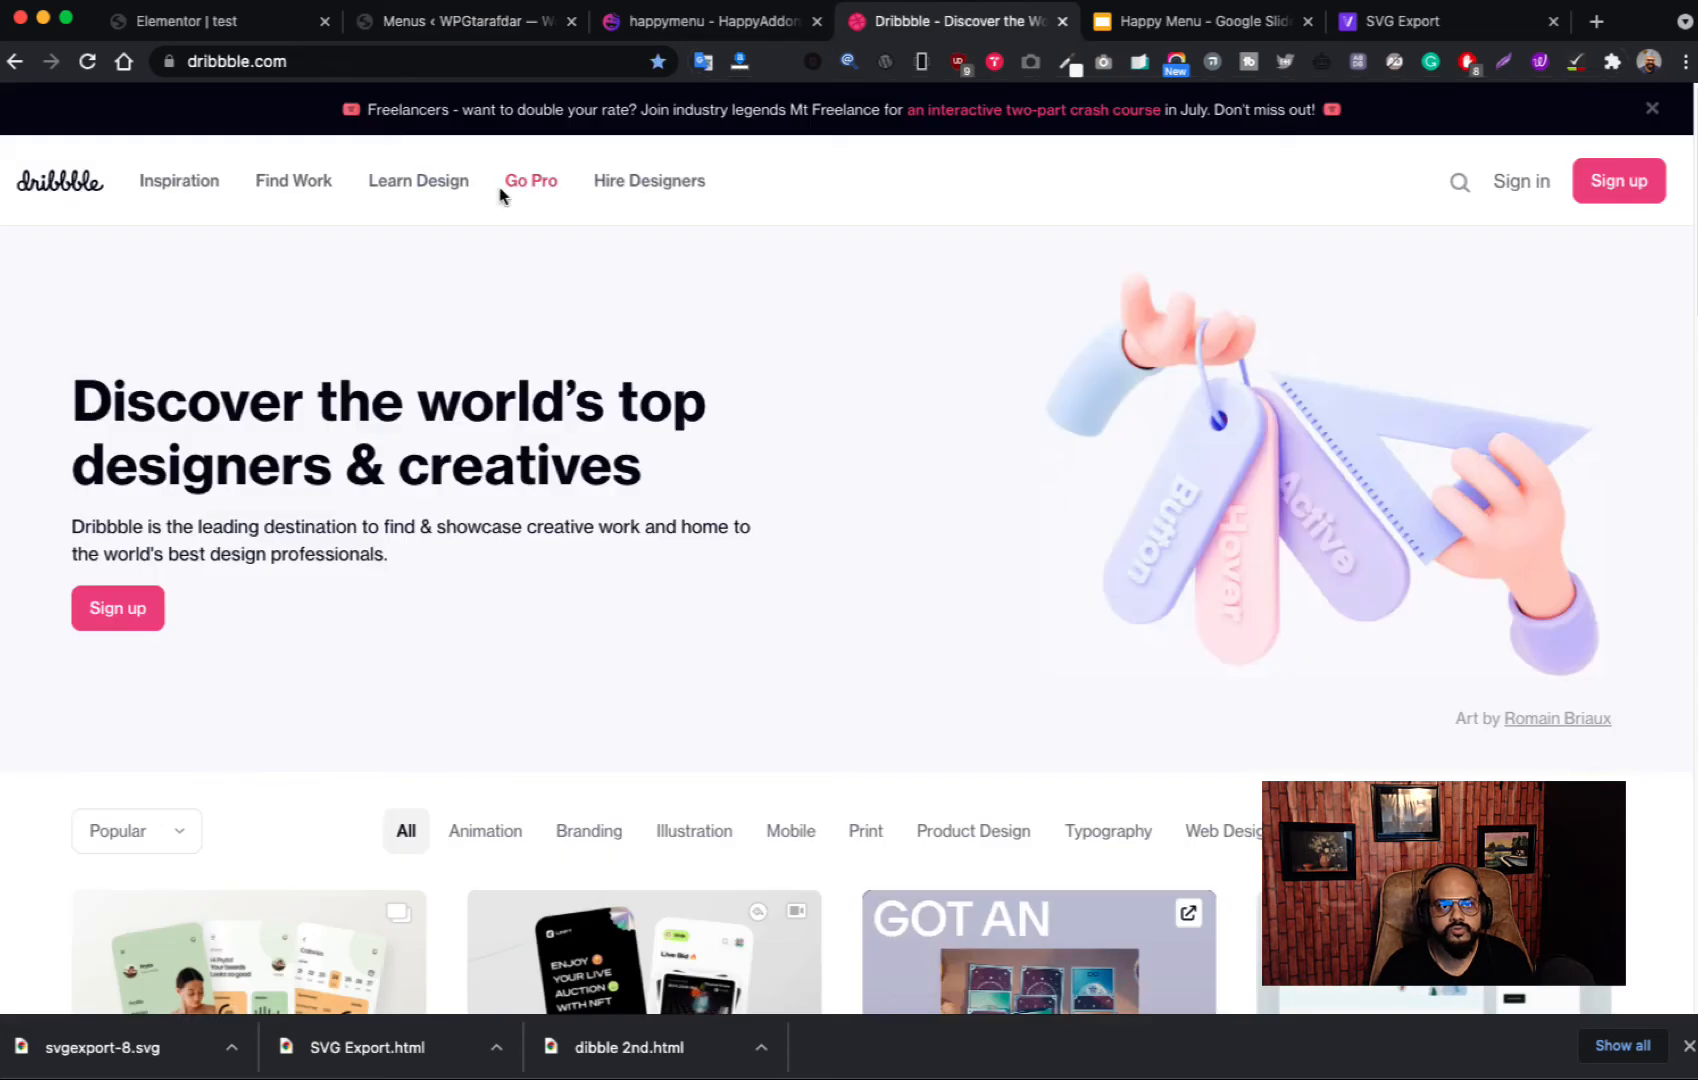
Step: Check Dribbble's Hire Designers dropdown and open the Hire Designer item's mega menu content for editing
mouse_move(701, 180)
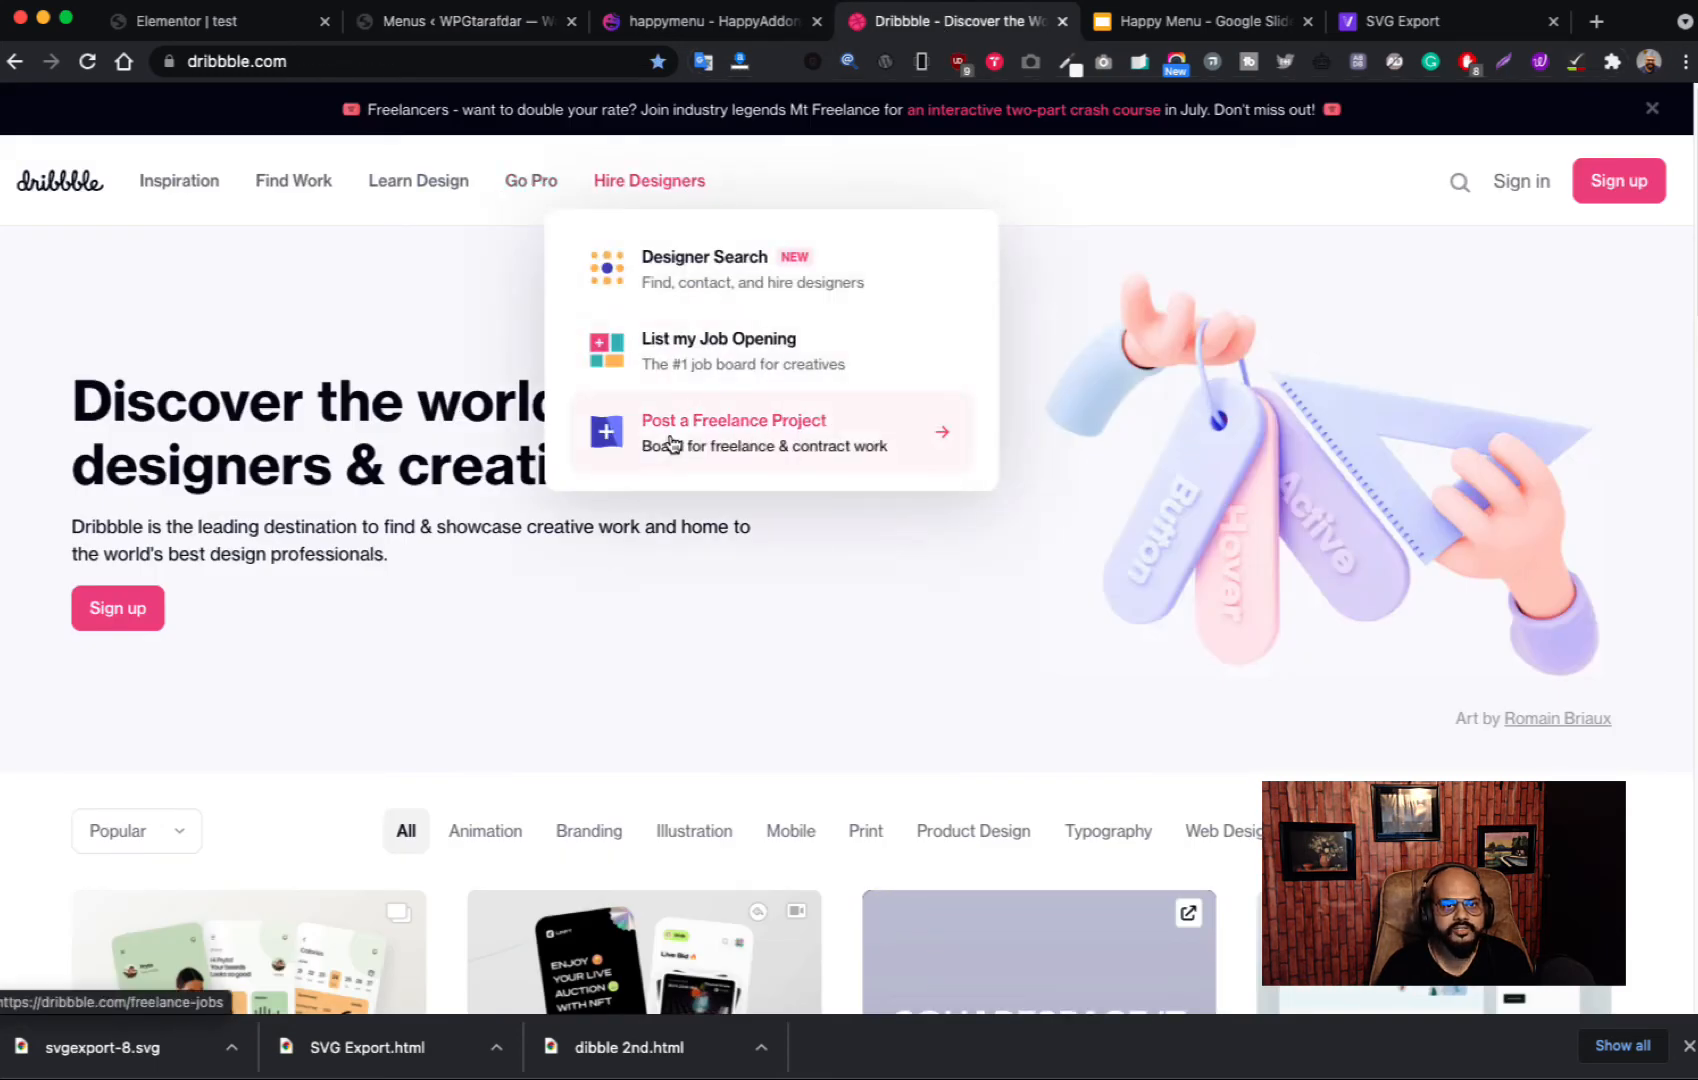
click(370, 21)
click(1095, 852)
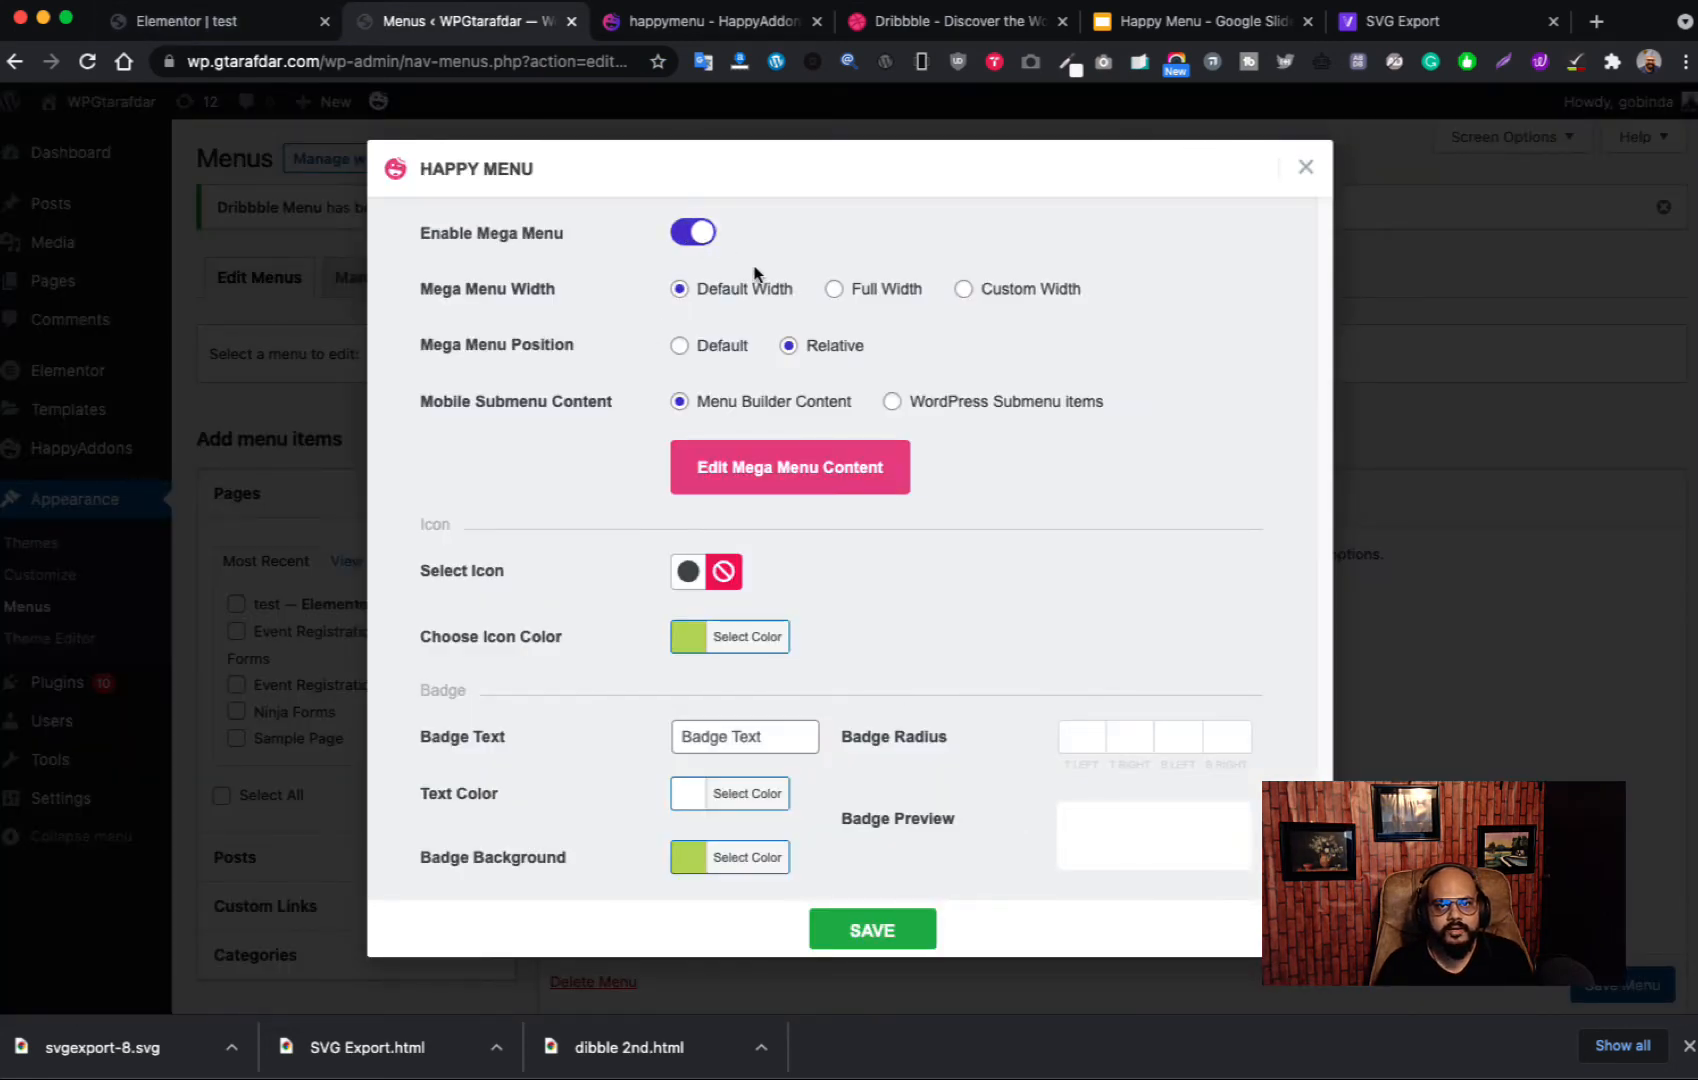
click(833, 490)
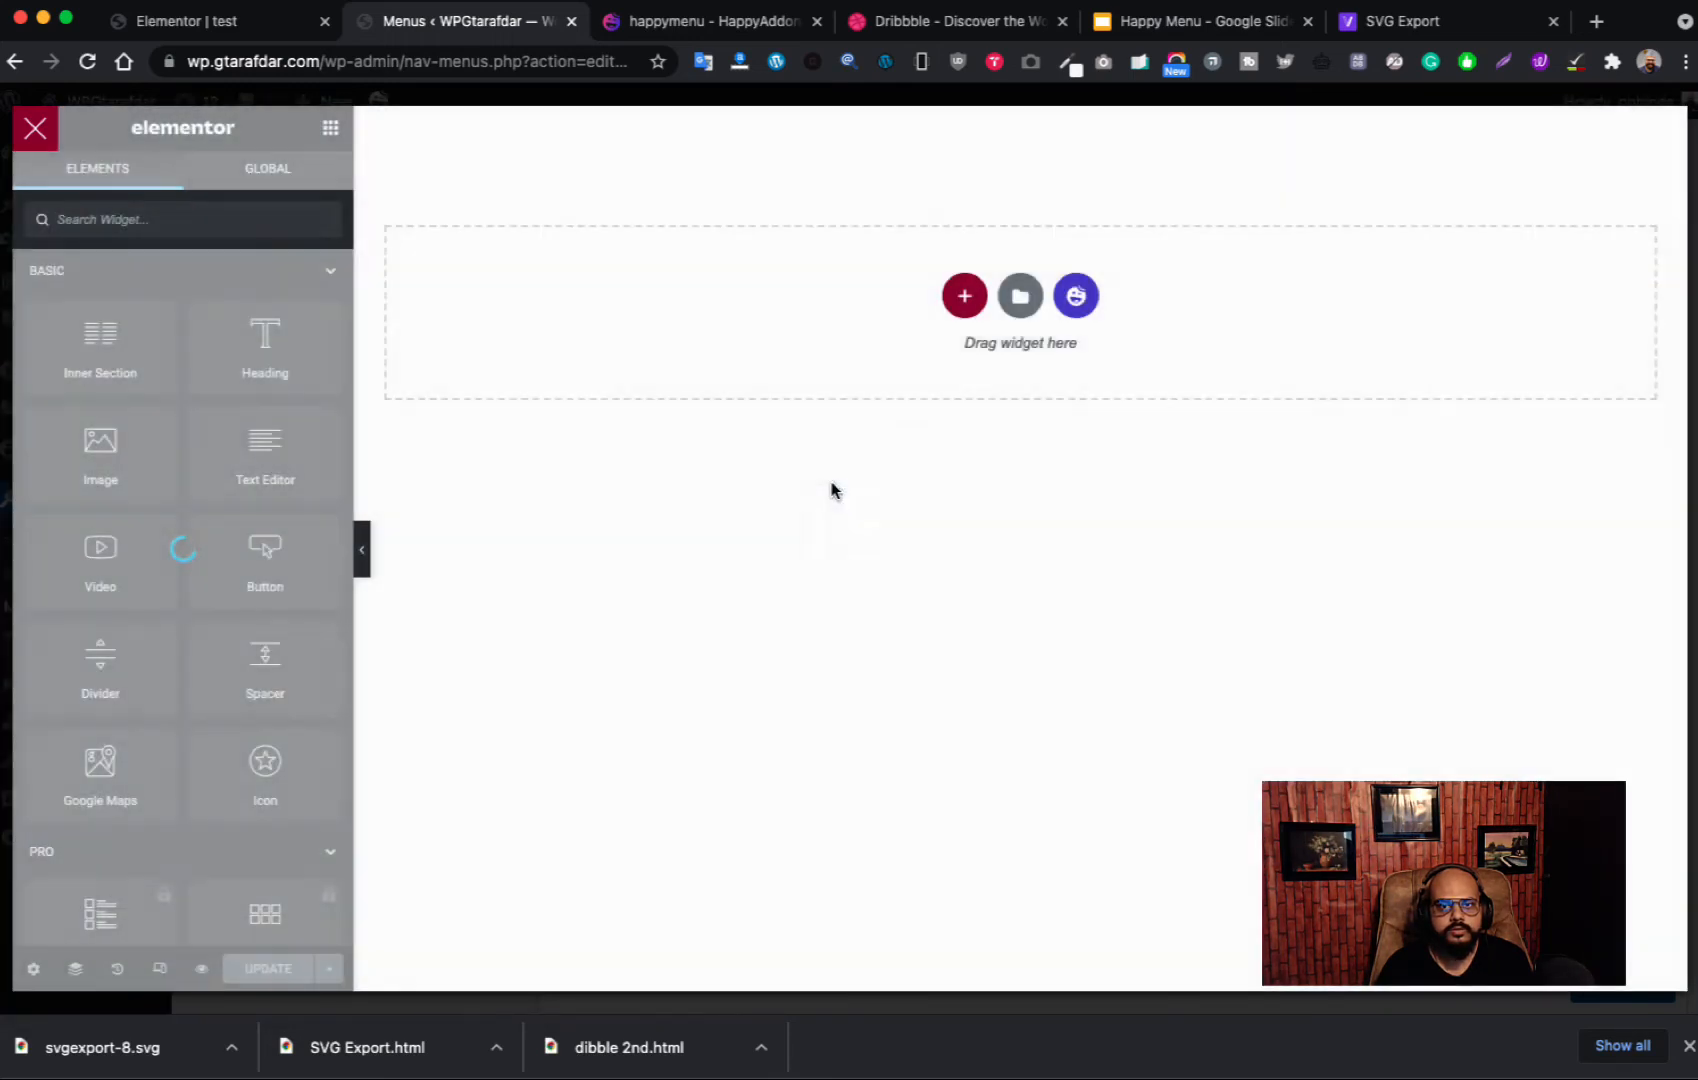
Step: Add a new section to the empty mega menu content and paste the copied List Group section
click(956, 300)
click(697, 374)
right_click(1020, 122)
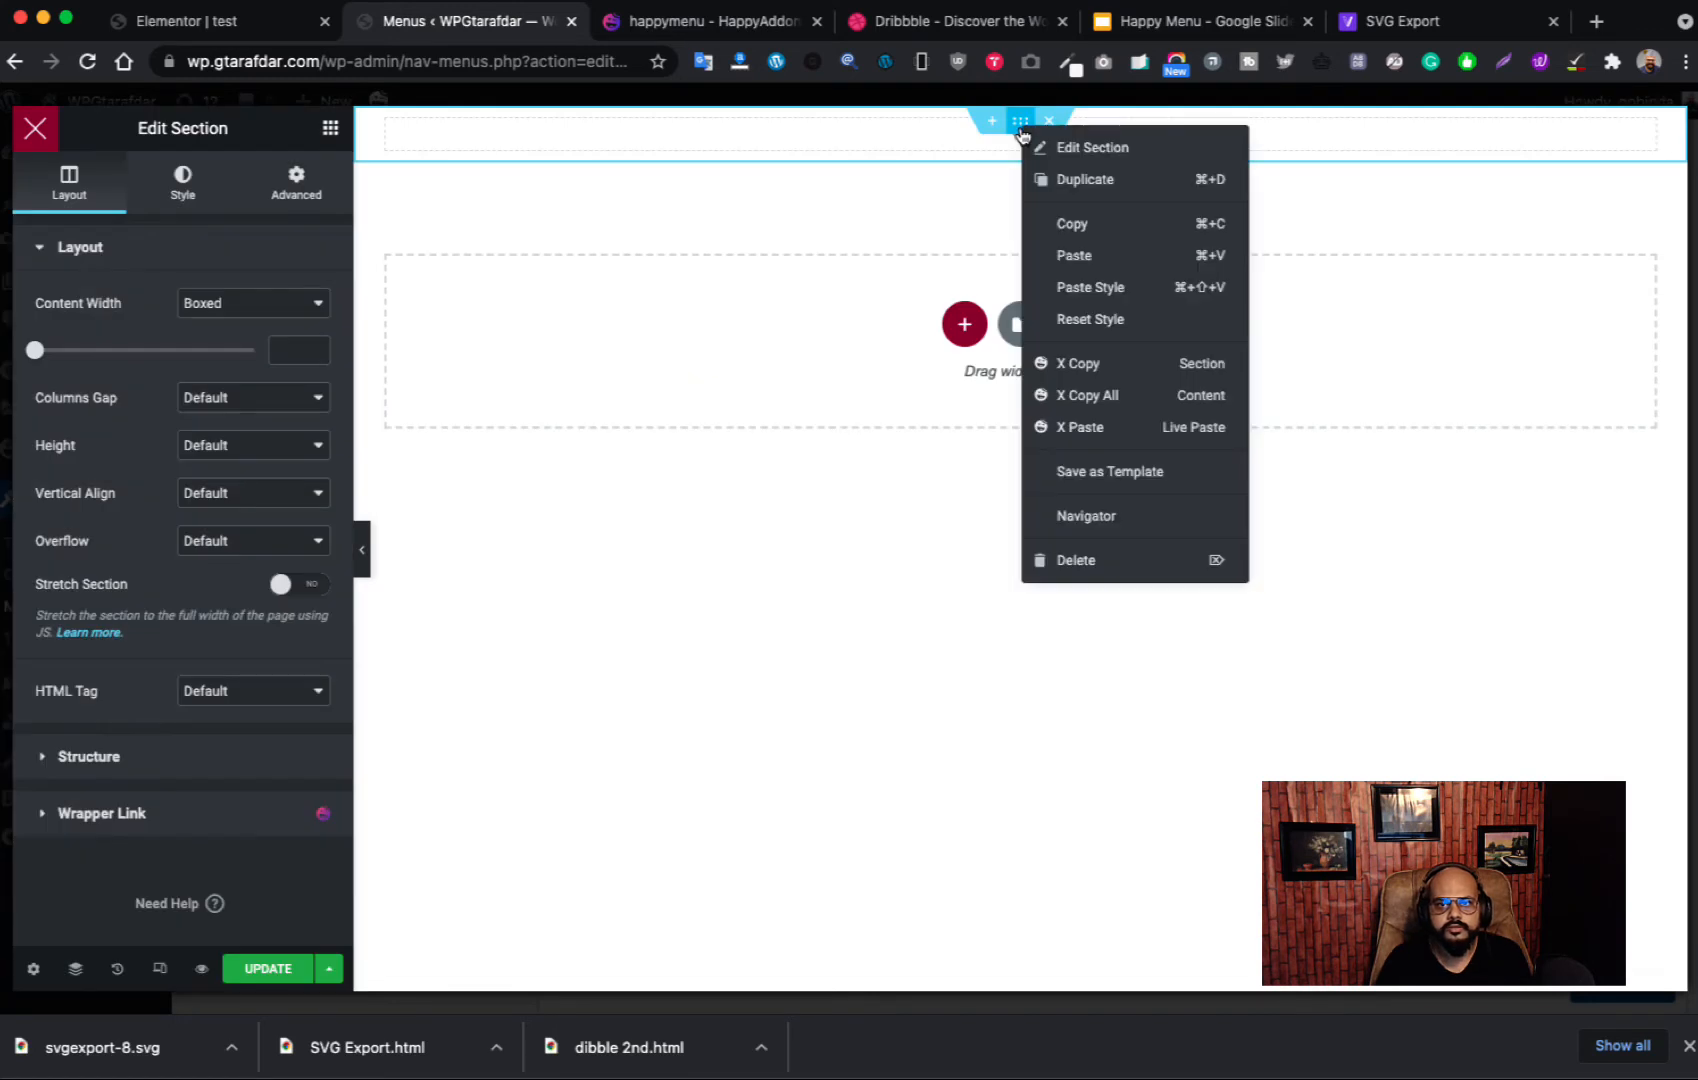
click(1074, 256)
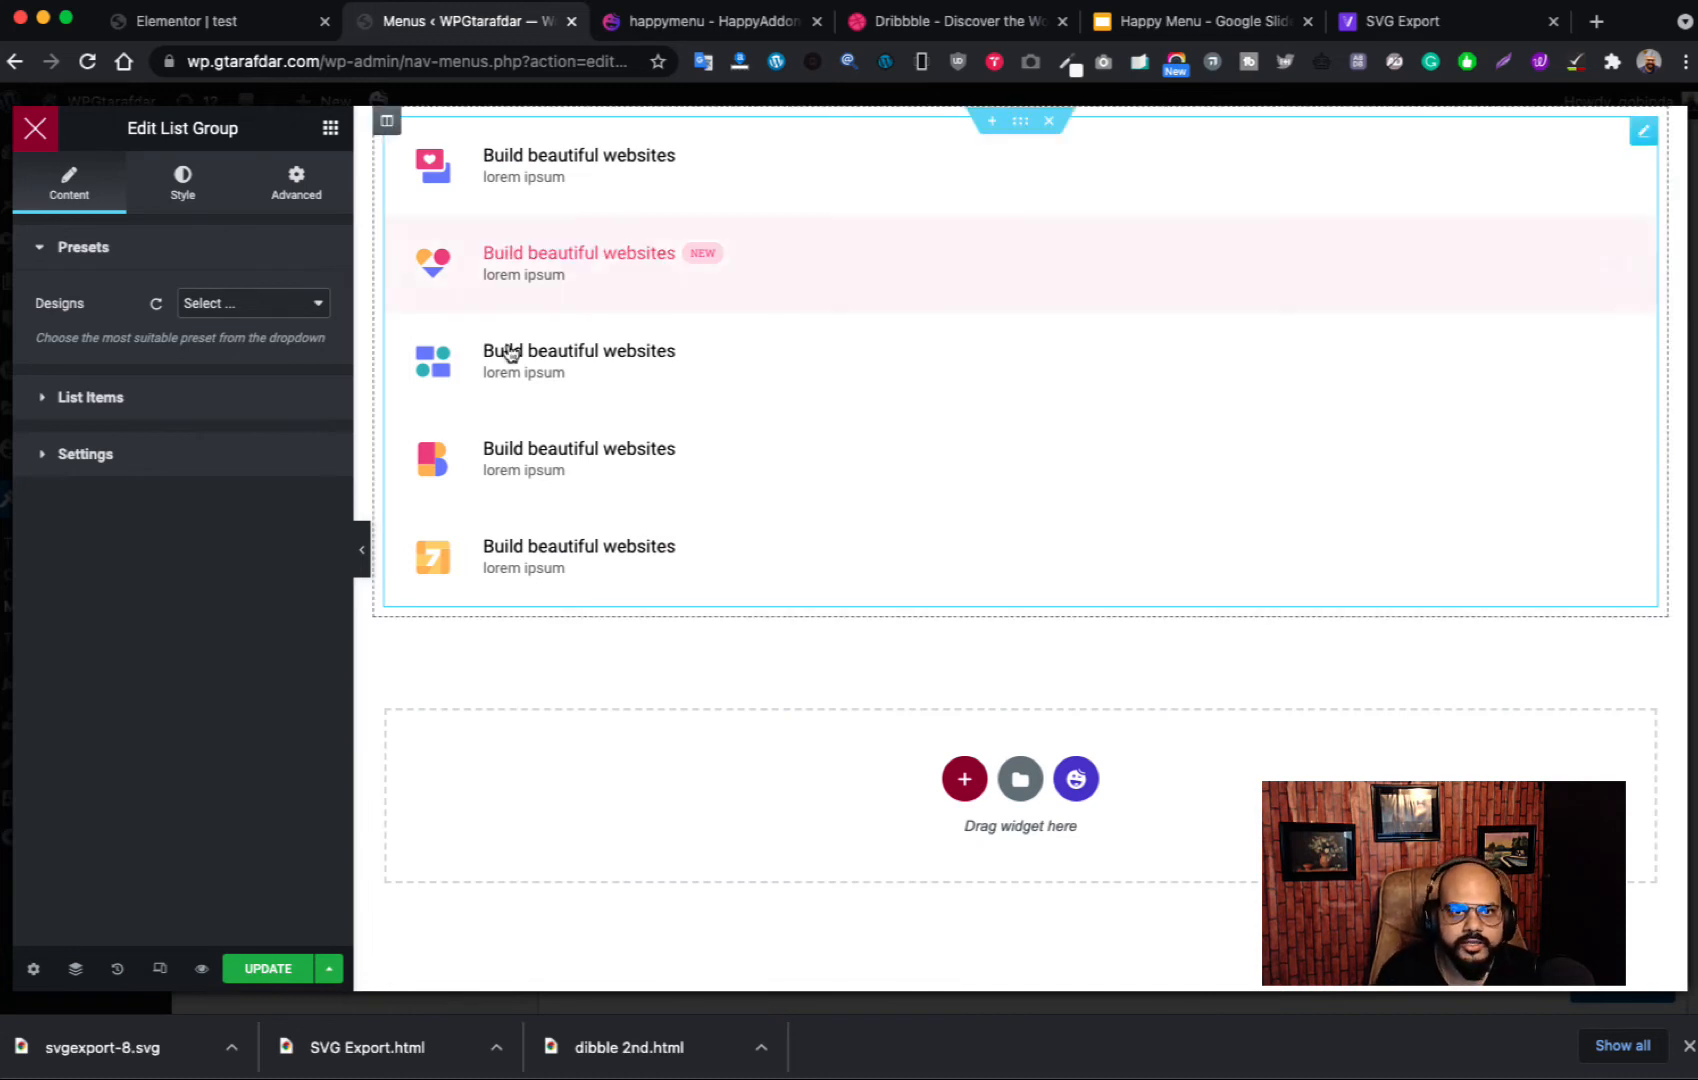
Step: Delete the last two List Group items to match Dribbble's Hire Designers dropdown and move the item with the NEW badge to first place
click(962, 22)
mouse_move(673, 183)
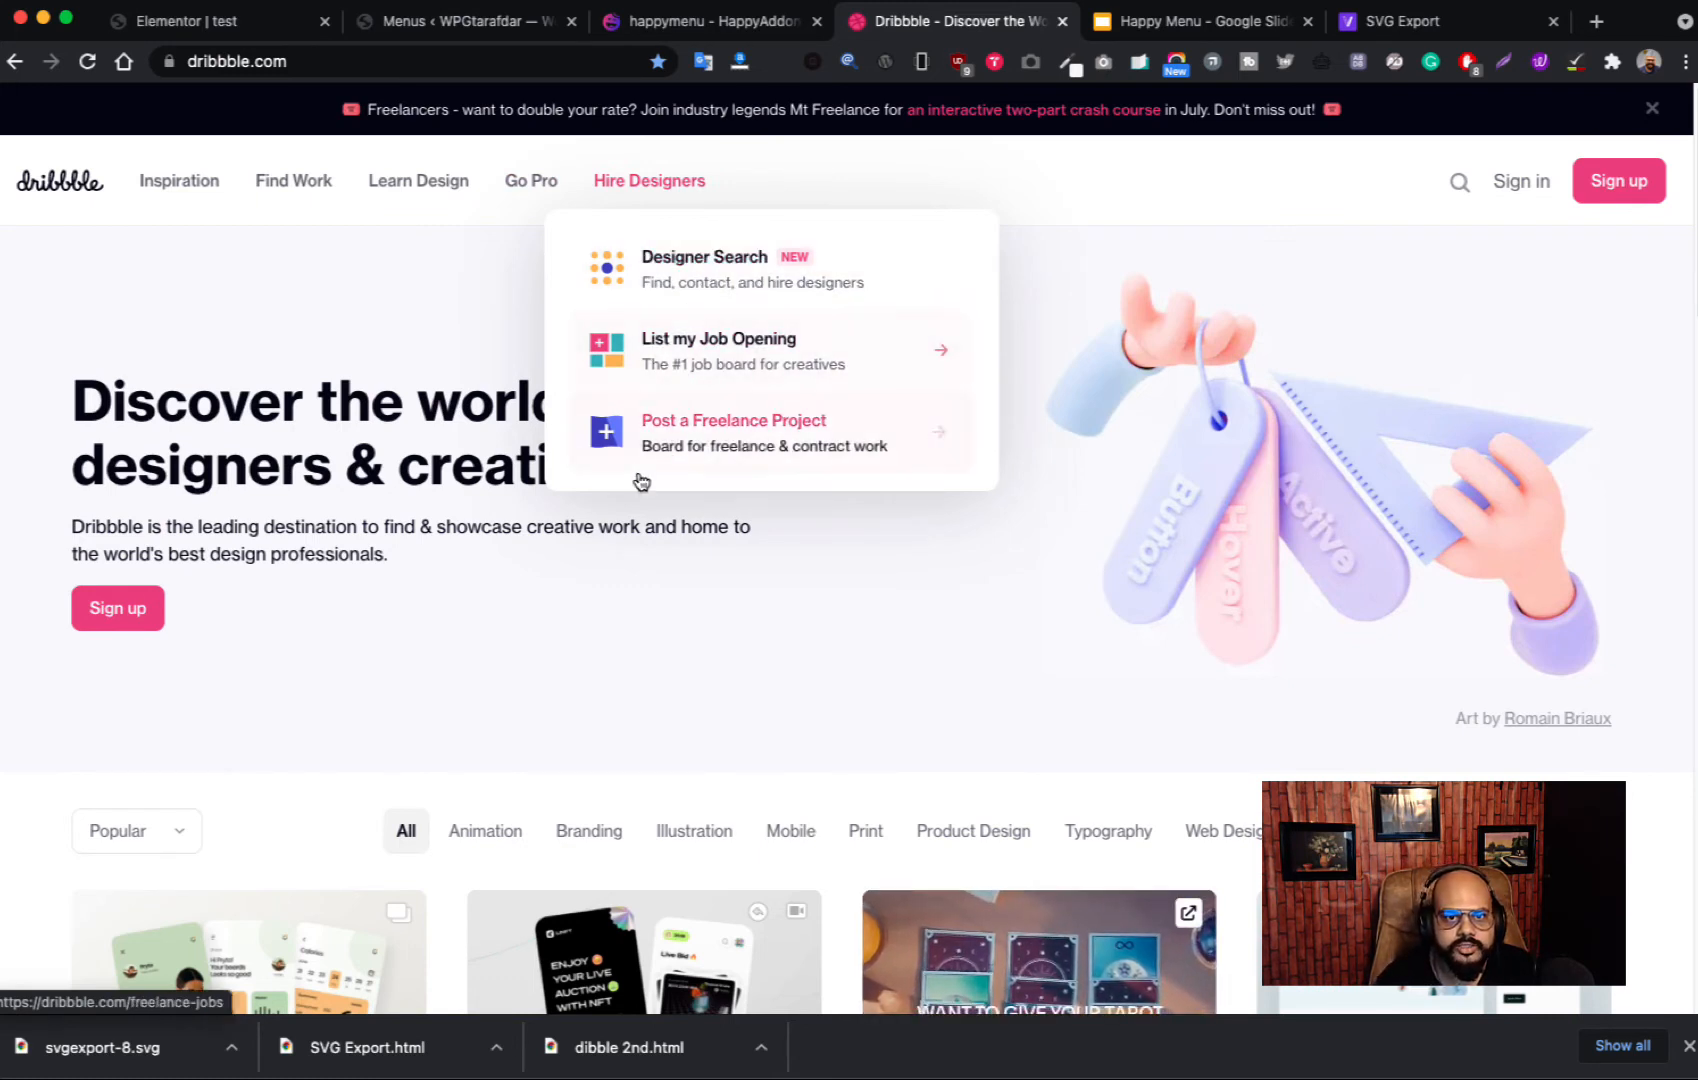
click(700, 22)
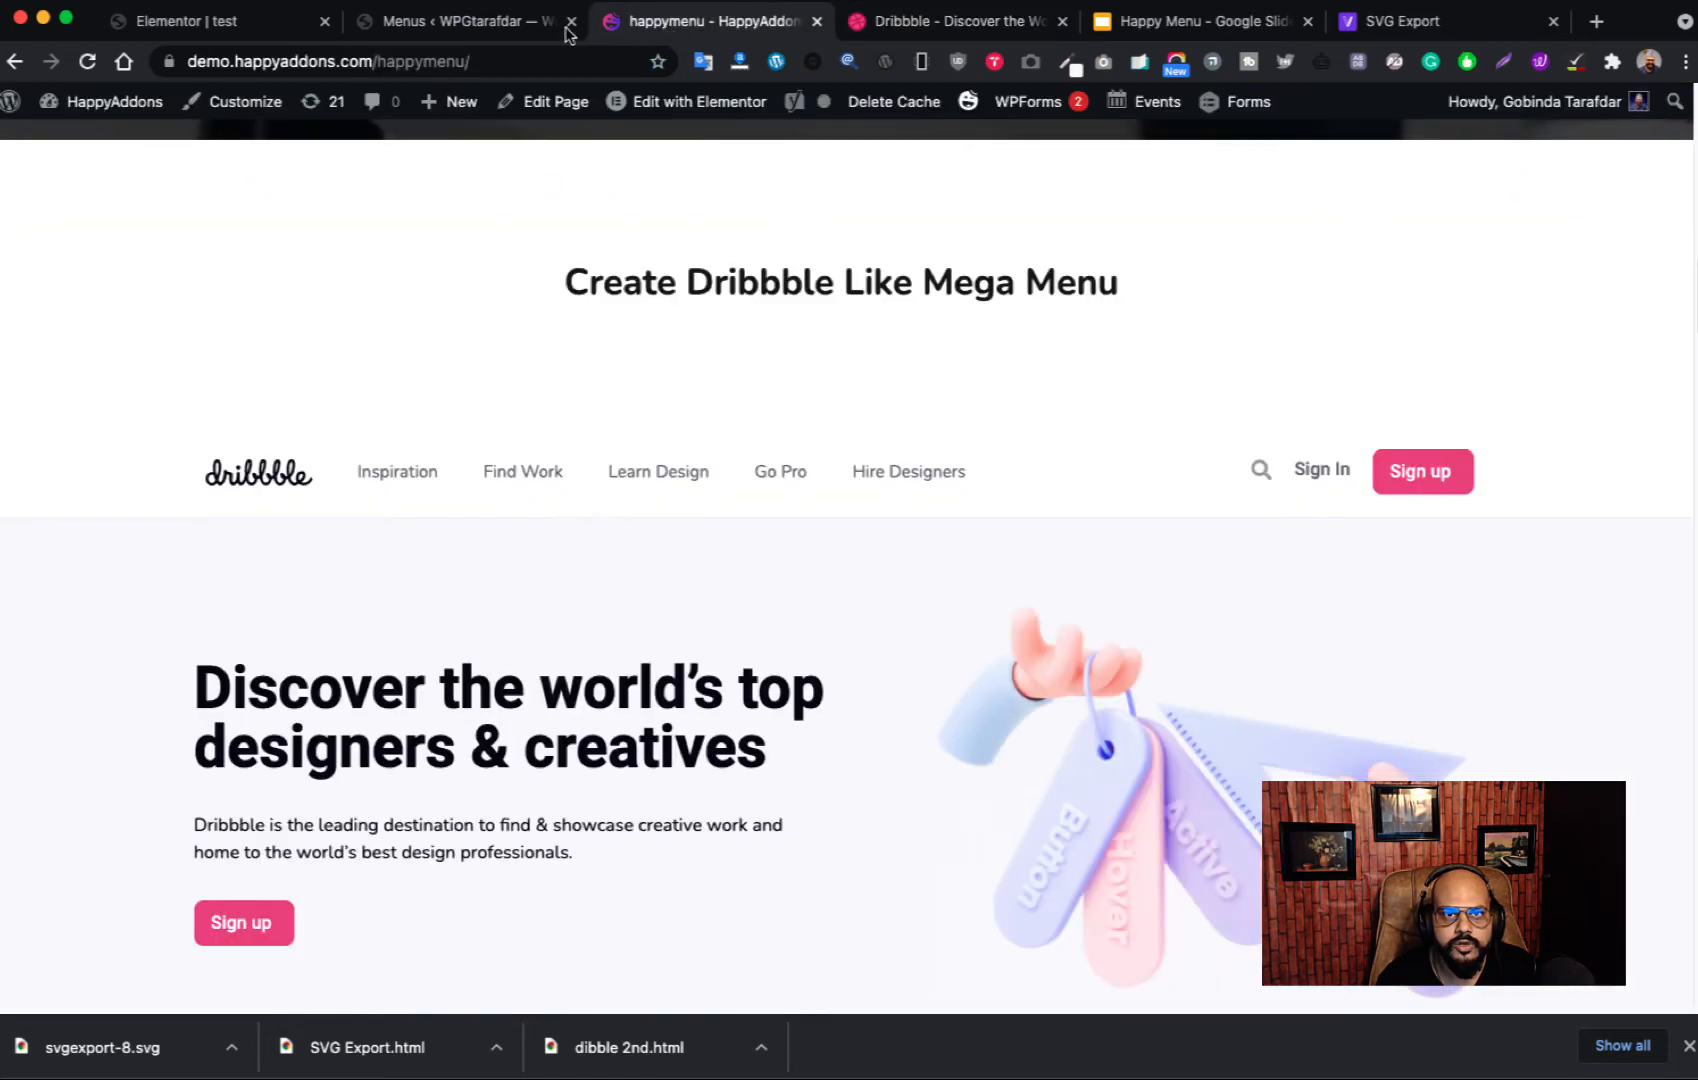
click(447, 28)
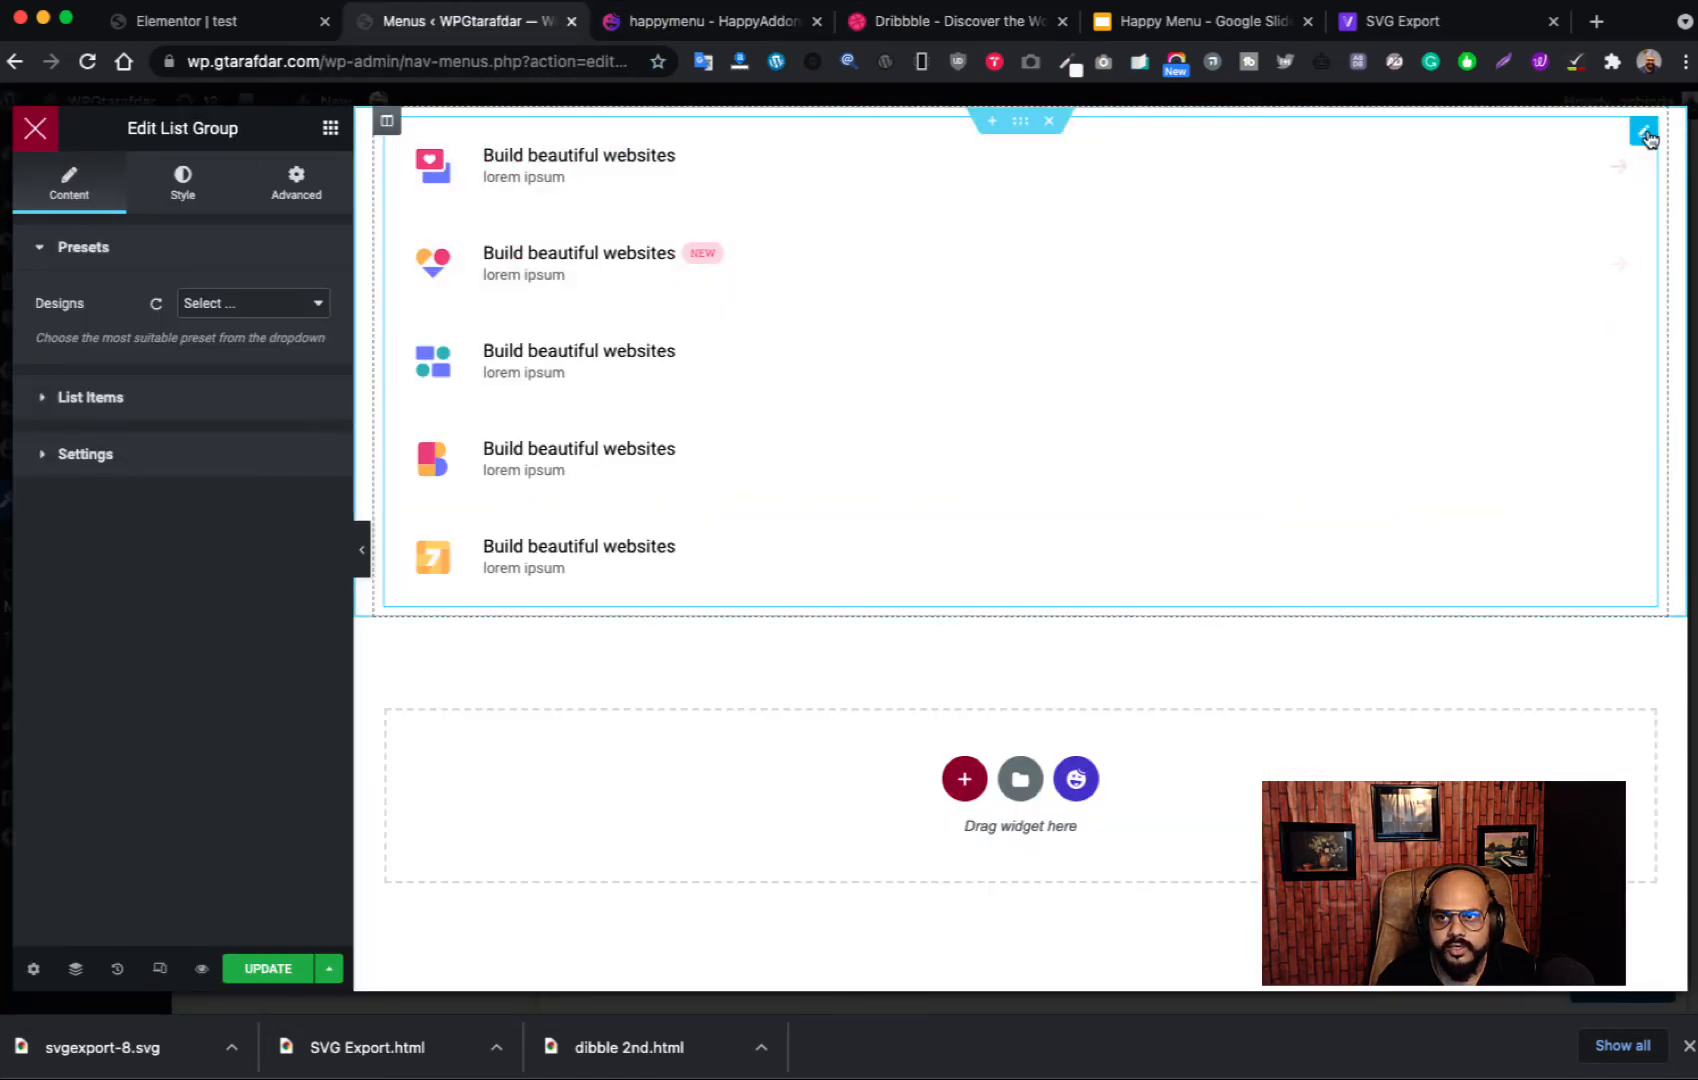
click(178, 405)
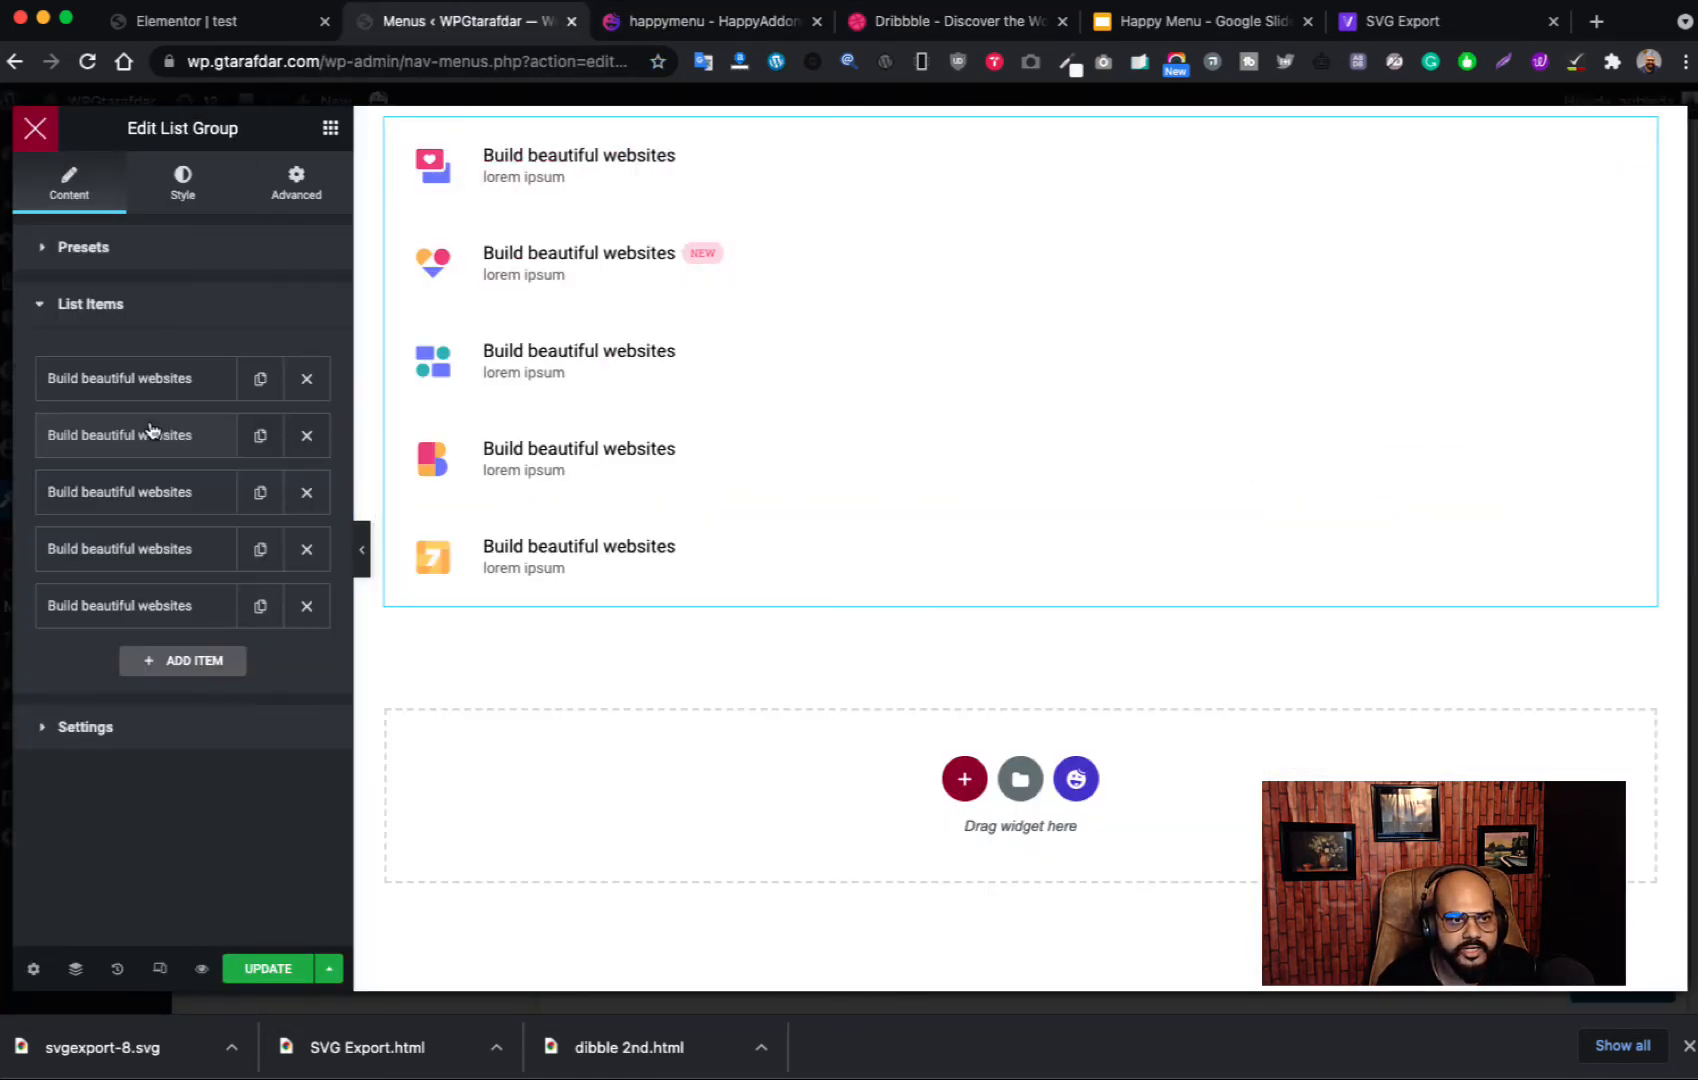
click(302, 607)
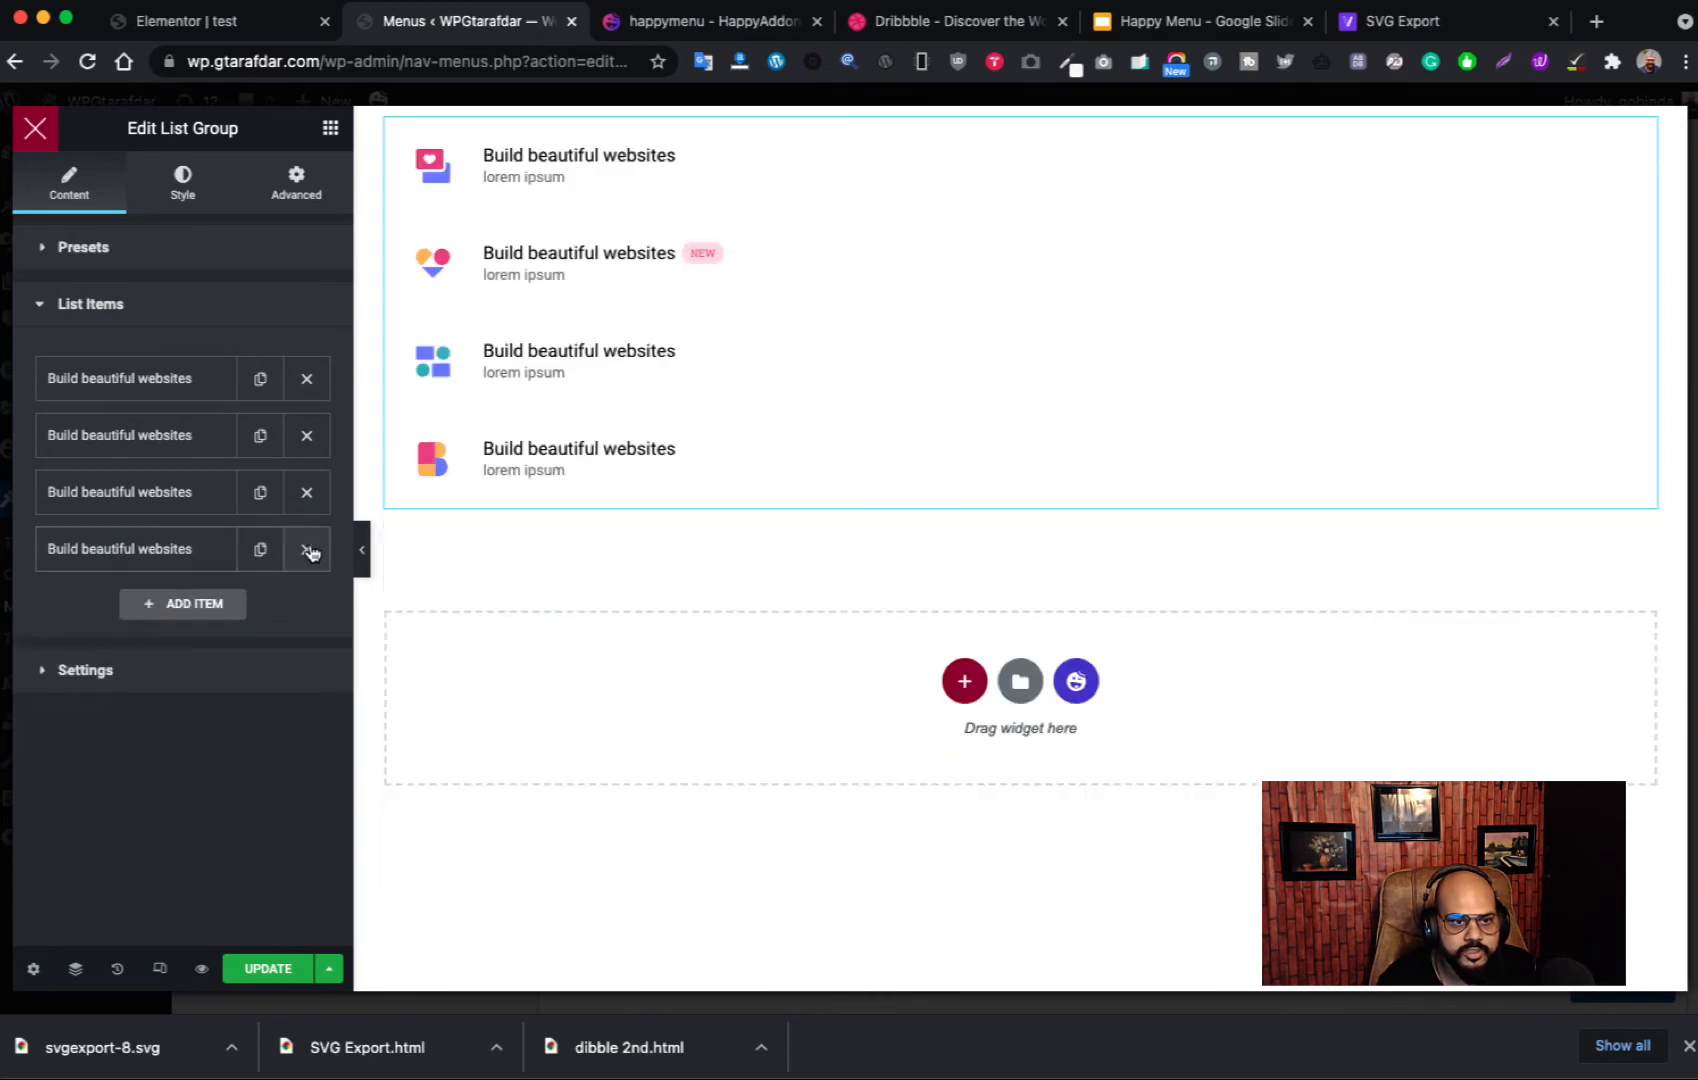
click(307, 549)
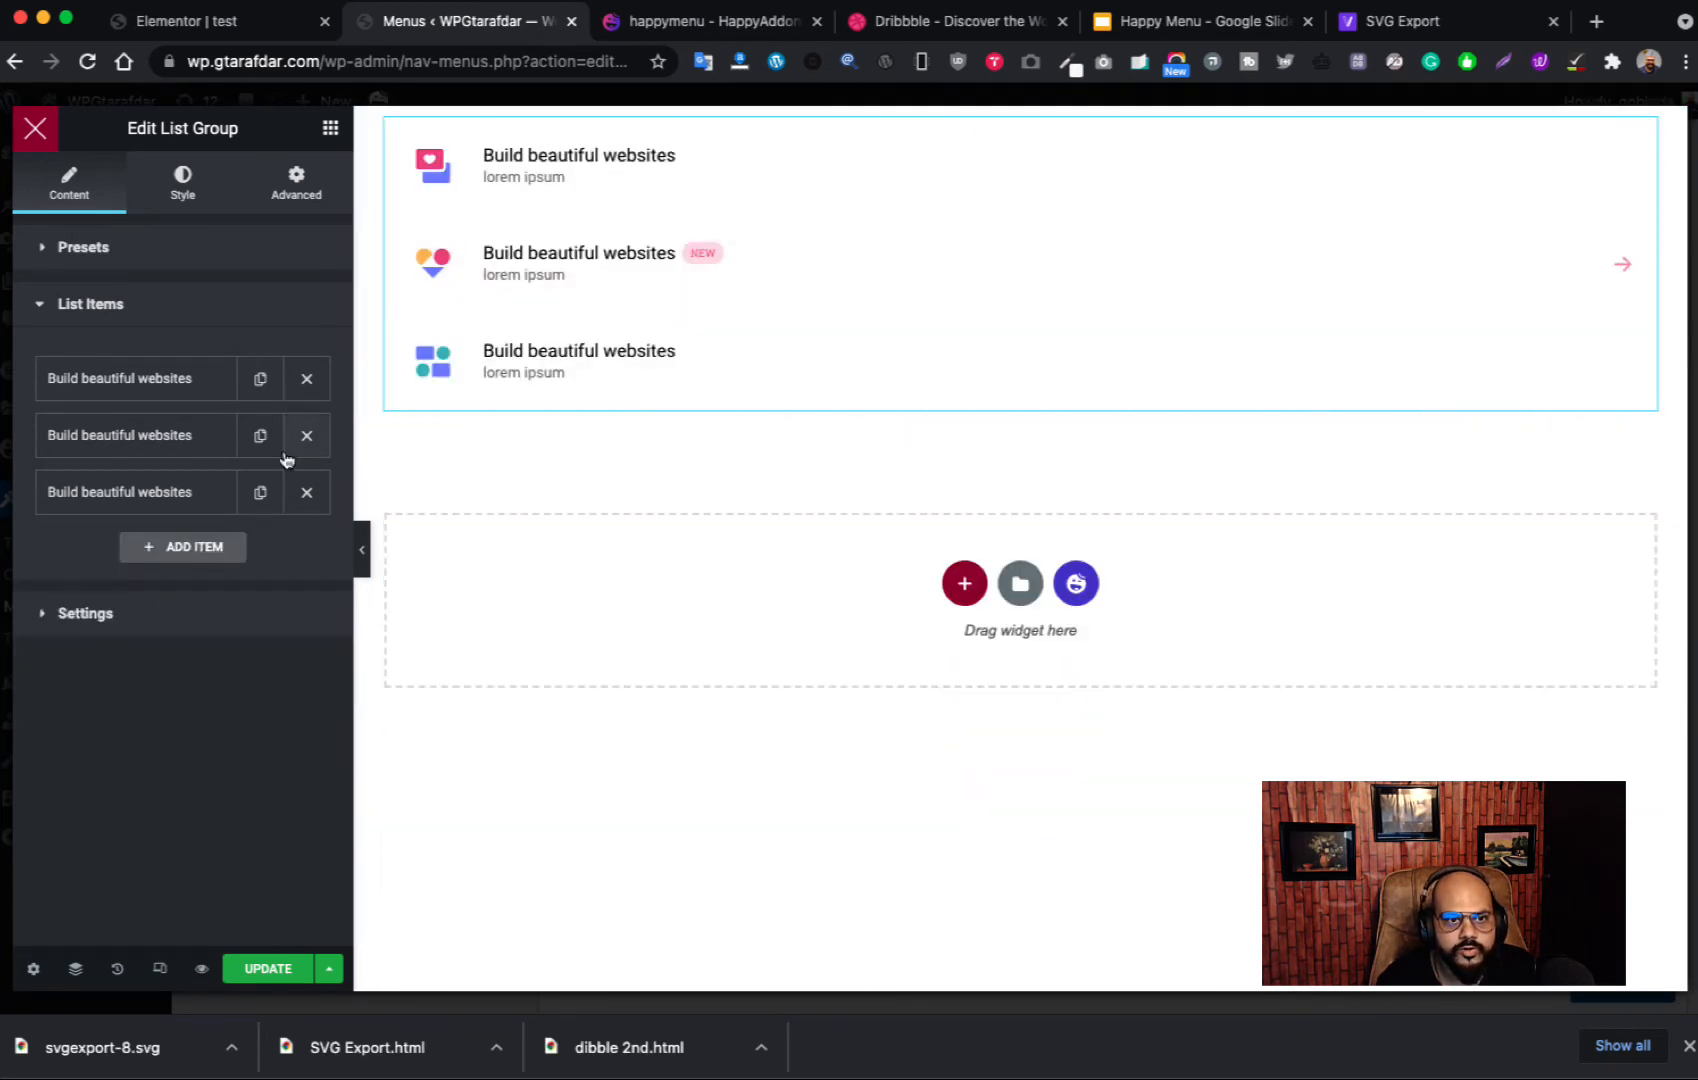
drag(165, 441, 184, 373)
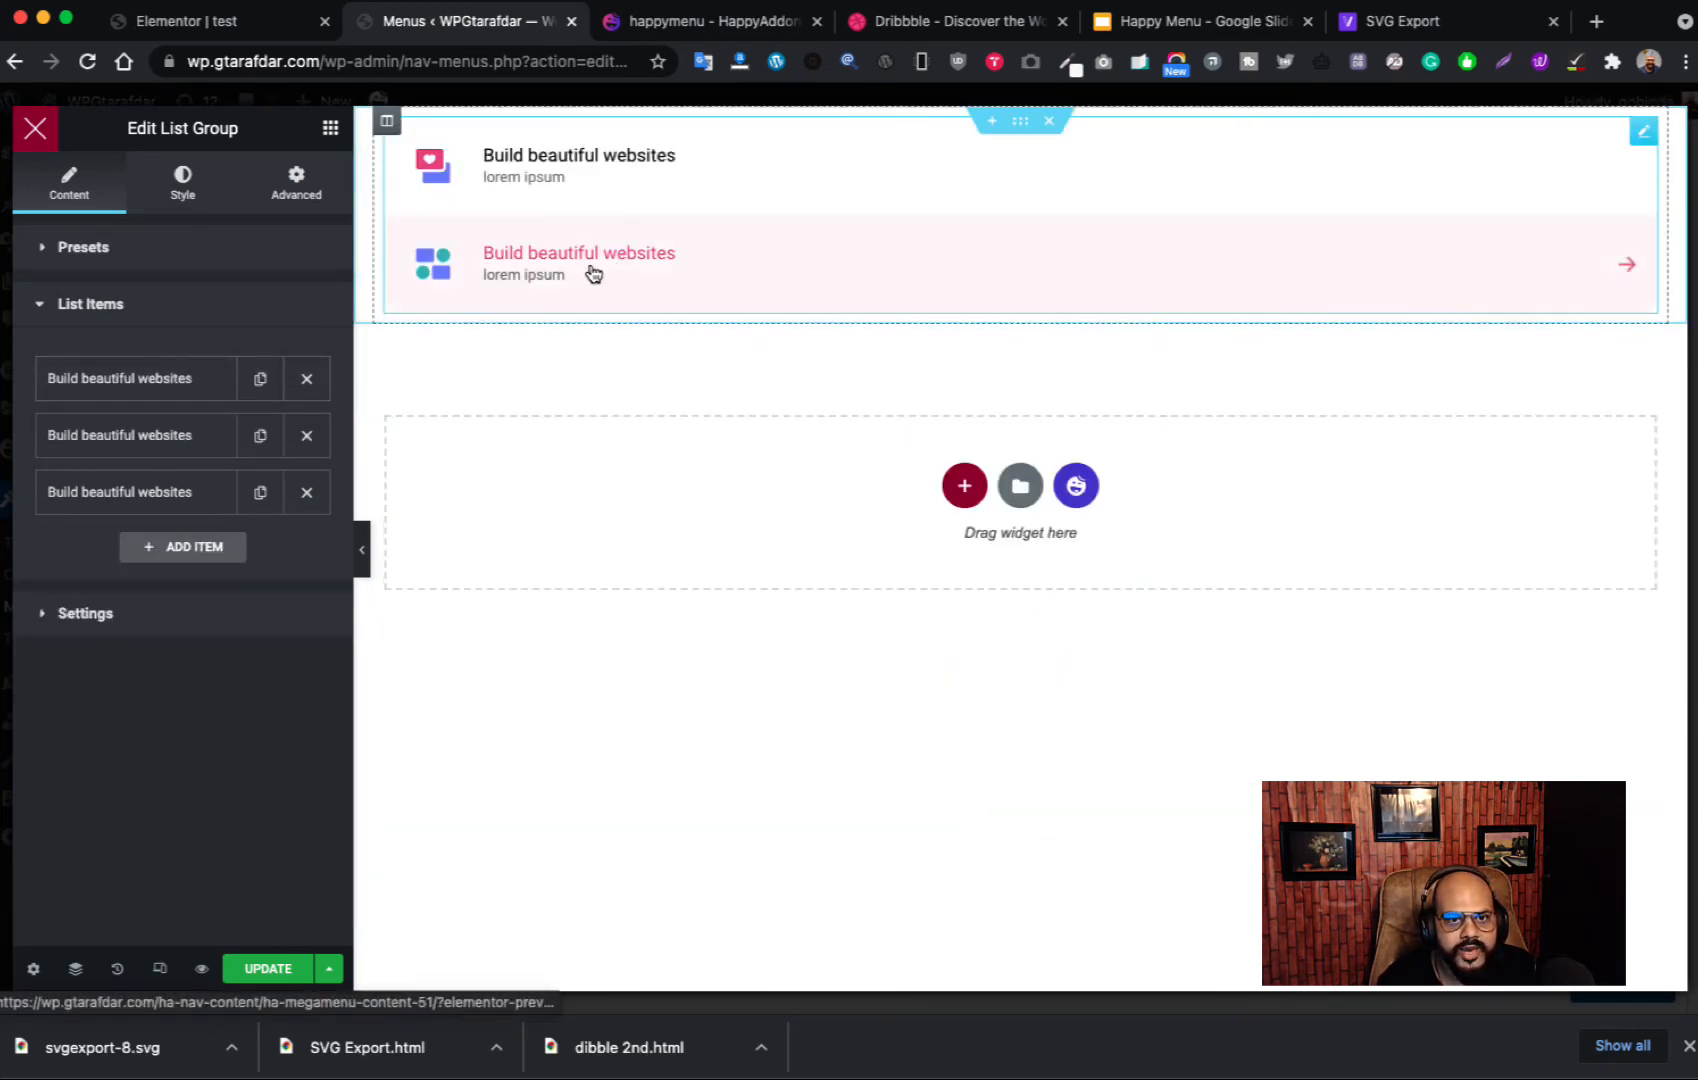
Step: Replace the first list item's icon with designer-search.svg from the media library
click(190, 379)
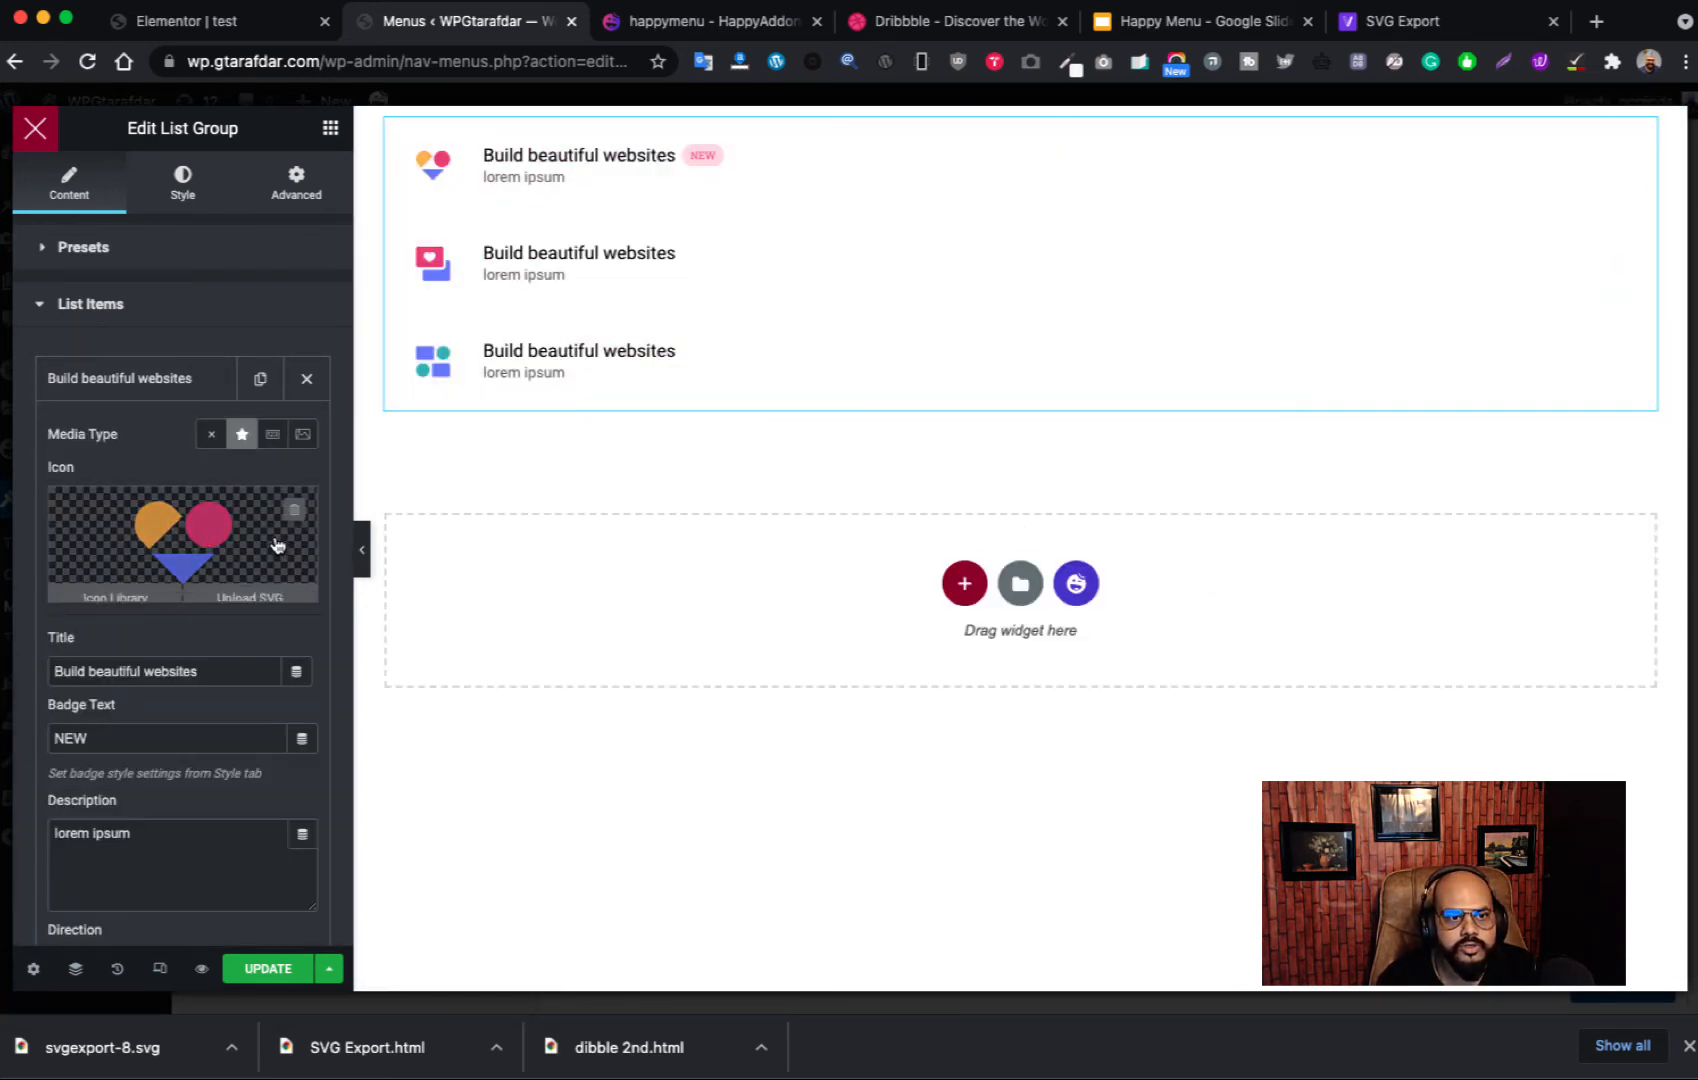
click(278, 590)
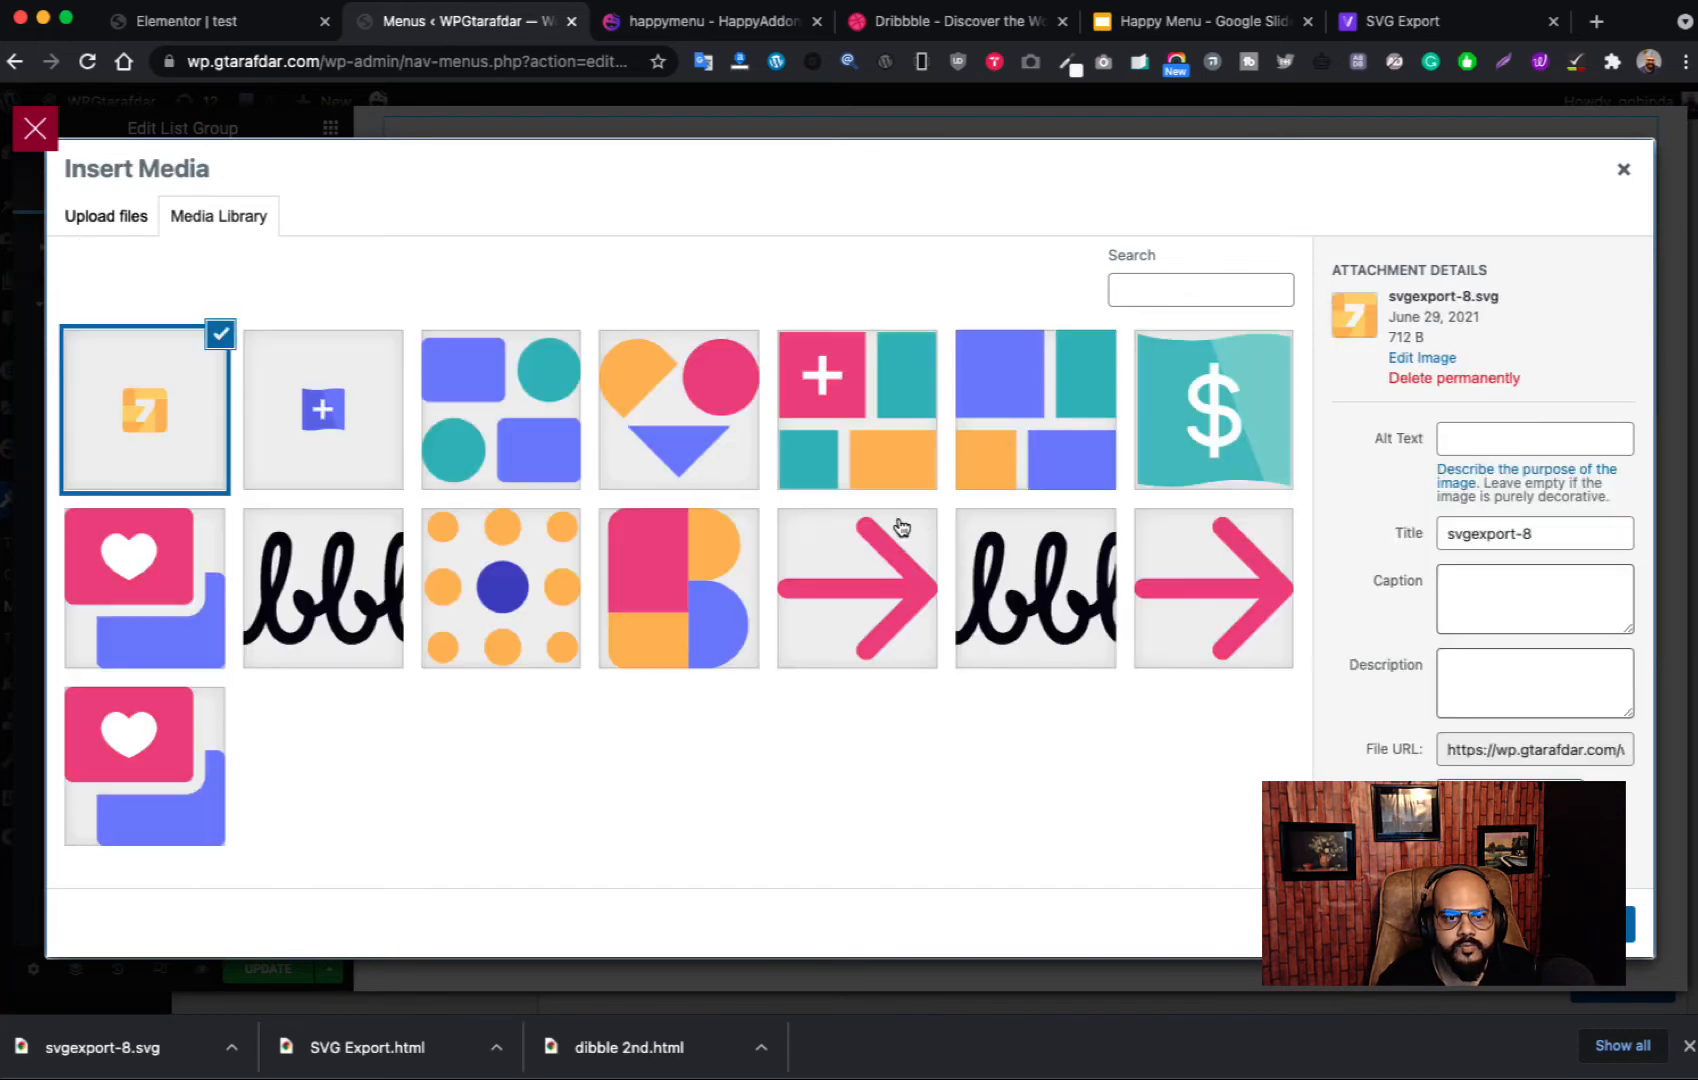
click(925, 21)
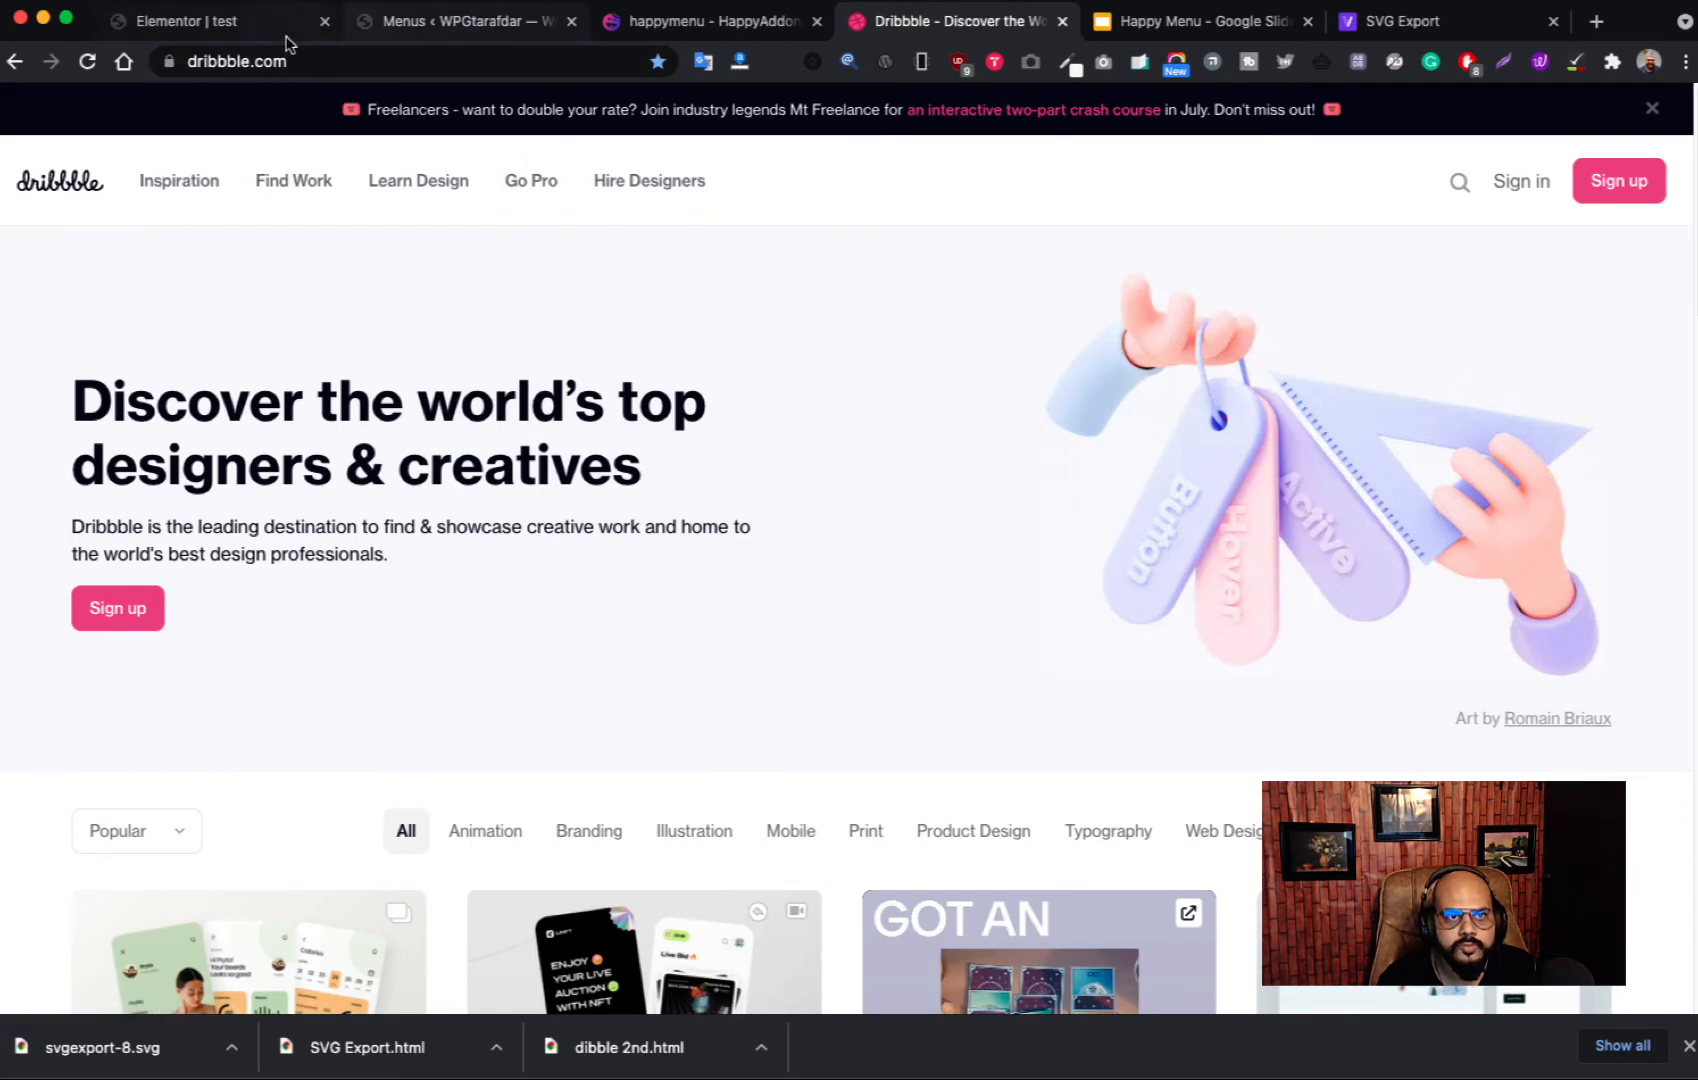
click(243, 24)
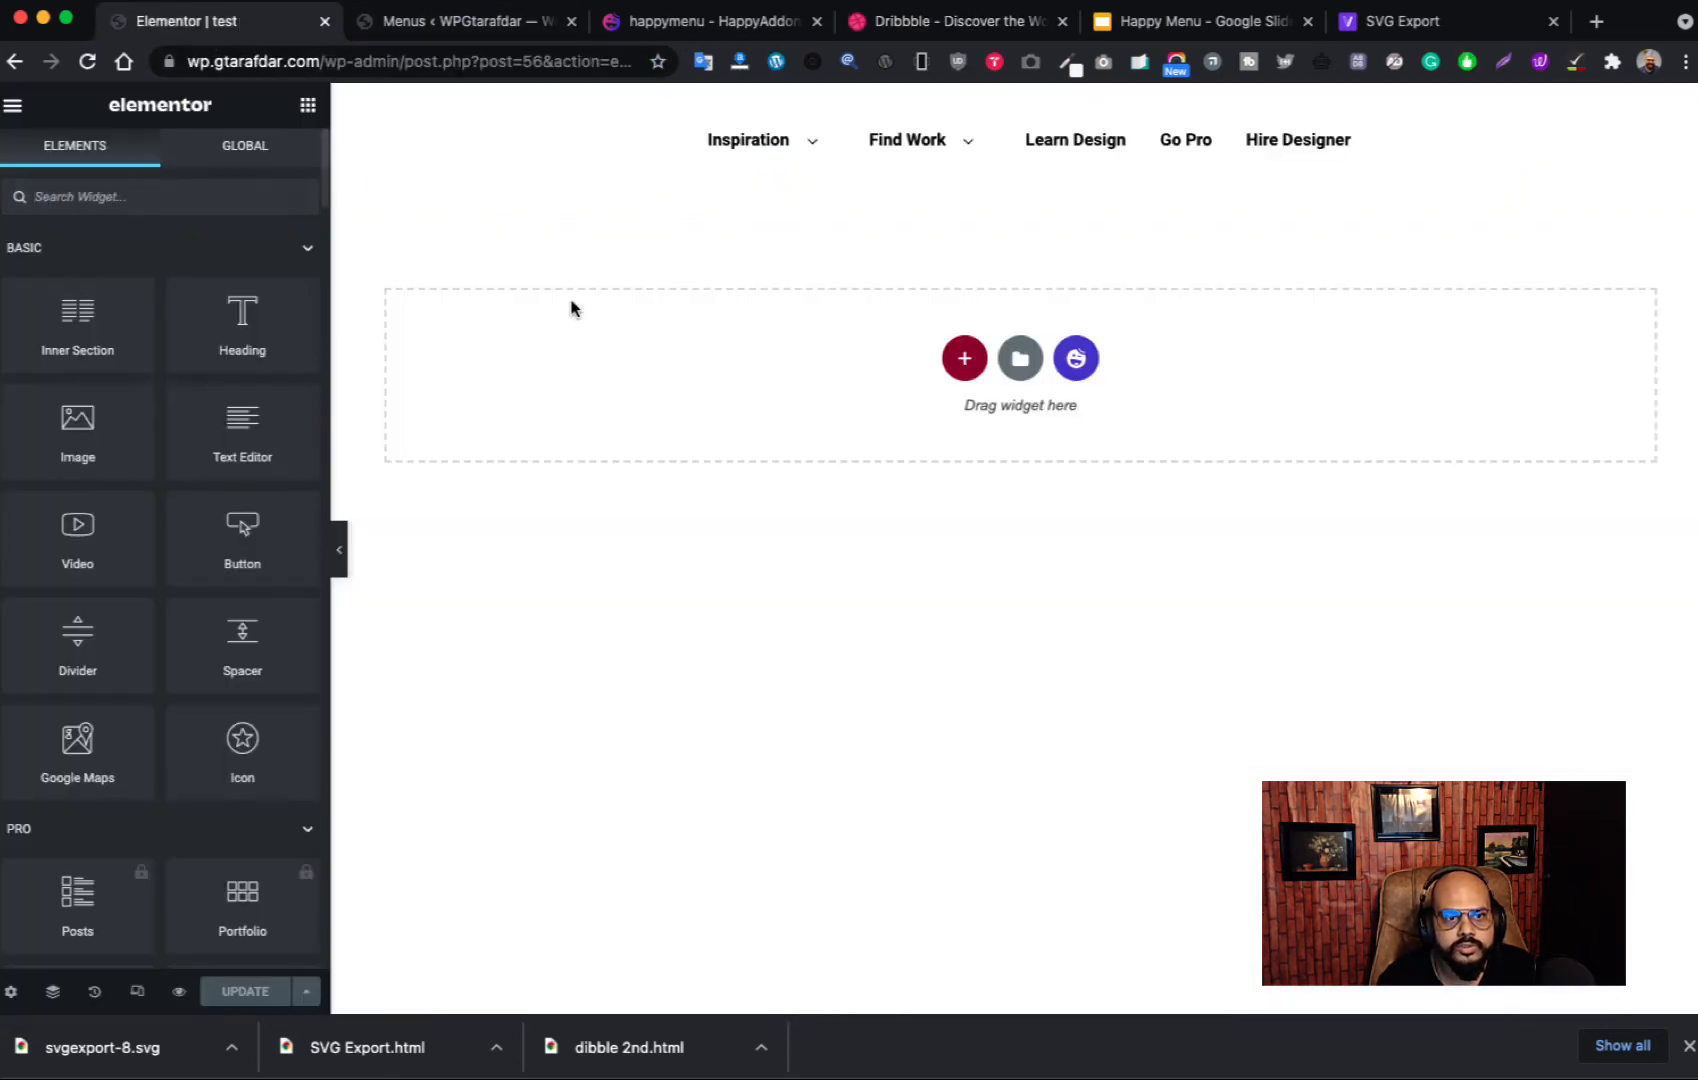
click(470, 22)
click(505, 612)
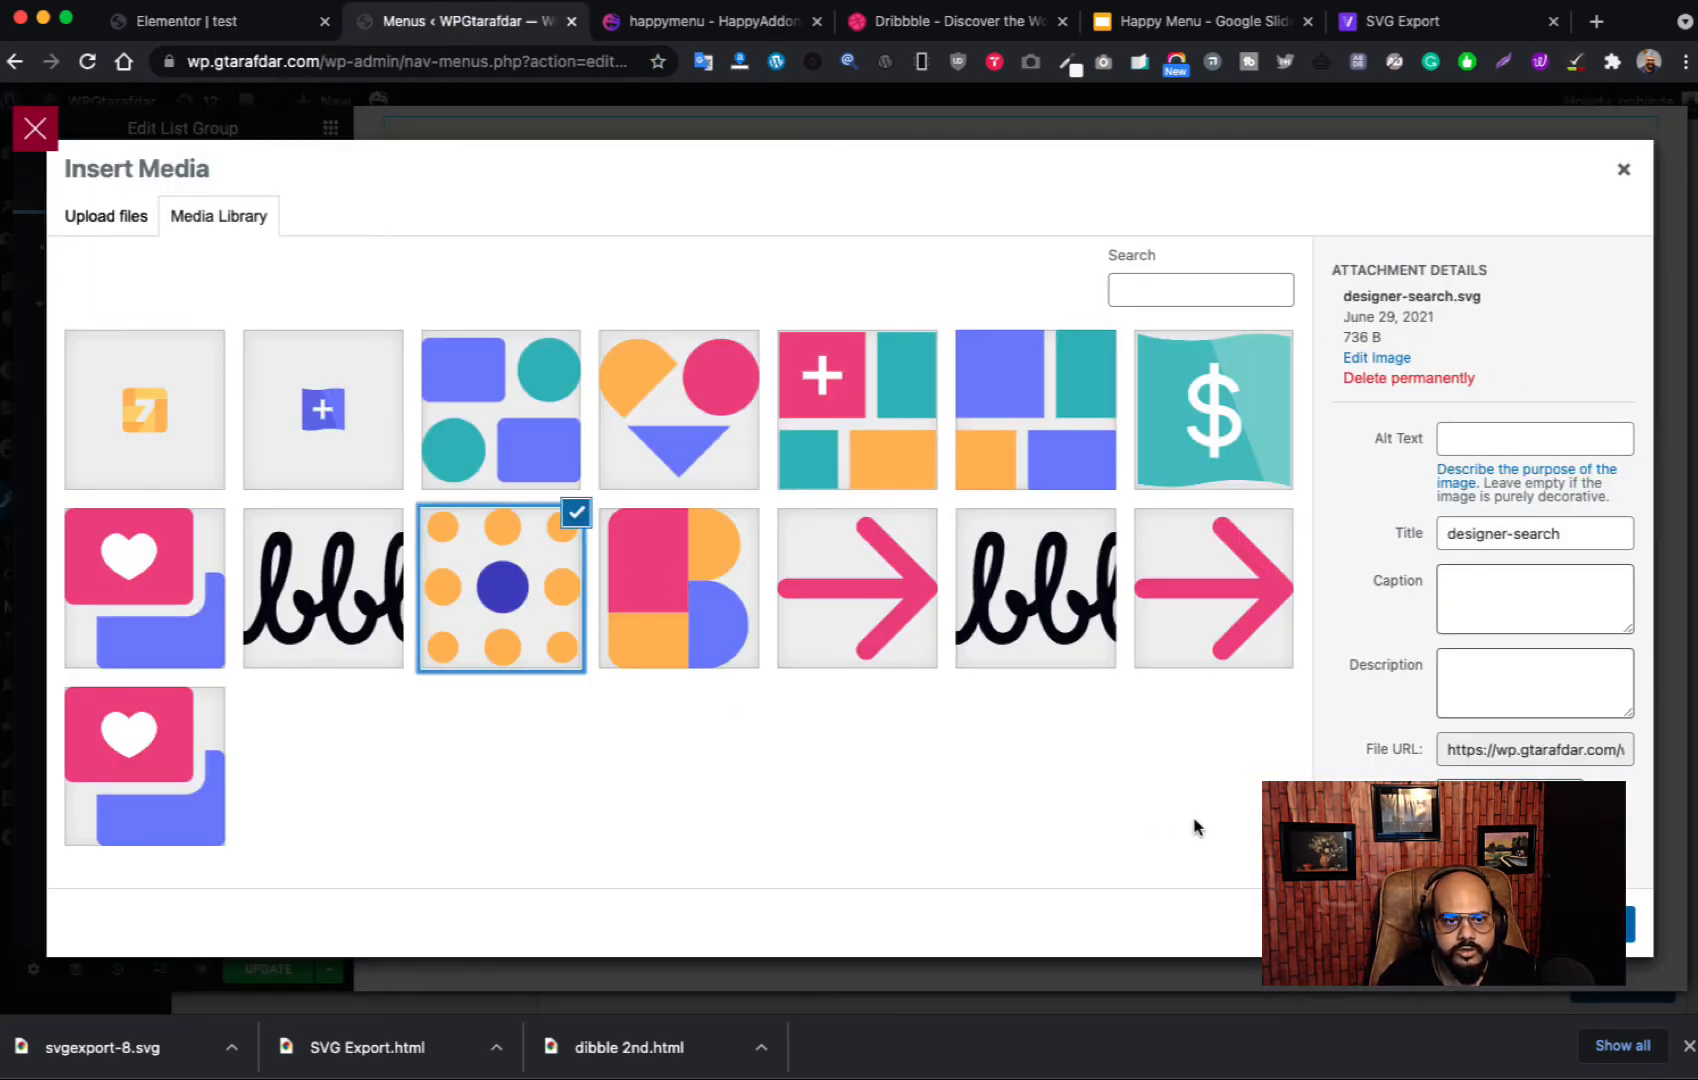
click(1582, 924)
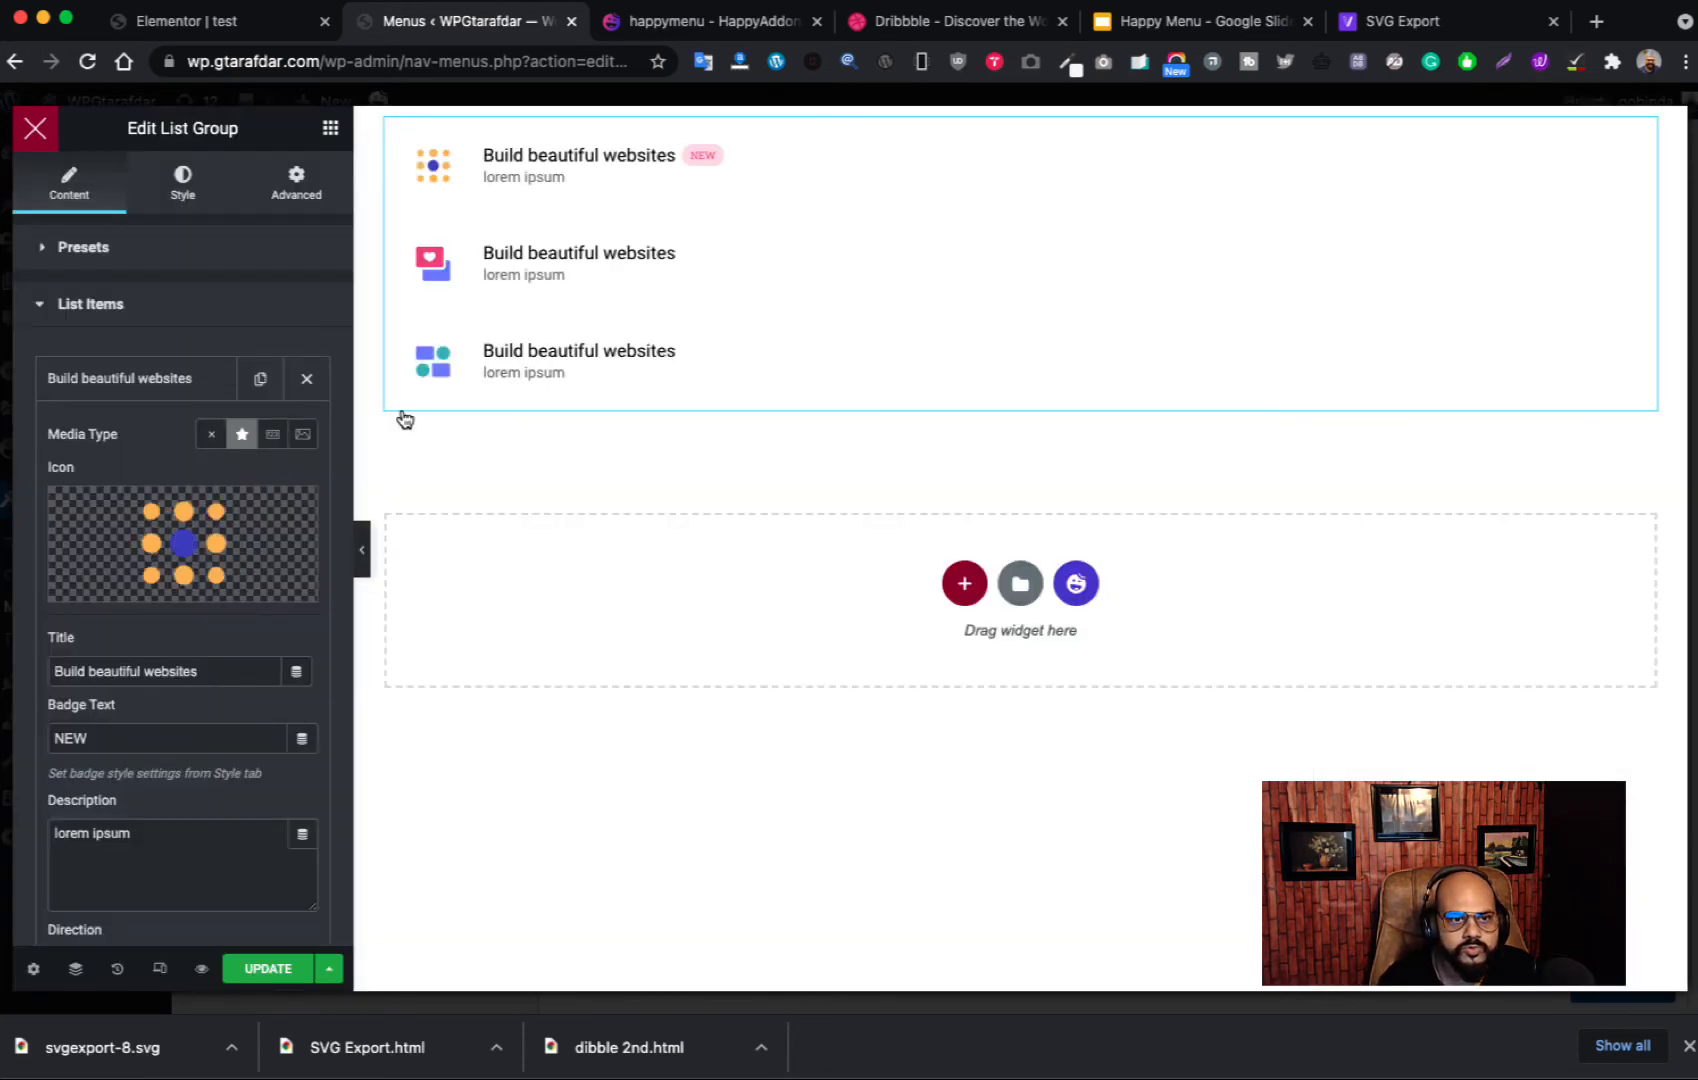
Step: Compare the first list item with Dribbble's Hire Designers dropdown and examine the List Group's badge style settings
scroll(160, 660, down, 2)
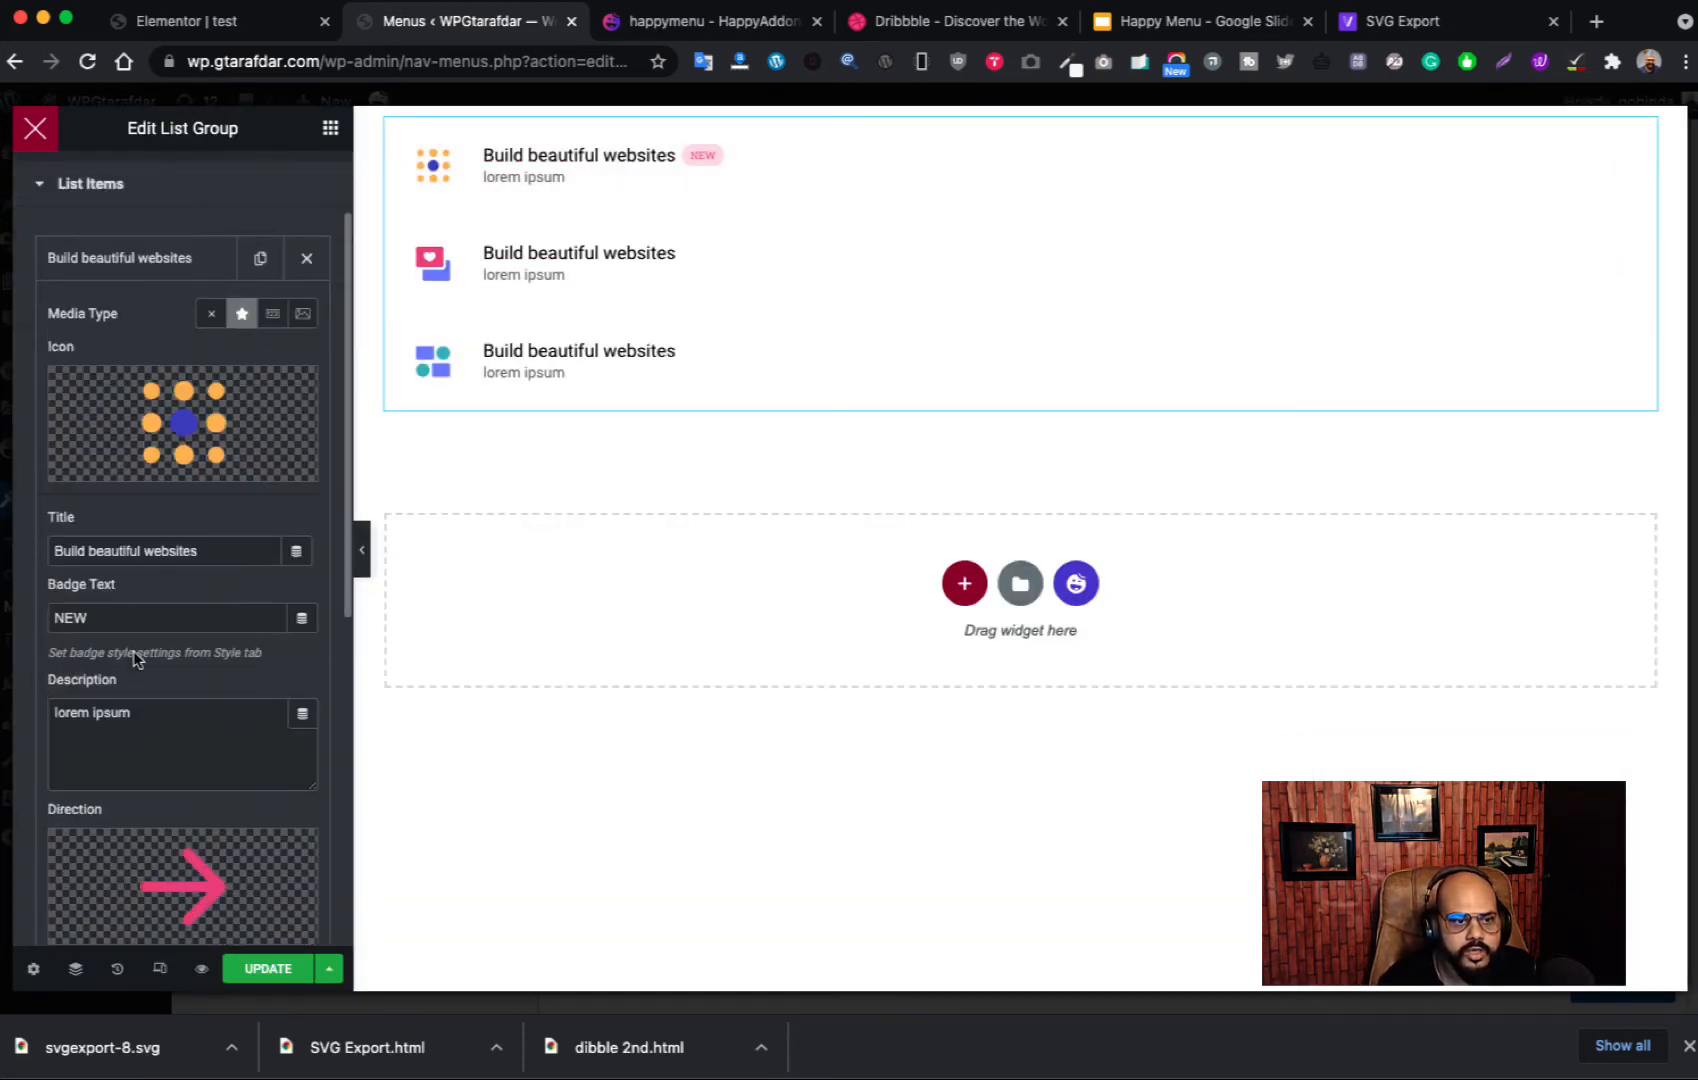
click(966, 21)
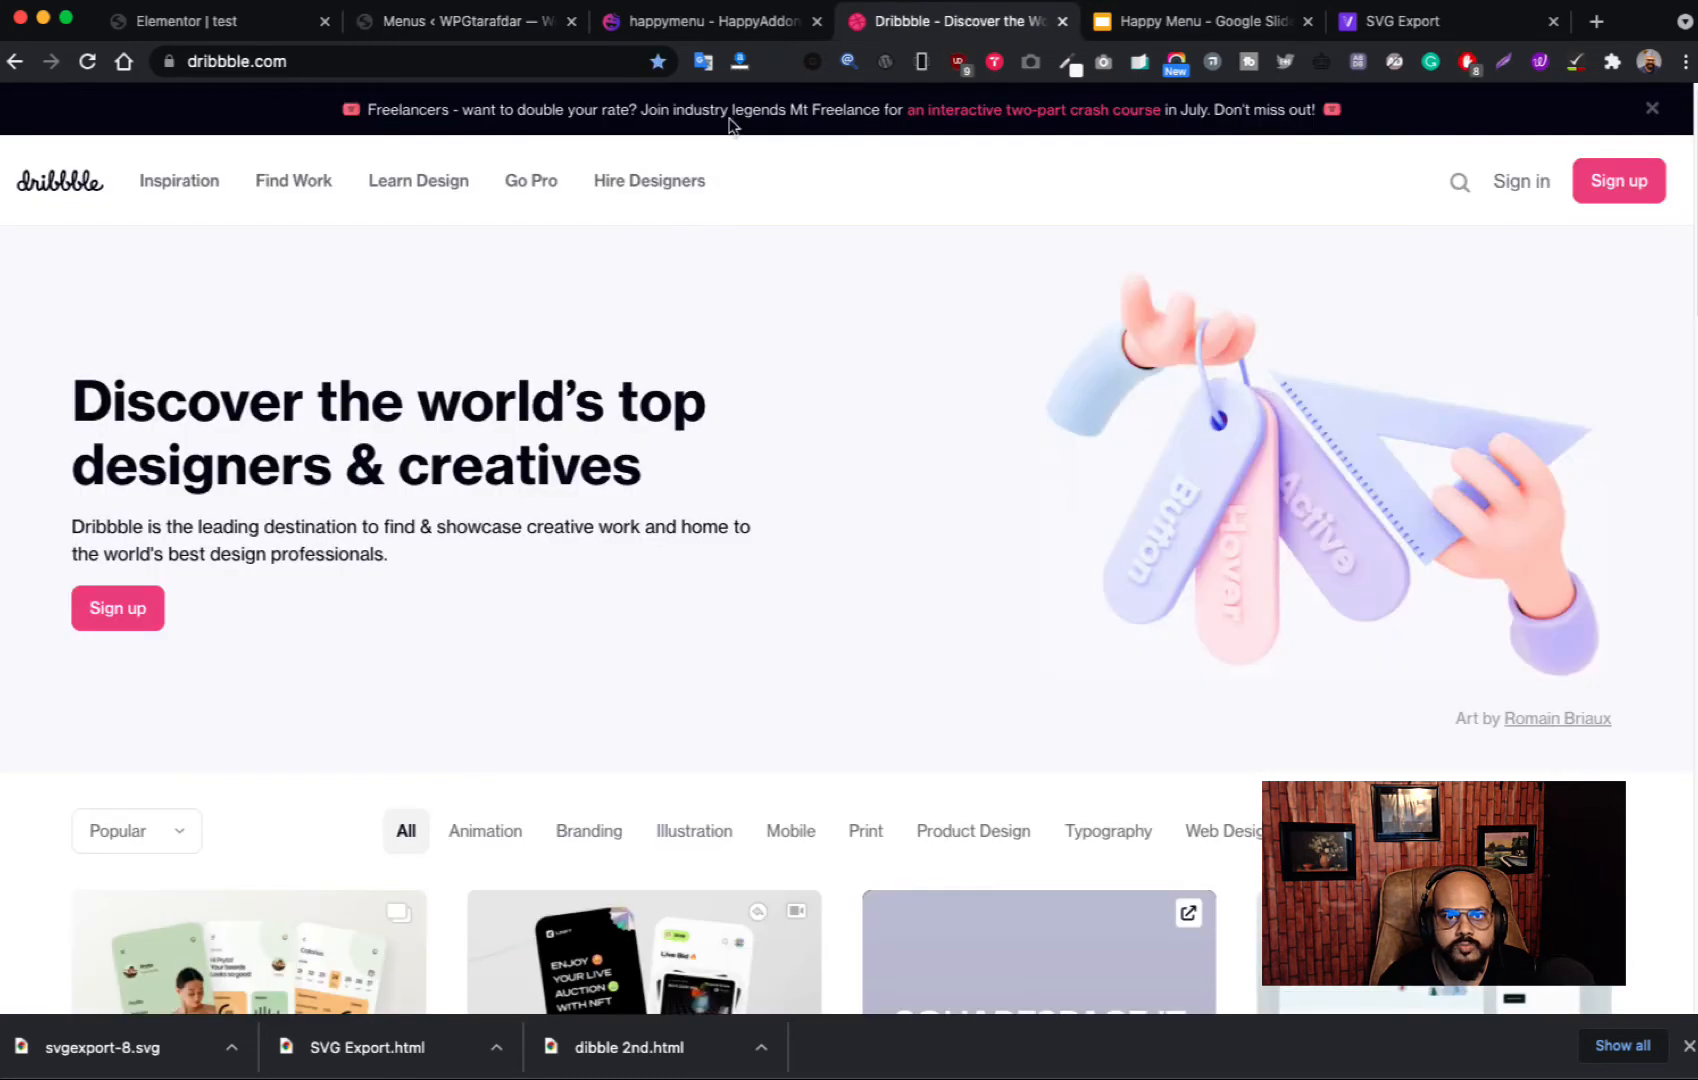
mouse_move(612, 182)
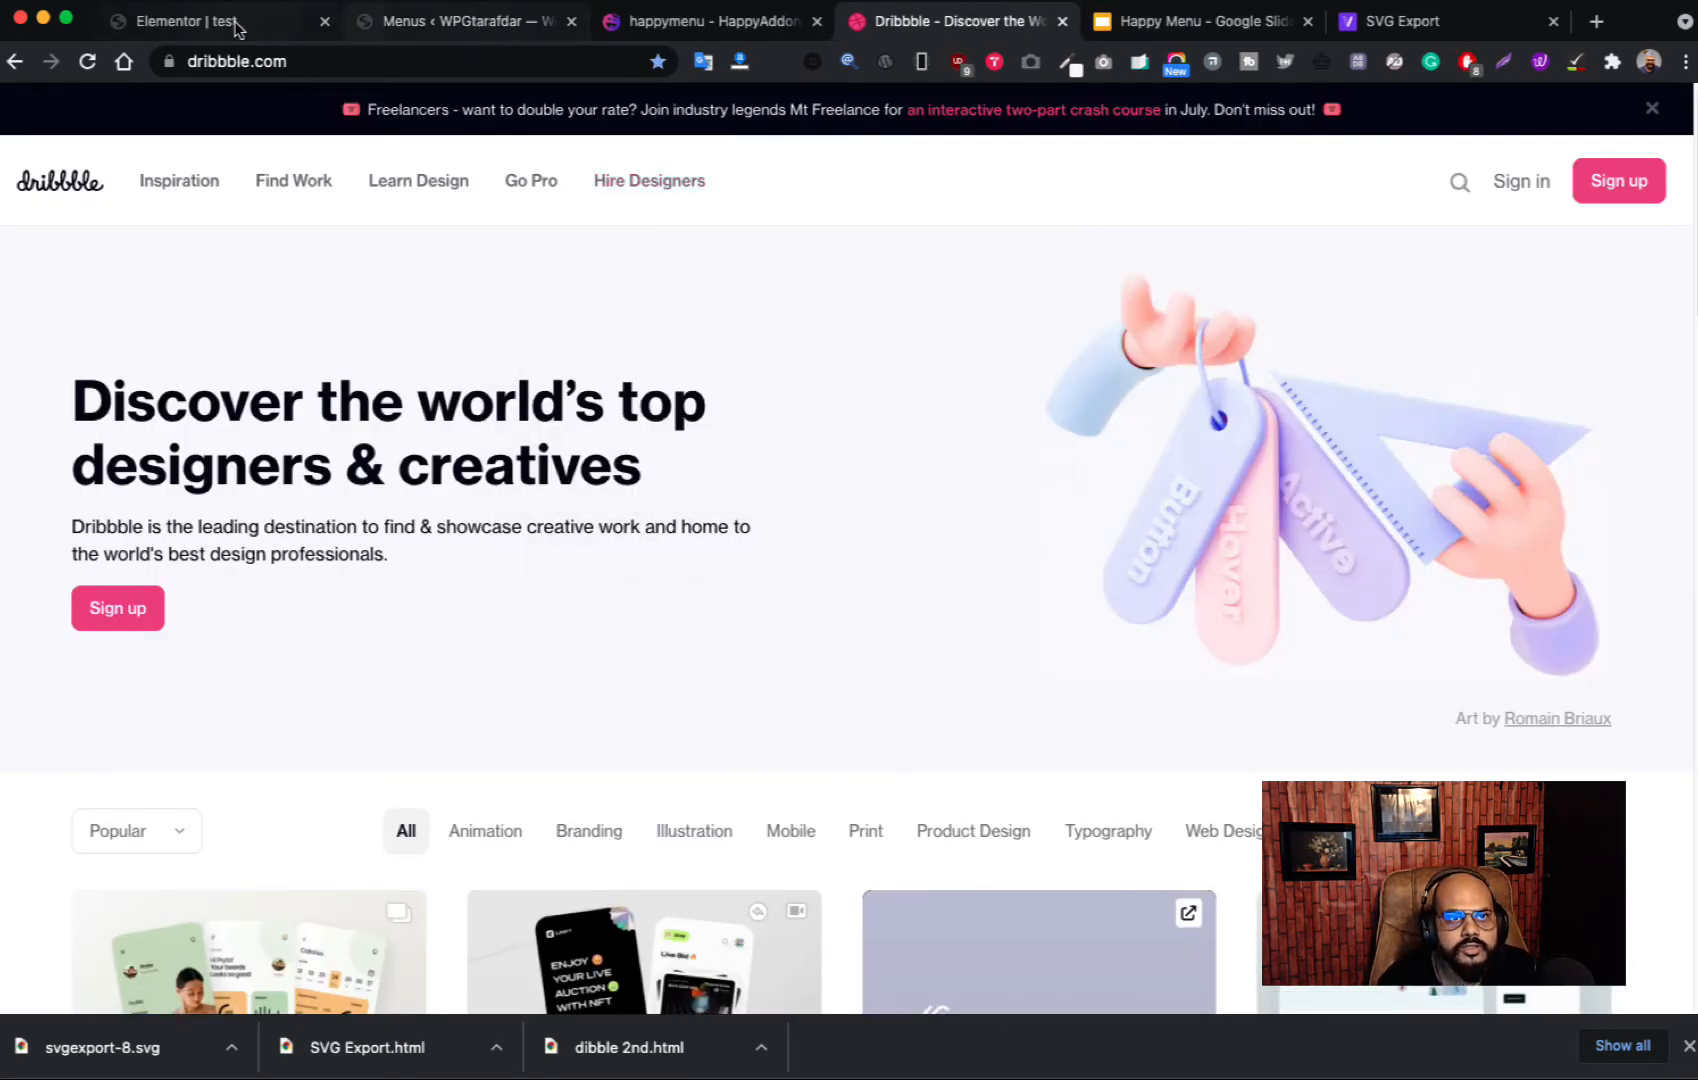
click(440, 24)
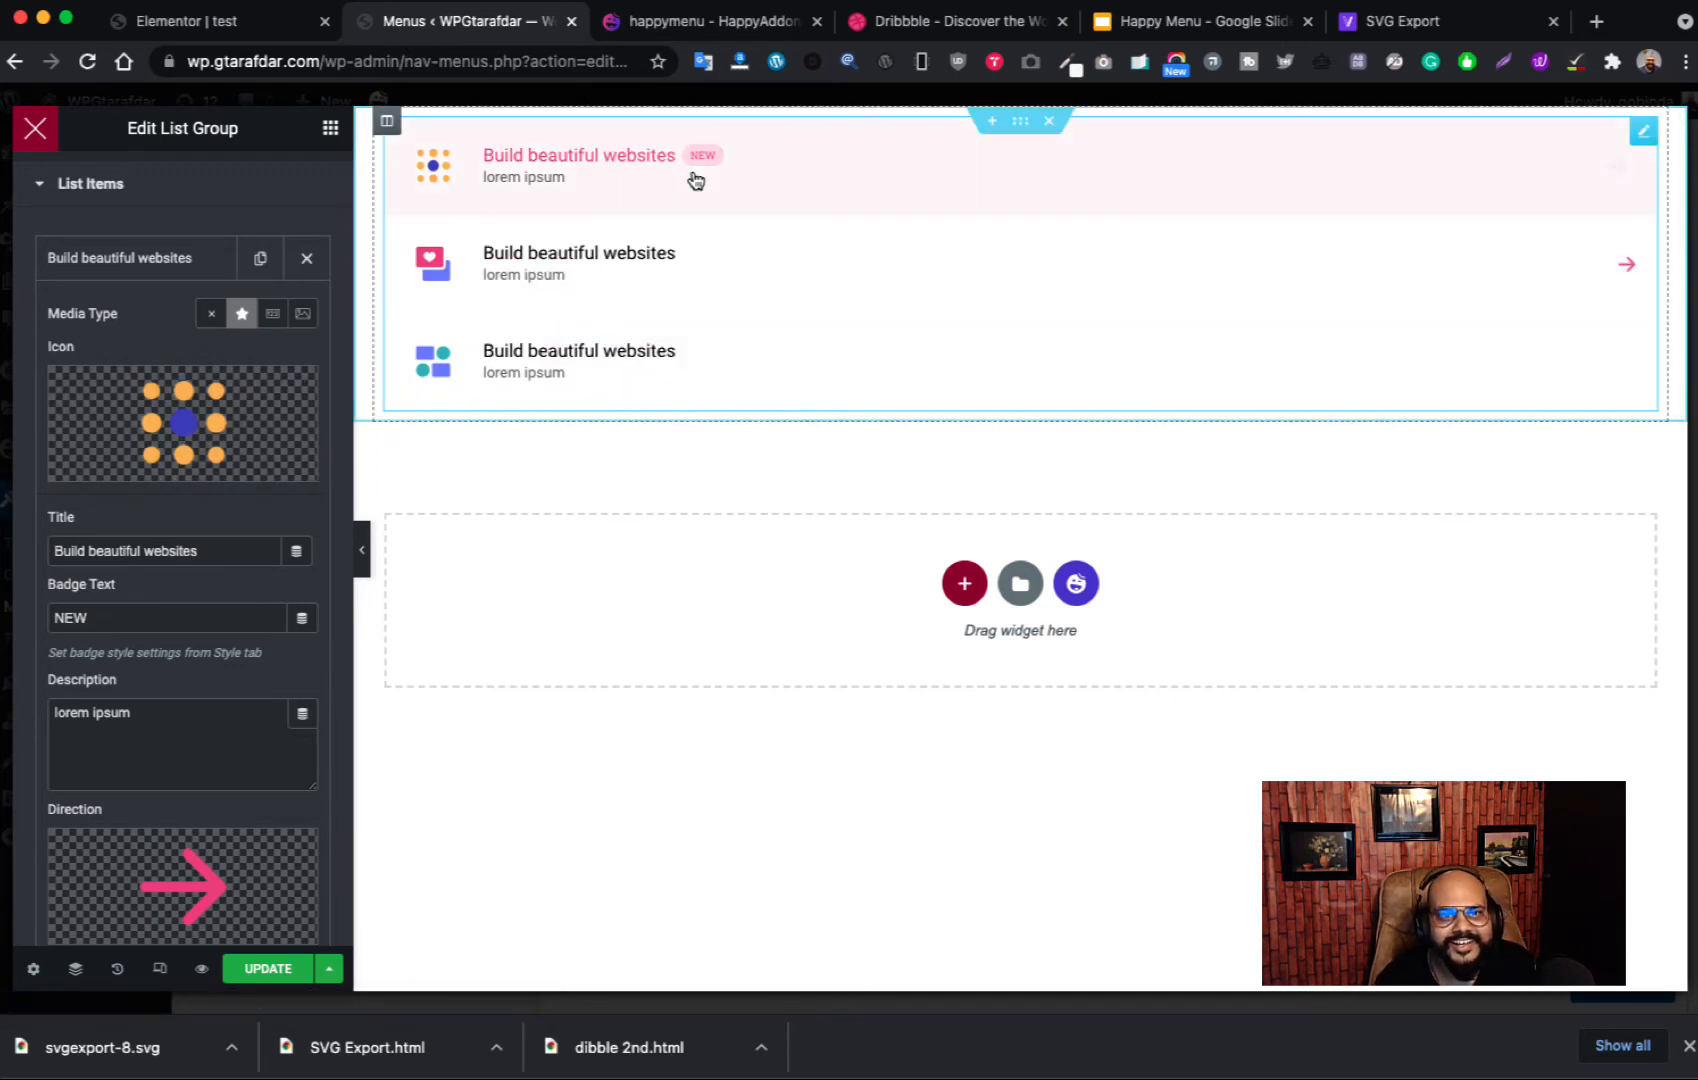
click(148, 272)
scroll(182, 298, up, 2)
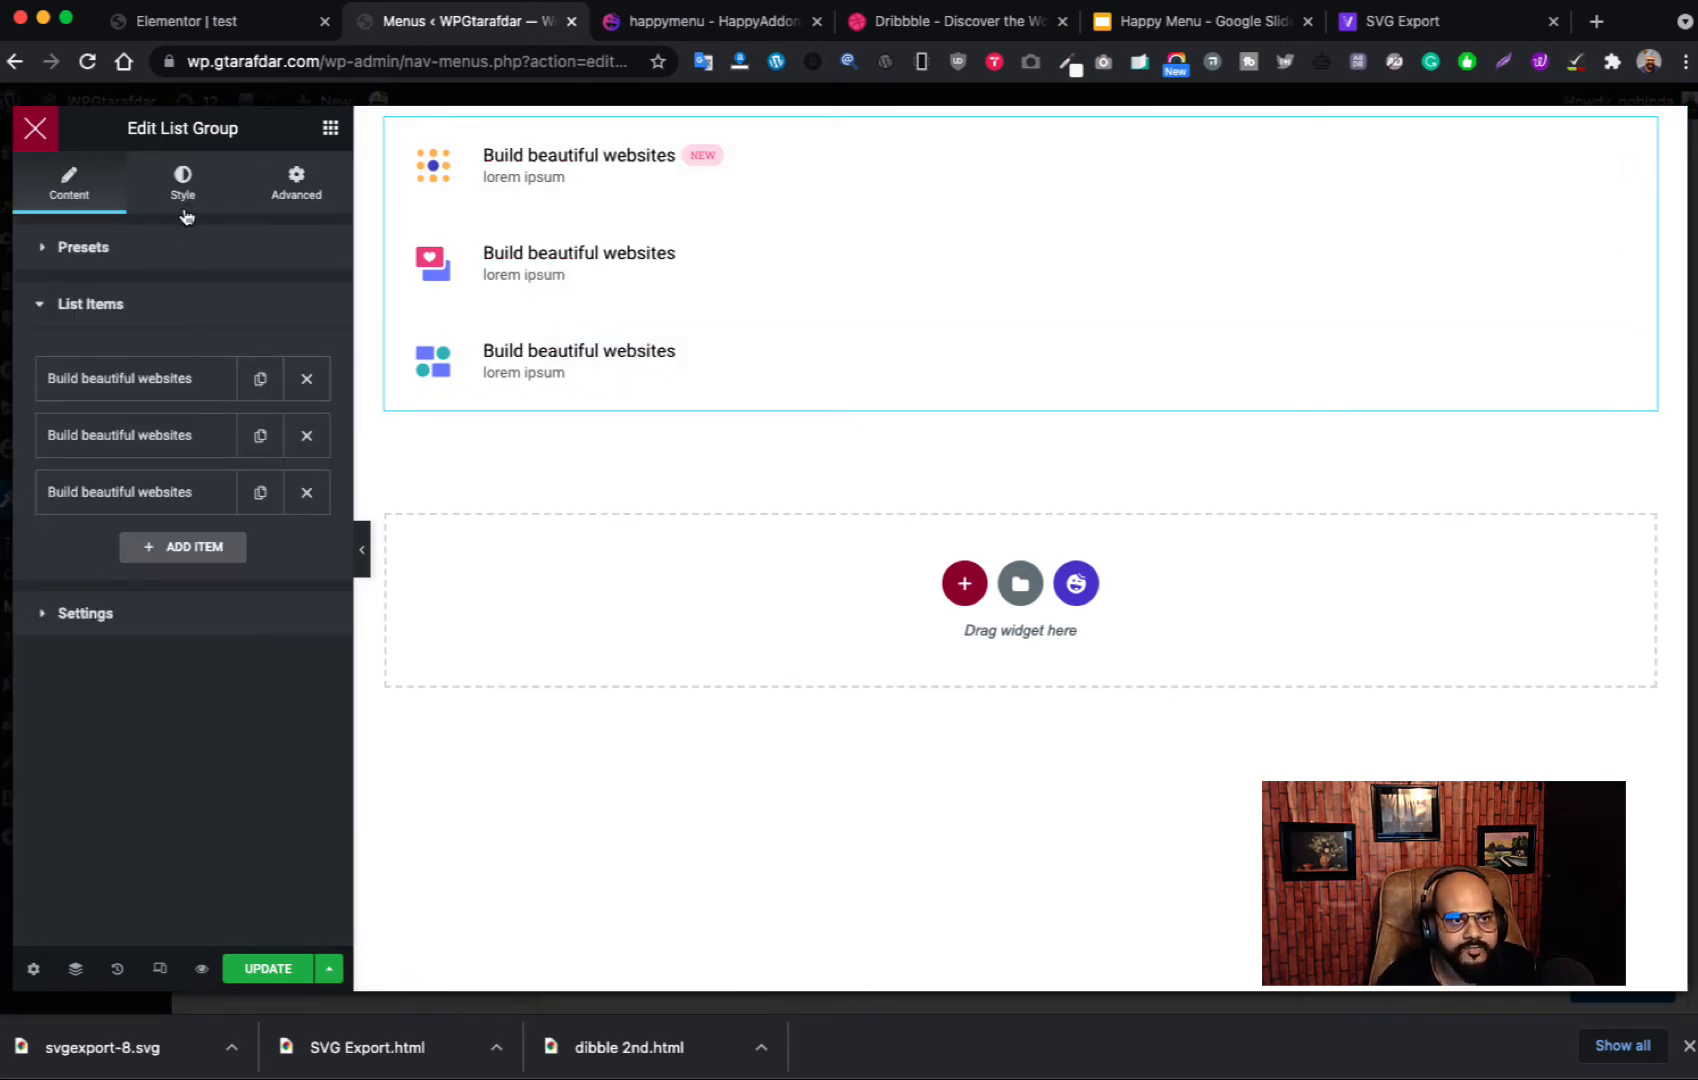
click(182, 190)
scroll(164, 696, down, 2)
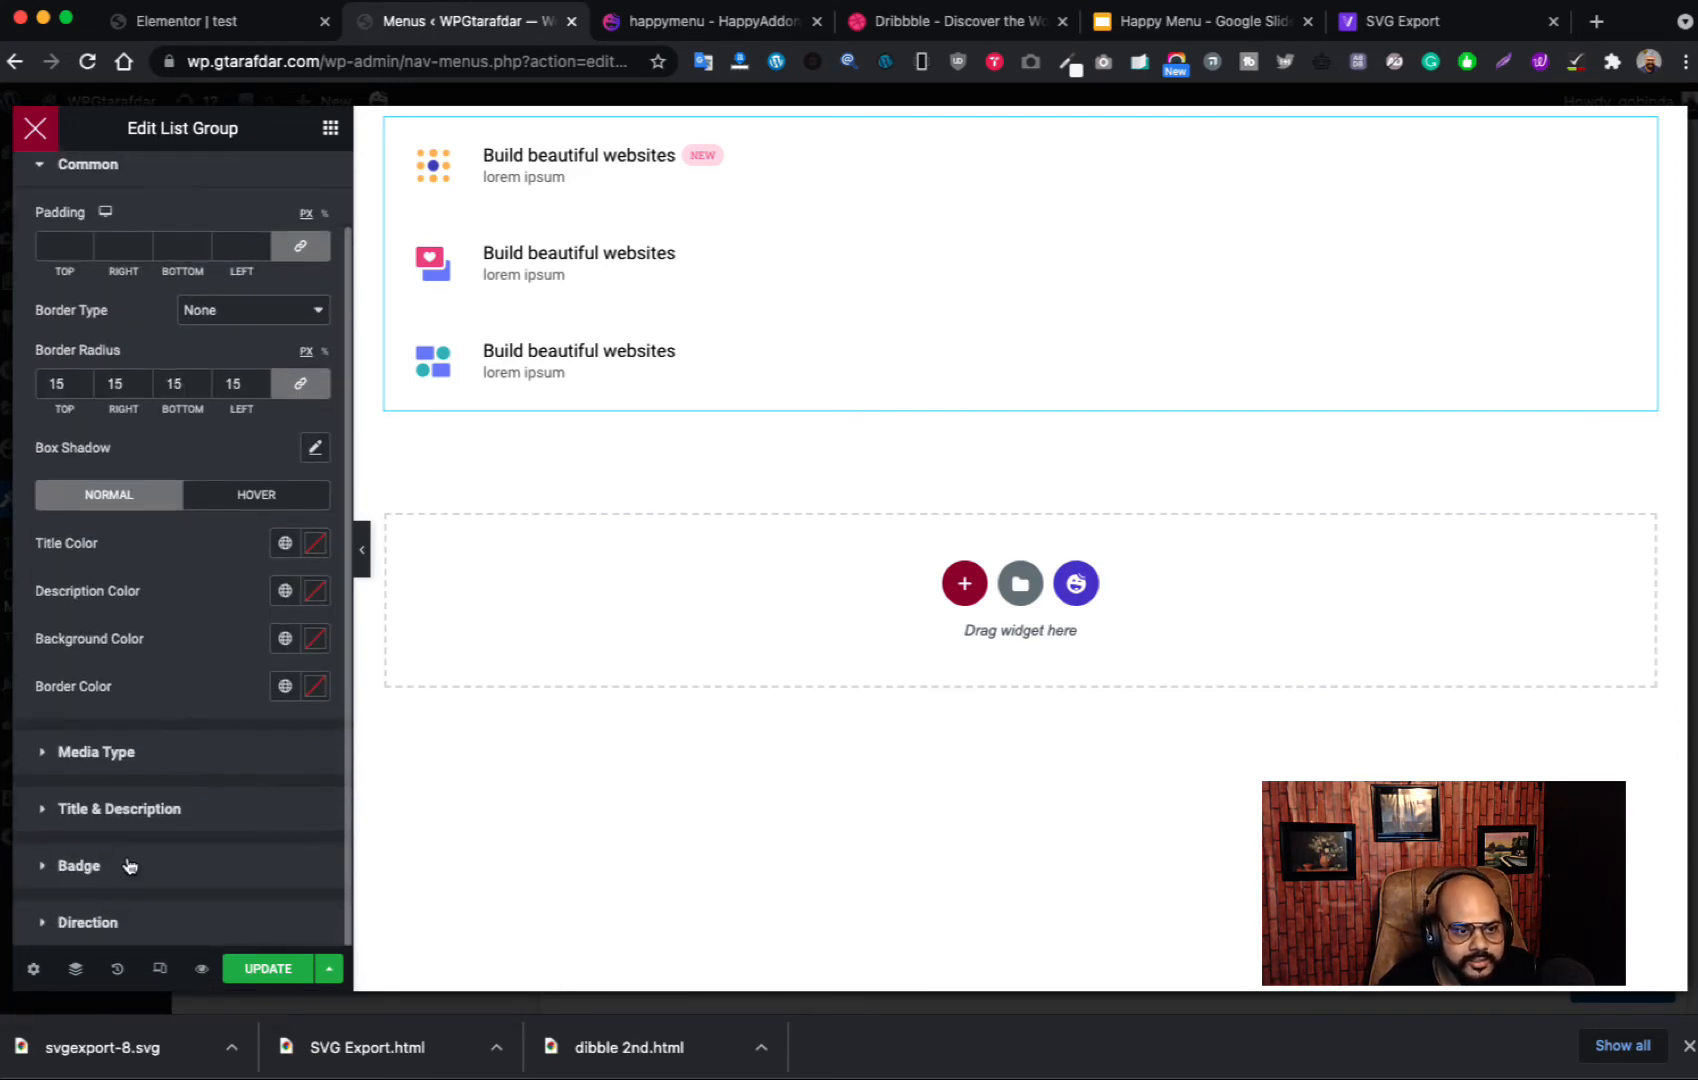
click(125, 868)
scroll(257, 762, down, 1)
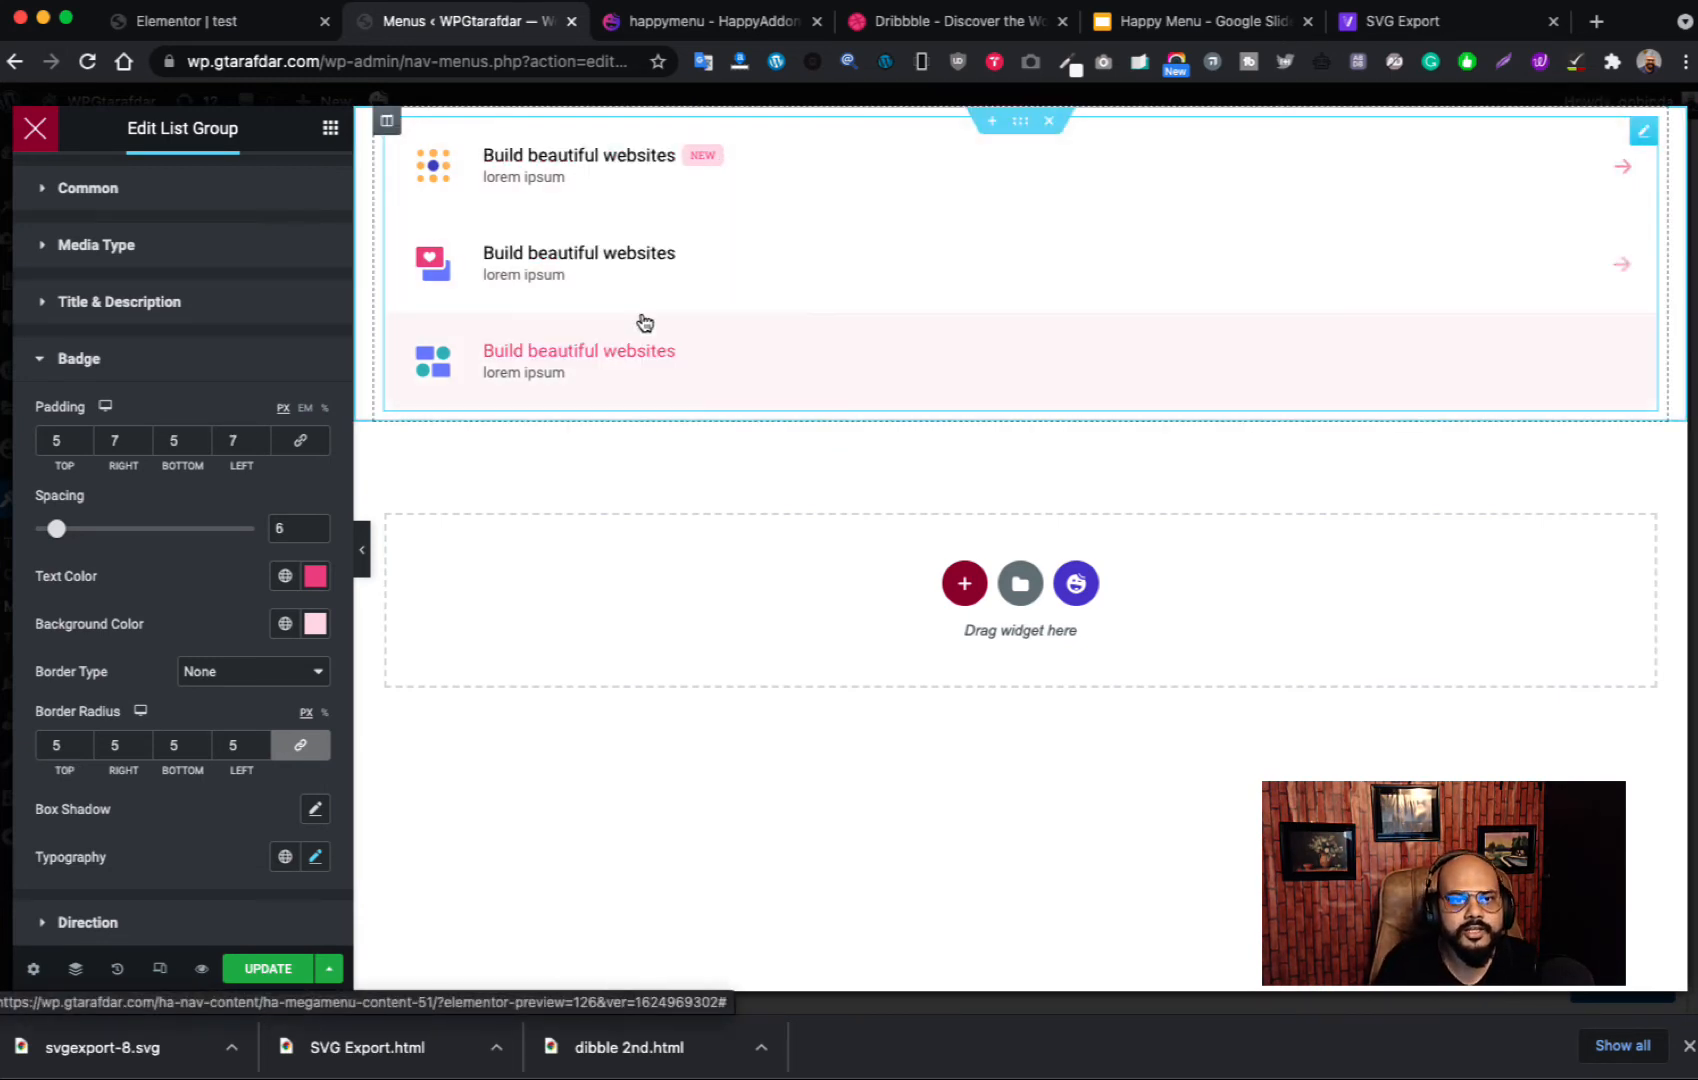
Step: Check the List my Job Opening icon on Dribbble and replace the second list item's icon with job-boards.svg
click(858, 21)
mouse_move(655, 182)
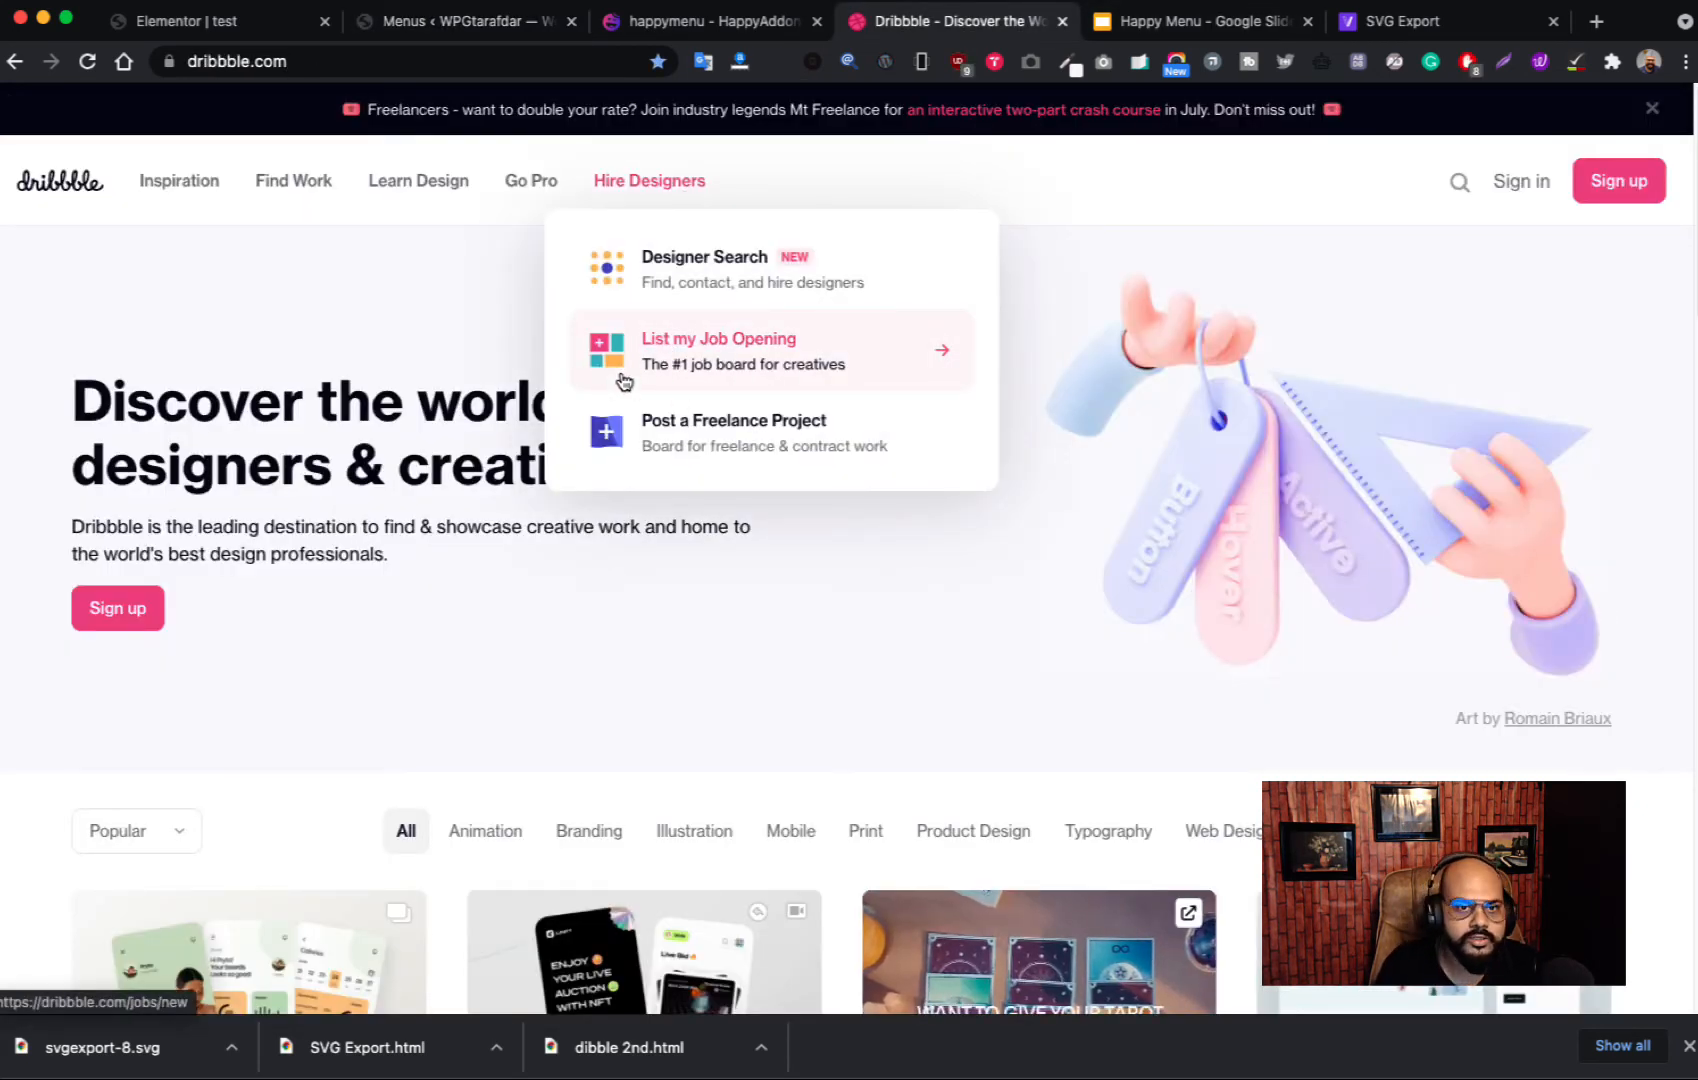
click(220, 22)
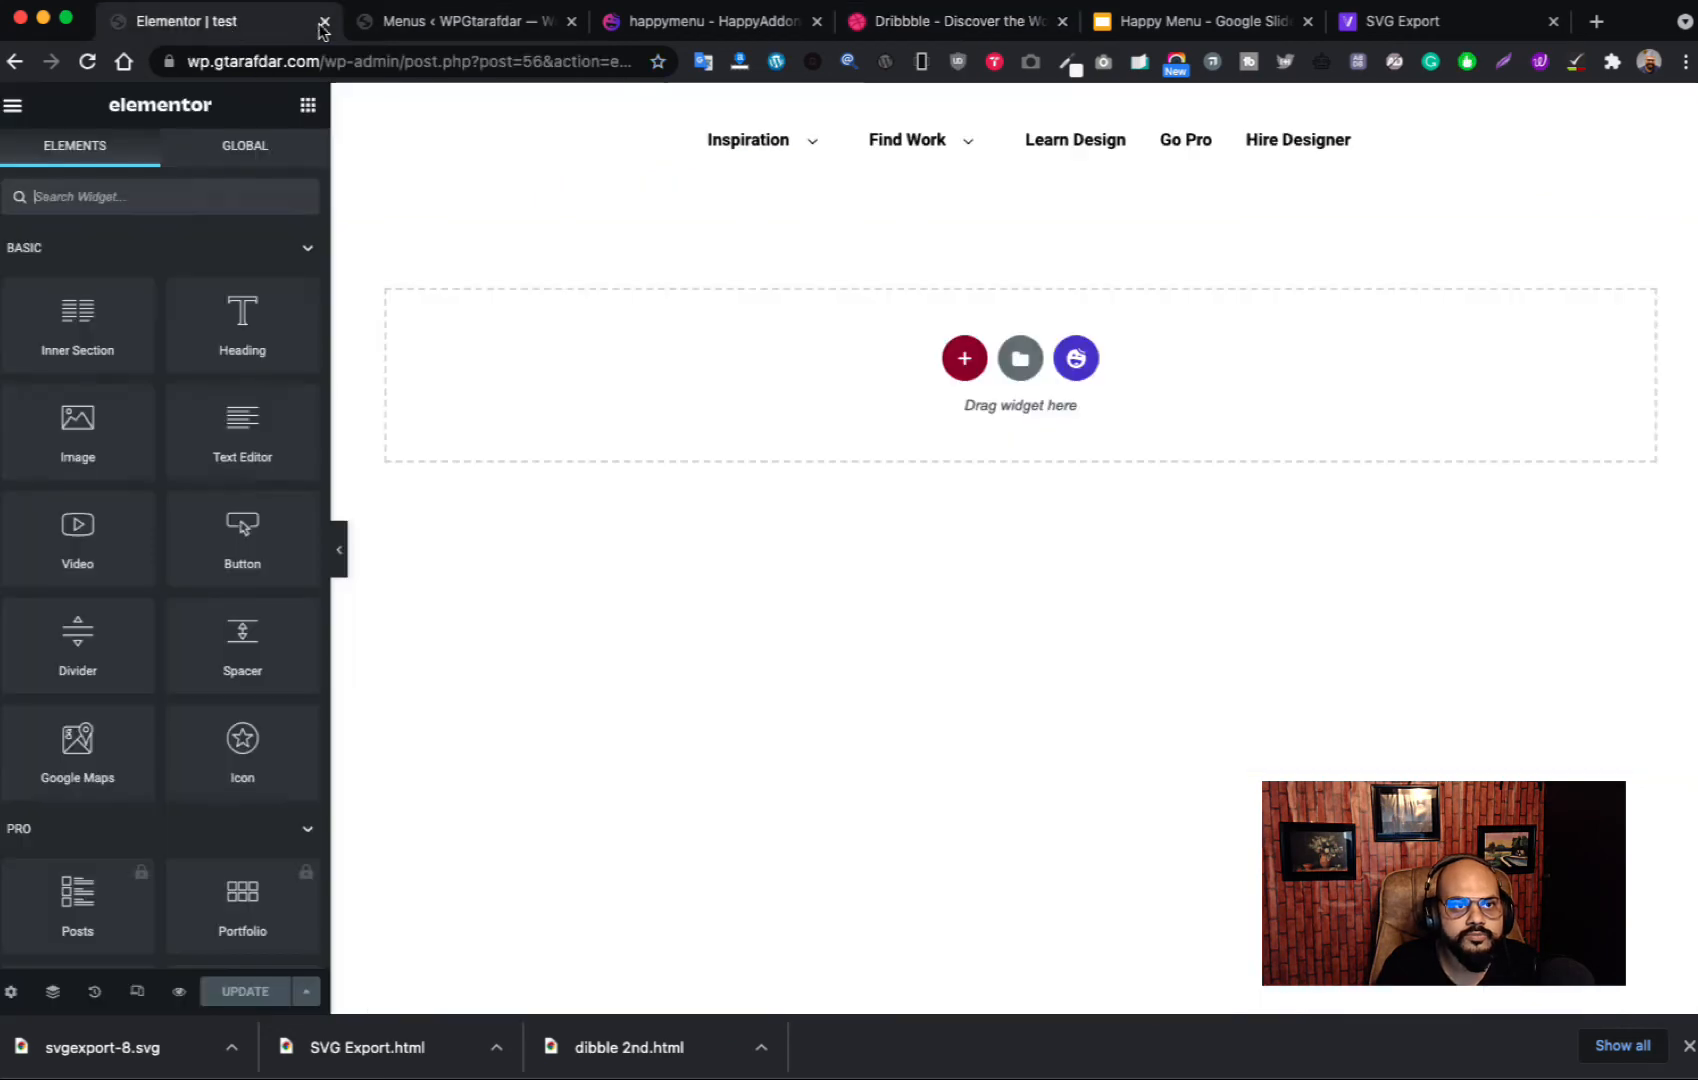
click(455, 28)
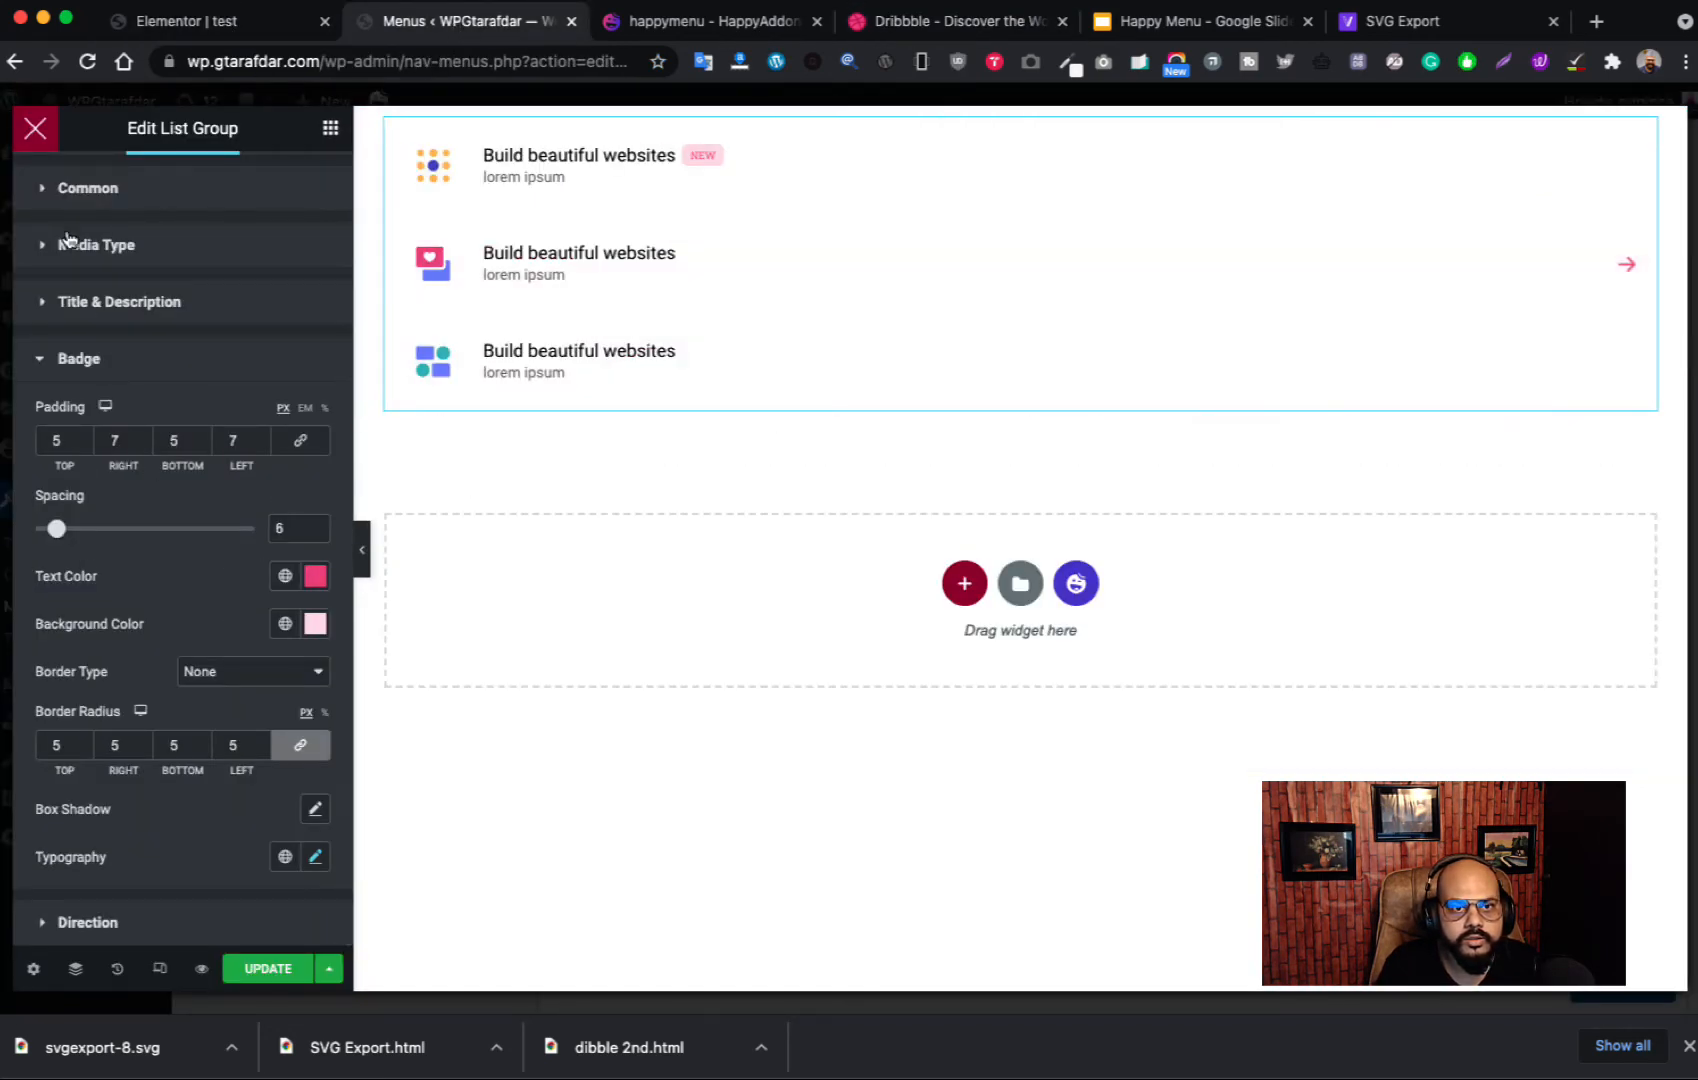
scroll(70, 240, up, 1)
click(69, 185)
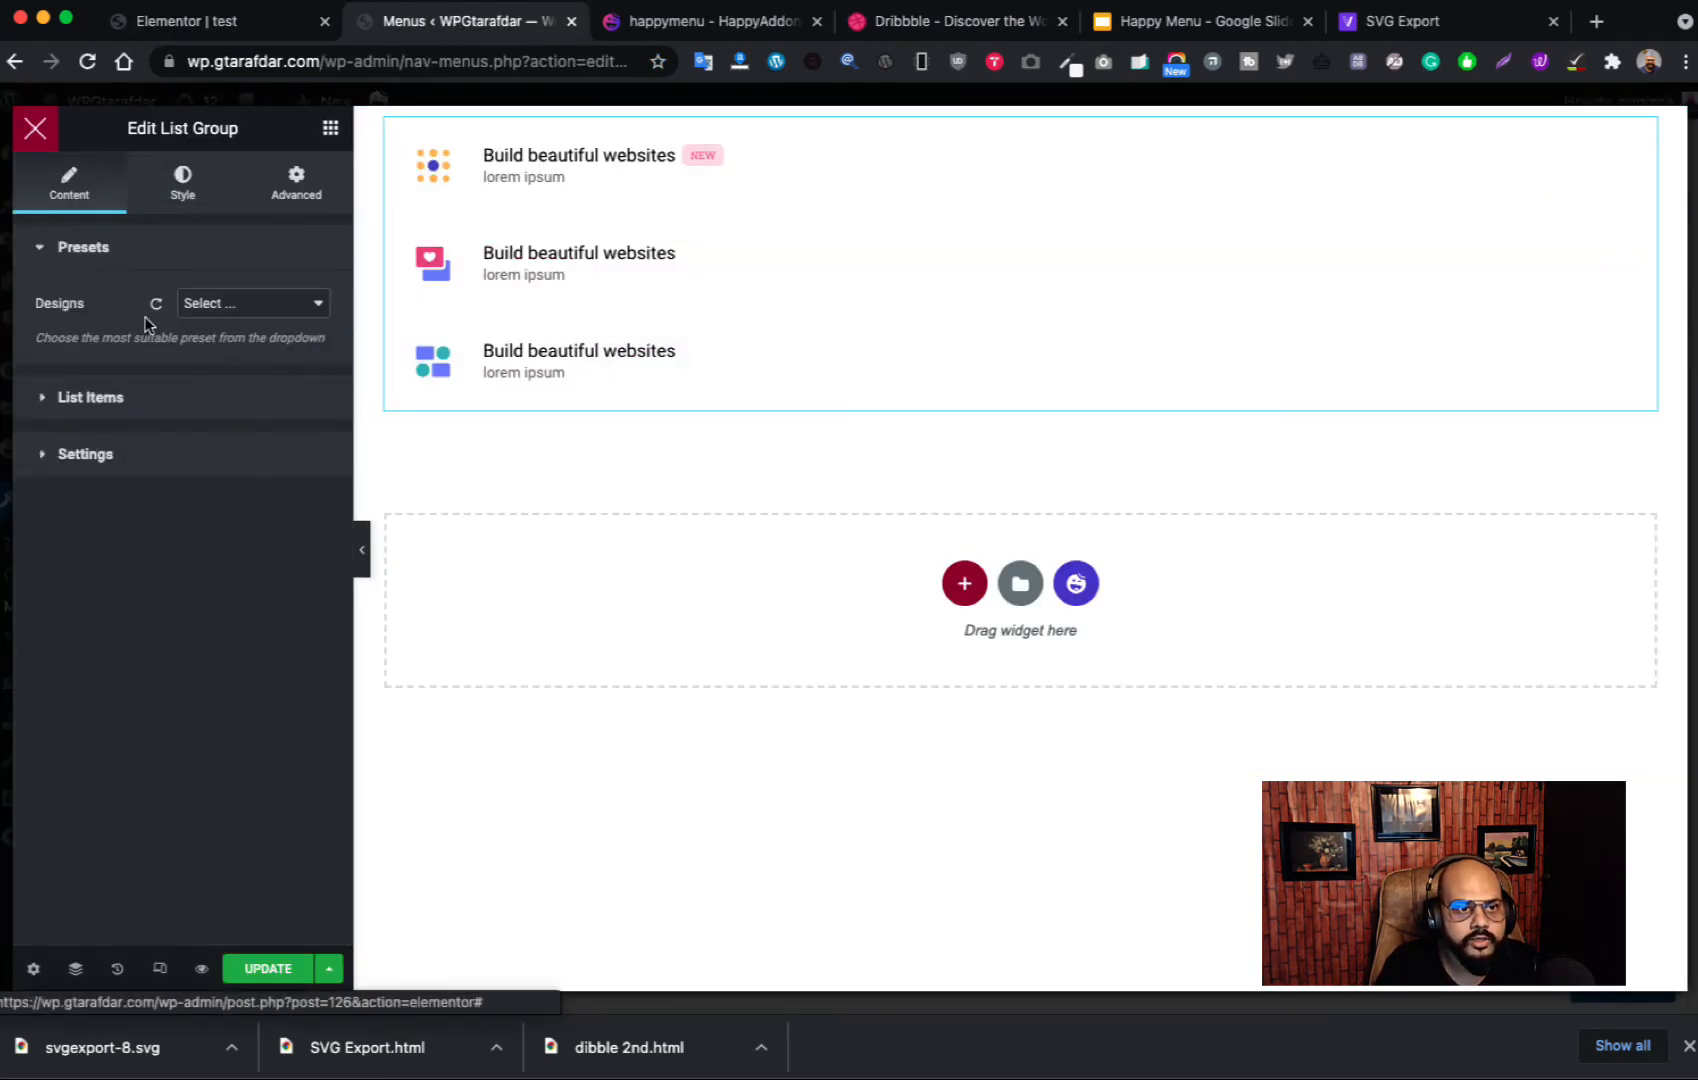
click(144, 405)
click(190, 437)
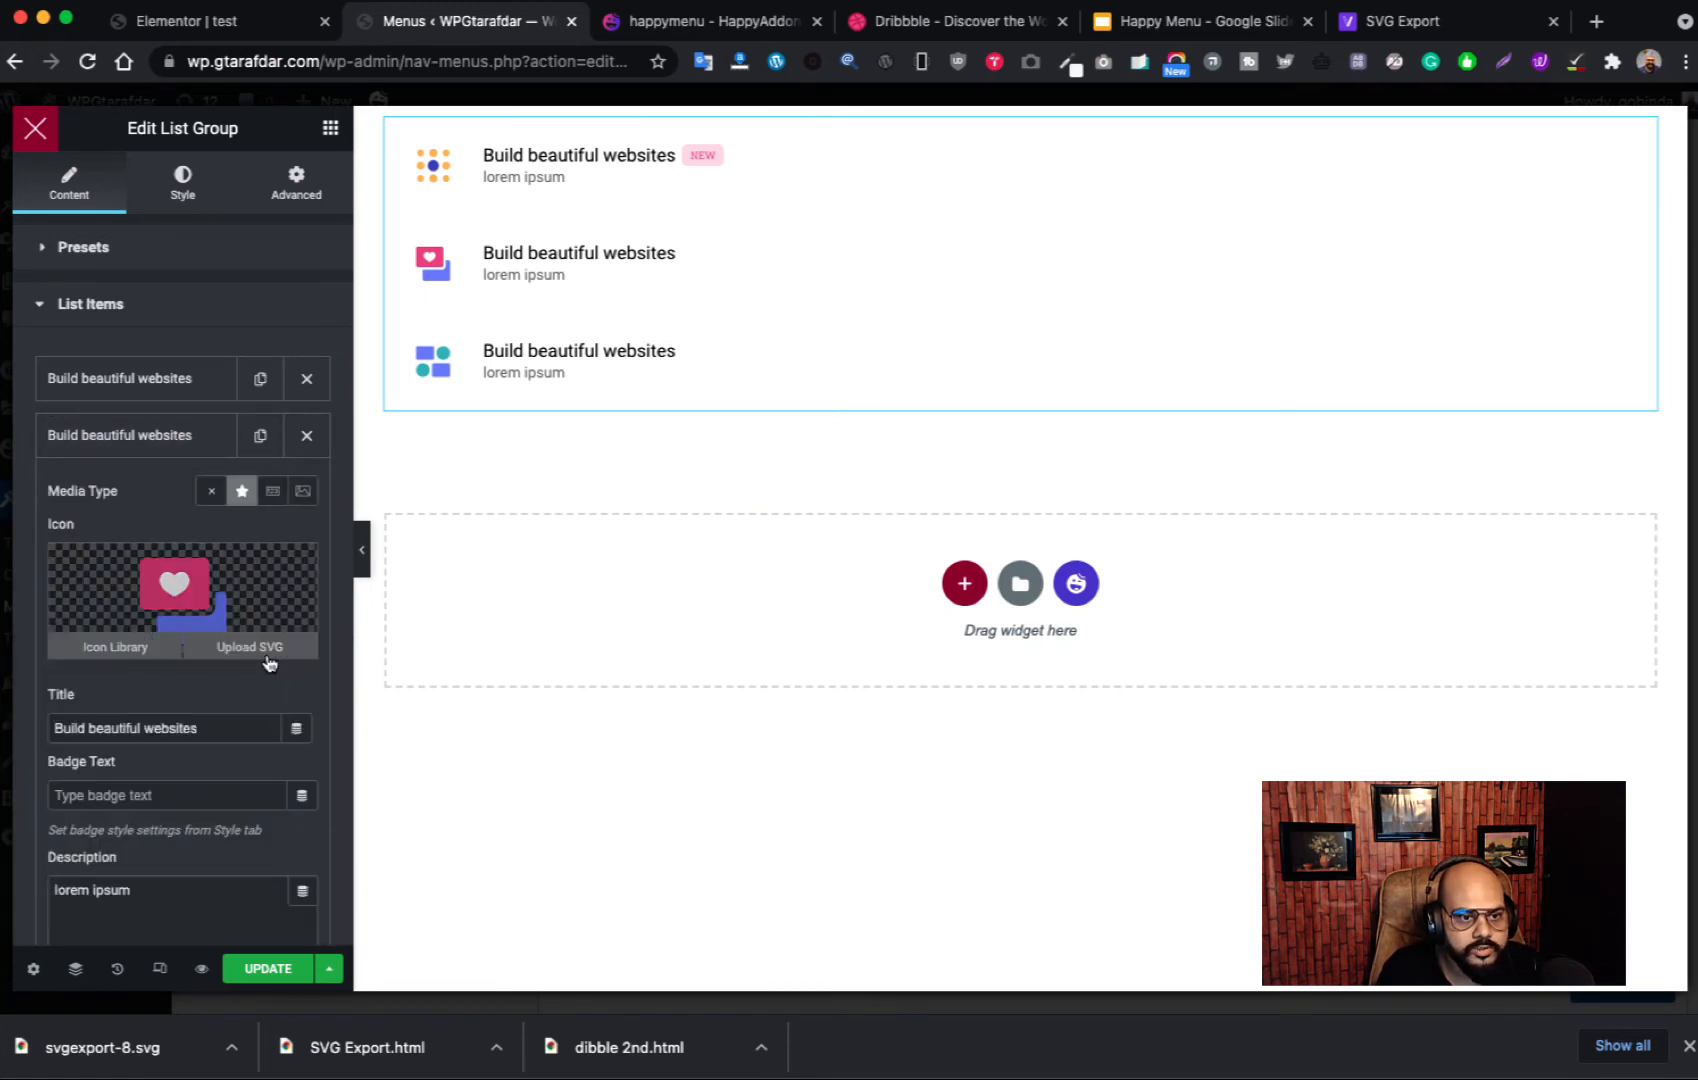
click(268, 658)
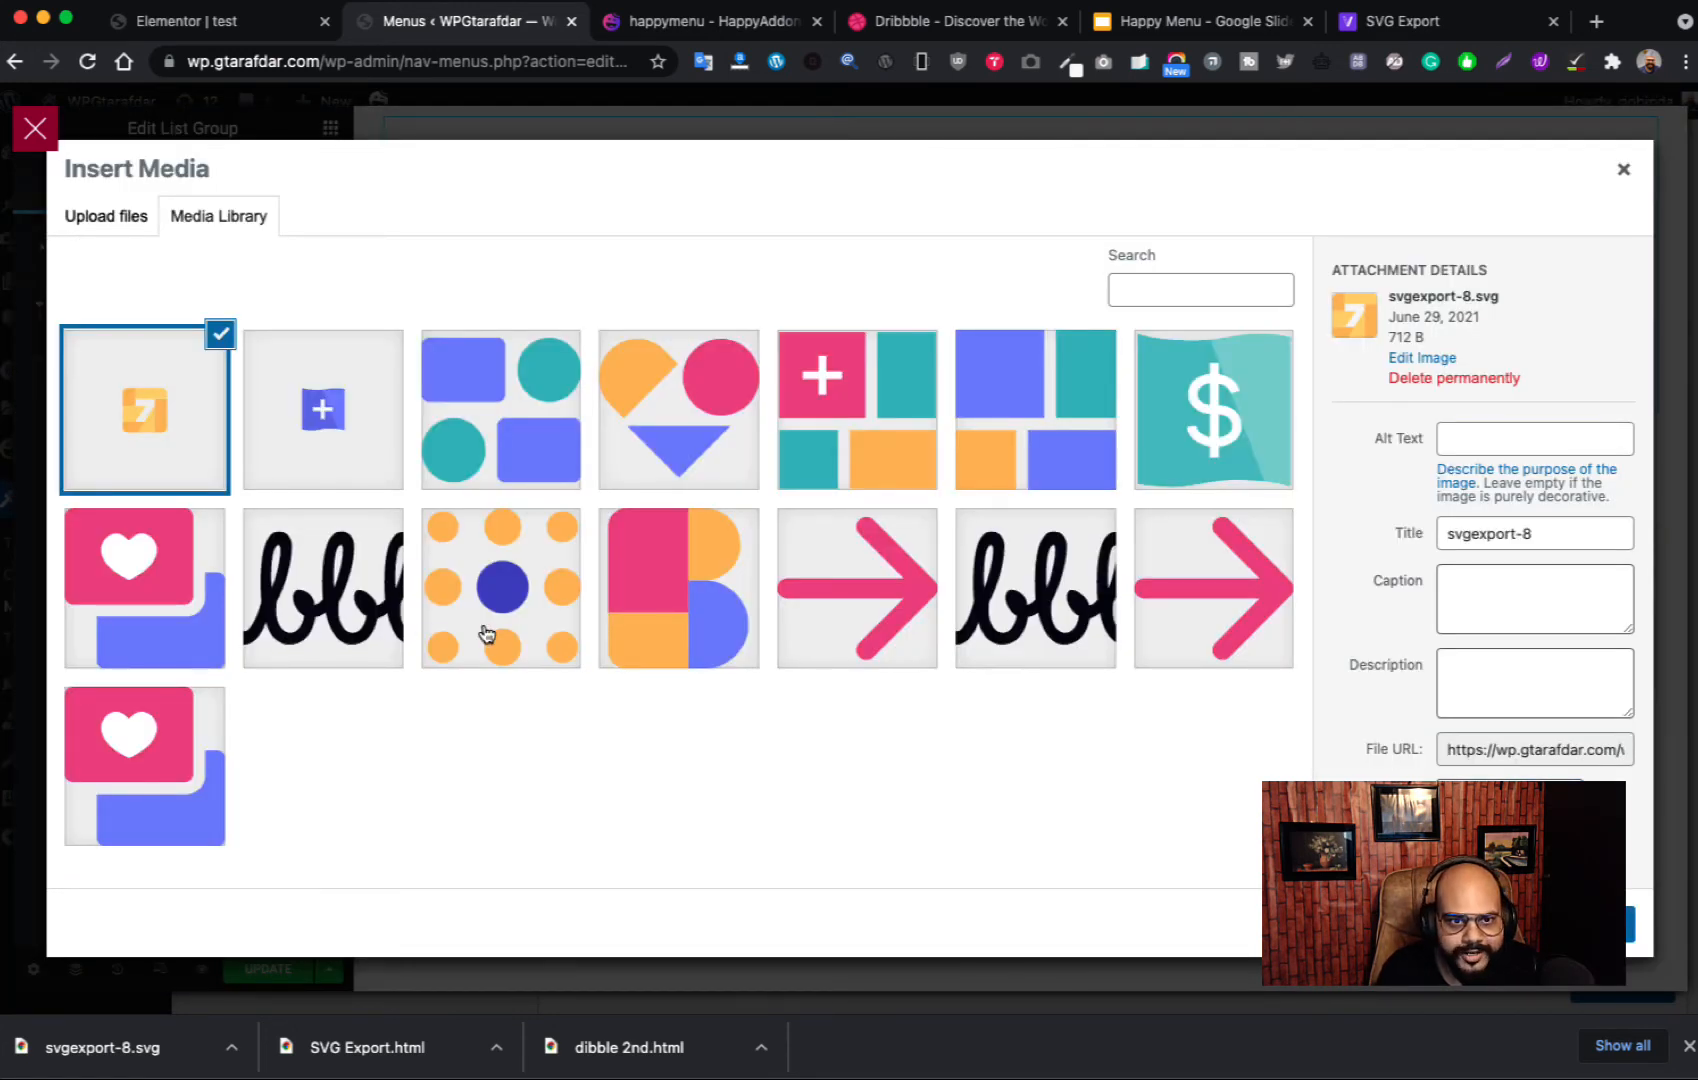
click(822, 442)
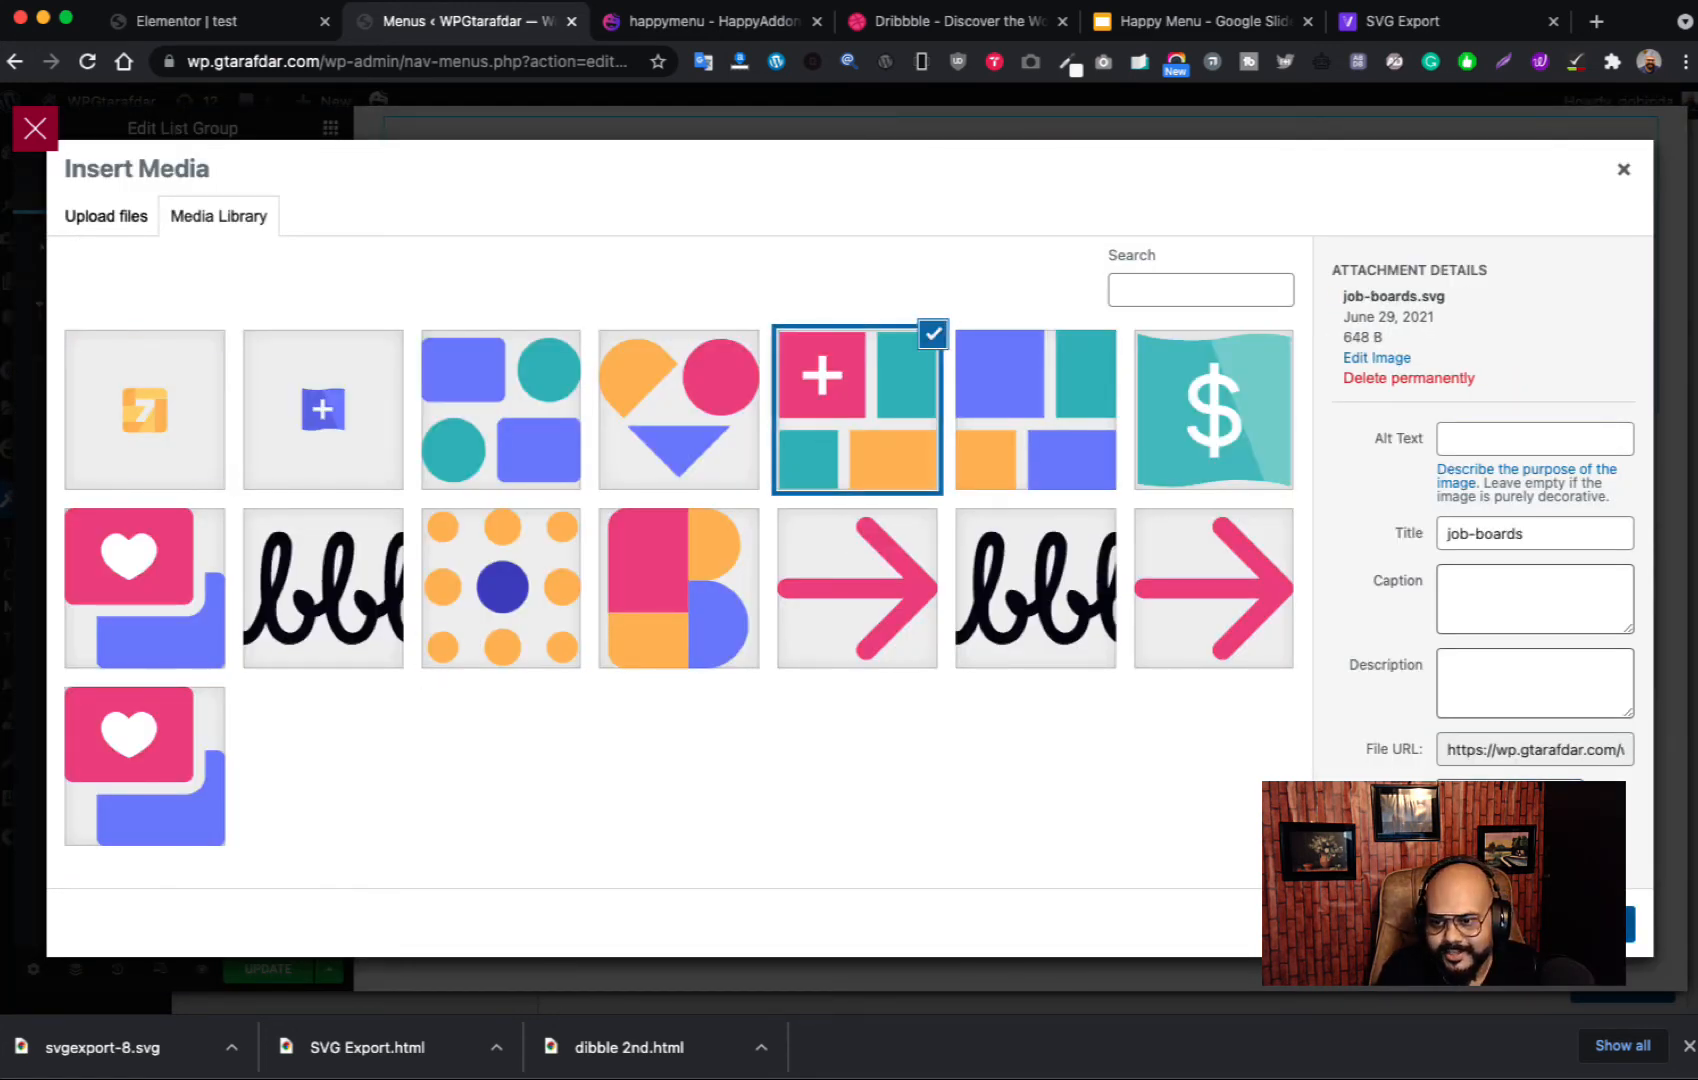
click(1630, 925)
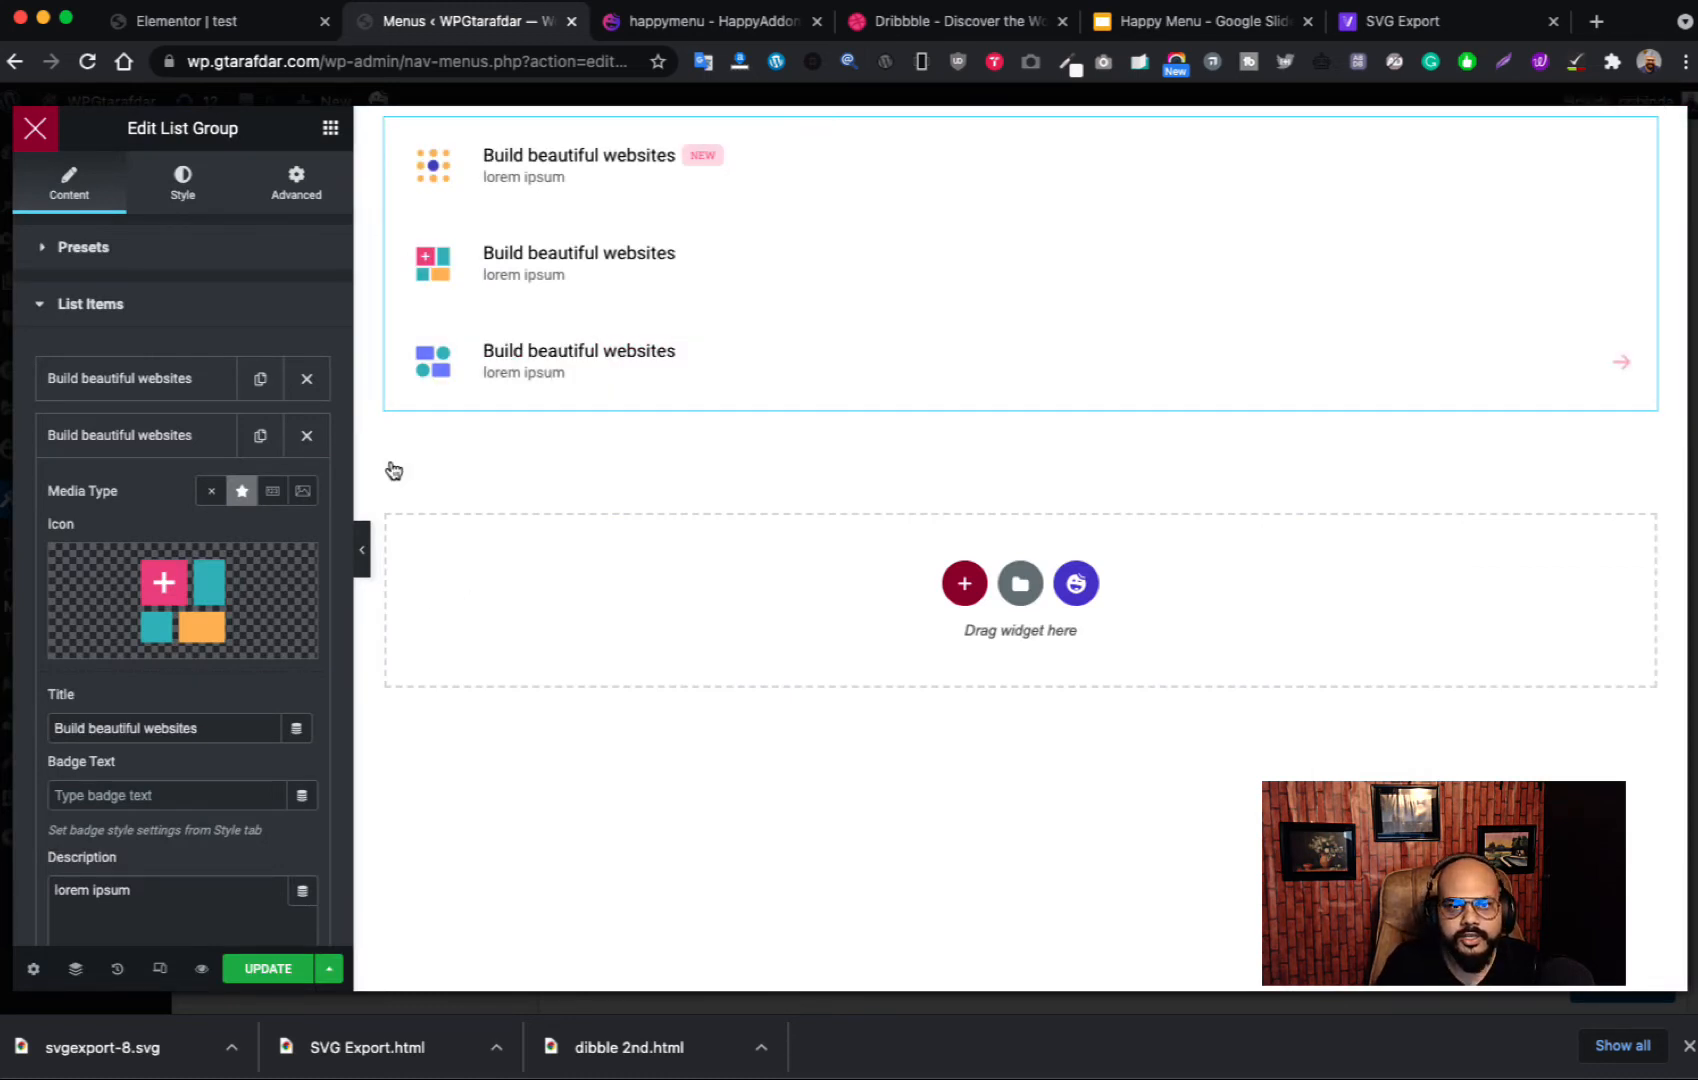
Step: Replace the third list item's icon with the blue plus SVG, as in Dribbble's dropdown, and update the mega menu content
click(125, 437)
click(225, 492)
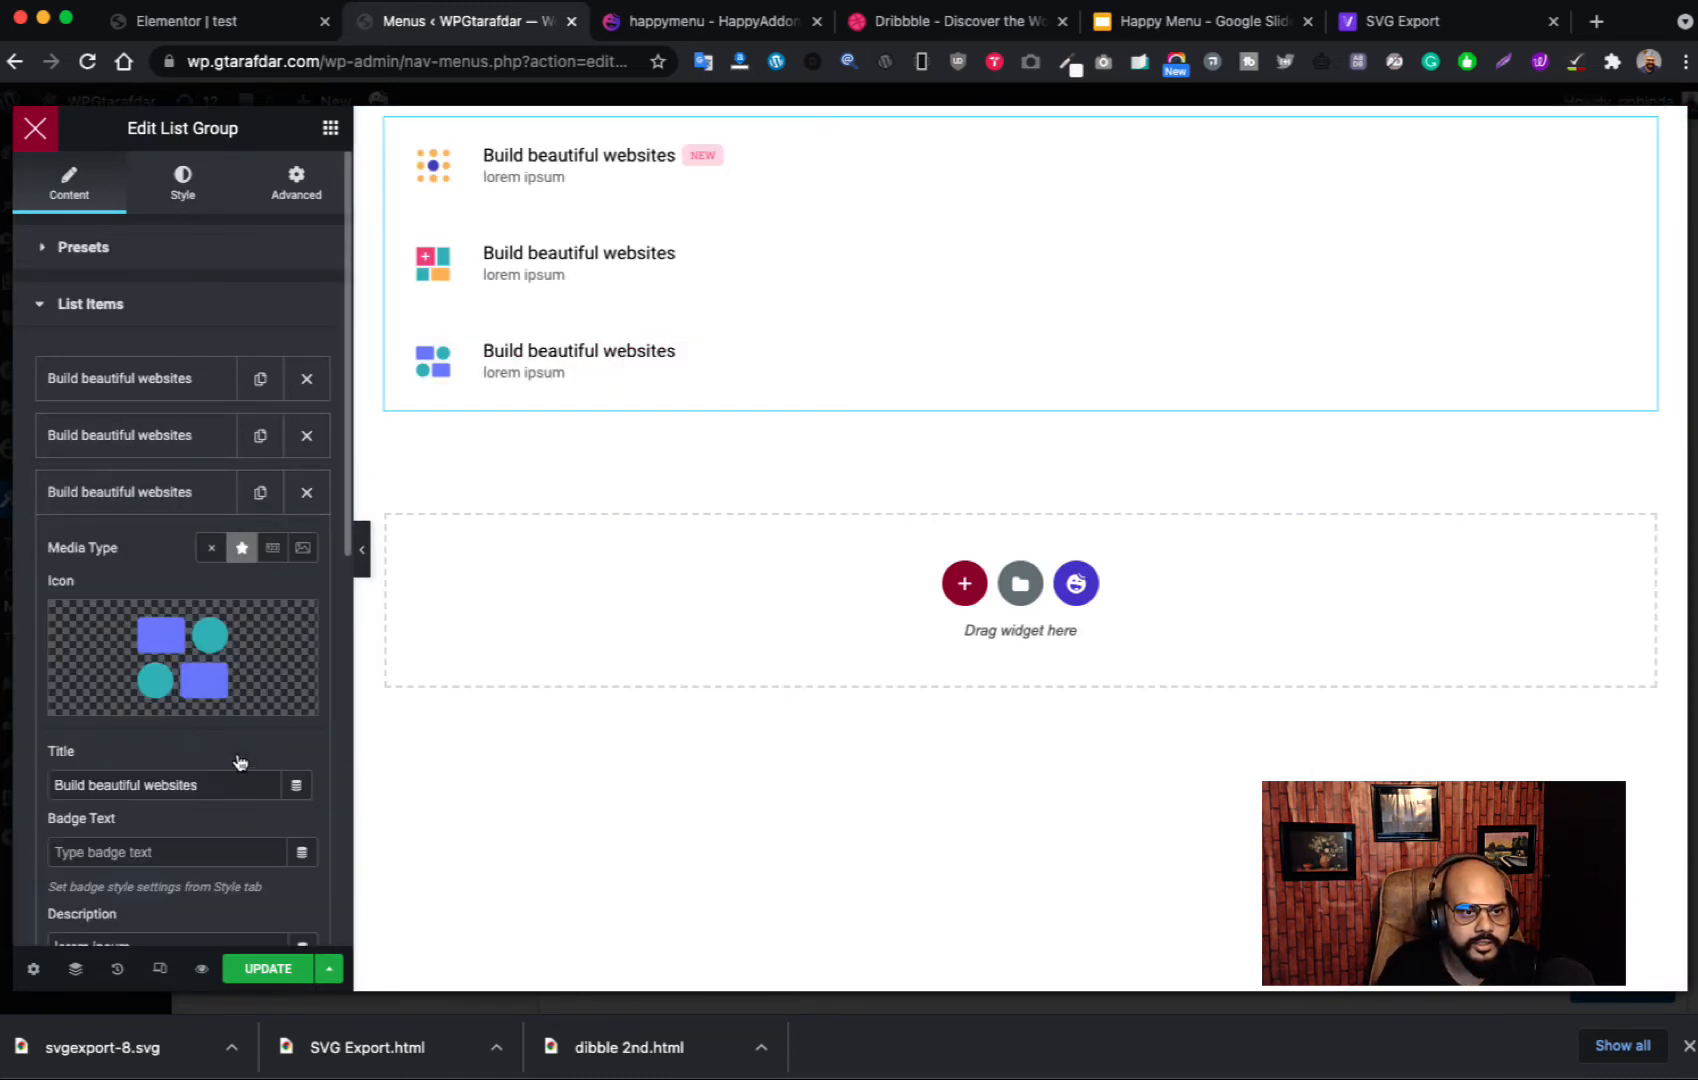
click(252, 701)
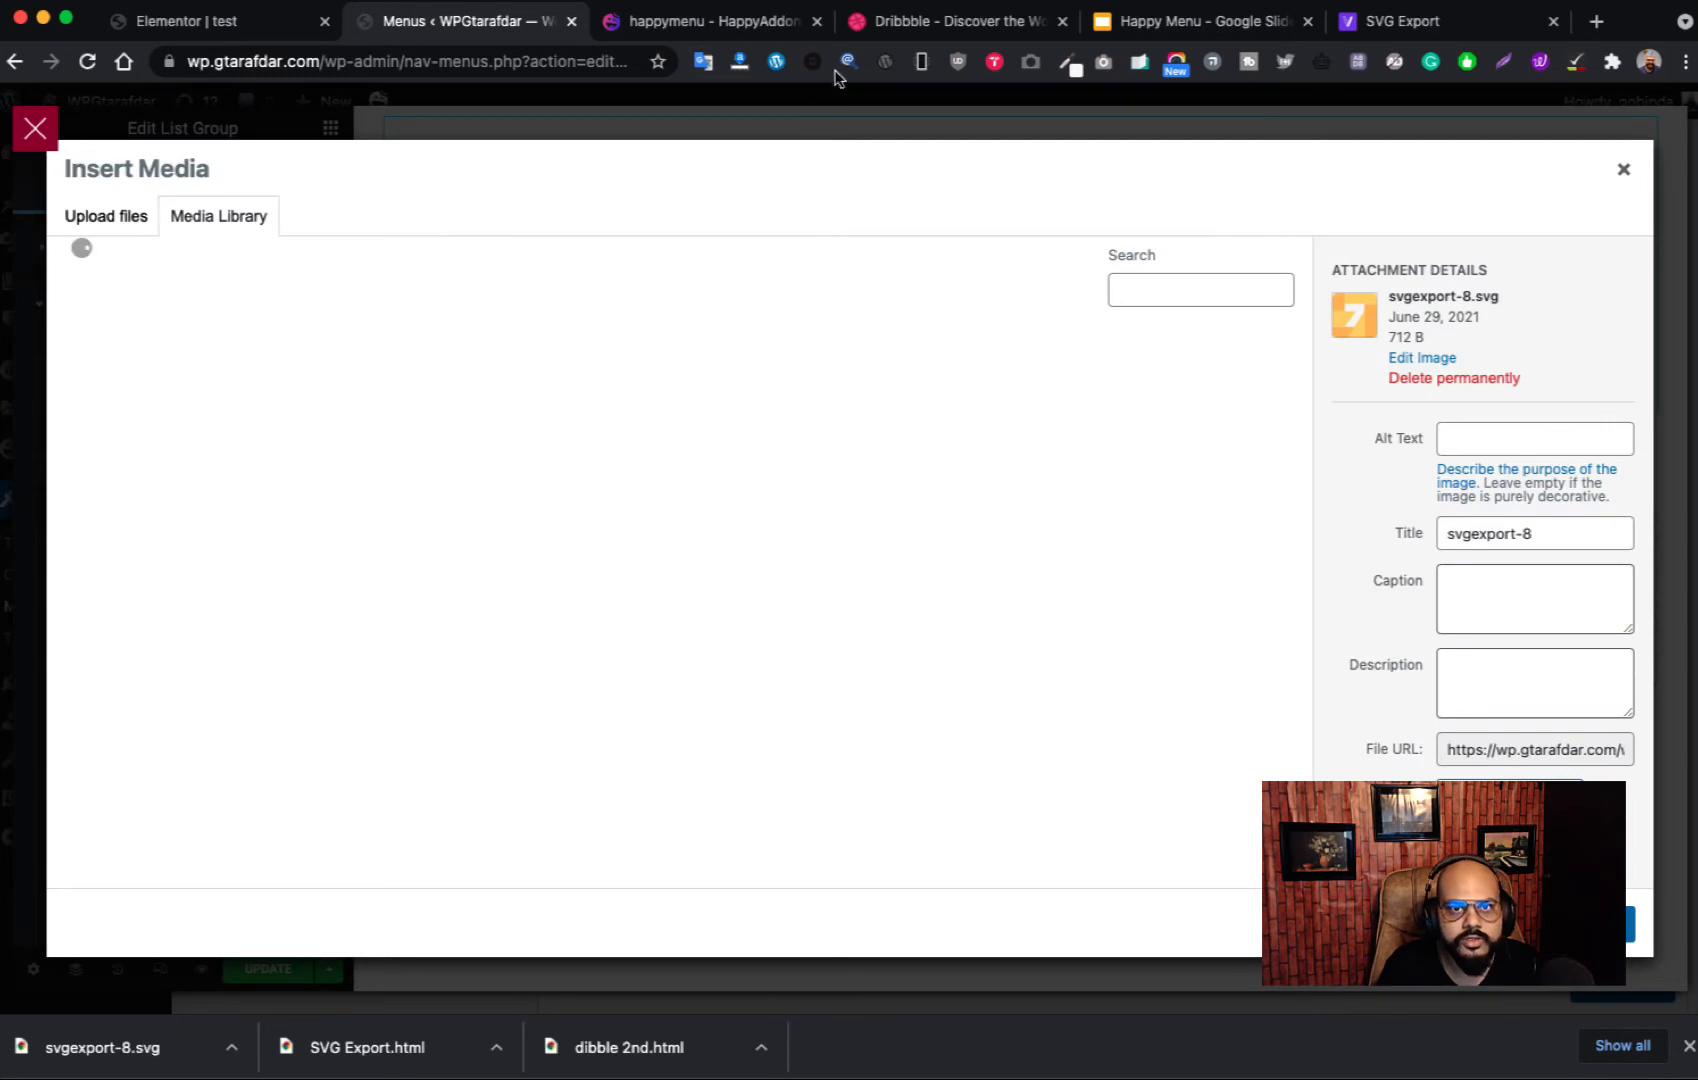
click(879, 24)
mouse_move(622, 190)
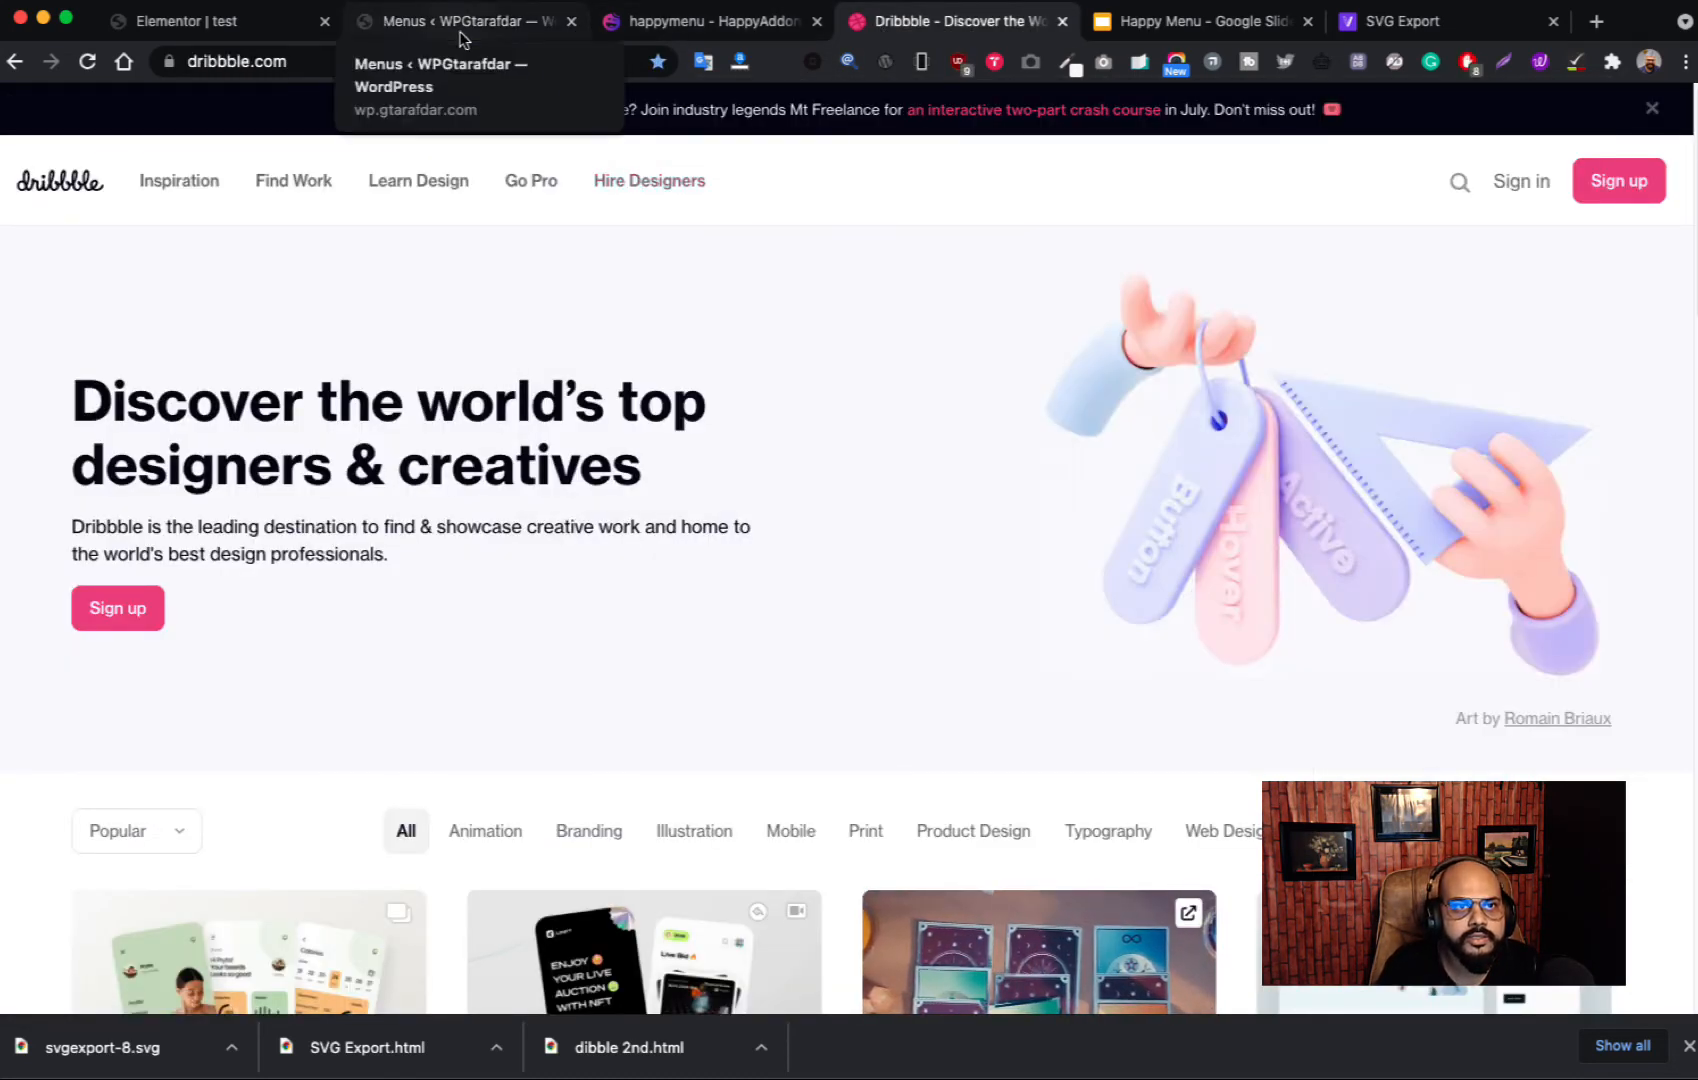
click(195, 25)
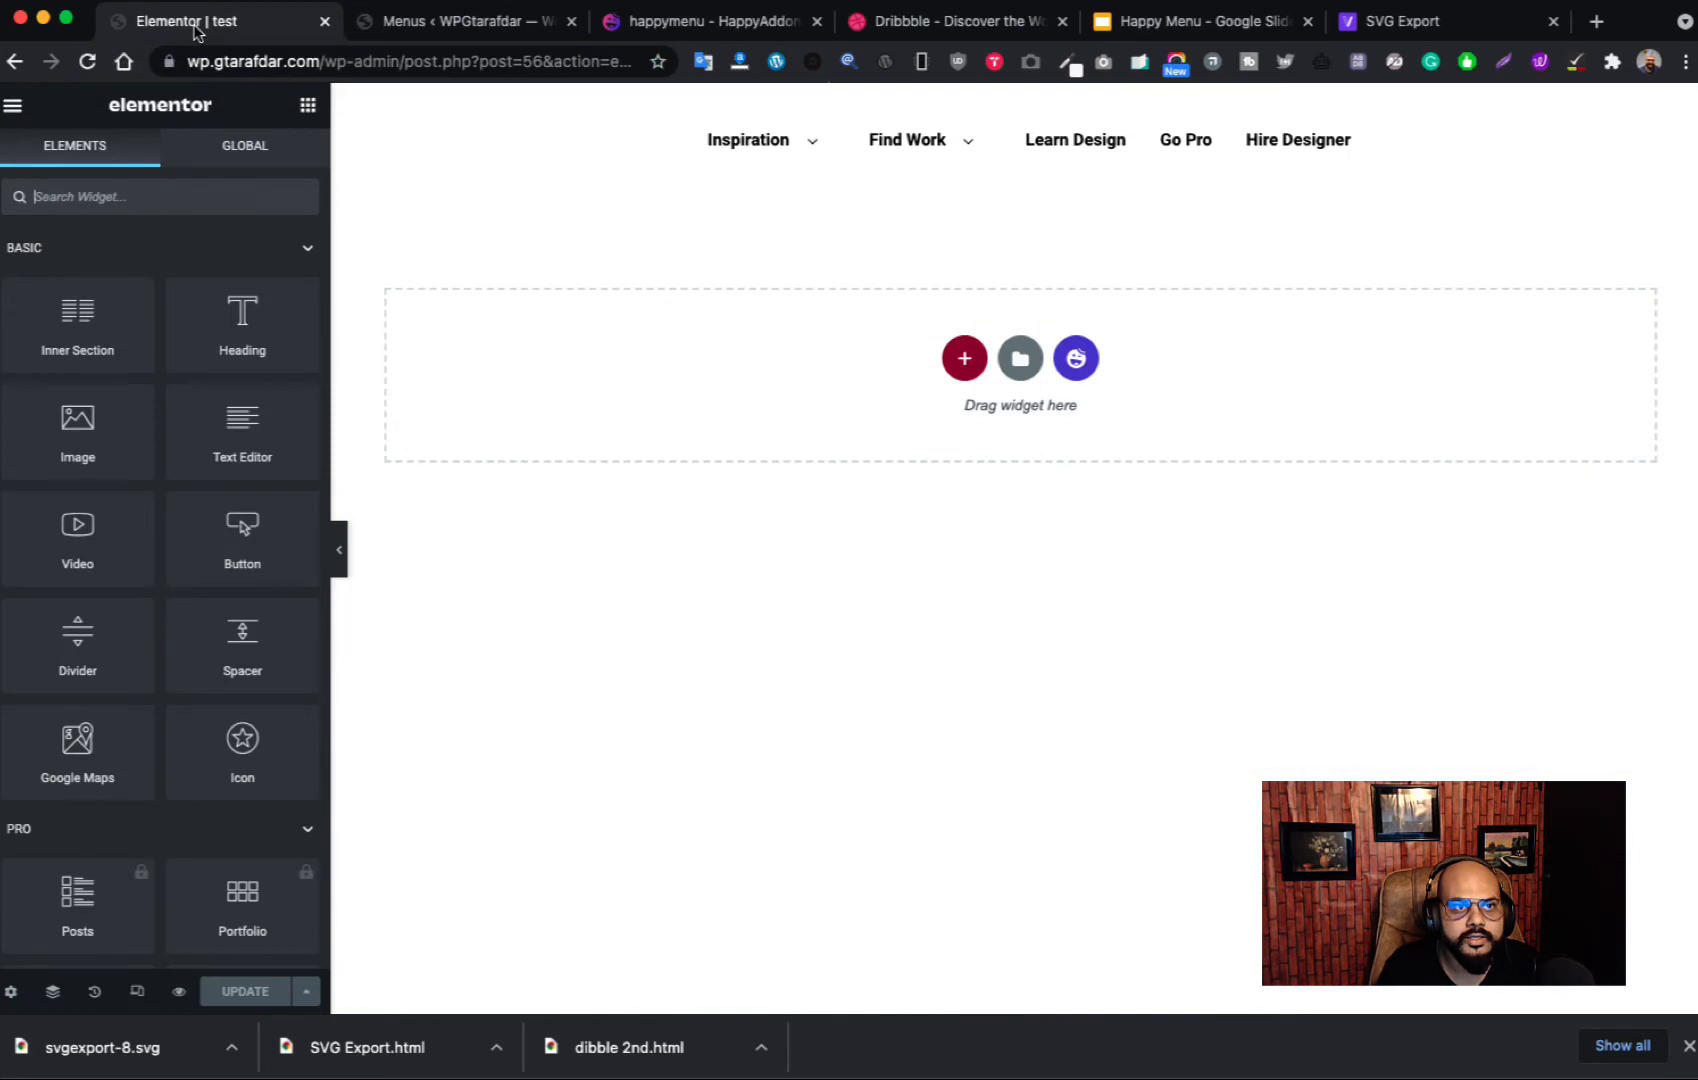
click(428, 24)
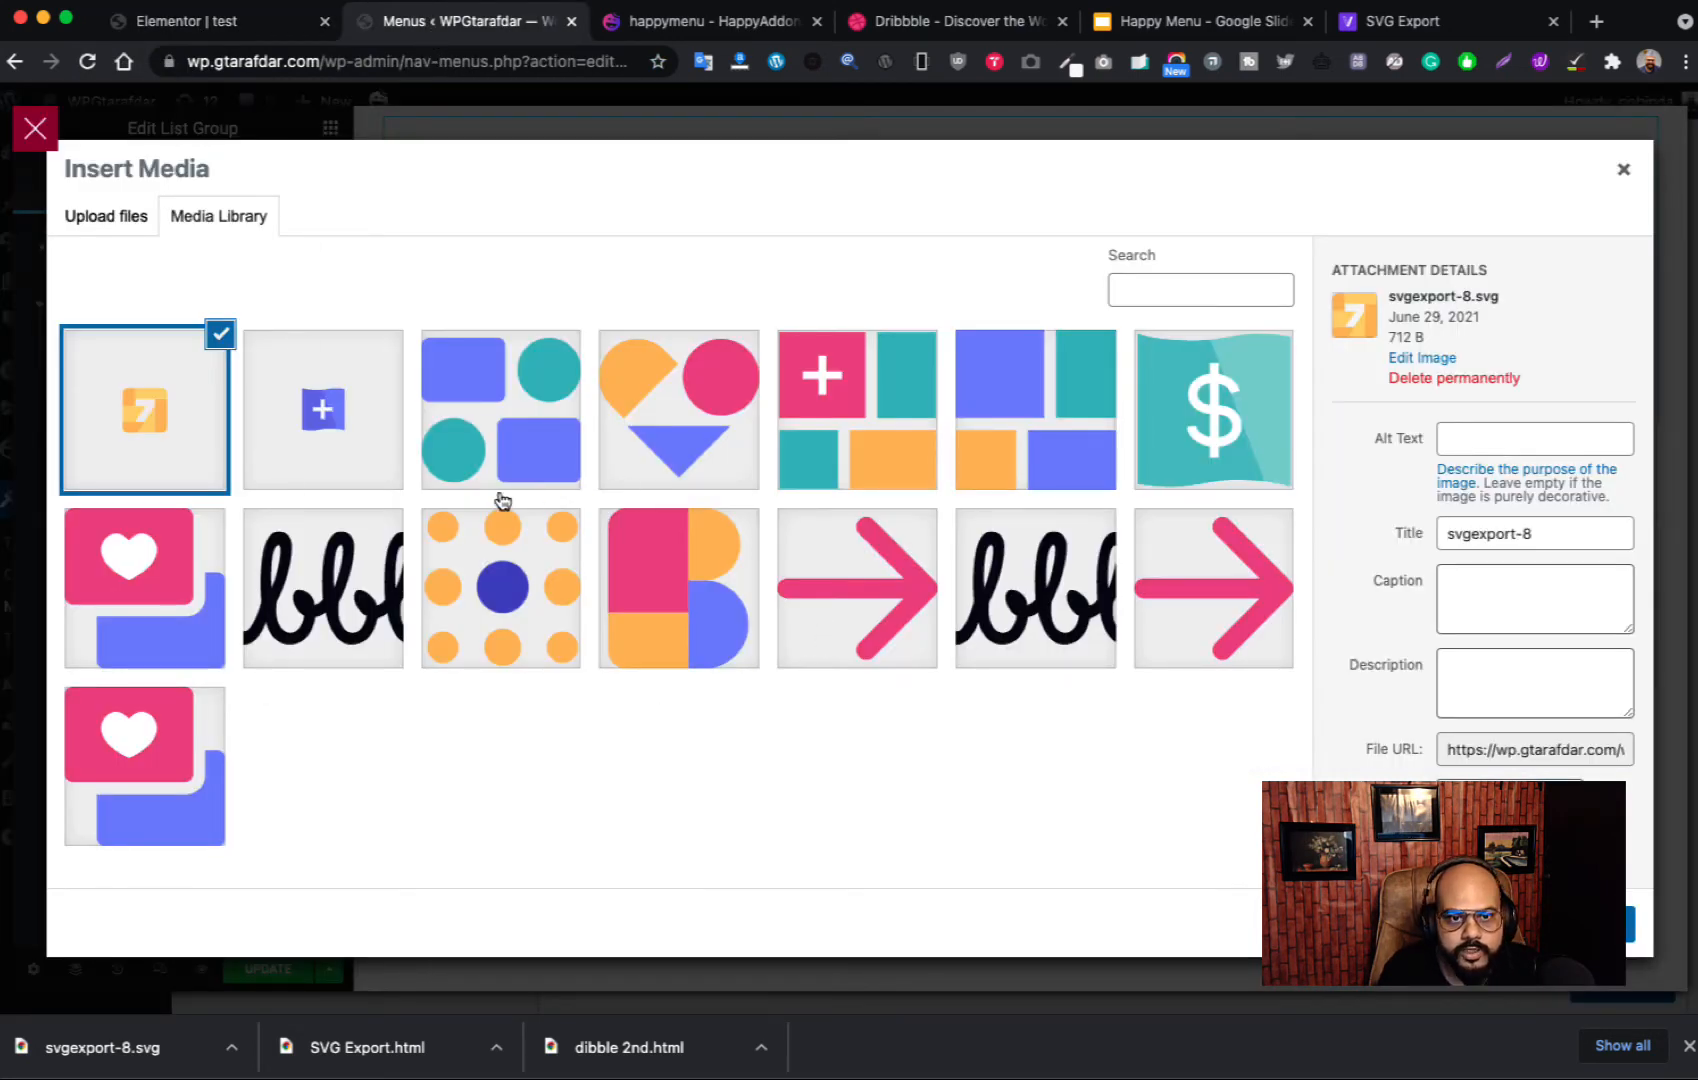
click(296, 436)
click(1585, 924)
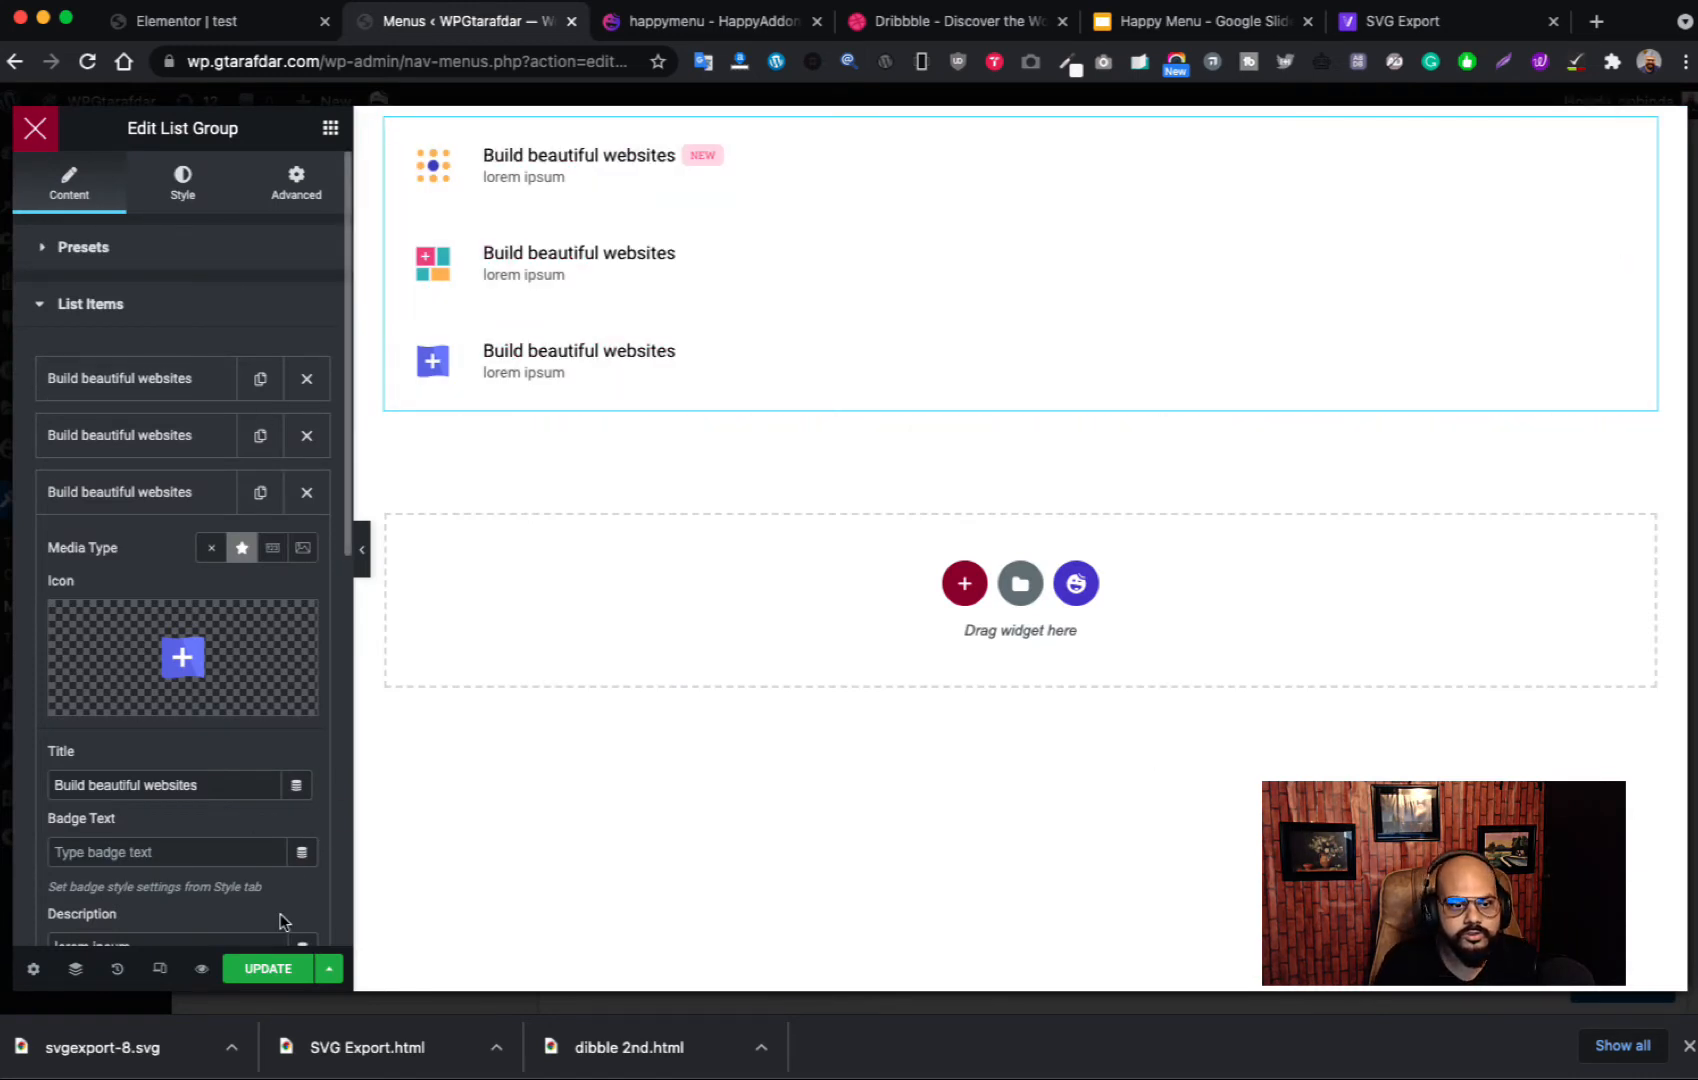
click(267, 970)
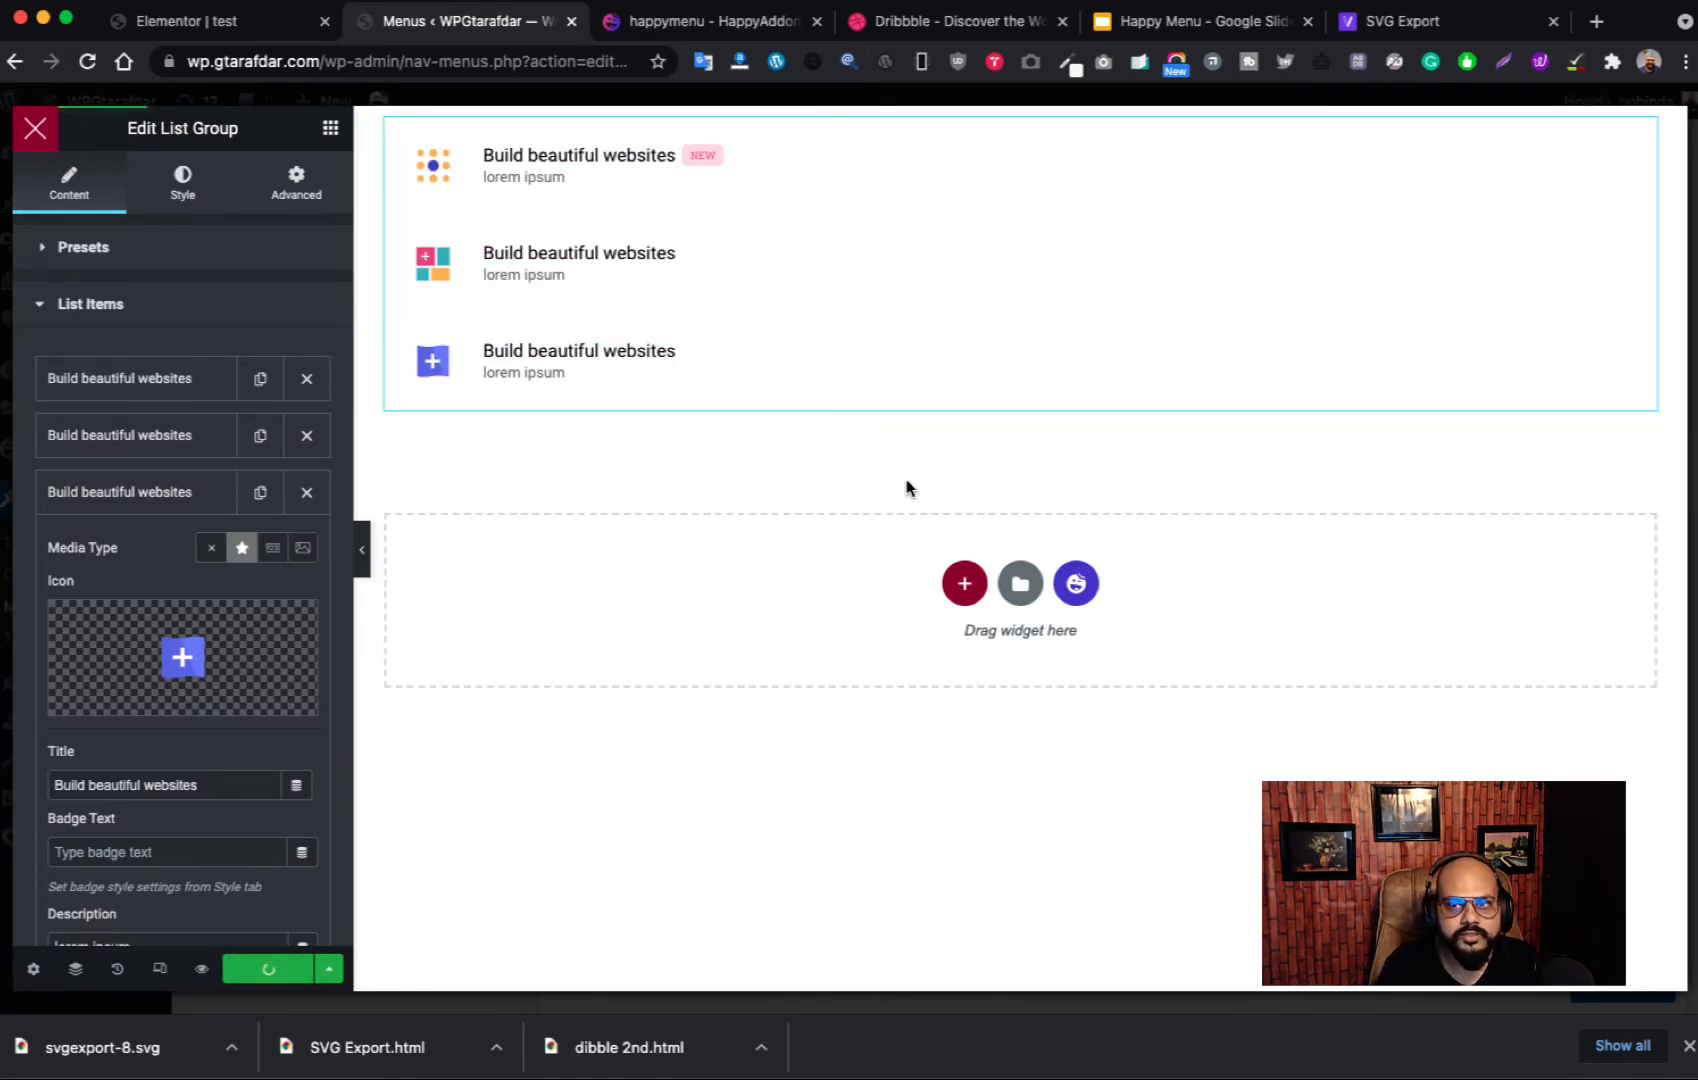
Step: Save the list section to the template library as "Dribbble sec3", and close the library
right_click(1019, 123)
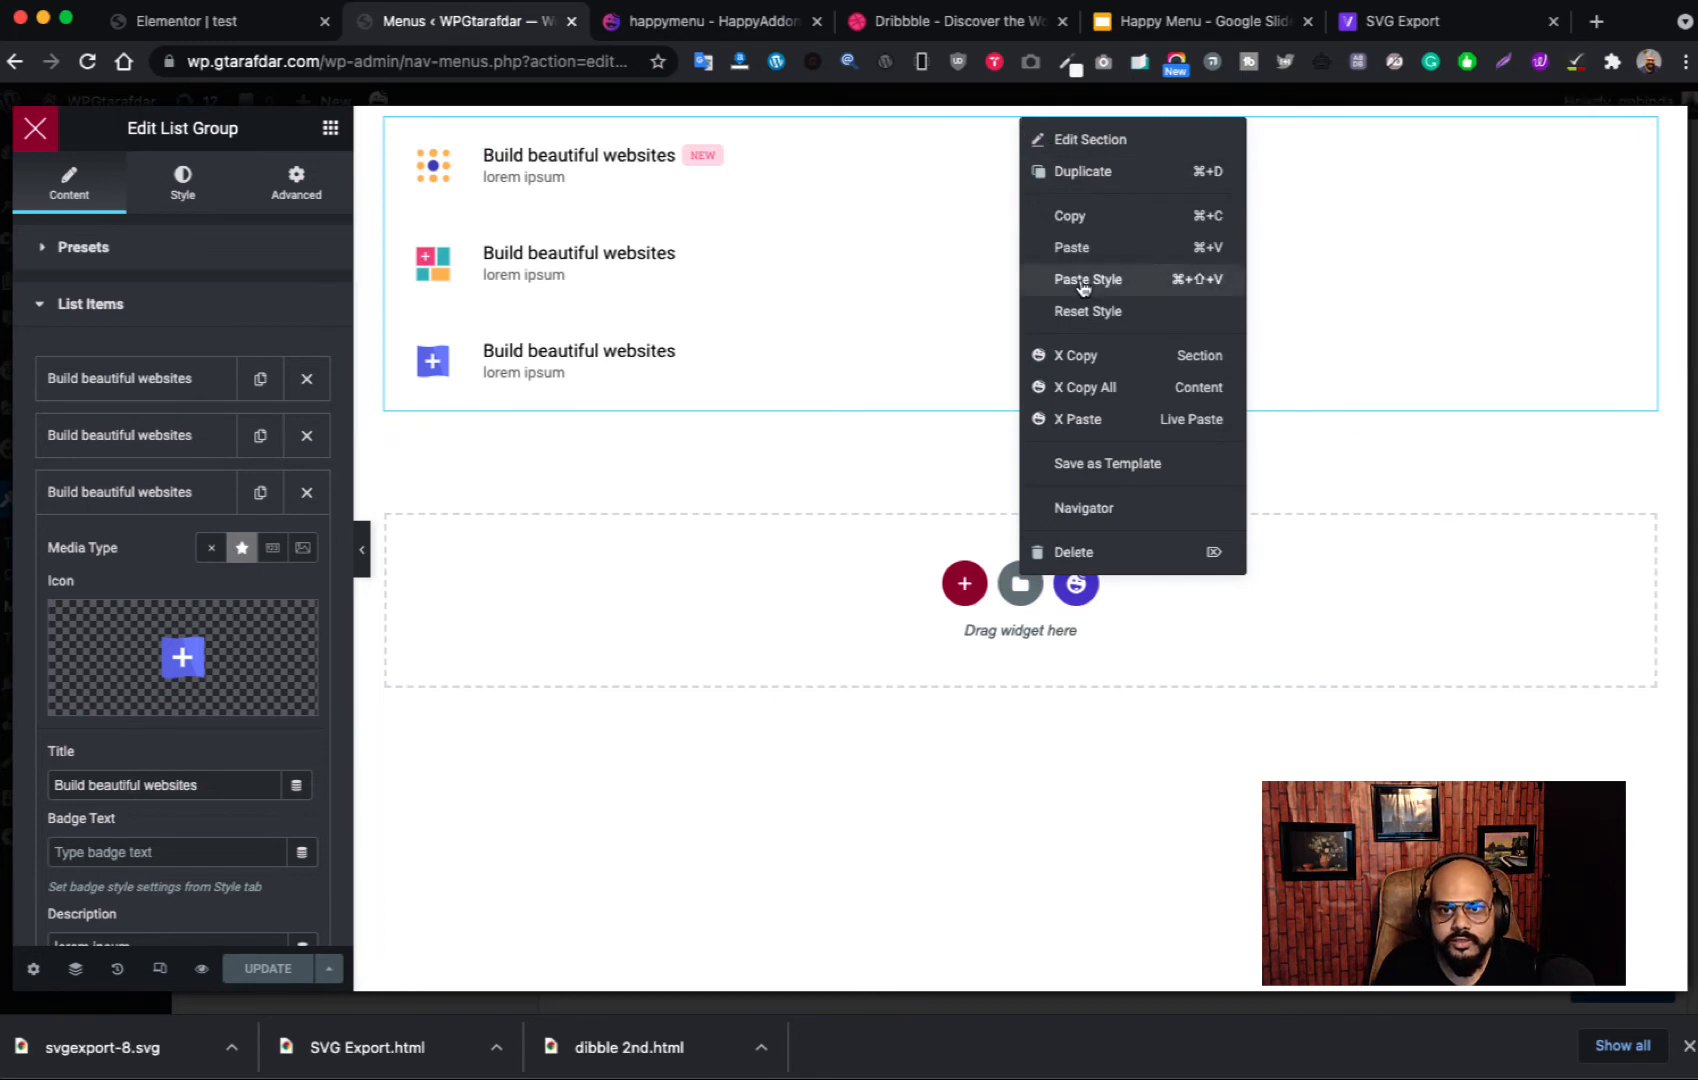
click(1079, 466)
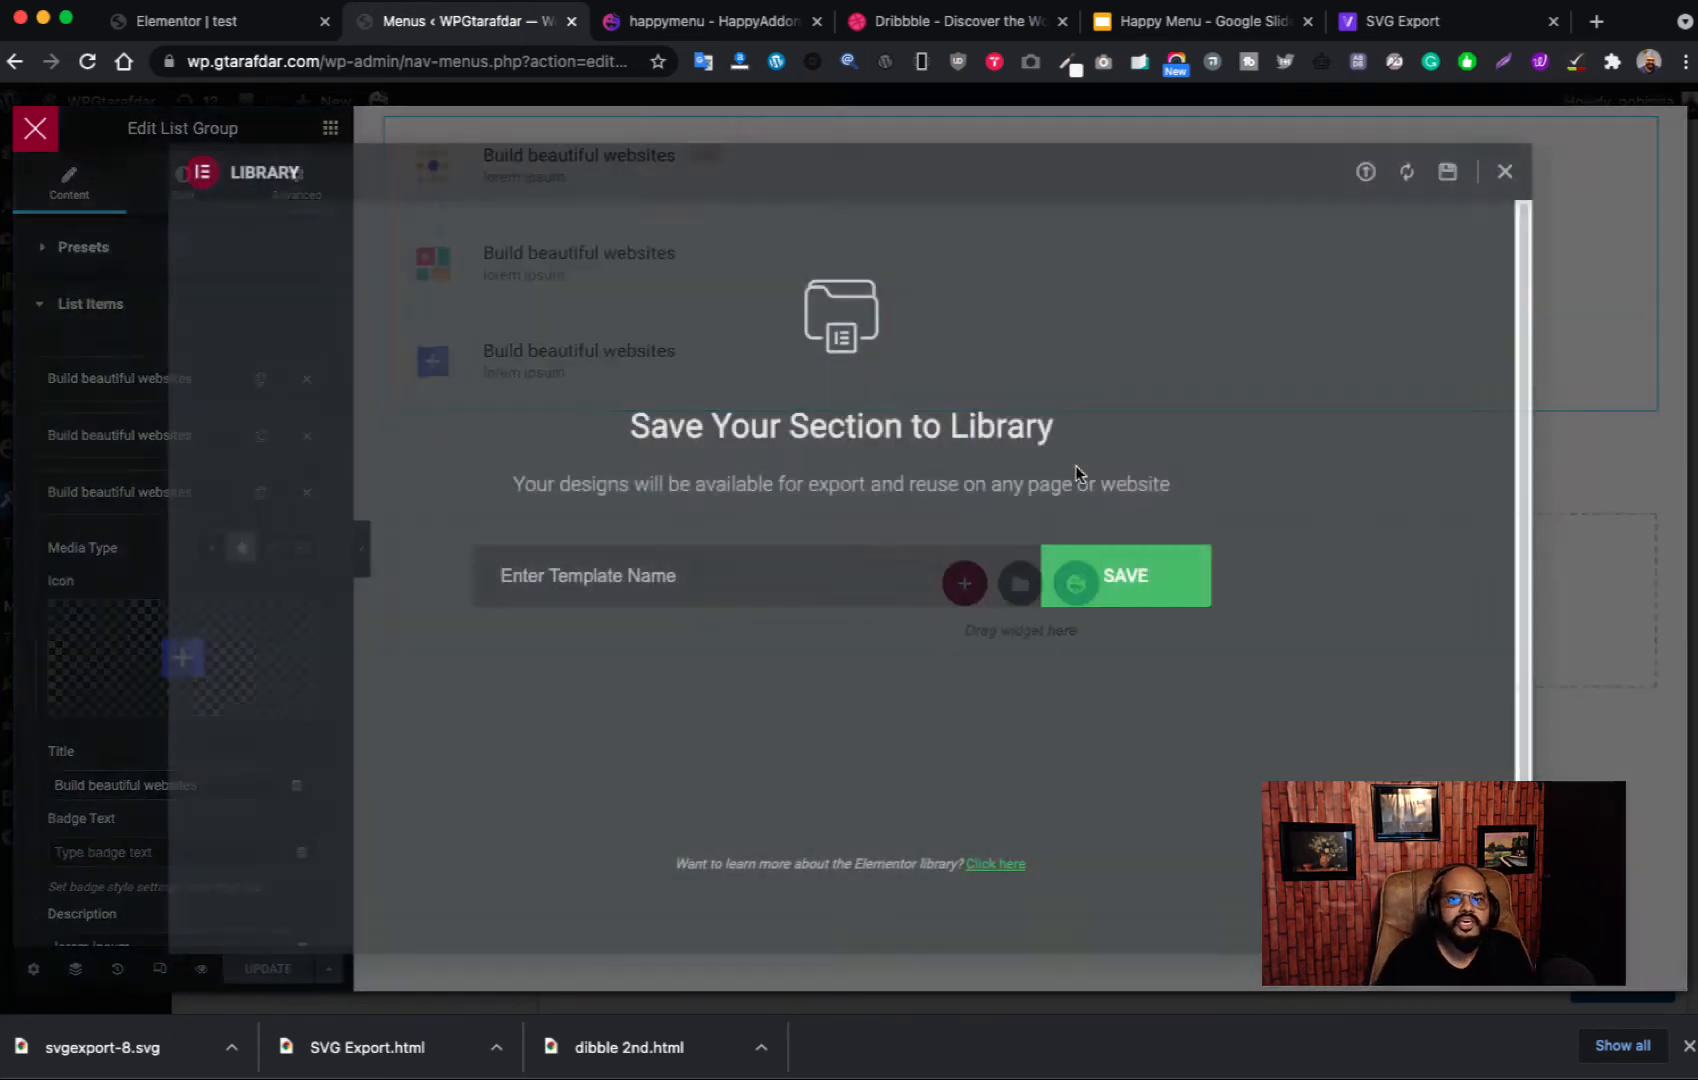
click(767, 577)
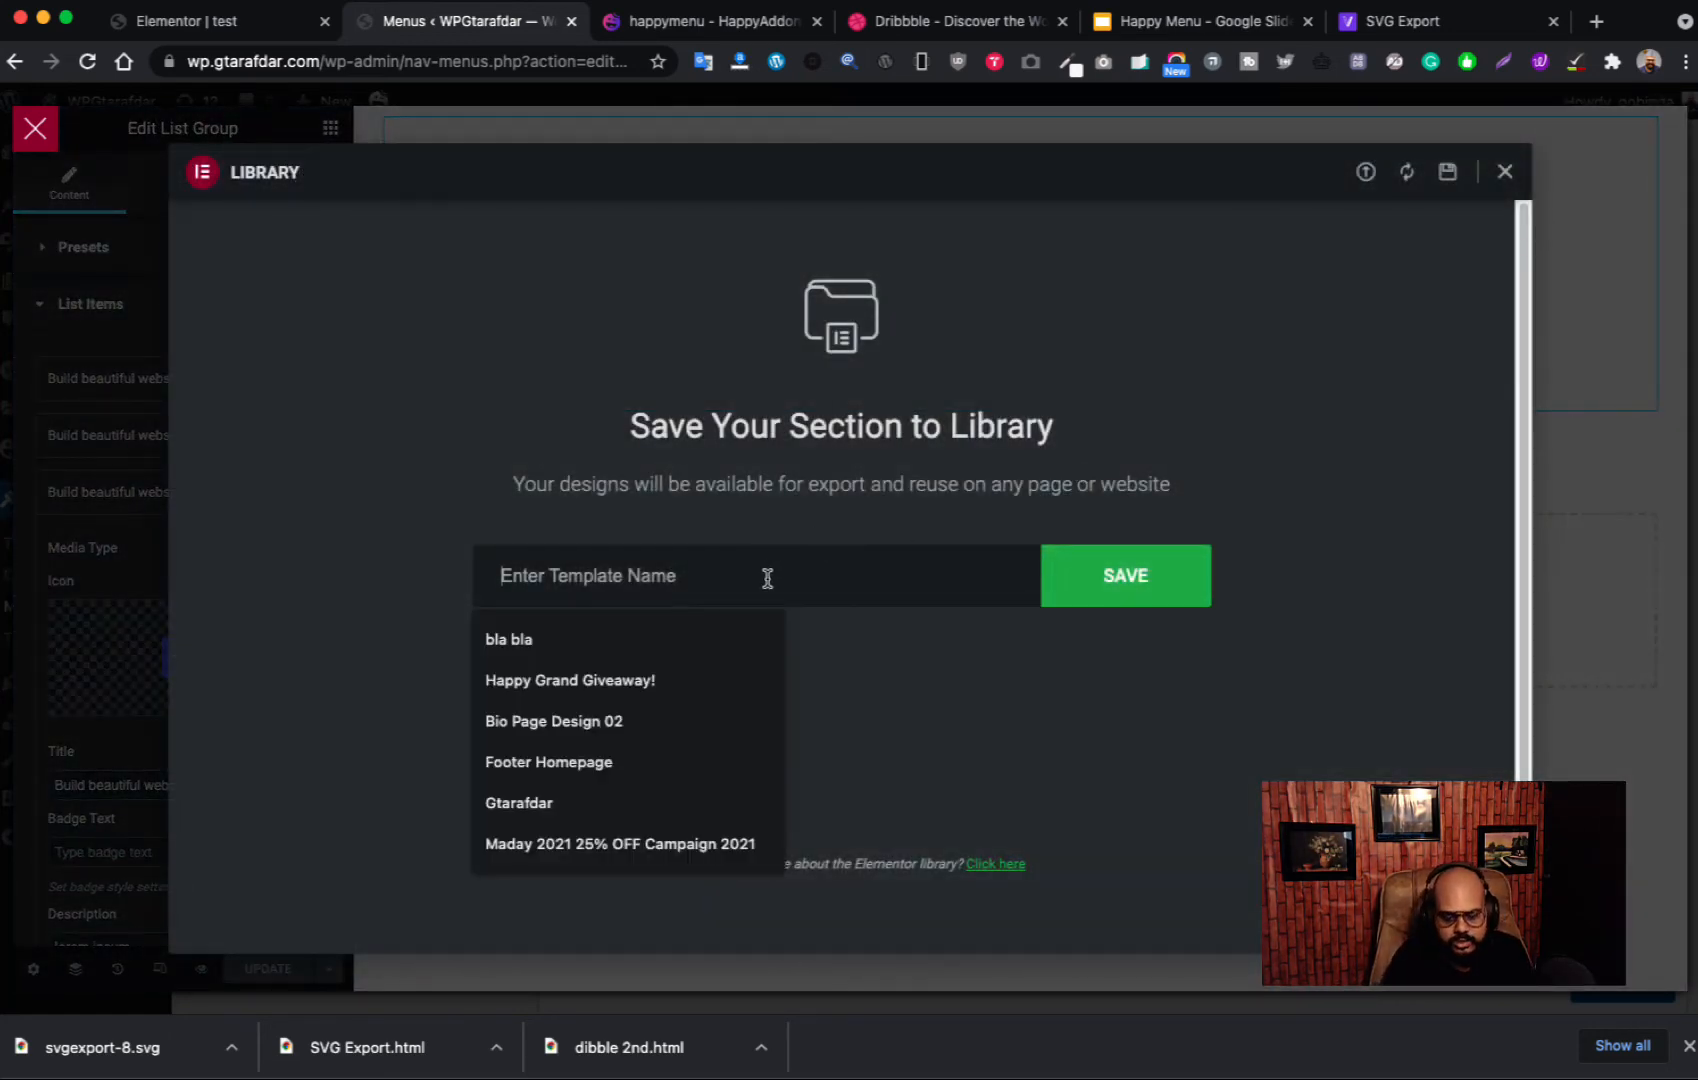
text(Dribbble sec3)
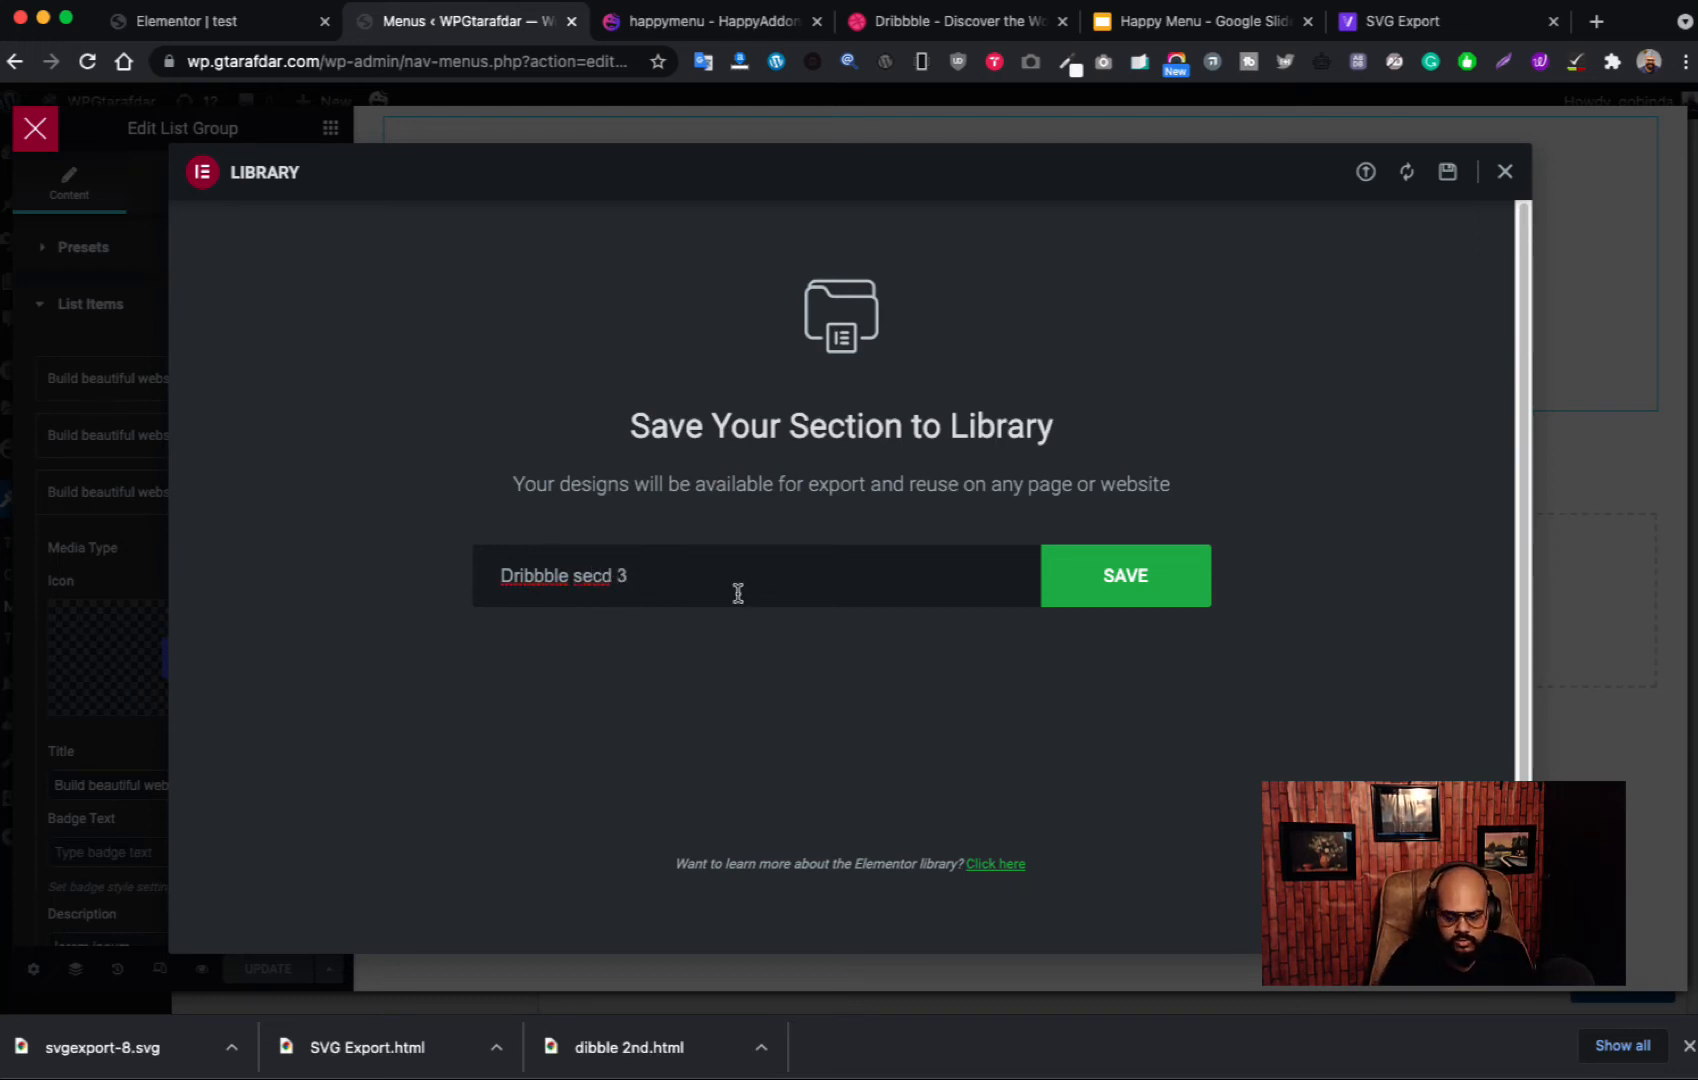
click(1123, 579)
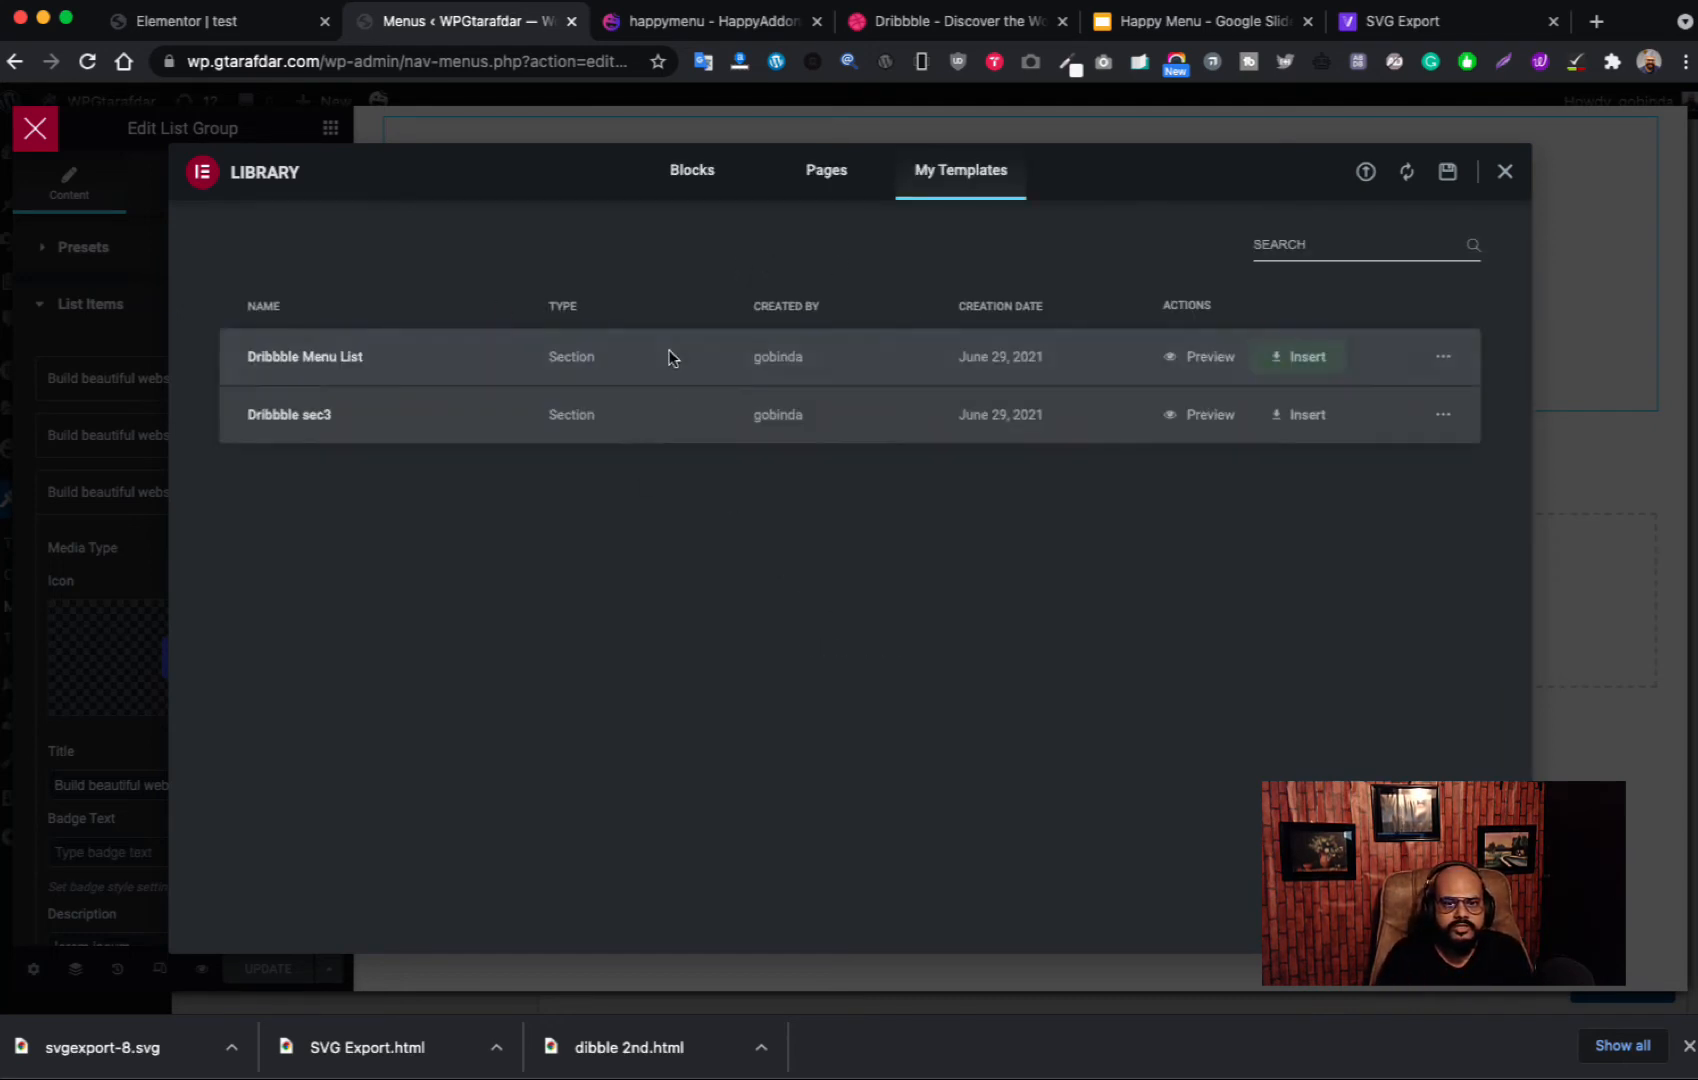
click(1505, 171)
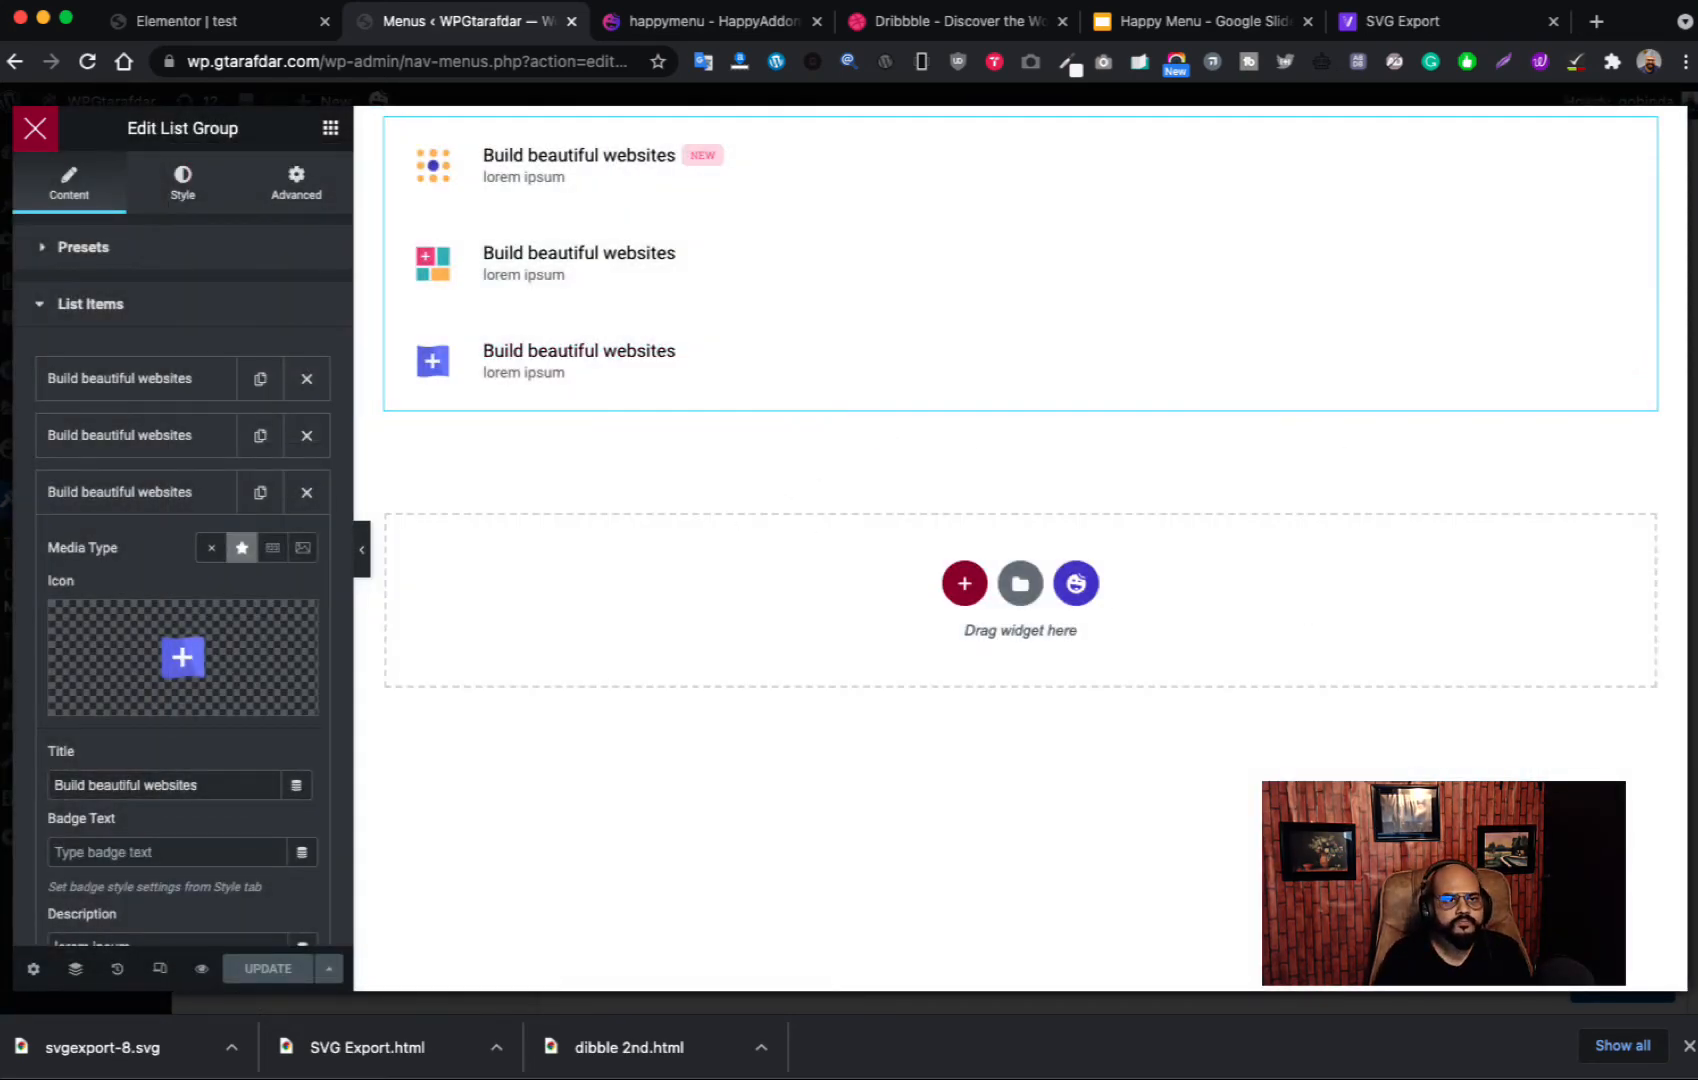
Step: Give the Hire Designer mega menu a custom width of 400px, and save its settings along with Dribbble Menu
click(35, 128)
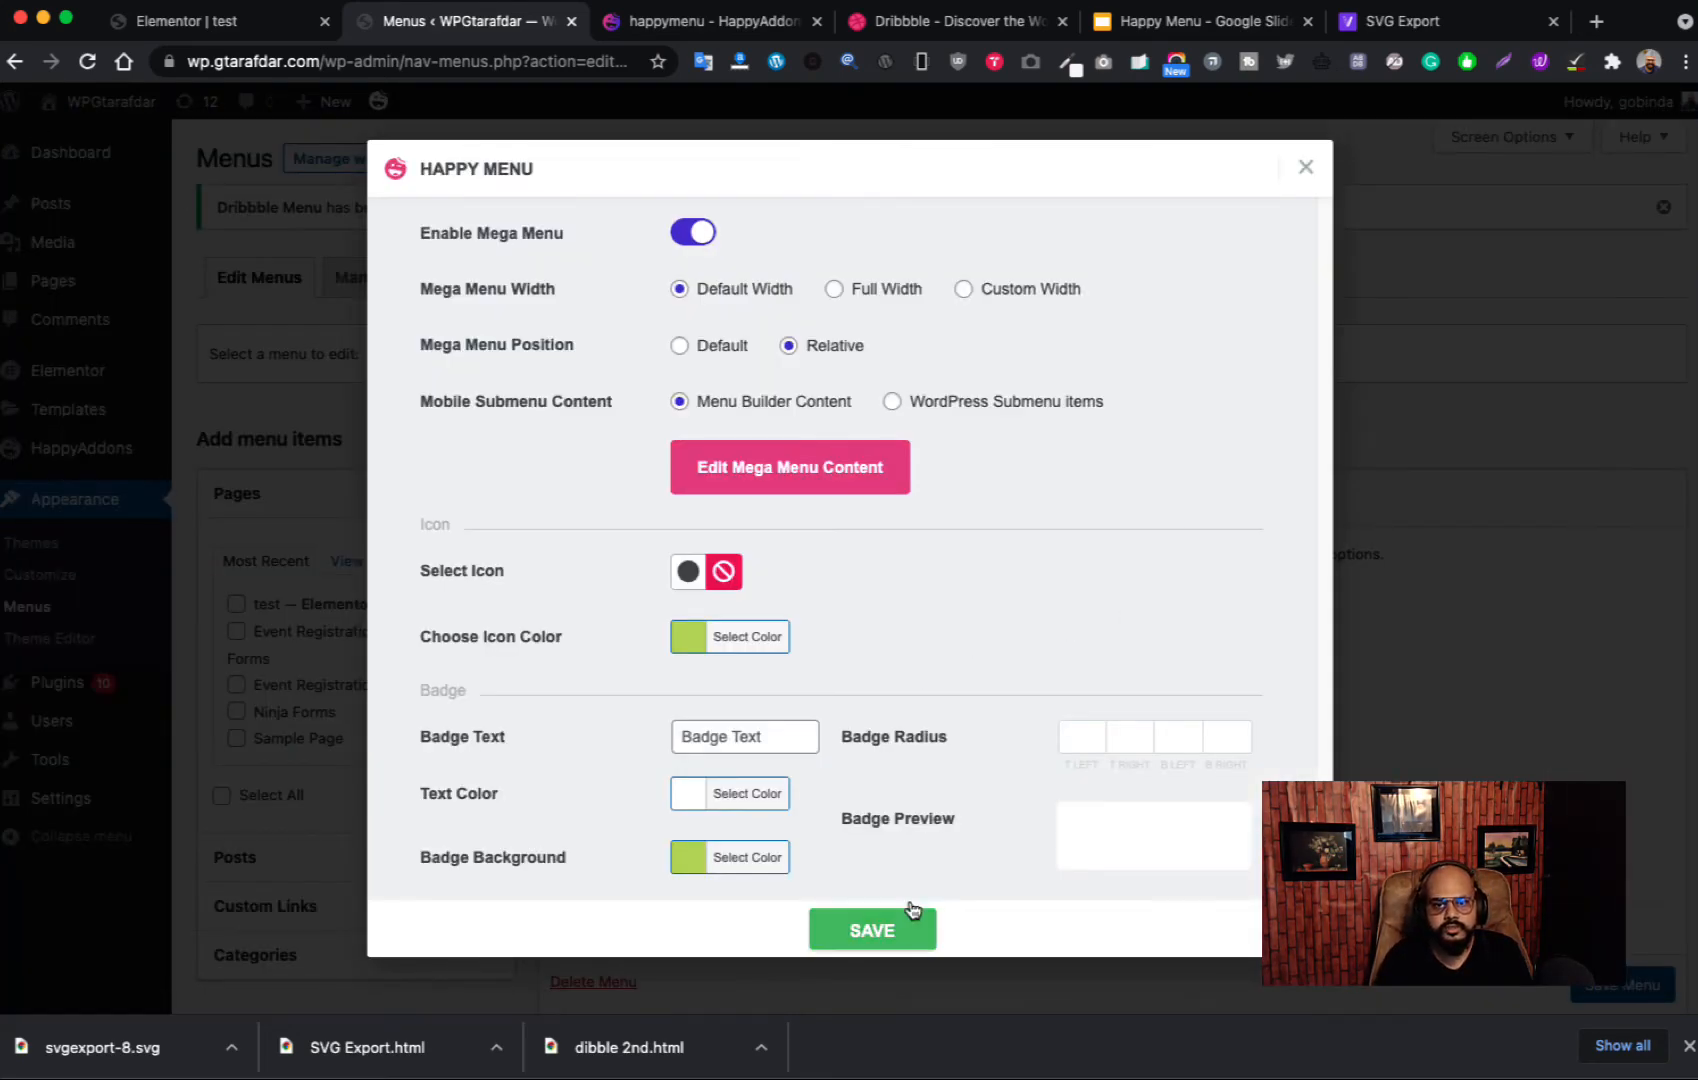
click(903, 948)
click(962, 289)
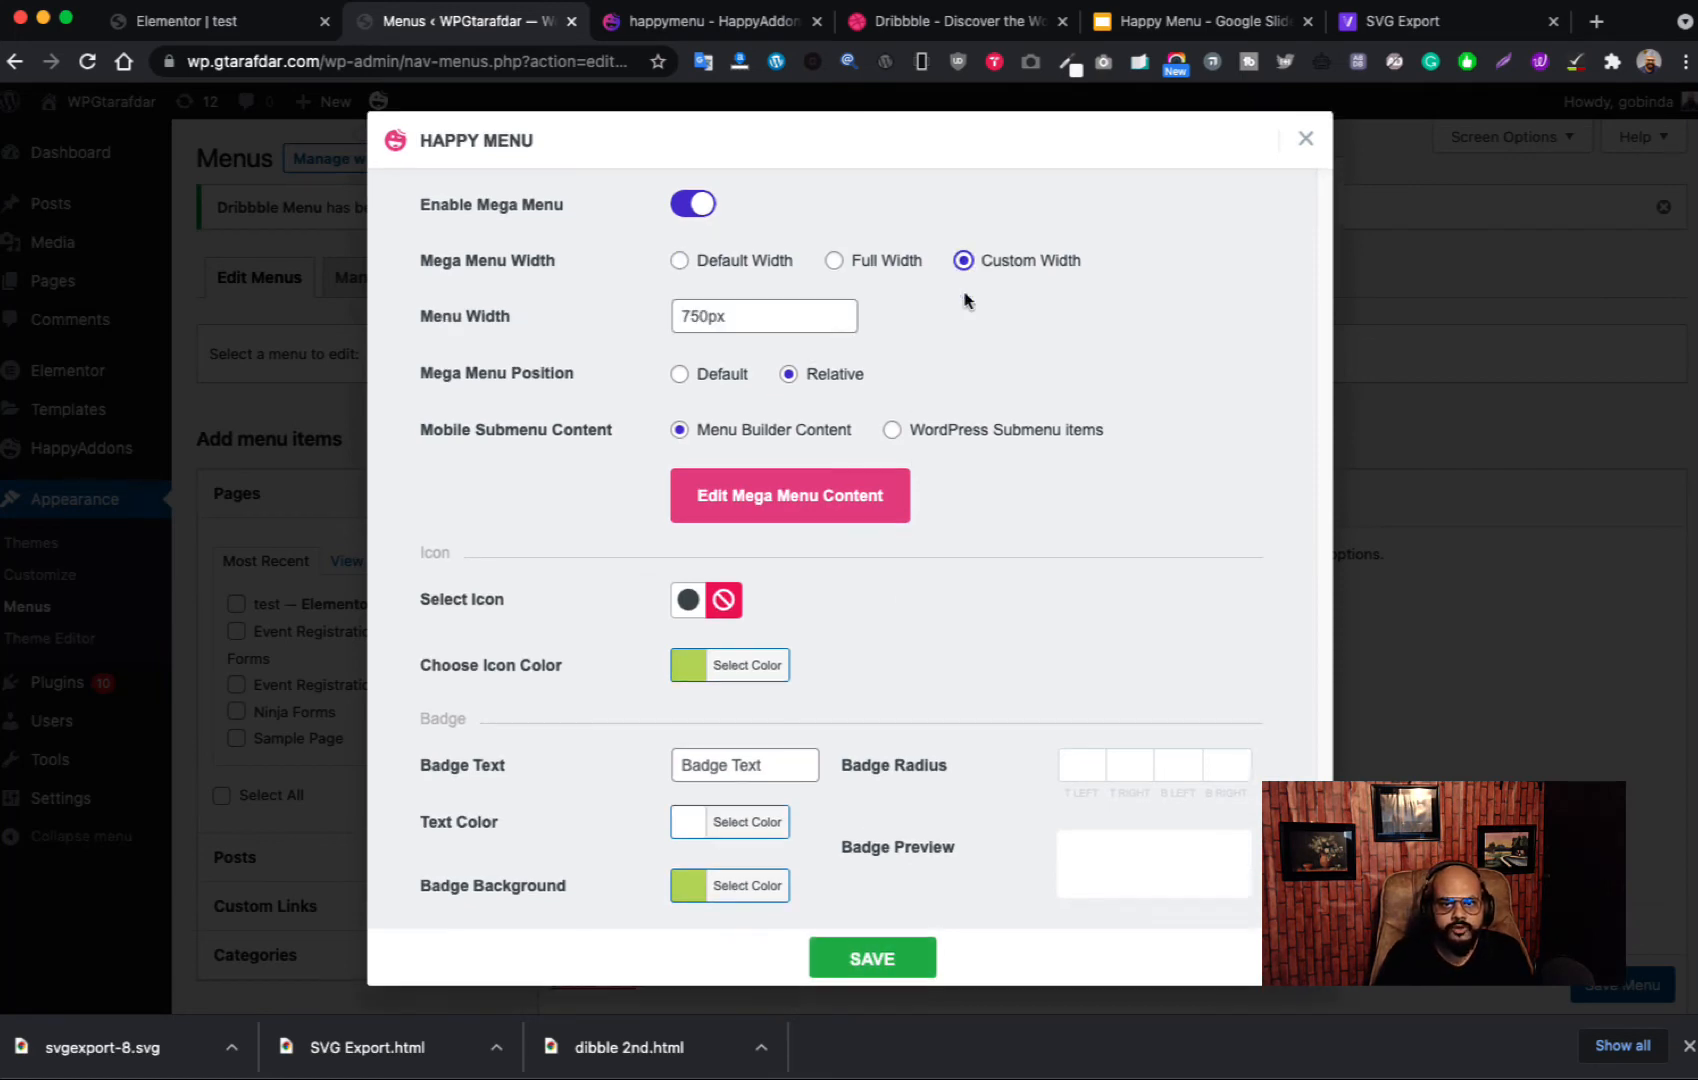
click(773, 326)
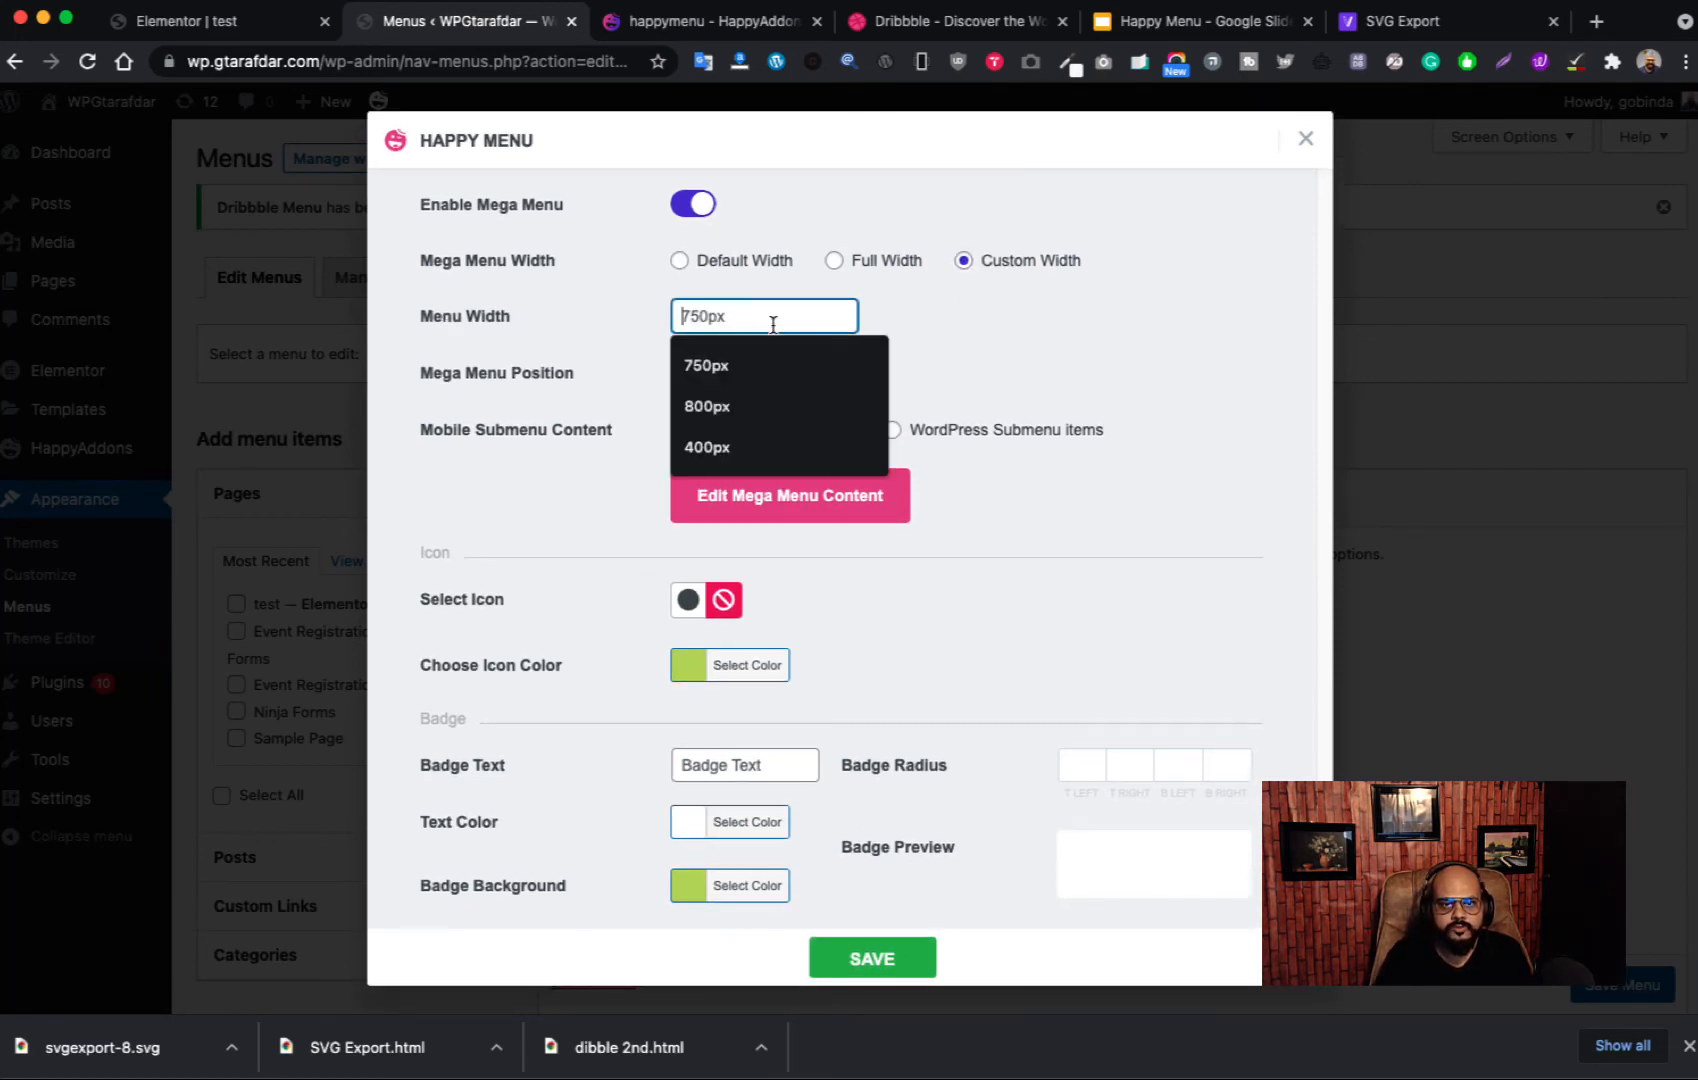
click(708, 449)
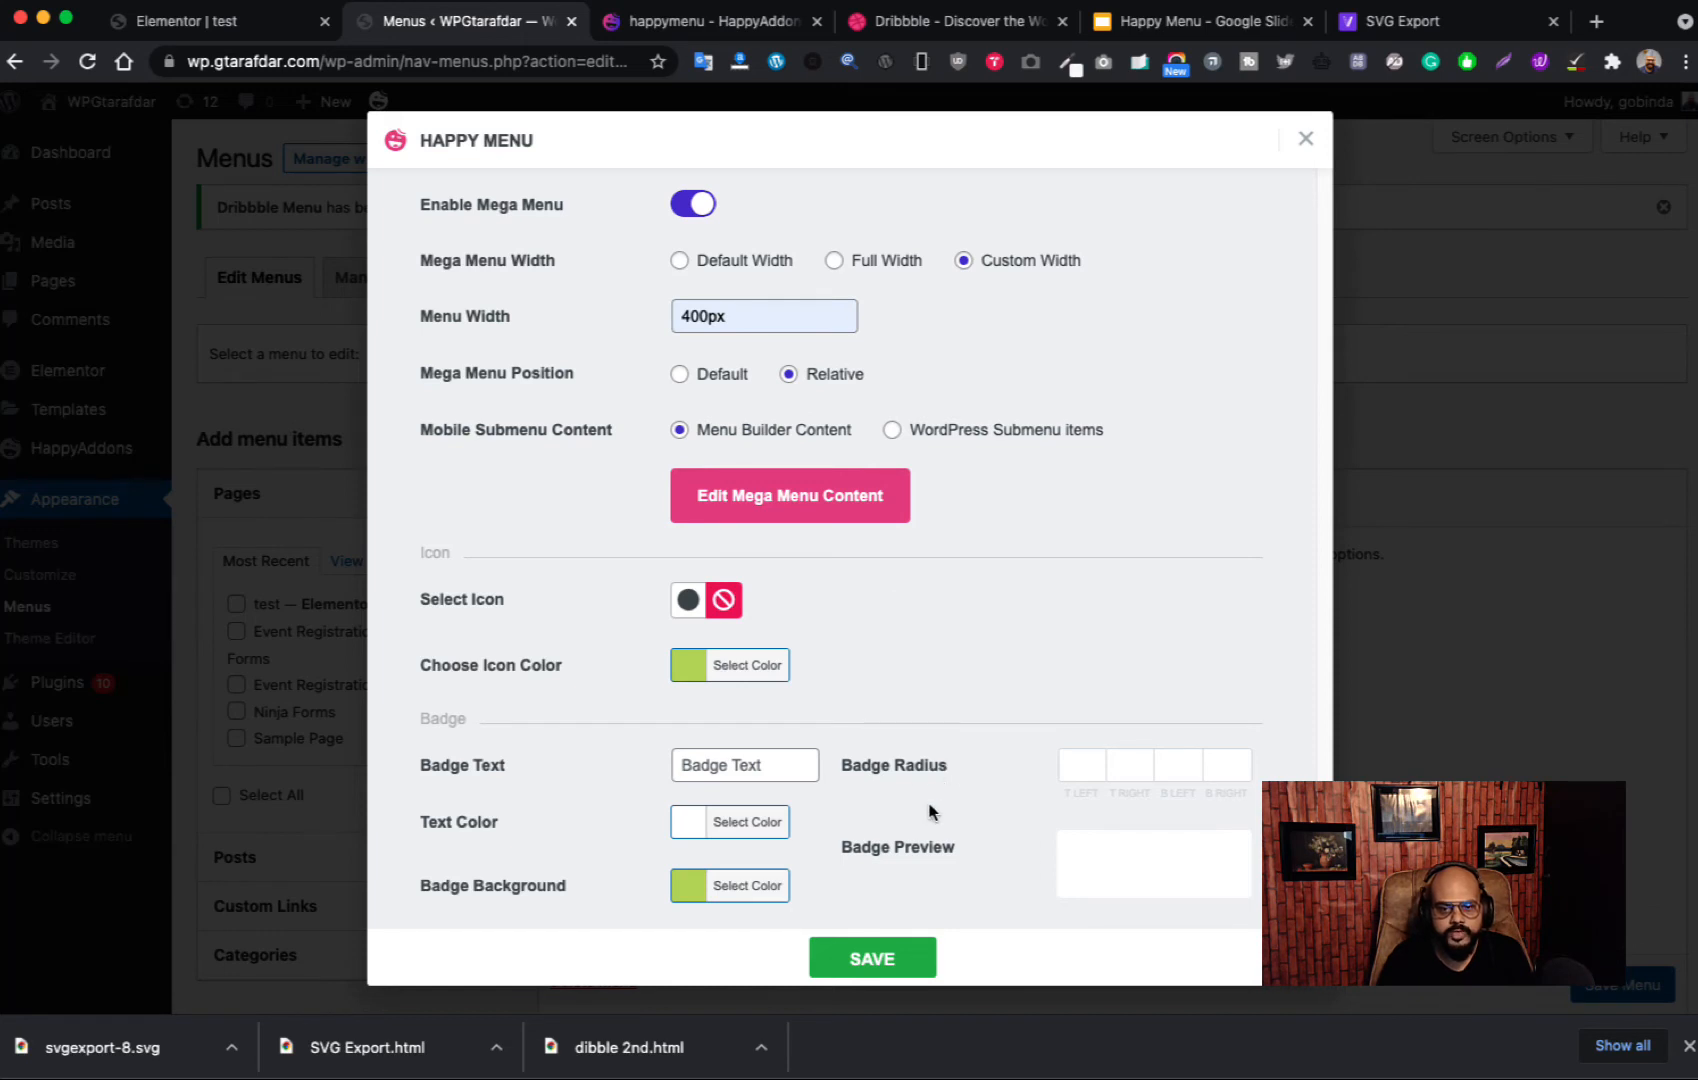
click(873, 952)
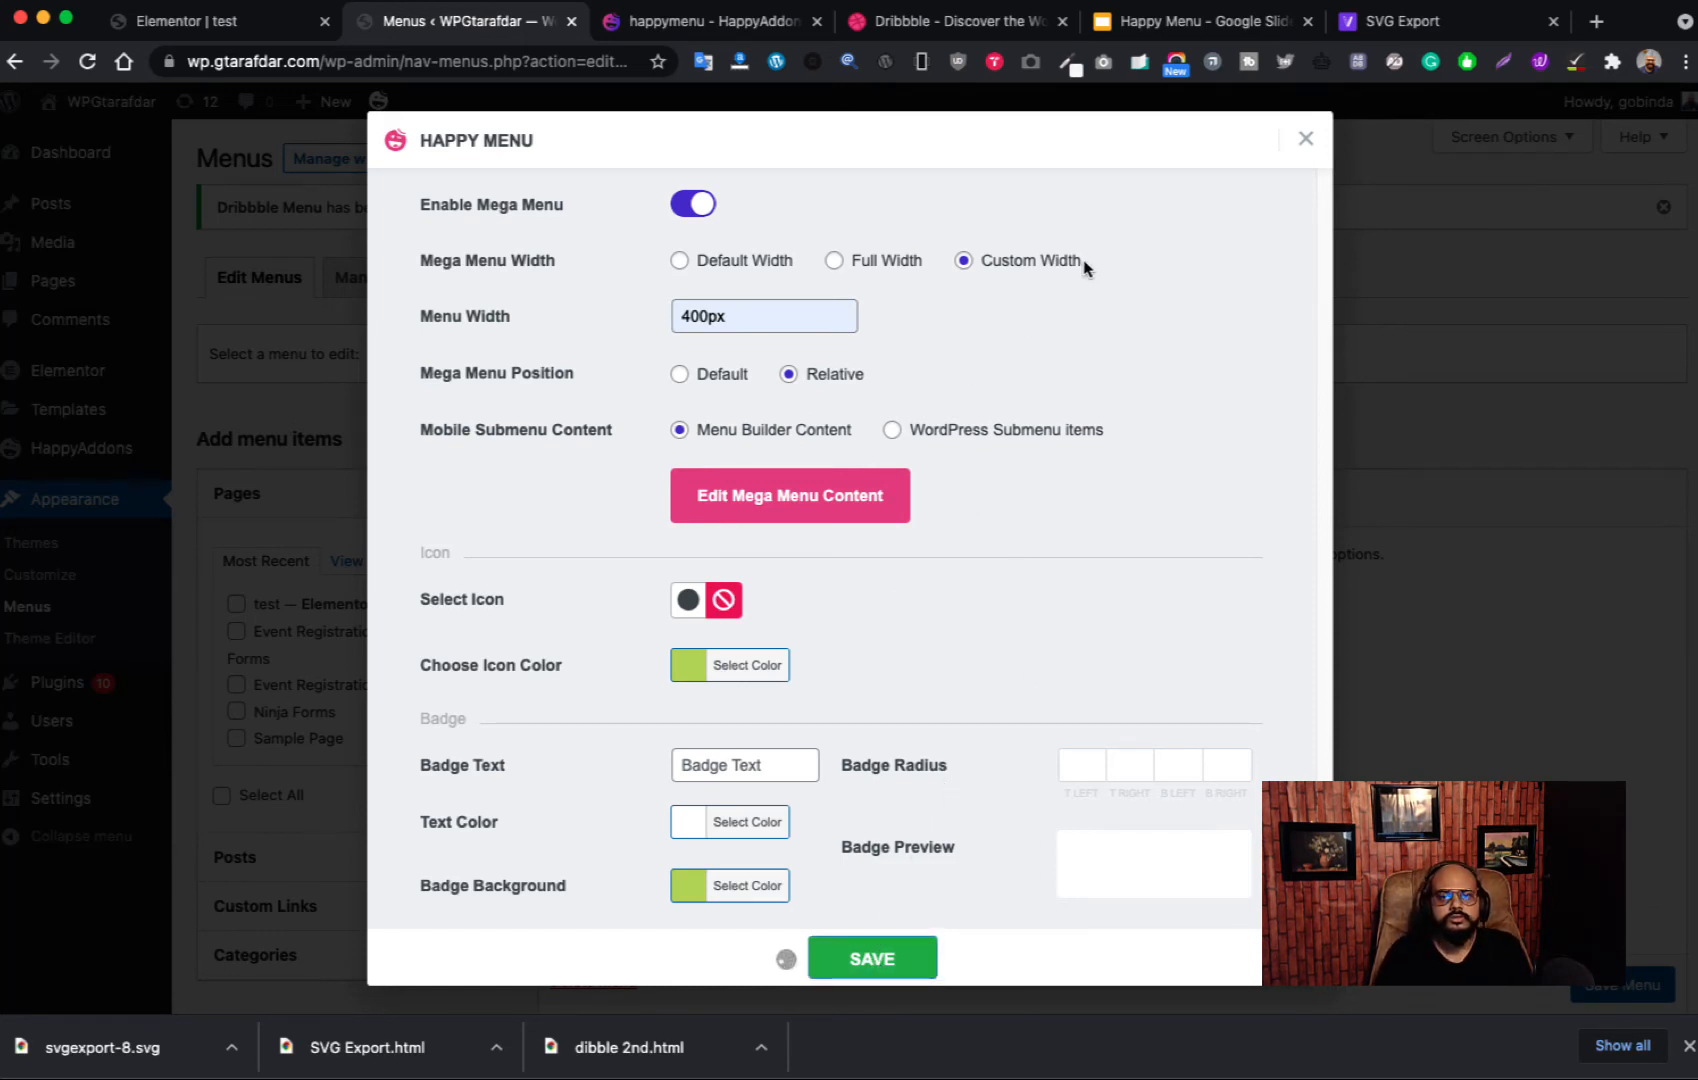
click(1305, 139)
click(1583, 986)
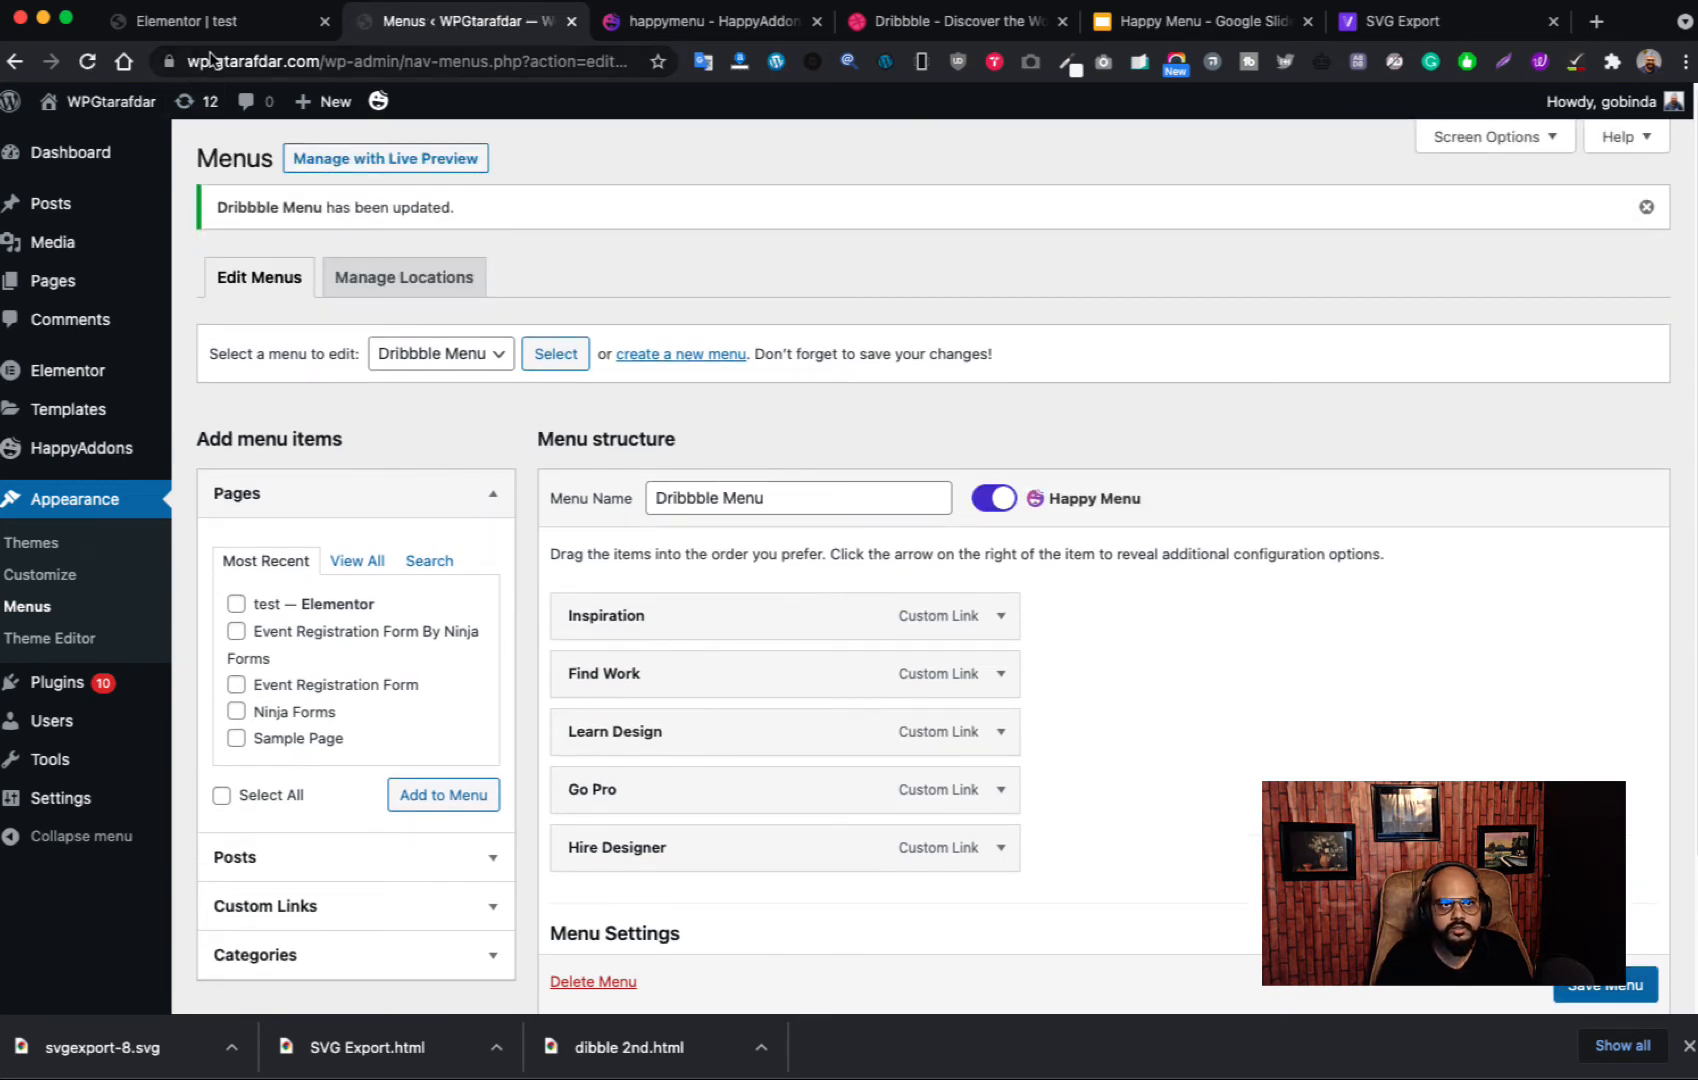
Step: Reload the test page in the Elementor editor and examine the Hire Designer dropdown
click(236, 22)
key(cmd+e)
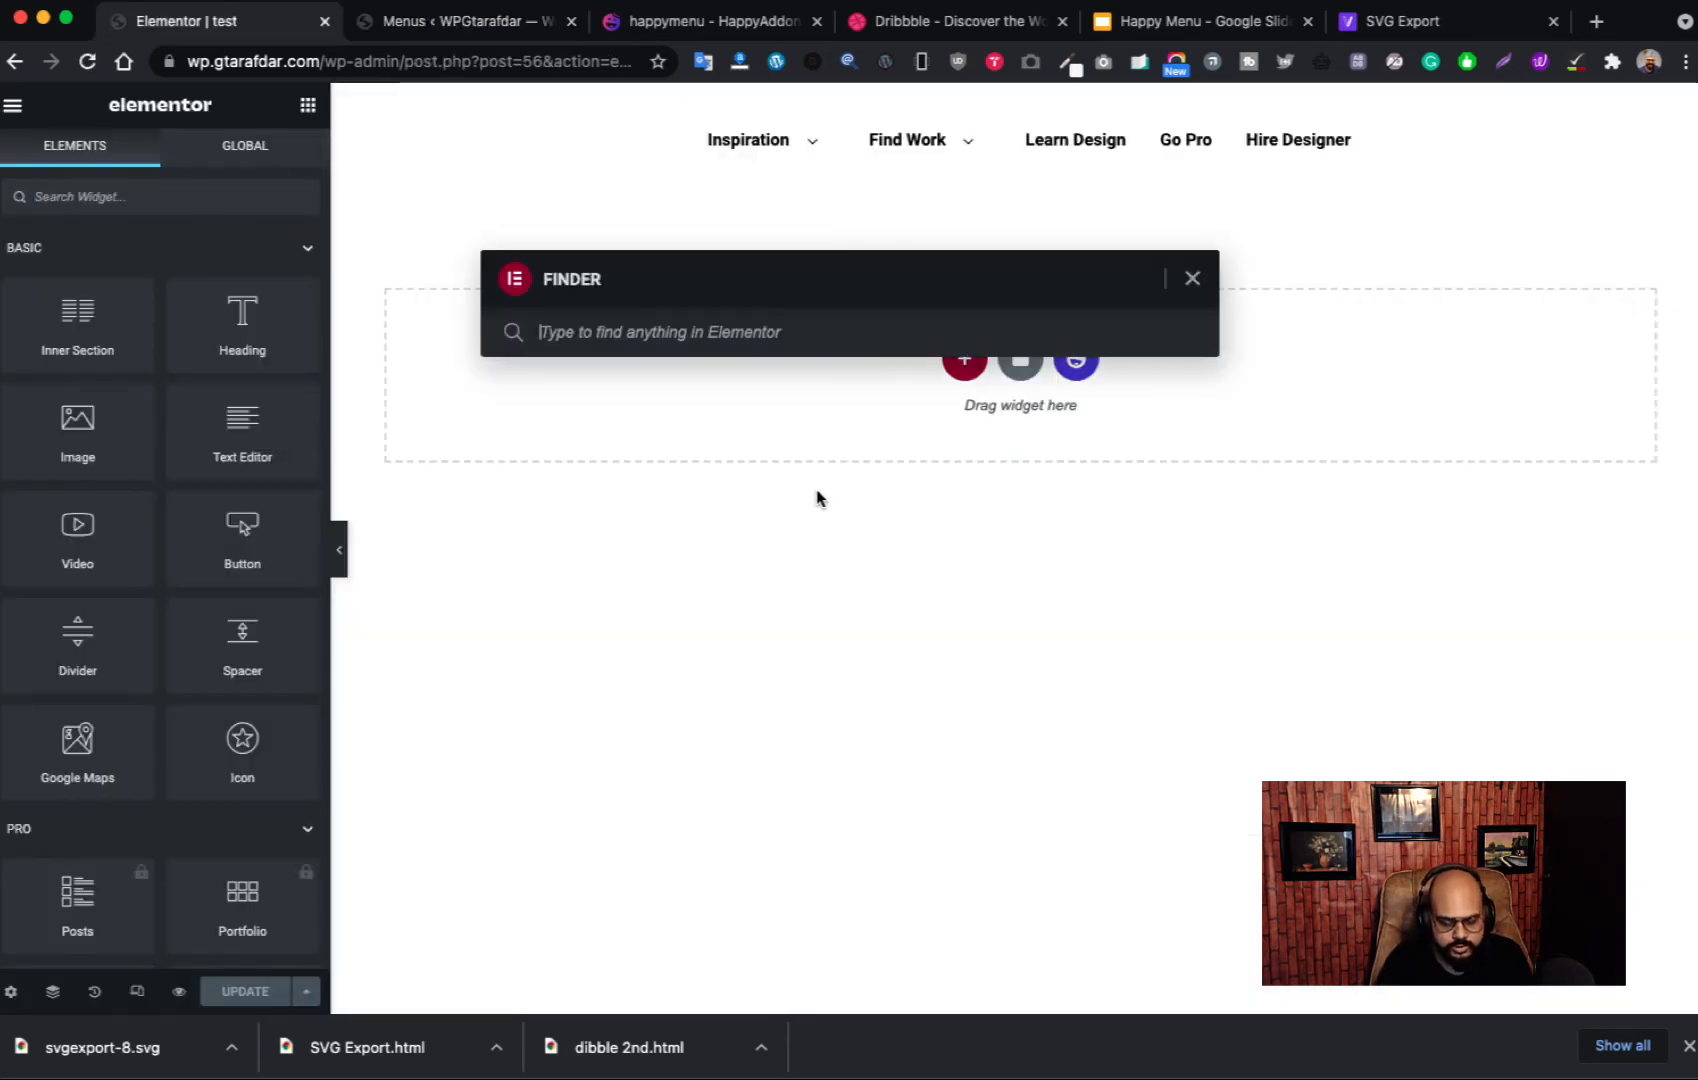
click(1193, 280)
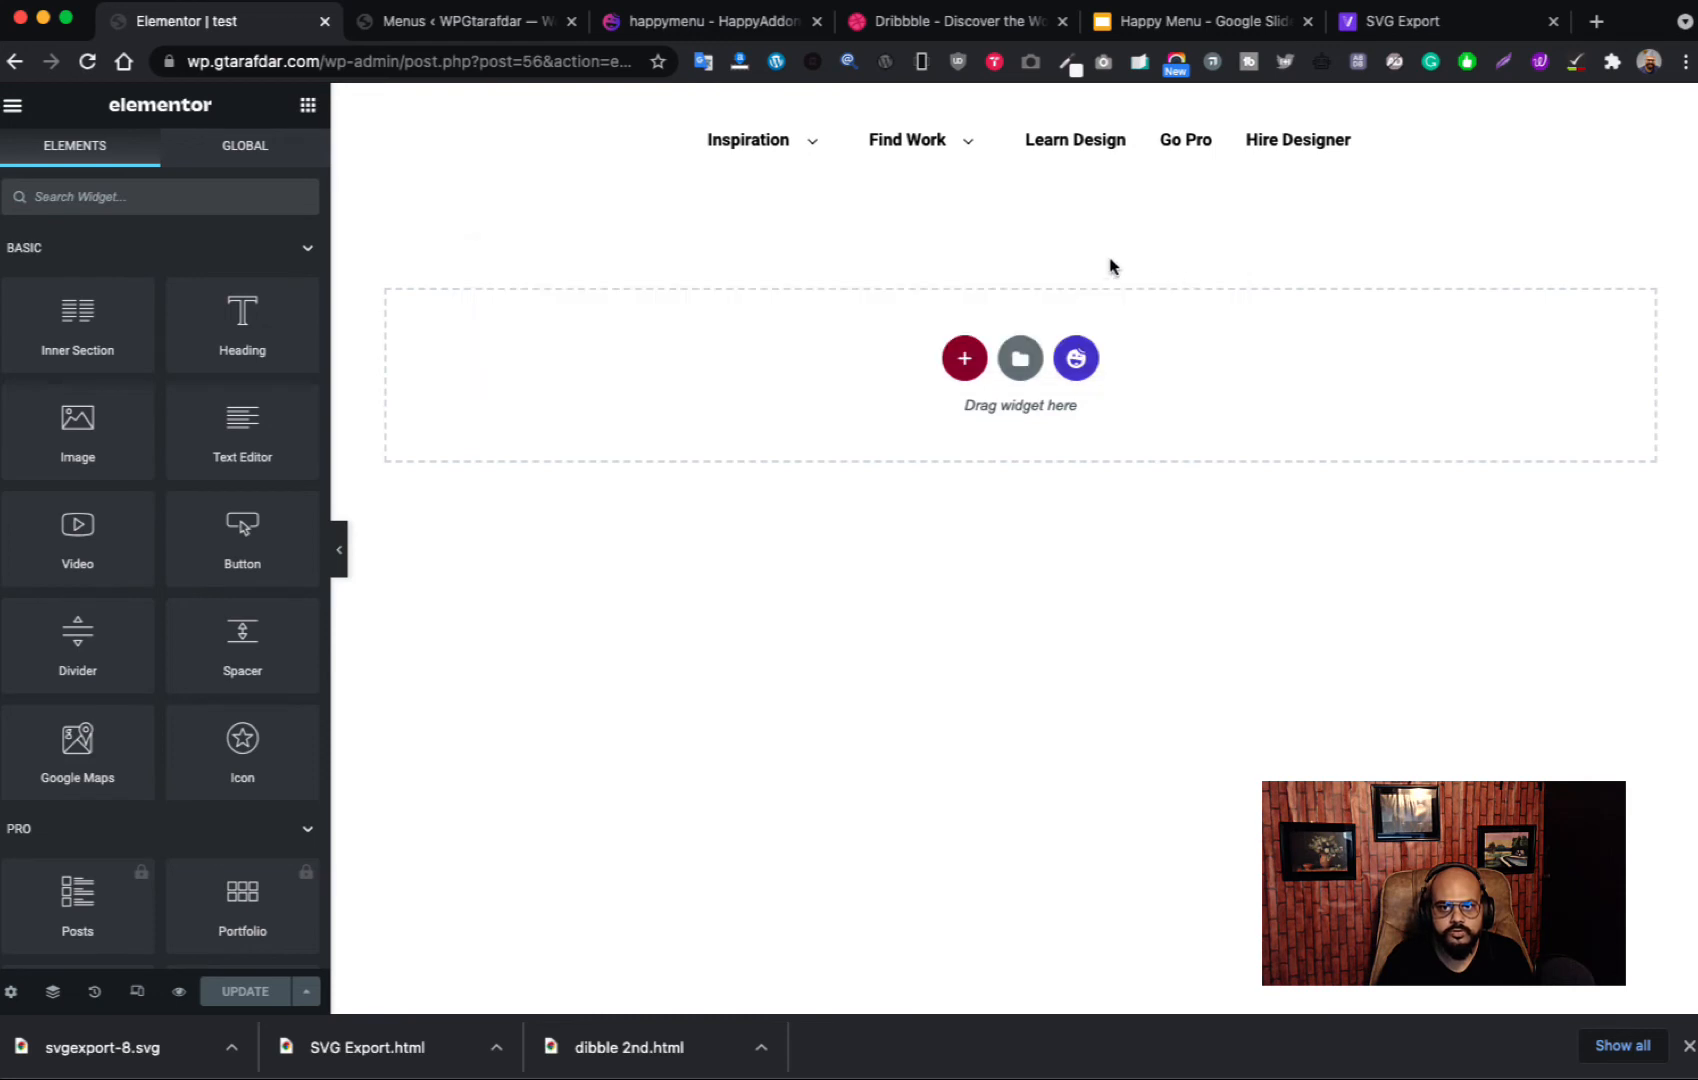
key(super+r)
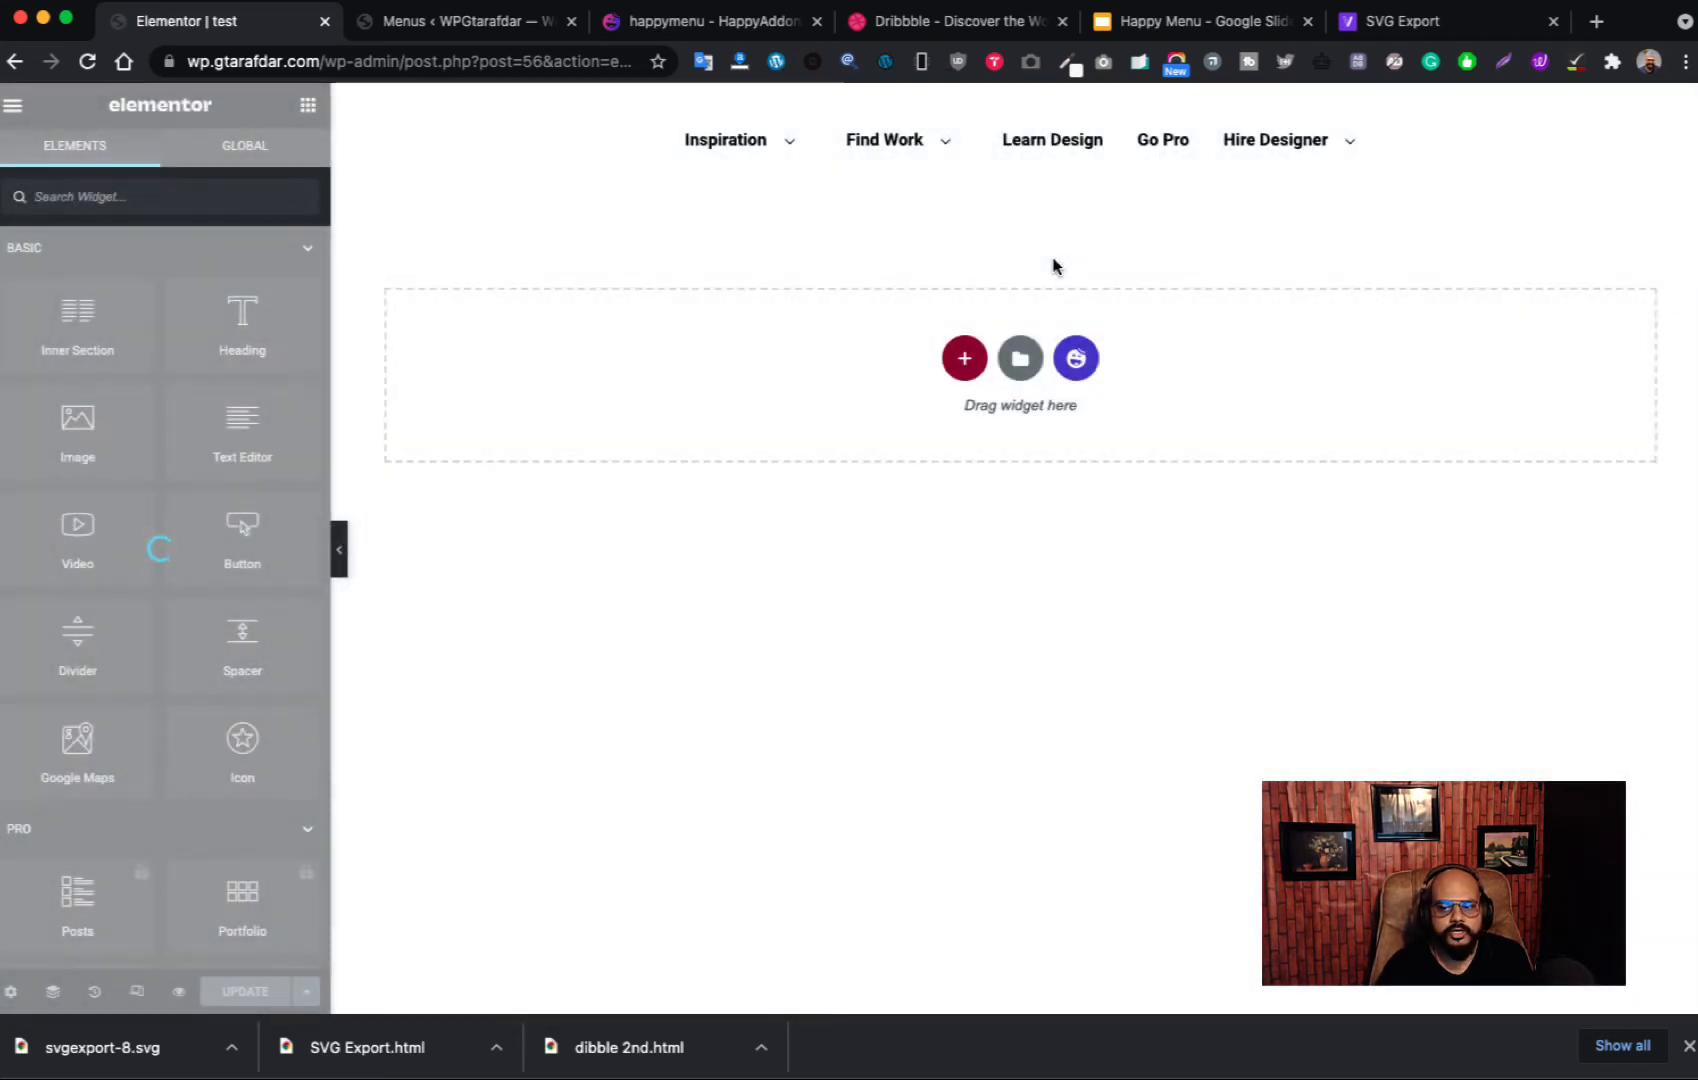
click(1688, 1047)
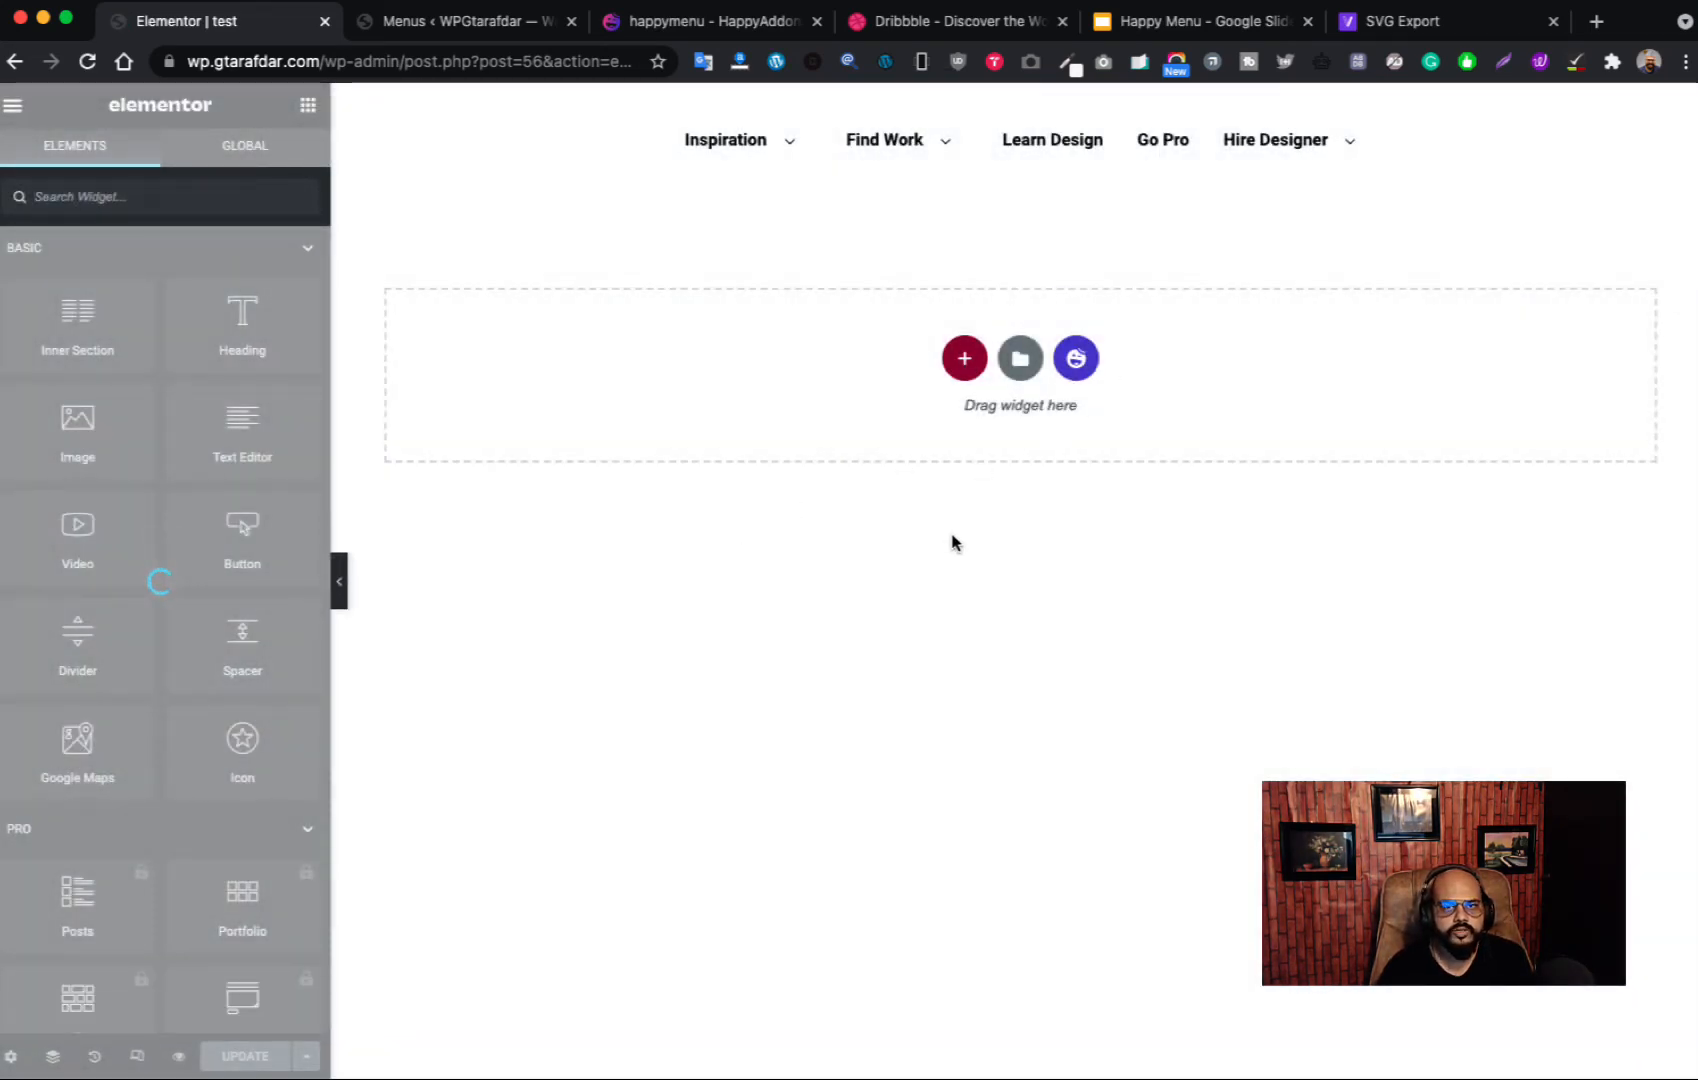
mouse_move(1308, 140)
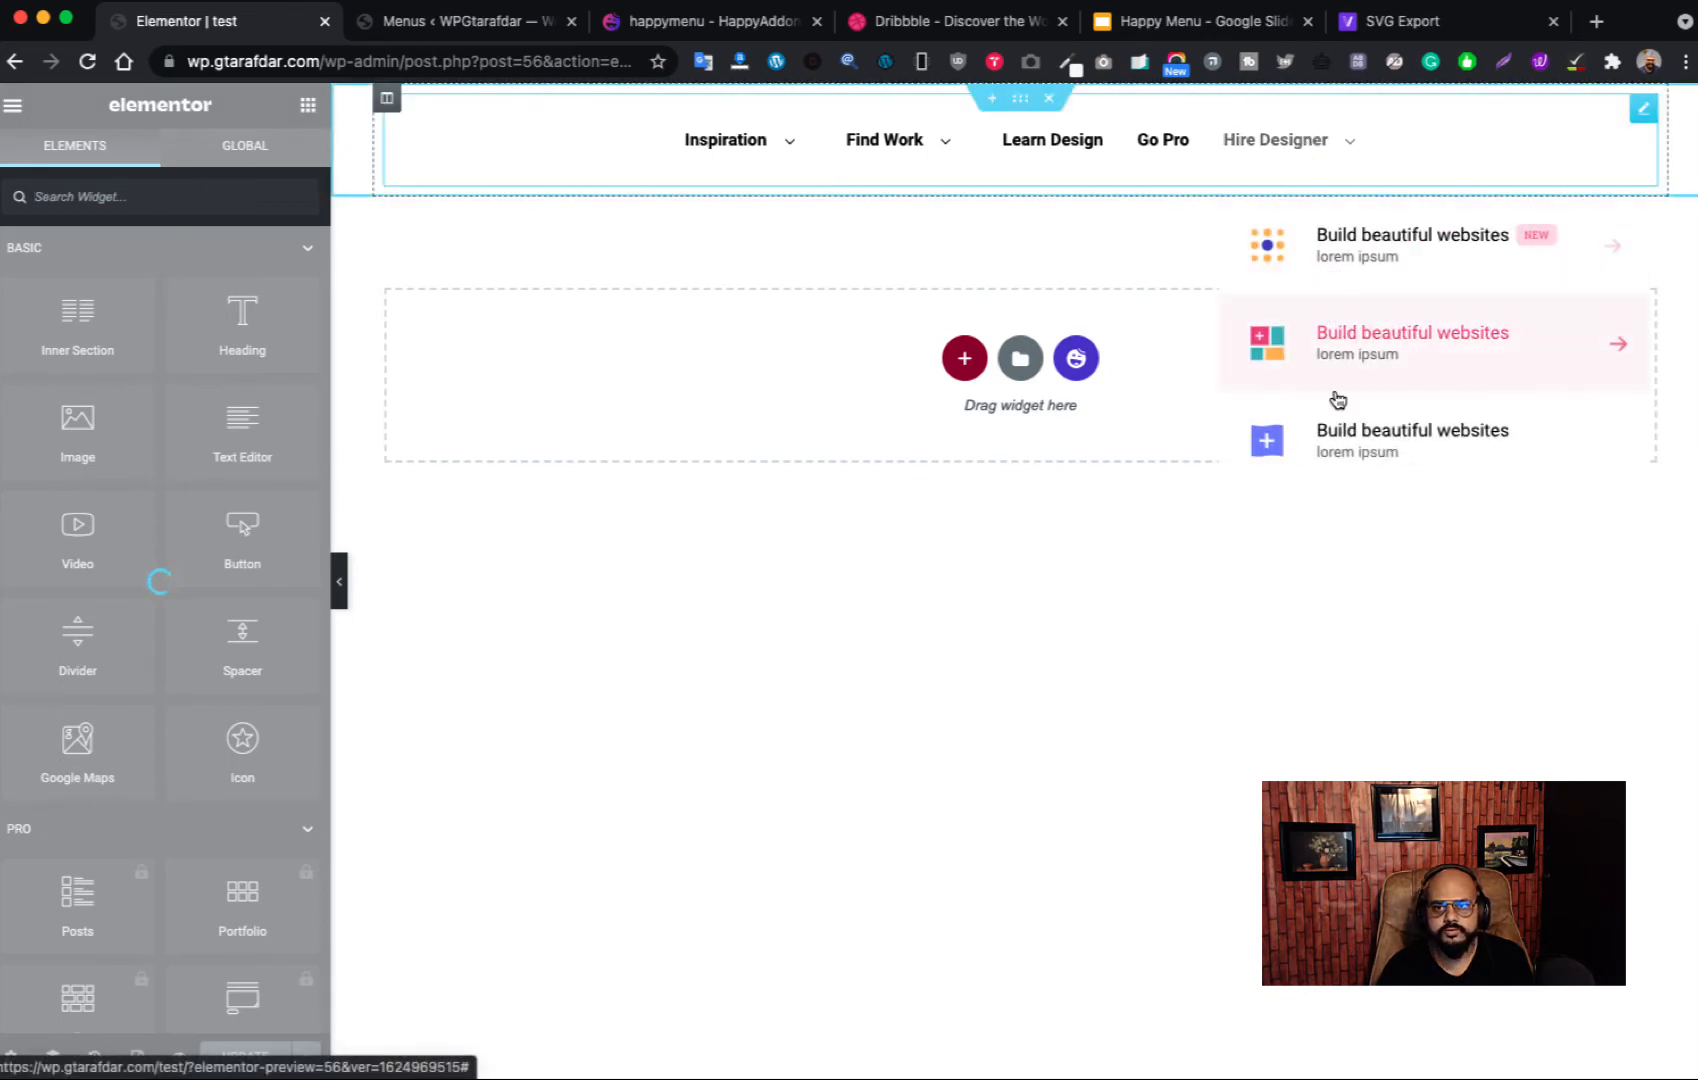
Step: Add a box shadow with horizontal 23, vertical 5 and blur 19 to the section in Hire Designer's mega menu content, and update it
click(421, 20)
mouse_move(1091, 797)
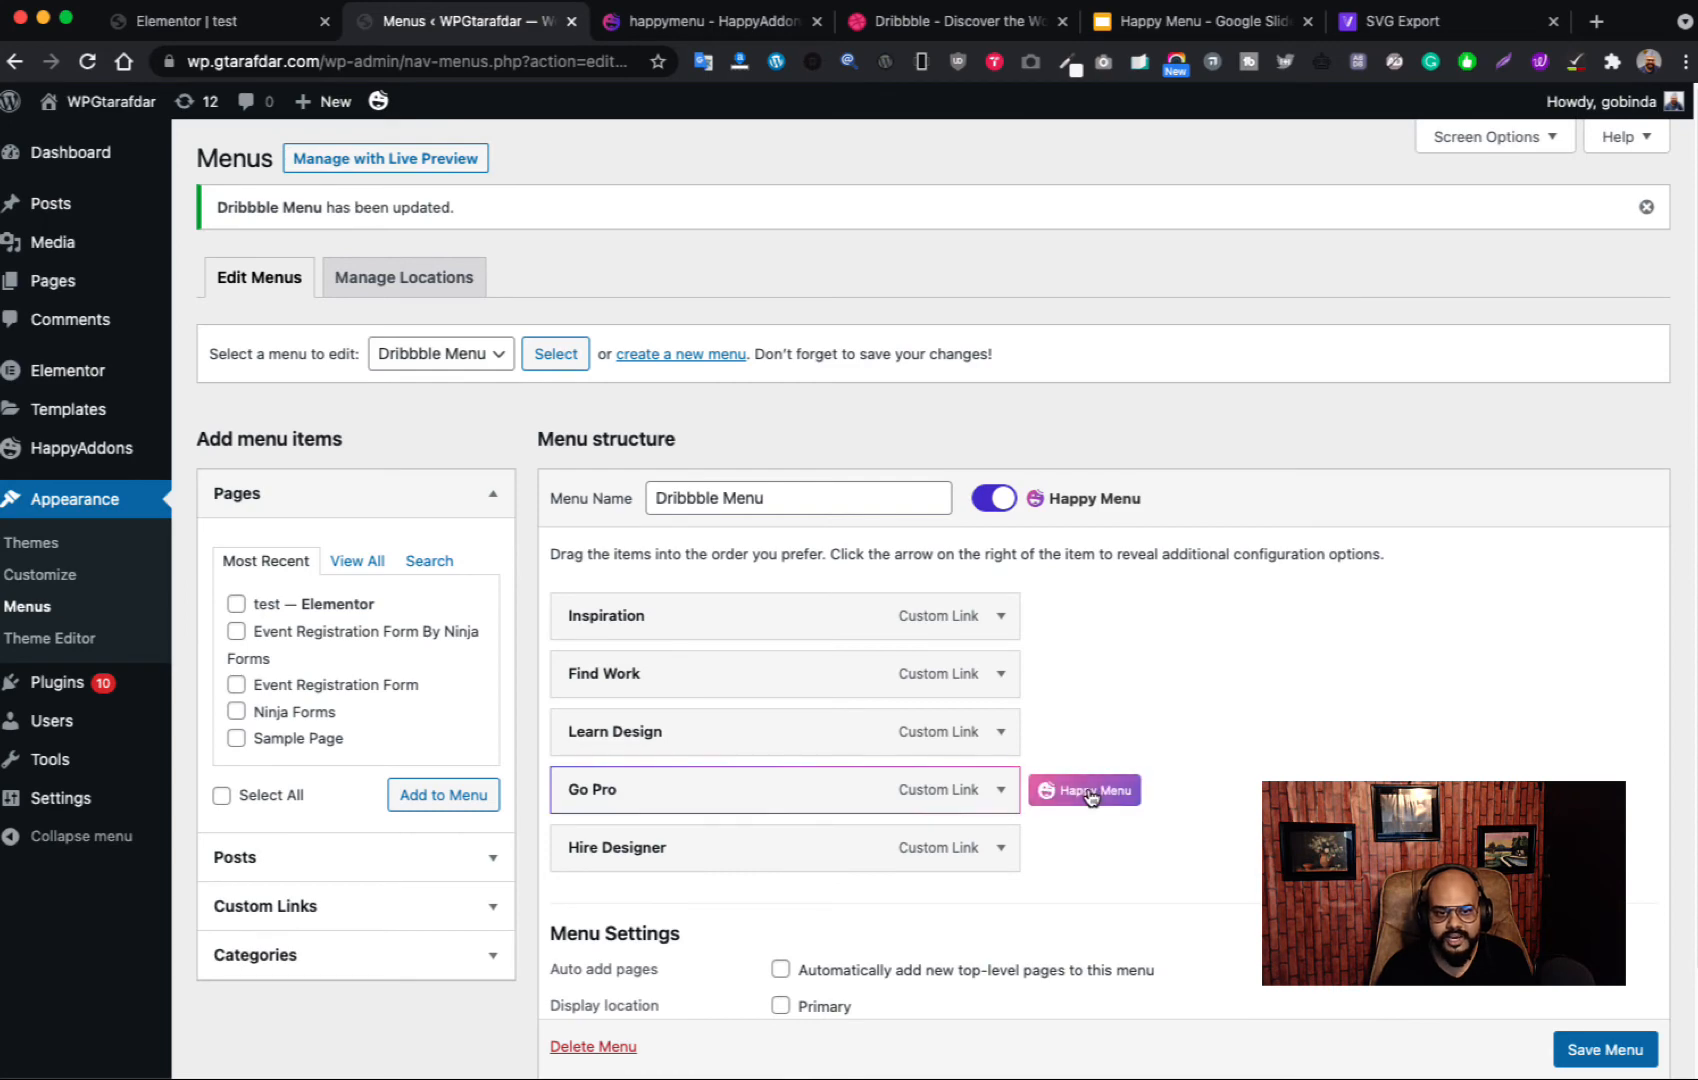
click(1088, 850)
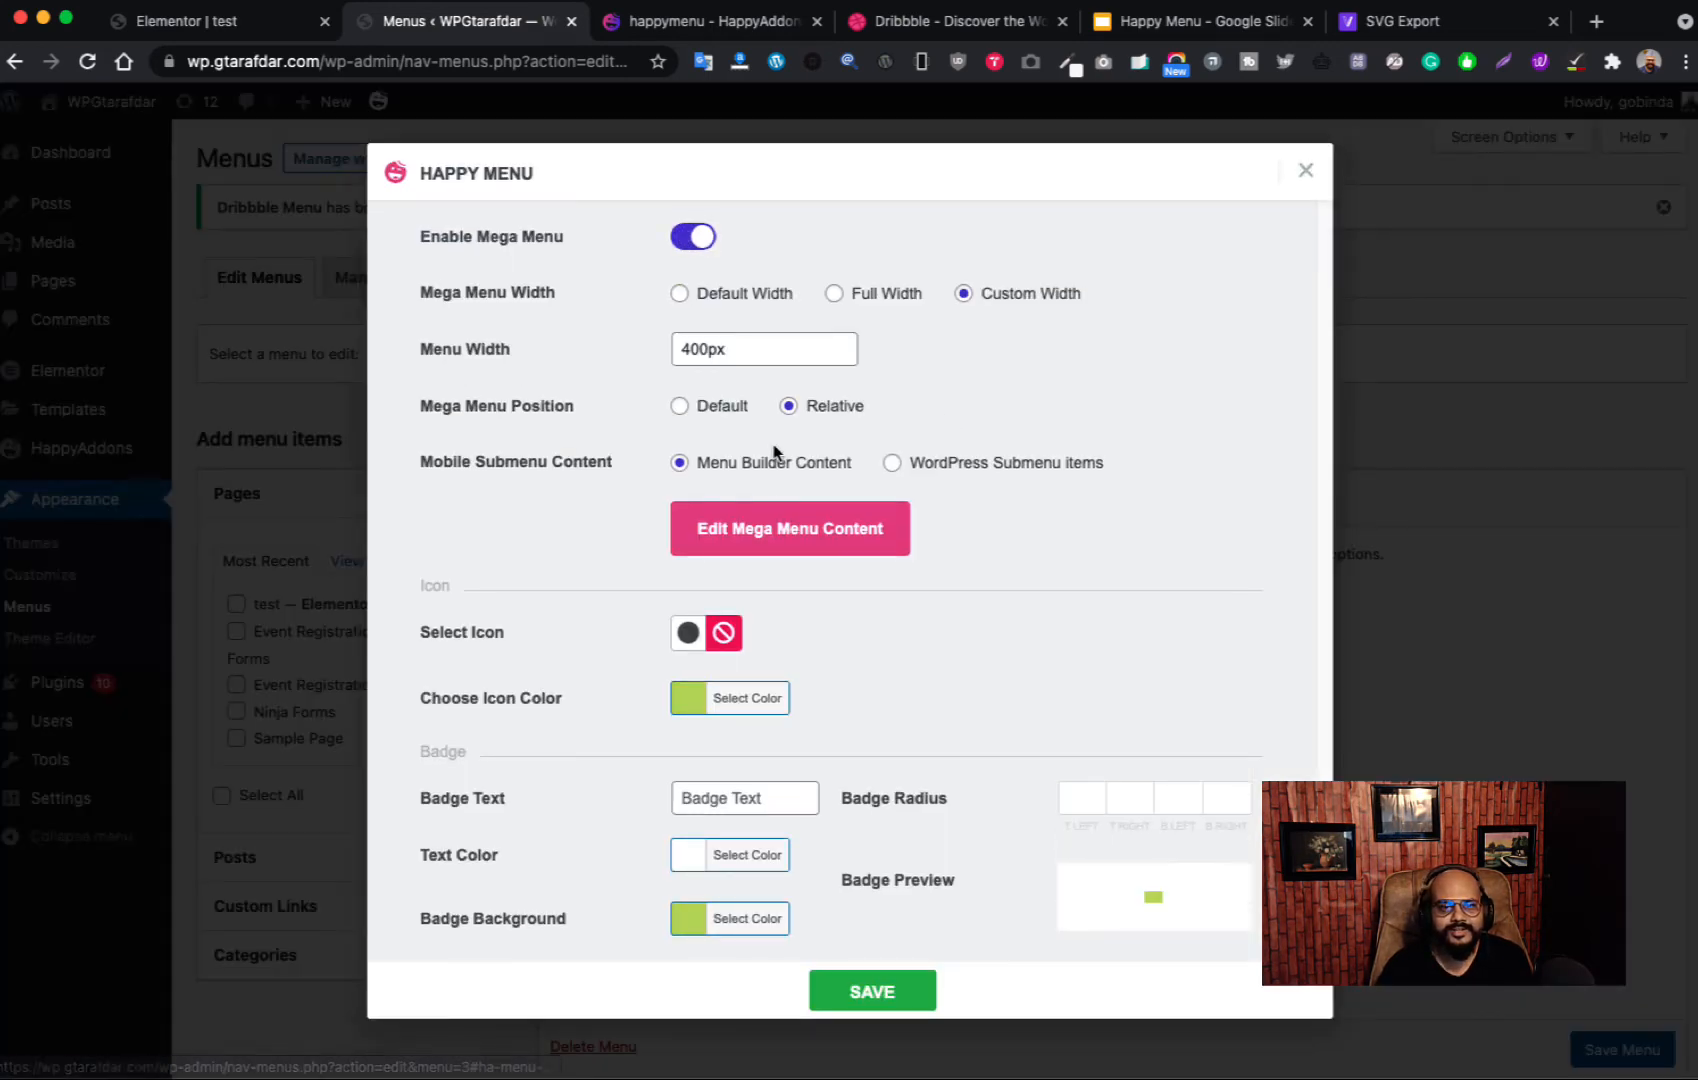
click(790, 528)
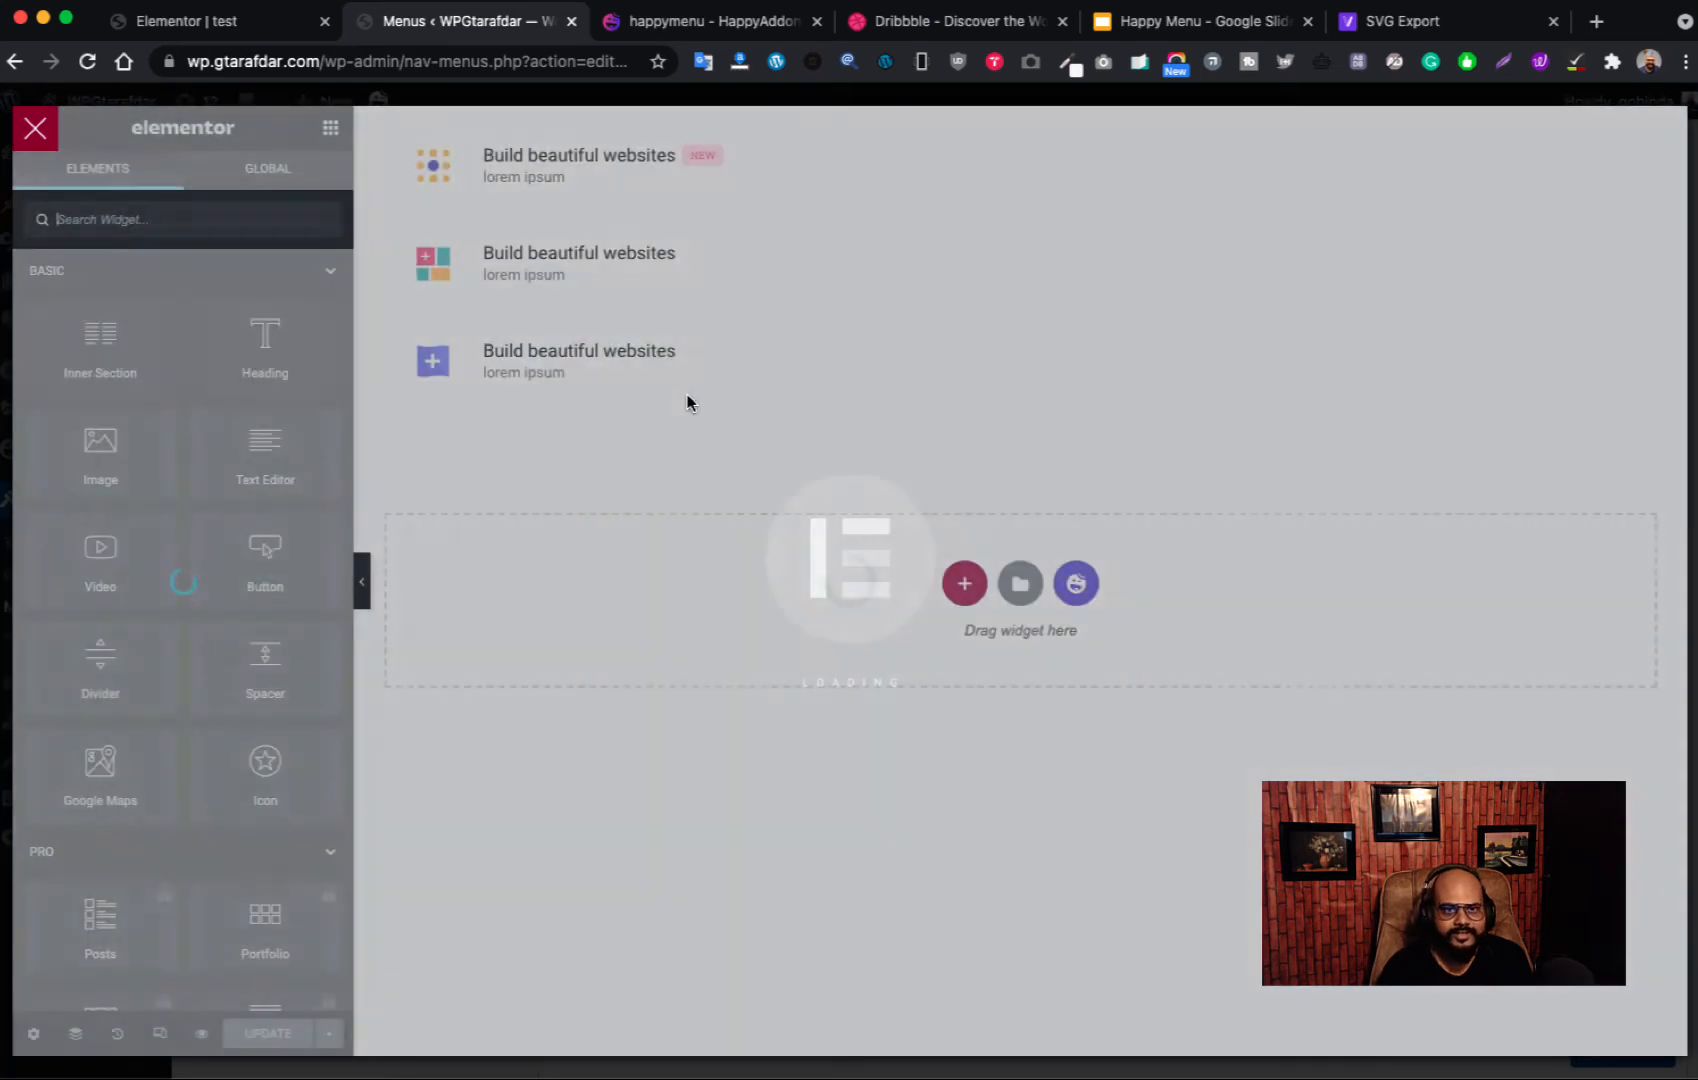
click(1020, 121)
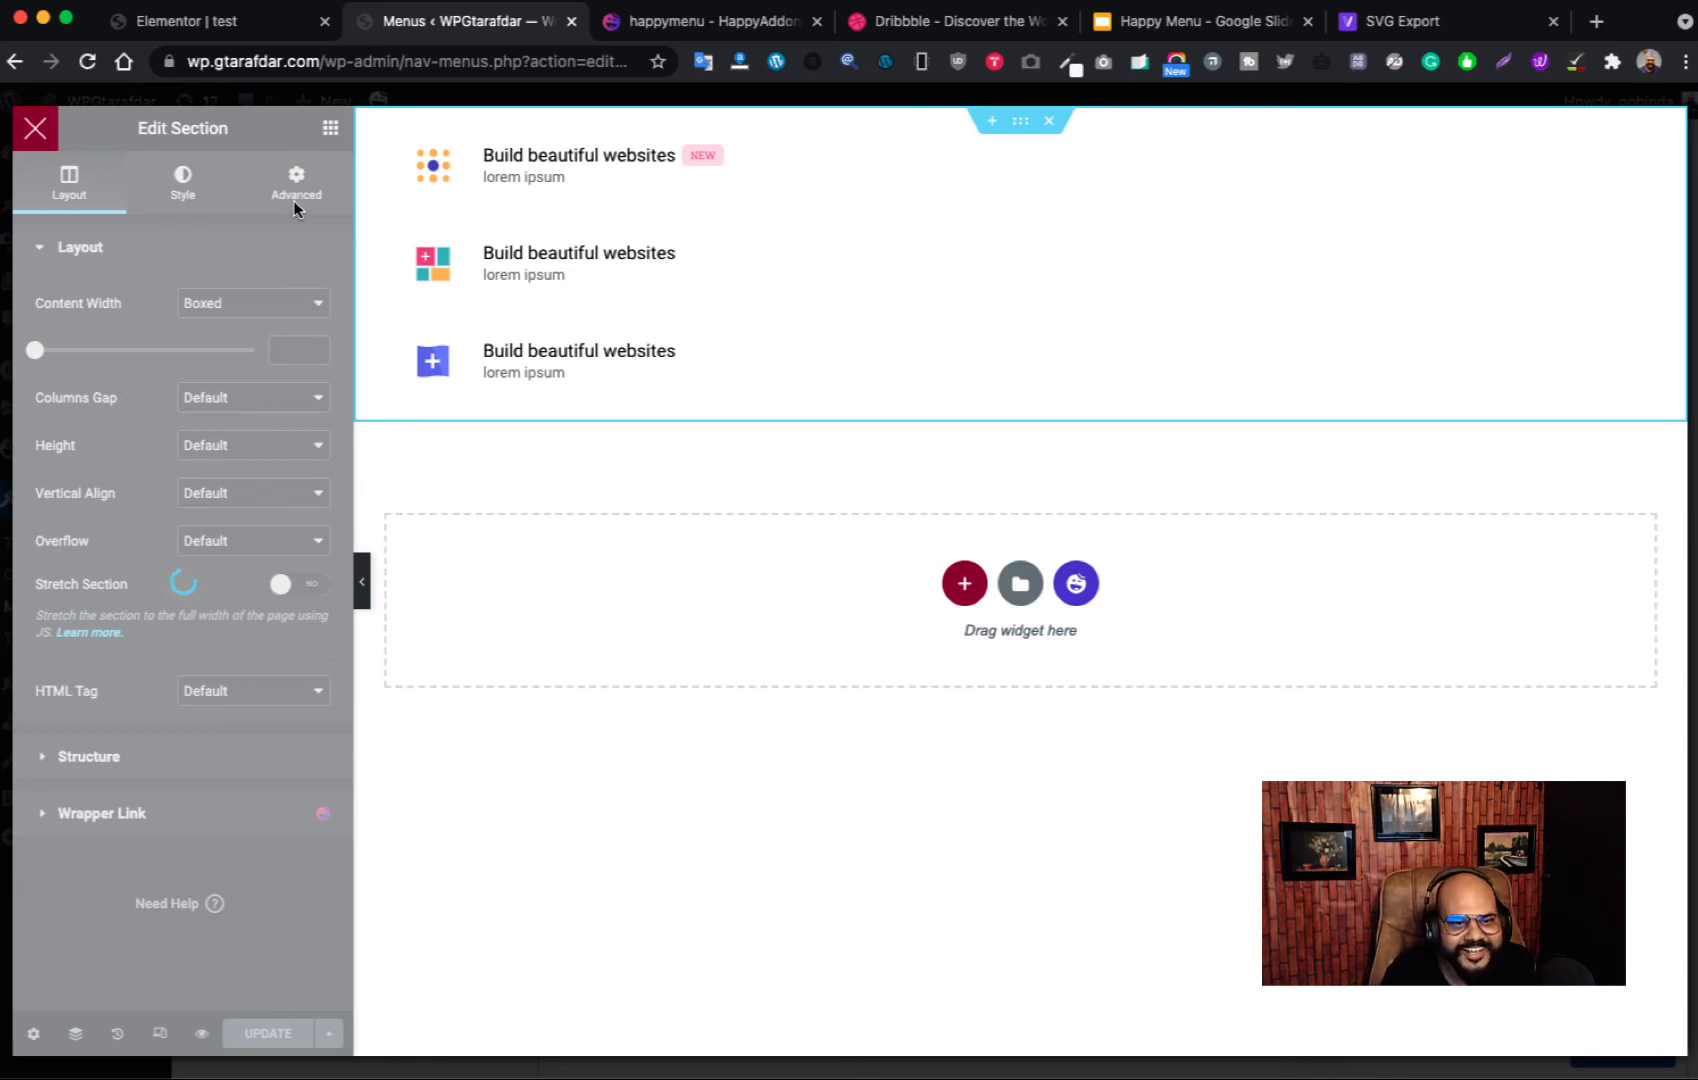
click(187, 205)
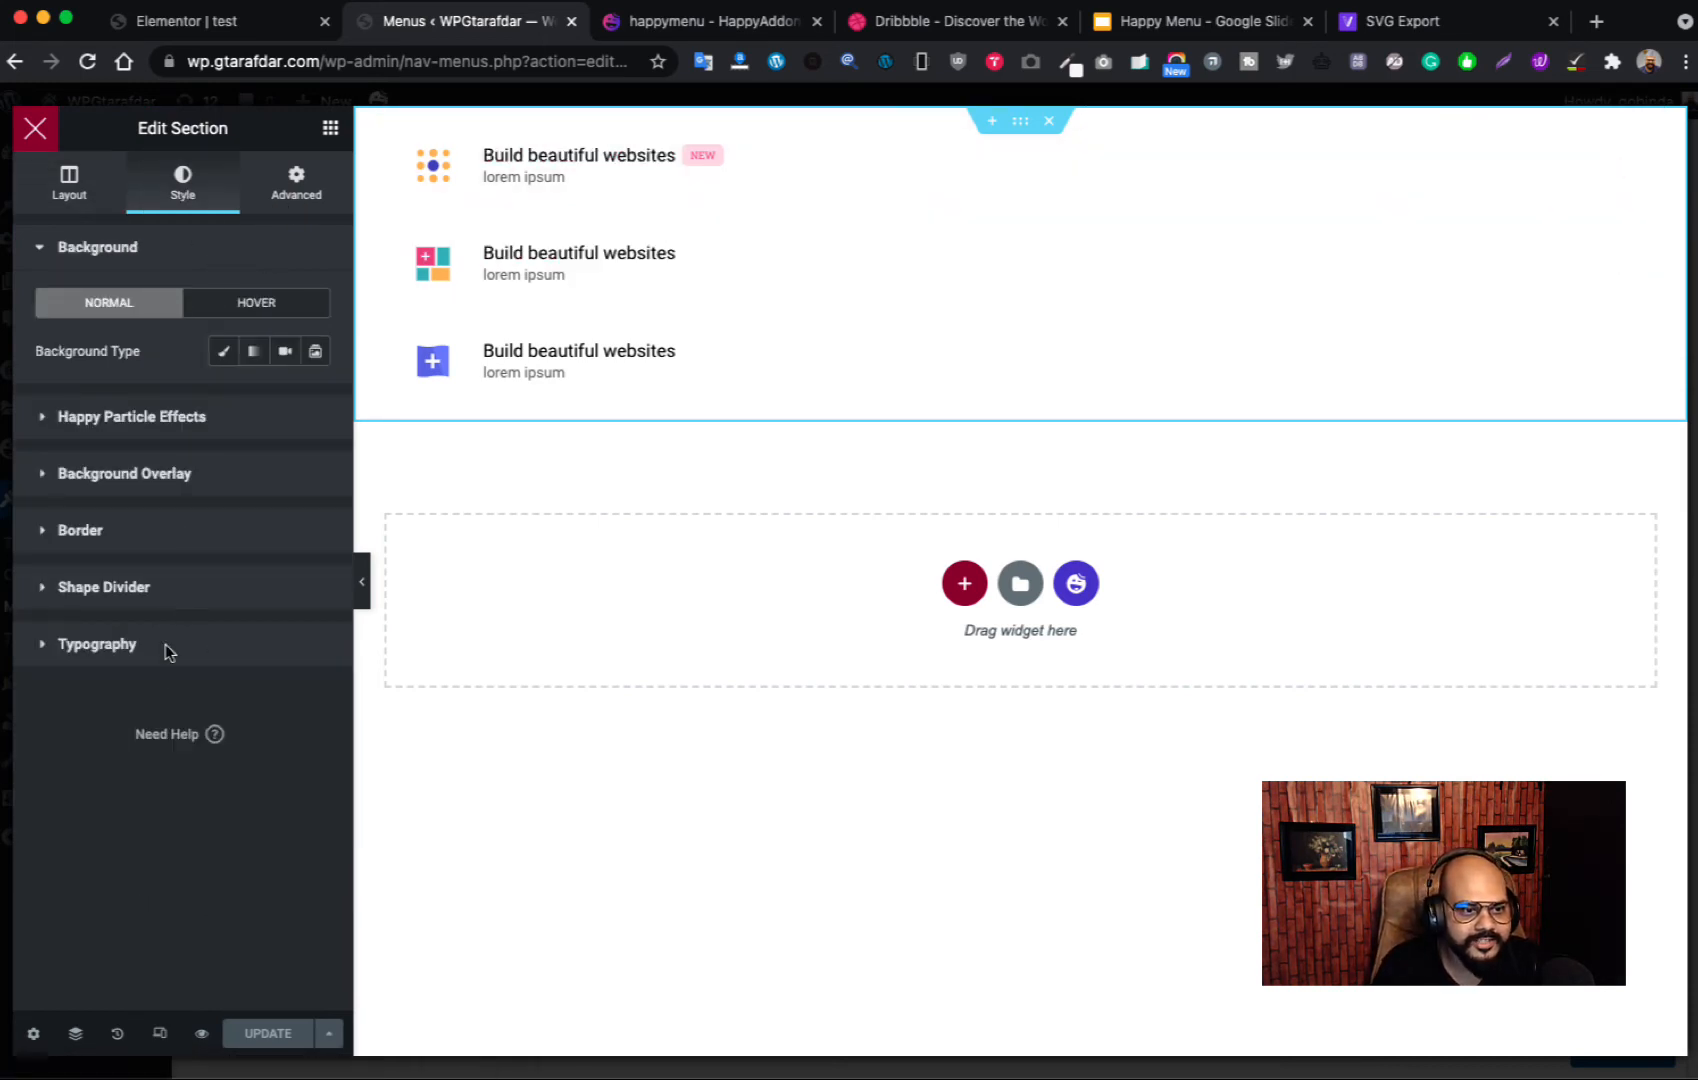
click(172, 533)
click(315, 658)
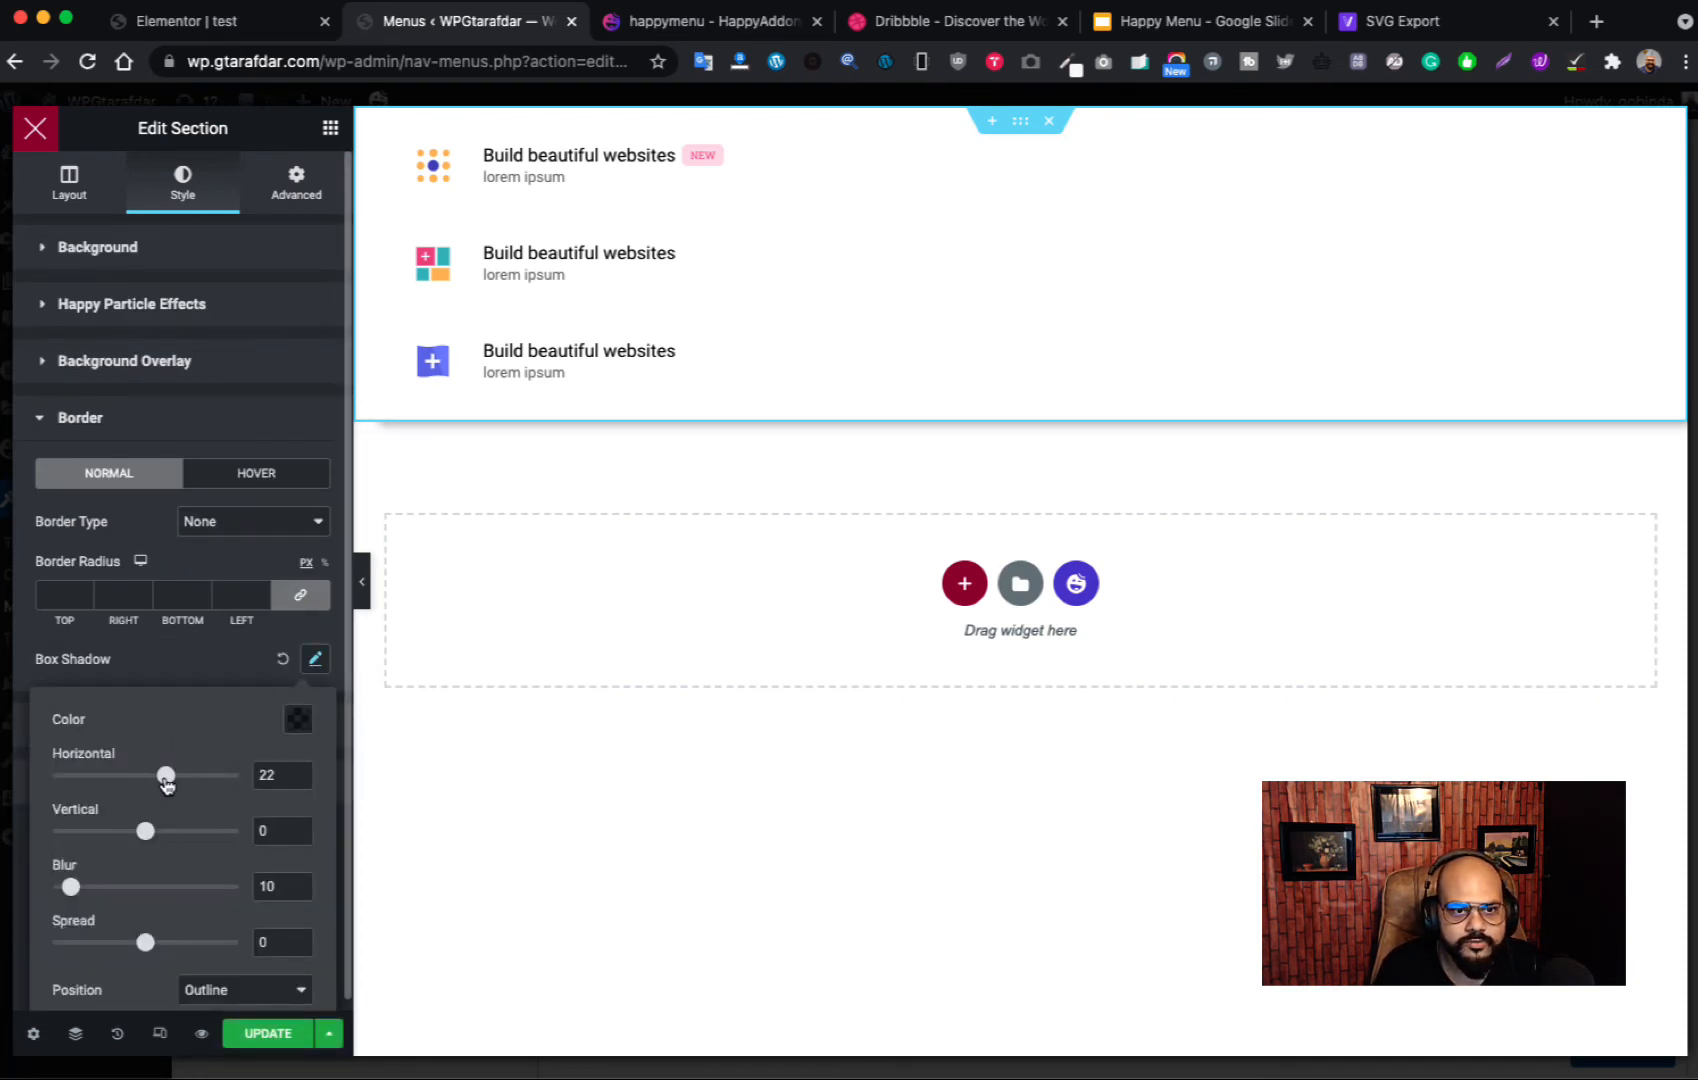
drag(147, 837, 152, 842)
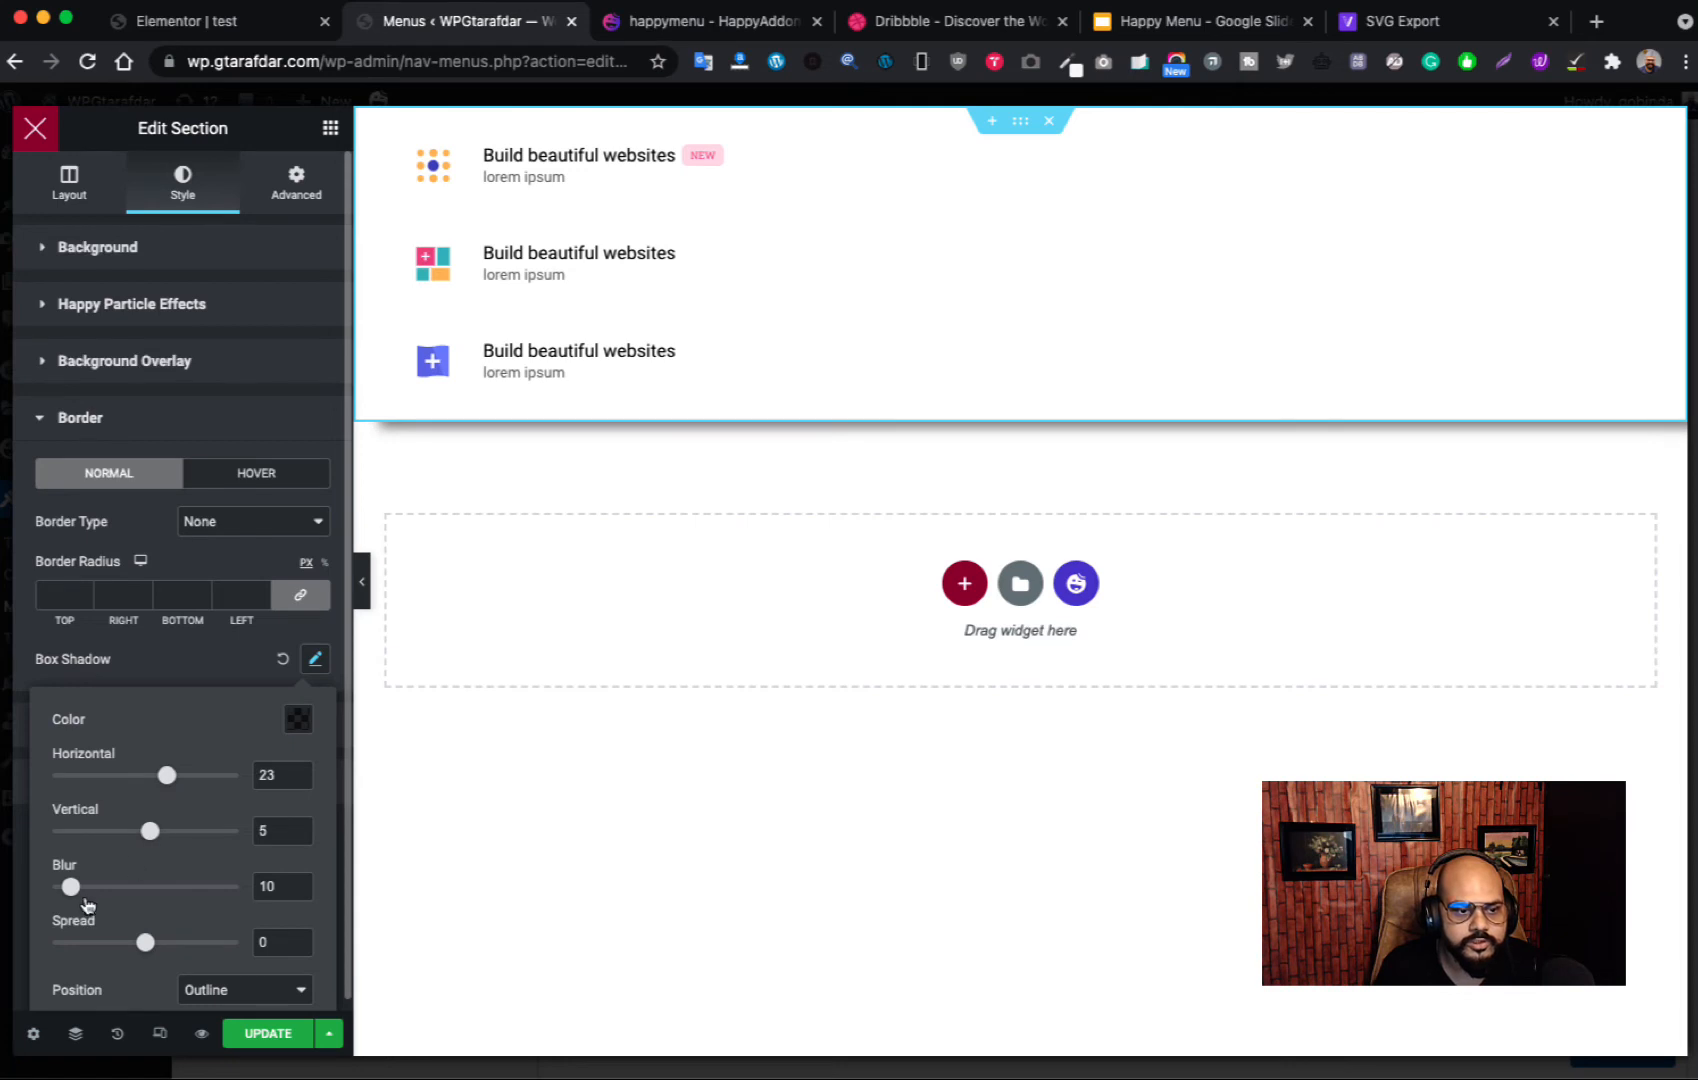
drag(70, 887, 88, 898)
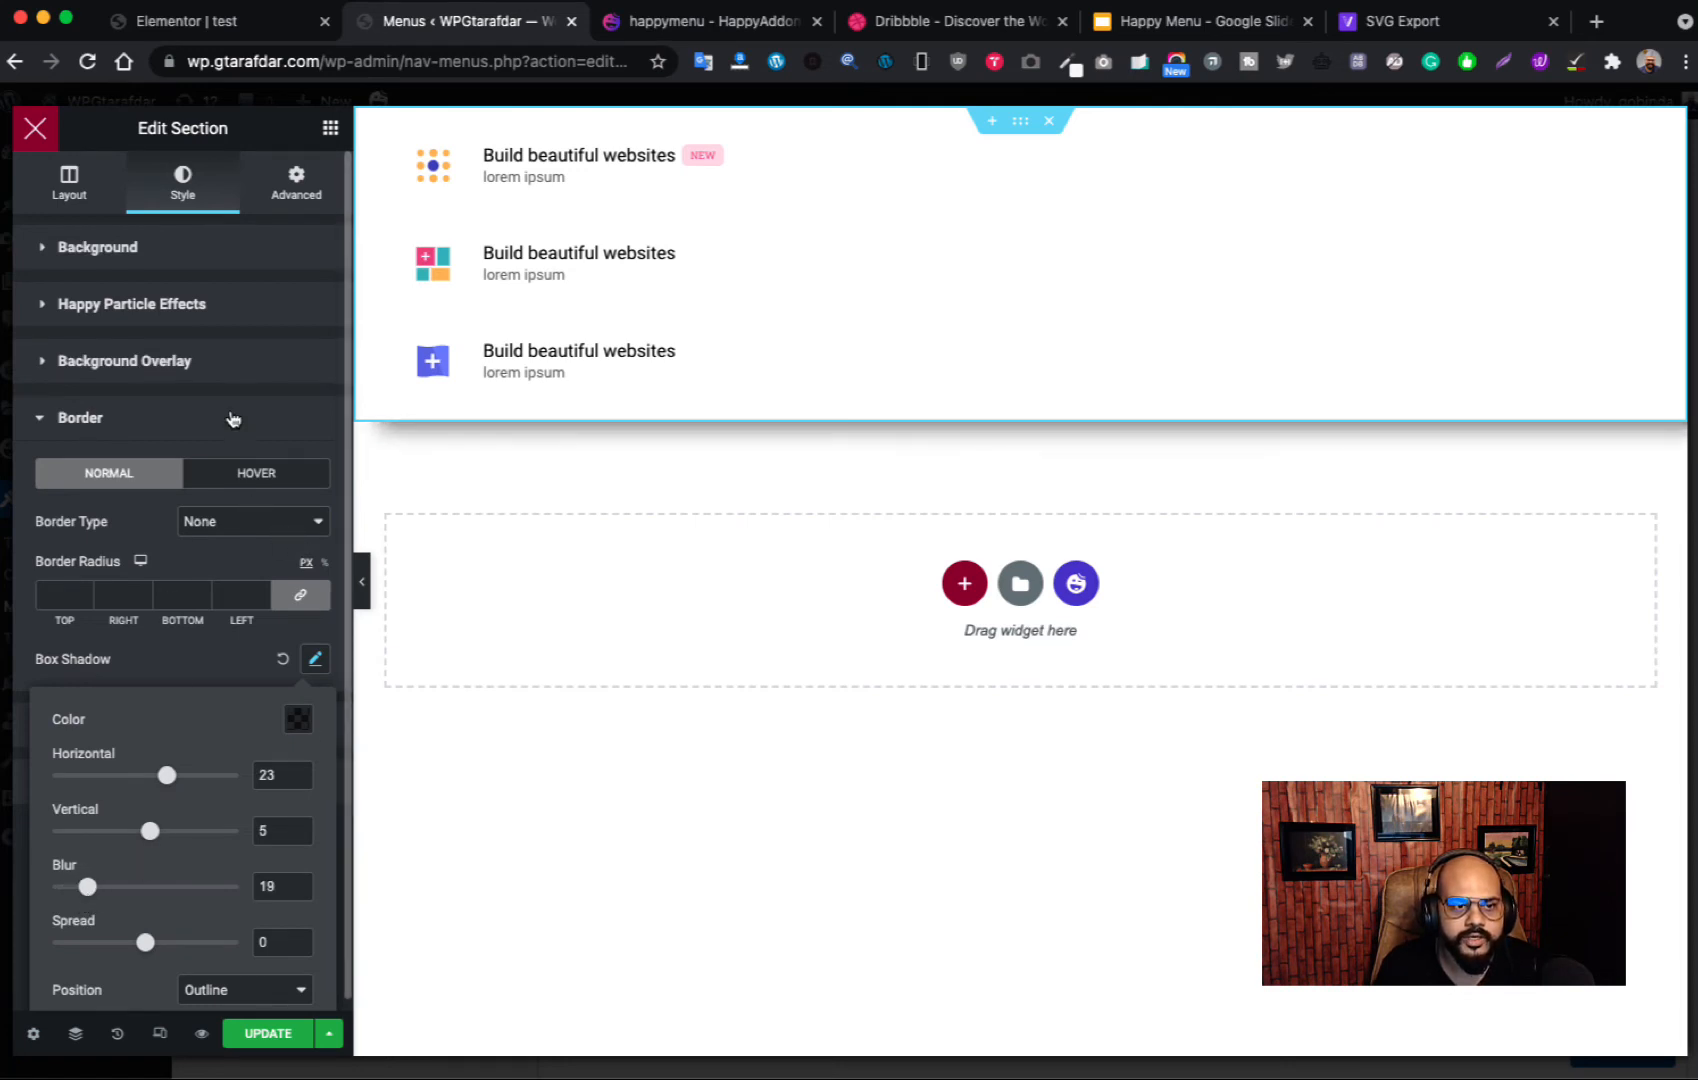
click(238, 1033)
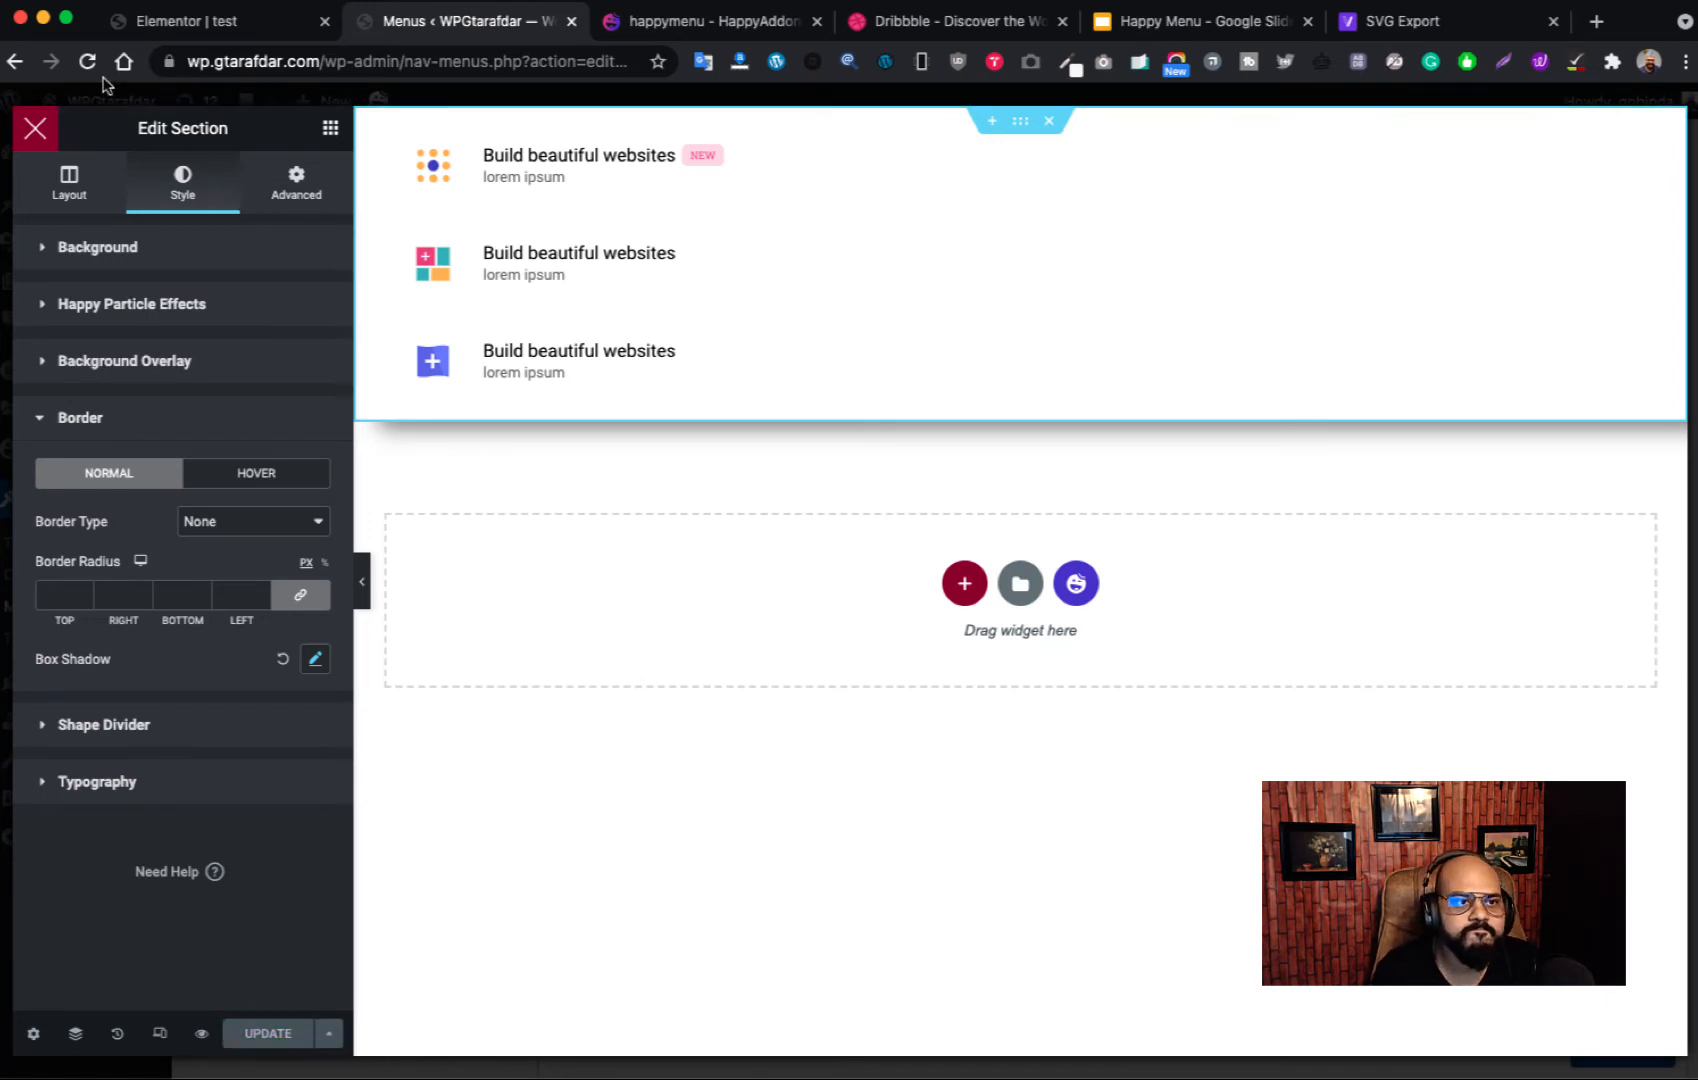
Step: Leave the mega menu content editor, and save the Hire Designer settings and Dribbble Menu
click(35, 128)
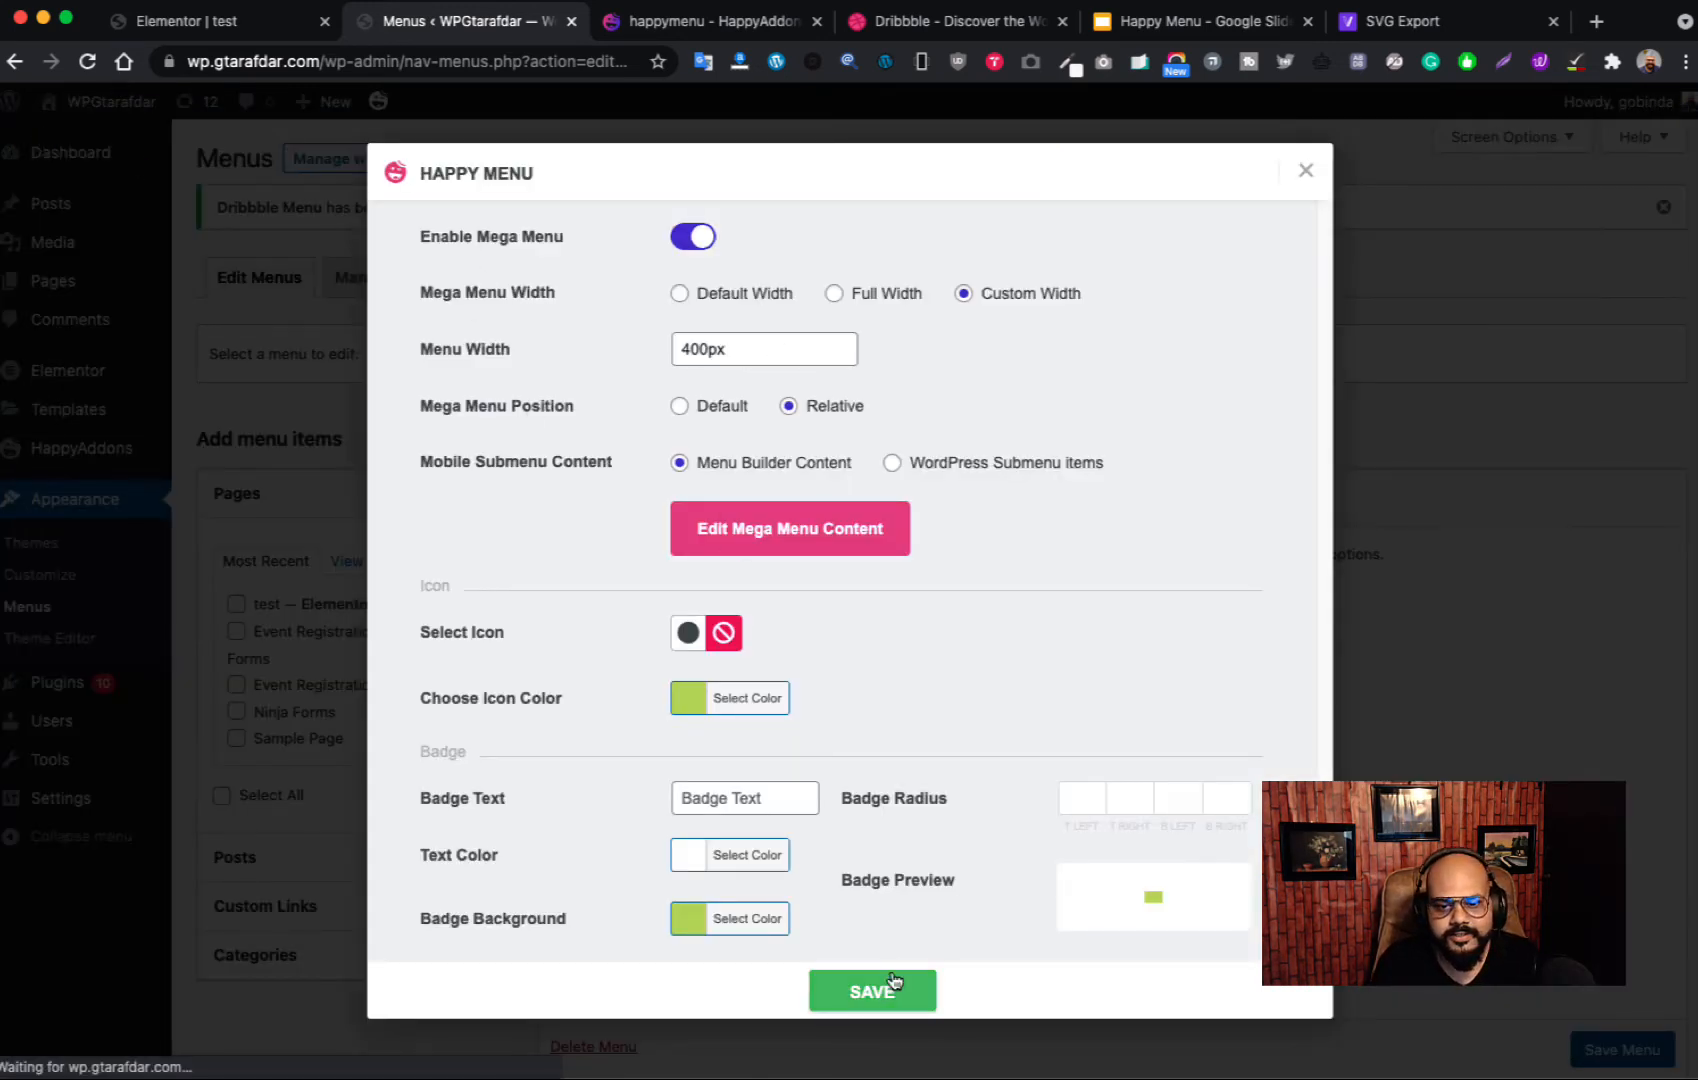
click(891, 1000)
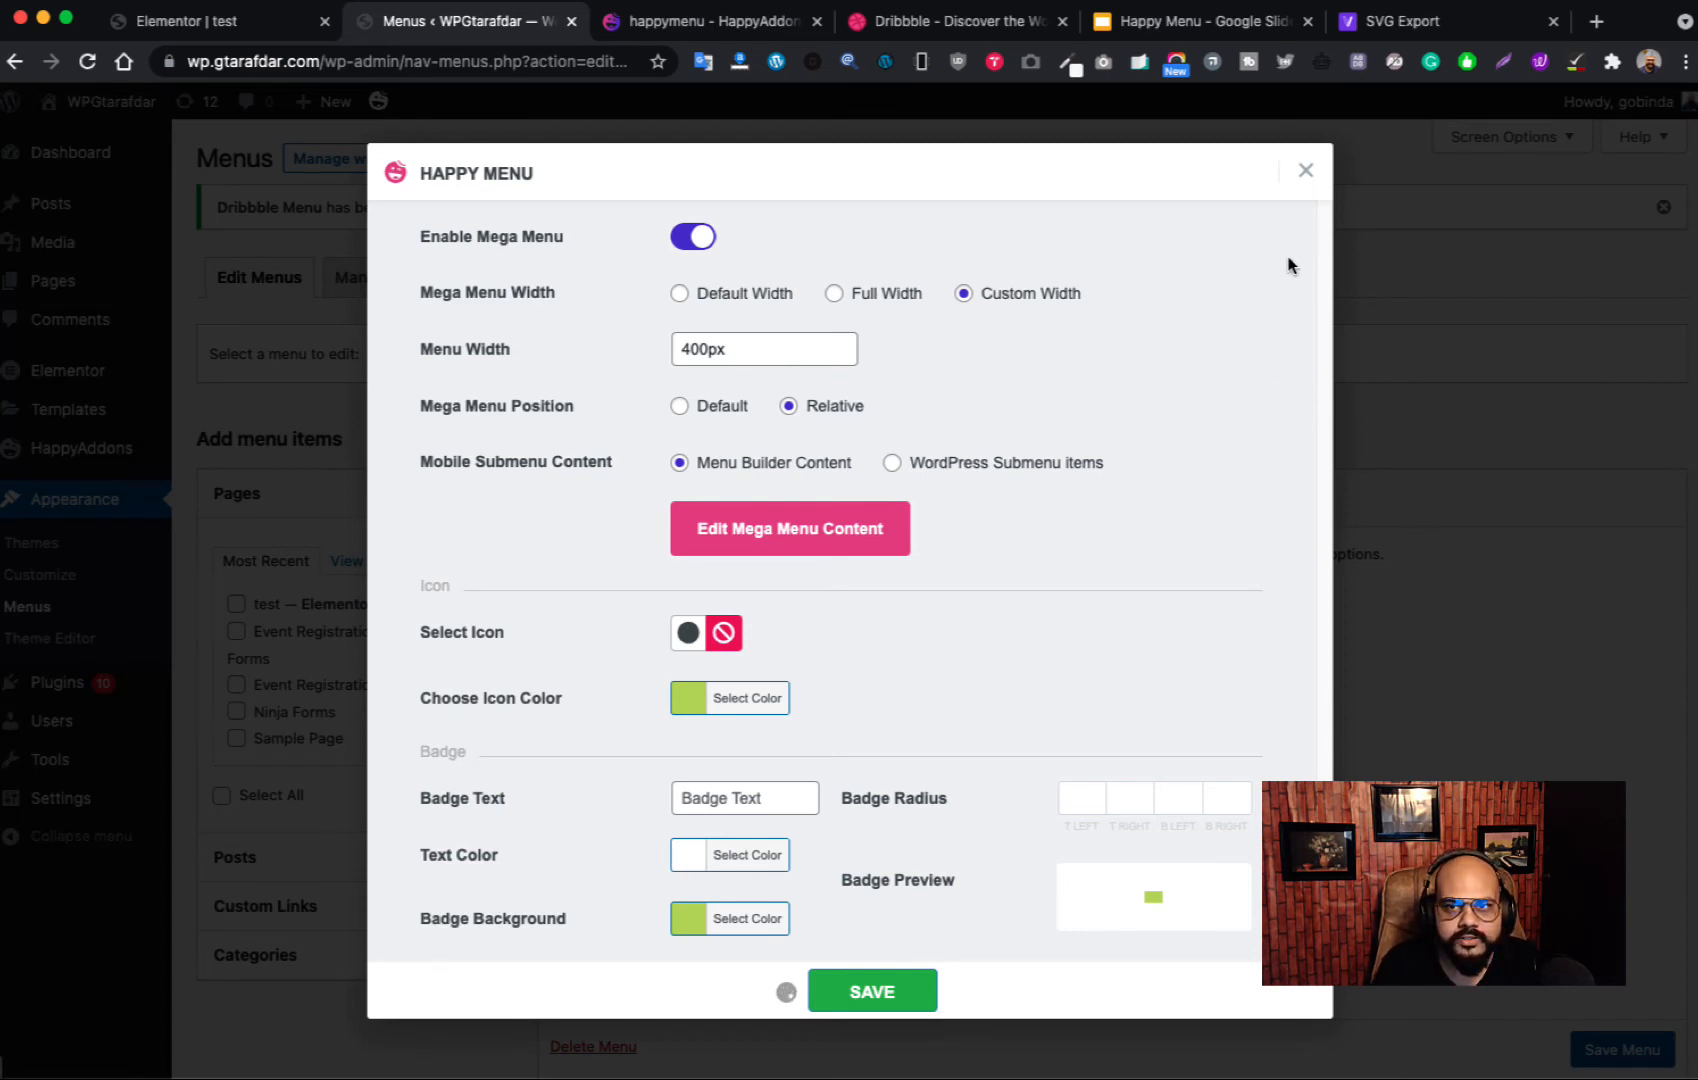
click(1306, 172)
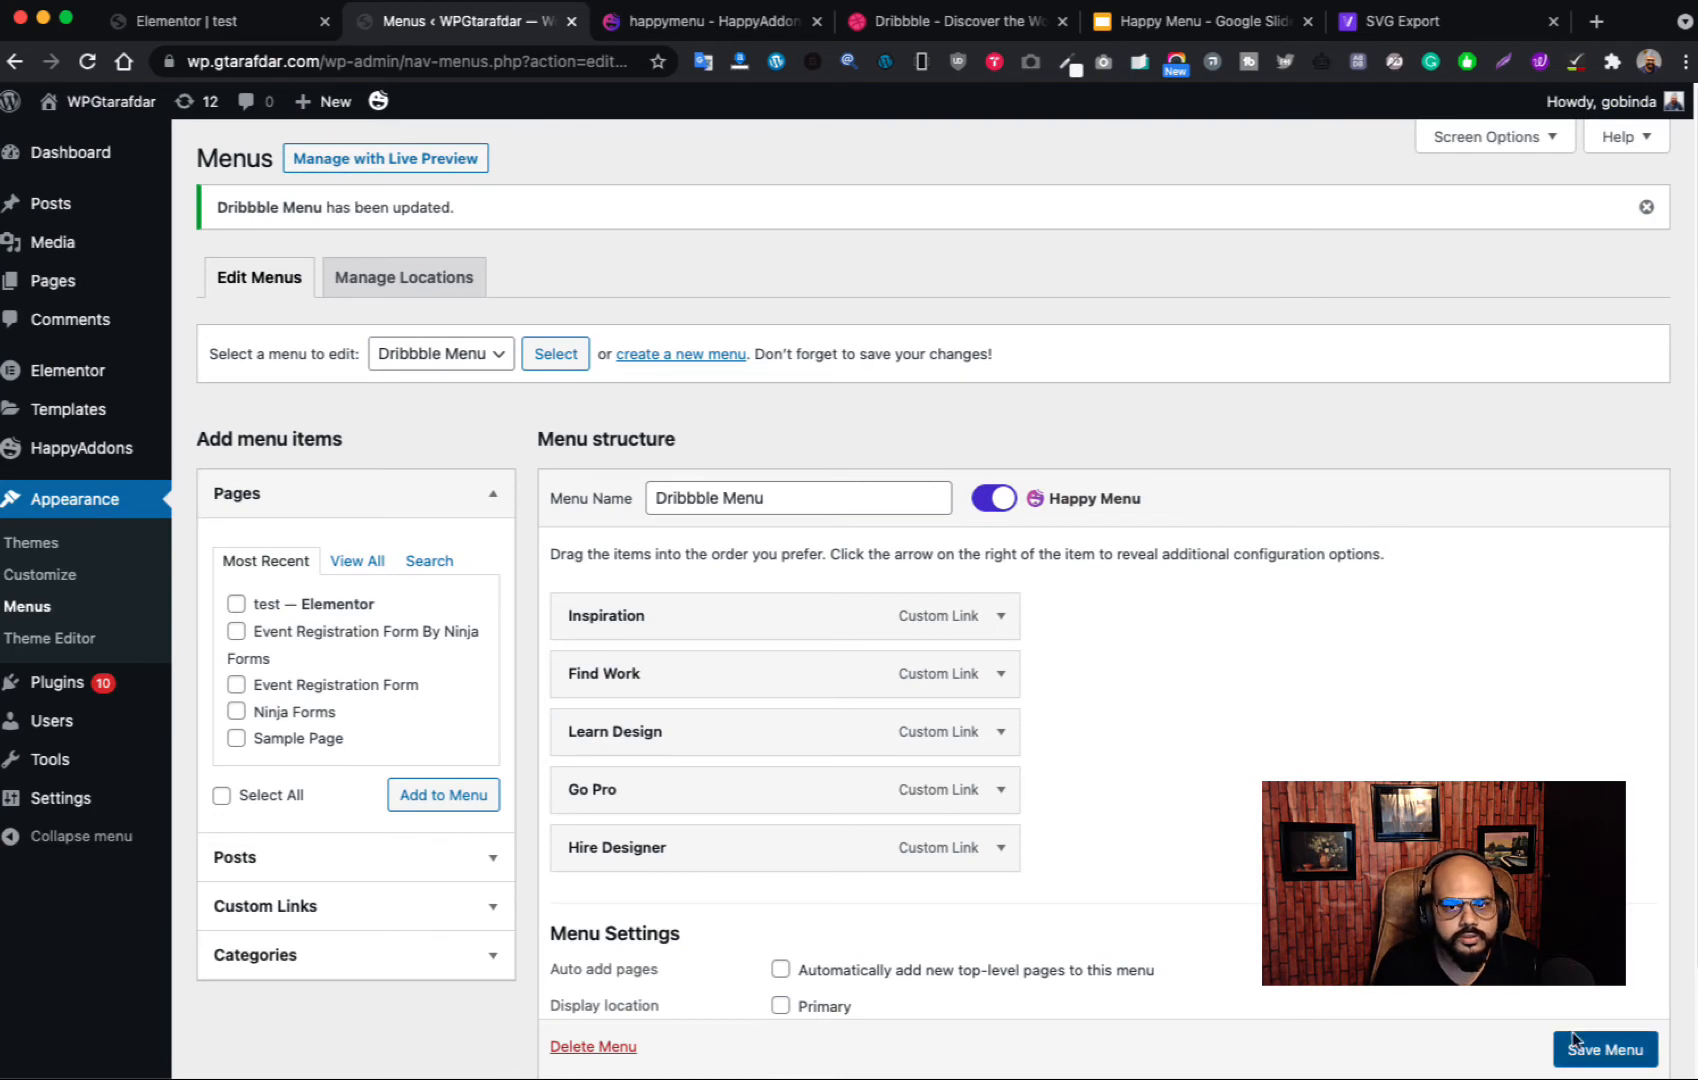
click(1608, 1058)
scroll(1612, 1063, down, 1)
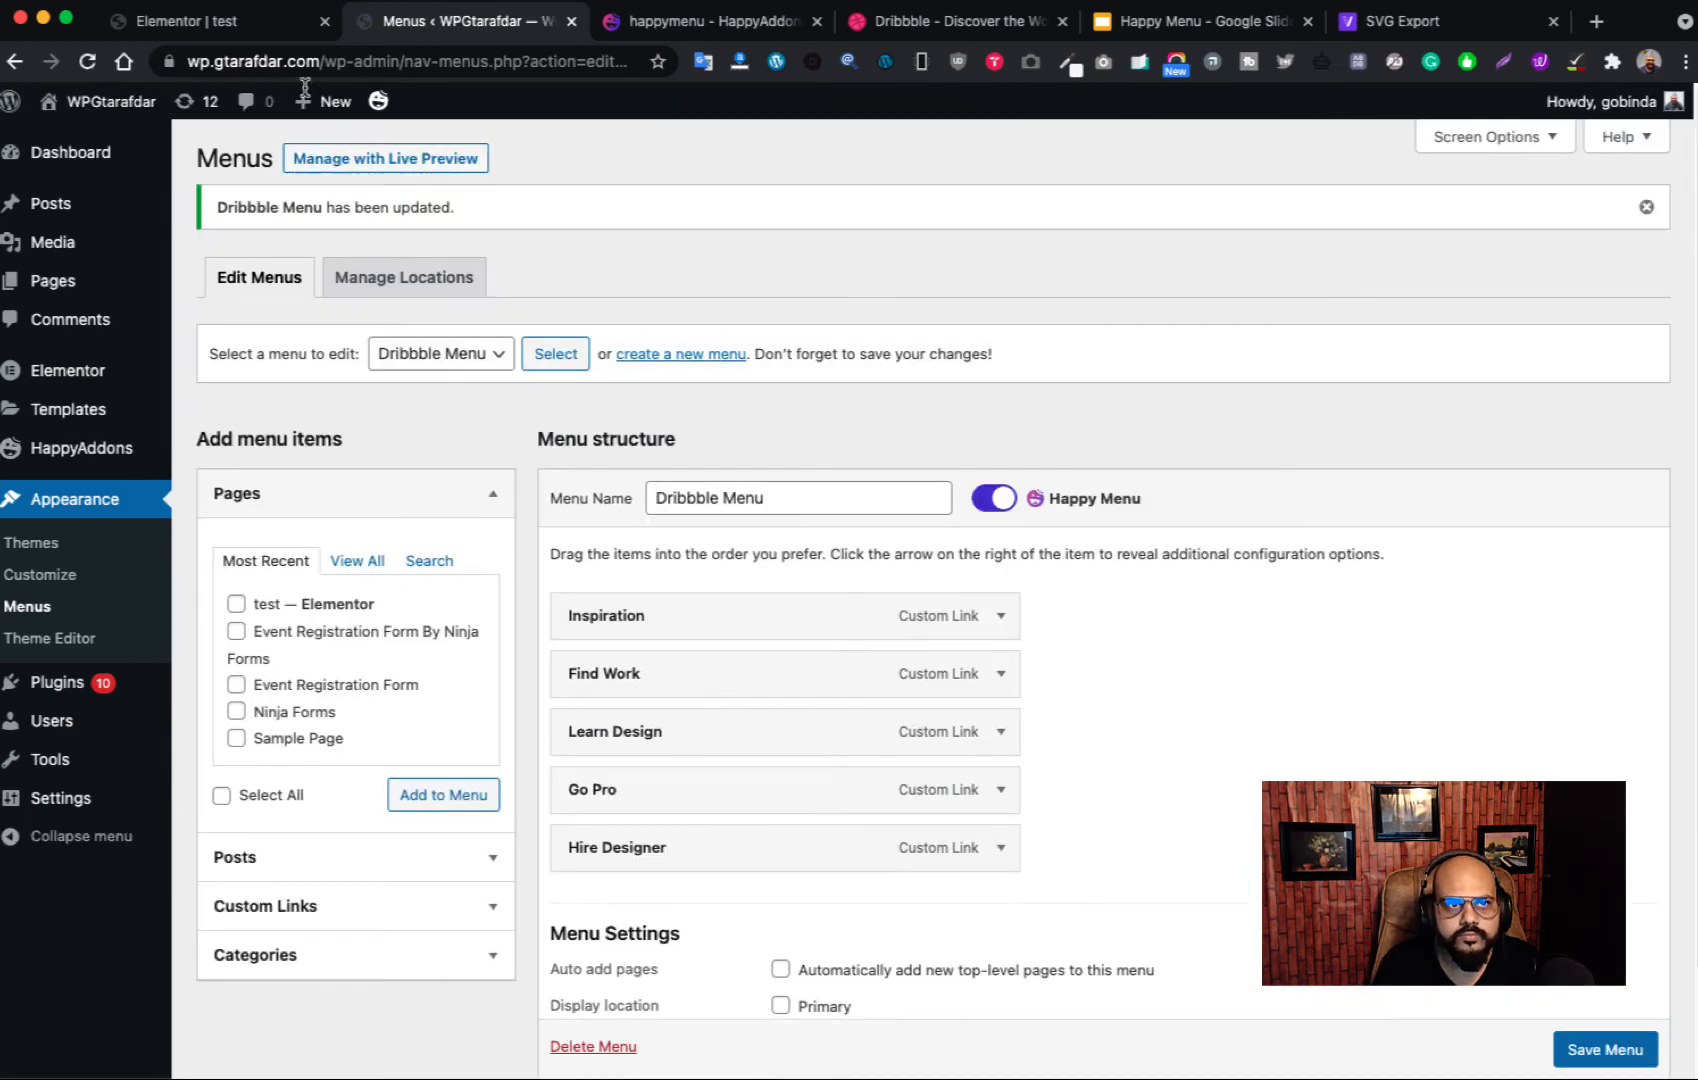
Step: Reload the test page and check the shadow around the Hire Designer dropdown
click(240, 24)
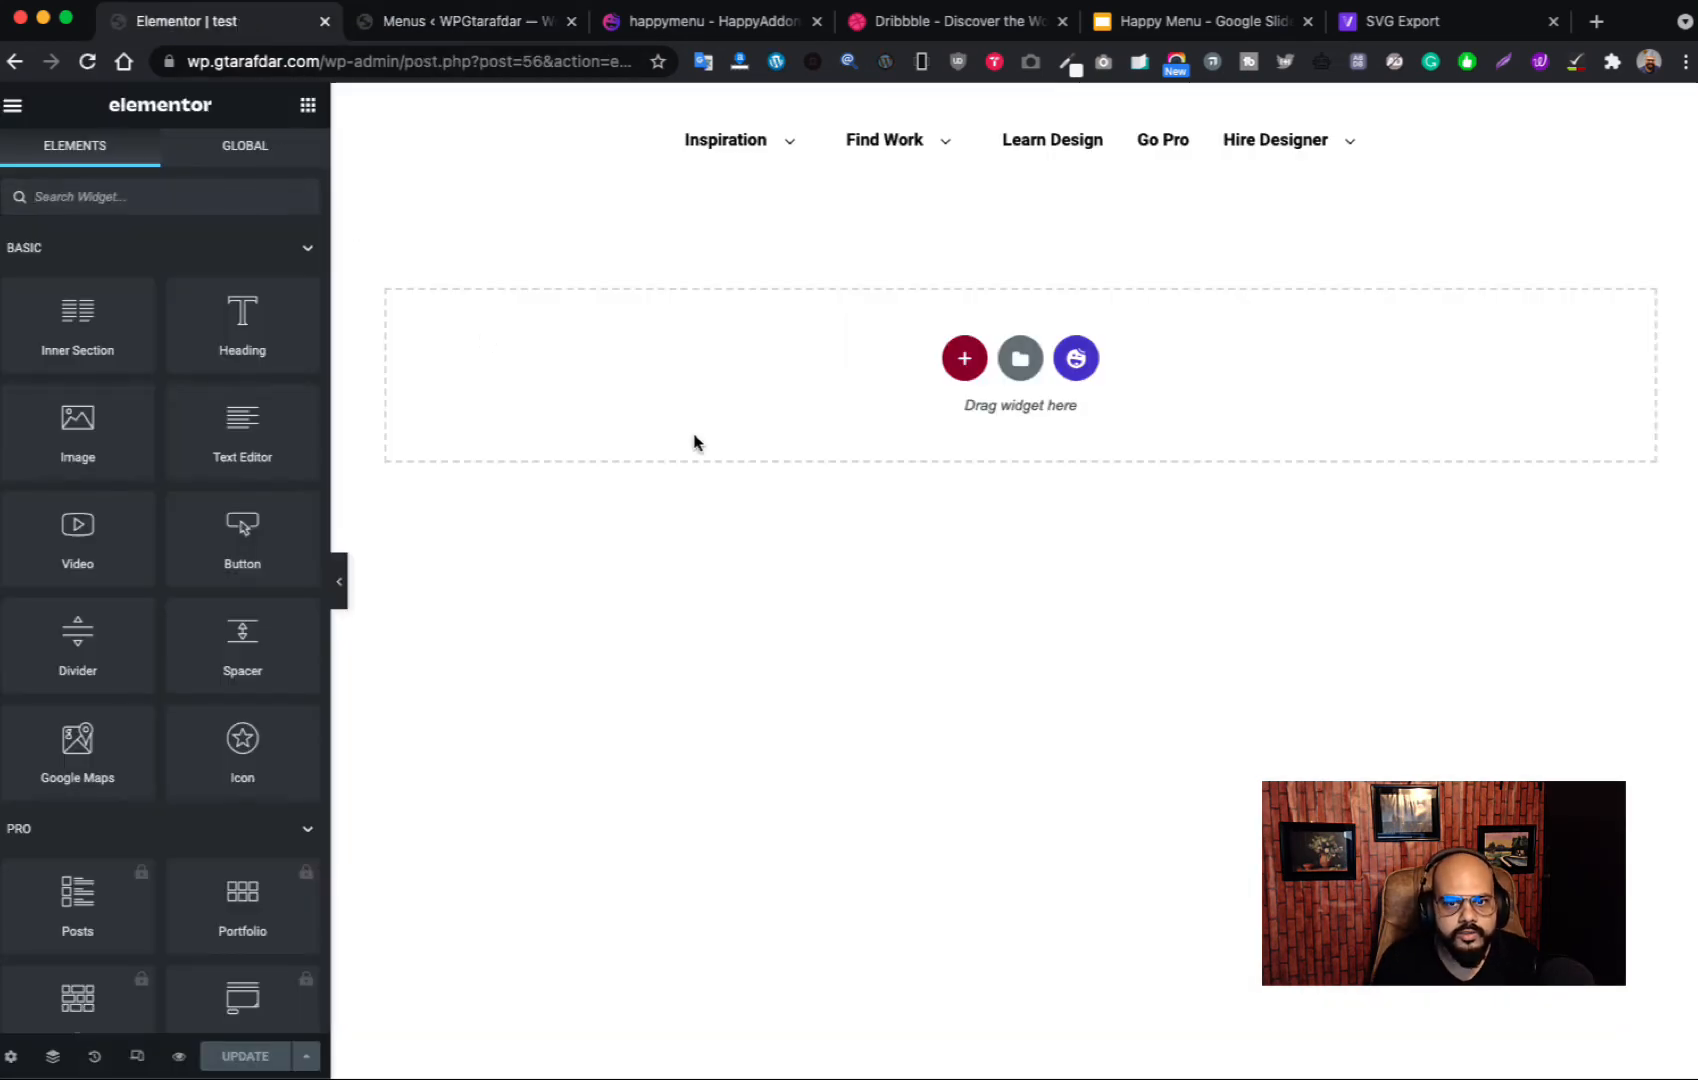
key(super+r)
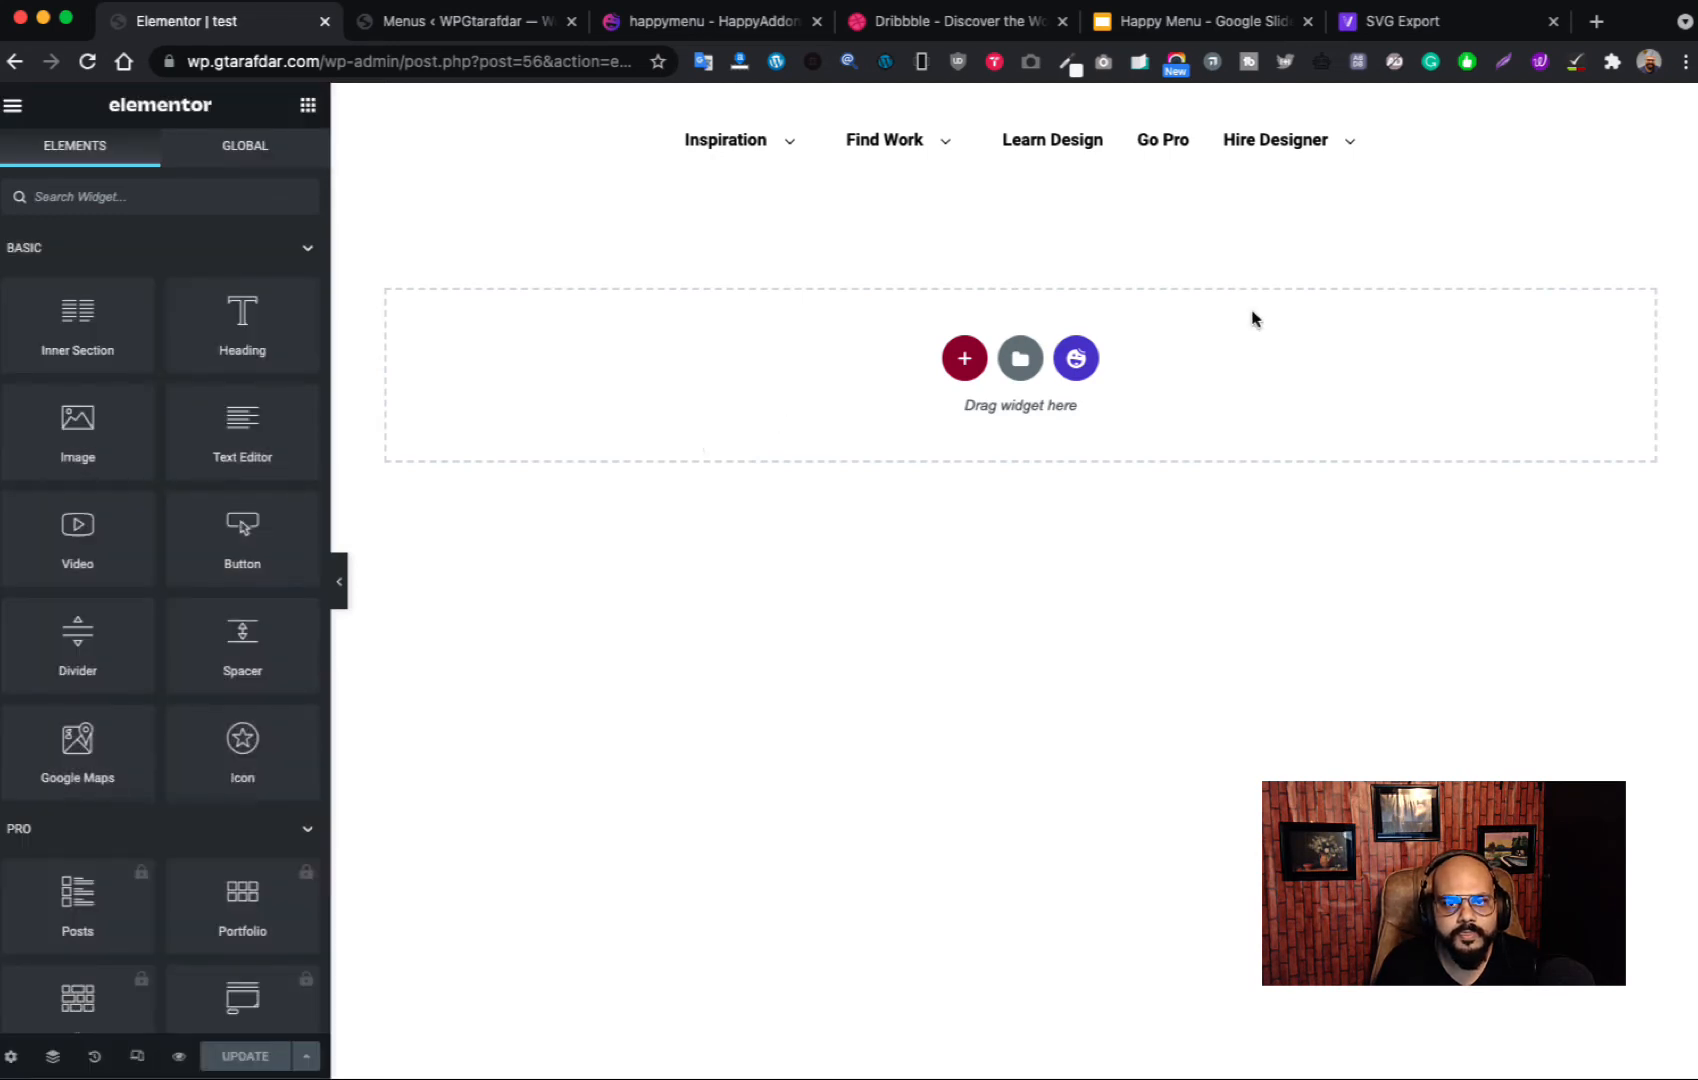
mouse_move(1300, 145)
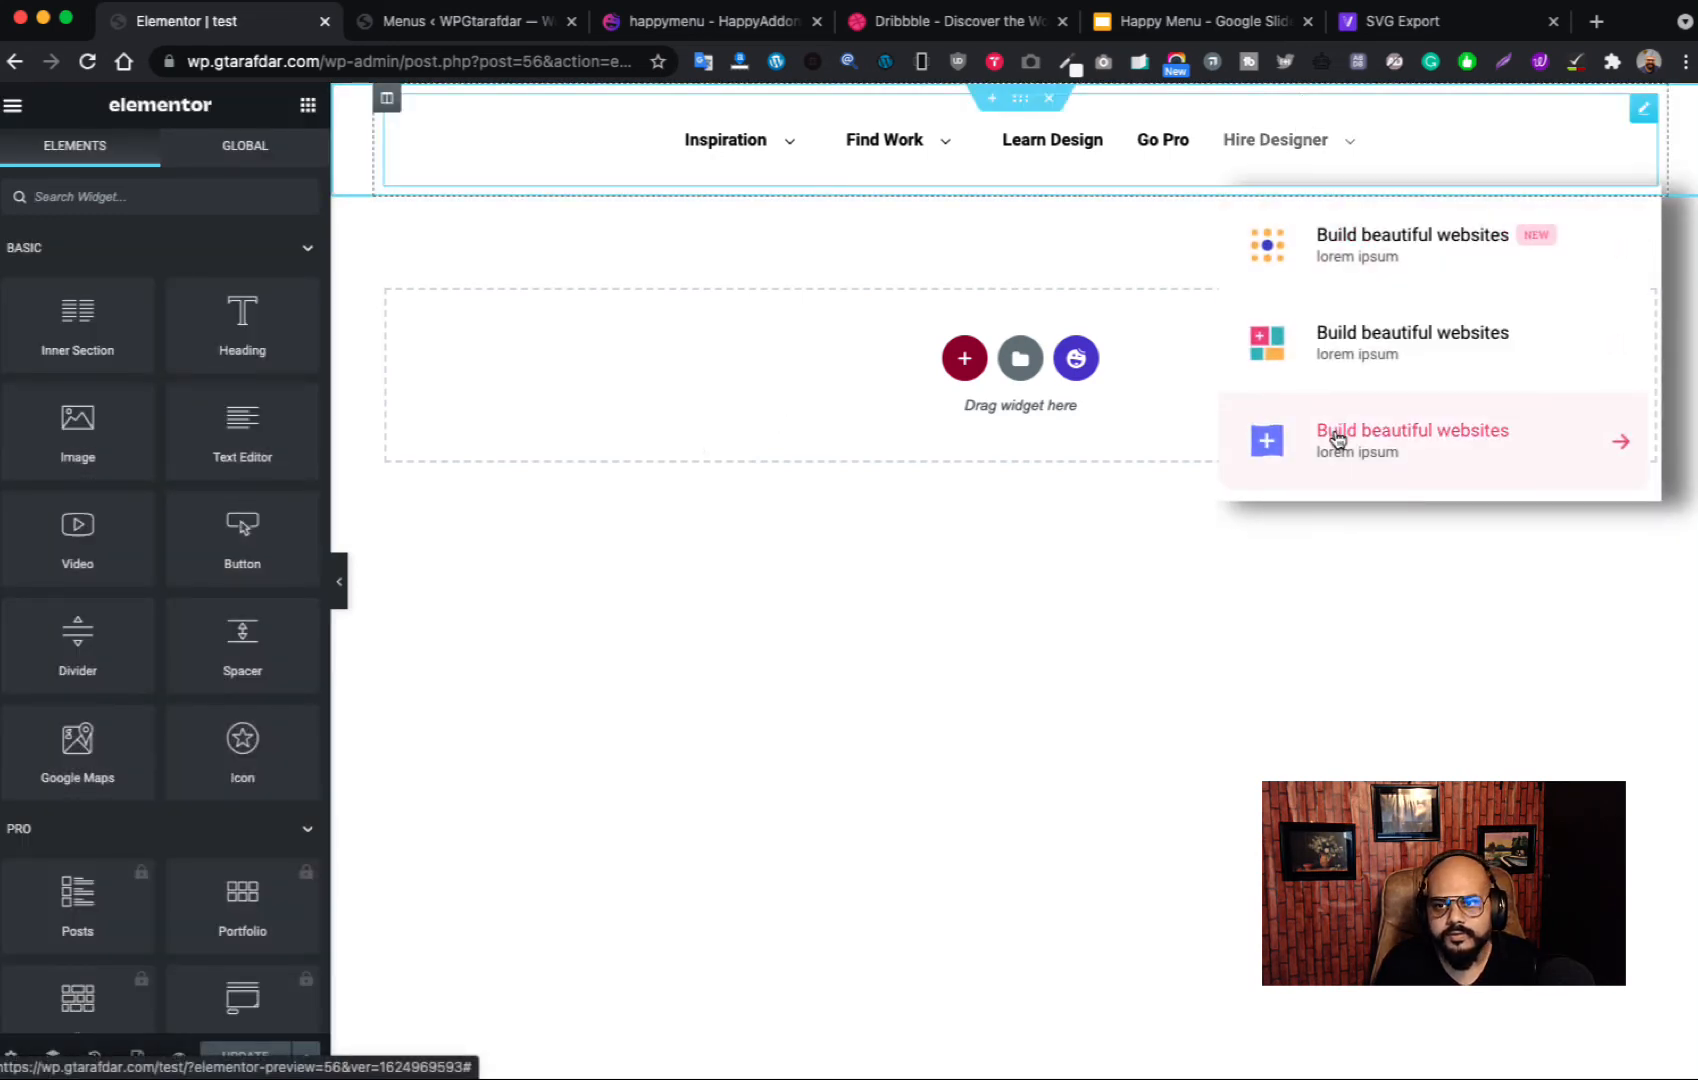
mouse_move(910, 144)
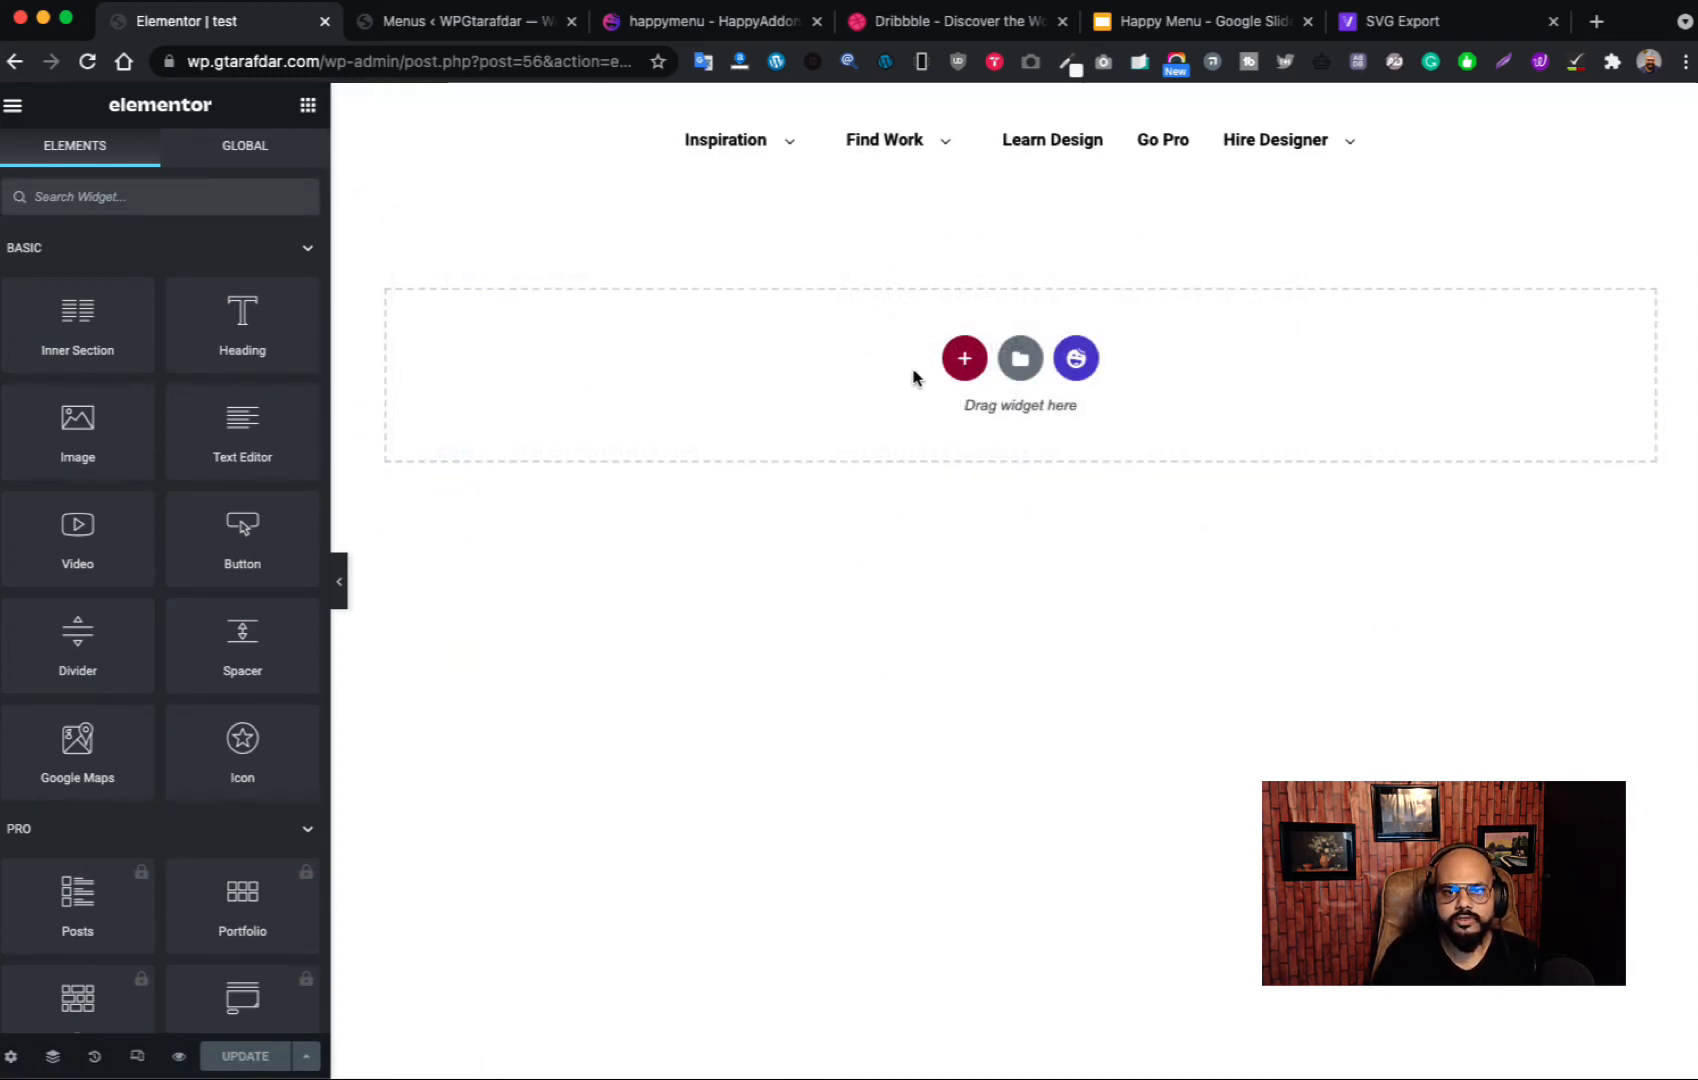
Step: Add an empty single-column section below the menu section
click(951, 364)
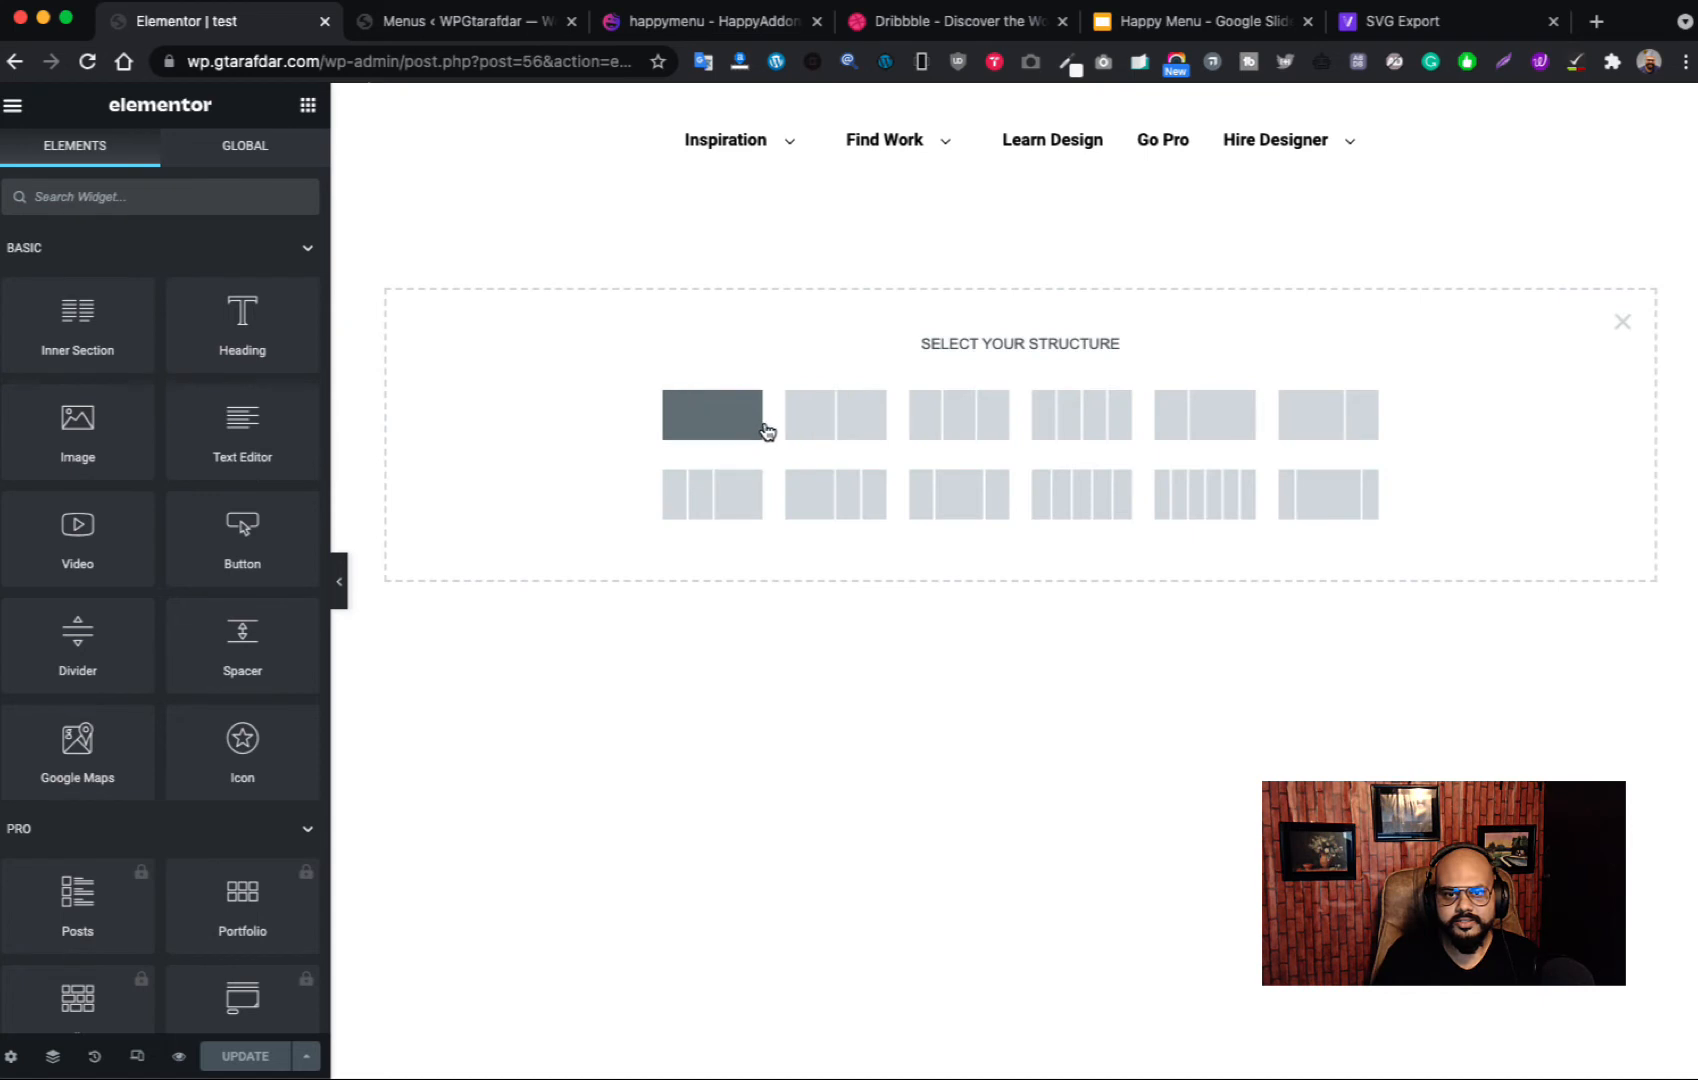
click(712, 430)
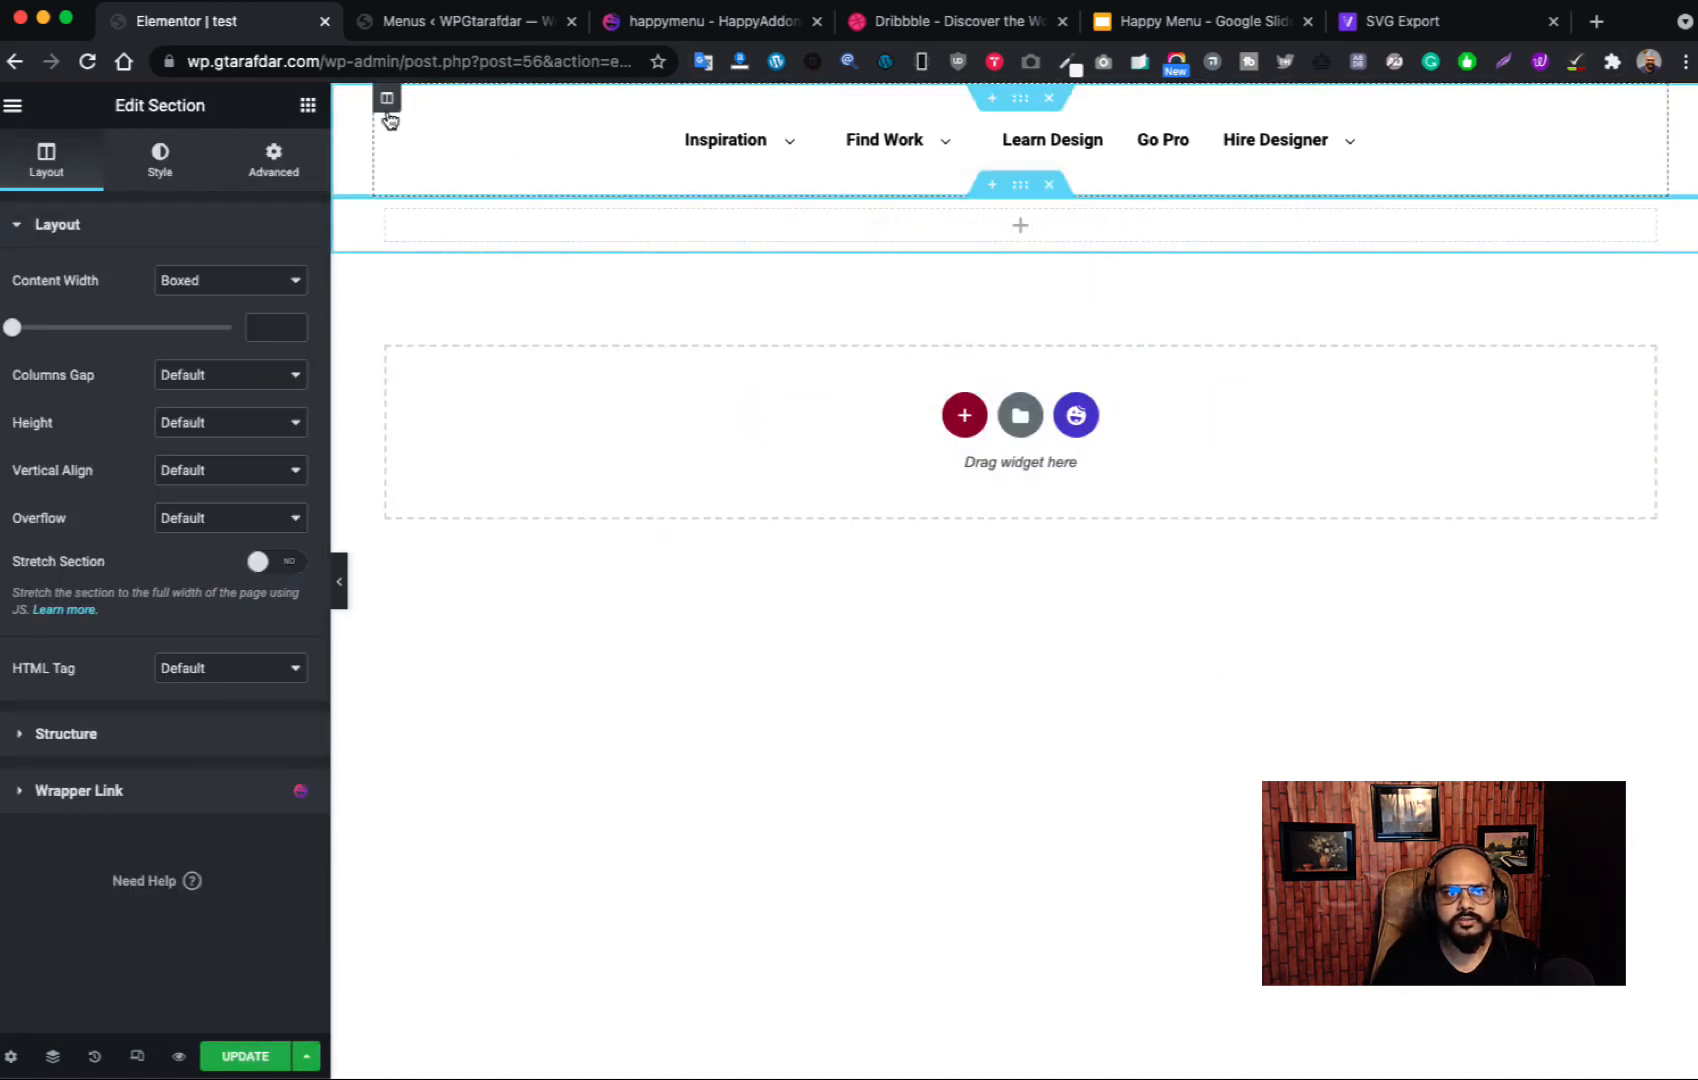
Step: Add a column to the menu section, move the menu's column after the empty one, and widen it to about 87%
right_click(388, 110)
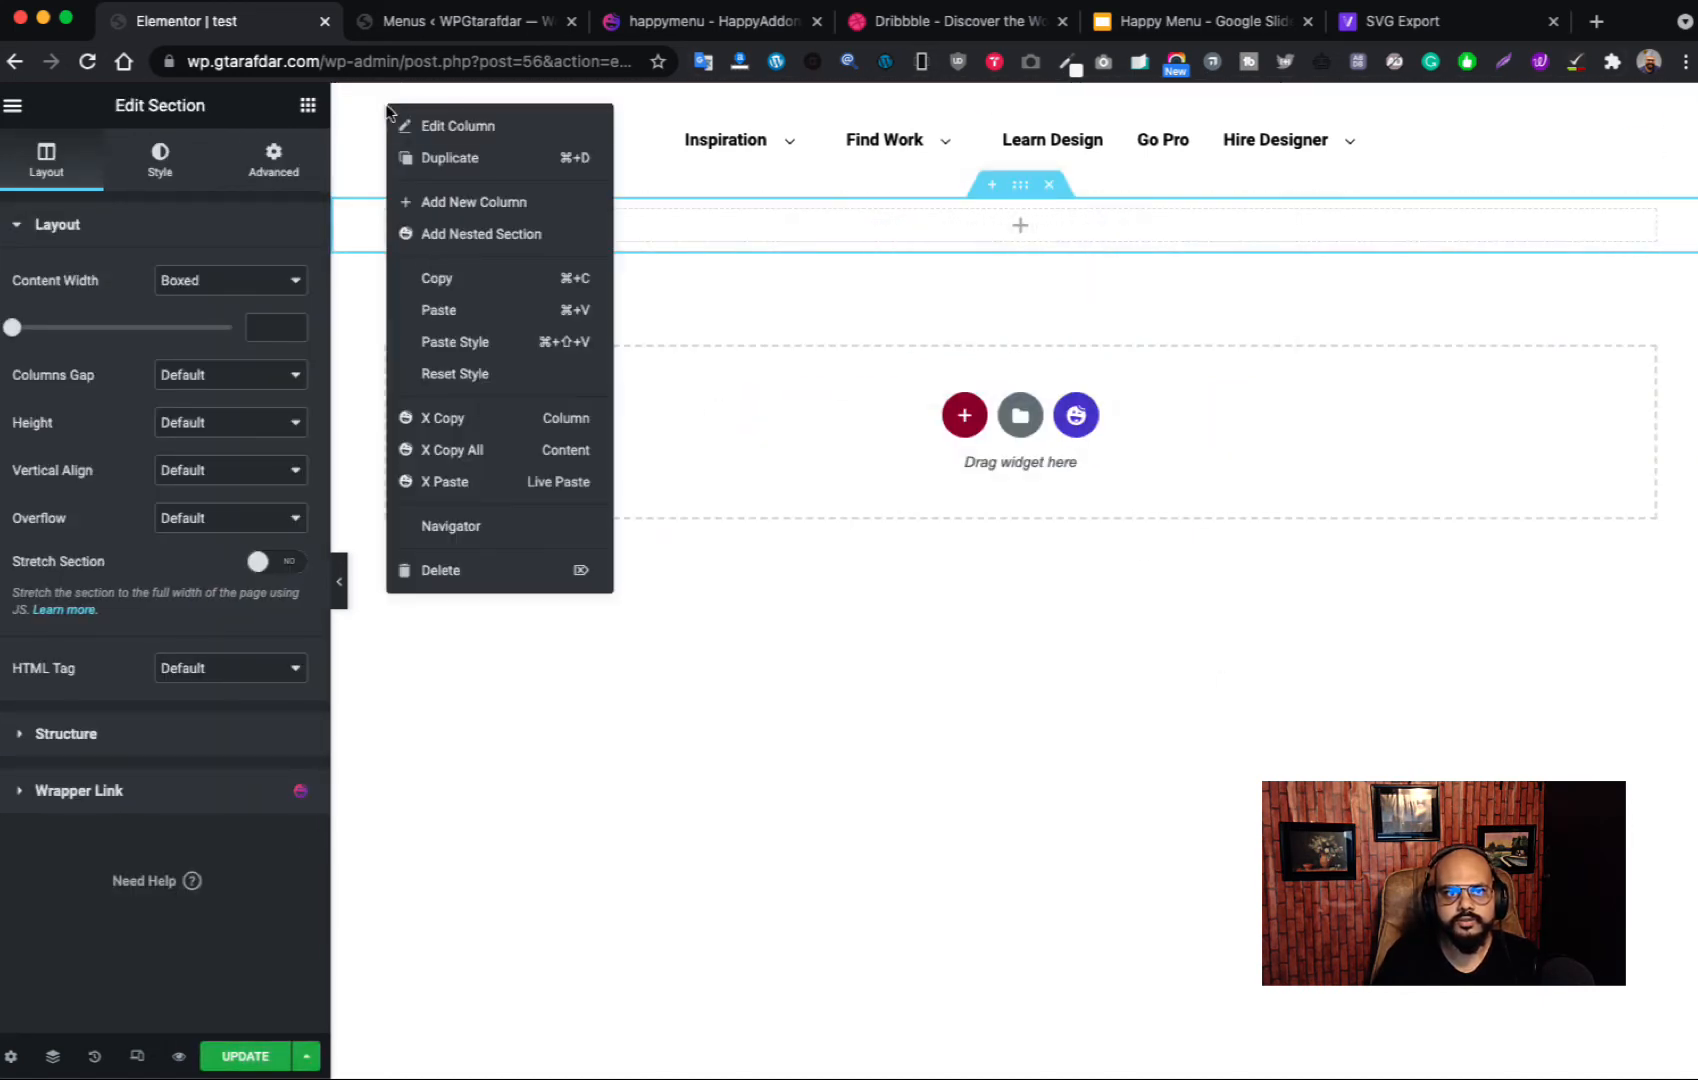
click(480, 204)
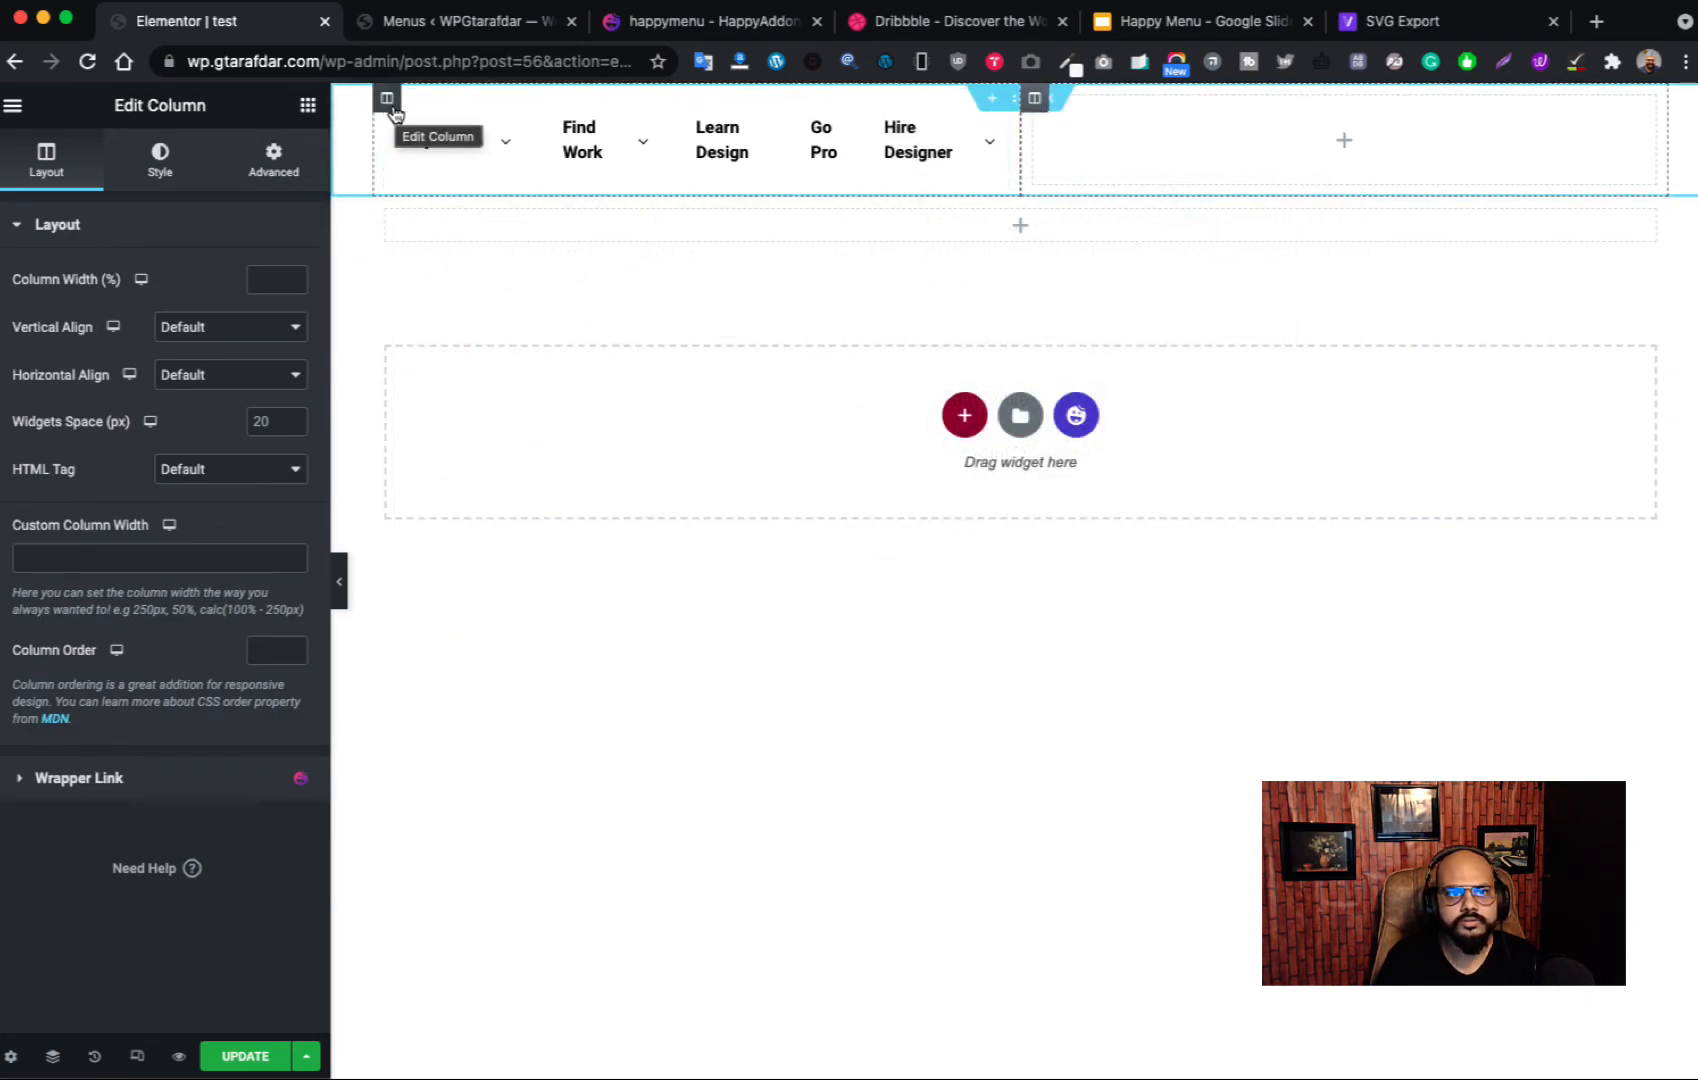
drag(387, 97, 1198, 117)
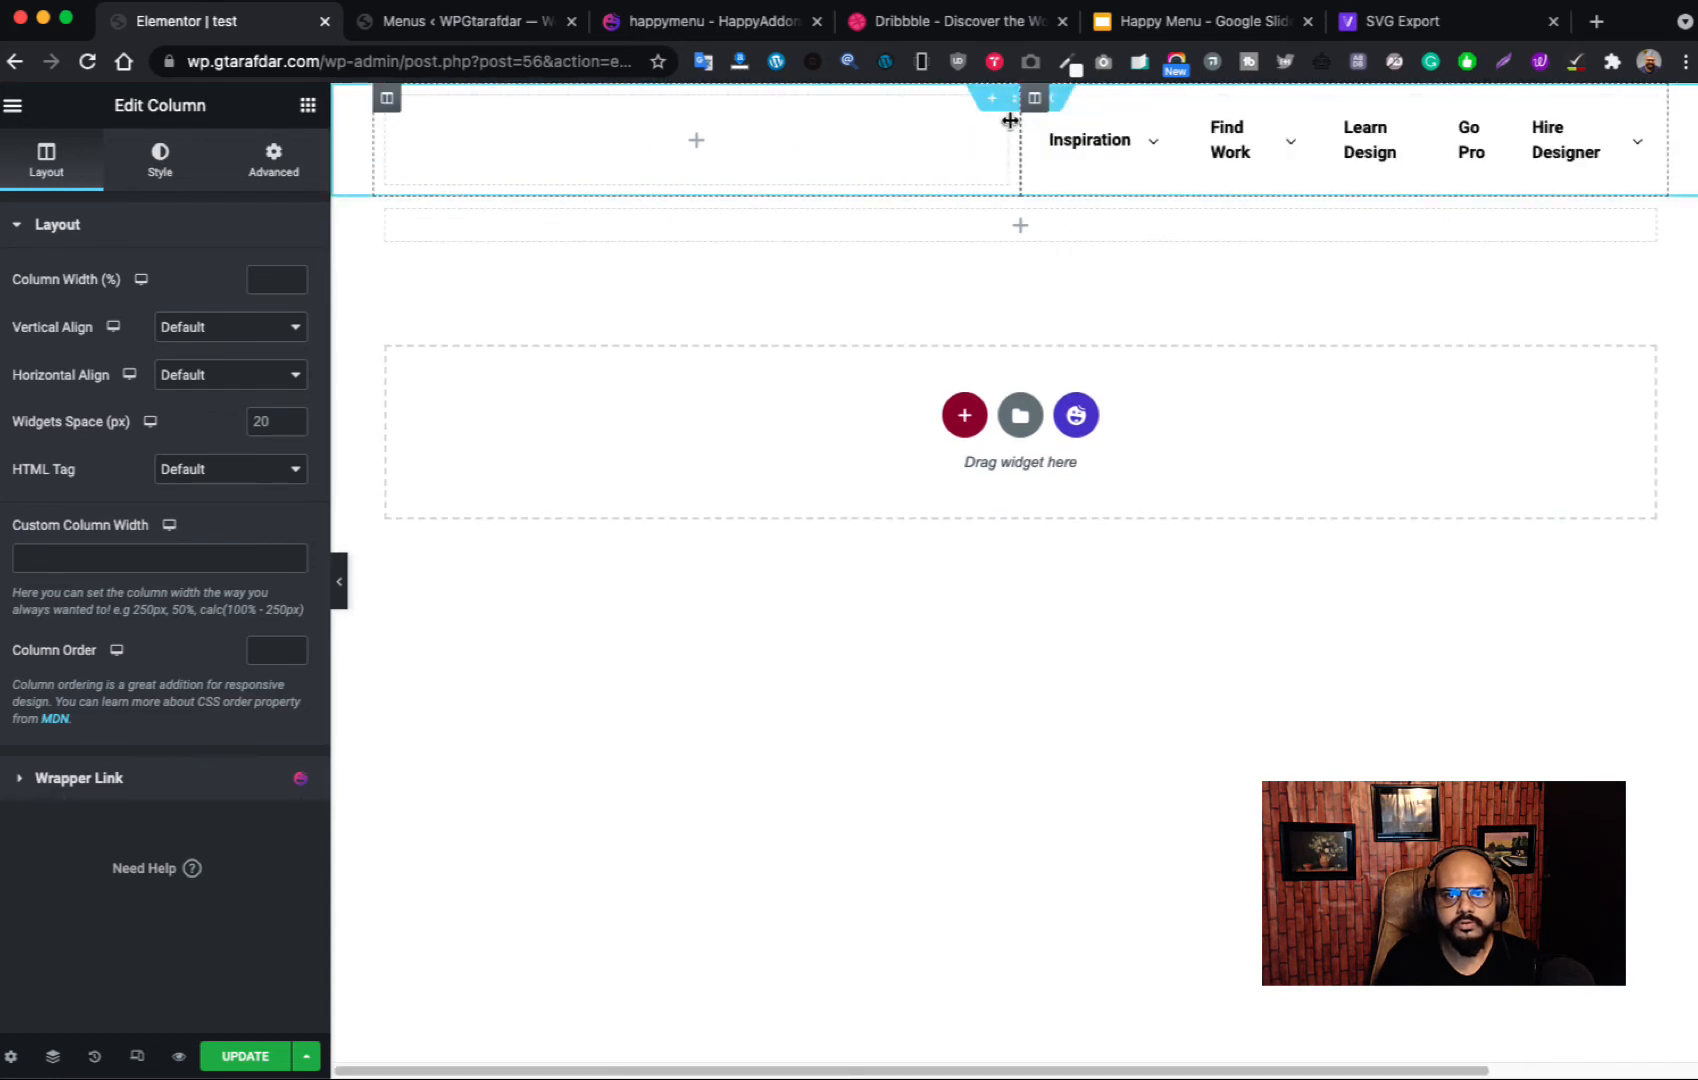
drag(1018, 142, 536, 139)
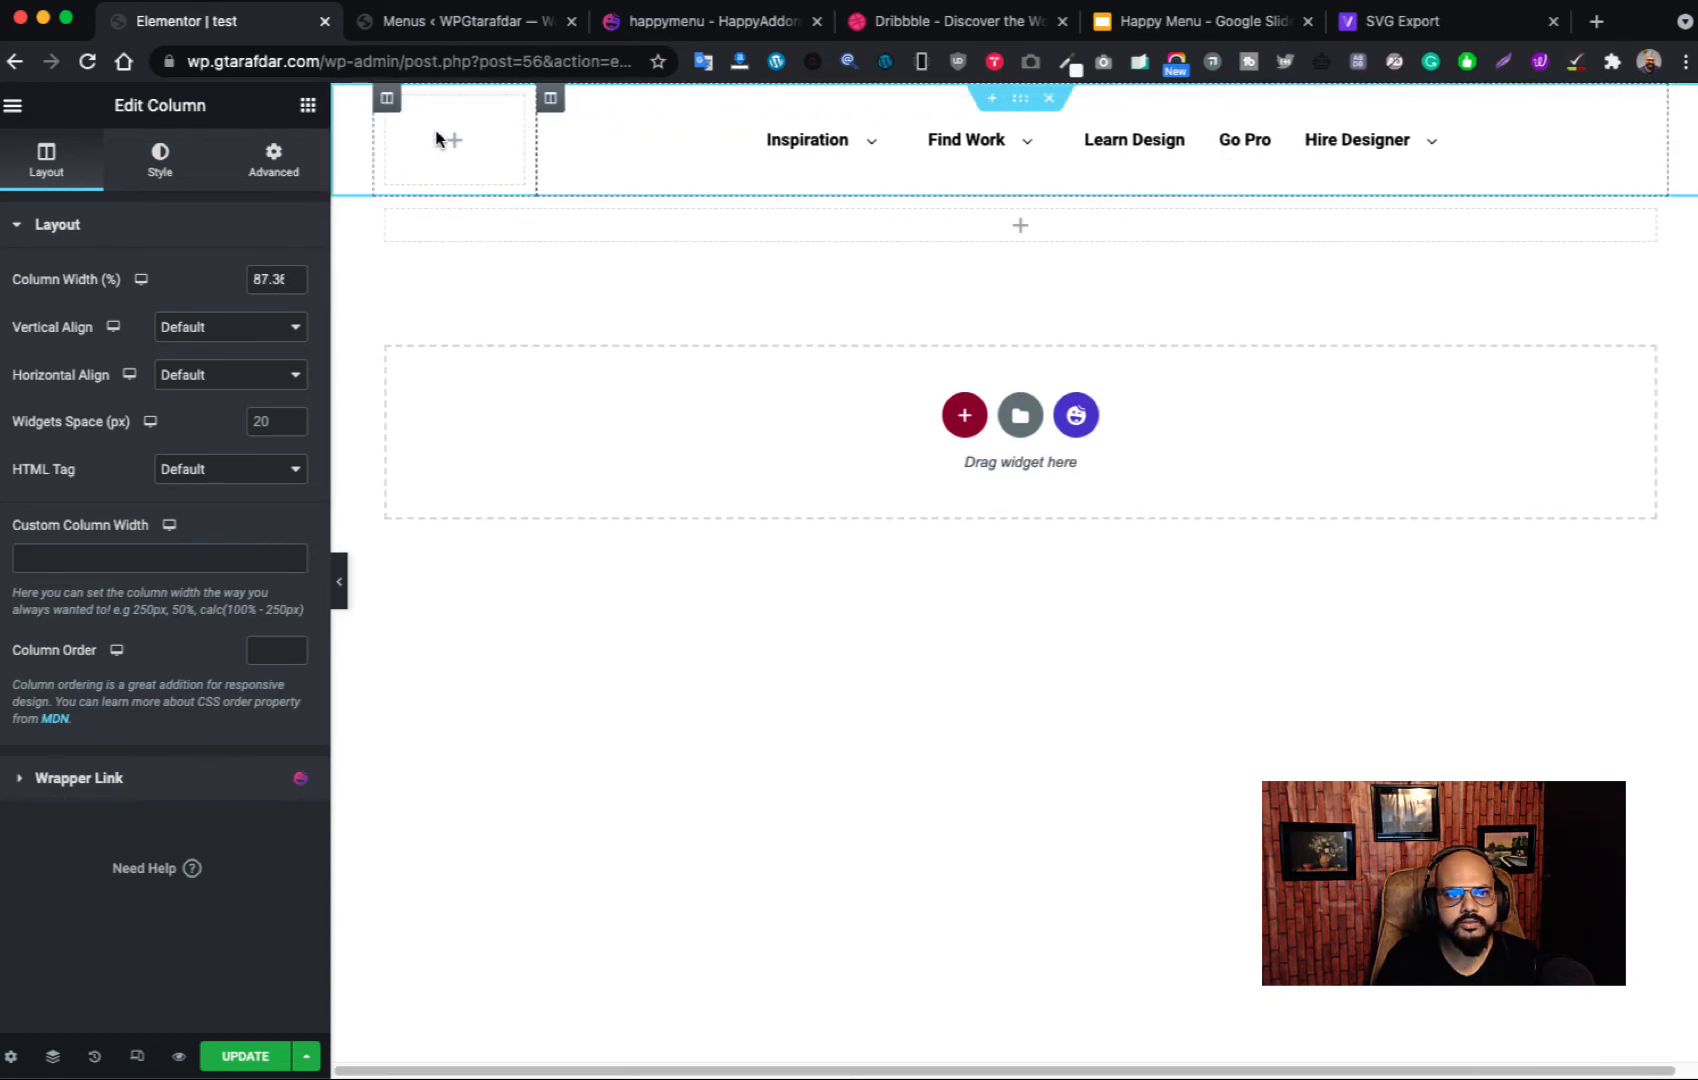
Step: Place an Image widget in the empty column before the menu and insert the Dribbble wordmark from the media library
click(453, 146)
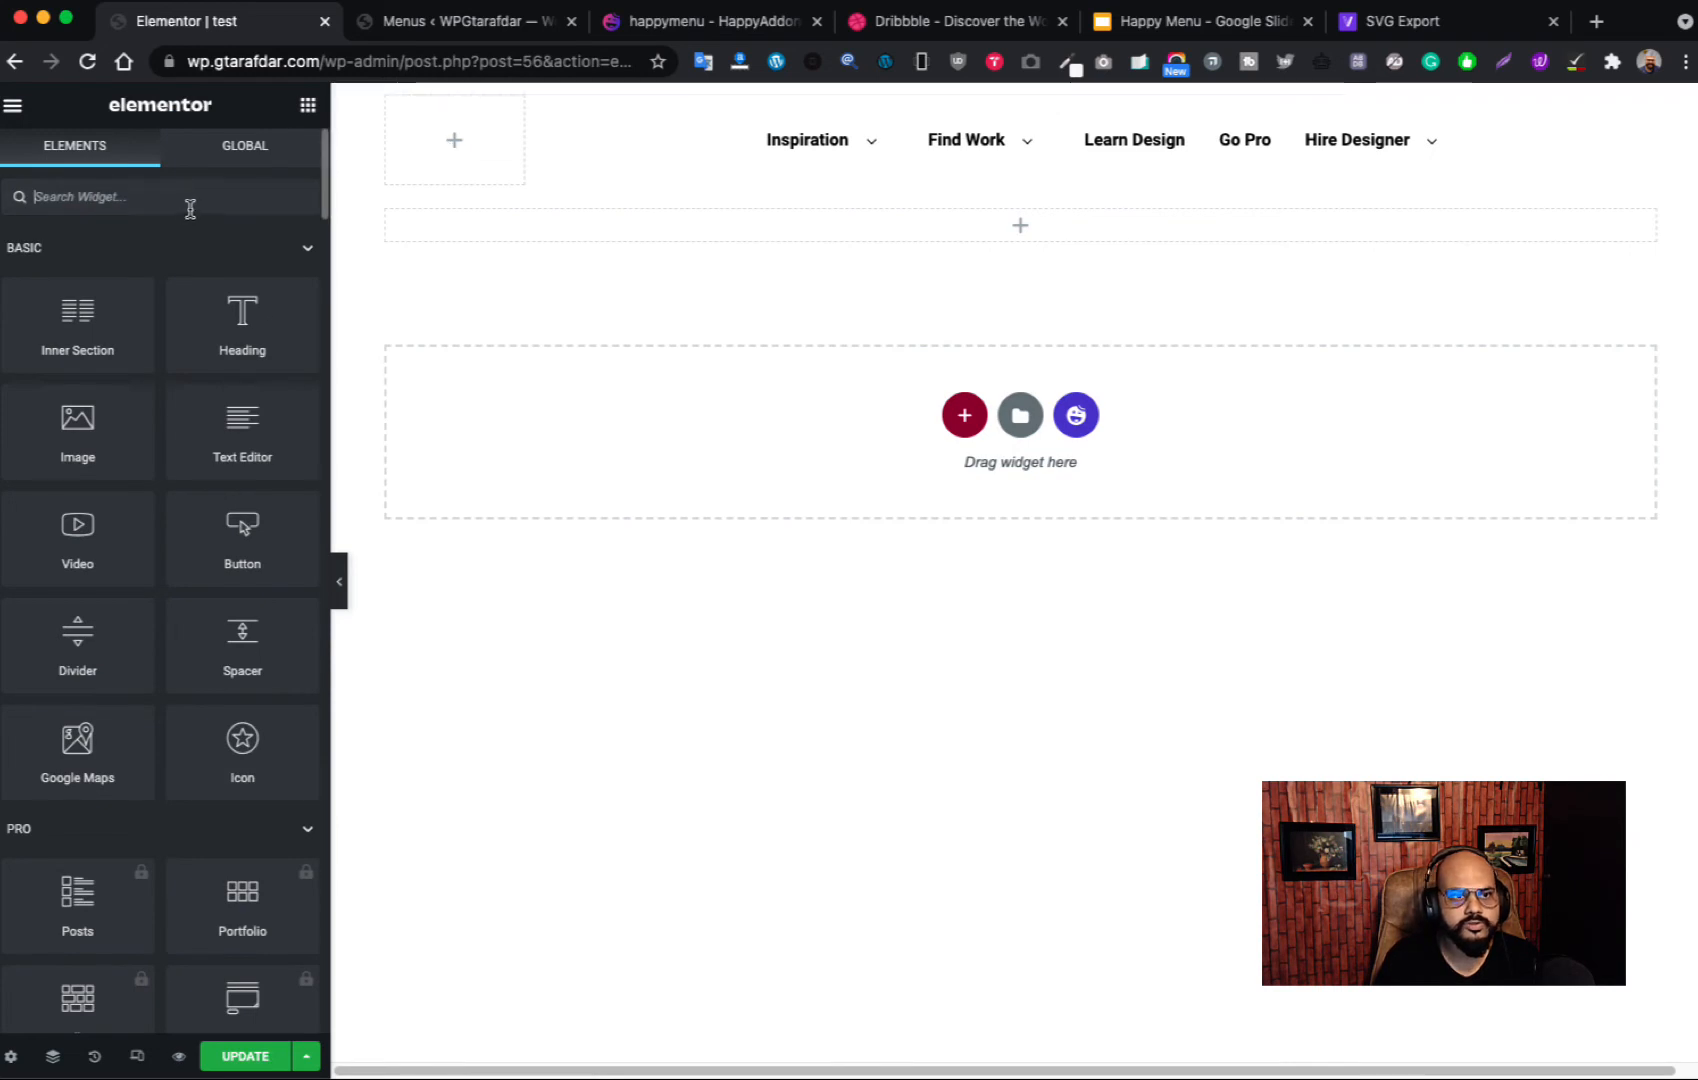
drag(80, 465, 455, 145)
click(155, 333)
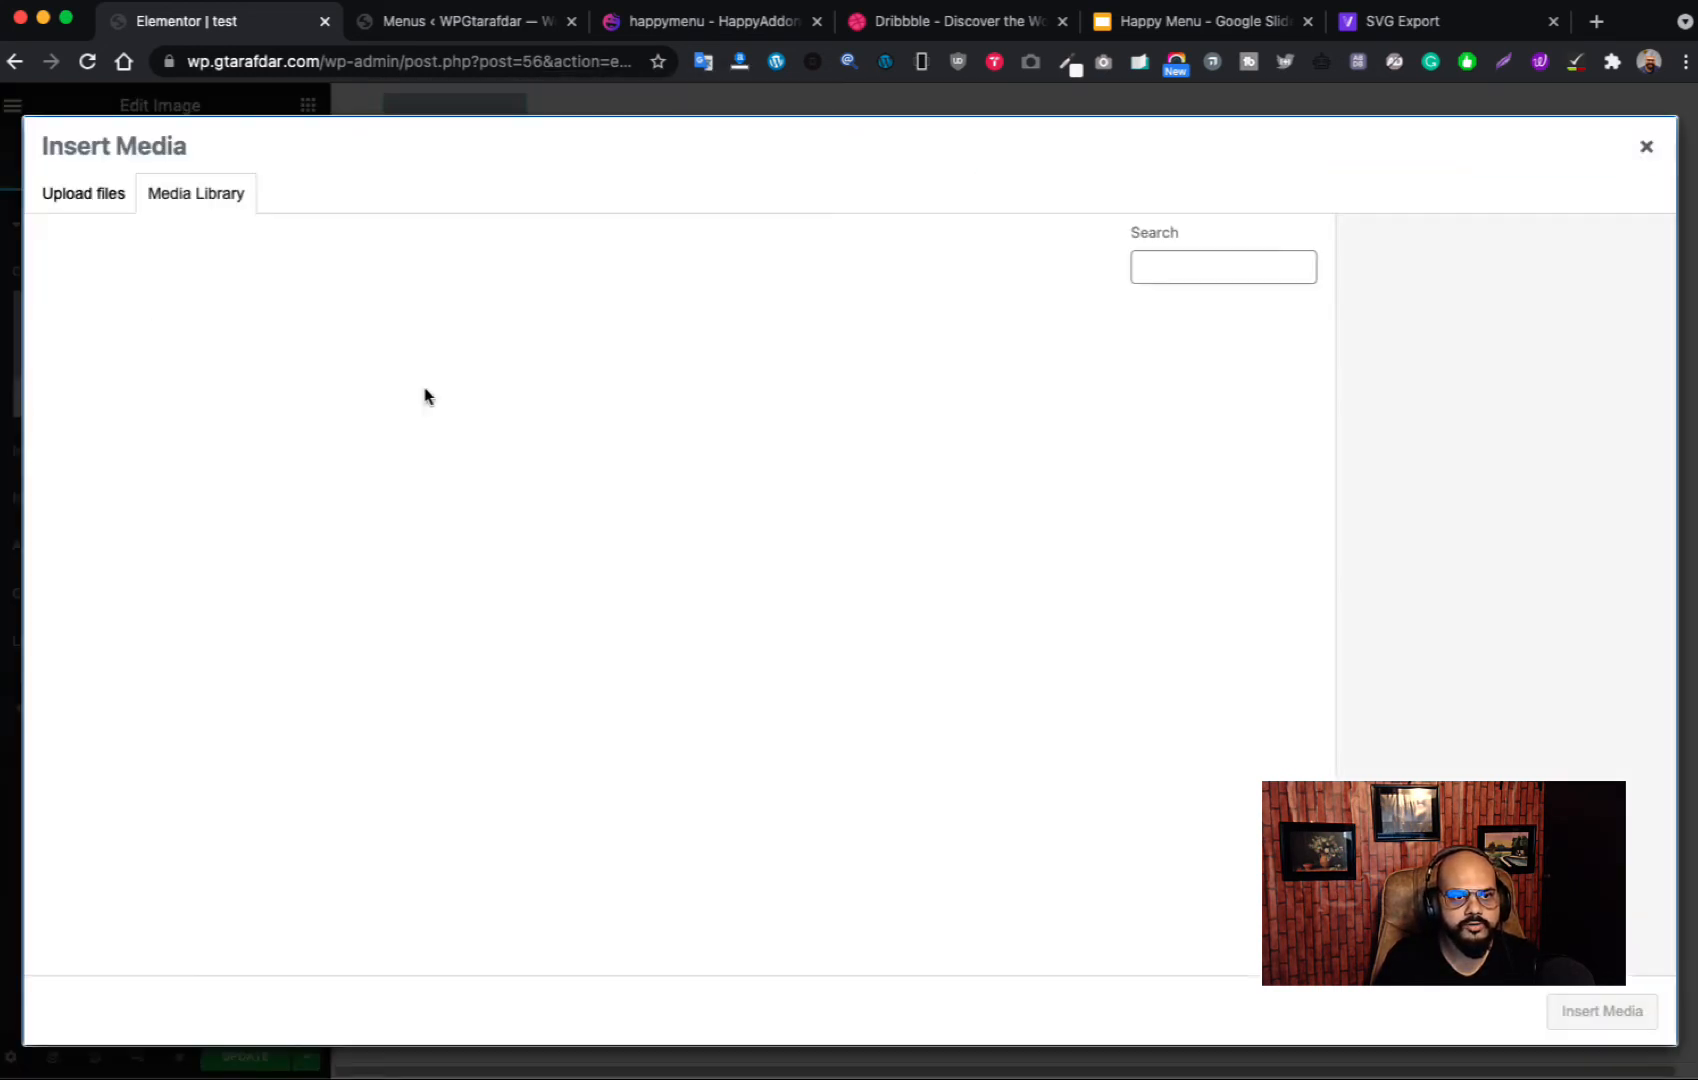
click(110, 552)
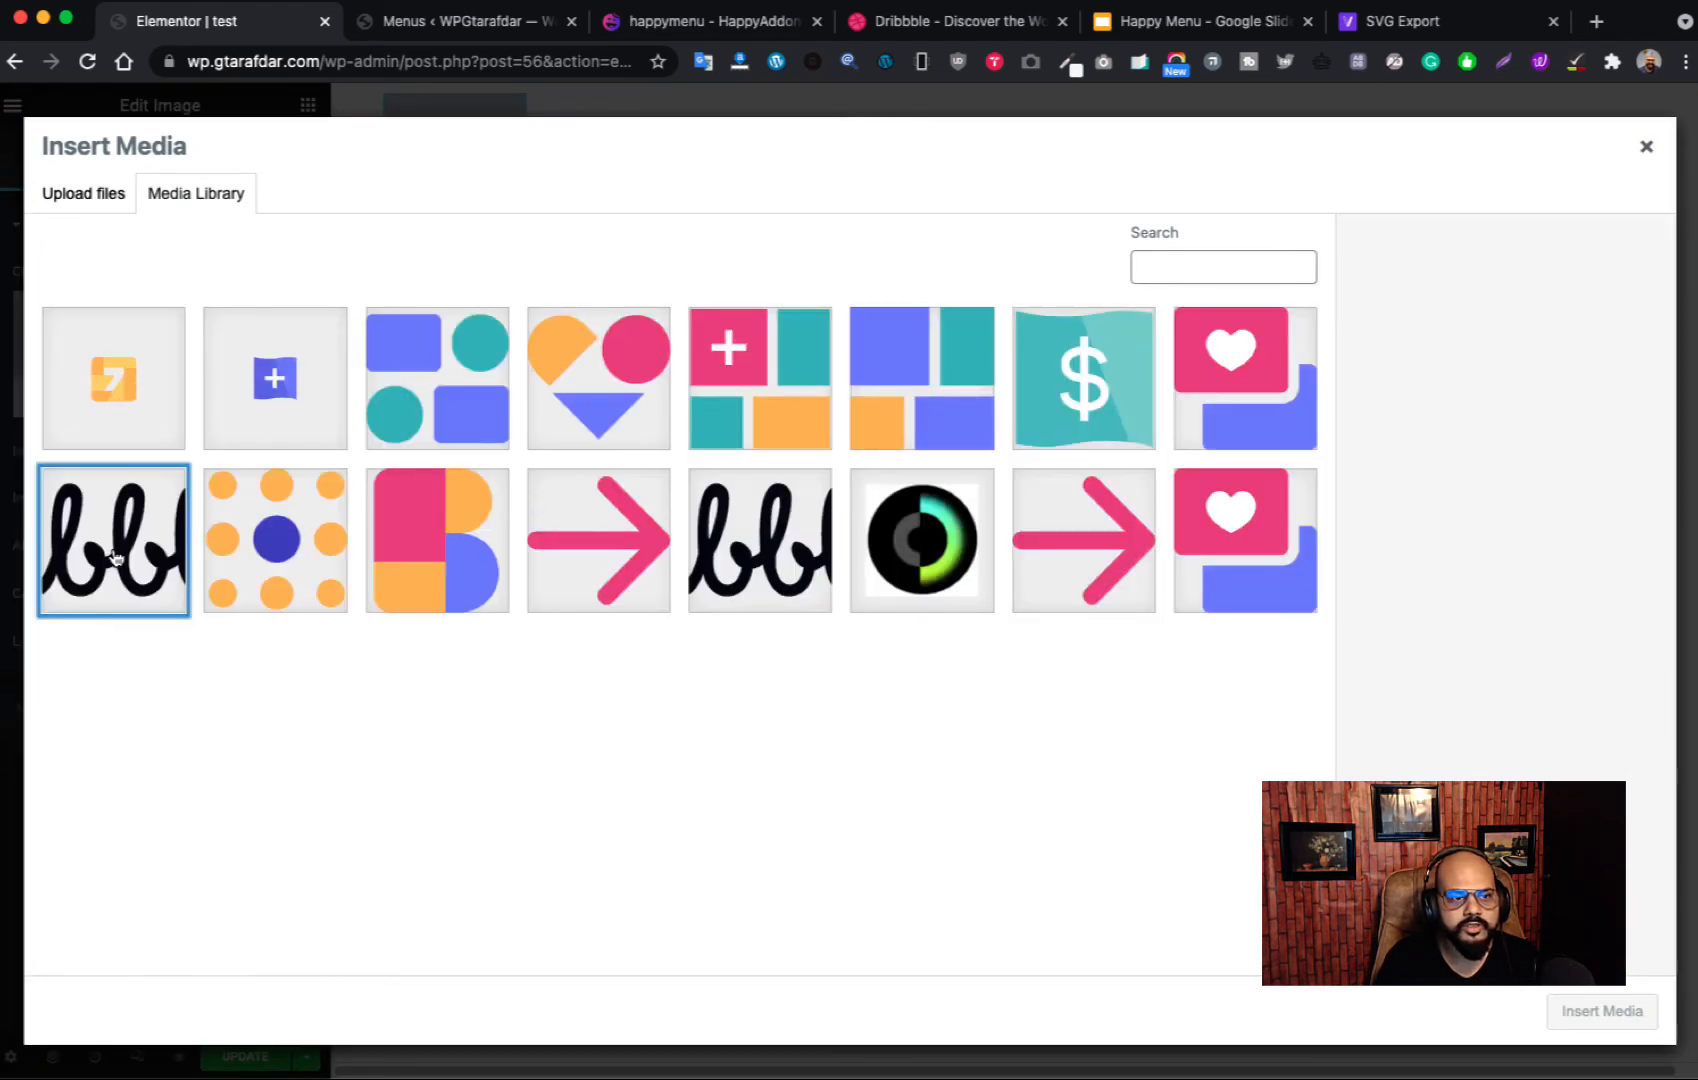
click(1592, 1014)
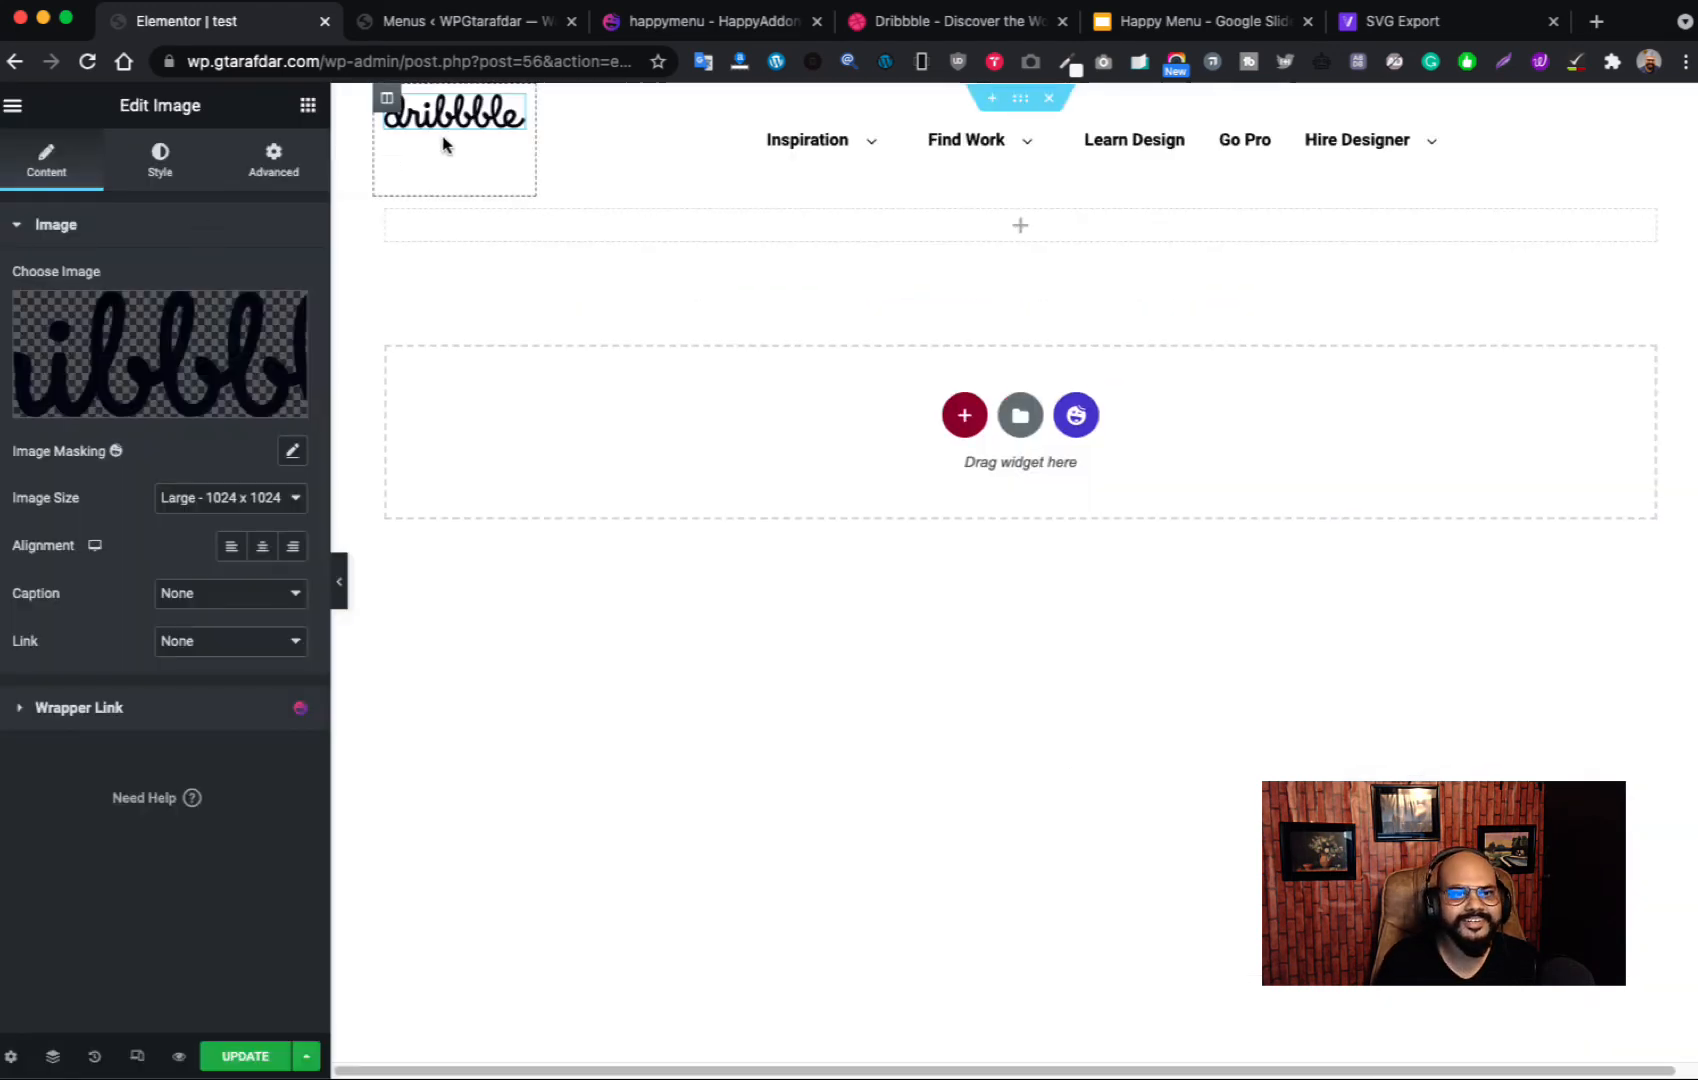
Step: Center the Dribbble logo image and set its width to 100%
click(262, 547)
click(165, 160)
click(273, 160)
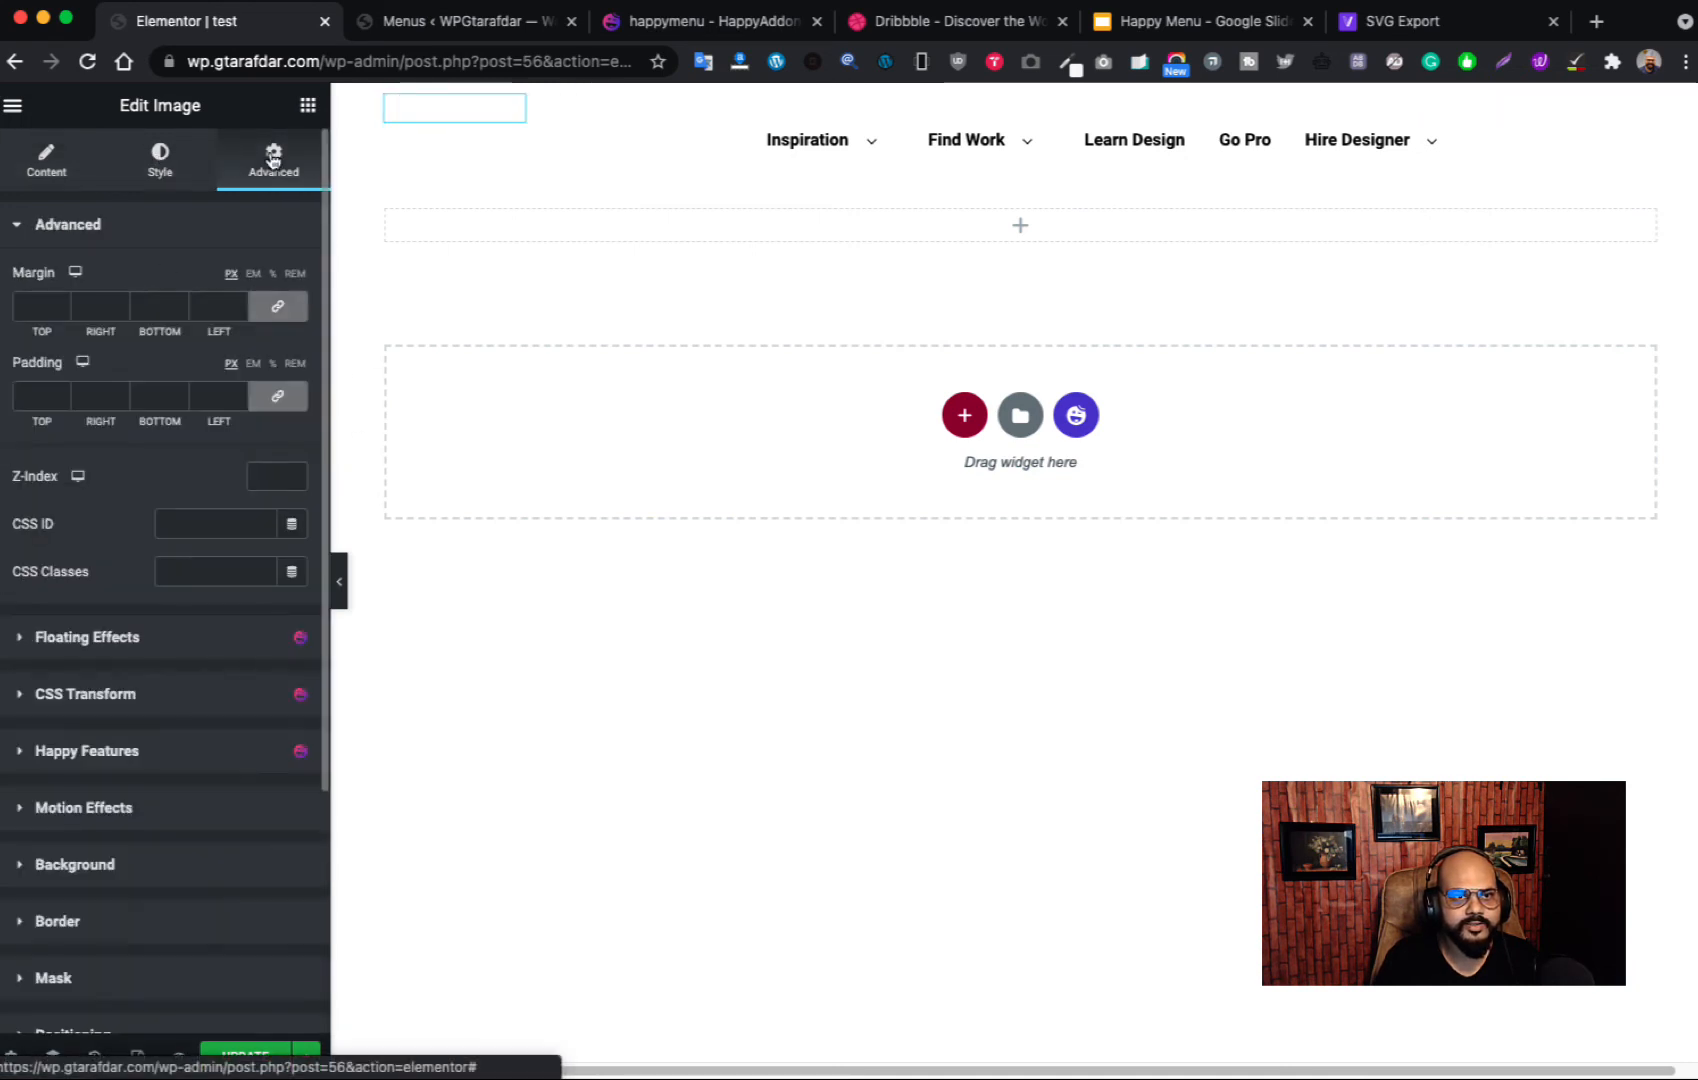
click(160, 160)
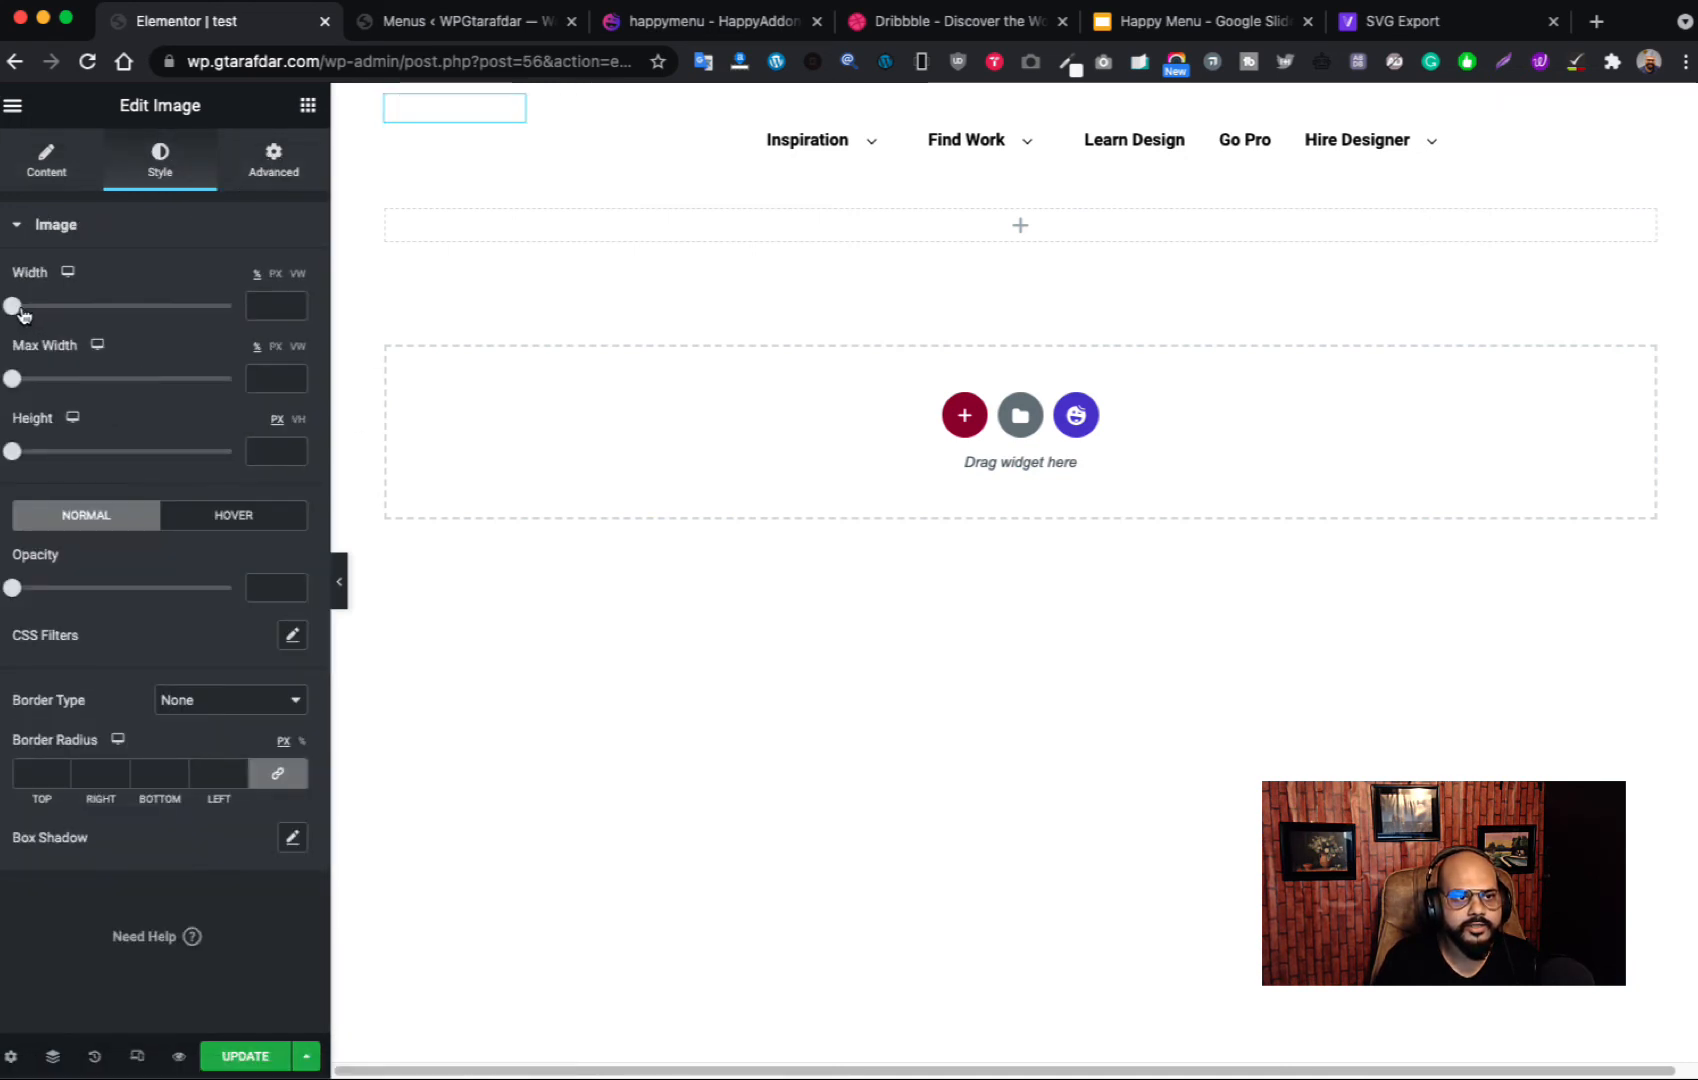
drag(12, 306, 352, 313)
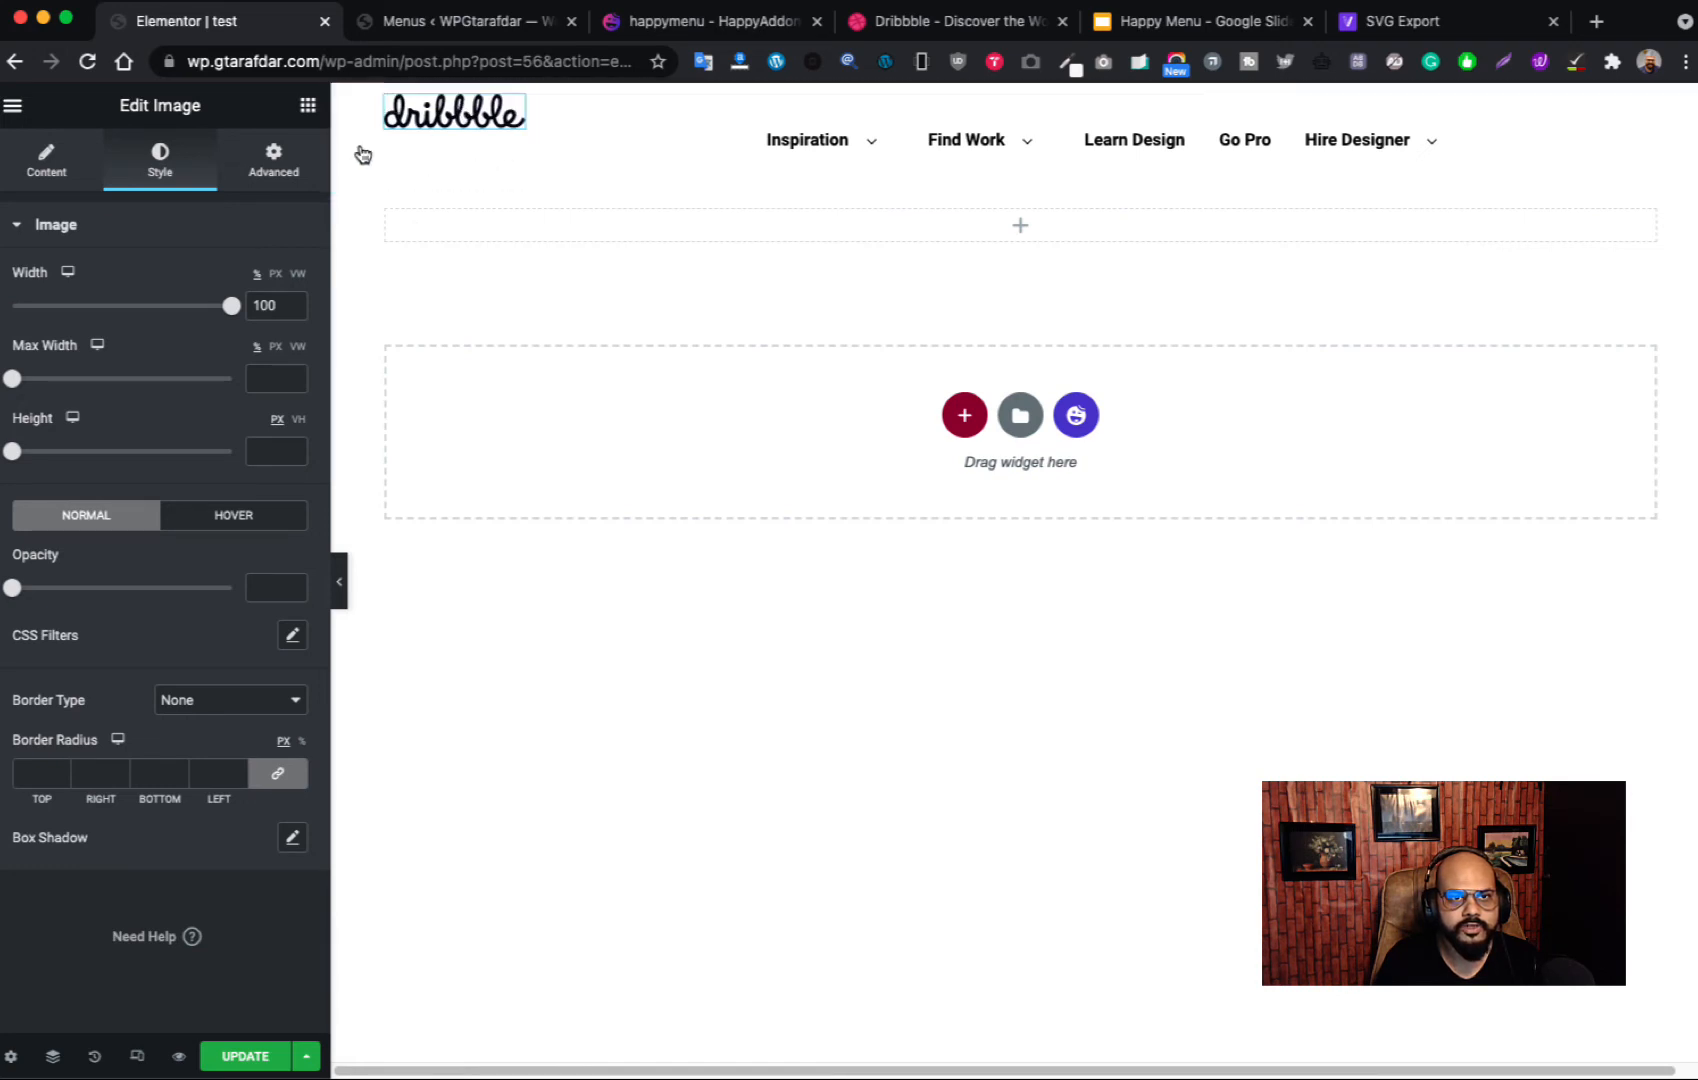
Step: Unlink the logo image's padding values and set its top padding to 20 px
click(292, 156)
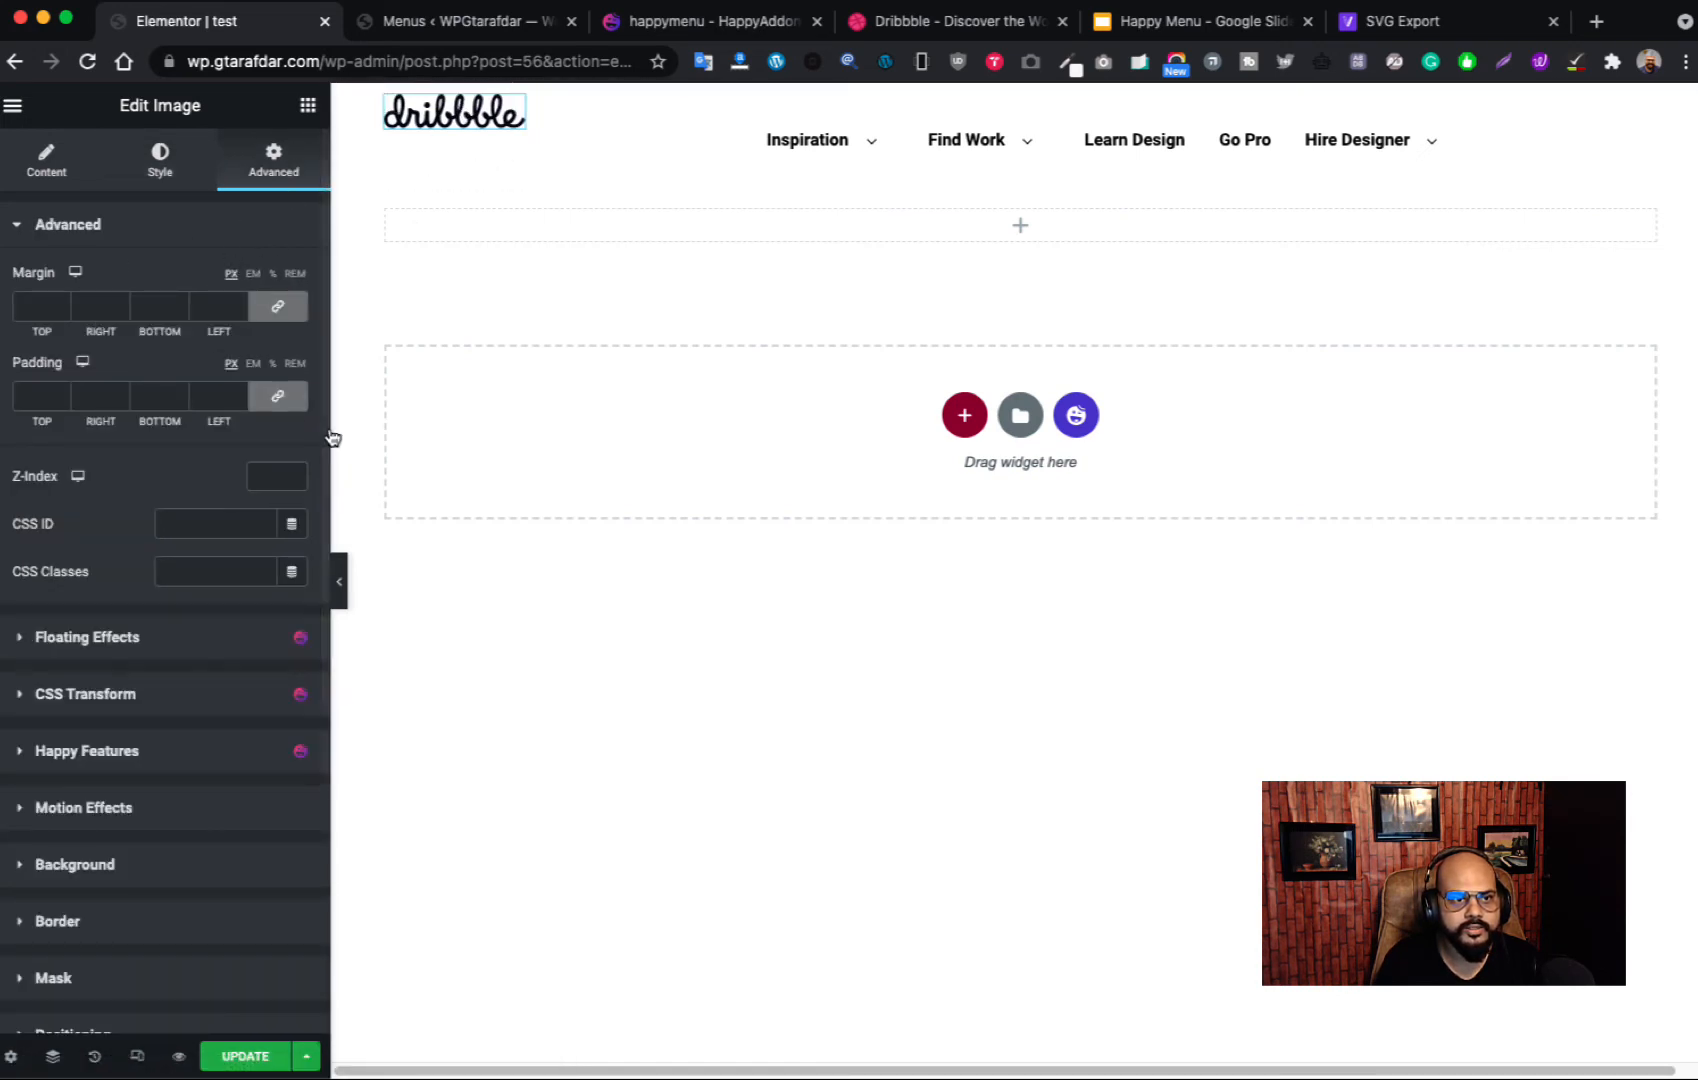
click(278, 399)
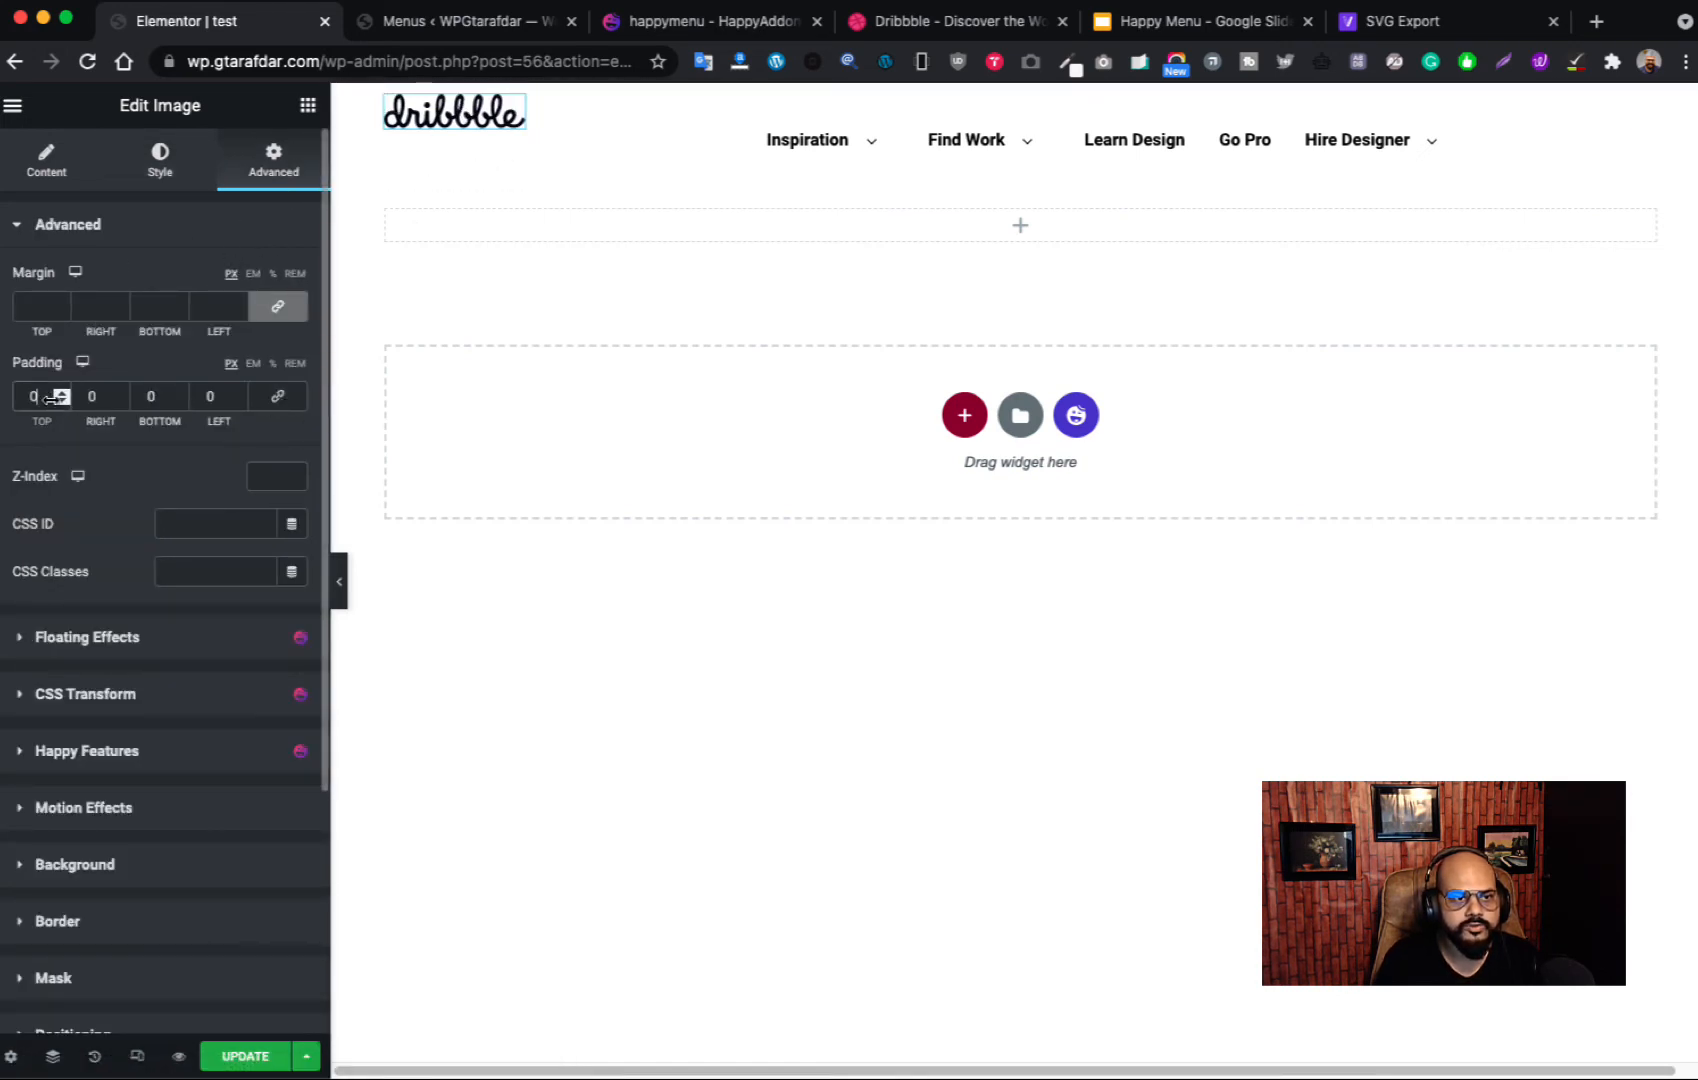
double_click(48, 398)
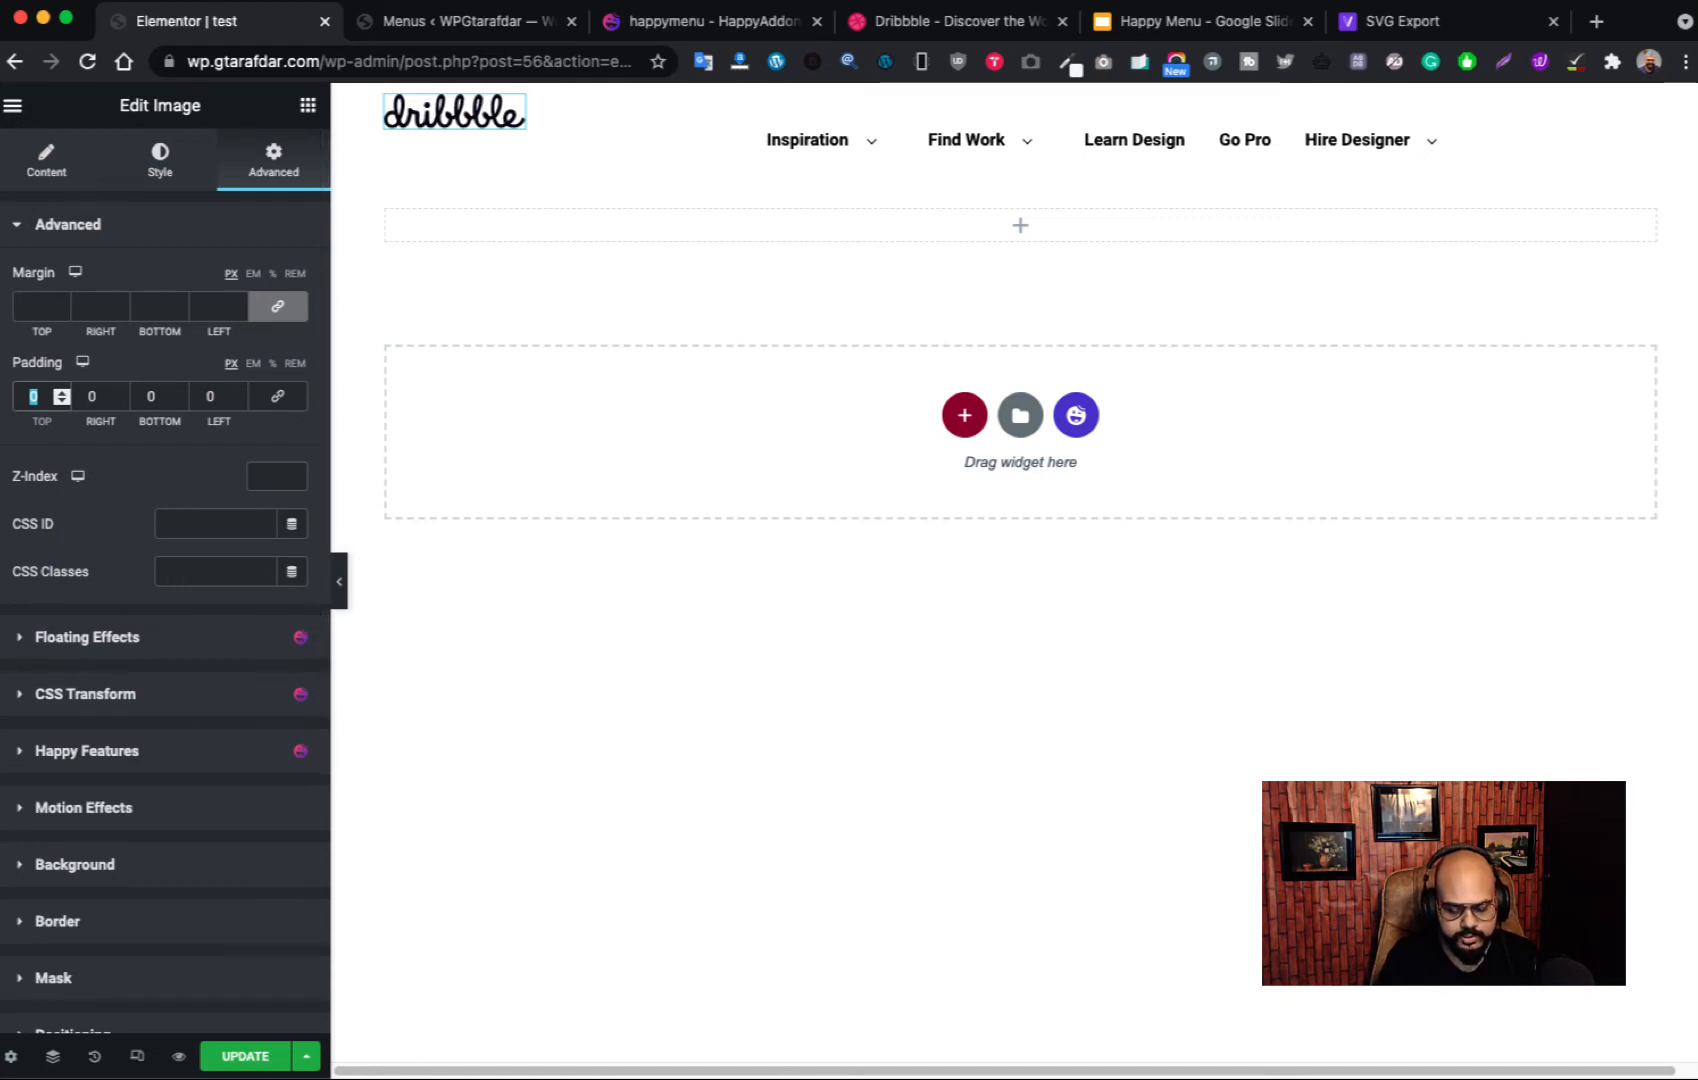
text(20)
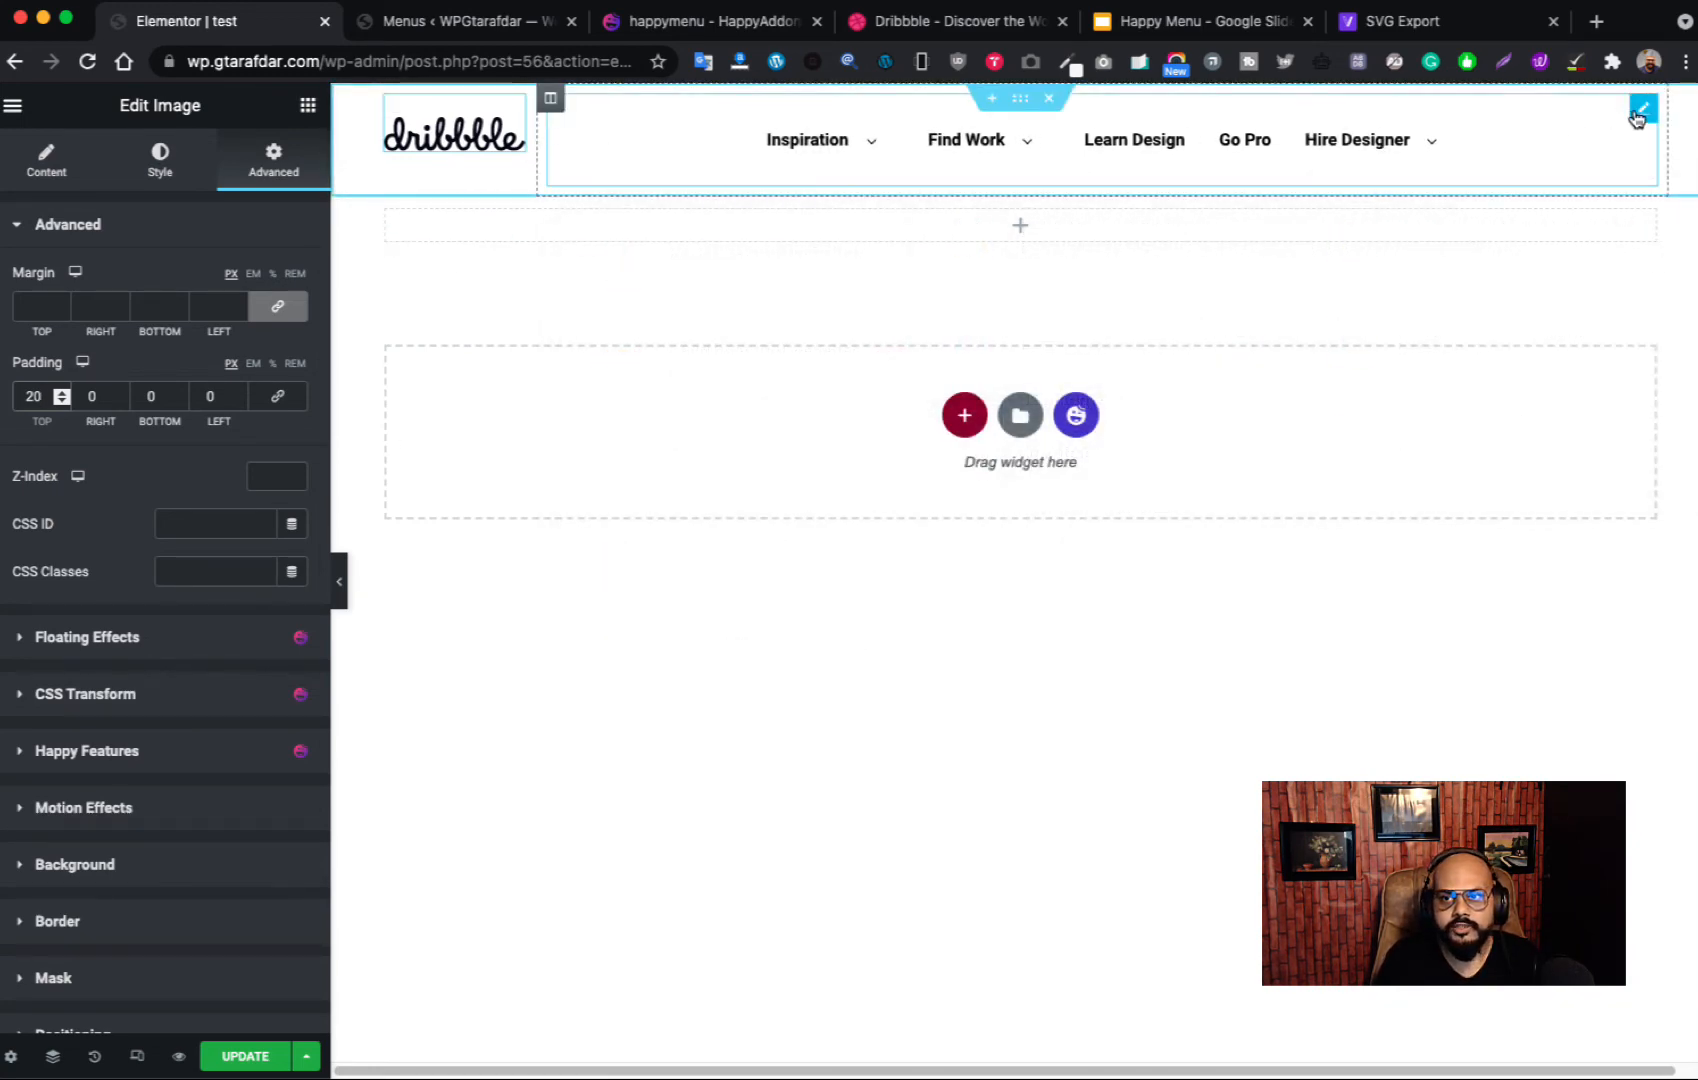
Step: Try the Happy Menu's horizontal position at Right, and set it to Left
click(1637, 119)
click(258, 332)
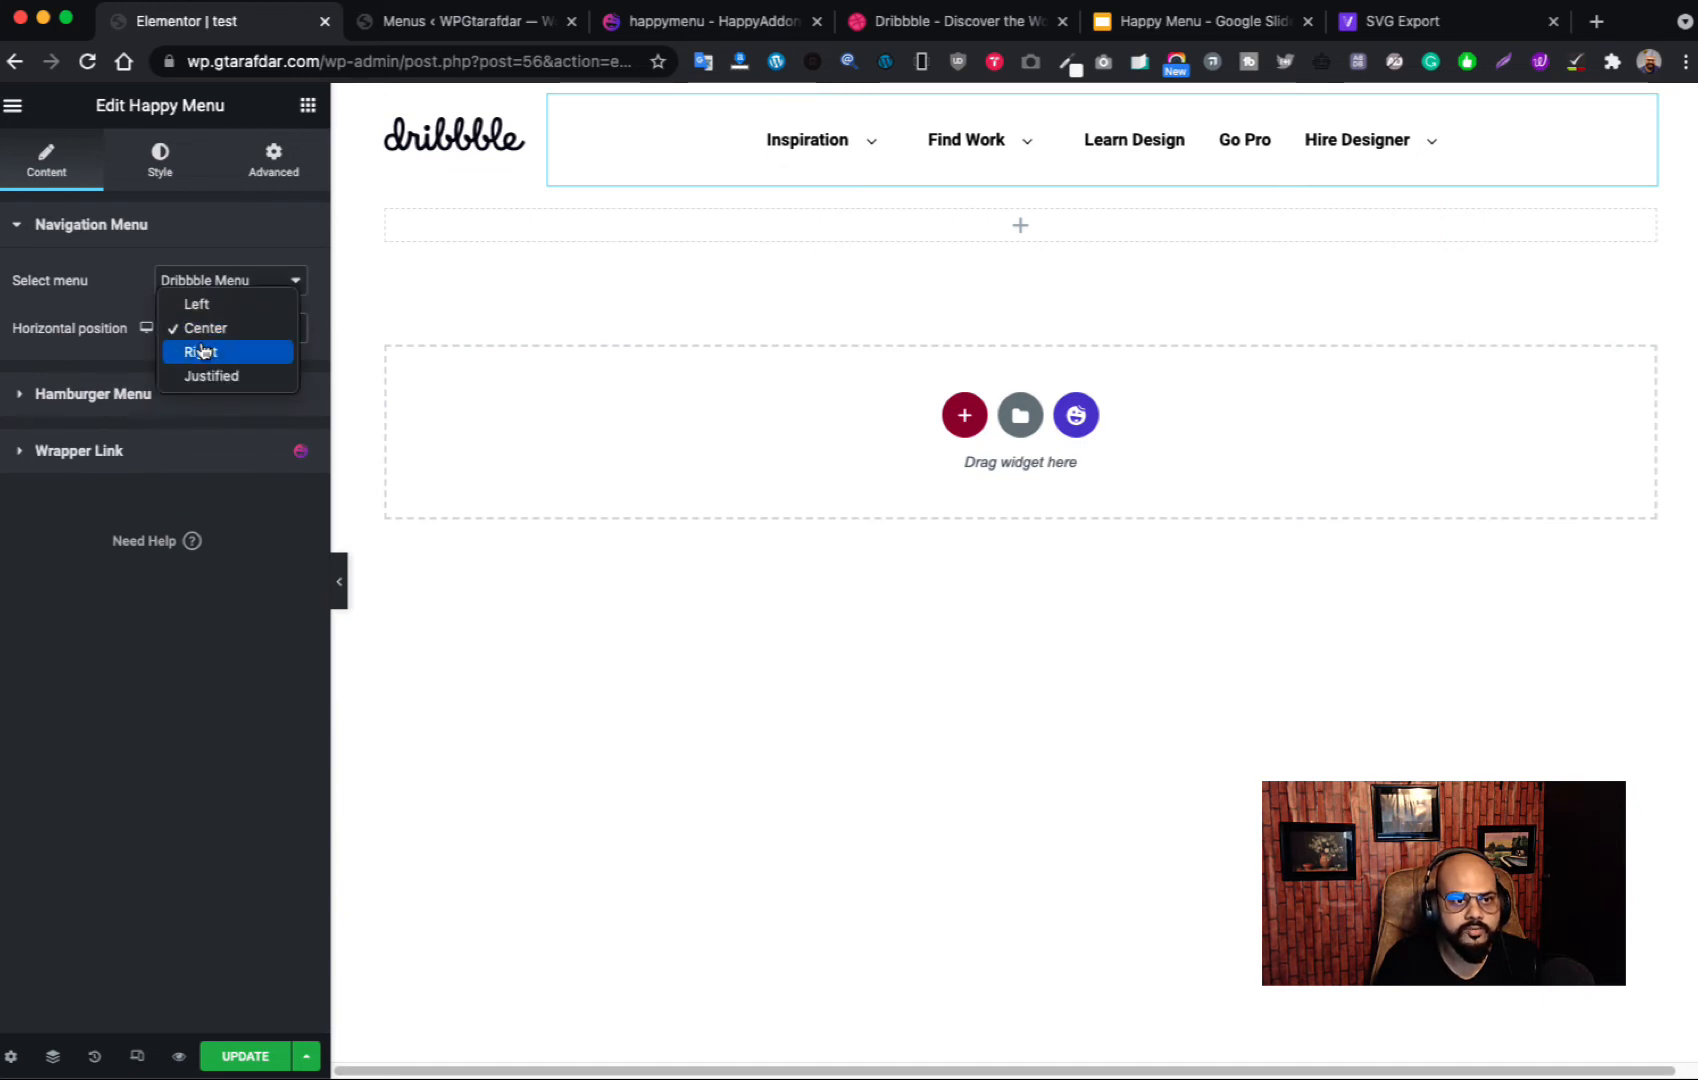
click(201, 351)
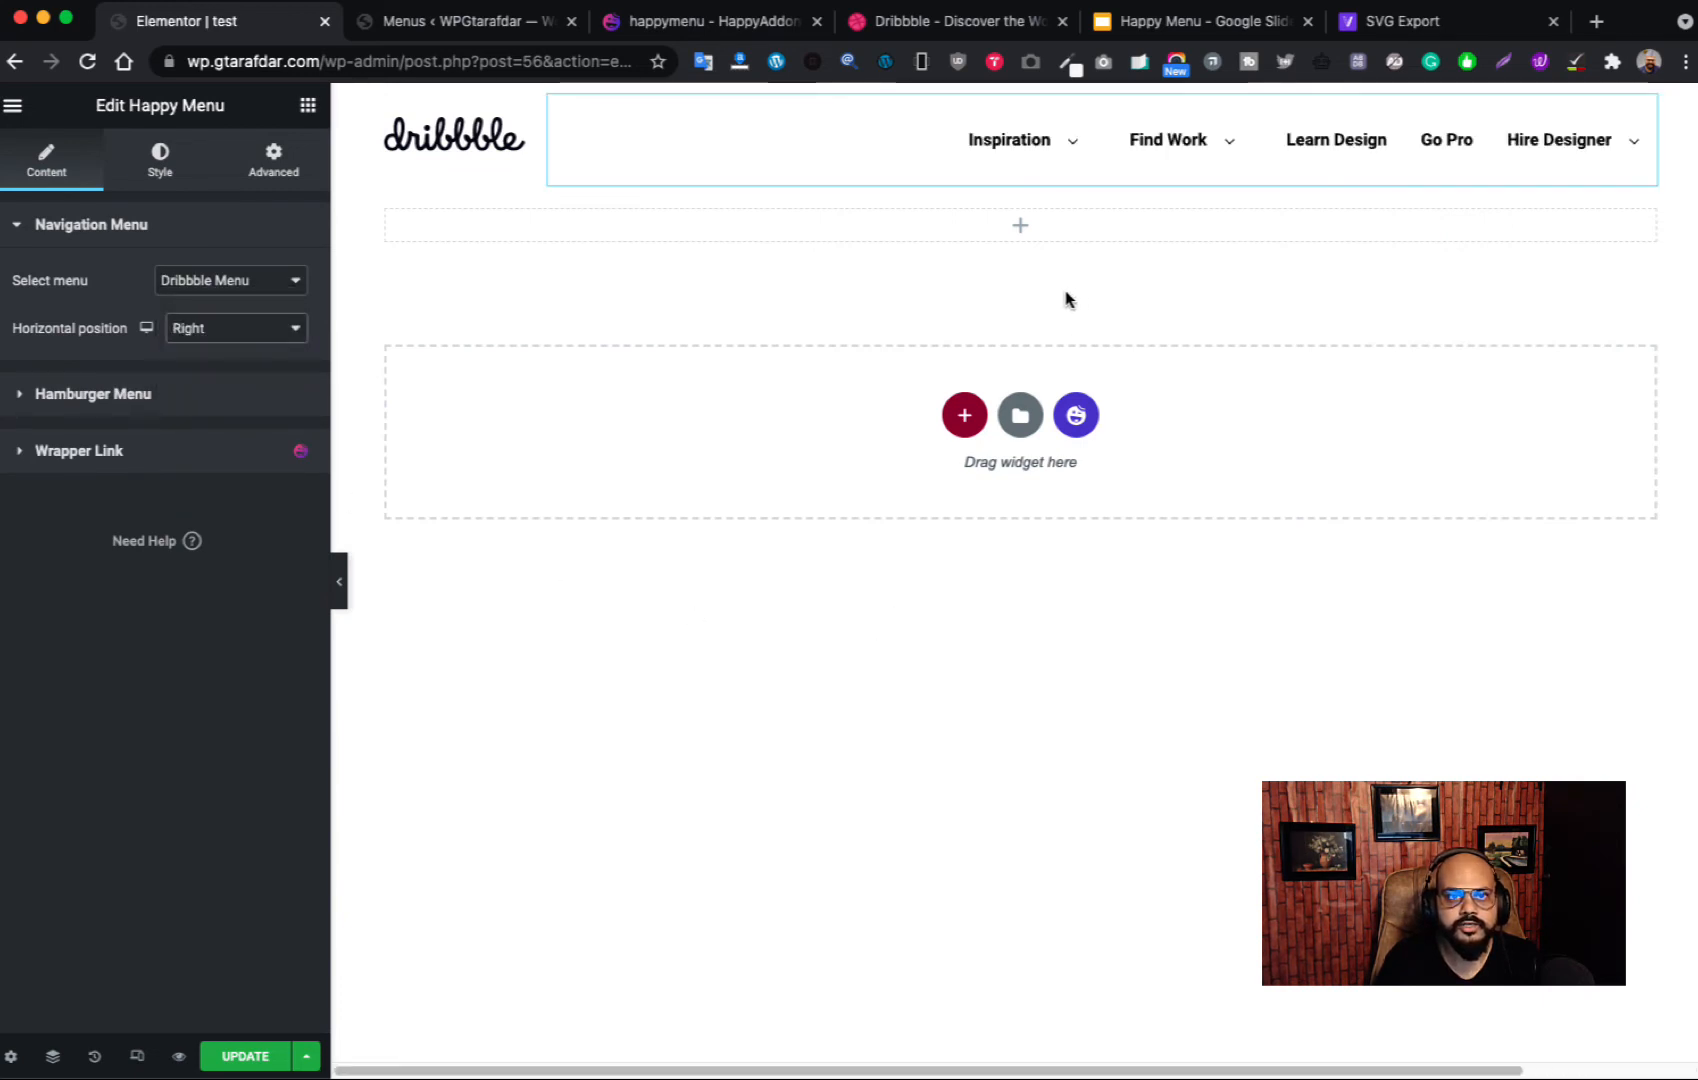
click(280, 334)
click(210, 283)
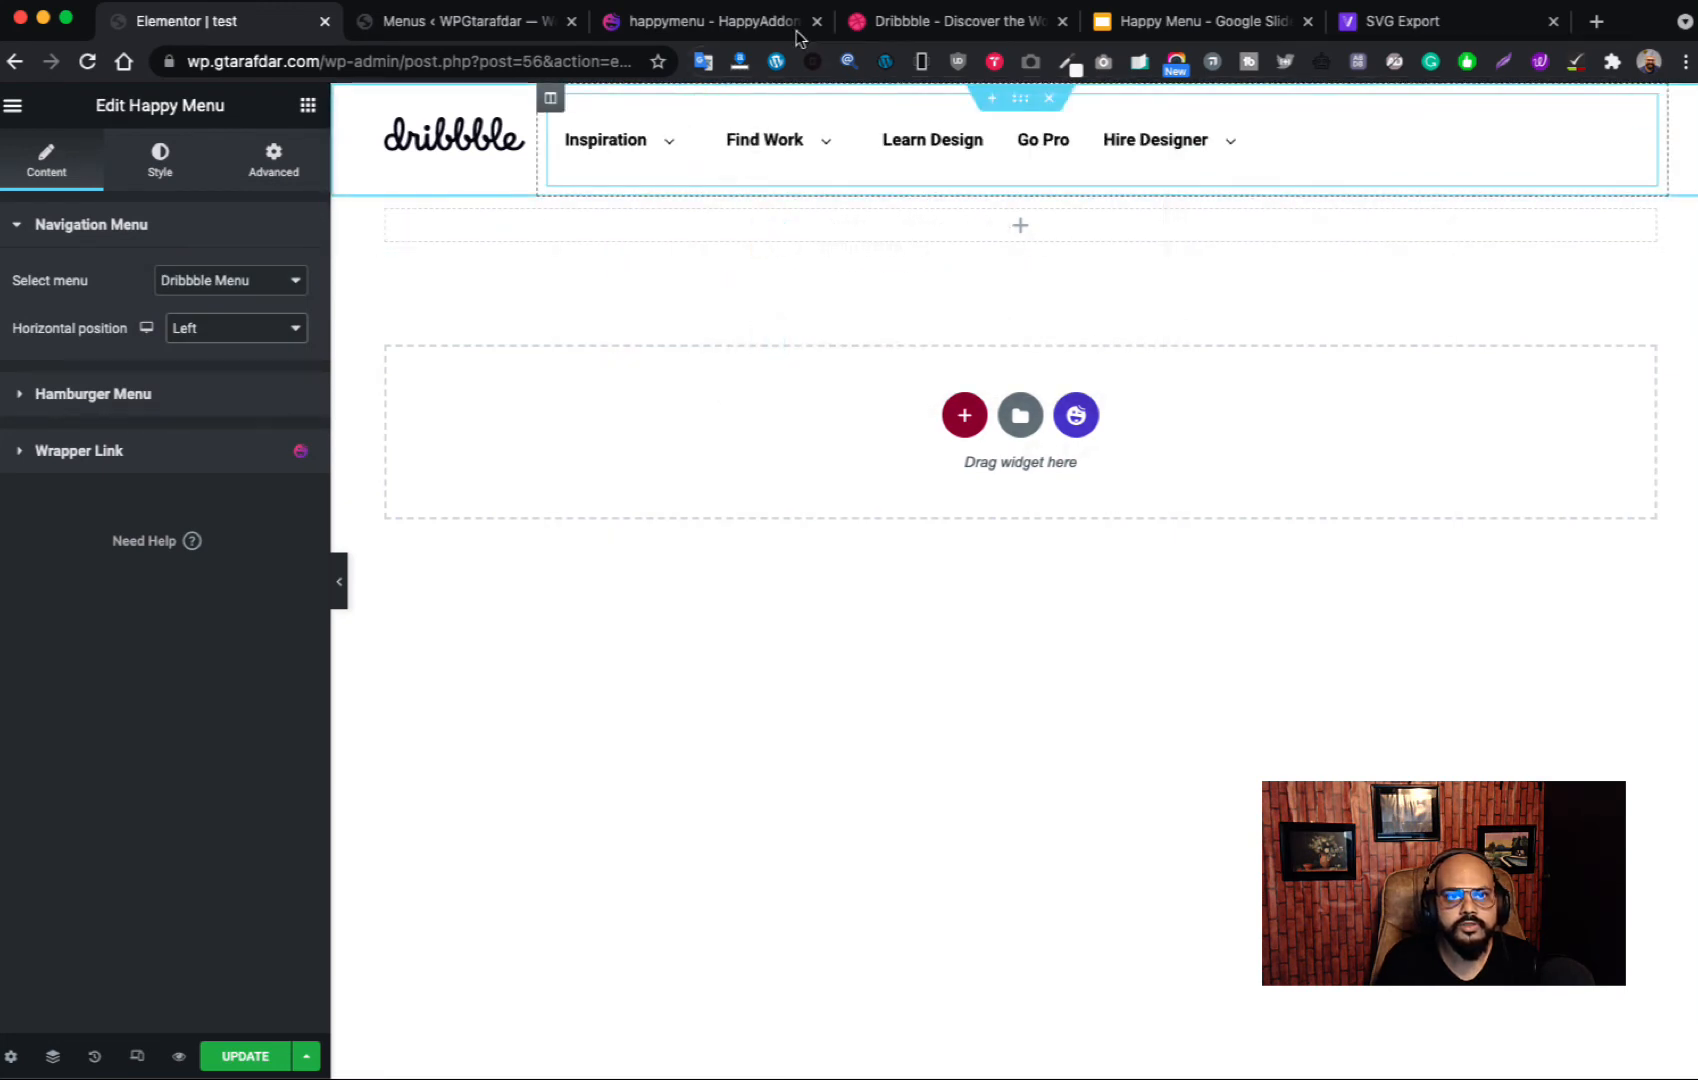
Step: Compare the header with the Dribbble site's, and add two empty columns after the menu's column on the test page
click(896, 28)
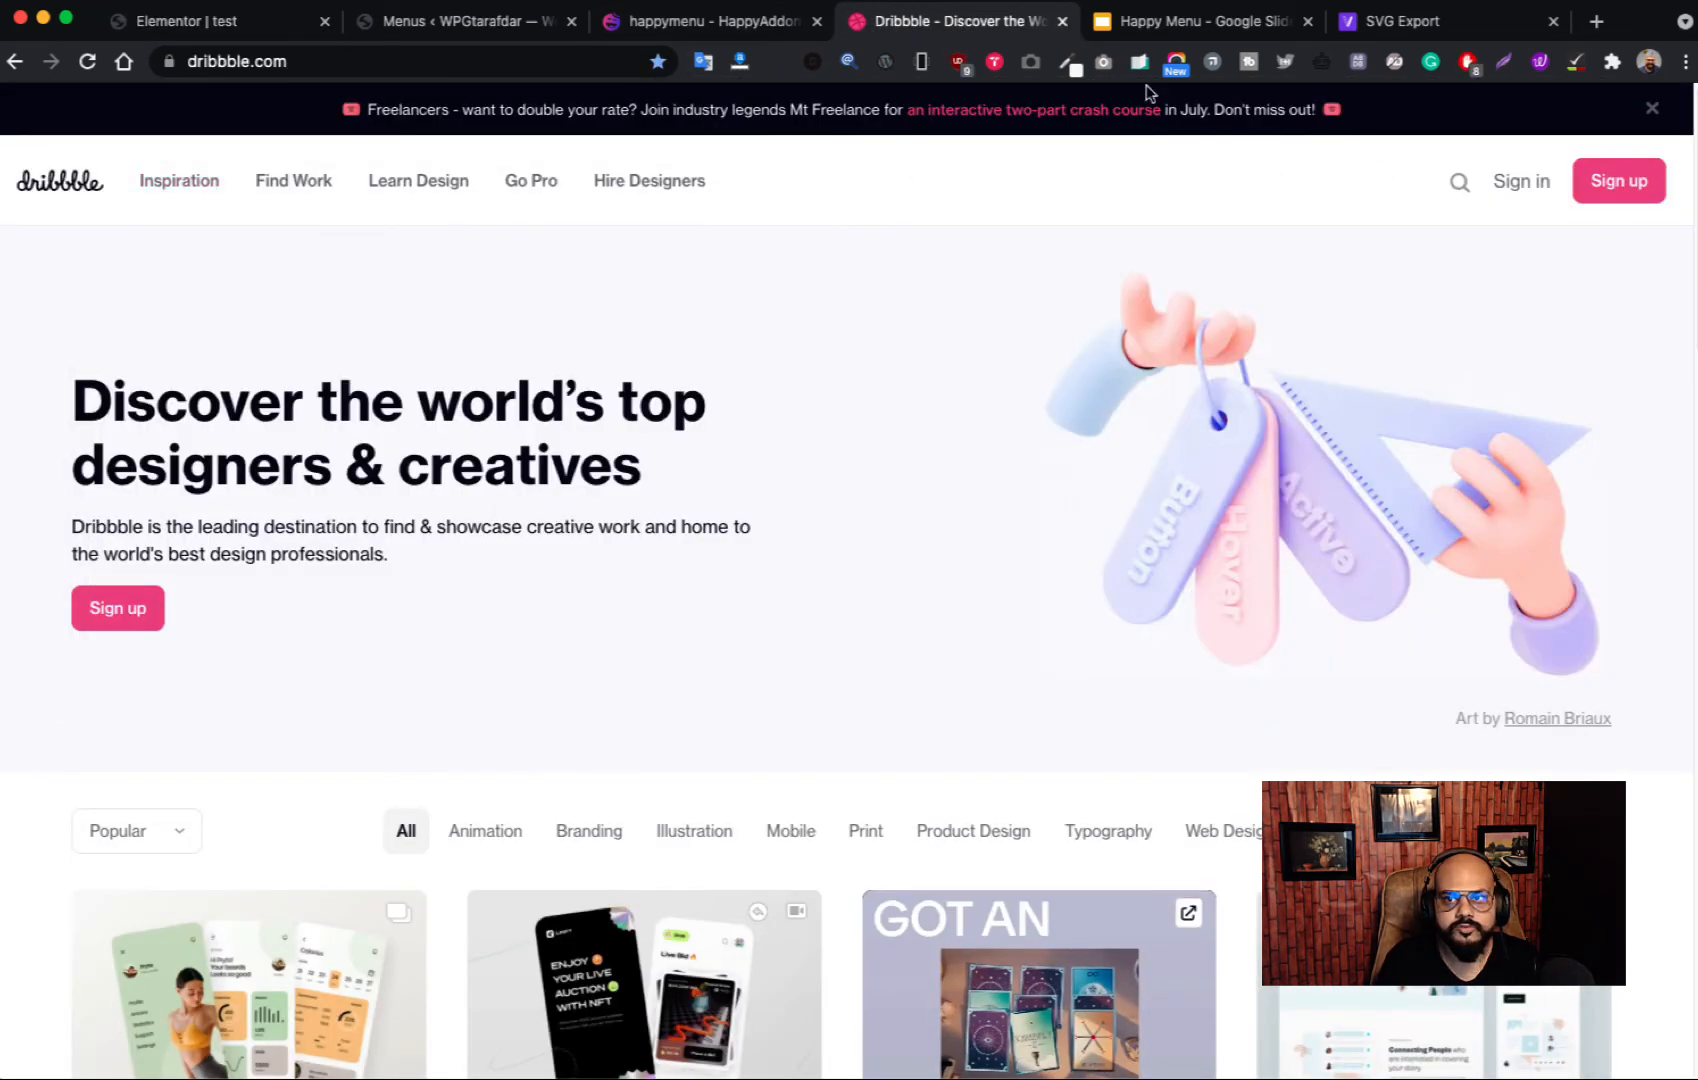
click(250, 22)
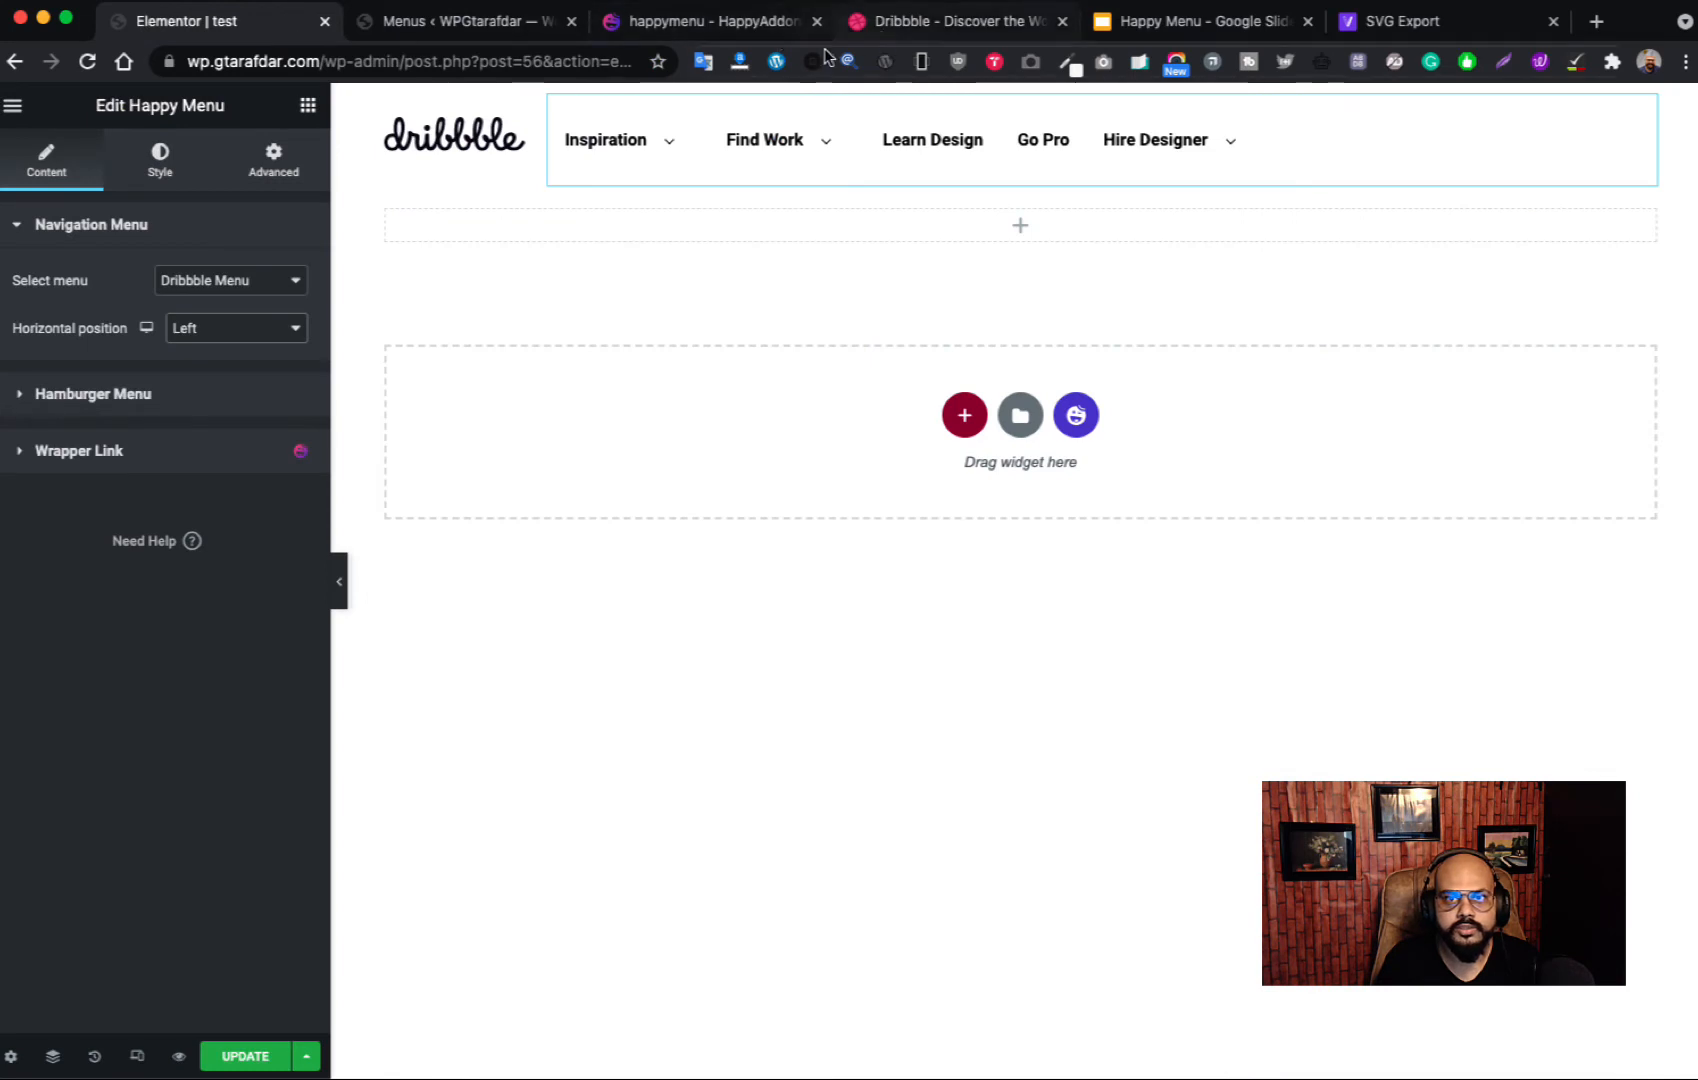
click(978, 26)
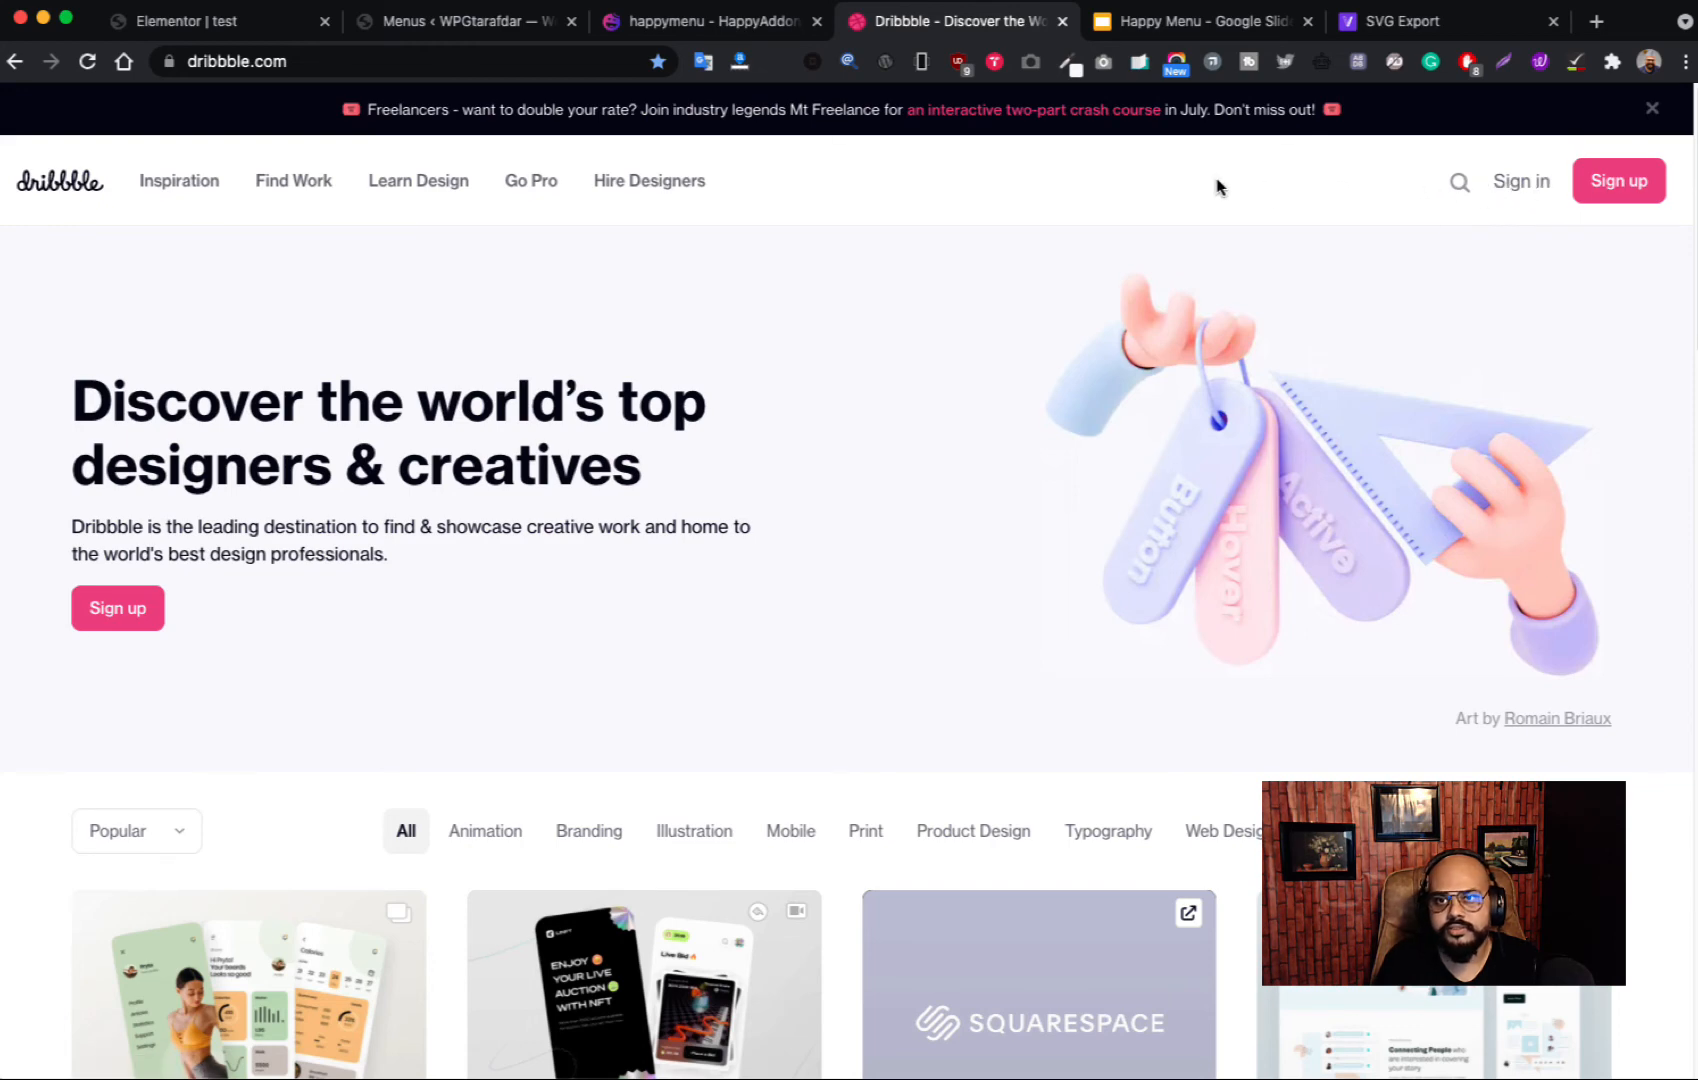
click(214, 20)
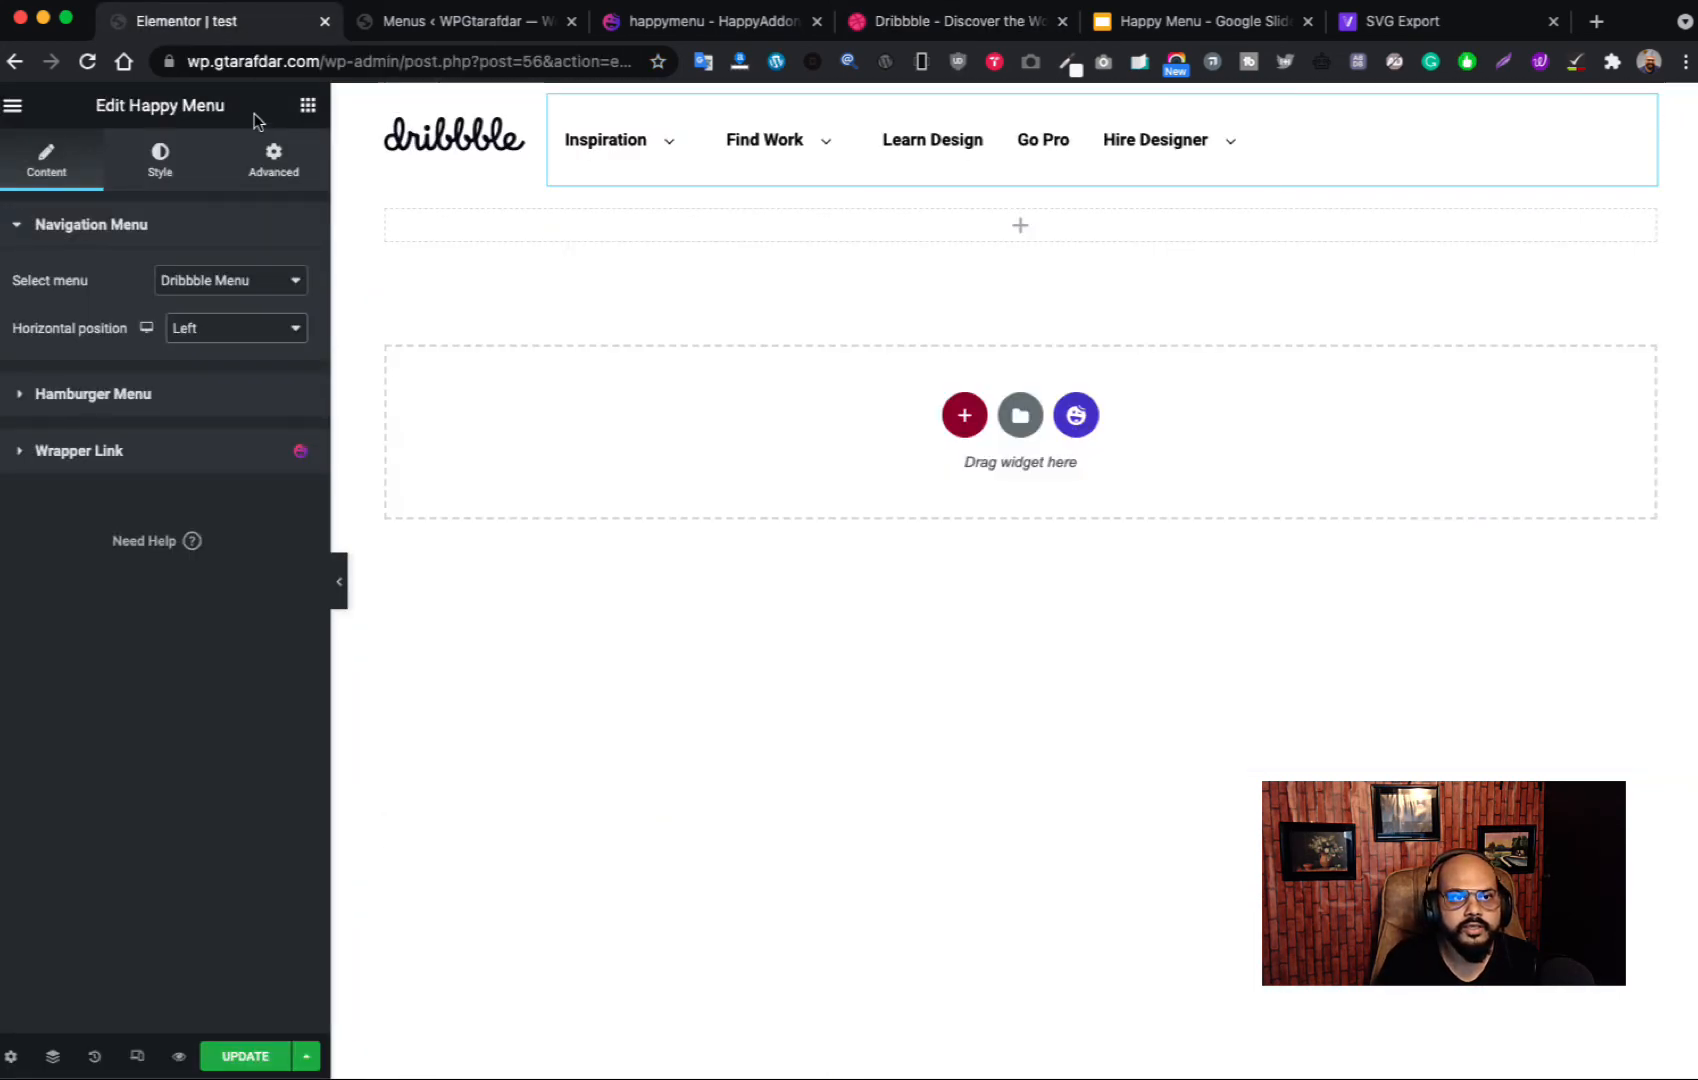
right_click(550, 98)
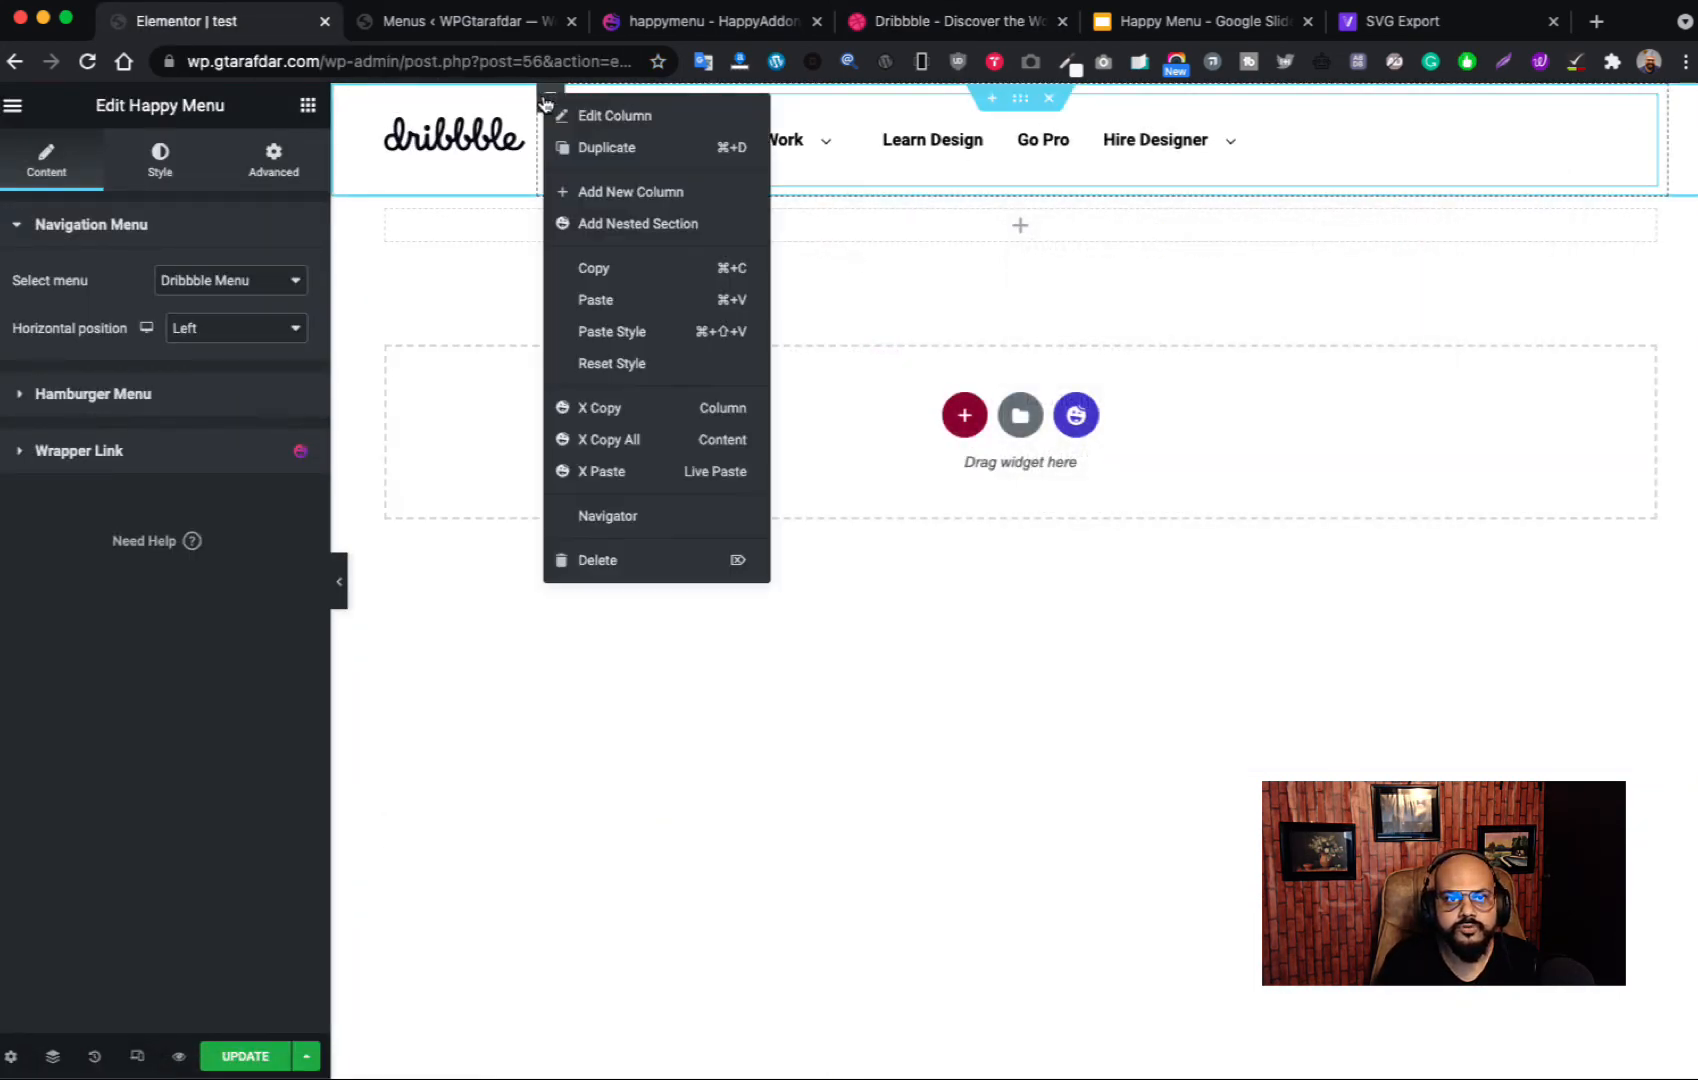
click(640, 192)
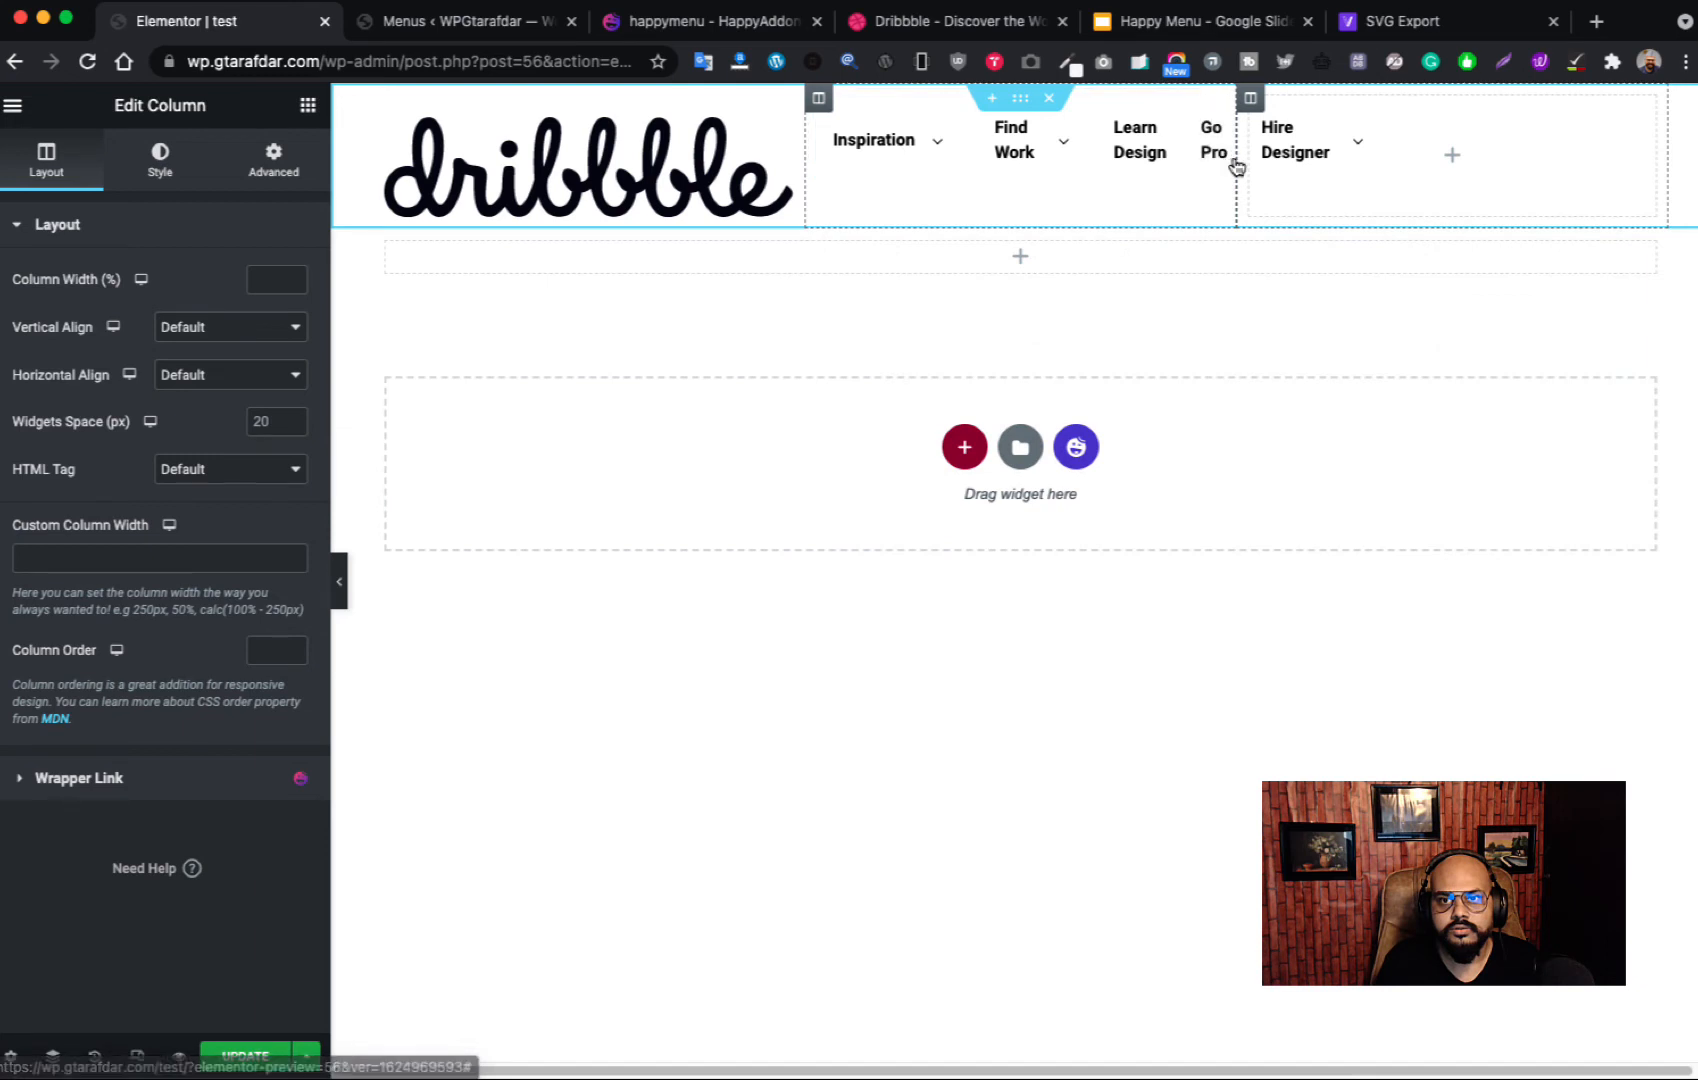
right_click(1254, 99)
click(1310, 195)
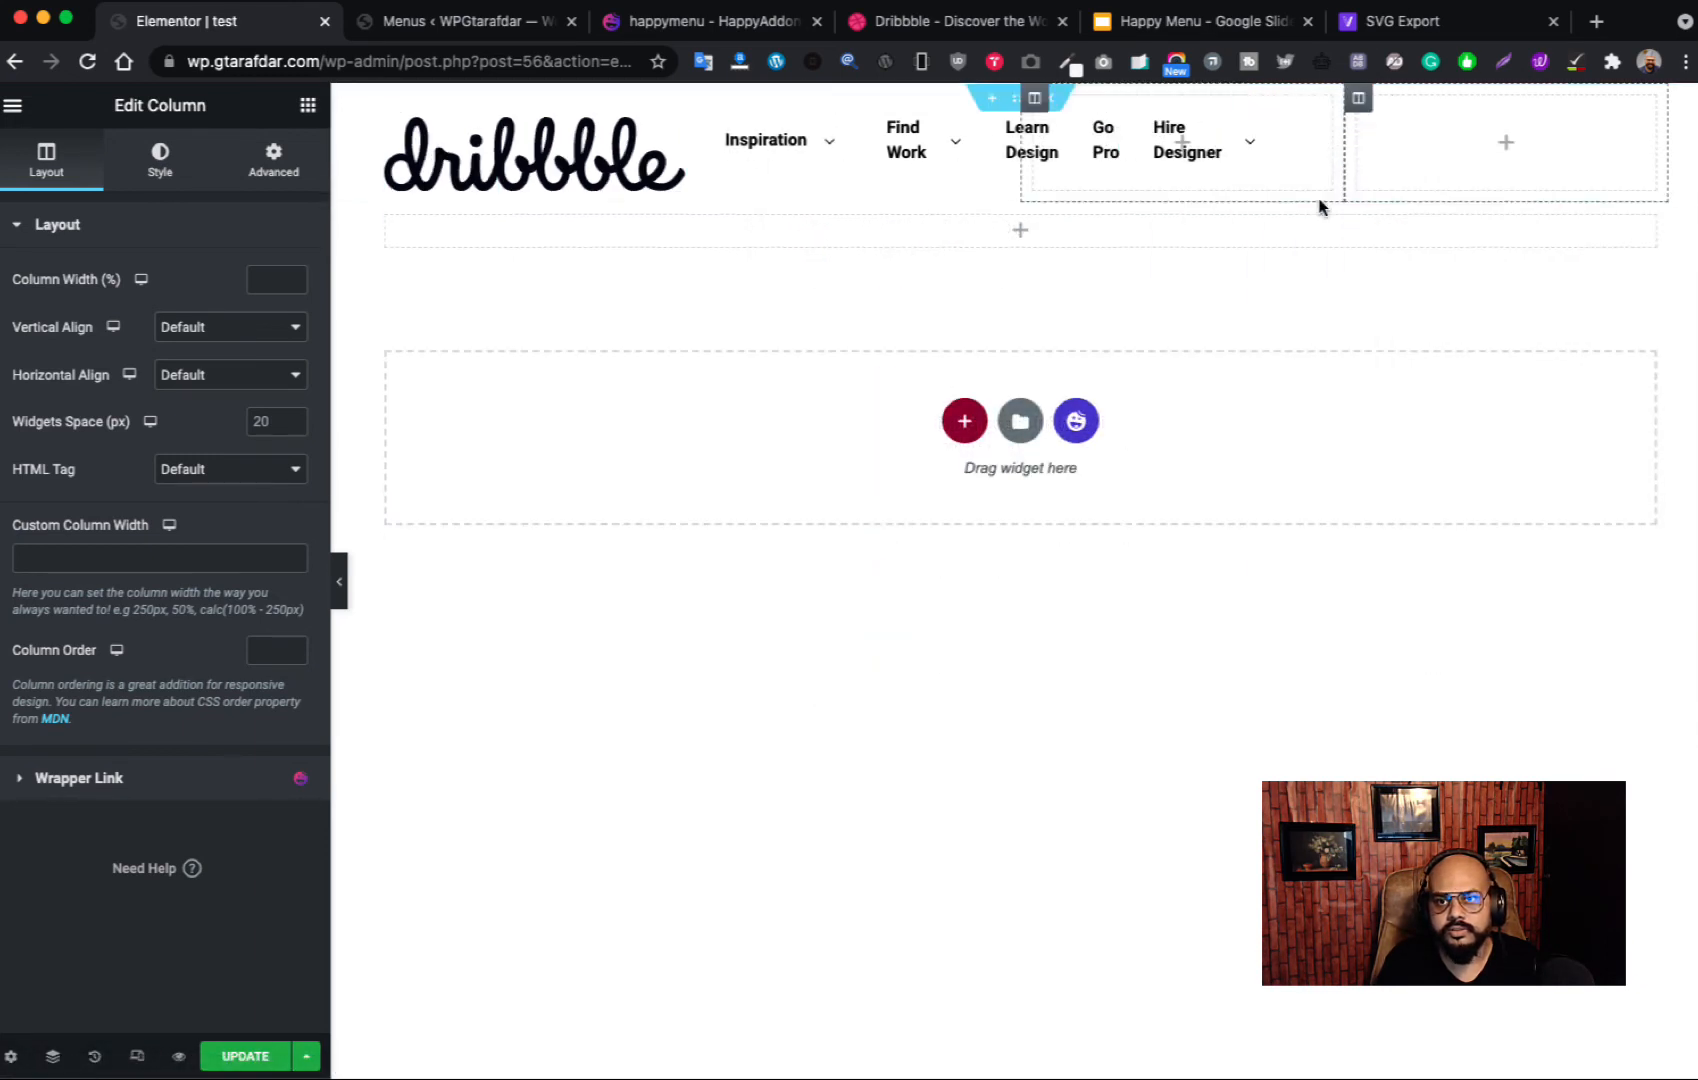
Step: Resize the header columns: narrow the logo column, widen the menu column, and give the last empty column a width of about 19%
mouse_move(710, 140)
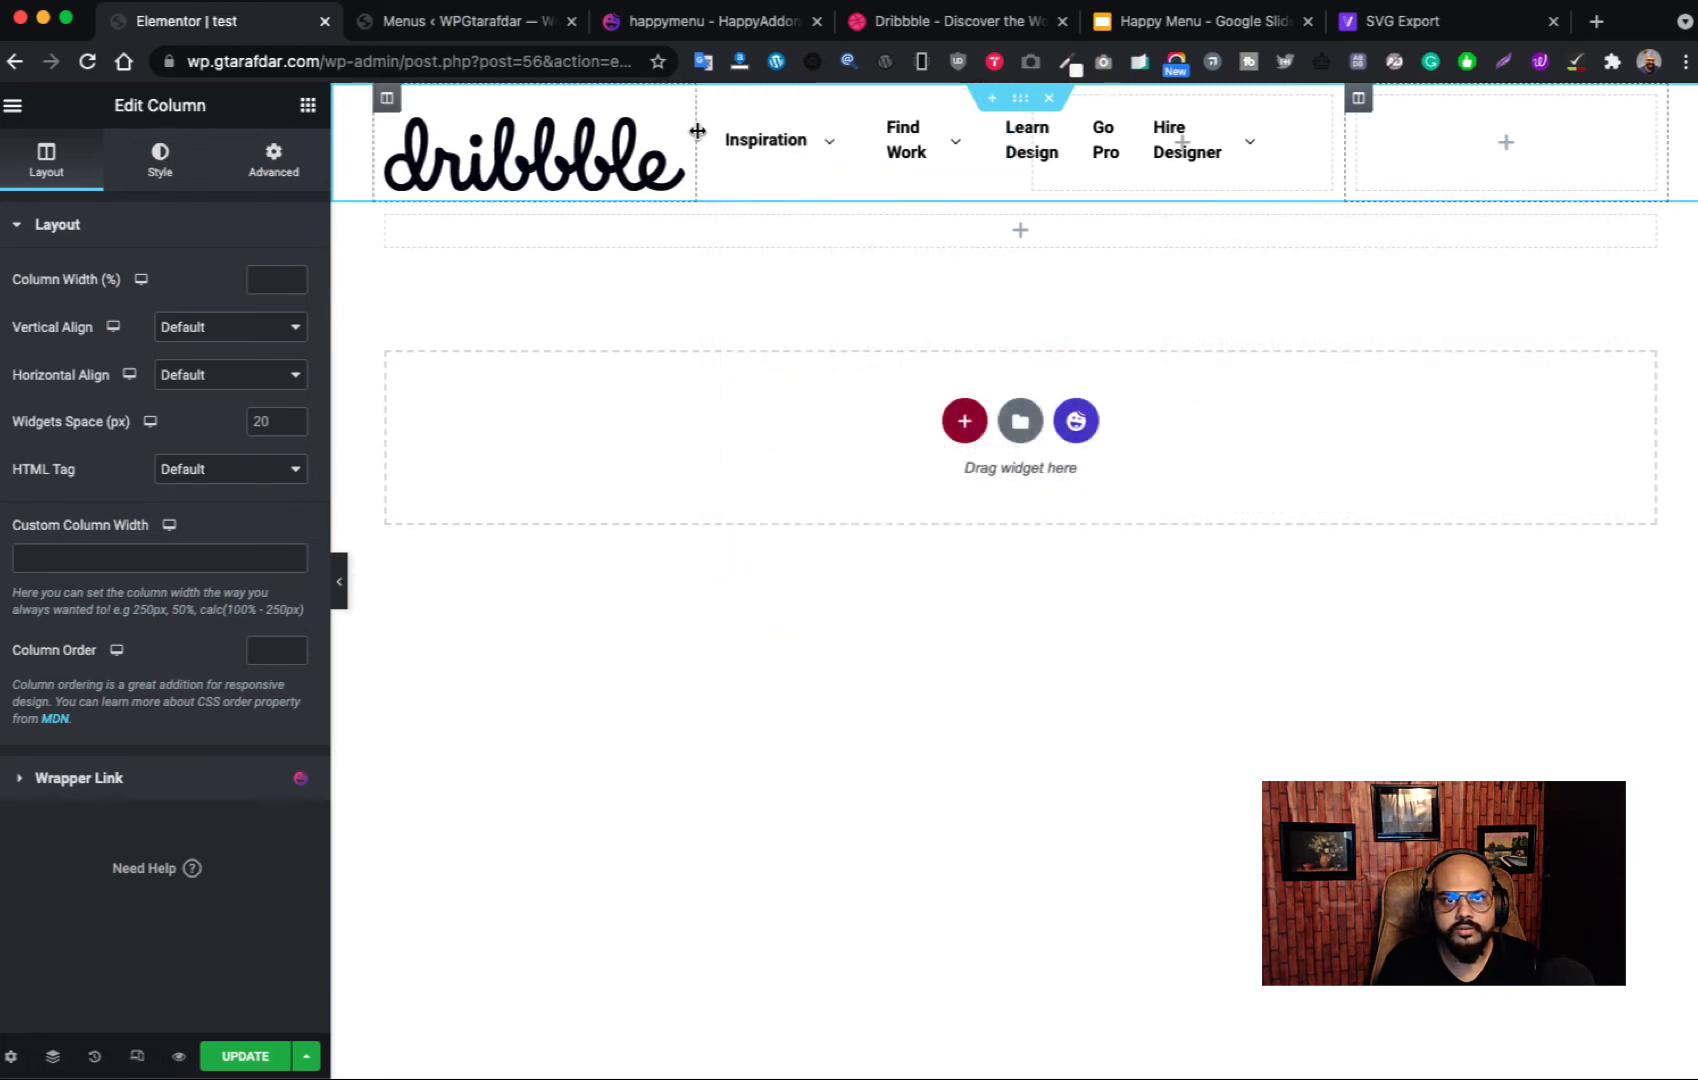
drag(699, 139, 547, 129)
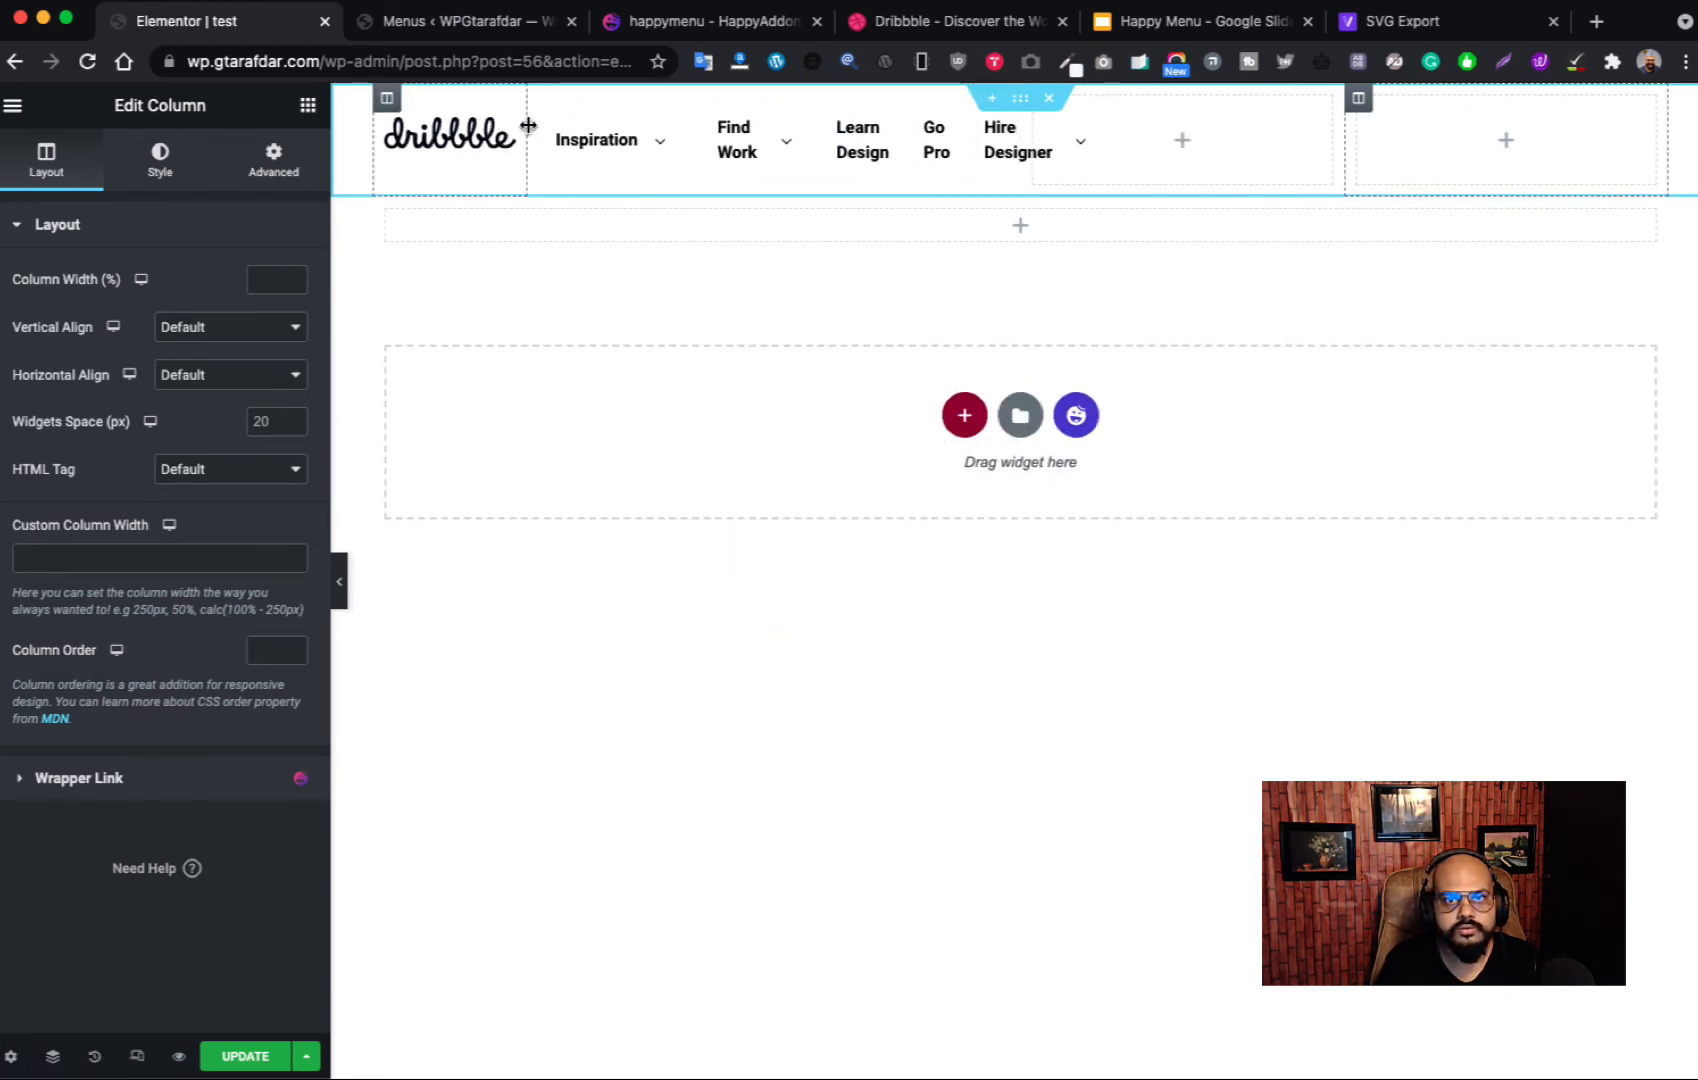
drag(1040, 148, 1562, 141)
drag(1265, 134, 1320, 140)
drag(1562, 140, 1420, 137)
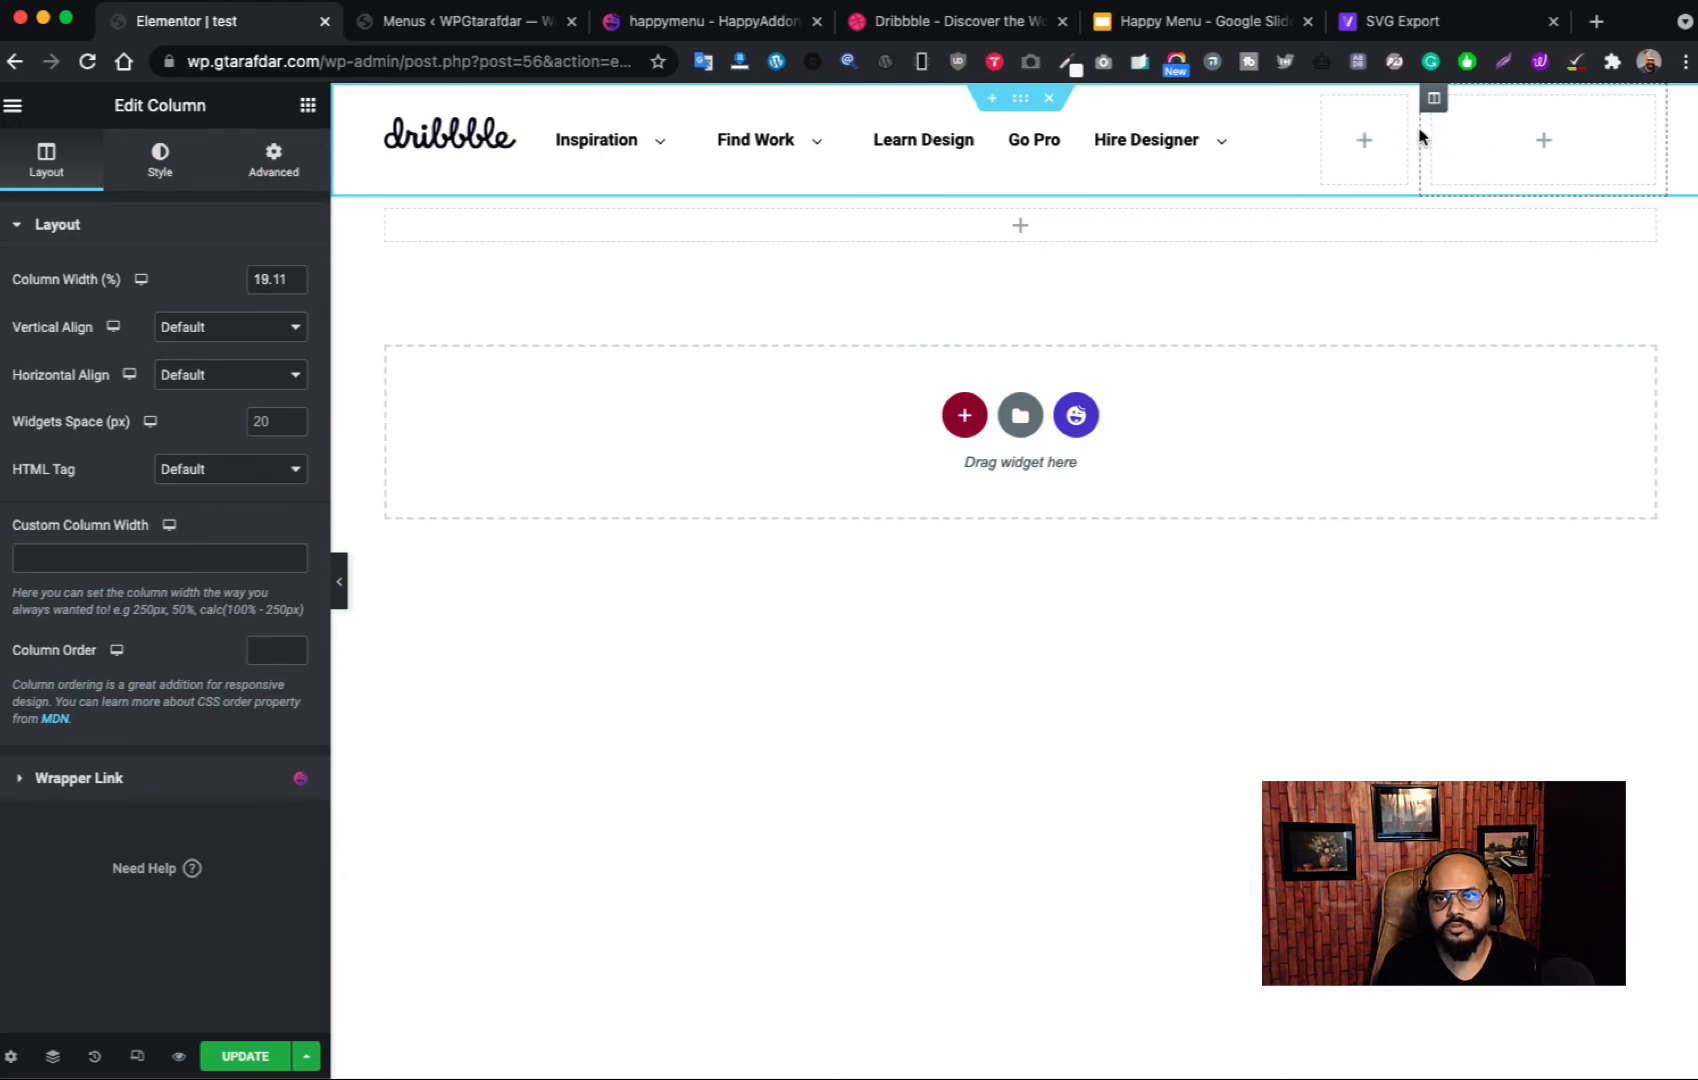
right_click(1436, 106)
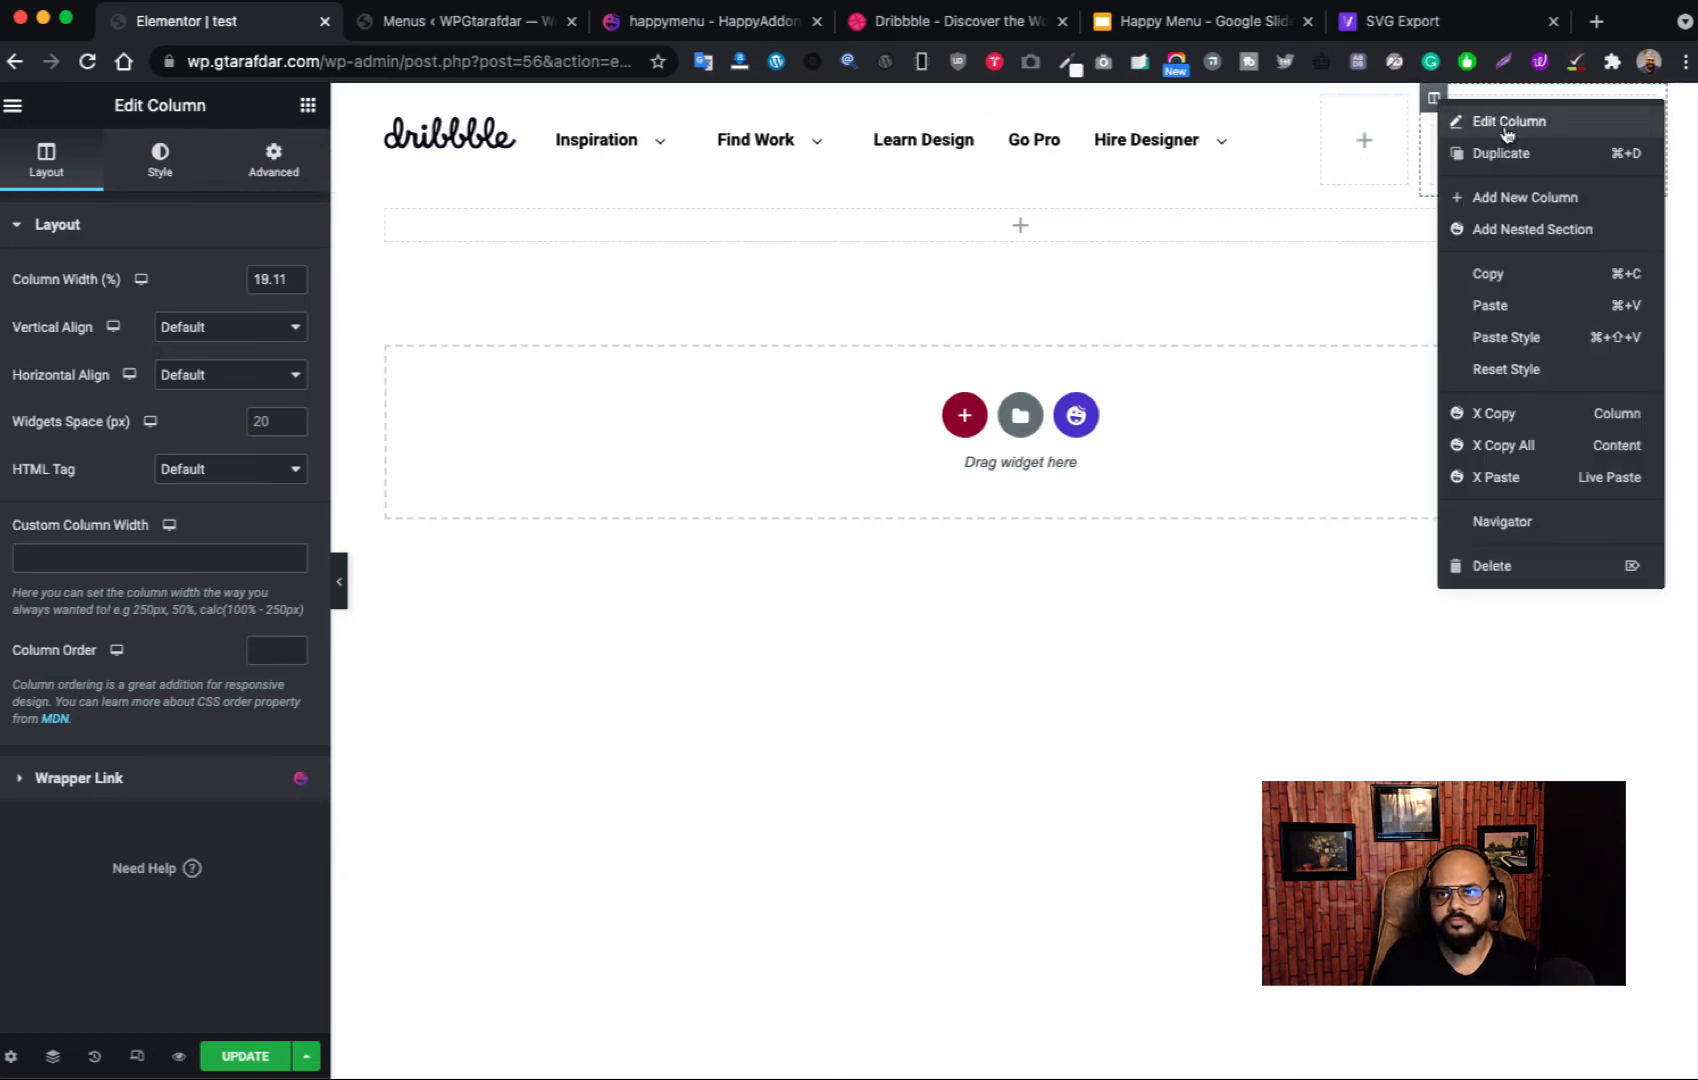
click(1325, 605)
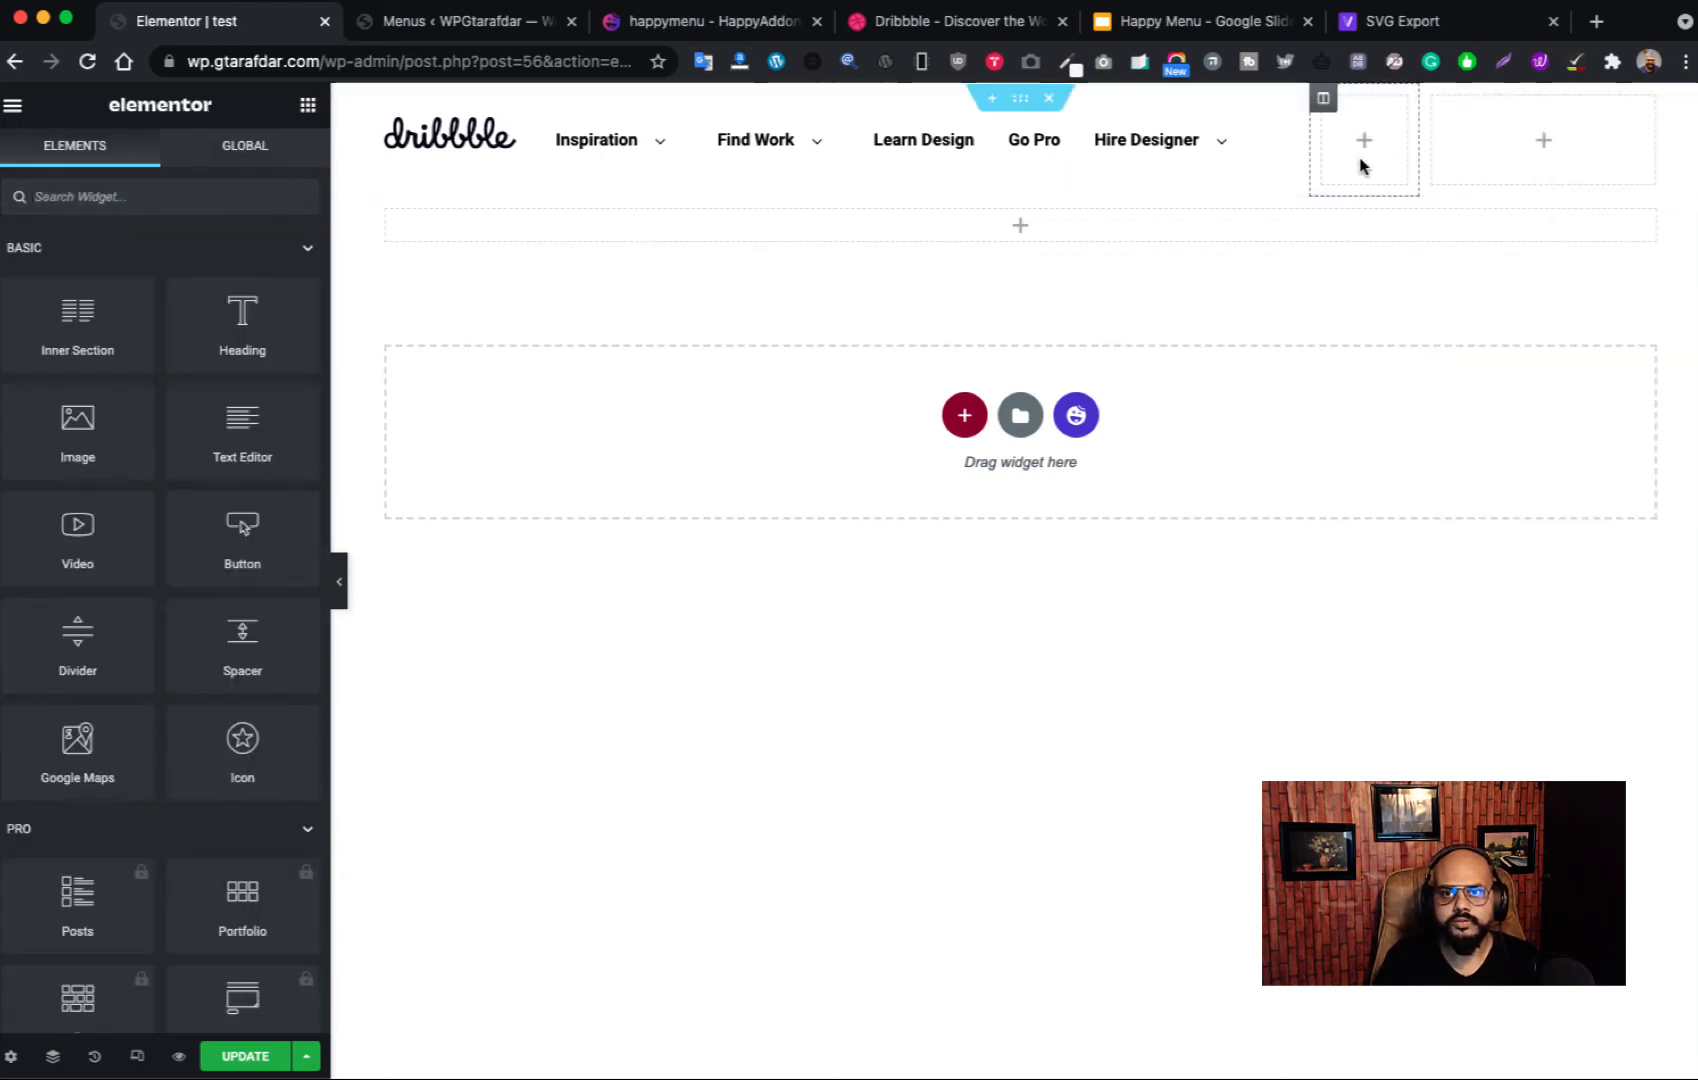
Step: Try the WordPress Search widget in the narrow header column after the menu, and delete it
click(151, 196)
text(ser)
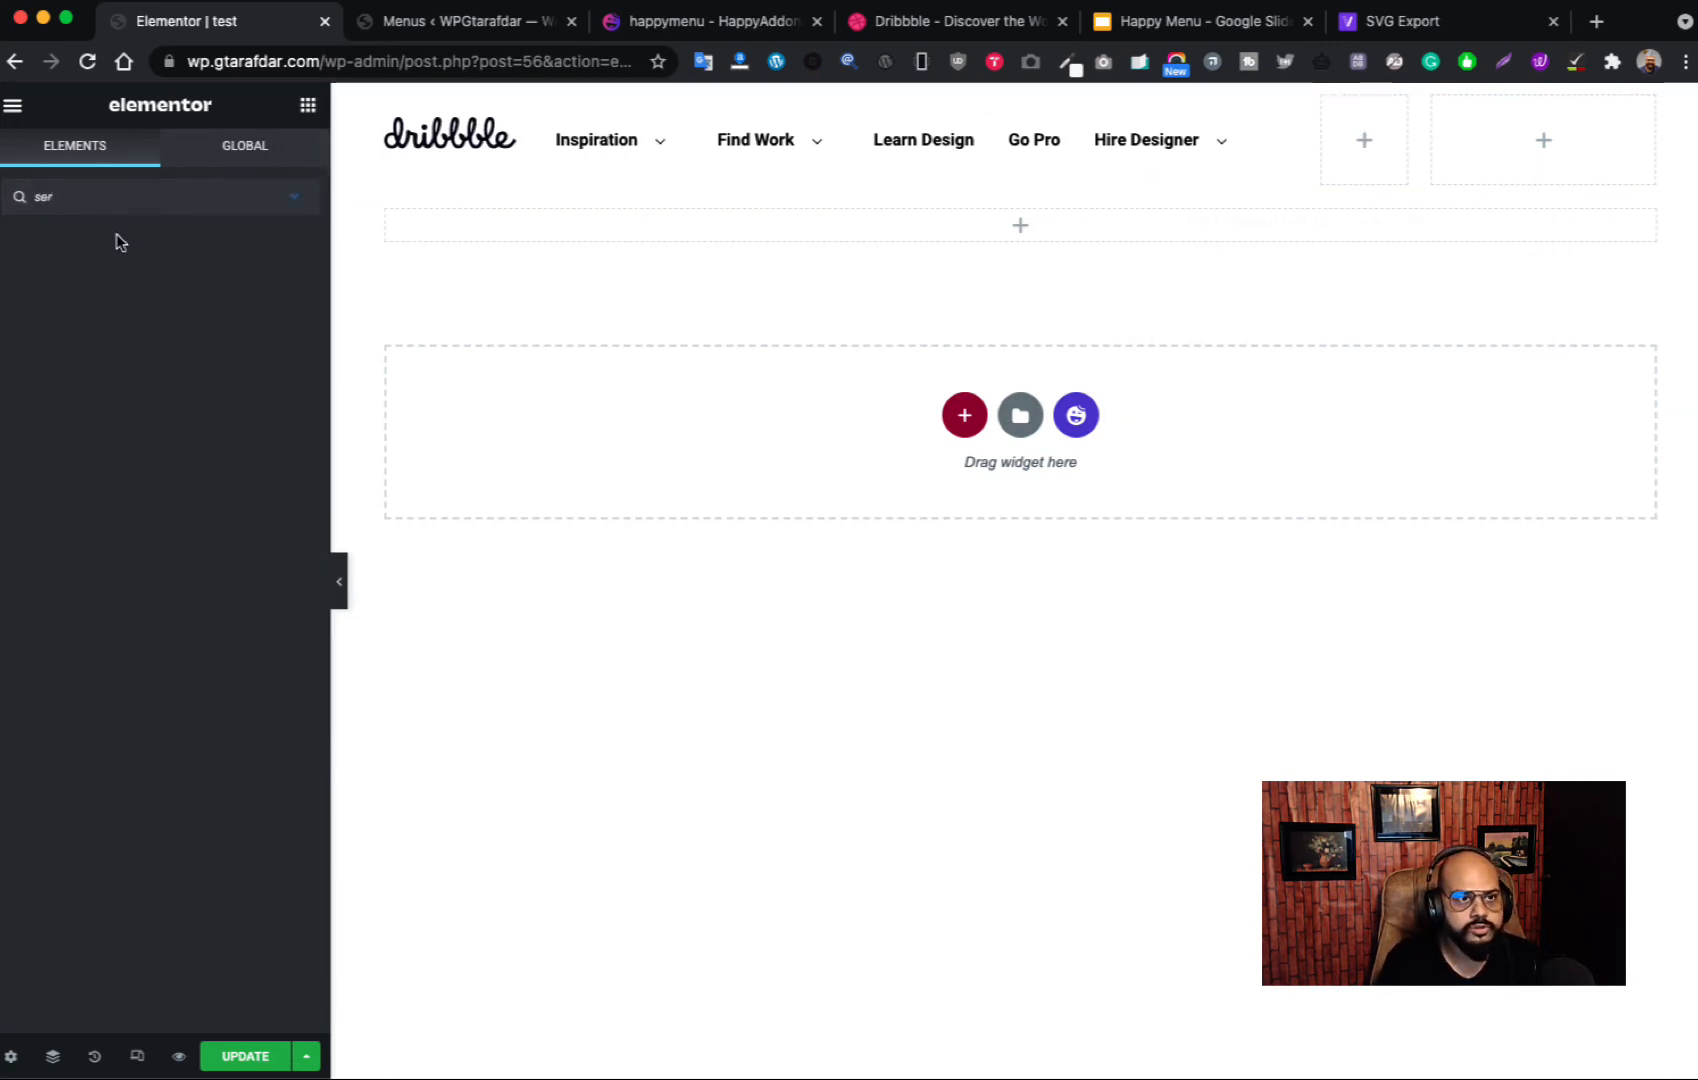
key(BackSpace)
text(a)
click(258, 299)
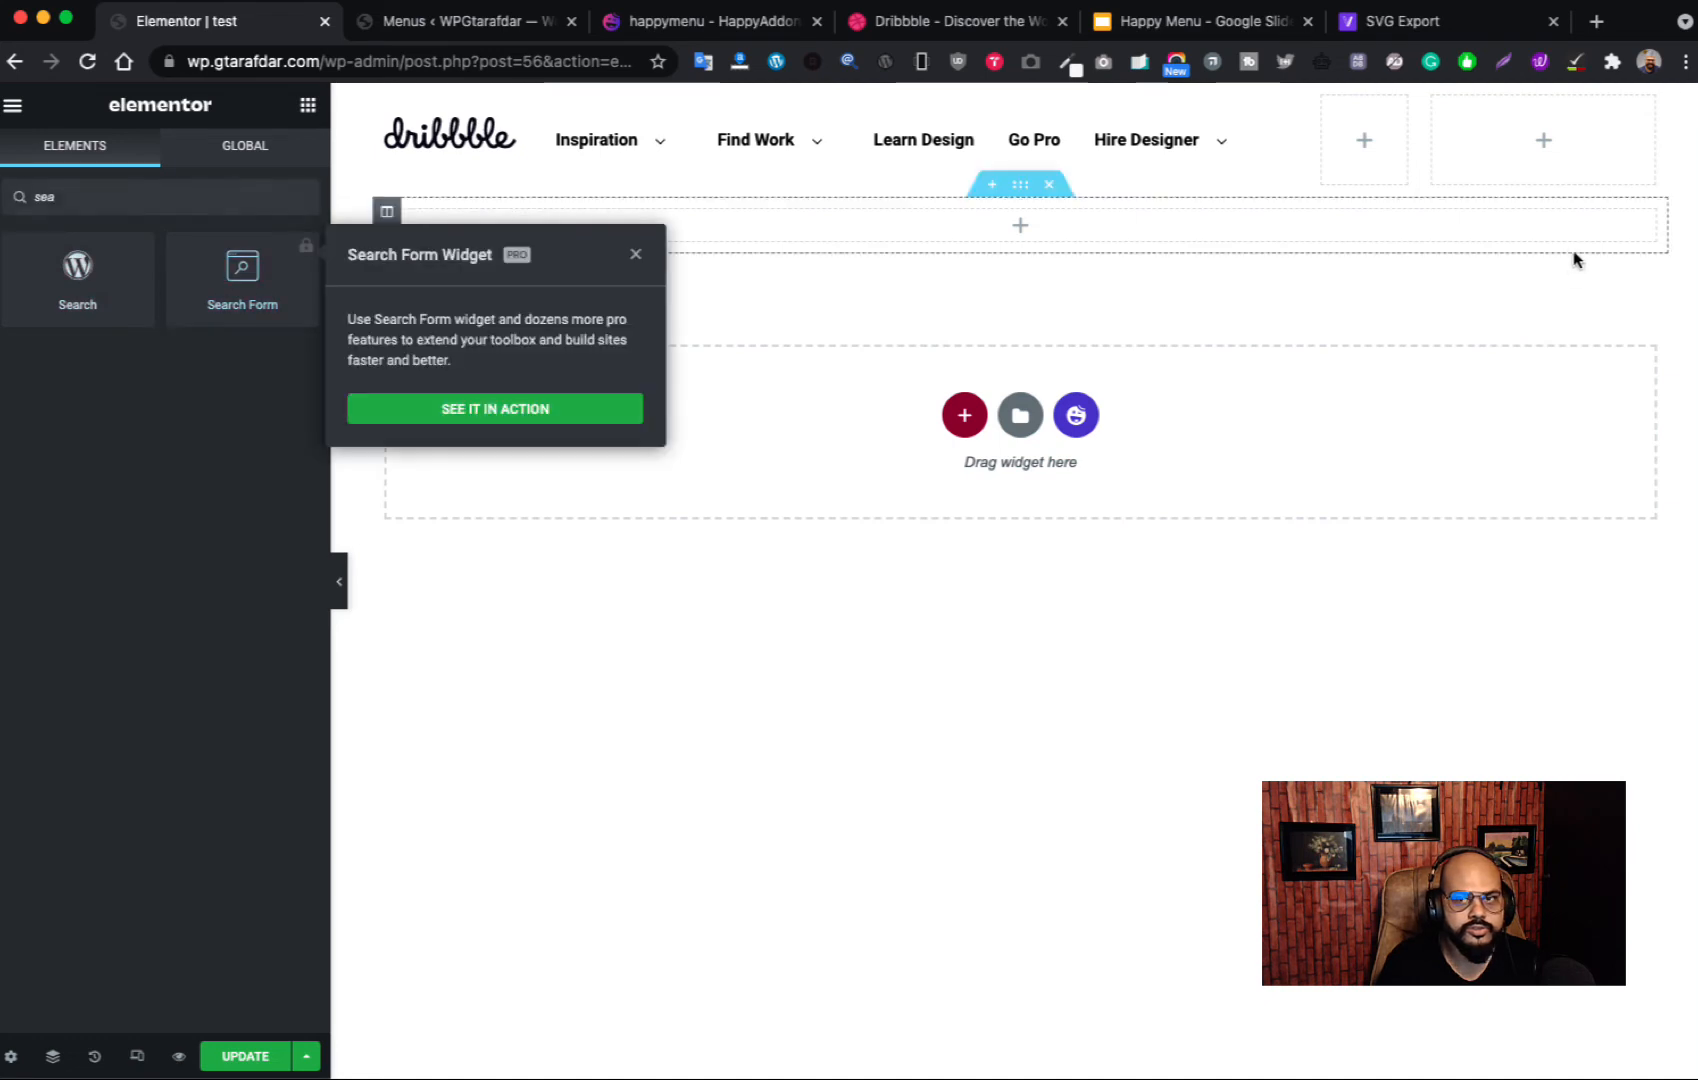
click(636, 258)
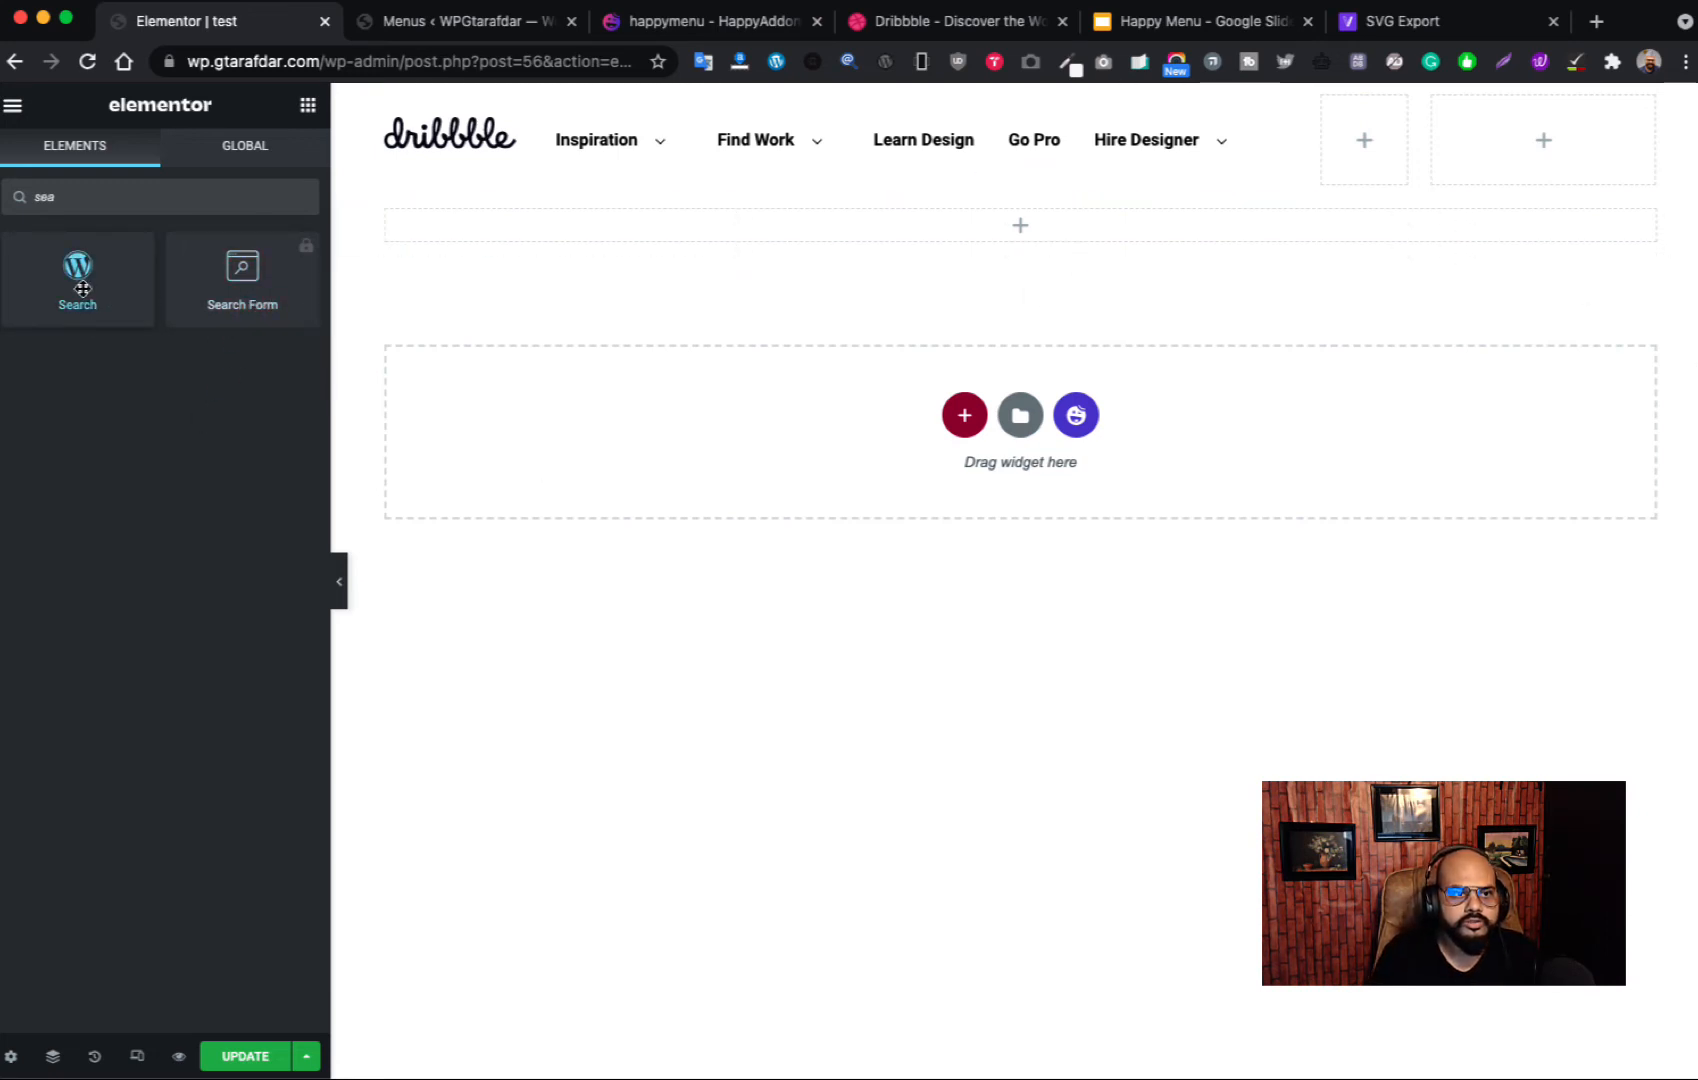
drag(82, 289, 1375, 145)
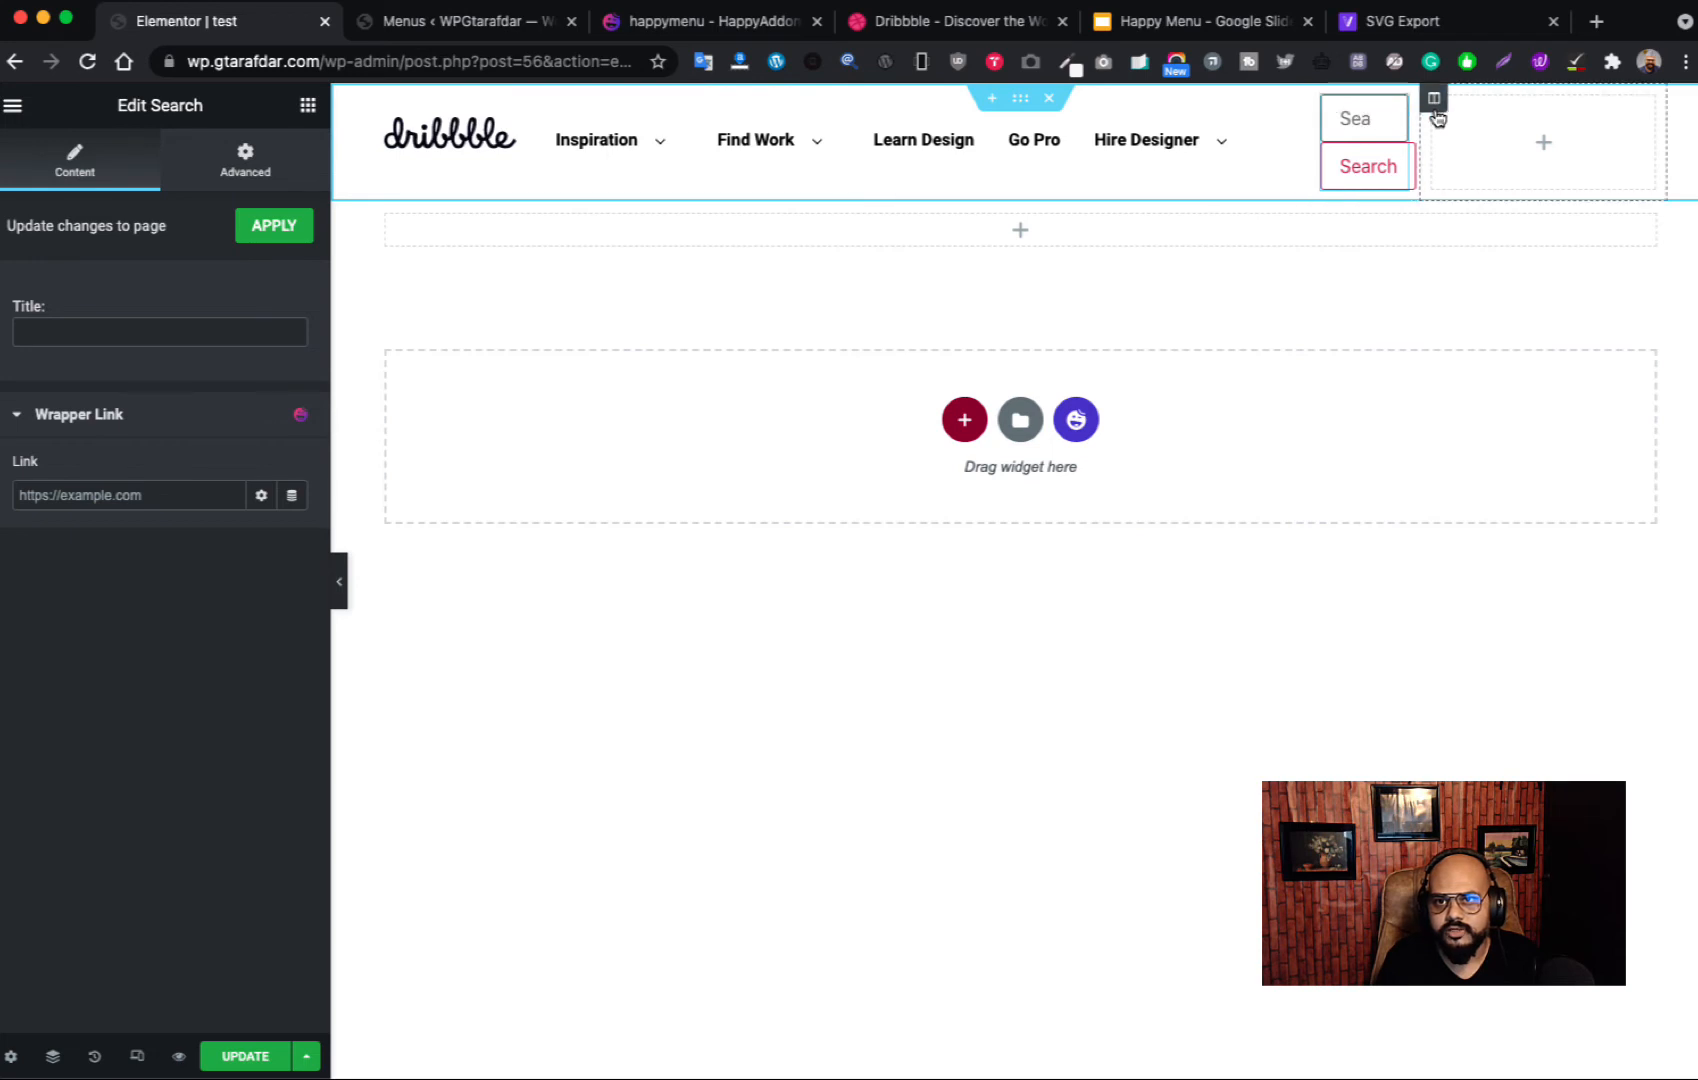
right_click(1400, 116)
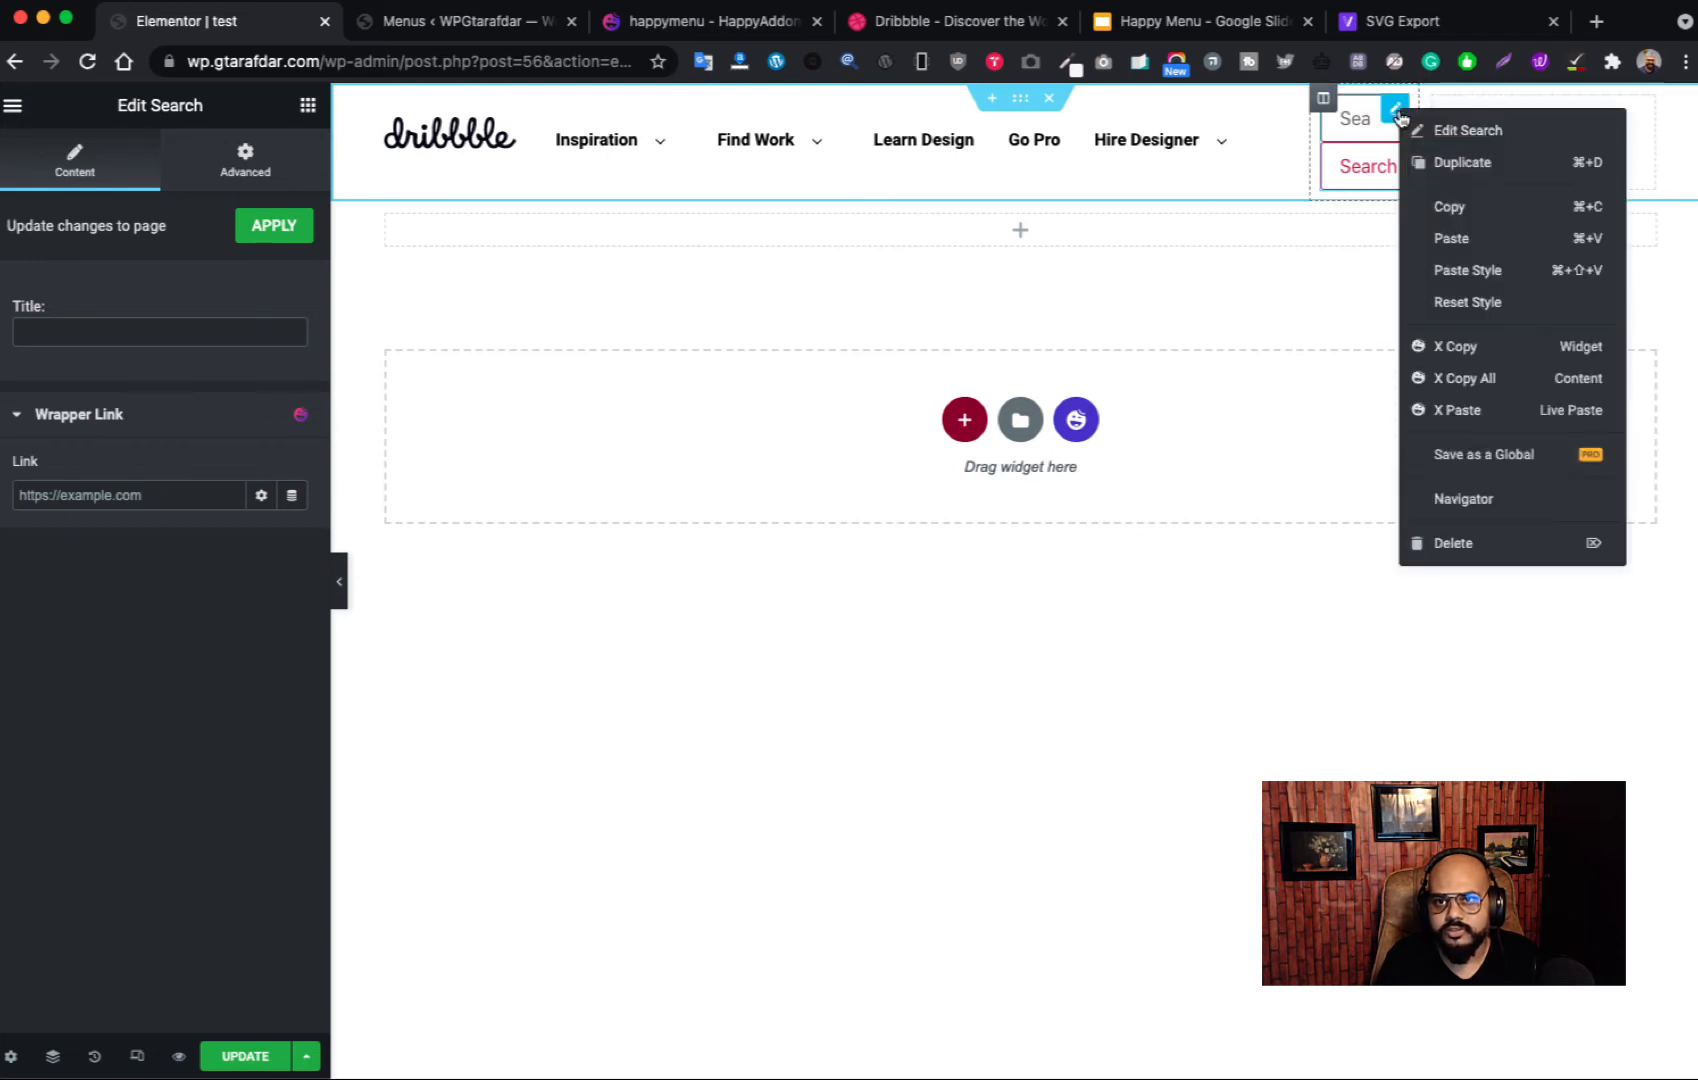
click(1466, 548)
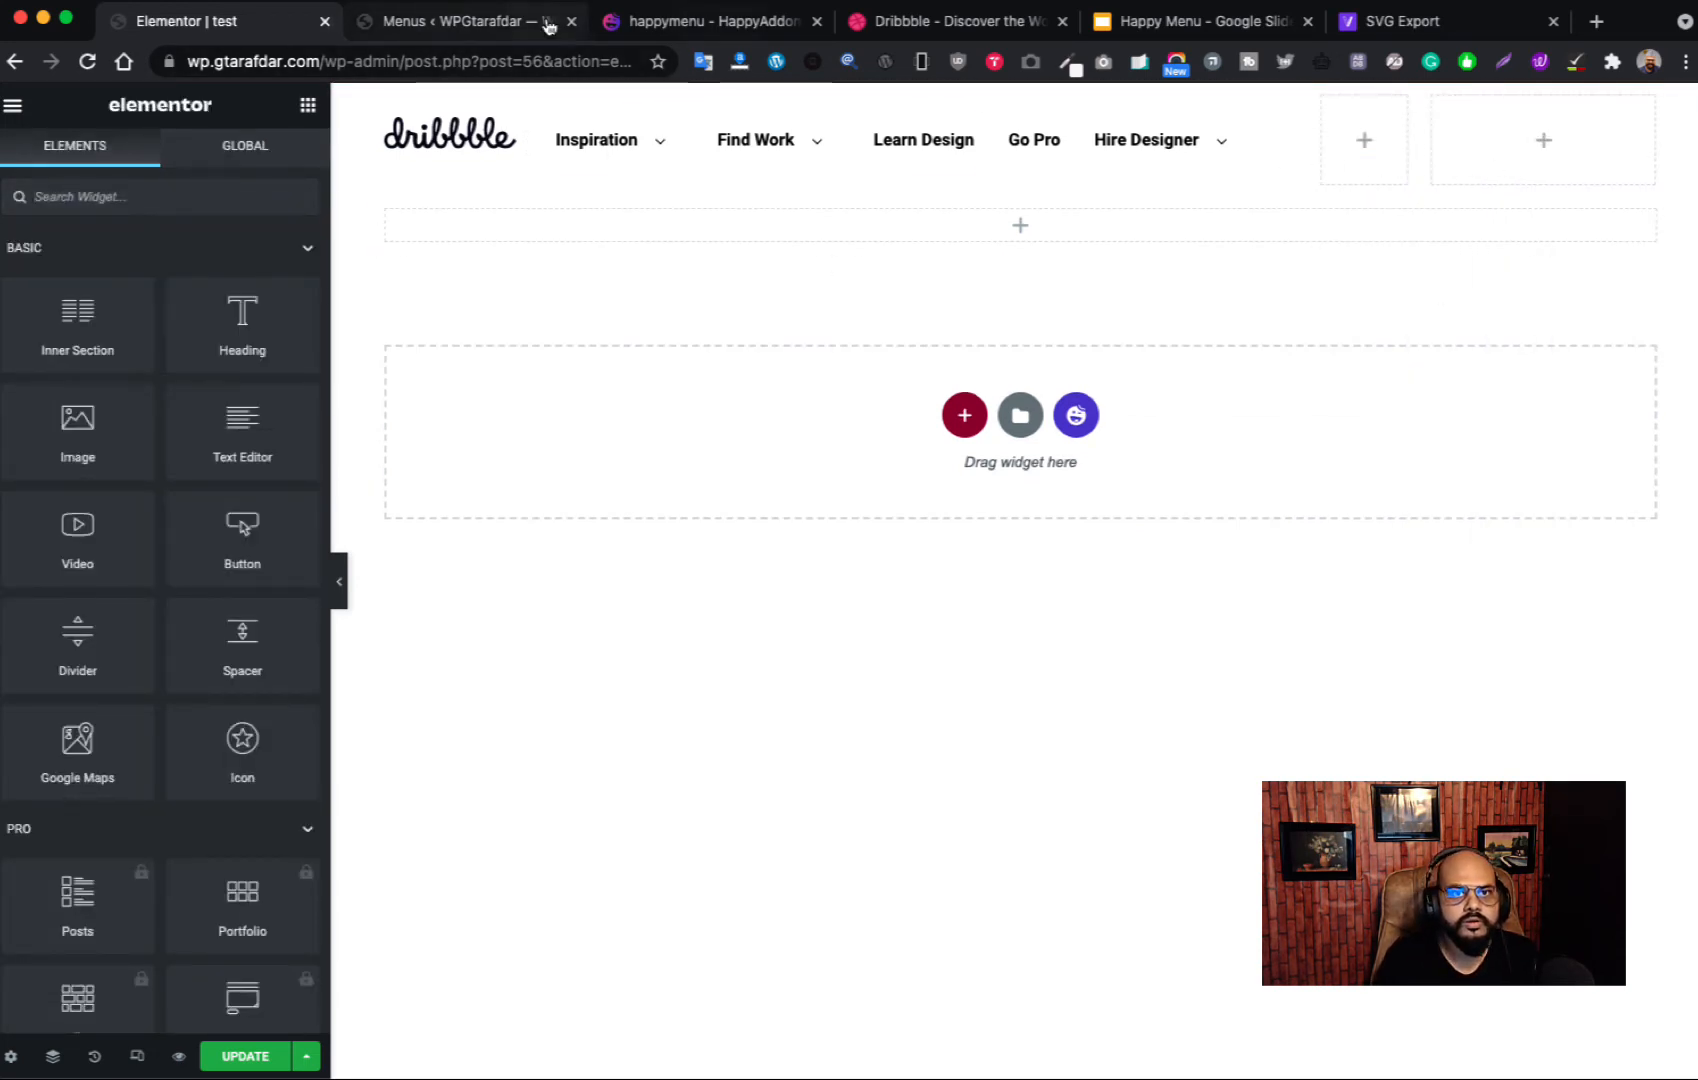
Step: Open the installed plugins list from the WordPress dashboard in a new tab and activate Elementor Pro
click(495, 22)
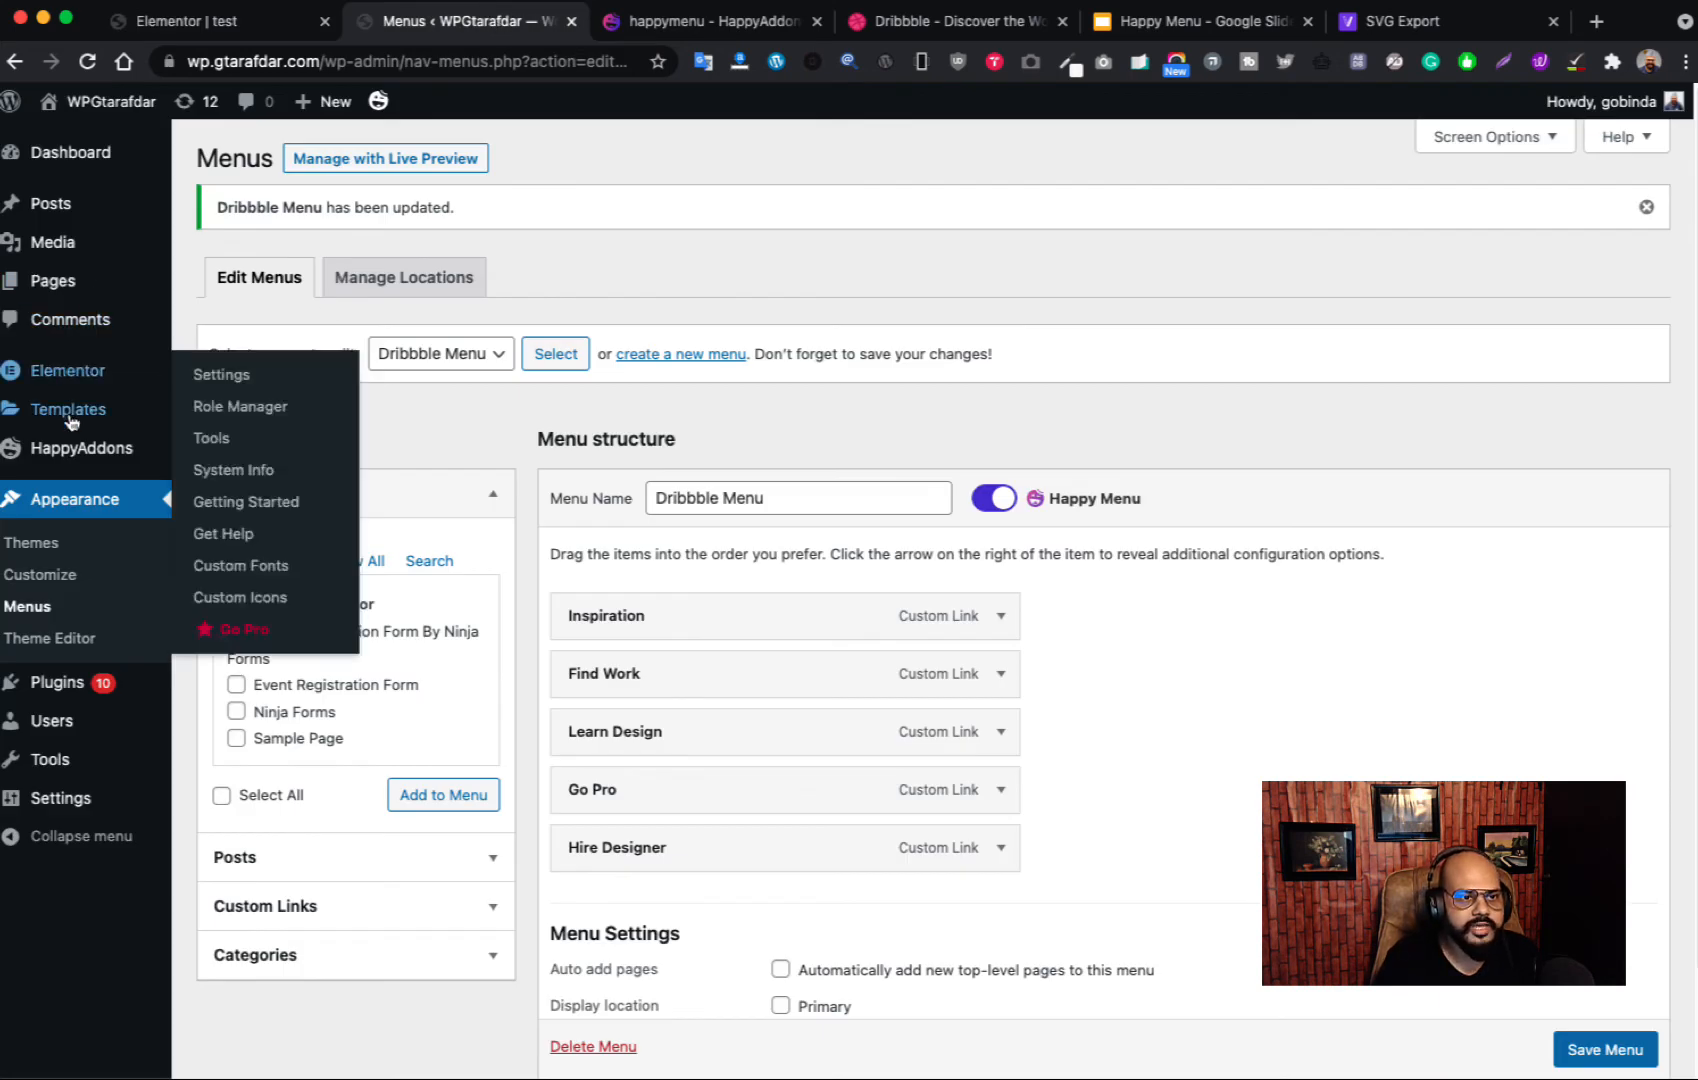
mouse_move(72, 377)
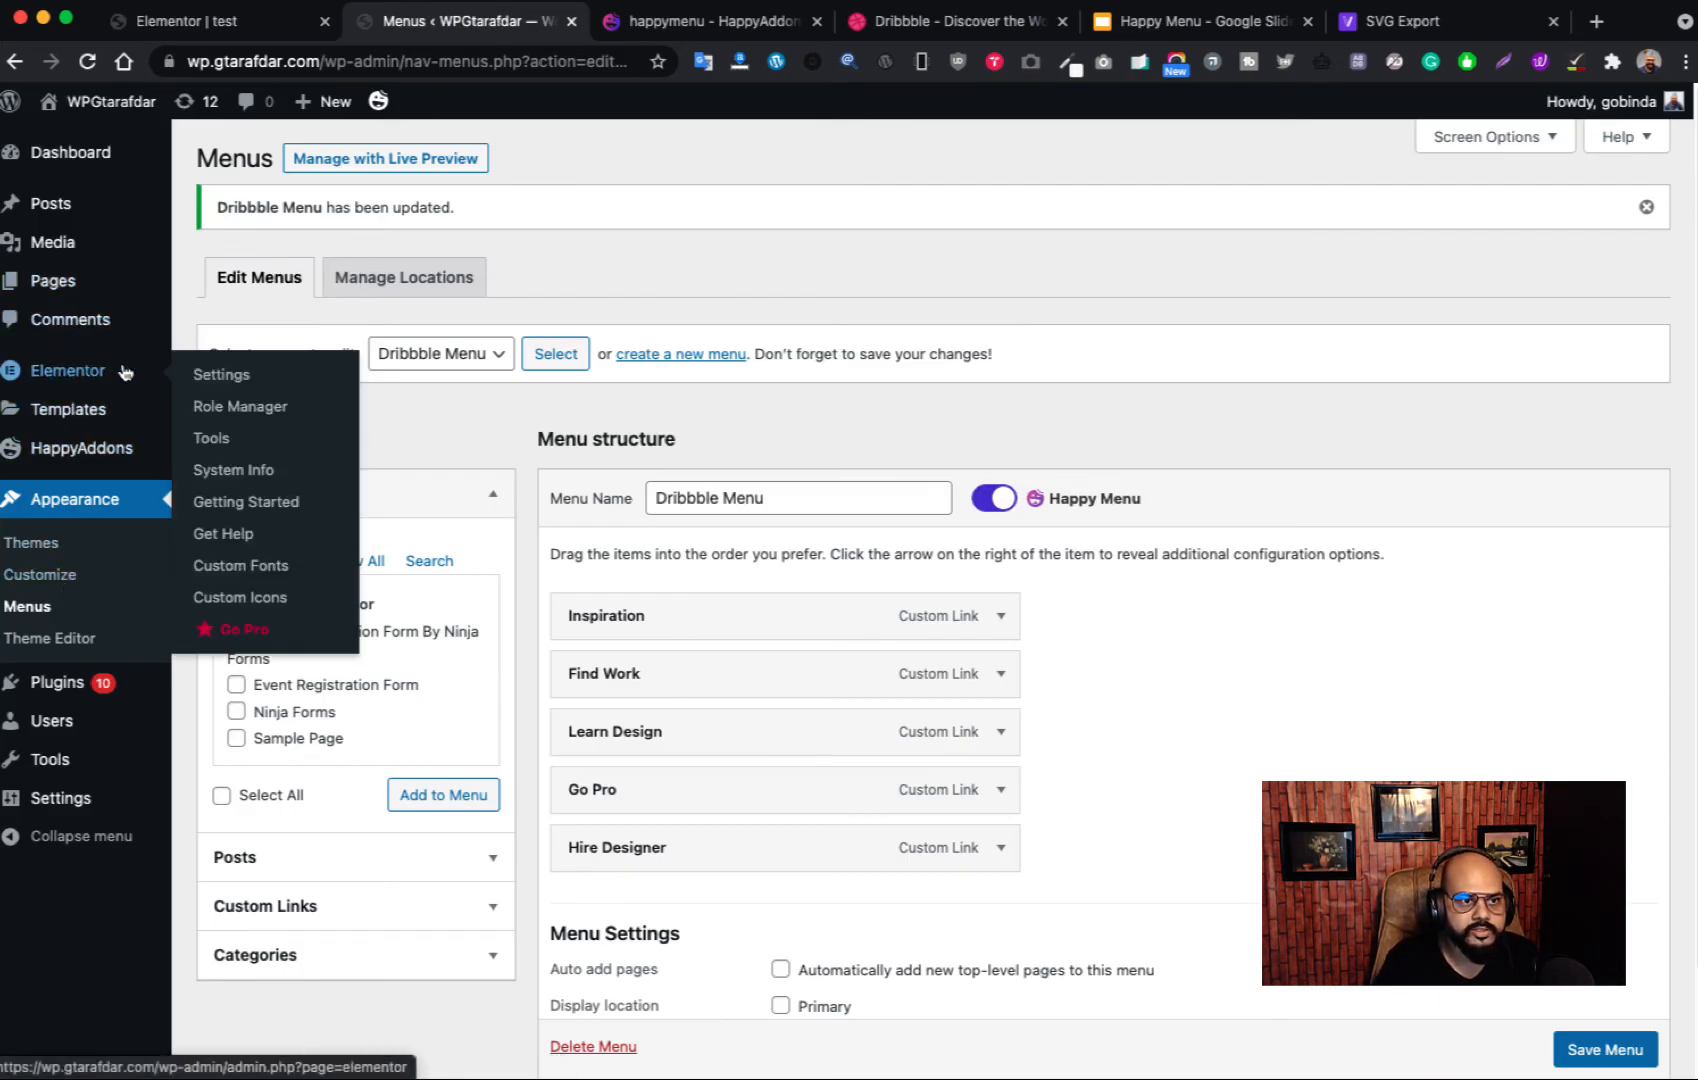
mouse_move(70, 688)
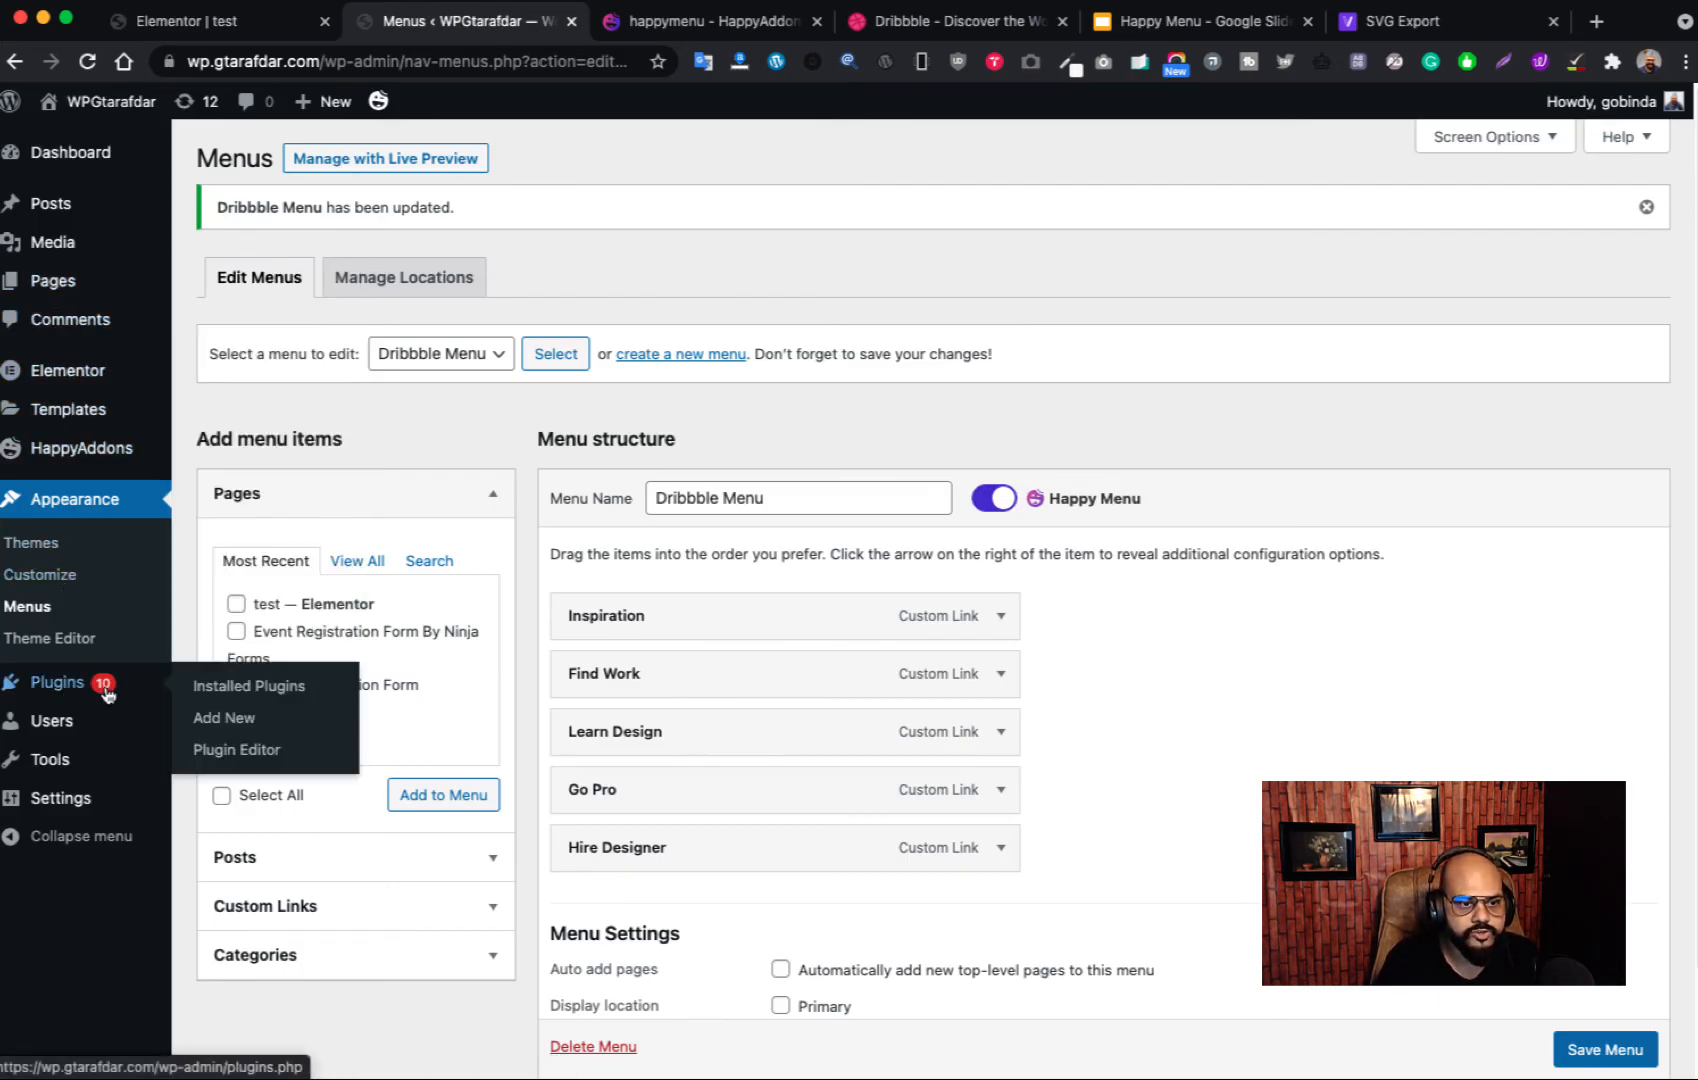
super+click(259, 695)
click(600, 28)
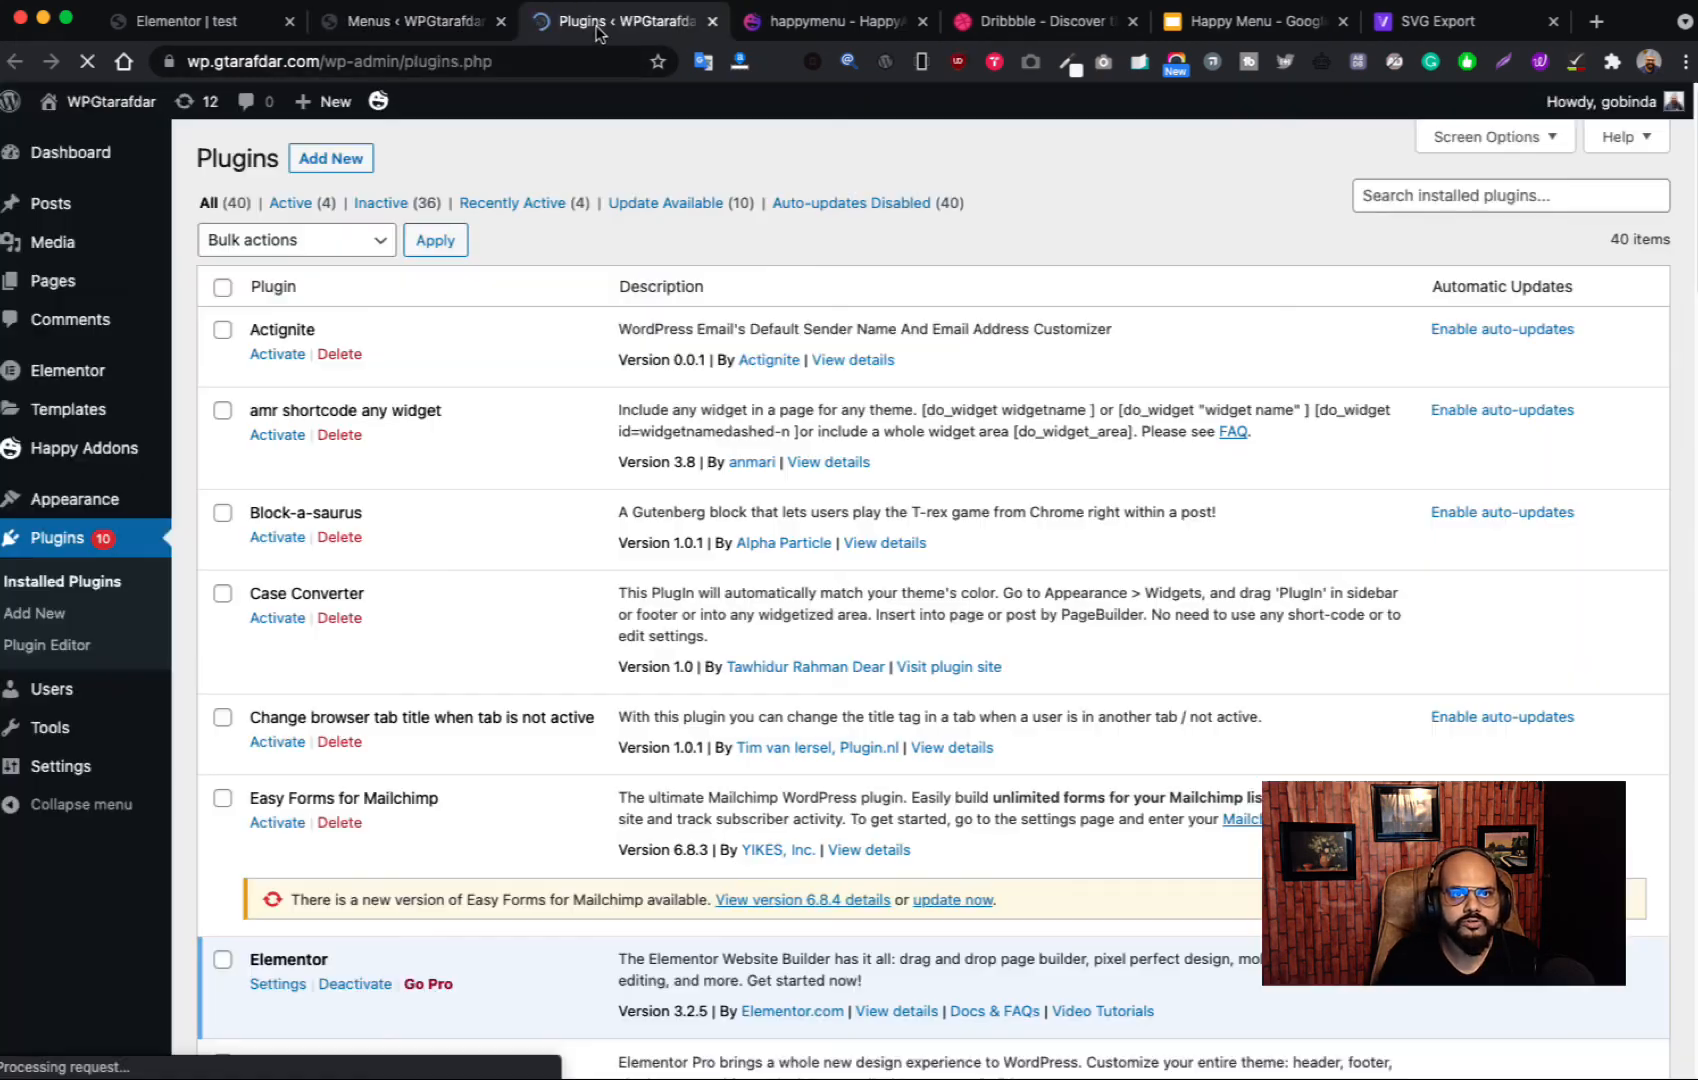
scroll(481, 474, down, 3)
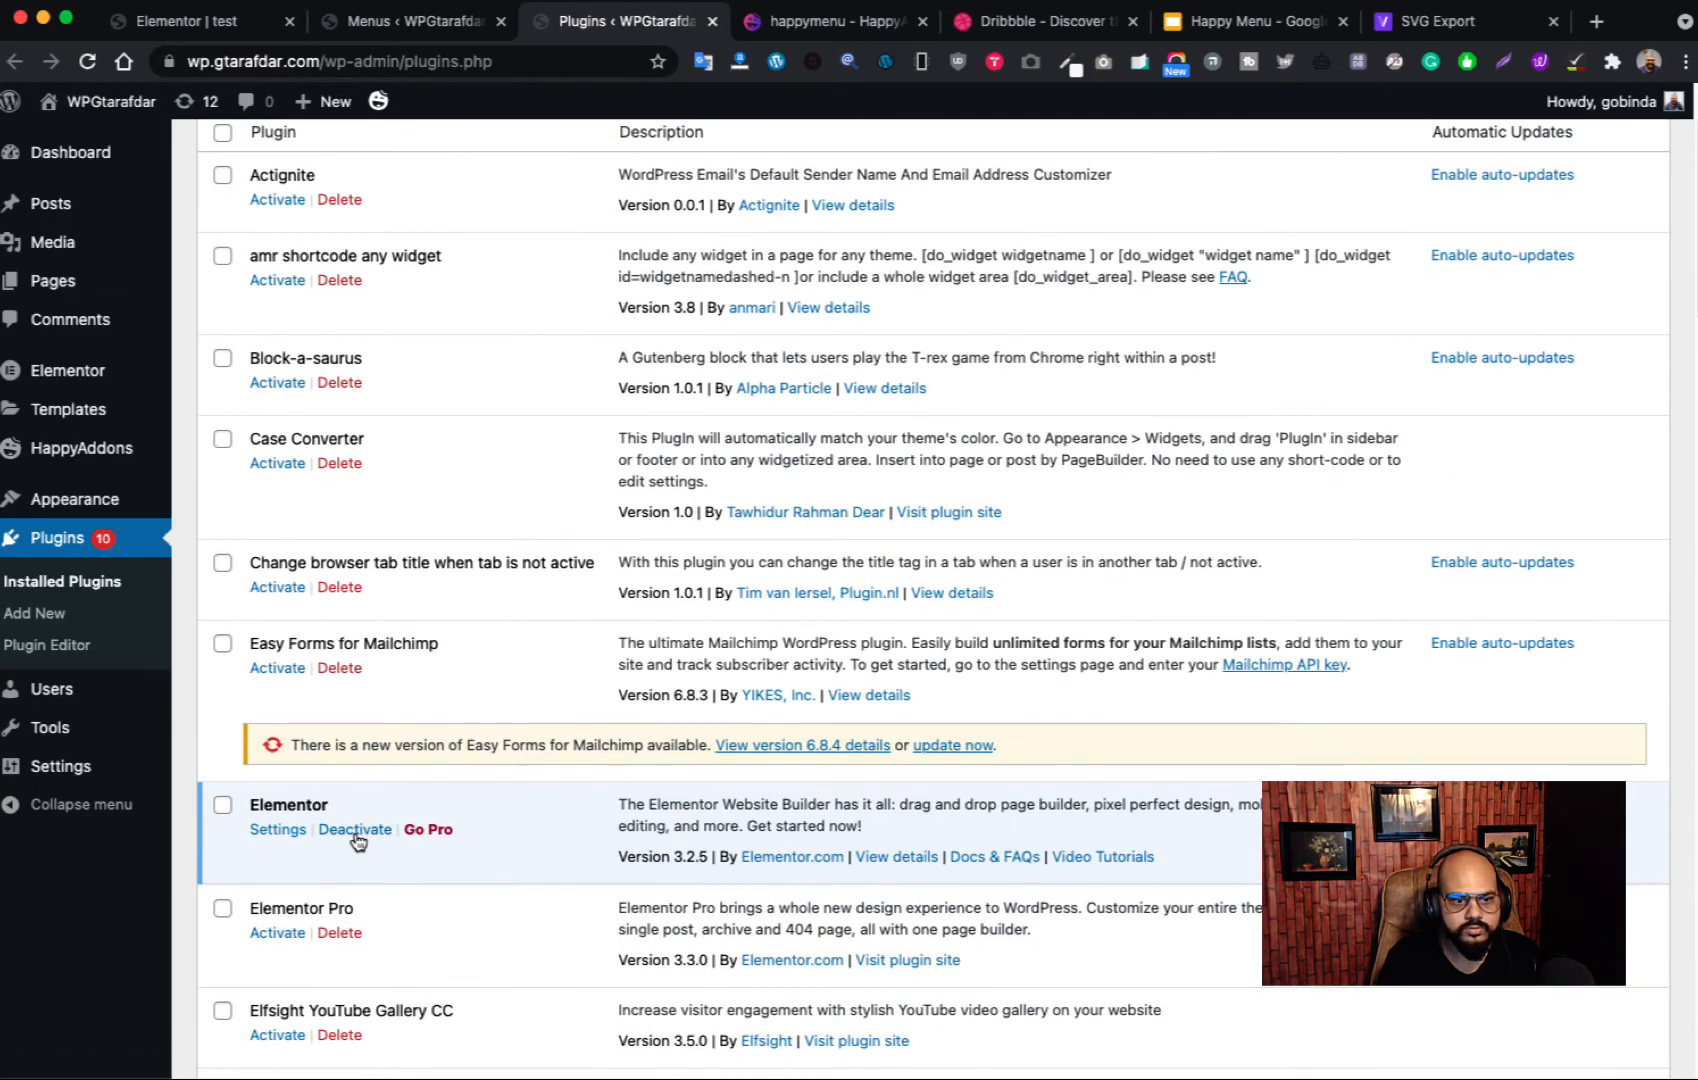
click(277, 933)
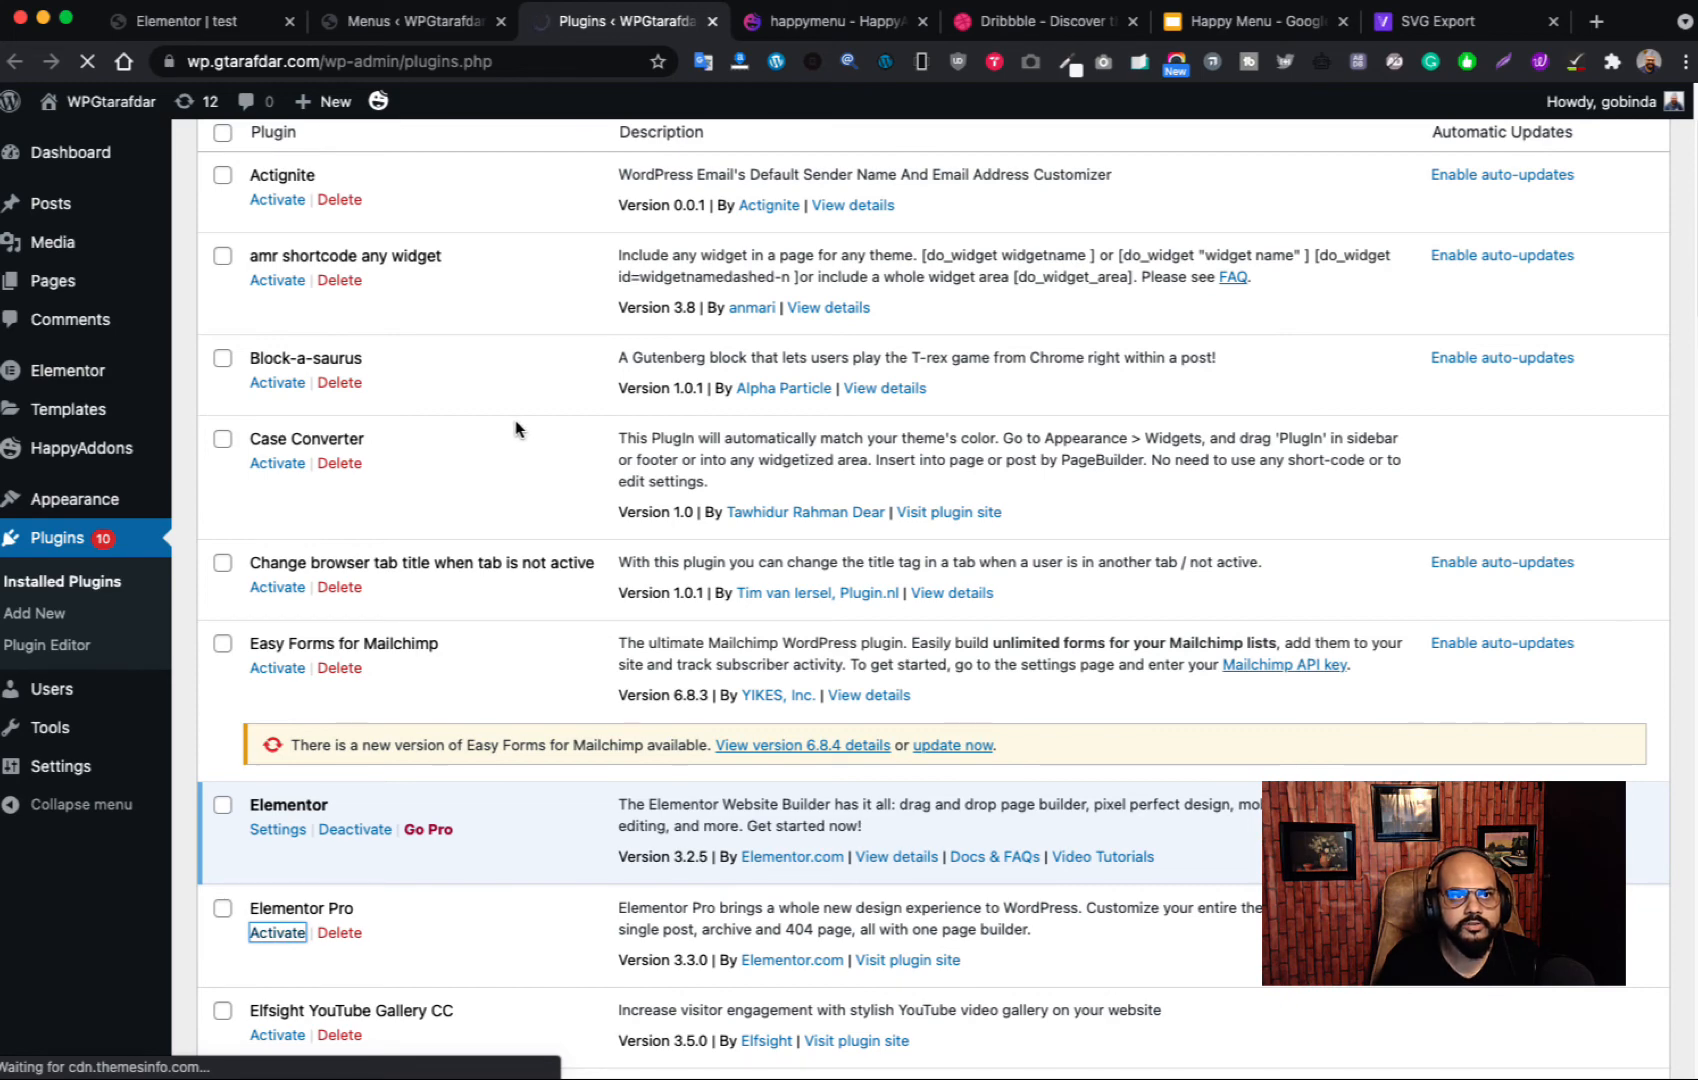
Step: Save the test page in Elementor and reload its editor
key(super+1)
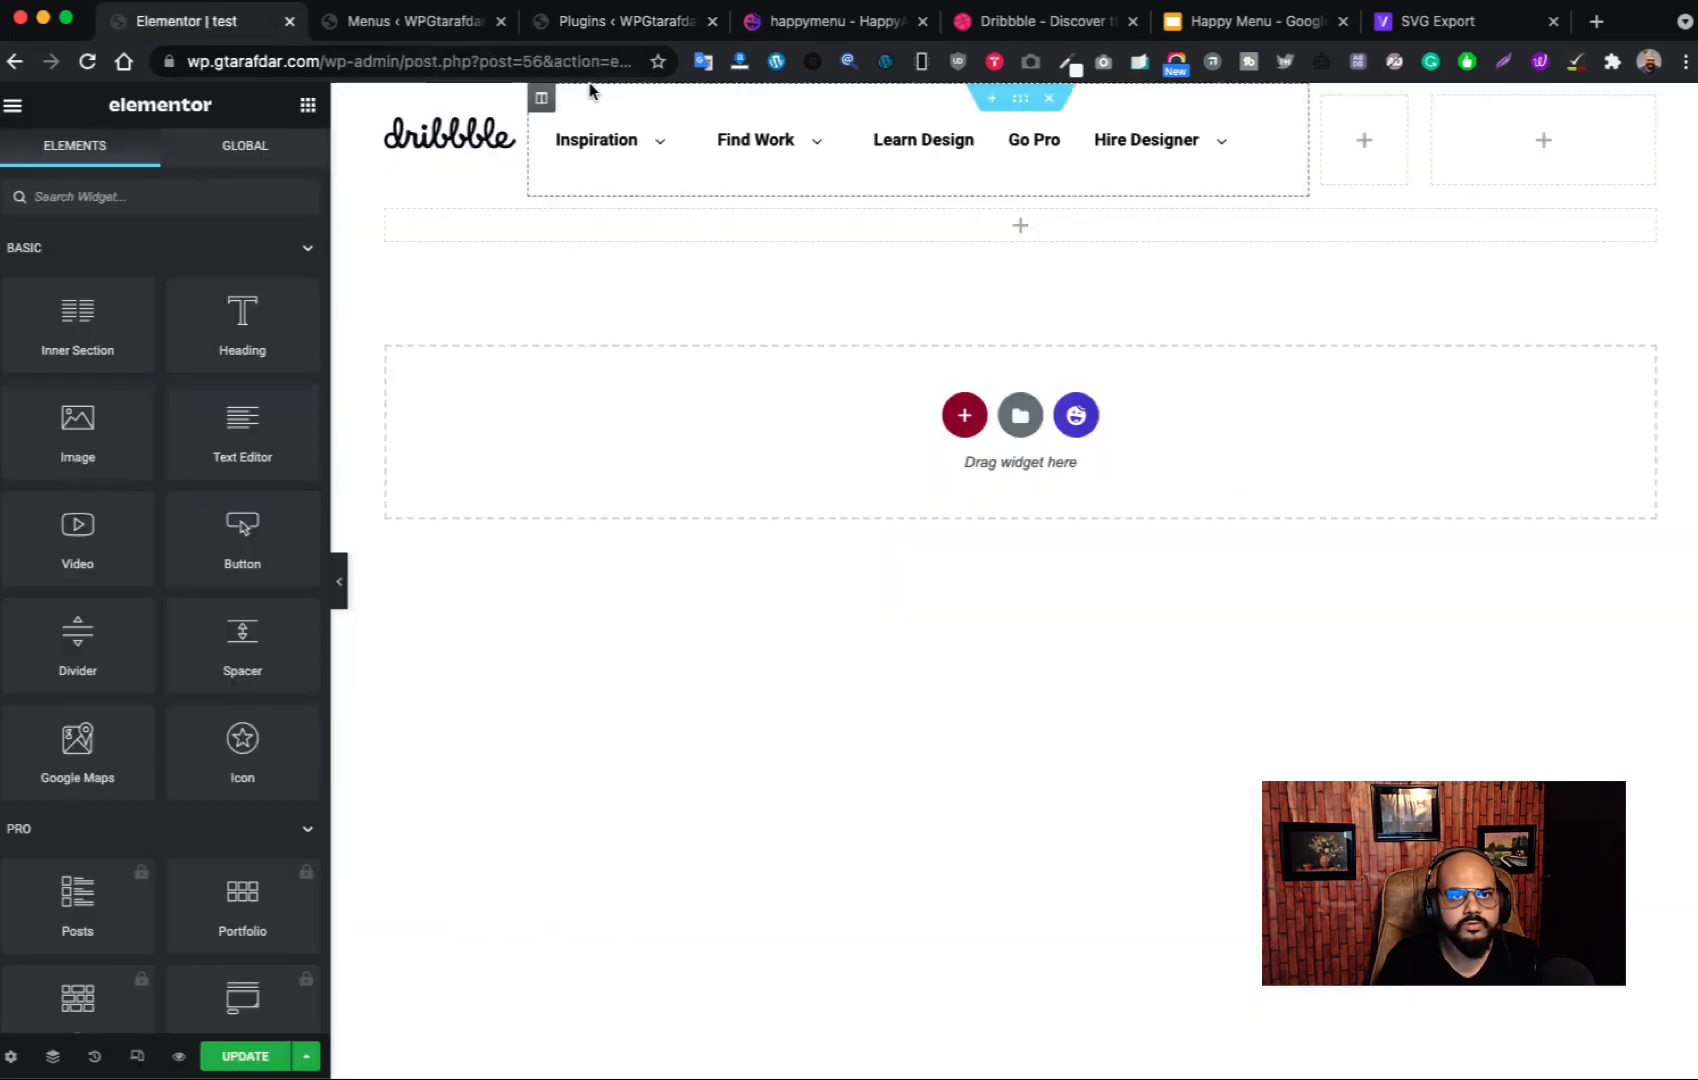
click(235, 1048)
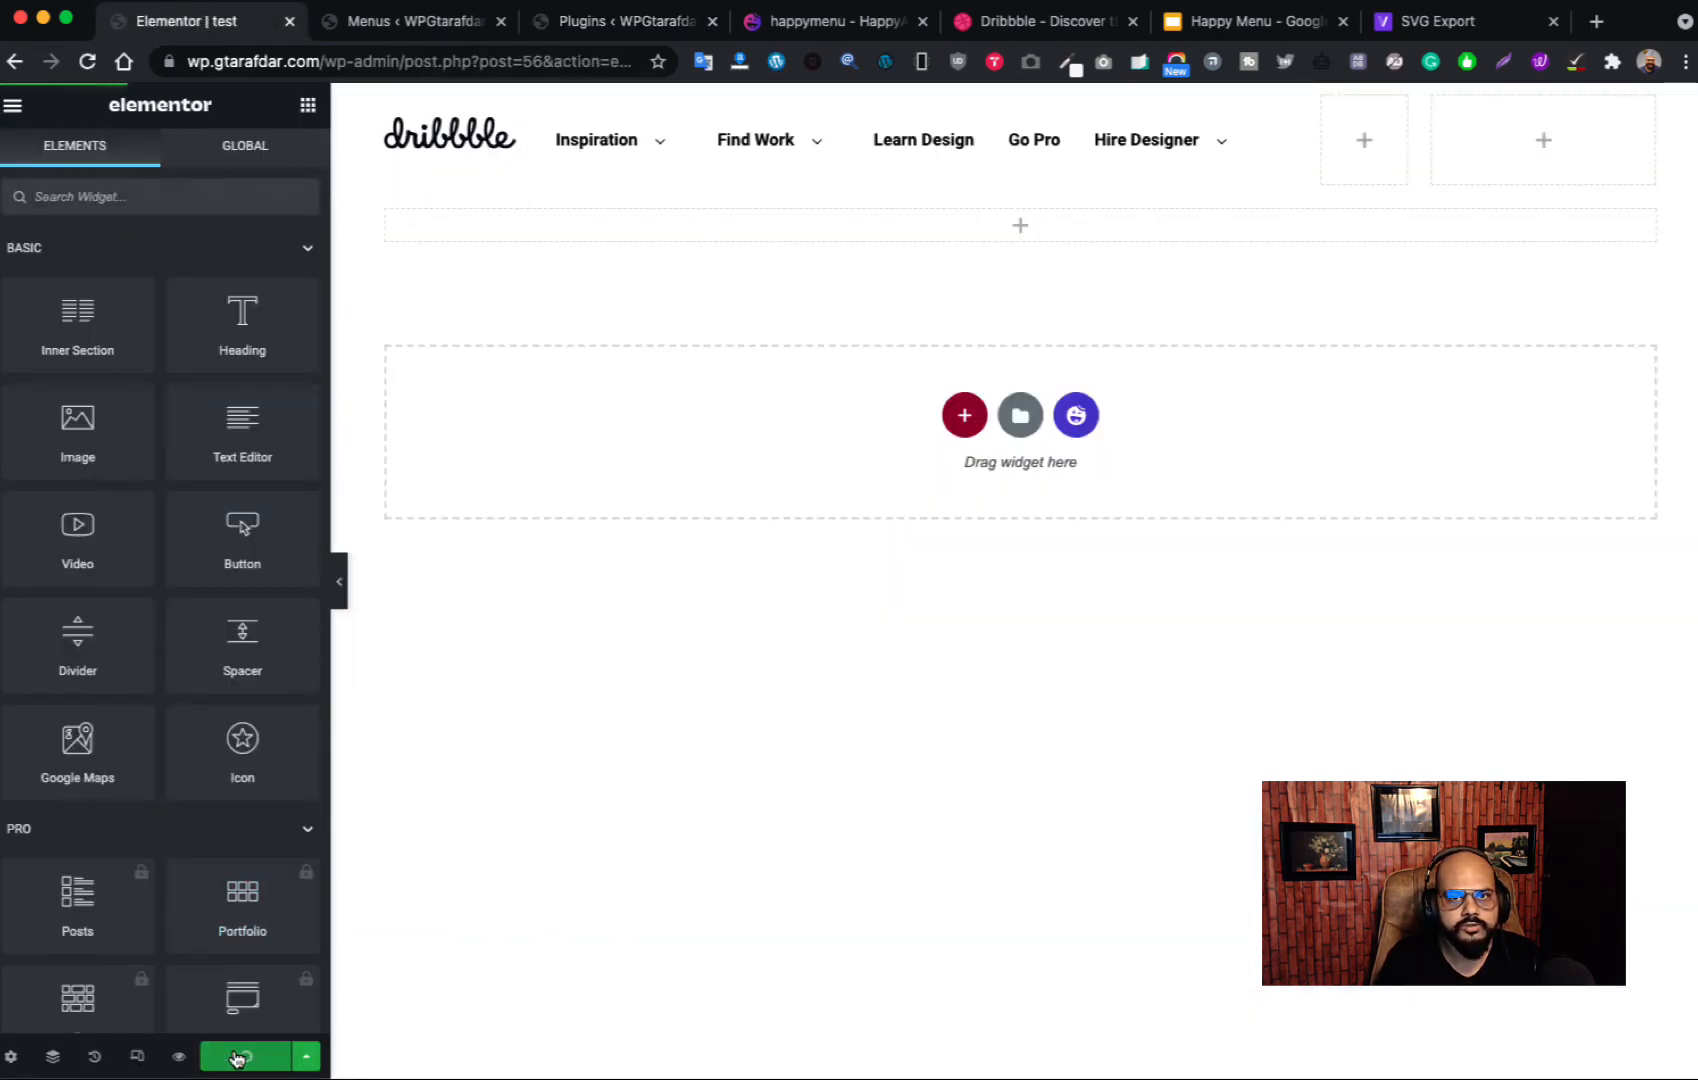
click(87, 61)
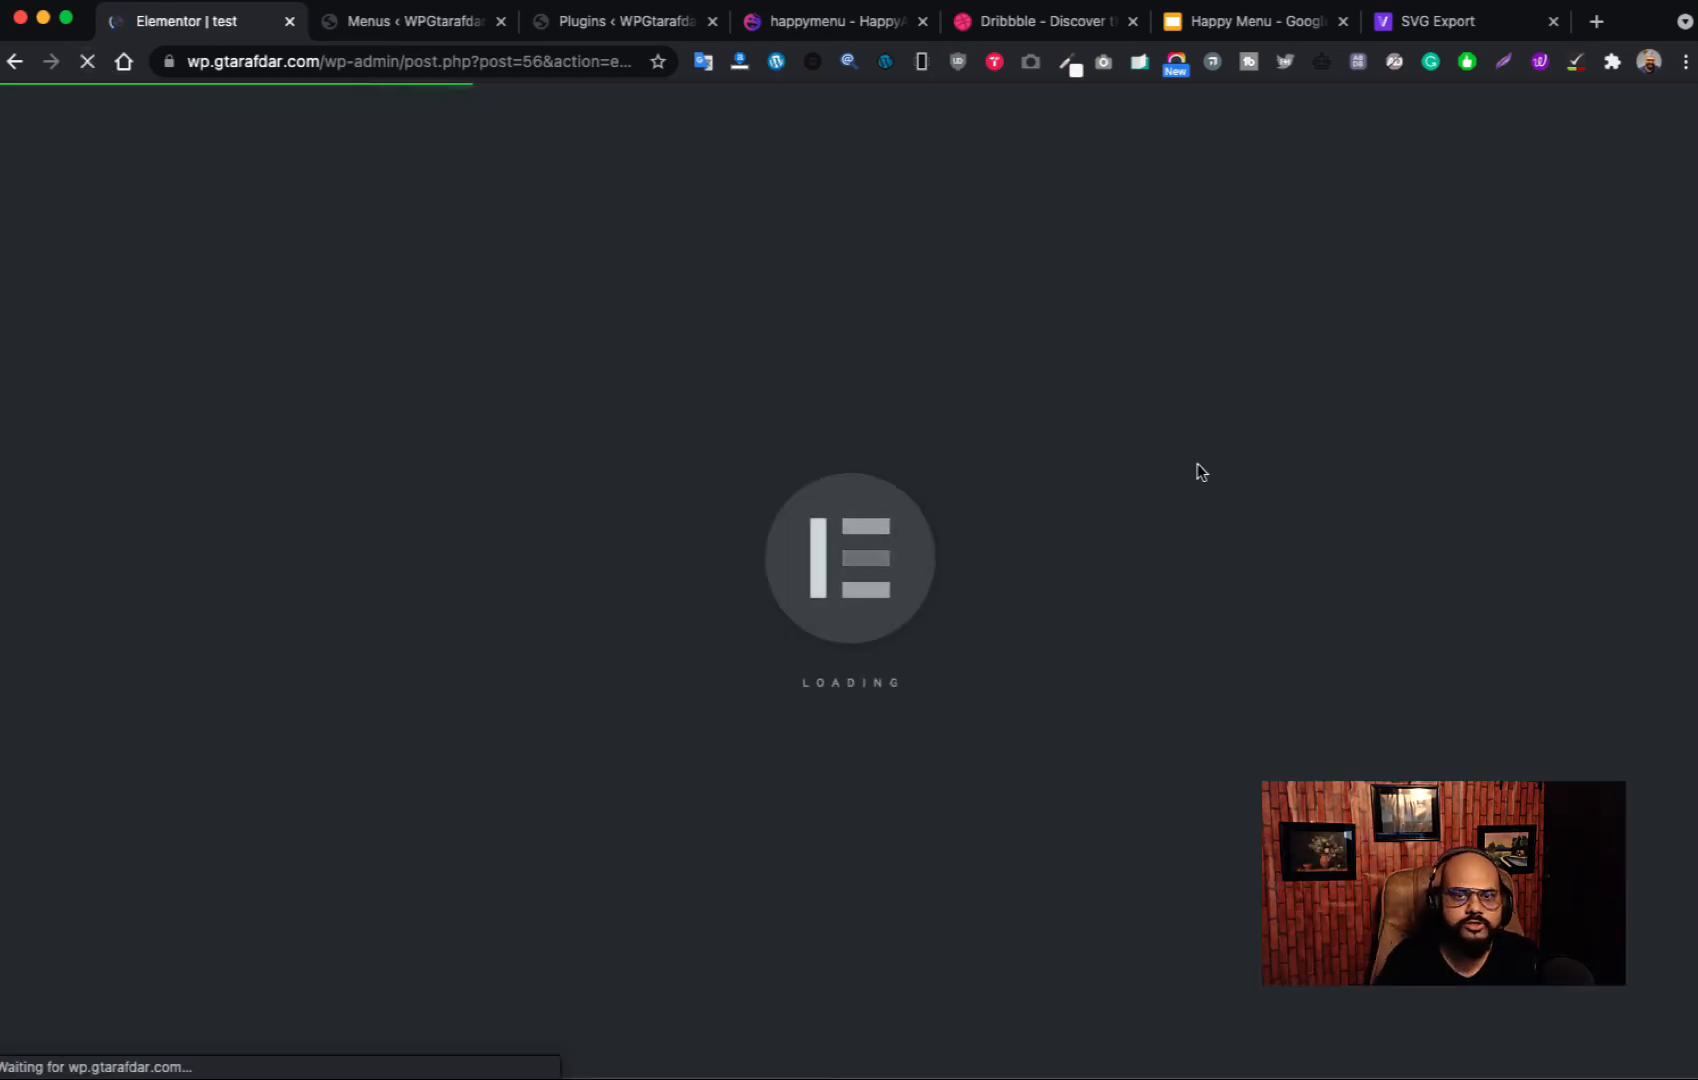
click(1031, 25)
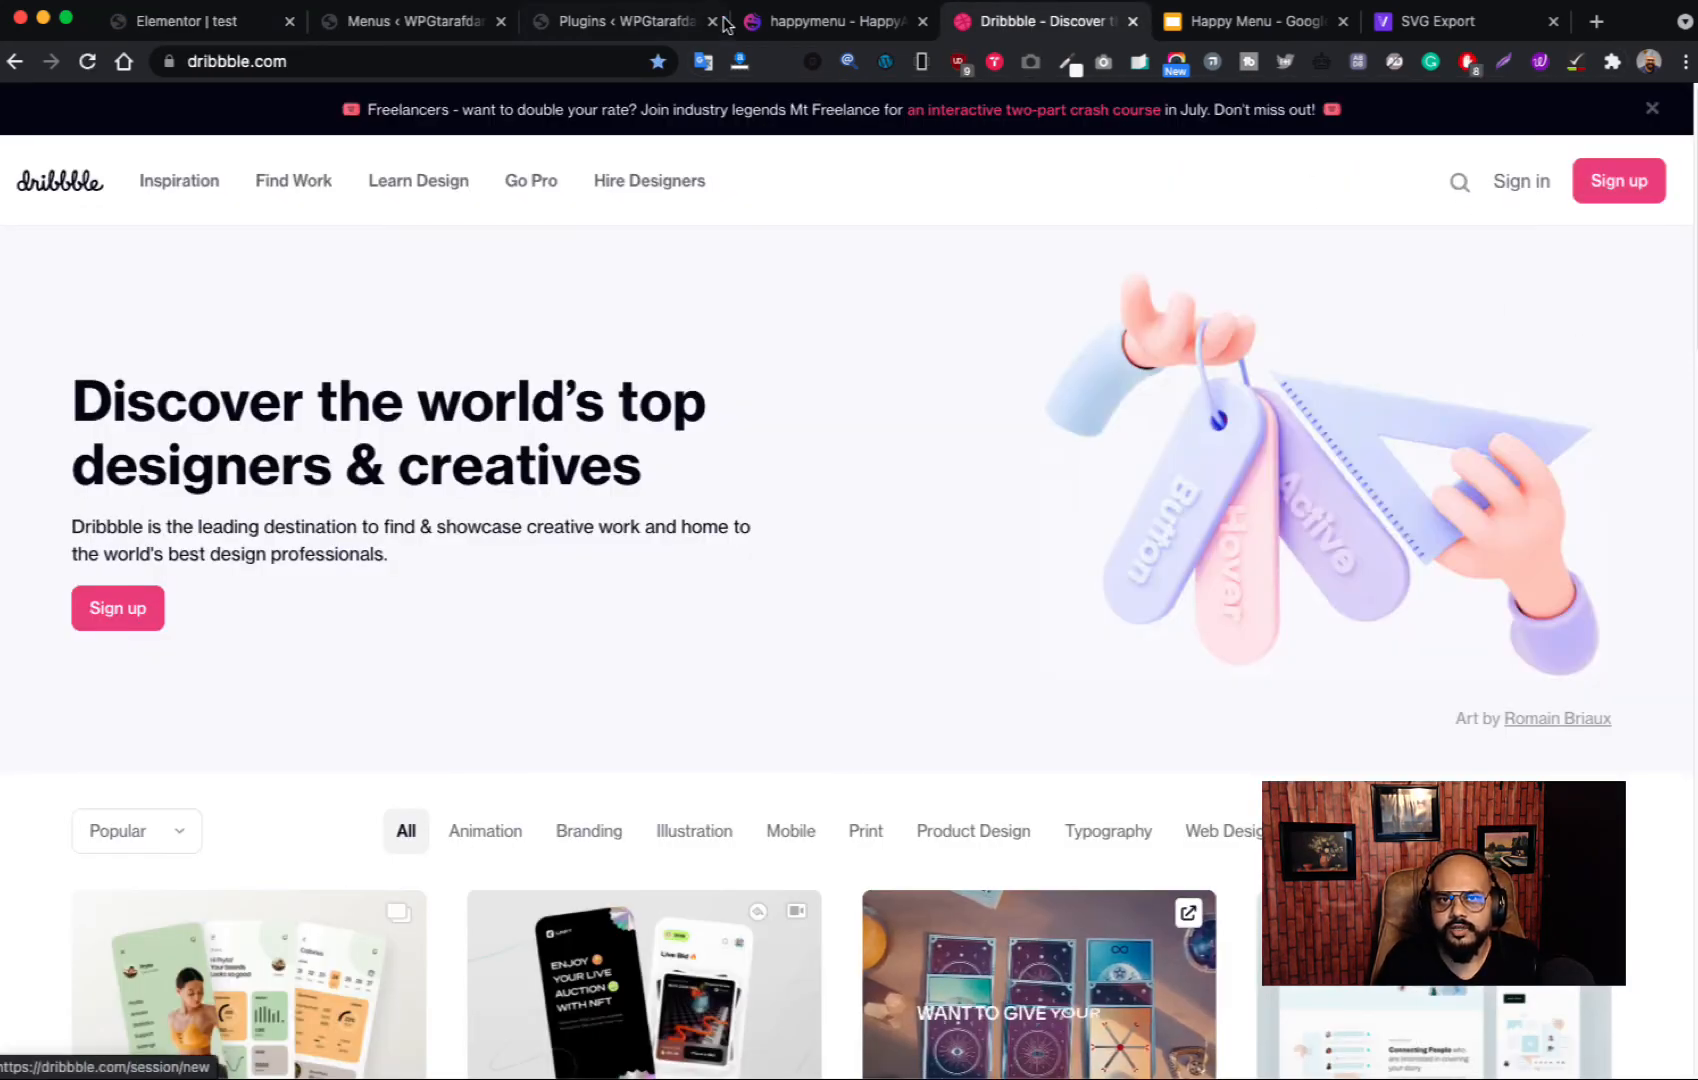
click(603, 25)
click(408, 22)
click(203, 22)
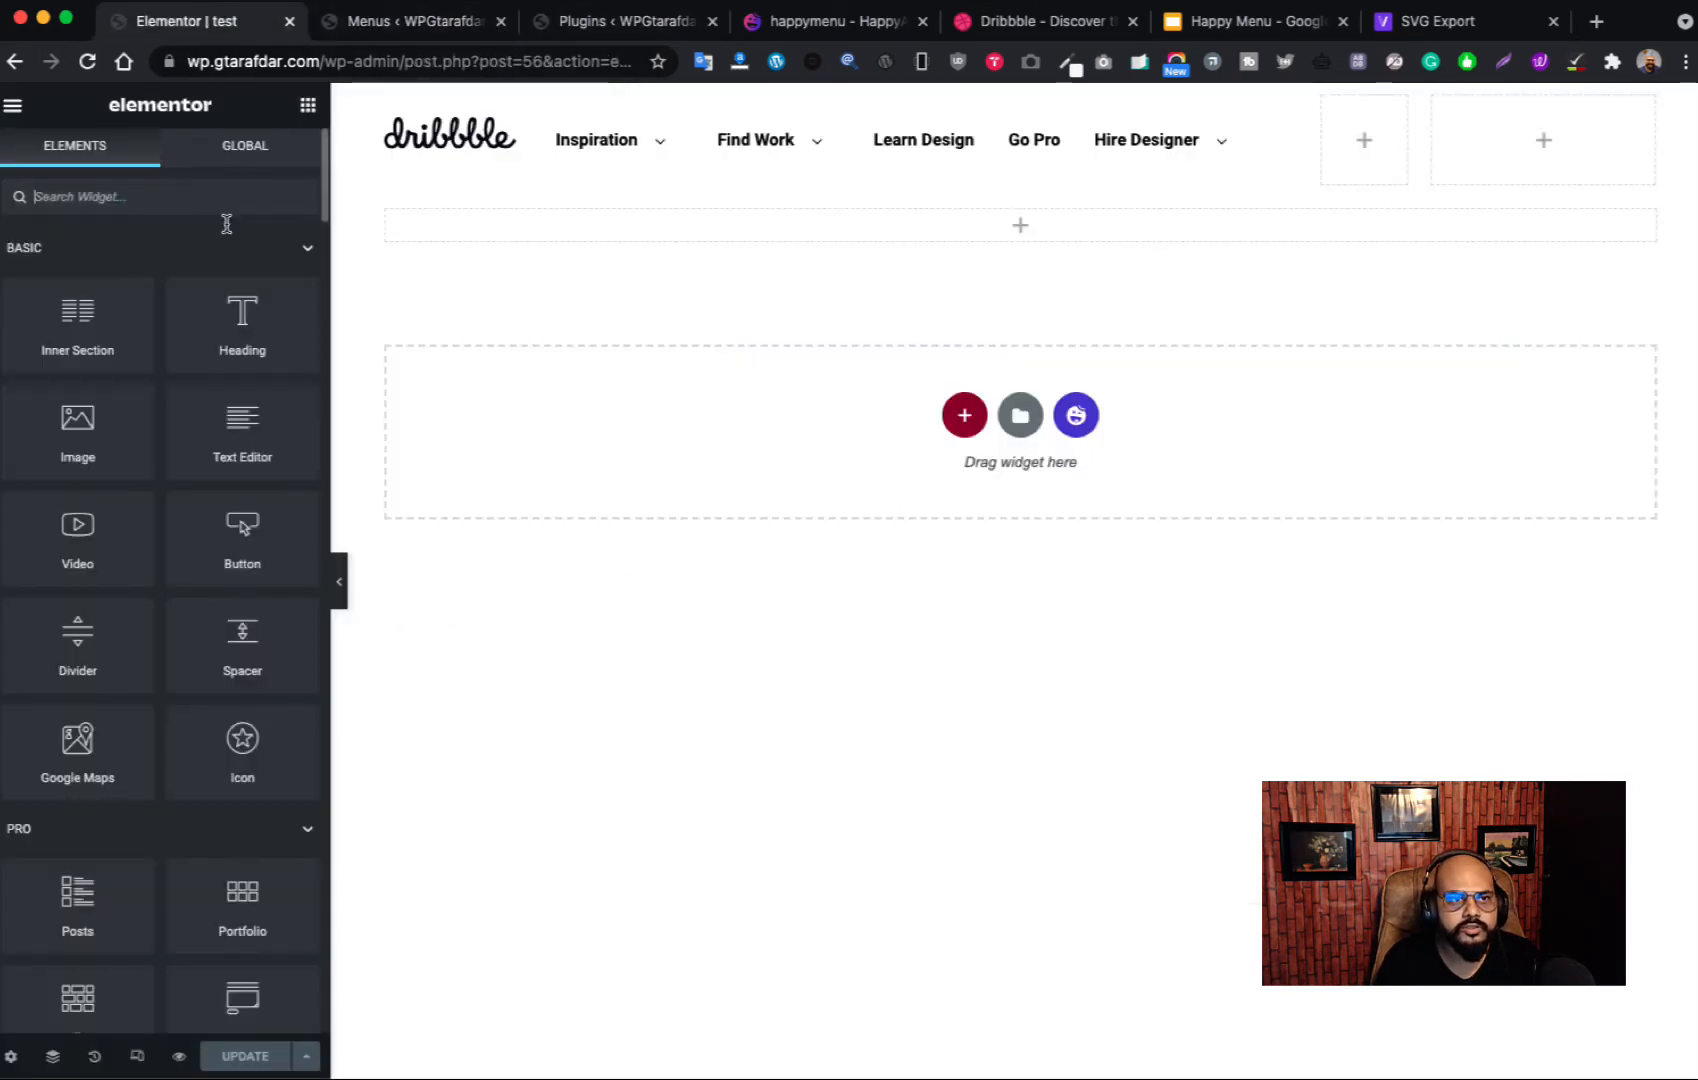
Step: Add a Search Form widget to the narrow header column after the menu and set its size to 36
text(sea)
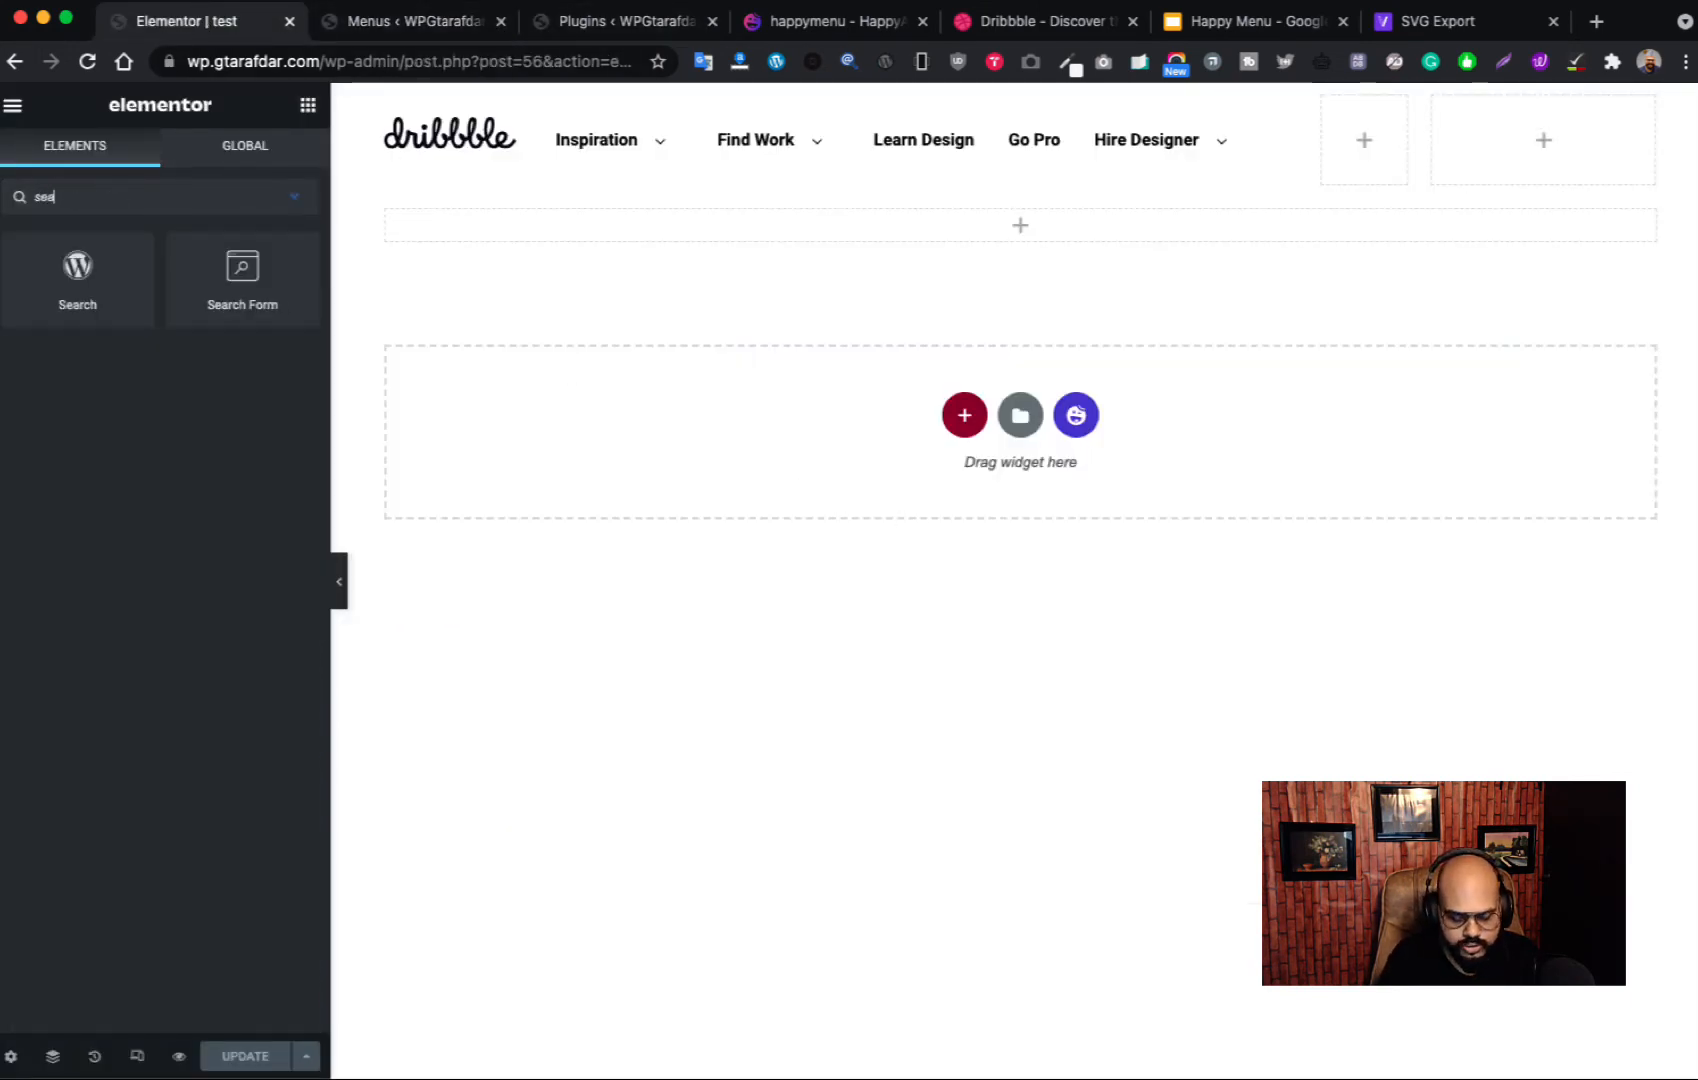
drag(288, 322, 1372, 140)
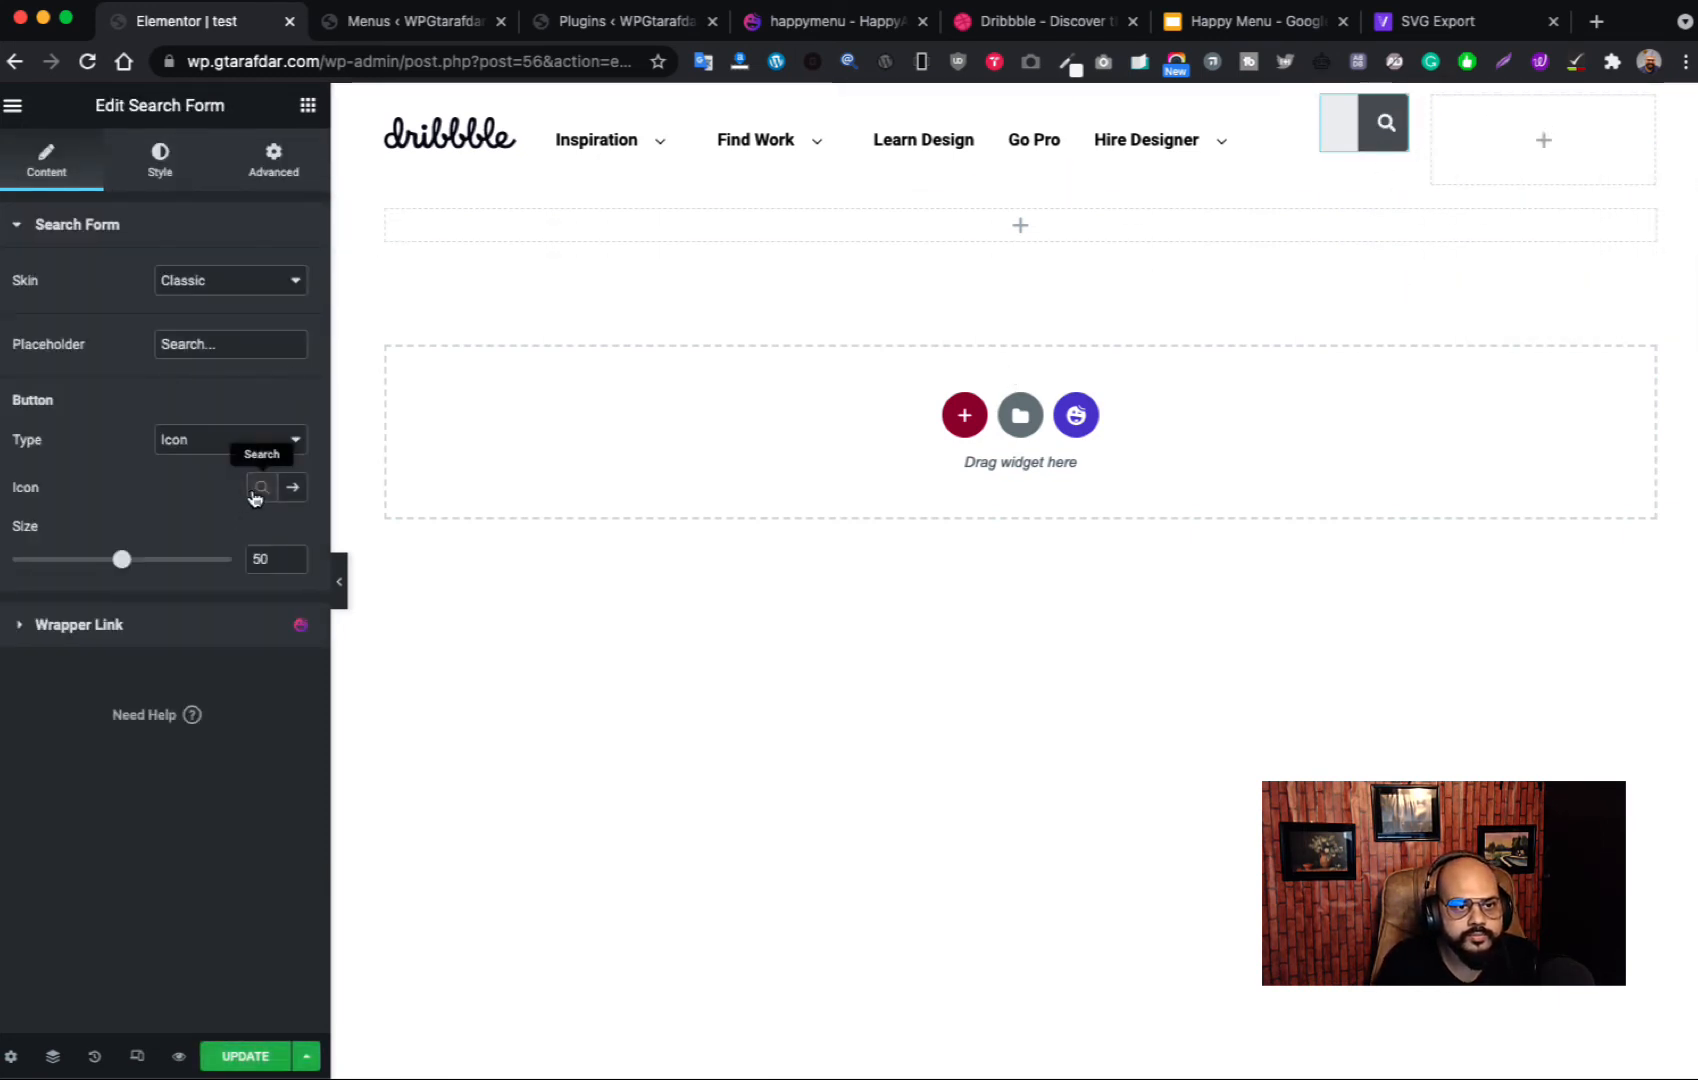
drag(122, 565, 91, 565)
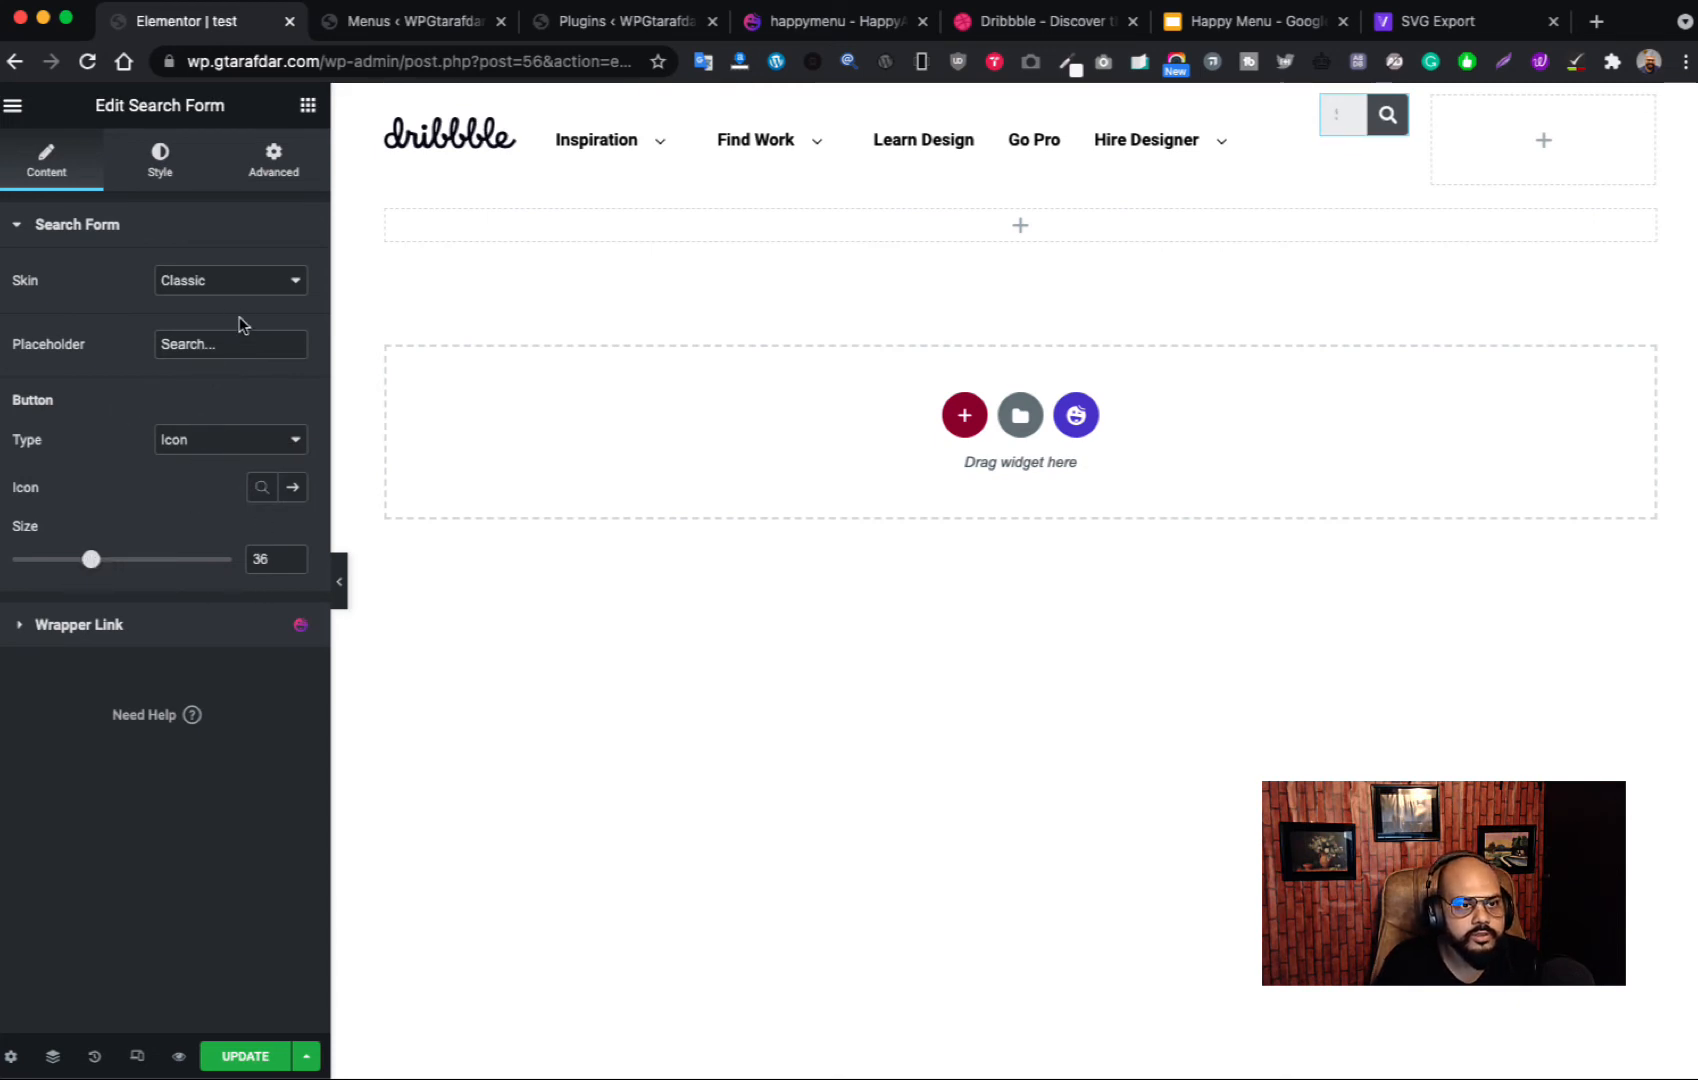
Step: Change the search form's skin to Minimal and clear its placeholder text
click(239, 280)
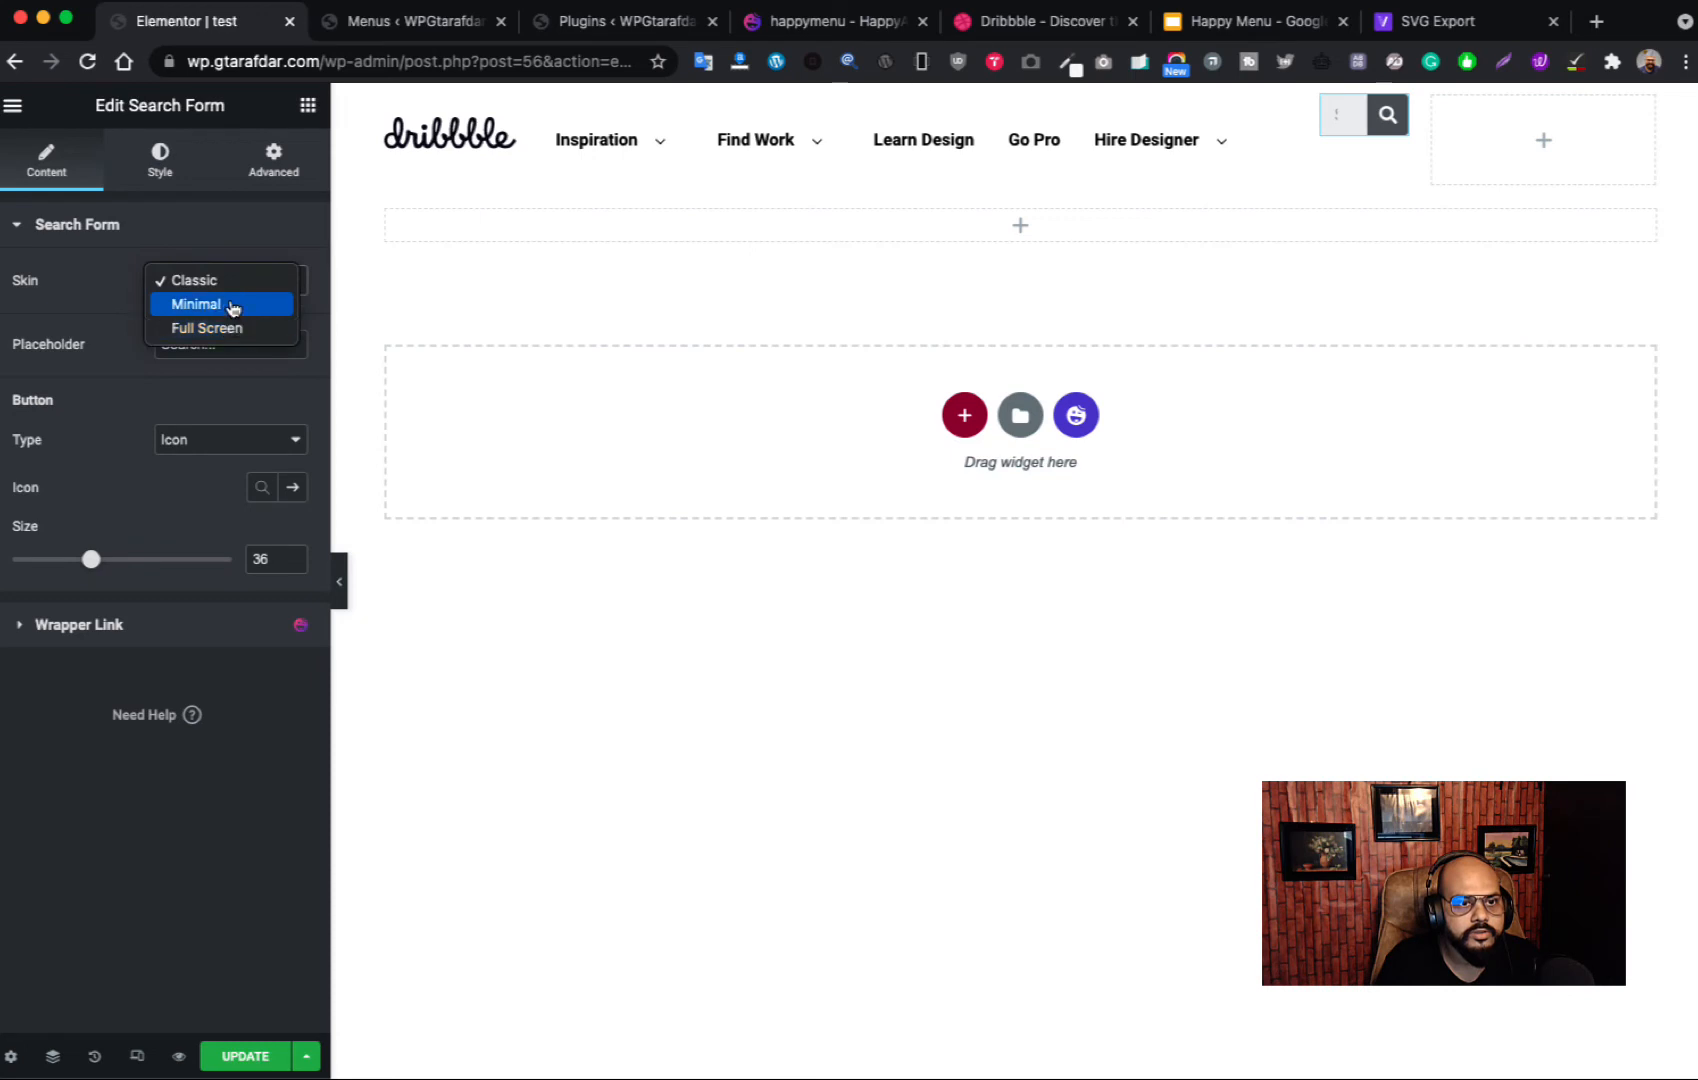
click(230, 304)
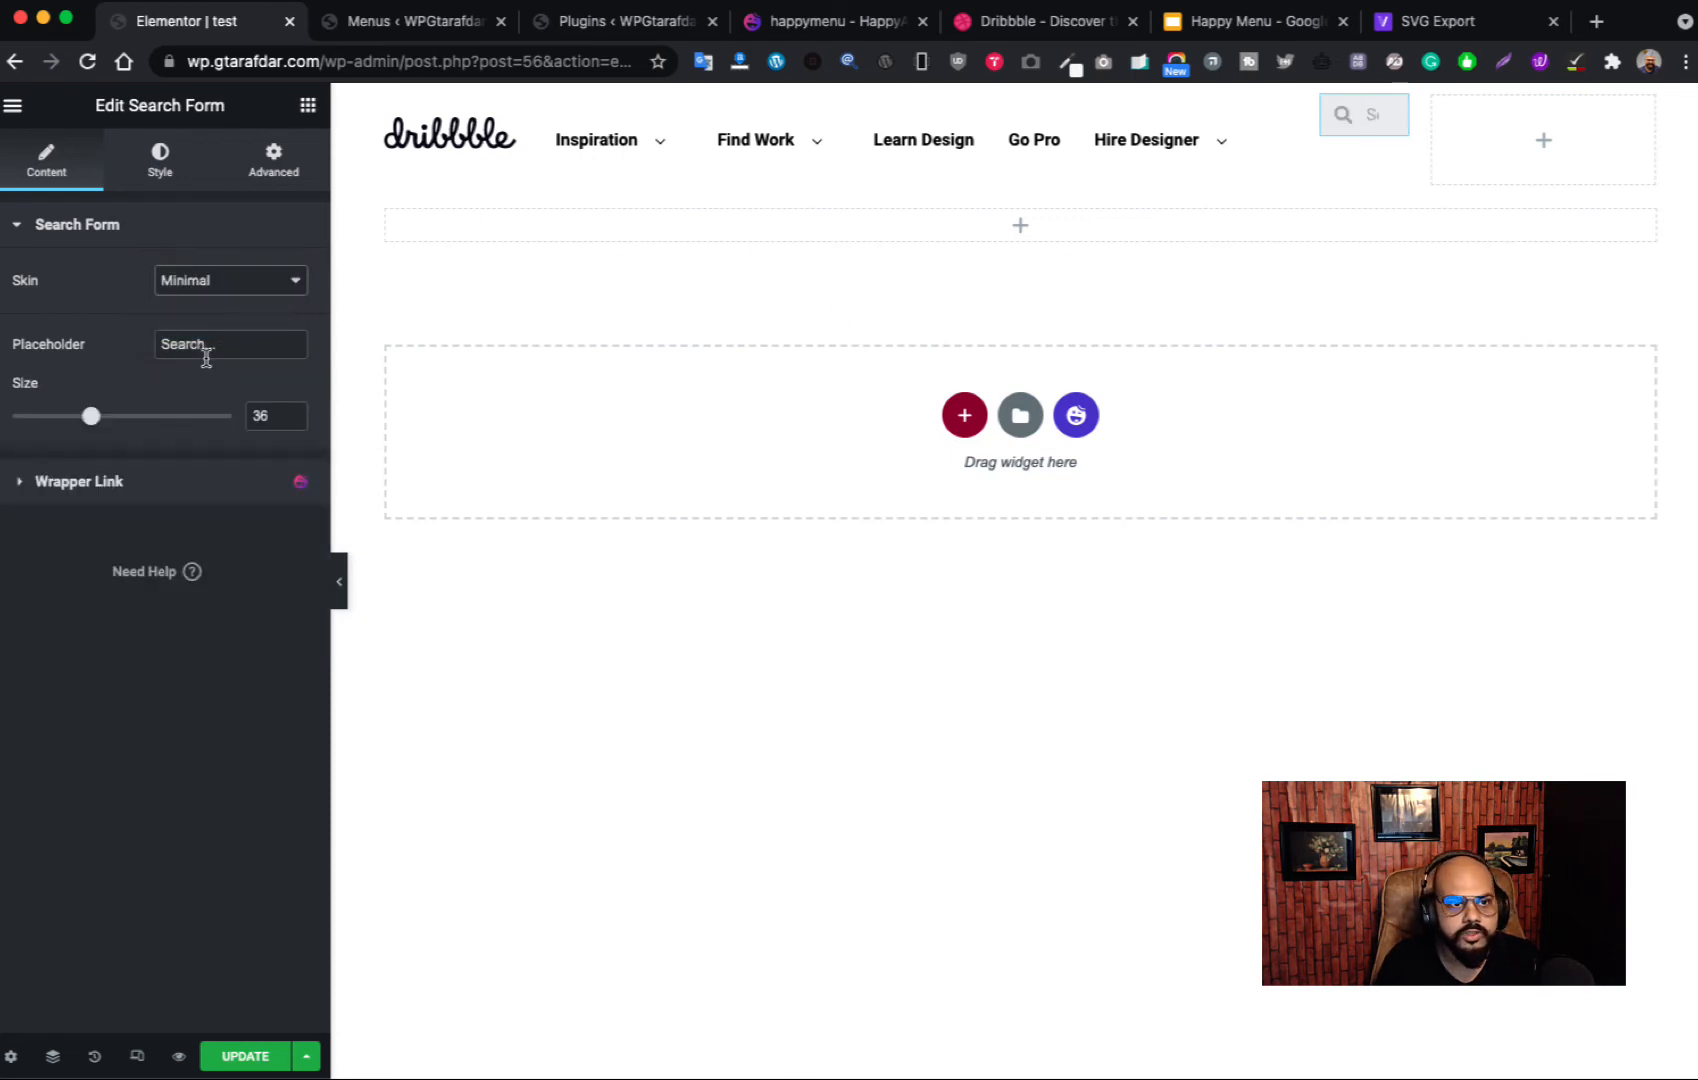
drag(217, 346, 112, 334)
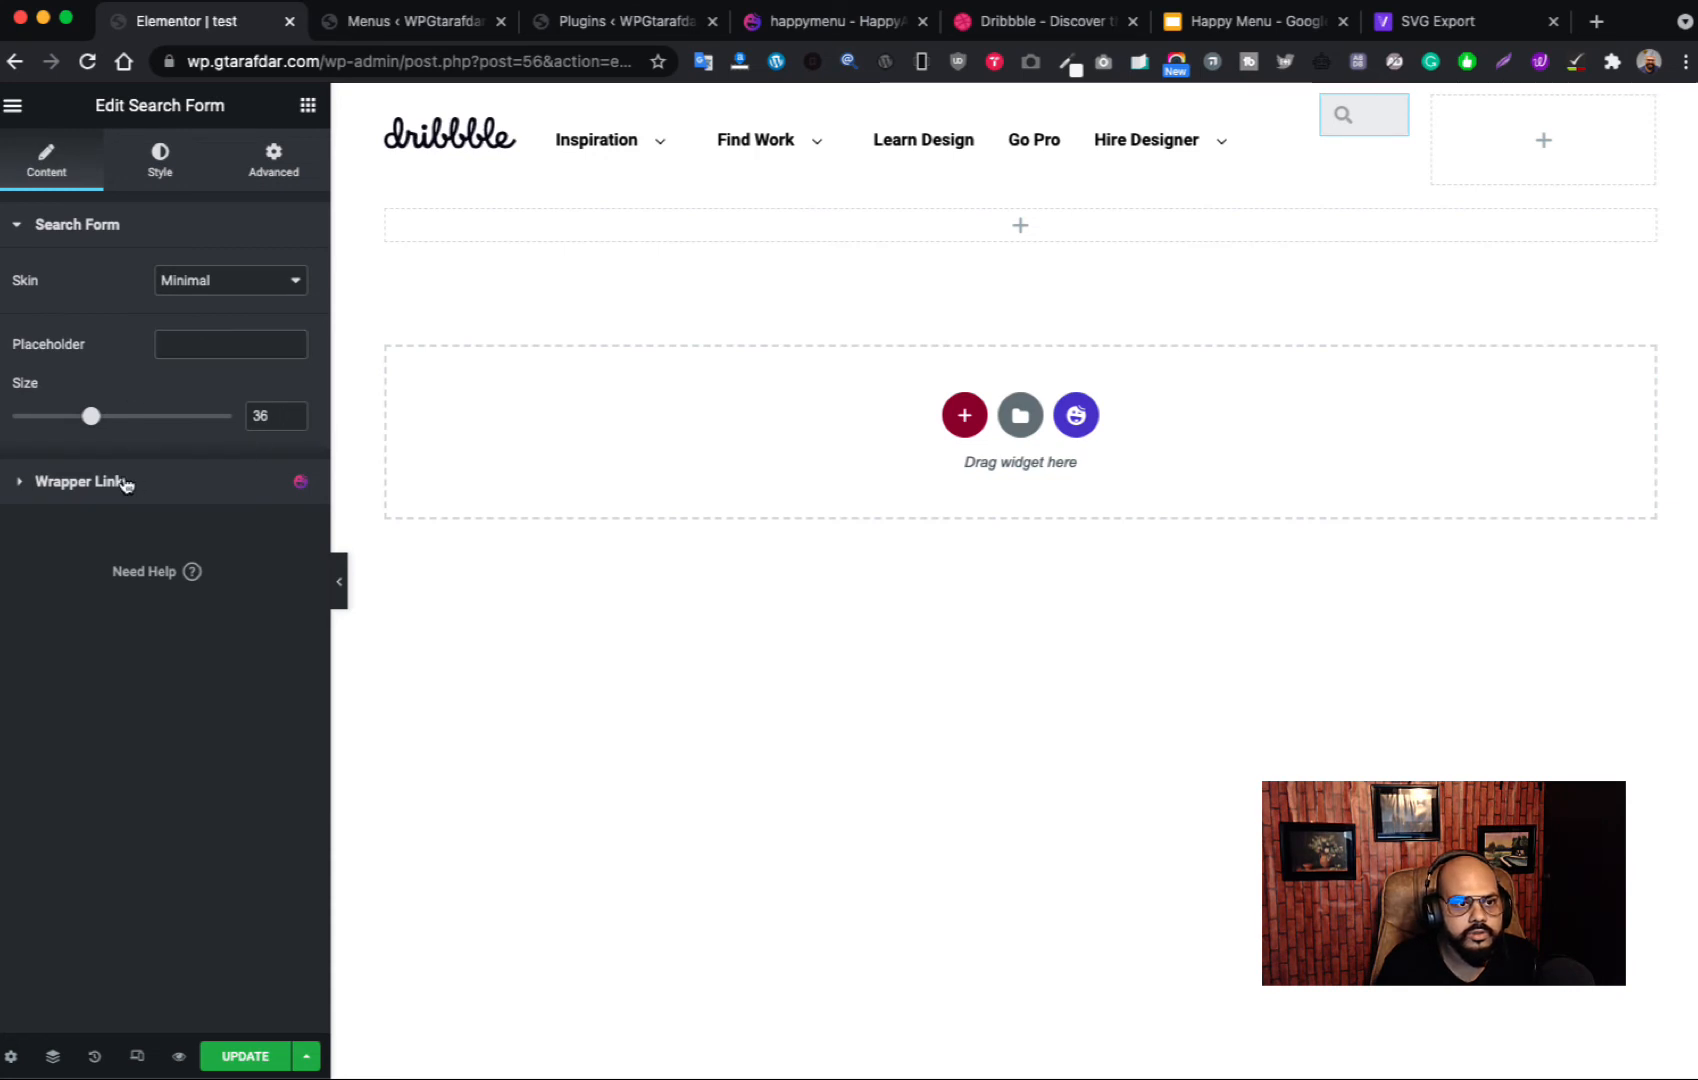
Step: Narrow the search column until only the search icon fits, and set the icon size to 22
click(160, 162)
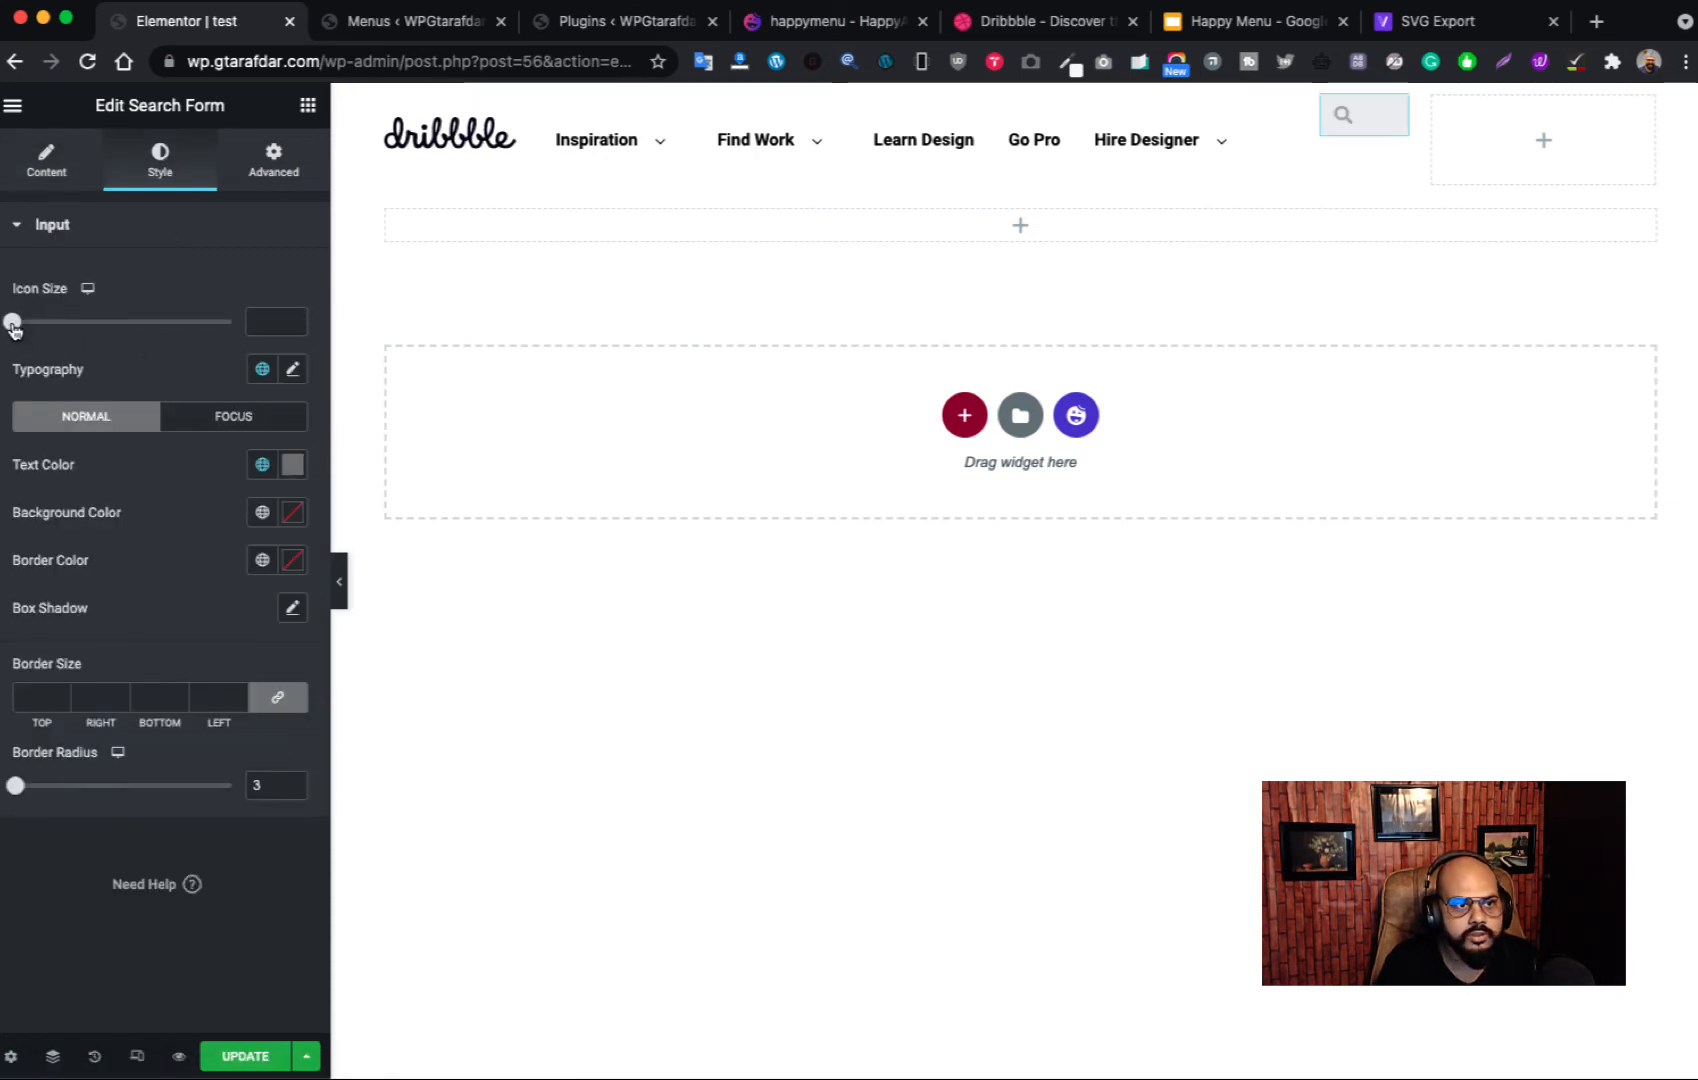
drag(12, 323, 53, 331)
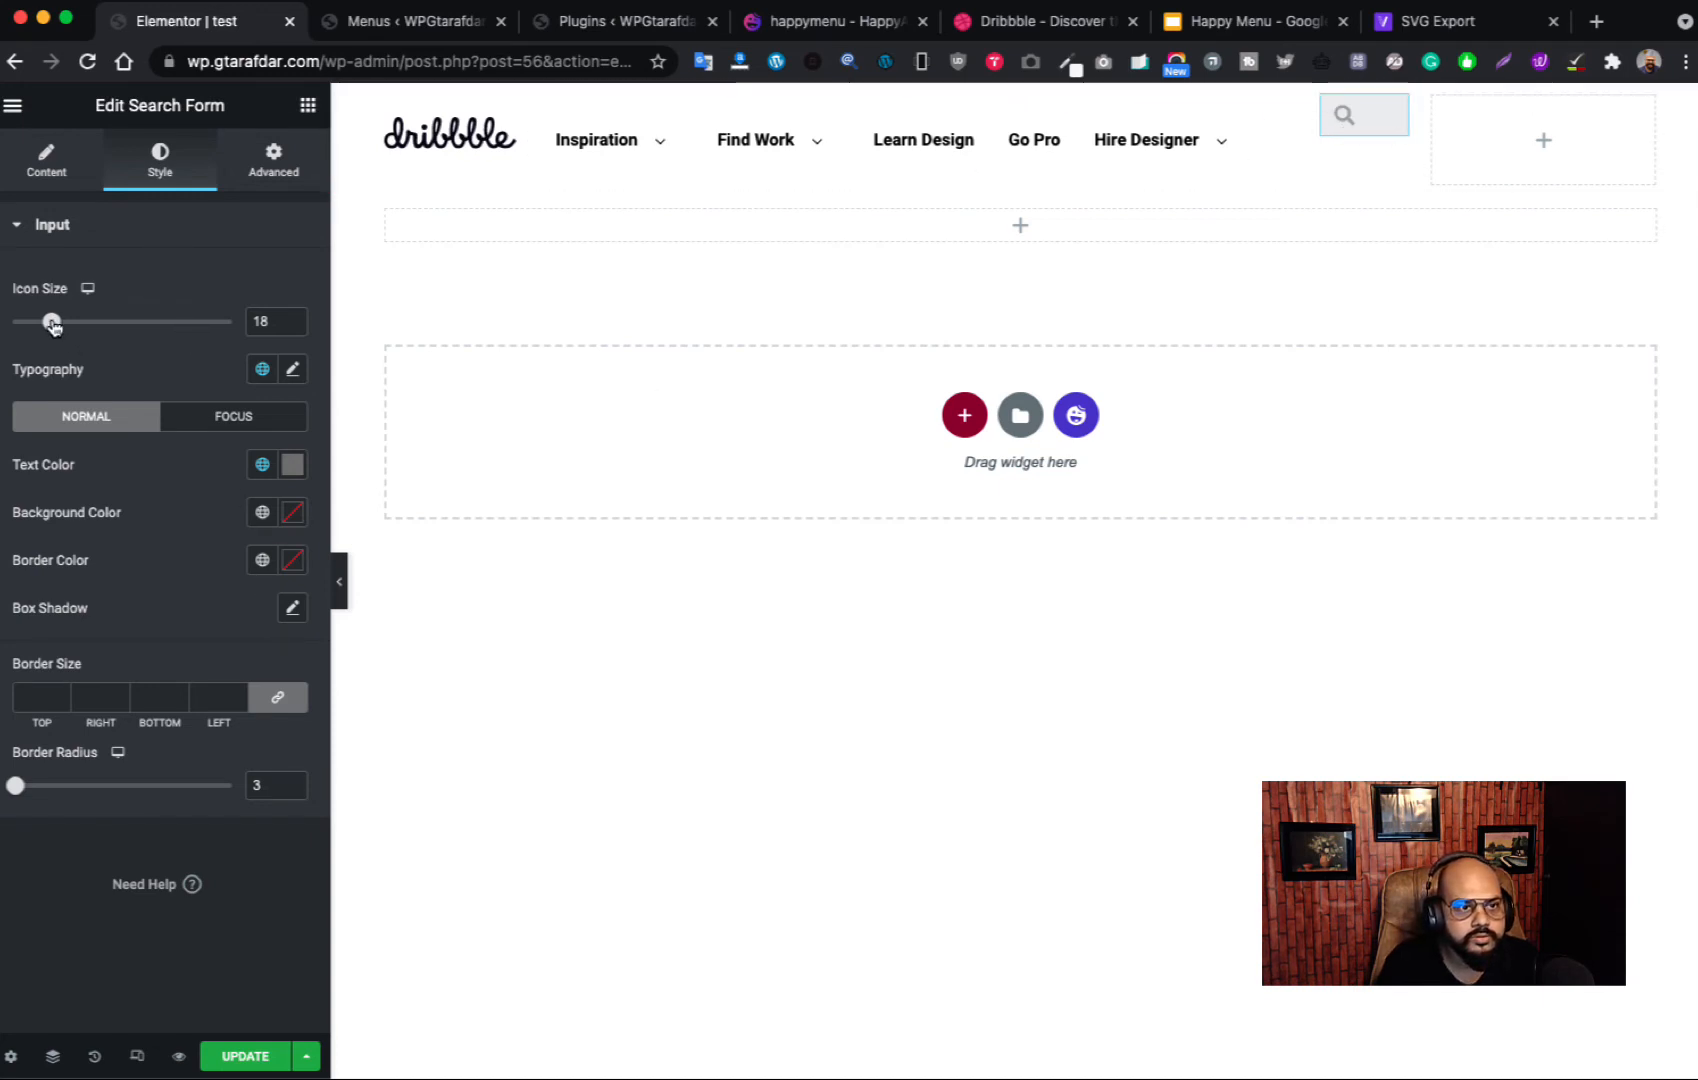
drag(53, 327, 44, 324)
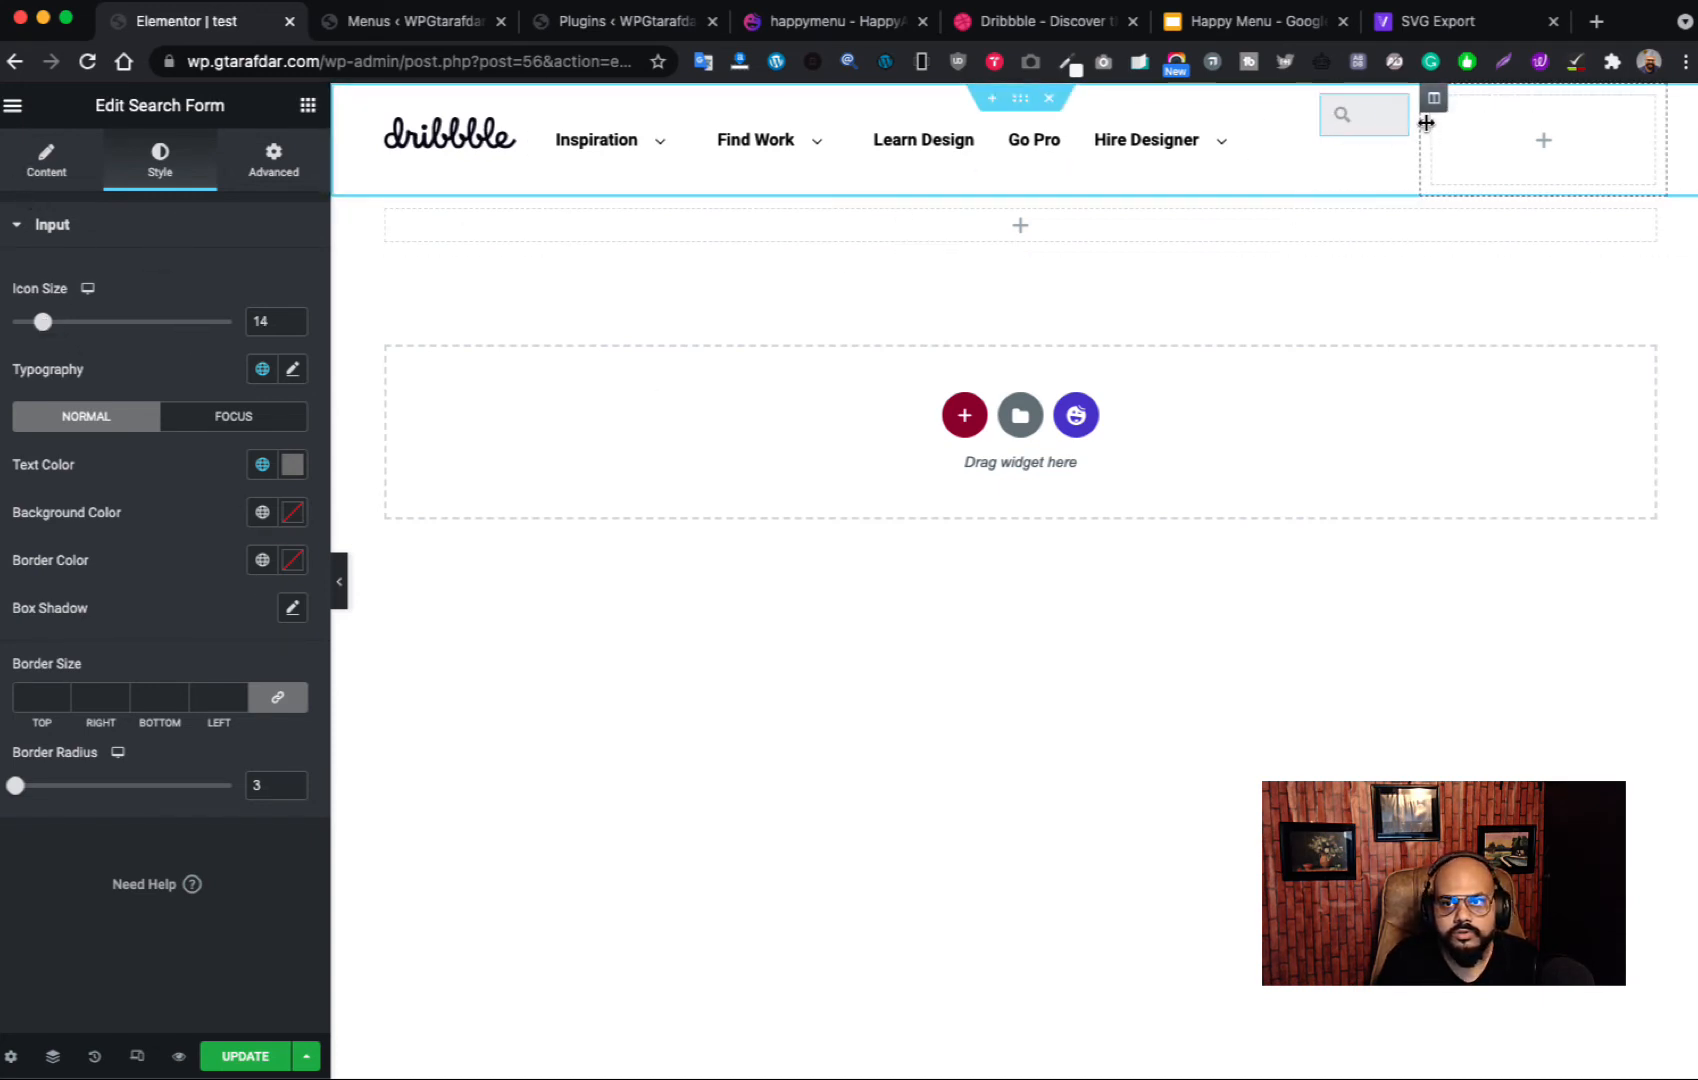
drag(1412, 118, 1383, 124)
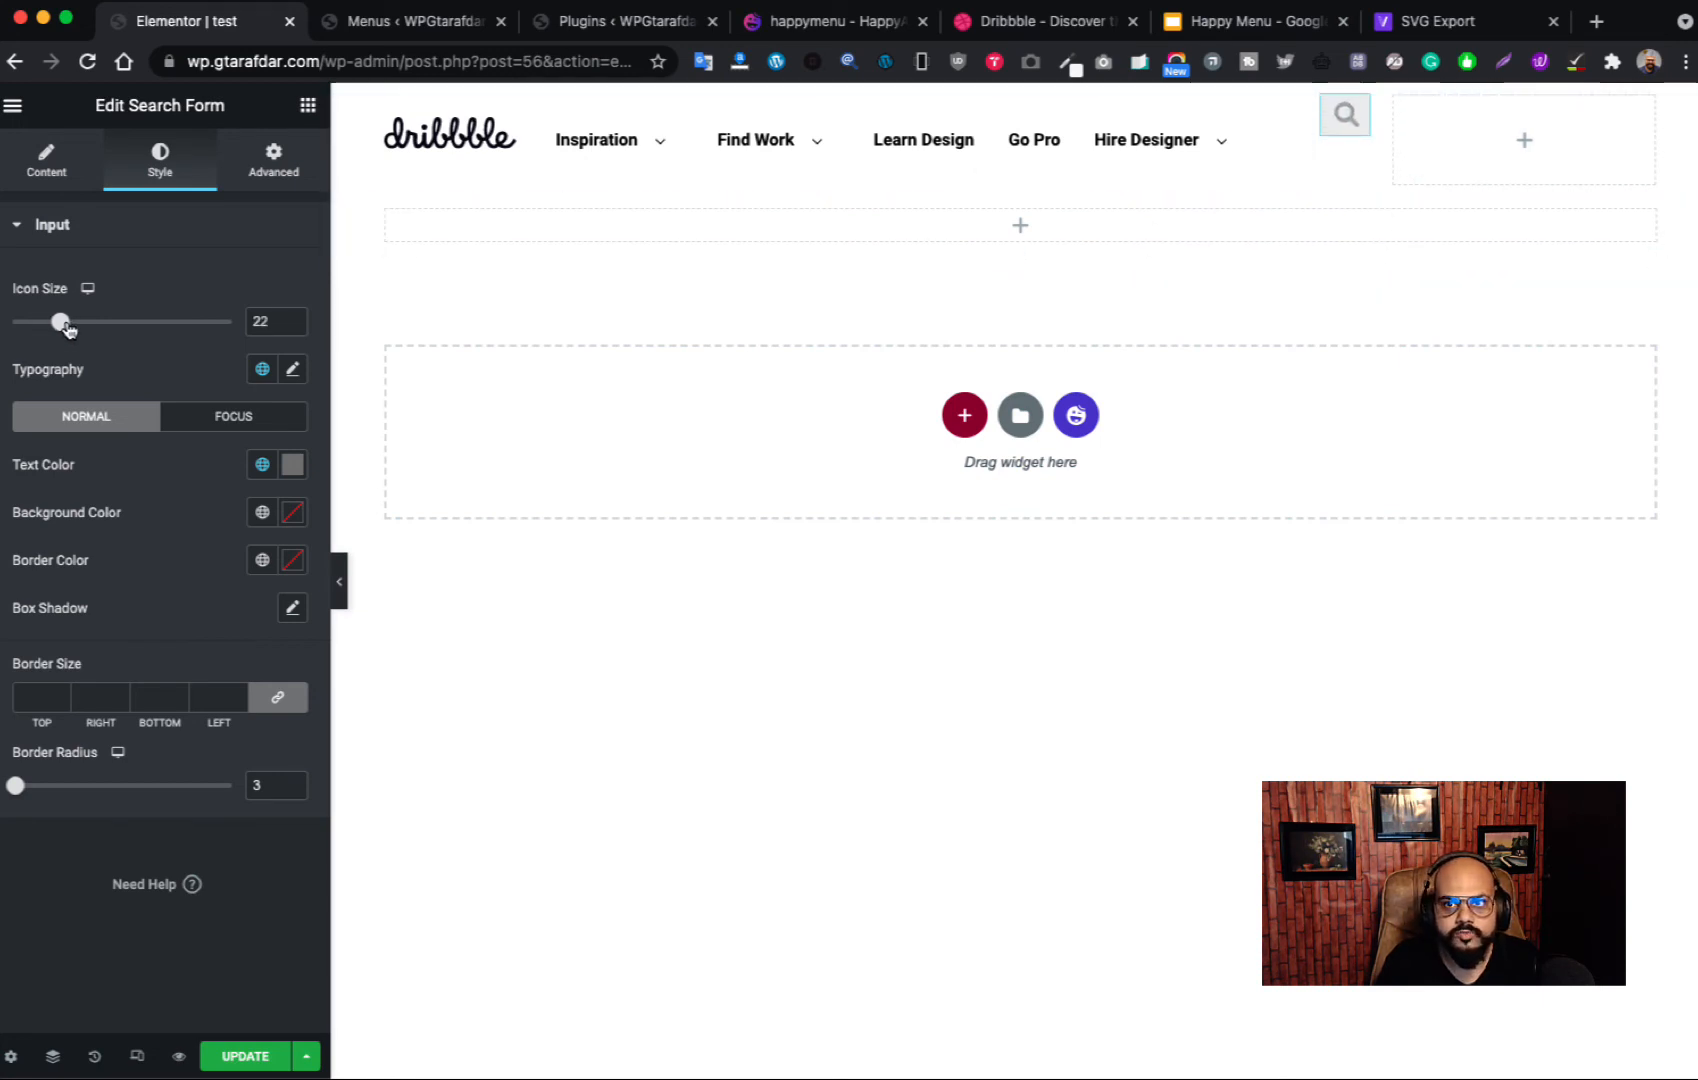
Step: Unlink the search form's padding values and set its top padding to 20 px
click(284, 172)
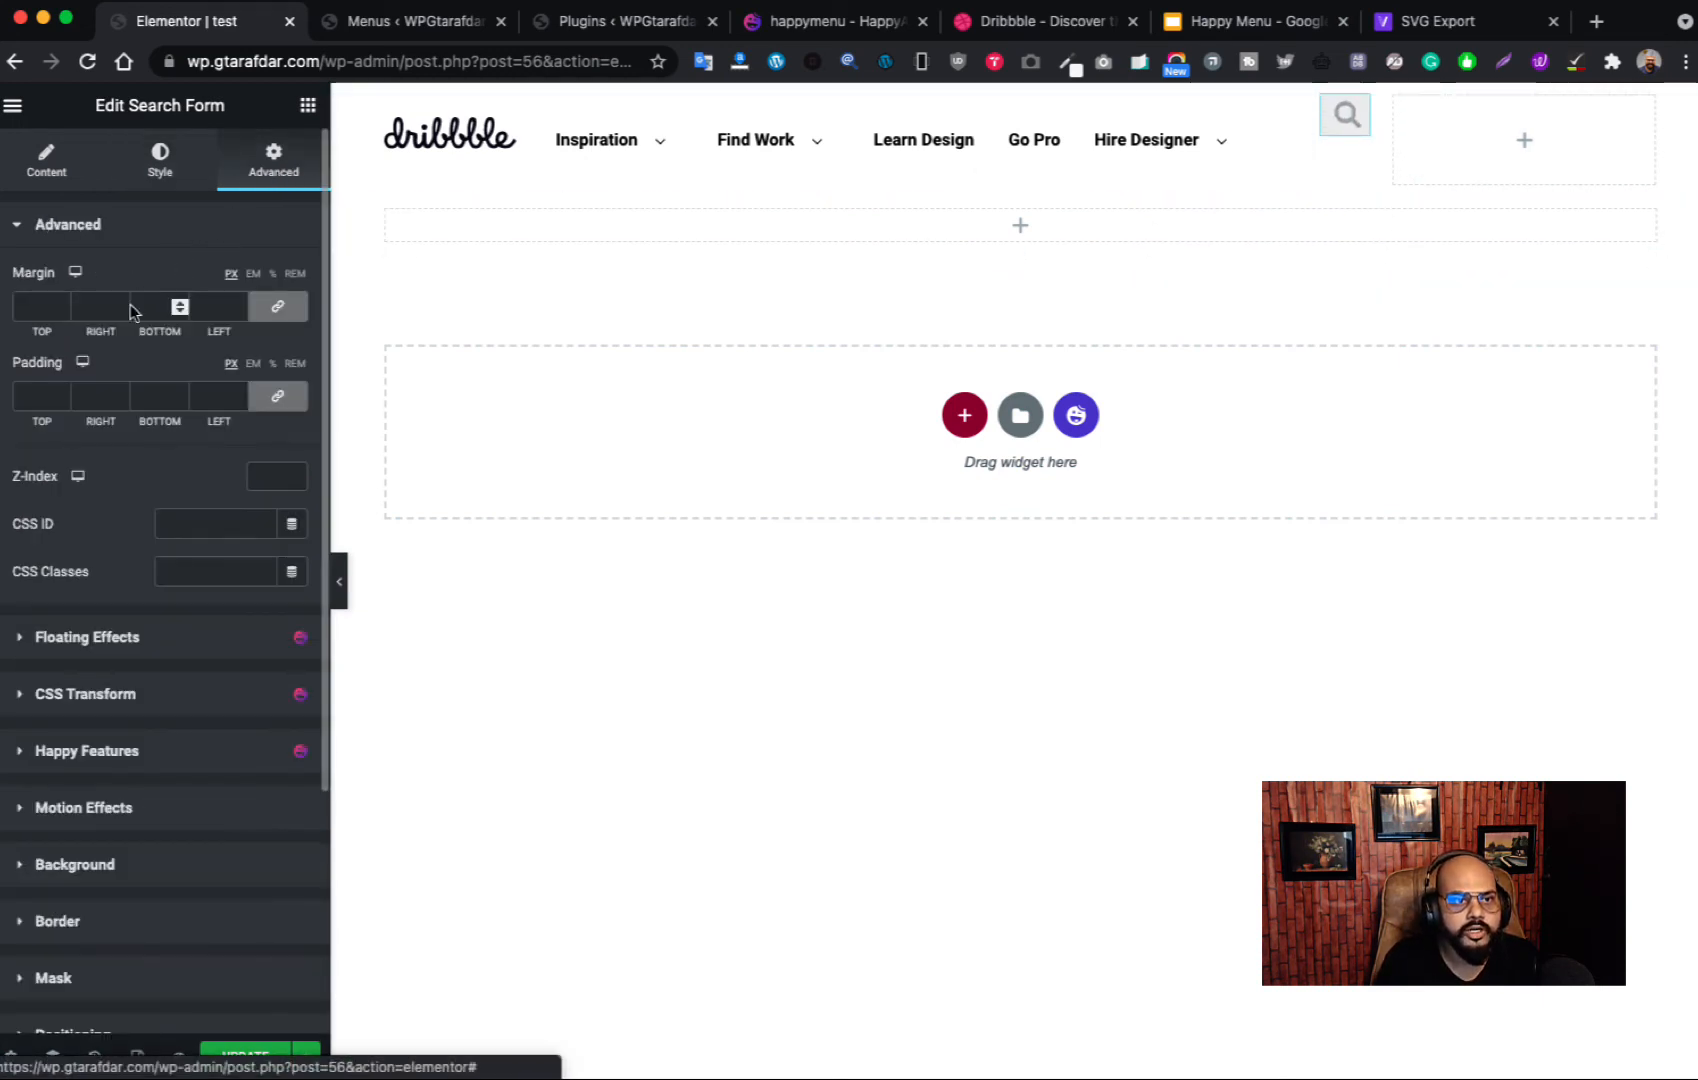
click(273, 402)
drag(46, 394, 2, 396)
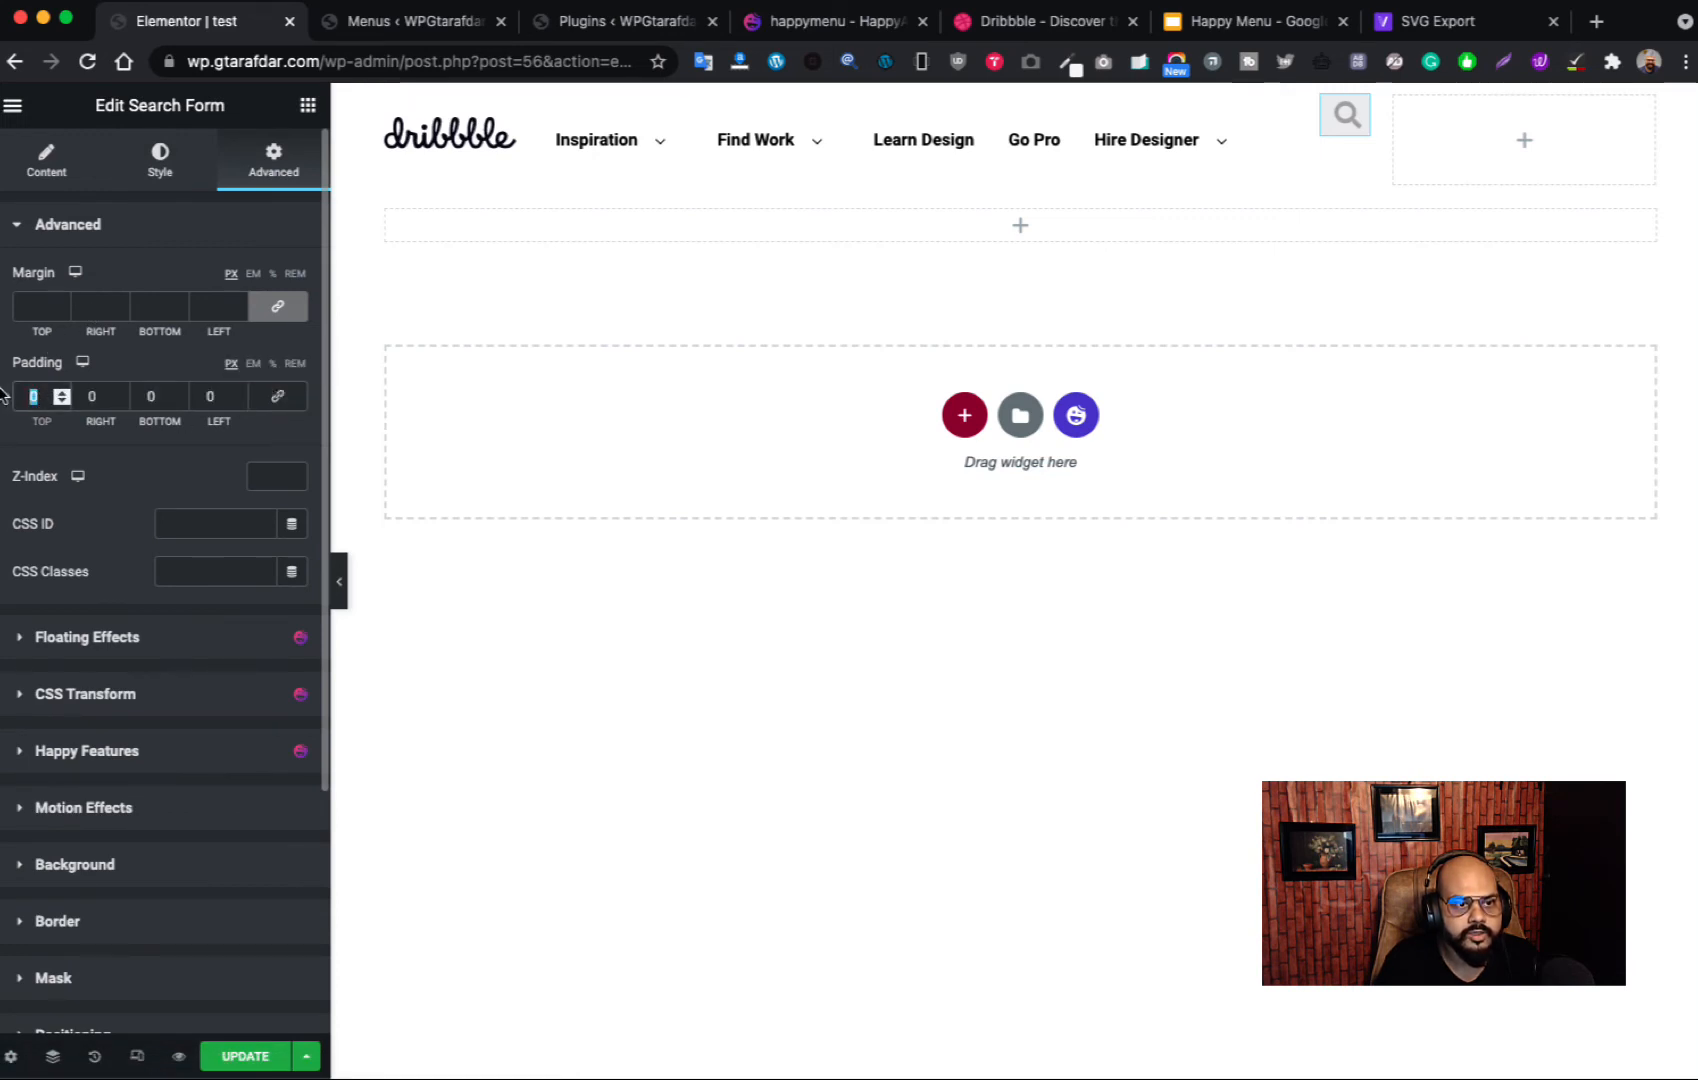
text(20)
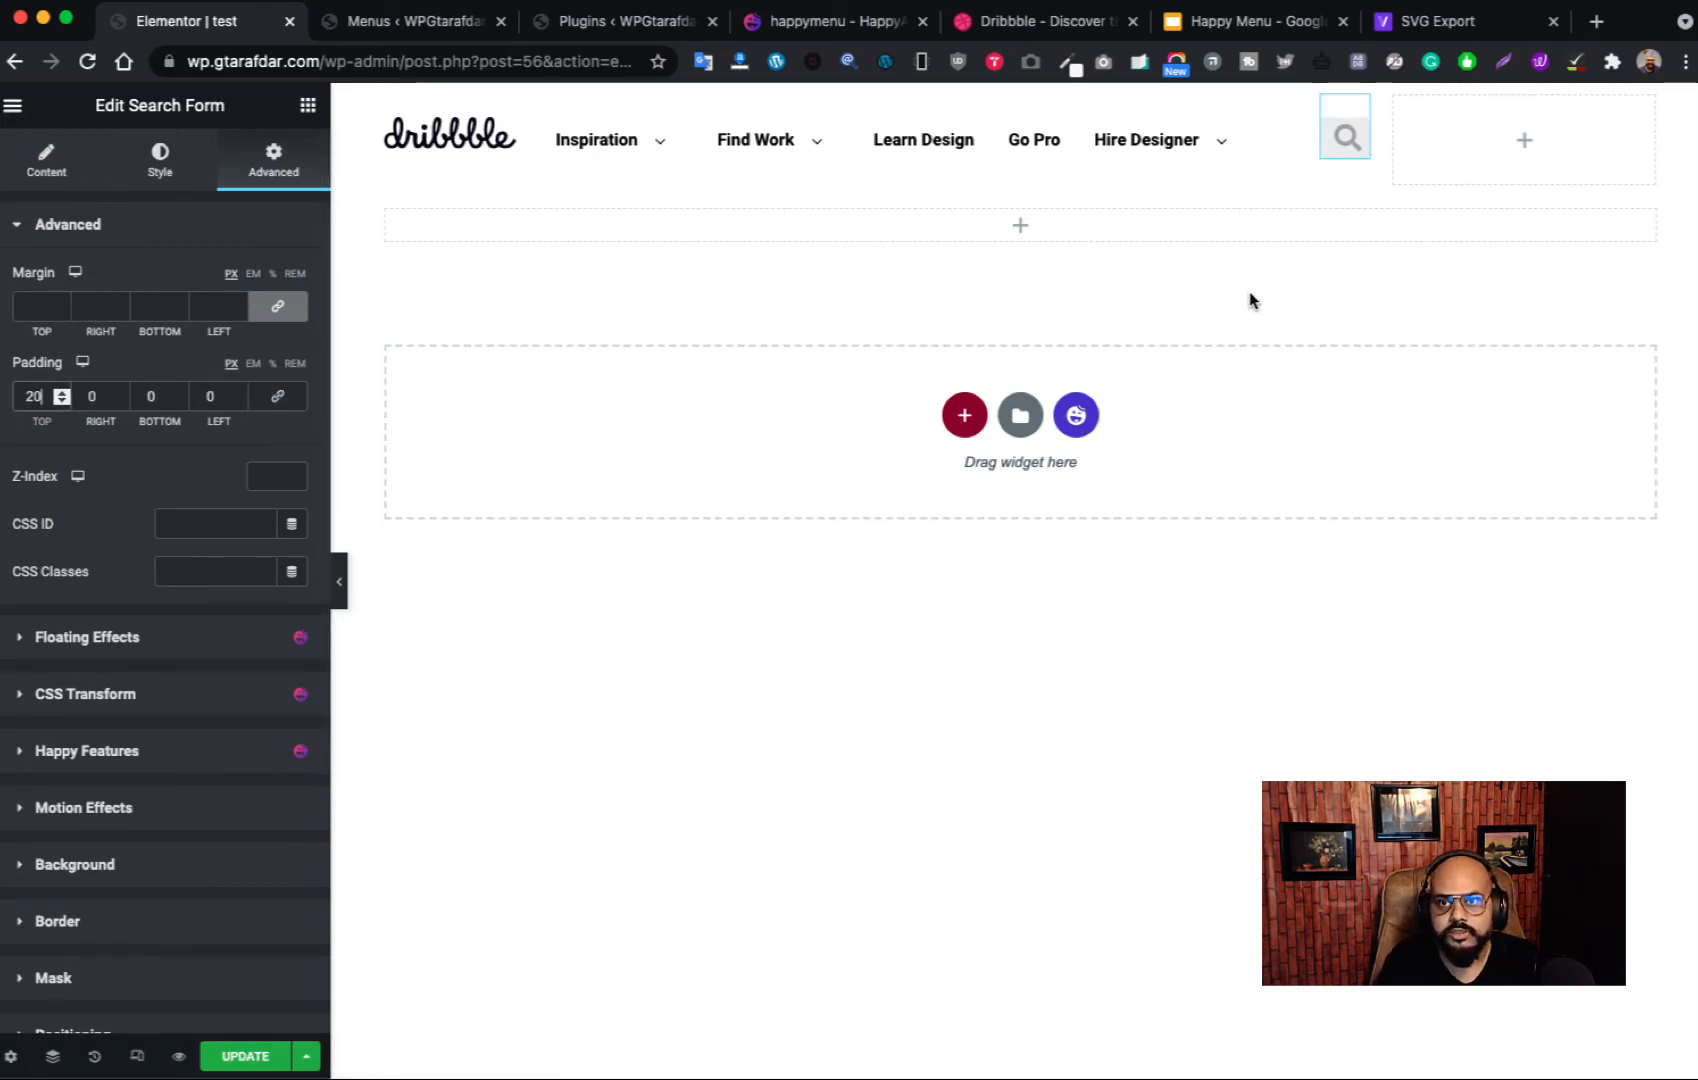
Step: Add a Dual Button widget to the empty last column of the header
click(1518, 151)
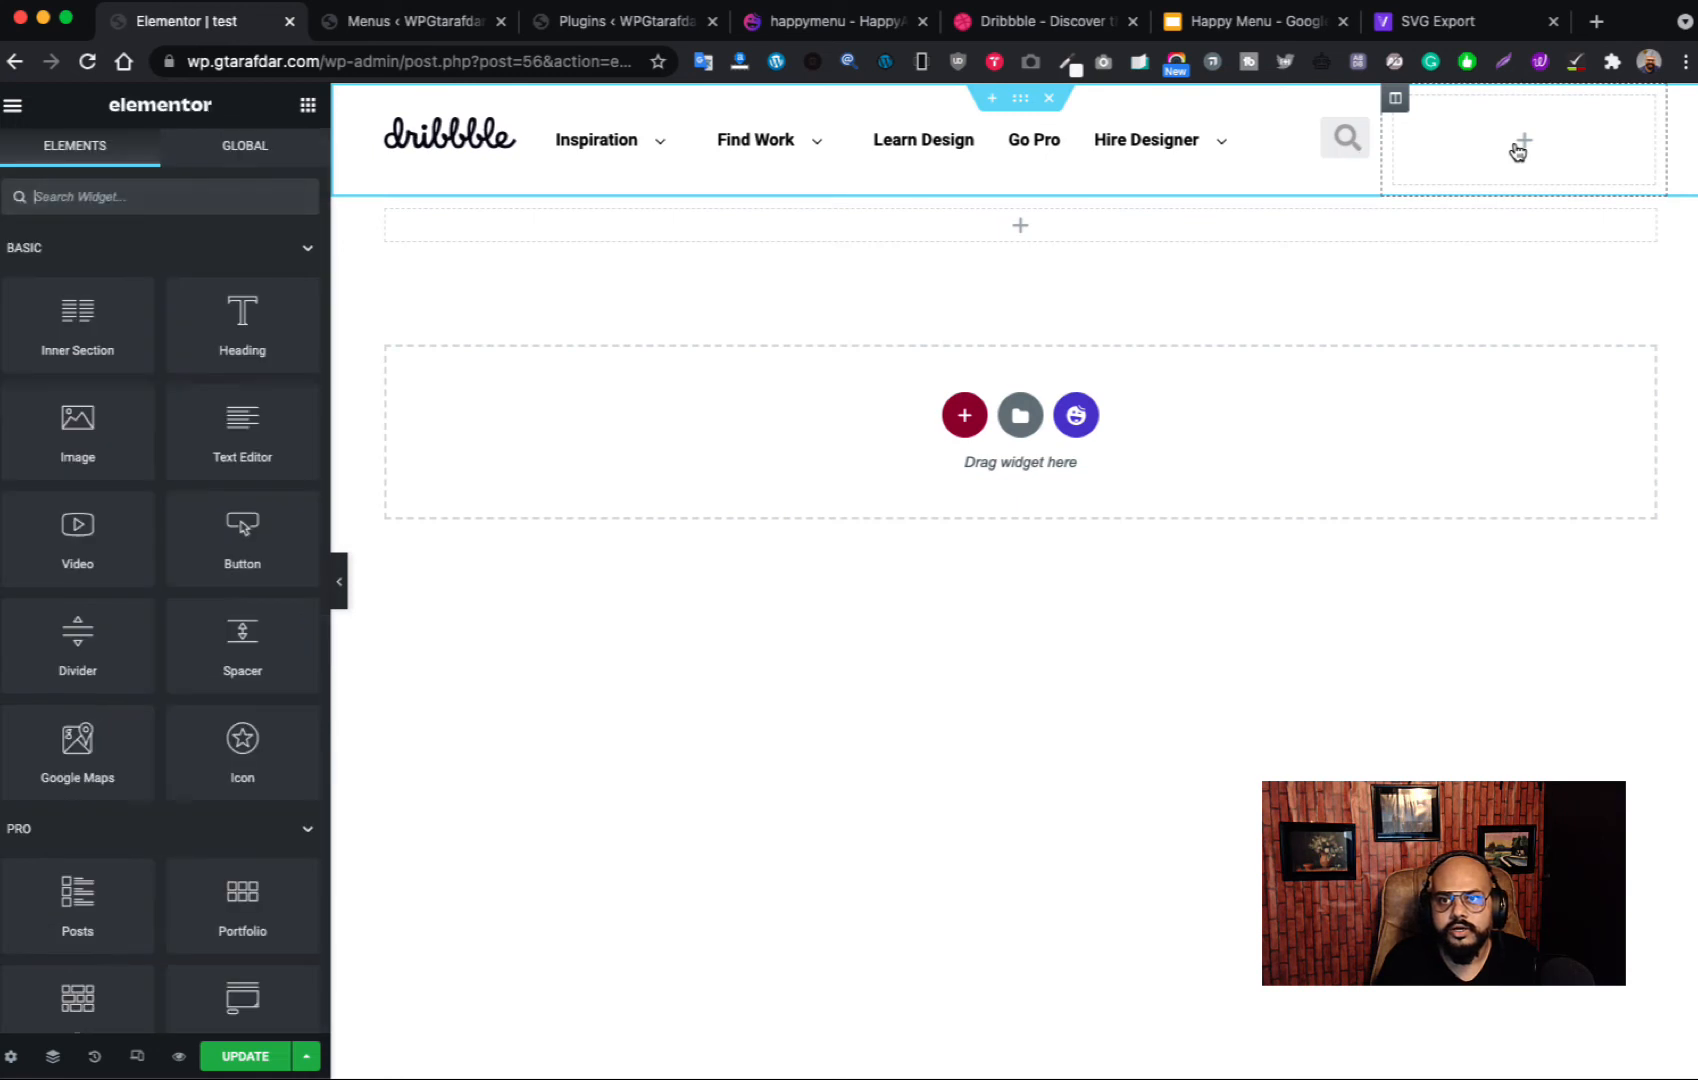
click(139, 200)
text(but)
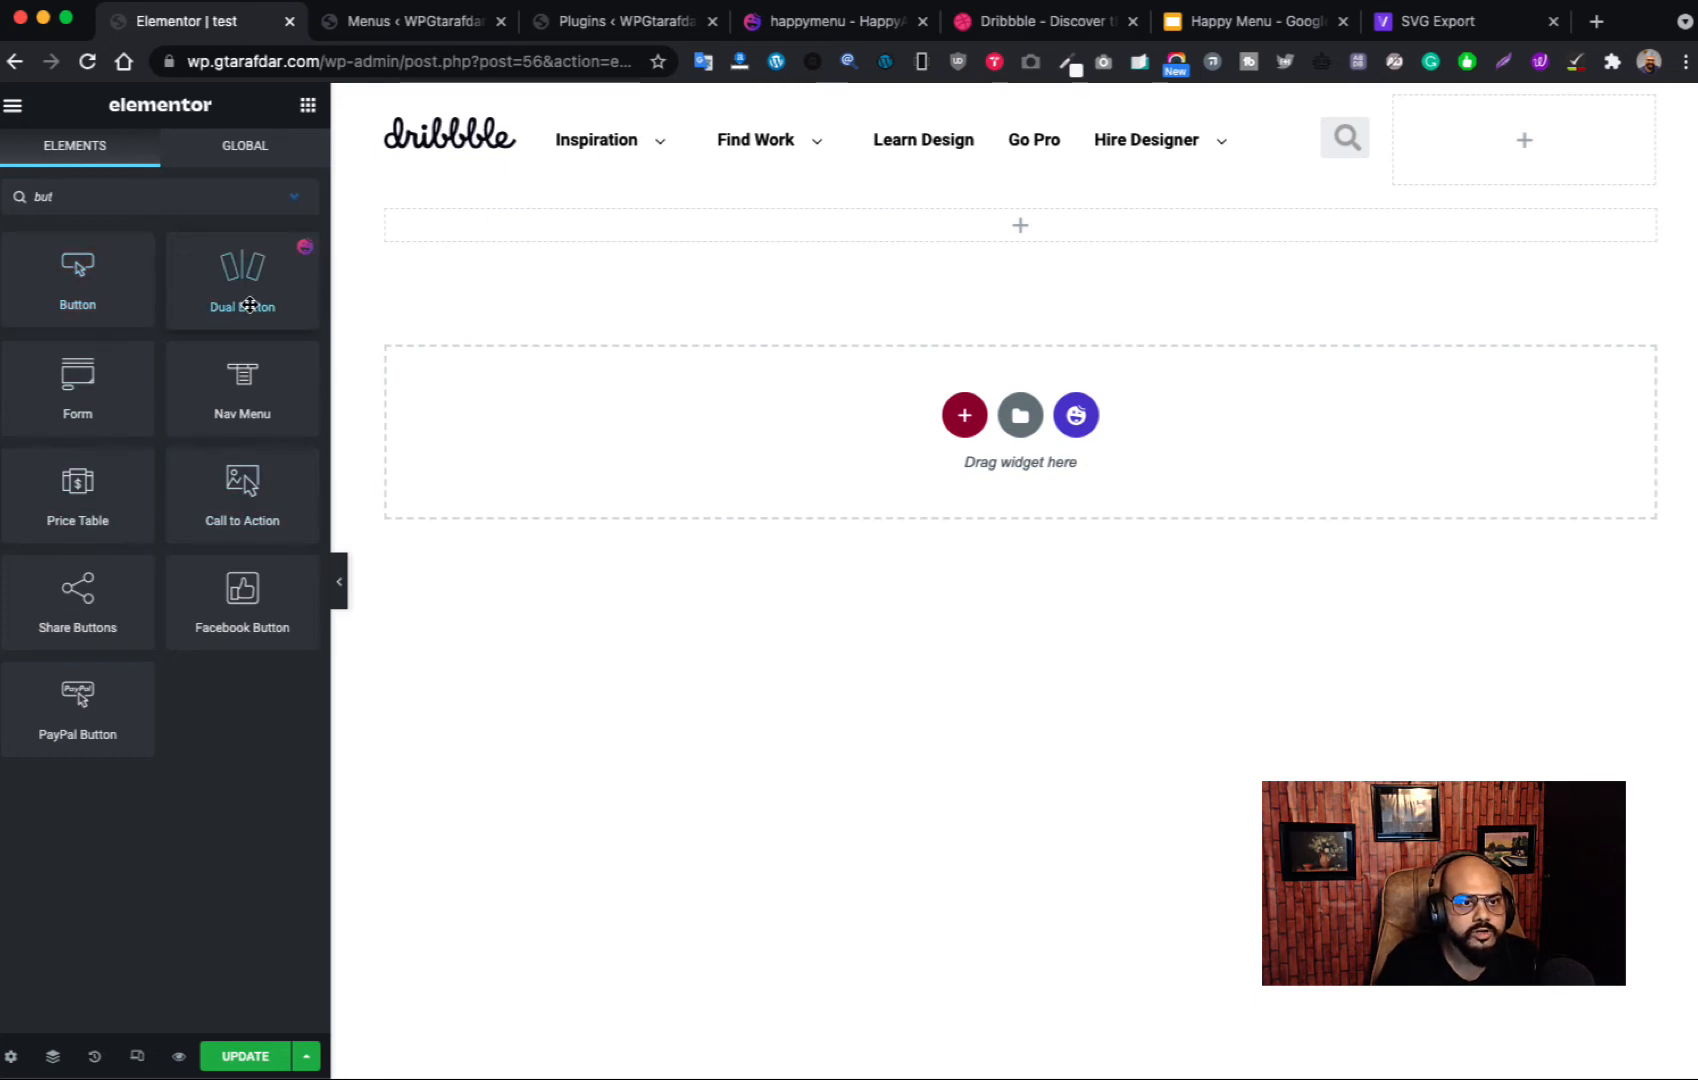
drag(243, 288, 1510, 192)
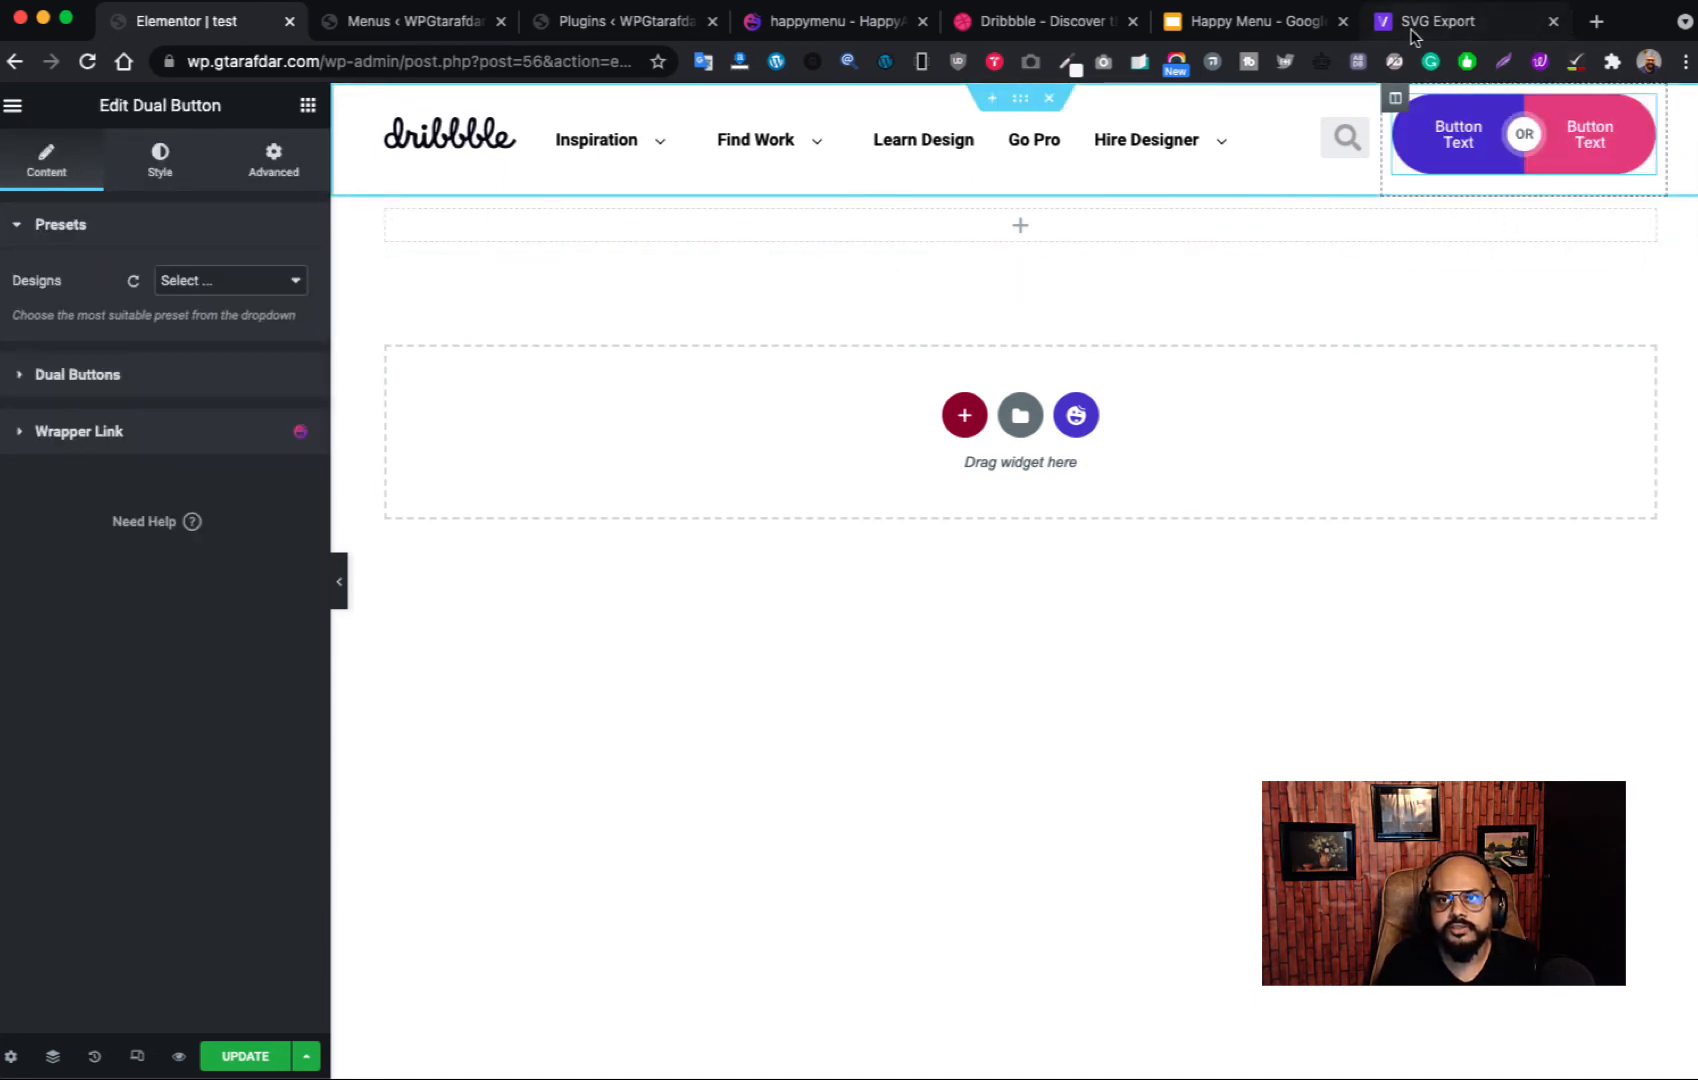
Step: Switch to the Dribbble site and examine the sign-in and sign-up controls in its header
click(1444, 28)
click(1250, 21)
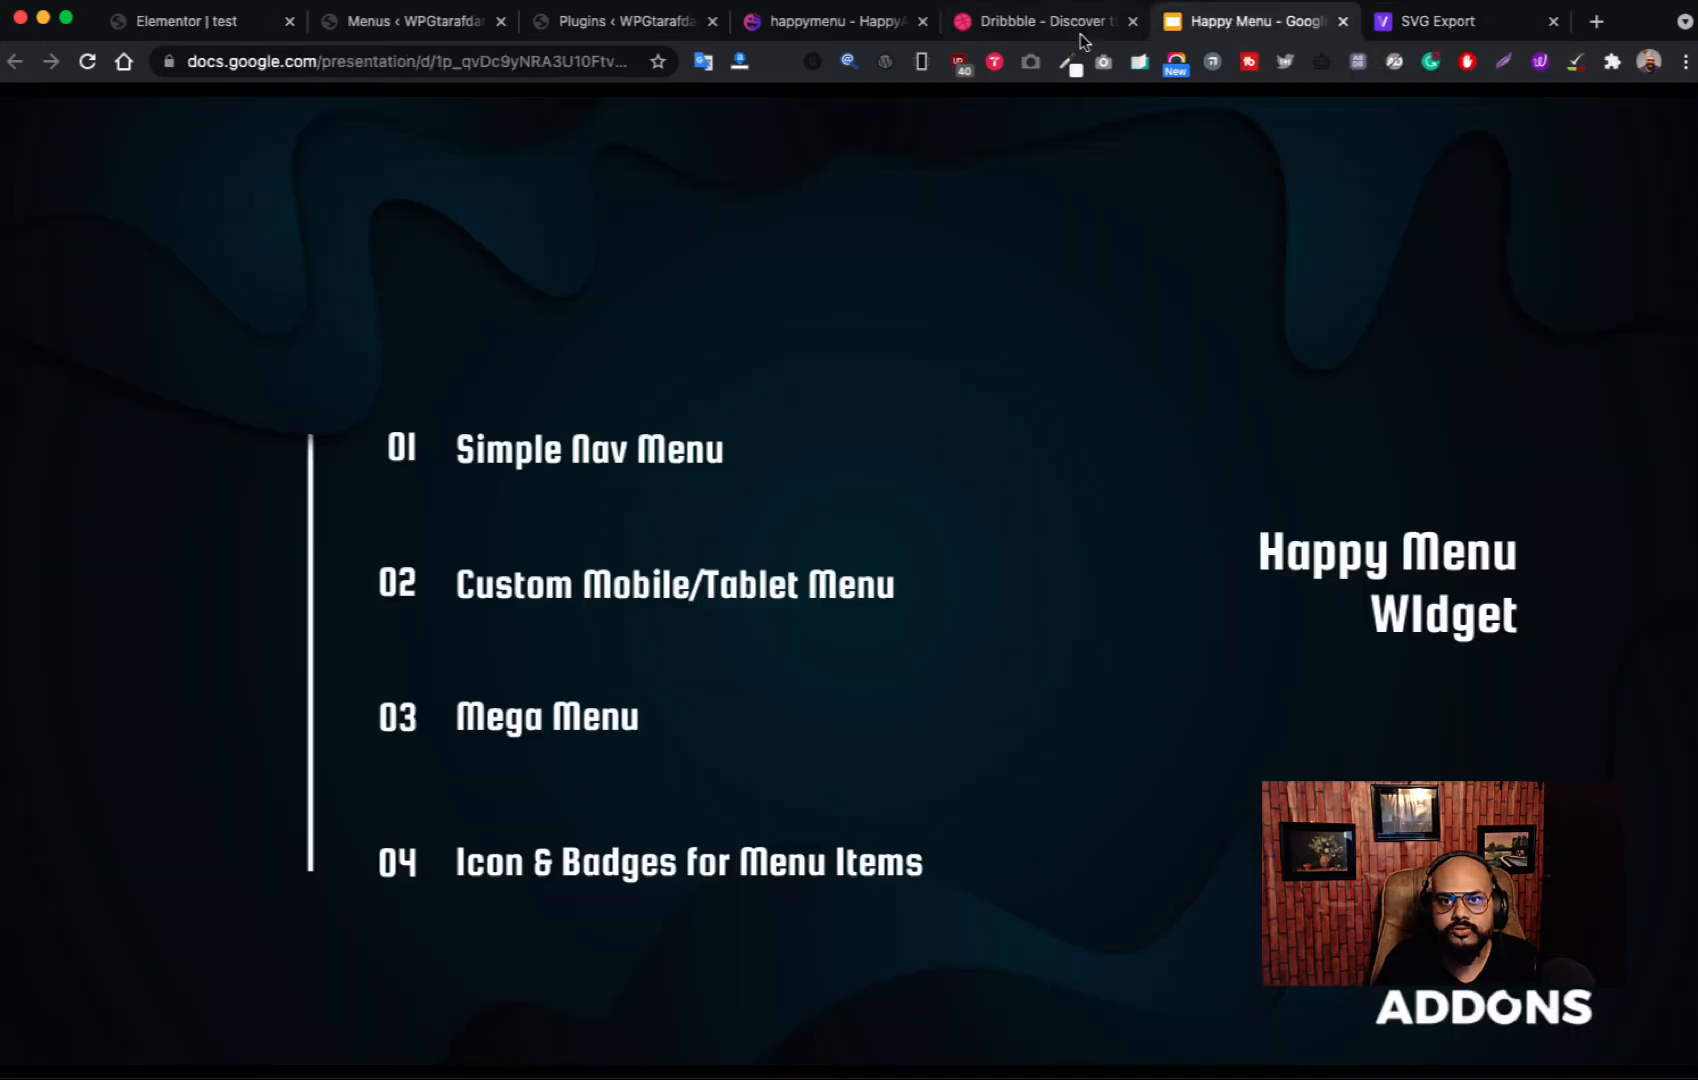
click(1075, 25)
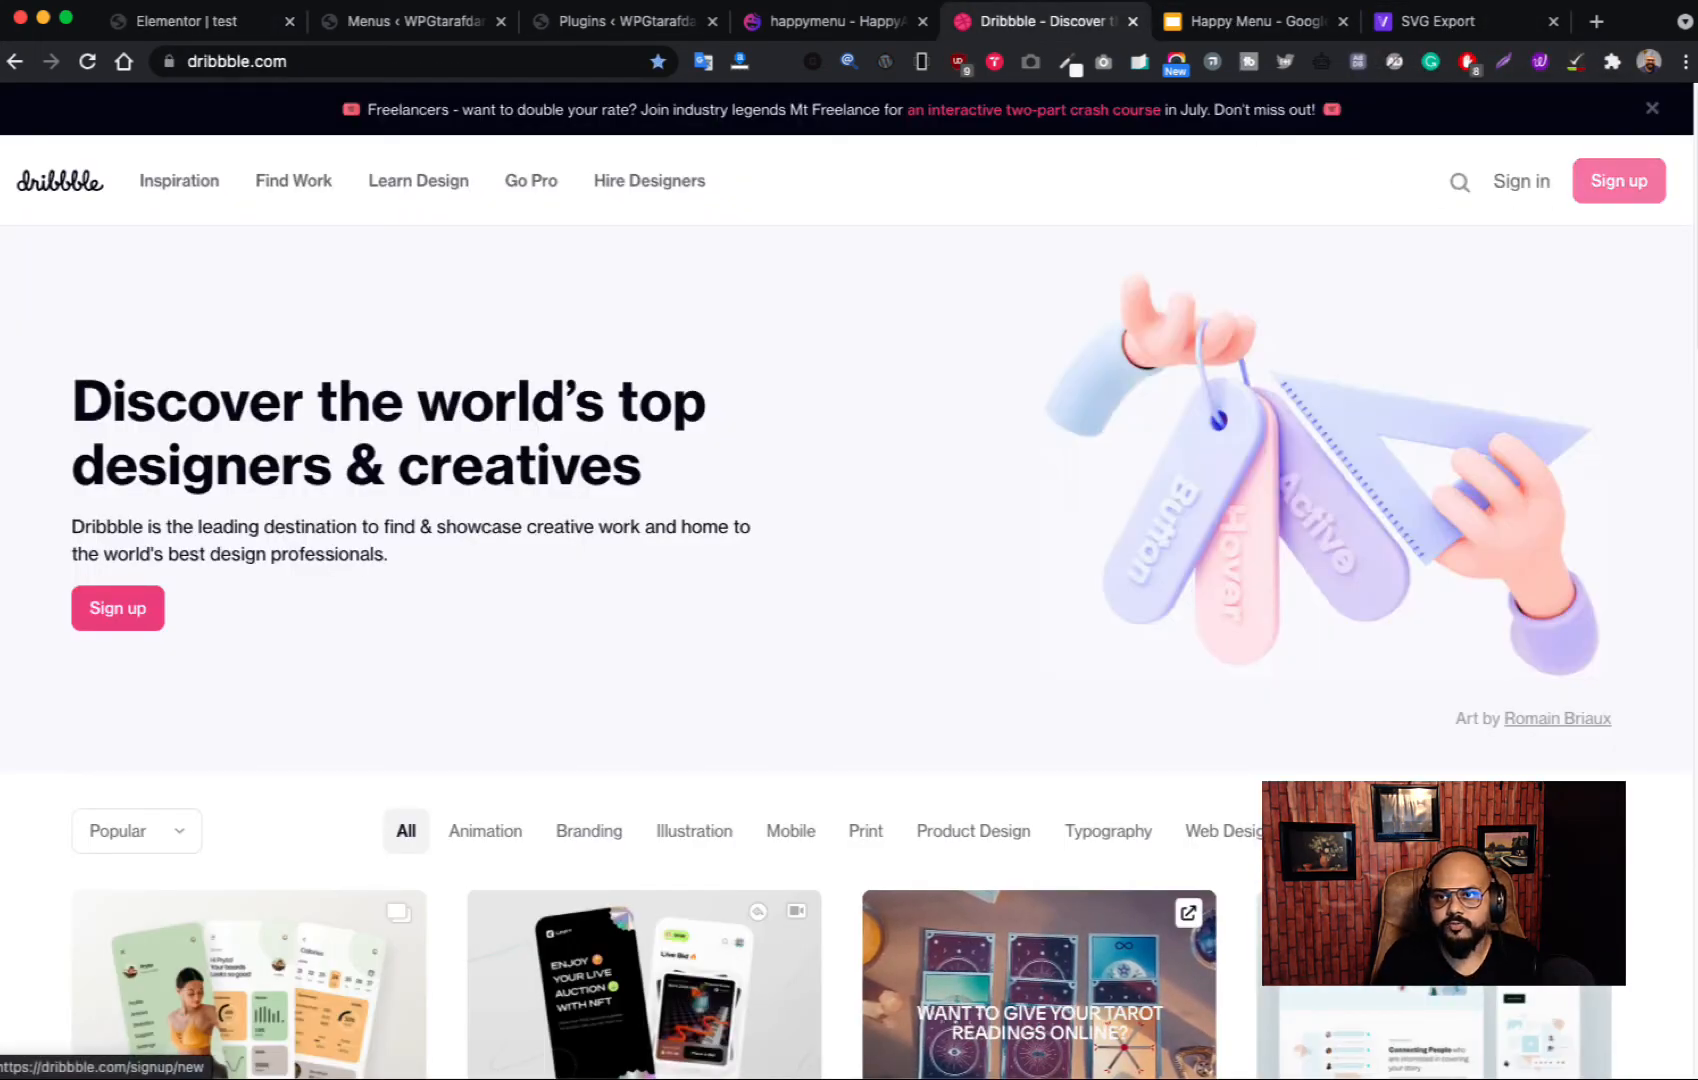
Step: Return to the Elementor test page, clear the dual button's connector text and hide the connector
click(815, 28)
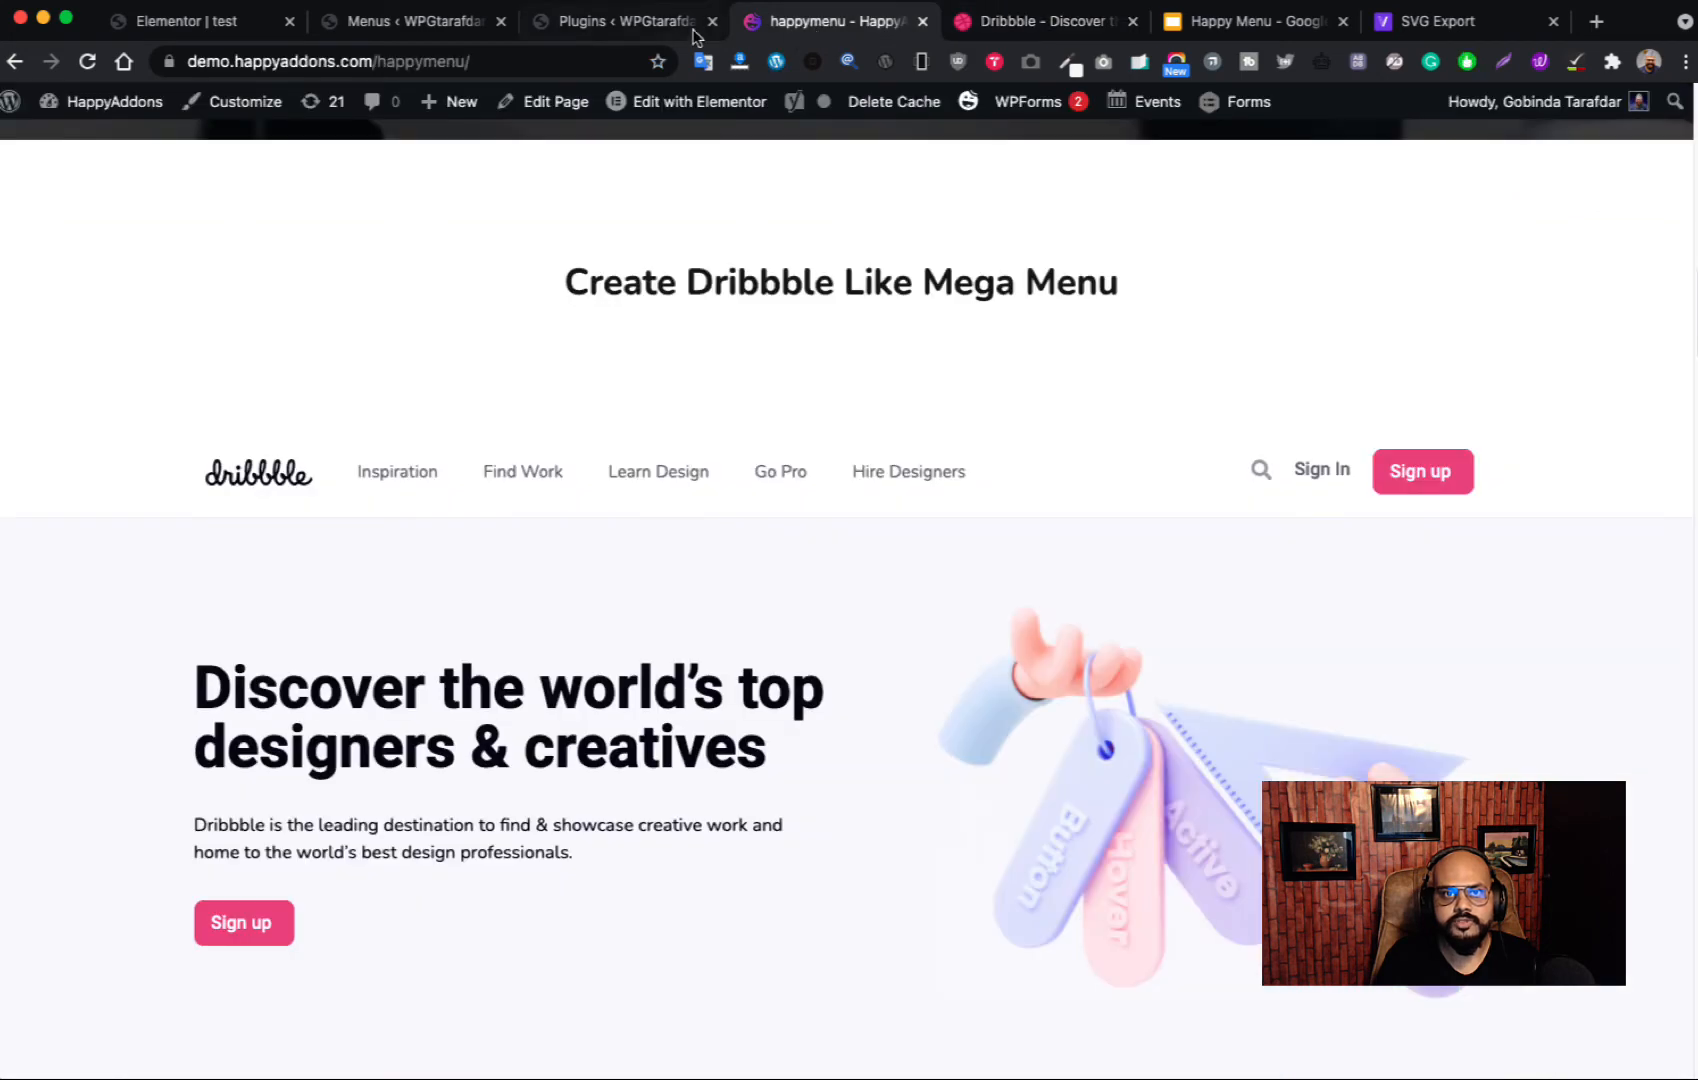
click(593, 25)
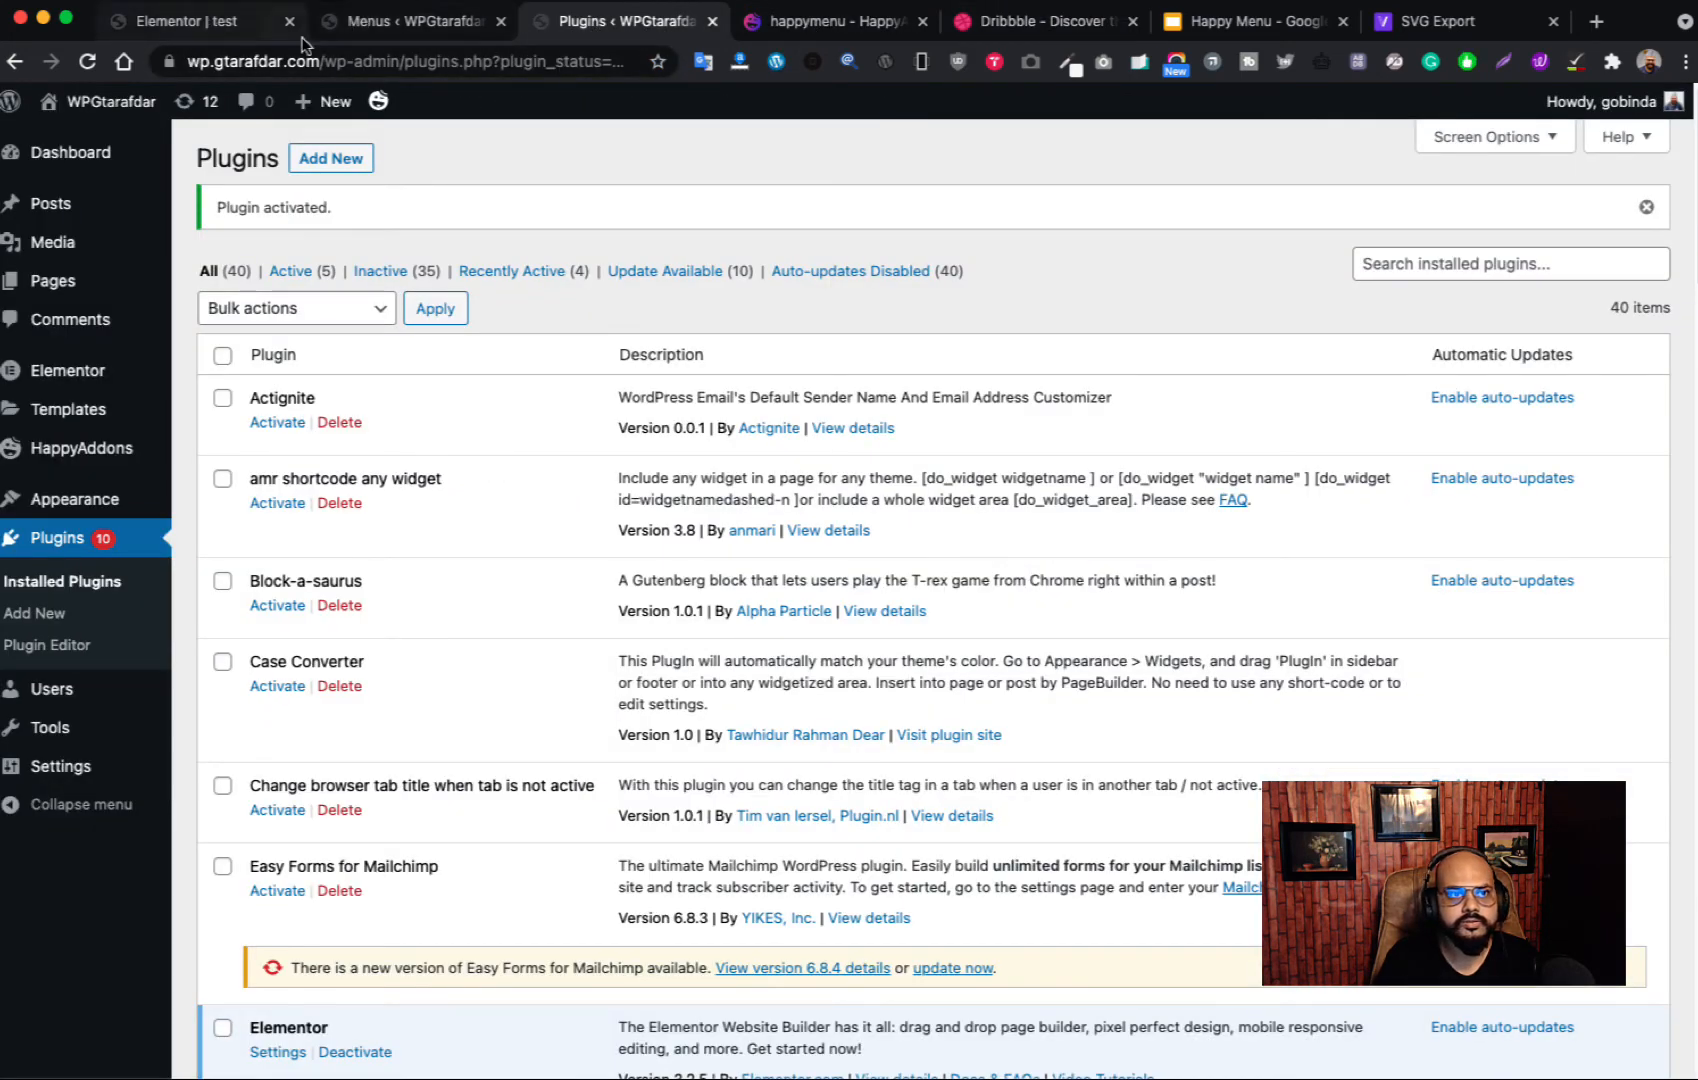
click(380, 21)
click(190, 21)
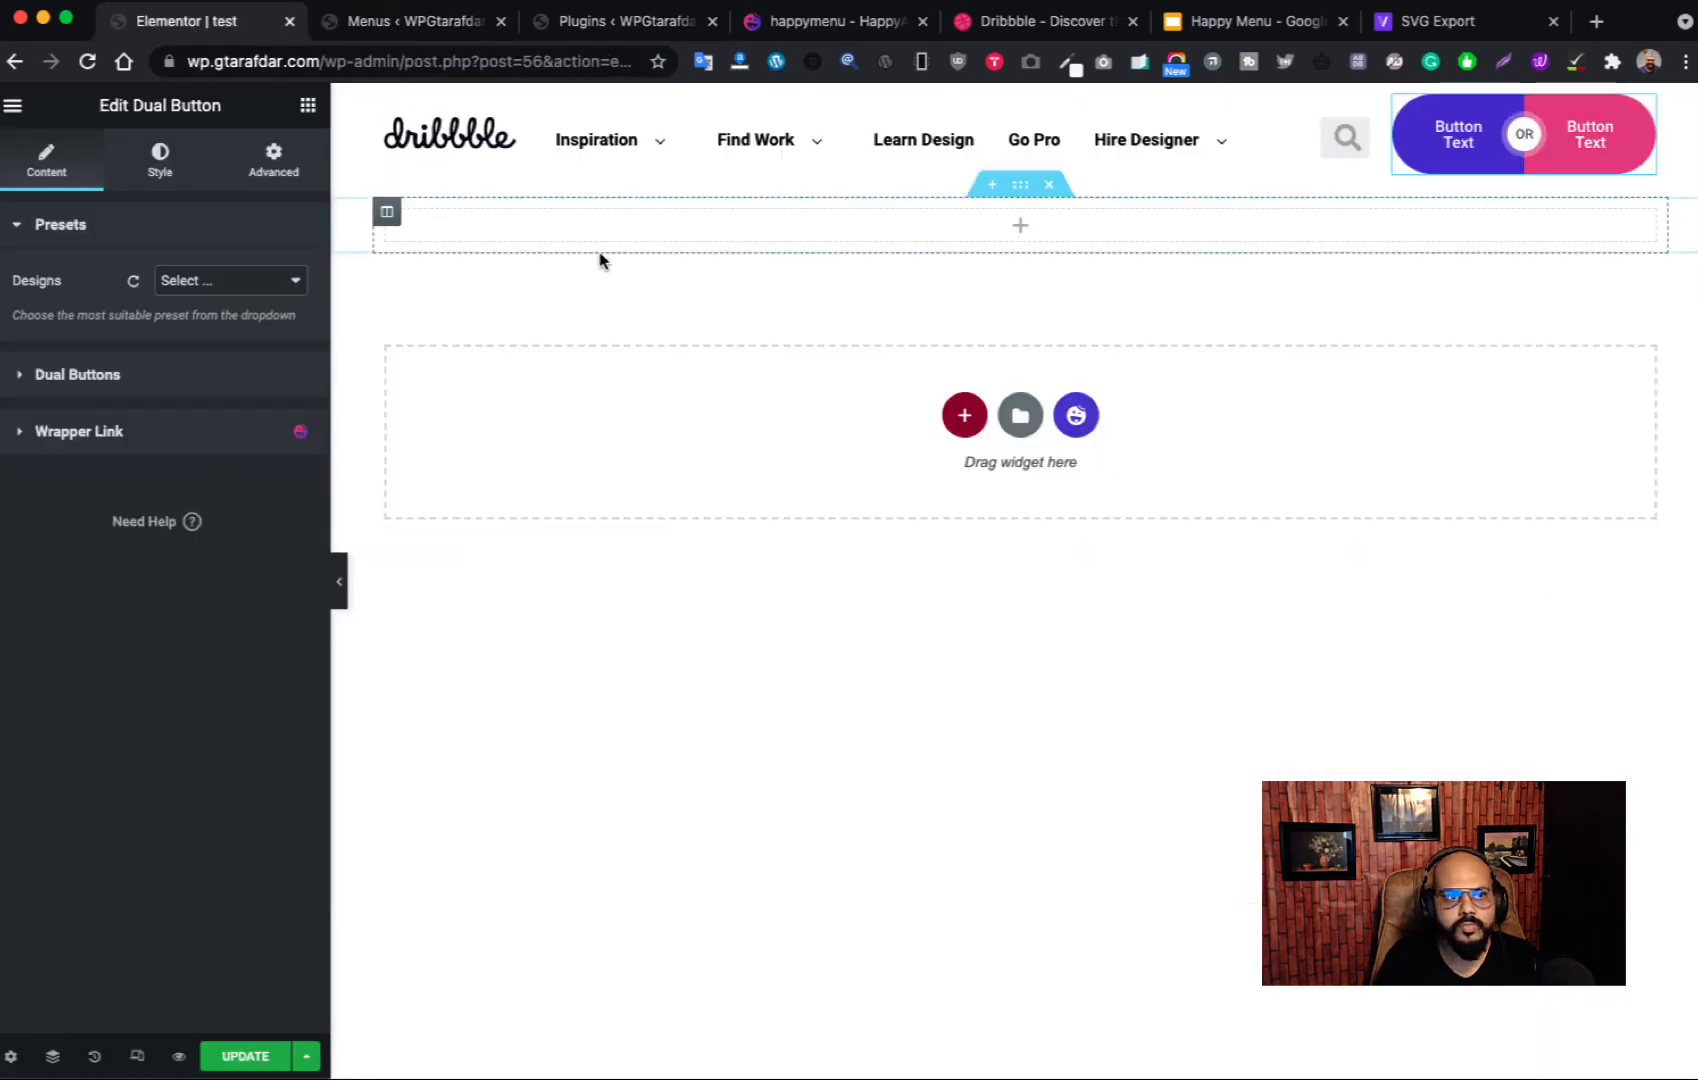
click(157, 385)
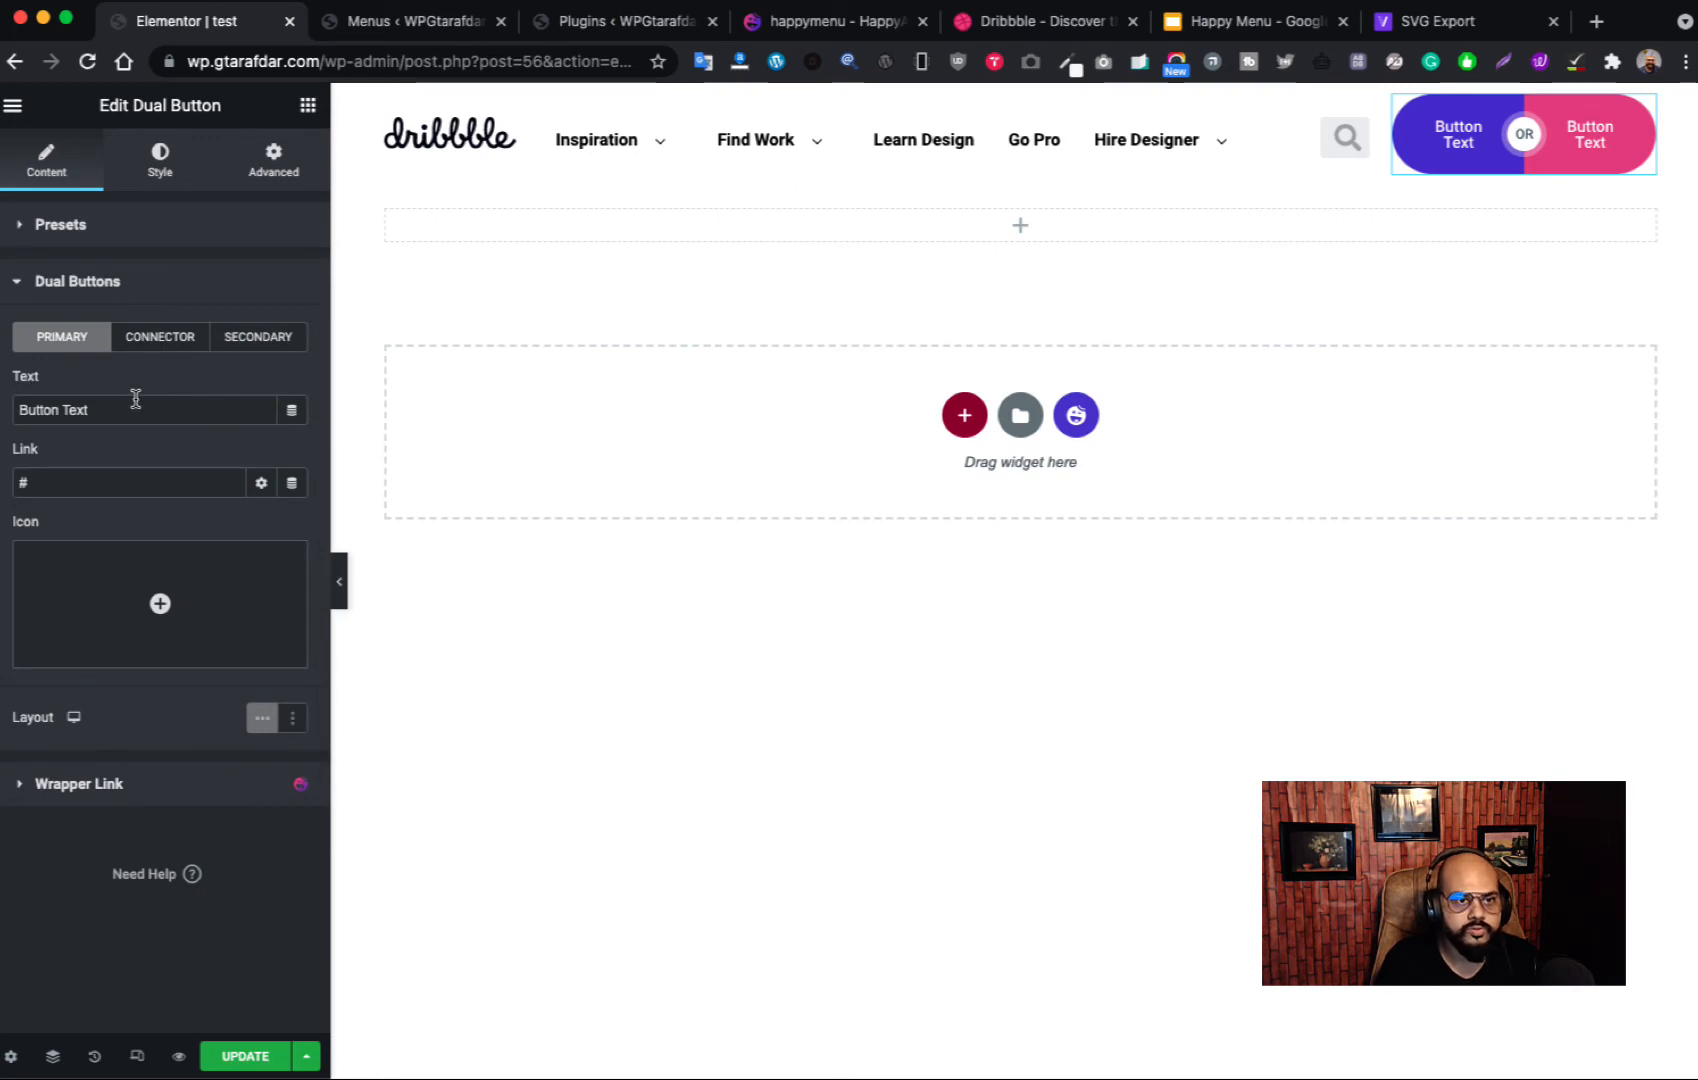
click(169, 341)
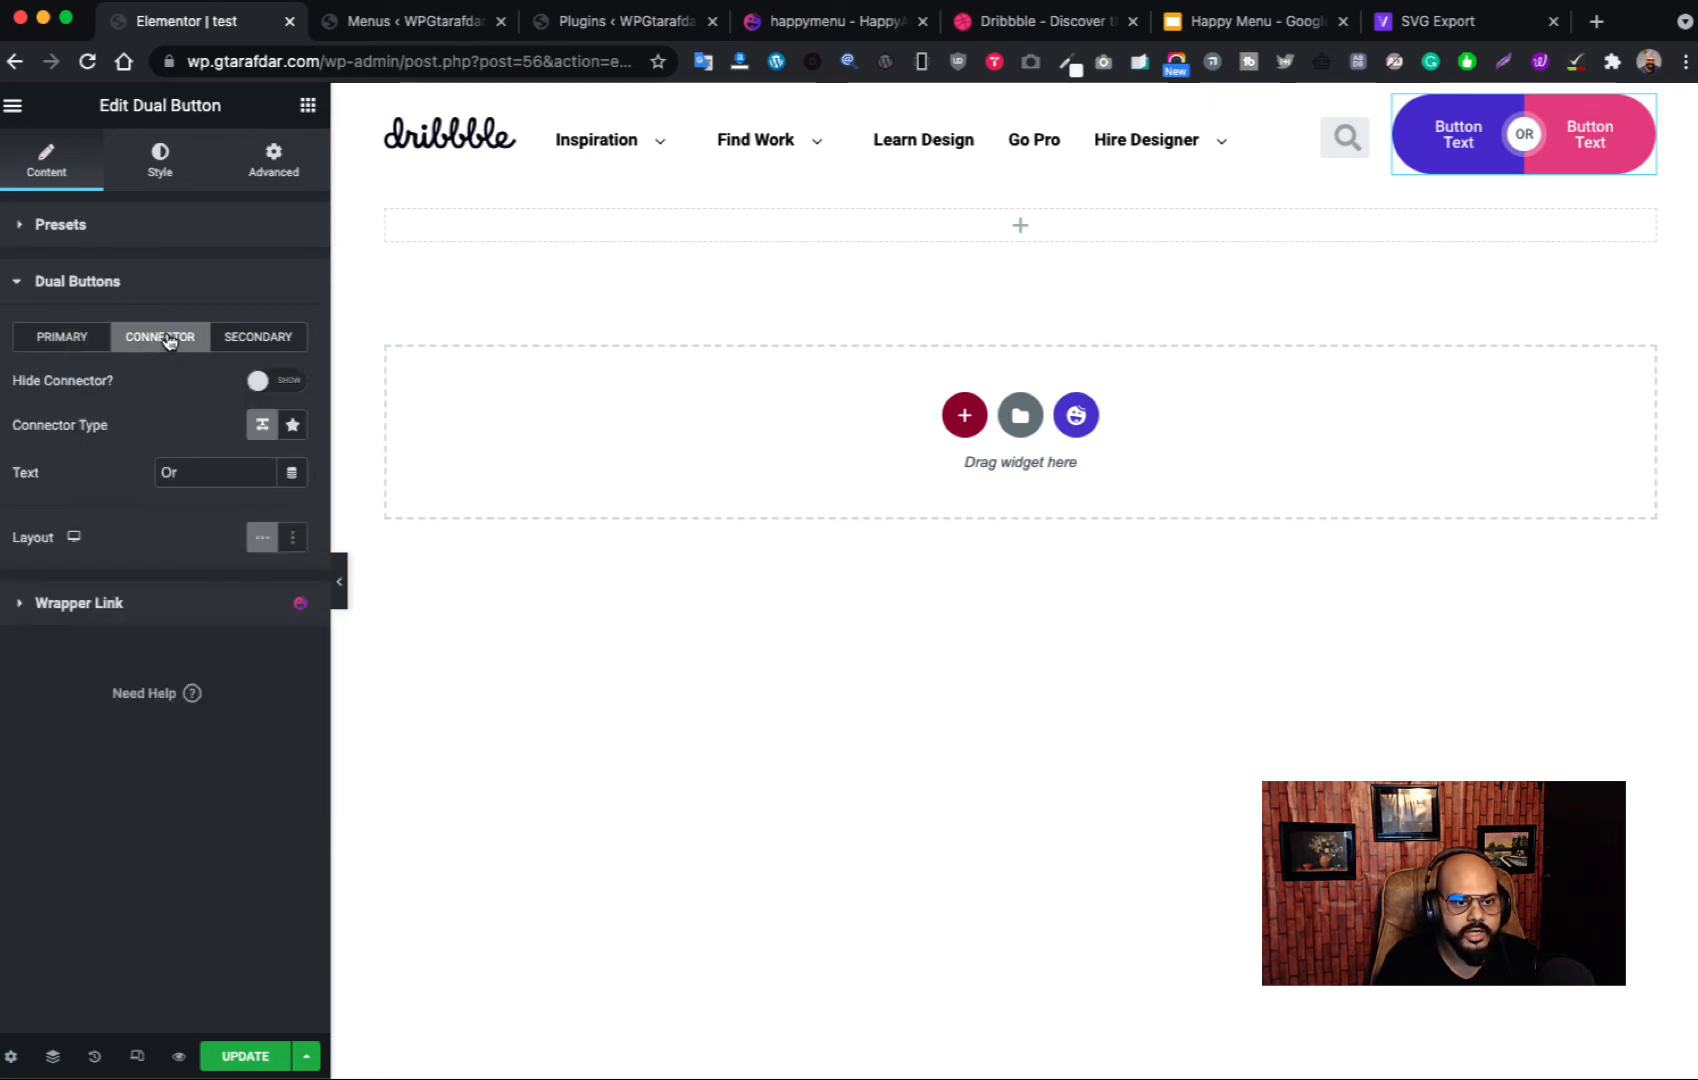
drag(213, 484, 104, 476)
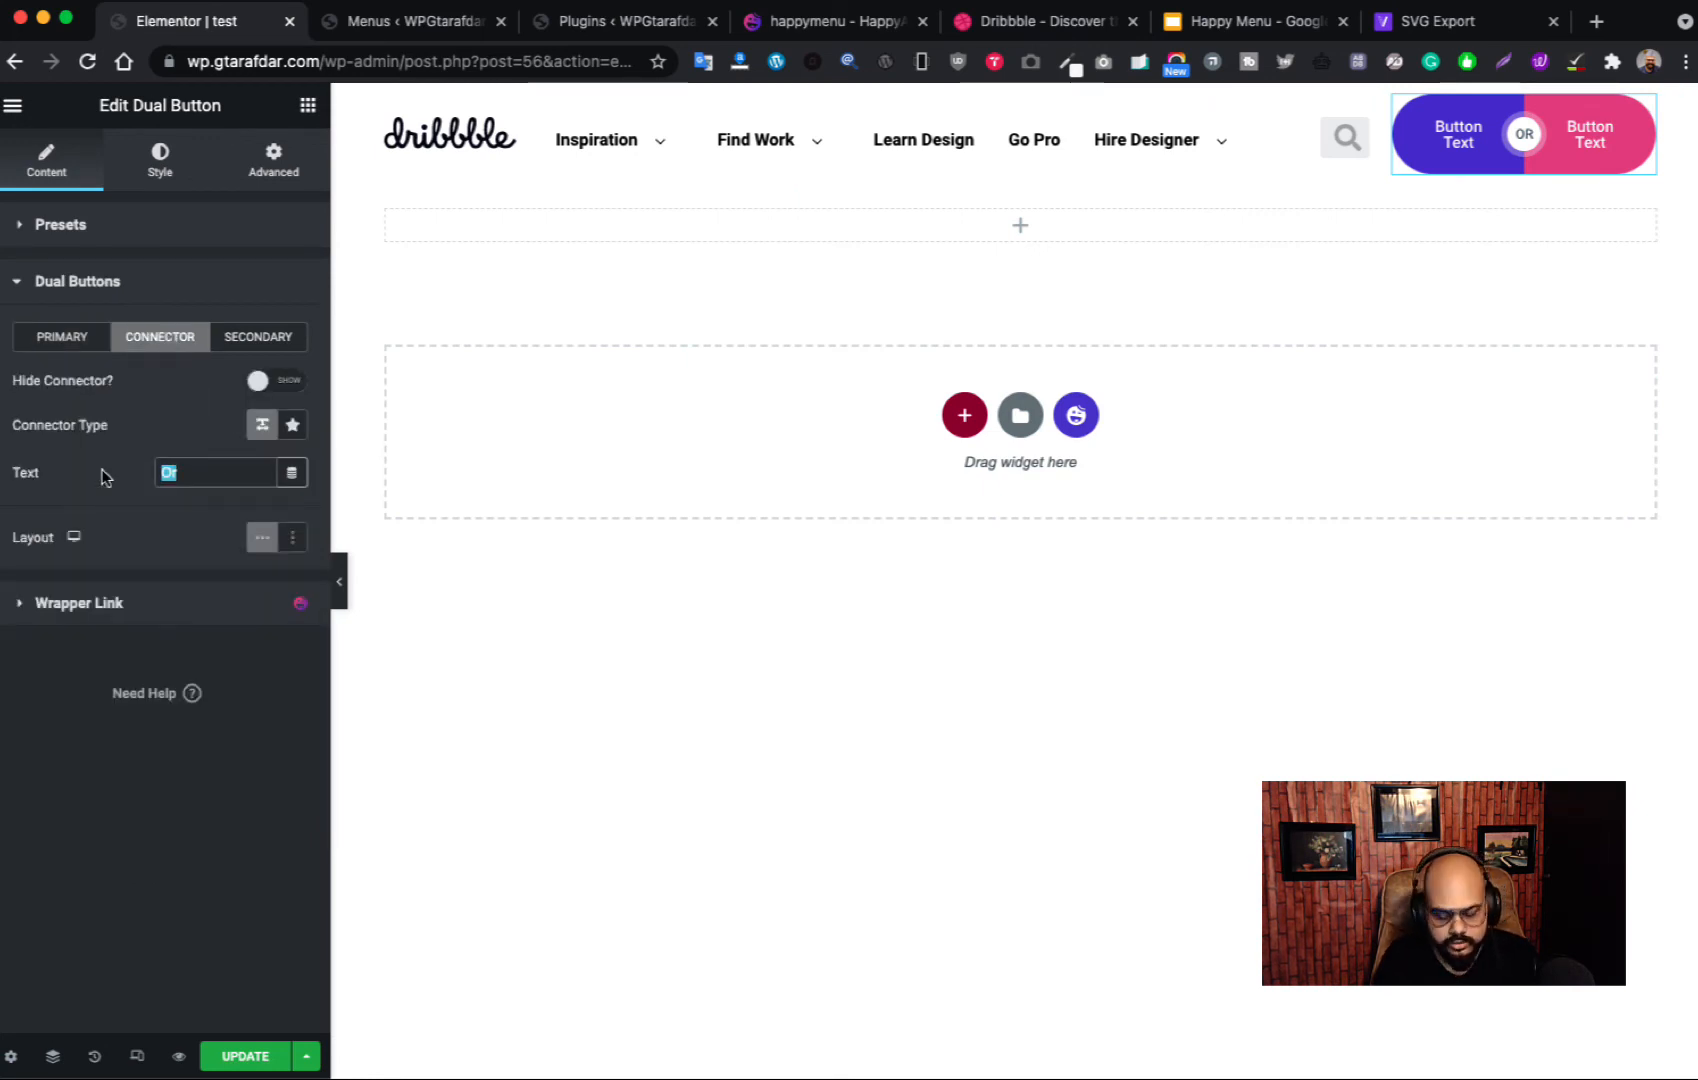
key(BackSpace)
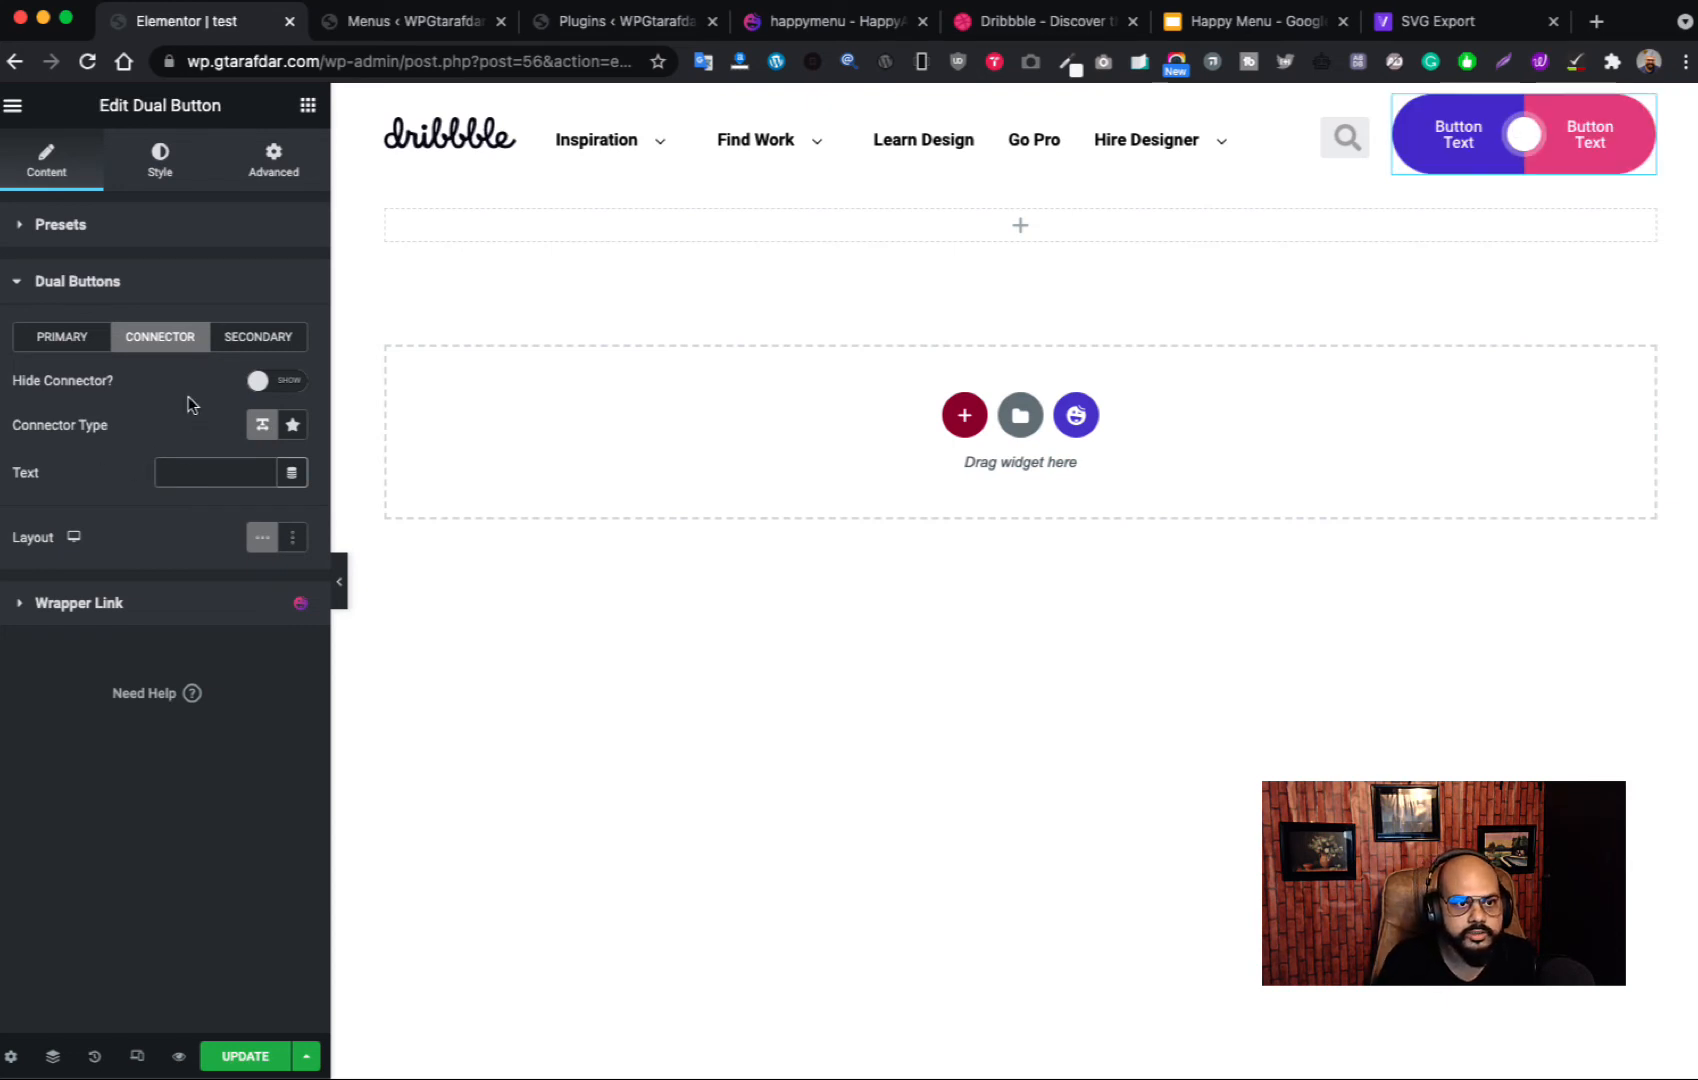
click(270, 381)
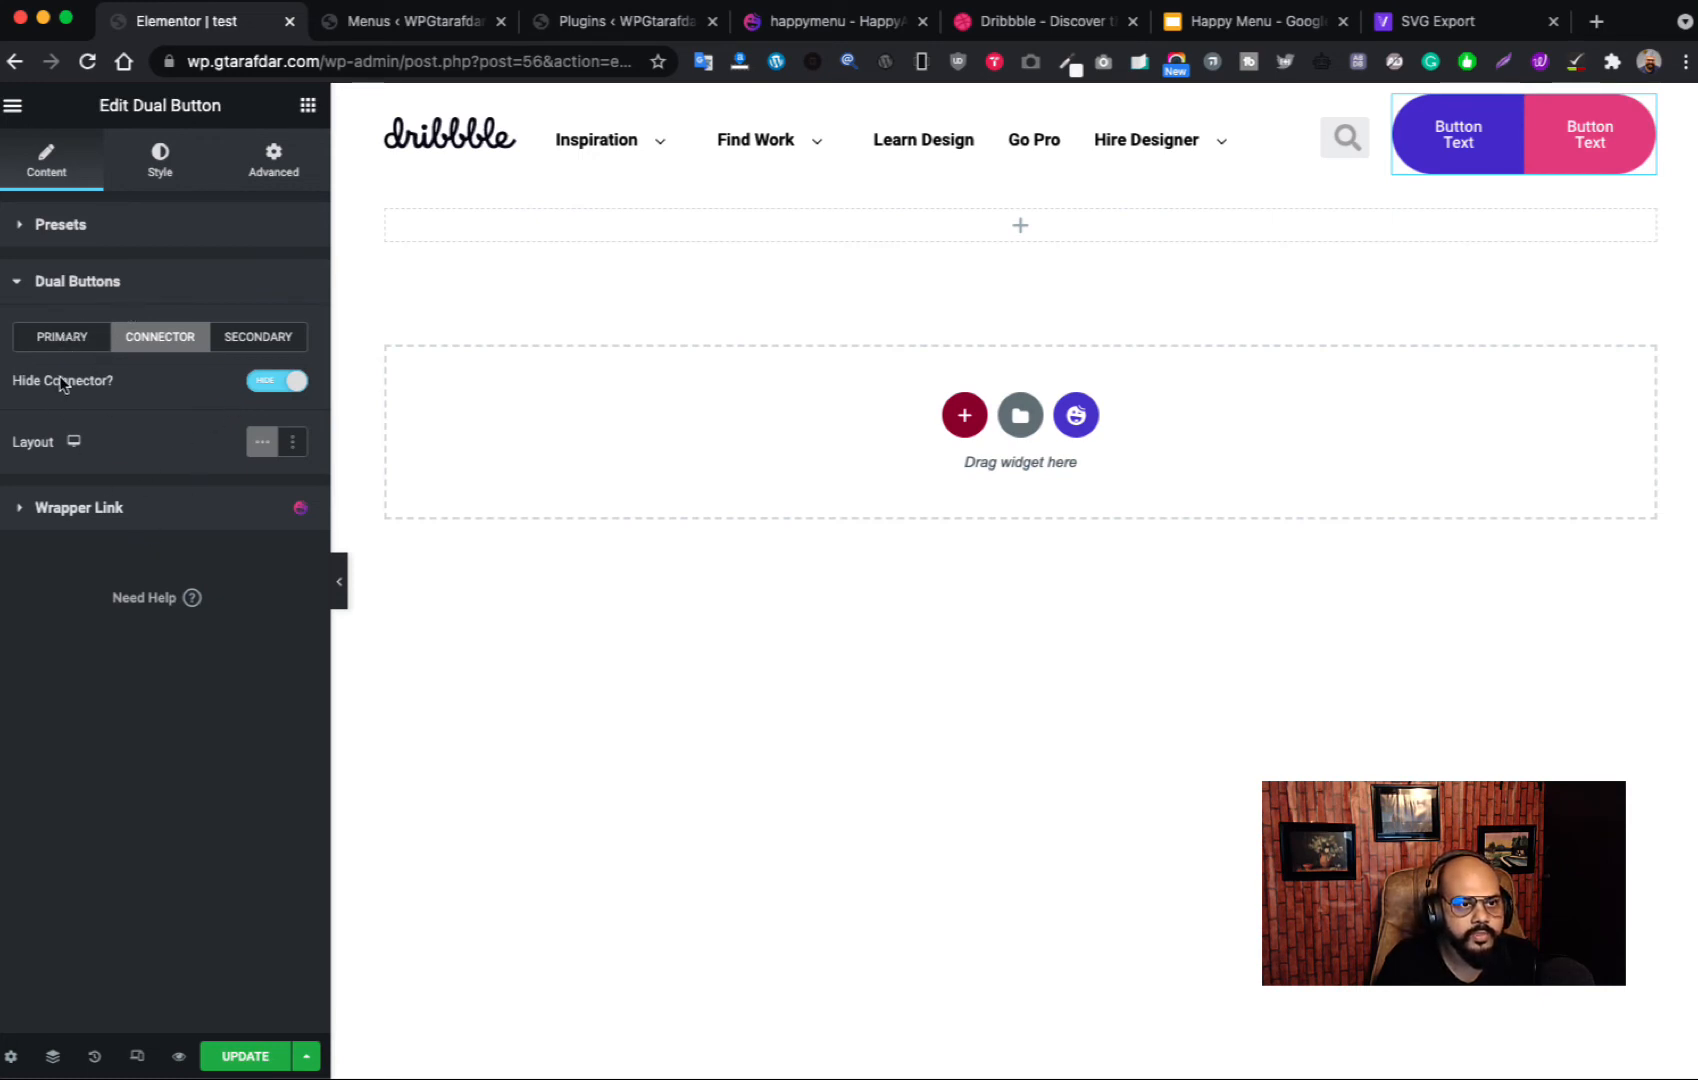
Step: Try the Design 6 preset on the dual button, and apply the Design 7 preset instead
click(64, 342)
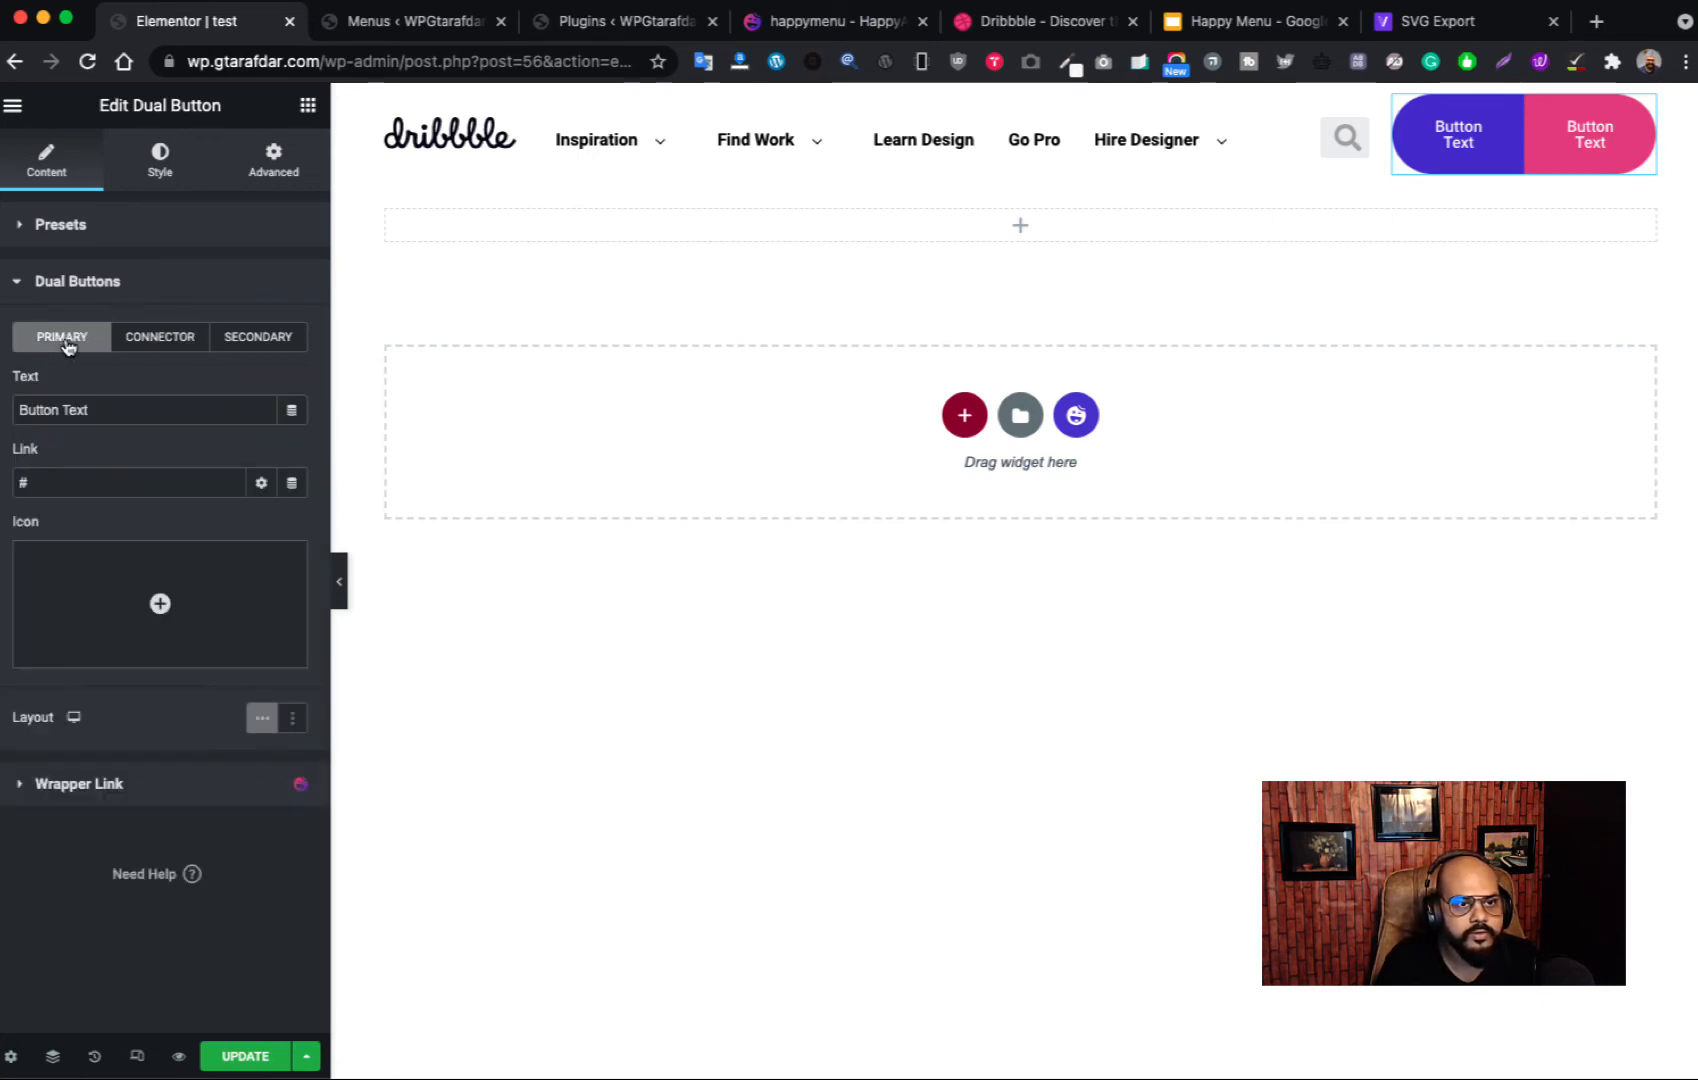
click(131, 241)
click(224, 280)
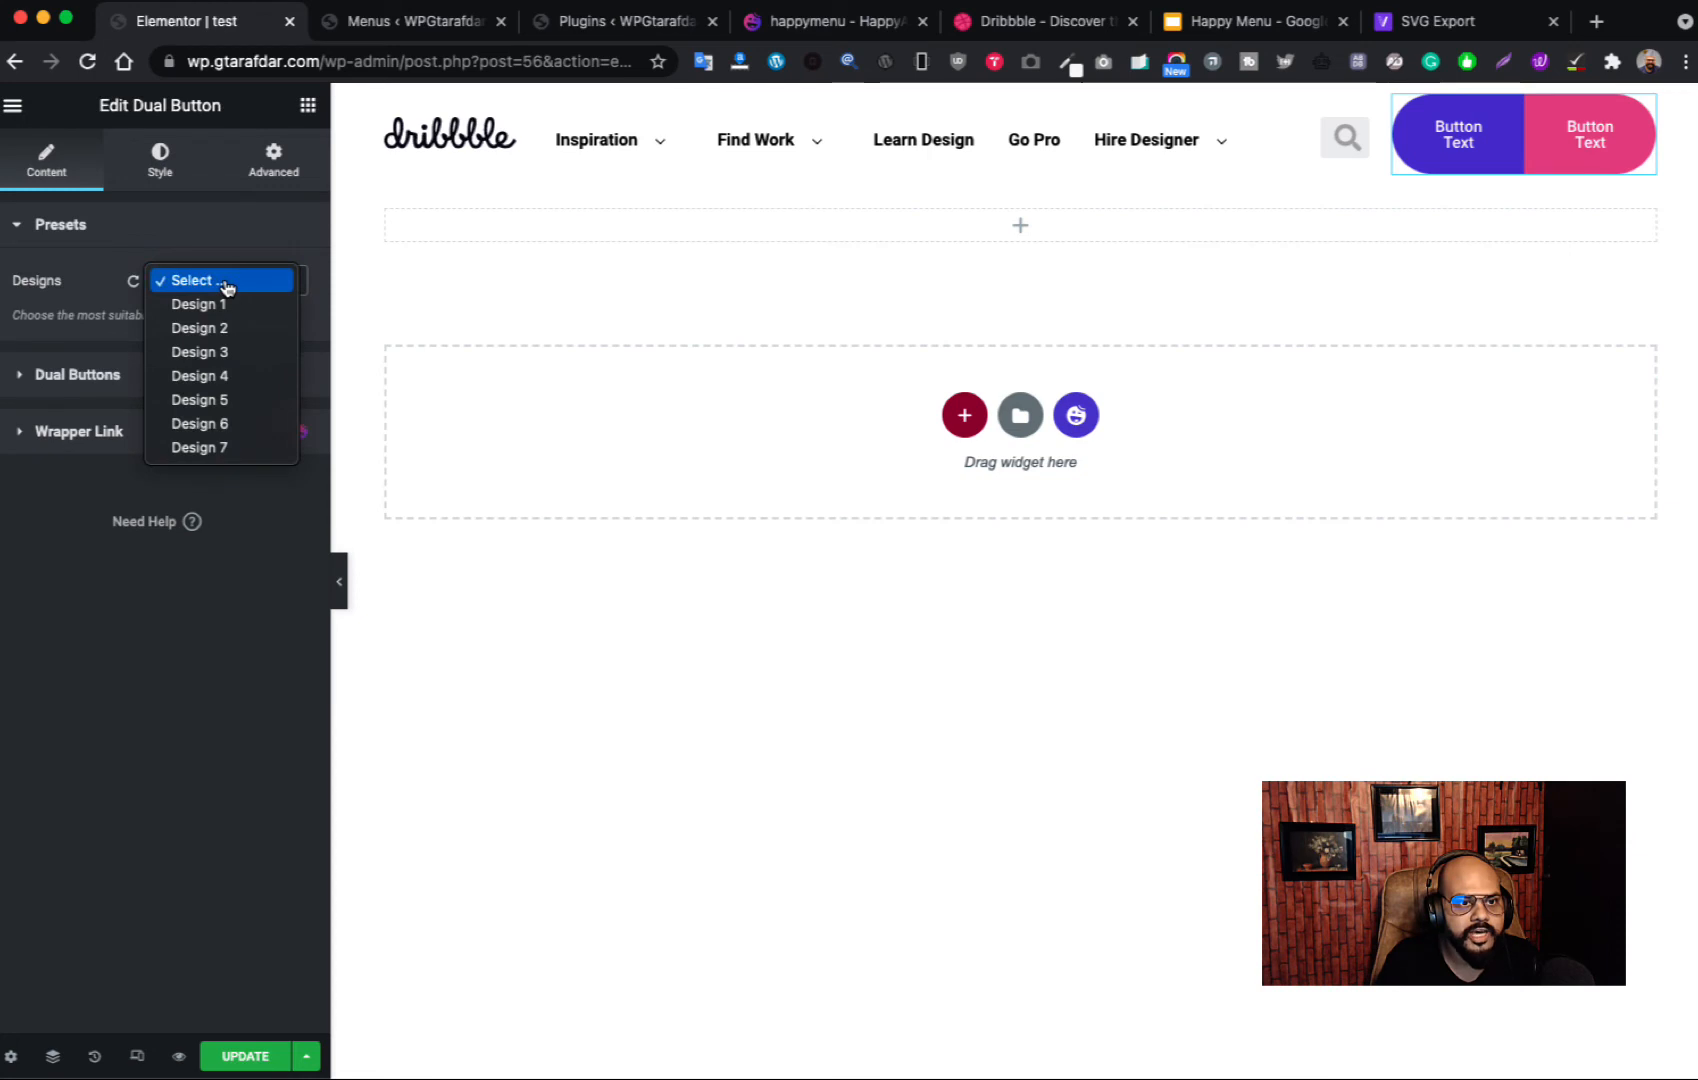
click(208, 425)
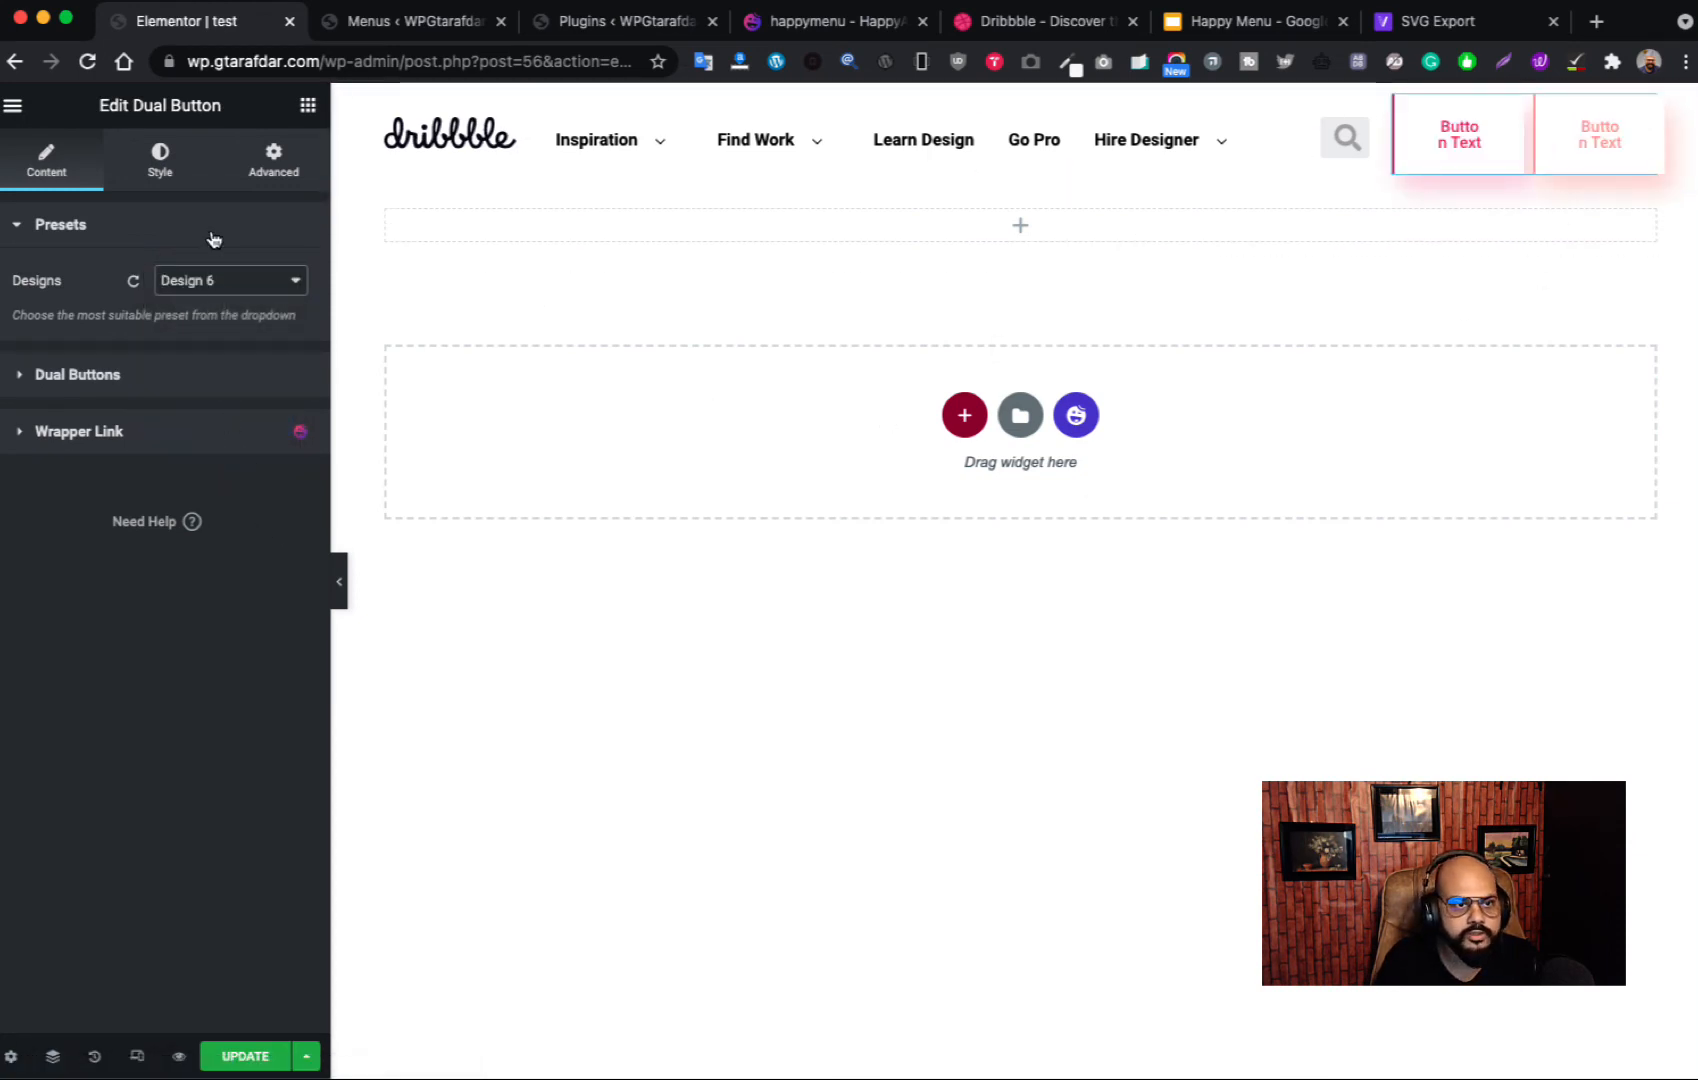
click(219, 282)
click(206, 314)
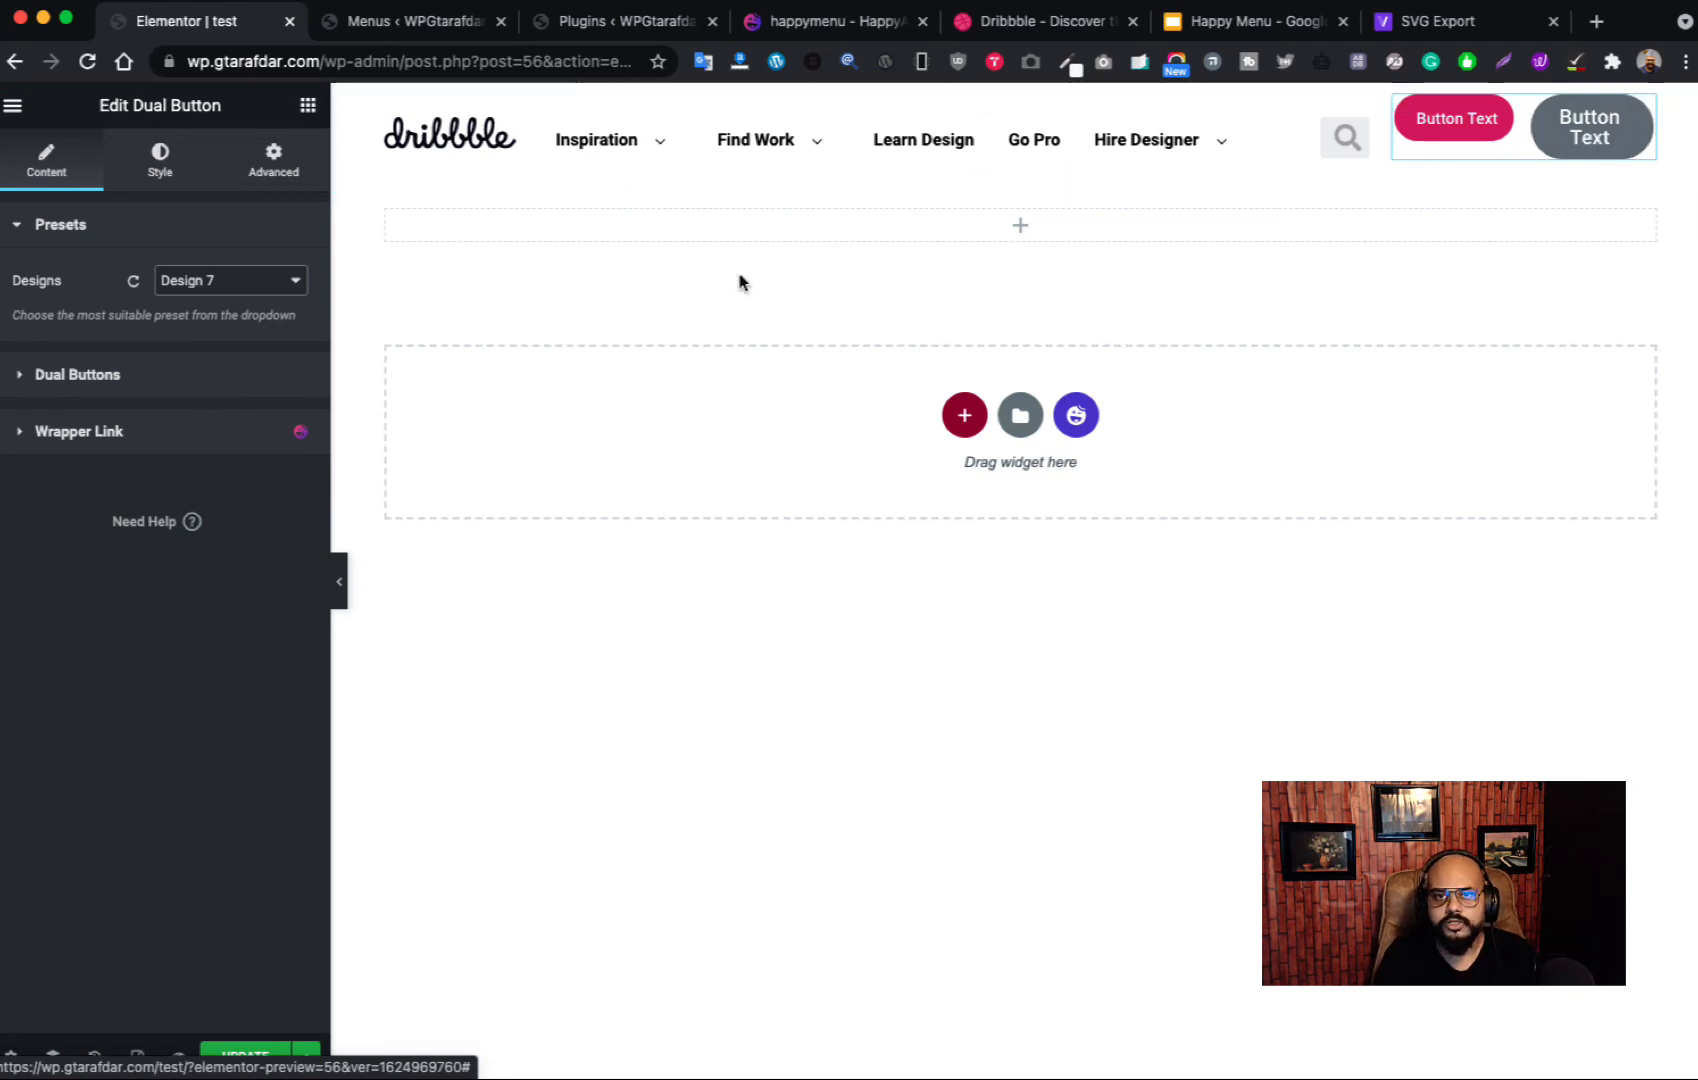
Step: Check the sign-in wording on the Dribbble site and set the primary button's text to "Sign In"
click(188, 378)
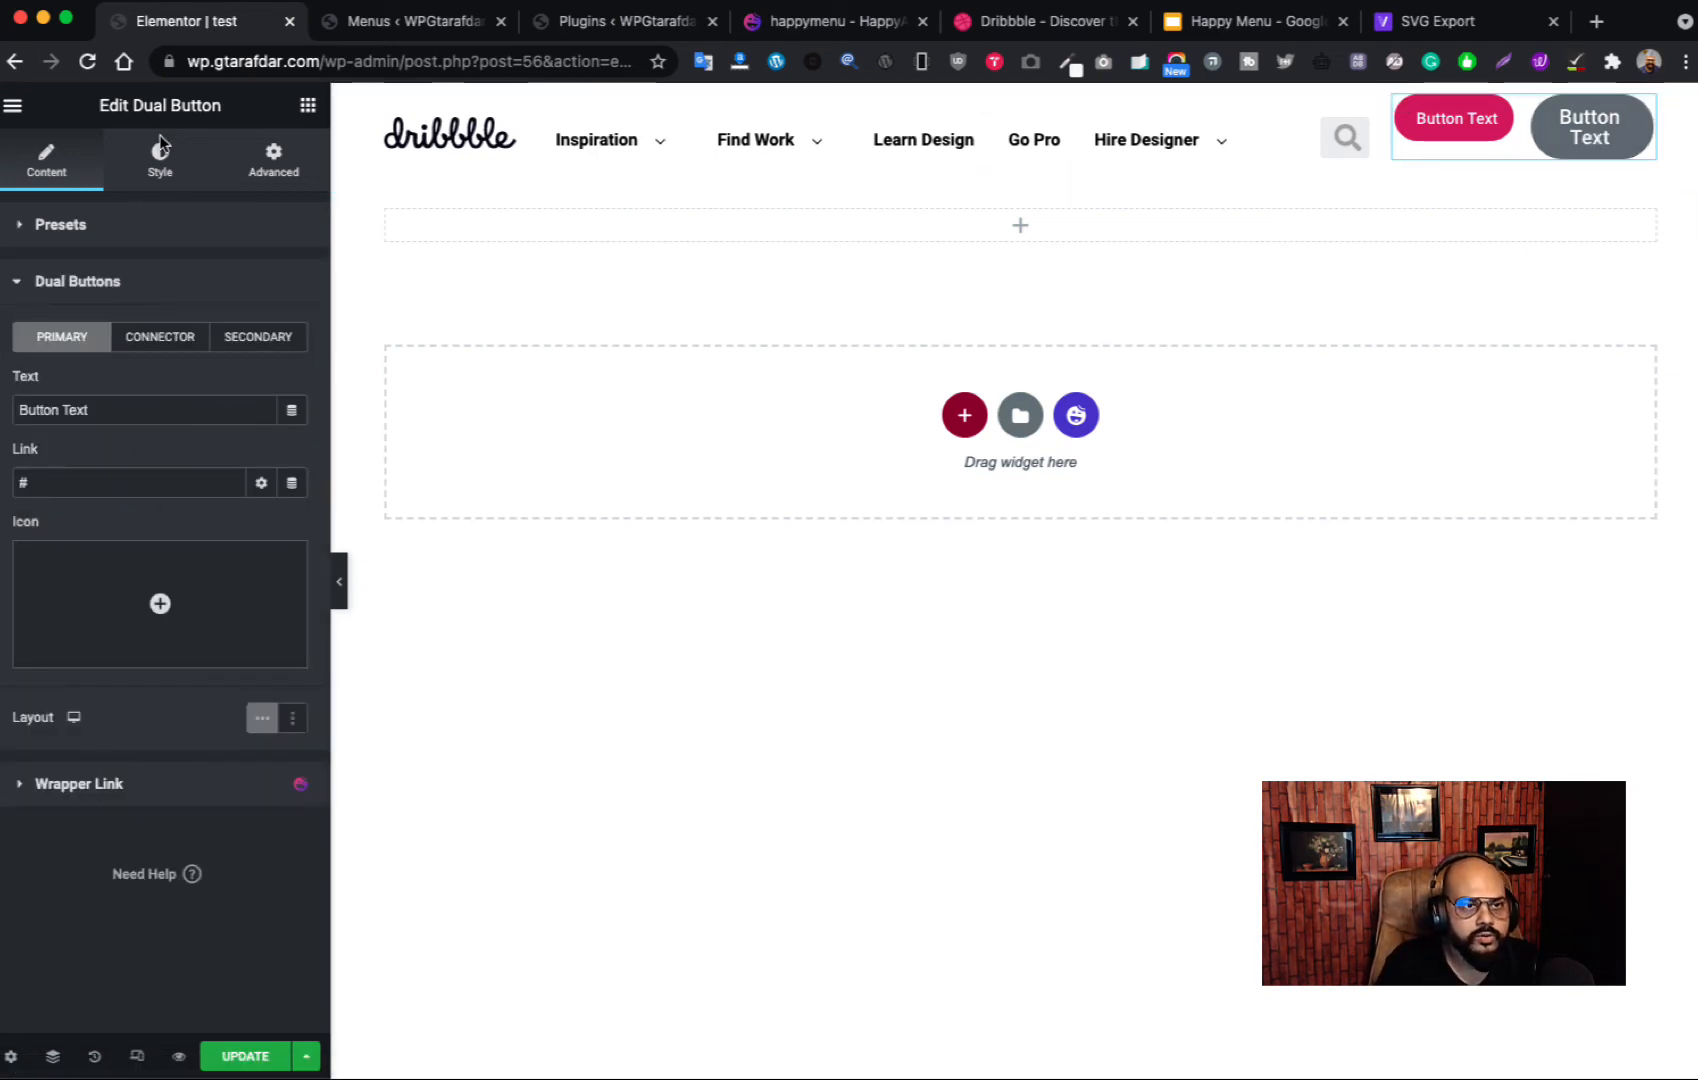
triple_click(60, 410)
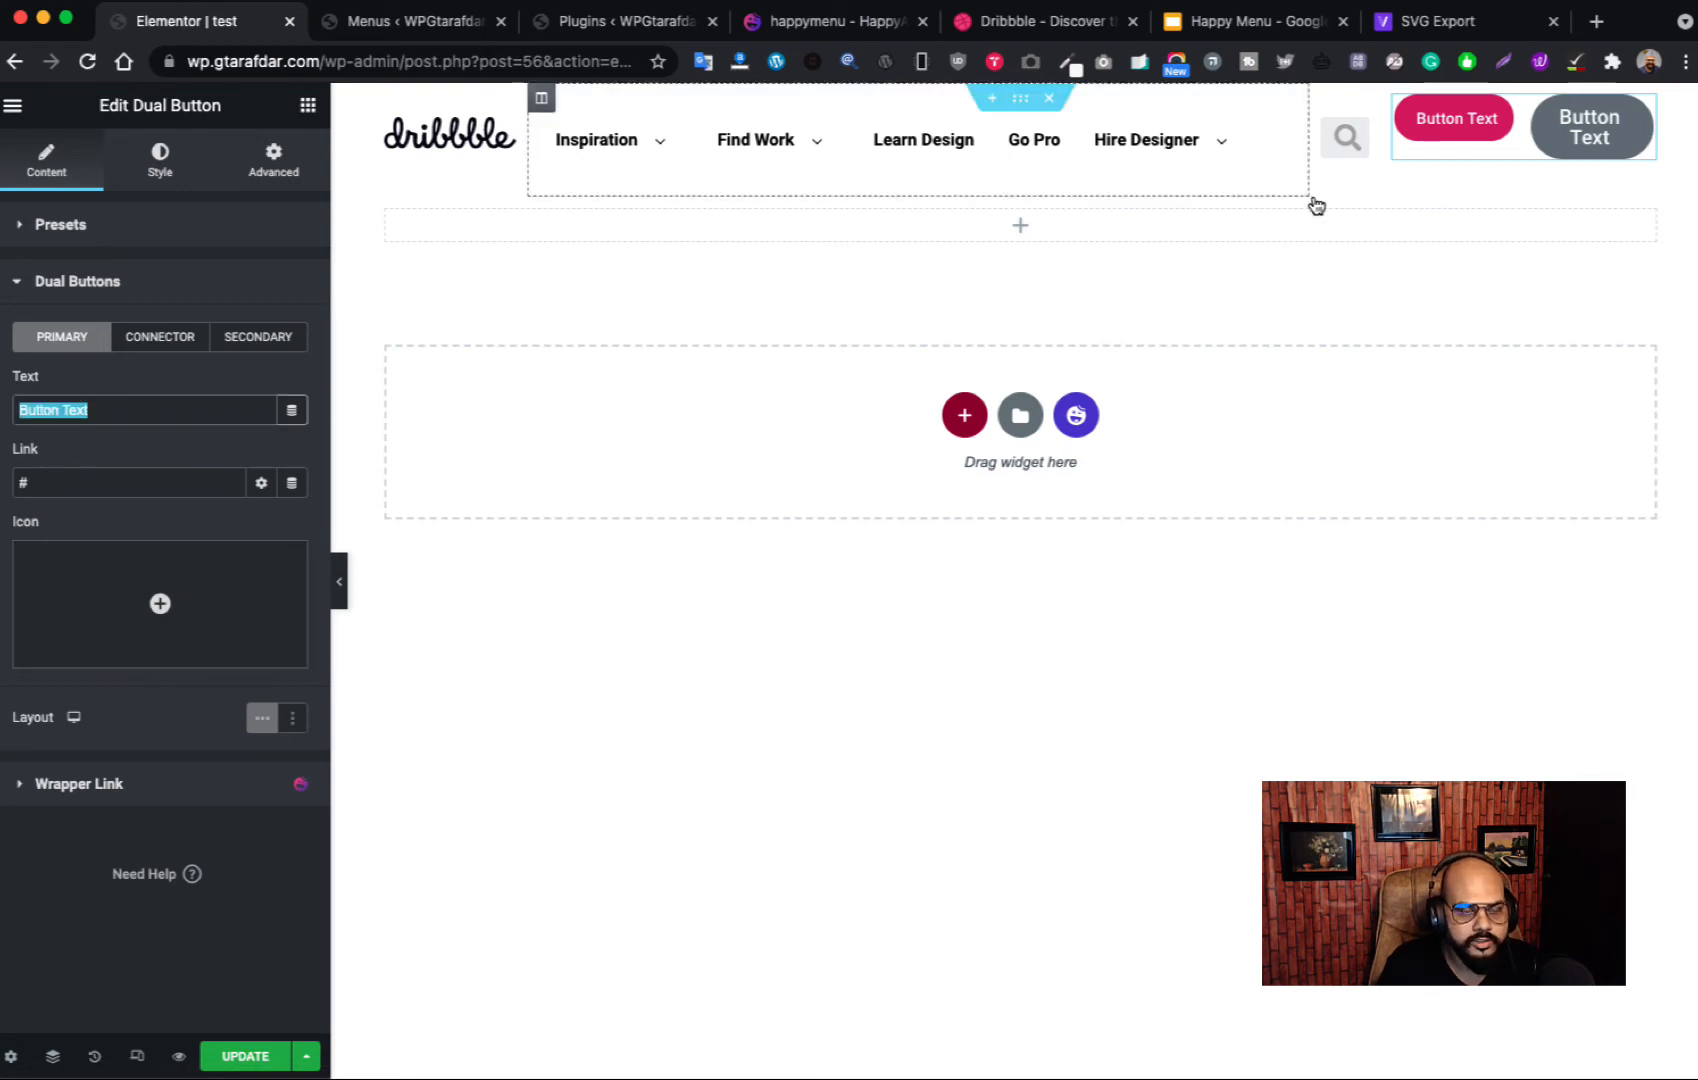
click(1004, 20)
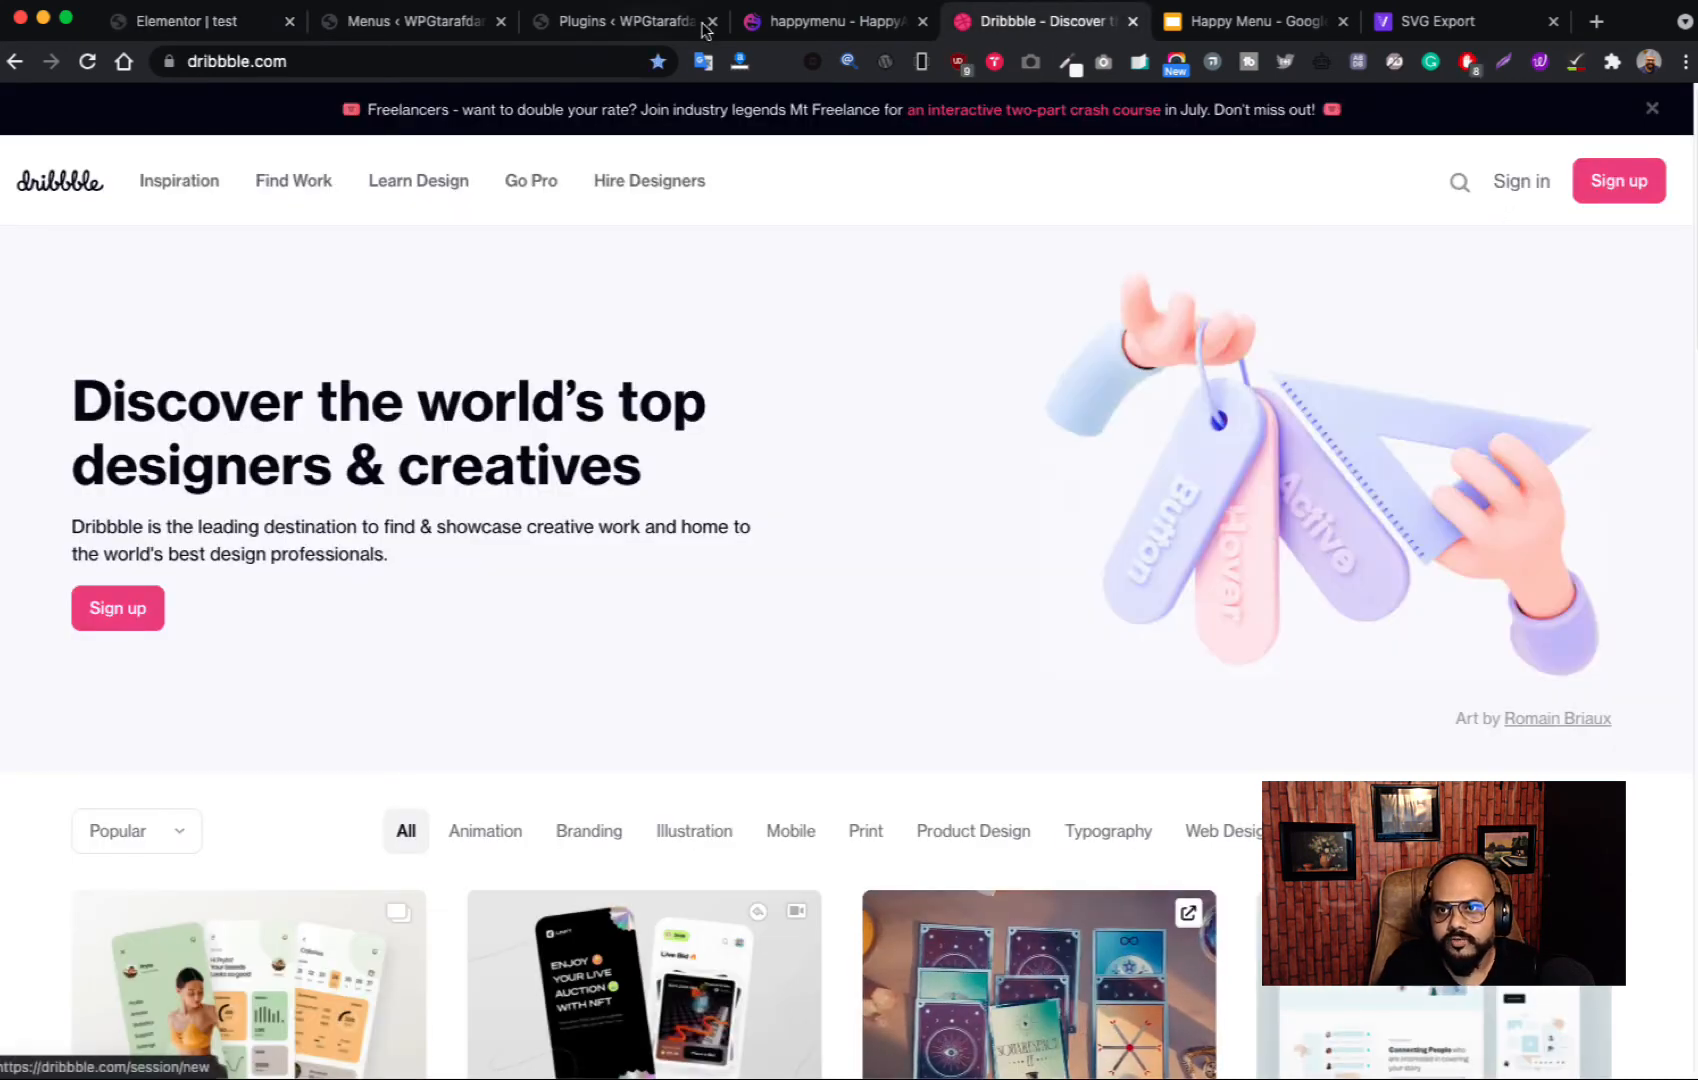
click(260, 22)
text(S)
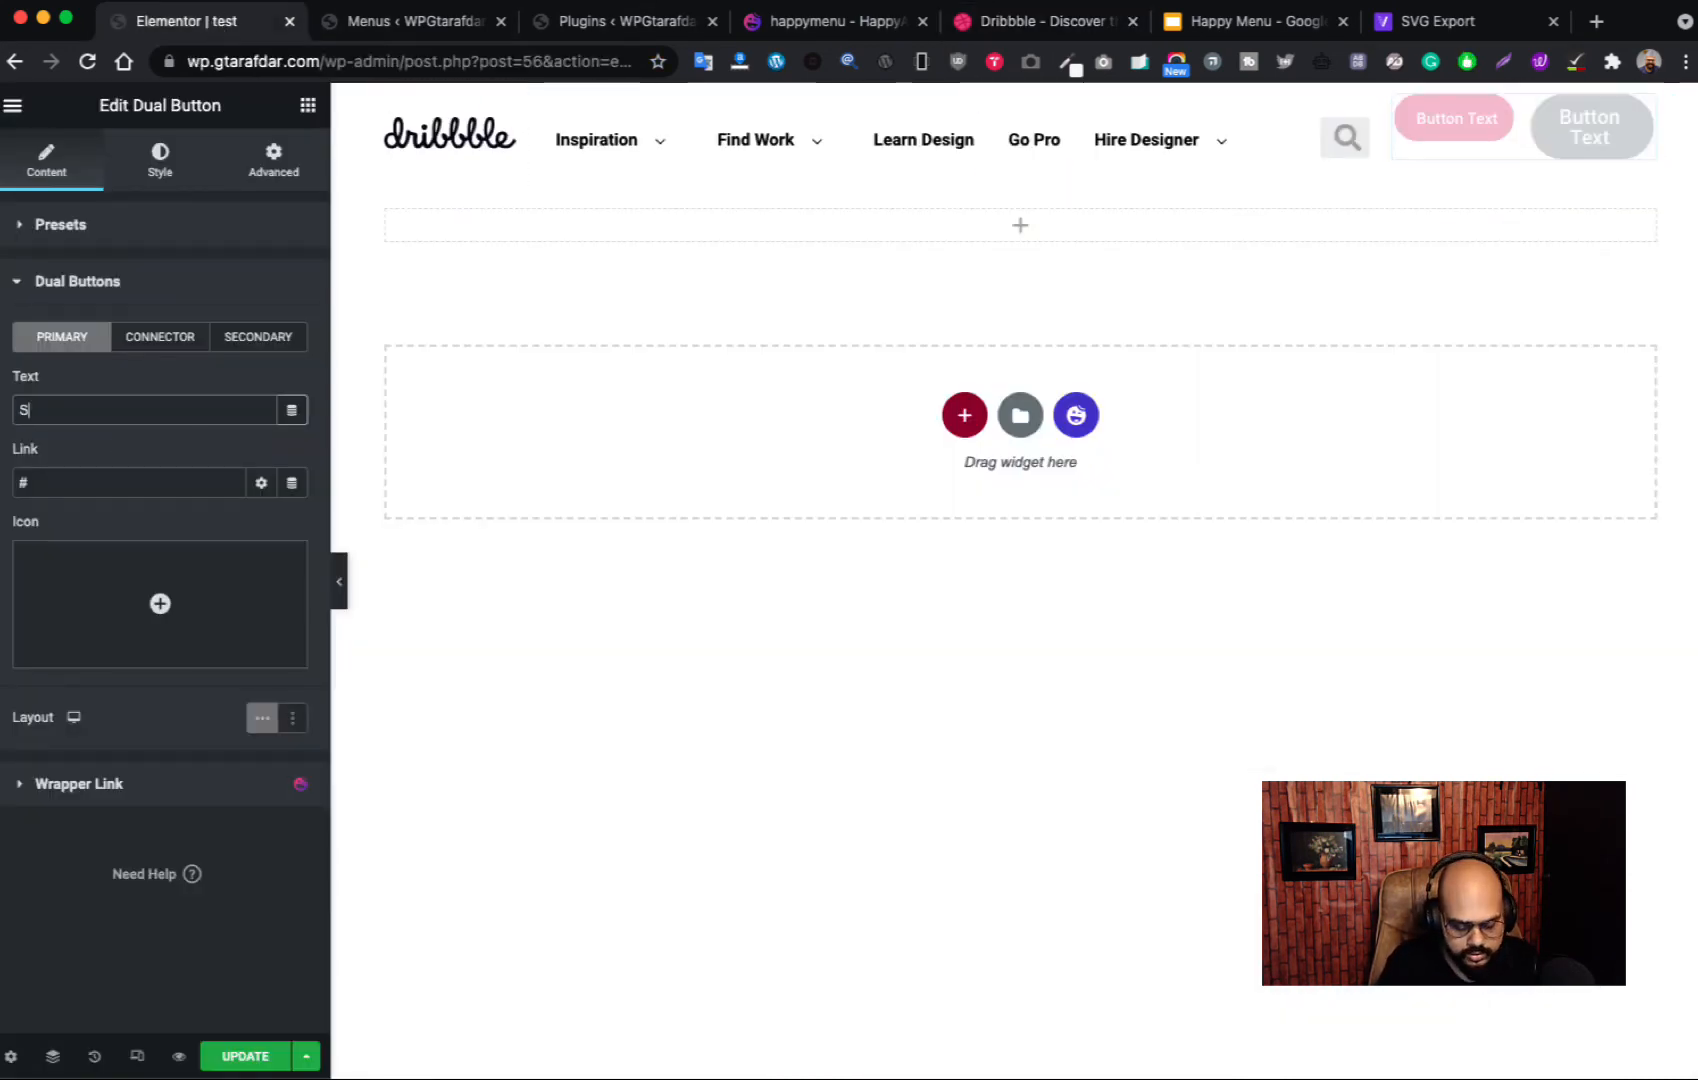
text(ign In)
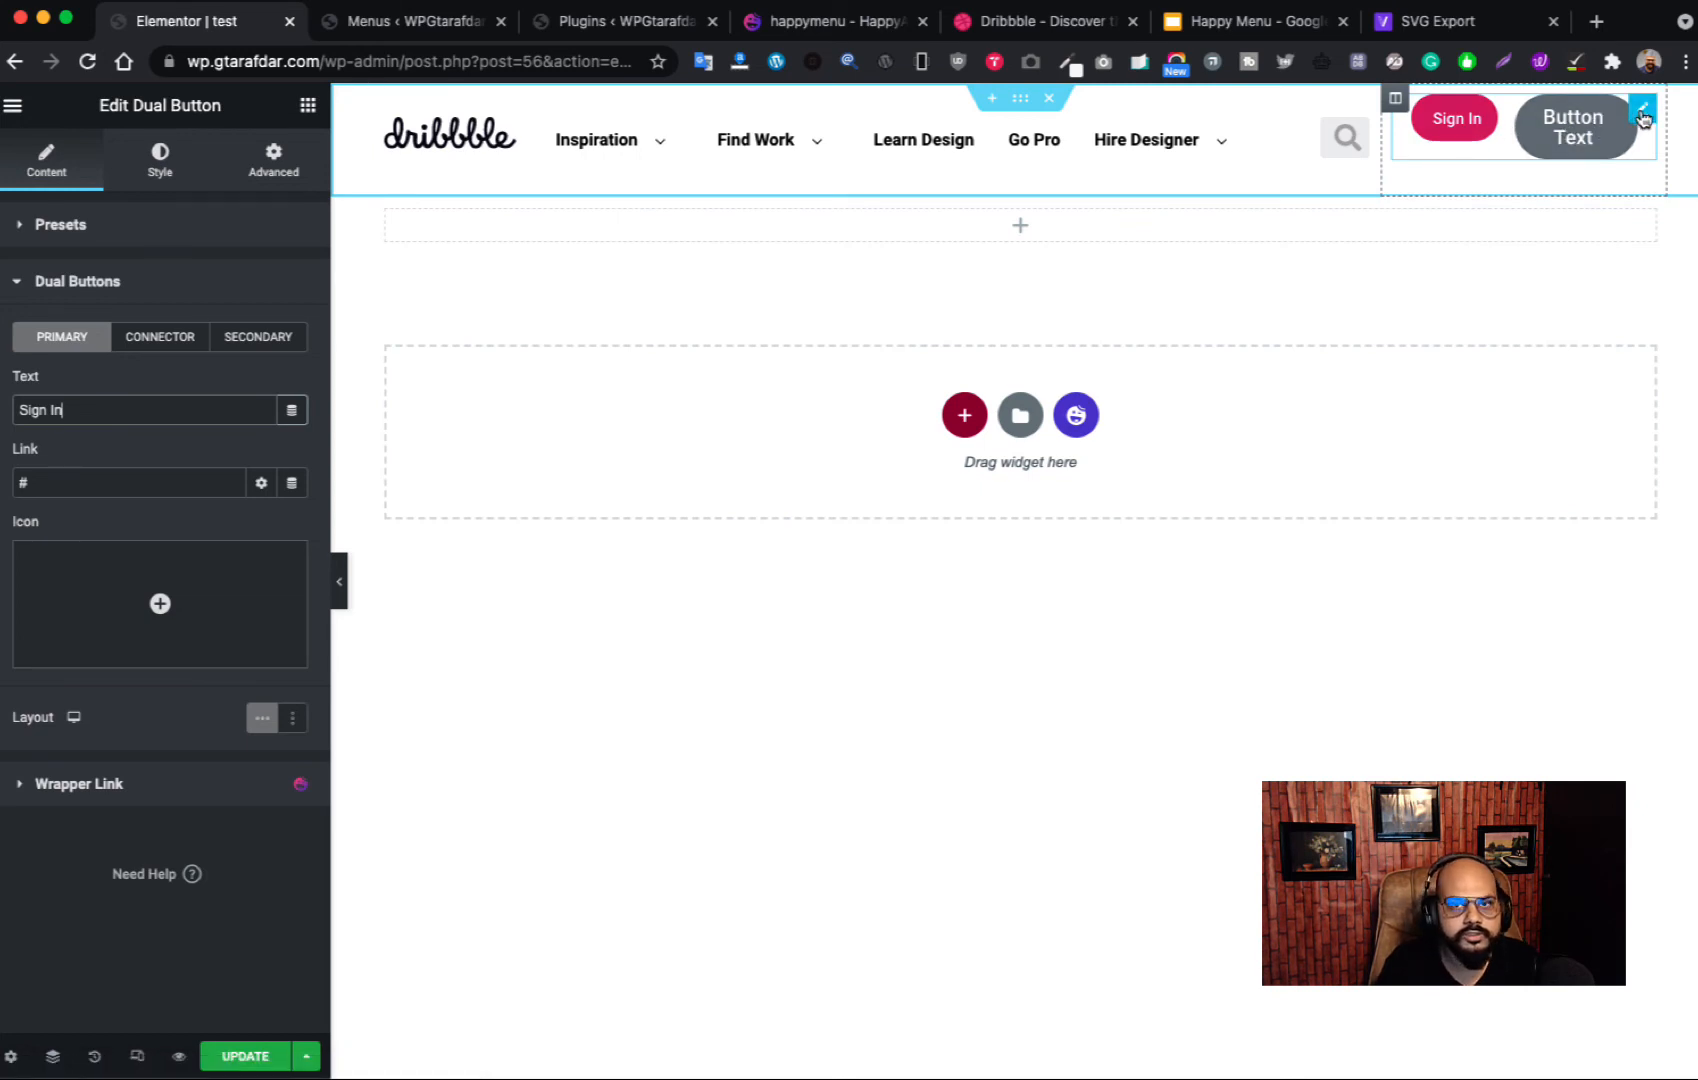
Step: Check the demo page's header buttons and set the secondary button's text to "Sign Up"
click(838, 22)
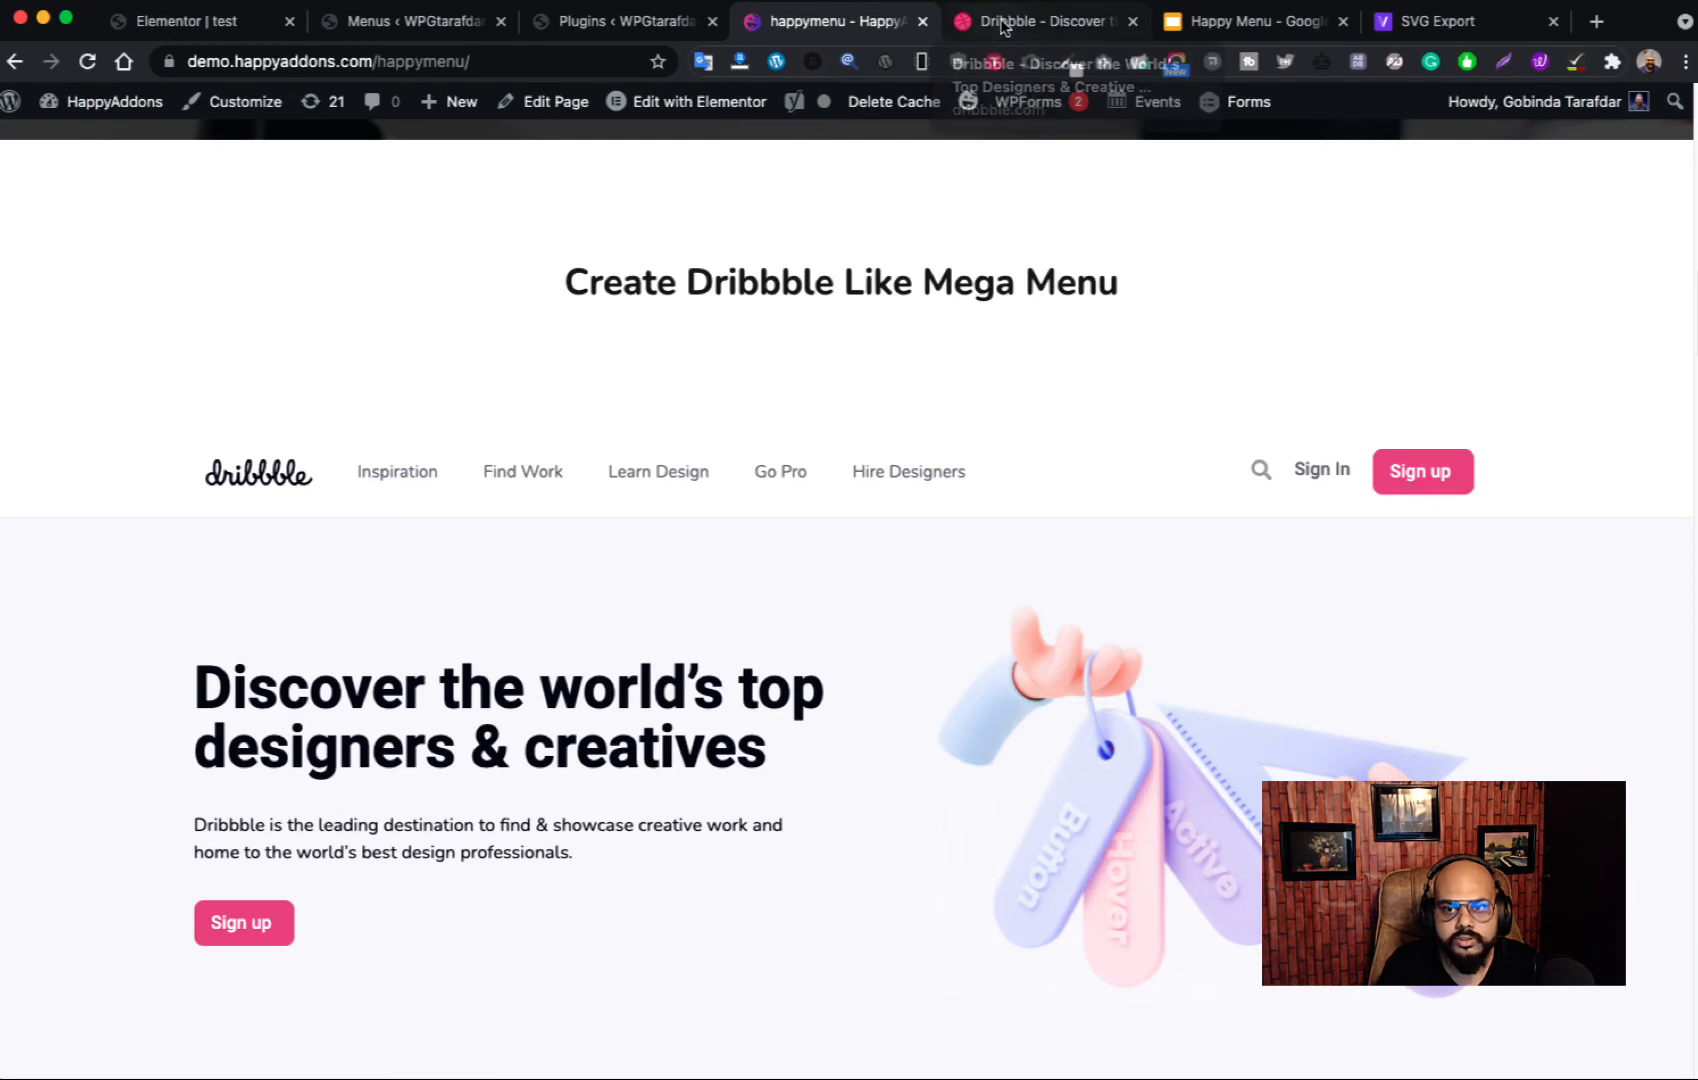
click(175, 33)
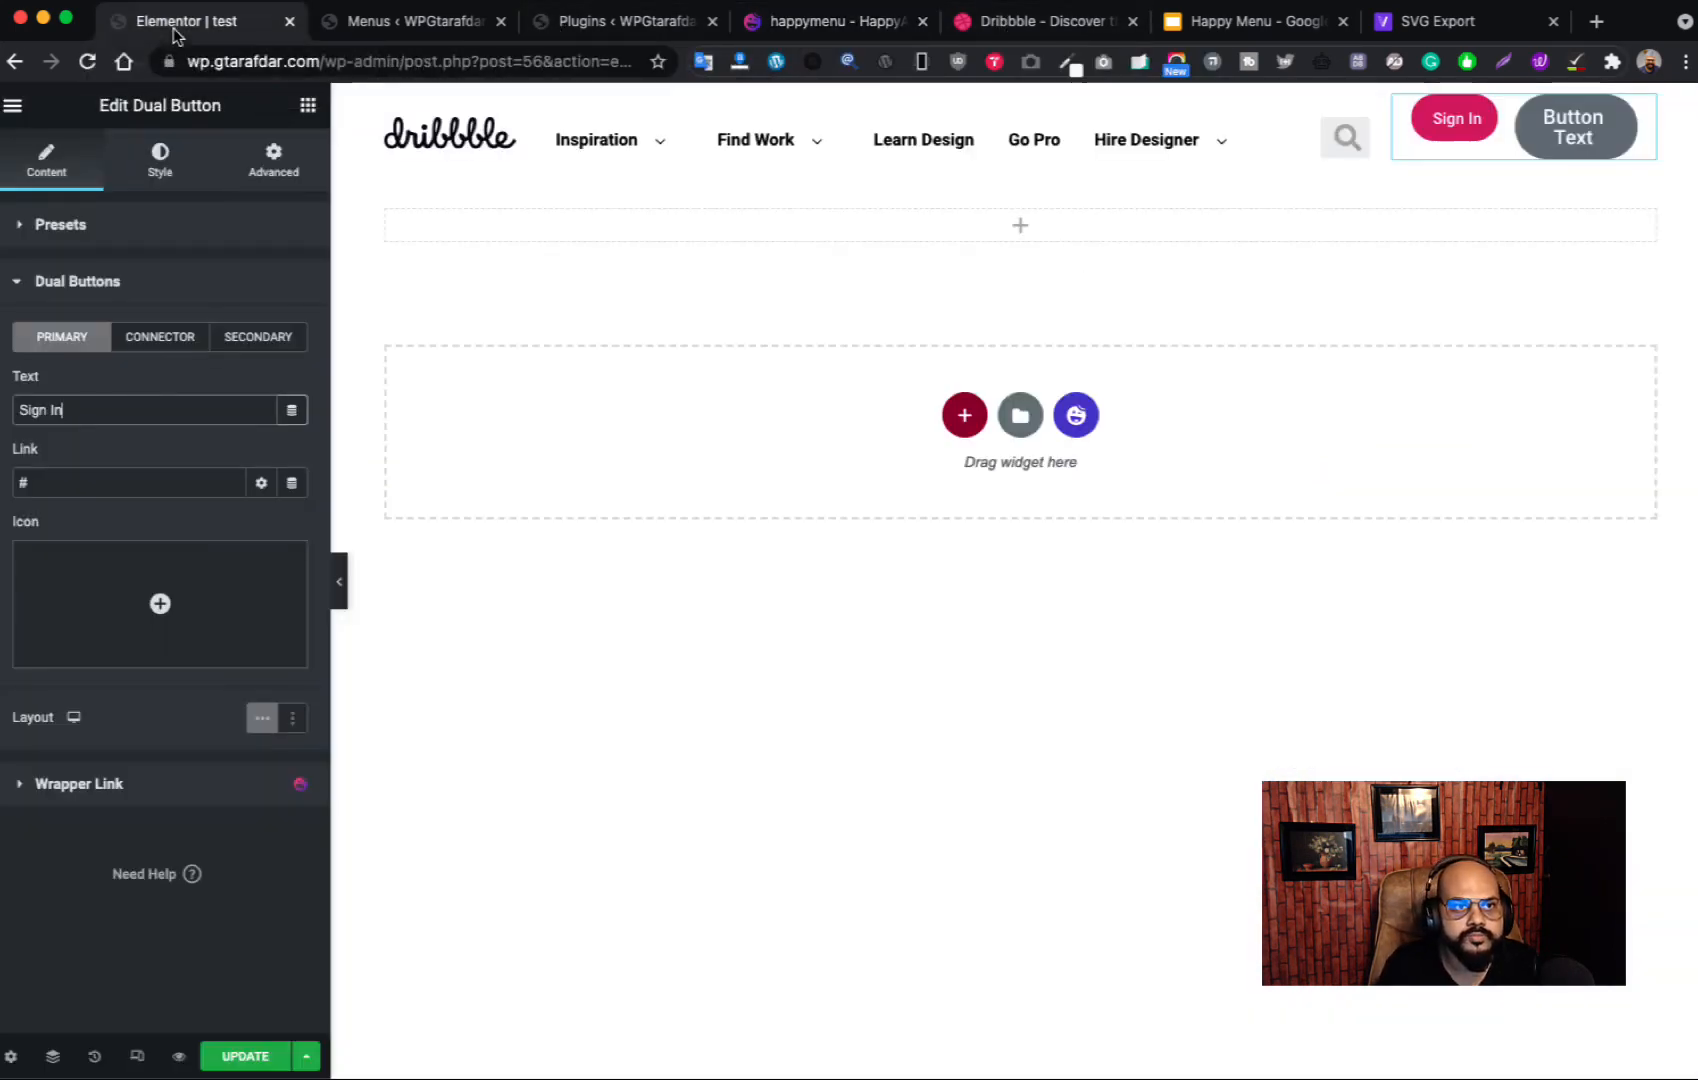
click(256, 340)
text(Sign Up)
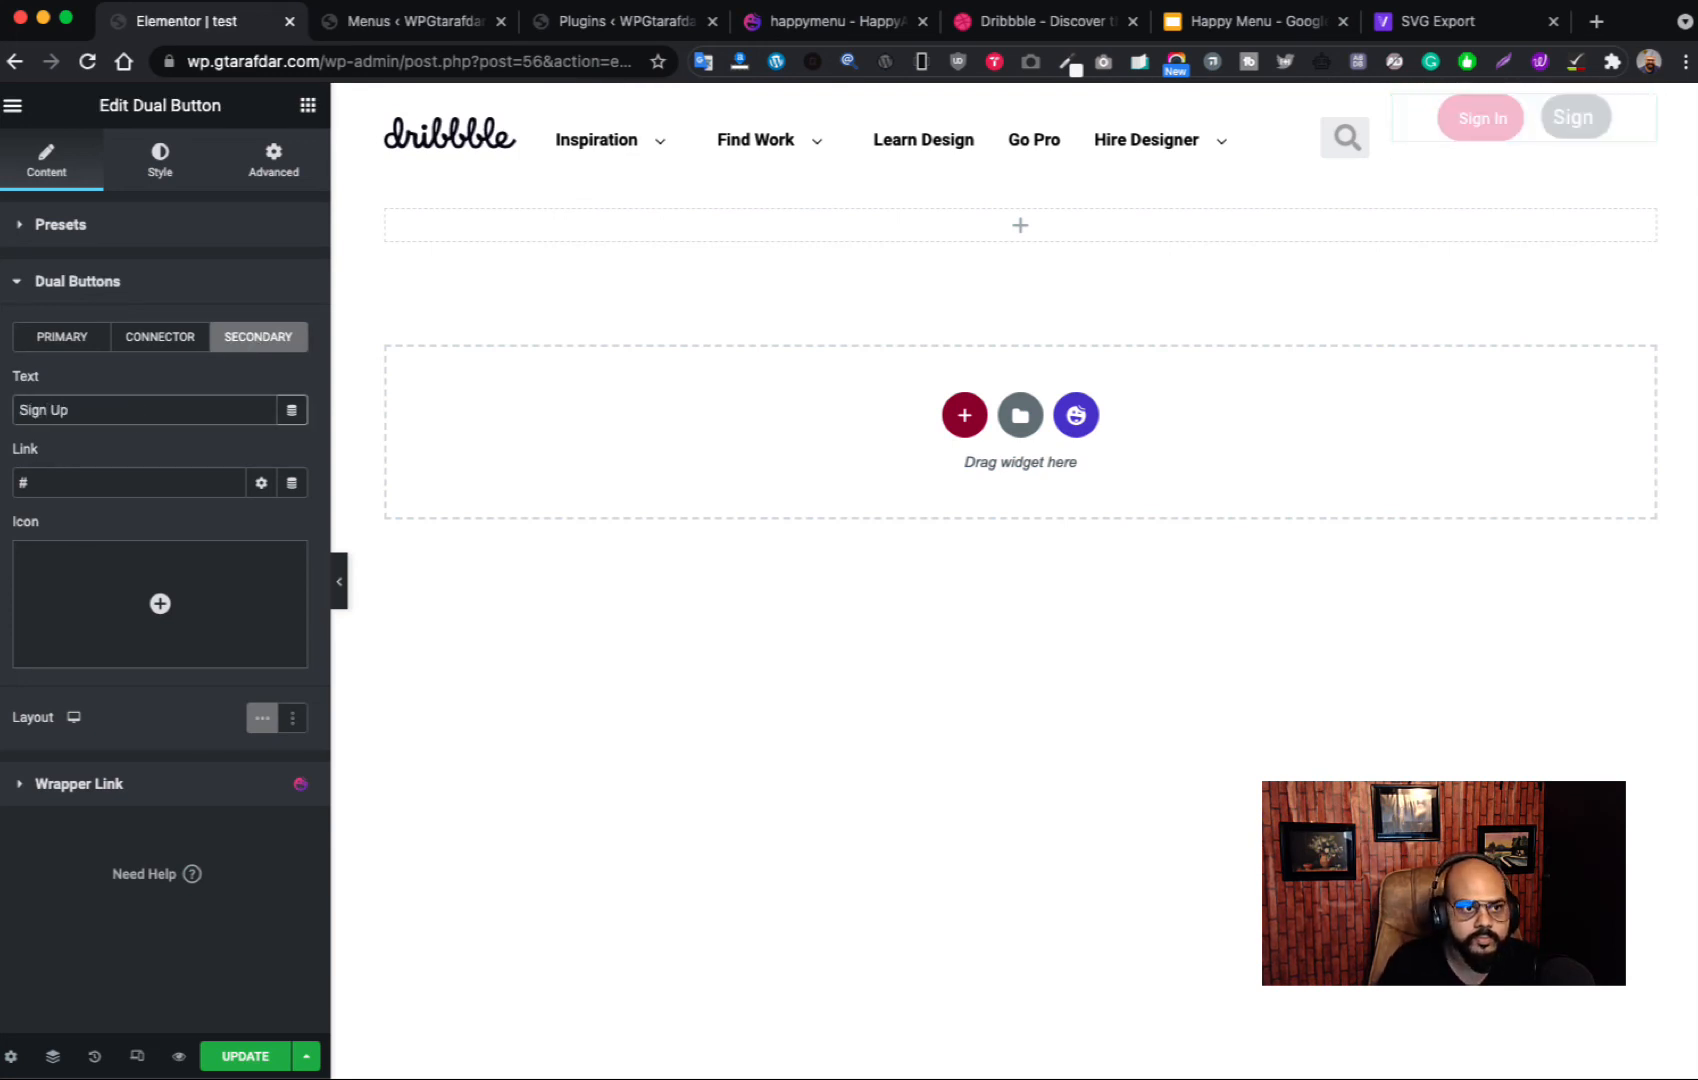
Step: Compare with the Dribbble header and make the primary Sign In button's normal background color fully transparent, #D3286C00
click(162, 160)
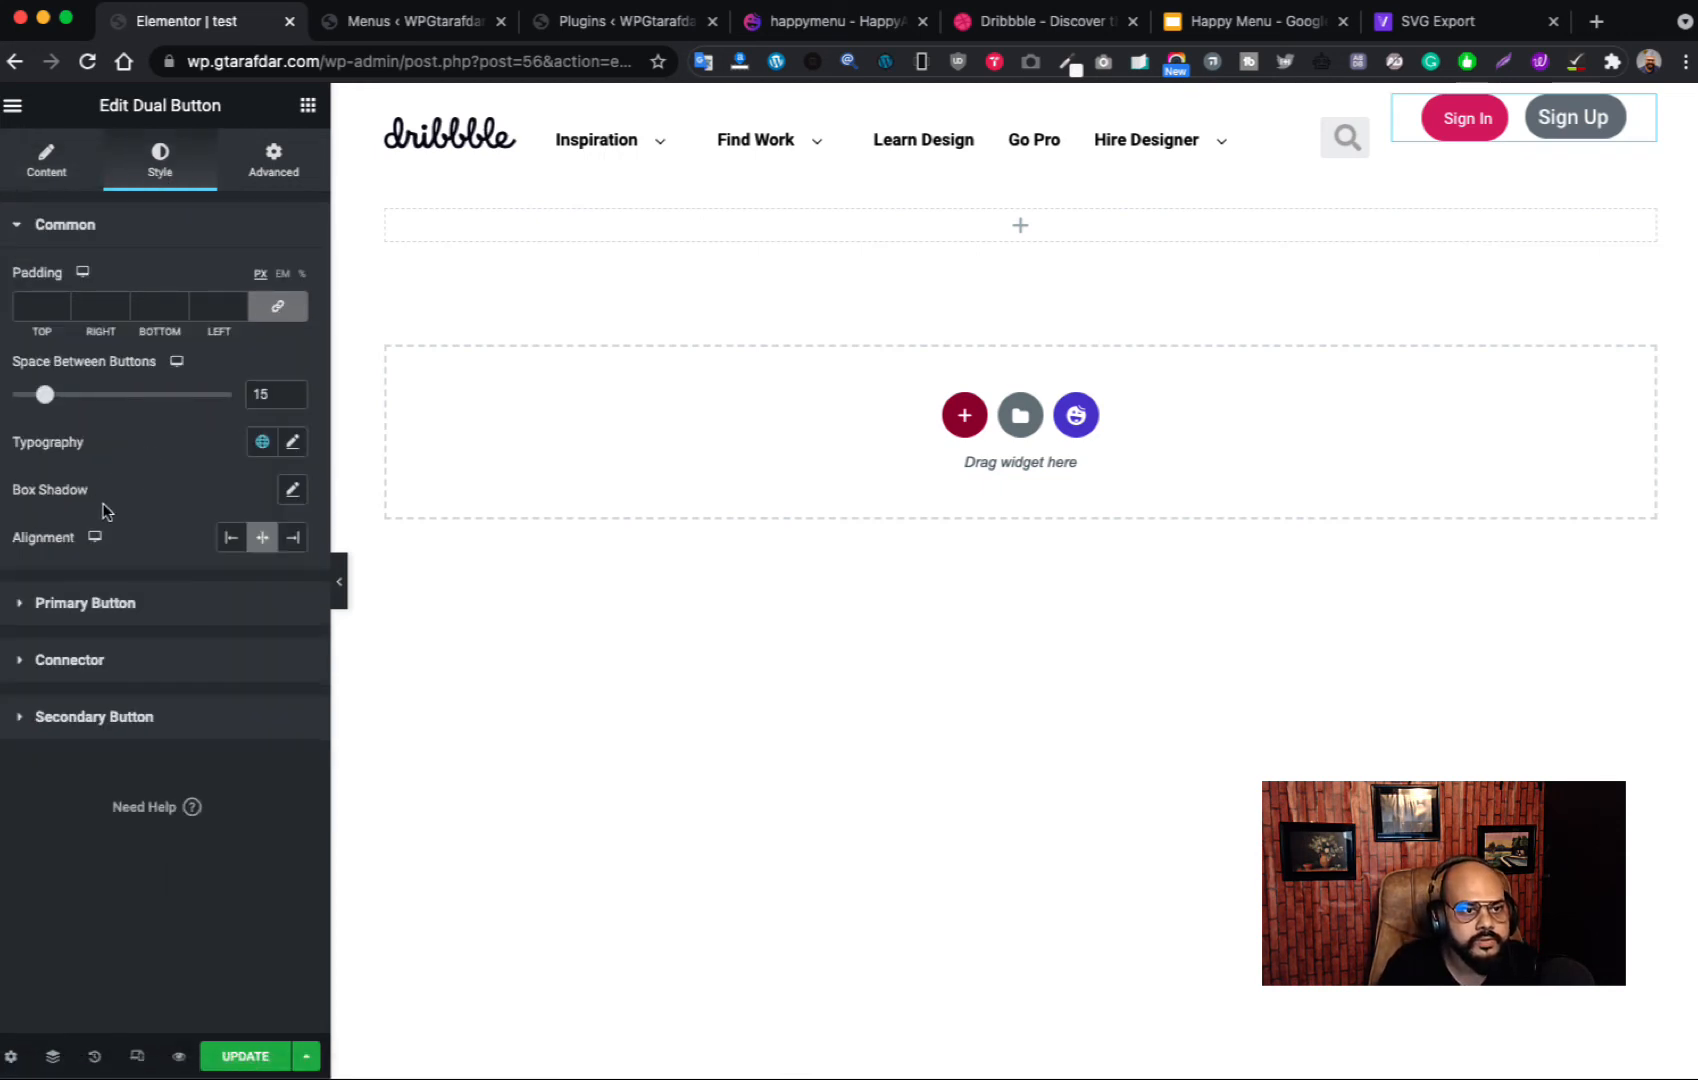
click(136, 606)
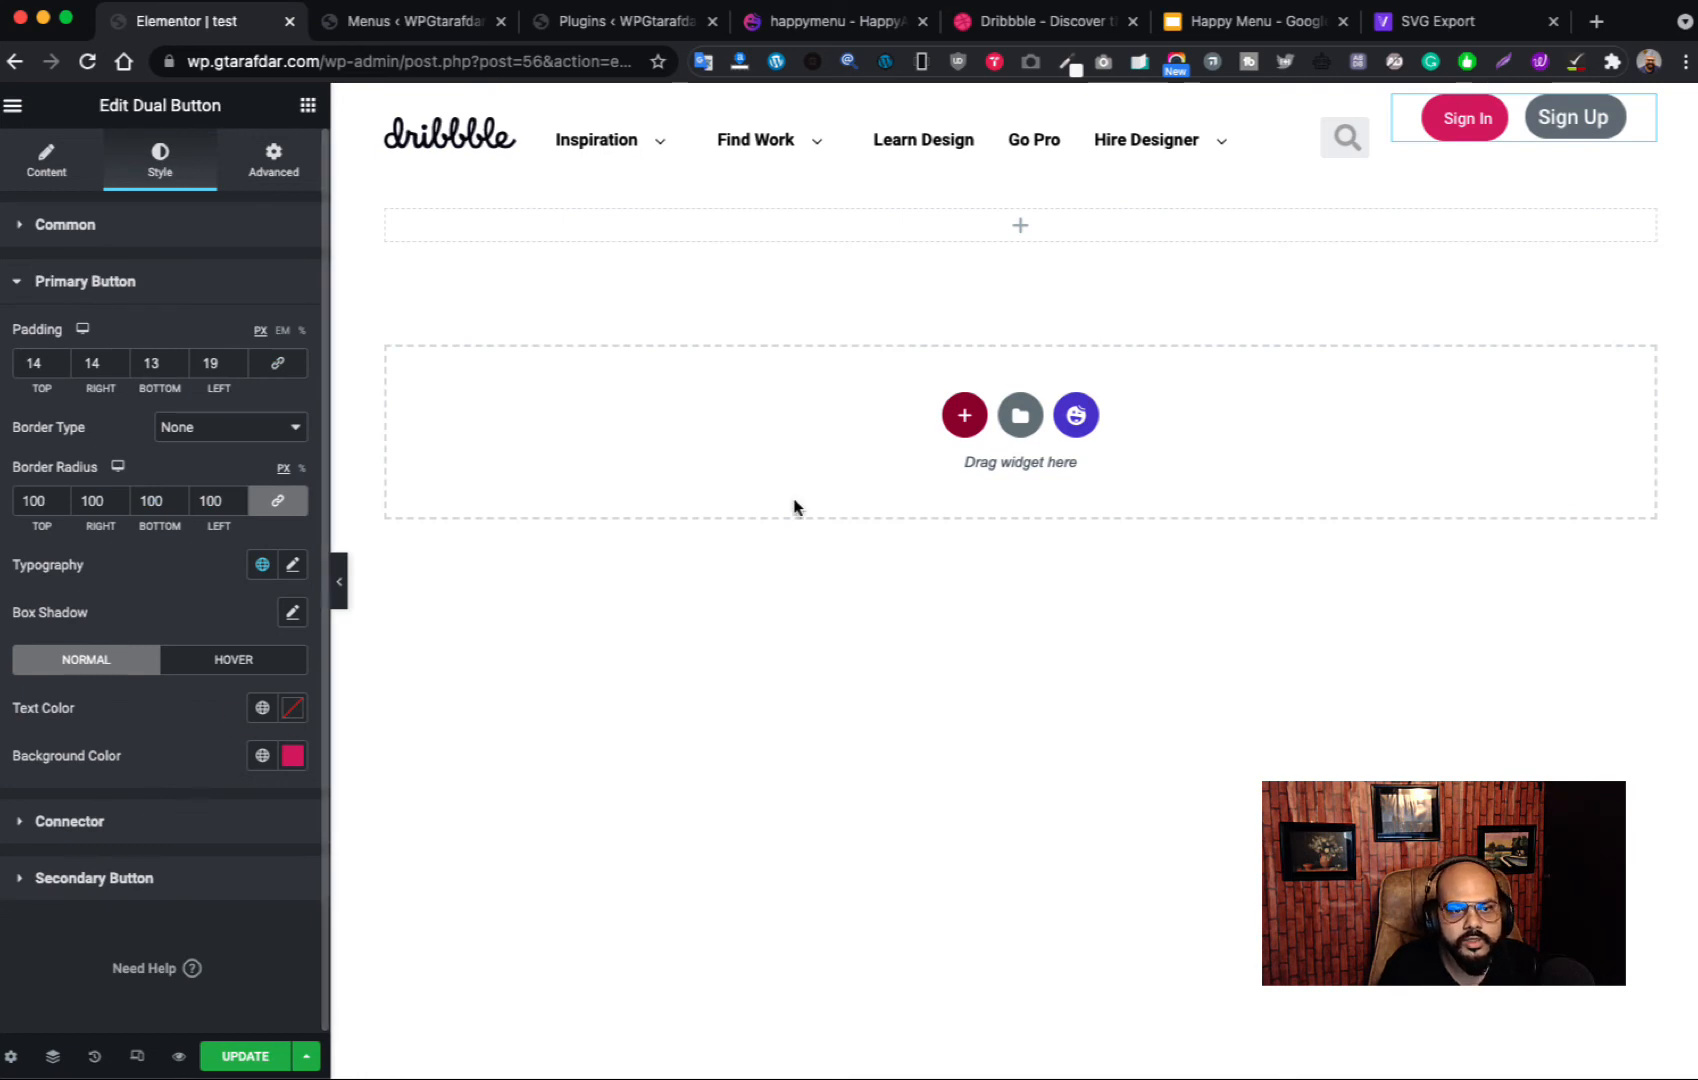
click(1015, 22)
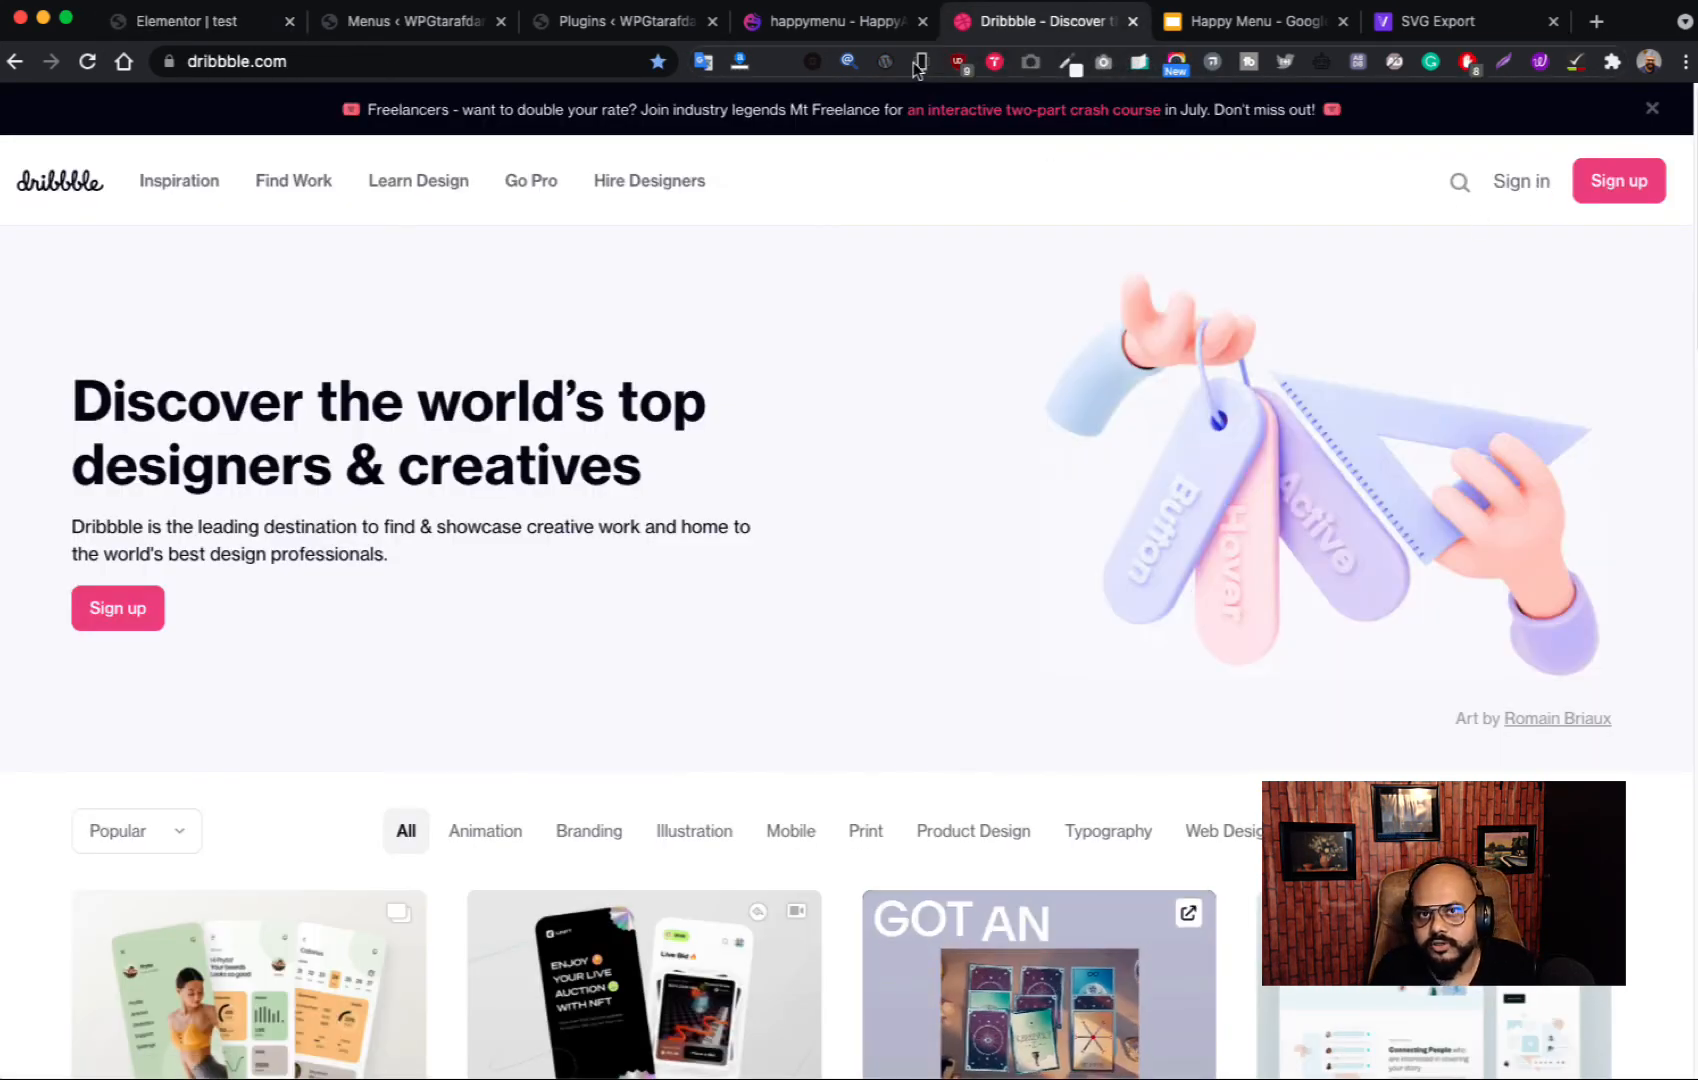
click(832, 22)
click(410, 22)
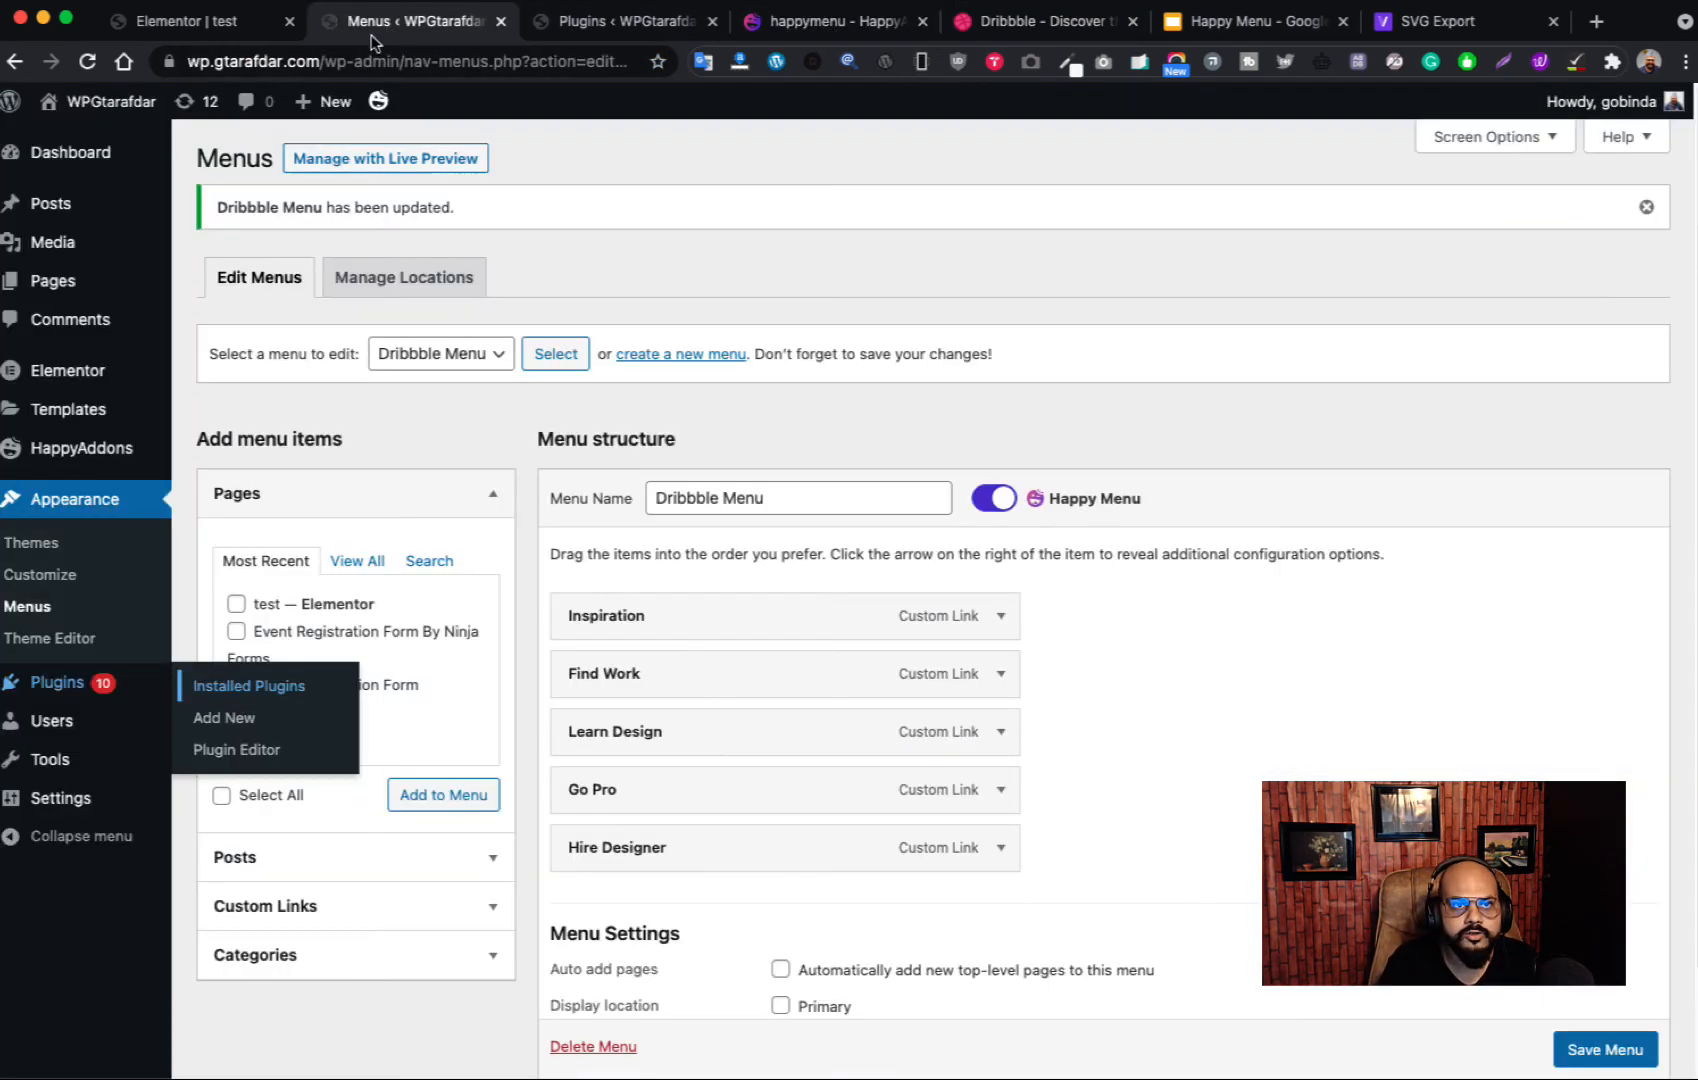
click(200, 20)
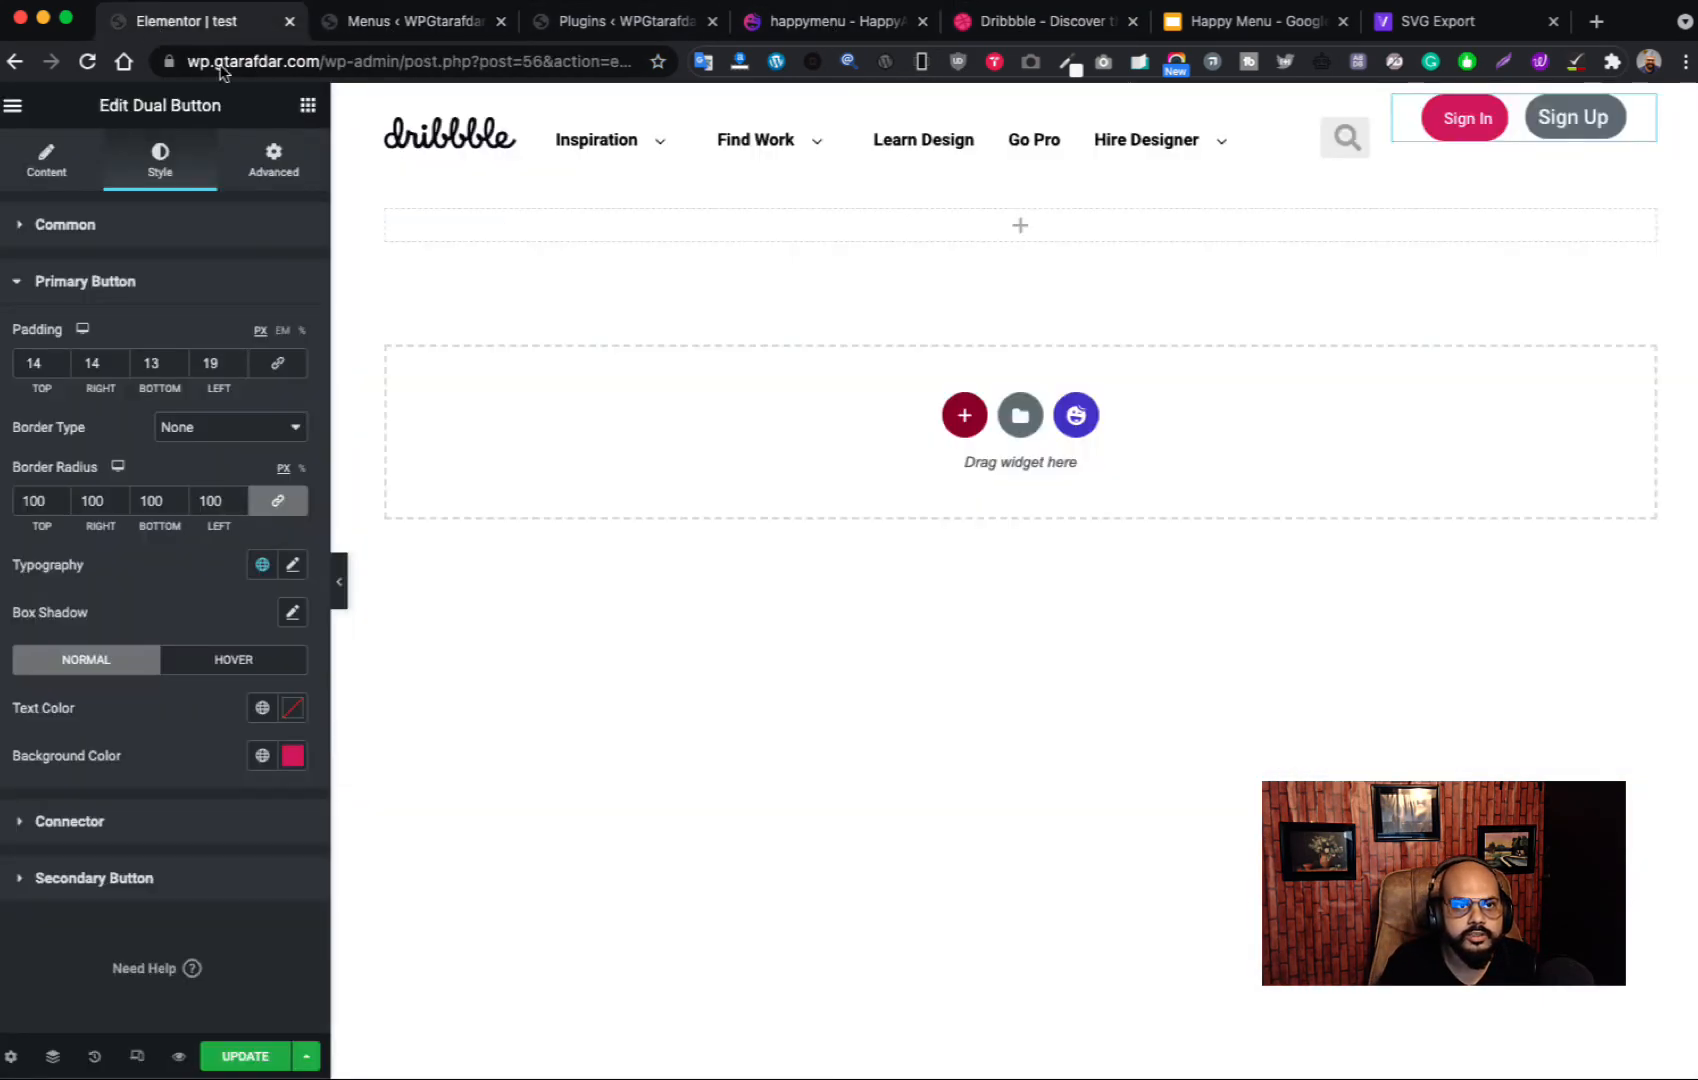
click(292, 755)
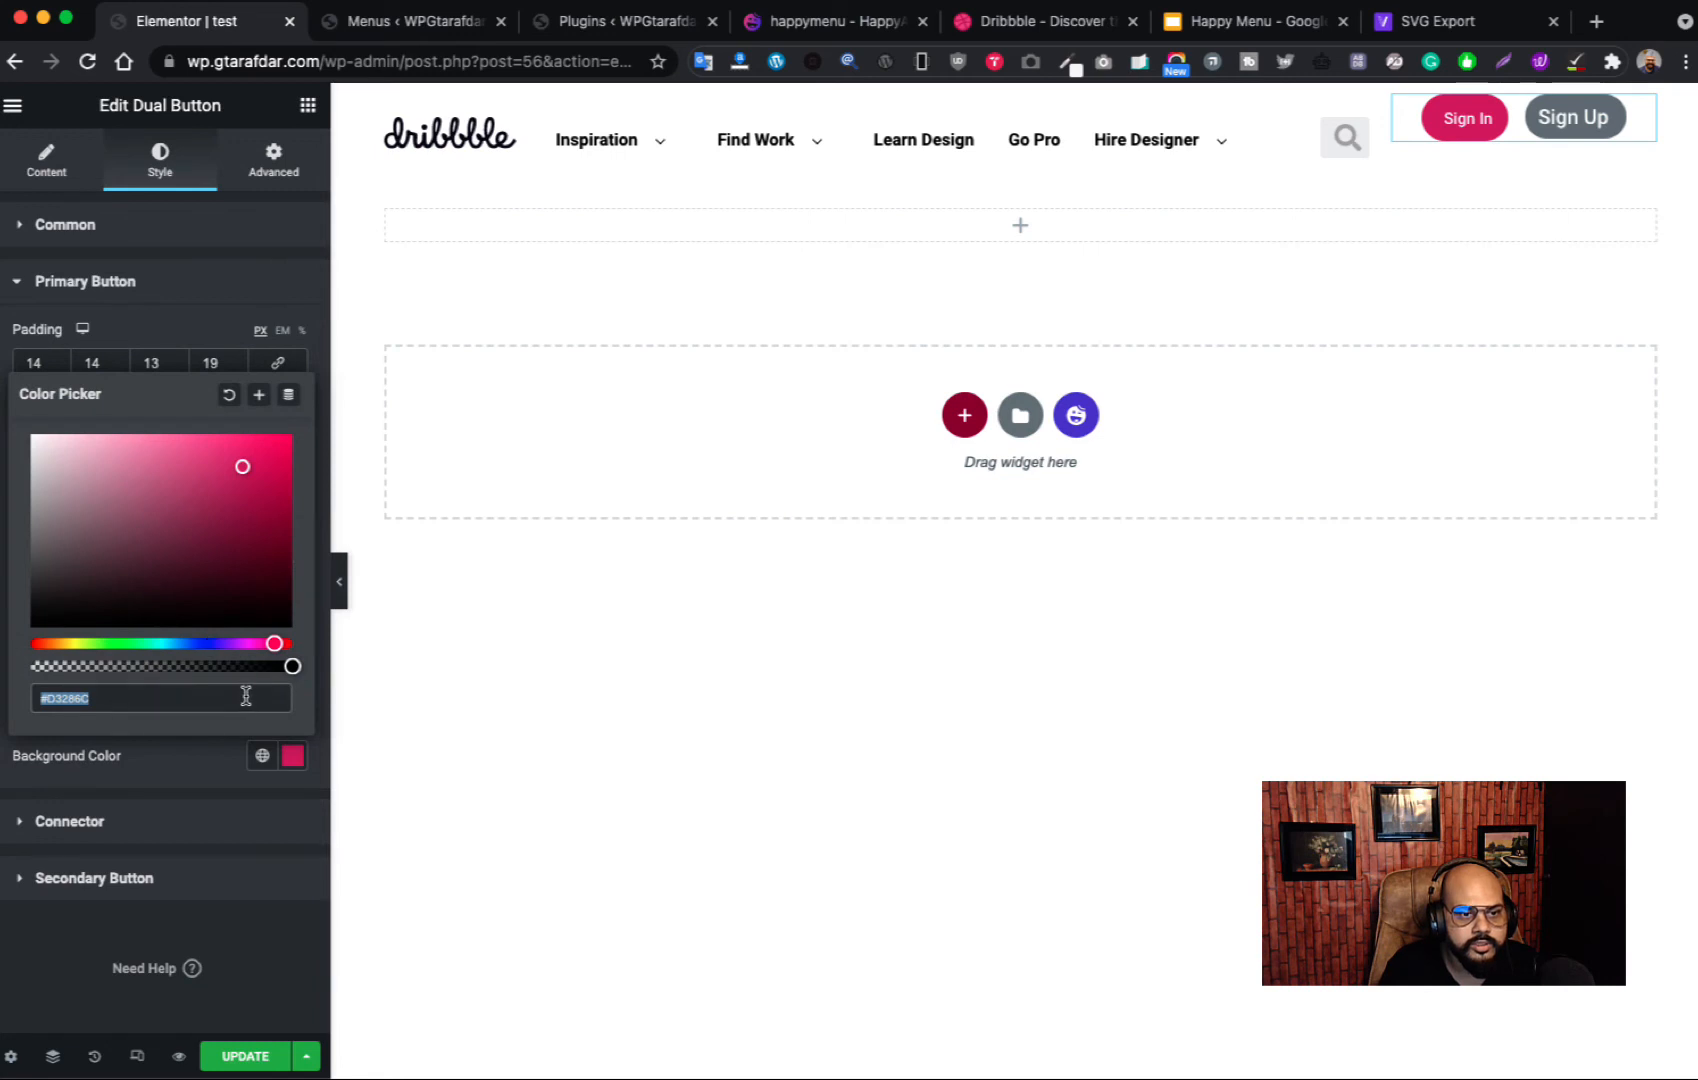
click(229, 395)
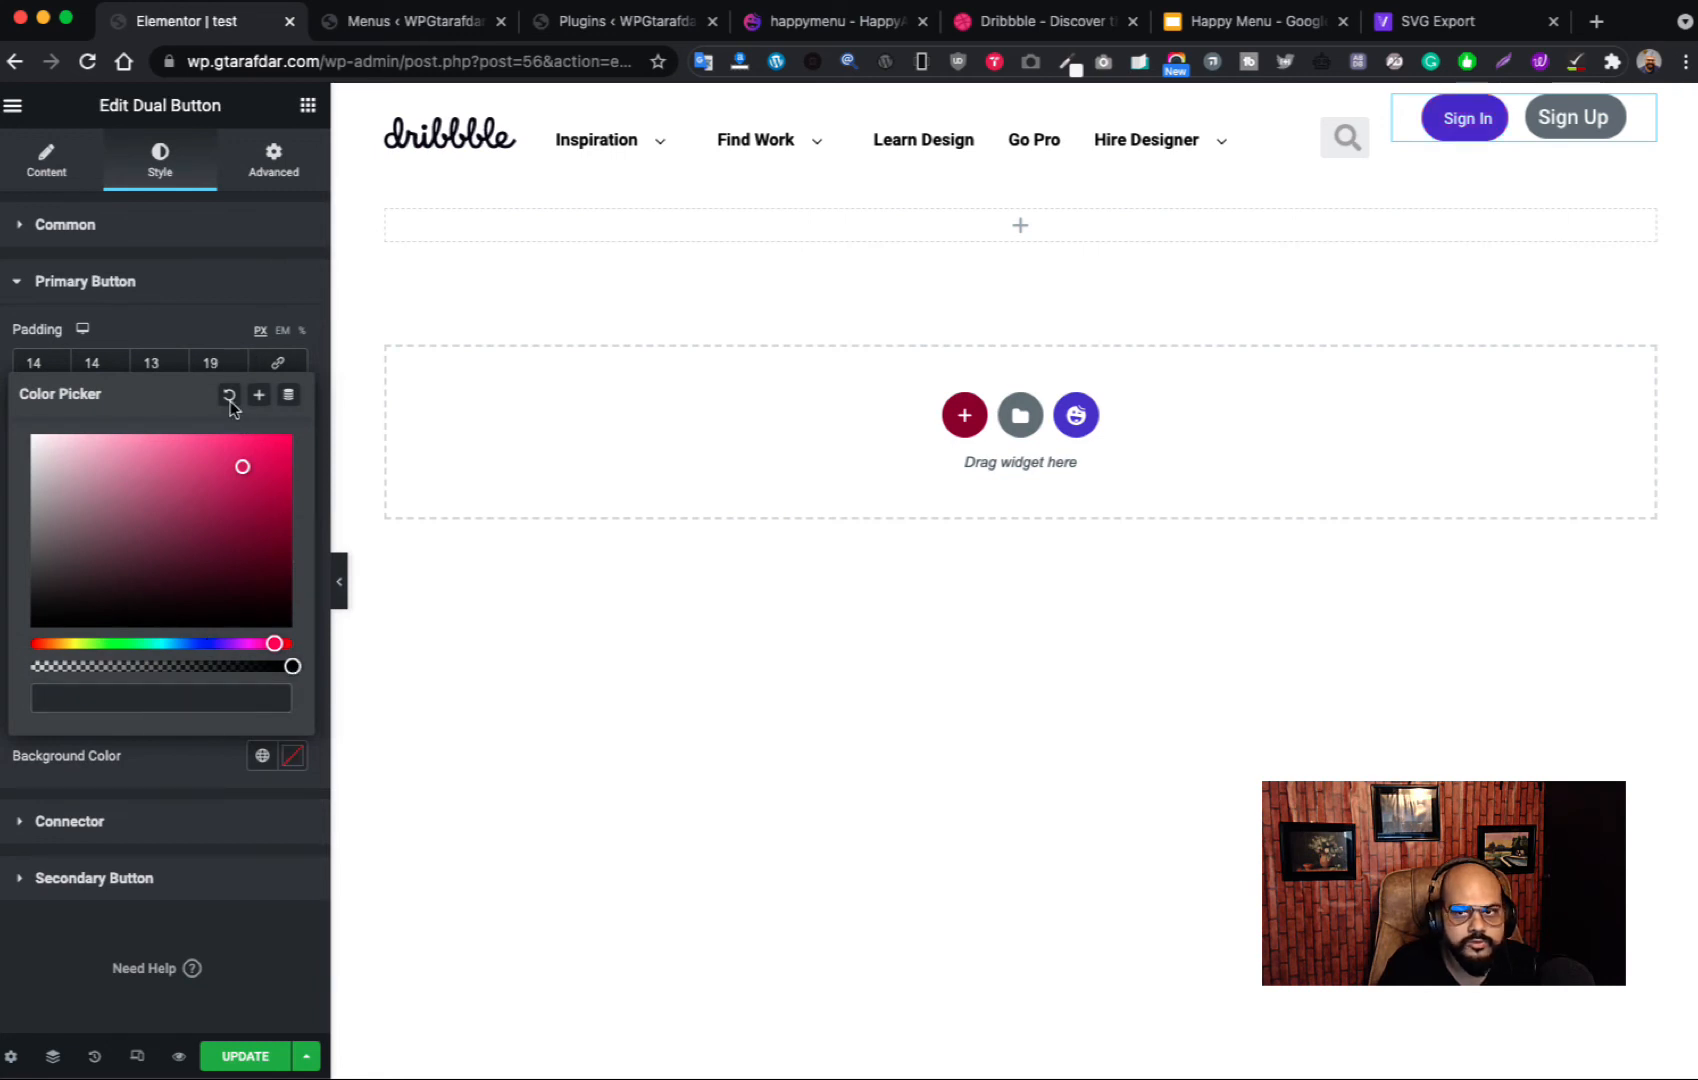
drag(292, 666, 30, 668)
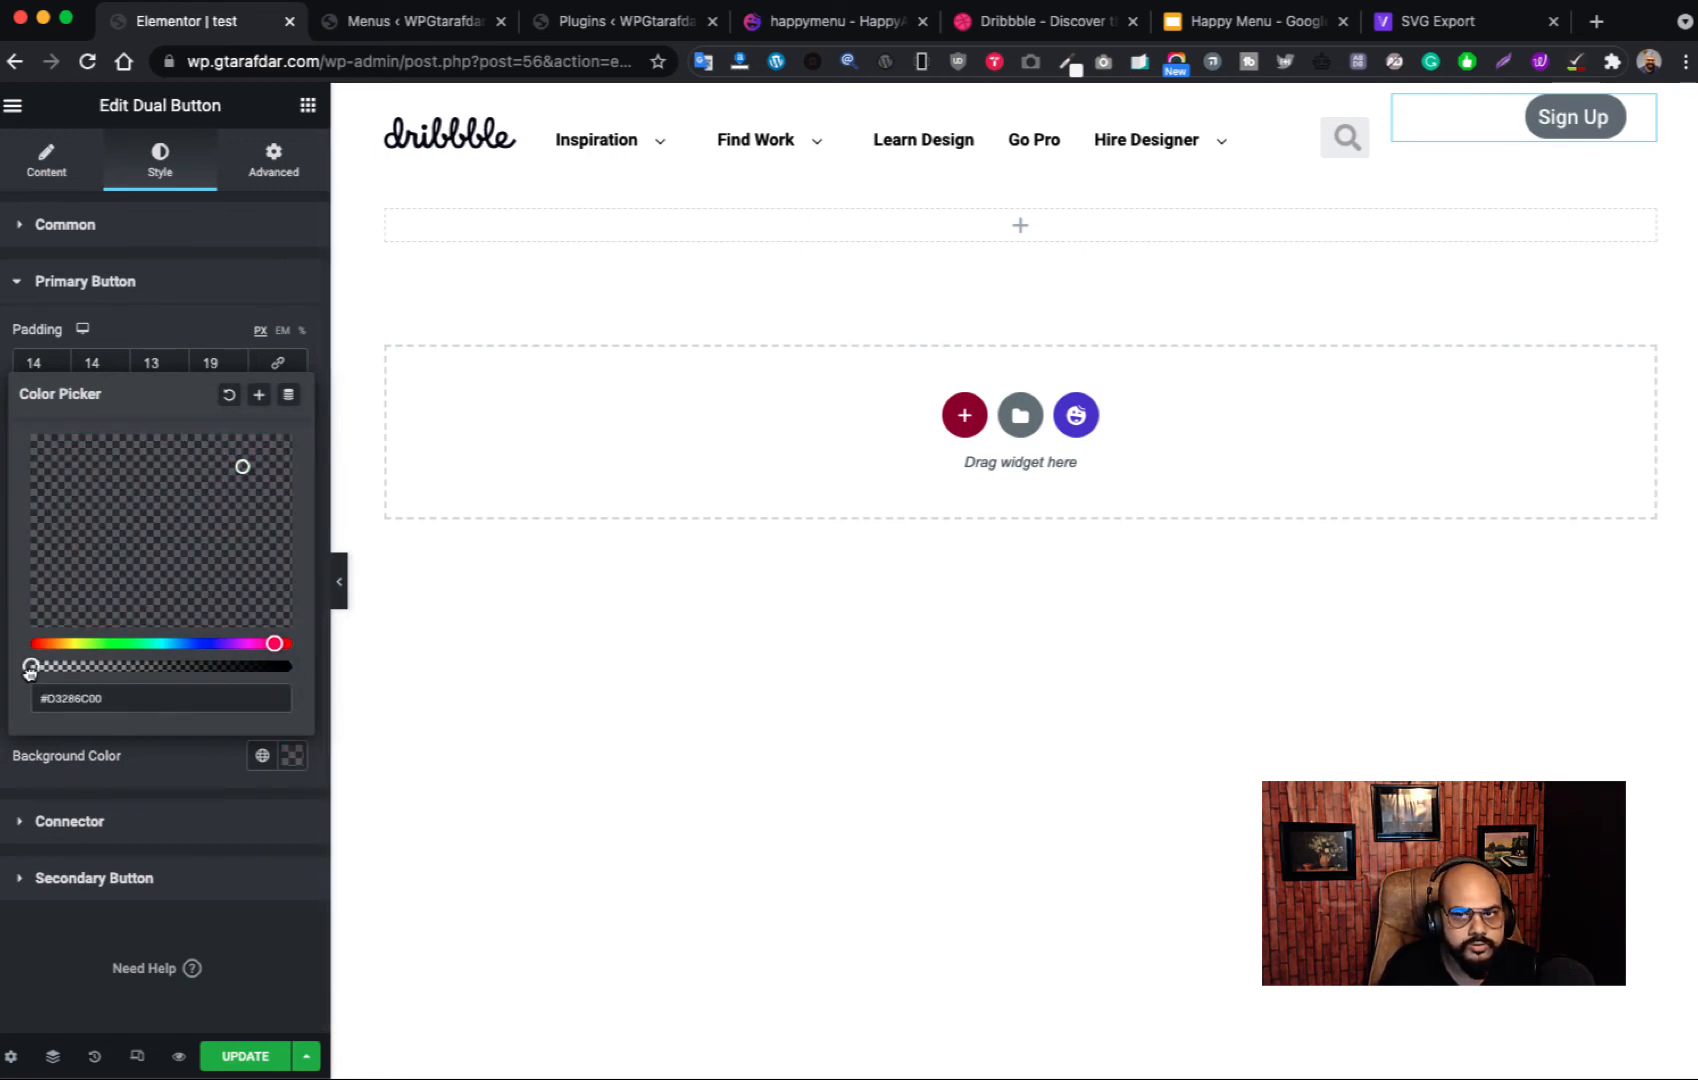
click(125, 768)
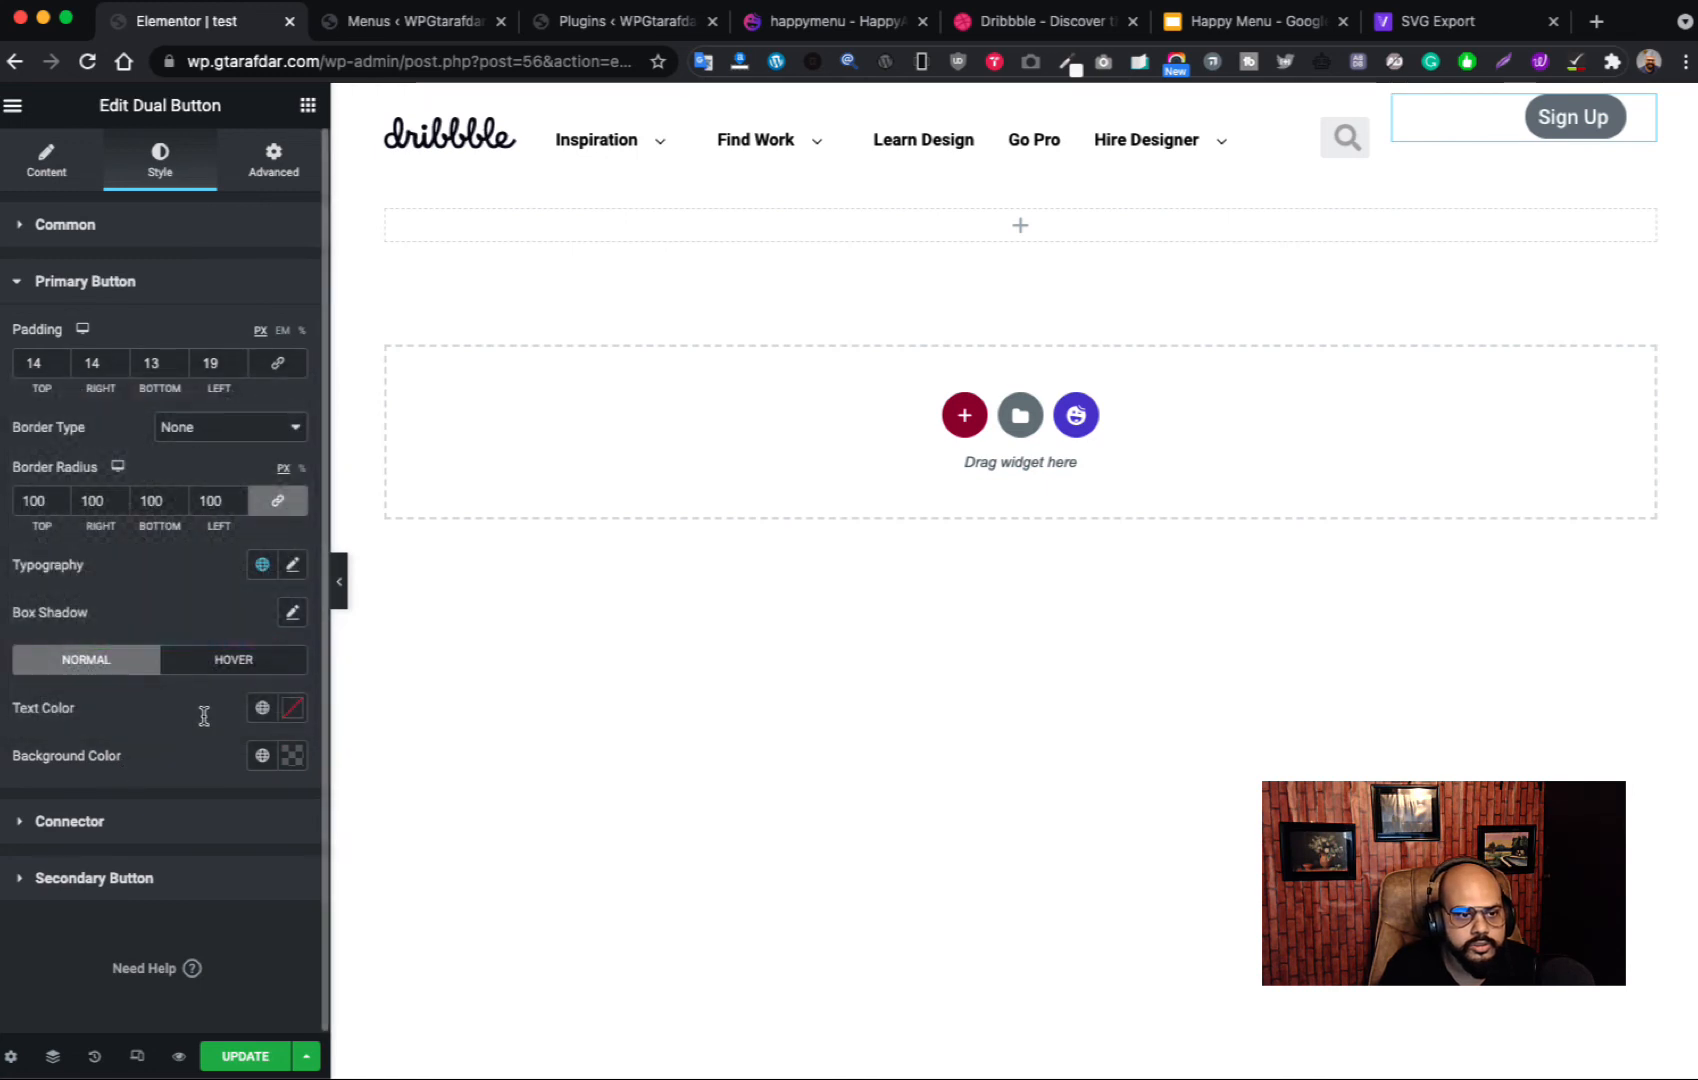
Step: Set the primary Sign In button's normal text color to the semi-transparent near-black #130404C2
click(292, 708)
drag(216, 622, 239, 566)
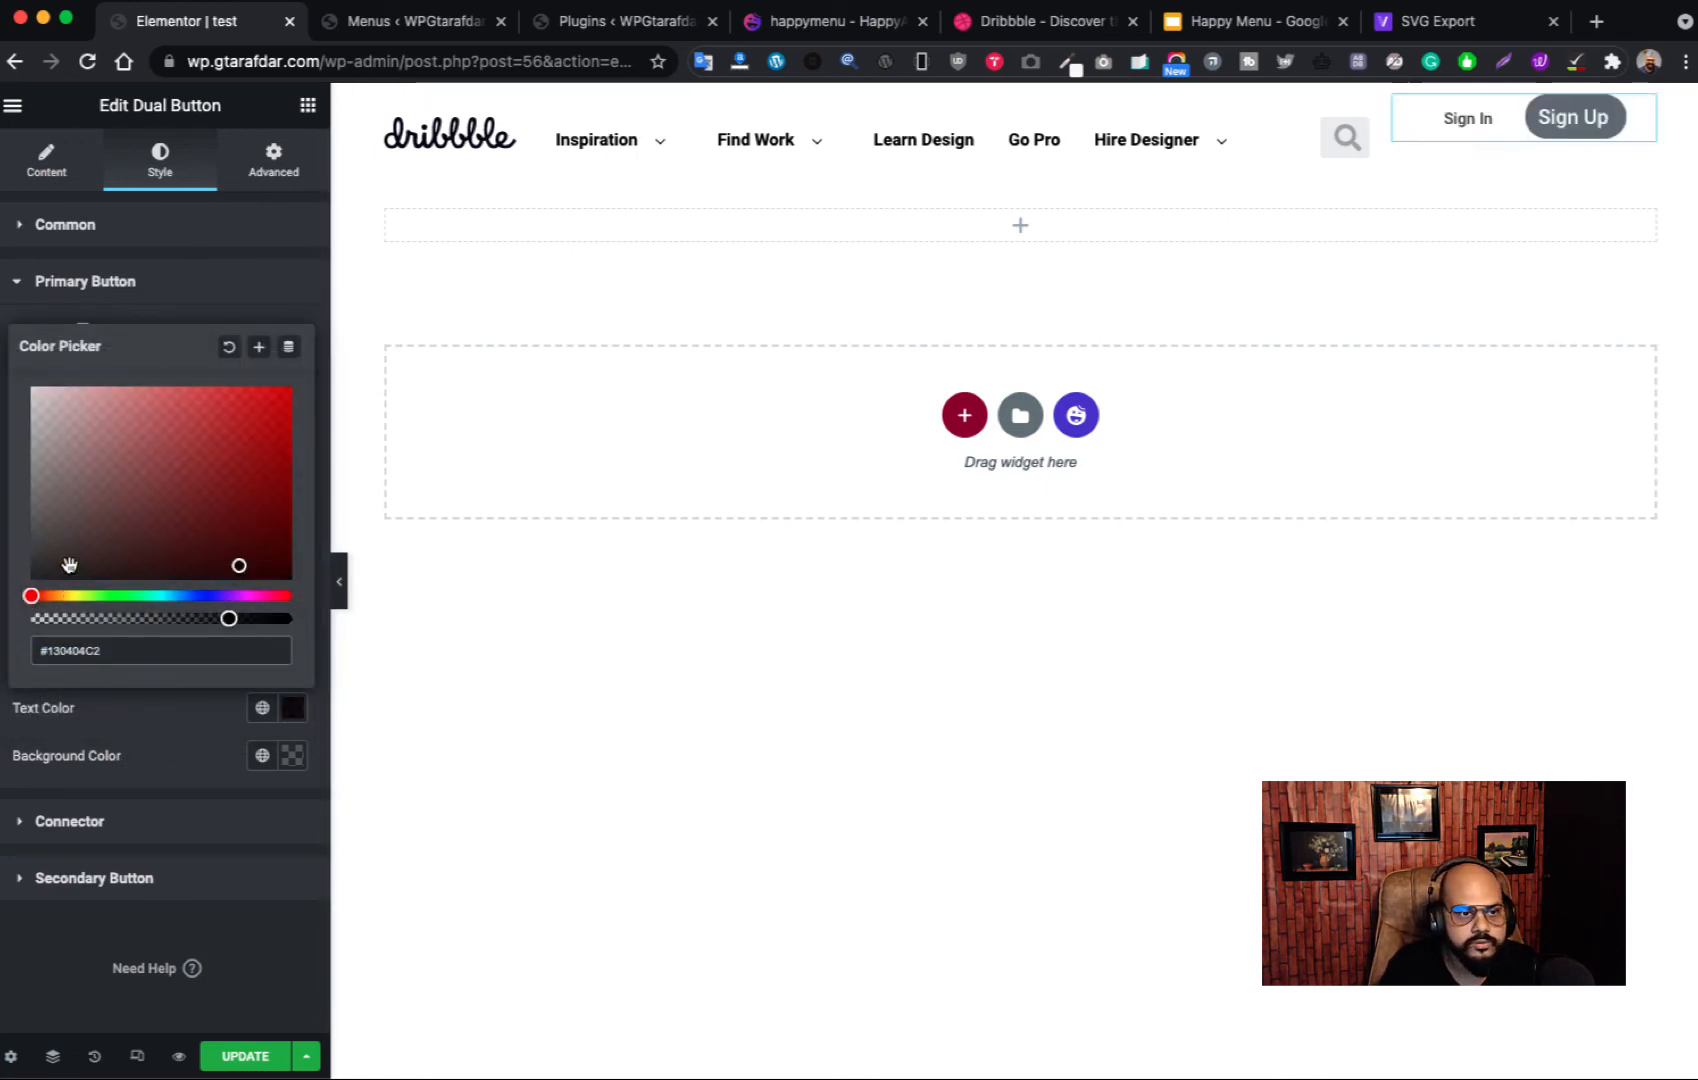
click(157, 738)
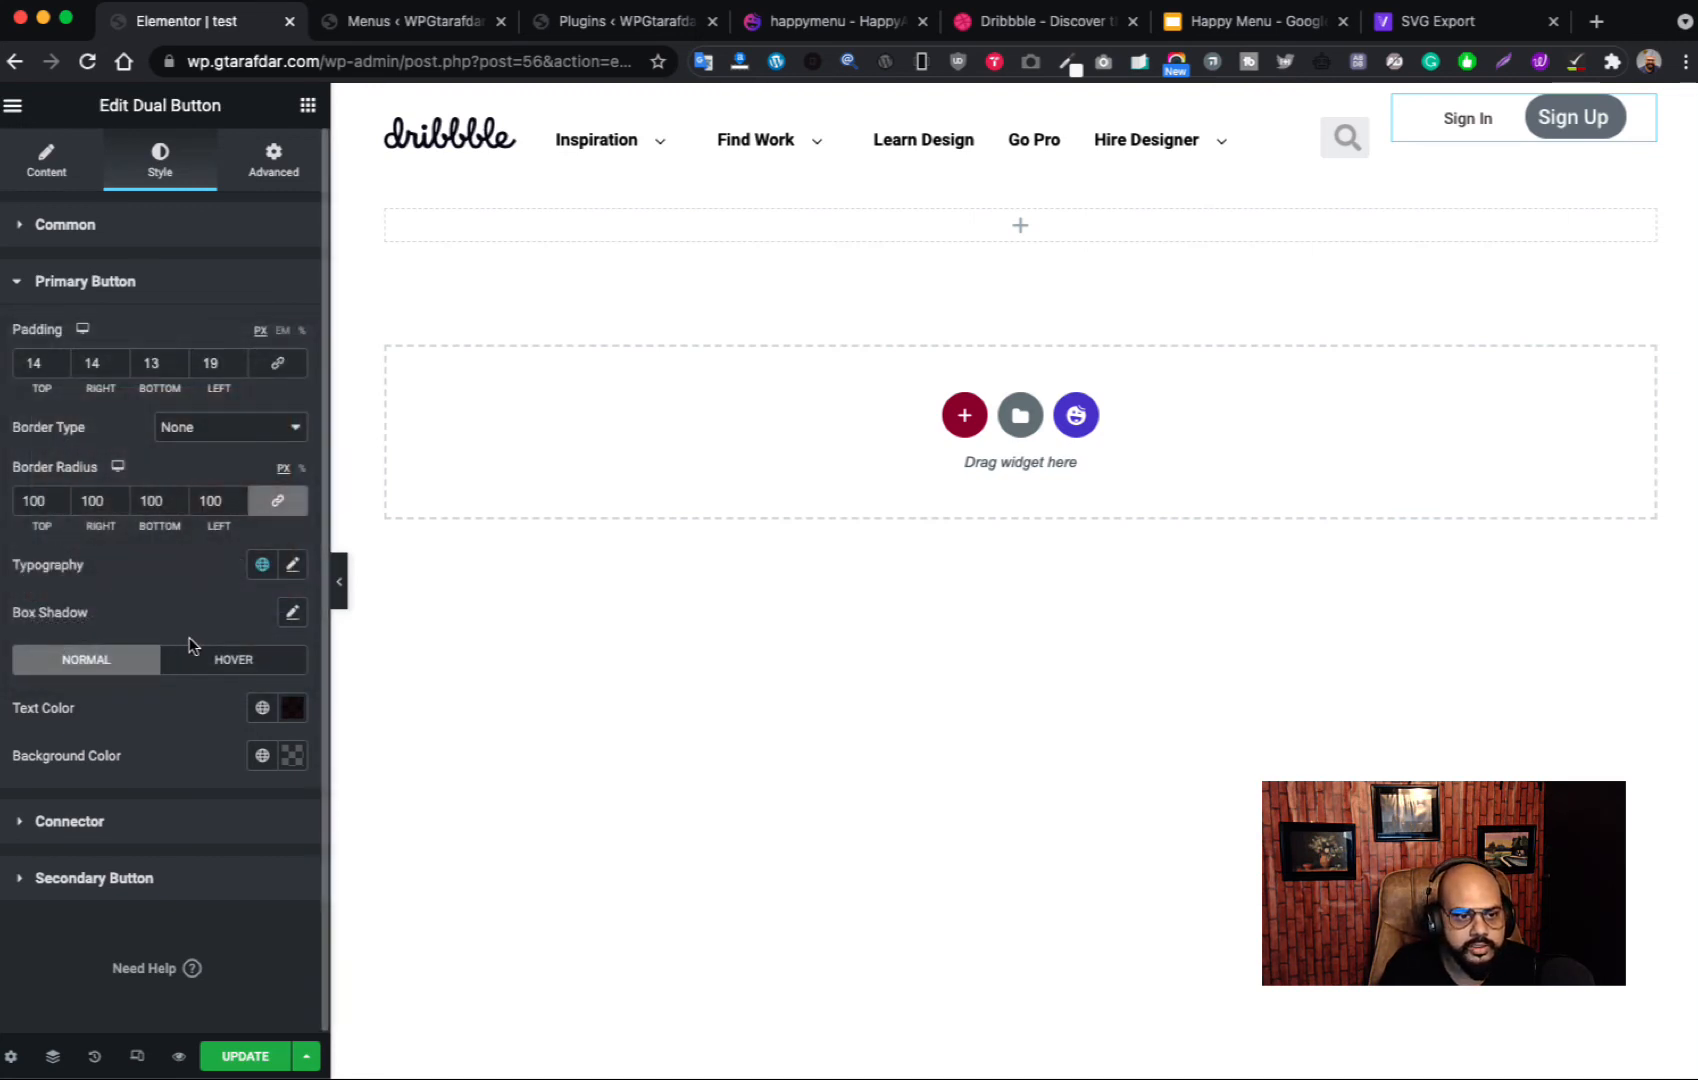
Step: Increase the font size of the primary Sign In button in its typography settings
click(292, 564)
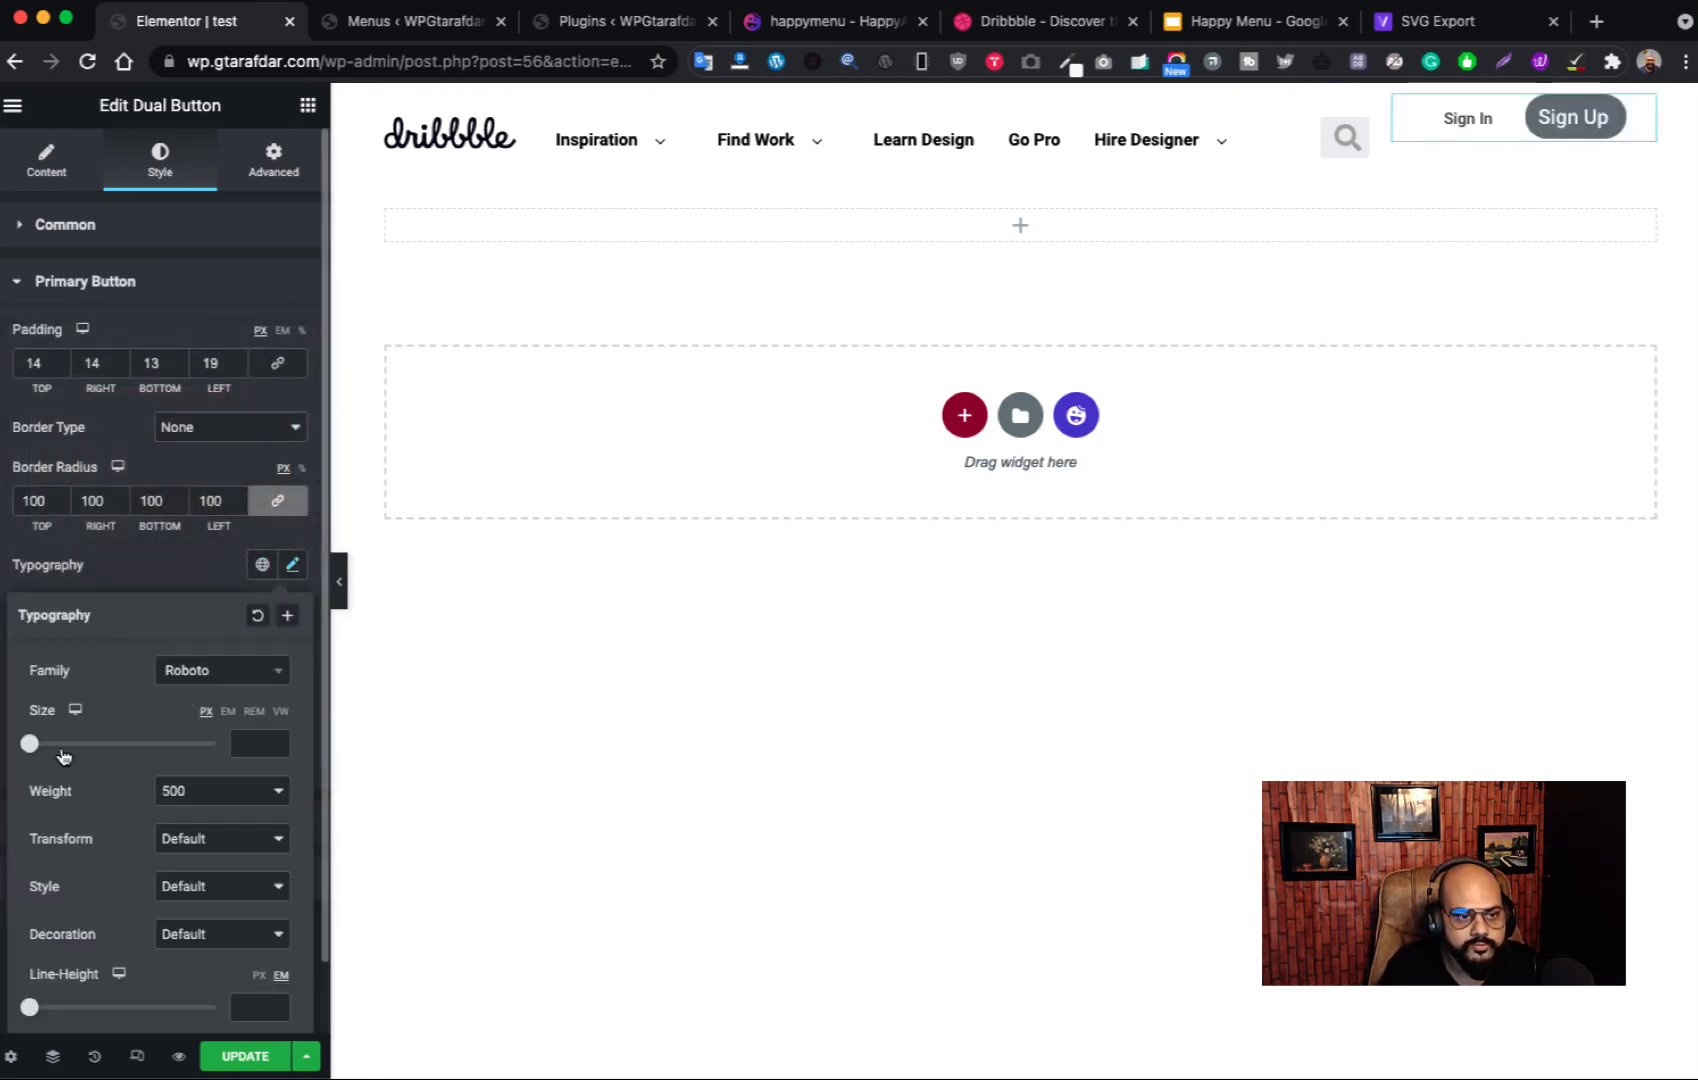
drag(31, 744, 52, 747)
click(166, 578)
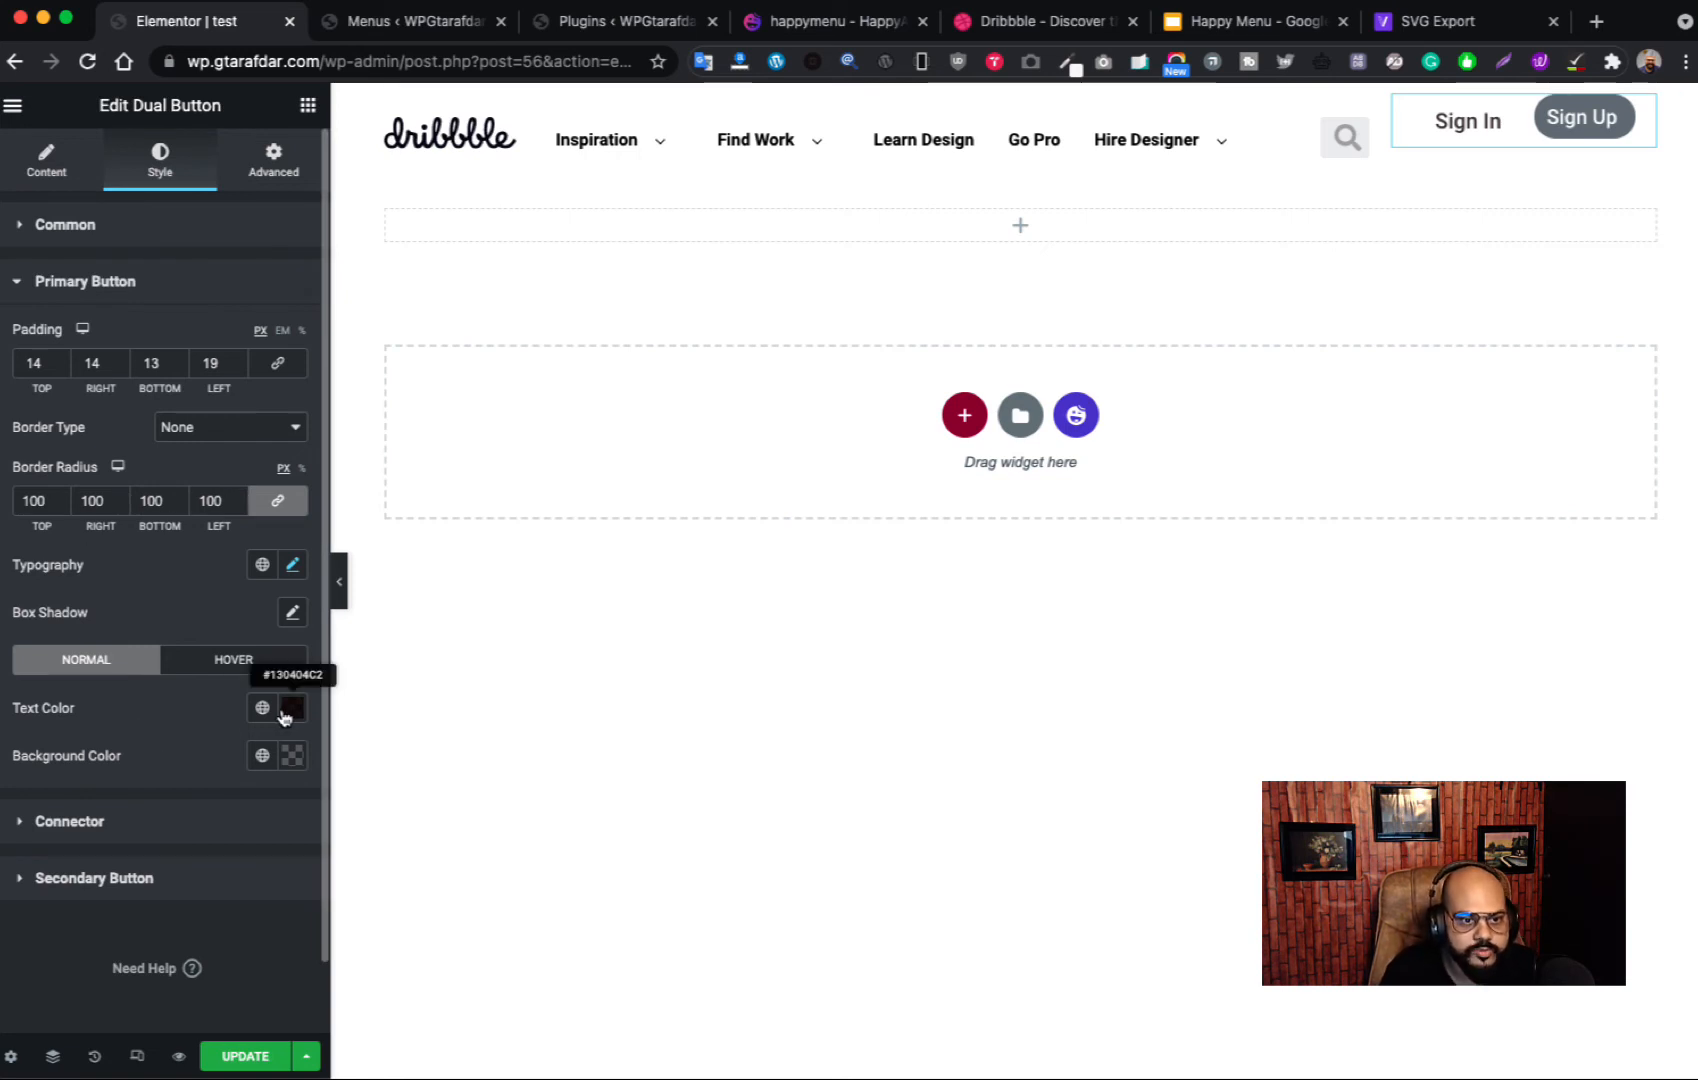
Step: Compare with the Dribbble and demo headers and set the secondary Sign Up button's normal background color to bright pink #F42691
click(292, 760)
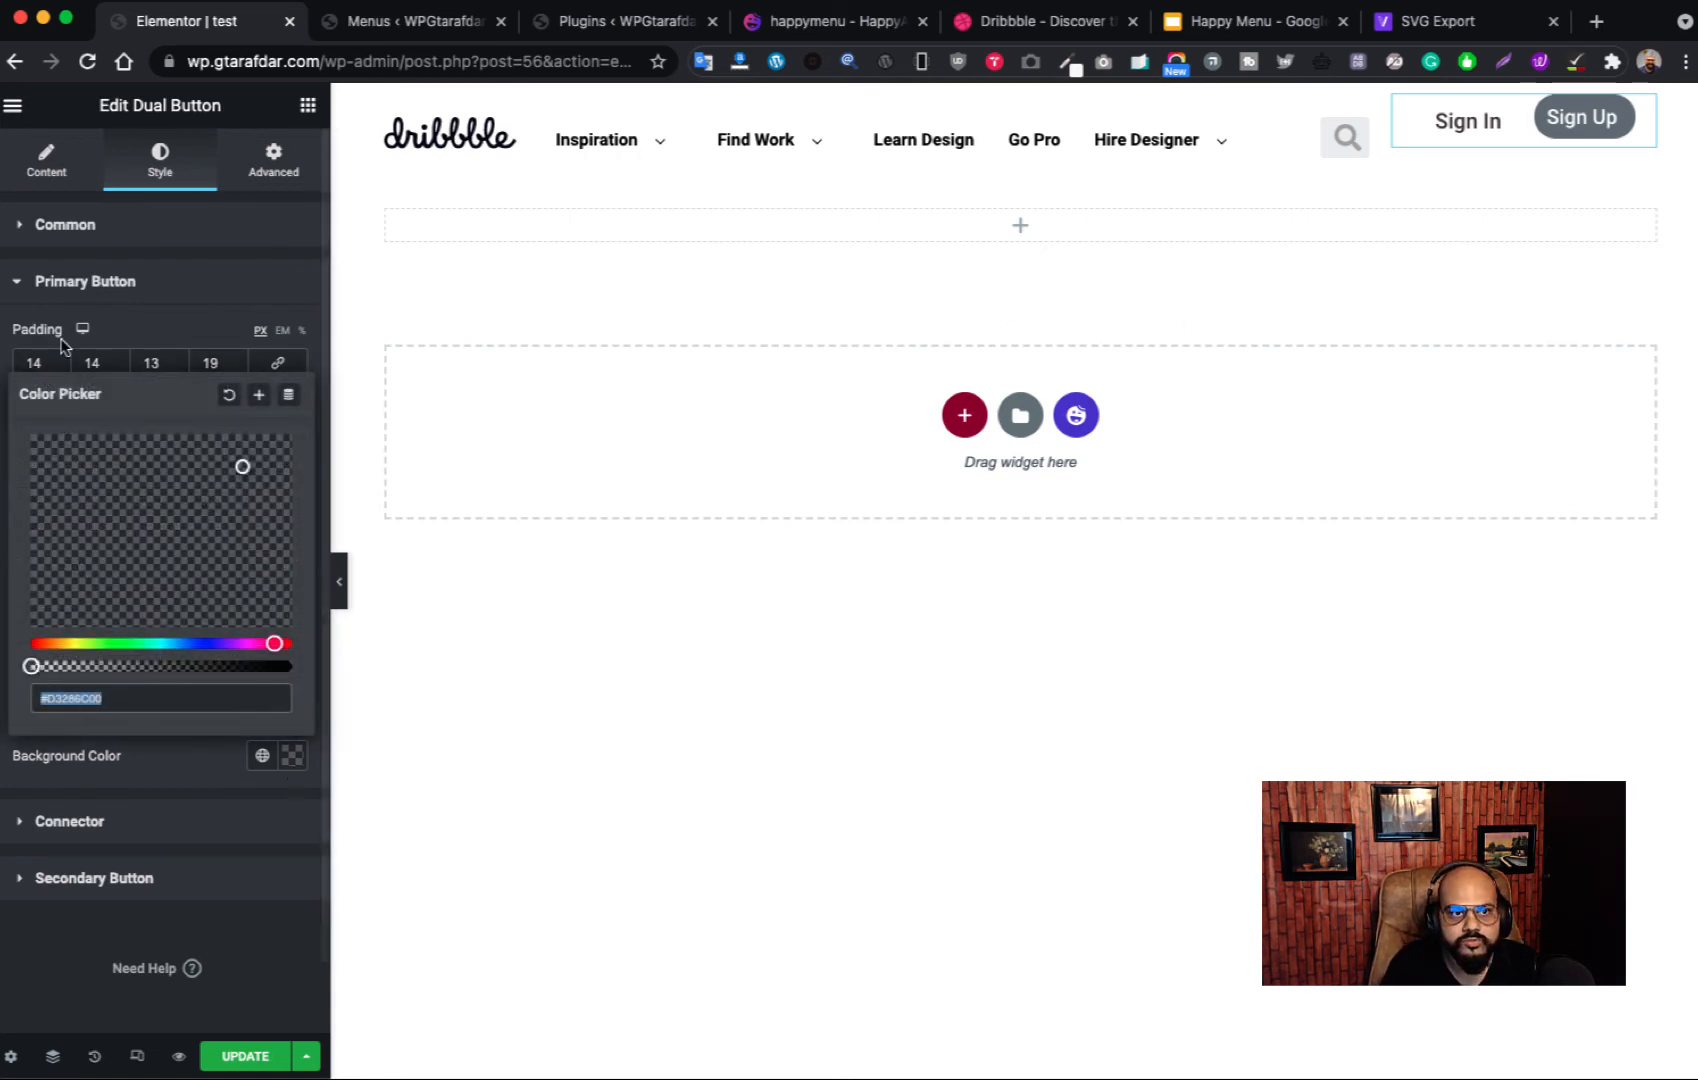
click(88, 281)
click(172, 400)
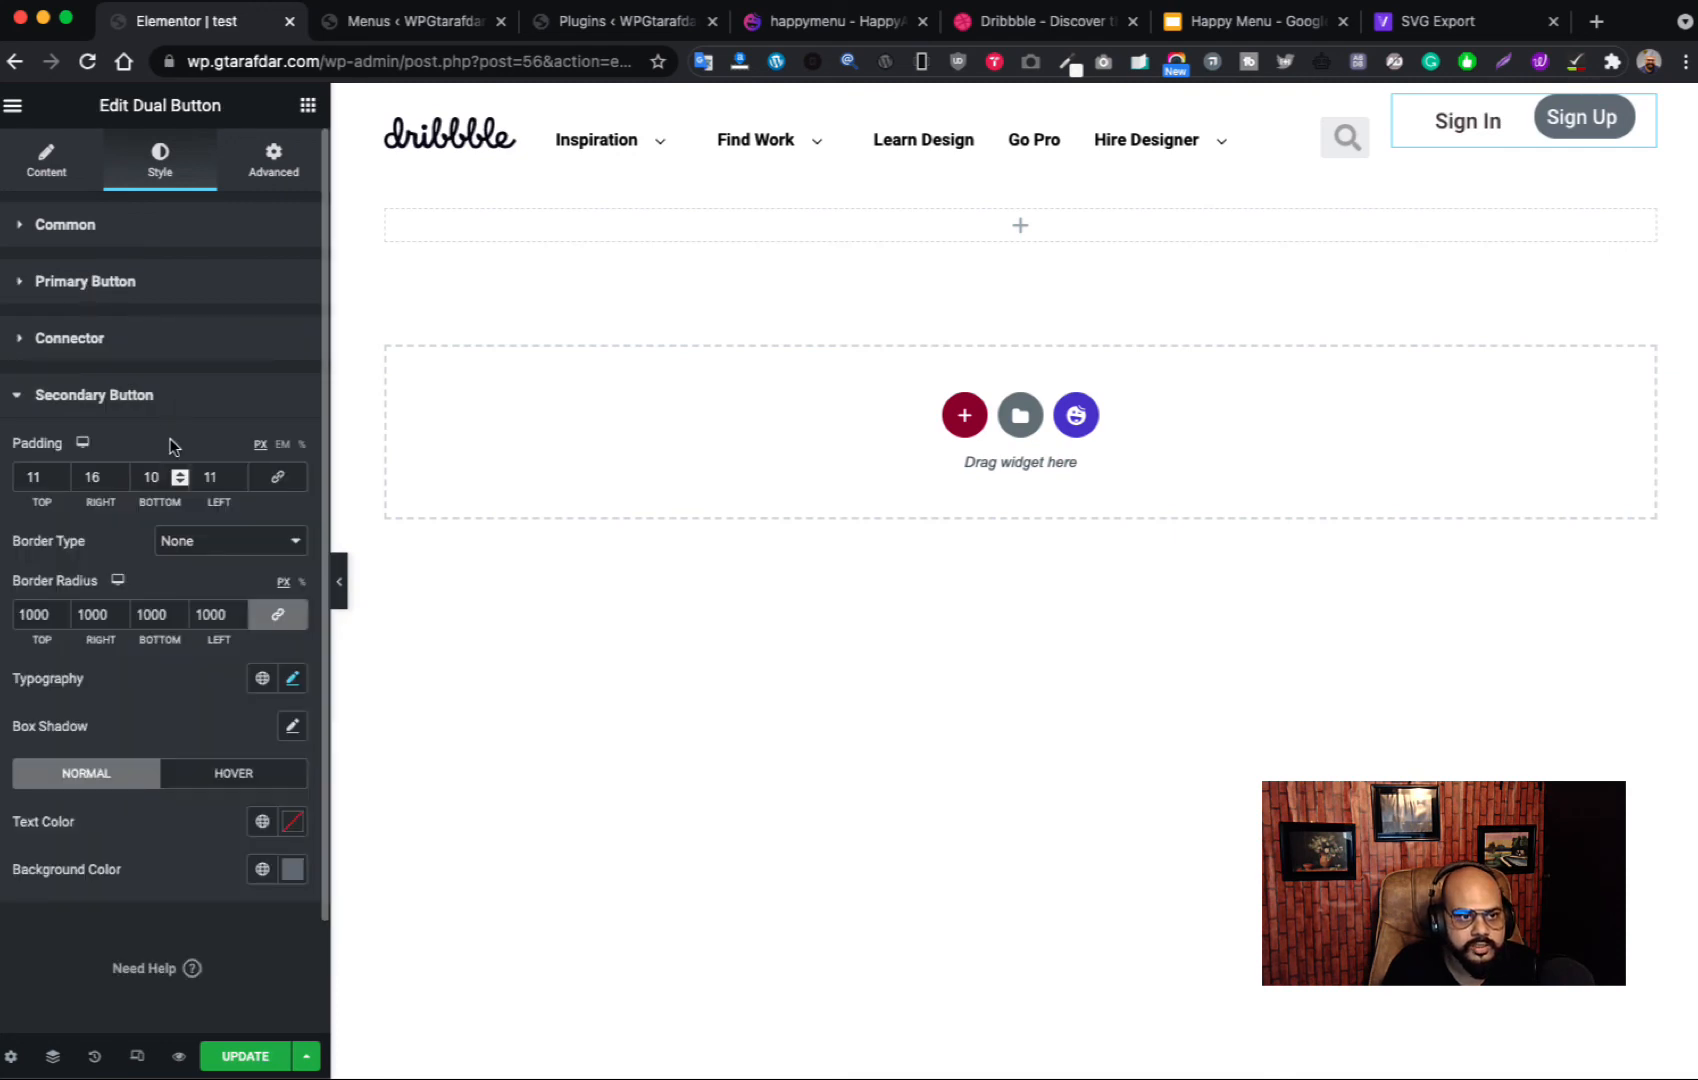
click(292, 870)
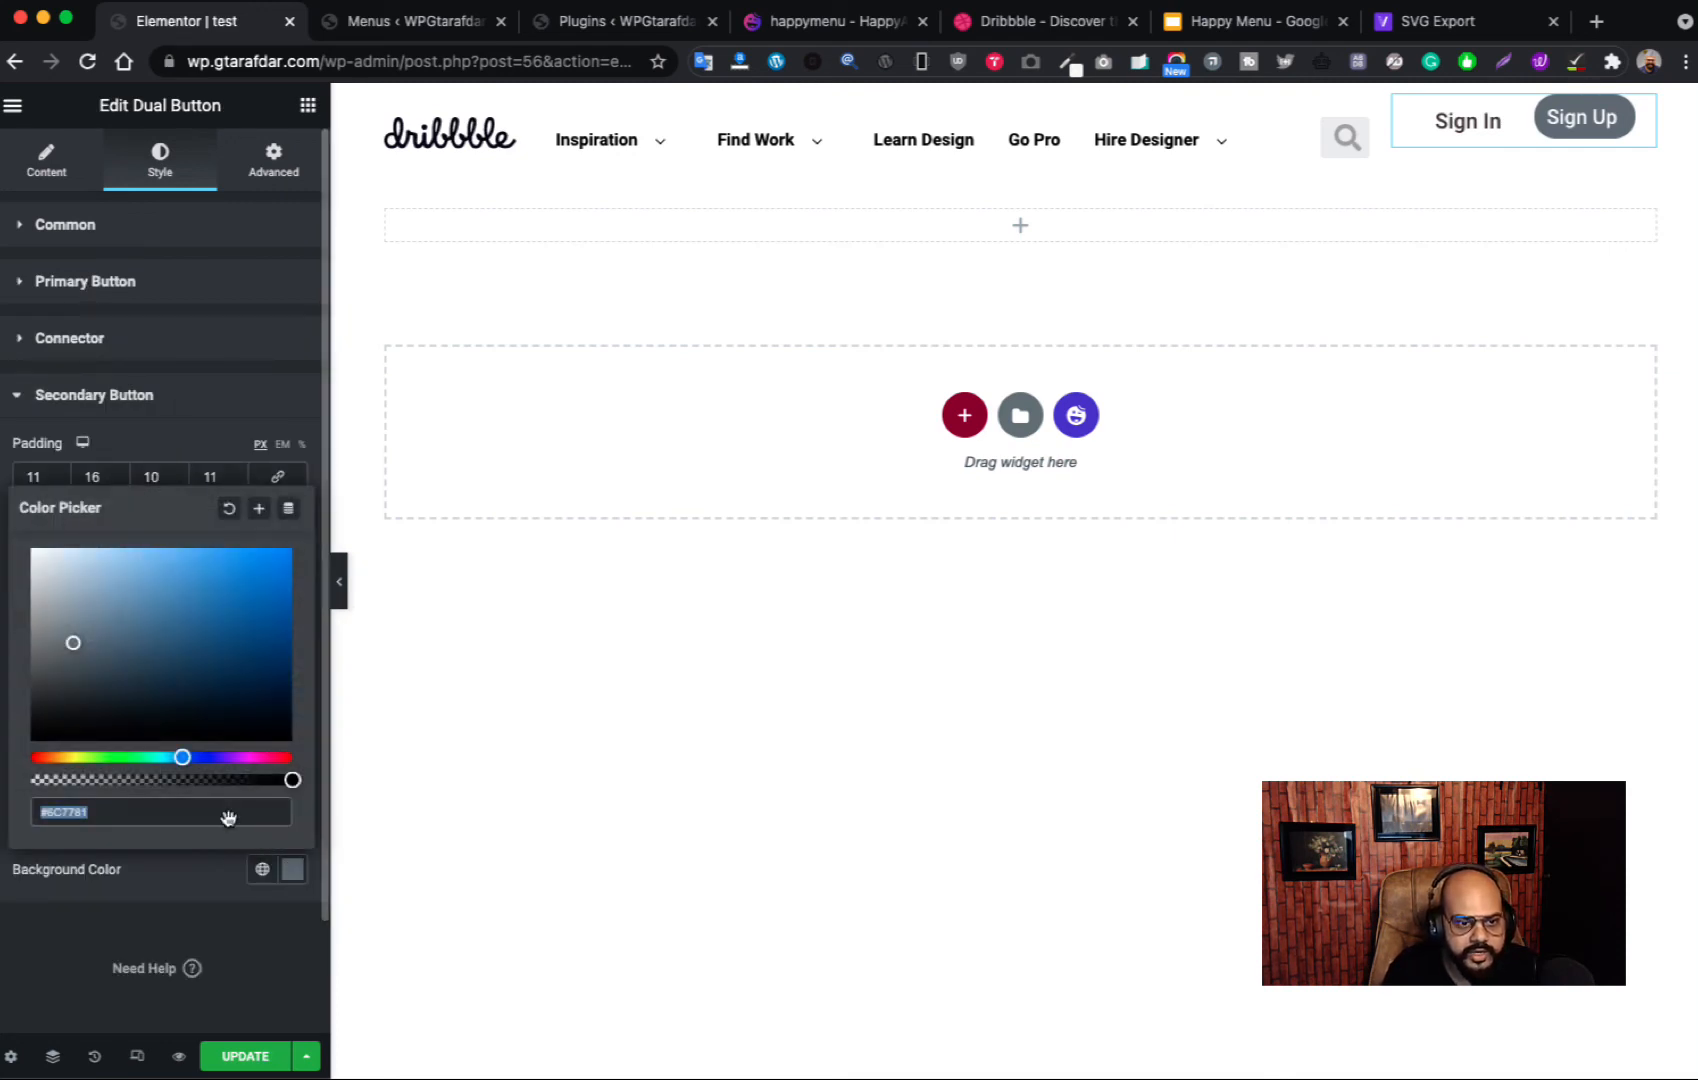
click(1025, 30)
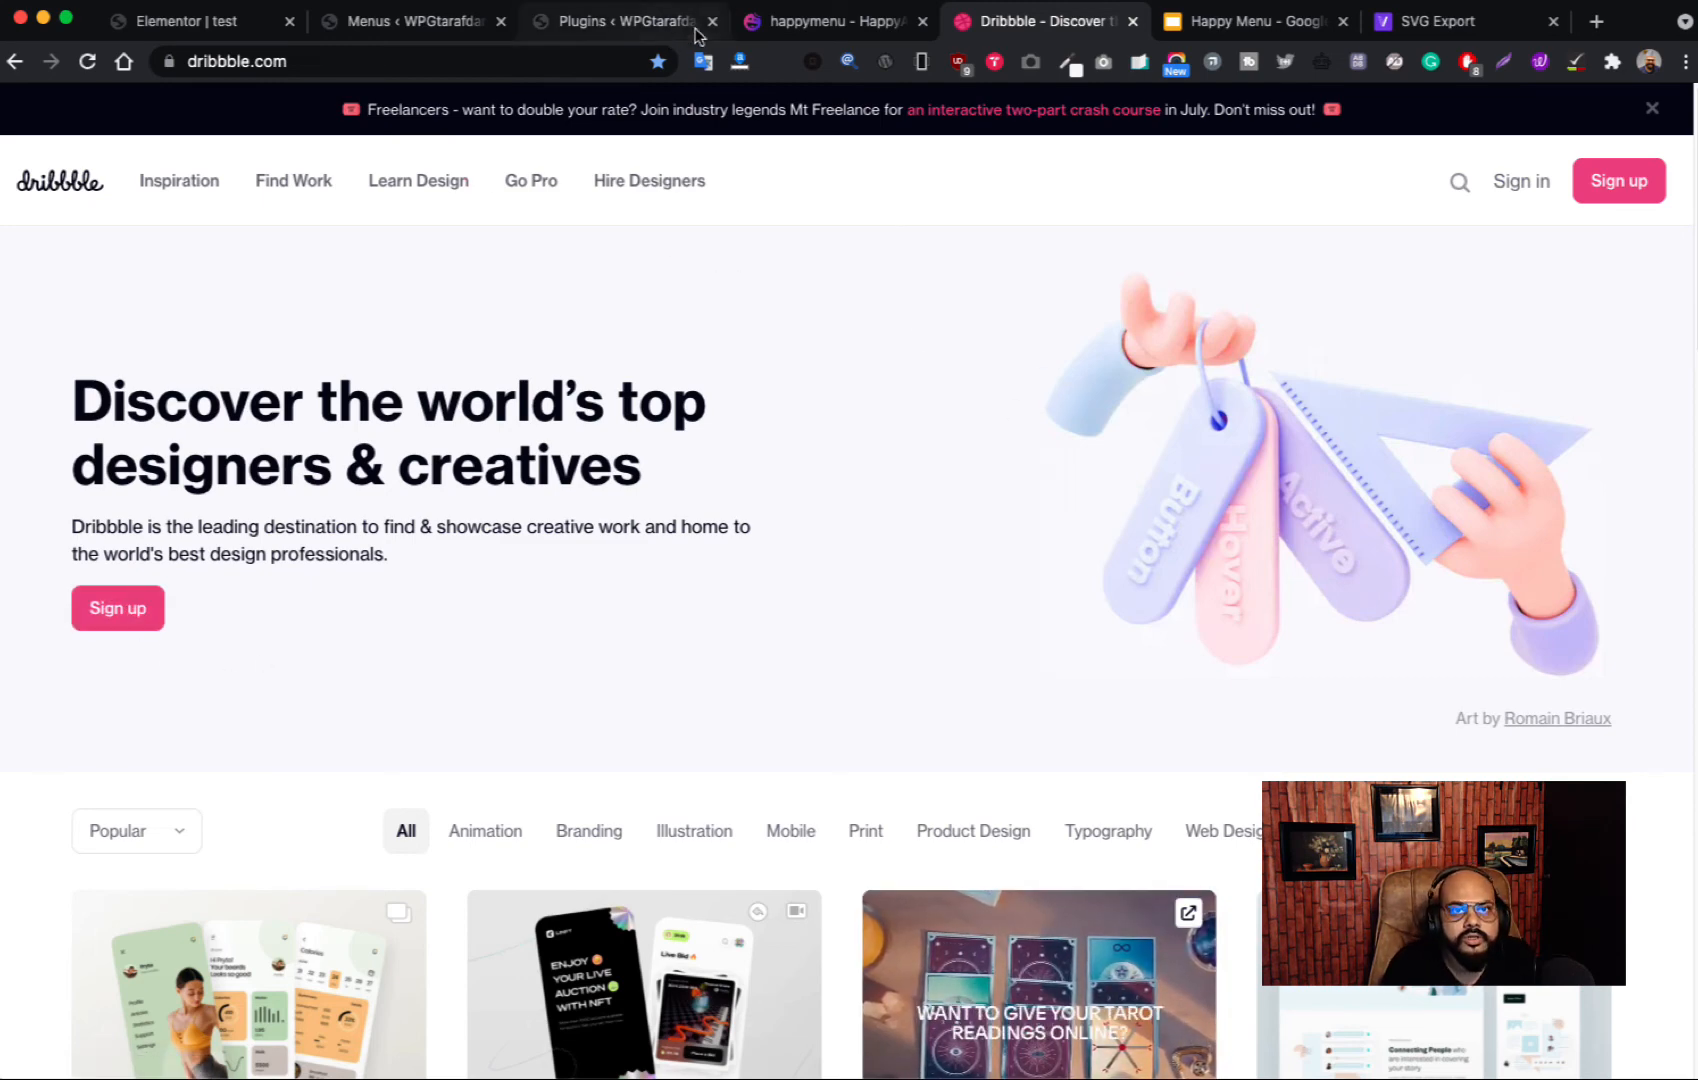
click(752, 22)
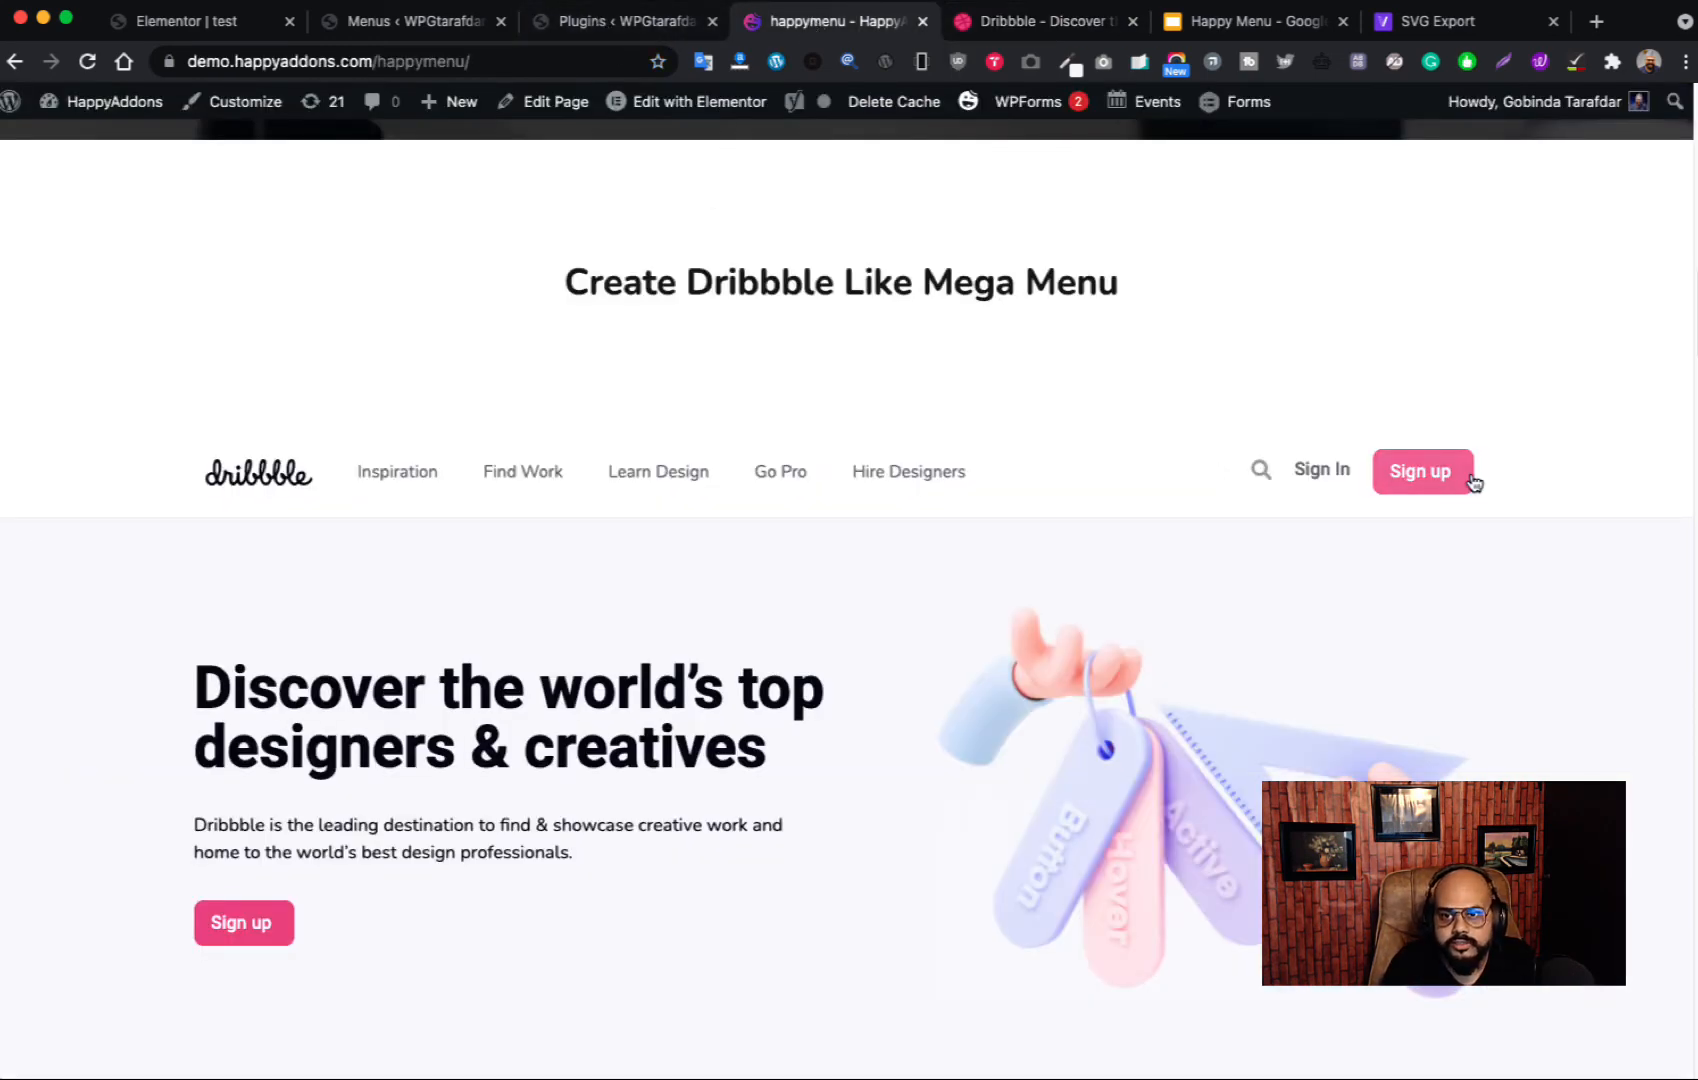
click(577, 22)
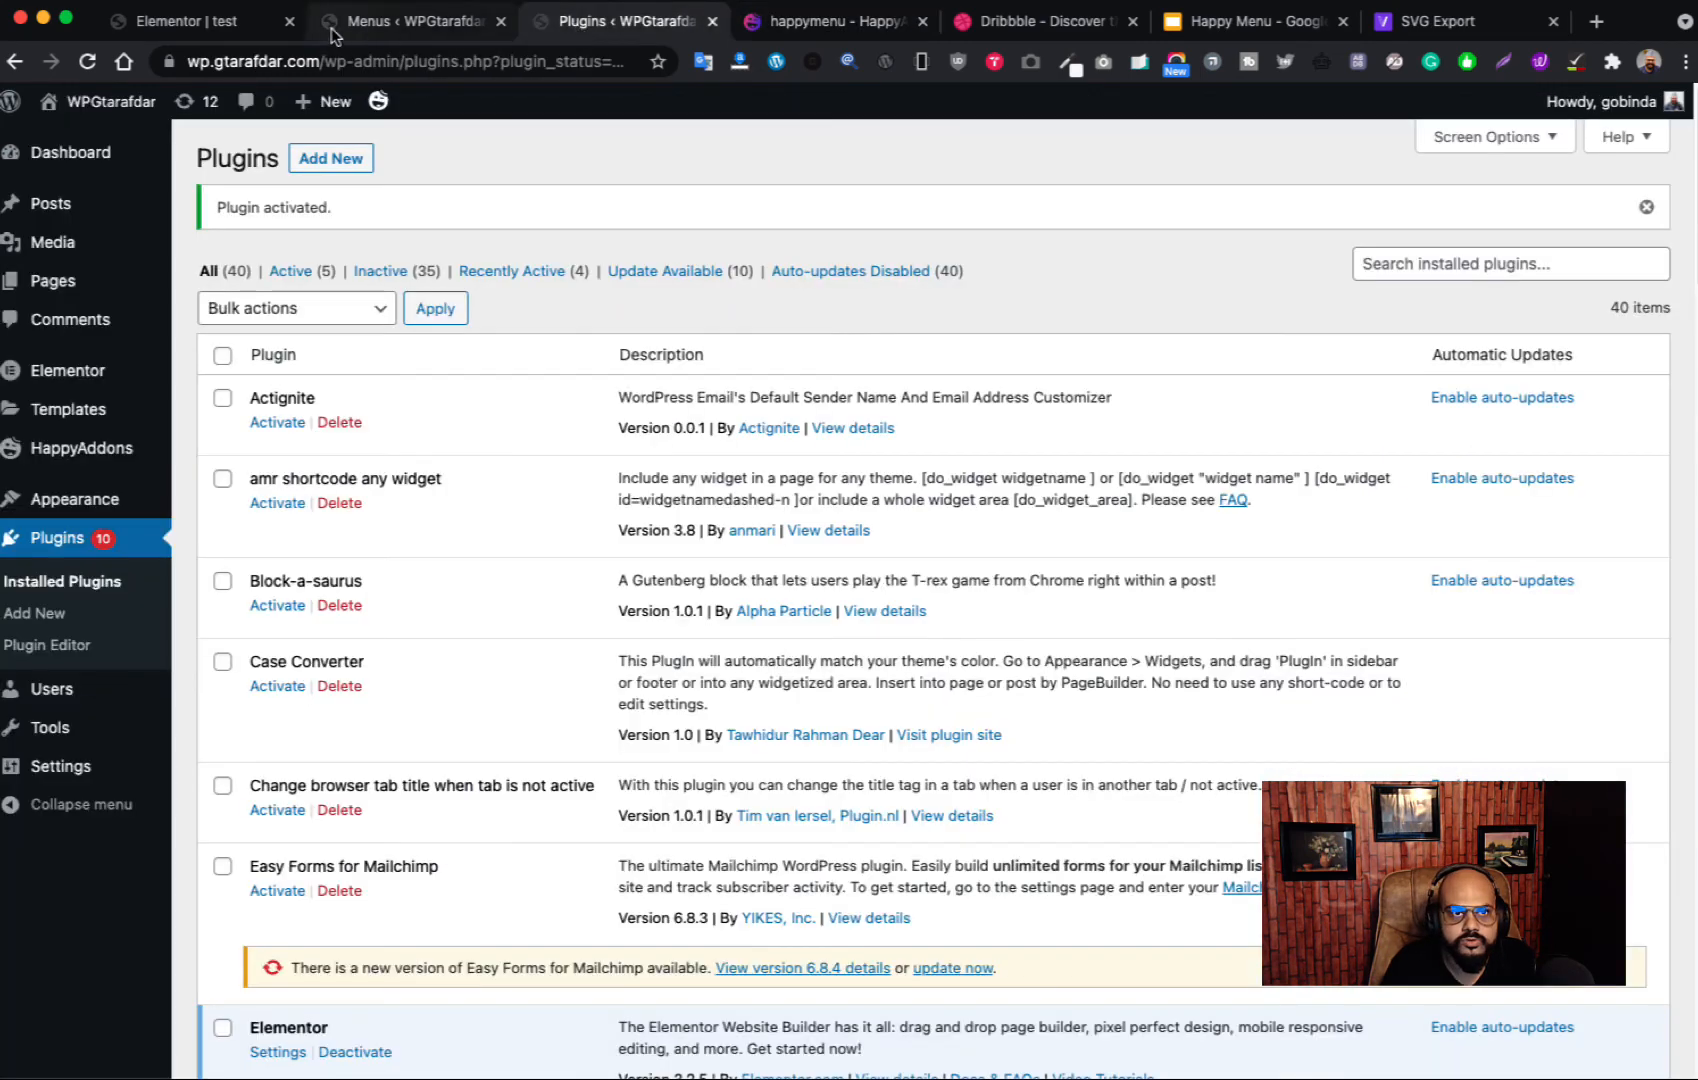
click(185, 22)
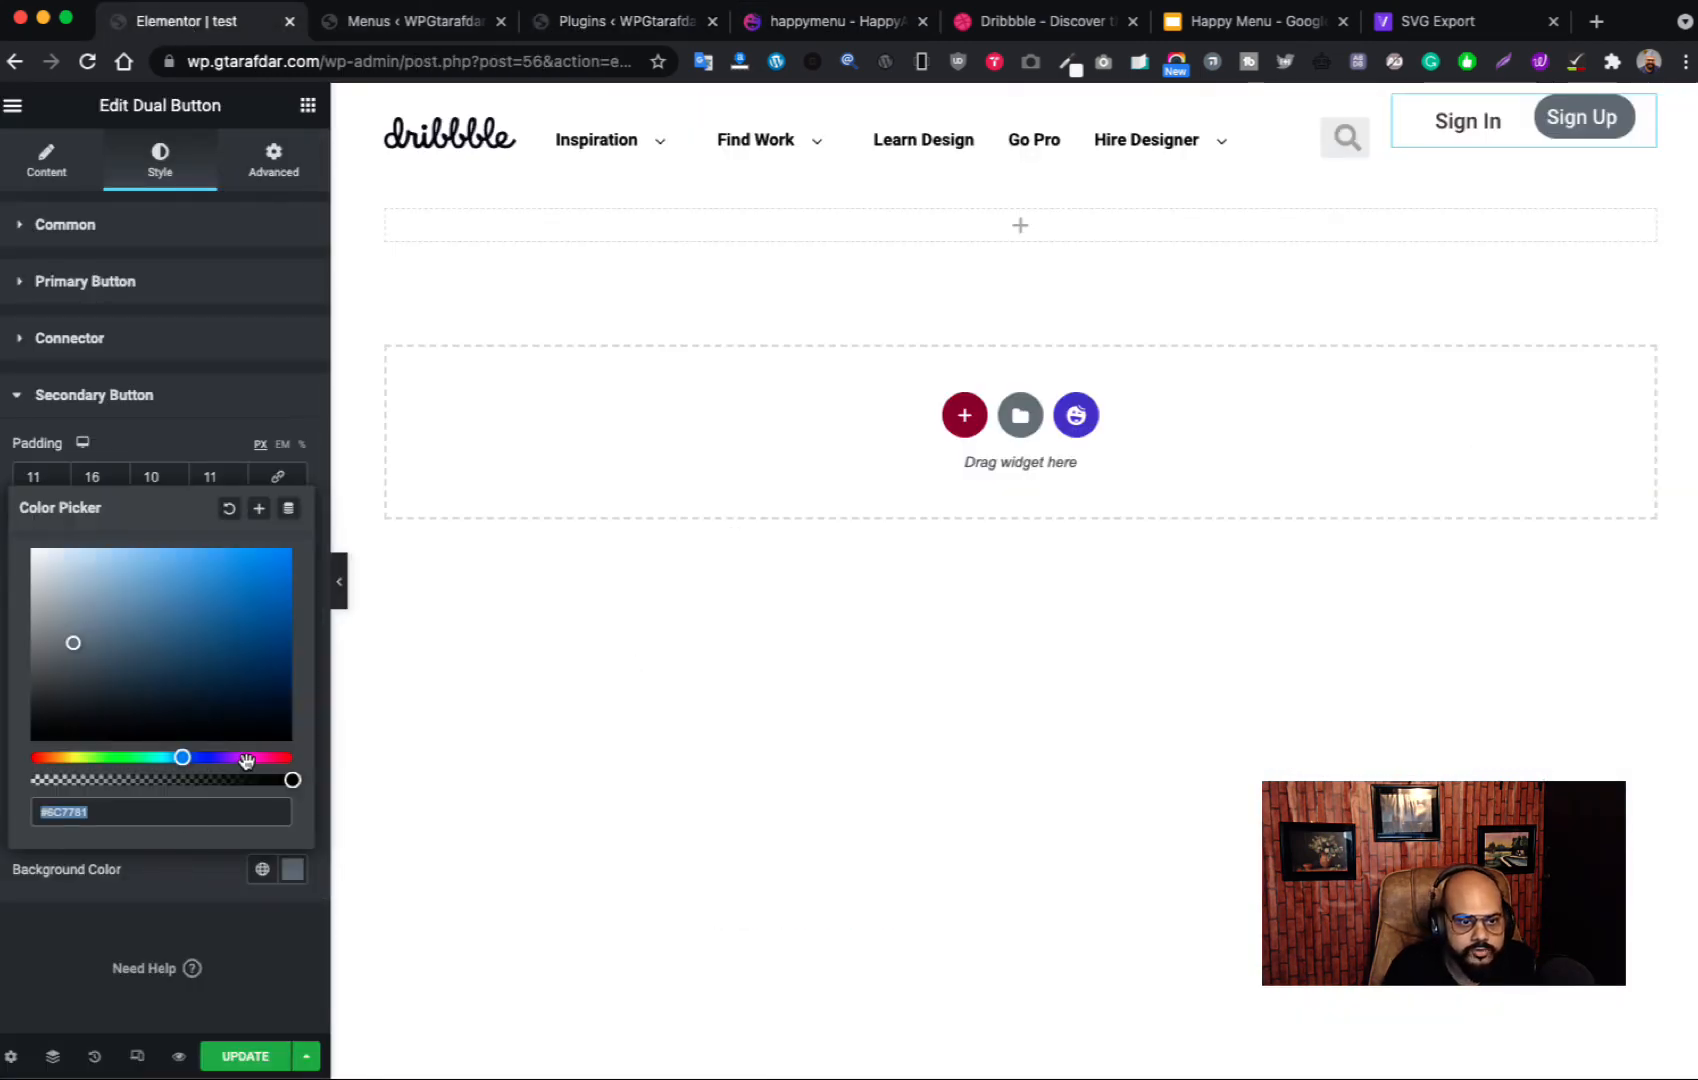
drag(246, 760, 251, 759)
mouse_move(239, 593)
mouse_down()
mouse_move(253, 588)
mouse_move(242, 613)
mouse_up()
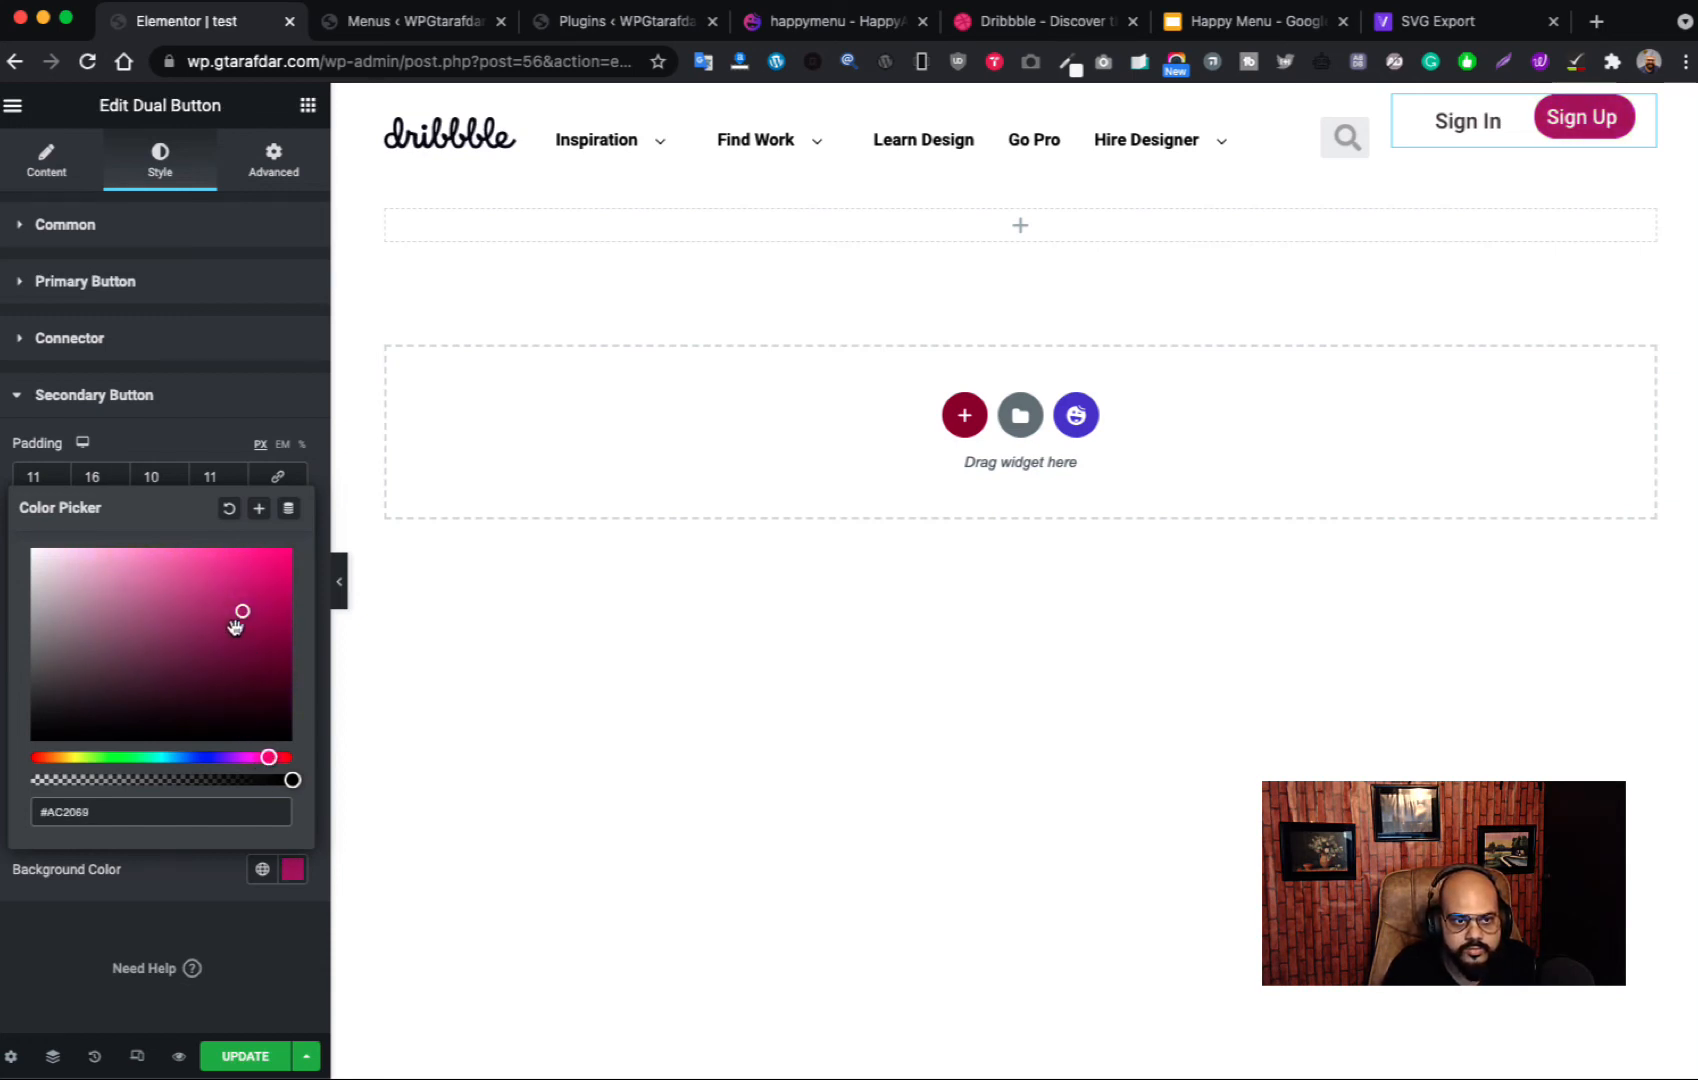
mouse_move(235, 627)
mouse_down()
mouse_move(258, 572)
mouse_move(255, 546)
mouse_move(230, 551)
mouse_move(250, 558)
mouse_up()
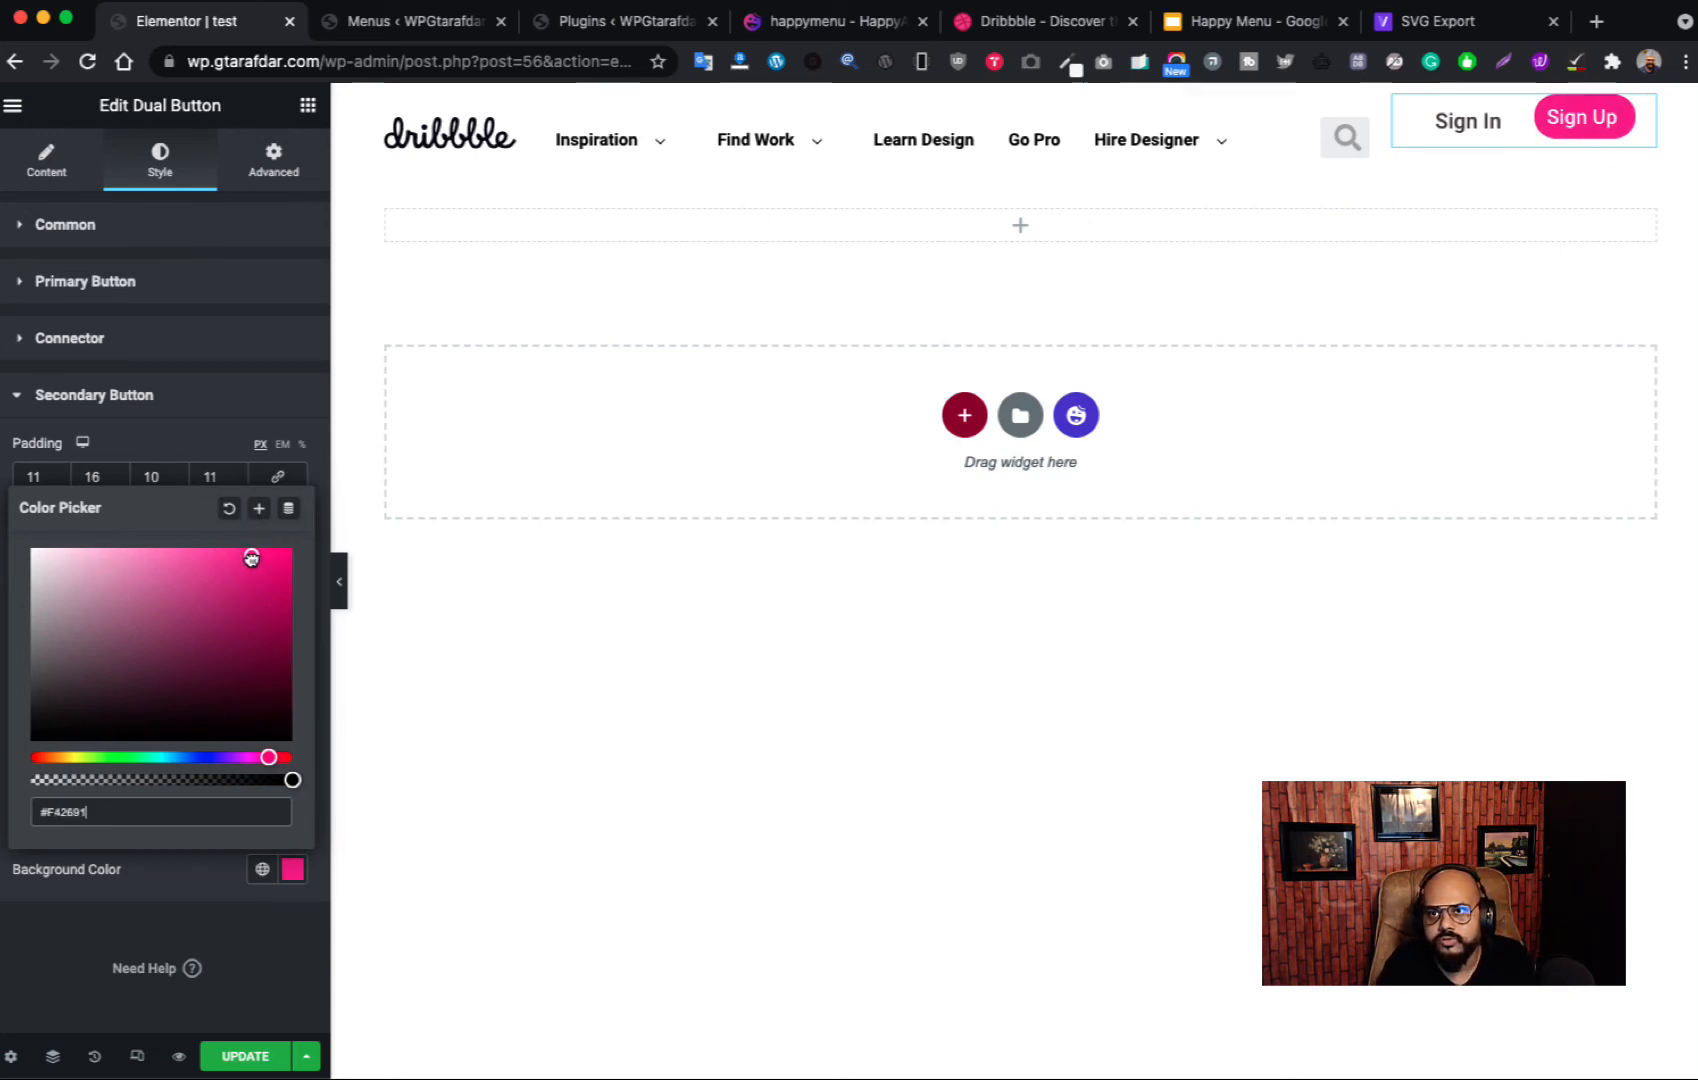
click(205, 412)
Step: Link the secondary Sign Up button's padding values and set the padding to 20 px on all sides
click(139, 343)
click(143, 300)
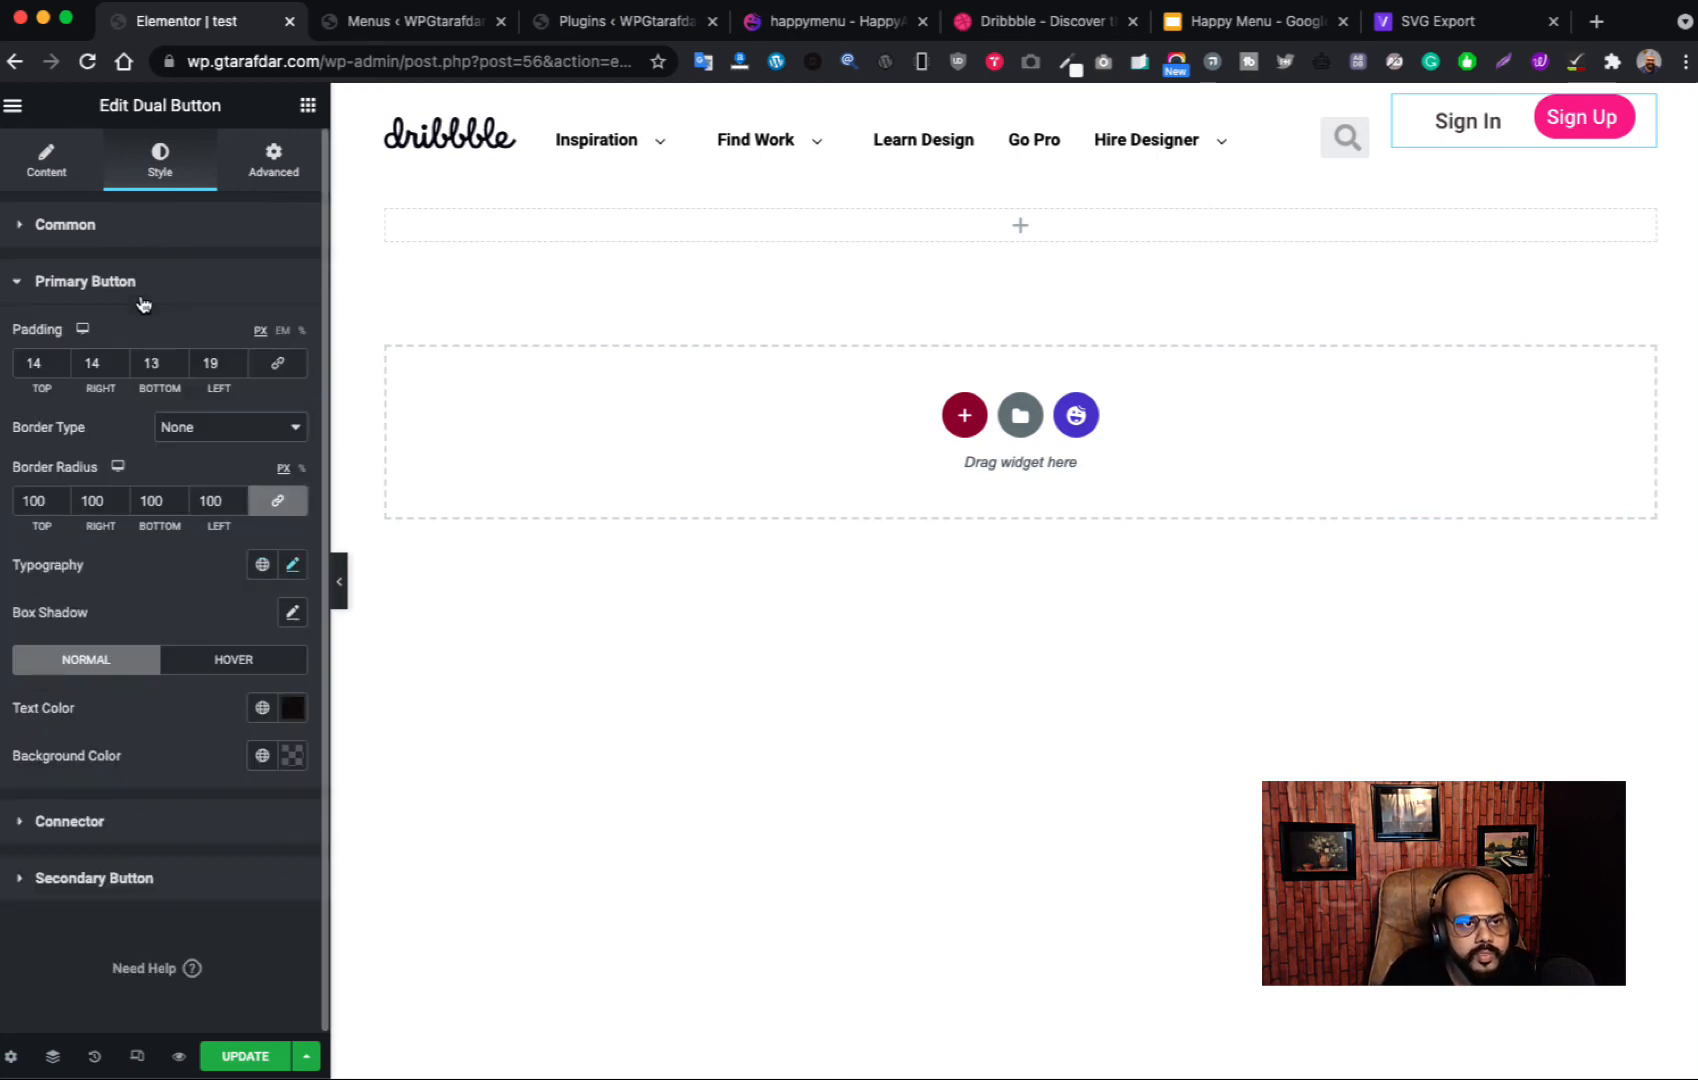
click(145, 826)
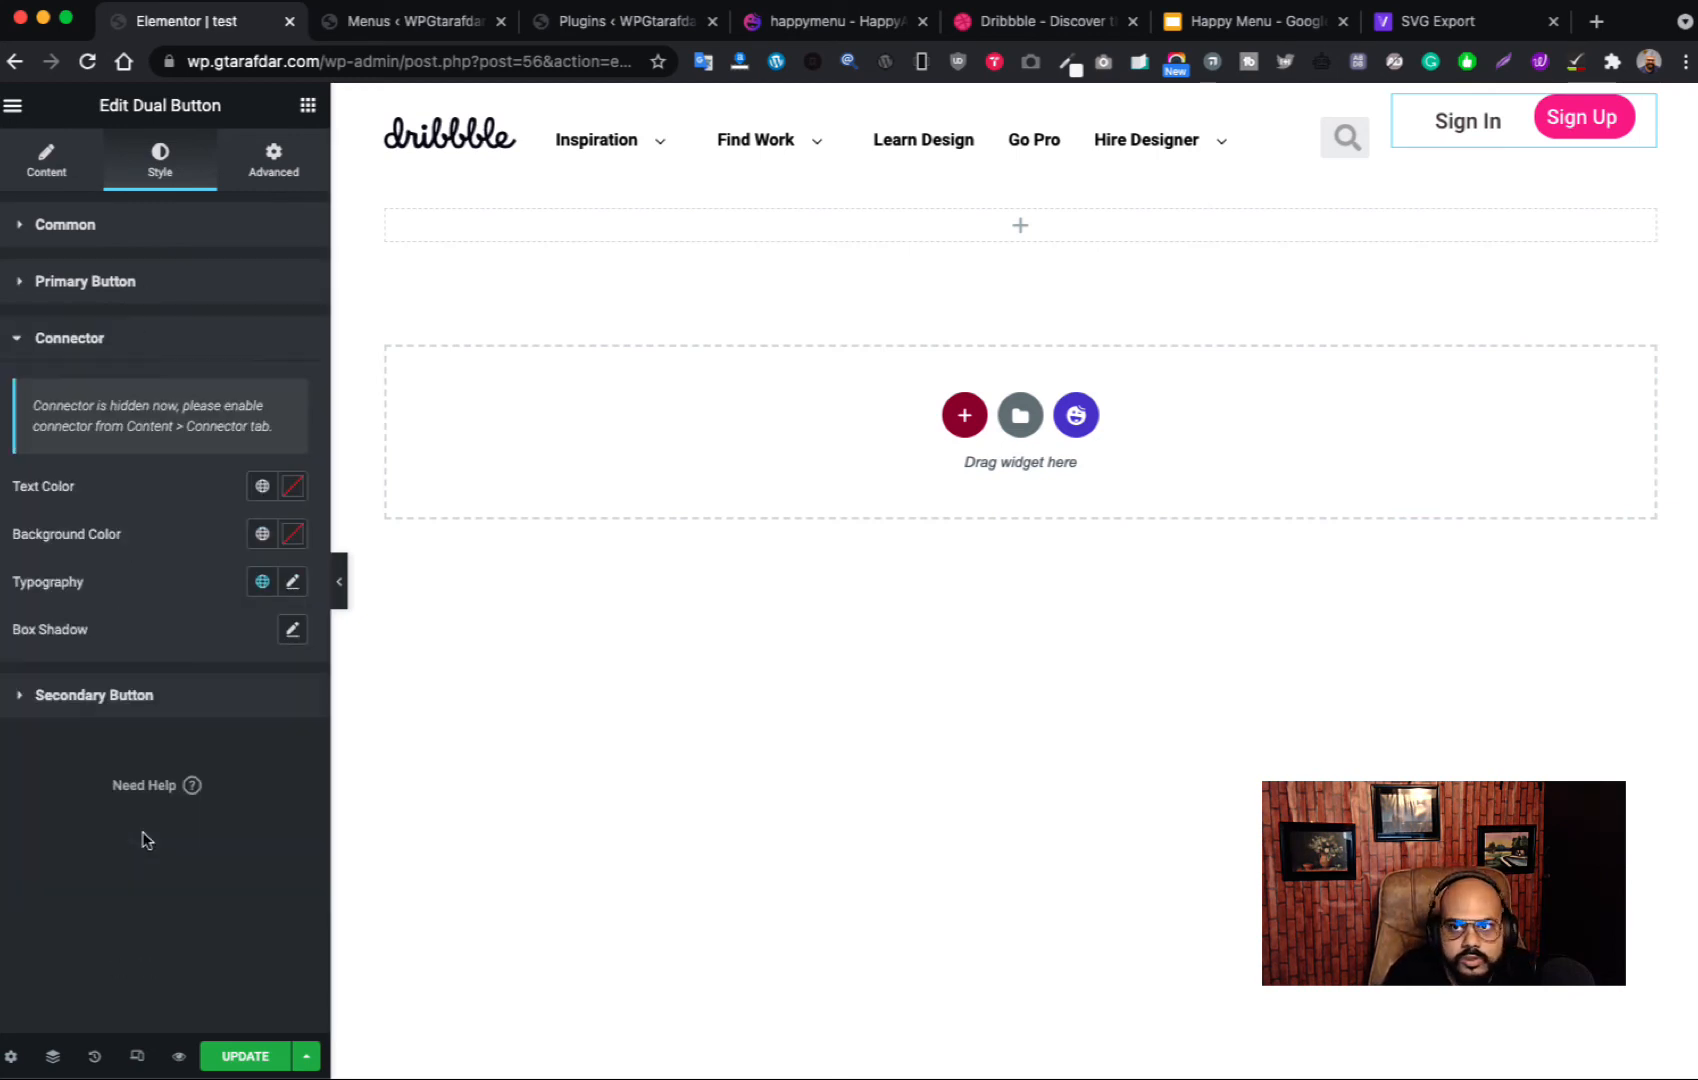
click(141, 700)
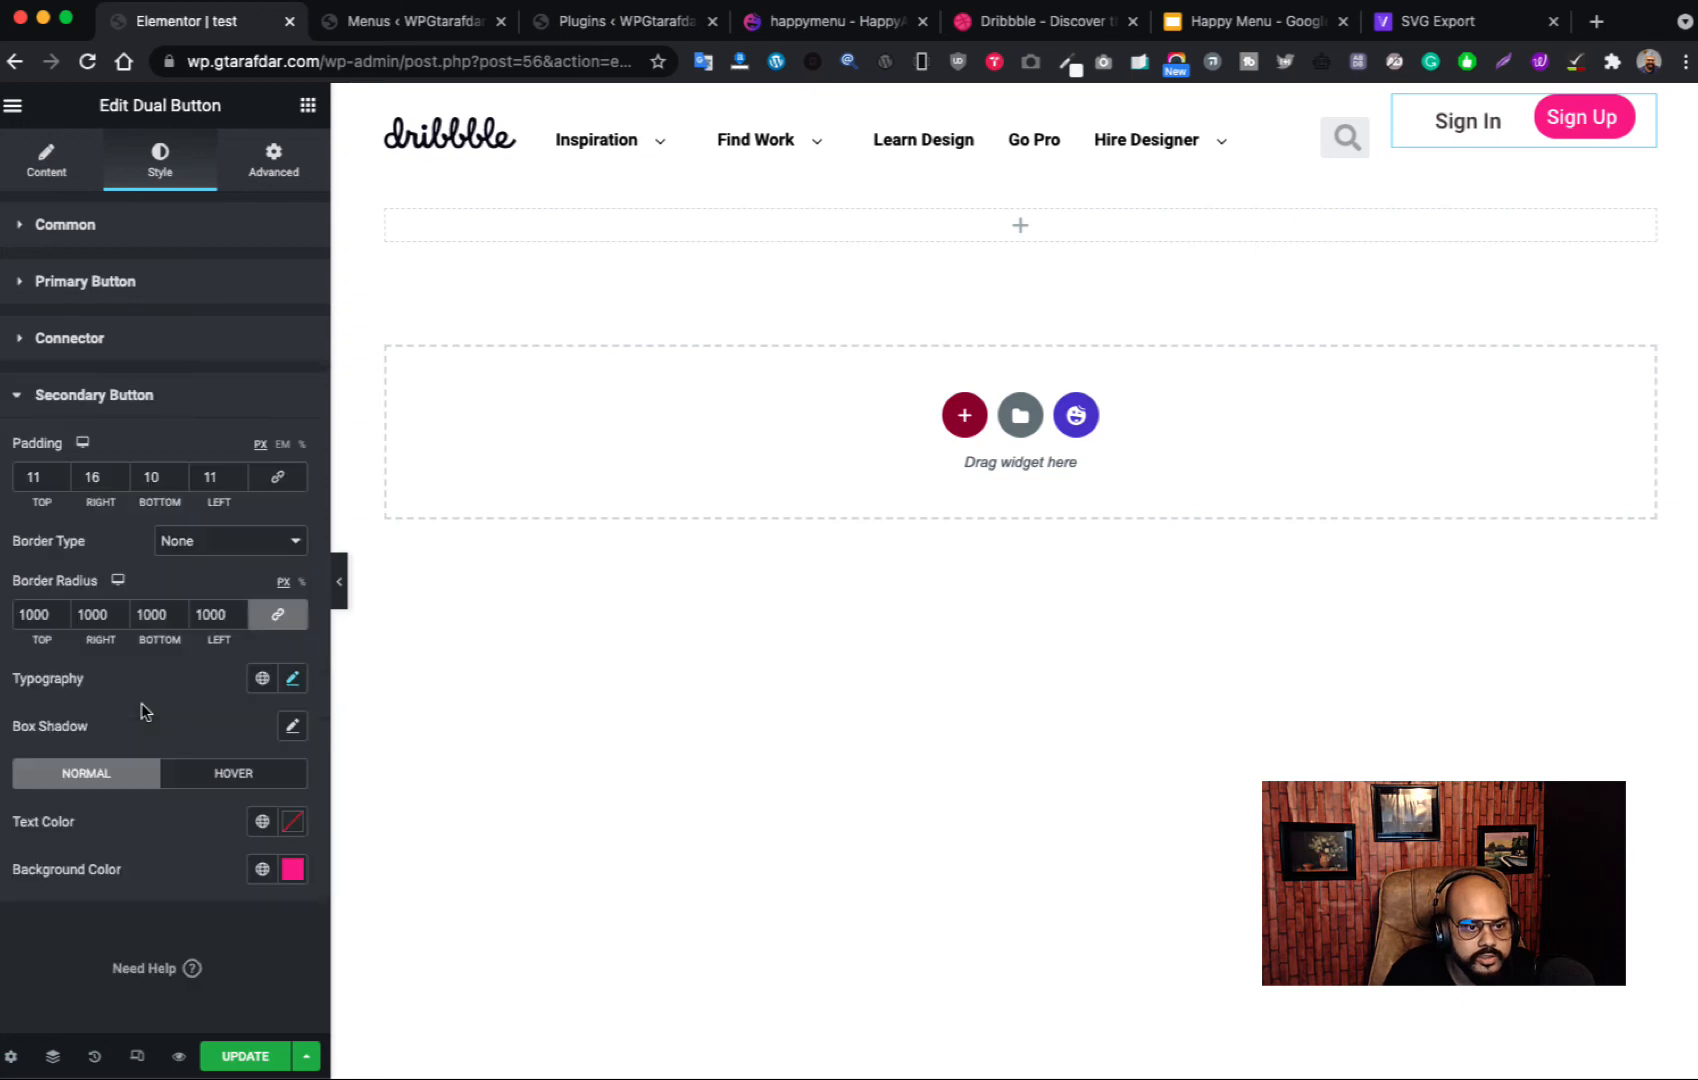
click(278, 477)
double_click(36, 478)
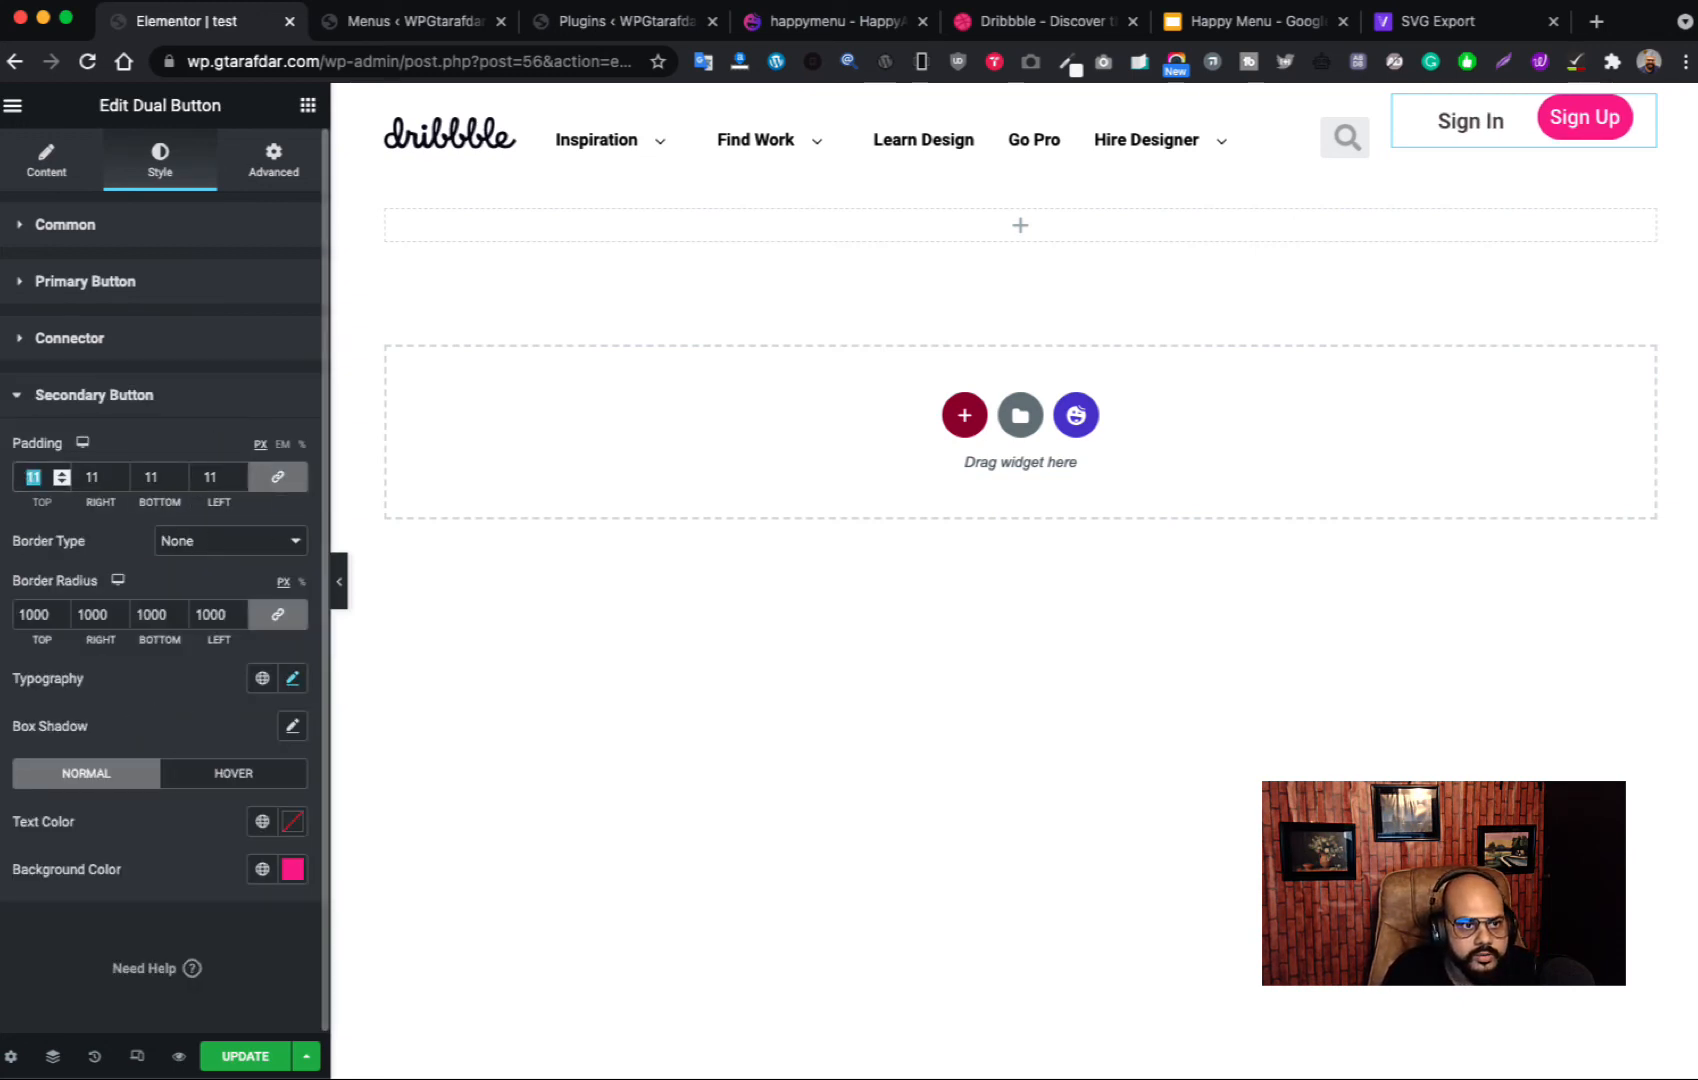
text(1)
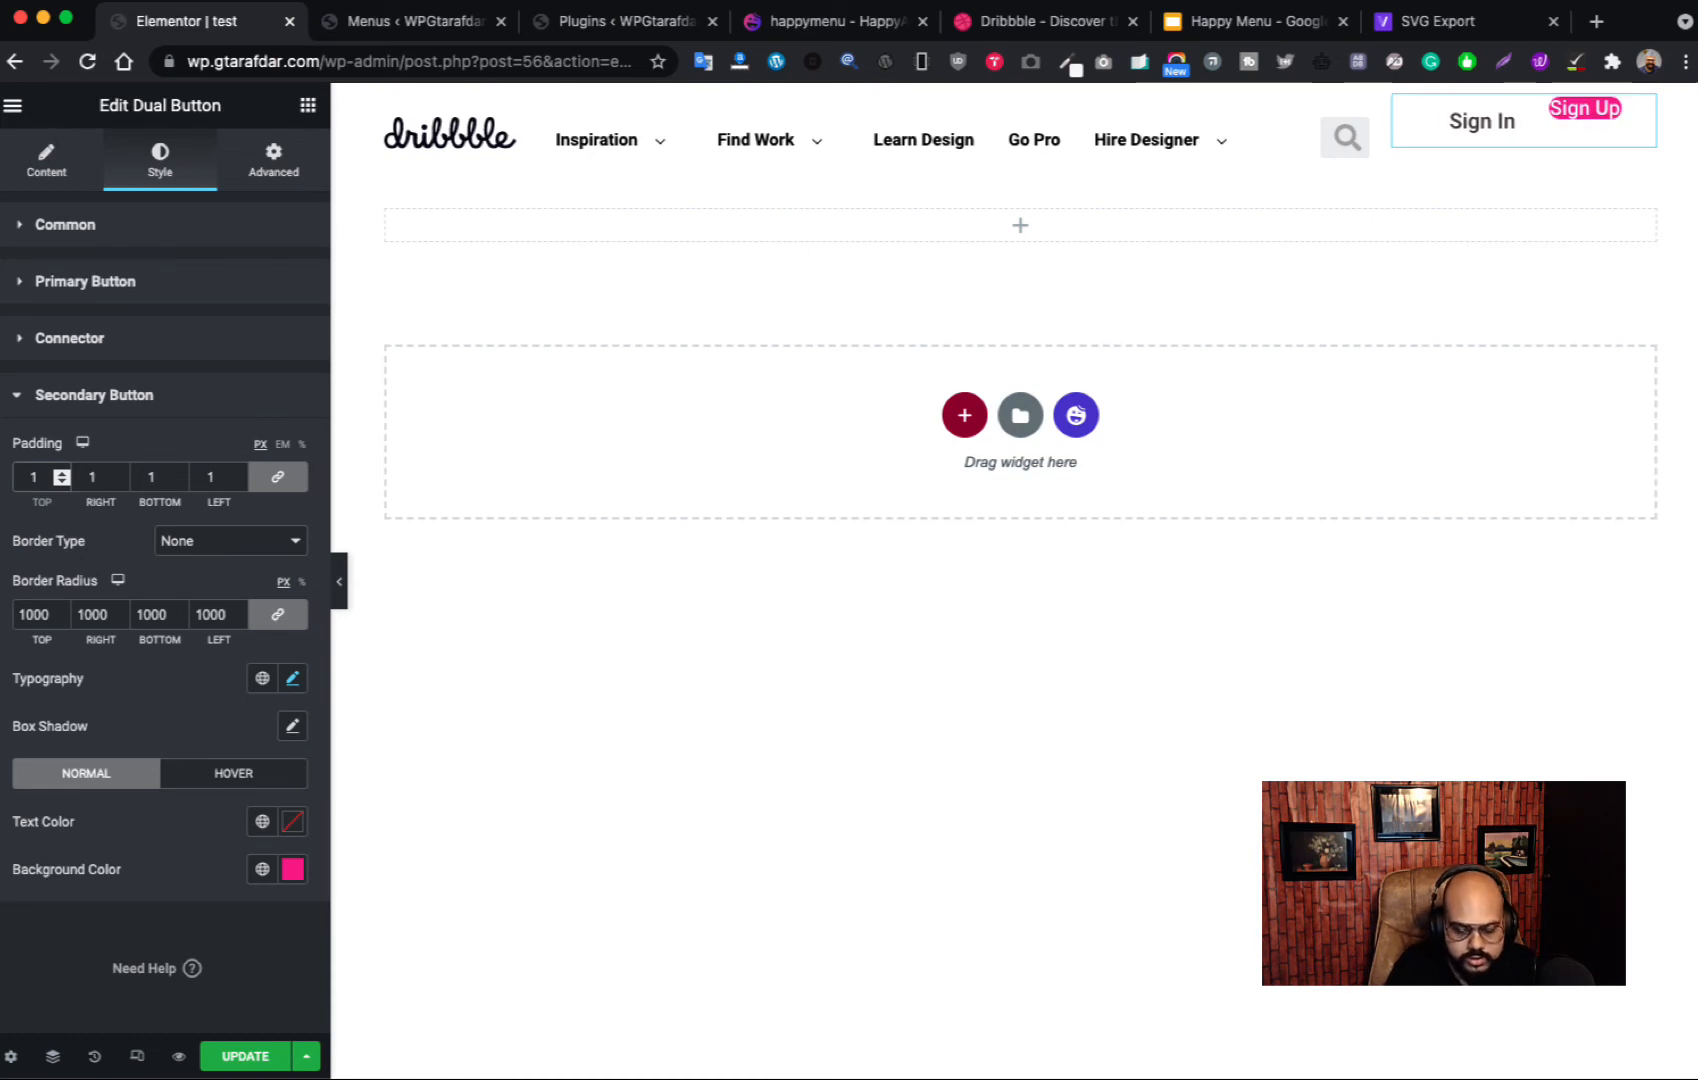
key(BackSpace)
text(20)
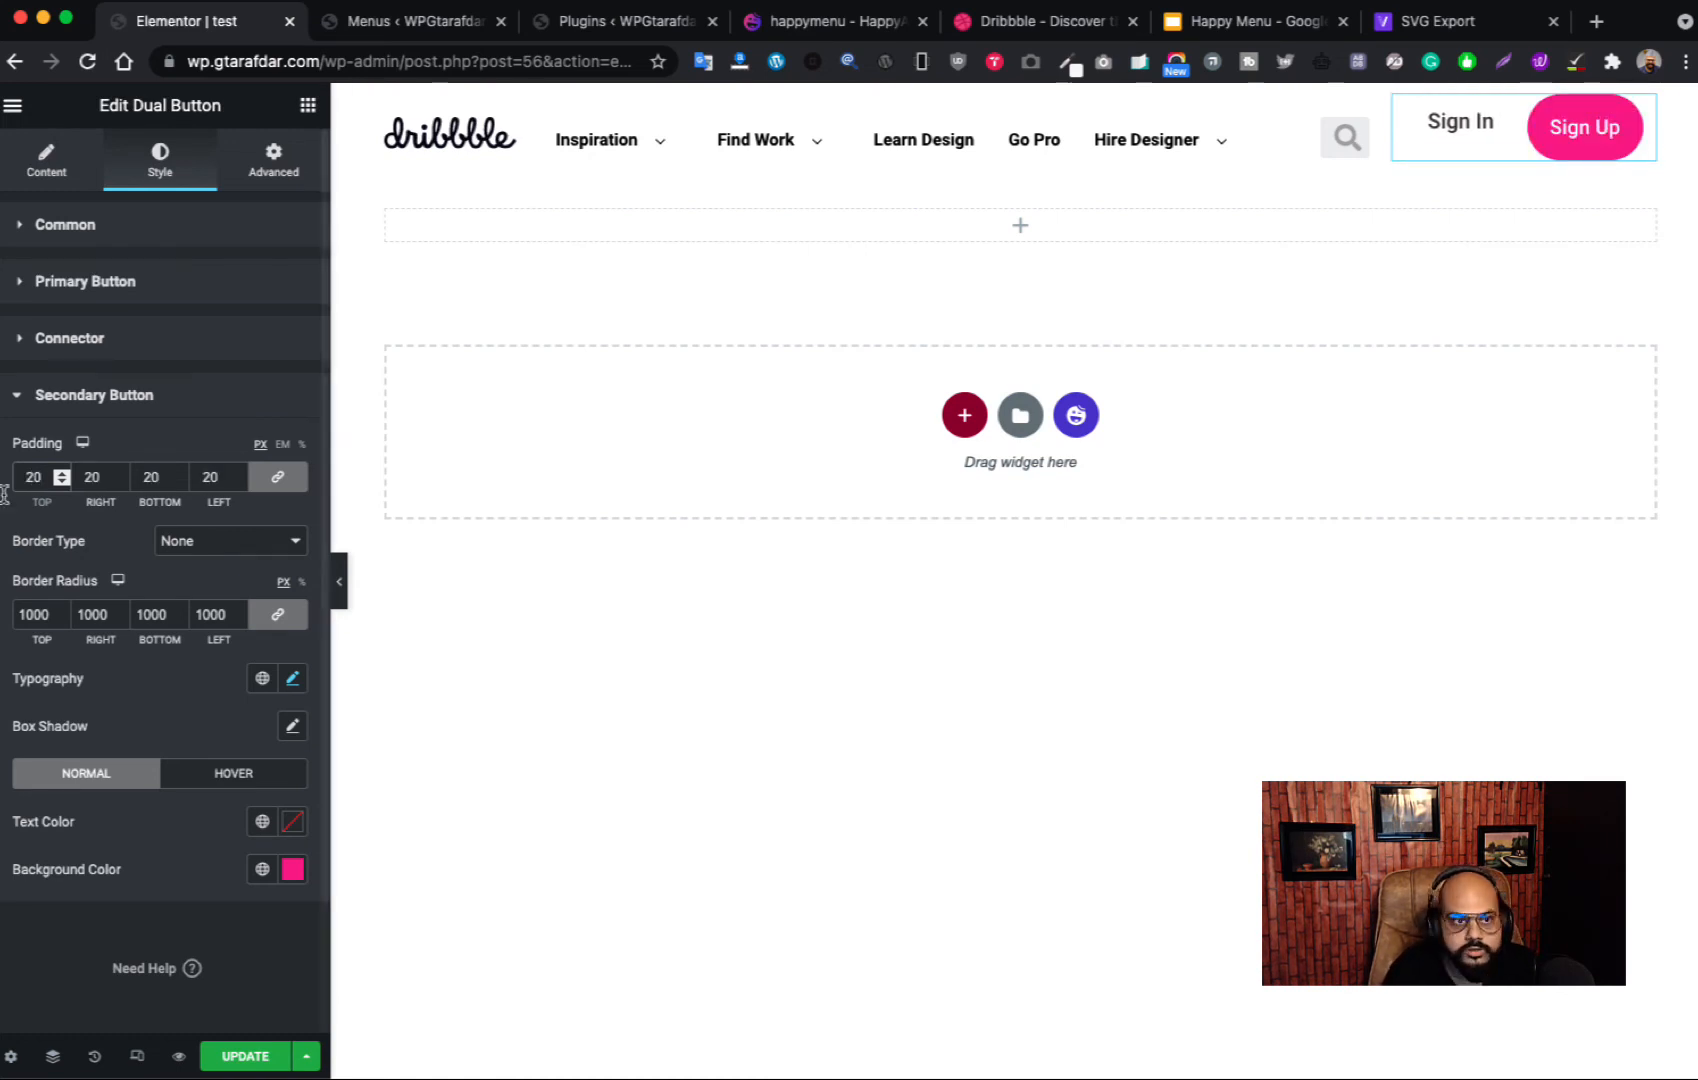
Step: Unlink the secondary button's padding values and set its top and bottom padding to 15 px
click(278, 477)
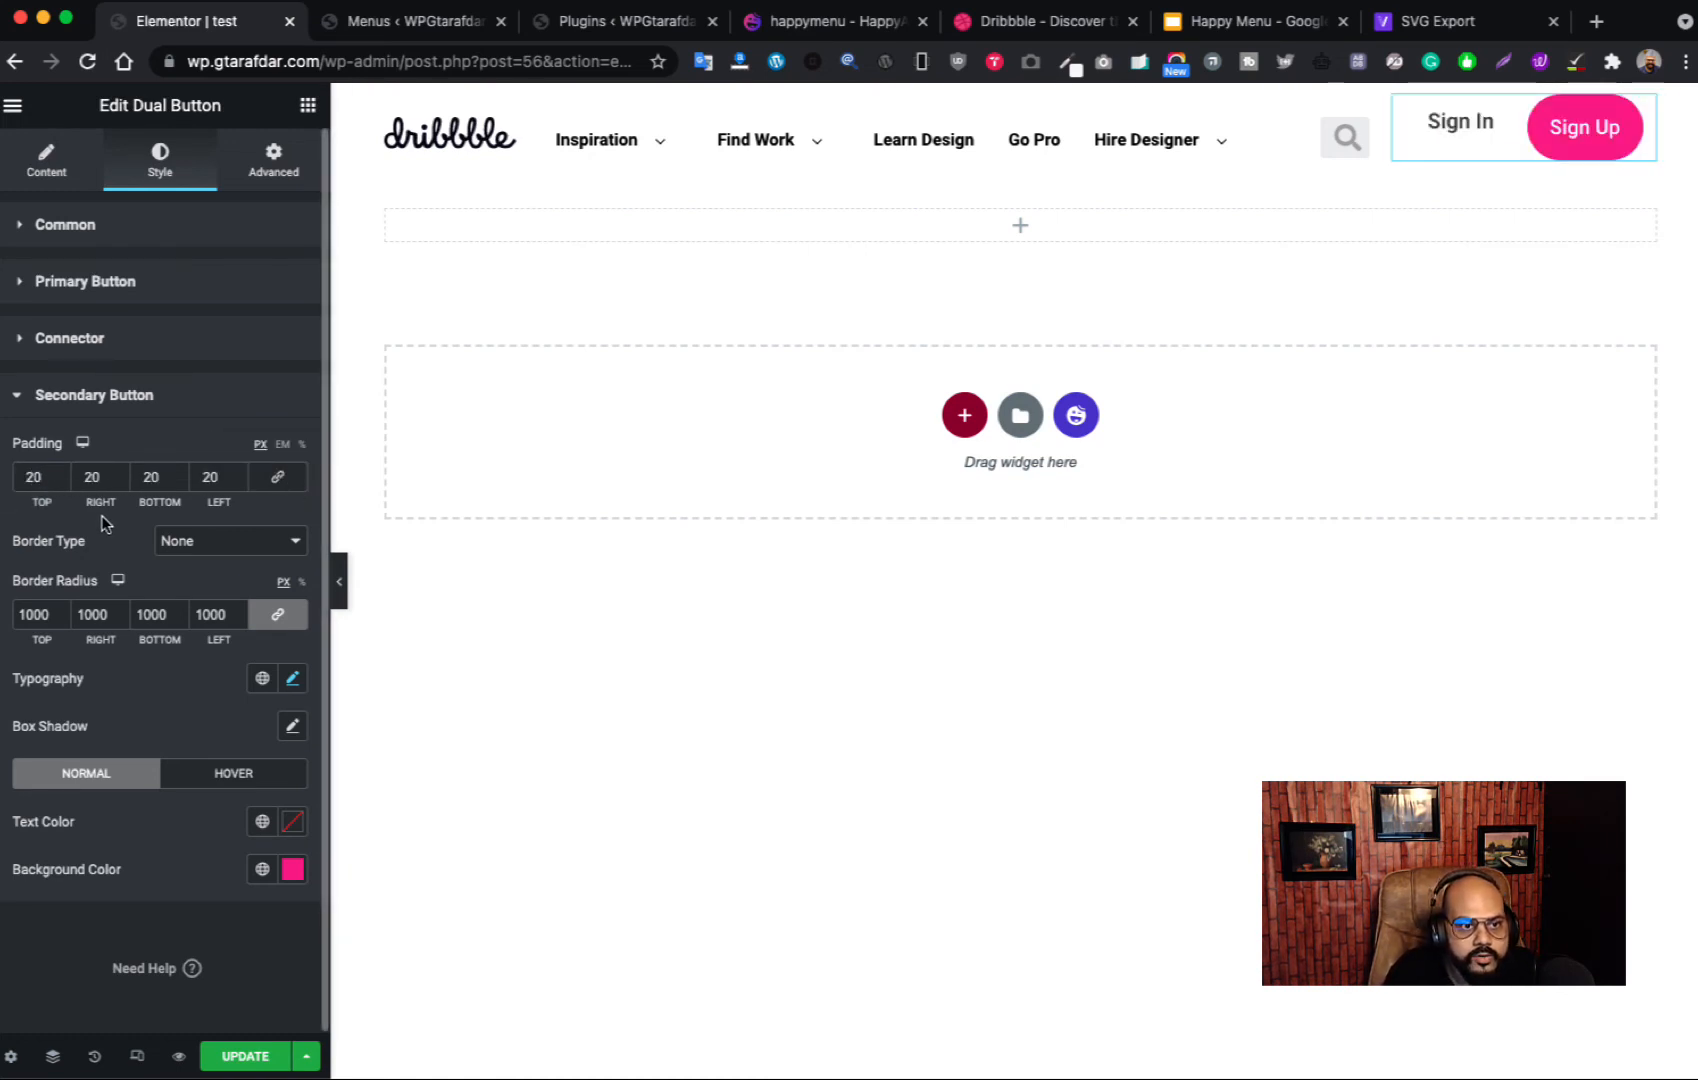
double_click(47, 478)
text(1)
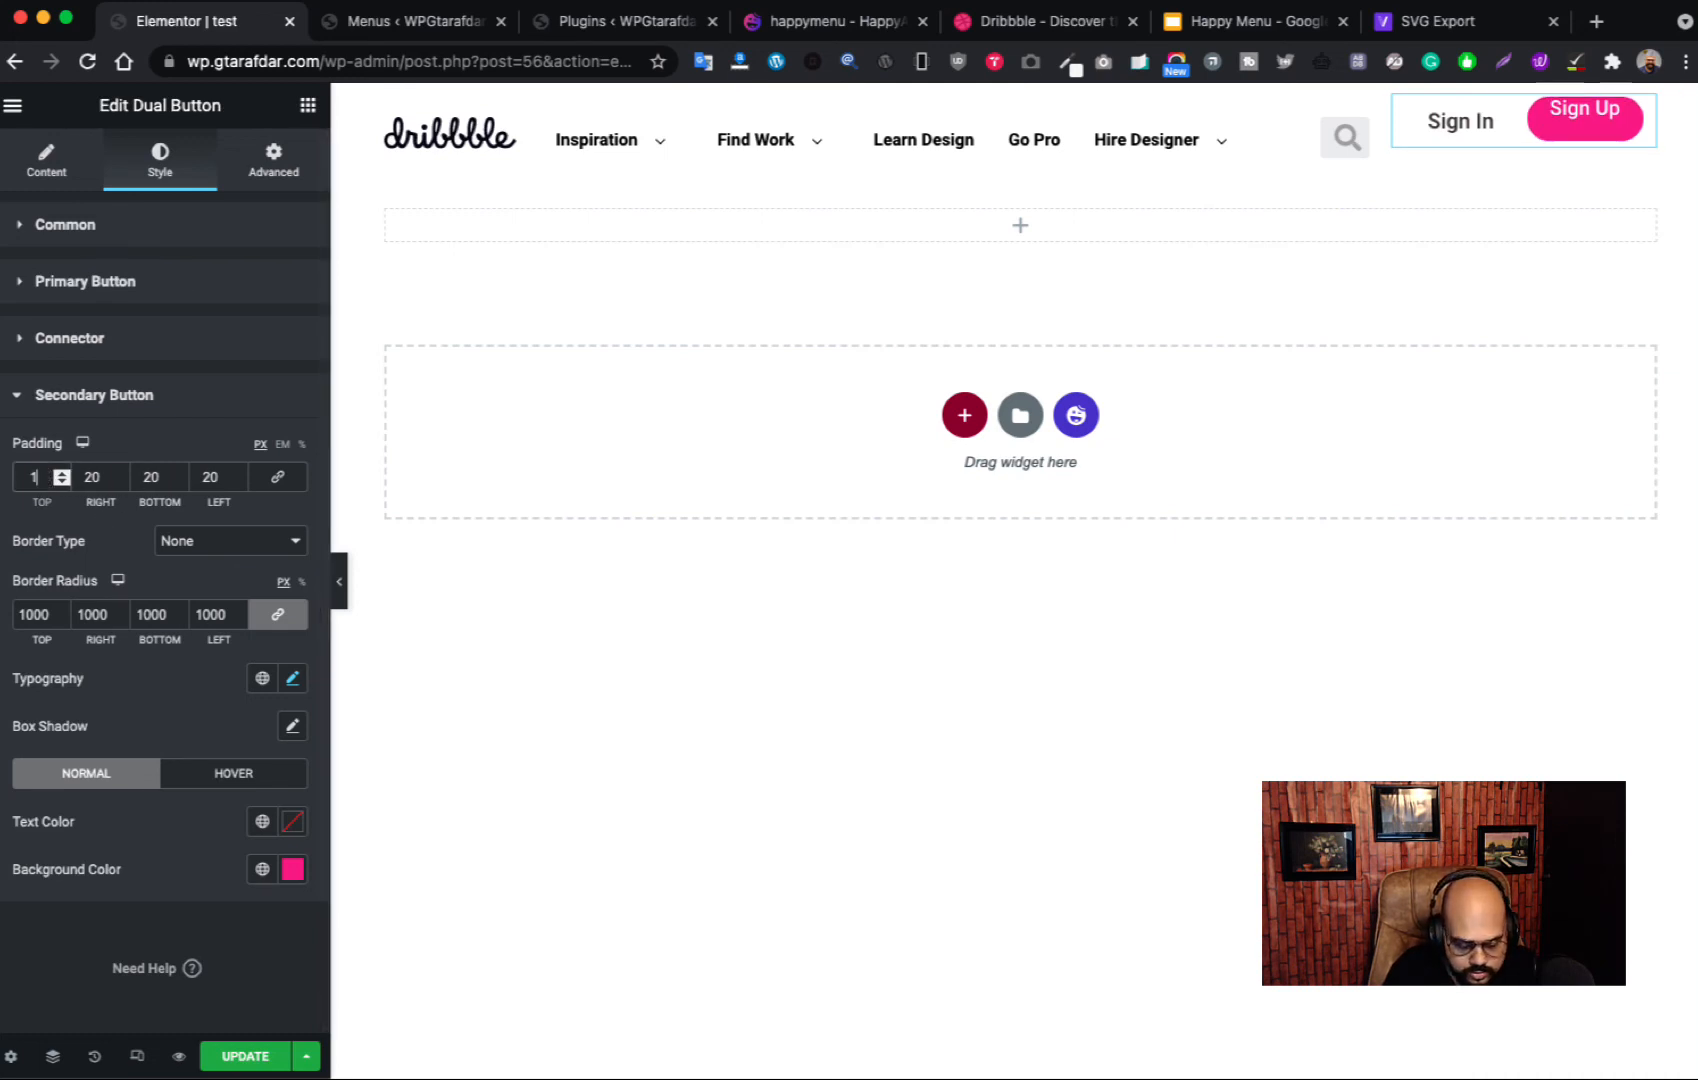
text(5)
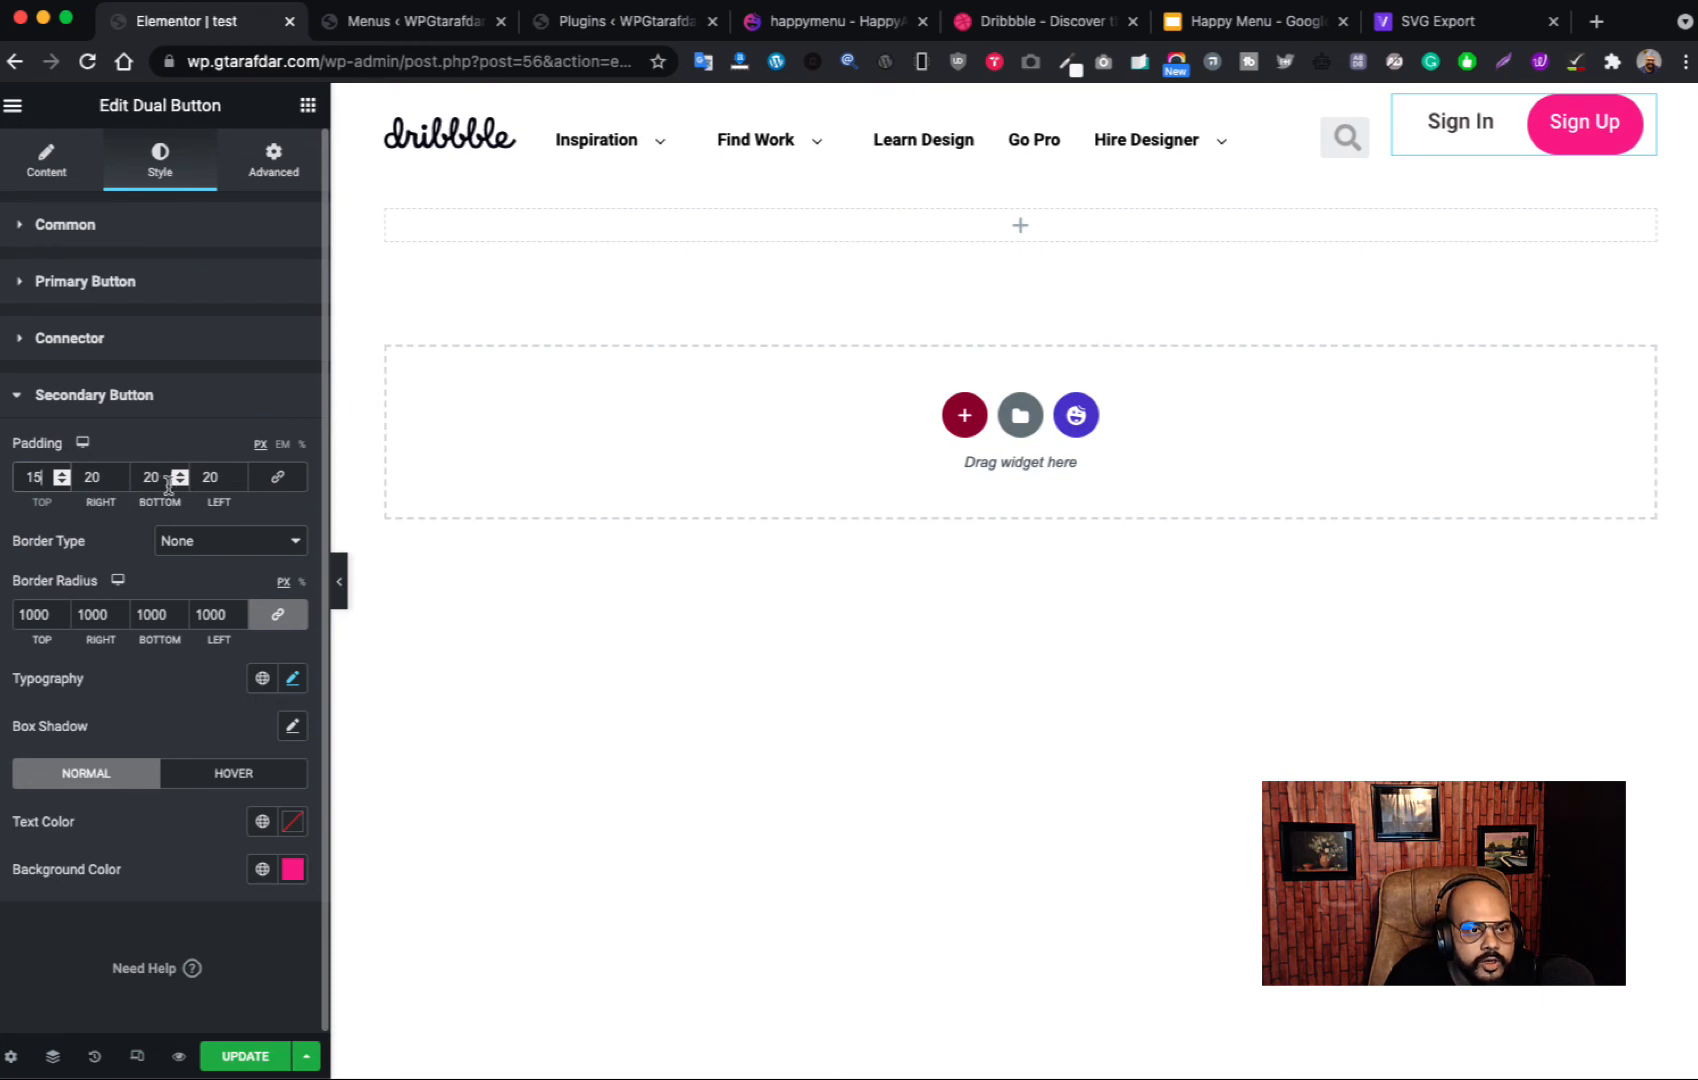
double_click(137, 477)
text(15)
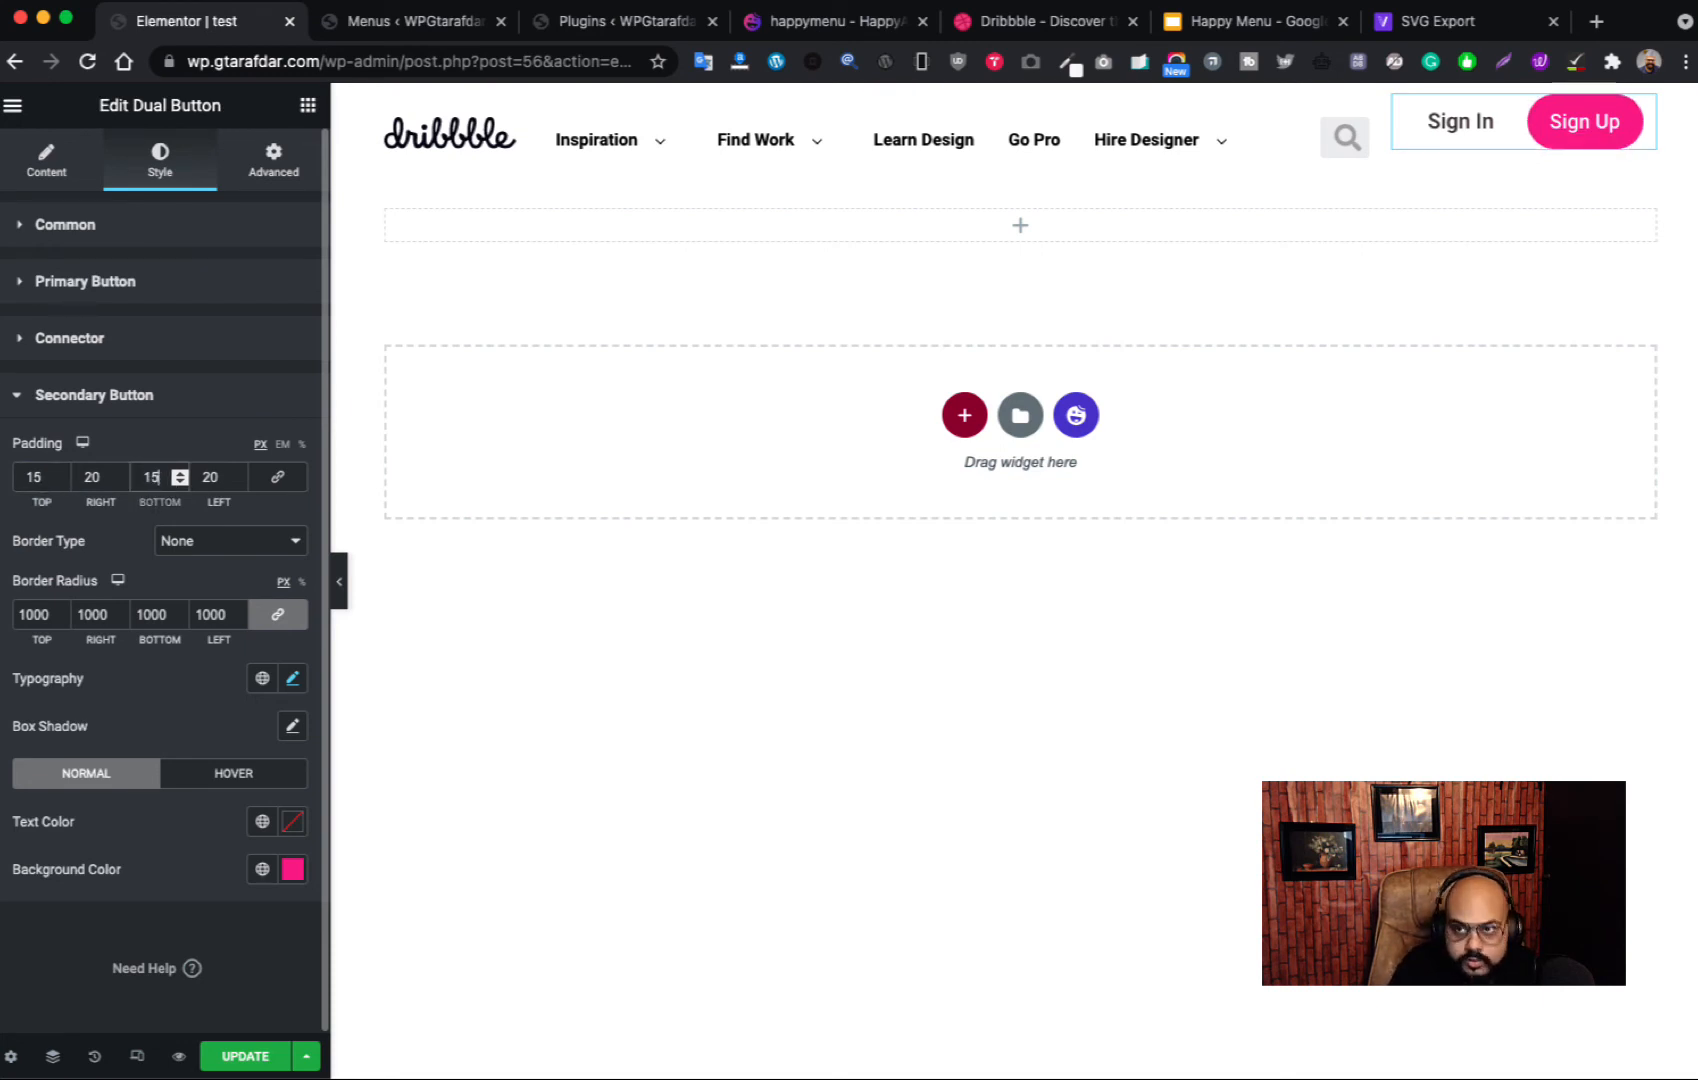
click(182, 413)
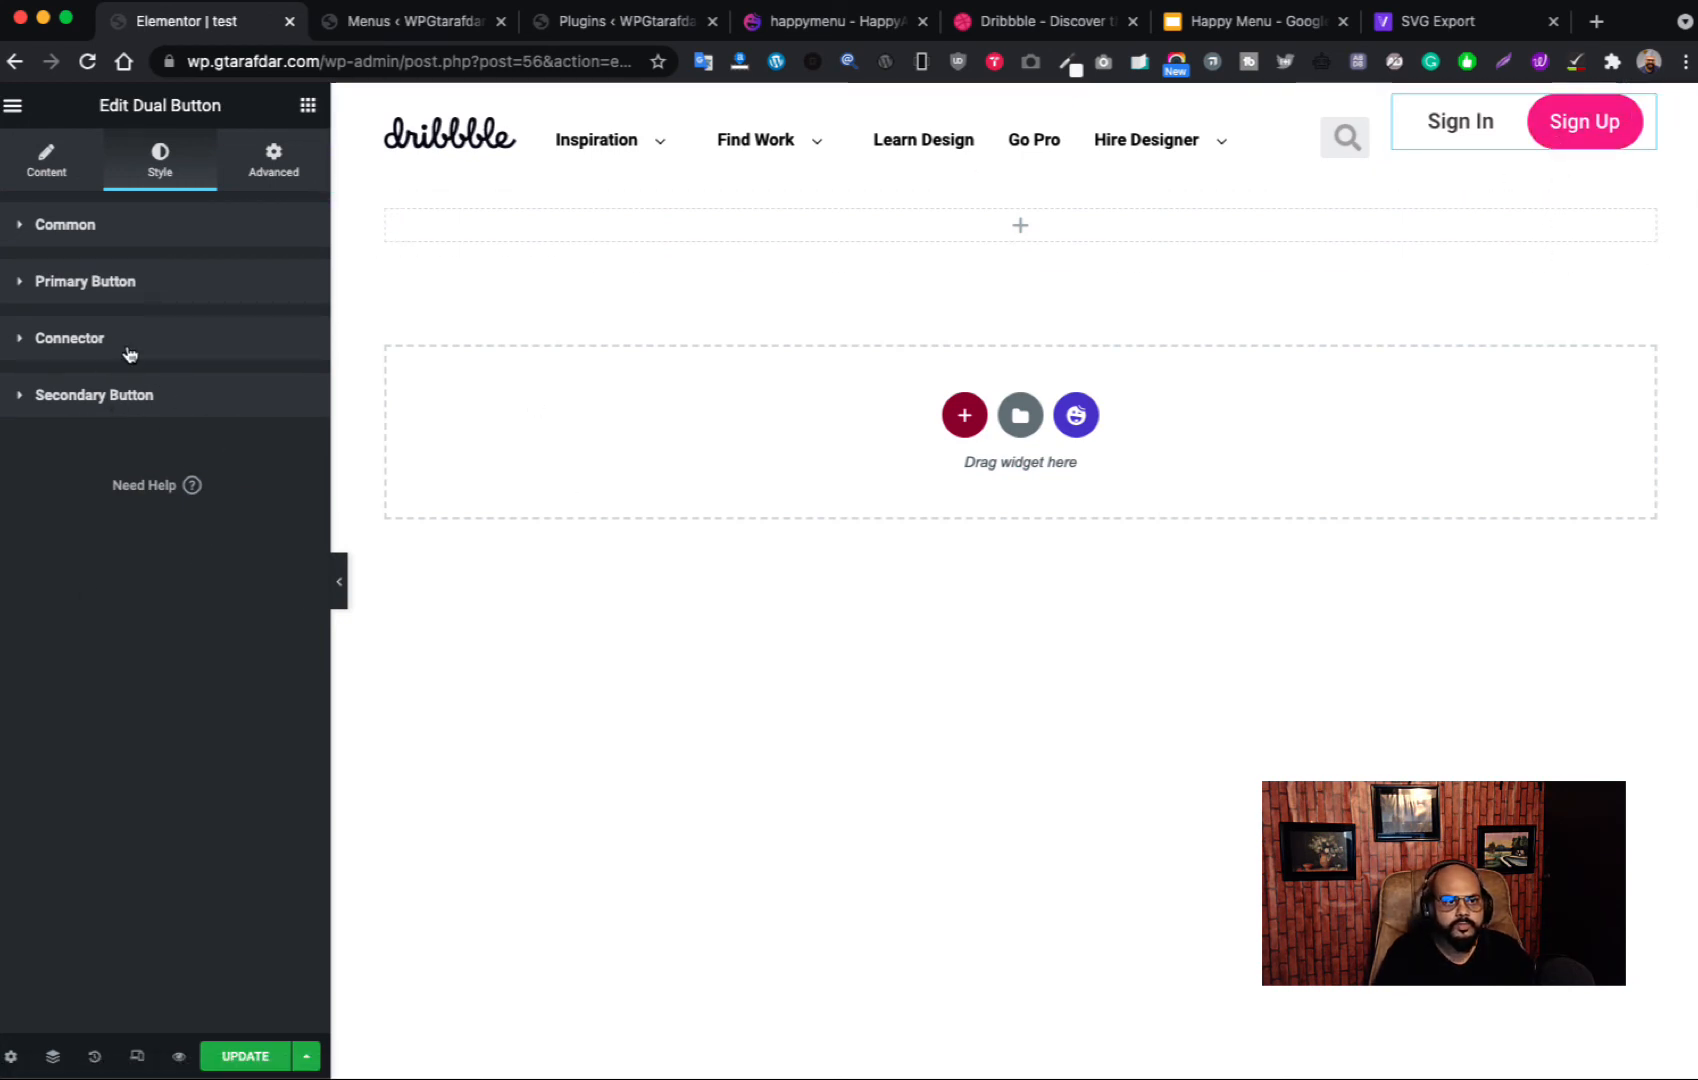
Step: Set the secondary Sign Up button's hover background color to the lighter pink #FD63BF
click(129, 354)
click(151, 357)
click(178, 402)
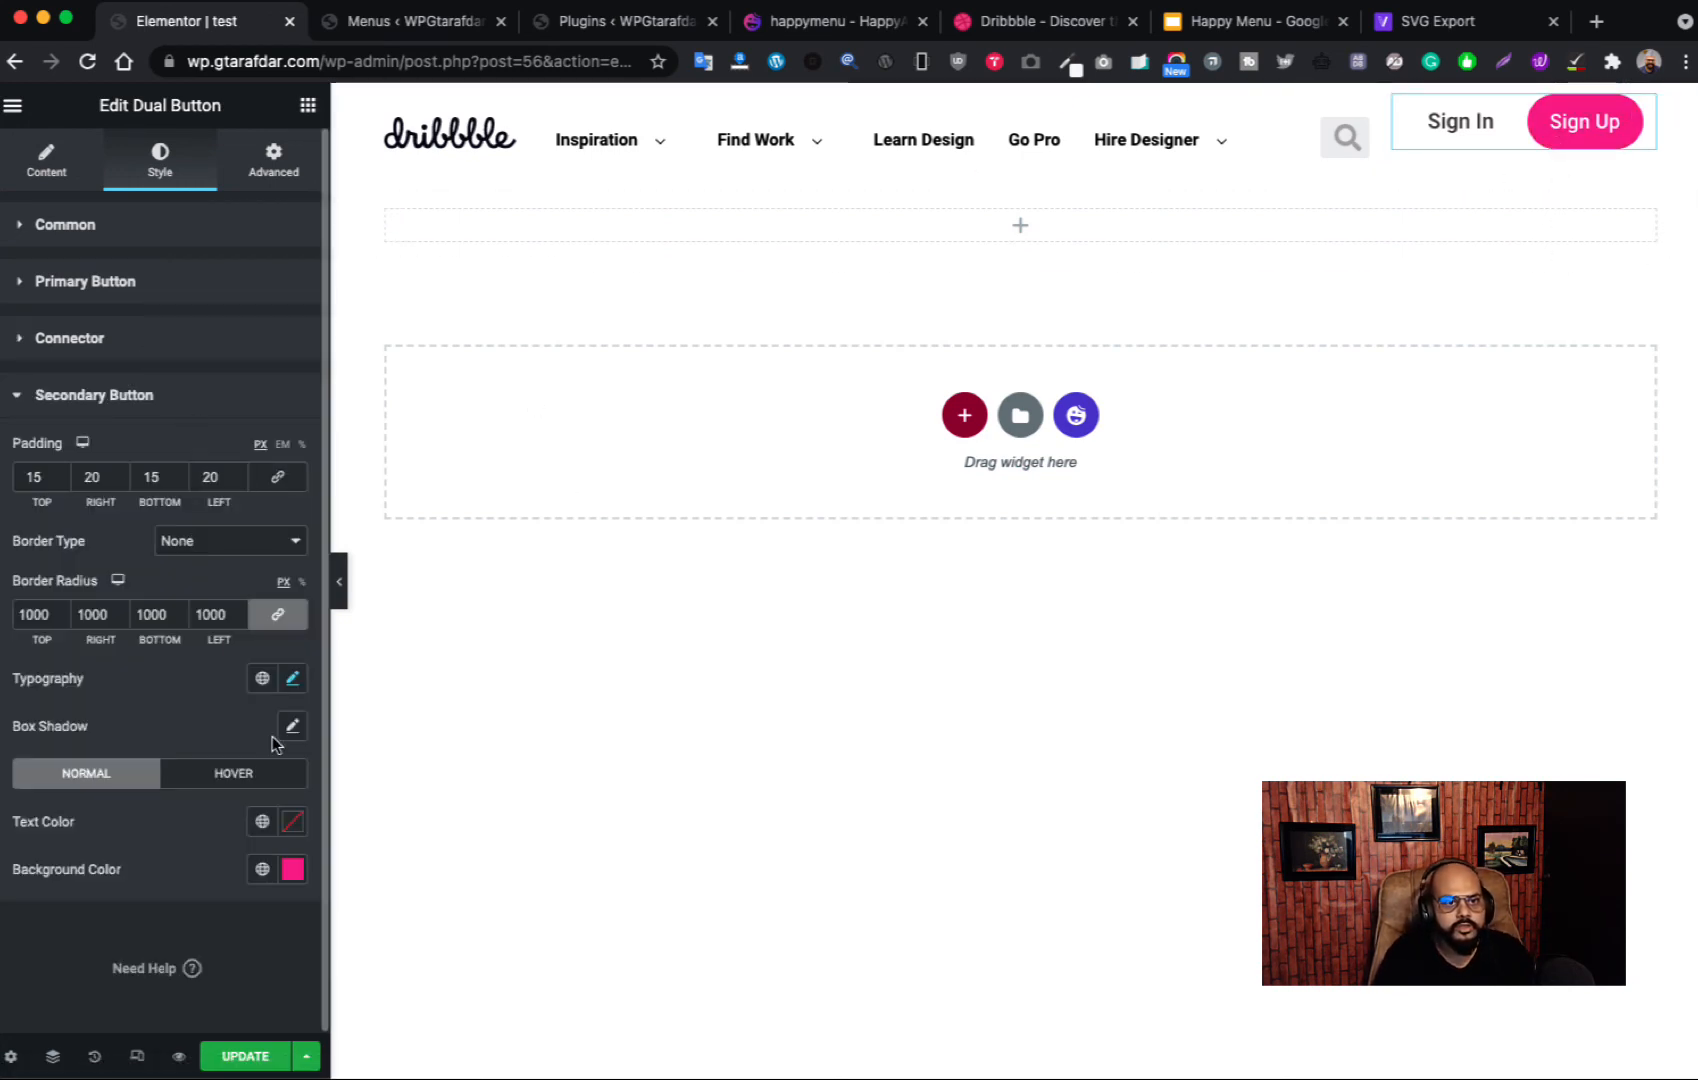
click(226, 787)
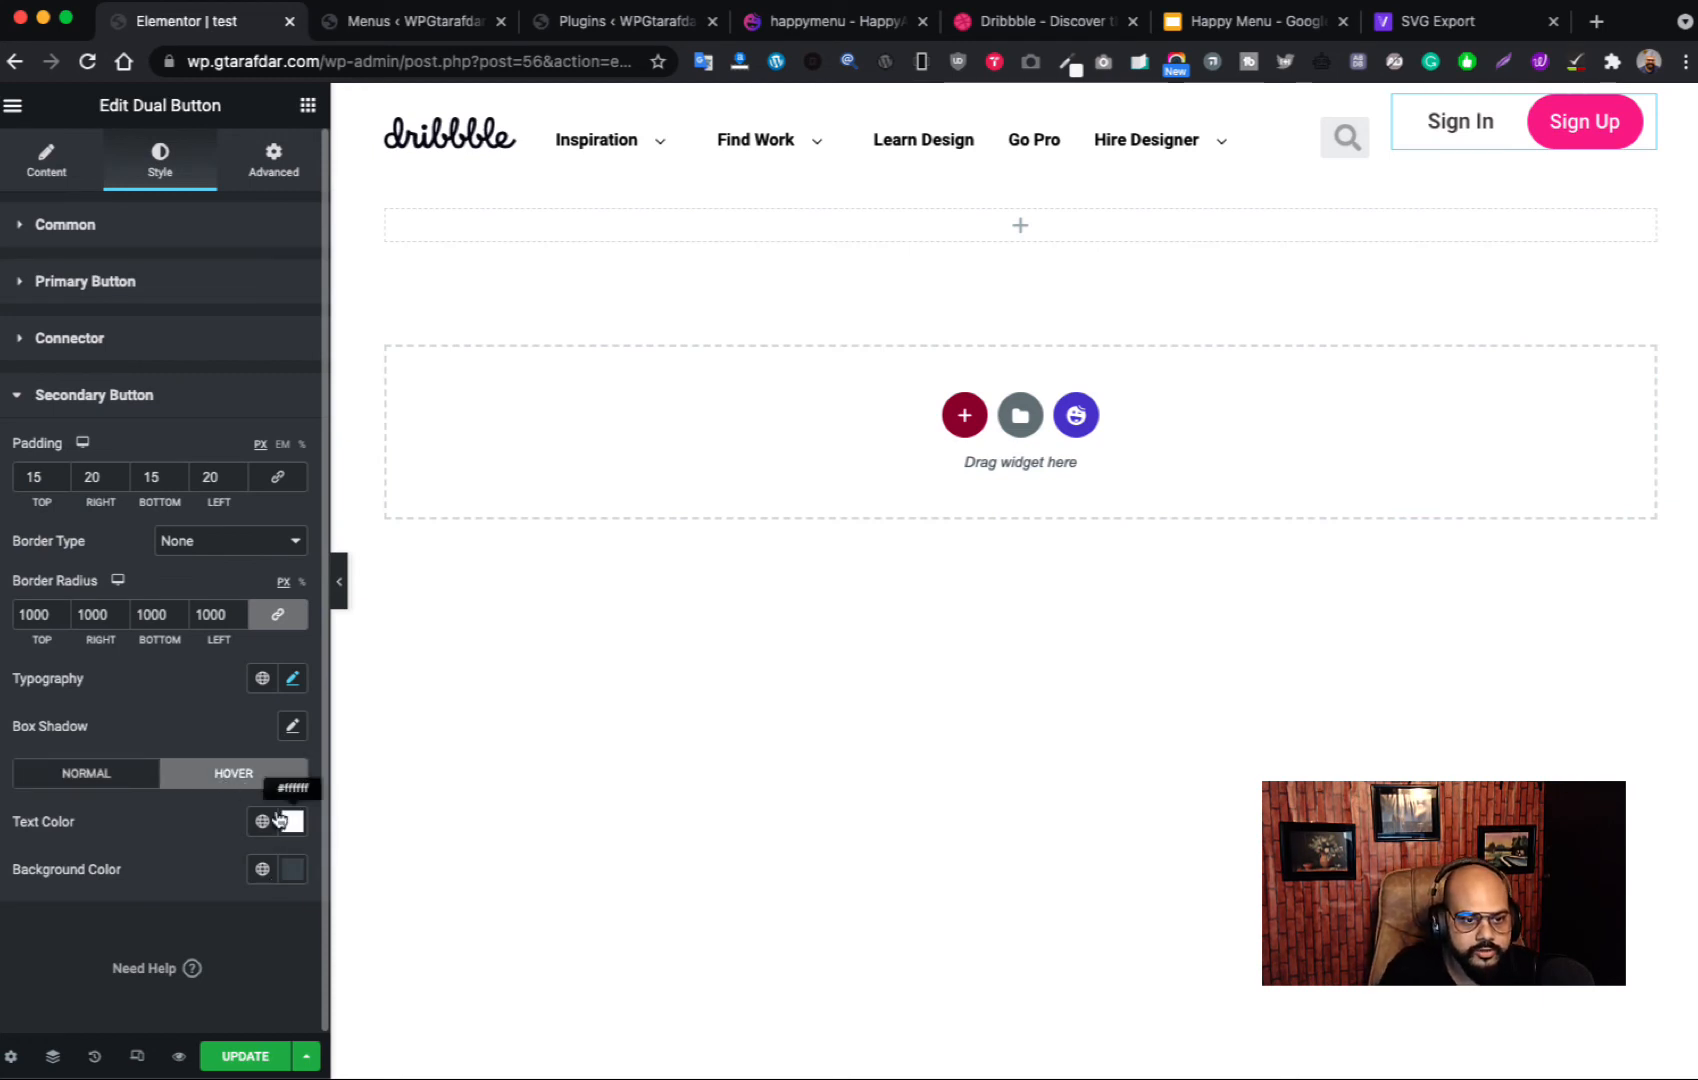
click(293, 876)
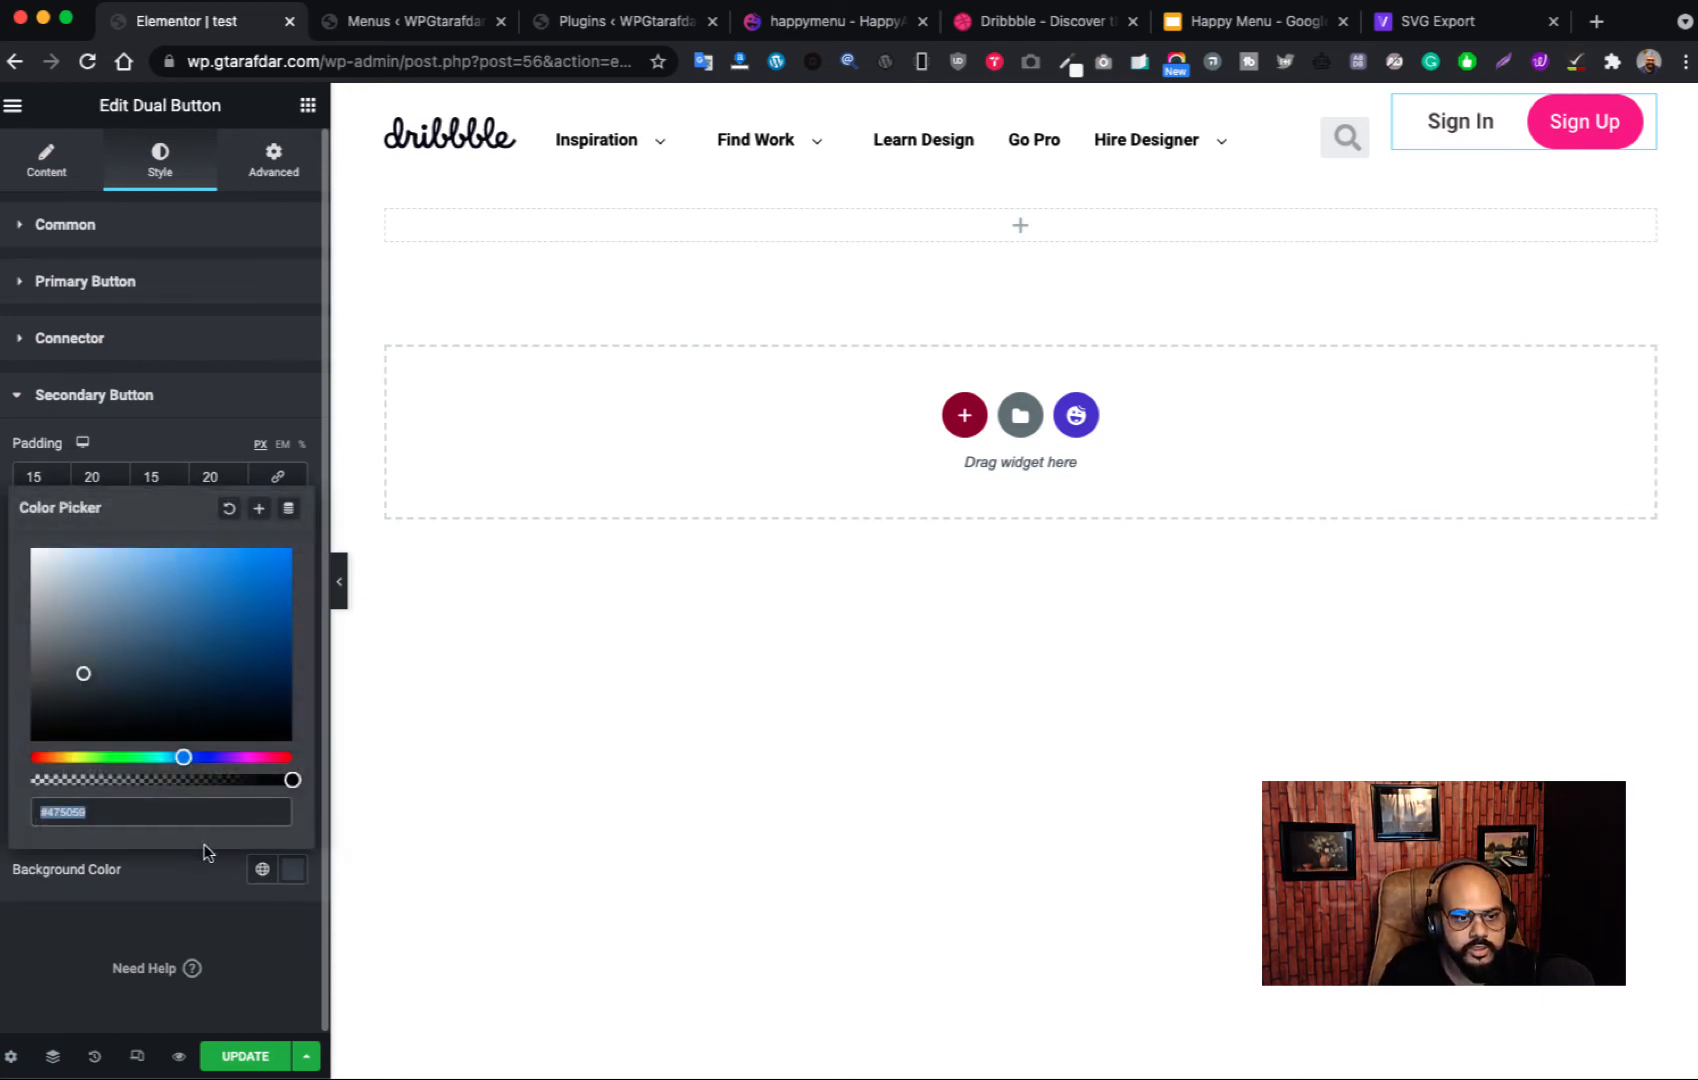
drag(216, 760, 258, 758)
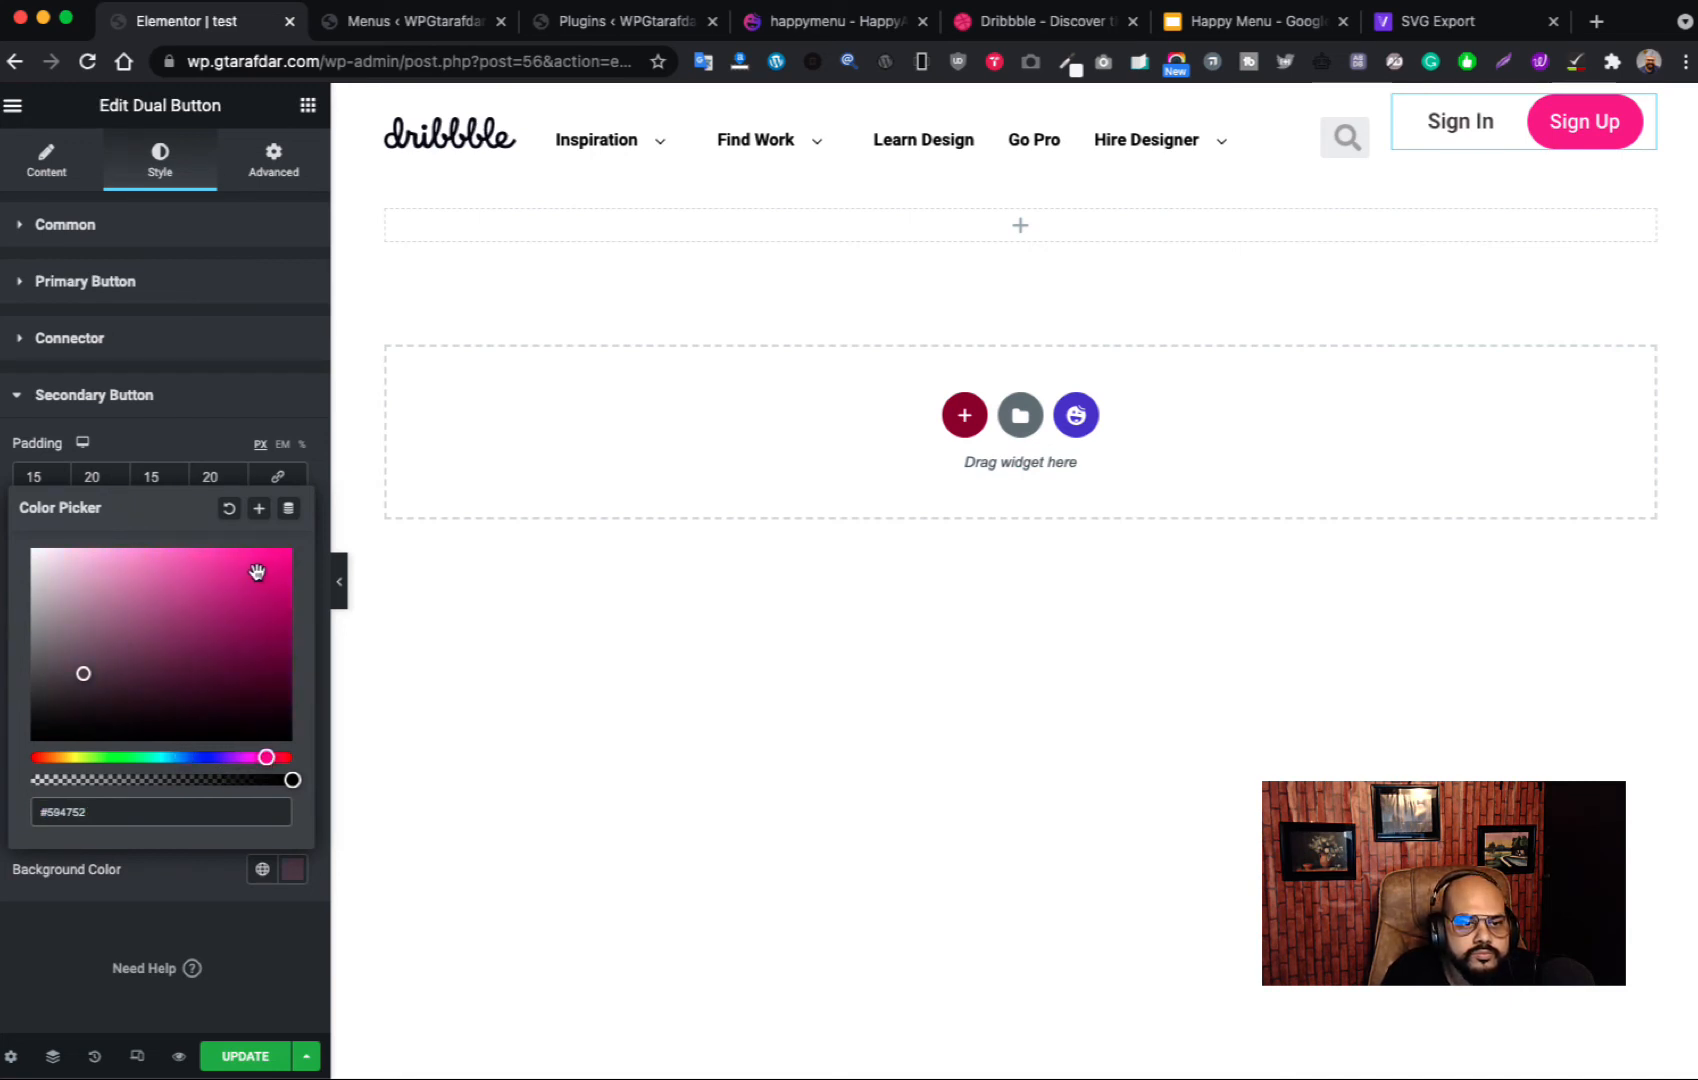
drag(257, 572, 256, 558)
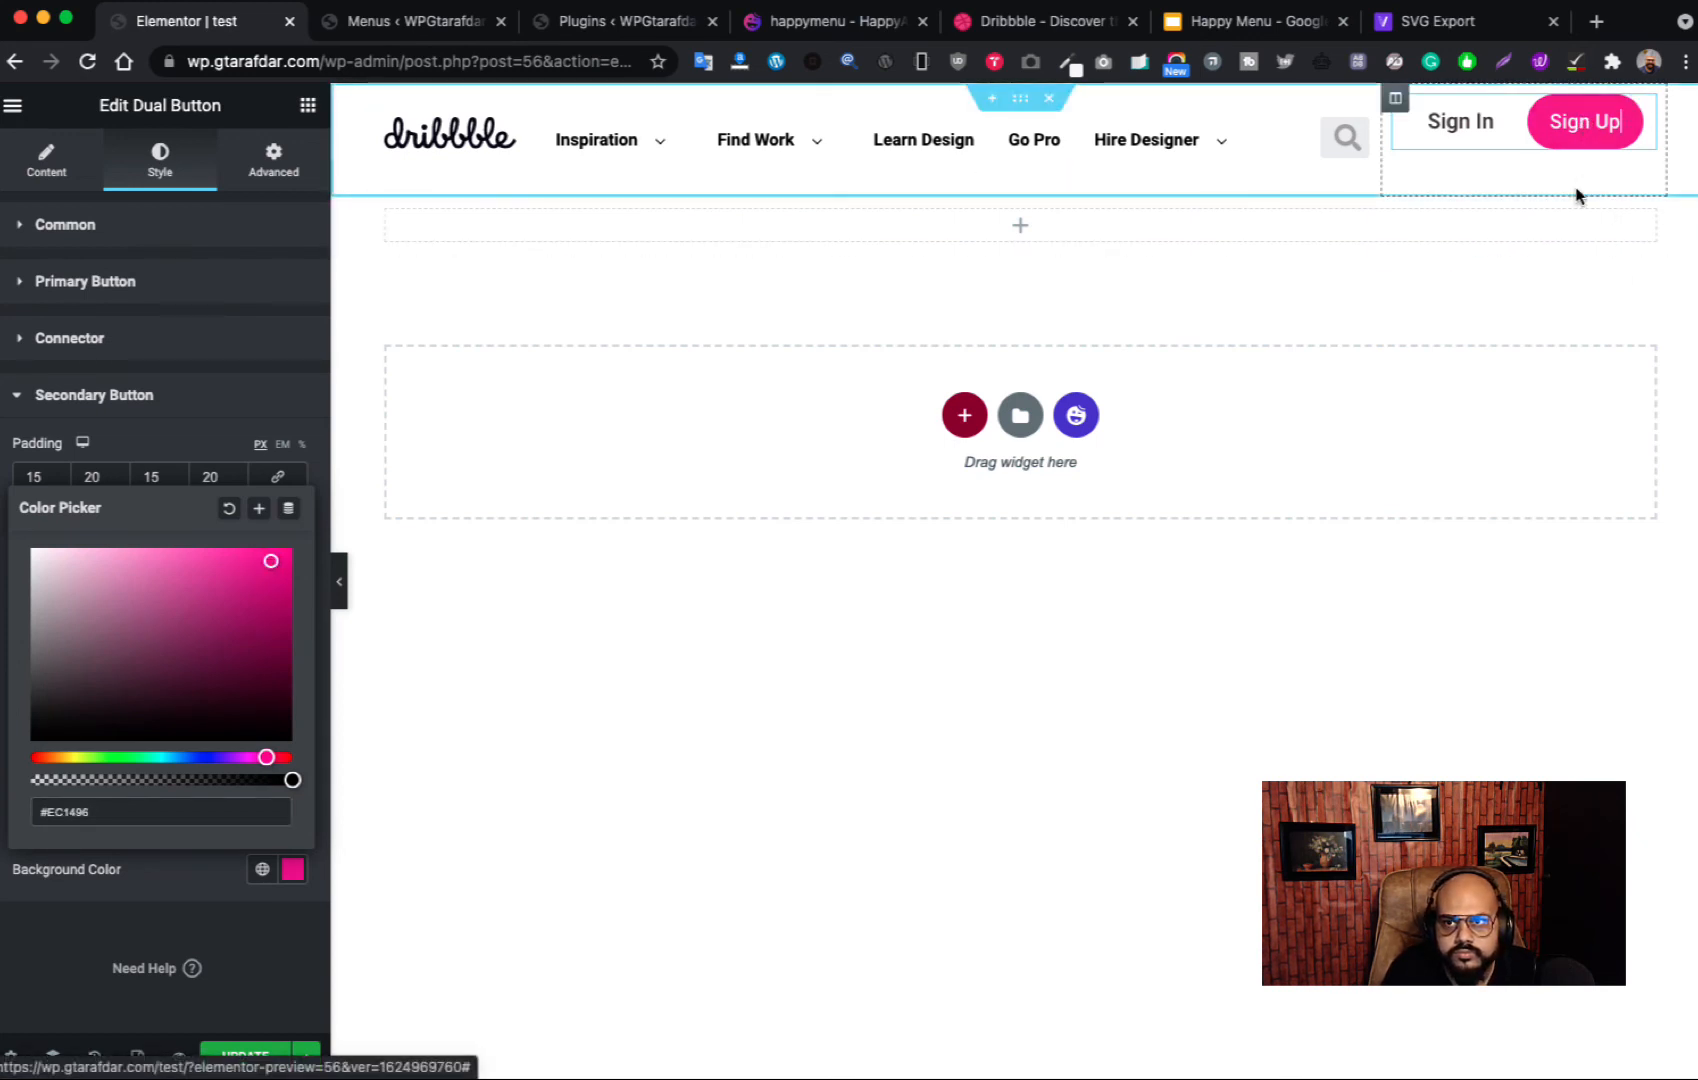
drag(268, 560, 193, 553)
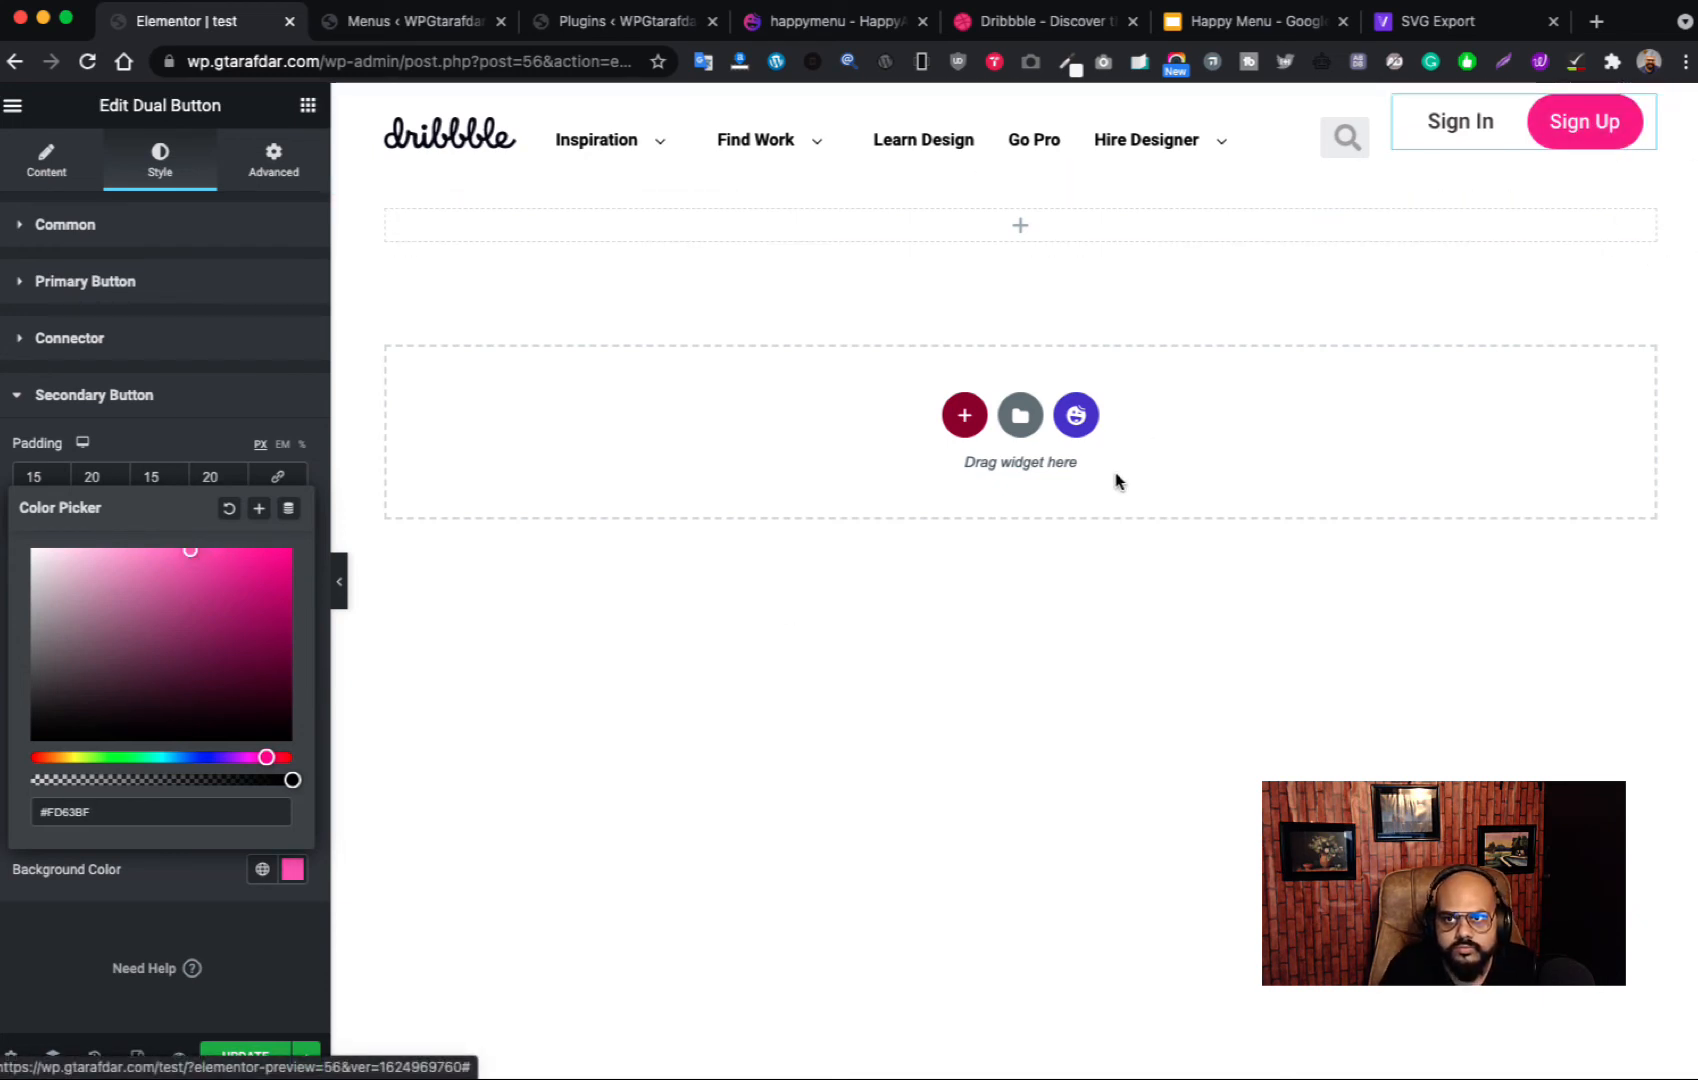
click(200, 398)
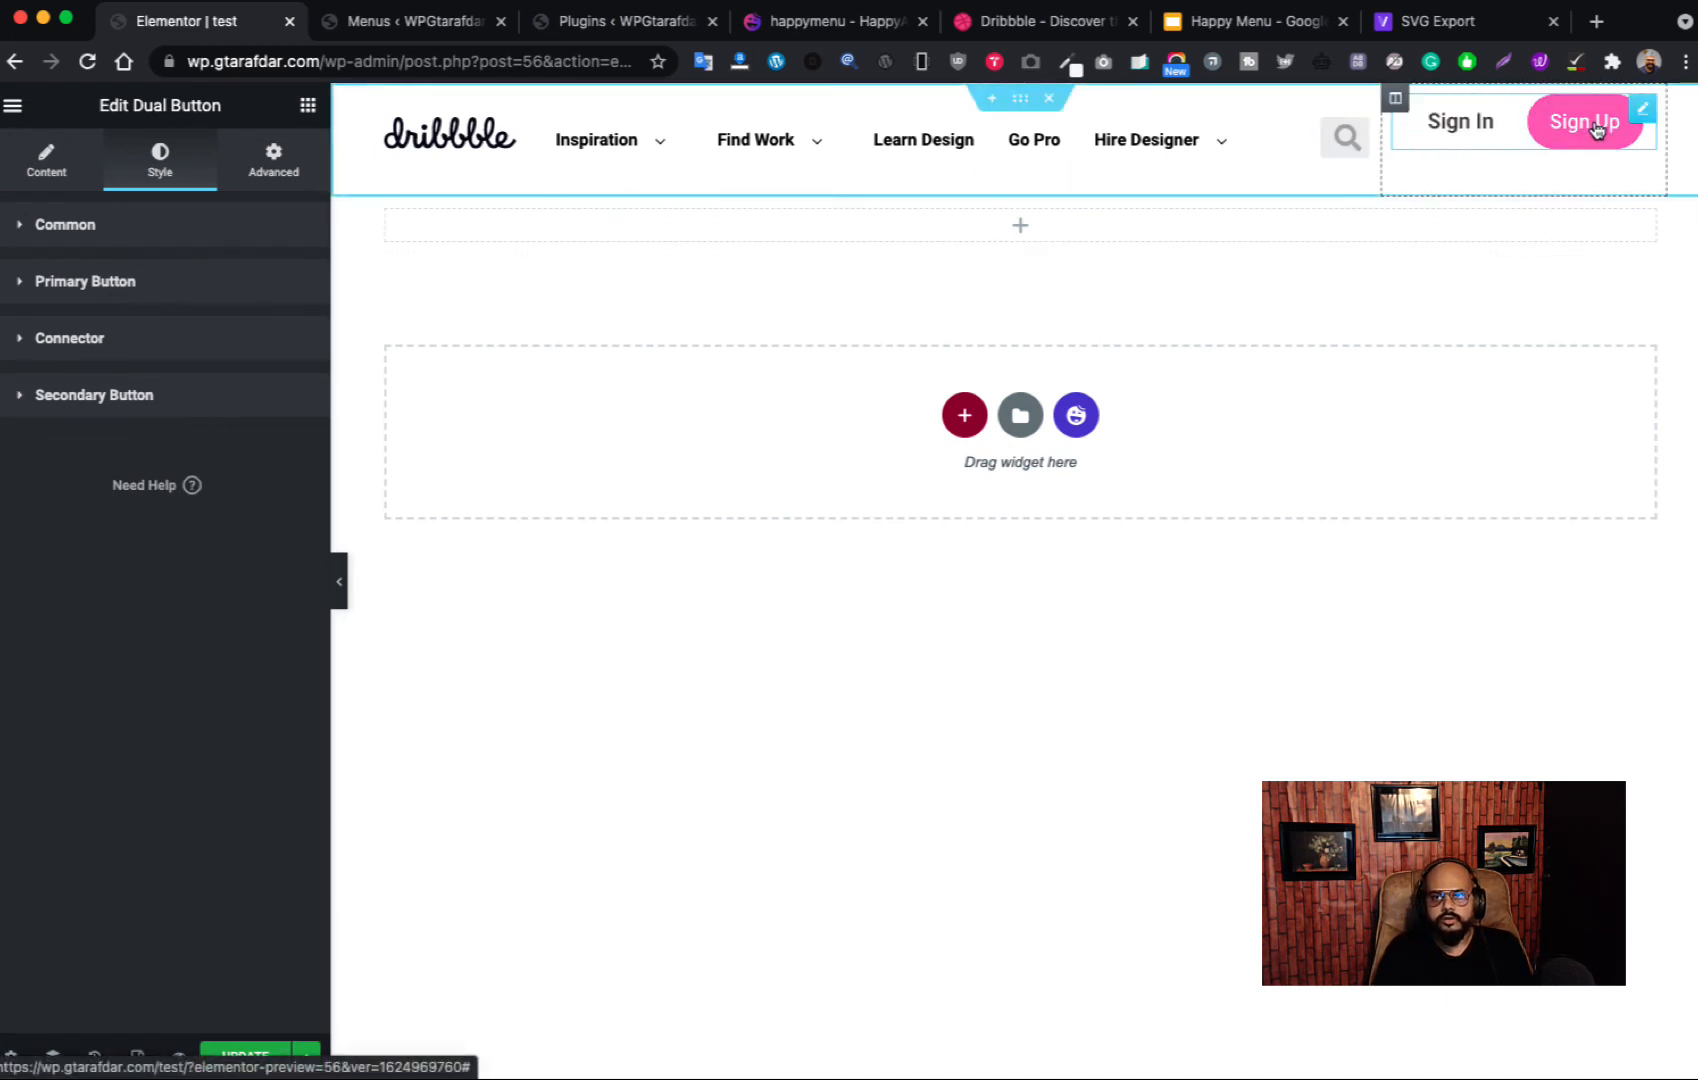
Step: Check the Sign In link on the Dribbble and demo headers and clear the primary Sign In button's hover background color
click(168, 278)
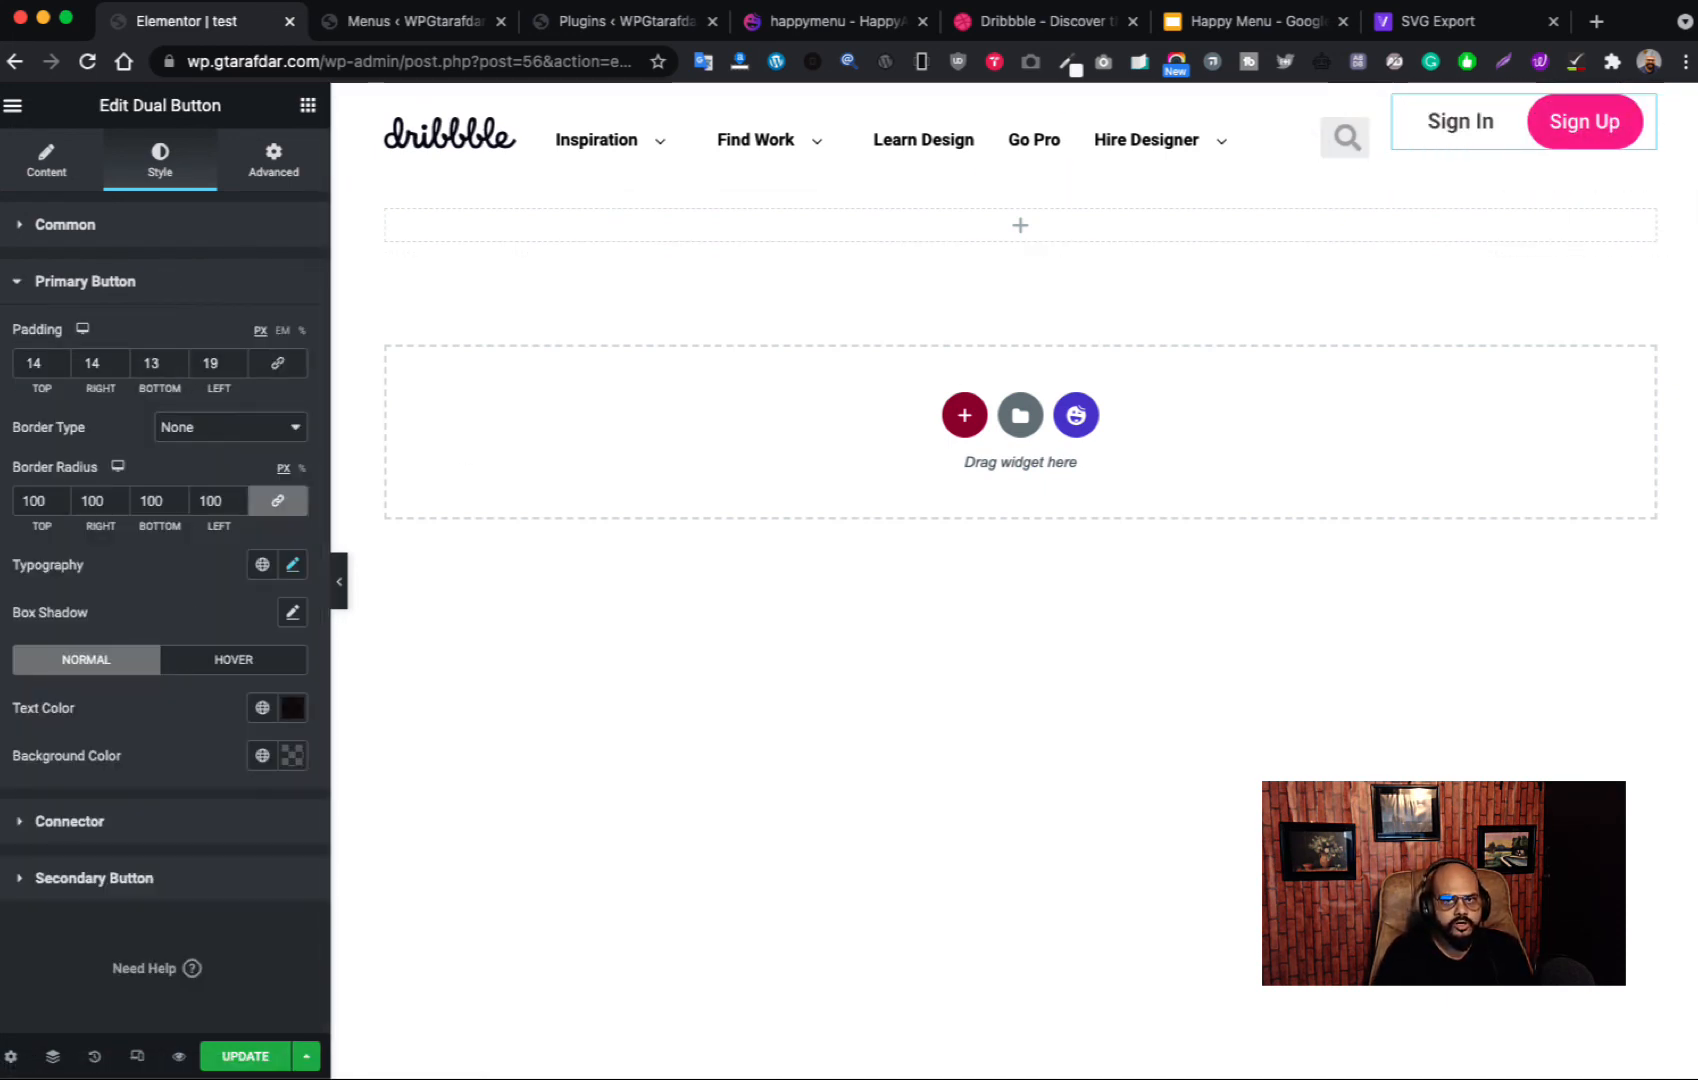
click(1035, 30)
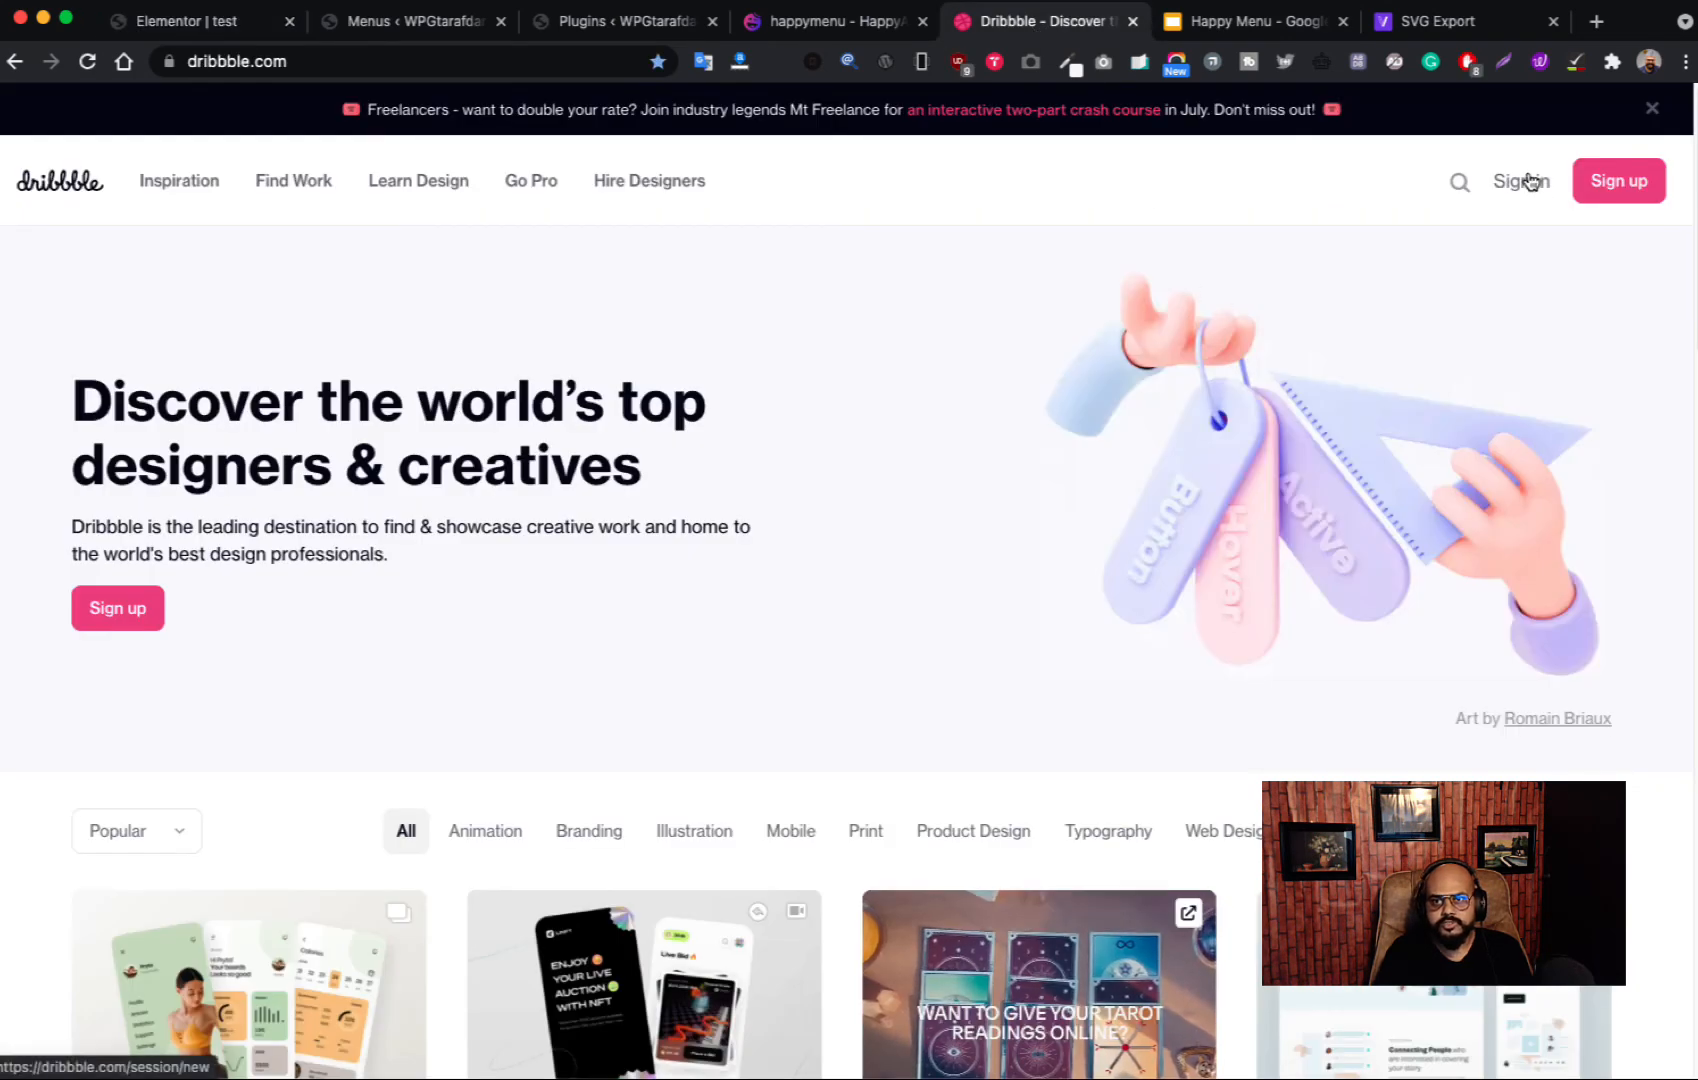
click(818, 33)
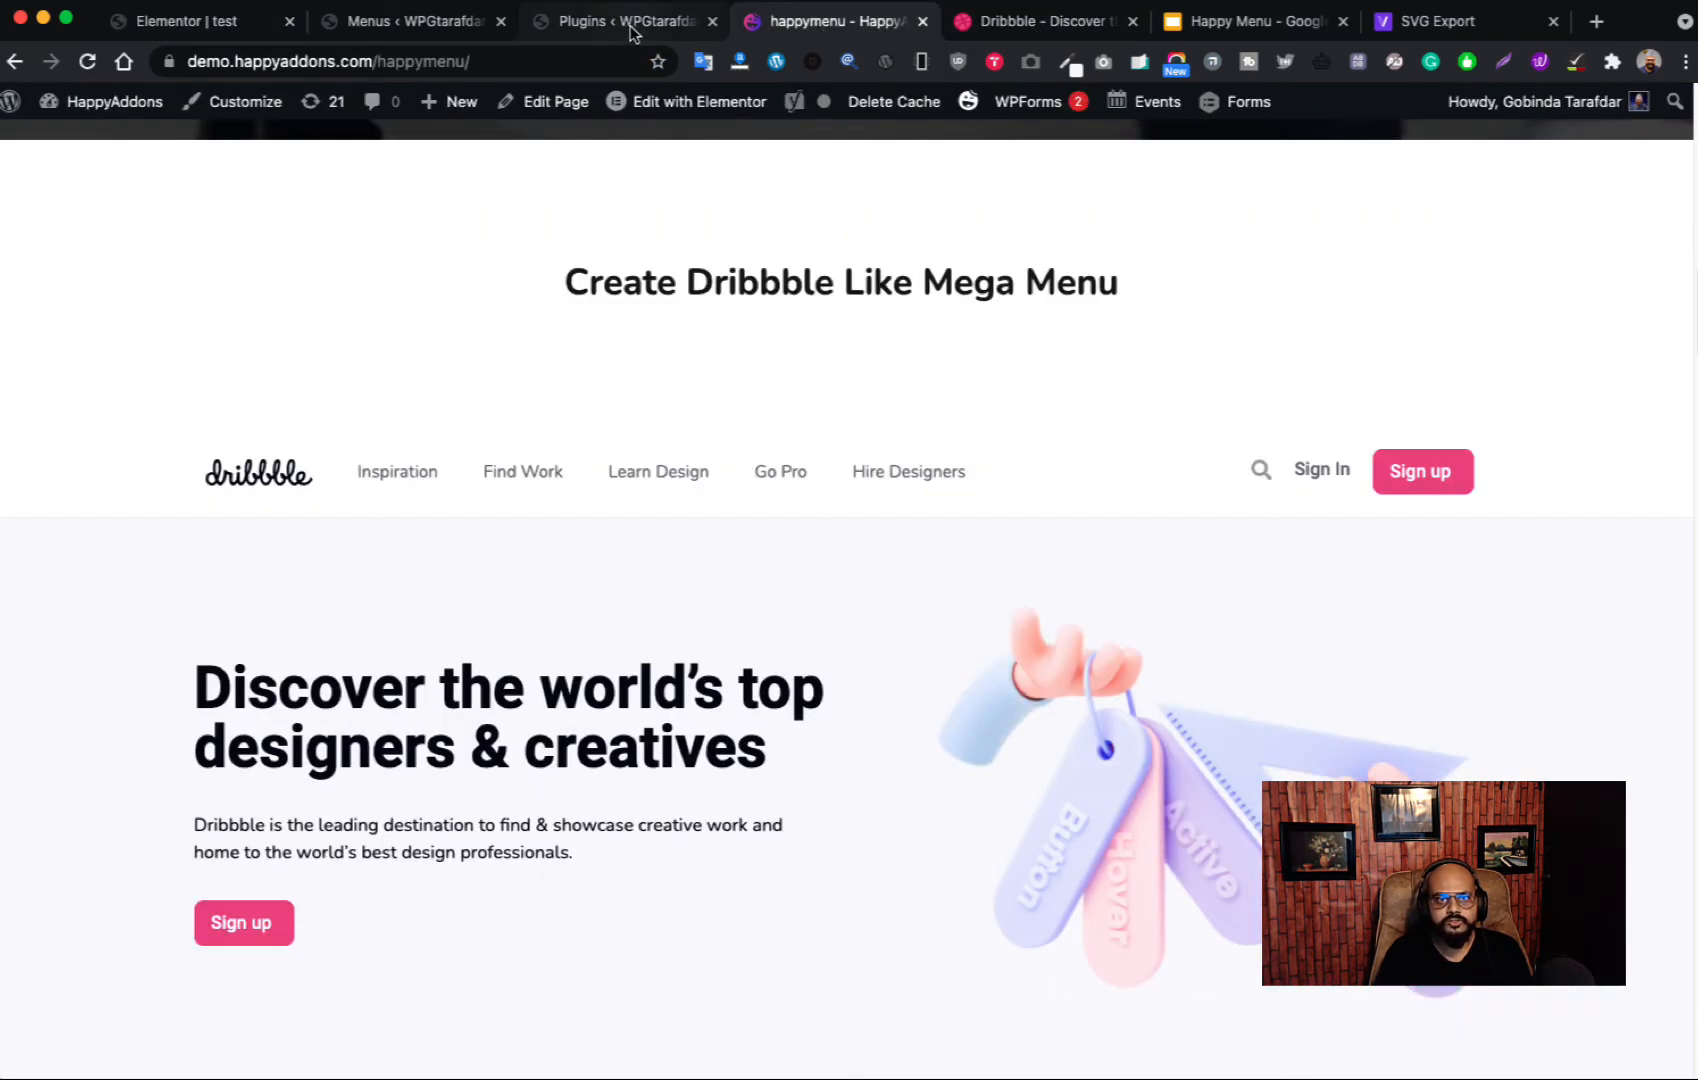
click(190, 21)
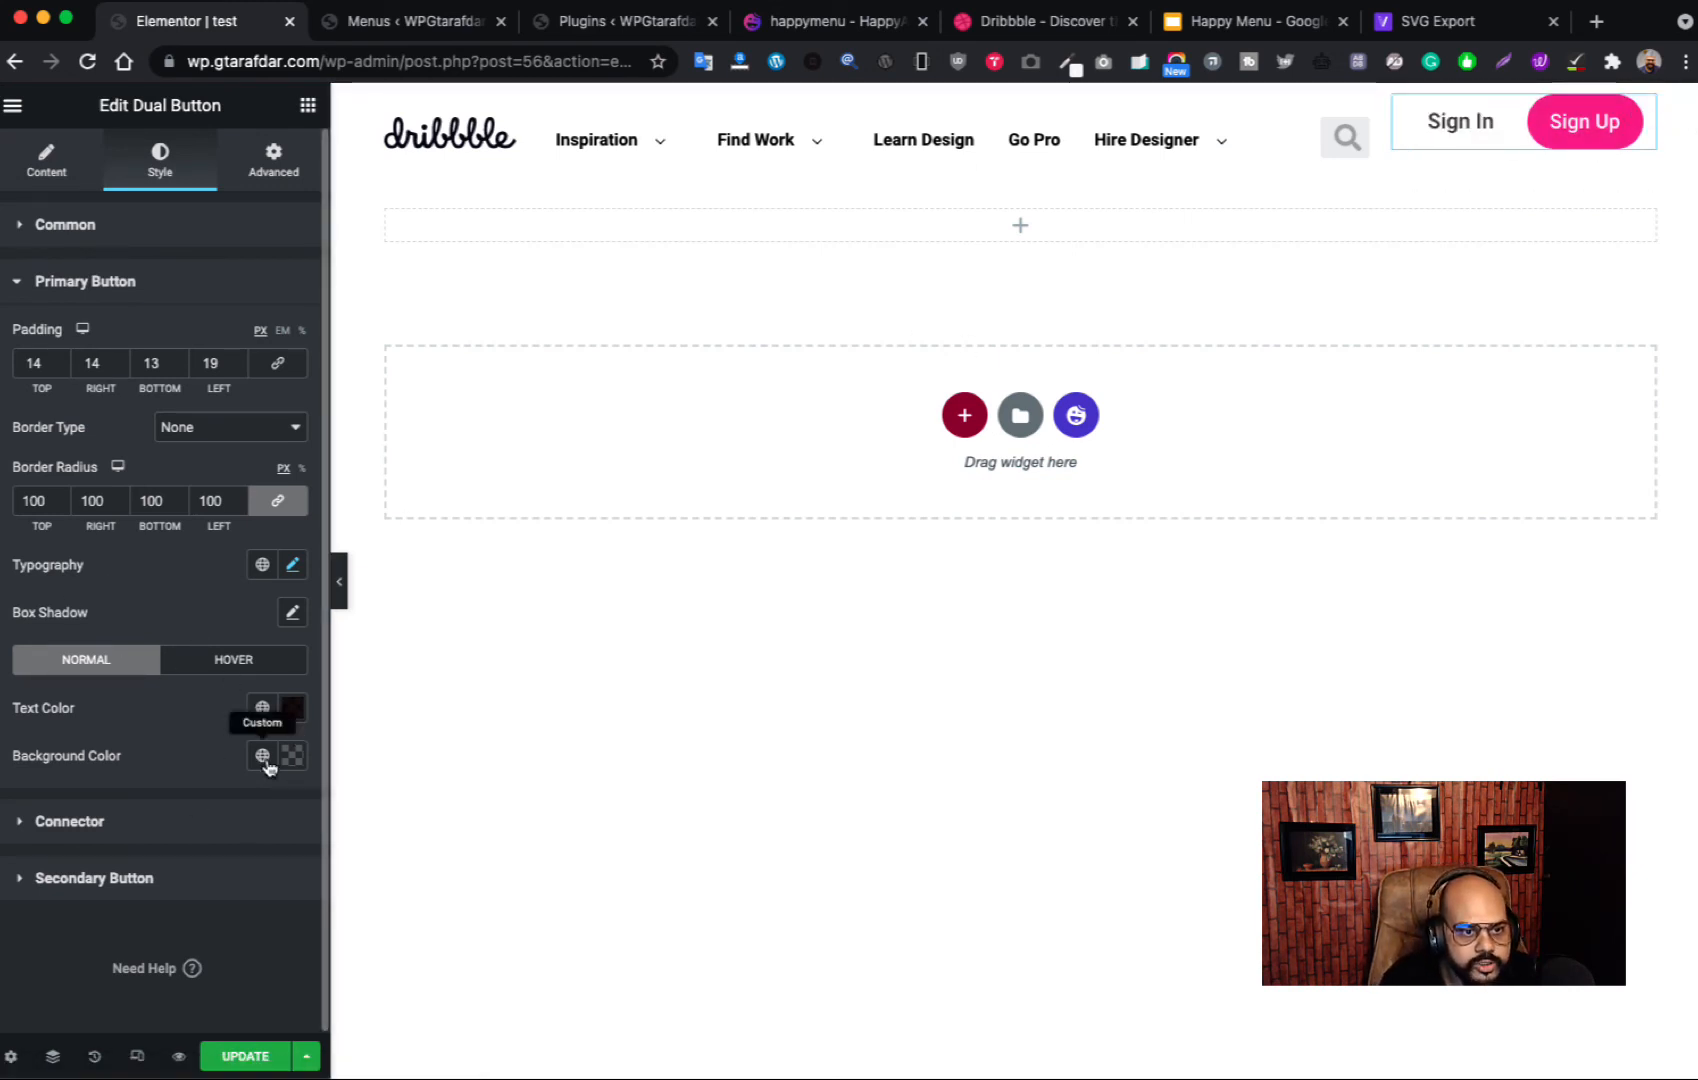
click(199, 664)
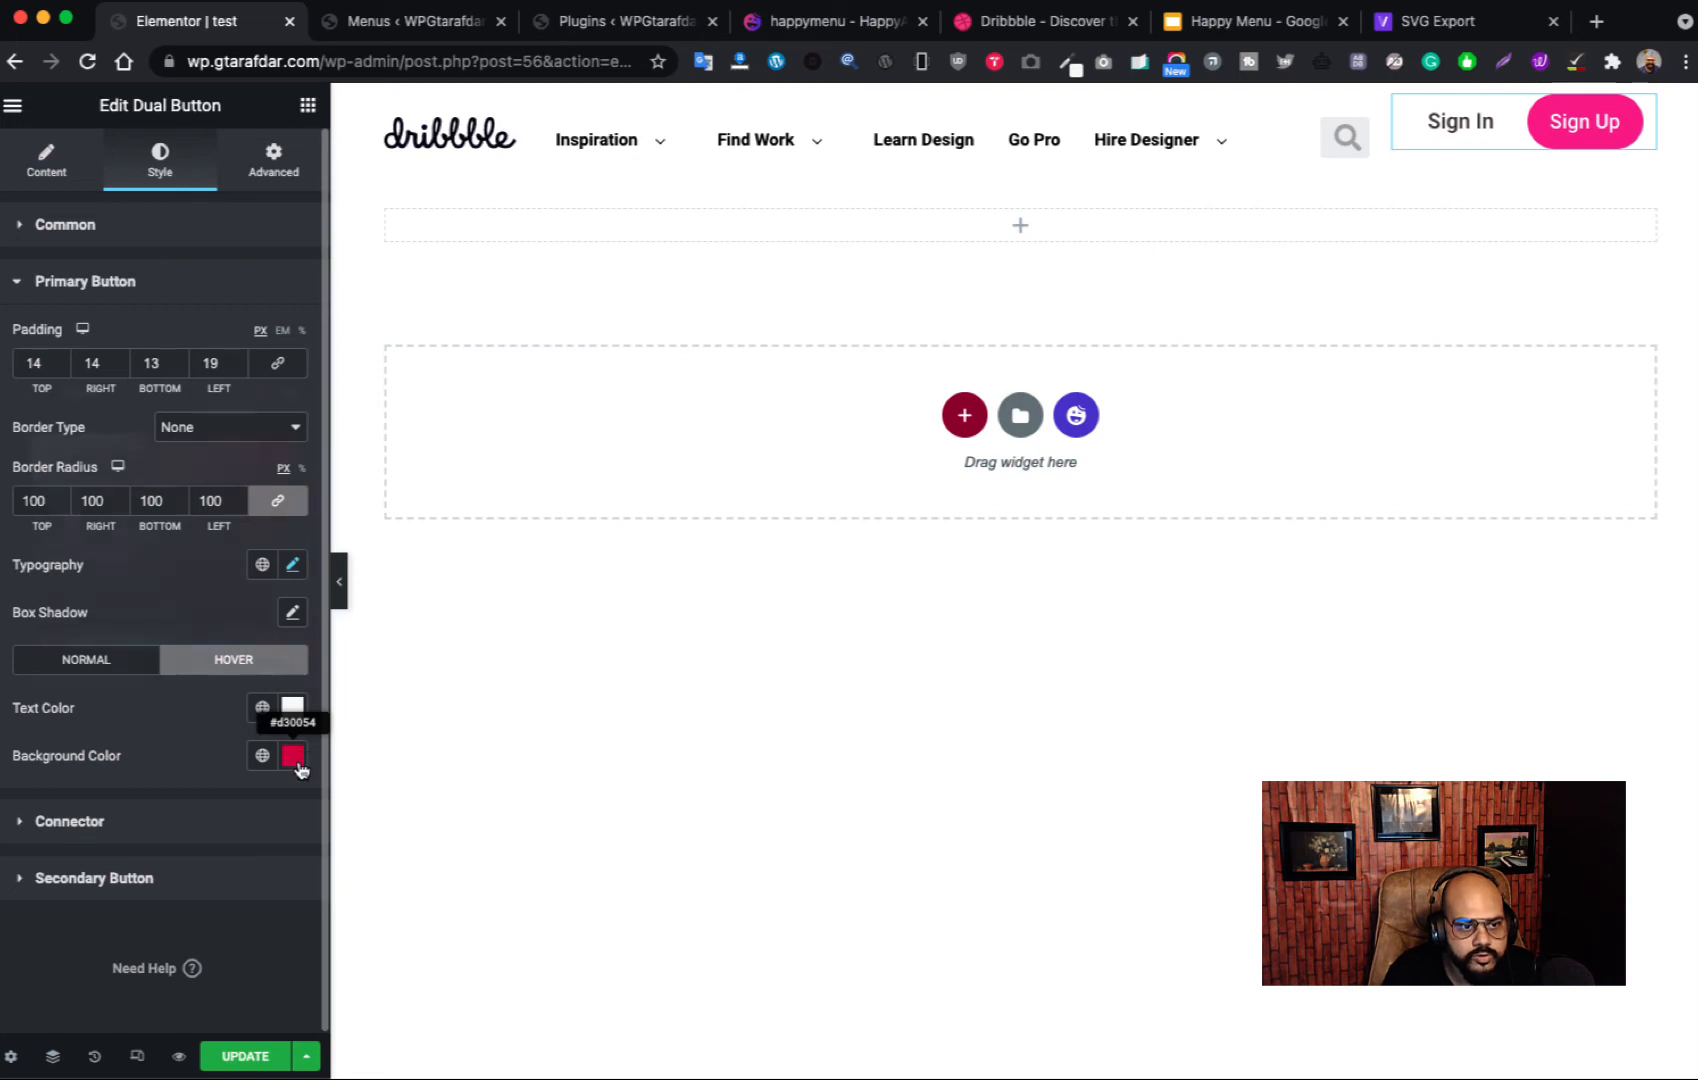
click(294, 758)
click(229, 394)
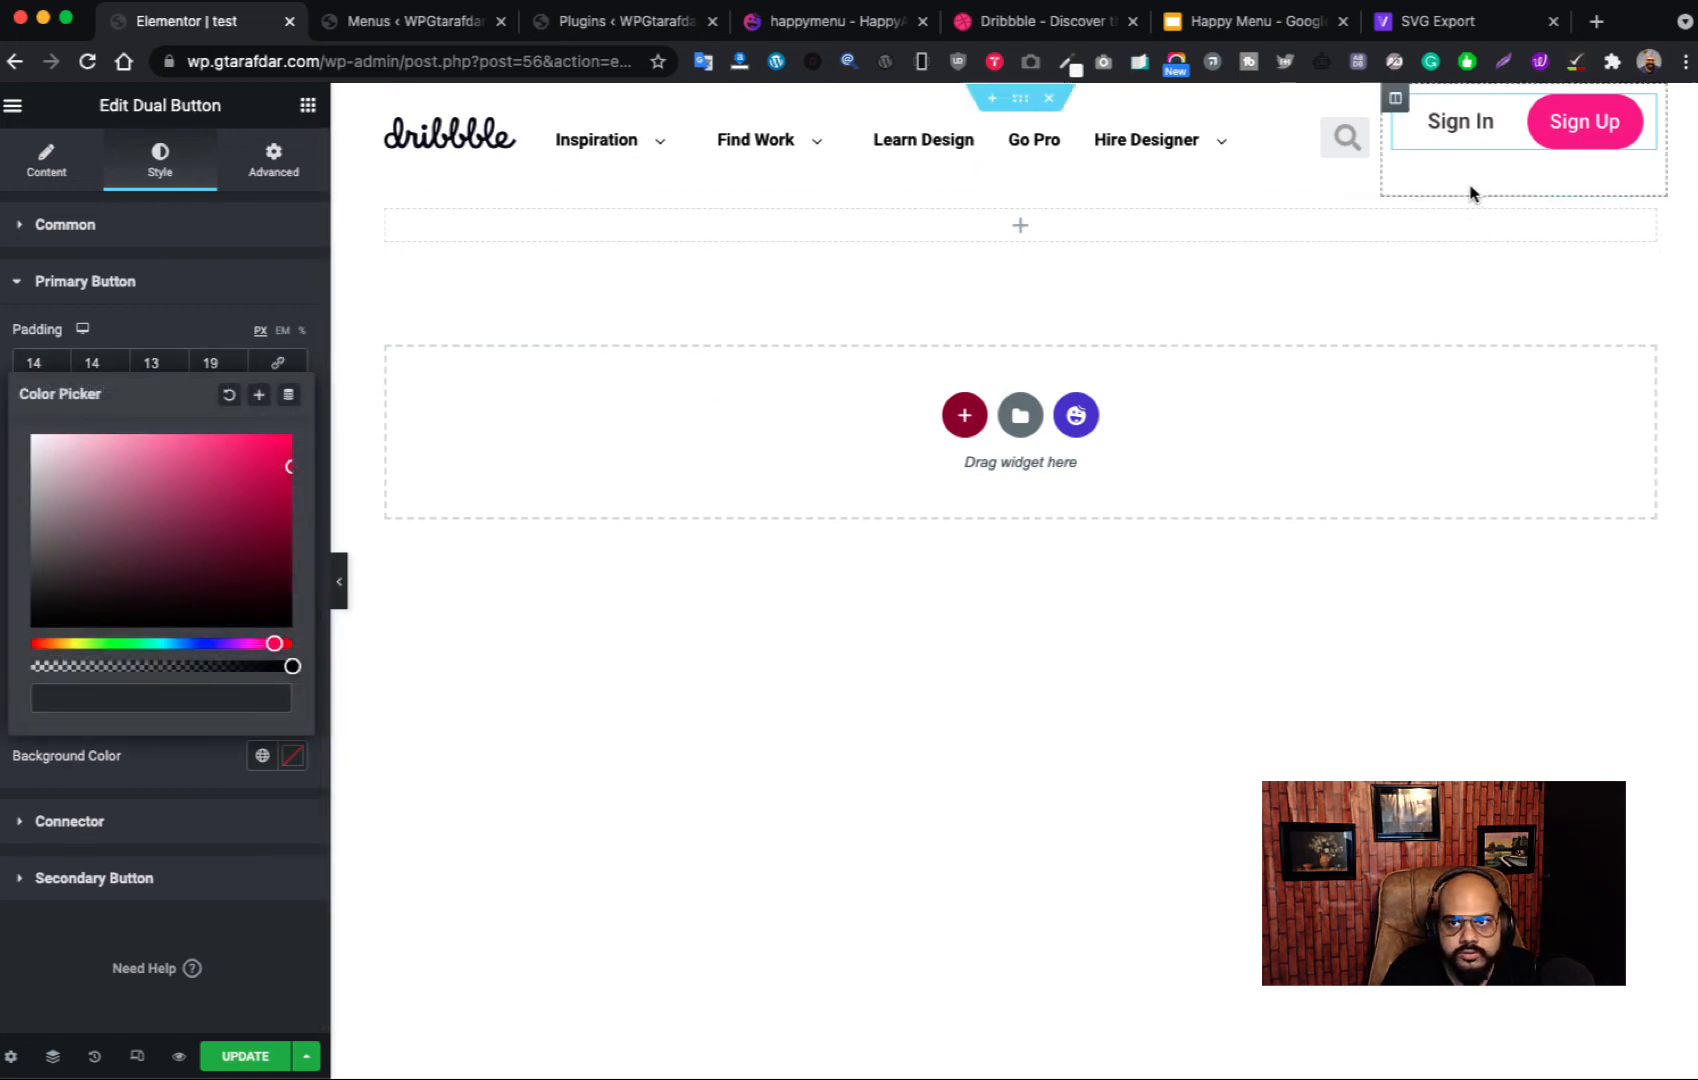
click(172, 284)
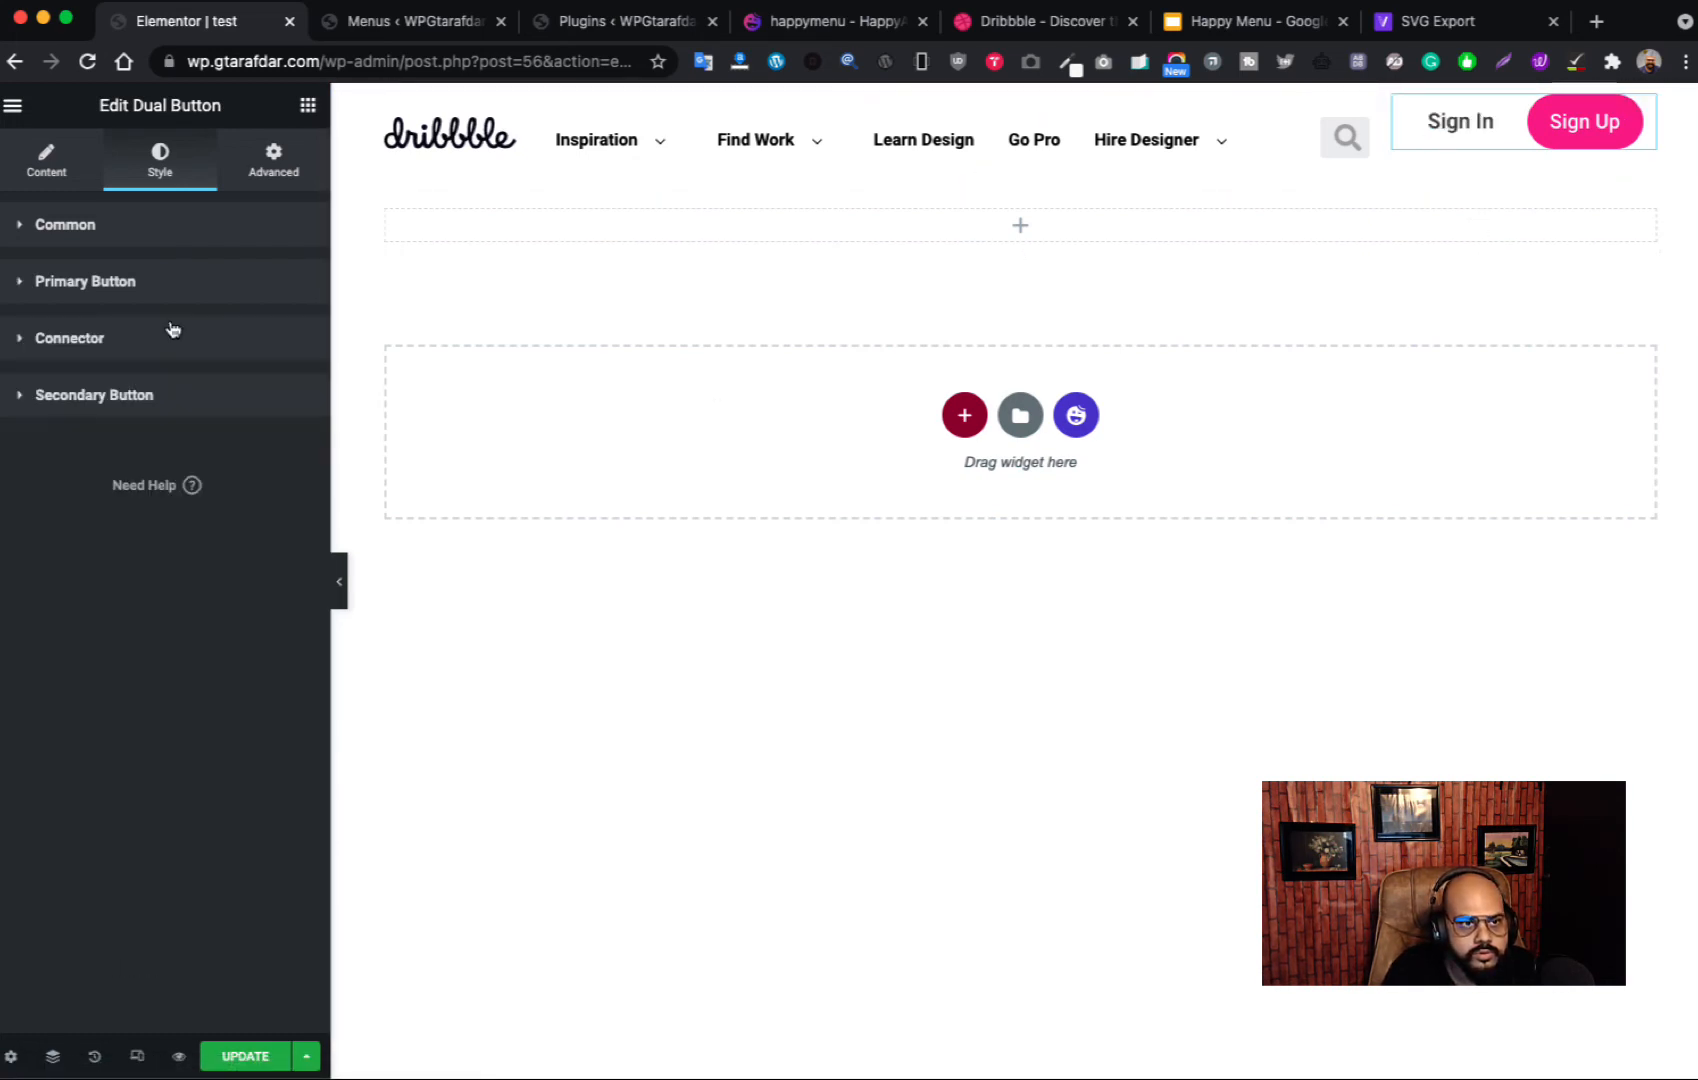
click(194, 290)
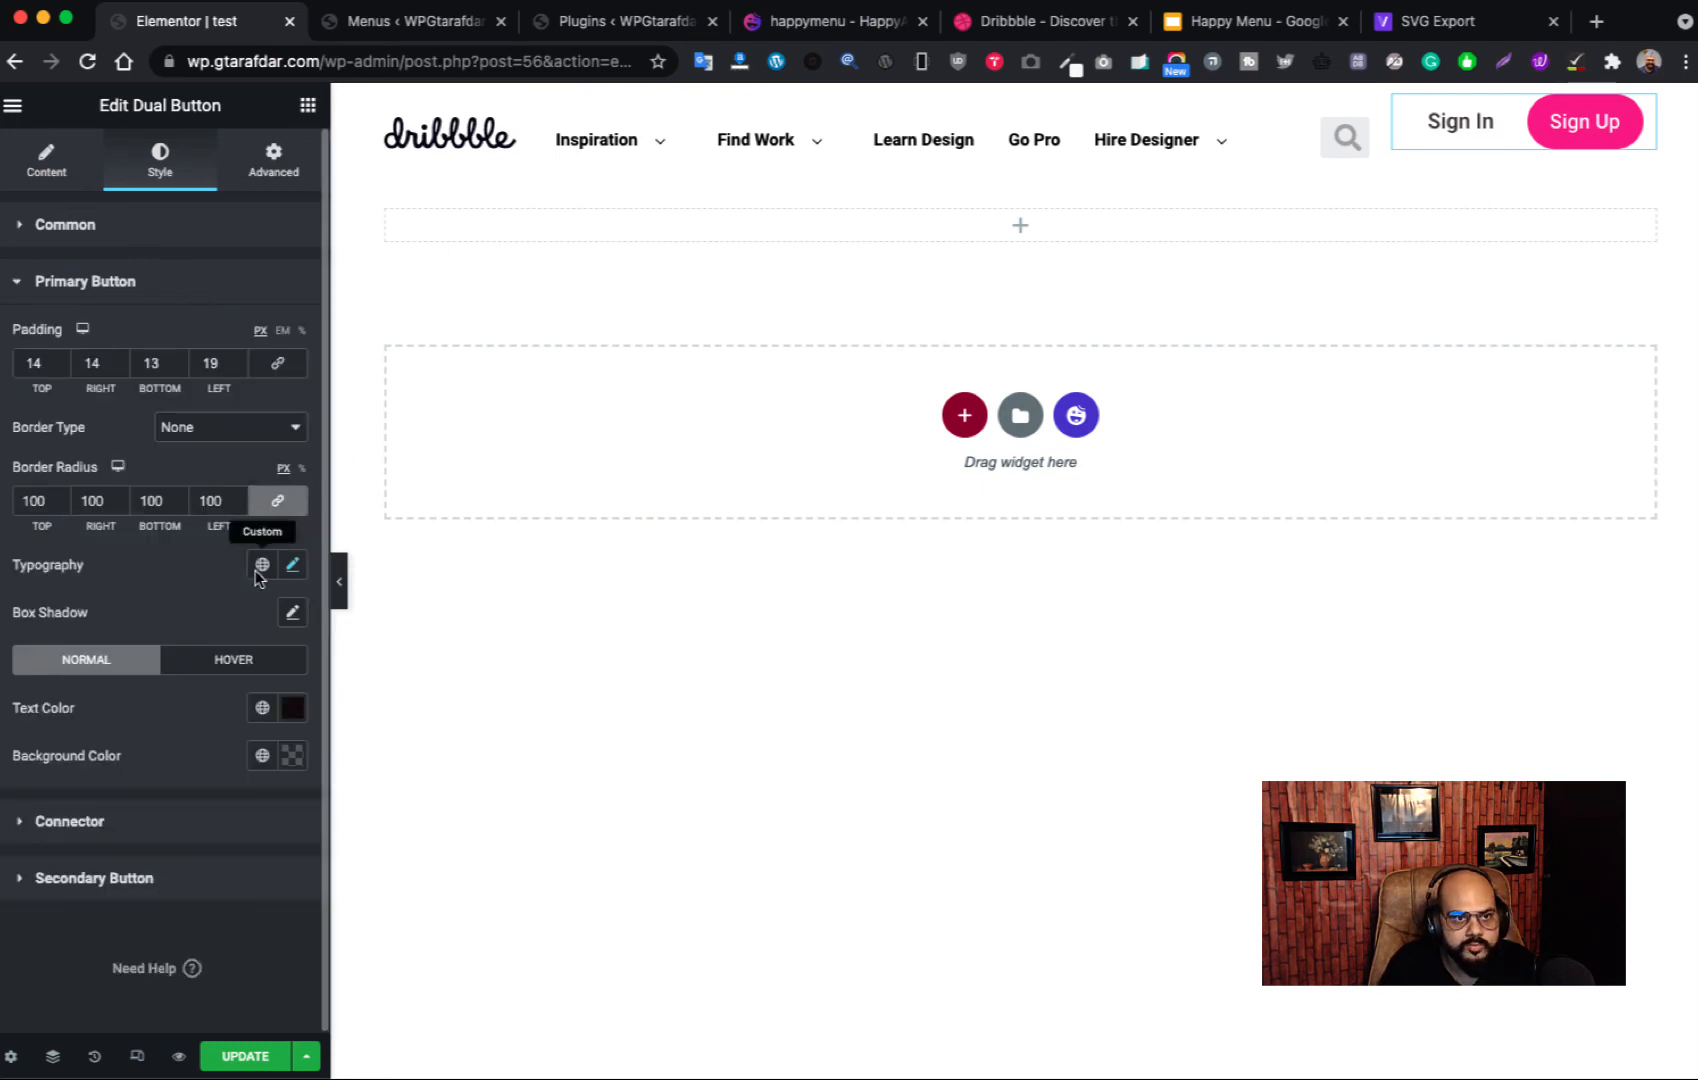
Step: Clear the primary Sign In button's hover text color
click(292, 706)
click(206, 718)
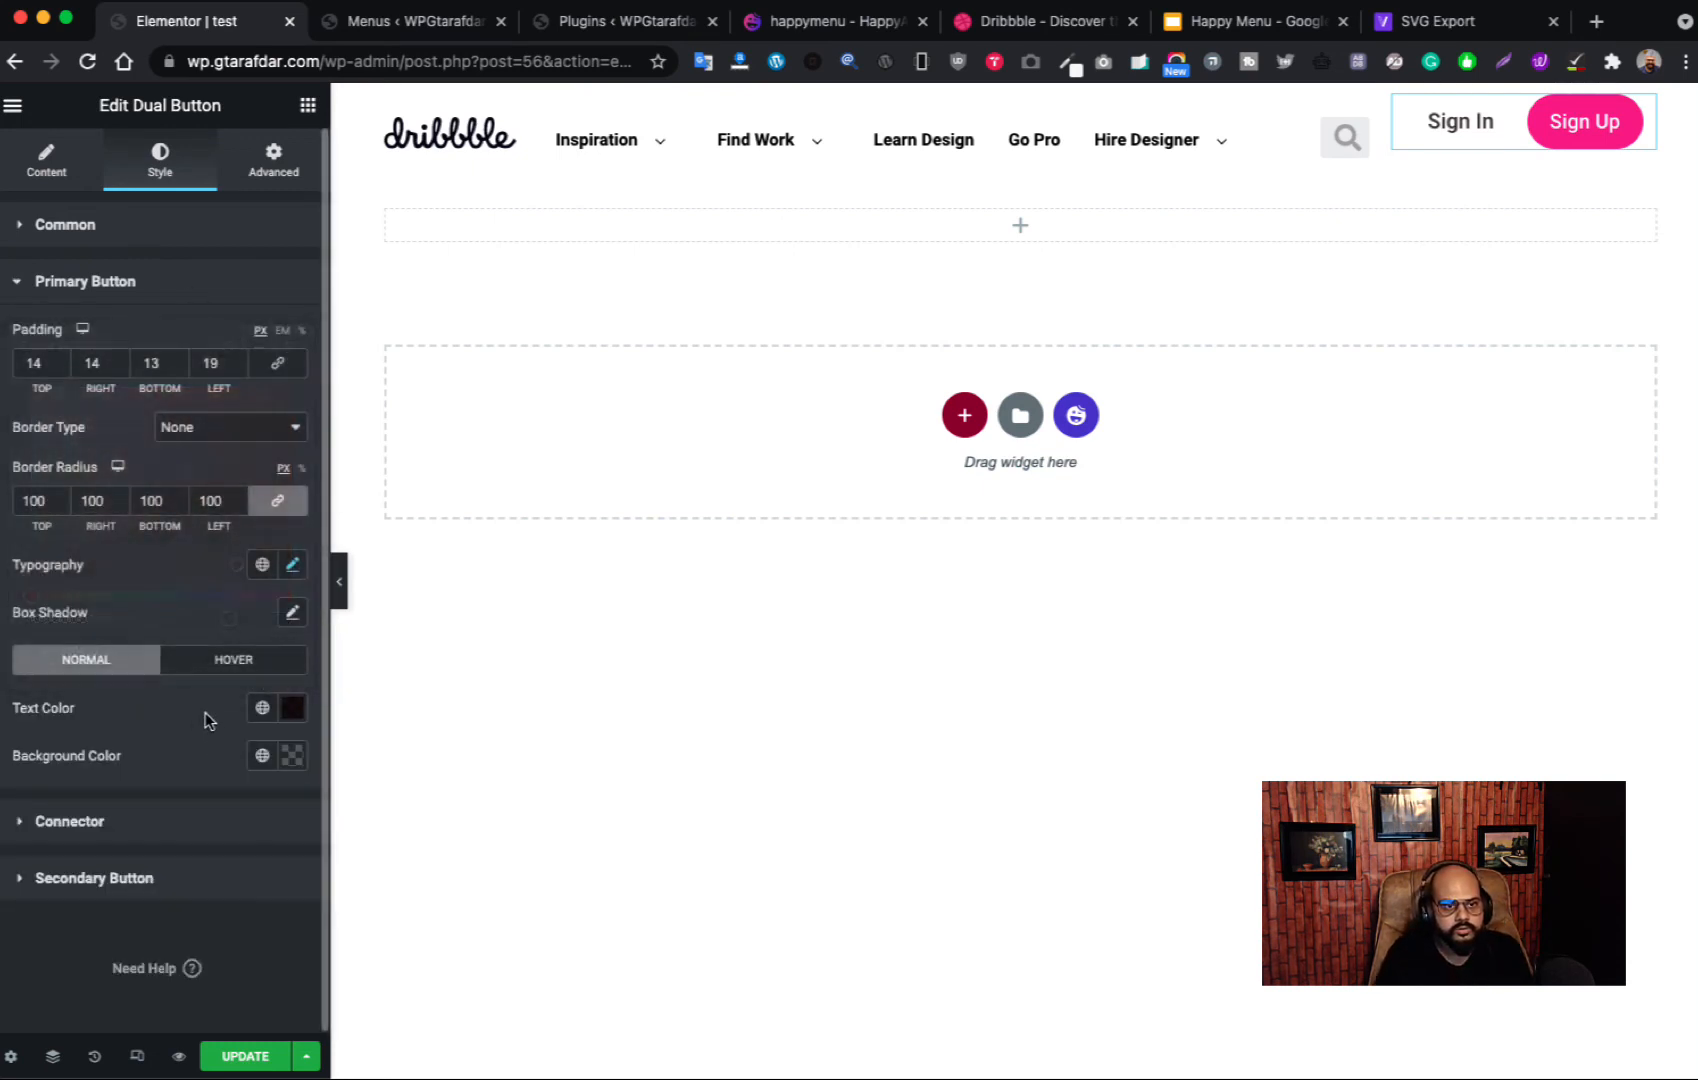
click(270, 664)
click(292, 707)
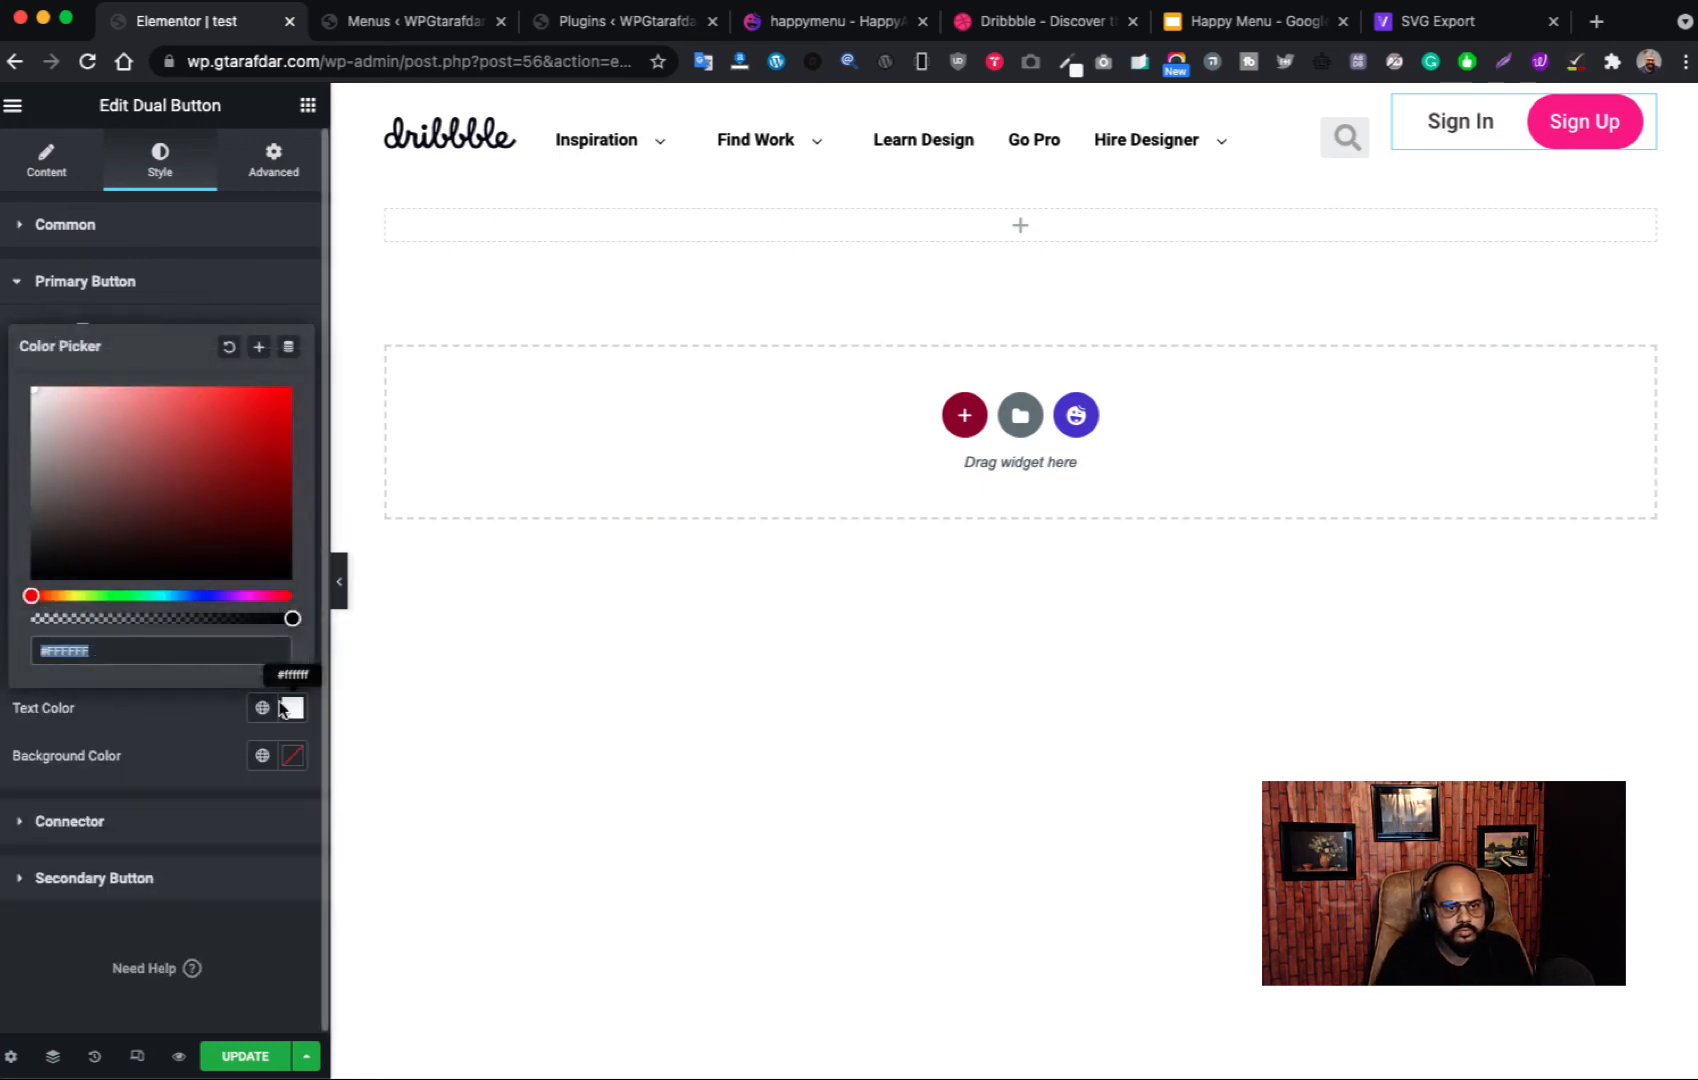
click(228, 347)
click(205, 720)
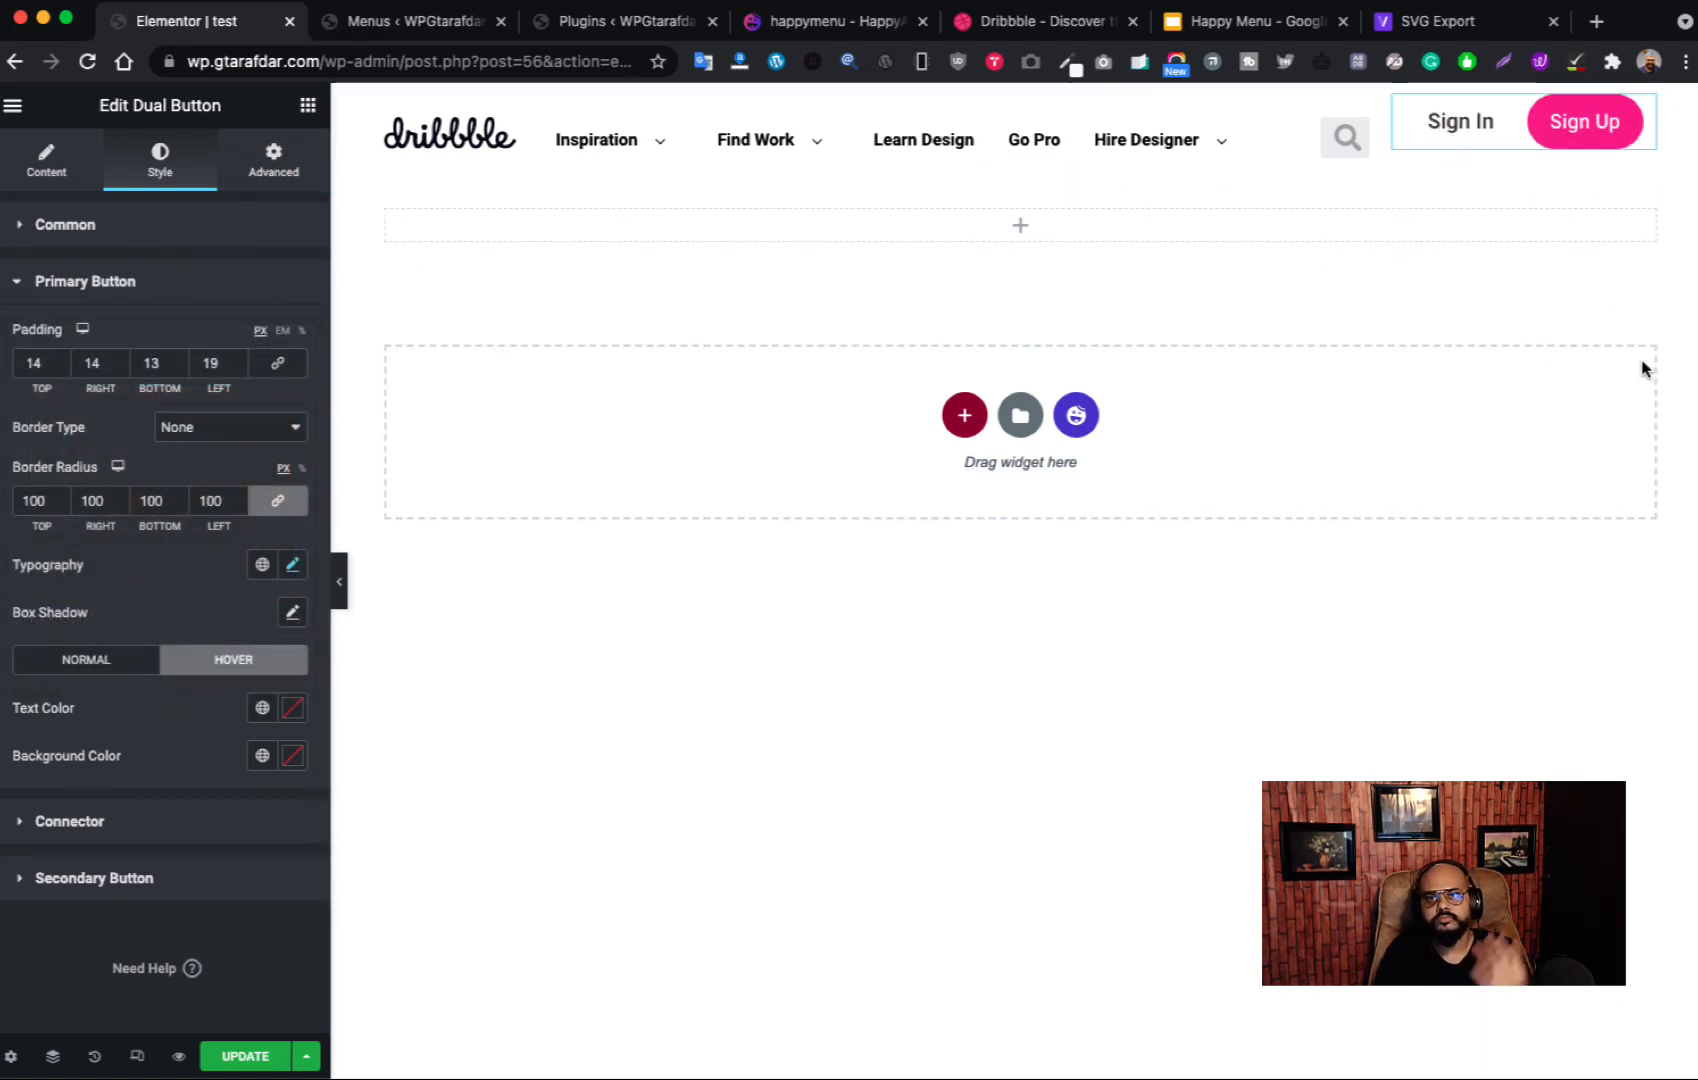
Step: Unlink the Dual Button widget's own padding, set its top padding to 15 px, and preview the header at full width
click(273, 160)
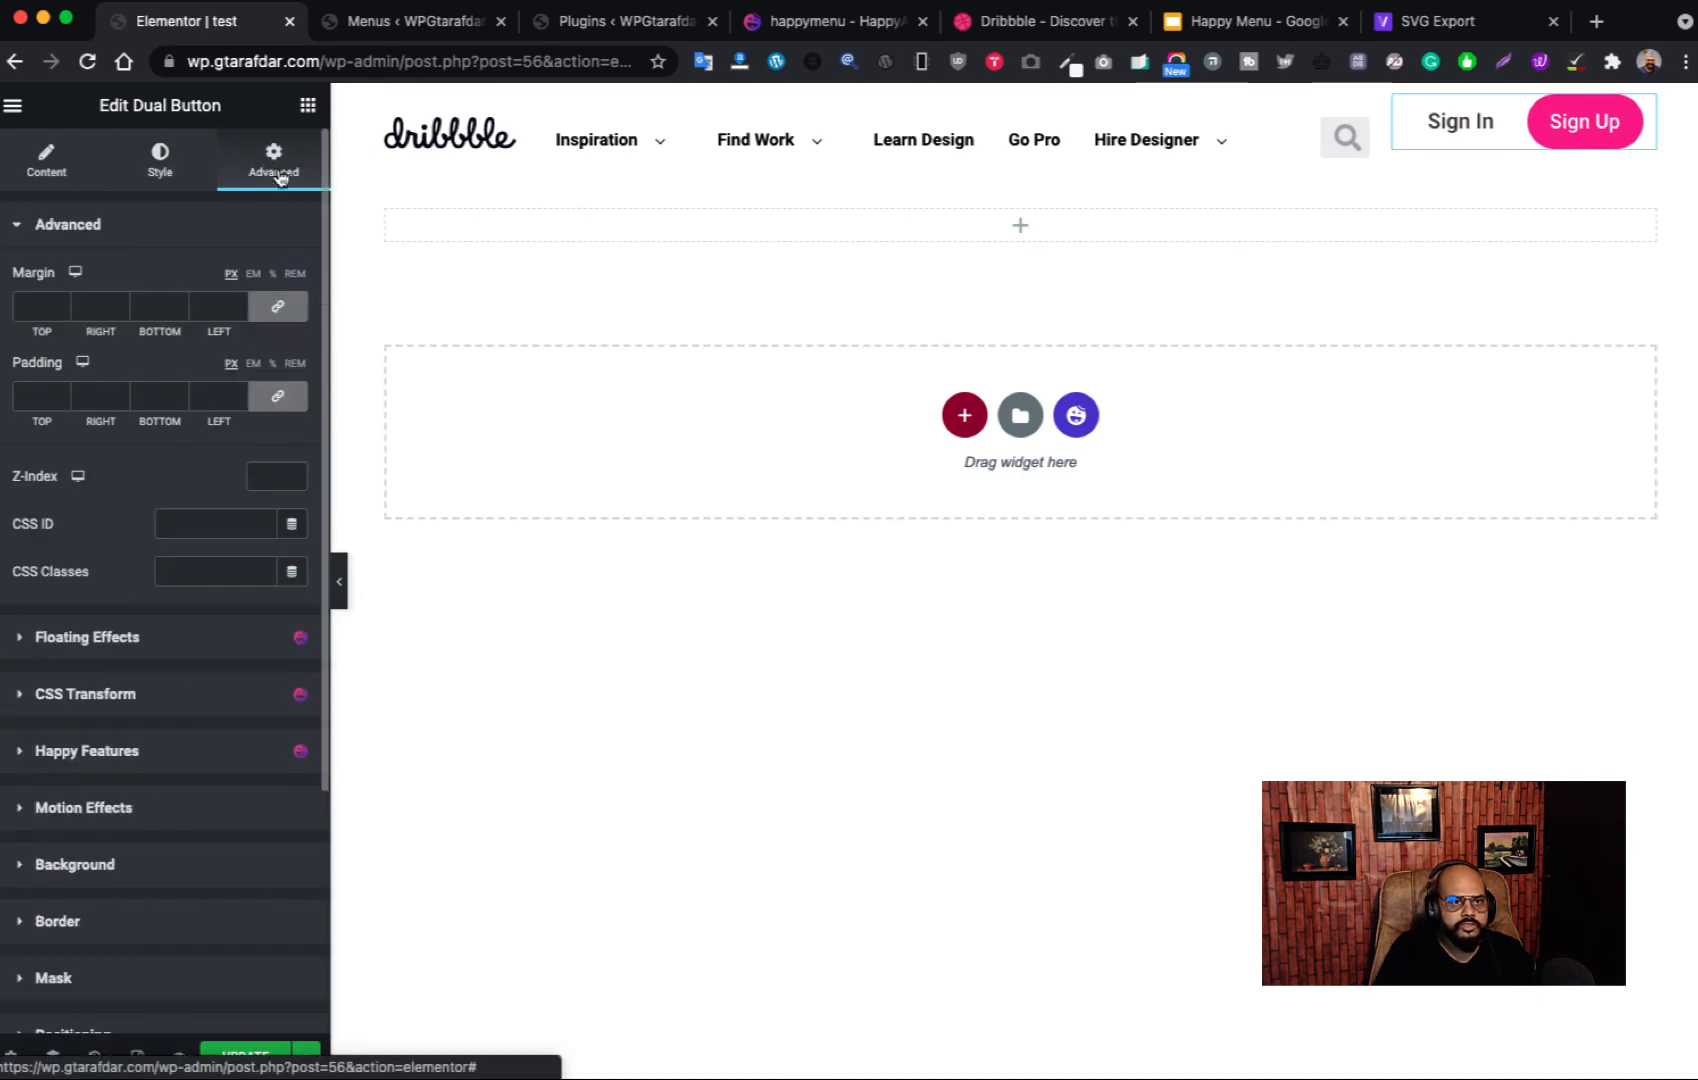
click(278, 396)
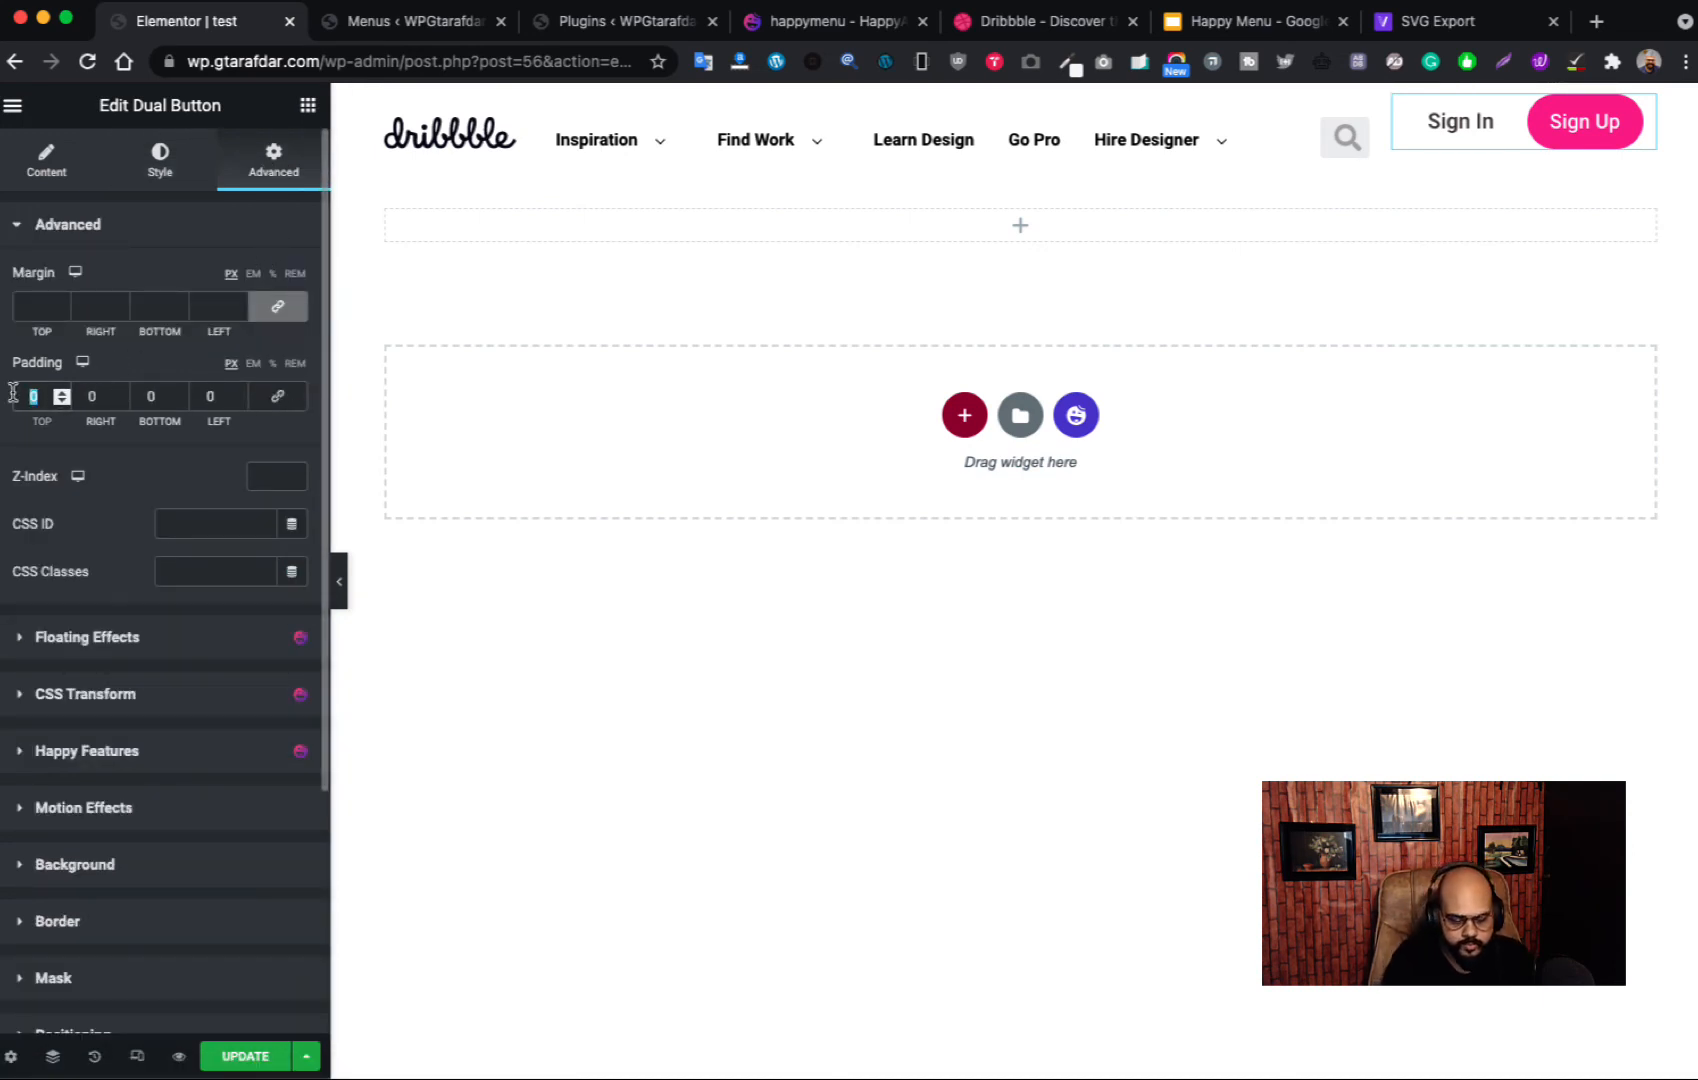
text(20)
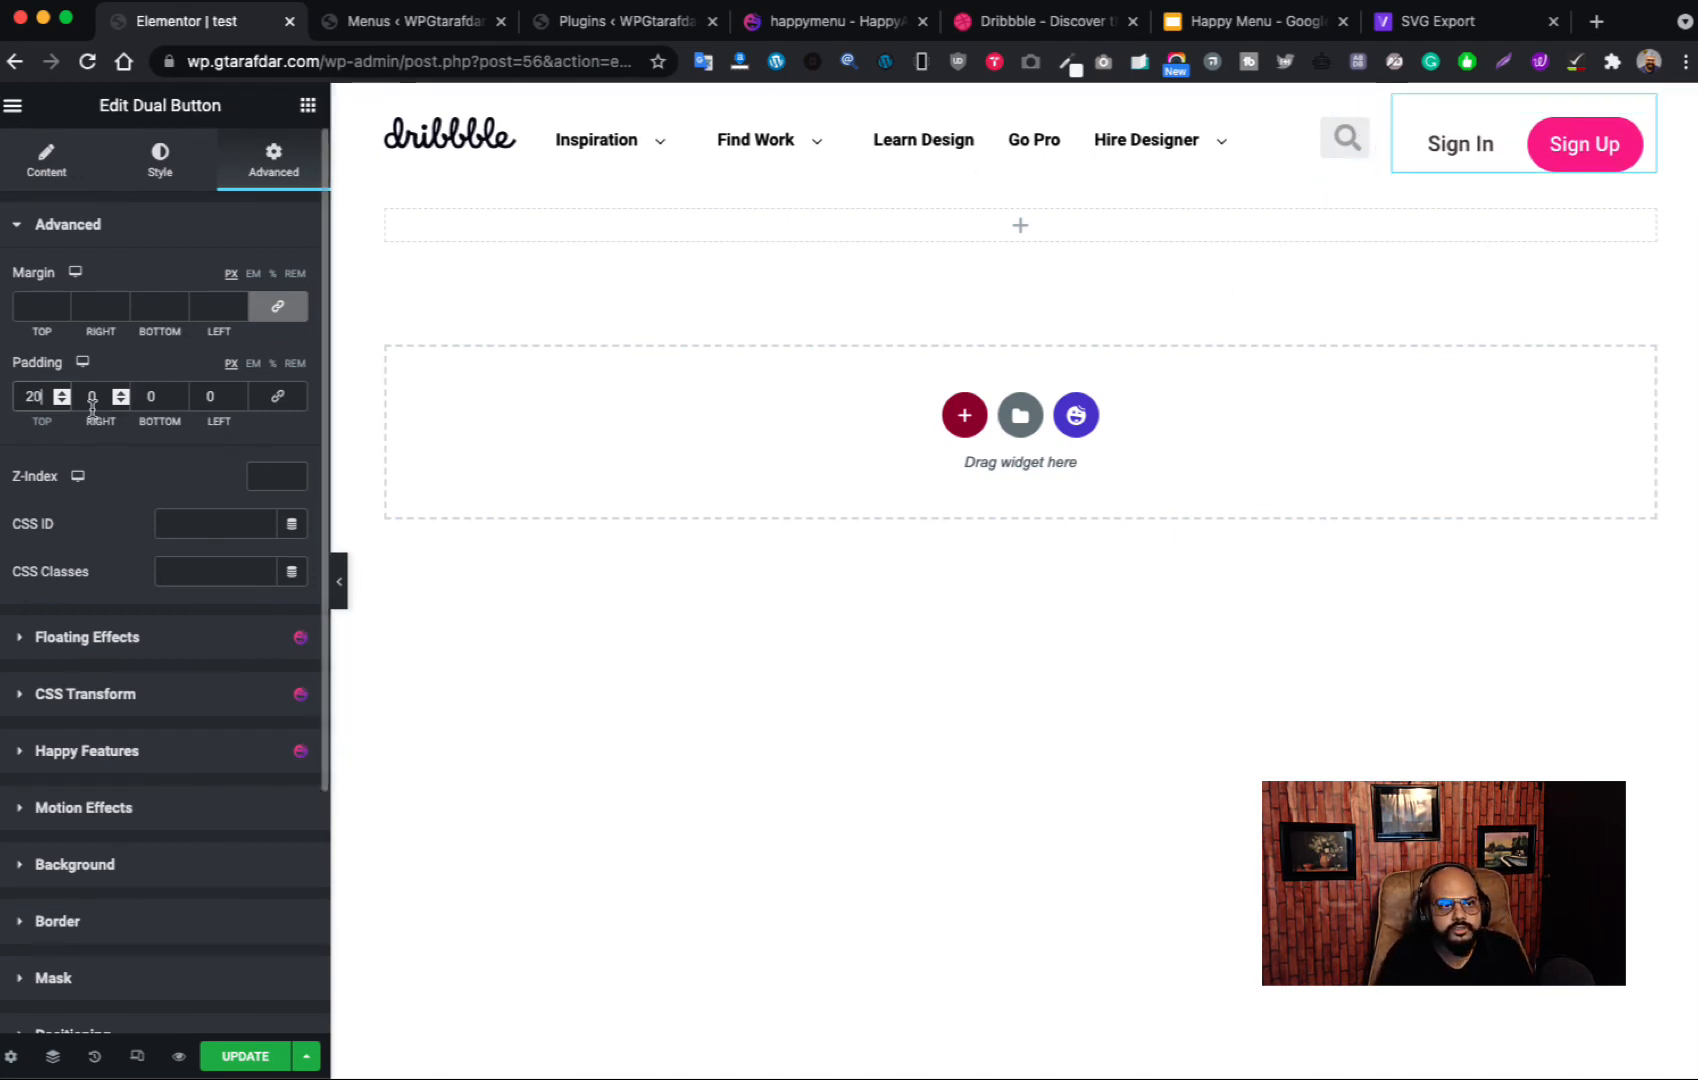
click(62, 401)
click(62, 401)
click(62, 401)
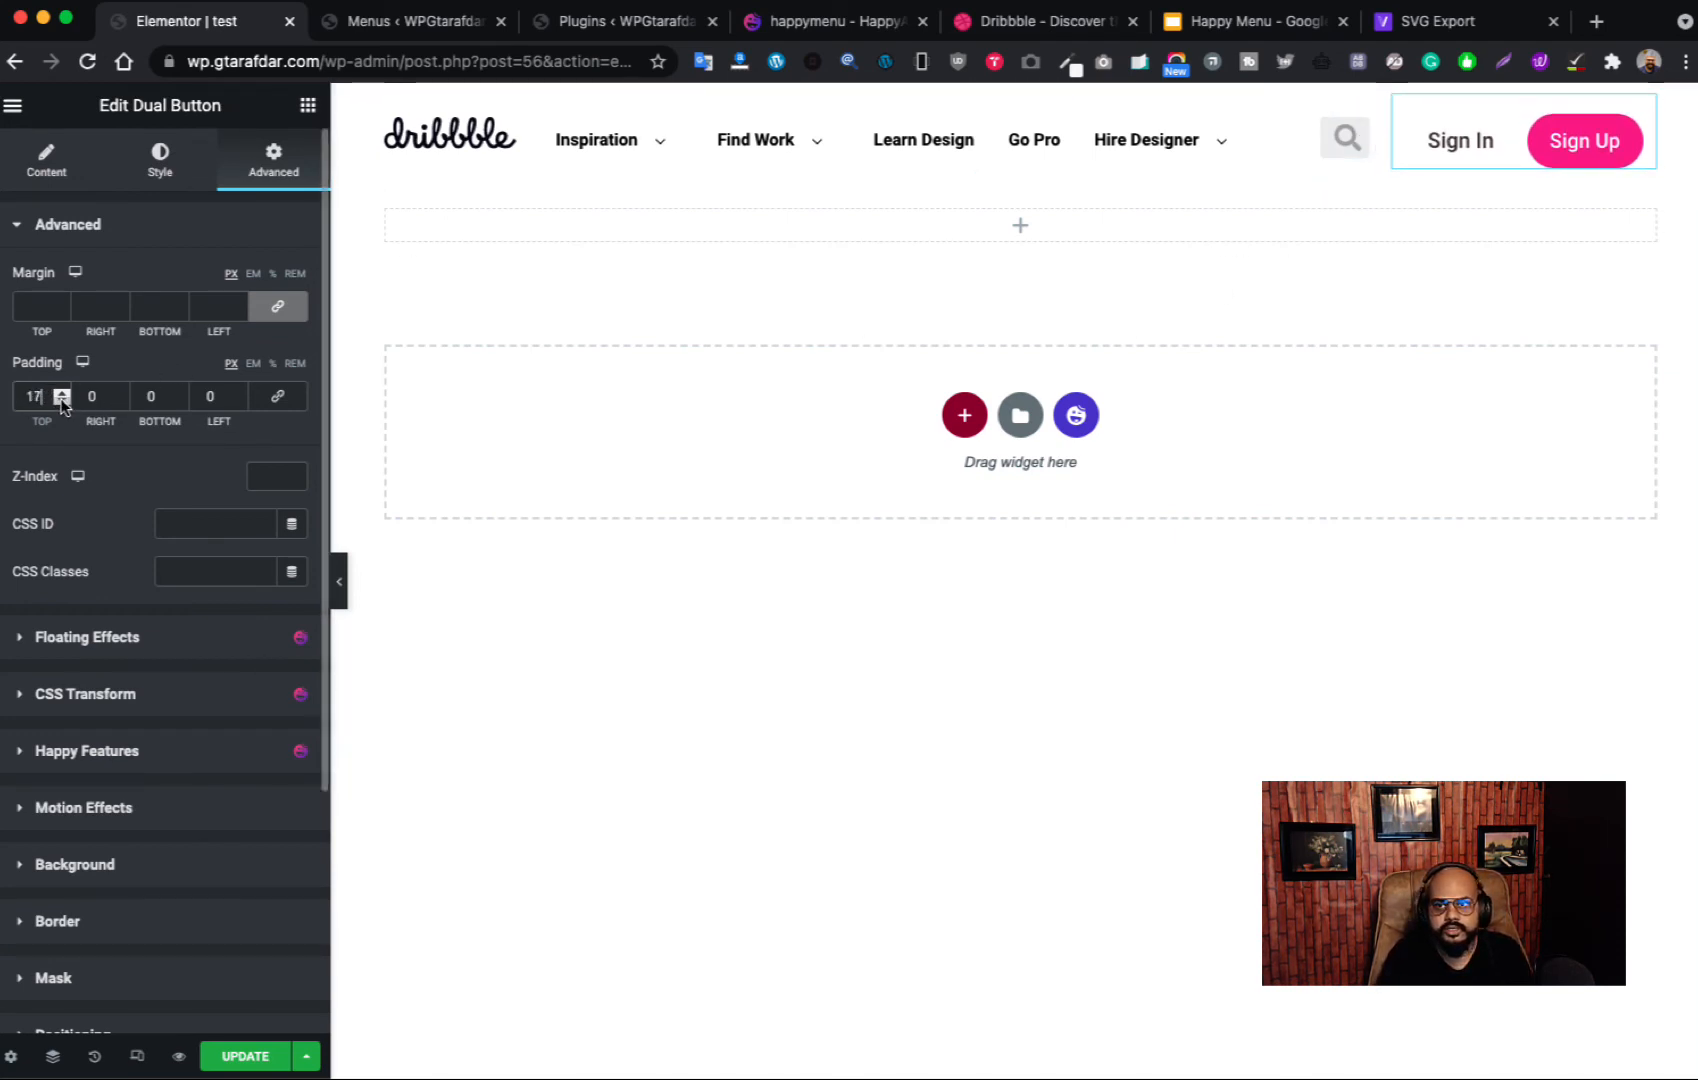
click(62, 401)
click(62, 401)
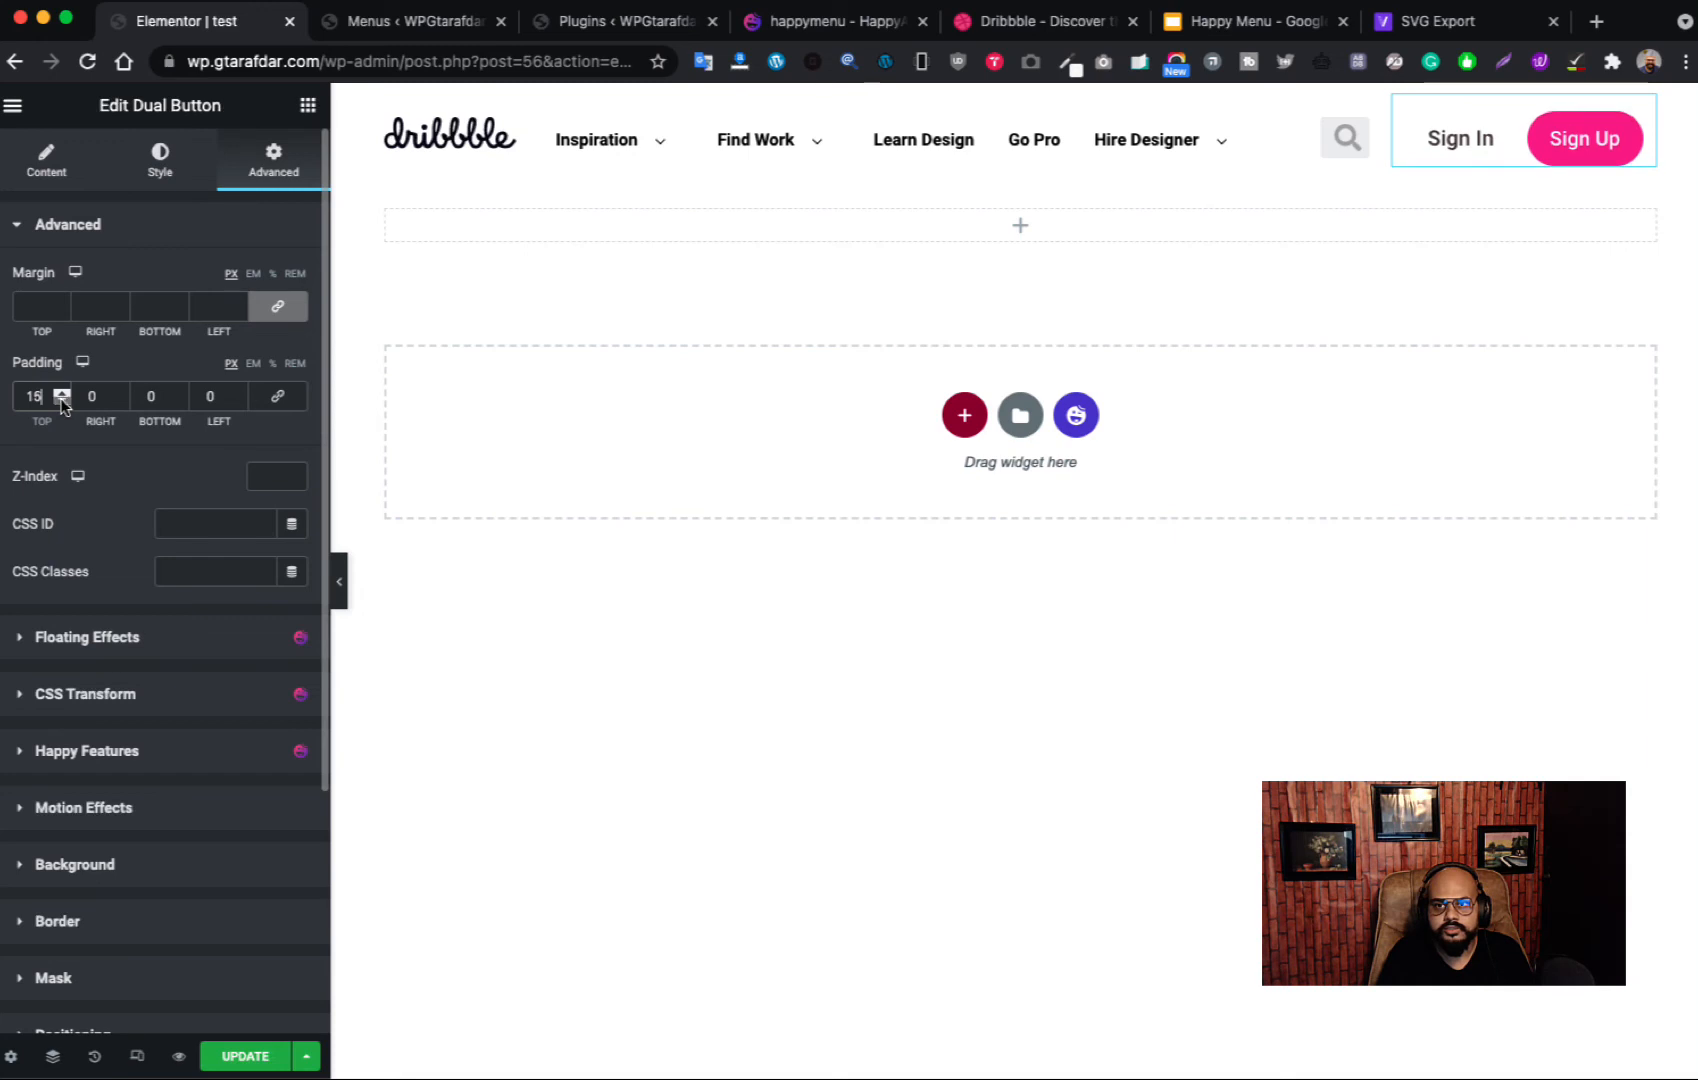
click(337, 597)
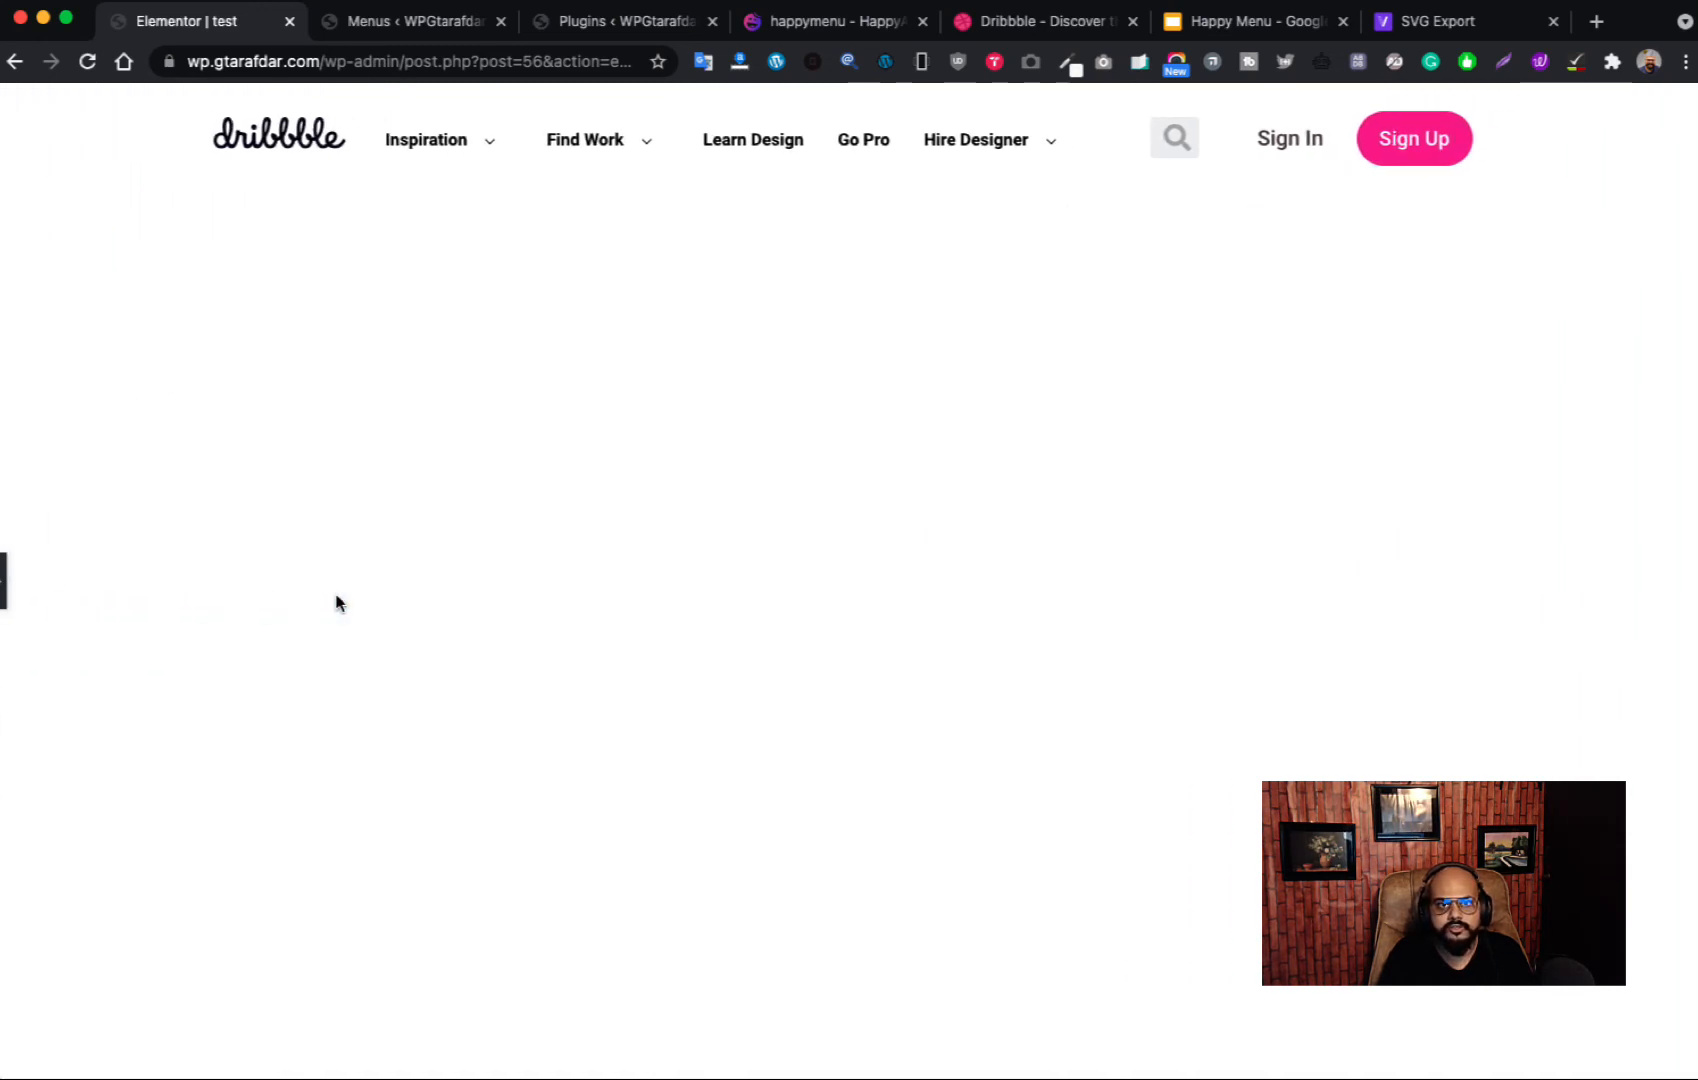
click(6, 596)
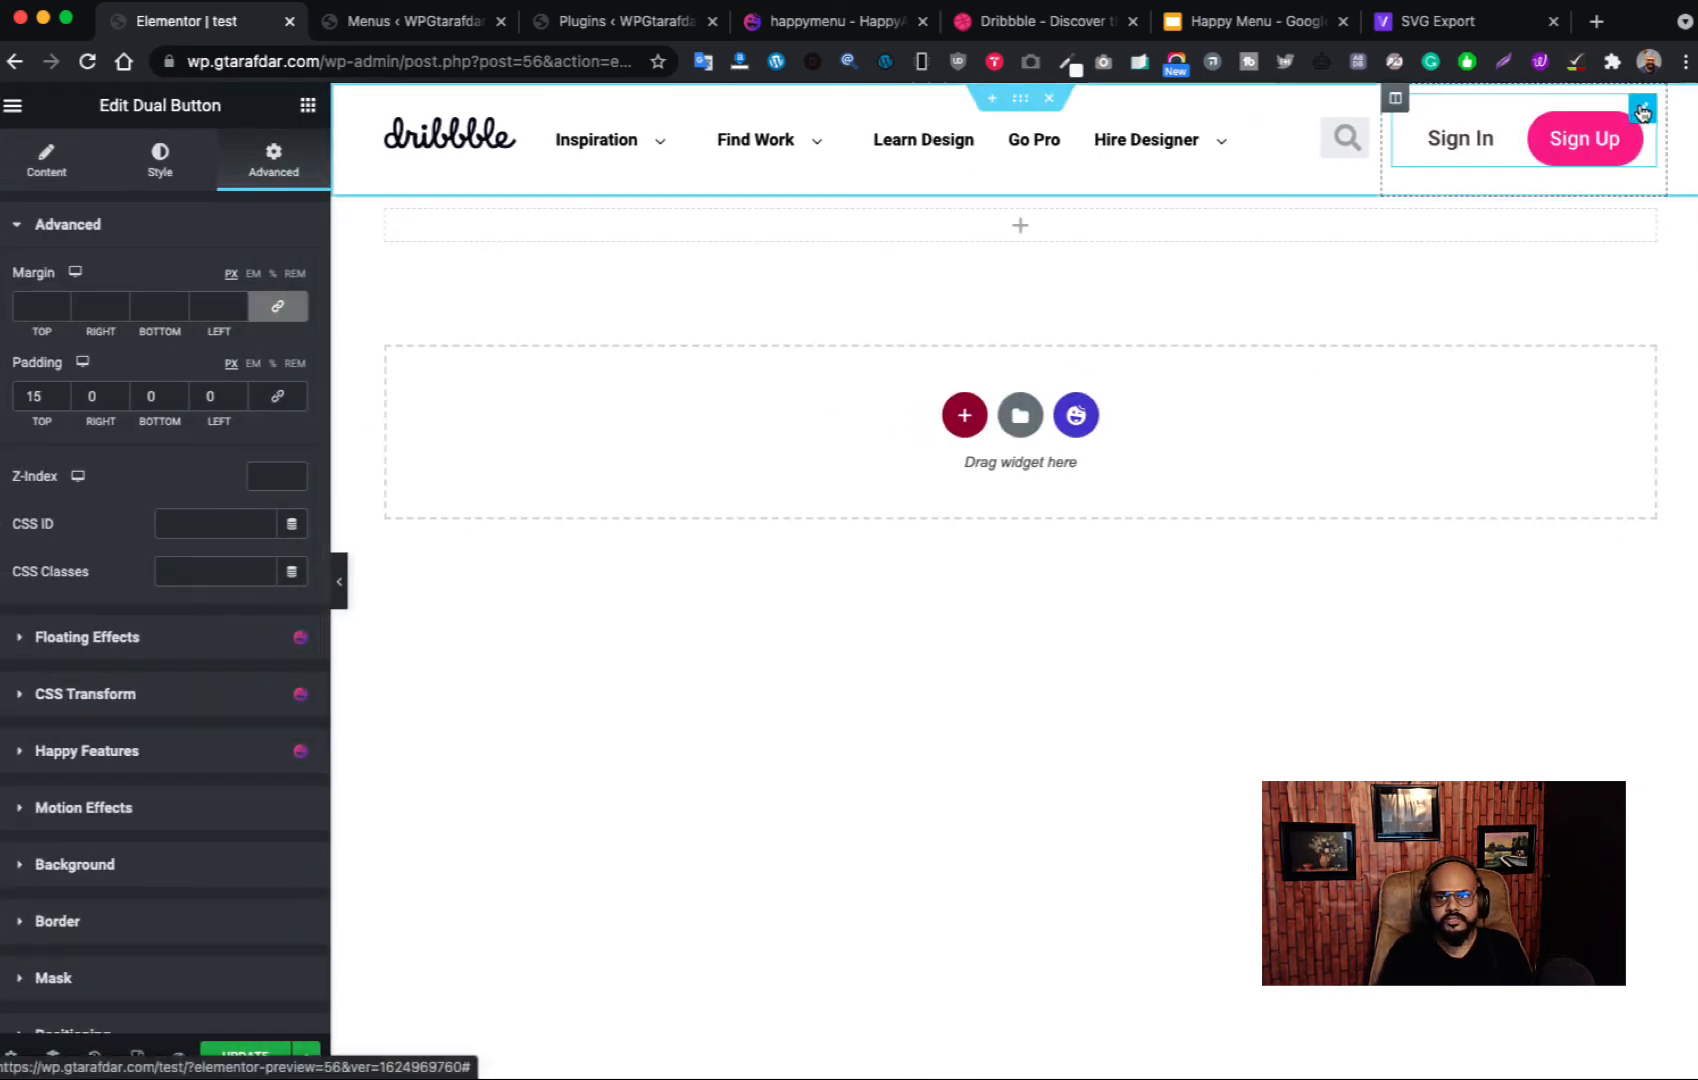
Step: Set the secondary Sign Up button's top and bottom padding to 10 px and preview the header at full width
click(160, 152)
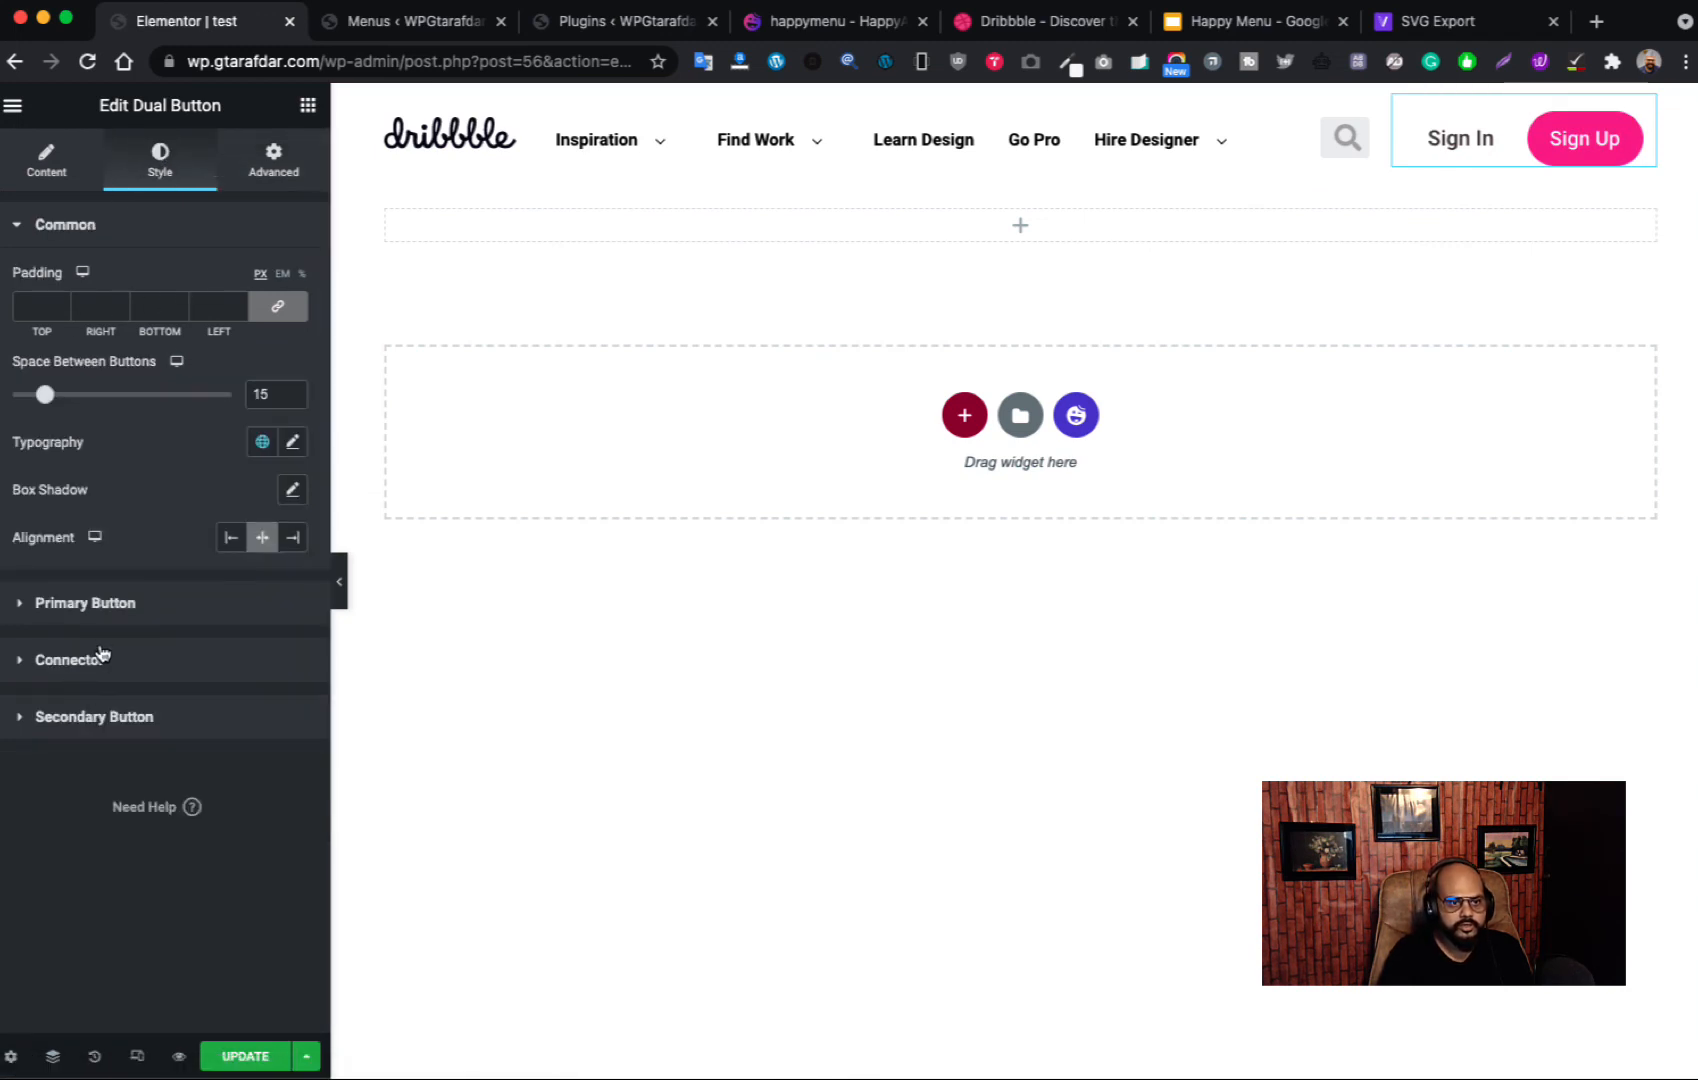
click(122, 716)
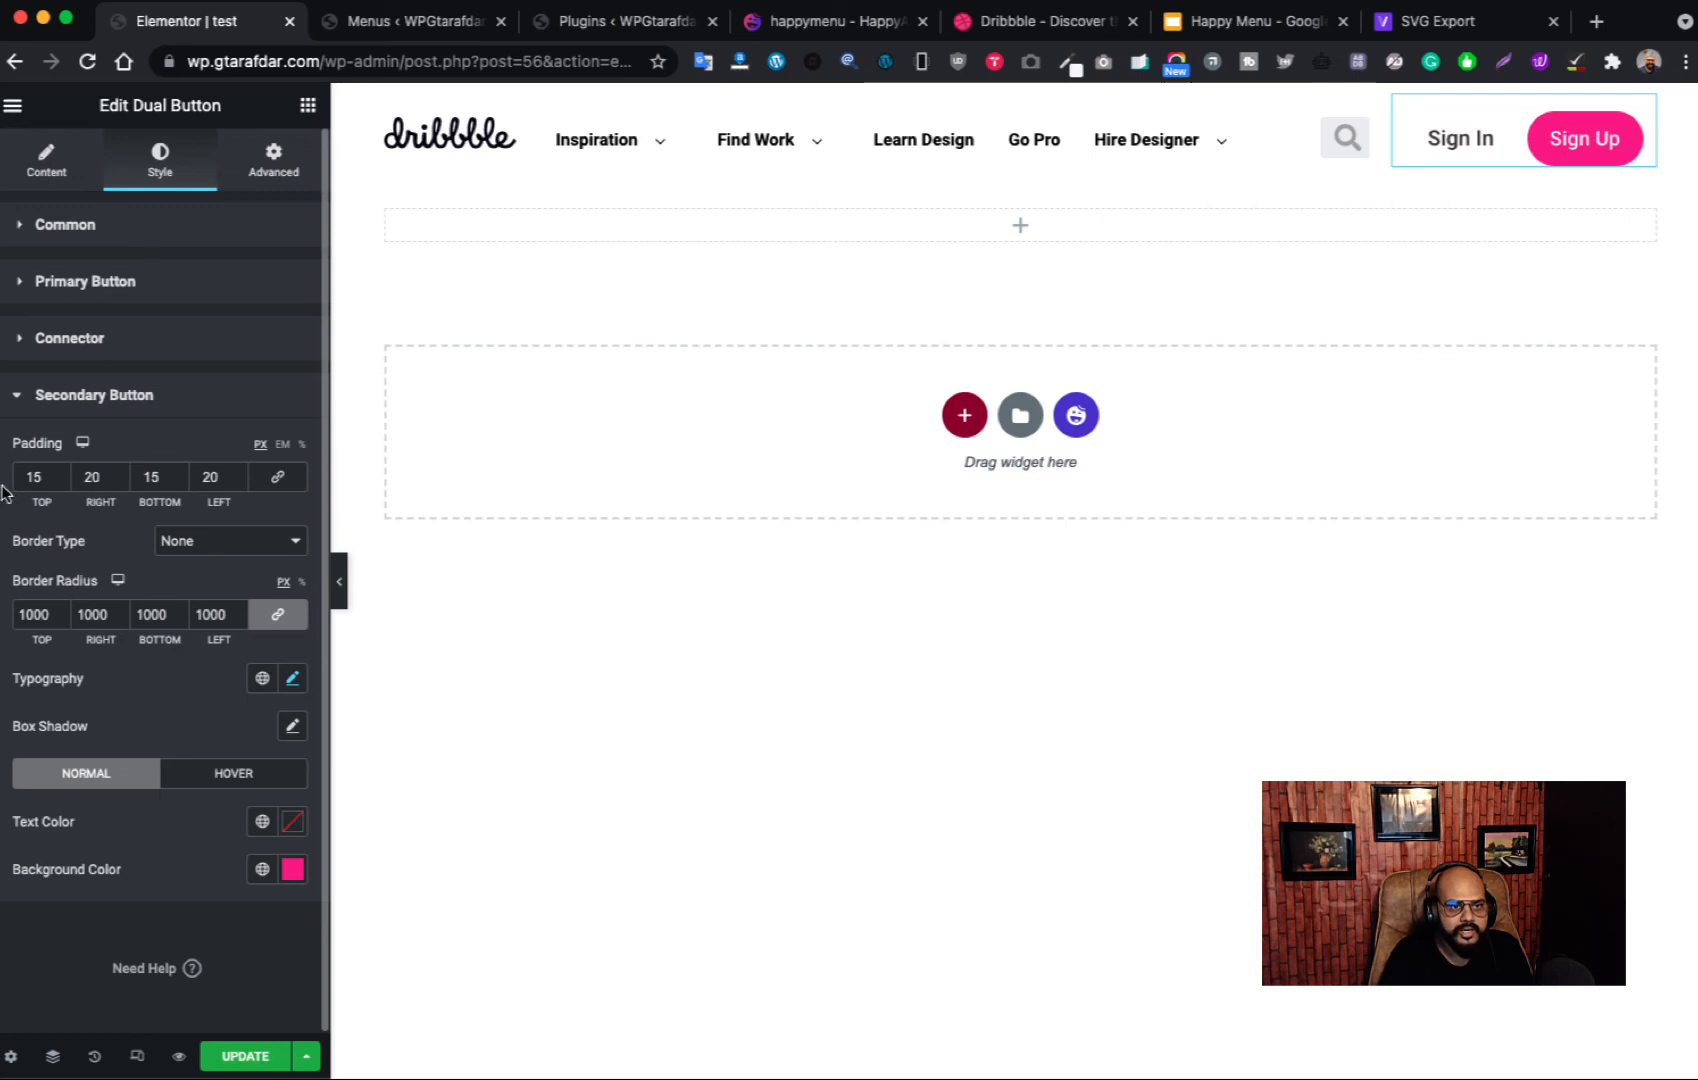
double_click(44, 477)
text(10)
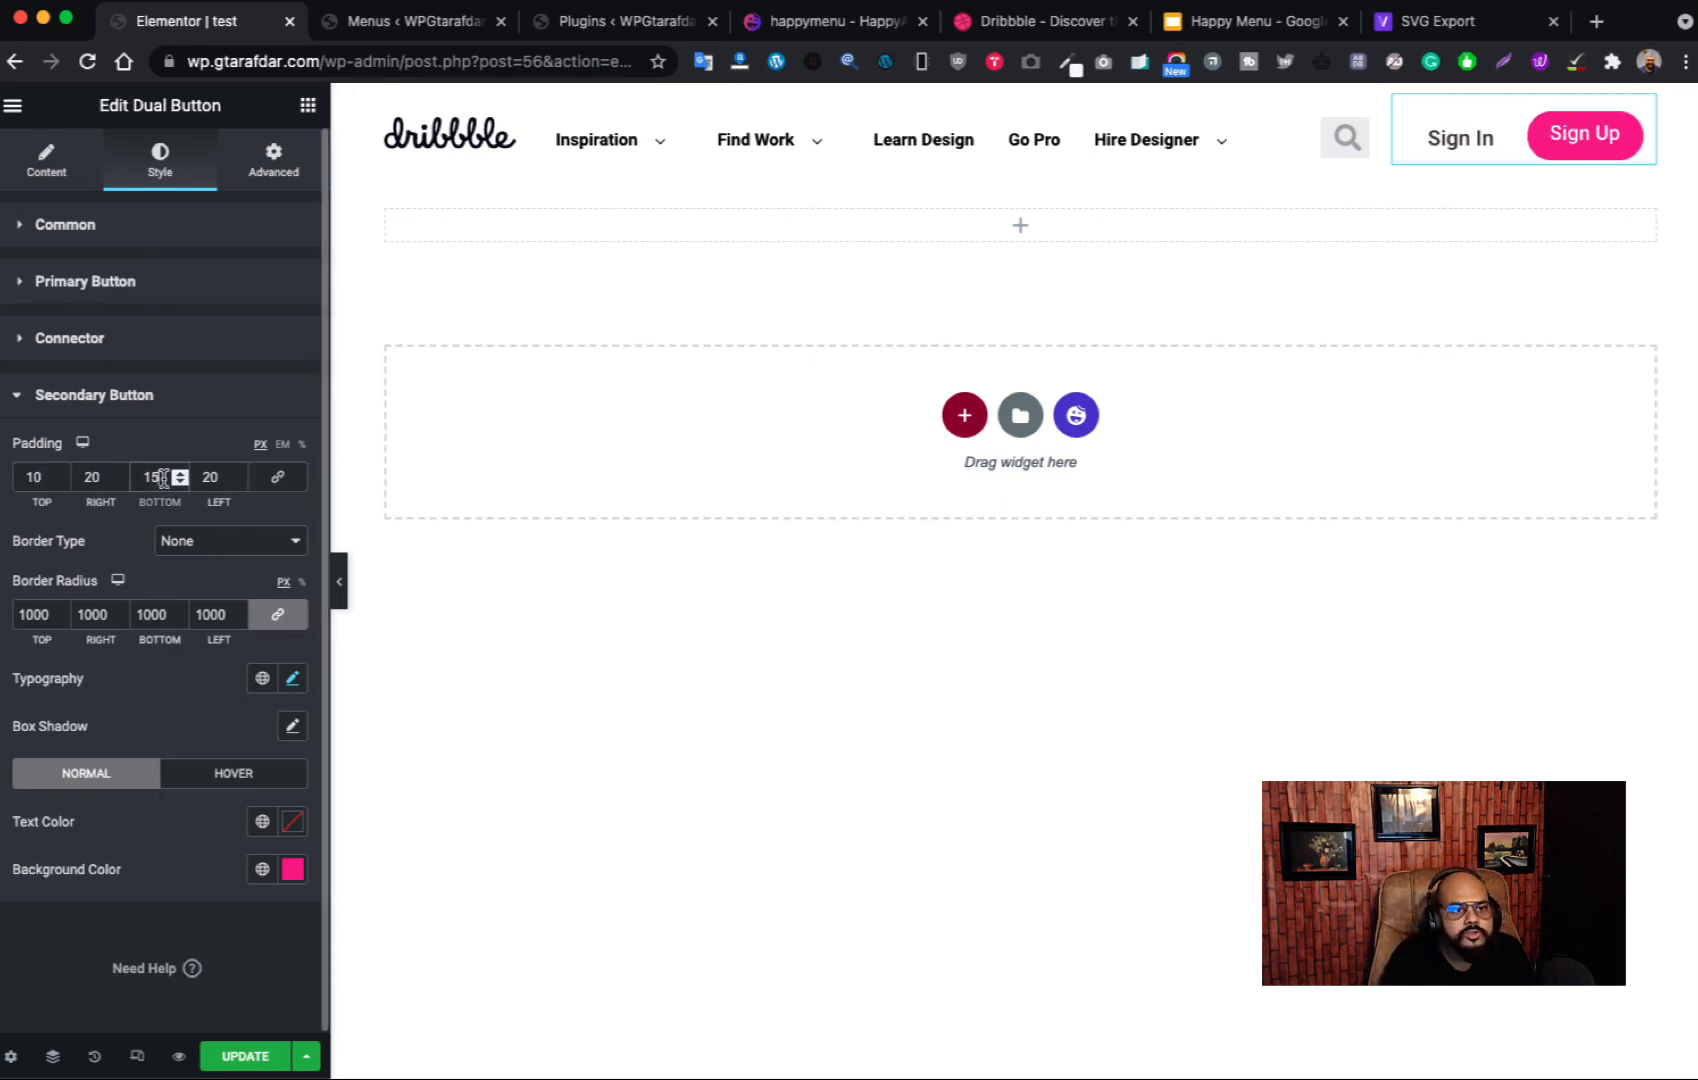
text(10)
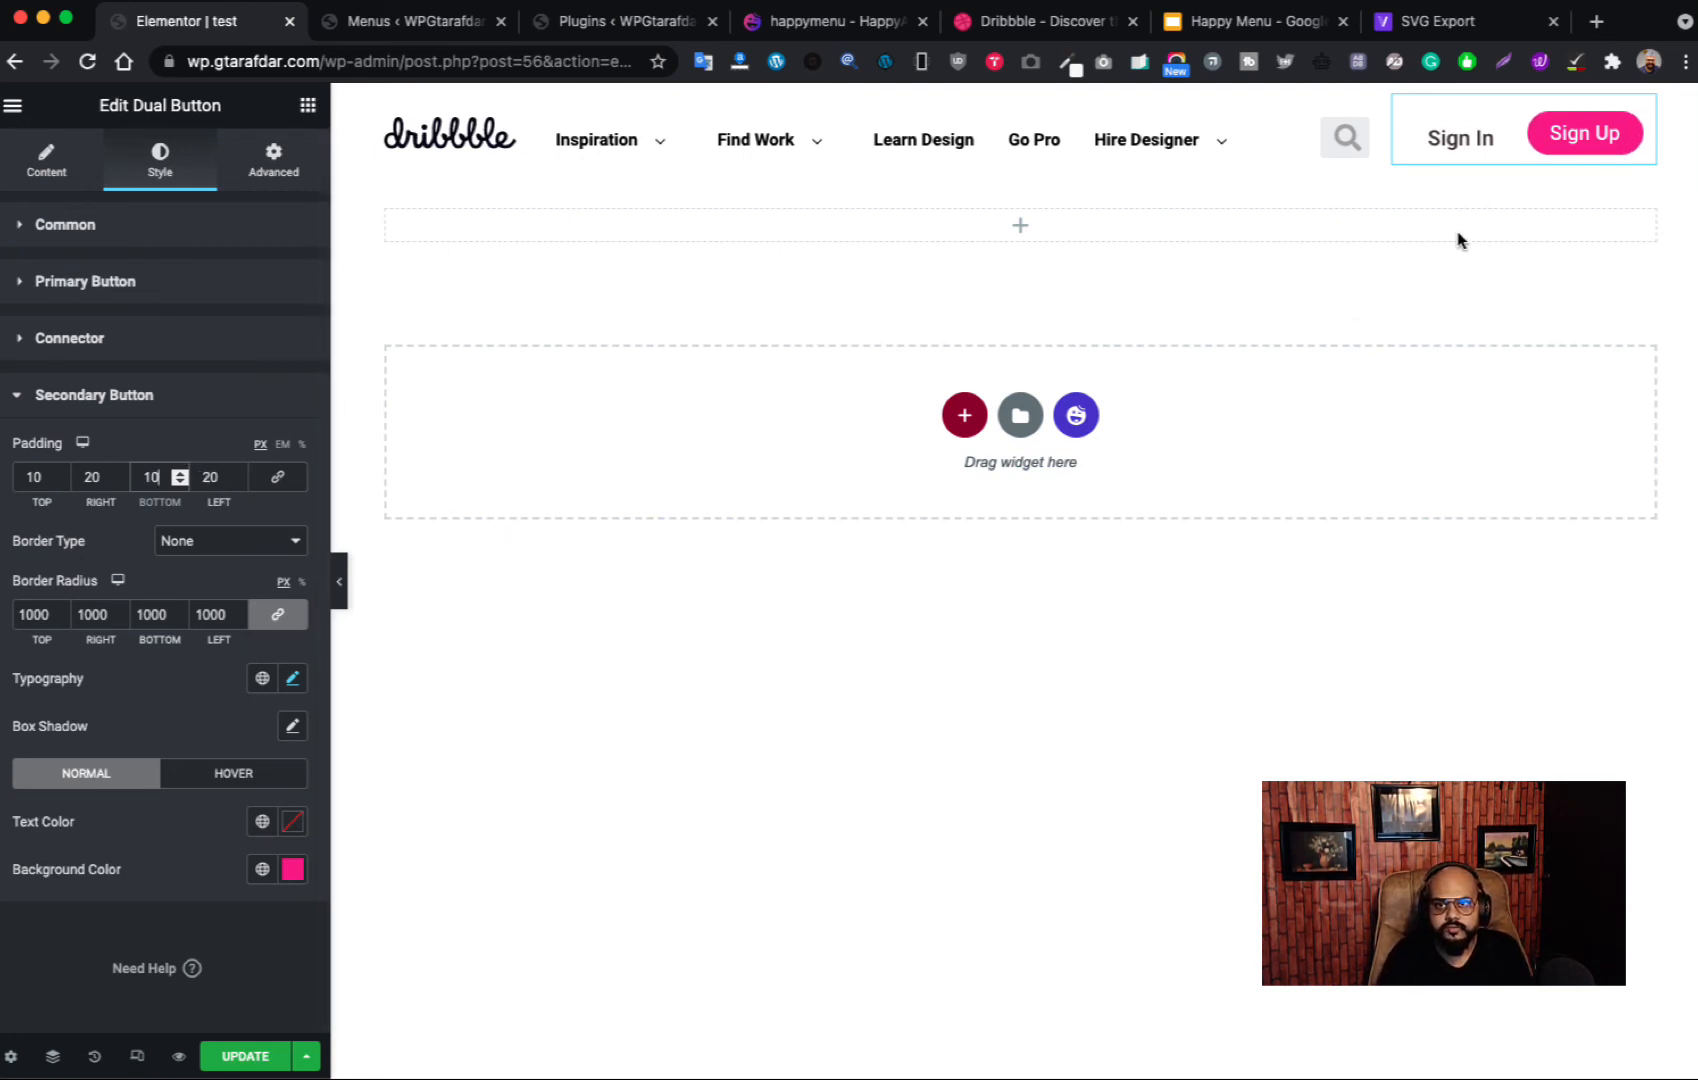
click(340, 581)
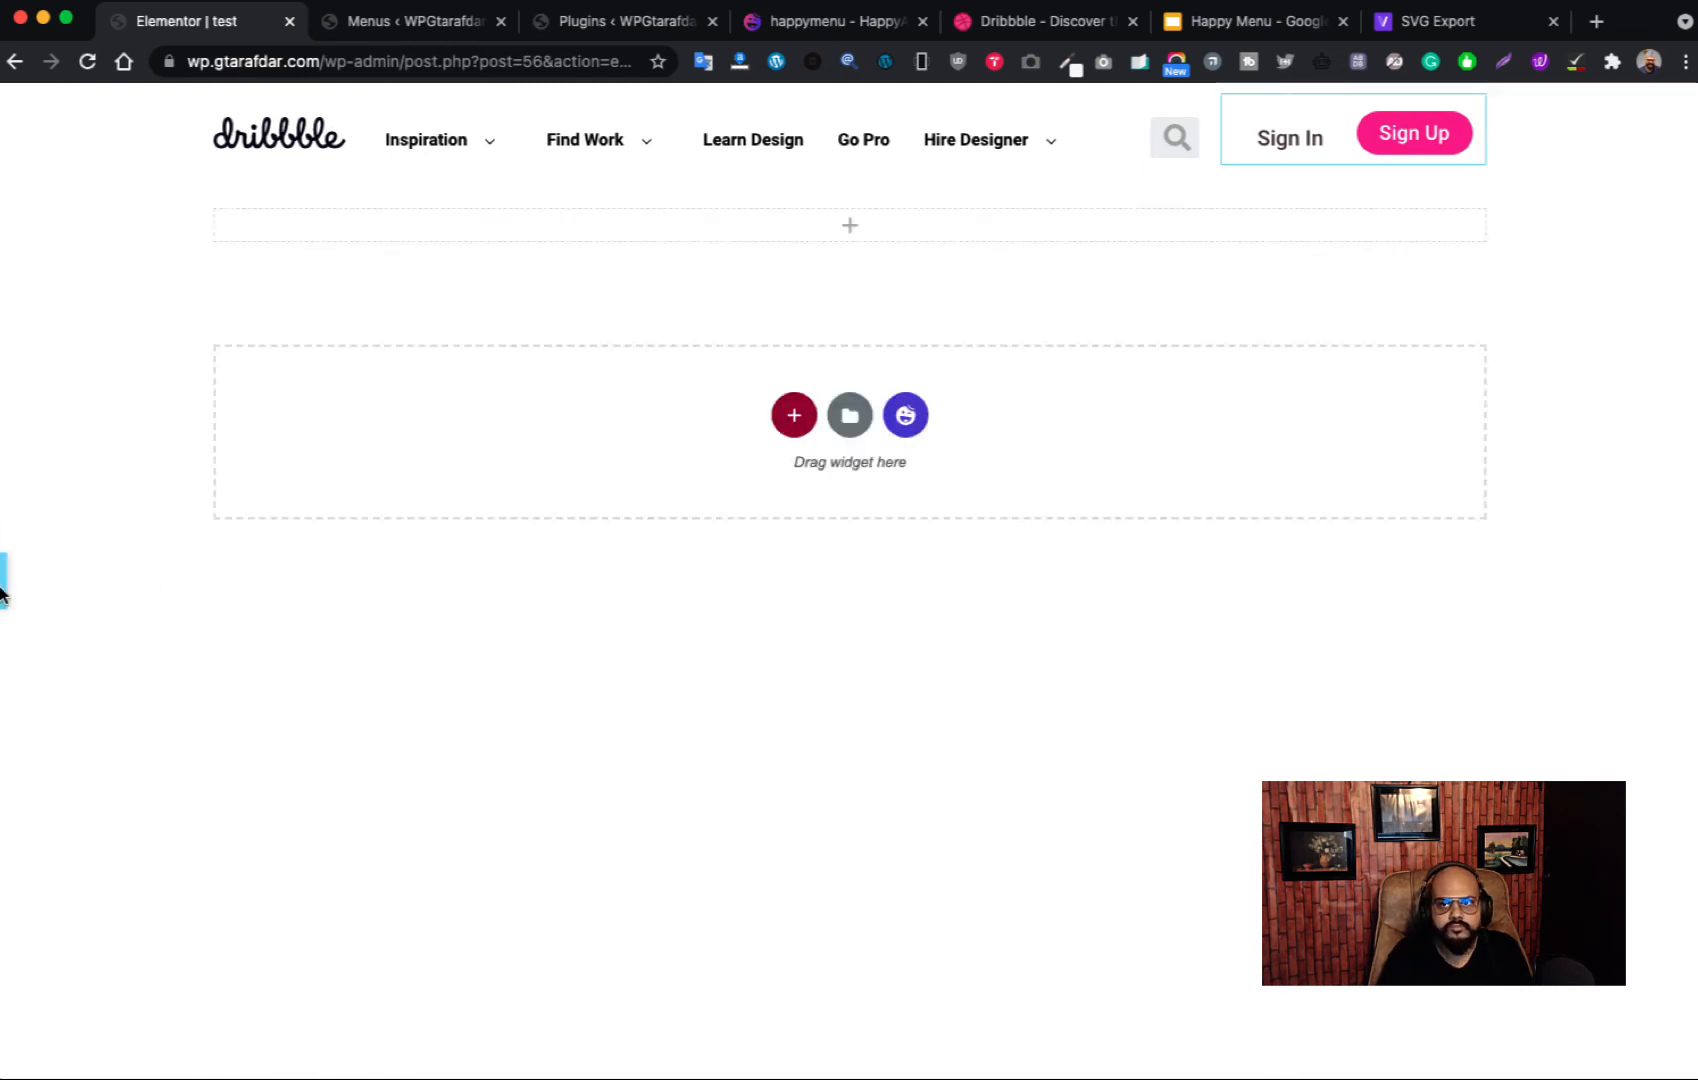
click(4, 585)
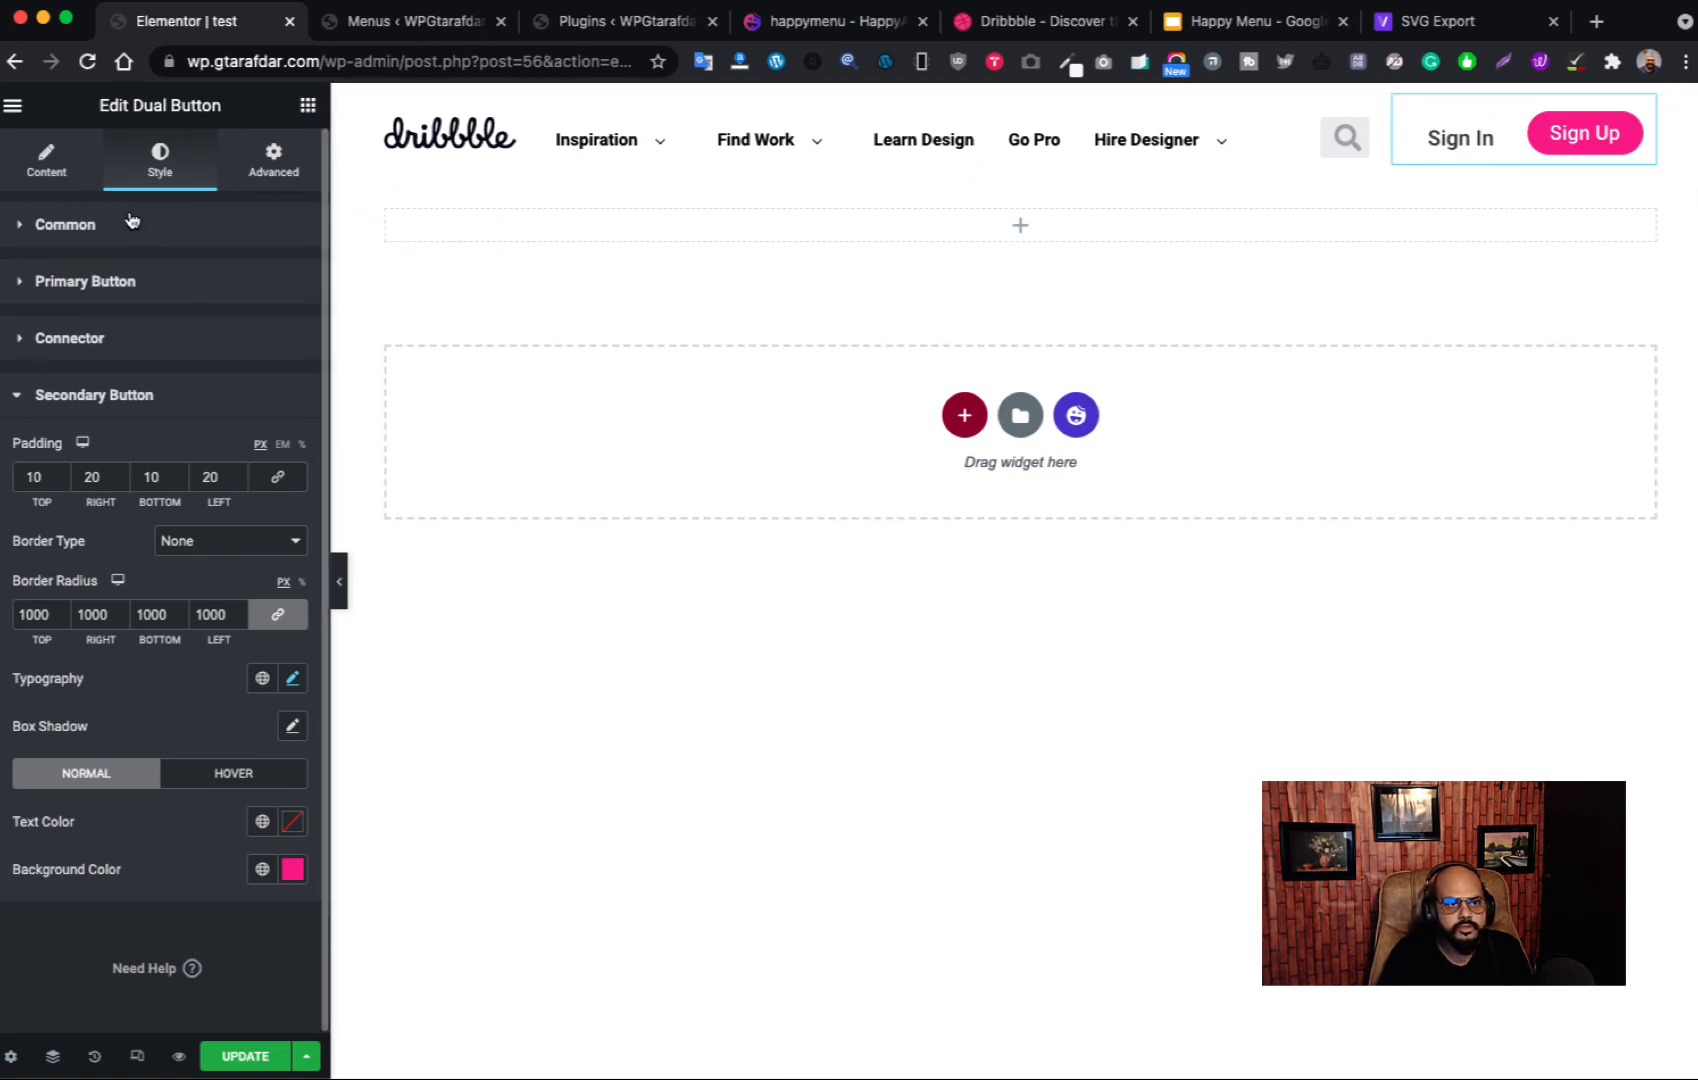
Step: Link the primary Sign In button's padding values and set the padding to 10 px on all sides
click(82, 343)
click(90, 284)
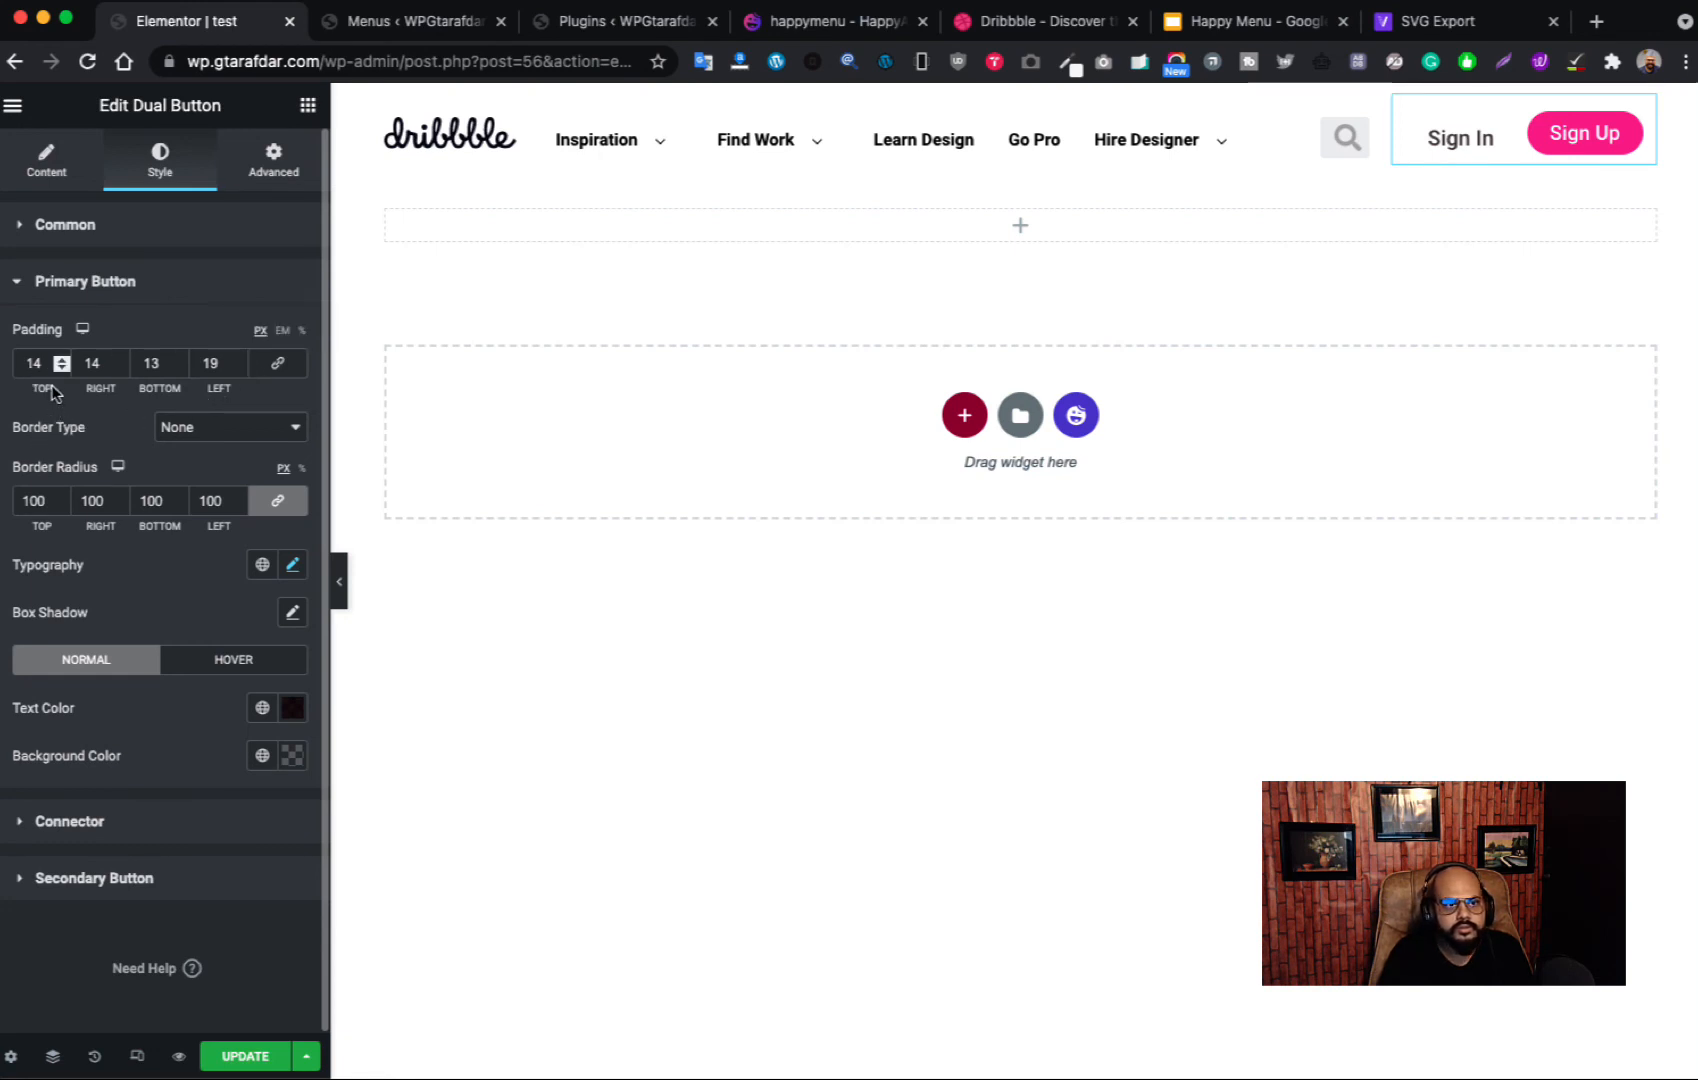
click(277, 365)
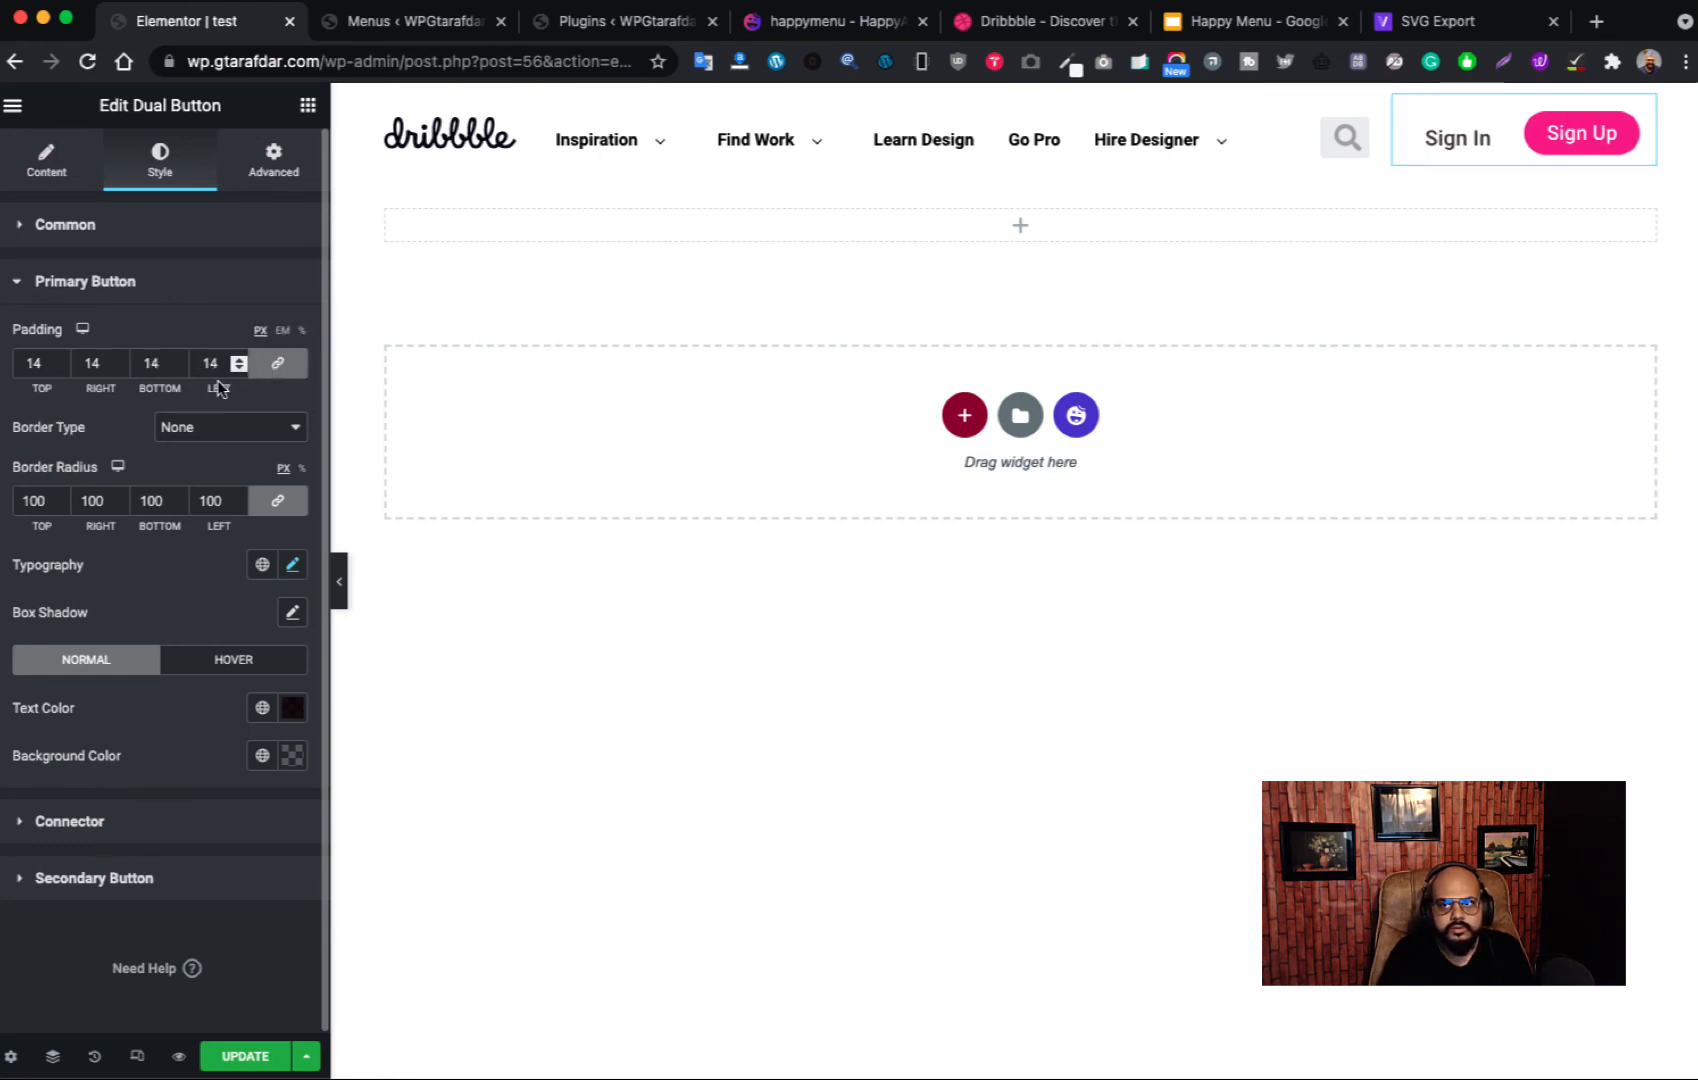
double_click(40, 364)
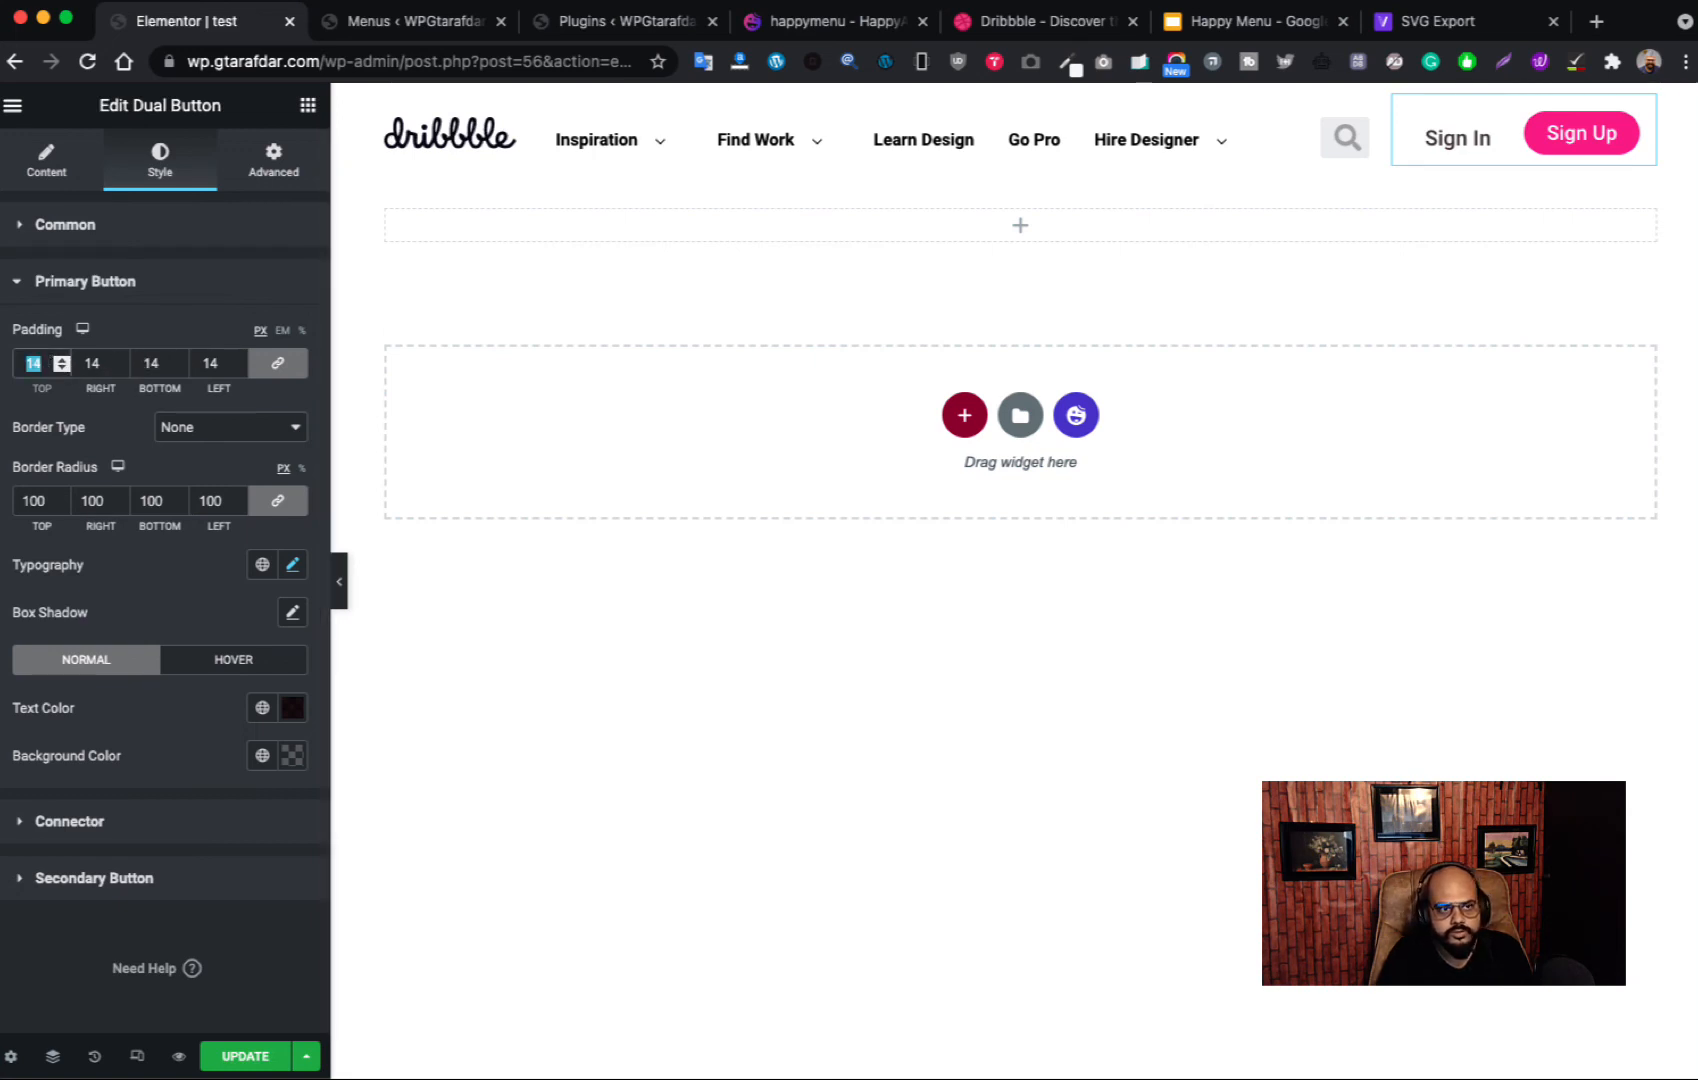
key(BackSpace)
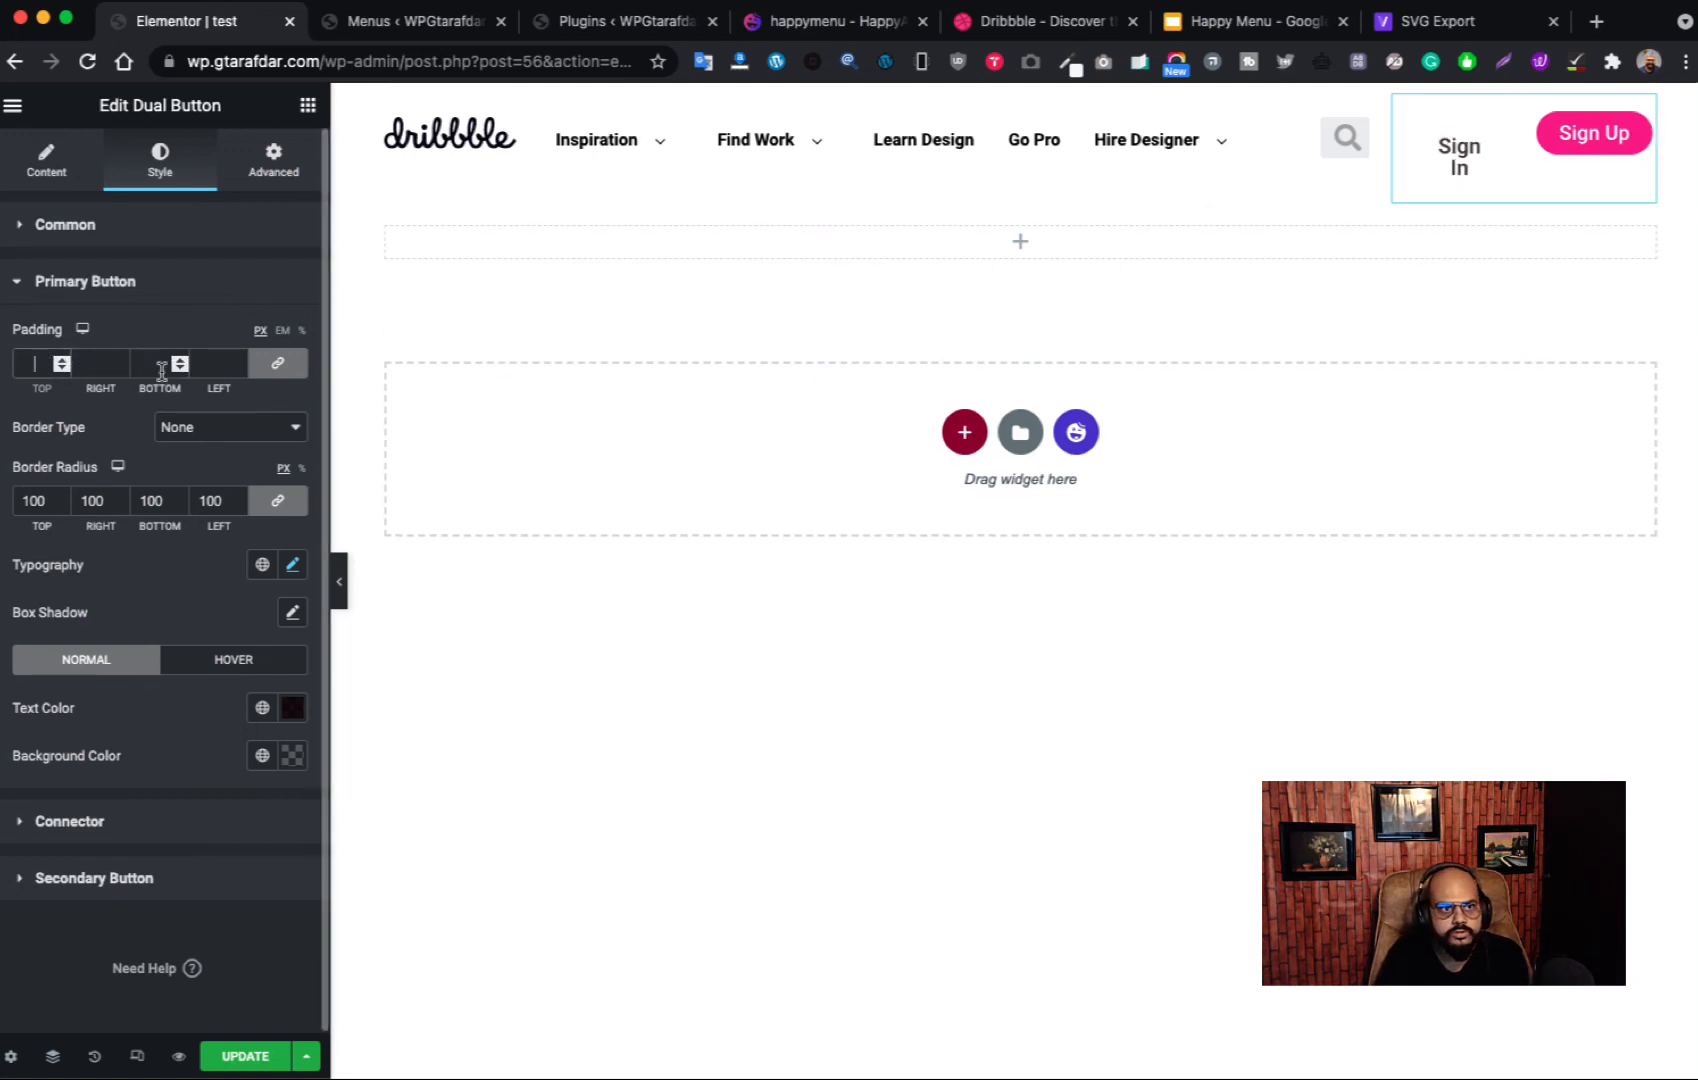
click(215, 290)
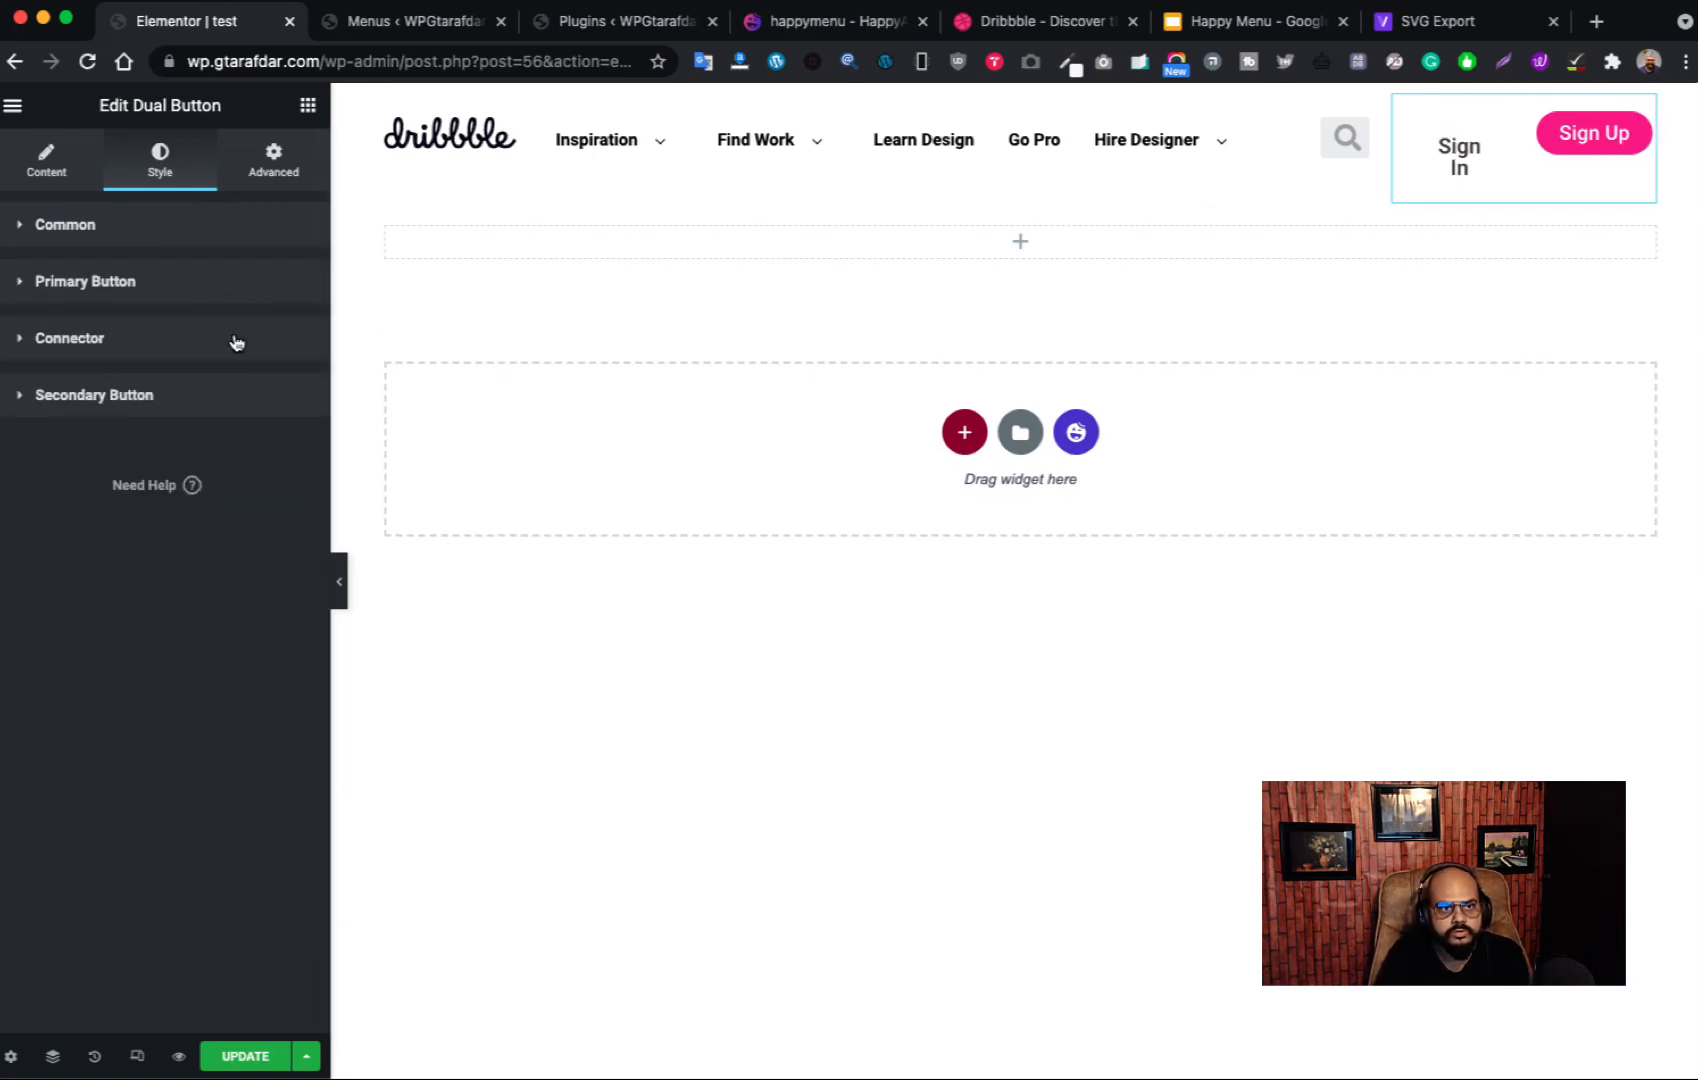
click(118, 287)
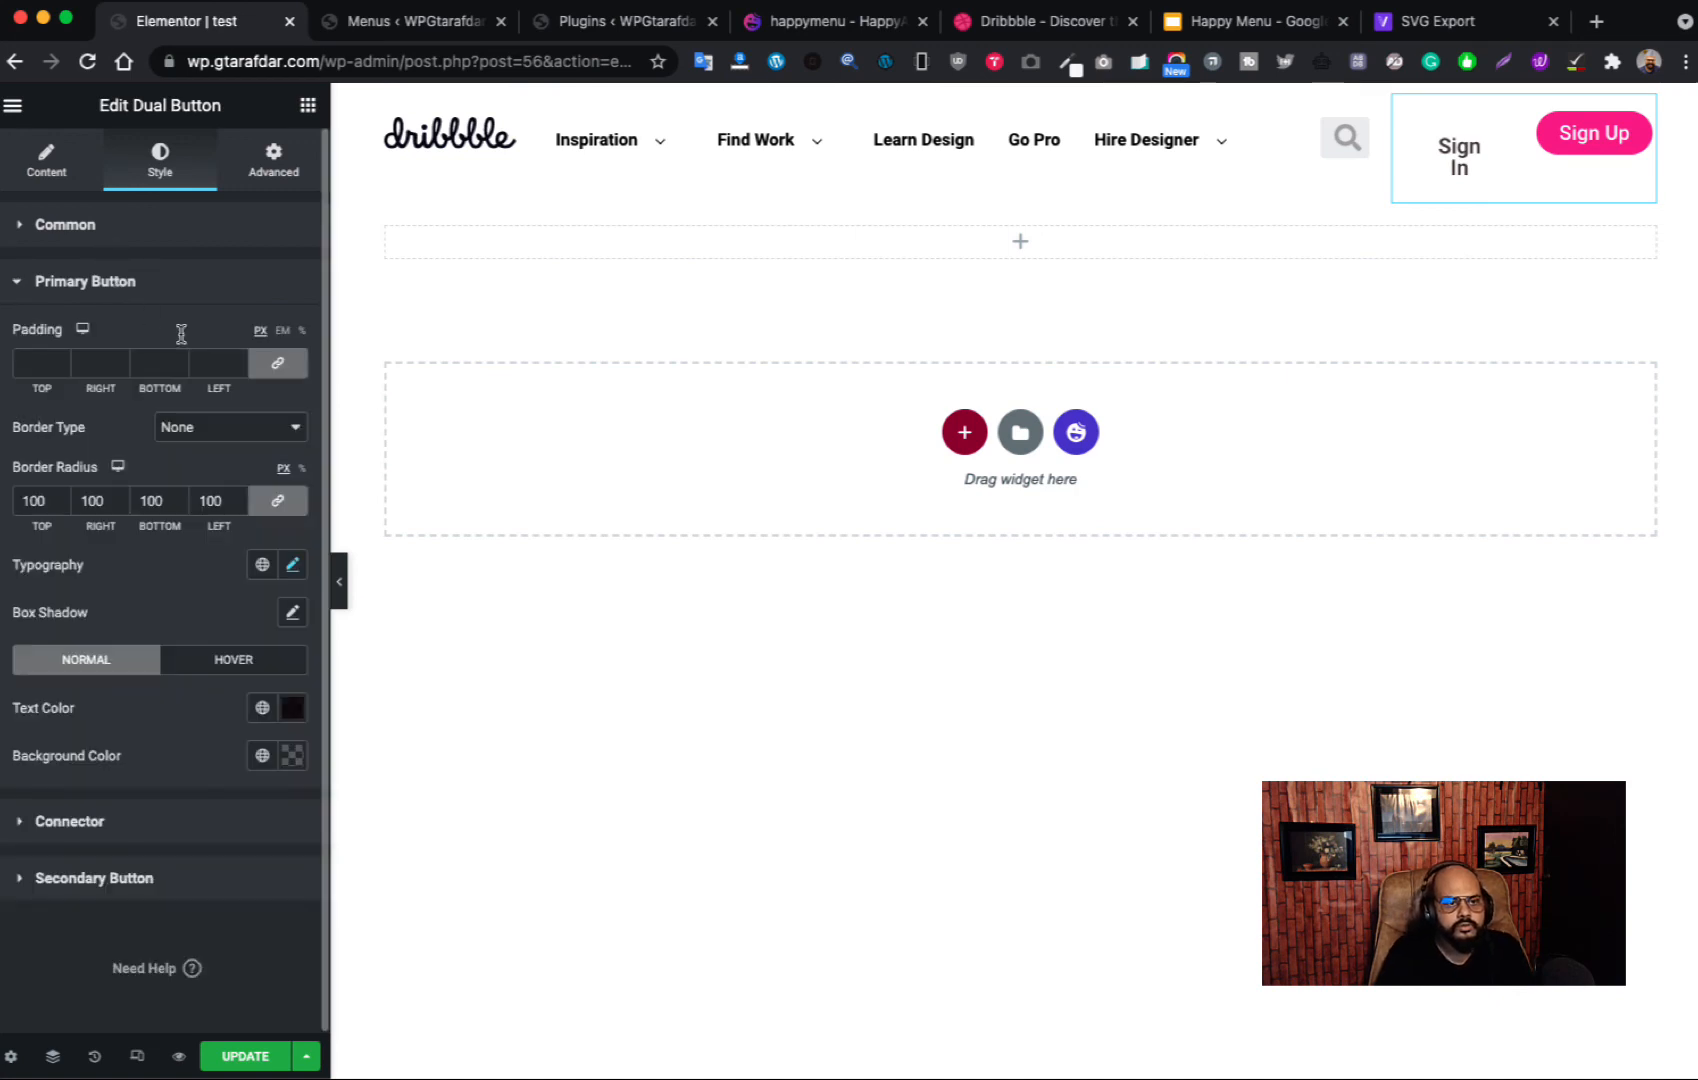
click(34, 364)
text(10)
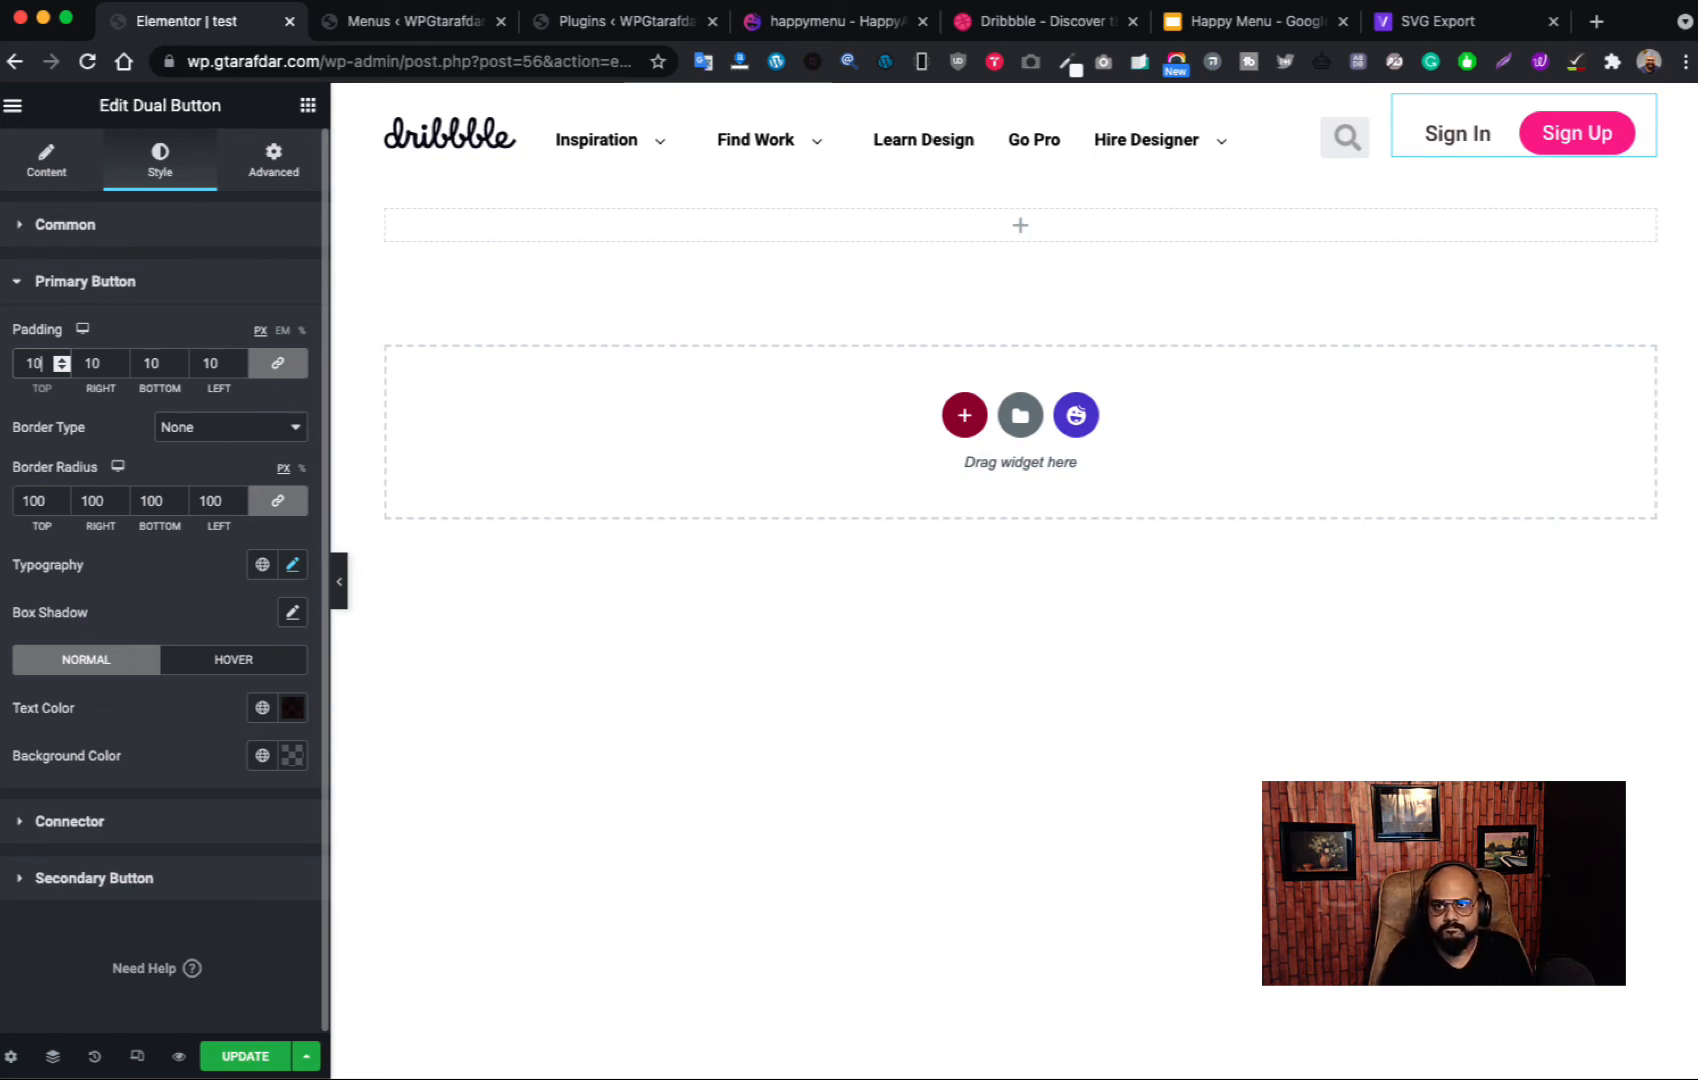
Step: Preview the header at full width and slightly widen the search column against the Sign In/Sign Up button column
click(152, 292)
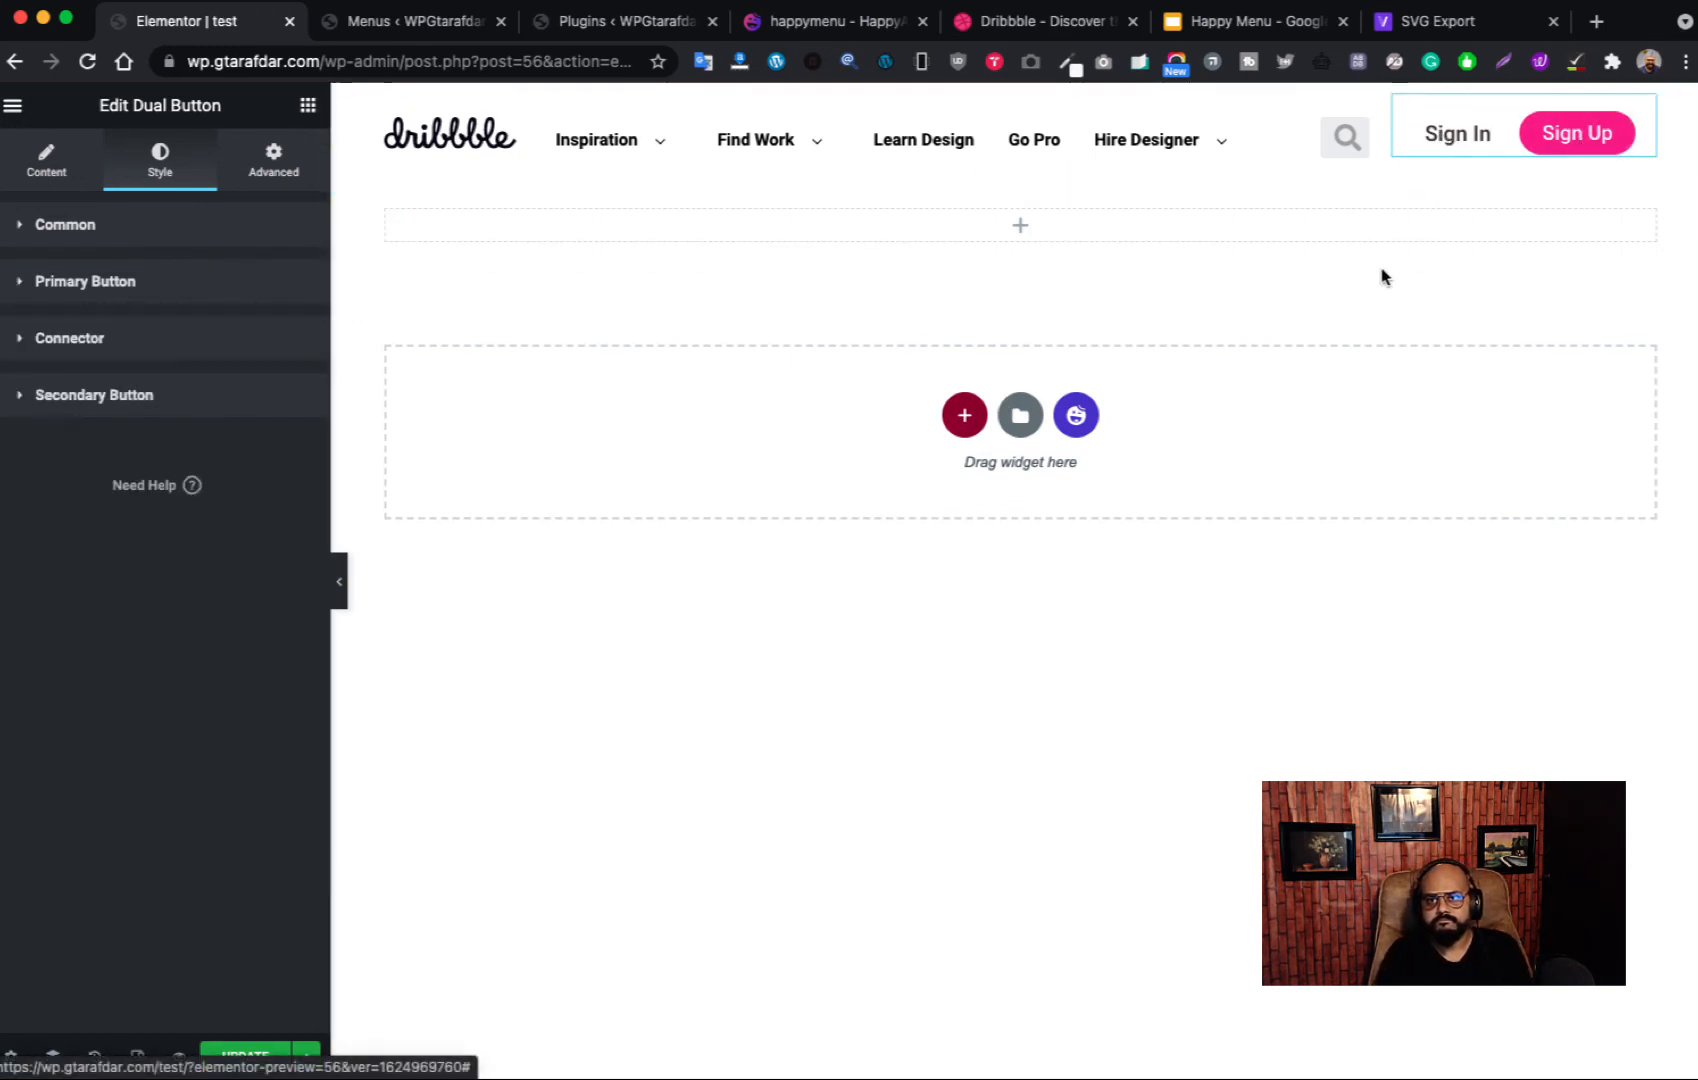
click(341, 597)
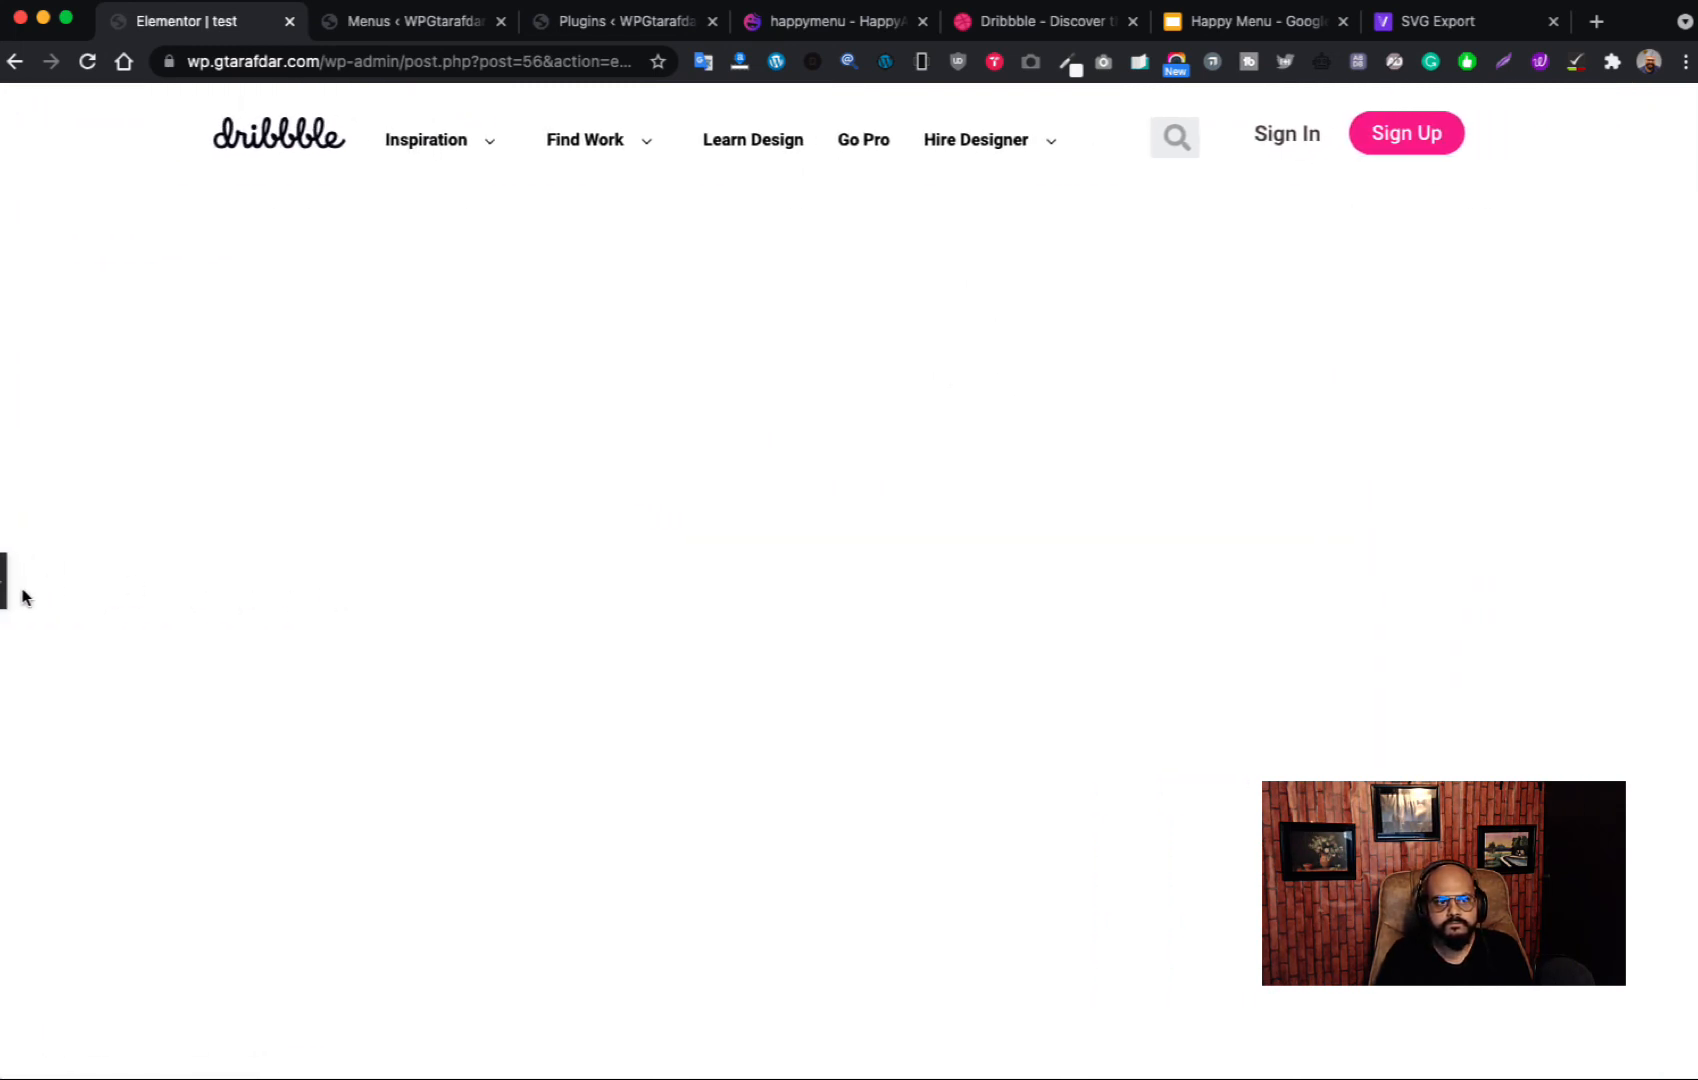
click(4, 588)
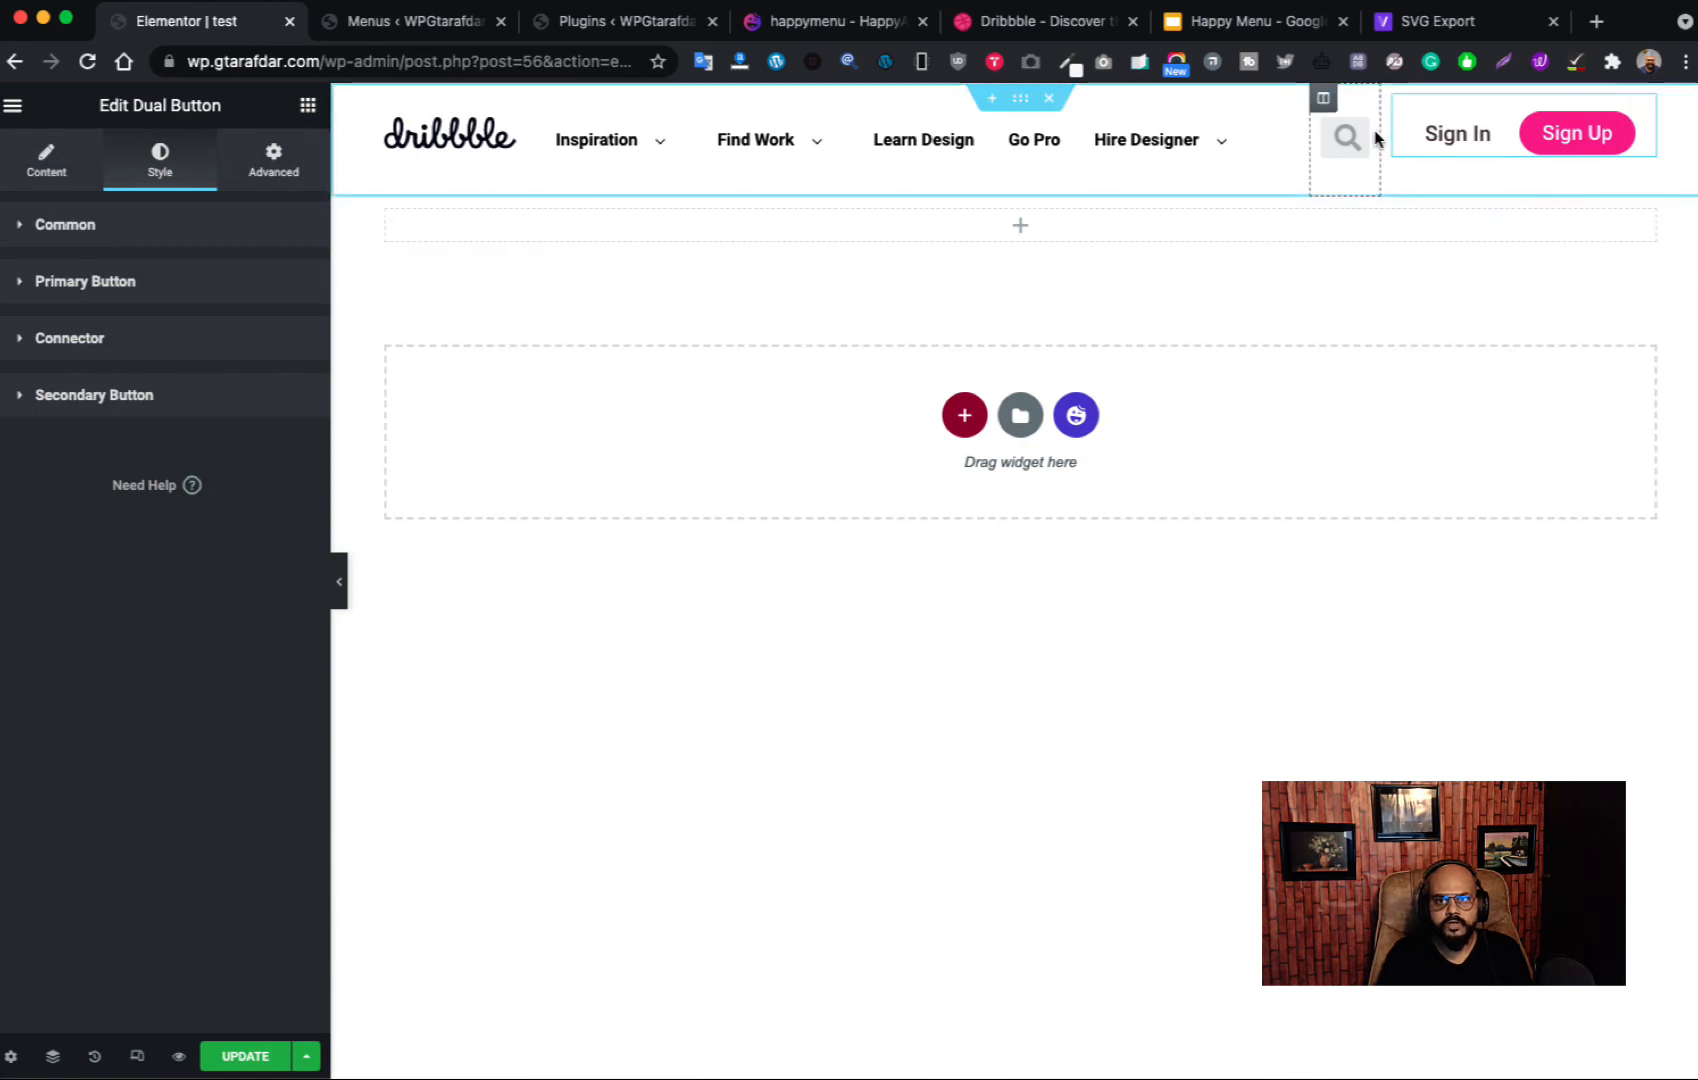
mouse_move(1384, 132)
mouse_down()
mouse_move(1414, 136)
mouse_move(1387, 142)
mouse_up()
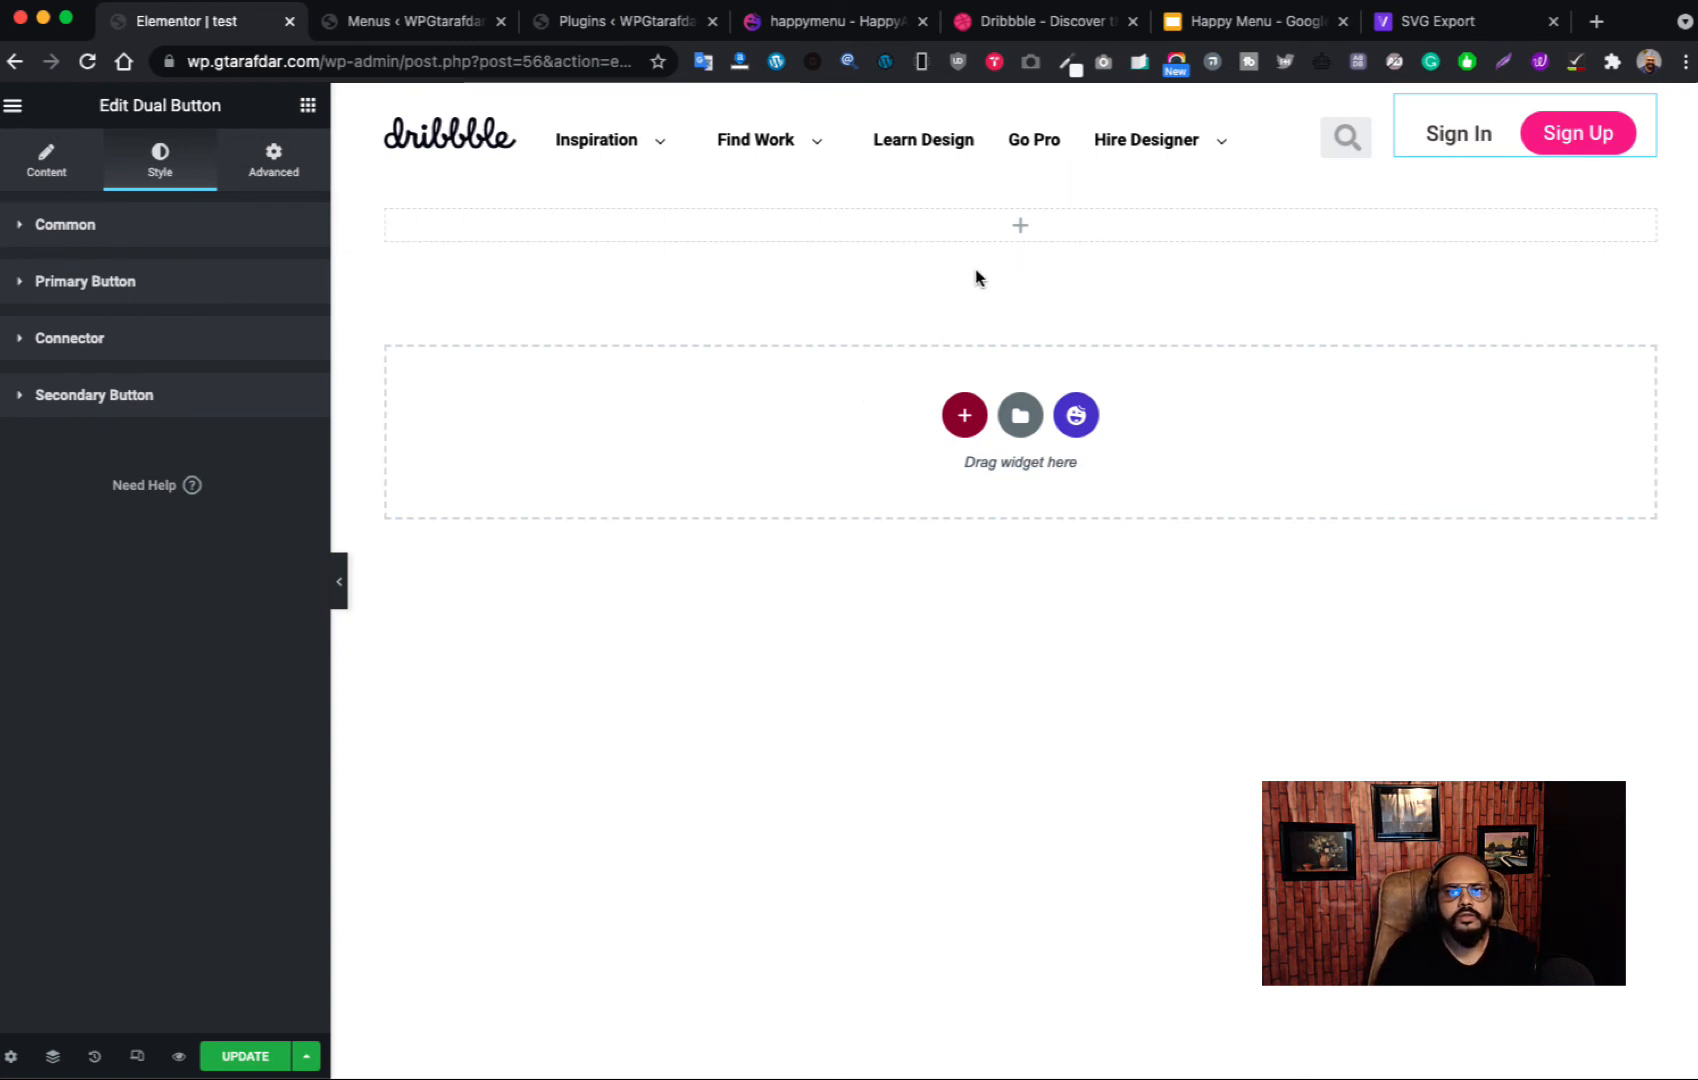
Step: Check the hero banner on the Dribbble homepage and add a two-column inner section to the empty section below the header
click(1016, 22)
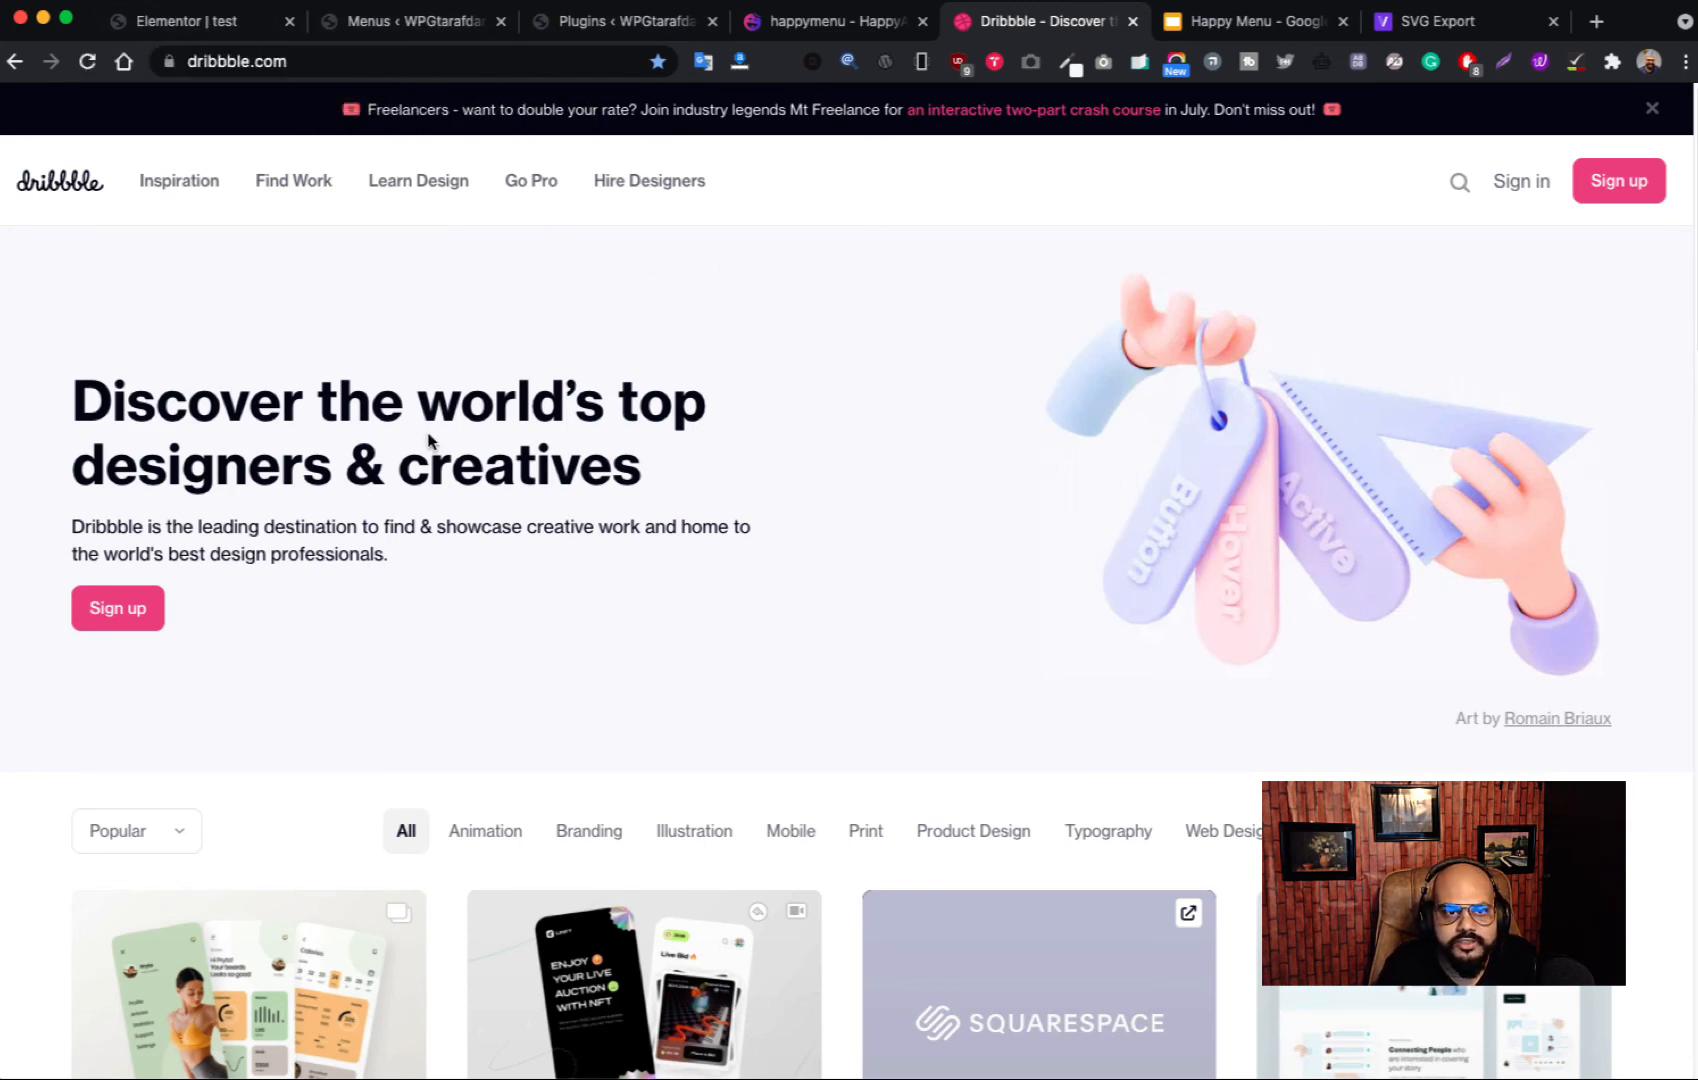
click(197, 21)
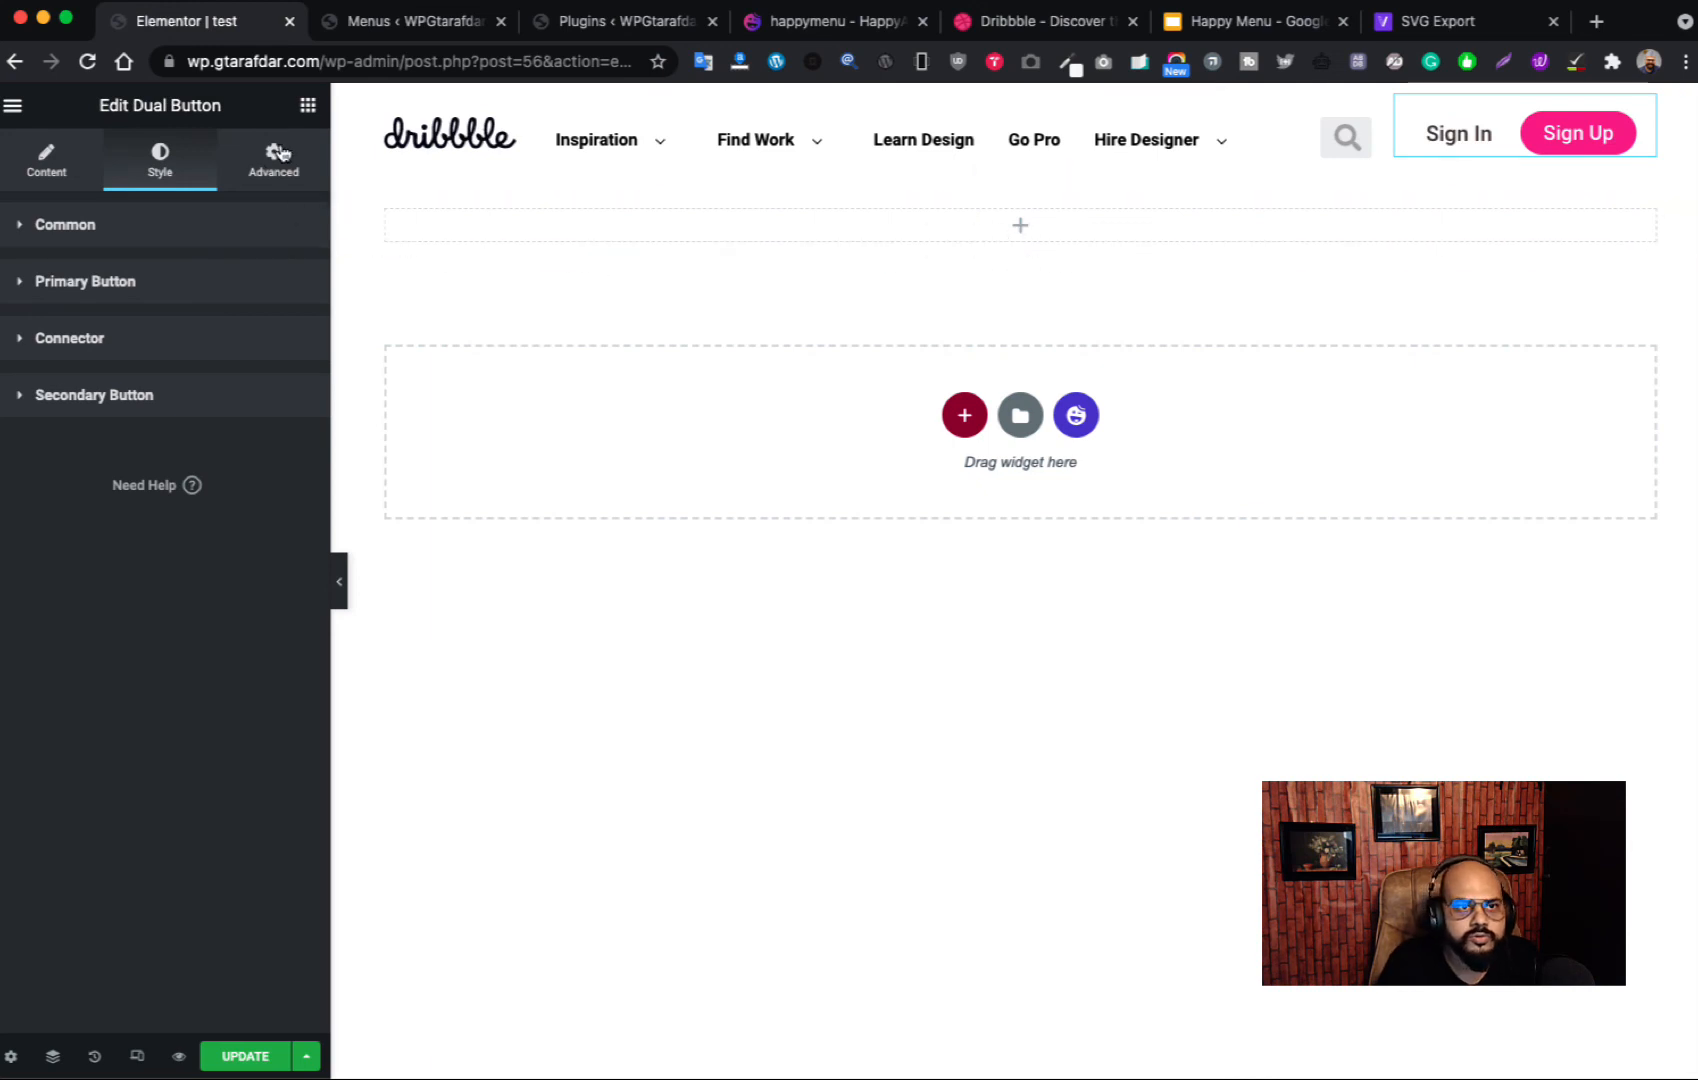
click(308, 105)
drag(77, 320, 1050, 232)
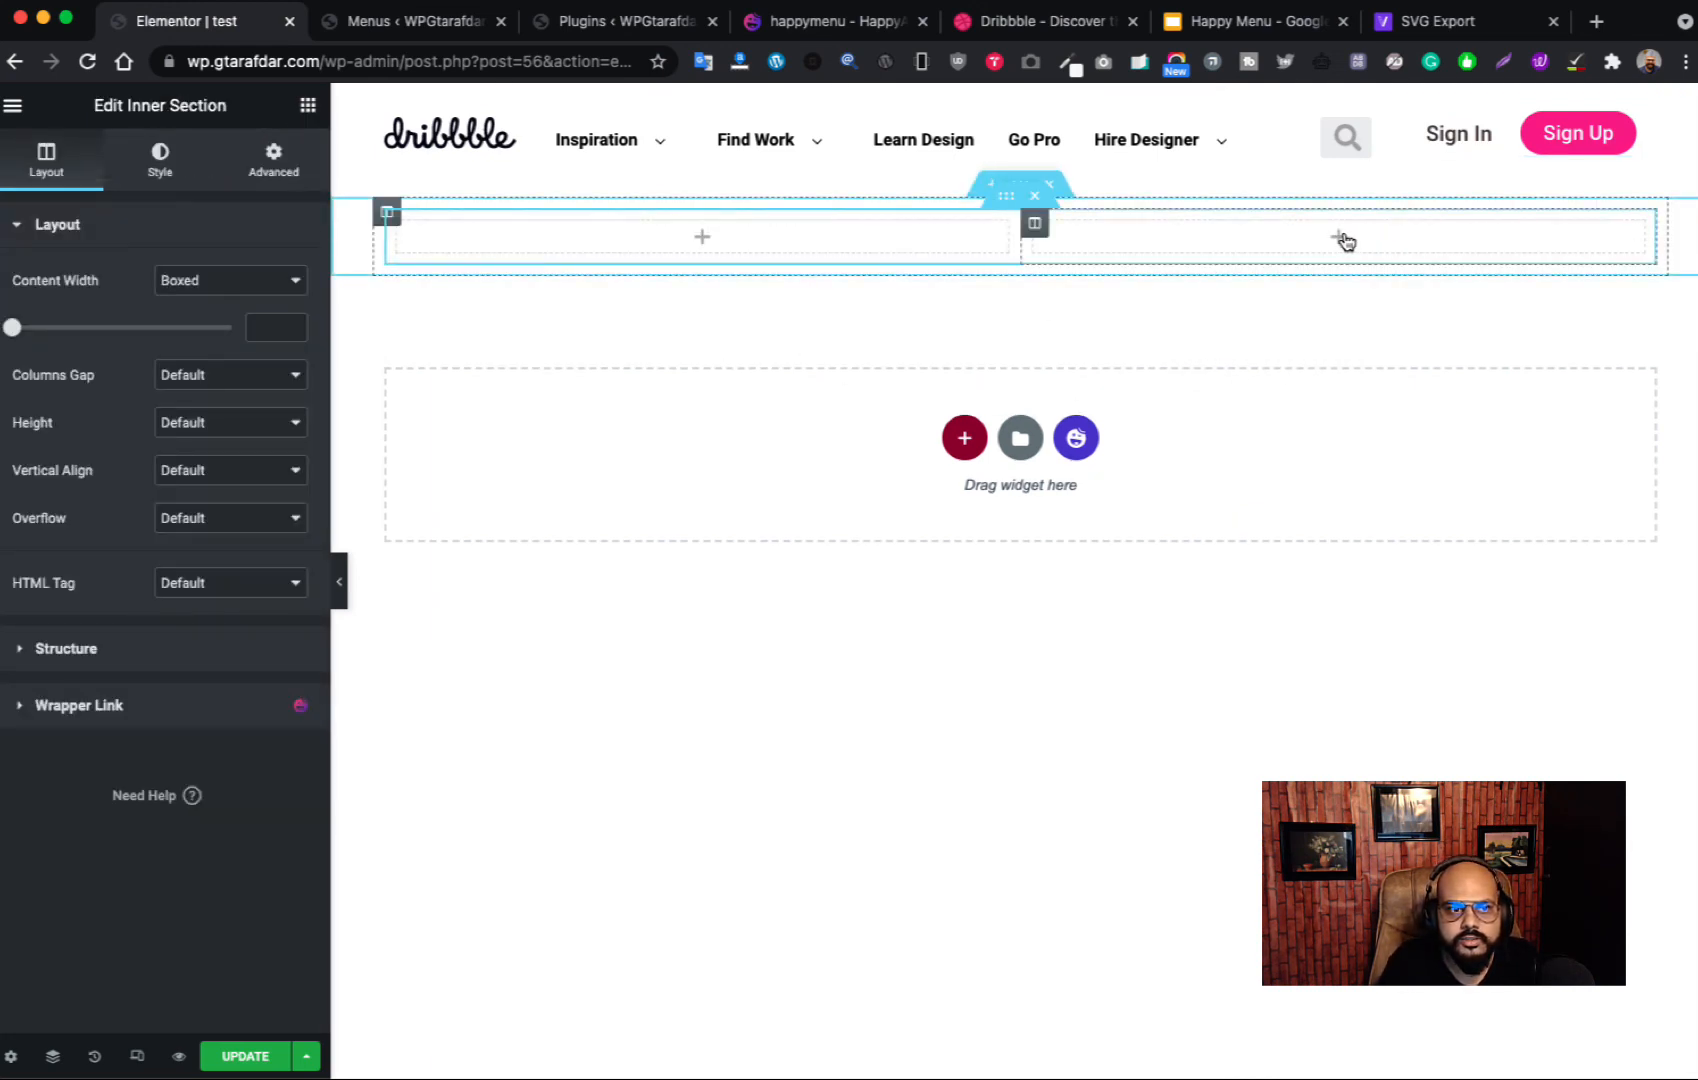
Step: Add an Image widget with an uploaded hero banner illustration to the inner section's second column, and compare it with the Dribbble homepage
click(1339, 237)
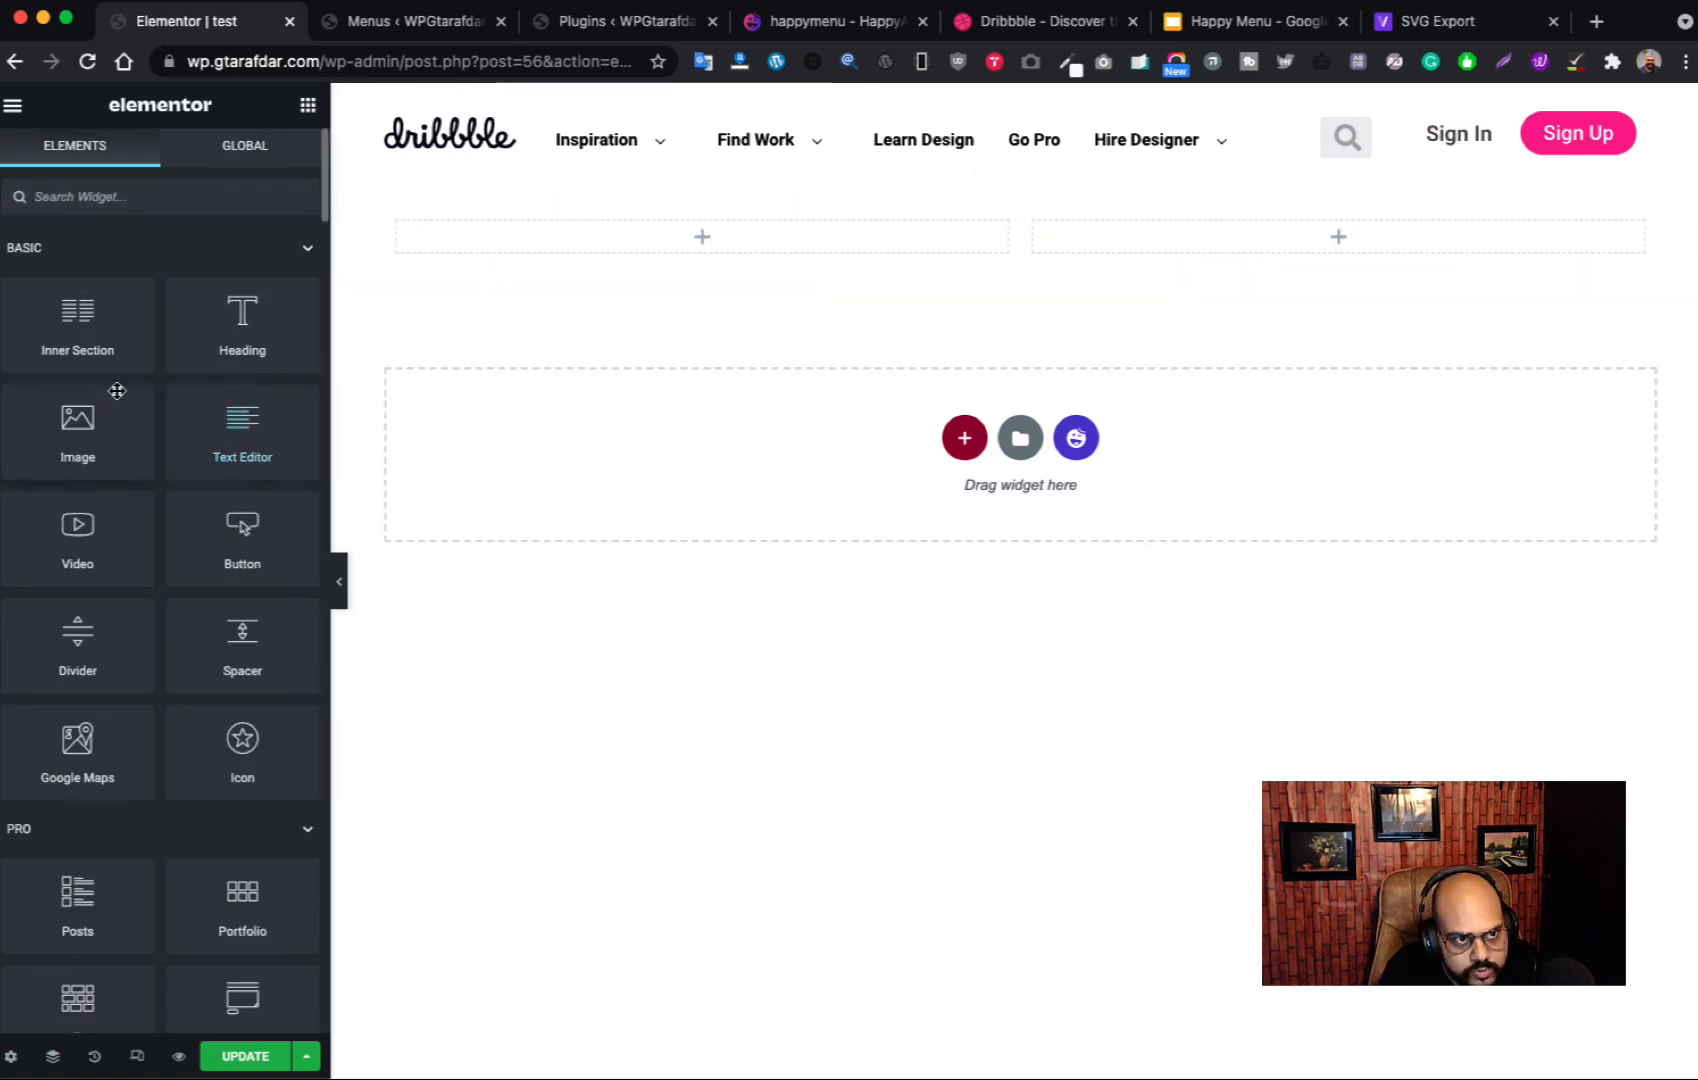
drag(77, 425, 1338, 255)
click(125, 330)
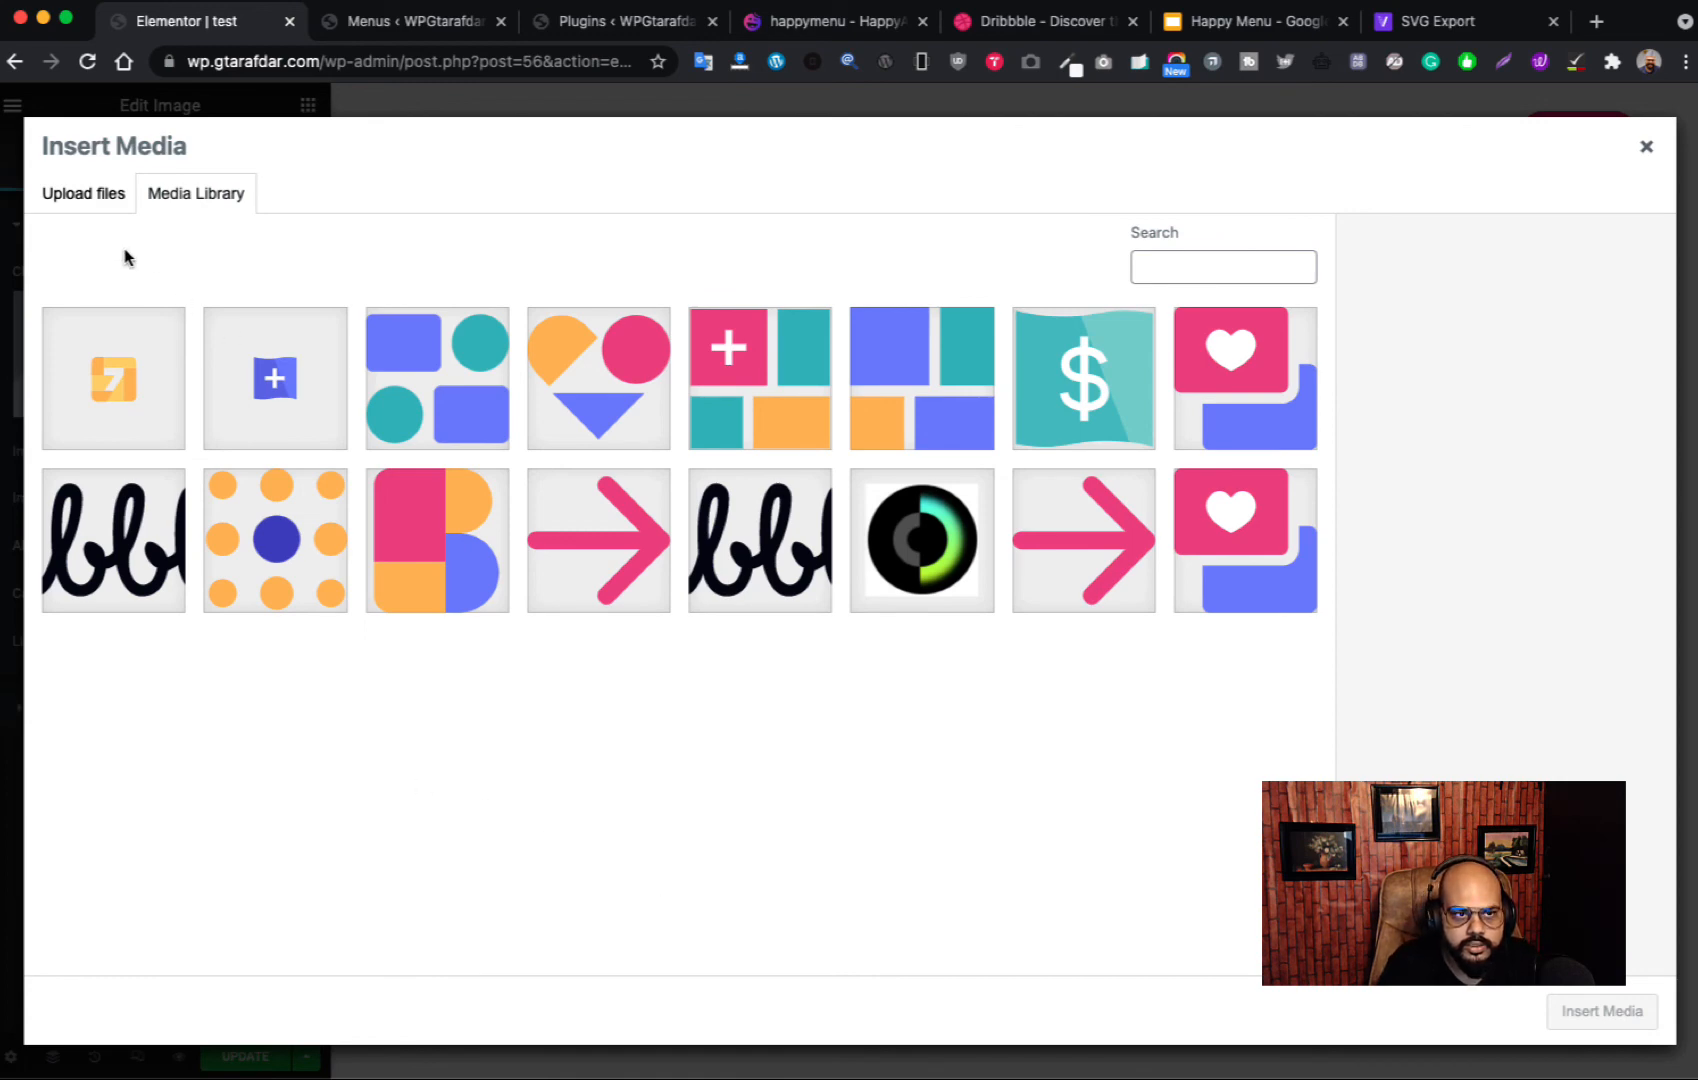
click(78, 192)
click(853, 557)
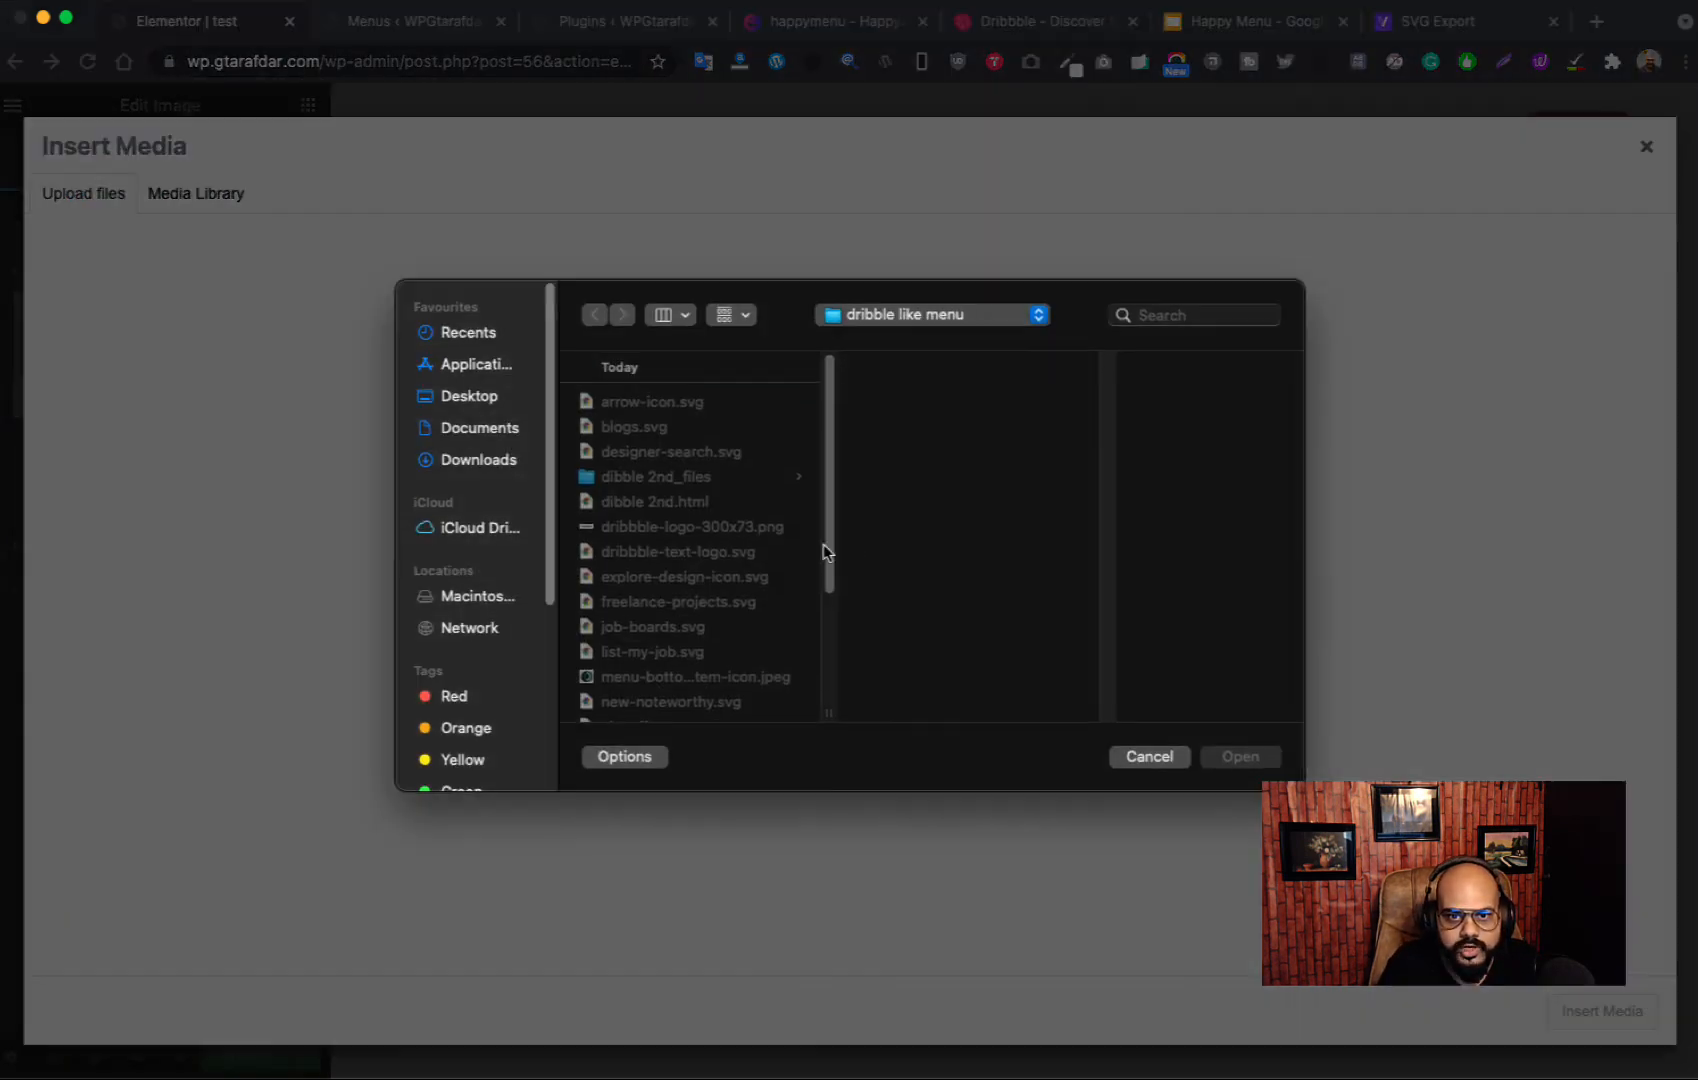
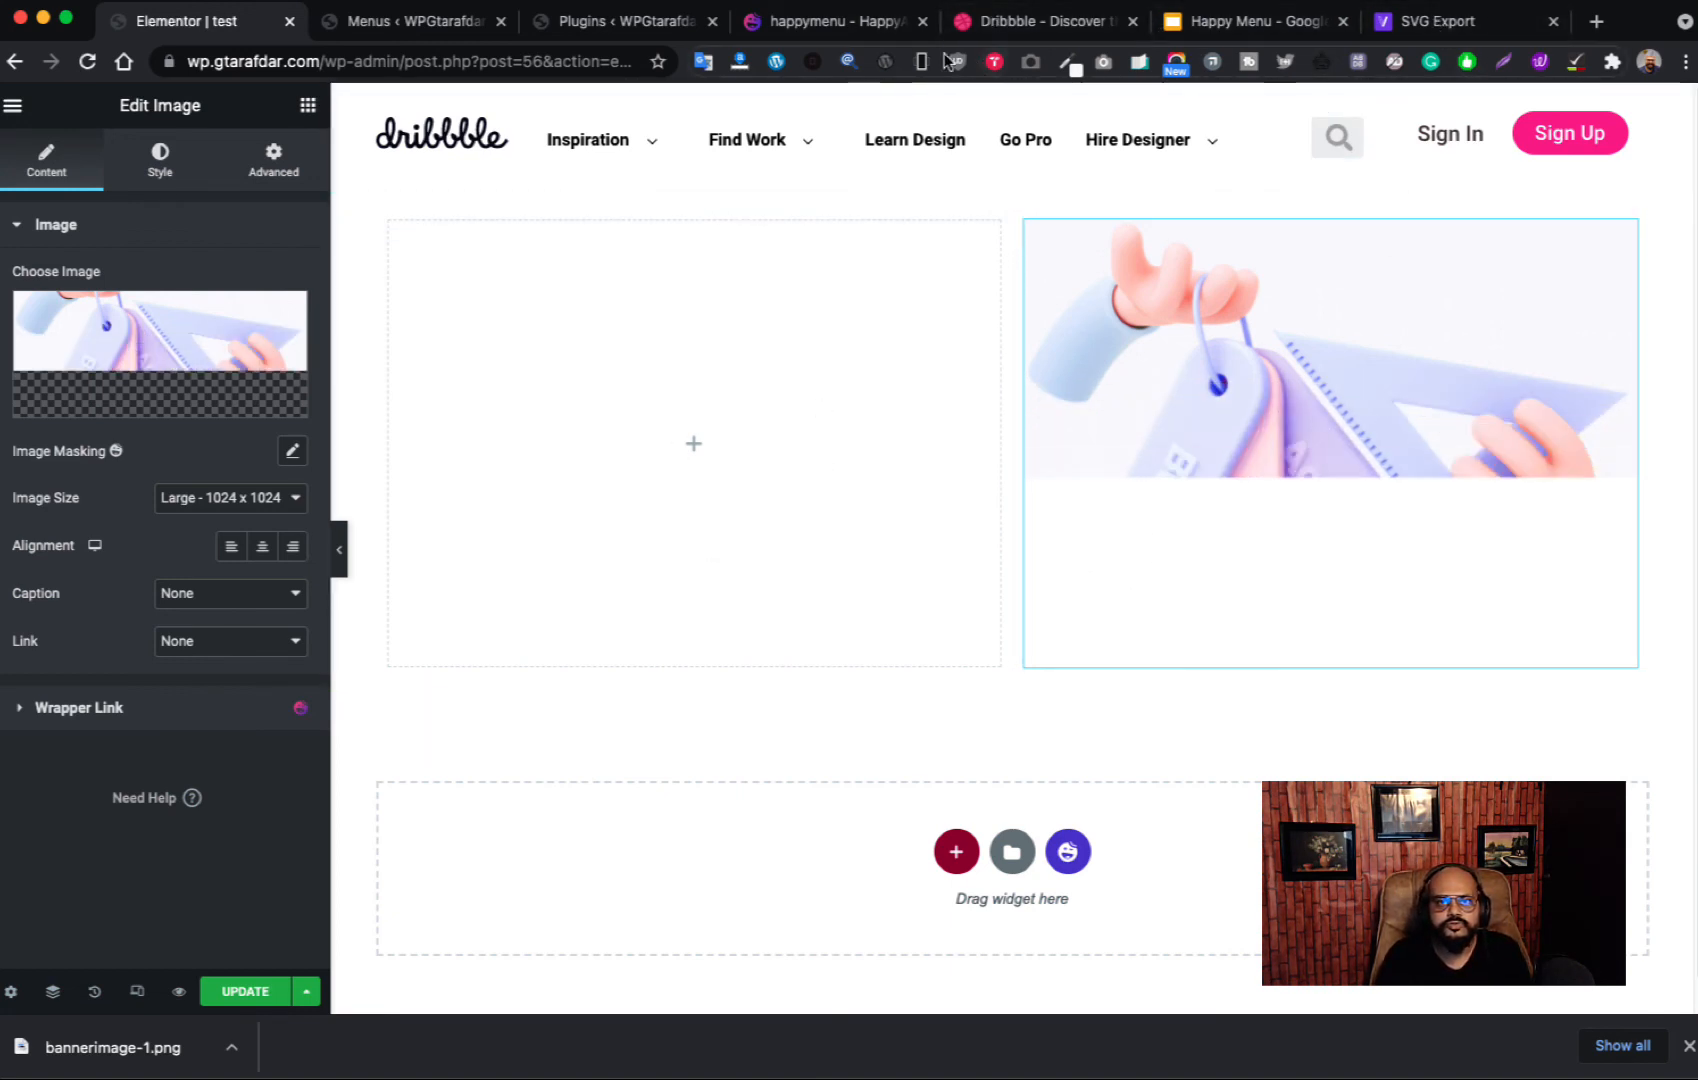
click(1018, 24)
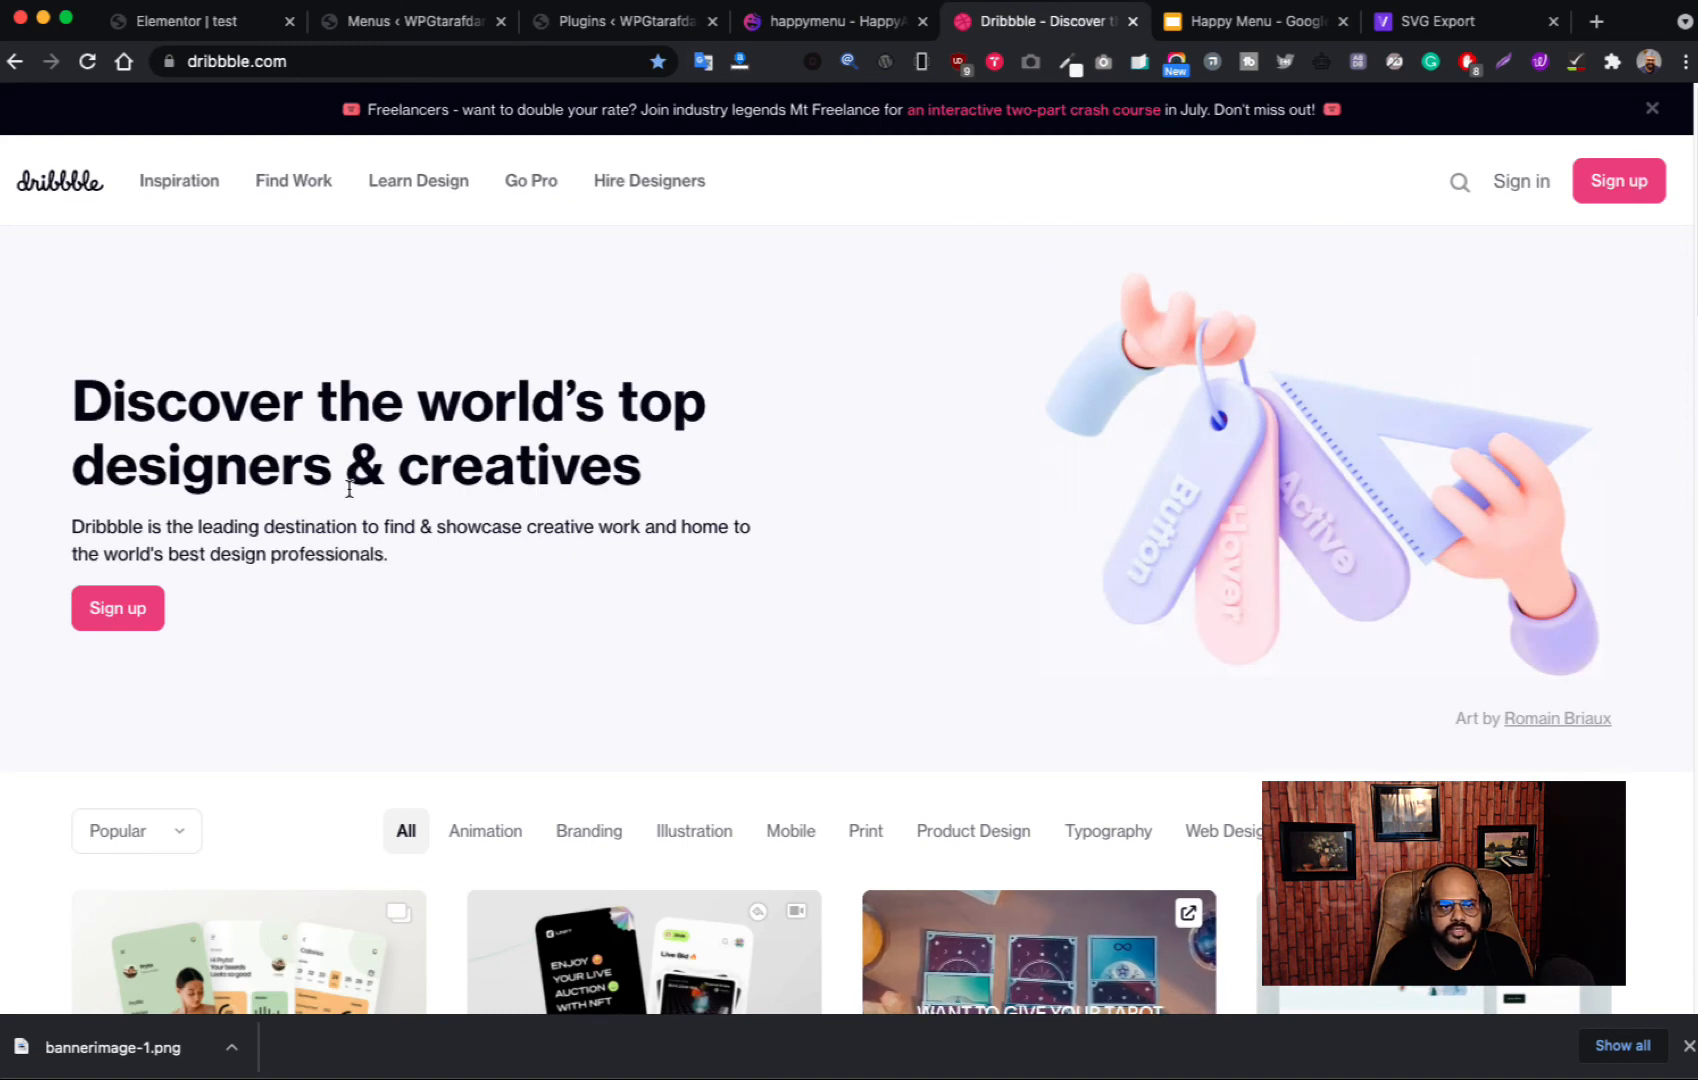
Step: Add a Heading widget to the hero's empty first column with the headline copied from the Dribbble homepage, "Discover the world's top designers & creatives"
drag(655, 474, 71, 410)
key(super+c)
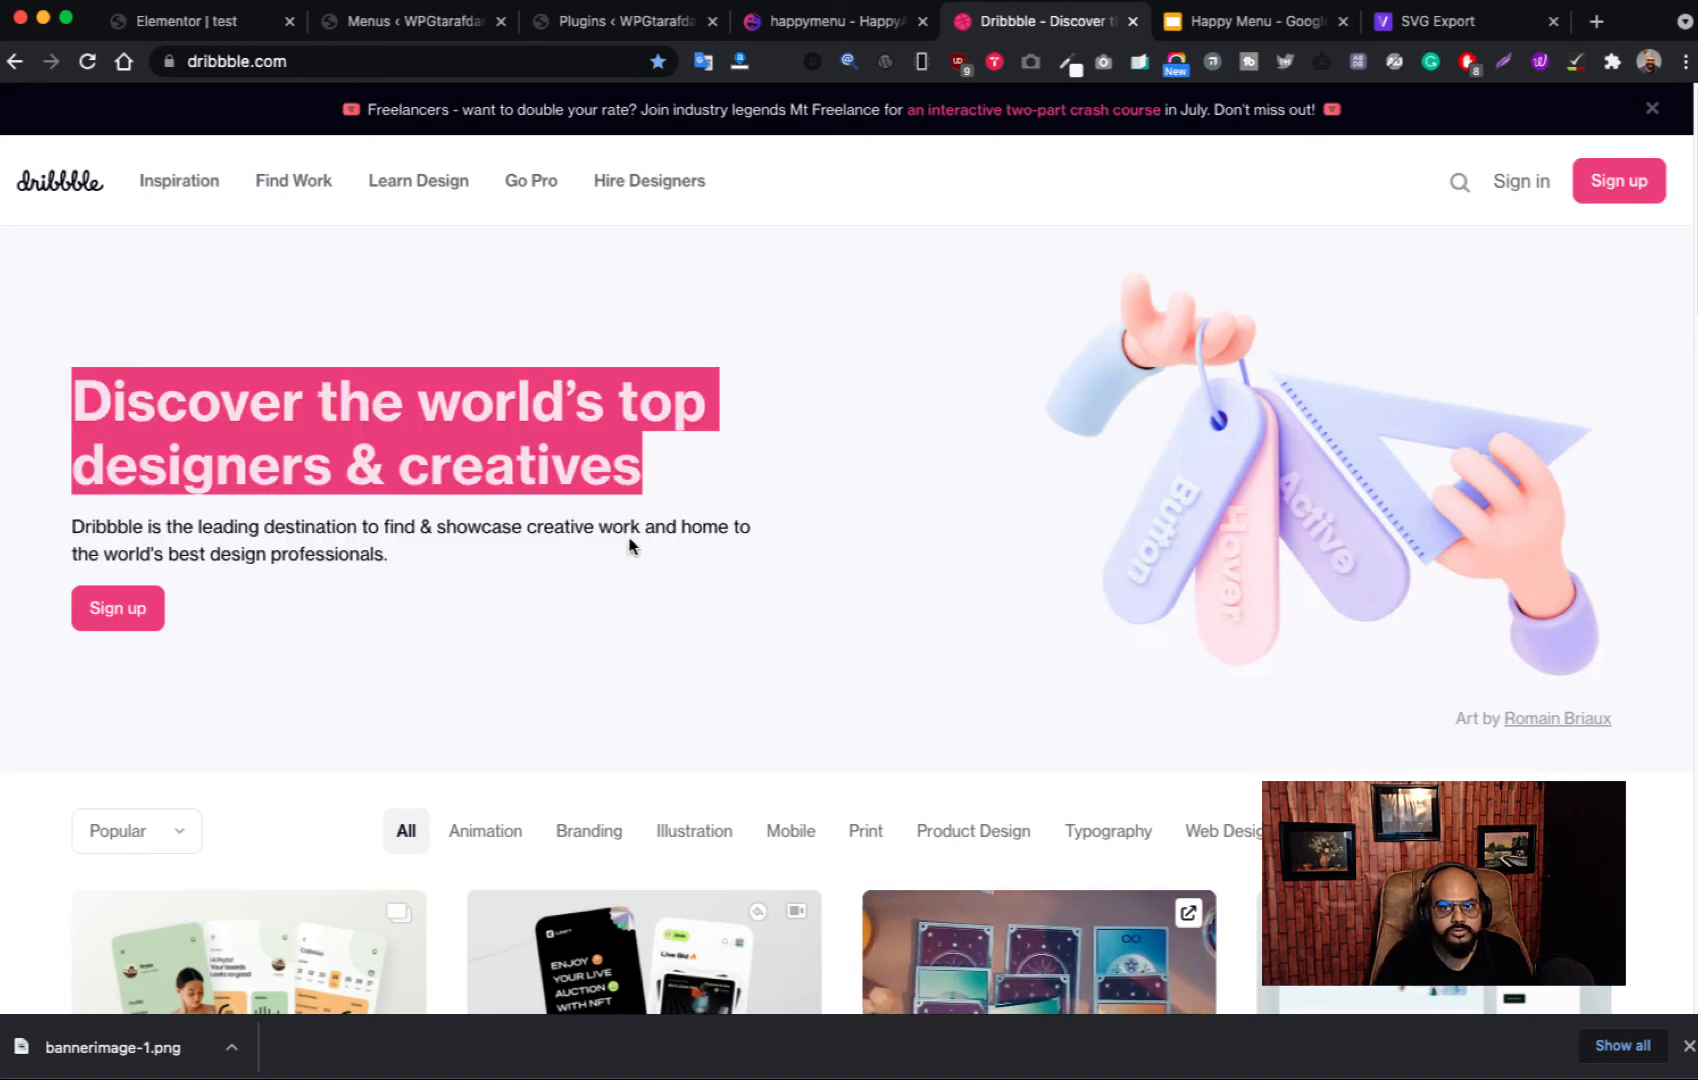
click(781, 21)
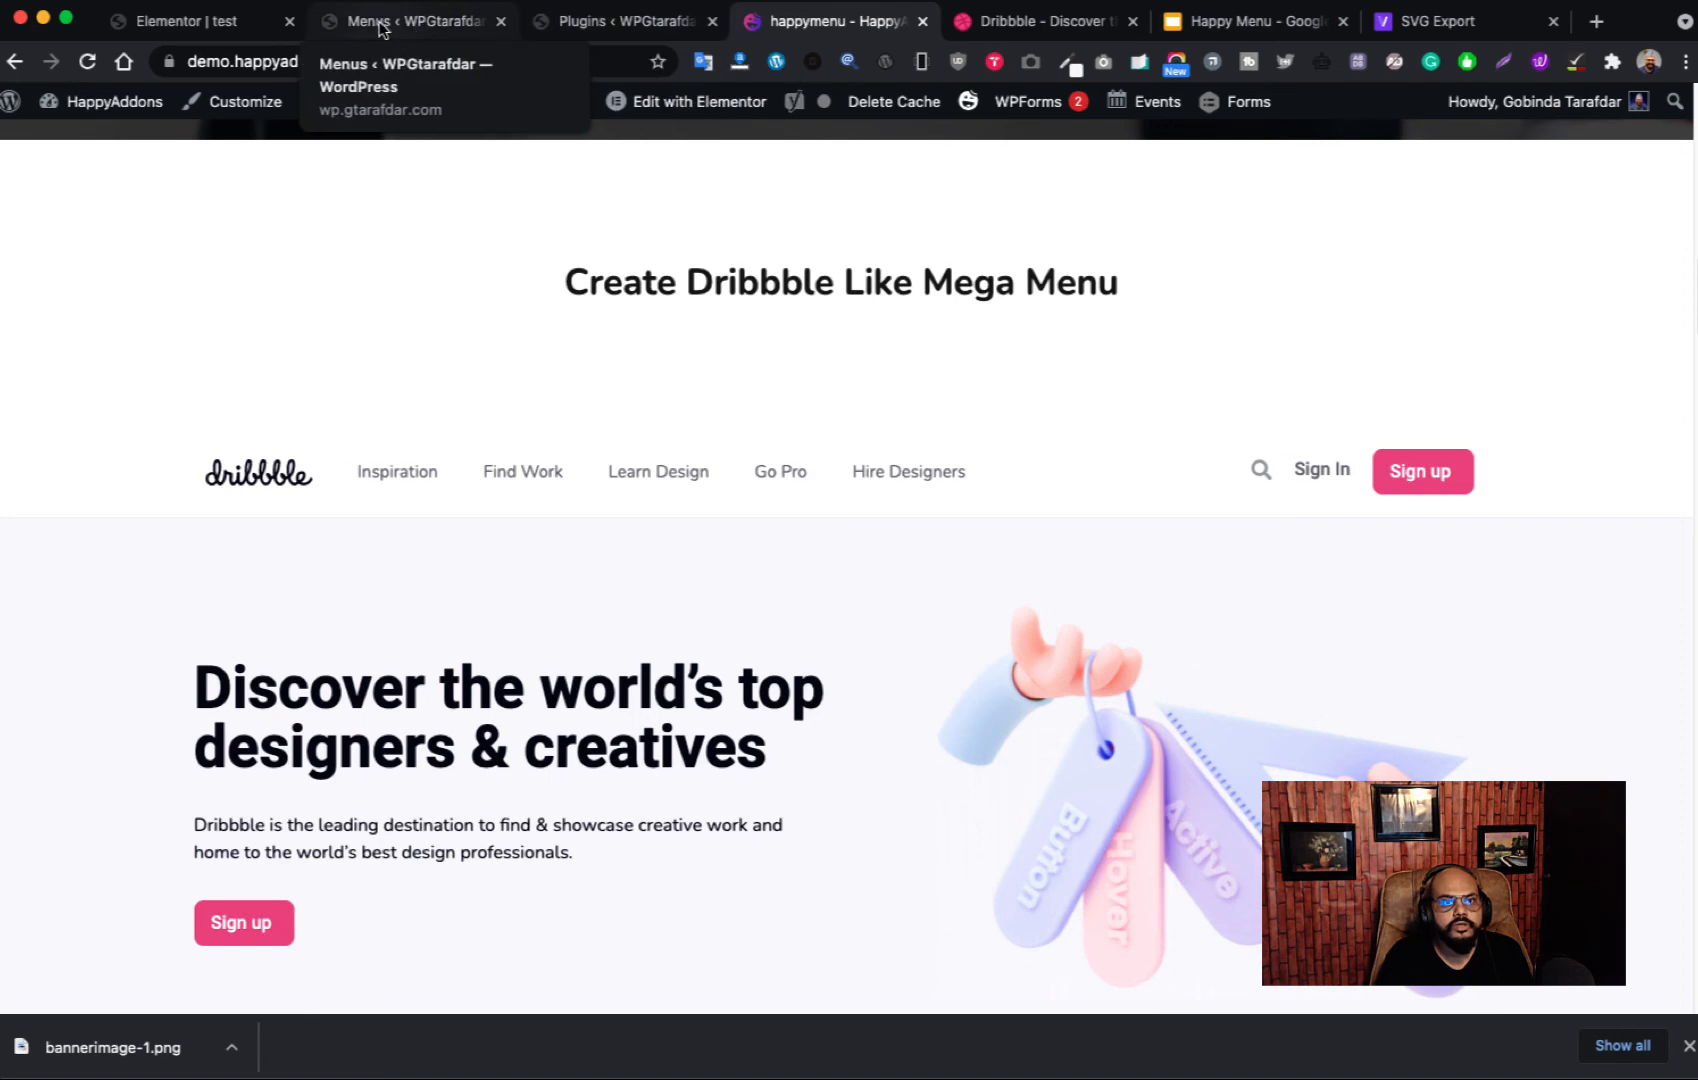
click(219, 36)
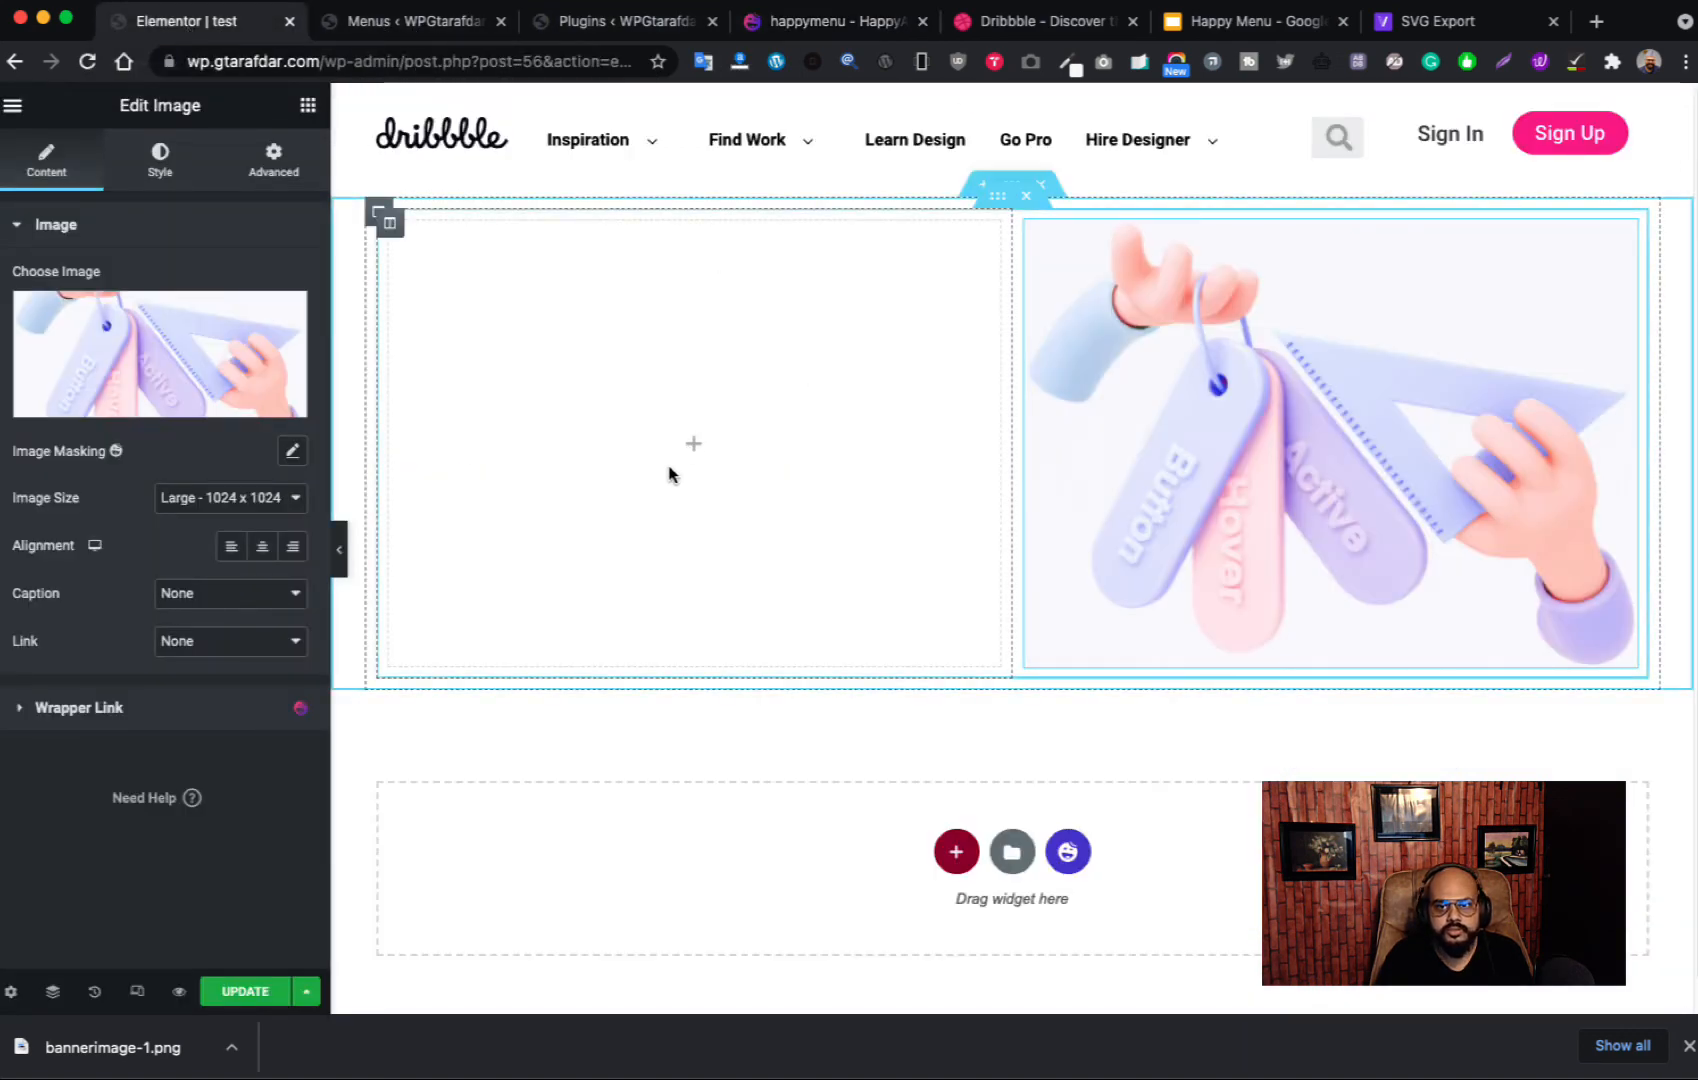
click(279, 169)
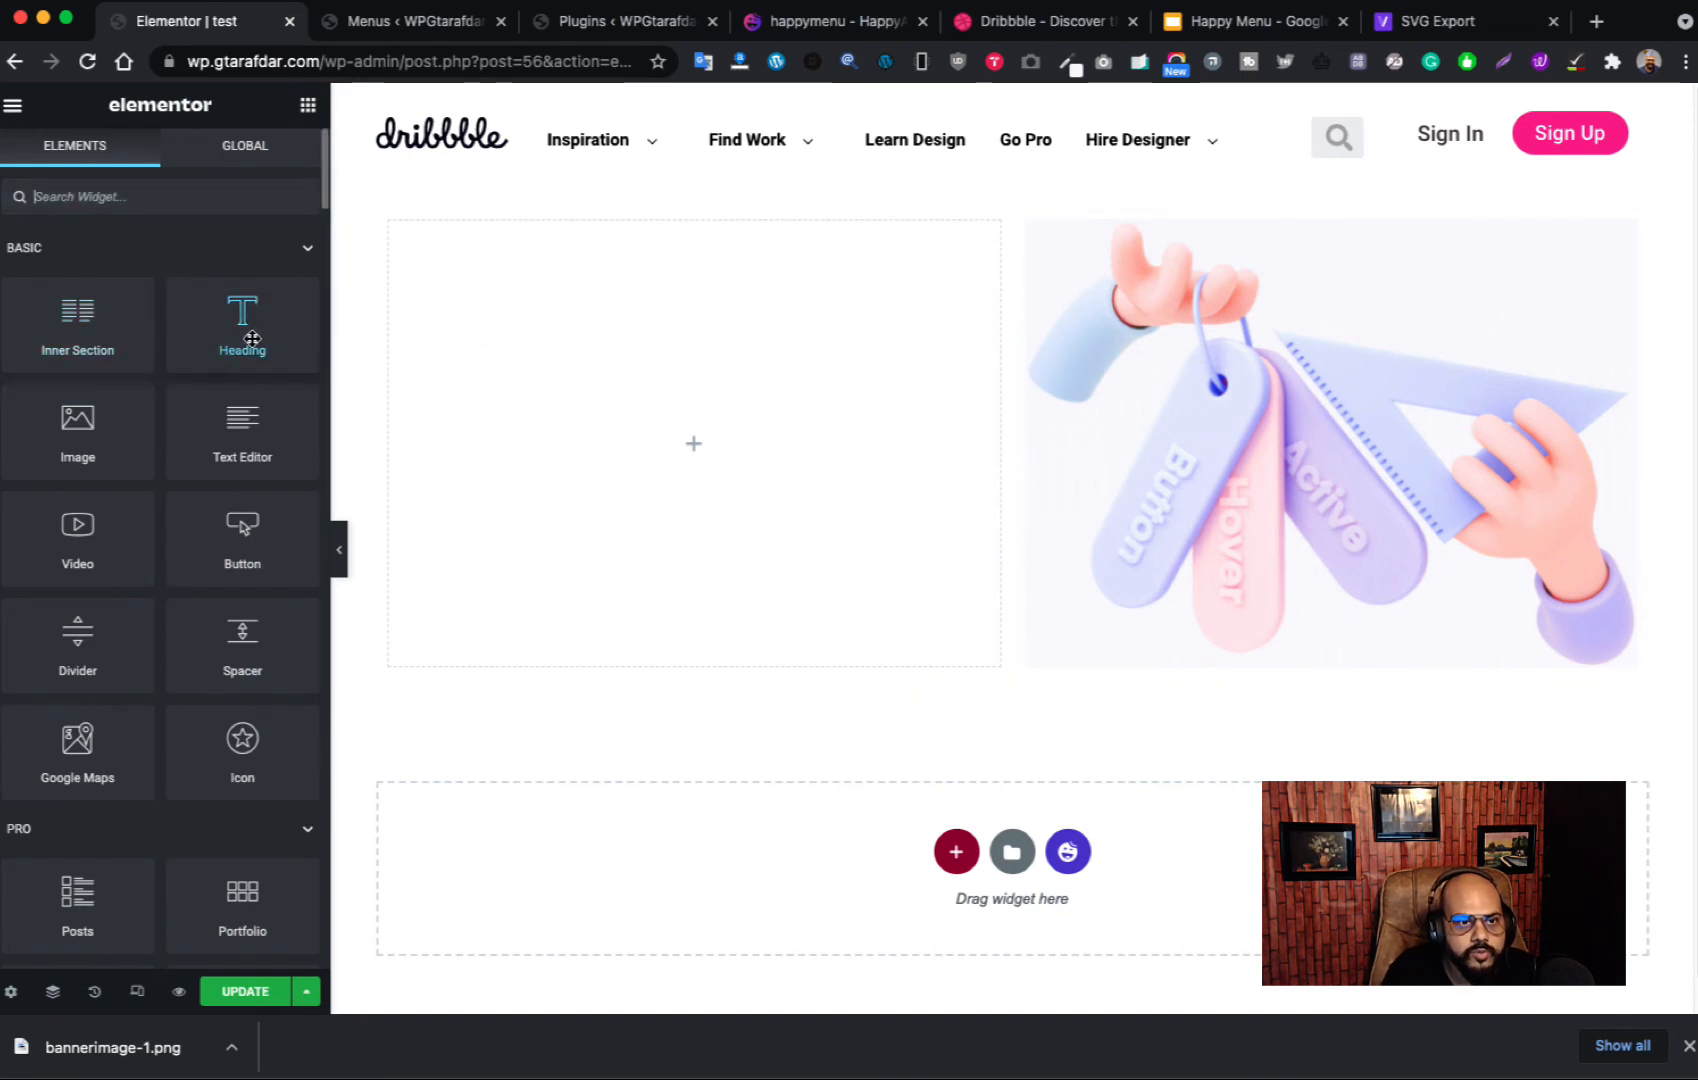
drag(252, 338, 652, 447)
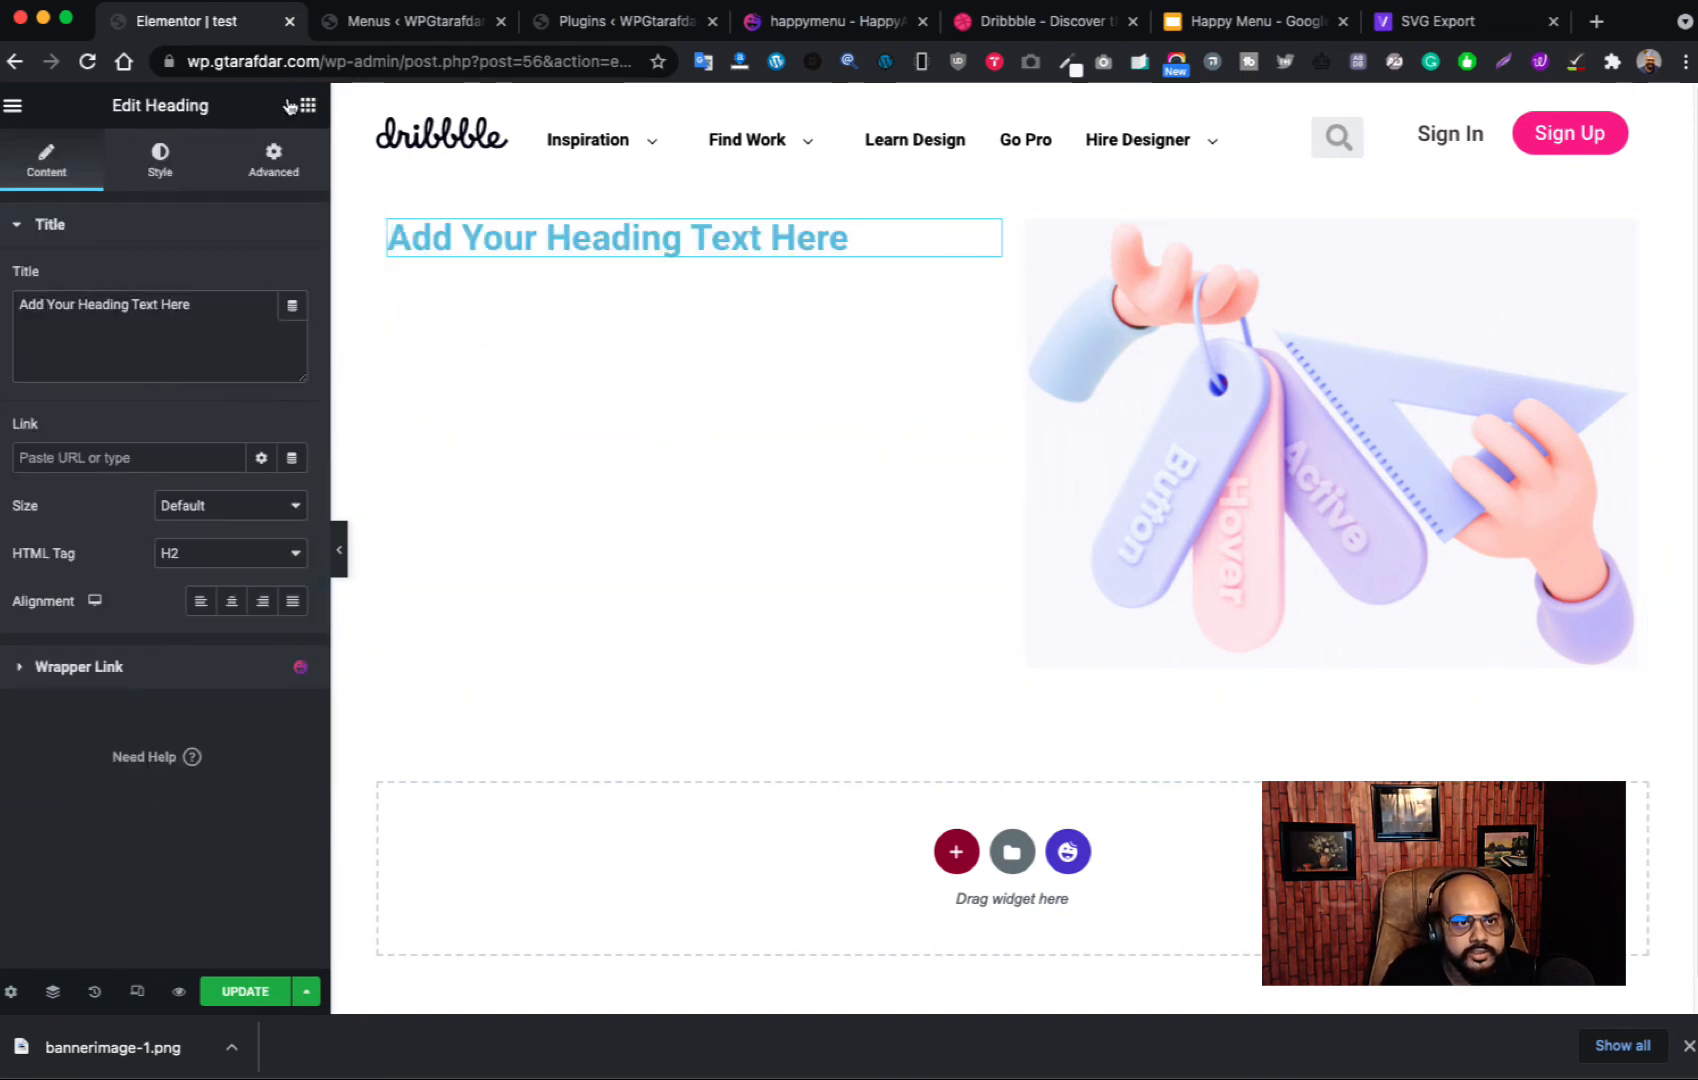
triple_click(615, 238)
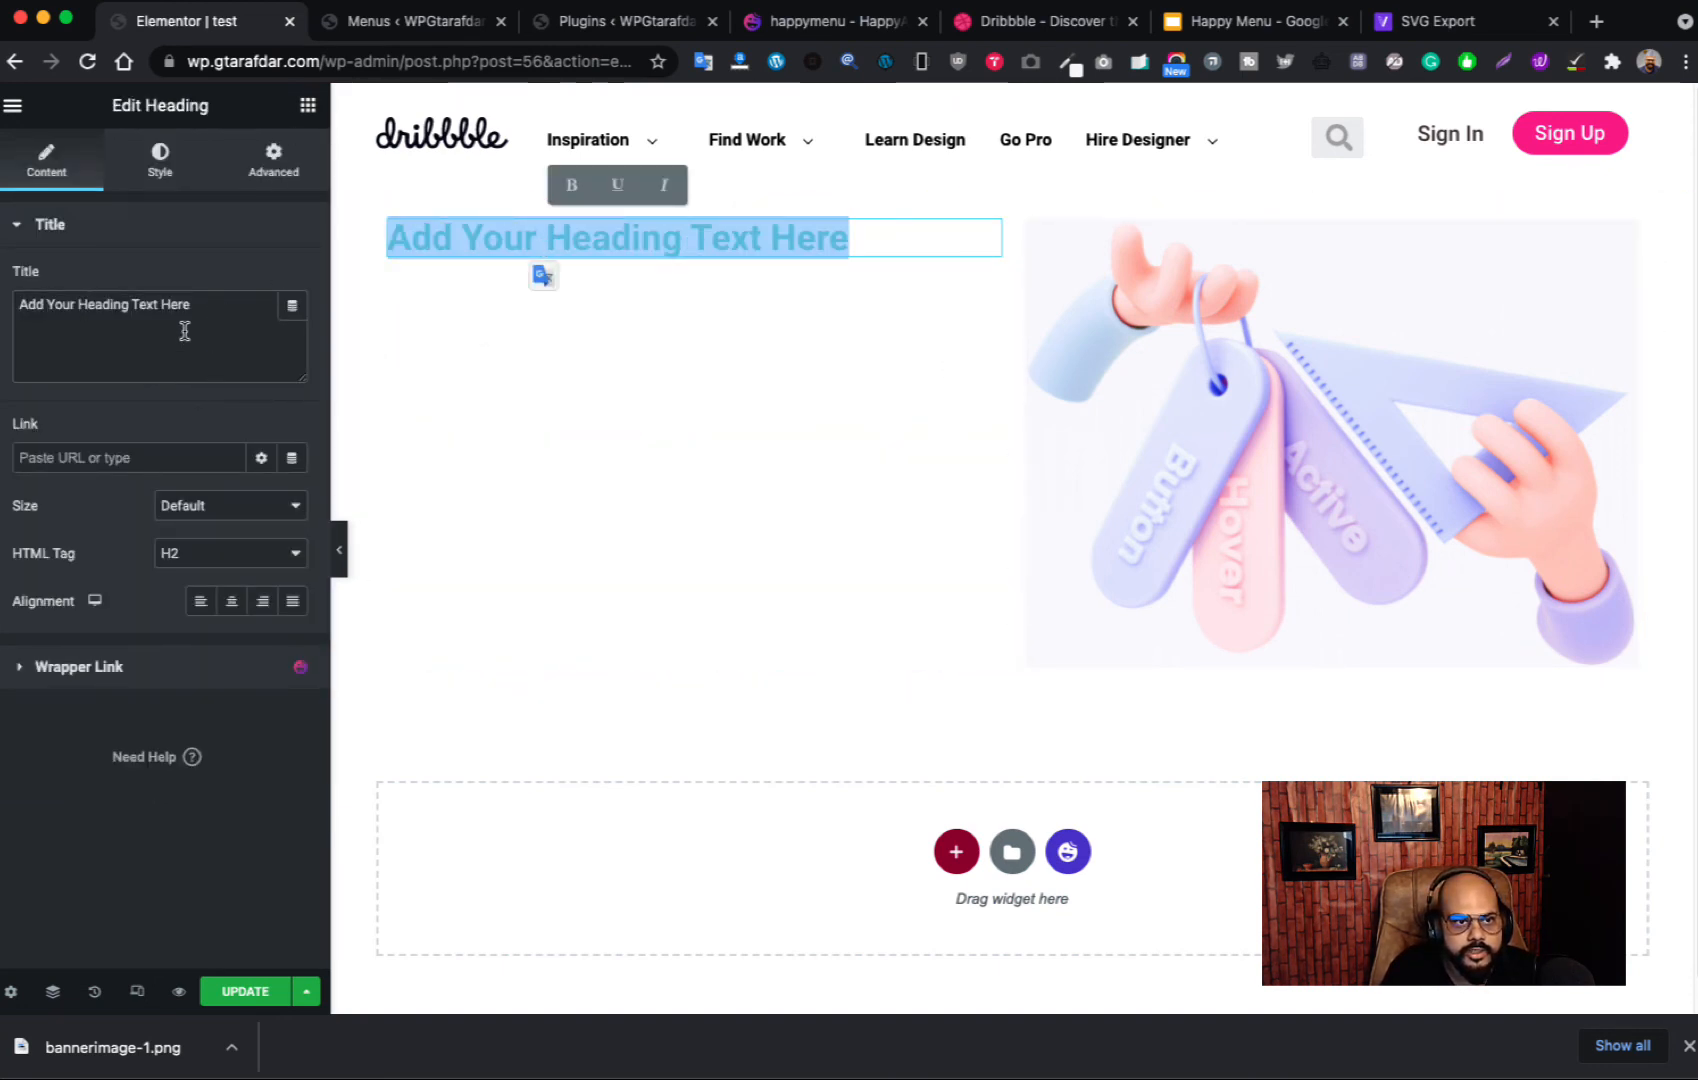
triple_click(208, 304)
key(super+v)
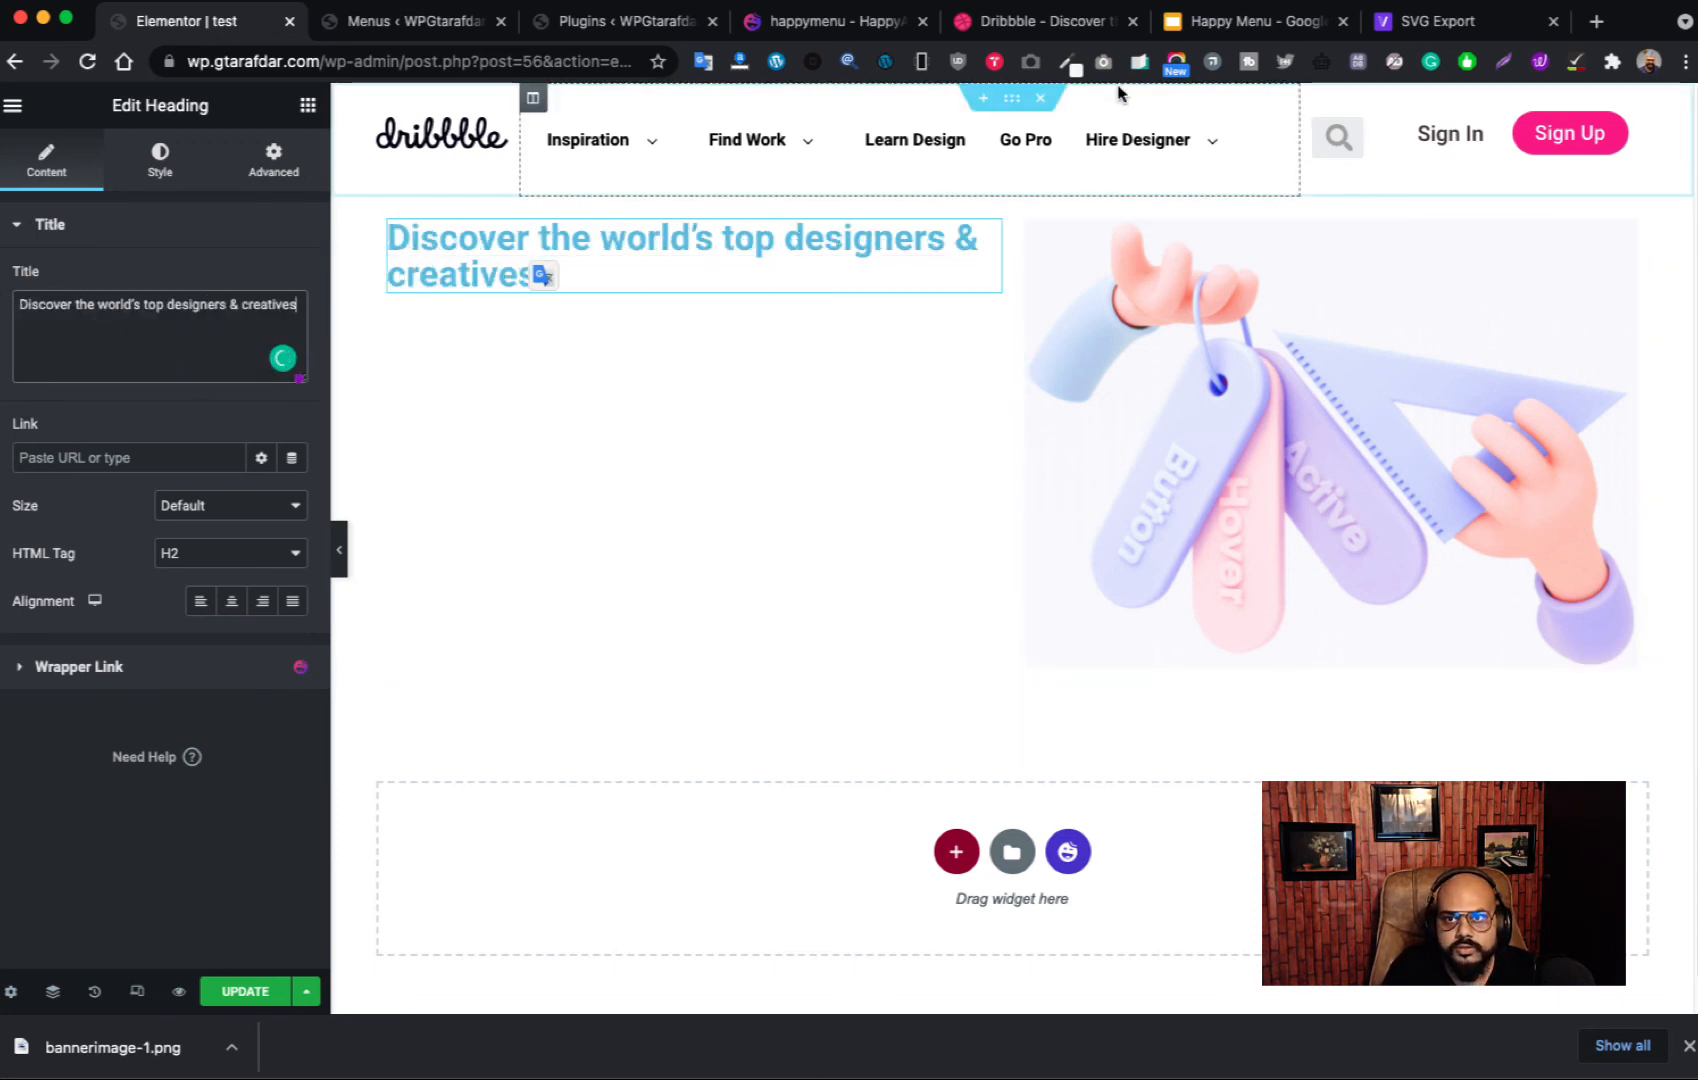
Step: Copy the description paragraph below the headline on the Dribbble homepage and return to the Elementor editor
click(1046, 24)
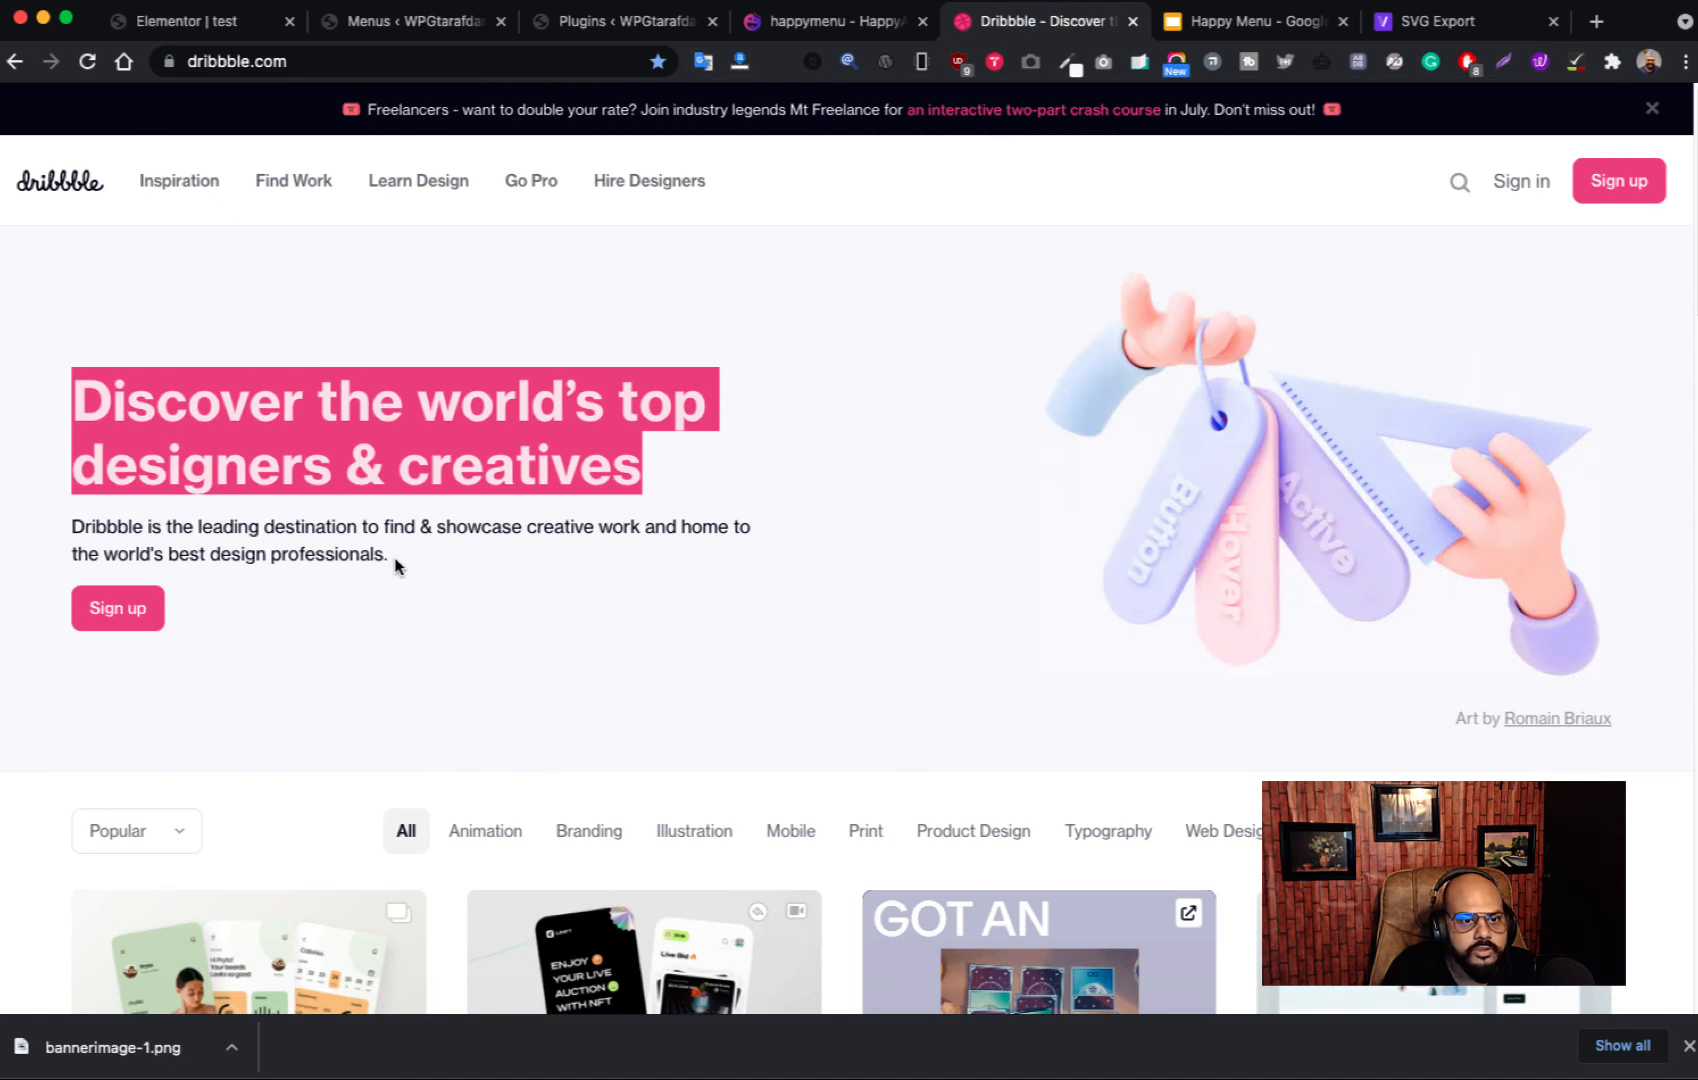
drag(394, 558, 160, 525)
click(70, 529)
triple_click(63, 524)
key(super+c)
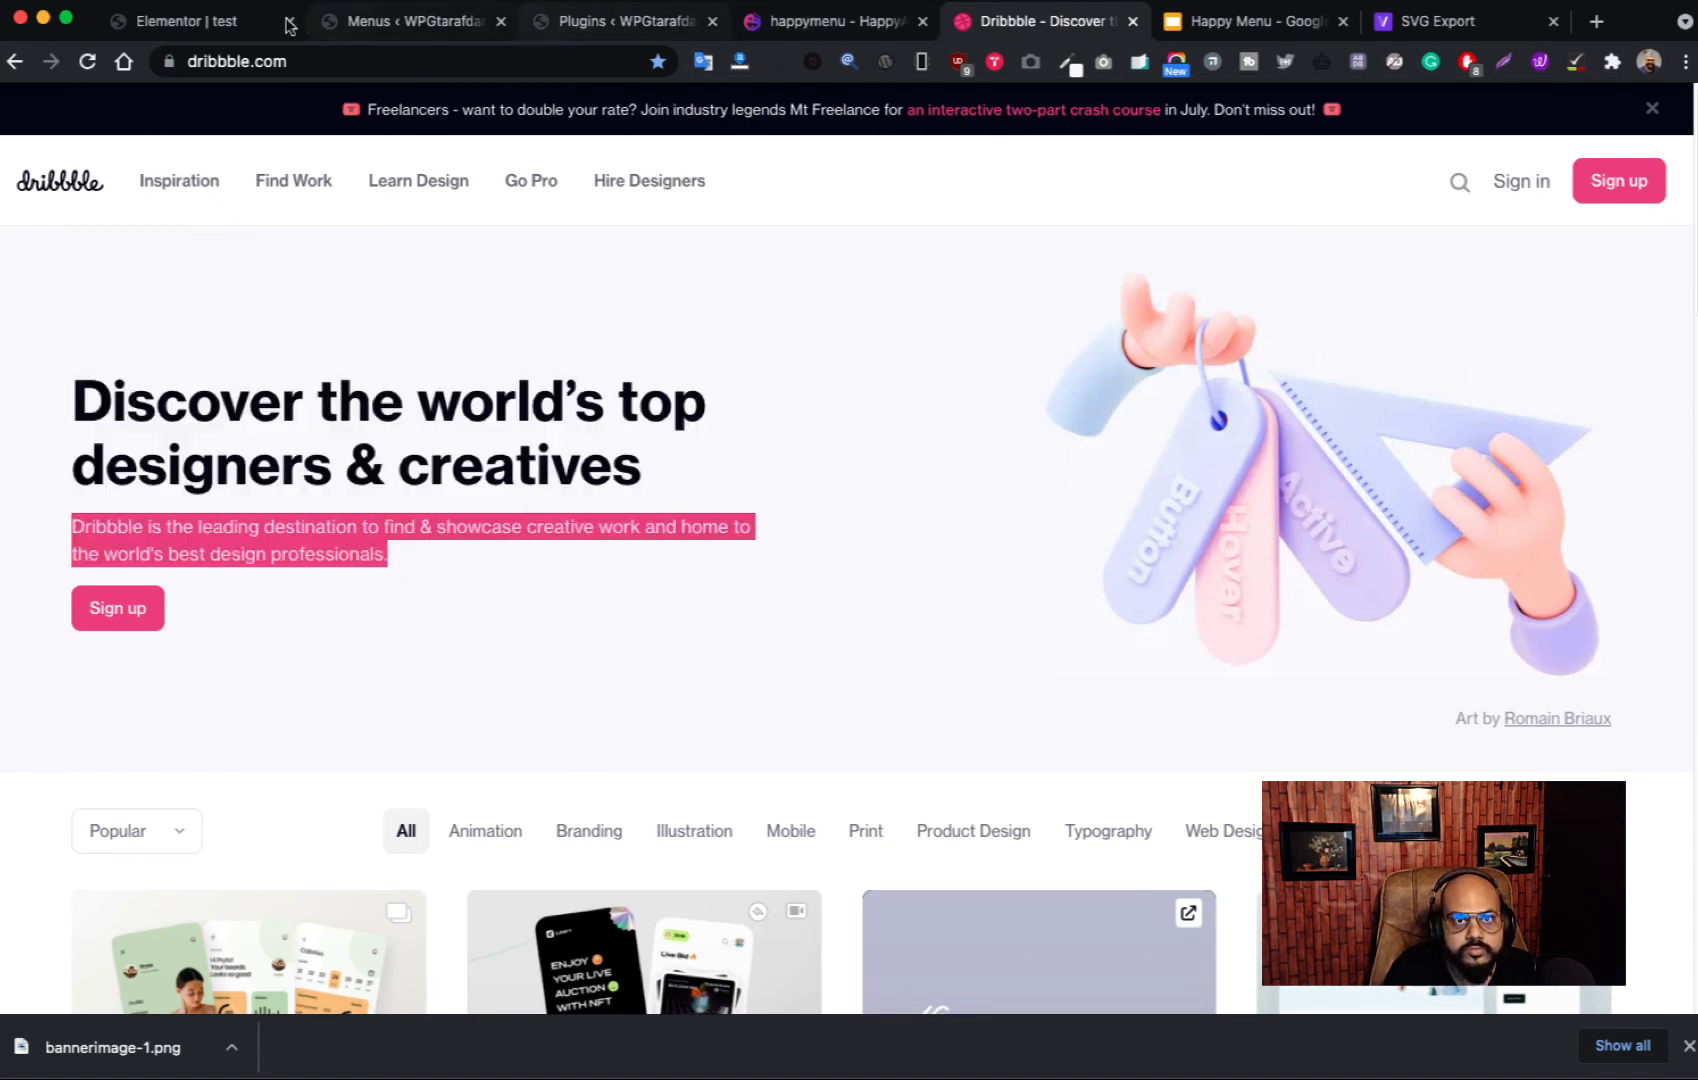
click(205, 22)
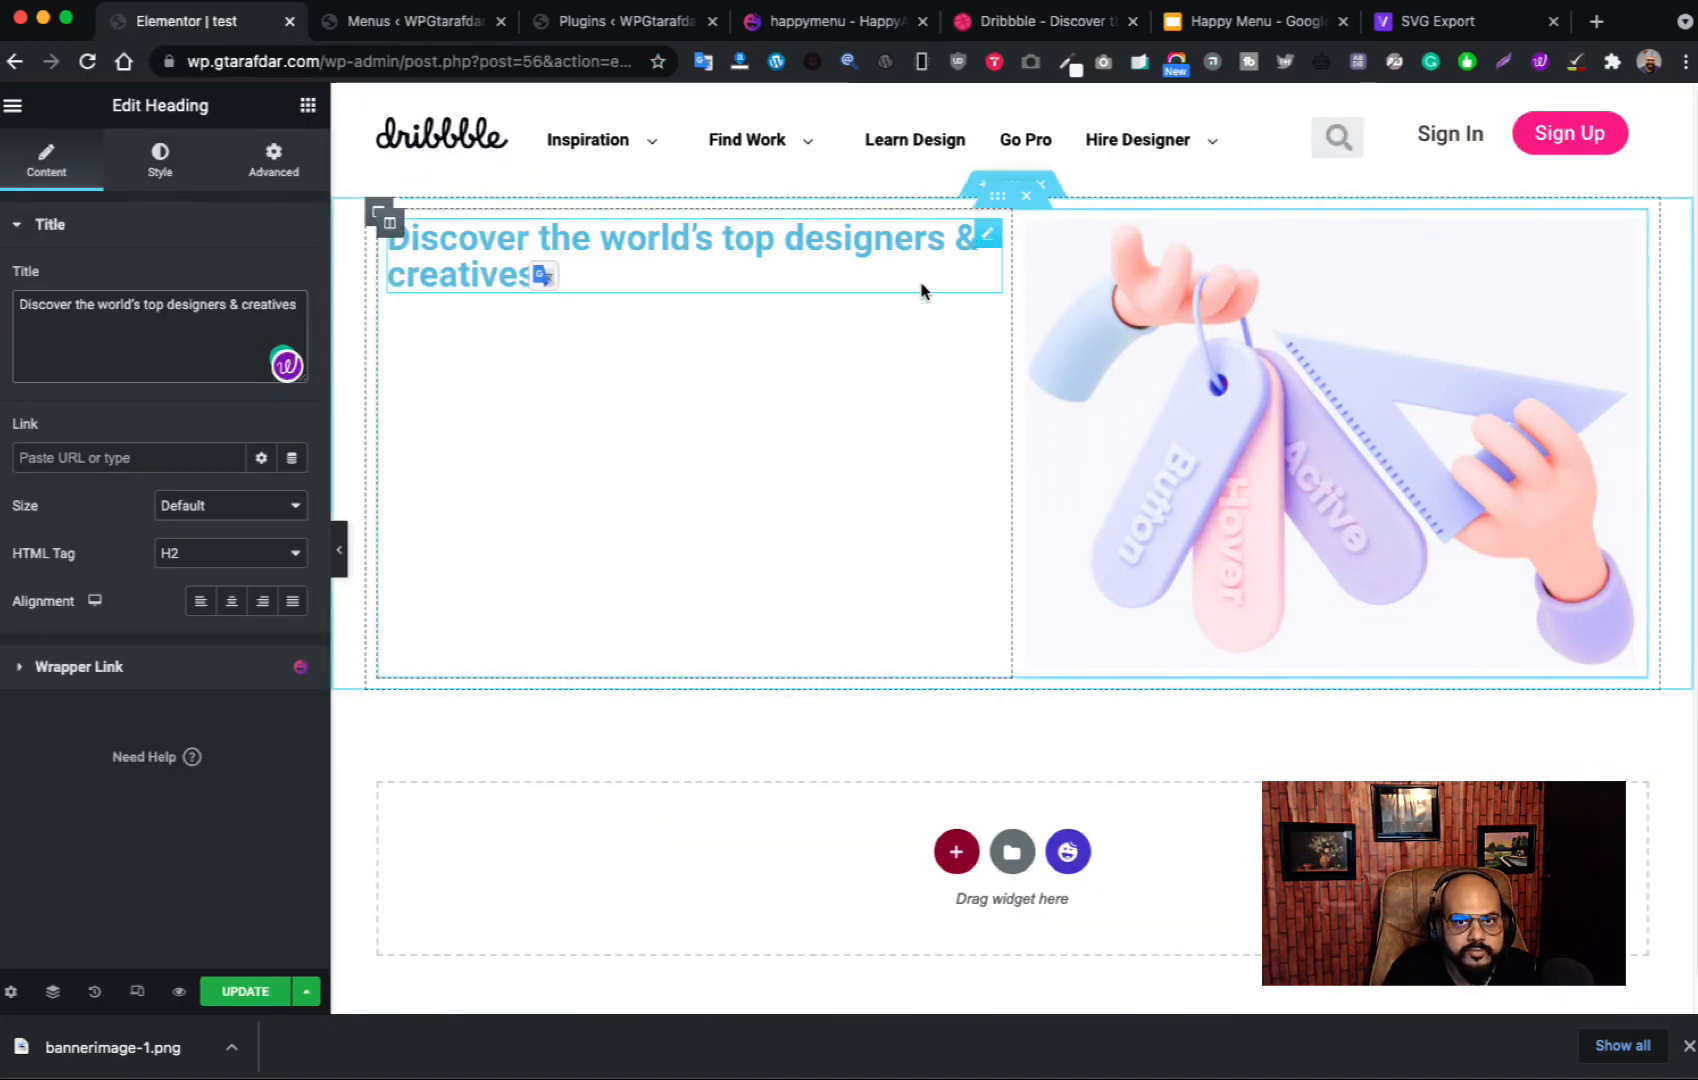
Step: Set the hero heading's text color to near-black #020A0E
click(163, 166)
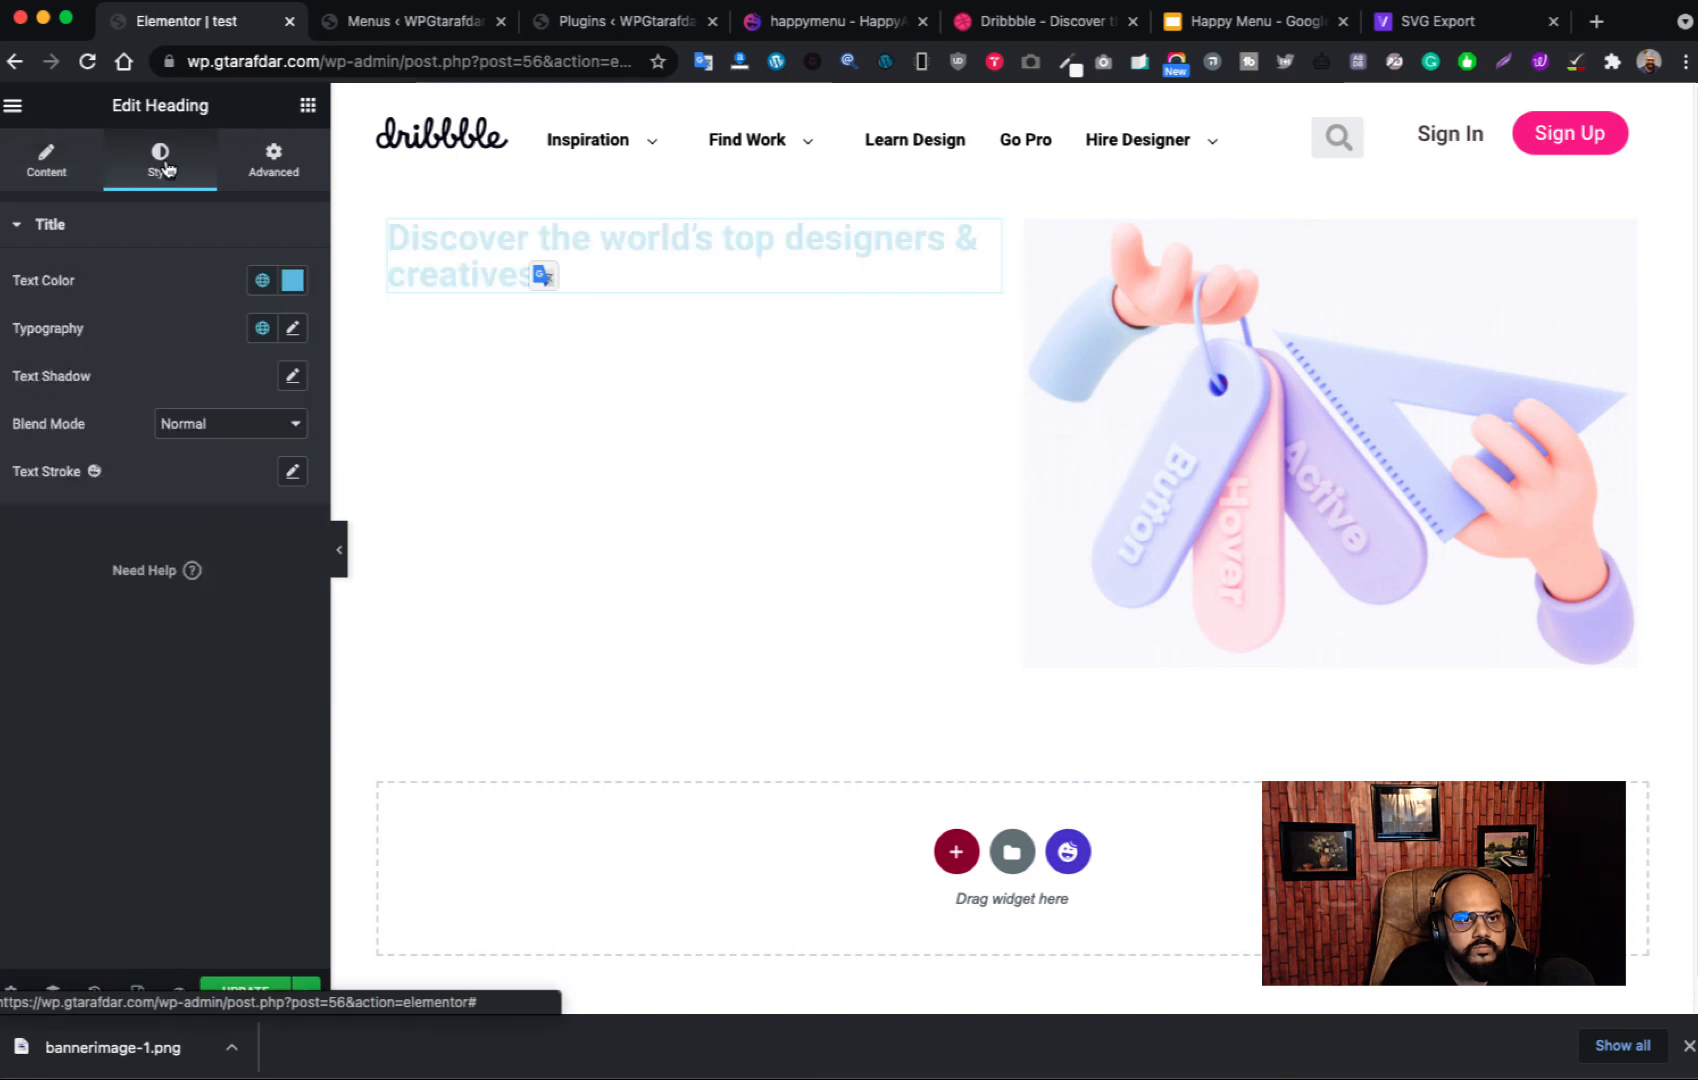
click(292, 280)
click(259, 546)
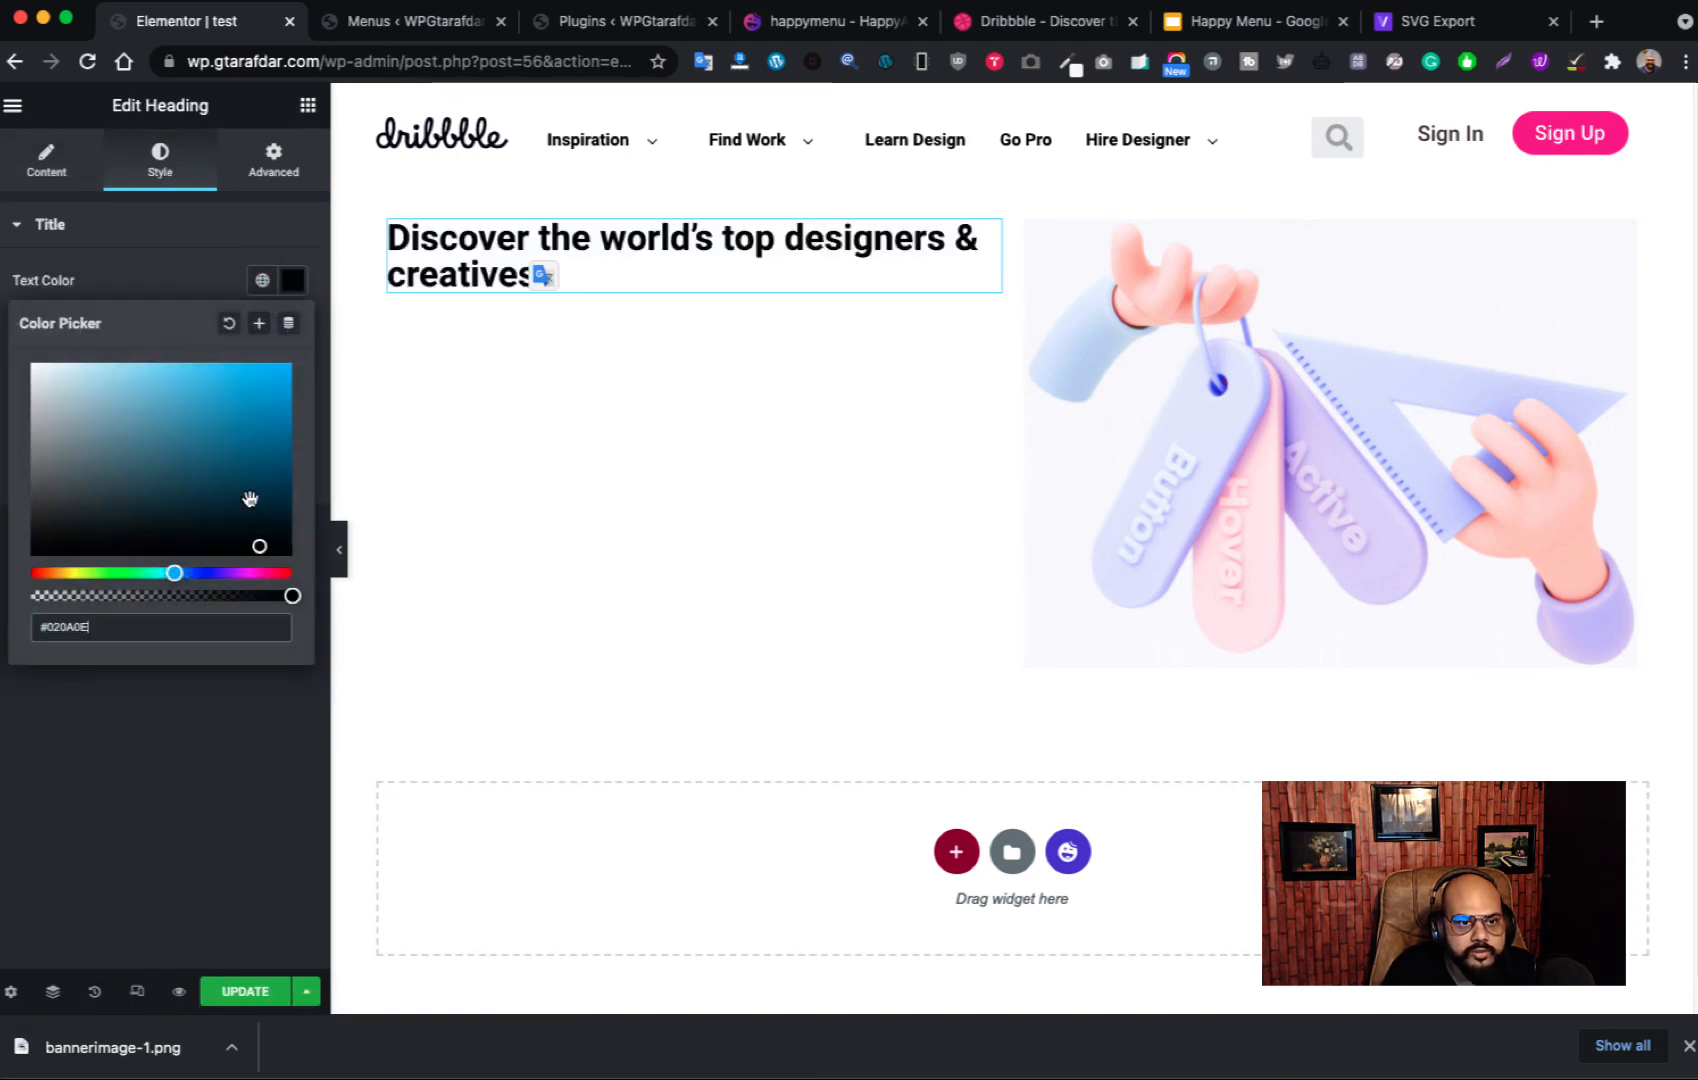
click(225, 300)
Step: Add a Text Editor widget below the hero heading and replace its placeholder text with the copied Dribbble description
click(308, 105)
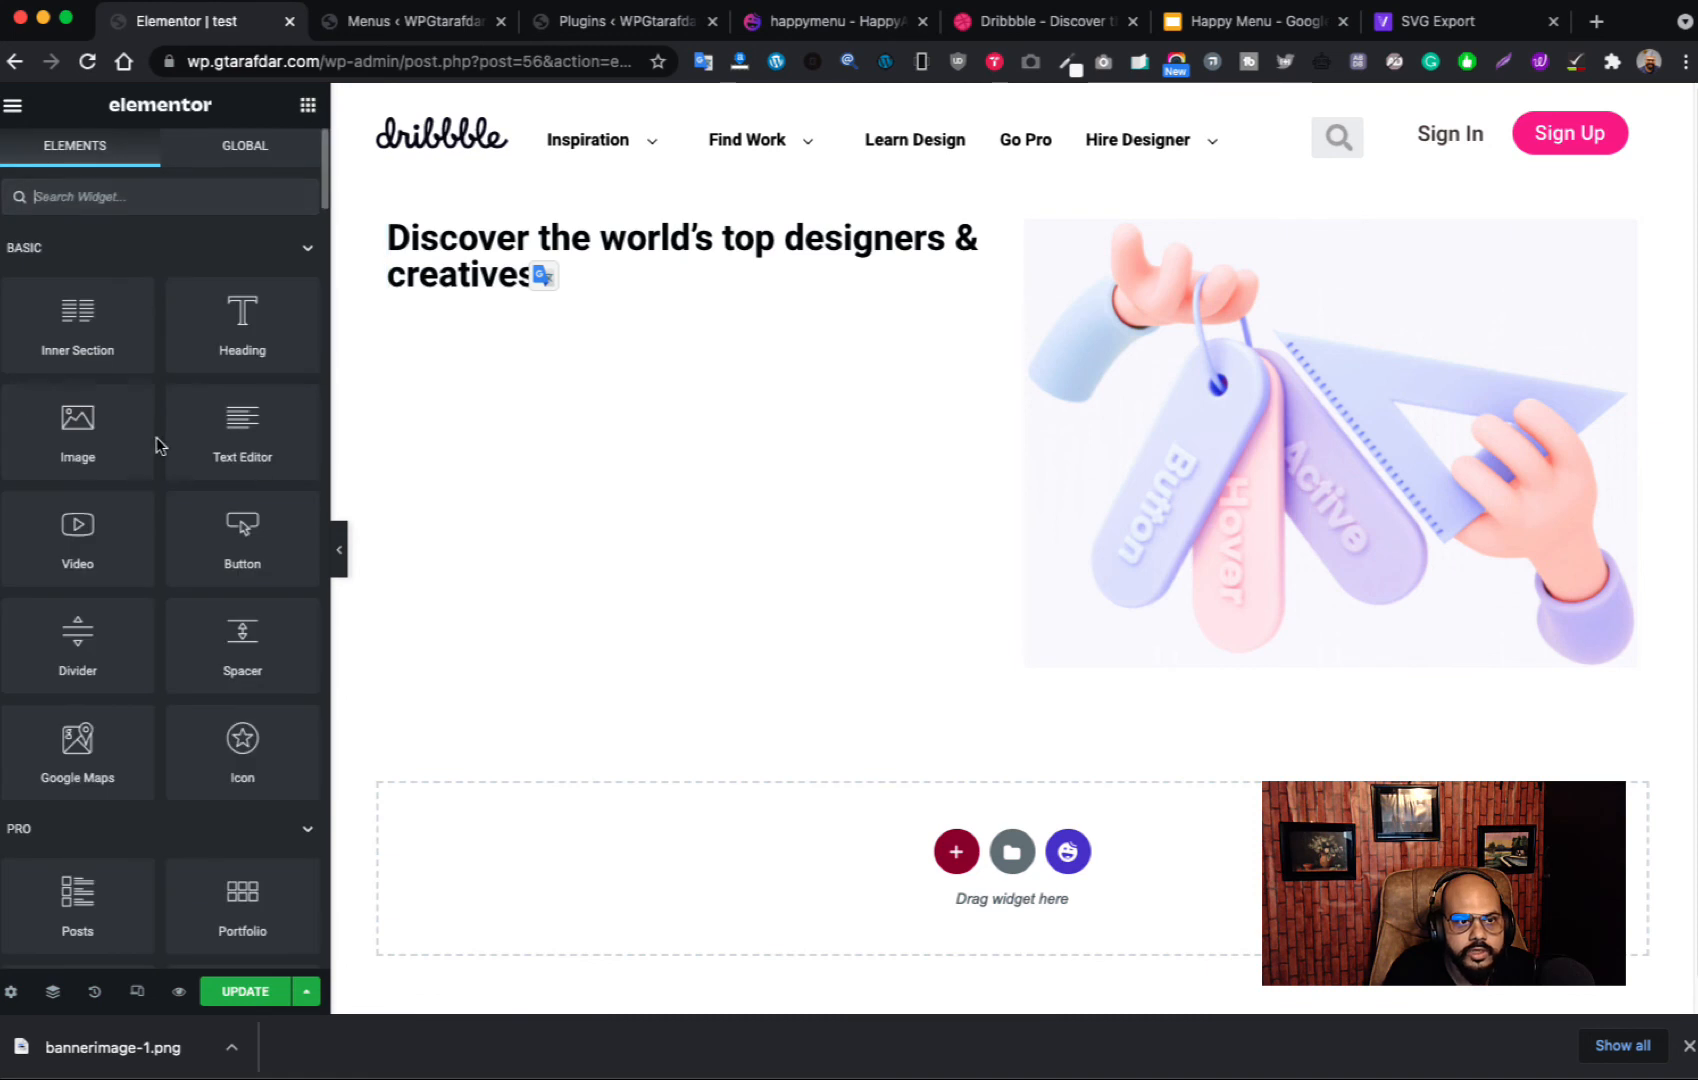
drag(245, 428, 644, 274)
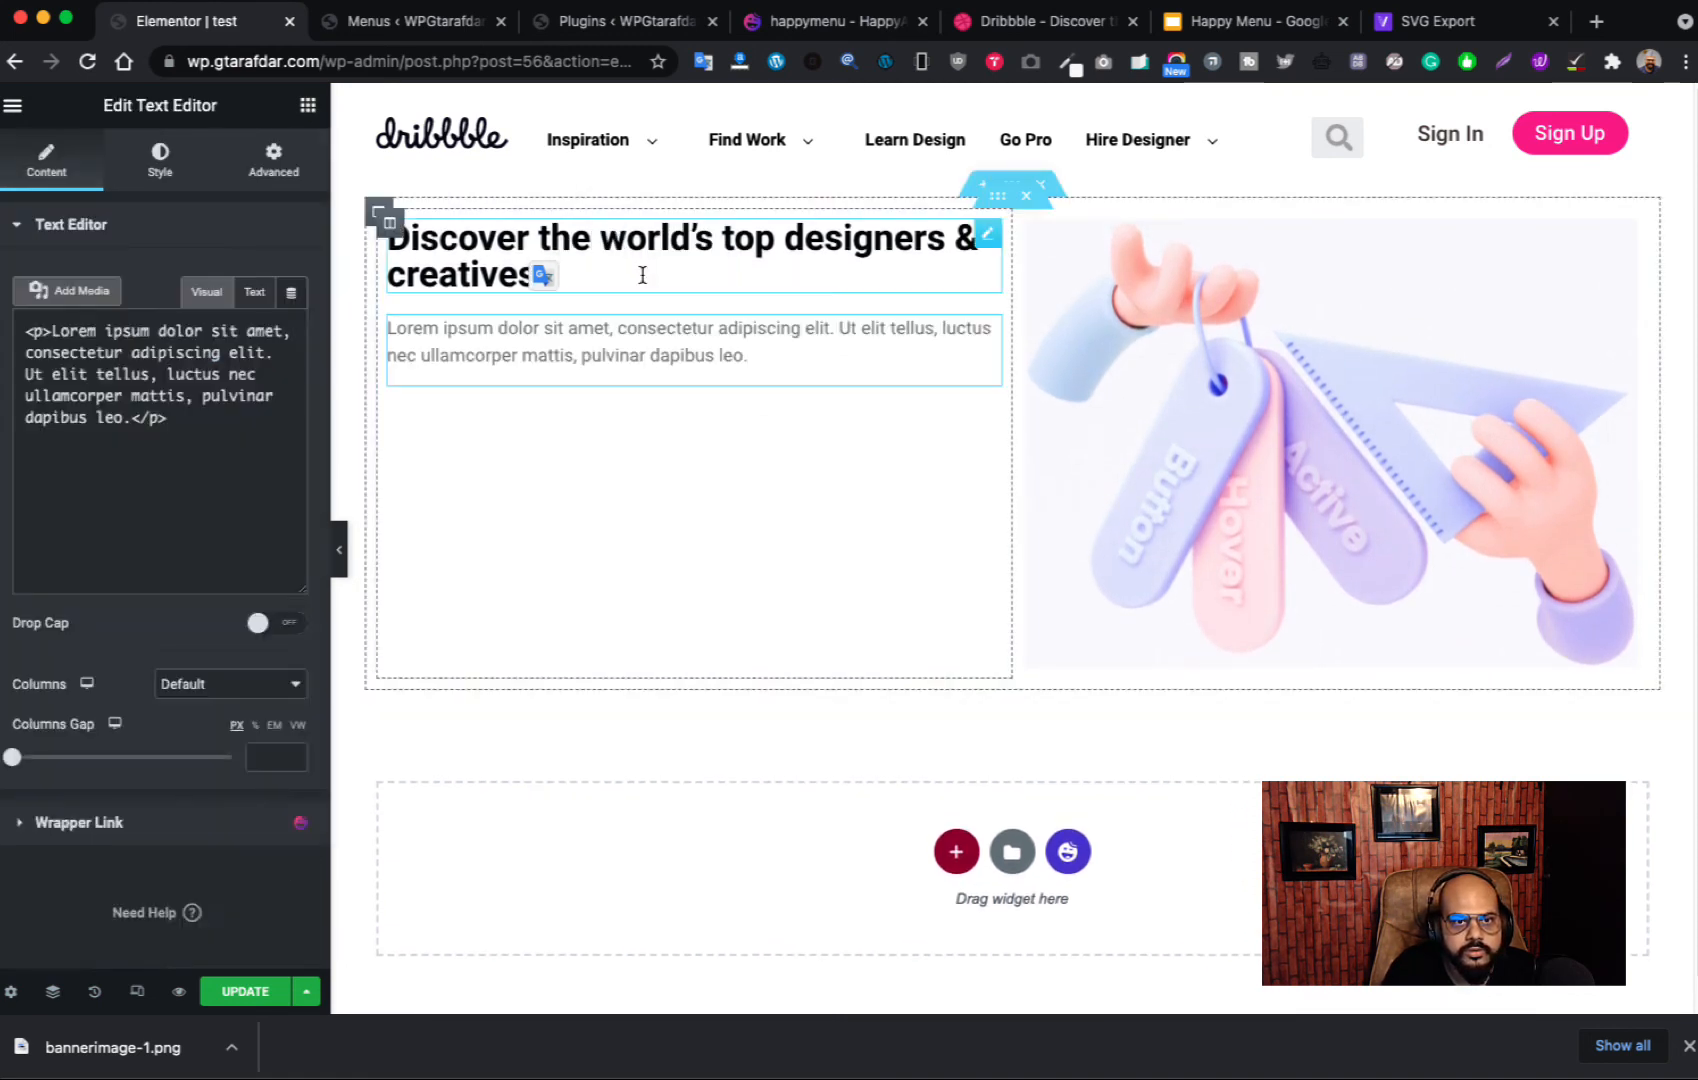
triple_click(172, 472)
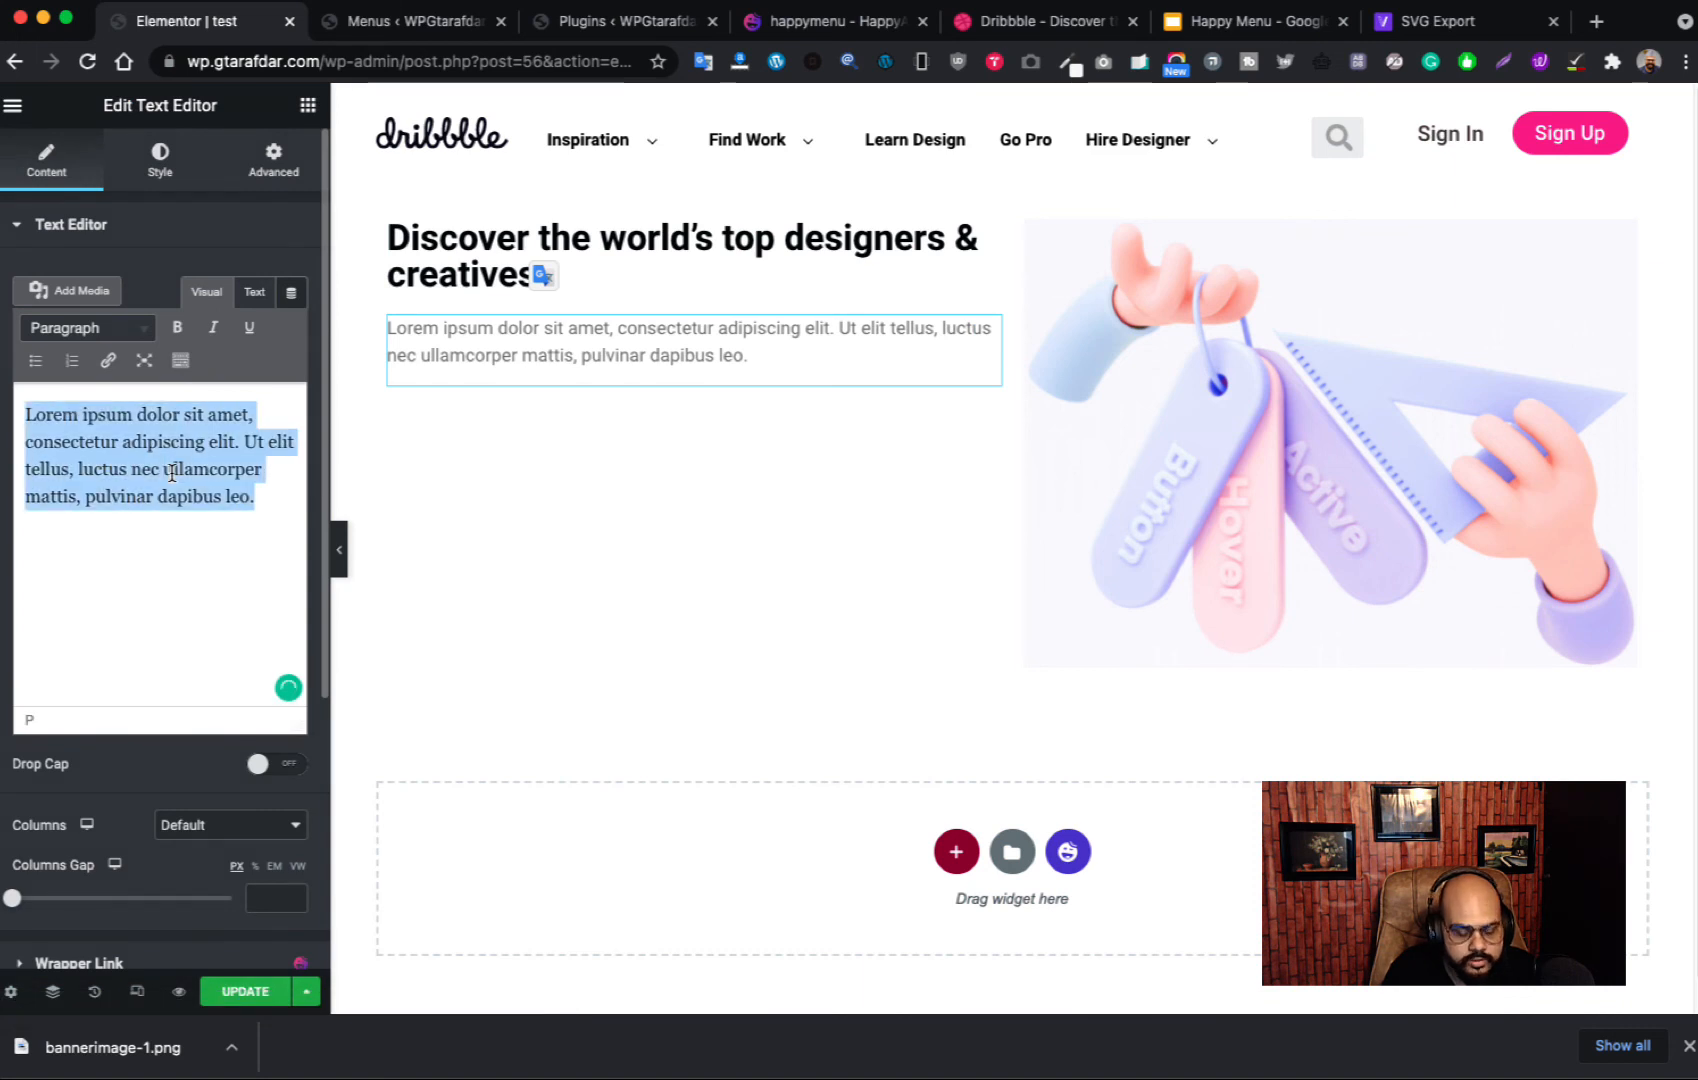
key(super+v)
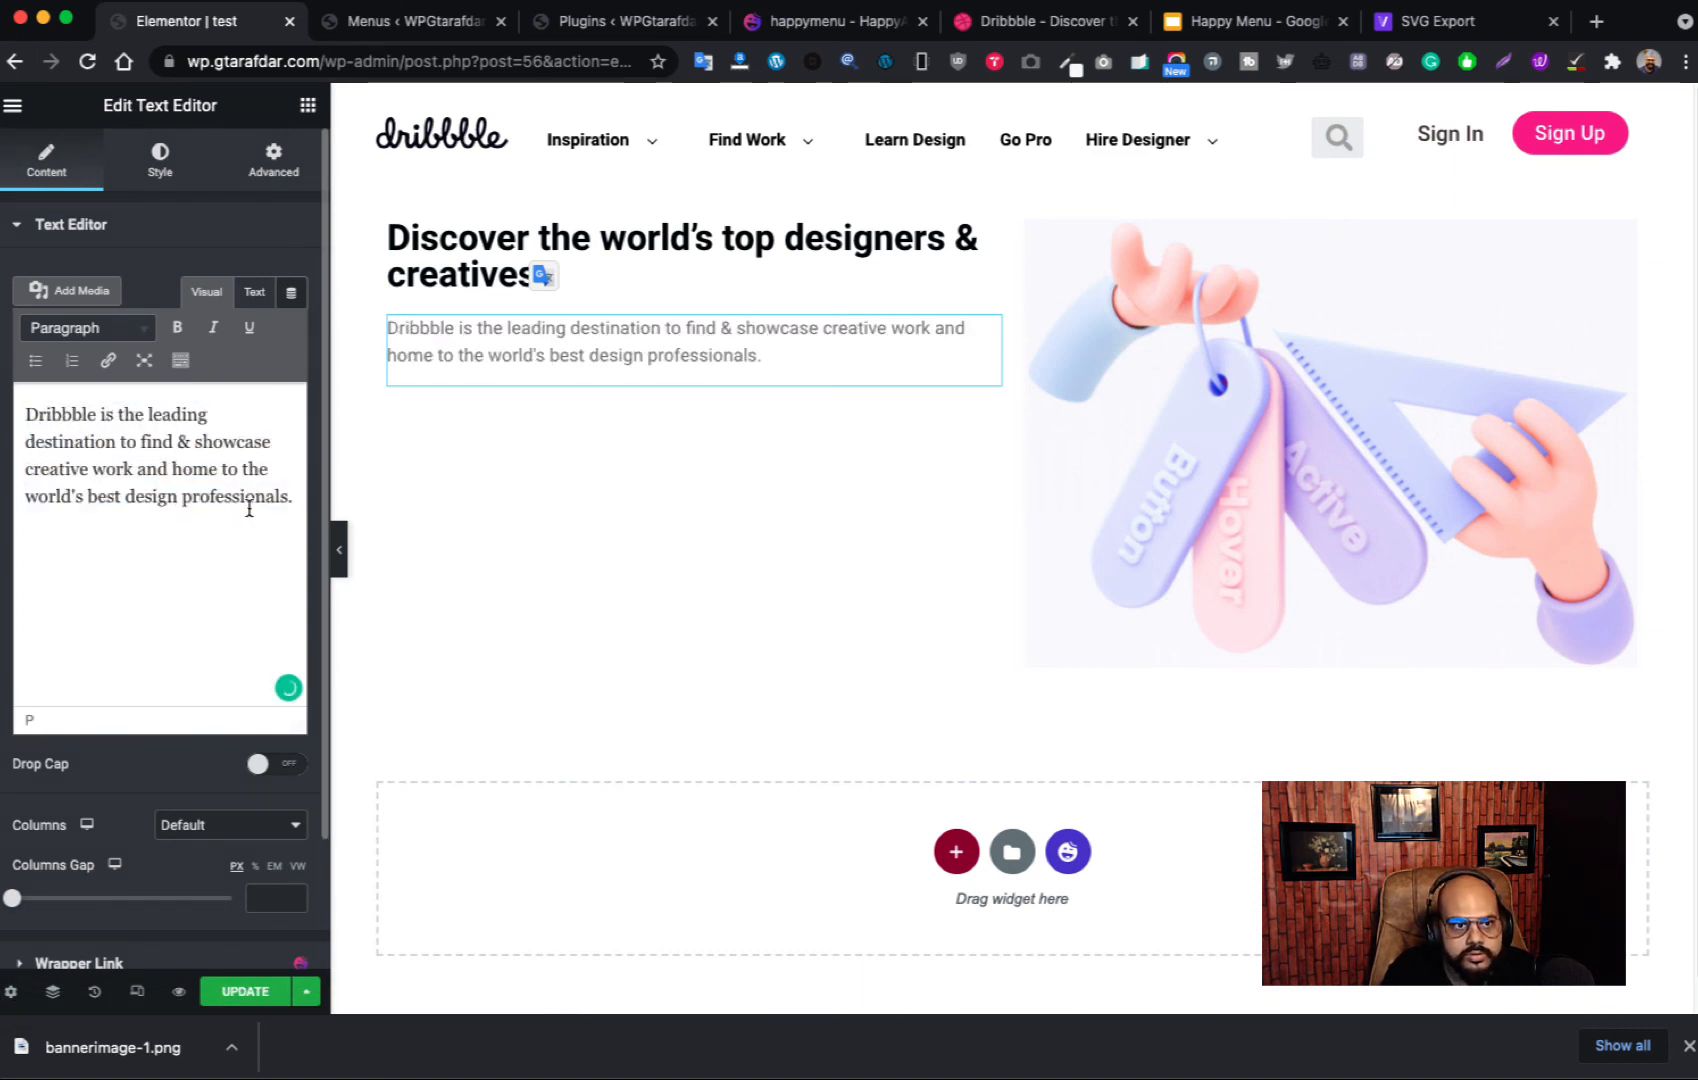
Step: Compare the description with the Dribbble homepage and set its text color to near-black #100C0C
click(975, 20)
click(663, 587)
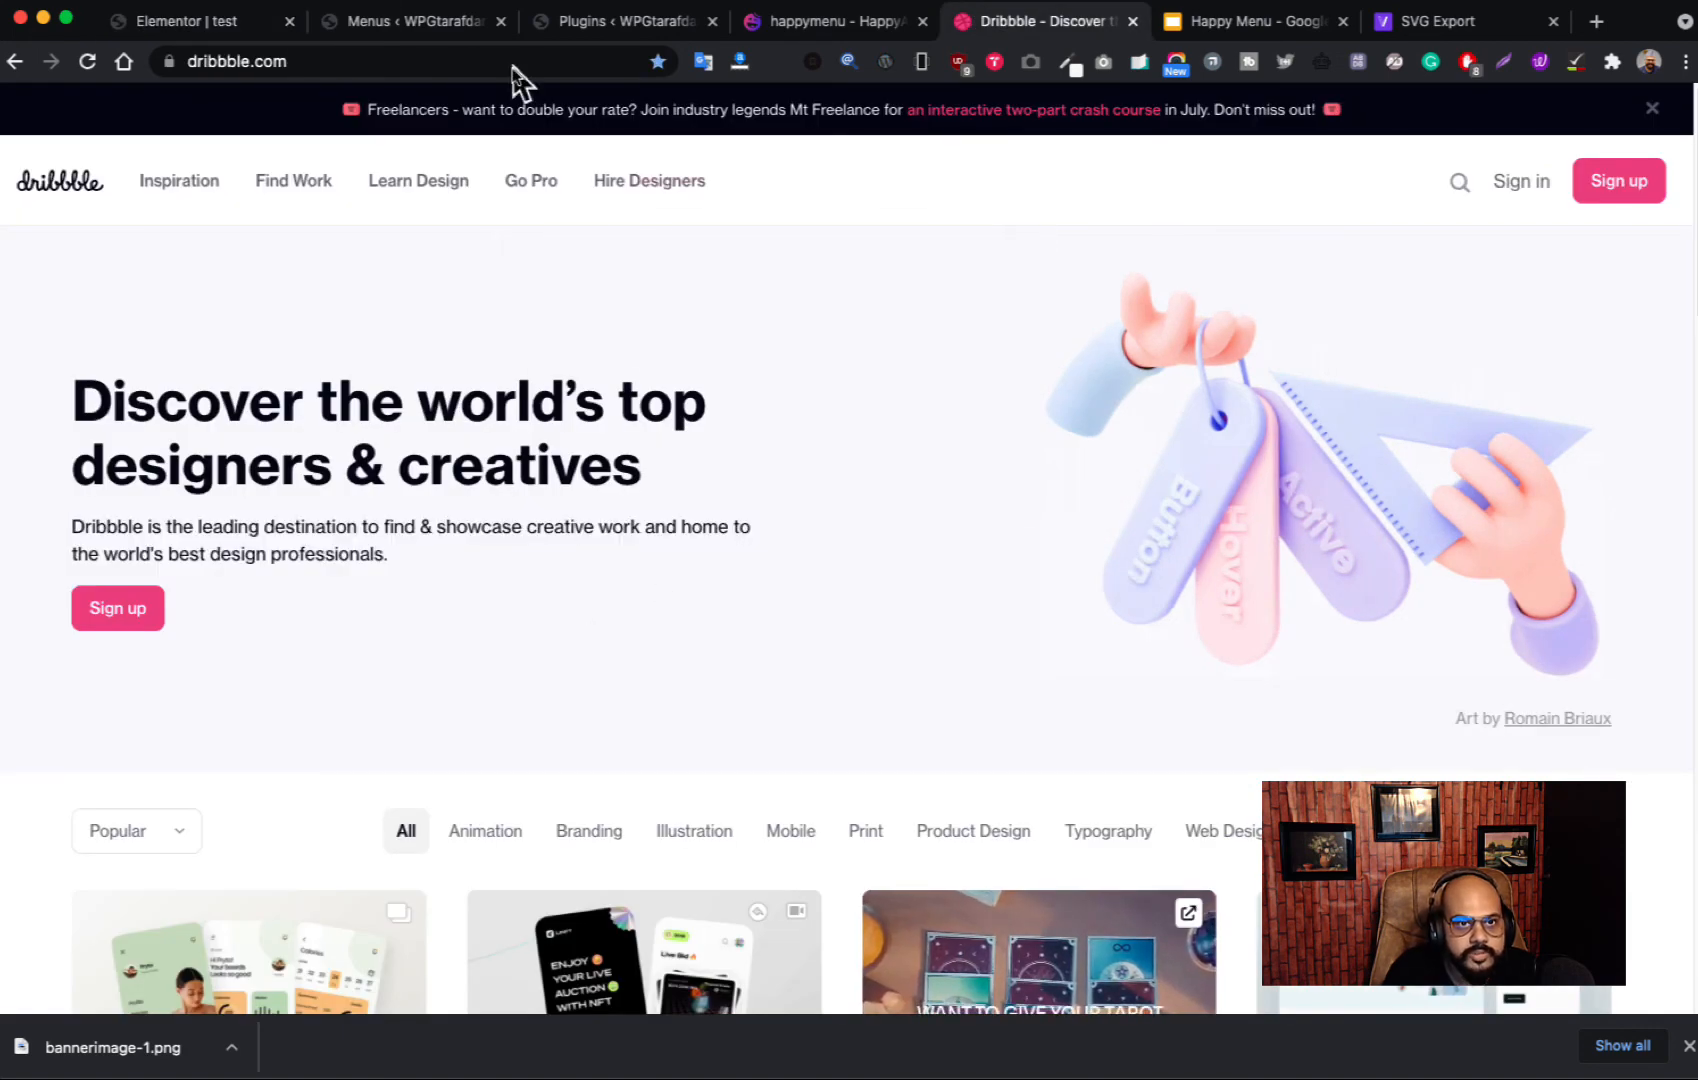
click(205, 21)
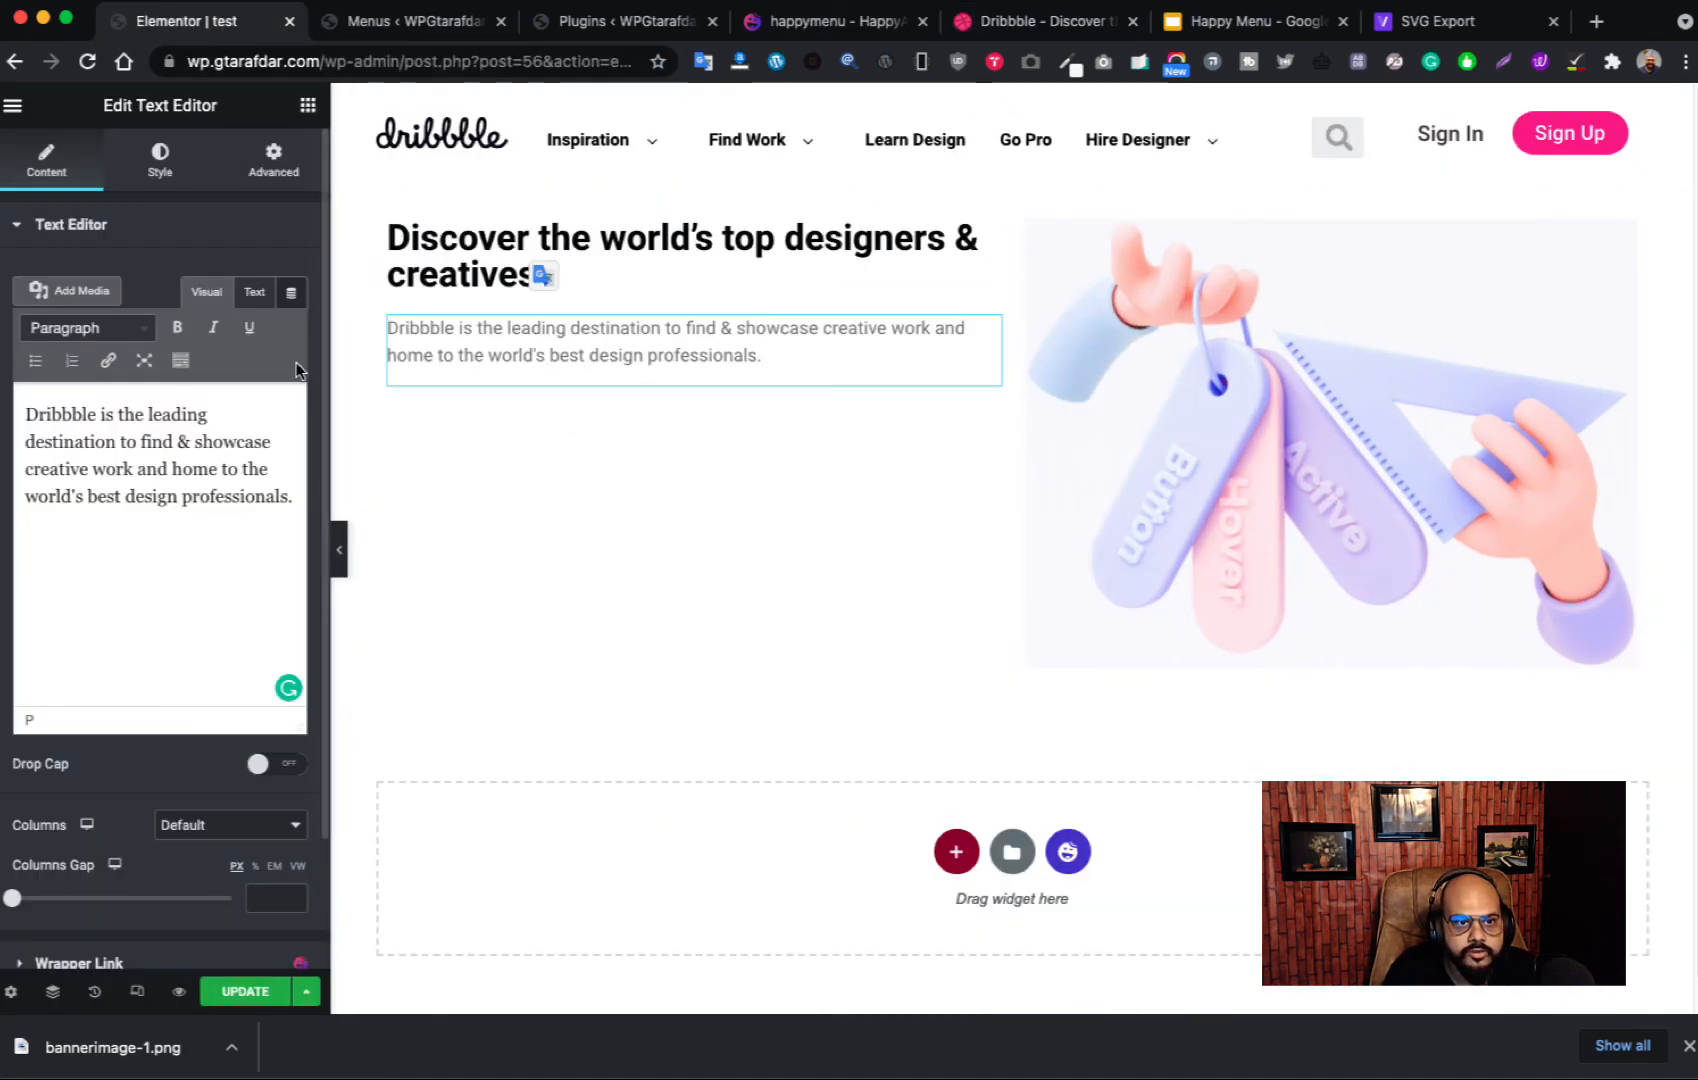
click(160, 158)
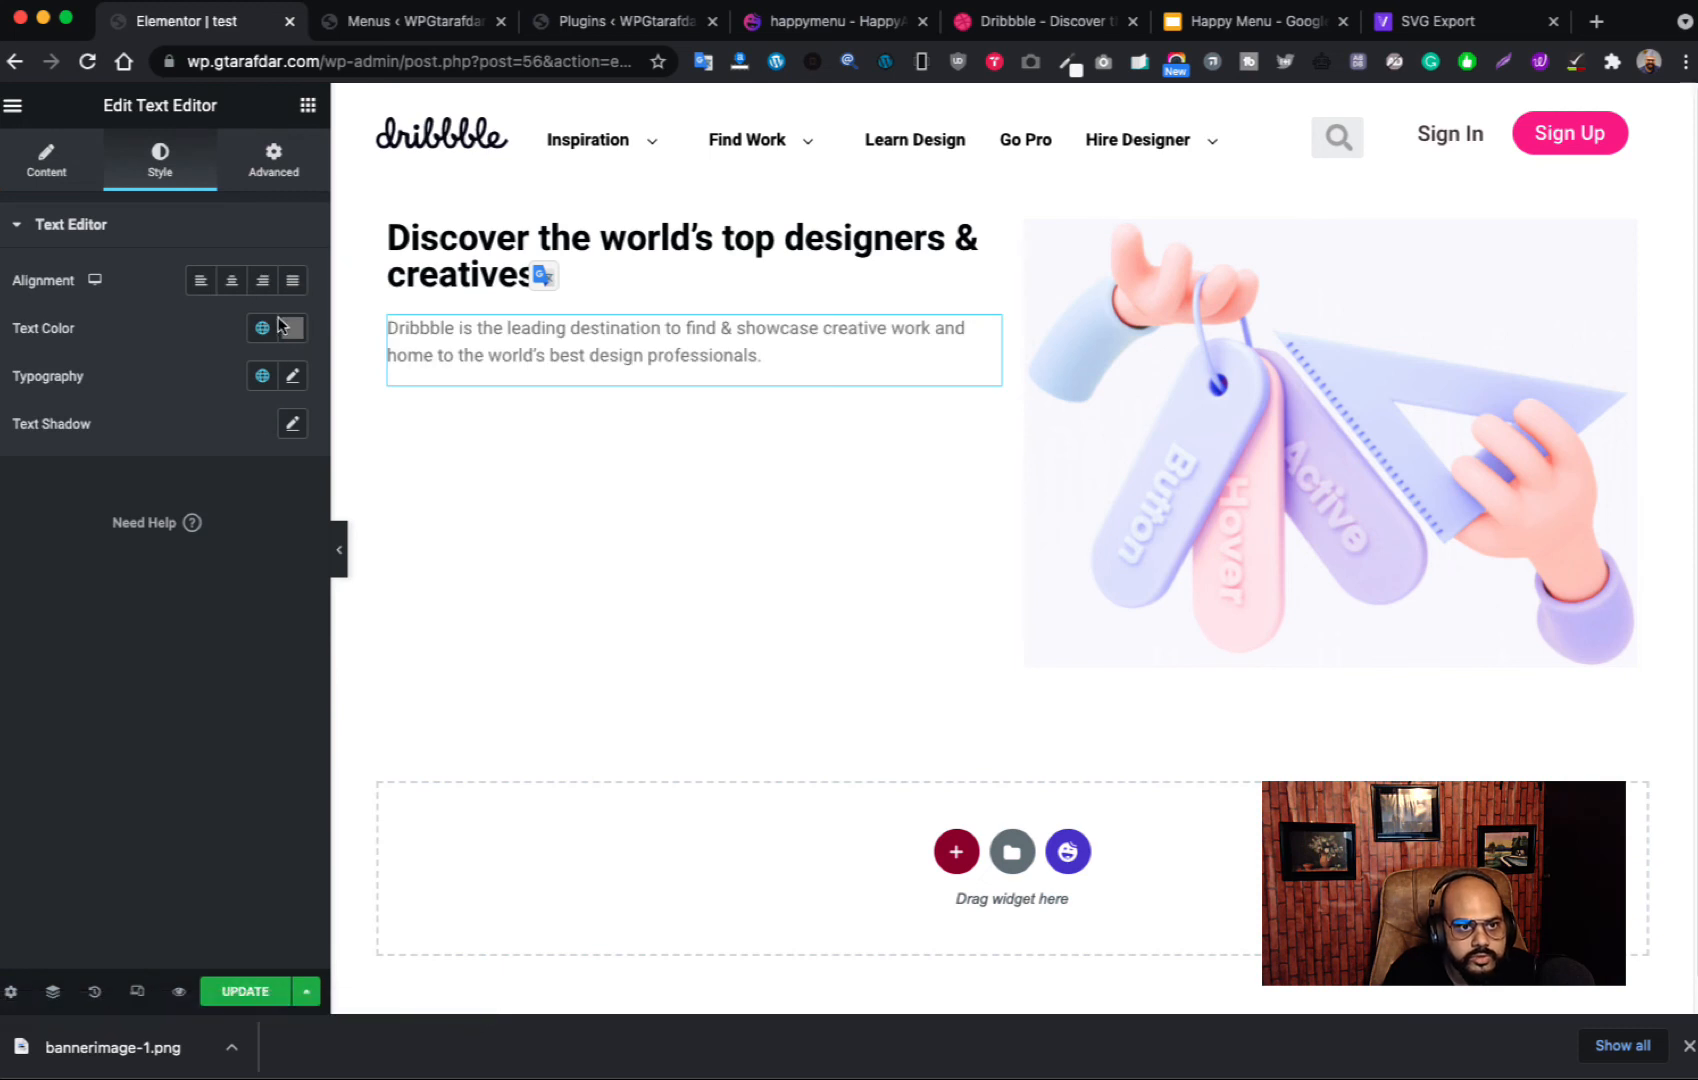
click(293, 330)
mouse_move(147, 587)
mouse_down()
mouse_move(64, 569)
mouse_move(95, 591)
mouse_up()
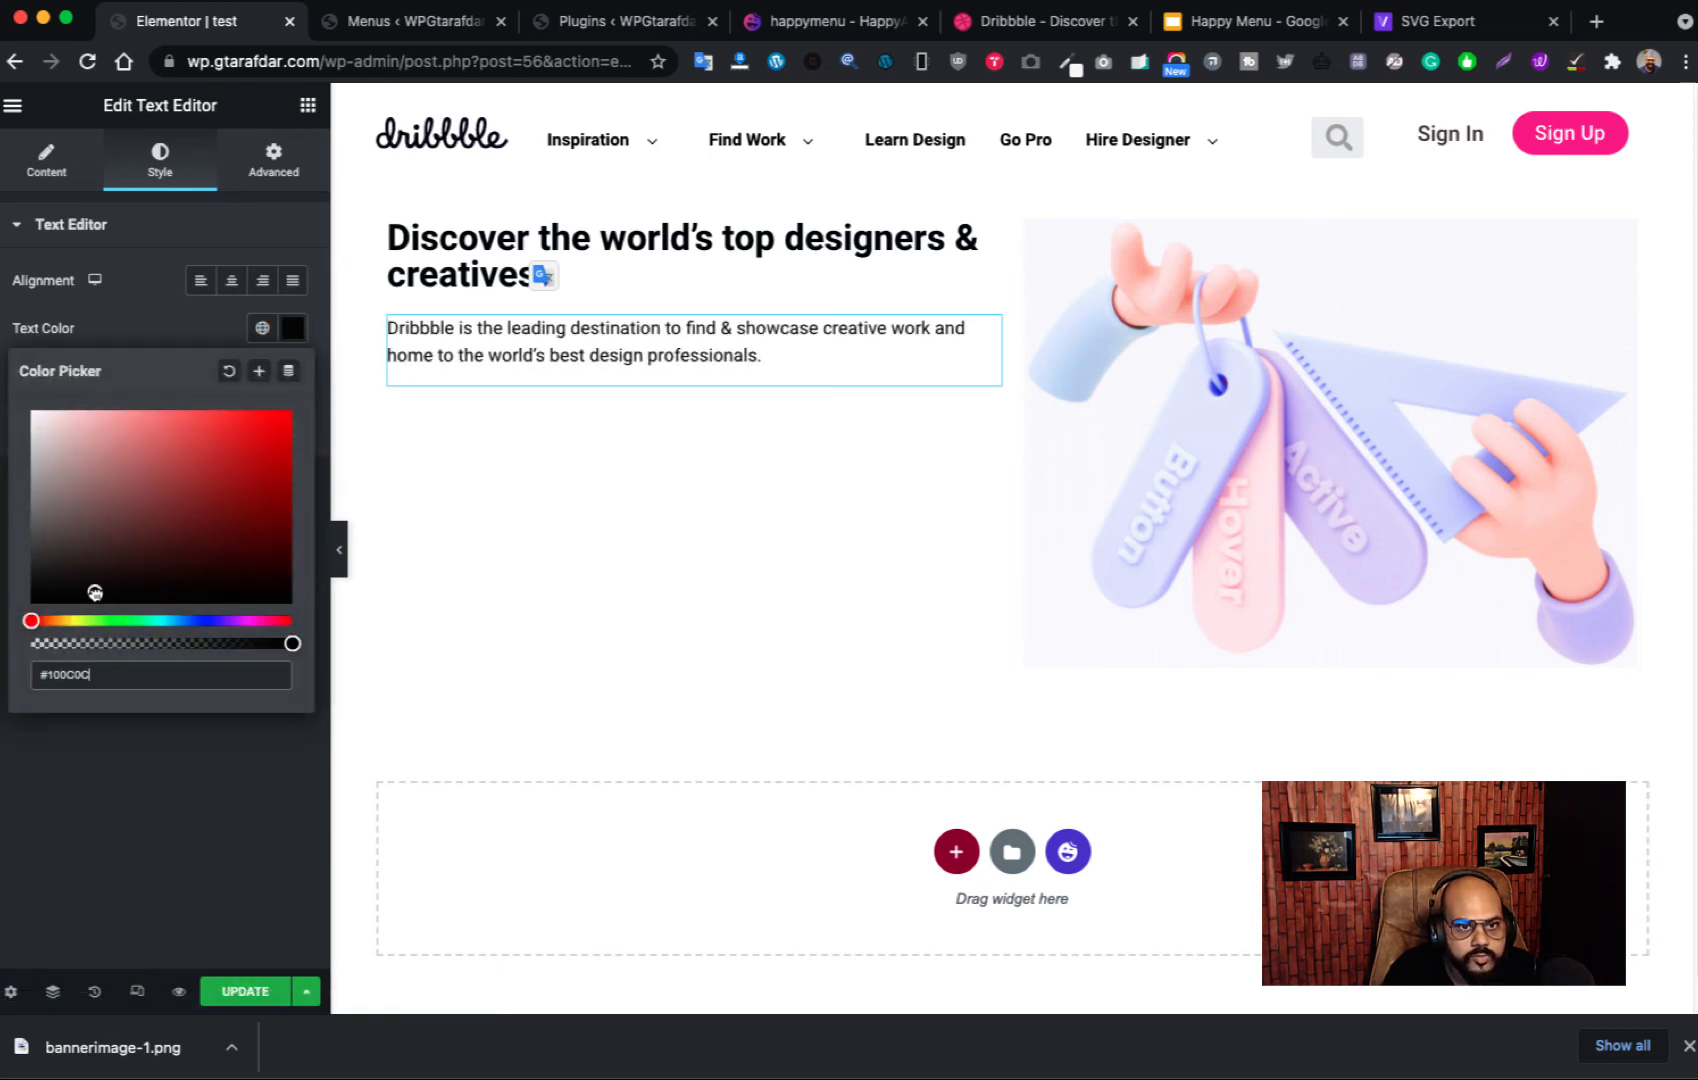
click(172, 318)
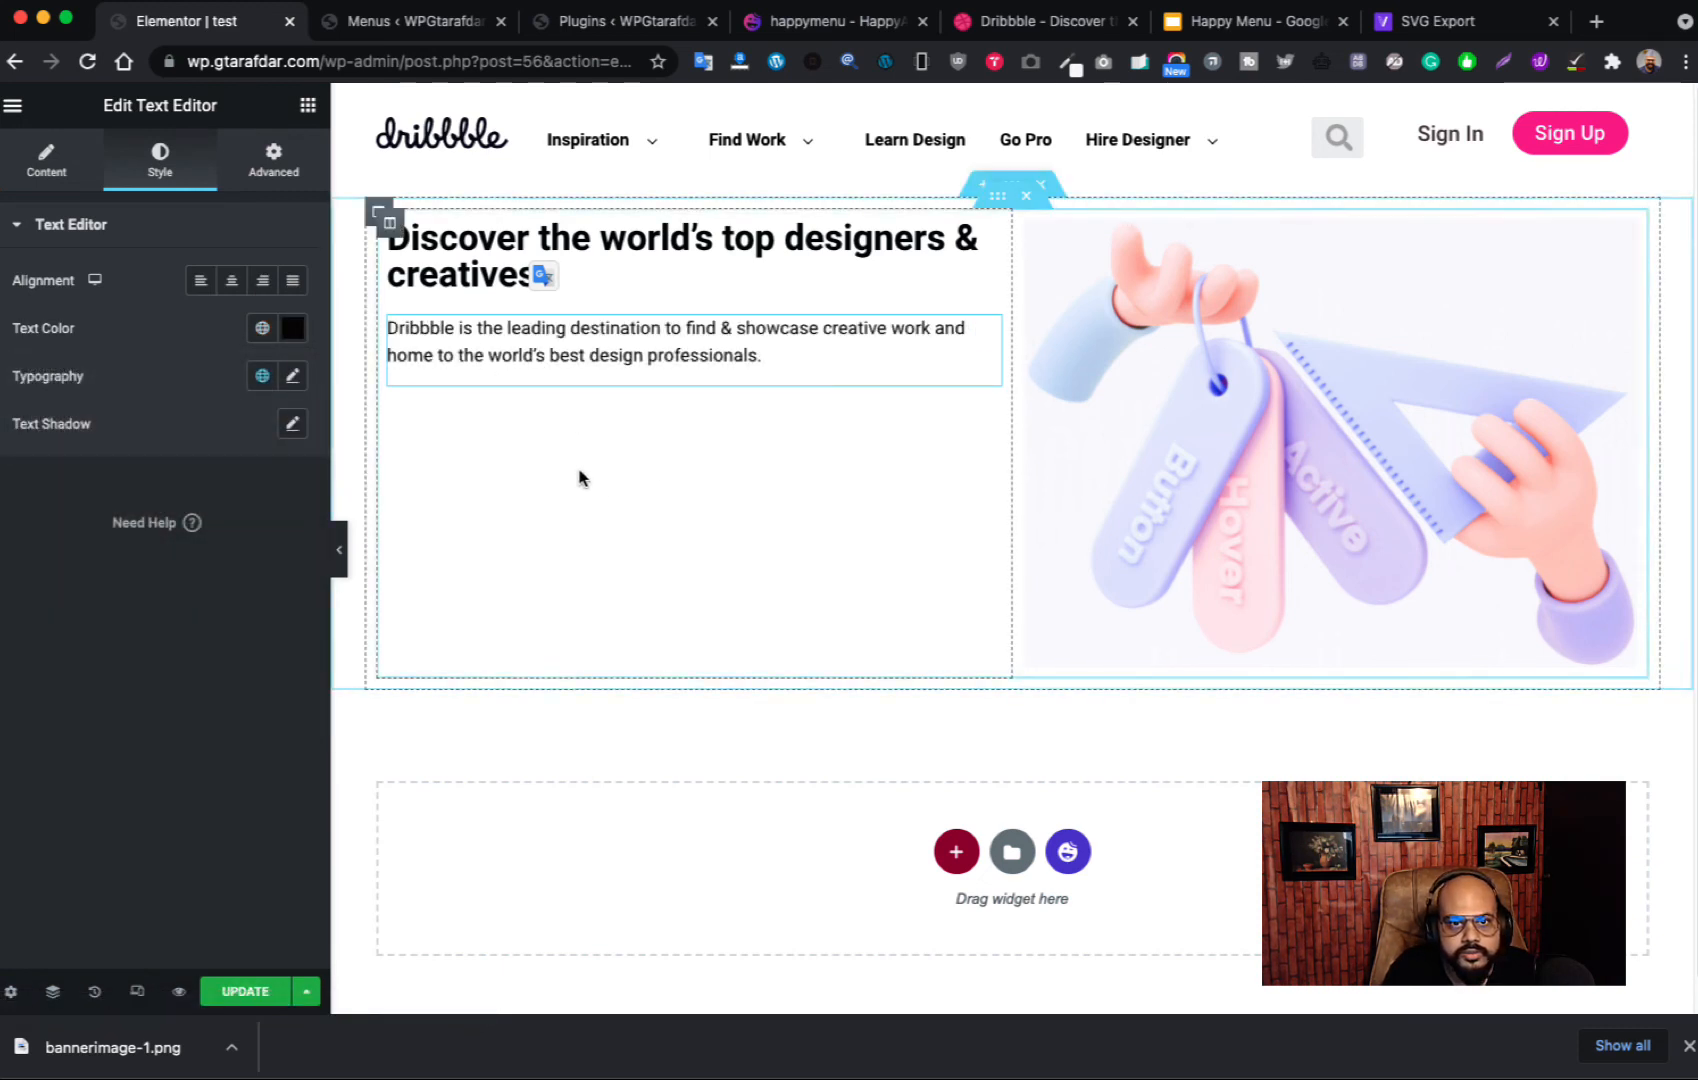
Step: Find the standard Button widget and add it below the hero description
click(303, 107)
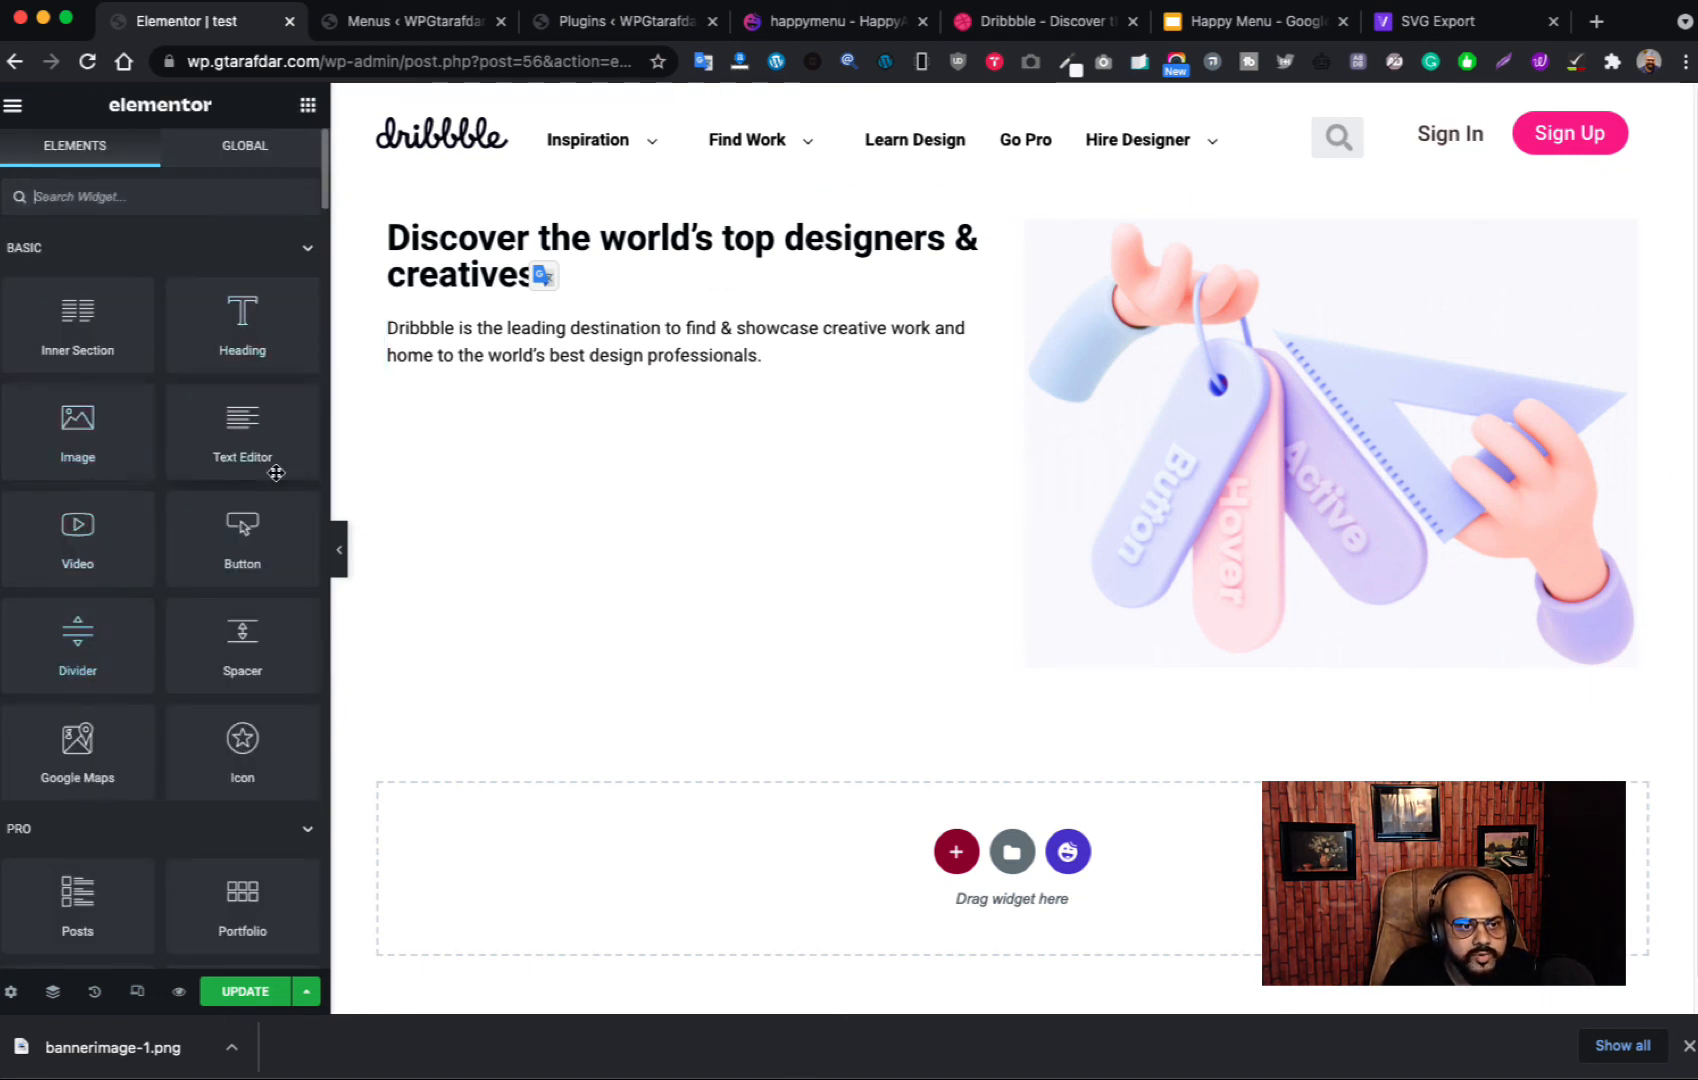
click(125, 200)
text(bu)
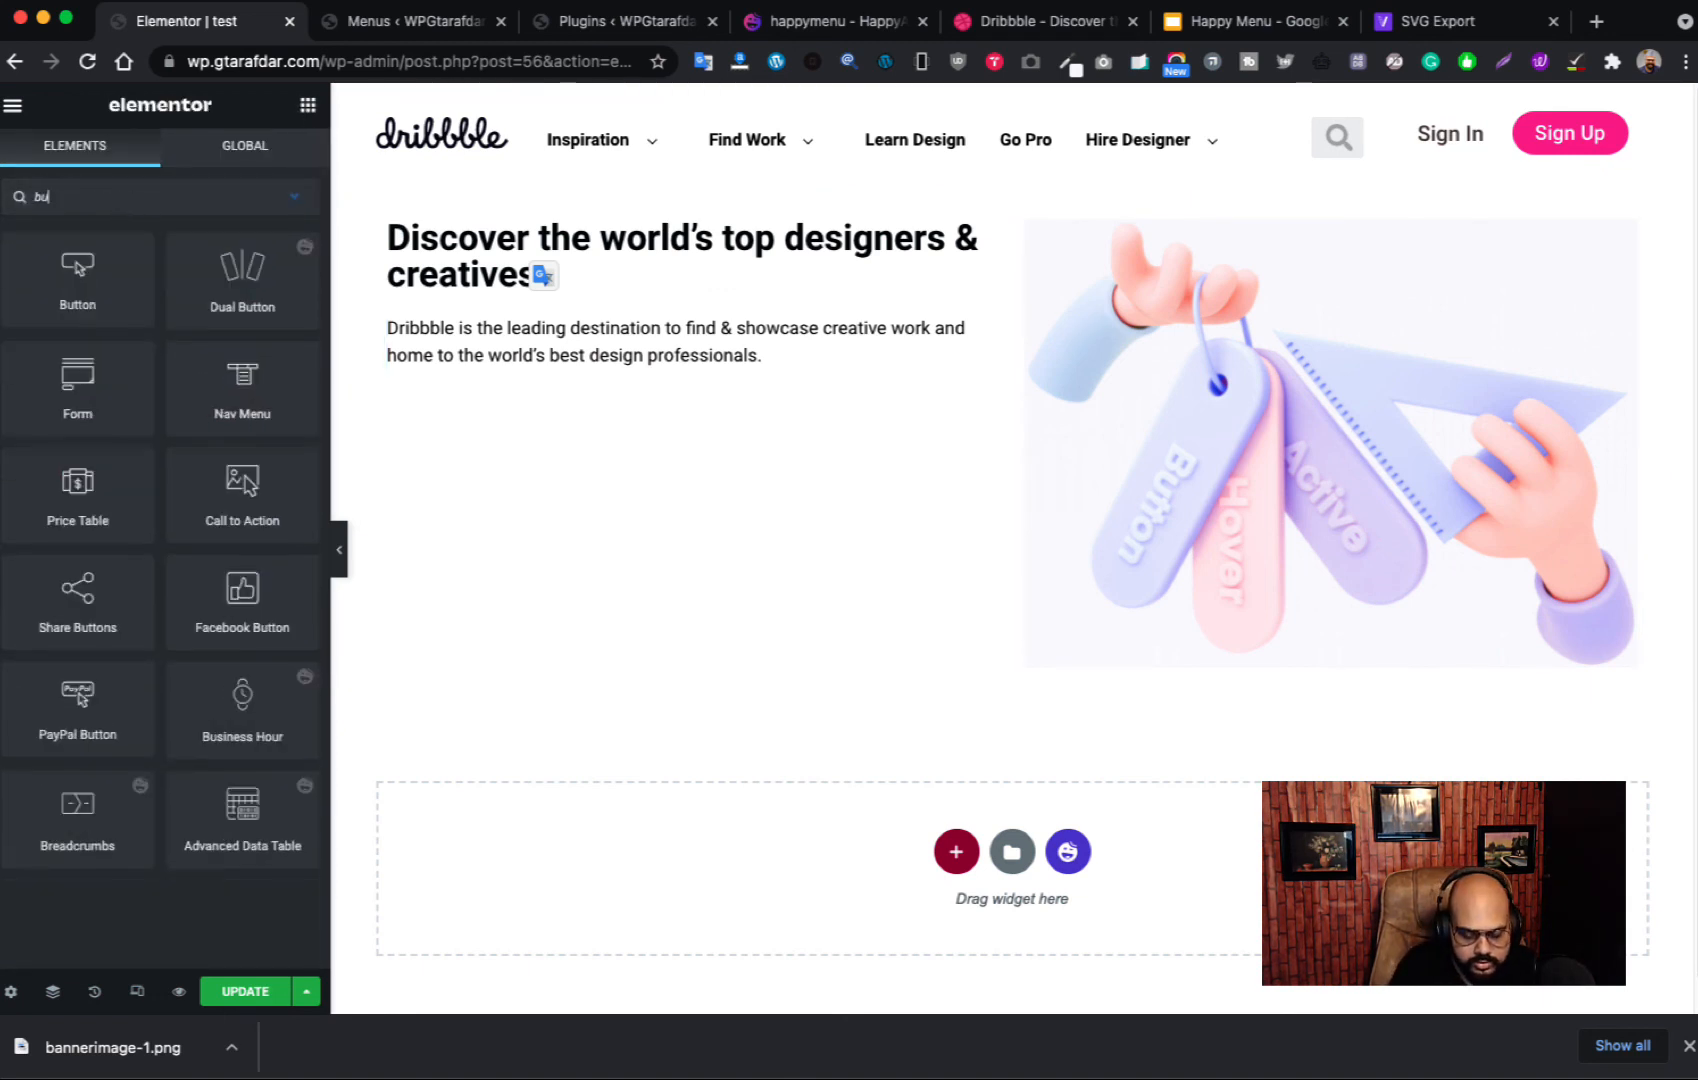
drag(76, 278, 618, 390)
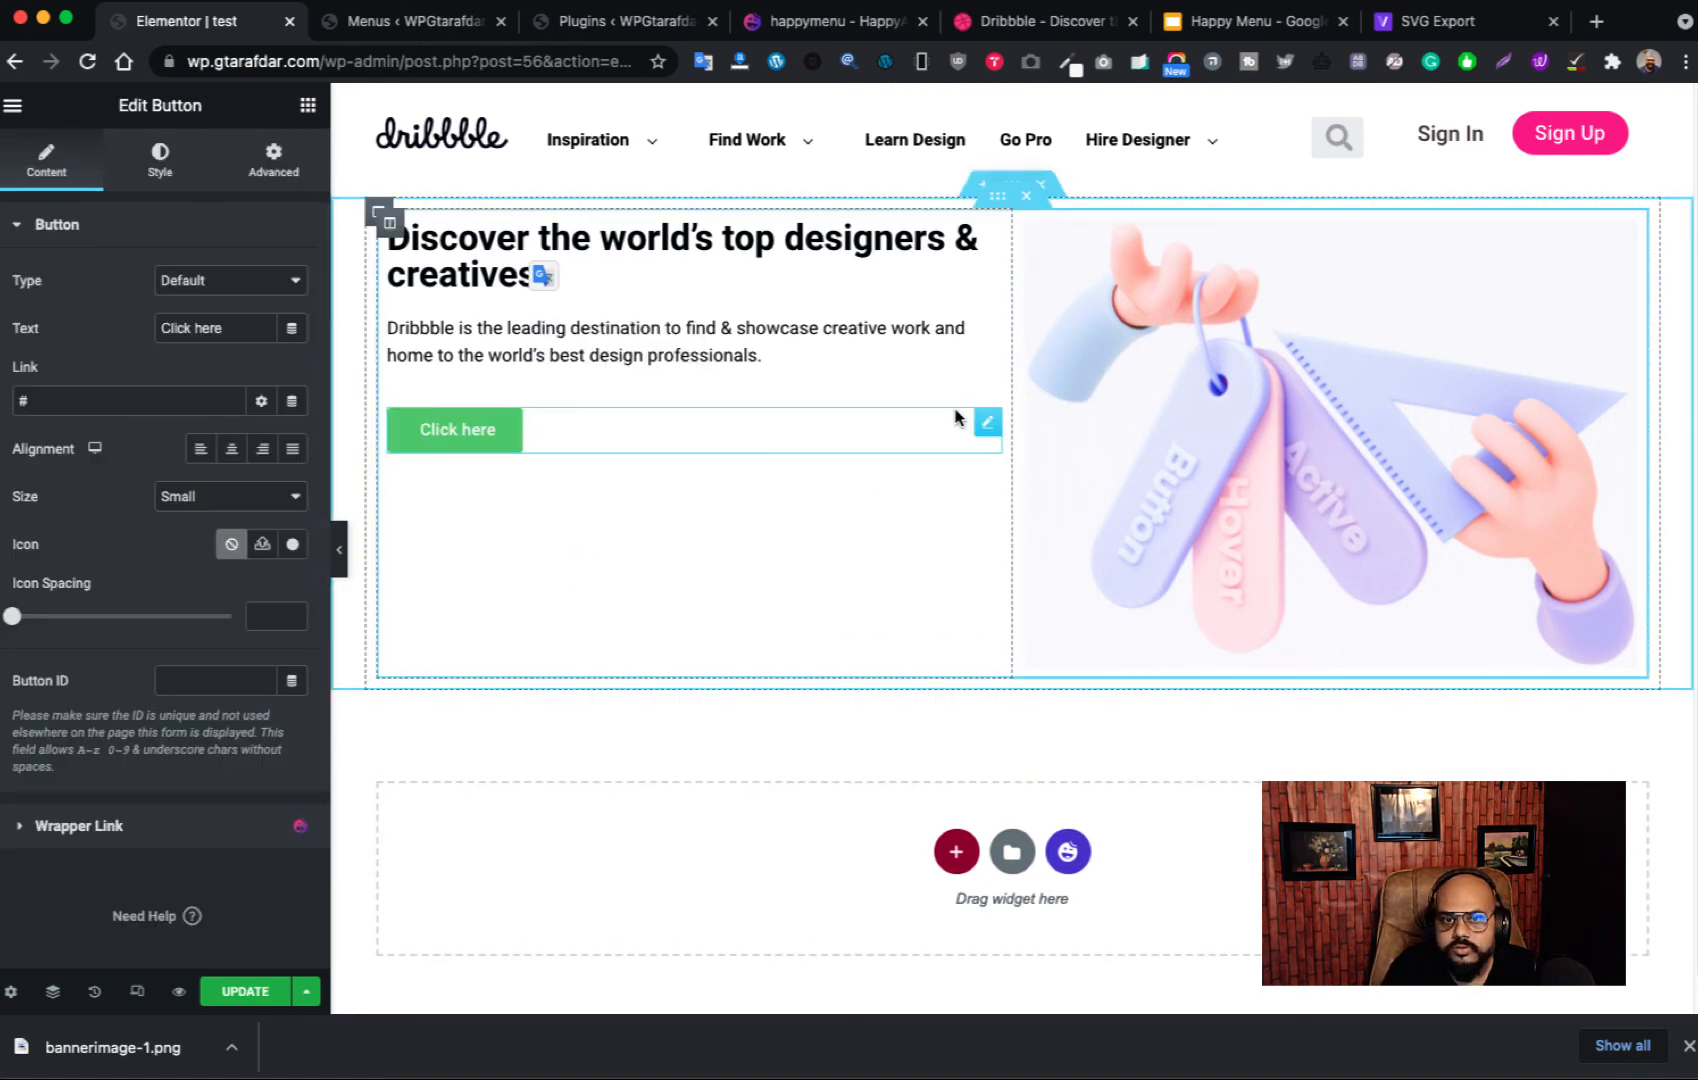
Step: Check the hero button on the Dribbble homepage and set the new button's text to "Sign Up"
click(1027, 22)
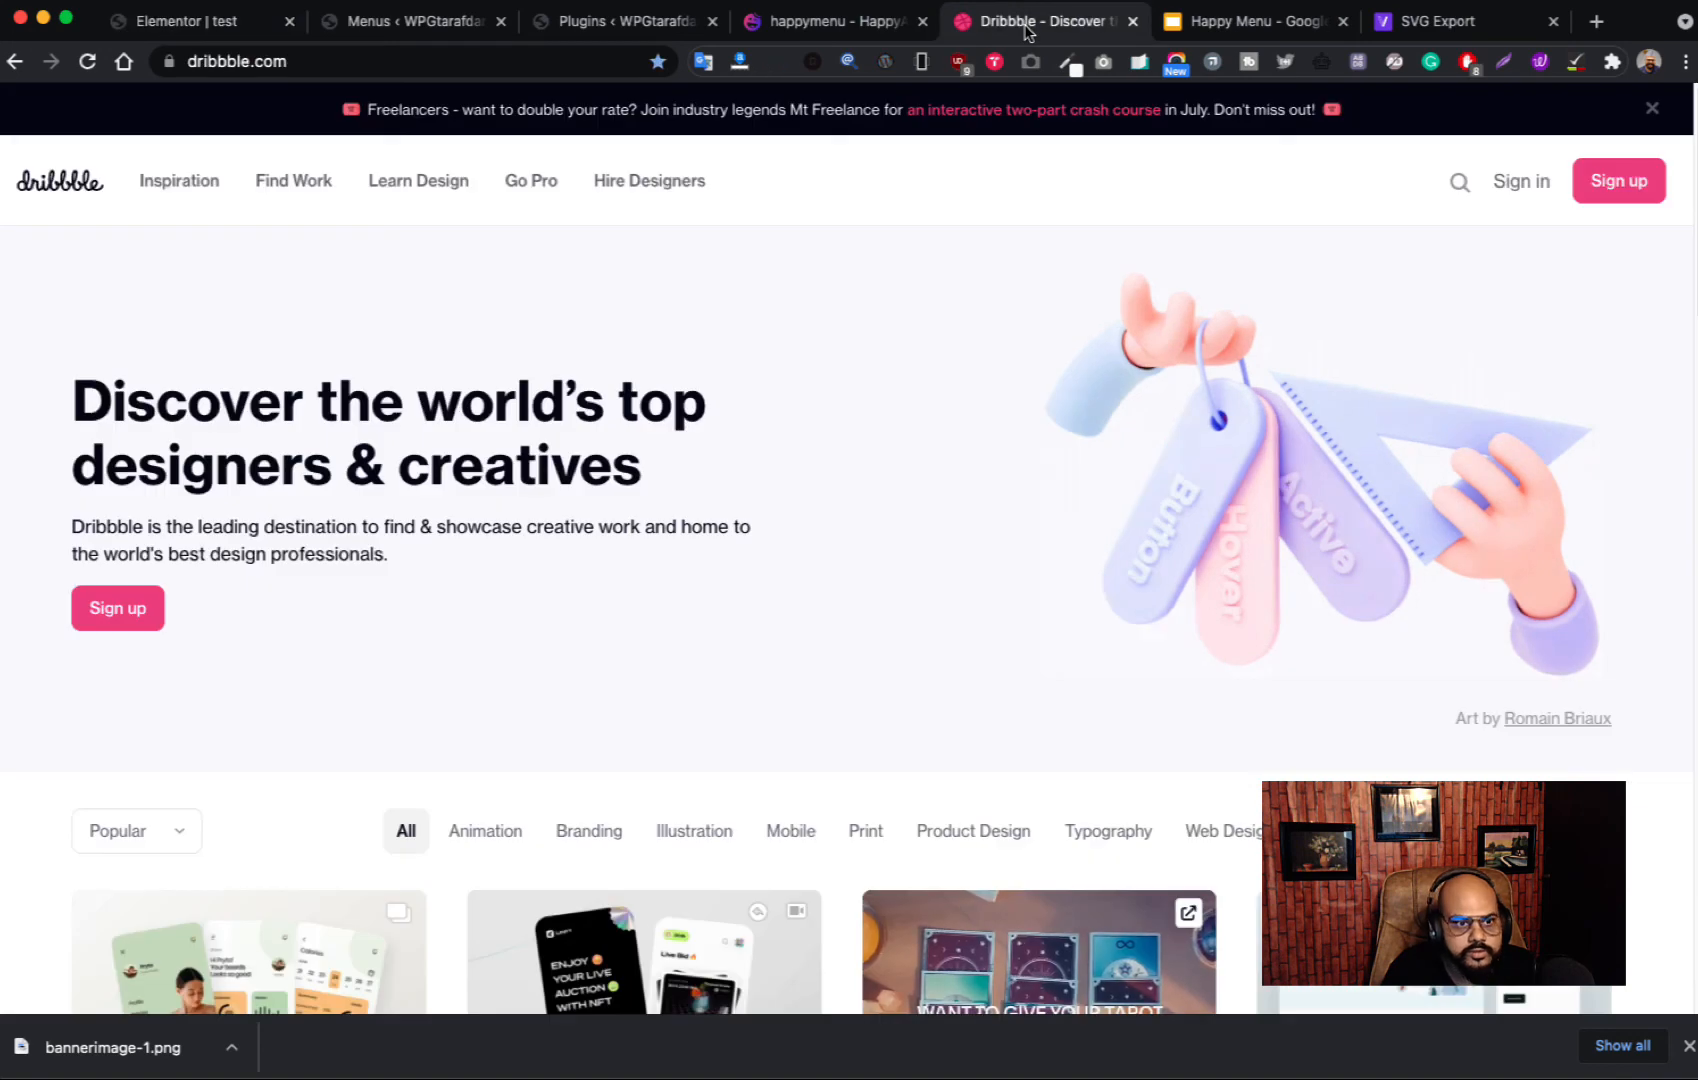
click(115, 30)
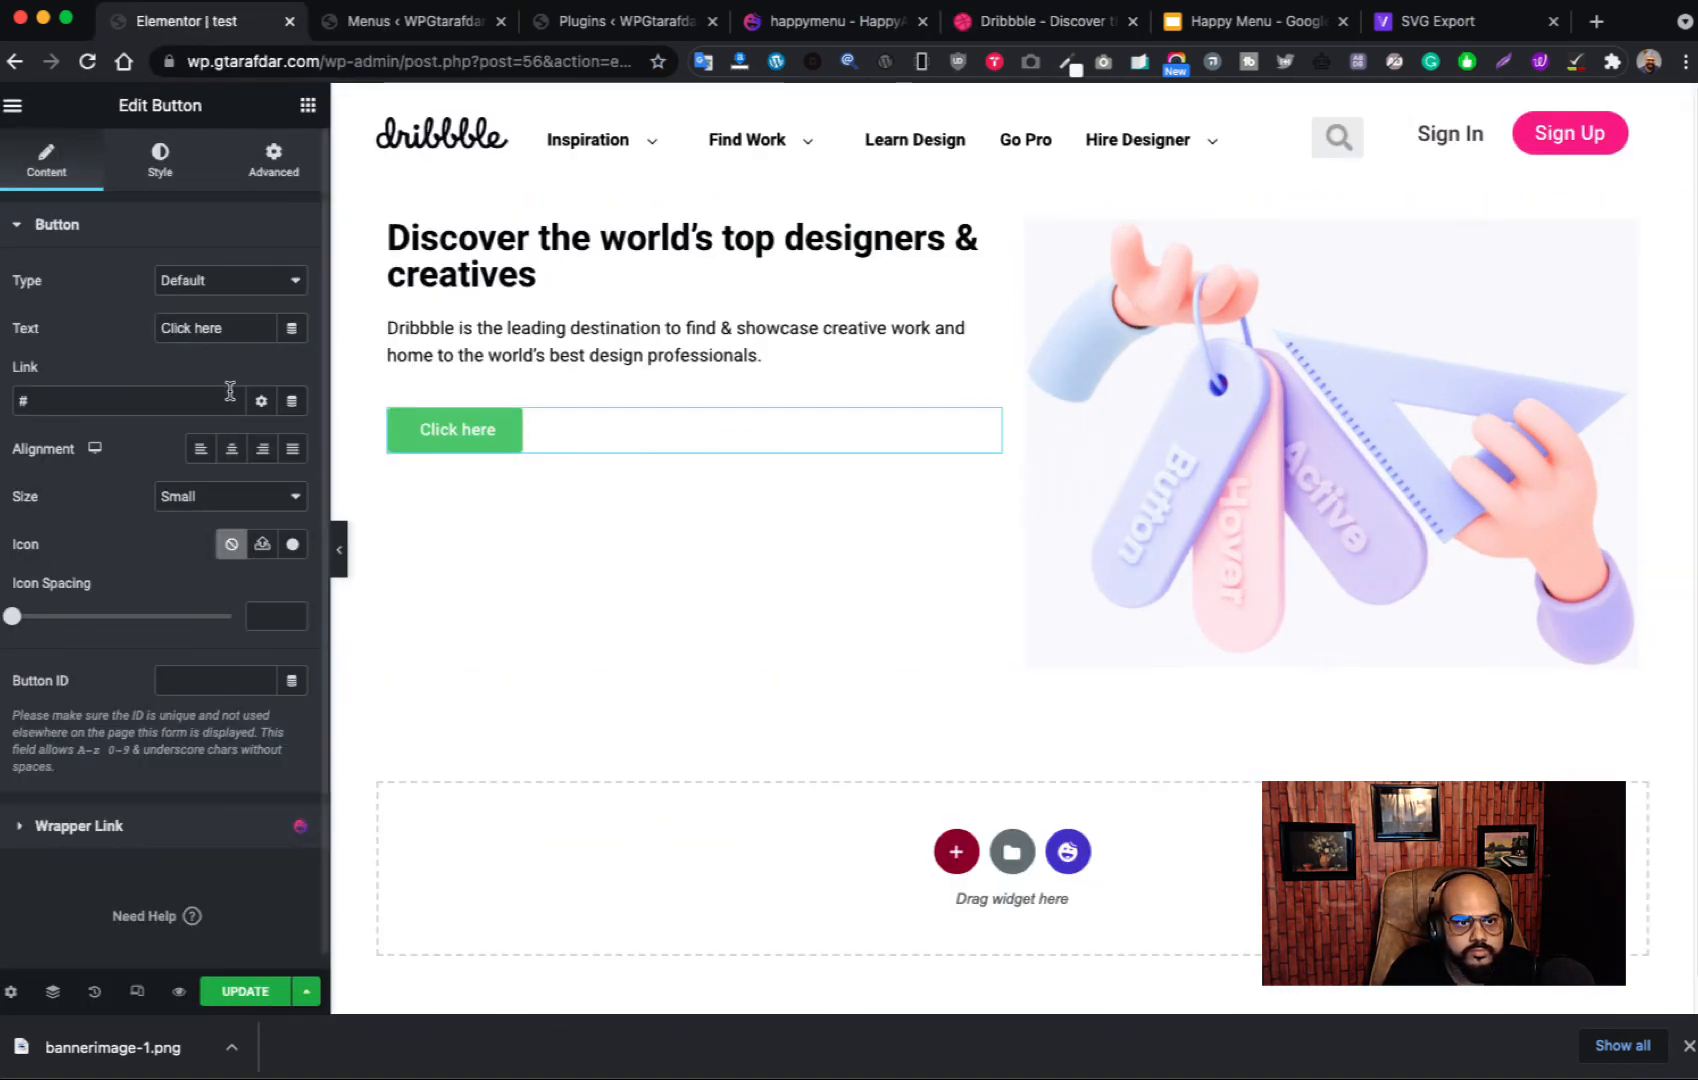
click(1040, 22)
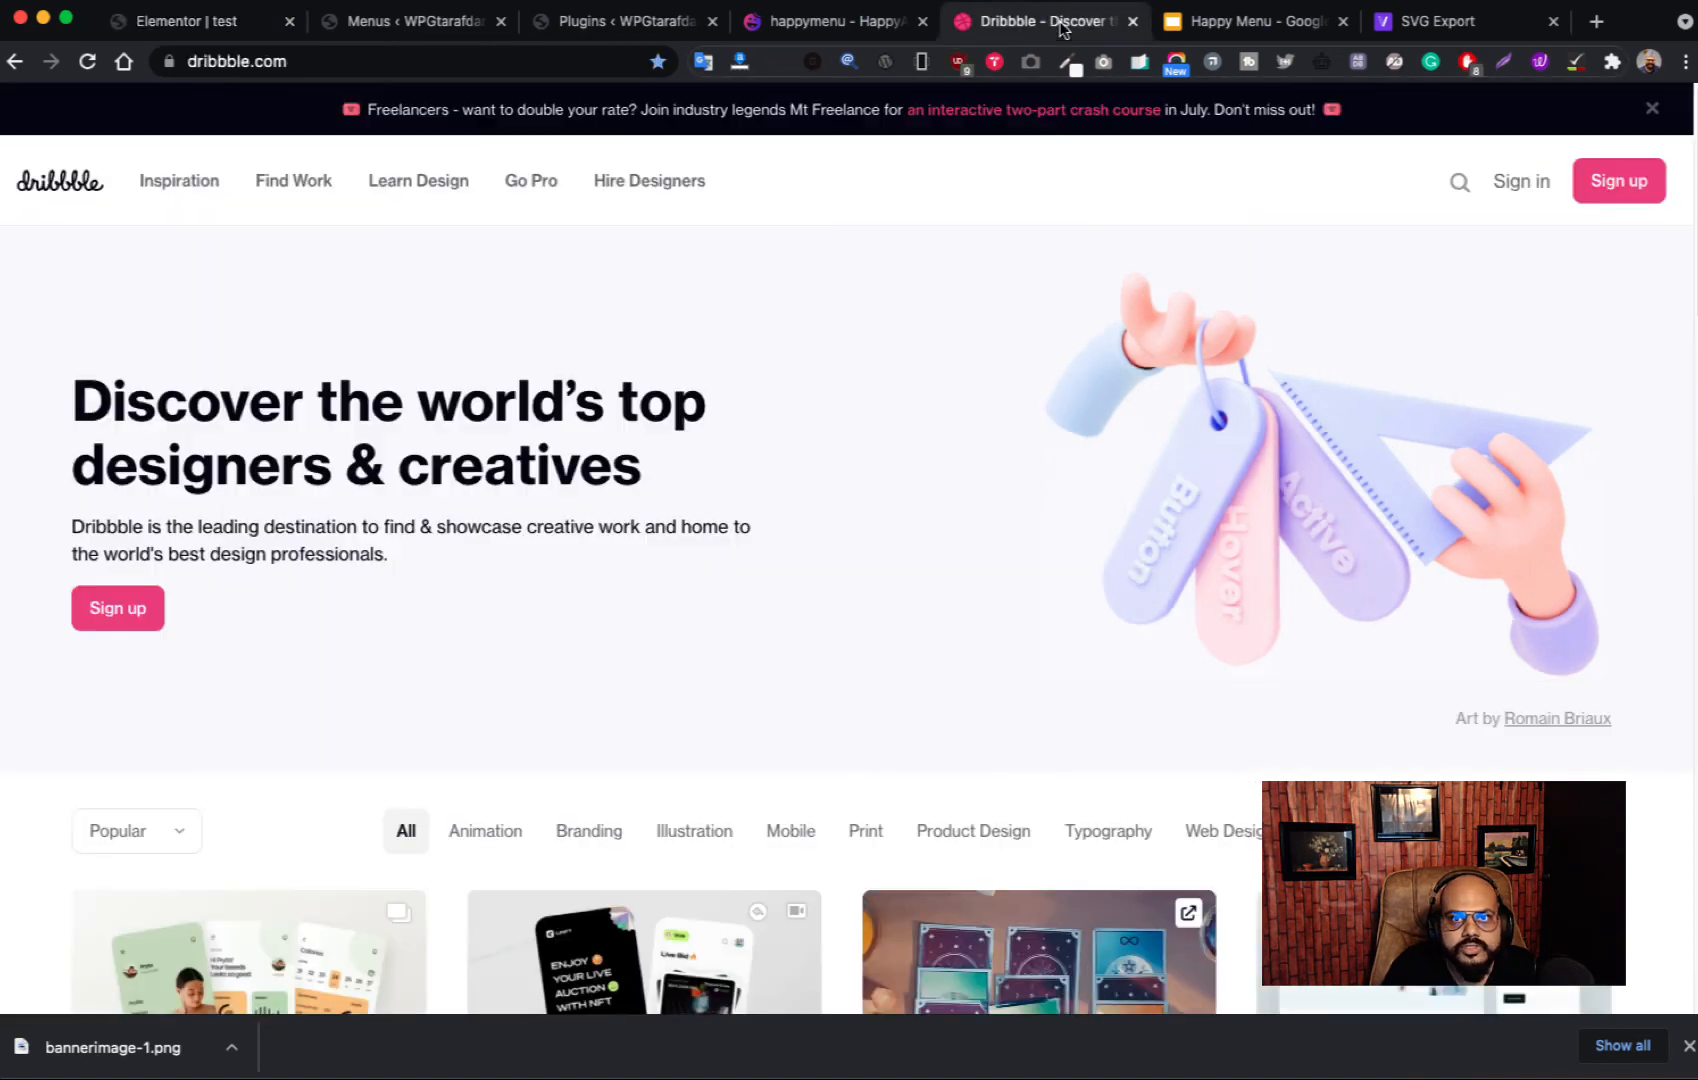
click(208, 16)
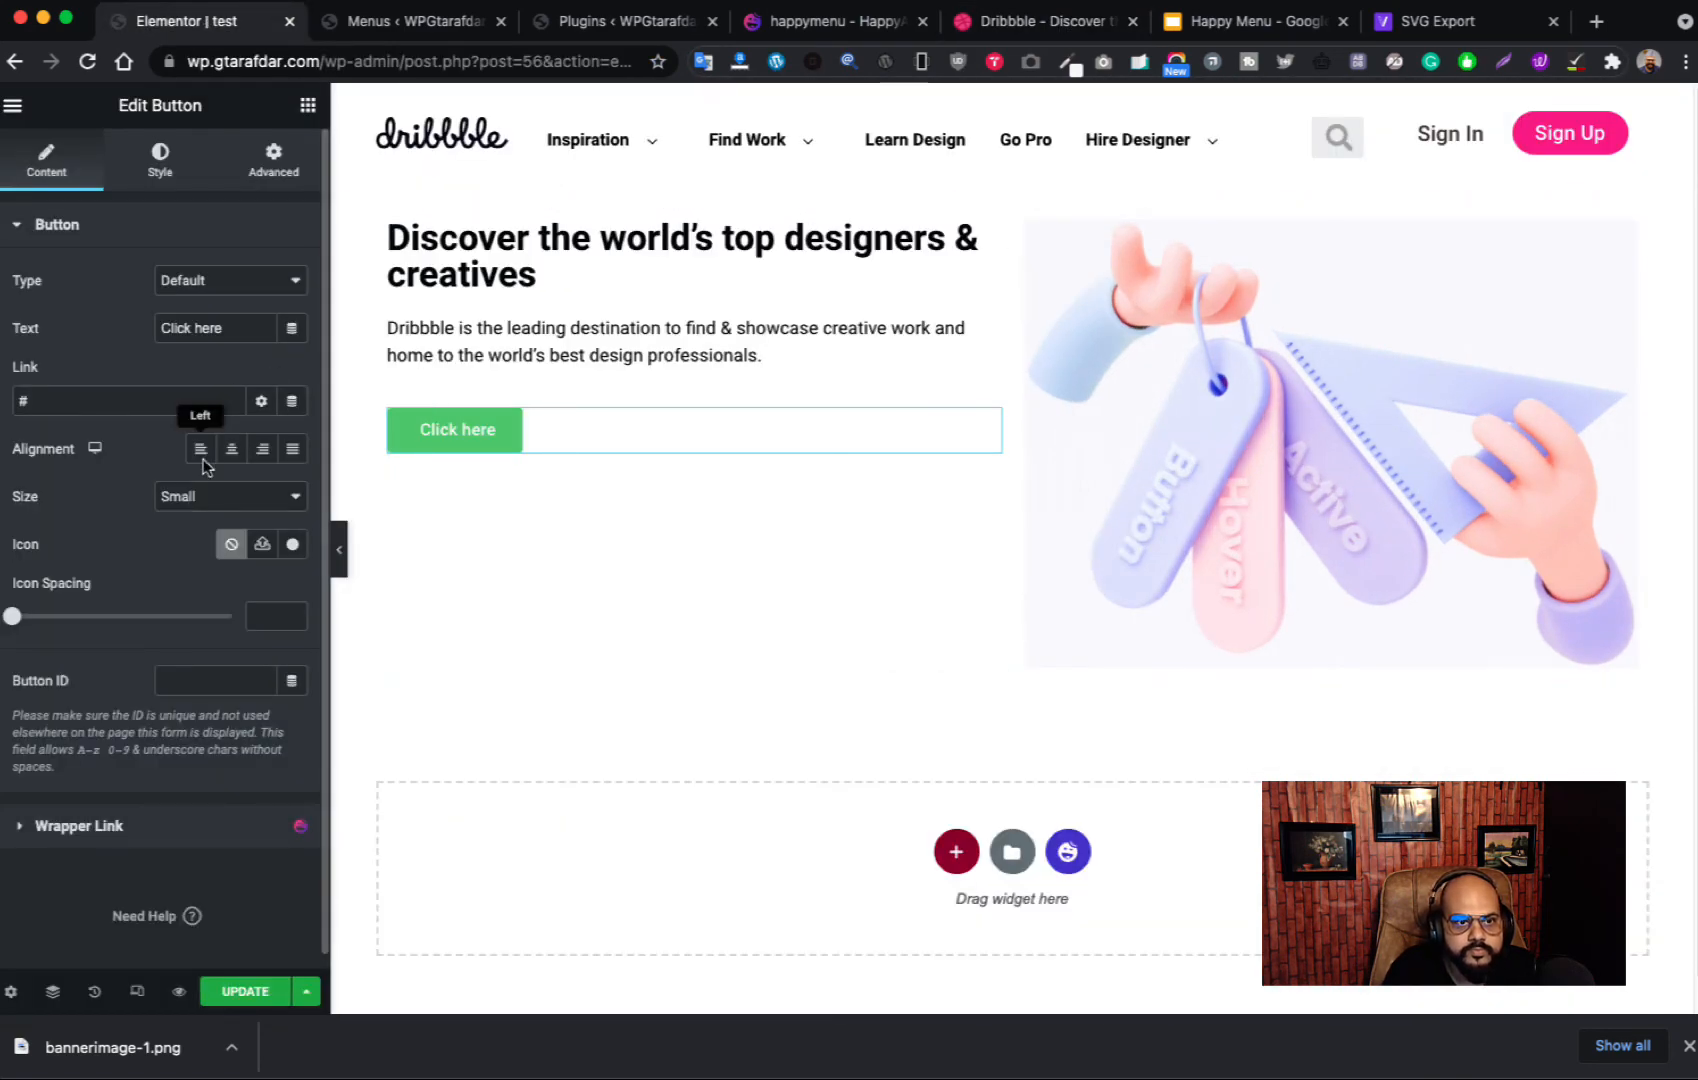
text(S)
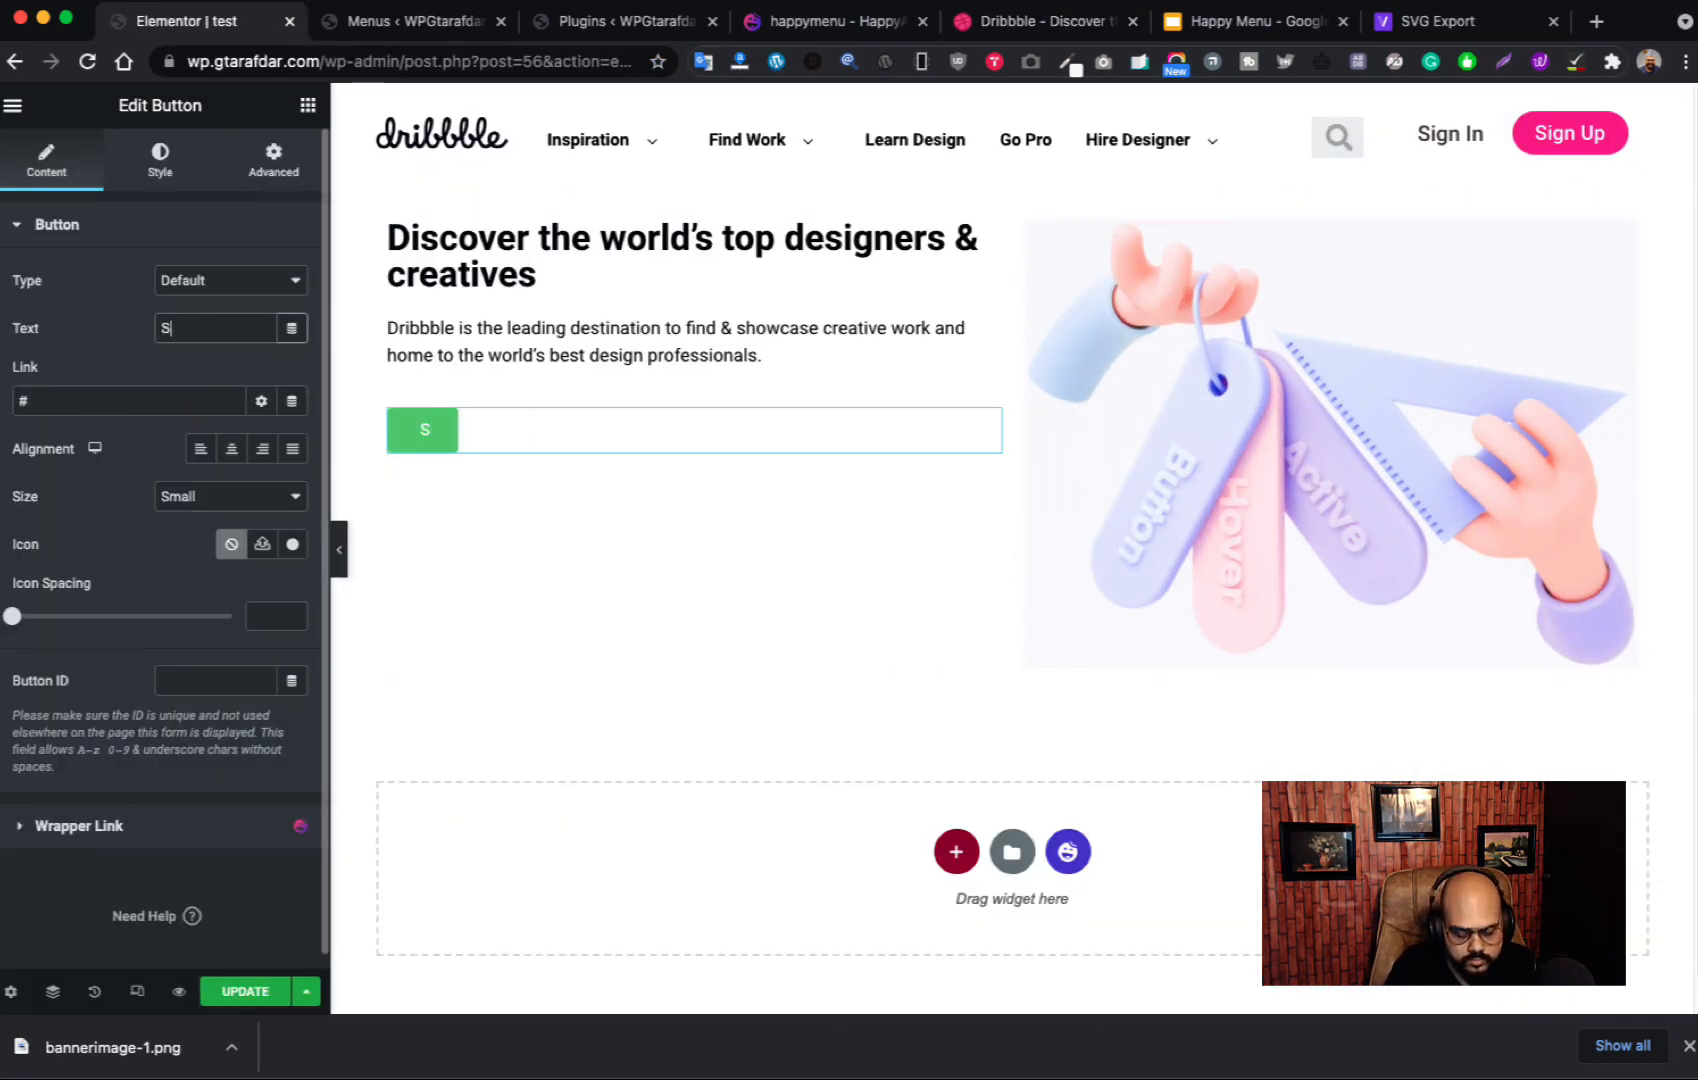
text(ign Up)
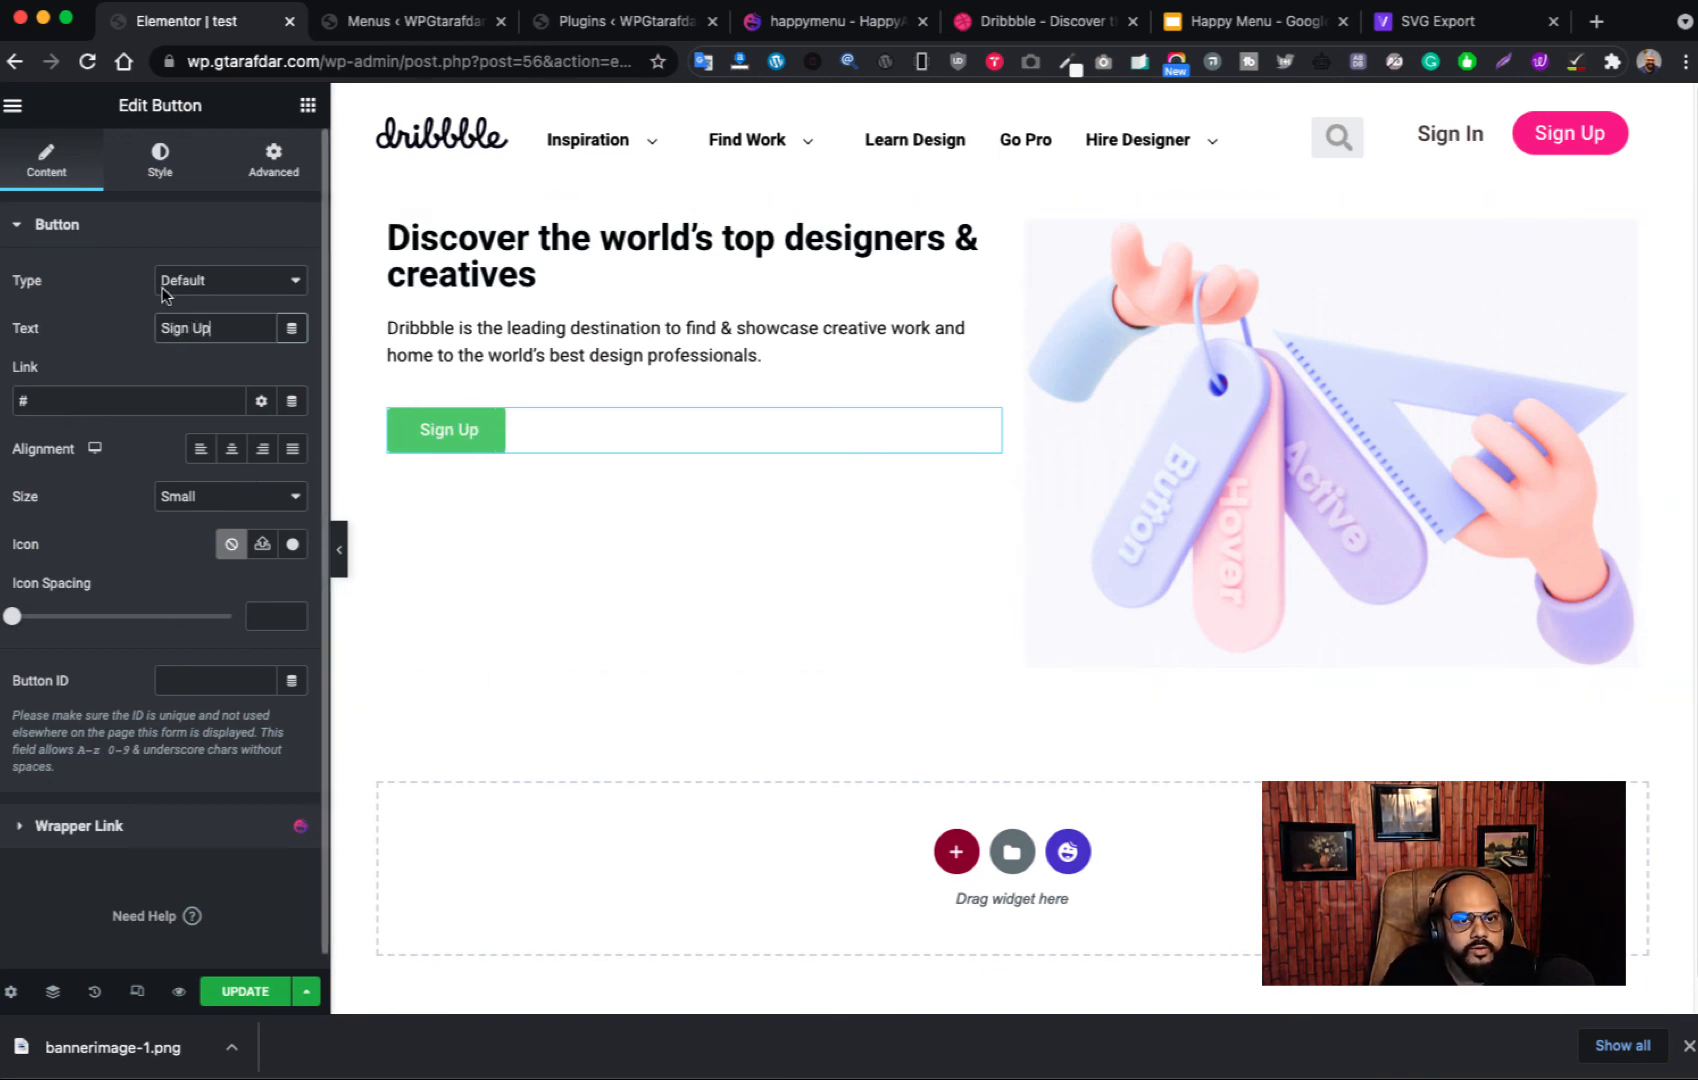
Step: Set the hero Sign Up button's normal background color to pink #F31890
click(155, 166)
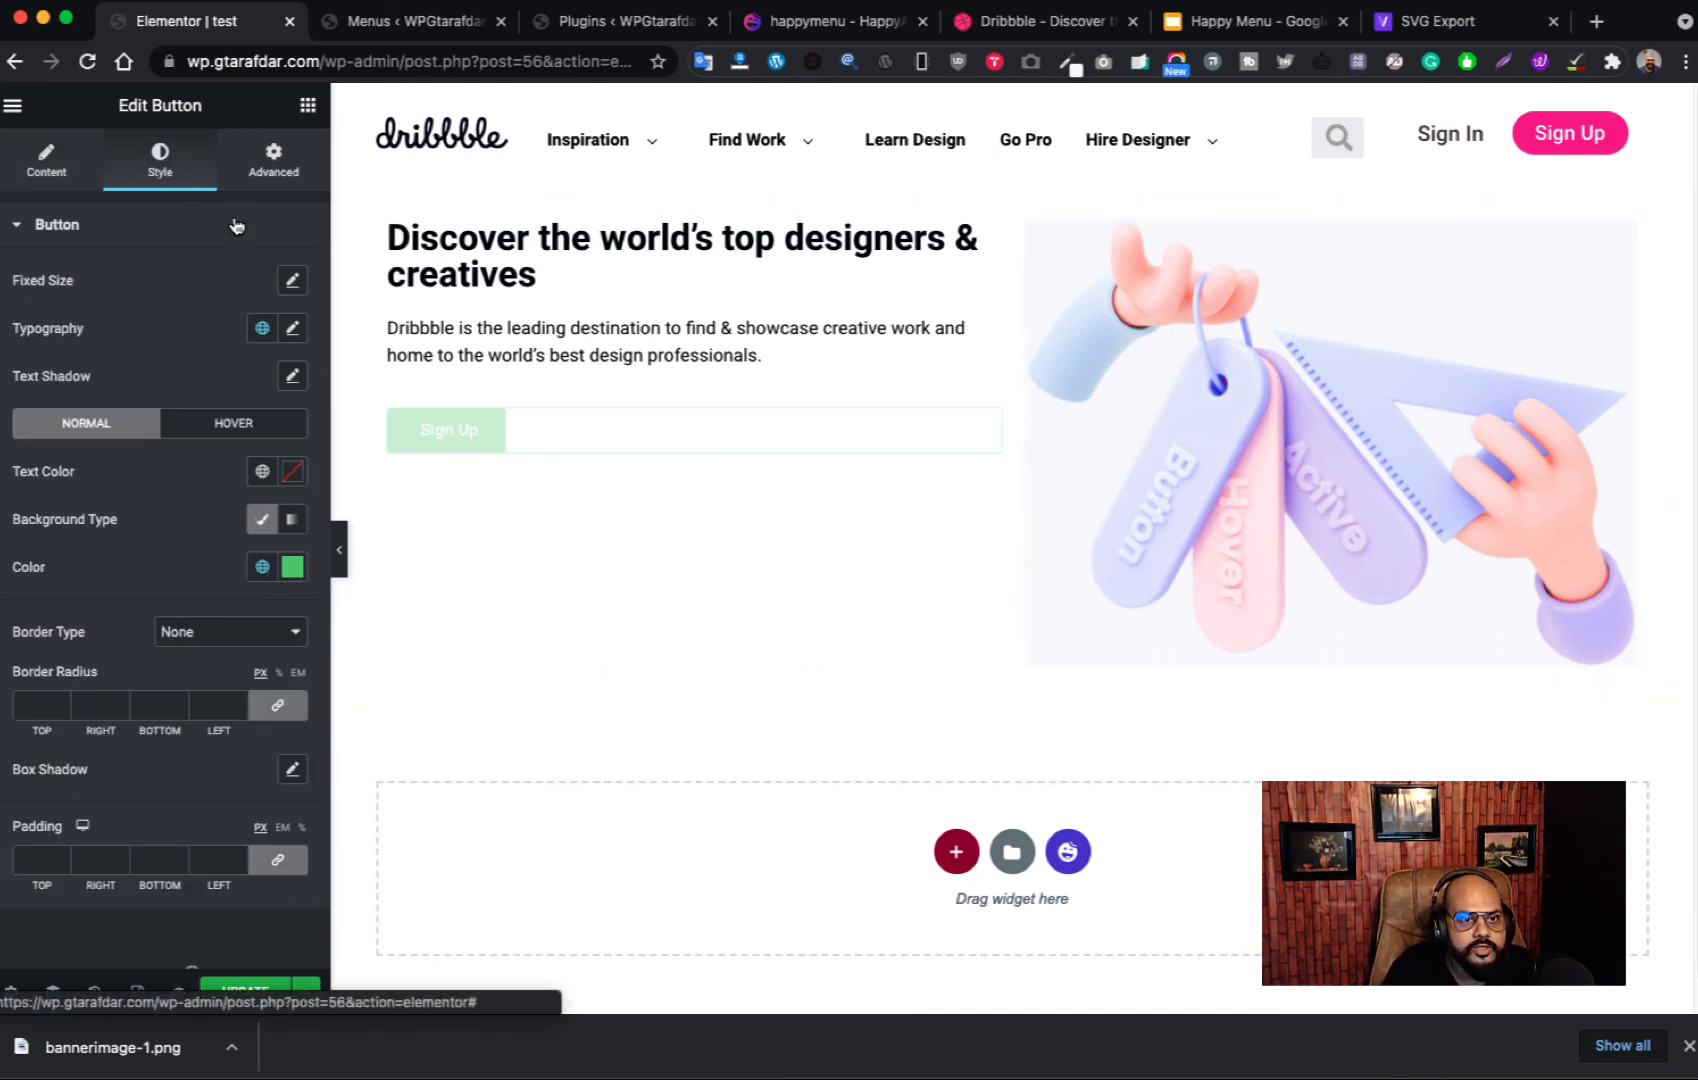
click(292, 566)
click(252, 860)
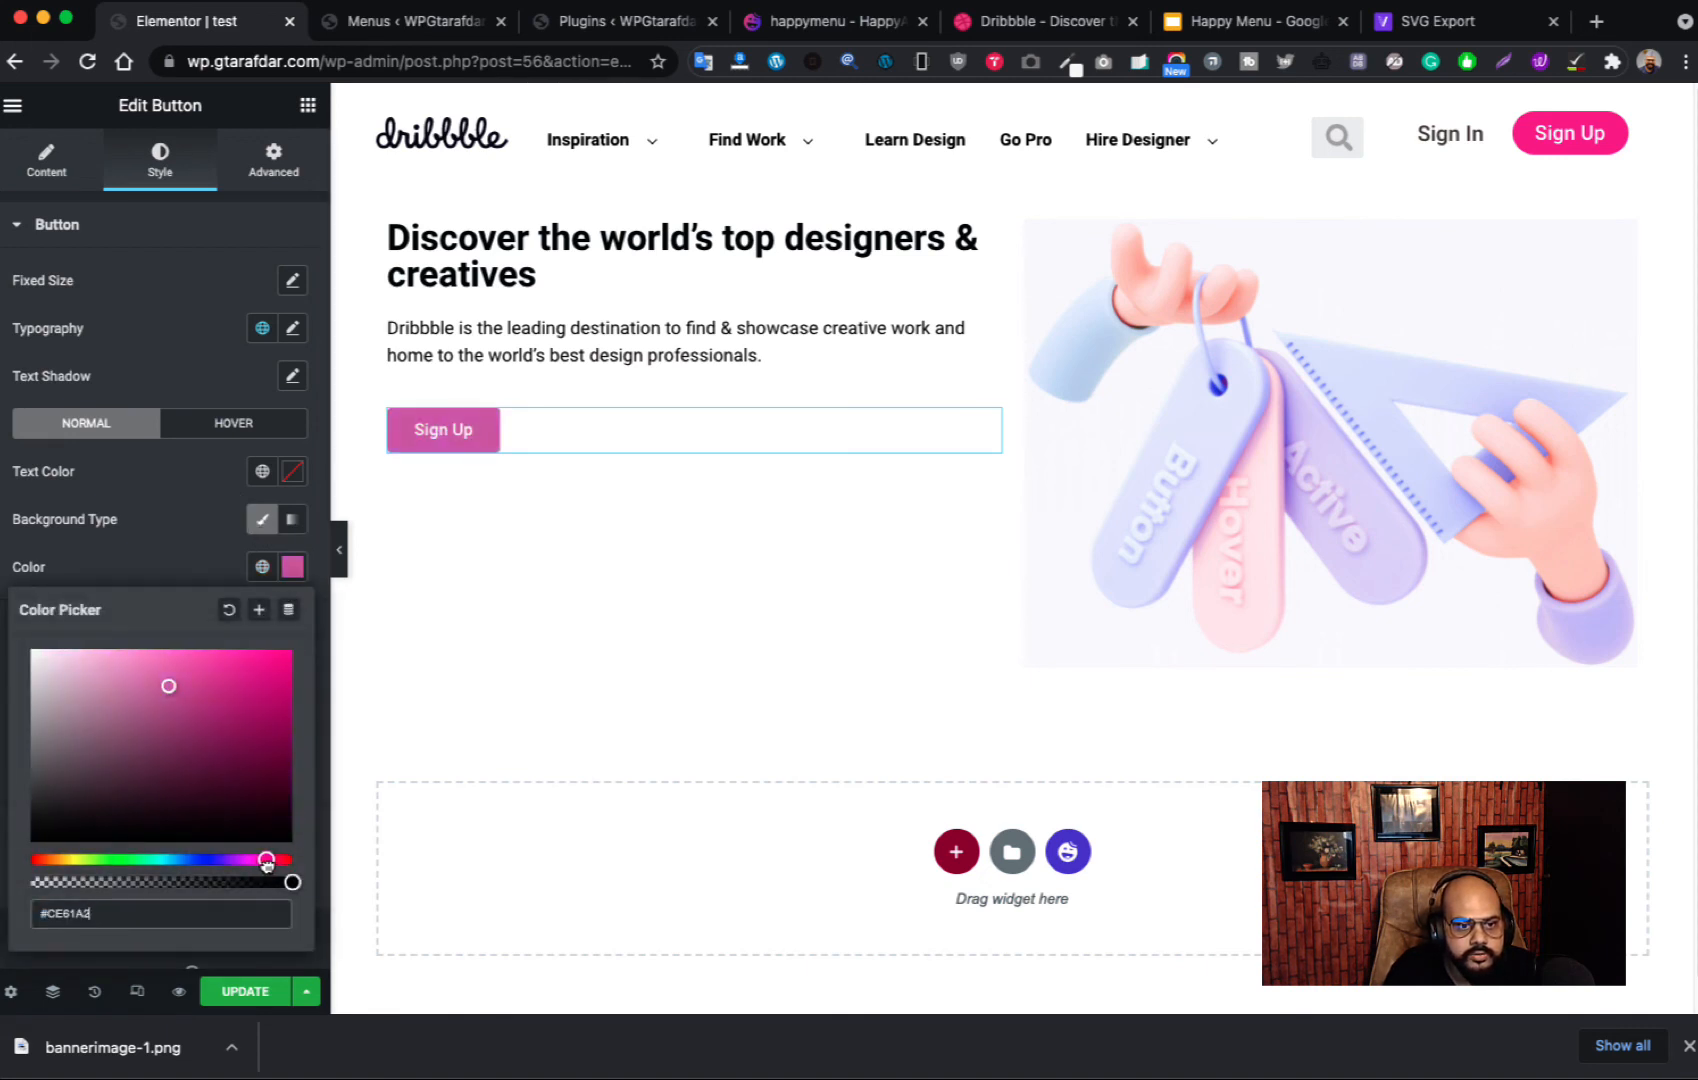
drag(165, 680, 259, 662)
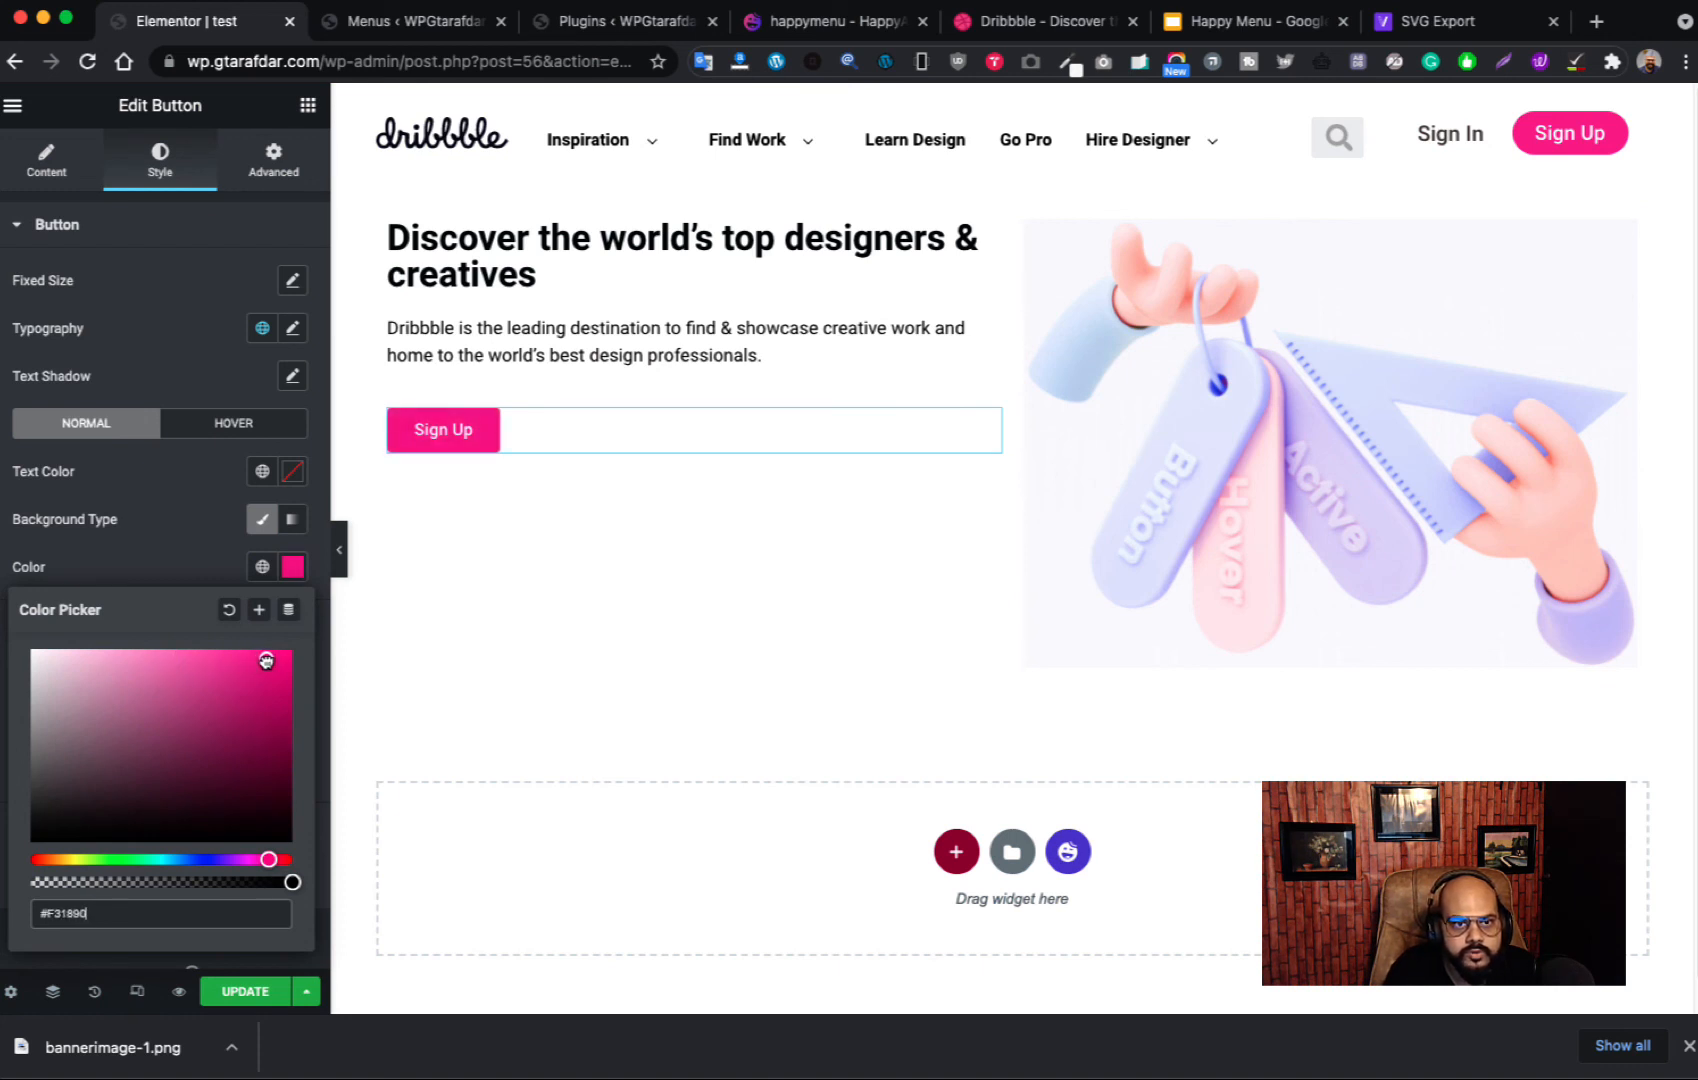
click(204, 550)
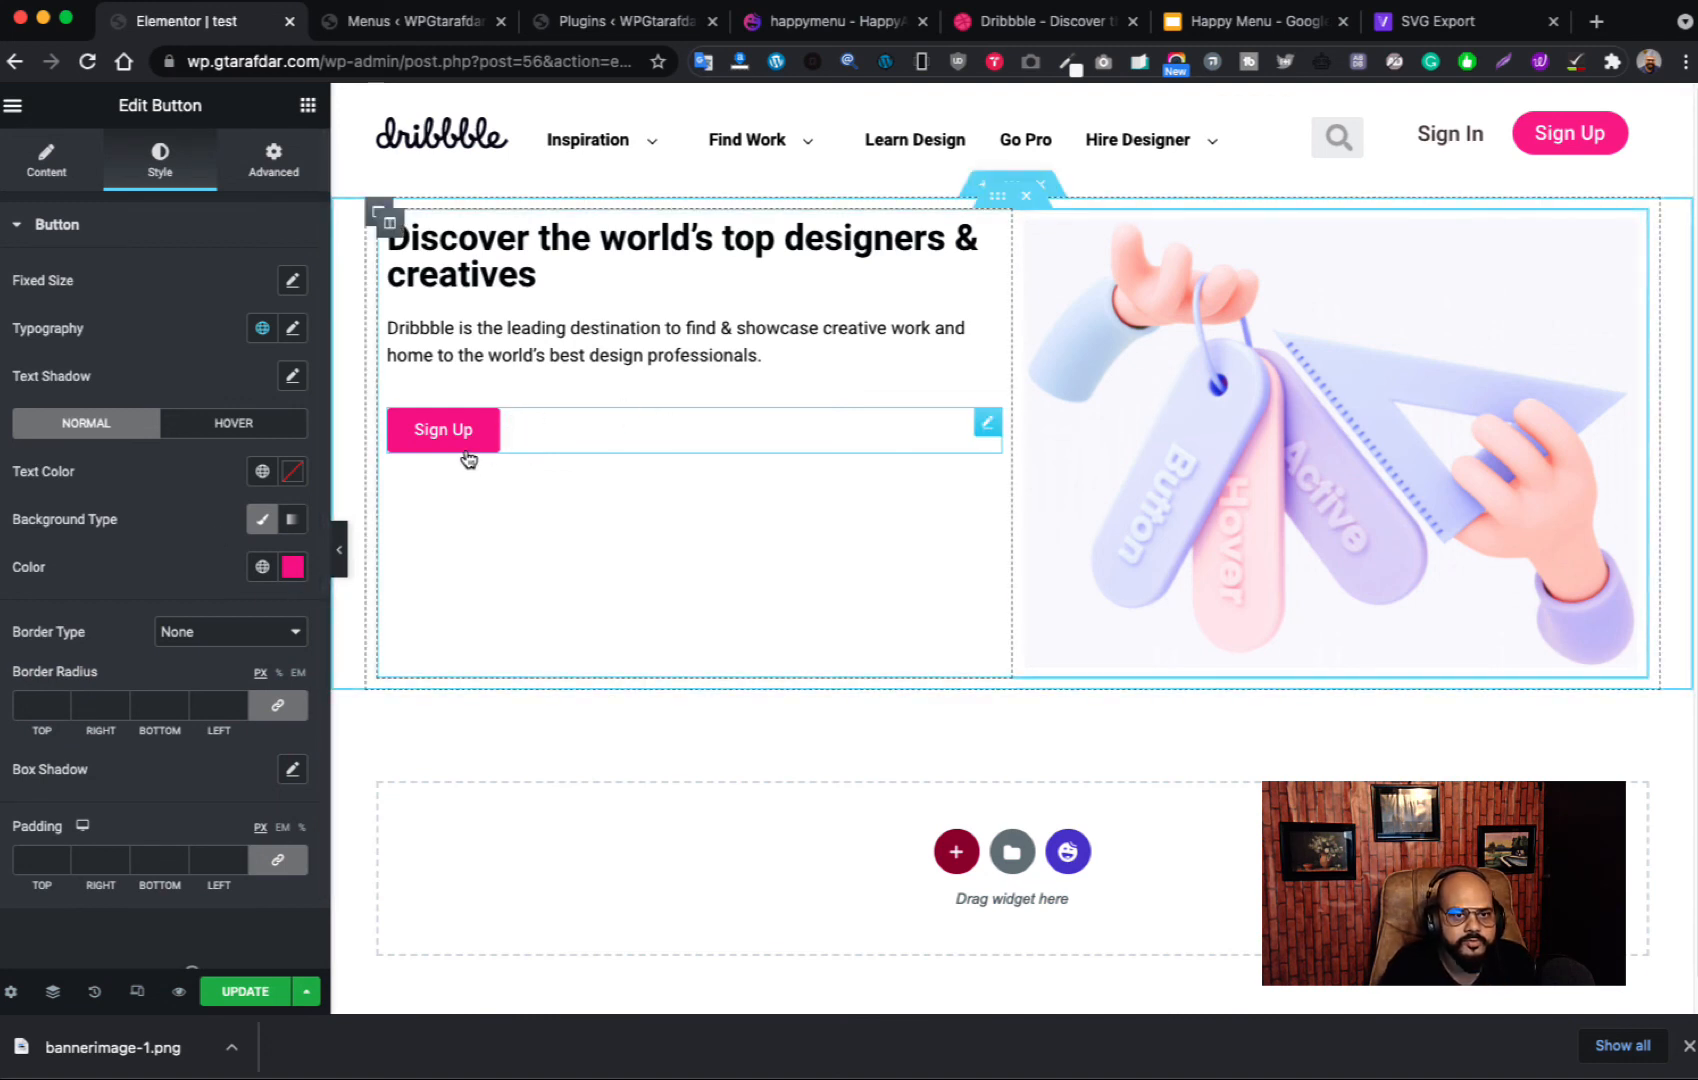
Step: Set the hero Sign Up button's hover background color to a lighter pink, #F653B5
click(255, 428)
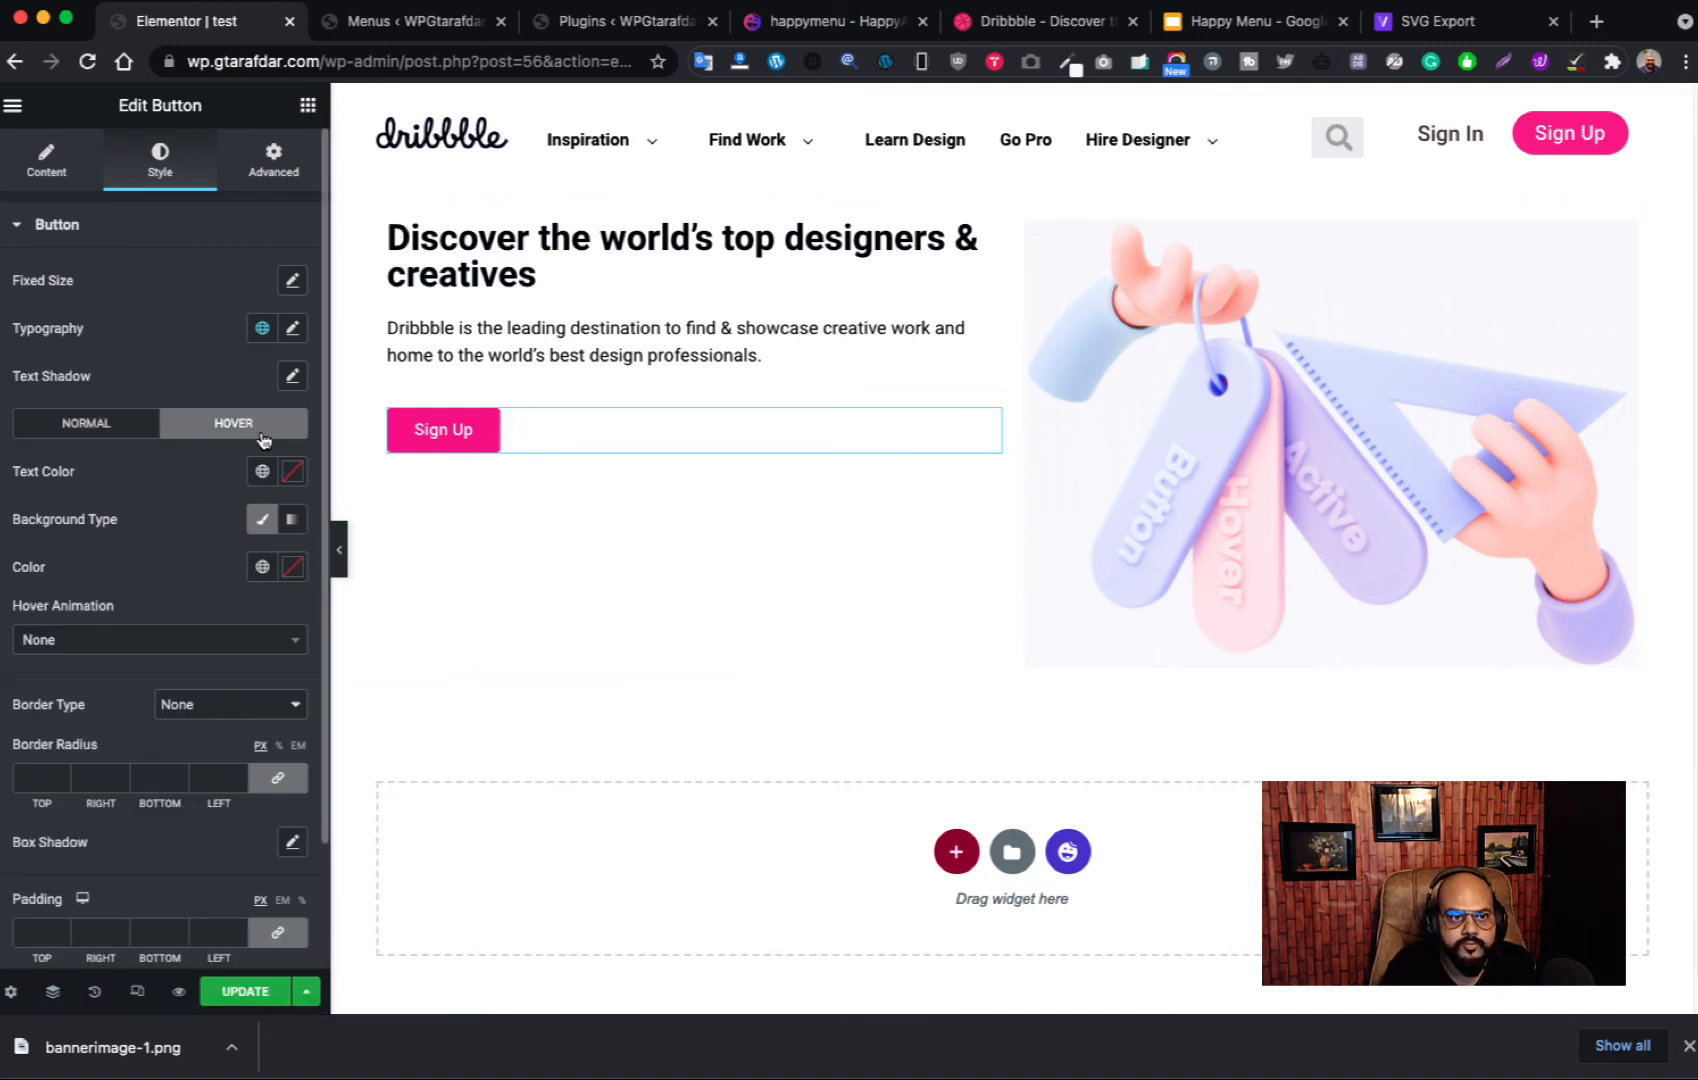
click(292, 567)
drag(235, 861, 246, 862)
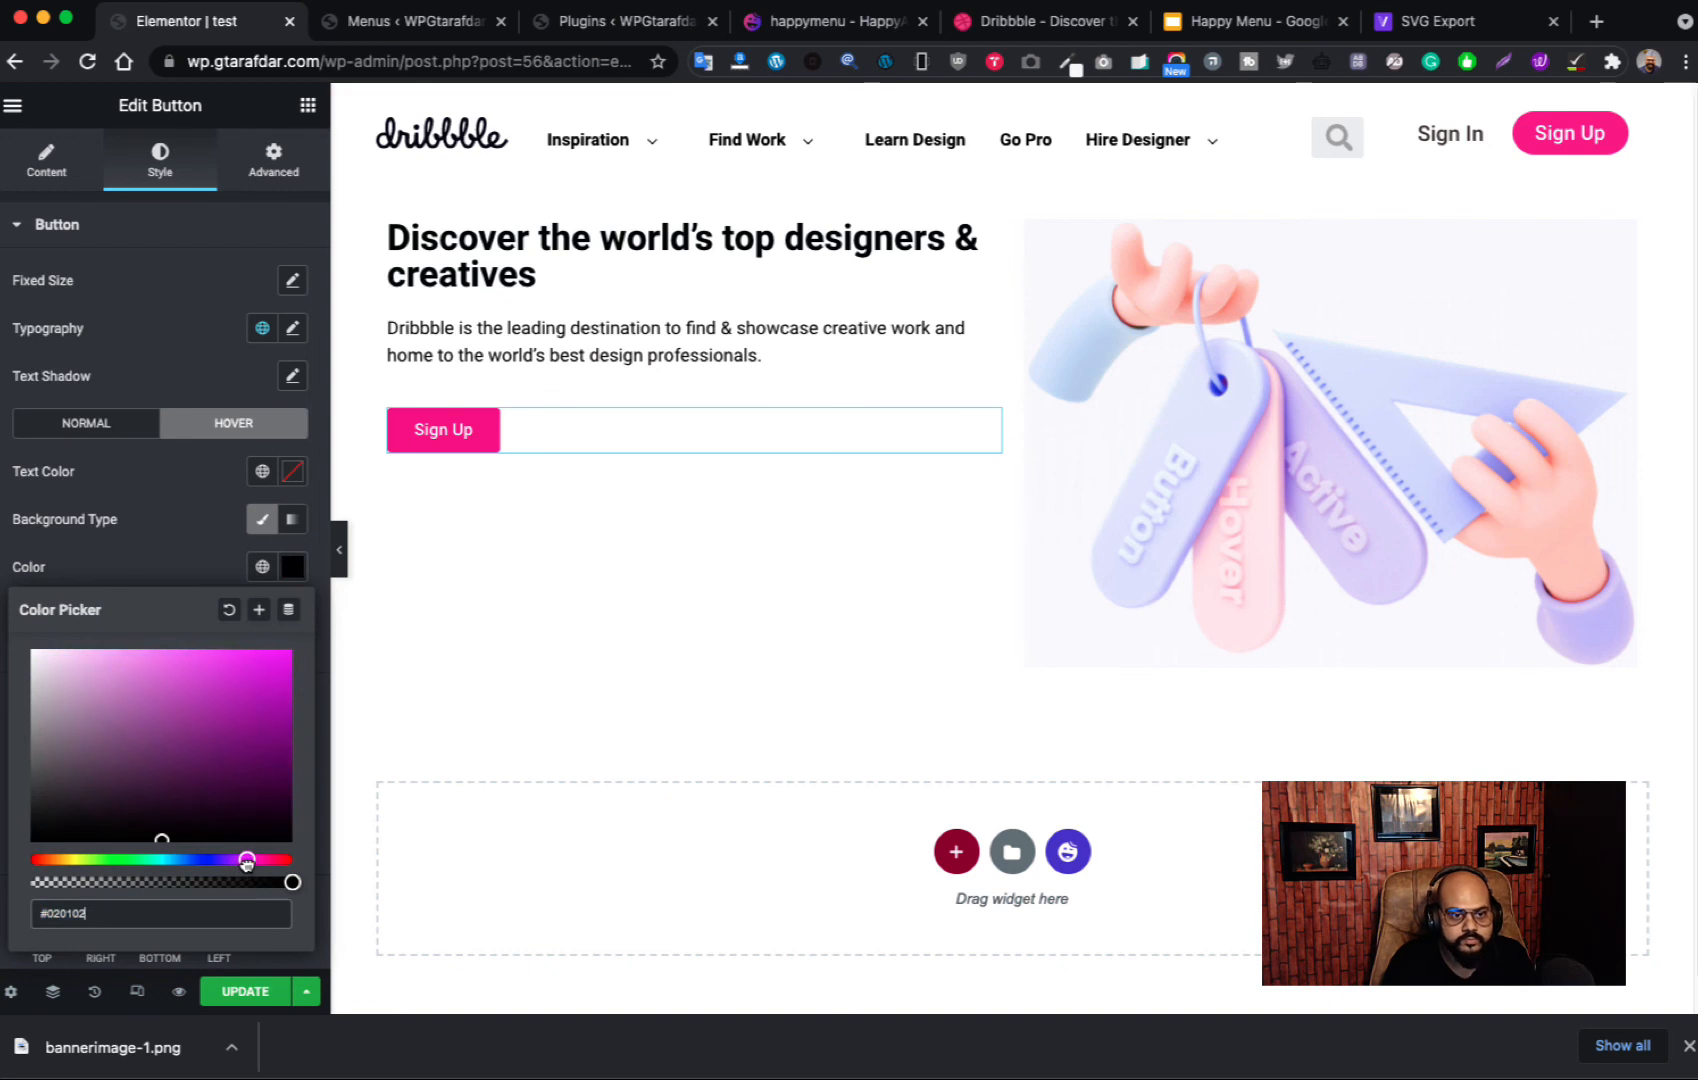
drag(193, 704, 181, 656)
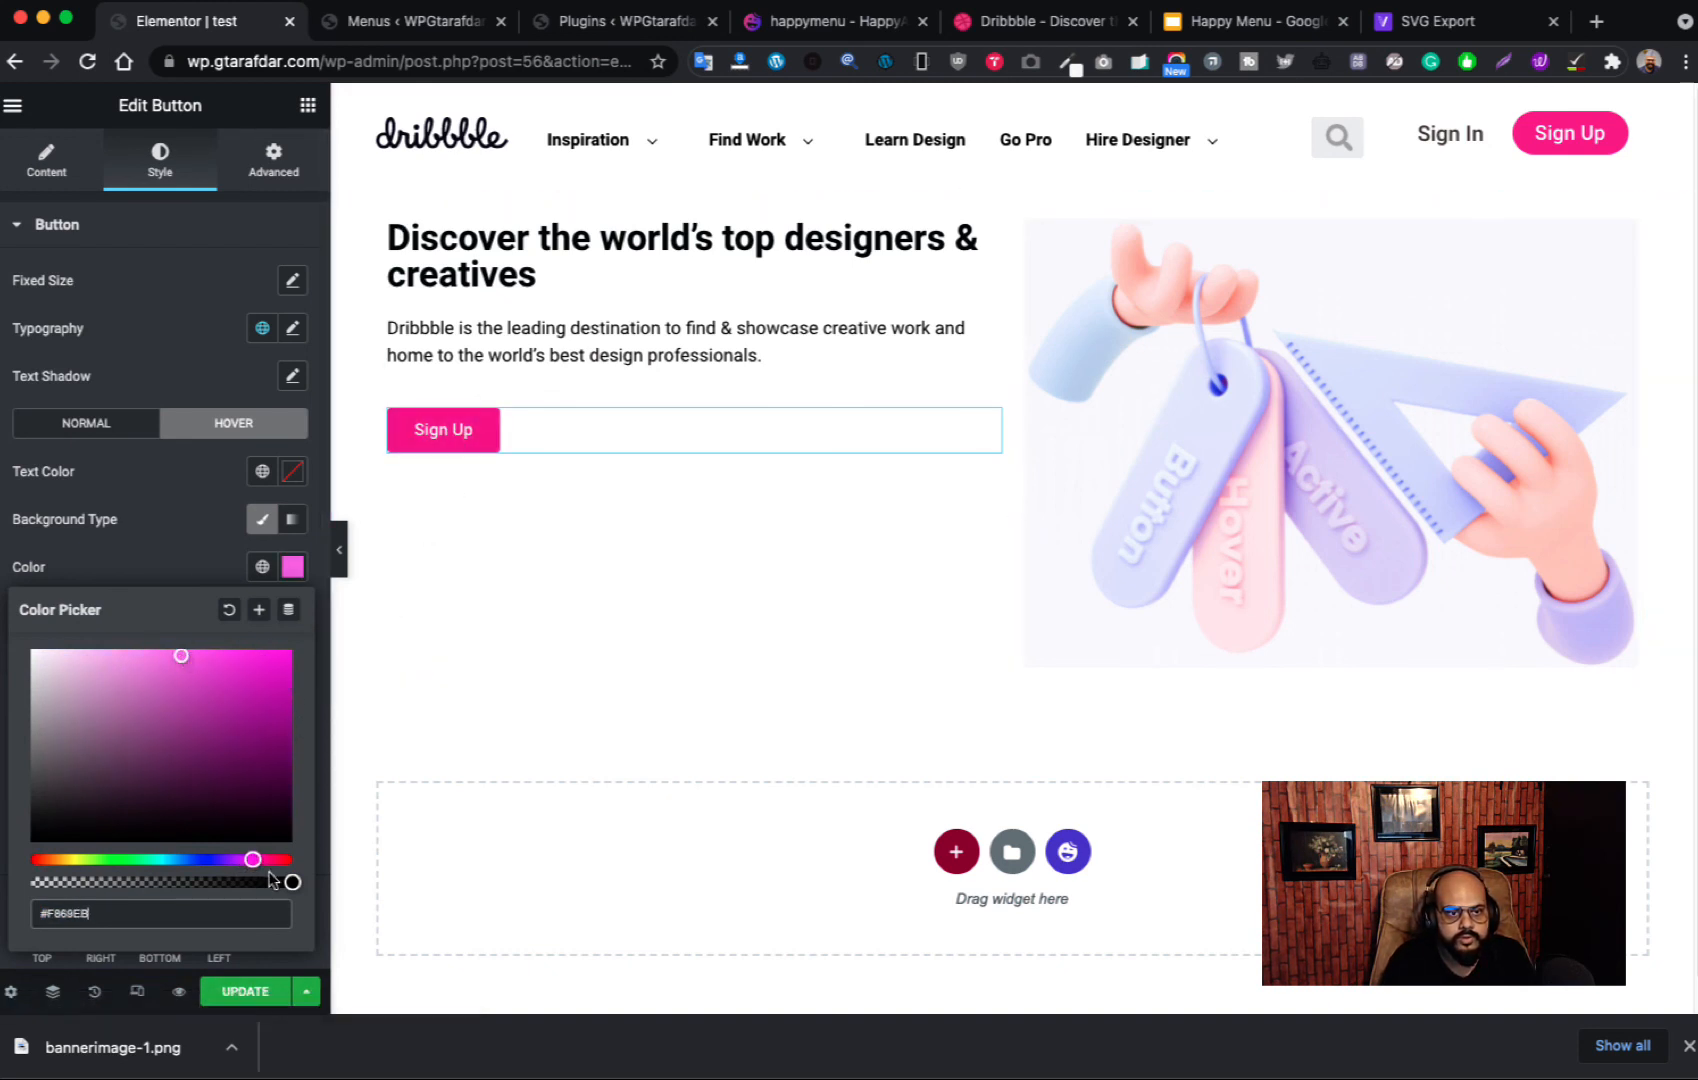
drag(261, 864, 266, 862)
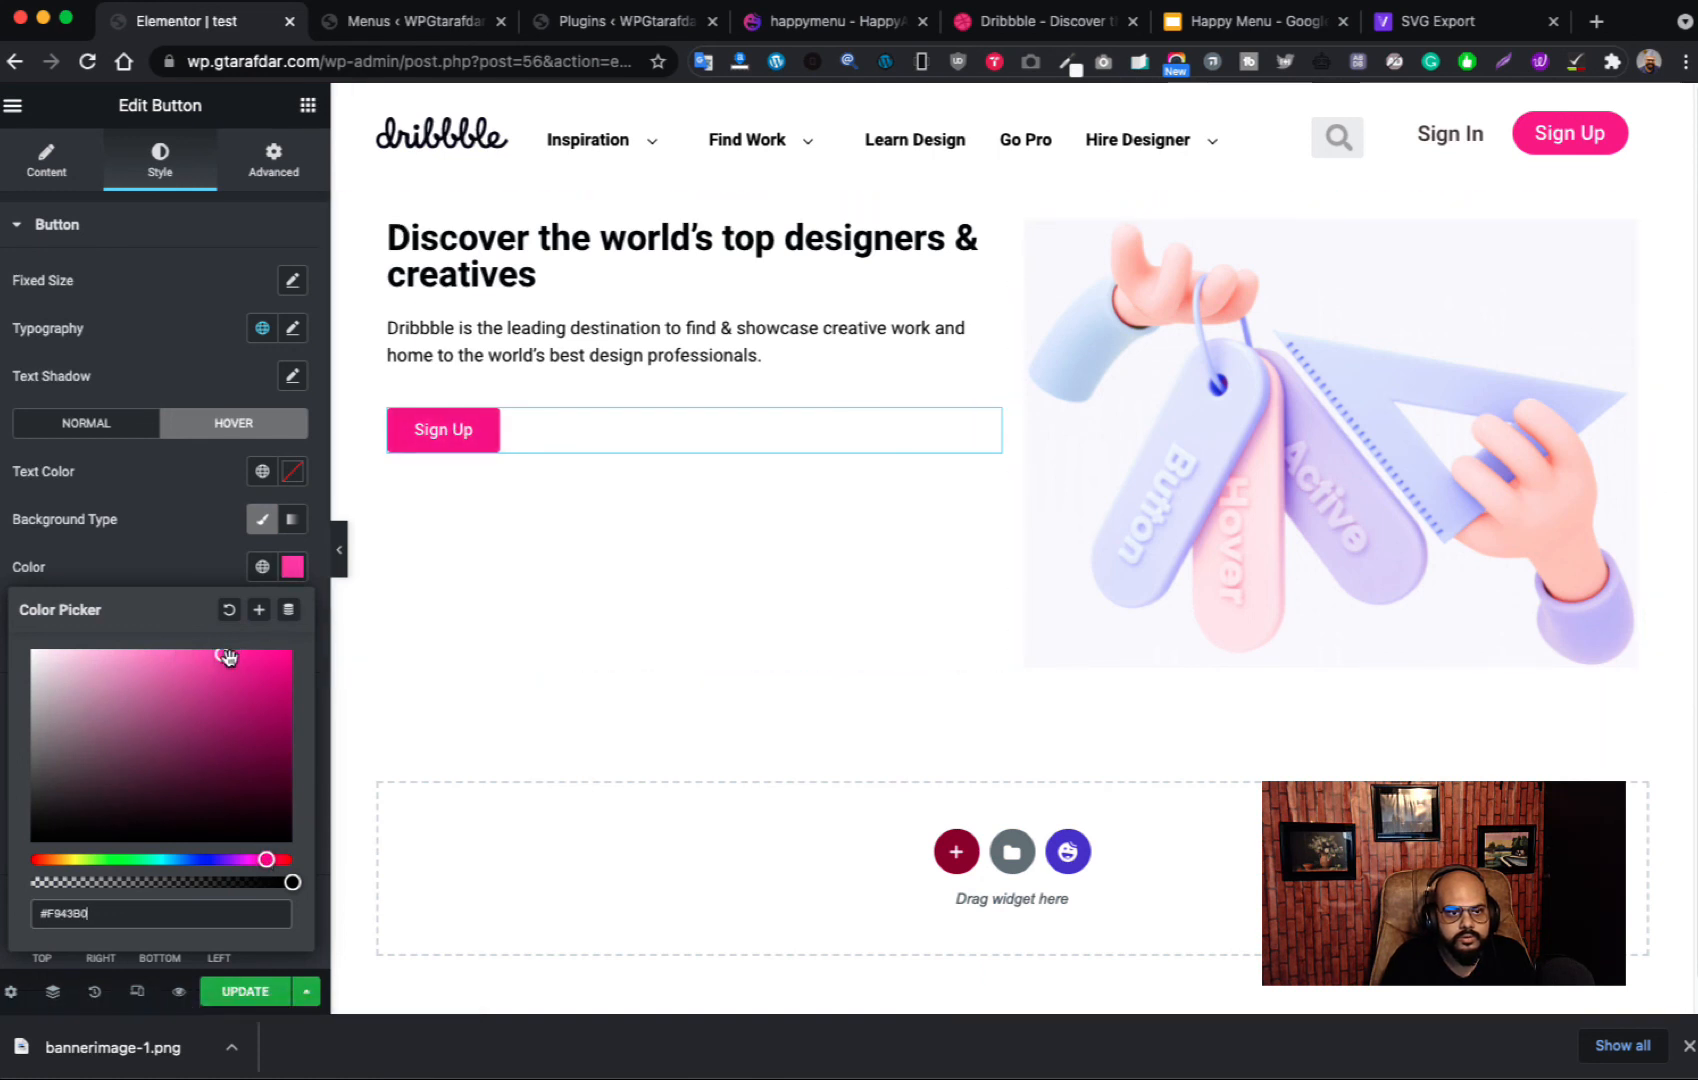
drag(222, 656, 190, 655)
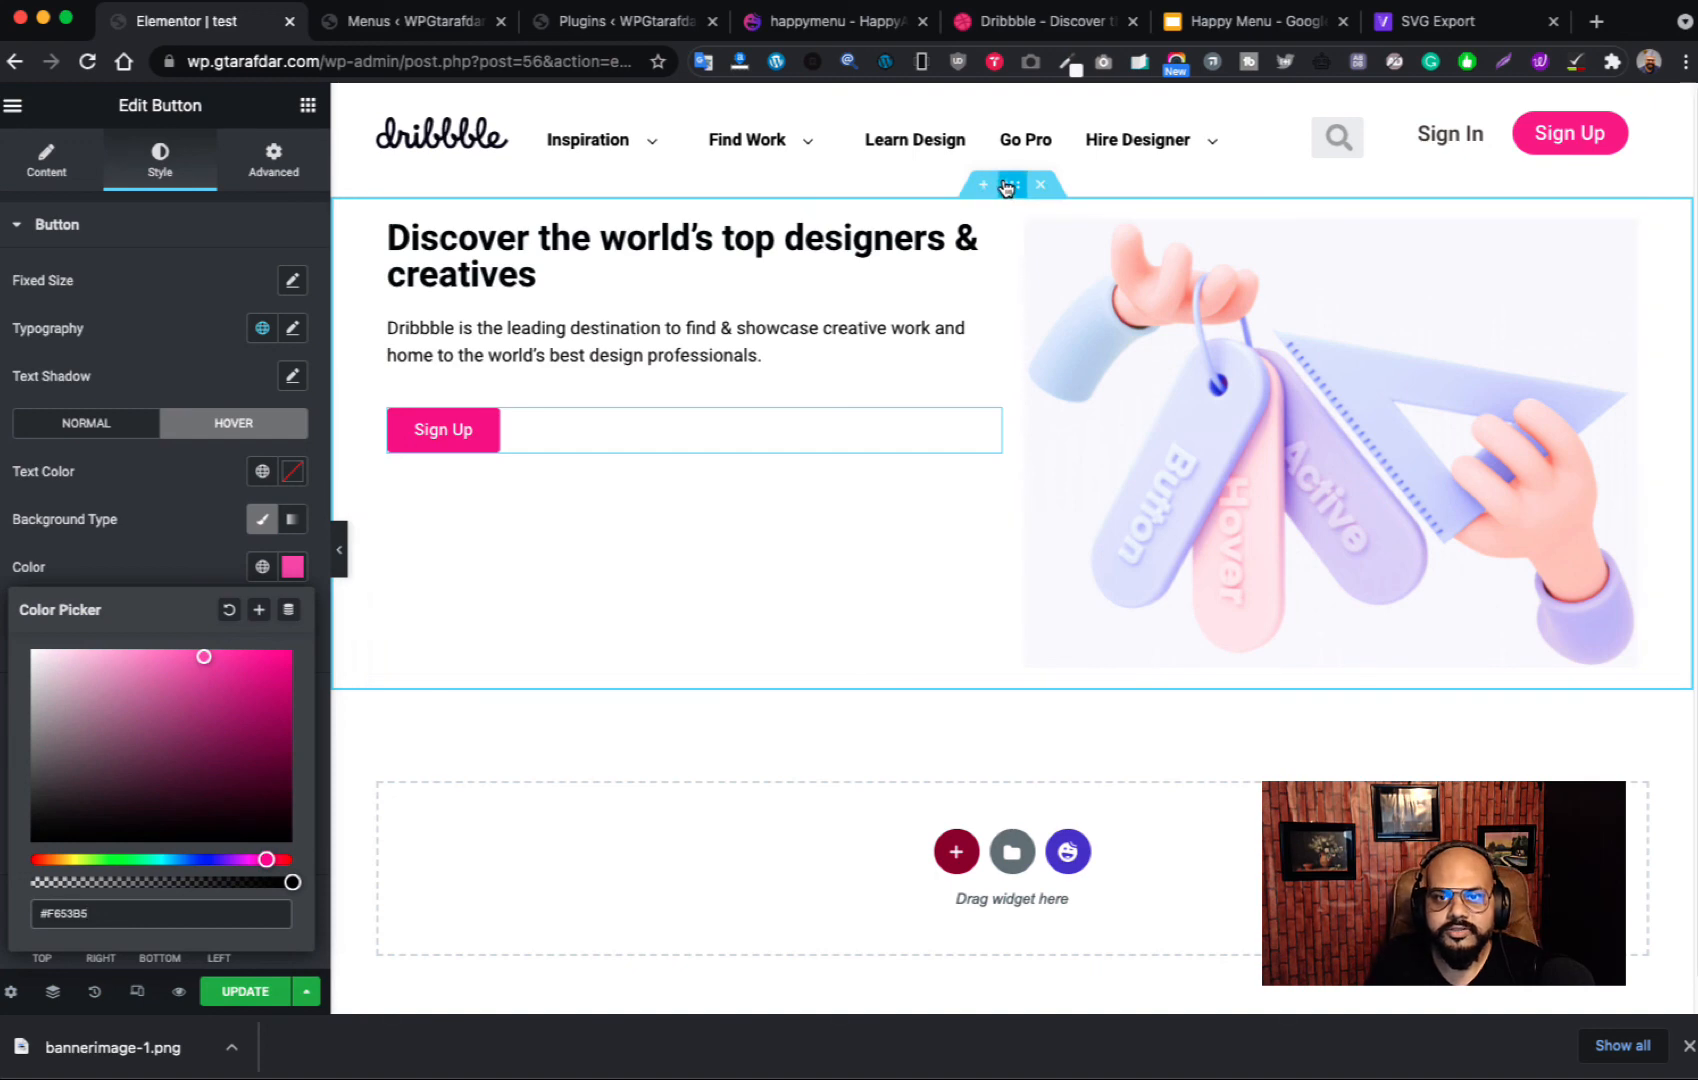
Step: Choose a classic background for the hero section and sample the hero background color #F9F8FD from the Dribbble homepage
click(1007, 185)
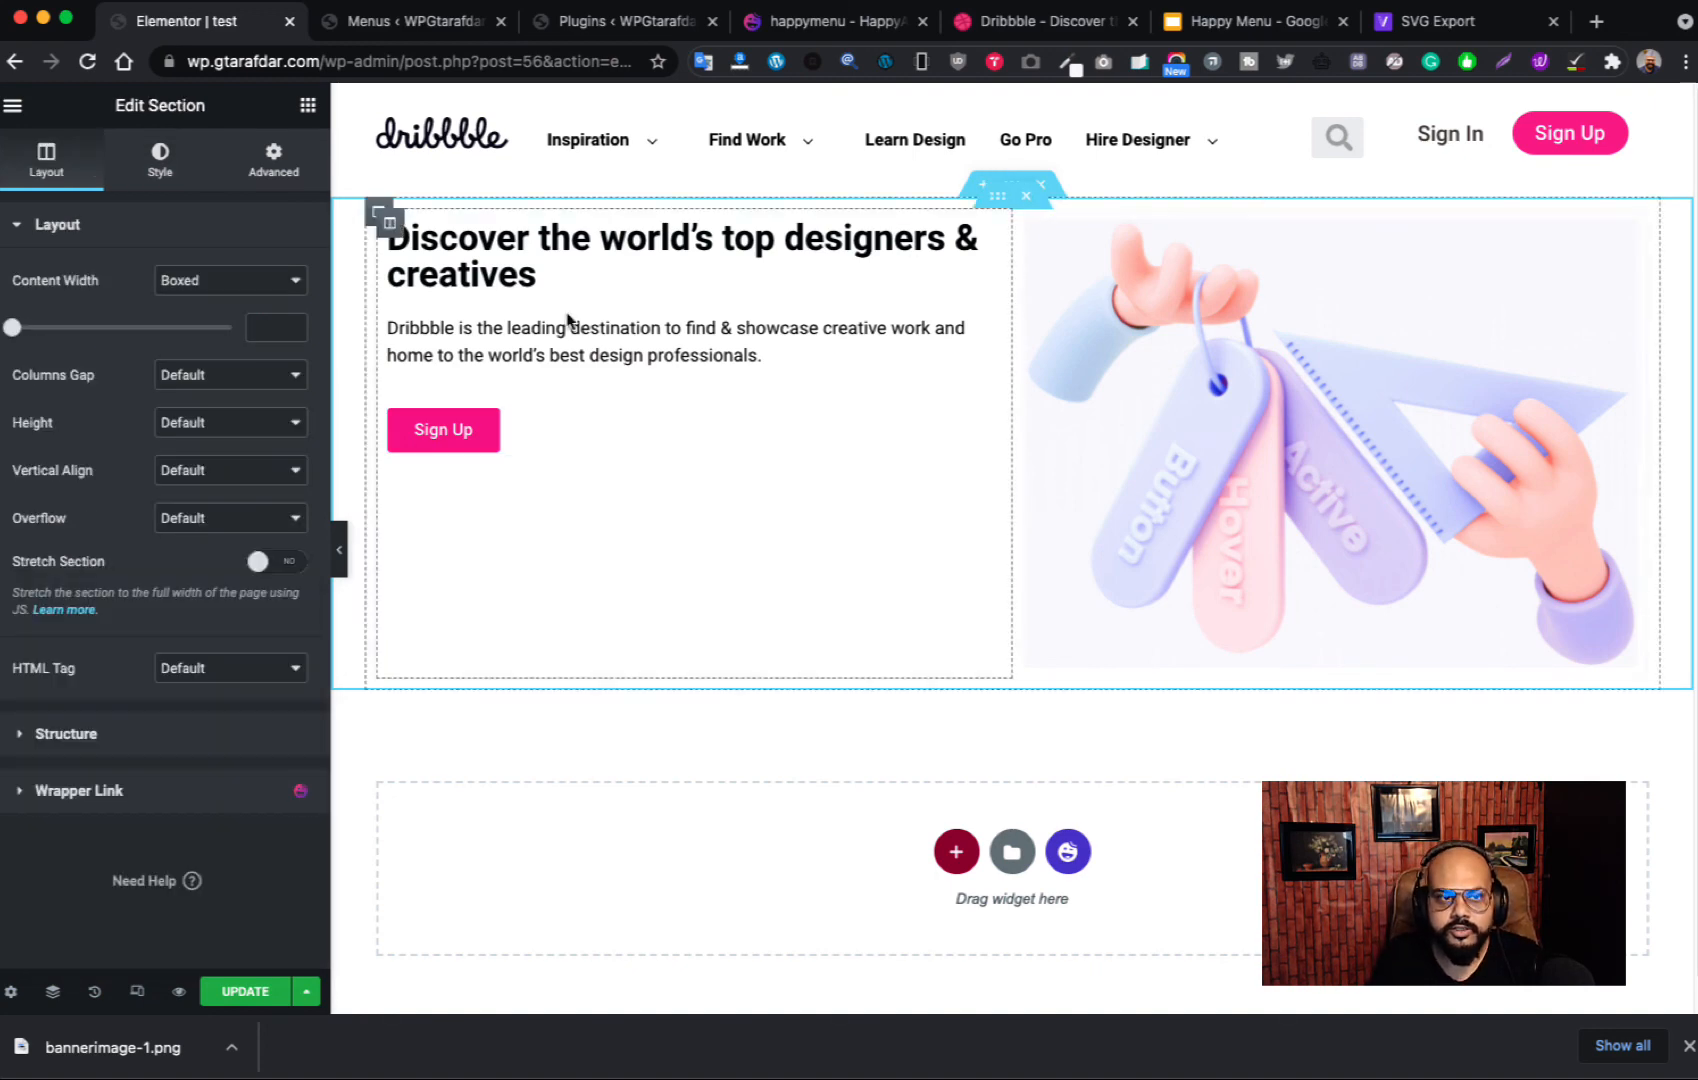
click(160, 160)
click(200, 328)
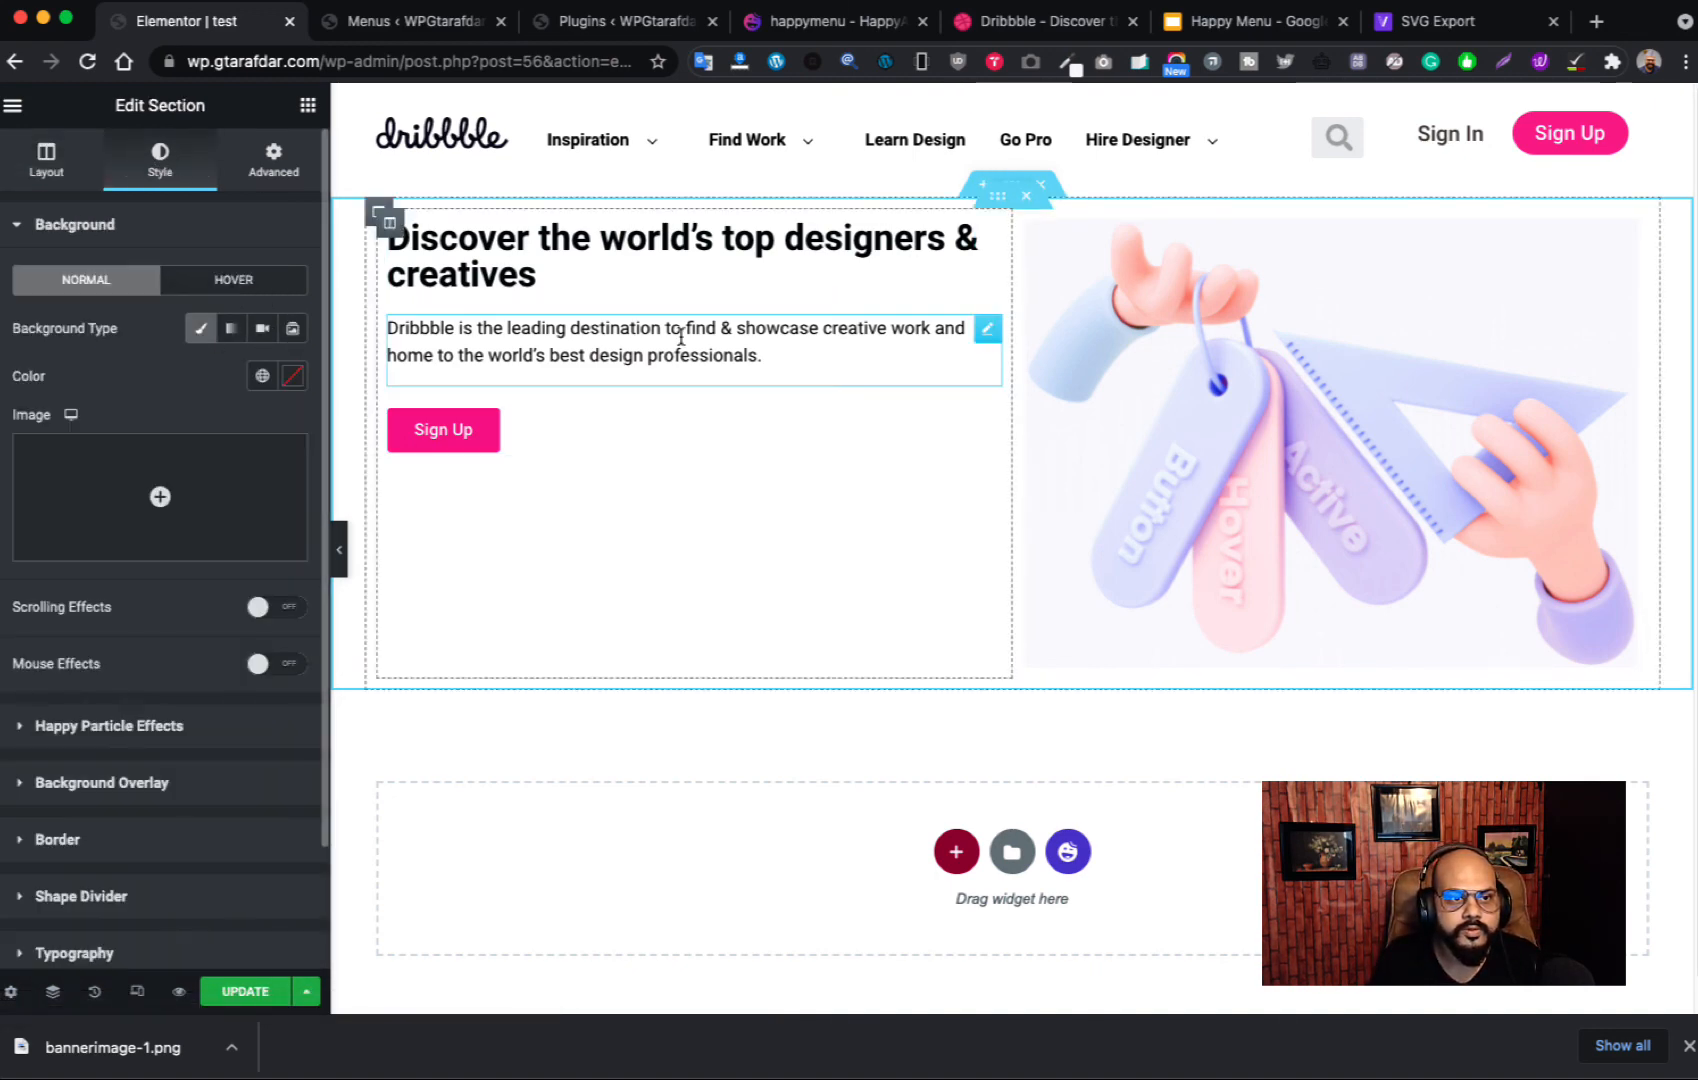
click(852, 28)
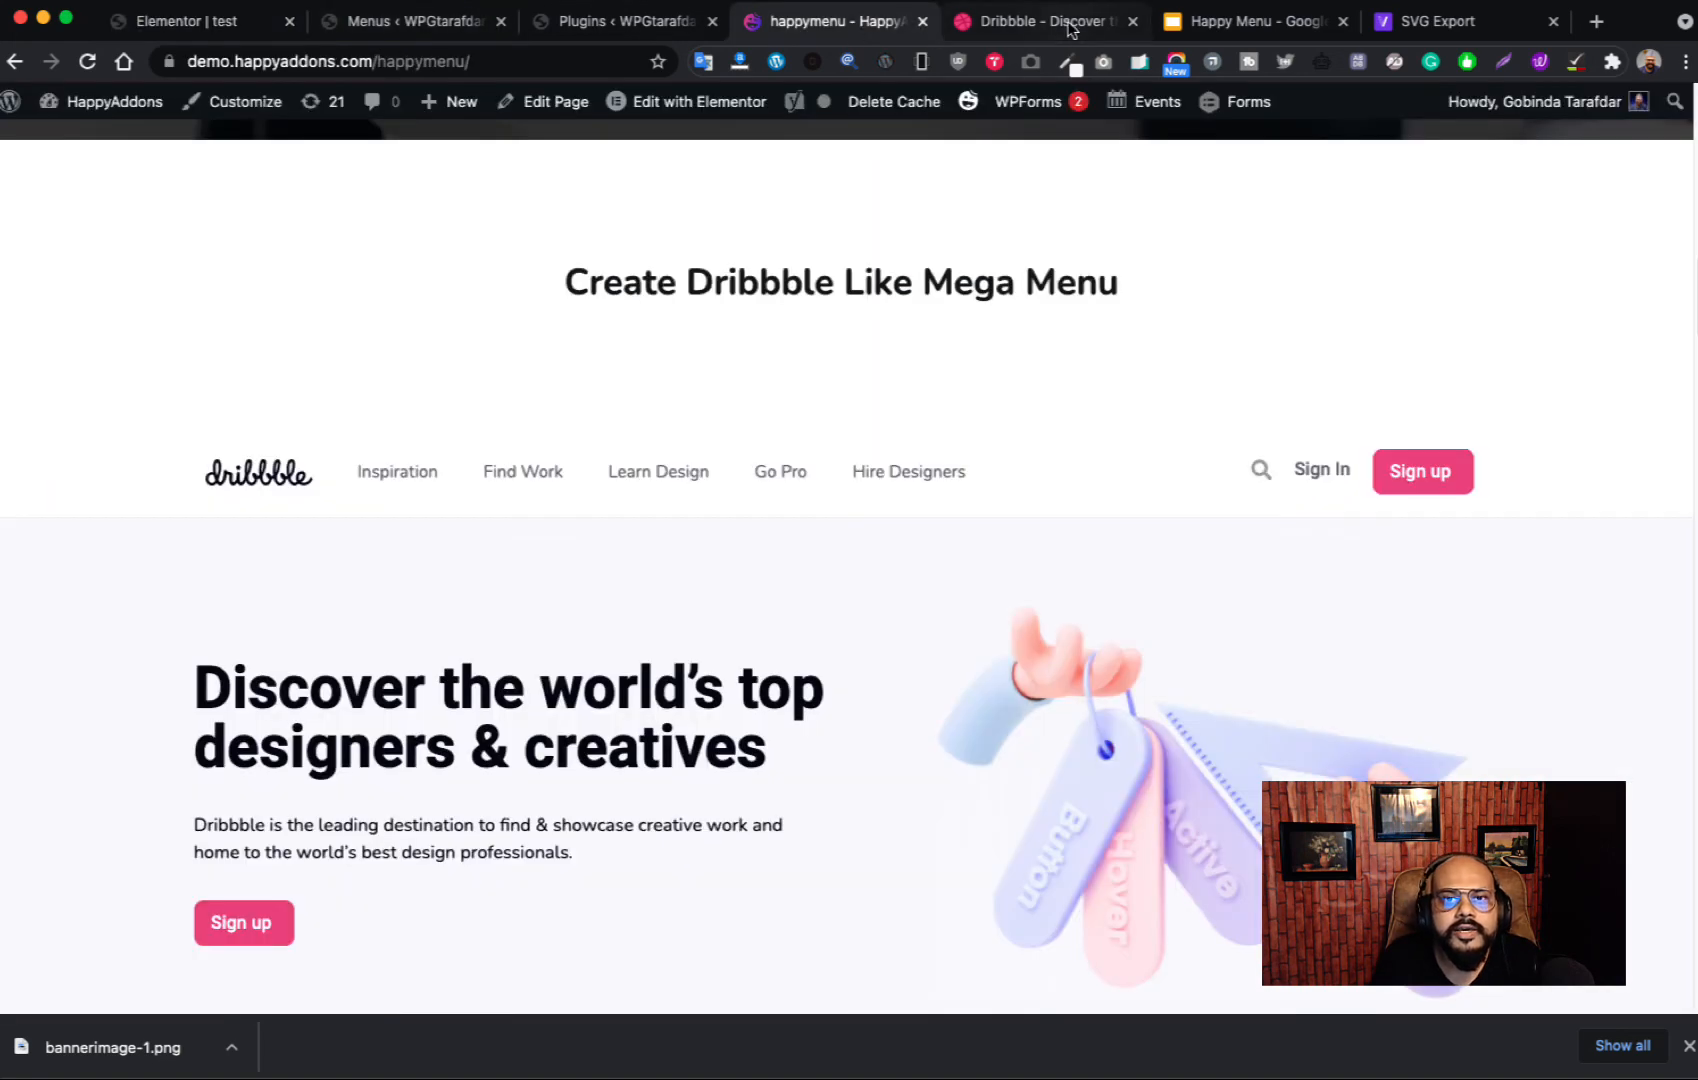
click(1068, 28)
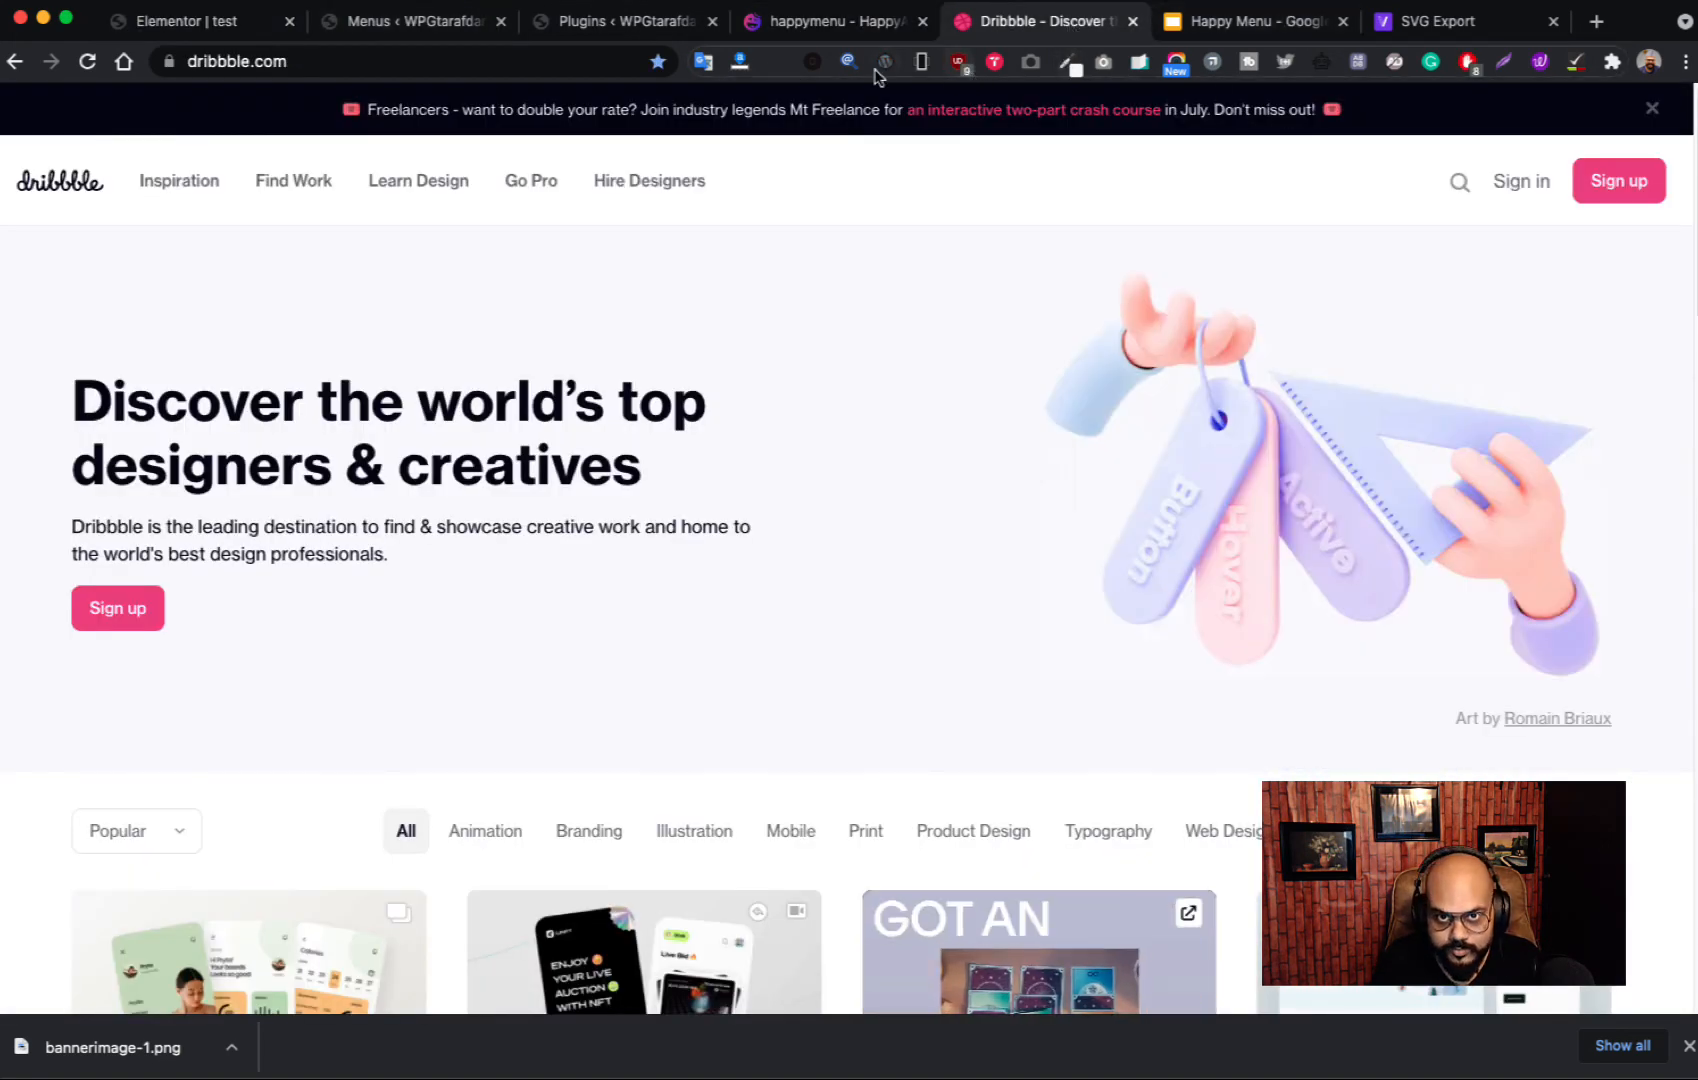
click(1070, 64)
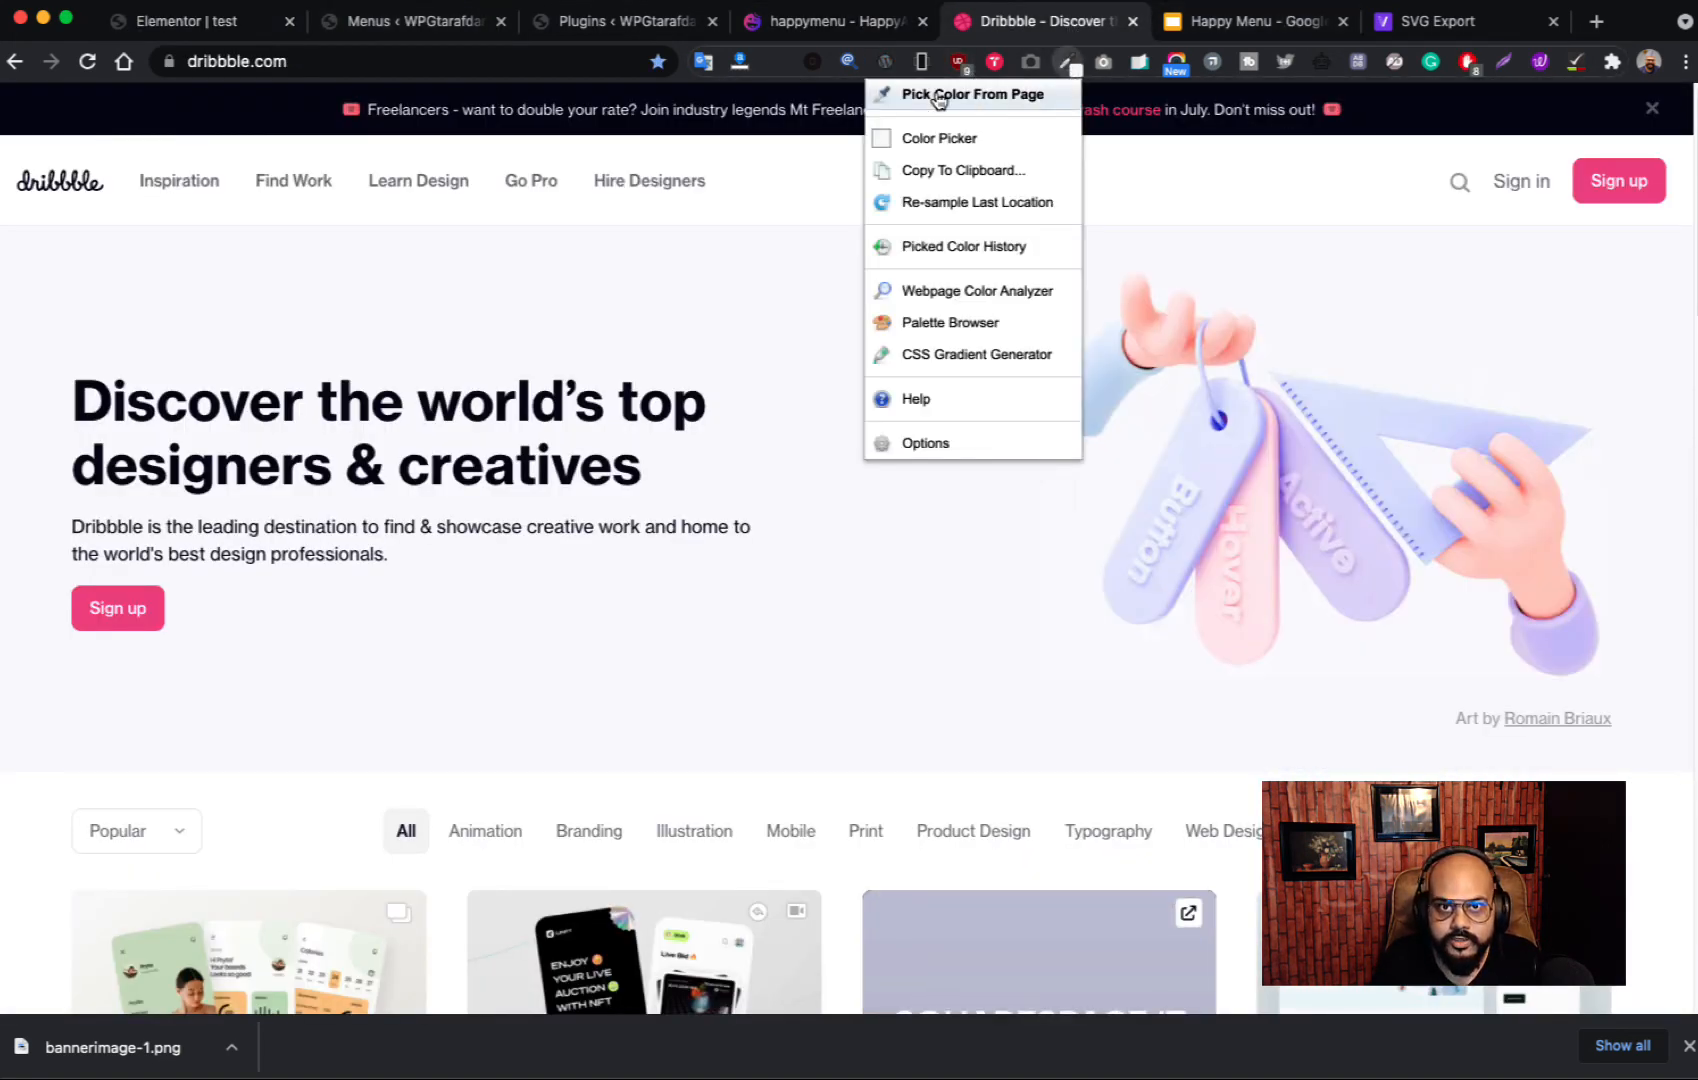
click(918, 92)
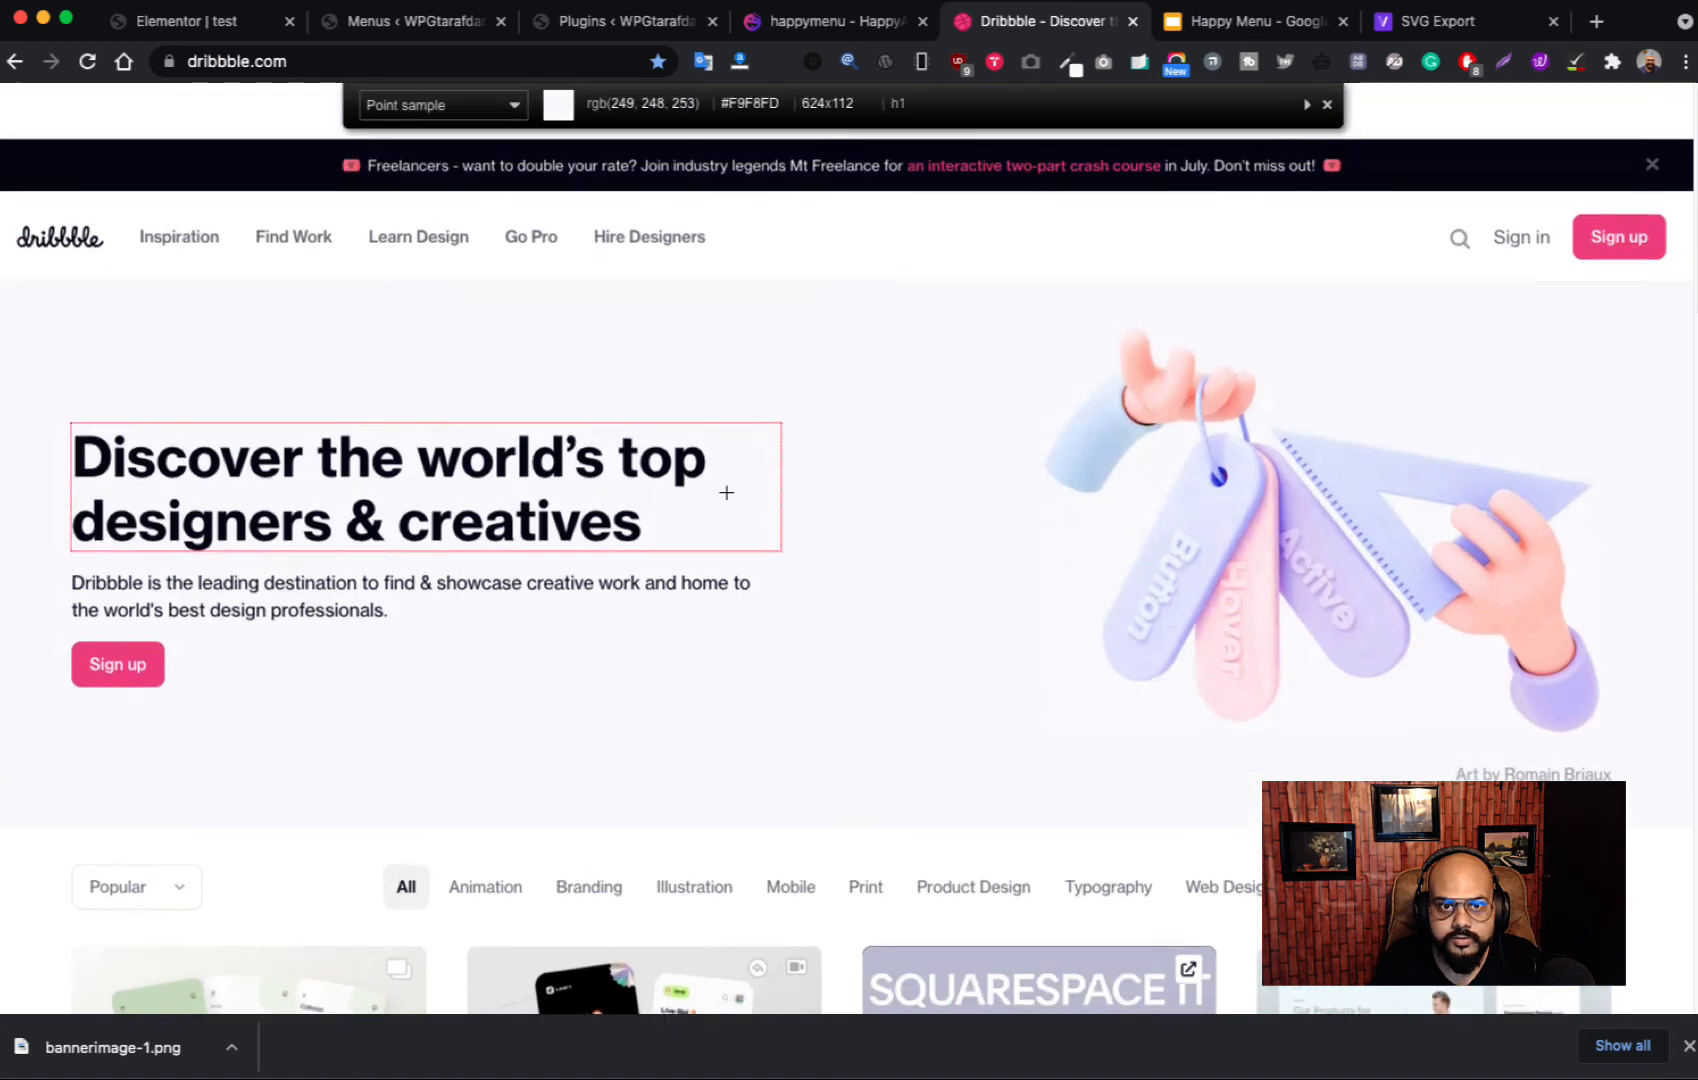
click(510, 341)
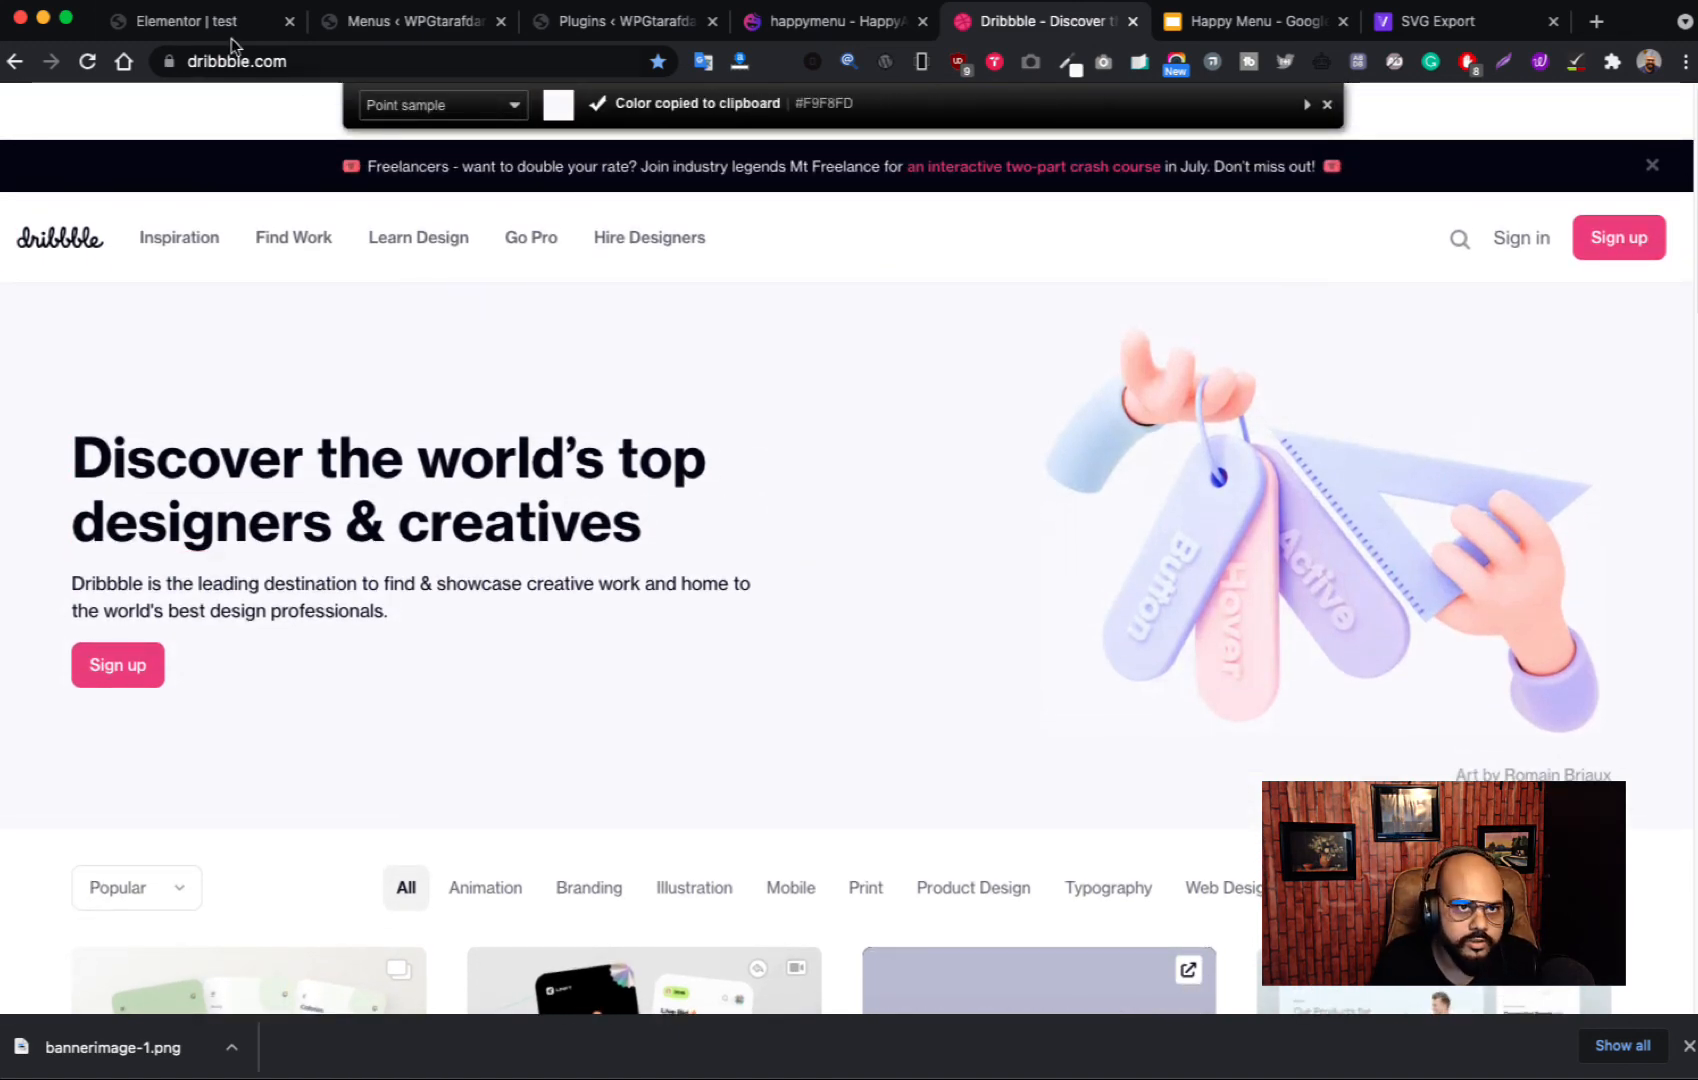
Step: Return to the Elementor page and set the hero section's normal background color to the sampled #F9F8FD
click(200, 22)
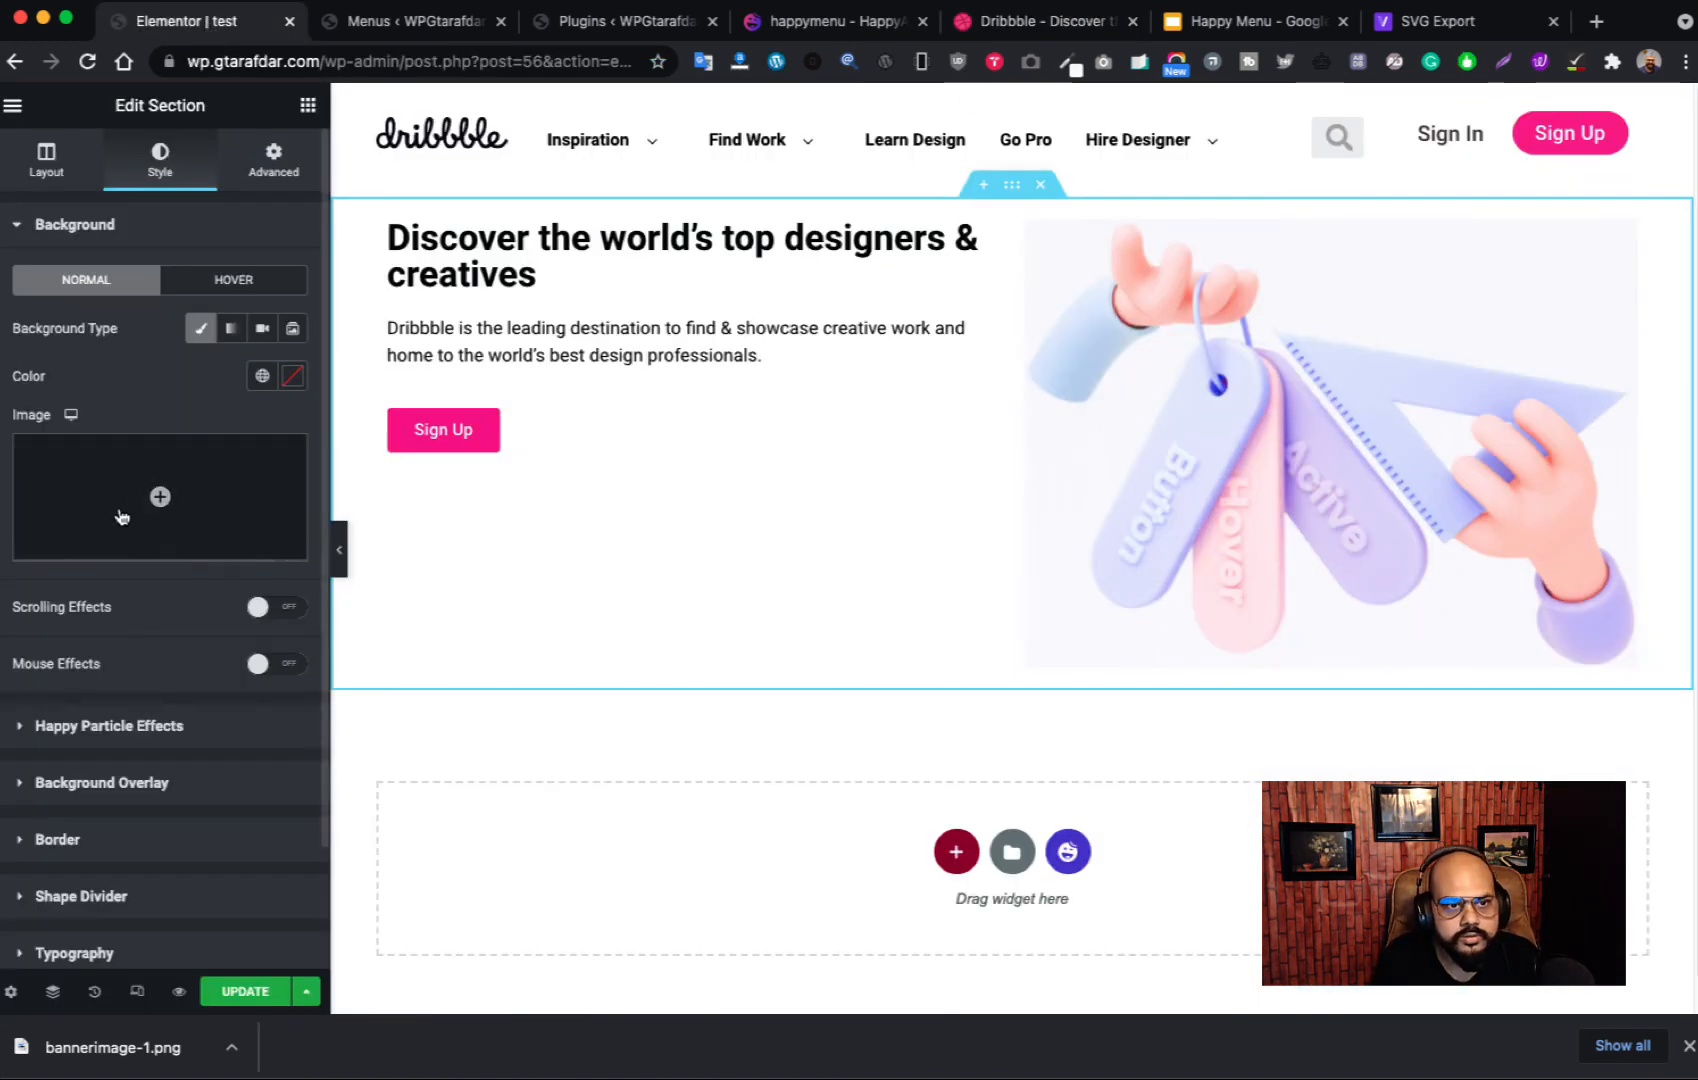
click(292, 386)
click(179, 716)
key(ctrl+v)
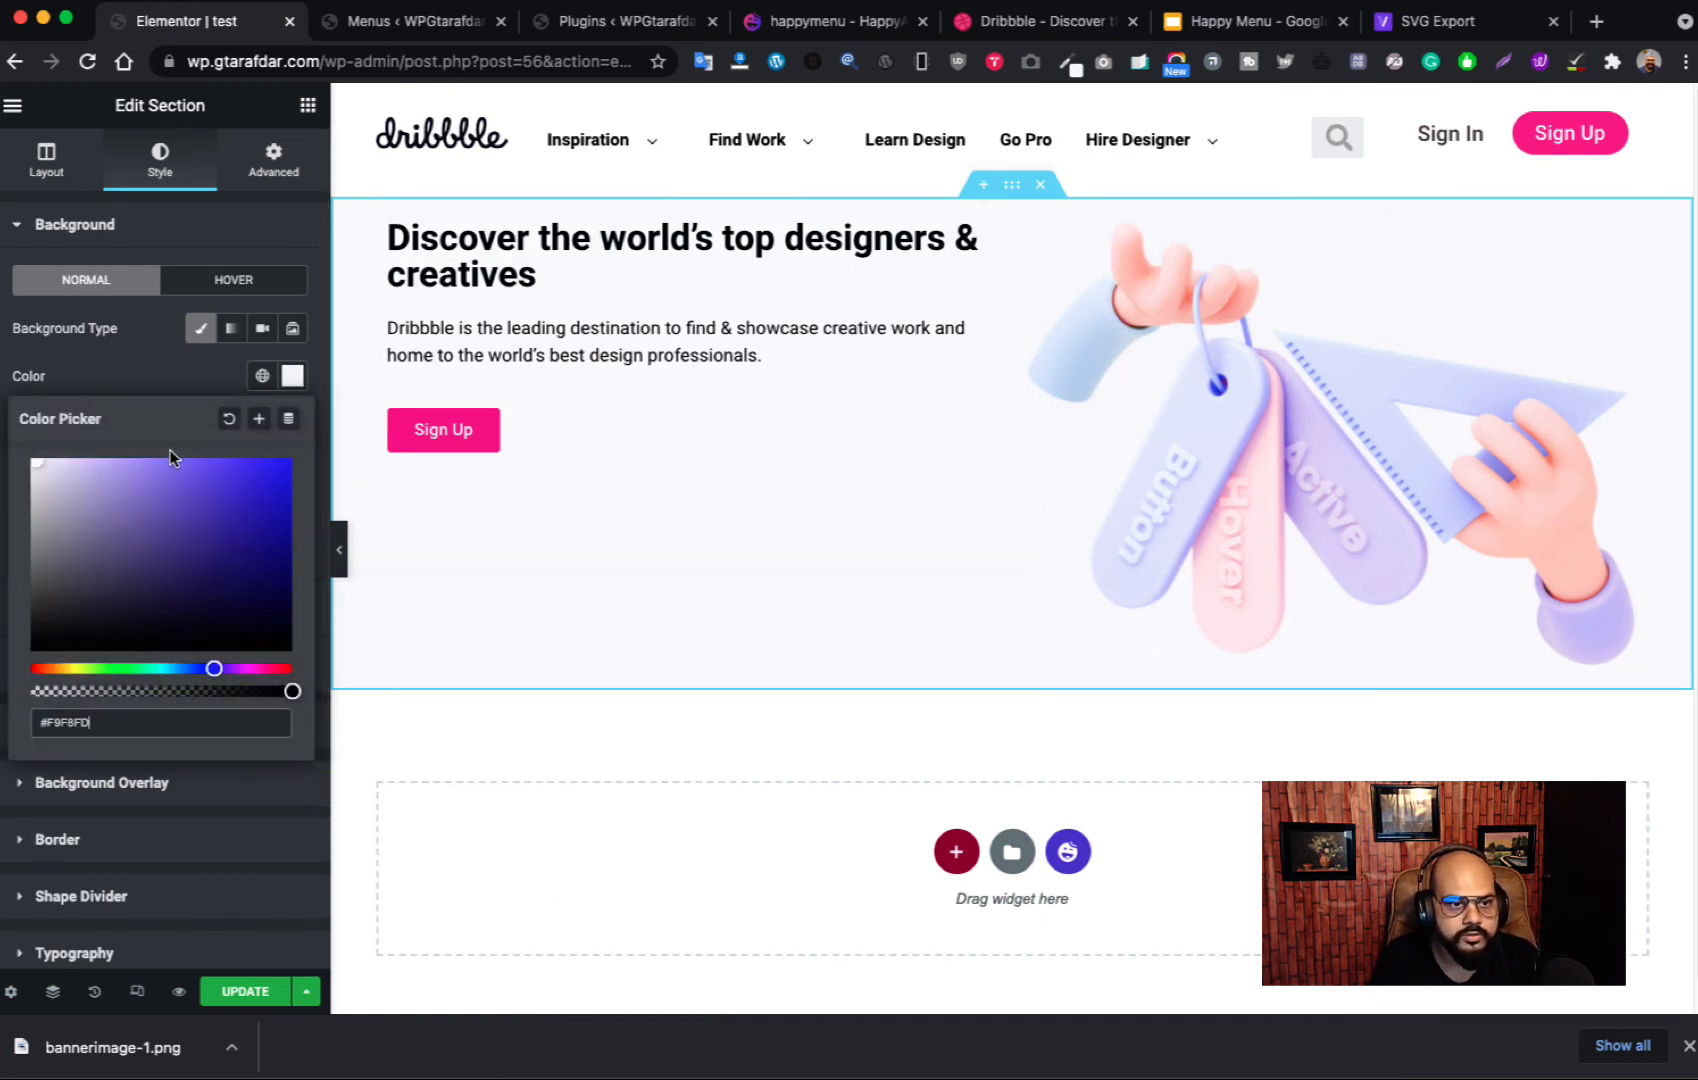
click(163, 372)
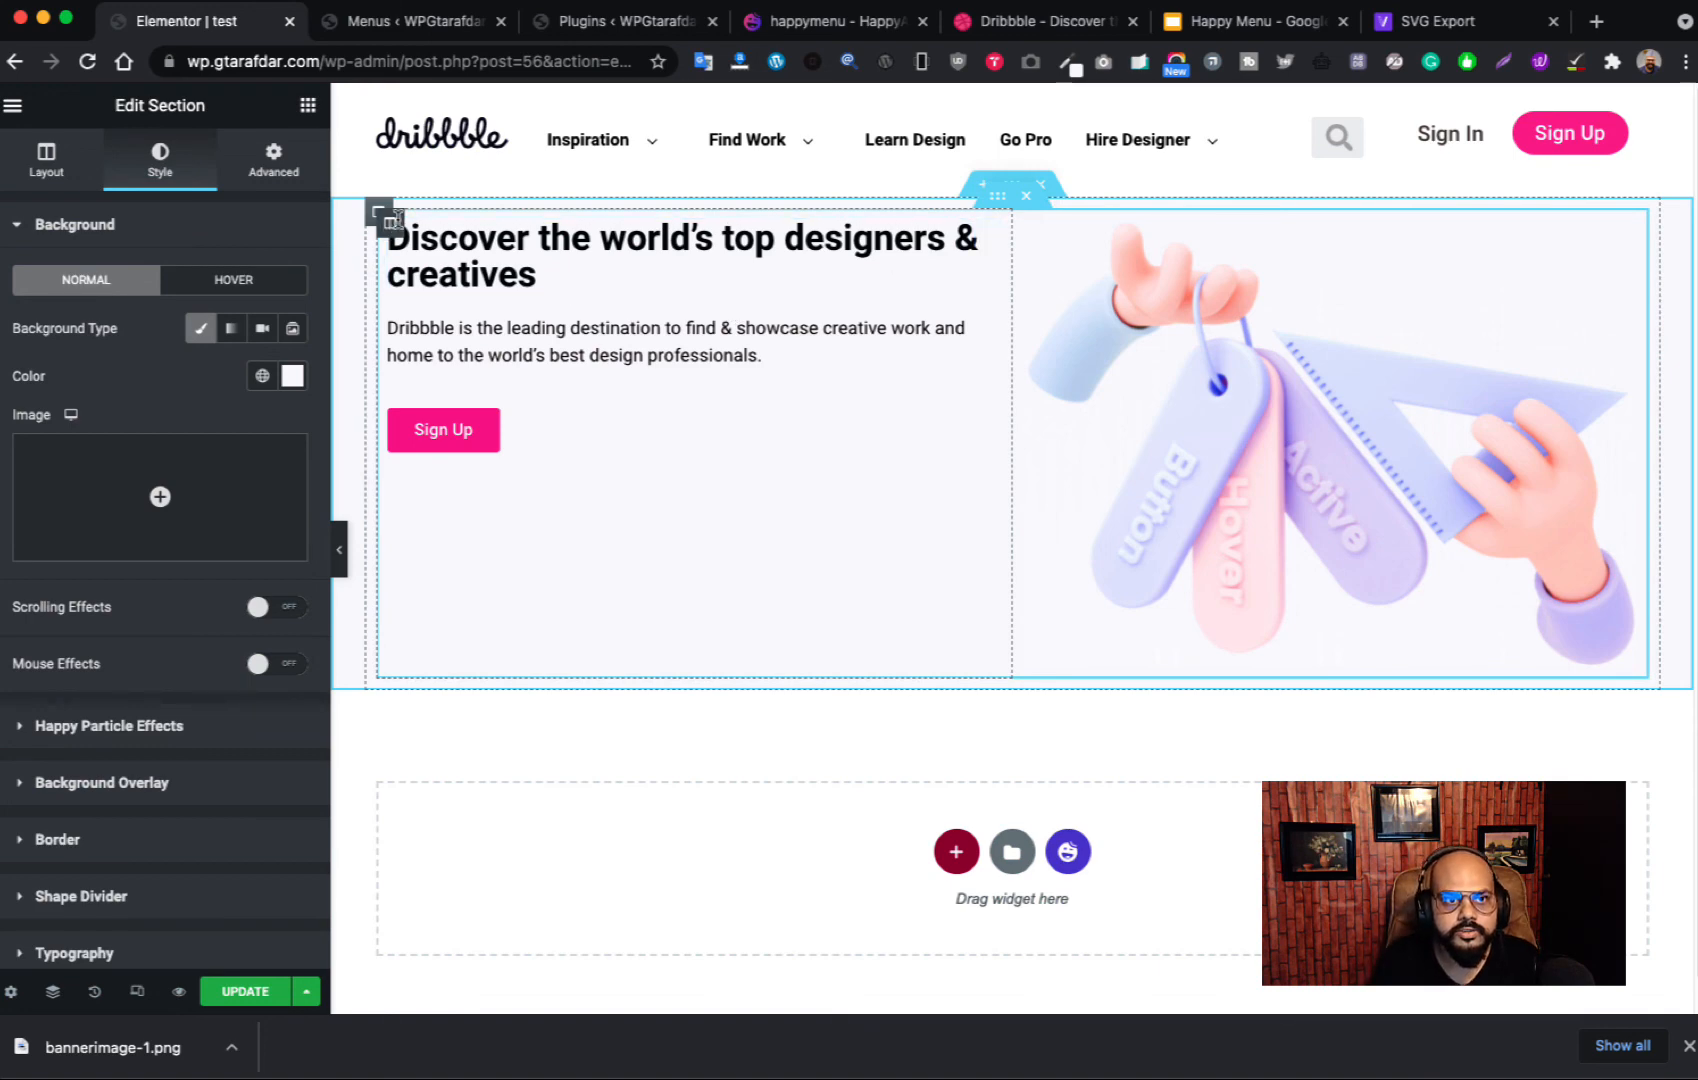
Step: Check the Dribbble hero layout and try Middle vertical and Center horizontal alignment on the hero's outer column
click(1033, 30)
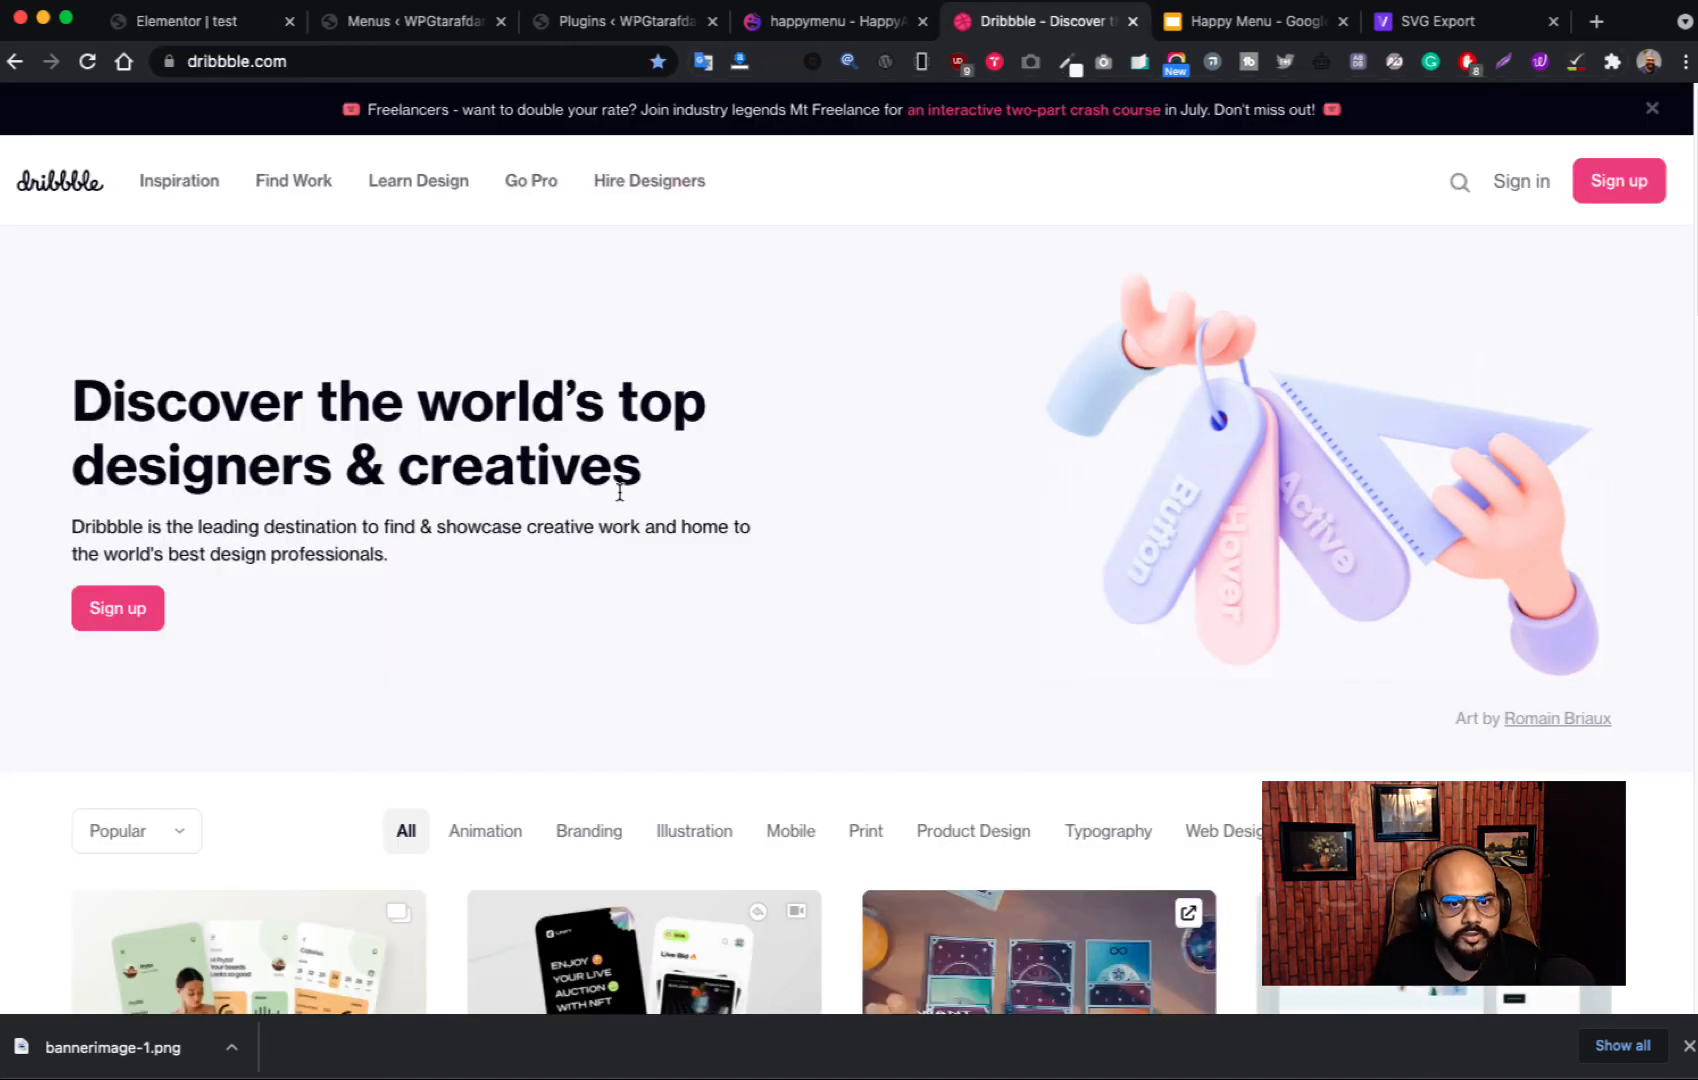
click(197, 25)
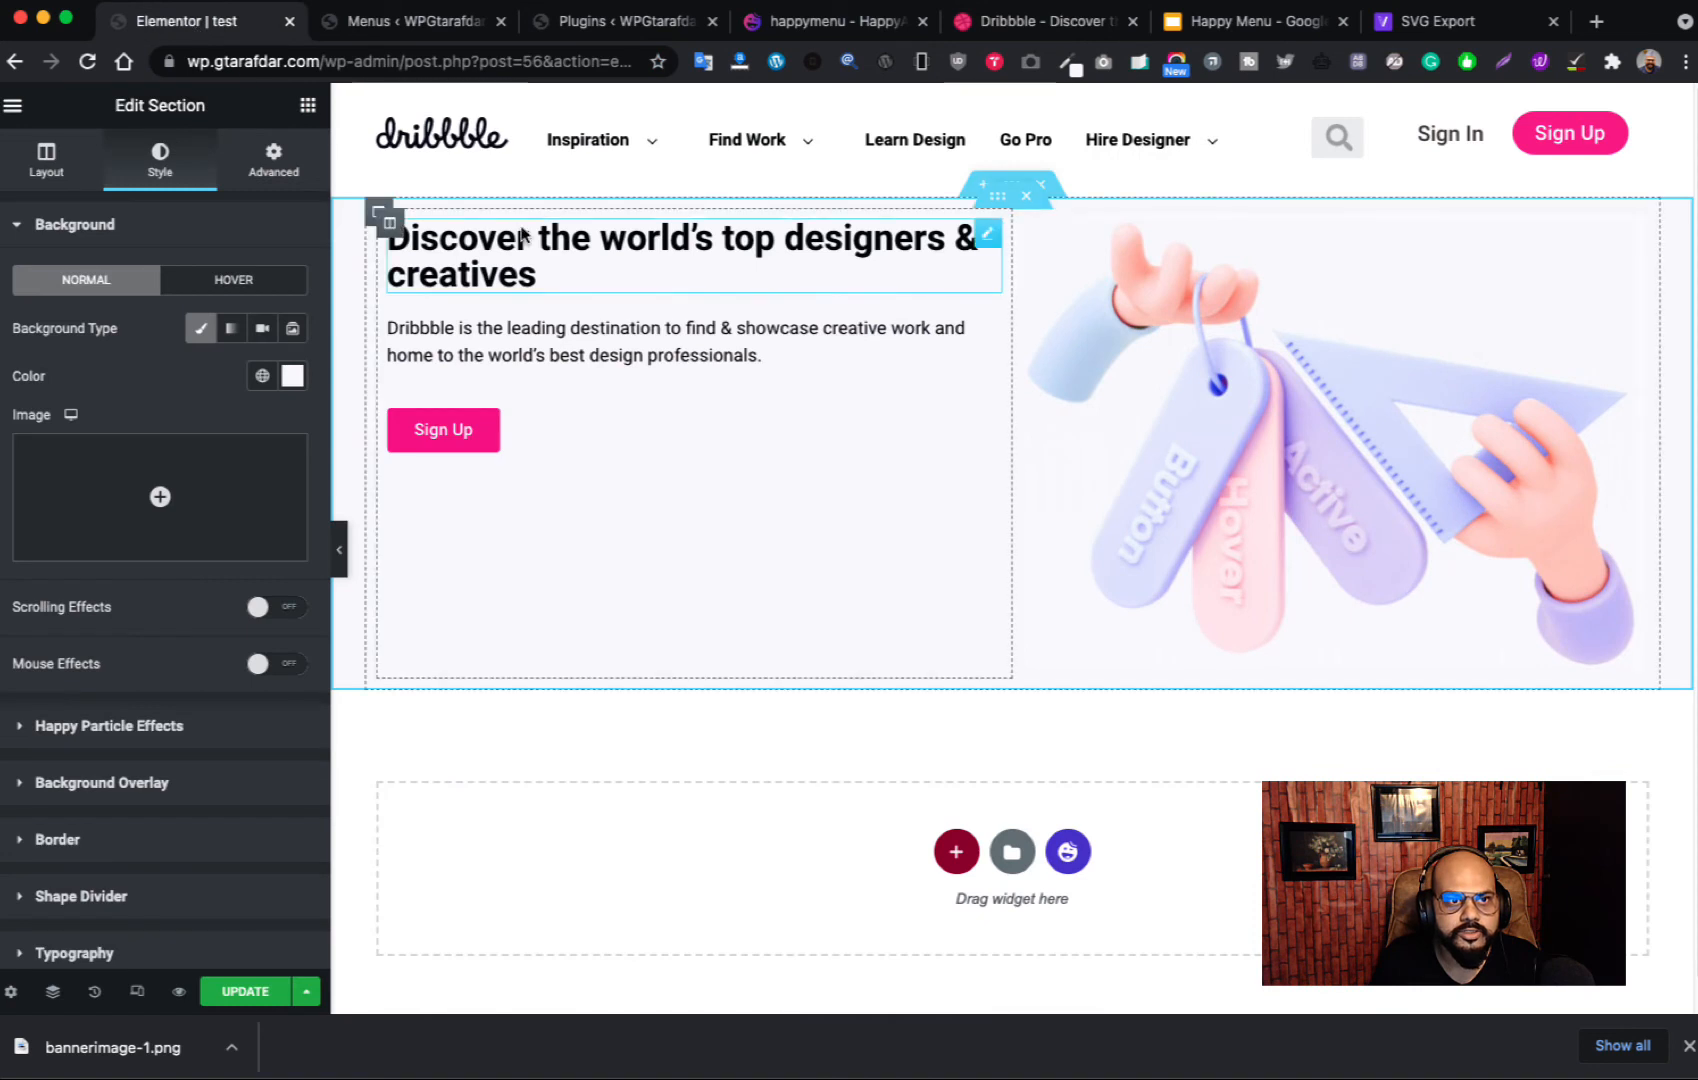
click(378, 212)
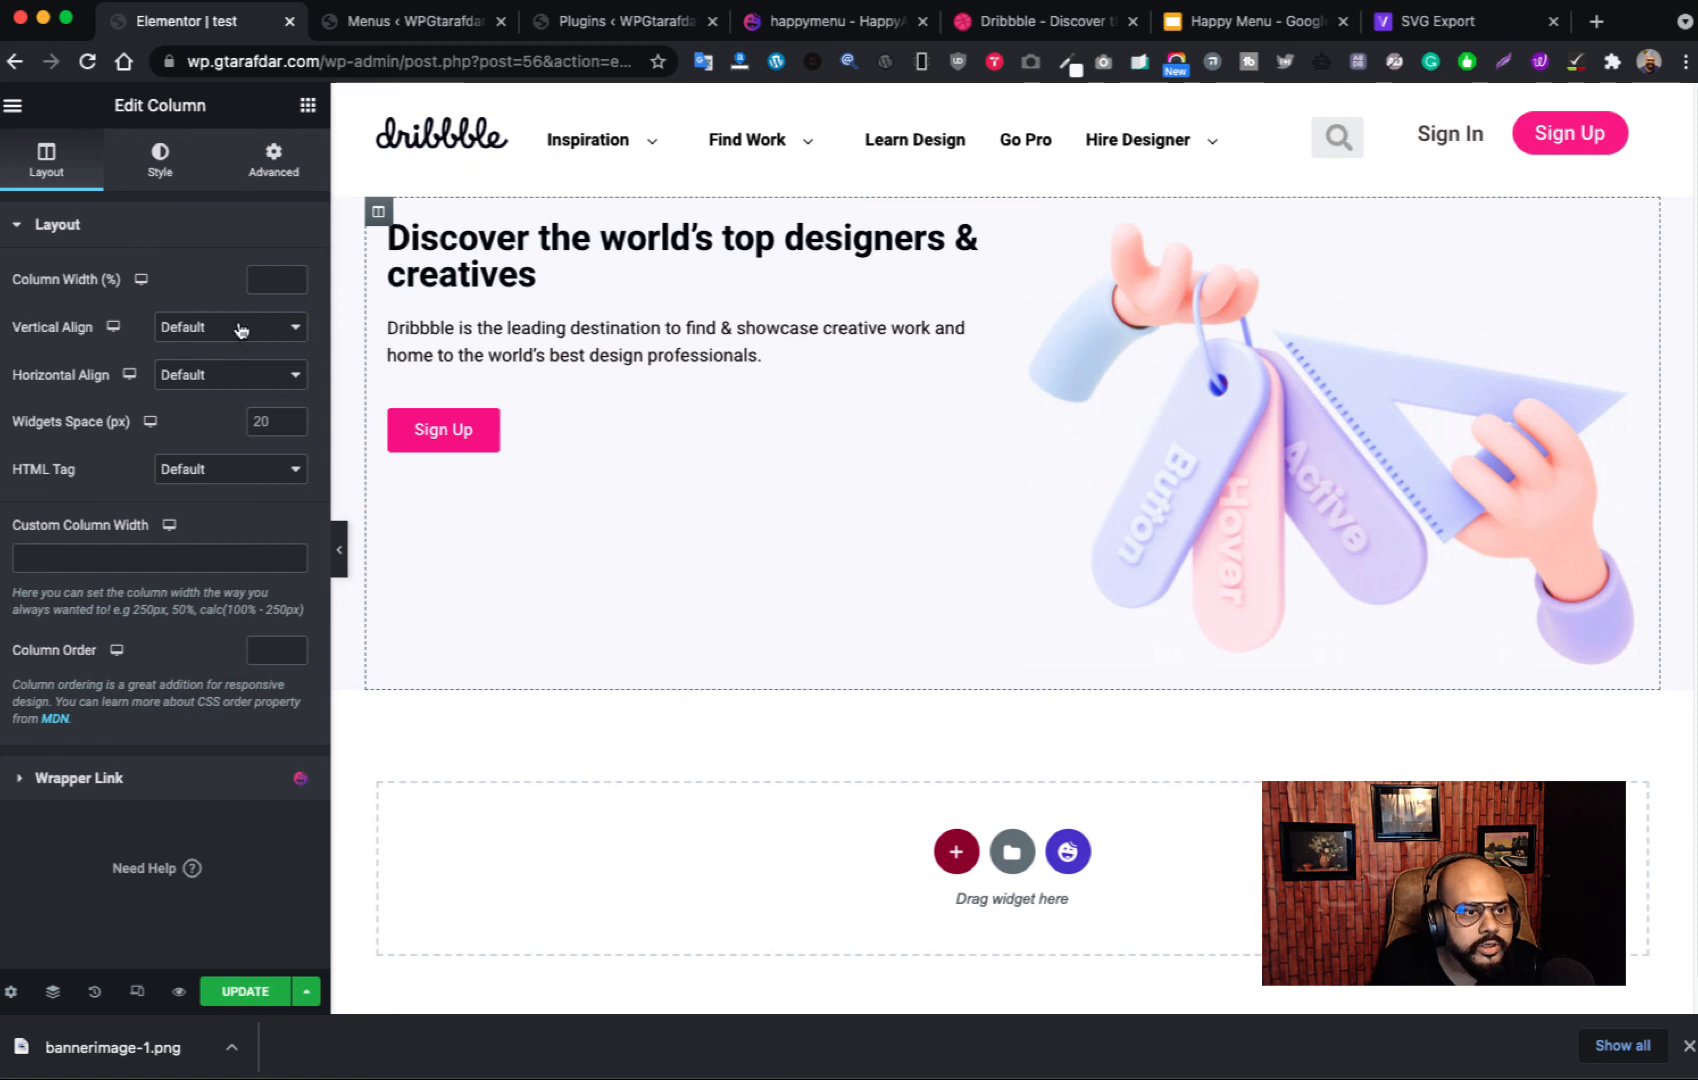
click(215, 388)
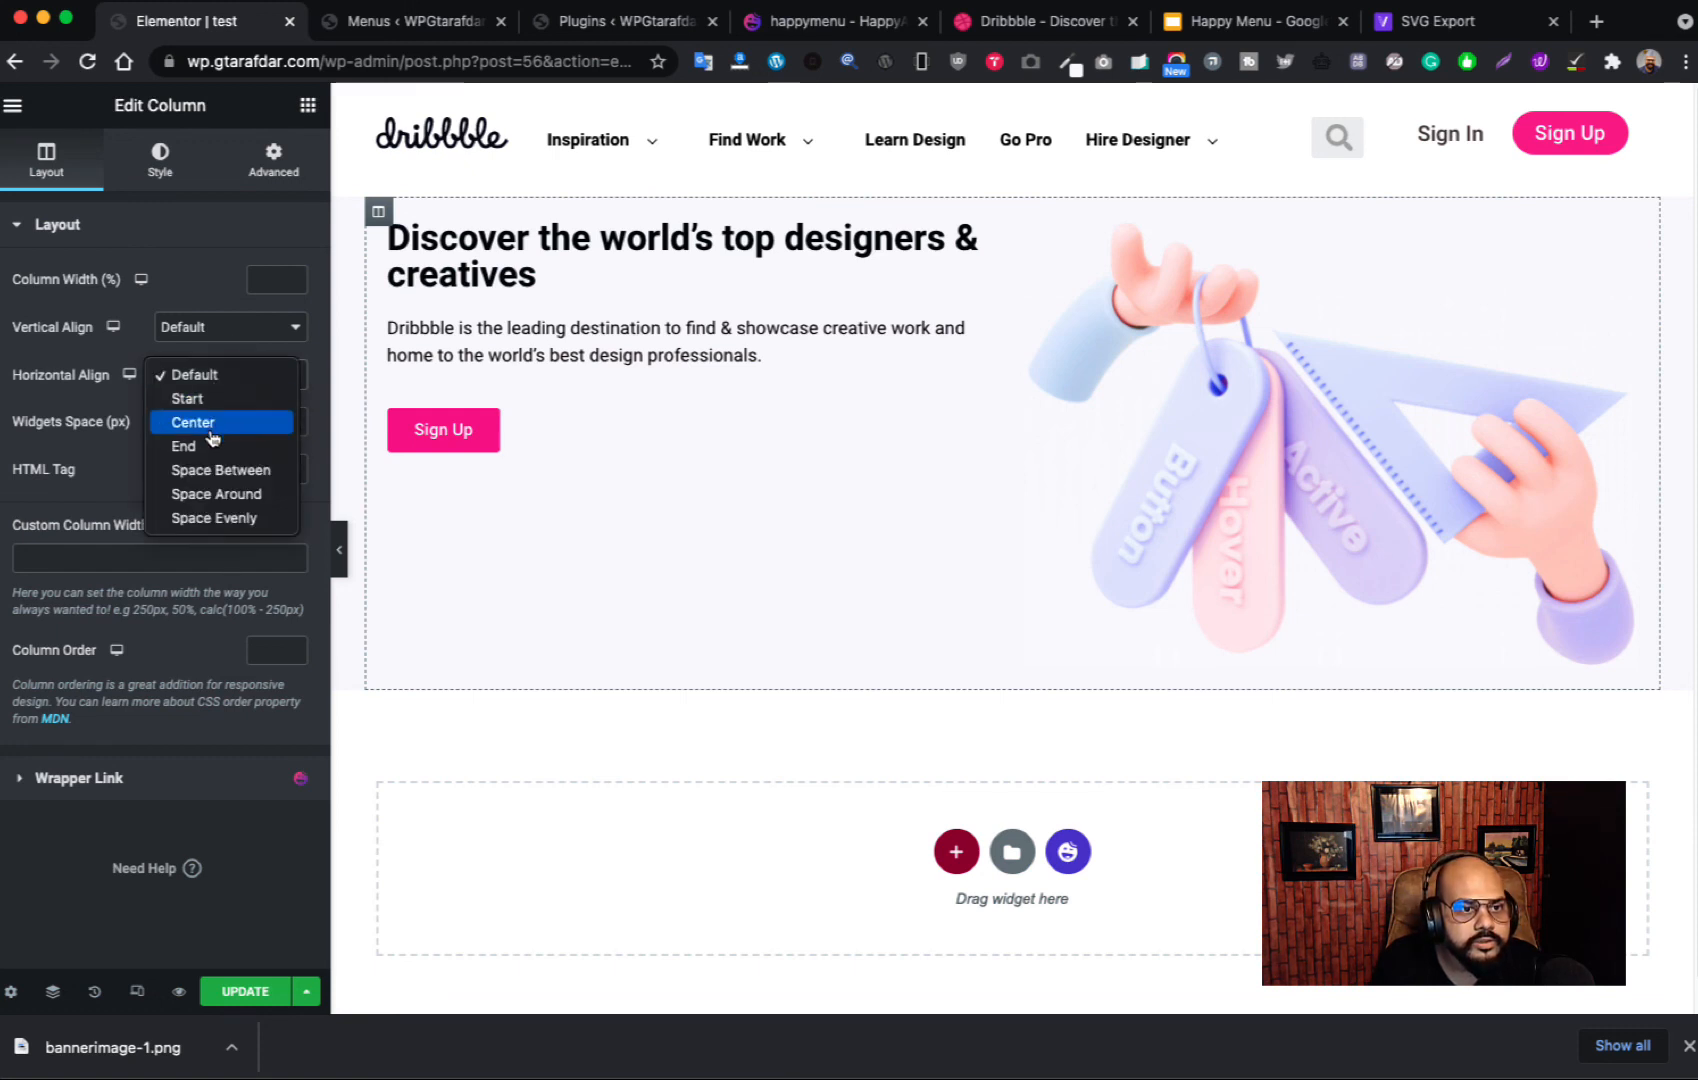
click(227, 342)
click(224, 344)
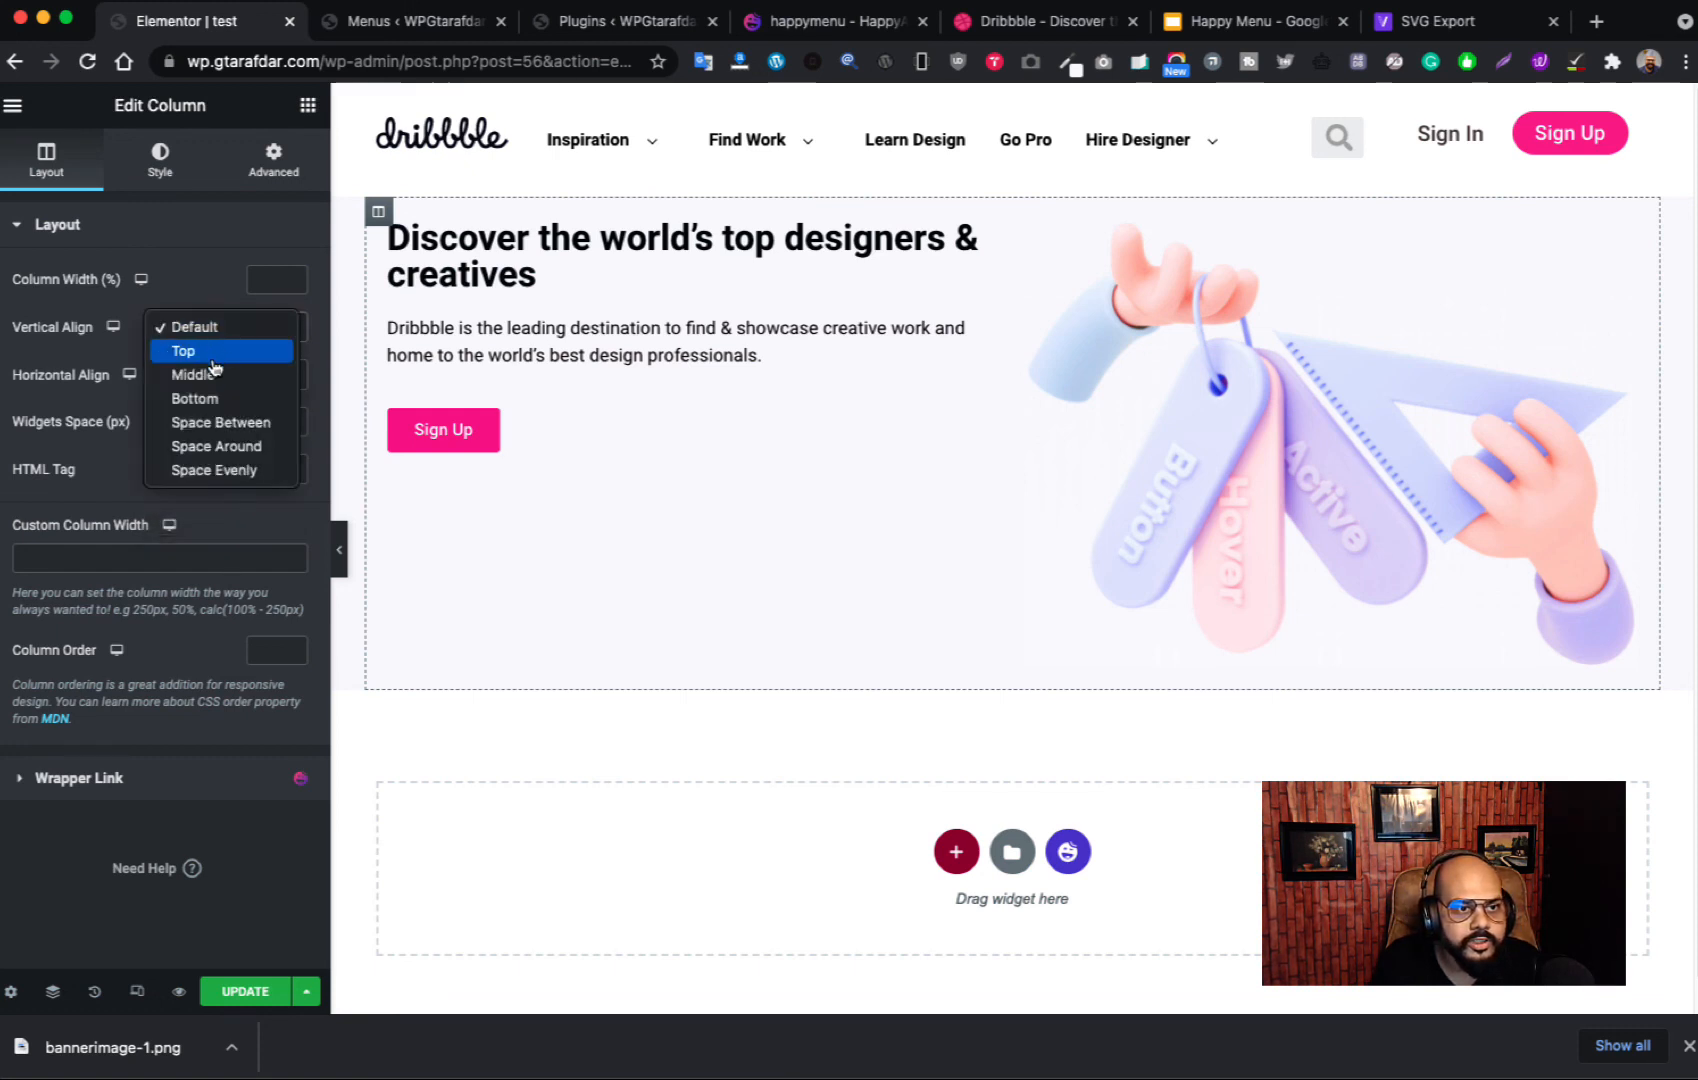
click(212, 375)
click(222, 378)
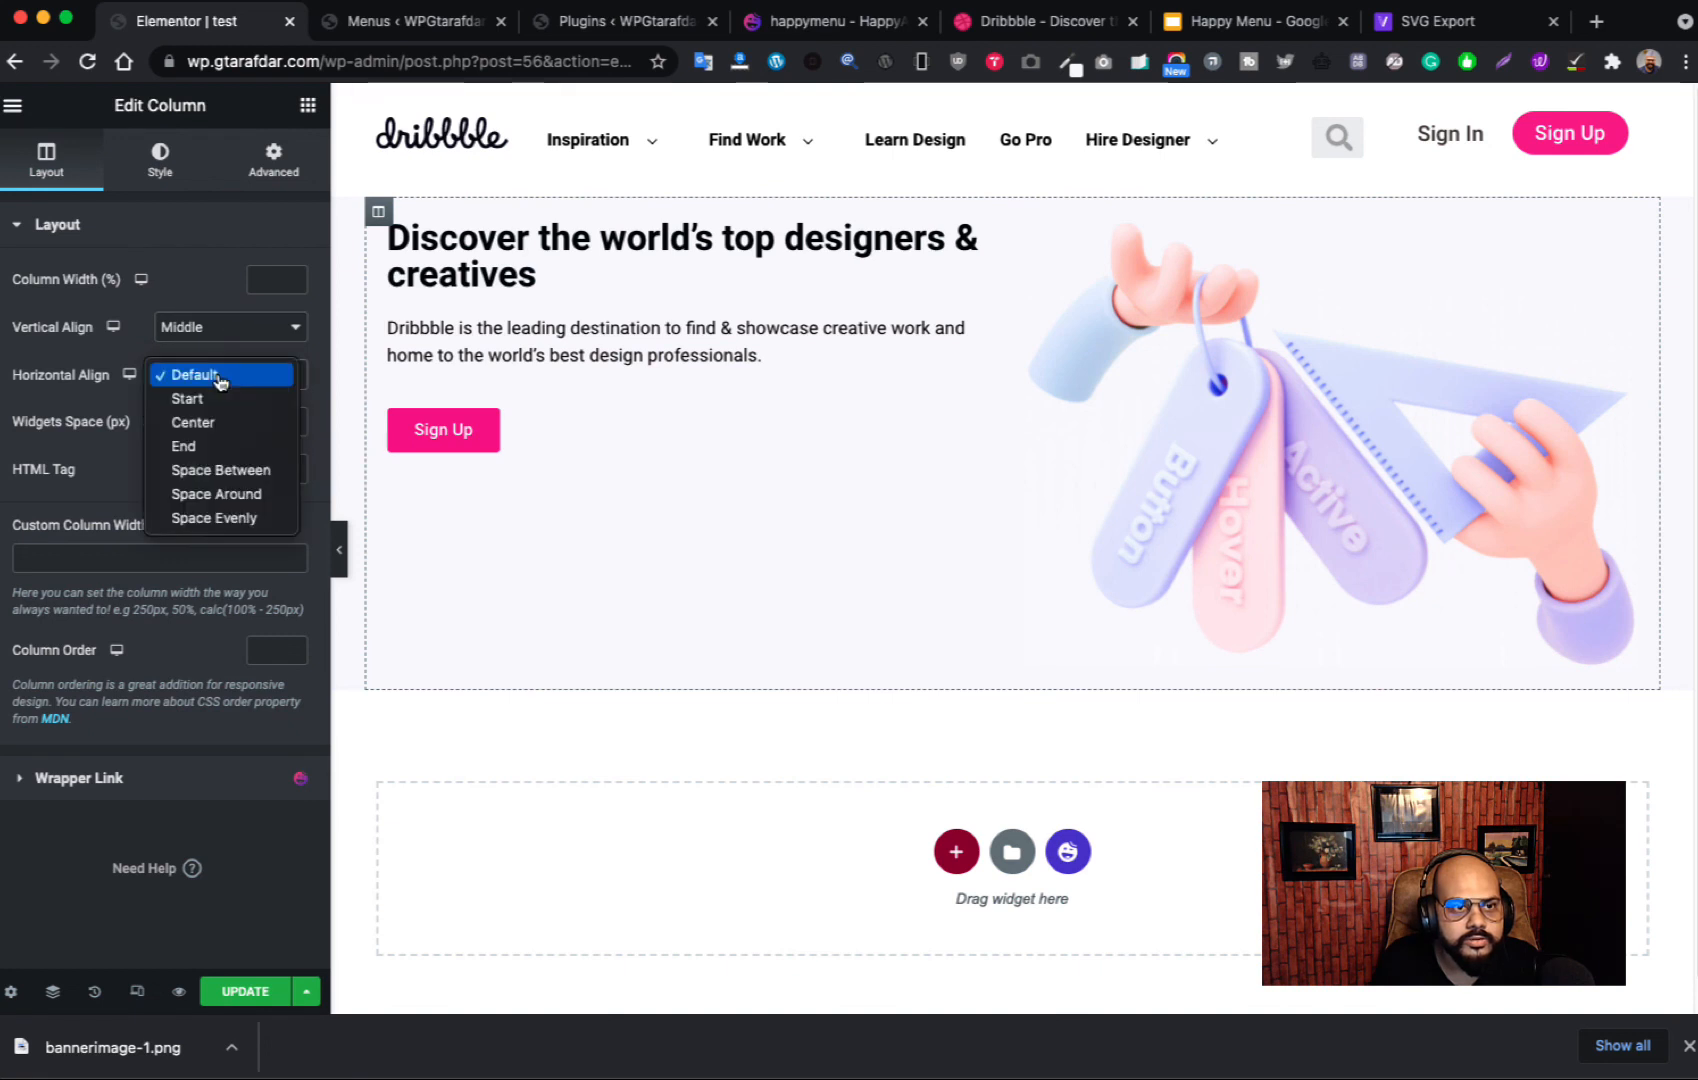
click(207, 432)
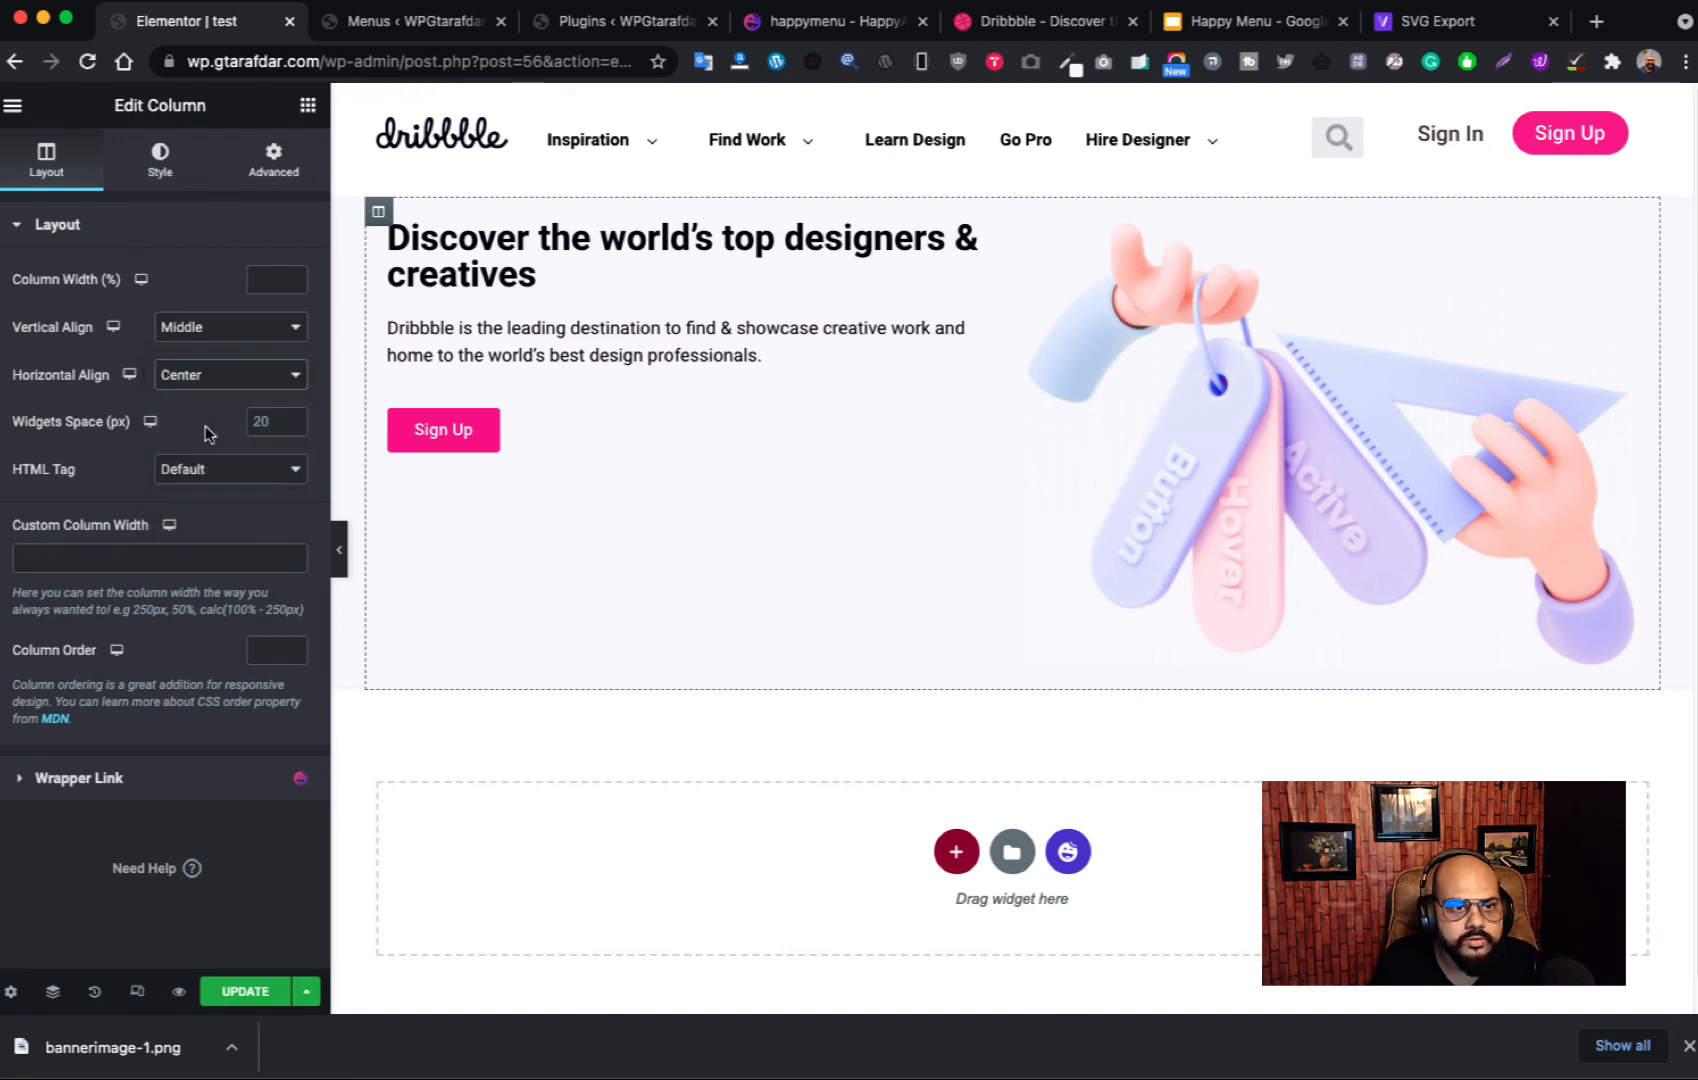
Step: Reset the outer column's vertical and horizontal alignment to Default
click(222, 347)
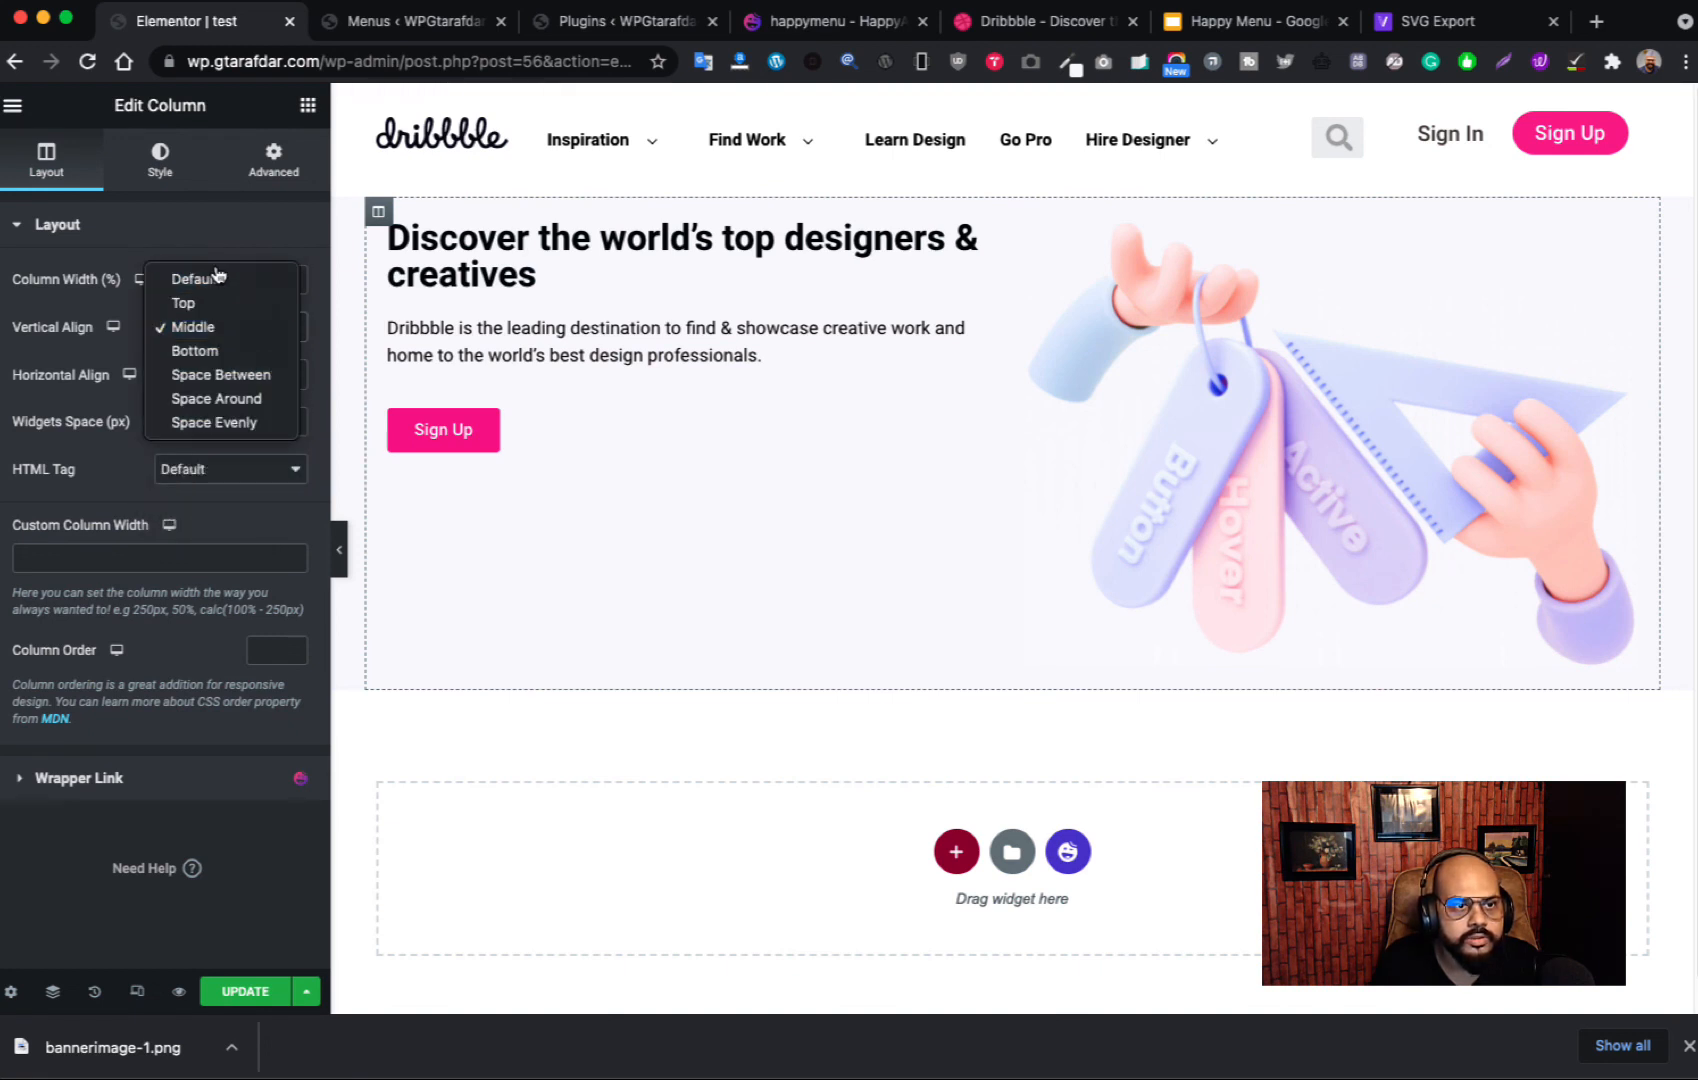
click(222, 280)
click(222, 374)
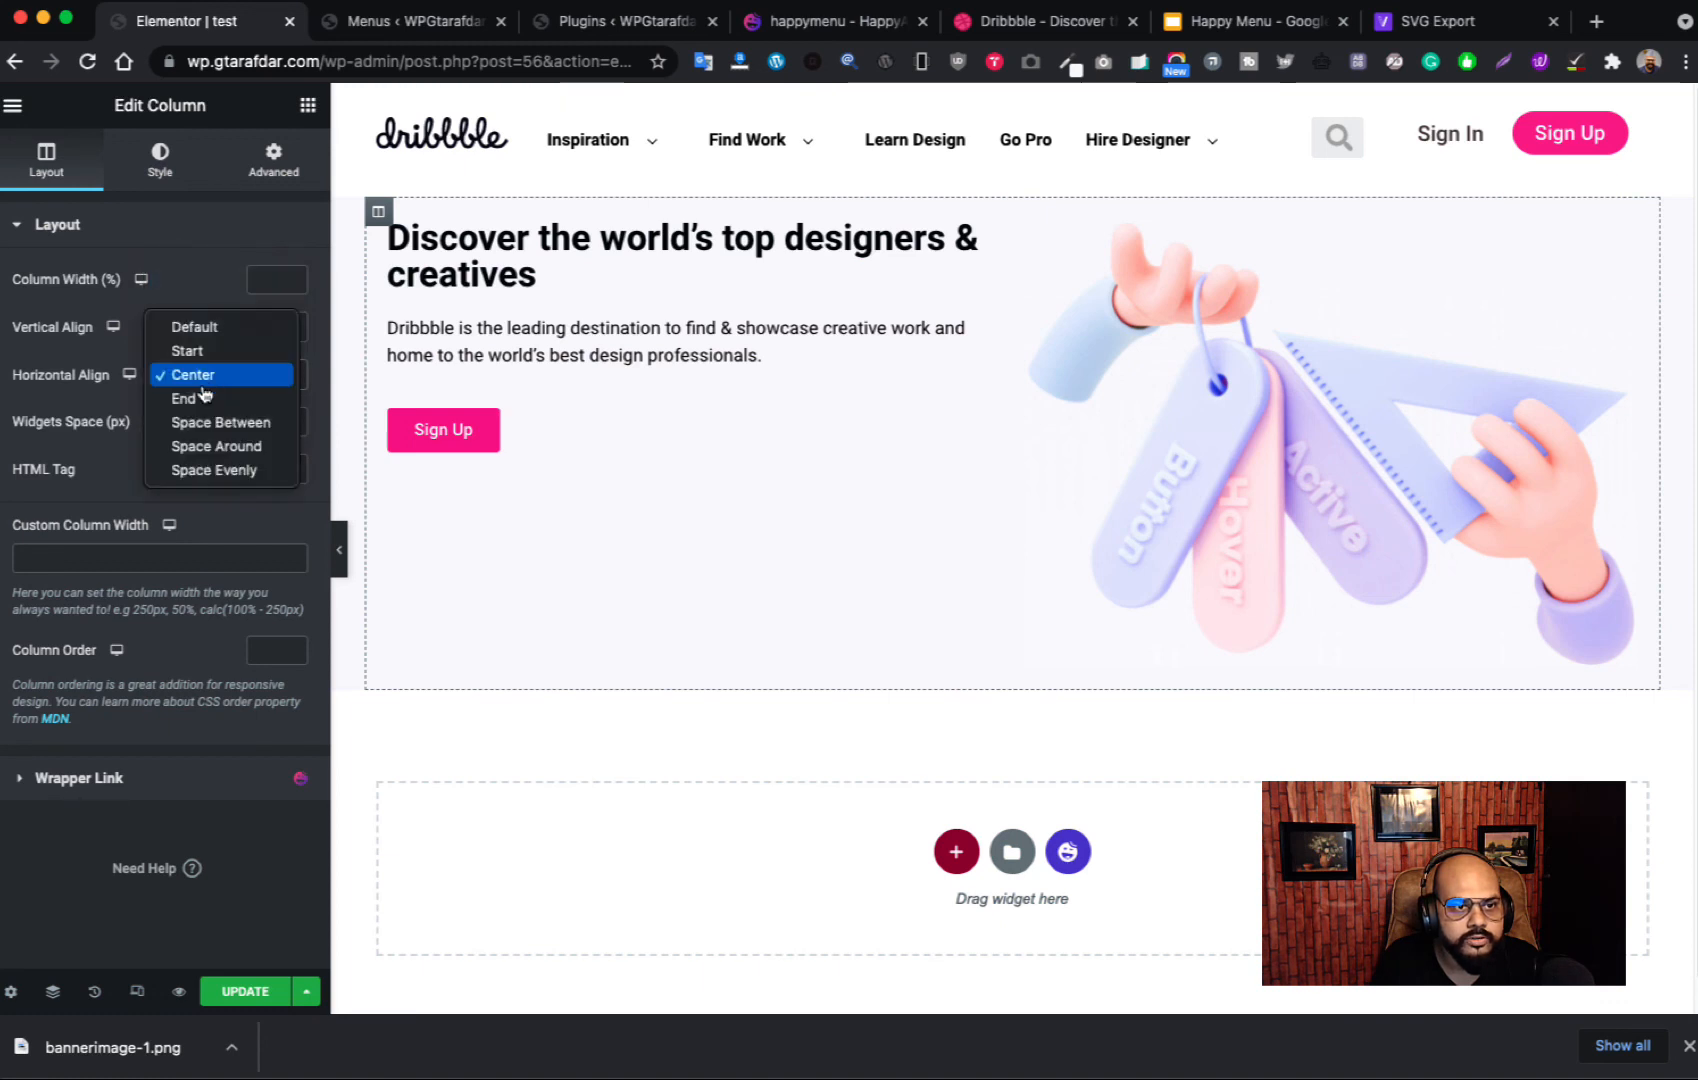
click(205, 330)
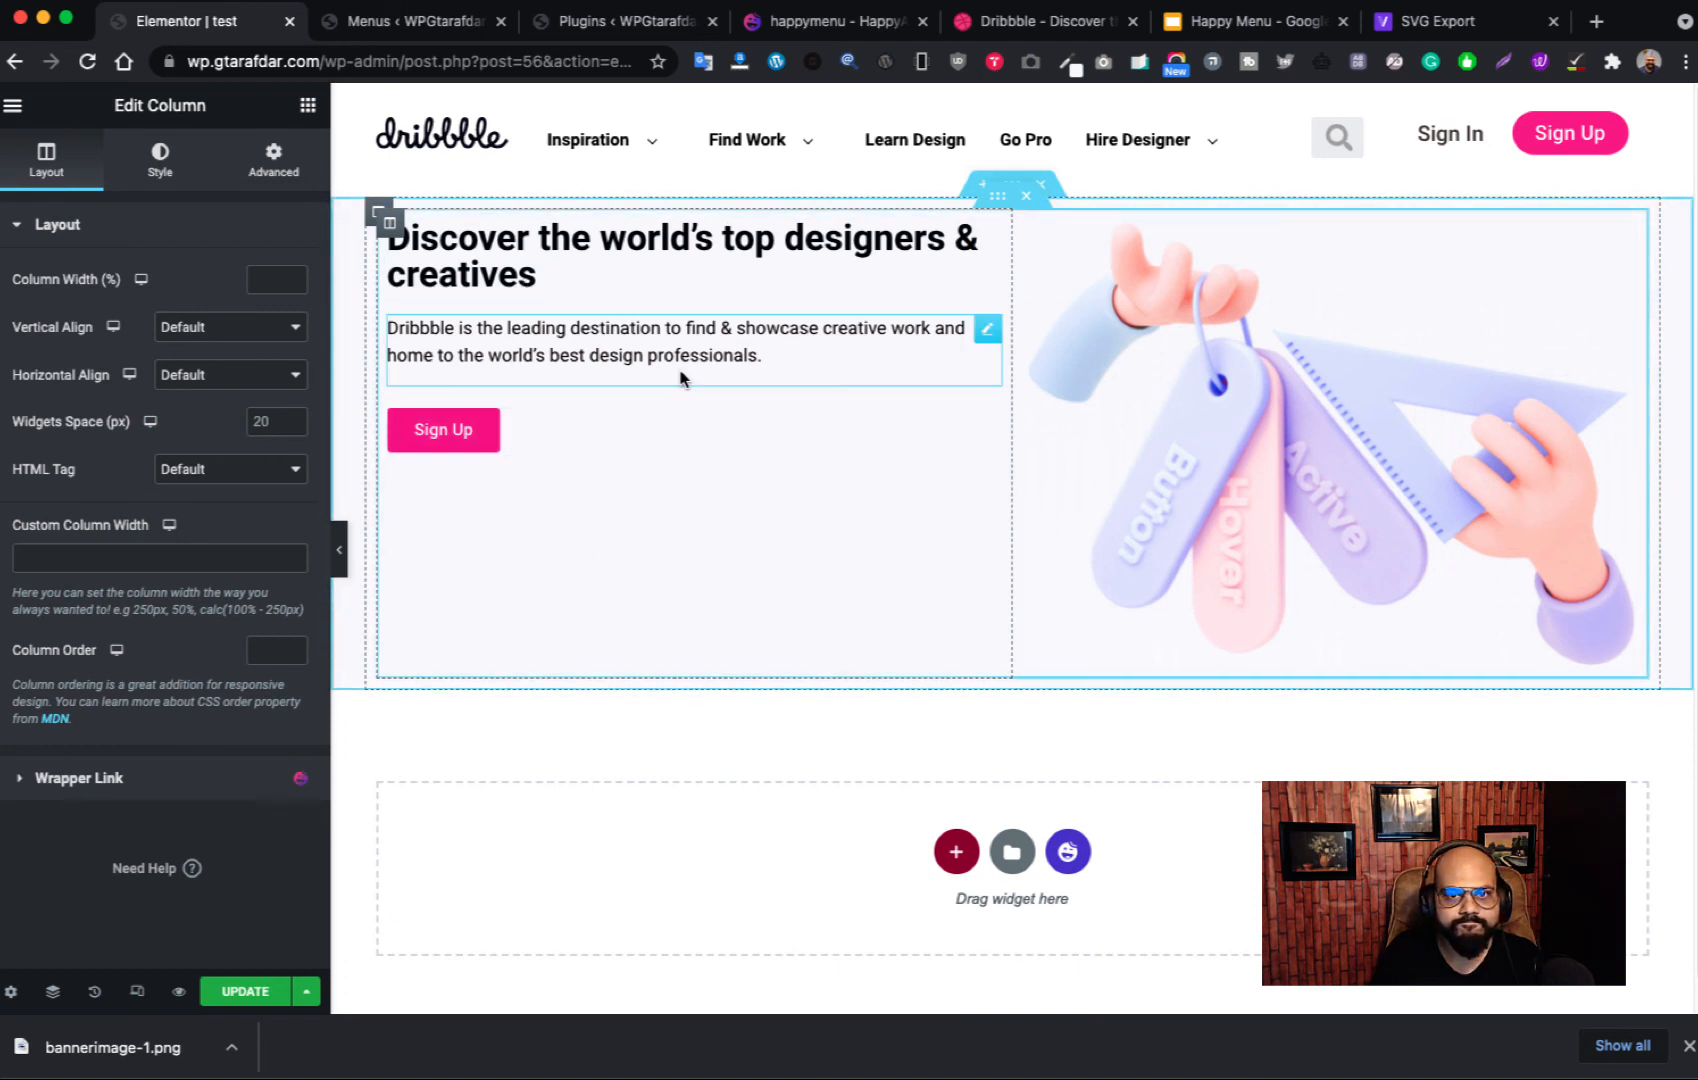
Step: Set the padding of the hero text column to a linked 20 px on all four sides
click(271, 160)
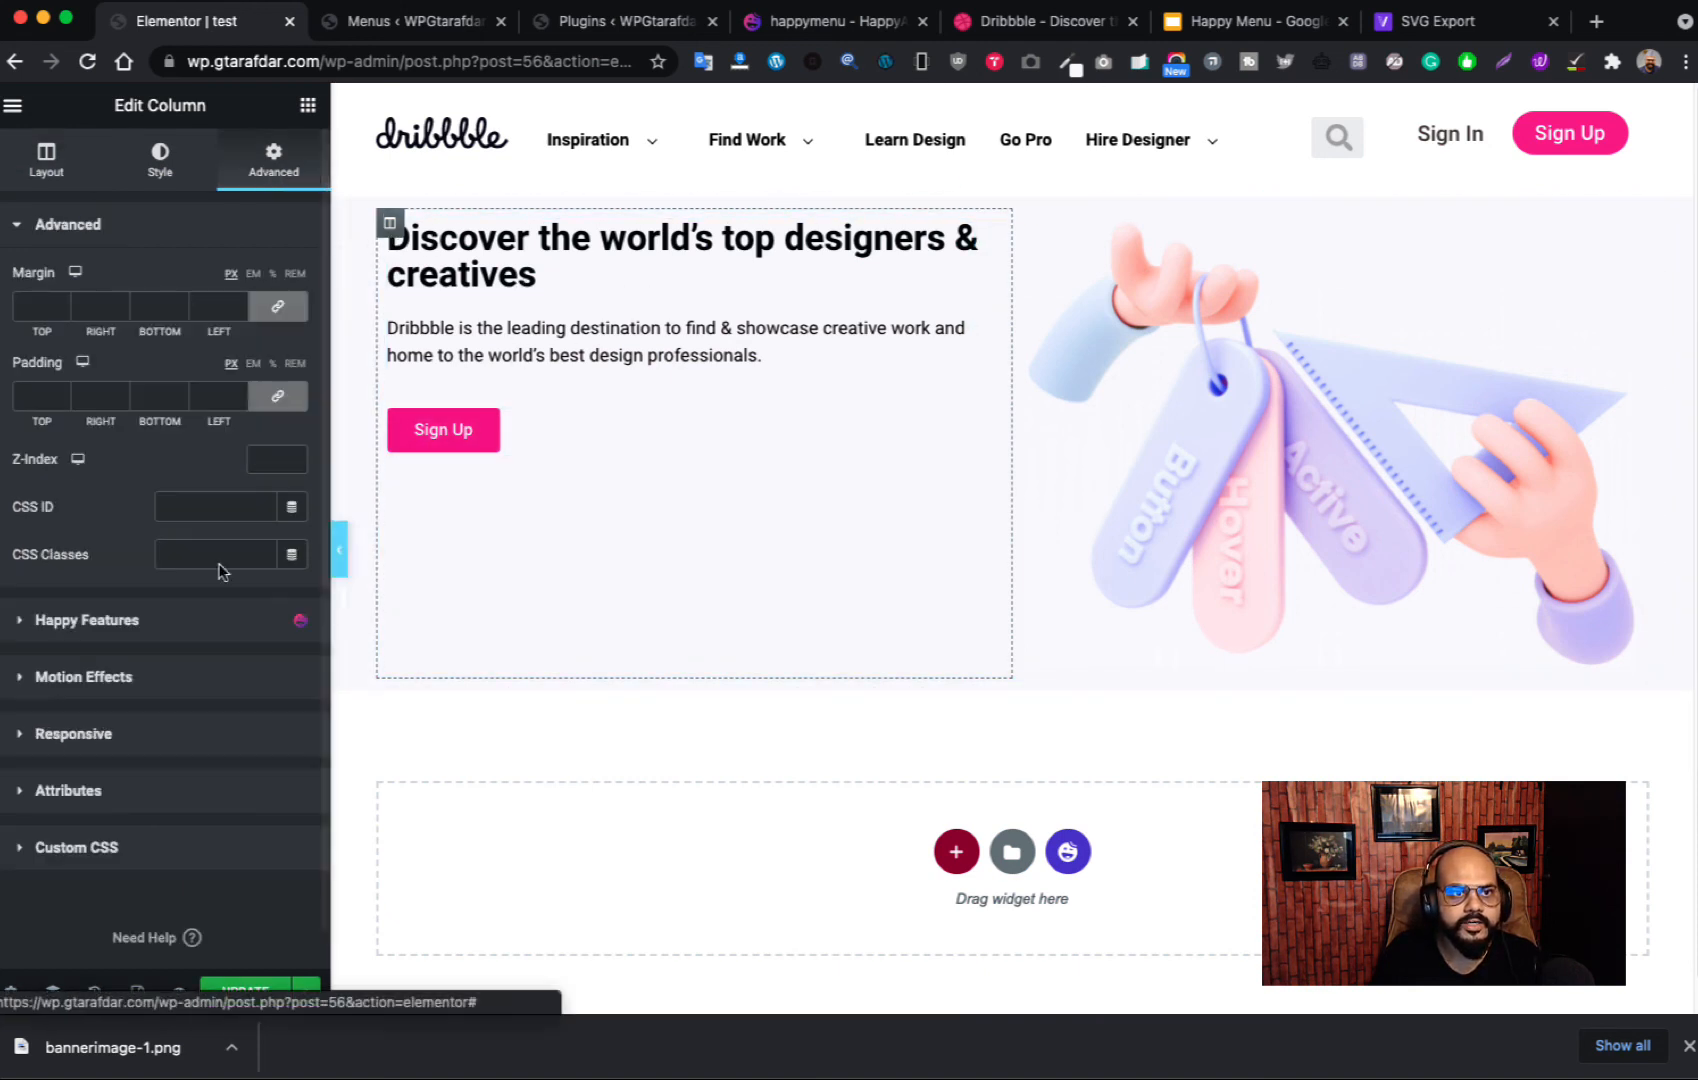
click(277, 396)
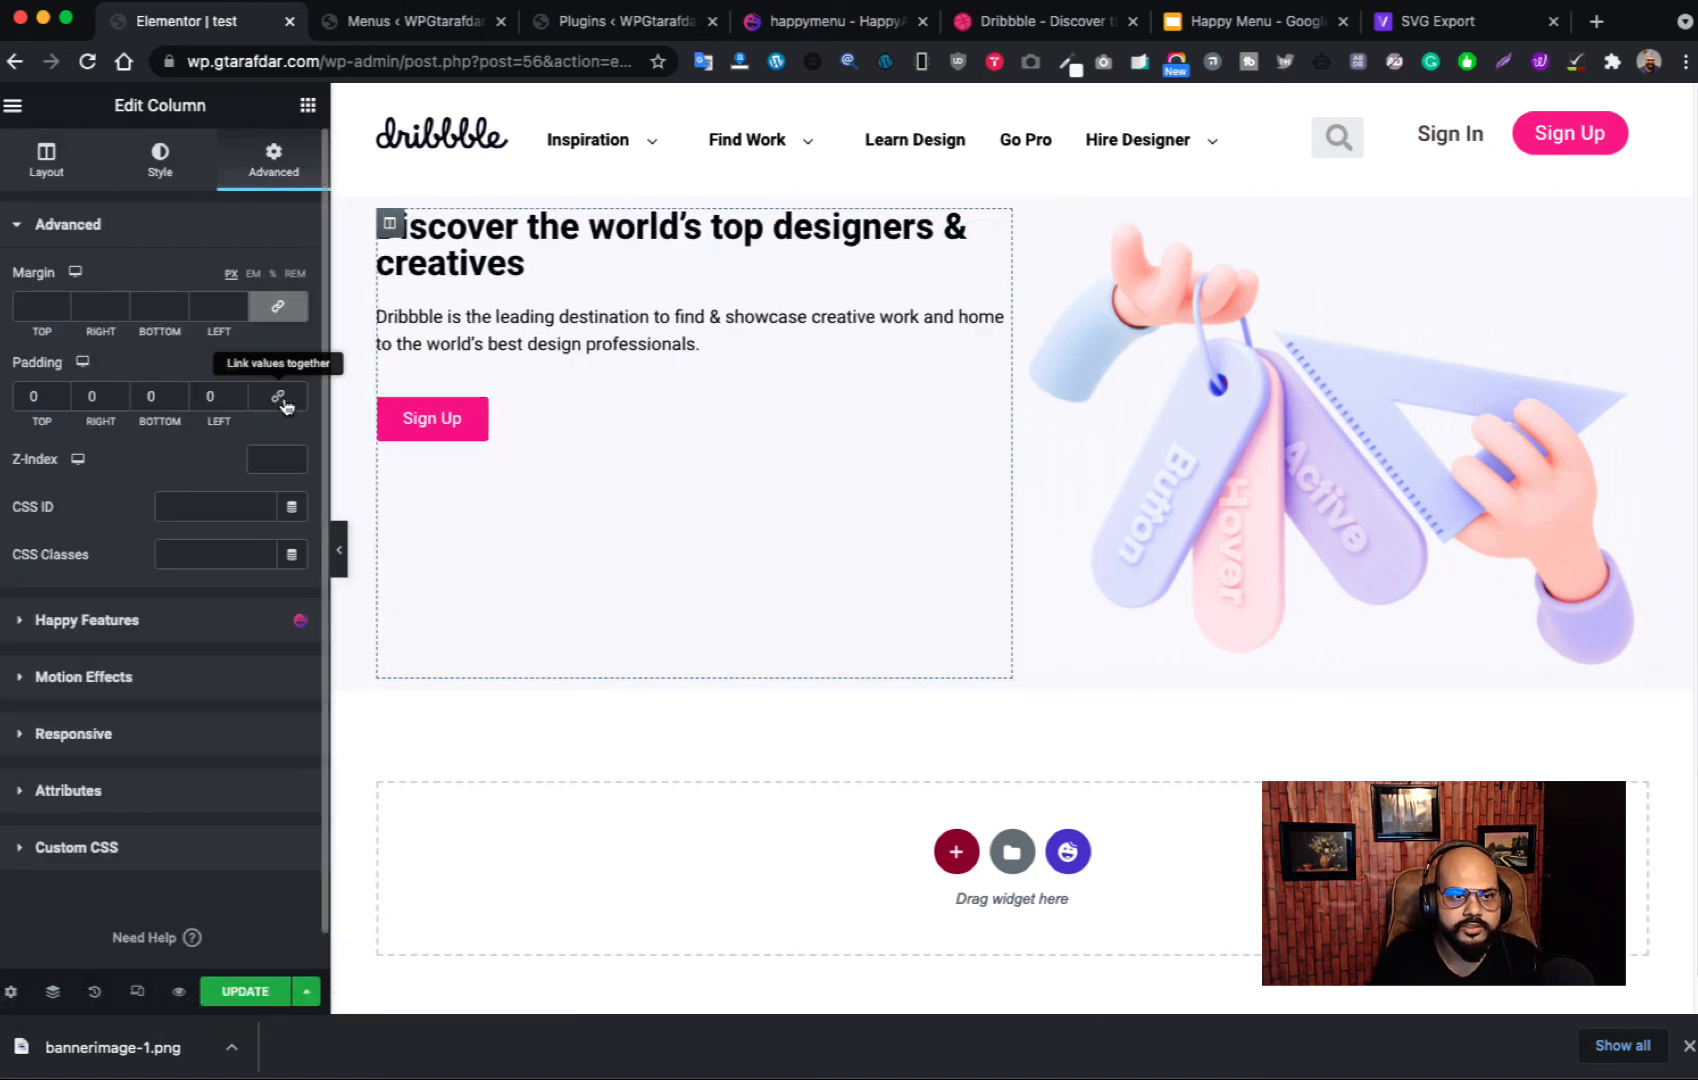
double_click(36, 397)
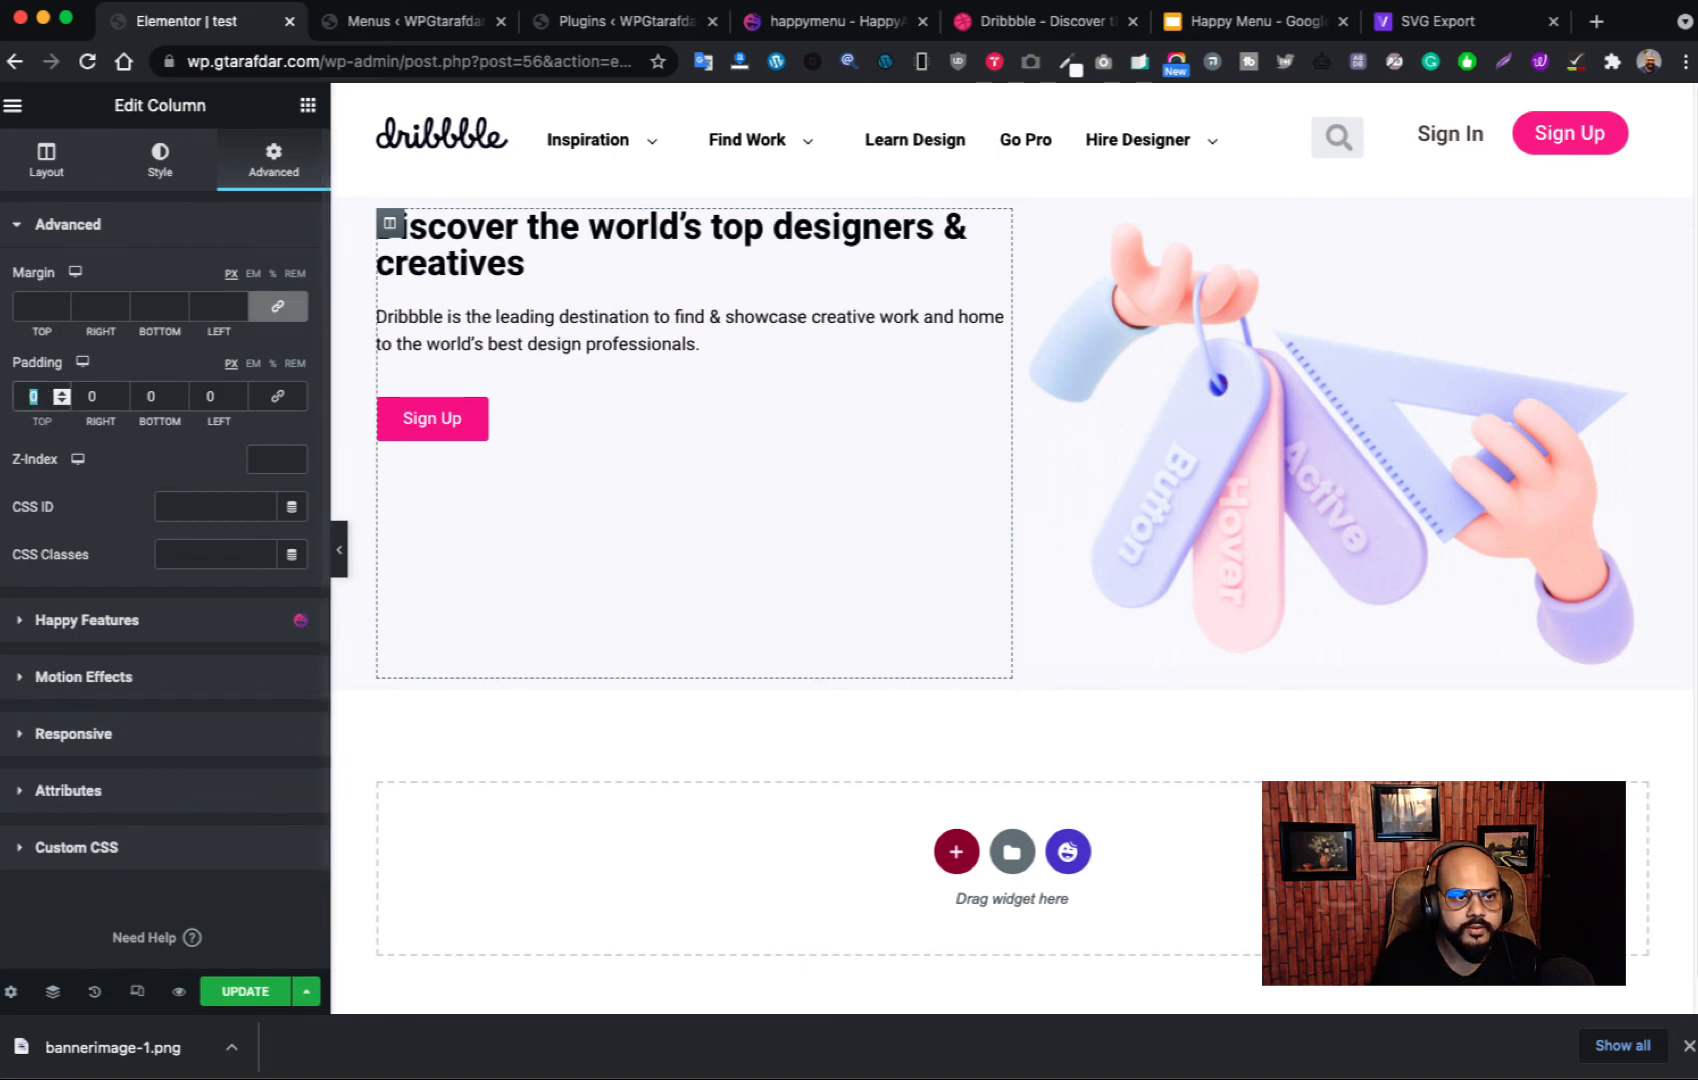
text(10)
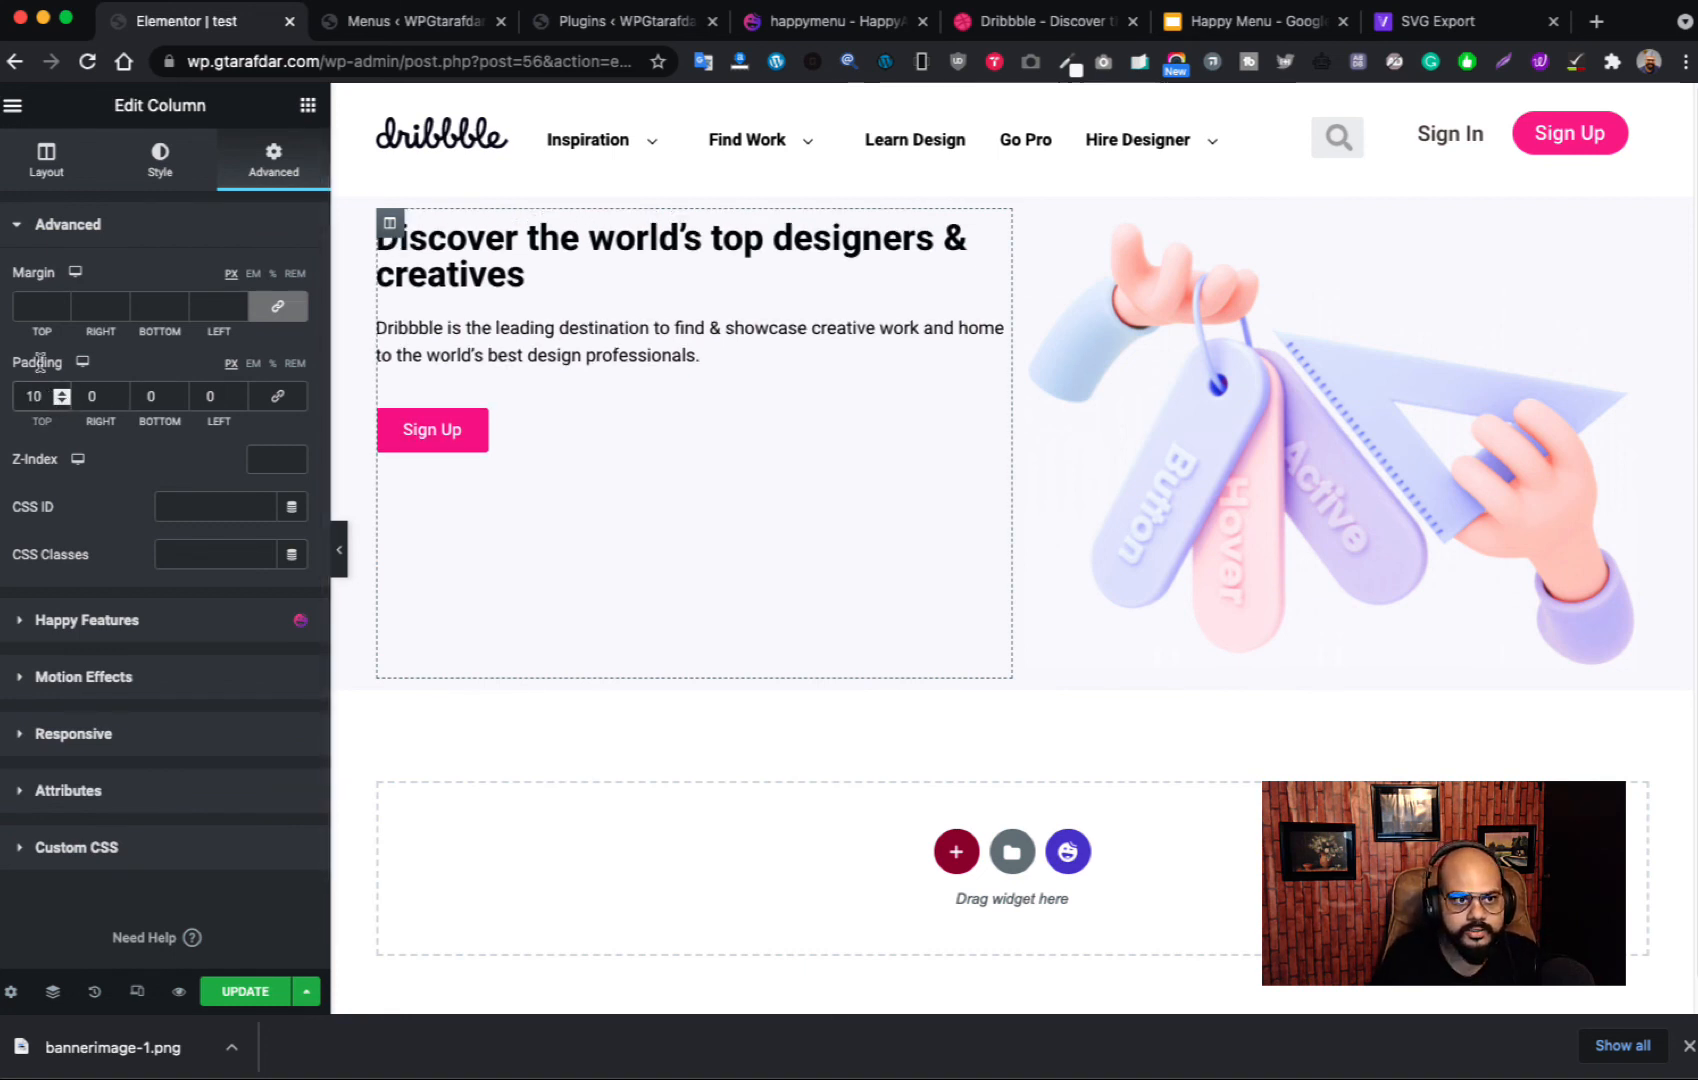
click(277, 396)
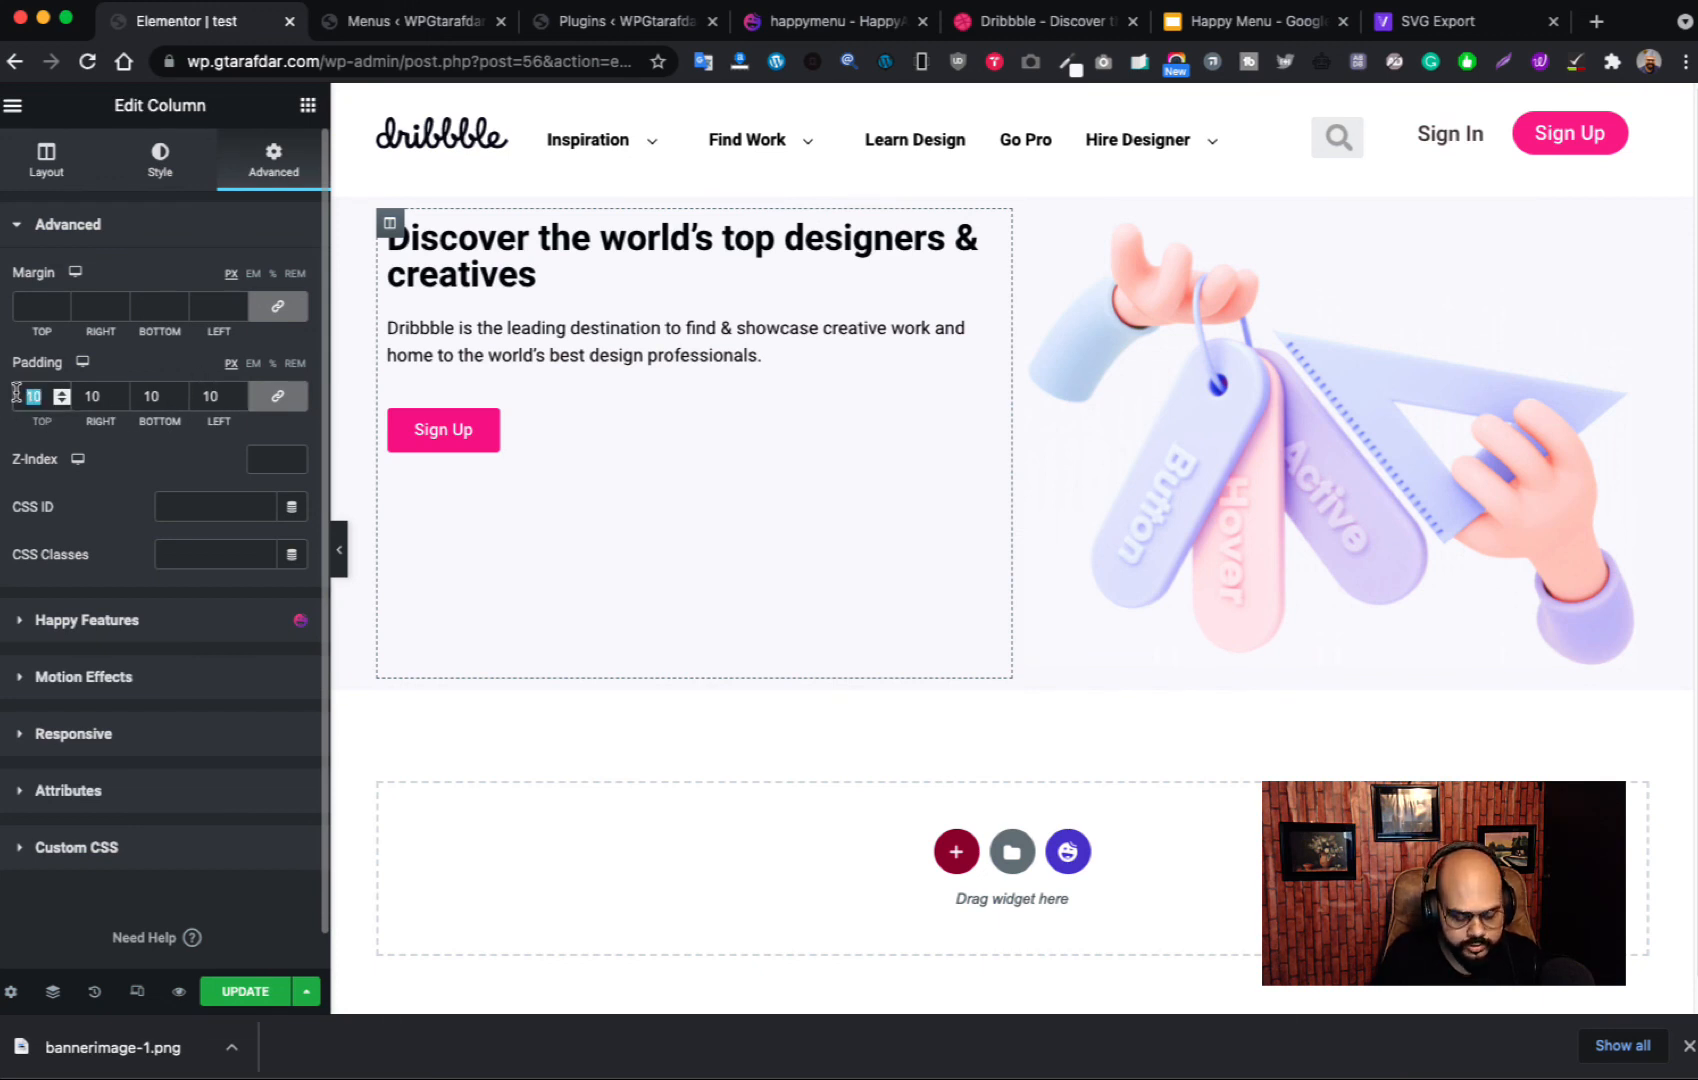
text(20)
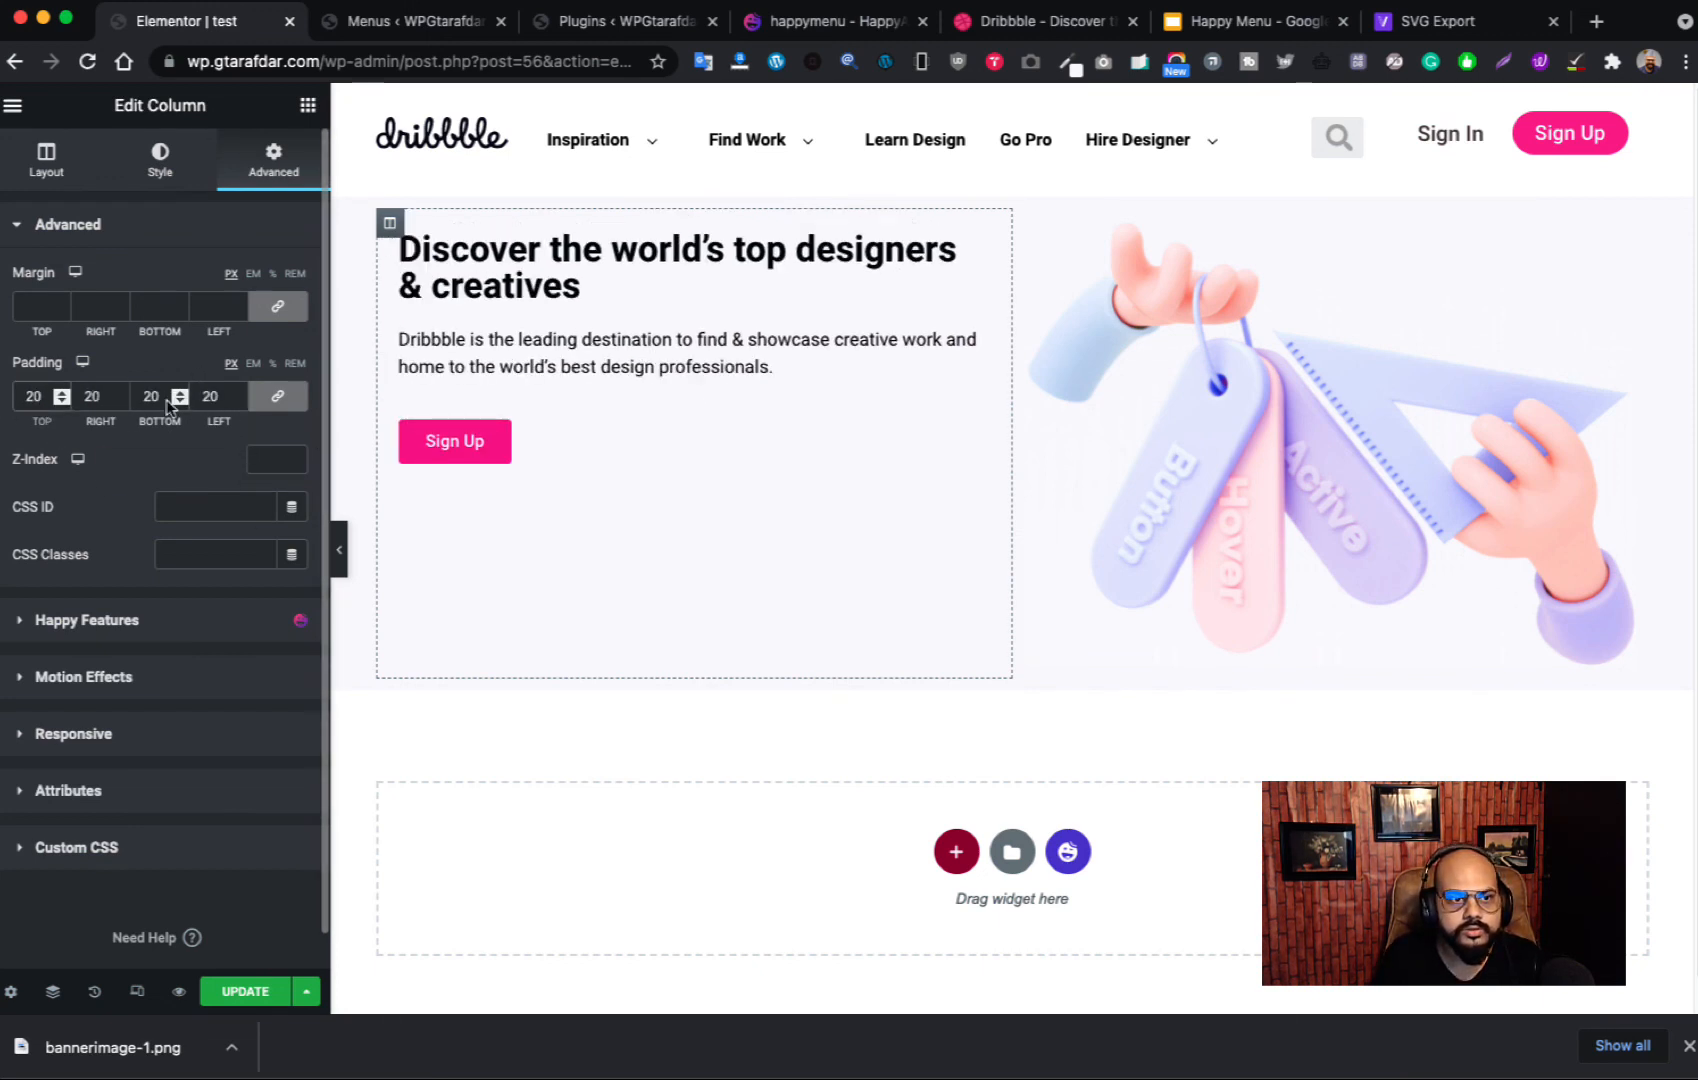
Step: Check the Dribbble hero layout again and set the Elementor hero section's content width to Full Width
click(1008, 24)
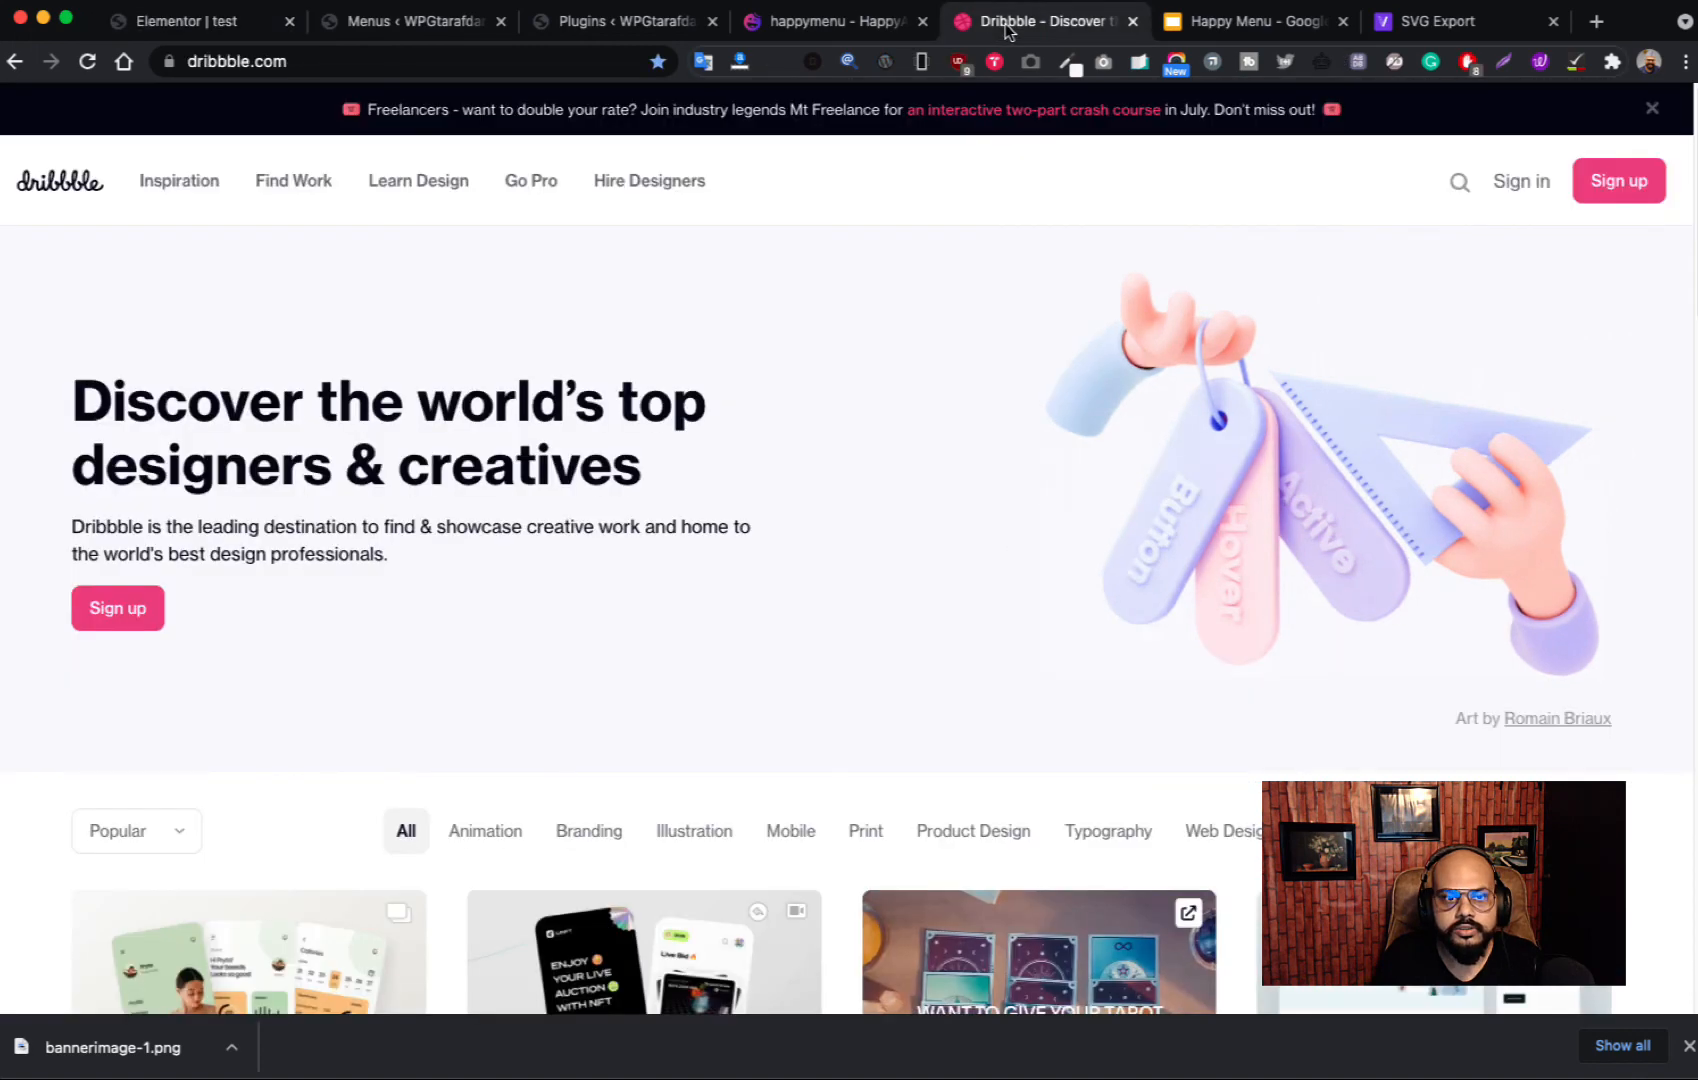
click(222, 24)
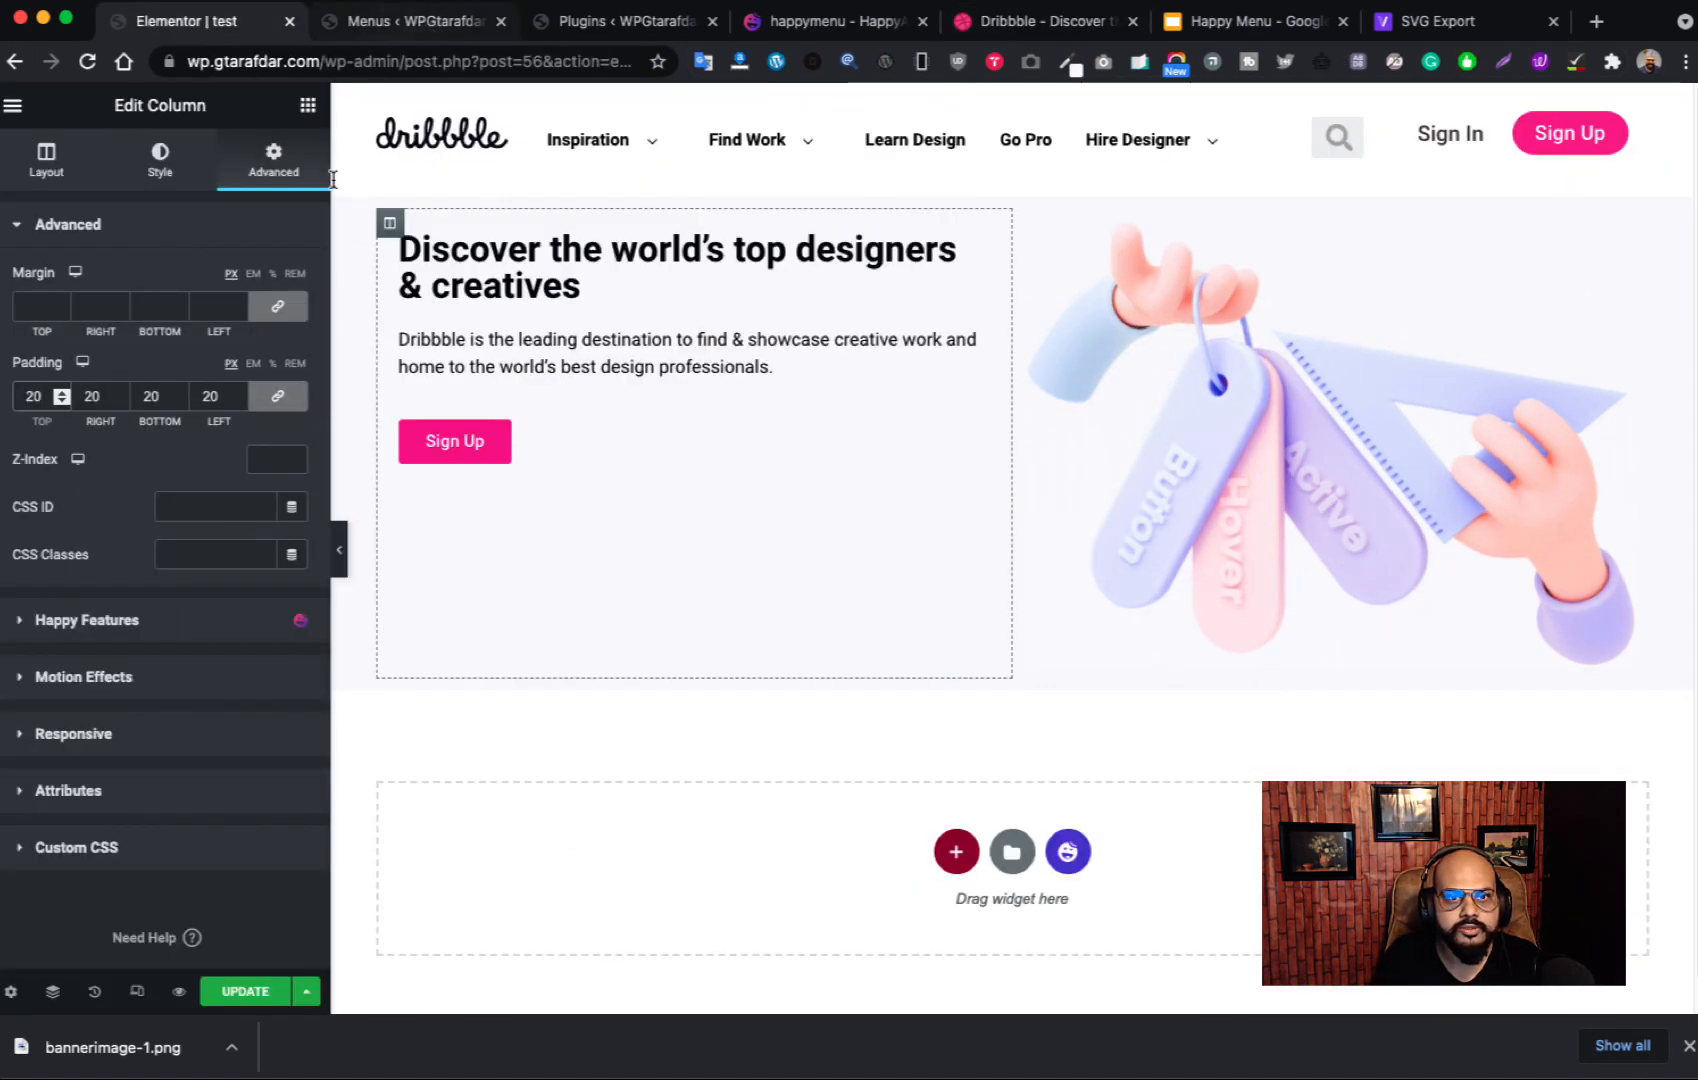
mouse_move(1062, 272)
click(1015, 185)
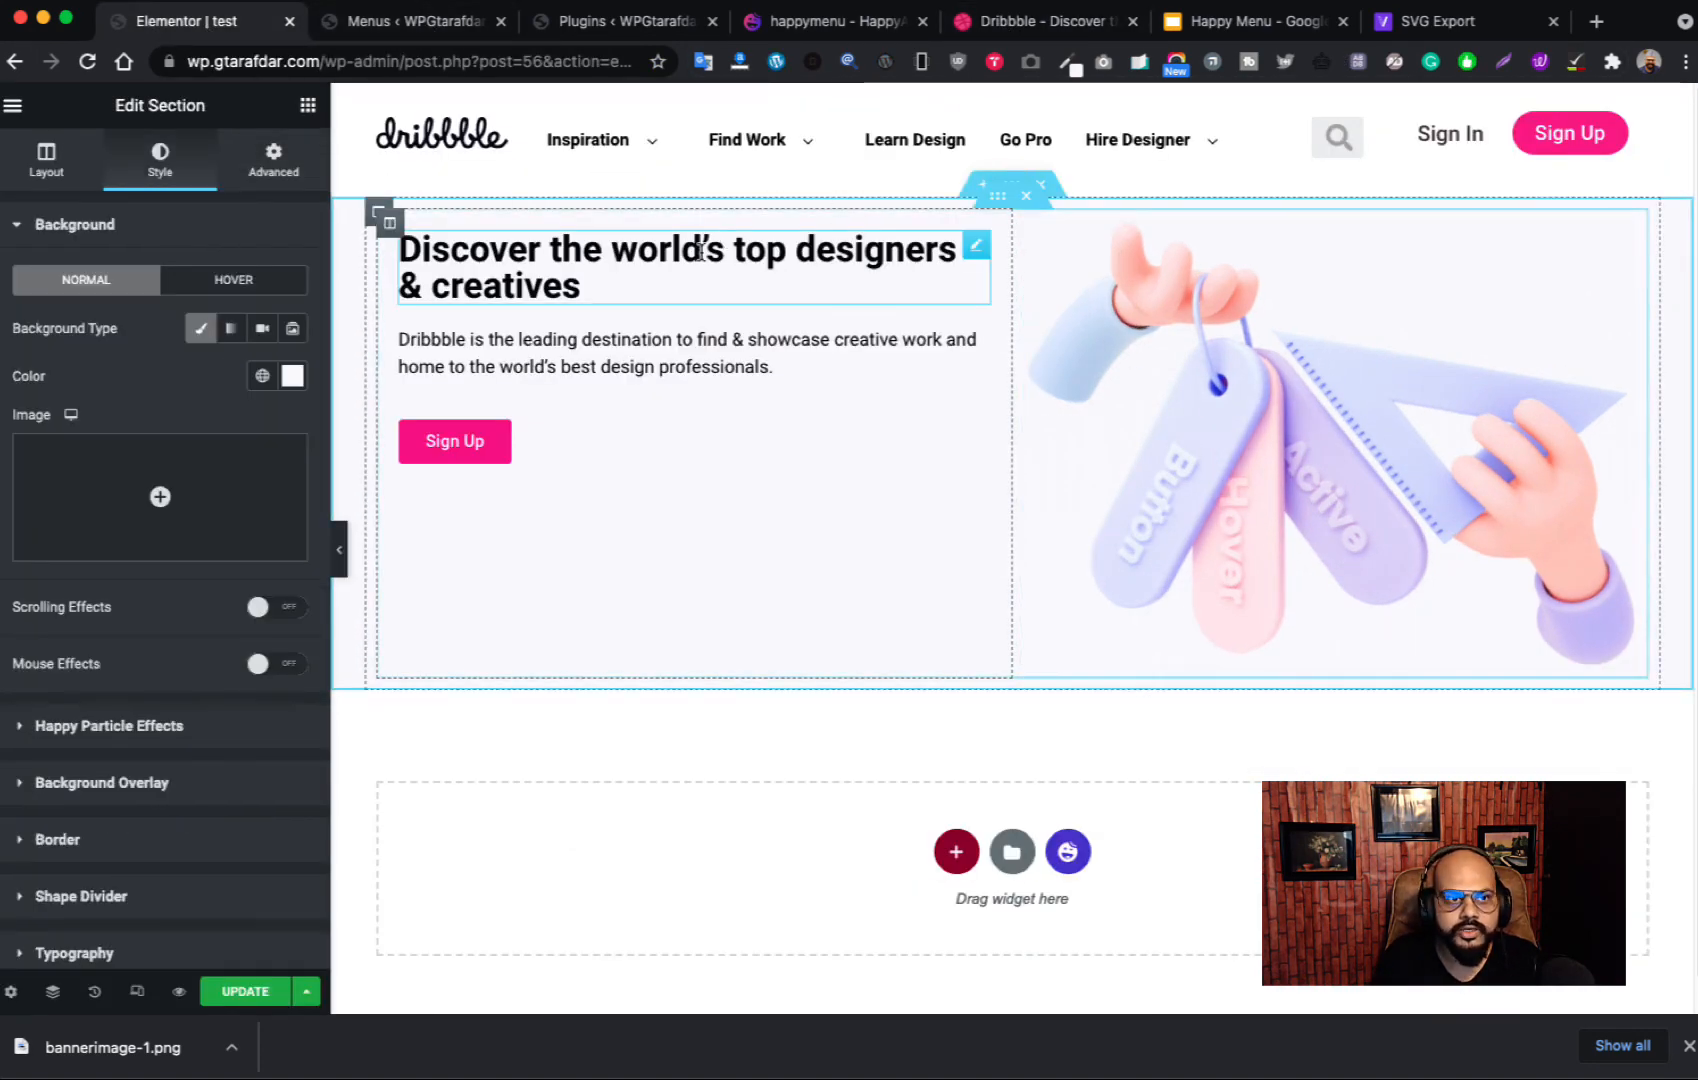
click(50, 176)
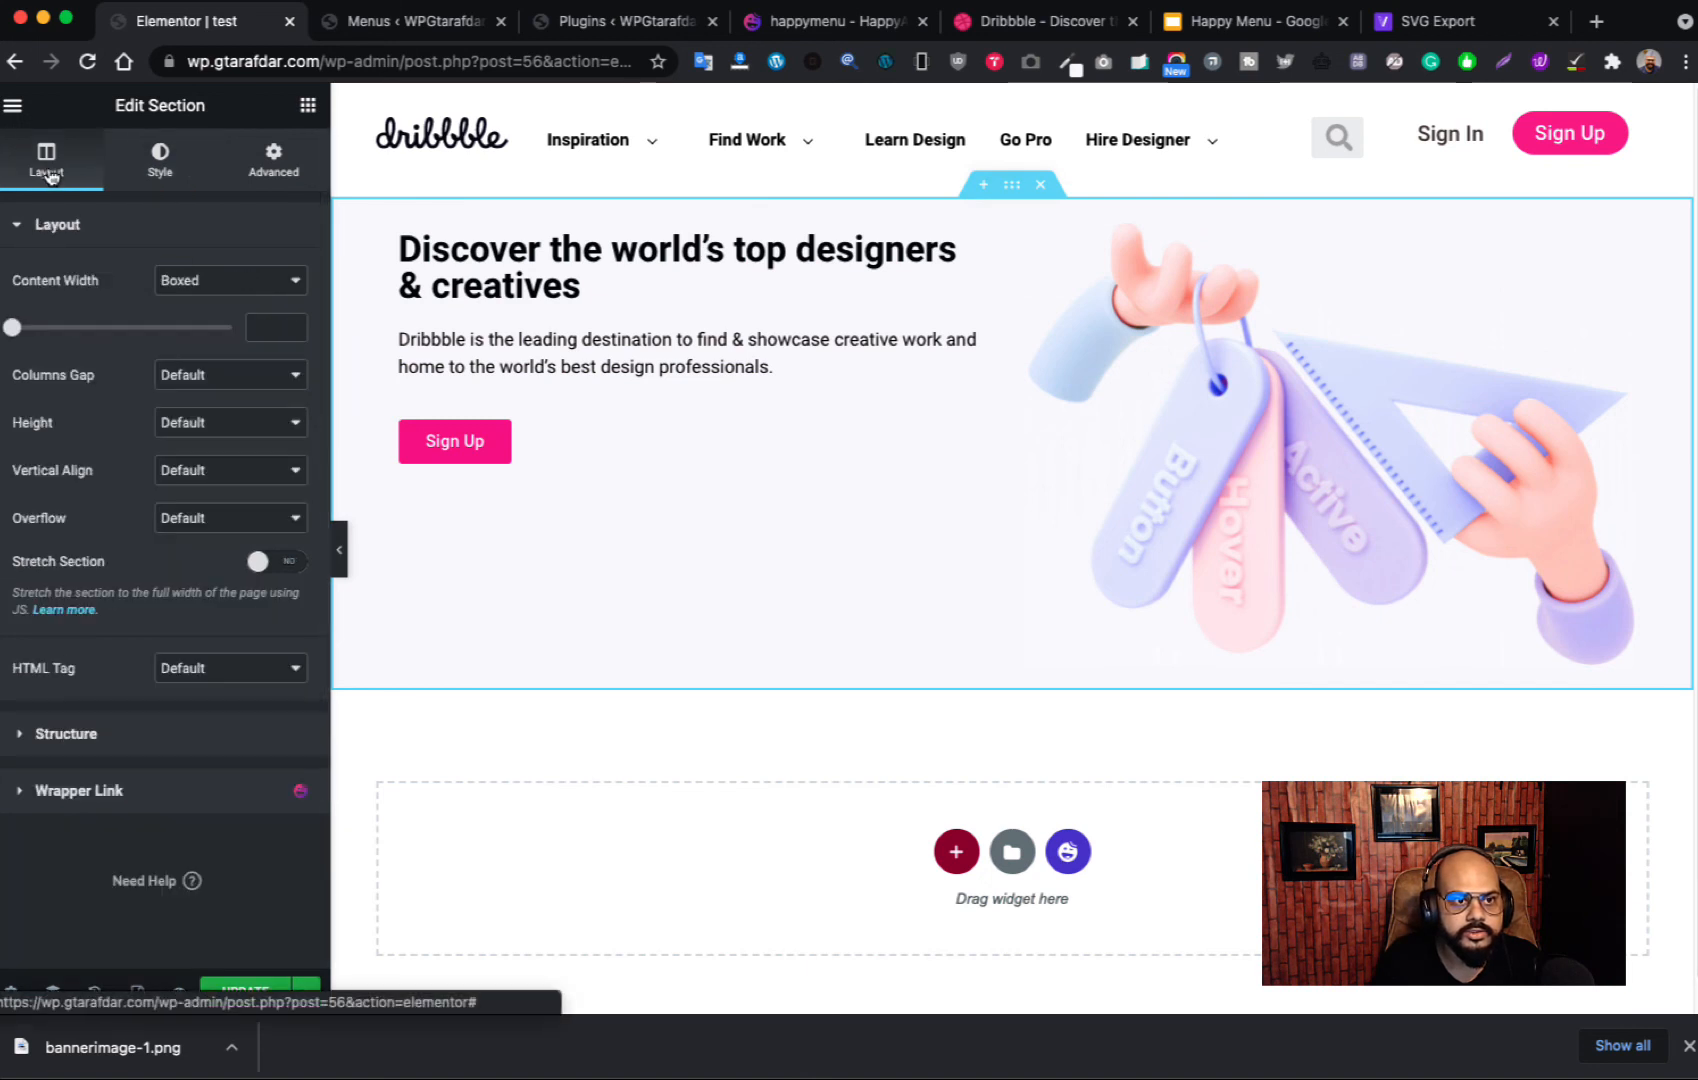
click(248, 280)
click(226, 304)
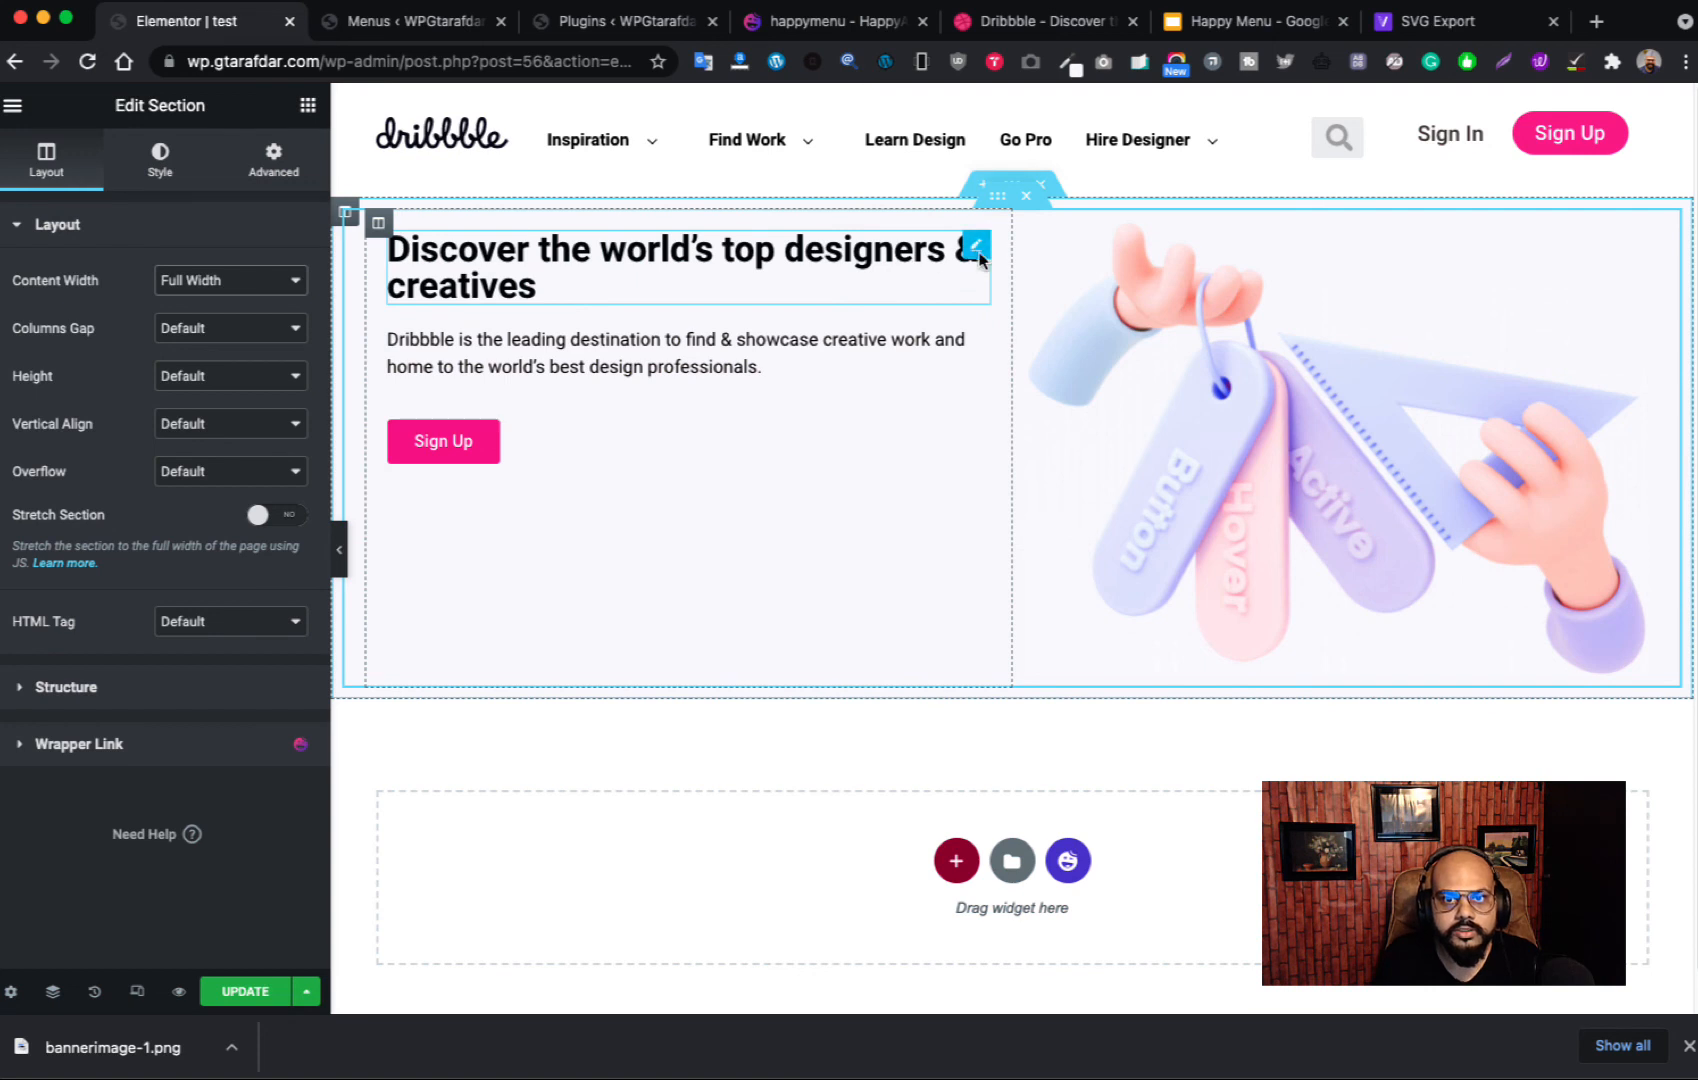
Step: Unlink the four padding values of the hero text column
click(975, 346)
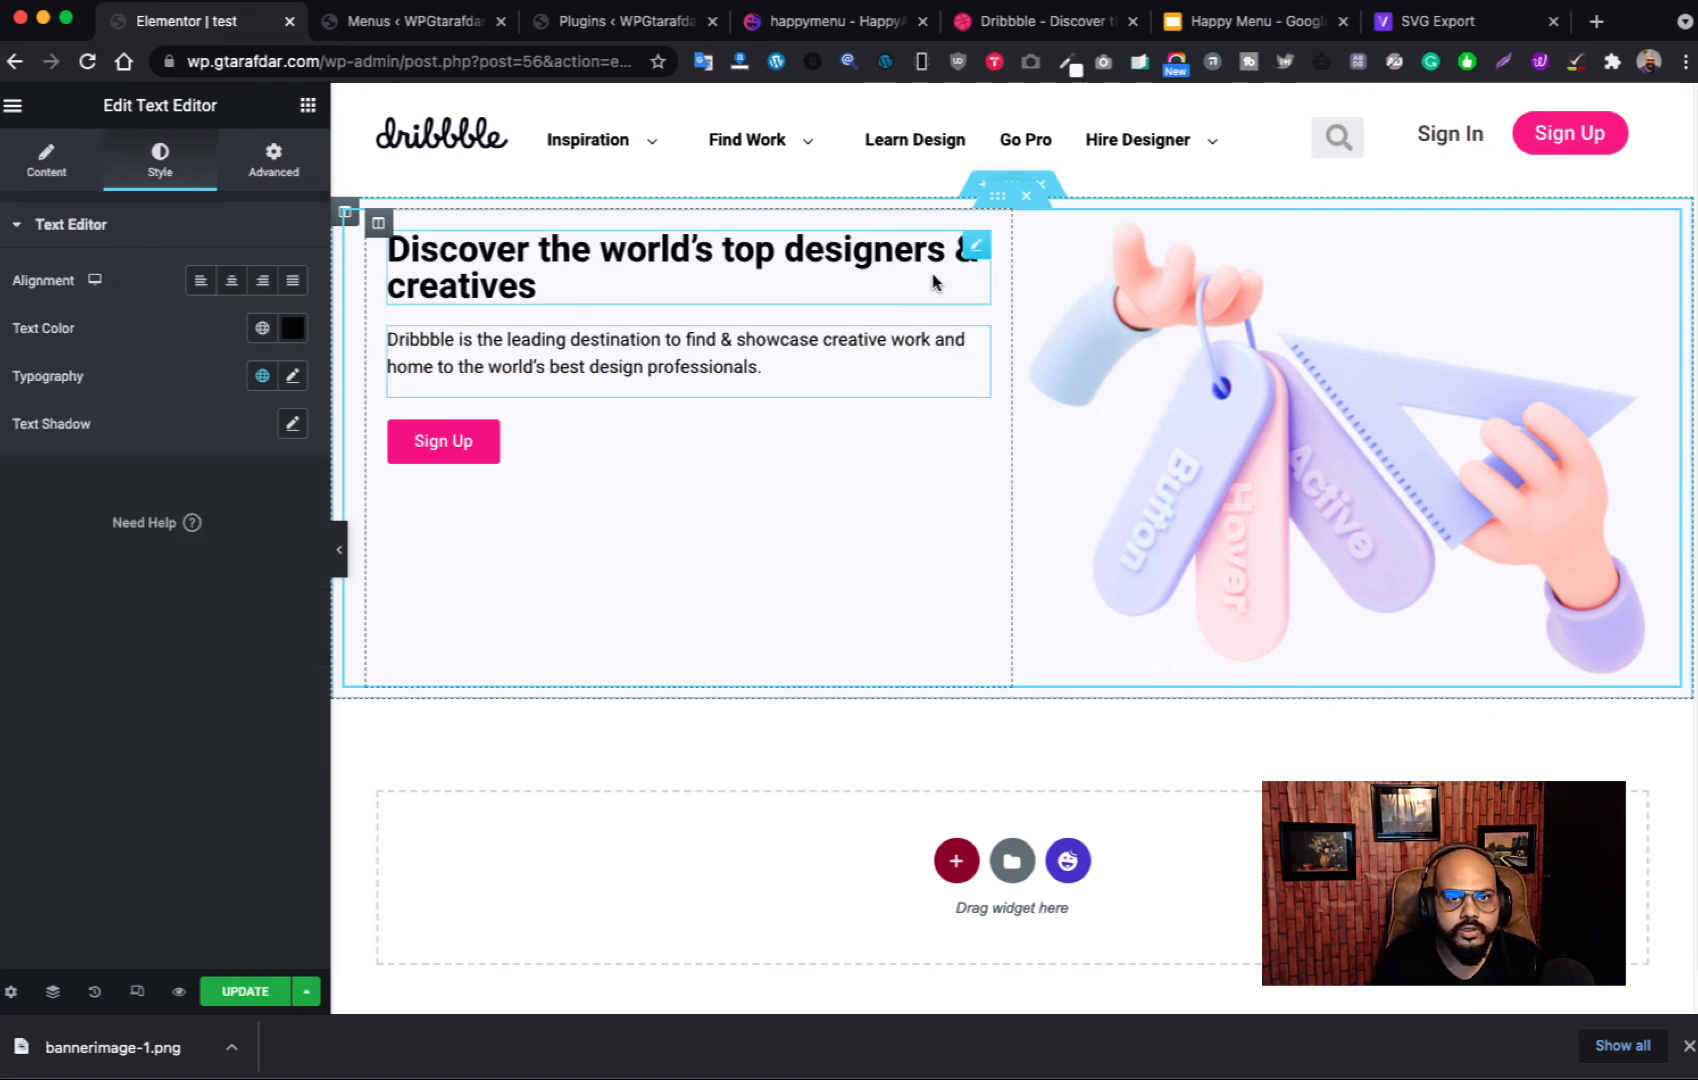
click(378, 224)
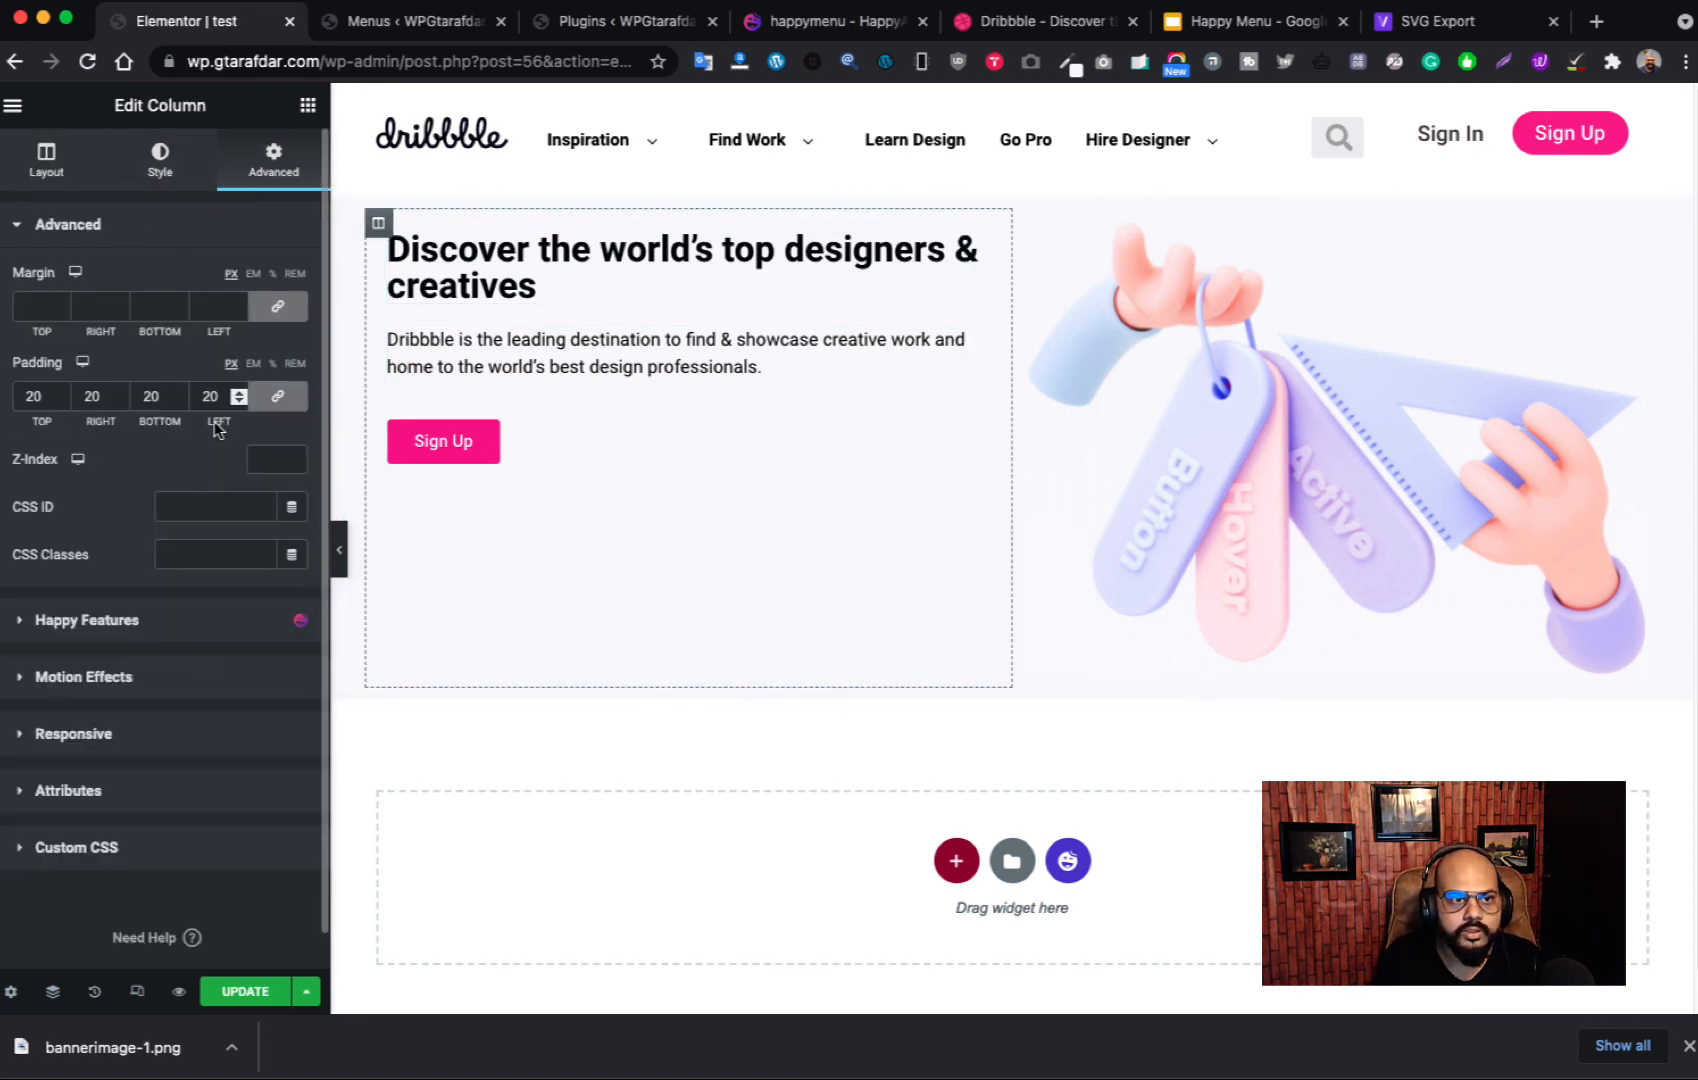
click(284, 399)
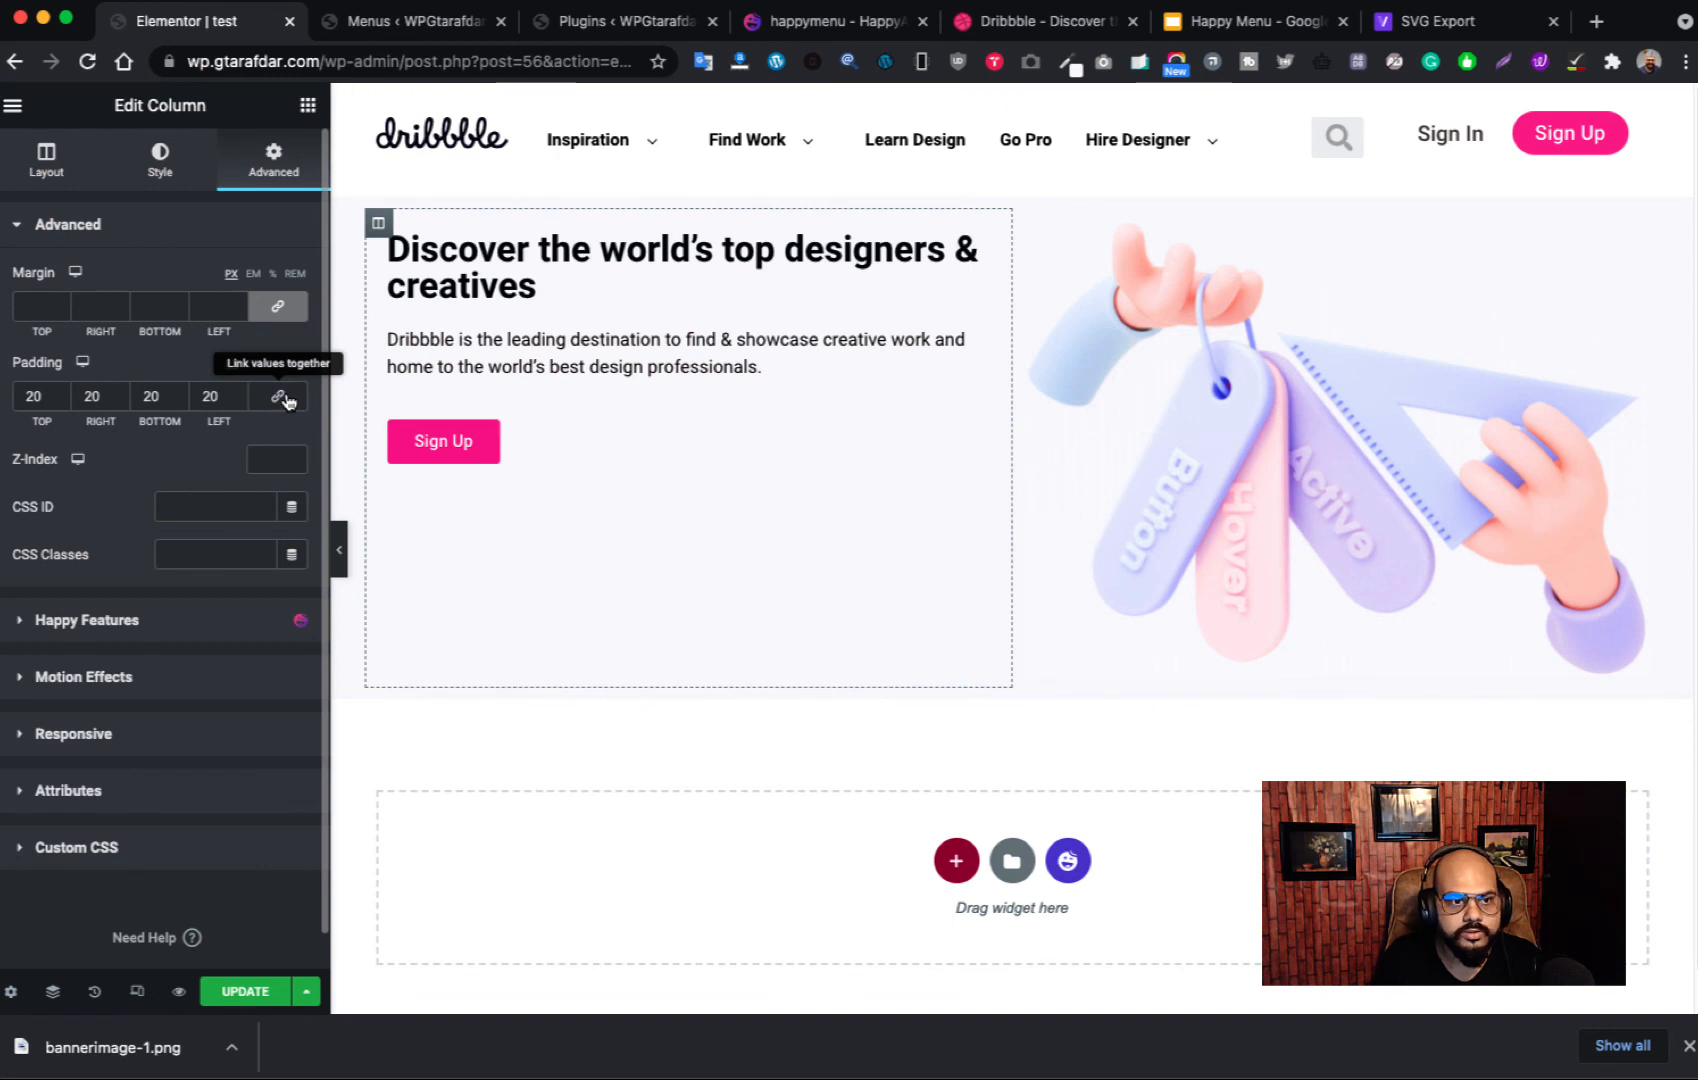
Step: Set the hero text column's horizontal alignment to Center and its vertical alignment to Middle
click(46, 160)
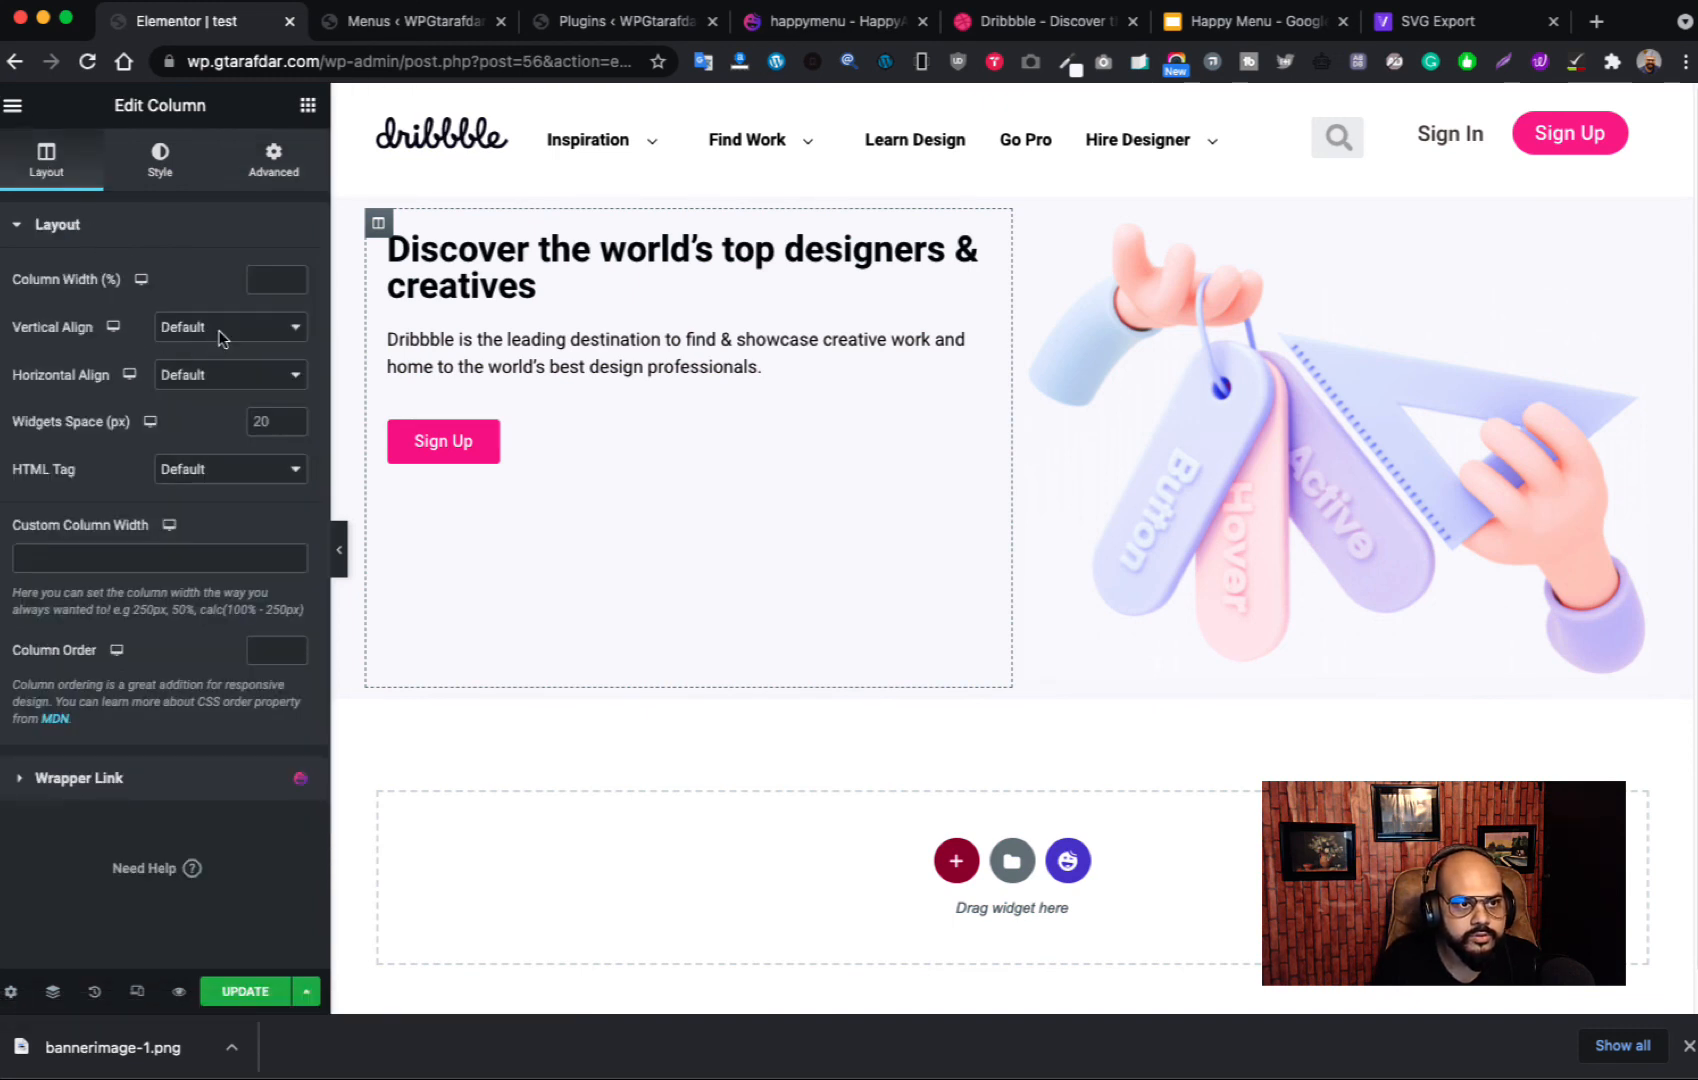
click(216, 380)
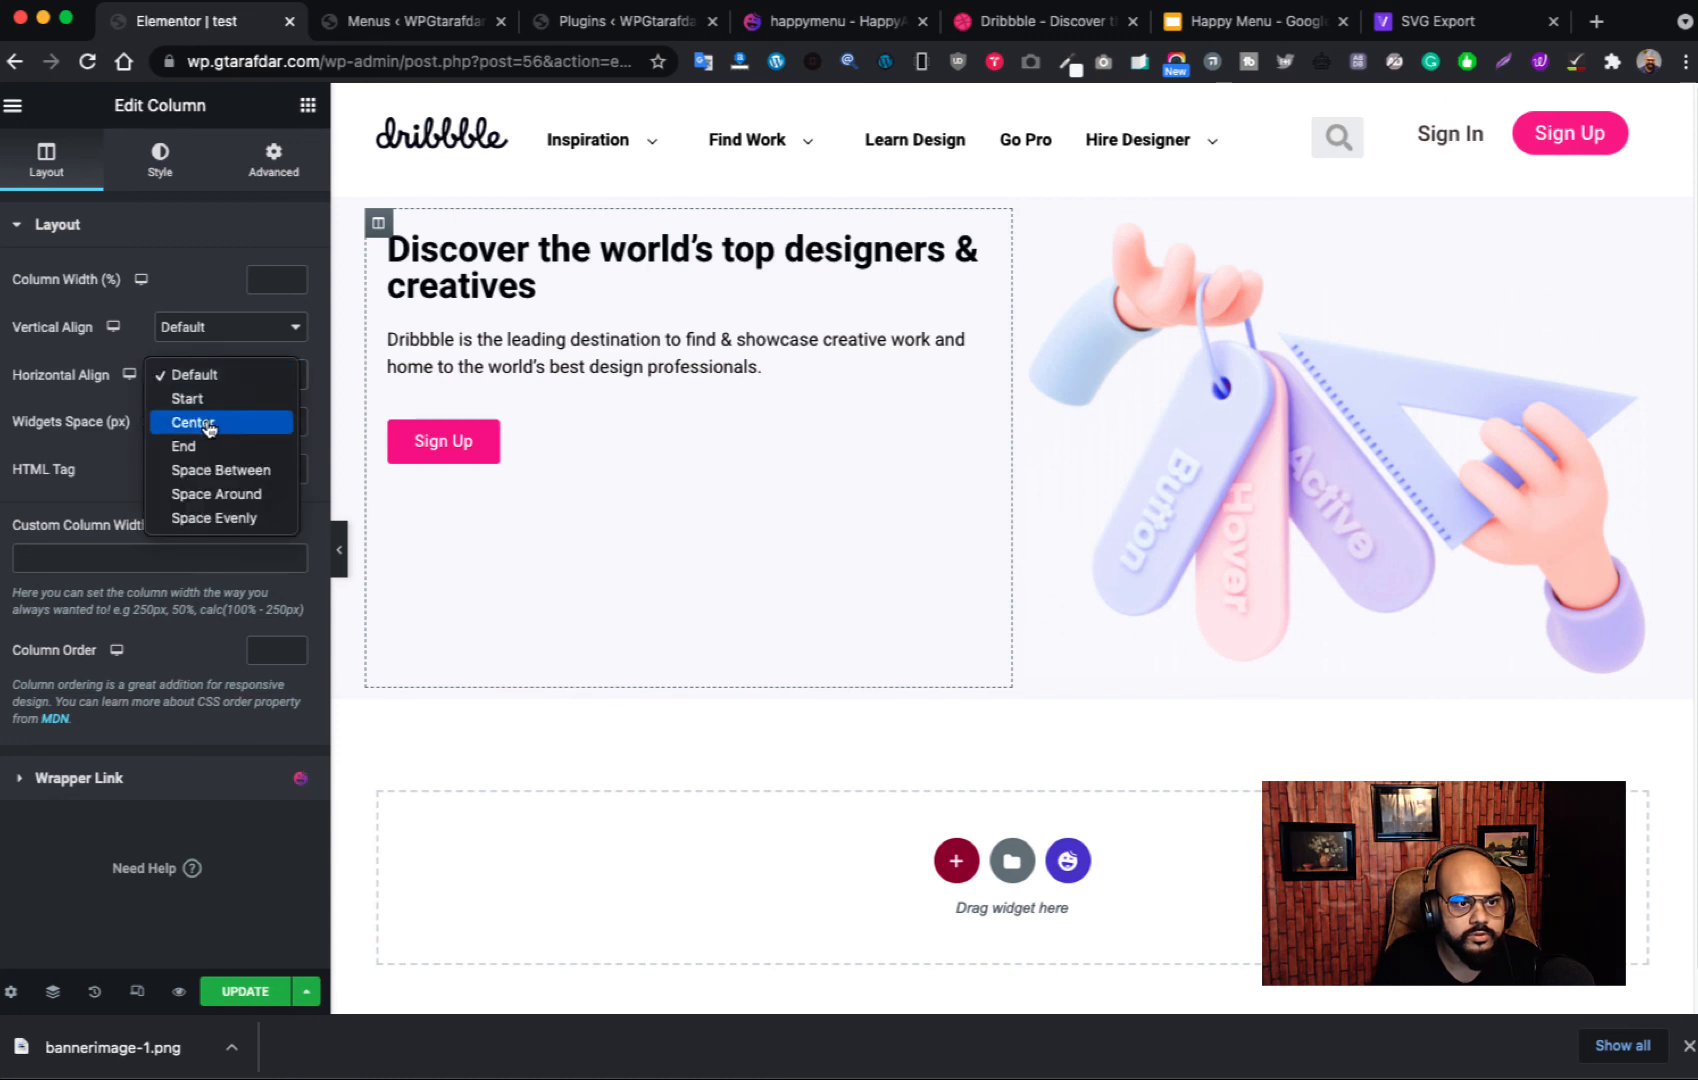
click(207, 428)
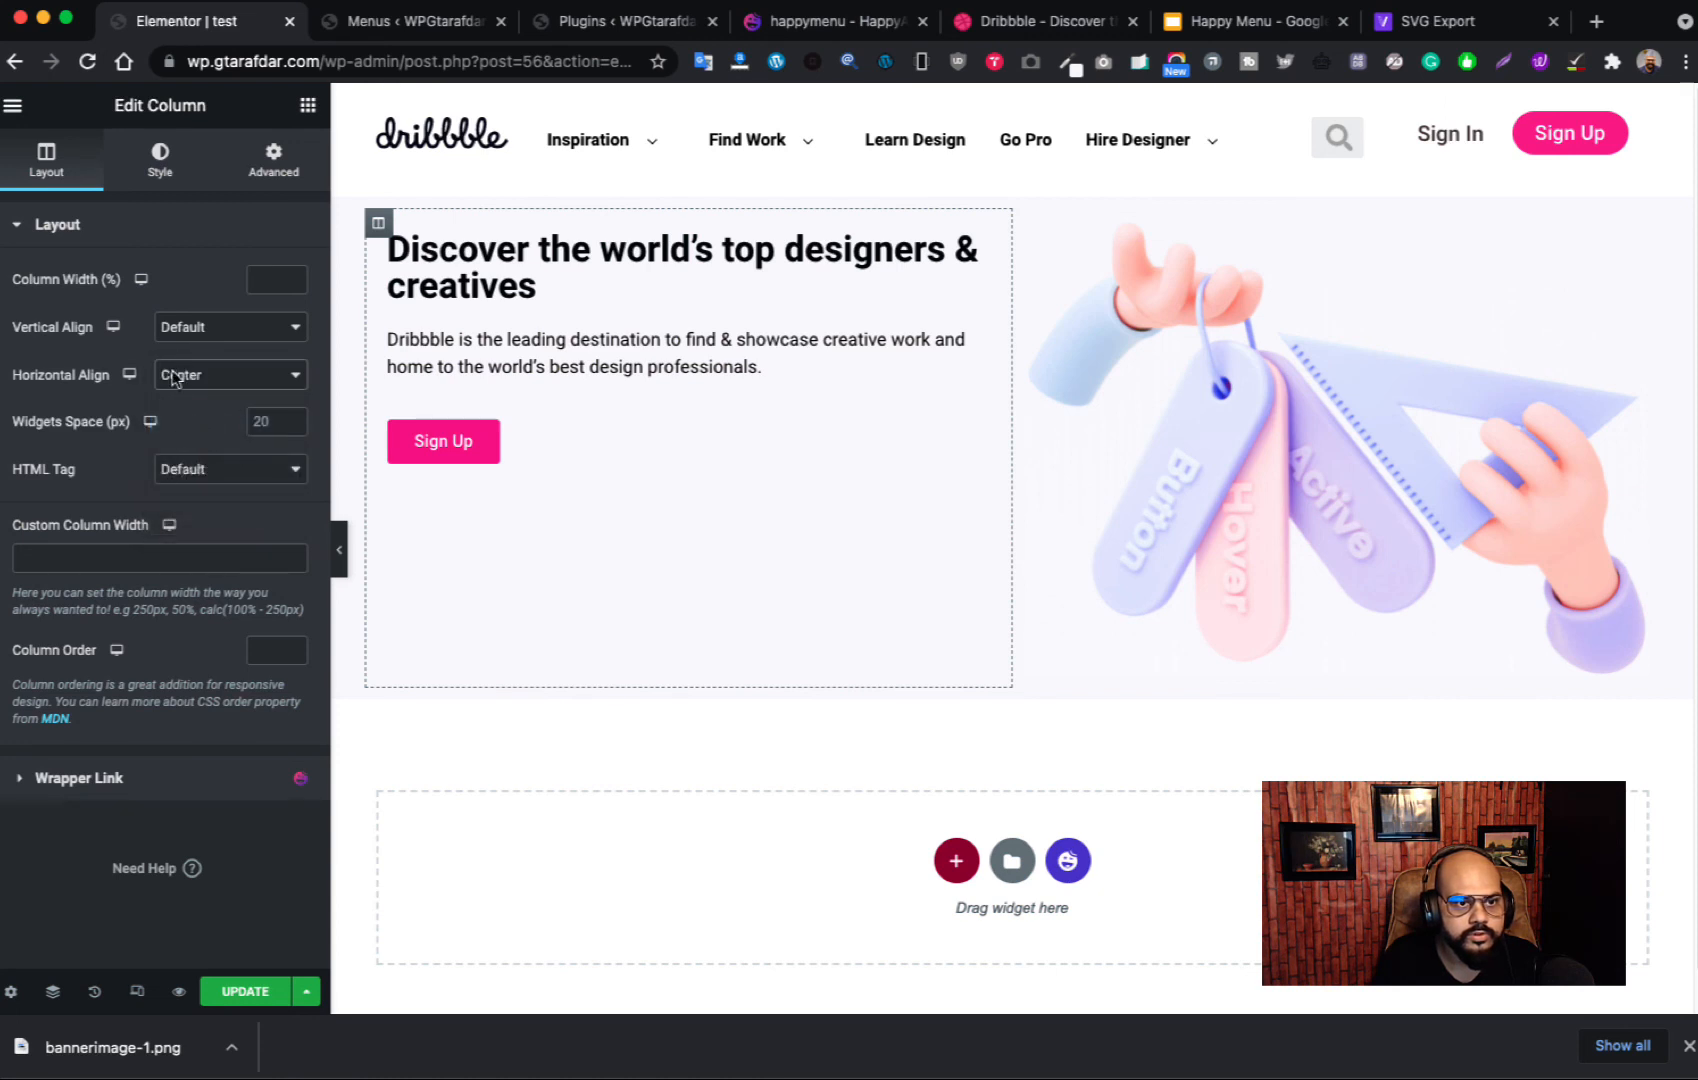
click(228, 335)
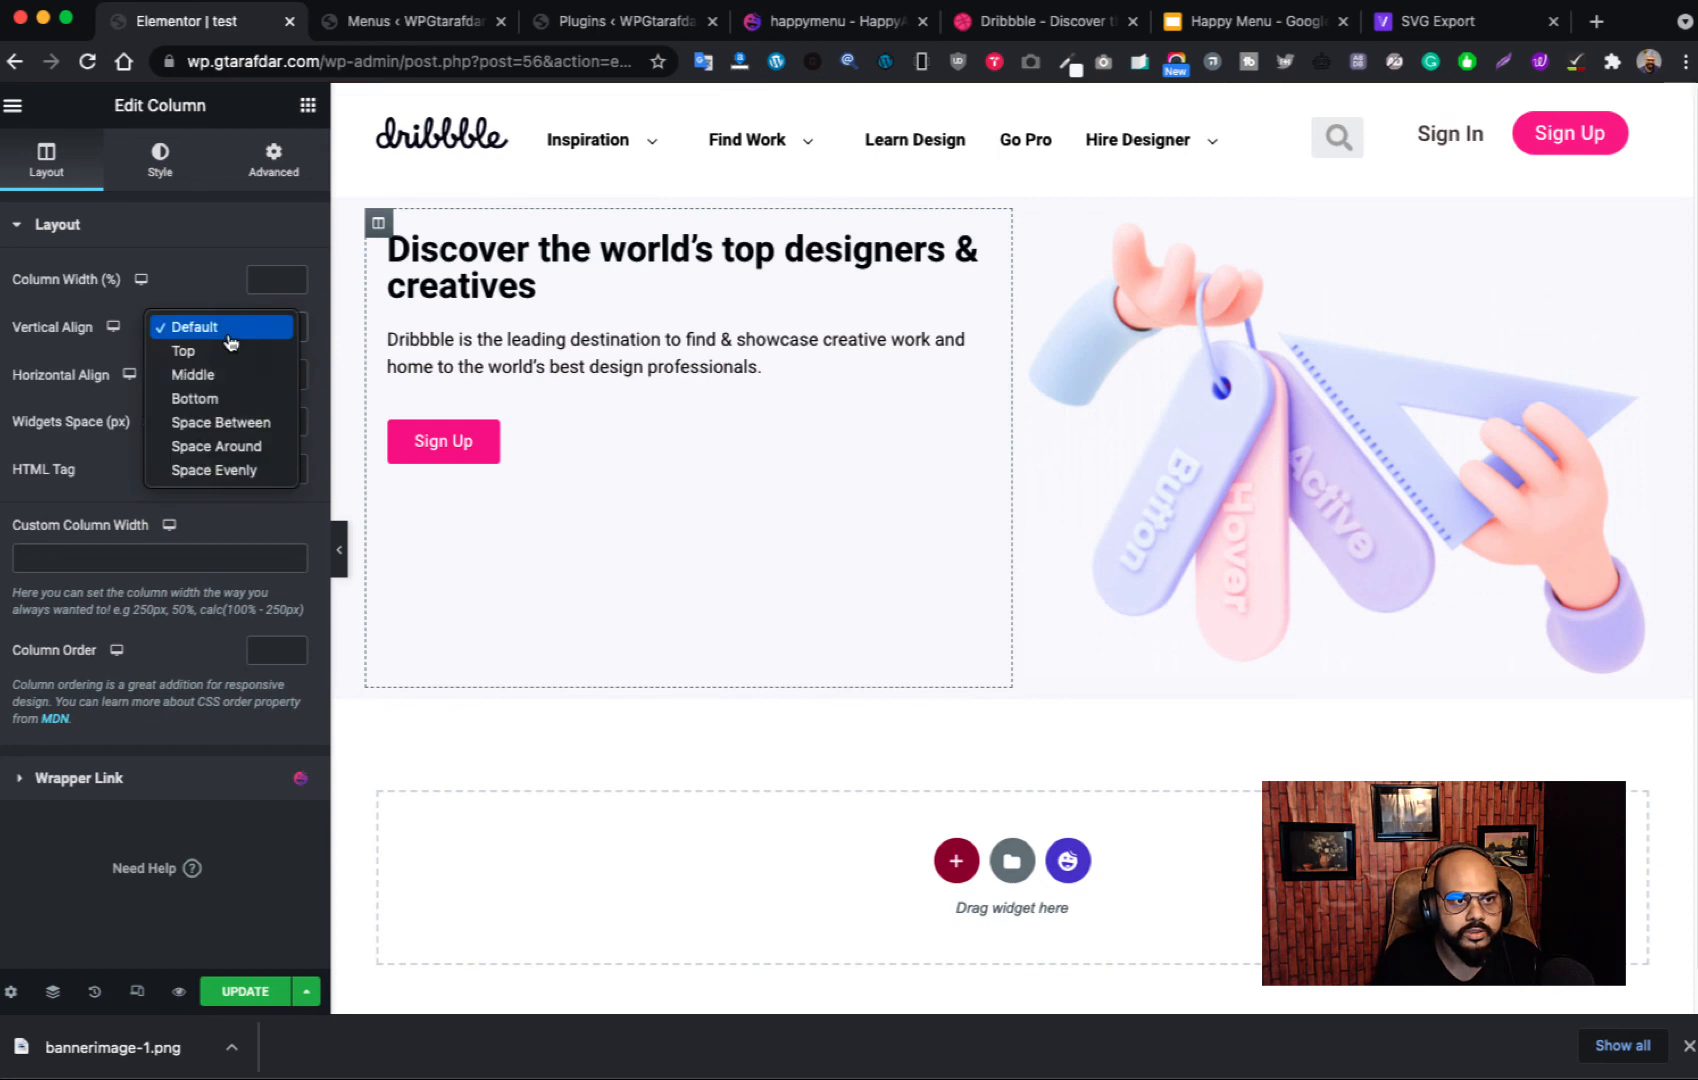
click(215, 375)
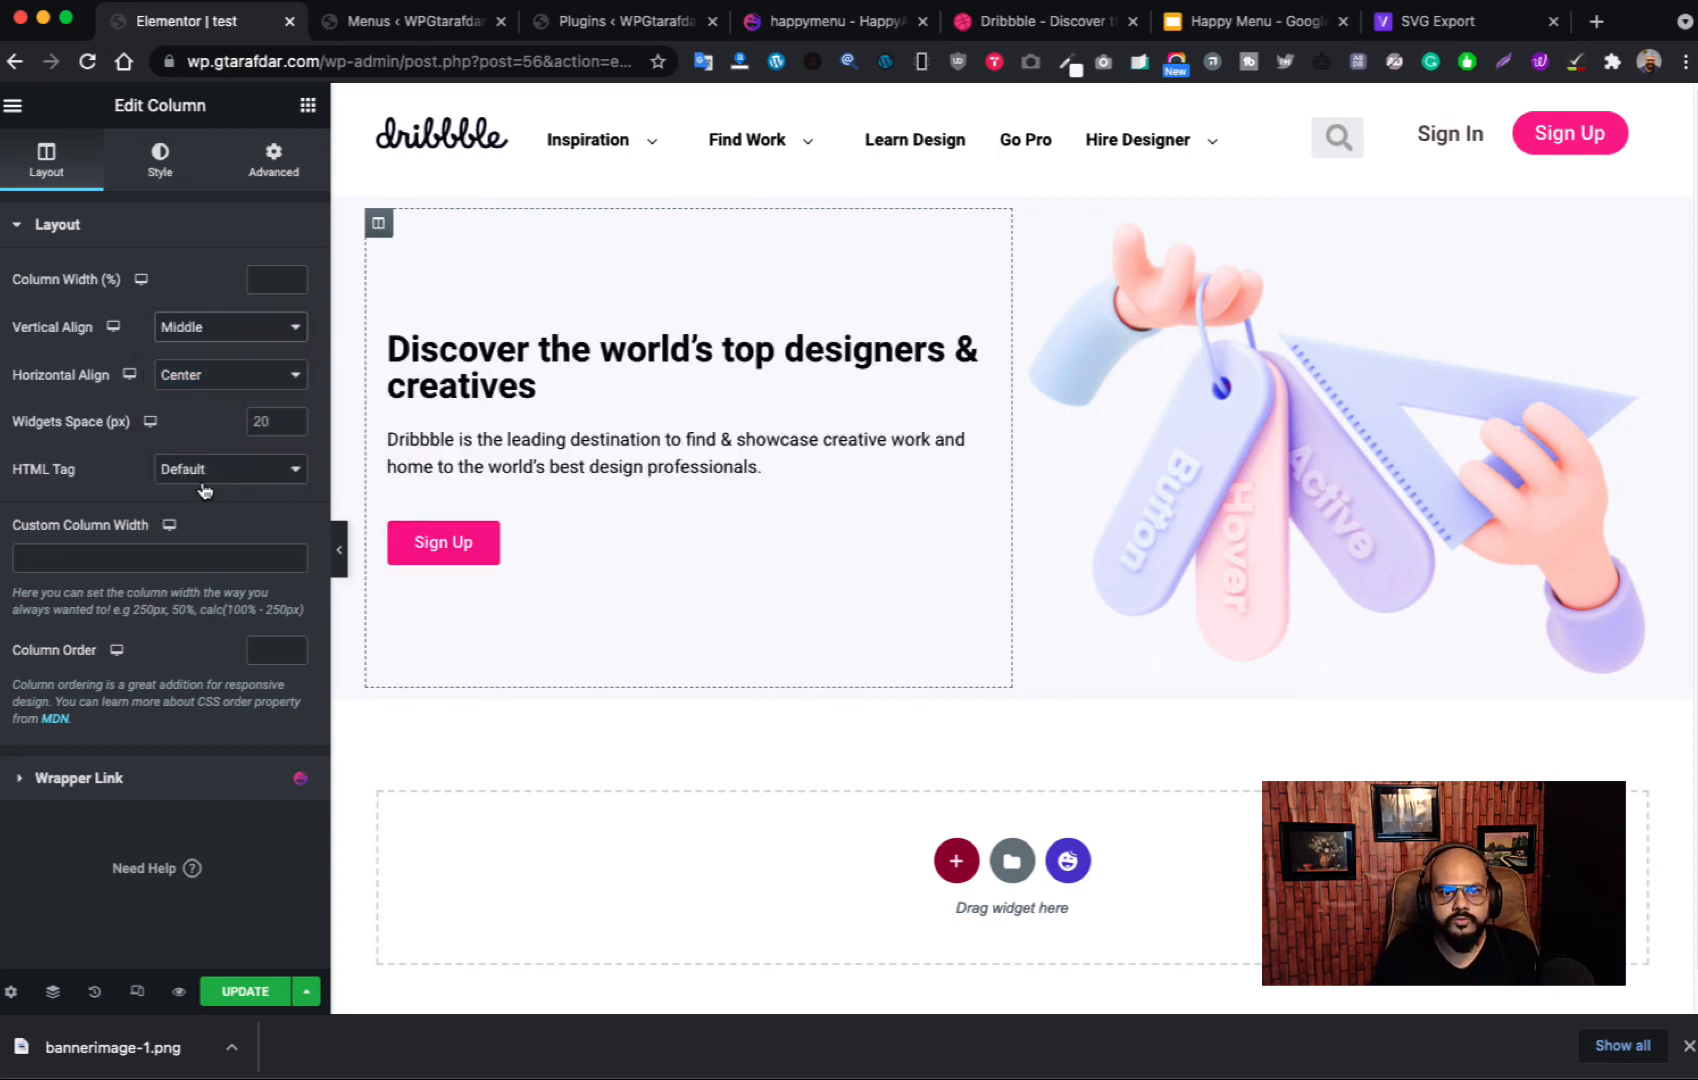
Step: Reset the hero text column's horizontal alignment to Default and update the page
click(230, 375)
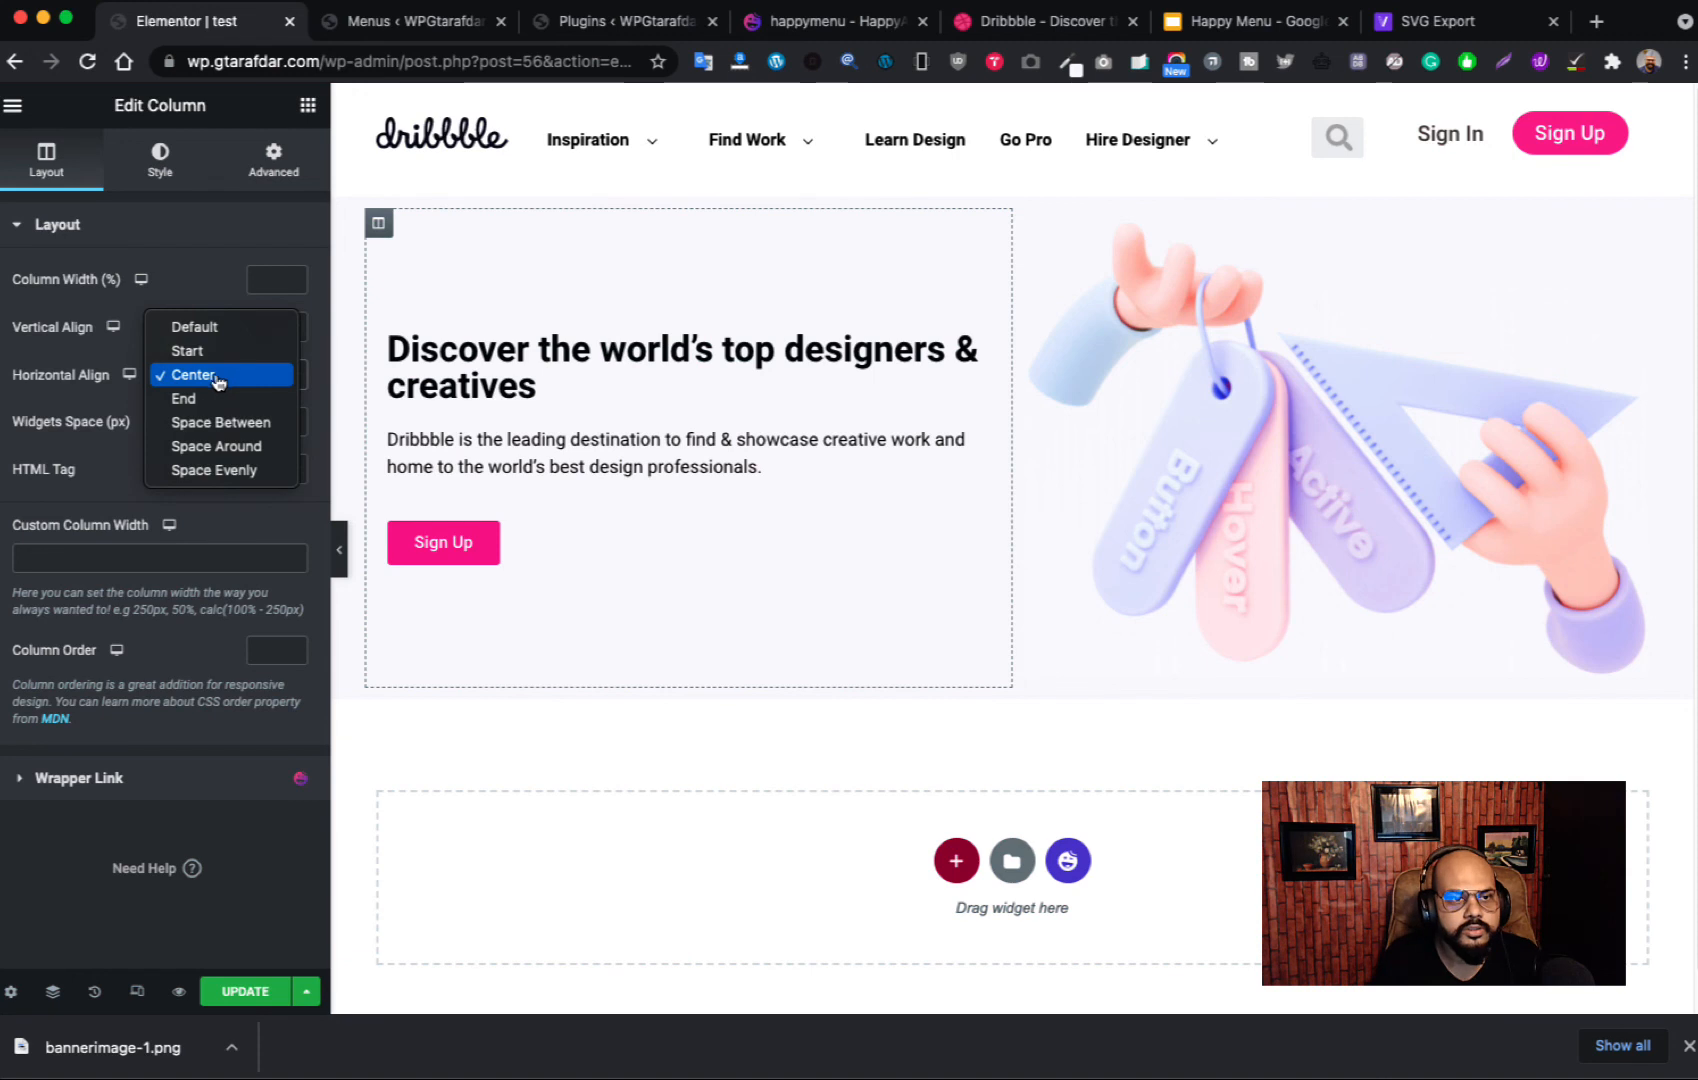
click(198, 325)
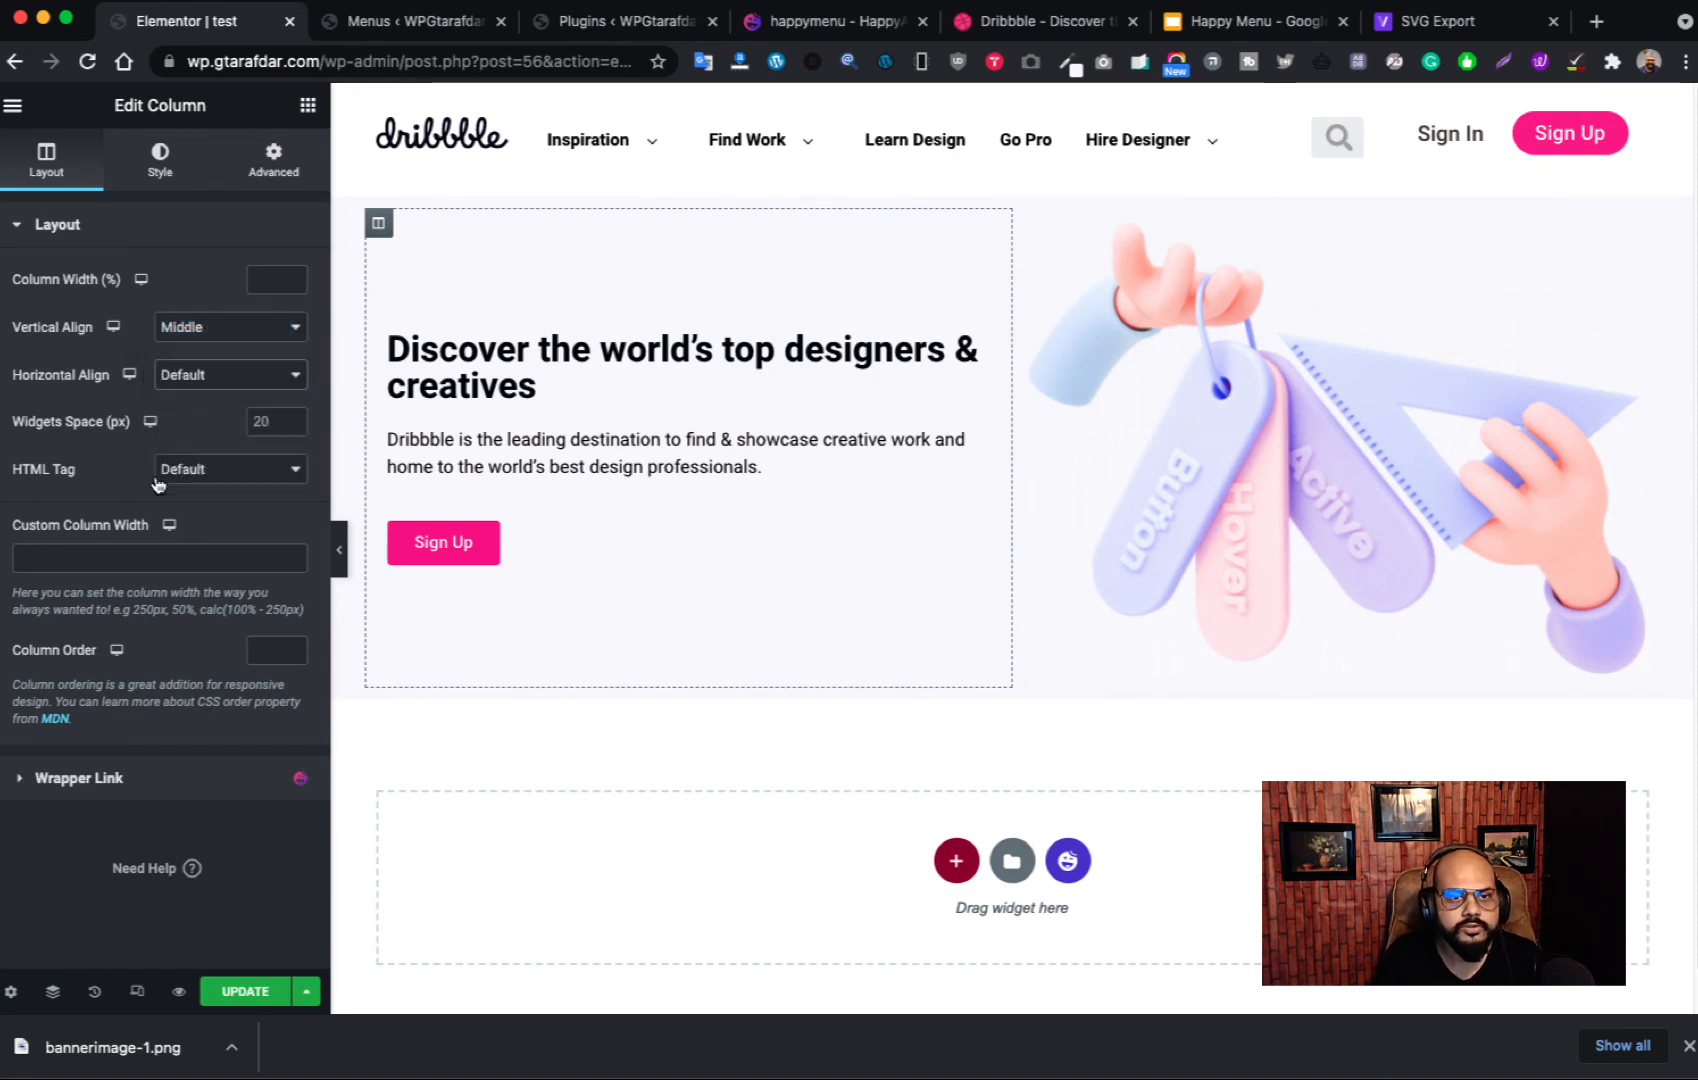
click(224, 993)
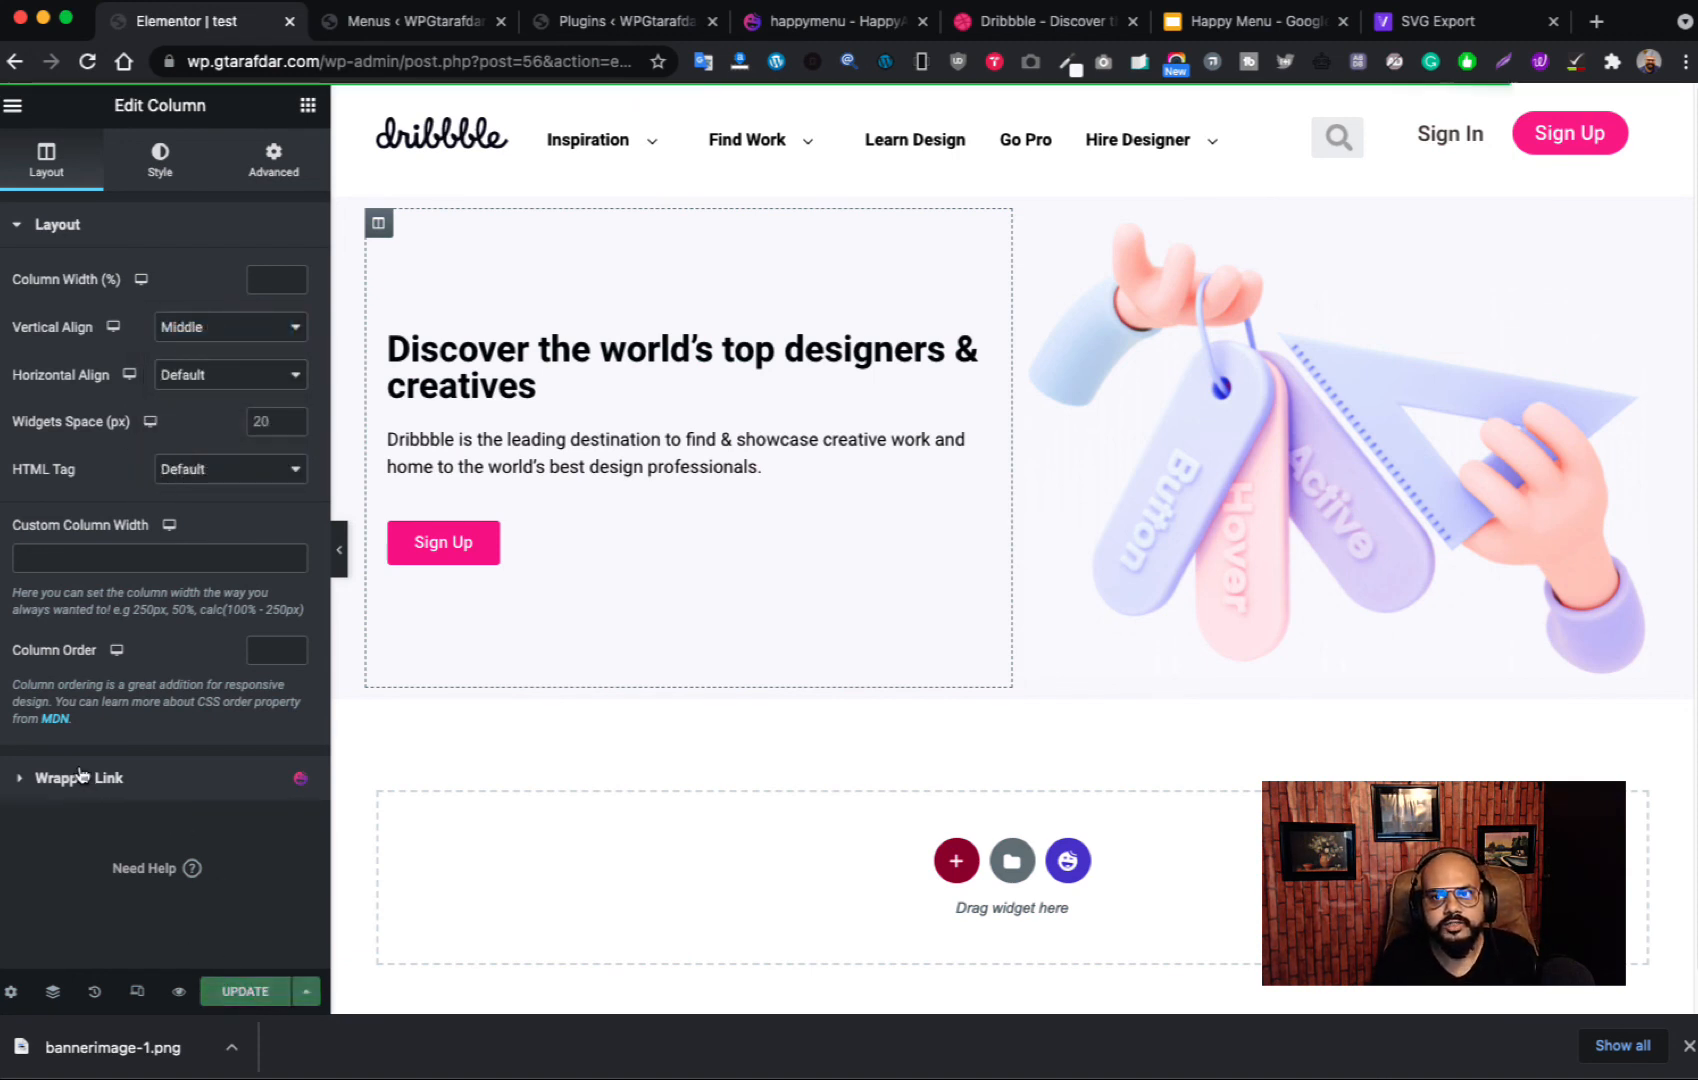
Step: Try #E74949 and #EDC1C1 as the header search form's text color and restore its default color
click(1337, 135)
click(160, 158)
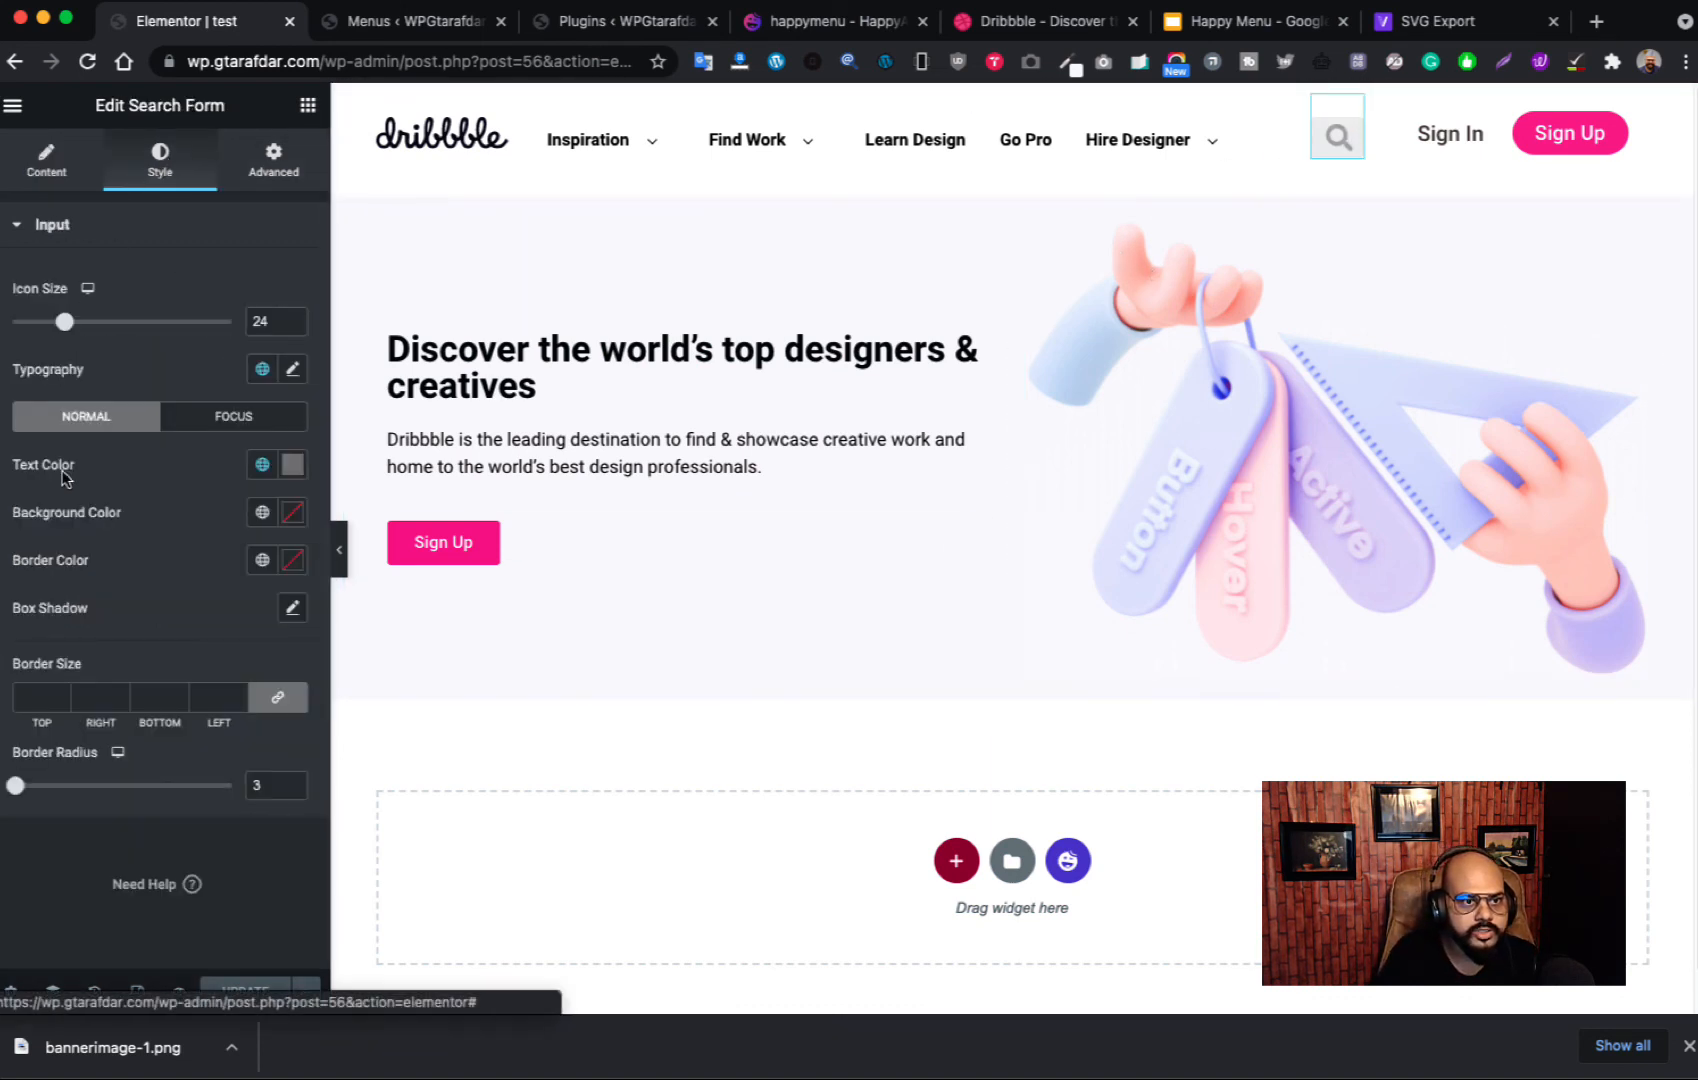
click(293, 464)
click(209, 567)
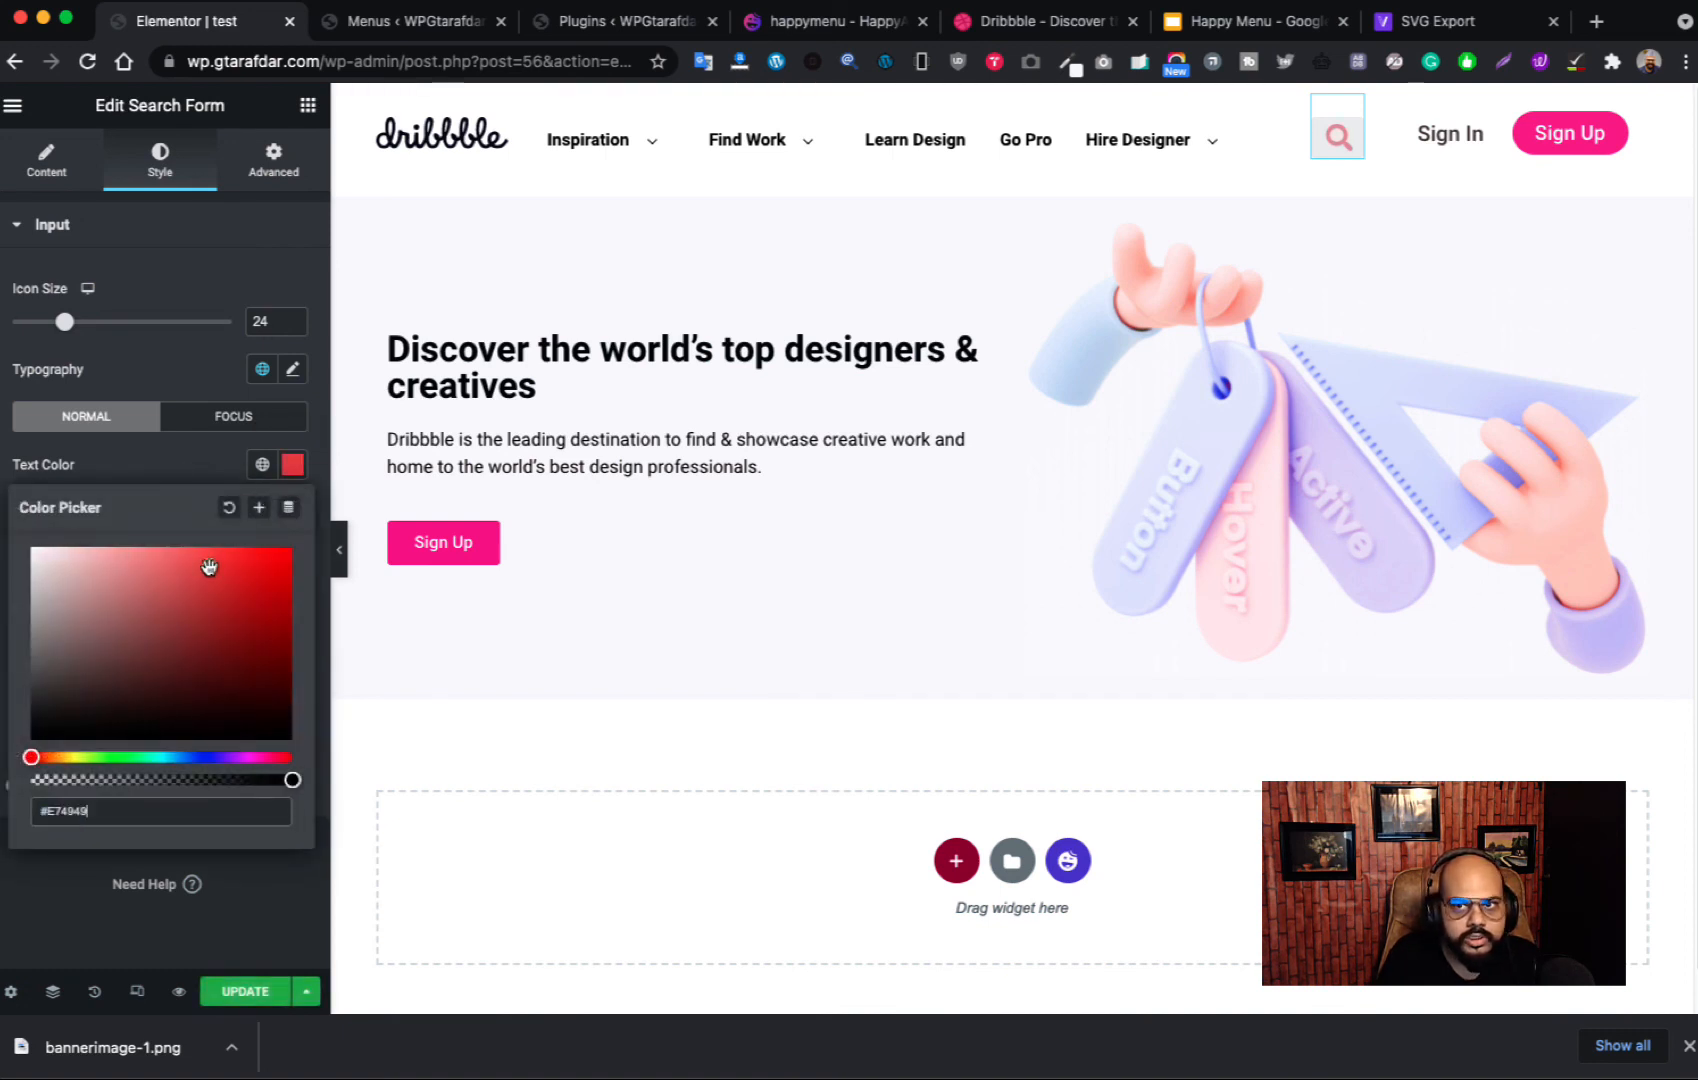
click(79, 562)
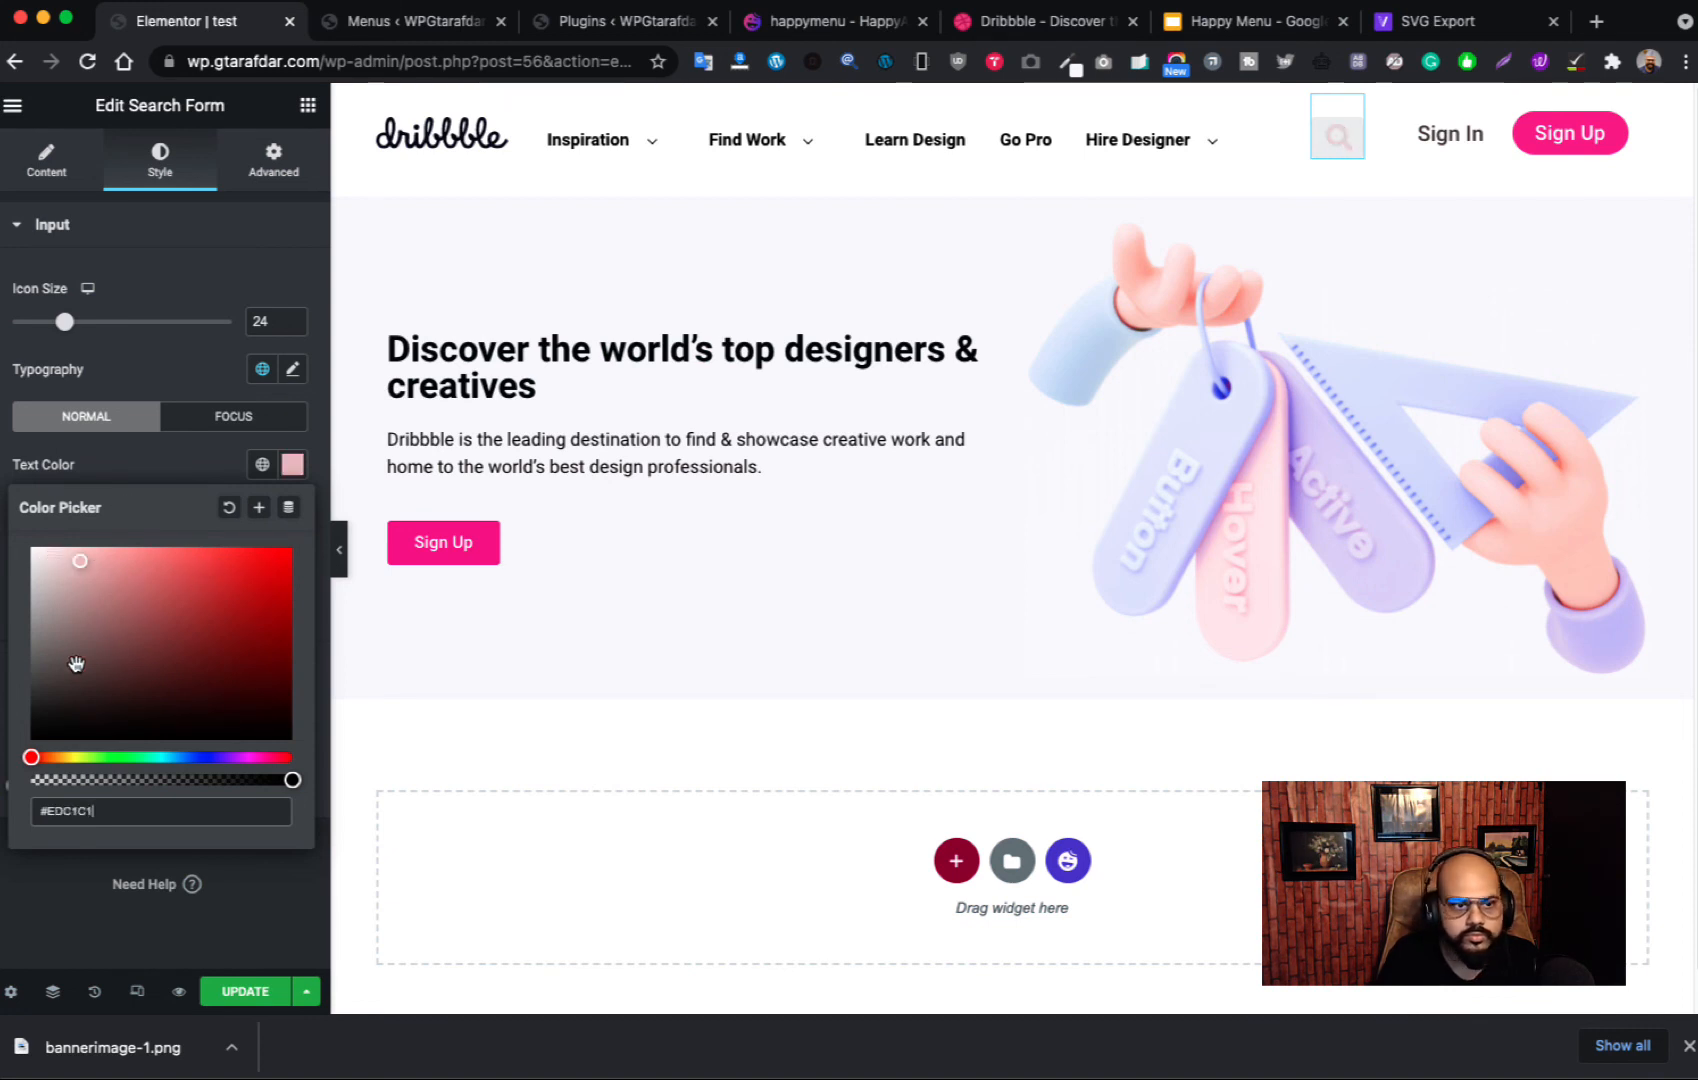
click(229, 507)
click(203, 461)
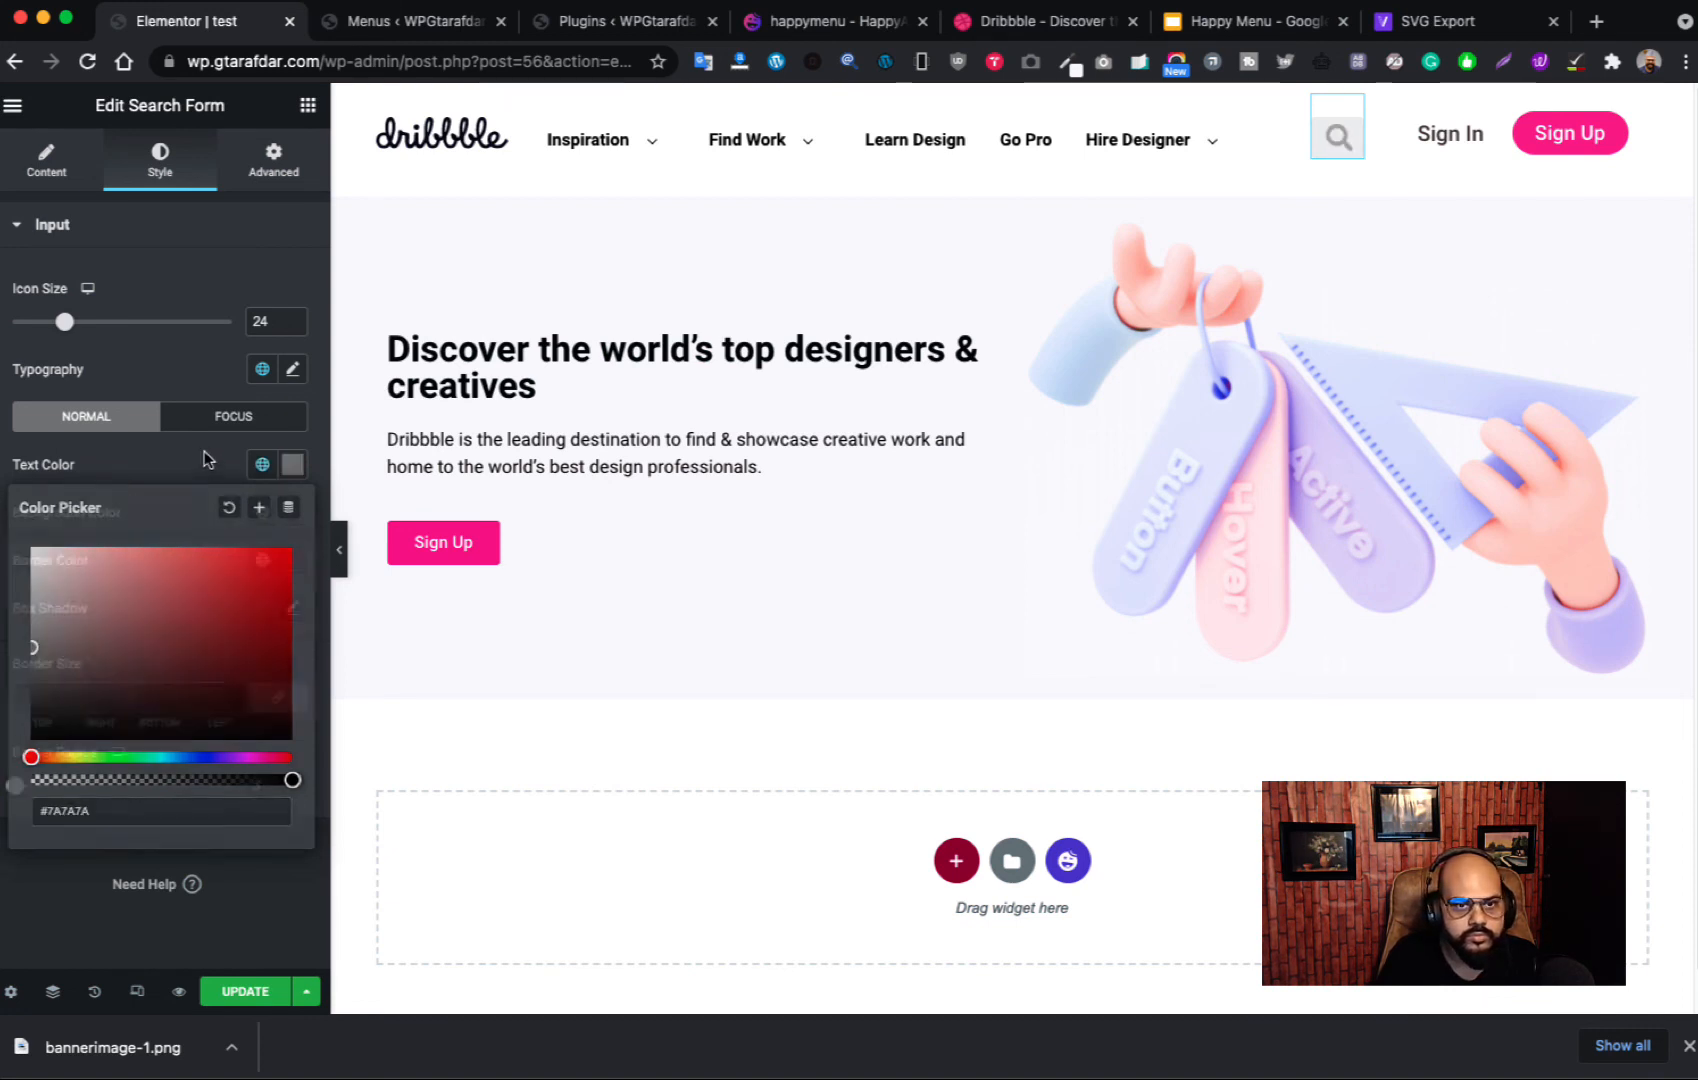
Step: Set the header search form's normal background color to the fully transparent #02010100 and update the page
click(267, 427)
click(80, 421)
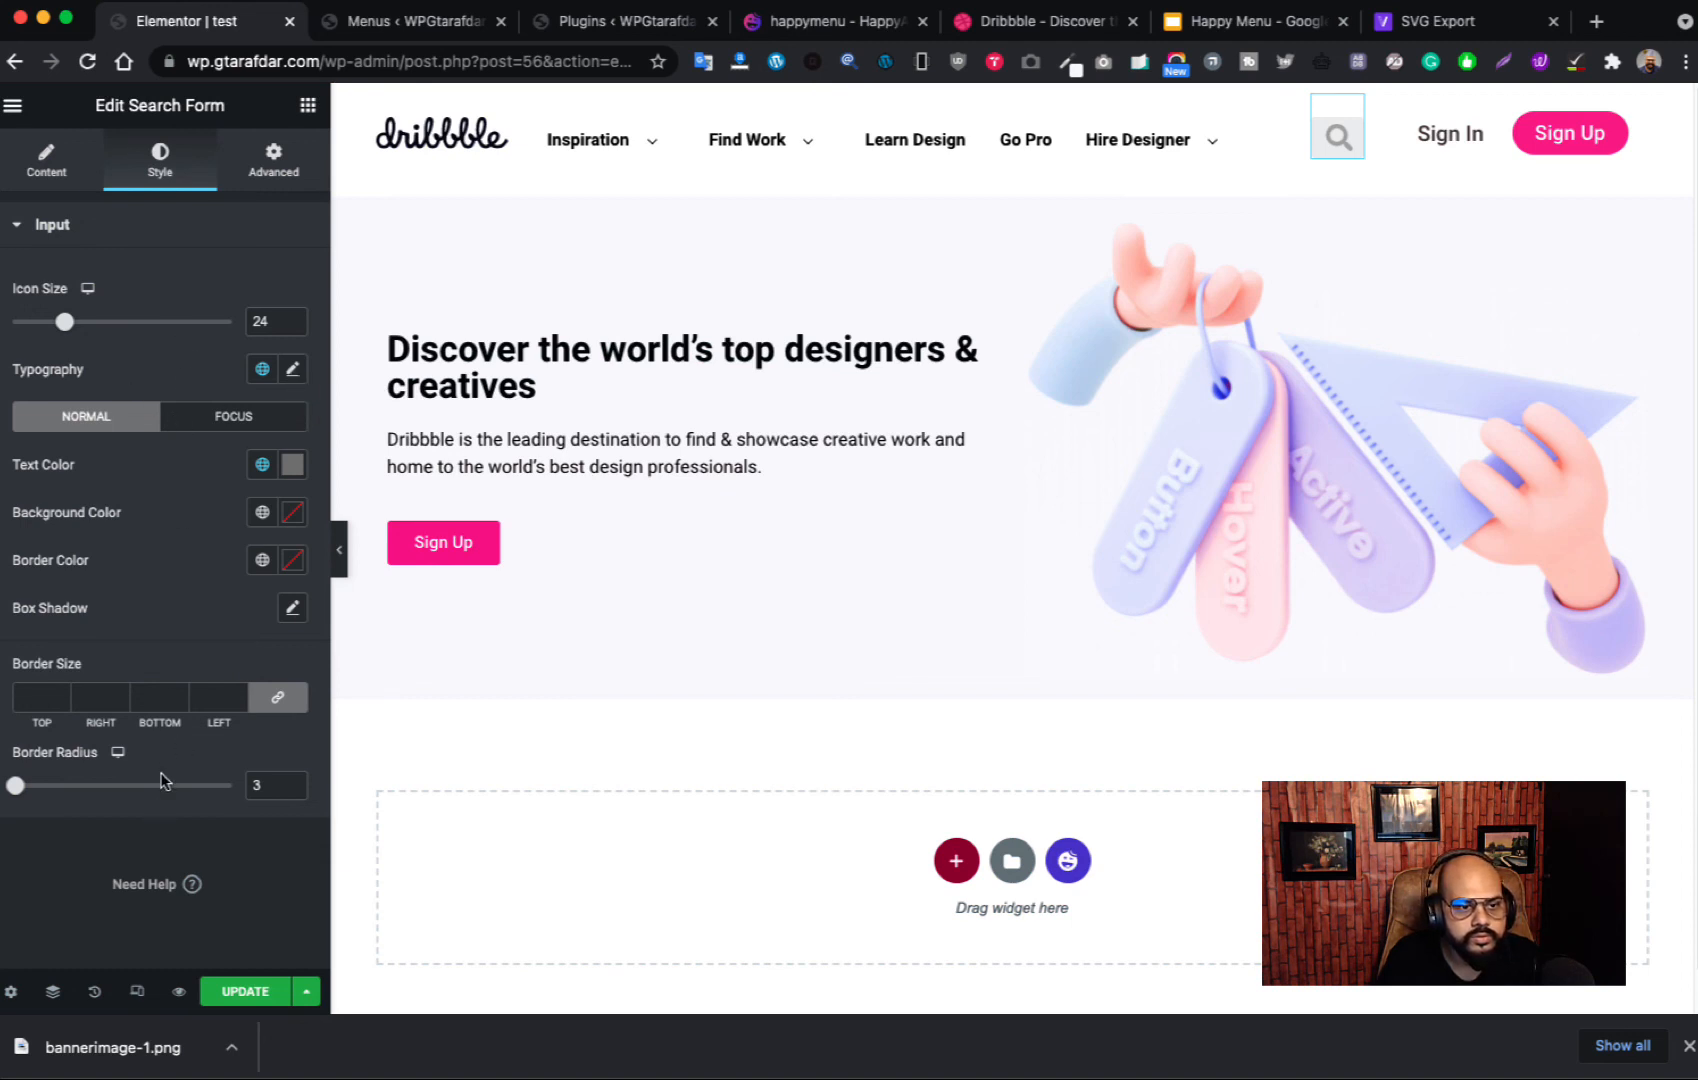
click(293, 513)
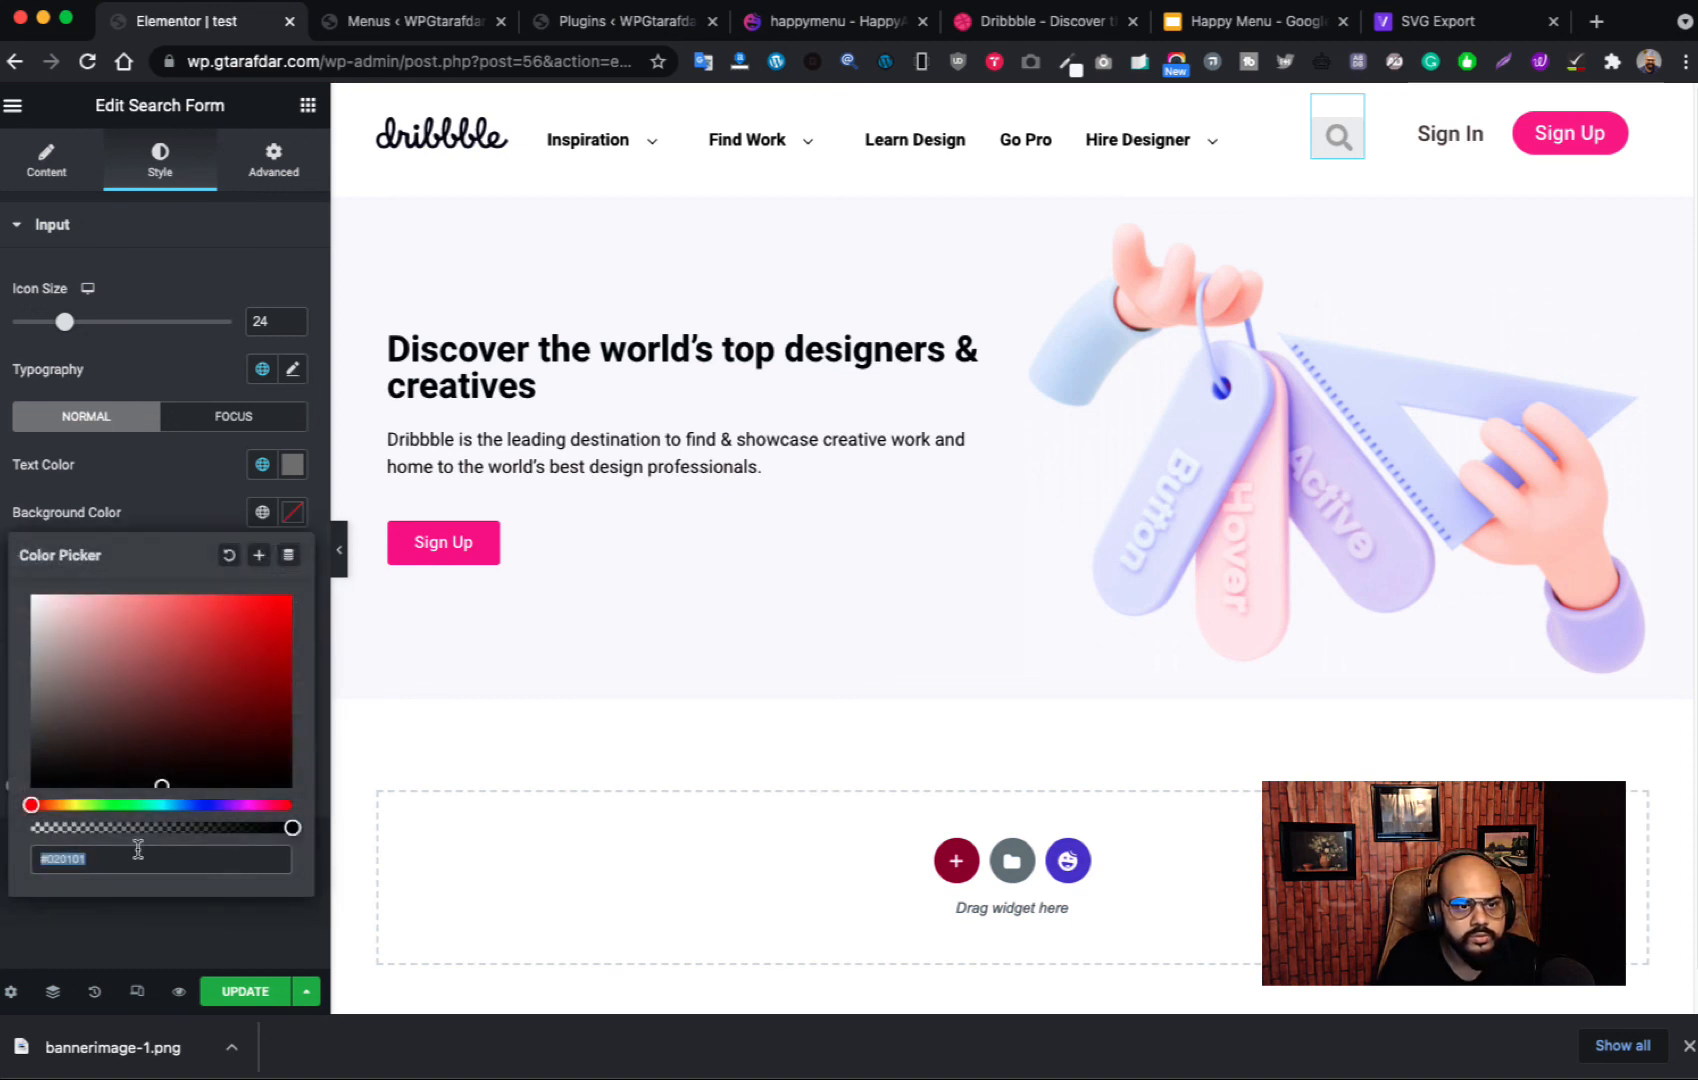
click(276, 849)
text(00)
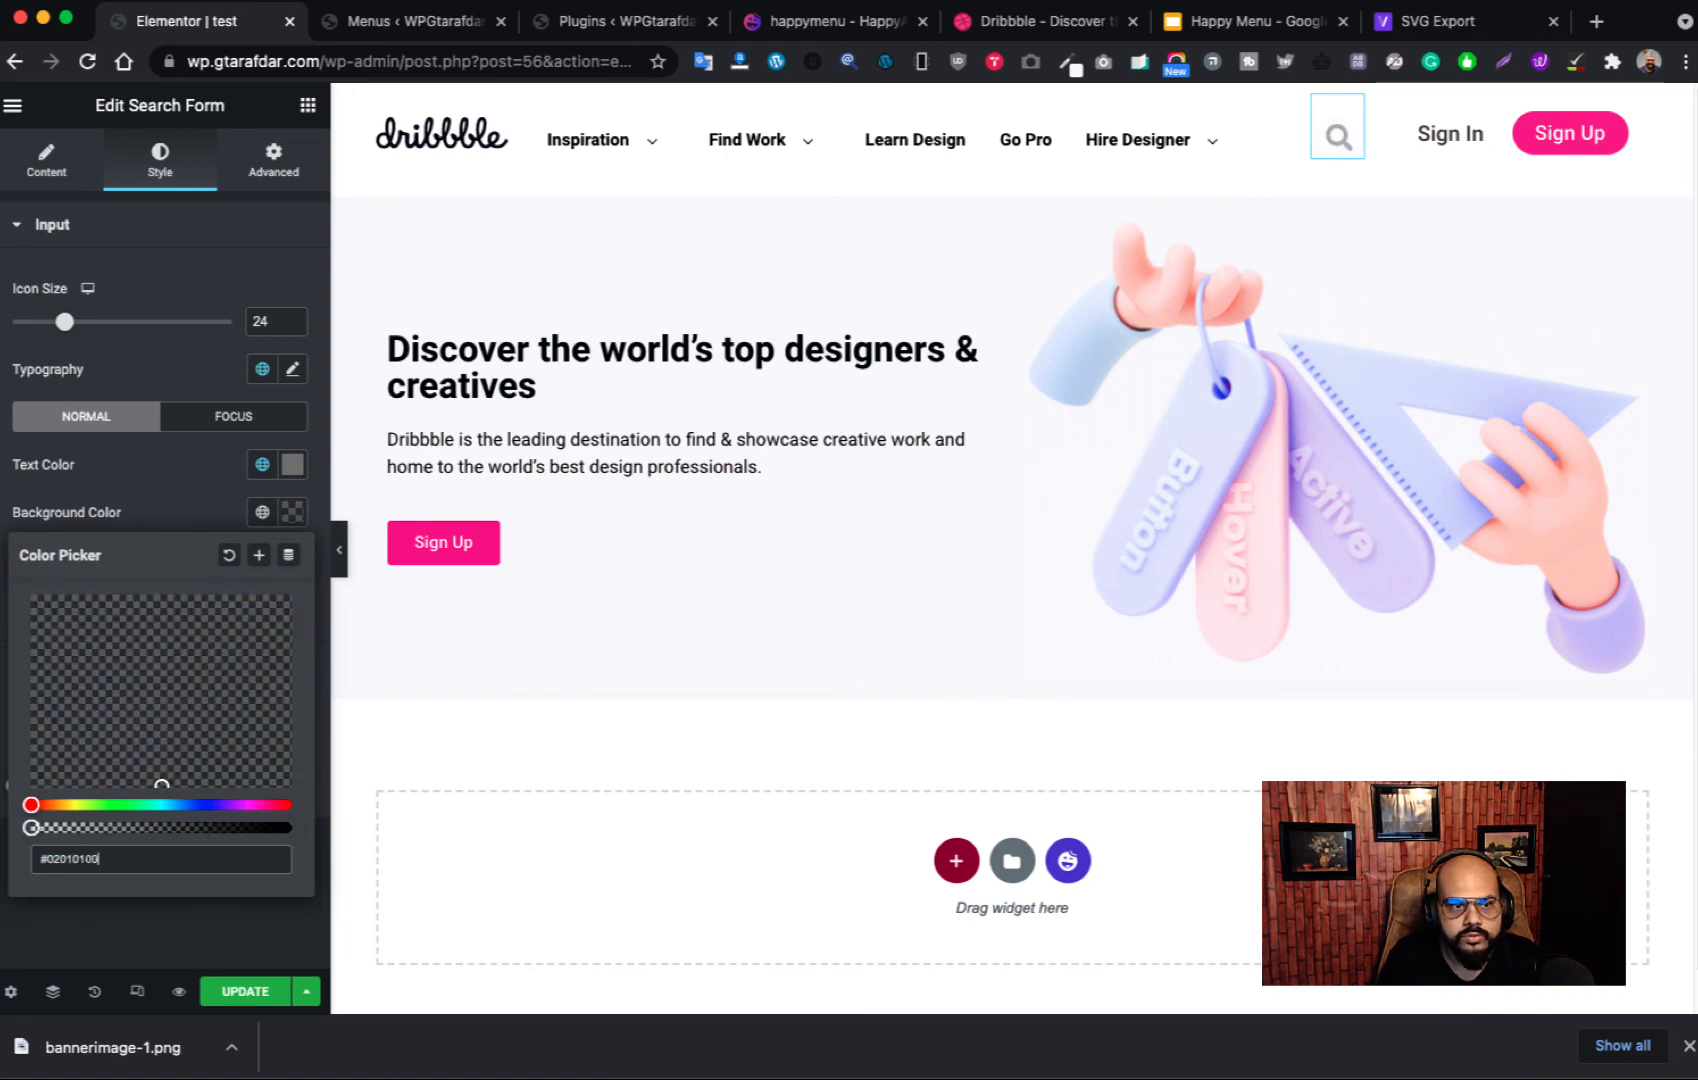
click(164, 504)
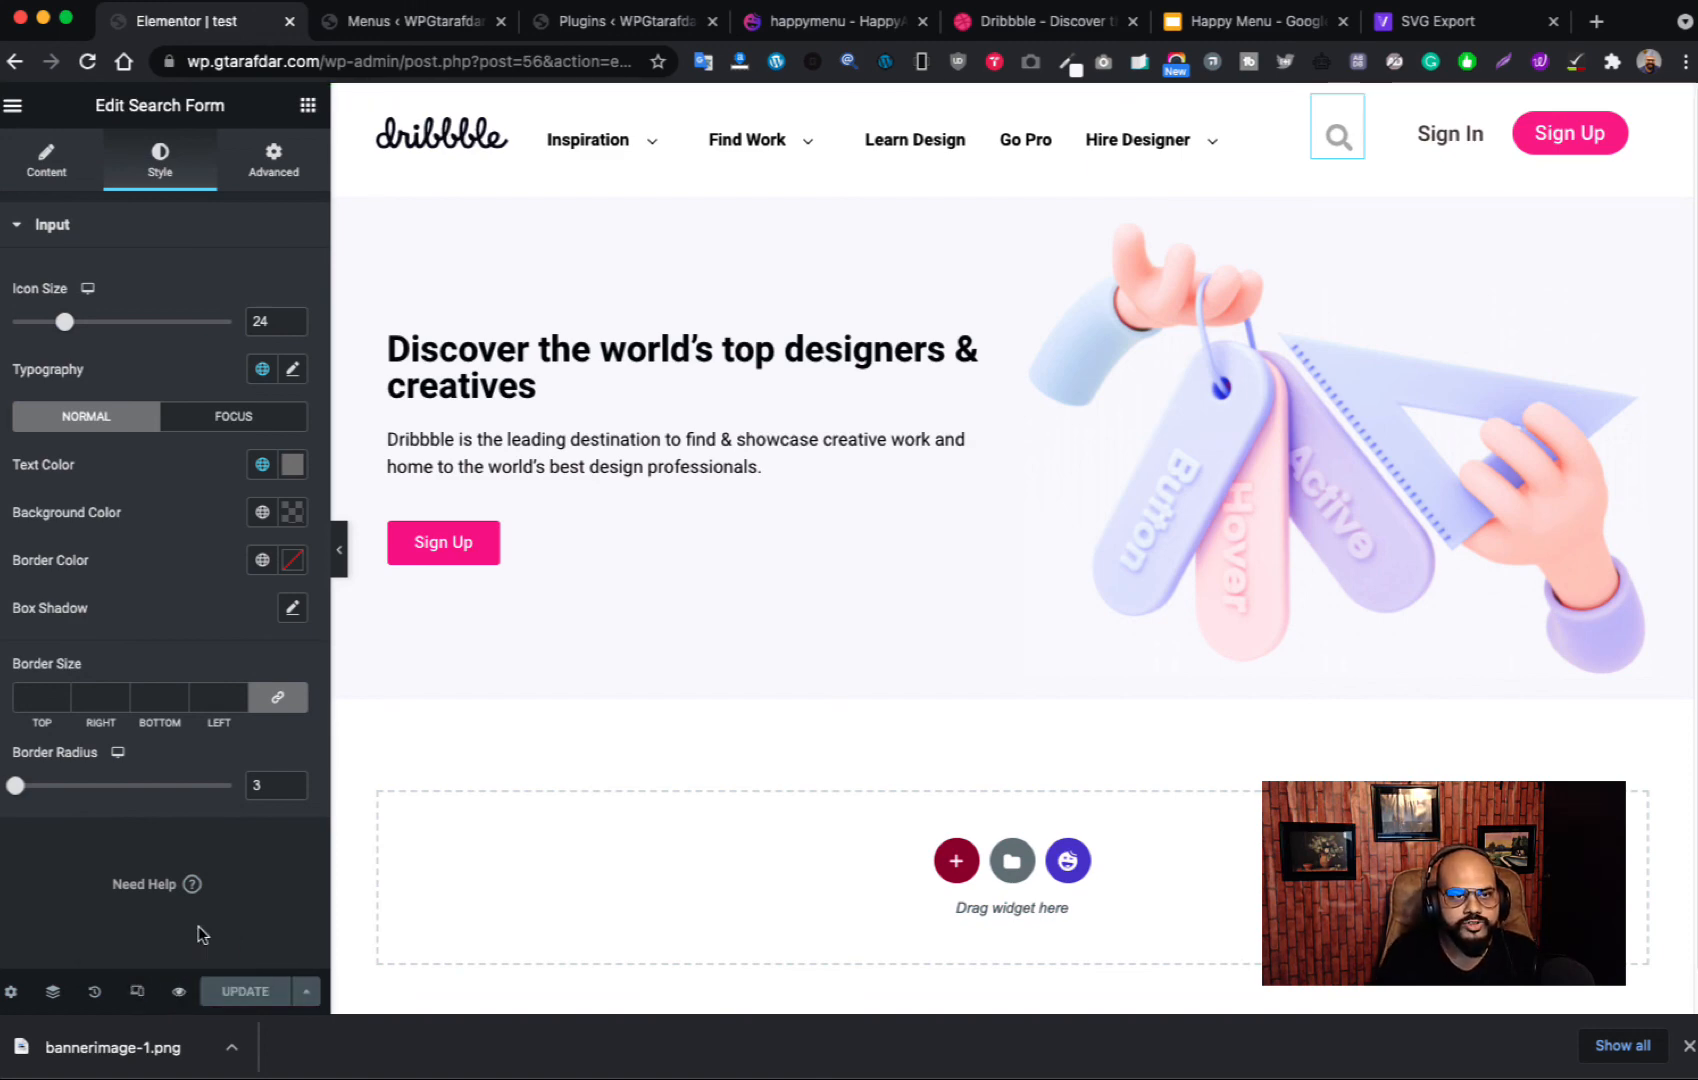
Step: Preview the page and compare its header dropdown menus and hero section with the Dribbble site
click(179, 991)
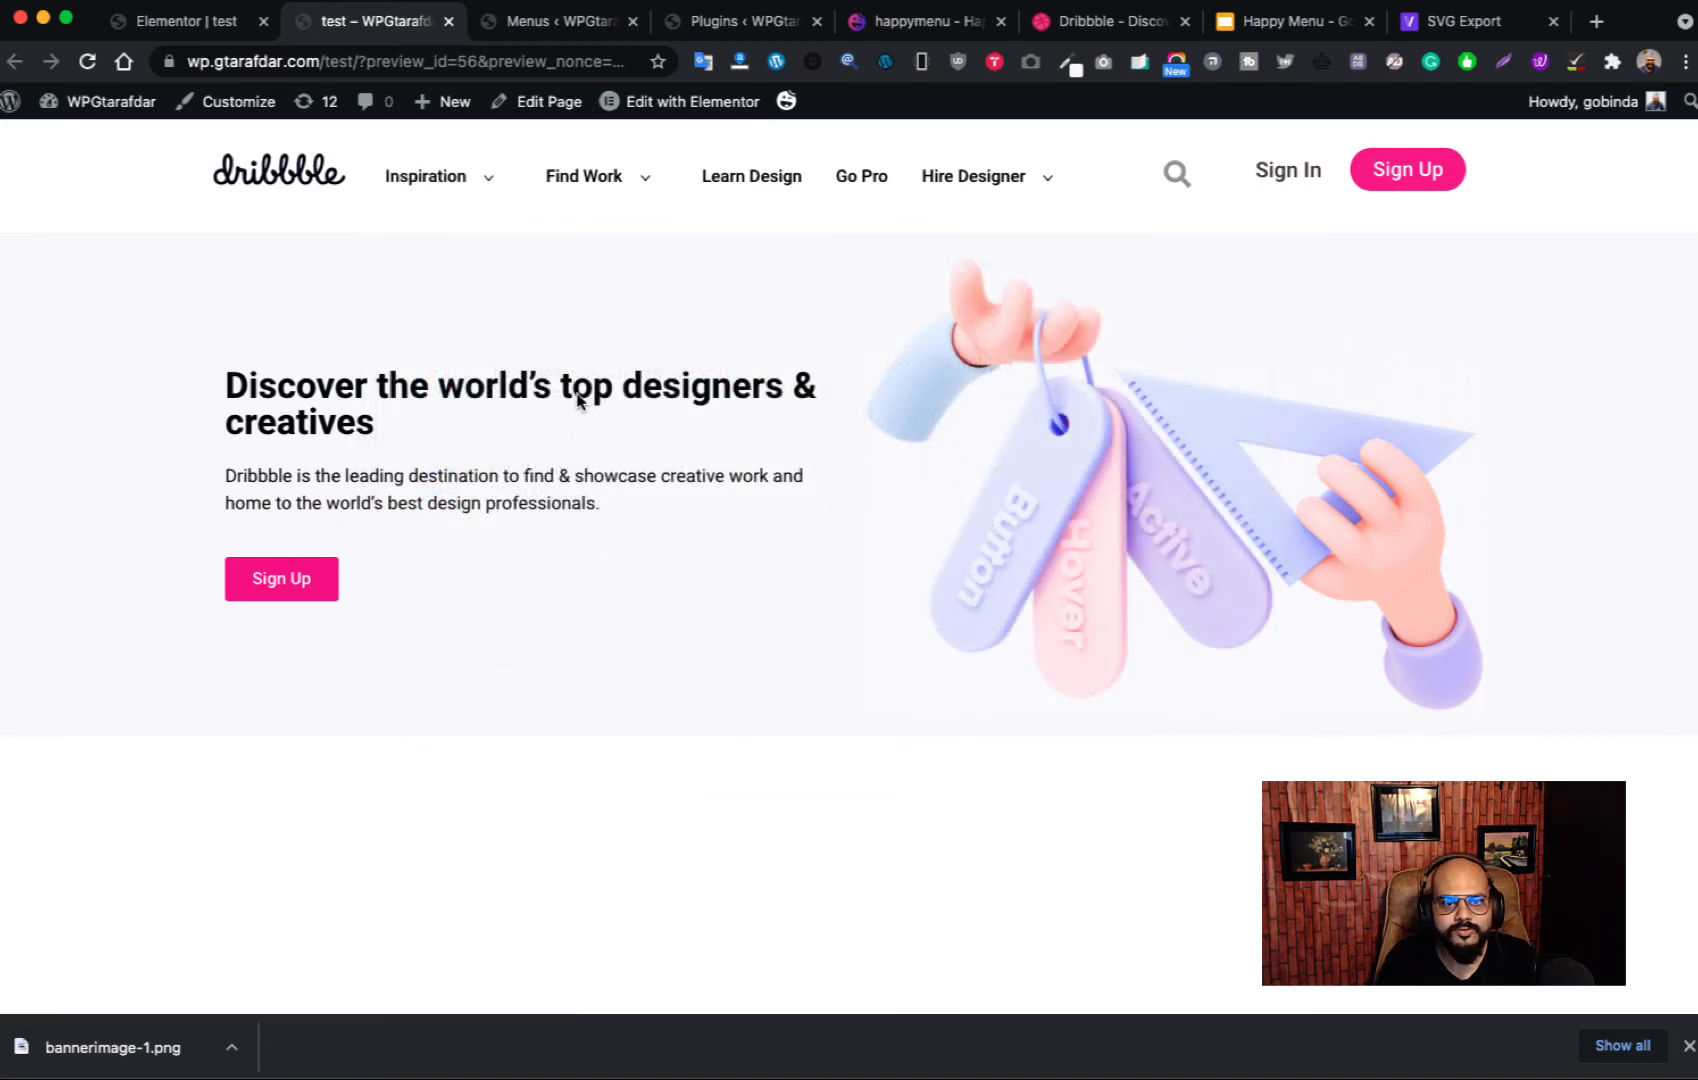
mouse_move(637, 172)
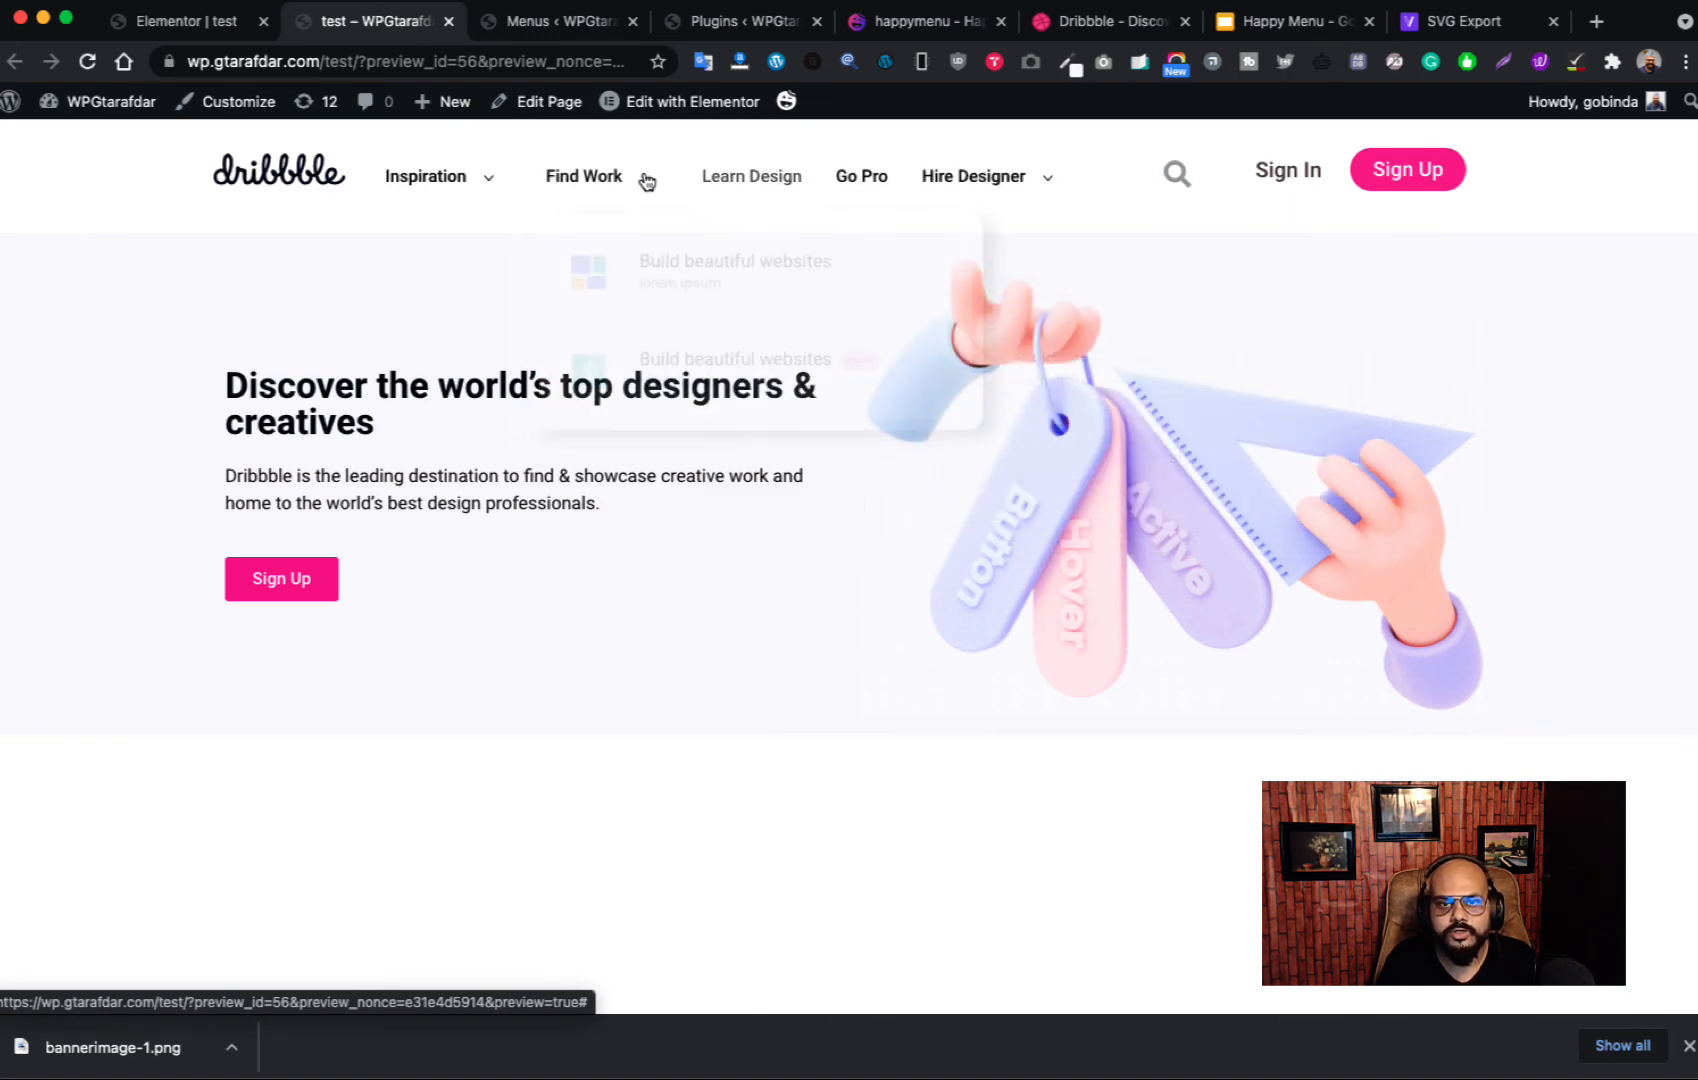
mouse_move(574, 178)
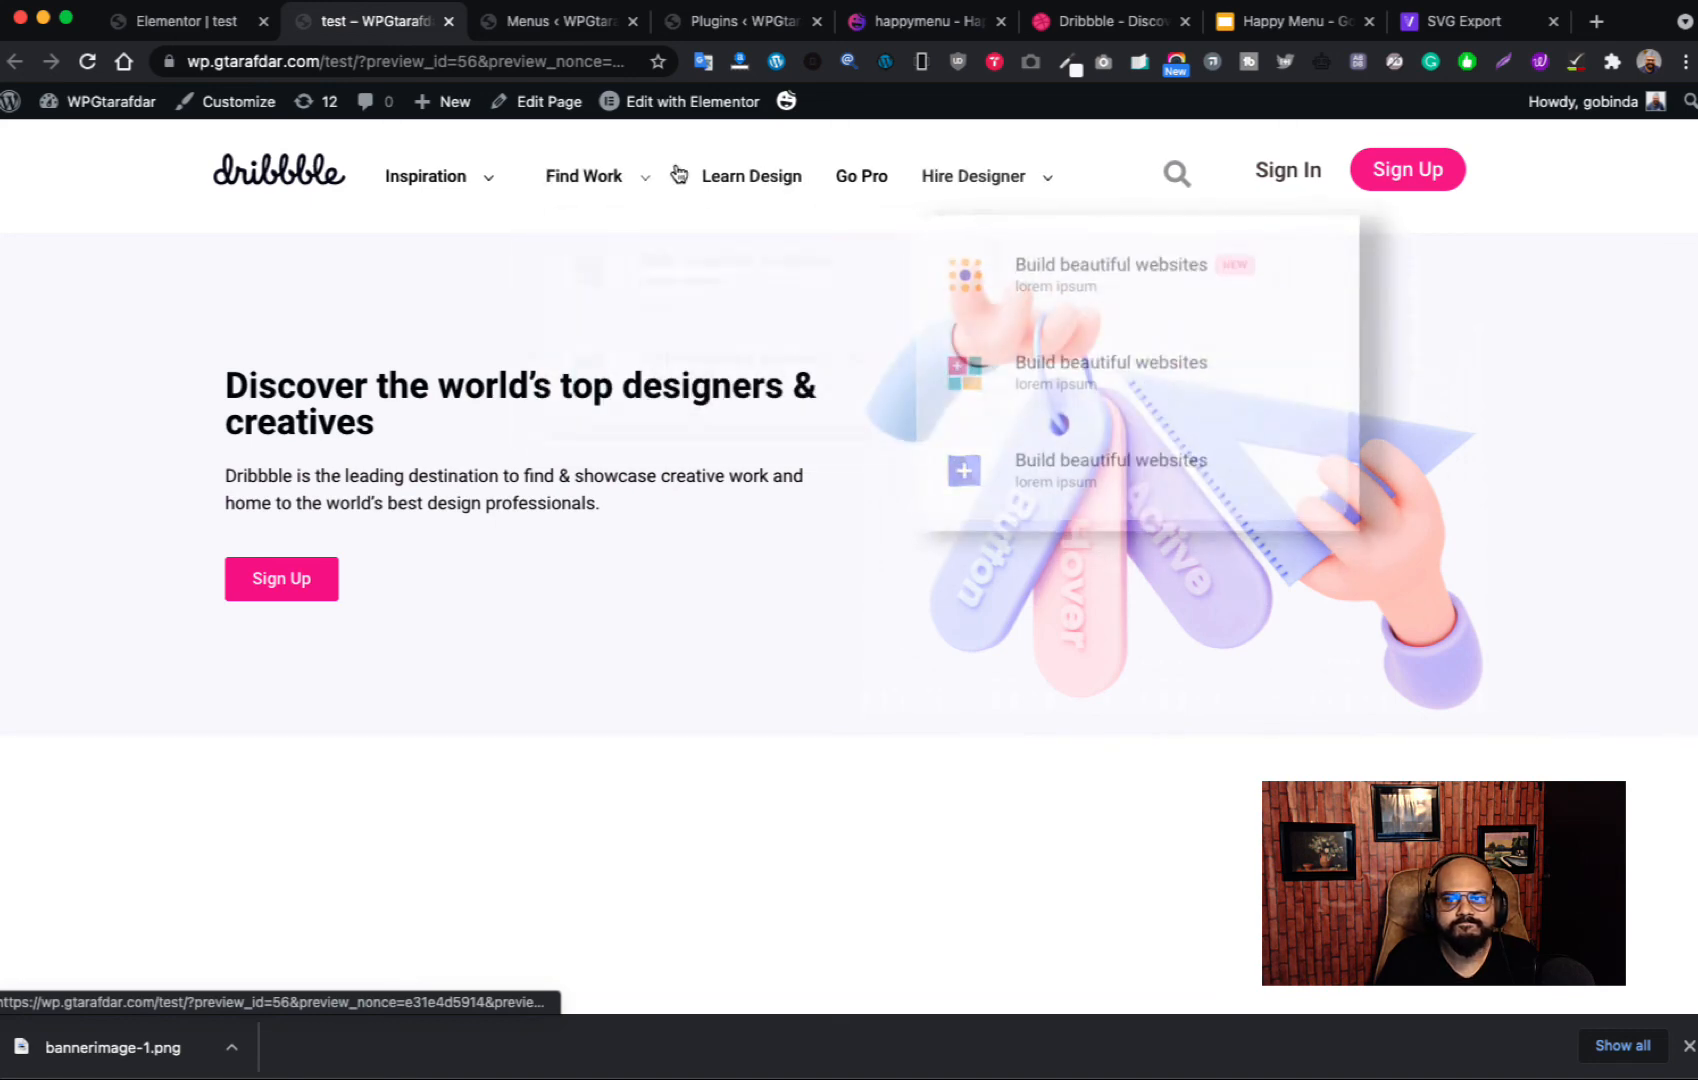
mouse_move(419, 203)
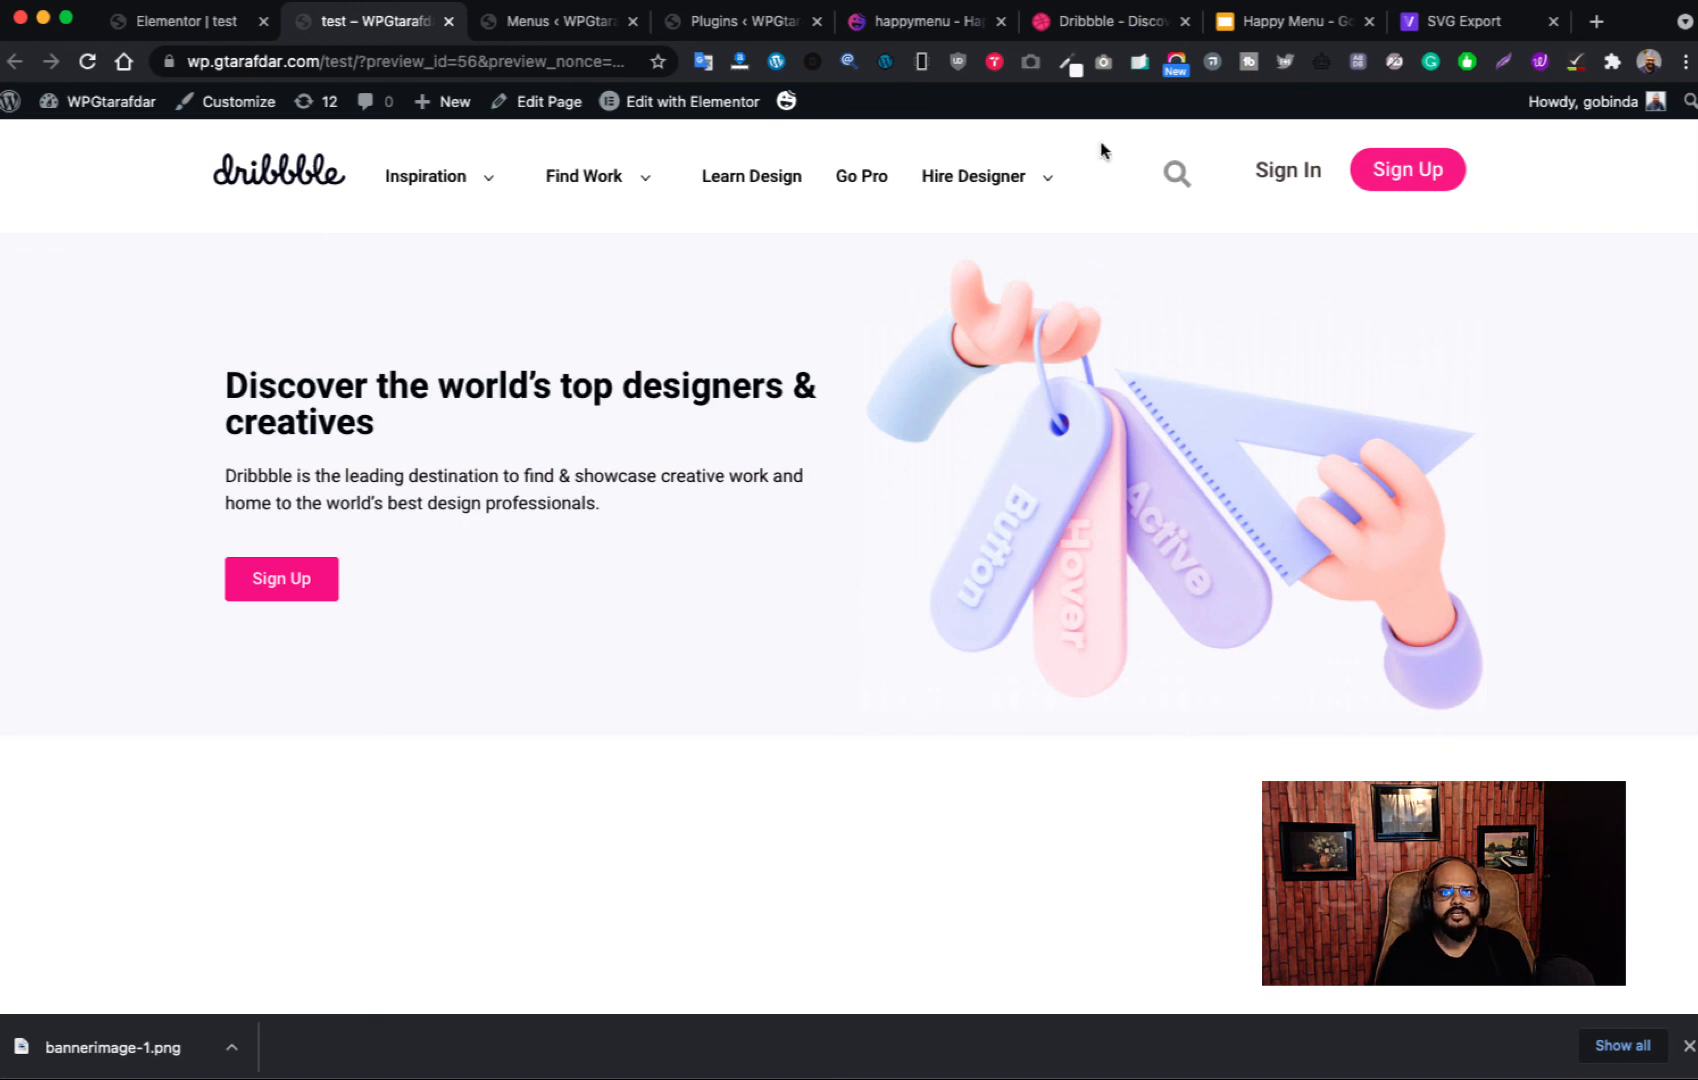
click(1105, 21)
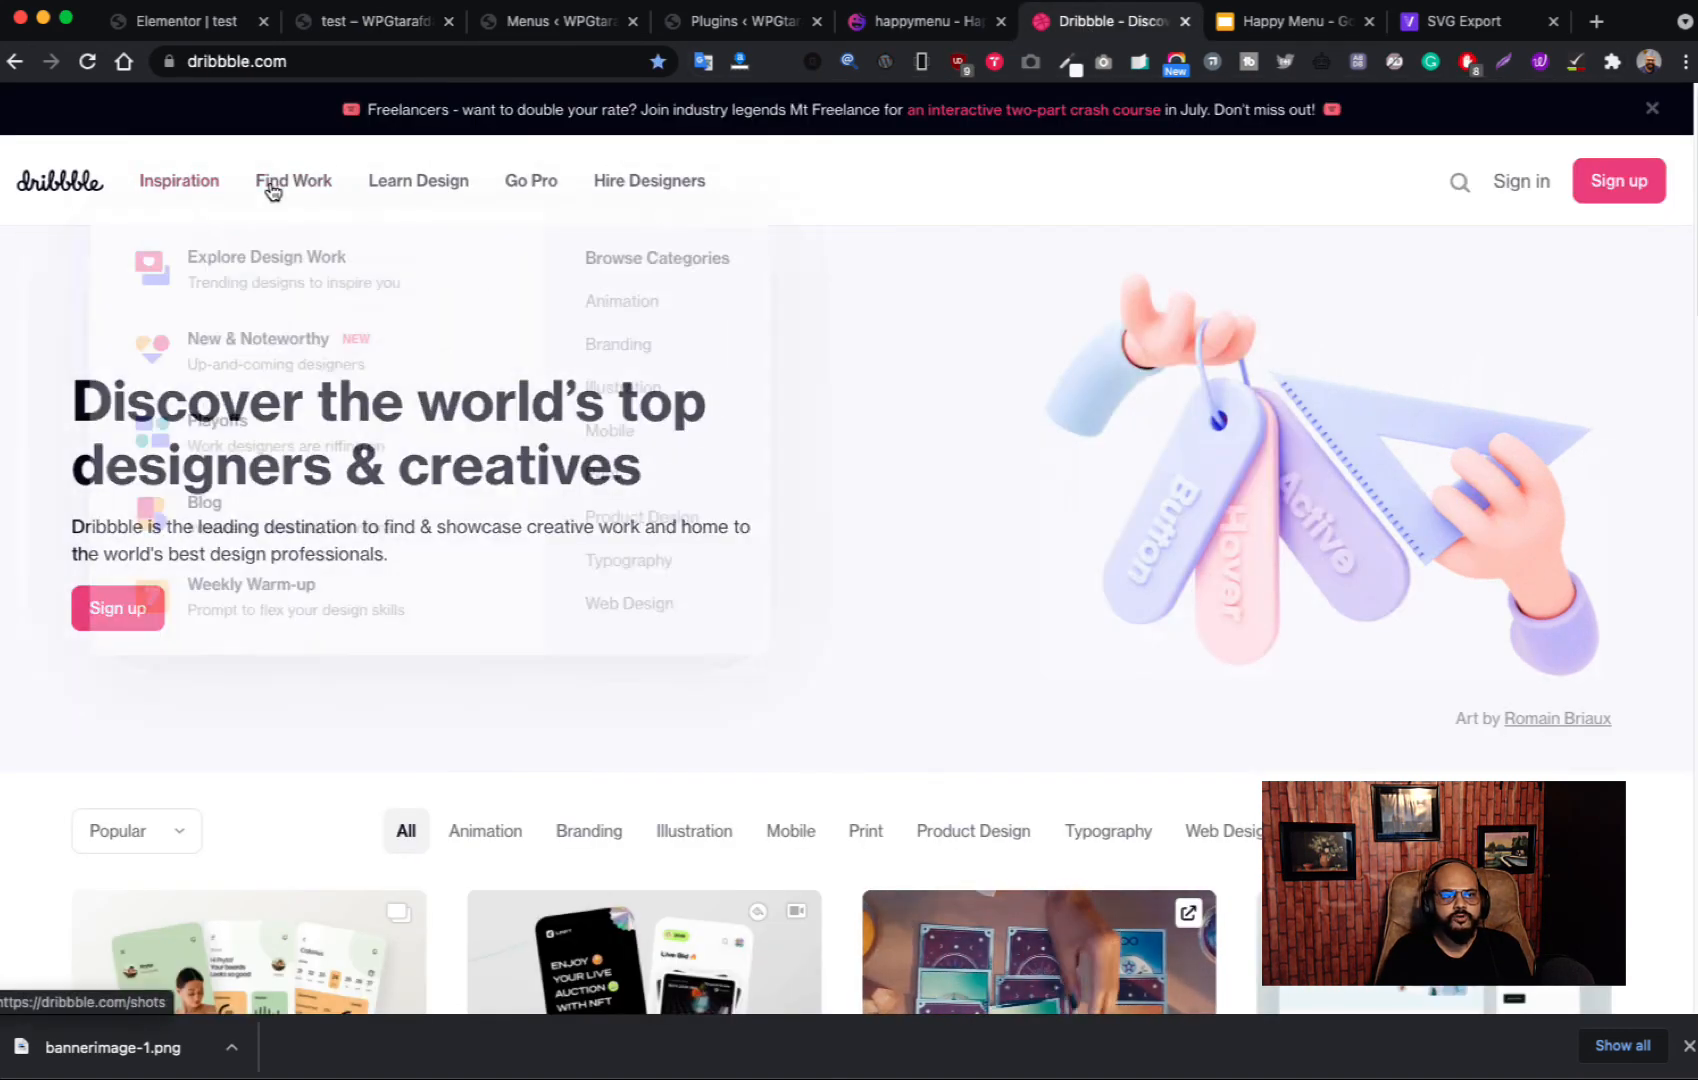